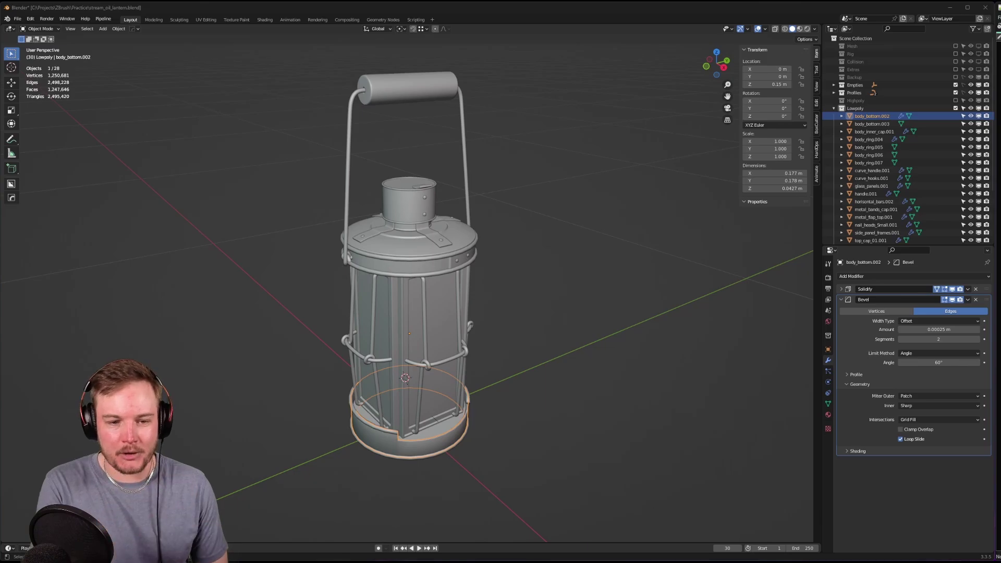
# - Exclude the Lowpoly collection from the view layer and enable the Highpoly collection instead
pyautogui.click(955, 108)
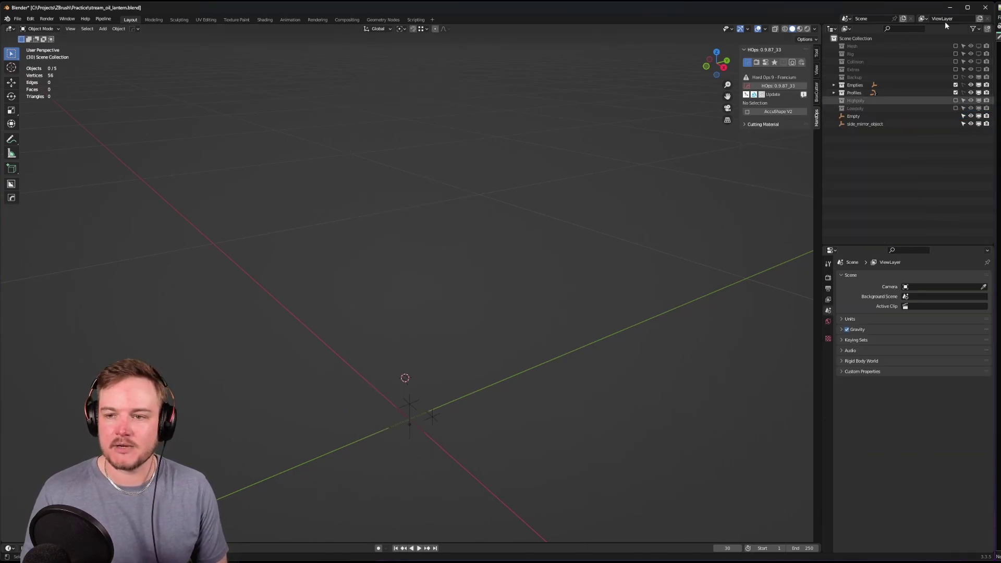
pyautogui.click(956, 100)
# - Try the rainbow normal-colour matcap, the glossy red matcap and the plain grey matcap on the lantern
pyautogui.click(814, 29)
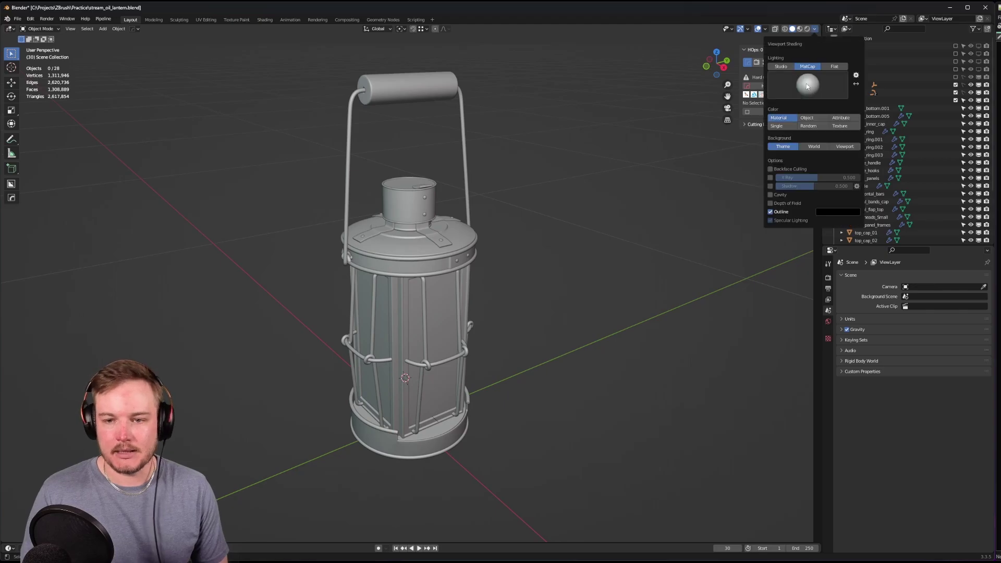
pyautogui.click(805, 78)
pyautogui.click(669, 159)
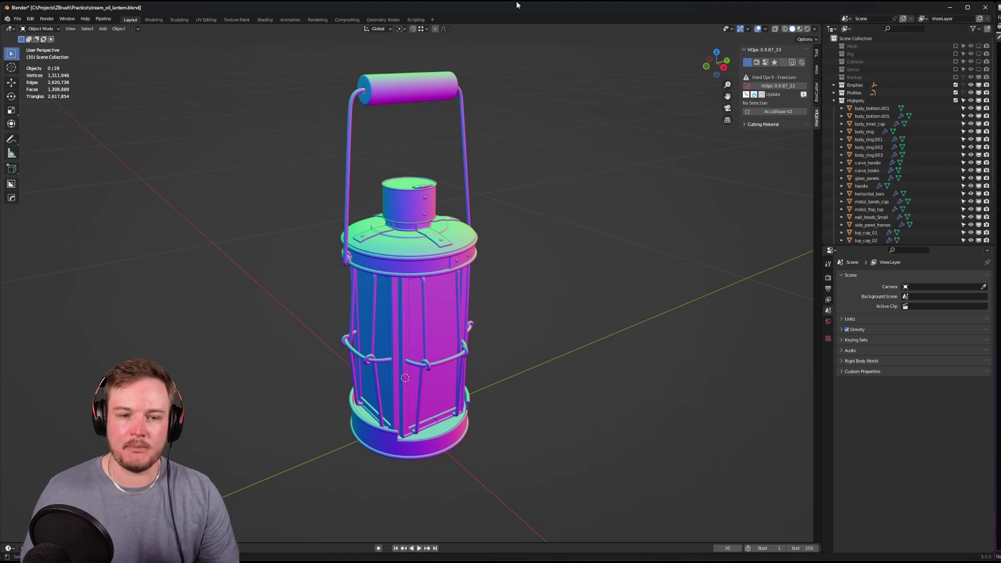
pyautogui.click(815, 29)
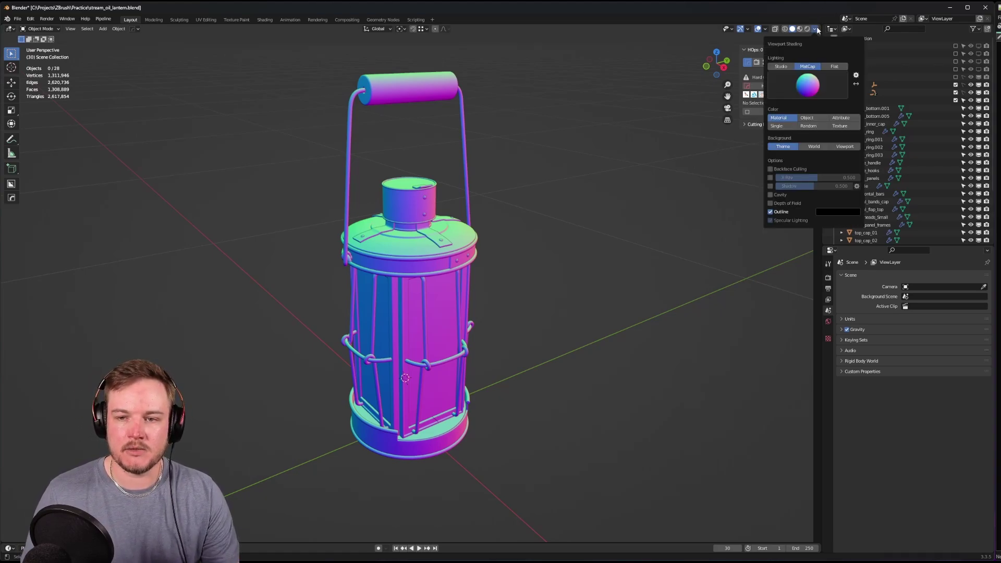
pyautogui.click(808, 85)
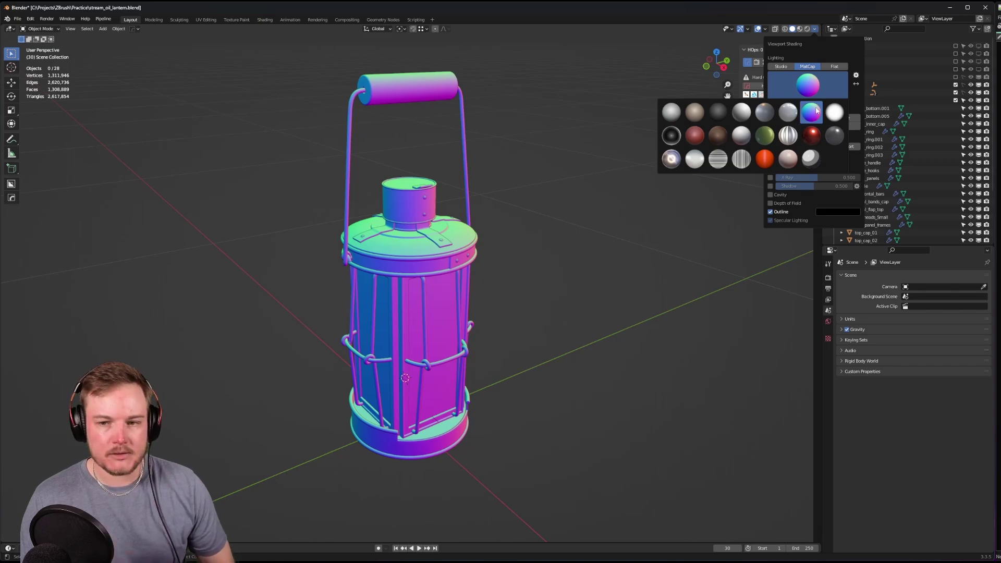
pyautogui.click(811, 134)
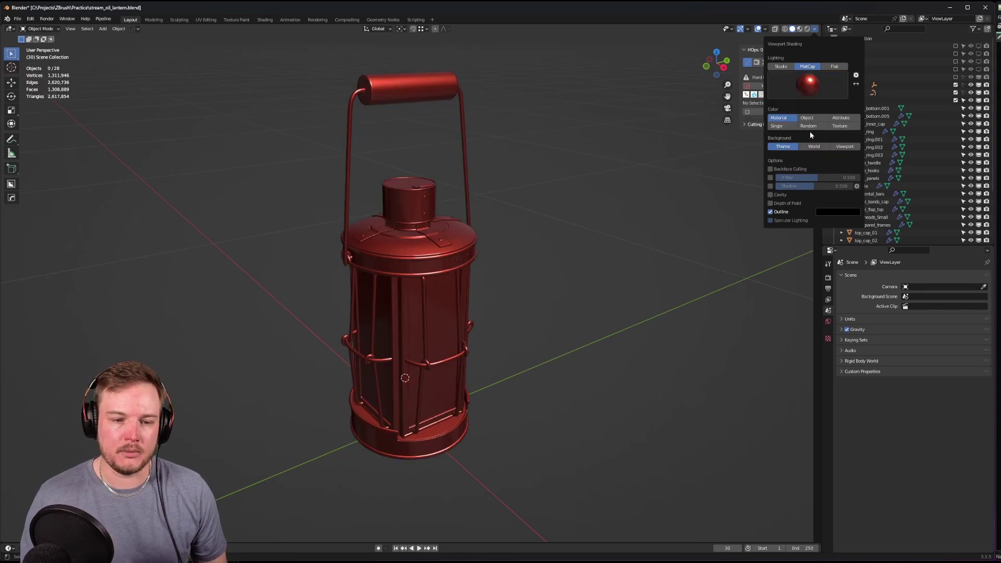
pyautogui.click(808, 86)
pyautogui.click(672, 112)
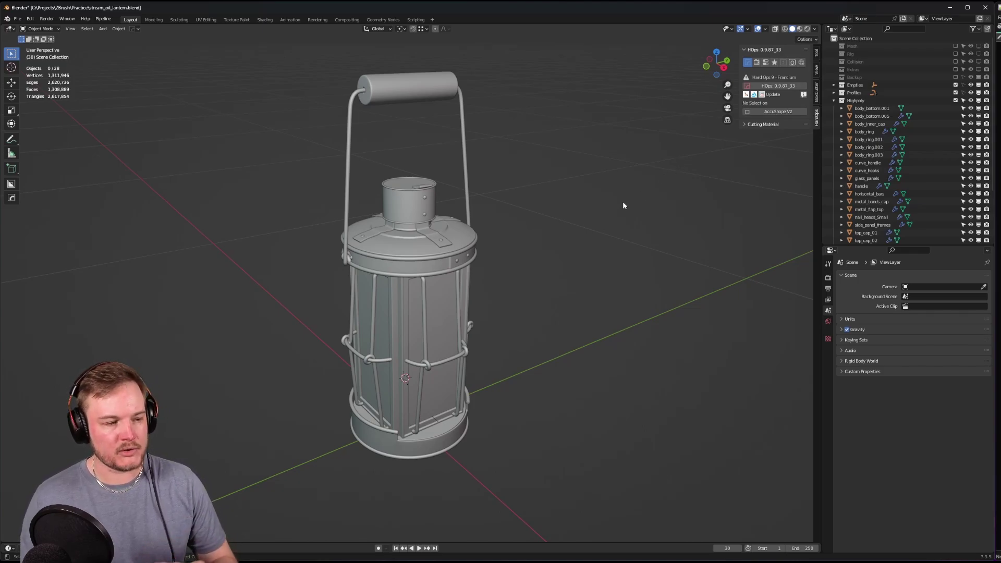
# - Set the viewport shading to the glossy dark red matcap
pyautogui.click(815, 30)
pyautogui.click(807, 85)
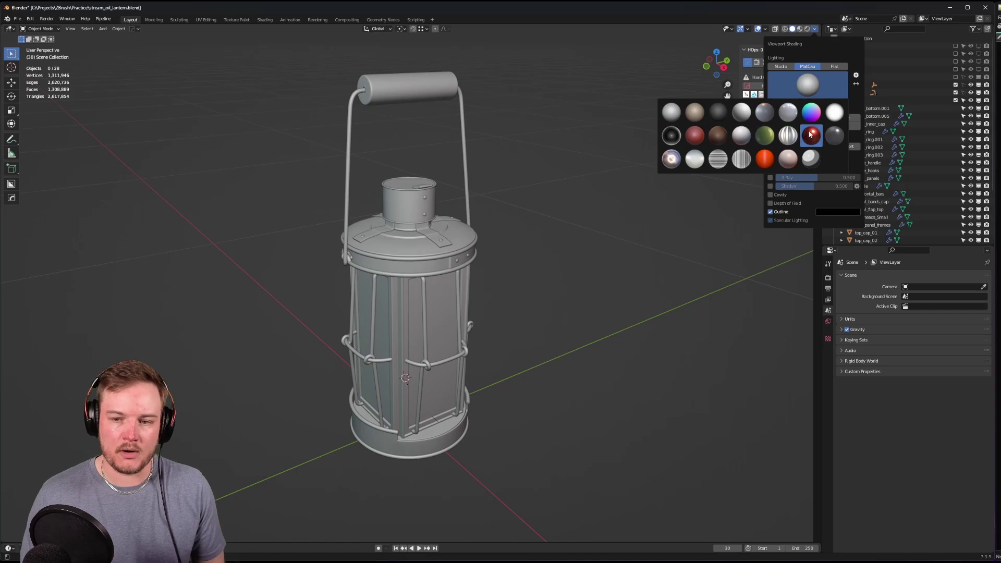
pyautogui.click(811, 135)
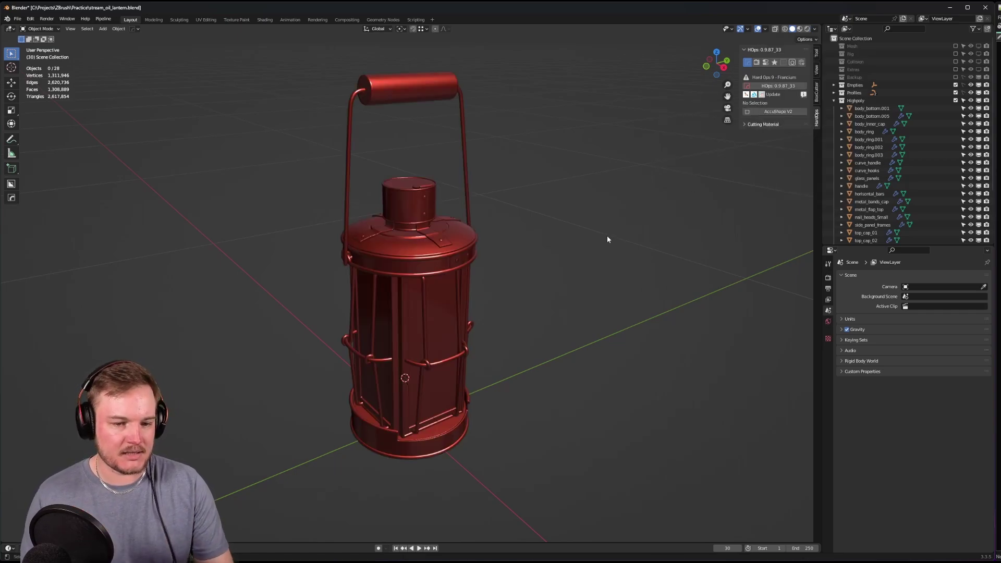
# - Examine how the highlights catch the bevelled edges around the lantern's base, cut-out and side panels
pyautogui.scroll(3, 607, 236)
pyautogui.moveTo(537, 268); pyautogui.dragTo(534, 229, button='middle')
pyautogui.keyDown('shift'); pyautogui.moveTo(534, 229); pyautogui.dragTo(487, 233, button='middle'); pyautogui.keyUp('shift')
pyautogui.scroll(3, 495, 191)
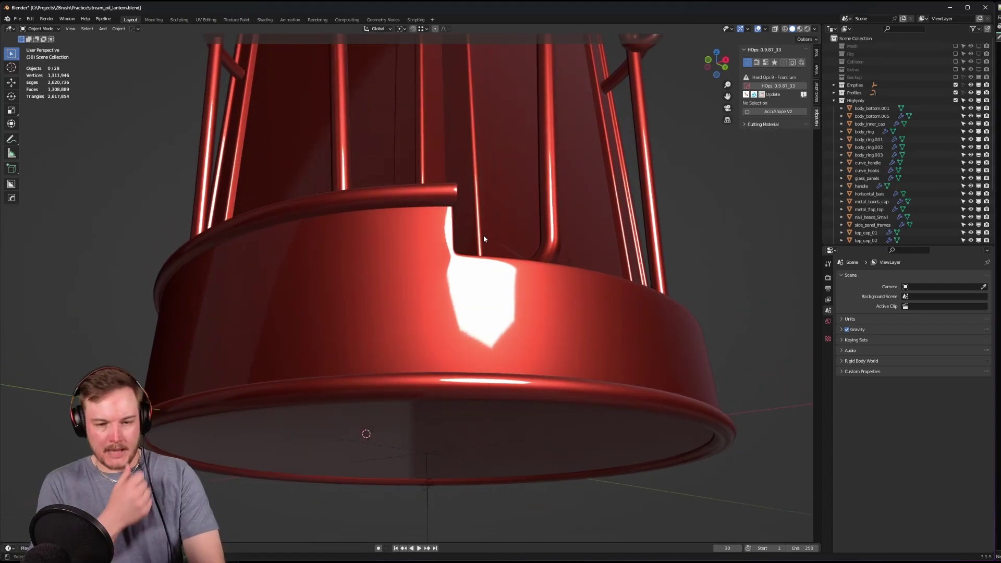
pyautogui.moveTo(483, 238); pyautogui.dragTo(418, 287, button='middle')
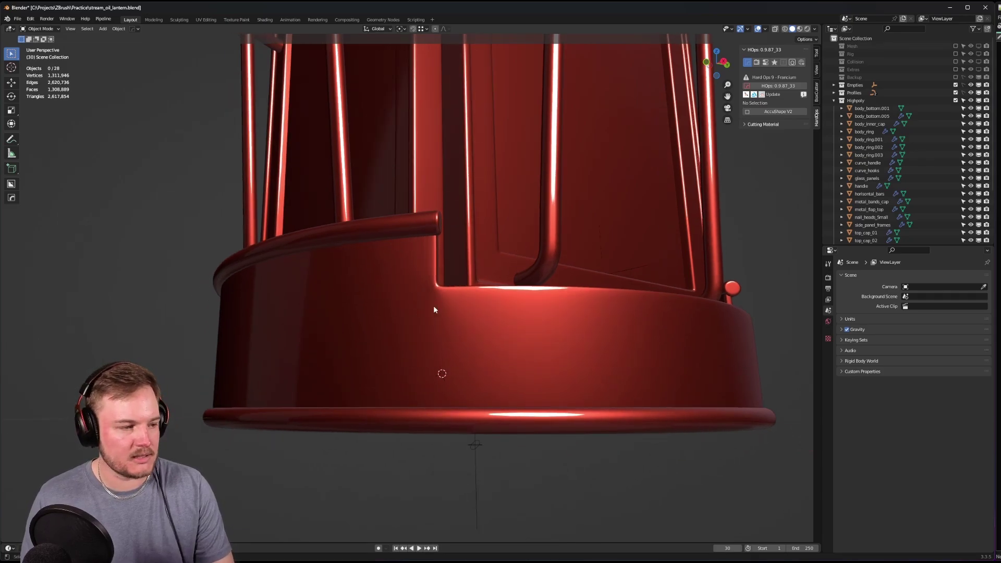
pyautogui.moveTo(449, 299)
pyautogui.mouseDown(button='middle')
pyautogui.moveTo(418, 318)
pyautogui.moveTo(449, 299)
pyautogui.mouseUp(button='middle')
pyautogui.keyDown('shift'); pyautogui.moveTo(450, 299); pyautogui.dragTo(483, 273, button='middle'); pyautogui.keyUp('shift')
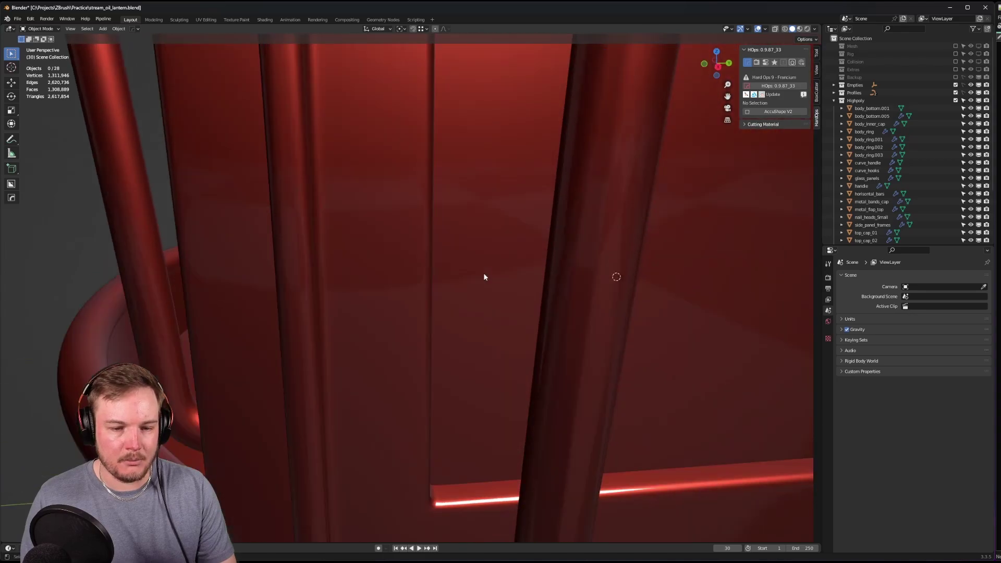
pyautogui.keyDown('shift'); pyautogui.moveTo(460, 305); pyautogui.dragTo(502, 224, button='middle'); pyautogui.keyUp('shift')
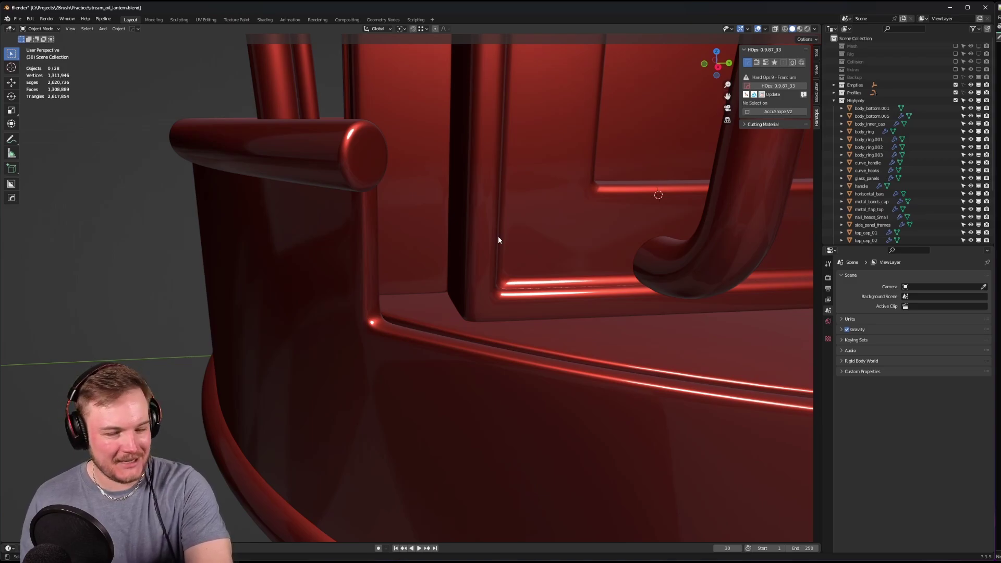
pyautogui.scroll(-3, 498, 237)
pyautogui.moveTo(498, 237); pyautogui.dragTo(464, 241, button='middle')
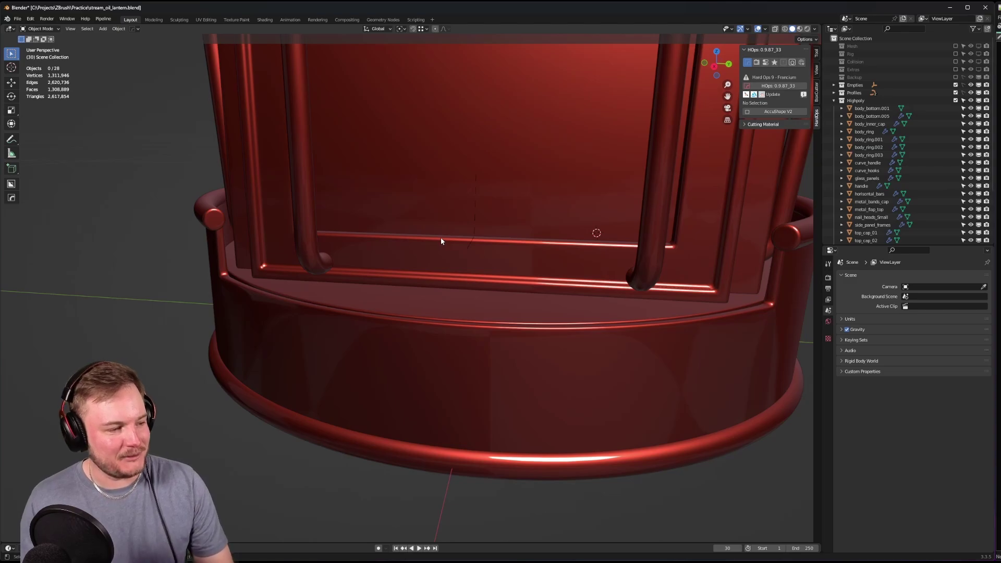
pyautogui.moveTo(440, 236); pyautogui.dragTo(359, 255, button='middle')
pyautogui.scroll(-3, 461, 241)
pyautogui.scroll(-2, 372, 240)
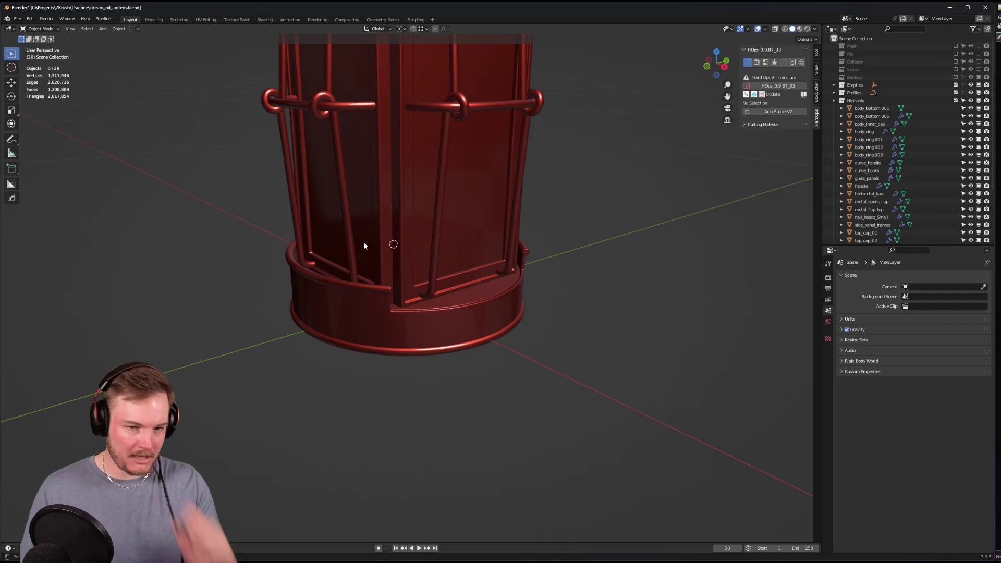
pyautogui.keyDown('shift'); pyautogui.moveTo(406, 187); pyautogui.dragTo(454, 308, button='middle'); pyautogui.keyUp('shift')
pyautogui.moveTo(453, 307); pyautogui.dragTo(465, 331, button='middle')
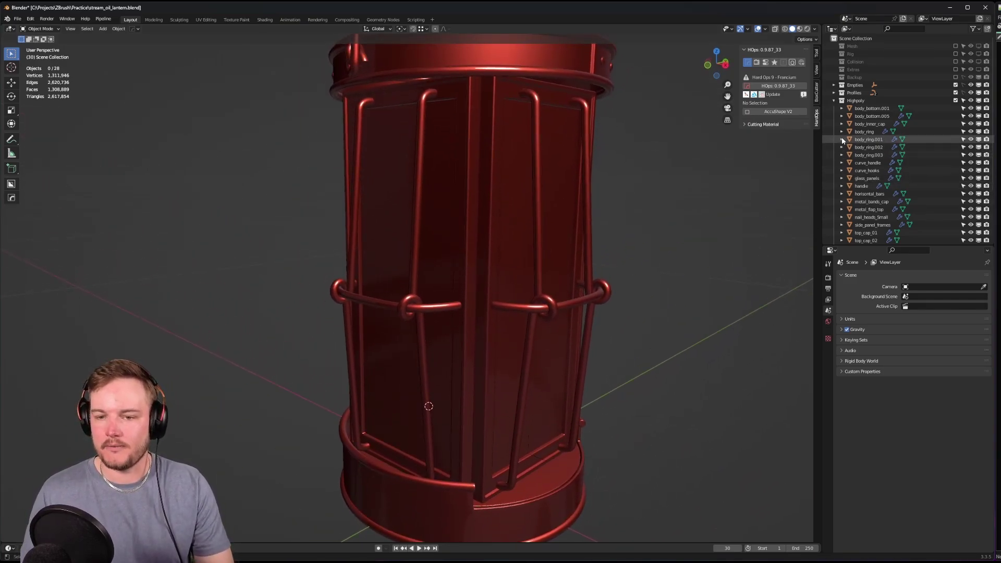
# - Isolate the vertical bars, check their mesh in Edit Mode, and bring the rest of the lantern back
pyautogui.moveTo(593, 292); pyautogui.dragTo(539, 312, button='middle')
pyautogui.scroll(2, 480, 285)
pyautogui.click(518, 266)
pyautogui.hotkey('shift', 'h')
pyautogui.press('Tab')
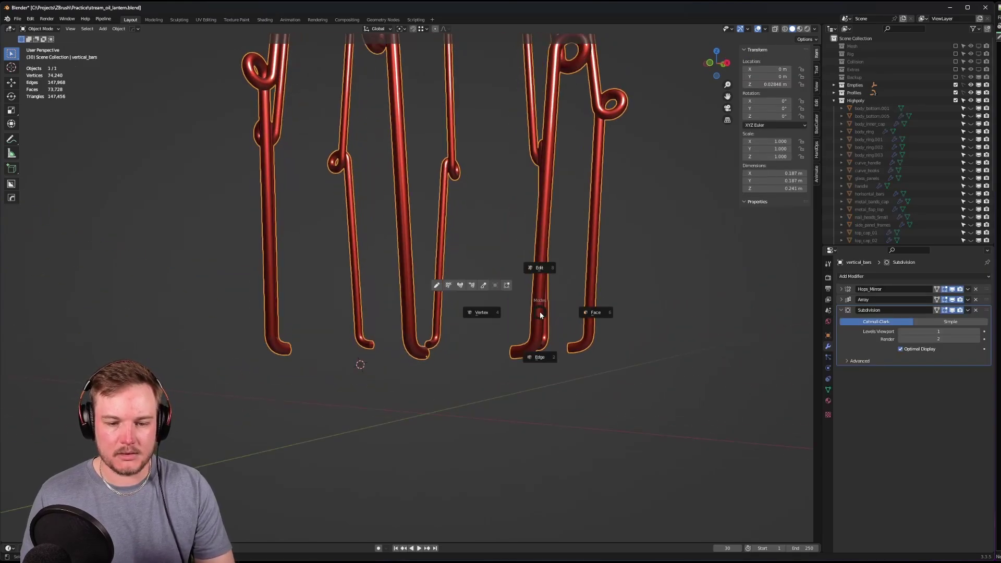
pyautogui.click(508, 311)
pyautogui.hotkey('ctrl', 'Tab')
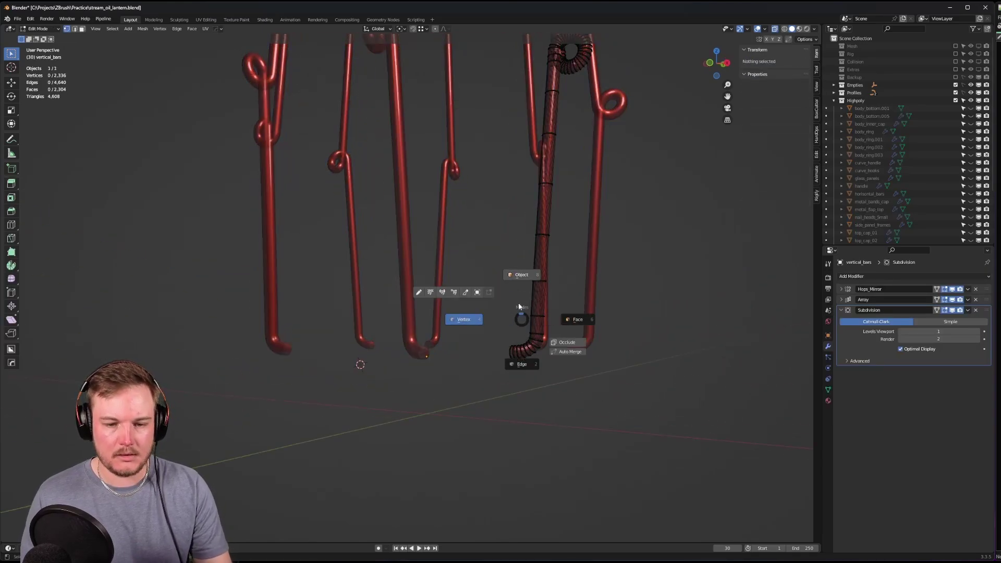
pyautogui.click(516, 304)
pyautogui.press('KP_Divide')
pyautogui.hotkey('ctrl', 'Tab')
pyautogui.click(493, 297)
pyautogui.scroll(4, 539, 316)
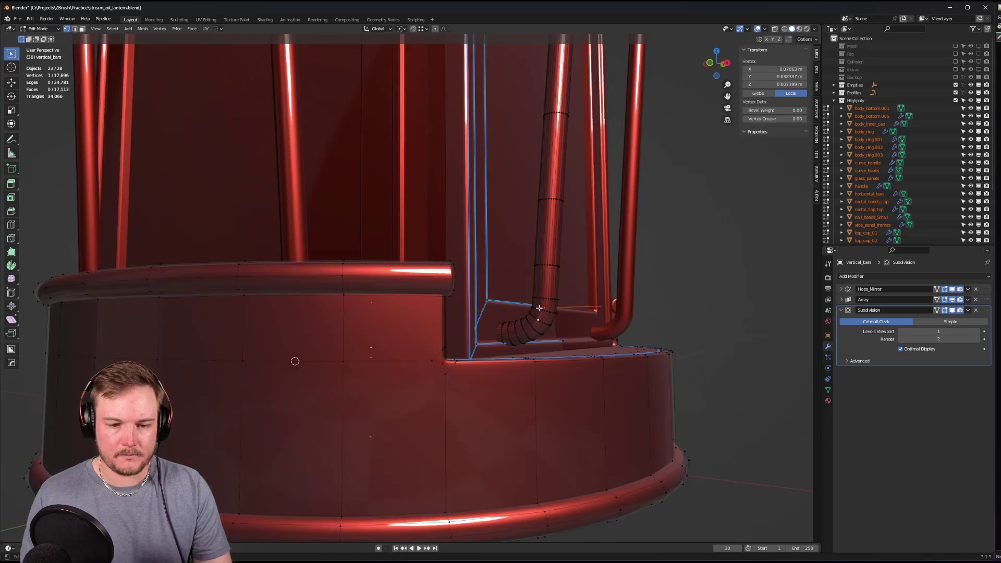
pyautogui.press('Tab')
# - Raise the lower hooked end of the vertical bar mesh about 0.0024 m along the global Z axis
pyautogui.click(538, 283)
pyautogui.click(542, 289)
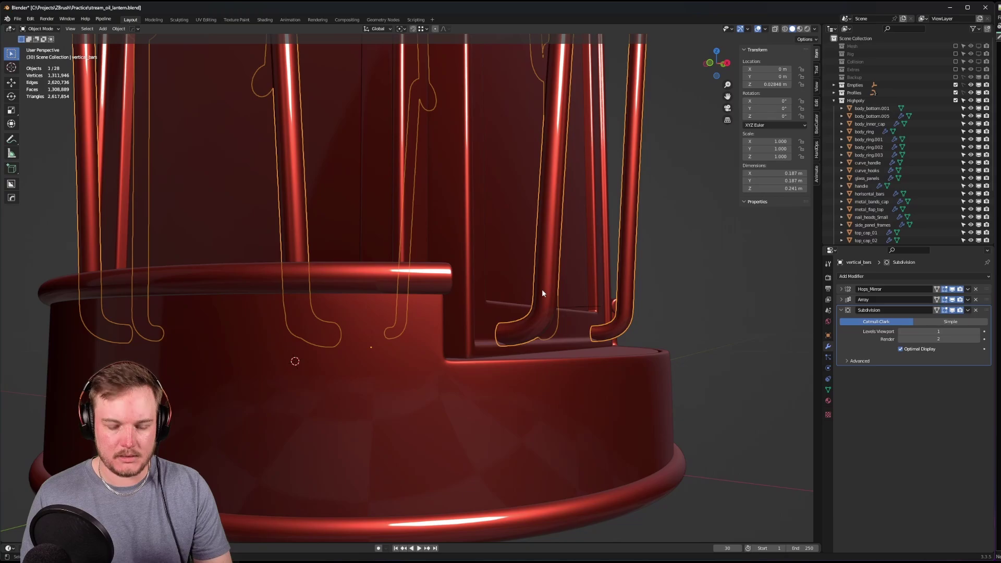
pyautogui.press('Tab')
pyautogui.hotkey('alt', 'z')
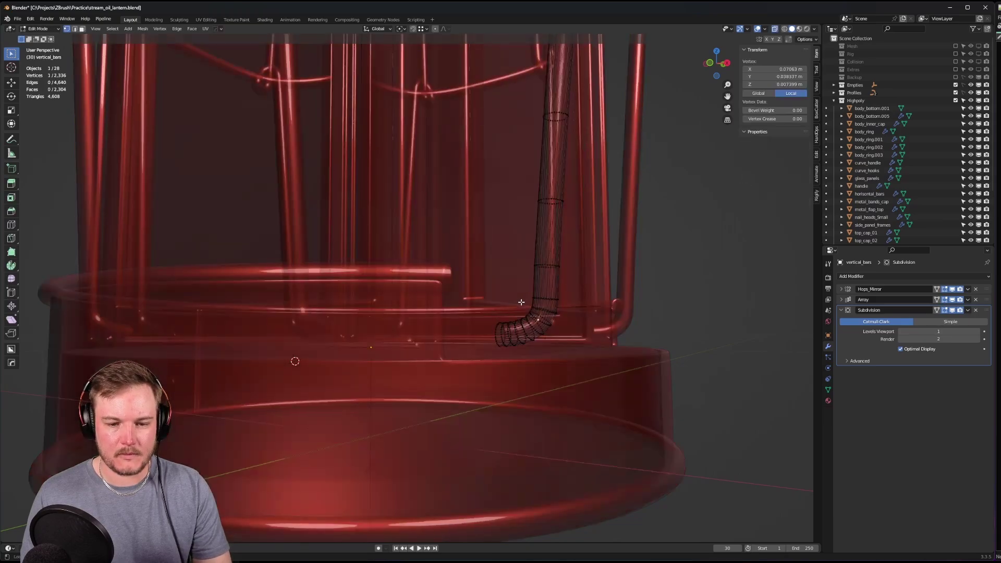
pyautogui.hotkey('ctrl', 'l')
pyautogui.hotkey('alt', 'z')
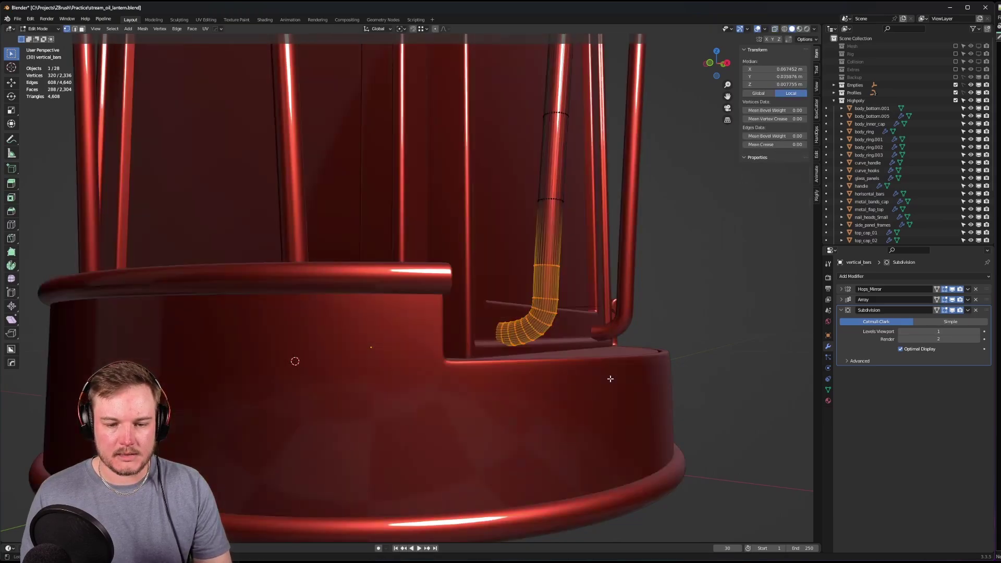
pyautogui.press('g')
pyautogui.press('z')
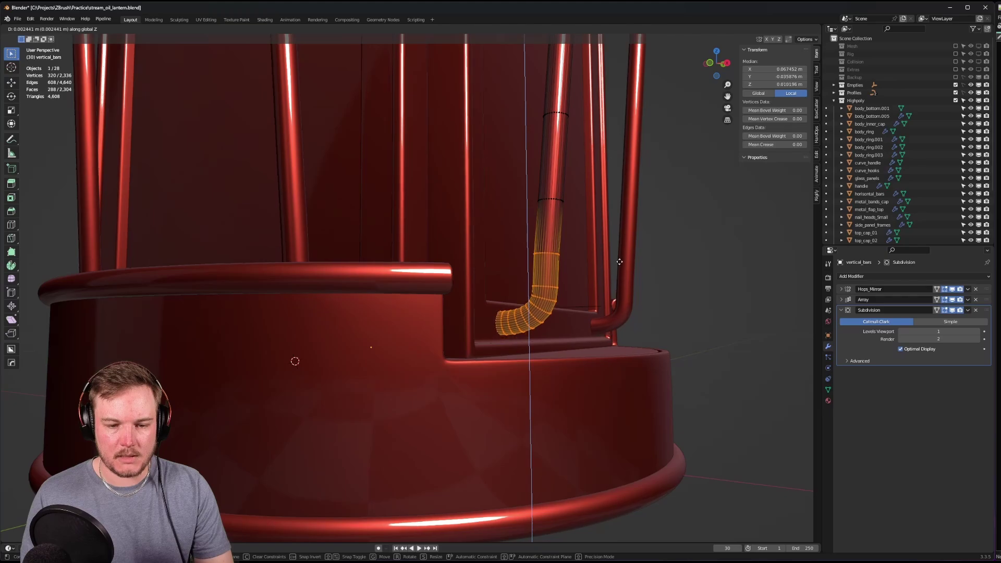
pyautogui.click(619, 262)
pyautogui.scroll(-5, 615, 299)
pyautogui.press('Tab')
# - Isolate the vertical bars, examine their mirrored and arrayed copies from several angles, and show the whole lantern again
pyautogui.moveTo(610, 277); pyautogui.dragTo(588, 296, button='middle')
pyautogui.press('KP_Divide')
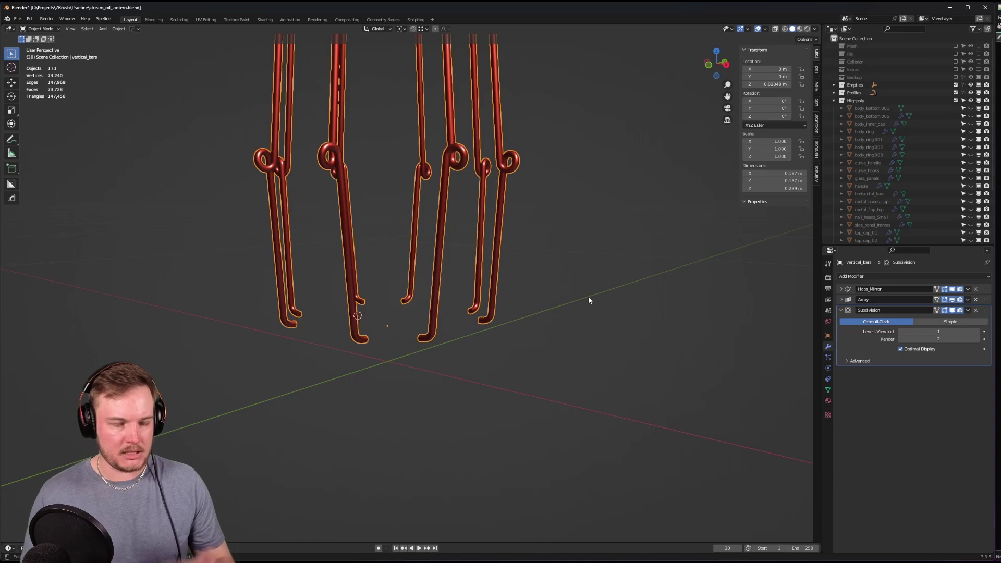
pyautogui.moveTo(520, 309); pyautogui.dragTo(508, 308, button='middle')
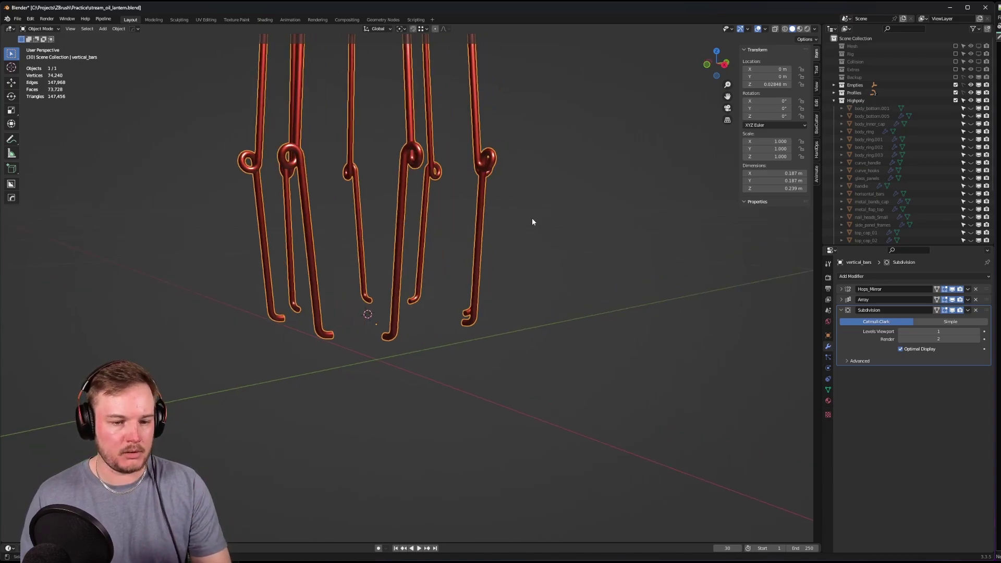
pyautogui.moveTo(532, 219); pyautogui.dragTo(559, 275, button='middle')
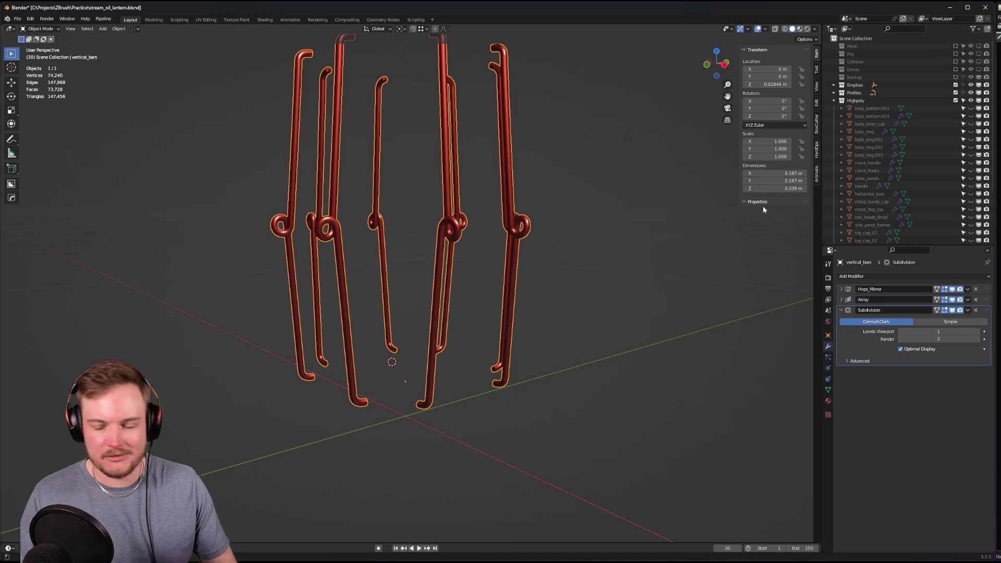
pyautogui.moveTo(728, 212); pyautogui.dragTo(708, 233, button='middle')
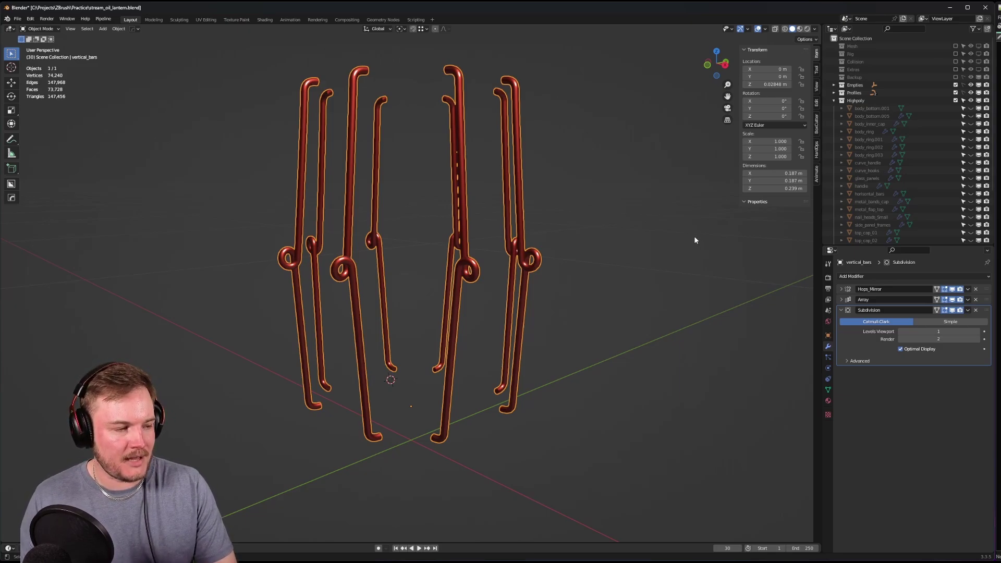
pyautogui.moveTo(696, 237); pyautogui.dragTo(686, 246, button='middle')
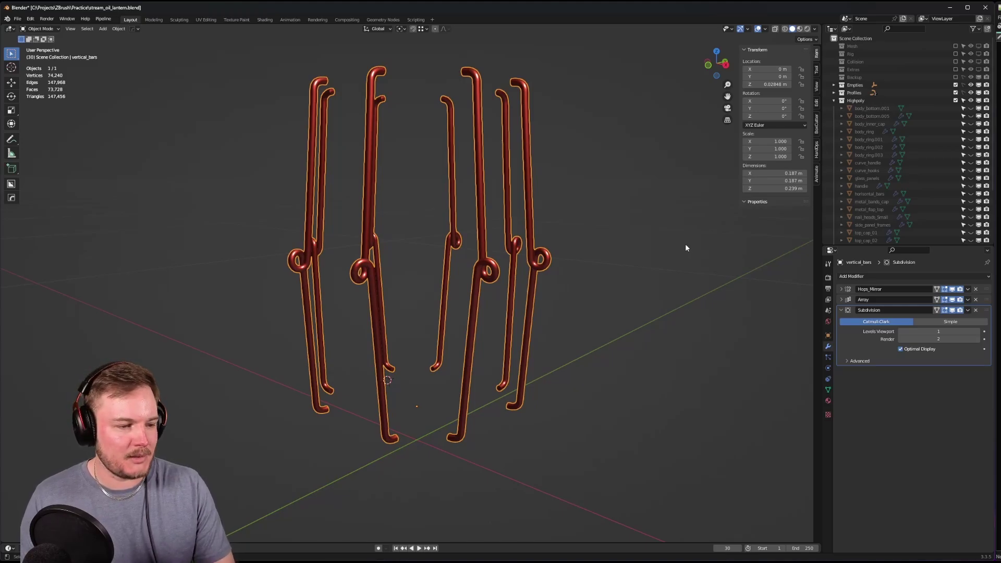
pyautogui.moveTo(666, 247); pyautogui.dragTo(678, 240, button='middle')
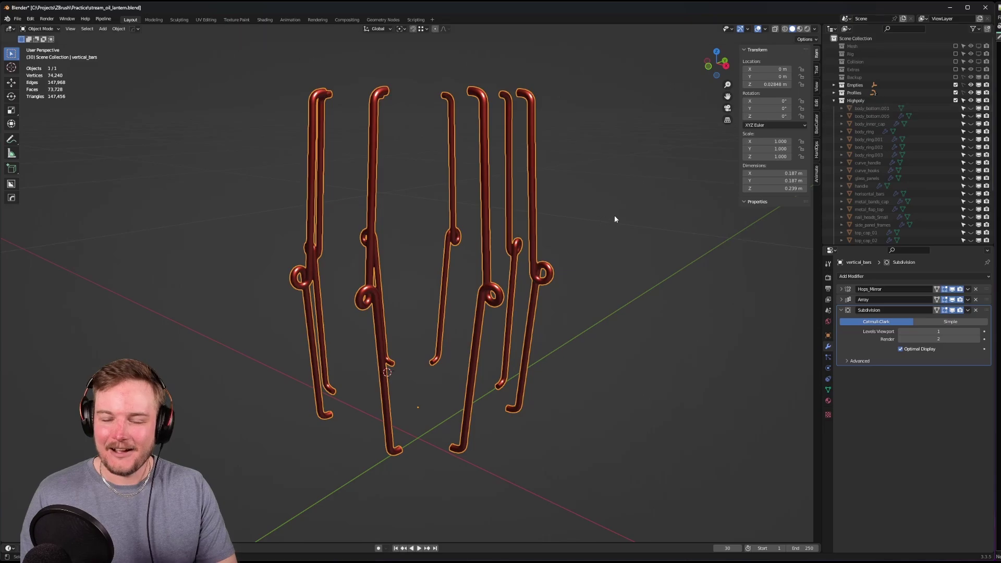
pyautogui.hotkey('alt', 'h')
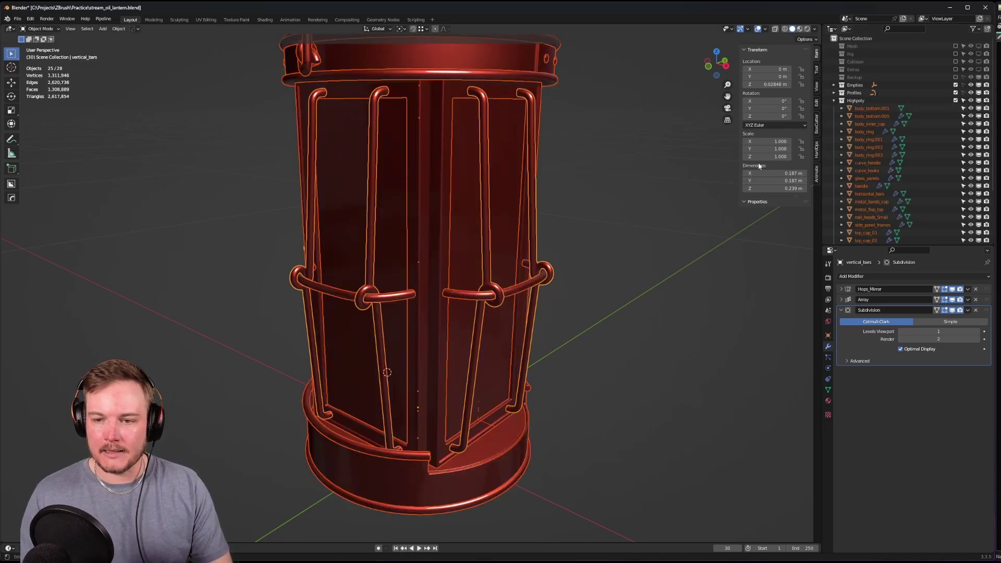
# - Collapse the Highpoly collection and enable the Lowpoly collection alongside it to compare both meshes around the lantern's base
pyautogui.click(833, 100)
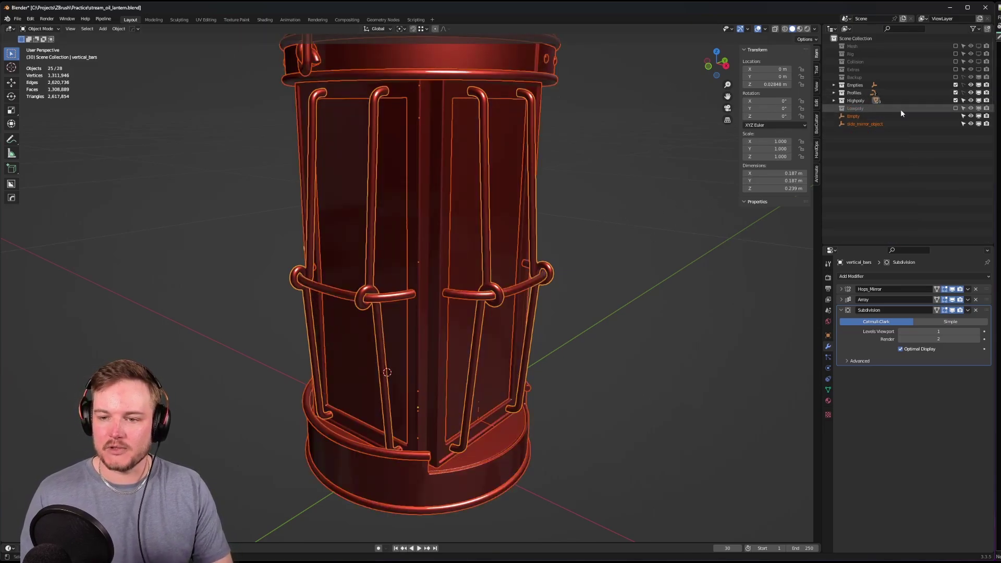
pyautogui.click(955, 108)
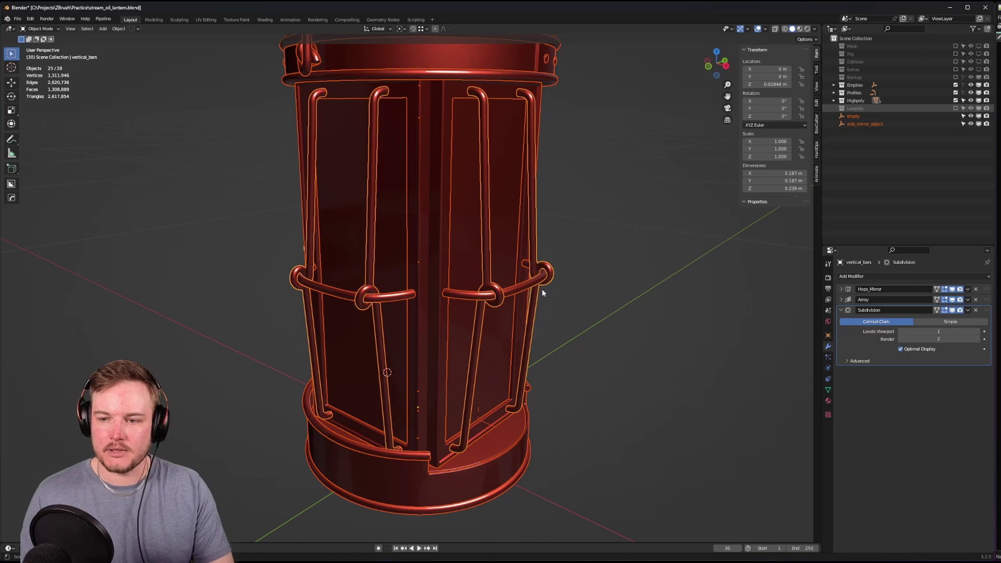
pyautogui.keyDown('shift'); pyautogui.moveTo(531, 290); pyautogui.dragTo(509, 215, button='middle'); pyautogui.keyUp('shift')
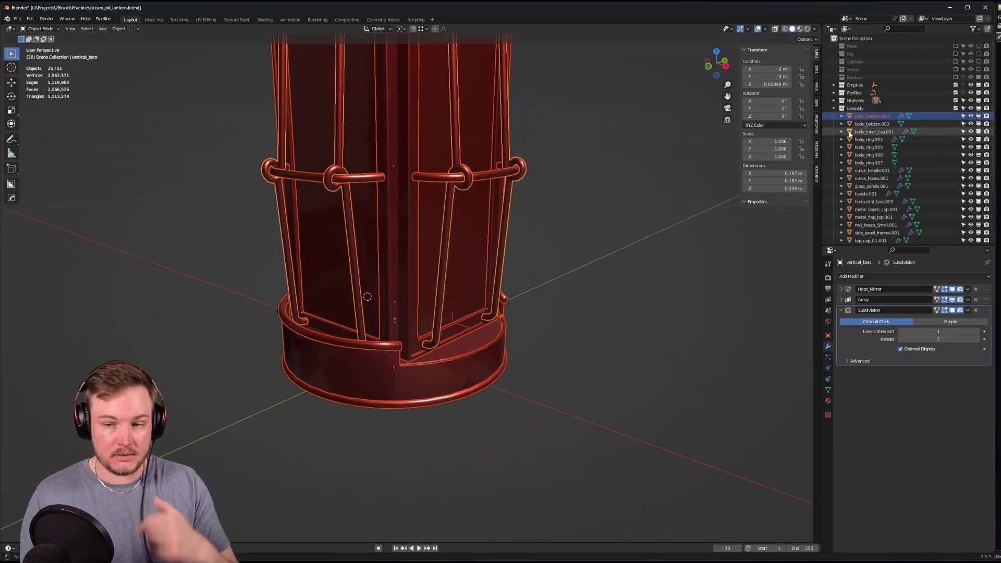
pyautogui.scroll(4, 504, 273)
pyautogui.scroll(2, 501, 296)
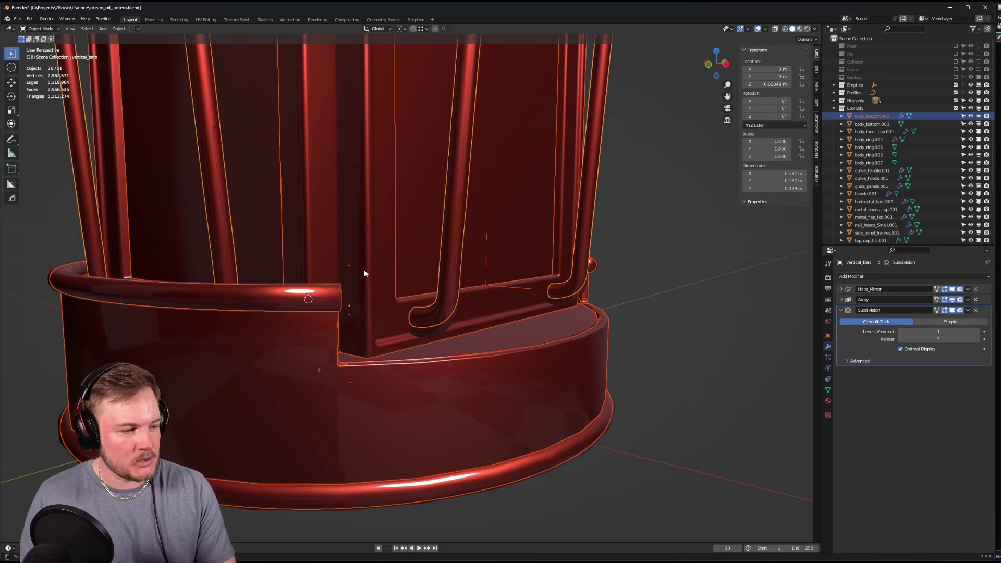
pyautogui.moveTo(364, 270); pyautogui.dragTo(376, 270, button='middle')
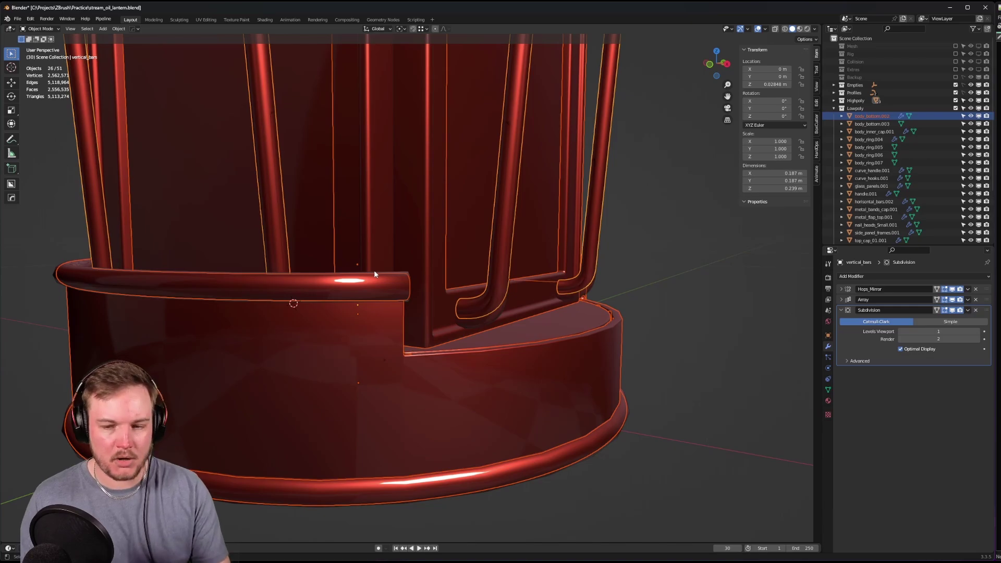
# - Duplicate the vertical bars in place and move the copy to the Lowpoly collection
pyautogui.moveTo(375, 271); pyautogui.dragTo(383, 260, button='middle')
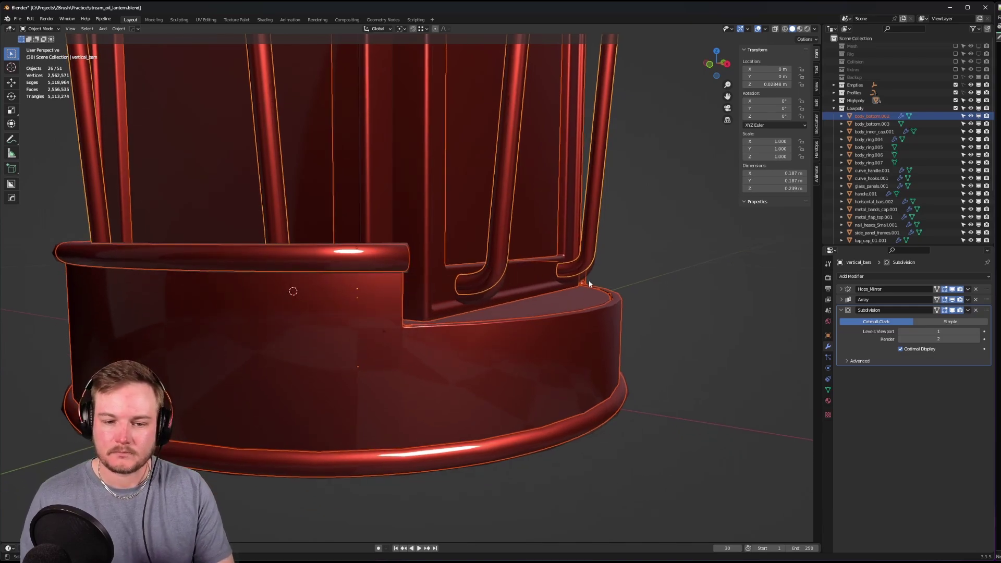
pyautogui.click(485, 295)
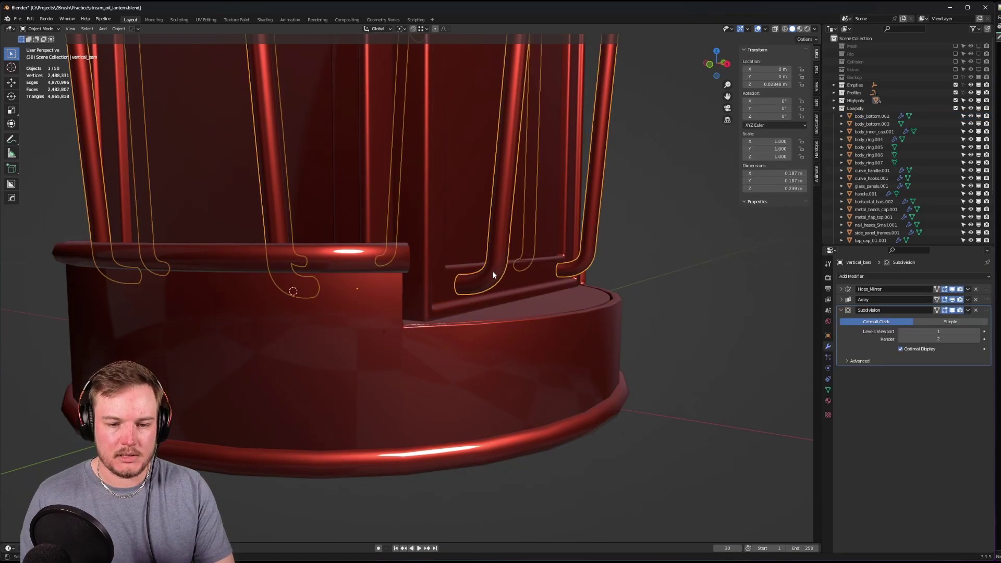
pyautogui.hotkey('shift', 'd')
pyautogui.rightClick(493, 275)
pyautogui.press('m')
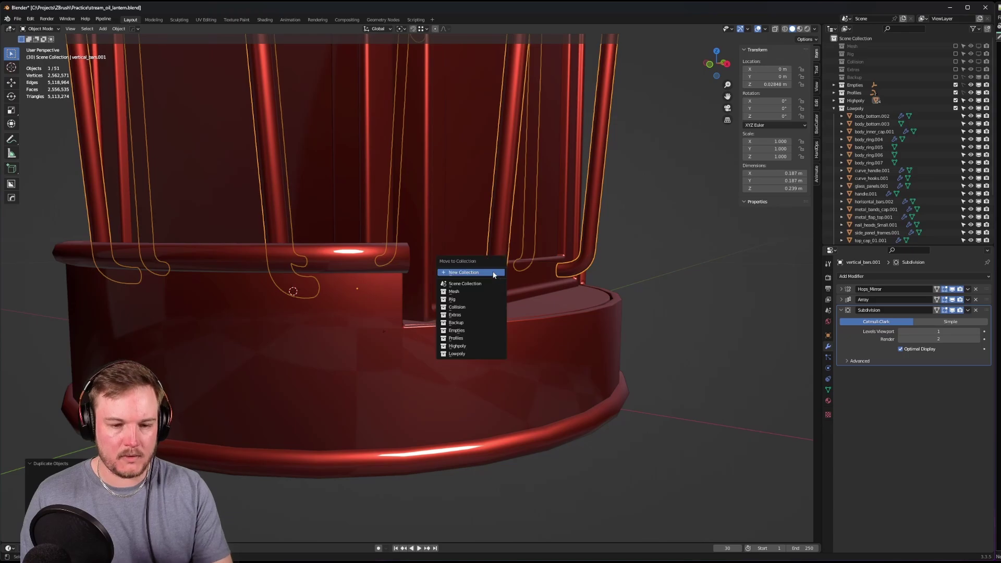
pyautogui.click(482, 355)
pyautogui.scroll(-5, 620, 297)
pyautogui.click(631, 287)
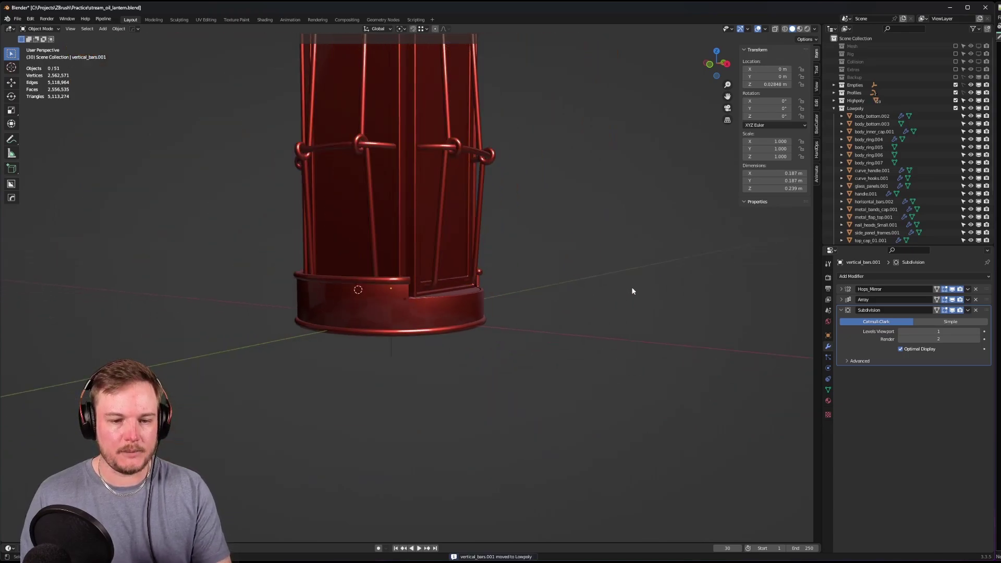
# - Disable the Highpoly collection so that only the low-poly lantern is shown
pyautogui.moveTo(631, 286); pyautogui.dragTo(606, 383, button='middle')
pyautogui.scroll(2, 606, 383)
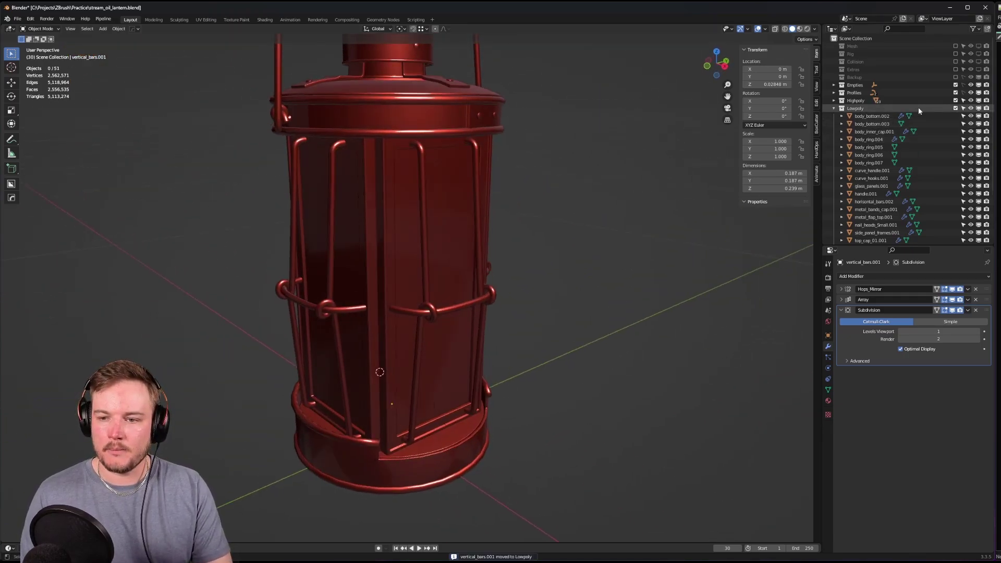
pyautogui.click(955, 100)
pyautogui.scroll(-5, 556, 252)
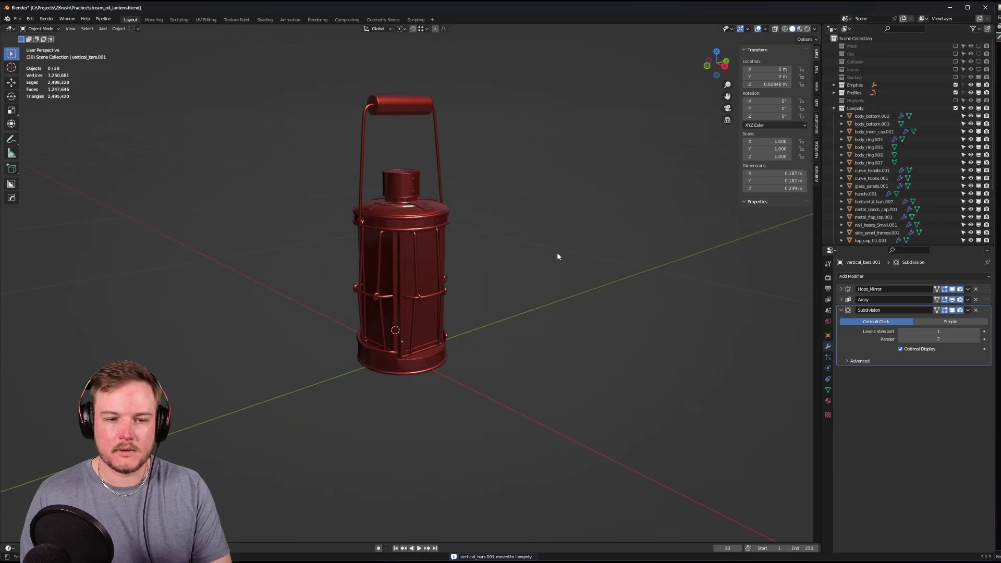
# - Replace the red viewport matcap with a neutral grey one
pyautogui.click(815, 29)
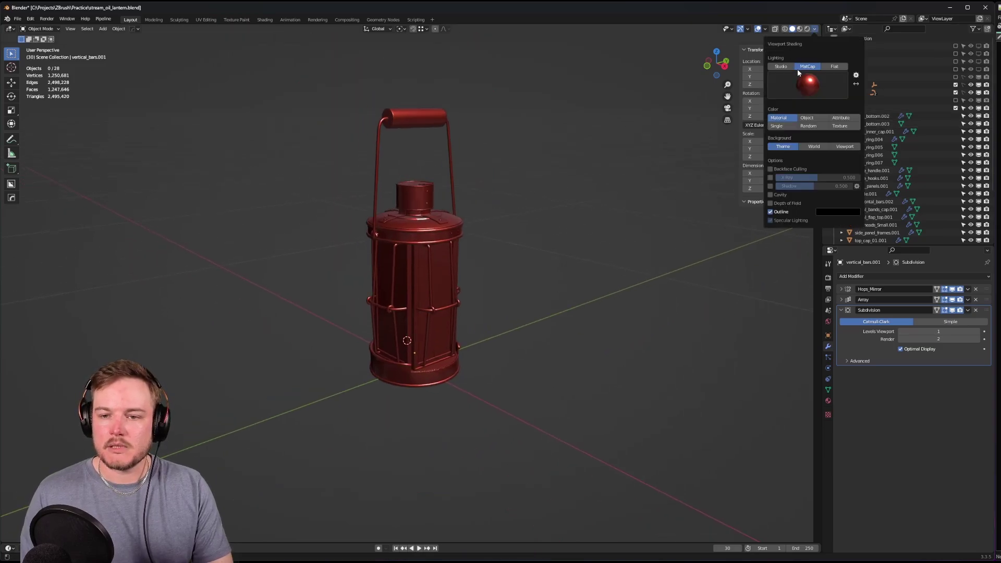
pyautogui.click(808, 84)
pyautogui.click(669, 107)
pyautogui.scroll(4, 563, 163)
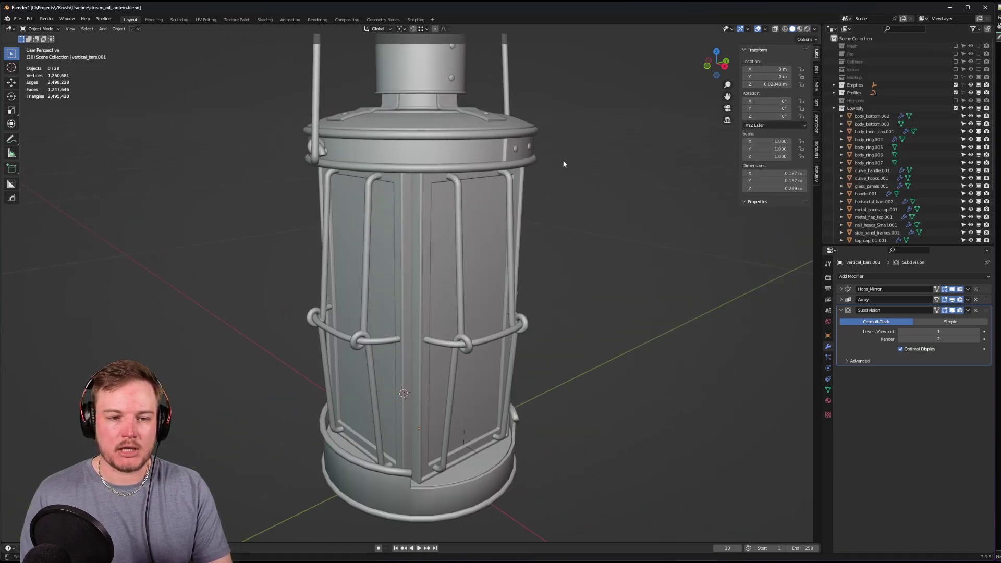
pyautogui.keyDown('shift'); pyautogui.moveTo(563, 164); pyautogui.dragTo(565, 305, button='middle'); pyautogui.keyUp('shift')
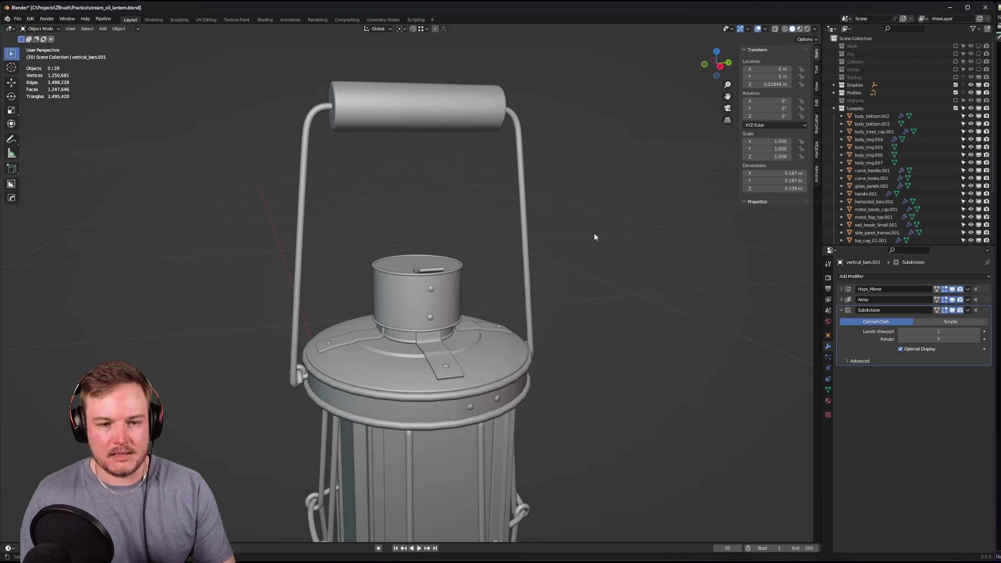
# - Isolate the lantern's cylindrical handle grip and remove its Subdivision modifier
pyautogui.moveTo(593, 230)
pyautogui.mouseDown(button='middle')
pyautogui.moveTo(597, 249)
pyautogui.moveTo(590, 240)
pyautogui.mouseUp(button='middle')
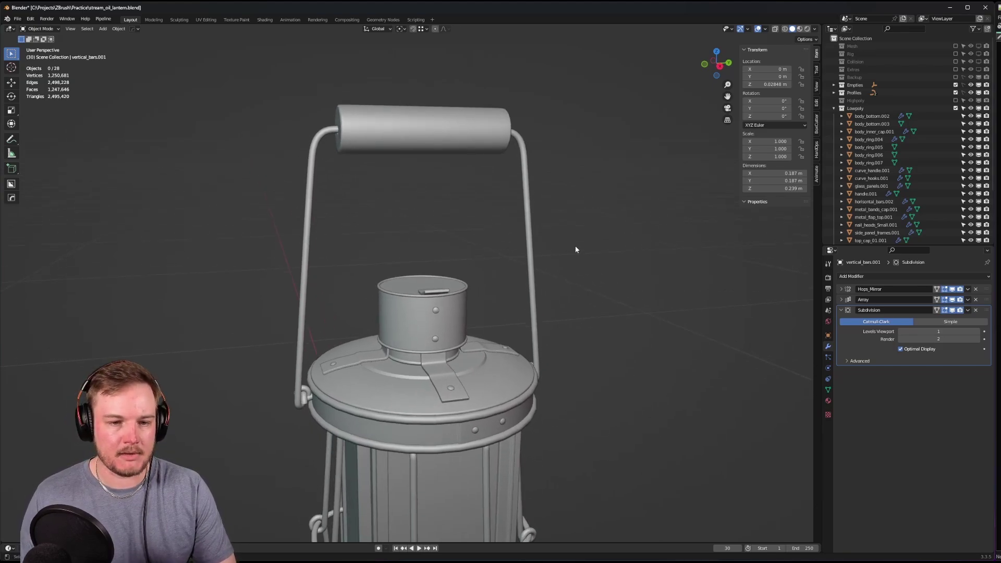
pyautogui.click(430, 125)
pyautogui.keyDown('shift'); pyautogui.moveTo(438, 123); pyautogui.dragTo(445, 222, button='middle'); pyautogui.keyUp('shift')
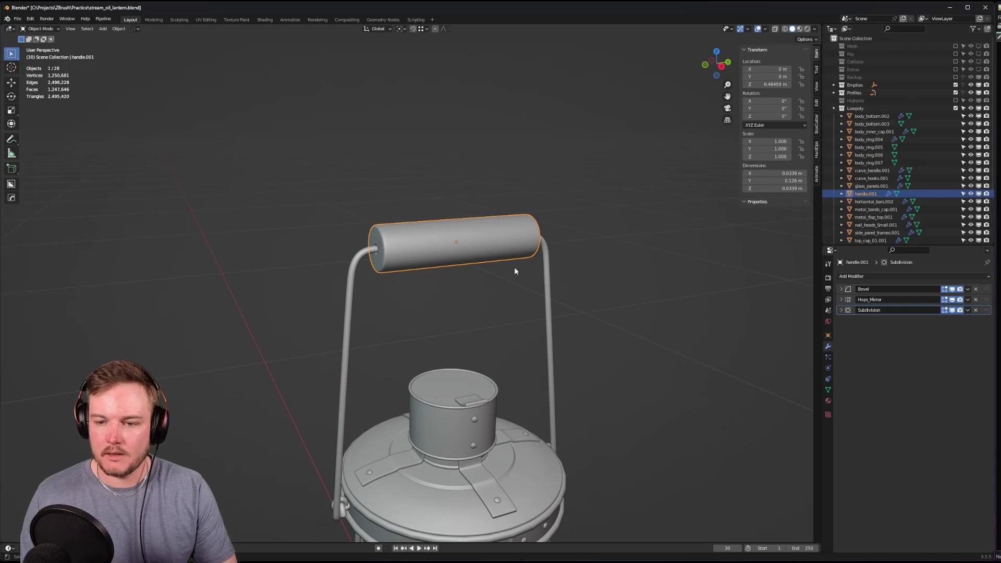
pyautogui.press('KP_Divide')
pyautogui.moveTo(537, 268); pyautogui.dragTo(525, 279, button='middle')
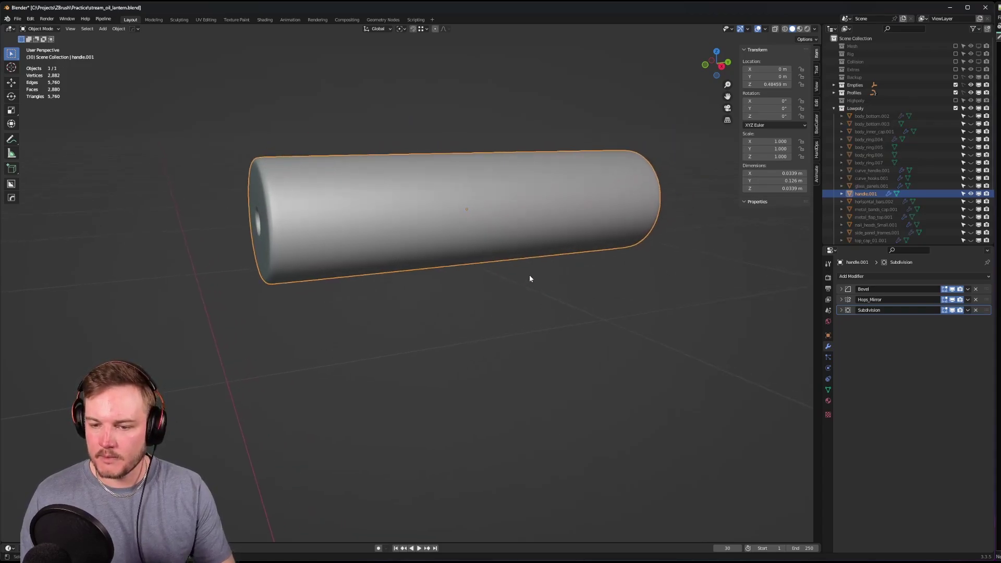
pyautogui.moveTo(543, 333); pyautogui.dragTo(557, 327, button='middle')
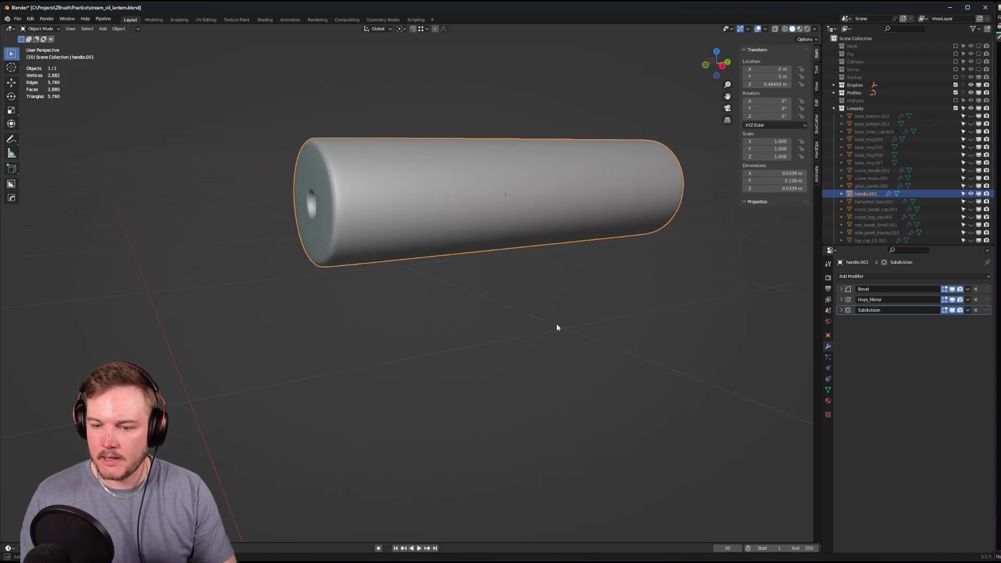
pyautogui.click(975, 311)
pyautogui.moveTo(578, 268); pyautogui.dragTo(599, 274, button='middle')
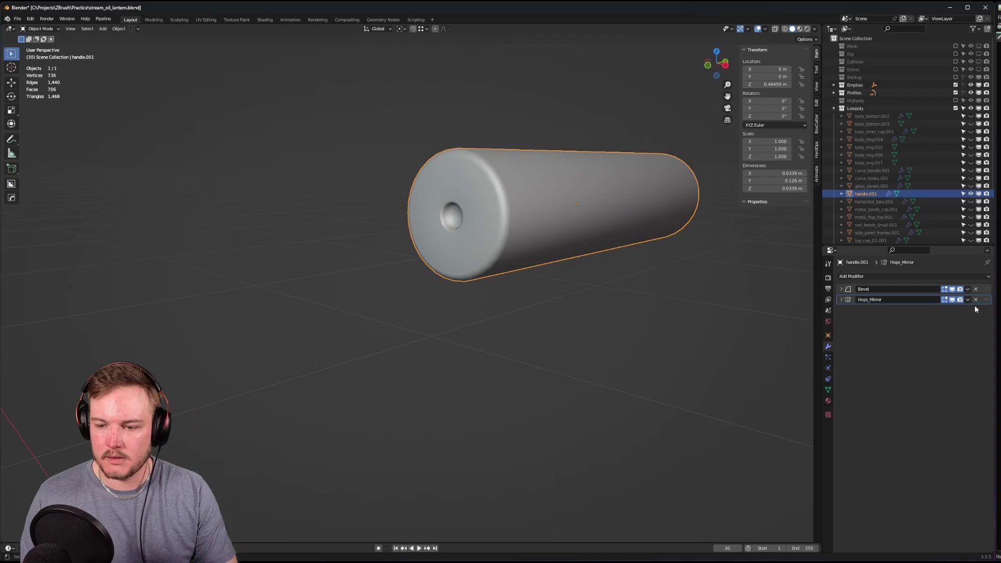
# - Reorder the handle's modifiers so Hops_Mirror comes before Bevel, and apply the mirror
pyautogui.moveTo(963, 305); pyautogui.dragTo(922, 302, button='middle')
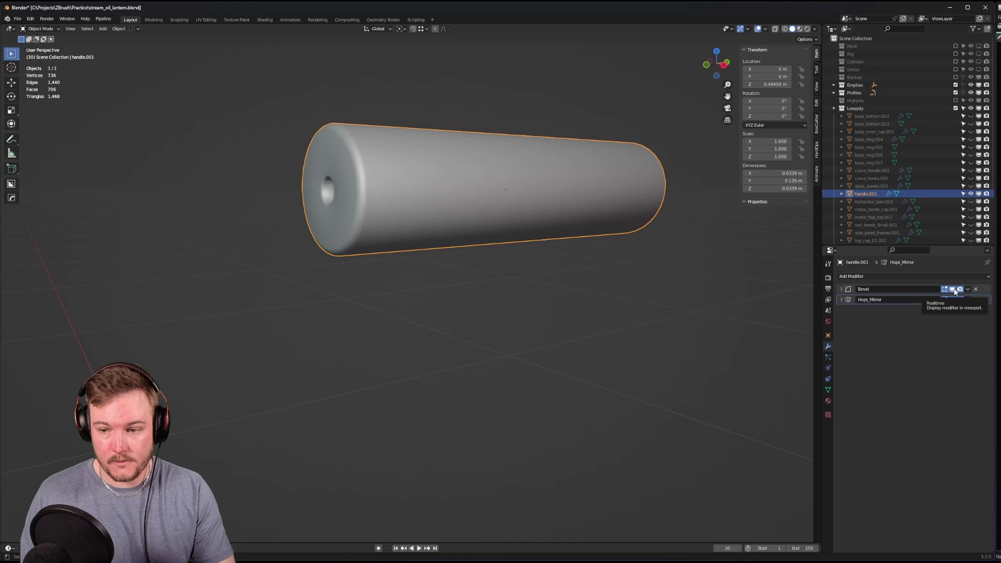
pyautogui.moveTo(986, 289); pyautogui.dragTo(983, 314)
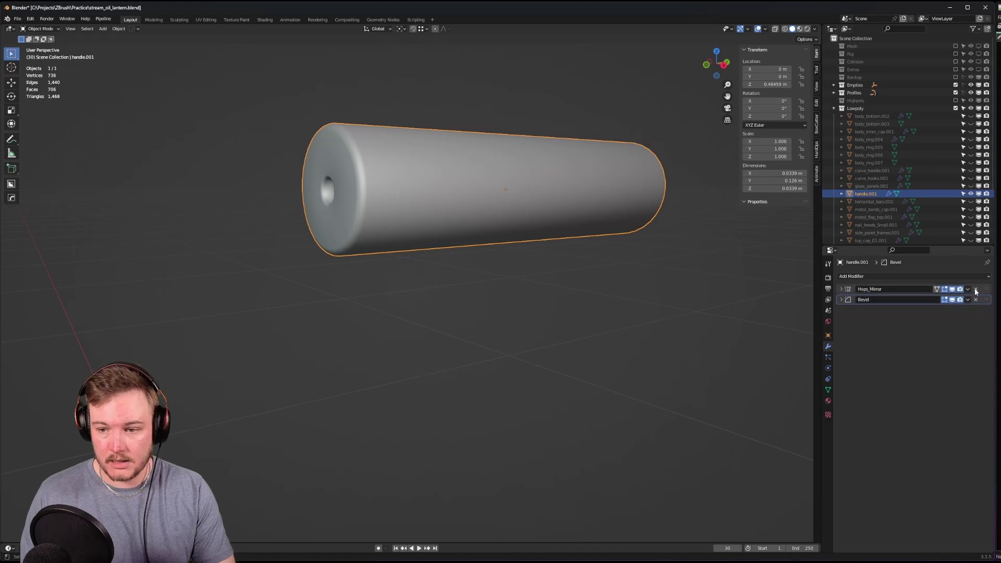
pyautogui.click(968, 289)
pyautogui.click(958, 297)
pyautogui.scroll(3, 583, 298)
pyautogui.scroll(-5, 454, 304)
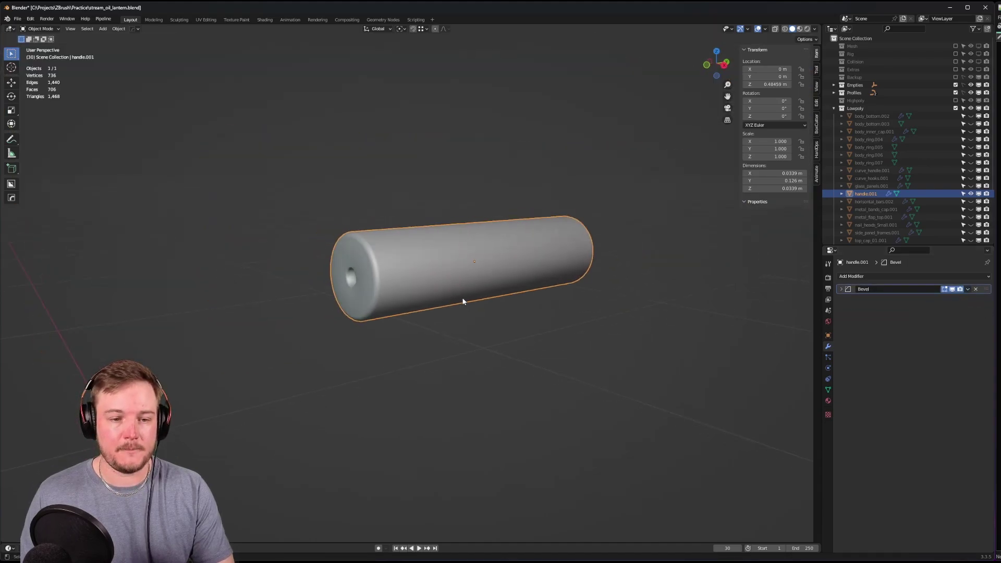
# - Try to clear the mean bevel weight on all edges of the handle while its Bevel modifier is still live
pyautogui.press('Tab')
pyautogui.click(463, 315)
pyautogui.scroll(3, 463, 314)
pyautogui.moveTo(460, 313); pyautogui.dragTo(463, 314, button='middle')
pyautogui.press('Tab')
pyautogui.click(463, 284)
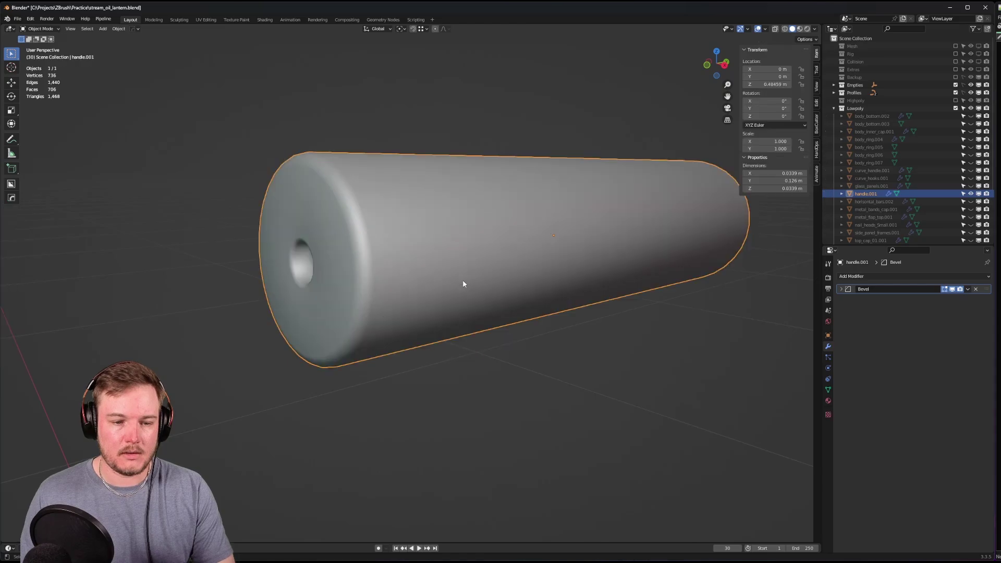
pyautogui.press('Tab')
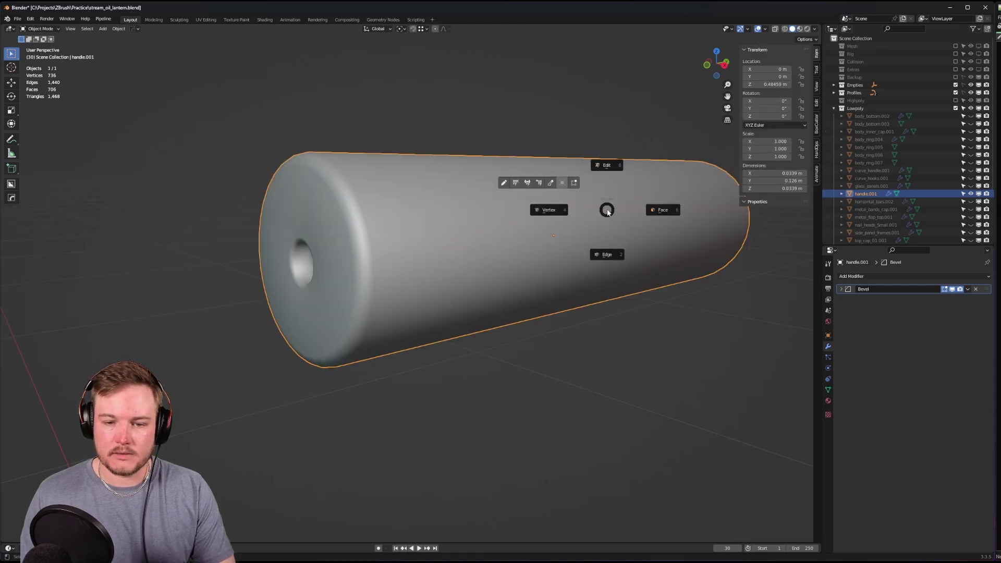
pyautogui.click(607, 255)
pyautogui.press('a')
pyautogui.click(769, 138)
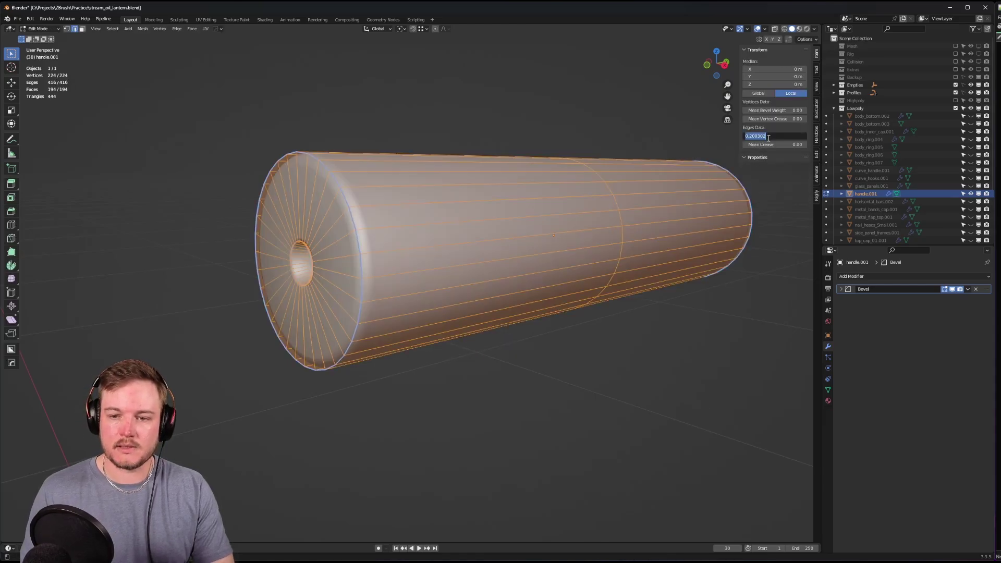
pyautogui.write('1')
pyautogui.press('Return')
pyautogui.press('Tab')
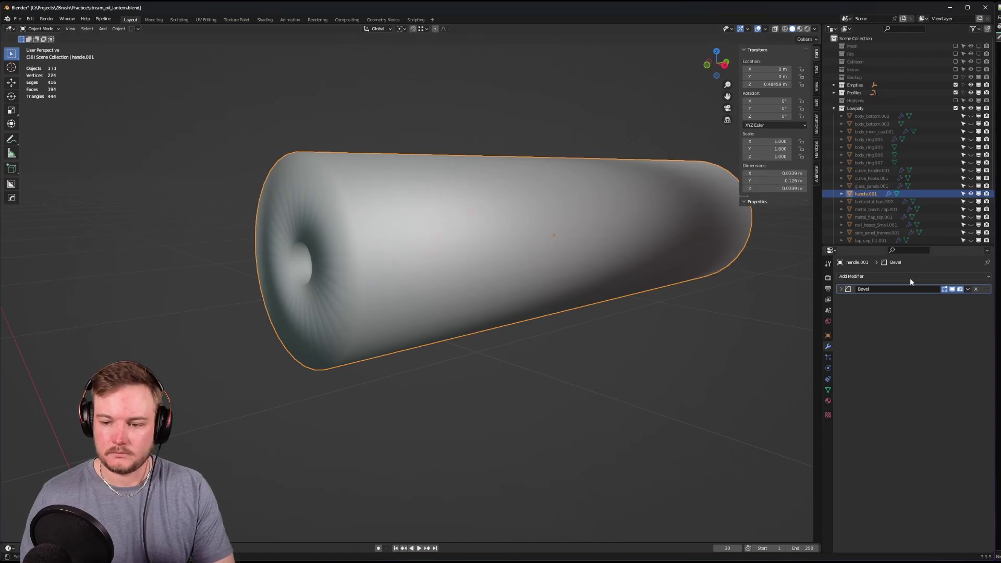
pyautogui.press('Tab')
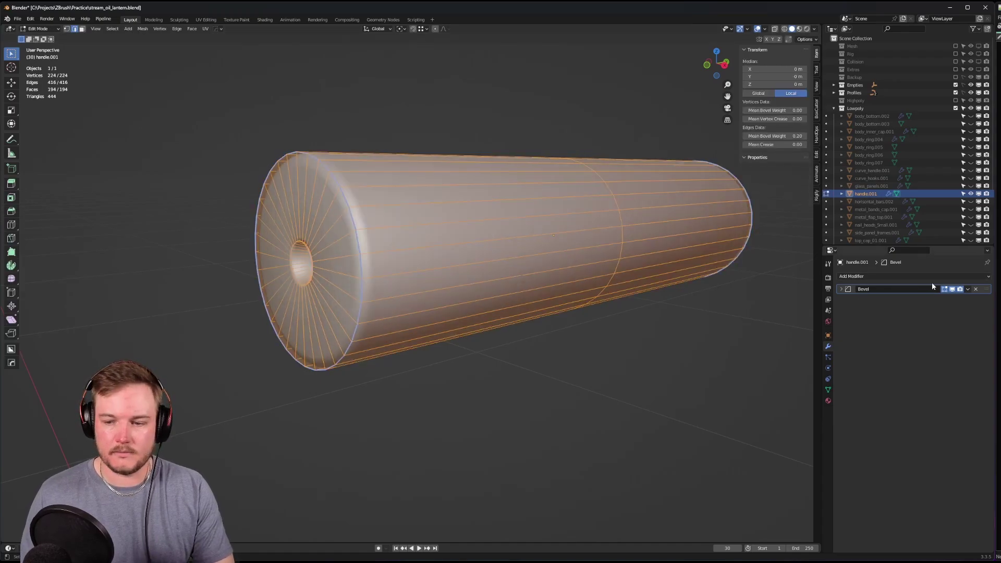
# - Check the handle's Bevel modifier settings and apply the modifier in Object Mode
pyautogui.moveTo(586, 286); pyautogui.dragTo(594, 287, button='middle')
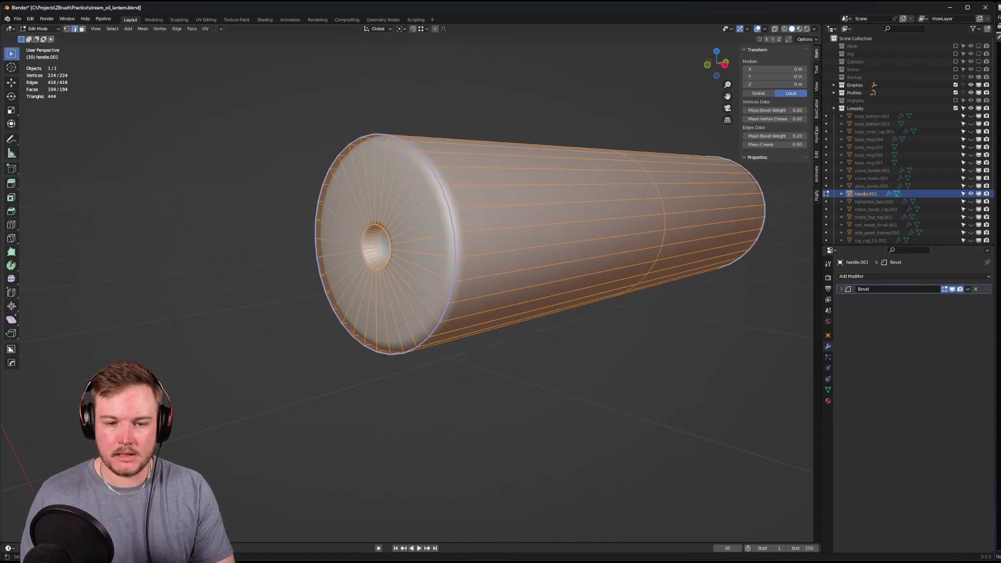
pyautogui.click(841, 290)
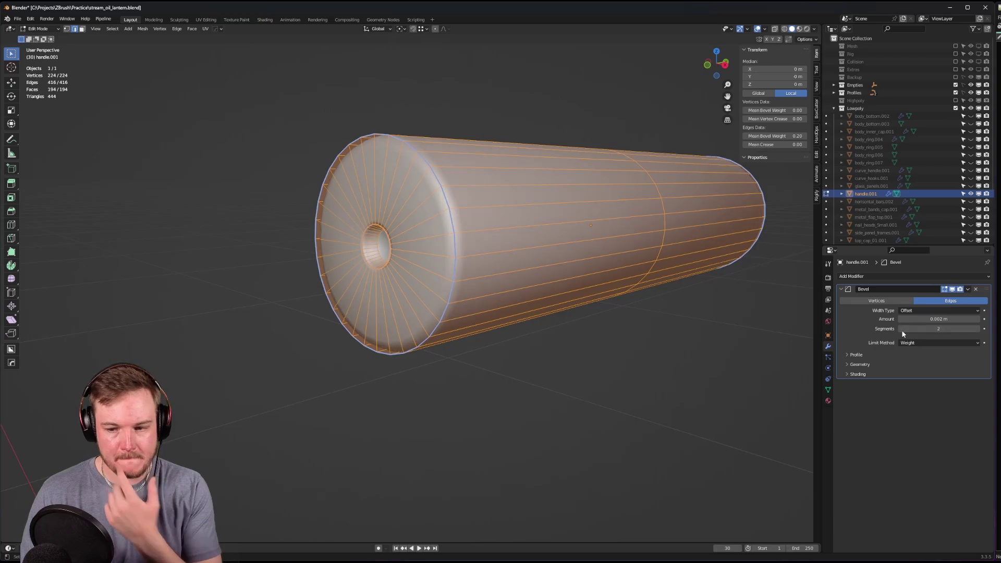
pyautogui.click(967, 290)
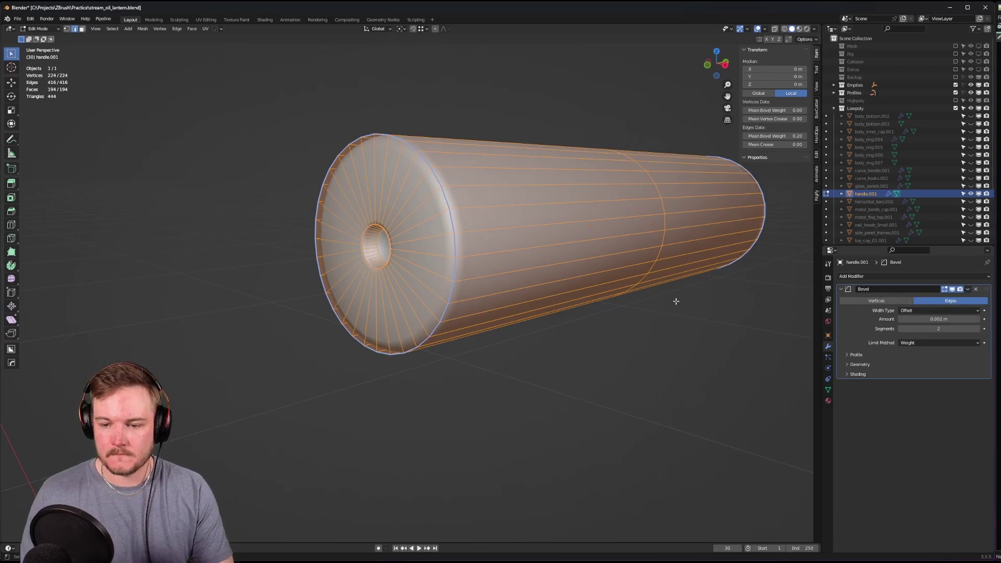
pyautogui.press('Tab')
pyautogui.click(572, 261)
pyautogui.click(967, 290)
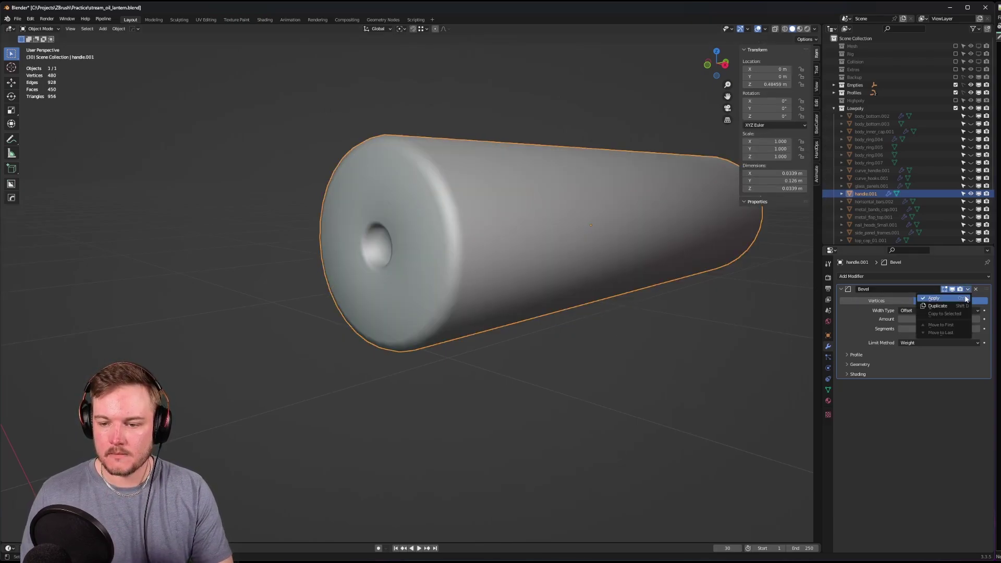
pyautogui.click(966, 298)
# - Set the mean bevel weight of all the handle's edges to 0
pyautogui.press('Tab')
pyautogui.click(496, 276)
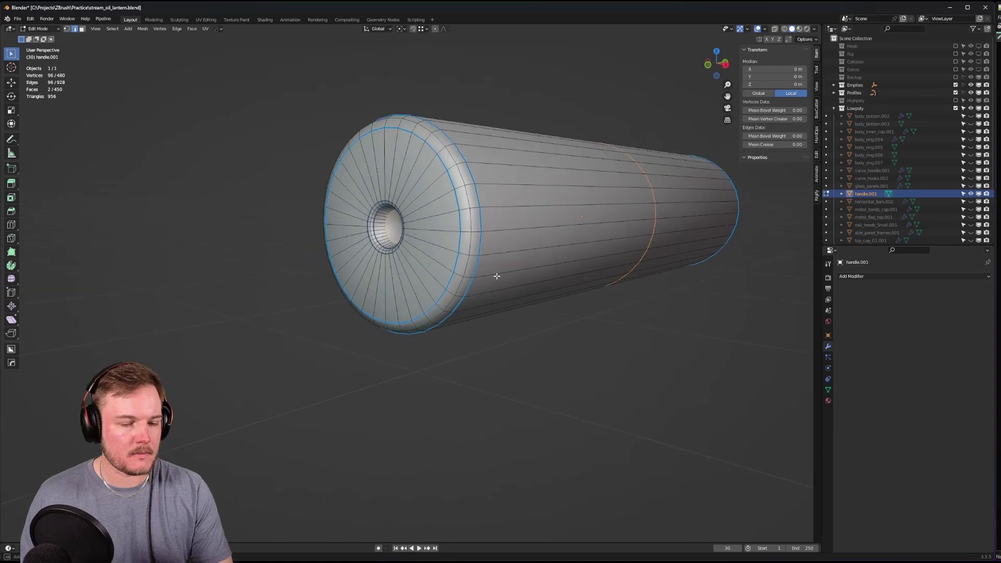
pyautogui.press('a')
pyautogui.click(778, 136)
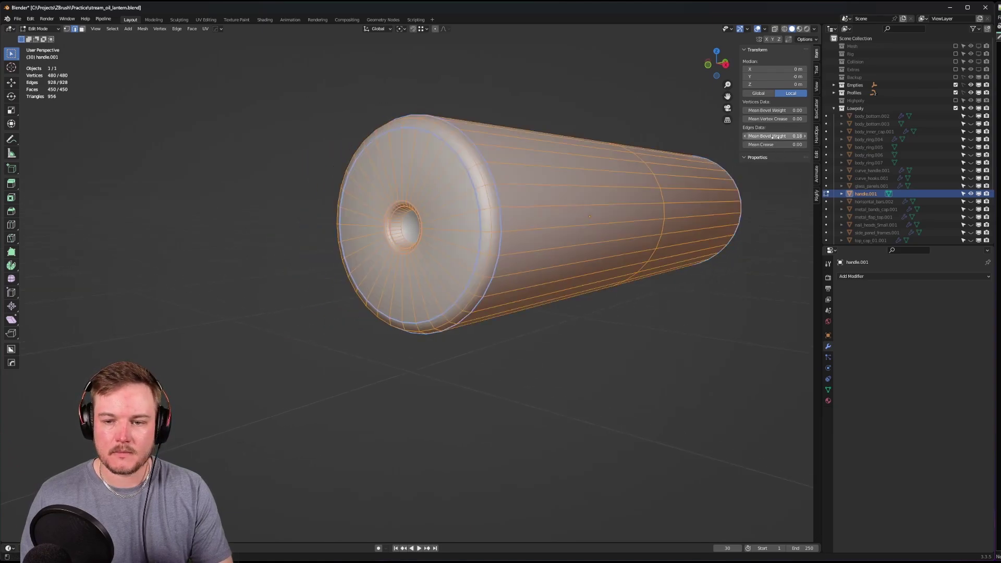
pyautogui.write('0')
pyautogui.press('Return')
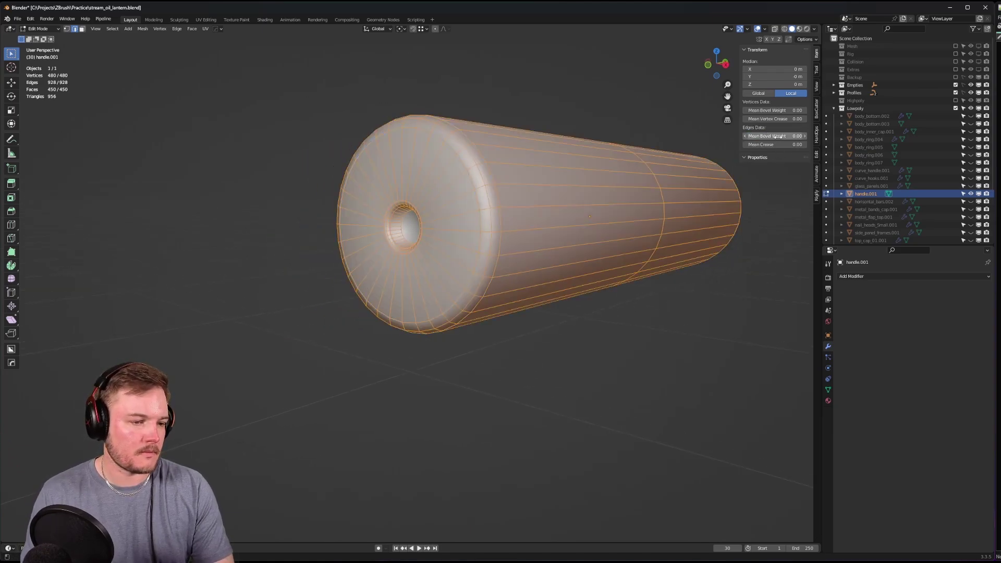
# - Delete the faces of the handle's negative-Y end cap together with its recessed hole, growing the selection from the hole's inner face
pyautogui.moveTo(537, 267)
pyautogui.mouseDown(button='middle')
pyautogui.moveTo(546, 255)
pyautogui.moveTo(532, 255)
pyautogui.mouseUp(button='middle')
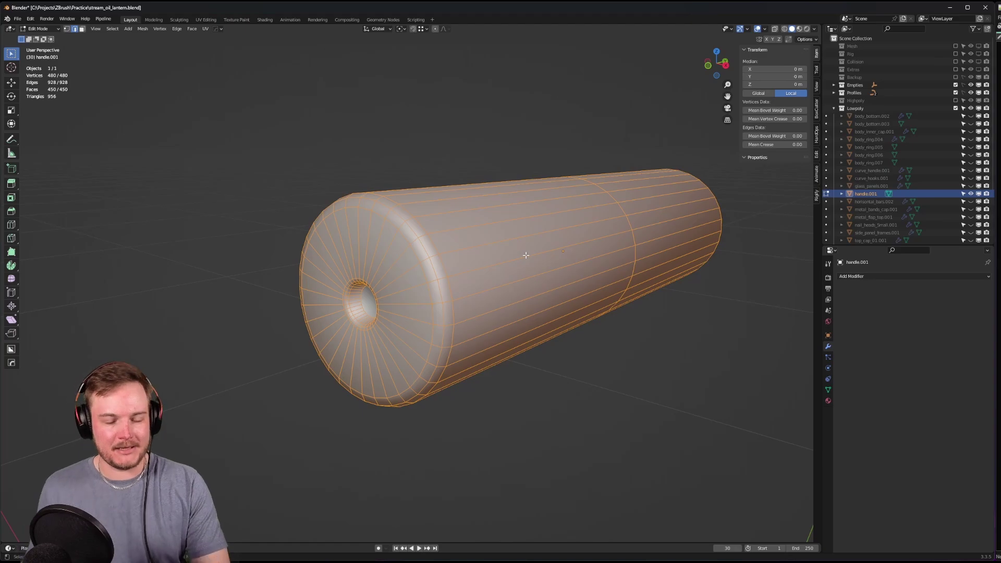
pyautogui.moveTo(525, 255); pyautogui.dragTo(424, 250, button='middle')
pyautogui.scroll(3, 423, 251)
pyautogui.press('Tab')
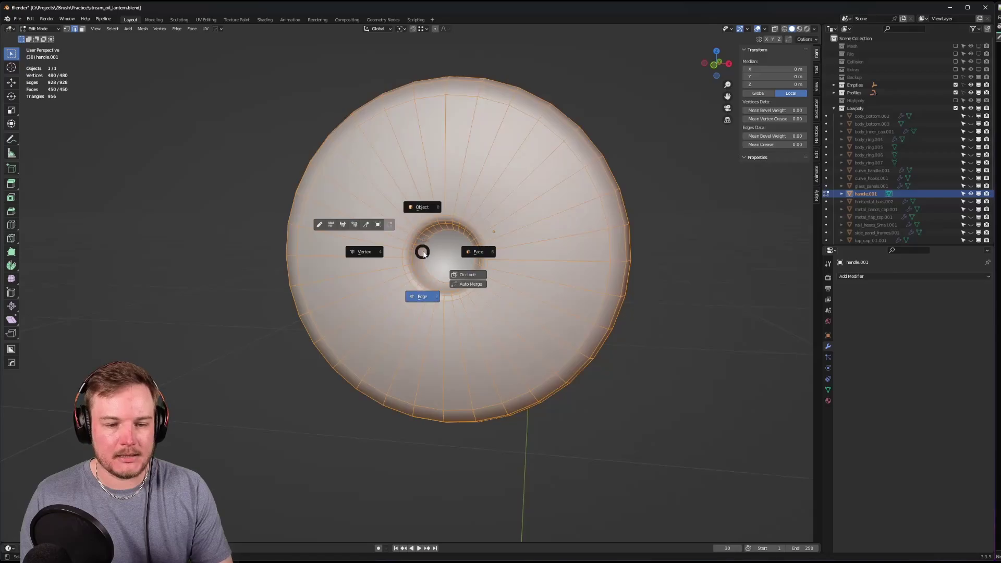
pyautogui.click(443, 256)
pyautogui.click(481, 256)
pyautogui.press('ctrl+KP_Add')
pyautogui.press('ctrl+KP_Add')
pyautogui.press('ctrl+KP_Add')
pyautogui.press('ctrl+KP_Add')
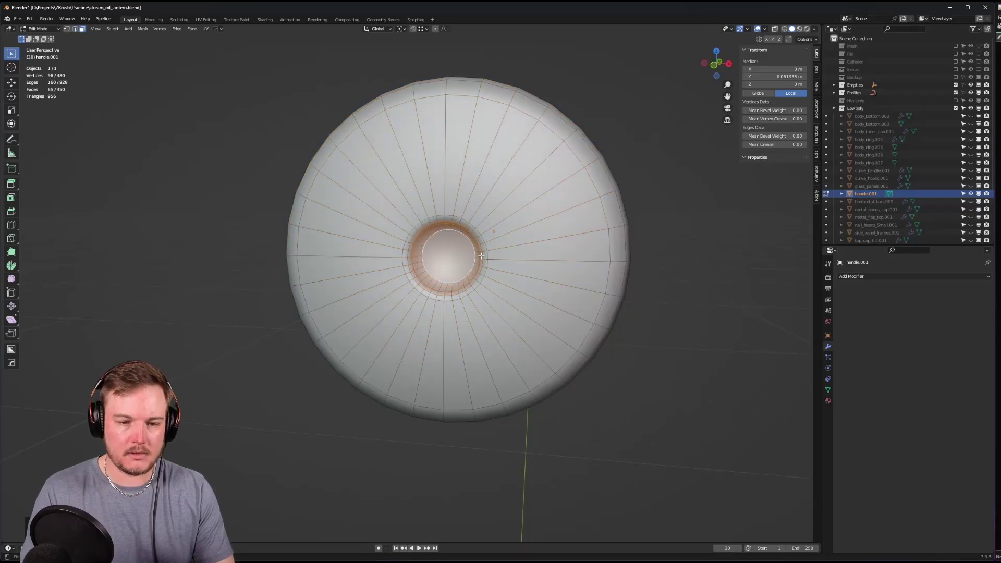
pyautogui.press('x')
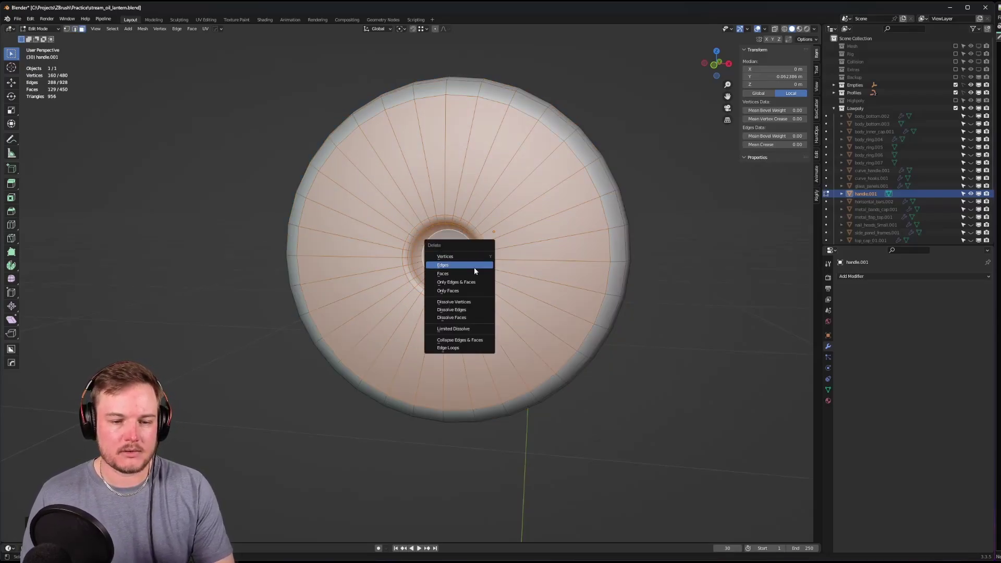
pyautogui.click(466, 273)
# - Delete the faces of the handle's positive-Y end cap together with its recessed hole, growing the selection from the hole's inner face
pyautogui.scroll(-8, 378, 271)
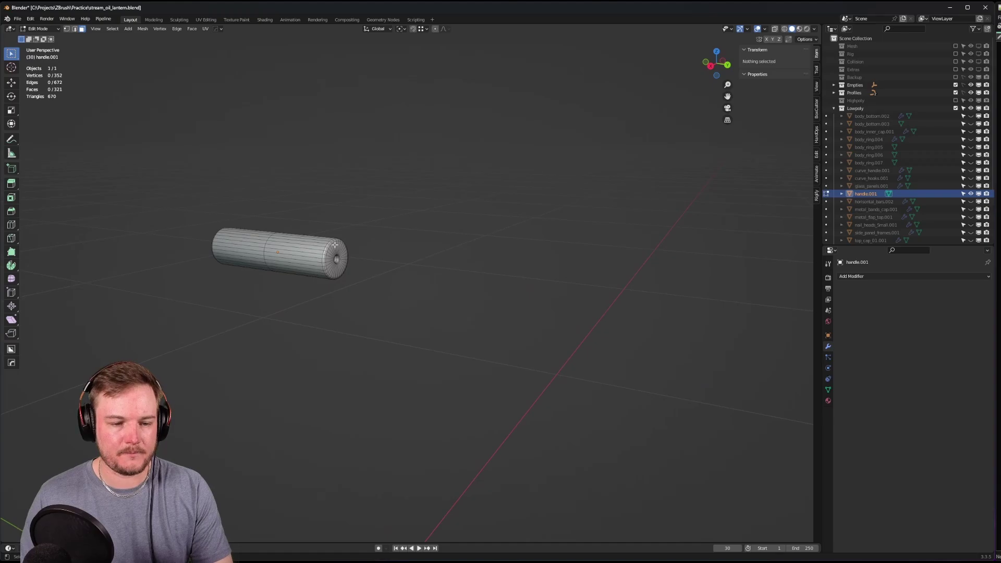
pyautogui.click(335, 244)
pyautogui.press('KP_Decimal')
pyautogui.scroll(-2, 313, 241)
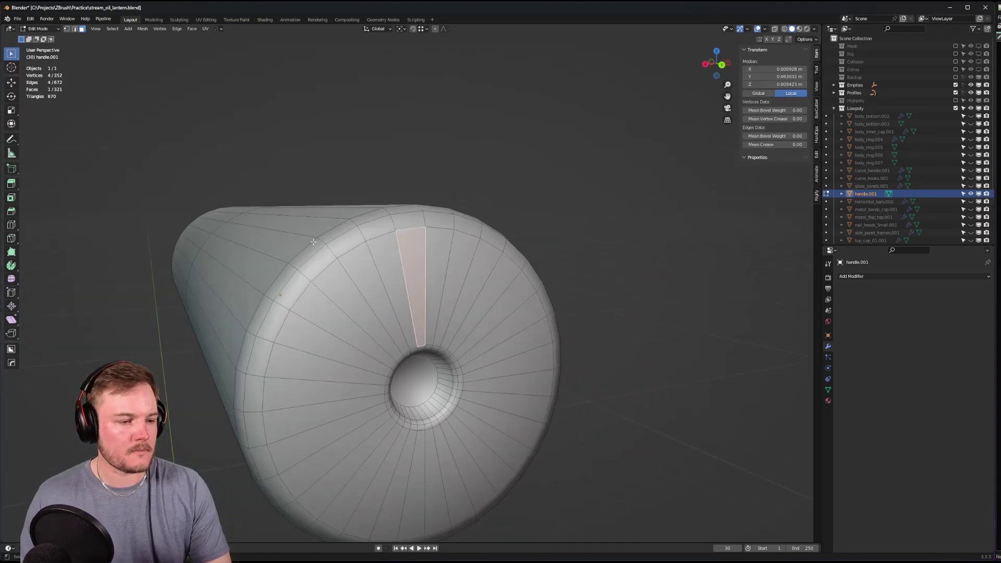
pyautogui.moveTo(313, 241); pyautogui.dragTo(400, 311, button='middle')
pyautogui.click(452, 330)
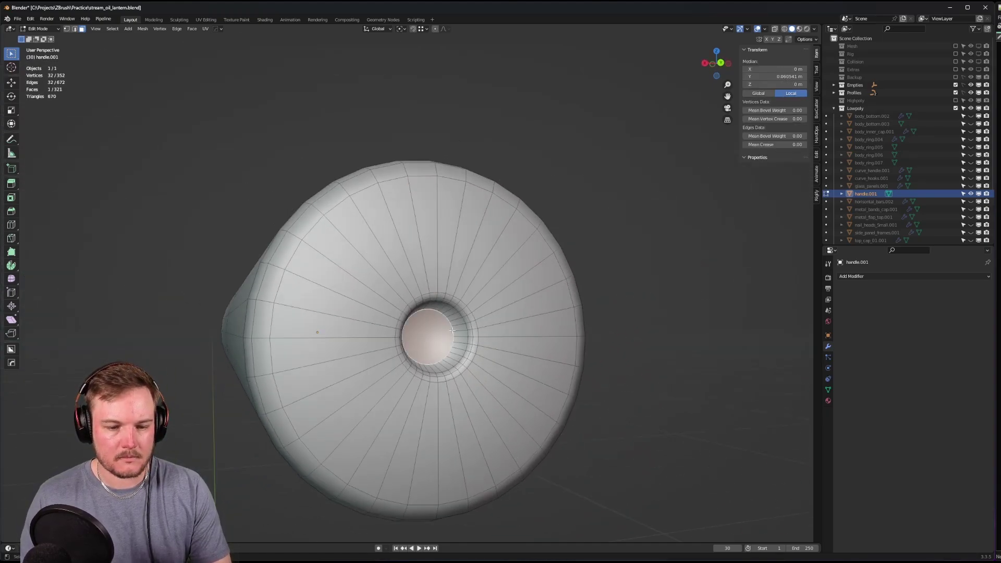
pyautogui.press('ctrl+KP_Add')
pyautogui.press('ctrl+KP_Add')
pyautogui.press('ctrl+KP_Add')
pyautogui.press('ctrl+KP_Add')
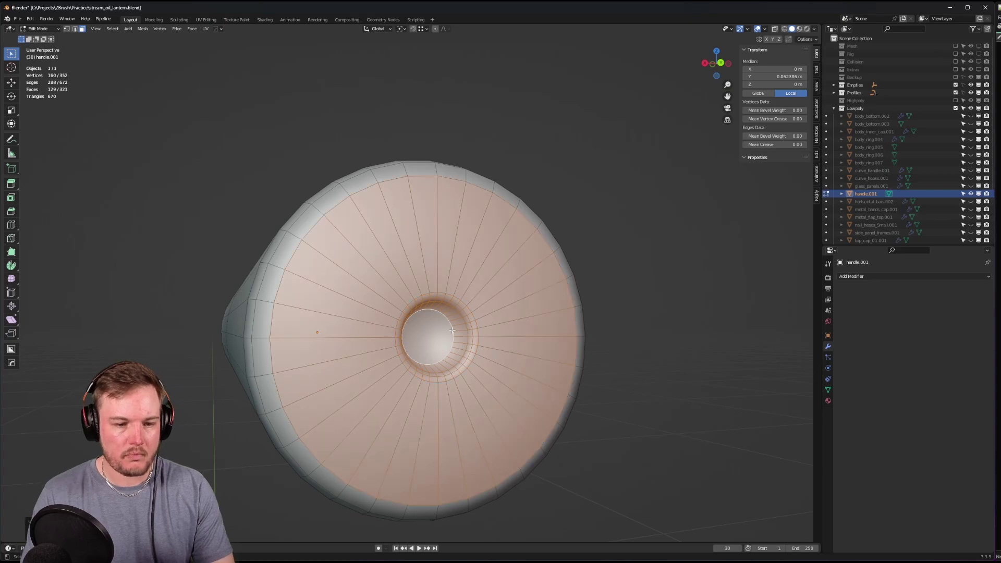
pyautogui.press('x')
pyautogui.click(451, 332)
pyautogui.moveTo(450, 318); pyautogui.dragTo(423, 317, button='middle')
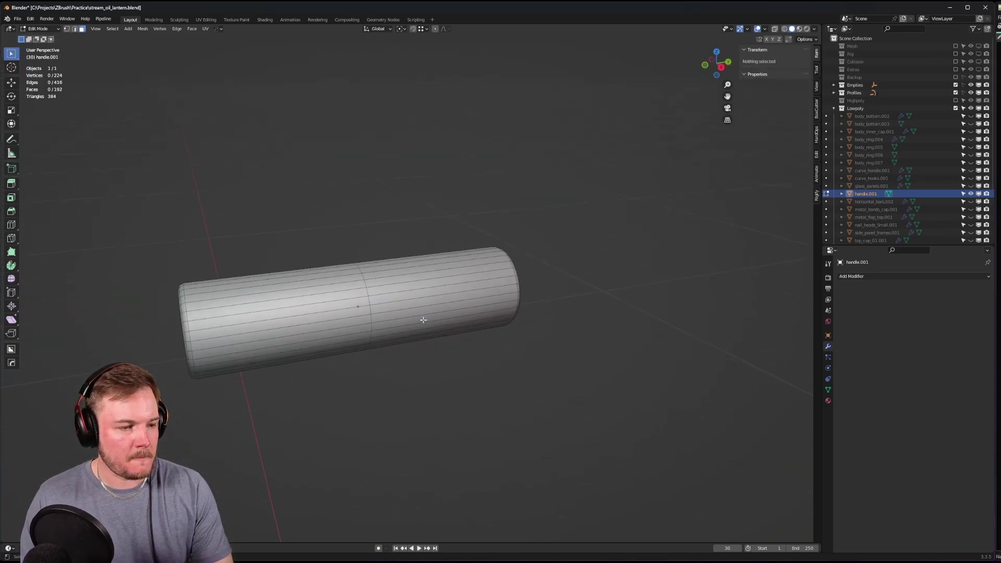
# - Dissolve the edge loop running around the middle of the handle
pyautogui.scroll(2, 412, 320)
pyautogui.press('Tab')
pyautogui.click(383, 346)
pyautogui.keyDown('alt'); pyautogui.click(360, 307); pyautogui.keyUp('alt')
pyautogui.hotkey('ctrl', 'x')
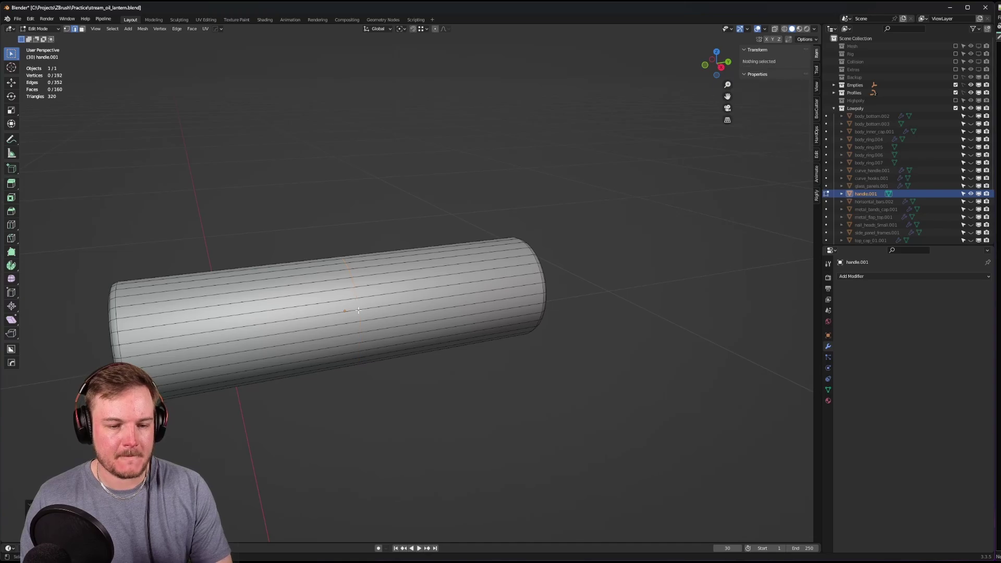
# - Fill the open boundary loops at both ends of the handle with single flat faces
pyautogui.moveTo(359, 307); pyautogui.dragTo(440, 279, button='middle')
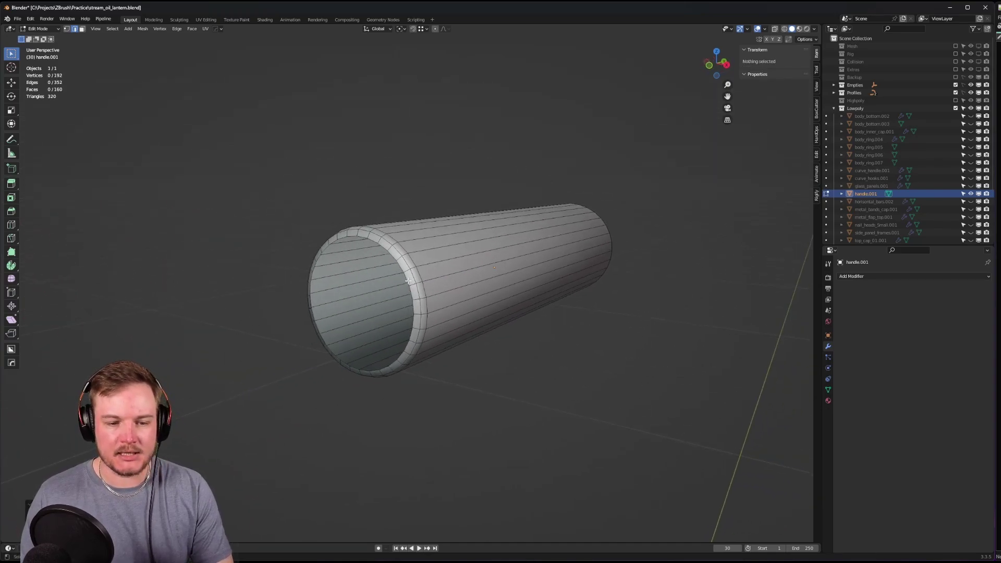
pyautogui.keyDown('alt'); pyautogui.click(410, 279); pyautogui.keyUp('alt')
pyautogui.press('f')
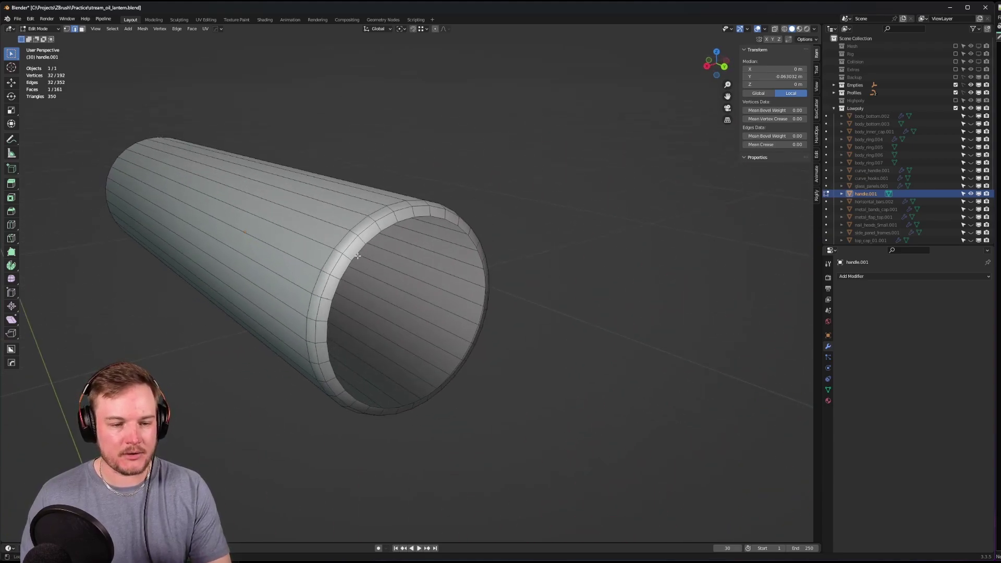
pyautogui.keyDown('alt'); pyautogui.click(355, 250); pyautogui.keyUp('alt')
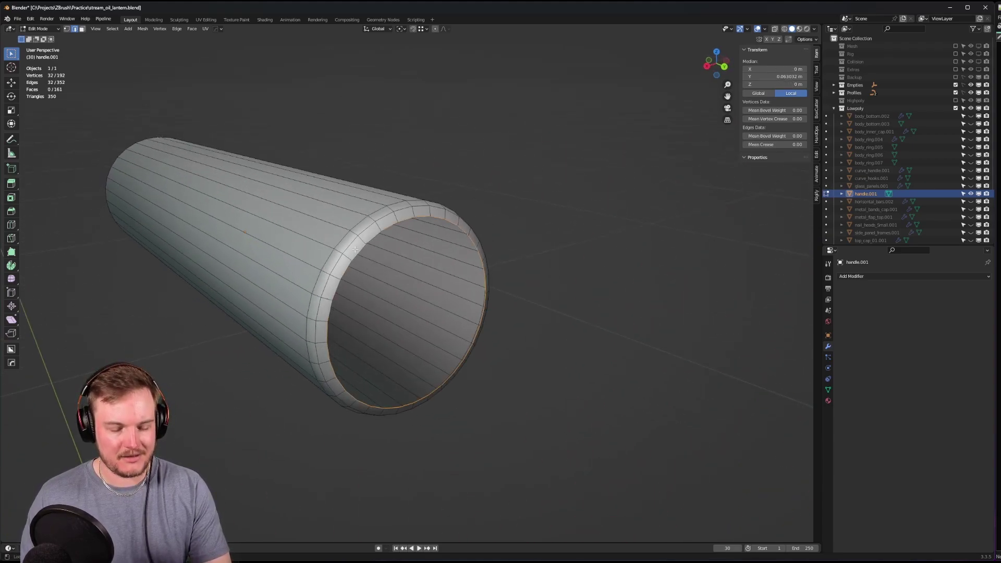
pyautogui.press('f')
pyautogui.scroll(-4, 355, 250)
pyautogui.moveTo(355, 249); pyautogui.dragTo(437, 260, button='middle')
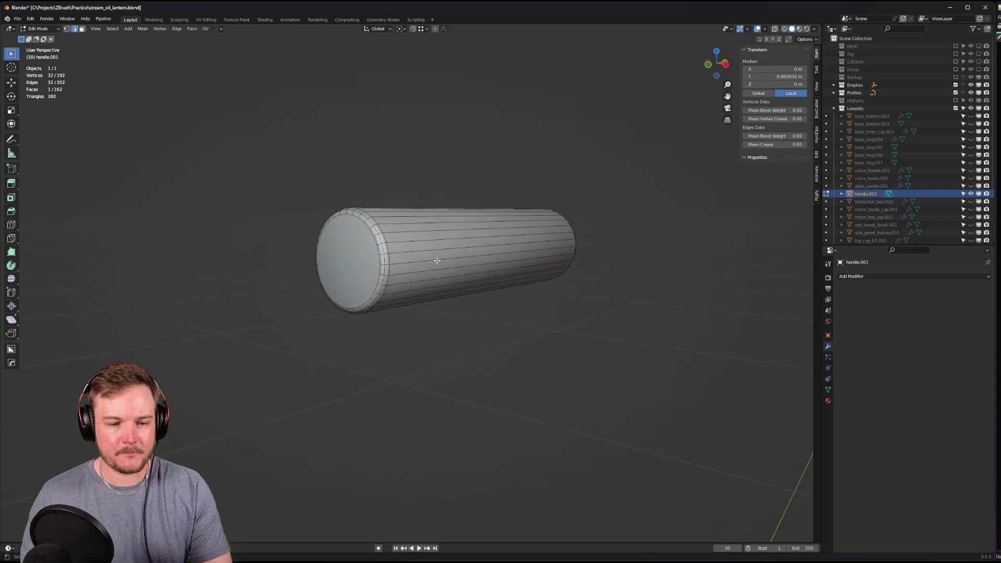
# - Dissolve every second lengthwise edge loop around the handle and return to Object Mode
pyautogui.press('a')
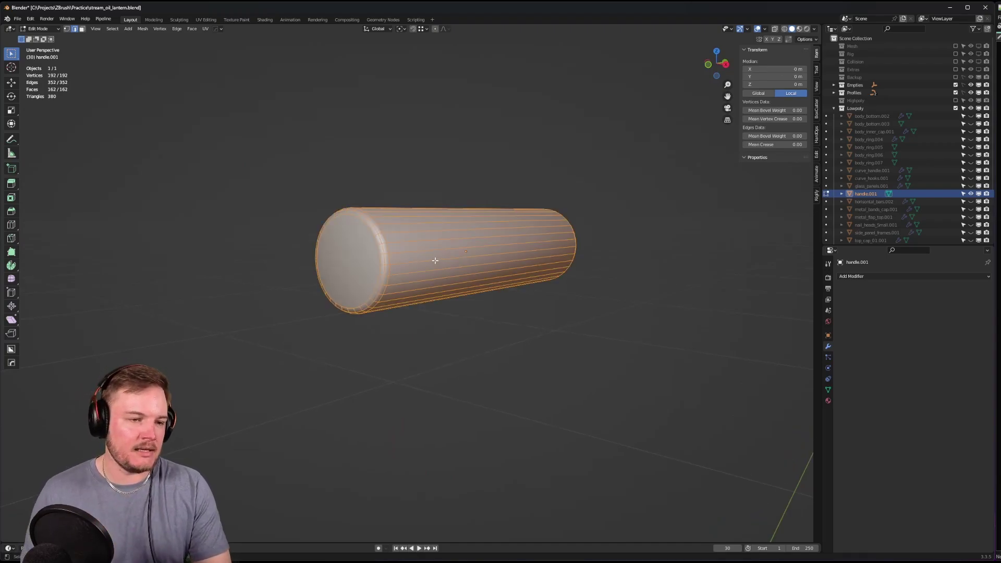
pyautogui.scroll(2, 437, 260)
pyautogui.moveTo(438, 259); pyautogui.dragTo(487, 272, button='middle')
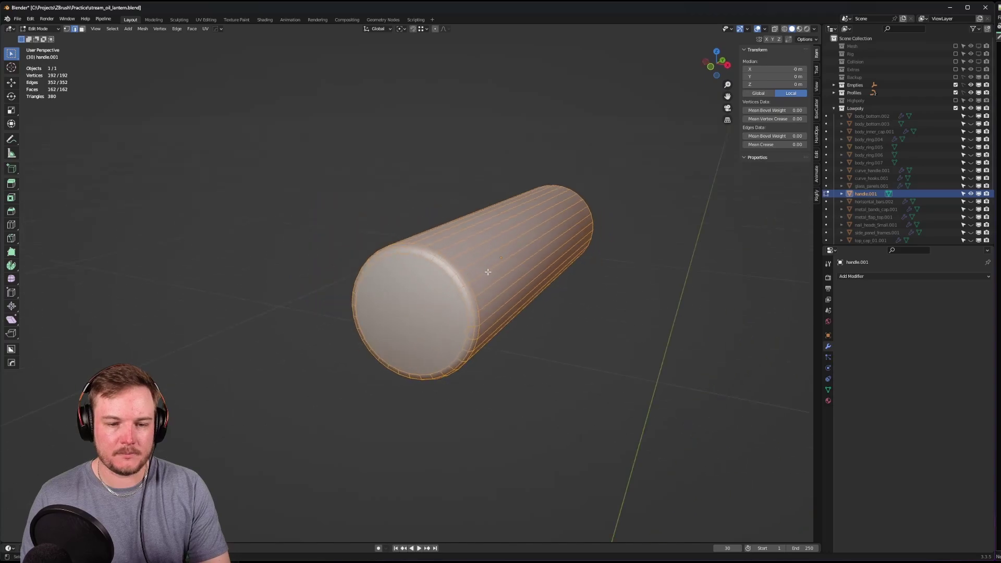
pyautogui.moveTo(444, 240); pyautogui.dragTo(530, 217, button='middle')
pyautogui.keyDown('alt'); pyautogui.click(545, 204); pyautogui.keyUp('alt')
pyautogui.scroll(-1, 529, 219)
pyautogui.keyDown('alt'); pyautogui.keyDown('shift'); pyautogui.click(508, 274); pyautogui.keyUp('shift'); pyautogui.keyUp('alt')
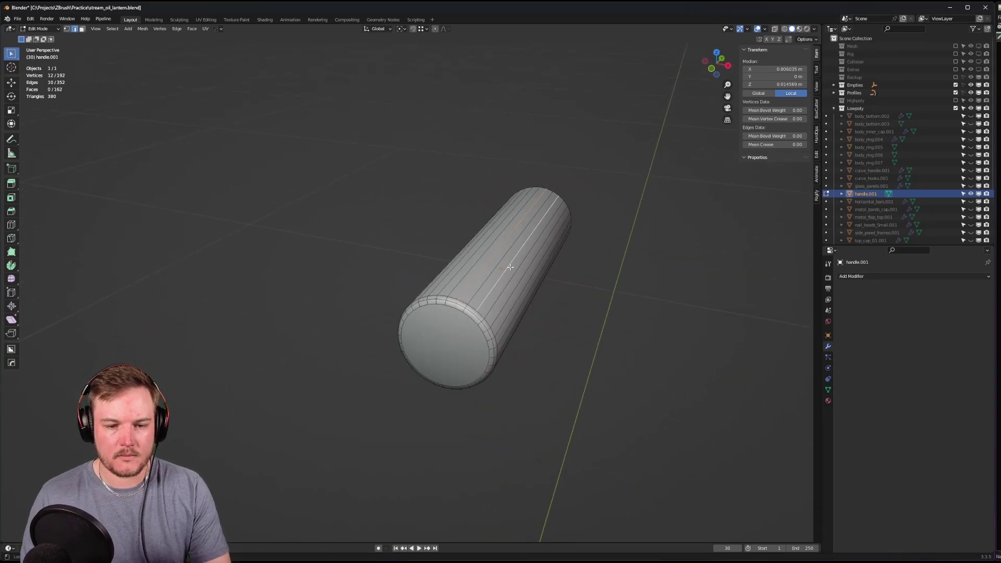
pyautogui.moveTo(509, 275); pyautogui.dragTo(484, 246, button='middle')
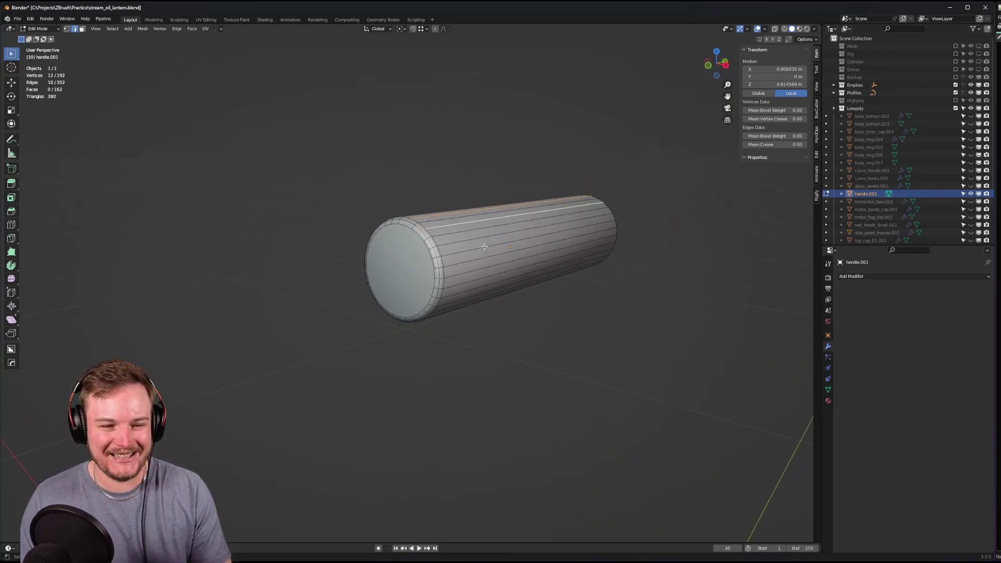
pyautogui.scroll(1, 447, 243)
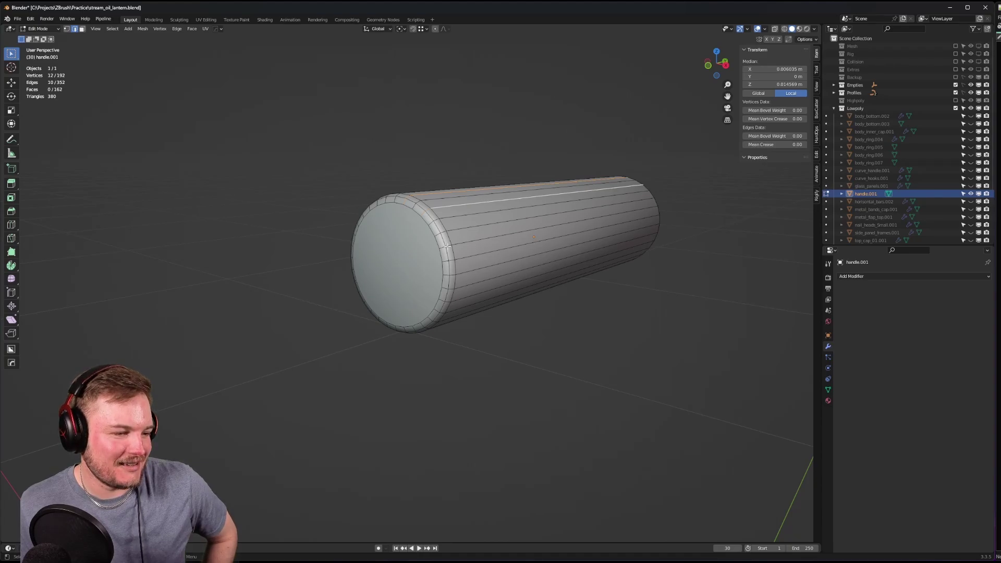
pyautogui.moveTo(447, 246); pyautogui.dragTo(458, 291, button='middle')
pyautogui.keyDown('alt'); pyautogui.keyDown('shift'); pyautogui.click(471, 233); pyautogui.keyUp('shift'); pyautogui.keyUp('alt')
pyautogui.keyDown('alt'); pyautogui.keyDown('shift'); pyautogui.click(462, 262); pyautogui.keyUp('shift'); pyautogui.keyUp('alt')
pyautogui.keyDown('alt'); pyautogui.keyDown('shift'); pyautogui.click(473, 228); pyautogui.keyUp('shift'); pyautogui.keyUp('alt')
pyautogui.keyDown('alt'); pyautogui.keyDown('shift'); pyautogui.click(558, 213); pyautogui.keyUp('shift'); pyautogui.keyUp('alt')
pyautogui.keyDown('alt'); pyautogui.keyDown('shift'); pyautogui.click(539, 226); pyautogui.keyUp('shift'); pyautogui.keyUp('alt')
pyautogui.keyDown('alt'); pyautogui.keyDown('shift'); pyautogui.click(567, 222); pyautogui.keyUp('shift'); pyautogui.keyUp('alt')
pyautogui.keyDown('alt'); pyautogui.keyDown('shift'); pyautogui.click(550, 218); pyautogui.keyUp('shift'); pyautogui.keyUp('alt')
pyautogui.keyDown('alt'); pyautogui.keyDown('shift'); pyautogui.click(556, 251); pyautogui.keyUp('shift'); pyautogui.keyUp('alt')
pyautogui.keyDown('alt'); pyautogui.keyDown('shift'); pyautogui.click(550, 244); pyautogui.keyUp('shift'); pyautogui.keyUp('alt')
pyautogui.keyDown('alt'); pyautogui.keyDown('shift'); pyautogui.click(534, 250); pyautogui.keyUp('shift'); pyautogui.keyUp('alt')
pyautogui.hotkey('ctrl', 'x')
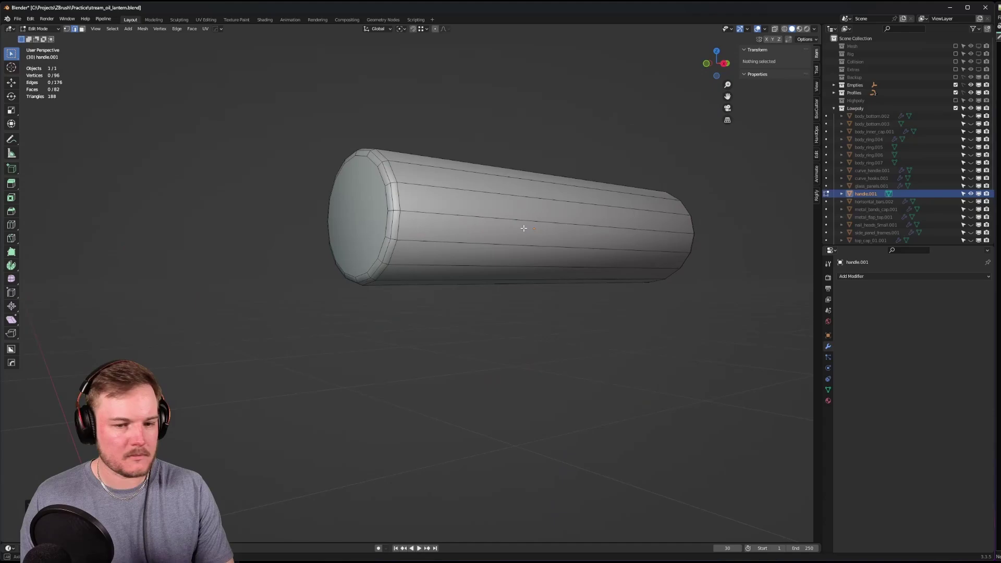
pyautogui.press('Tab')
pyautogui.click(523, 189)
pyautogui.scroll(-5, 528, 245)
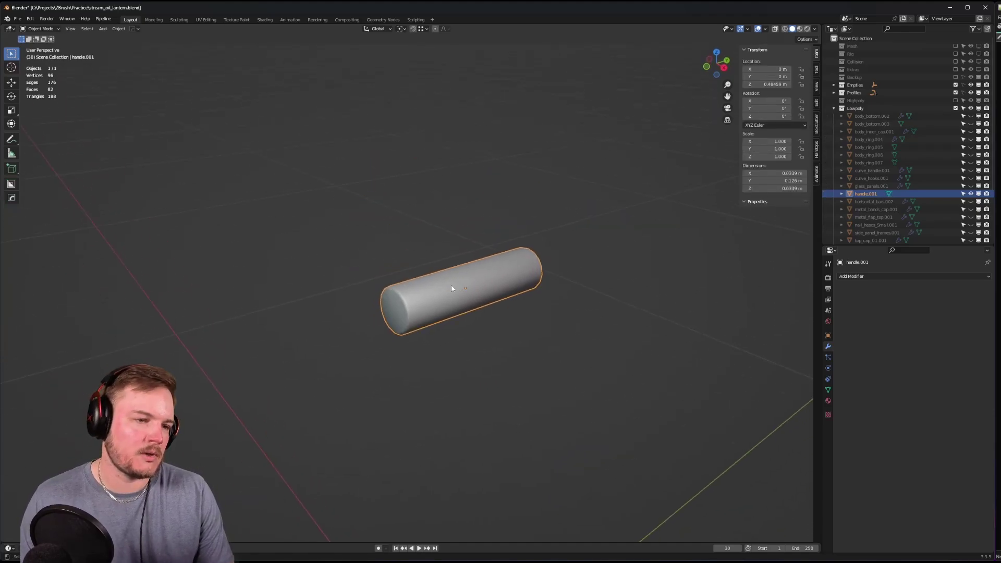
# - Select the middle bevel edge loop at the handle's negative-Y end in Edit Mode
pyautogui.scroll(3, 454, 281)
pyautogui.press('Tab')
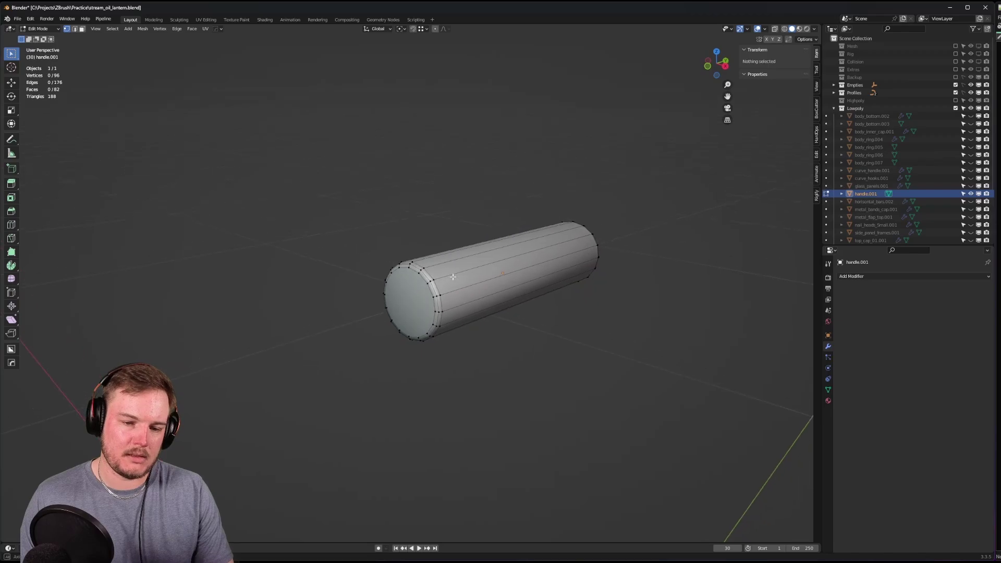
pyautogui.scroll(3, 451, 277)
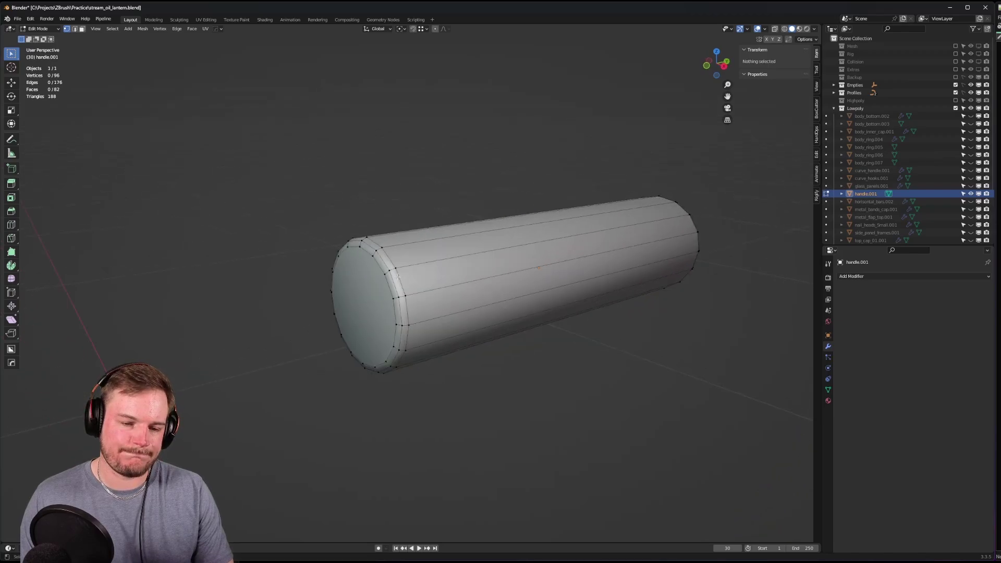
pyautogui.press('Tab')
pyautogui.click(394, 333)
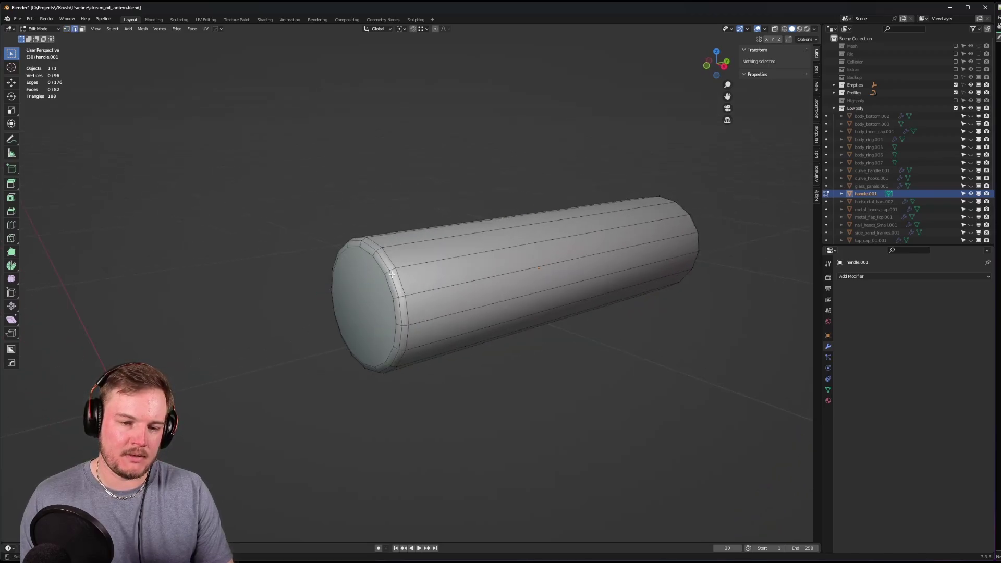
pyautogui.keyDown('alt'); pyautogui.click(389, 265); pyautogui.keyUp('alt')
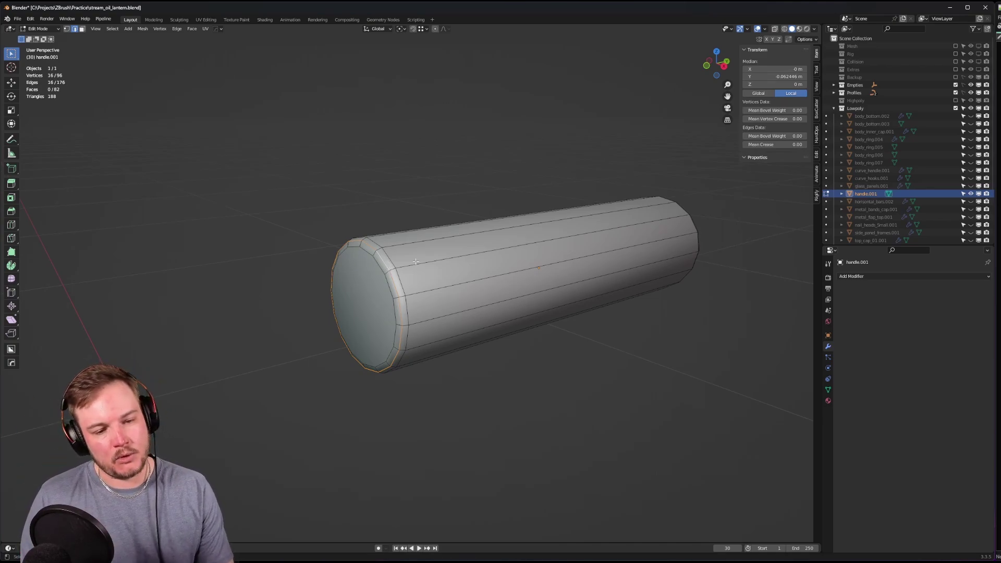
# - Return to Object Mode, unhide all the lantern parts and clear the selection
pyautogui.scroll(-5, 415, 261)
pyautogui.moveTo(416, 261); pyautogui.dragTo(416, 235, button='middle')
pyautogui.scroll(1, 362, 241)
pyautogui.scroll(-3, 505, 280)
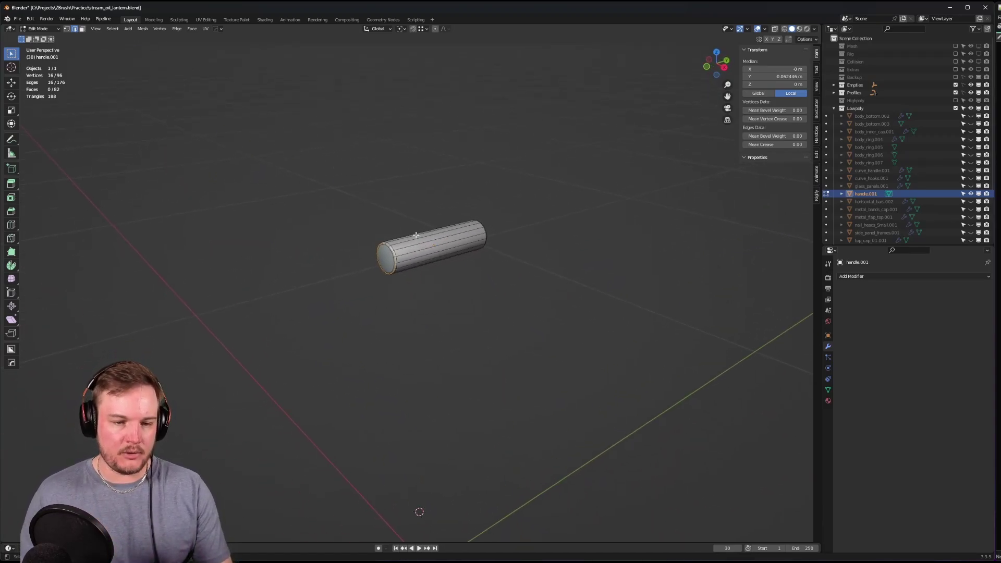
pyautogui.moveTo(416, 235); pyautogui.dragTo(552, 201, button='middle')
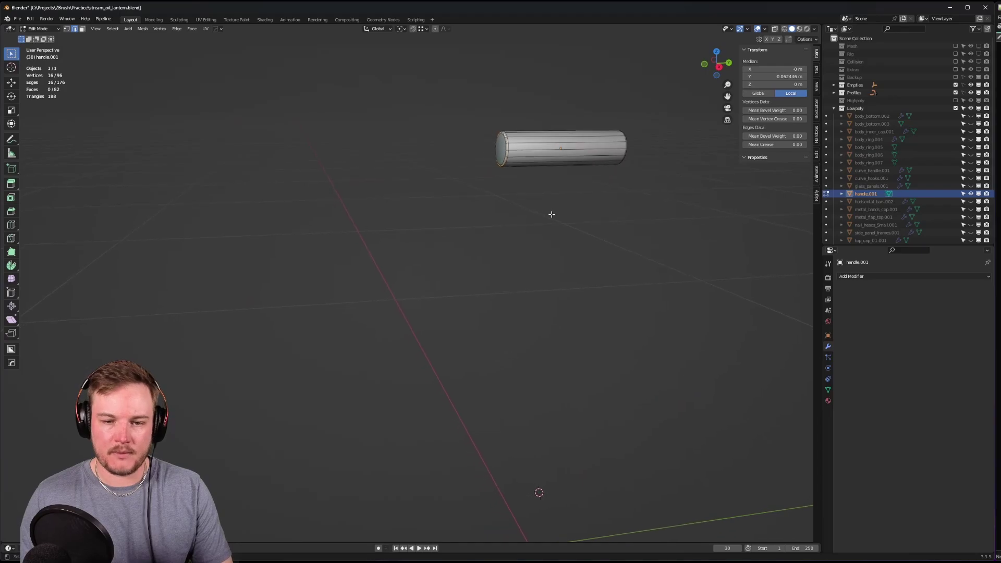
pyautogui.press('Tab')
pyautogui.click(554, 183)
pyautogui.hotkey('alt', 'h')
pyautogui.scroll(-1, 557, 214)
pyautogui.scroll(-5, 556, 210)
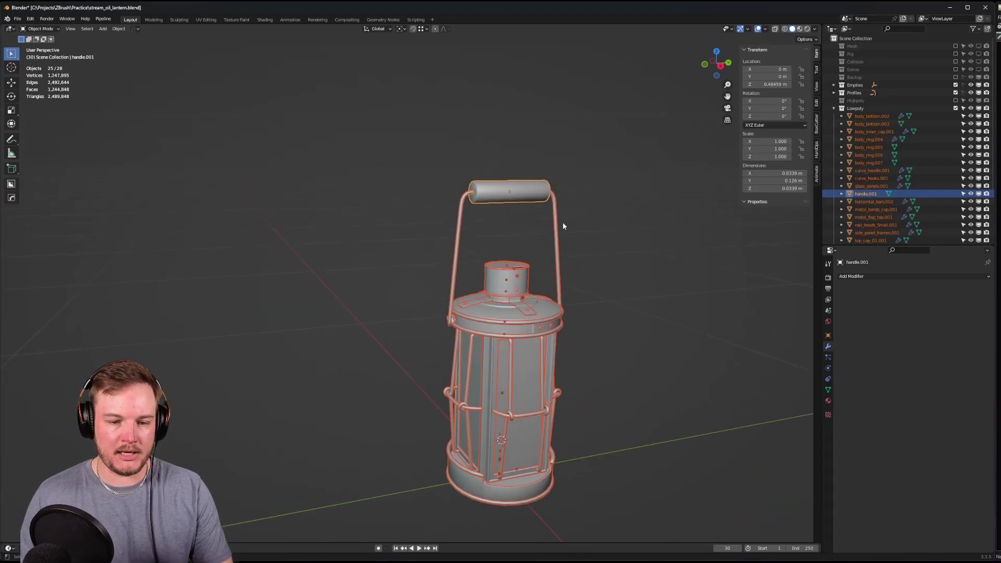
pyautogui.moveTo(587, 234); pyautogui.dragTo(557, 232, button='middle')
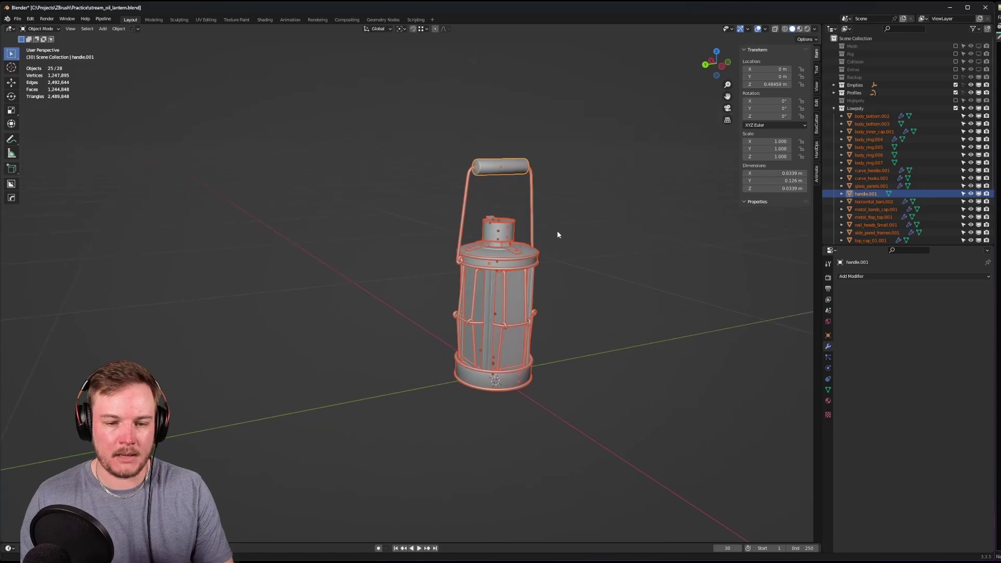
pyautogui.scroll(2, 557, 231)
pyautogui.scroll(-1, 556, 231)
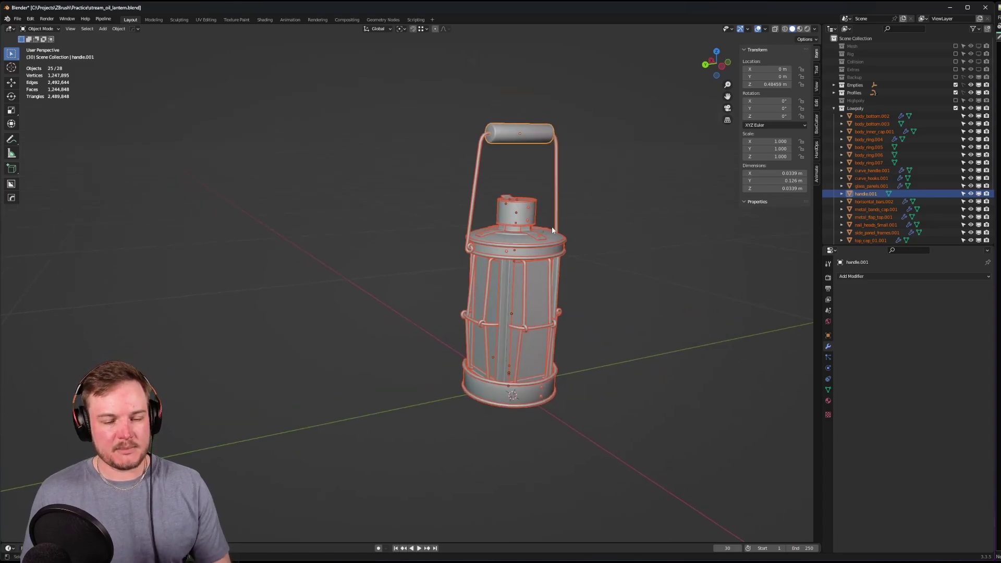
pyautogui.click(607, 246)
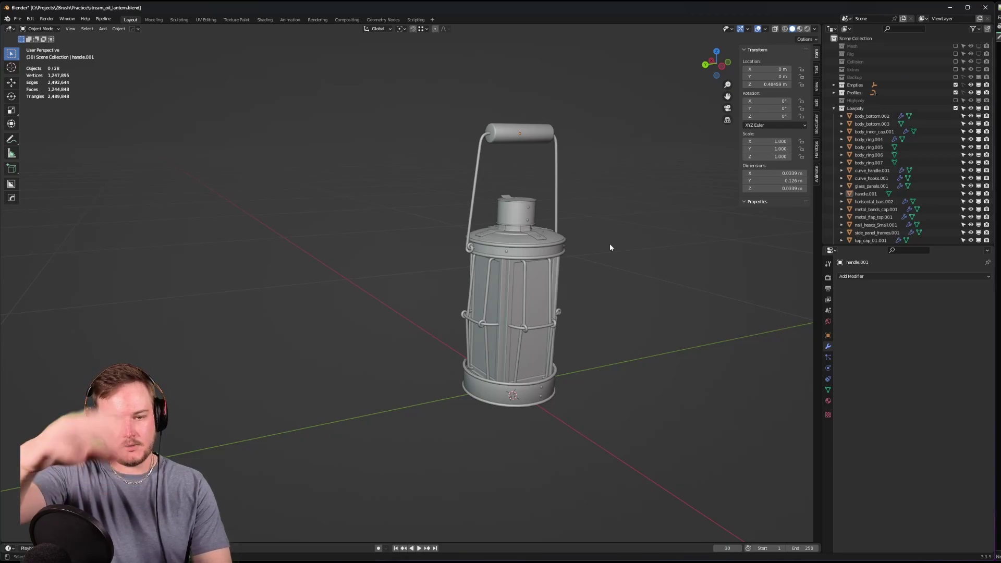
pyautogui.scroll(7, 583, 194)
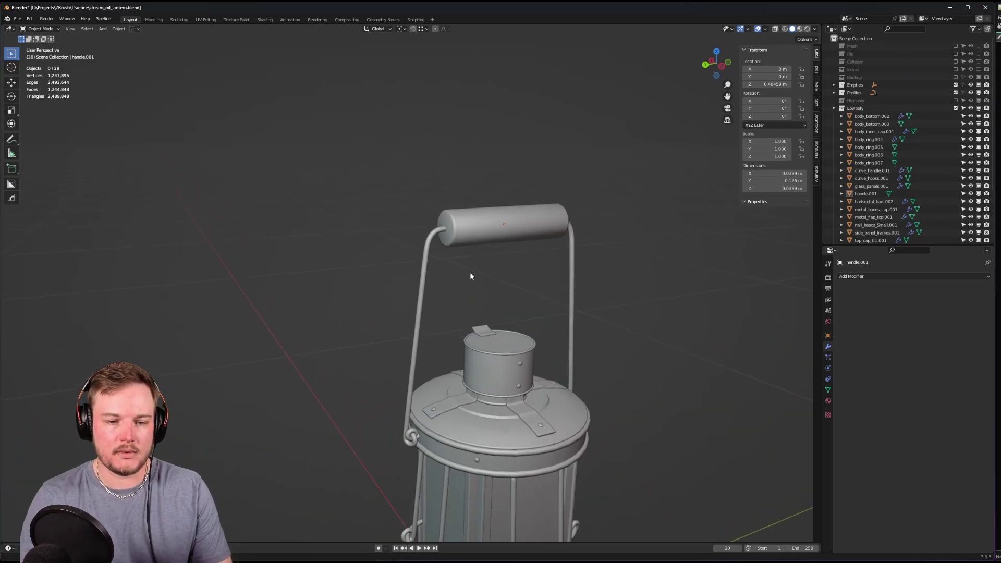
# - Dissolve the middle bevel edge loops at both ends of the handle
pyautogui.click(461, 248)
pyautogui.keyDown('shift'); pyautogui.moveTo(495, 224); pyautogui.dragTo(342, 229, button='middle'); pyautogui.keyUp('shift')
pyautogui.press('Tab')
pyautogui.keyDown('alt'); pyautogui.click(406, 234); pyautogui.keyUp('alt')
pyautogui.keyDown('alt'); pyautogui.keyDown('shift'); pyautogui.click(285, 203); pyautogui.keyUp('shift'); pyautogui.keyUp('alt')
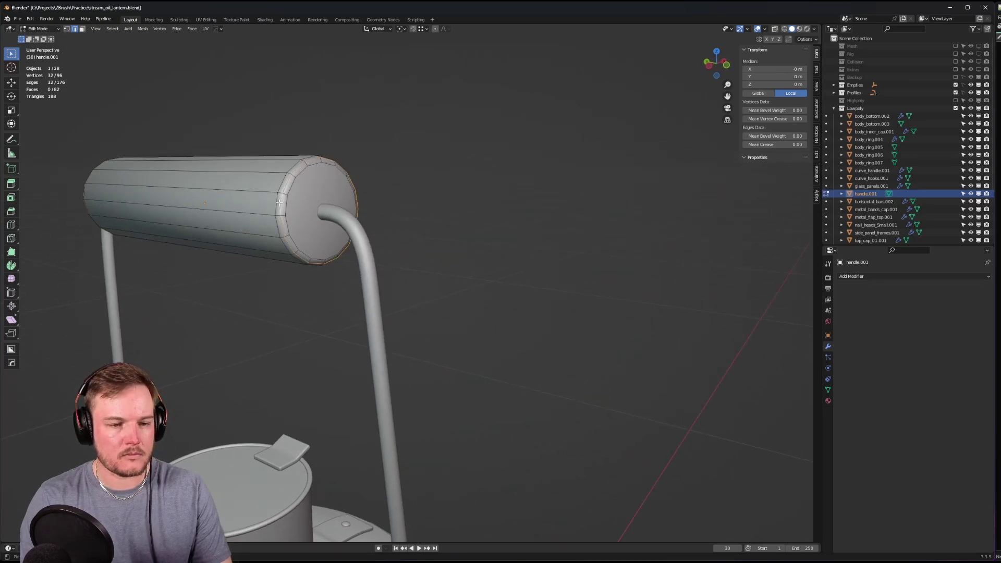
pyautogui.hotkey('ctrl', 'x')
pyautogui.moveTo(286, 203); pyautogui.dragTo(372, 219, button='middle')
pyautogui.moveTo(625, 266); pyautogui.dragTo(580, 258, button='middle')
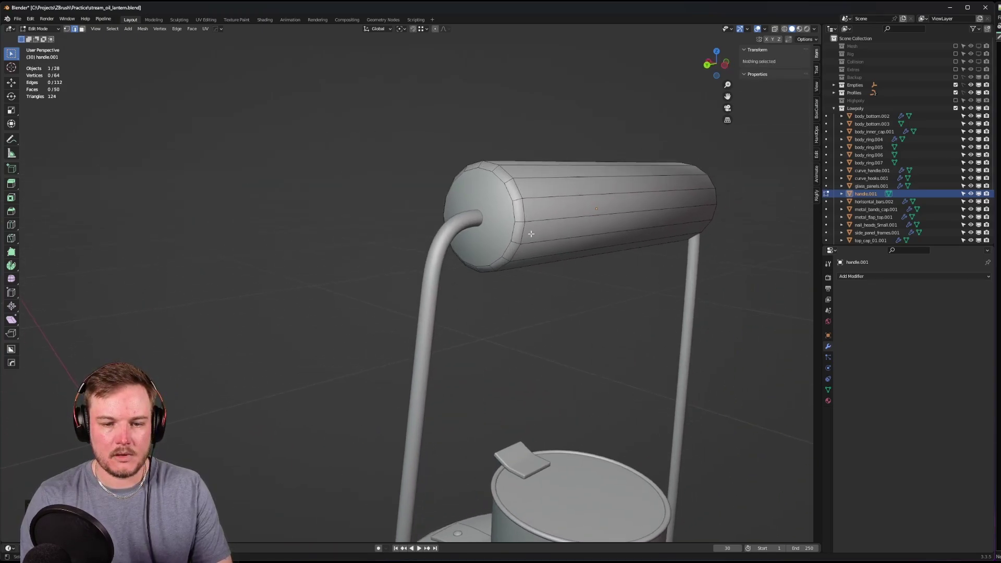
# - Select the flat cap faces at both ends of the handle in face mode
pyautogui.click(511, 195)
pyautogui.press('3')
pyautogui.click(488, 210)
pyautogui.moveTo(487, 210); pyautogui.dragTo(417, 214, button='middle')
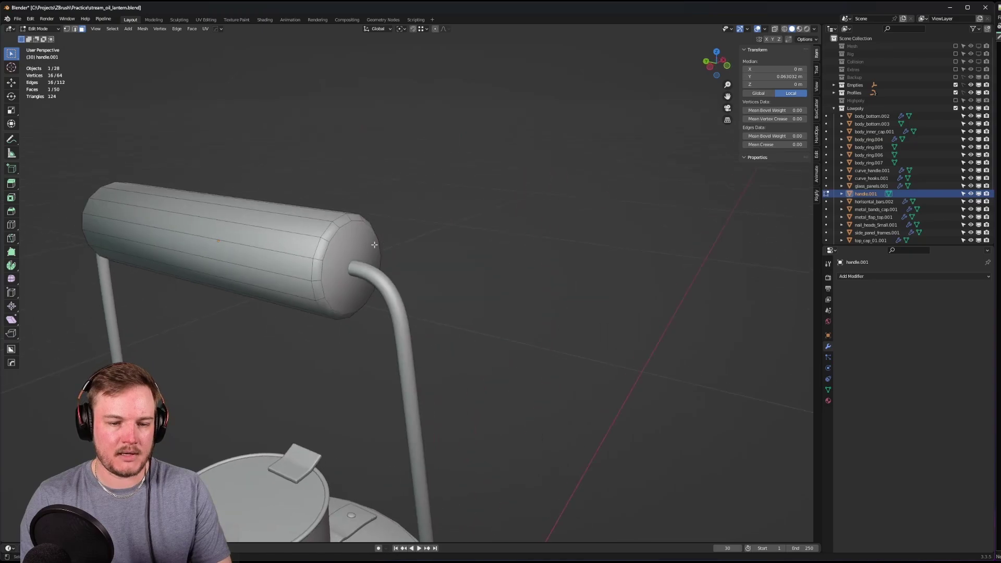
pyautogui.keyDown('shift'); pyautogui.click(368, 243); pyautogui.keyUp('shift')
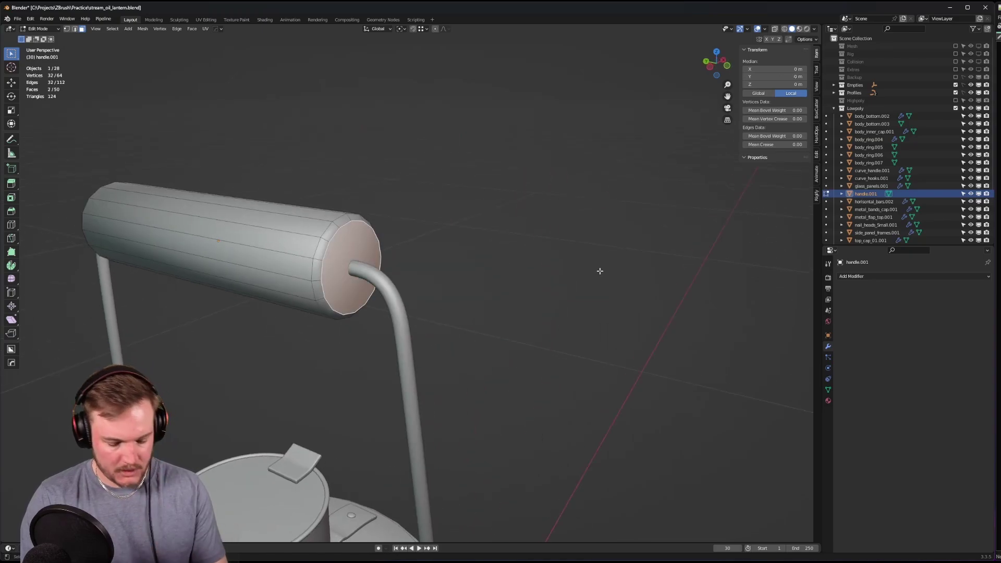
pyautogui.hotkey('alt', 'm')
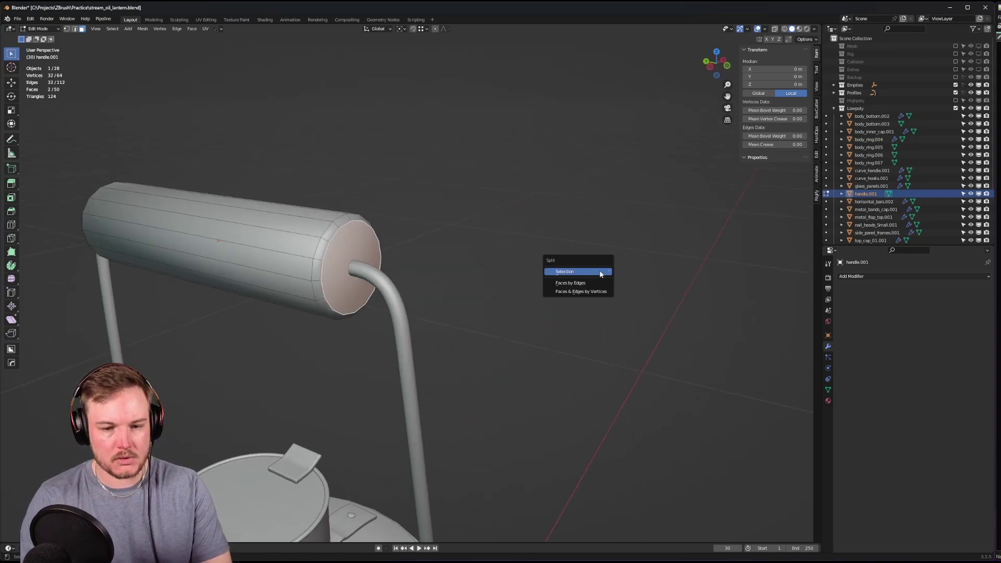
pyautogui.press('m')
pyautogui.hotkey('alt', 'm')
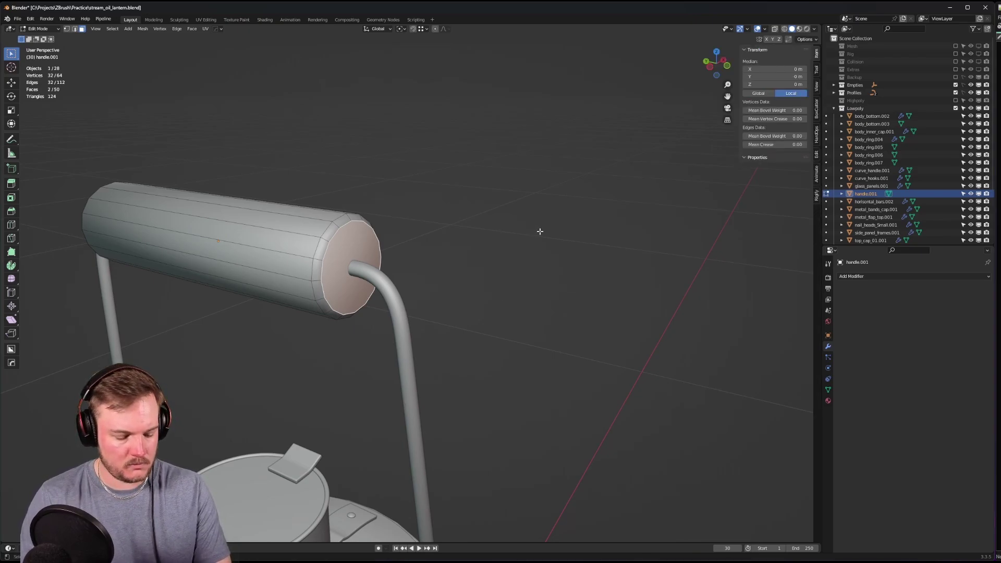
# - Set the normals of the two selected end-cap faces with Set from Faces and return to Object Mode
pyautogui.hotkey('alt', 'n')
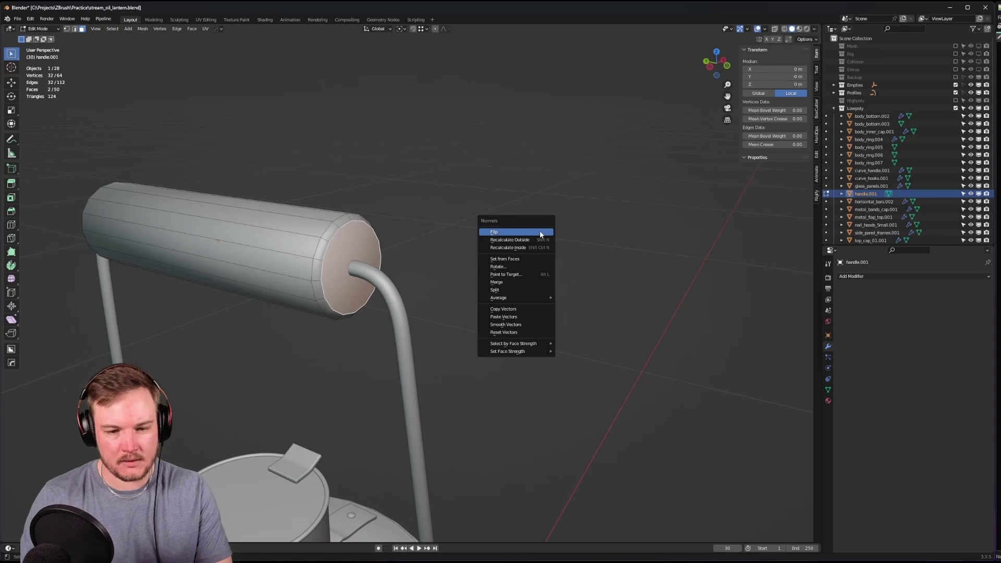
pyautogui.click(531, 258)
pyautogui.moveTo(525, 255); pyautogui.dragTo(465, 258, button='middle')
pyautogui.press('Tab')
pyautogui.click(490, 226)
# - Select the edge loops bordering both handle ends, clear their sharp marking and return to Object Mode
pyautogui.press('Tab')
pyautogui.click(508, 253)
pyautogui.keyDown('alt'); pyautogui.click(355, 246); pyautogui.keyUp('alt')
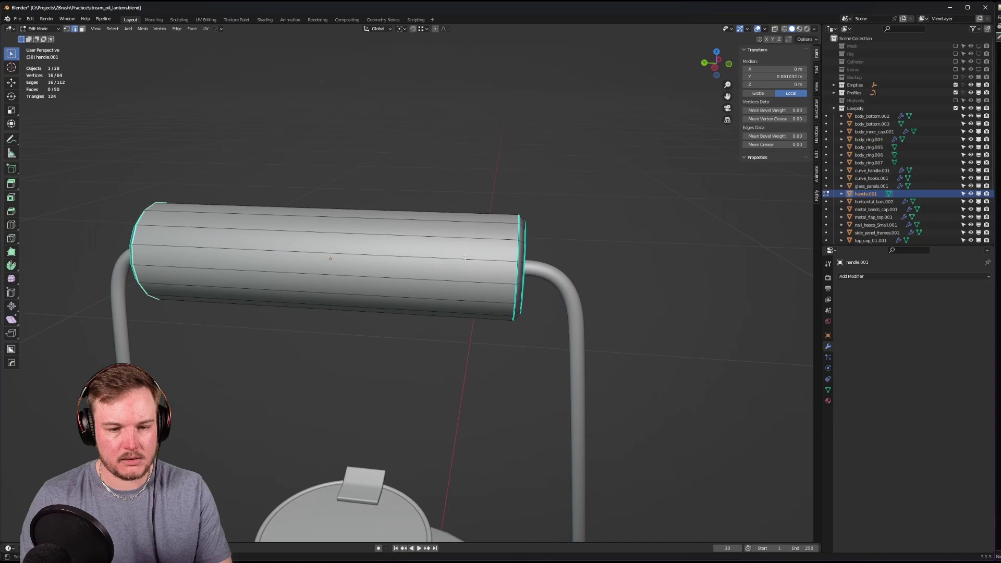
pyautogui.keyDown('alt'); pyautogui.keyDown('shift'); pyautogui.click(519, 254); pyautogui.keyUp('shift'); pyautogui.keyUp('alt')
pyautogui.hotkey('ctrl', 'e')
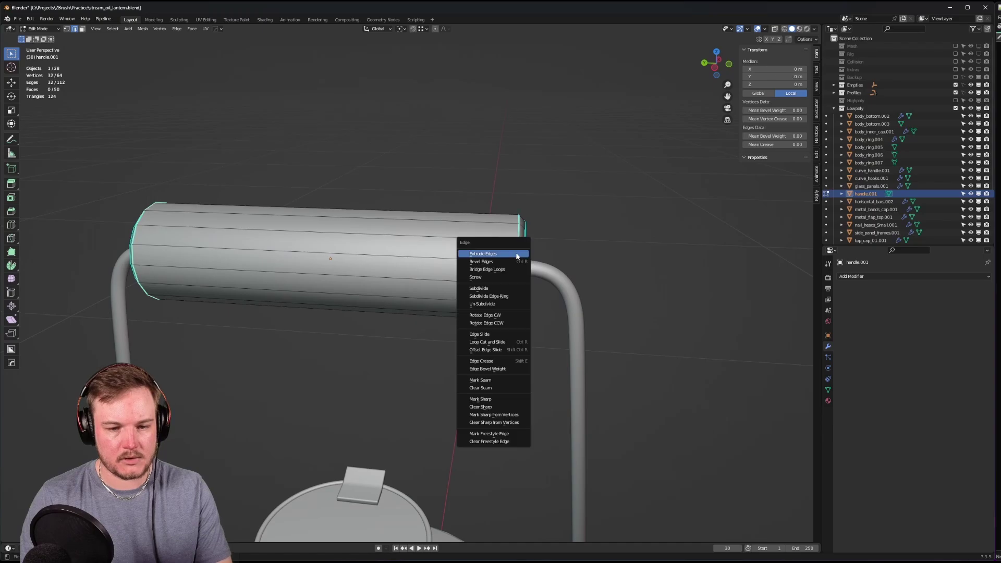
pyautogui.click(502, 407)
pyautogui.moveTo(481, 305); pyautogui.dragTo(468, 257, button='middle')
pyautogui.press('Tab')
pyautogui.click(506, 316)
pyautogui.click(485, 274)
pyautogui.press('Tab')
pyautogui.scroll(-5, 506, 245)
pyautogui.scroll(2, 566, 251)
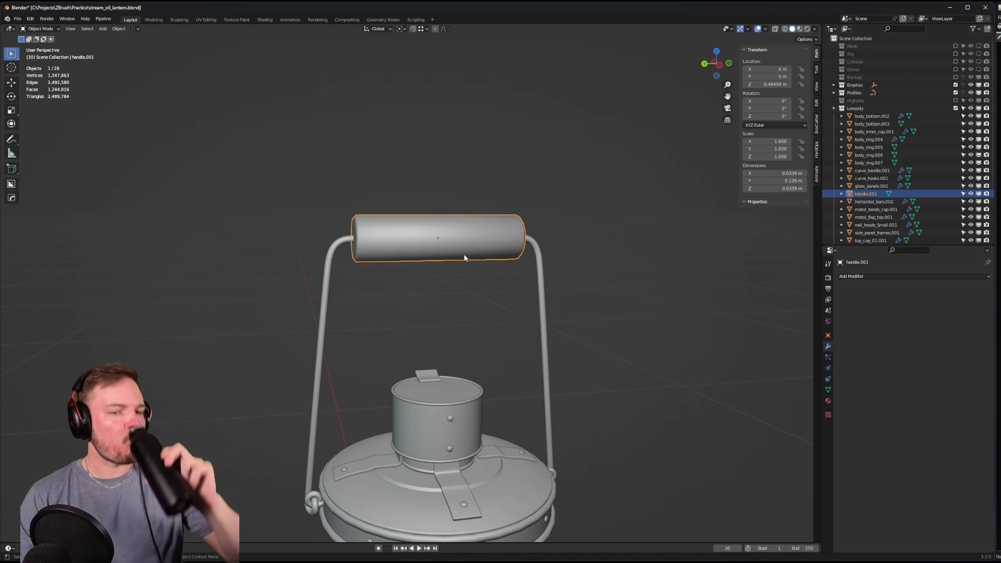
pyautogui.moveTo(506, 308); pyautogui.dragTo(498, 290, button='middle')
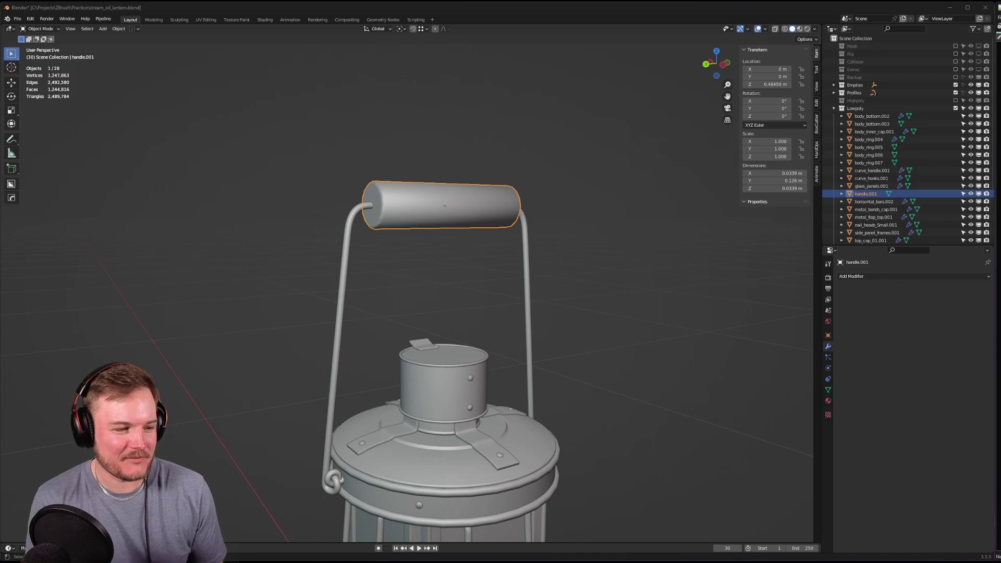
pyautogui.keyDown('shift'); pyautogui.moveTo(137, 132); pyautogui.dragTo(162, 62, button='middle'); pyautogui.keyUp('shift')
pyautogui.moveTo(274, 99); pyautogui.dragTo(273, 107, button='middle')
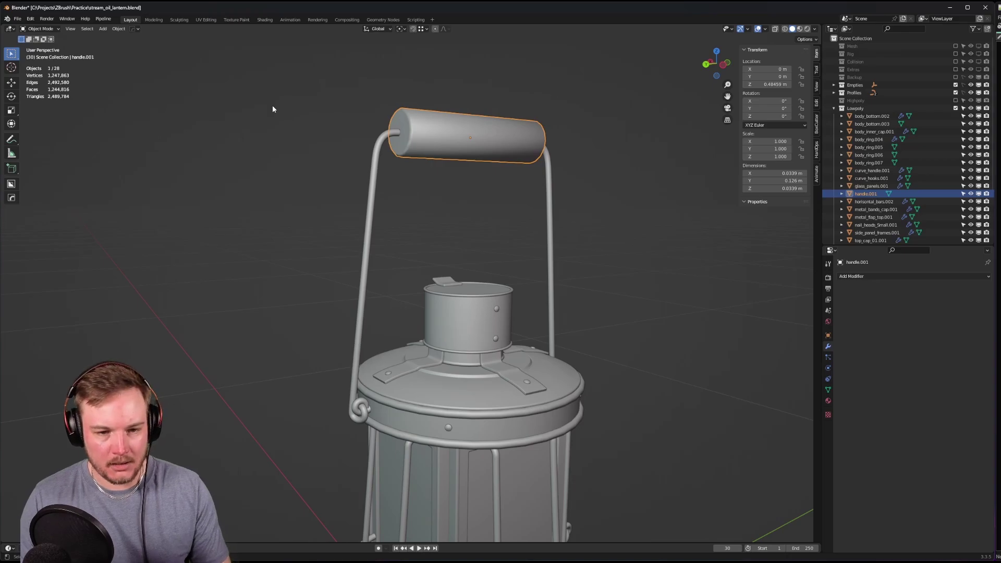
pyautogui.keyDown('shift'); pyautogui.moveTo(275, 119); pyautogui.dragTo(306, 102, button='middle'); pyautogui.keyUp('shift')
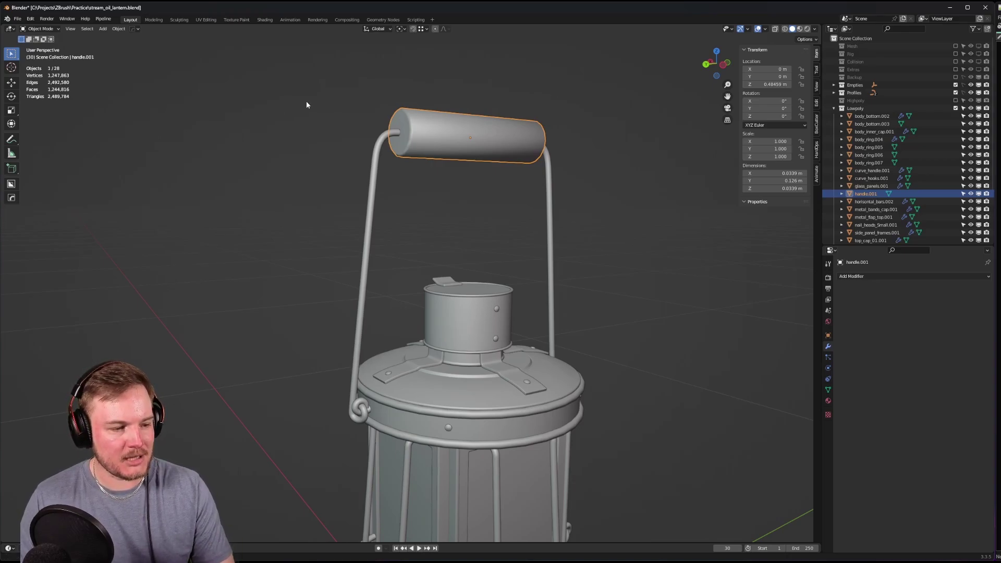
# - Select the curved wire handle, curve_handle.001, and isolate it in local view
pyautogui.click(411, 154)
pyautogui.moveTo(411, 155); pyautogui.dragTo(391, 165, button='middle')
pyautogui.press('/')
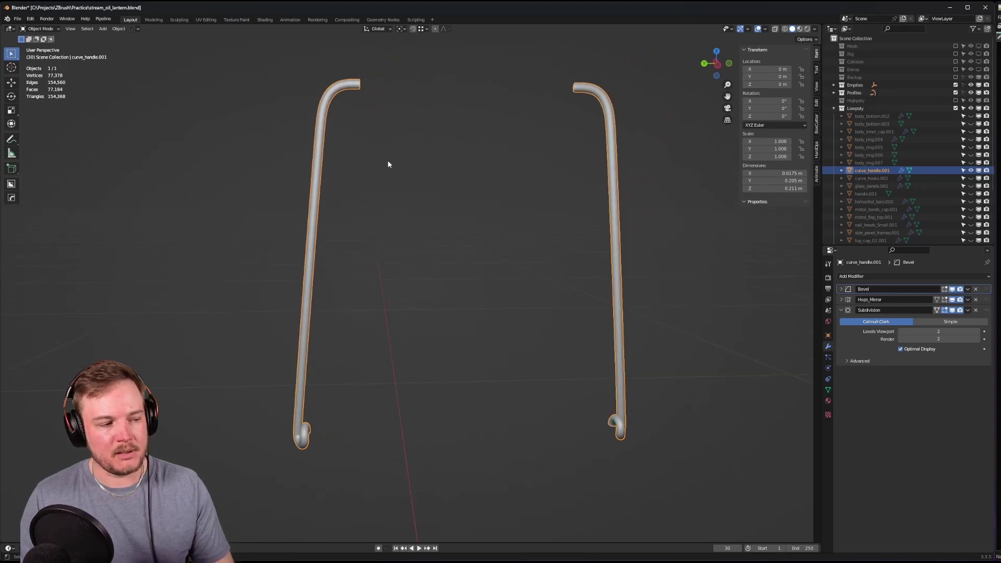
# - Examine the shading and base mesh of the wire handle's hooked end and its cap
pyautogui.moveTo(388, 165); pyautogui.dragTo(353, 231, button='middle')
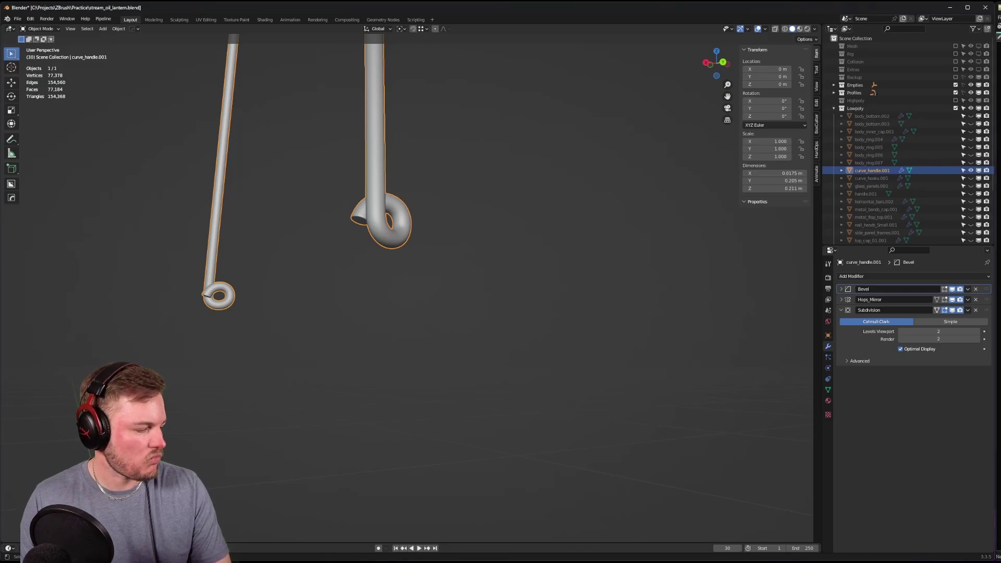
pyautogui.moveTo(328, 213); pyautogui.dragTo(311, 199, button='middle')
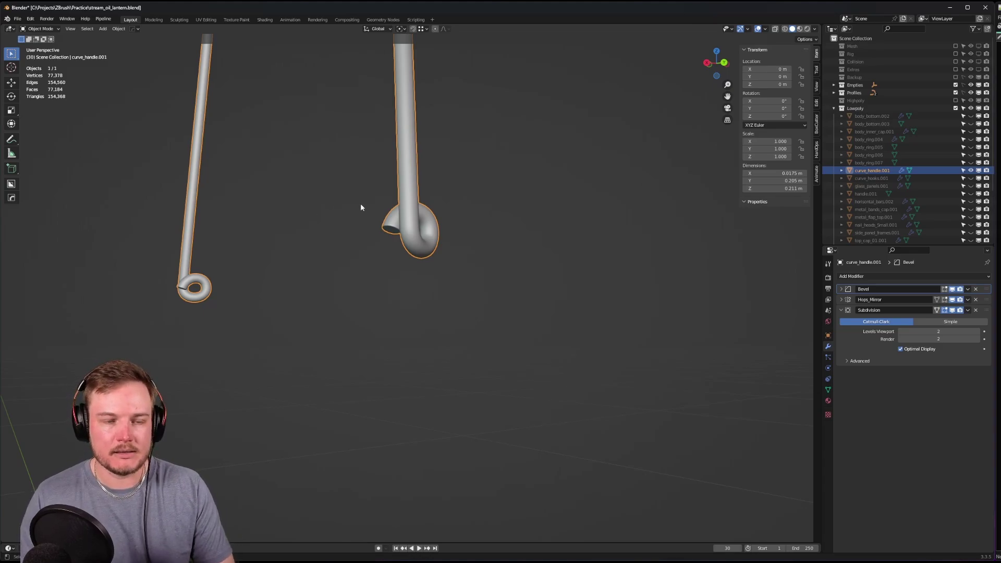
pyautogui.moveTo(398, 210)
pyautogui.mouseDown(button='middle')
pyautogui.moveTo(411, 199)
pyautogui.moveTo(390, 214)
pyautogui.mouseUp(button='middle')
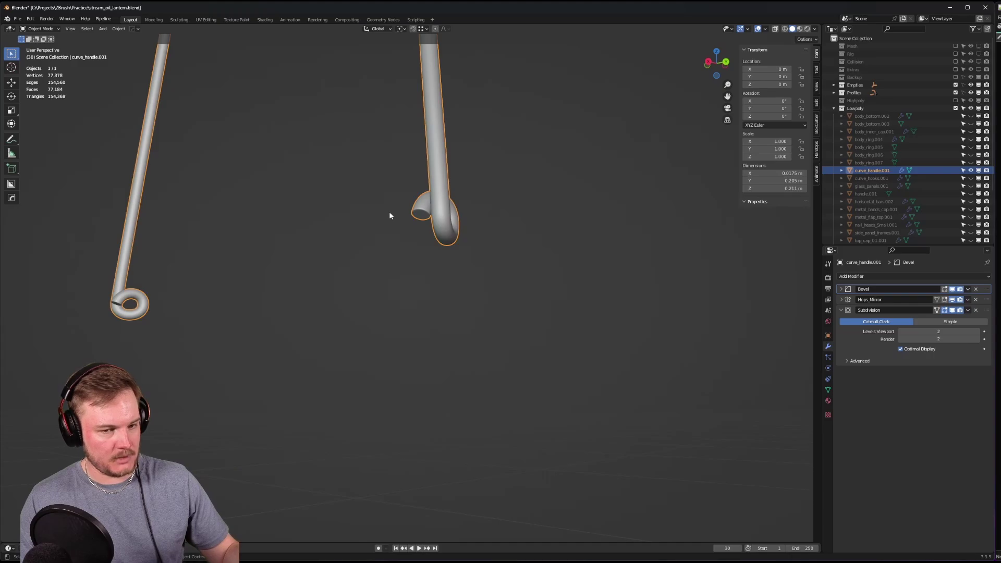
pyautogui.scroll(6, 464, 214)
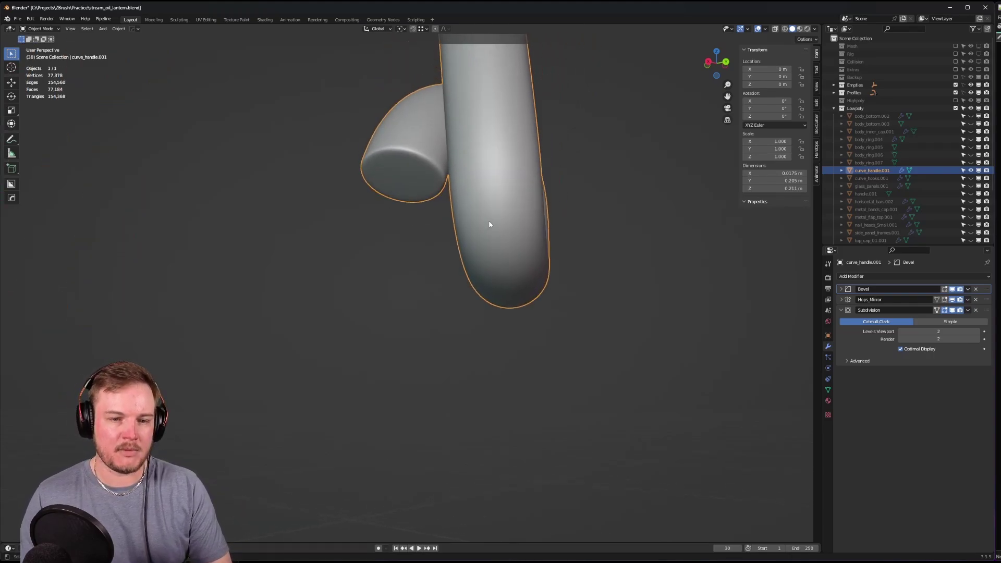
pyautogui.moveTo(489, 224)
pyautogui.mouseDown(button='middle')
pyautogui.moveTo(521, 173)
pyautogui.moveTo(491, 236)
pyautogui.mouseUp(button='middle')
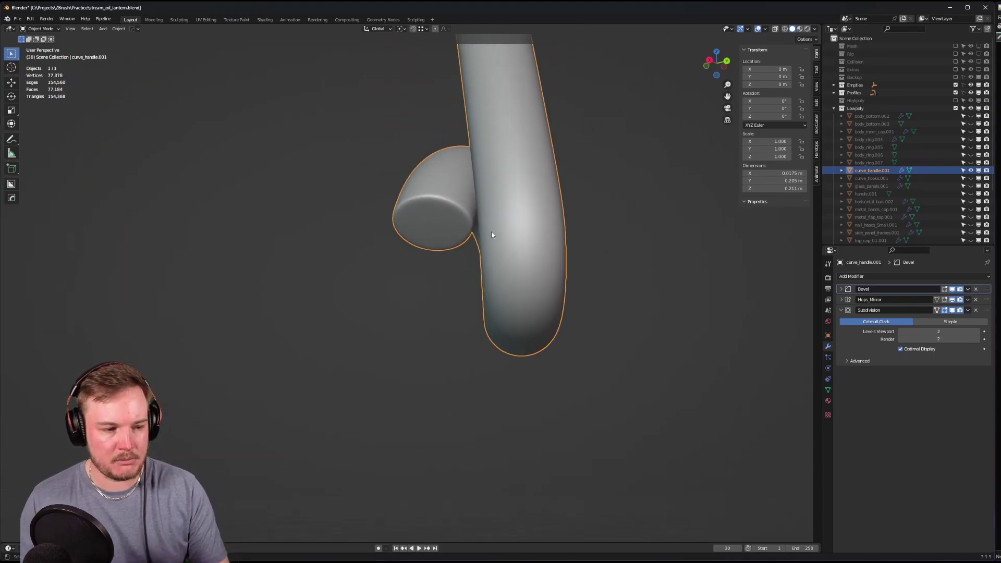
pyautogui.moveTo(492, 235); pyautogui.dragTo(432, 243, button='middle')
pyautogui.press('Tab')
pyautogui.click(446, 213)
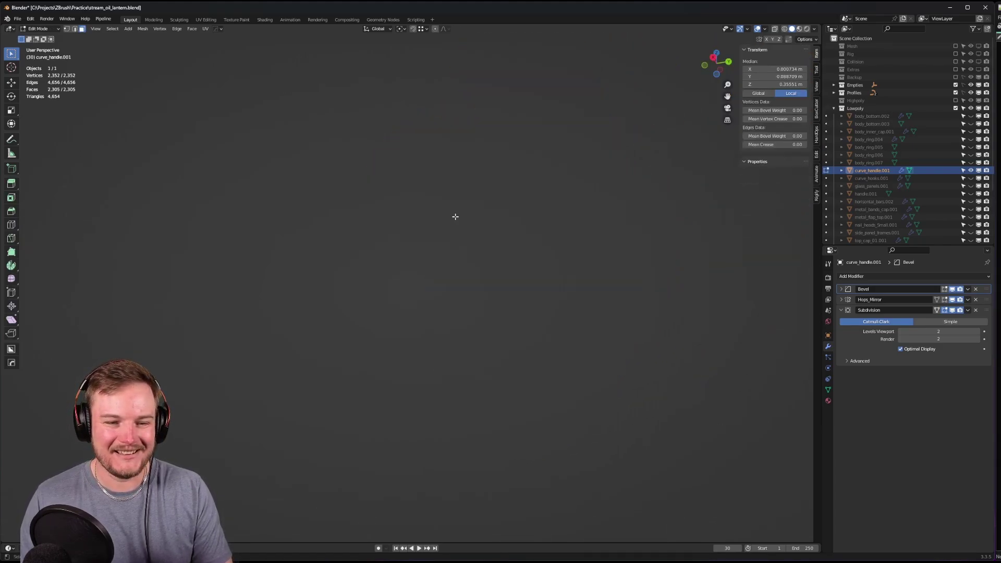
pyautogui.press('KP_Decimal')
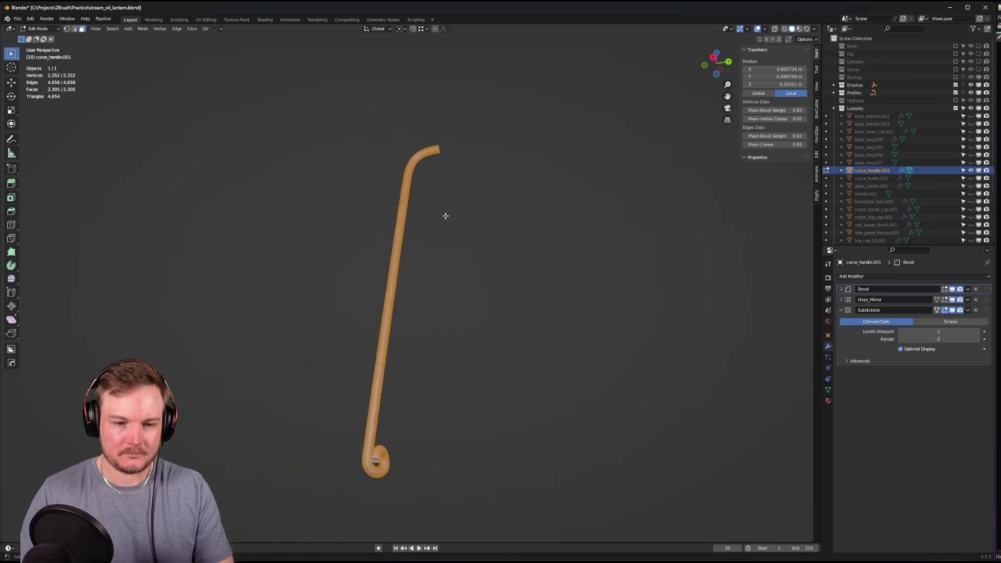
pyautogui.scroll(4, 448, 203)
pyautogui.keyDown('shift'); pyautogui.moveTo(417, 355); pyautogui.dragTo(438, 214, button='middle'); pyautogui.keyUp('shift')
pyautogui.scroll(8, 438, 214)
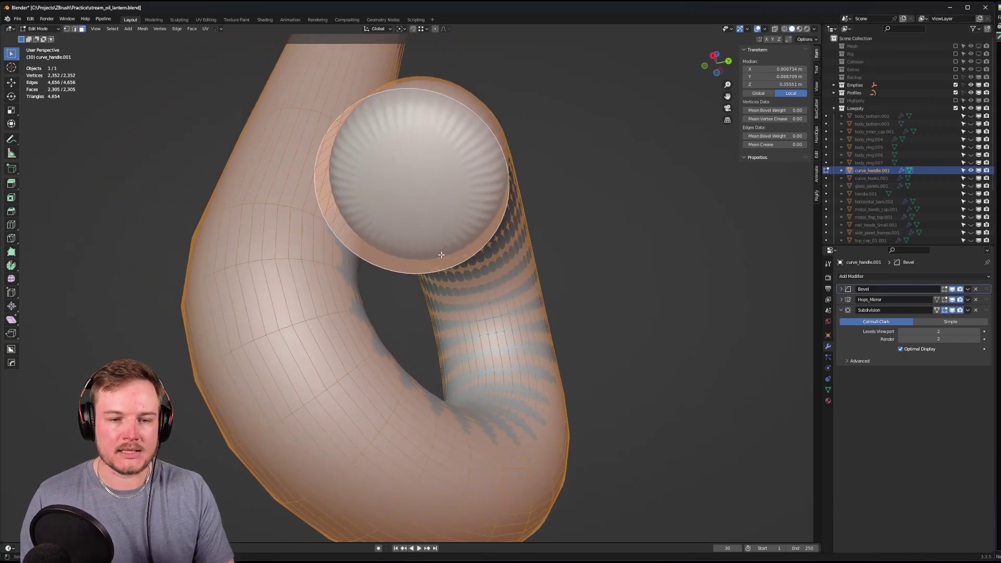
pyautogui.press('Tab')
pyautogui.click(486, 226)
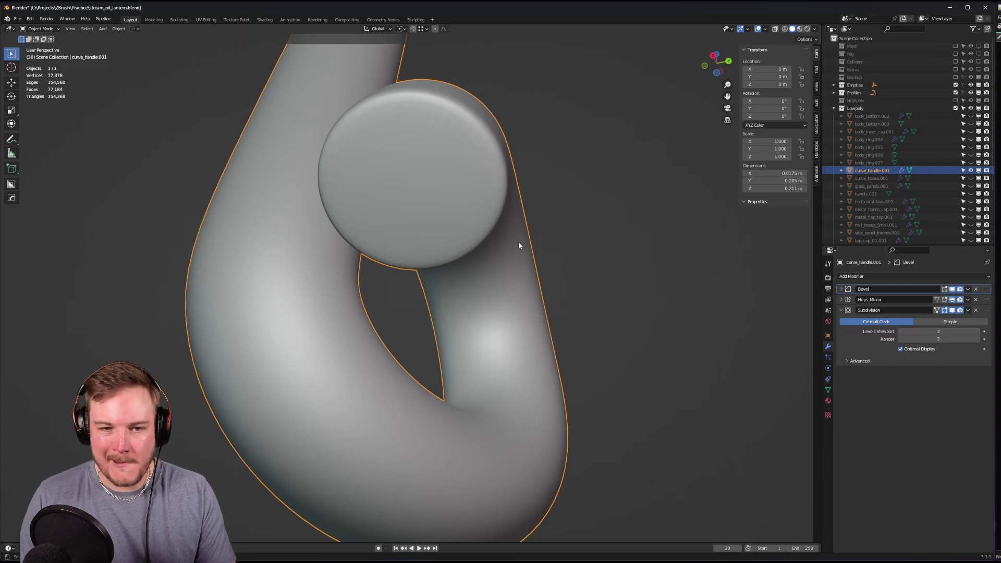
pyautogui.moveTo(518, 244); pyautogui.dragTo(528, 250, button='middle')
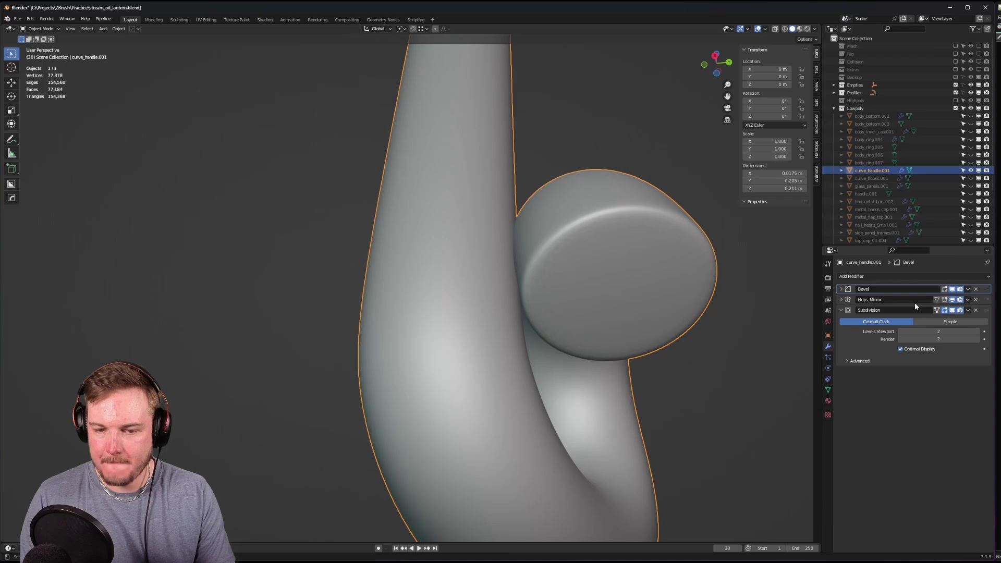
# - Remove the Bevel and Subdivision modifiers from the wire handle, keeping Hops_Mirror enabled in the viewport
pyautogui.click(952, 289)
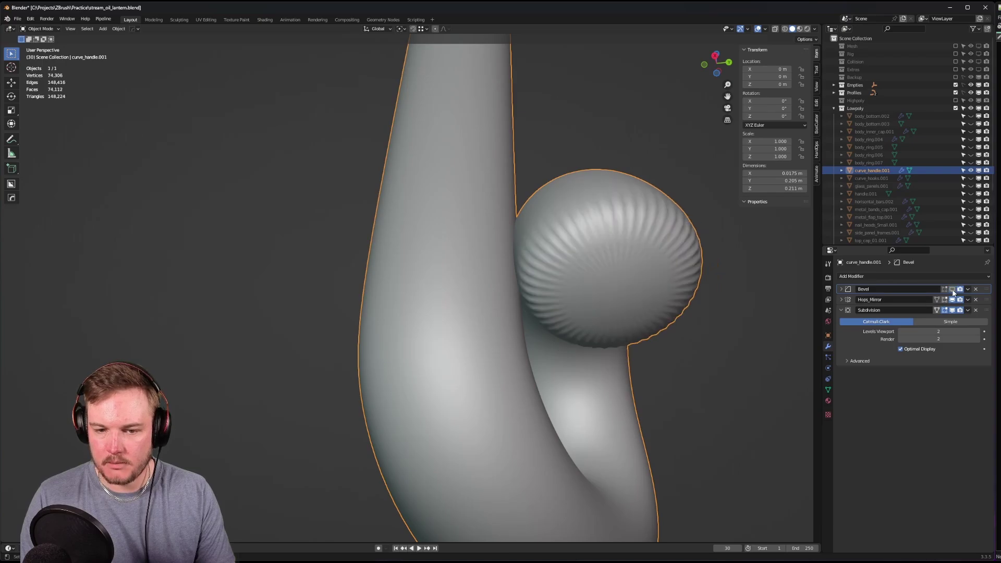
pyautogui.click(952, 299)
pyautogui.click(952, 310)
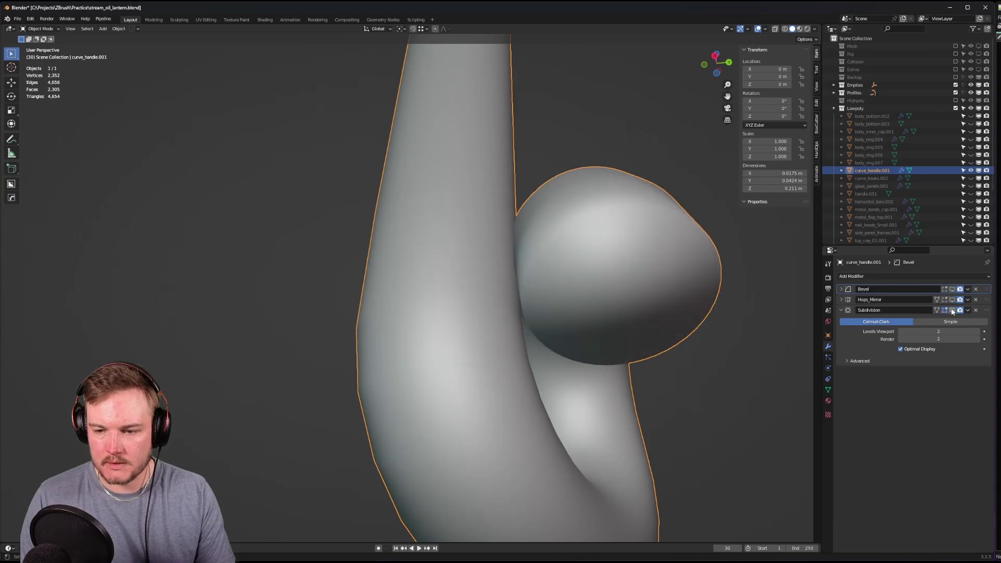
pyautogui.click(952, 300)
pyautogui.click(976, 290)
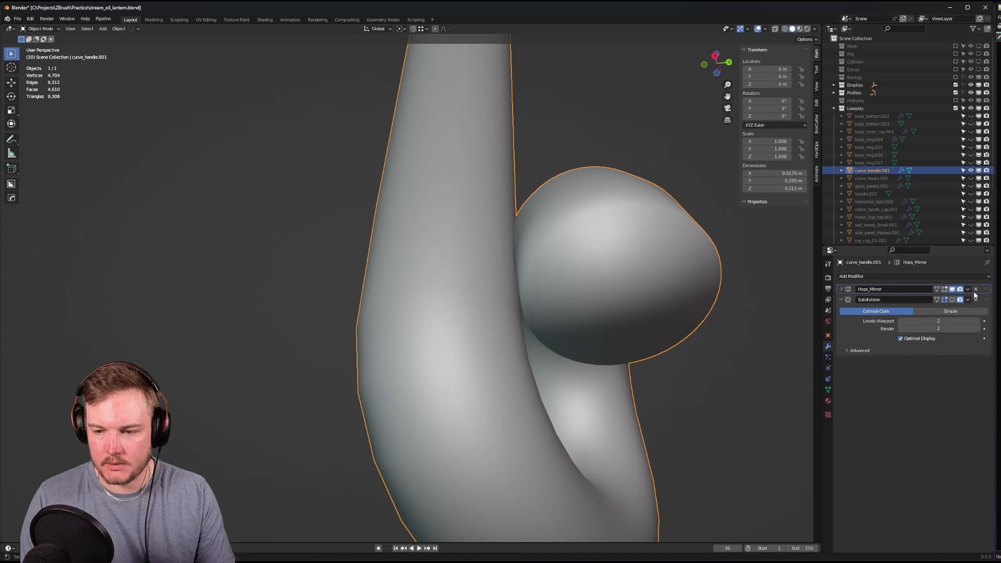
pyautogui.click(975, 300)
# - Enter Edit Mode in edge mode and select three alternate lengthwise edge loops at the wire handle's hooked end
pyautogui.scroll(-8, 638, 313)
pyautogui.moveTo(638, 313); pyautogui.dragTo(397, 216, button='middle')
pyautogui.scroll(8, 433, 316)
pyautogui.press('Tab')
pyautogui.press('Tab')
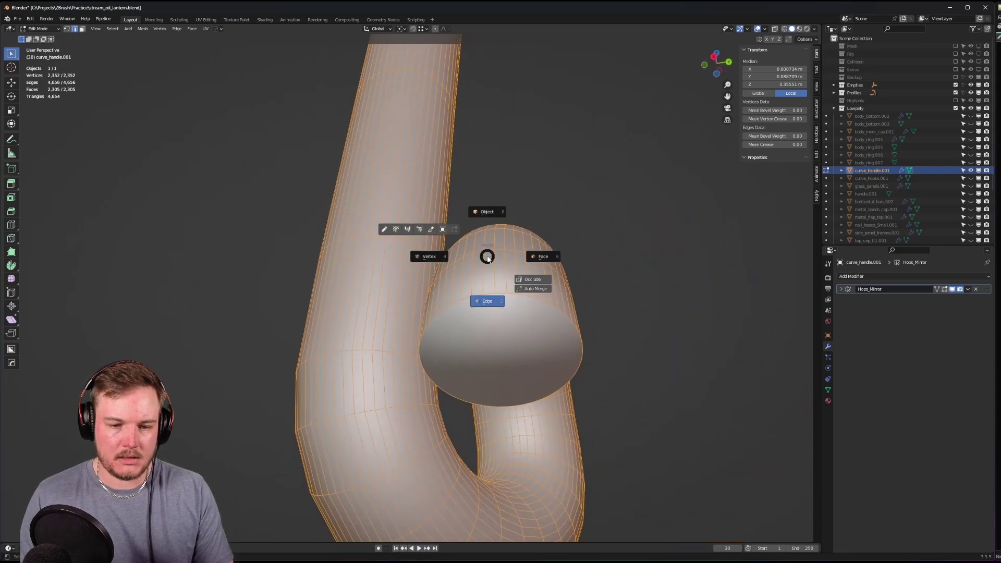
pyautogui.click(488, 301)
pyautogui.keyDown('alt'); pyautogui.click(504, 270); pyautogui.keyUp('alt')
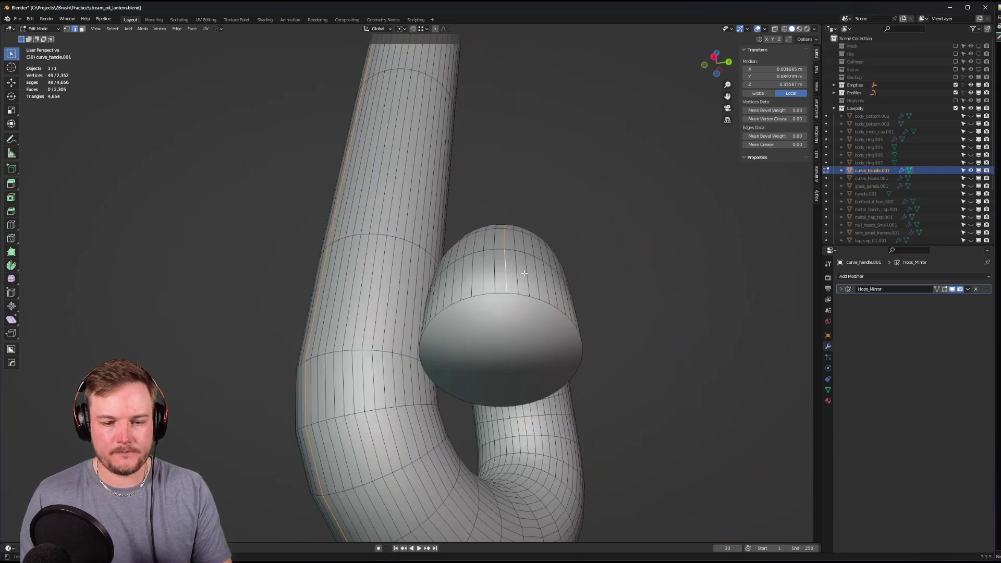
pyautogui.keyDown('alt'); pyautogui.keyDown('shift'); pyautogui.click(525, 274); pyautogui.keyUp('shift'); pyautogui.keyUp('alt')
pyautogui.keyDown('alt'); pyautogui.keyDown('shift'); pyautogui.click(539, 279); pyautogui.keyUp('shift'); pyautogui.keyUp('alt')
pyautogui.moveTo(538, 278); pyautogui.dragTo(511, 280, button='middle')
pyautogui.hotkey('ctrl', 'z')
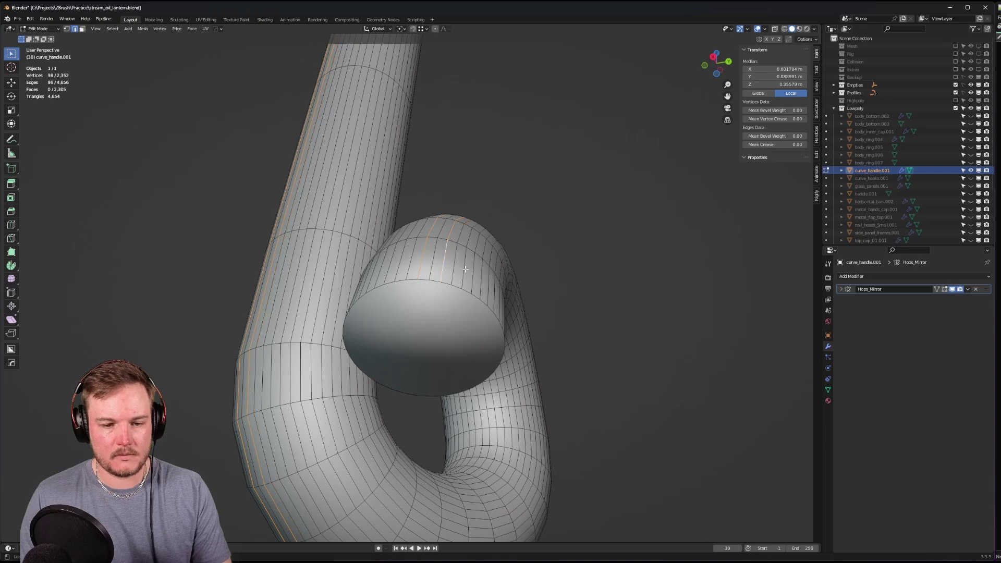
pyautogui.keyDown('alt'); pyautogui.keyDown('shift'); pyautogui.click(463, 267); pyautogui.keyUp('shift'); pyautogui.keyUp('alt')
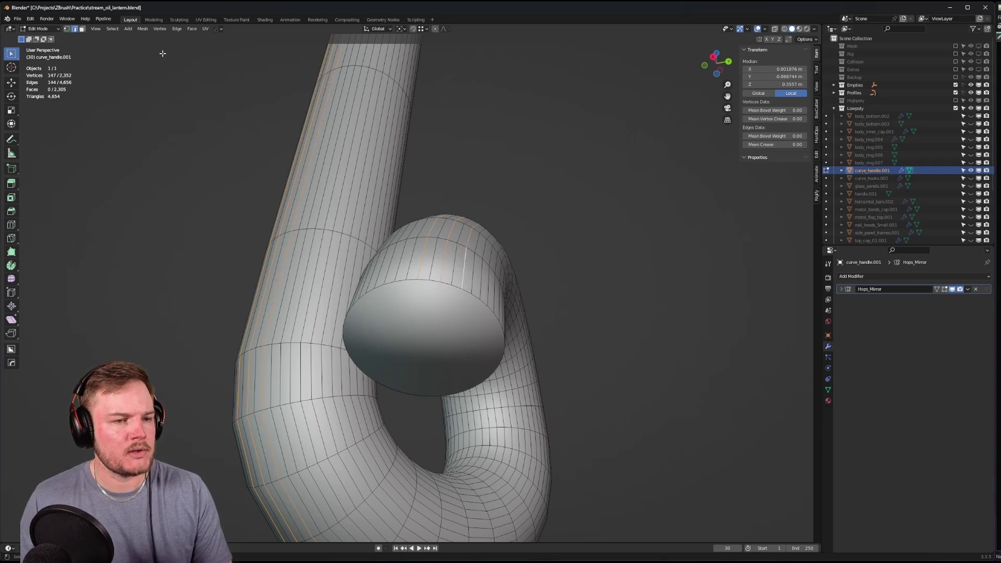
pyautogui.click(112, 29)
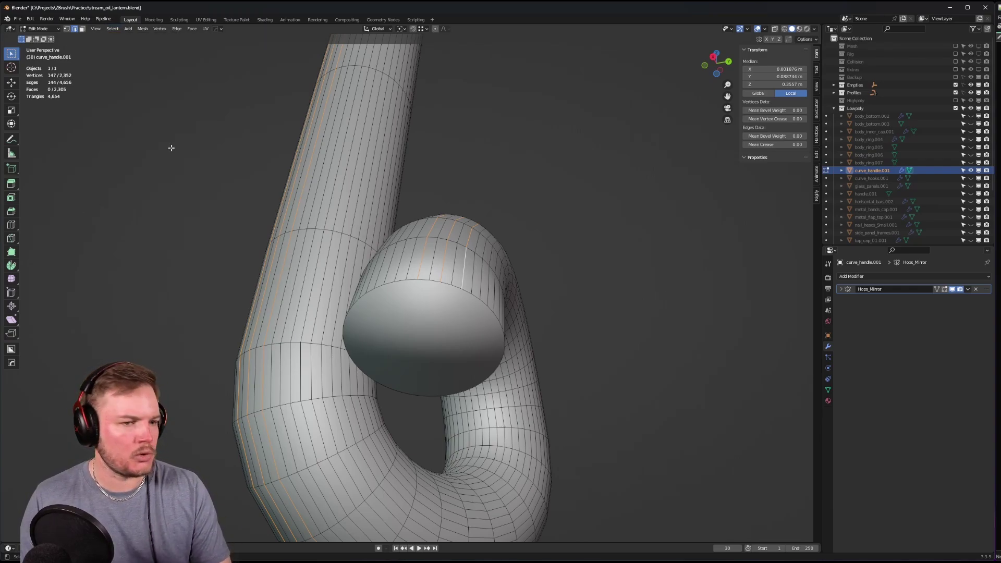
pyautogui.click(91, 29)
pyautogui.moveTo(112, 29)
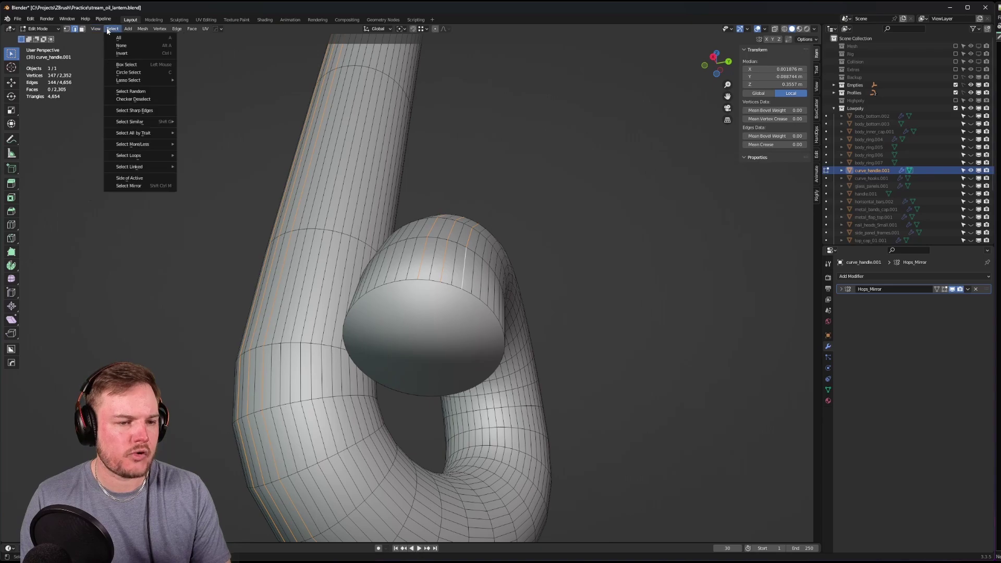
pyautogui.moveTo(155, 158)
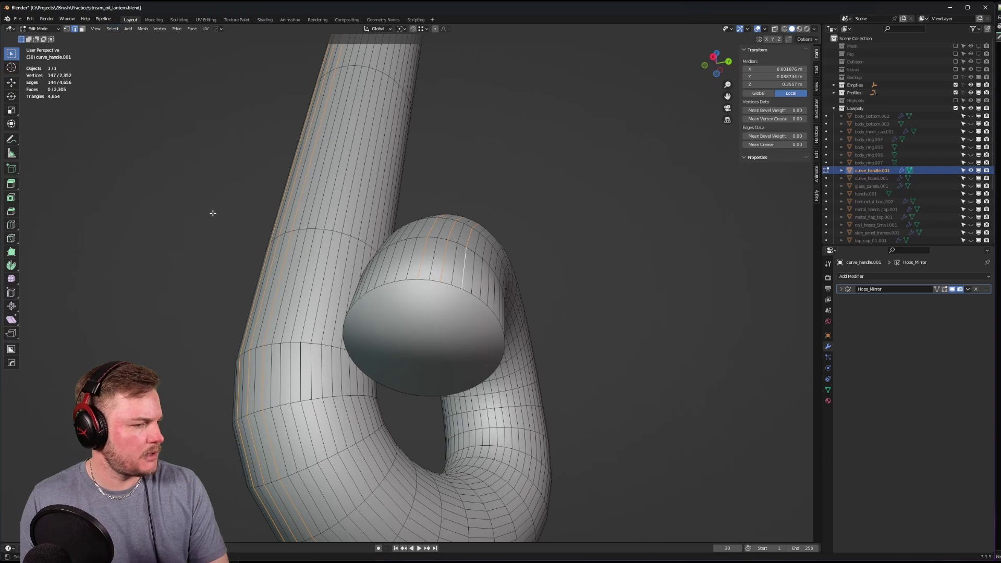
# - Add every second lengthwise edge loop across the visible side of the hook, working inward, to the selection
pyautogui.moveTo(226, 221); pyautogui.dragTo(273, 204, button='middle')
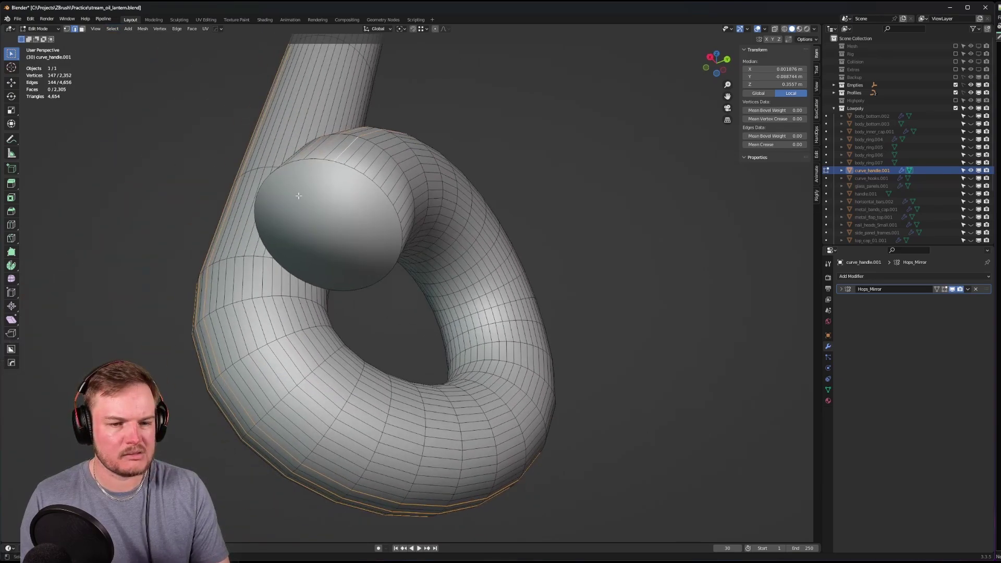
pyautogui.keyDown('alt'); pyautogui.keyDown('shift'); pyautogui.click(380, 174); pyautogui.keyUp('shift'); pyautogui.keyUp('alt')
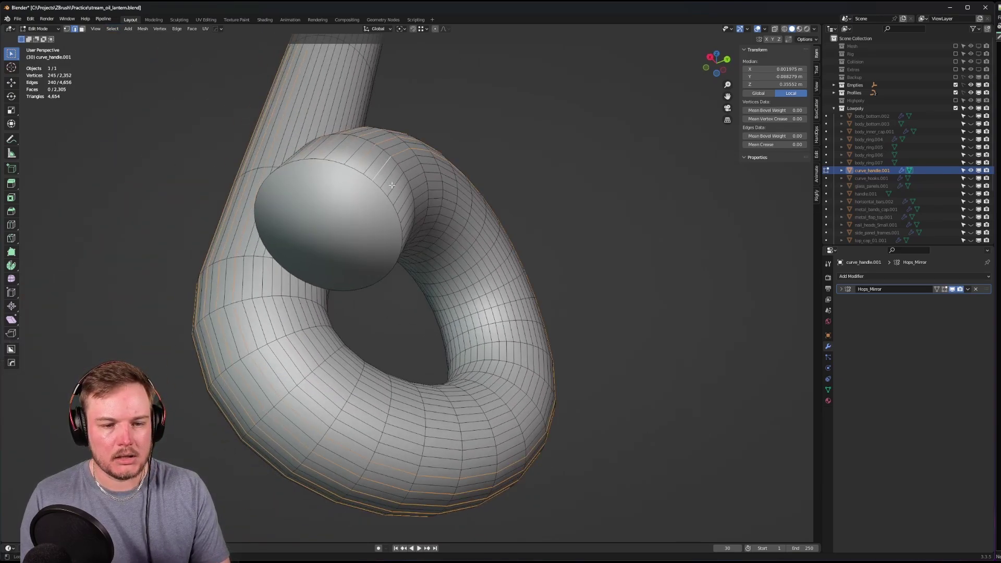
pyautogui.keyDown('alt'); pyautogui.keyDown('shift'); pyautogui.click(391, 186); pyautogui.keyUp('shift'); pyautogui.keyUp('alt')
pyautogui.moveTo(393, 187); pyautogui.dragTo(373, 190, button='middle')
pyautogui.keyDown('alt'); pyautogui.keyDown('shift'); pyautogui.click(306, 184); pyautogui.keyUp('shift'); pyautogui.keyUp('alt')
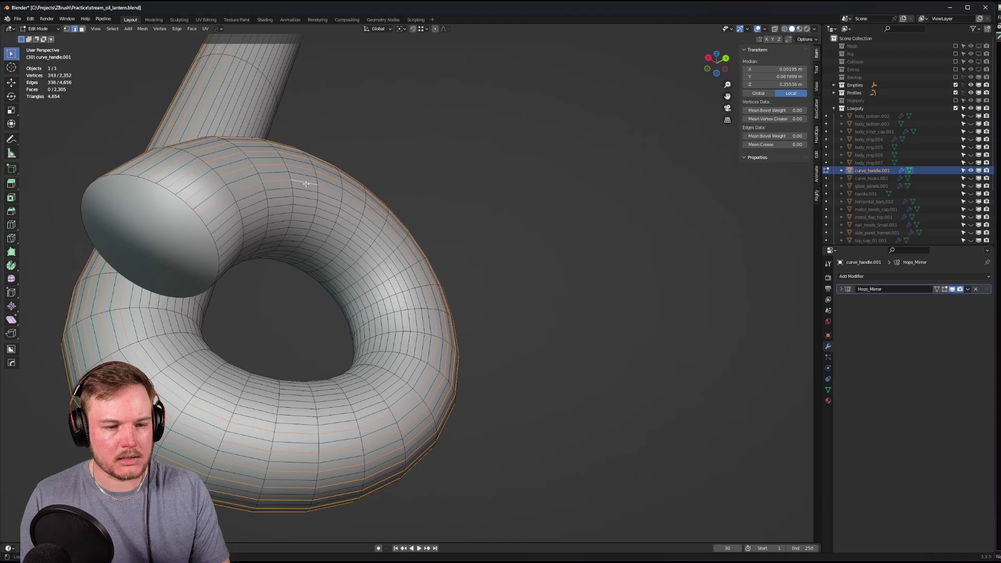
pyautogui.keyDown('alt'); pyautogui.keyDown('shift'); pyautogui.click(303, 202); pyautogui.keyUp('shift'); pyautogui.keyUp('alt')
pyautogui.keyDown('alt'); pyautogui.keyDown('shift'); pyautogui.click(301, 214); pyautogui.keyUp('shift'); pyautogui.keyUp('alt')
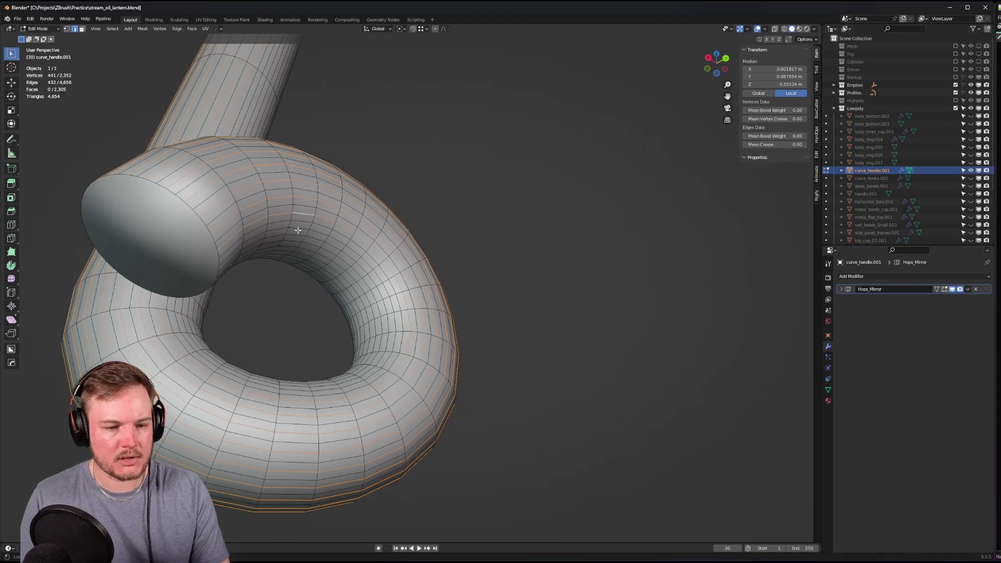
pyautogui.keyDown('alt'); pyautogui.keyDown('shift'); pyautogui.click(298, 227); pyautogui.keyUp('shift'); pyautogui.keyUp('alt')
# - Extend the selection with every second lengthwise edge loop around the outer side of the wire handle's straight shaft
pyautogui.moveTo(306, 217); pyautogui.dragTo(384, 246, button='middle')
pyautogui.keyDown('alt'); pyautogui.keyDown('shift'); pyautogui.click(414, 220); pyautogui.keyUp('shift'); pyautogui.keyUp('alt')
pyautogui.keyDown('alt'); pyautogui.keyDown('shift'); pyautogui.click(445, 309); pyautogui.keyUp('shift'); pyautogui.keyUp('alt')
pyautogui.keyDown('alt'); pyautogui.keyDown('shift'); pyautogui.click(434, 295); pyautogui.keyUp('shift'); pyautogui.keyUp('alt')
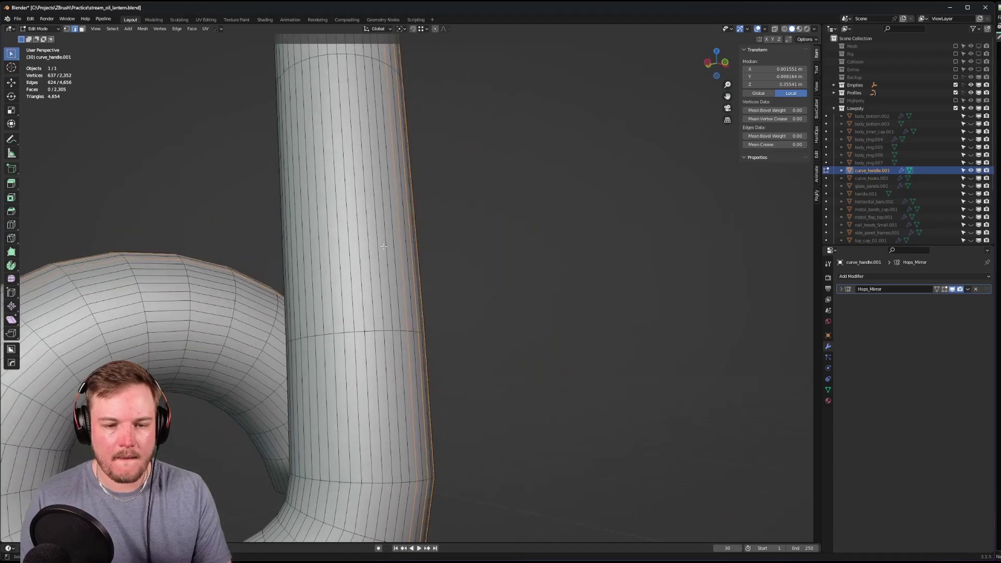
pyautogui.keyDown('alt'); pyautogui.keyDown('shift'); pyautogui.click(386, 223); pyautogui.keyUp('shift'); pyautogui.keyUp('alt')
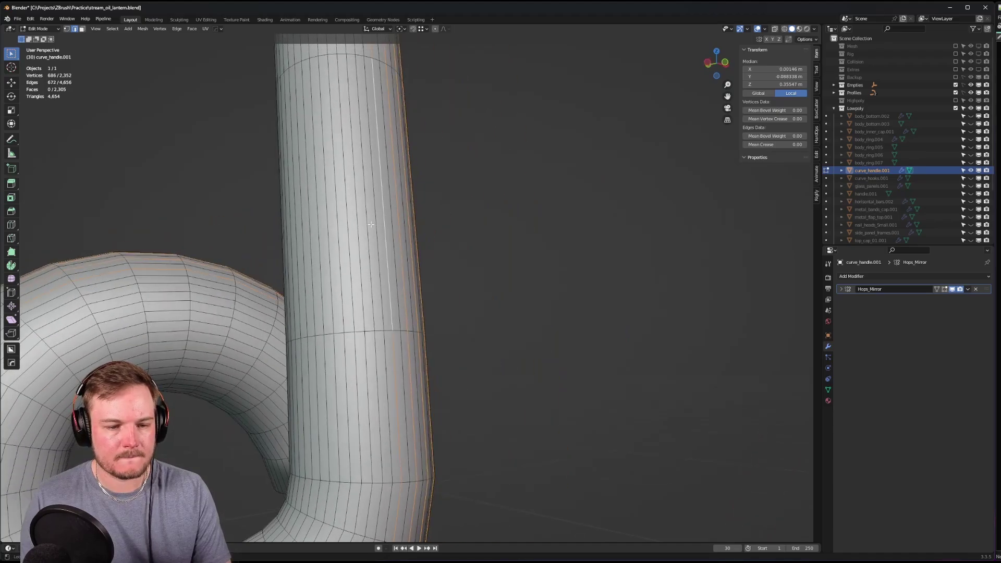
pyautogui.keyDown('alt'); pyautogui.keyDown('shift'); pyautogui.click(363, 226); pyautogui.keyUp('shift'); pyautogui.keyUp('alt')
pyautogui.keyDown('alt'); pyautogui.keyDown('shift'); pyautogui.click(348, 229); pyautogui.keyUp('shift'); pyautogui.keyUp('alt')
pyautogui.keyDown('alt'); pyautogui.keyDown('shift'); pyautogui.click(328, 232); pyautogui.keyUp('shift'); pyautogui.keyUp('alt')
# - Add every second lengthwise edge loop on the straight shaft's remaining side to the selection and dissolve all selected loops
pyautogui.moveTo(329, 232); pyautogui.dragTo(366, 236, button='middle')
pyautogui.keyDown('alt'); pyautogui.keyDown('shift'); pyautogui.click(619, 228); pyautogui.keyUp('shift'); pyautogui.keyUp('alt')
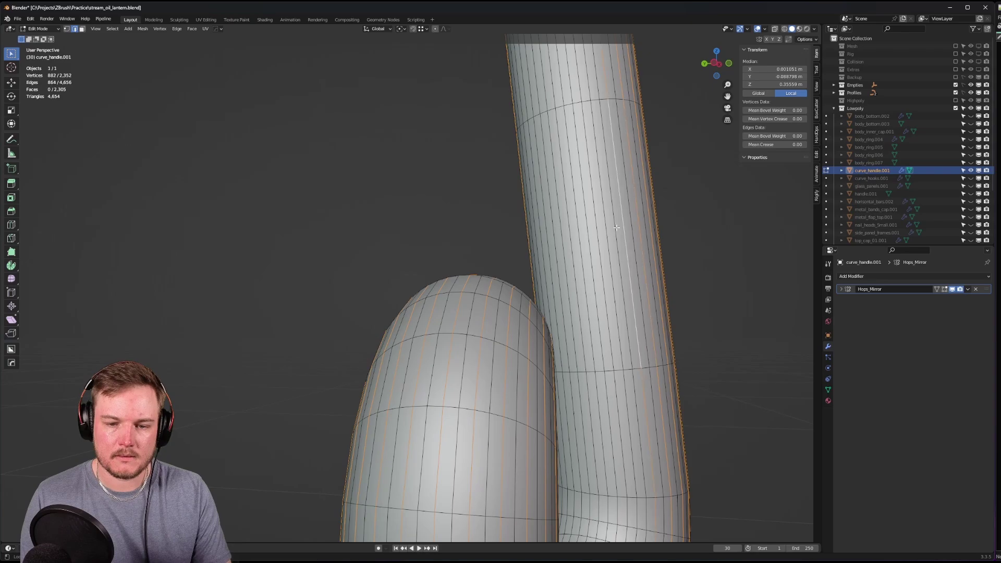
pyautogui.keyDown('alt'); pyautogui.keyDown('shift'); pyautogui.click(603, 233); pyautogui.keyUp('shift'); pyautogui.keyUp('alt')
pyautogui.keyDown('alt'); pyautogui.keyDown('shift'); pyautogui.click(580, 238); pyautogui.keyUp('shift'); pyautogui.keyUp('alt')
pyautogui.keyDown('alt'); pyautogui.keyDown('shift'); pyautogui.click(568, 239); pyautogui.keyUp('shift'); pyautogui.keyUp('alt')
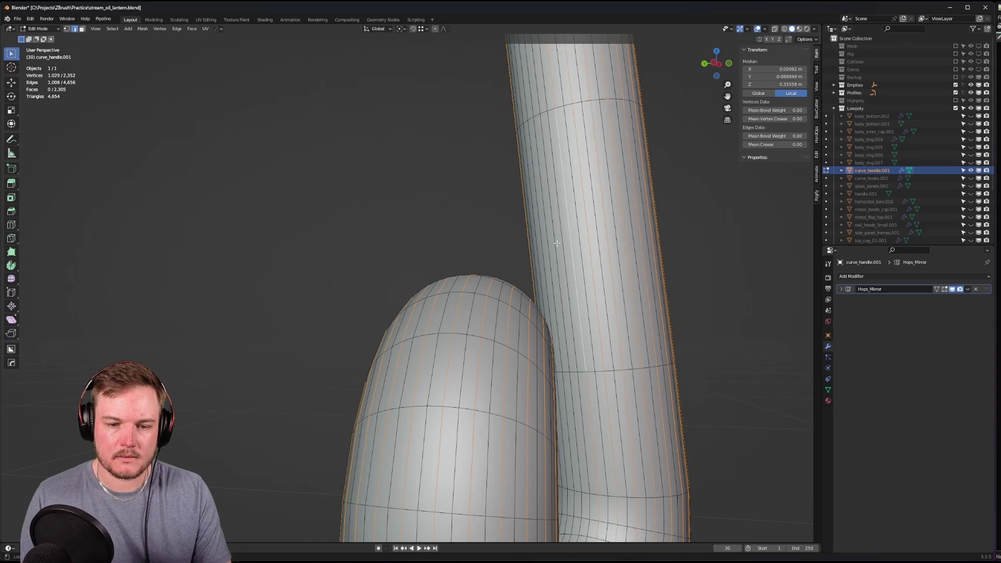
pyautogui.keyDown('alt'); pyautogui.keyDown('shift'); pyautogui.click(557, 244); pyautogui.keyUp('shift'); pyautogui.keyUp('alt')
pyautogui.moveTo(557, 244); pyautogui.dragTo(562, 189, button='middle')
pyautogui.keyDown('alt'); pyautogui.keyDown('shift'); pyautogui.click(658, 223); pyautogui.keyUp('shift'); pyautogui.keyUp('alt')
pyautogui.keyDown('alt'); pyautogui.keyDown('shift'); pyautogui.click(645, 224); pyautogui.keyUp('shift'); pyautogui.keyUp('alt')
pyautogui.hotkey('ctrl', 'x')
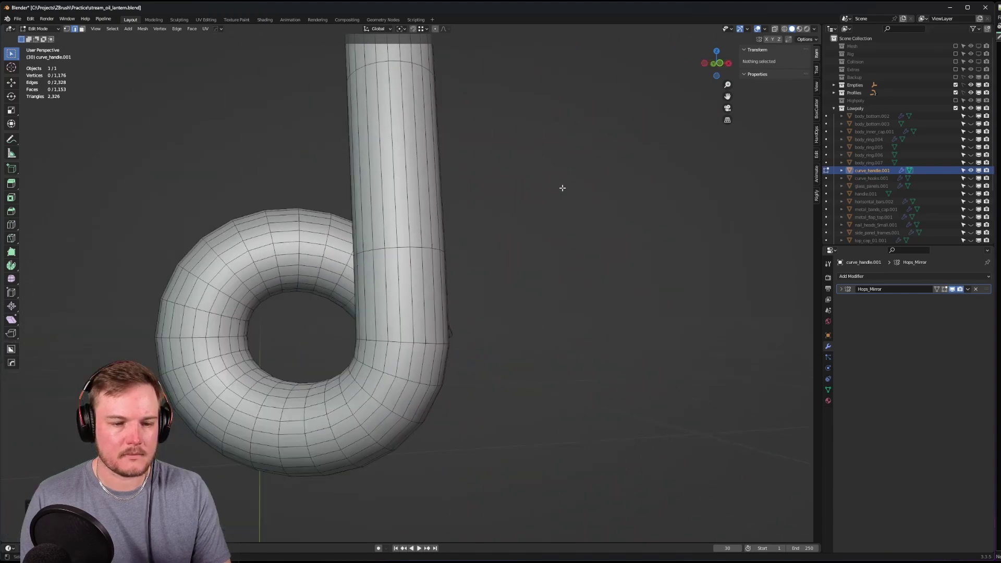
pyautogui.scroll(-12, 514, 253)
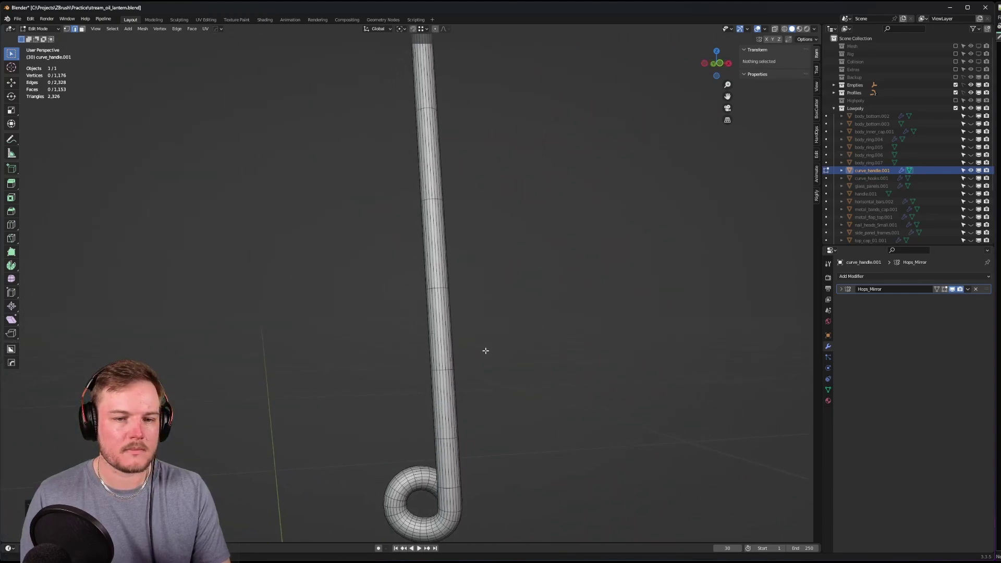
# - Select the surplus cross rings along the handle's straight shaft using X-ray, dissolve them, and turn X-ray off
pyautogui.moveTo(464, 291); pyautogui.dragTo(461, 263, button='middle')
pyautogui.press('Tab')
pyautogui.hotkey('alt', 'z')
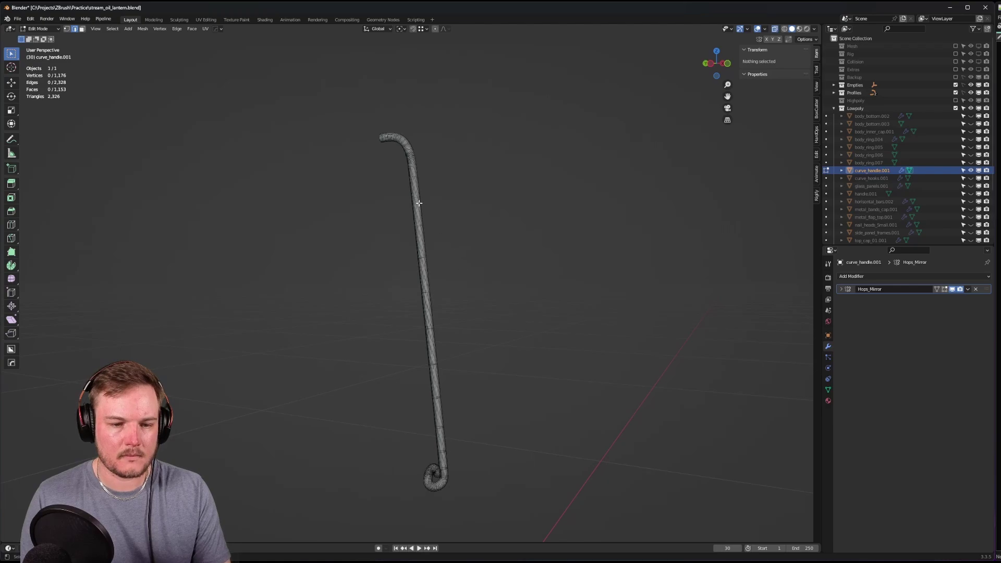
pyautogui.moveTo(391, 192); pyautogui.dragTo(444, 200)
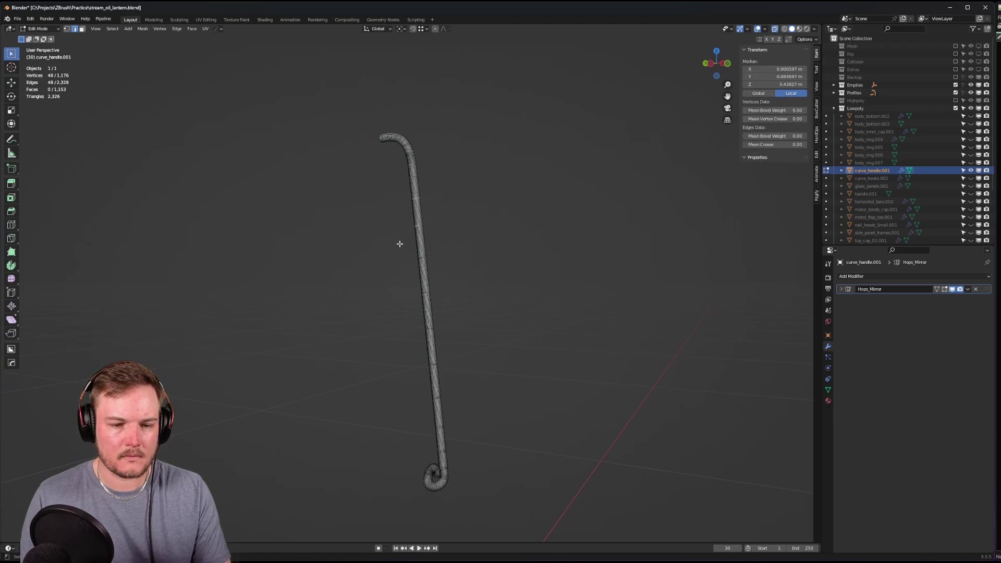
pyautogui.keyDown('shift'); pyautogui.moveTo(415, 320); pyautogui.dragTo(459, 339); pyautogui.keyUp('shift')
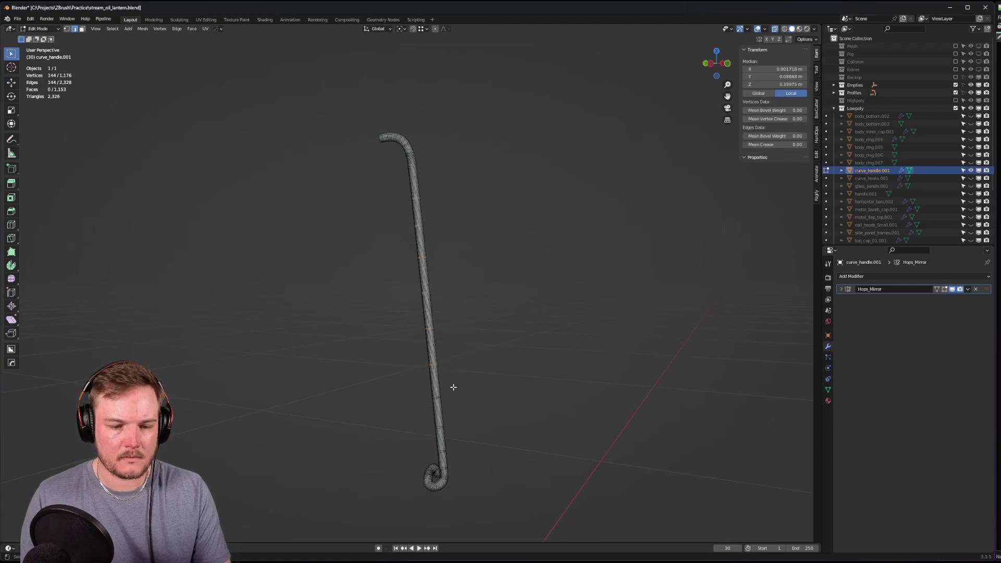
pyautogui.keyDown('shift'); pyautogui.moveTo(428, 419); pyautogui.dragTo(465, 460); pyautogui.keyUp('shift')
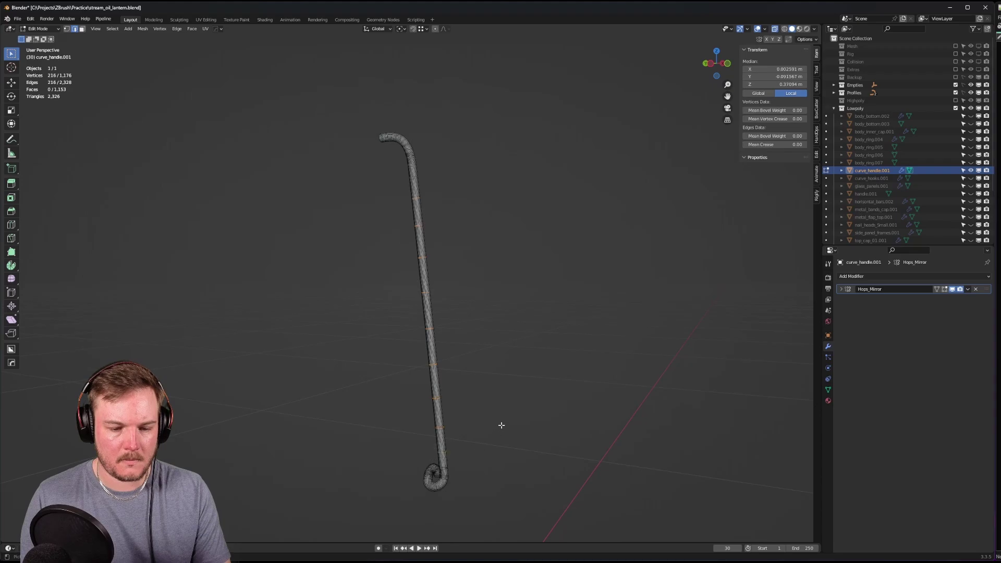
pyautogui.hotkey('ctrl', 'x')
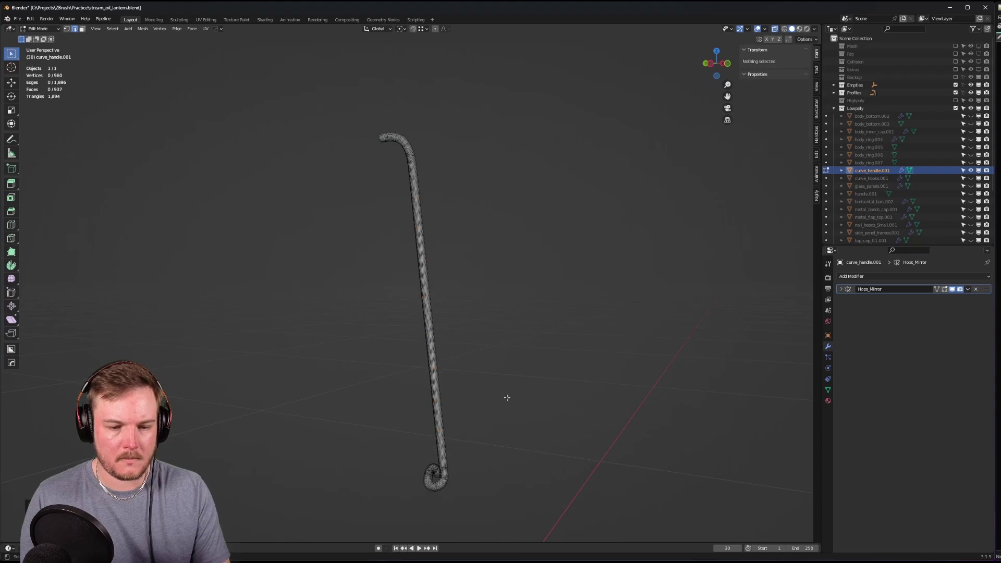
pyautogui.scroll(8, 507, 398)
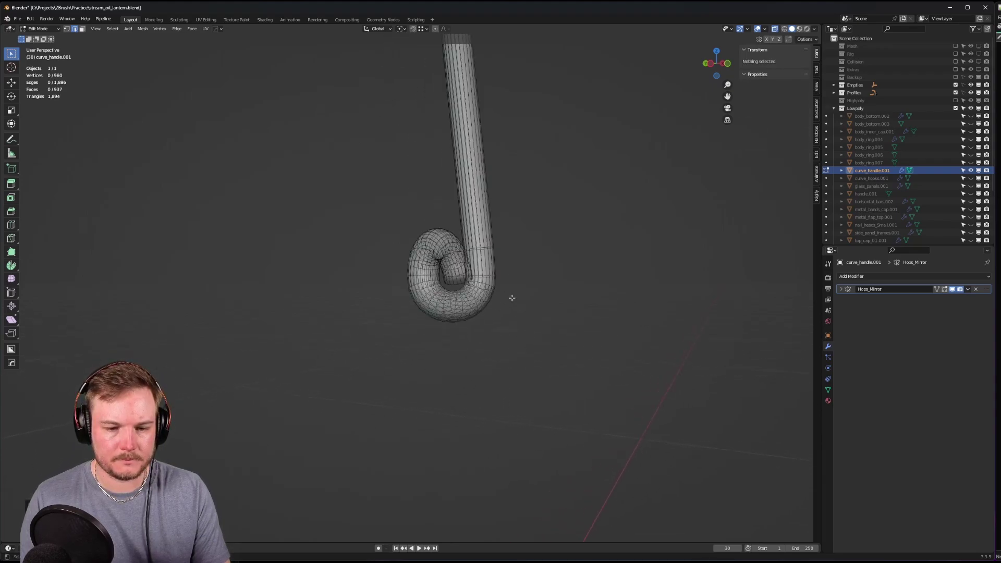
pyautogui.moveTo(491, 297); pyautogui.dragTo(514, 265, button='middle')
pyautogui.hotkey('alt', 'z')
# - Try dissolving the cross ring on the straight shaft just above the hook, then undo it
pyautogui.scroll(2, 479, 287)
pyautogui.keyDown('alt'); pyautogui.click(522, 203); pyautogui.keyUp('alt')
pyautogui.scroll(3, 521, 203)
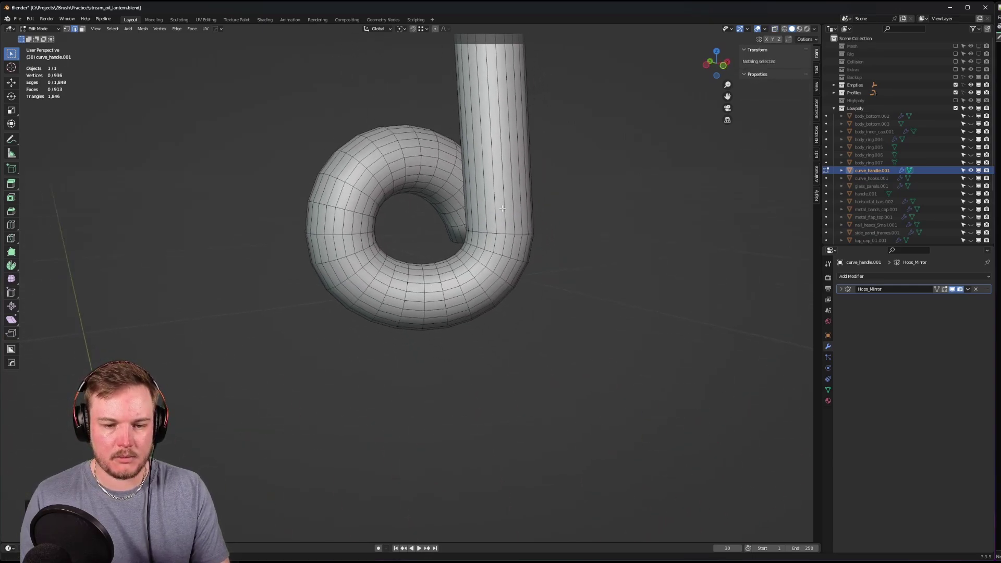
pyautogui.moveTo(522, 204); pyautogui.dragTo(505, 267, button='middle')
pyautogui.scroll(-5, 503, 268)
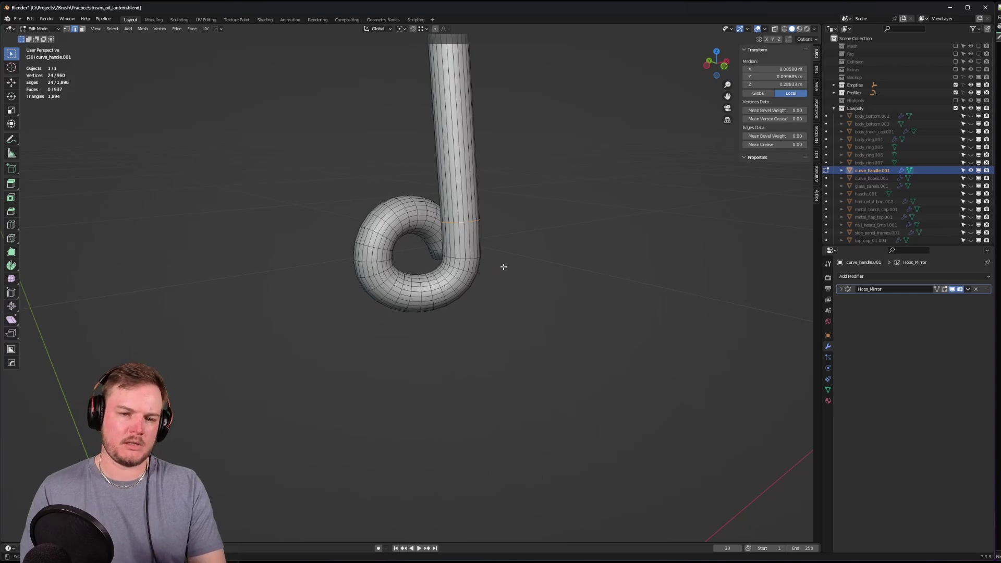
# - Select every second cross ring around the hook, from the shaft's lower end through to the tip, and dissolve them
pyautogui.scroll(3, 503, 267)
pyautogui.scroll(2, 504, 266)
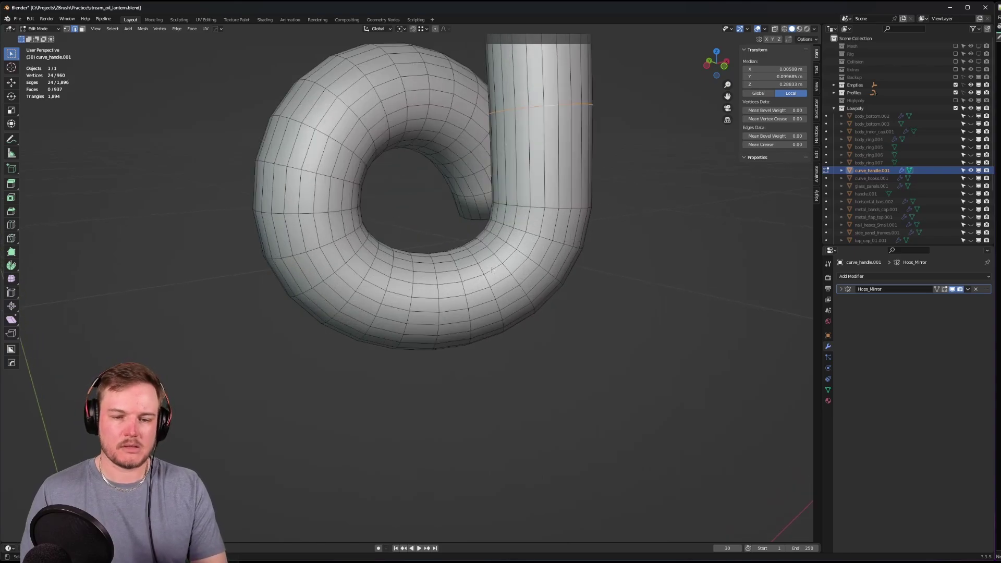
pyautogui.keyDown('alt'); pyautogui.keyDown('shift'); pyautogui.click(520, 230); pyautogui.keyUp('shift'); pyautogui.keyUp('alt')
pyautogui.keyDown('alt'); pyautogui.keyDown('shift'); pyautogui.click(500, 261); pyautogui.keyUp('shift'); pyautogui.keyUp('alt')
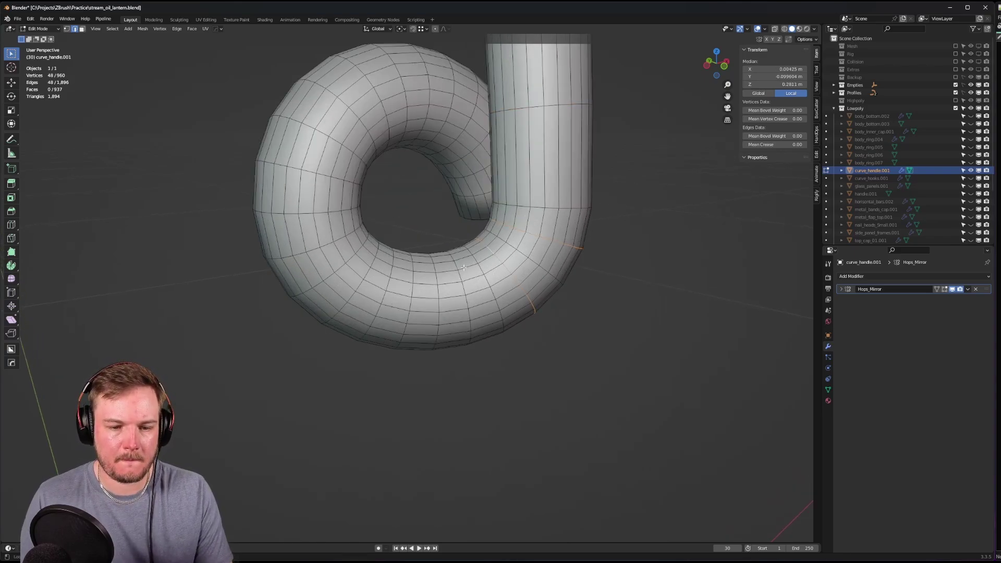
pyautogui.keyDown('alt'); pyautogui.keyDown('shift'); pyautogui.click(453, 266); pyautogui.keyUp('shift'); pyautogui.keyUp('alt')
pyautogui.keyDown('alt'); pyautogui.keyDown('shift'); pyautogui.click(365, 267); pyautogui.keyUp('shift'); pyautogui.keyUp('alt')
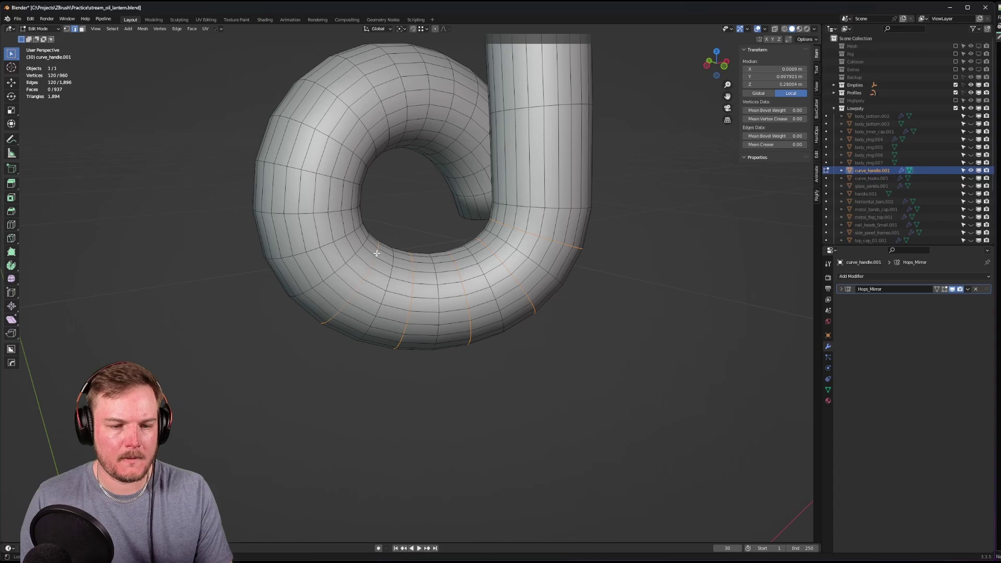
pyautogui.keyDown('alt'); pyautogui.keyDown('shift'); pyautogui.click(313, 241); pyautogui.keyUp('shift'); pyautogui.keyUp('alt')
pyautogui.keyDown('alt'); pyautogui.keyDown('shift'); pyautogui.click(342, 174); pyautogui.keyUp('shift'); pyautogui.keyUp('alt')
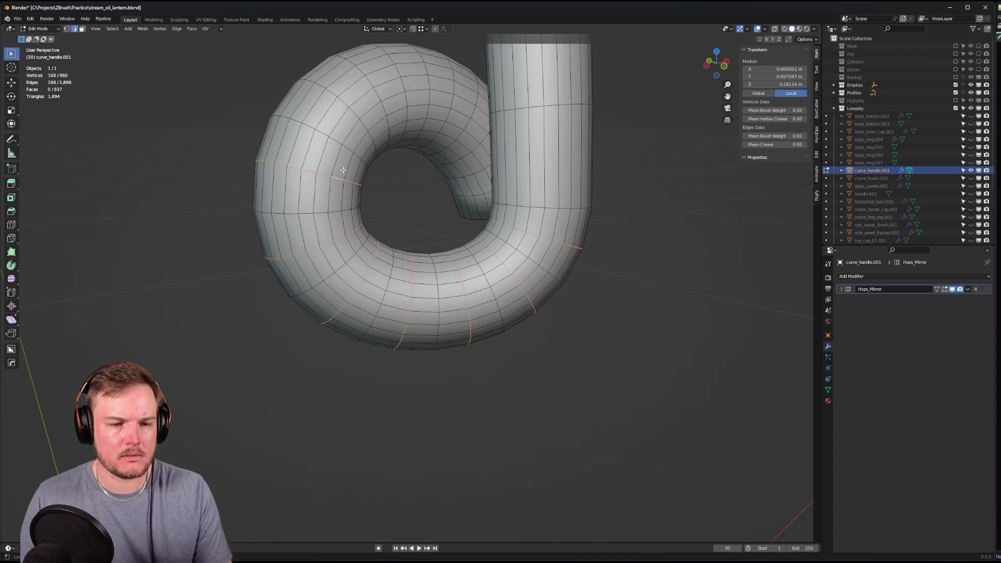
pyautogui.keyDown('alt'); pyautogui.keyDown('shift'); pyautogui.click(366, 128); pyautogui.keyUp('shift'); pyautogui.keyUp('alt')
pyautogui.keyDown('alt'); pyautogui.keyDown('shift'); pyautogui.click(406, 107); pyautogui.keyUp('shift'); pyautogui.keyUp('alt')
pyautogui.keyDown('alt'); pyautogui.keyDown('shift'); pyautogui.click(450, 103); pyautogui.keyUp('shift'); pyautogui.keyUp('alt')
pyautogui.moveTo(450, 103); pyautogui.dragTo(262, 130, button='middle')
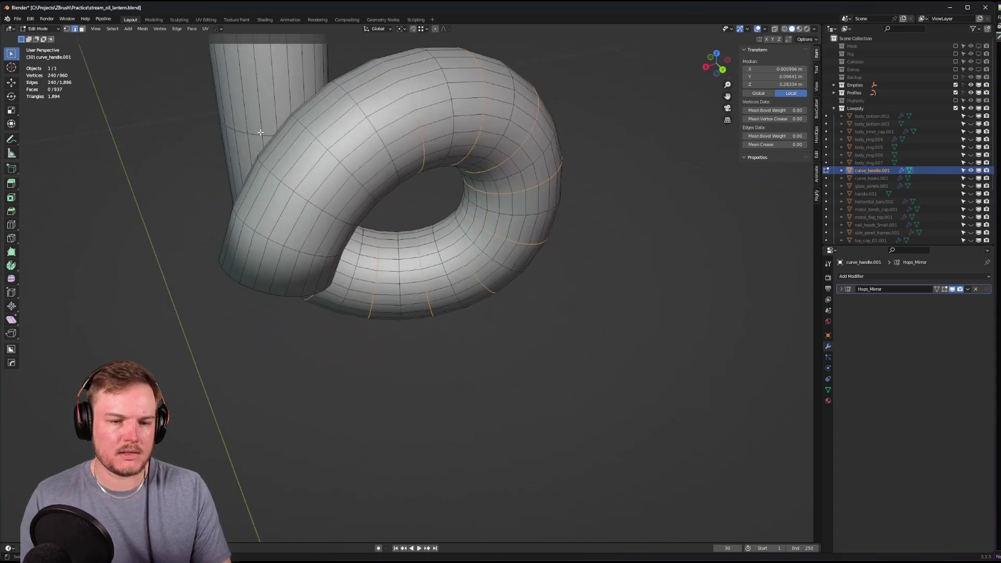
pyautogui.keyDown('alt'); pyautogui.keyDown('shift'); pyautogui.click(335, 155); pyautogui.keyUp('shift'); pyautogui.keyUp('alt')
pyautogui.moveTo(335, 155); pyautogui.dragTo(397, 157, button='middle')
pyautogui.hotkey('ctrl', 'x')
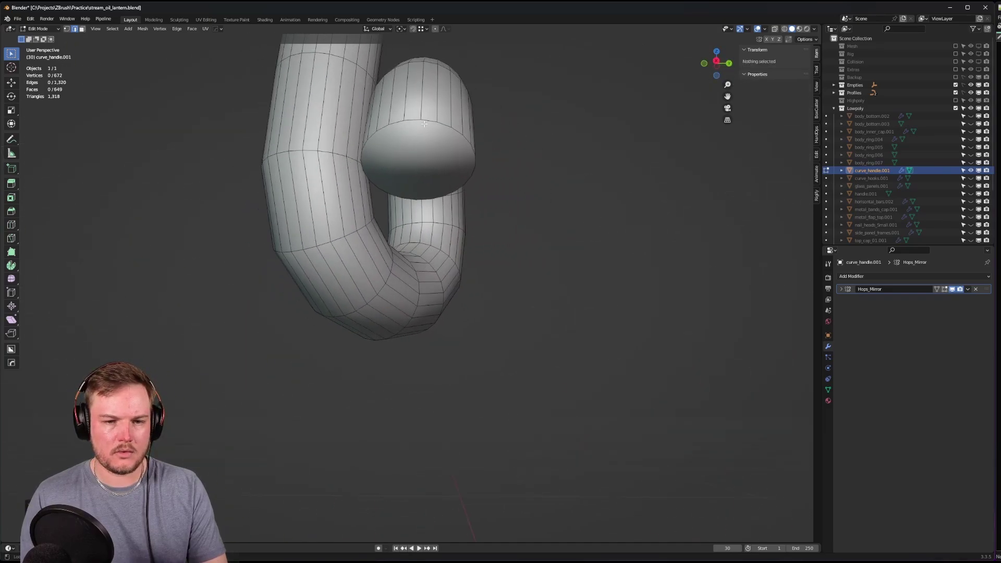
# - Select every second lengthwise edge loop around the first side of the hook, starting at its cut end
pyautogui.keyDown('alt'); pyautogui.click(456, 112); pyautogui.keyUp('alt')
pyautogui.keyDown('alt'); pyautogui.keyDown('shift'); pyautogui.click(460, 114); pyautogui.keyUp('shift'); pyautogui.keyUp('alt')
pyautogui.moveTo(441, 126); pyautogui.dragTo(366, 163, button='middle')
pyautogui.keyDown('alt'); pyautogui.keyDown('shift'); pyautogui.click(332, 149); pyautogui.keyUp('shift'); pyautogui.keyUp('alt')
pyautogui.keyDown('alt'); pyautogui.keyDown('shift'); pyautogui.click(347, 164); pyautogui.keyUp('shift'); pyautogui.keyUp('alt')
pyautogui.scroll(2, 354, 165)
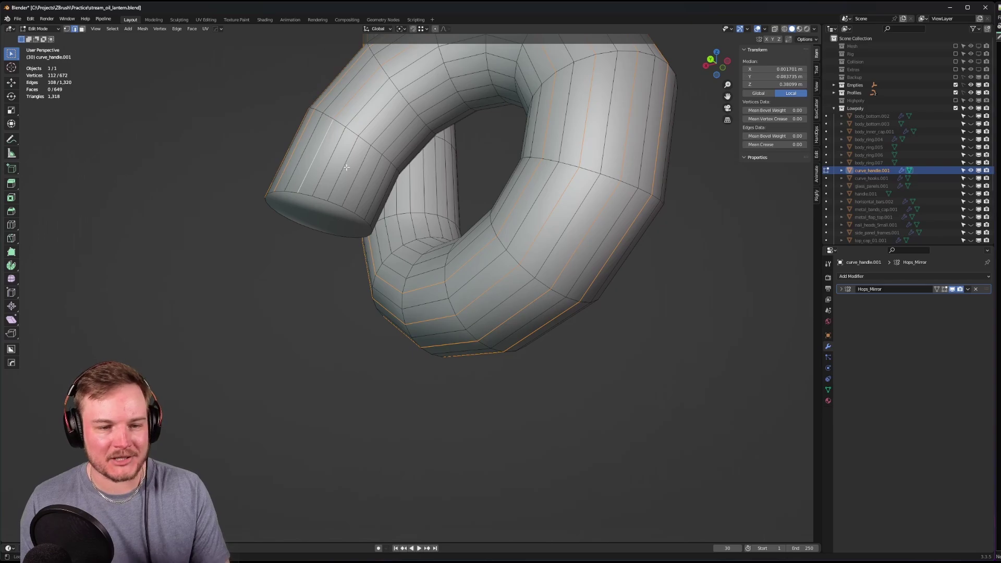
pyautogui.keyDown('alt'); pyautogui.keyDown('shift'); pyautogui.click(359, 177); pyautogui.keyUp('shift'); pyautogui.keyUp('alt')
pyautogui.keyDown('alt'); pyautogui.keyDown('shift'); pyautogui.click(364, 179); pyautogui.keyUp('shift'); pyautogui.keyUp('alt')
pyautogui.moveTo(364, 179); pyautogui.dragTo(455, 221, button='middle')
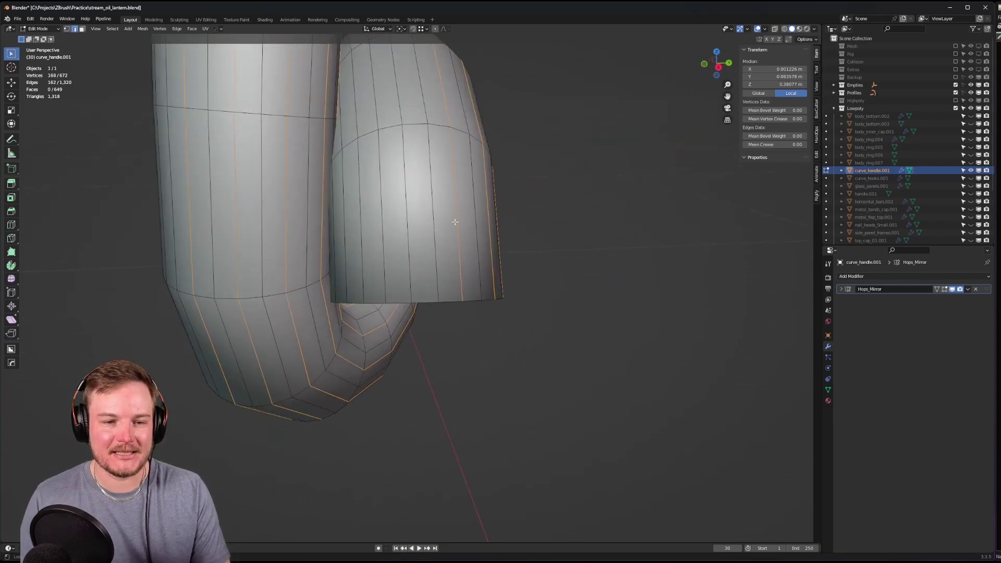
# - Add every second lengthwise edge loop around the rest of the hook's end and dissolve the whole selection
pyautogui.keyDown('alt'); pyautogui.keyDown('shift'); pyautogui.click(409, 172); pyautogui.keyUp('shift'); pyautogui.keyUp('alt')
pyautogui.keyDown('alt'); pyautogui.keyDown('shift'); pyautogui.click(365, 184); pyautogui.keyUp('shift'); pyautogui.keyUp('alt')
pyautogui.moveTo(366, 184); pyautogui.dragTo(450, 156, button='middle')
pyautogui.keyDown('alt'); pyautogui.keyDown('shift'); pyautogui.click(451, 163); pyautogui.keyUp('shift'); pyautogui.keyUp('alt')
pyautogui.keyDown('alt'); pyautogui.keyDown('shift'); pyautogui.click(453, 161); pyautogui.keyUp('shift'); pyautogui.keyUp('alt')
pyautogui.keyDown('alt'); pyautogui.keyDown('shift'); pyautogui.click(447, 99); pyautogui.keyUp('shift'); pyautogui.keyUp('alt')
pyautogui.moveTo(447, 98); pyautogui.dragTo(343, 113, button='middle')
pyautogui.keyDown('alt'); pyautogui.keyDown('shift'); pyautogui.click(403, 214); pyautogui.keyUp('shift'); pyautogui.keyUp('alt')
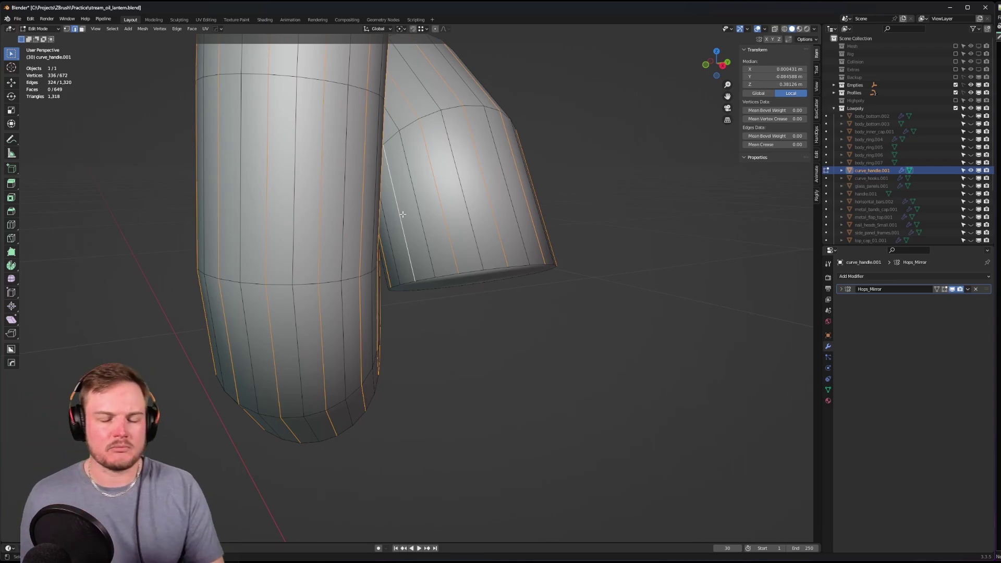
pyautogui.hotkey('ctrl', 'x')
pyautogui.scroll(-4, 412, 216)
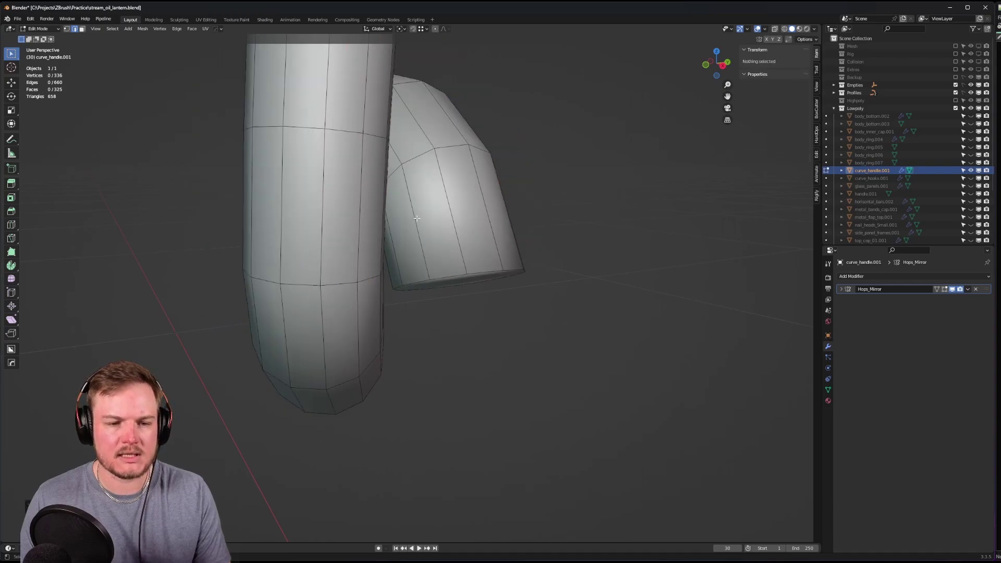
# - Select every second cross ring through the handle's upper bend, down to the start of the shaft, and dissolve them
pyautogui.keyDown('shift'); pyautogui.moveTo(413, 215); pyautogui.dragTo(328, 246, button='middle'); pyautogui.keyUp('shift')
pyautogui.scroll(-8, 344, 248)
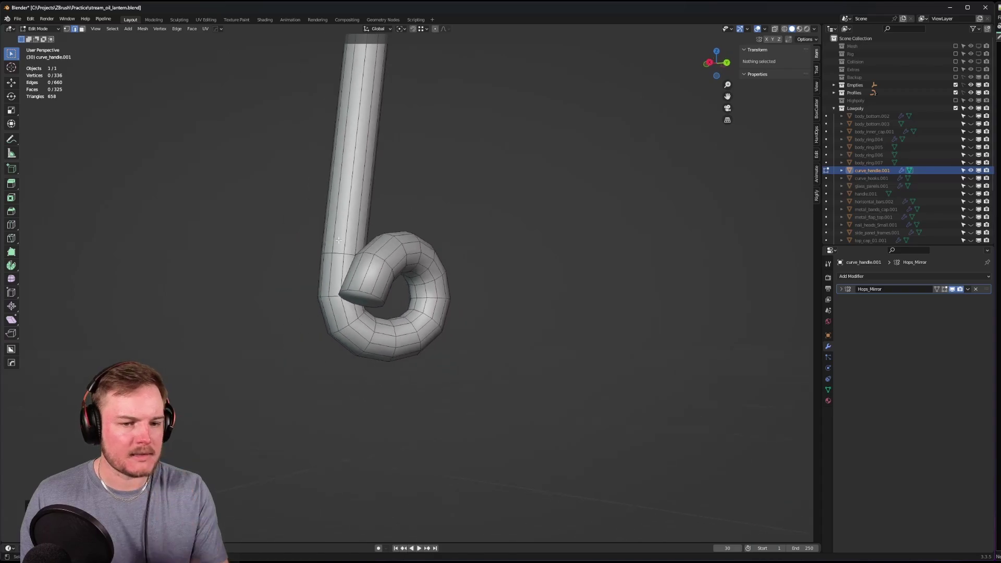
pyautogui.keyDown('shift'); pyautogui.moveTo(439, 130); pyautogui.dragTo(476, 340, button='middle'); pyautogui.keyUp('shift')
pyautogui.scroll(4, 469, 318)
pyautogui.scroll(2, 485, 329)
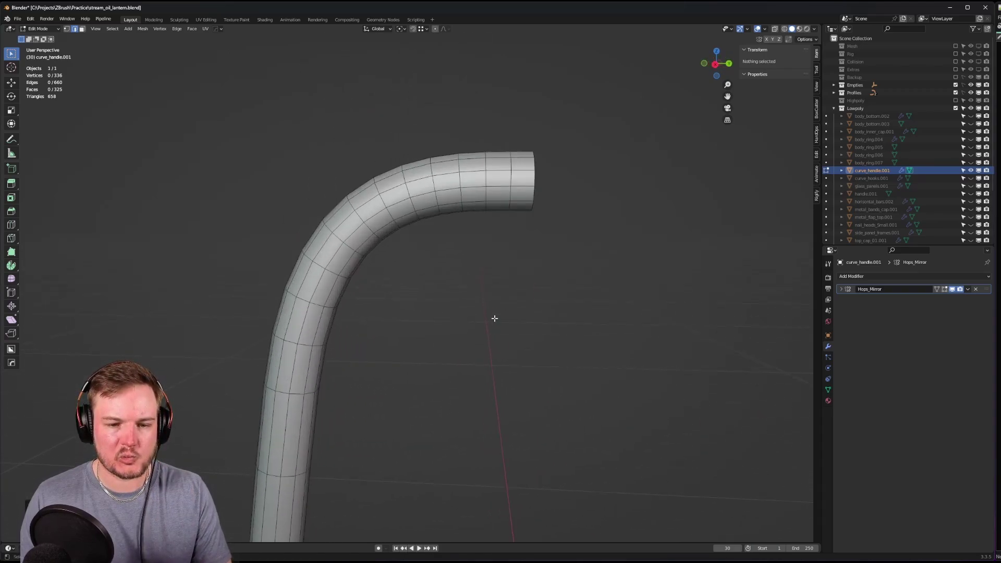
pyautogui.keyDown('alt'); pyautogui.click(505, 186); pyautogui.keyUp('alt')
pyautogui.keyDown('alt'); pyautogui.keyDown('shift'); pyautogui.click(449, 182); pyautogui.keyUp('shift'); pyautogui.keyUp('alt')
pyautogui.hotkey('ctrl', 'r')
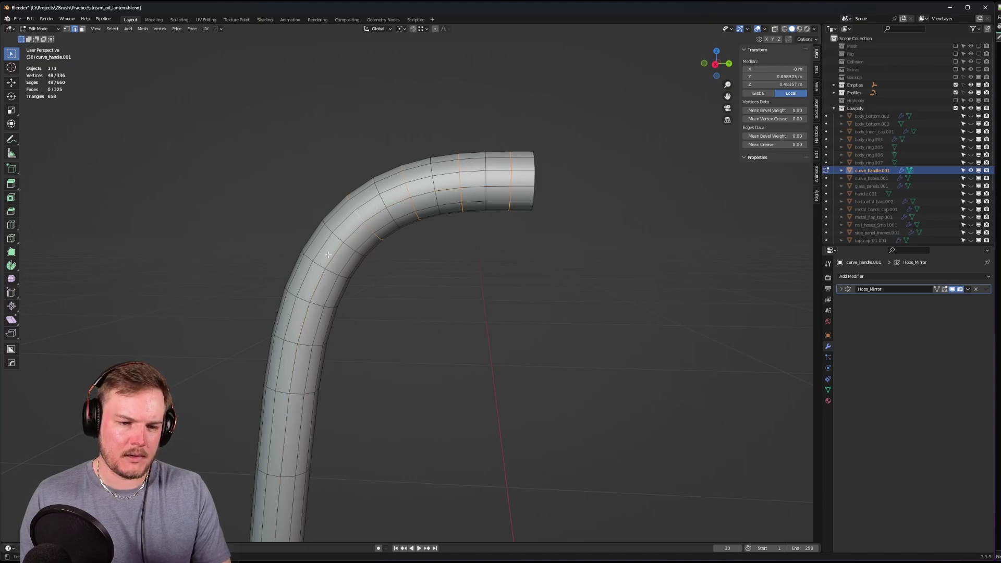
pyautogui.keyDown('shift'); pyautogui.moveTo(292, 345); pyautogui.dragTo(379, 248, button='middle'); pyautogui.keyUp('shift')
pyautogui.keyDown('alt'); pyautogui.keyDown('shift'); pyautogui.click(348, 369); pyautogui.keyUp('shift'); pyautogui.keyUp('alt')
pyautogui.hotkey('ctrl', 'x')
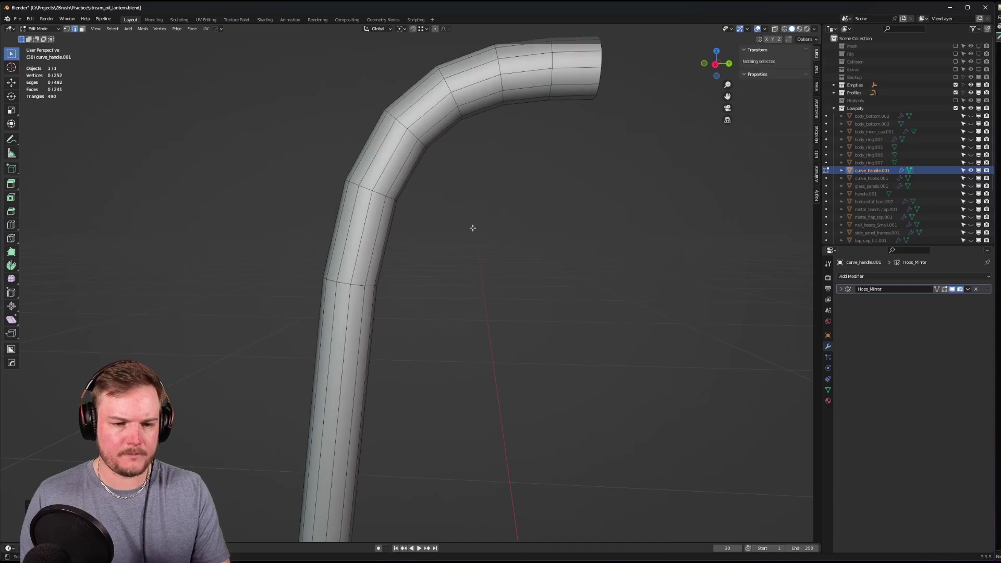
# - Return to Object Mode and leave Local View to check the simplified wire handle on the full lantern
pyautogui.keyDown('shift'); pyautogui.moveTo(472, 234); pyautogui.dragTo(393, 314, button='middle'); pyautogui.keyUp('shift')
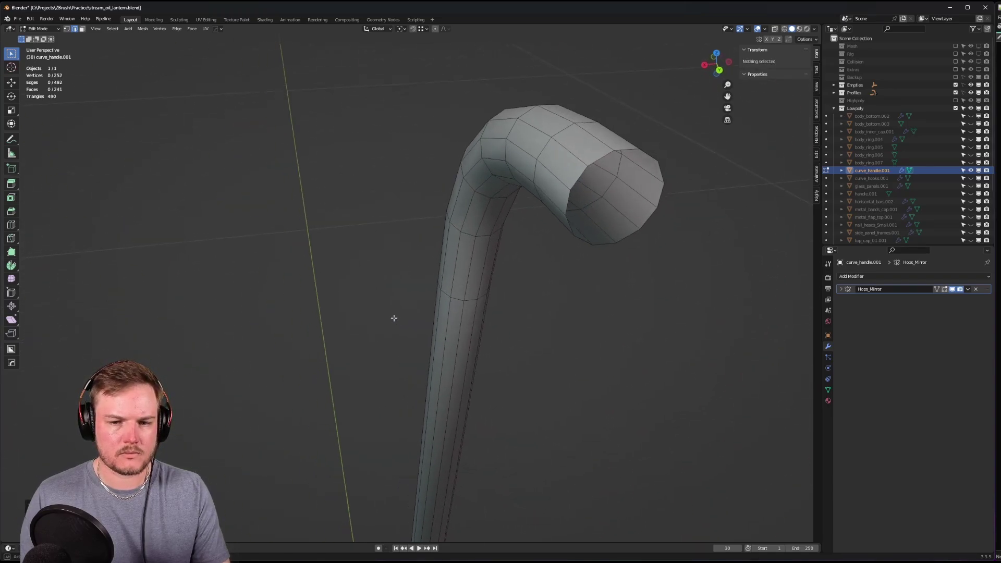
pyautogui.press('Tab')
pyautogui.click(417, 268)
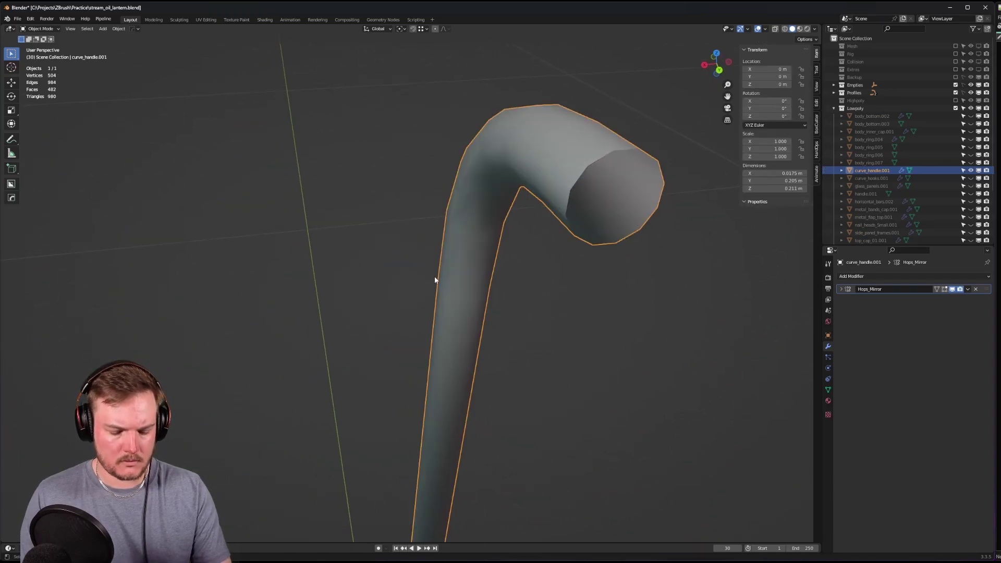
pyautogui.press('KP_Divide')
pyautogui.click(537, 293)
pyautogui.moveTo(538, 294); pyautogui.dragTo(434, 259, button='middle')
pyautogui.click(417, 239)
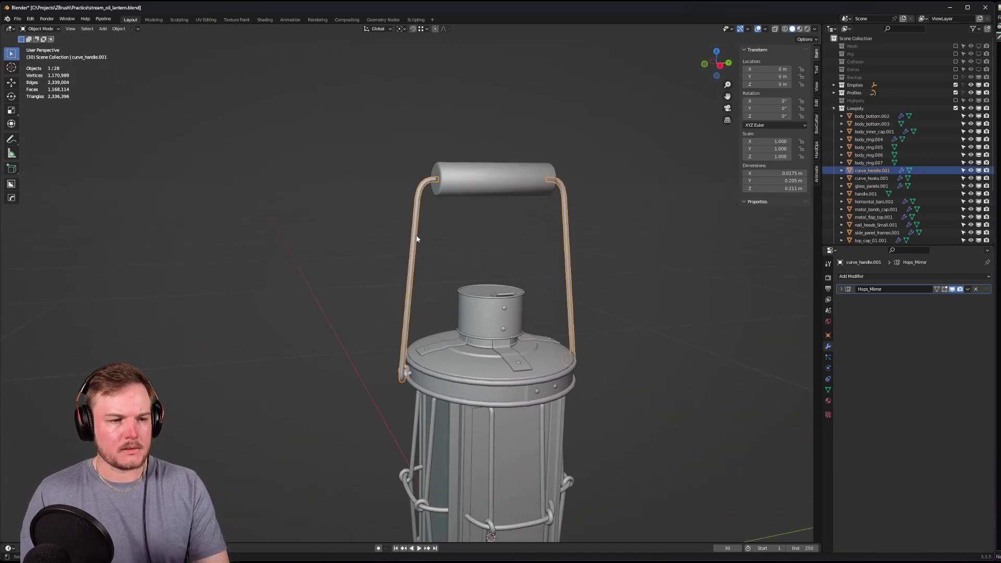
# - Check the wire handle's mesh in Edit Mode, then isolate the handle in Object Mode by hiding all other parts
pyautogui.press('Tab')
pyautogui.click(402, 235)
pyautogui.press('a')
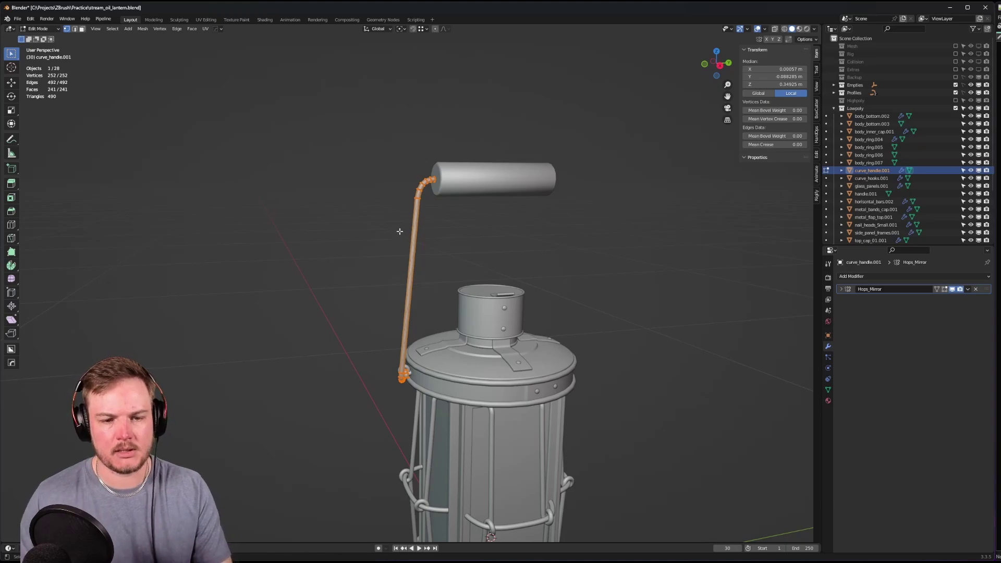
pyautogui.scroll(3, 400, 230)
pyautogui.moveTo(400, 230); pyautogui.dragTo(325, 260, button='middle')
pyautogui.scroll(3, 429, 286)
pyautogui.hotkey('ctrl', 'Tab')
pyautogui.click(466, 250)
pyautogui.click(426, 237)
pyautogui.press('Tab')
pyautogui.click(426, 200)
pyautogui.hotkey('shift', 'h')
# - Dissolve every second one of the wire handle's remaining lengthwise edge loops and return to Object Mode
pyautogui.press('Tab')
pyautogui.click(370, 233)
pyautogui.scroll(3, 373, 235)
pyautogui.moveTo(373, 219); pyautogui.dragTo(490, 235, button='middle')
pyautogui.keyDown('alt'); pyautogui.click(365, 252); pyautogui.keyUp('alt')
pyautogui.keyDown('alt'); pyautogui.keyDown('shift'); pyautogui.click(398, 234); pyautogui.keyUp('shift'); pyautogui.keyUp('alt')
pyautogui.keyDown('alt'); pyautogui.keyDown('shift'); pyautogui.click(384, 189); pyautogui.keyUp('shift'); pyautogui.keyUp('alt')
pyautogui.keyDown('alt'); pyautogui.keyDown('shift'); pyautogui.click(354, 209); pyautogui.keyUp('shift'); pyautogui.keyUp('alt')
pyautogui.keyDown('alt'); pyautogui.keyDown('shift'); pyautogui.click(346, 207); pyautogui.keyUp('shift'); pyautogui.keyUp('alt')
pyautogui.keyDown('alt'); pyautogui.keyDown('shift'); pyautogui.click(344, 210); pyautogui.keyUp('shift'); pyautogui.keyUp('alt')
pyautogui.hotkey('ctrl', 'x')
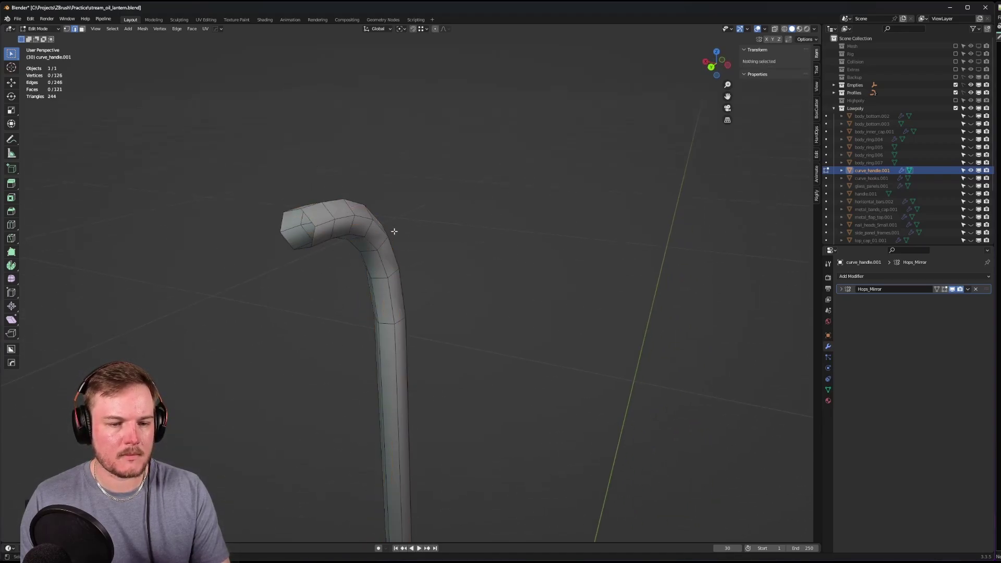
pyautogui.press('Tab')
pyautogui.scroll(-5, 395, 214)
pyautogui.scroll(-2, 505, 267)
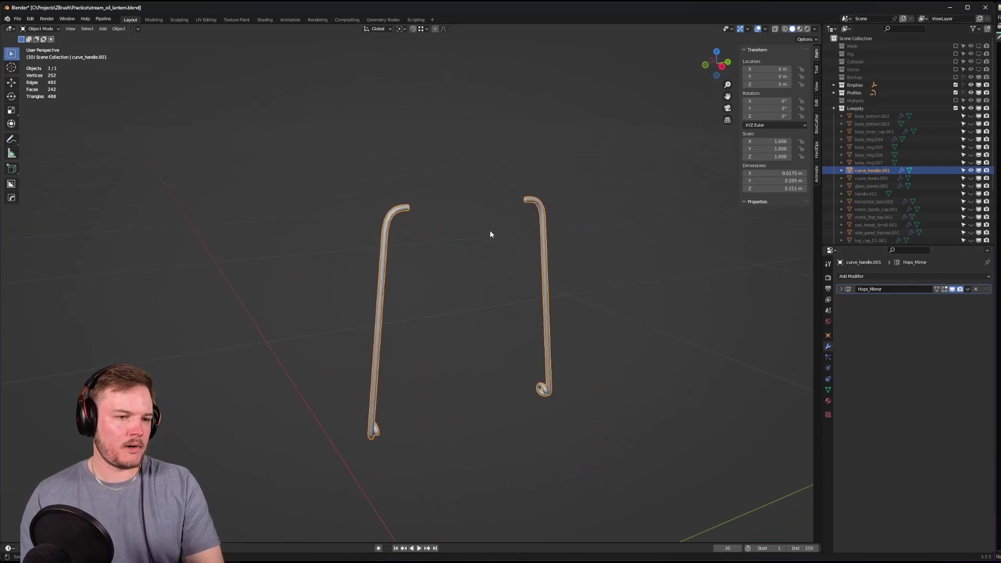
# - Reveal all hidden lantern parts in Object Mode and clear the selection
pyautogui.moveTo(486, 330); pyautogui.dragTo(499, 311, button='middle')
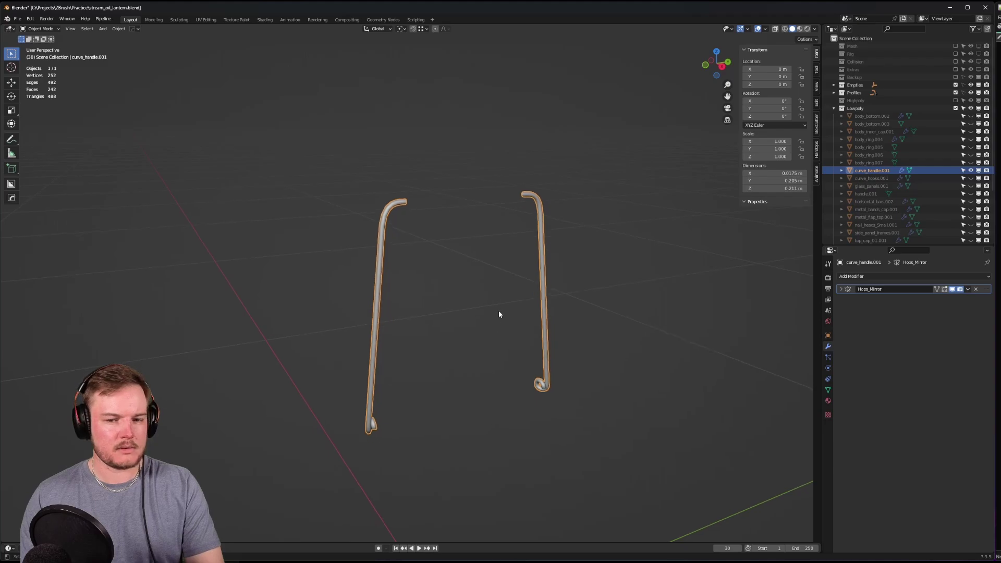
pyautogui.press('Tab')
pyautogui.click(466, 312)
pyautogui.press('Tab')
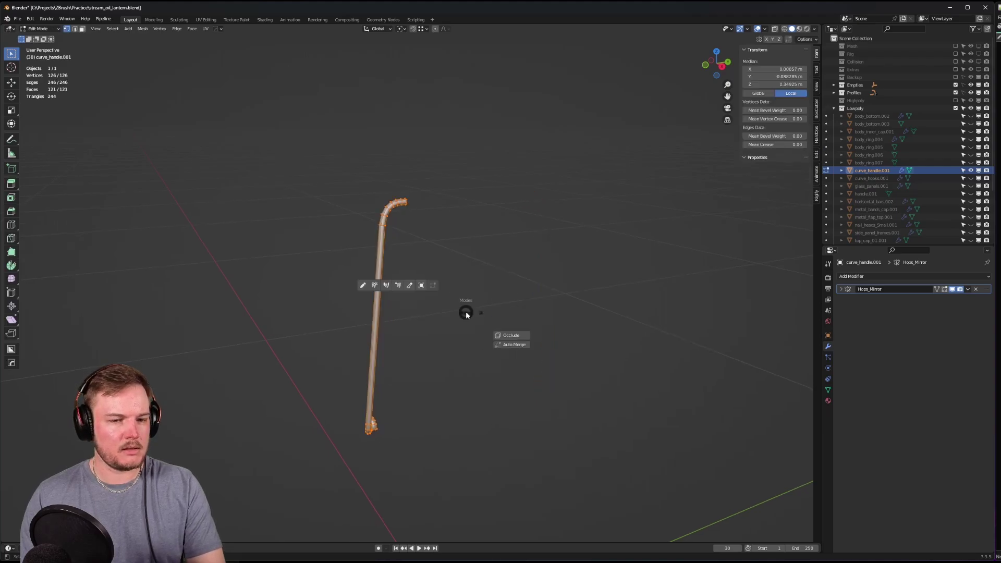
pyautogui.click(463, 270)
pyautogui.keyDown('shift'); pyautogui.moveTo(443, 359); pyautogui.dragTo(394, 346, button='middle'); pyautogui.keyUp('shift')
pyautogui.hotkey('alt', 'h')
pyautogui.scroll(-4, 394, 345)
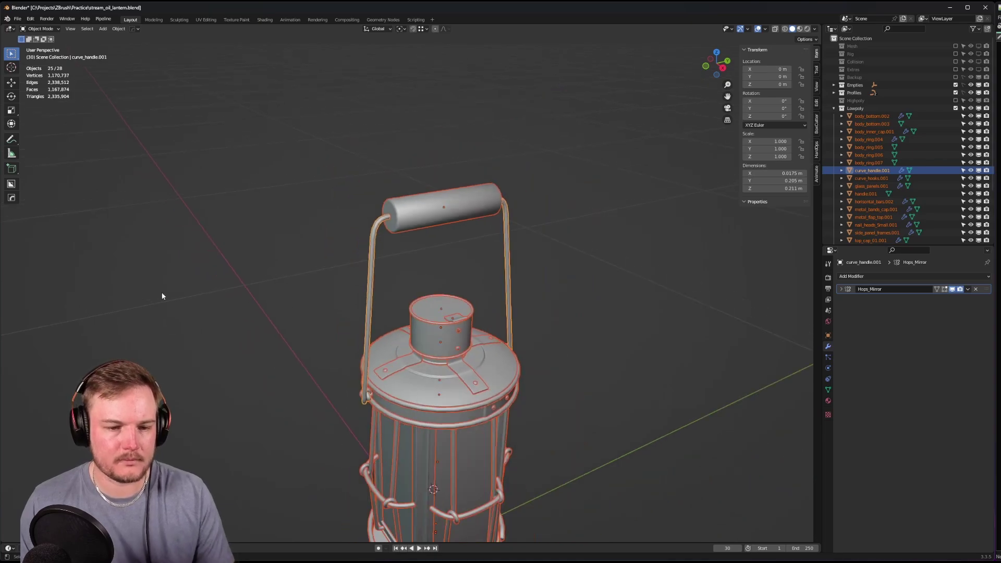
pyautogui.click(178, 289)
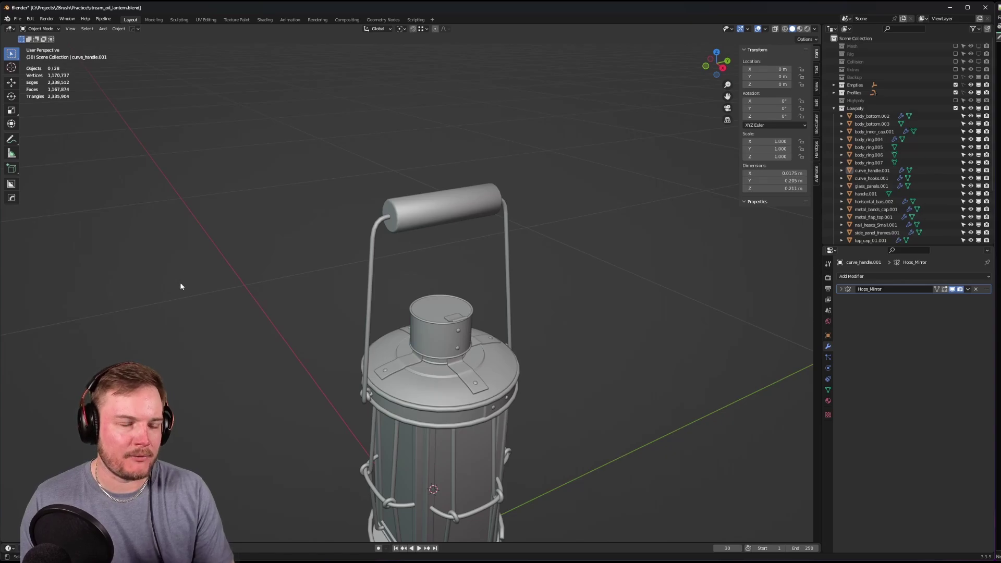
# - Select the small metal flap on top of the lantern's cap and examine its bevelled edges up close
pyautogui.moveTo(412, 270); pyautogui.dragTo(624, 259, button='middle')
pyautogui.scroll(4, 443, 272)
pyautogui.scroll(-4, 447, 253)
pyautogui.moveTo(446, 252); pyautogui.dragTo(444, 283, button='middle')
pyautogui.scroll(4, 462, 265)
pyautogui.scroll(-2, 444, 282)
pyautogui.click(398, 266)
pyautogui.scroll(6, 430, 293)
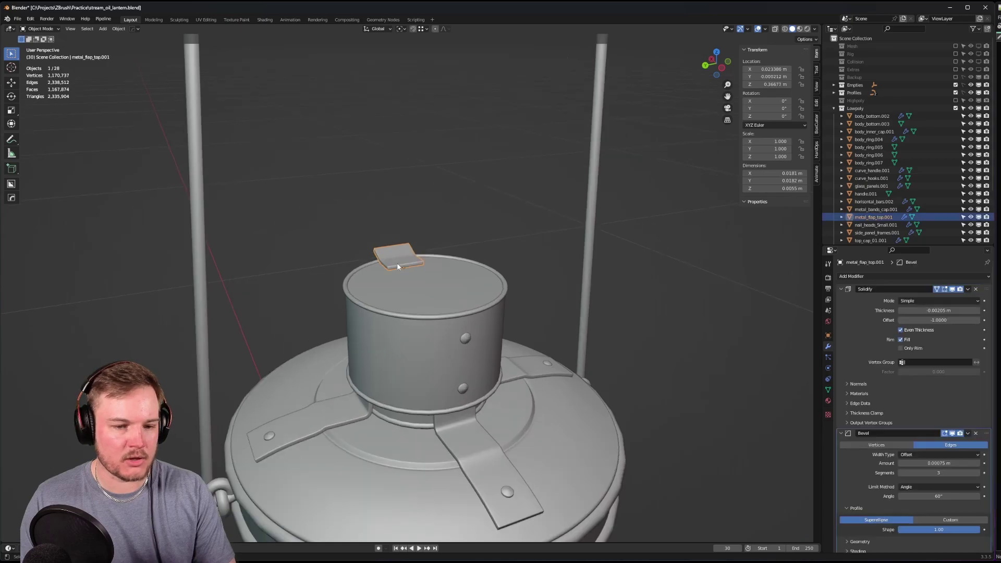
pyautogui.scroll(8, 432, 290)
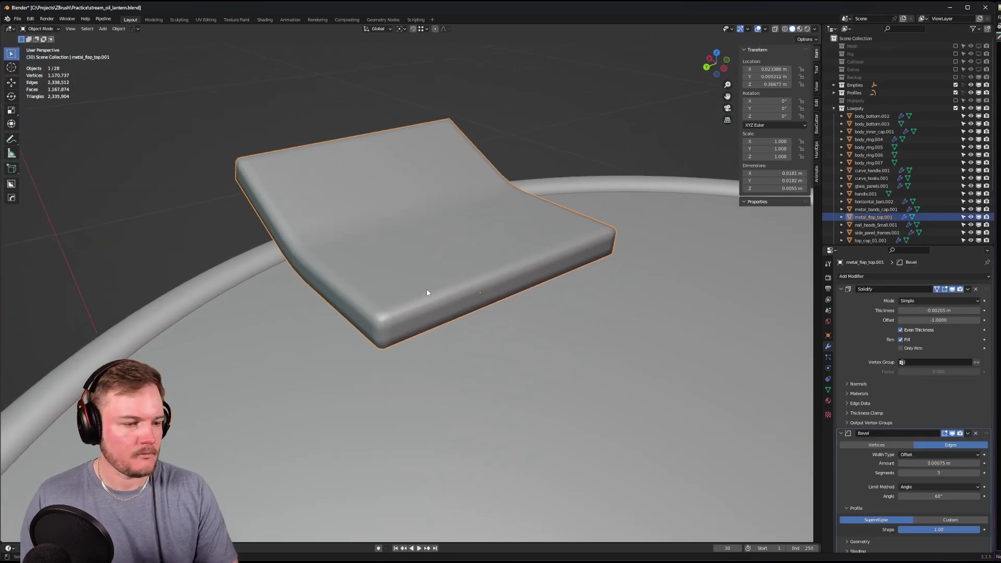
pyautogui.moveTo(424, 290)
pyautogui.mouseDown(button='middle')
pyautogui.moveTo(424, 257)
pyautogui.moveTo(420, 270)
pyautogui.moveTo(436, 267)
pyautogui.moveTo(421, 282)
pyautogui.mouseUp(button='middle')
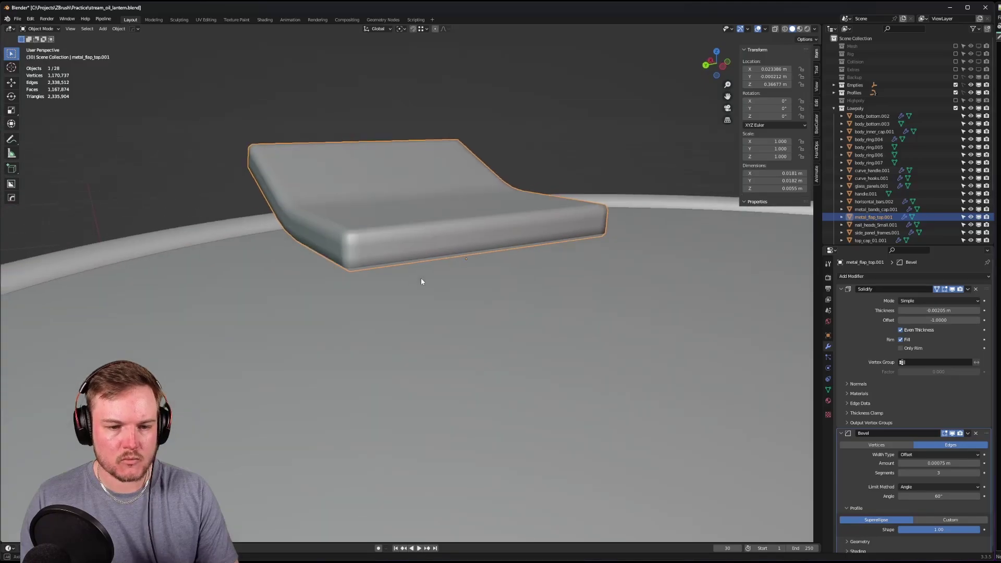
# - Apply the Solidify modifier on the metal flap and remove its Bevel modifier
pyautogui.click(841, 289)
pyautogui.click(841, 300)
pyautogui.click(968, 289)
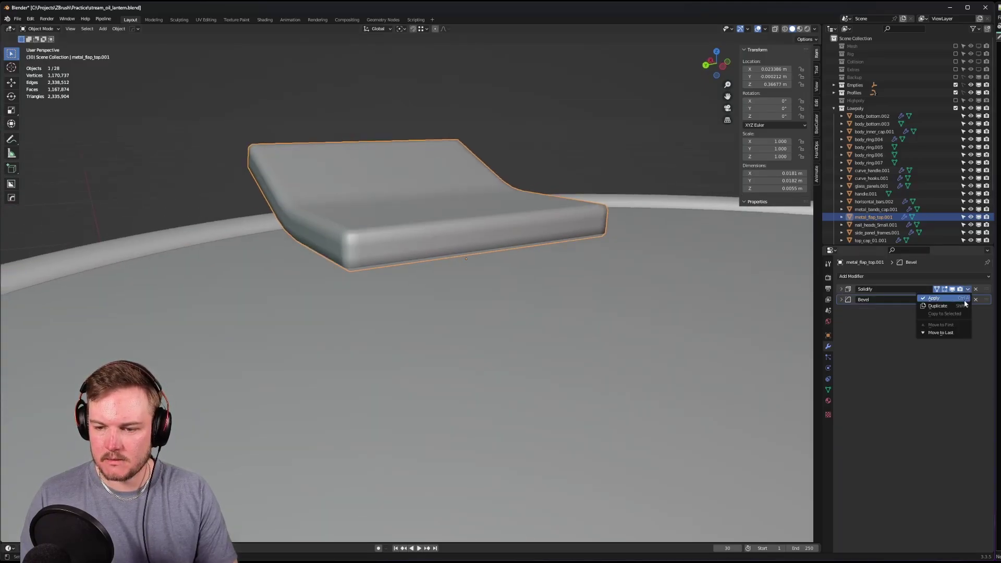
pyautogui.click(965, 299)
pyautogui.click(841, 289)
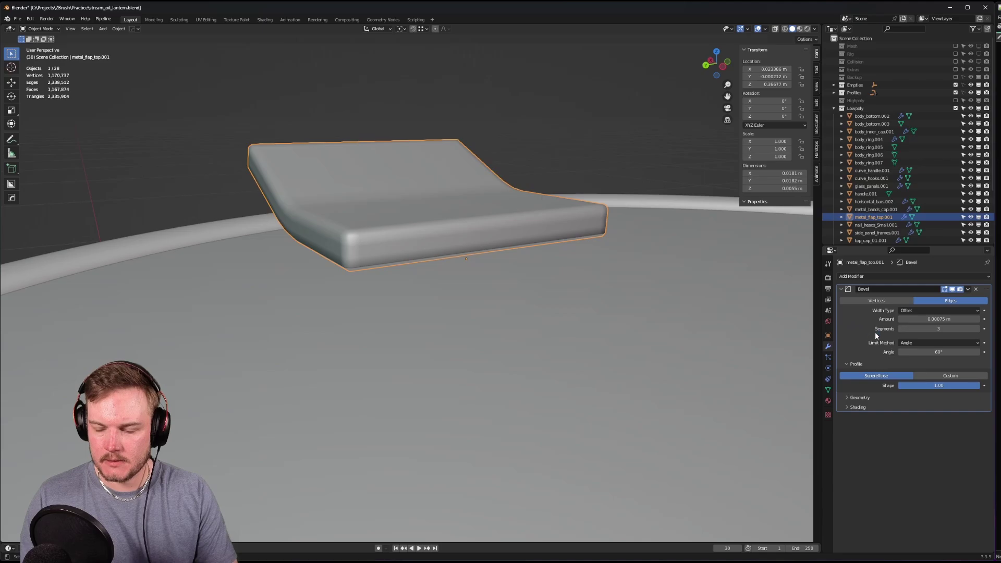
pyautogui.click(976, 289)
pyautogui.moveTo(499, 256); pyautogui.dragTo(524, 271, button='middle')
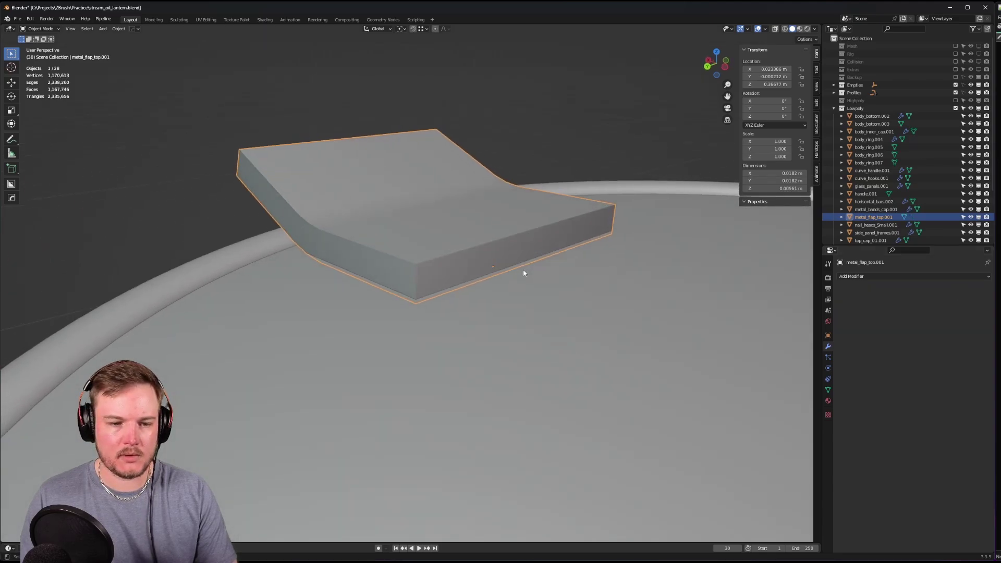
# - Isolate the thin ring around the upper rim of the top cap and open its mesh in Edit Mode
pyautogui.scroll(-9, 518, 270)
pyautogui.scroll(-4, 502, 288)
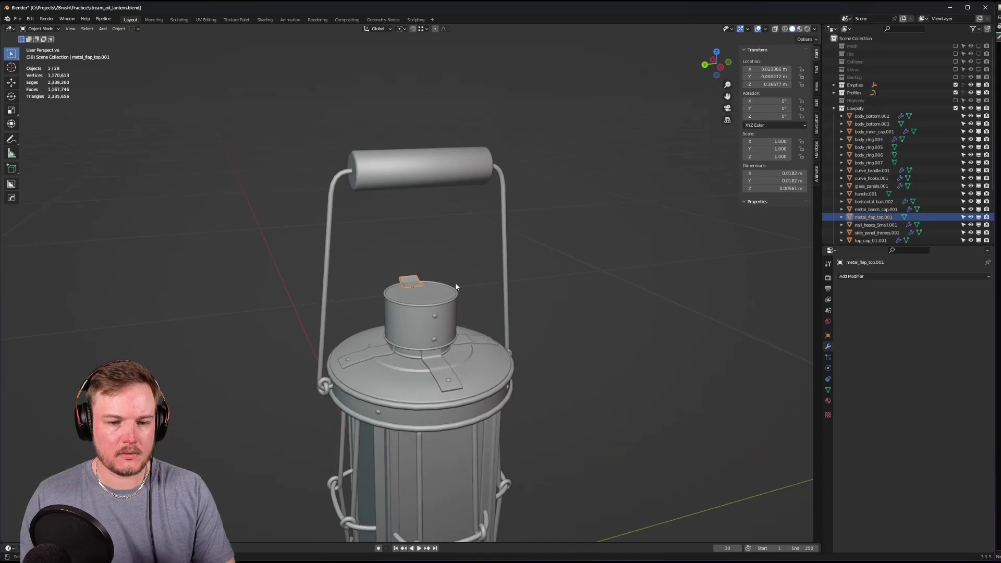
pyautogui.scroll(4, 455, 282)
pyautogui.moveTo(453, 278); pyautogui.dragTo(455, 271, button='middle')
pyautogui.click(455, 269)
pyautogui.click(469, 246)
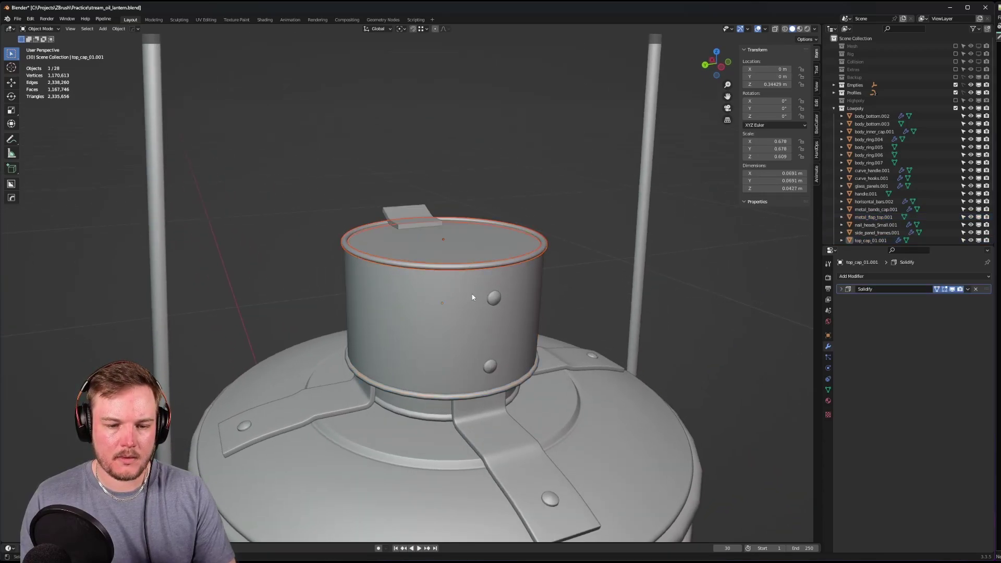
pyautogui.click(464, 271)
pyautogui.press('KP_Divide')
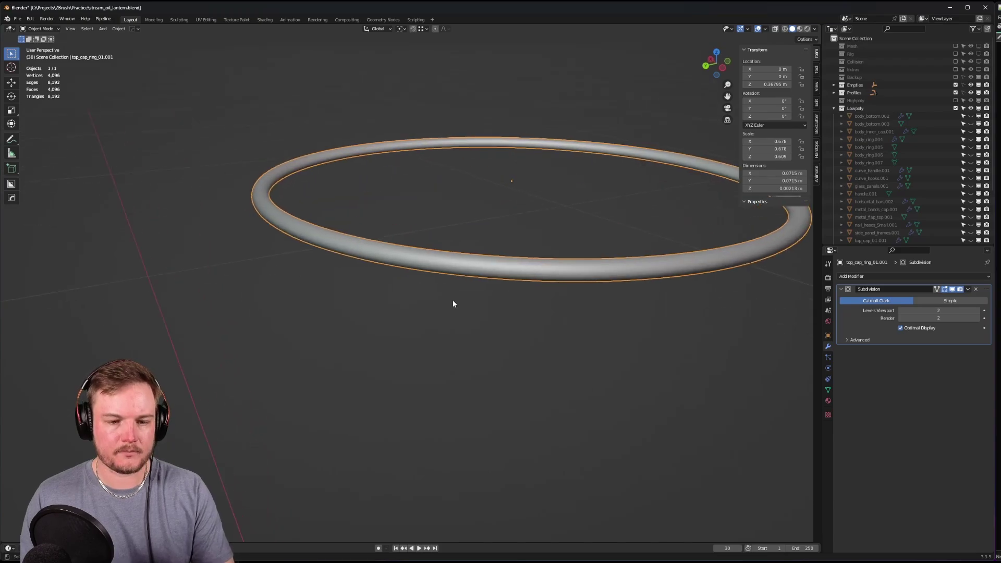
pyautogui.press('Tab')
pyautogui.moveTo(479, 312); pyautogui.dragTo(440, 310, button='middle')
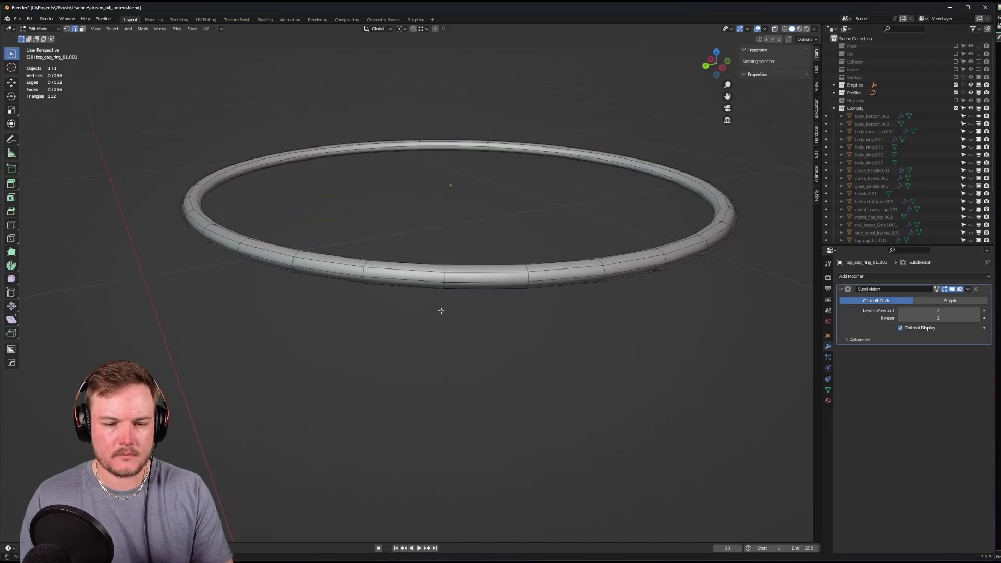
# - Try the Edge Rings selection on the ring's mesh, first from all edges and then from a single edge
pyautogui.keyDown('alt'); pyautogui.click(444, 281); pyautogui.keyUp('alt')
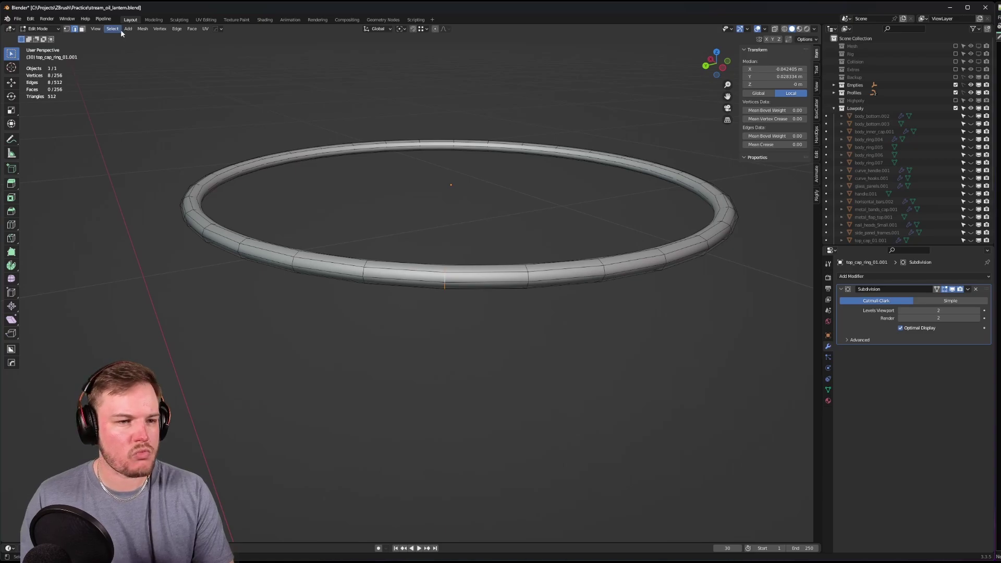
pyautogui.press('a')
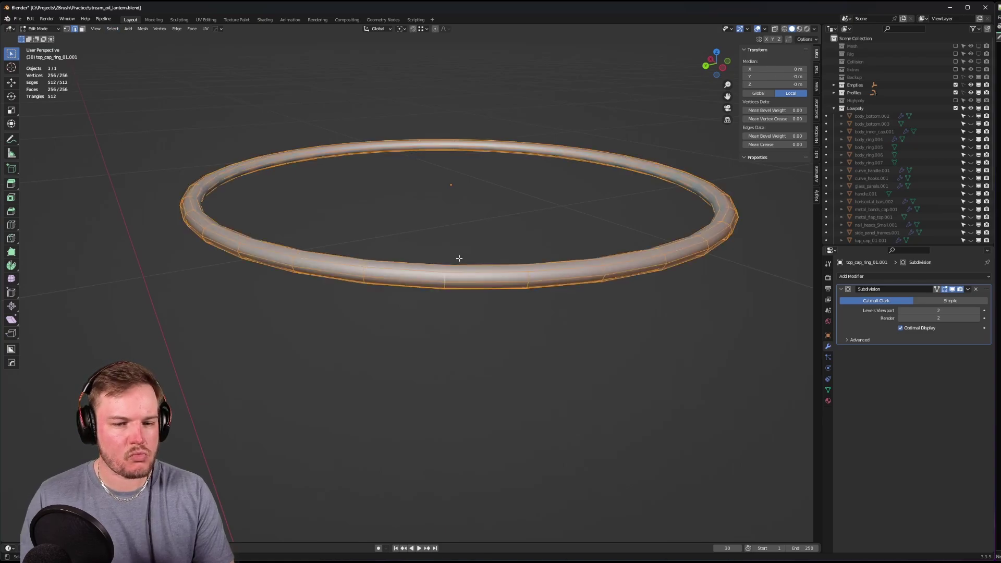
pyautogui.click(110, 29)
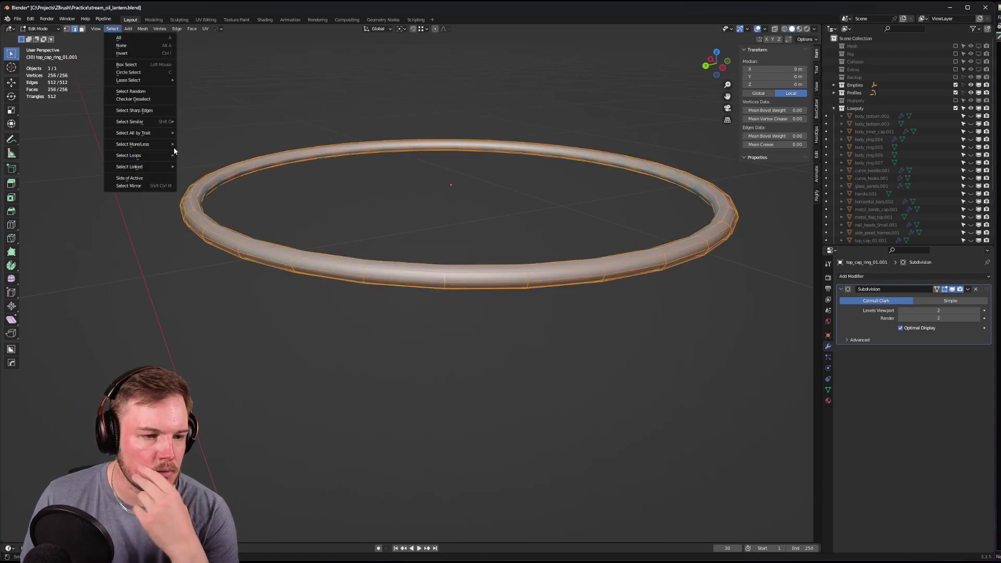
pyautogui.moveTo(168, 159)
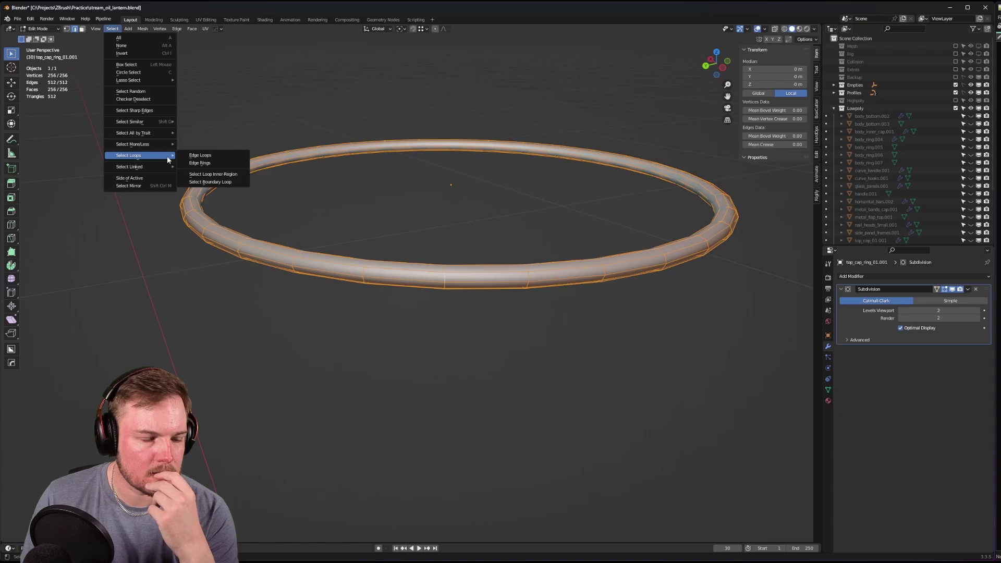
pyautogui.click(186, 164)
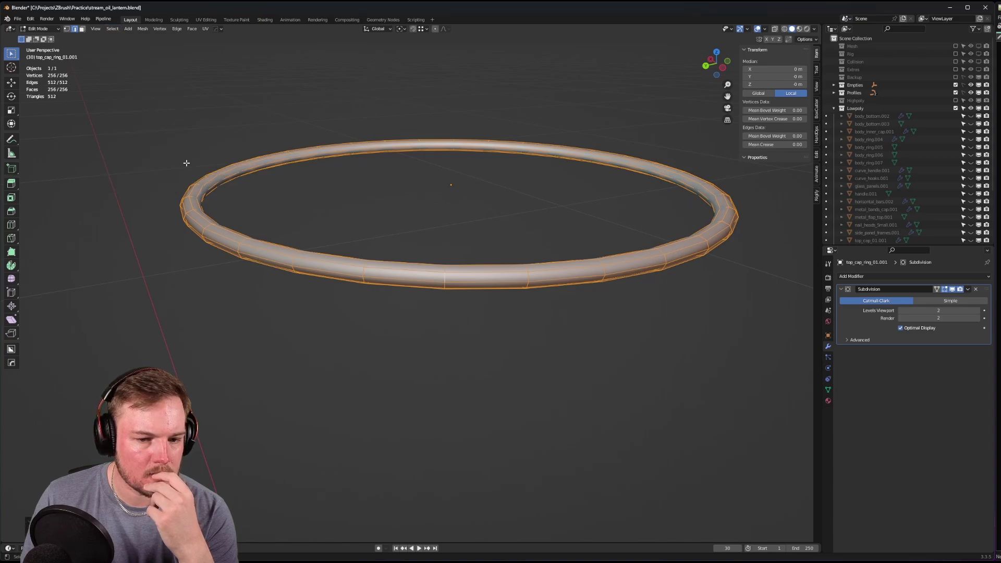
pyautogui.click(448, 274)
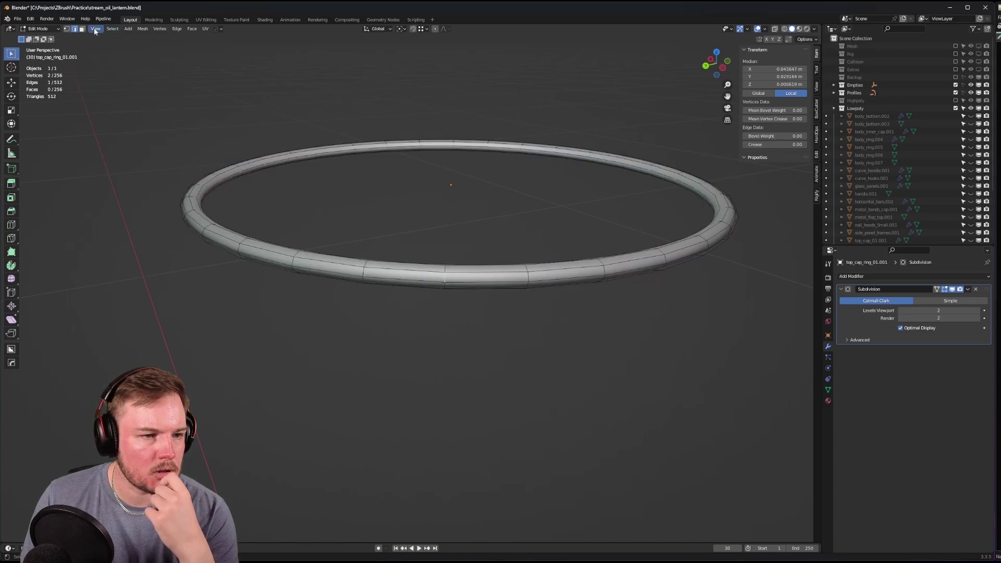
pyautogui.click(113, 29)
pyautogui.moveTo(153, 156)
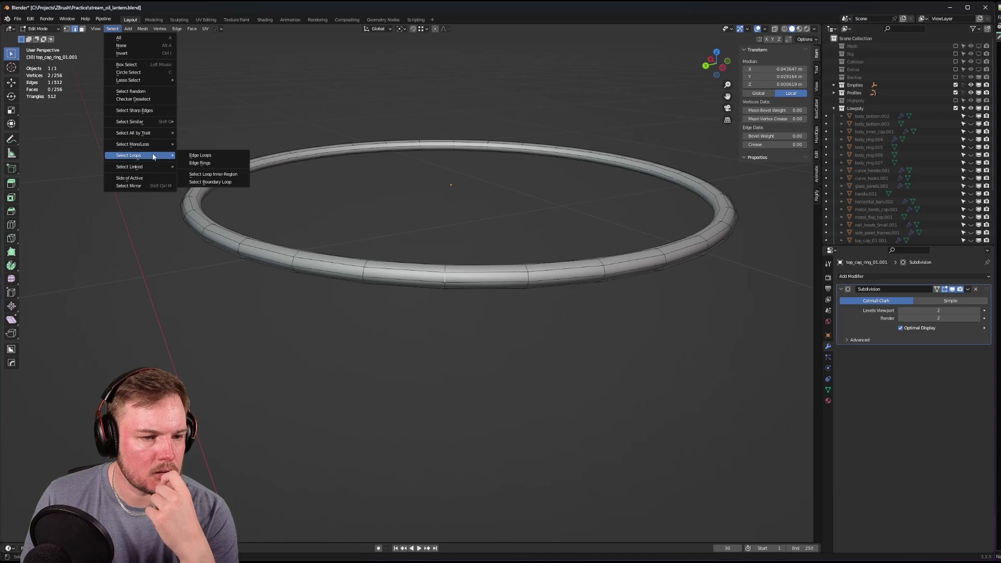
pyautogui.click(202, 163)
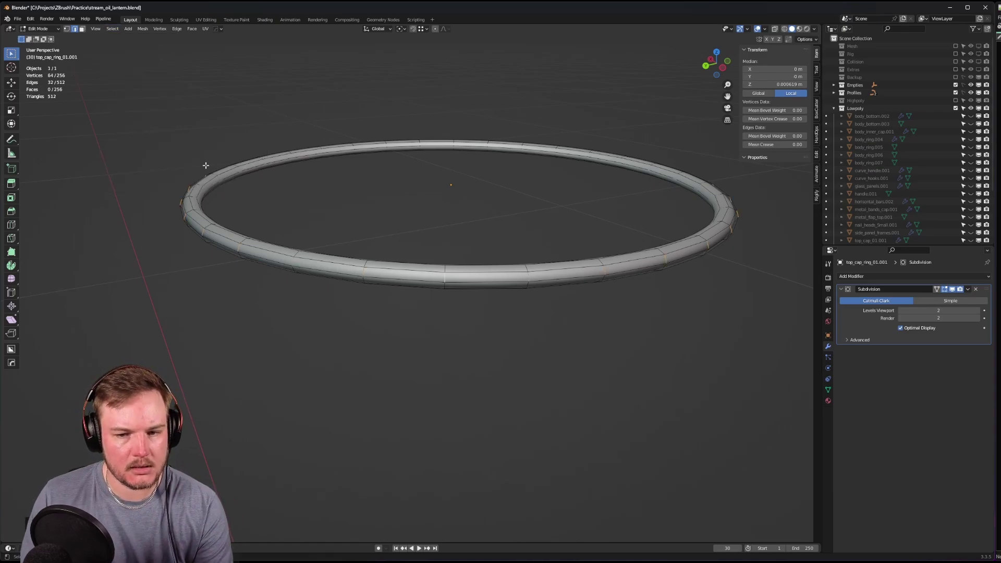
# - Extend one cross-section loop to all cross-sections with Edge Rings, then try Select Sharp Edges and undo it
pyautogui.keyDown('alt'); pyautogui.click(446, 278); pyautogui.keyUp('alt')
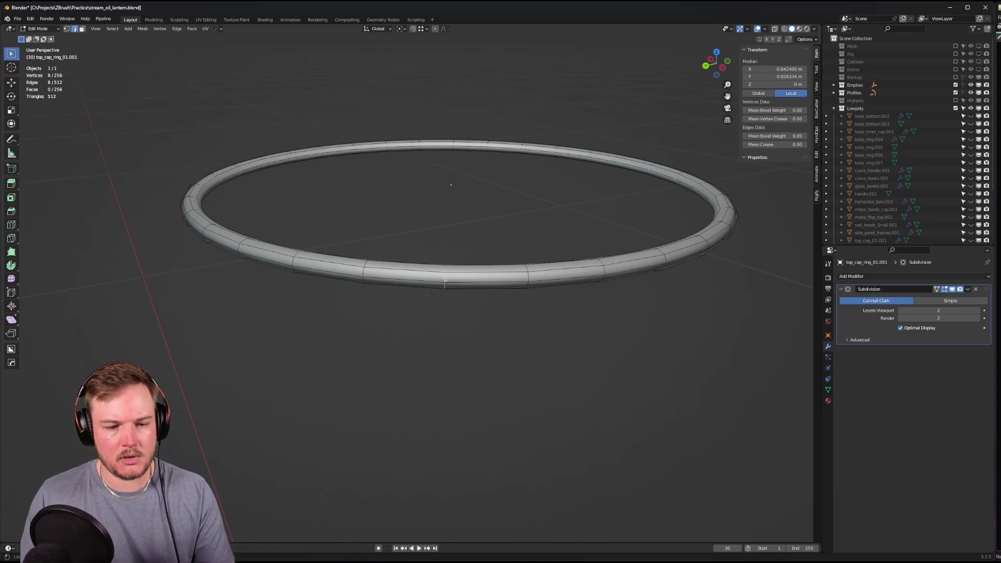
pyautogui.click(113, 28)
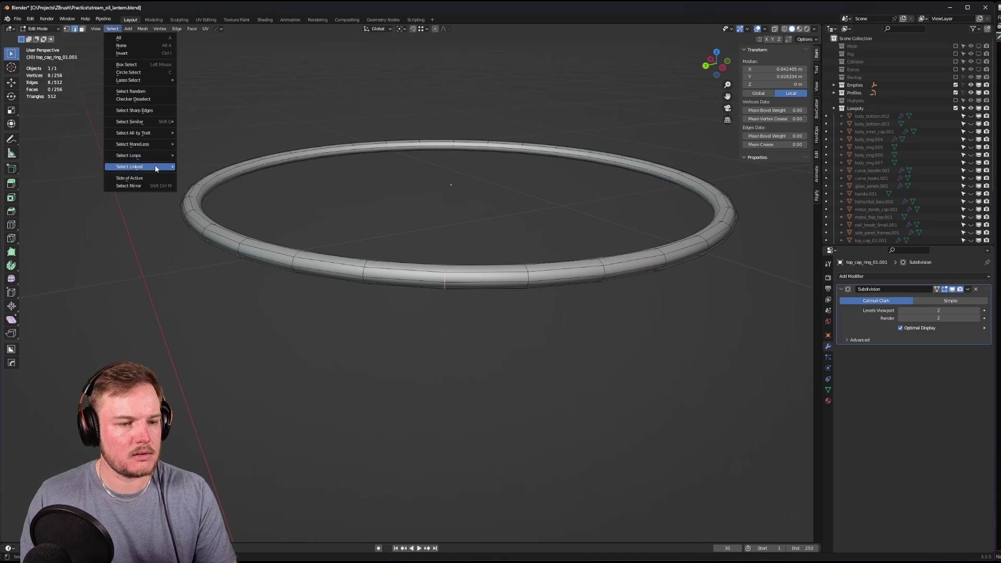
pyautogui.moveTo(156, 168)
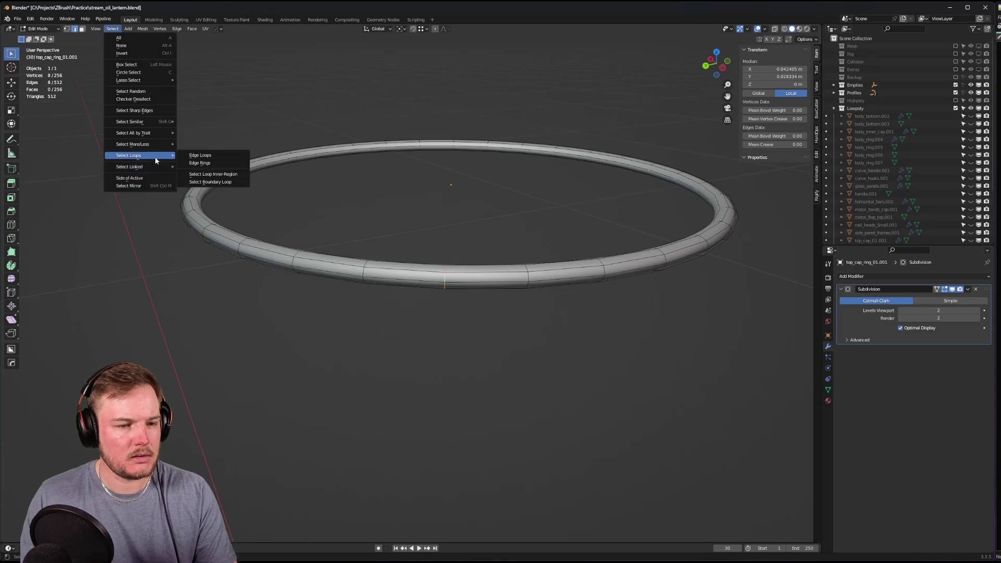
pyautogui.click(180, 163)
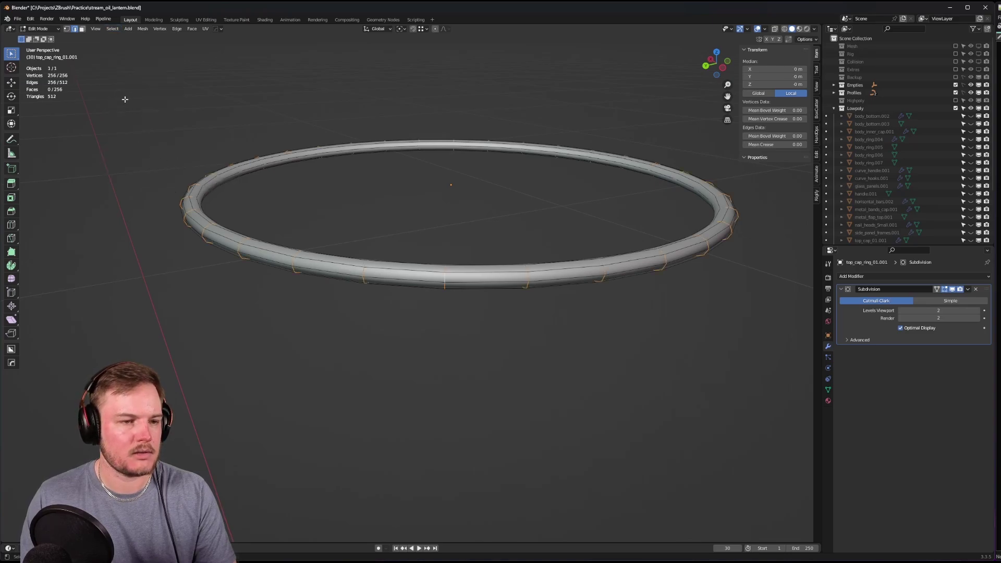
pyautogui.click(113, 30)
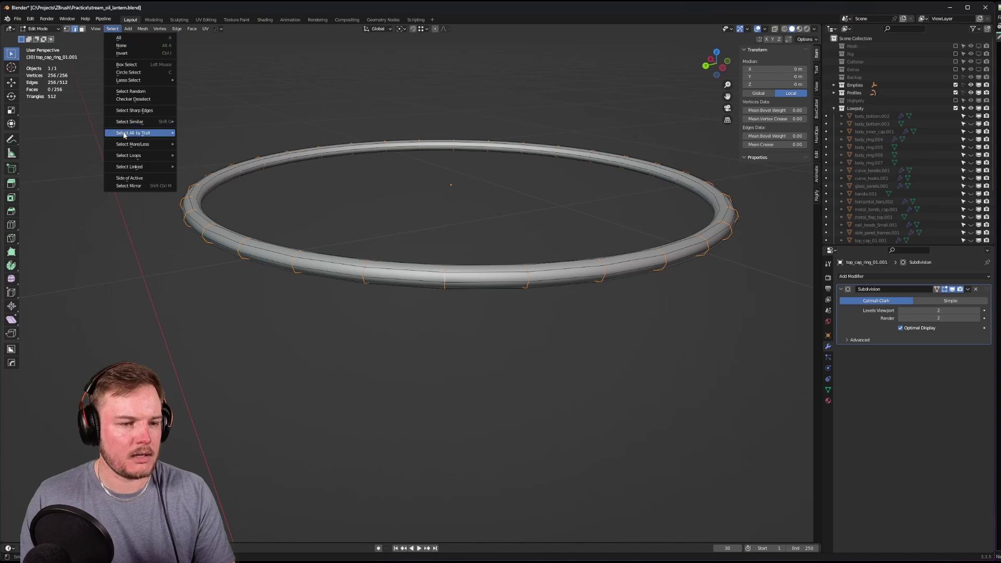
pyautogui.click(137, 110)
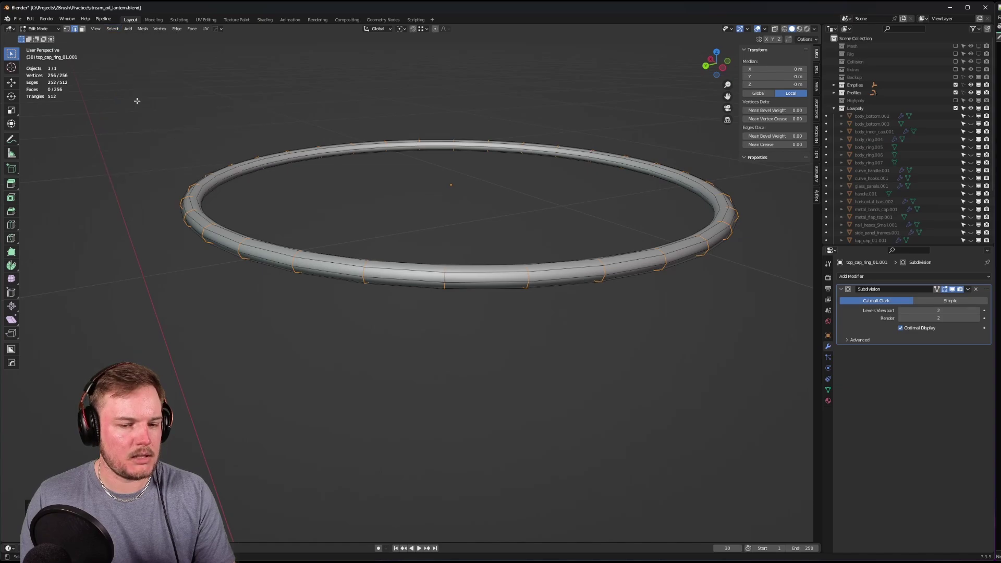
pyautogui.hotkey('ctrl', 'z')
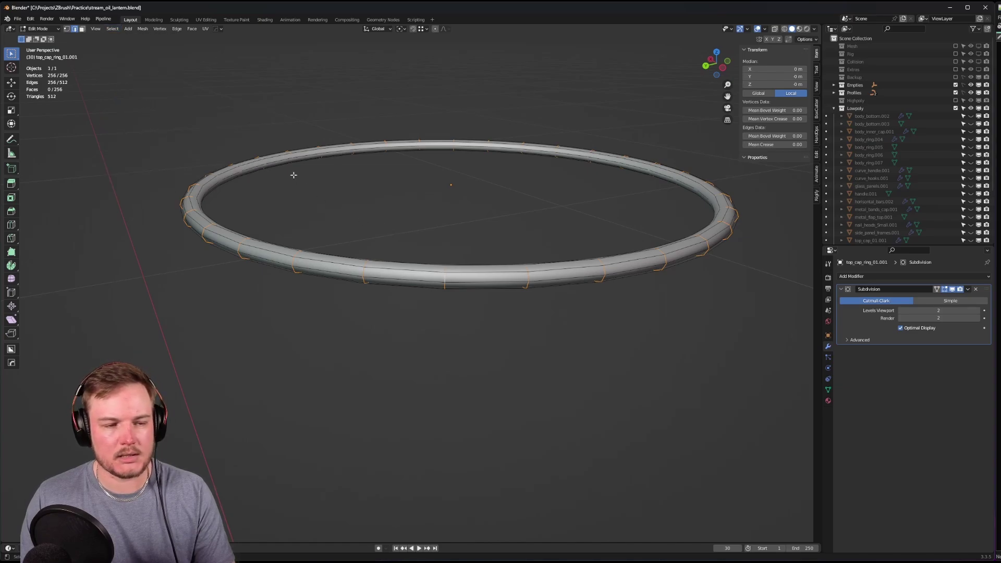
# - Look through the selection options and examine the ring's selected cross-section edges from above and at an angle
pyautogui.click(113, 29)
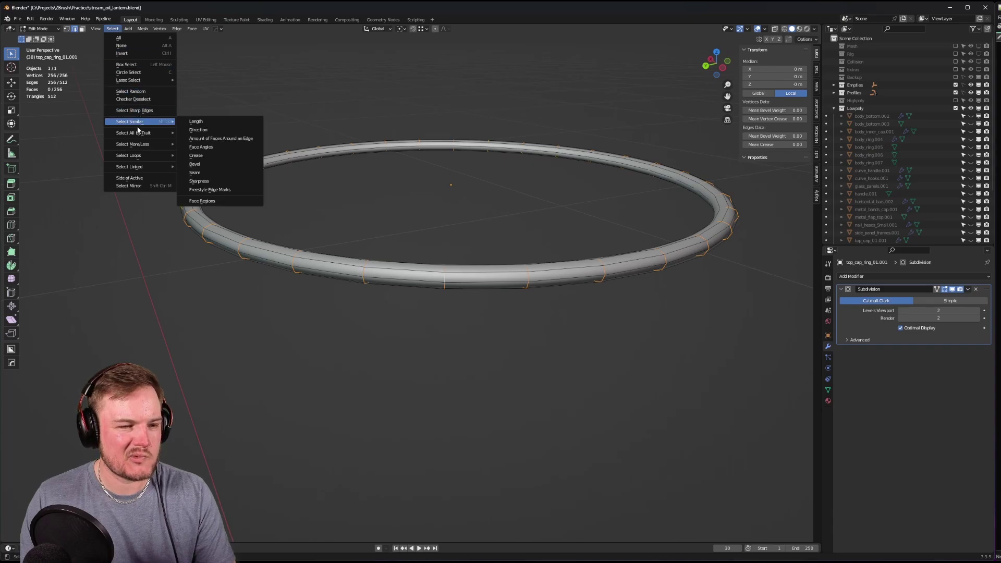
pyautogui.moveTo(139, 134)
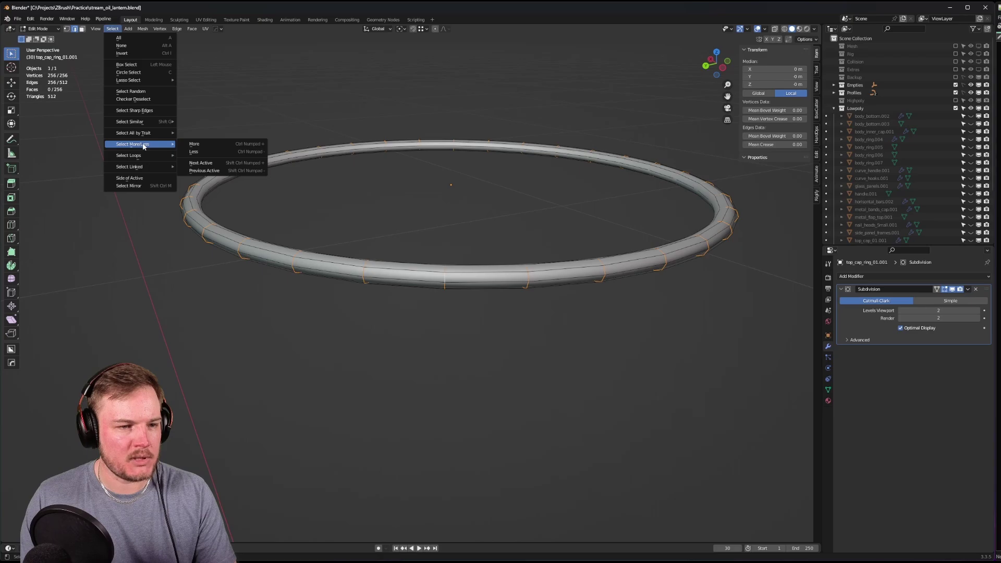
pyautogui.moveTo(511, 246); pyautogui.dragTo(589, 275, button='middle')
pyautogui.press('KP_7')
pyautogui.scroll(1, 579, 260)
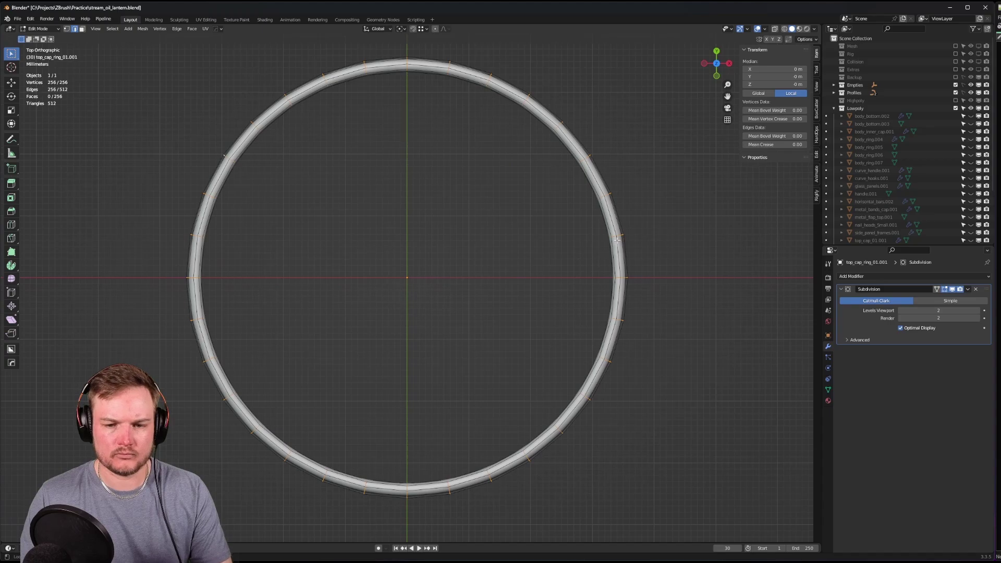
pyautogui.moveTo(548, 241); pyautogui.dragTo(472, 246, button='middle')
pyautogui.scroll(-2, 493, 202)
pyautogui.scroll(1, 498, 234)
# - Select one full lengthwise edge loop running around the isolated ring in vertex mode
pyautogui.press('Tab')
pyautogui.click(436, 242)
pyautogui.scroll(4, 447, 261)
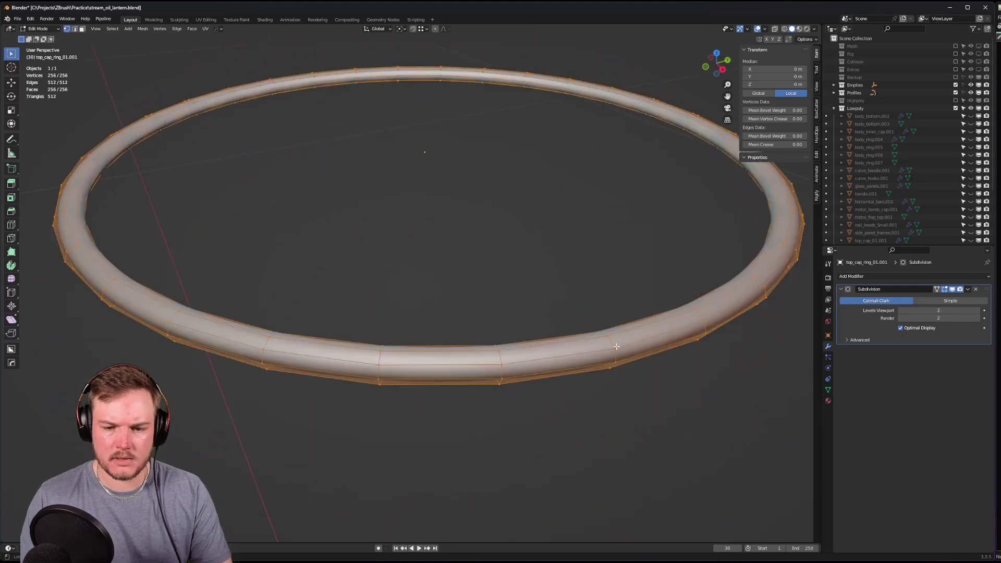
pyautogui.keyDown('alt'); pyautogui.click(617, 347); pyautogui.keyUp('alt')
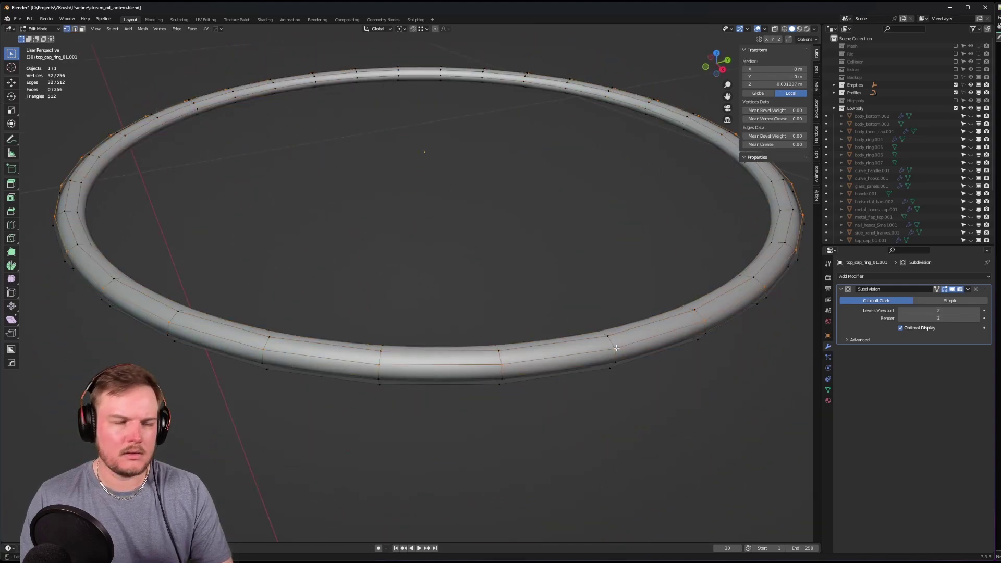
pyautogui.scroll(-5, 521, 292)
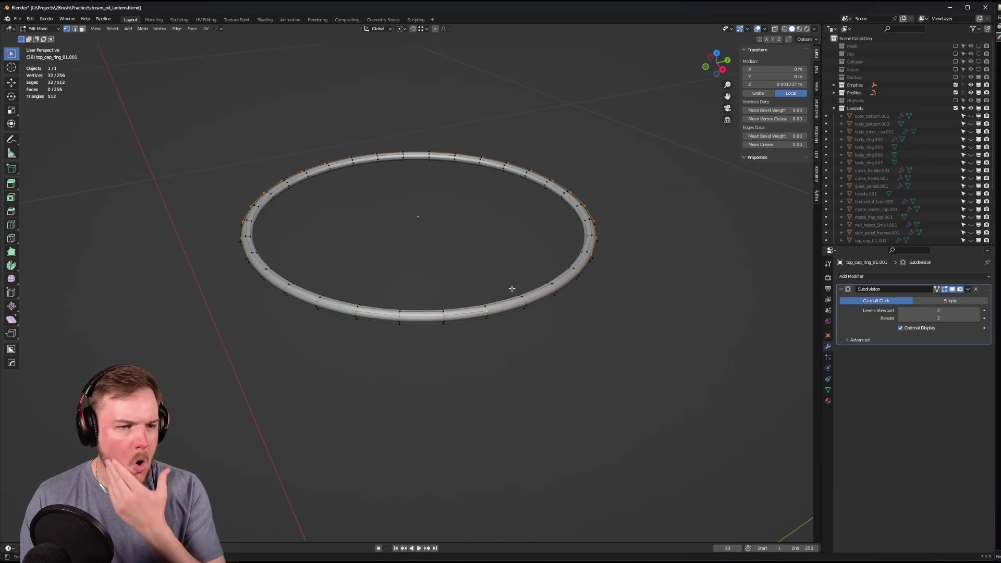
# - Return the ring to Object Mode and bring all hidden lantern parts back into view
pyautogui.press('Tab')
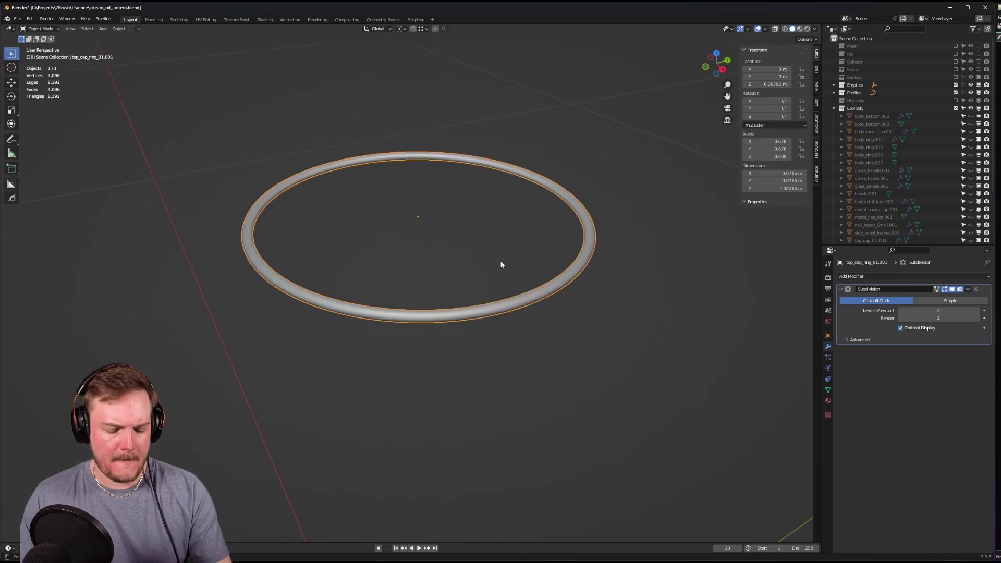
pyautogui.hotkey('alt', 'h')
pyautogui.moveTo(501, 265)
pyautogui.mouseDown(button='middle')
pyautogui.moveTo(485, 264)
pyautogui.moveTo(511, 255)
pyautogui.moveTo(508, 244)
pyautogui.moveTo(502, 261)
pyautogui.mouseUp(button='middle')
pyautogui.click(496, 256)
pyautogui.scroll(-1, 503, 261)
# - Delete the small nail heads object from the lantern's cap and metal bands
pyautogui.click(534, 265)
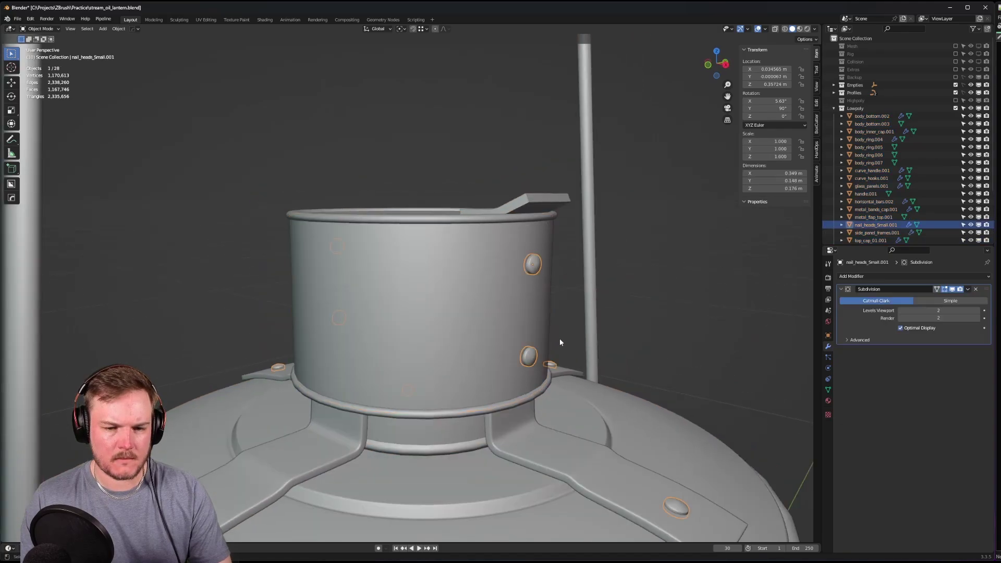
pyautogui.press('x')
pyautogui.rightClick(619, 273)
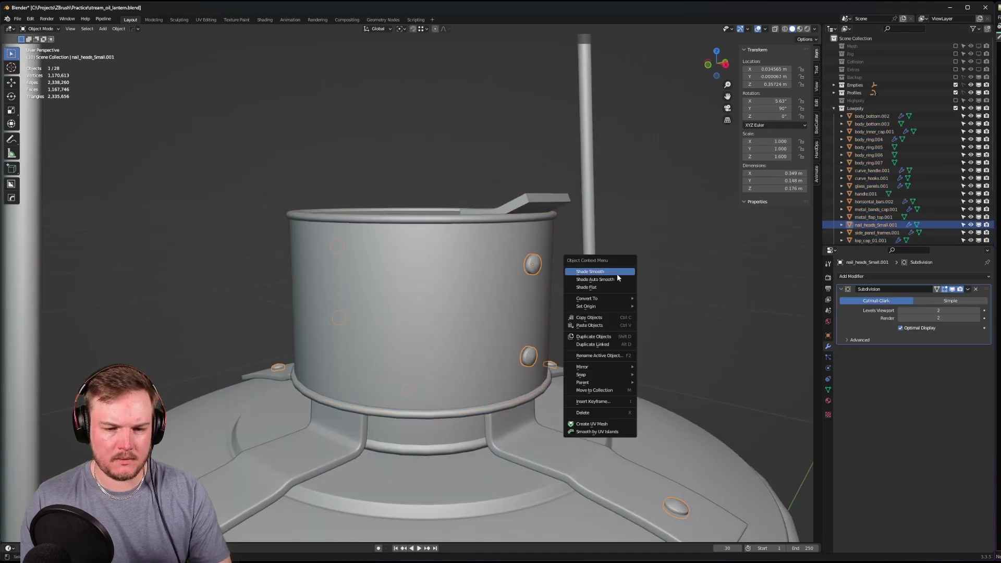
pyautogui.rightClick(468, 263)
pyautogui.scroll(-5, 604, 278)
pyautogui.scroll(-5, 605, 277)
pyautogui.moveTo(535, 293); pyautogui.dragTo(592, 299, button='middle')
pyautogui.press('x')
pyautogui.click(591, 296)
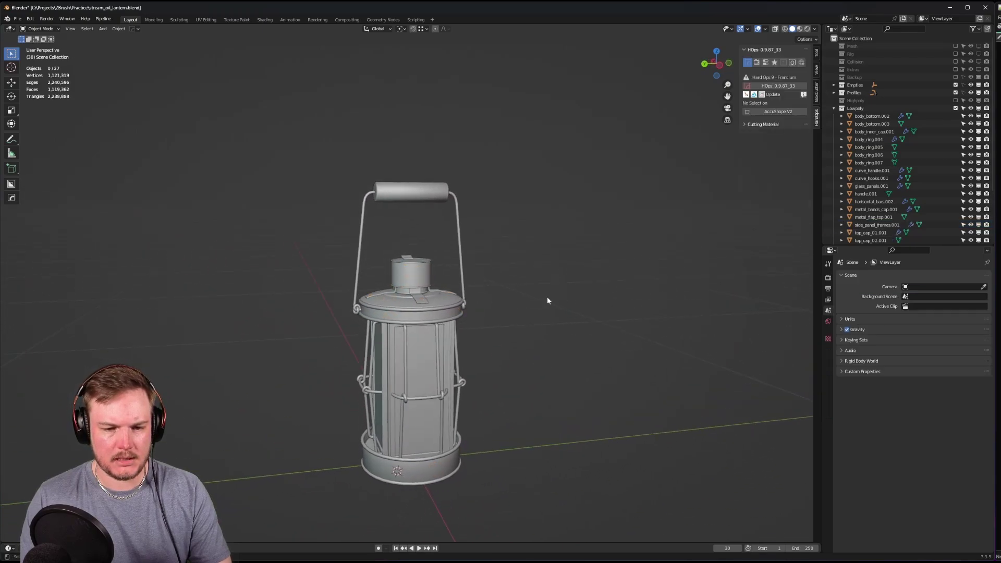
# - Try to join the lantern's top cap cylinder with its upper and lower rings into one object
pyautogui.scroll(5, 469, 298)
pyautogui.scroll(3, 391, 276)
pyautogui.click(417, 286)
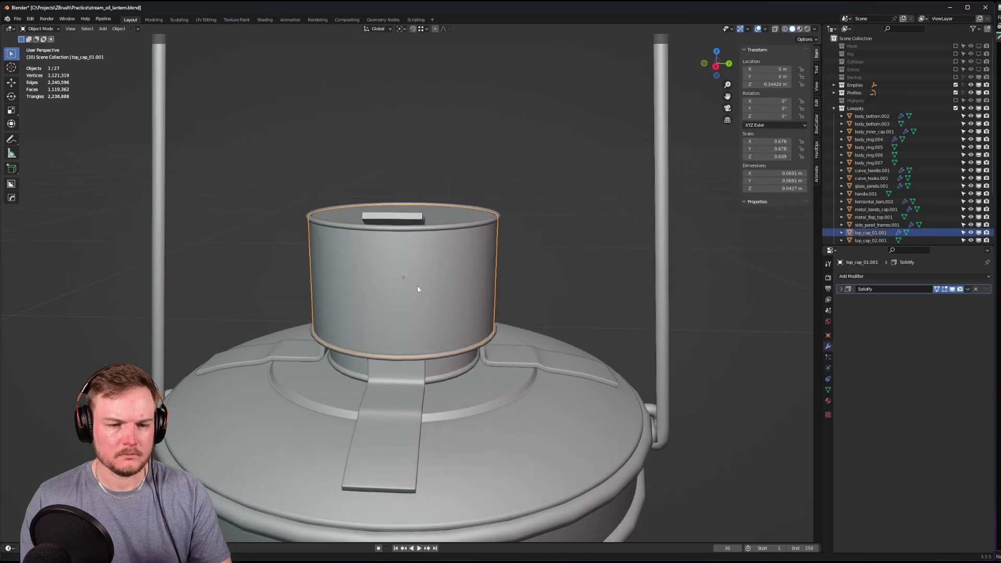
pyautogui.scroll(4, 414, 276)
pyautogui.moveTo(412, 262); pyautogui.dragTo(401, 245, button='middle')
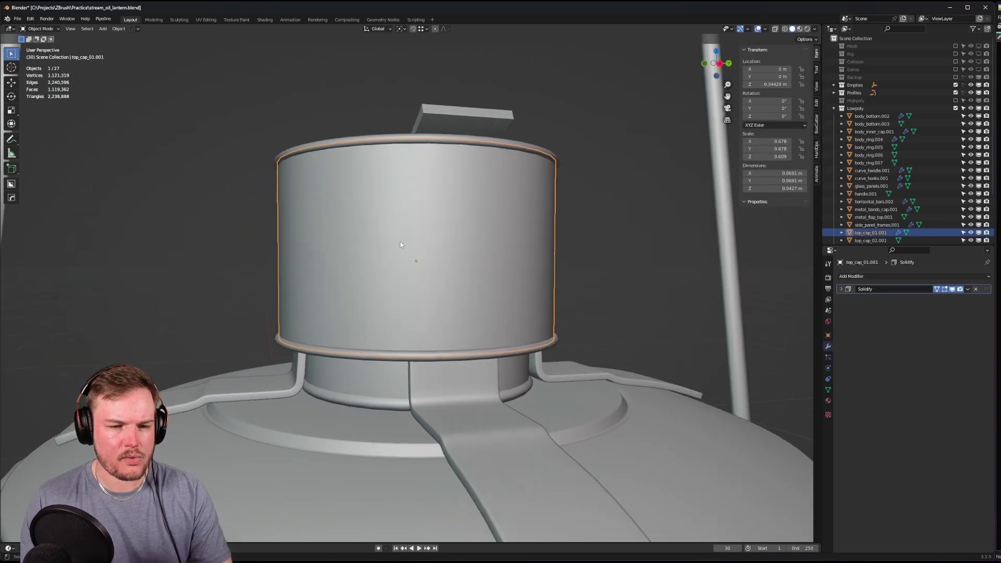
pyautogui.click(355, 142)
pyautogui.keyDown('shift'); pyautogui.click(375, 350); pyautogui.keyUp('shift')
pyautogui.keyDown('shift'); pyautogui.click(396, 289); pyautogui.keyUp('shift')
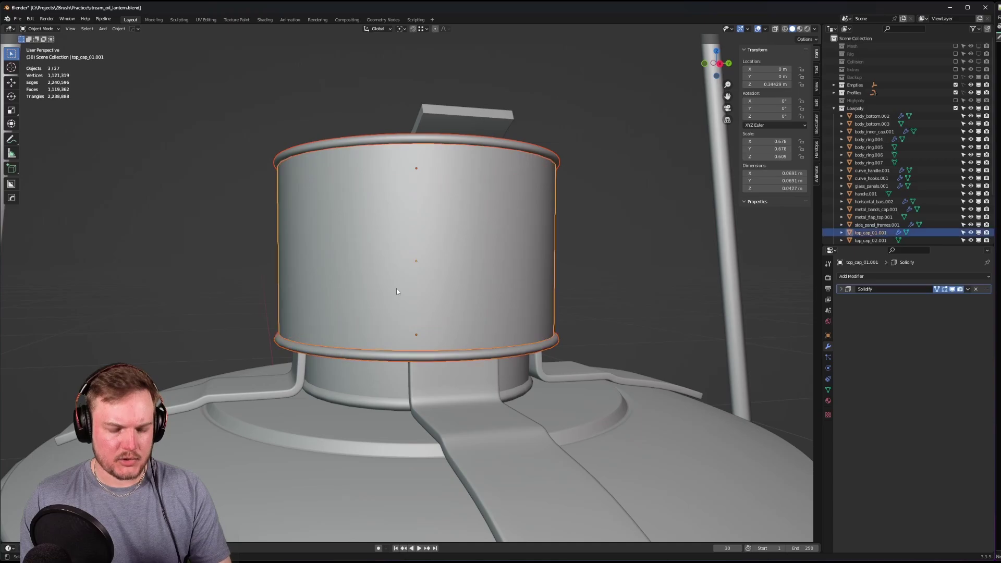
pyautogui.hotkey('ctrl', 'j')
pyautogui.hotkey('ctrl', 'z')
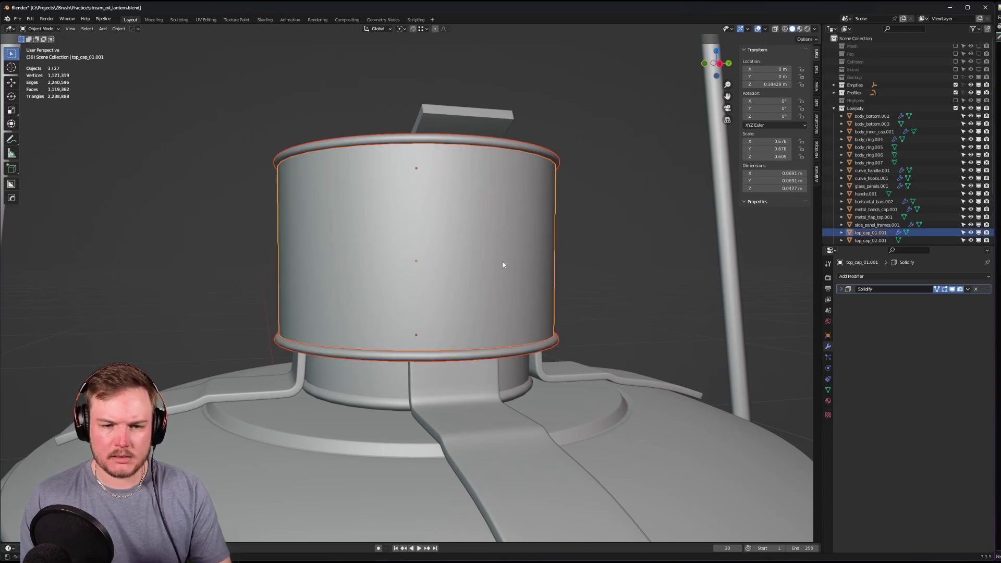
# - Isolate the top cap cylinder and apply its scale
pyautogui.moveTo(537, 326); pyautogui.dragTo(552, 282, button='middle')
pyautogui.press('KP_Divide')
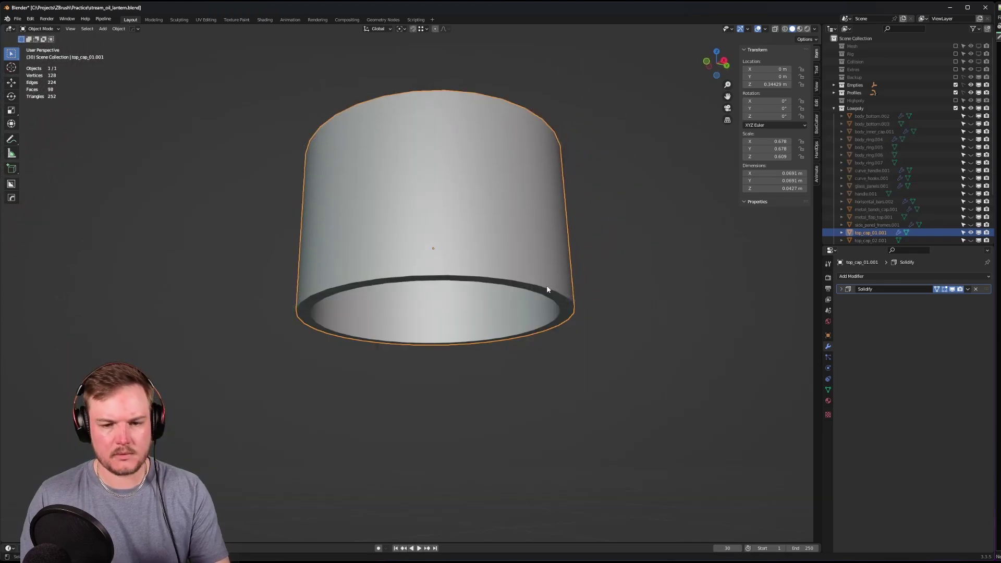
pyautogui.moveTo(549, 286); pyautogui.dragTo(556, 279, button='middle')
pyautogui.hotkey('ctrl', 'a')
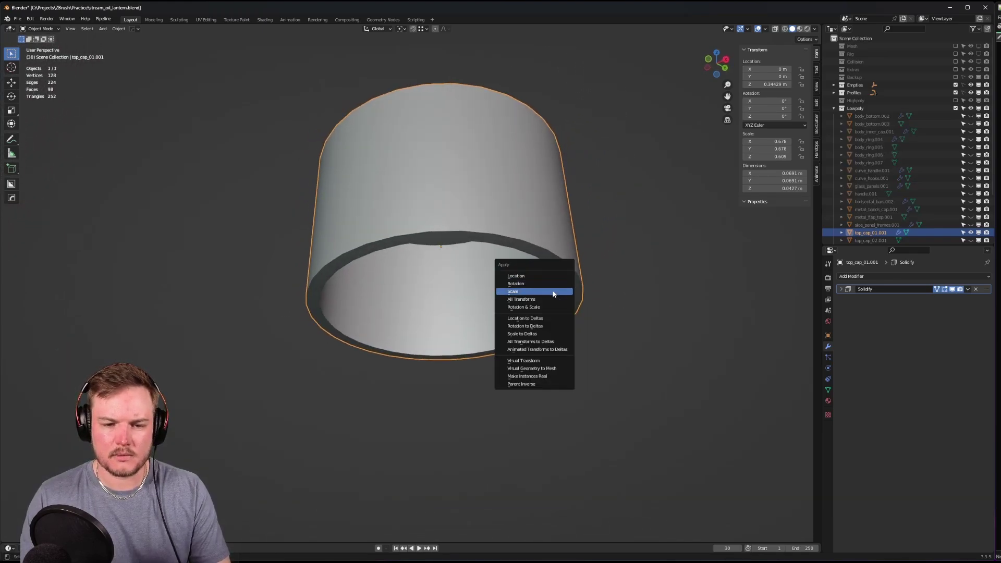
pyautogui.click(554, 290)
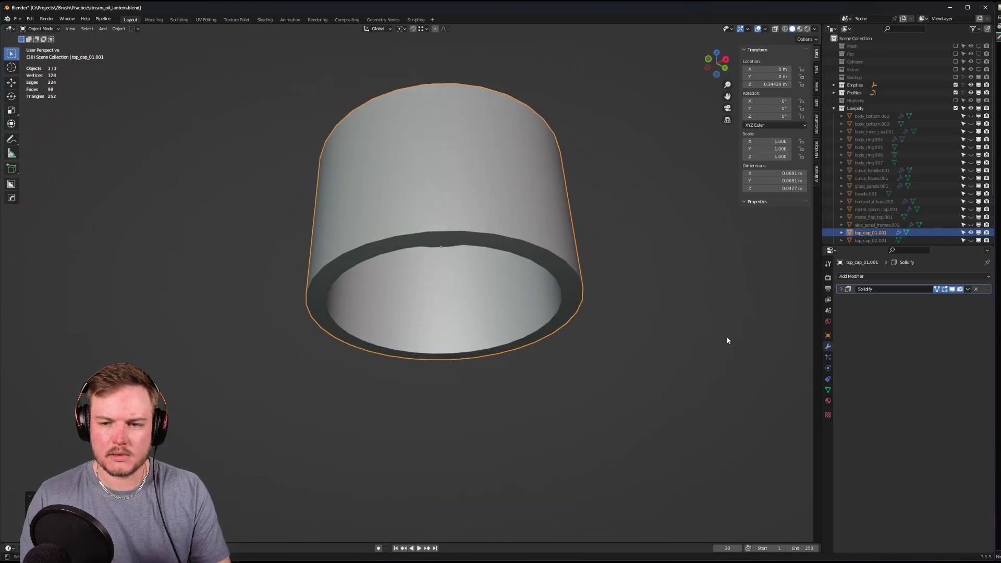
# - Set the top cap's Solidify thickness to 0.0025 m and check the rim
pyautogui.click(840, 289)
pyautogui.click(968, 310)
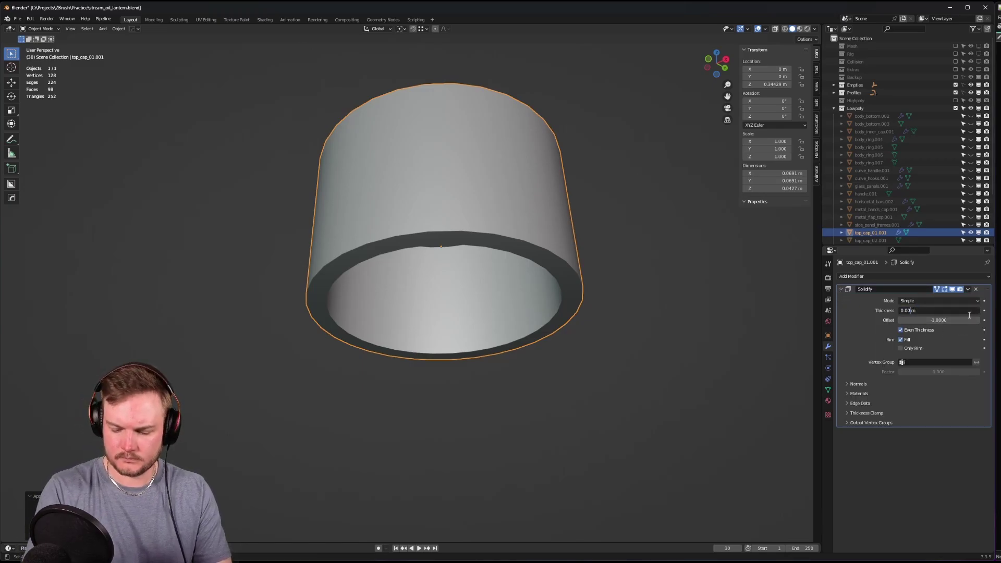
pyautogui.press('Return')
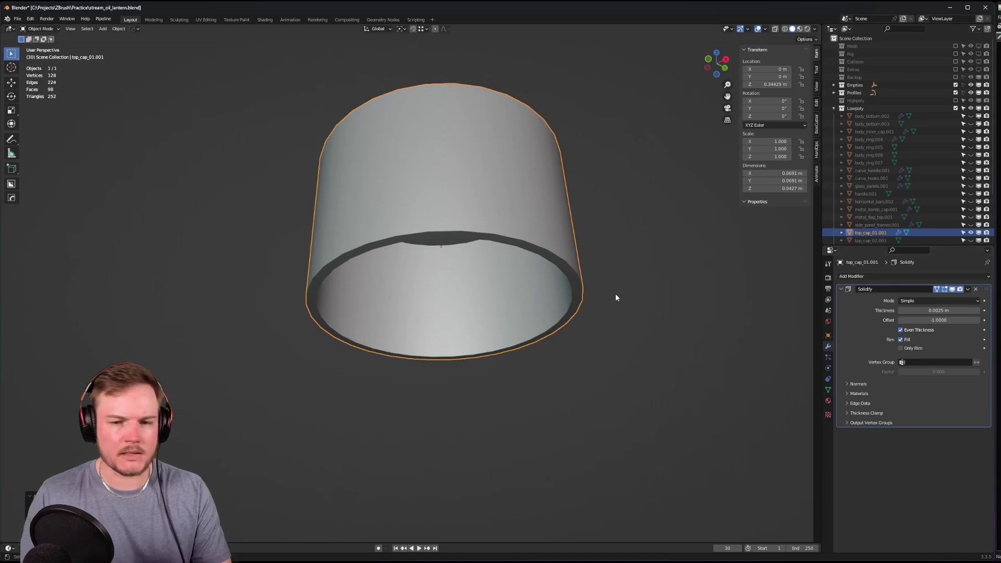
pyautogui.moveTo(615, 293); pyautogui.dragTo(618, 302, button='middle')
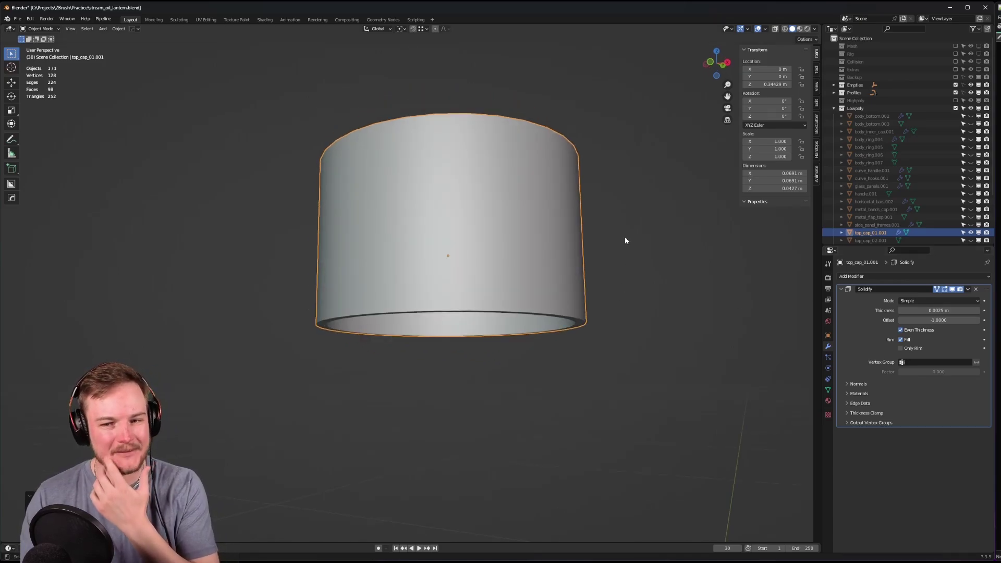
# - Bring back the hidden lantern parts and isolate the top cap cylinder together with its lower ring
pyautogui.moveTo(624, 236); pyautogui.dragTo(711, 315, button='middle')
pyautogui.hotkey('alt', 'h')
pyautogui.click(645, 279)
pyautogui.scroll(4, 604, 248)
pyautogui.click(681, 317)
pyautogui.click(678, 278)
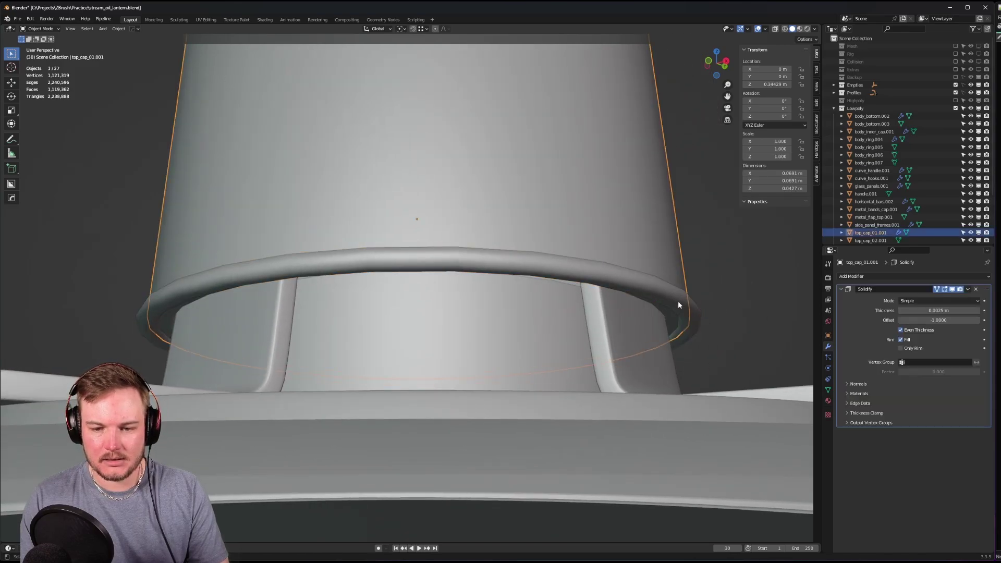
pyautogui.keyDown('shift'); pyautogui.click(680, 297); pyautogui.keyUp('shift')
pyautogui.moveTo(680, 296); pyautogui.dragTo(677, 267, button='middle')
pyautogui.press('KP_Divide')
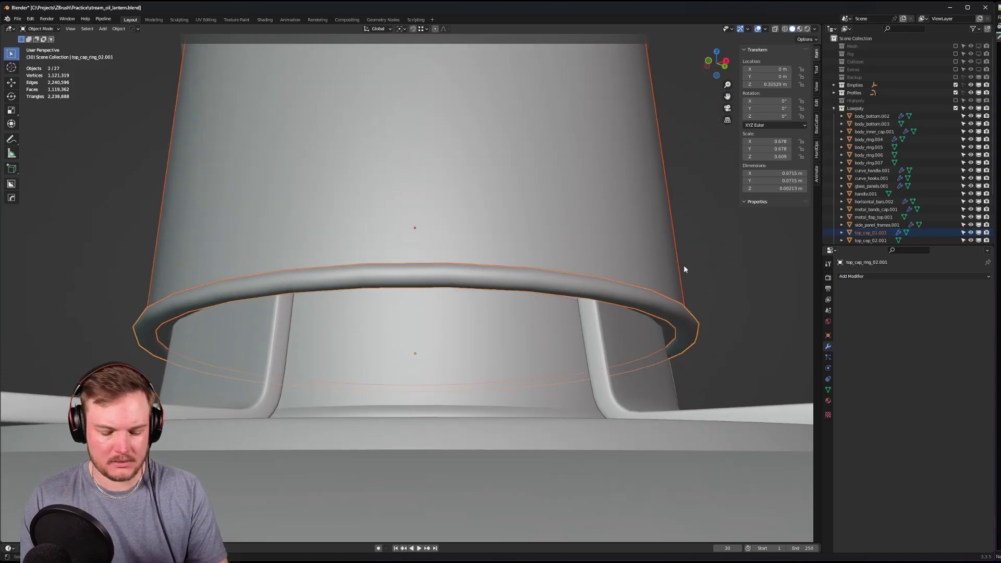
# - Reduce the top cap cylinder's Solidify thickness to 0.0015 m so its inner wall suits the lower ring
pyautogui.click(648, 276)
pyautogui.moveTo(713, 306); pyautogui.dragTo(719, 294, button='middle')
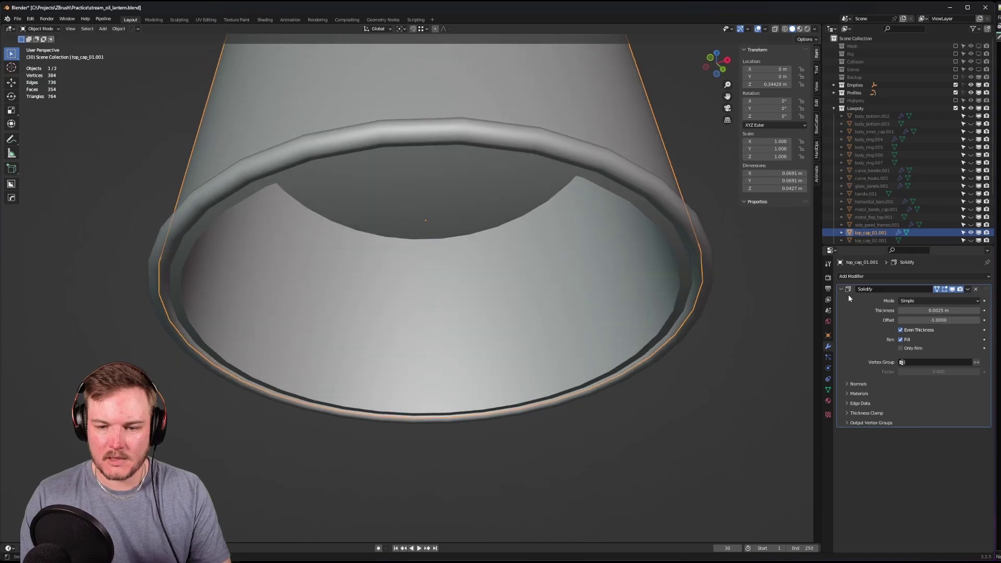
pyautogui.scroll(-2, 655, 276)
pyautogui.moveTo(655, 276); pyautogui.dragTo(657, 281, button='middle')
pyautogui.scroll(3, 656, 282)
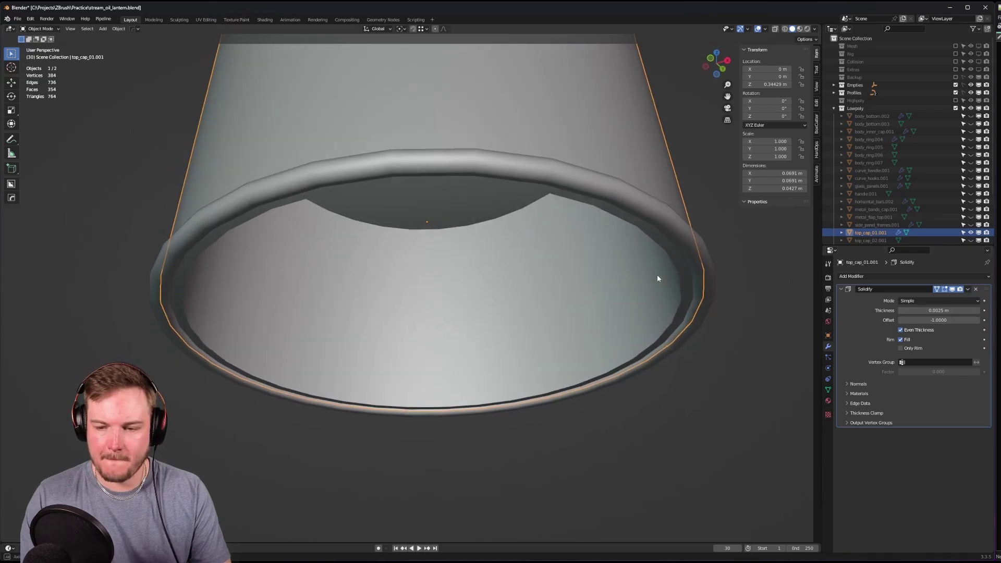
pyautogui.click(911, 311)
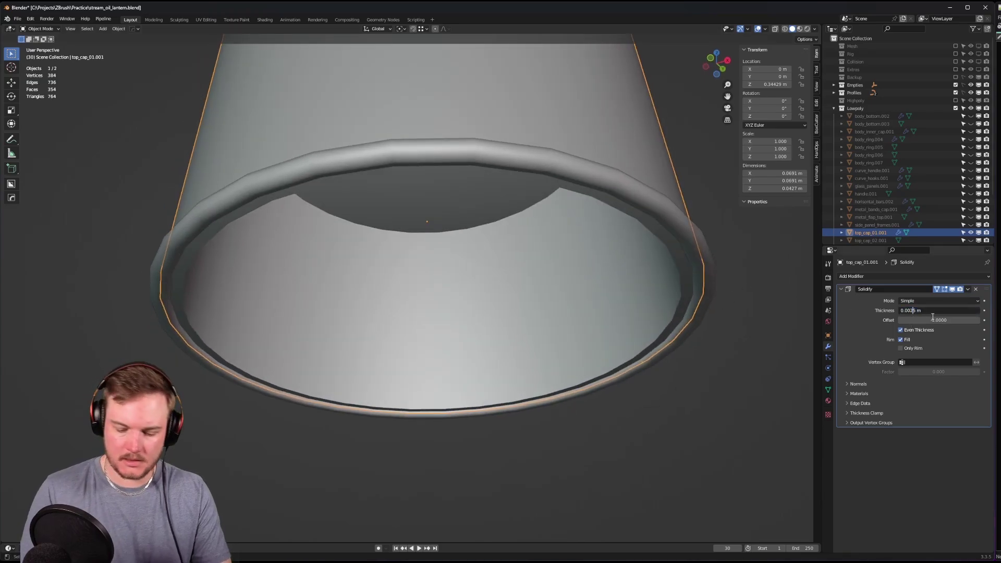
pyautogui.press('BackSpace')
pyautogui.write('1')
pyautogui.press('Return')
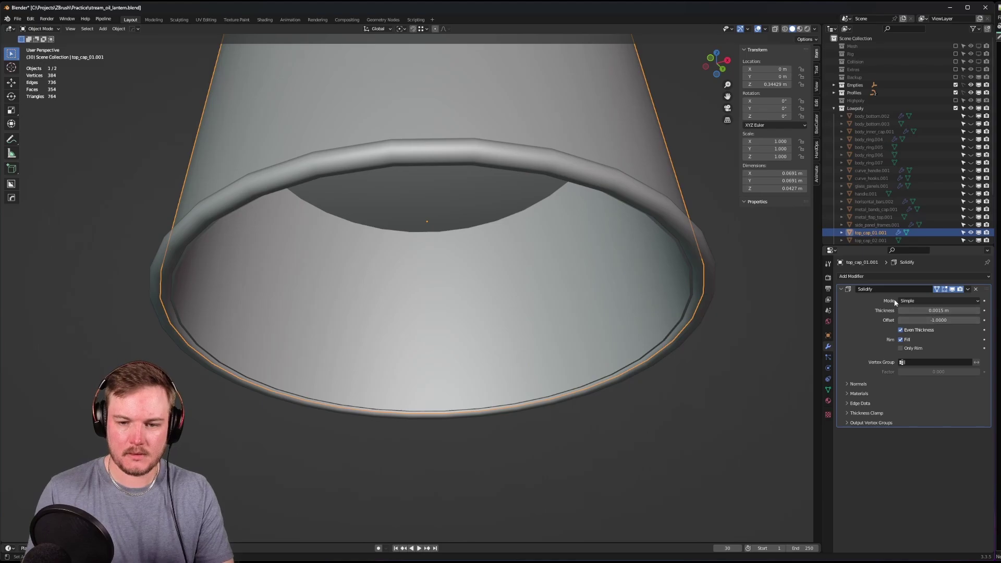
# - Adjust the top cap's Solidify offset against the lower ring and set it to -0.6
pyautogui.moveTo(641, 261); pyautogui.dragTo(646, 312, button='middle')
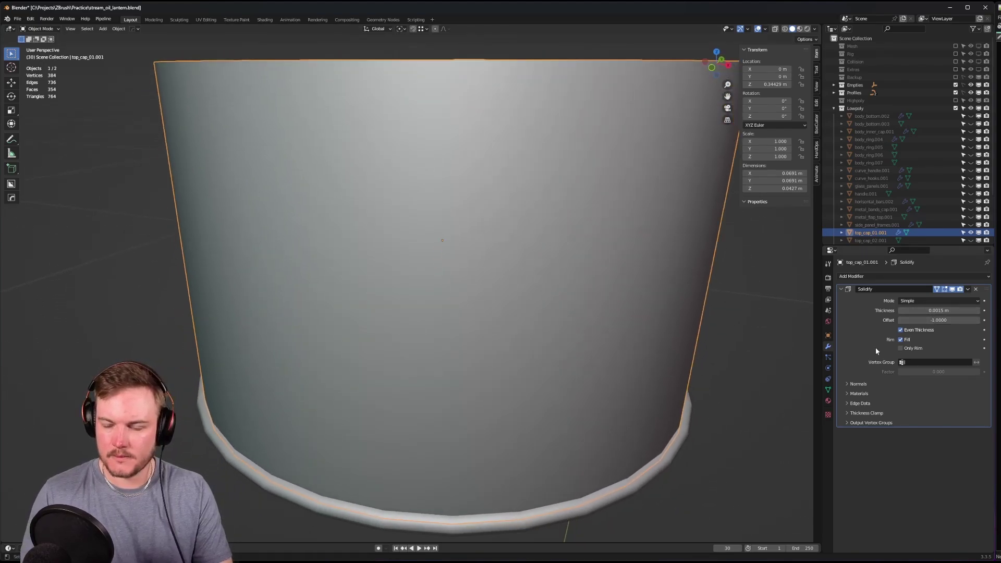
pyautogui.click(935, 320)
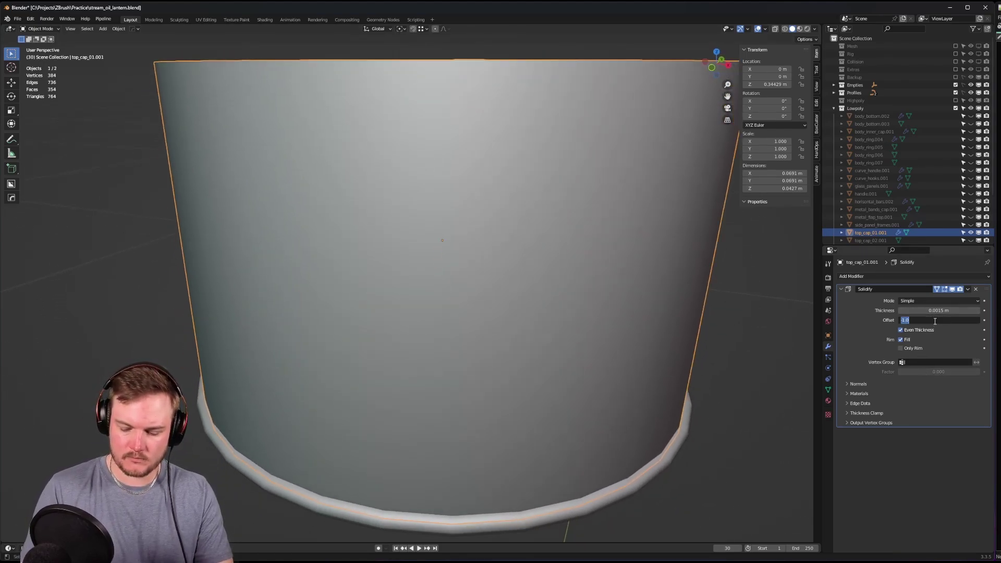
pyautogui.write('0')
pyautogui.press('Return')
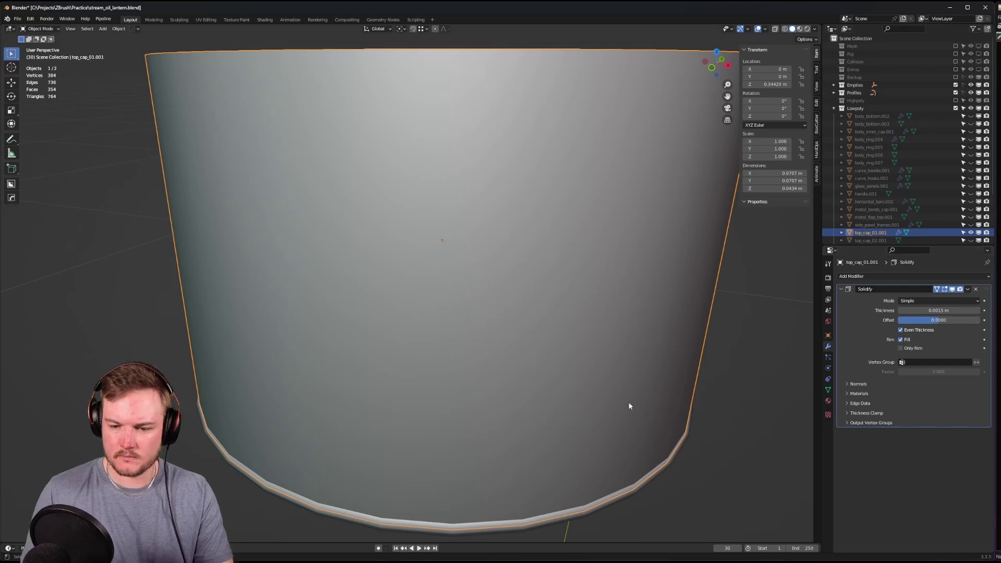
pyautogui.moveTo(627, 405)
pyautogui.mouseDown(button='middle')
pyautogui.moveTo(656, 350)
pyautogui.moveTo(672, 351)
pyautogui.moveTo(634, 369)
pyautogui.moveTo(629, 397)
pyautogui.mouseUp(button='middle')
pyautogui.moveTo(940, 319); pyautogui.dragTo(915, 320)
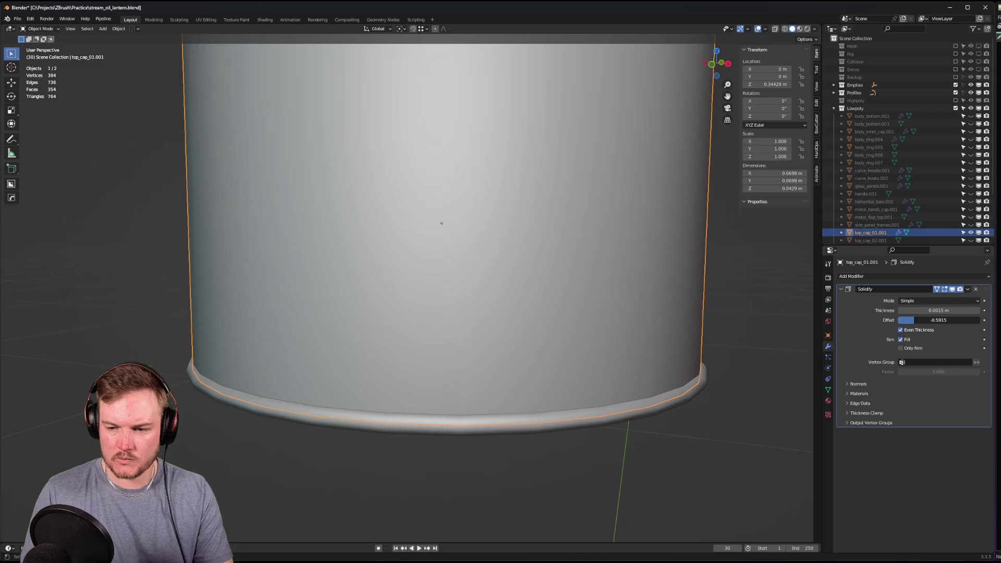
pyautogui.doubleClick(919, 320)
pyautogui.press('BackSpace')
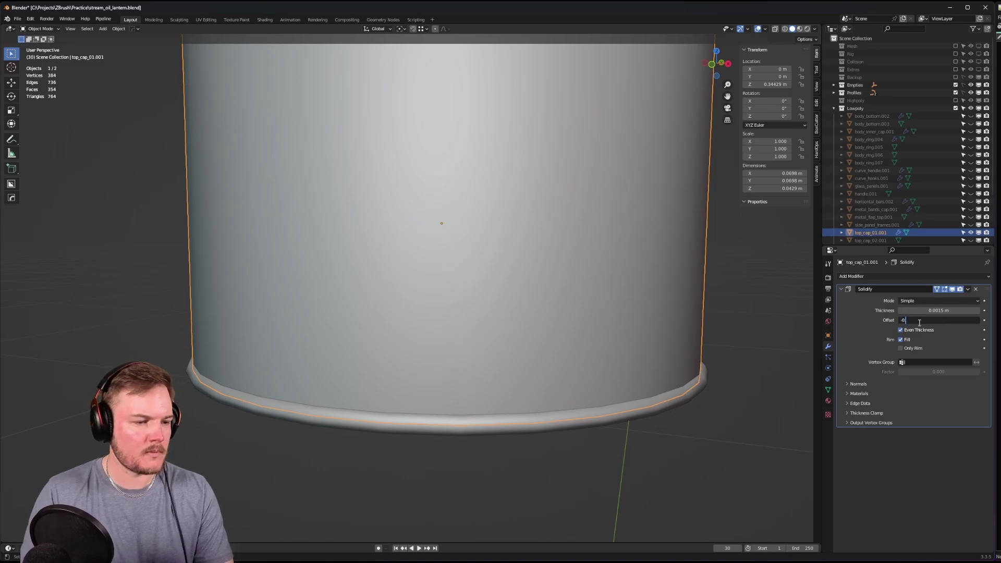
pyautogui.press('Return')
# - Bring all hidden lantern parts back into view and clear the selection
pyautogui.scroll(-4, 612, 287)
pyautogui.hotkey('alt', 'h')
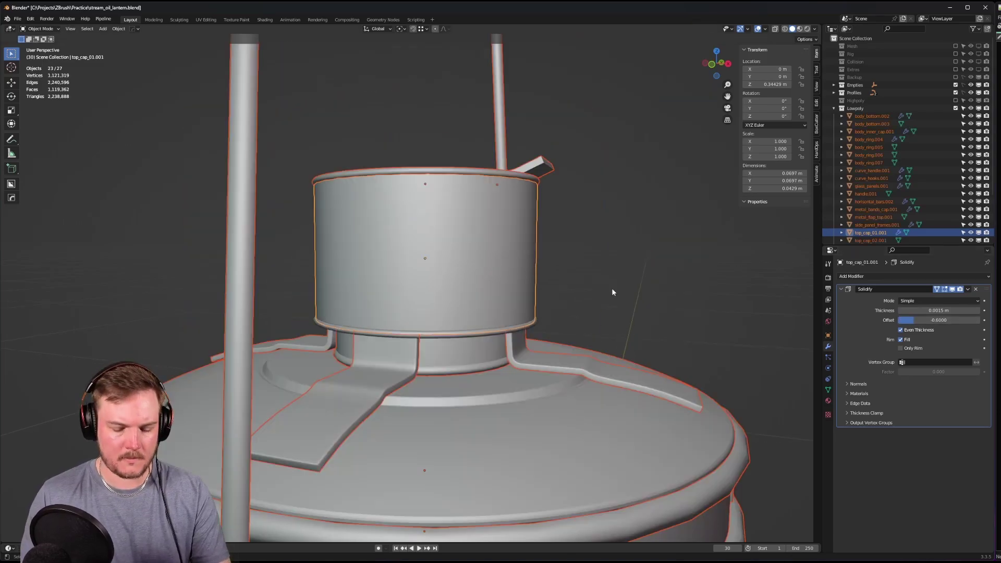
pyautogui.scroll(3, 612, 288)
pyautogui.click(680, 236)
pyautogui.moveTo(680, 235); pyautogui.dragTo(783, 256, button='middle')
pyautogui.scroll(-2, 618, 266)
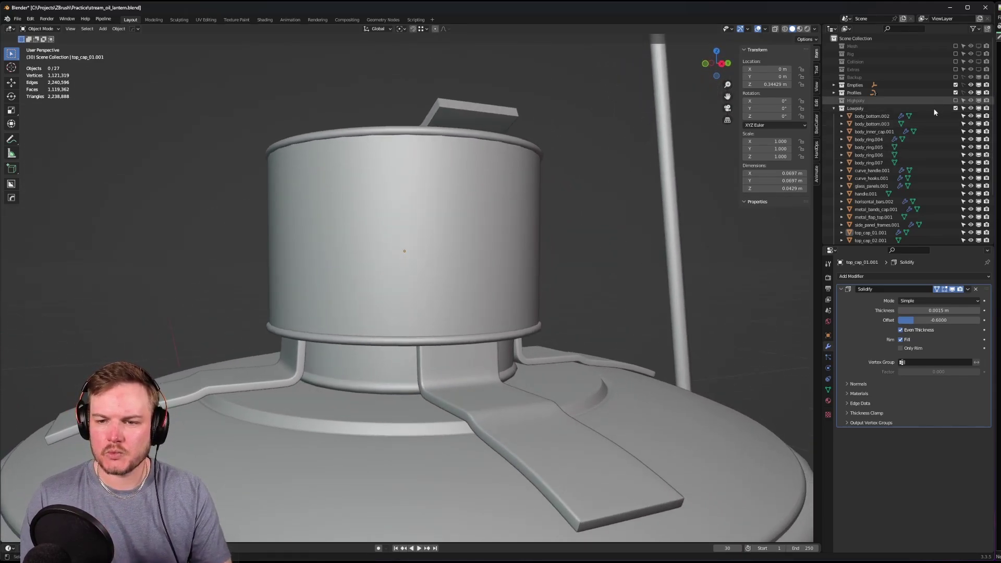
# - Temporarily show the Highpoly collection to compare its top cap with the low-poly one, and collapse the Lowpoly list
pyautogui.click(955, 101)
pyautogui.moveTo(566, 236); pyautogui.dragTo(584, 232, button='middle')
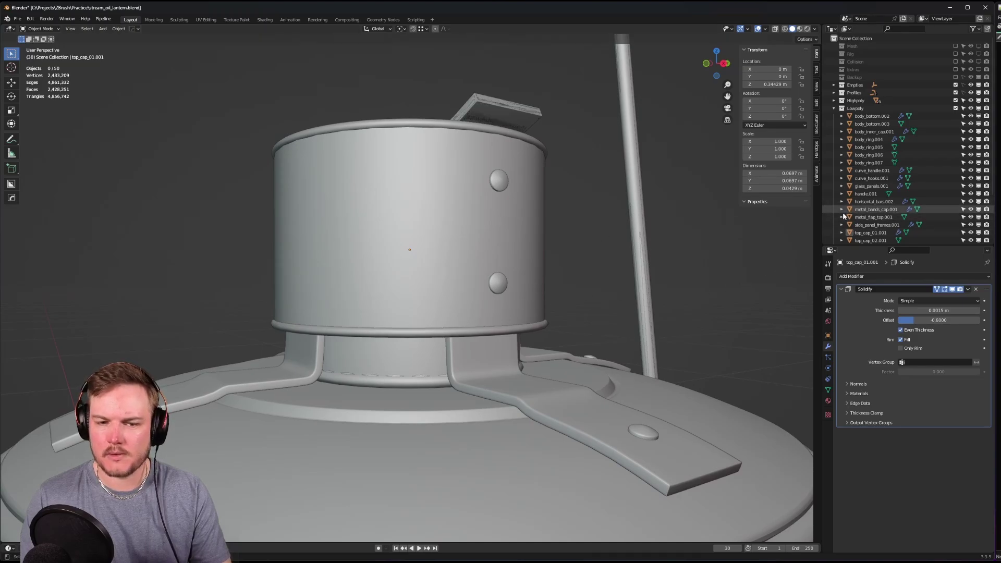
pyautogui.click(834, 108)
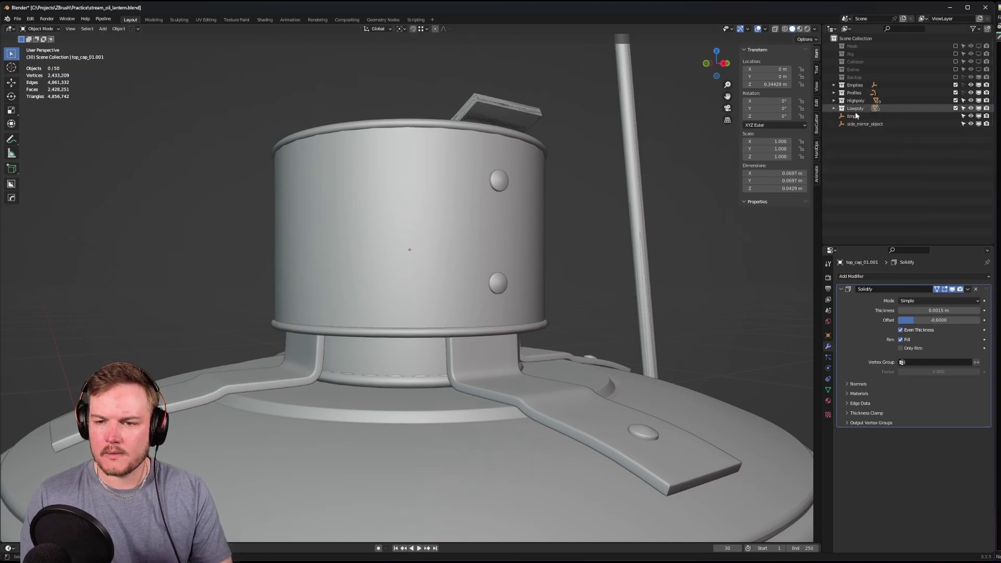
pyautogui.click(955, 100)
# - Select the low-poly top cap, show the Highpoly collection and expand its object list
pyautogui.click(486, 224)
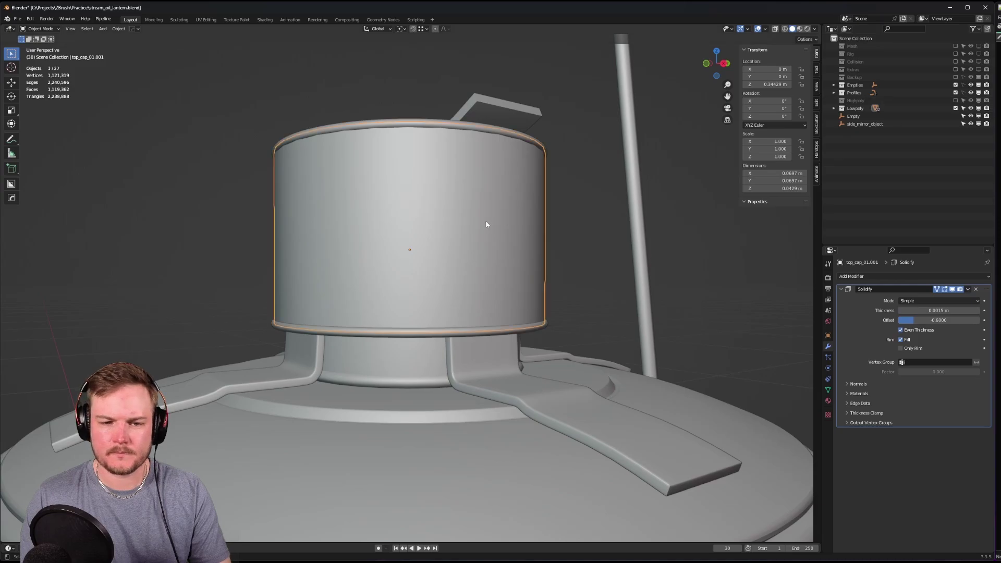
pyautogui.click(834, 108)
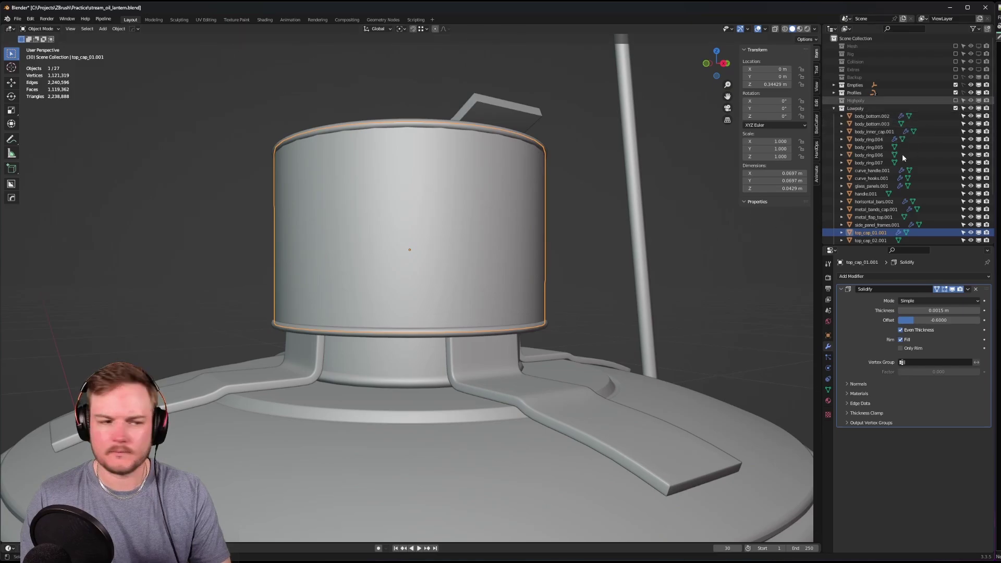
pyautogui.scroll(-1, 890, 159)
pyautogui.scroll(1, 889, 157)
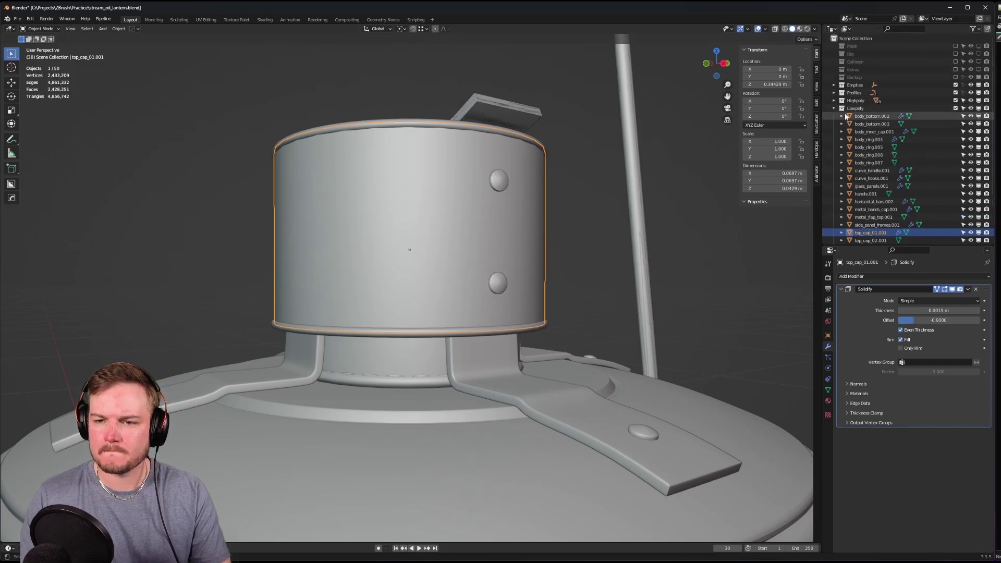
pyautogui.click(834, 101)
pyautogui.scroll(-2, 843, 108)
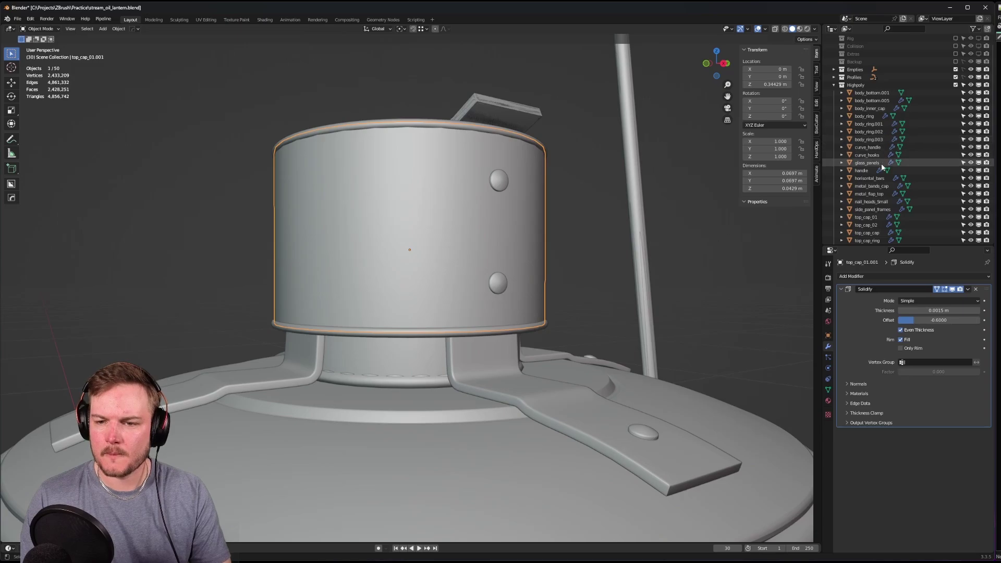
# - Remove the Solidify modifier from the high-poly top_cap_01 object
pyautogui.scroll(-1, 888, 179)
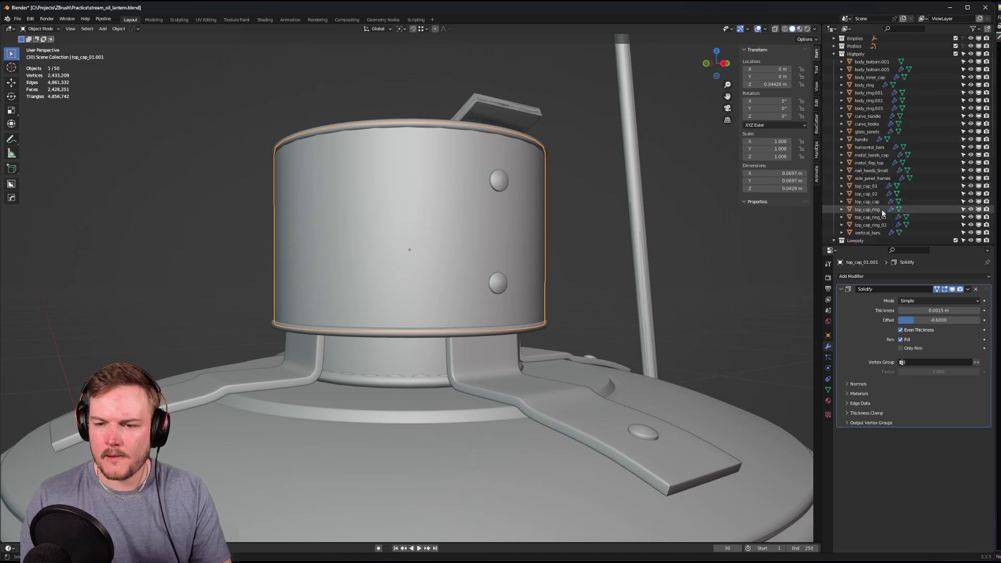
pyautogui.keyDown('ctrl'); pyautogui.click(874, 186); pyautogui.keyUp('ctrl')
pyautogui.scroll(-8, 881, 209)
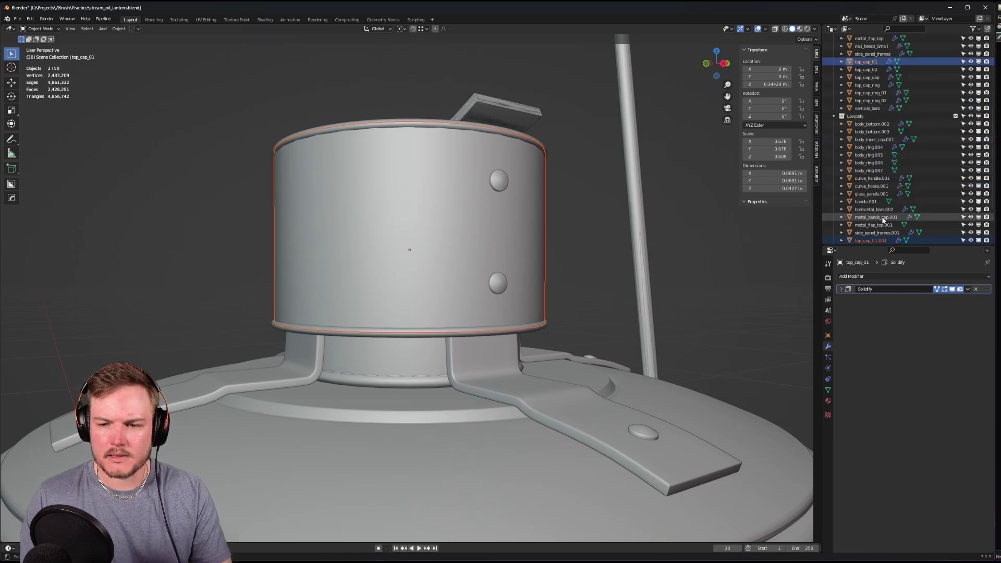
pyautogui.keyDown('ctrl'); pyautogui.click(877, 239); pyautogui.keyUp('ctrl')
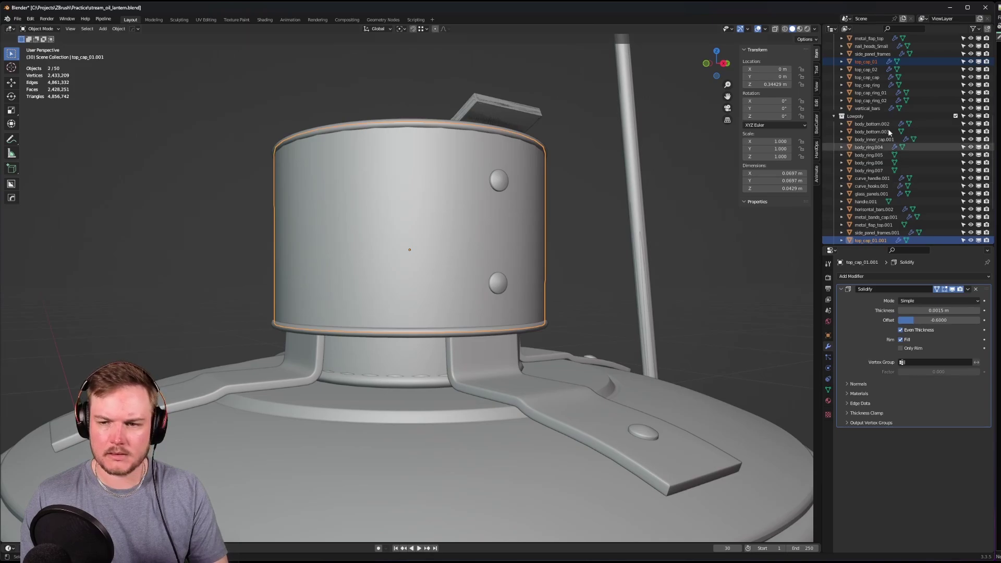
pyautogui.click(880, 60)
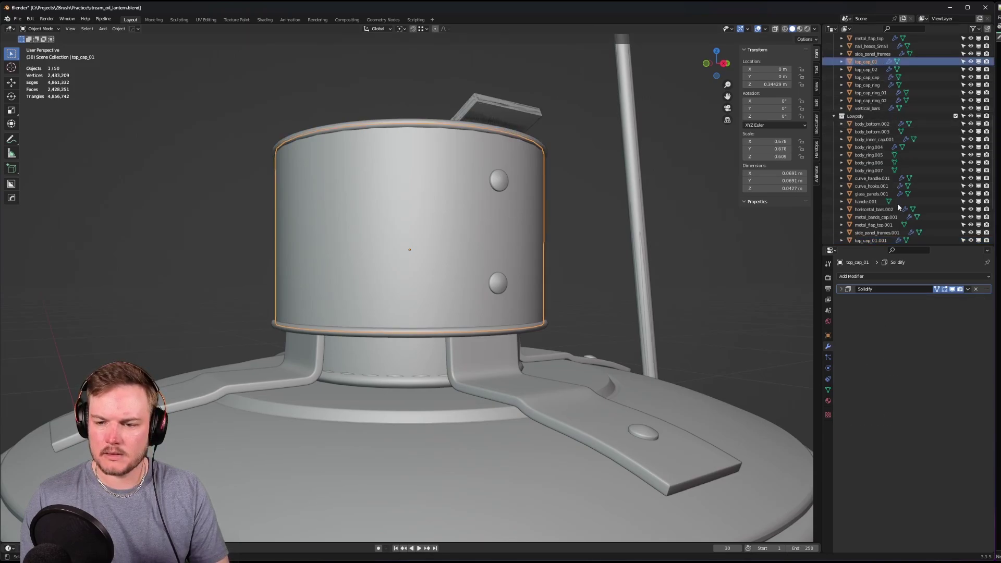
pyautogui.click(976, 290)
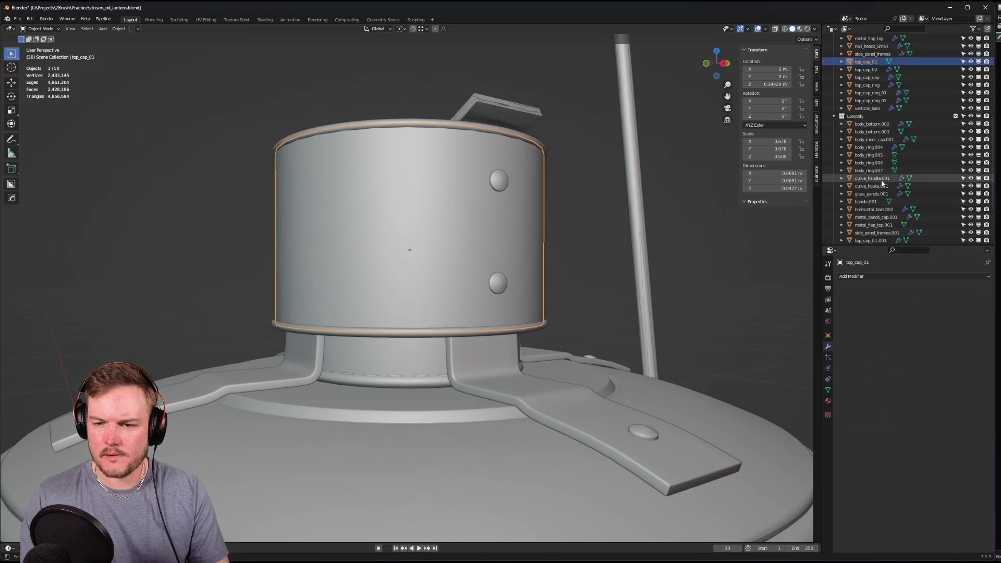
# - Copy the Solidify modifier from the low-poly top_cap_01.001 to the high-poly top_cap_01
pyautogui.scroll(-2, 881, 180)
pyautogui.keyDown('ctrl'); pyautogui.click(880, 209); pyautogui.keyUp('ctrl')
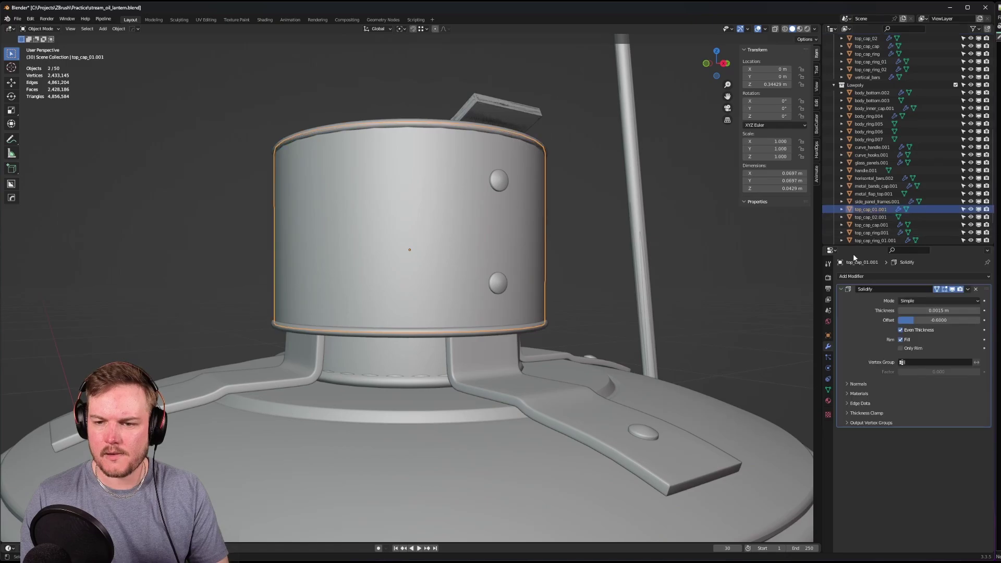
pyautogui.hotkey('ctrl', 'c')
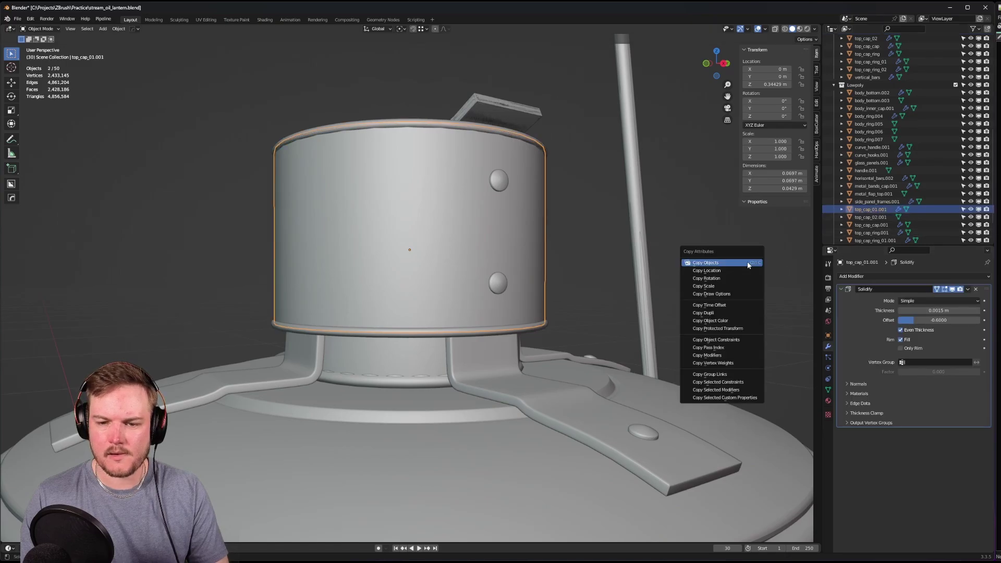
pyautogui.click(730, 390)
pyautogui.click(735, 402)
pyautogui.click(739, 412)
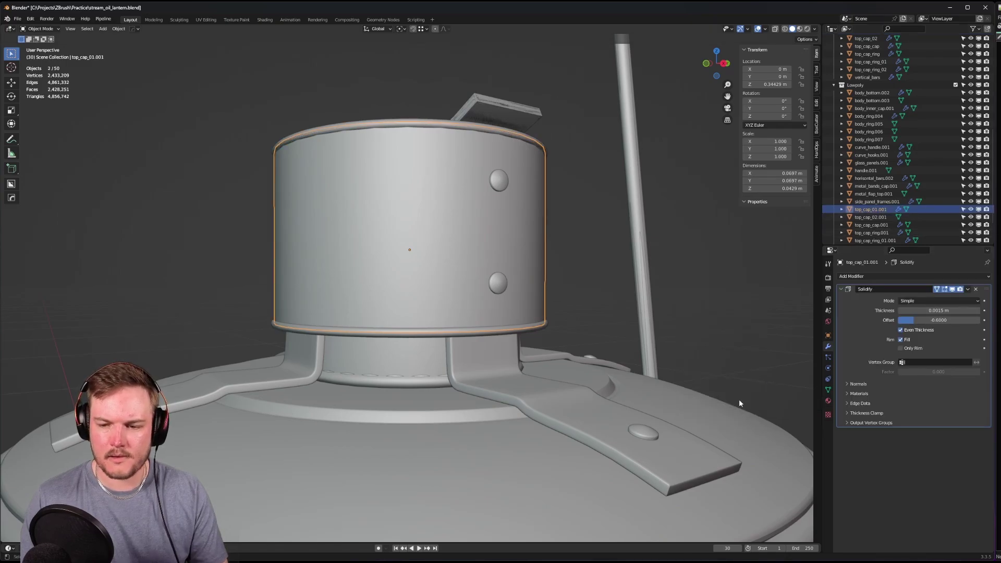
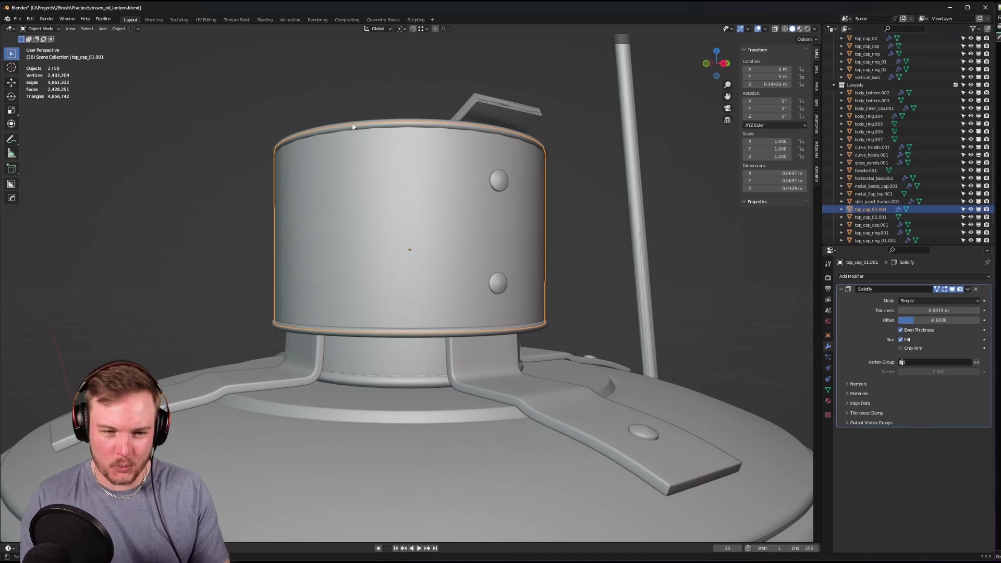
# - Select the high-poly top_cap_ring_01 around the upper rim of the top cap
pyautogui.moveTo(292, 91); pyautogui.dragTo(318, 105, button='middle')
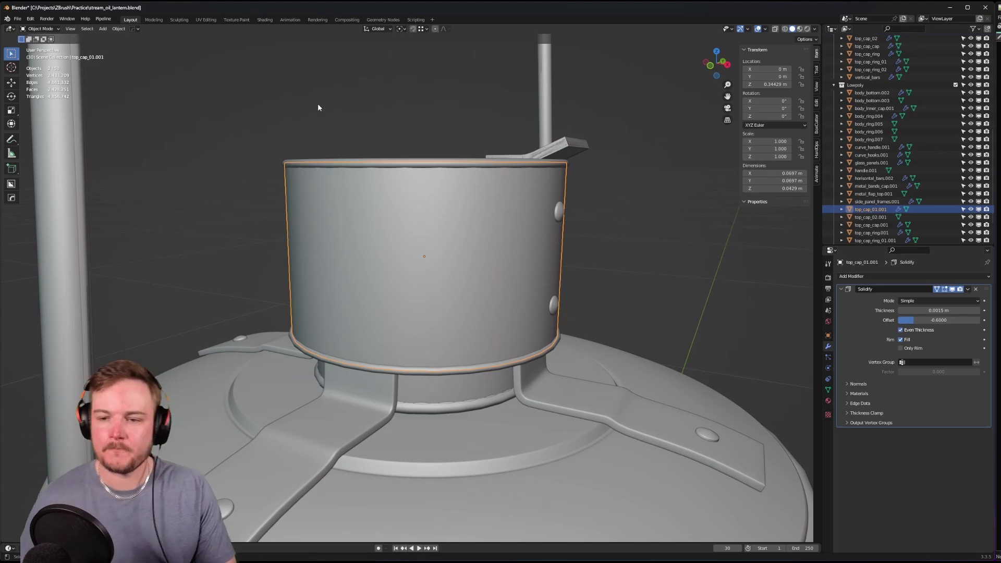
pyautogui.scroll(2, 933, 166)
pyautogui.moveTo(705, 176); pyautogui.dragTo(671, 190, button='middle')
pyautogui.click(458, 199)
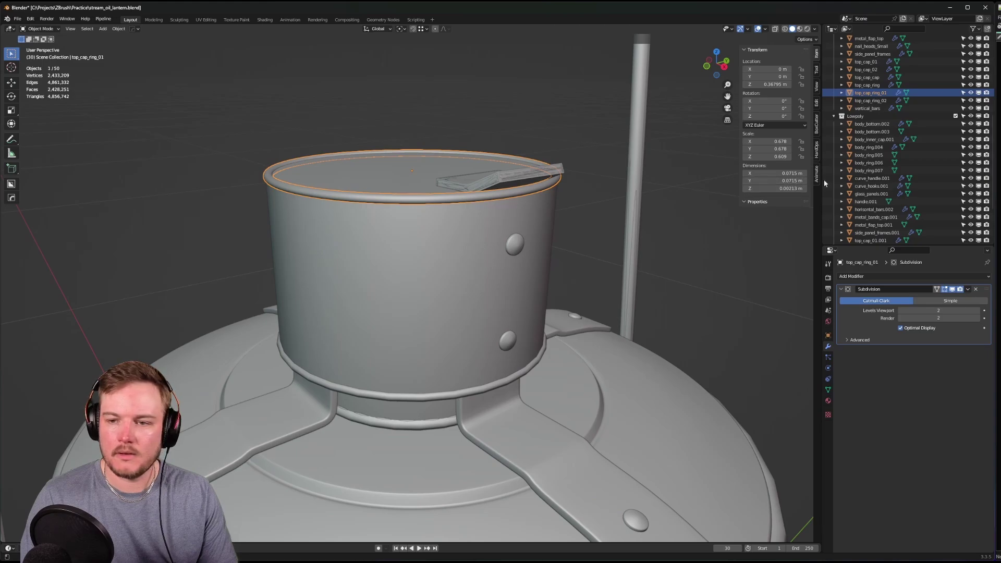
# - Add the low-poly top_cap_ring_01.001 to the selection as the active object alongside the high-poly ring
pyautogui.scroll(-4, 888, 199)
pyautogui.scroll(2, 888, 200)
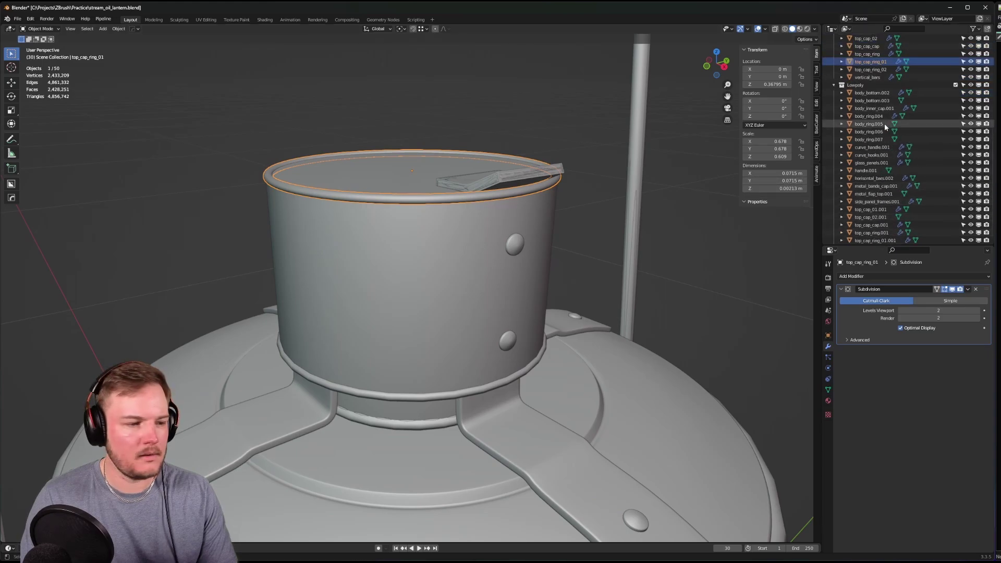
pyautogui.scroll(-2, 883, 123)
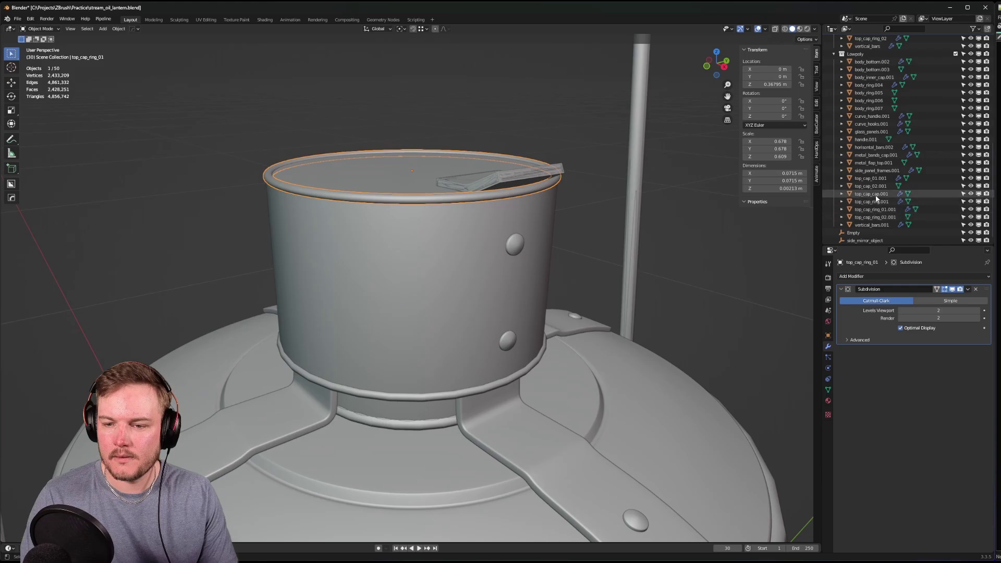
pyautogui.keyDown('ctrl'); pyautogui.click(875, 194); pyautogui.keyUp('ctrl')
pyautogui.click(877, 195)
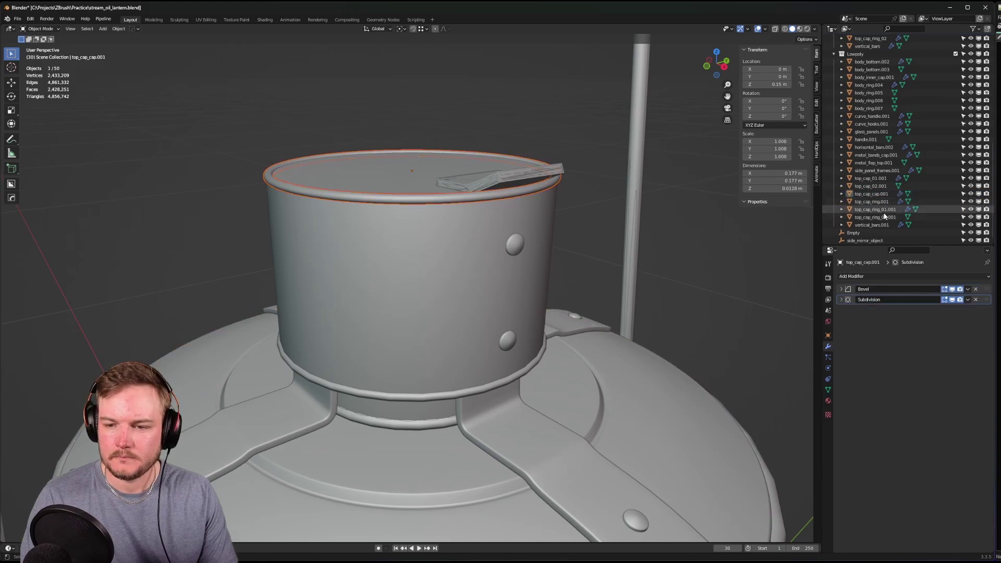
pyautogui.keyDown('ctrl'); pyautogui.click(884, 180); pyautogui.keyUp('ctrl')
pyautogui.keyDown('ctrl'); pyautogui.click(884, 180); pyautogui.keyUp('ctrl')
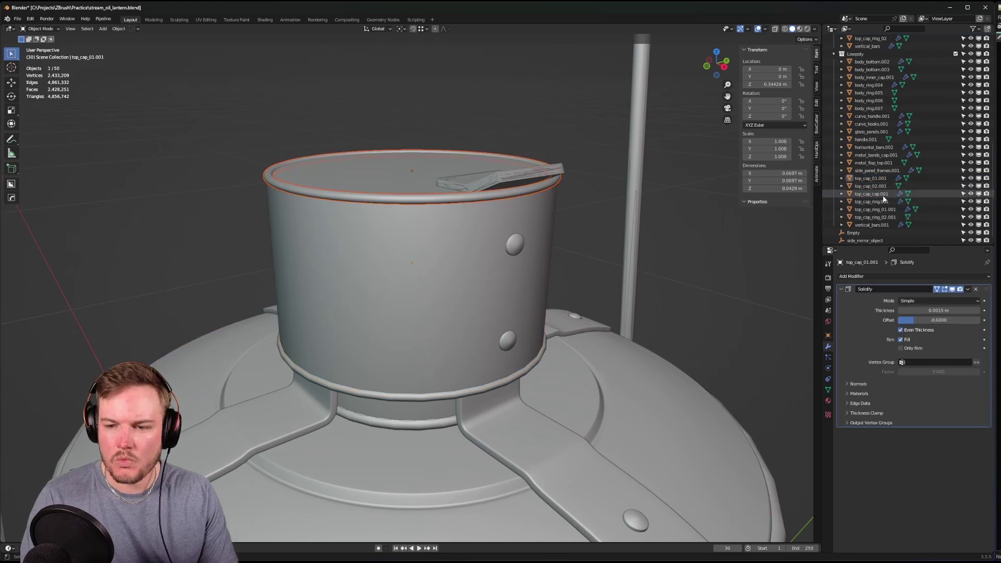
pyautogui.keyDown('ctrl'); pyautogui.click(882, 211); pyautogui.keyUp('ctrl')
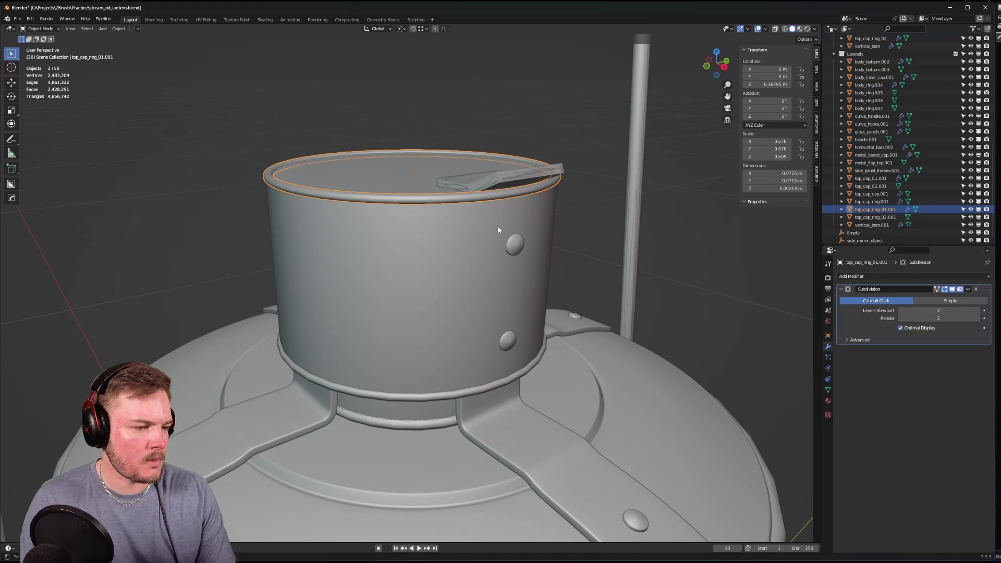
# - Scale the selected ring's entire mesh up by about 1.011 in edit mode and return to object mode
pyautogui.moveTo(537, 218); pyautogui.dragTo(570, 227, button='middle')
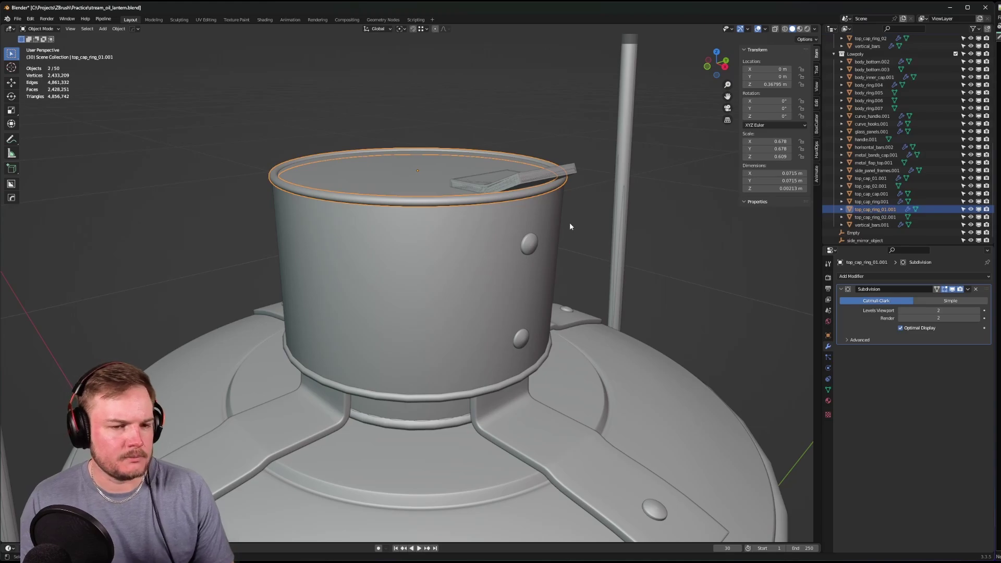
pyautogui.moveTo(569, 226); pyautogui.dragTo(554, 233, button='middle')
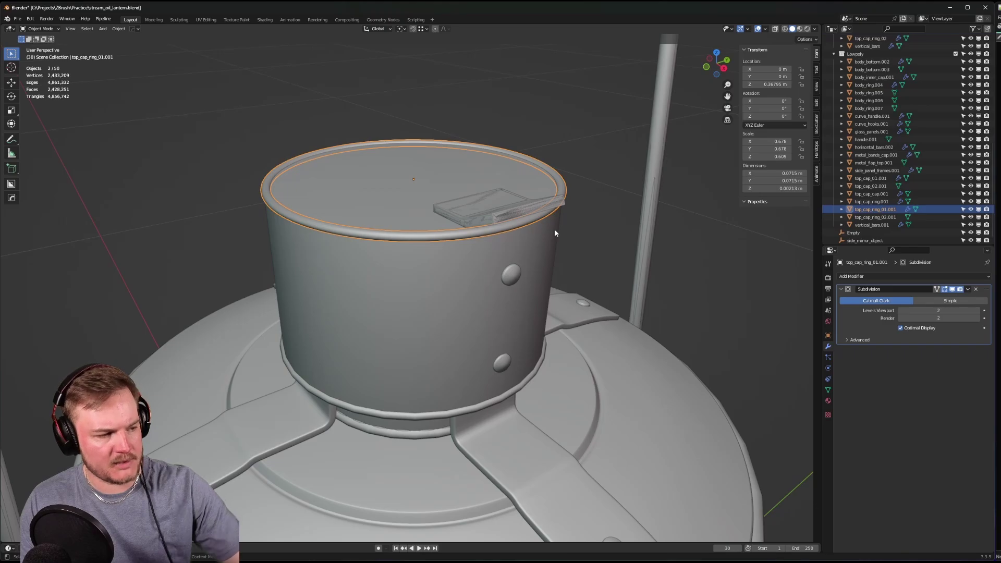
pyautogui.moveTo(555, 233); pyautogui.dragTo(545, 208, button='middle')
pyautogui.scroll(2, 558, 207)
pyautogui.press('Tab')
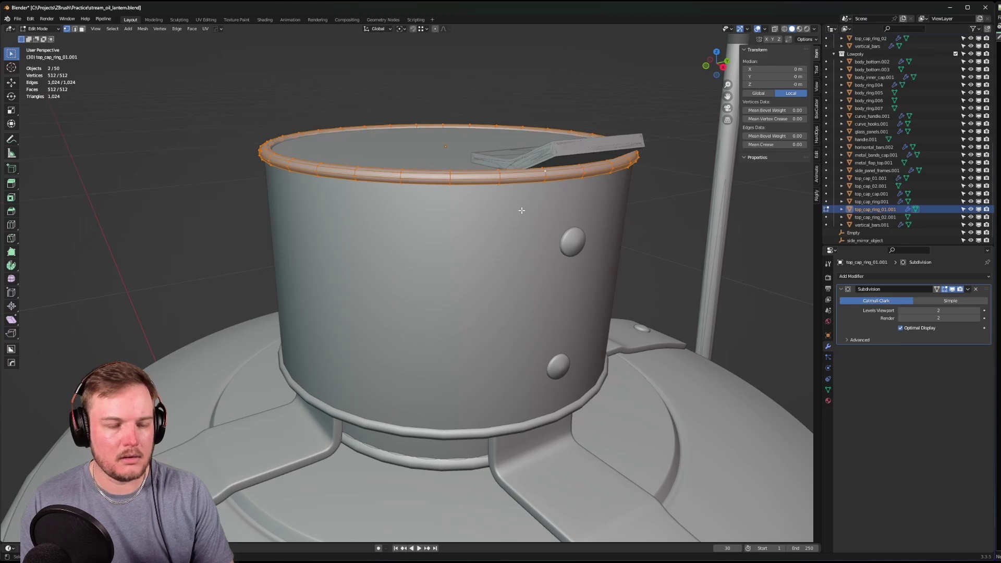
pyautogui.press('s')
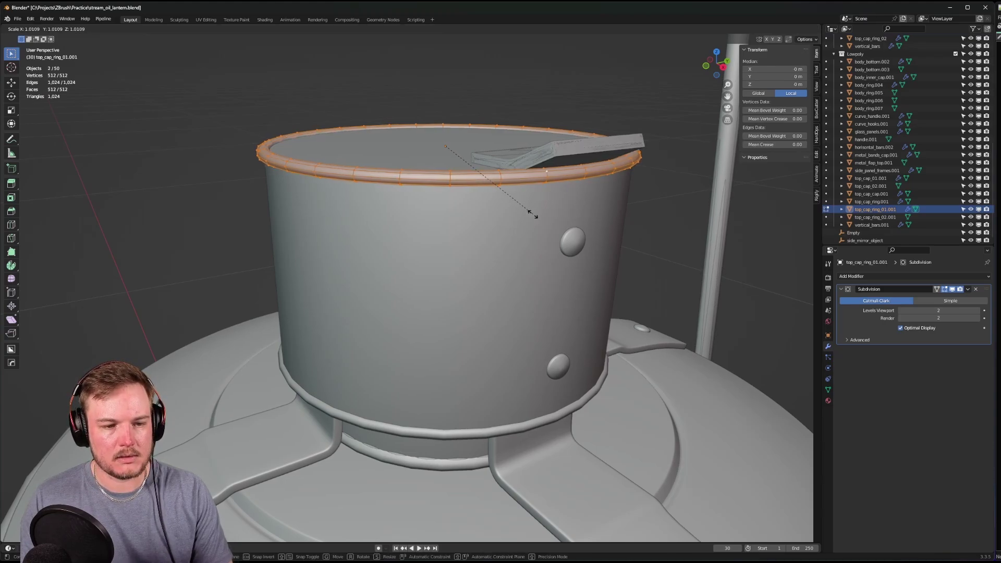
pyautogui.click(533, 215)
pyautogui.moveTo(534, 214); pyautogui.dragTo(511, 183, button='middle')
pyautogui.press('Tab')
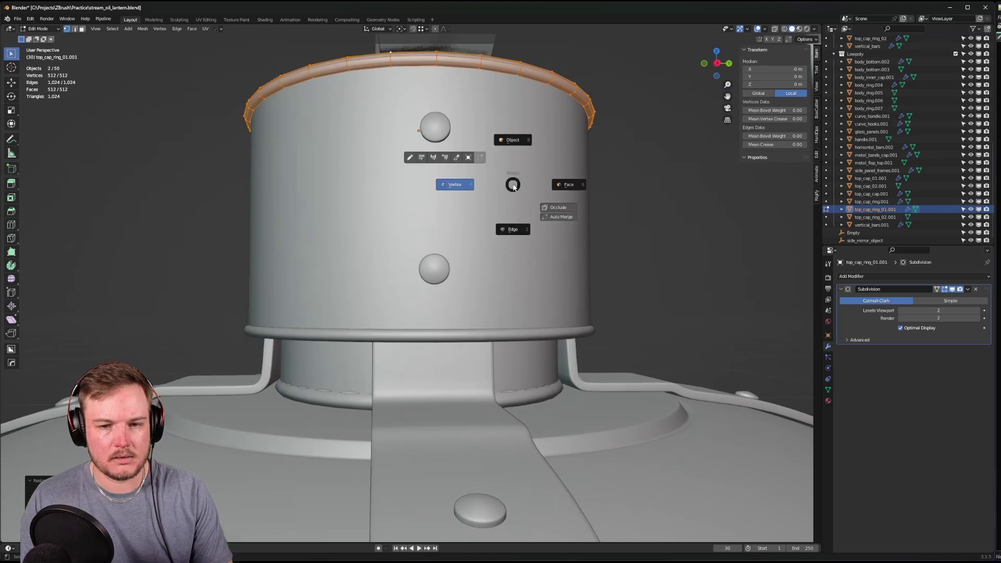
# - Hide the low-poly top_cap_ring_01.001 to check the rim beneath it, and undo the hiding
pyautogui.click(878, 209)
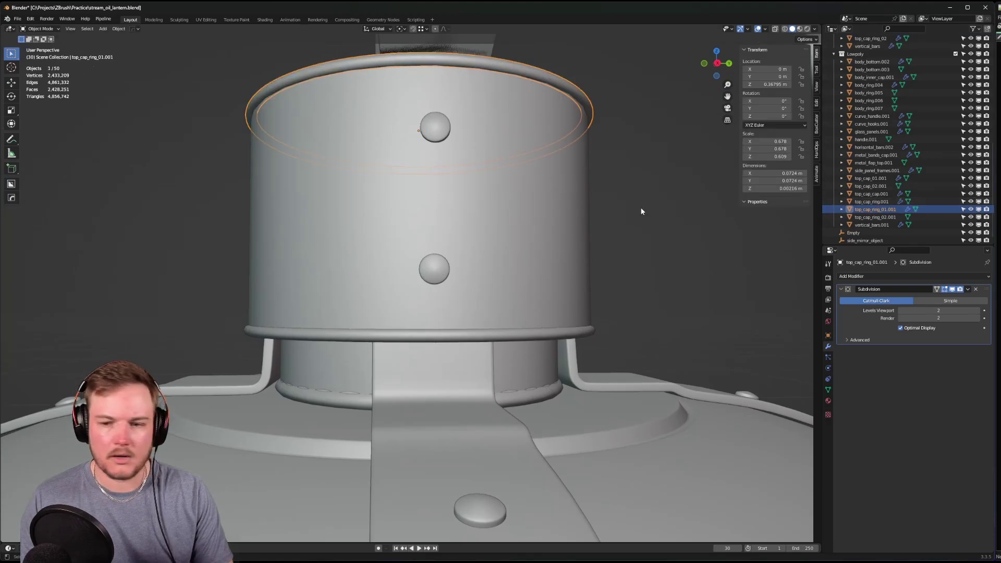
pyautogui.keyDown('shift'); pyautogui.moveTo(637, 211); pyautogui.dragTo(641, 224, button='middle'); pyautogui.keyUp('shift')
pyautogui.press('Delete')
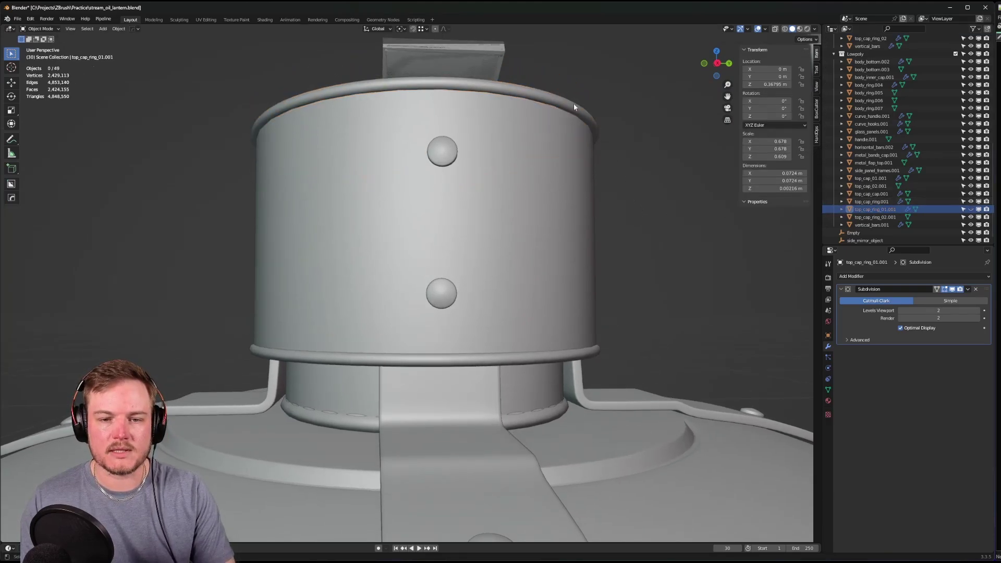
pyautogui.hotkey('ctrl', 'z')
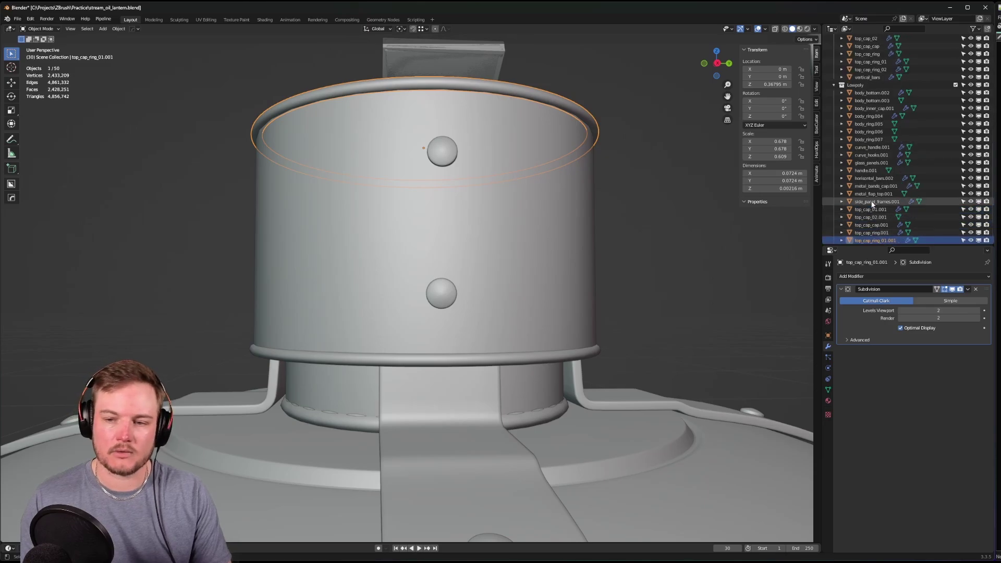
# - Select the high-poly top_cap_ring_01 and examine how it sits on the cap's upper rim
pyautogui.scroll(4, 875, 201)
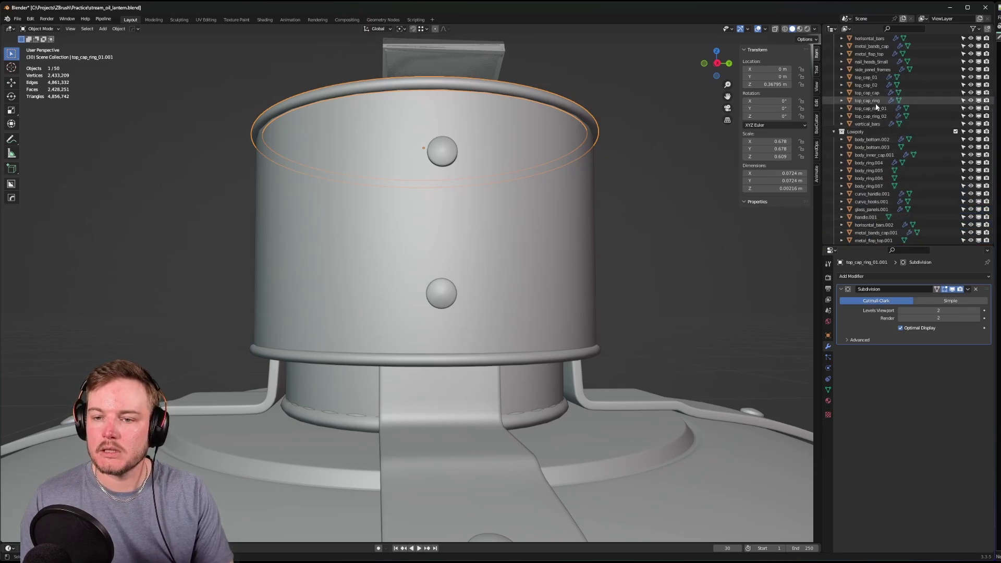
pyautogui.click(874, 79)
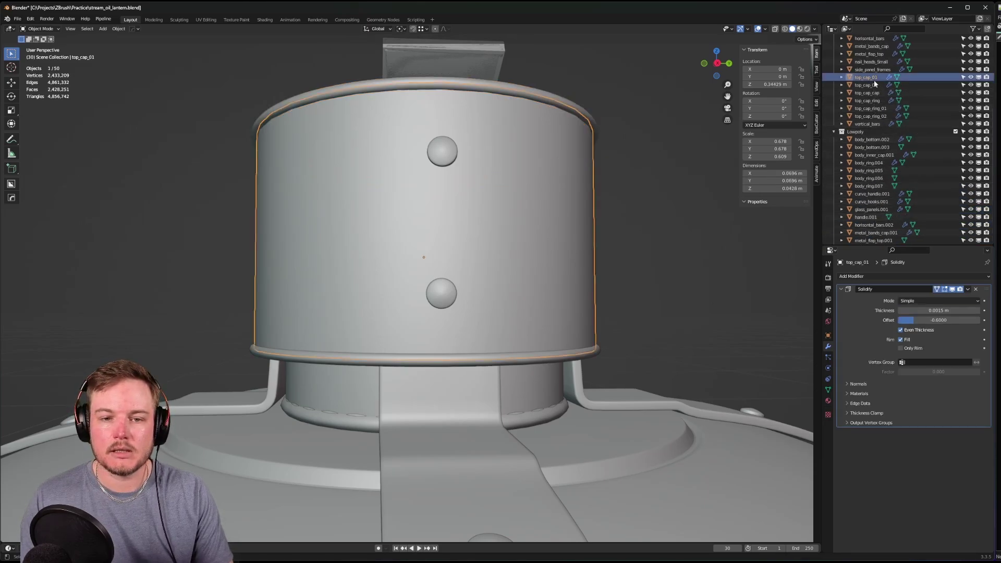
pyautogui.click(874, 109)
pyautogui.scroll(3, 533, 175)
pyautogui.keyDown('shift'); pyautogui.moveTo(534, 175); pyautogui.dragTo(559, 266, button='middle'); pyautogui.keyUp('shift')
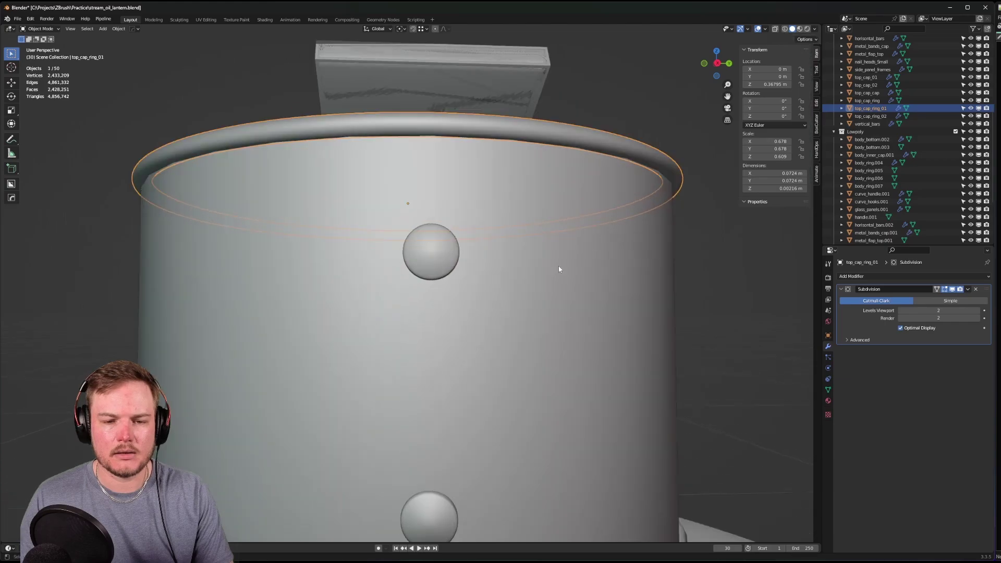
pyautogui.moveTo(510, 245); pyautogui.dragTo(530, 284, button='middle')
pyautogui.scroll(2, 532, 285)
pyautogui.keyDown('shift'); pyautogui.moveTo(668, 299); pyautogui.dragTo(516, 286, button='middle'); pyautogui.keyUp('shift')
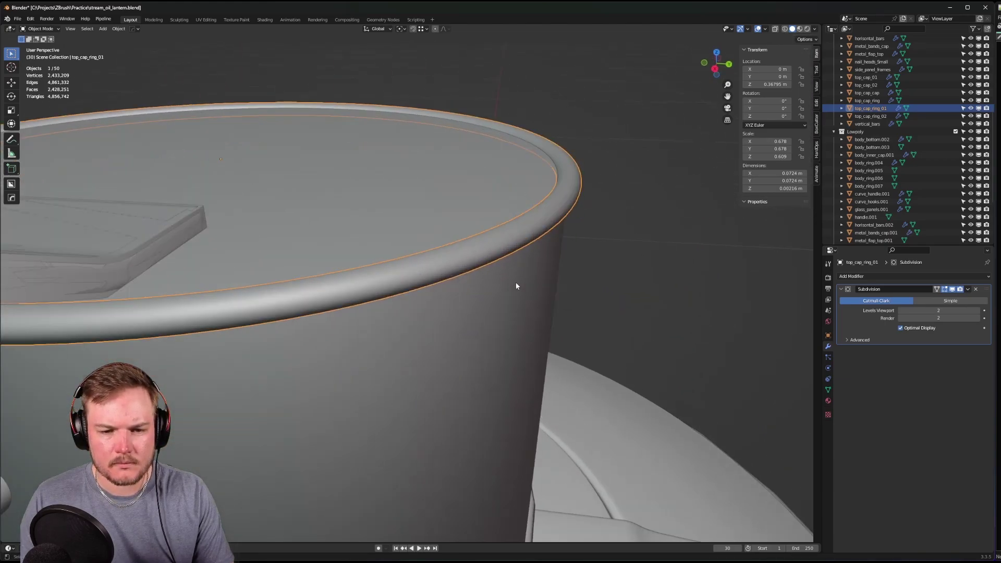
pyautogui.scroll(-3, 800, 245)
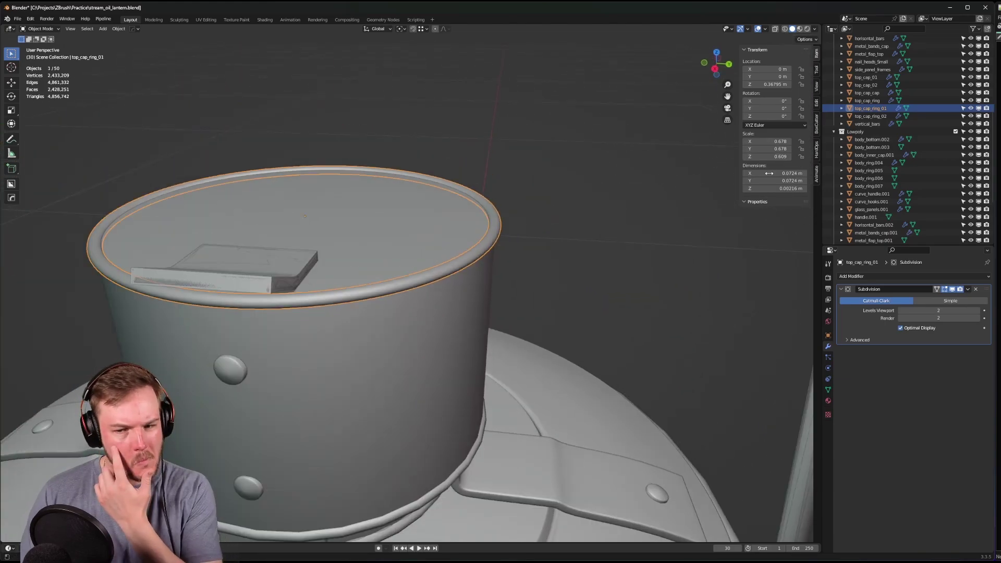
# - Select all Highpoly objects with vertical_bars active and assign it the existing material named Material
pyautogui.click(828, 401)
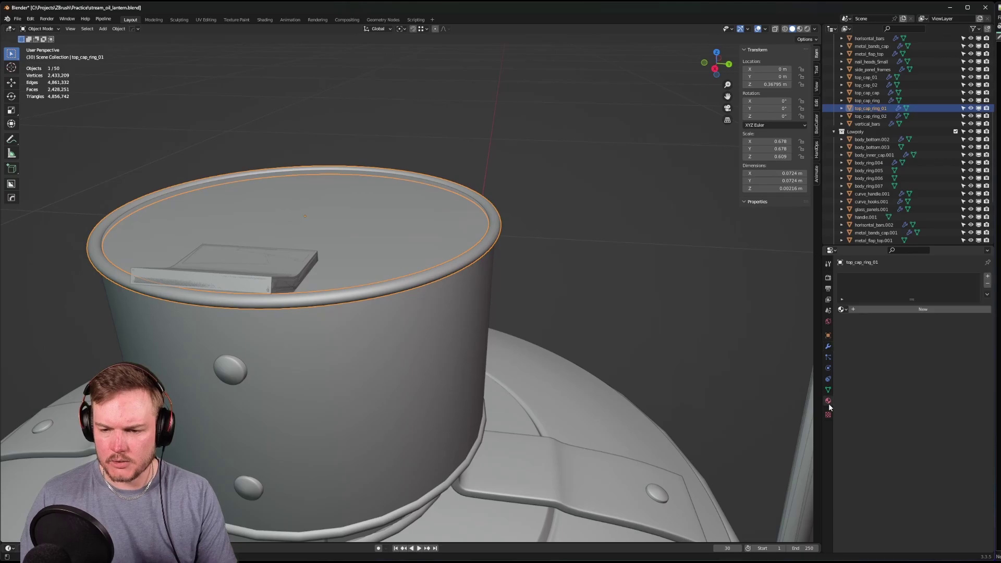
pyautogui.scroll(5, 876, 151)
pyautogui.click(868, 186)
pyautogui.scroll(6, 876, 178)
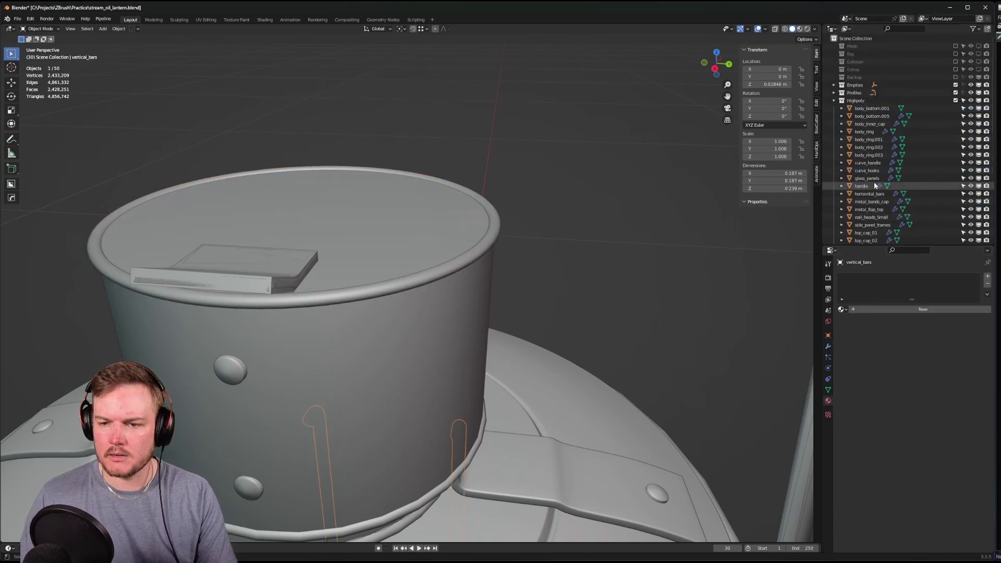
pyautogui.keyDown('shift'); pyautogui.click(874, 108); pyautogui.keyUp('shift')
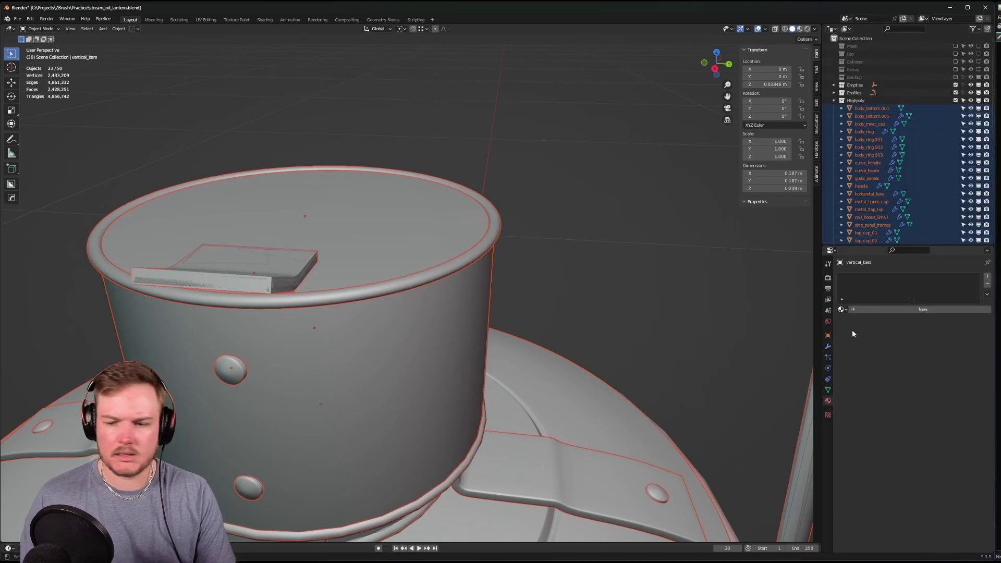
pyautogui.click(842, 309)
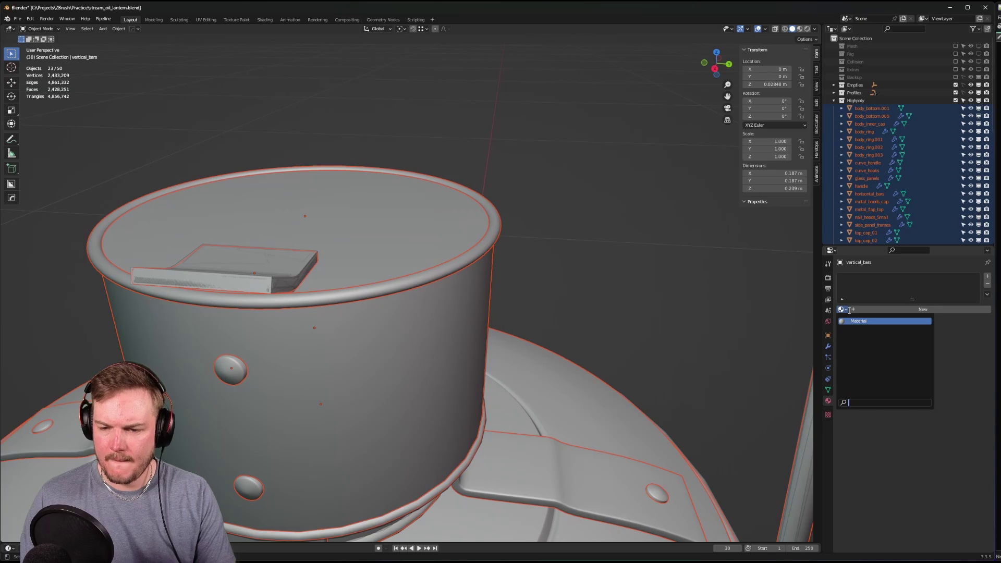
pyautogui.click(881, 321)
# - Set the material's viewport display color to red
pyautogui.scroll(-15, 917, 396)
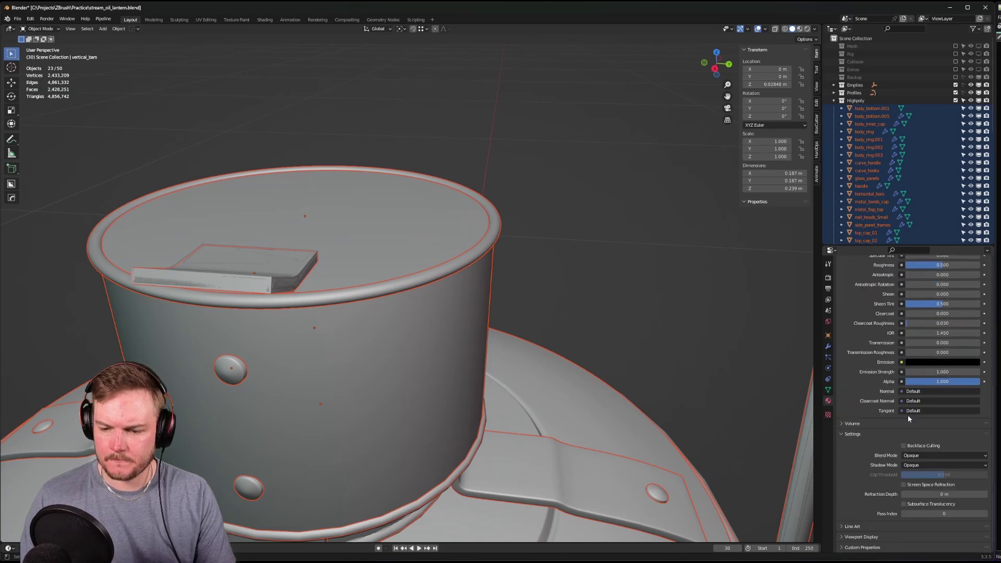
pyautogui.click(860, 537)
pyautogui.scroll(-2, 886, 537)
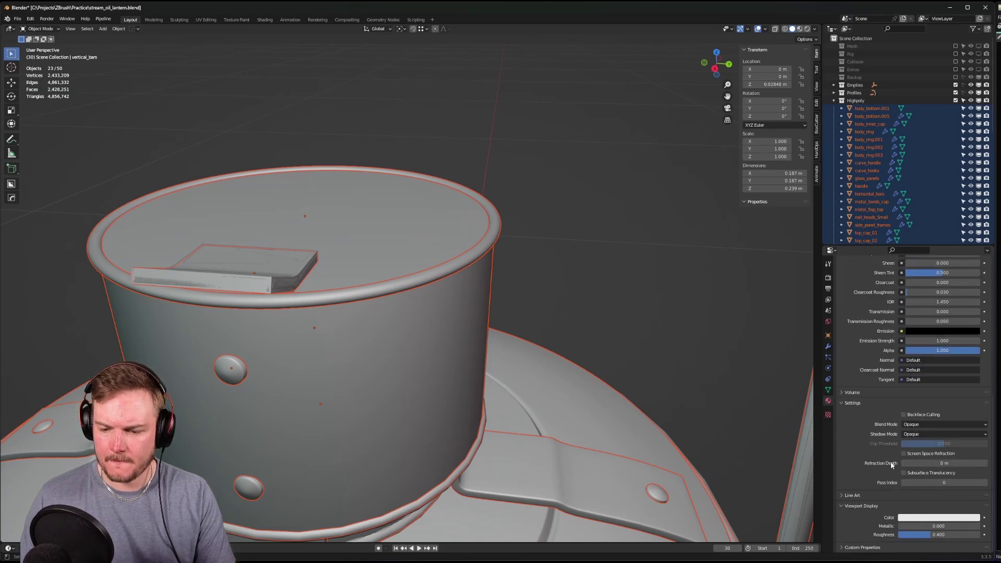
pyautogui.click(937, 518)
pyautogui.click(942, 462)
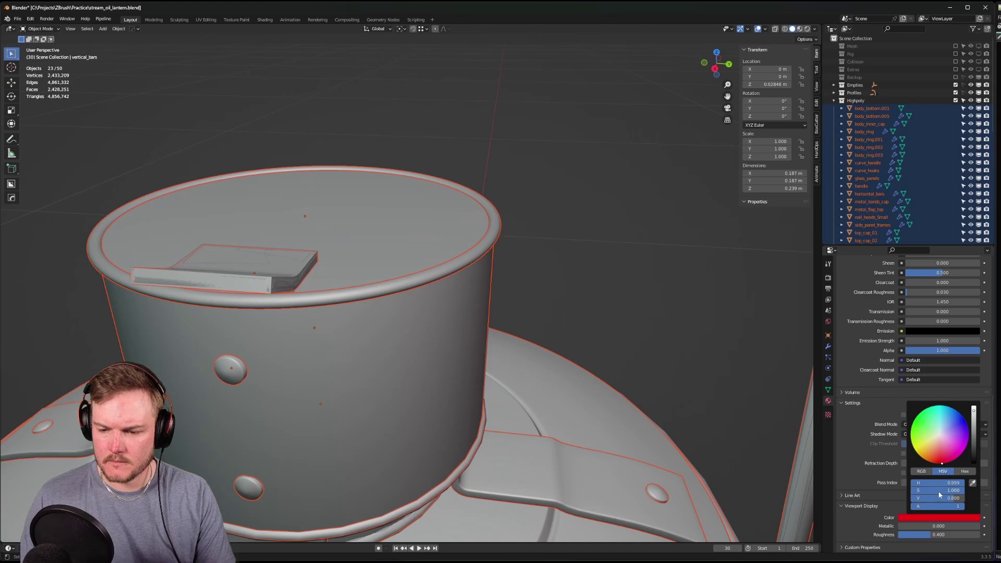
pyautogui.click(921, 471)
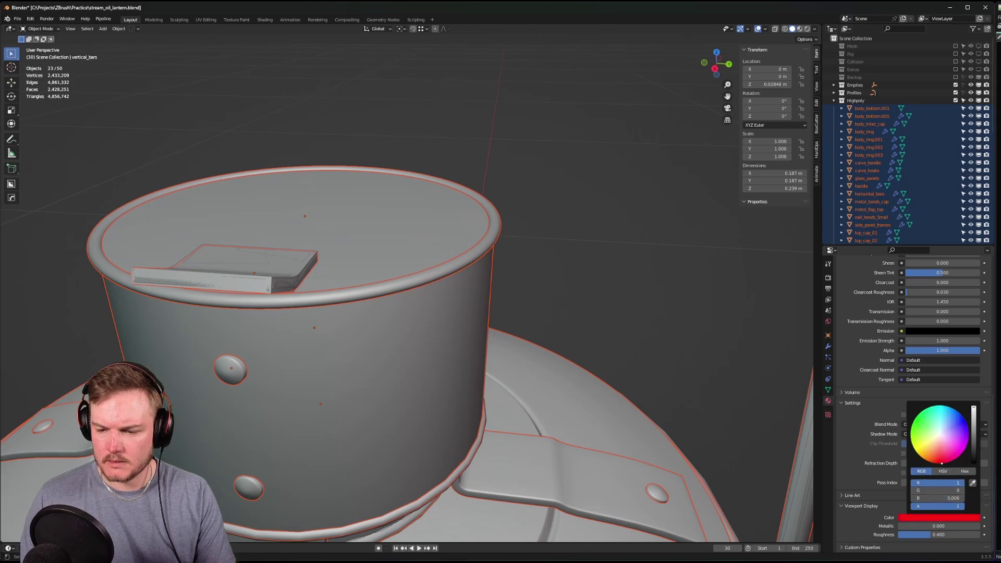
pyautogui.moveTo(942, 499); pyautogui.dragTo(930, 498)
# - Link the active object's red material to the other selected high-poly objects and clear the selection
pyautogui.keyDown('shift'); pyautogui.moveTo(617, 256); pyautogui.dragTo(643, 222, button='middle'); pyautogui.keyUp('shift')
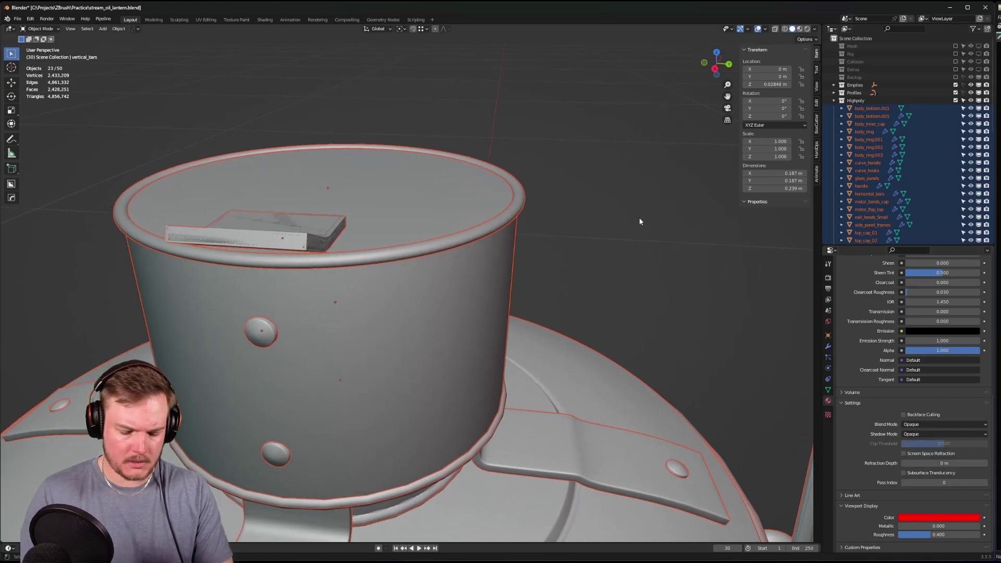
pyautogui.hotkey('ctrl', 'l')
pyautogui.click(608, 238)
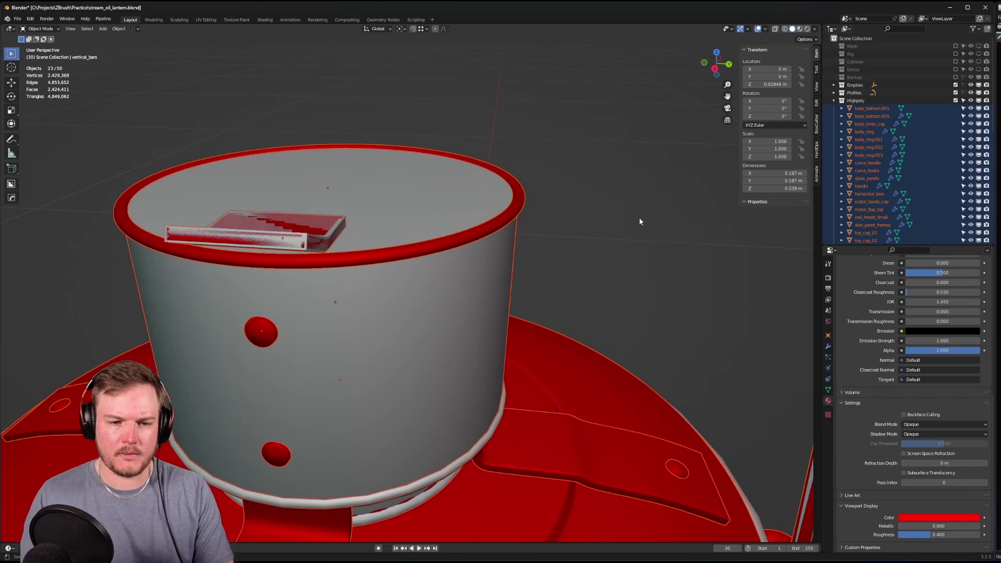
pyautogui.scroll(-3, 575, 234)
pyautogui.scroll(3, 547, 243)
pyautogui.click(563, 247)
pyautogui.scroll(3, 562, 251)
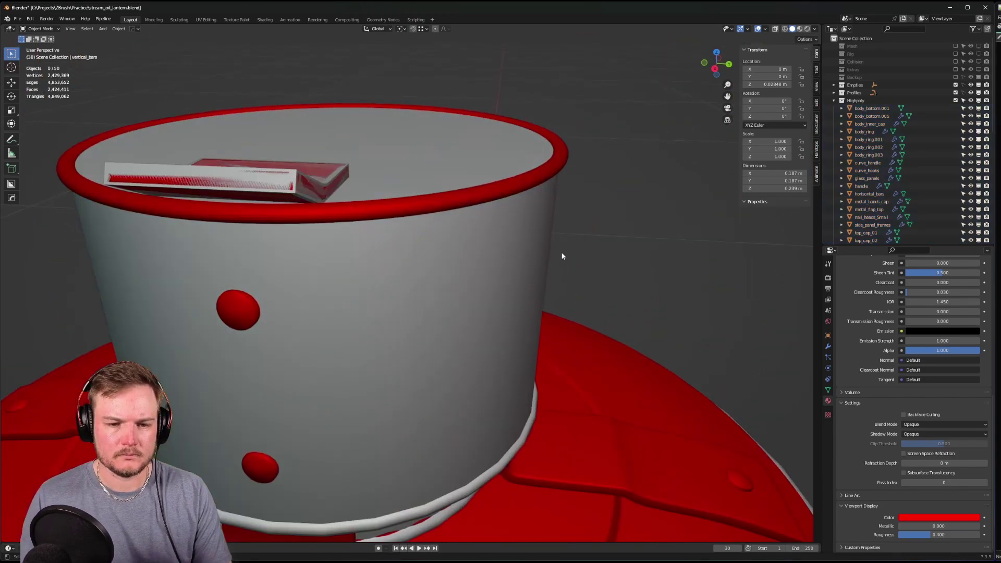
pyautogui.keyDown('shift'); pyautogui.moveTo(635, 226); pyautogui.dragTo(660, 224, button='middle'); pyautogui.keyUp('shift')
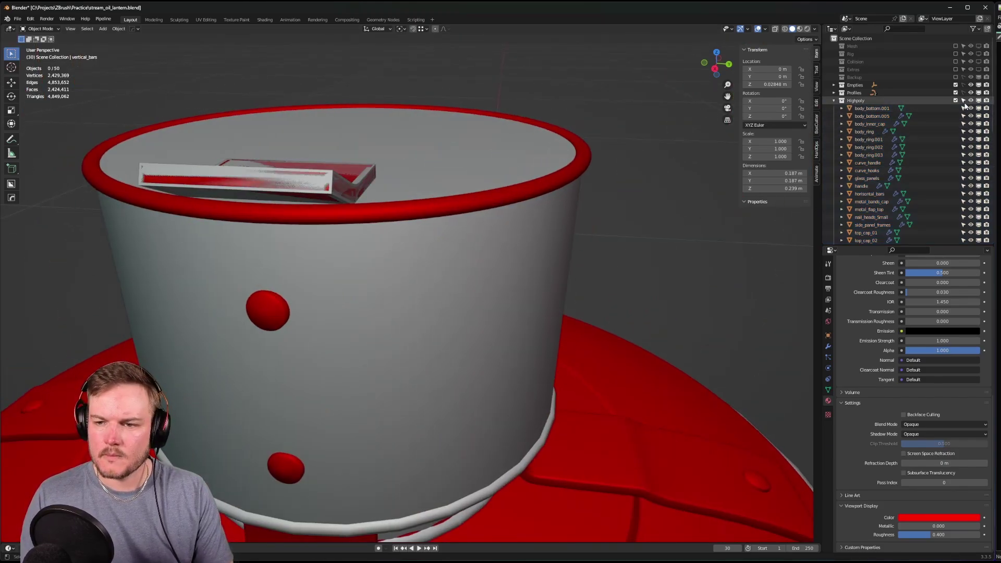
# - Collapse the Highpoly object list and select the low-poly top_cap_ring_01.001
pyautogui.click(834, 100)
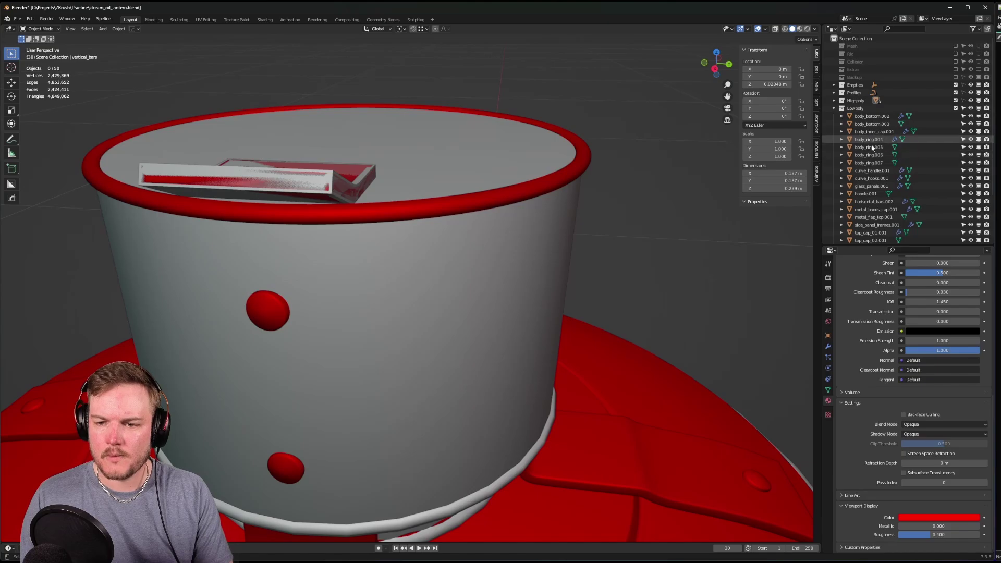
pyautogui.scroll(-4, 876, 172)
pyautogui.click(879, 190)
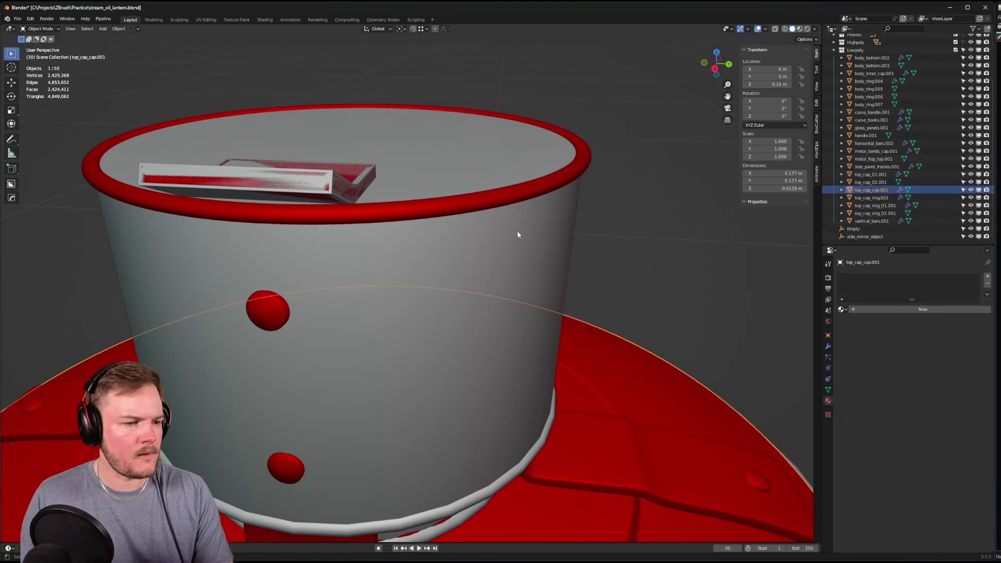
pyautogui.moveTo(517, 230); pyautogui.dragTo(542, 218, button='middle')
pyautogui.click(896, 206)
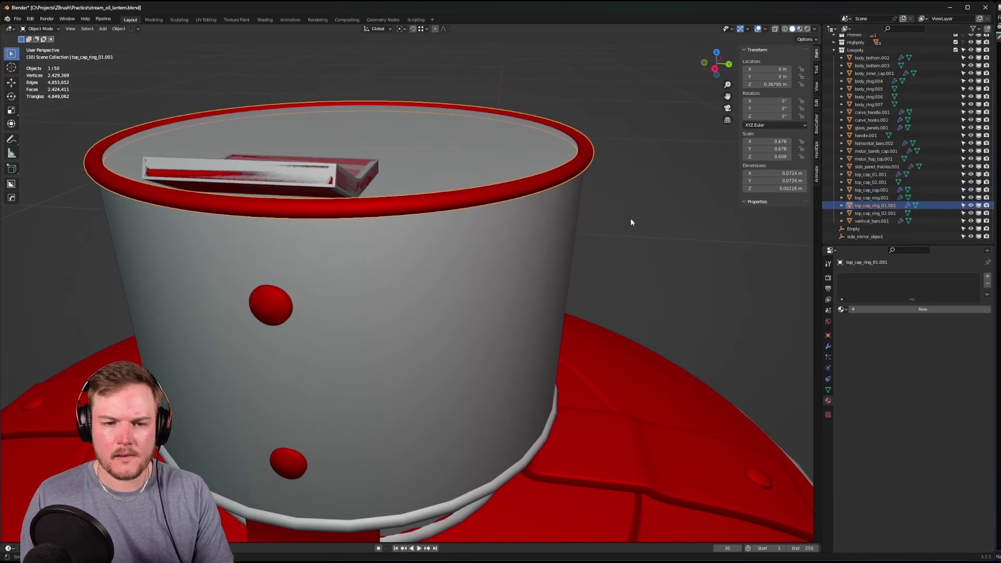
# - Try shrinking the whole low-poly top_cap_ring_01.001 mesh along its normals, then scale it to match the high-poly ring
pyautogui.press('Tab')
pyautogui.click(607, 217)
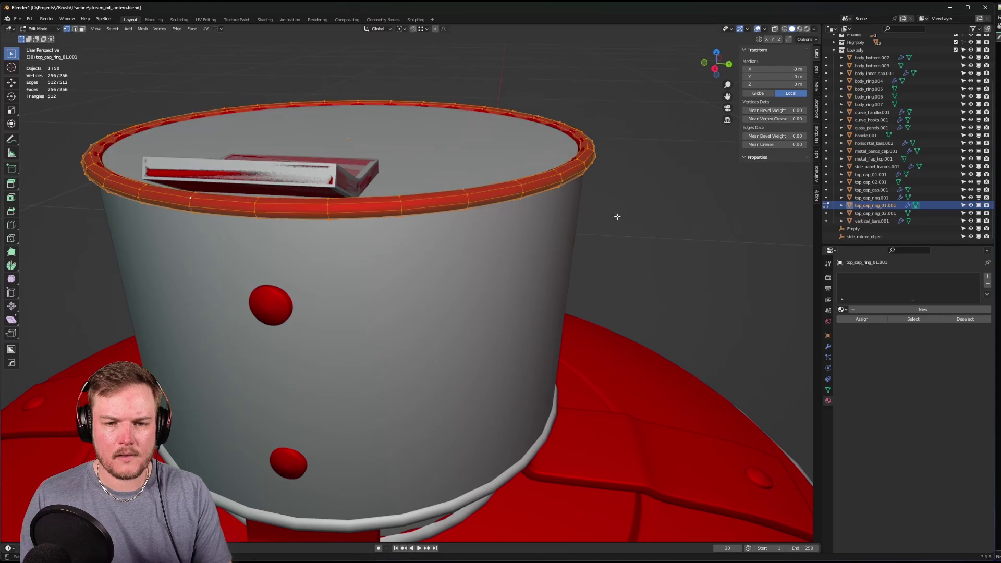
pyautogui.hotkey('alt', 's')
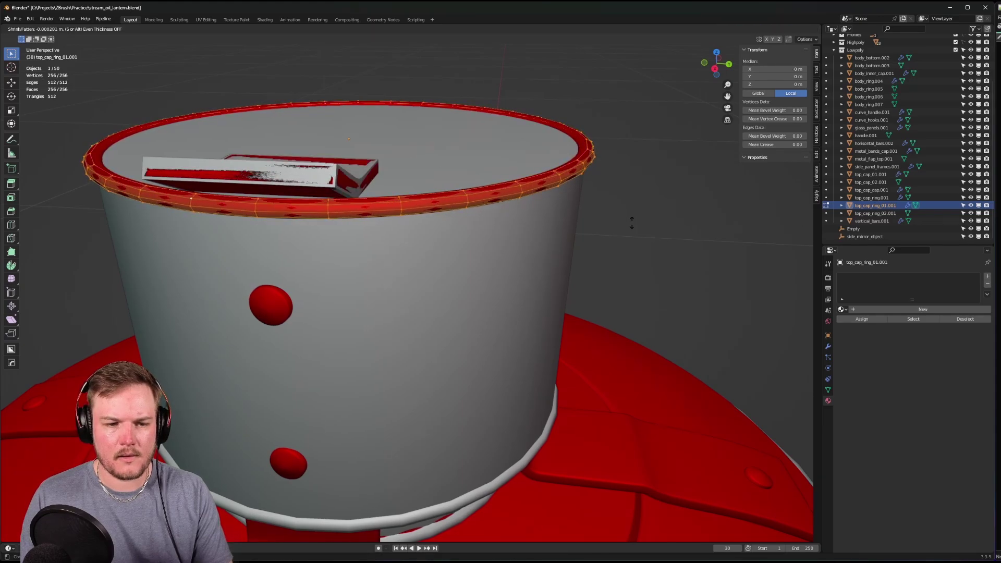
pyautogui.press('Escape')
pyautogui.press('s')
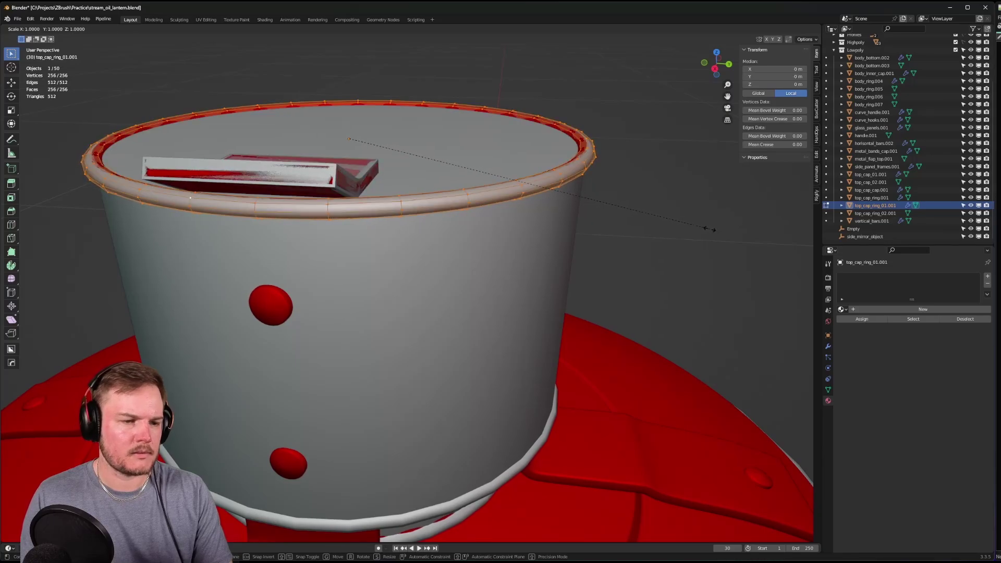
pyautogui.click(710, 228)
# - Examine the upper ring's fit around the top cap from several angles and return to Object Mode
pyautogui.scroll(-4, 672, 236)
pyautogui.moveTo(661, 237); pyautogui.dragTo(593, 219, button='middle')
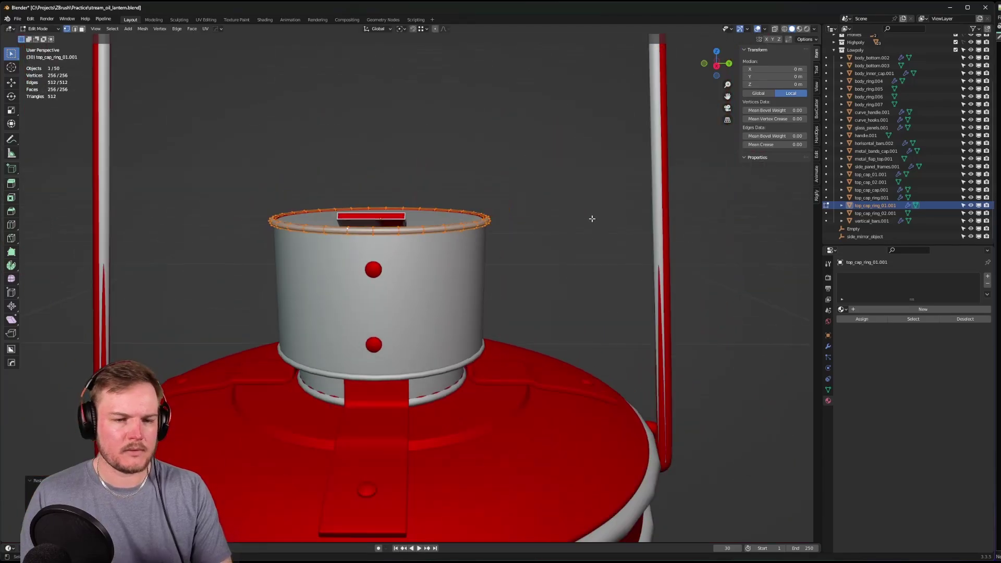
pyautogui.moveTo(502, 218); pyautogui.dragTo(536, 218, button='middle')
pyautogui.scroll(2, 503, 224)
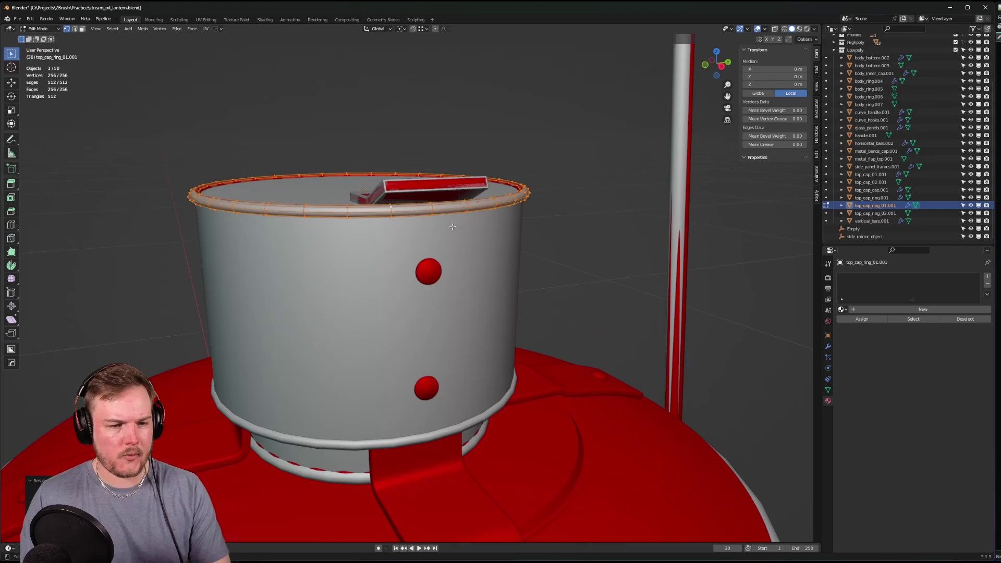
pyautogui.moveTo(457, 226)
pyautogui.keyDown('shift'); pyautogui.mouseDown(button='middle')
pyautogui.moveTo(483, 211)
pyautogui.moveTo(476, 223)
pyautogui.mouseUp(button='middle'); pyautogui.keyUp('shift')
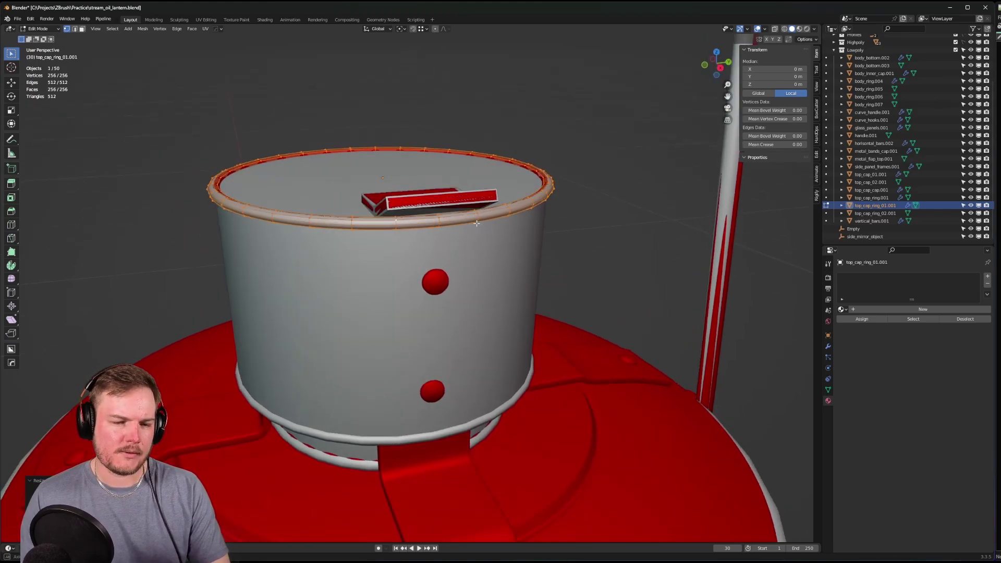
pyautogui.scroll(1, 476, 223)
pyautogui.press('Tab')
pyautogui.click(477, 198)
pyautogui.moveTo(566, 208); pyautogui.dragTo(584, 220, button='middle')
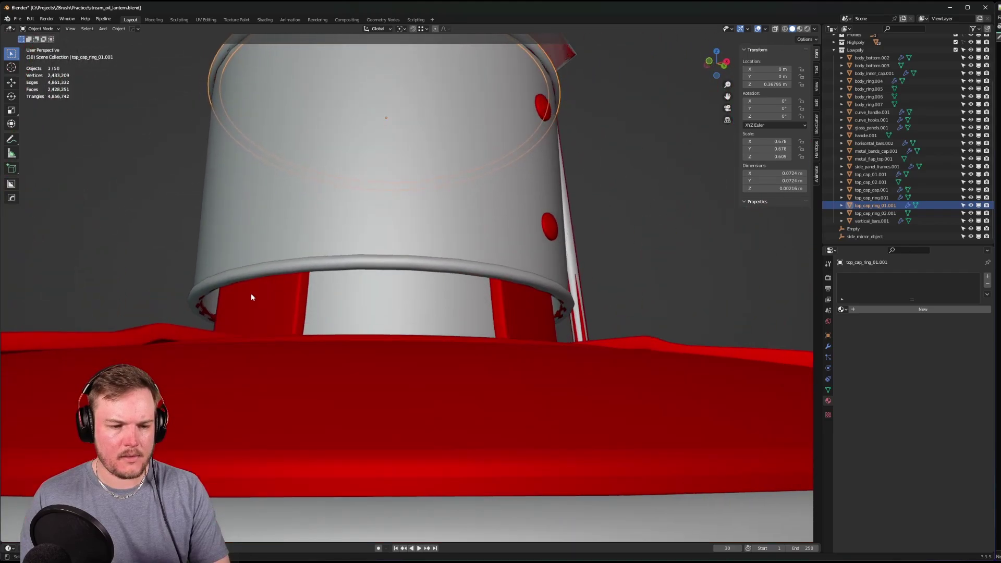
# - Select the high-poly top_cap_ring_02 at the cap's lower rim, collapse the Lowpoly object list and expand the Highpoly one
pyautogui.click(205, 308)
pyautogui.click(205, 308)
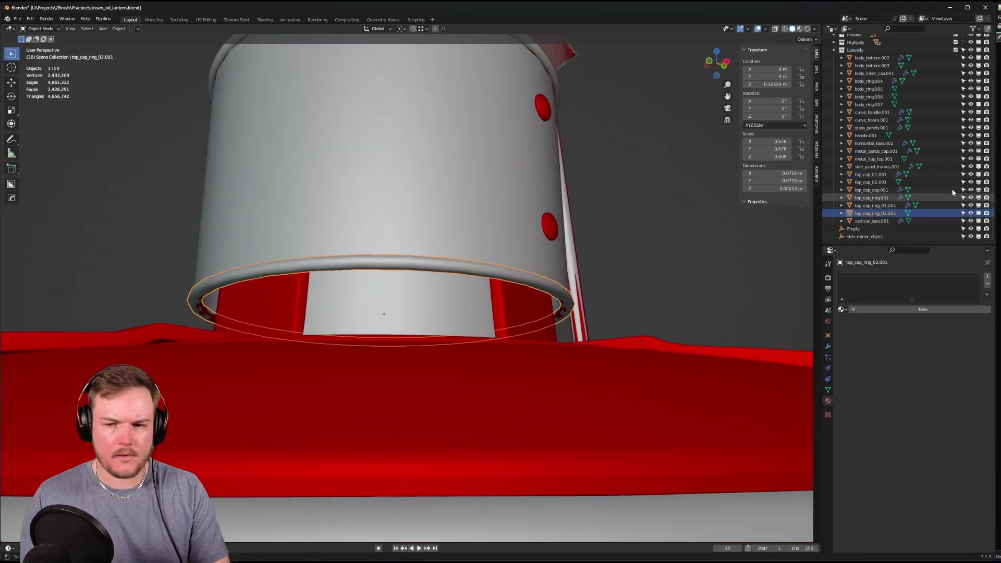
pyautogui.scroll(4, 952, 192)
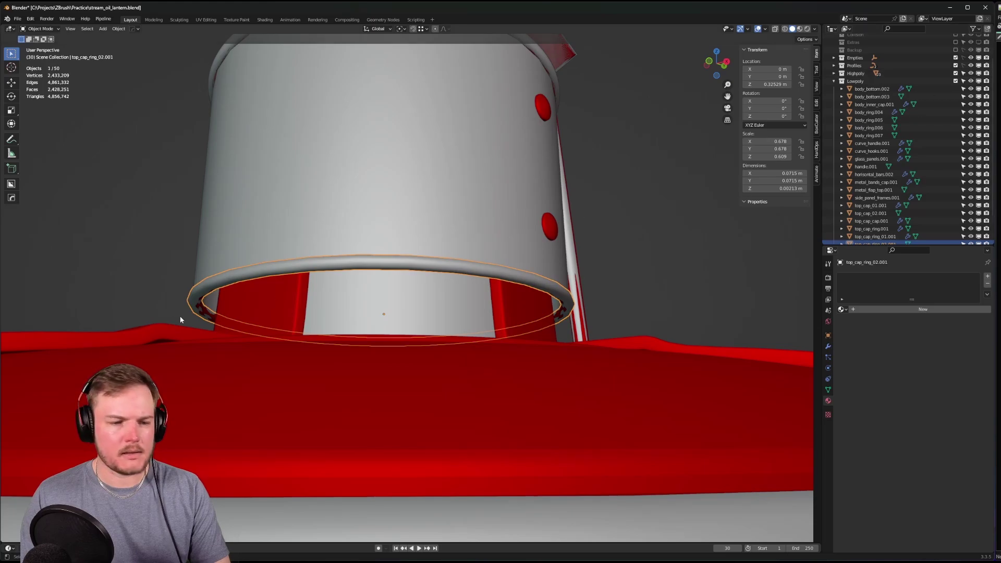
pyautogui.click(209, 309)
pyautogui.click(208, 313)
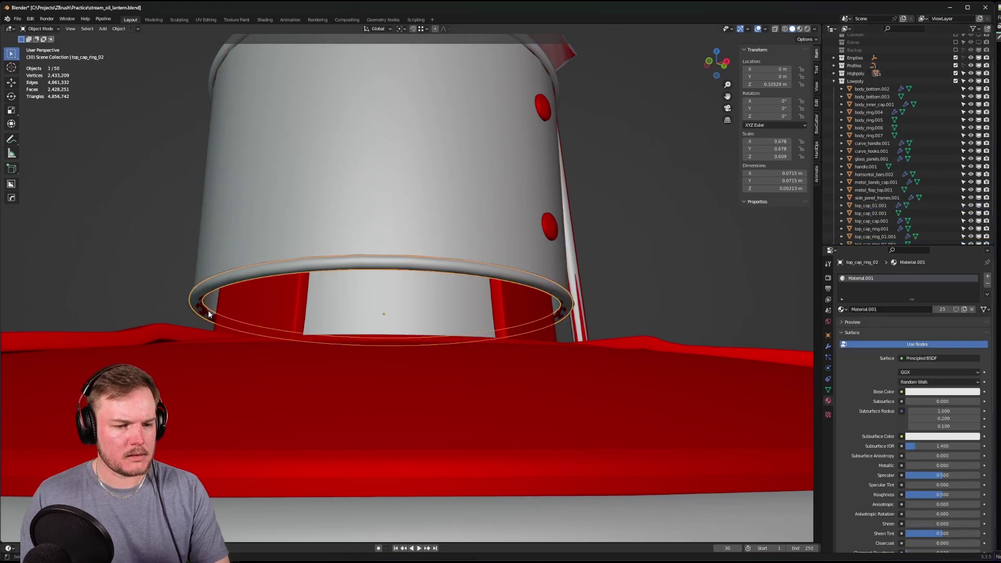
pyautogui.scroll(3, 831, 112)
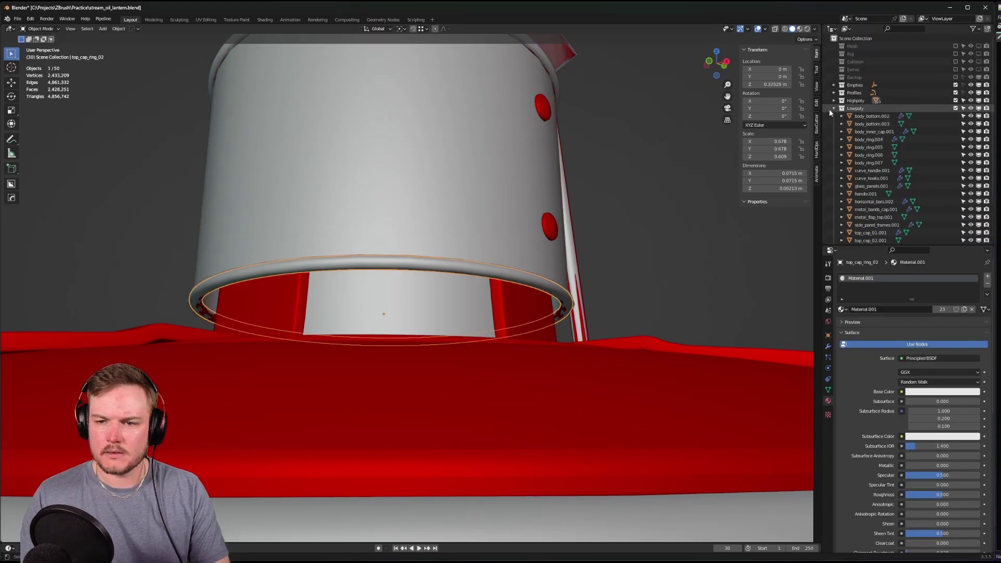
pyautogui.click(833, 108)
pyautogui.click(833, 100)
pyautogui.scroll(-5, 886, 156)
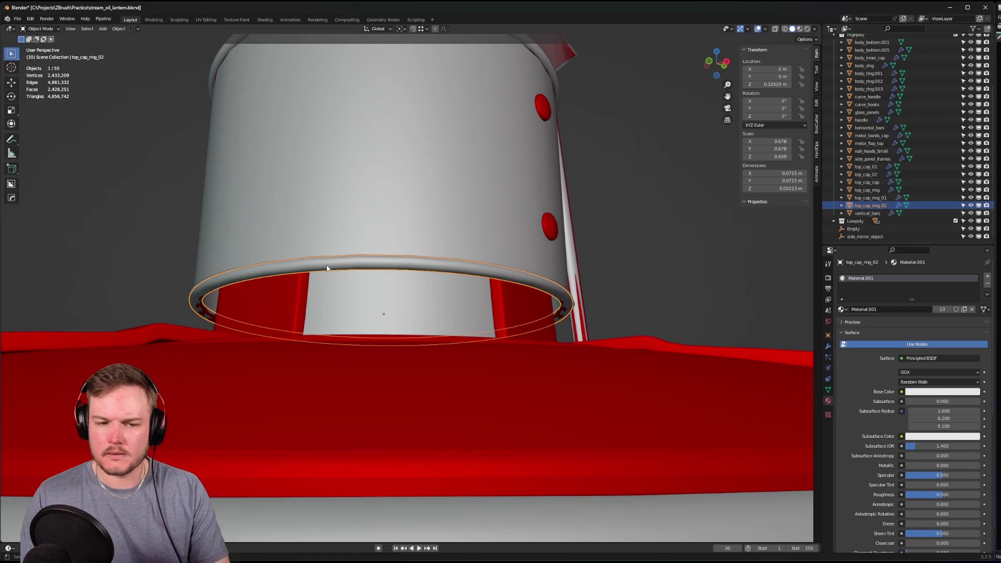
# - Try shrinking the whole high-poly top_cap_ring_02 mesh along its normals by about 0.00024 m
pyautogui.press('Tab')
pyautogui.click(306, 267)
pyautogui.press('a')
pyautogui.hotkey('alt', 's')
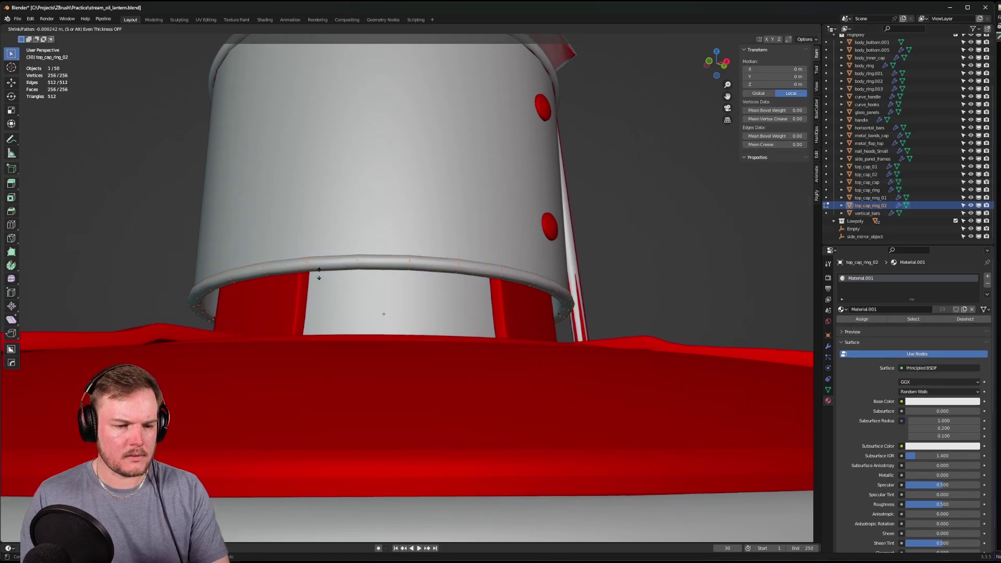
pyautogui.click(319, 274)
pyautogui.moveTo(428, 267); pyautogui.dragTo(444, 289, button='middle')
pyautogui.press('Tab')
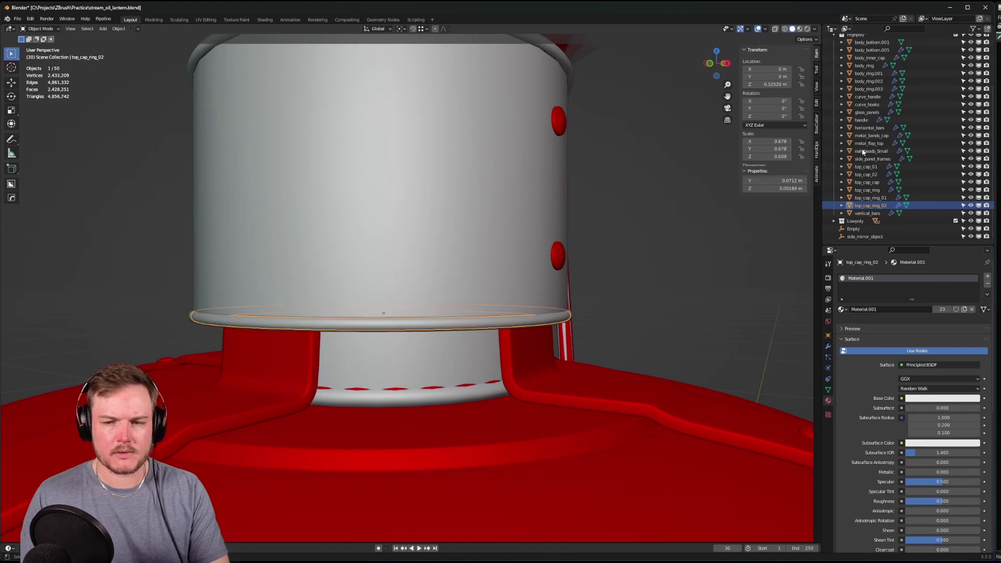
# - Collapse the Highpoly object list and hide the Lowpoly collection to examine the high-poly cap and rings alone
pyautogui.scroll(3, 928, 126)
pyautogui.scroll(1, 927, 126)
pyautogui.click(834, 99)
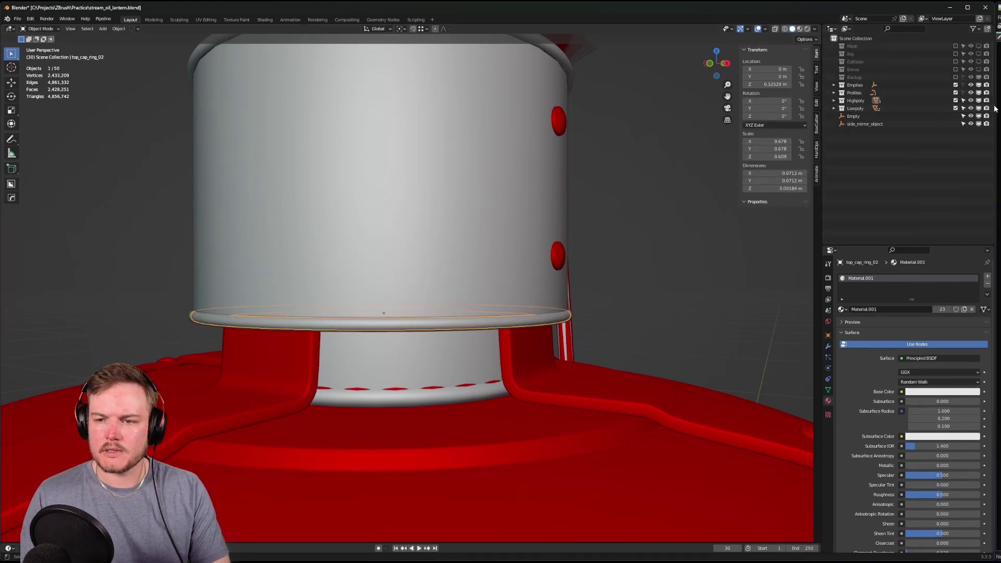
pyautogui.click(956, 109)
pyautogui.moveTo(557, 248); pyautogui.dragTo(517, 277, button='middle')
pyautogui.click(656, 258)
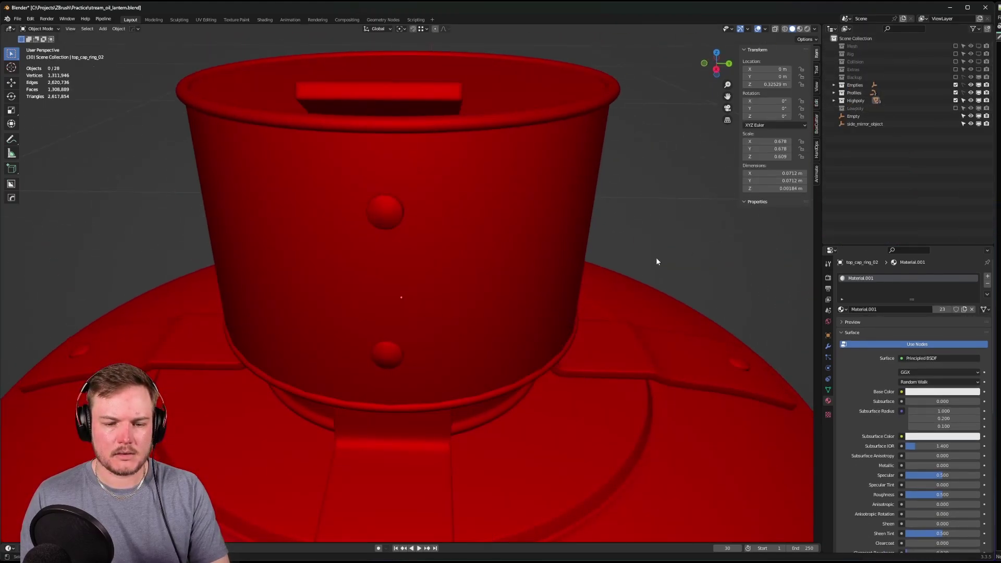
pyautogui.moveTo(656, 258); pyautogui.dragTo(588, 239, button='middle')
pyautogui.scroll(-1, 586, 237)
# - Undo the hiding of the Lowpoly collection and the shrinking of the high-poly lower ring, and select the low-poly top_cap_01.001
pyautogui.hotkey('ctrl', 'z')
pyautogui.hotkey('ctrl', 'z')
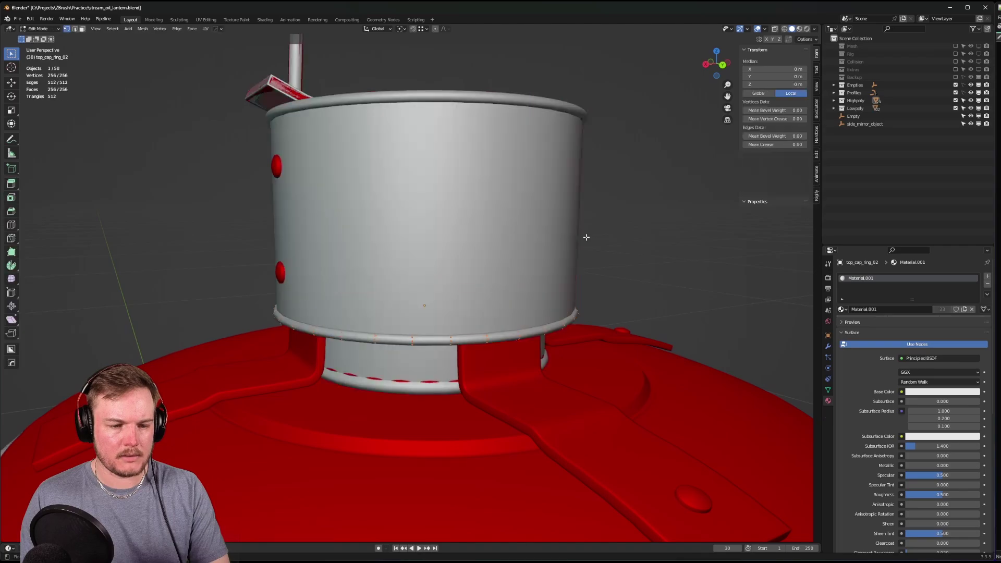
pyautogui.click(586, 240)
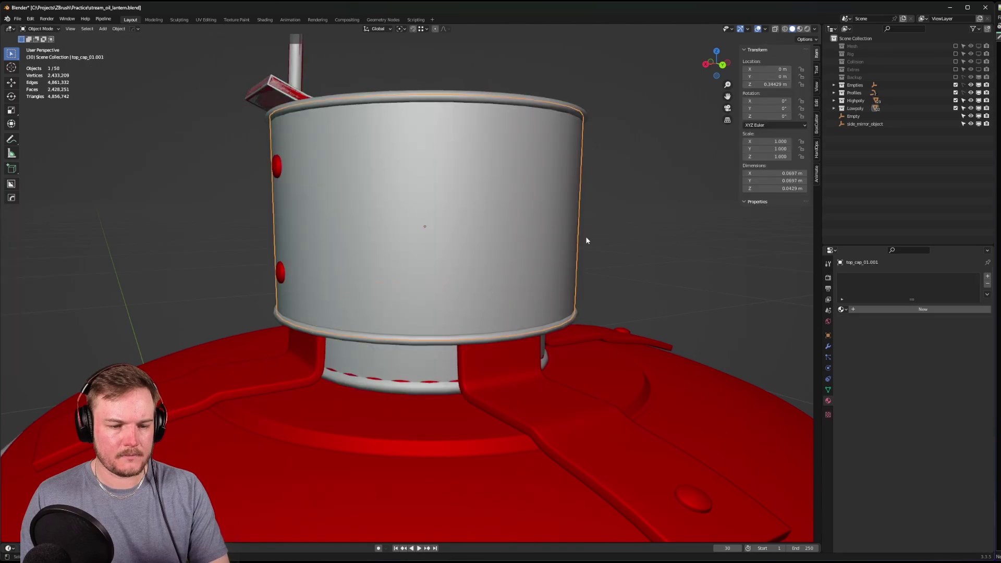
# - Hide the Lowpoly collection and select the high-poly top_cap_ring_02 at the cap's lower rim
pyautogui.moveTo(532, 291); pyautogui.dragTo(563, 272, button='middle')
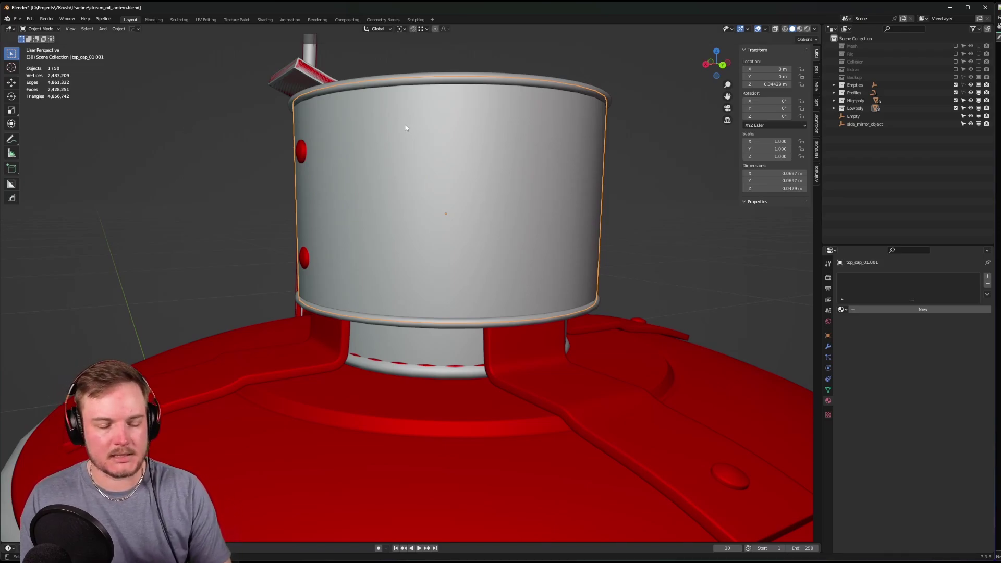
pyautogui.moveTo(407, 134); pyautogui.dragTo(511, 174, button='middle')
pyautogui.scroll(4, 512, 174)
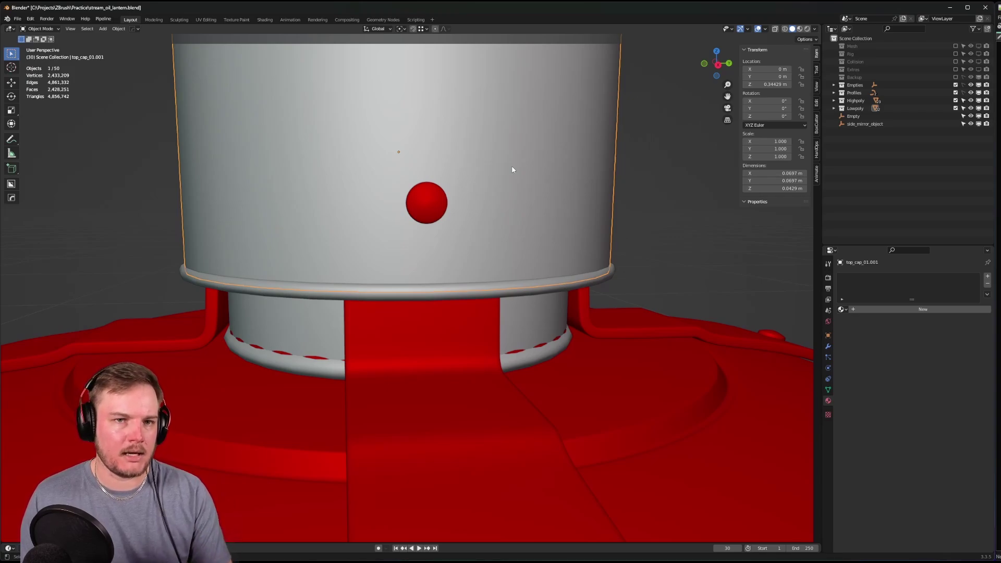
pyautogui.moveTo(515, 176); pyautogui.dragTo(513, 176, button='middle')
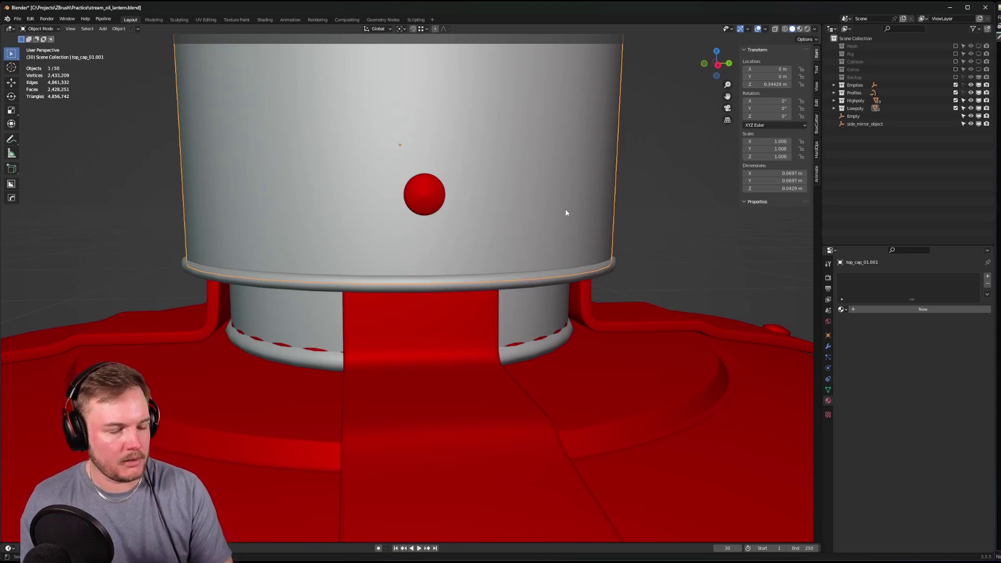
pyautogui.scroll(3, 566, 211)
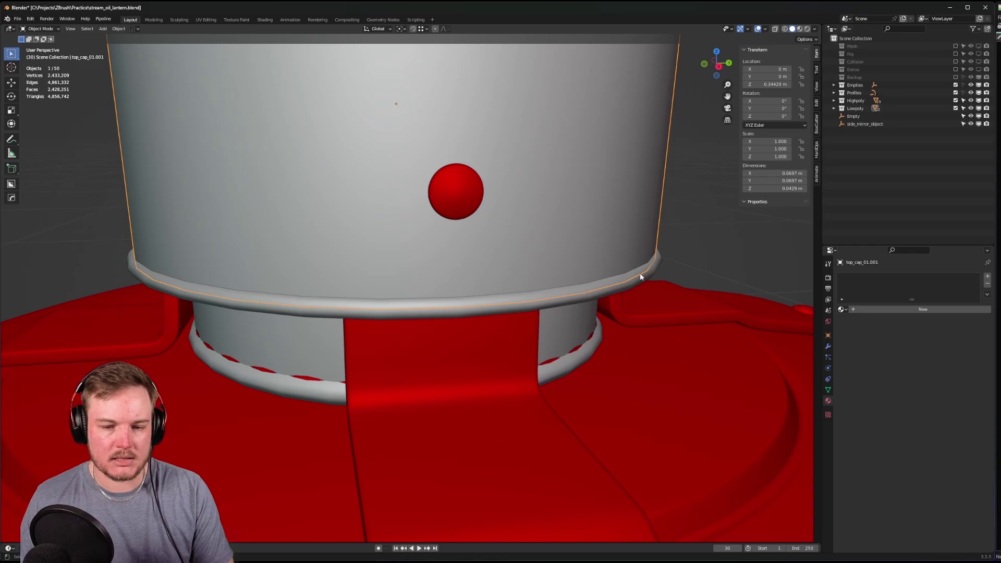
pyautogui.click(641, 277)
pyautogui.click(956, 108)
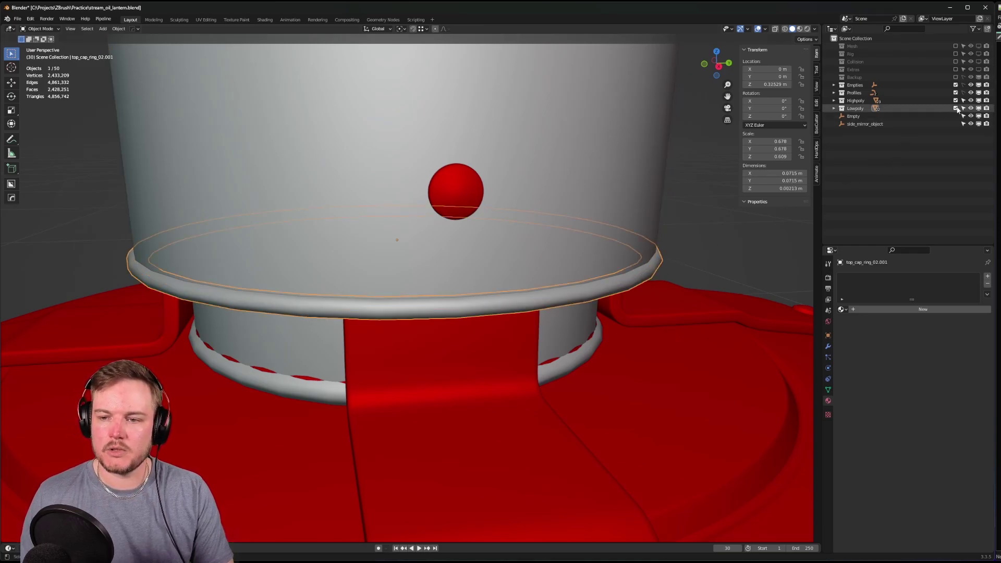
pyautogui.click(625, 274)
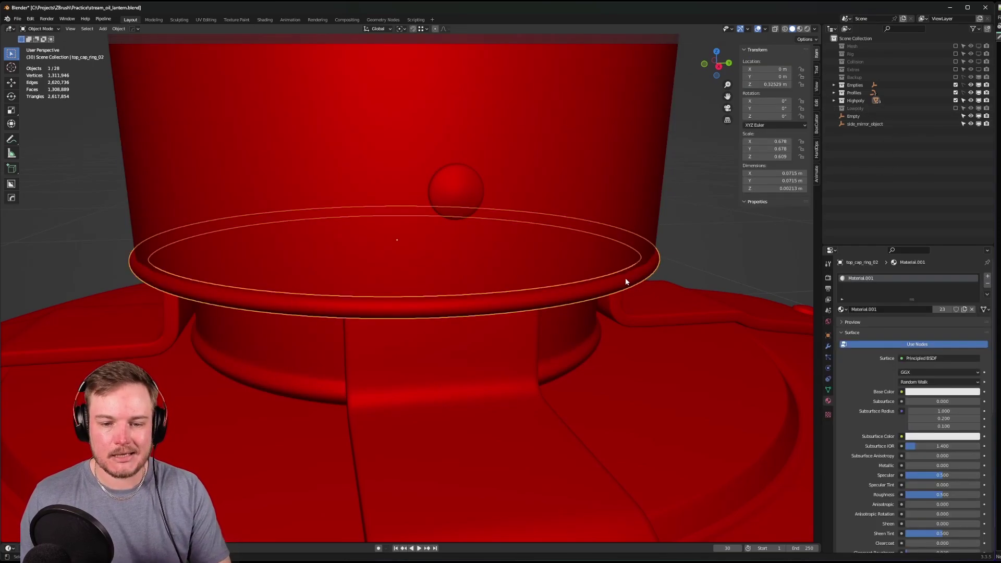
# - Fatten the whole high-poly top_cap_ring_02 mesh along its normals by about 0.00034 m and deselect it
pyautogui.press('Tab')
pyautogui.hotkey('alt', 's')
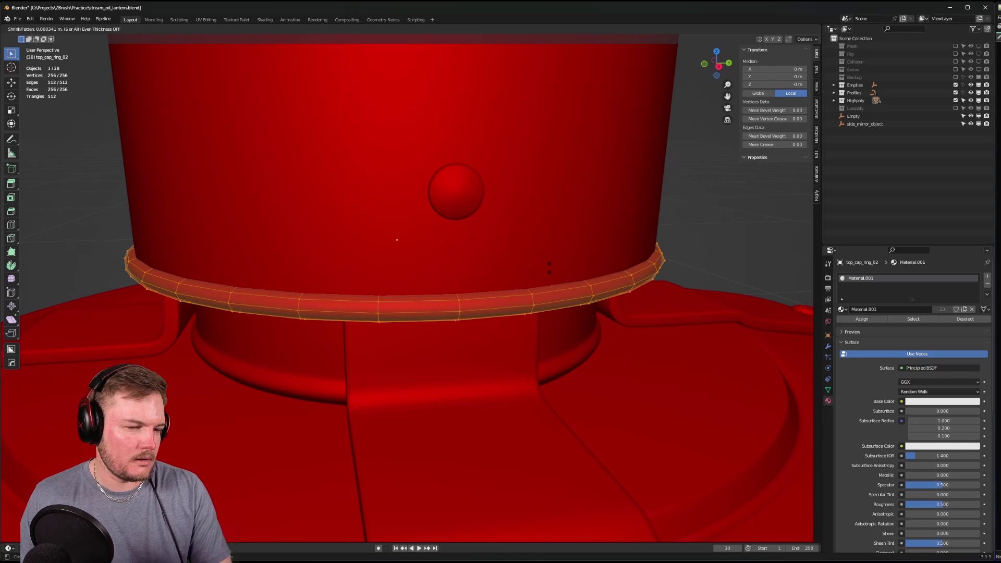
pyautogui.click(548, 268)
pyautogui.press('Tab')
pyautogui.click(549, 229)
pyautogui.scroll(-5, 549, 229)
pyautogui.click(550, 242)
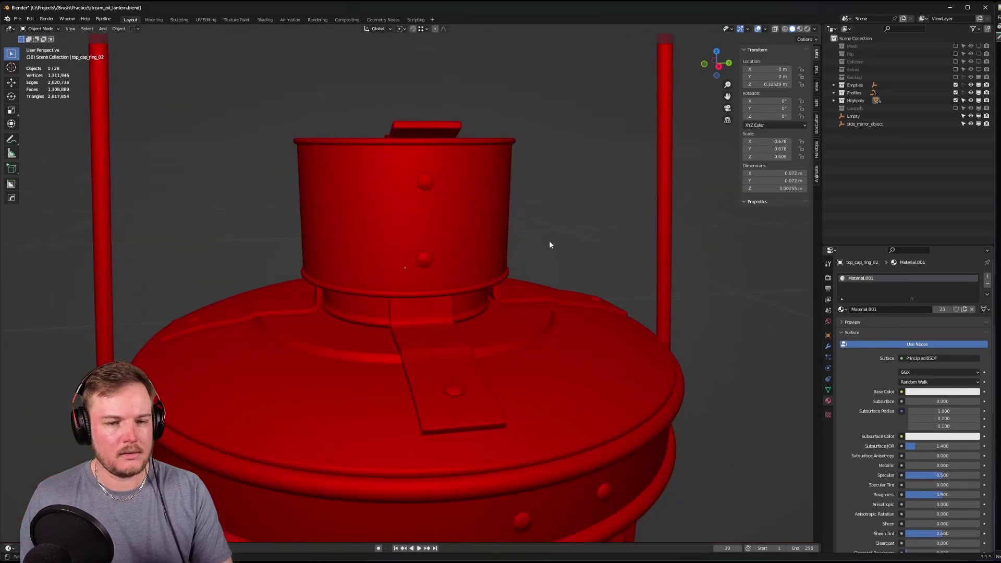
# - Examine the thickened lower ring against the rest of the high-poly top cap from near and far
pyautogui.moveTo(550, 241); pyautogui.dragTo(554, 241, button='middle')
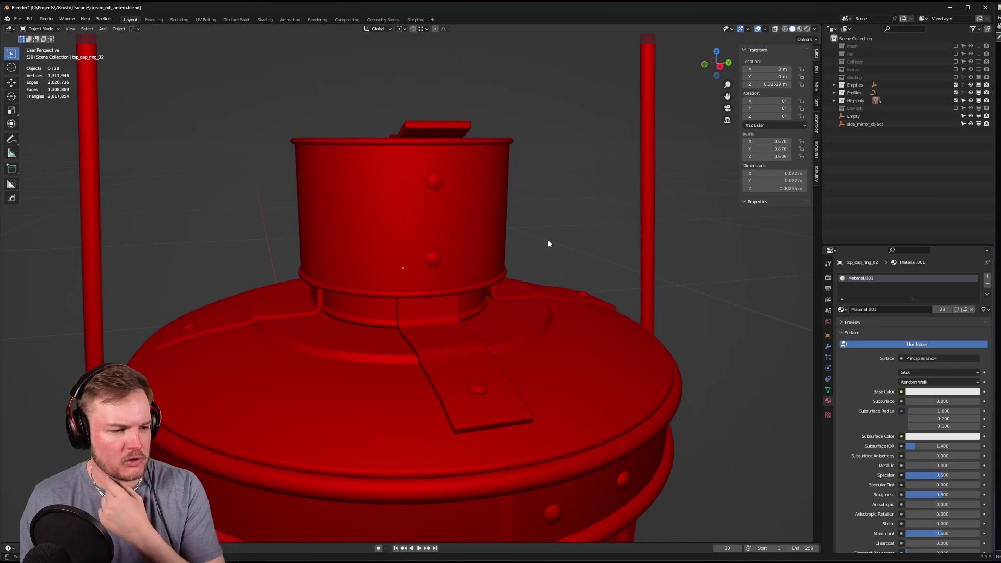
pyautogui.scroll(2, 488, 248)
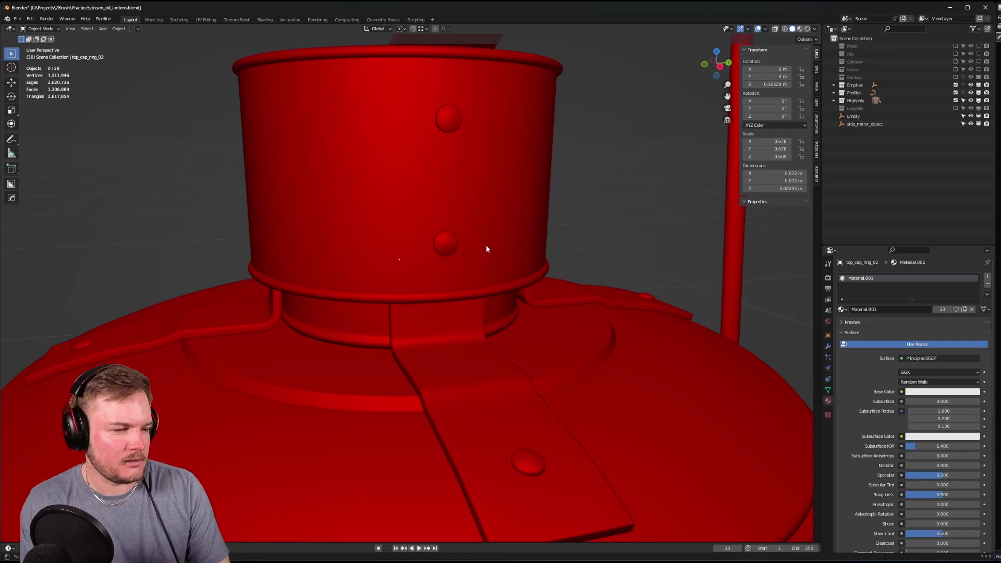
pyautogui.moveTo(486, 246); pyautogui.dragTo(462, 236, button='middle')
pyautogui.scroll(-4, 470, 255)
pyautogui.scroll(2, 470, 253)
pyautogui.scroll(2, 505, 285)
pyautogui.scroll(3, 438, 243)
pyautogui.scroll(-3, 439, 242)
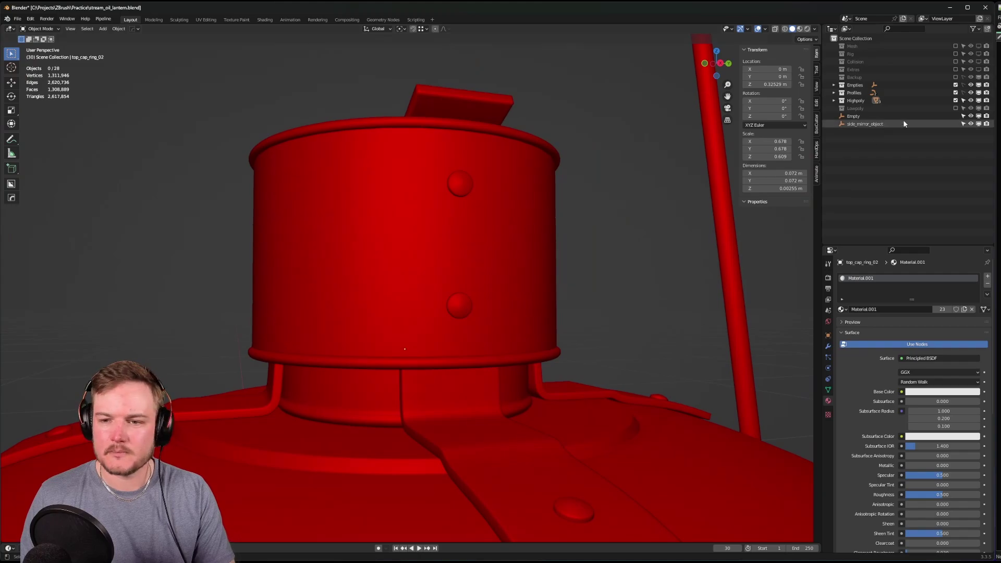
# - Hide the Highpoly collection, show the Lowpoly one, and open the low-poly top_cap_ring_02.001 in Edit Mode
pyautogui.click(956, 100)
pyautogui.click(956, 108)
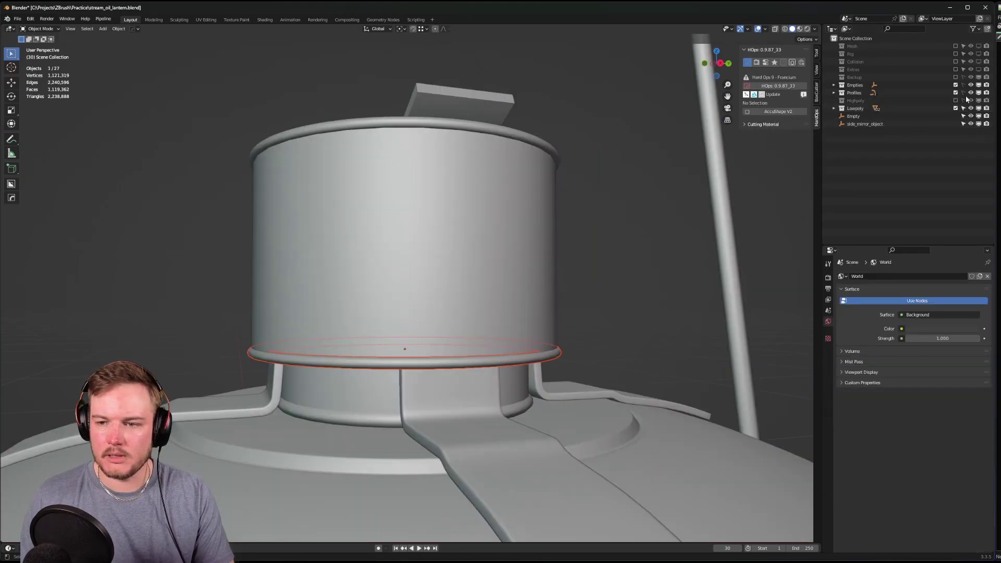
pyautogui.scroll(5, 527, 209)
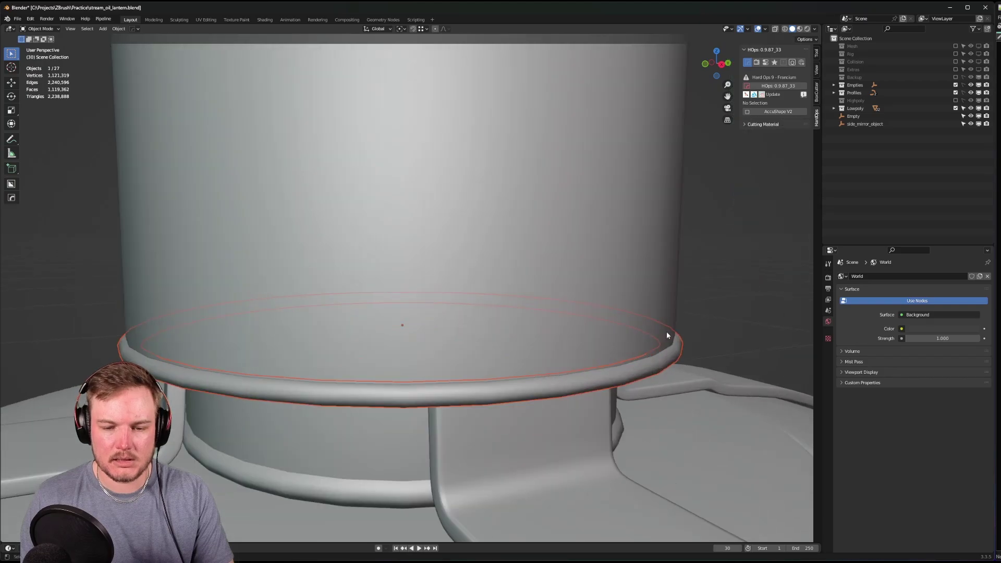
pyautogui.click(677, 346)
pyautogui.press('Tab')
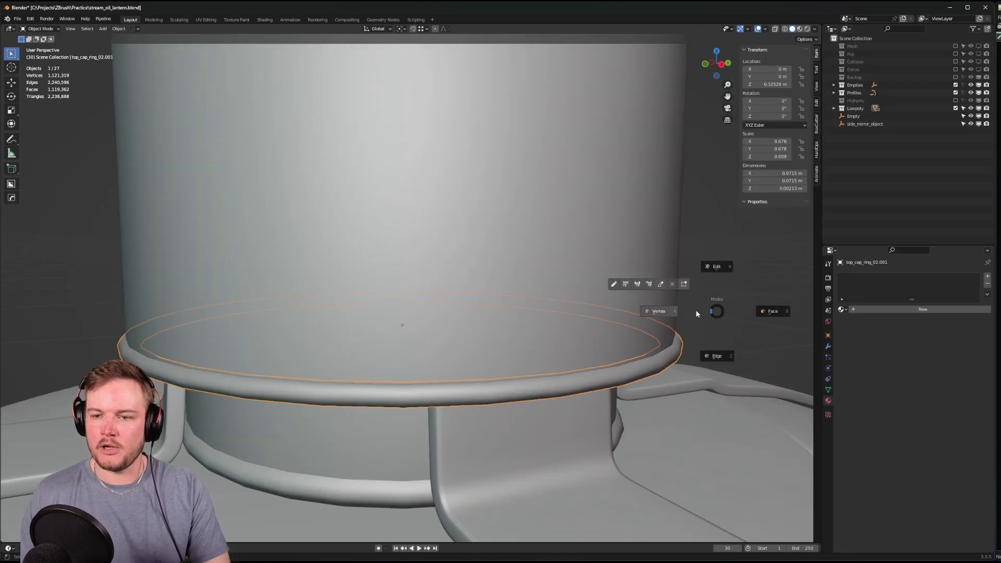
pyautogui.click(697, 313)
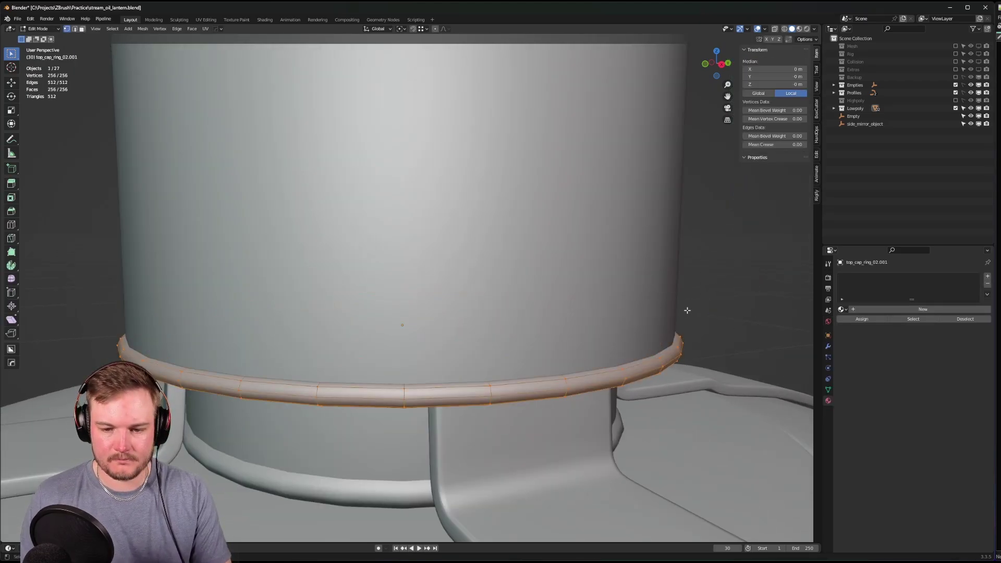
# - Show the Highpoly collection again and fatten the low-poly top_cap_ring_02.001 mesh along its normals by about 0.00026 m
pyautogui.press('s')
pyautogui.rightClick(682, 313)
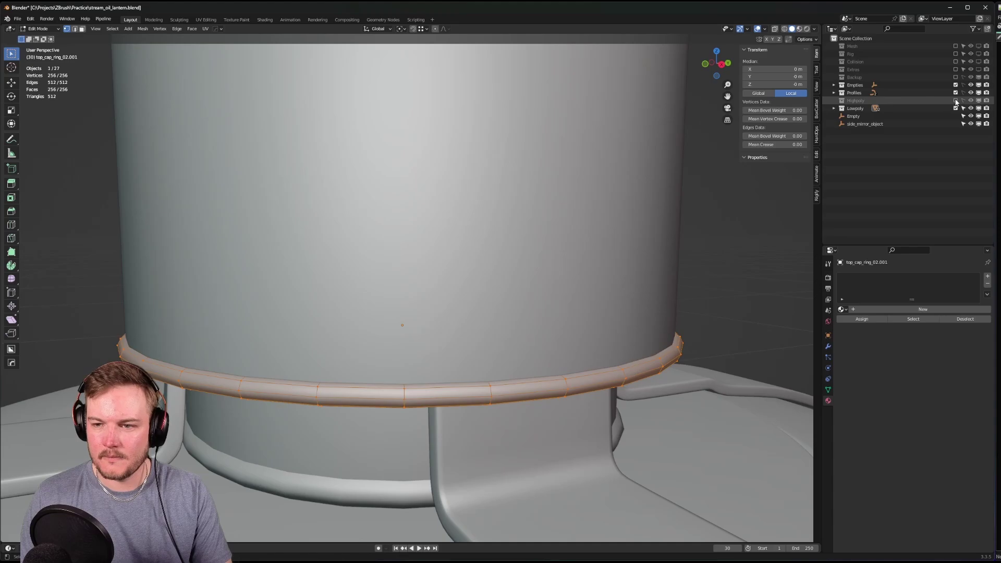
pyautogui.hotkey('ctrl', 'z')
pyautogui.keyDown('shift'); pyautogui.moveTo(715, 277); pyautogui.dragTo(719, 267, button='middle'); pyautogui.keyUp('shift')
pyautogui.press('s')
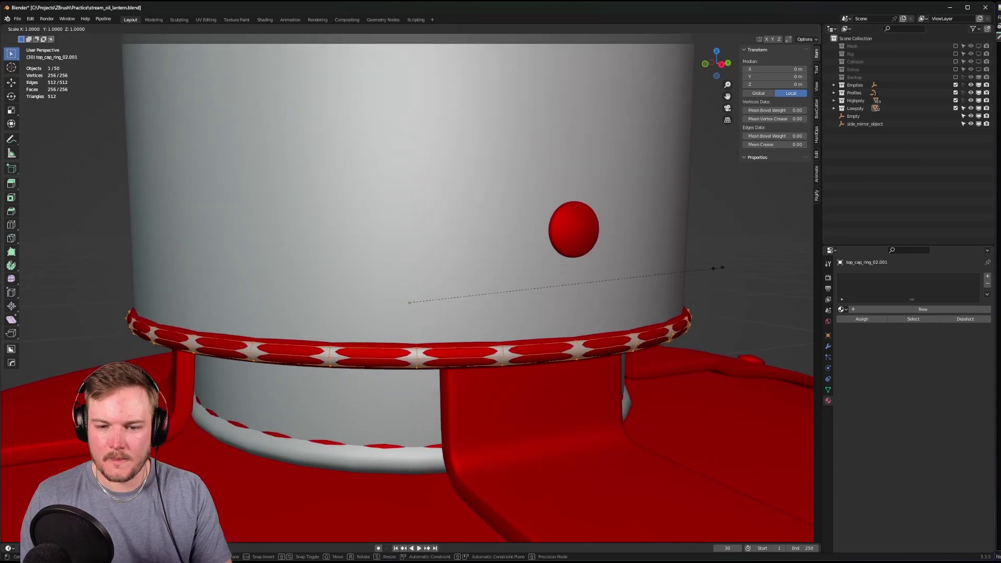
pyautogui.rightClick(719, 270)
pyautogui.hotkey('alt', 's')
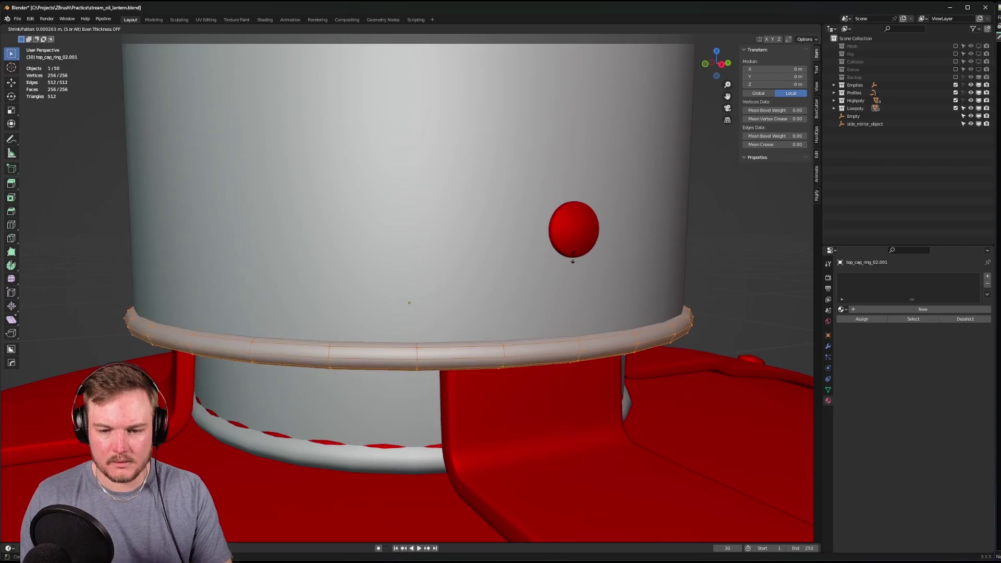
pyautogui.click(576, 255)
pyautogui.scroll(-5, 566, 275)
pyautogui.scroll(3, 565, 274)
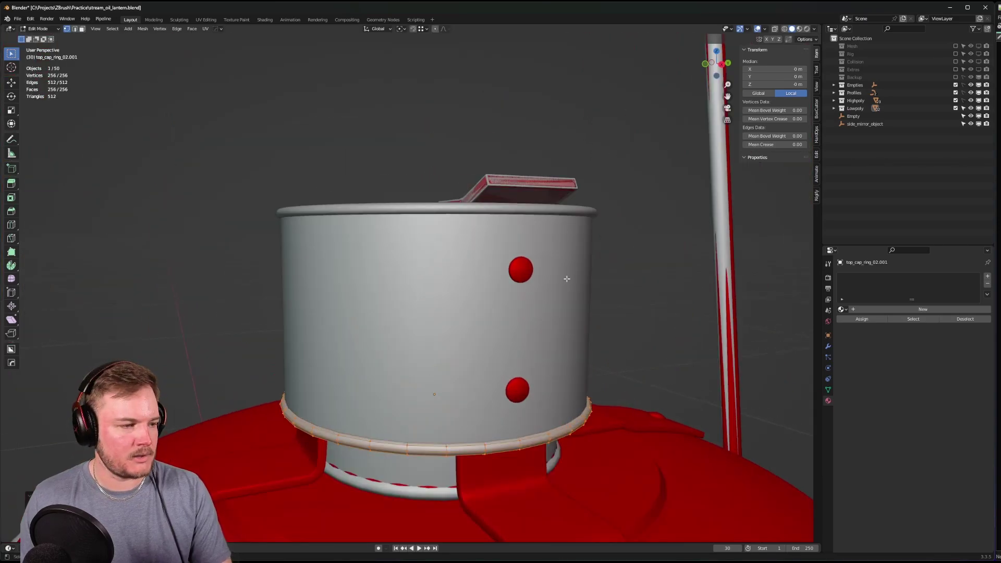
# - Return to Object Mode and open the low-poly top_cap_ring_01.001 at the cap's upper rim in Edit Mode
pyautogui.press('Tab')
pyautogui.moveTo(577, 258)
pyautogui.mouseDown(button='middle')
pyautogui.moveTo(552, 284)
pyautogui.moveTo(578, 257)
pyautogui.mouseUp(button='middle')
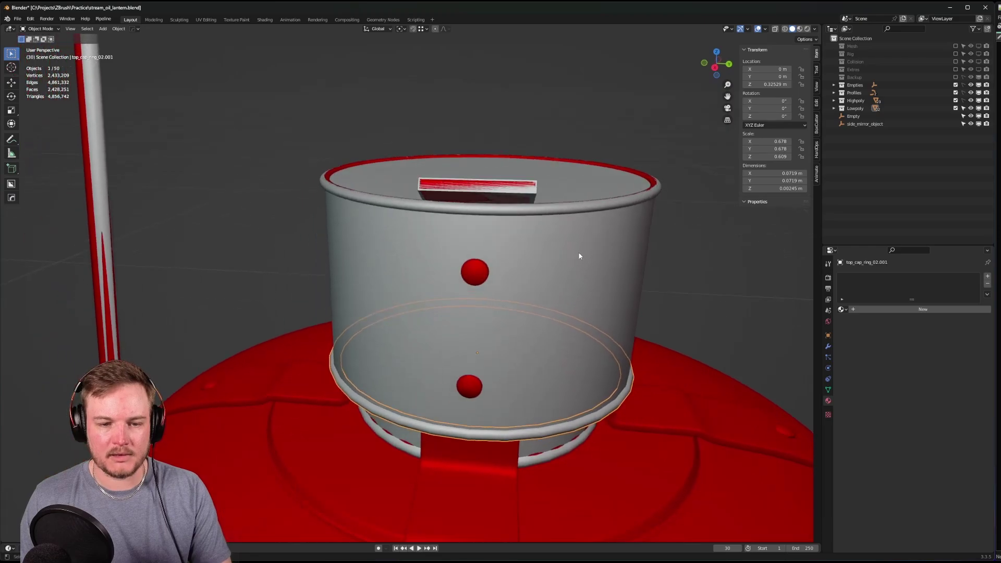
pyautogui.scroll(2, 466, 244)
pyautogui.scroll(3, 466, 244)
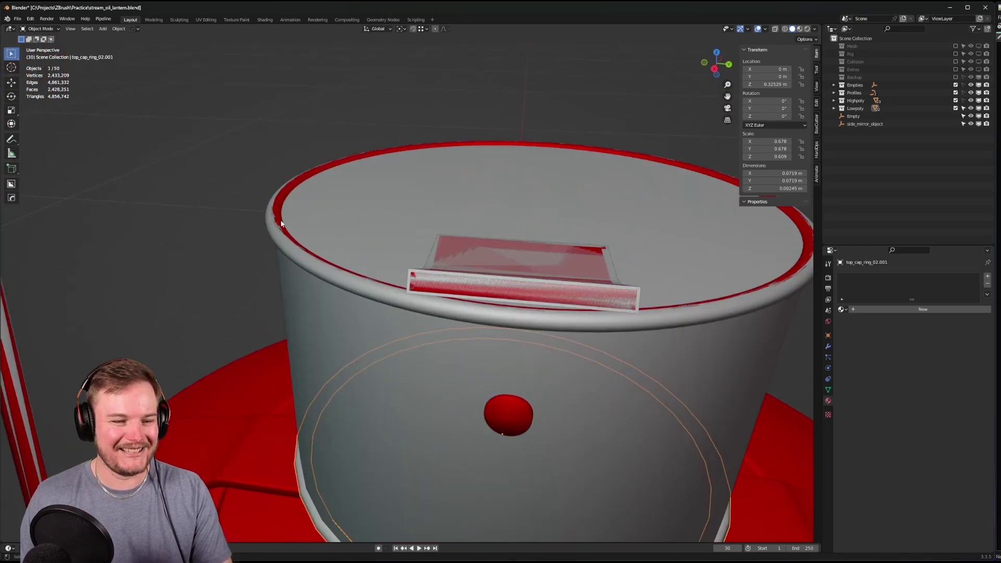
pyautogui.click(281, 224)
pyautogui.press('Tab')
pyautogui.click(253, 223)
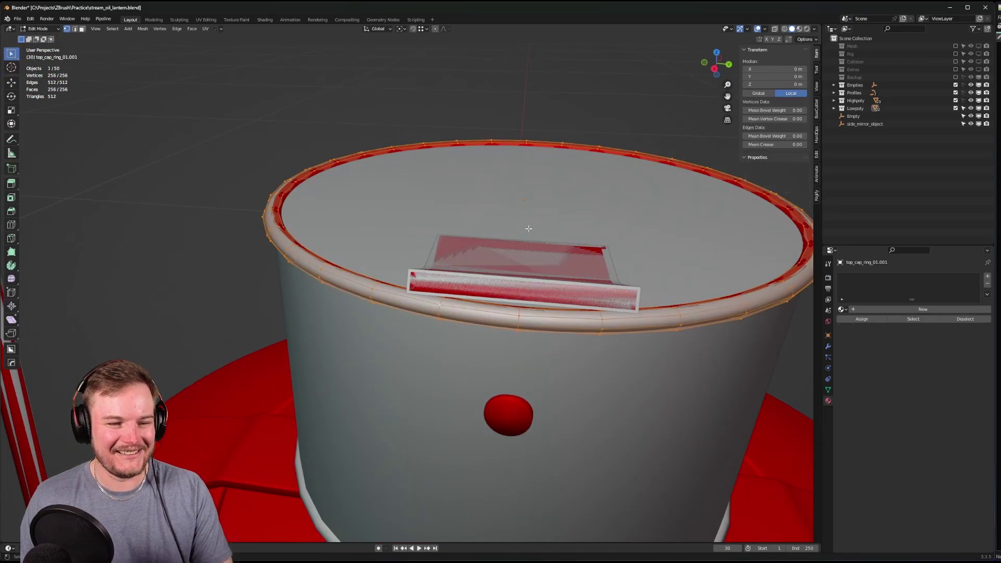
pyautogui.hotkey('alt', 's')
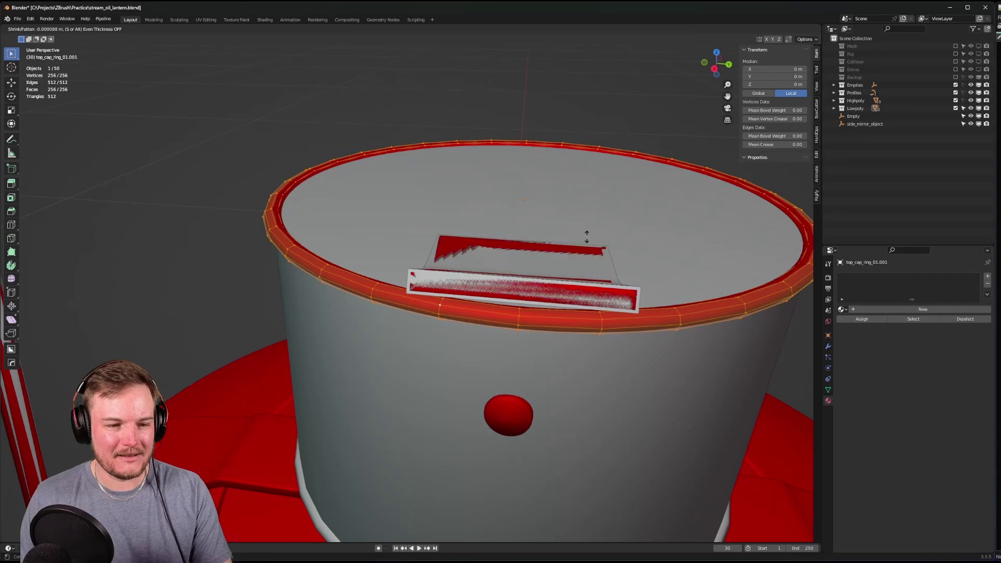
pyautogui.press('s')
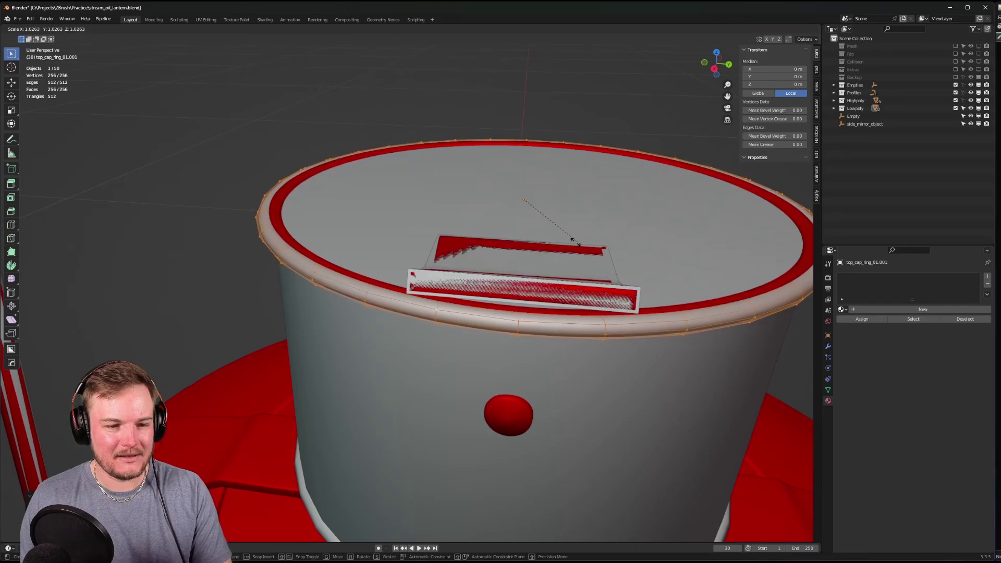
pyautogui.press('Escape')
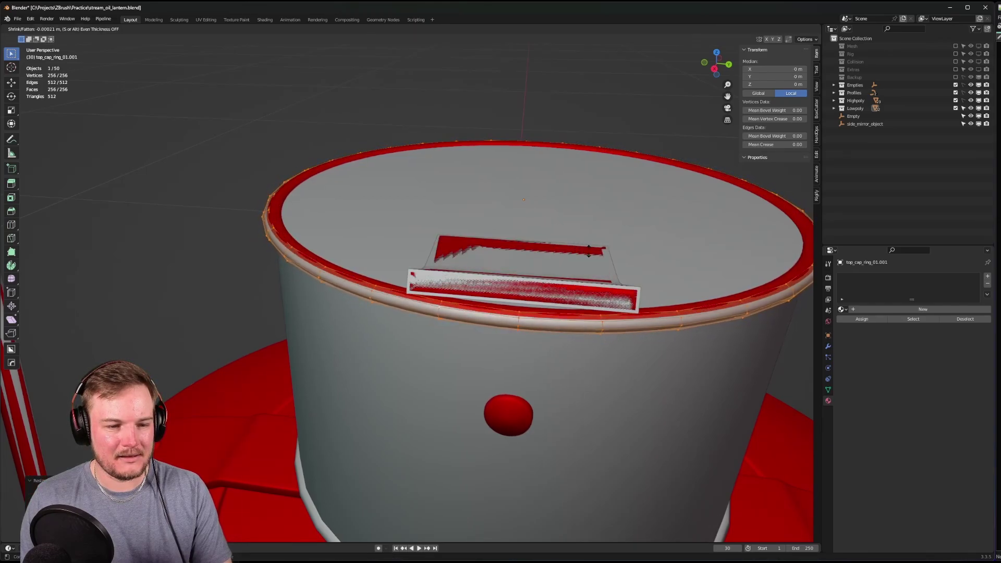
pyautogui.hotkey('alt', 's')
pyautogui.press('Escape')
# - Try to raise the whole upper ring along Z by about 0.00024 m and undo the move
pyautogui.press('g')
pyautogui.press('z')
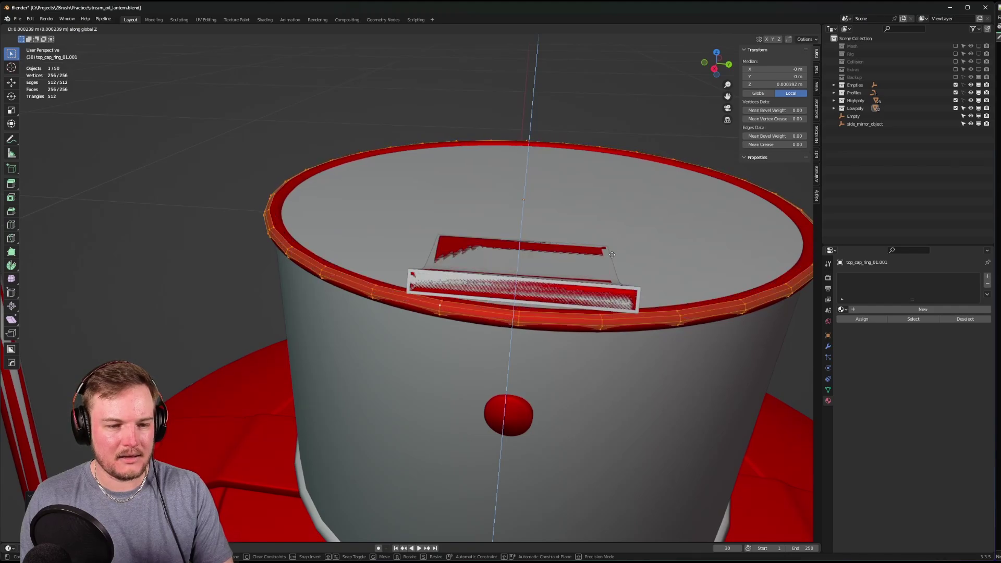
pyautogui.click(612, 255)
pyautogui.moveTo(612, 255); pyautogui.dragTo(538, 232, button='middle')
pyautogui.hotkey('ctrl', 'z')
# - Scale the upper ring along Z and raise it to a local median height of about 0.00015 m
pyautogui.press('s')
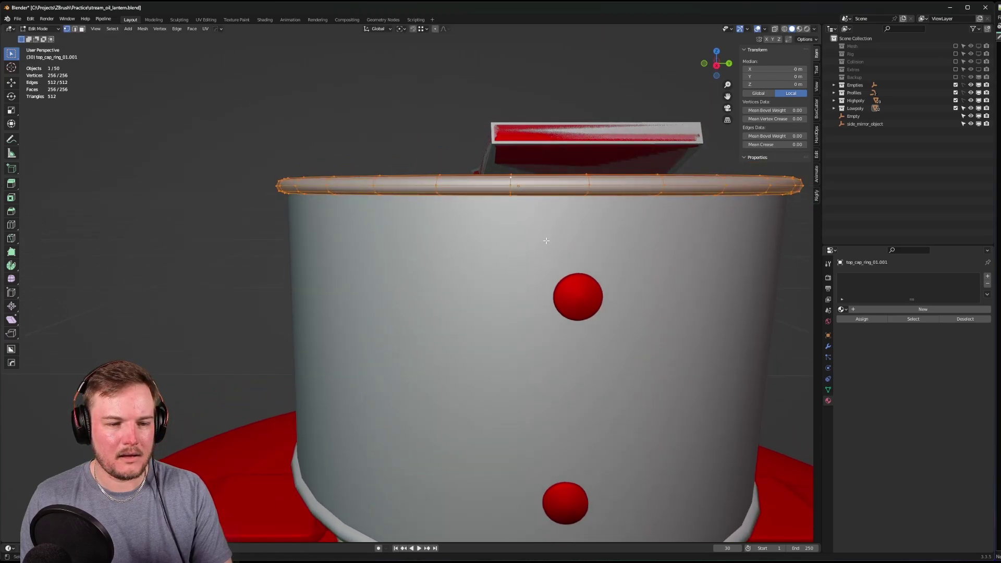
pyautogui.press('z')
pyautogui.click(550, 248)
pyautogui.moveTo(551, 248); pyautogui.dragTo(546, 261, button='middle')
pyautogui.press('g')
pyautogui.press('z')
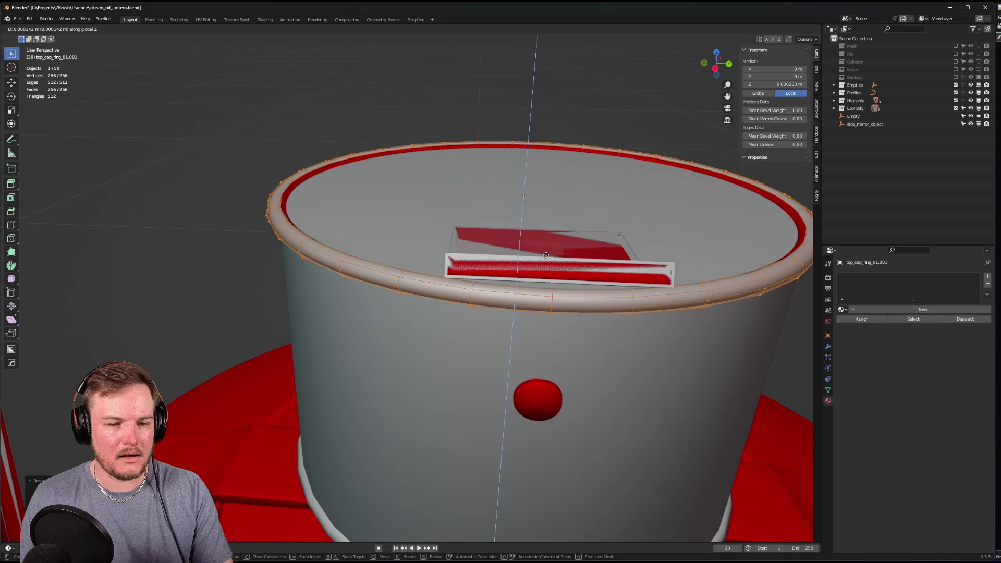
pyautogui.click(546, 255)
# - Scale the upper ring uniformly to about 0.99 and fatten it along its normals by about 0.00016 m
pyautogui.press('s')
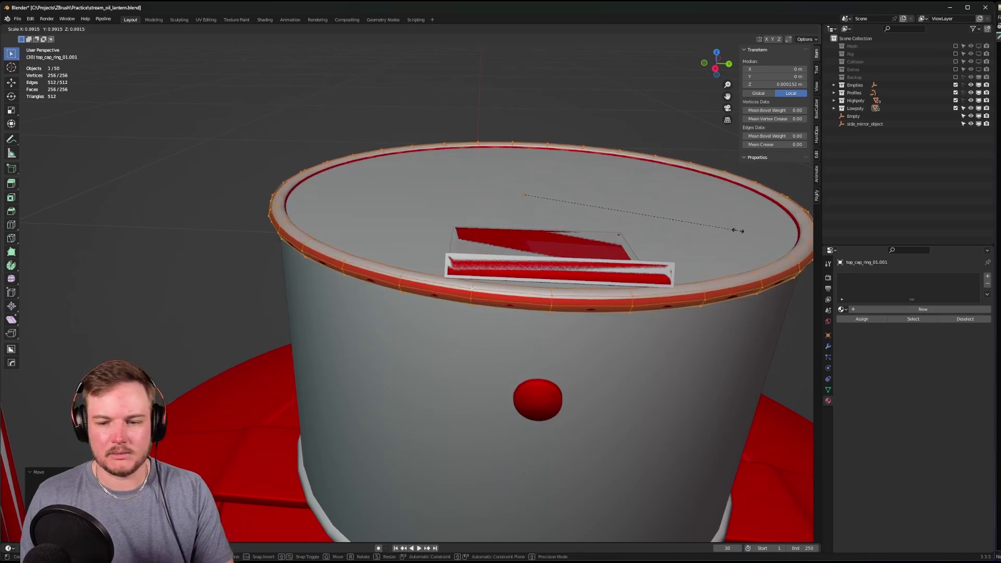
pyautogui.click(737, 230)
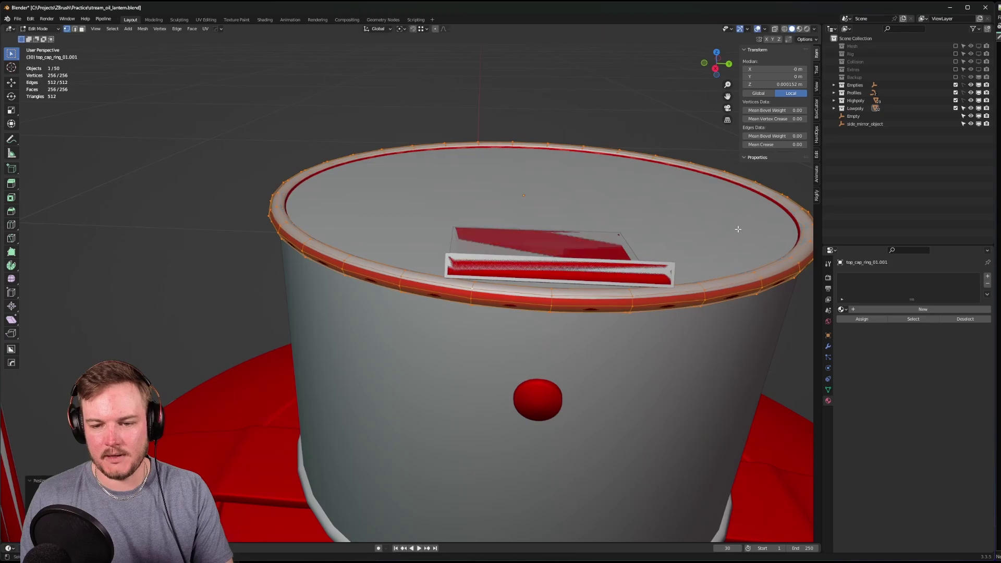
pyautogui.hotkey('alt', 's')
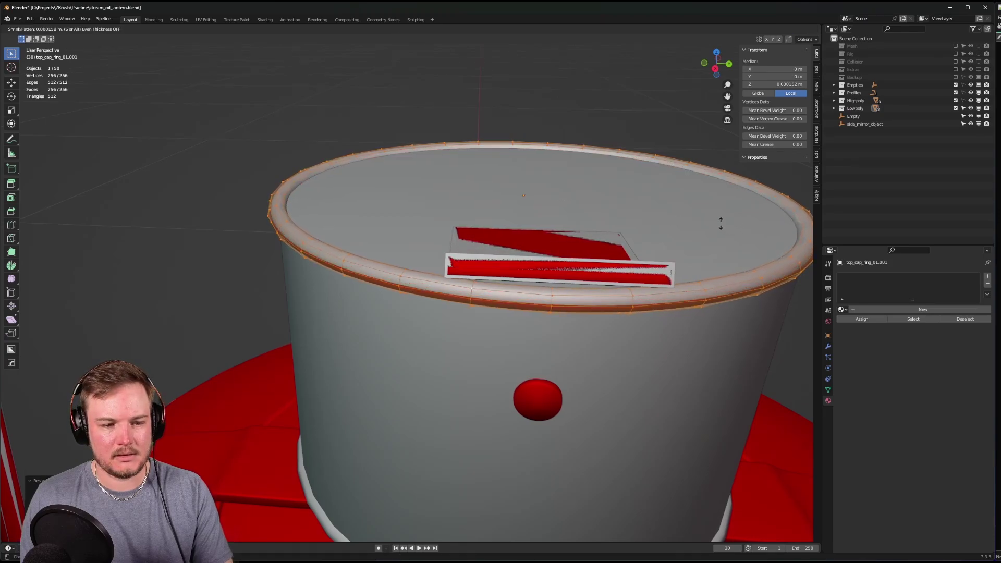
pyautogui.click(719, 223)
# - Lower the upper ring along Z until its local median is close to 0 m and return to Object Mode
pyautogui.moveTo(717, 224); pyautogui.dragTo(715, 210, button='middle')
pyautogui.press('g')
pyautogui.press('z')
pyautogui.click(716, 221)
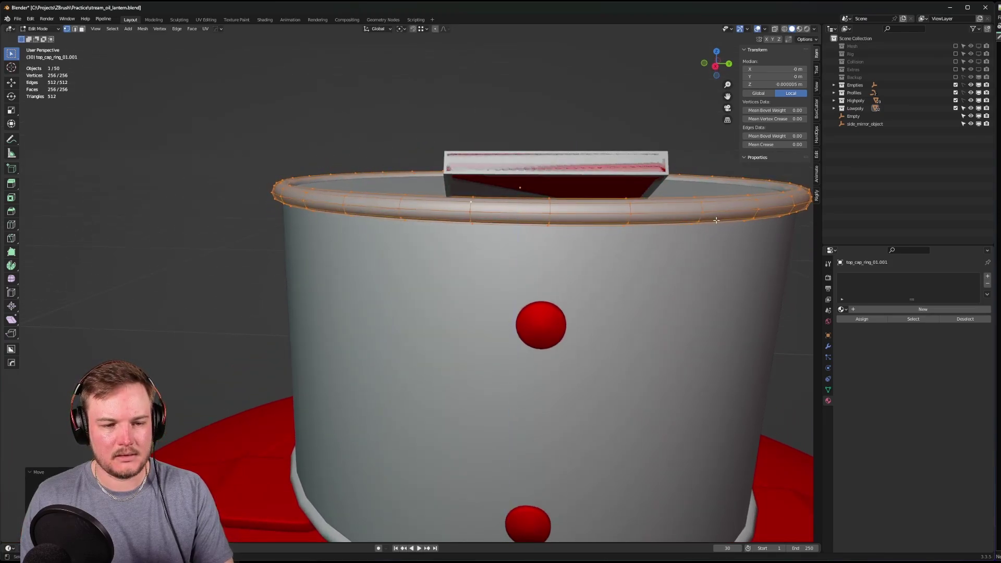
pyautogui.scroll(-5, 639, 248)
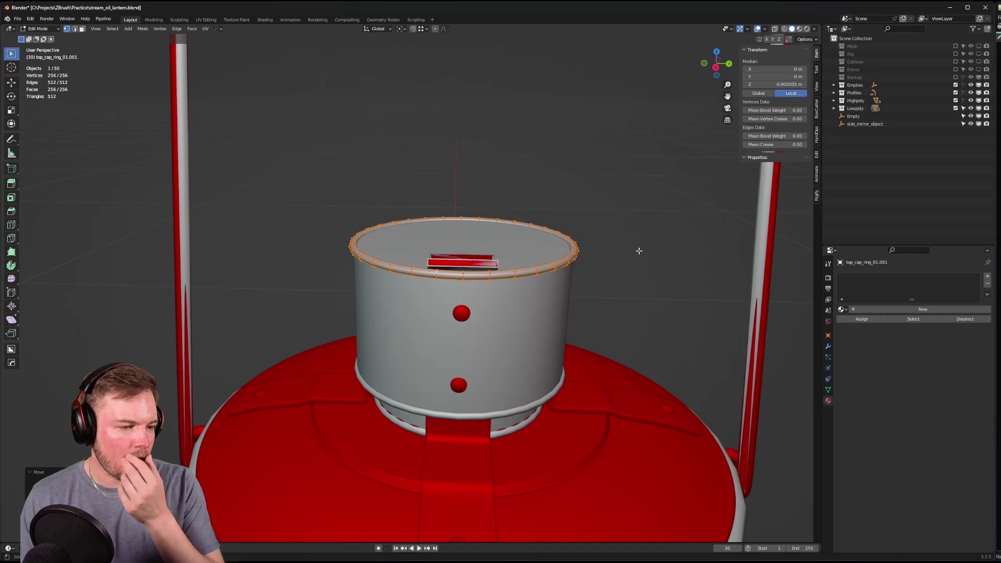
pyautogui.moveTo(558, 268); pyautogui.dragTo(576, 275, button='middle')
pyautogui.press('Tab')
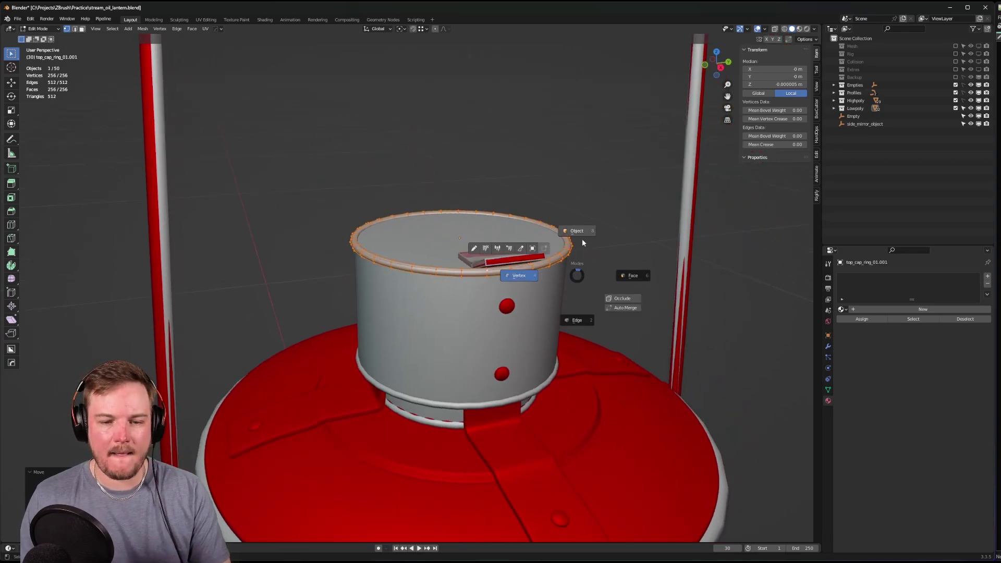
pyautogui.click(582, 238)
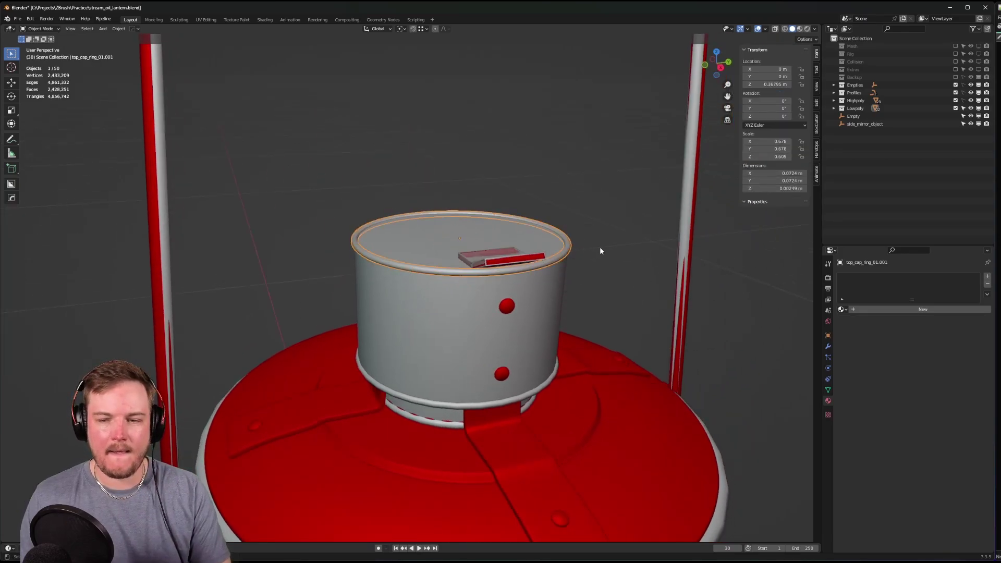
# - Hide the Highpoly collection and isolate the low-poly cap cylinder top_cap_01.001 in local view
pyautogui.click(956, 101)
pyautogui.scroll(2, 490, 253)
pyautogui.moveTo(472, 261); pyautogui.dragTo(498, 246, button='middle')
pyautogui.click(176, 243)
pyautogui.scroll(-3, 177, 243)
pyautogui.moveTo(176, 243); pyautogui.dragTo(114, 270, button='middle')
pyautogui.scroll(3, 241, 236)
pyautogui.moveTo(422, 298); pyautogui.dragTo(459, 231, button='middle')
pyautogui.click(358, 266)
pyautogui.rightClick(459, 234)
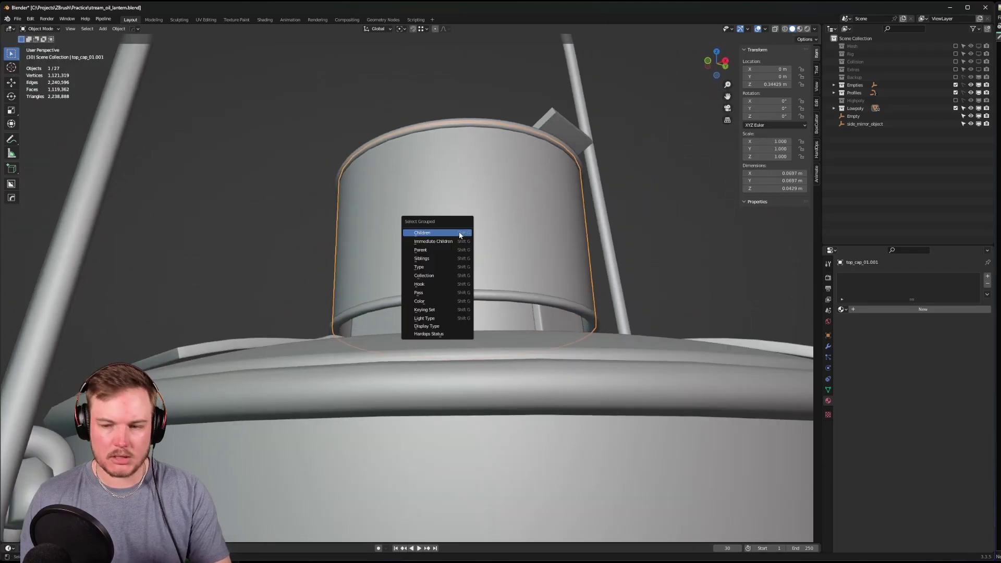
pyautogui.press('KP_Divide')
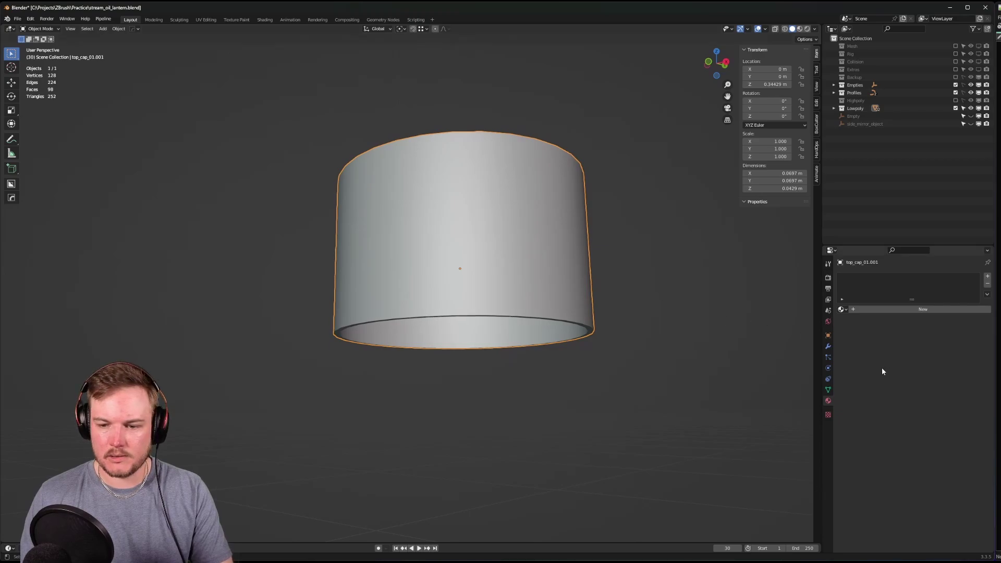
# - Apply the Solidify modifier on the isolated cap cylinder
pyautogui.click(828, 347)
pyautogui.scroll(2, 681, 338)
pyautogui.moveTo(648, 313); pyautogui.dragTo(648, 295, button='middle')
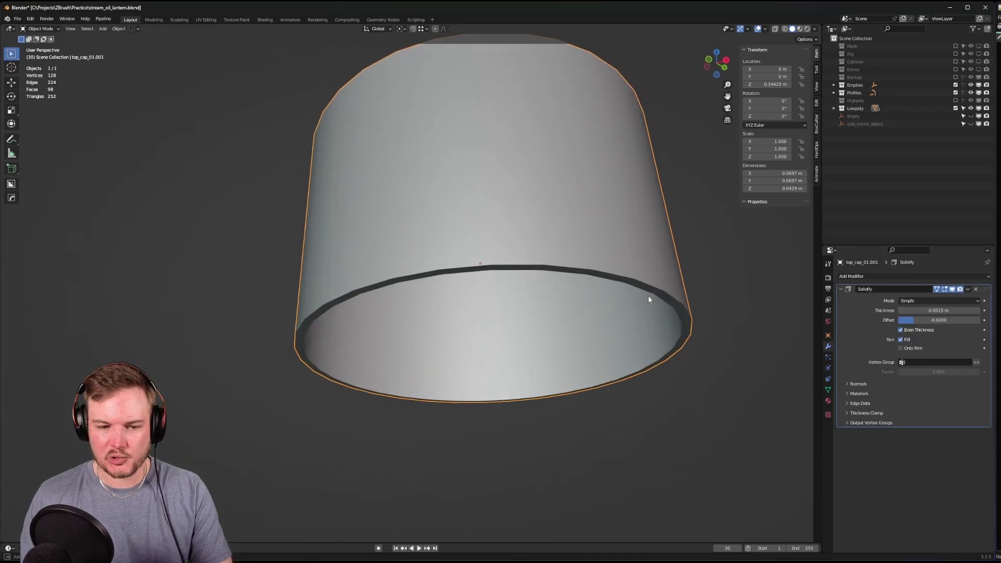
pyautogui.click(967, 289)
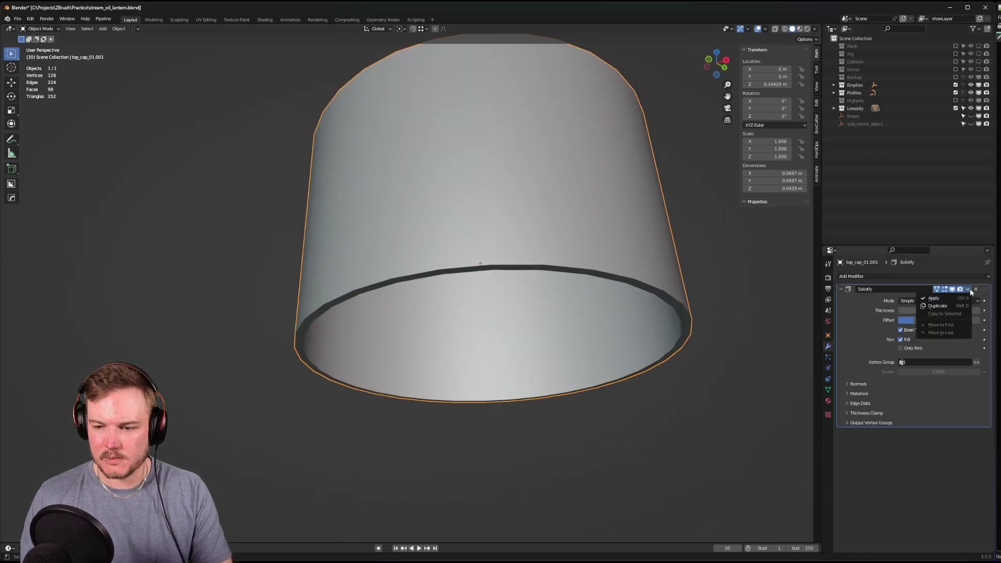
pyautogui.click(938, 297)
# - Select the loop of rim faces around the cap cylinder's open lower end in Edit Mode and delete them
pyautogui.moveTo(681, 331); pyautogui.dragTo(595, 294, button='middle')
pyautogui.press('Tab')
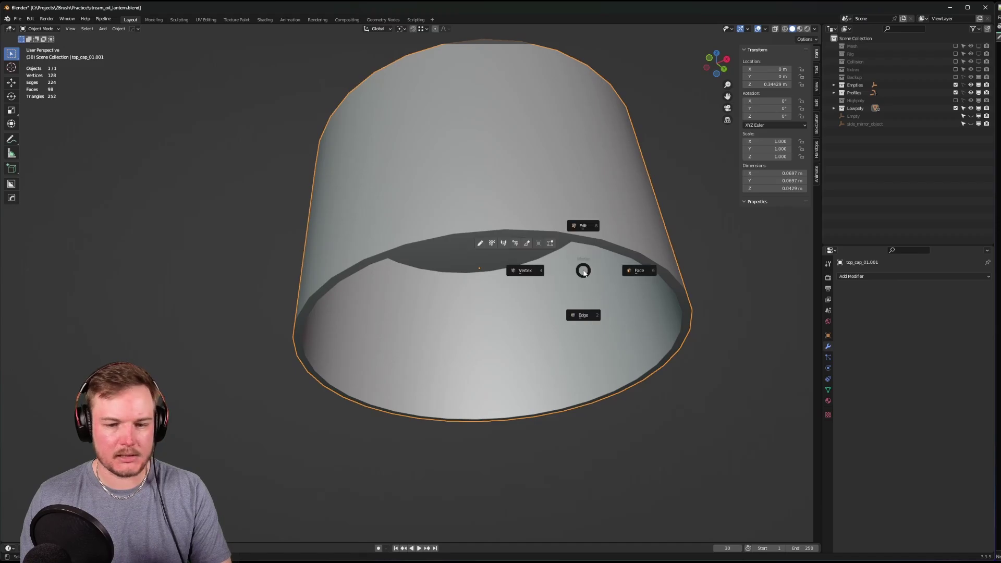
pyautogui.click(589, 303)
pyautogui.keyDown('alt'); pyautogui.click(599, 243); pyautogui.keyUp('alt')
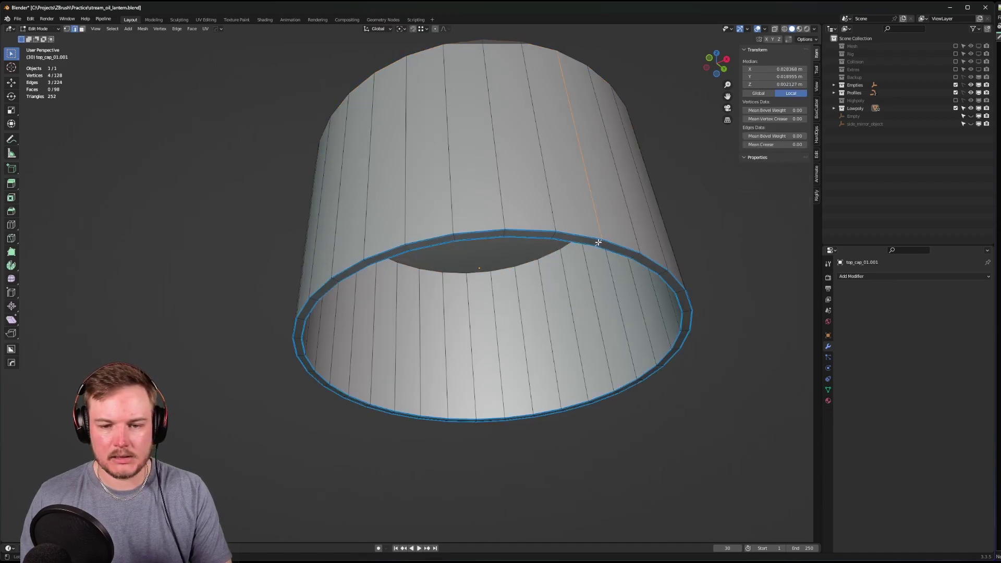
pyautogui.press('Tab')
pyautogui.click(631, 245)
pyautogui.keyDown('alt'); pyautogui.click(597, 246); pyautogui.keyUp('alt')
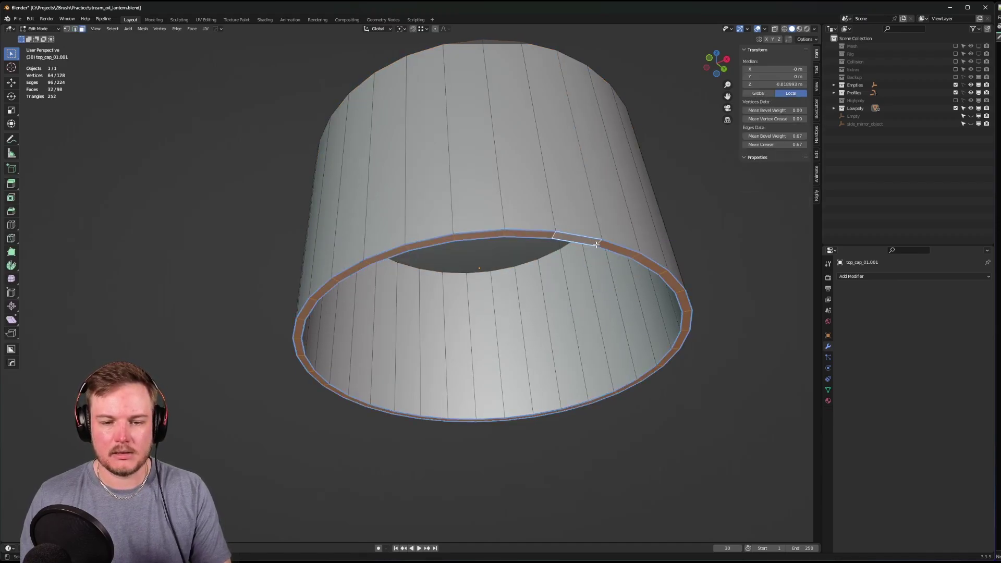
pyautogui.press('x')
pyautogui.click(598, 247)
# - Select the vertical edge of the cap's inner wall at X 0 on the +Y side, using a see-through top view and edge selection
pyautogui.moveTo(597, 247); pyautogui.dragTo(428, 307, button='middle')
pyautogui.press('Tab')
pyautogui.press('Tab')
pyautogui.click(428, 348)
pyautogui.moveTo(428, 346); pyautogui.dragTo(412, 374, button='middle')
pyautogui.press('KP_7')
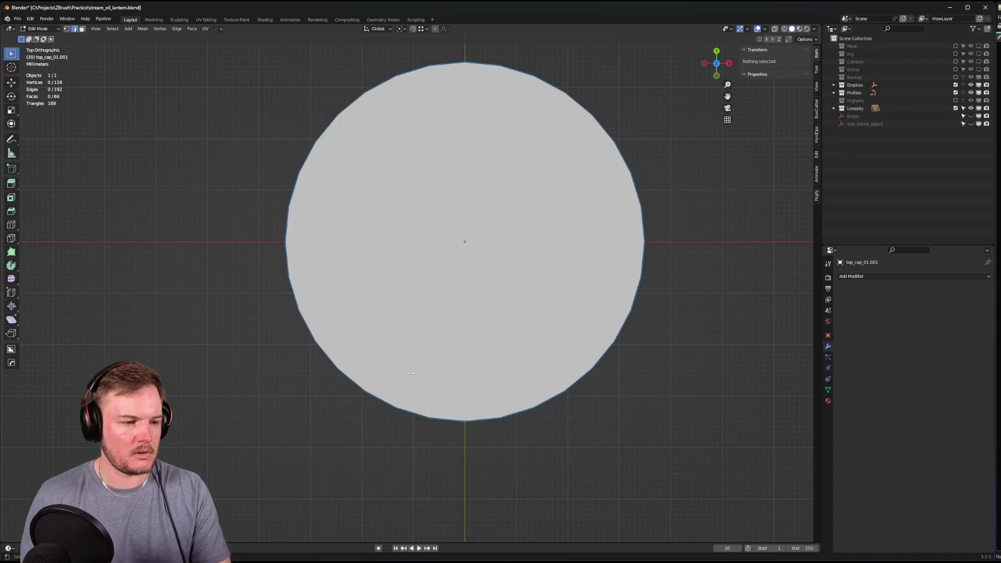
pyautogui.press('Tab')
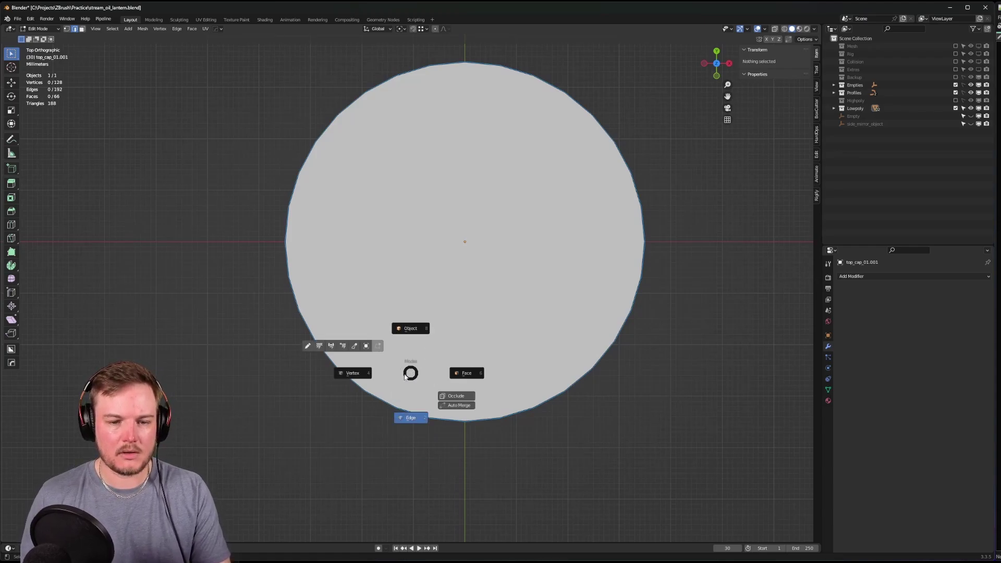
pyautogui.click(385, 377)
pyautogui.hotkey('alt', 'z')
pyautogui.keyDown('shift'); pyautogui.moveTo(503, 111); pyautogui.dragTo(506, 156, button='middle'); pyautogui.keyUp('shift')
pyautogui.hotkey('ctrl', 'Tab')
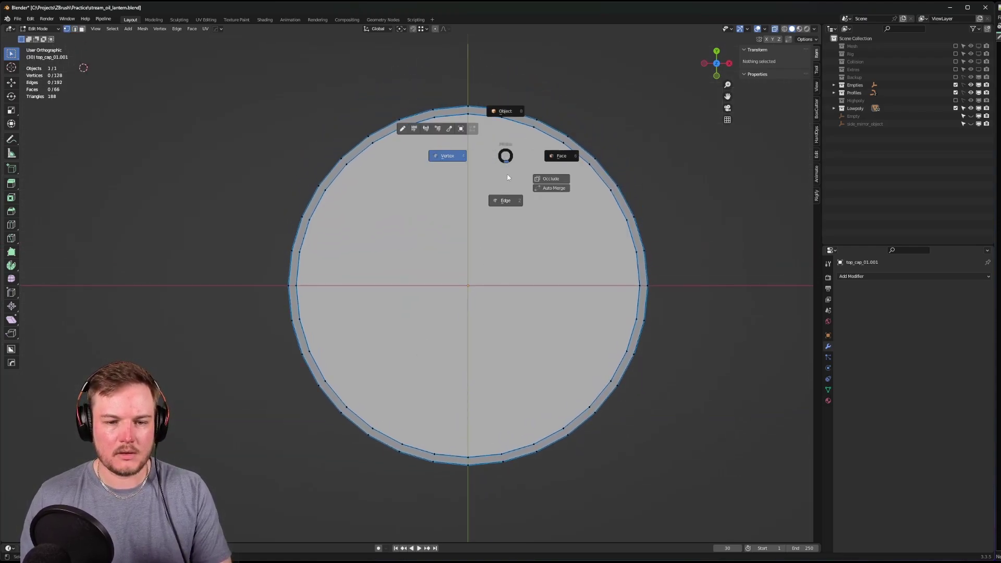
pyautogui.click(472, 120)
pyautogui.moveTo(476, 124); pyautogui.dragTo(476, 125)
pyautogui.moveTo(475, 125); pyautogui.dragTo(511, 233, button='middle')
pyautogui.hotkey('alt', 'z')
# - Select every second vertical edge around the cap's inner wall and dissolve the selected edges
pyautogui.keyDown('shift'); pyautogui.moveTo(523, 384); pyautogui.dragTo(522, 347, button='middle'); pyautogui.keyUp('shift')
pyautogui.scroll(1, 521, 346)
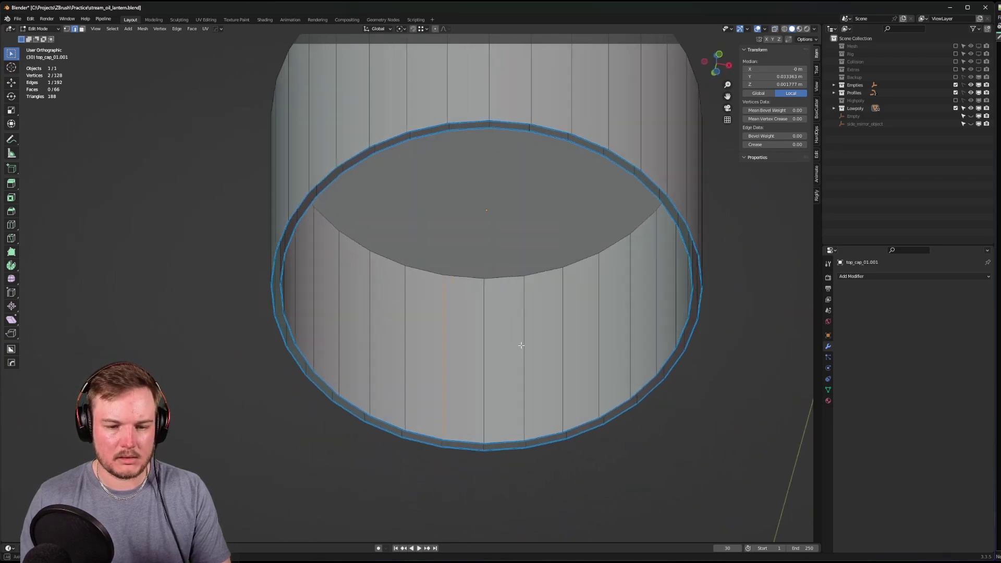
pyautogui.press('KP_4')
pyautogui.press('KP_5')
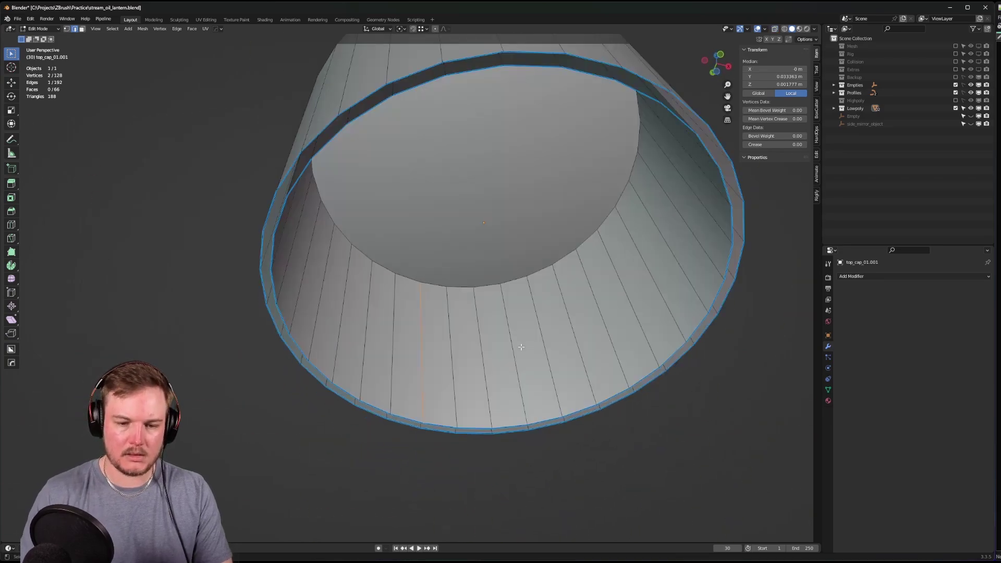
pyautogui.keyDown('shift'); pyautogui.click(480, 330); pyautogui.keyUp('shift')
pyautogui.keyDown('shift'); pyautogui.click(541, 331); pyautogui.keyUp('shift')
pyautogui.keyDown('shift'); pyautogui.click(594, 303); pyautogui.keyUp('shift')
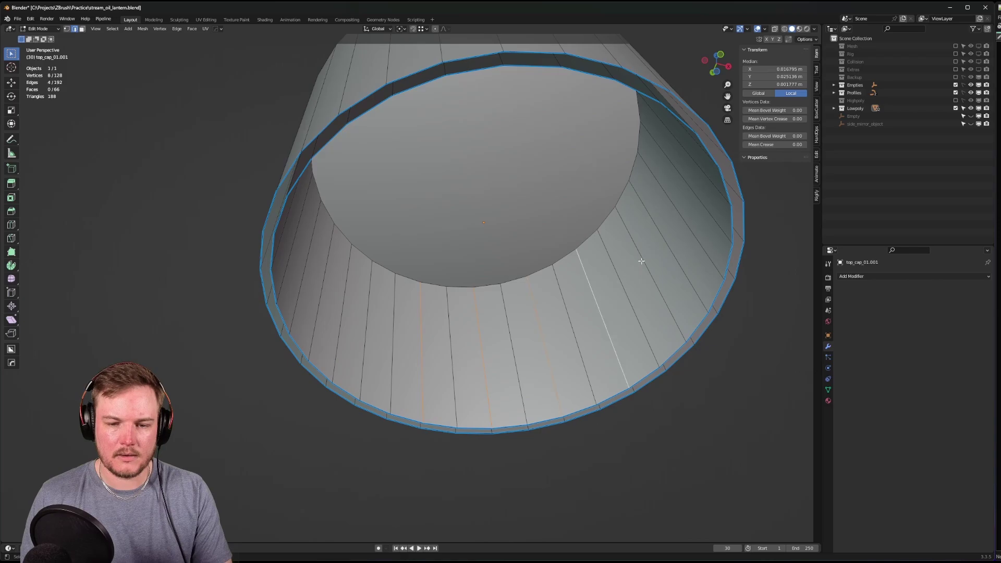
pyautogui.keyDown('shift'); pyautogui.click(643, 262); pyautogui.keyUp('shift')
pyautogui.keyDown('shift'); pyautogui.click(680, 212); pyautogui.keyUp('shift')
pyautogui.moveTo(680, 211); pyautogui.dragTo(645, 285, button='middle')
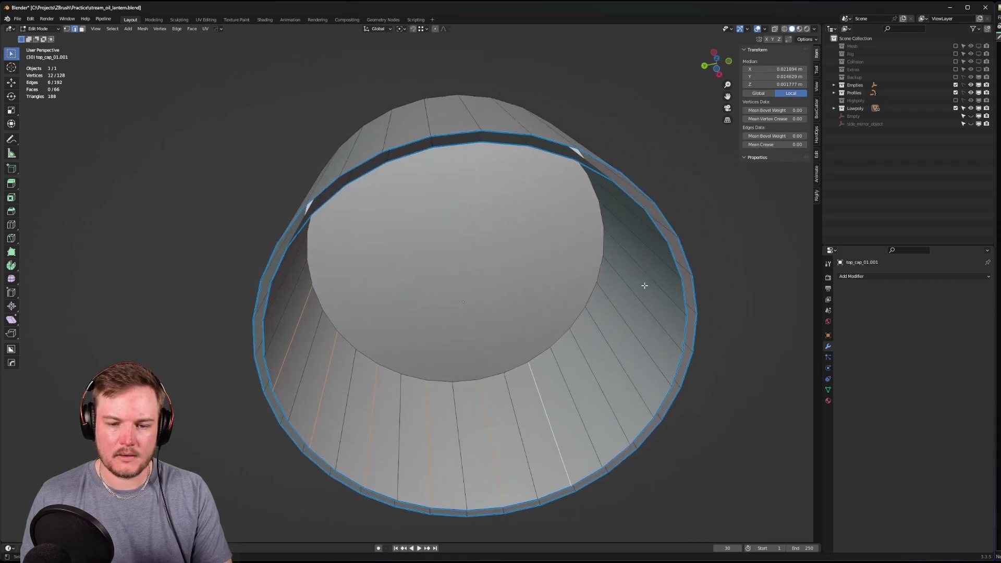
pyautogui.keyDown('shift'); pyautogui.click(593, 374); pyautogui.keyUp('shift')
pyautogui.keyDown('shift'); pyautogui.click(635, 330); pyautogui.keyUp('shift')
pyautogui.moveTo(634, 330); pyautogui.dragTo(429, 355, button='middle')
pyautogui.keyDown('shift'); pyautogui.click(400, 390); pyautogui.keyUp('shift')
pyautogui.keyDown('shift'); pyautogui.click(449, 385); pyautogui.keyUp('shift')
pyautogui.keyDown('shift'); pyautogui.click(358, 353); pyautogui.keyUp('shift')
pyautogui.scroll(1, 356, 354)
pyautogui.keyDown('shift'); pyautogui.click(395, 350); pyautogui.keyUp('shift')
pyautogui.keyDown('shift'); pyautogui.click(363, 334); pyautogui.keyUp('shift')
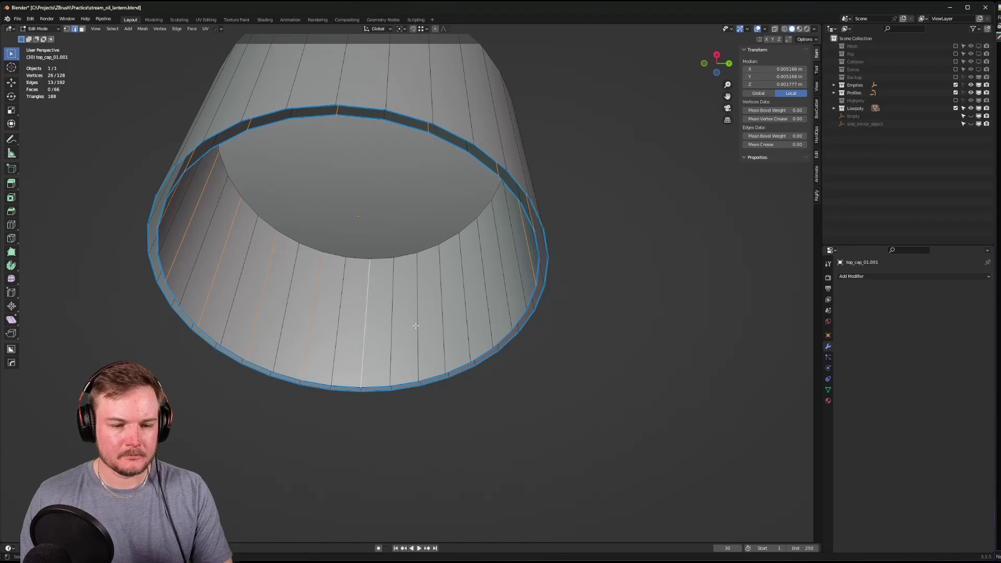
pyautogui.keyDown('shift'); pyautogui.click(416, 318); pyautogui.keyUp('shift')
pyautogui.keyDown('shift'); pyautogui.click(463, 312); pyautogui.keyUp('shift')
pyautogui.moveTo(462, 311); pyautogui.dragTo(490, 297, button='middle')
pyautogui.keyDown('shift'); pyautogui.click(486, 297); pyautogui.keyUp('shift')
pyautogui.scroll(-6, 518, 342)
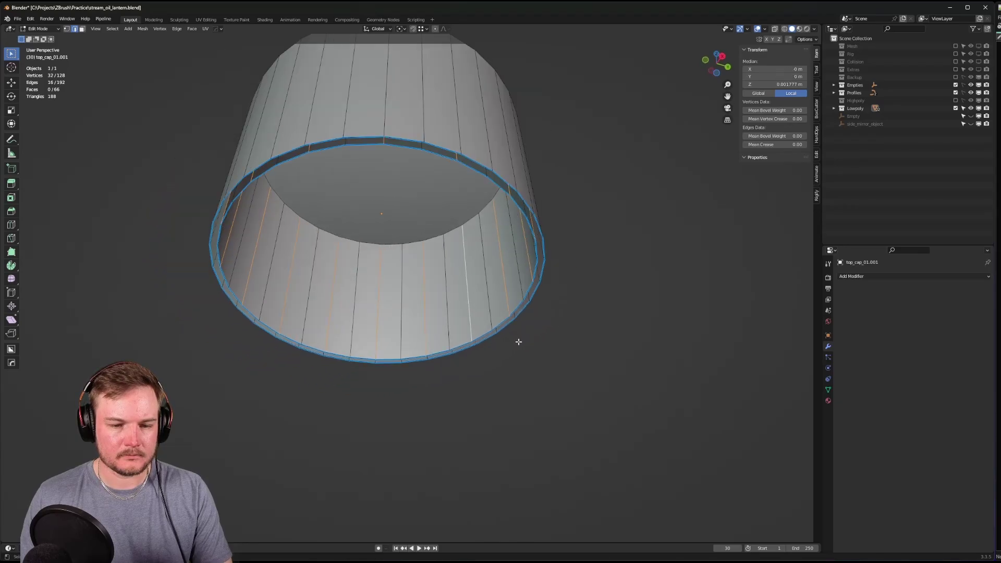
pyautogui.moveTo(518, 342); pyautogui.dragTo(449, 387, button='middle')
pyautogui.hotkey('ctrl', 'z')
pyautogui.hotkey('ctrl', 'shift', 'z')
pyautogui.hotkey('ctrl', 'x')
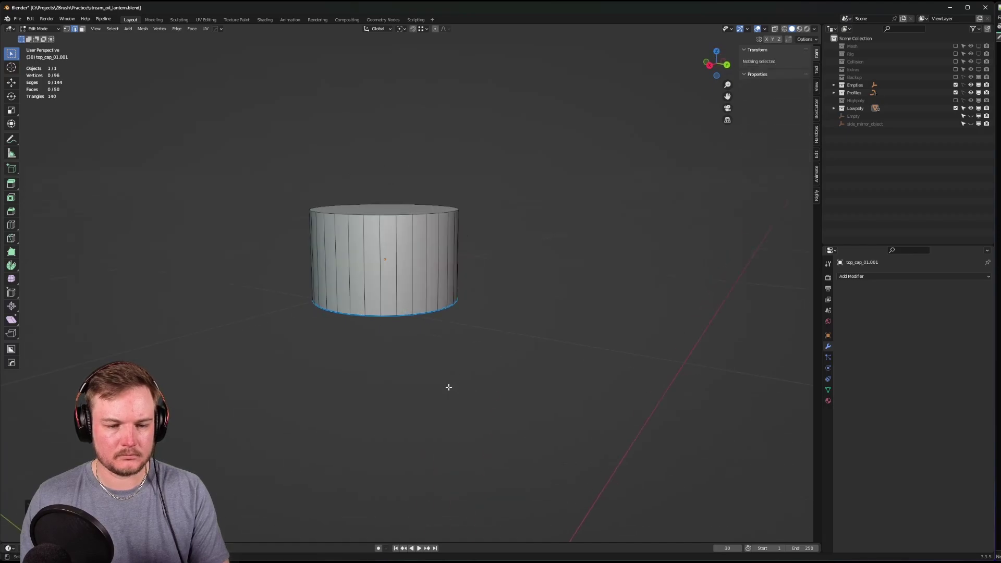
# - Return to Object Mode, bring back the rest of the low-poly lantern and clear the selection
pyautogui.press('Tab')
pyautogui.hotkey('alt', 'h')
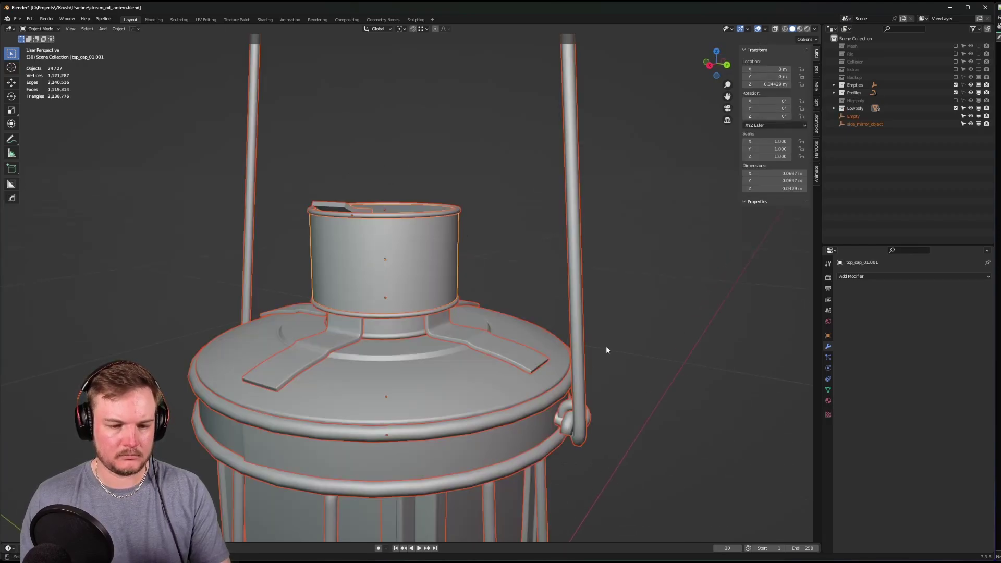
pyautogui.click(609, 352)
pyautogui.moveTo(611, 358); pyautogui.dragTo(478, 329, button='middle')
pyautogui.scroll(3, 520, 317)
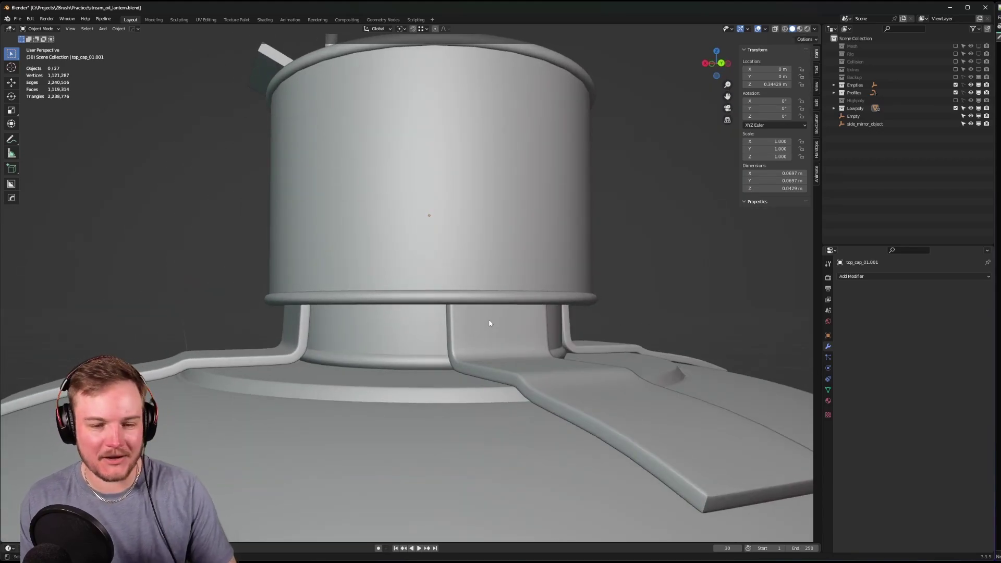
pyautogui.moveTo(489, 324); pyautogui.dragTo(487, 284, button='middle')
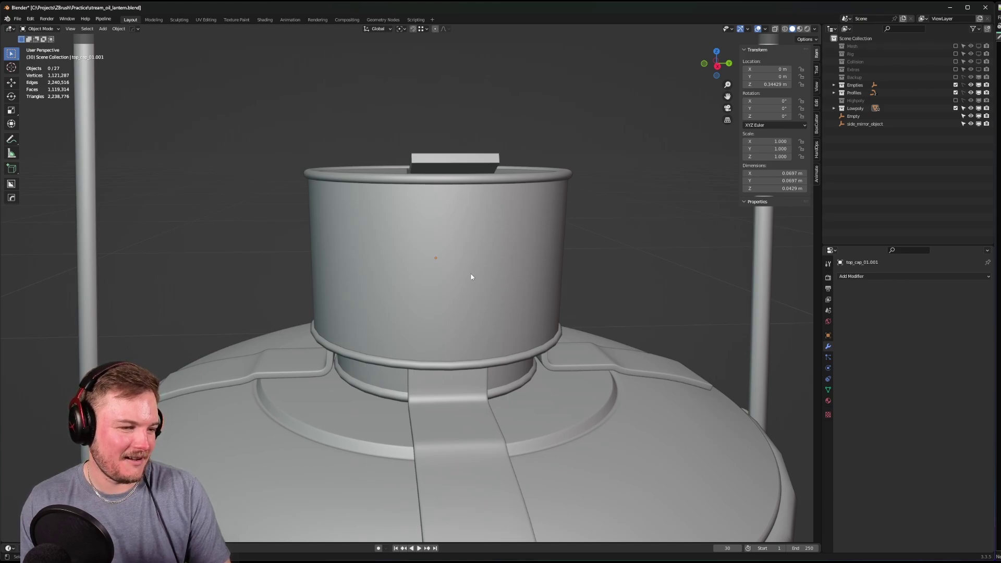
pyautogui.moveTo(471, 276)
pyautogui.mouseDown(button='middle')
pyautogui.moveTo(491, 274)
pyautogui.moveTo(472, 276)
pyautogui.mouseUp(button='middle')
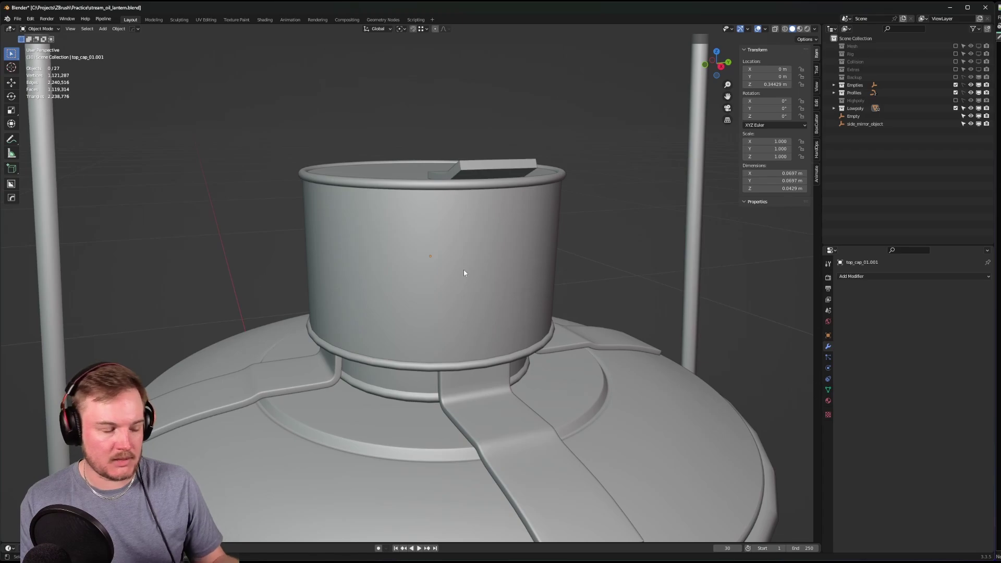
pyautogui.moveTo(464, 273); pyautogui.dragTo(498, 284, button='middle')
# - Remove the Subdivision modifier from the upper cap ring top_cap_ring_01.001 and check the lower ring's modifiers
pyautogui.click(464, 247)
pyautogui.click(485, 249)
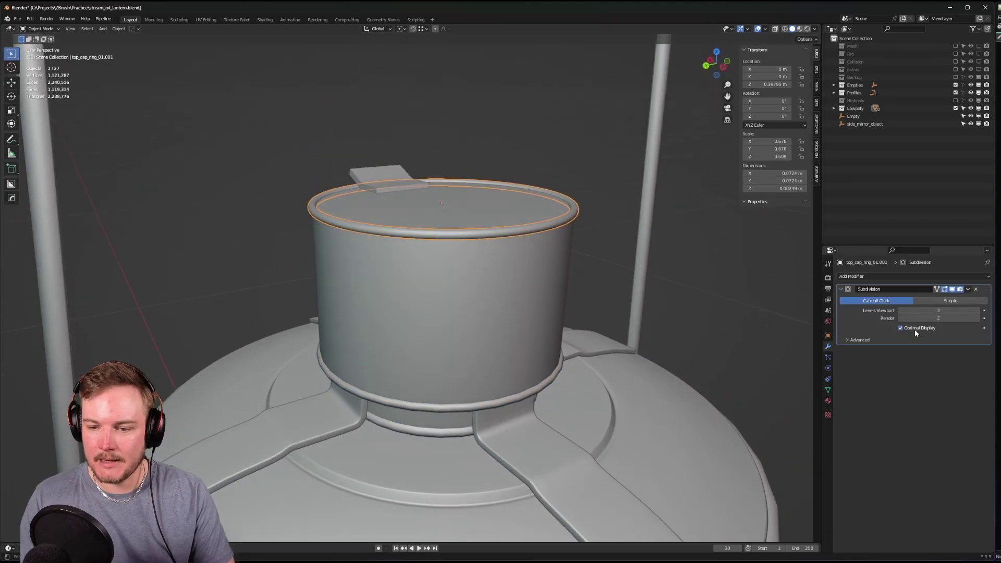
pyautogui.click(974, 290)
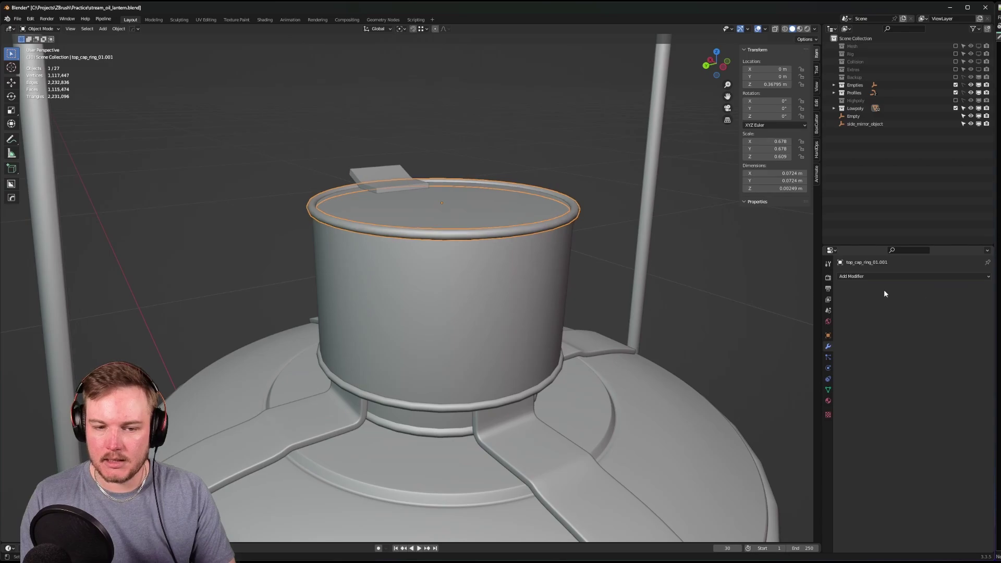
pyautogui.moveTo(568, 365); pyautogui.dragTo(562, 334, button='middle')
pyautogui.click(555, 372)
pyautogui.moveTo(555, 372); pyautogui.dragTo(652, 335, button='middle')
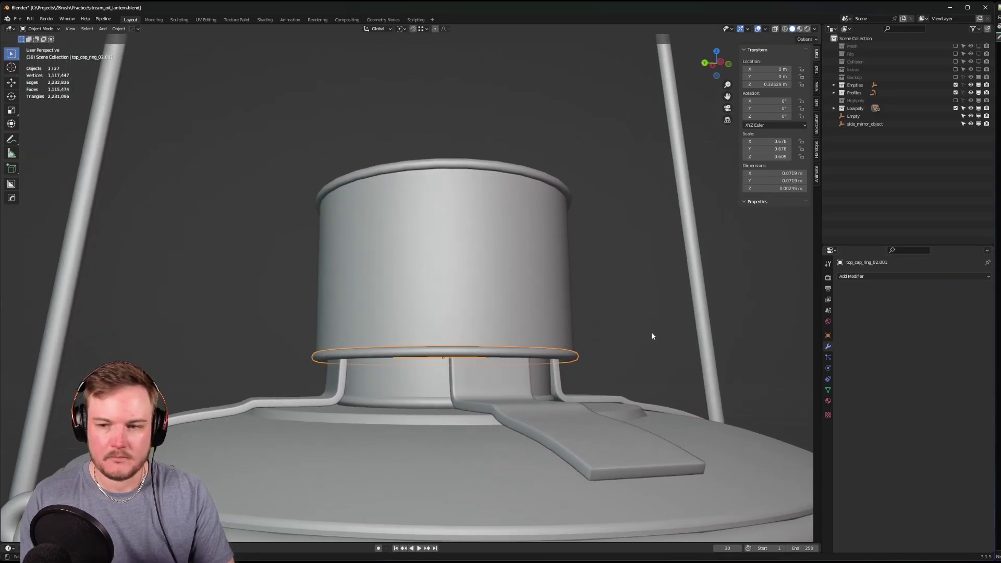
pyautogui.moveTo(430, 319); pyautogui.dragTo(432, 326, button='middle')
pyautogui.moveTo(506, 299); pyautogui.dragTo(498, 325, button='middle')
pyautogui.scroll(-1, 479, 307)
# - Join the cap cylinder and the upper ring into the lower ring top_cap_ring_02.001 and isolate the result in local view
pyautogui.click(462, 292)
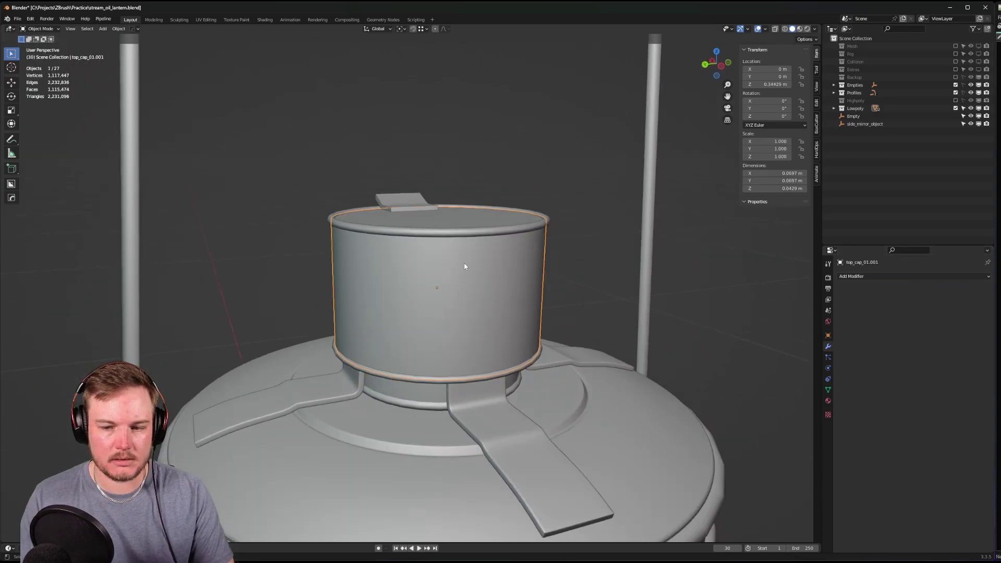
pyautogui.keyDown('shift'); pyautogui.click(468, 234); pyautogui.keyUp('shift')
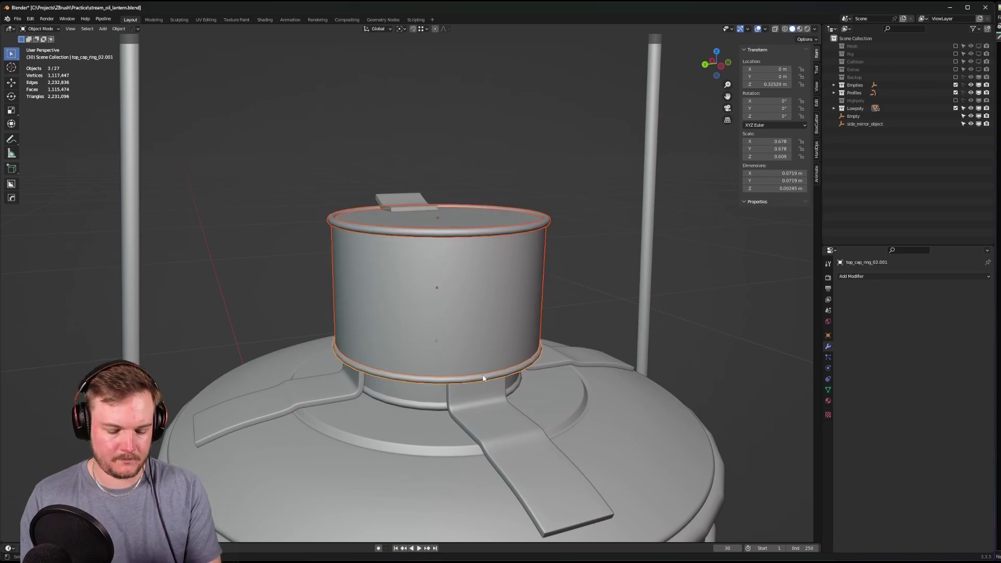
pyautogui.hotkey('ctrl', 'j')
pyautogui.press('KP_Divide')
pyautogui.scroll(5, 481, 323)
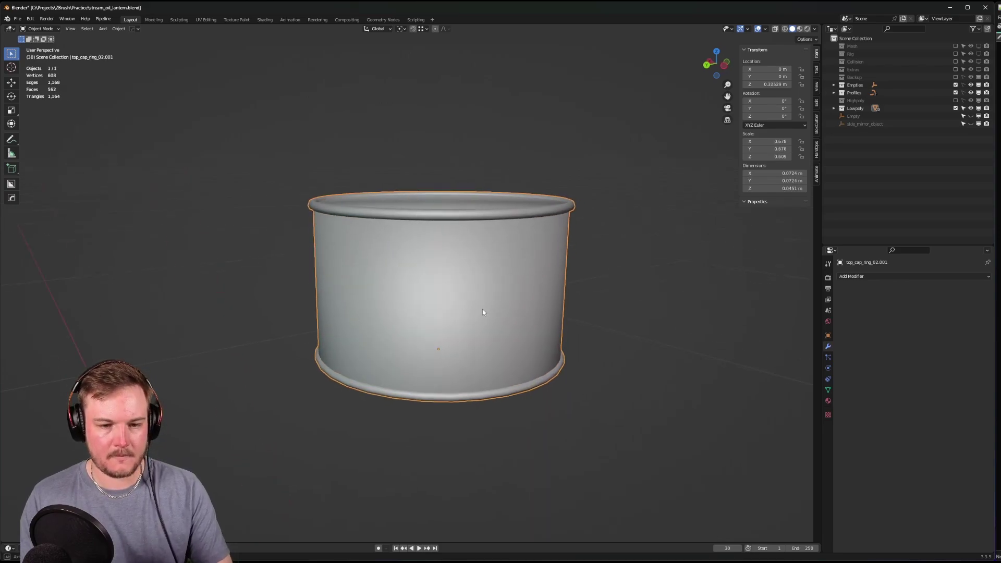
# - In Edit Mode, select the upper ring's face loops hidden inside the cap wall and delete their faces
pyautogui.press('Tab')
pyautogui.moveTo(454, 307); pyautogui.dragTo(449, 261, button='middle')
pyautogui.scroll(3, 433, 271)
pyautogui.keyDown('shift'); pyautogui.moveTo(344, 235); pyautogui.dragTo(333, 298, button='middle'); pyautogui.keyUp('shift')
pyautogui.scroll(3, 402, 345)
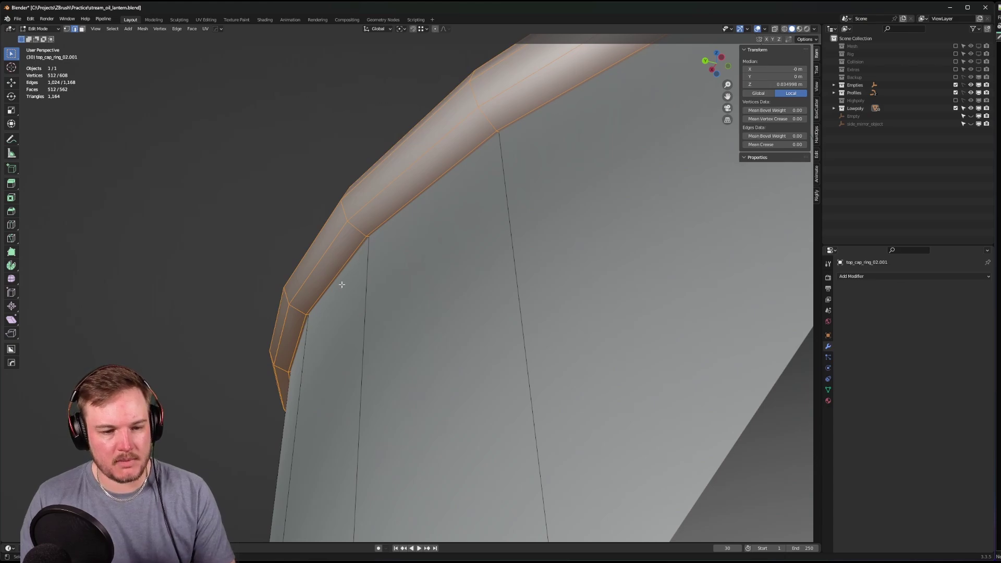
pyautogui.moveTo(350, 262)
pyautogui.mouseDown(button='middle')
pyautogui.moveTo(333, 264)
pyautogui.moveTo(366, 268)
pyautogui.mouseUp(button='middle')
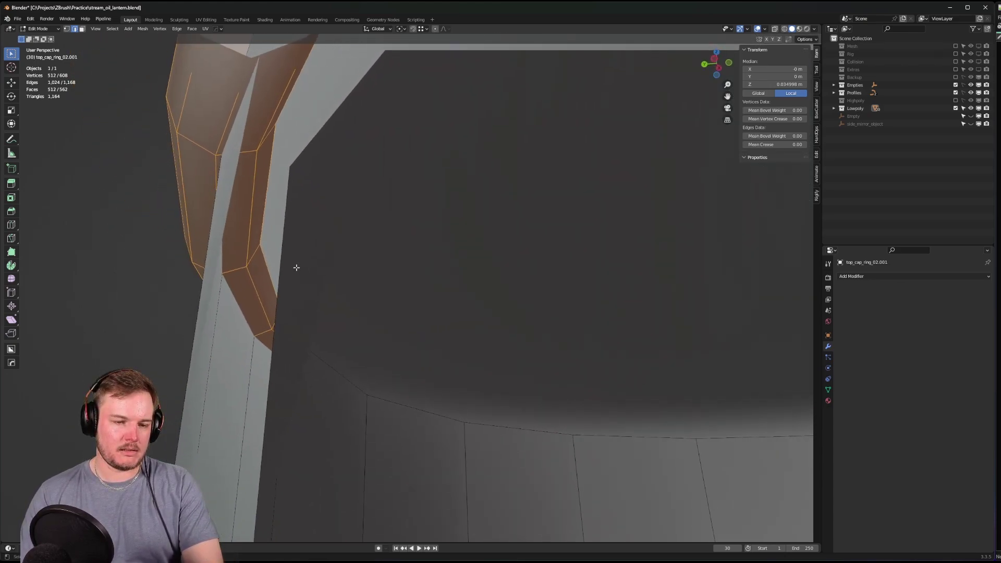
pyautogui.press('Tab')
pyautogui.click(352, 268)
pyautogui.keyDown('alt'); pyautogui.click(248, 259); pyautogui.keyUp('alt')
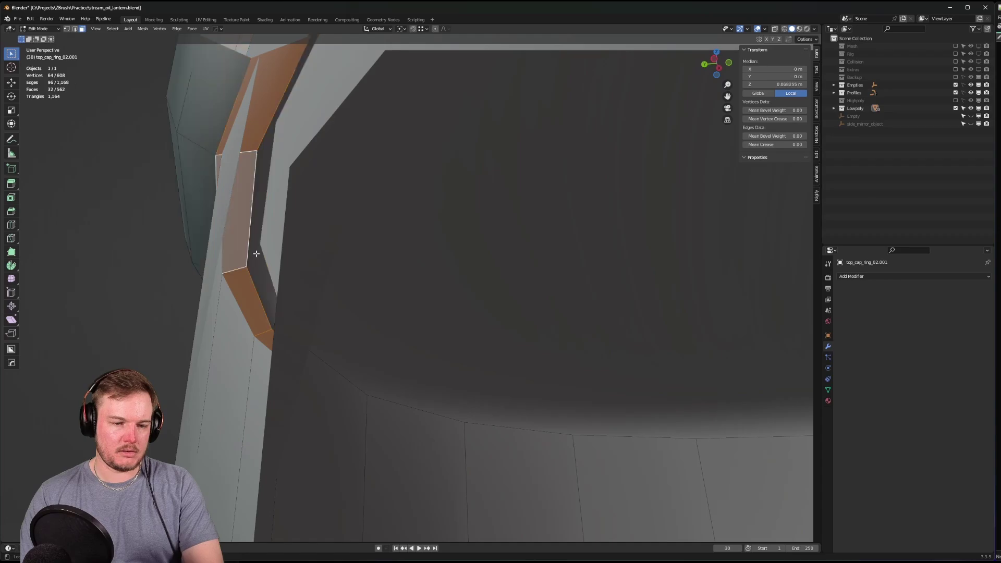
pyautogui.press('x')
pyautogui.click(257, 253)
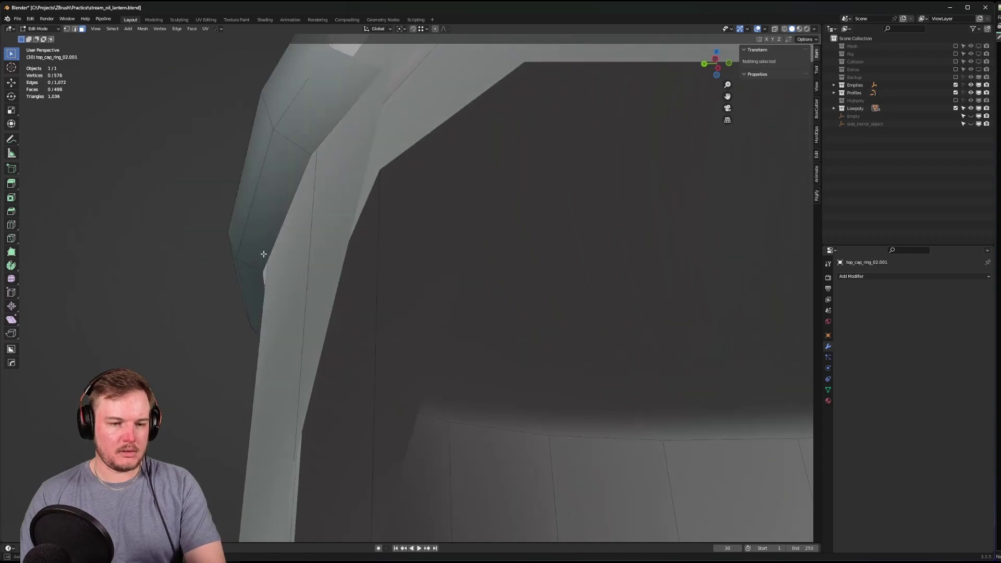
# - Select the lower ring's face loops hidden inside the cap wall and delete their faces
pyautogui.moveTo(264, 252); pyautogui.dragTo(585, 331, button='middle')
pyautogui.scroll(2, 387, 335)
pyautogui.click(585, 327)
pyautogui.keyDown('alt'); pyautogui.click(586, 327); pyautogui.keyUp('alt')
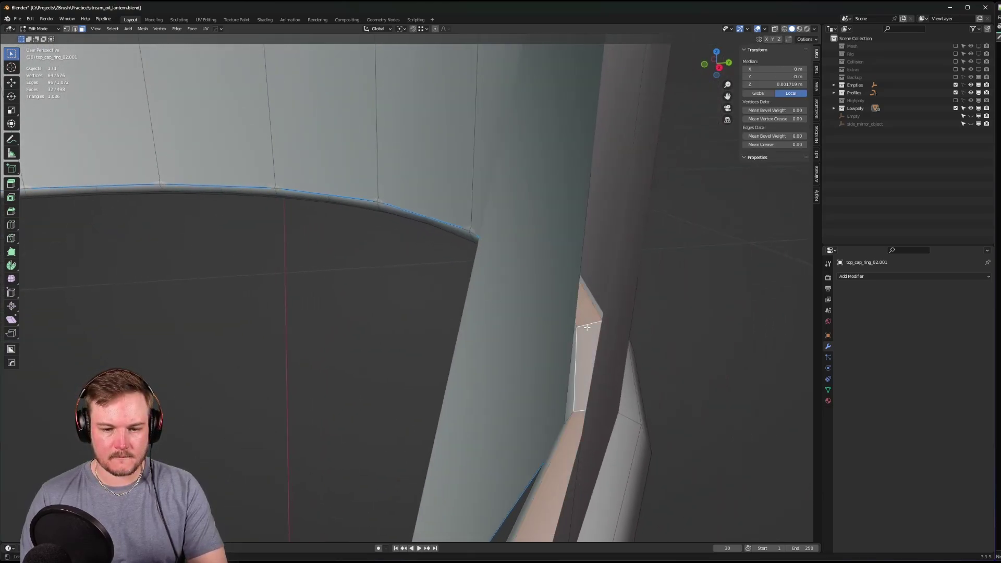
pyautogui.moveTo(587, 330); pyautogui.dragTo(711, 339, button='middle')
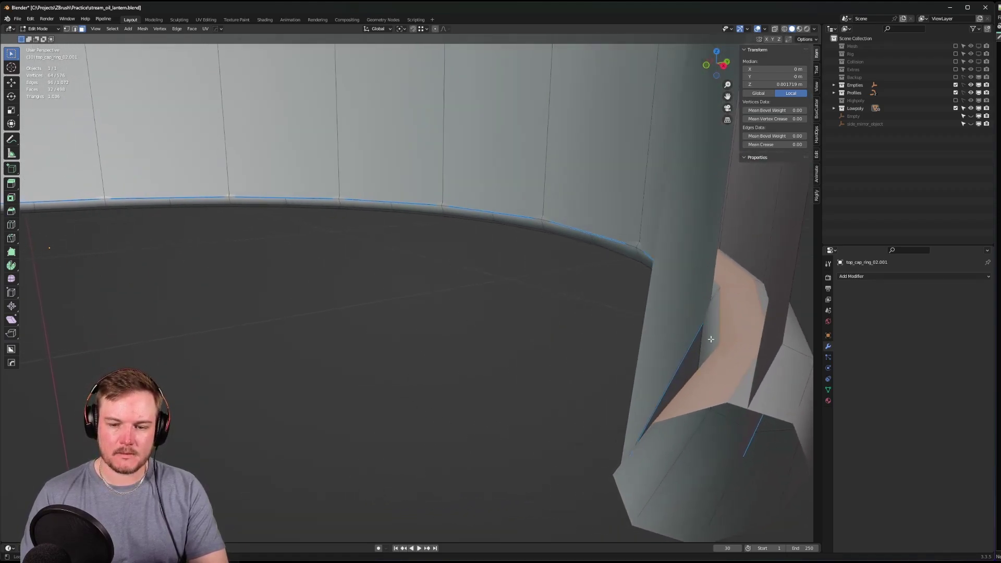
pyautogui.keyDown('alt'); pyautogui.keyDown('shift'); pyautogui.click(713, 300); pyautogui.keyUp('shift'); pyautogui.keyUp('alt')
pyautogui.press('x')
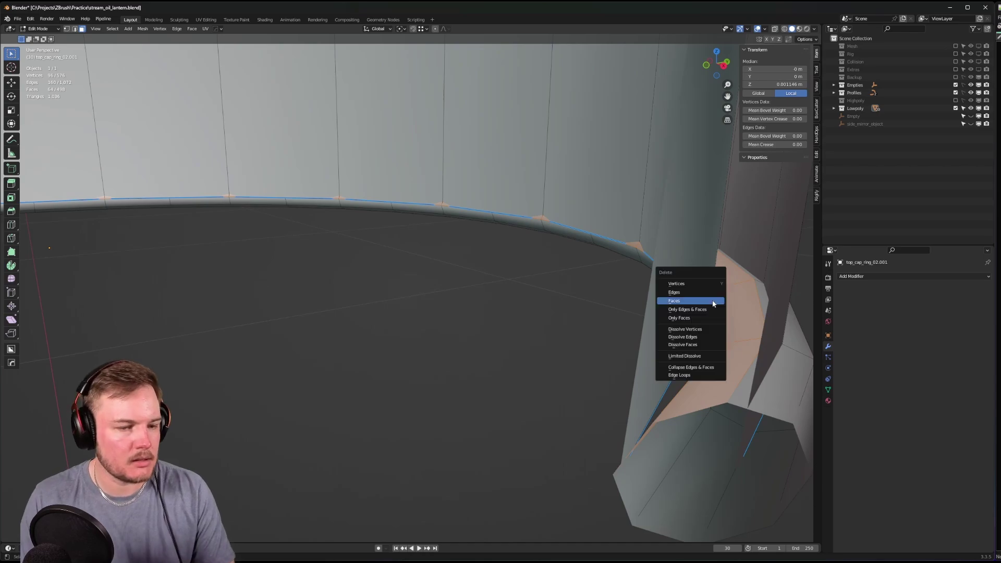
pyautogui.click(713, 301)
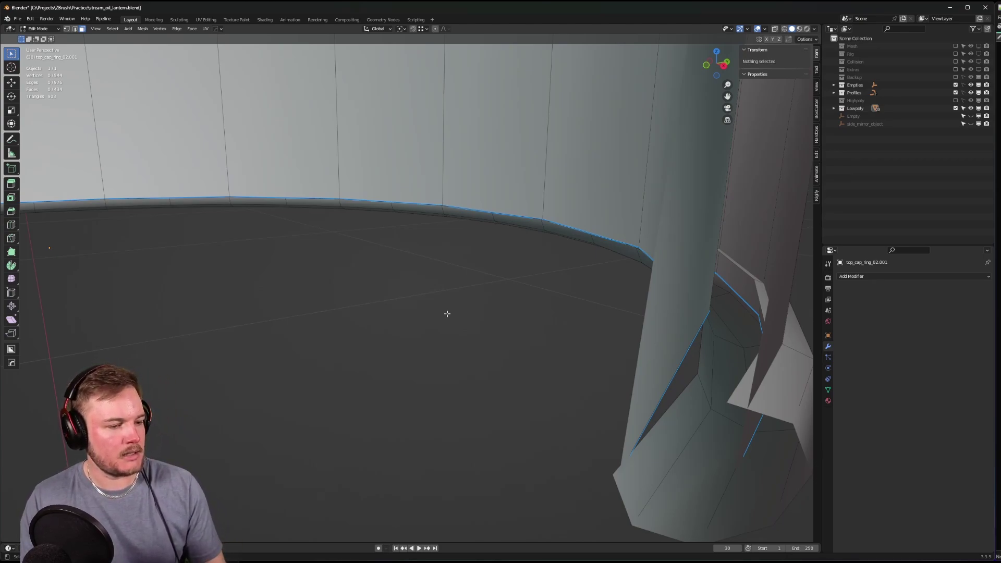
# - Examine the joined cap from several sides, focusing on where the lower ring meets the outer wall
pyautogui.scroll(-4, 440, 317)
pyautogui.moveTo(440, 317); pyautogui.dragTo(366, 346, button='middle')
pyautogui.scroll(2, 469, 299)
pyautogui.scroll(3, 490, 300)
pyautogui.scroll(-4, 306, 353)
pyautogui.scroll(-5, 478, 380)
pyautogui.moveTo(306, 353); pyautogui.dragTo(524, 388, button='middle')
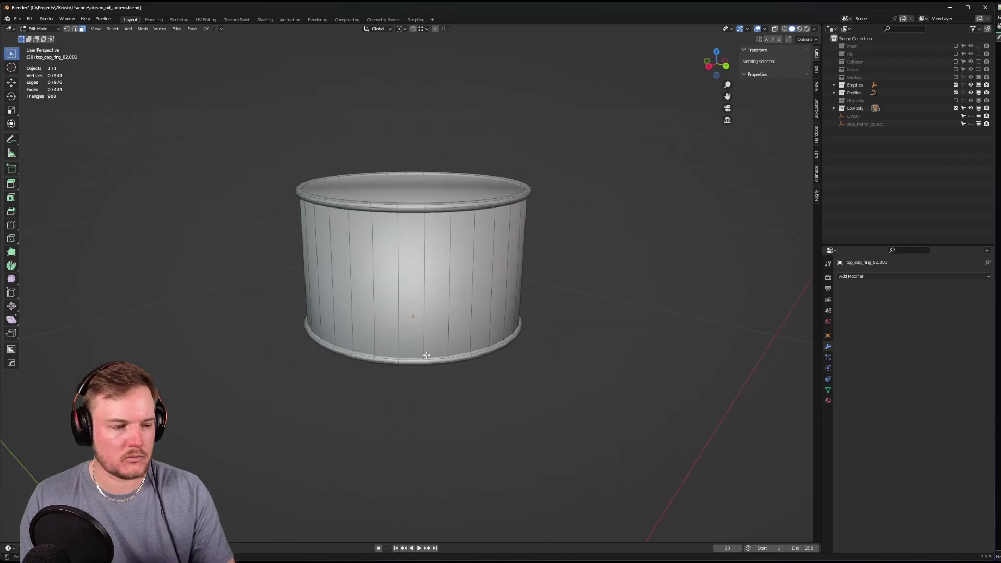
pyautogui.scroll(2, 420, 352)
pyautogui.moveTo(425, 378); pyautogui.dragTo(576, 379, button='middle')
pyautogui.scroll(1, 420, 351)
pyautogui.scroll(3, 456, 333)
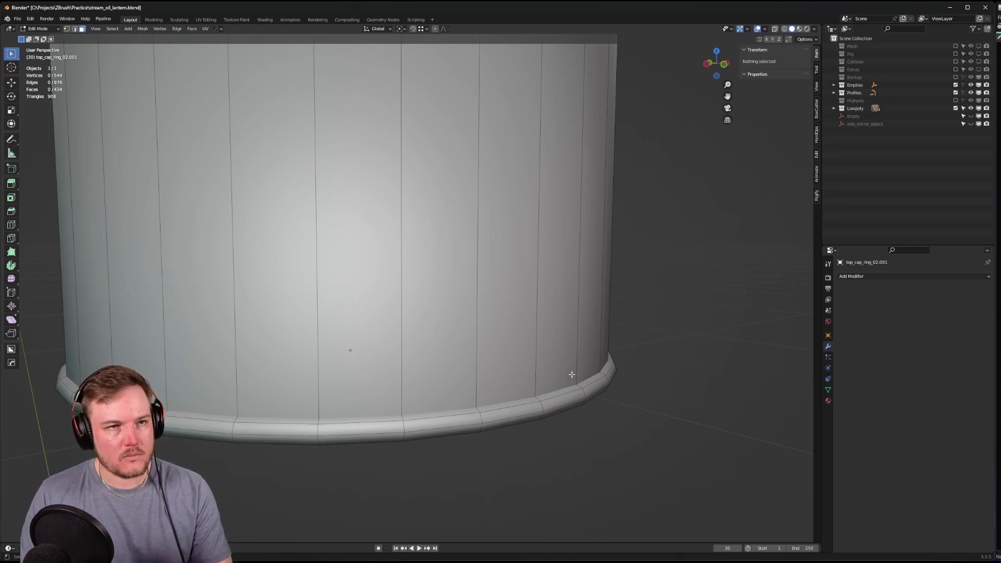
pyautogui.moveTo(572, 374); pyautogui.dragTo(466, 410, button='middle')
pyautogui.keyDown('shift'); pyautogui.moveTo(465, 410); pyautogui.dragTo(705, 383, button='middle'); pyautogui.keyUp('shift')
pyautogui.moveTo(507, 377); pyautogui.dragTo(415, 358, button='middle')
# - Add a loop cut around the lower ring's uppermost faces and slide it to where the ring meets the outer wall
pyautogui.press('Tab')
pyautogui.click(416, 325)
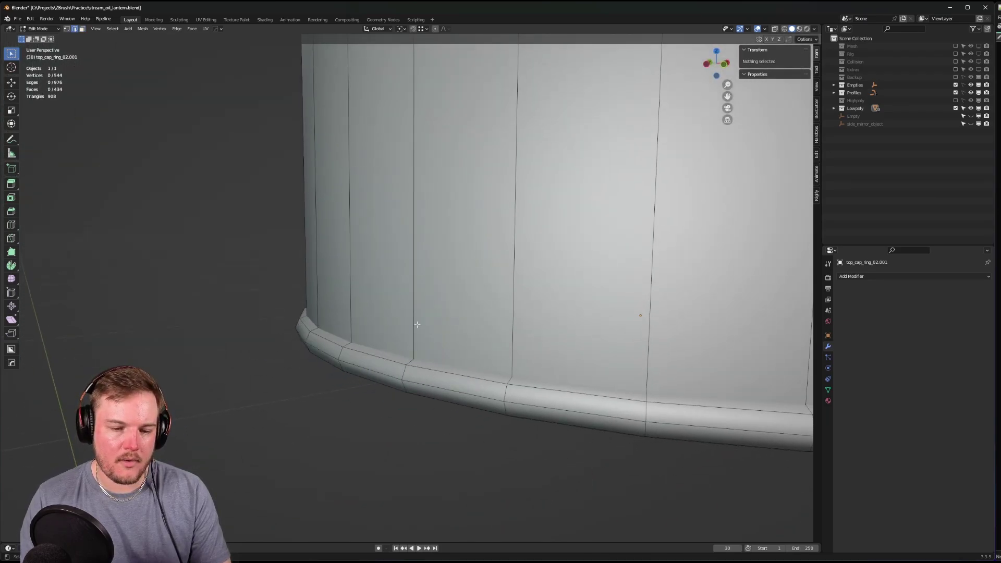
pyautogui.hotkey('ctrl', 'r')
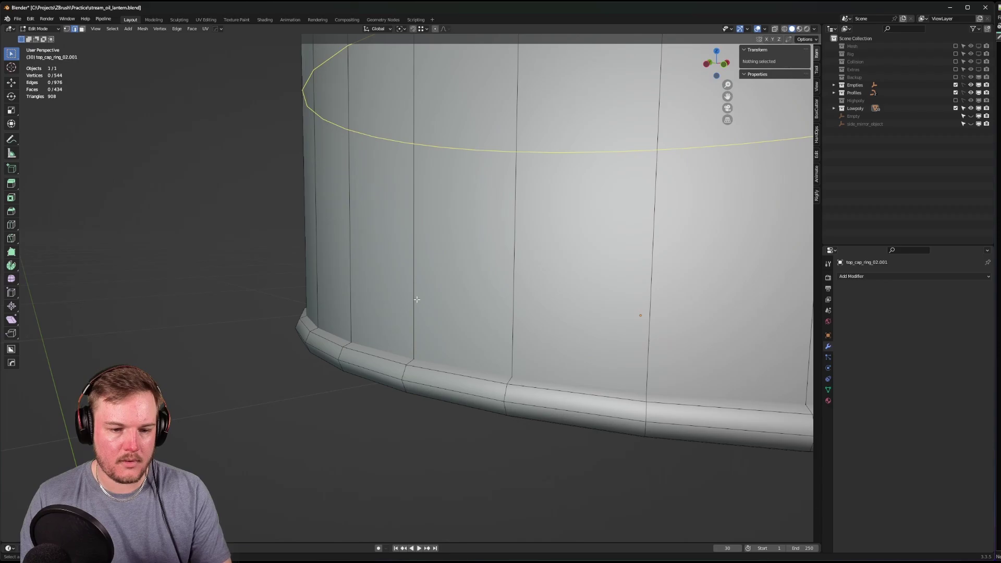
pyautogui.press('Escape')
pyautogui.moveTo(418, 300)
pyautogui.mouseDown(button='middle')
pyautogui.moveTo(344, 329)
pyautogui.moveTo(411, 304)
pyautogui.moveTo(391, 297)
pyautogui.moveTo(400, 294)
pyautogui.mouseUp(button='middle')
pyautogui.hotkey('ctrl', 'r')
pyautogui.click(377, 282)
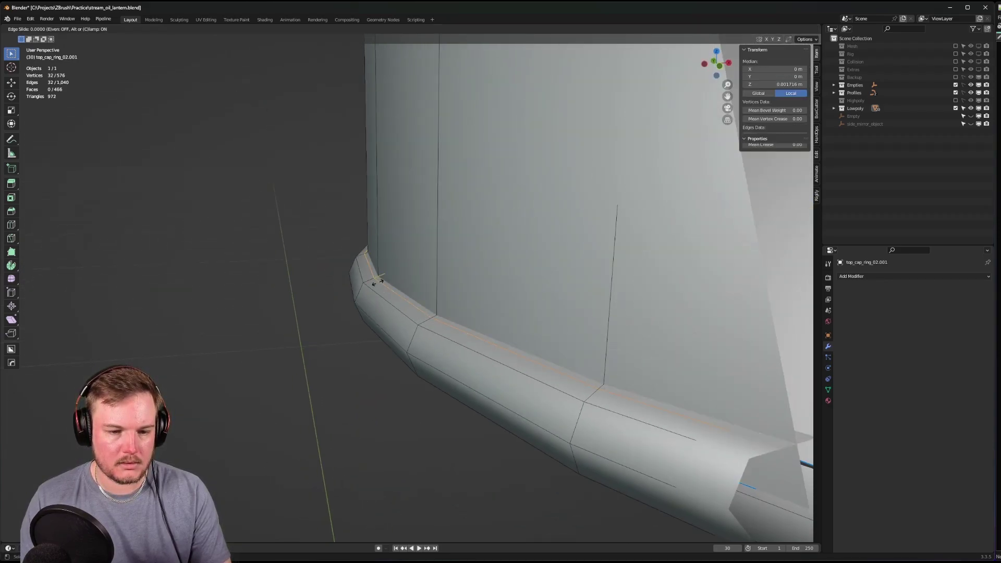
pyautogui.click(384, 282)
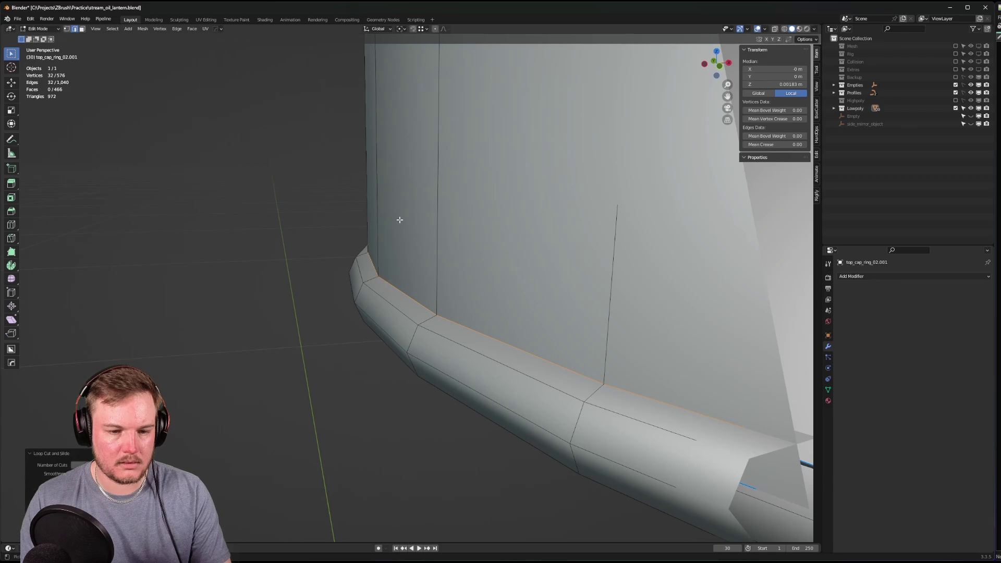
# - Add a loop cut around the cap's outer wall, turn off Align Rotation to Target, and snap the loop along Z to the ring's intersection loop
pyautogui.hotkey('ctrl', 'r')
pyautogui.click(388, 214)
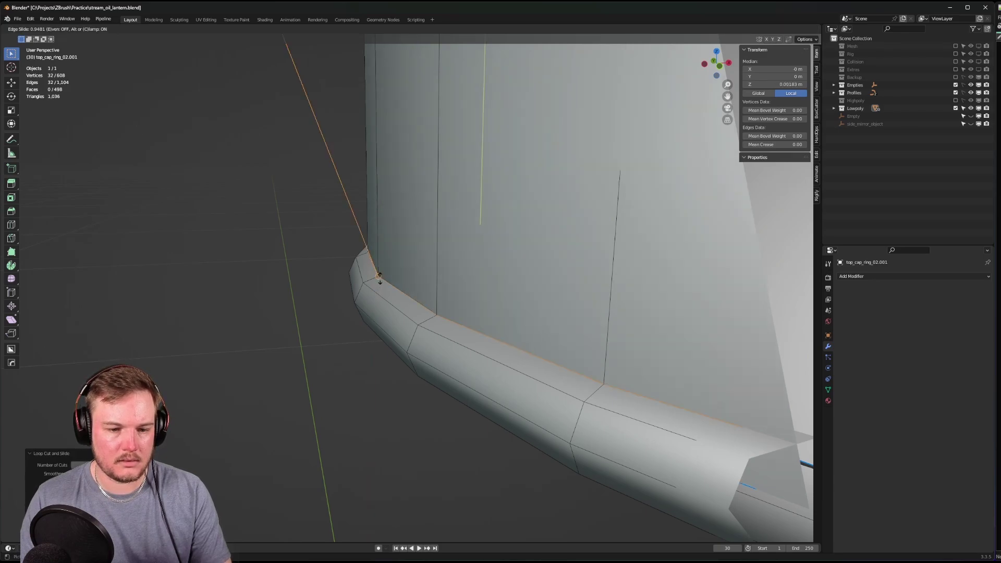
pyautogui.click(379, 276)
pyautogui.click(420, 28)
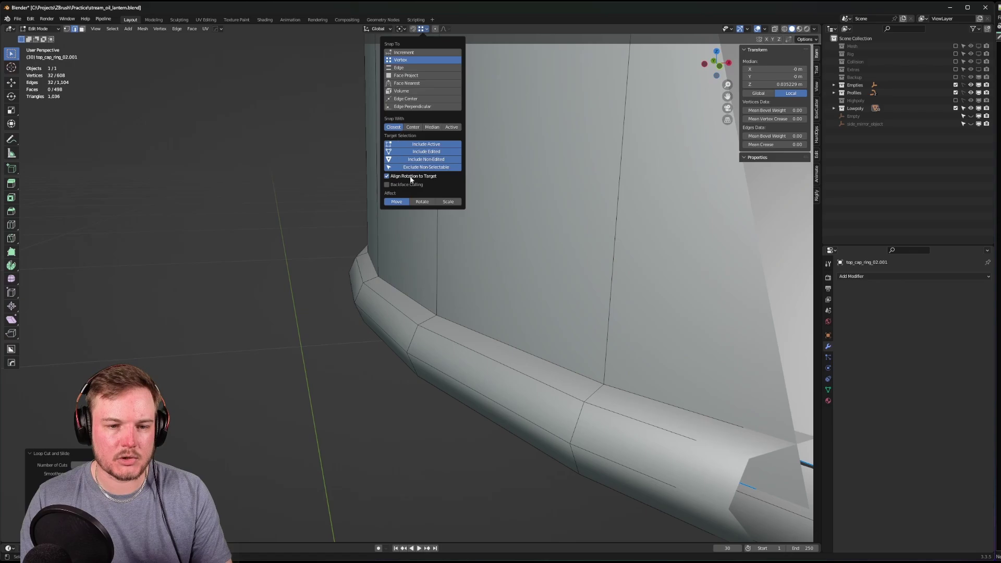
pyautogui.click(389, 178)
pyautogui.scroll(-8, 358, 208)
pyautogui.scroll(6, 431, 281)
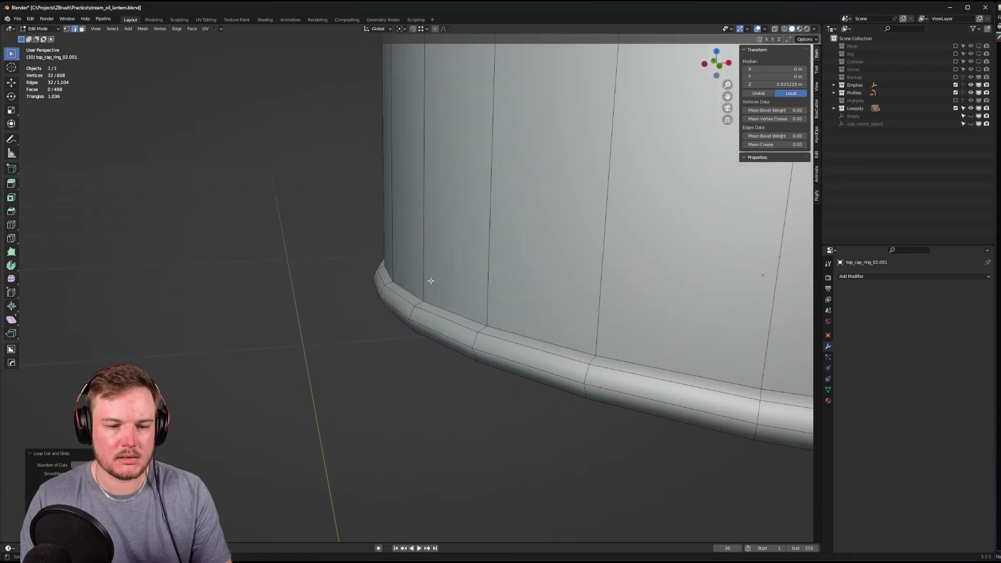
pyautogui.press('g')
pyautogui.press('z')
pyautogui.keyDown('ctrl'); pyautogui.click(425, 302); pyautogui.keyUp('ctrl')
pyautogui.moveTo(435, 292); pyautogui.dragTo(519, 280, button='middle')
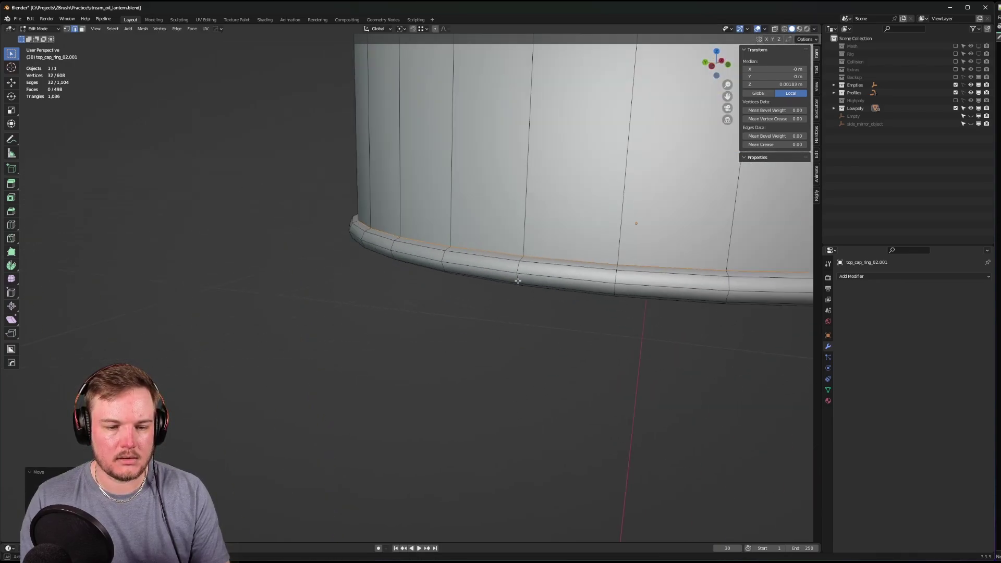
# - Select the whole cap mesh and merge its vertices by distance to weld the lower ring to the wall
pyautogui.press('Tab')
pyautogui.click(479, 284)
pyautogui.press('a')
pyautogui.press('m')
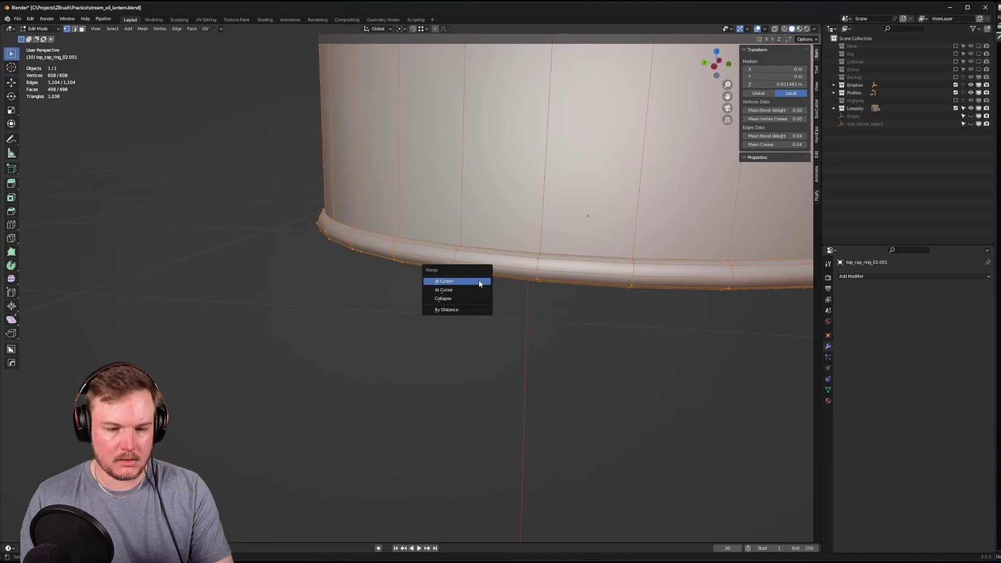
pyautogui.click(468, 309)
pyautogui.moveTo(470, 272); pyautogui.dragTo(510, 269, button='middle')
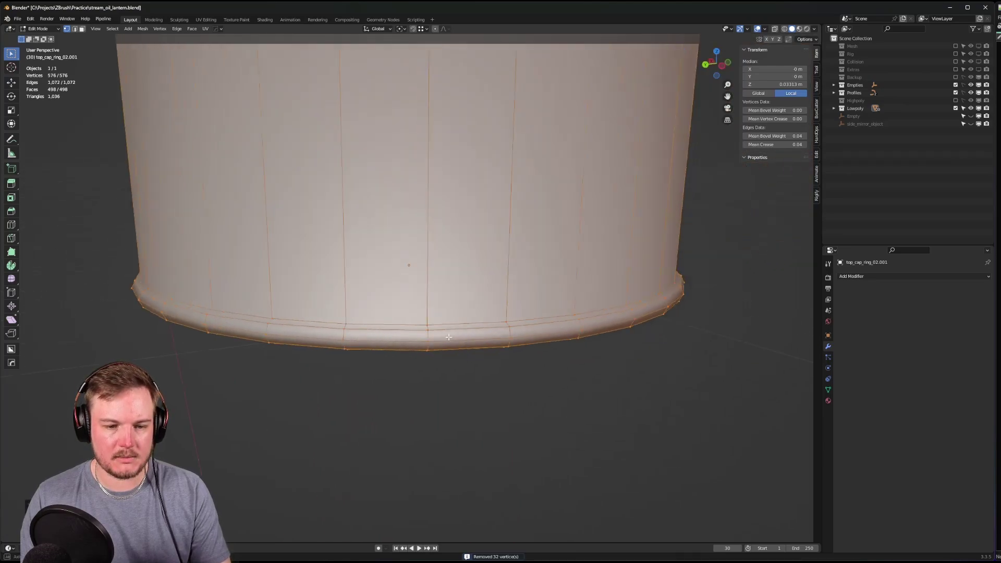
# - Add a loop cut around the cap's outer wall and slide it up to where the wall meets the upper ring
pyautogui.keyDown('shift'); pyautogui.moveTo(451, 235); pyautogui.dragTo(421, 274, button='middle'); pyautogui.keyUp('shift')
pyautogui.scroll(-3, 414, 269)
pyautogui.keyDown('shift'); pyautogui.moveTo(421, 274); pyautogui.dragTo(511, 360, button='middle'); pyautogui.keyUp('shift')
pyautogui.scroll(1, 439, 338)
pyautogui.scroll(1, 471, 297)
pyautogui.scroll(3, 512, 360)
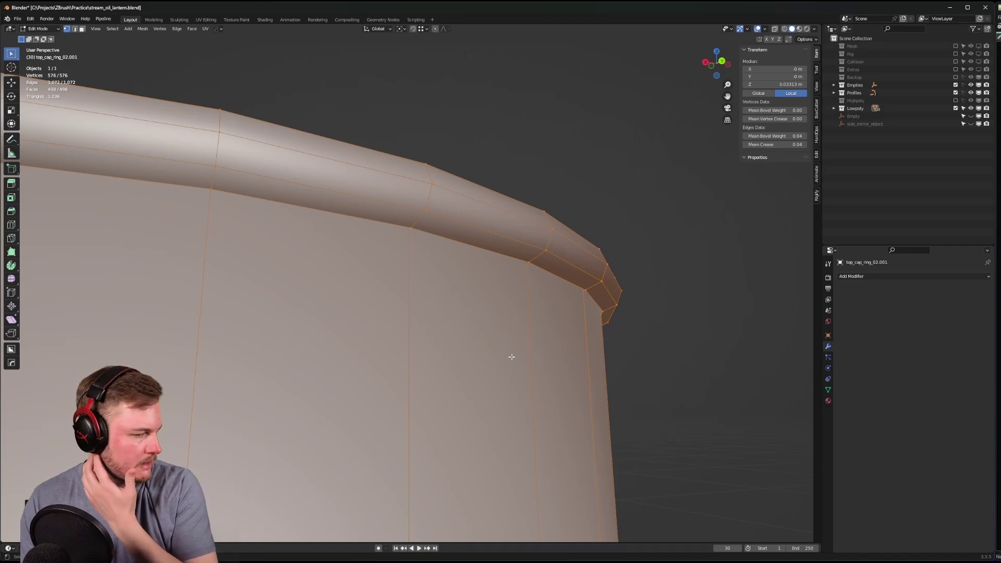
pyautogui.moveTo(495, 350); pyautogui.dragTo(565, 304, button='middle')
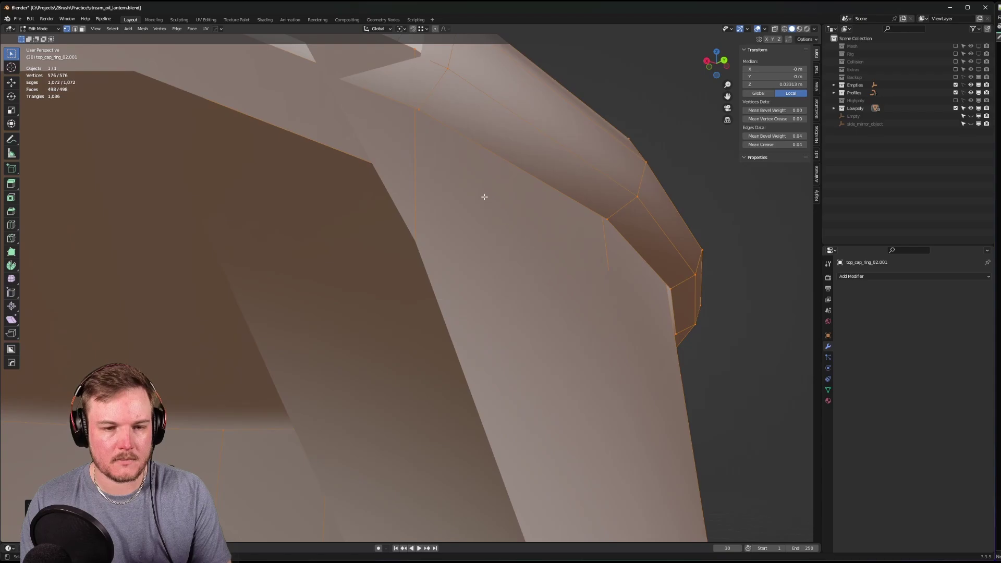
pyautogui.moveTo(485, 196); pyautogui.dragTo(431, 262, button='middle')
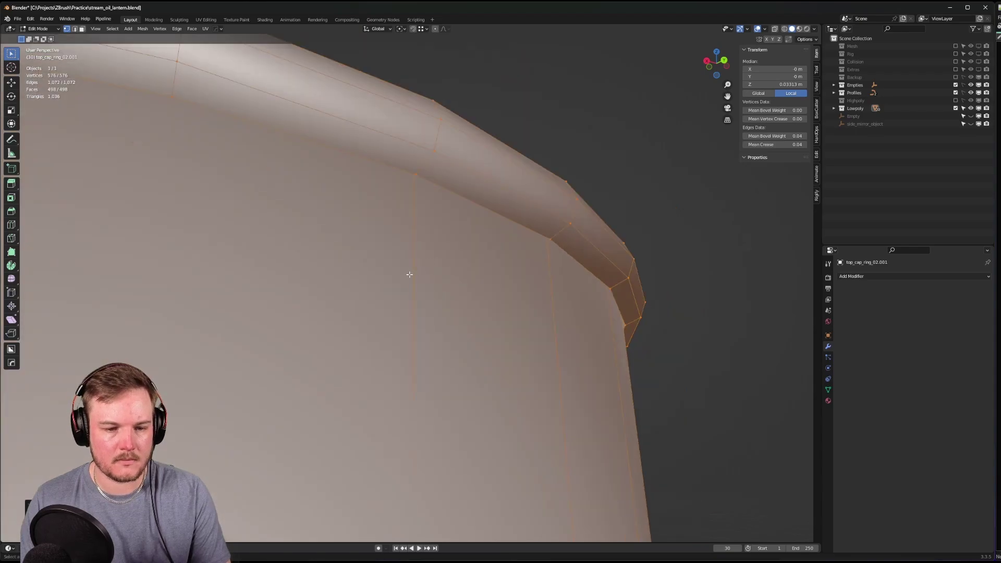
pyautogui.press('Tab')
pyautogui.click(409, 313)
pyautogui.keyDown('alt'); pyautogui.click(410, 308); pyautogui.keyUp('alt')
pyautogui.press('e')
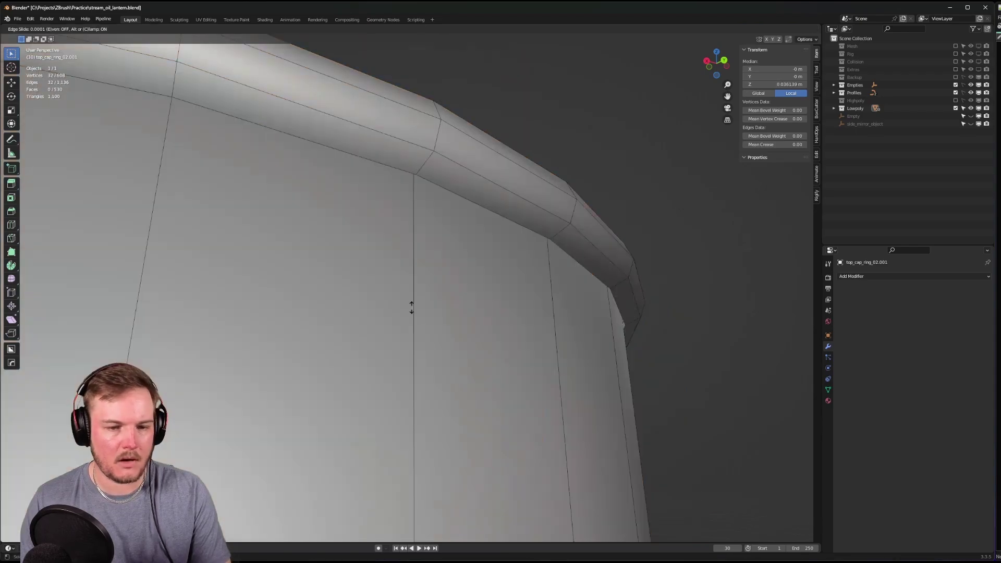
pyautogui.press('z')
pyautogui.click(415, 173)
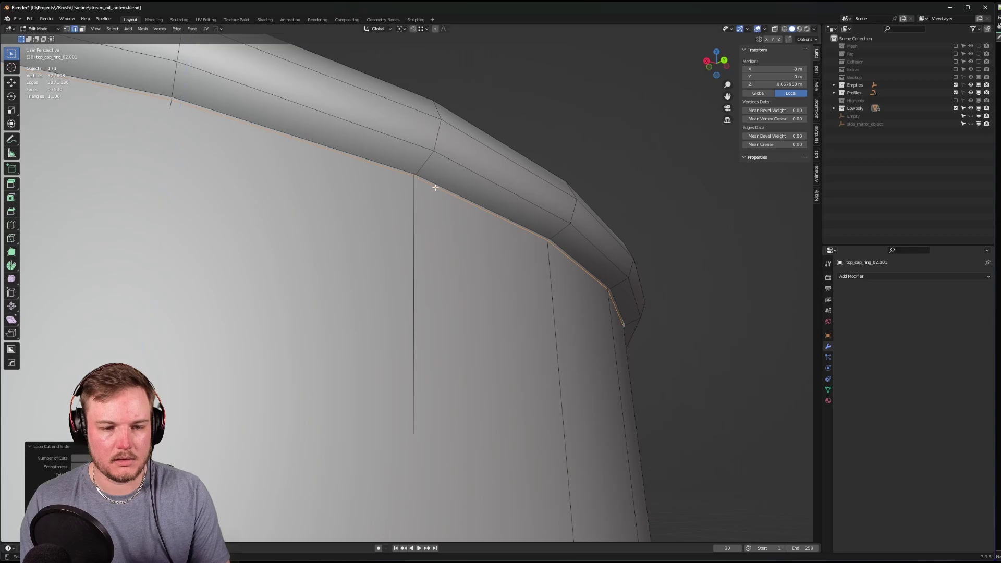
# - Select the edge loop where the wall meets the upper ring and scale it slightly inward
pyautogui.press('Tab')
pyautogui.click(436, 216)
pyautogui.keyDown('alt'); pyautogui.click(439, 187); pyautogui.keyUp('alt')
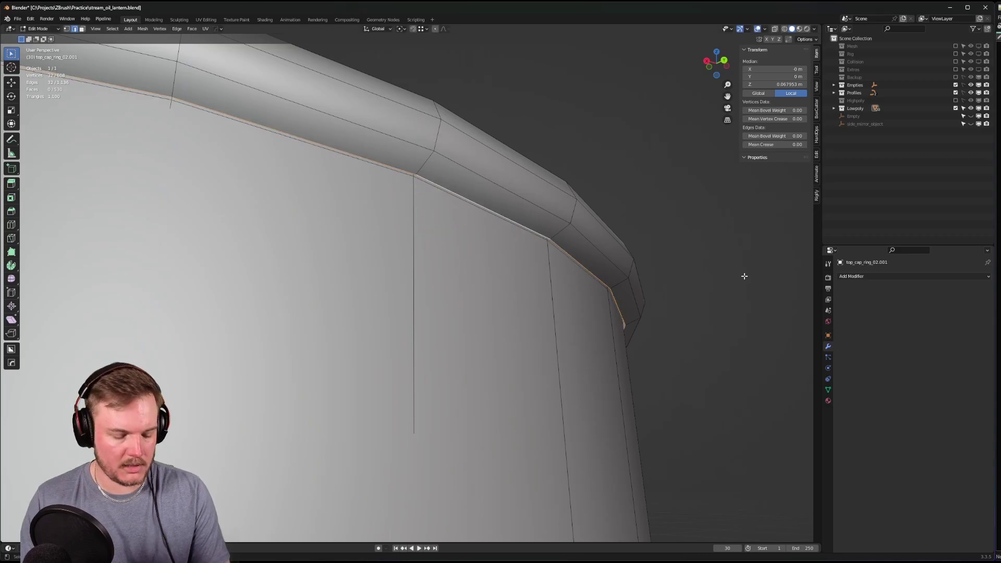
pyautogui.press('s')
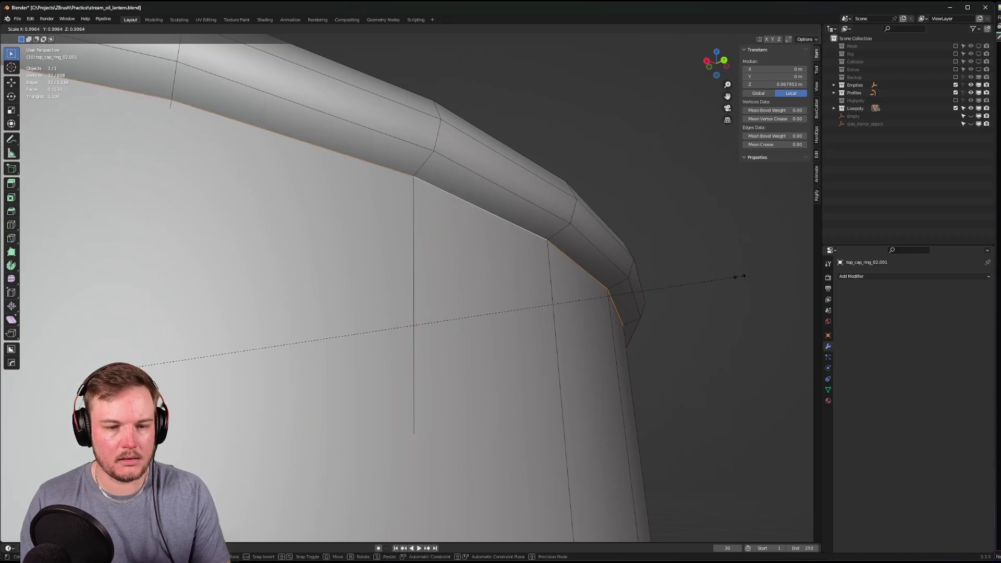
pyautogui.click(739, 277)
# - Select all of the cap's geometry and merge by distance to weld the wall to the upper ring
pyautogui.scroll(-5, 621, 277)
pyautogui.press('a')
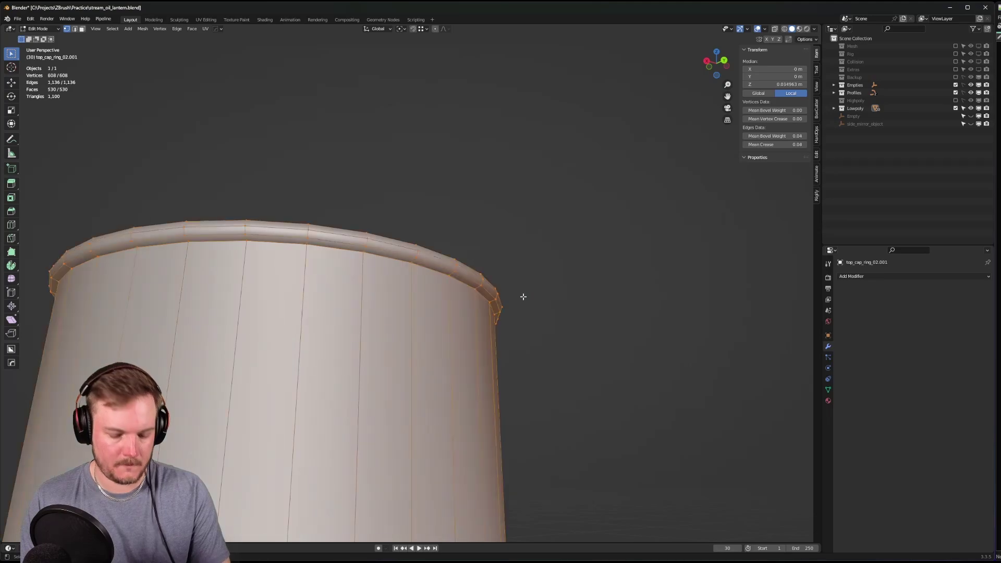
pyautogui.press('m')
pyautogui.click(521, 297)
pyautogui.moveTo(521, 297); pyautogui.dragTo(515, 253, button='middle')
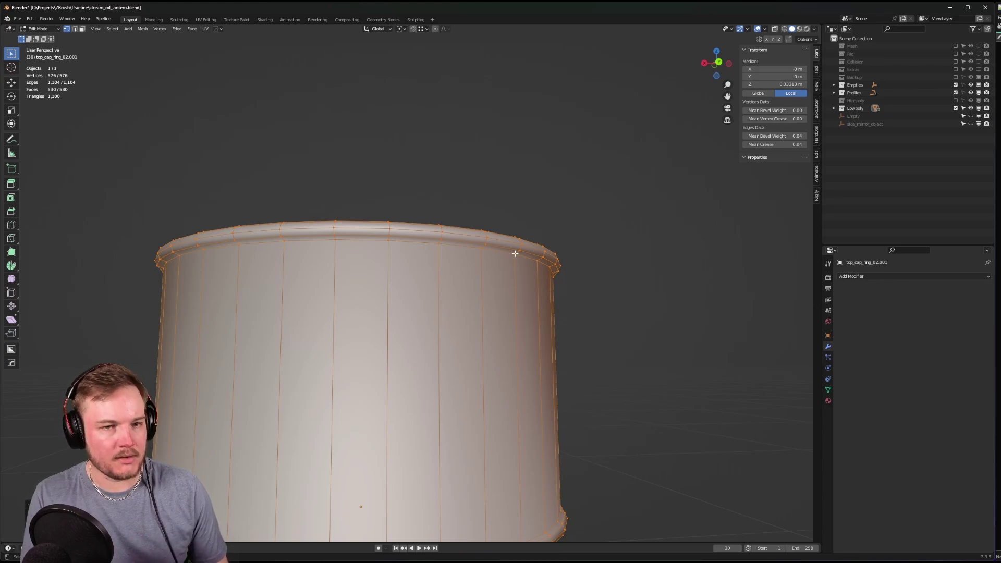
# - Try a loop cut slid along the upper ring's inner faces, check it in X-ray, and undo it
pyautogui.moveTo(514, 253); pyautogui.dragTo(359, 222, button='middle')
pyautogui.scroll(5, 448, 228)
pyautogui.scroll(-3, 359, 222)
pyautogui.press('Tab')
pyautogui.click(369, 247)
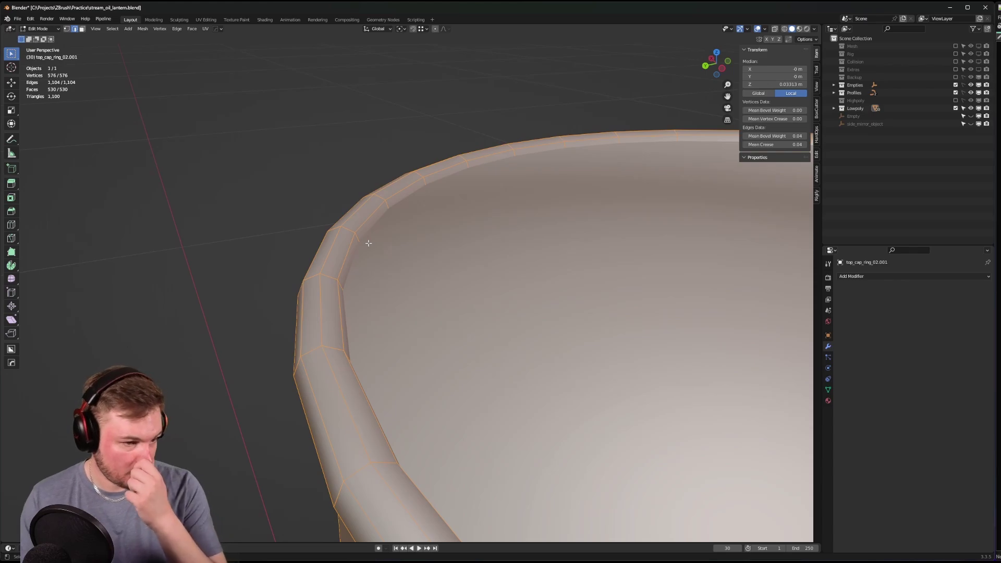
pyautogui.moveTo(365, 242); pyautogui.dragTo(338, 229, button='middle')
pyautogui.press('Tab')
pyautogui.click(366, 258)
pyautogui.scroll(2, 354, 246)
pyautogui.hotkey('ctrl', 'r')
pyautogui.click(323, 197)
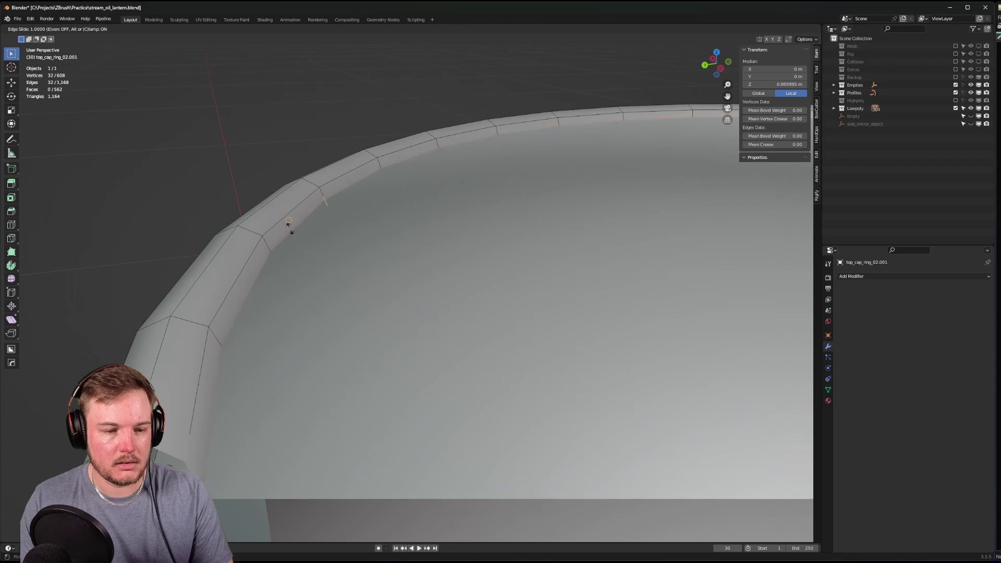
pyautogui.click(253, 265)
pyautogui.hotkey('alt', 'z')
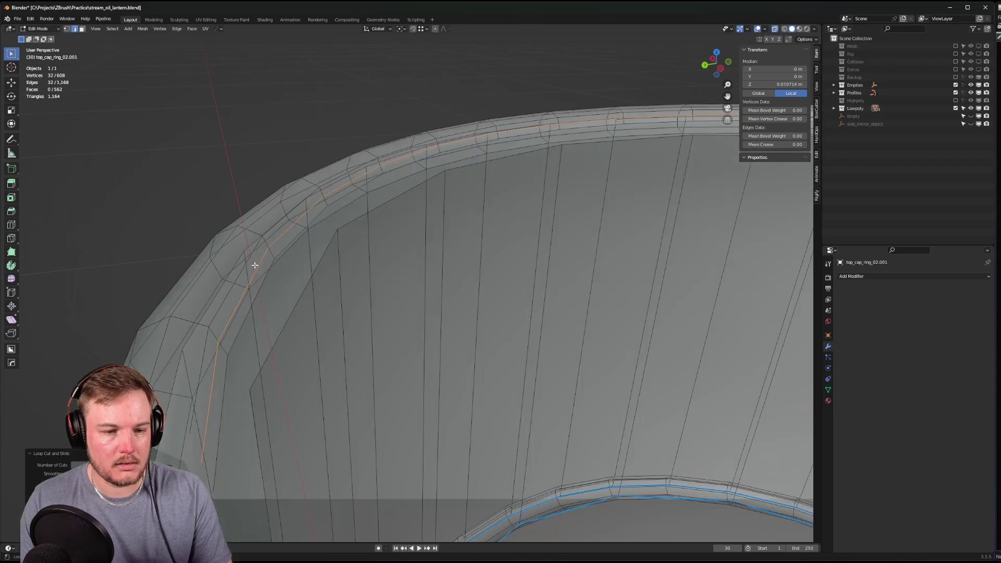
pyautogui.moveTo(251, 266); pyautogui.dragTo(255, 263, button='middle')
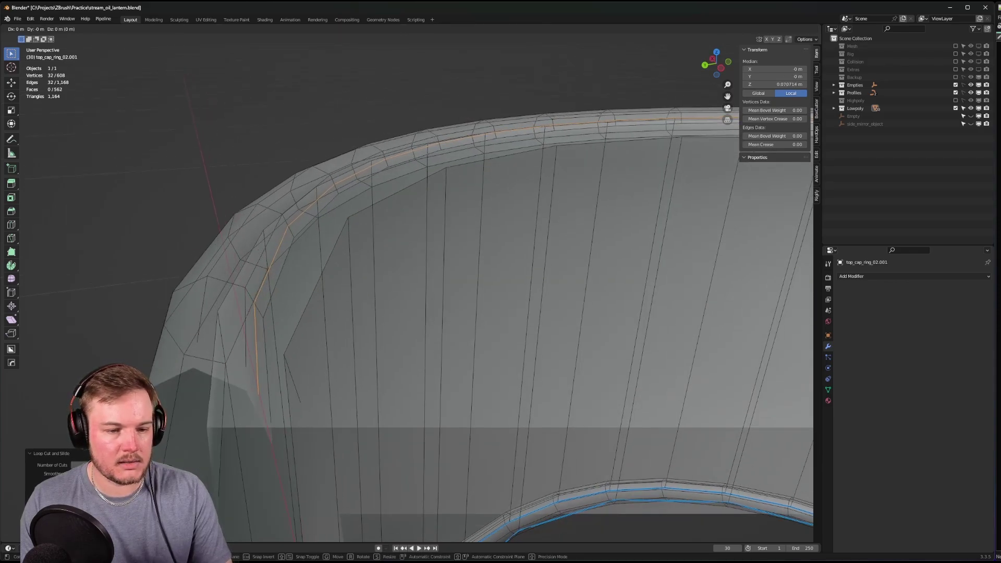
pyautogui.hotkey('ctrl', 'z')
# - Examine the upper ring's inner rim up close, both in X-ray and in Object Mode shading
pyautogui.press('a')
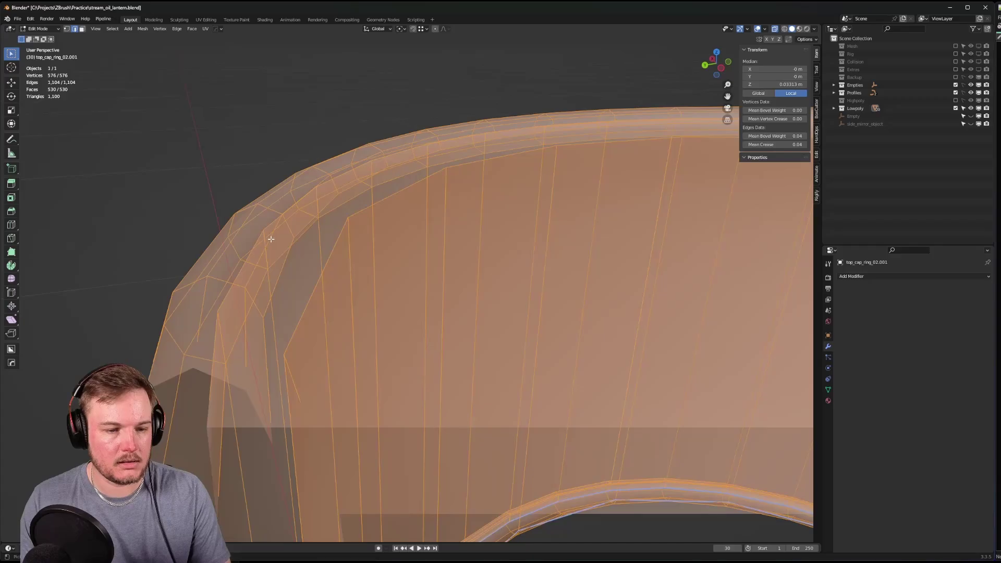
pyautogui.press('Tab')
pyautogui.click(310, 273)
pyautogui.moveTo(309, 272); pyautogui.dragTo(322, 253, button='middle')
pyautogui.hotkey('alt', 'a')
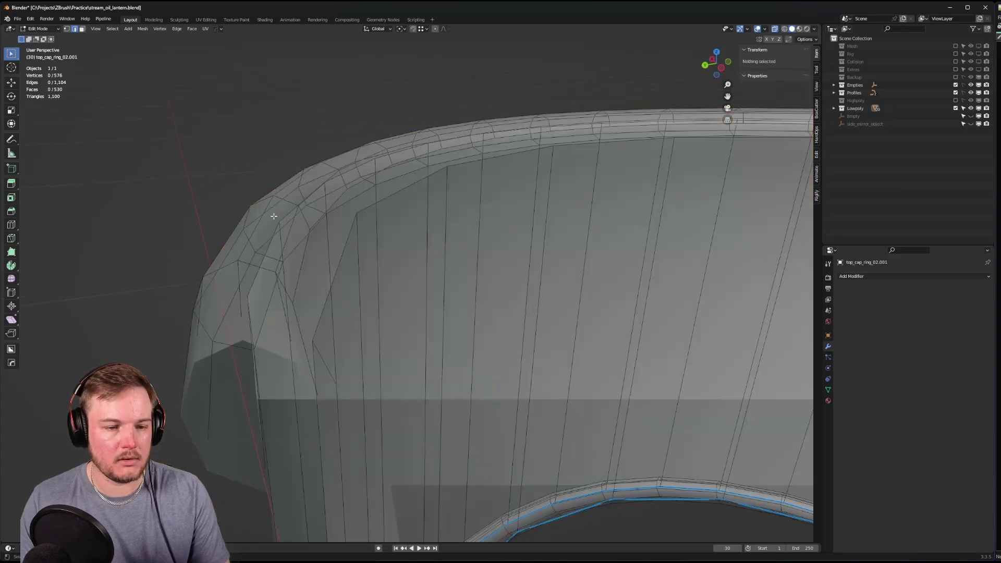
pyautogui.moveTo(283, 219); pyautogui.dragTo(308, 216, button='middle')
pyautogui.press('Tab')
pyautogui.scroll(-4, 315, 203)
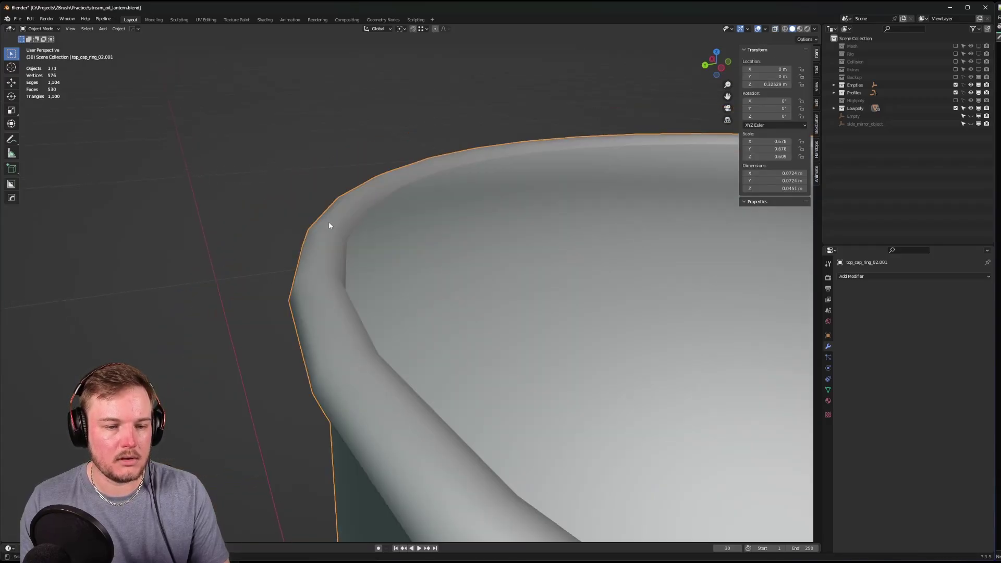
pyautogui.scroll(1, 428, 275)
pyautogui.press('Tab')
pyautogui.click(490, 278)
pyautogui.click(491, 278)
pyautogui.keyDown('shift'); pyautogui.moveTo(522, 290); pyautogui.dragTo(360, 295, button='middle'); pyautogui.keyUp('shift')
pyautogui.press('s')
pyautogui.rightClick(569, 301)
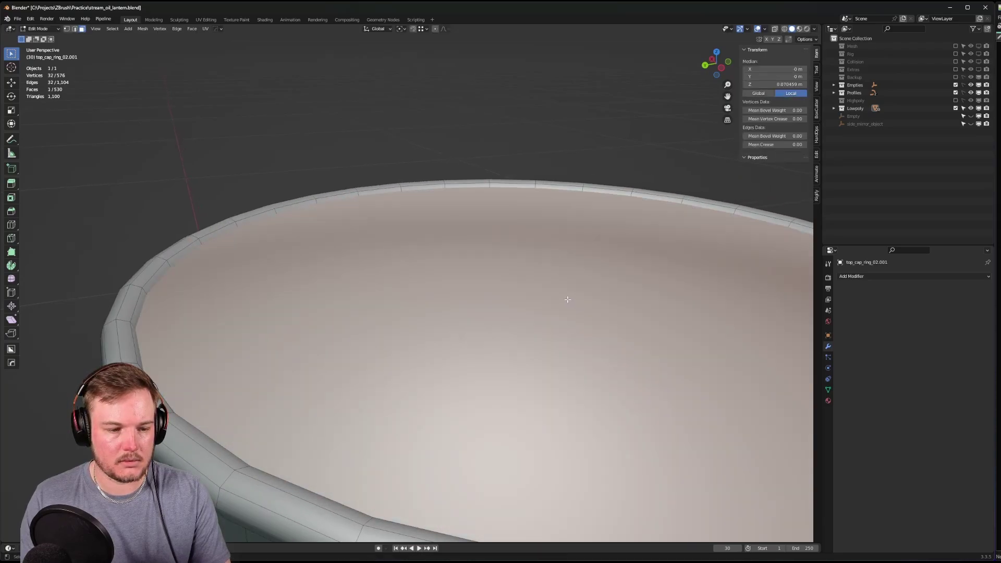
pyautogui.moveTo(568, 301); pyautogui.dragTo(565, 295, button='middle')
pyautogui.press('Tab')
pyautogui.click(562, 265)
pyautogui.moveTo(499, 291); pyautogui.dragTo(455, 288, button='middle')
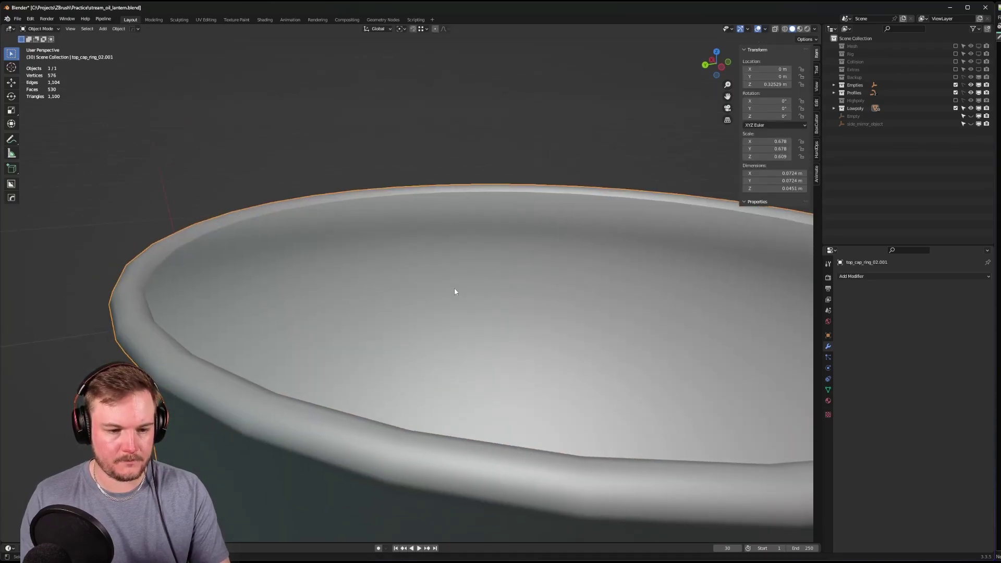
# - Select the cap's top disc with a delimited linked selection and delete the selected faces
pyautogui.press('Tab')
pyautogui.click(489, 287)
pyautogui.hotkey('ctrl', 'l')
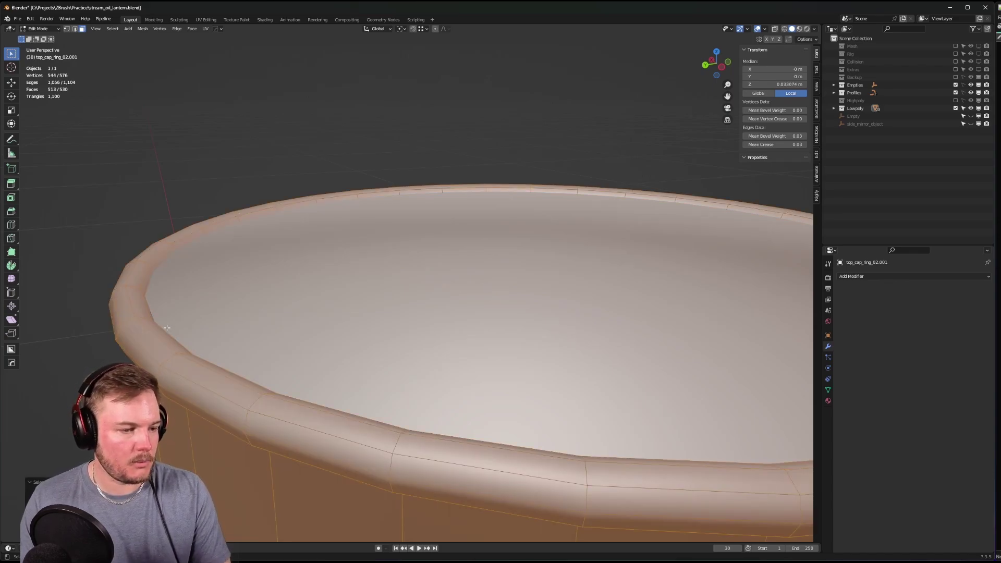
pyautogui.click(107, 518)
pyautogui.scroll(-6, 353, 348)
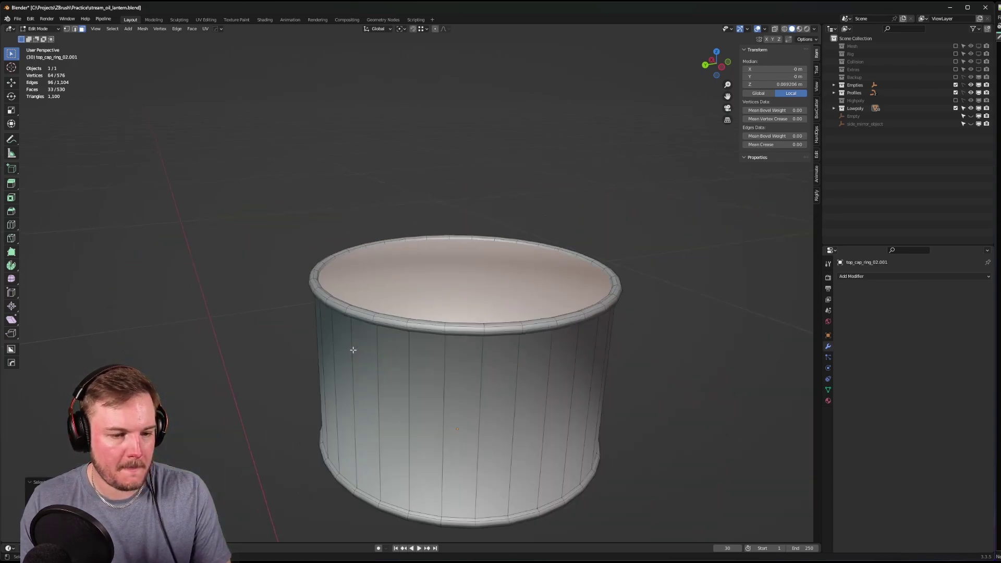
pyautogui.moveTo(391, 360); pyautogui.dragTo(404, 346, button='middle')
pyautogui.scroll(5, 394, 320)
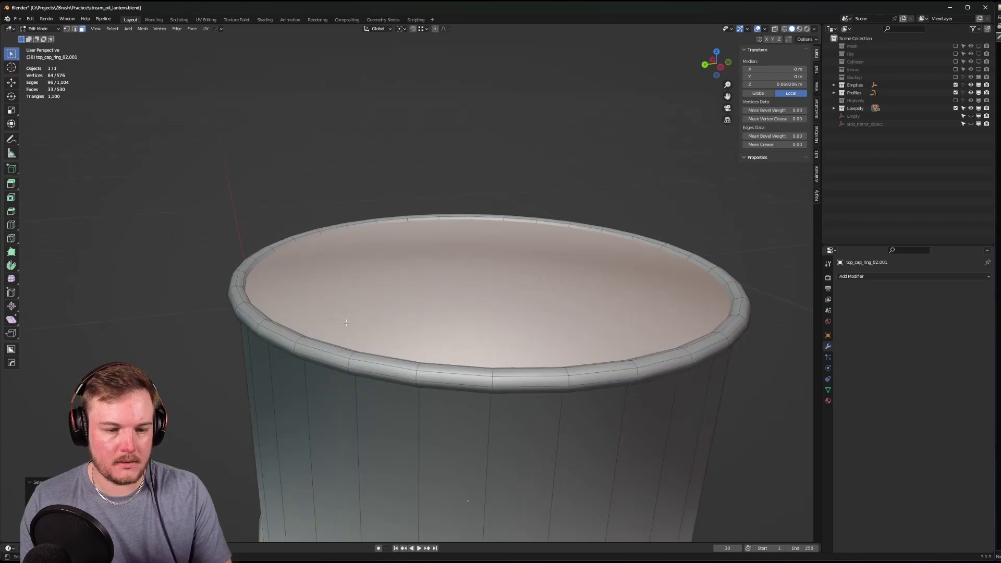
pyautogui.press('x')
pyautogui.click(372, 317)
pyautogui.moveTo(349, 313)
pyautogui.mouseDown(button='middle')
pyautogui.moveTo(297, 300)
pyautogui.moveTo(341, 298)
pyautogui.mouseUp(button='middle')
pyautogui.click(341, 298)
pyautogui.rightClick(351, 308)
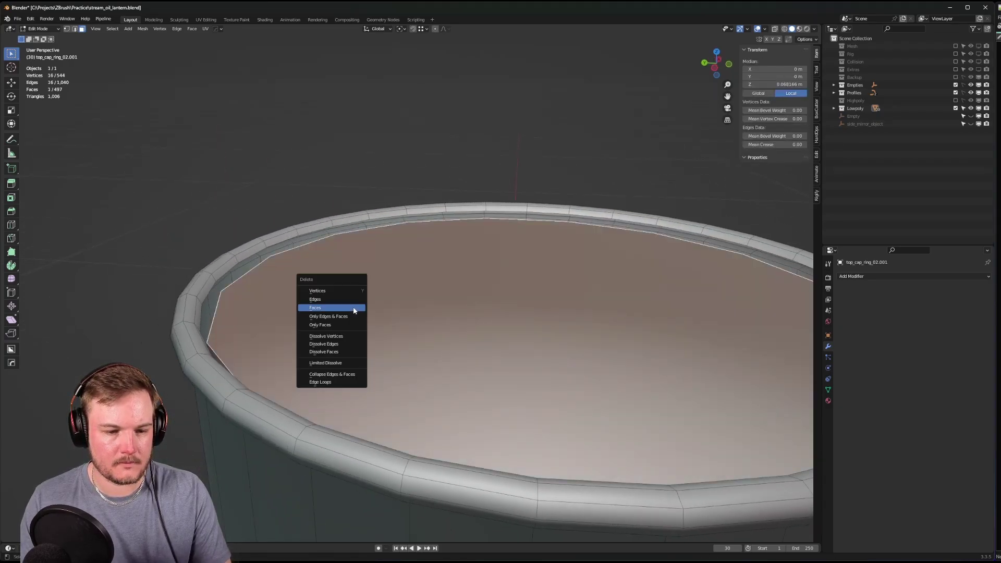
pyautogui.moveTo(364, 250); pyautogui.dragTo(346, 281, button='middle')
# - Select the open edge loop on the upper ring's inner rim and fill it with a single face
pyautogui.press('2')
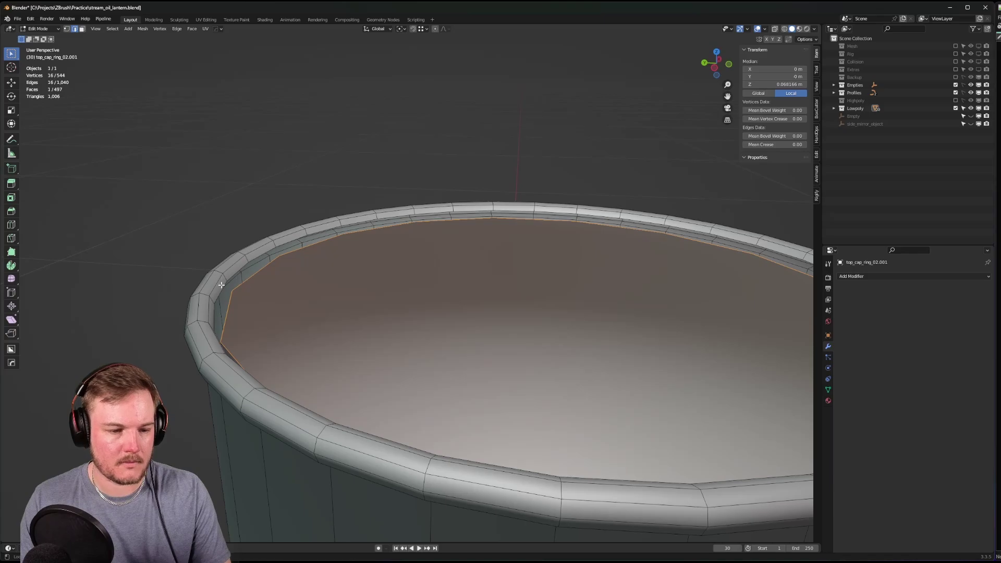
pyautogui.press('h')
pyautogui.keyDown('alt'); pyautogui.click(220, 286); pyautogui.keyUp('alt')
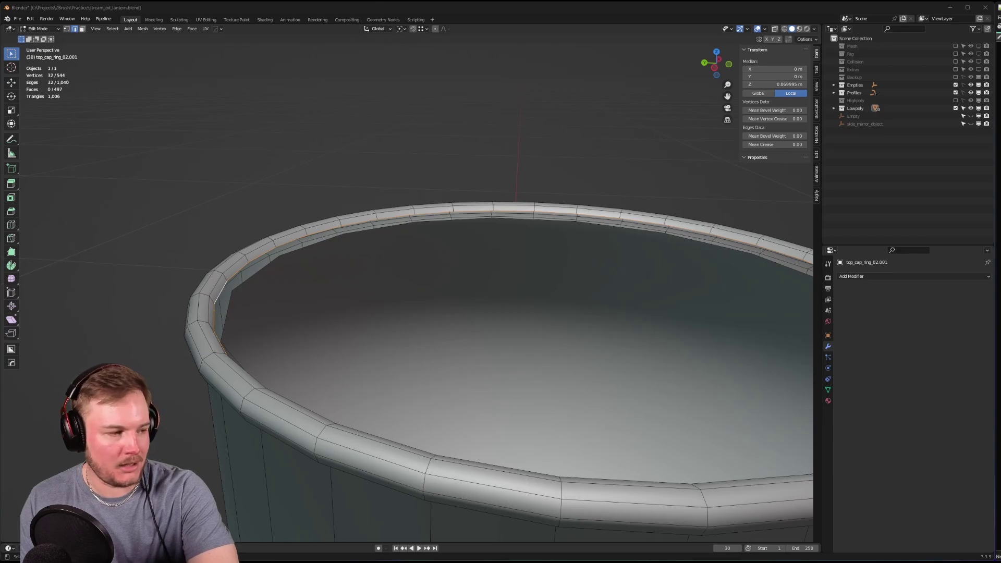
pyautogui.moveTo(112, 79); pyautogui.dragTo(304, 182, button='middle')
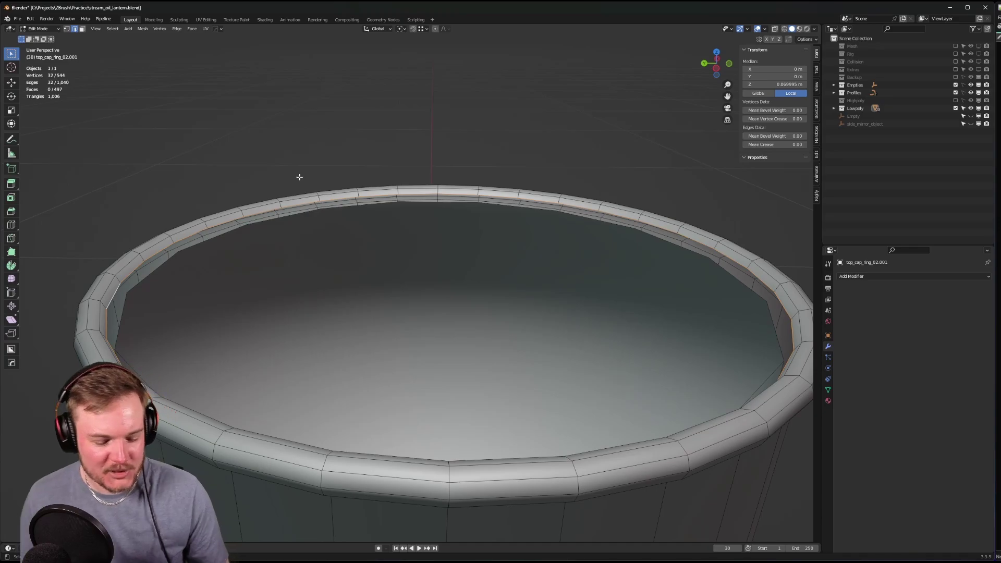
pyautogui.moveTo(298, 174); pyautogui.dragTo(346, 177, button='middle')
pyautogui.press('f')
# - Mark the loops bordering the top face and joining the wall to both rings as sharp, and return to Object Mode
pyautogui.moveTo(398, 210); pyautogui.dragTo(361, 224, button='middle')
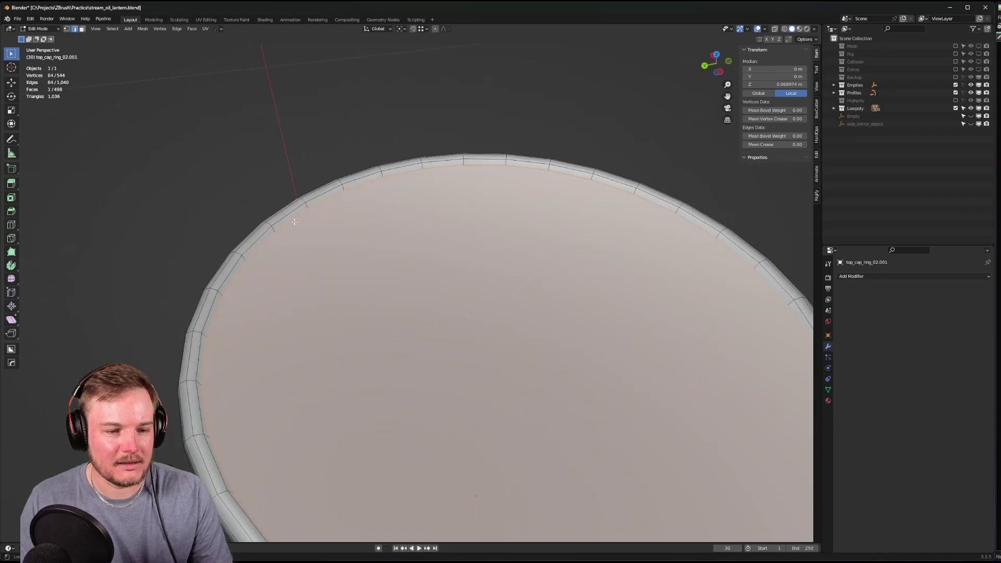
pyautogui.hotkey('alt', 'a')
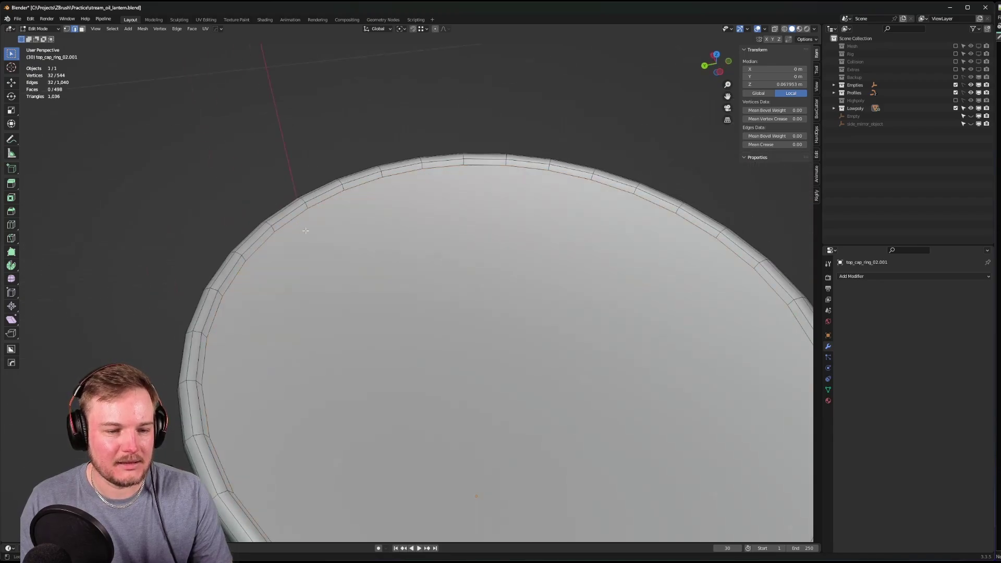
pyautogui.keyDown('alt'); pyautogui.click(300, 219); pyautogui.keyUp('alt')
pyautogui.moveTo(300, 221); pyautogui.dragTo(331, 168, button='middle')
pyautogui.scroll(-5, 315, 220)
pyautogui.scroll(3, 334, 177)
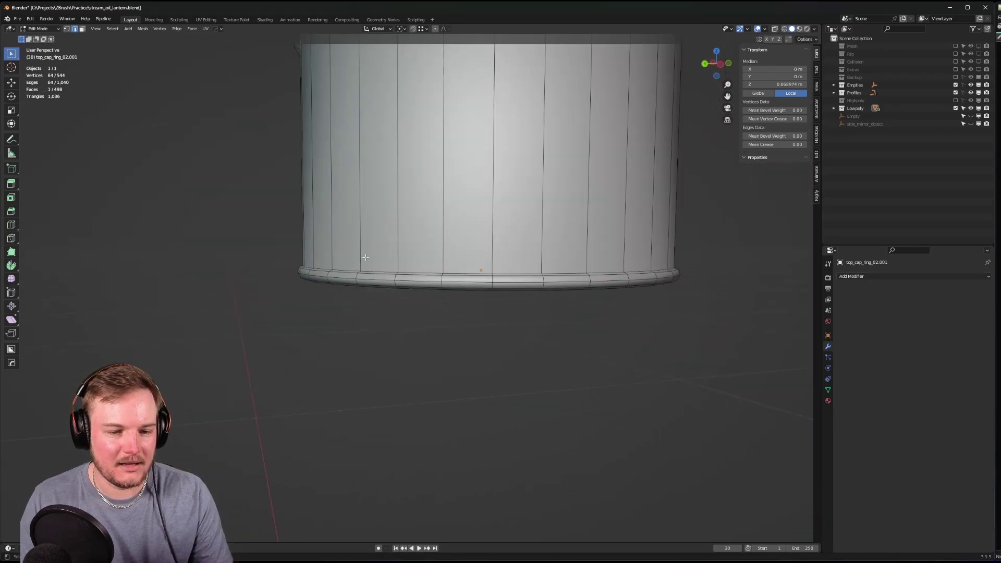
pyautogui.keyDown('alt'); pyautogui.keyDown('shift'); pyautogui.click(372, 272); pyautogui.keyUp('shift'); pyautogui.keyUp('alt')
pyautogui.moveTo(371, 271); pyautogui.dragTo(362, 245, button='middle')
pyautogui.hotkey('ctrl', 'e')
pyautogui.click(347, 205)
pyautogui.press('Tab')
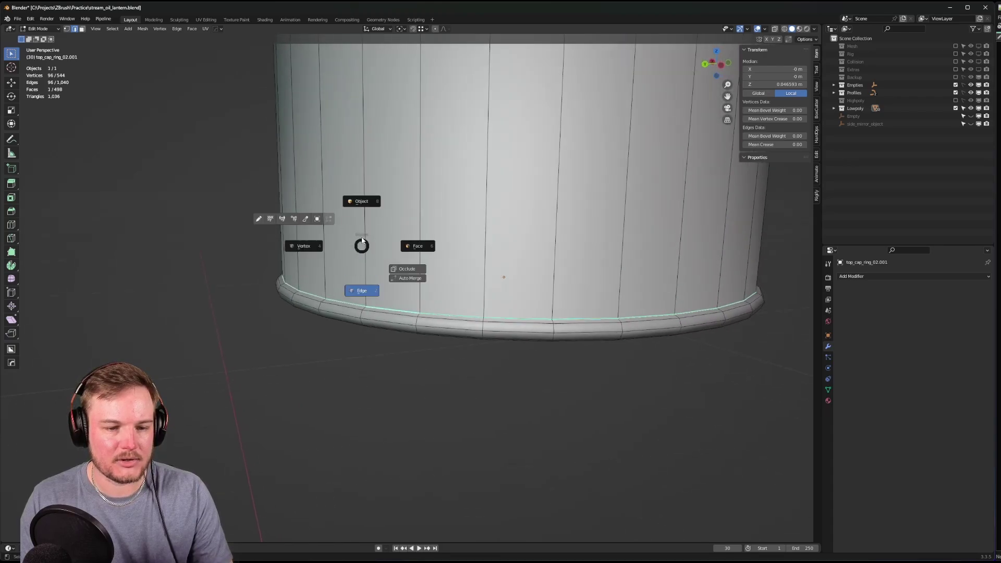
pyautogui.click(366, 204)
pyautogui.keyDown('shift'); pyautogui.moveTo(373, 198); pyautogui.dragTo(421, 287, button='middle'); pyautogui.keyUp('shift')
pyautogui.scroll(-5, 370, 287)
# - Select the intermediate edge loops running around the cap's upper ring
pyautogui.press('Tab')
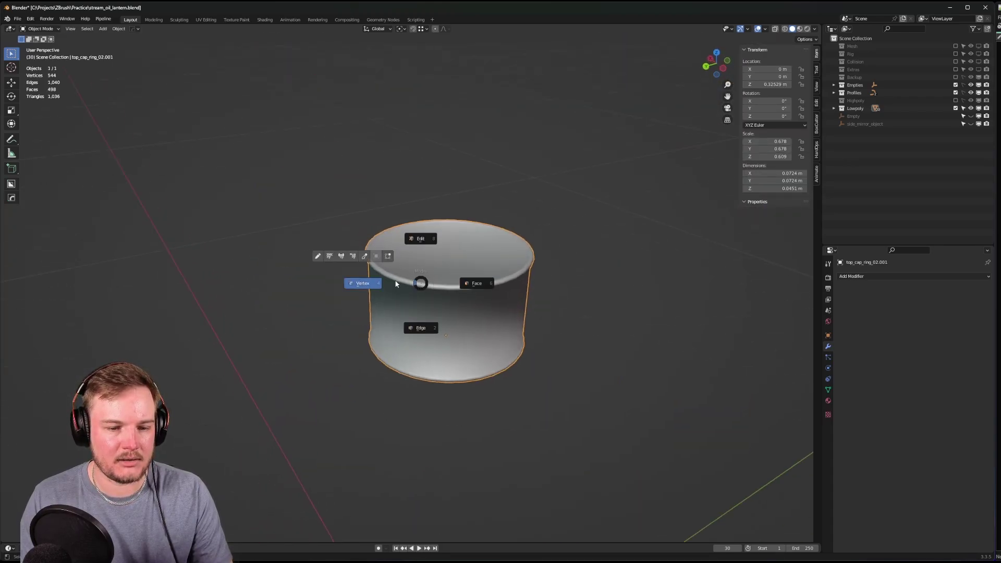
pyautogui.press('a')
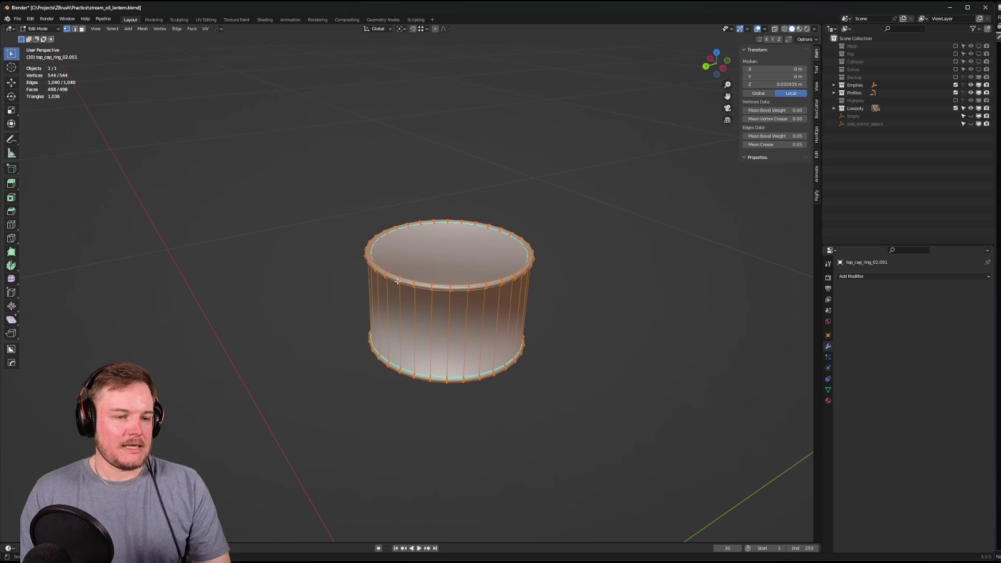
pyautogui.scroll(6, 396, 280)
pyautogui.press('Tab')
pyautogui.click(392, 290)
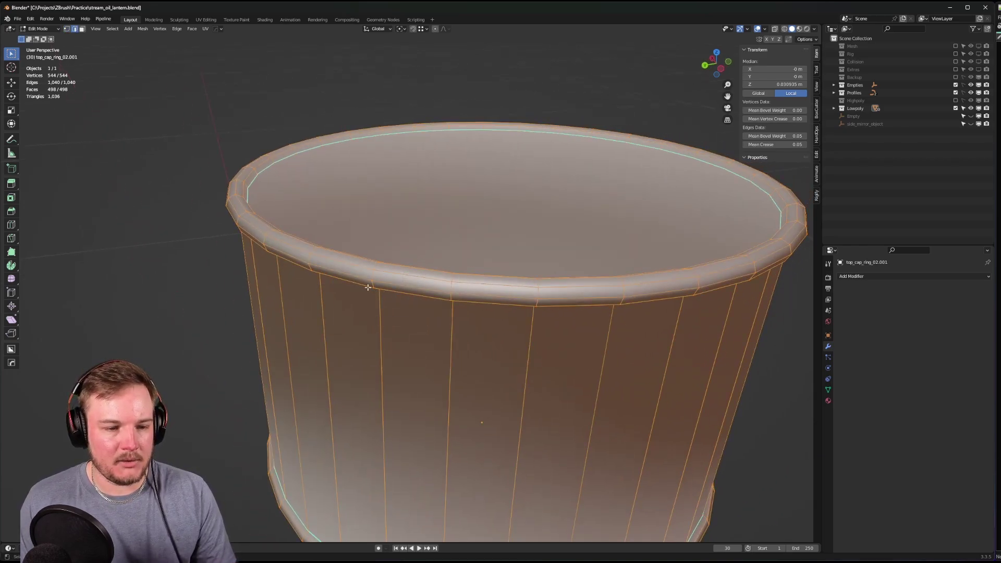
pyautogui.moveTo(368, 286); pyautogui.dragTo(339, 284, button='middle')
pyautogui.moveTo(218, 243); pyautogui.dragTo(235, 165, button='middle')
pyautogui.press('Tab')
pyautogui.click(233, 251)
pyautogui.keyDown('alt'); pyautogui.click(215, 207); pyautogui.keyUp('alt')
pyautogui.keyDown('alt'); pyautogui.keyDown('shift'); pyautogui.click(218, 212); pyautogui.keyUp('shift'); pyautogui.keyUp('alt')
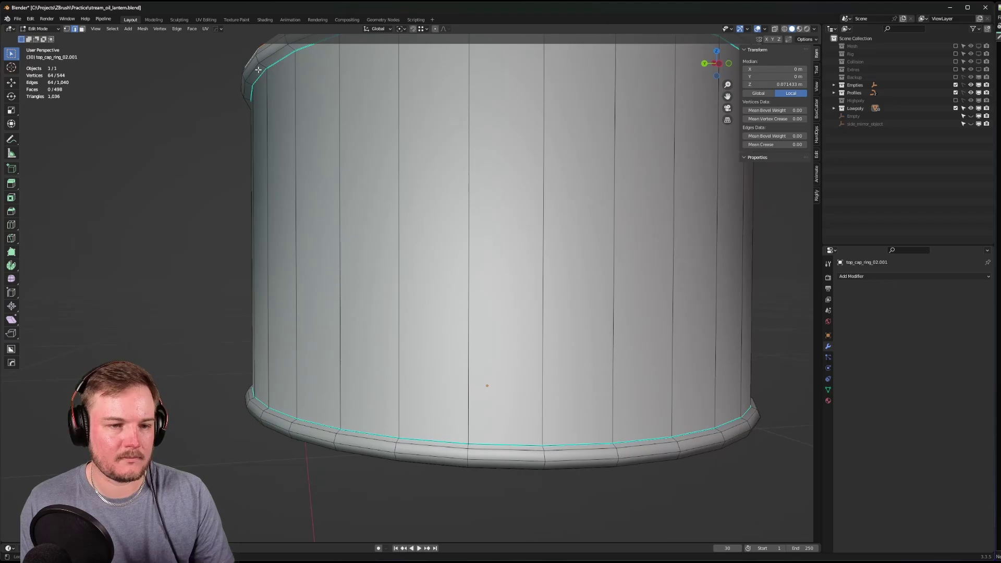
pyautogui.keyDown('alt'); pyautogui.keyDown('shift'); pyautogui.click(258, 70); pyautogui.keyUp('shift'); pyautogui.keyUp('alt')
# - Add the lower ring's intermediate edge loops to the selection and dissolve all the selected edges
pyautogui.moveTo(269, 194); pyautogui.dragTo(343, 273, button='middle')
pyautogui.keyDown('alt'); pyautogui.keyDown('shift'); pyautogui.click(322, 256); pyautogui.keyUp('shift'); pyautogui.keyUp('alt')
pyautogui.scroll(3, 303, 253)
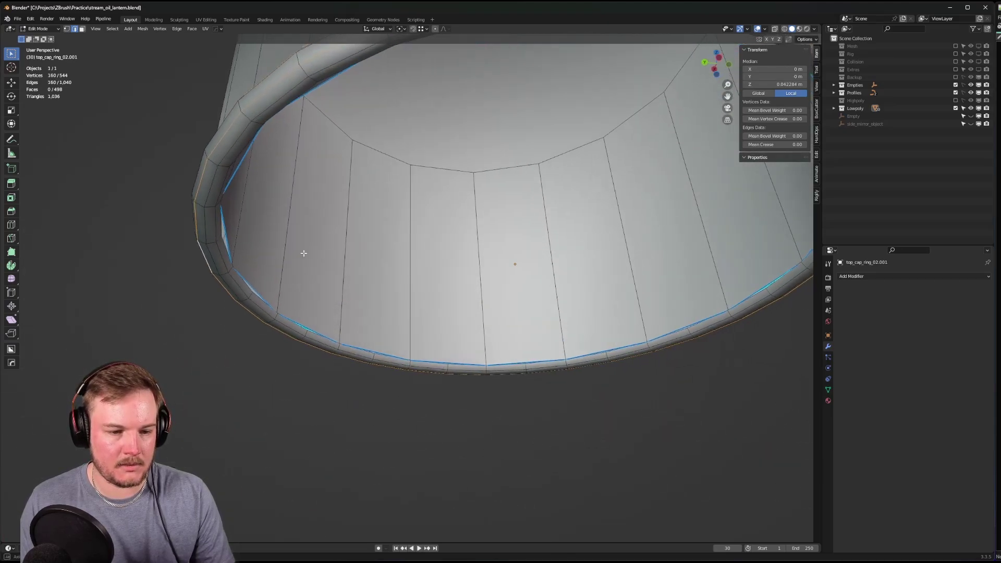
pyautogui.scroll(-3, 219, 262)
pyautogui.keyDown('alt'); pyautogui.keyDown('shift'); pyautogui.click(261, 257); pyautogui.keyUp('shift'); pyautogui.keyUp('alt')
pyautogui.hotkey('ctrl', 'x')
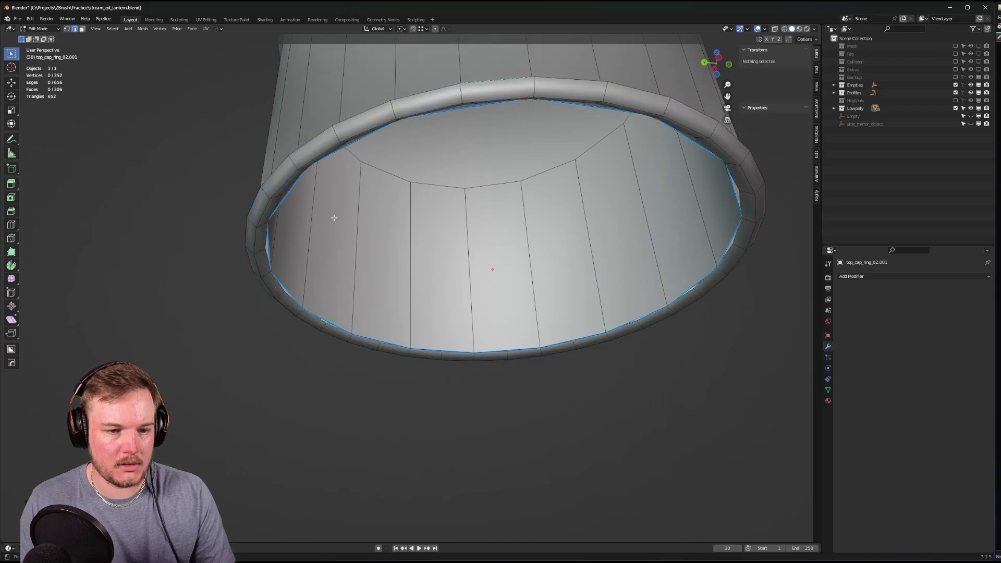
# - Return to Object Mode and run Sharpen on the cap at 60 degrees
pyautogui.moveTo(333, 217); pyautogui.dragTo(472, 300, button='middle')
pyautogui.scroll(-5, 449, 288)
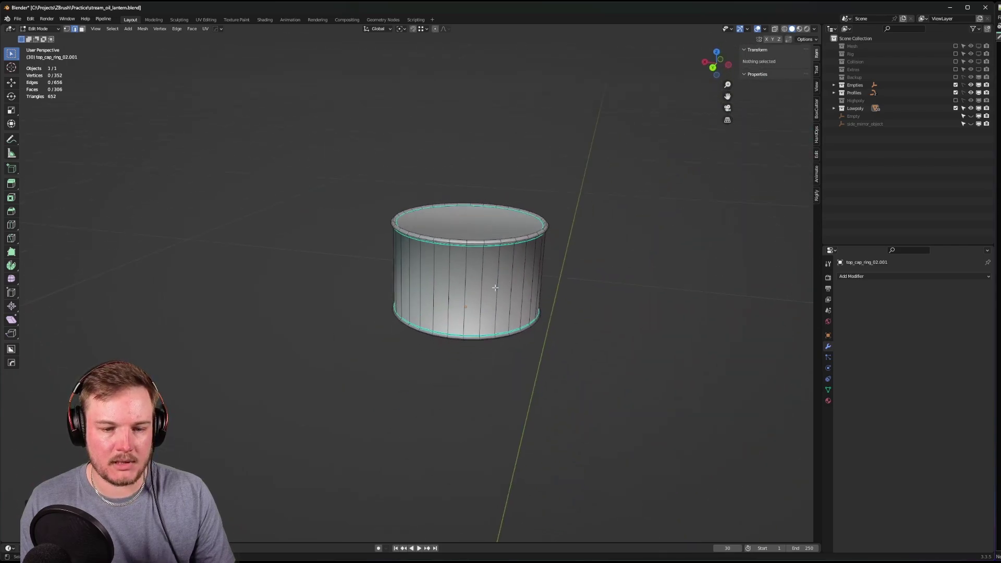
pyautogui.press('Tab')
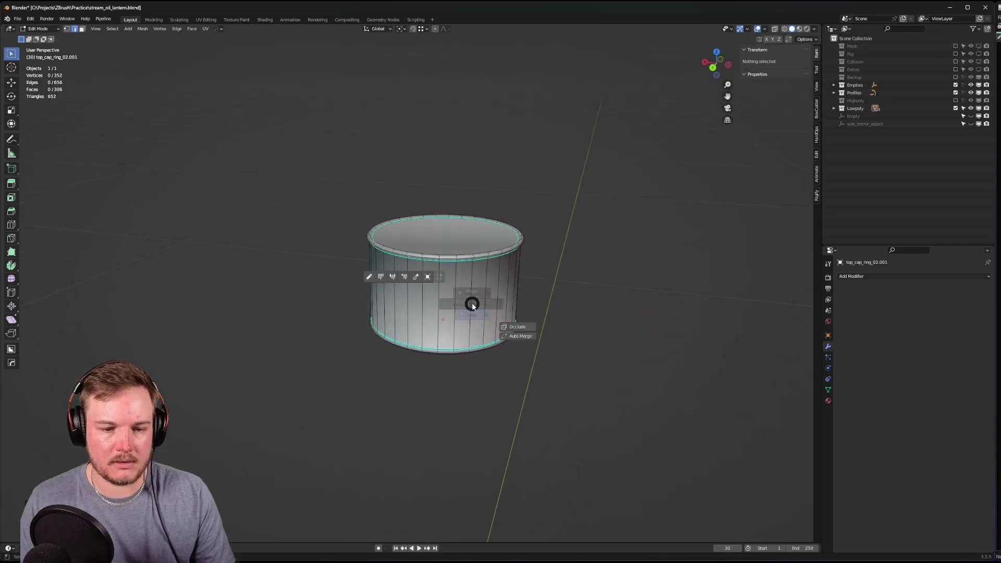
pyautogui.press('q')
pyautogui.click(467, 272)
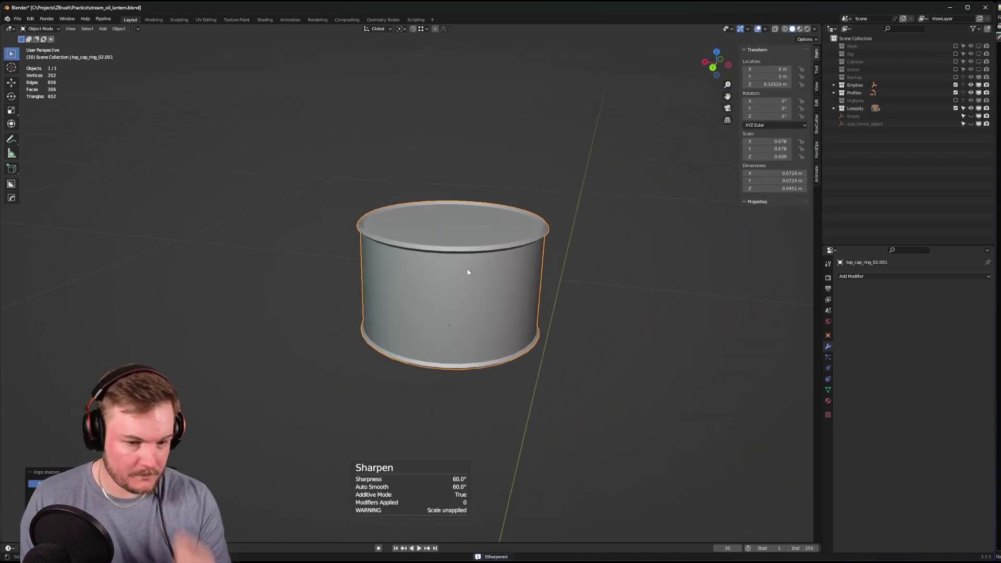
pyautogui.scroll(2, 631, 315)
pyautogui.moveTo(630, 315); pyautogui.dragTo(501, 283, button='middle')
# - Select the whole cap mesh in Edit Mode and set its edges' mean bevel weight and mean crease to 0
pyautogui.press('Tab')
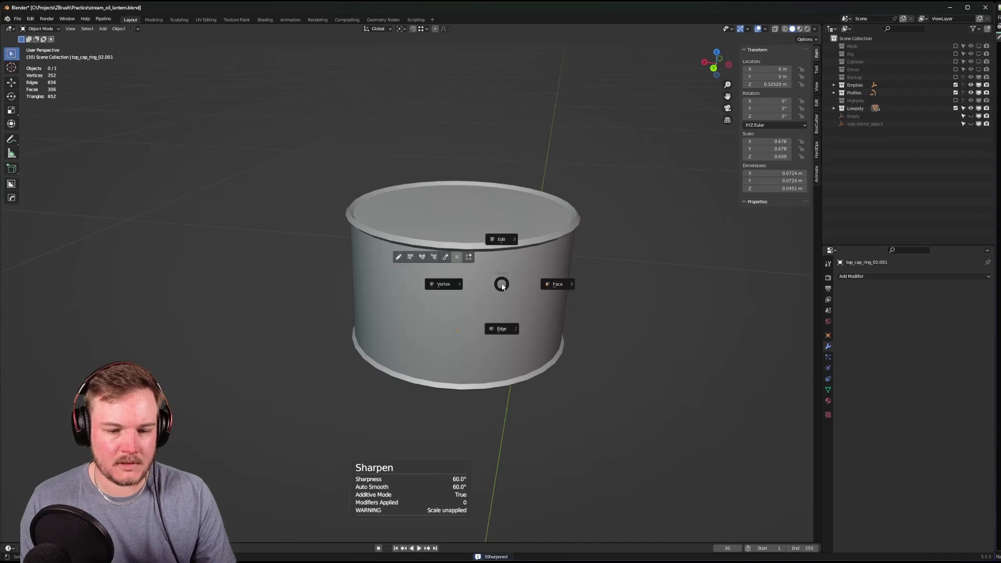
pyautogui.press('Tab')
pyautogui.click(484, 285)
pyautogui.press('Tab')
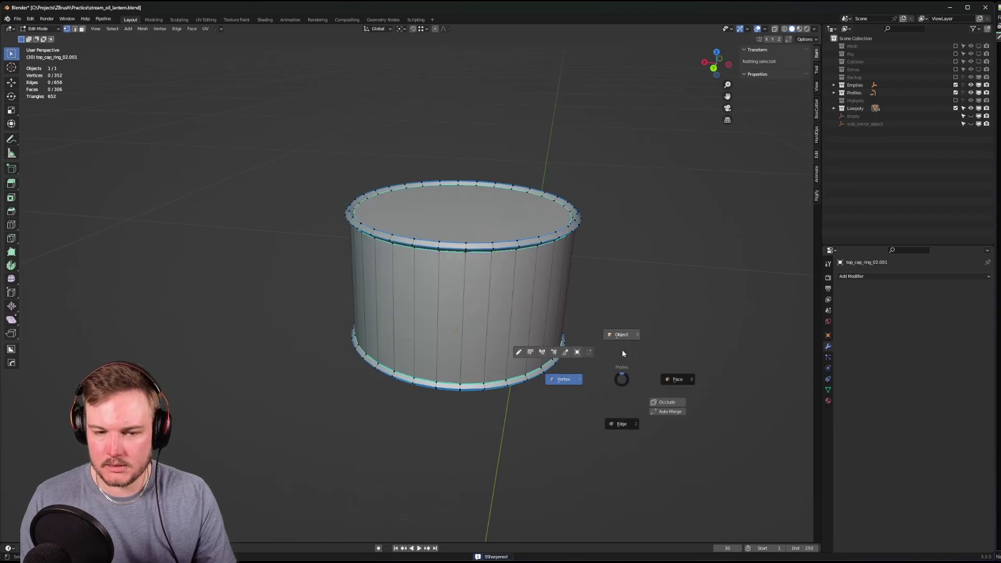
pyautogui.scroll(3, 410, 315)
pyautogui.moveTo(410, 315); pyautogui.dragTo(402, 322, button='middle')
pyautogui.press('Tab')
pyautogui.click(406, 348)
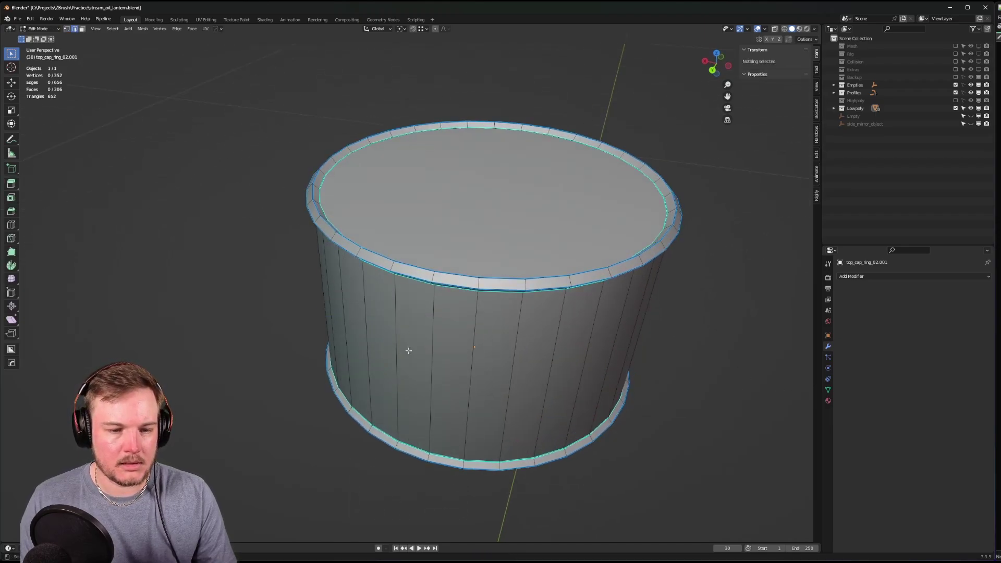
pyautogui.press('a')
pyautogui.click(781, 135)
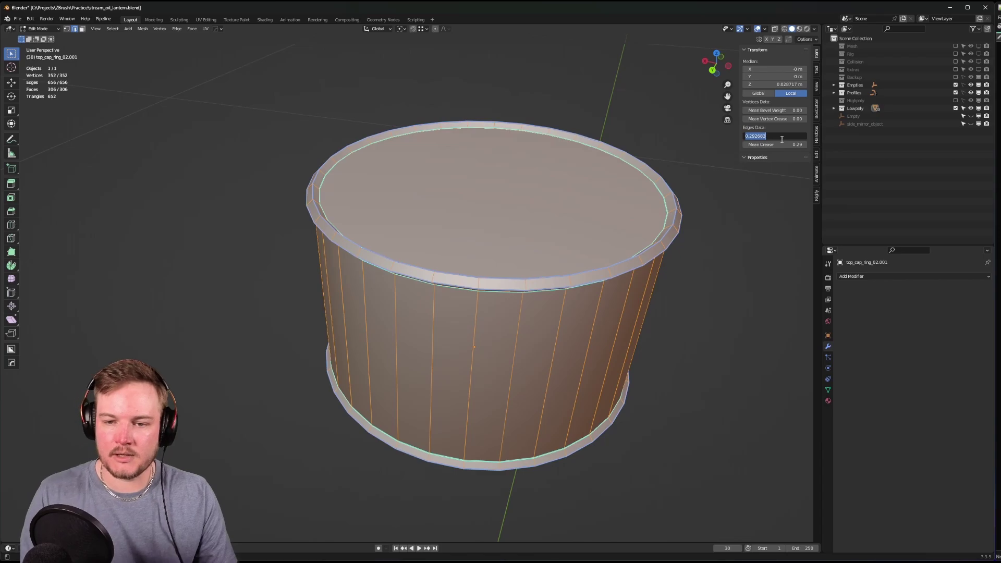
pyautogui.write('0')
pyautogui.press('Return')
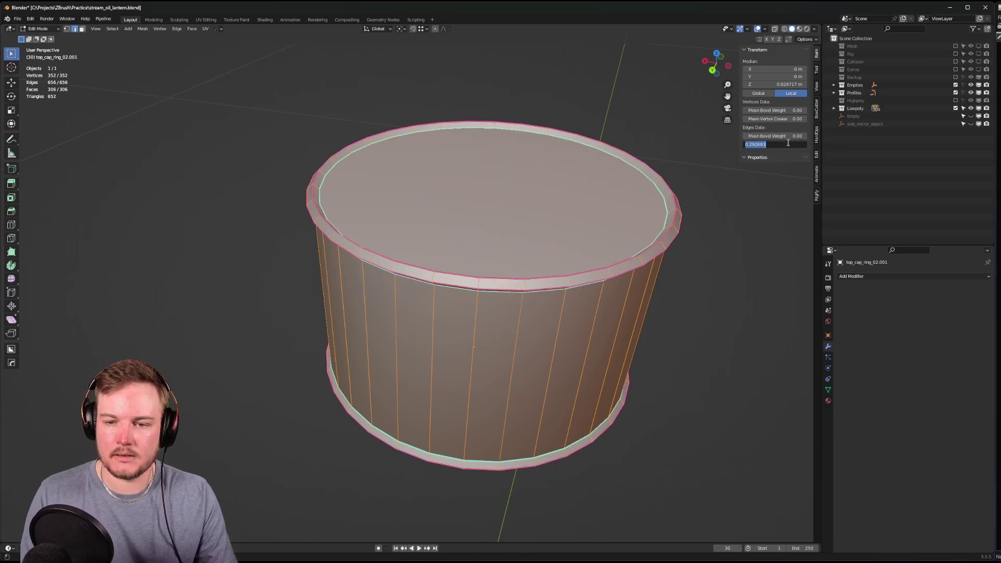
pyautogui.press('BackSpace')
pyautogui.moveTo(621, 205); pyautogui.dragTo(625, 210, button='middle')
# - Select the two outer edge loops of the upper ring and clear their sharp marking
pyautogui.press('Tab')
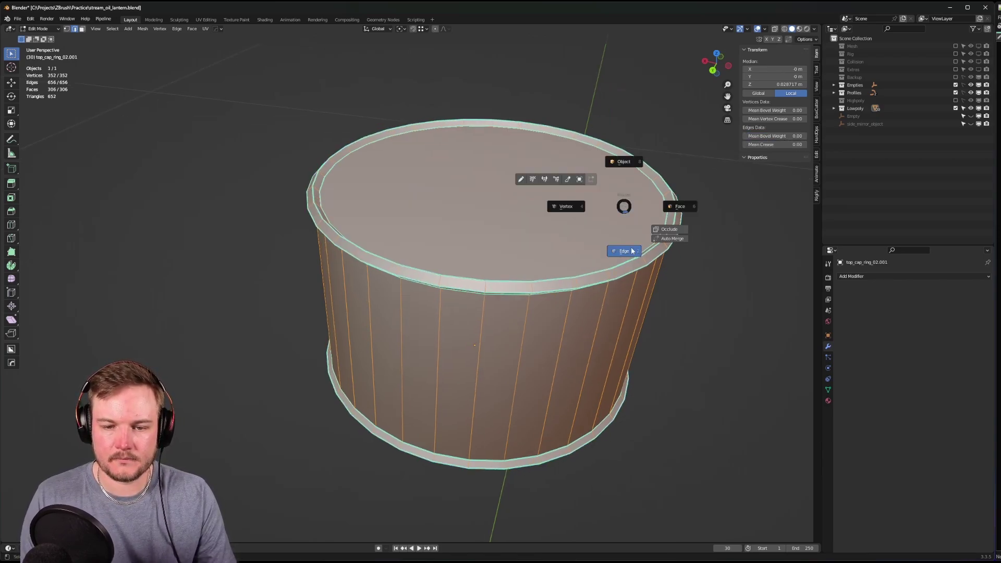
pyautogui.click(632, 252)
pyautogui.keyDown('alt'); pyautogui.click(646, 255); pyautogui.keyUp('alt')
pyautogui.keyDown('alt'); pyautogui.keyDown('shift'); pyautogui.click(654, 257); pyautogui.keyUp('shift'); pyautogui.keyUp('alt')
pyautogui.moveTo(654, 257); pyautogui.dragTo(609, 198, button='middle')
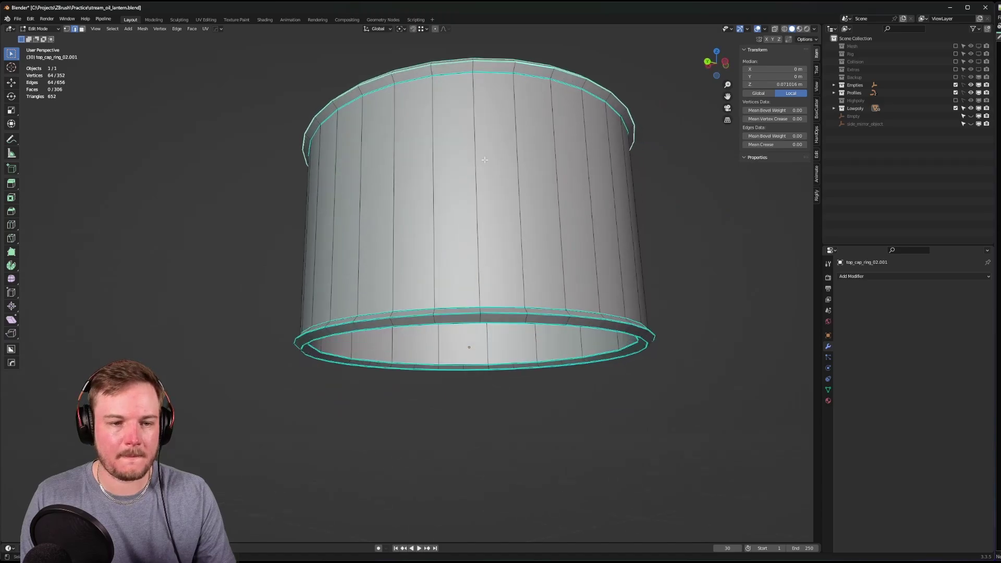
pyautogui.hotkey('ctrl', 'e')
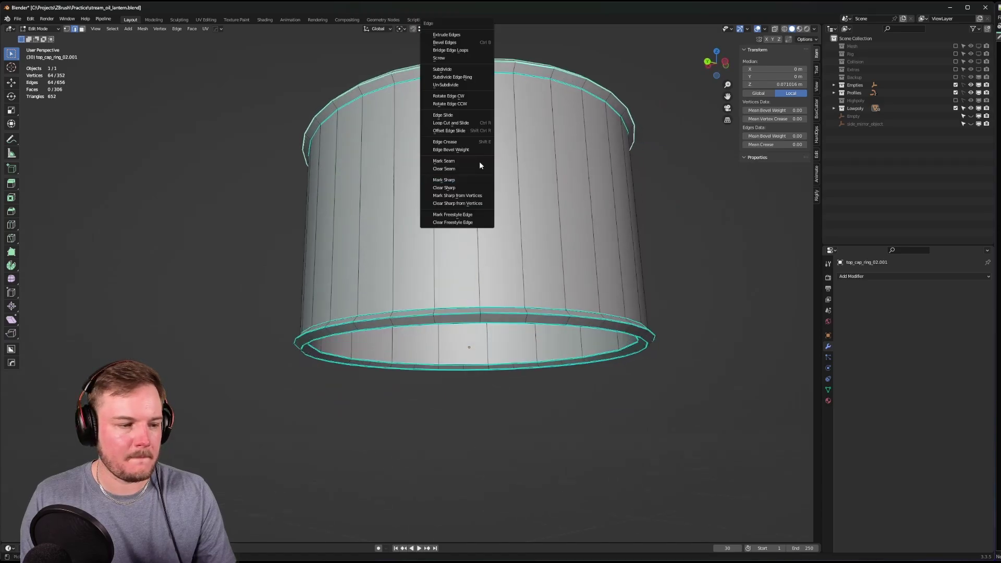
pyautogui.click(473, 189)
# - Select the two outer edge loops of the lower ring and clear their sharp marking too
pyautogui.moveTo(445, 235); pyautogui.dragTo(442, 252, button='middle')
pyautogui.keyDown('alt'); pyautogui.click(383, 358); pyautogui.keyUp('alt')
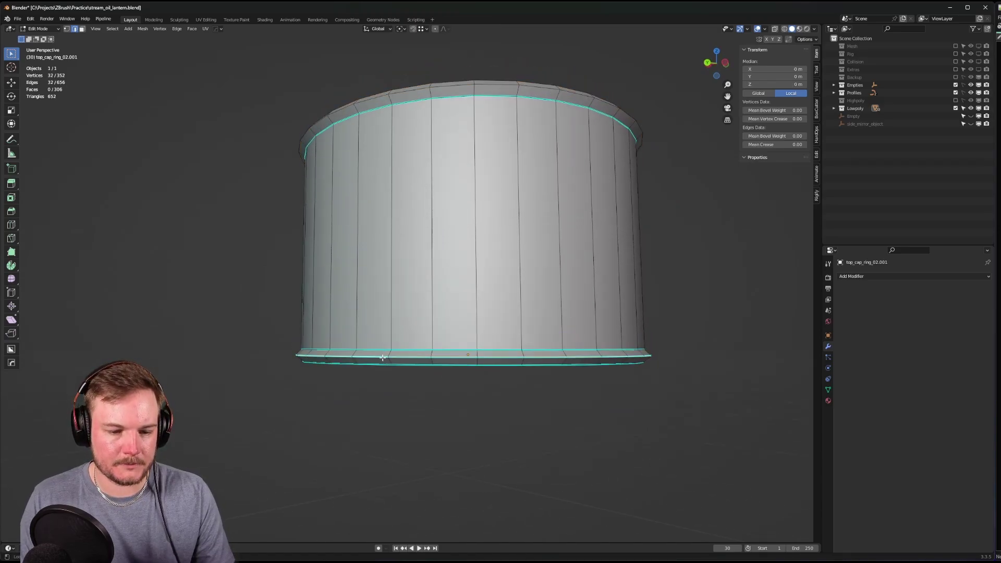
pyautogui.moveTo(383, 357); pyautogui.dragTo(347, 277, button='middle')
pyautogui.keyDown('alt'); pyautogui.keyDown('shift'); pyautogui.click(346, 276); pyautogui.keyUp('shift'); pyautogui.keyUp('alt')
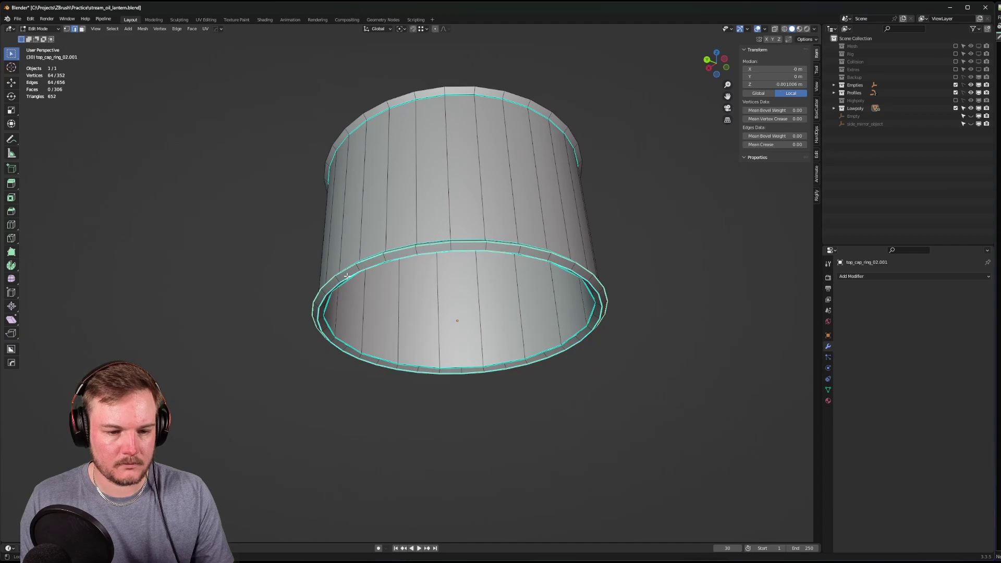
pyautogui.hotkey('shift', 'r')
# - Return to Object Mode and set the cap mesh's Auto Smooth angle to 180°
pyautogui.moveTo(396, 219); pyautogui.dragTo(400, 239, button='middle')
pyautogui.press('Tab')
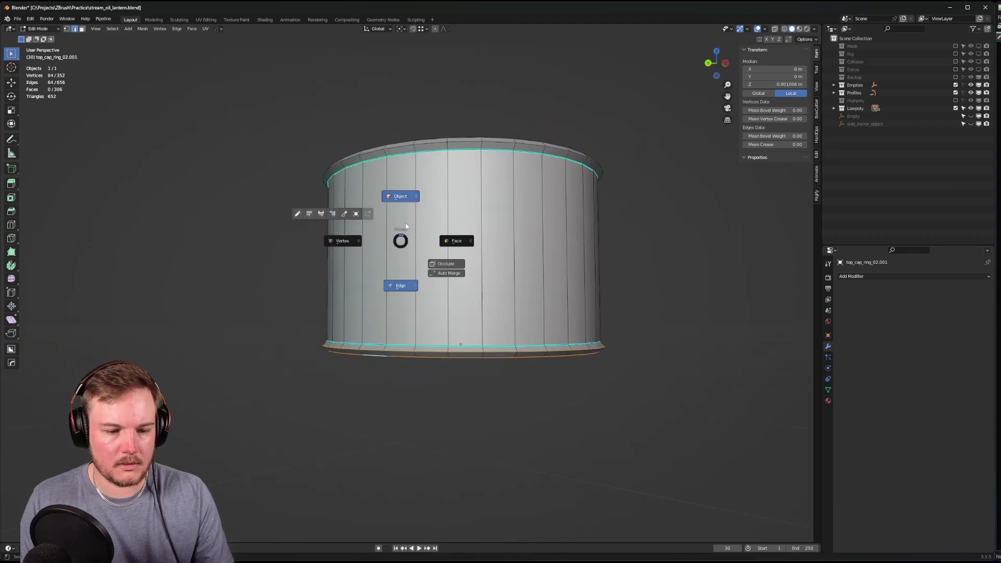
pyautogui.click(405, 226)
pyautogui.click(829, 391)
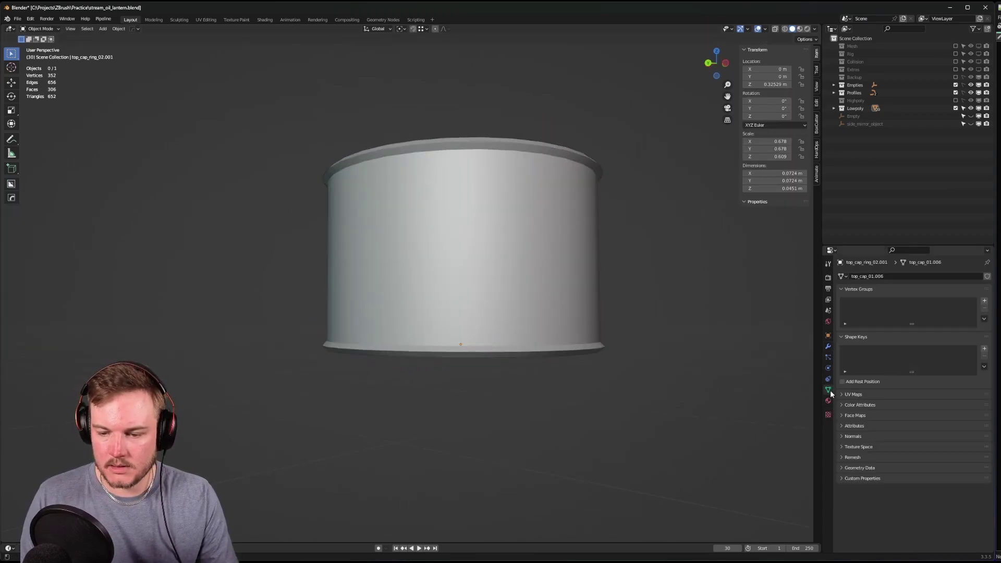
pyautogui.click(843, 455)
pyautogui.scroll(-1, 843, 456)
pyautogui.click(839, 442)
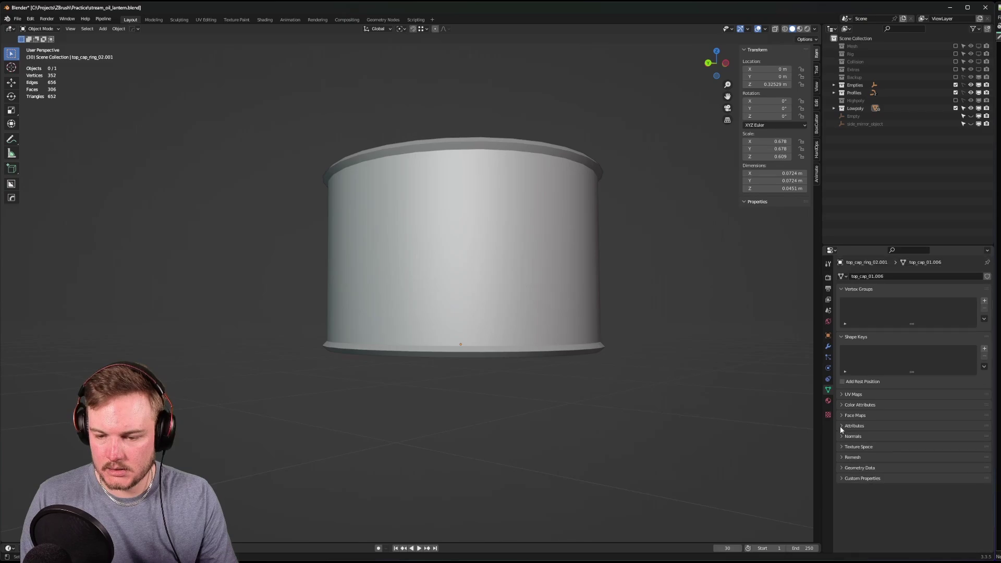
pyautogui.click(841, 436)
pyautogui.doubleClick(945, 448)
pyautogui.write('1')
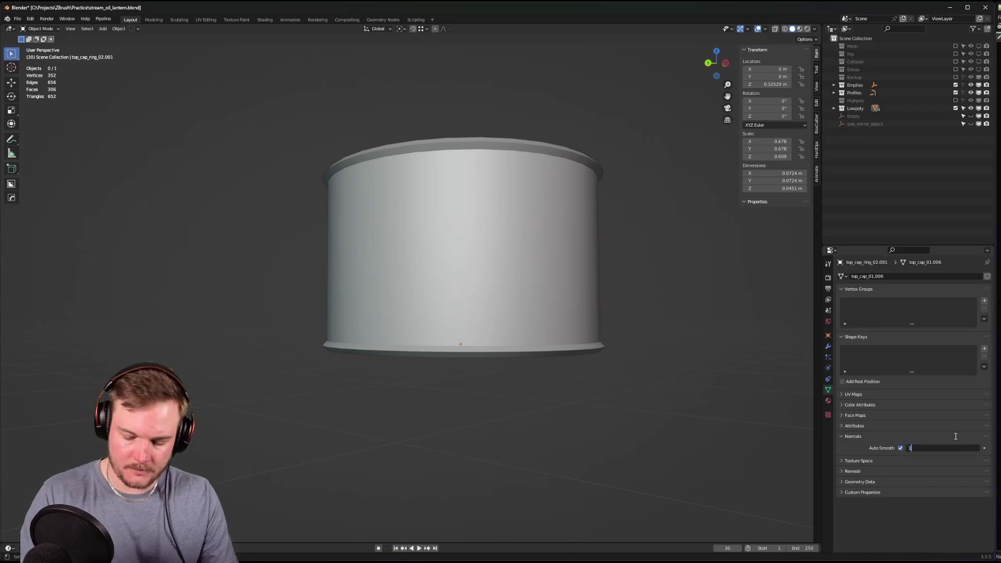
pyautogui.write('80')
pyautogui.press('Return')
# - Check the complete cap mesh in Edit Mode, then leave the isolated view to show the full lantern
pyautogui.moveTo(623, 305)
pyautogui.mouseDown(button='middle')
pyautogui.moveTo(640, 338)
pyautogui.moveTo(614, 375)
pyautogui.moveTo(510, 333)
pyautogui.moveTo(523, 331)
pyautogui.mouseUp(button='middle')
pyautogui.scroll(-3, 640, 337)
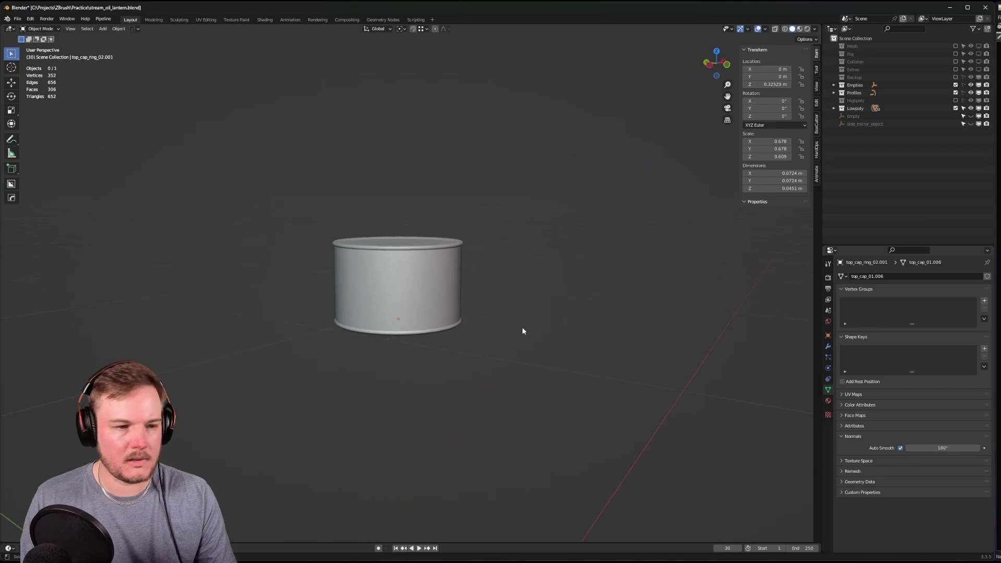
pyautogui.press('Tab')
pyautogui.click(472, 280)
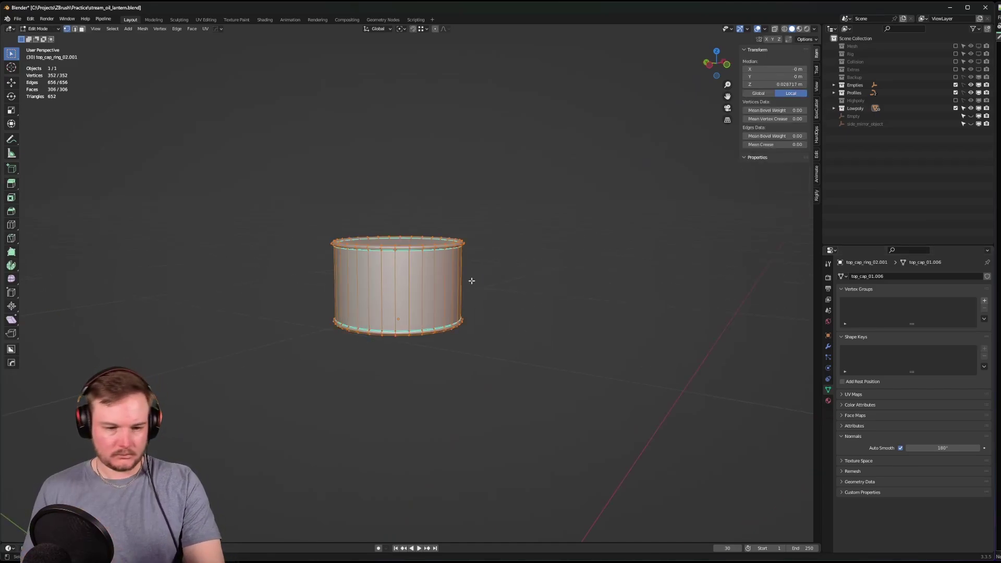
pyautogui.press('Tab')
pyautogui.press('/')
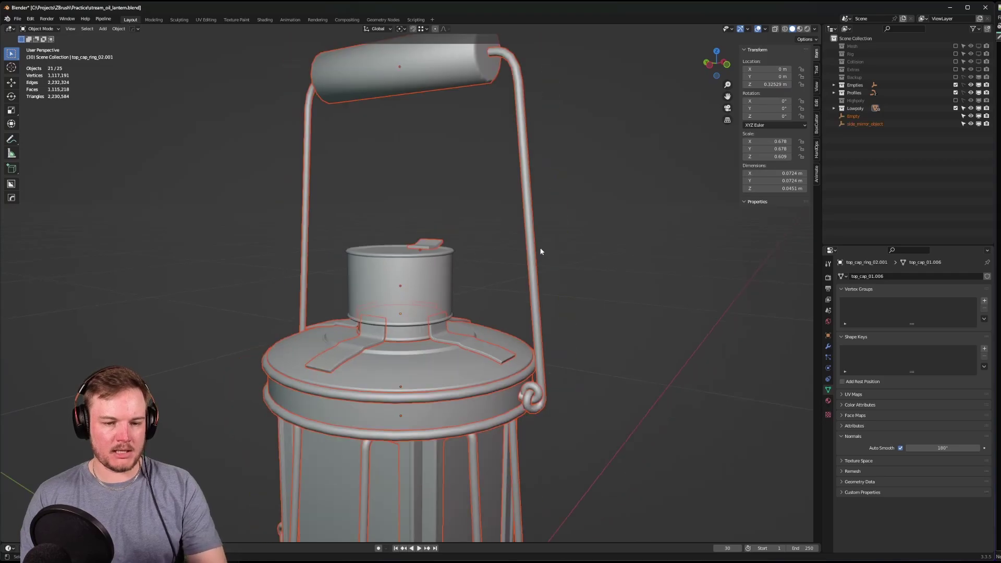
# - Examine the cap on the assembled lantern from several sides, including the gap beneath its lower ring
pyautogui.moveTo(520, 276); pyautogui.dragTo(489, 183, button='middle')
pyautogui.scroll(-5, 435, 243)
pyautogui.scroll(5, 493, 186)
pyautogui.moveTo(515, 215); pyautogui.dragTo(469, 257, button='middle')
pyautogui.scroll(3, 475, 237)
pyautogui.scroll(2, 467, 242)
pyautogui.scroll(-6, 467, 243)
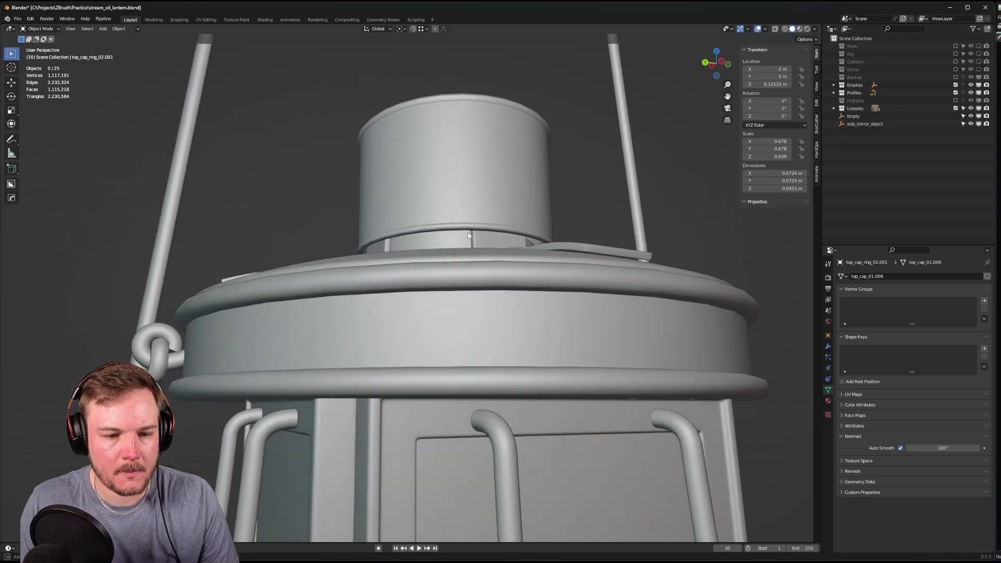
pyautogui.moveTo(474, 268); pyautogui.dragTo(500, 286, button='middle')
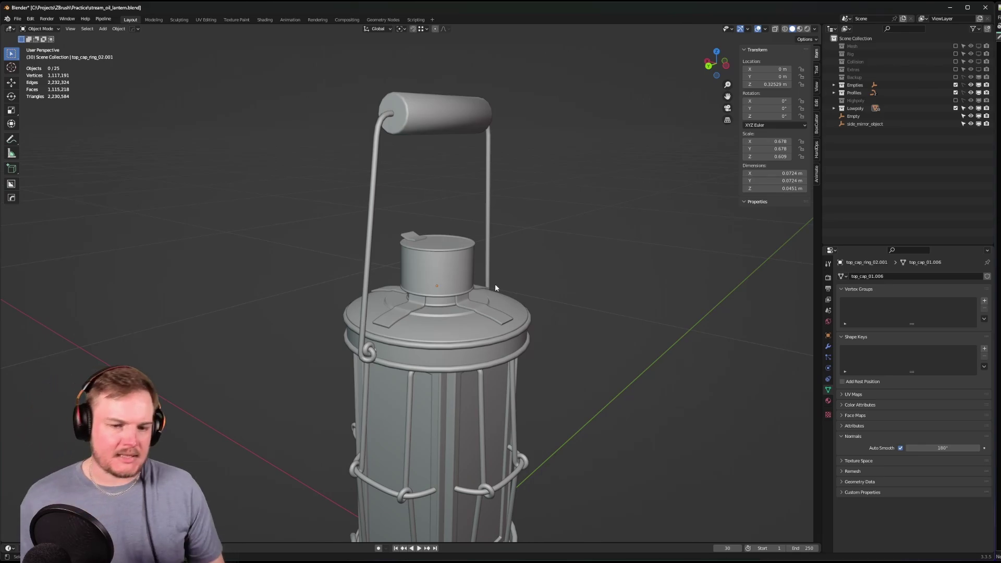
# - Isolate the cap and delete the face loop of the hidden inner wall inside its lower opening
pyautogui.scroll(5, 495, 276)
pyautogui.click(494, 261)
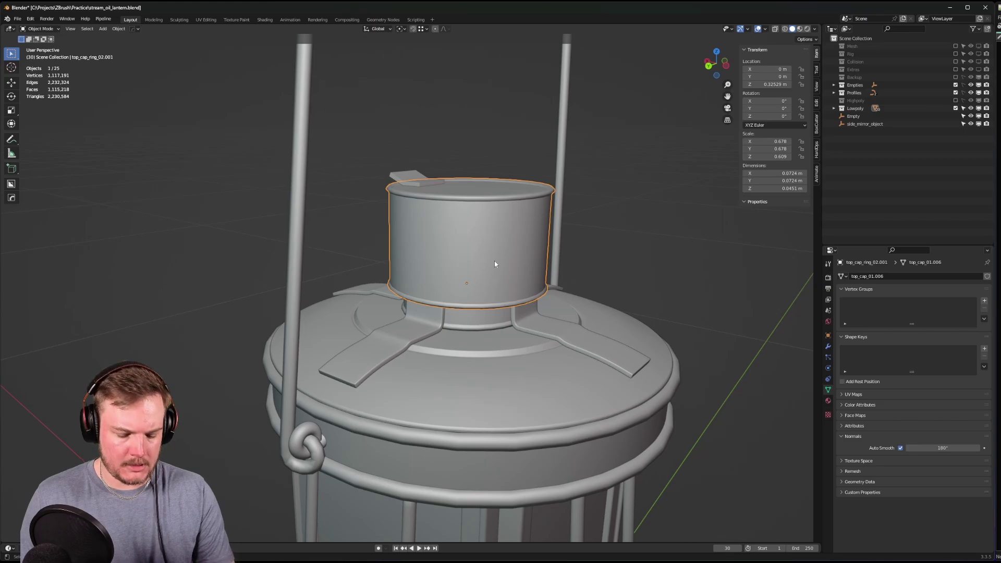
pyautogui.press('KP_Divide')
pyautogui.scroll(6, 443, 294)
pyautogui.press('Tab')
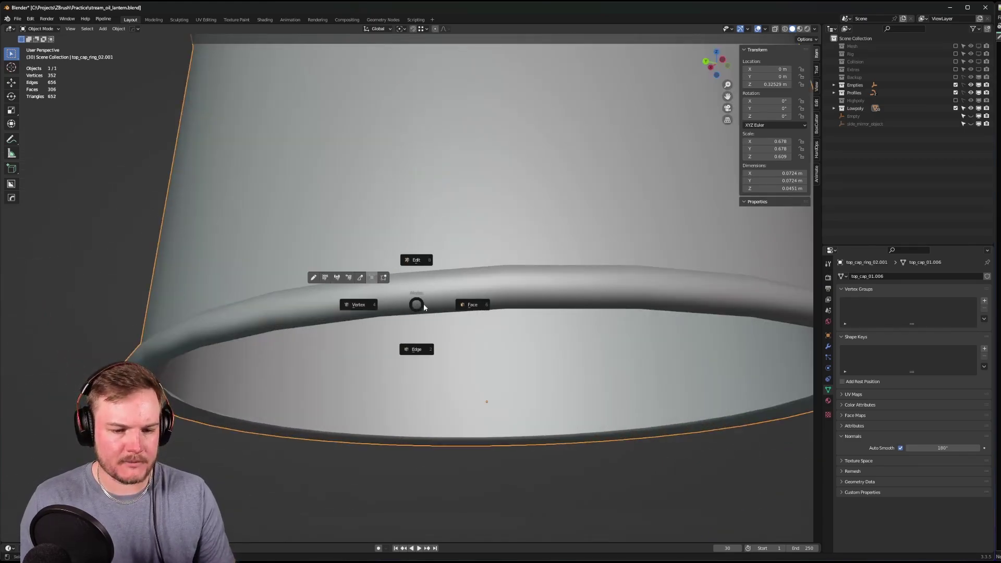
pyautogui.click(464, 306)
pyautogui.keyDown('alt'); pyautogui.click(334, 359); pyautogui.keyUp('alt')
pyautogui.press('x')
pyautogui.click(334, 360)
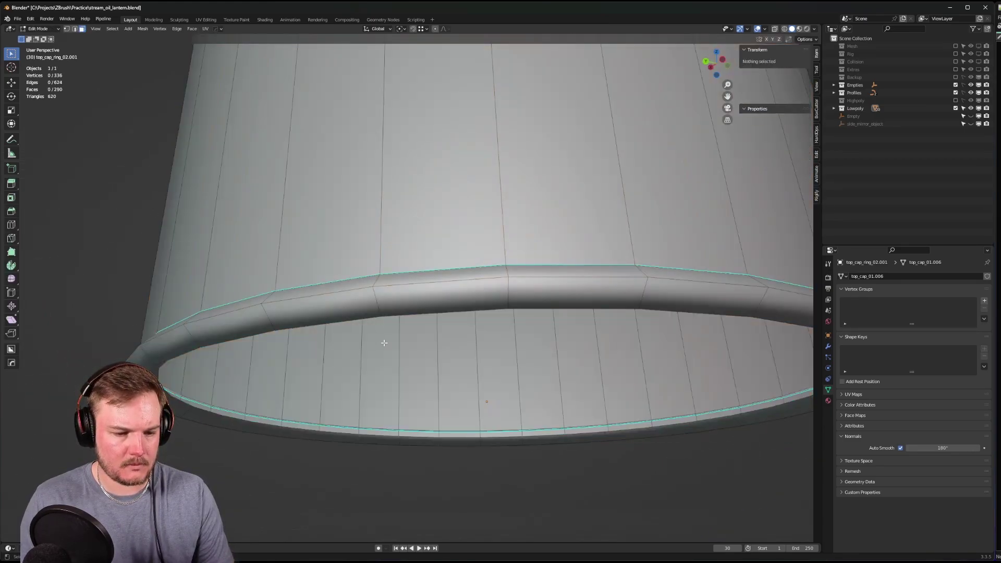
# - Return to Object Mode, show the full lantern again and deselect everything
pyautogui.press('Tab')
pyautogui.press('KP_Divide')
pyautogui.press('a')
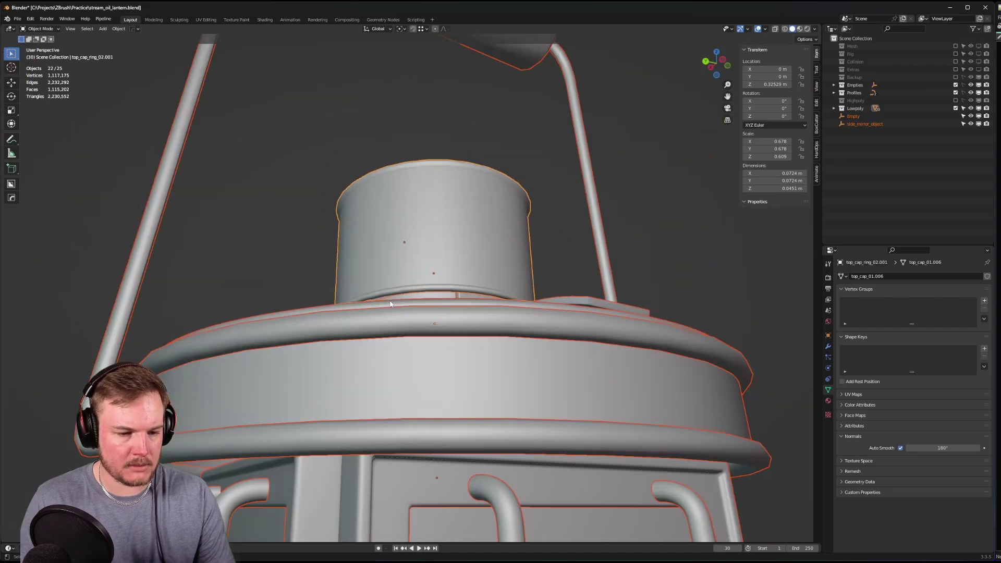
pyautogui.hotkey('alt', 'a')
# - Select the handle grip, wire handle, small cap tab and top cap, and assign the existing "Material" to the active top cap
pyautogui.scroll(-8, 324, 298)
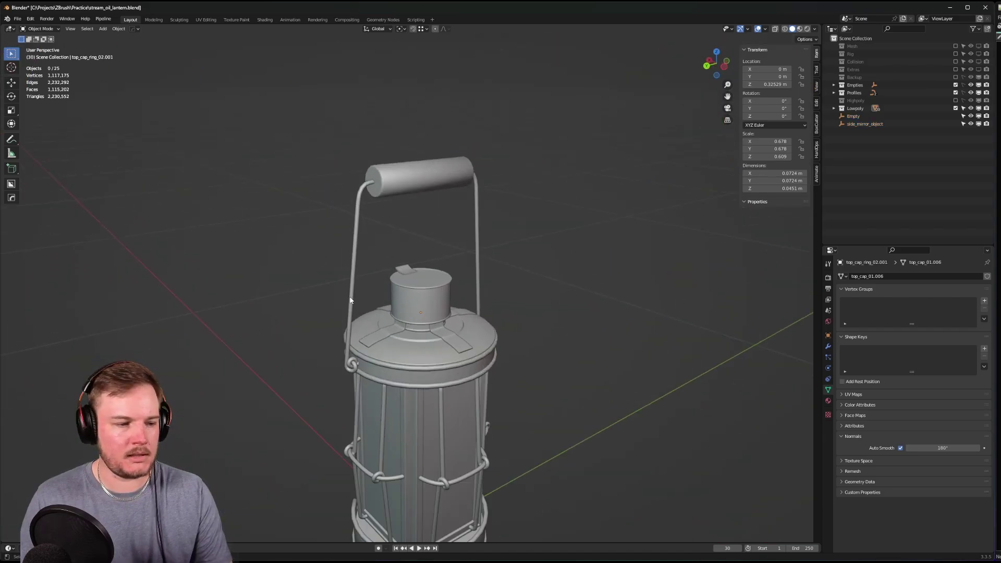
pyautogui.moveTo(361, 298); pyautogui.dragTo(390, 284, button='middle')
pyautogui.scroll(1, 390, 281)
pyautogui.click(355, 166)
pyautogui.keyDown('shift'); pyautogui.click(331, 168); pyautogui.keyUp('shift')
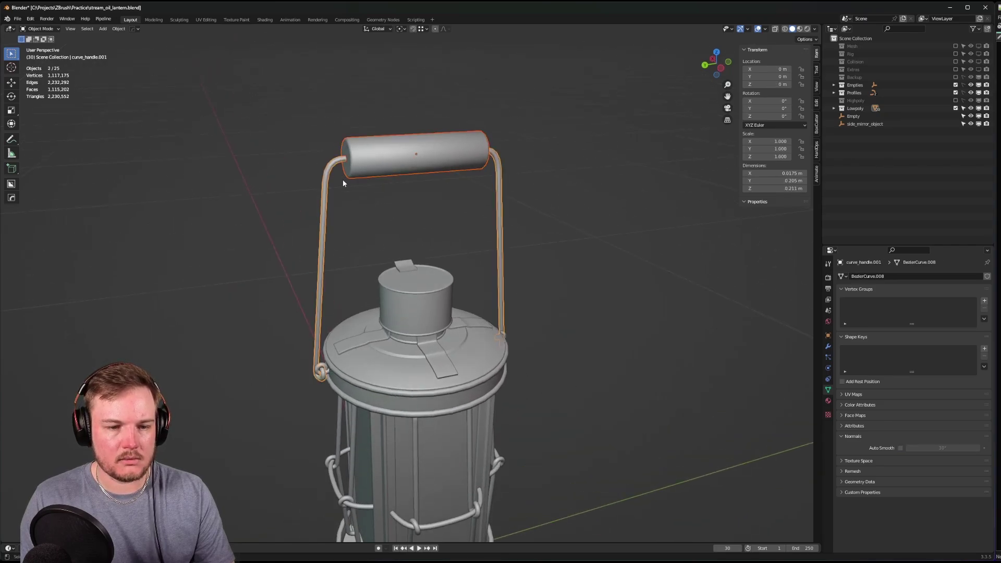
pyautogui.keyDown('shift'); pyautogui.click(405, 269); pyautogui.keyUp('shift')
pyautogui.keyDown('shift'); pyautogui.click(429, 333); pyautogui.keyUp('shift')
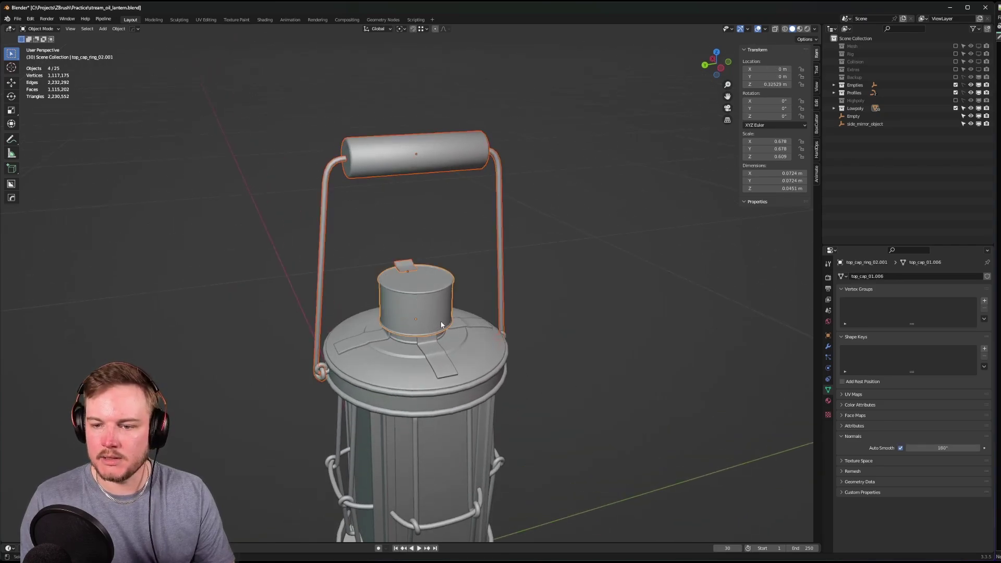
pyautogui.scroll(-1, 534, 315)
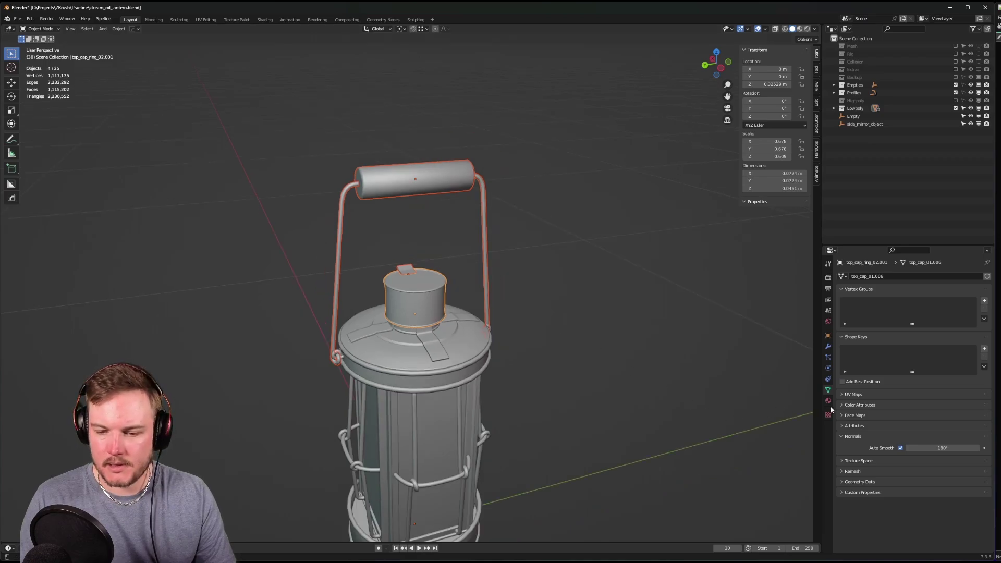
pyautogui.click(828, 401)
pyautogui.click(843, 309)
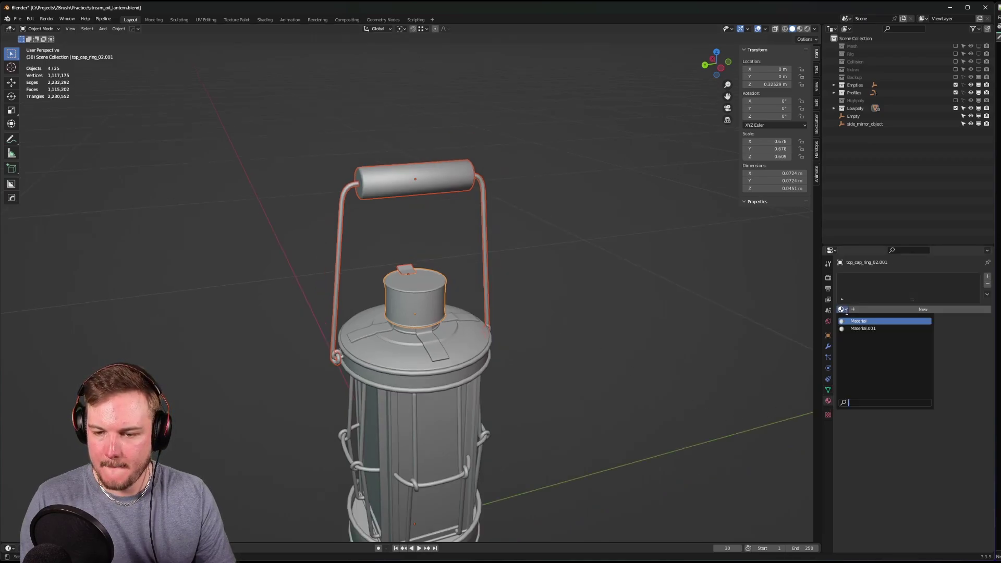
pyautogui.click(858, 321)
# - Set the material's viewport display colour to a bright, fully saturated green
pyautogui.scroll(-15, 896, 405)
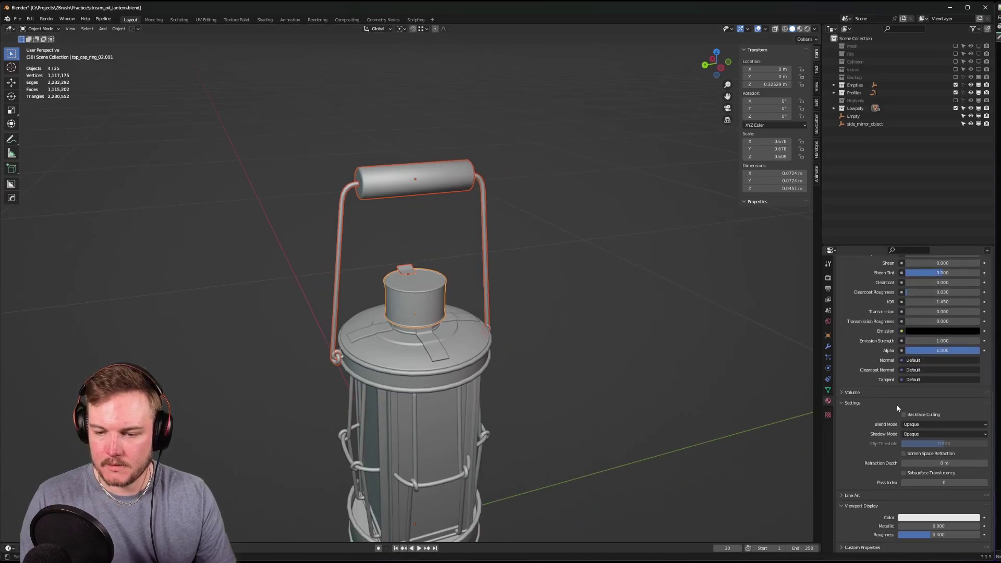
pyautogui.click(923, 517)
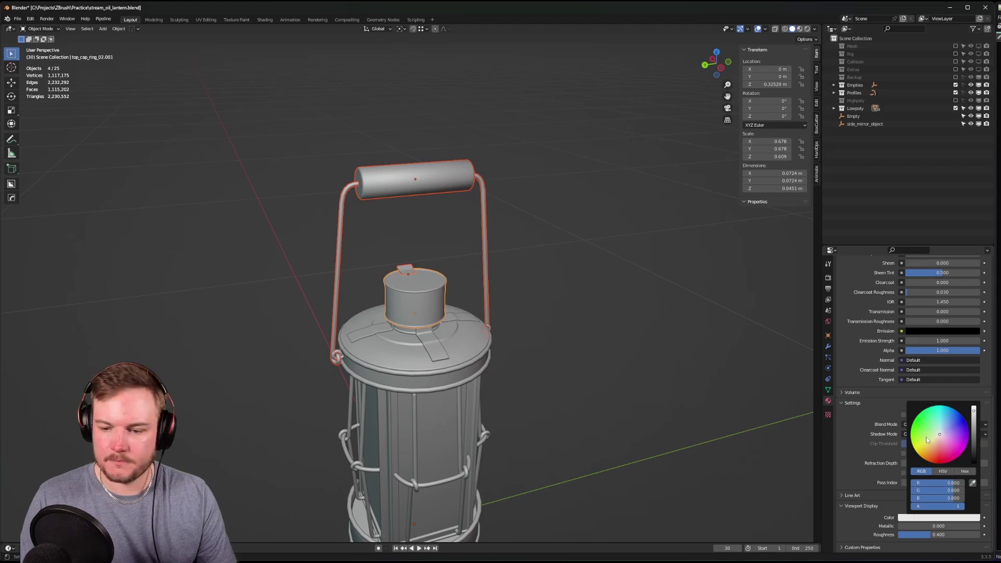
pyautogui.moveTo(927, 440); pyautogui.dragTo(916, 416)
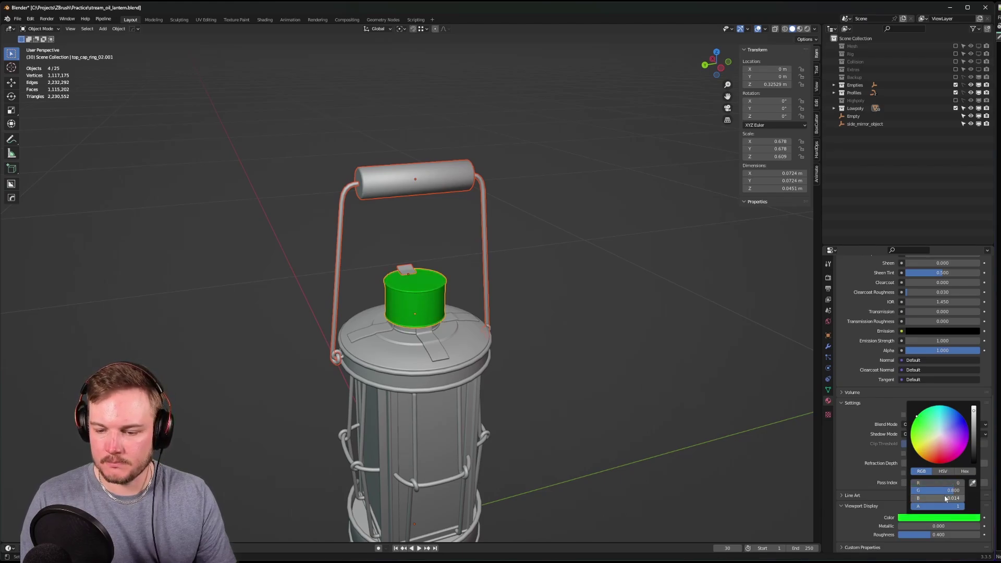
pyautogui.moveTo(949, 491); pyautogui.dragTo(964, 491)
# - Link the cap's green material to the selected handle parts and cap tab, and deselect everything
pyautogui.moveTo(530, 406); pyautogui.dragTo(528, 390, button='middle')
pyautogui.hotkey('ctrl', 'l')
pyautogui.click(528, 392)
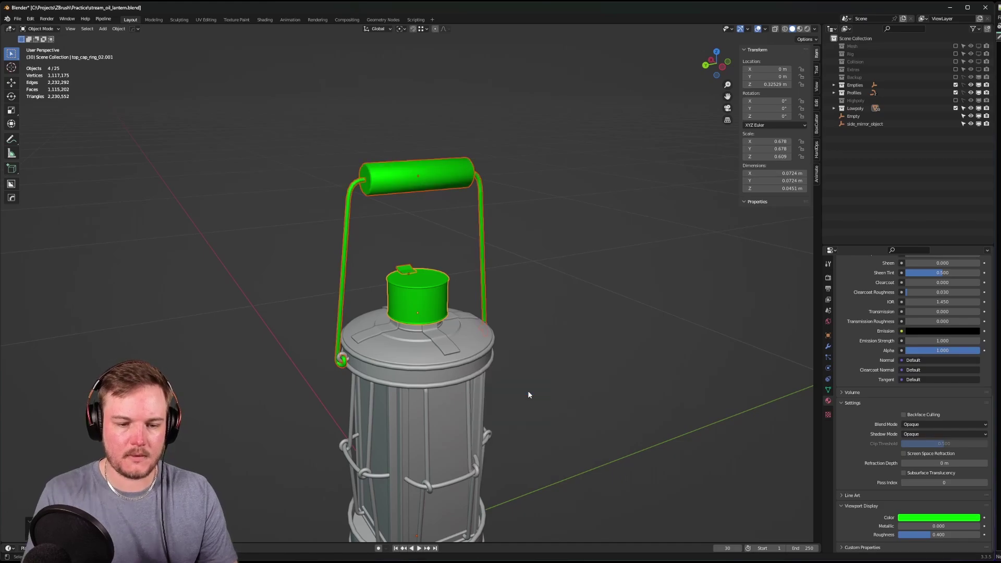
pyautogui.click(571, 361)
# - Isolate the neck ring beneath the green cap and delete its unneeded faces in Edit Mode
pyautogui.scroll(5, 540, 295)
pyautogui.moveTo(512, 320)
pyautogui.mouseDown(button='middle')
pyautogui.moveTo(596, 315)
pyautogui.moveTo(497, 320)
pyautogui.mouseUp(button='middle')
pyautogui.click(425, 287)
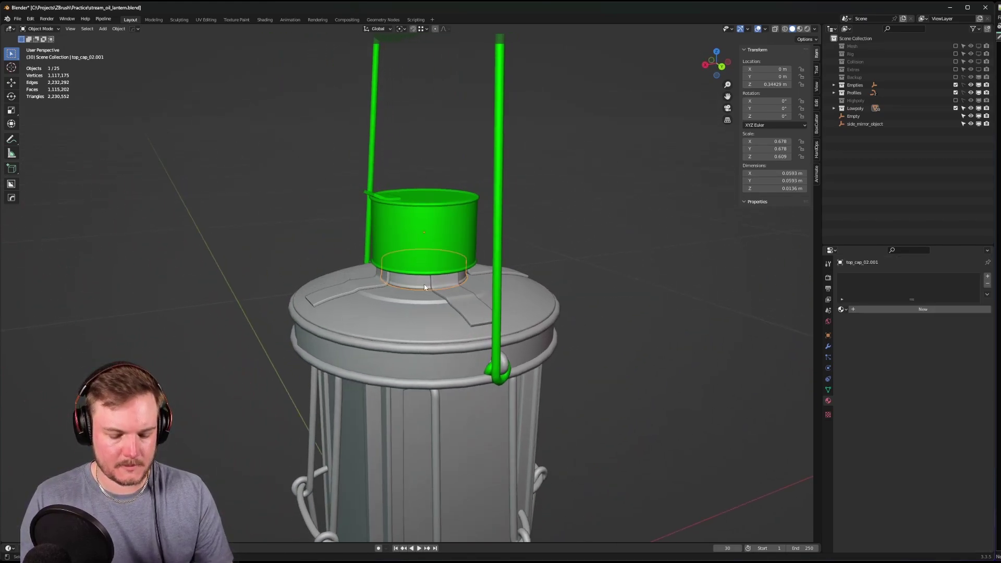
pyautogui.press('/')
pyautogui.press('KP_Decimal')
pyautogui.moveTo(426, 287); pyautogui.dragTo(329, 323, button='middle')
pyautogui.scroll(-1, 438, 302)
pyautogui.click(828, 347)
pyautogui.press('Tab')
pyautogui.click(508, 291)
pyautogui.click(416, 282)
pyautogui.press('x')
pyautogui.click(416, 280)
# - Select the ring's entire mesh and set both its mean bevel weight and mean crease to 0
pyautogui.scroll(4, 382, 274)
pyautogui.scroll(-2, 382, 274)
pyautogui.press('a')
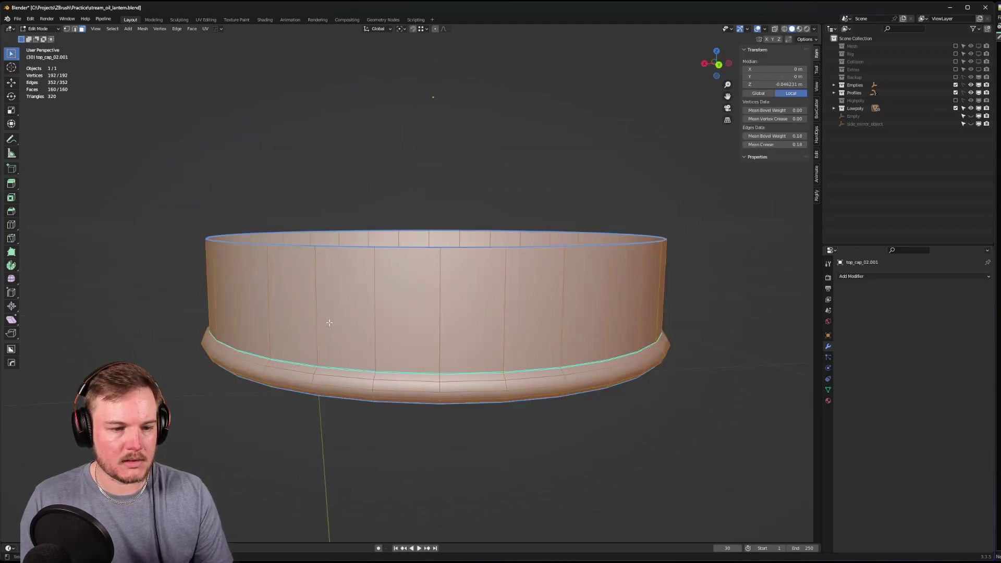
pyautogui.write('0')
pyautogui.press('Tab')
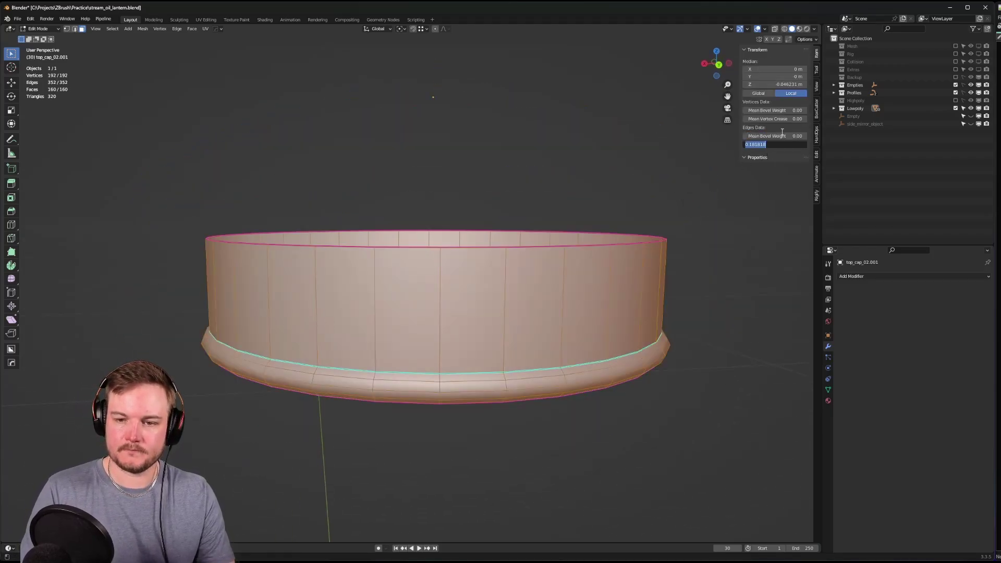
pyautogui.write('0')
pyautogui.press('Return')
pyautogui.keyDown('shift'); pyautogui.moveTo(545, 256); pyautogui.dragTo(596, 244, button='middle'); pyautogui.keyUp('shift')
# - Clear the sharp marking from the edge loop along the neck ring's top rim
pyautogui.press('Tab')
pyautogui.click(512, 284)
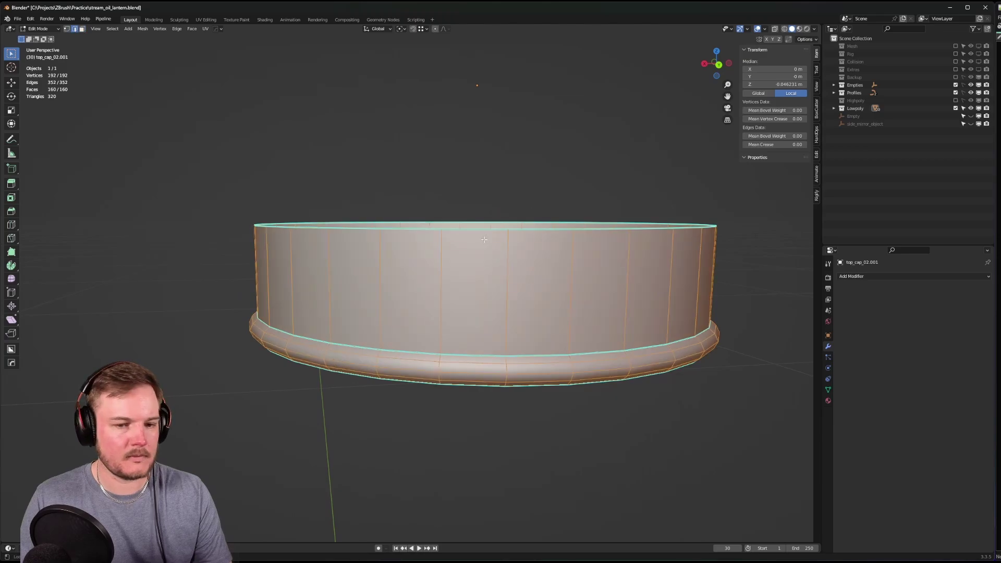
pyautogui.keyDown('alt'); pyautogui.click(483, 232); pyautogui.keyUp('alt')
pyautogui.hotkey('ctrl', 'e')
pyautogui.click(483, 238)
pyautogui.moveTo(475, 255); pyautogui.dragTo(509, 237, button='middle')
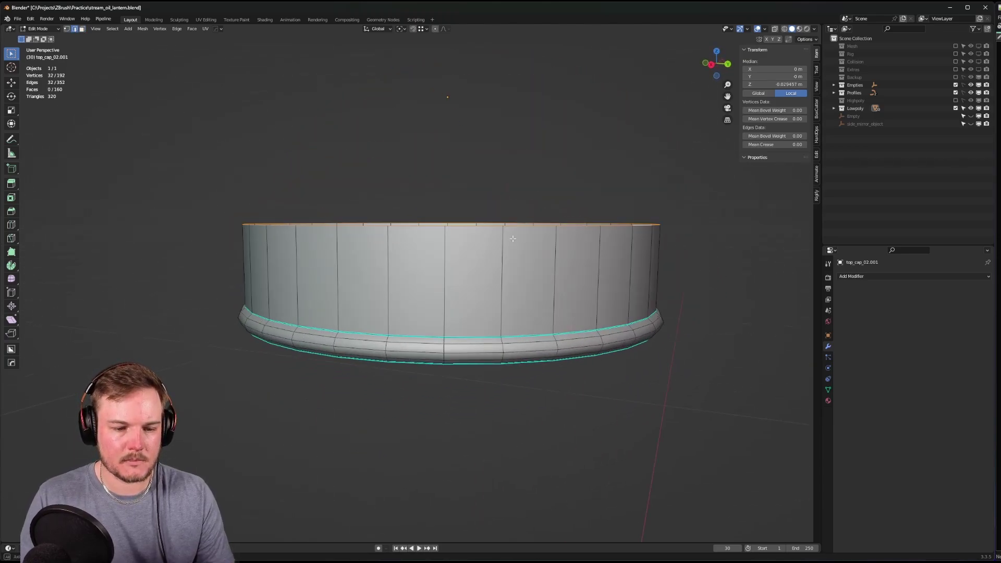
# - Dissolve the two redundant edge loops around the ring's rounded lower lip and return to Object Mode
pyautogui.keyDown('shift'); pyautogui.moveTo(375, 274); pyautogui.dragTo(434, 243, button='middle'); pyautogui.keyUp('shift')
pyautogui.scroll(3, 407, 265)
pyautogui.keyDown('alt'); pyautogui.click(386, 297); pyautogui.keyUp('alt')
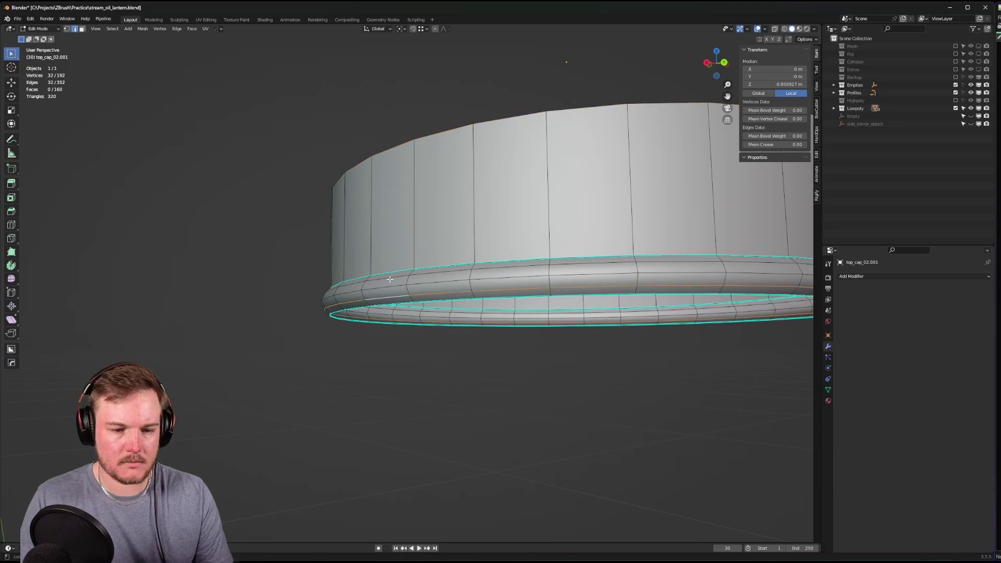
pyautogui.keyDown('alt'); pyautogui.keyDown('shift'); pyautogui.click(389, 282); pyautogui.keyUp('shift'); pyautogui.keyUp('alt')
pyautogui.hotkey('ctrl', 'x')
pyautogui.moveTo(389, 281); pyautogui.dragTo(469, 309, button='middle')
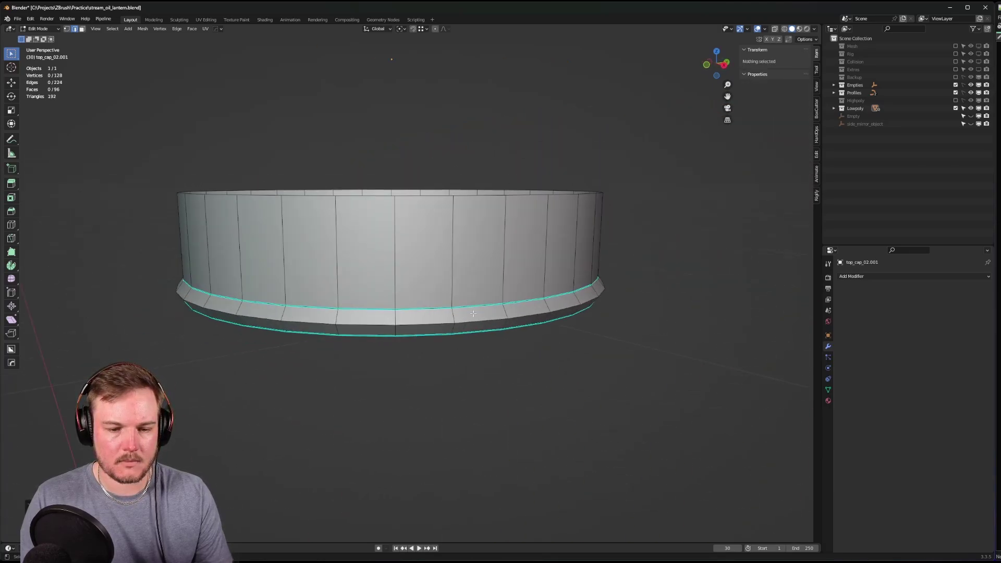
pyautogui.press('Tab')
pyautogui.click(523, 277)
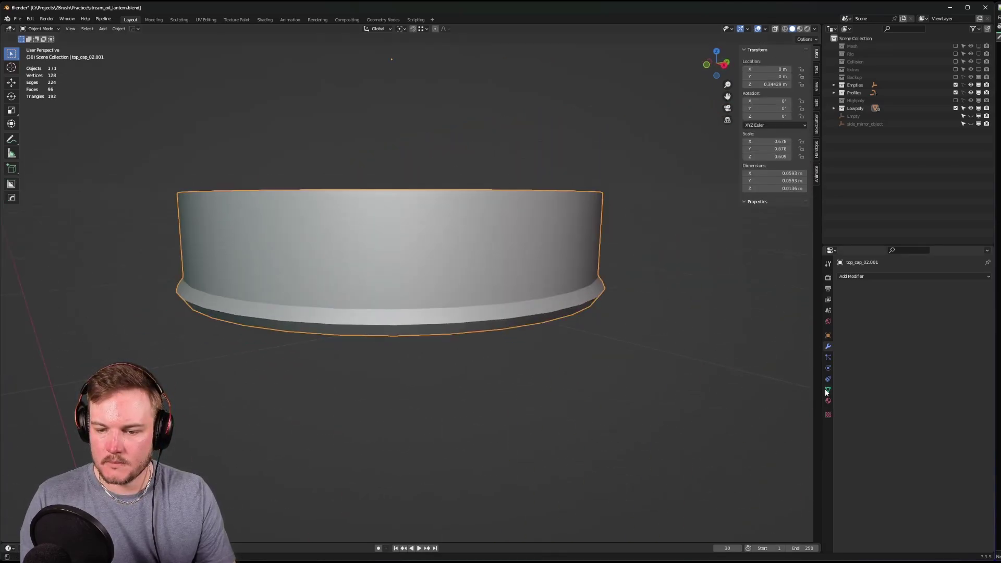
# - Set the neck ring's Auto Smooth angle to 180° and deselect it
pyautogui.click(828, 389)
pyautogui.click(918, 448)
pyautogui.write('80')
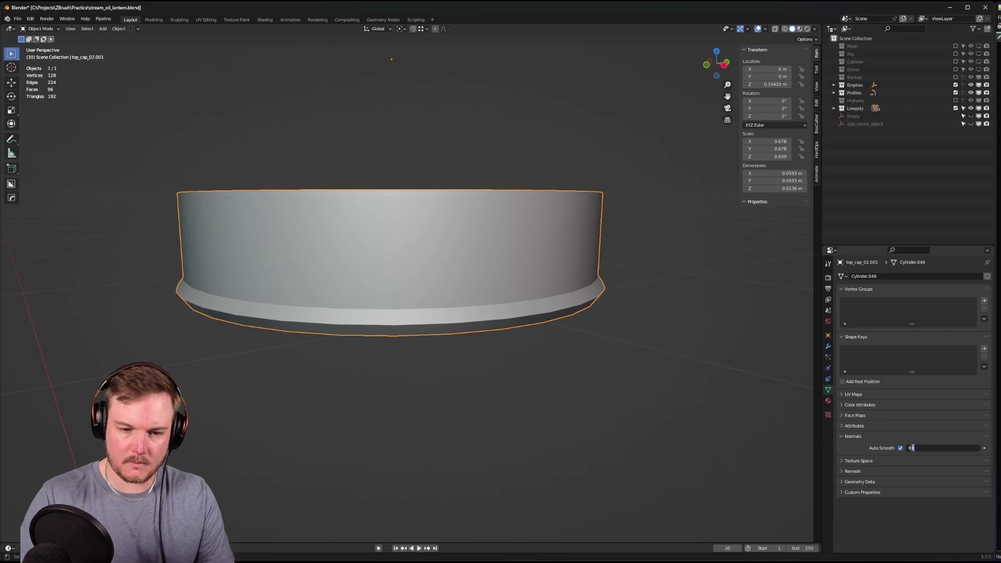
pyautogui.press('BackSpace')
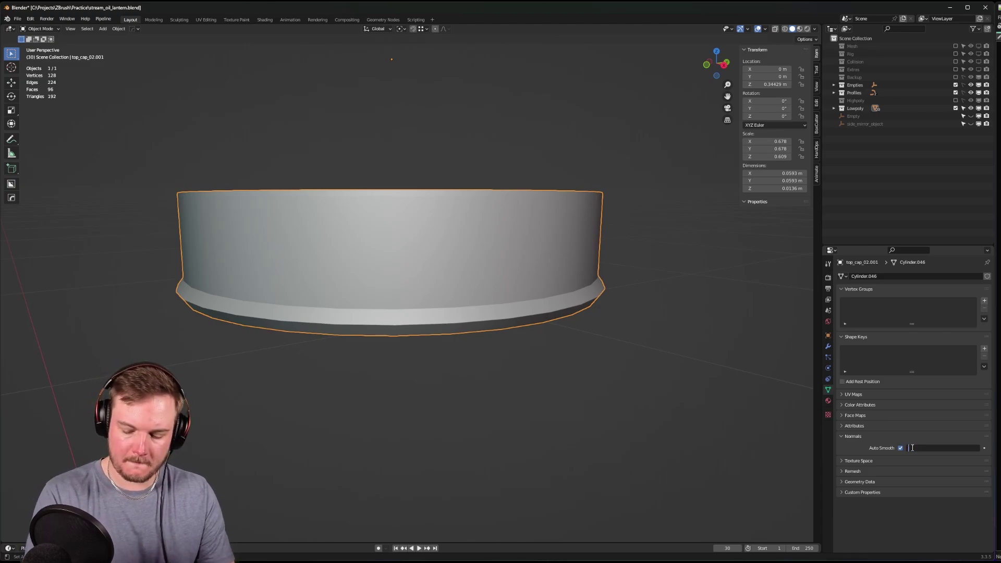
pyautogui.write('180')
pyautogui.press('Return')
pyautogui.click(592, 369)
pyautogui.scroll(-3, 588, 370)
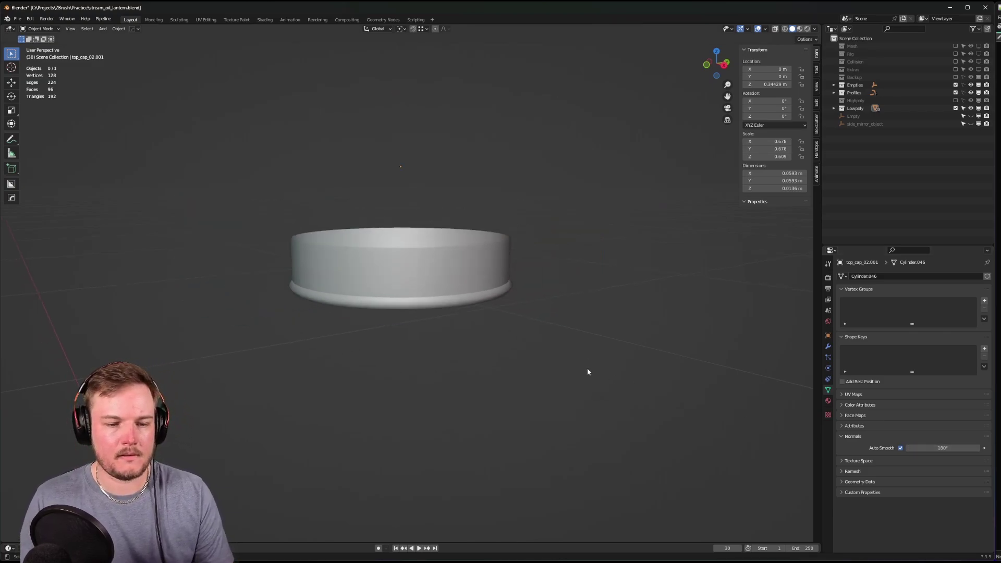
# - Check the neck ring's mesh in Edit Mode, then return to Object Mode, show the full lantern and deselect everything
pyautogui.moveTo(587, 371); pyautogui.dragTo(559, 371, button='middle')
pyautogui.click(456, 279)
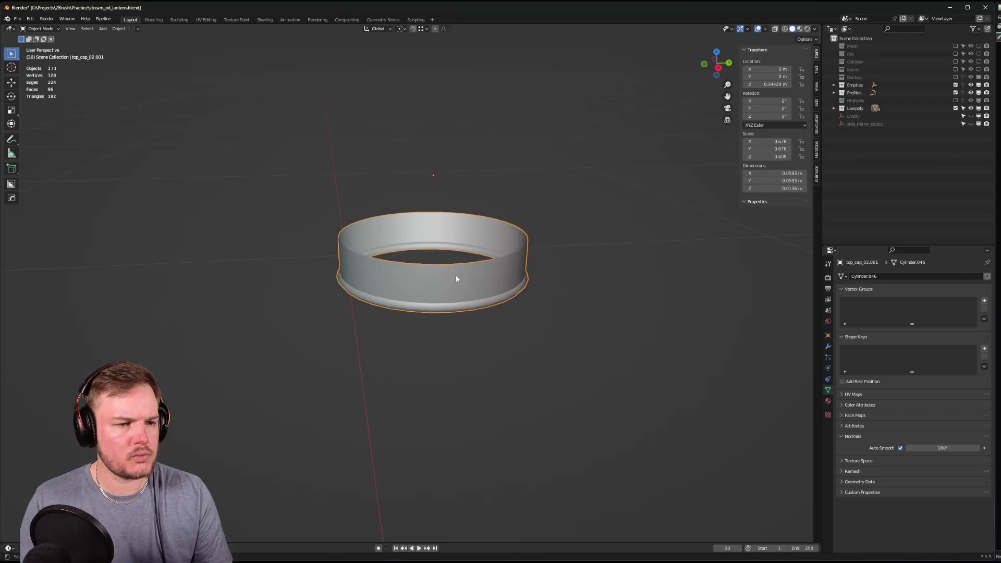
pyautogui.press('Tab')
pyautogui.click(443, 271)
pyautogui.scroll(3, 442, 270)
pyautogui.moveTo(441, 270); pyautogui.dragTo(429, 250, button='middle')
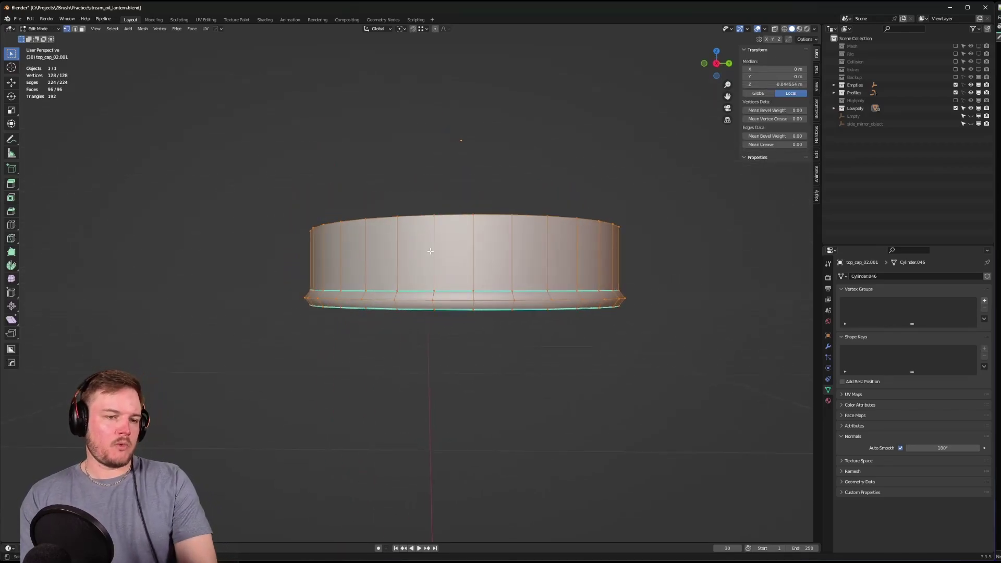
pyautogui.press('Tab')
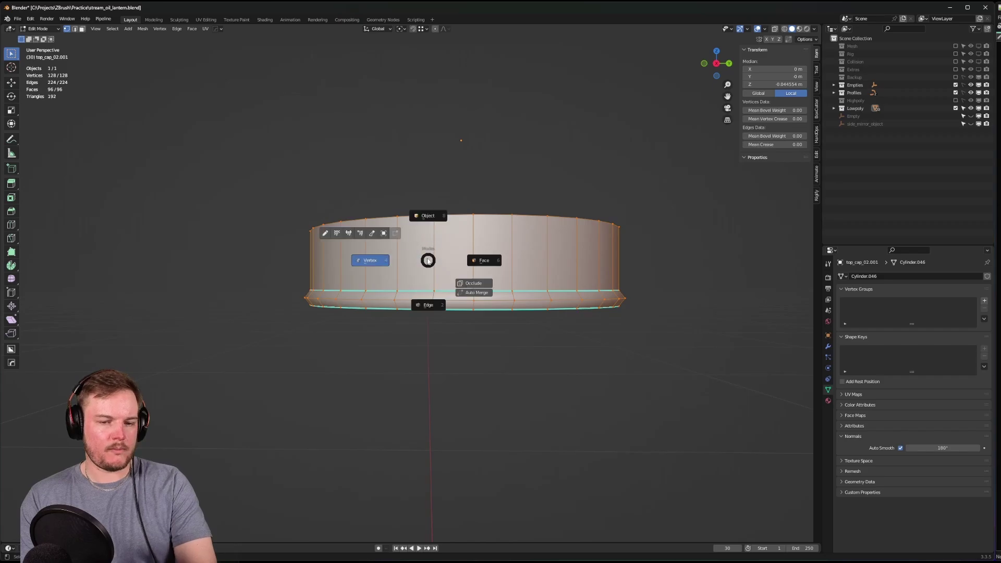
pyautogui.click(423, 233)
pyautogui.hotkey('alt', 'h')
pyautogui.scroll(-5, 427, 245)
pyautogui.moveTo(431, 253); pyautogui.dragTo(432, 290, button='middle')
pyautogui.scroll(-4, 431, 288)
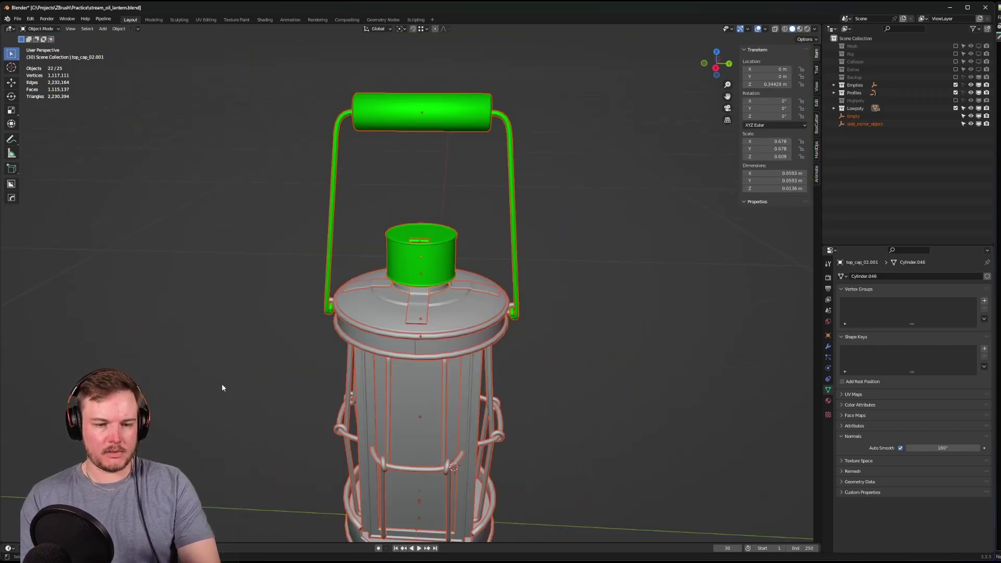
pyautogui.click(221, 384)
pyautogui.moveTo(221, 384); pyautogui.dragTo(296, 368, button='middle')
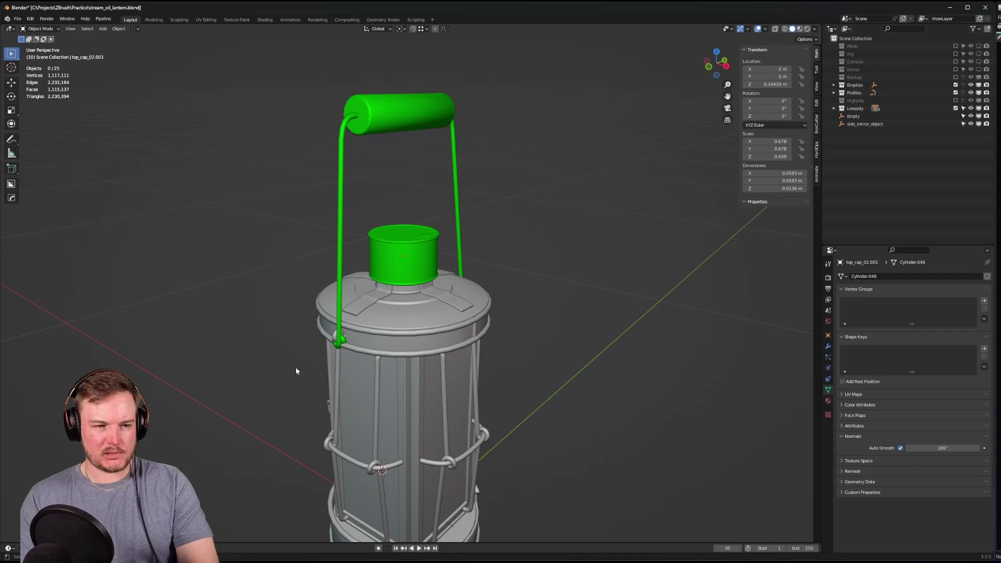
# - Link the green material from the top cap to the neck ring below it and clear the selection
pyautogui.scroll(7, 298, 365)
pyautogui.click(397, 299)
pyautogui.keyDown('shift'); pyautogui.click(404, 253); pyautogui.keyUp('shift')
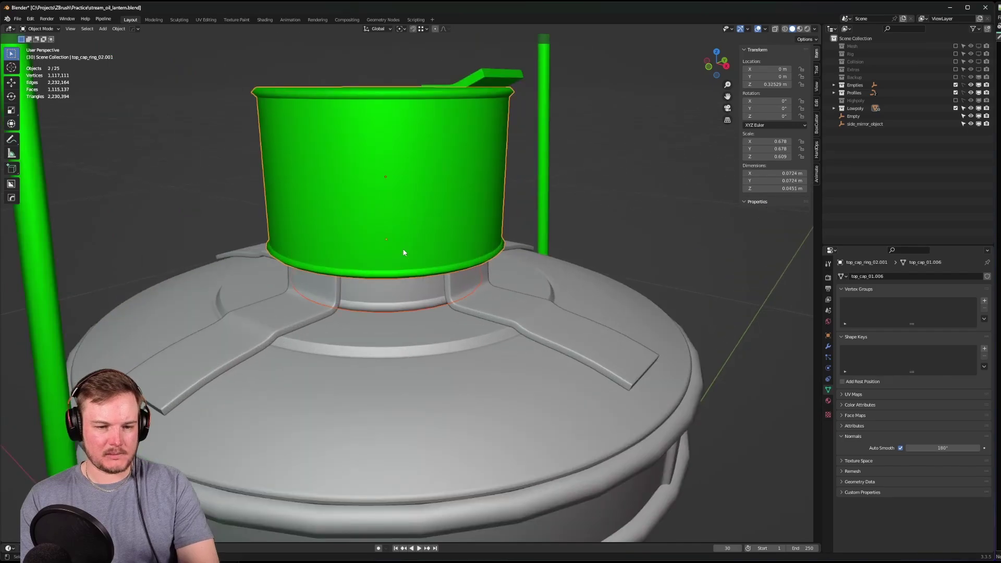
pyautogui.hotkey('ctrl', 'l')
pyautogui.click(403, 251)
pyautogui.moveTo(403, 250); pyautogui.dragTo(371, 254, button='middle')
pyautogui.hotkey('alt', 'a')
# - Isolate the bent metal bands around the cap and bring one band's base mesh into view in vertex Edit Mode
pyautogui.click(308, 286)
pyautogui.press('KP_Divide')
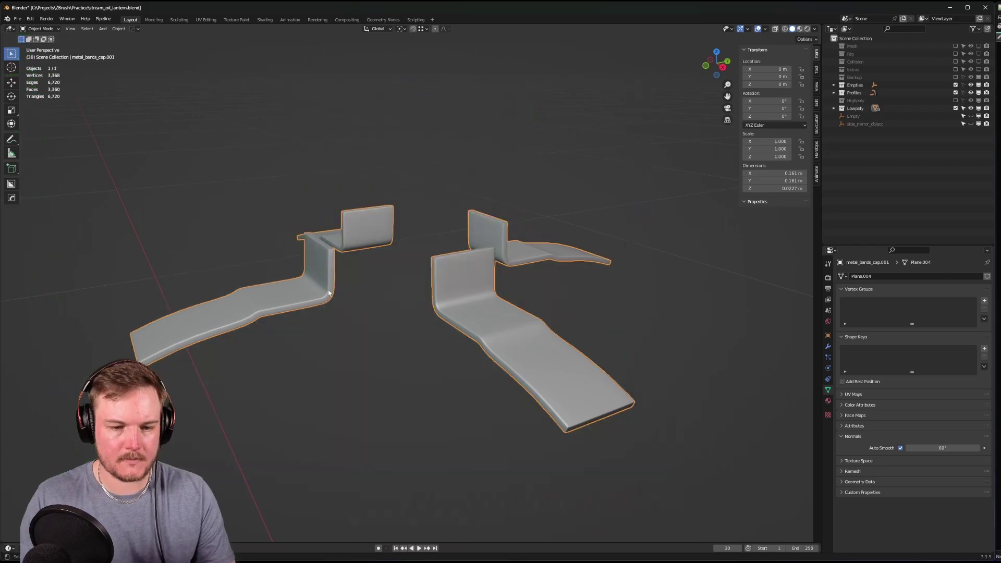
pyautogui.hotkey('ctrl', 'Tab')
pyautogui.click(318, 297)
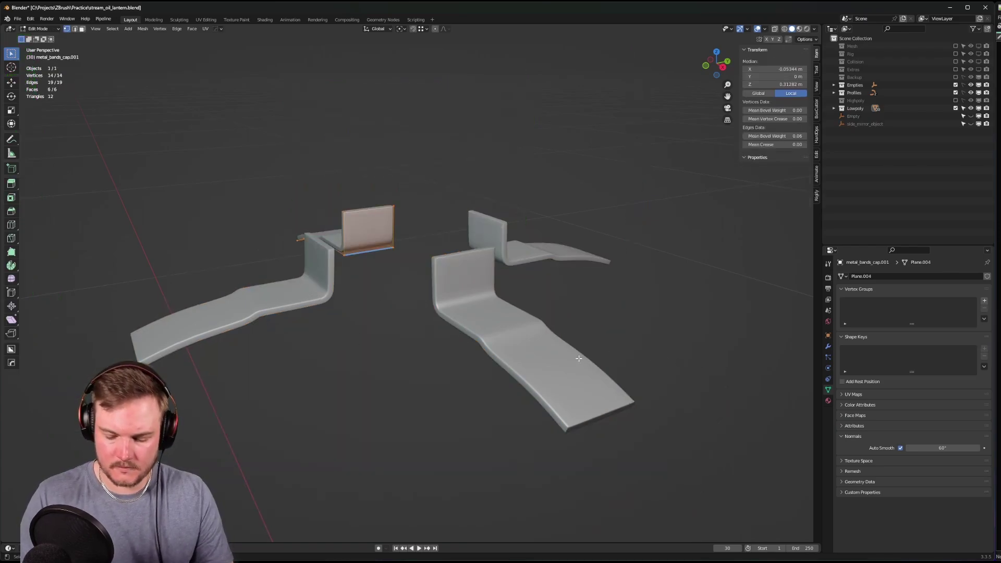
pyautogui.press('KP_Decimal')
pyautogui.scroll(-5, 579, 359)
pyautogui.moveTo(578, 358); pyautogui.dragTo(674, 380, button='middle')
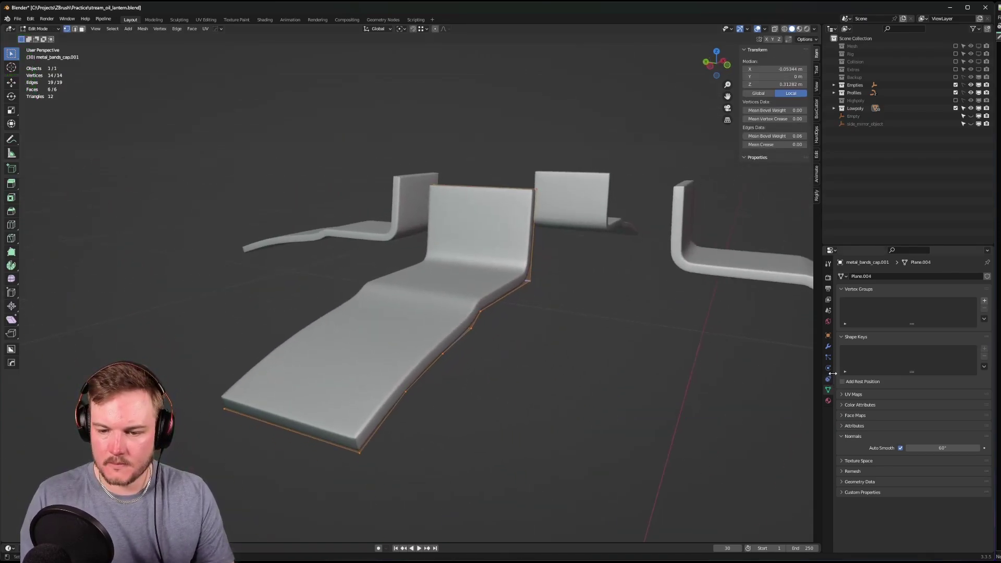
# - Hide all five band modifiers in the viewport, then show only the first Bevel and Solidify again
pyautogui.click(829, 347)
pyautogui.click(842, 310)
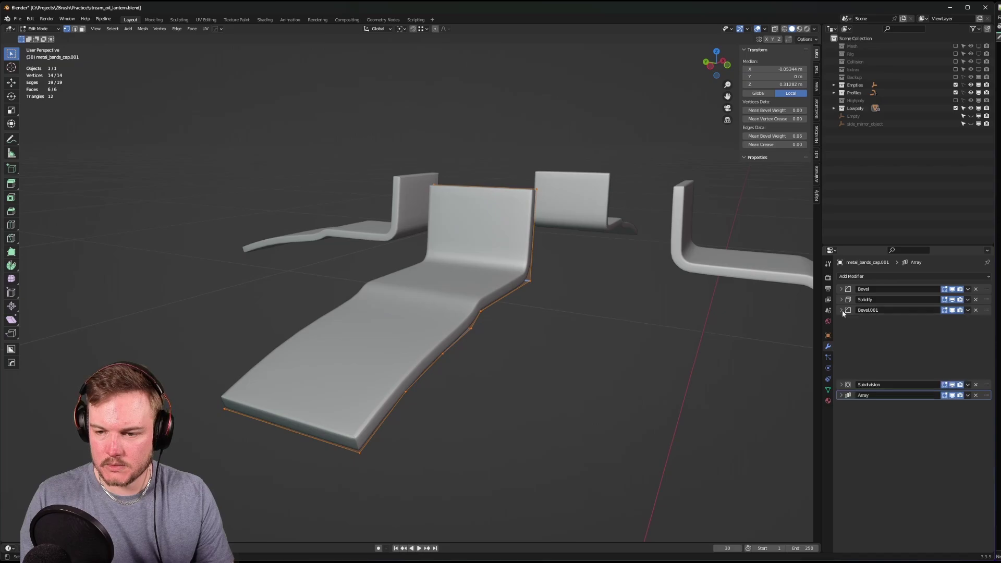
pyautogui.moveTo(952, 289); pyautogui.dragTo(954, 334)
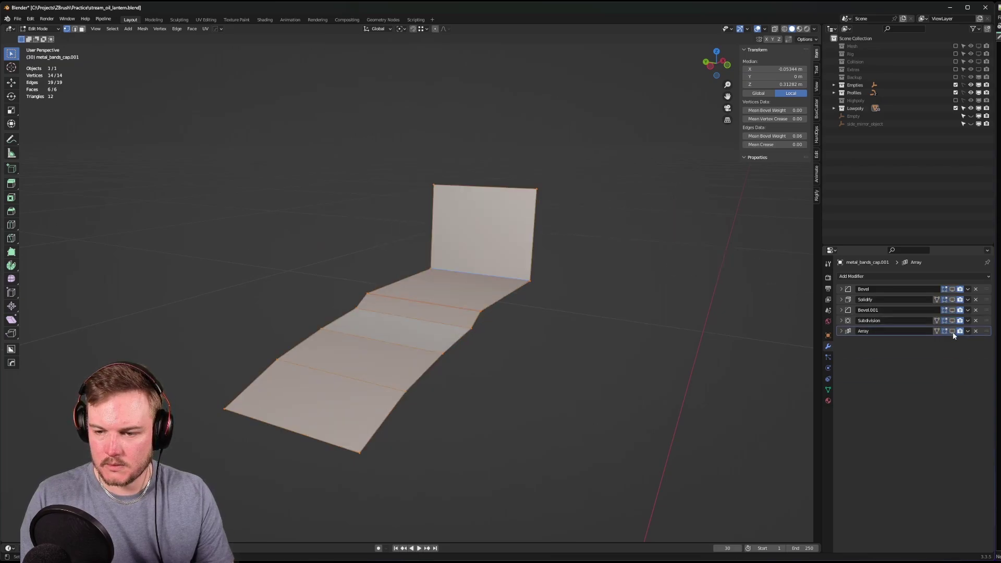
pyautogui.moveTo(640, 345); pyautogui.dragTo(647, 307, button='middle')
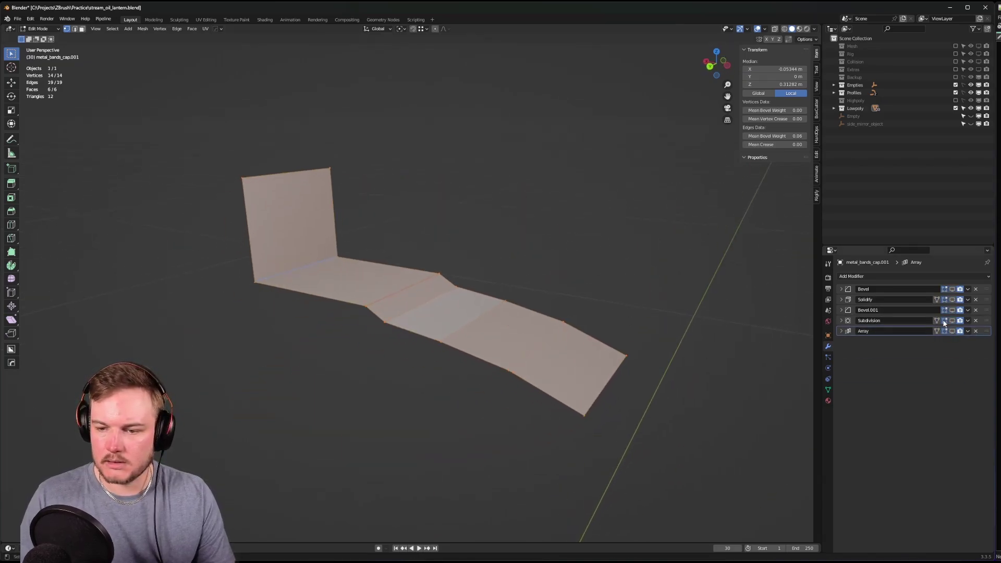
pyautogui.moveTo(953, 290); pyautogui.dragTo(953, 300)
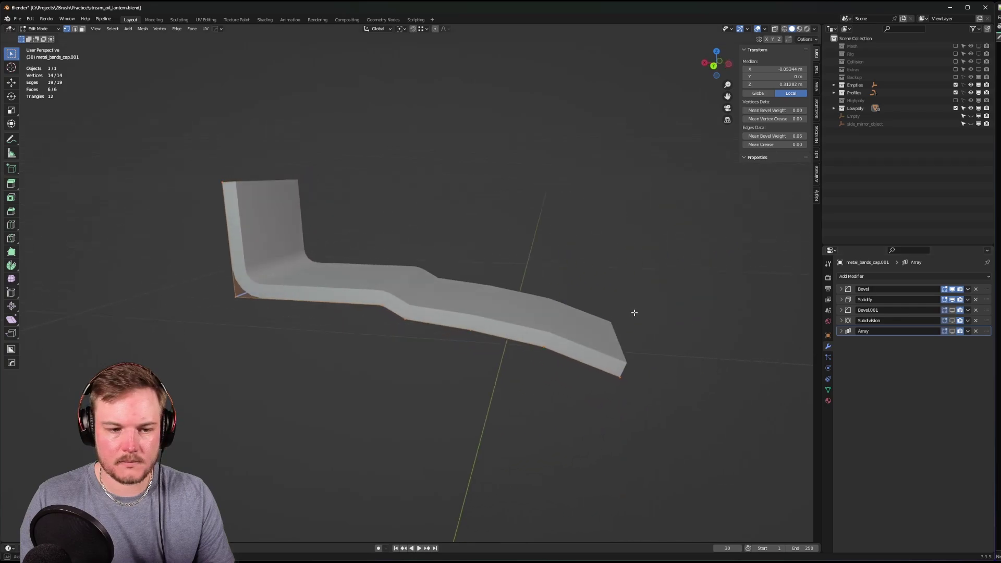
# - Show all band modifiers in Object Mode but keep Bevel.001, Subdivision and Array off in Edit Mode, comparing both modes
pyautogui.moveTo(608, 312); pyautogui.dragTo(600, 312, button='middle')
pyautogui.press('Tab')
pyautogui.click(437, 297)
pyautogui.moveTo(430, 297); pyautogui.dragTo(315, 297, button='middle')
pyautogui.moveTo(951, 310)
pyautogui.mouseDown()
pyautogui.moveTo(952, 331)
pyautogui.moveTo(944, 309)
pyautogui.mouseUp()
pyautogui.moveTo(596, 318); pyautogui.dragTo(595, 314, button='middle')
pyautogui.press('Tab')
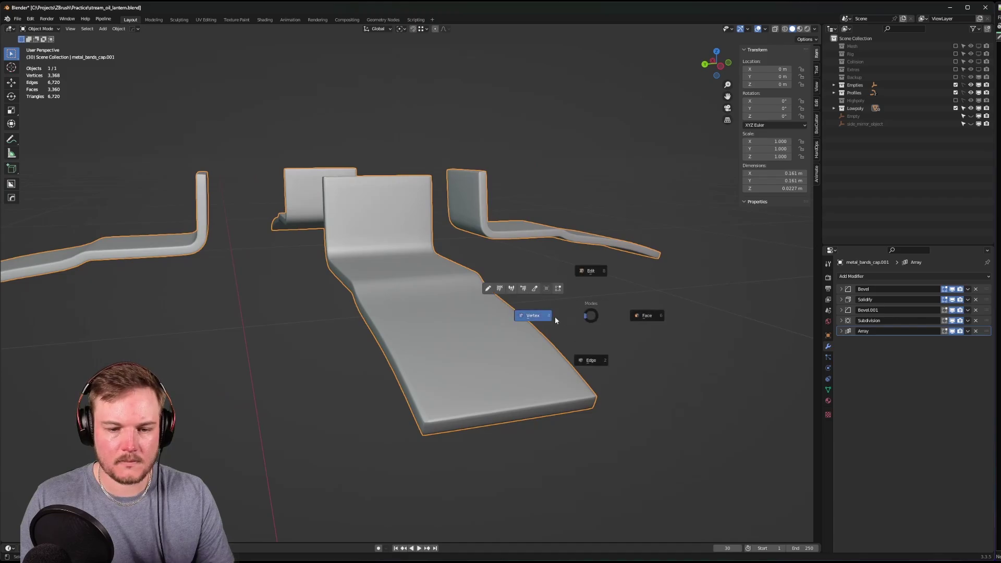
pyautogui.press('Tab')
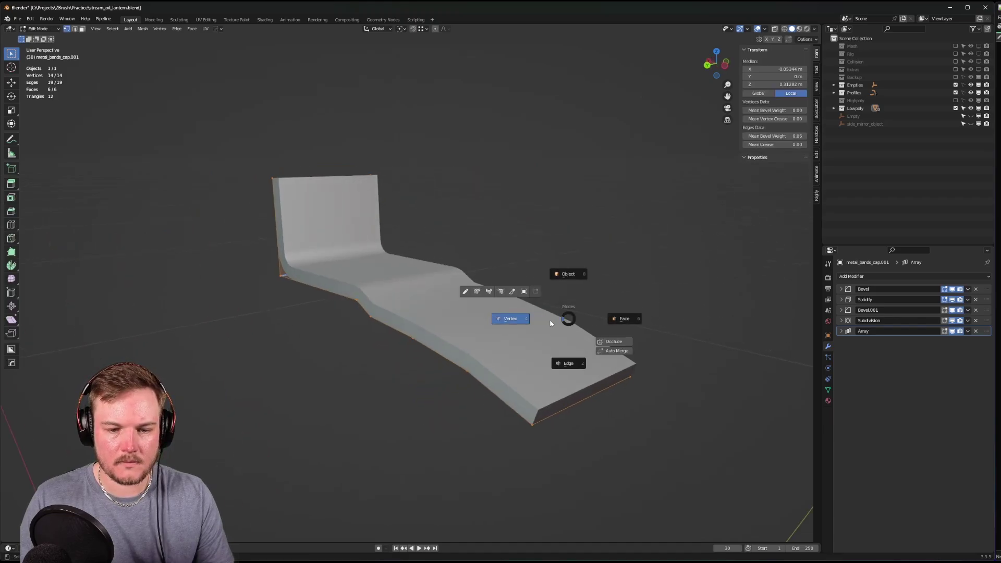
pyautogui.click(550, 321)
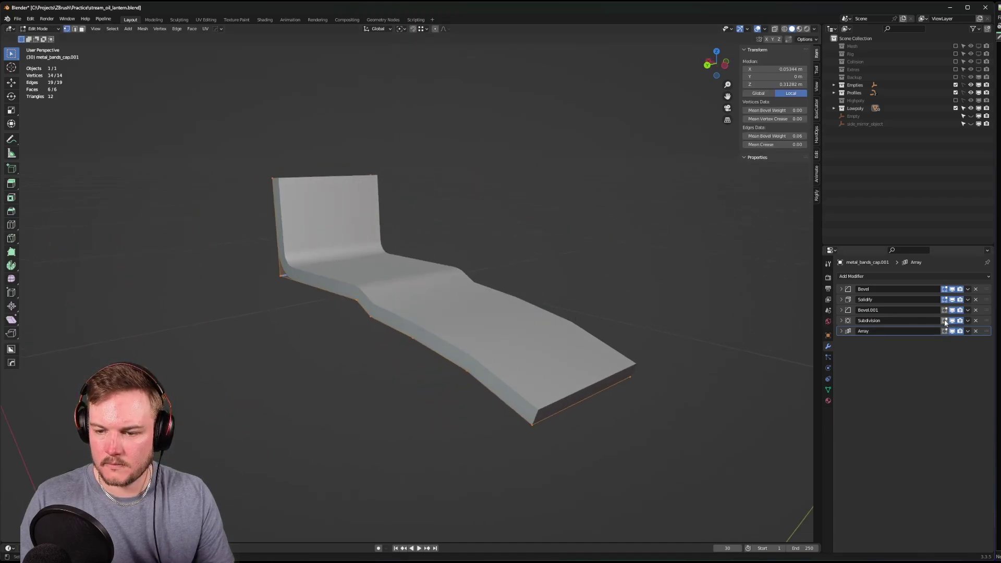
# - Show Bevel.001 and Subdivision in Edit Mode on the metal bands, compare with Object Mode, and remove the Subdivision modifier
pyautogui.moveTo(945, 320); pyautogui.dragTo(944, 310)
pyautogui.moveTo(411, 330); pyautogui.dragTo(540, 328, button='middle')
pyautogui.press('Tab')
pyautogui.click(434, 293)
pyautogui.click(943, 321)
pyautogui.moveTo(614, 301); pyautogui.dragTo(543, 300, button='middle')
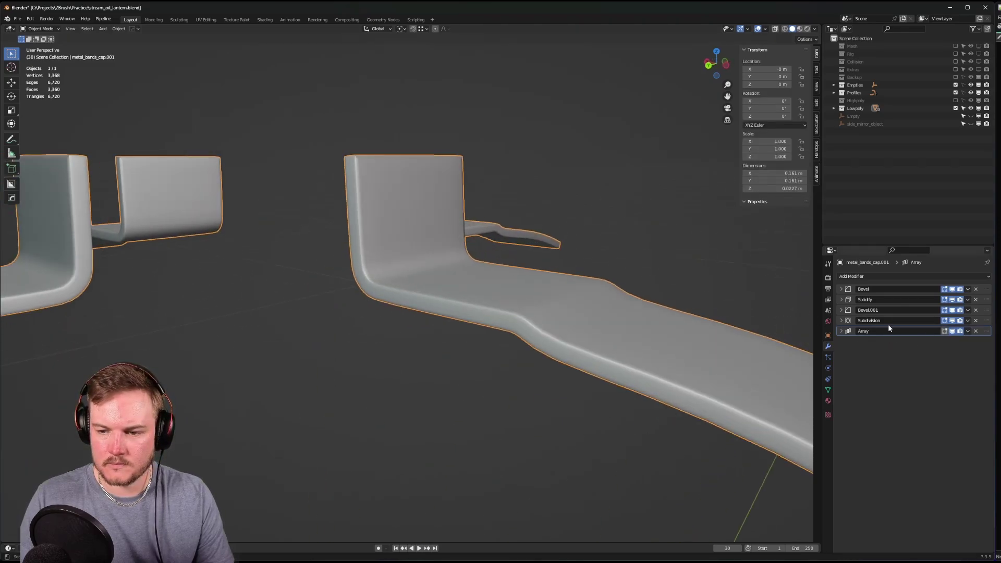
pyautogui.click(976, 321)
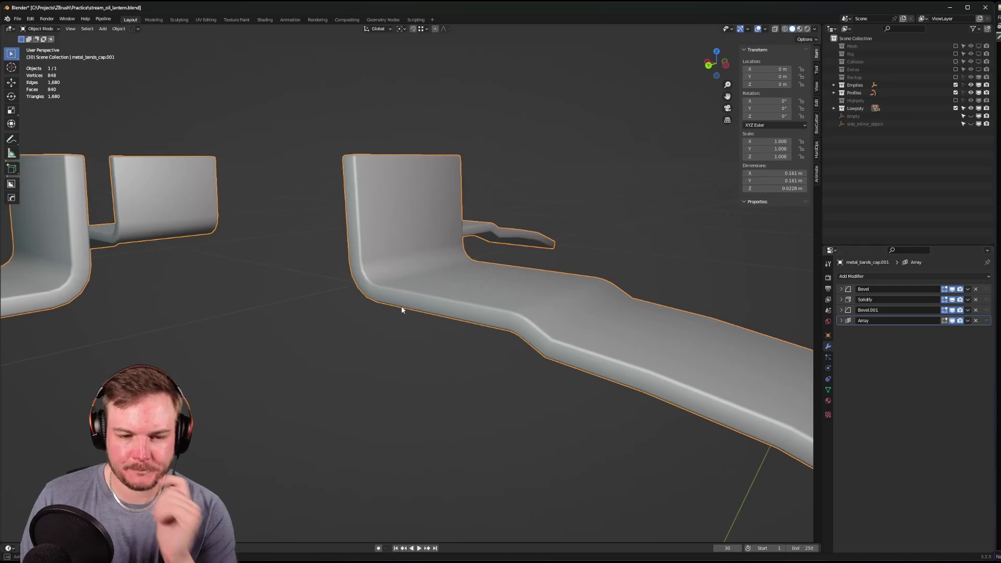
# - Check the band mesh in Edit Mode and apply its first Bevel and Solidify modifiers in Object Mode
pyautogui.moveTo(402, 308); pyautogui.dragTo(403, 308, button='middle')
pyautogui.press('Tab')
pyautogui.click(397, 340)
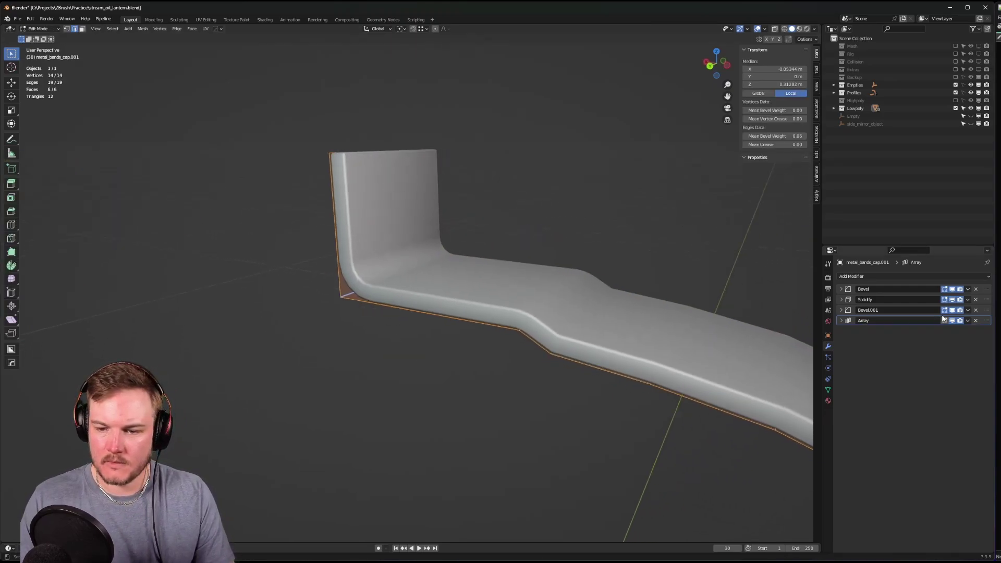
pyautogui.click(968, 291)
pyautogui.press('Tab')
pyautogui.click(686, 259)
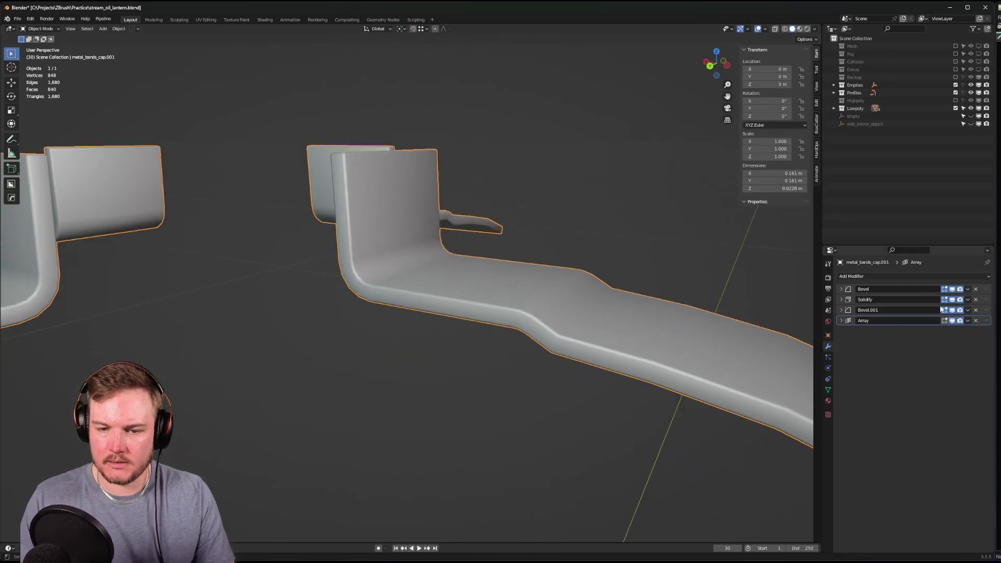
pyautogui.click(968, 290)
pyautogui.click(964, 299)
pyautogui.click(968, 289)
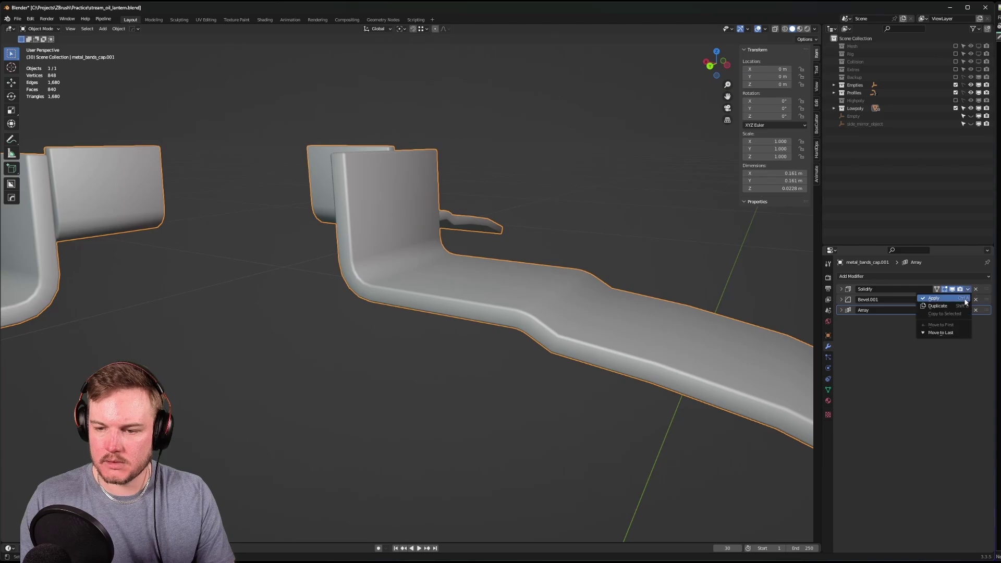
pyautogui.click(964, 298)
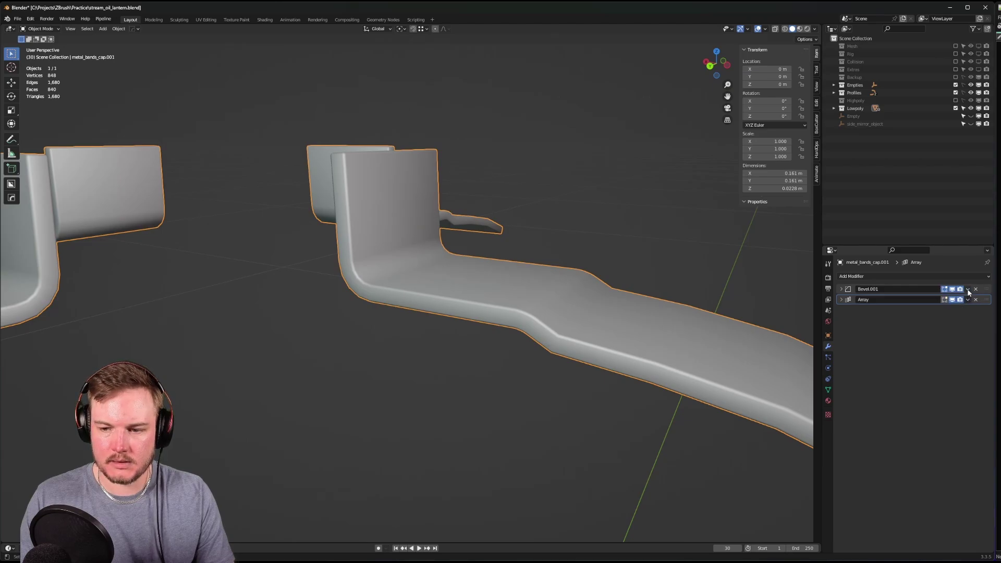
# - Try the bands without the Bevel.001 modifier, inspect the mesh in Edit Mode, and undo the removal
pyautogui.click(975, 290)
pyautogui.moveTo(567, 304); pyautogui.dragTo(539, 339, button='middle')
pyautogui.press('Tab')
pyautogui.click(483, 310)
pyautogui.press('Tab')
pyautogui.hotkey('ctrl', 'z')
# - Set the Bevel.001 modifier to 1 segment and compare the band in Edit Mode and Object Mode
pyautogui.click(840, 289)
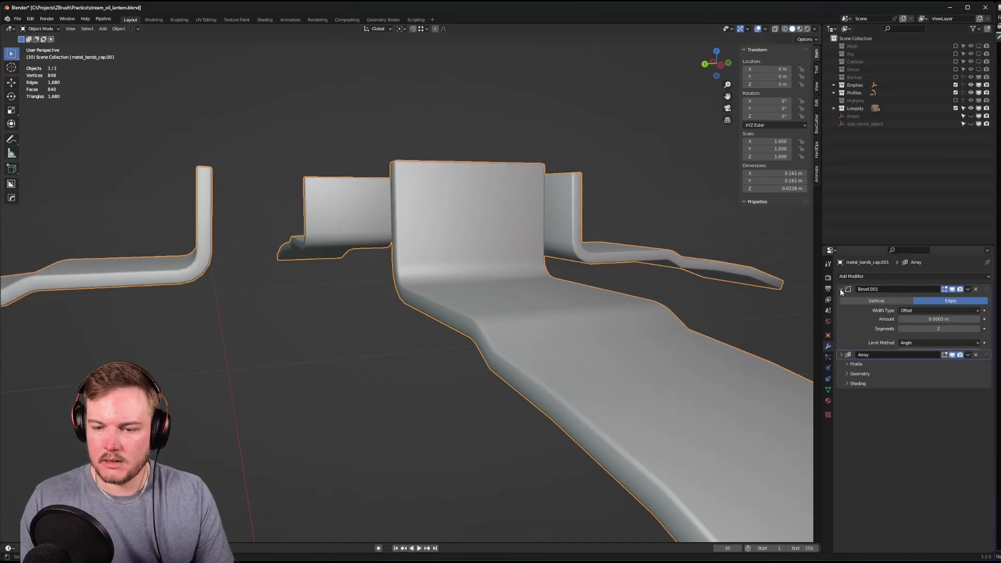
pyautogui.click(902, 329)
pyautogui.press('Tab')
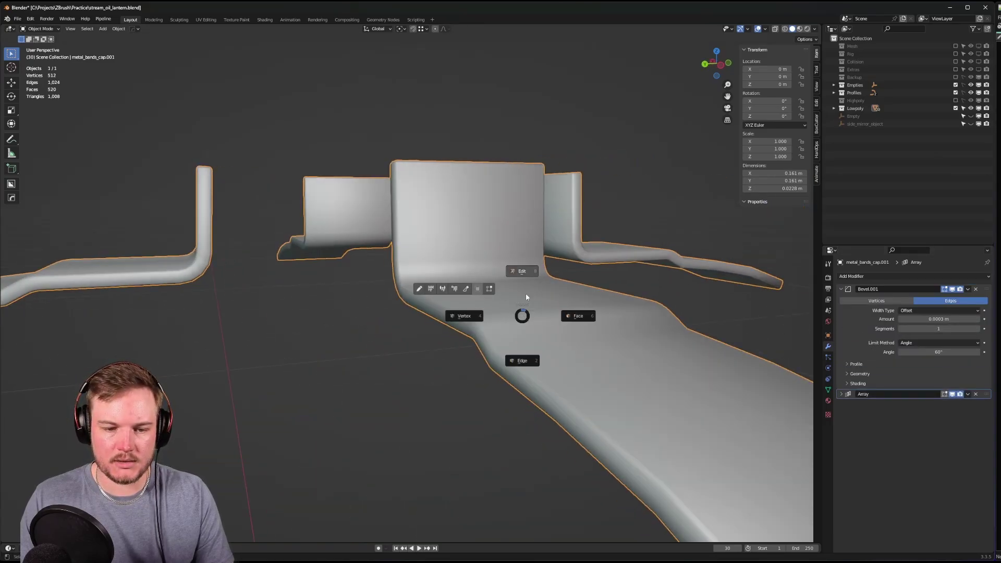
pyautogui.click(525, 281)
pyautogui.moveTo(537, 311)
pyautogui.mouseDown(button='middle')
pyautogui.moveTo(515, 304)
pyautogui.moveTo(532, 303)
pyautogui.mouseUp(button='middle')
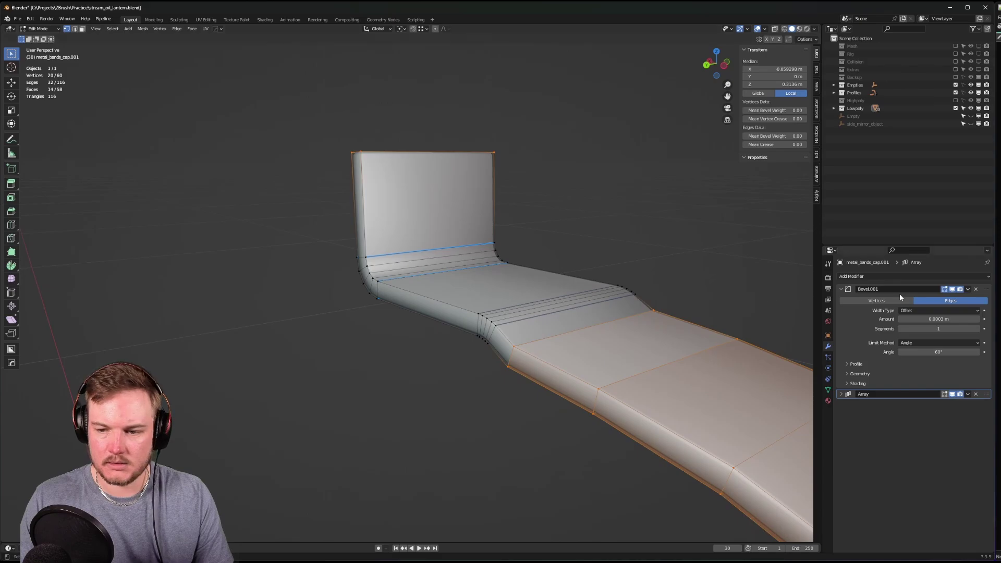
pyautogui.hotkey('ctrl', 'Tab')
pyautogui.click(544, 297)
pyautogui.press('KP_Divide')
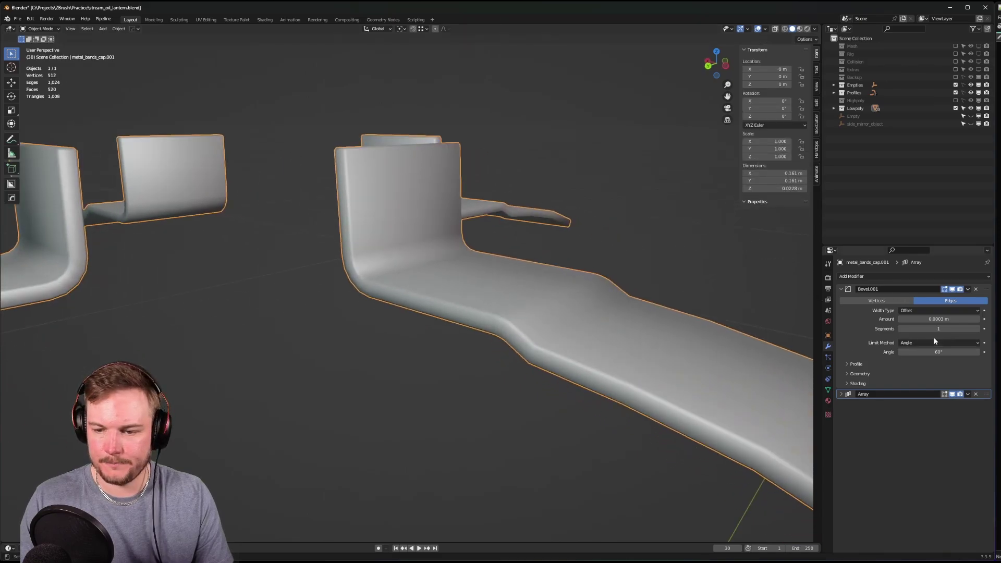
pyautogui.press('Tab')
pyautogui.click(610, 285)
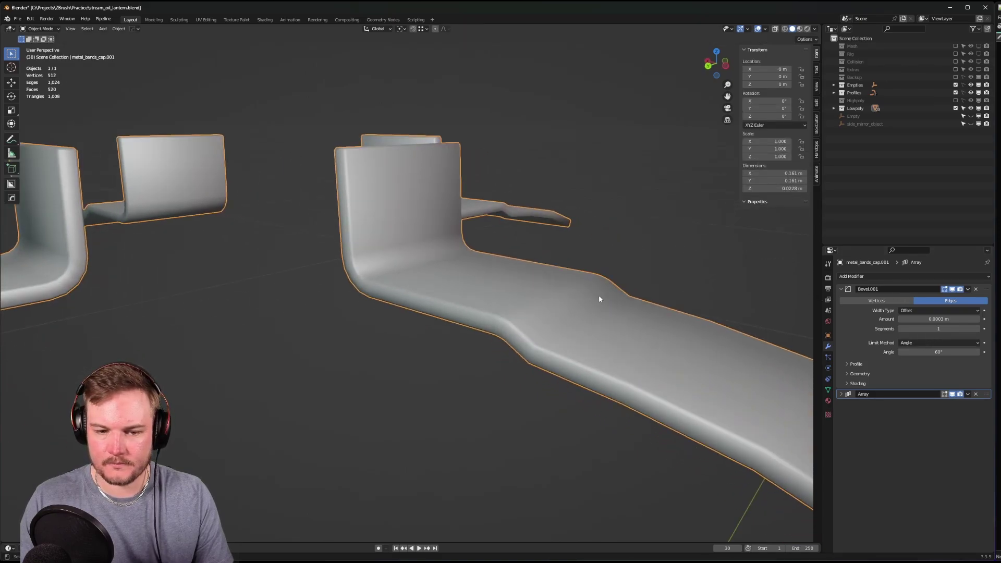
# - Turn on the wireframe display for the bands, clear the selection and inspect their bevelled edges
pyautogui.press('q')
pyautogui.click(560, 313)
pyautogui.scroll(-5, 554, 319)
pyautogui.moveTo(554, 320)
pyautogui.mouseDown(button='middle')
pyautogui.moveTo(613, 335)
pyautogui.moveTo(496, 330)
pyautogui.moveTo(584, 333)
pyautogui.mouseUp(button='middle')
pyautogui.click(613, 335)
pyautogui.scroll(4, 523, 342)
pyautogui.scroll(3, 521, 341)
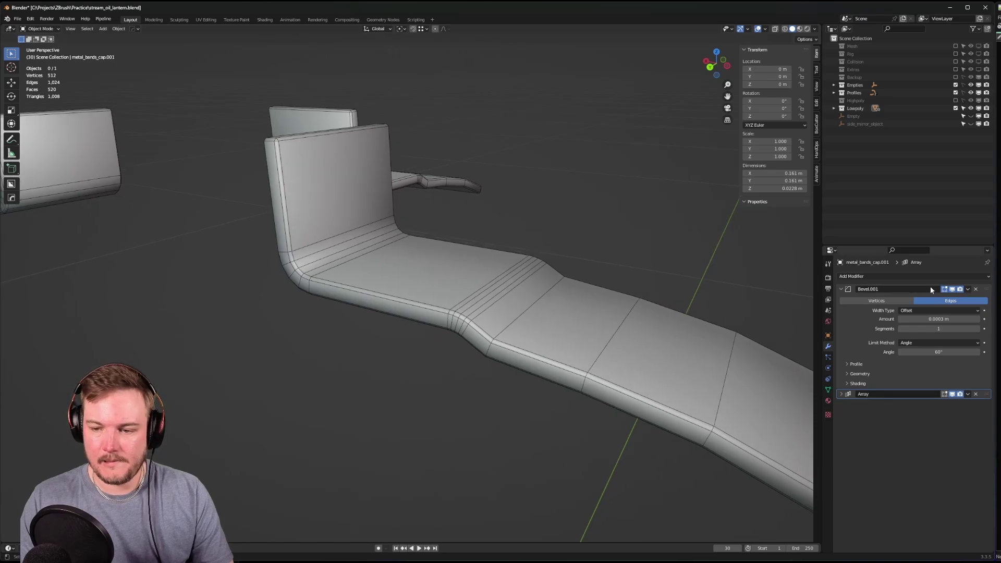
# - Remove the Bevel.001 modifier from the metal bands, keeping only the Array
pyautogui.click(840, 289)
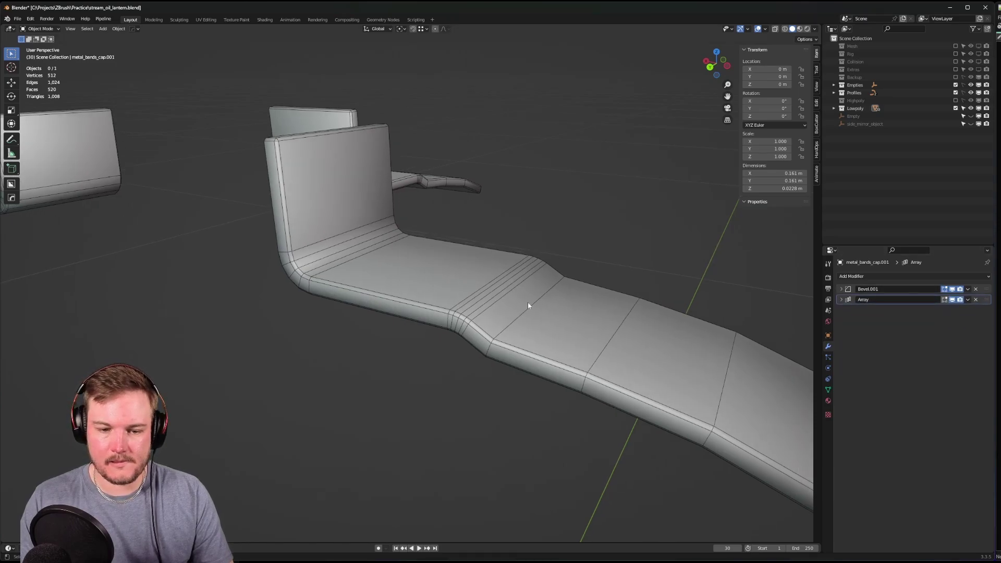
pyautogui.moveTo(528, 306); pyautogui.dragTo(563, 290, button='middle')
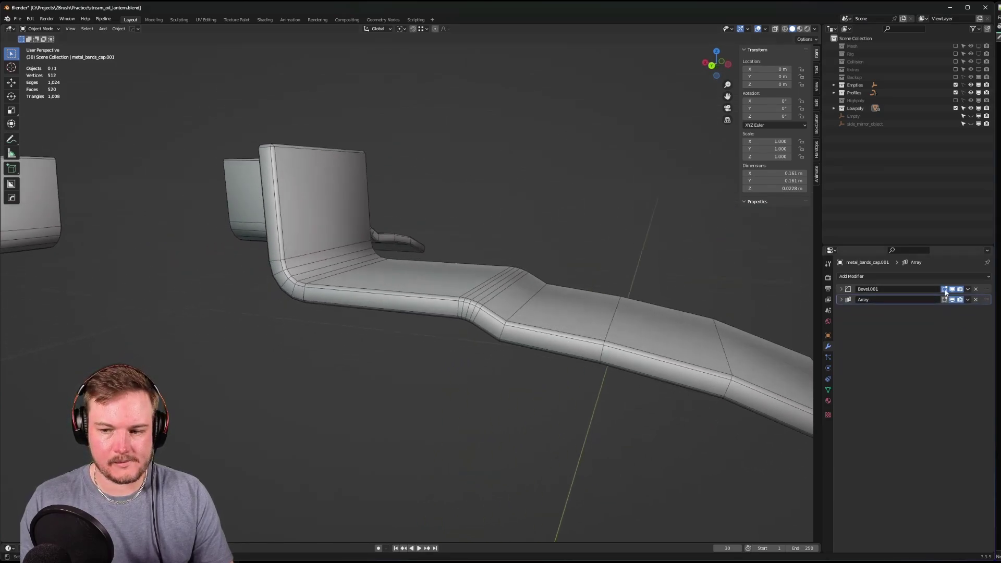
pyautogui.click(976, 290)
# - Dissolve the surplus edge loops in the bend below the band's upright section in edge Edit Mode
pyautogui.moveTo(436, 288); pyautogui.dragTo(394, 290, button='middle')
pyautogui.click(237, 261)
pyautogui.press('Tab')
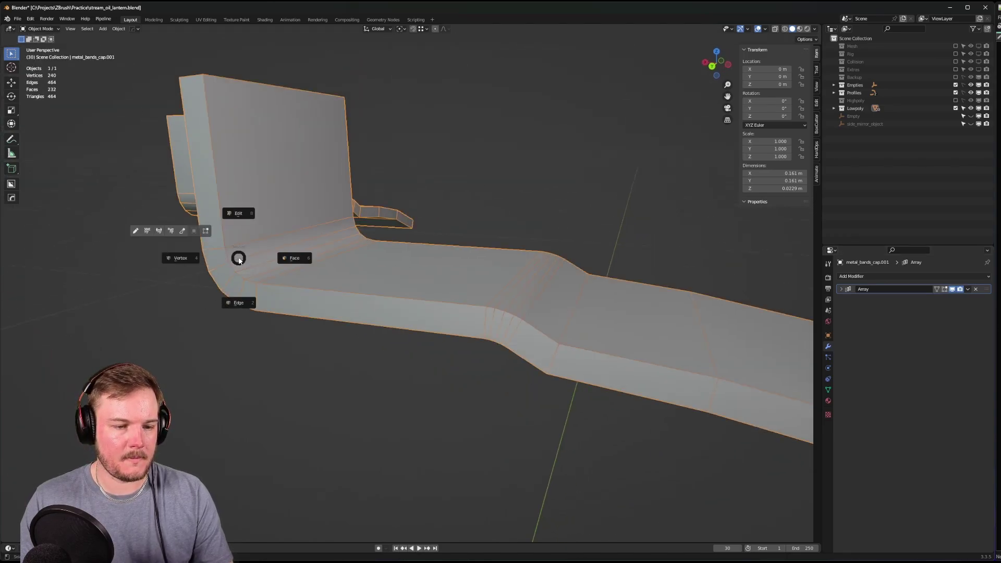
pyautogui.click(239, 276)
pyautogui.keyDown('alt'); pyautogui.click(244, 259); pyautogui.keyUp('alt')
pyautogui.keyDown('alt'); pyautogui.keyDown('shift'); pyautogui.click(256, 273); pyautogui.keyUp('shift'); pyautogui.keyUp('alt')
pyautogui.hotkey('ctrl', 'x')
pyautogui.press('Tab')
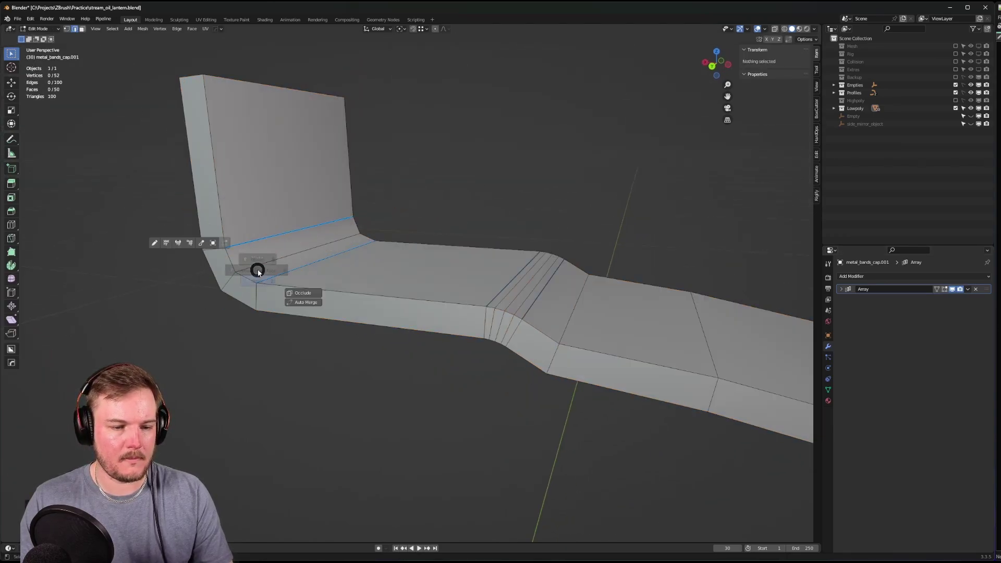
pyautogui.click(252, 278)
# - Set the mean bevel weight of all the band's edges to 0
pyautogui.press('a')
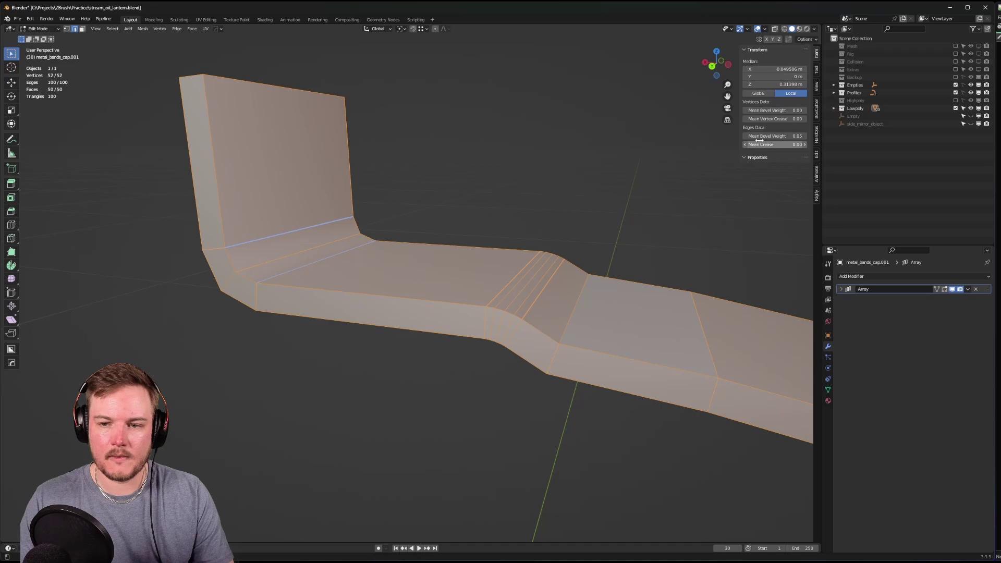
pyautogui.click(772, 136)
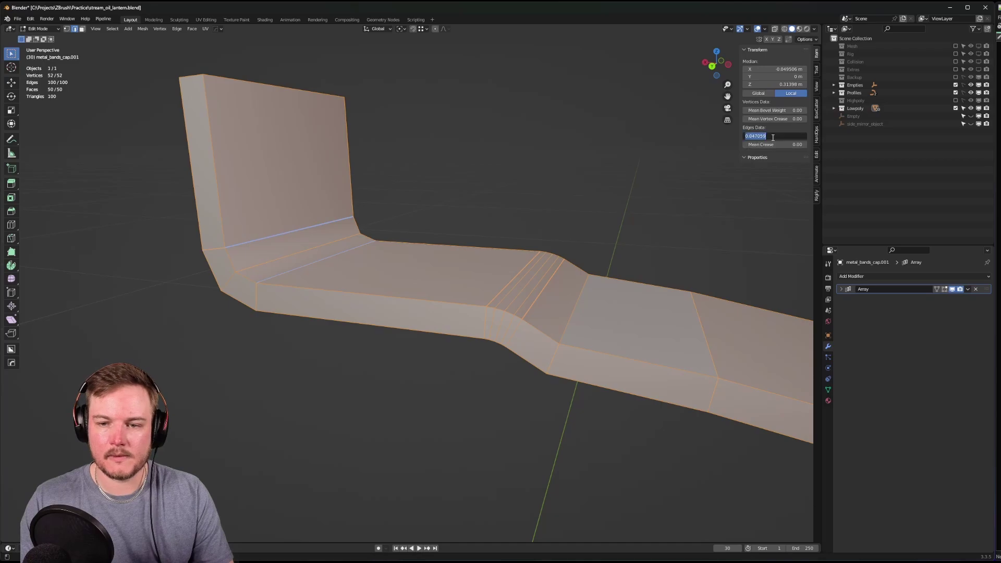
pyautogui.write('0')
pyautogui.press('Return')
# - Dissolve the dense edge loops at the band's middle bend so a single loop defines it
pyautogui.scroll(-1, 516, 248)
pyautogui.moveTo(521, 305); pyautogui.dragTo(499, 302, button='middle')
pyautogui.keyDown('alt'); pyautogui.click(479, 295); pyautogui.keyUp('alt')
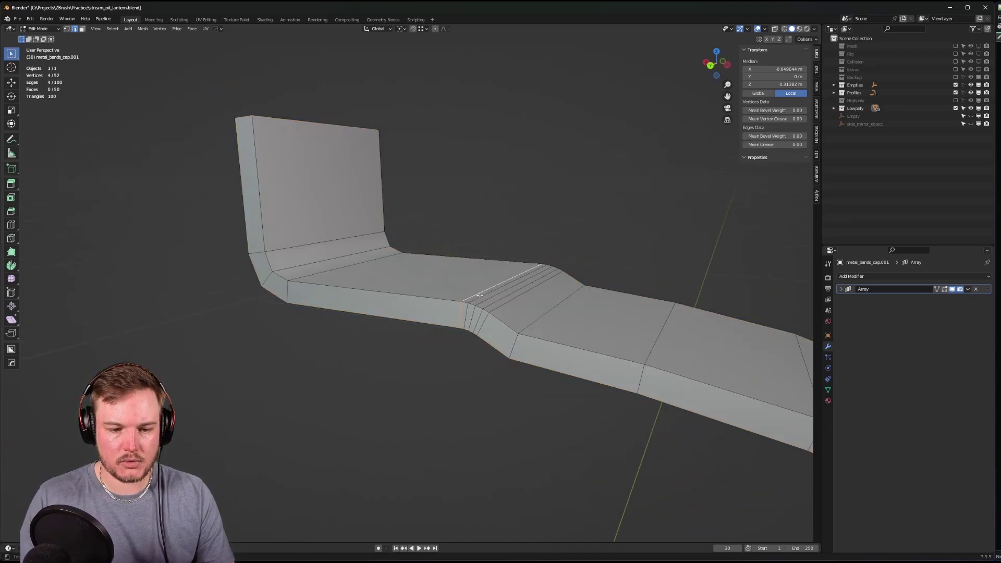
pyautogui.hotkey('ctrl', 'x')
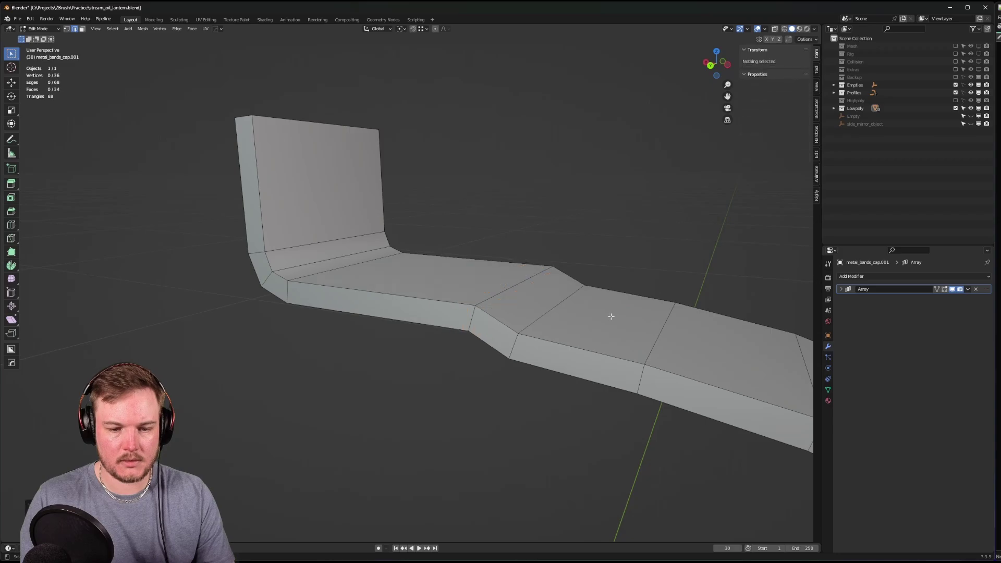
# - Show the whole lantern in Object Mode, check how the bands sit on the cap, and isolate the bands again
pyautogui.moveTo(610, 313); pyautogui.dragTo(286, 222, button='middle')
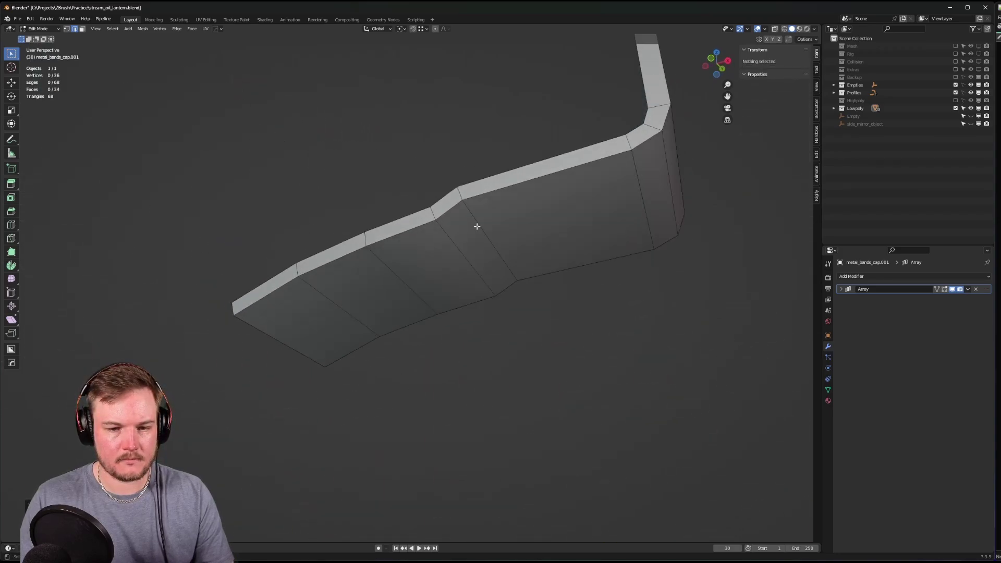
pyautogui.moveTo(473, 223); pyautogui.dragTo(611, 303, button='middle')
pyautogui.press('Tab')
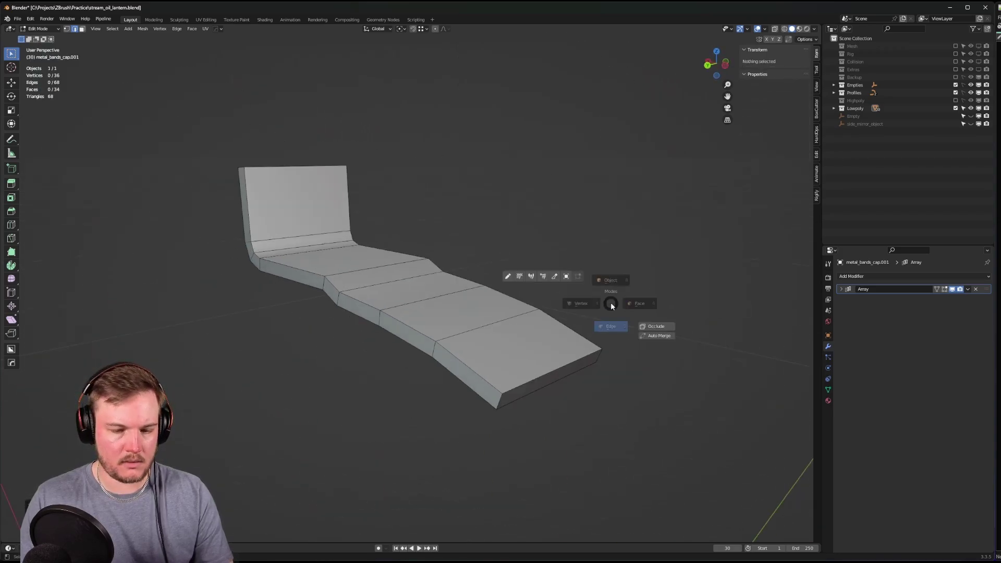
pyautogui.click(601, 268)
pyautogui.hotkey('alt', 'h')
pyautogui.scroll(-4, 588, 265)
pyautogui.click(580, 258)
pyautogui.scroll(4, 579, 258)
pyautogui.moveTo(580, 257); pyautogui.dragTo(406, 277, button='middle')
pyautogui.click(398, 297)
pyautogui.press('KP_Divide')
# - Select the flat faces along the band's underside in face Edit Mode and delete them
pyautogui.press('Tab')
pyautogui.click(414, 290)
pyautogui.click(360, 269)
pyautogui.scroll(1, 407, 276)
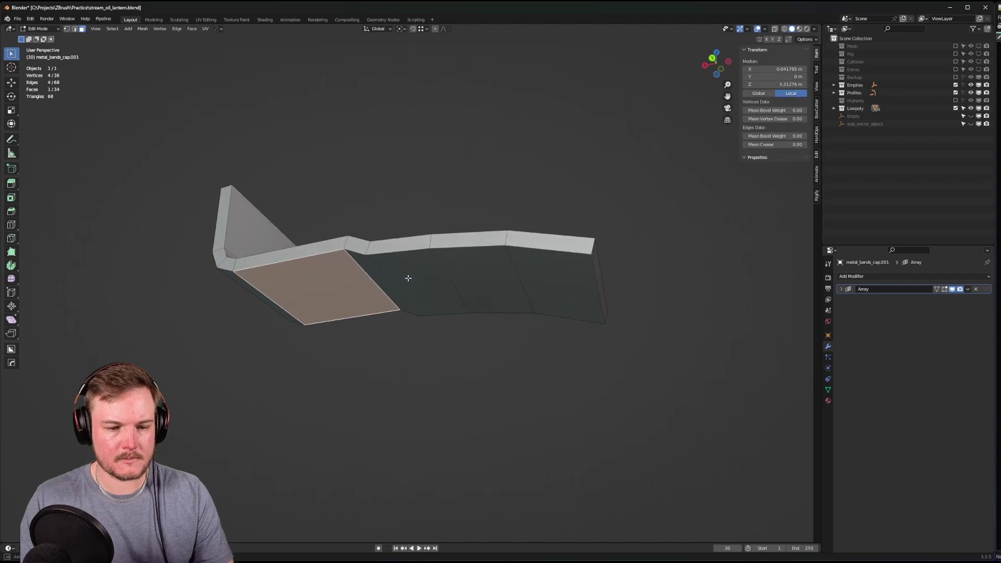
pyautogui.scroll(-1, 412, 277)
pyautogui.keyDown('ctrl'); pyautogui.click(551, 273); pyautogui.keyUp('ctrl')
pyautogui.press('x')
pyautogui.click(552, 275)
# - Return to Object Mode and bring the rest of the lantern back into view
pyautogui.press('Tab')
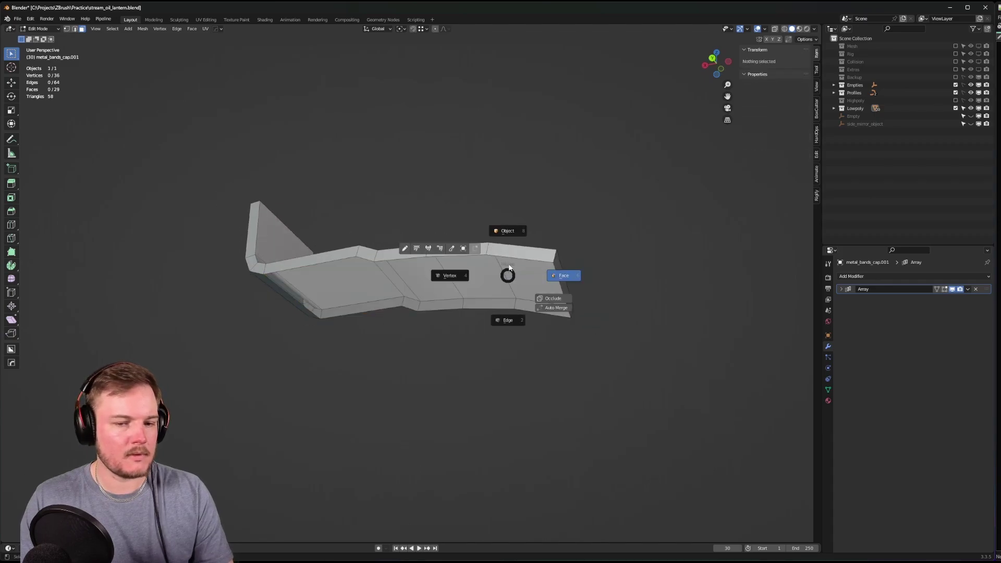
pyautogui.click(562, 274)
pyautogui.moveTo(563, 263); pyautogui.dragTo(566, 301, button='middle')
pyautogui.click(561, 302)
pyautogui.hotkey('alt', 'h')
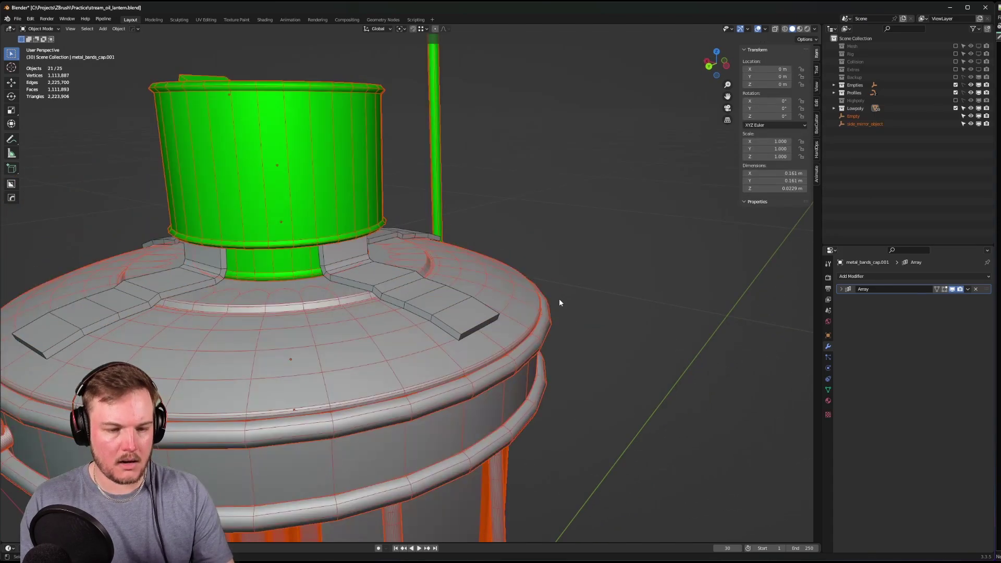
# - Link the existing green Material.002 to the metal bands, rename it Green and clear the selection
pyautogui.click(453, 297)
pyautogui.moveTo(452, 297); pyautogui.dragTo(523, 304, button='middle')
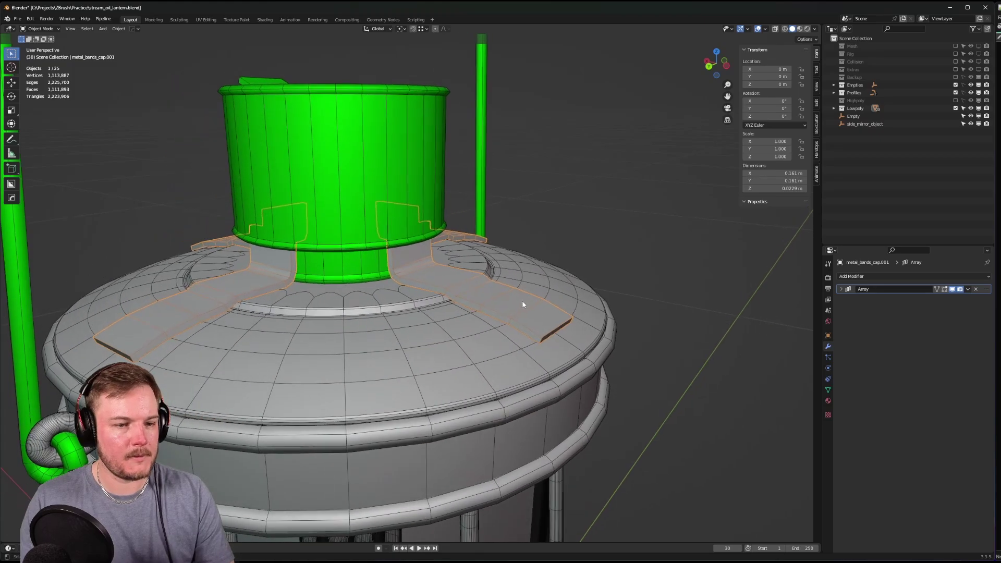
pyautogui.click(828, 402)
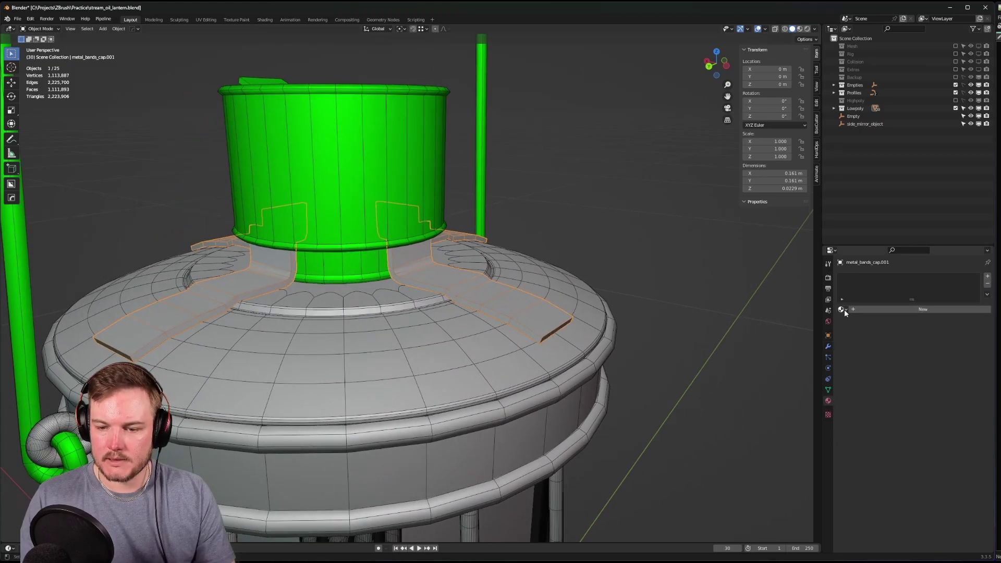
pyautogui.click(844, 310)
pyautogui.click(864, 332)
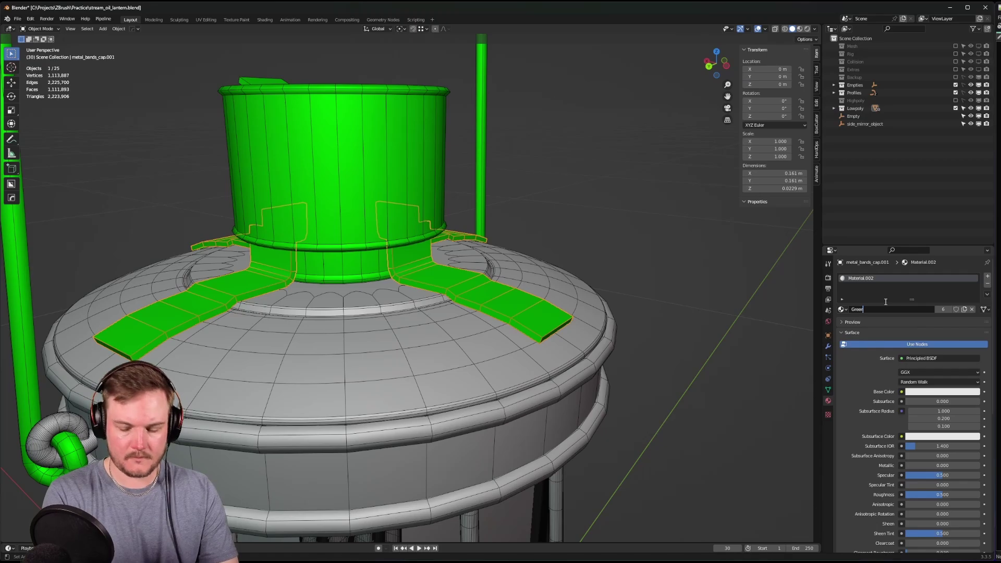
pyautogui.click(679, 365)
# - Isolate the wide domed lid under the green cap and view it from the side
pyautogui.scroll(-5, 589, 313)
pyautogui.moveTo(588, 312); pyautogui.dragTo(433, 327, button='middle')
pyautogui.scroll(3, 498, 332)
pyautogui.click(424, 352)
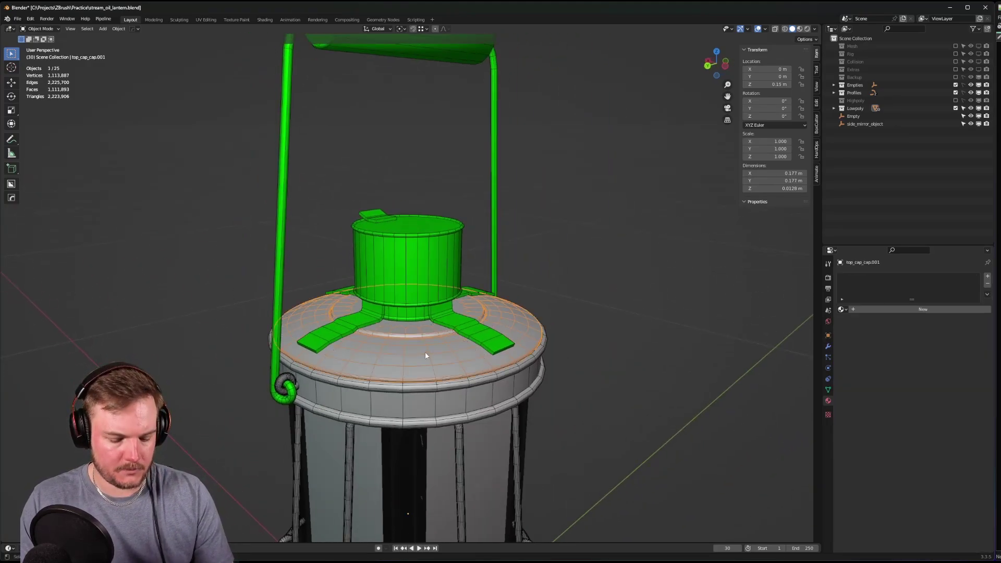
pyautogui.press('KP_Divide')
pyautogui.moveTo(429, 375); pyautogui.dragTo(438, 300, button='middle')
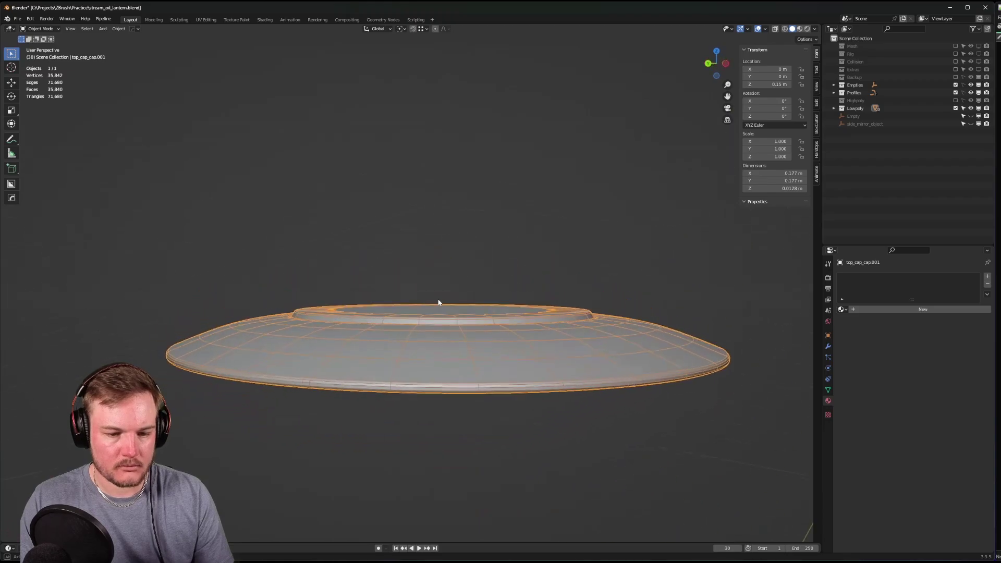
# - Remove the Subdivision modifier from the domed lid and inspect its remaining bevelled mesh
pyautogui.scroll(4, 404, 312)
pyautogui.click(828, 347)
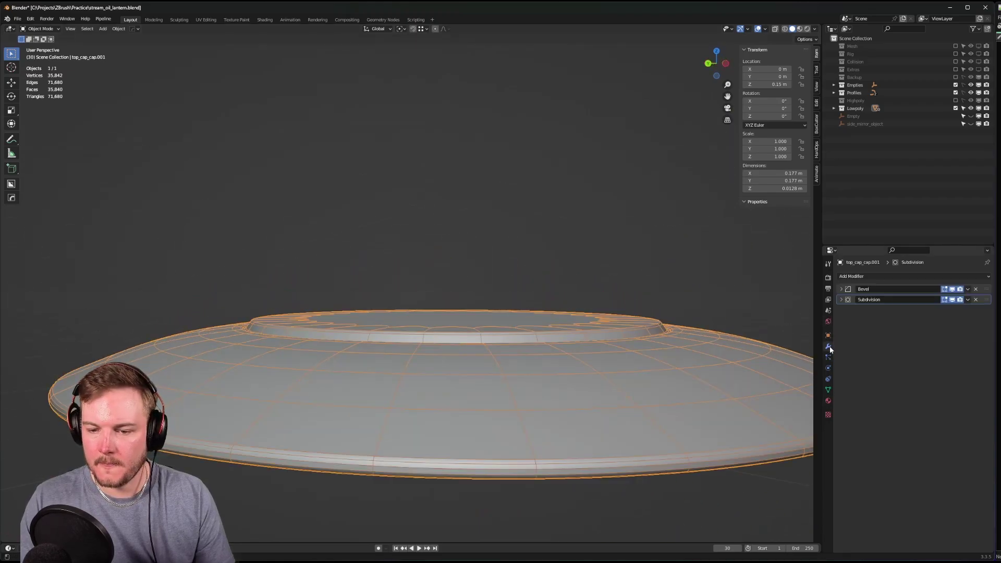
pyautogui.moveTo(795, 357); pyautogui.dragTo(740, 344, button='middle')
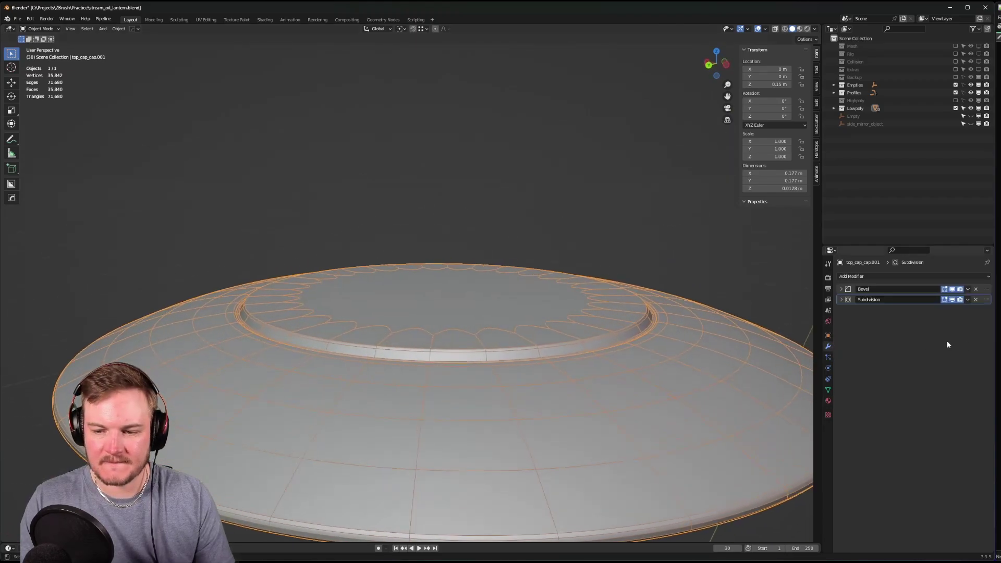
pyautogui.click(975, 299)
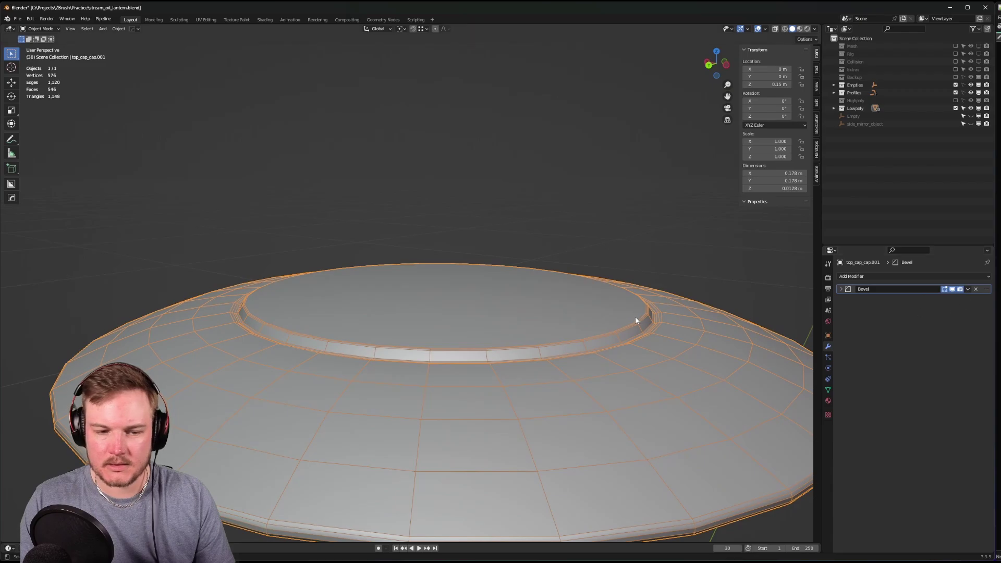
pyautogui.moveTo(635, 320); pyautogui.dragTo(560, 304, button='middle')
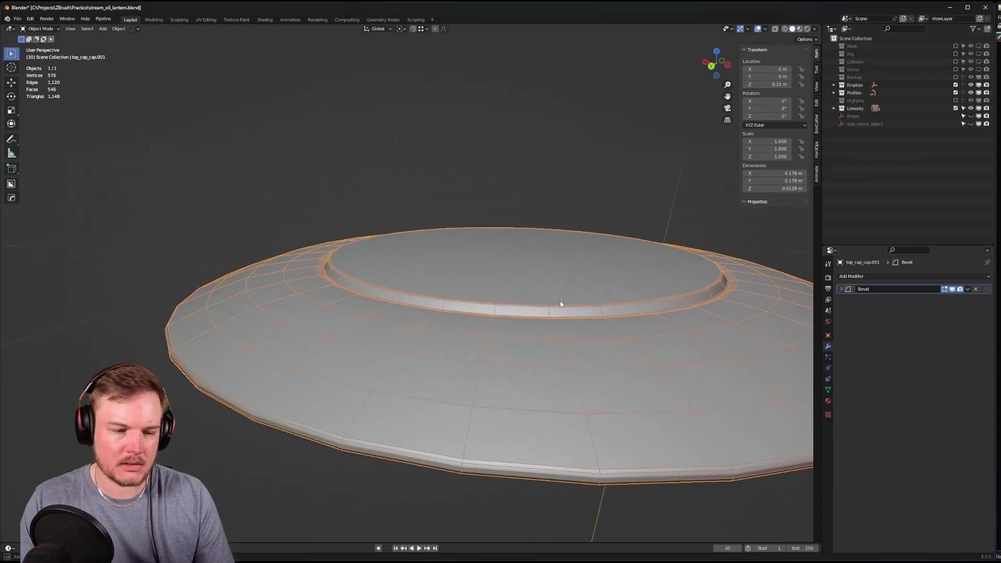
# - Compare the domed lid with its Bevel hidden and shown in the viewport, and remove the Bevel modifier
pyautogui.click(953, 291)
pyautogui.click(953, 291)
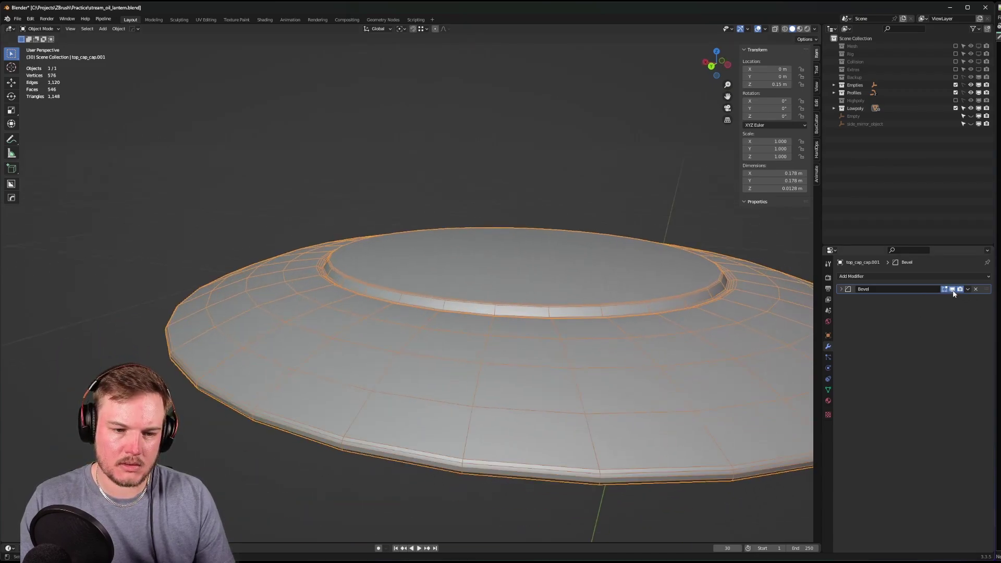
pyautogui.click(953, 292)
pyautogui.click(953, 291)
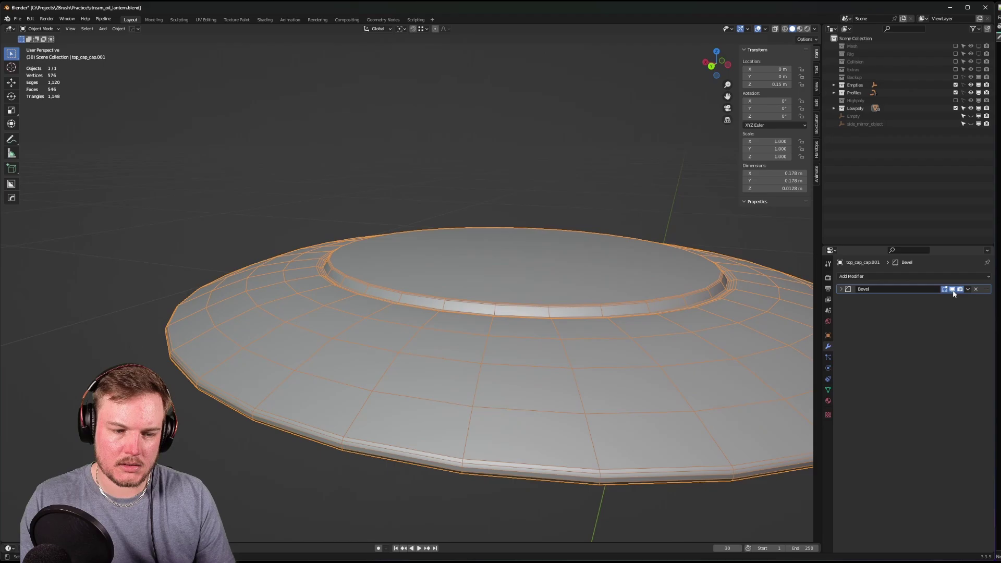
pyautogui.click(978, 290)
pyautogui.scroll(-4, 511, 331)
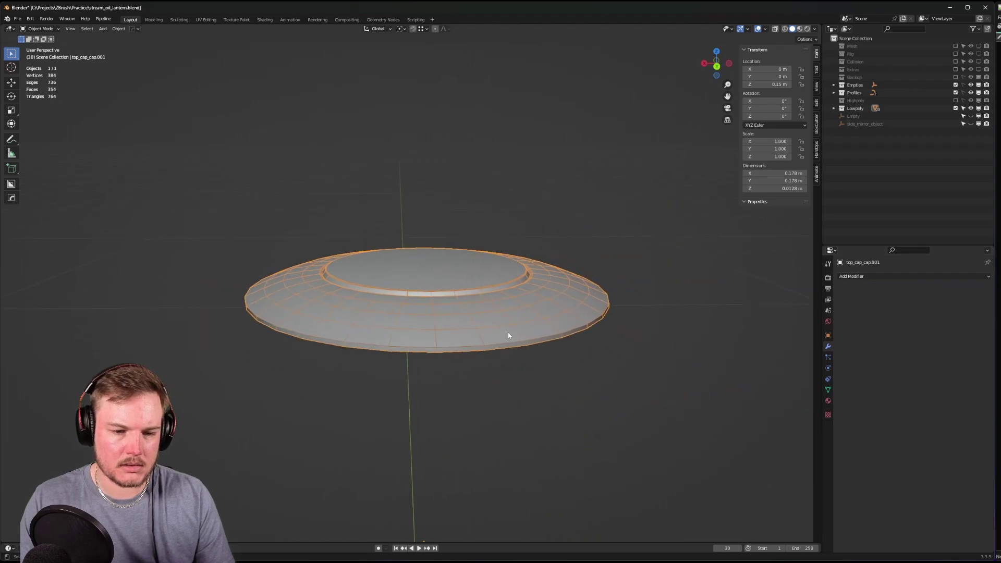
# - Dissolve the two supporting edge loops along the upper edge of the domed lid's raised centre
pyautogui.click(568, 362)
pyautogui.moveTo(567, 362); pyautogui.dragTo(522, 371, button='middle')
pyautogui.scroll(6, 521, 372)
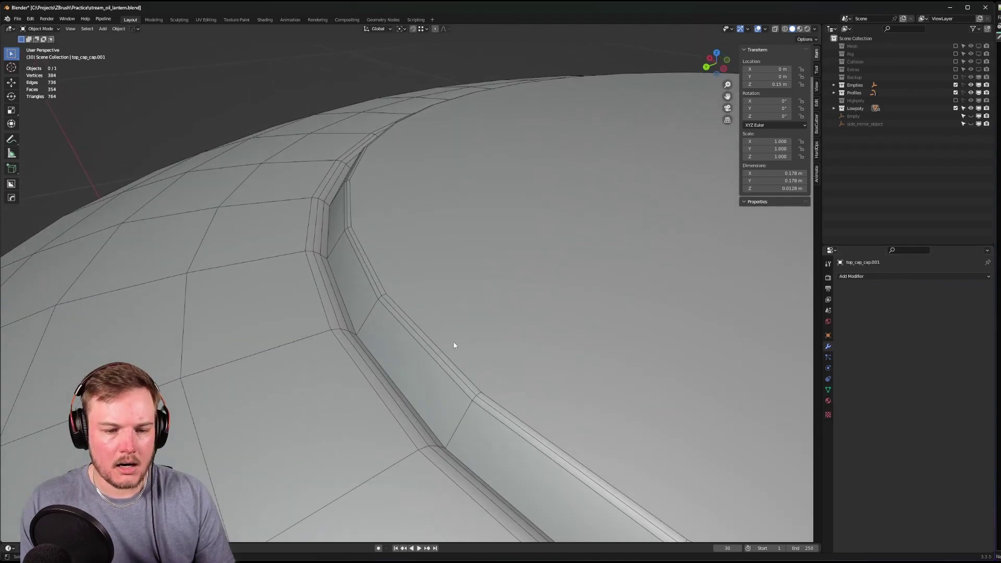
pyautogui.moveTo(453, 346); pyautogui.dragTo(430, 315, button='middle')
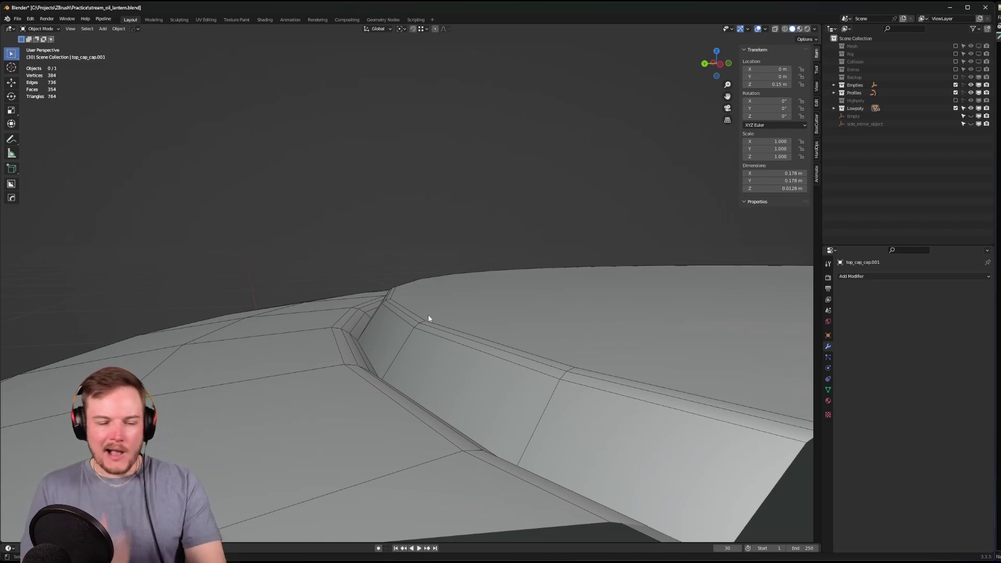
pyautogui.press('Tab')
pyautogui.click(418, 352)
pyautogui.keyDown('alt'); pyautogui.click(401, 316); pyautogui.keyUp('alt')
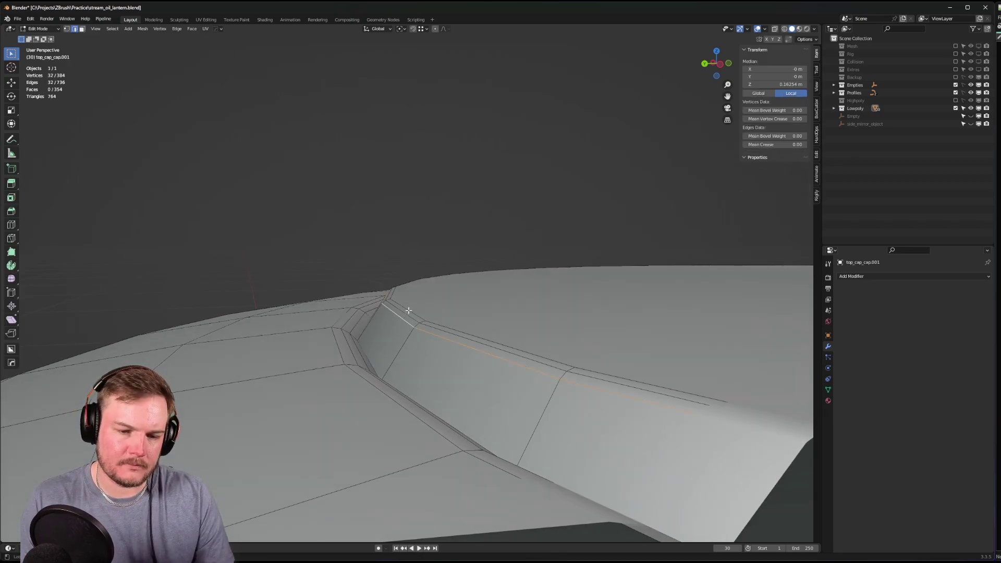
pyautogui.hotkey('ctrl', 'z')
pyautogui.hotkey('ctrl', 'z')
pyautogui.hotkey('ctrl', 'z')
pyautogui.hotkey('ctrl', 'z')
# - Dissolve the two extra bevel edge loops where the dome meets the groove around the raised centre
pyautogui.moveTo(409, 308); pyautogui.dragTo(367, 324, button='middle')
pyautogui.keyDown('alt'); pyautogui.click(369, 347); pyautogui.keyUp('alt')
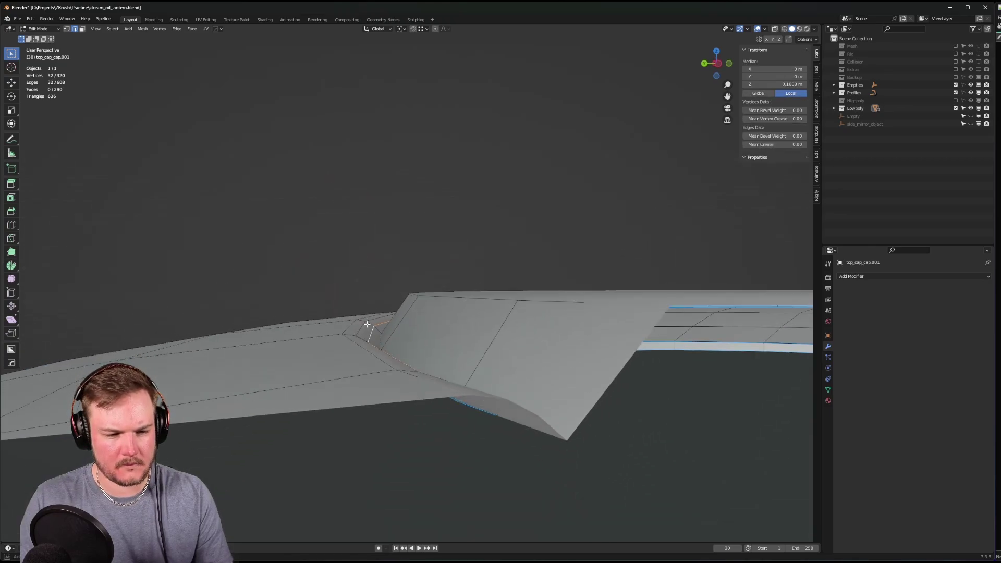
pyautogui.scroll(3, 365, 328)
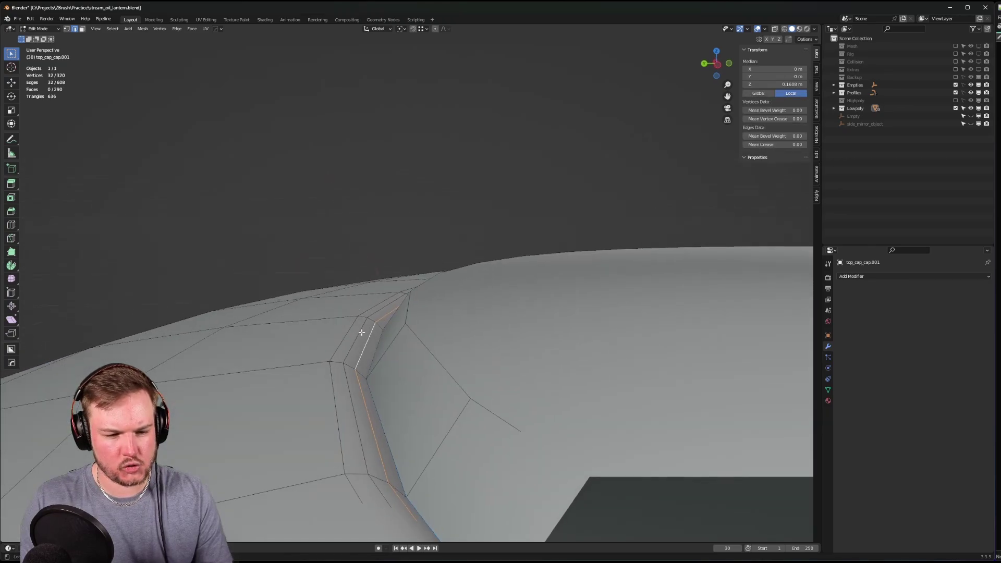
pyautogui.keyDown('alt'); pyautogui.keyDown('shift'); pyautogui.click(352, 333); pyautogui.keyUp('shift'); pyautogui.keyUp('alt')
pyautogui.hotkey('ctrl', 'x')
# - Dissolve the creased edge loop at the bottom of the groove around the lid's raised centre
pyautogui.scroll(-4, 353, 333)
pyautogui.moveTo(353, 332); pyautogui.dragTo(377, 293, button='middle')
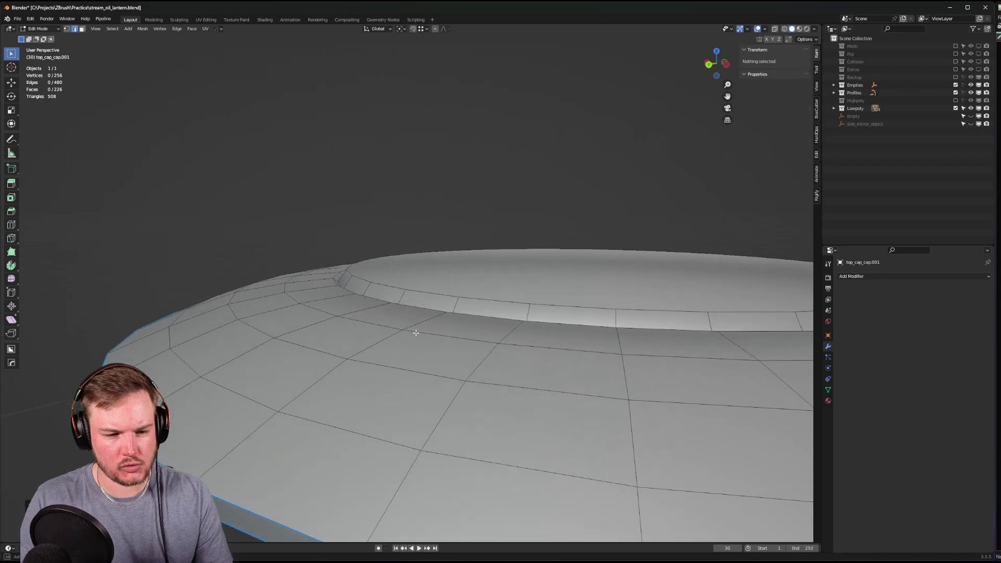
pyautogui.keyDown('alt'); pyautogui.click(383, 289); pyautogui.keyUp('alt')
pyautogui.moveTo(457, 299)
pyautogui.mouseDown(button='middle')
pyautogui.moveTo(464, 304)
pyautogui.moveTo(454, 317)
pyautogui.mouseUp(button='middle')
pyautogui.hotkey('alt', 'z')
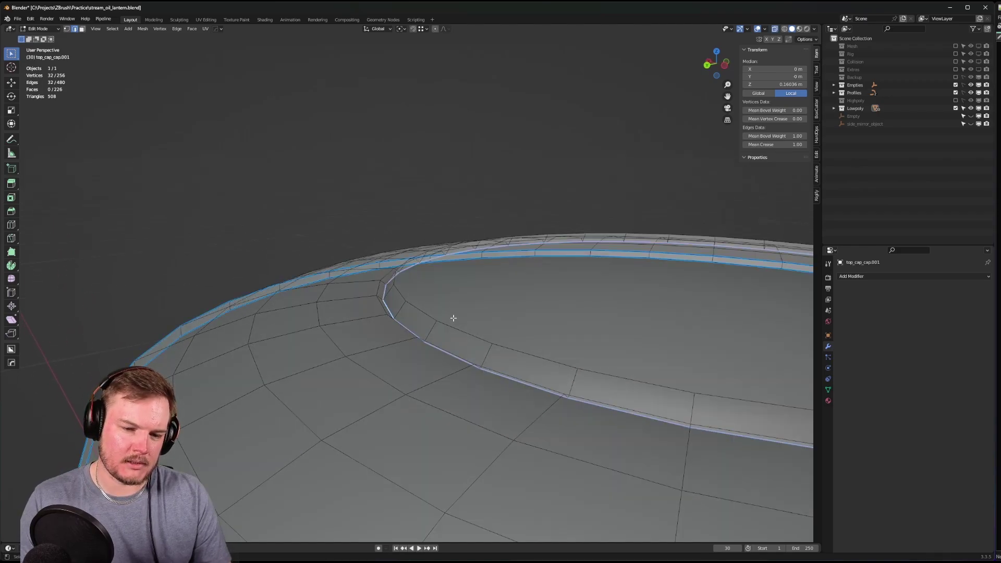
pyautogui.hotkey('alt', 'z')
pyautogui.scroll(-8, 453, 318)
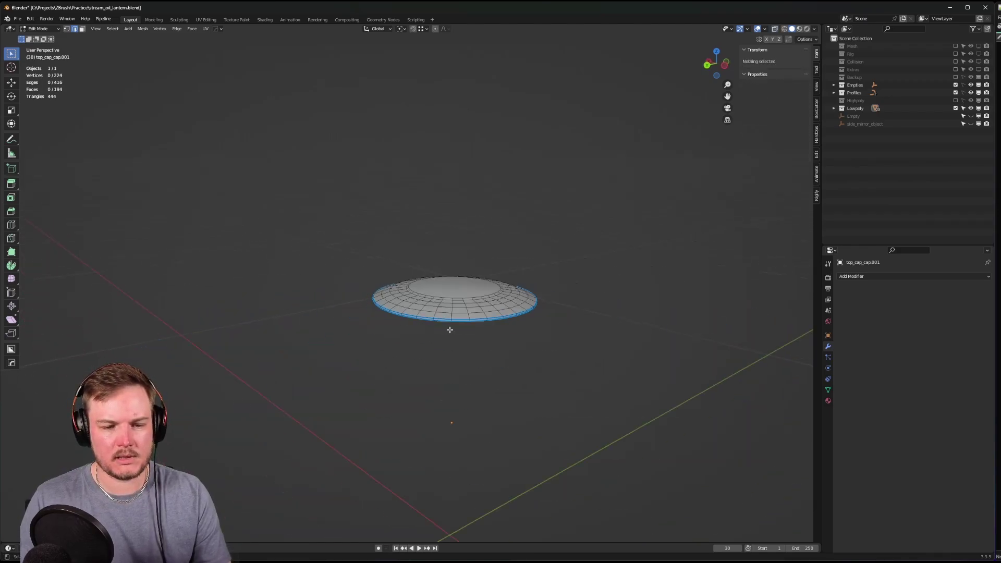
# - Examine the simplified lid mesh in Object Mode, focusing on the transition around its raised centre
pyautogui.press('Tab')
pyautogui.click(462, 346)
pyautogui.scroll(9, 443, 339)
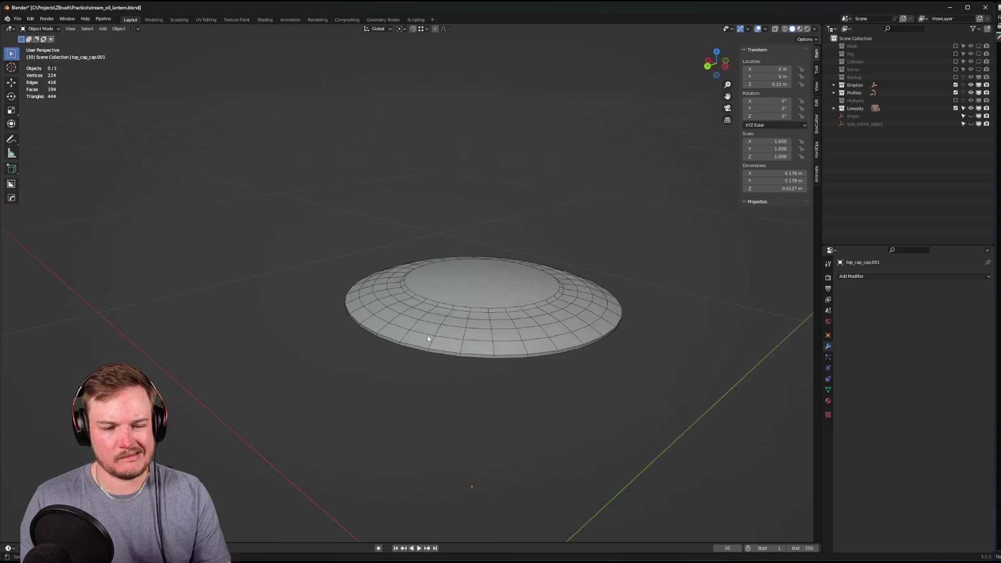
pyautogui.press('Tab')
pyautogui.rightClick(409, 330)
pyautogui.press('Tab')
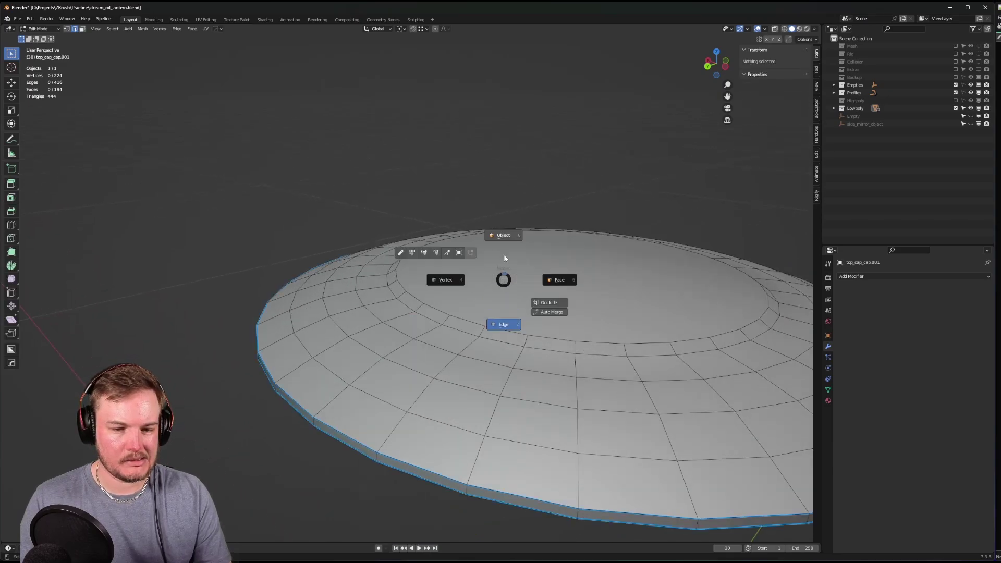
pyautogui.click(504, 251)
pyautogui.moveTo(406, 307); pyautogui.dragTo(389, 296, button='middle')
pyautogui.scroll(2, 395, 300)
# - Show the Highpoly collection for comparison and scale the lid's edge loop just outside the raised centre slightly inward
pyautogui.press('Tab')
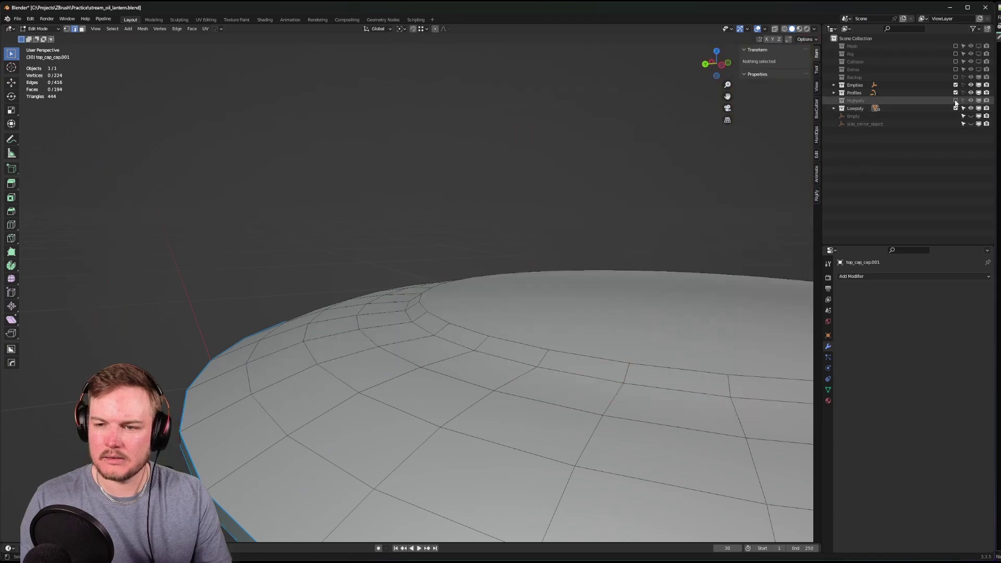
pyautogui.moveTo(428, 307); pyautogui.dragTo(425, 320, button='middle')
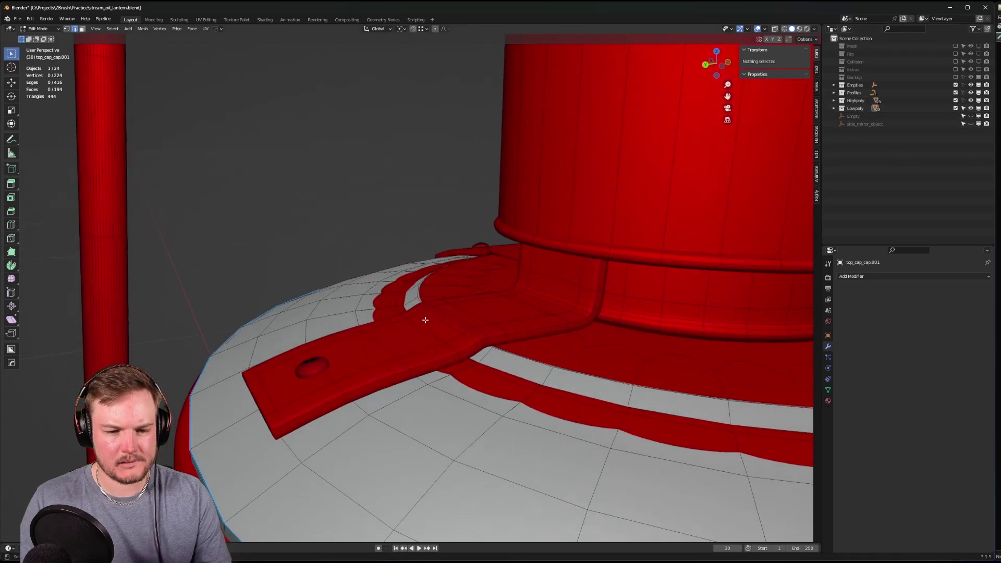
pyautogui.click(471, 405)
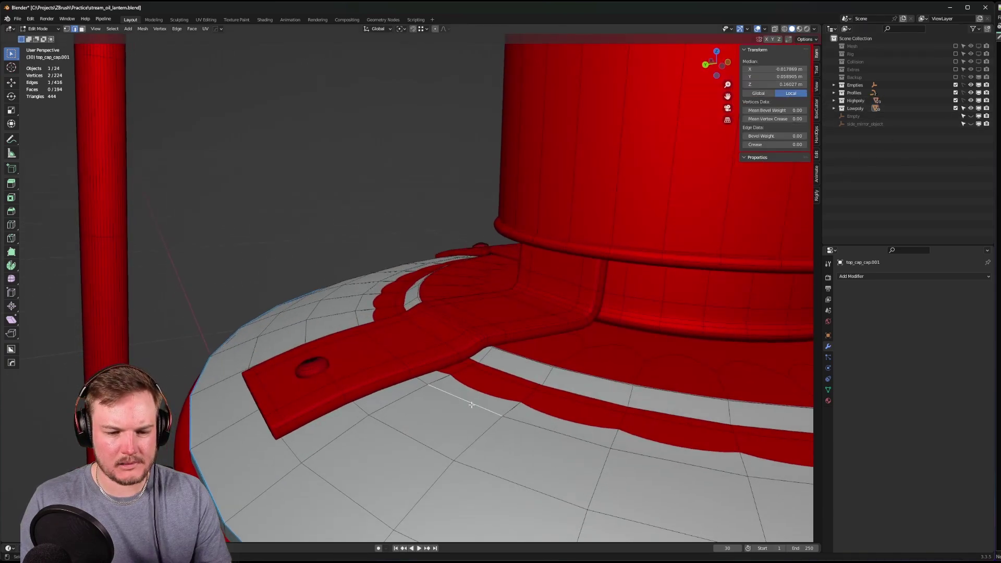
pyautogui.keyDown('alt'); pyautogui.click(507, 383); pyautogui.keyUp('alt')
pyautogui.moveTo(537, 373); pyautogui.dragTo(517, 378, button='middle')
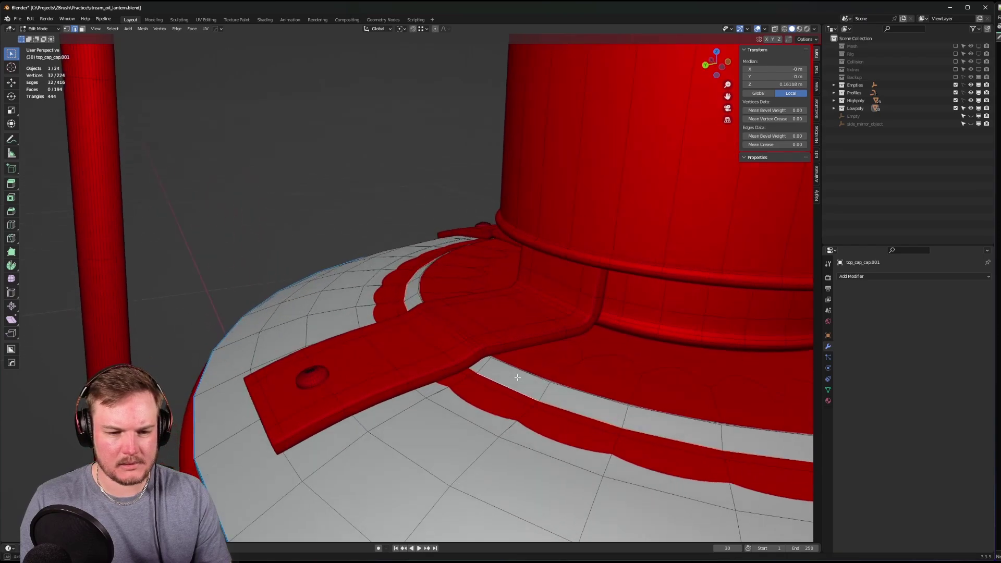
pyautogui.press('s')
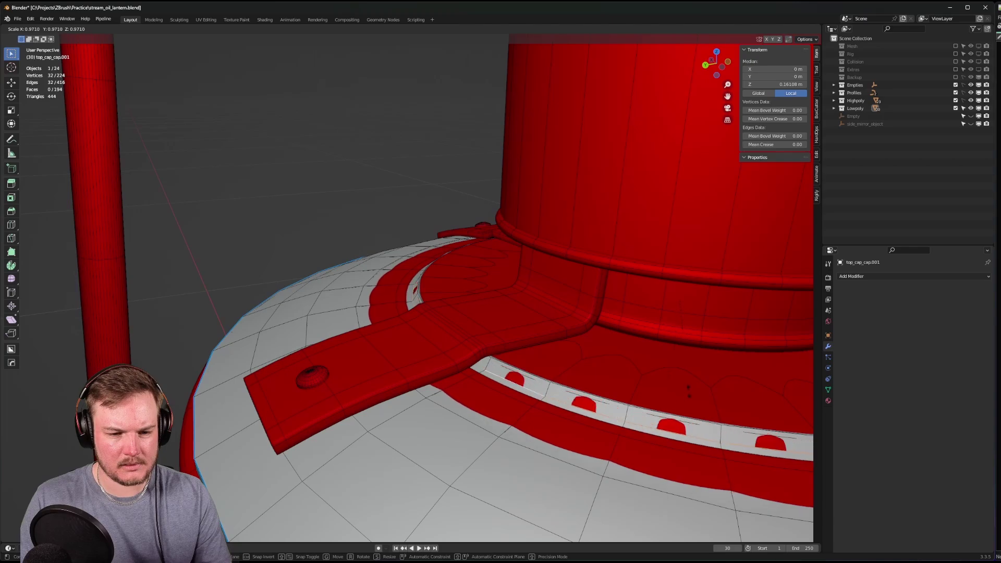
pyautogui.click(713, 379)
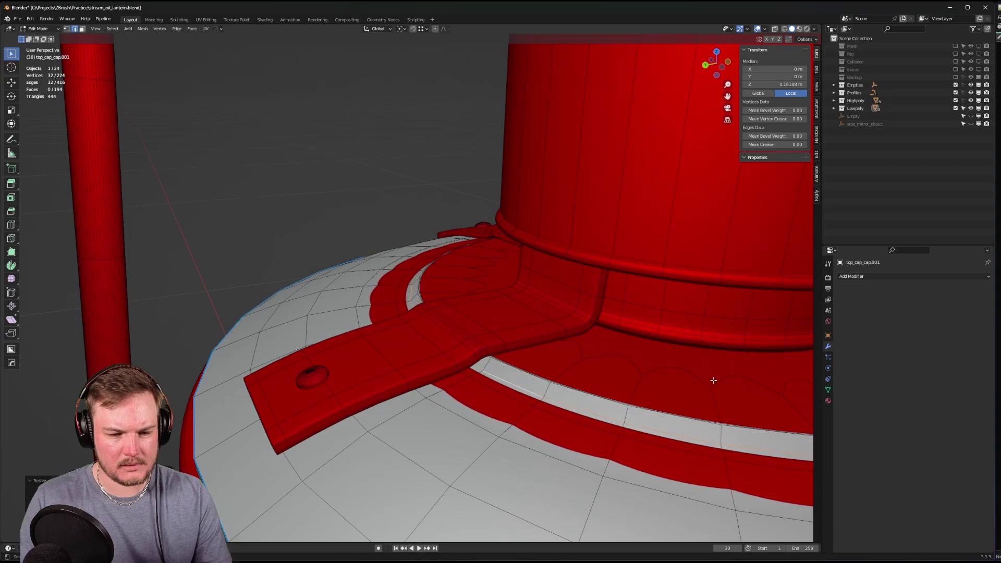
# - Raise the scaled edge loop slightly along Z to match the high-poly surface, and return to Object Mode
pyautogui.press('g')
pyautogui.press('z')
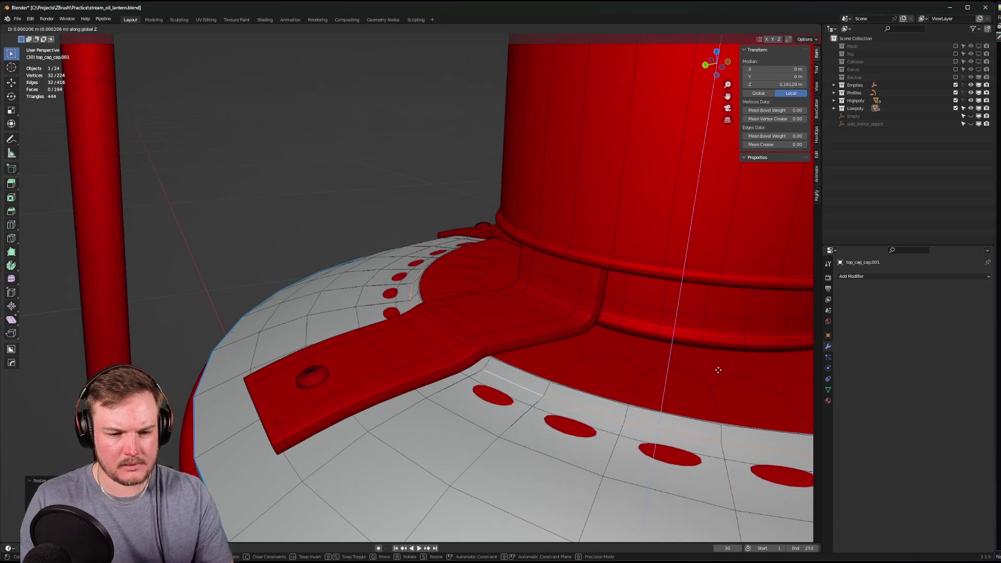
pyautogui.click(696, 371)
pyautogui.scroll(-6, 690, 371)
pyautogui.press('Tab')
pyautogui.click(600, 369)
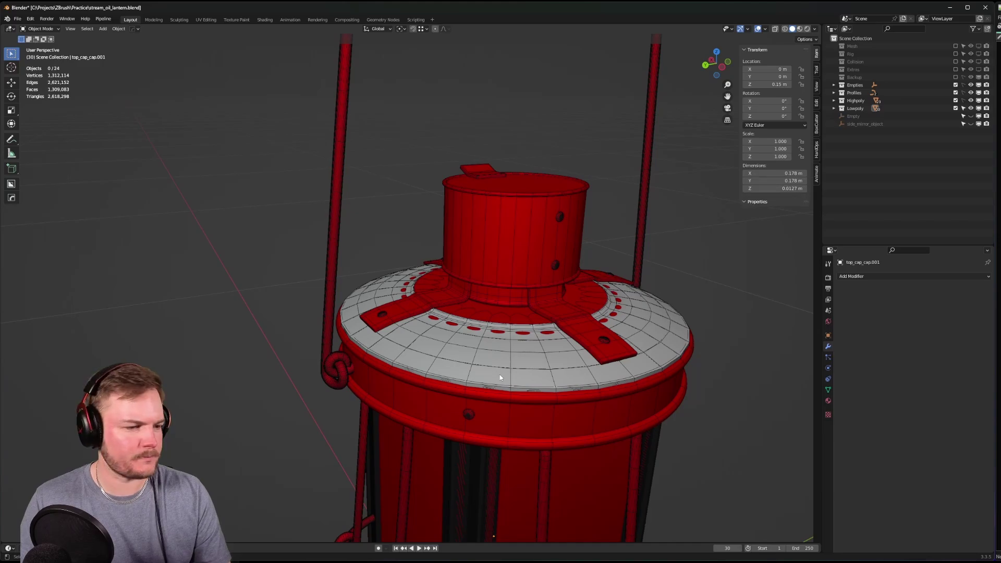
# - Isolate the low-poly domed lid again and view its outer rim from the side
pyautogui.click(498, 372)
pyautogui.press('KP_Decimal')
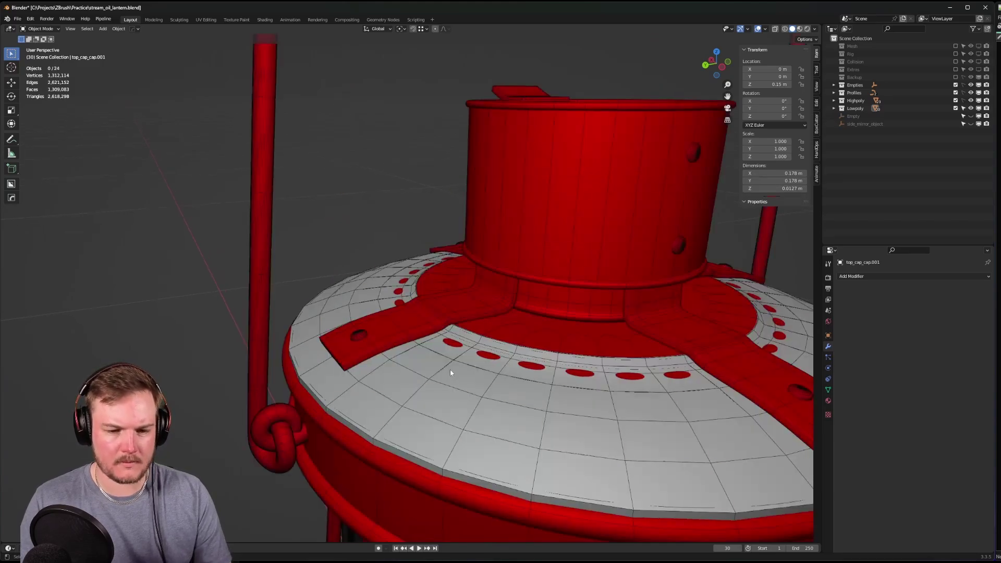
pyautogui.press('KP_Divide')
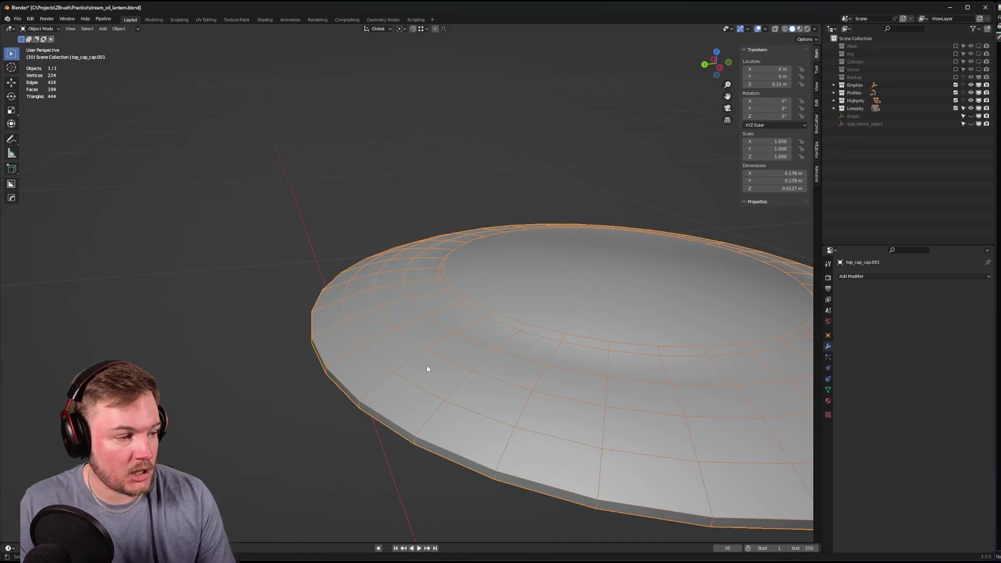
pyautogui.moveTo(427, 366); pyautogui.dragTo(355, 306, button='middle')
pyautogui.scroll(1, 414, 331)
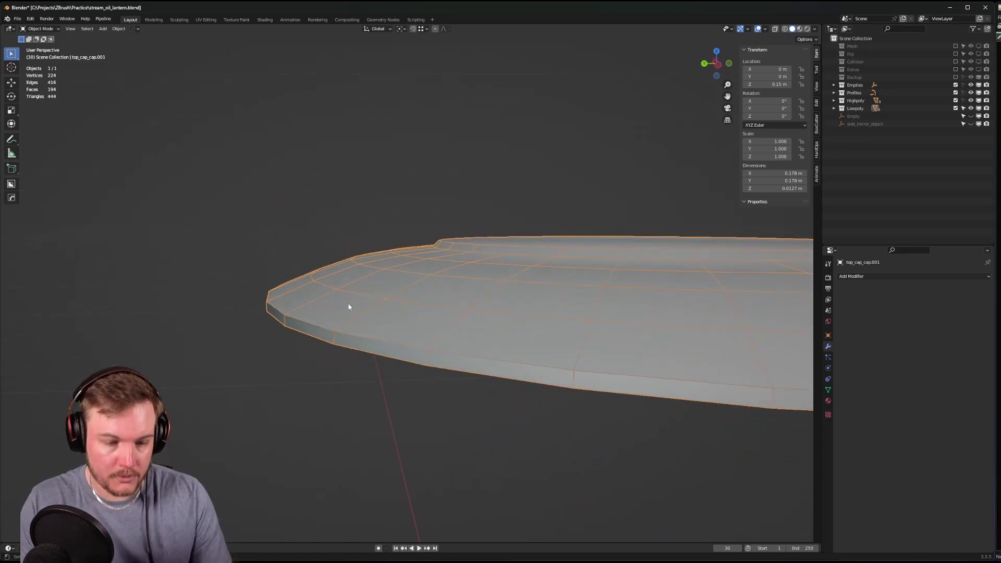
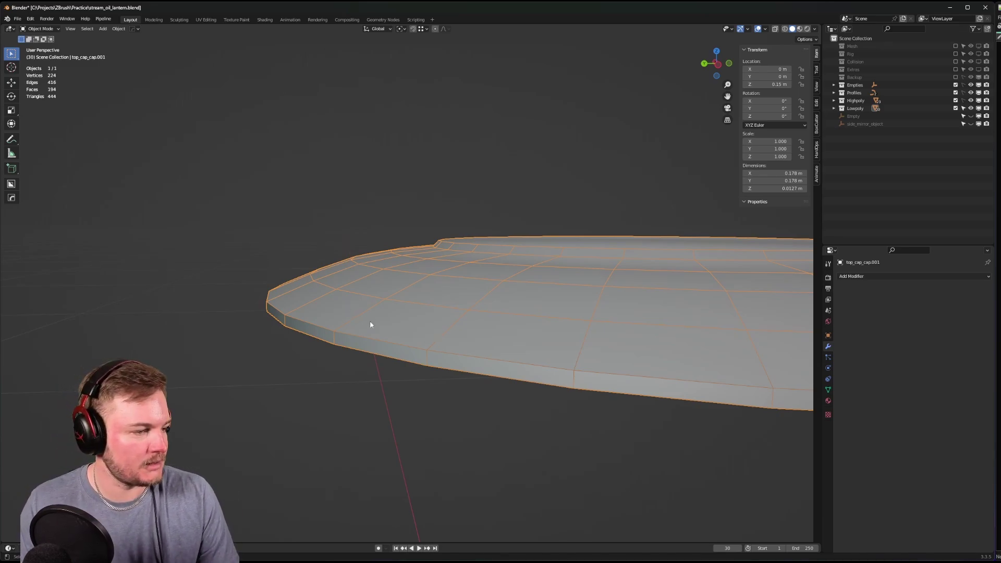
# - Set the mean bevel weight and mean crease of all the low-poly lid's edges to 0 and return to Object Mode
pyautogui.moveTo(370, 325); pyautogui.dragTo(444, 335, button='middle')
pyautogui.press('Tab')
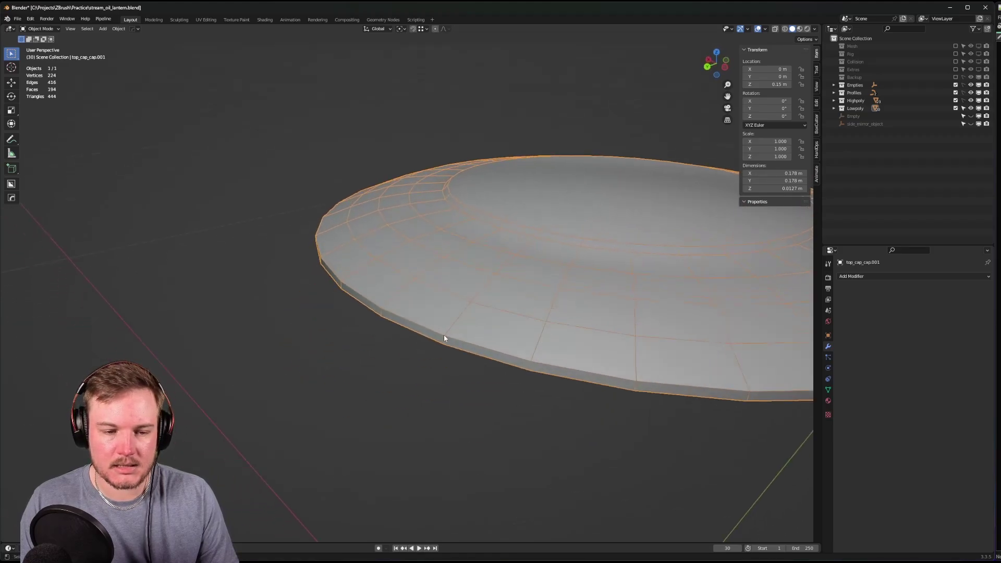
pyautogui.press('Tab')
pyautogui.click(445, 291)
pyautogui.press('Tab')
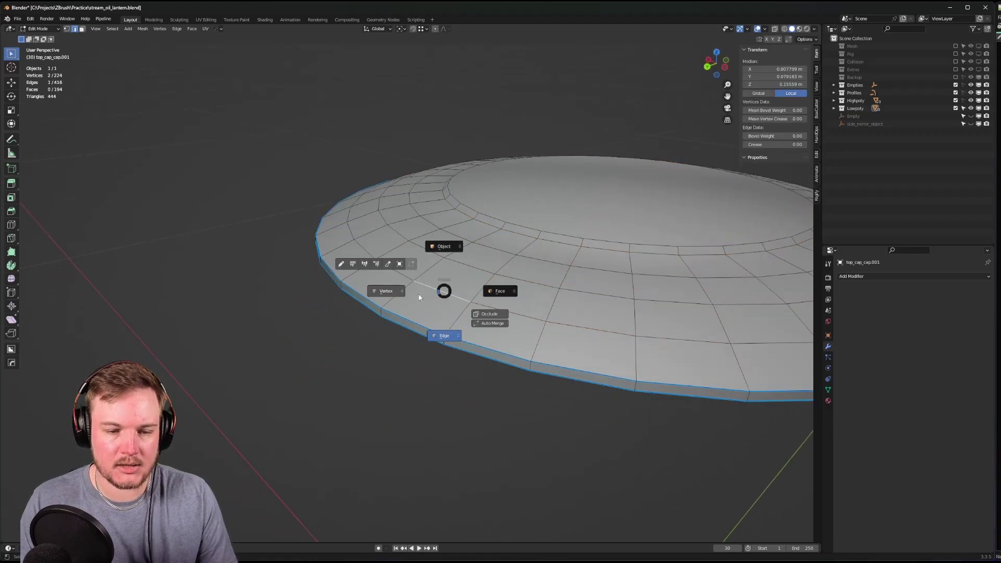
pyautogui.click(414, 295)
pyautogui.press('a')
pyautogui.moveTo(788, 136); pyautogui.dragTo(788, 144)
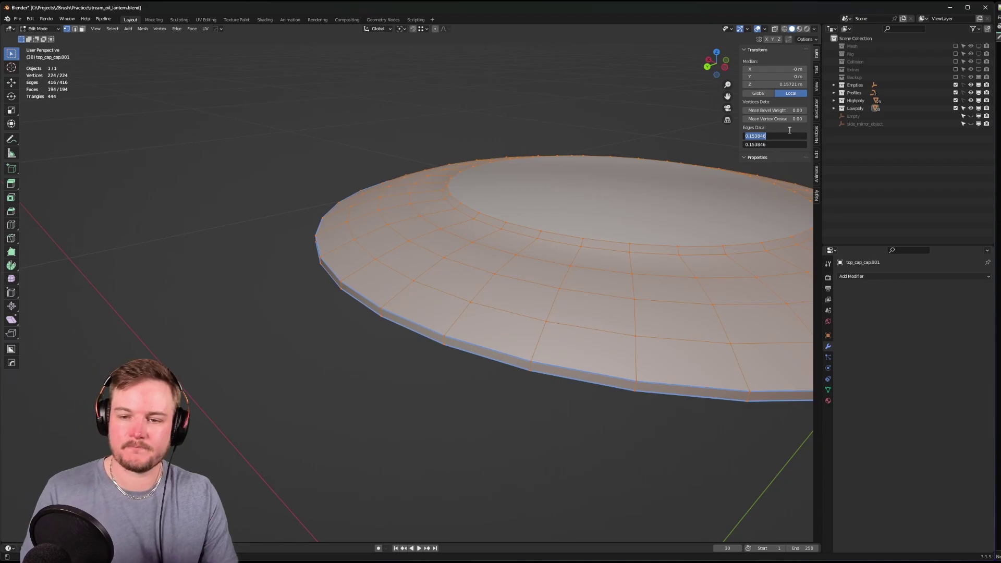
pyautogui.write('0')
pyautogui.press('Return')
pyautogui.moveTo(560, 203); pyautogui.dragTo(535, 326, button='middle')
pyautogui.press('Tab')
pyautogui.click(512, 199)
pyautogui.scroll(-3, 550, 246)
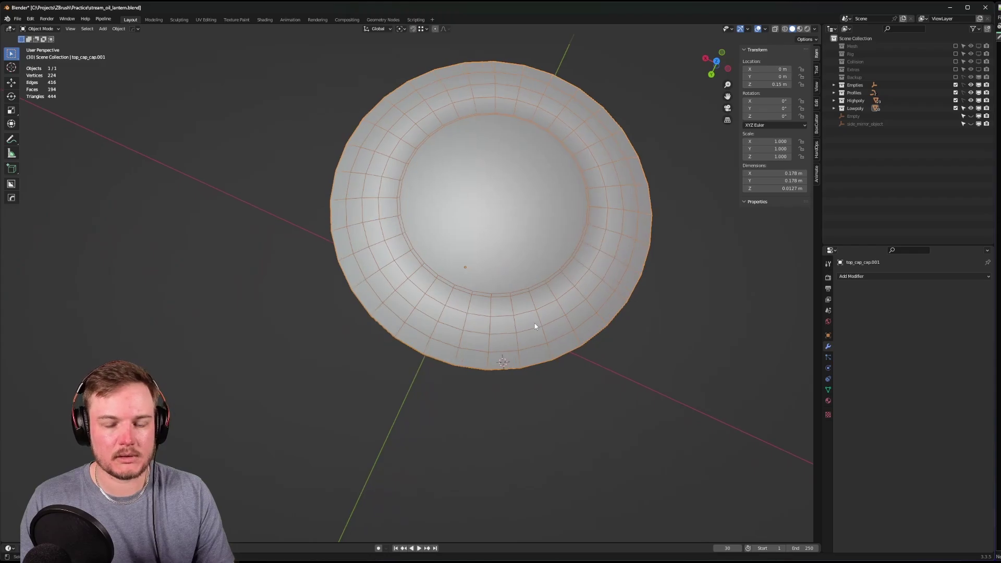
# - Leave the lid's isolation, hide the Highpoly collection and examine the low-poly lid and its rim ring from several sides
pyautogui.press('KP_Divide')
pyautogui.moveTo(693, 364); pyautogui.dragTo(625, 278, button='middle')
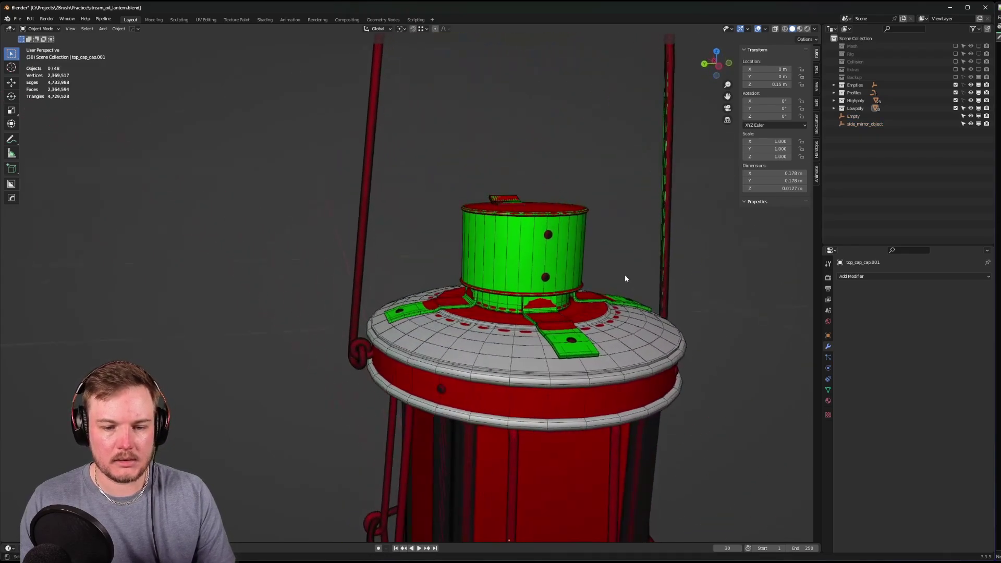
pyautogui.click(955, 100)
pyautogui.moveTo(720, 255); pyautogui.dragTo(646, 251, button='middle')
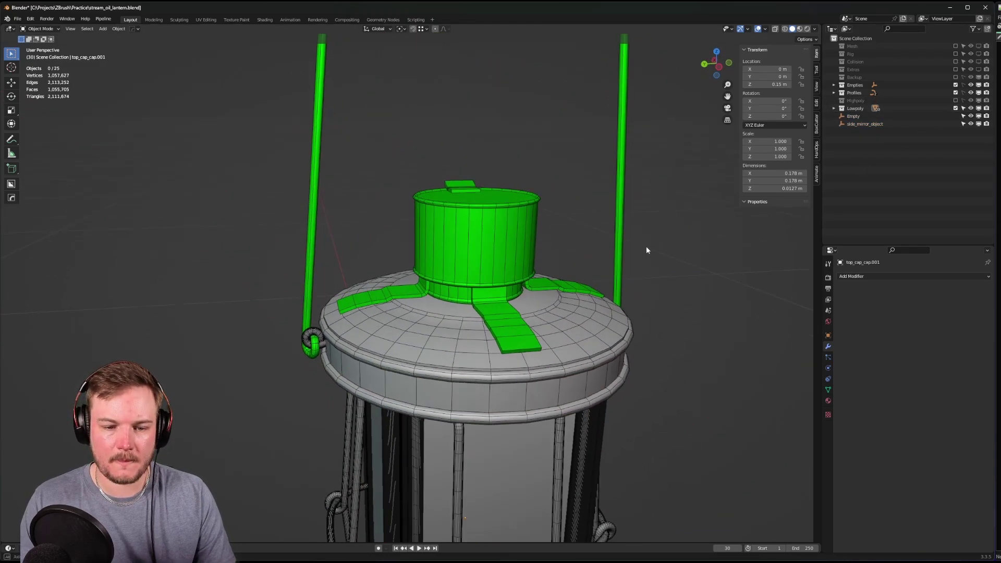
pyautogui.scroll(5, 434, 307)
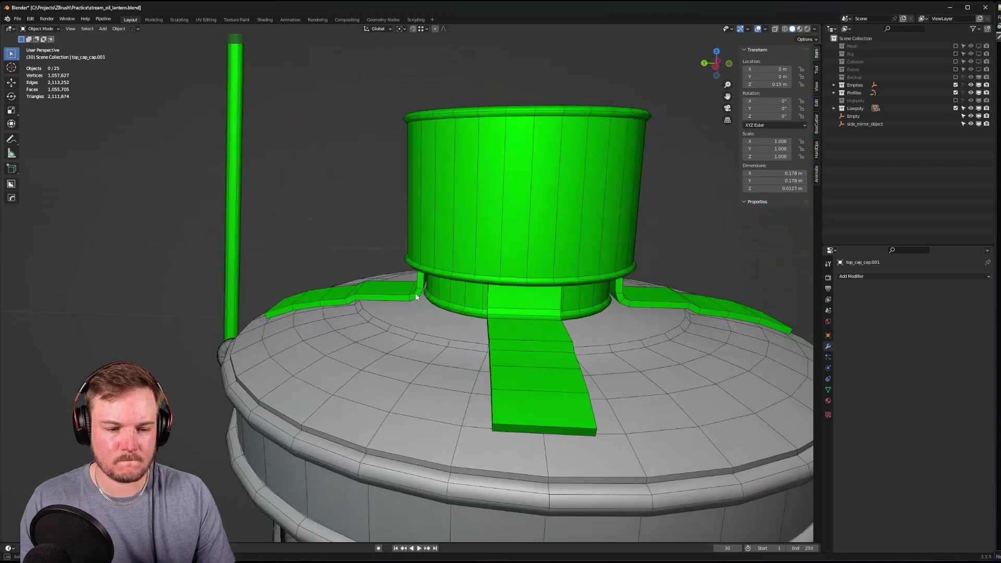
pyautogui.moveTo(415, 293); pyautogui.dragTo(533, 293, button='middle')
pyautogui.scroll(-5, 418, 295)
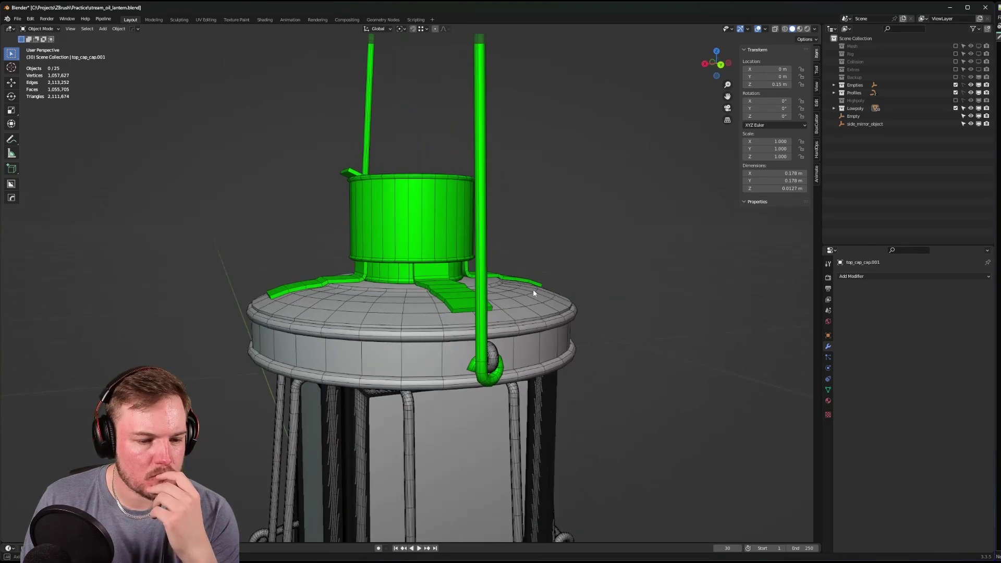
pyautogui.scroll(3, 423, 315)
pyautogui.moveTo(360, 318); pyautogui.dragTo(365, 265, button='middle')
pyautogui.scroll(3, 358, 270)
pyautogui.click(366, 229)
pyautogui.moveTo(366, 229); pyautogui.dragTo(674, 322, button='middle')
pyautogui.scroll(-3, 438, 266)
pyautogui.click(617, 325)
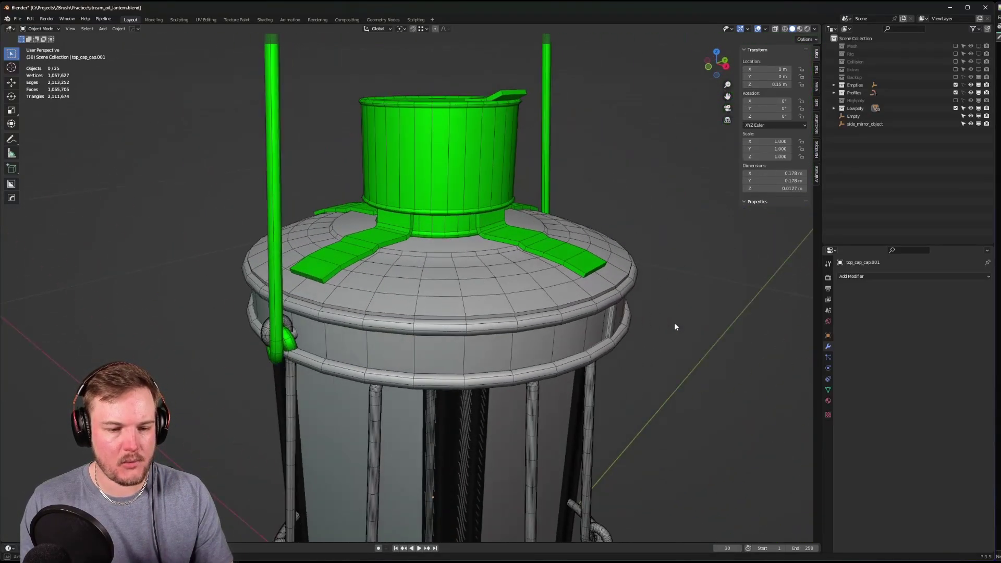
pyautogui.scroll(2, 477, 339)
pyautogui.click(477, 339)
pyautogui.moveTo(477, 339); pyautogui.dragTo(415, 320, button='middle')
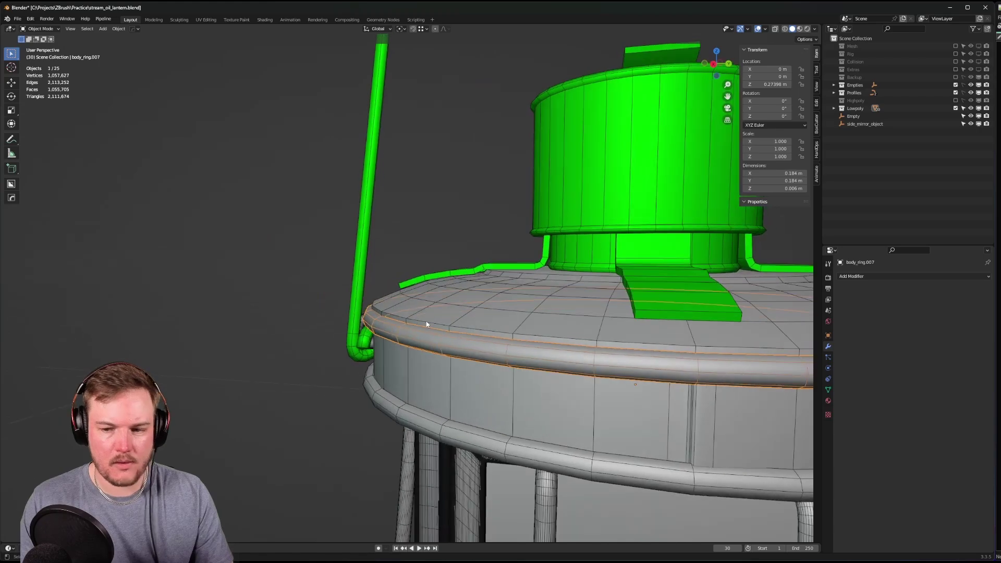
pyautogui.keyDown('shift'); pyautogui.moveTo(595, 341); pyautogui.dragTo(432, 334, button='middle'); pyautogui.keyUp('shift')
# - Check the rim ring in the Highpoly collection on its own, make that collection unselectable, and show only the Lowpoly collection again
pyautogui.click(955, 108)
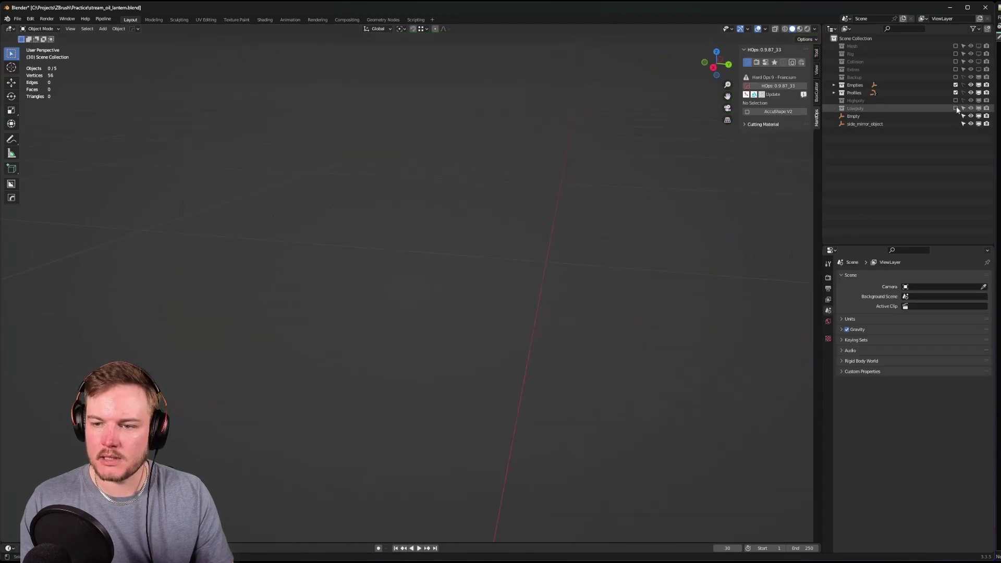
pyautogui.click(956, 101)
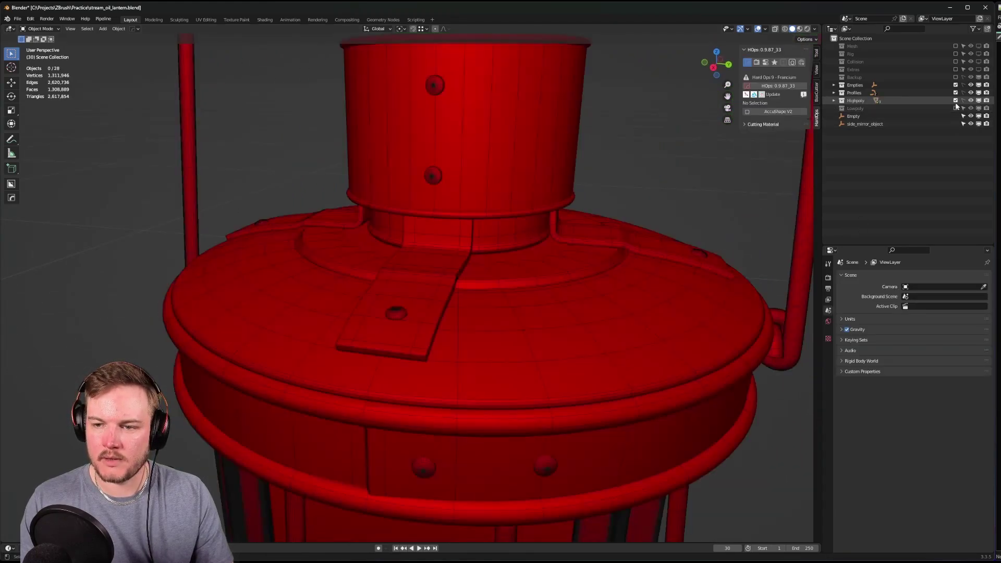
pyautogui.keyDown('shift'); pyautogui.moveTo(471, 418); pyautogui.dragTo(467, 373, button='middle'); pyautogui.keyUp('shift')
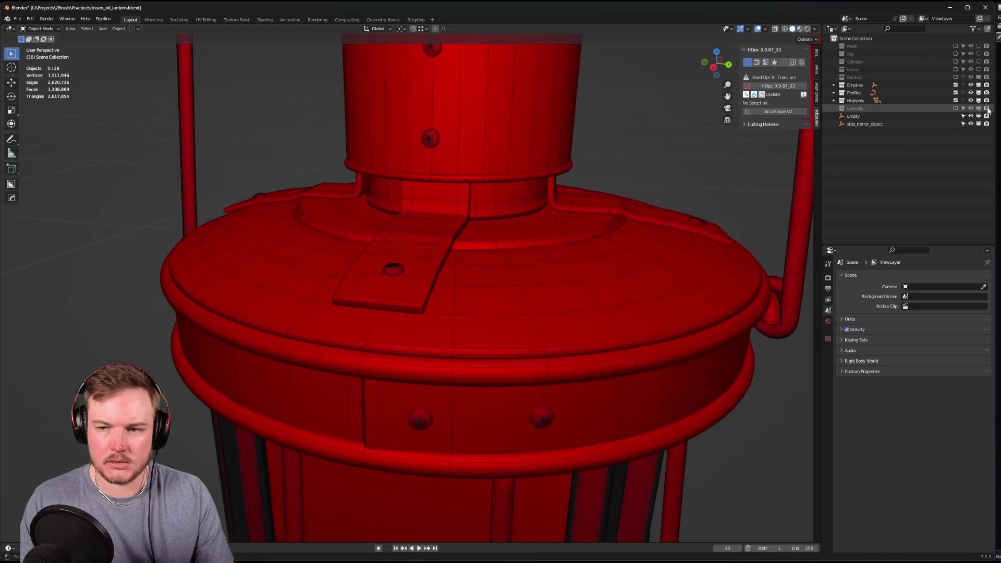
pyautogui.click(464, 367)
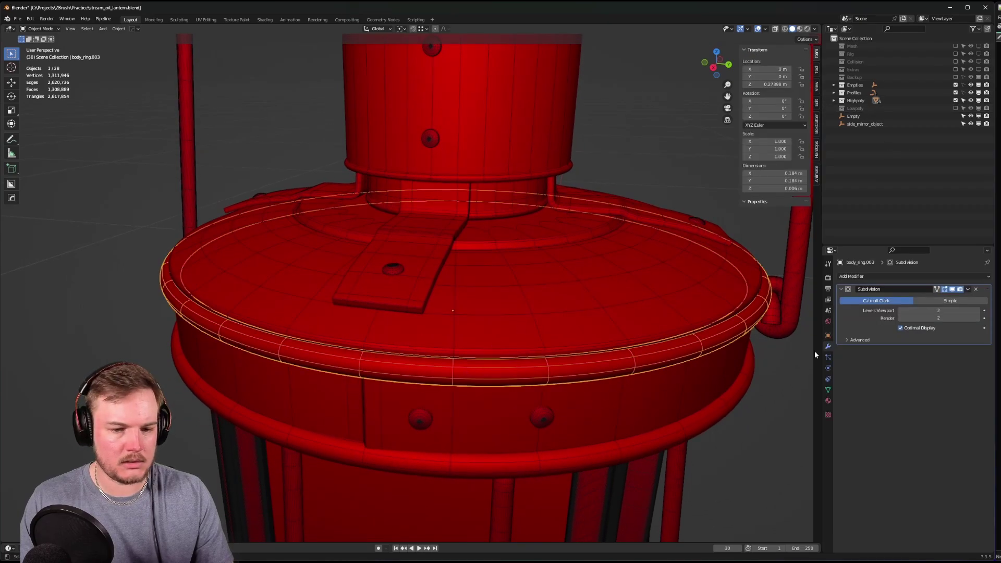
pyautogui.click(963, 100)
pyautogui.click(956, 107)
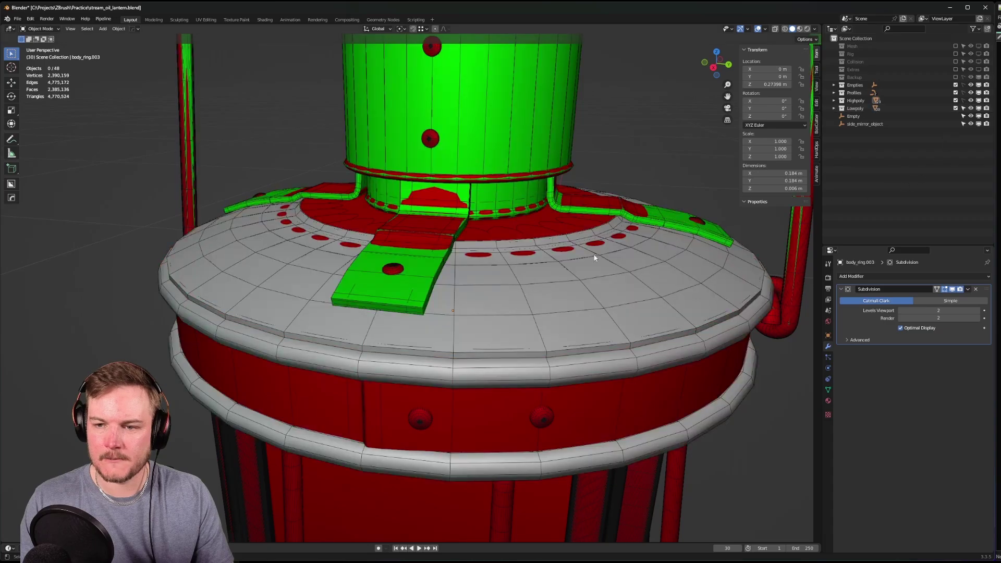
pyautogui.click(956, 101)
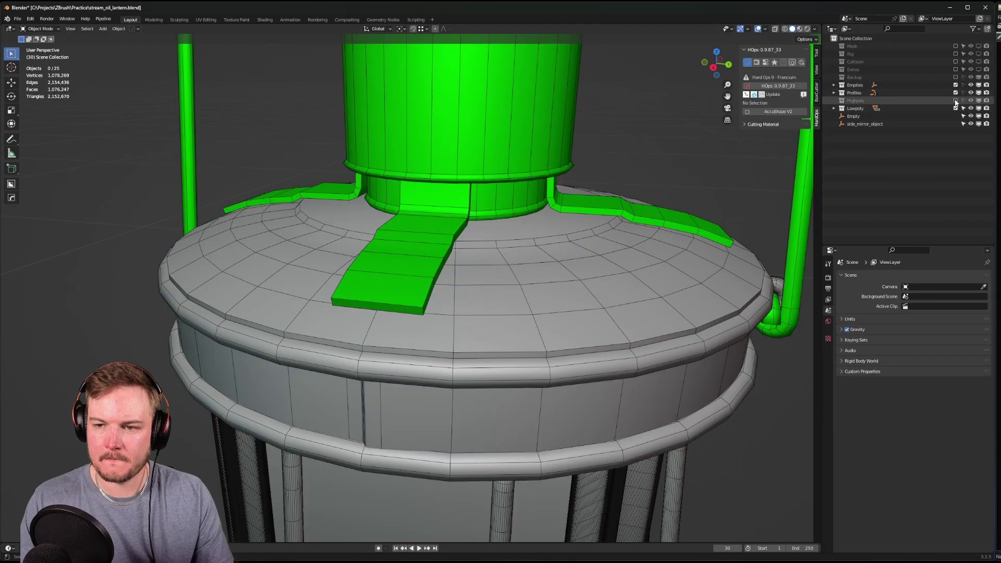
# - Assign the existing Green material to the low-poly domed lid
pyautogui.click(530, 272)
pyautogui.click(828, 402)
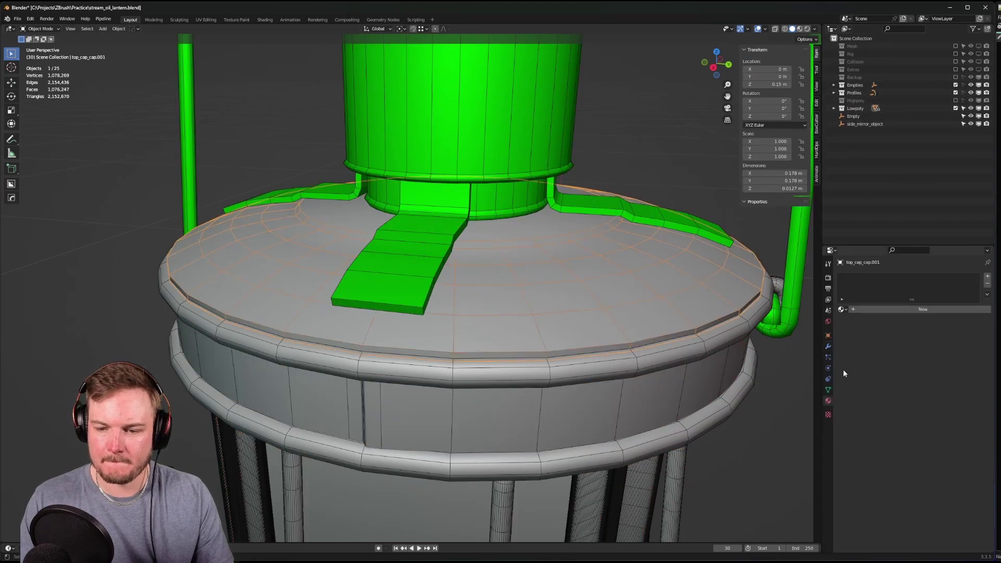
pyautogui.click(845, 310)
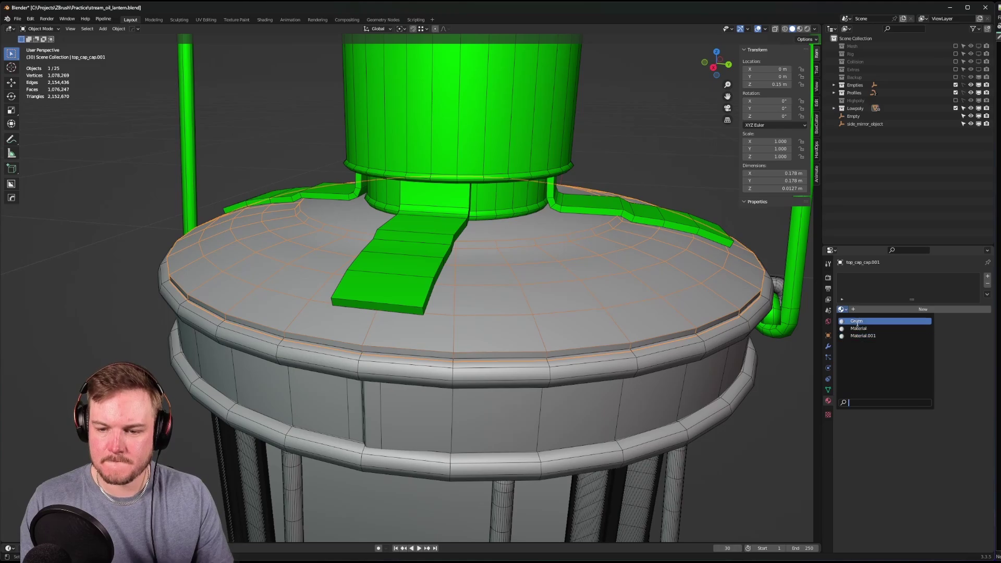
pyautogui.click(857, 322)
pyautogui.scroll(-3, 517, 359)
pyautogui.click(564, 371)
pyautogui.moveTo(453, 371); pyautogui.dragTo(493, 392, button='middle')
pyautogui.keyDown('shift'); pyautogui.moveTo(598, 389); pyautogui.dragTo(656, 383, button='middle'); pyautogui.keyUp('shift')
pyautogui.click(650, 369)
pyautogui.scroll(-6, 646, 371)
pyautogui.scroll(3, 646, 372)
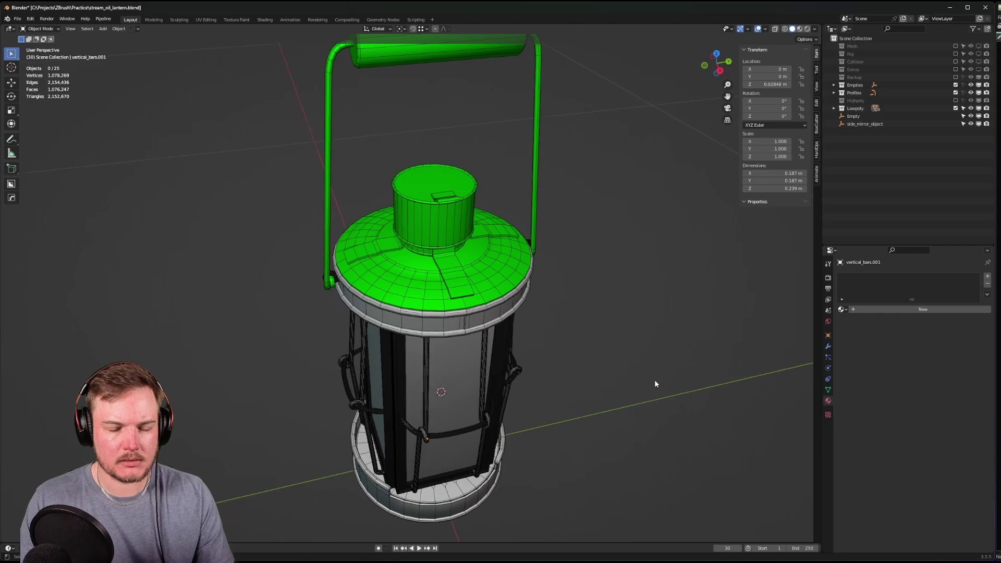
# - Mark the low-poly ring around the lid's outer rim with the Green material
pyautogui.scroll(5, 367, 375)
pyautogui.keyDown('shift'); pyautogui.moveTo(366, 375); pyautogui.dragTo(428, 330, button='middle'); pyautogui.keyUp('shift')
pyautogui.scroll(1, 429, 330)
pyautogui.click(493, 308)
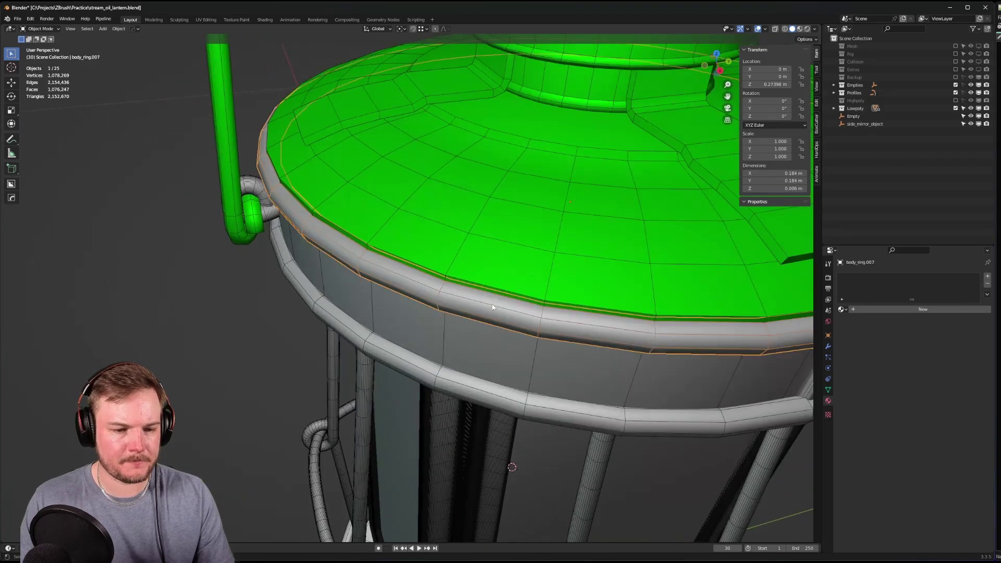
pyautogui.click(878, 311)
pyautogui.click(972, 310)
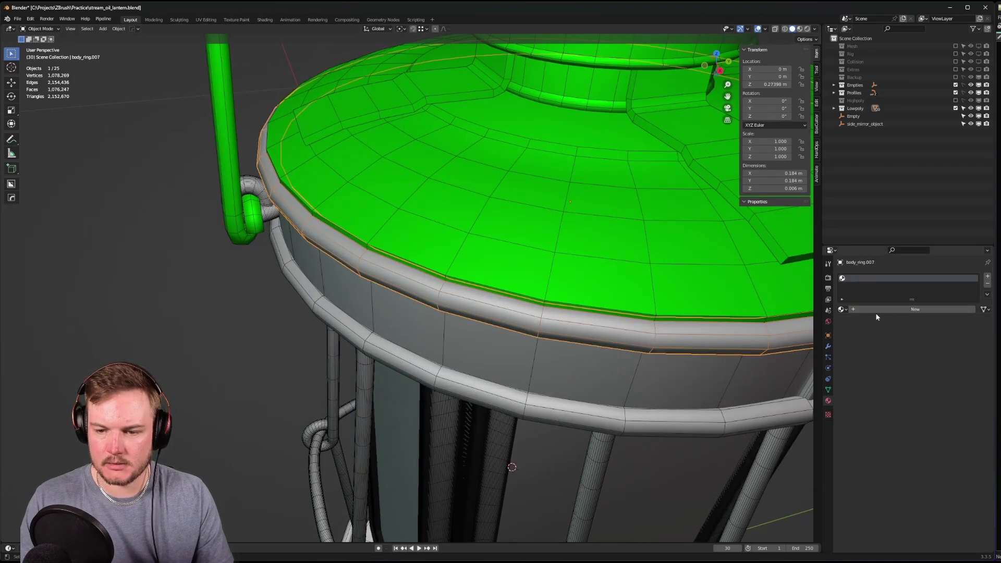
pyautogui.click(841, 309)
pyautogui.click(860, 326)
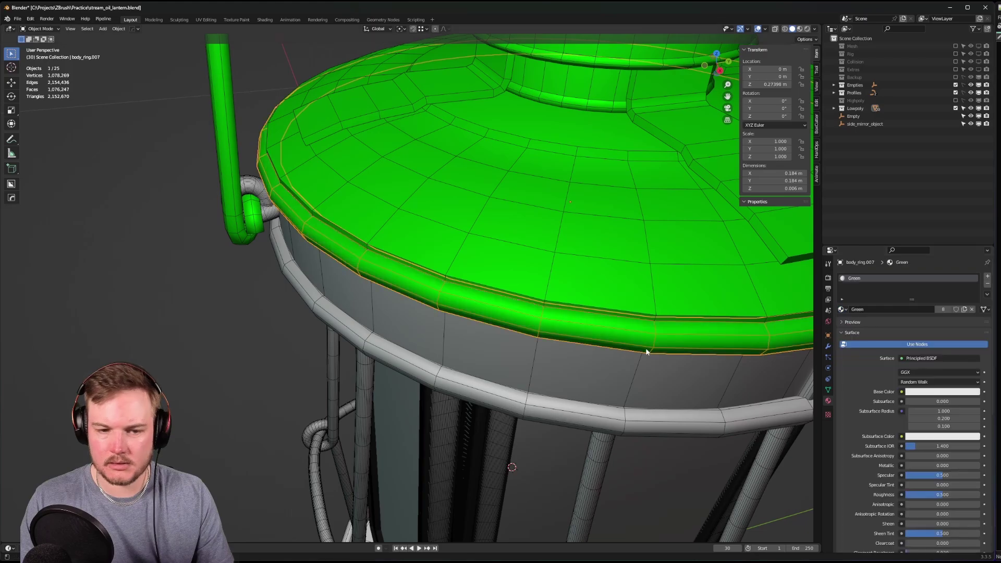
# - Isolate the low-poly side band beneath the lid's rim ring and focus on its vertical overlap seam
pyautogui.scroll(-5, 283, 277)
pyautogui.click(212, 285)
pyautogui.moveTo(212, 284); pyautogui.dragTo(288, 239, button='middle')
pyautogui.click(423, 252)
pyautogui.moveTo(424, 252); pyautogui.dragTo(457, 296, button='middle')
pyautogui.press('KP_Divide')
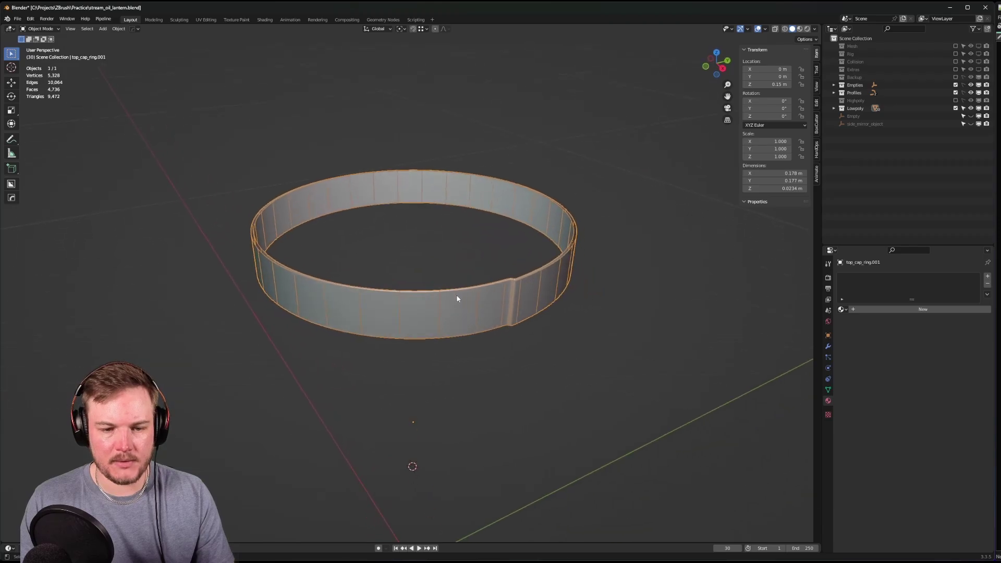
pyautogui.scroll(3, 641, 286)
pyautogui.keyDown('shift'); pyautogui.moveTo(640, 285); pyautogui.dragTo(141, 295, button='middle'); pyautogui.keyUp('shift')
pyautogui.scroll(3, 490, 306)
pyautogui.scroll(1, 461, 294)
pyautogui.moveTo(461, 295); pyautogui.dragTo(466, 298, button='middle')
# - Remove the side band's Subdivision modifier, check the band in the full lantern and isolate it again
pyautogui.click(828, 346)
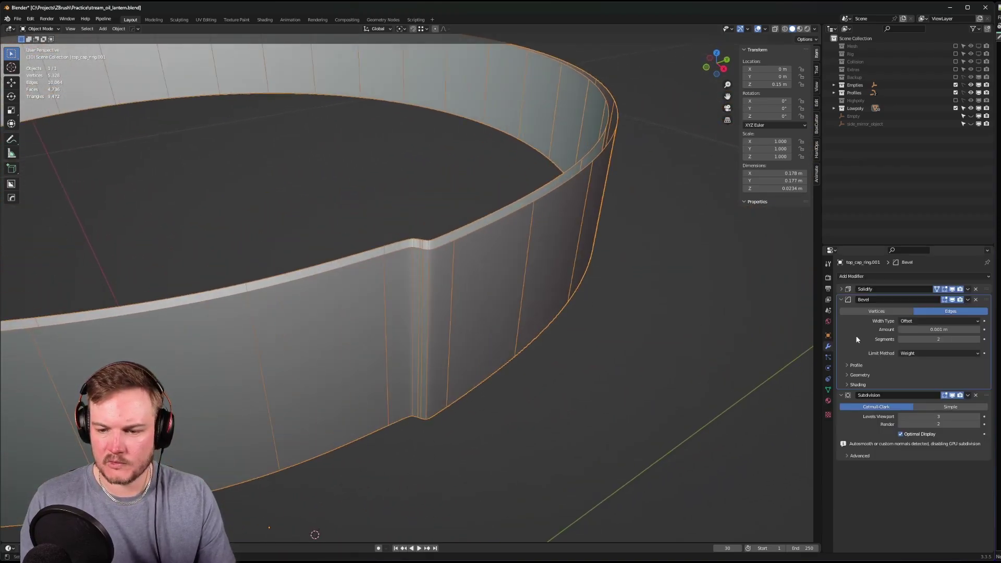
pyautogui.click(977, 395)
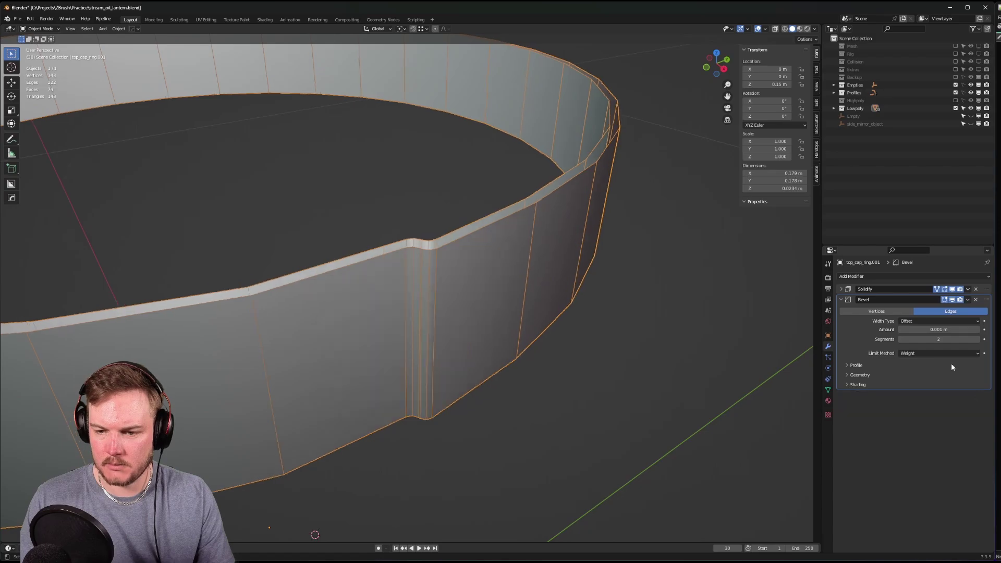
pyautogui.click(842, 302)
pyautogui.moveTo(484, 274); pyautogui.dragTo(492, 280, button='middle')
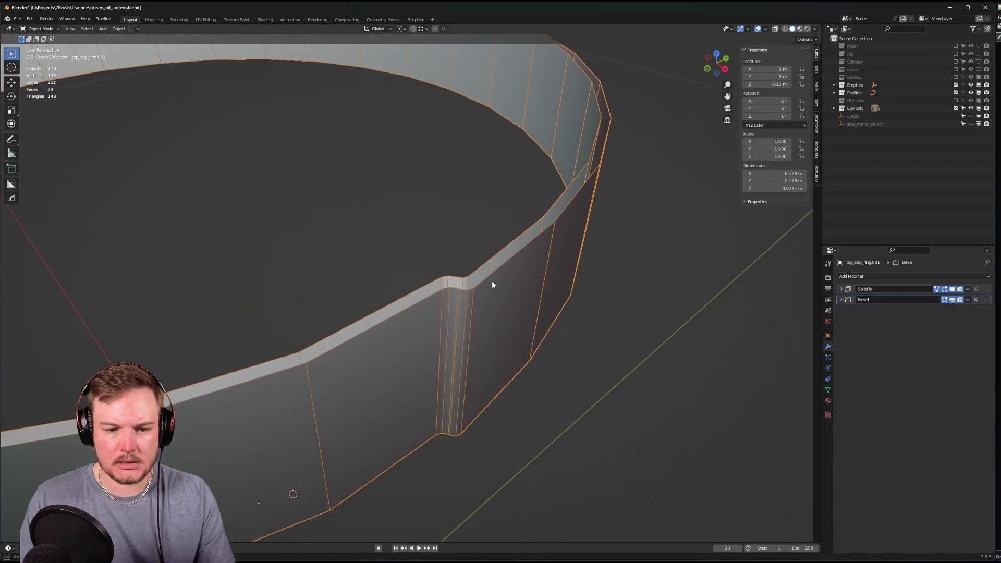
pyautogui.scroll(-4, 492, 282)
pyautogui.hotkey('alt', 'h')
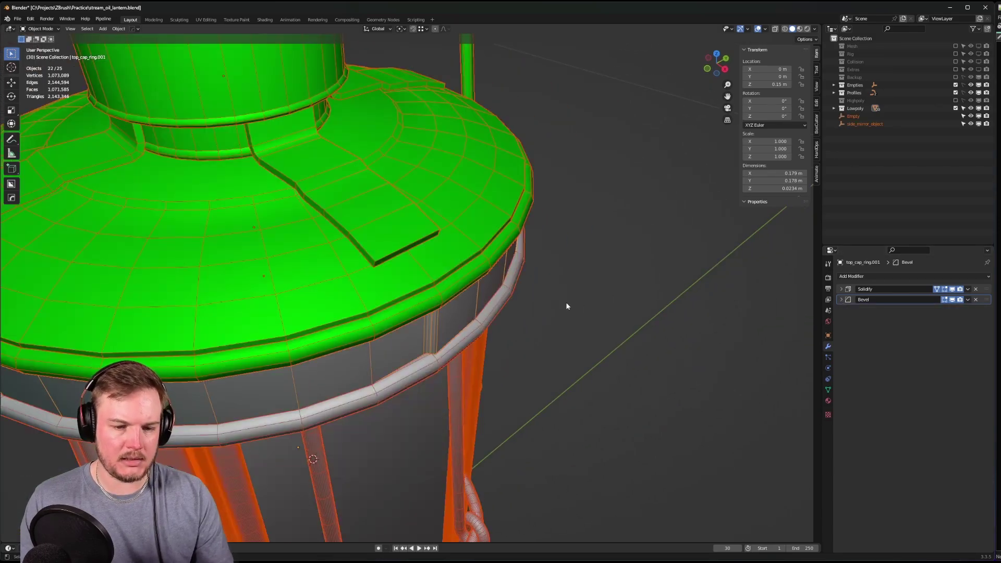
pyautogui.click(565, 303)
pyautogui.moveTo(566, 302); pyautogui.dragTo(470, 240, button='middle')
pyautogui.click(470, 241)
pyautogui.press('KP_Divide')
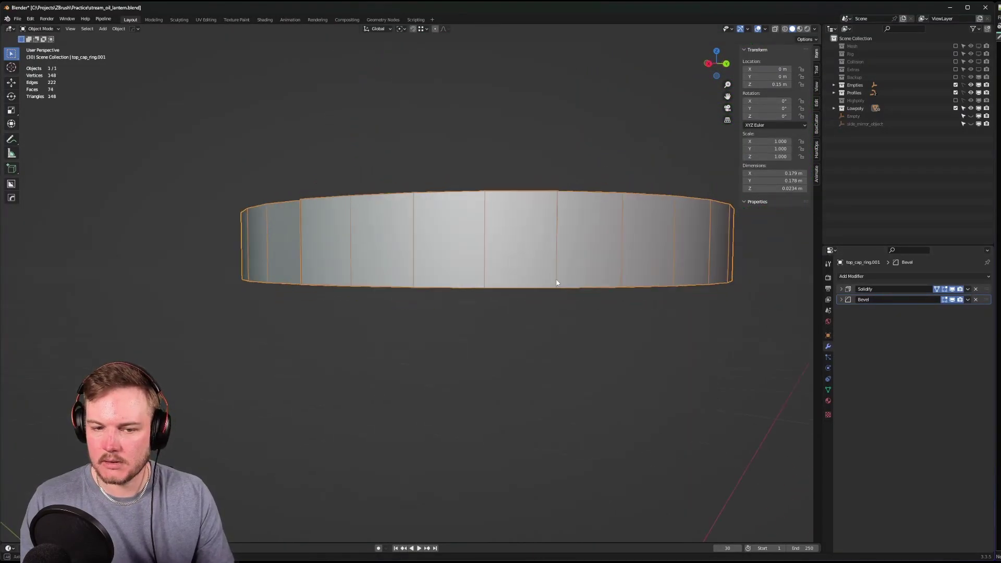
# - Apply the side band's Solidify modifier, remove its Bevel modifier and leave the isolated view
pyautogui.moveTo(557, 280); pyautogui.dragTo(563, 297, button='middle')
pyautogui.click(967, 289)
pyautogui.click(958, 298)
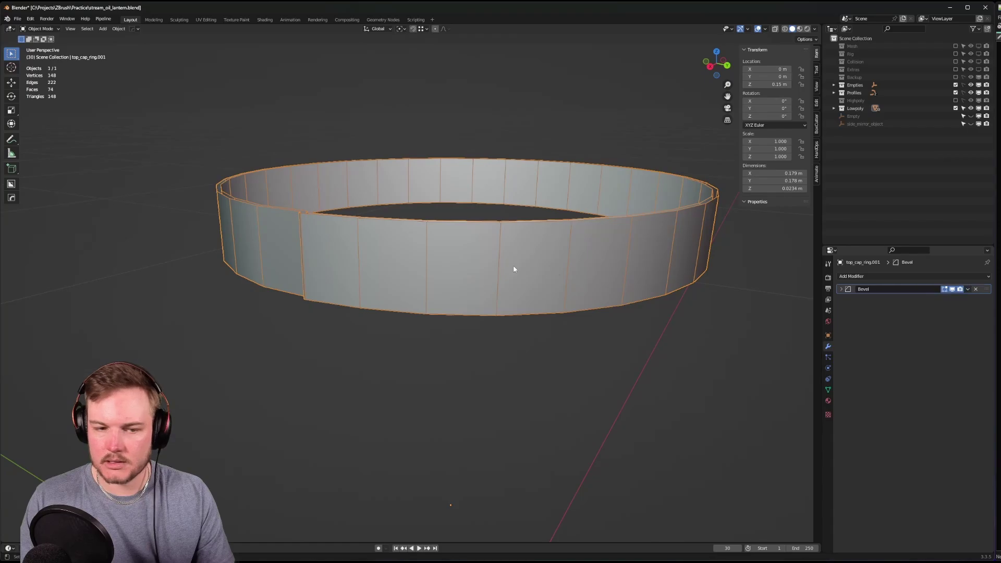
pyautogui.moveTo(514, 270); pyautogui.dragTo(717, 315, button='middle')
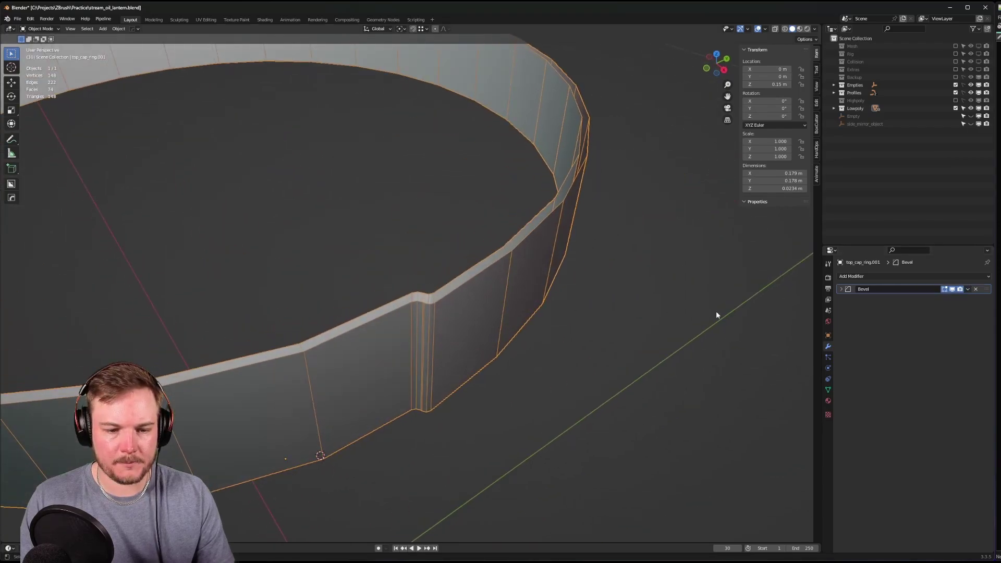
pyautogui.click(975, 289)
pyautogui.scroll(-5, 509, 296)
pyautogui.moveTo(509, 295); pyautogui.dragTo(453, 284, button='middle')
pyautogui.press('/')
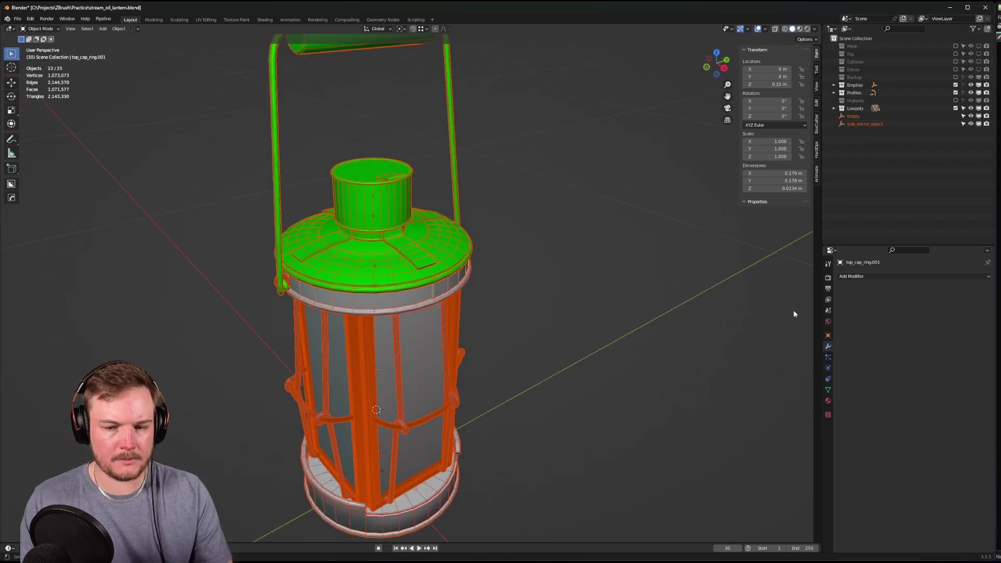
# - Assign the Green material to the low-poly side band beneath the lid
pyautogui.click(491, 290)
pyautogui.press('KP_Decimal')
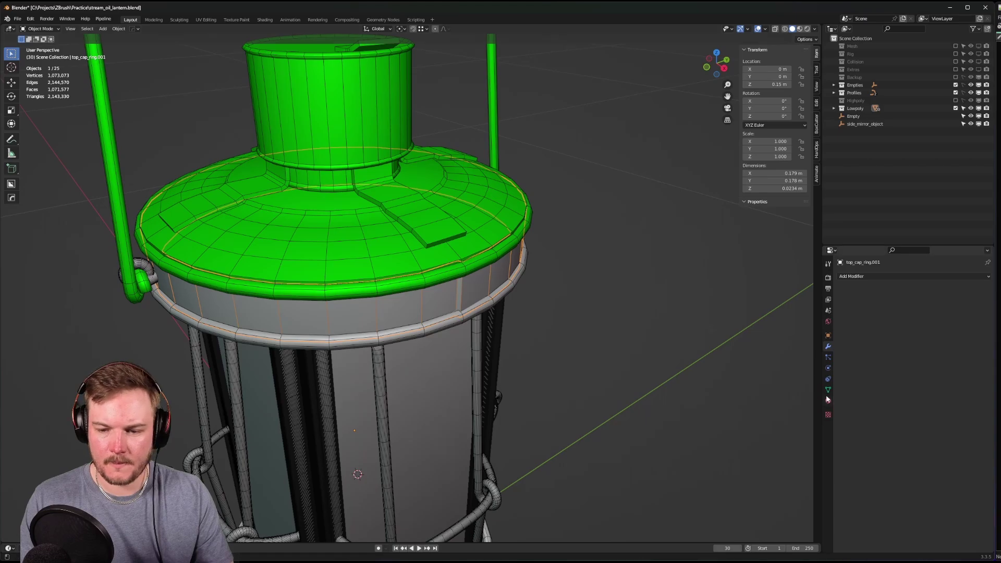
pyautogui.click(827, 400)
pyautogui.click(845, 311)
pyautogui.click(850, 321)
pyautogui.click(623, 354)
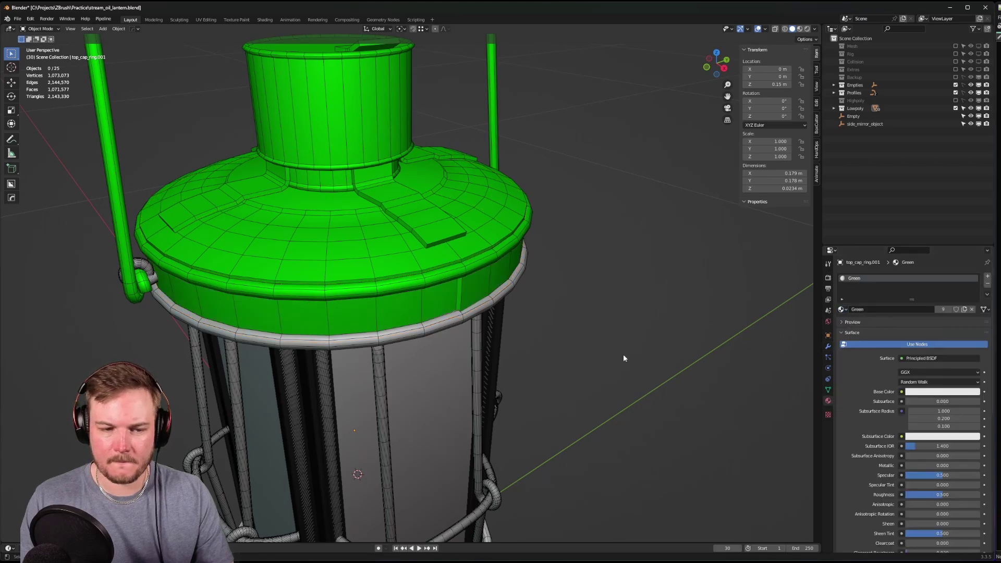
# - Isolate the low-poly curved hook that holds the handle's lower end on the side band
pyautogui.scroll(-5, 620, 354)
pyautogui.moveTo(576, 345); pyautogui.dragTo(377, 329, button='middle')
pyautogui.scroll(4, 377, 330)
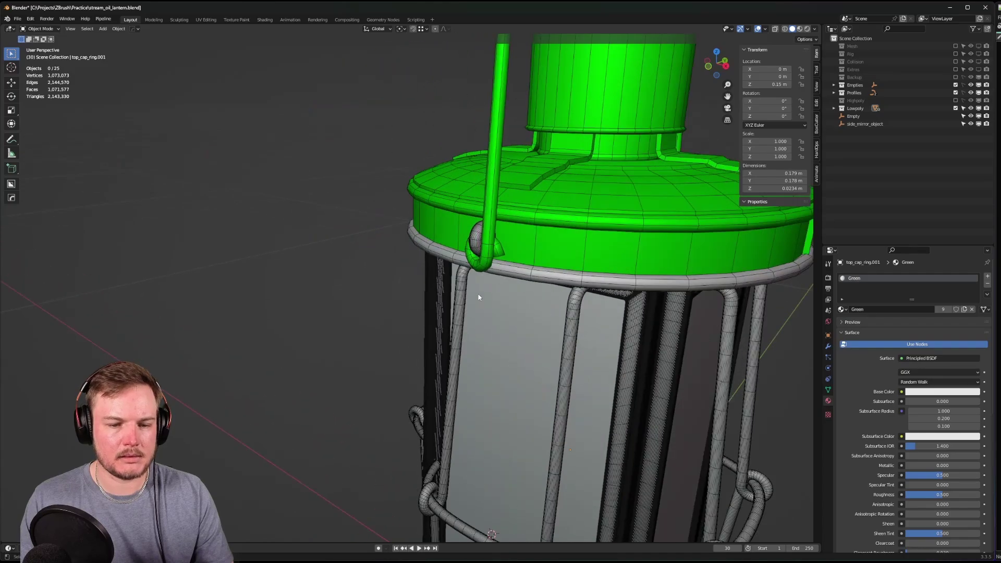
pyautogui.click(473, 247)
pyautogui.hotkey('shift', 'h')
pyautogui.moveTo(467, 263); pyautogui.dragTo(416, 280, button='middle')
pyautogui.scroll(4, 415, 280)
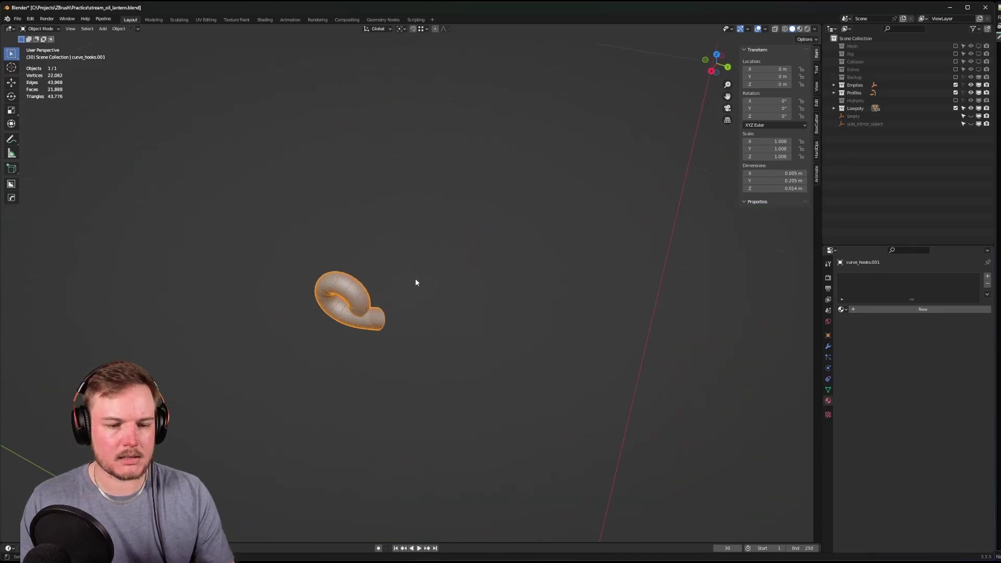
# - Dissolve every second lengthwise edge loop around the curved hook's 48-sided tube, reducing its cross-section to 24 sides
pyautogui.press('KP_Decimal')
pyautogui.press('Tab')
pyautogui.click(383, 277)
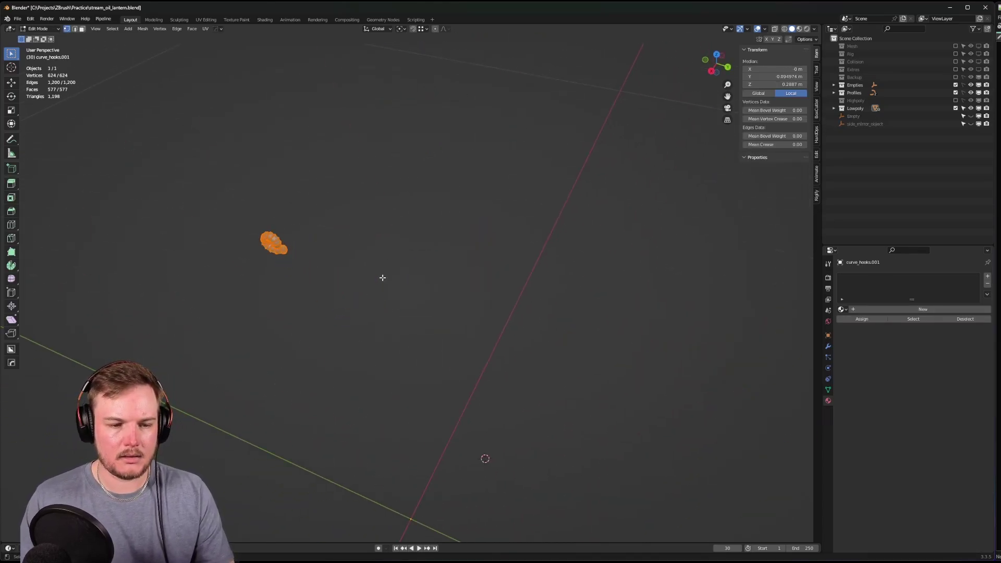
pyautogui.press('KP_Decimal')
pyautogui.moveTo(373, 270); pyautogui.dragTo(396, 247, button='middle')
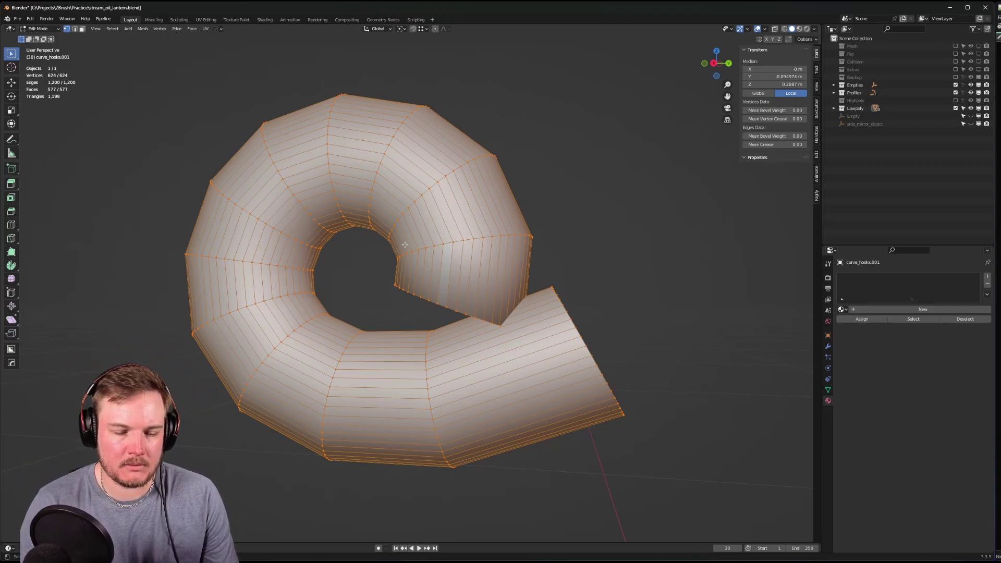
pyautogui.moveTo(405, 245); pyautogui.dragTo(375, 237, button='middle')
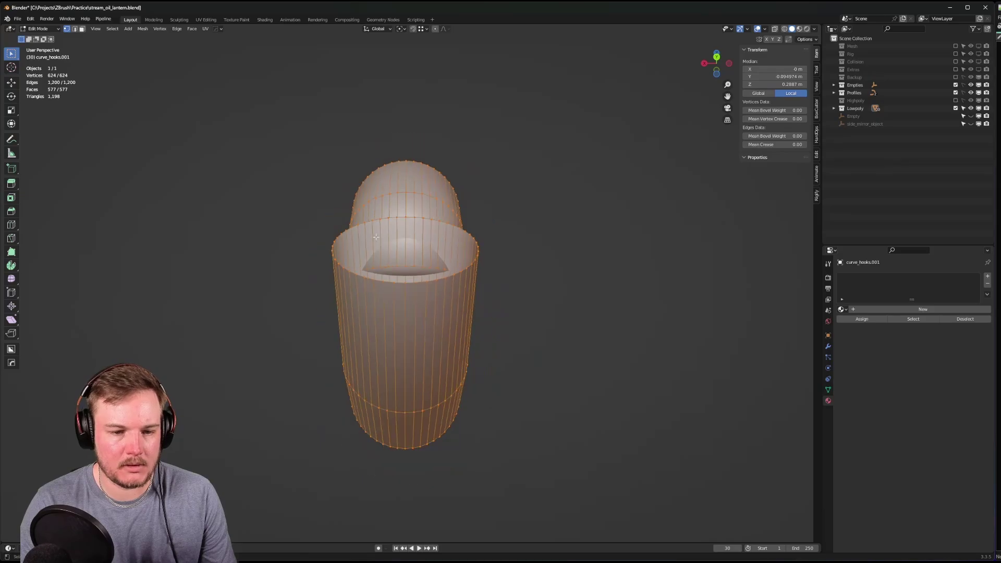
pyautogui.hotkey('ctrl', 'Tab')
pyautogui.click(387, 273)
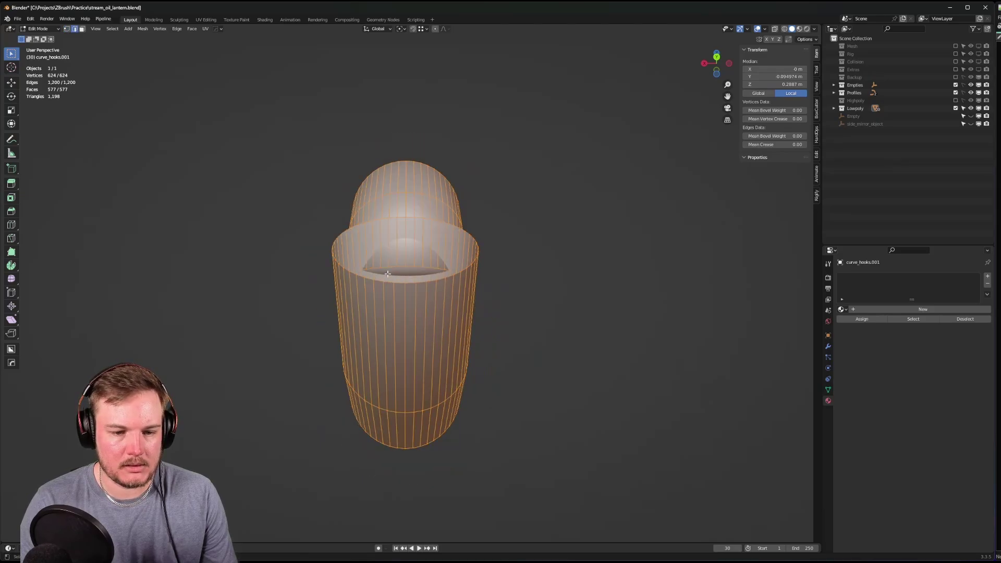
pyautogui.keyDown('alt'); pyautogui.click(415, 234); pyautogui.keyUp('alt')
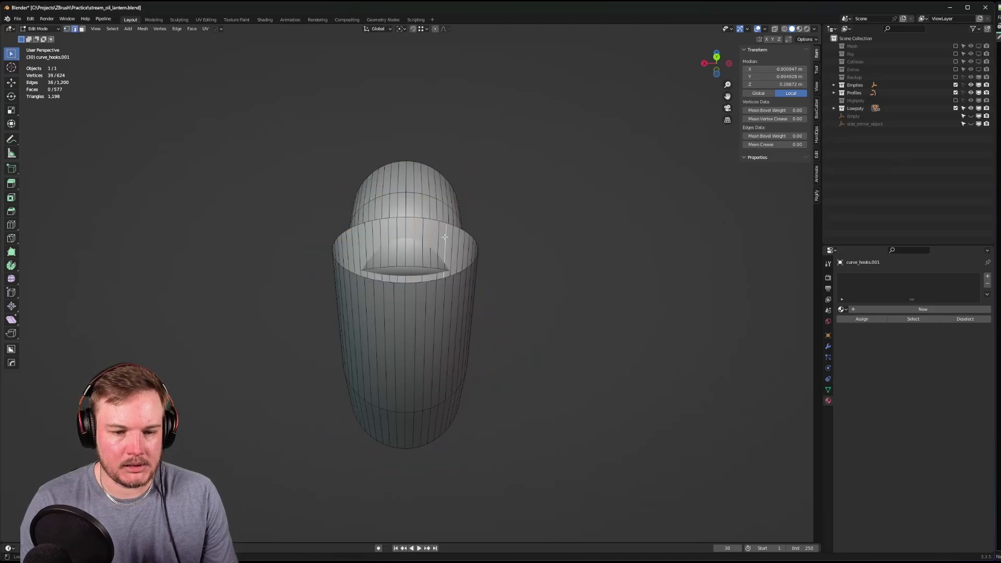
pyautogui.moveTo(445, 237); pyautogui.dragTo(404, 299, button='middle')
pyautogui.keyDown('alt'); pyautogui.keyDown('shift'); pyautogui.click(340, 319); pyautogui.keyUp('shift'); pyautogui.keyUp('alt')
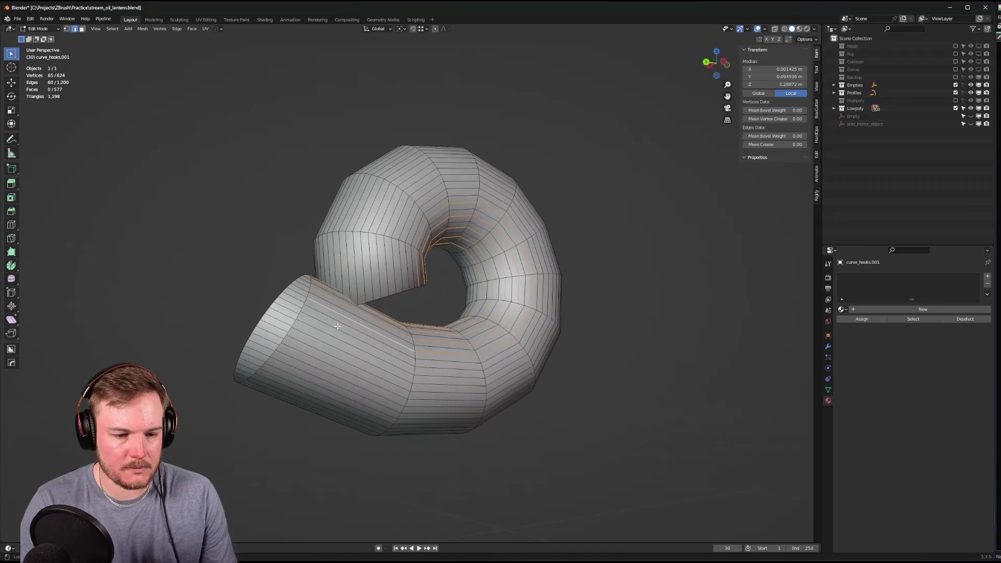
pyautogui.keyDown('alt'); pyautogui.keyDown('shift'); pyautogui.click(337, 329); pyautogui.keyUp('shift'); pyautogui.keyUp('alt')
pyautogui.keyDown('alt'); pyautogui.keyDown('shift'); pyautogui.click(321, 349); pyautogui.keyUp('shift'); pyautogui.keyUp('alt')
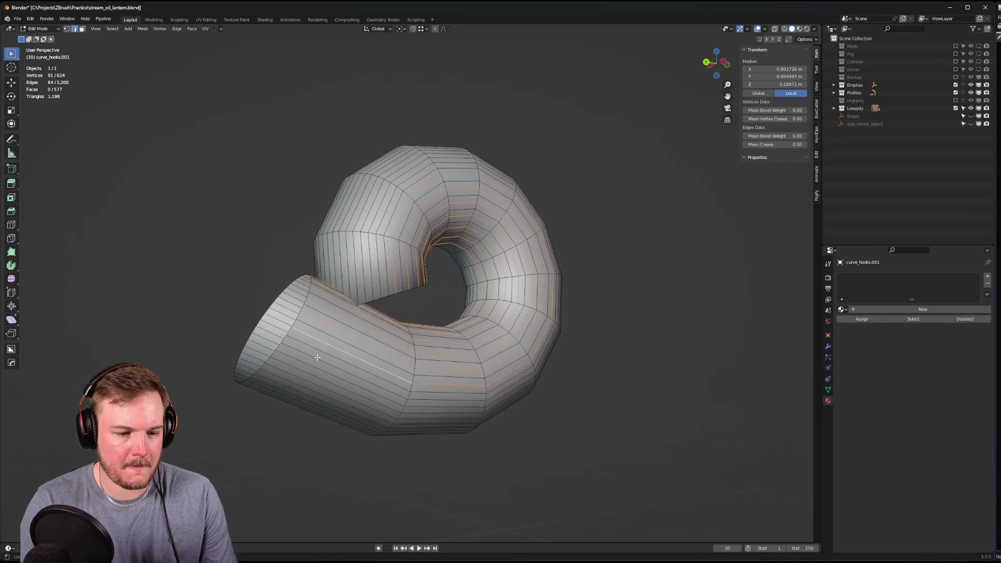
pyautogui.keyDown('alt'); pyautogui.keyDown('shift'); pyautogui.click(317, 357); pyautogui.keyUp('shift'); pyautogui.keyUp('alt')
pyautogui.keyDown('alt'); pyautogui.keyDown('shift'); pyautogui.click(311, 370); pyautogui.keyUp('shift'); pyautogui.keyUp('alt')
pyautogui.moveTo(311, 370); pyautogui.dragTo(340, 344, button='middle')
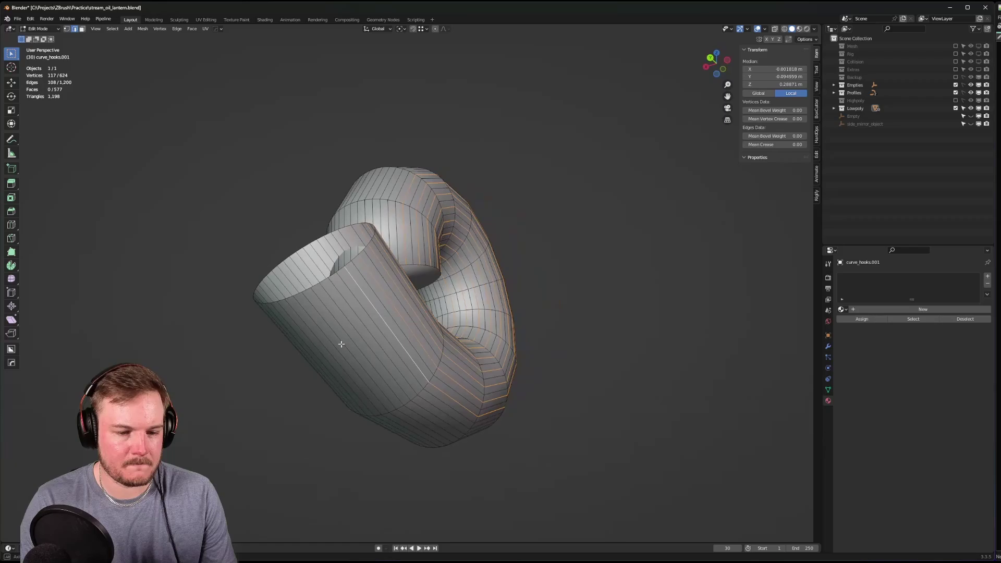
pyautogui.keyDown('alt'); pyautogui.keyDown('shift'); pyautogui.click(351, 309); pyautogui.keyUp('shift'); pyautogui.keyUp('alt')
pyautogui.moveTo(349, 310); pyautogui.dragTo(476, 346, button='middle')
pyautogui.keyDown('alt'); pyautogui.keyDown('shift'); pyautogui.click(363, 311); pyautogui.keyUp('shift'); pyautogui.keyUp('alt')
pyautogui.keyDown('alt'); pyautogui.keyDown('shift'); pyautogui.click(406, 305); pyautogui.keyUp('shift'); pyautogui.keyUp('alt')
pyautogui.keyDown('alt'); pyautogui.keyDown('shift'); pyautogui.click(414, 305); pyautogui.keyUp('shift'); pyautogui.keyUp('alt')
pyautogui.keyDown('alt'); pyautogui.keyDown('shift'); pyautogui.click(396, 297); pyautogui.keyUp('shift'); pyautogui.keyUp('alt')
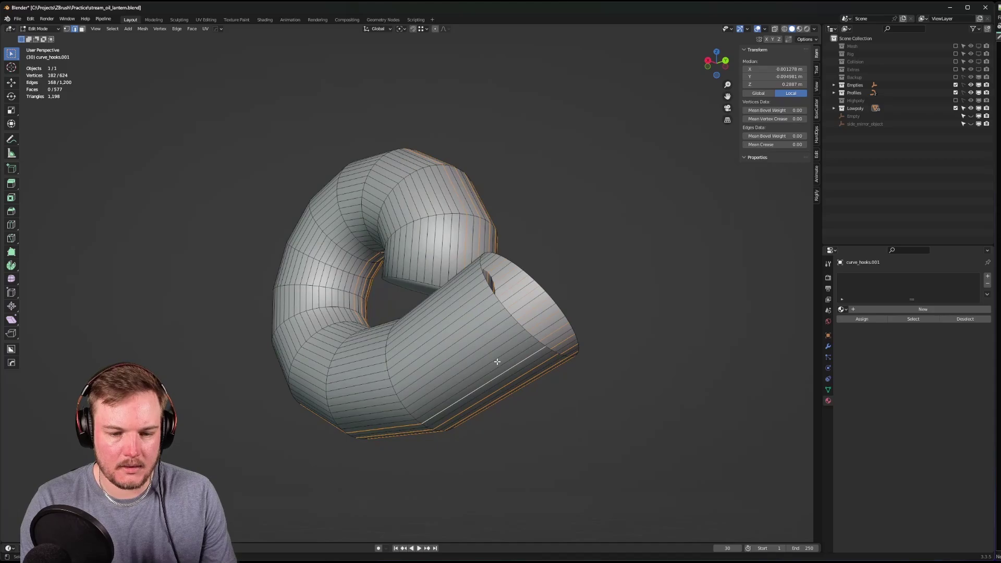
pyautogui.keyDown('alt'); pyautogui.keyDown('shift'); pyautogui.click(497, 359); pyautogui.keyUp('shift'); pyautogui.keyUp('alt')
pyautogui.keyDown('alt'); pyautogui.keyDown('shift'); pyautogui.click(492, 343); pyautogui.keyUp('shift'); pyautogui.keyUp('alt')
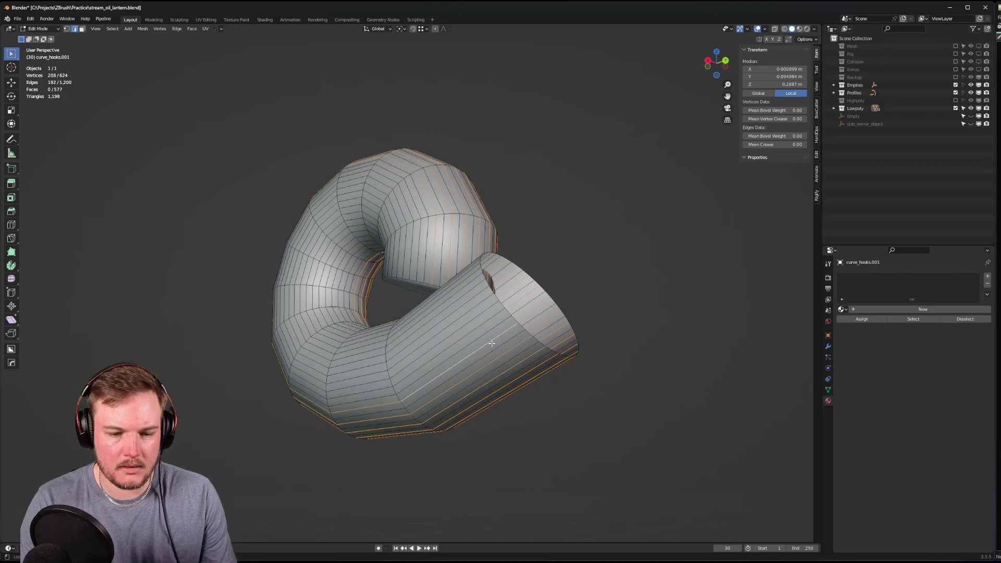
pyautogui.keyDown('alt'); pyautogui.keyDown('shift'); pyautogui.click(481, 329); pyautogui.keyUp('shift'); pyautogui.keyUp('alt')
pyautogui.moveTo(480, 329); pyautogui.dragTo(428, 376, button='middle')
pyautogui.keyDown('alt'); pyautogui.keyDown('shift'); pyautogui.click(484, 346); pyautogui.keyUp('shift'); pyautogui.keyUp('alt')
pyautogui.keyDown('alt'); pyautogui.keyDown('shift'); pyautogui.click(484, 344); pyautogui.keyUp('shift'); pyautogui.keyUp('alt')
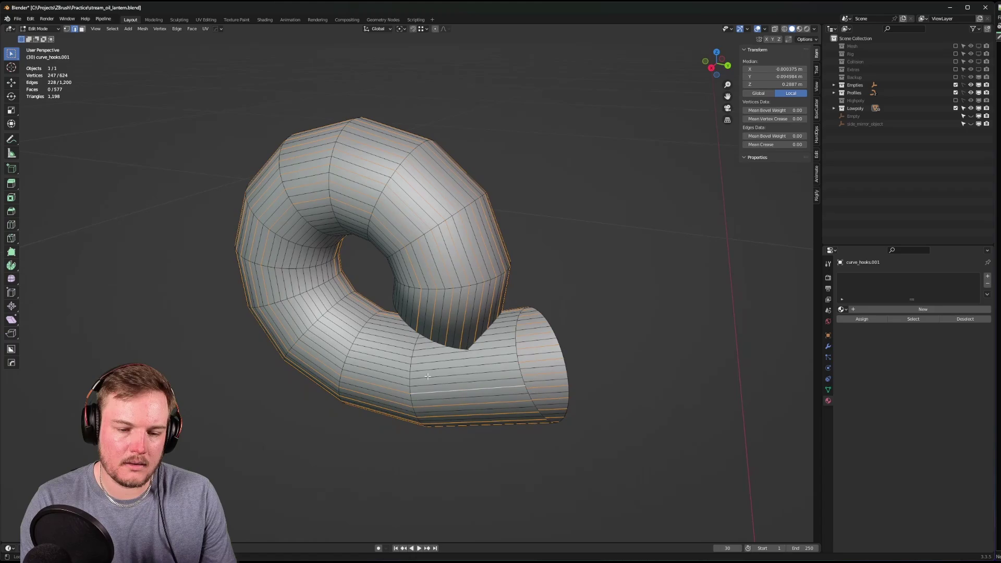
pyautogui.keyDown('alt'); pyautogui.keyDown('shift'); pyautogui.click(384, 371); pyautogui.keyUp('shift'); pyautogui.keyUp('alt')
pyautogui.keyDown('alt'); pyautogui.keyDown('shift'); pyautogui.click(374, 353); pyautogui.keyUp('shift'); pyautogui.keyUp('alt')
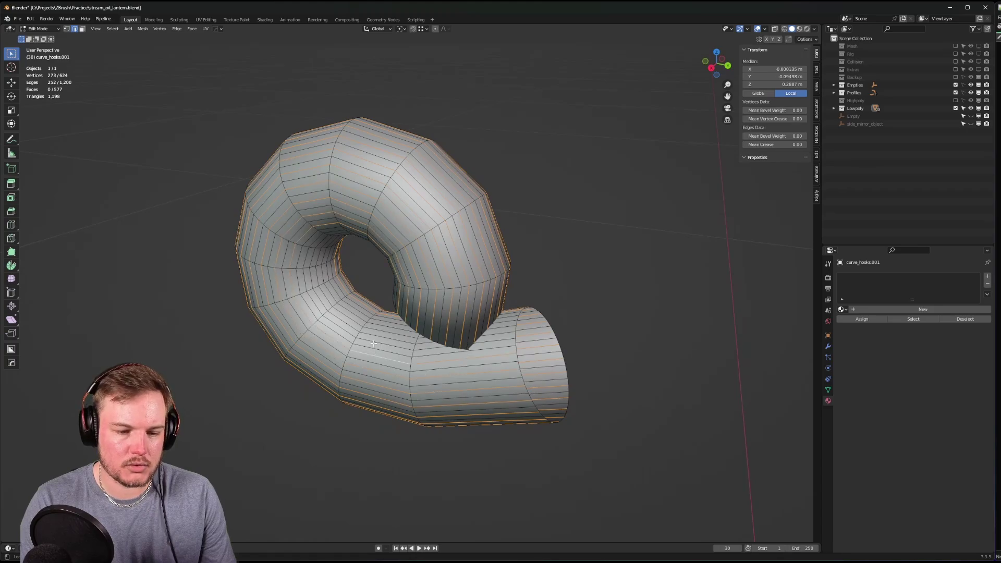
pyautogui.keyDown('alt'); pyautogui.keyDown('shift'); pyautogui.click(373, 344); pyautogui.keyUp('shift'); pyautogui.keyUp('alt')
pyautogui.moveTo(373, 344); pyautogui.dragTo(384, 335, button='middle')
pyautogui.scroll(5, 384, 335)
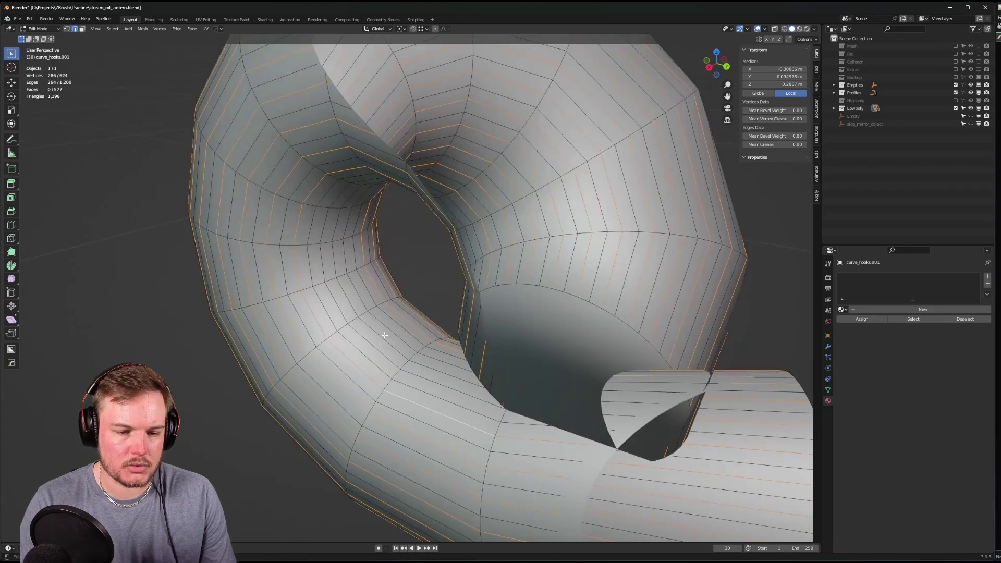
pyautogui.keyDown('alt'); pyautogui.keyDown('shift'); pyautogui.click(342, 302); pyautogui.keyUp('shift'); pyautogui.keyUp('alt')
pyautogui.keyDown('alt'); pyautogui.keyDown('shift'); pyautogui.click(356, 293); pyautogui.keyUp('shift'); pyautogui.keyUp('alt')
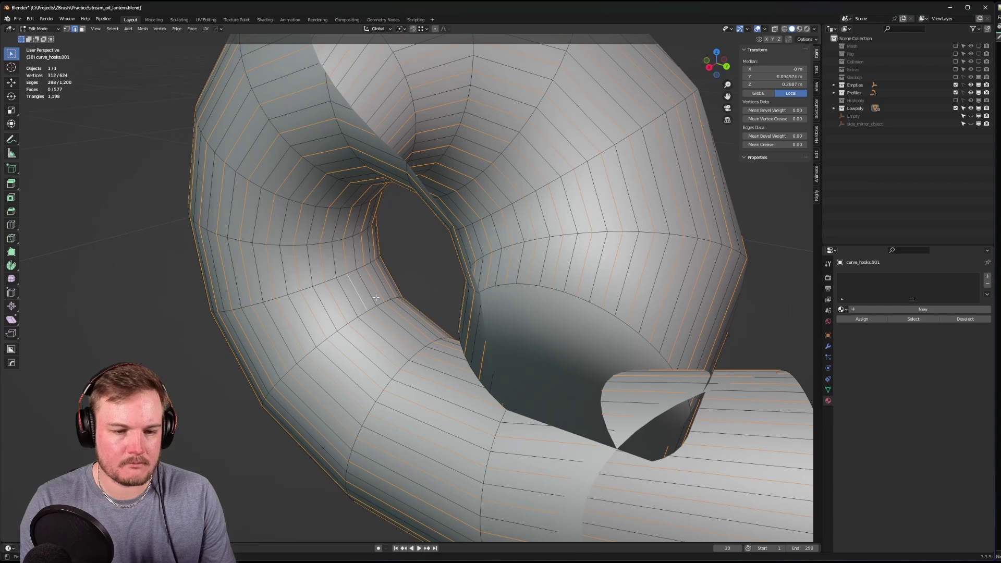
pyautogui.hotkey('ctrl', 'x')
pyautogui.scroll(-8, 376, 297)
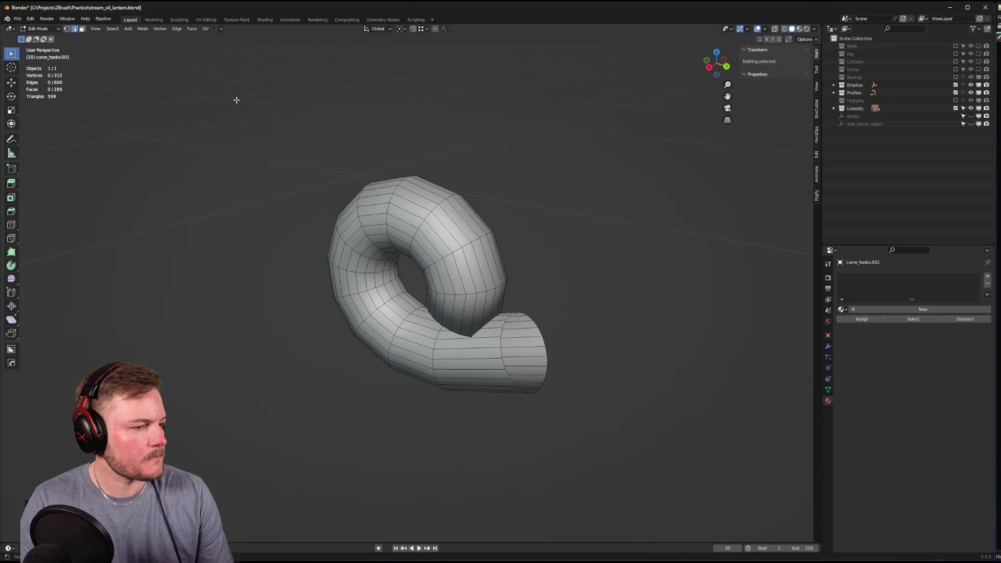
# - Dissolve alternate lengthwise edge loops on the hook again, reducing the tube's cross-section to 12 sides
pyautogui.scroll(3, 445, 210)
pyautogui.moveTo(444, 210); pyautogui.dragTo(595, 203, button='middle')
pyautogui.moveTo(509, 210); pyautogui.dragTo(382, 177, button='middle')
pyautogui.keyDown('alt'); pyautogui.click(444, 249); pyautogui.keyUp('alt')
pyautogui.moveTo(445, 248); pyautogui.dragTo(369, 322, button='middle')
pyautogui.keyDown('alt'); pyautogui.keyDown('shift'); pyautogui.click(400, 252); pyautogui.keyUp('shift'); pyautogui.keyUp('alt')
pyautogui.keyDown('alt'); pyautogui.keyDown('shift'); pyautogui.click(363, 297); pyautogui.keyUp('shift'); pyautogui.keyUp('alt')
pyautogui.keyDown('alt'); pyautogui.keyDown('shift'); pyautogui.click(358, 385); pyautogui.keyUp('shift'); pyautogui.keyUp('alt')
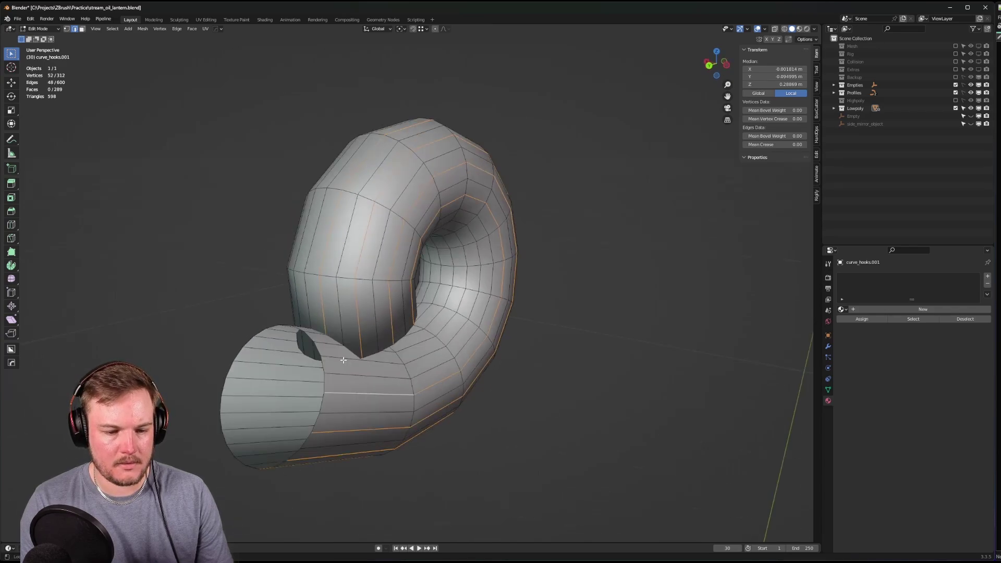
pyautogui.keyDown('alt'); pyautogui.keyDown('shift'); pyautogui.click(343, 359); pyautogui.keyUp('shift'); pyautogui.keyUp('alt')
pyautogui.moveTo(343, 360); pyautogui.dragTo(515, 247, button='middle')
pyautogui.keyDown('alt'); pyautogui.keyDown('shift'); pyautogui.click(414, 296); pyautogui.keyUp('shift'); pyautogui.keyUp('alt')
pyautogui.keyDown('alt'); pyautogui.keyDown('shift'); pyautogui.click(394, 297); pyautogui.keyUp('shift'); pyautogui.keyUp('alt')
pyautogui.keyDown('alt'); pyautogui.keyDown('shift'); pyautogui.click(466, 266); pyautogui.keyUp('shift'); pyautogui.keyUp('alt')
pyautogui.scroll(4, 525, 251)
pyautogui.keyDown('alt'); pyautogui.keyDown('shift'); pyautogui.click(553, 212); pyautogui.keyUp('shift'); pyautogui.keyUp('alt')
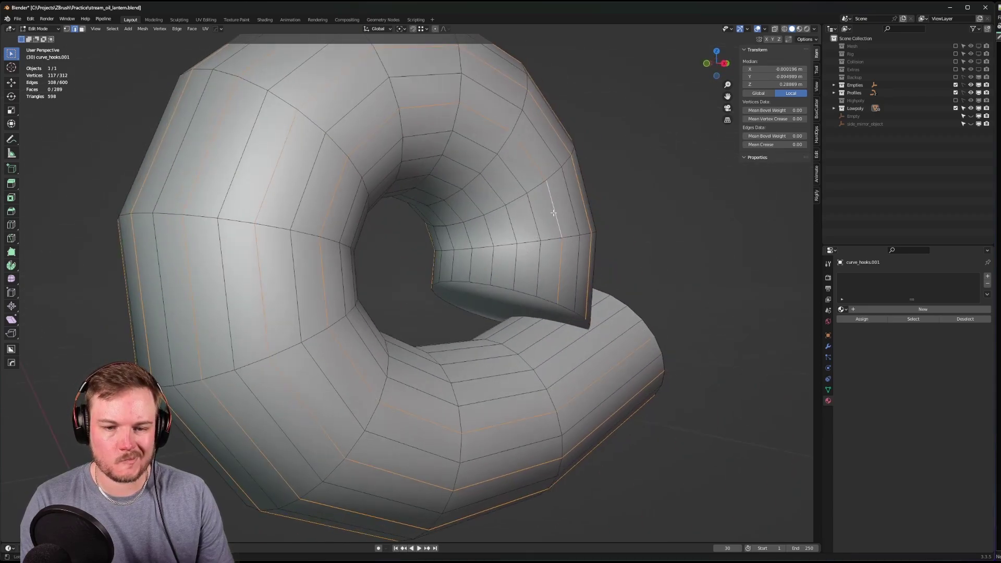
pyautogui.keyDown('alt'); pyautogui.keyDown('shift'); pyautogui.click(498, 224); pyautogui.keyUp('shift'); pyautogui.keyUp('alt')
pyautogui.keyDown('alt'); pyautogui.keyDown('shift'); pyautogui.click(469, 233); pyautogui.keyUp('shift'); pyautogui.keyUp('alt')
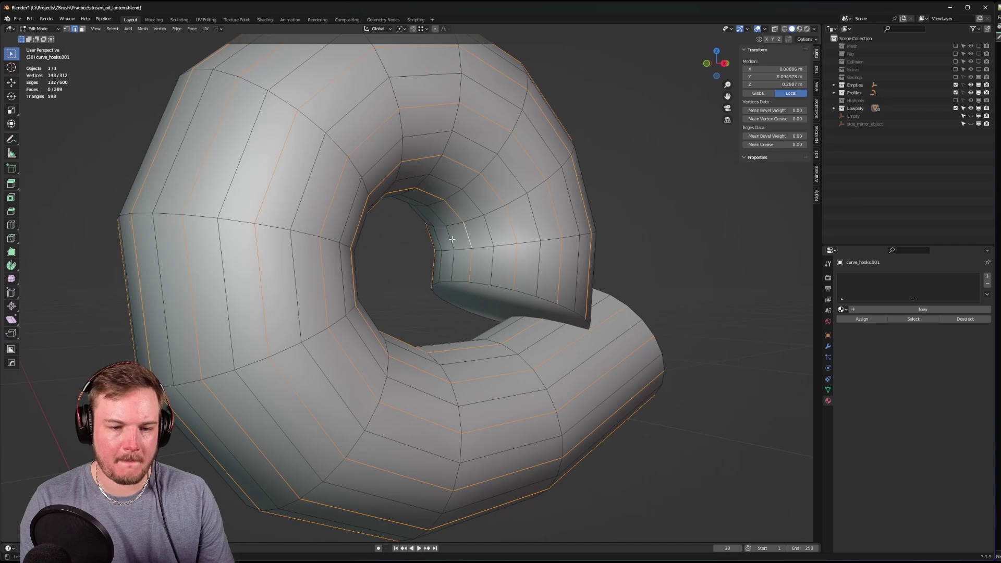
pyautogui.moveTo(452, 239); pyautogui.dragTo(397, 242, button='middle')
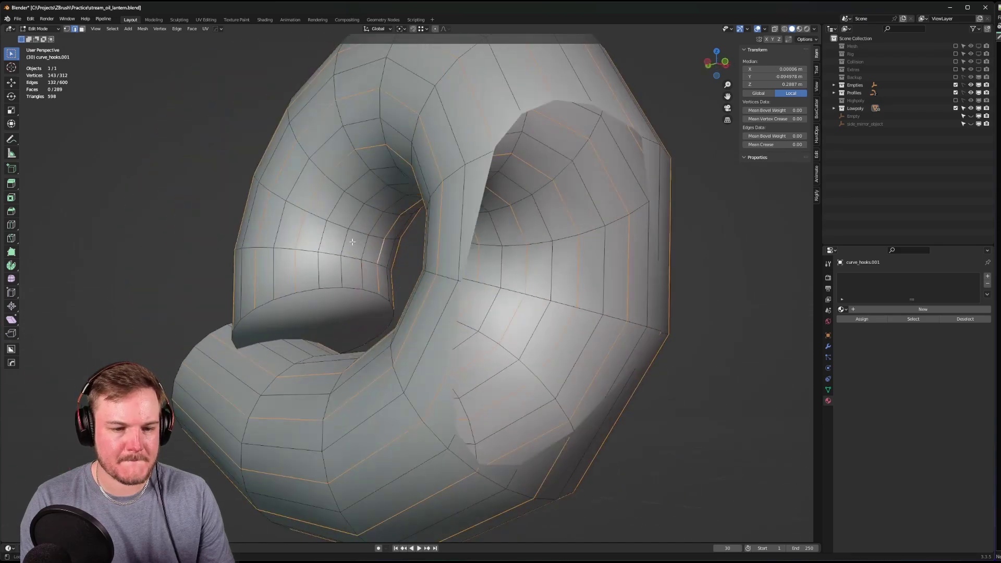
pyautogui.hotkey('ctrl', 'x')
pyautogui.scroll(-8, 458, 260)
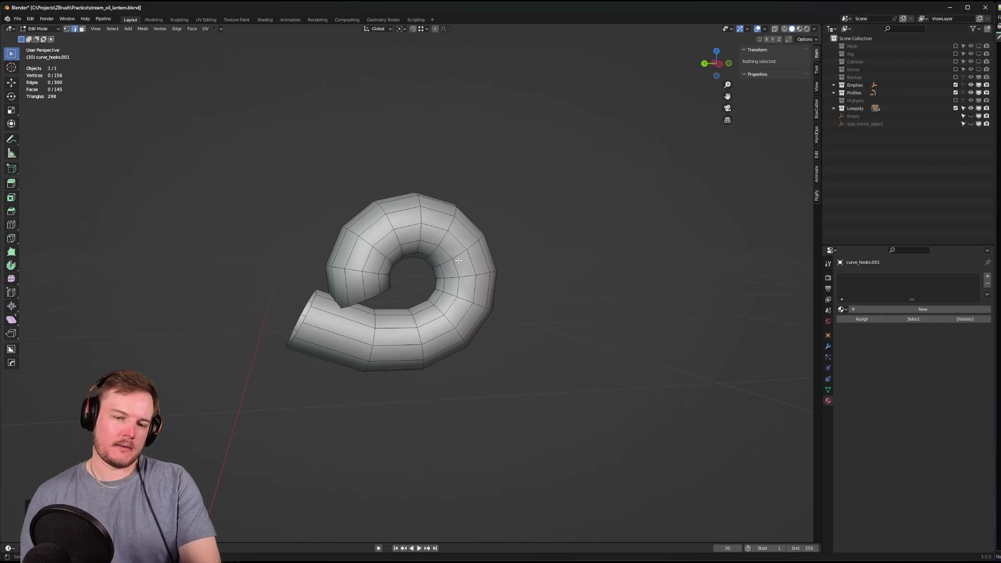
# - Thin the hook's lengthwise edge loops once more by dissolving every other one, leaving a six-sided tube
pyautogui.scroll(-5, 454, 253)
pyautogui.moveTo(454, 250); pyautogui.dragTo(407, 342, button='middle')
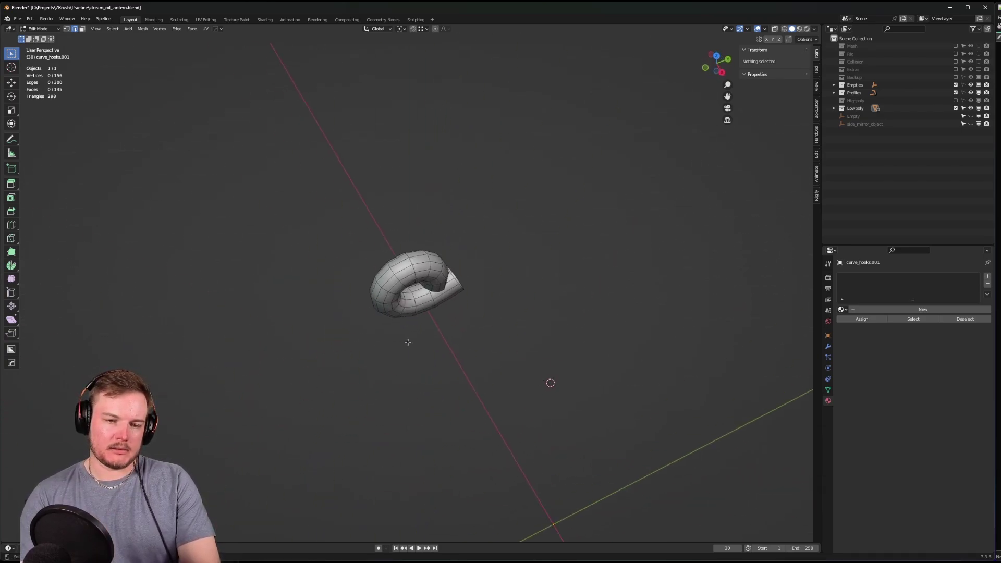
pyautogui.scroll(5, 251, 287)
pyautogui.moveTo(303, 264); pyautogui.dragTo(356, 237, button='middle')
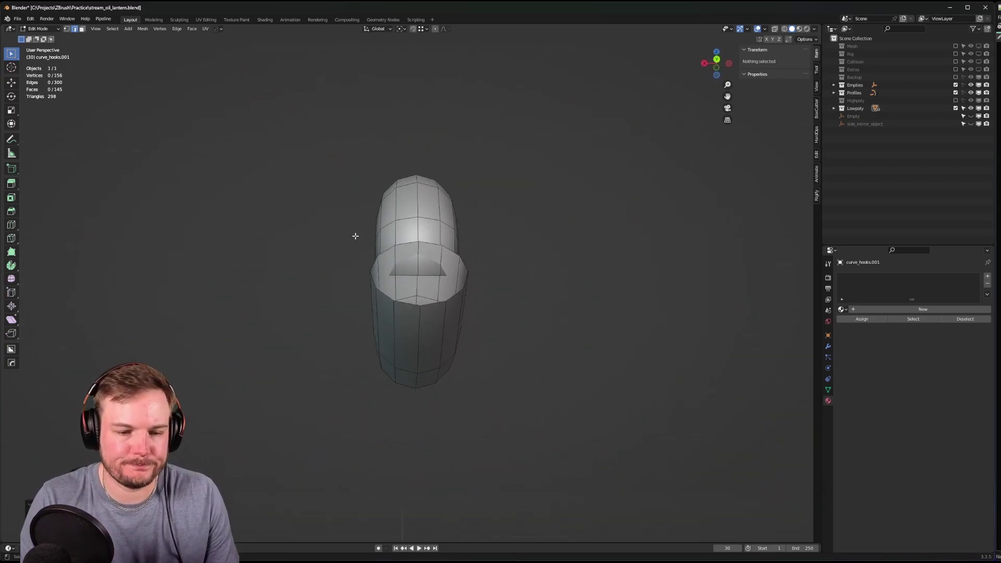
pyautogui.keyDown('alt'); pyautogui.click(439, 281); pyautogui.keyUp('alt')
pyautogui.moveTo(439, 280); pyautogui.dragTo(407, 315, button='middle')
pyautogui.scroll(-1, 463, 339)
pyautogui.keyDown('alt'); pyautogui.keyDown('shift'); pyautogui.click(465, 343); pyautogui.keyUp('shift'); pyautogui.keyUp('alt')
pyautogui.keyDown('alt'); pyautogui.keyDown('shift'); pyautogui.click(391, 321); pyautogui.keyUp('shift'); pyautogui.keyUp('alt')
pyautogui.keyDown('alt'); pyautogui.keyDown('shift'); pyautogui.click(407, 315); pyautogui.keyUp('shift'); pyautogui.keyUp('alt')
pyautogui.keyDown('alt'); pyautogui.keyDown('shift'); pyautogui.click(402, 305); pyautogui.keyUp('shift'); pyautogui.keyUp('alt')
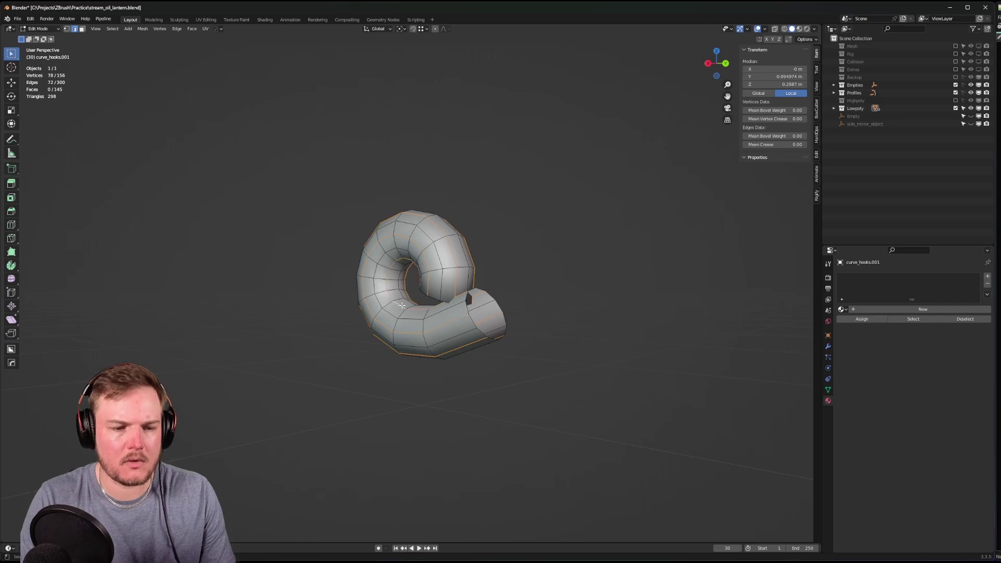
pyautogui.hotkey('ctrl', 'x')
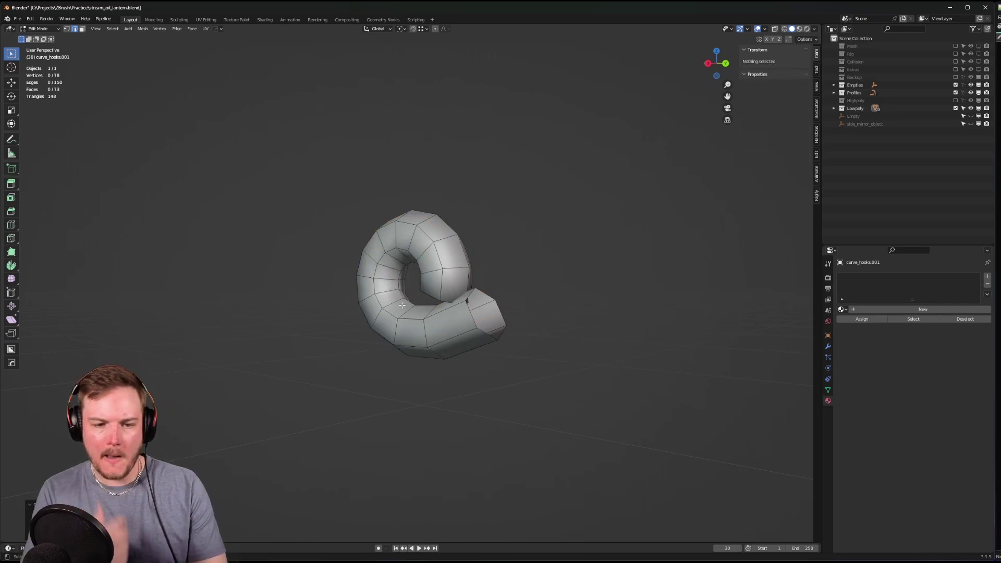
# - Return to Object Mode and remove the hook's Subdivision and Bevel modifiers, keeping only the Hops_Mirror modifier
pyautogui.press('Tab')
pyautogui.click(405, 262)
pyautogui.click(533, 248)
pyautogui.scroll(3, 533, 249)
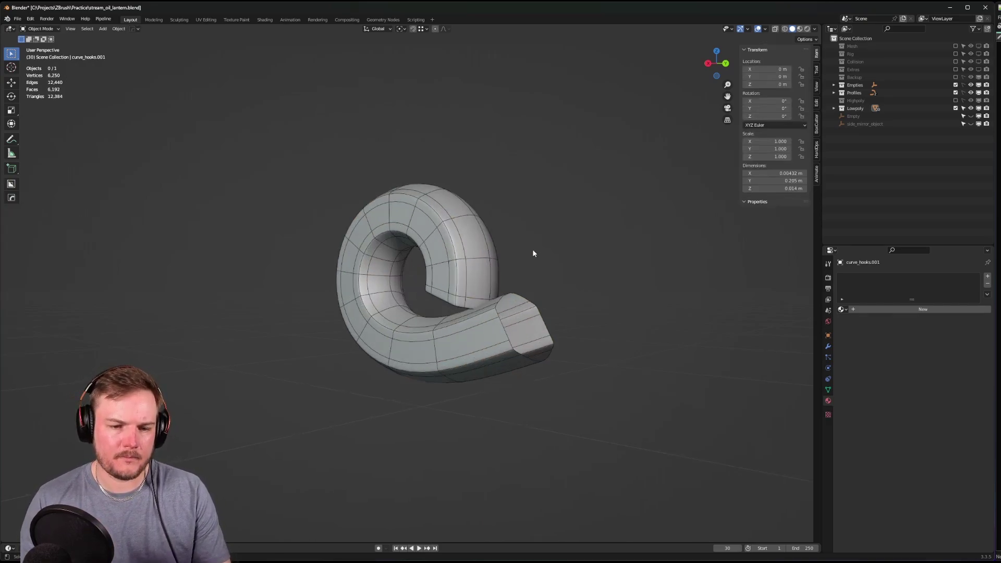
pyautogui.moveTo(532, 267); pyautogui.dragTo(551, 294, button='middle')
pyautogui.scroll(-1, 552, 297)
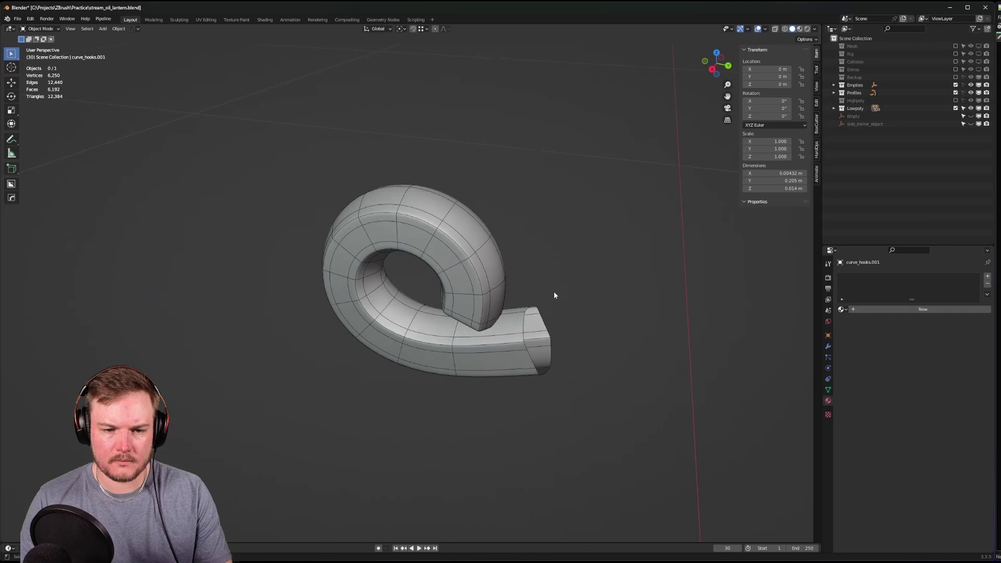
pyautogui.click(481, 272)
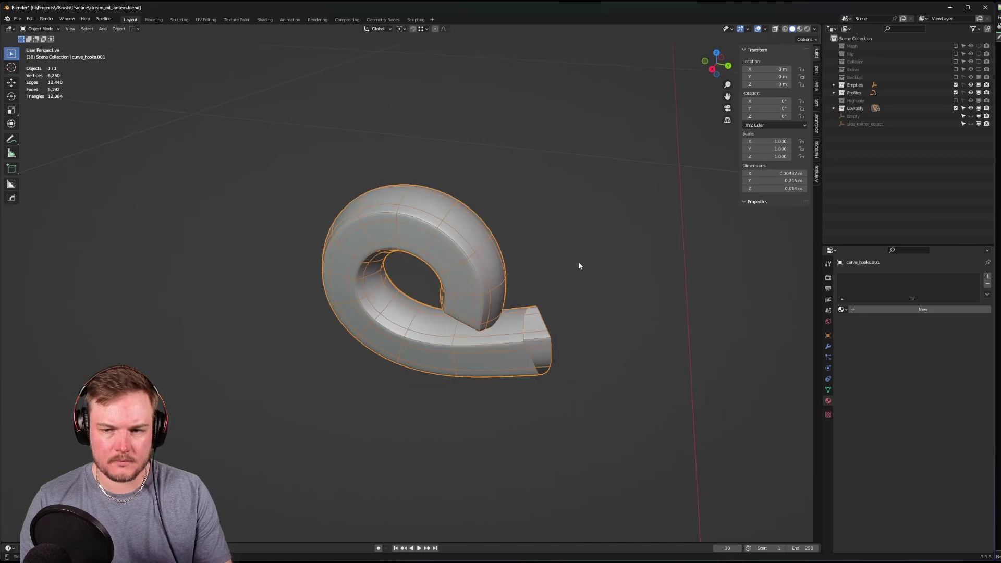
pyautogui.click(833, 109)
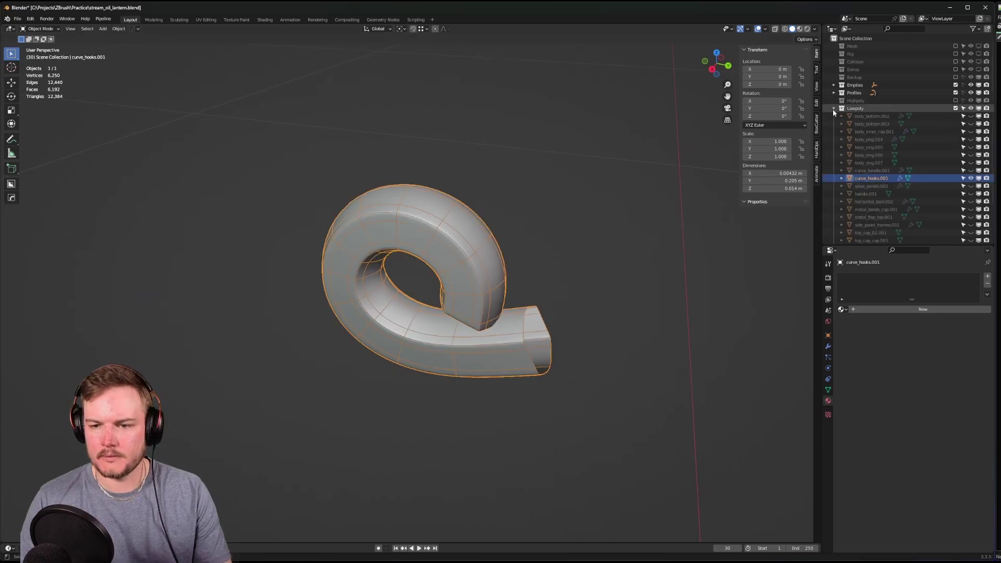
pyautogui.click(827, 347)
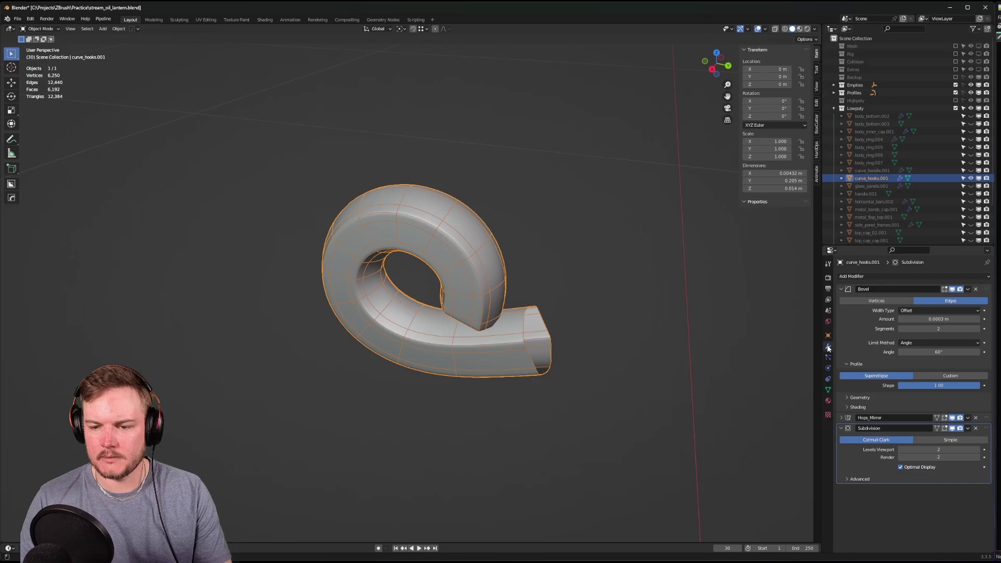
pyautogui.click(841, 289)
pyautogui.click(840, 310)
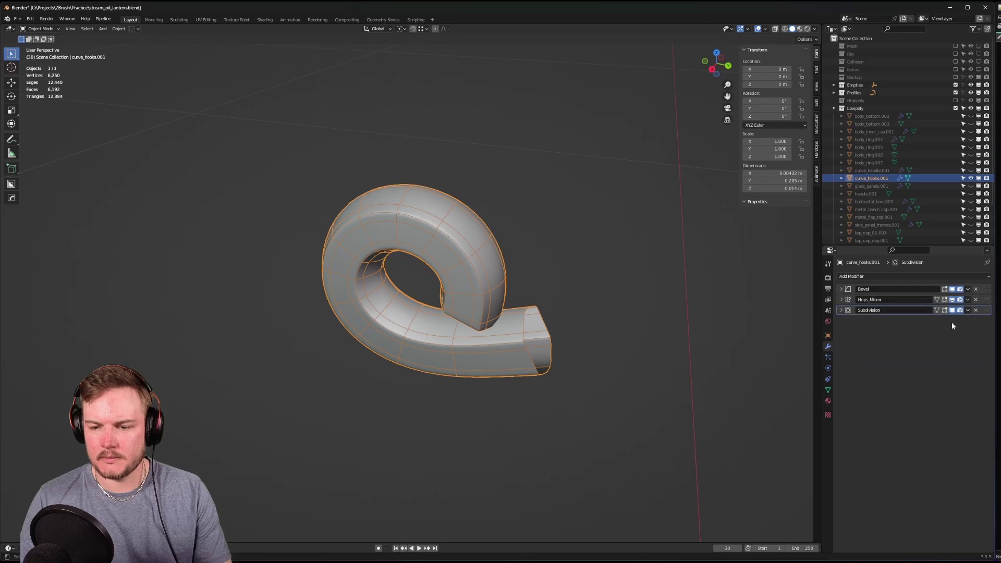
pyautogui.click(977, 311)
pyautogui.click(975, 288)
pyautogui.click(517, 242)
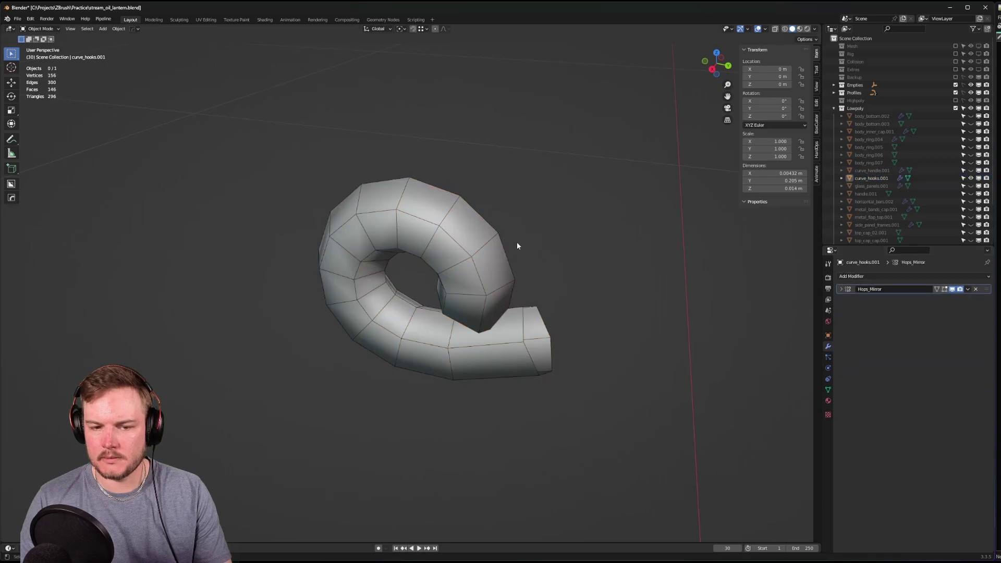
# - Apply Shade Smooth to the isolated hook and unhide the rest of the low-poly lantern
pyautogui.moveTo(517, 241); pyautogui.dragTo(452, 215, button='middle')
pyautogui.rightClick(452, 214)
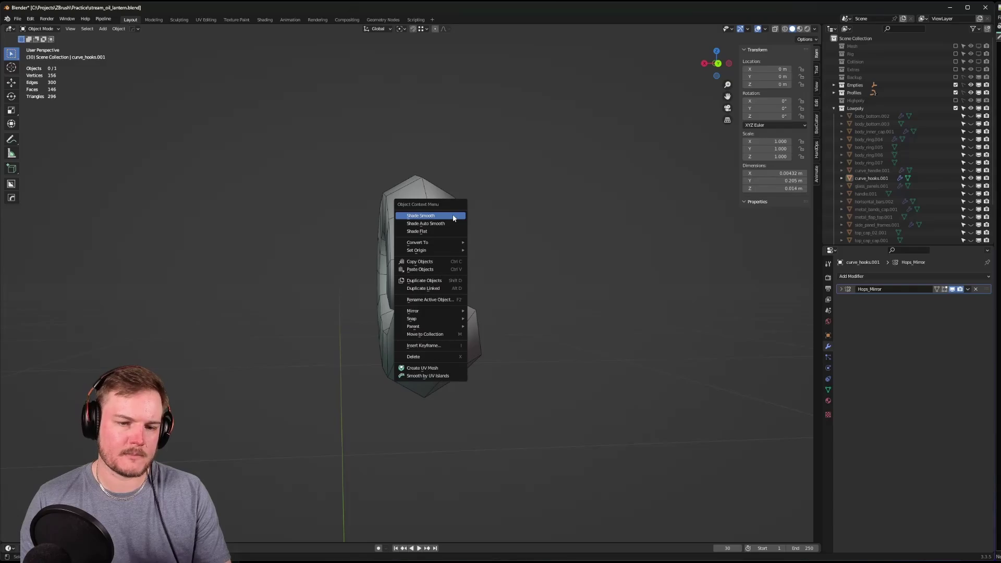
pyautogui.click(453, 216)
pyautogui.hotkey('alt', 'h')
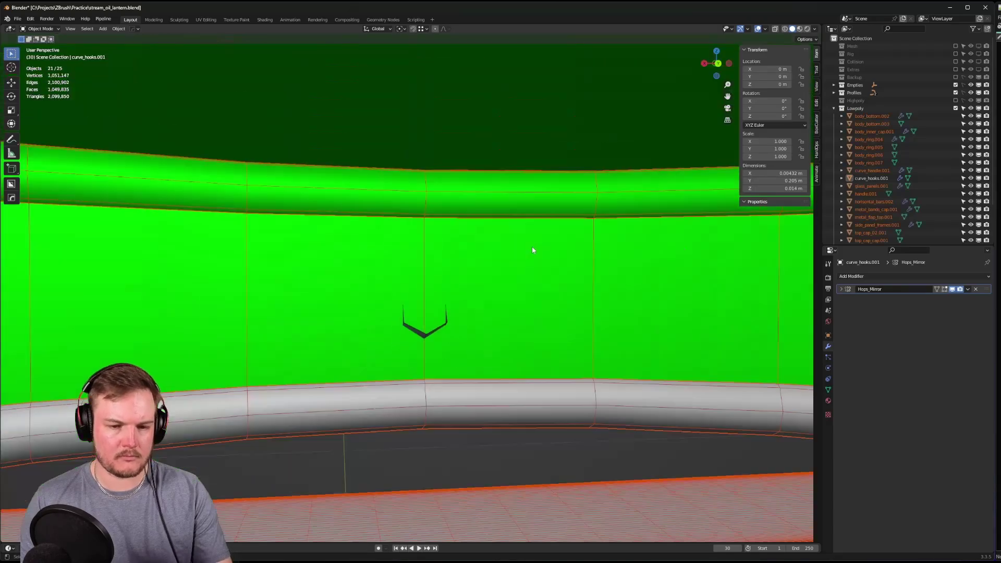
pyautogui.moveTo(467, 281); pyautogui.dragTo(571, 284, button='middle')
# - Link the handle's Green material to the low-poly curved hooks on the side band
pyautogui.click(383, 282)
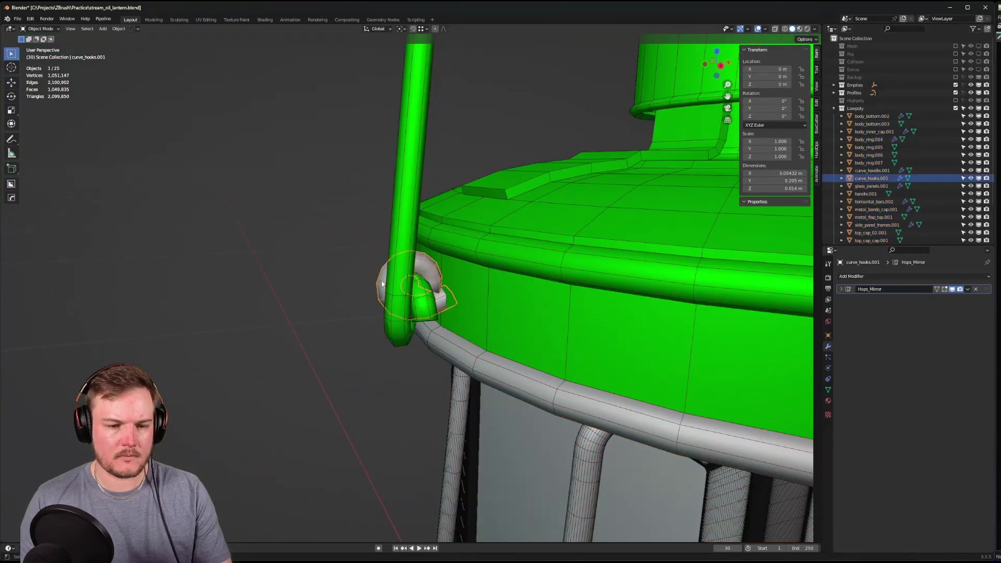
pyautogui.keyDown('shift'); pyautogui.click(392, 278); pyautogui.keyUp('shift')
pyautogui.hotkey('ctrl', 'l')
pyautogui.click(392, 278)
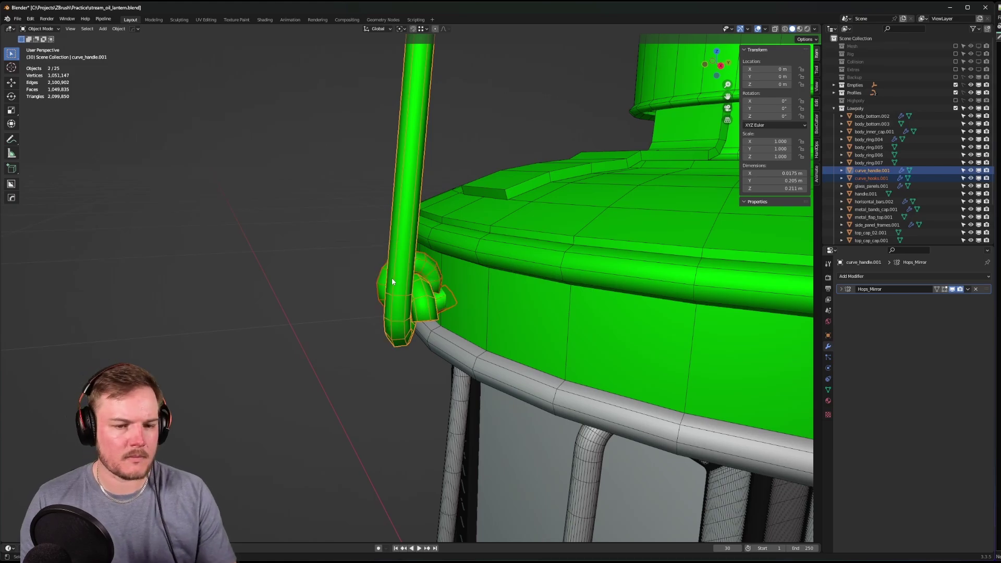
# - Link the existing Green material to the ring directly below the top cap's side band
pyautogui.click(350, 286)
pyautogui.scroll(-4, 350, 287)
pyautogui.moveTo(350, 290); pyautogui.dragTo(396, 328, button='middle')
pyautogui.scroll(2, 396, 327)
pyautogui.click(599, 348)
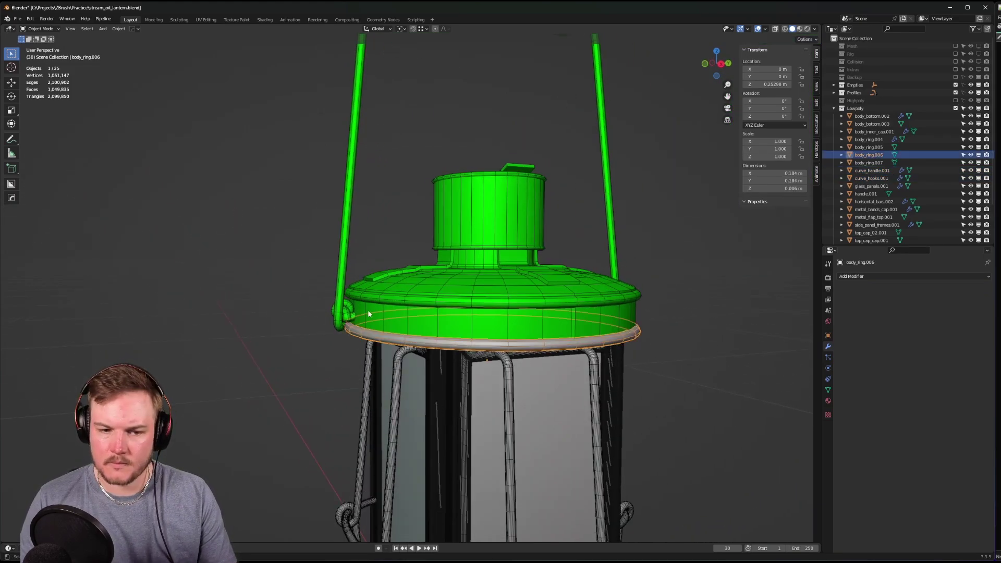
pyautogui.click(349, 310)
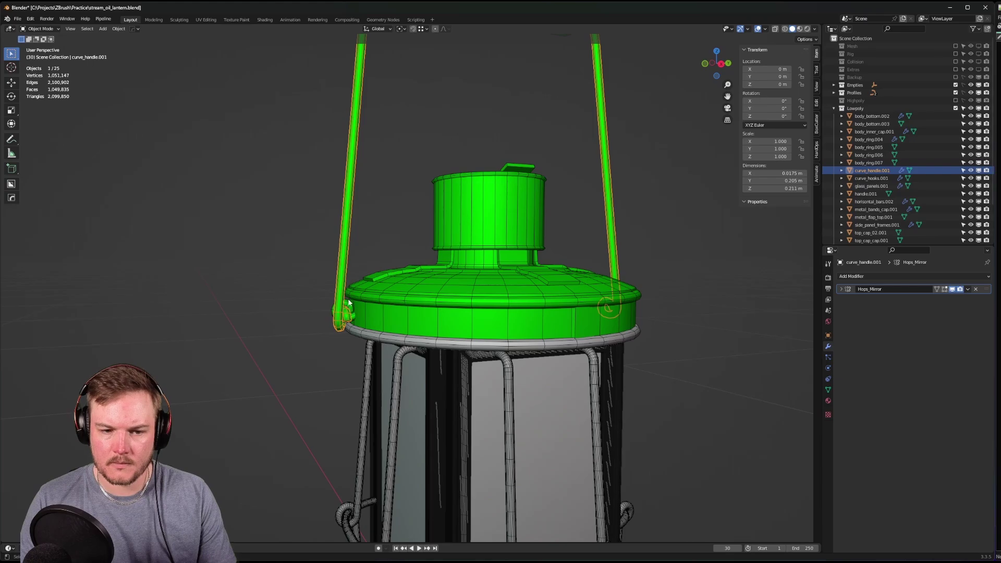
pyautogui.click(348, 307)
pyautogui.click(366, 335)
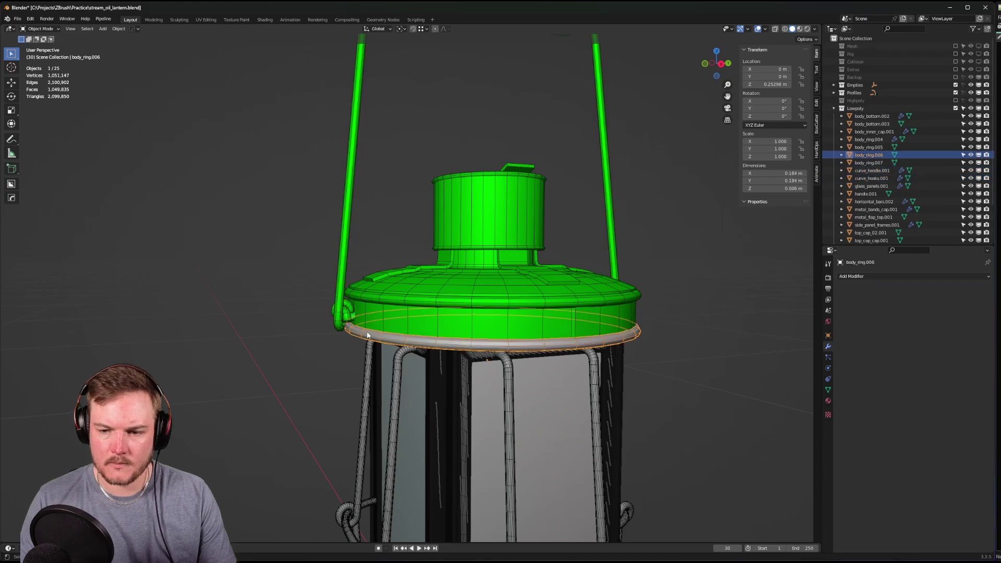
pyautogui.click(829, 401)
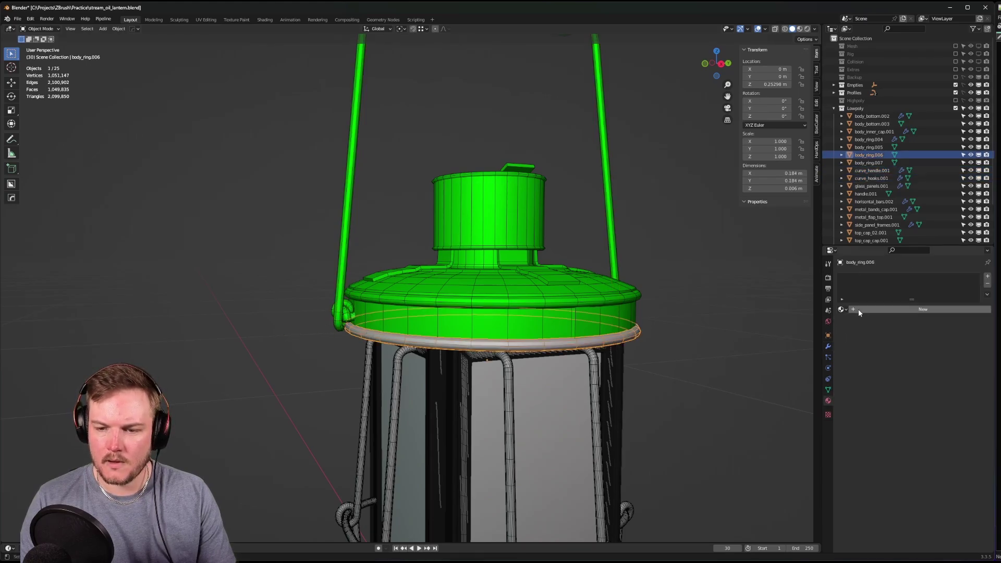
pyautogui.click(843, 309)
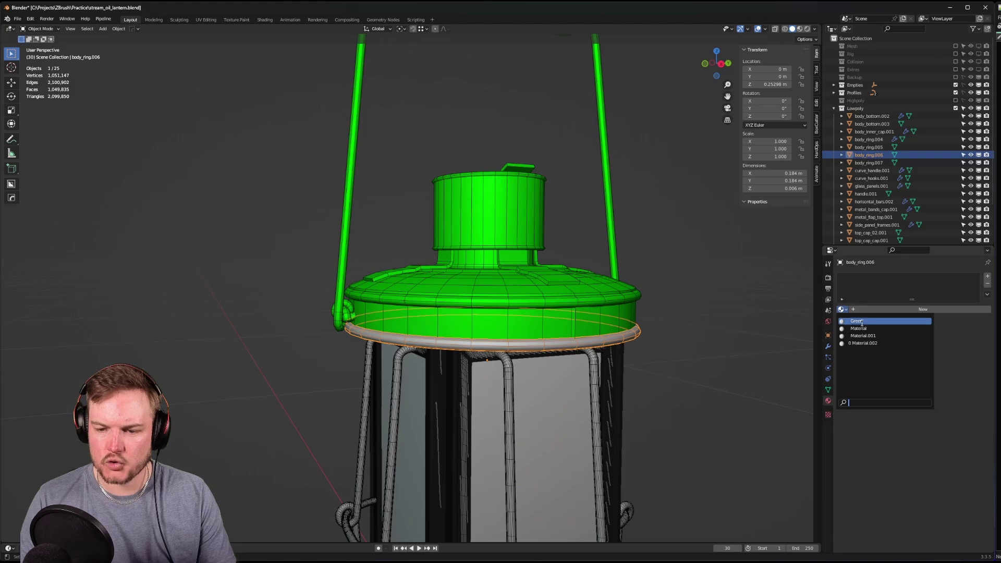
pyautogui.click(858, 322)
# - Isolate the low-poly side panel frames by hiding every other lantern part
pyautogui.click(737, 313)
pyautogui.moveTo(698, 306); pyautogui.dragTo(540, 255, button='middle')
pyautogui.scroll(-4, 556, 253)
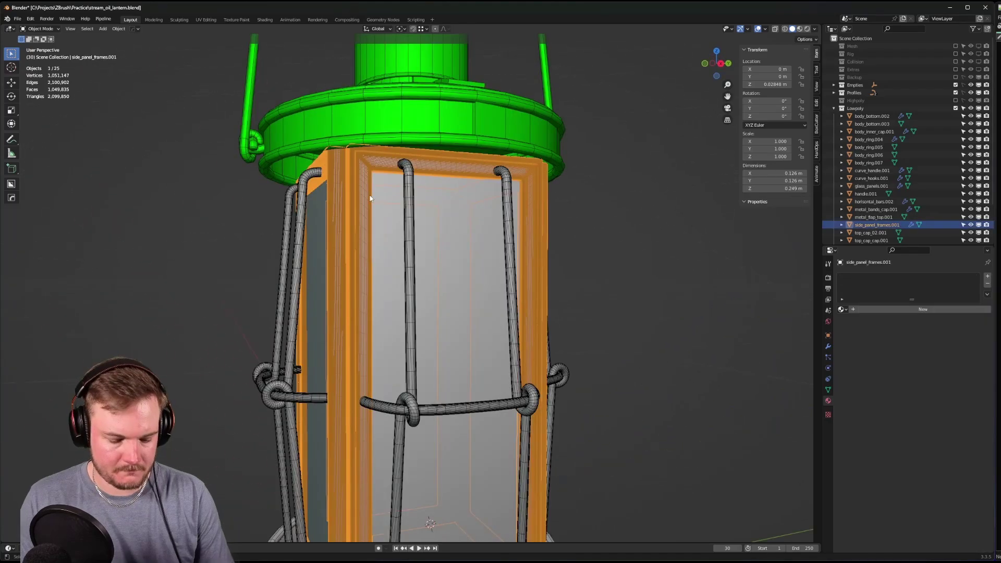
pyautogui.hotkey('shift', 'h')
pyautogui.moveTo(370, 197); pyautogui.dragTo(344, 230, button='middle')
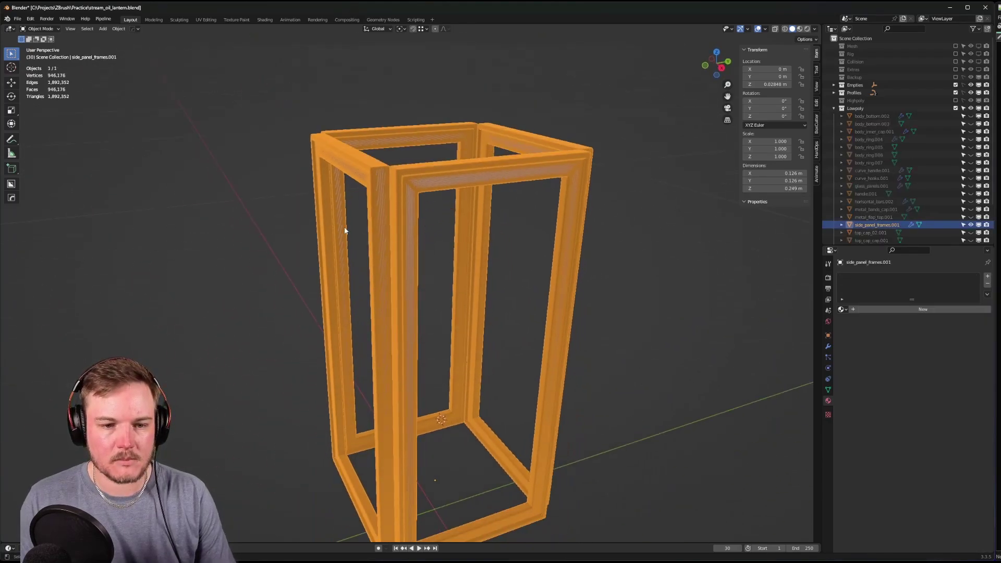
# - Check the side panel frames' base mesh in Edit Mode, then remove their Subdivision modifier in Object Mode
pyautogui.press('Tab')
pyautogui.click(419, 259)
pyautogui.scroll(2, 436, 251)
pyautogui.keyDown('shift'); pyautogui.moveTo(436, 250); pyautogui.dragTo(438, 271, button='middle'); pyautogui.keyUp('shift')
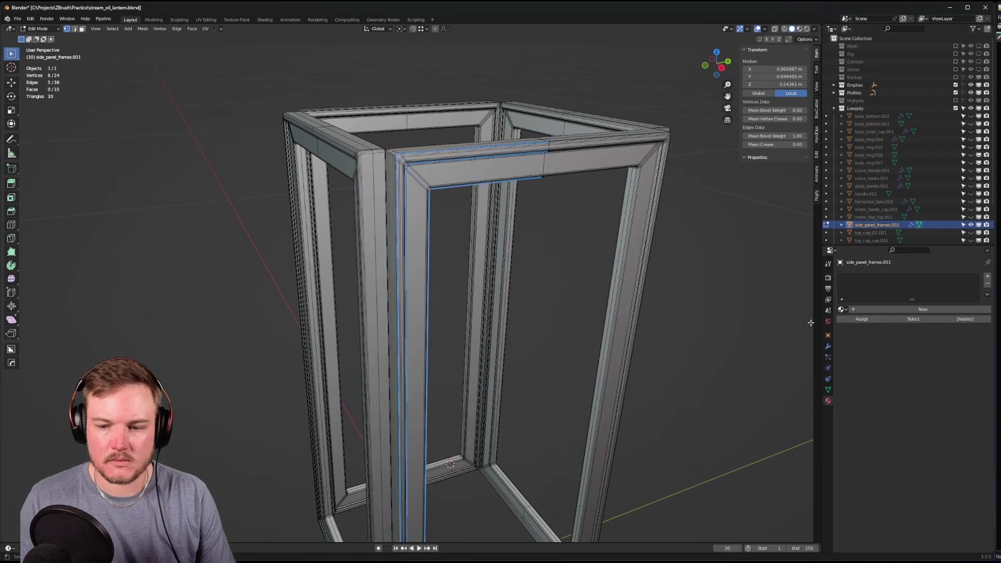
pyautogui.click(828, 346)
pyautogui.hotkey('ctrl', 'Tab')
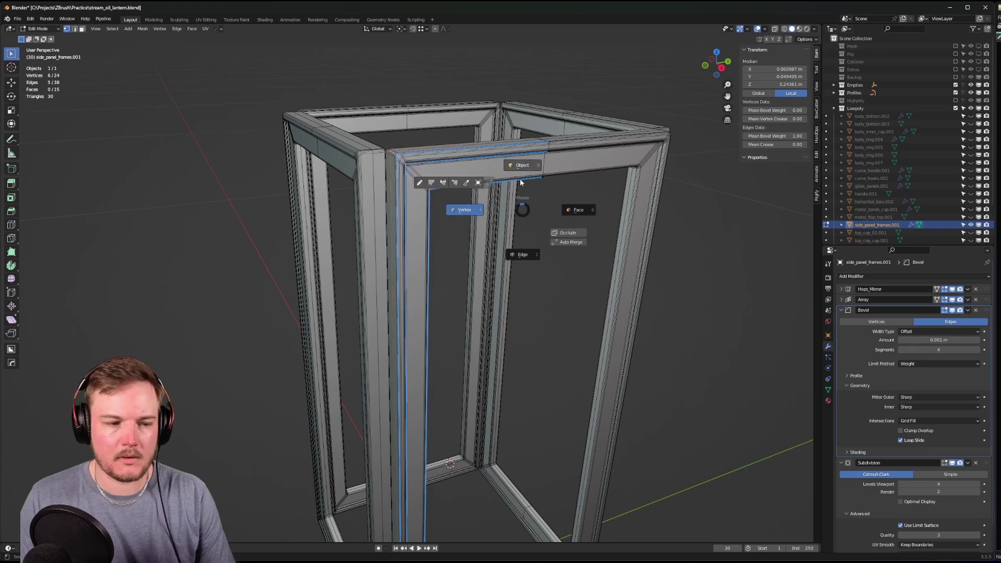
pyautogui.click(520, 179)
pyautogui.click(840, 310)
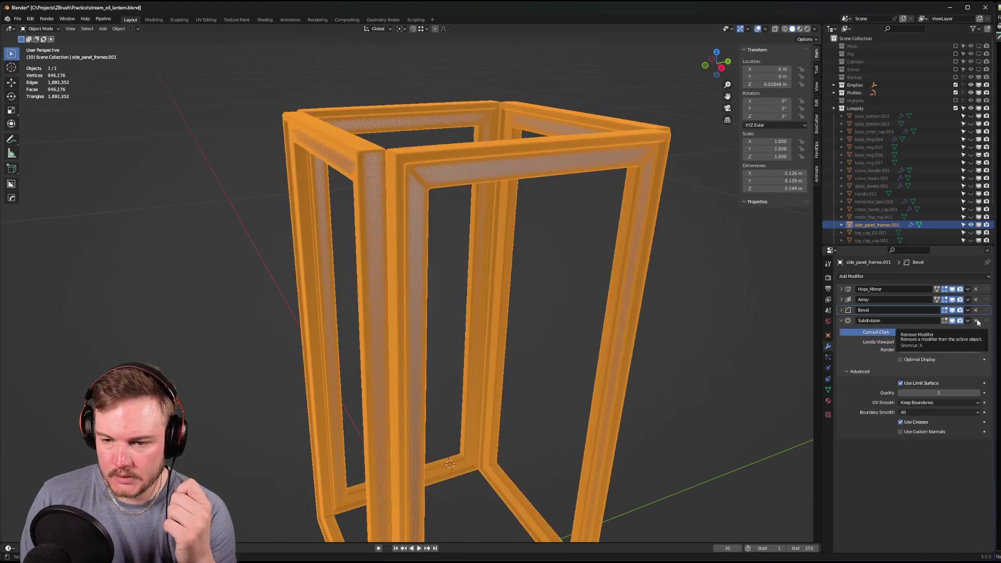
pyautogui.click(976, 320)
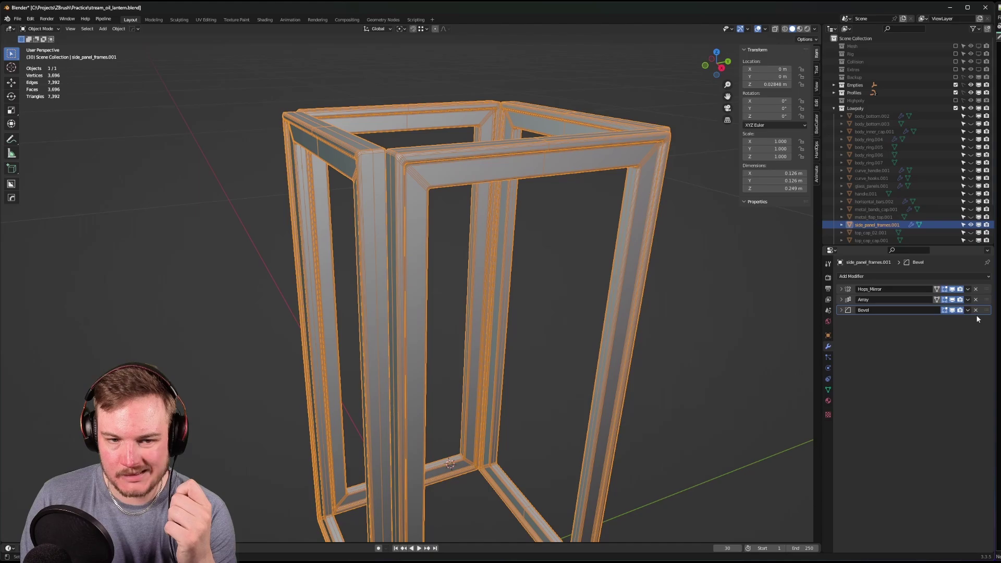
# - Try reducing the side panel frames' Bevel modifier to 1 segment with an amount of 0.00075 m
pyautogui.click(841, 310)
pyautogui.click(901, 350)
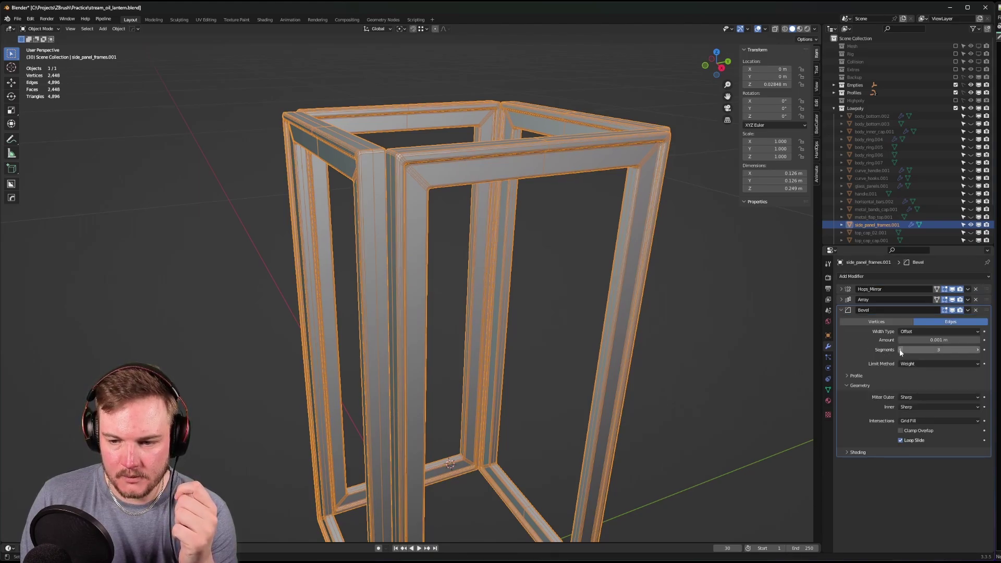
pyautogui.click(900, 349)
pyautogui.click(900, 349)
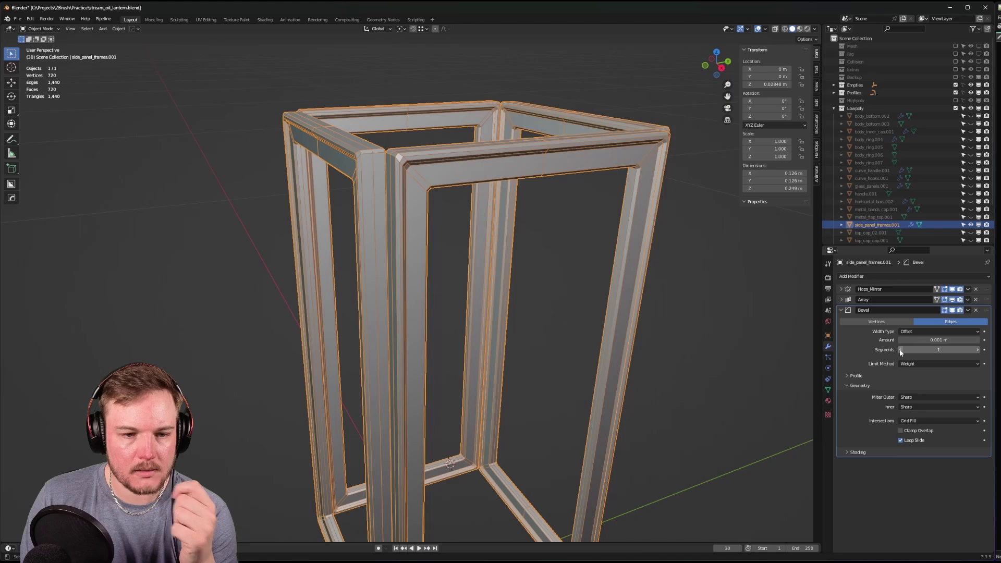
pyautogui.moveTo(596, 261); pyautogui.dragTo(626, 265, button='middle')
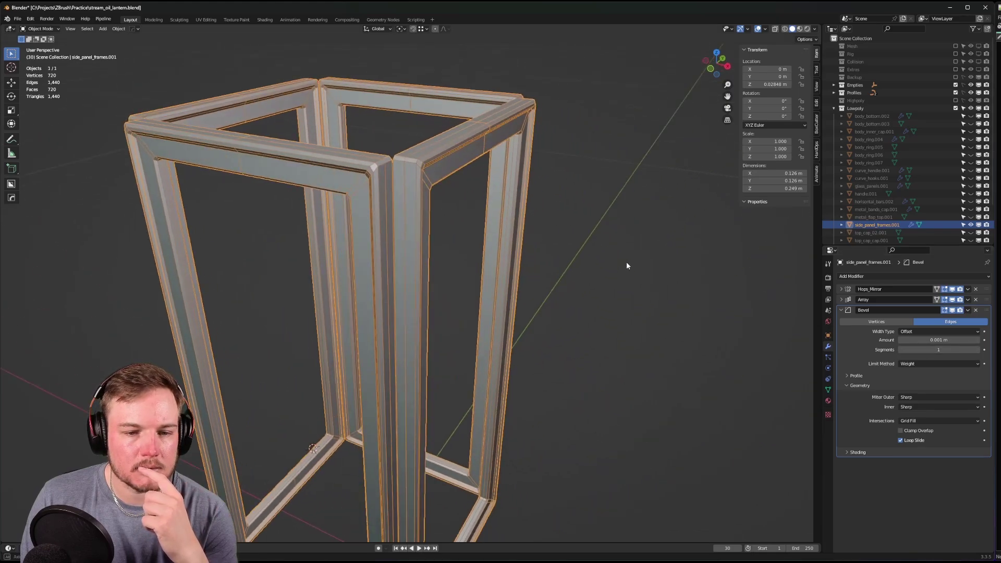
pyautogui.scroll(5, 626, 266)
pyautogui.moveTo(540, 244)
pyautogui.mouseDown(button='middle')
pyautogui.moveTo(599, 237)
pyautogui.moveTo(579, 251)
pyautogui.moveTo(537, 246)
pyautogui.mouseUp(button='middle')
pyautogui.scroll(2, 537, 245)
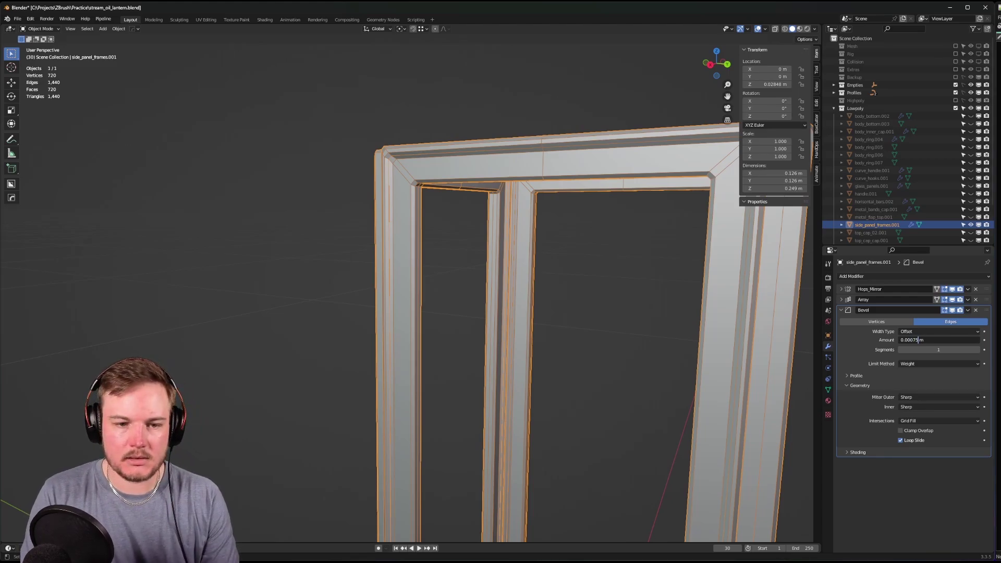
pyautogui.press('Return')
pyautogui.moveTo(595, 245); pyautogui.dragTo(433, 204, button='middle')
pyautogui.keyDown('shift'); pyautogui.moveTo(432, 203); pyautogui.dragTo(577, 317, button='middle'); pyautogui.keyUp('shift')
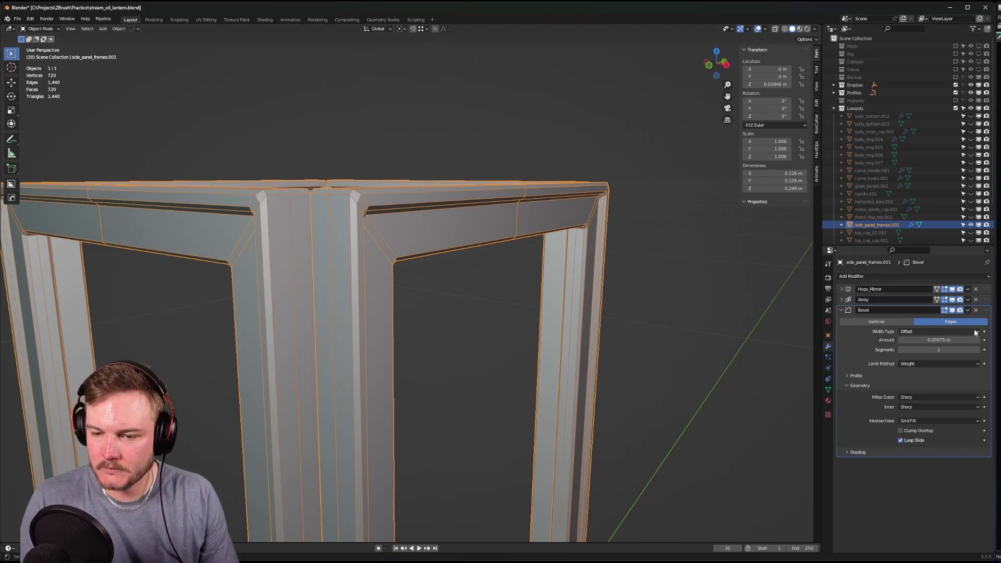
# - Remove the side panel frames' Bevel modifier and set the mean bevel weight of all their edges to 0
pyautogui.click(976, 310)
pyautogui.moveTo(394, 251); pyautogui.dragTo(379, 276, button='middle')
pyautogui.press('Tab')
pyautogui.press('a')
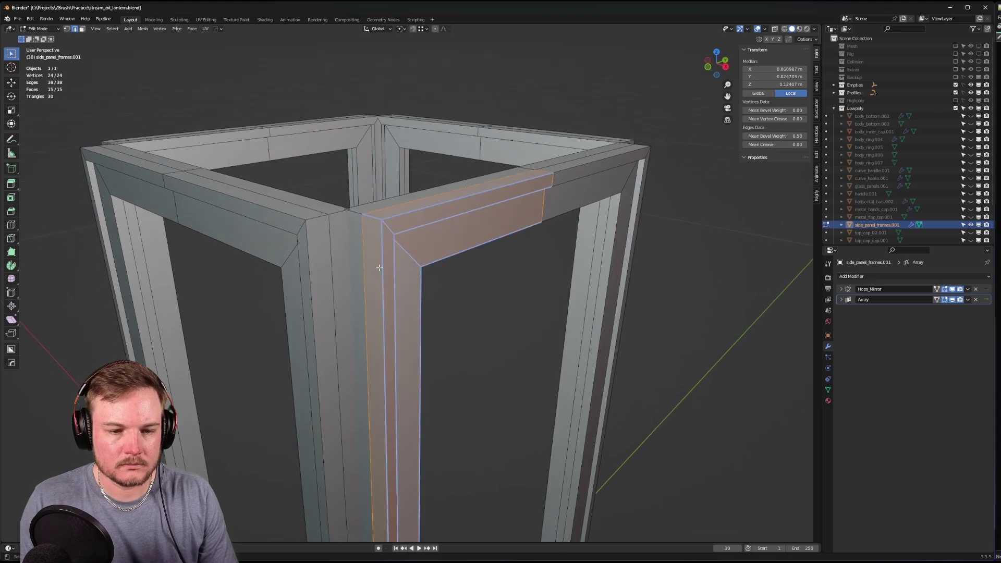
pyautogui.moveTo(775, 136); pyautogui.dragTo(775, 139)
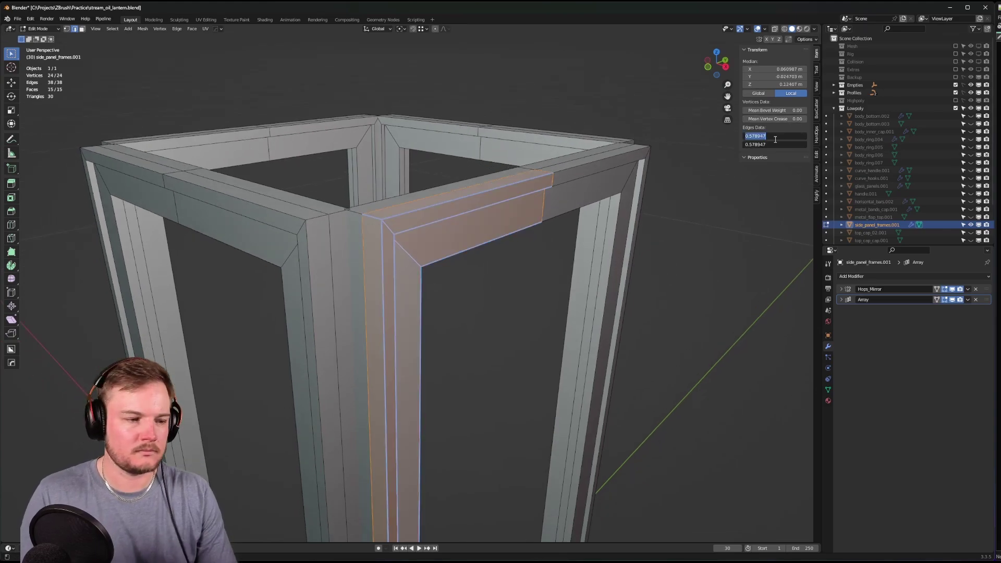
pyautogui.write('0')
pyautogui.press('Return')
# - Bevel the outer rim and recessed step edge loops of the side panel frame with a narrow single-segment chamfer
pyautogui.scroll(1, 485, 184)
pyautogui.press('Tab')
pyautogui.moveTo(473, 224); pyautogui.dragTo(460, 210, button='middle')
pyautogui.click(371, 206)
pyautogui.keyDown('shift'); pyautogui.click(380, 229); pyautogui.keyUp('shift')
pyautogui.keyDown('shift'); pyautogui.click(417, 199); pyautogui.keyUp('shift')
pyautogui.moveTo(550, 214); pyautogui.dragTo(378, 175, button='middle')
pyautogui.keyDown('shift'); pyautogui.click(383, 196); pyautogui.keyUp('shift')
pyautogui.keyDown('alt'); pyautogui.keyDown('shift'); pyautogui.click(377, 209); pyautogui.keyUp('shift'); pyautogui.keyUp('alt')
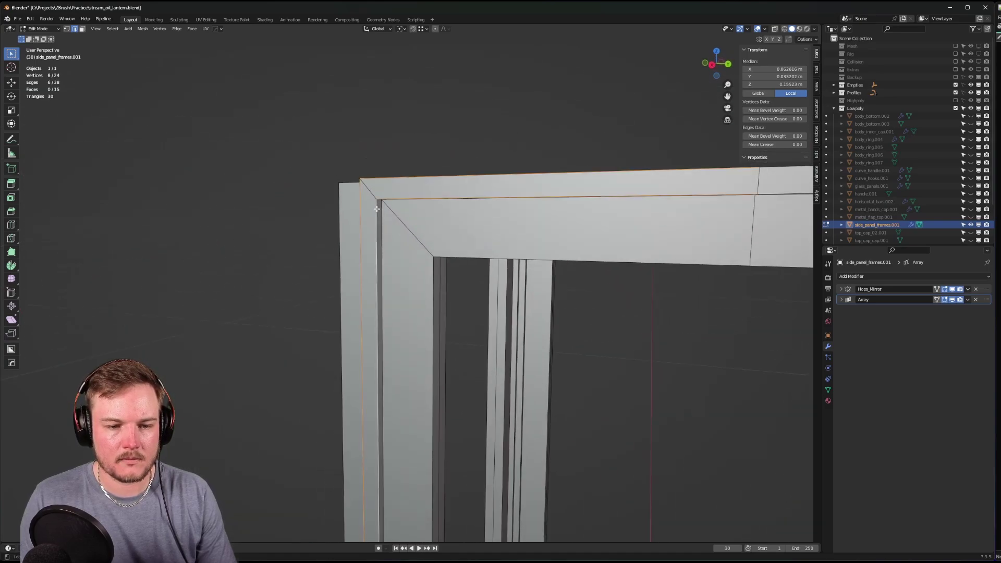
pyautogui.scroll(-6, 377, 209)
pyautogui.keyDown('shift'); pyautogui.moveTo(480, 365); pyautogui.dragTo(485, 204, button='middle'); pyautogui.keyUp('shift')
pyautogui.scroll(2, 469, 166)
pyautogui.keyDown('alt'); pyautogui.keyDown('shift'); pyautogui.click(472, 327); pyautogui.keyUp('shift'); pyautogui.keyUp('alt')
pyautogui.moveTo(473, 328); pyautogui.dragTo(336, 232, button='middle')
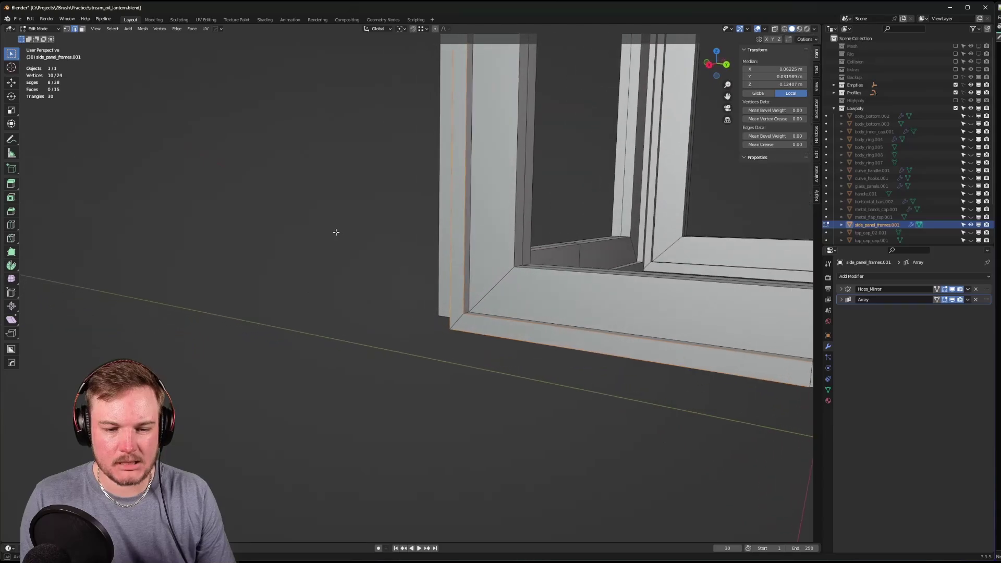
pyautogui.moveTo(364, 179); pyautogui.dragTo(410, 4, button='middle')
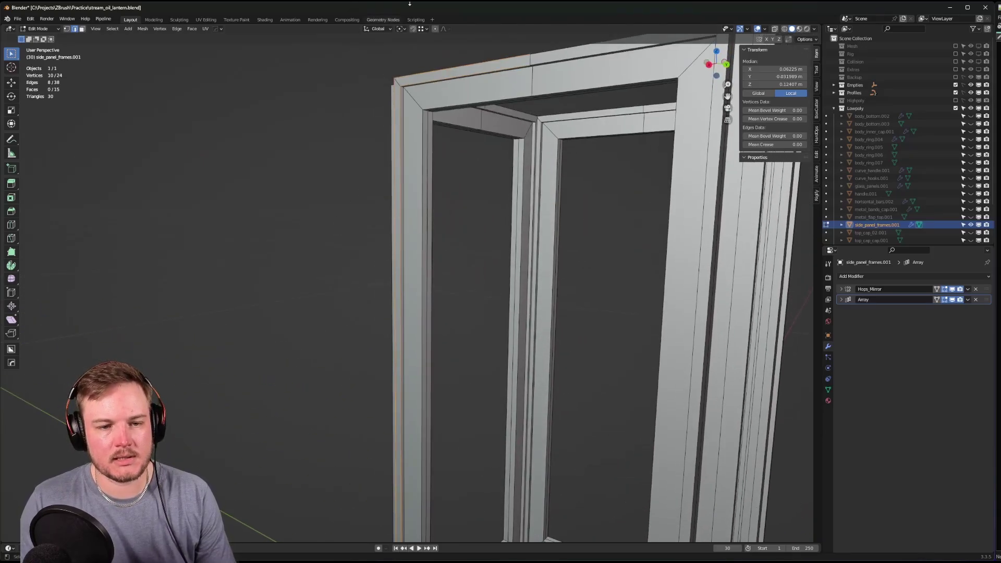
pyautogui.keyDown('shift'); pyautogui.moveTo(413, 147); pyautogui.dragTo(494, 239, button='middle'); pyautogui.keyUp('shift')
pyautogui.scroll(4, 418, 204)
pyautogui.scroll(3, 562, 236)
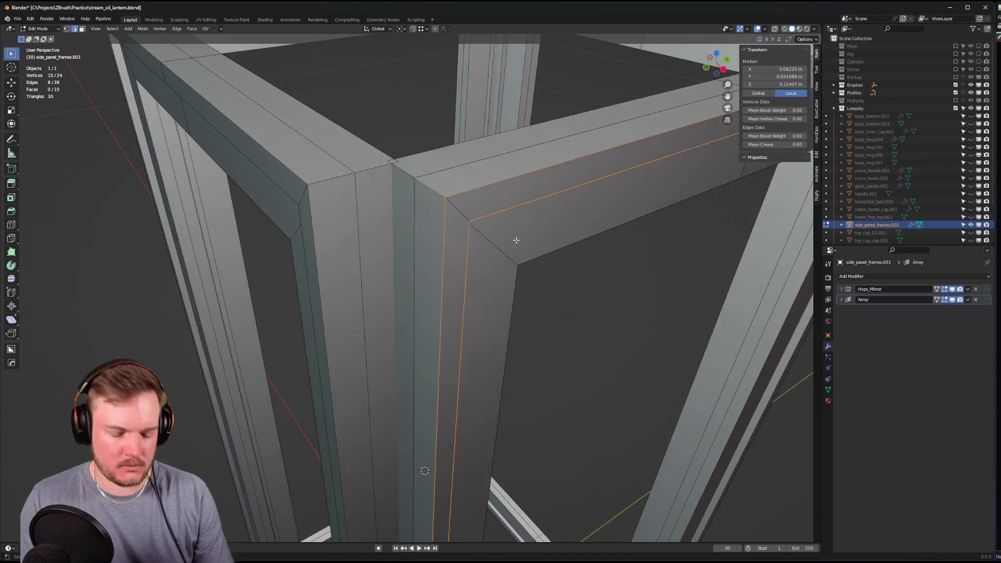
pyautogui.hotkey('ctrl', 'b')
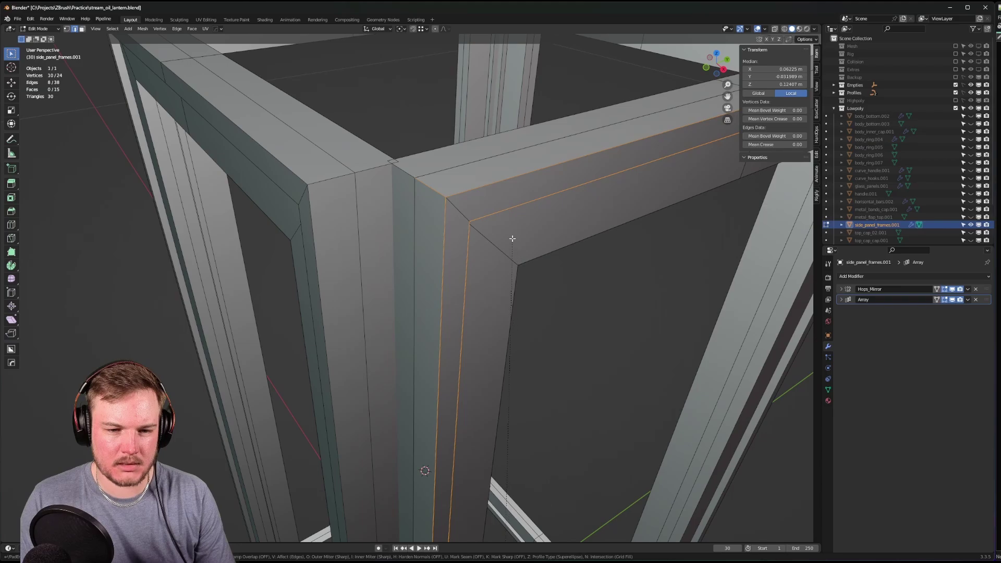
pyautogui.moveTo(512, 232)
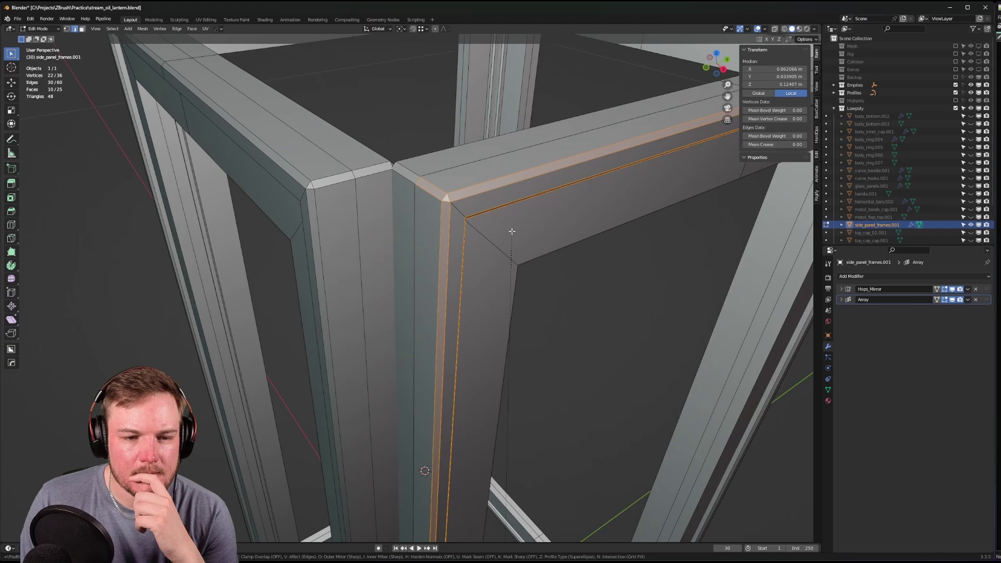
pyautogui.click(512, 232)
pyautogui.press('Tab')
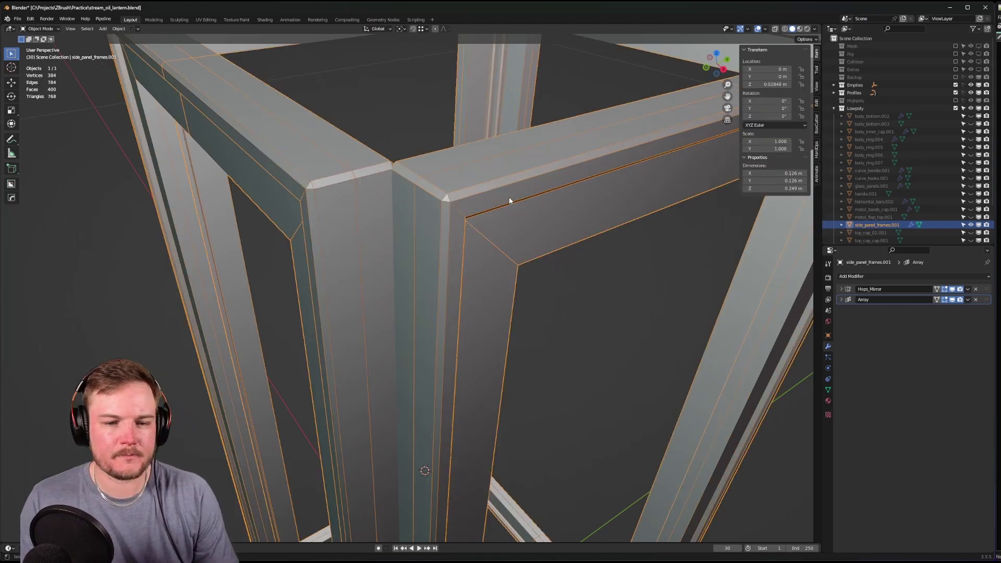
# - Bevel the edge loop around the side panel frame's inner opening with a narrow single-segment chamfer
pyautogui.scroll(-4, 514, 206)
pyautogui.keyDown('shift'); pyautogui.moveTo(521, 218); pyautogui.dragTo(511, 157, button='middle'); pyautogui.keyUp('shift')
pyautogui.click(577, 298)
pyautogui.moveTo(578, 298); pyautogui.dragTo(397, 289, button='middle')
pyautogui.scroll(-1, 458, 238)
pyautogui.click(438, 213)
pyautogui.press('Tab')
pyautogui.keyDown('alt'); pyautogui.click(438, 213); pyautogui.keyUp('alt')
pyautogui.scroll(-1, 438, 215)
pyautogui.scroll(7, 397, 289)
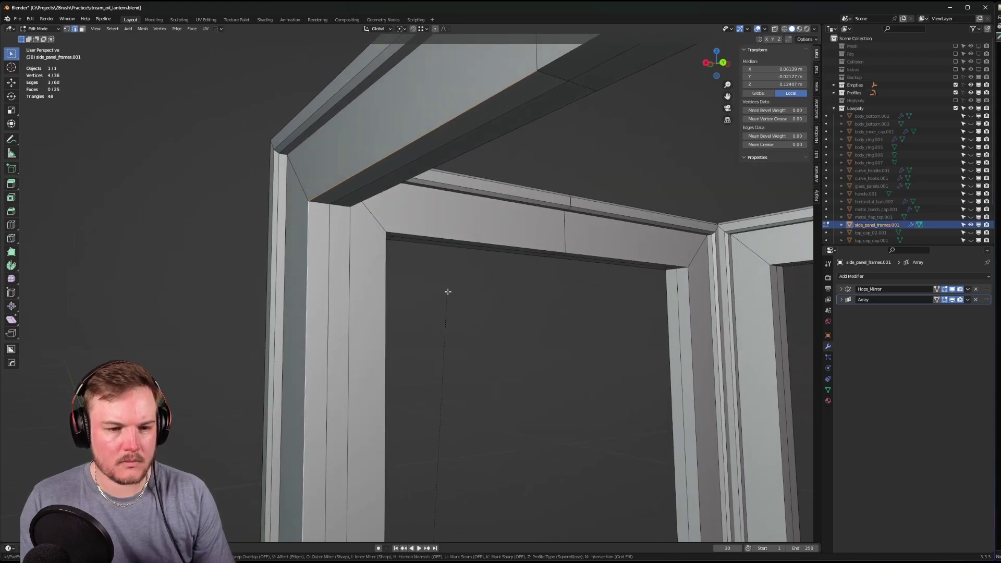
pyautogui.hotkey('ctrl', 'b')
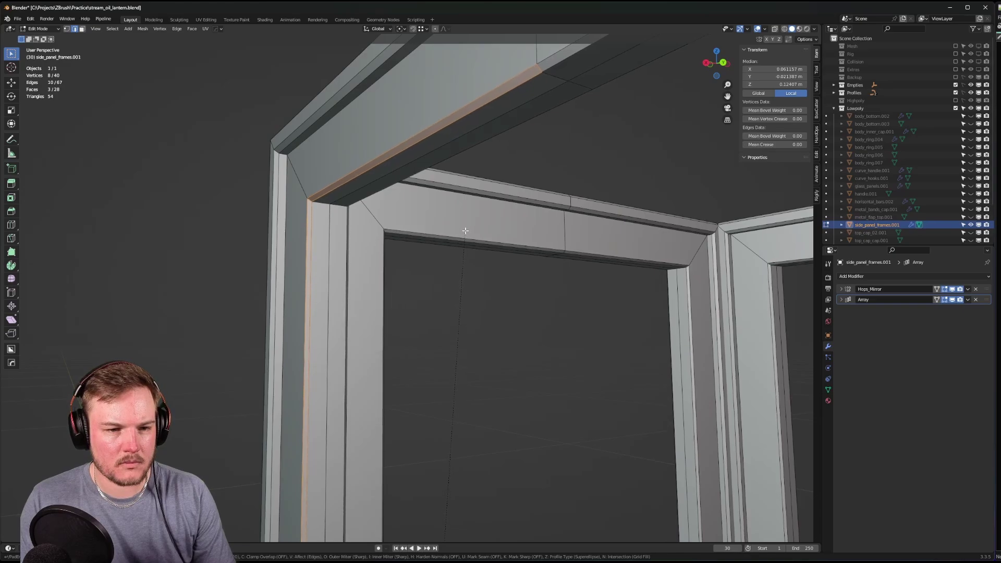
pyautogui.click(464, 231)
pyautogui.press('Tab')
# - Apply the side panel frames' Hops_Mirror modifier, keeping the Array modifier live
pyautogui.click(449, 216)
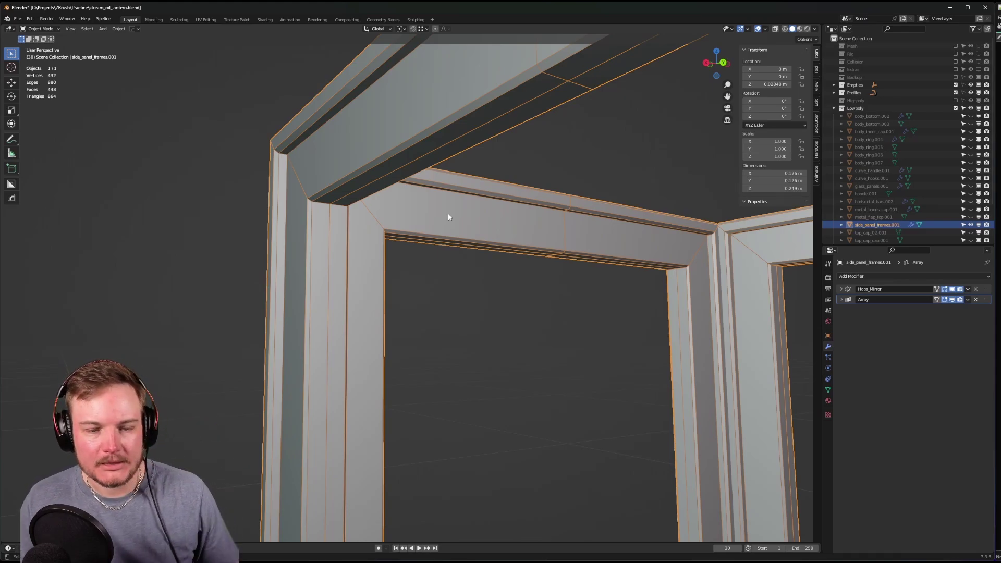
pyautogui.moveTo(418, 239); pyautogui.dragTo(534, 292, button='middle')
pyautogui.scroll(-3, 516, 262)
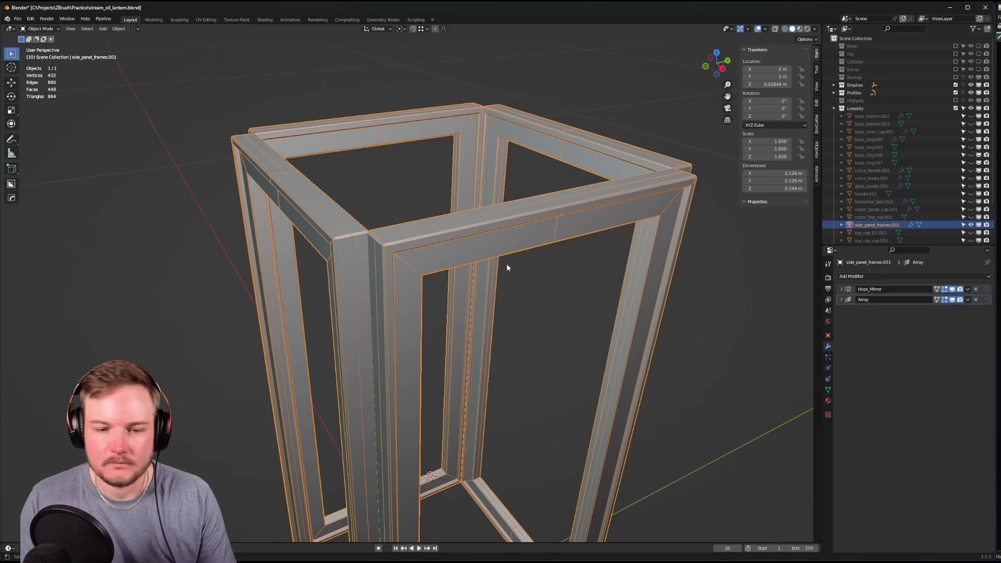
pyautogui.scroll(-2, 507, 268)
pyautogui.keyDown('shift'); pyautogui.moveTo(506, 257); pyautogui.dragTo(523, 208, button='middle'); pyautogui.keyUp('shift')
pyautogui.scroll(-4, 517, 209)
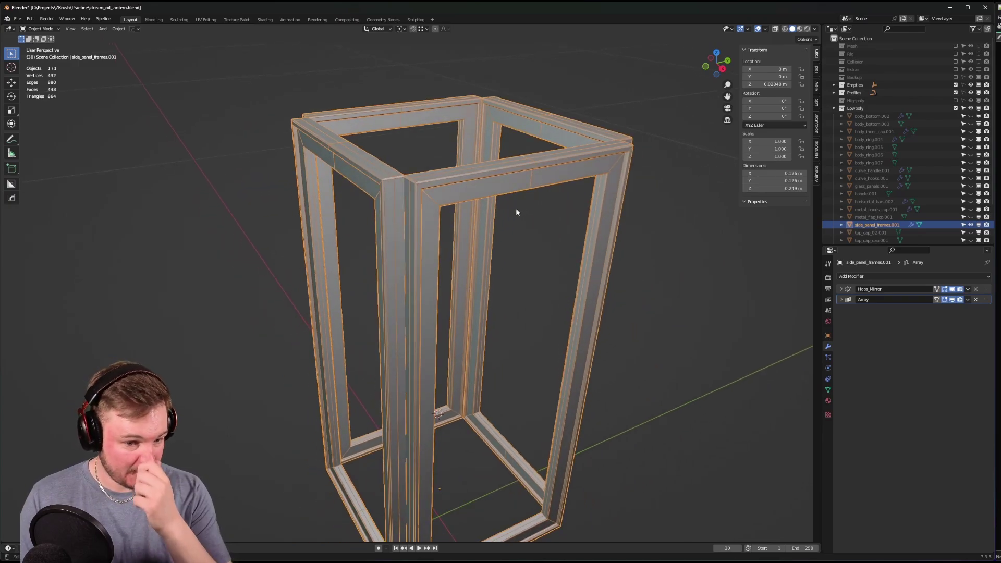
pyautogui.scroll(3, 498, 244)
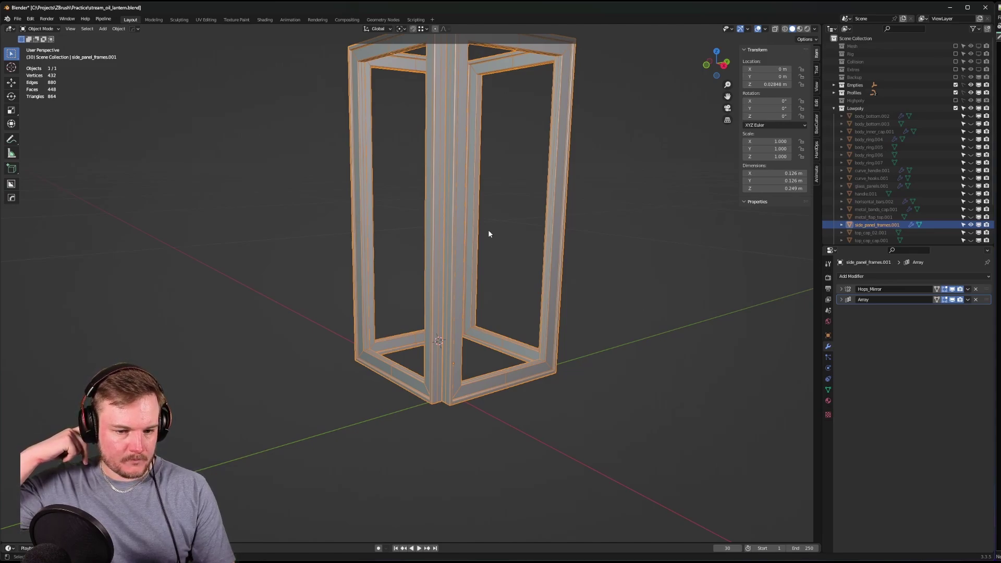
pyautogui.click(968, 289)
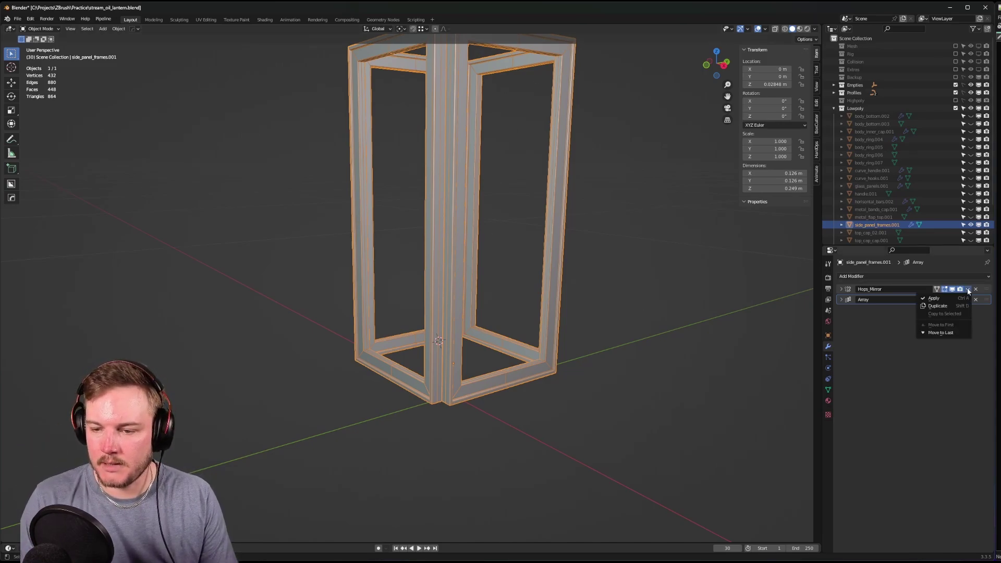
pyautogui.click(939, 297)
# - Dissolve the redundant lengthwise loop on the frame's outer side and the seam loops across its bars' midpoints, then return to Object Mode
pyautogui.moveTo(611, 291); pyautogui.dragTo(452, 320, button='middle')
pyautogui.scroll(5, 452, 320)
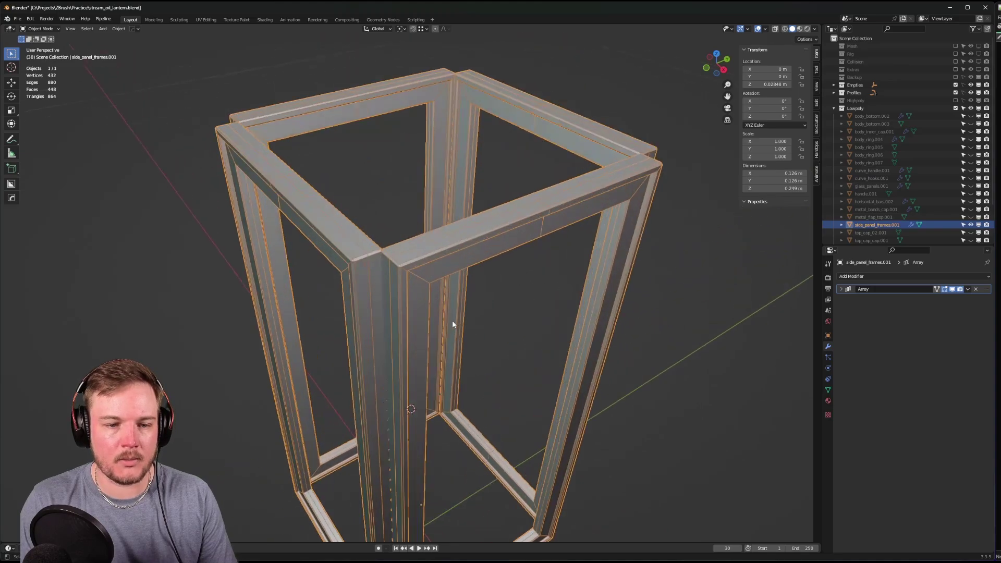
pyautogui.press('Tab')
pyautogui.keyDown('alt'); pyautogui.click(514, 172); pyautogui.keyUp('alt')
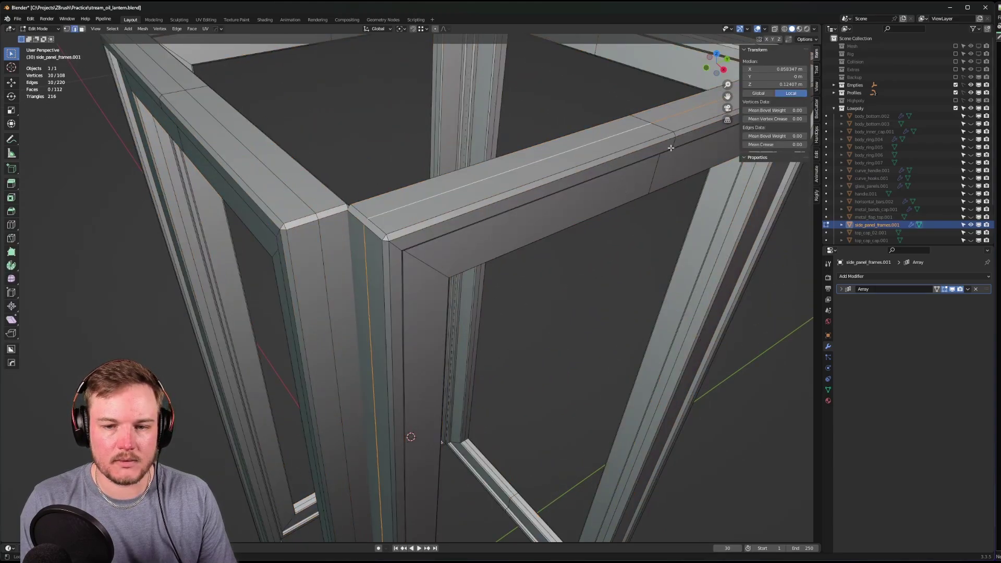
pyautogui.keyDown('alt'); pyautogui.keyDown('shift'); pyautogui.click(657, 172); pyautogui.keyUp('shift'); pyautogui.keyUp('alt')
pyautogui.hotkey('ctrl', 'x')
pyautogui.scroll(-6, 619, 275)
pyautogui.moveTo(550, 329); pyautogui.dragTo(478, 280, button='middle')
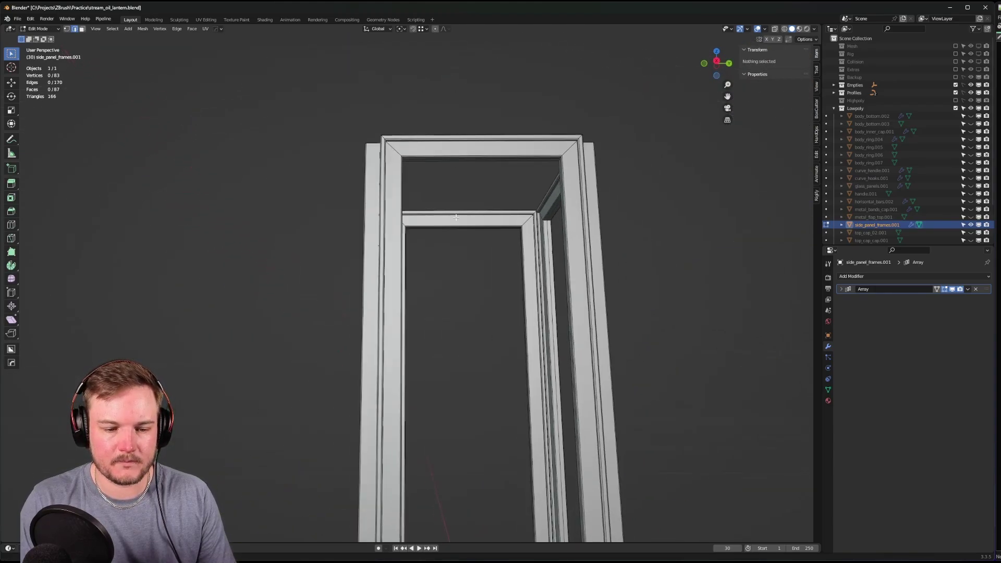
pyautogui.scroll(2, 474, 313)
pyautogui.keyDown('alt'); pyautogui.click(487, 327); pyautogui.keyUp('alt')
pyautogui.hotkey('ctrl', 'x')
pyautogui.scroll(-5, 488, 327)
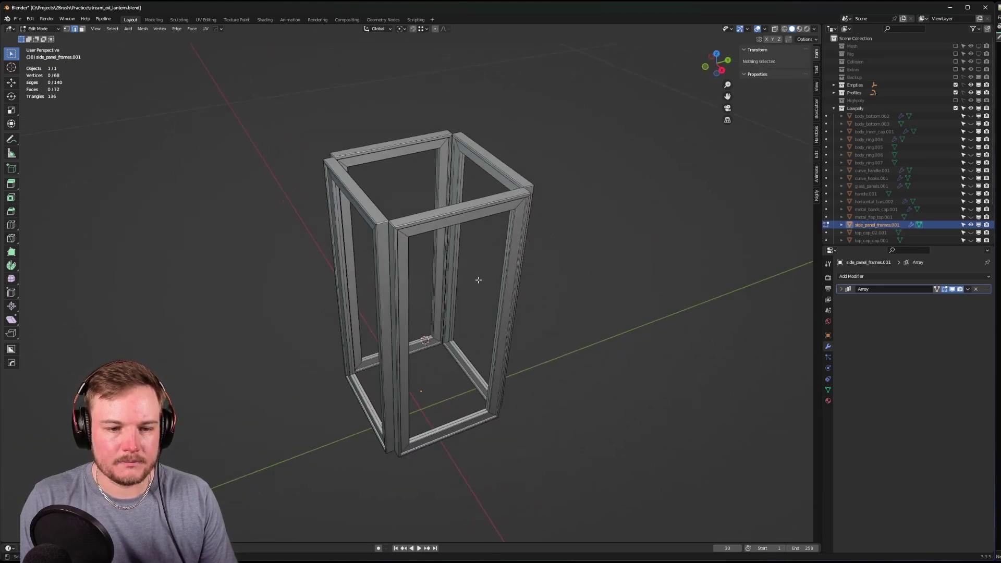
pyautogui.press('a')
pyautogui.press('Tab')
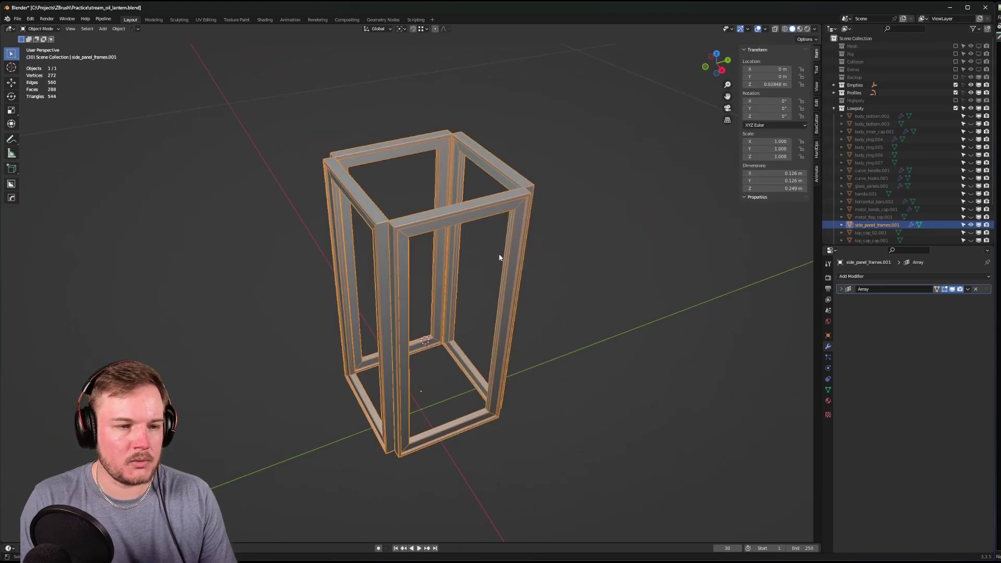
# - Check the simplified side panel frames, reveal all the hidden lantern parts and bring the panel area into view
pyautogui.moveTo(528, 276); pyautogui.dragTo(505, 244, button='middle')
pyautogui.scroll(3, 532, 273)
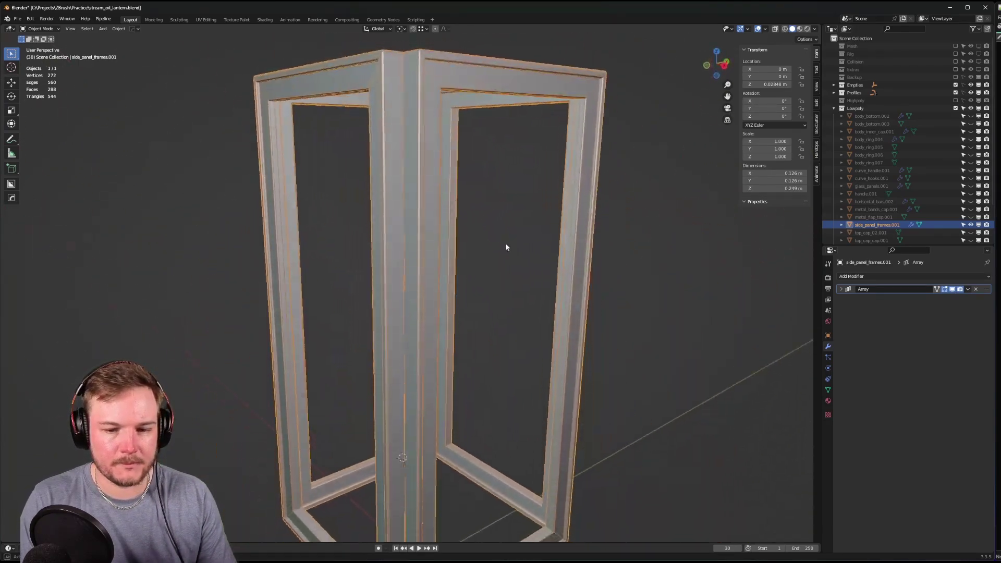
pyautogui.scroll(-4, 531, 264)
pyautogui.hotkey('alt', 'h')
pyautogui.hotkey('alt', 'a')
pyautogui.moveTo(577, 273); pyautogui.dragTo(458, 201, button='middle')
# - Link the top cap ring's Green material to the side panel frames and glass panels, clear the selection and save the file
pyautogui.click(400, 189)
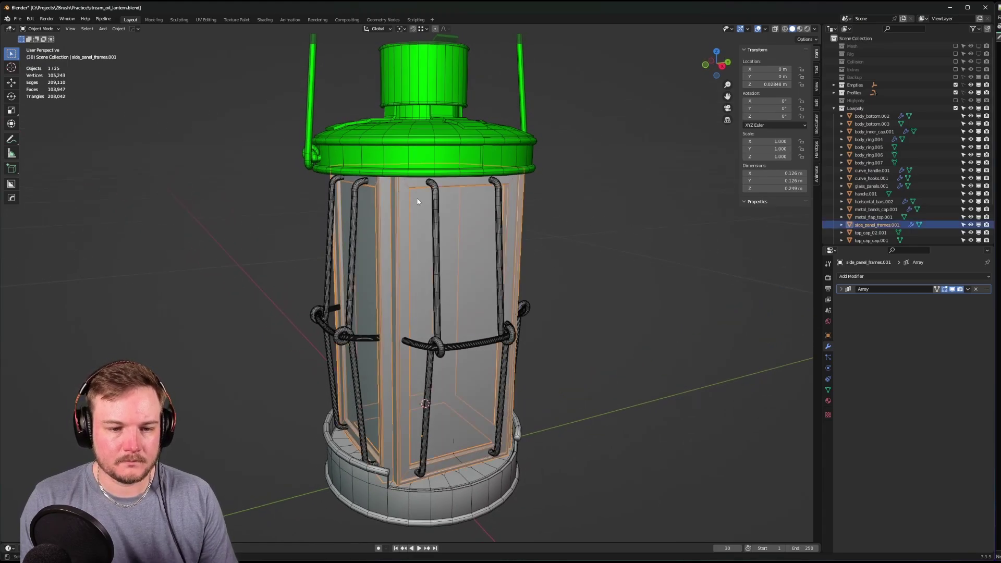
pyautogui.keyDown('shift'); pyautogui.click(417, 202); pyautogui.keyUp('shift')
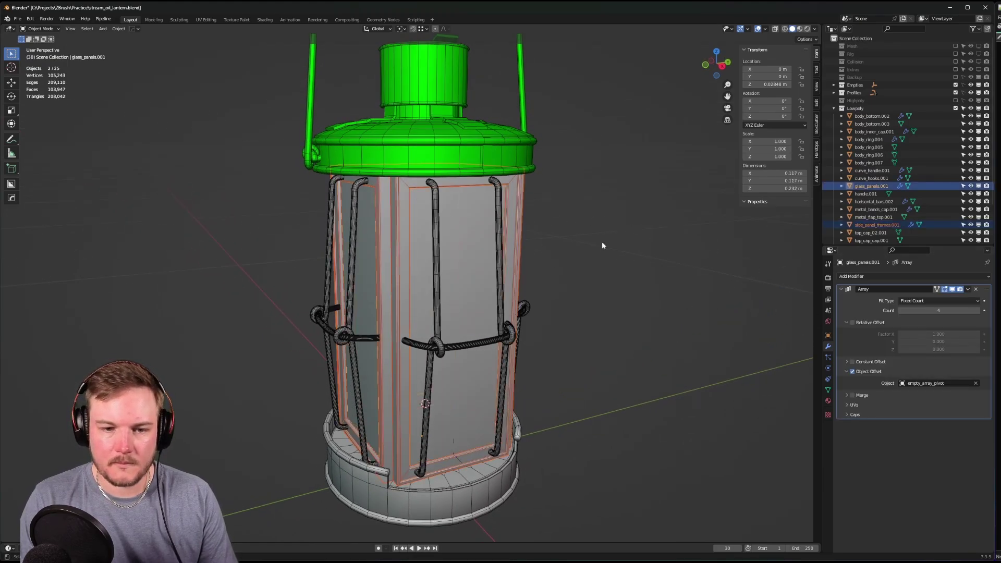
pyautogui.click(841, 289)
pyautogui.keyDown('alt'); pyautogui.keyDown('shift'); pyautogui.click(478, 163); pyautogui.keyUp('shift'); pyautogui.keyUp('alt')
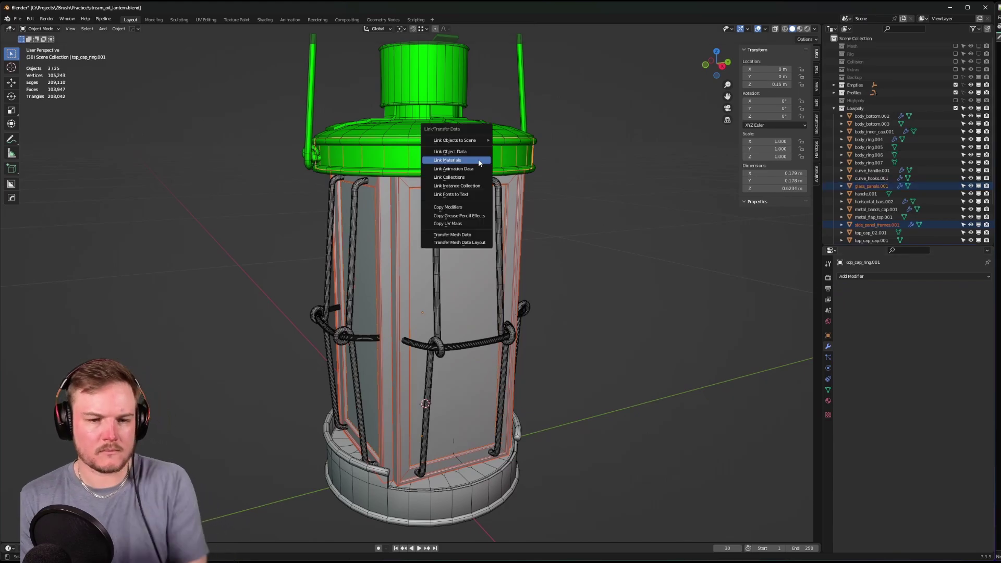
pyautogui.click(478, 163)
pyautogui.click(594, 217)
pyautogui.scroll(-5, 597, 219)
pyautogui.moveTo(597, 219)
pyautogui.mouseDown(button='middle')
pyautogui.moveTo(623, 225)
pyautogui.moveTo(604, 228)
pyautogui.mouseUp(button='middle')
pyautogui.hotkey('ctrl', 's')
pyautogui.click(638, 226)
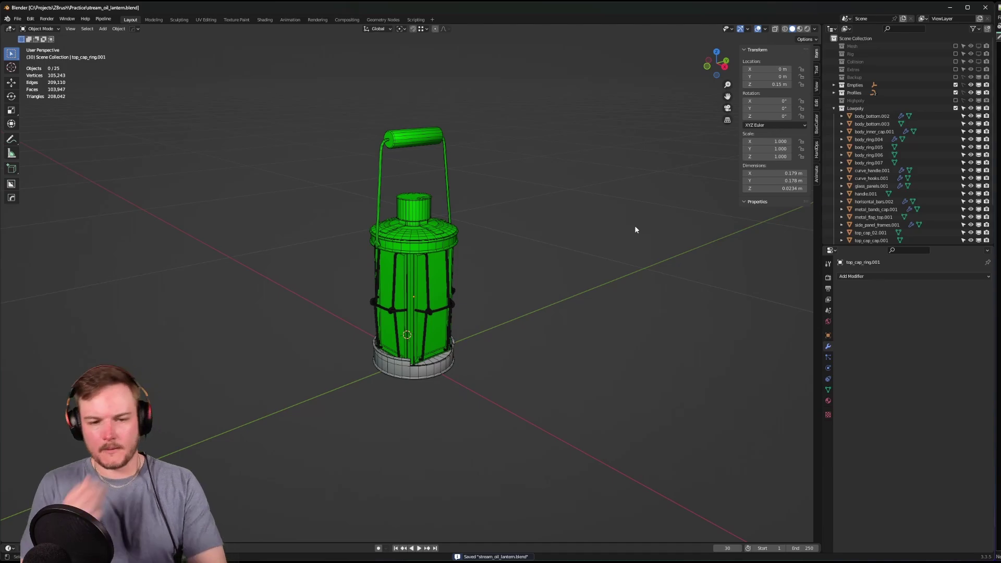
# - Isolate the vertical bars by hiding every other part and enter Edit Mode on their mesh
pyautogui.scroll(4, 634, 228)
pyautogui.moveTo(502, 253); pyautogui.dragTo(622, 249, button='middle')
pyautogui.moveTo(473, 245); pyautogui.dragTo(436, 246, button='middle')
pyautogui.scroll(5, 342, 287)
pyautogui.click(436, 246)
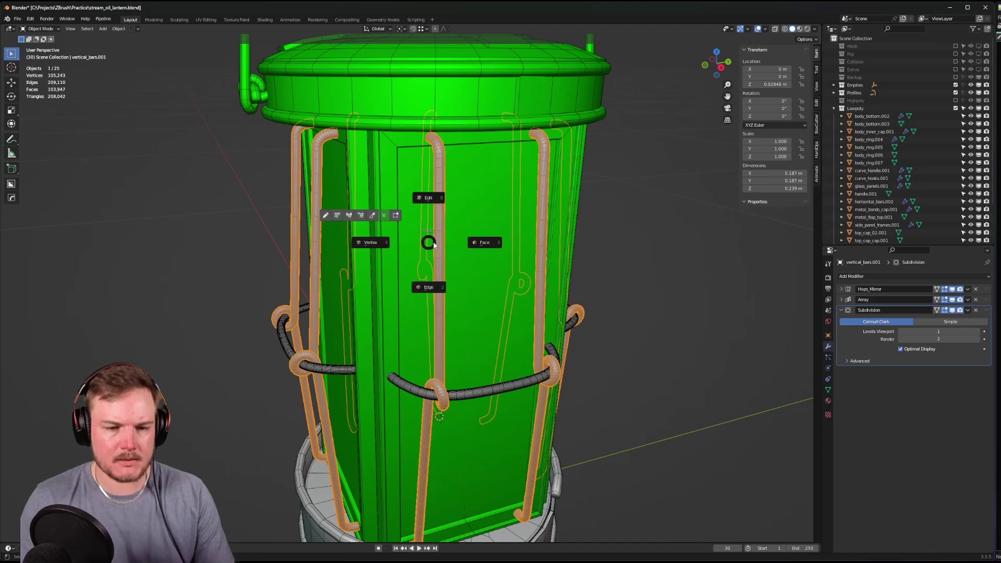
pyautogui.hotkey('shift', 'h')
pyautogui.scroll(4, 439, 242)
pyautogui.moveTo(439, 242); pyautogui.dragTo(532, 377, button='middle')
pyautogui.scroll(5, 463, 327)
pyautogui.scroll(-4, 443, 339)
pyautogui.press('Tab')
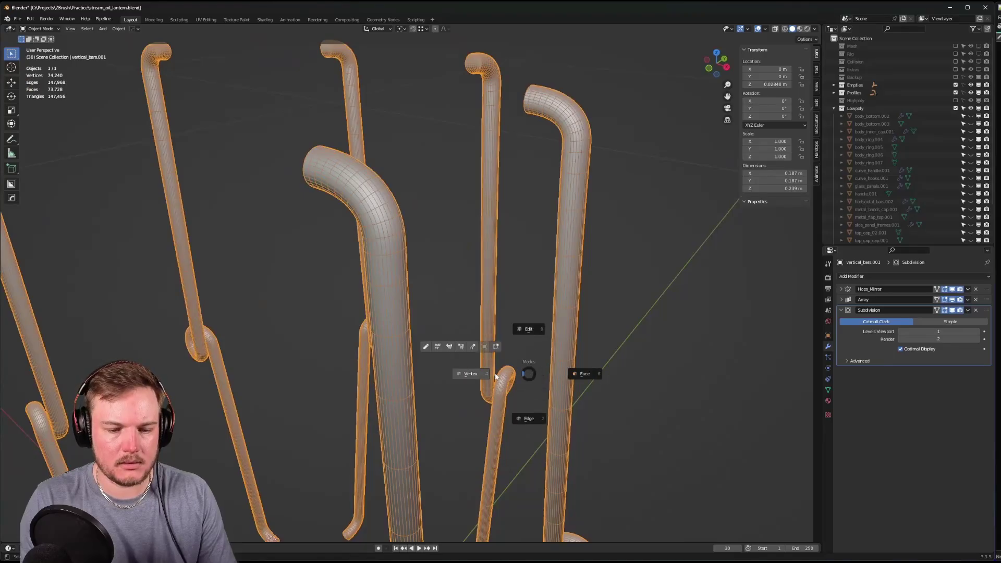
pyautogui.click(493, 373)
# - Select a first lengthwise edge loop on the vertical bar and remove the Subdivision modifier, keeping Hops_Mirror and Array
pyautogui.press('KP_Decimal')
pyautogui.scroll(5, 494, 373)
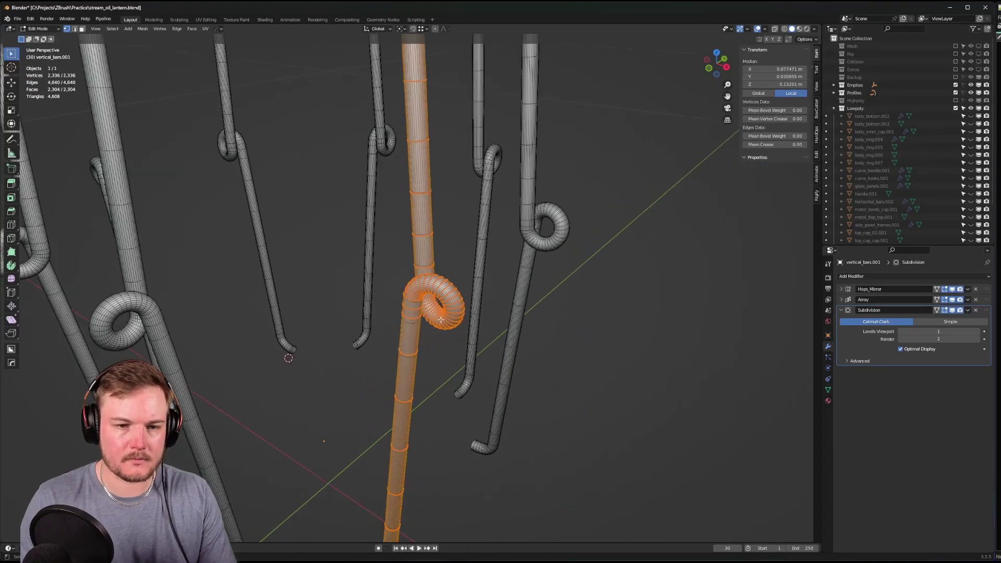
pyautogui.keyDown('shift'); pyautogui.moveTo(449, 254); pyautogui.dragTo(397, 10, button='middle'); pyautogui.keyUp('shift')
pyautogui.scroll(3, 399, 104)
pyautogui.keyDown('shift'); pyautogui.moveTo(399, 125); pyautogui.dragTo(432, 188, button='middle'); pyautogui.keyUp('shift')
pyautogui.scroll(2, 442, 234)
pyautogui.press('Tab')
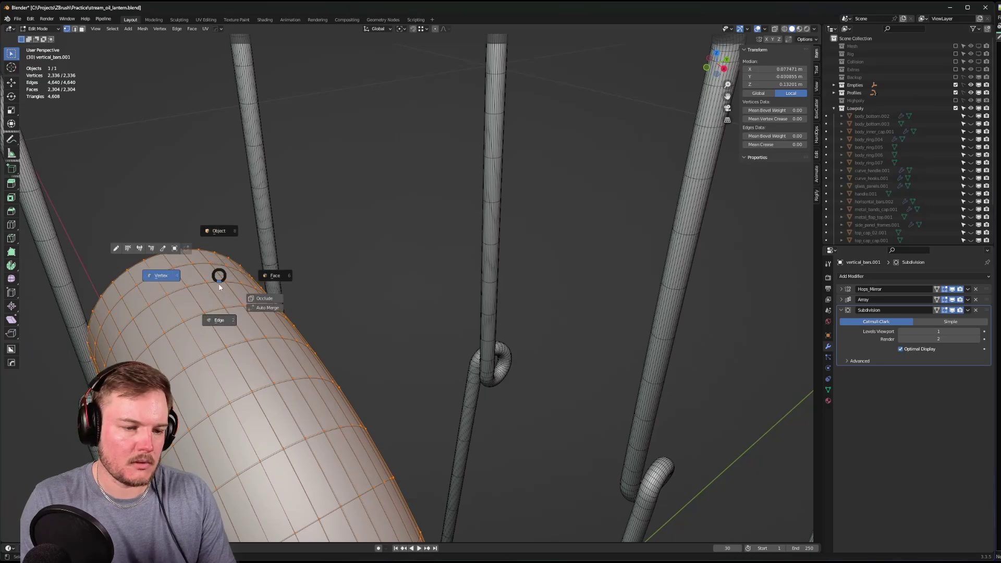
pyautogui.click(220, 319)
pyautogui.keyDown('alt'); pyautogui.click(164, 285); pyautogui.keyUp('alt')
pyautogui.moveTo(183, 285); pyautogui.dragTo(328, 267, button='middle')
pyautogui.keyDown('shift'); pyautogui.moveTo(329, 267); pyautogui.dragTo(199, 260, button='middle'); pyautogui.keyUp('shift')
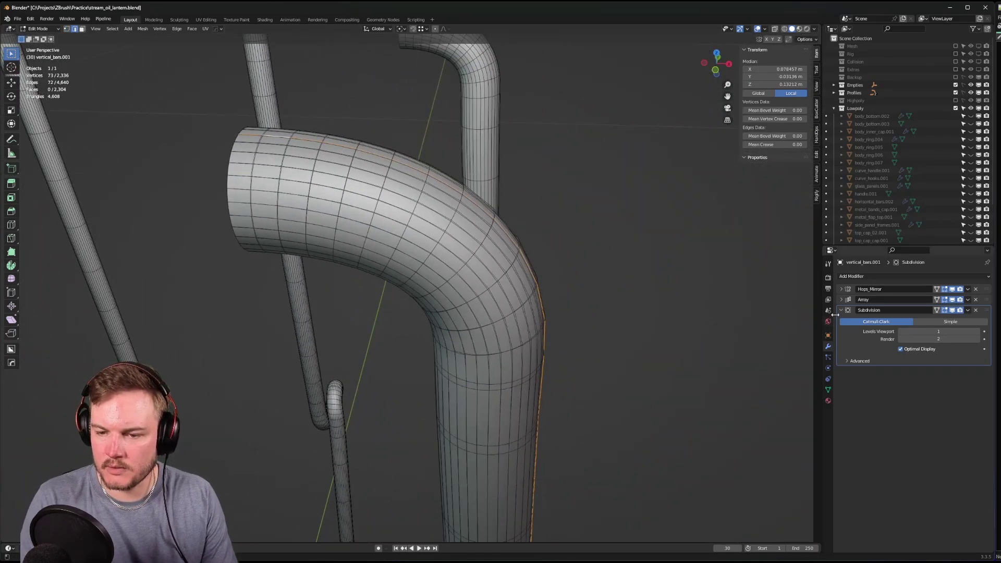
pyautogui.click(975, 310)
# - Add every second lengthwise edge loop around the vertical bar to the selection and dissolve them all
pyautogui.moveTo(430, 268); pyautogui.dragTo(508, 293, button='middle')
pyautogui.keyDown('alt'); pyautogui.keyDown('shift'); pyautogui.click(517, 304); pyautogui.keyUp('shift'); pyautogui.keyUp('alt')
pyautogui.keyDown('alt'); pyautogui.keyDown('shift'); pyautogui.click(519, 329); pyautogui.keyUp('shift'); pyautogui.keyUp('alt')
pyautogui.keyDown('alt'); pyautogui.keyDown('shift'); pyautogui.click(439, 101); pyautogui.keyUp('shift'); pyautogui.keyUp('alt')
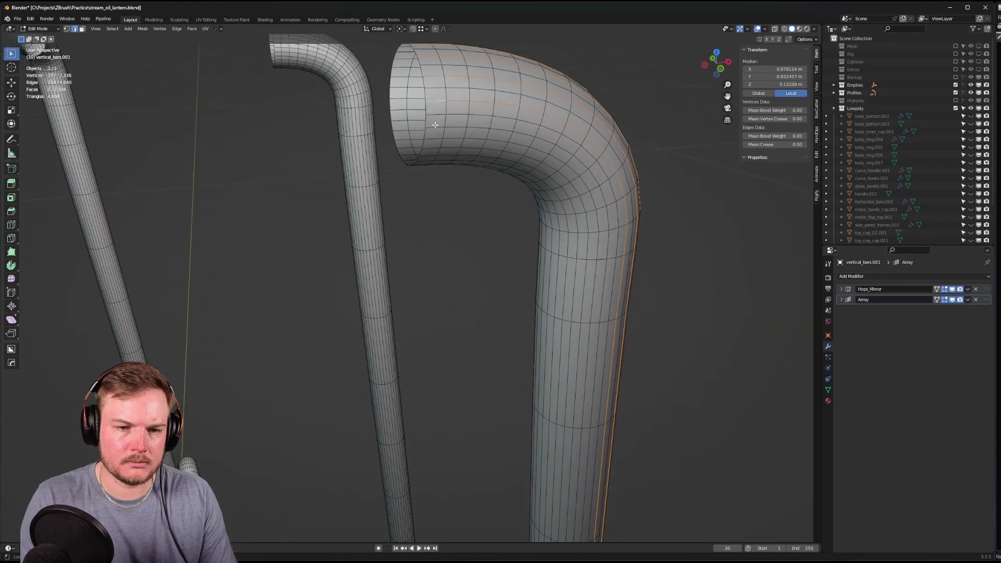
pyautogui.keyDown('alt'); pyautogui.keyDown('shift'); pyautogui.click(436, 123); pyautogui.keyUp('shift'); pyautogui.keyUp('alt')
pyautogui.moveTo(436, 123); pyautogui.dragTo(421, 327, button='middle')
pyautogui.keyDown('alt'); pyautogui.keyDown('shift'); pyautogui.click(397, 235); pyautogui.keyUp('shift'); pyautogui.keyUp('alt')
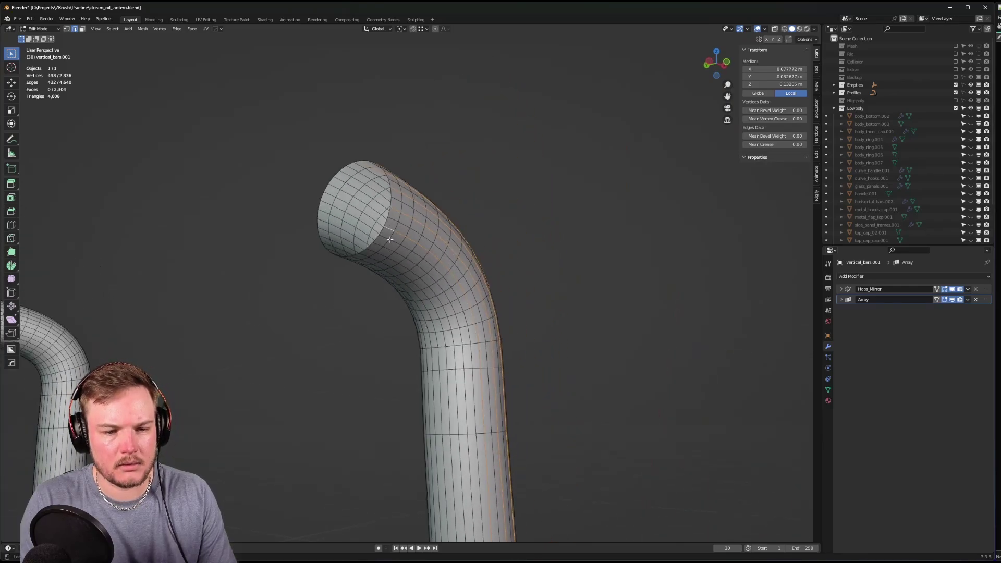
pyautogui.moveTo(397, 235); pyautogui.dragTo(433, 211, button='middle')
pyautogui.keyDown('alt'); pyautogui.keyDown('shift'); pyautogui.click(480, 159); pyautogui.keyUp('shift'); pyautogui.keyUp('alt')
pyautogui.keyDown('alt'); pyautogui.keyDown('shift'); pyautogui.click(468, 166); pyautogui.keyUp('shift'); pyautogui.keyUp('alt')
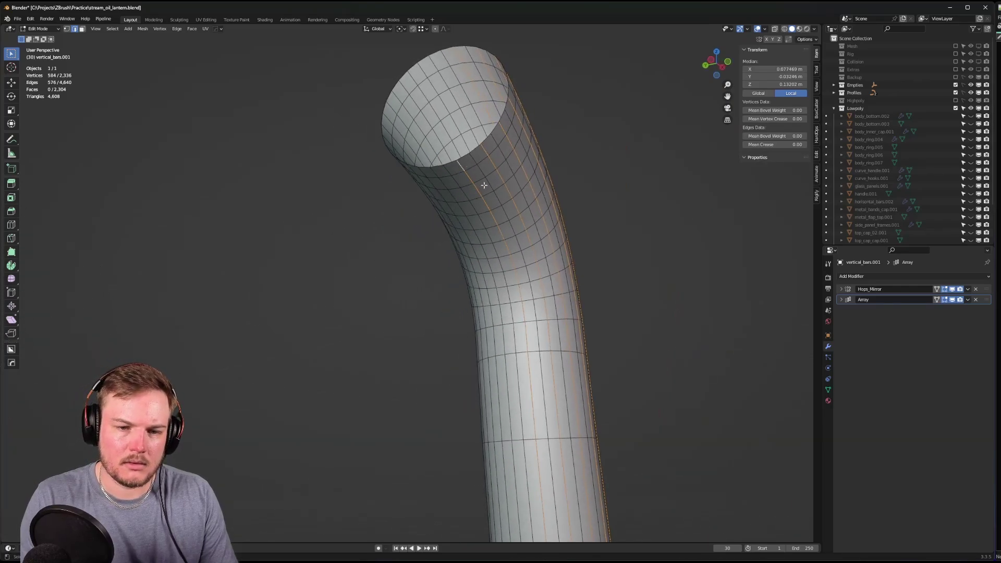
pyautogui.moveTo(467, 166); pyautogui.dragTo(581, 230, button='middle')
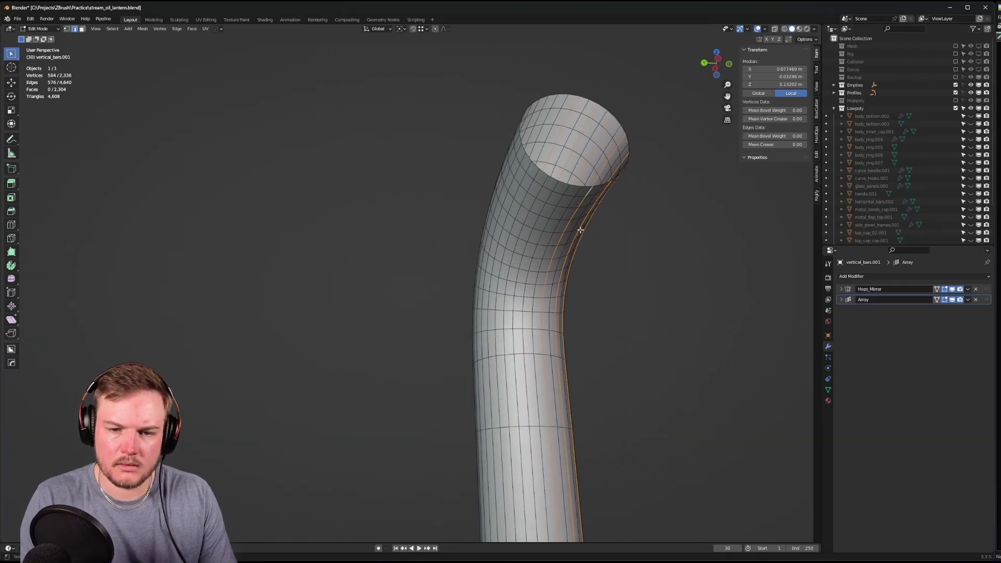
pyautogui.keyDown('alt'); pyautogui.keyDown('shift'); pyautogui.click(567, 190); pyautogui.keyUp('shift'); pyautogui.keyUp('alt')
pyautogui.keyDown('alt'); pyautogui.keyDown('shift'); pyautogui.click(547, 182); pyautogui.keyUp('shift'); pyautogui.keyUp('alt')
pyautogui.keyDown('alt'); pyautogui.keyDown('shift'); pyautogui.click(532, 169); pyautogui.keyUp('shift'); pyautogui.keyUp('alt')
pyautogui.moveTo(532, 169); pyautogui.dragTo(597, 248, button='middle')
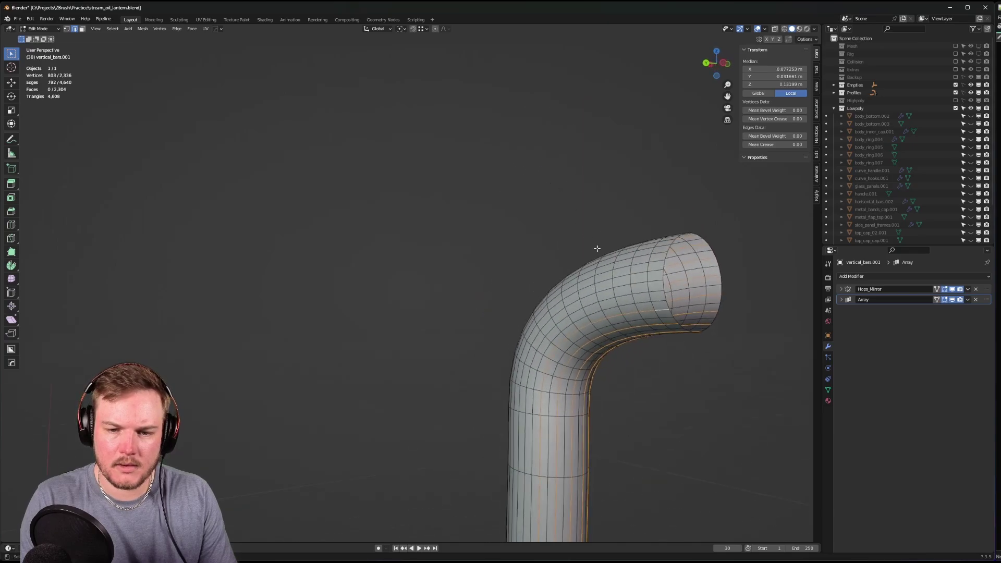
pyautogui.keyDown('alt'); pyautogui.keyDown('shift'); pyautogui.click(645, 299); pyautogui.keyUp('shift'); pyautogui.keyUp('alt')
pyautogui.keyDown('alt'); pyautogui.keyDown('shift'); pyautogui.click(653, 291); pyautogui.keyUp('shift'); pyautogui.keyUp('alt')
pyautogui.moveTo(653, 291); pyautogui.dragTo(536, 358, button='middle')
pyautogui.keyDown('alt'); pyautogui.keyDown('shift'); pyautogui.click(648, 377); pyautogui.keyUp('shift'); pyautogui.keyUp('alt')
pyautogui.keyDown('alt'); pyautogui.keyDown('shift'); pyautogui.click(658, 366); pyautogui.keyUp('shift'); pyautogui.keyUp('alt')
pyautogui.press('x')
pyautogui.press('v')
# - Dissolve every other remaining lengthwise loop around the vertical bar, reducing its tube to eight sides
pyautogui.scroll(-2, 409, 371)
pyautogui.moveTo(409, 371); pyautogui.dragTo(463, 393, button='middle')
pyautogui.scroll(1, 443, 362)
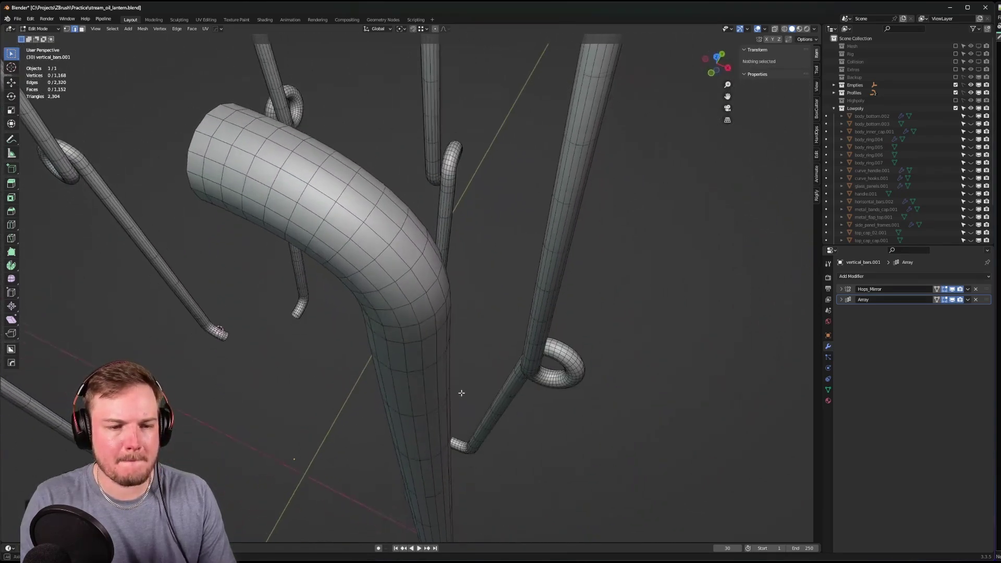
pyautogui.keyDown('alt'); pyautogui.click(222, 139); pyautogui.keyUp('alt')
pyautogui.keyDown('alt'); pyautogui.keyDown('shift'); pyautogui.click(214, 179); pyautogui.keyUp('shift'); pyautogui.keyUp('alt')
pyautogui.moveTo(216, 180); pyautogui.dragTo(338, 130, button='middle')
pyautogui.keyDown('shift'); pyautogui.moveTo(334, 292); pyautogui.dragTo(517, 278, button='middle'); pyautogui.keyUp('shift')
pyautogui.keyDown('alt'); pyautogui.keyDown('shift'); pyautogui.click(311, 183); pyautogui.keyUp('shift'); pyautogui.keyUp('alt')
pyautogui.keyDown('alt'); pyautogui.keyDown('shift'); pyautogui.click(314, 163); pyautogui.keyUp('shift'); pyautogui.keyUp('alt')
pyautogui.keyDown('alt'); pyautogui.keyDown('shift'); pyautogui.click(362, 167); pyautogui.keyUp('shift'); pyautogui.keyUp('alt')
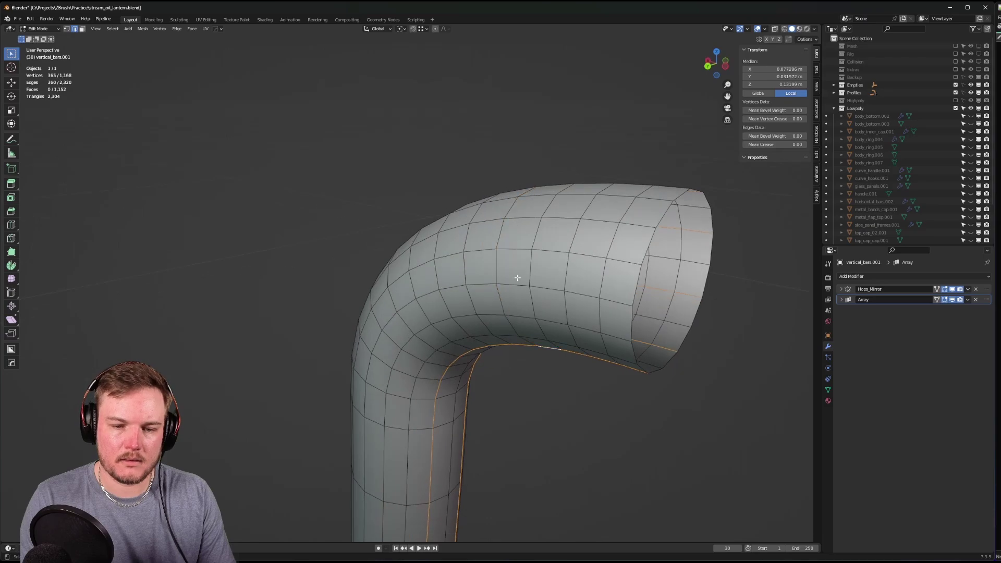
pyautogui.keyDown('alt'); pyautogui.keyDown('shift'); pyautogui.click(518, 314); pyautogui.keyUp('shift'); pyautogui.keyUp('alt')
pyautogui.keyDown('alt'); pyautogui.keyDown('shift'); pyautogui.click(515, 249); pyautogui.keyUp('shift'); pyautogui.keyUp('alt')
pyautogui.keyDown('alt'); pyautogui.keyDown('shift'); pyautogui.click(537, 193); pyautogui.keyUp('shift'); pyautogui.keyUp('alt')
pyautogui.moveTo(536, 194); pyautogui.dragTo(248, 208, button='middle')
pyautogui.hotkey('ctrl', 'x')
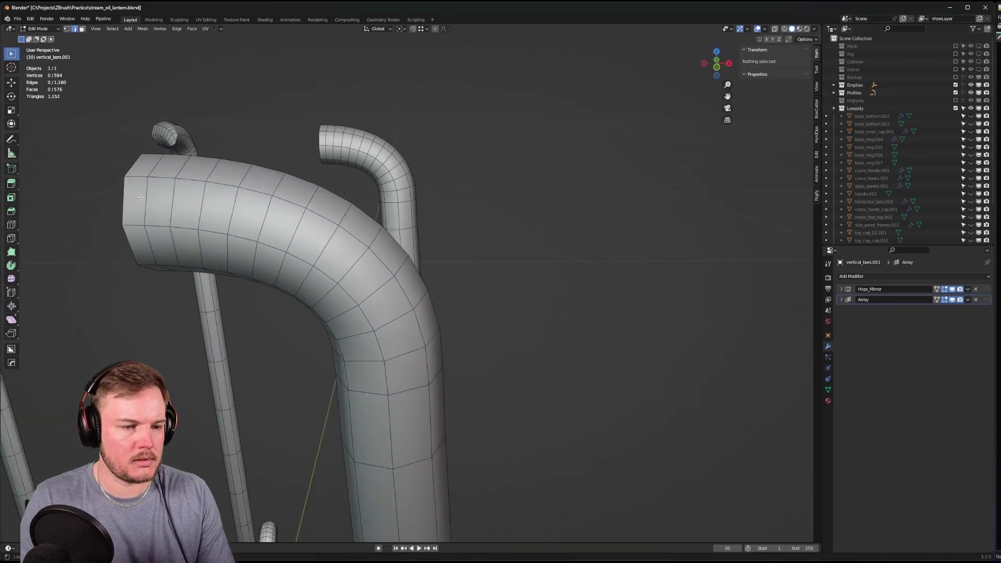
# - Dissolve every second cross-section ring around the vertical bar's upper bend
pyautogui.keyDown('alt'); pyautogui.click(140, 198); pyautogui.keyUp('alt')
pyautogui.keyDown('alt'); pyautogui.keyDown('shift'); pyautogui.click(201, 214); pyautogui.keyUp('shift'); pyautogui.keyUp('alt')
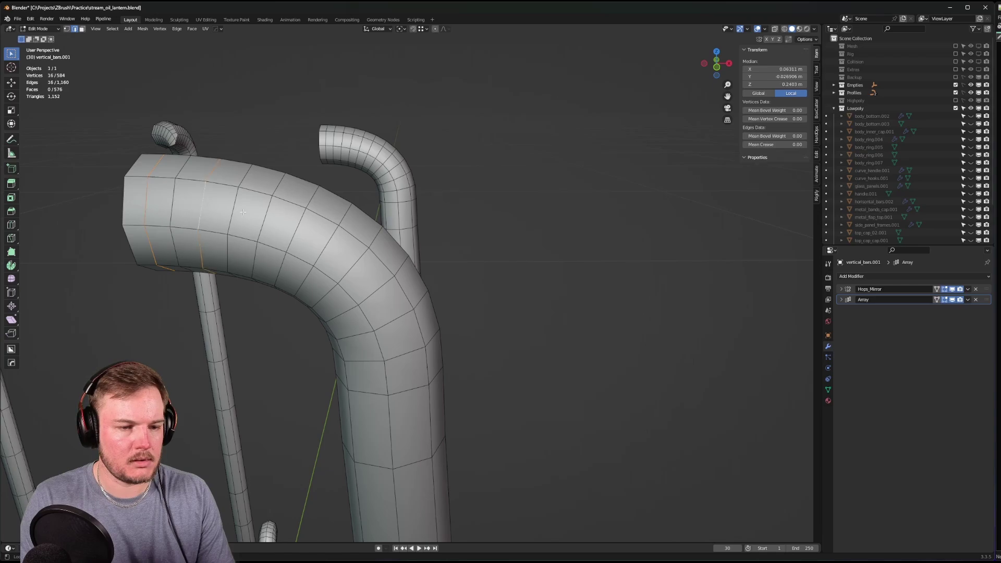
pyautogui.keyDown('alt'); pyautogui.keyDown('shift'); pyautogui.click(279, 223); pyautogui.keyUp('shift'); pyautogui.keyUp('alt')
pyautogui.moveTo(367, 281); pyautogui.dragTo(368, 214, button='middle')
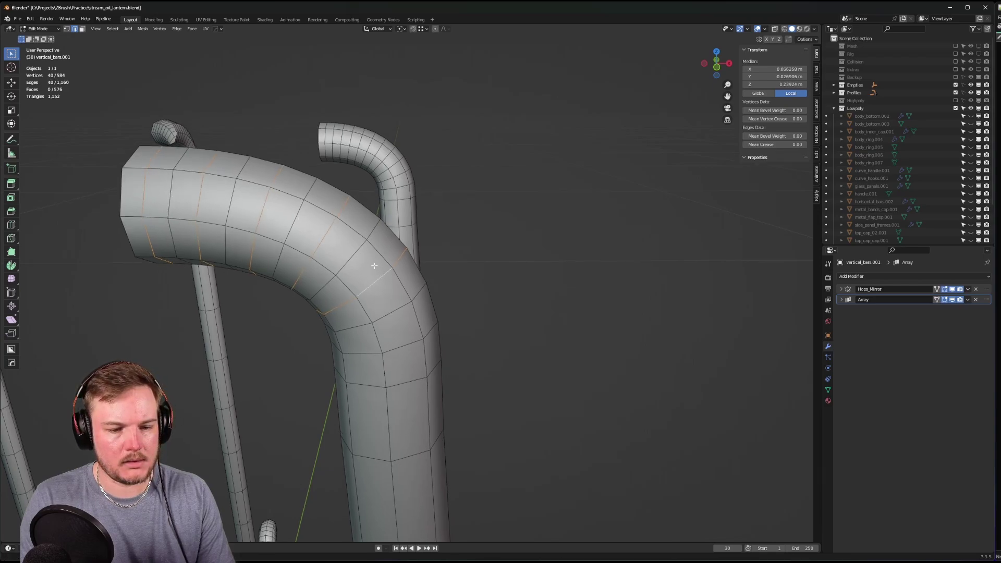
pyautogui.keyDown('alt'); pyautogui.keyDown('shift'); pyautogui.click(368, 213); pyautogui.keyUp('shift'); pyautogui.keyUp('alt')
pyautogui.keyDown('alt'); pyautogui.keyDown('shift'); pyautogui.click(388, 280); pyautogui.keyUp('shift'); pyautogui.keyUp('alt')
pyautogui.hotkey('ctrl', 'x')
pyautogui.scroll(-6, 388, 280)
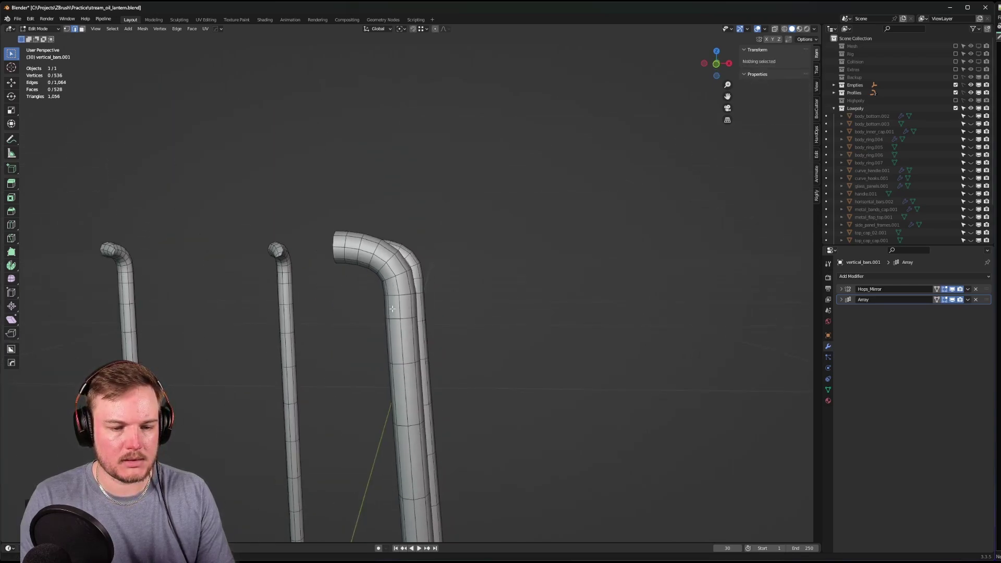
# - Turn off the Edit Mode display of the vertical bars' Hops_Mirror and Array modifiers, leaving only the original bar
pyautogui.scroll(1, 396, 280)
pyautogui.scroll(-2, 402, 282)
pyautogui.scroll(-2, 402, 281)
pyautogui.moveTo(425, 286); pyautogui.dragTo(406, 207, button='middle')
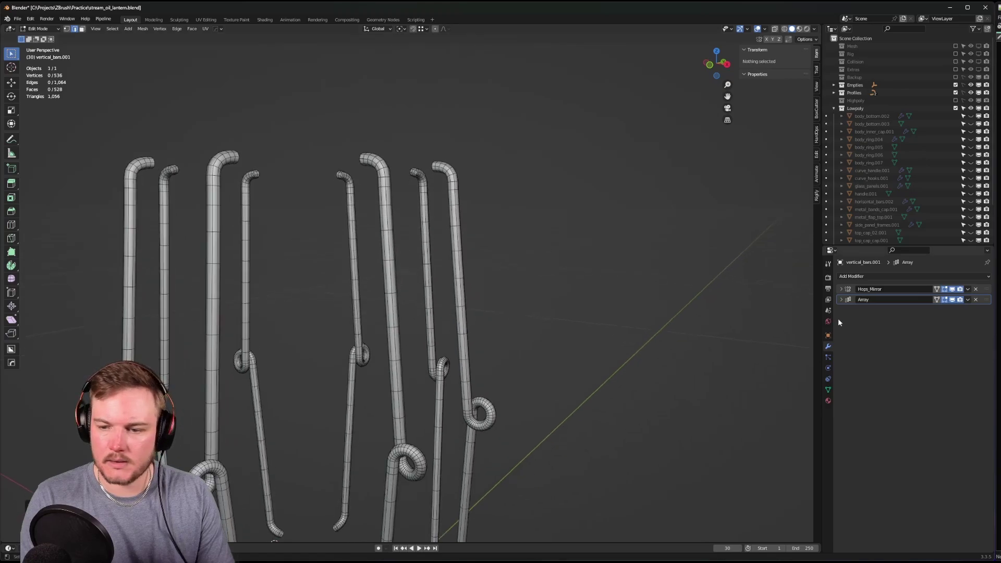
pyautogui.click(945, 290)
pyautogui.click(945, 300)
# - With X-ray on, dissolve the cross-section rings along the bar's straight section between the coil and the upper bend
pyautogui.keyDown('shift'); pyautogui.moveTo(446, 296); pyautogui.dragTo(424, 271, button='middle'); pyautogui.keyUp('shift')
pyautogui.scroll(-3, 441, 250)
pyautogui.scroll(2, 423, 273)
pyautogui.press('Tab')
pyautogui.click(418, 309)
pyautogui.moveTo(418, 309); pyautogui.dragTo(465, 324, button='middle')
pyautogui.hotkey('alt', 'z')
pyautogui.scroll(2, 415, 355)
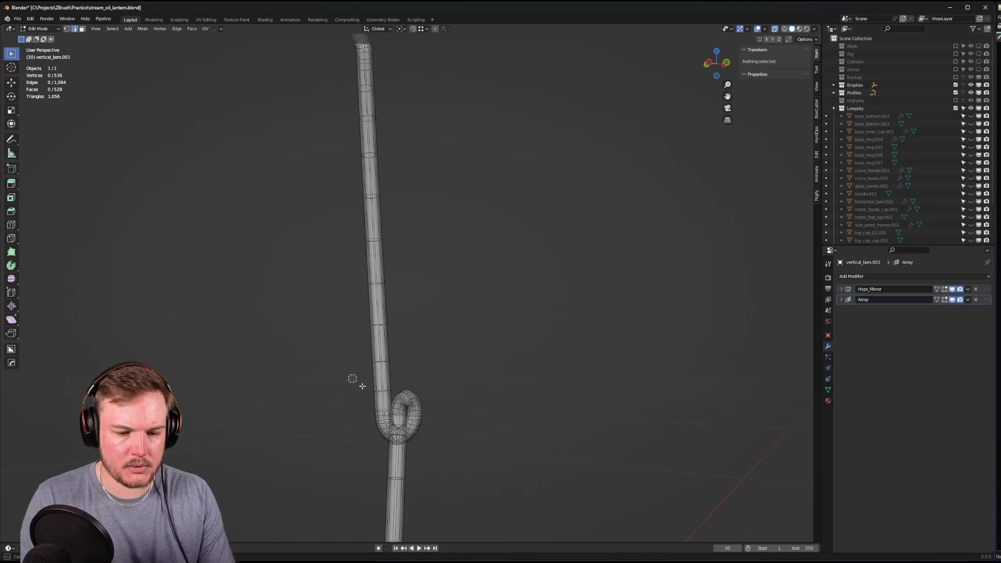
pyautogui.moveTo(349, 374); pyautogui.dragTo(394, 398)
pyautogui.keyDown('shift'); pyautogui.moveTo(362, 353); pyautogui.dragTo(394, 369); pyautogui.keyUp('shift')
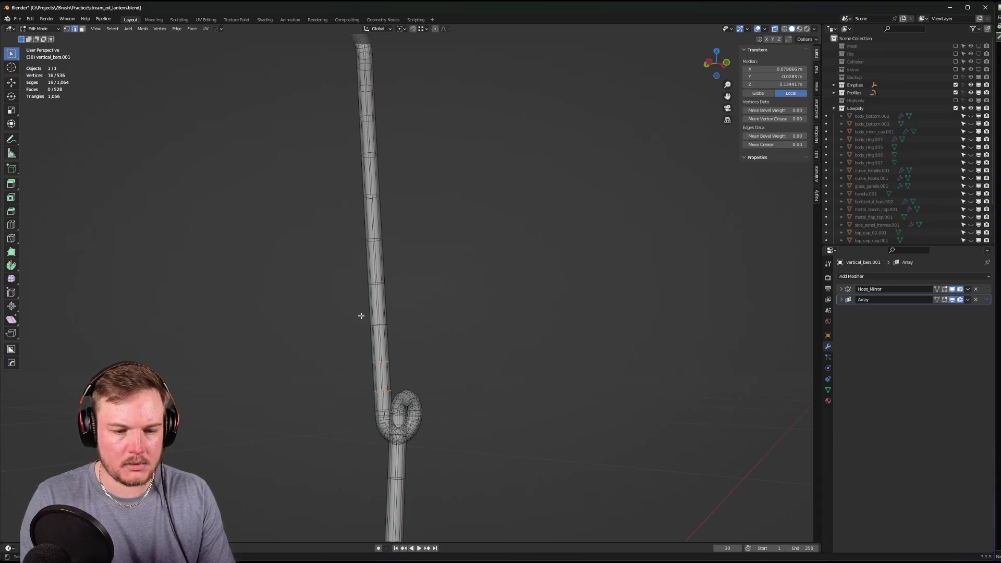
pyautogui.keyDown('shift'); pyautogui.moveTo(360, 316); pyautogui.dragTo(393, 332); pyautogui.keyUp('shift')
pyautogui.keyDown('shift'); pyautogui.moveTo(361, 276); pyautogui.dragTo(391, 291); pyautogui.keyUp('shift')
pyautogui.keyDown('shift'); pyautogui.moveTo(352, 225); pyautogui.dragTo(391, 250); pyautogui.keyUp('shift')
pyautogui.keyDown('shift'); pyautogui.moveTo(331, 188); pyautogui.dragTo(399, 206); pyautogui.keyUp('shift')
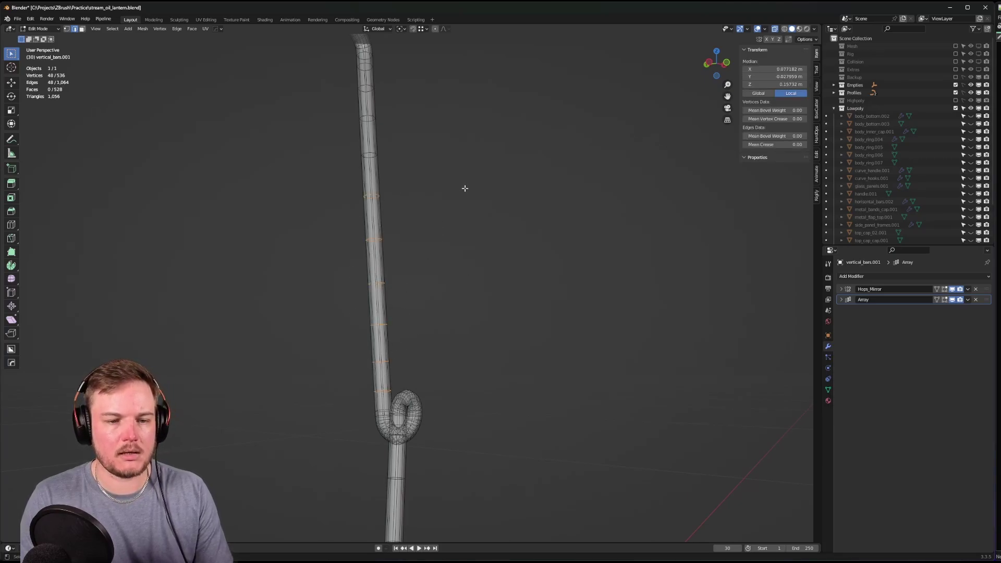
pyautogui.keyDown('shift'); pyautogui.moveTo(464, 188); pyautogui.dragTo(344, 304, button='middle'); pyautogui.keyUp('shift')
pyautogui.keyDown('shift'); pyautogui.moveTo(335, 264); pyautogui.dragTo(390, 283); pyautogui.keyUp('shift')
pyautogui.keyDown('shift'); pyautogui.moveTo(353, 230); pyautogui.dragTo(394, 245); pyautogui.keyUp('shift')
pyautogui.keyDown('shift'); pyautogui.moveTo(345, 195); pyautogui.dragTo(407, 212); pyautogui.keyUp('shift')
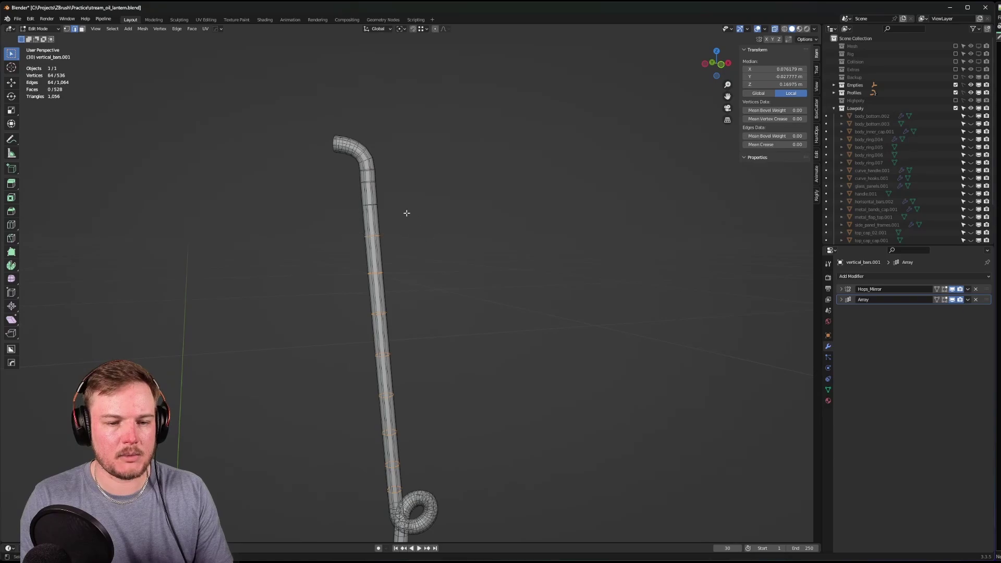
pyautogui.moveTo(484, 220); pyautogui.dragTo(449, 227, button='middle')
pyautogui.hotkey('alt', 'a')
# - Dissolve the extra cross-section ring just below the vertical bar's upper bend
pyautogui.scroll(2, 472, 293)
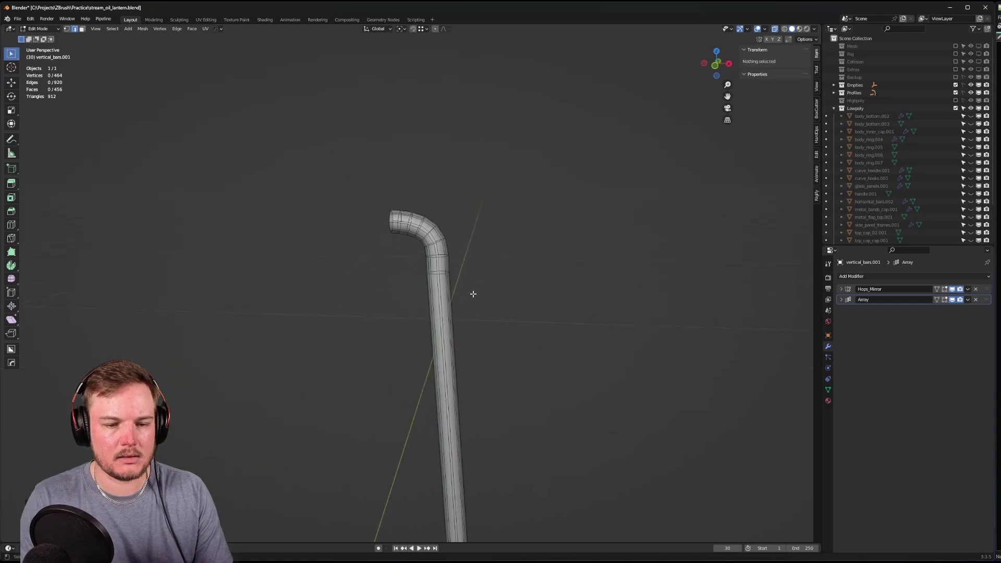
pyautogui.moveTo(408, 265); pyautogui.dragTo(529, 292)
pyautogui.hotkey('ctrl', 'x')
# - Dissolve the cross-section rings along the bar's straight section between the coil and the lower bend
pyautogui.moveTo(530, 292); pyautogui.dragTo(385, 240, button='middle')
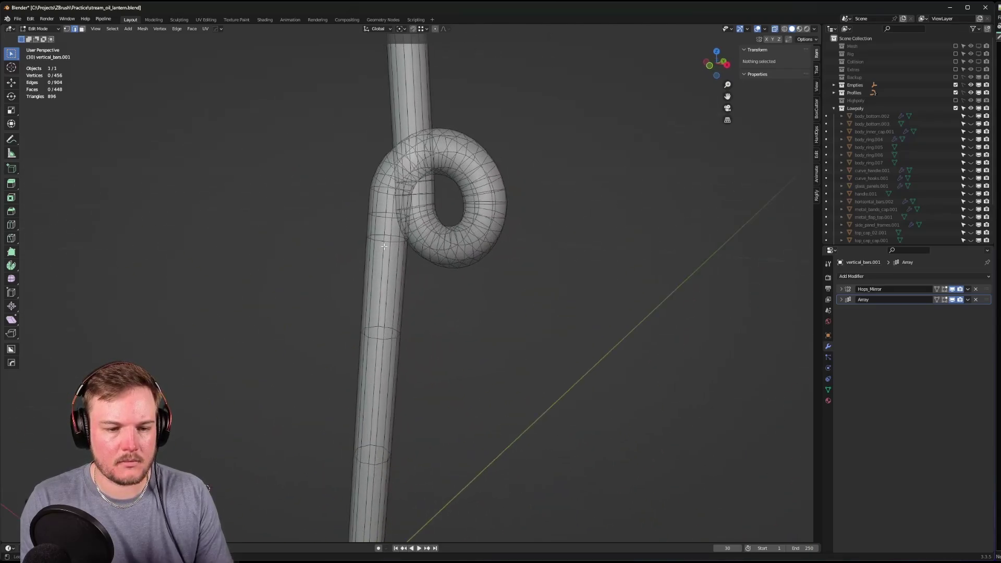
pyautogui.keyDown('alt'); pyautogui.click(385, 239); pyautogui.keyUp('alt')
pyautogui.scroll(-4, 385, 240)
pyautogui.keyDown('shift'); pyautogui.moveTo(402, 311); pyautogui.dragTo(397, 240, button='middle'); pyautogui.keyUp('shift')
pyautogui.scroll(-3, 396, 232)
pyautogui.keyDown('alt'); pyautogui.keyDown('shift'); pyautogui.click(392, 220); pyautogui.keyUp('shift'); pyautogui.keyUp('alt')
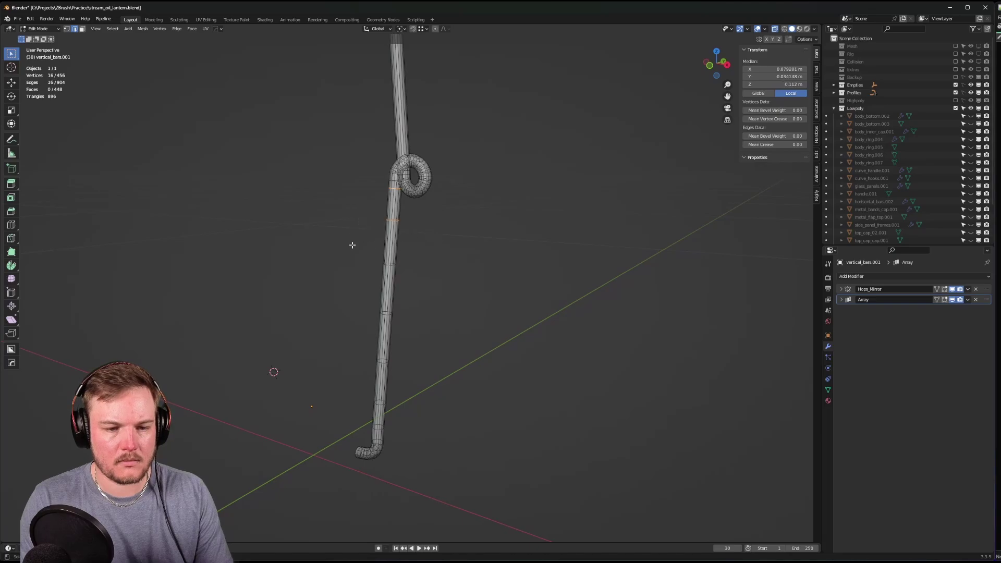
pyautogui.keyDown('alt'); pyautogui.keyDown('shift'); pyautogui.click(388, 264); pyautogui.keyUp('shift'); pyautogui.keyUp('alt')
pyautogui.keyDown('alt'); pyautogui.keyDown('shift'); pyautogui.click(385, 313); pyautogui.keyUp('shift'); pyautogui.keyUp('alt')
pyautogui.keyDown('alt'); pyautogui.keyDown('shift'); pyautogui.click(384, 360); pyautogui.keyUp('shift'); pyautogui.keyUp('alt')
pyautogui.moveTo(491, 380); pyautogui.dragTo(536, 368, button='middle')
pyautogui.keyDown('shift'); pyautogui.moveTo(539, 339); pyautogui.dragTo(609, 249, button='middle'); pyautogui.keyUp('shift')
pyautogui.scroll(3, 605, 253)
pyautogui.keyDown('alt'); pyautogui.keyDown('shift'); pyautogui.click(473, 337); pyautogui.keyUp('shift'); pyautogui.keyUp('alt')
pyautogui.hotkey('ctrl', 'x')
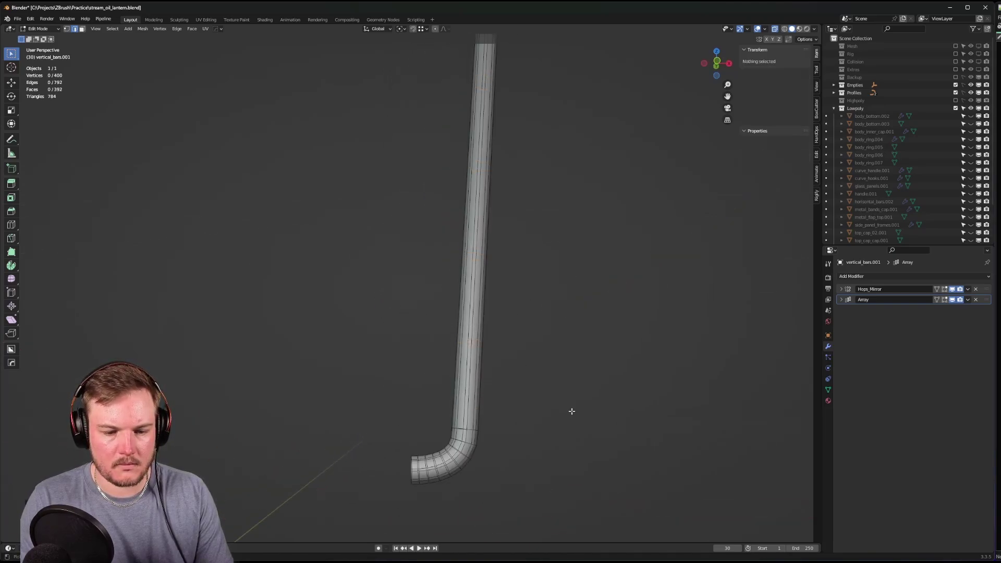
# - Turn off X-ray and dissolve every second cross-section ring around the vertical bar's lower bend
pyautogui.moveTo(571, 408); pyautogui.dragTo(508, 300, button='middle')
pyautogui.scroll(5, 542, 297)
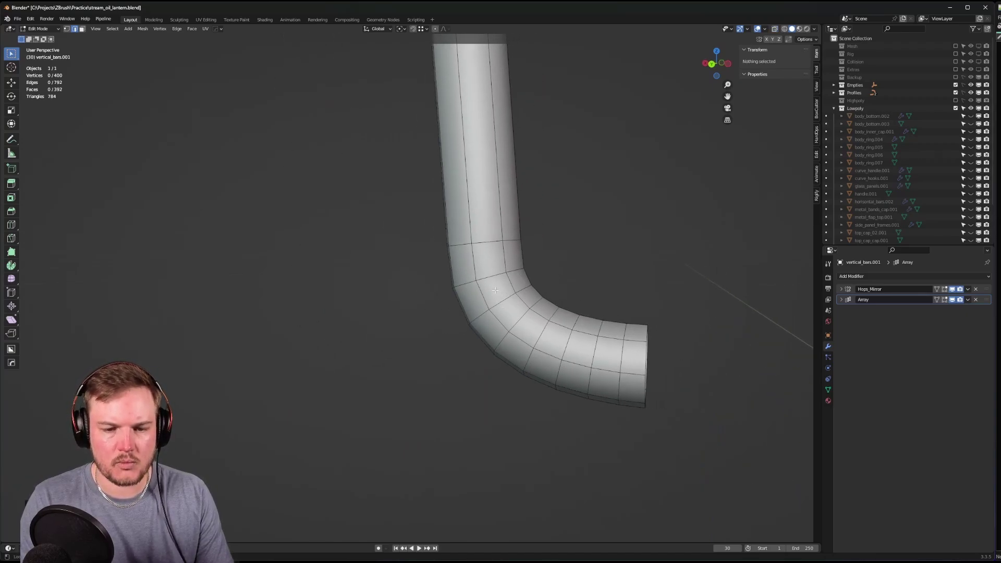
pyautogui.keyDown('alt'); pyautogui.click(492, 281); pyautogui.keyUp('alt')
pyautogui.keyDown('alt'); pyautogui.keyDown('shift'); pyautogui.click(519, 321); pyautogui.keyUp('shift'); pyautogui.keyUp('alt')
pyautogui.keyDown('alt'); pyautogui.keyDown('shift'); pyautogui.click(568, 346); pyautogui.keyUp('shift'); pyautogui.keyUp('alt')
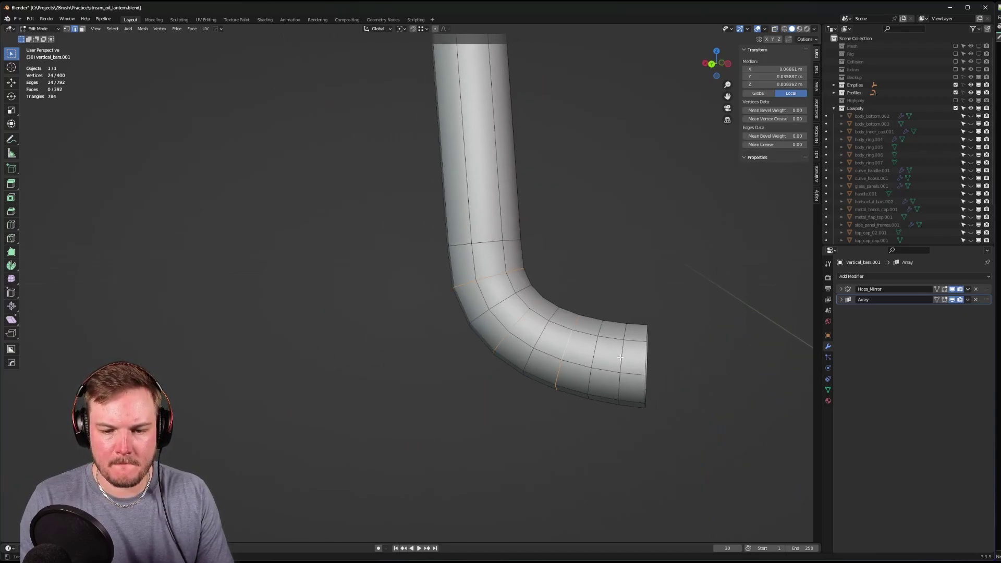
pyautogui.keyDown('alt'); pyautogui.keyDown('shift'); pyautogui.click(623, 357); pyautogui.keyUp('shift'); pyautogui.keyUp('alt')
pyautogui.hotkey('ctrl', 'x')
# - Inspect the simplified vertical bar from its open lower end up to the edge loops of the coil
pyautogui.scroll(-5, 604, 339)
pyautogui.moveTo(585, 317); pyautogui.dragTo(428, 305, button='middle')
pyautogui.scroll(12, 442, 348)
pyautogui.keyDown('shift'); pyautogui.moveTo(430, 406); pyautogui.dragTo(460, 330, button='middle'); pyautogui.keyUp('shift')
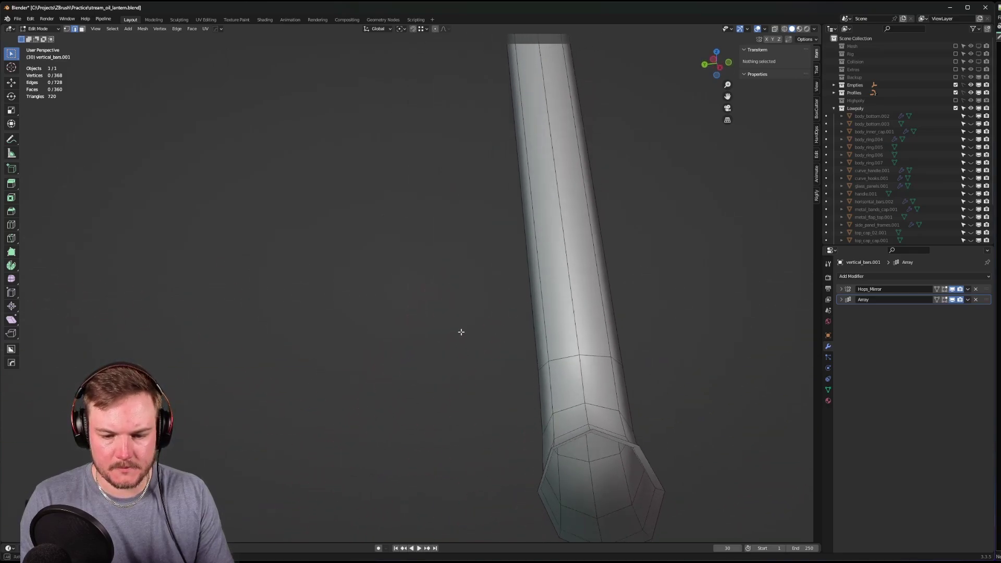
pyautogui.moveTo(399, 334); pyautogui.dragTo(301, 390, button='middle')
pyautogui.scroll(-2, 351, 330)
pyautogui.scroll(-5, 257, 367)
pyautogui.scroll(-3, 302, 390)
pyautogui.keyDown('shift'); pyautogui.moveTo(388, 247); pyautogui.dragTo(527, 337, button='middle'); pyautogui.keyUp('shift')
pyautogui.keyDown('shift'); pyautogui.moveTo(531, 297); pyautogui.dragTo(409, 400, button='middle'); pyautogui.keyUp('shift')
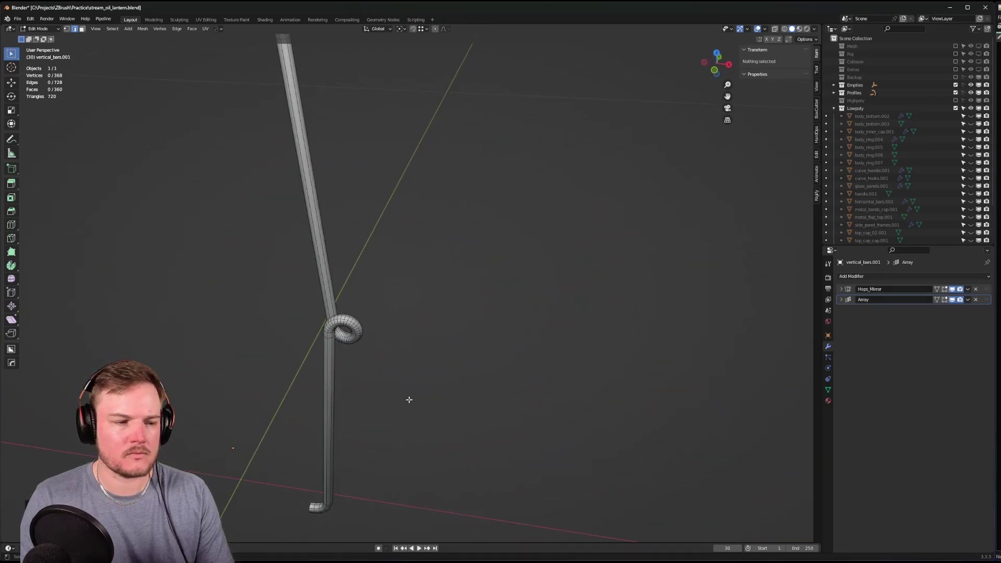
pyautogui.scroll(6, 408, 400)
pyautogui.keyDown('shift'); pyautogui.moveTo(338, 378); pyautogui.dragTo(431, 397, button='middle'); pyautogui.keyUp('shift')
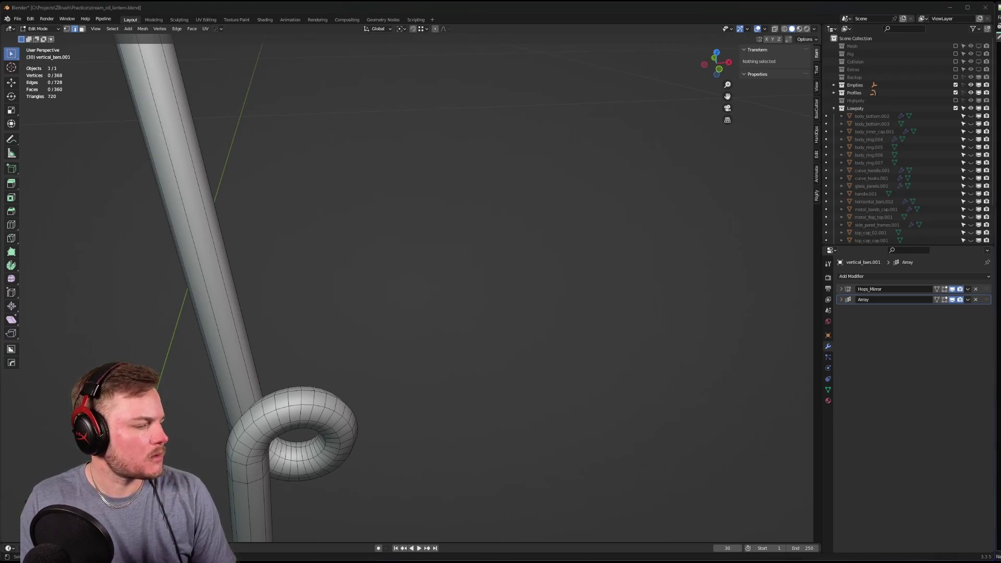
pyautogui.moveTo(261, 161); pyautogui.dragTo(519, 157, button='middle')
pyautogui.scroll(-2, 516, 159)
pyautogui.keyDown('shift'); pyautogui.moveTo(511, 161); pyautogui.dragTo(464, 235, button='middle'); pyautogui.keyUp('shift')
pyautogui.scroll(4, 469, 227)
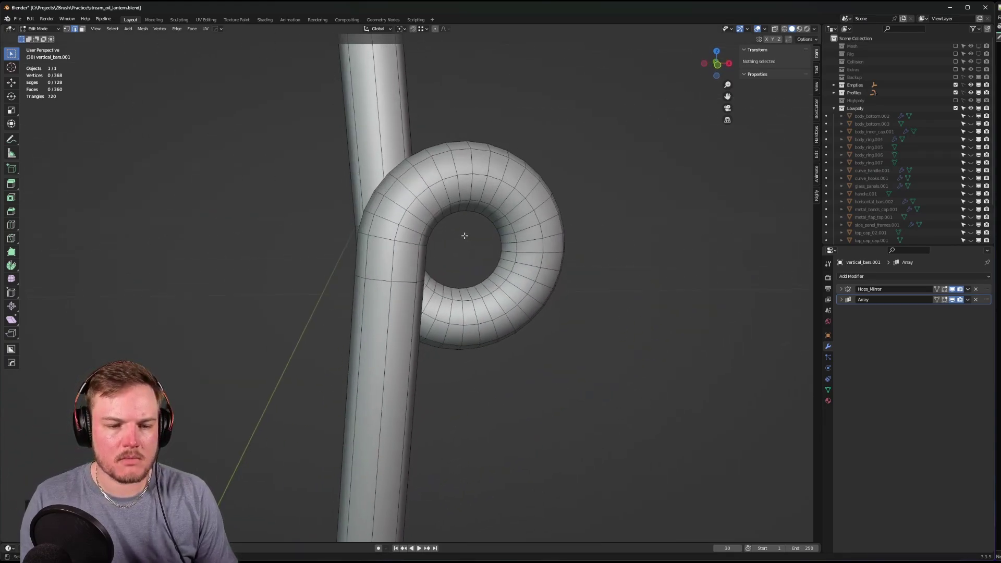
pyautogui.scroll(-1, 465, 235)
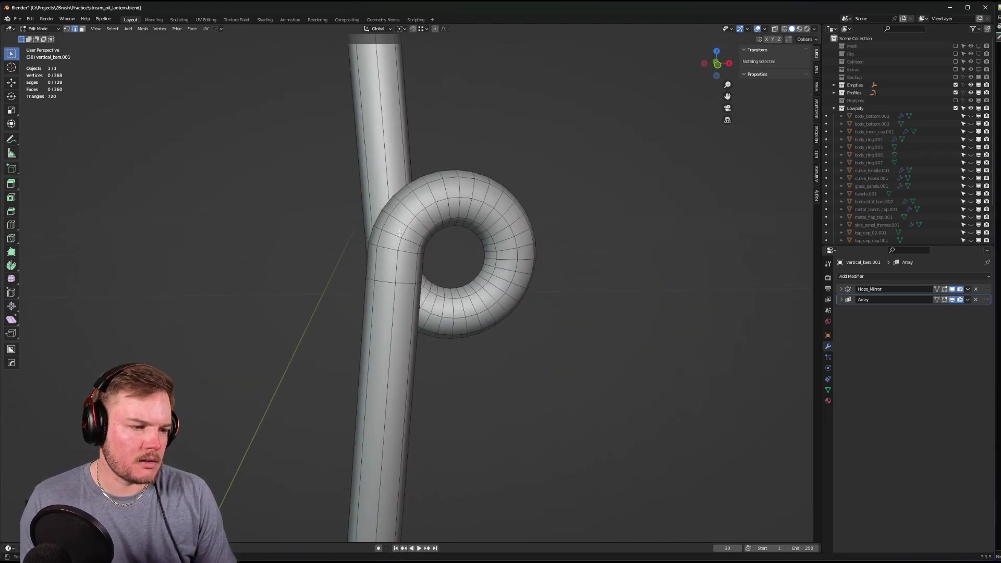
# - Dissolve every second cross-section ring around the vertical bar's coil, from its front side through to the straight section behind
pyautogui.scroll(1, 399, 232)
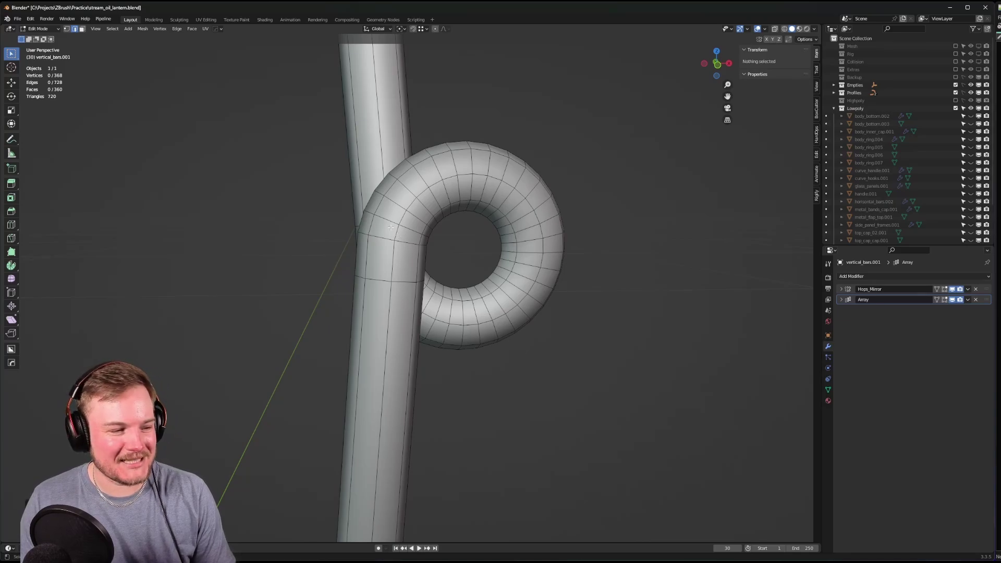
pyautogui.keyDown('alt'); pyautogui.click(384, 217); pyautogui.keyUp('alt')
pyautogui.keyDown('alt'); pyautogui.keyDown('shift'); pyautogui.click(410, 191); pyautogui.keyUp('shift'); pyautogui.keyUp('alt')
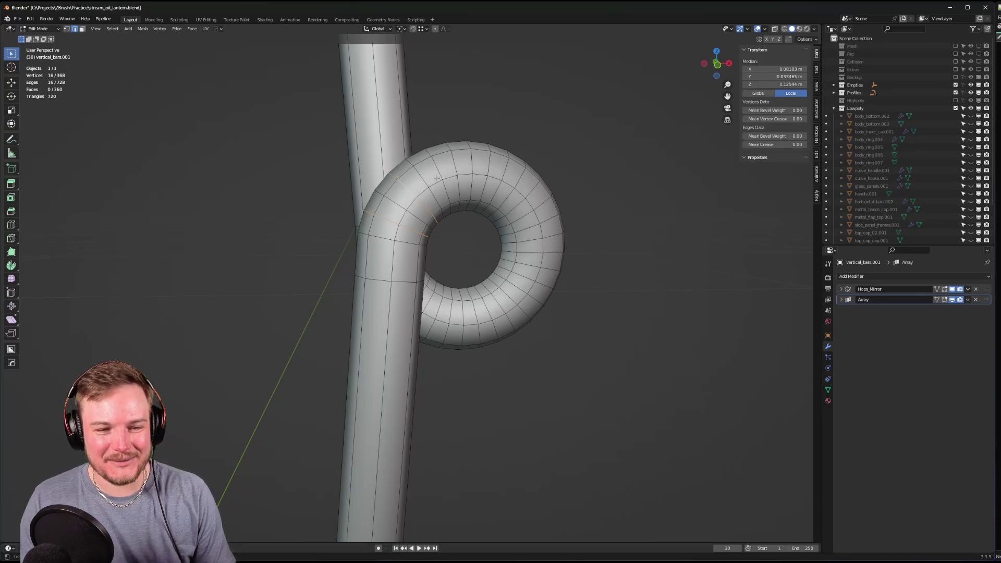
pyautogui.keyDown('alt'); pyautogui.keyDown('shift'); pyautogui.click(437, 167); pyautogui.keyUp('shift'); pyautogui.keyUp('alt')
pyautogui.keyDown('alt'); pyautogui.keyDown('shift'); pyautogui.click(467, 167); pyautogui.keyUp('shift'); pyautogui.keyUp('alt')
pyautogui.keyDown('alt'); pyautogui.keyDown('shift'); pyautogui.click(516, 176); pyautogui.keyUp('shift'); pyautogui.keyUp('alt')
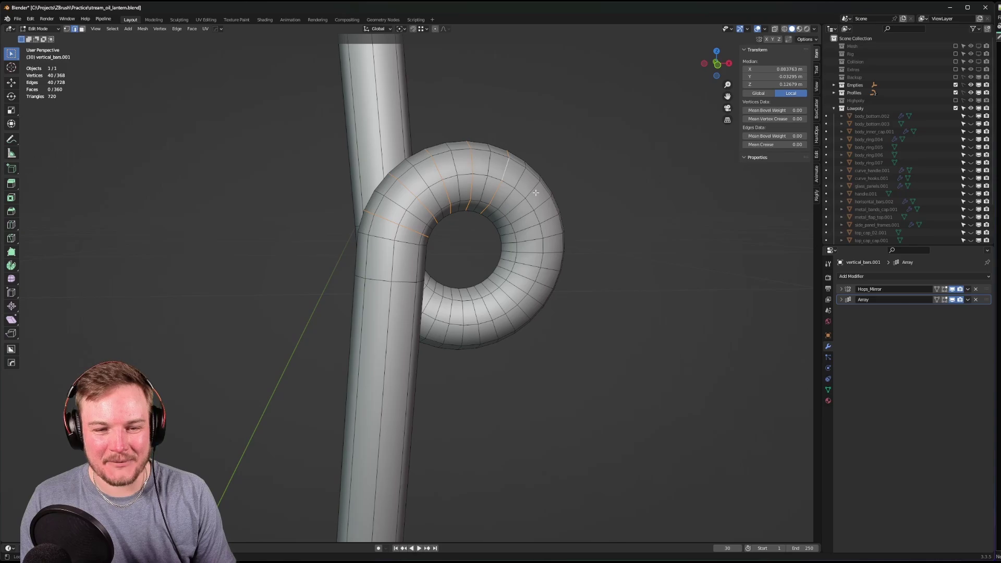
pyautogui.keyDown('alt'); pyautogui.keyDown('shift'); pyautogui.click(536, 192); pyautogui.keyUp('shift'); pyautogui.keyUp('alt')
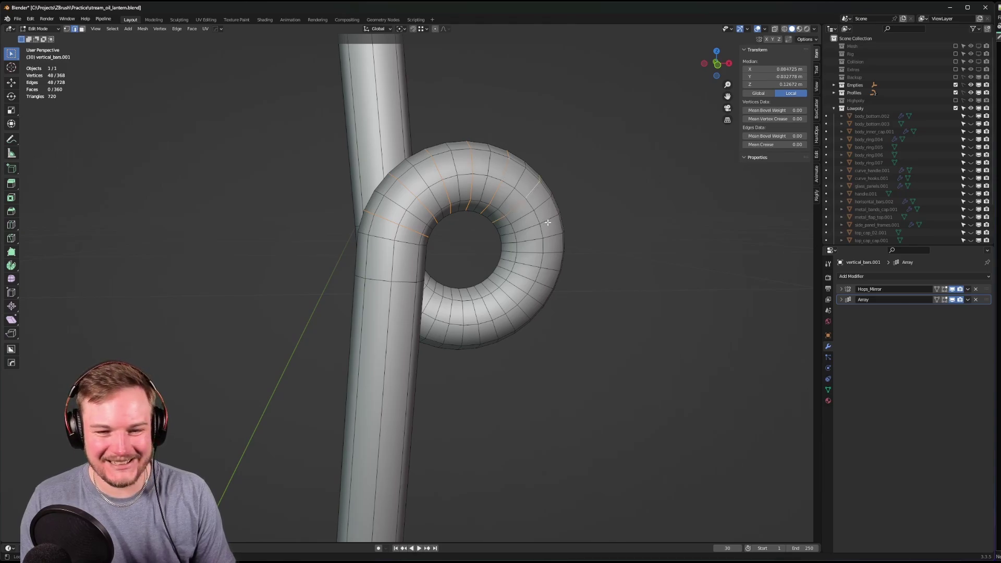
pyautogui.keyDown('alt'); pyautogui.keyDown('shift'); pyautogui.click(547, 222); pyautogui.keyUp('shift'); pyautogui.keyUp('alt')
pyautogui.keyDown('alt'); pyautogui.keyDown('shift'); pyautogui.click(553, 250); pyautogui.keyUp('shift'); pyautogui.keyUp('alt')
pyautogui.keyDown('alt'); pyautogui.keyDown('shift'); pyautogui.click(507, 290); pyautogui.keyUp('shift'); pyautogui.keyUp('alt')
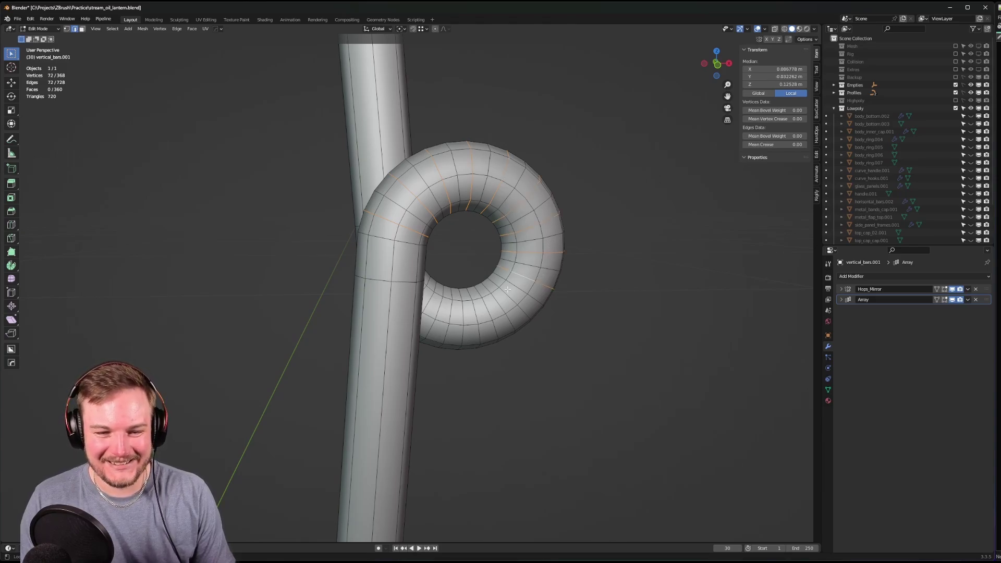
pyautogui.keyDown('alt'); pyautogui.keyDown('shift'); pyautogui.click(502, 299); pyautogui.keyUp('shift'); pyautogui.keyUp('alt')
pyautogui.keyDown('alt'); pyautogui.keyDown('shift'); pyautogui.click(486, 318); pyautogui.keyUp('shift'); pyautogui.keyUp('alt')
pyautogui.keyDown('alt'); pyautogui.keyDown('shift'); pyautogui.click(461, 324); pyautogui.keyUp('shift'); pyautogui.keyUp('alt')
pyautogui.moveTo(461, 323); pyautogui.dragTo(440, 297, button='middle')
pyautogui.keyDown('alt'); pyautogui.keyDown('shift'); pyautogui.click(410, 302); pyautogui.keyUp('shift'); pyautogui.keyUp('alt')
pyautogui.keyDown('alt'); pyautogui.keyDown('shift'); pyautogui.click(468, 286); pyautogui.keyUp('shift'); pyautogui.keyUp('alt')
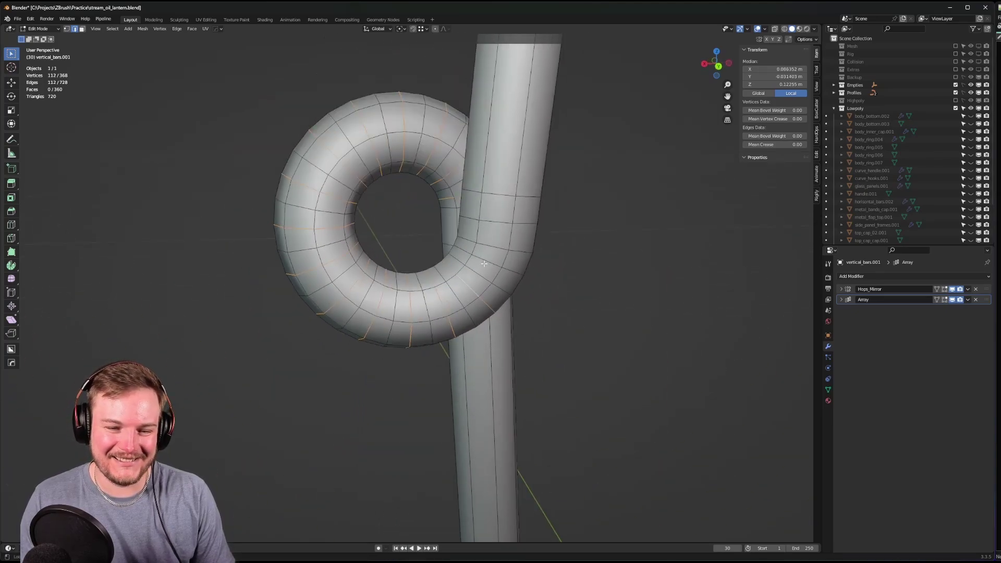
pyautogui.keyDown('alt'); pyautogui.keyDown('shift'); pyautogui.click(488, 259); pyautogui.keyUp('shift'); pyautogui.keyUp('alt')
pyautogui.moveTo(489, 259); pyautogui.dragTo(556, 255, button='middle')
pyautogui.keyDown('alt'); pyautogui.keyDown('shift'); pyautogui.click(495, 220); pyautogui.keyUp('shift'); pyautogui.keyUp('alt')
pyautogui.press('Delete')
# - Return to Object Mode and examine the coil's smoothness across the whole set of vertical bars
pyautogui.scroll(-5, 495, 220)
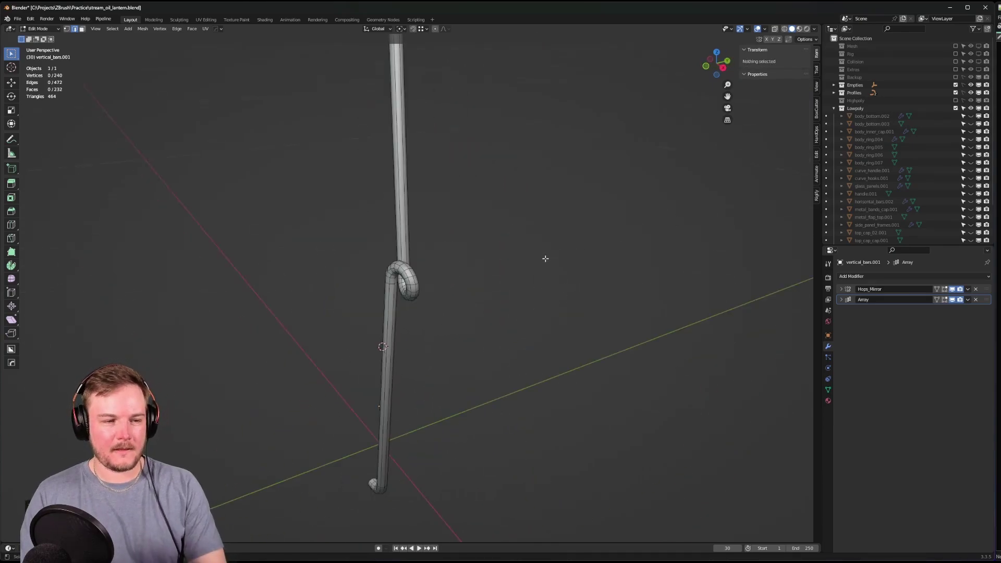
pyautogui.scroll(-3, 546, 257)
pyautogui.press('Tab')
pyautogui.click(466, 224)
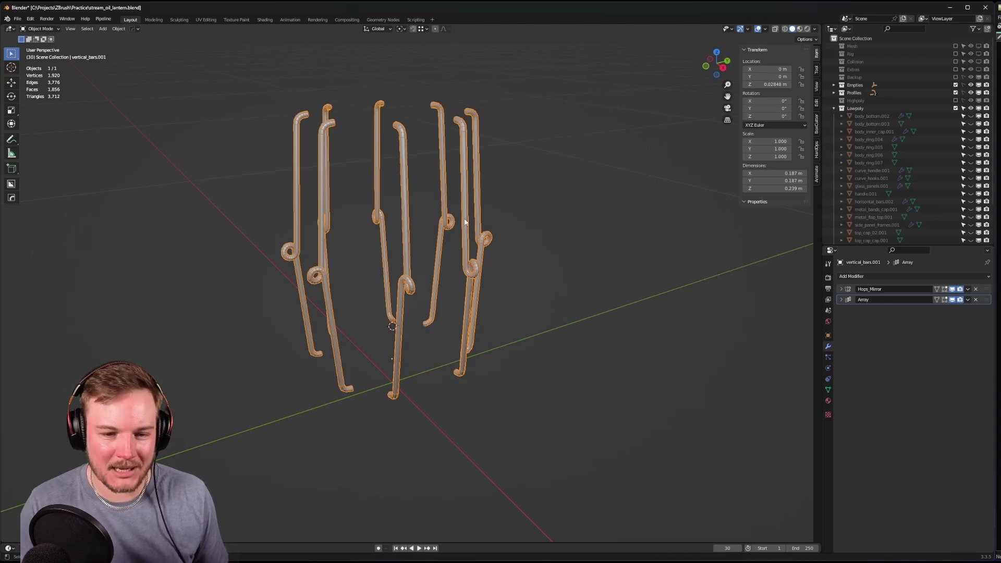
pyautogui.scroll(4, 462, 254)
pyautogui.scroll(5, 468, 255)
pyautogui.moveTo(462, 254); pyautogui.dragTo(286, 260, button='middle')
pyautogui.scroll(5, 313, 260)
# - In Edit Mode, dissolve every second remaining cross-section ring around the vertical bar's coil
pyautogui.press('Tab')
pyautogui.click(422, 317)
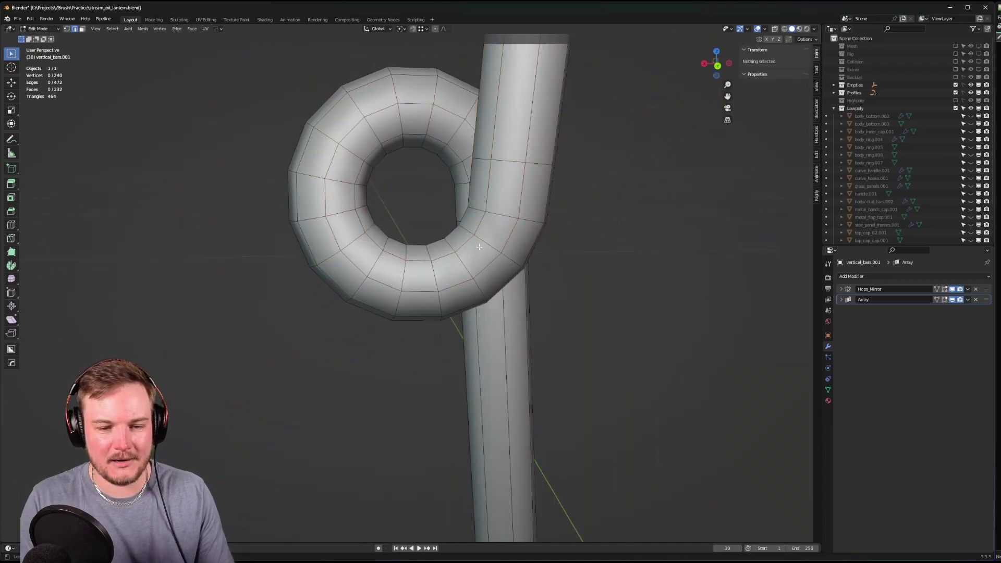
pyautogui.keyDown('alt'); pyautogui.click(488, 244); pyautogui.keyUp('alt')
pyautogui.keyDown('alt'); pyautogui.keyDown('shift'); pyautogui.click(434, 269); pyautogui.keyUp('shift'); pyautogui.keyUp('alt')
pyautogui.keyDown('alt'); pyautogui.keyDown('shift'); pyautogui.click(375, 265); pyautogui.keyUp('shift'); pyautogui.keyUp('alt')
pyautogui.keyDown('alt'); pyautogui.keyDown('shift'); pyautogui.click(342, 212); pyautogui.keyUp('shift'); pyautogui.keyUp('alt')
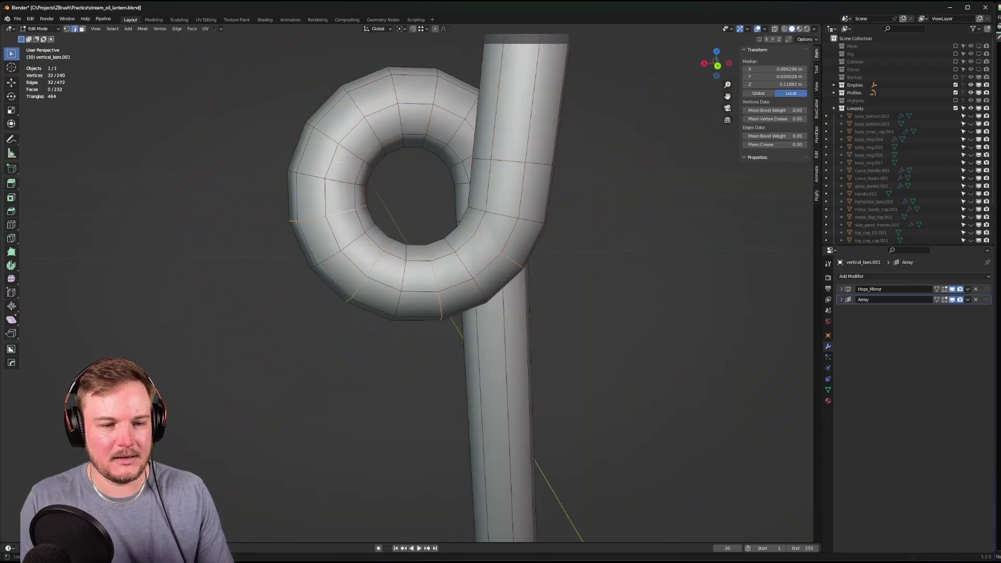
pyautogui.keyDown('alt'); pyautogui.keyDown('shift'); pyautogui.click(346, 138); pyautogui.keyUp('shift'); pyautogui.keyUp('alt')
pyautogui.hotkey('ctrl', 'z')
pyautogui.keyDown('alt'); pyautogui.keyDown('shift'); pyautogui.click(359, 152); pyautogui.keyUp('shift'); pyautogui.keyUp('alt')
pyautogui.keyDown('alt'); pyautogui.keyDown('shift'); pyautogui.click(406, 123); pyautogui.keyUp('shift'); pyautogui.keyUp('alt')
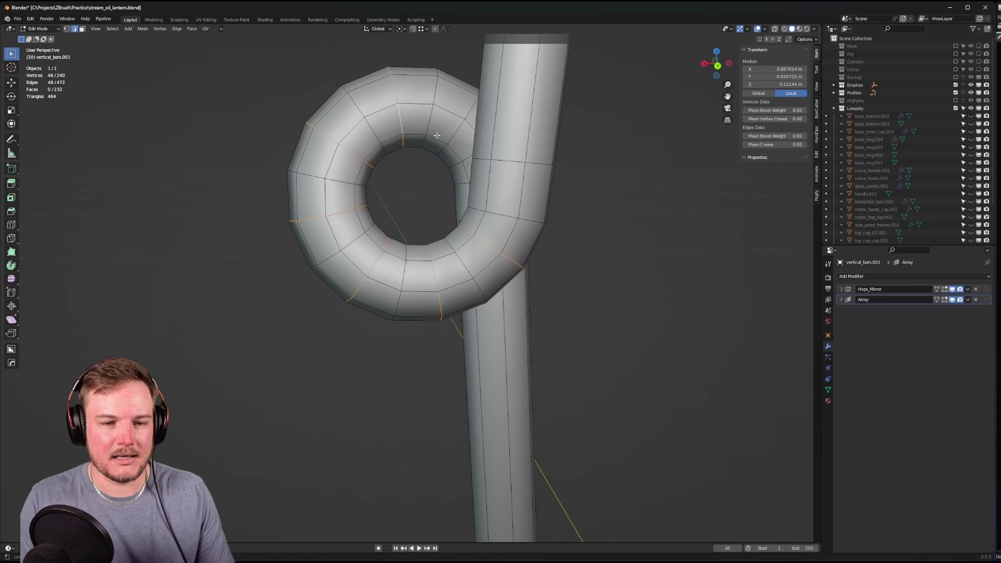
pyautogui.moveTo(334, 187); pyautogui.dragTo(251, 182, button='middle')
pyautogui.keyDown('alt'); pyautogui.keyDown('shift'); pyautogui.click(350, 151); pyautogui.keyUp('shift'); pyautogui.keyUp('alt')
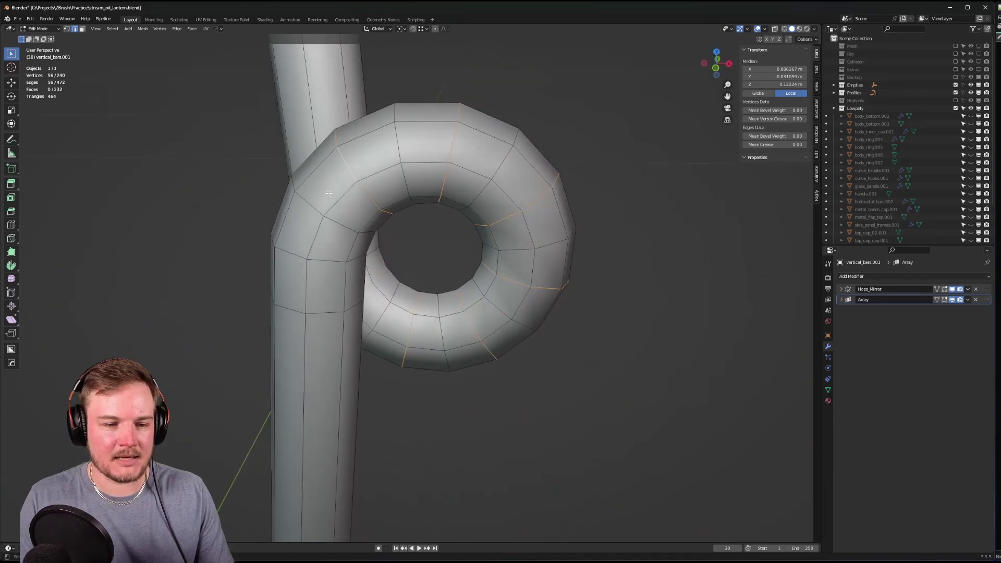
pyautogui.moveTo(348, 159); pyautogui.dragTo(345, 144, button='middle')
# - Leave Edit Mode and inspect the further simplified coils and bends on all mirrored and arrayed vertical bars
pyautogui.scroll(-8, 314, 219)
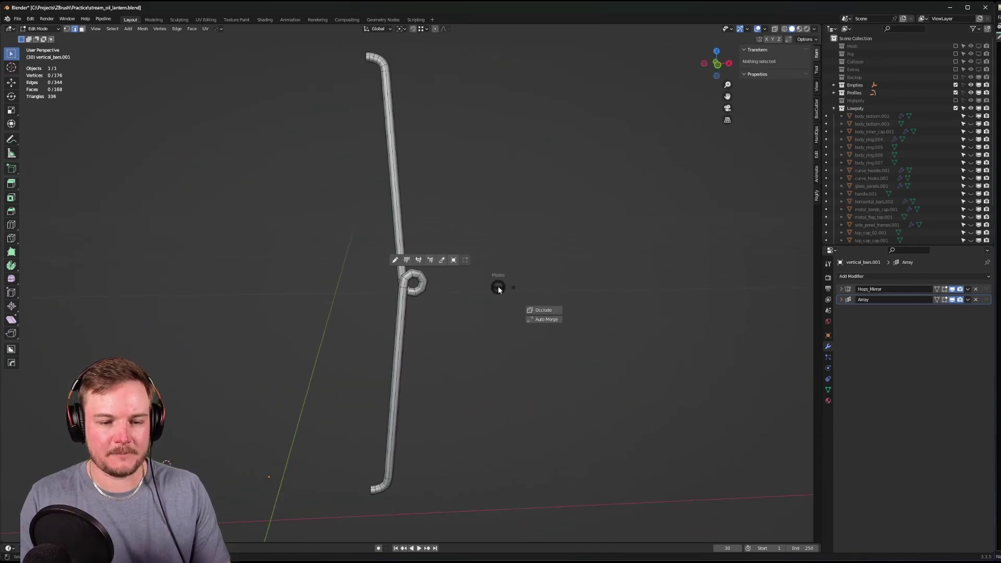
pyautogui.press('Tab')
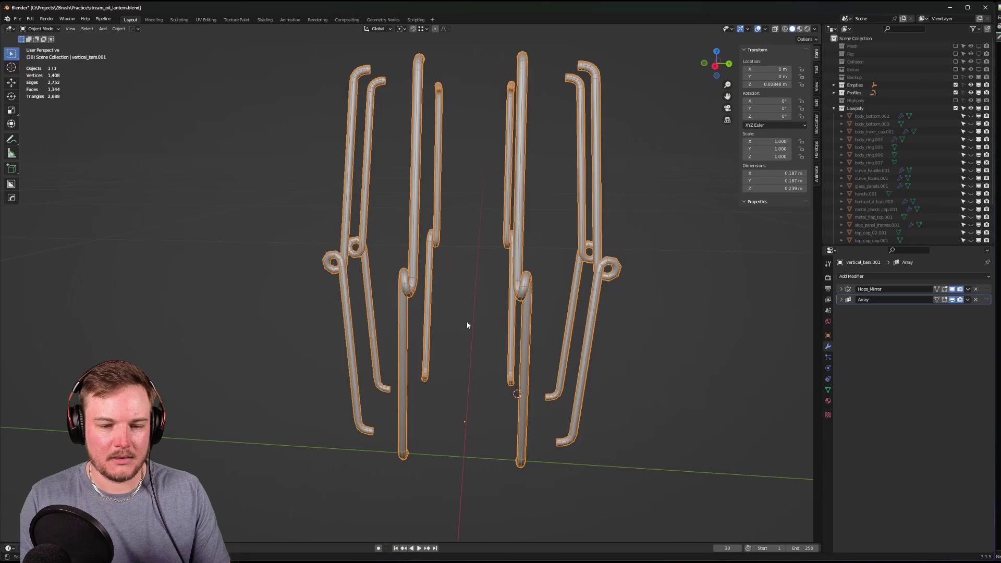
pyautogui.click(467, 325)
pyautogui.scroll(3, 462, 327)
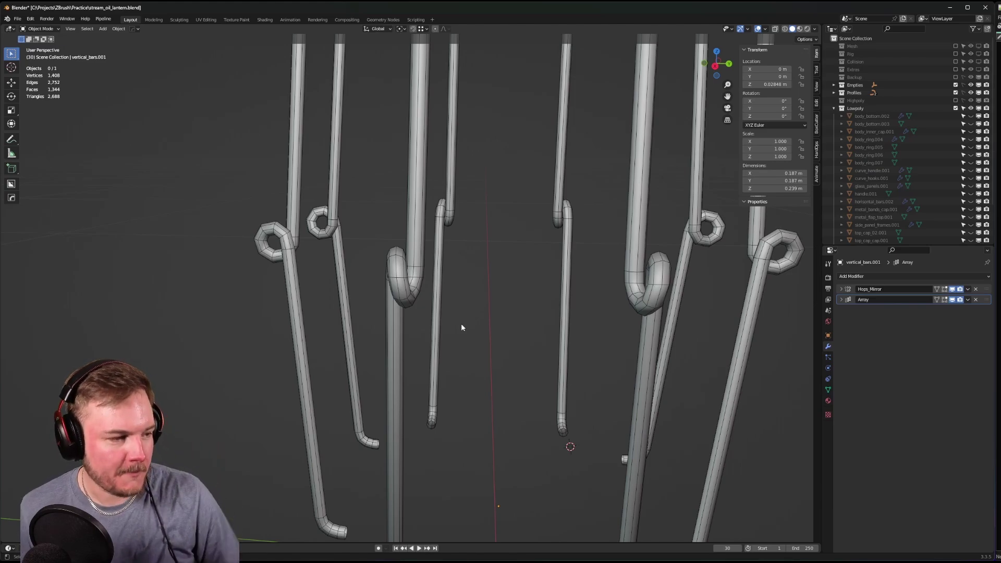
pyautogui.scroll(-6, 495, 305)
pyautogui.moveTo(490, 248); pyautogui.dragTo(555, 232, button='middle')
pyautogui.scroll(4, 443, 263)
pyautogui.moveTo(411, 276); pyautogui.dragTo(565, 277, button='middle')
pyautogui.scroll(3, 541, 308)
# - Exit local view and assign the existing Green material to the vertical bars
pyautogui.press('/')
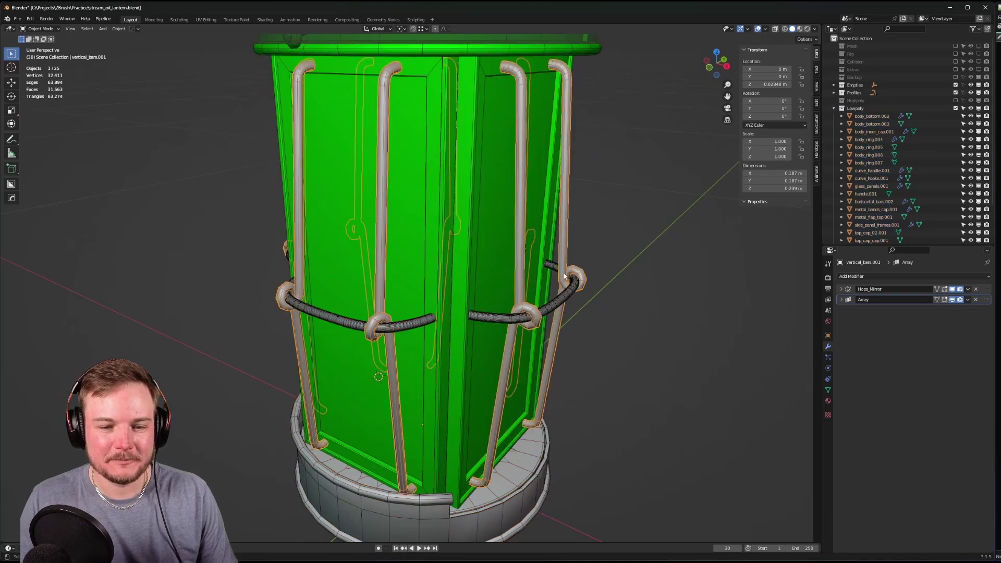
pyautogui.click(828, 401)
pyautogui.click(844, 310)
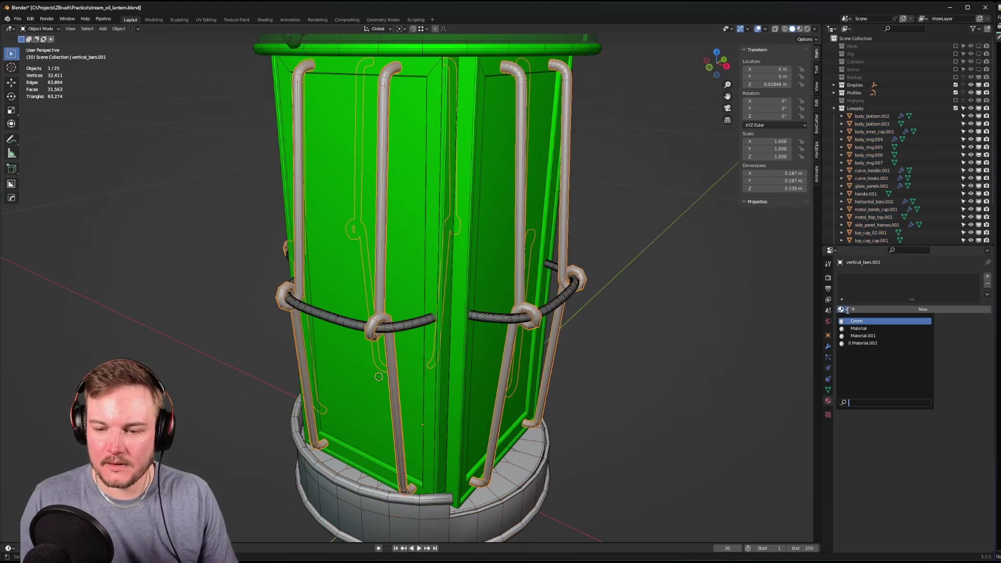
pyautogui.click(858, 321)
pyautogui.click(652, 333)
# - Show the Highpoly collection, compare its coils with the low-poly ones with X-ray on and off, and hide it again
pyautogui.scroll(-4, 647, 332)
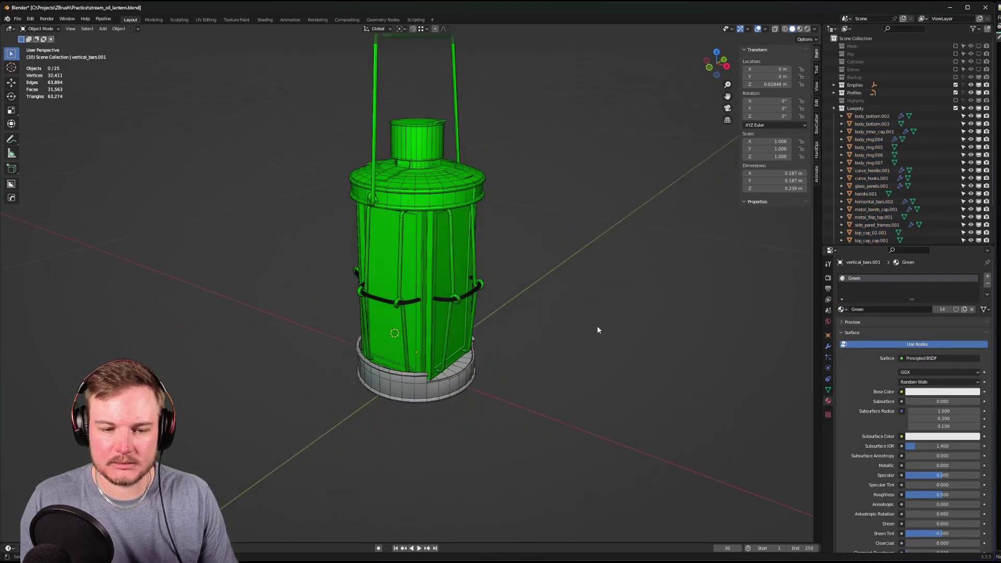
pyautogui.moveTo(596, 327); pyautogui.dragTo(594, 375, button='middle')
pyautogui.scroll(2, 633, 358)
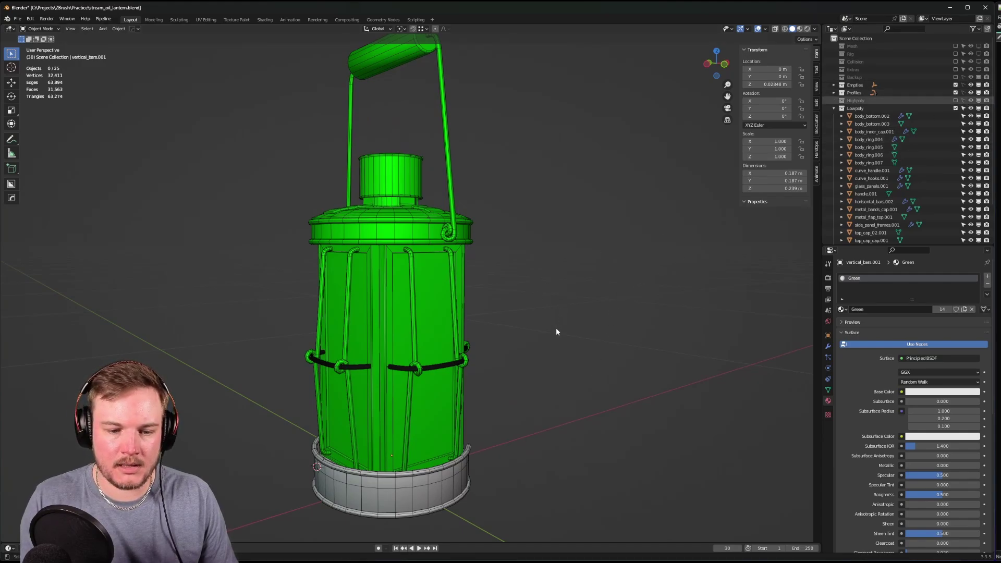
pyautogui.scroll(6, 445, 284)
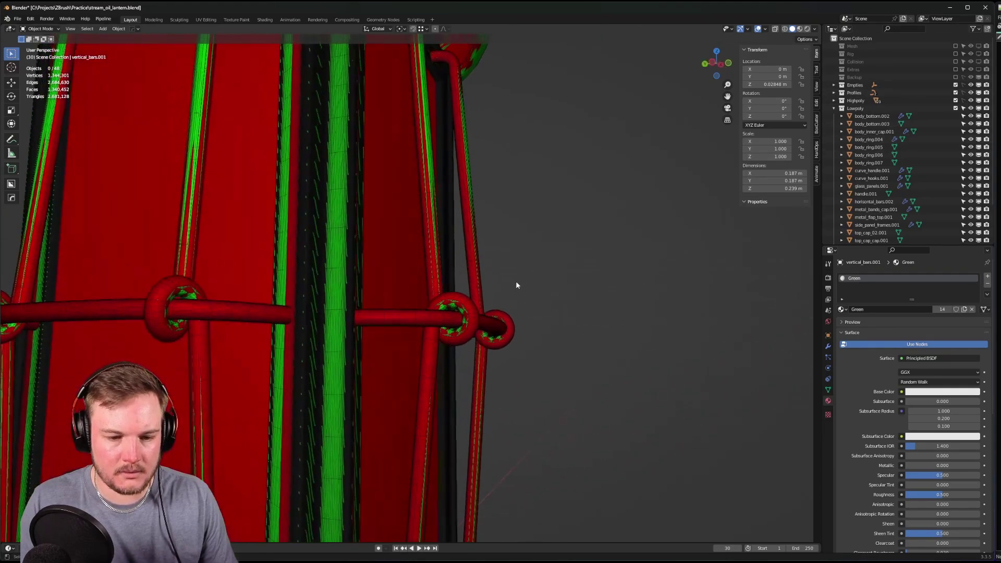
pyautogui.scroll(2, 516, 286)
pyautogui.scroll(-3, 593, 317)
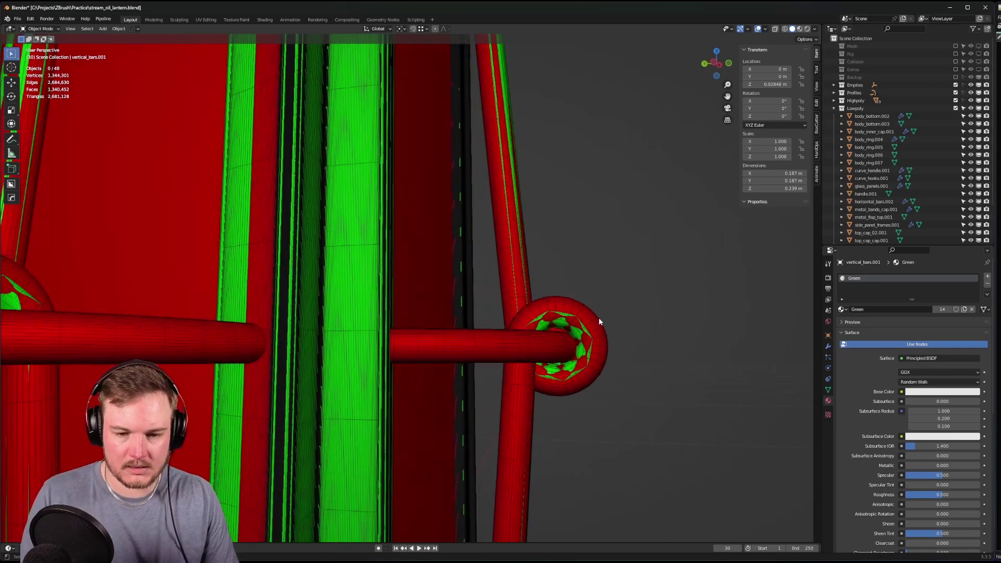
pyautogui.hotkey('alt', 'z')
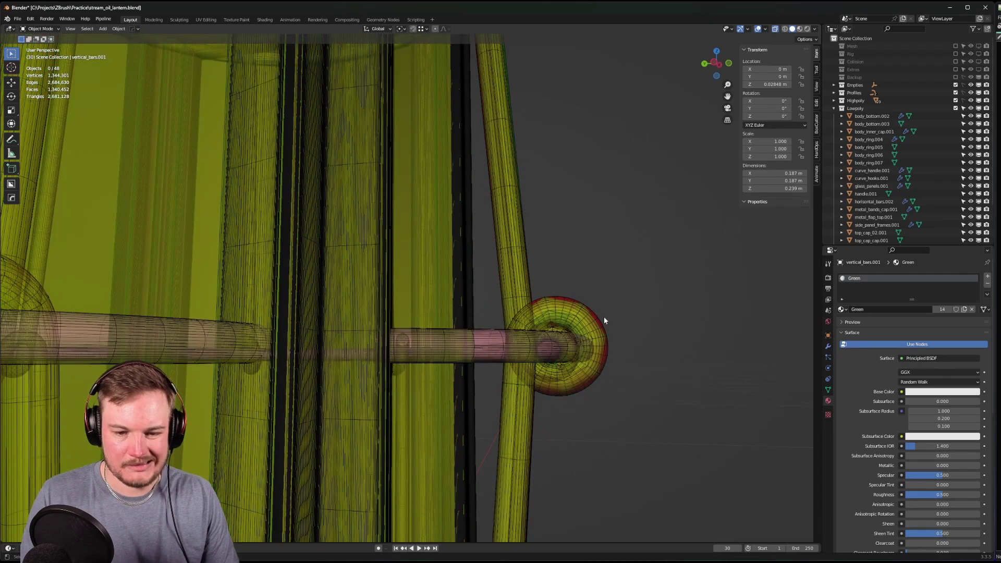
pyautogui.hotkey('alt', 'z')
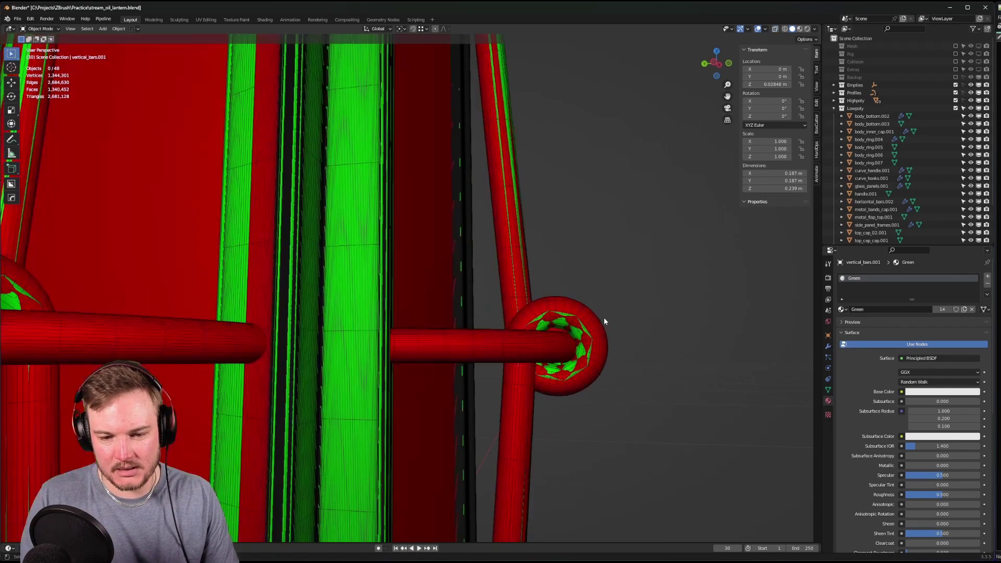
pyautogui.scroll(-8, 604, 317)
pyautogui.moveTo(600, 324); pyautogui.dragTo(520, 345, button='middle')
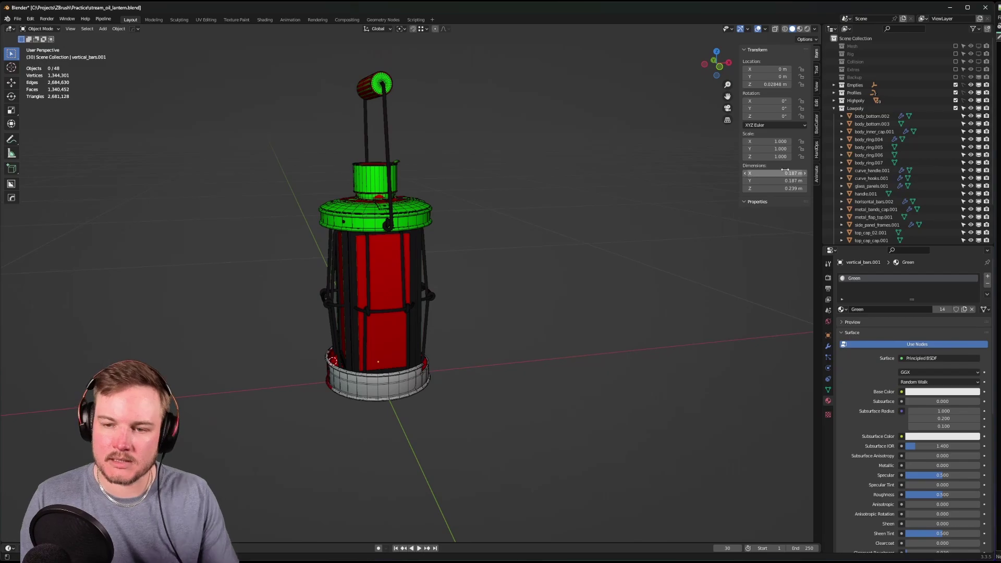
pyautogui.click(955, 100)
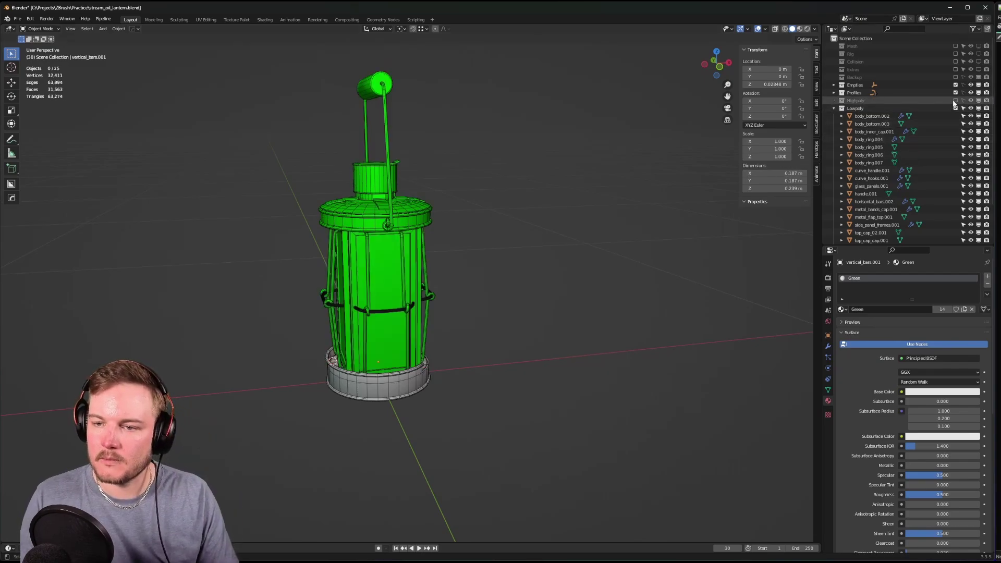
# - Examine the low-poly lantern from several sides, focusing on the horizontal bars running through the vertical bars' coils
pyautogui.scroll(3, 437, 264)
pyautogui.scroll(1, 437, 264)
pyautogui.moveTo(437, 264); pyautogui.dragTo(418, 297, button='middle')
pyautogui.scroll(3, 457, 313)
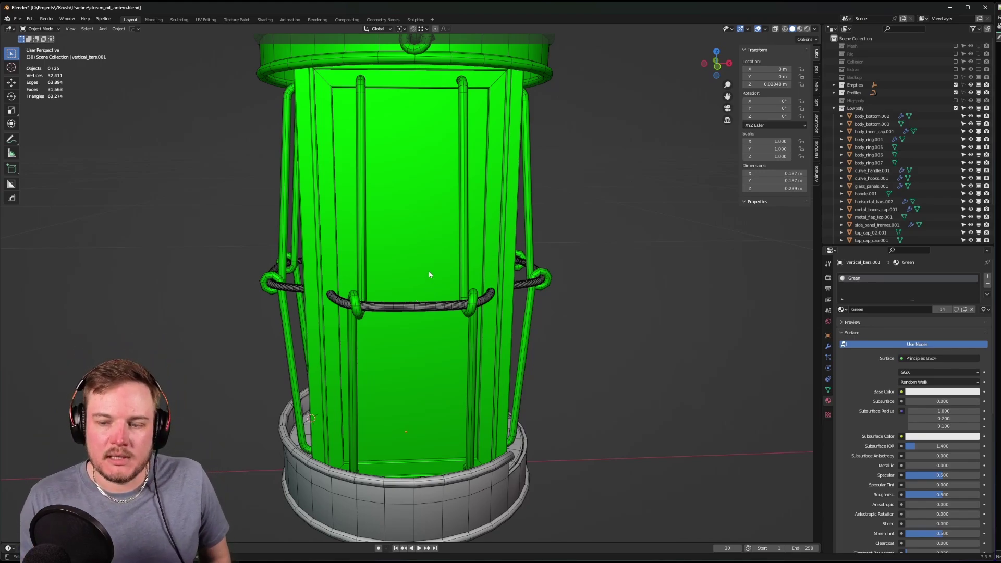
pyautogui.moveTo(432, 275); pyautogui.dragTo(452, 272, button='middle')
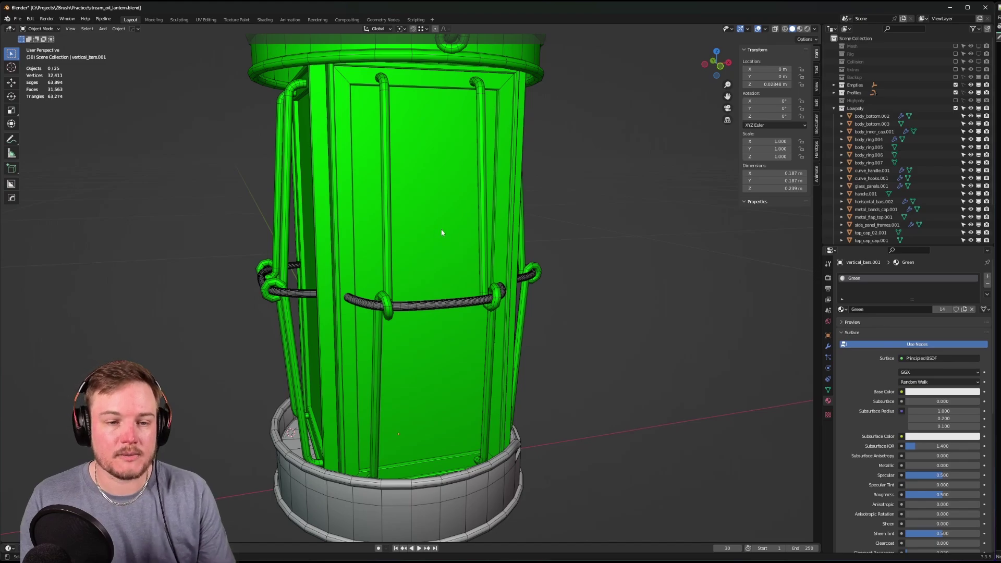
pyautogui.moveTo(442, 232); pyautogui.dragTo(464, 230, button='middle')
pyautogui.moveTo(464, 230); pyautogui.dragTo(412, 234, button='middle')
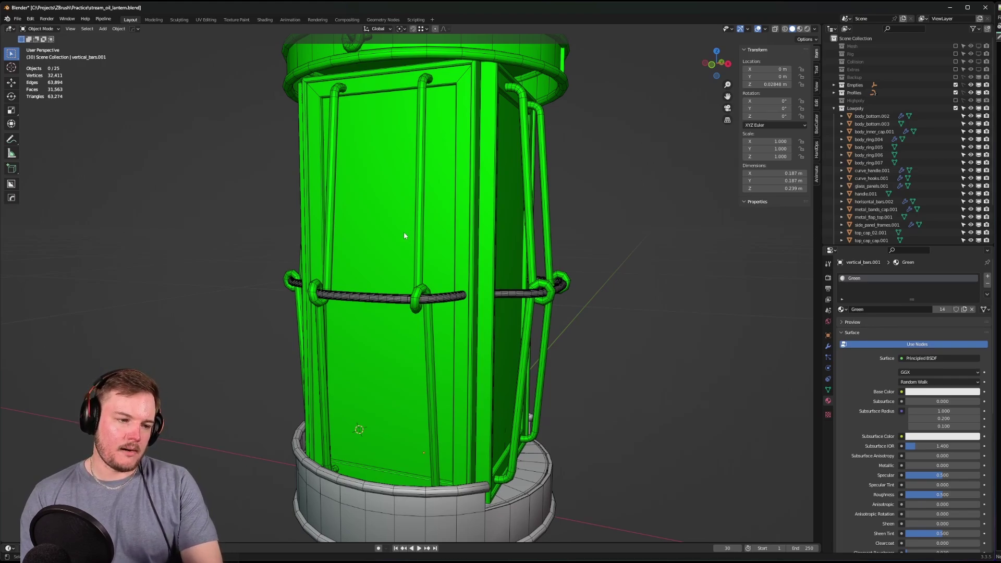
pyautogui.moveTo(402, 238); pyautogui.dragTo(376, 255, button='middle')
pyautogui.scroll(2, 447, 237)
pyautogui.scroll(-1, 447, 237)
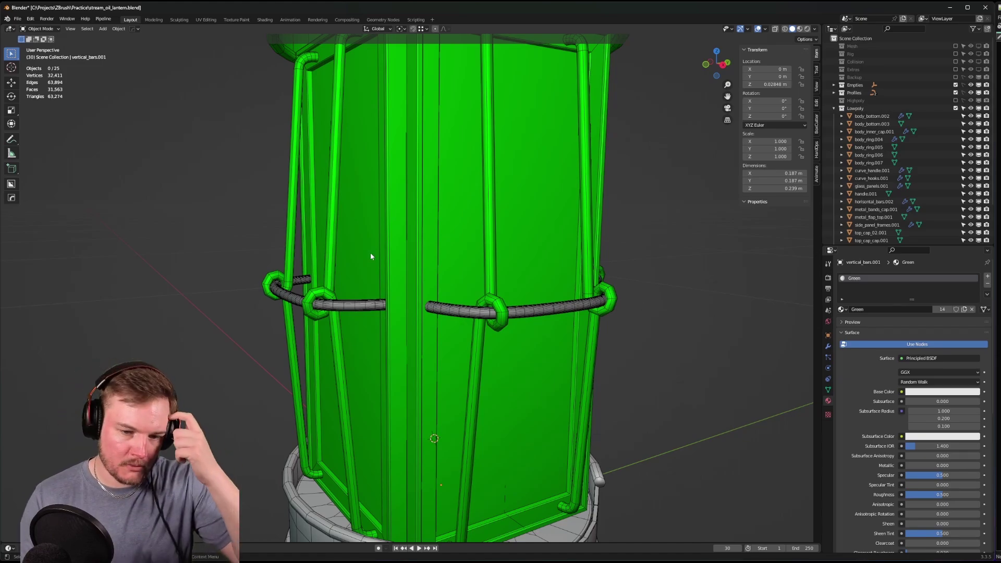
pyautogui.moveTo(364, 253); pyautogui.dragTo(475, 256, button='middle')
pyautogui.scroll(5, 488, 263)
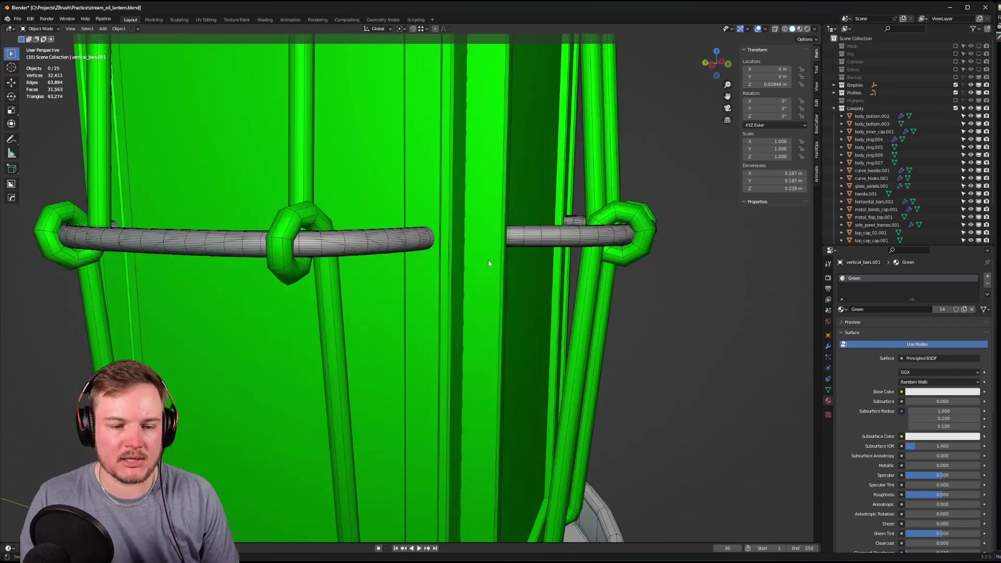
pyautogui.scroll(-3, 531, 268)
pyautogui.moveTo(531, 267); pyautogui.dragTo(466, 292, button='middle')
# - Isolate the horizontal bars in local view and enter Edit Mode to show their base mesh
pyautogui.click(515, 293)
pyautogui.press('KP_Divide')
pyautogui.hotkey('ctrl', 'Tab')
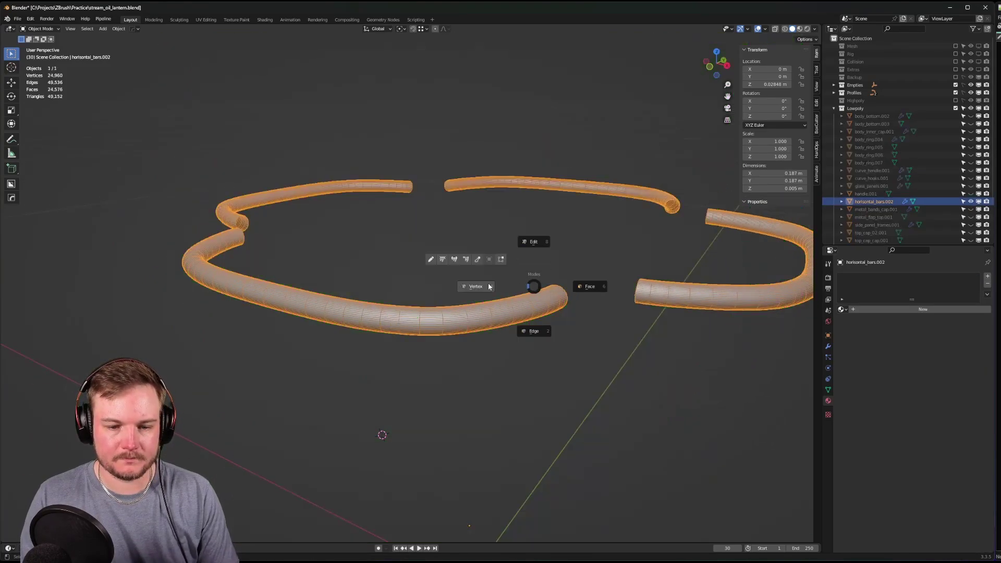
pyautogui.click(536, 286)
pyautogui.scroll(-2, 490, 283)
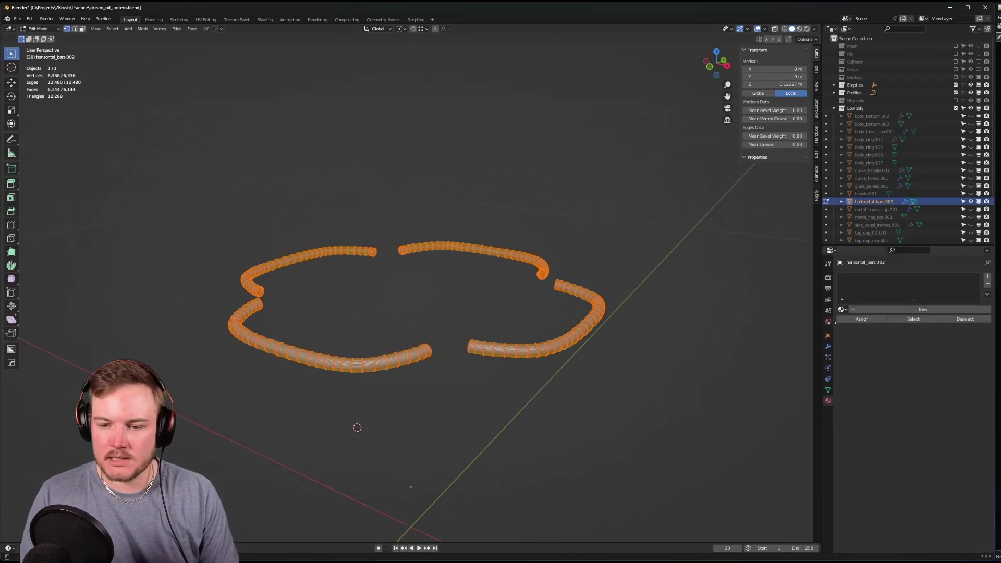
# - Return to Object Mode and remove the Subdivision modifier from the horizontal bars
pyautogui.click(828, 346)
pyautogui.scroll(3, 574, 345)
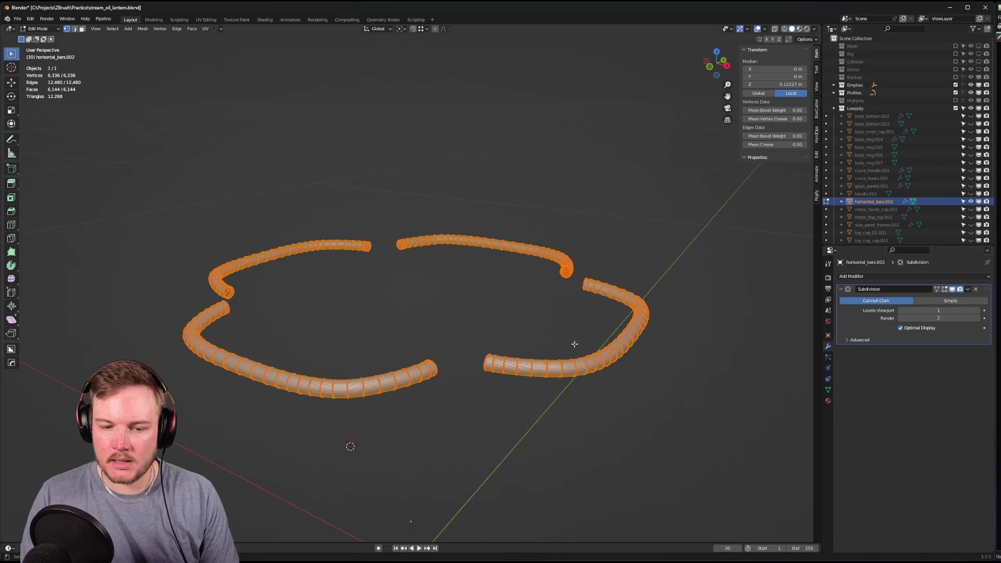
pyautogui.hotkey('ctrl', 'Tab')
pyautogui.click(770, 286)
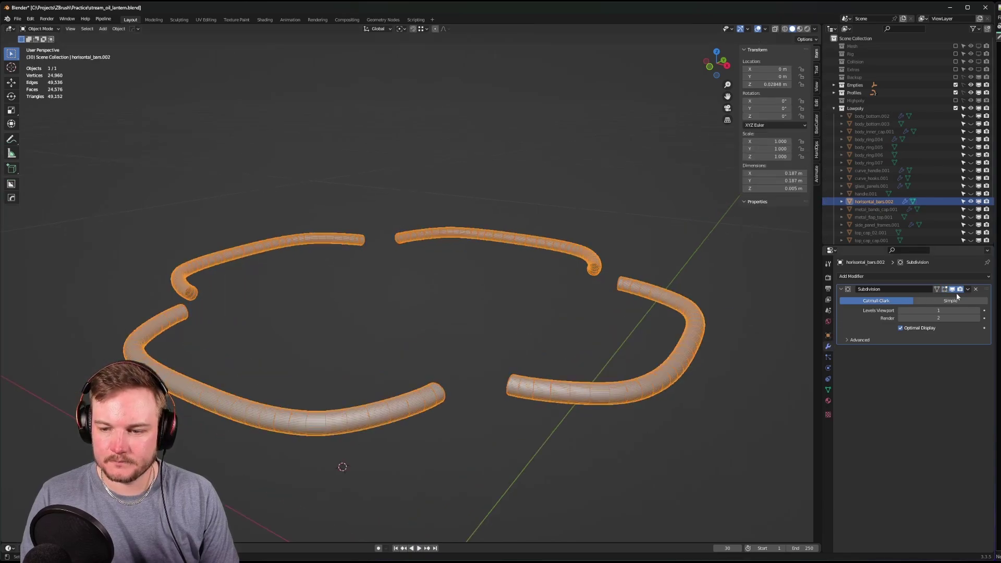
pyautogui.click(975, 290)
pyautogui.moveTo(465, 324)
pyautogui.keyDown('shift'); pyautogui.mouseDown(button='middle')
pyautogui.moveTo(516, 297)
pyautogui.moveTo(509, 315)
pyautogui.moveTo(459, 327)
pyautogui.mouseUp(button='middle'); pyautogui.keyUp('shift')
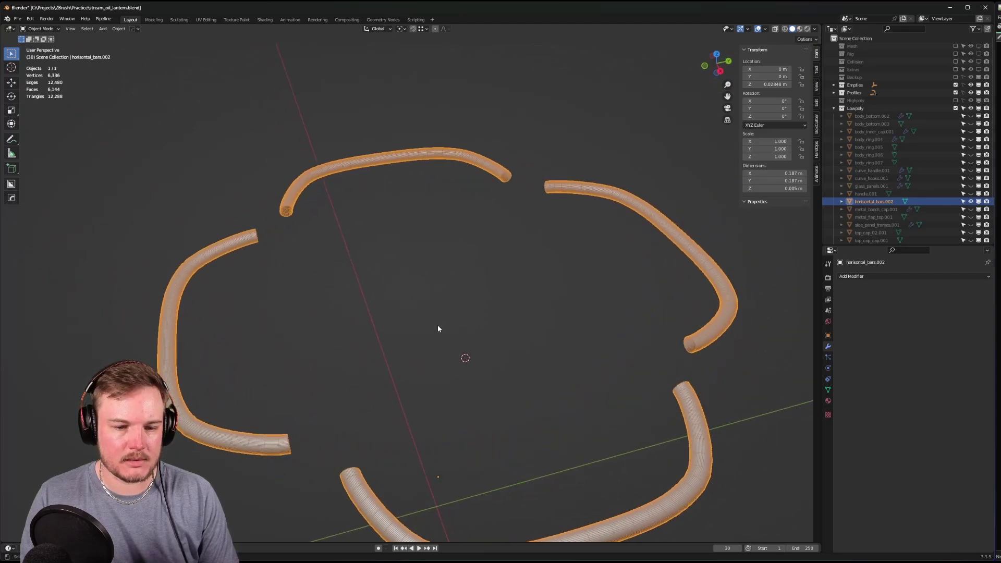
pyautogui.moveTo(430, 328); pyautogui.dragTo(532, 295, button='middle')
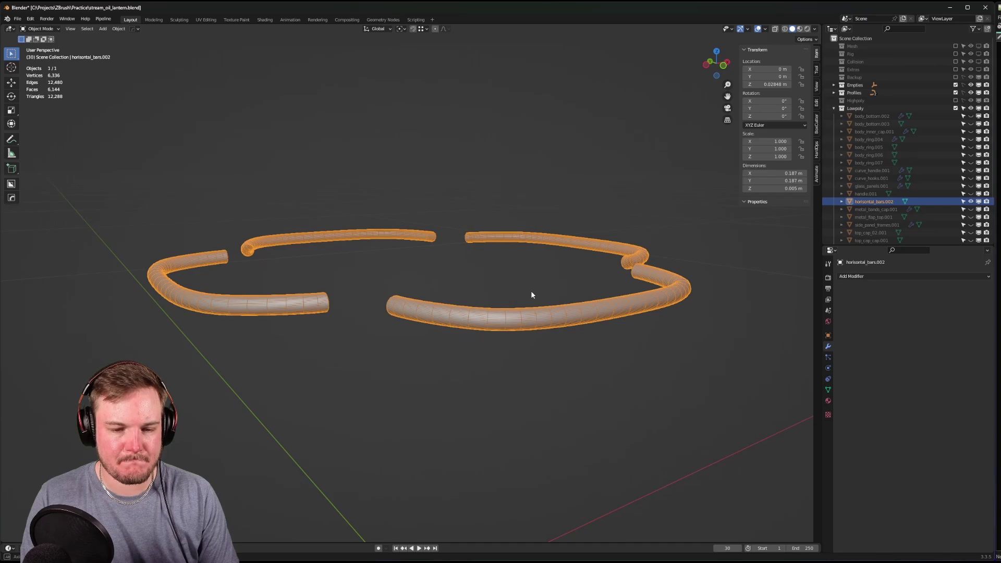
# - Examine the four horizontal bars' mesh density from several angles and up close
pyautogui.scroll(-2, 532, 295)
pyautogui.scroll(-1, 532, 294)
pyautogui.scroll(4, 529, 293)
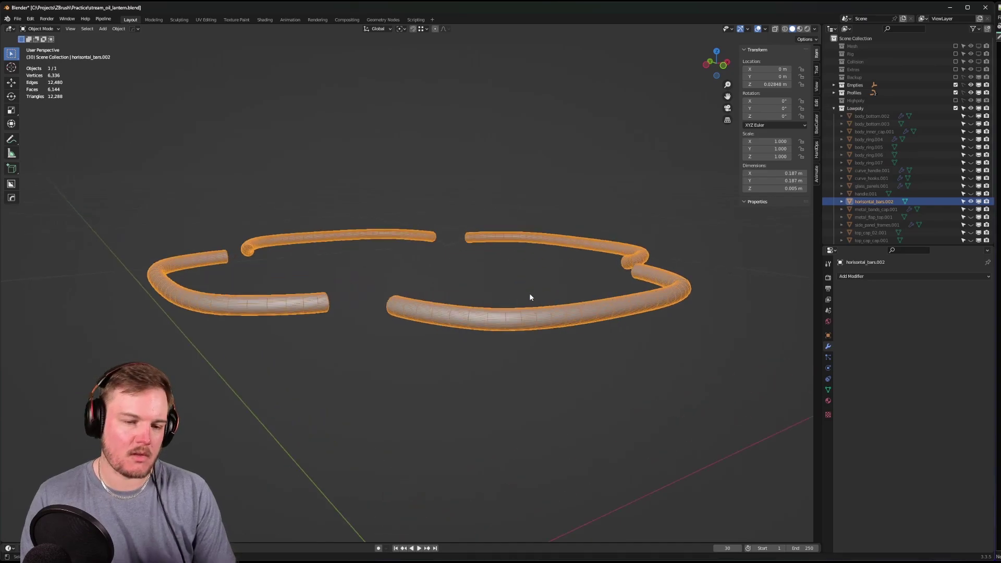
pyautogui.scroll(2, 523, 304)
pyautogui.moveTo(524, 320); pyautogui.dragTo(406, 333, button='middle')
pyautogui.scroll(-3, 409, 337)
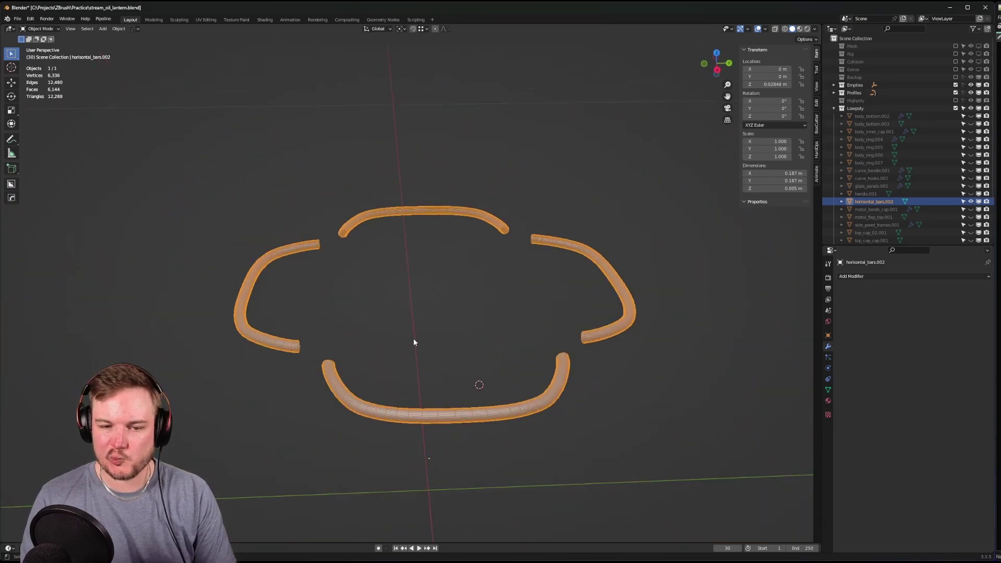
pyautogui.moveTo(414, 341); pyautogui.dragTo(477, 309, button='middle')
pyautogui.scroll(5, 459, 306)
# - Select one horizontal bar's linked faces in face select mode and hide the other bars' geometry
pyautogui.press('Tab')
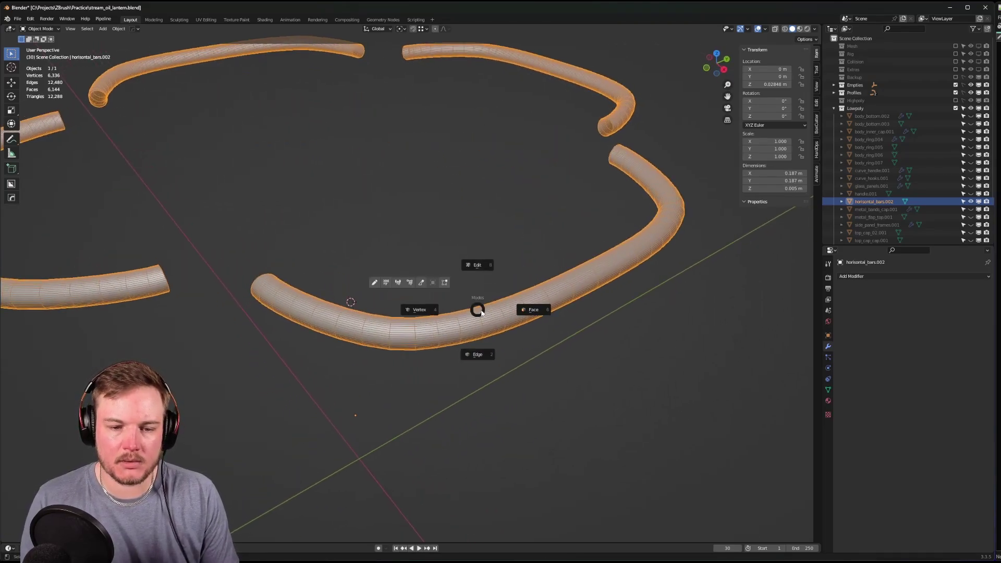
pyautogui.click(504, 308)
pyautogui.click(505, 309)
pyautogui.press('l')
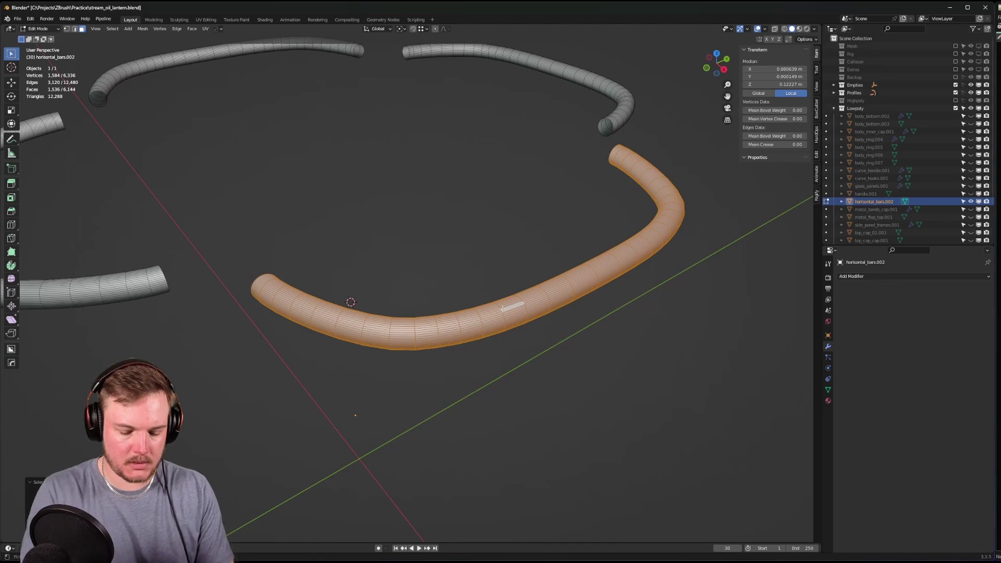
pyautogui.hotkey('ctrl', 'i')
pyautogui.press('h')
pyautogui.press('Tab')
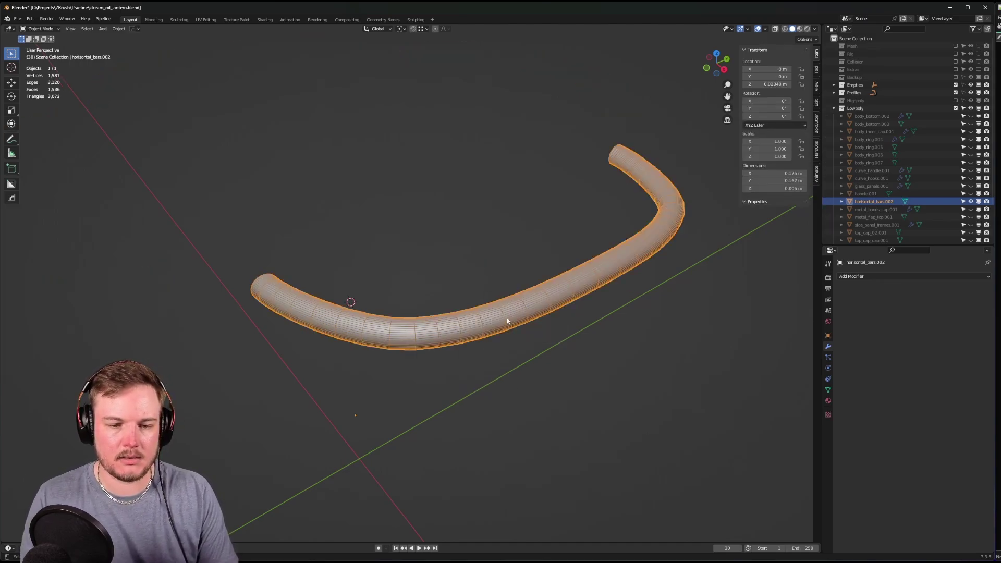
# - Select the vertex loop around the remaining bar's open end to check its segment count
pyautogui.press('capslock')
pyautogui.press('Tab')
pyautogui.click(498, 396)
pyautogui.press('capslock')
pyautogui.moveTo(493, 377); pyautogui.dragTo(501, 312, button='middle')
pyautogui.scroll(4, 471, 370)
pyautogui.scroll(2, 427, 339)
pyautogui.press('Tab')
pyautogui.click(460, 312)
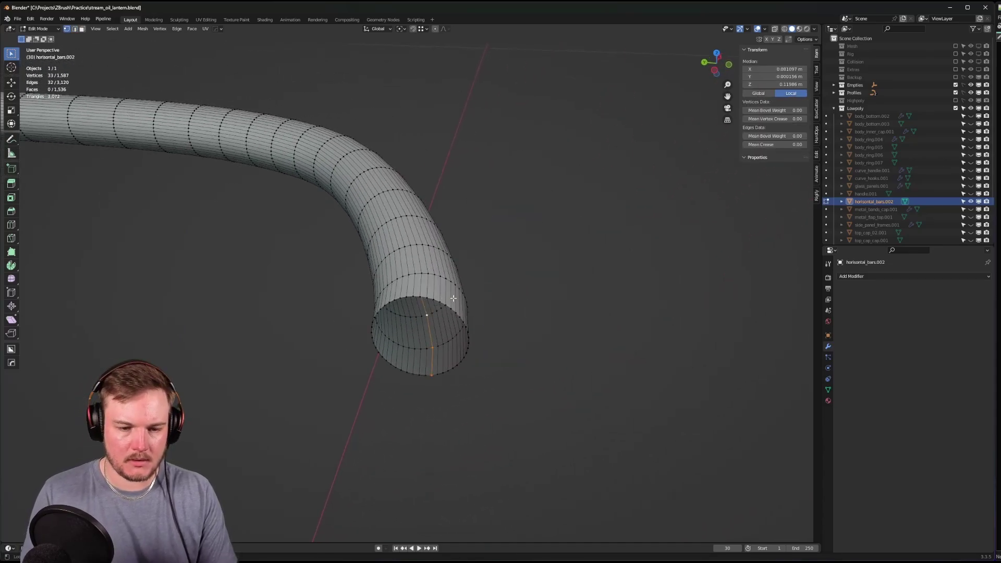
pyautogui.keyDown('alt'); pyautogui.click(437, 302); pyautogui.keyUp('alt')
pyautogui.scroll(3, 438, 303)
pyautogui.moveTo(436, 302)
pyautogui.mouseDown(button='middle')
pyautogui.moveTo(449, 281)
pyautogui.moveTo(436, 257)
pyautogui.moveTo(431, 289)
pyautogui.mouseUp(button='middle')
# - Try to select every second lengthwise edge loop around the bar, starting at its open end
pyautogui.press('Tab')
pyautogui.press('2')
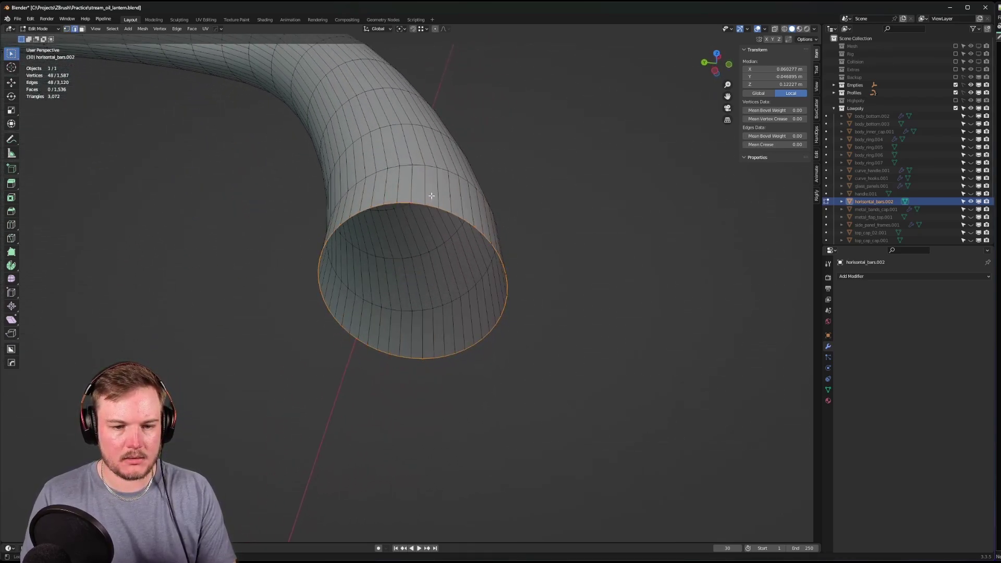
pyautogui.keyDown('alt'); pyautogui.click(430, 193); pyautogui.keyUp('alt')
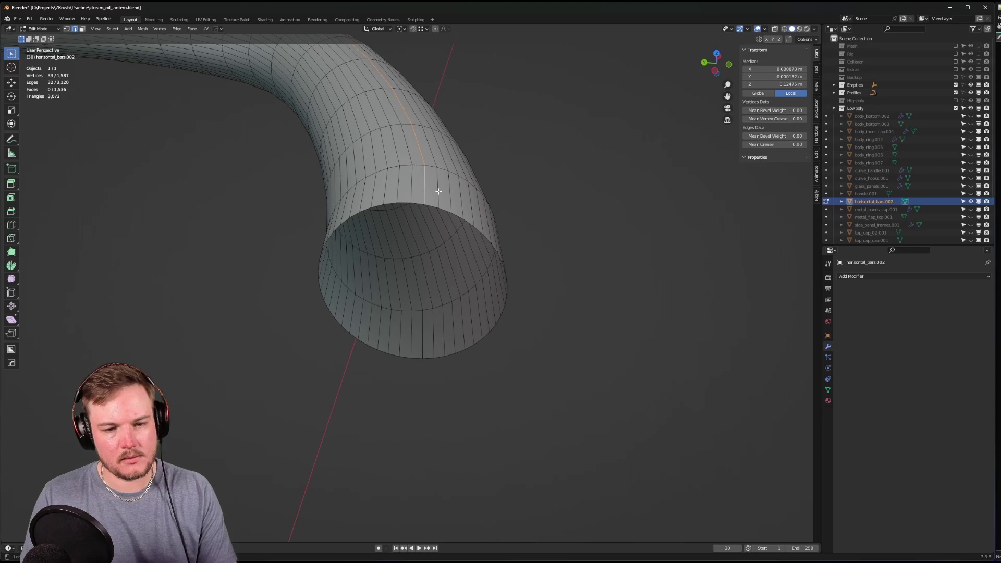
pyautogui.keyDown('alt'); pyautogui.keyDown('shift'); pyautogui.click(438, 191); pyautogui.keyUp('shift'); pyautogui.keyUp('alt')
pyautogui.moveTo(438, 192); pyautogui.dragTo(484, 241, button='middle')
pyautogui.keyDown('alt'); pyautogui.keyDown('shift'); pyautogui.click(475, 231); pyautogui.keyUp('shift'); pyautogui.keyUp('alt')
pyautogui.keyDown('alt'); pyautogui.keyDown('shift'); pyautogui.click(497, 263); pyautogui.keyUp('shift'); pyautogui.keyUp('alt')
pyautogui.keyDown('alt'); pyautogui.keyDown('shift'); pyautogui.click(498, 291); pyautogui.keyUp('shift'); pyautogui.keyUp('alt')
pyautogui.moveTo(498, 292); pyautogui.dragTo(502, 275, button='middle')
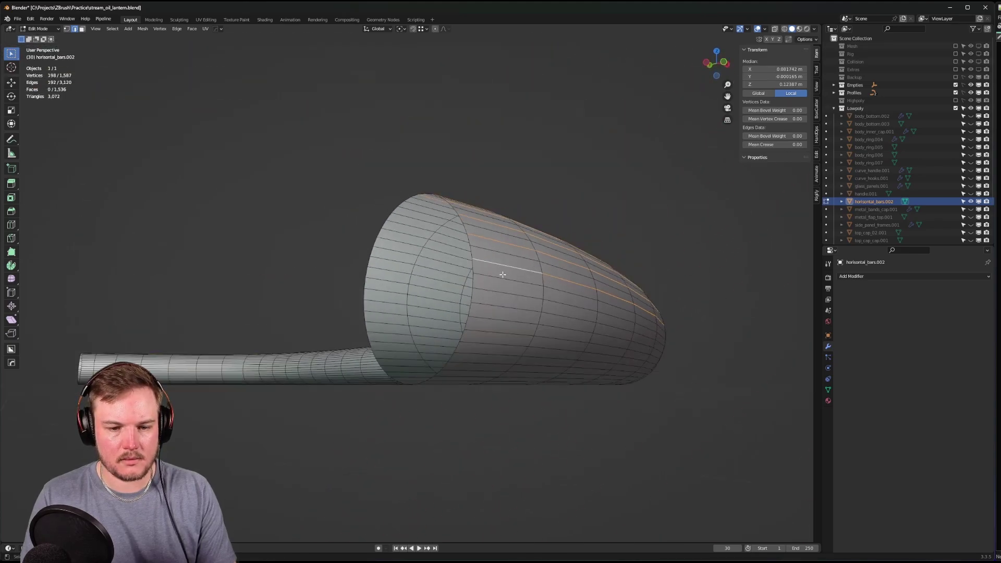
pyautogui.keyDown('alt'); pyautogui.keyDown('shift'); pyautogui.click(501, 290); pyautogui.keyUp('shift'); pyautogui.keyUp('alt')
pyautogui.moveTo(495, 315); pyautogui.dragTo(501, 335, button='middle')
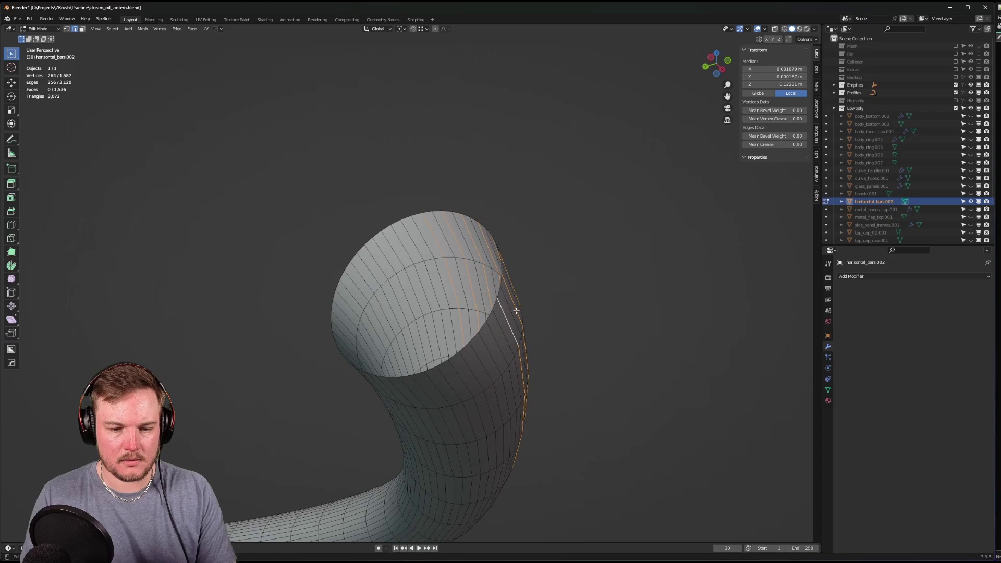
pyautogui.keyDown('alt'); pyautogui.keyDown('shift'); pyautogui.click(500, 336); pyautogui.keyUp('shift'); pyautogui.keyUp('alt')
pyautogui.keyDown('alt'); pyautogui.keyDown('shift'); pyautogui.click(492, 349); pyautogui.keyUp('shift'); pyautogui.keyUp('alt')
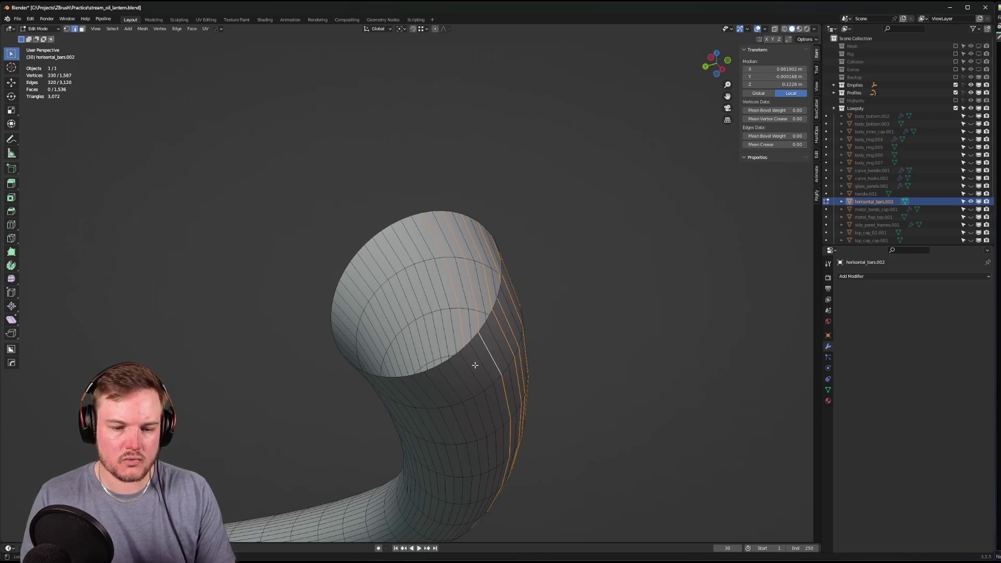
pyautogui.keyDown('alt'); pyautogui.keyDown('shift'); pyautogui.click(458, 382); pyautogui.keyUp('shift'); pyautogui.keyUp('alt')
pyautogui.keyDown('alt'); pyautogui.keyDown('shift'); pyautogui.click(447, 377); pyautogui.keyUp('shift'); pyautogui.keyUp('alt')
pyautogui.moveTo(447, 376); pyautogui.dragTo(354, 318, button='middle')
pyautogui.keyDown('alt'); pyautogui.keyDown('shift'); pyautogui.click(404, 382); pyautogui.keyUp('shift'); pyautogui.keyUp('alt')
pyautogui.keyDown('alt'); pyautogui.keyDown('shift'); pyautogui.click(385, 373); pyautogui.keyUp('shift'); pyautogui.keyUp('alt')
pyautogui.keyDown('alt'); pyautogui.keyDown('shift'); pyautogui.click(350, 342); pyautogui.keyUp('shift'); pyautogui.keyUp('alt')
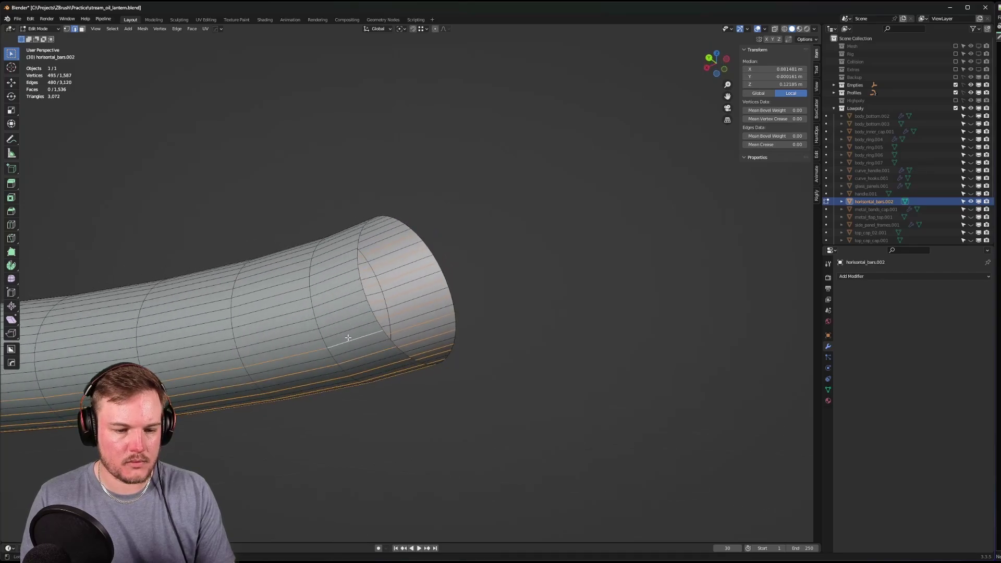
pyautogui.keyDown('alt'); pyautogui.keyDown('shift'); pyautogui.click(343, 326); pyautogui.keyUp('shift'); pyautogui.keyUp('alt')
pyautogui.keyDown('alt'); pyautogui.keyDown('shift'); pyautogui.click(338, 314); pyautogui.keyUp('shift'); pyautogui.keyUp('alt')
pyautogui.moveTo(339, 314); pyautogui.dragTo(327, 344, button='middle')
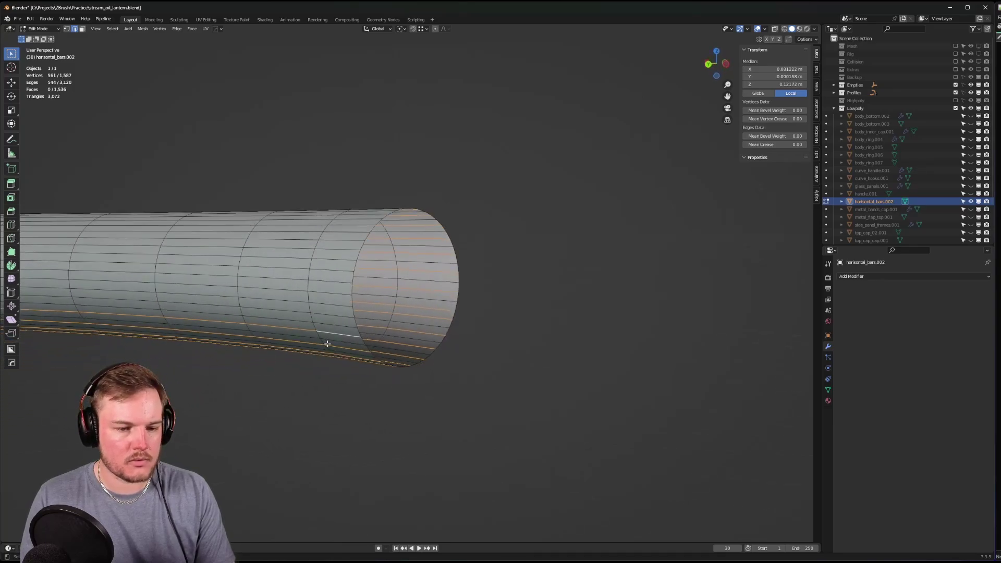
pyautogui.keyDown('alt'); pyautogui.keyDown('shift'); pyautogui.click(329, 317); pyautogui.keyUp('shift'); pyautogui.keyUp('alt')
pyautogui.keyDown('alt'); pyautogui.keyDown('shift'); pyautogui.click(330, 291); pyautogui.keyUp('shift'); pyautogui.keyUp('alt')
pyautogui.keyDown('alt'); pyautogui.keyDown('shift'); pyautogui.click(332, 275); pyautogui.keyUp('shift'); pyautogui.keyUp('alt')
pyautogui.moveTo(332, 275); pyautogui.dragTo(327, 280, button='middle')
pyautogui.keyDown('alt'); pyautogui.keyDown('shift'); pyautogui.click(329, 265); pyautogui.keyUp('shift'); pyautogui.keyUp('alt')
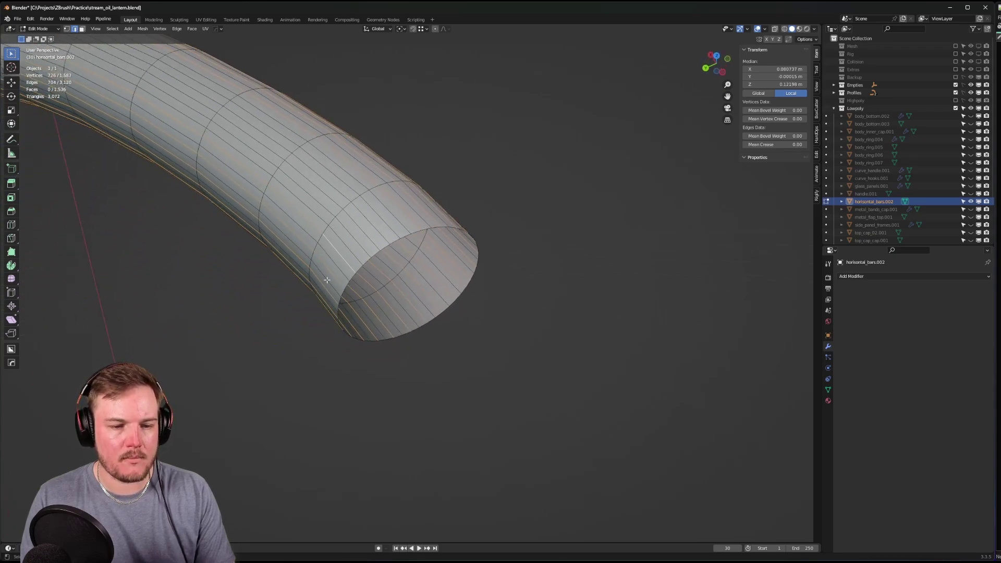
pyautogui.keyDown('alt'); pyautogui.keyDown('shift'); pyautogui.click(370, 221); pyautogui.keyUp('shift'); pyautogui.keyUp('alt')
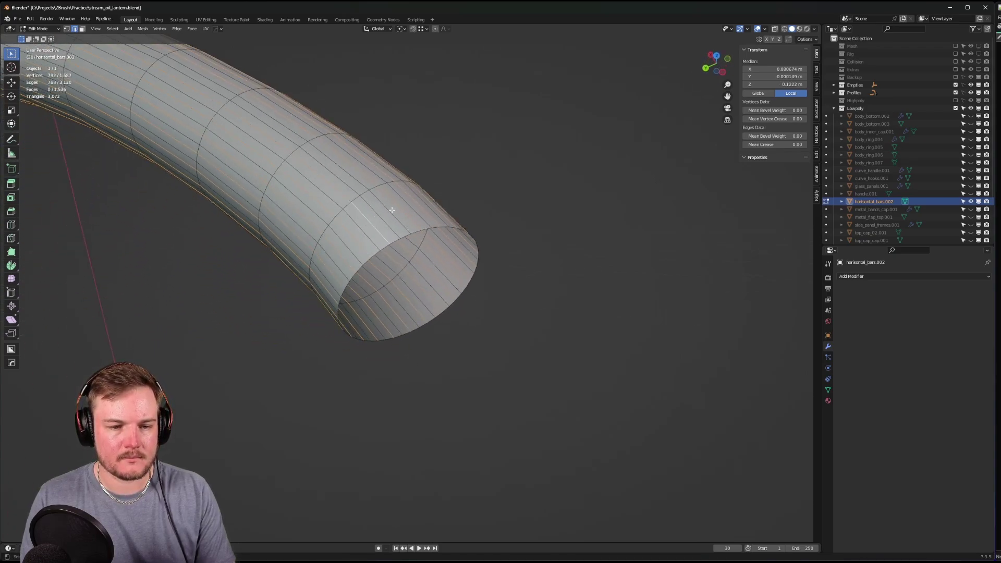
pyautogui.moveTo(391, 209); pyautogui.dragTo(438, 238, button='middle')
# - Switch to vertex select mode and recheck the segments around the bar's open end by selecting its boundary loop
pyautogui.press('Tab')
pyautogui.click(421, 240)
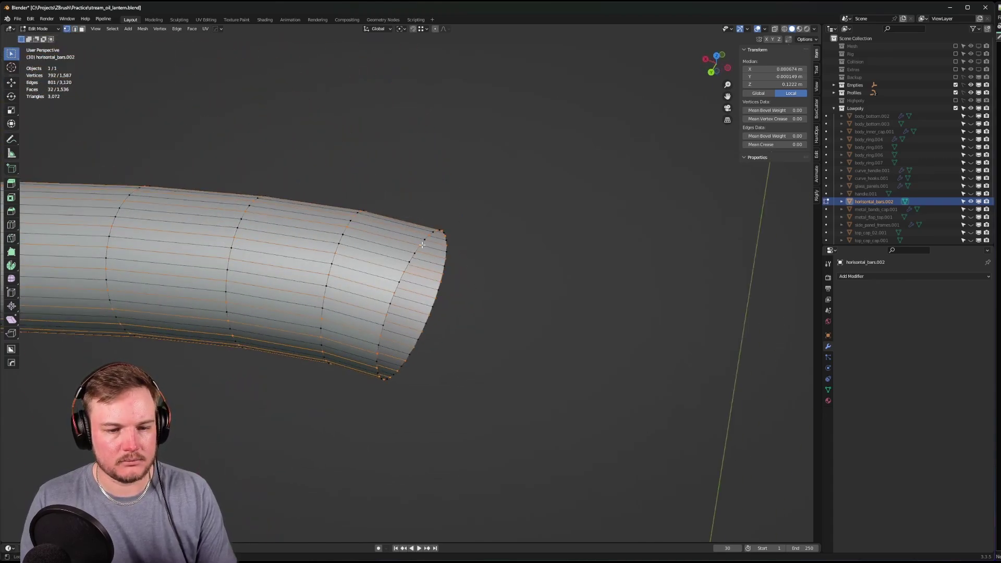
pyautogui.keyDown('alt'); pyautogui.click(422, 244); pyautogui.keyUp('alt')
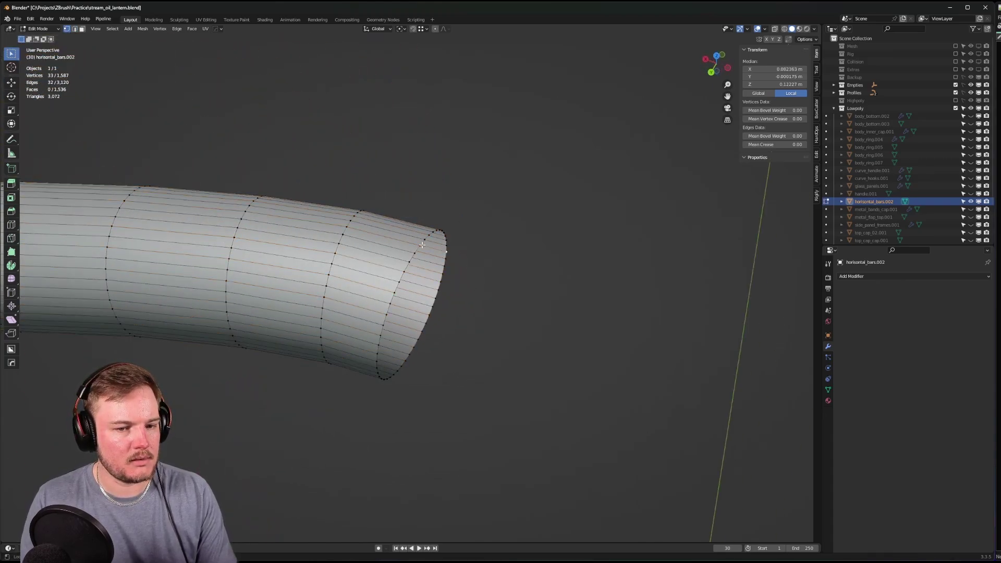
pyautogui.moveTo(422, 245); pyautogui.dragTo(350, 261, button='middle')
pyautogui.keyDown('alt'); pyautogui.click(428, 243); pyautogui.keyUp('alt')
# - In edge select mode, select every second lengthwise edge loop around the bar and dissolve them
pyautogui.hotkey('ctrl', 'Tab')
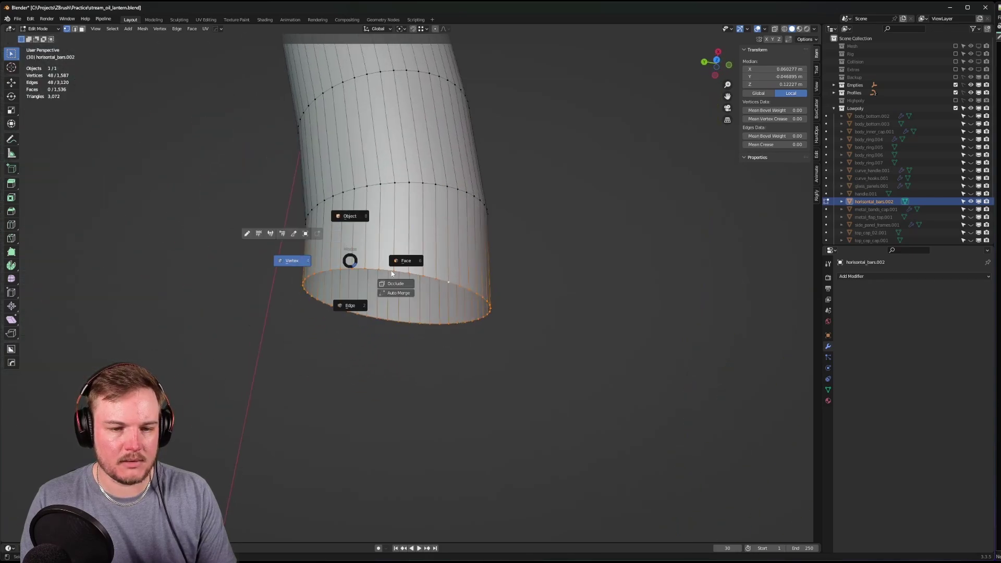
pyautogui.click(366, 306)
pyautogui.keyDown('alt'); pyautogui.click(423, 230); pyautogui.keyUp('alt')
pyautogui.keyDown('alt'); pyautogui.keyDown('shift'); pyautogui.click(445, 240); pyautogui.keyUp('shift'); pyautogui.keyUp('alt')
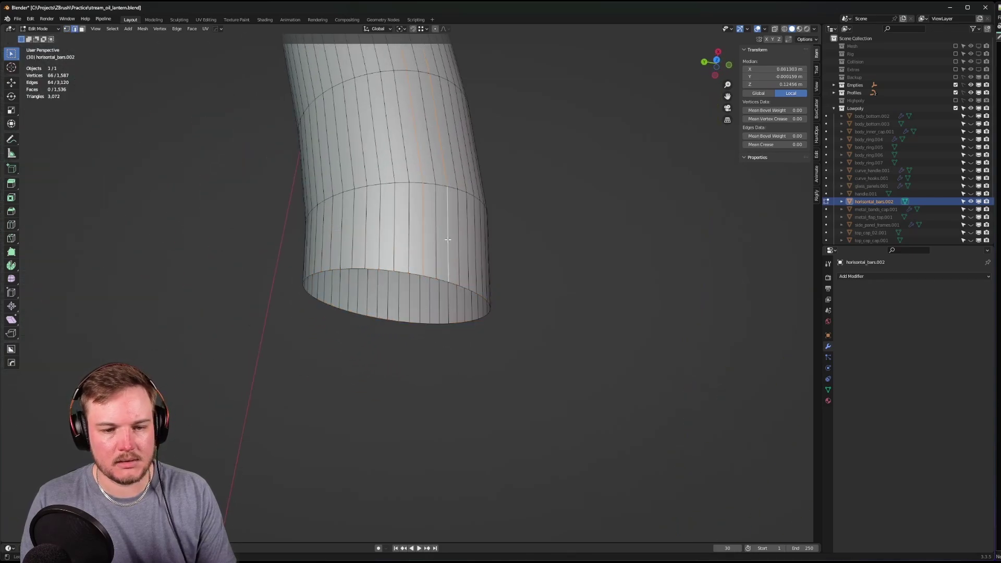
pyautogui.moveTo(445, 240); pyautogui.dragTo(398, 214, button='middle')
pyautogui.keyDown('alt'); pyautogui.keyDown('shift'); pyautogui.click(446, 275); pyautogui.keyUp('shift'); pyautogui.keyUp('alt')
pyautogui.moveTo(447, 275); pyautogui.dragTo(458, 261, button='middle')
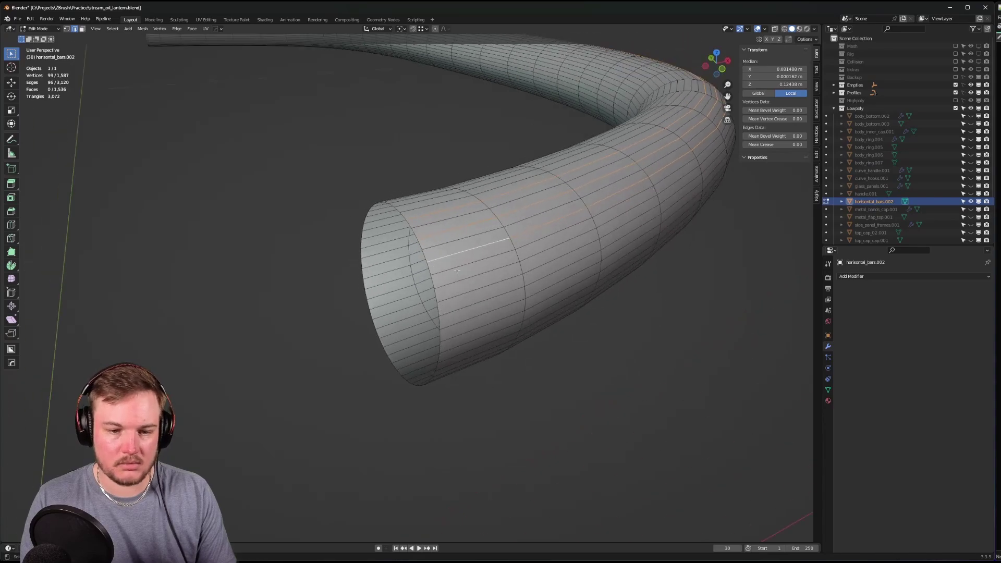
pyautogui.keyDown('alt'); pyautogui.keyDown('shift'); pyautogui.click(459, 281); pyautogui.keyUp('shift'); pyautogui.keyUp('alt')
pyautogui.keyDown('alt'); pyautogui.keyDown('shift'); pyautogui.click(462, 305); pyautogui.keyUp('shift'); pyautogui.keyUp('alt')
pyautogui.moveTo(462, 305); pyautogui.dragTo(462, 269, button='middle')
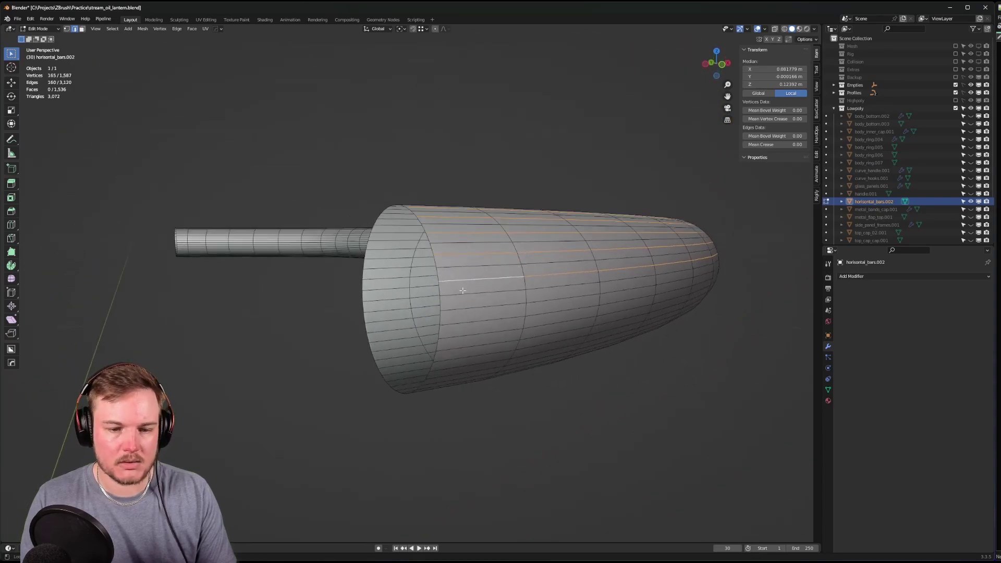
pyautogui.keyDown('alt'); pyautogui.keyDown('shift'); pyautogui.click(460, 307); pyautogui.keyUp('shift'); pyautogui.keyUp('alt')
pyautogui.moveTo(460, 307); pyautogui.dragTo(458, 357, button='middle')
pyautogui.keyDown('alt'); pyautogui.keyDown('shift'); pyautogui.click(464, 321); pyautogui.keyUp('shift'); pyautogui.keyUp('alt')
pyautogui.keyDown('alt'); pyautogui.keyDown('shift'); pyautogui.click(471, 330); pyautogui.keyUp('shift'); pyautogui.keyUp('alt')
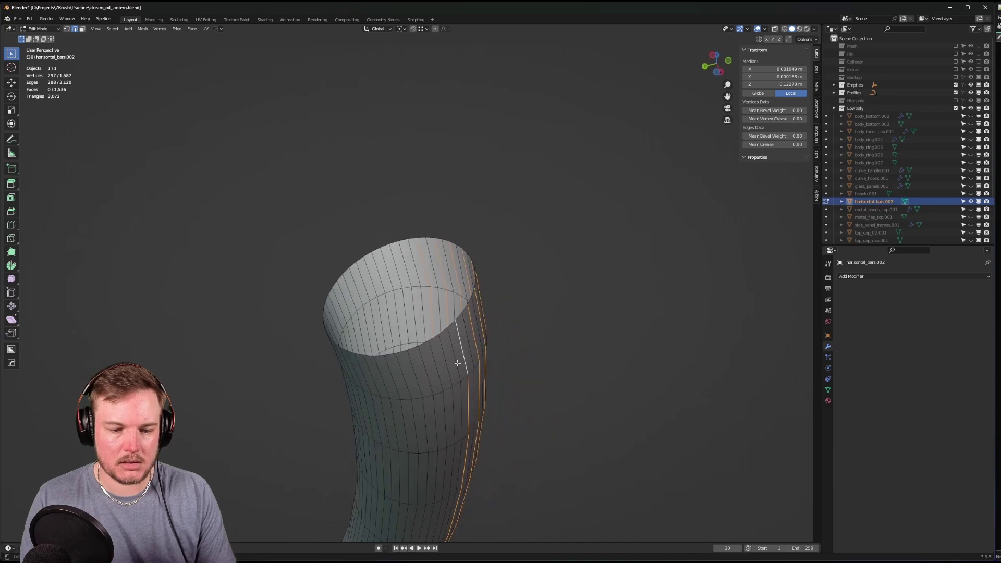
pyautogui.keyDown('alt'); pyautogui.keyDown('shift'); pyautogui.click(446, 360); pyautogui.keyUp('shift'); pyautogui.keyUp('alt')
pyautogui.keyDown('alt'); pyautogui.keyDown('shift'); pyautogui.click(427, 369); pyautogui.keyUp('shift'); pyautogui.keyUp('alt')
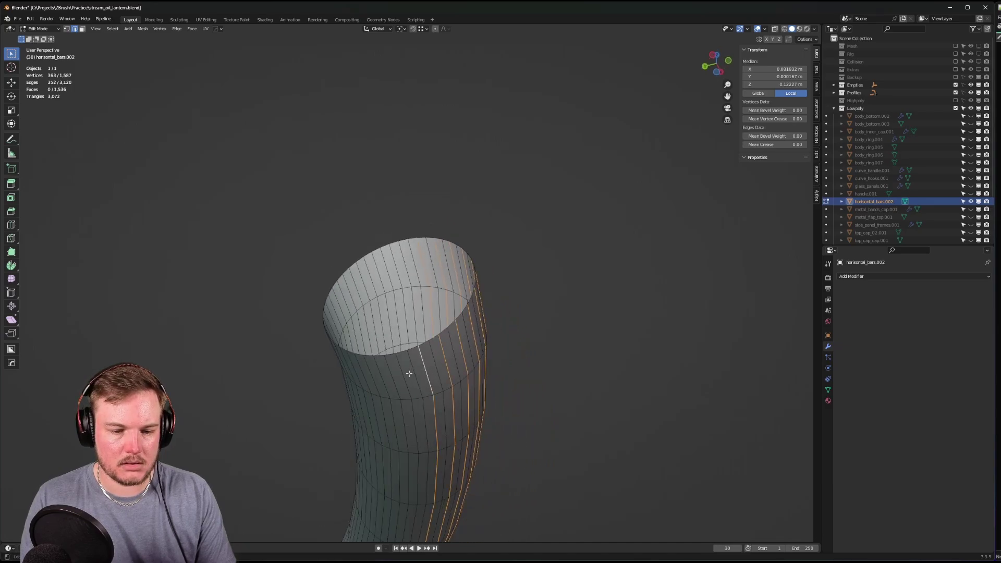
pyautogui.keyDown('alt'); pyautogui.keyDown('shift'); pyautogui.click(404, 374); pyautogui.keyUp('shift'); pyautogui.keyUp('alt')
pyautogui.moveTo(410, 364); pyautogui.dragTo(427, 369, button='middle')
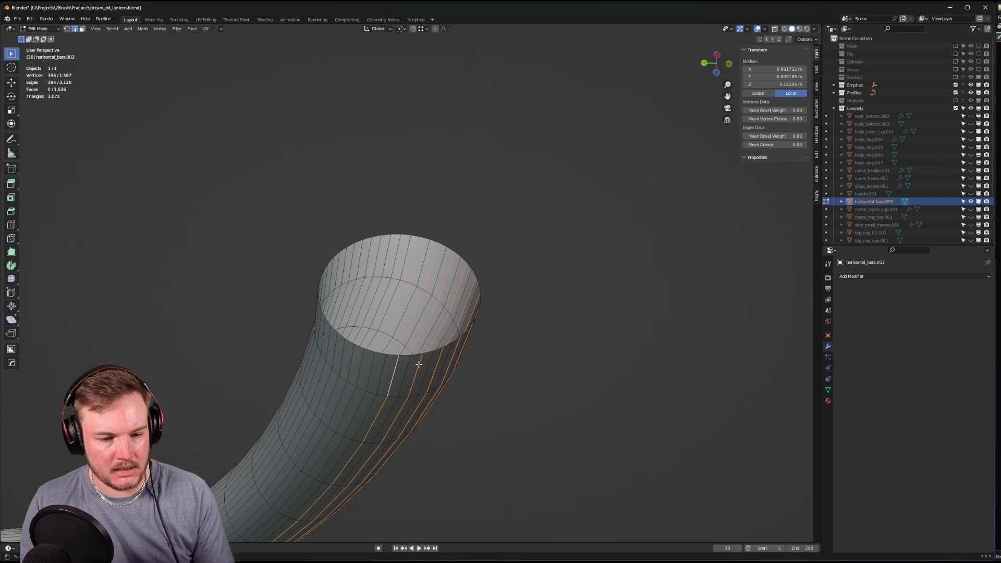
pyautogui.moveTo(419, 364); pyautogui.dragTo(427, 353, button='middle')
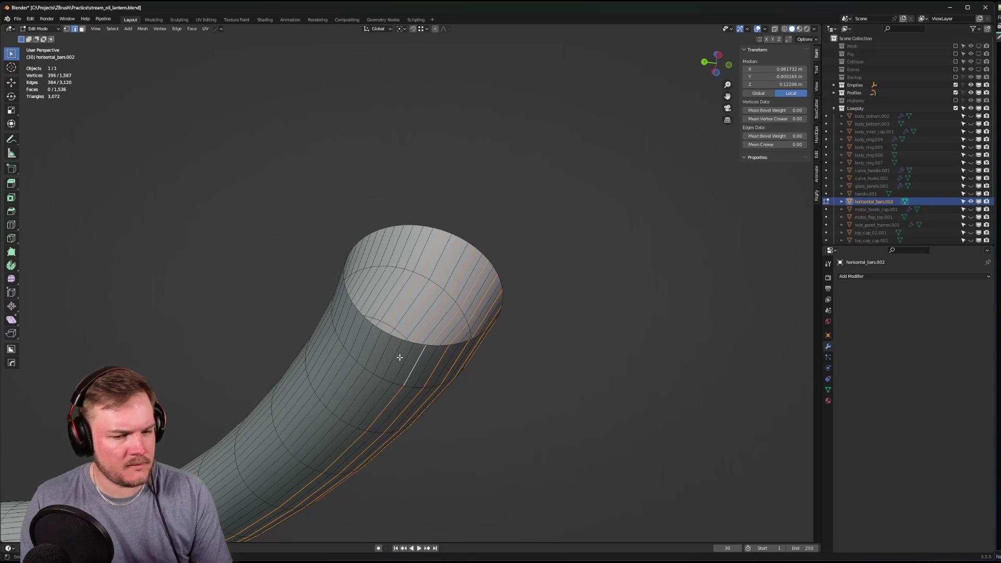
pyautogui.keyDown('alt'); pyautogui.keyDown('shift'); pyautogui.click(385, 353); pyautogui.keyUp('shift'); pyautogui.keyUp('alt')
pyautogui.moveTo(376, 345)
pyautogui.mouseDown(button='middle')
pyautogui.moveTo(391, 351)
pyautogui.moveTo(371, 334)
pyautogui.mouseUp(button='middle')
pyautogui.keyDown('alt'); pyautogui.keyDown('shift'); pyautogui.click(367, 330); pyautogui.keyUp('shift'); pyautogui.keyUp('alt')
pyautogui.keyDown('alt'); pyautogui.keyDown('shift'); pyautogui.click(374, 338); pyautogui.keyUp('shift'); pyautogui.keyUp('alt')
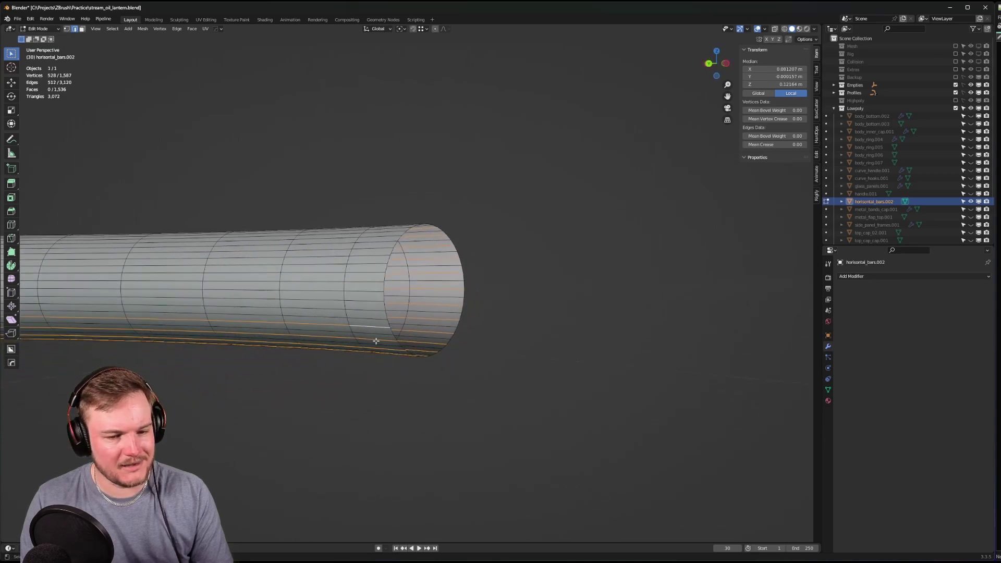
pyautogui.keyDown('alt'); pyautogui.keyDown('shift'); pyautogui.click(362, 311); pyautogui.keyUp('shift'); pyautogui.keyUp('alt')
pyautogui.keyDown('alt'); pyautogui.keyDown('shift'); pyautogui.click(362, 293); pyautogui.keyUp('shift'); pyautogui.keyUp('alt')
pyautogui.keyDown('alt'); pyautogui.keyDown('shift'); pyautogui.click(360, 271); pyautogui.keyUp('shift'); pyautogui.keyUp('alt')
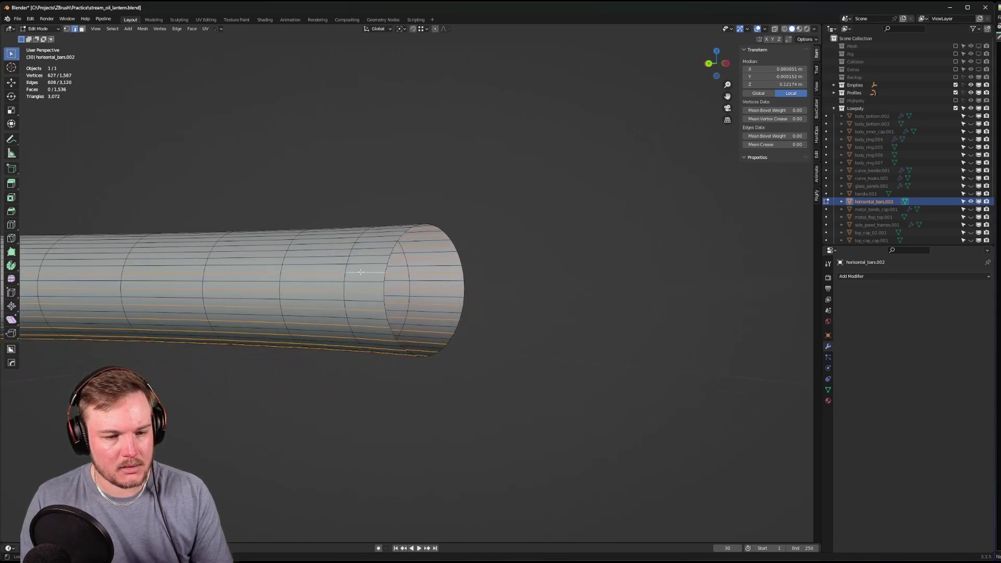
pyautogui.moveTo(361, 272); pyautogui.dragTo(375, 310, button='middle')
pyautogui.keyDown('alt'); pyautogui.keyDown('shift'); pyautogui.click(364, 273); pyautogui.keyUp('shift'); pyautogui.keyUp('alt')
pyautogui.keyDown('alt'); pyautogui.keyDown('shift'); pyautogui.click(367, 270); pyautogui.keyUp('shift'); pyautogui.keyUp('alt')
pyautogui.keyDown('alt'); pyautogui.keyDown('shift'); pyautogui.click(372, 274); pyautogui.keyUp('shift'); pyautogui.keyUp('alt')
pyautogui.keyDown('alt'); pyautogui.keyDown('shift'); pyautogui.click(360, 305); pyautogui.keyUp('shift'); pyautogui.keyUp('alt')
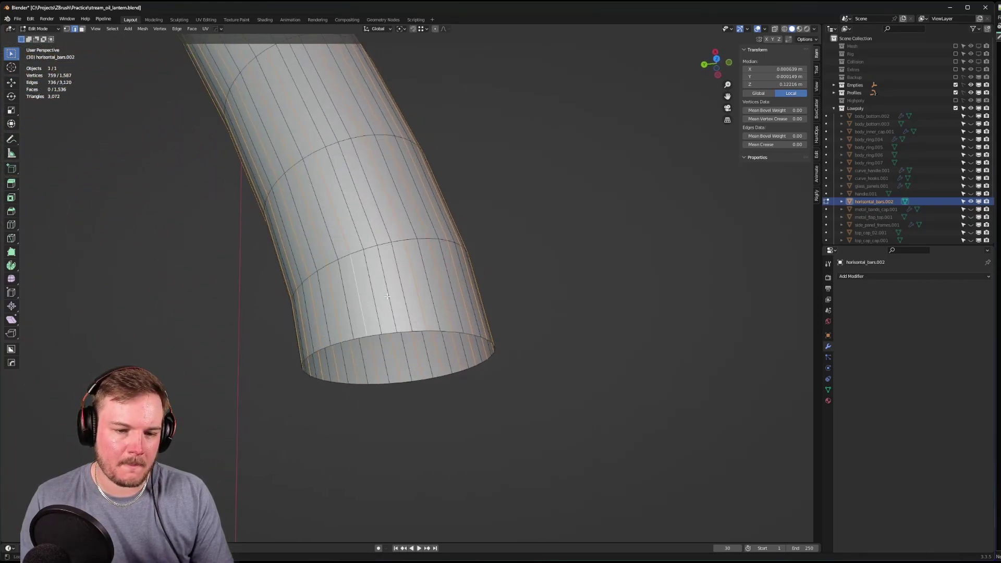
pyautogui.keyDown('alt'); pyautogui.keyDown('shift'); pyautogui.click(390, 305); pyautogui.keyUp('shift'); pyautogui.keyUp('alt')
pyautogui.hotkey('ctrl', 'x')
# - Select one lengthwise edge loop on the thinned bar and apply the Edge Loops selection to it
pyautogui.scroll(-5, 437, 303)
pyautogui.moveTo(437, 303); pyautogui.dragTo(430, 279, button='middle')
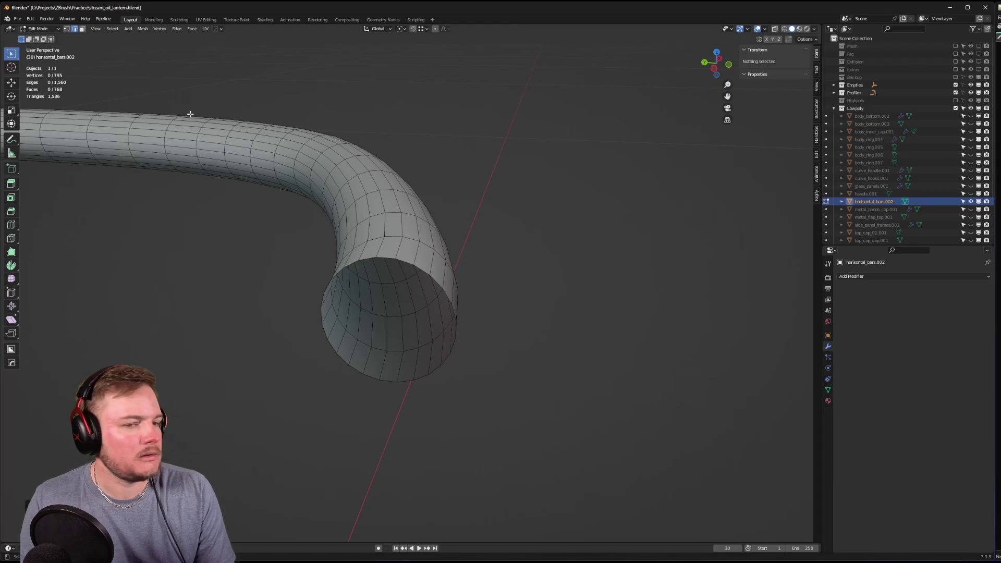
pyautogui.moveTo(385, 196); pyautogui.dragTo(403, 228, button='middle')
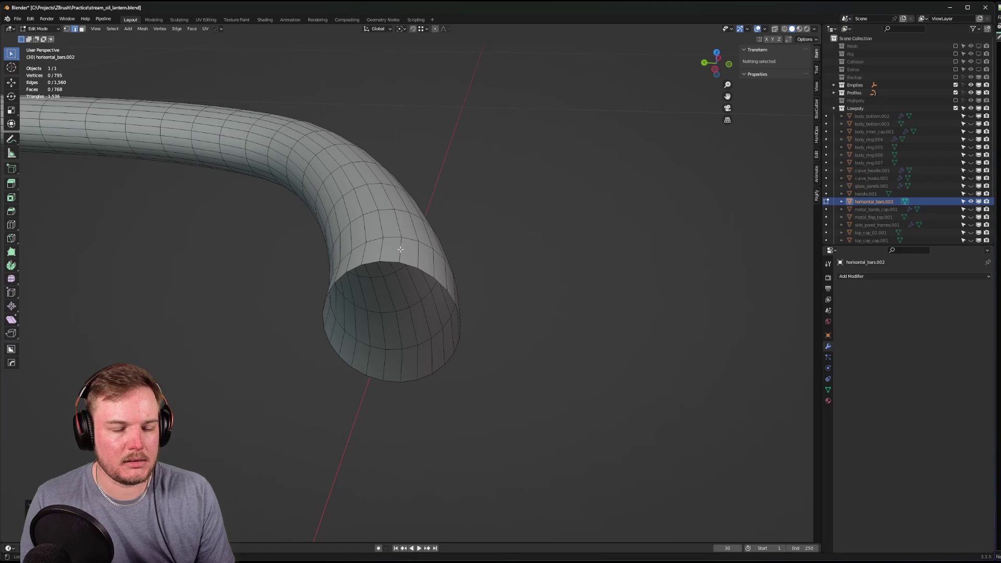
pyautogui.keyDown('alt'); pyautogui.click(400, 250); pyautogui.keyUp('alt')
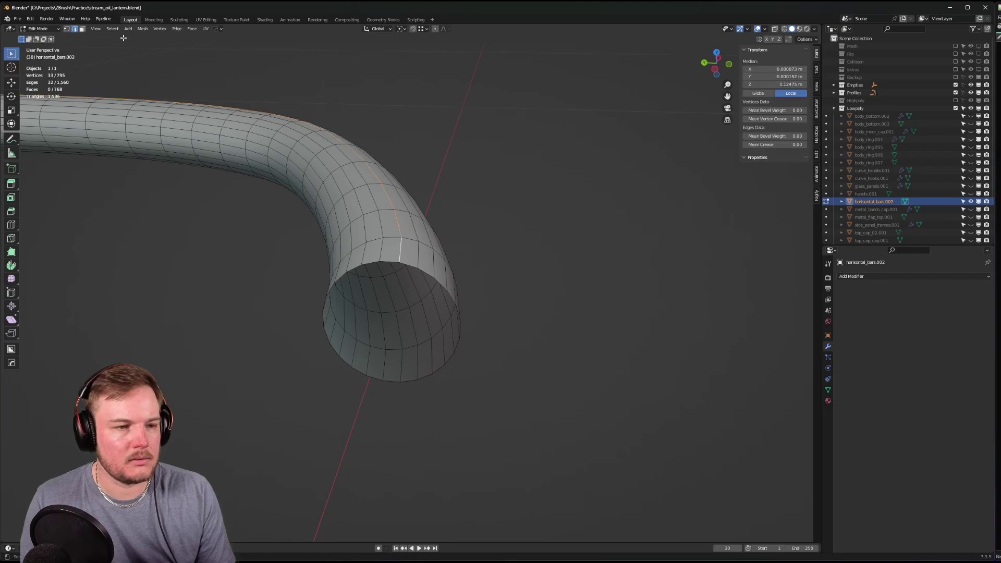
pyautogui.click(114, 29)
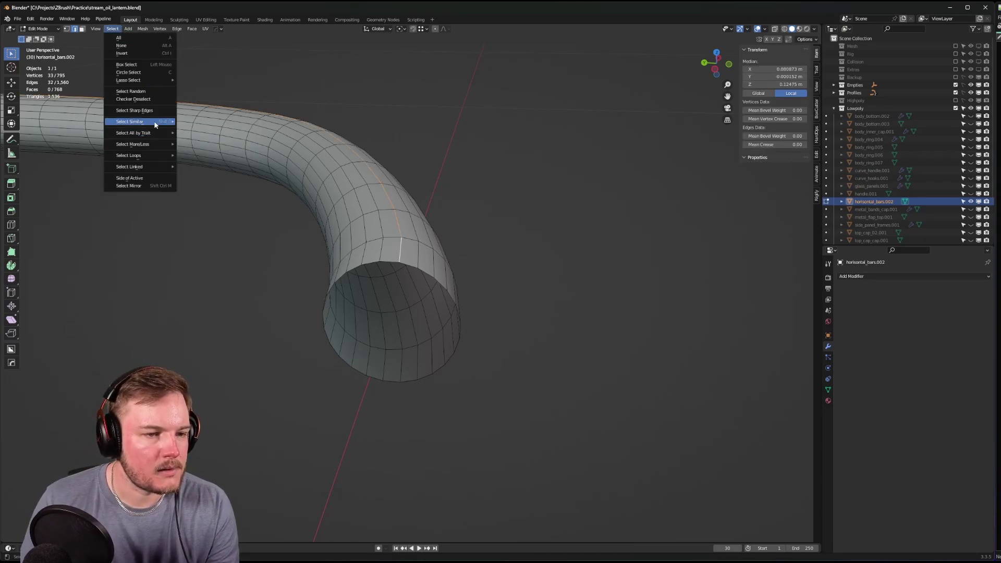
pyautogui.moveTo(155, 122)
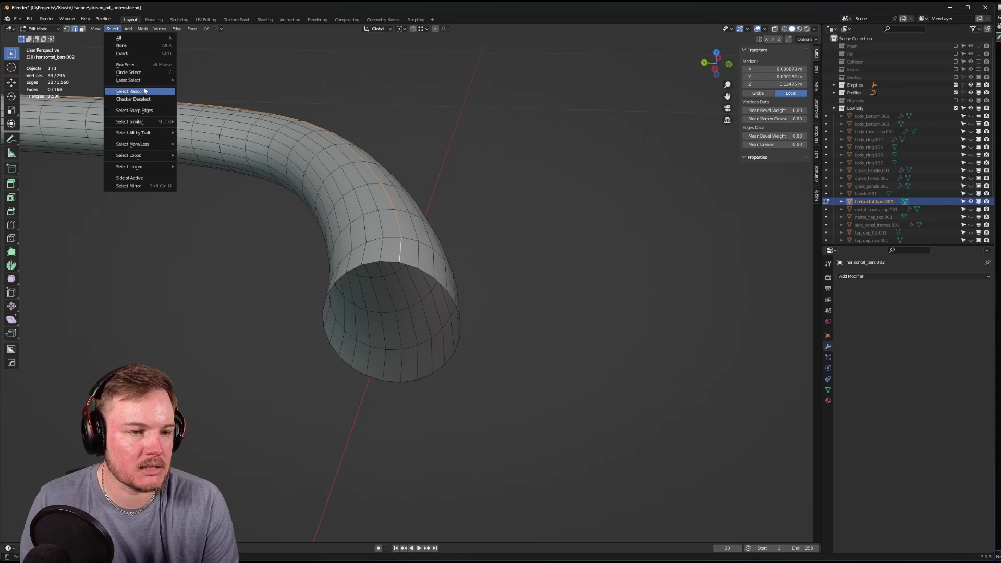
pyautogui.moveTo(141, 155)
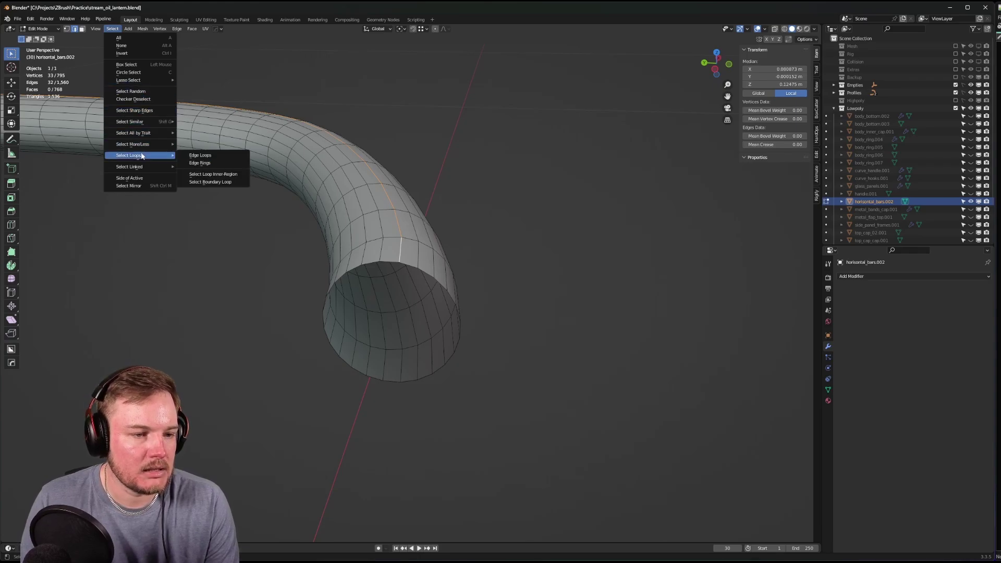
pyautogui.click(198, 155)
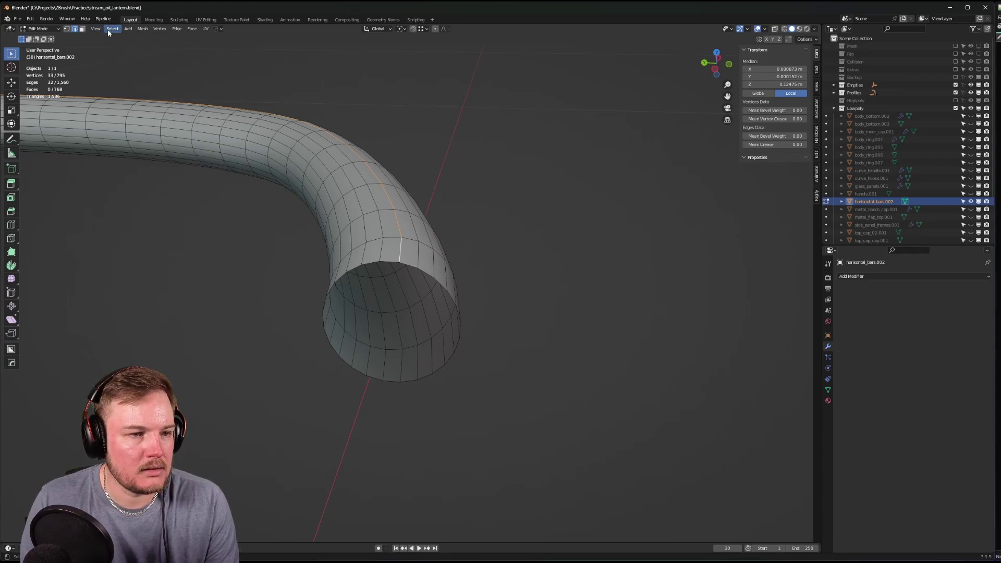
# - Select all the lengthwise edges around the bar with Edge Rings and try Checker Deselect on them
pyautogui.click(112, 29)
pyautogui.moveTo(141, 154)
pyautogui.click(208, 164)
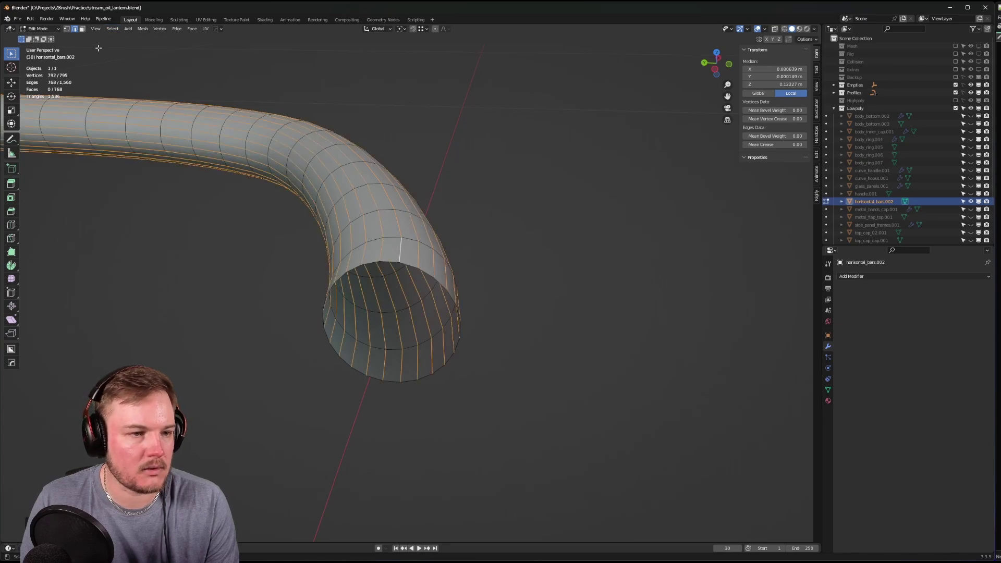
pyautogui.click(98, 30)
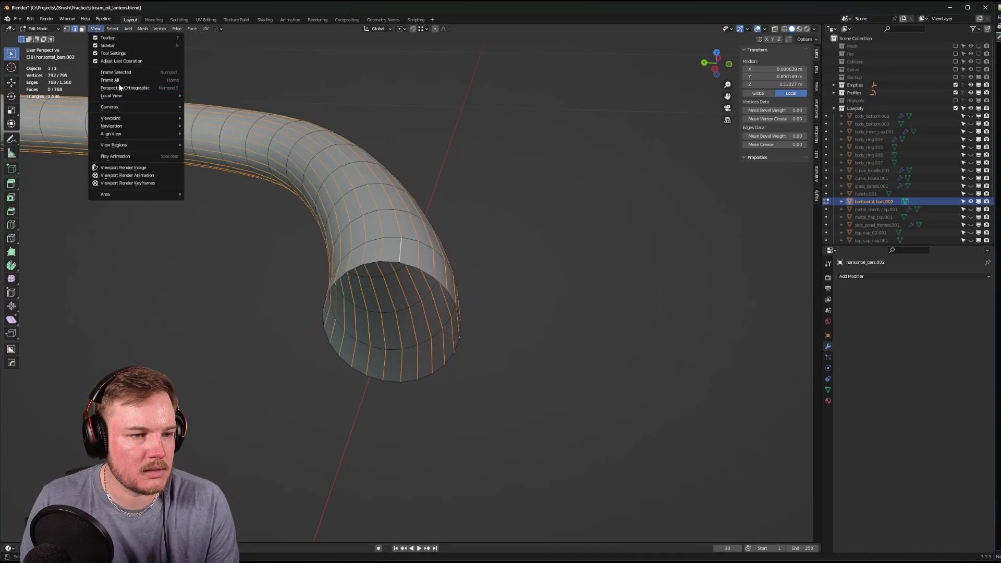
pyautogui.click(115, 29)
pyautogui.moveTo(129, 80)
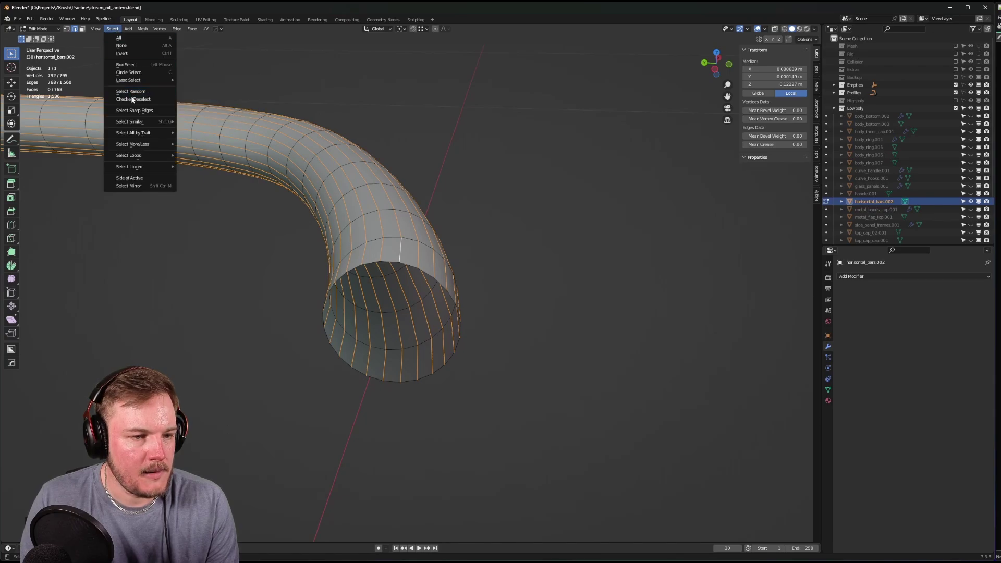
pyautogui.click(132, 99)
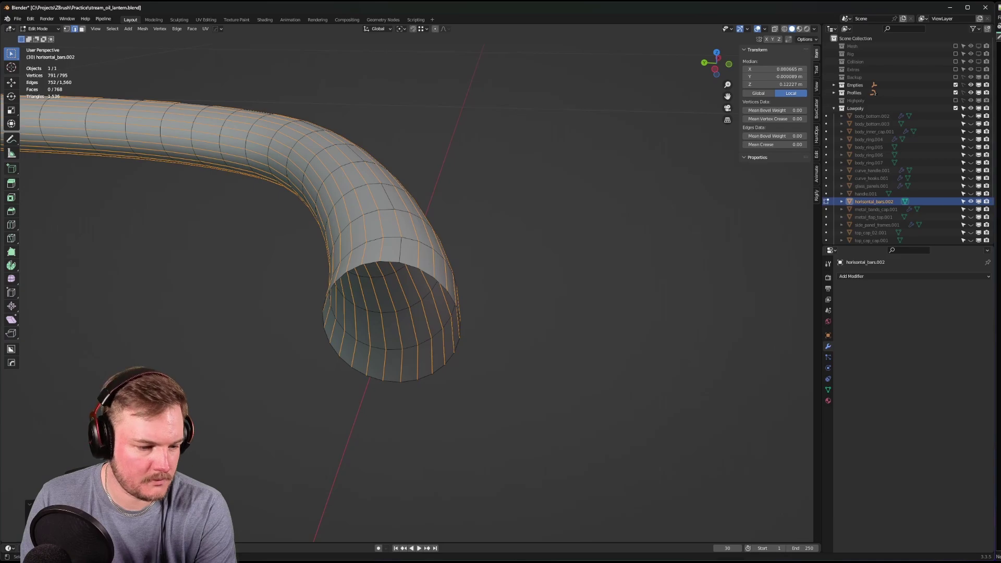
# - Try adjusting the Checker Deselect settings on the bar's lengthwise edges, and undo the deselection
pyautogui.click(117, 533)
pyautogui.click(117, 532)
pyautogui.click(116, 533)
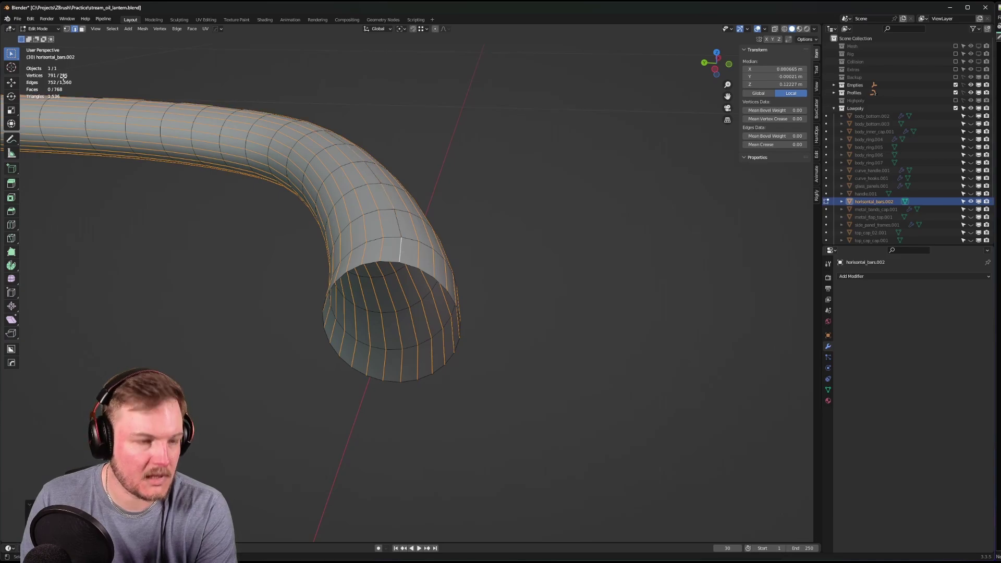
pyautogui.click(213, 233)
pyautogui.hotkey('ctrl', 'z')
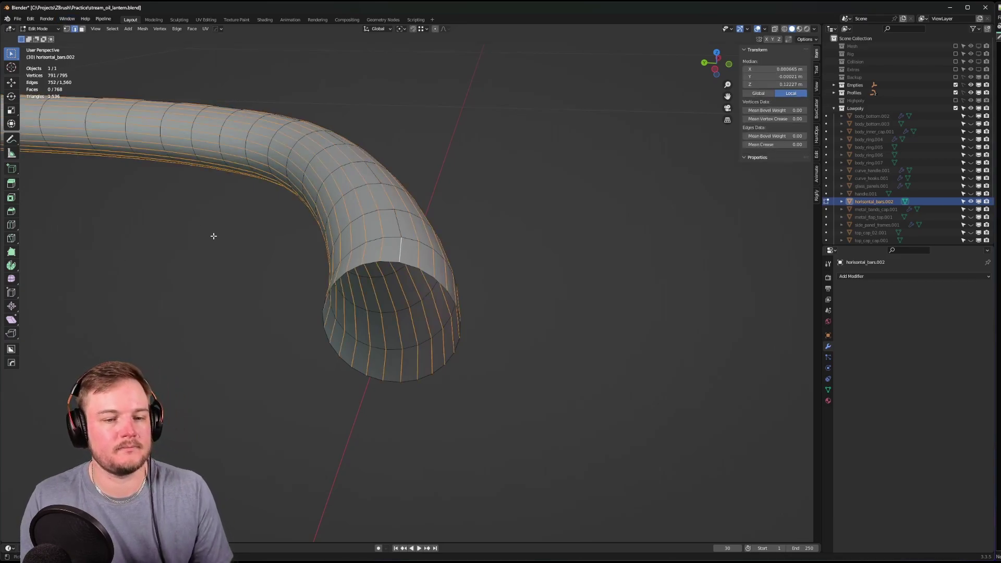
pyautogui.hotkey('ctrl', 'z')
pyautogui.click(112, 28)
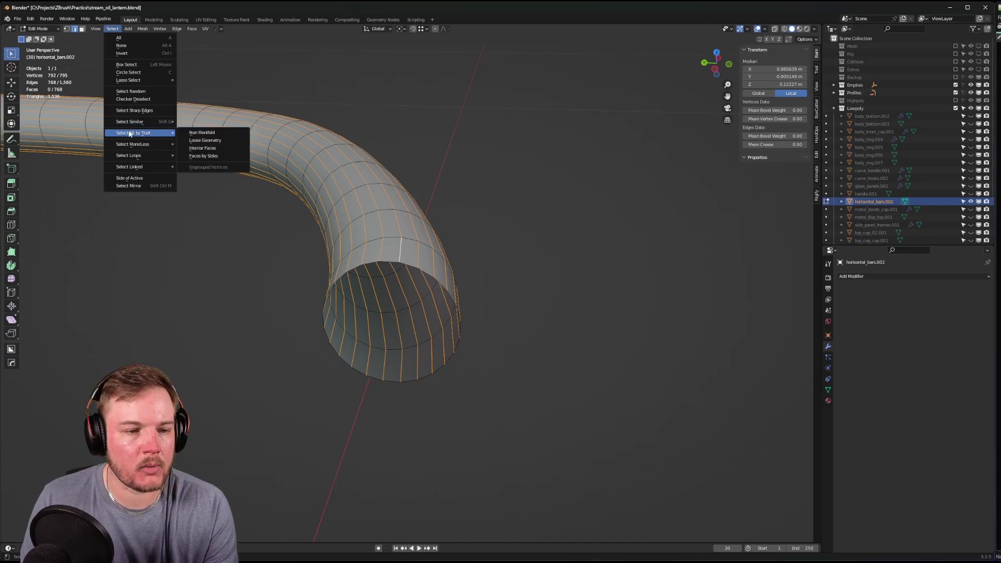
pyautogui.moveTo(139, 161)
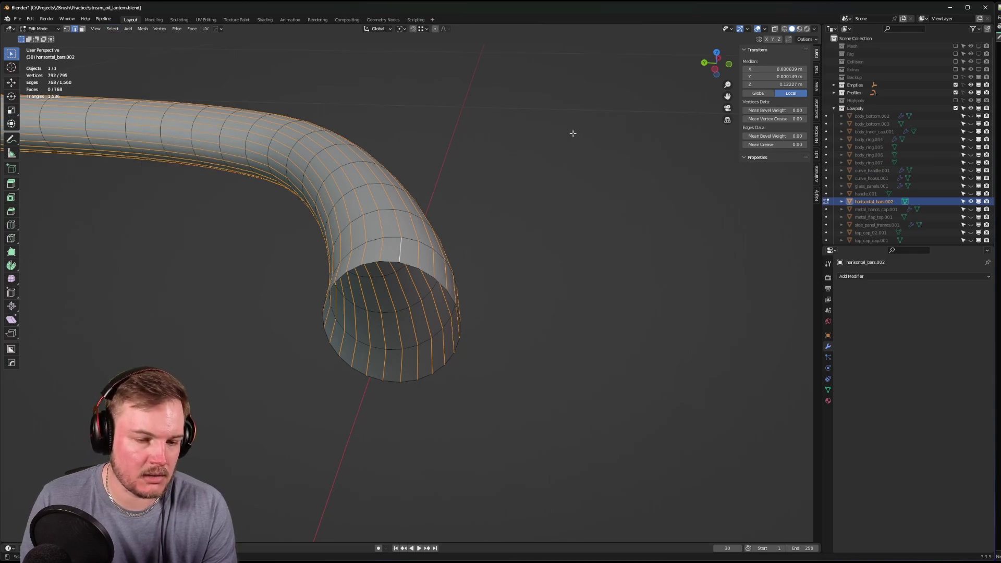
# - Reduce the bar to 12 sides by selecting and dissolving every second lengthwise edge loop
pyautogui.moveTo(572, 133); pyautogui.dragTo(365, 155, button='middle')
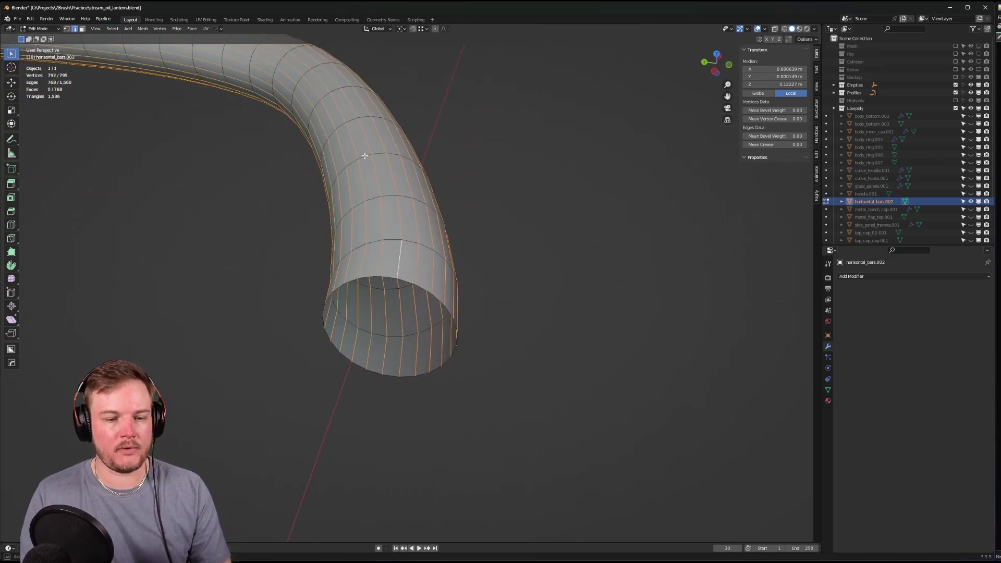
pyautogui.moveTo(396, 239)
pyautogui.mouseDown(button='middle')
pyautogui.moveTo(402, 264)
pyautogui.moveTo(392, 260)
pyautogui.moveTo(410, 260)
pyautogui.moveTo(399, 246)
pyautogui.mouseUp(button='middle')
pyautogui.keyDown('alt'); pyautogui.click(405, 256); pyautogui.keyUp('alt')
pyautogui.keyDown('alt'); pyautogui.keyDown('shift'); pyautogui.click(422, 283); pyautogui.keyUp('shift'); pyautogui.keyUp('alt')
pyautogui.keyDown('alt'); pyautogui.keyDown('shift'); pyautogui.click(423, 301); pyautogui.keyUp('shift'); pyautogui.keyUp('alt')
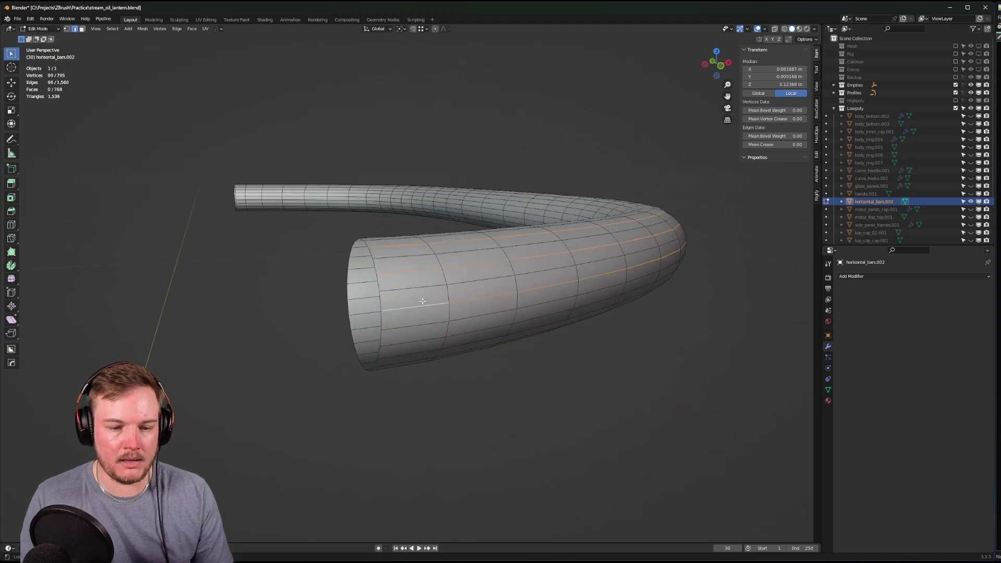
pyautogui.moveTo(423, 302); pyautogui.dragTo(418, 280, button='middle')
pyautogui.keyDown('alt'); pyautogui.keyDown('shift'); pyautogui.click(415, 326); pyautogui.keyUp('shift'); pyautogui.keyUp('alt')
pyautogui.moveTo(415, 326); pyautogui.dragTo(384, 290, button='middle')
pyautogui.keyDown('alt'); pyautogui.keyDown('shift'); pyautogui.click(421, 282); pyautogui.keyUp('shift'); pyautogui.keyUp('alt')
pyautogui.keyDown('alt'); pyautogui.keyDown('shift'); pyautogui.click(406, 283); pyautogui.keyUp('shift'); pyautogui.keyUp('alt')
pyautogui.keyDown('alt'); pyautogui.keyDown('shift'); pyautogui.click(379, 282); pyautogui.keyUp('shift'); pyautogui.keyUp('alt')
pyautogui.keyDown('alt'); pyautogui.keyDown('shift'); pyautogui.click(391, 268); pyautogui.keyUp('shift'); pyautogui.keyUp('alt')
pyautogui.keyDown('alt'); pyautogui.keyDown('shift'); pyautogui.click(382, 271); pyautogui.keyUp('shift'); pyautogui.keyUp('alt')
pyautogui.keyDown('alt'); pyautogui.keyDown('shift'); pyautogui.click(391, 262); pyautogui.keyUp('shift'); pyautogui.keyUp('alt')
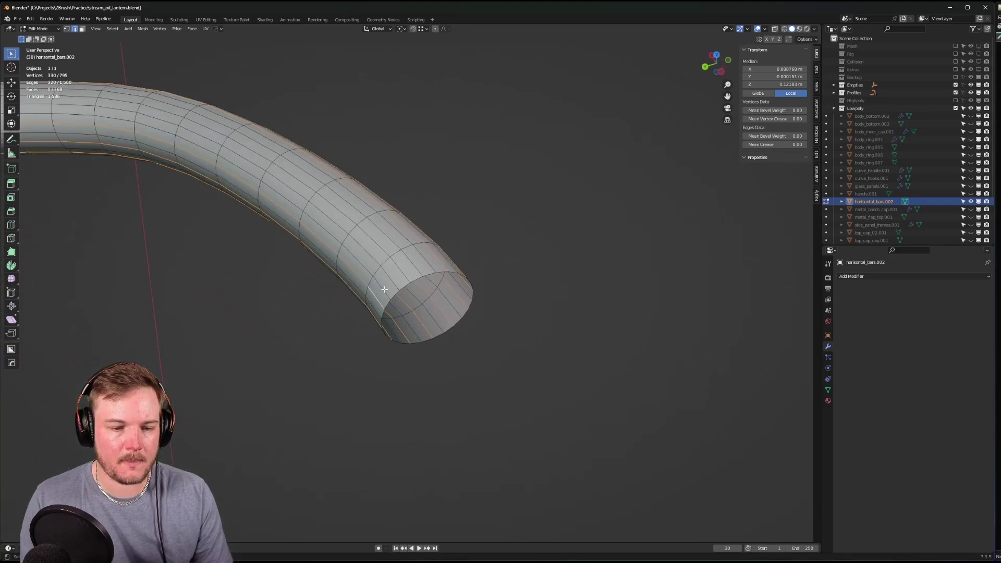
pyautogui.keyDown('alt'); pyautogui.keyDown('shift'); pyautogui.click(388, 279); pyautogui.keyUp('shift'); pyautogui.keyUp('alt')
pyautogui.keyDown('alt'); pyautogui.keyDown('shift'); pyautogui.click(408, 261); pyautogui.keyUp('shift'); pyautogui.keyUp('alt')
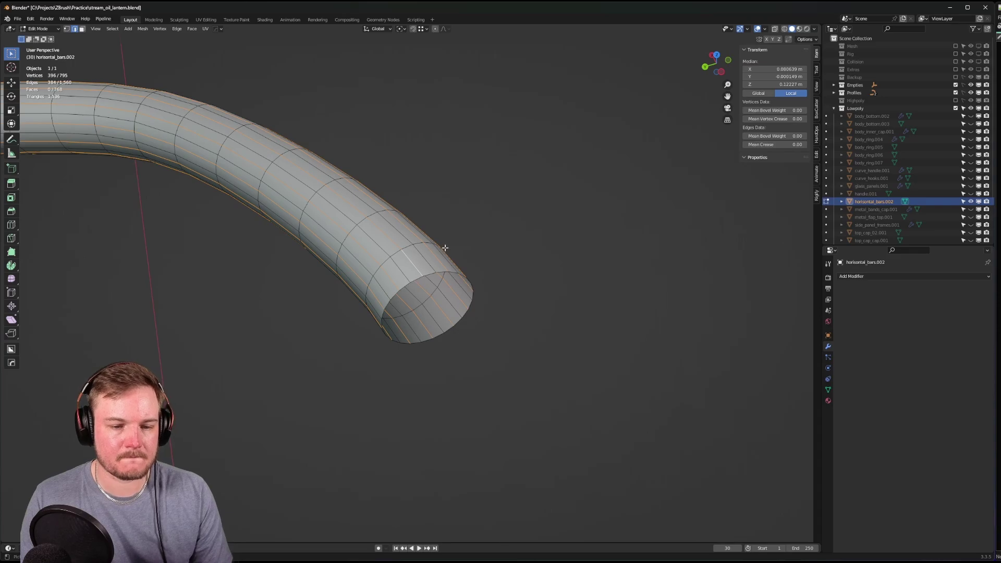
pyautogui.hotkey('ctrl', 'x')
# - Reduce the bar further to 6 sides by selecting and dissolving every second remaining lengthwise edge loop
pyautogui.moveTo(432, 243); pyautogui.dragTo(429, 321, button='middle')
pyautogui.scroll(-4, 376, 242)
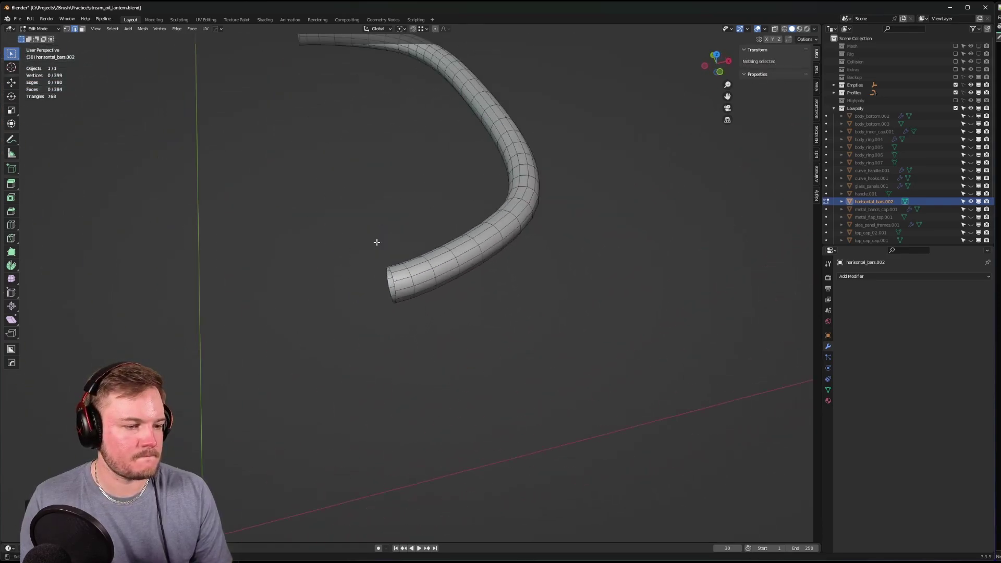
pyautogui.keyDown('alt'); pyautogui.click(419, 273); pyautogui.keyUp('alt')
pyautogui.keyDown('alt'); pyautogui.keyDown('shift'); pyautogui.click(391, 282); pyautogui.keyUp('shift'); pyautogui.keyUp('alt')
pyautogui.keyDown('alt'); pyautogui.keyDown('shift'); pyautogui.click(395, 275); pyautogui.keyUp('shift'); pyautogui.keyUp('alt')
pyautogui.moveTo(395, 275)
pyautogui.mouseDown(button='middle')
pyautogui.moveTo(371, 297)
pyautogui.moveTo(386, 261)
pyautogui.mouseUp(button='middle')
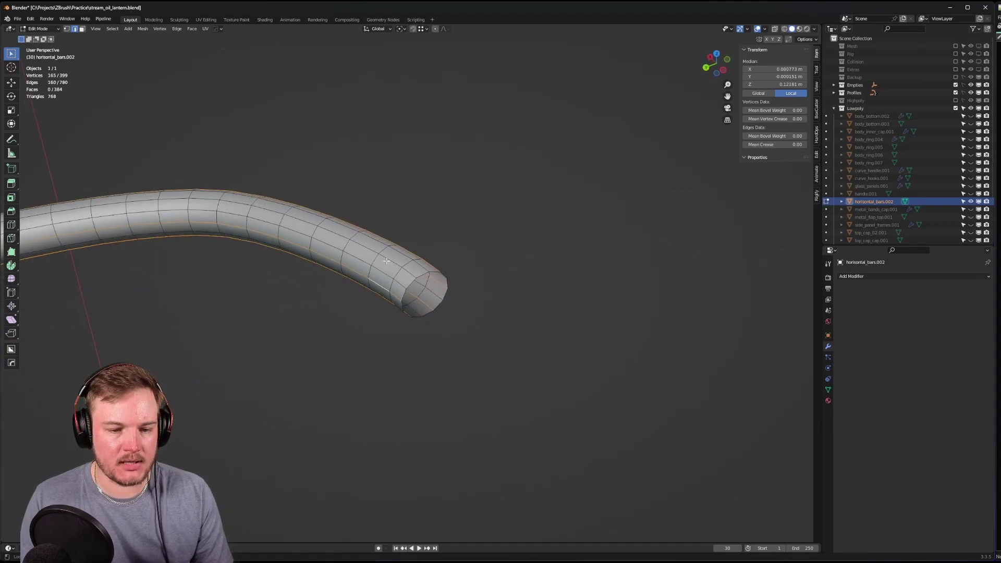
pyautogui.keyDown('alt'); pyautogui.keyDown('shift'); pyautogui.click(389, 260); pyautogui.keyUp('shift'); pyautogui.keyUp('alt')
pyautogui.hotkey('ctrl', 'x')
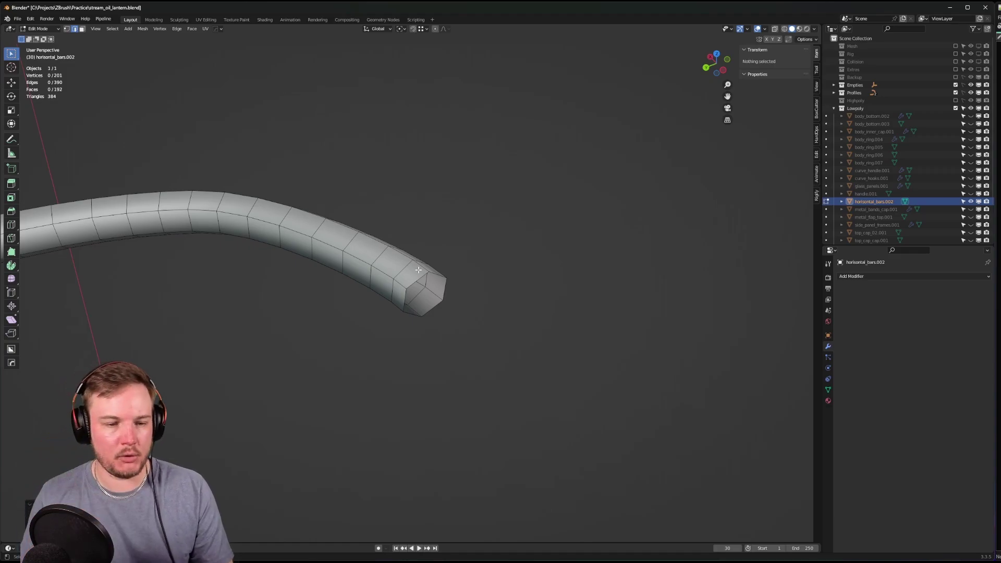
# - Return to Object Mode, unhide all the hidden lantern parts and clear the selection
pyautogui.moveTo(424, 257); pyautogui.dragTo(374, 243, button='middle')
pyautogui.press('Tab')
pyautogui.click(452, 256)
pyautogui.scroll(-5, 456, 257)
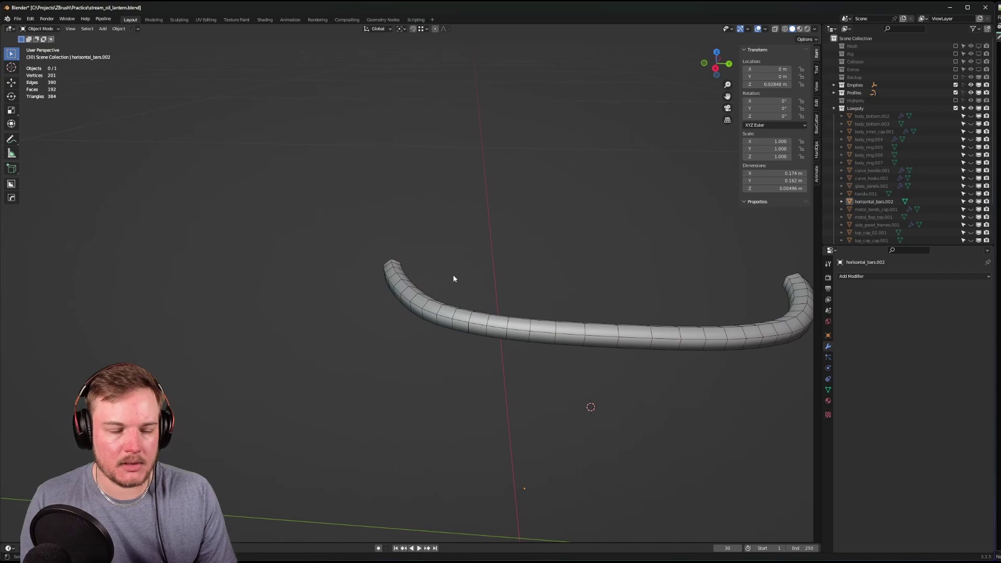
pyautogui.scroll(2, 454, 278)
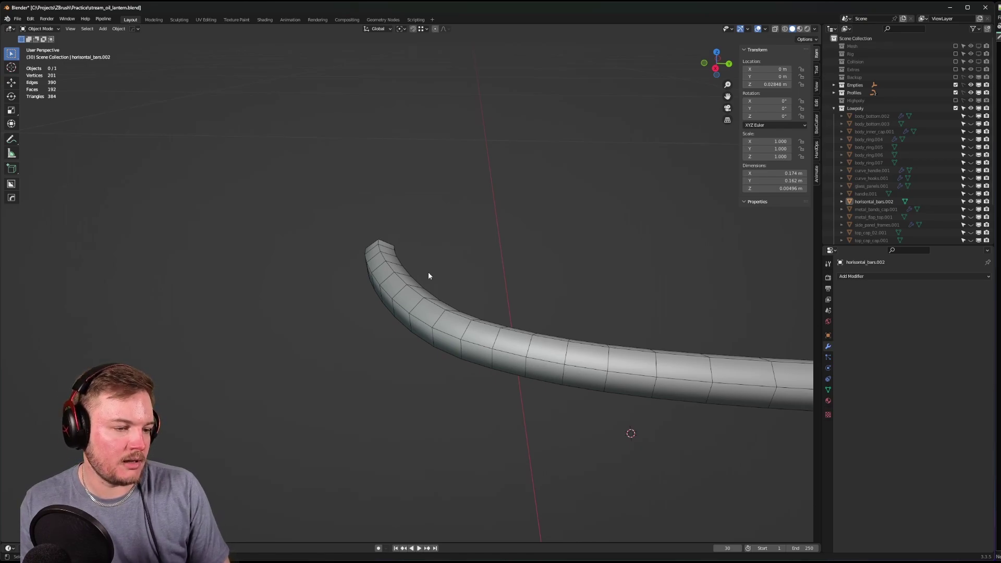
pyautogui.moveTo(428, 276); pyautogui.dragTo(404, 265, button='middle')
pyautogui.hotkey('alt', 'h')
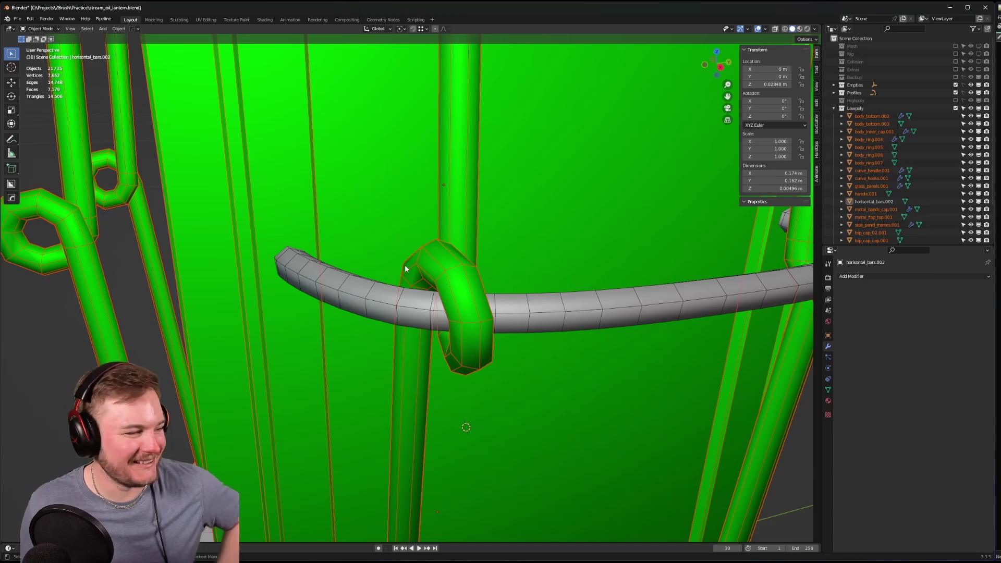
pyautogui.scroll(-4, 412, 268)
pyautogui.moveTo(467, 264); pyautogui.dragTo(508, 266, button='middle')
pyautogui.click(644, 332)
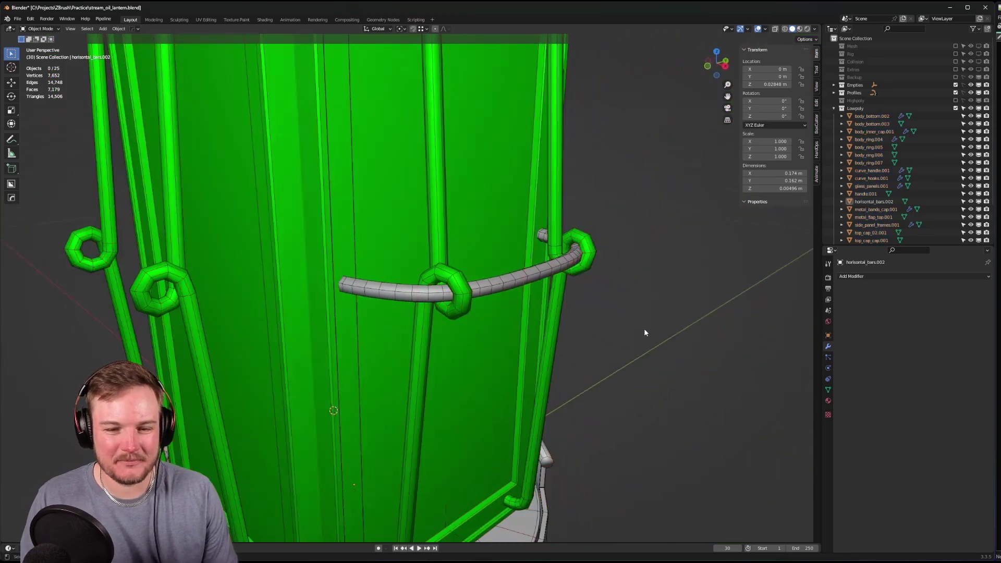
# - Link the green material from the vertical bars to the horizontal bar and clear the selection
pyautogui.moveTo(644, 332); pyautogui.dragTo(576, 277, button='middle')
pyautogui.click(412, 302)
pyautogui.keyDown('shift'); pyautogui.click(433, 253); pyautogui.keyUp('shift')
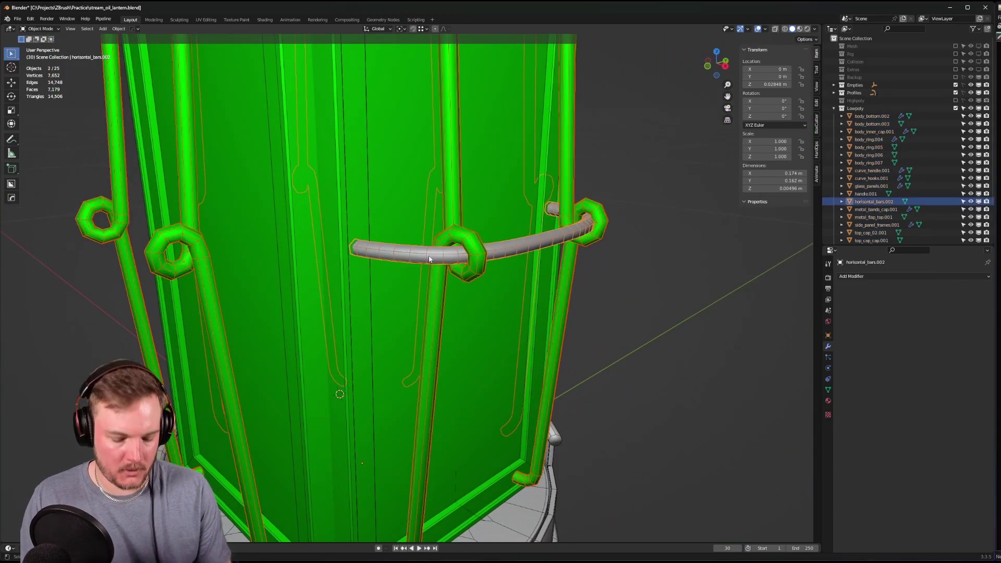
pyautogui.hotkey('ctrl', 'l')
pyautogui.click(656, 326)
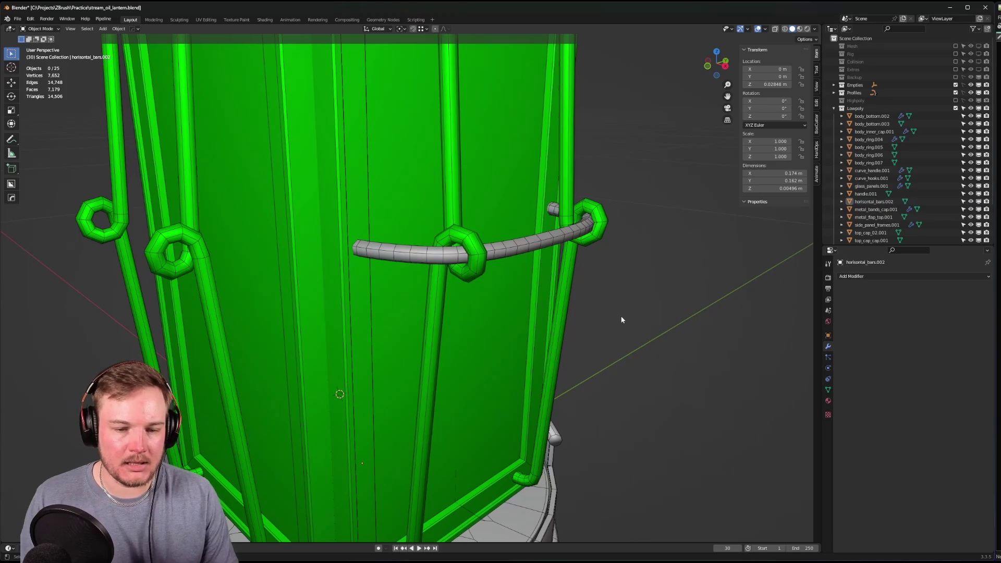
pyautogui.hotkey('ctrl', 'z')
pyautogui.keyDown('shift'); pyautogui.click(471, 239); pyautogui.keyUp('shift')
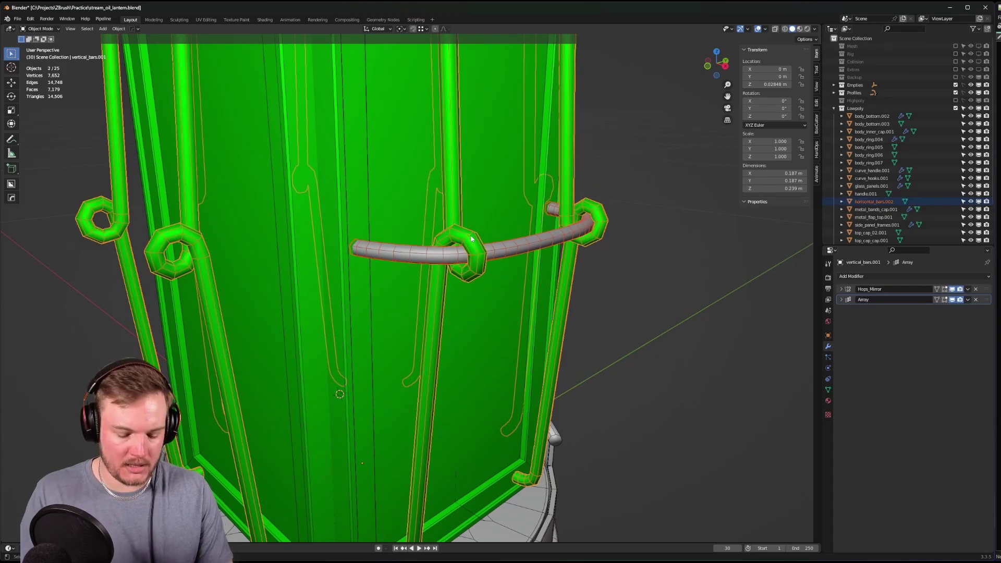
pyautogui.hotkey('ctrl', 'l')
pyautogui.click(470, 239)
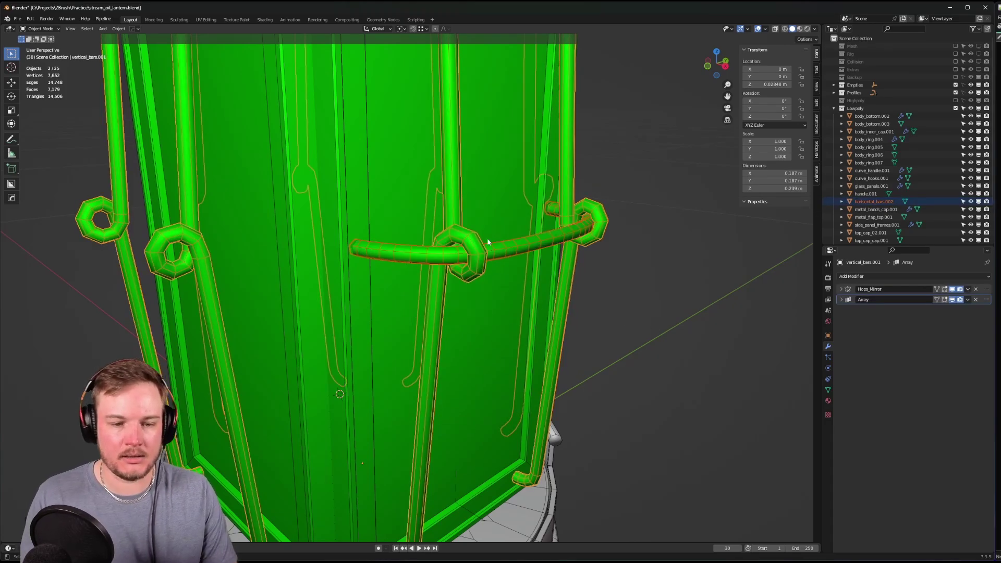
pyautogui.scroll(-5, 676, 346)
pyautogui.click(623, 353)
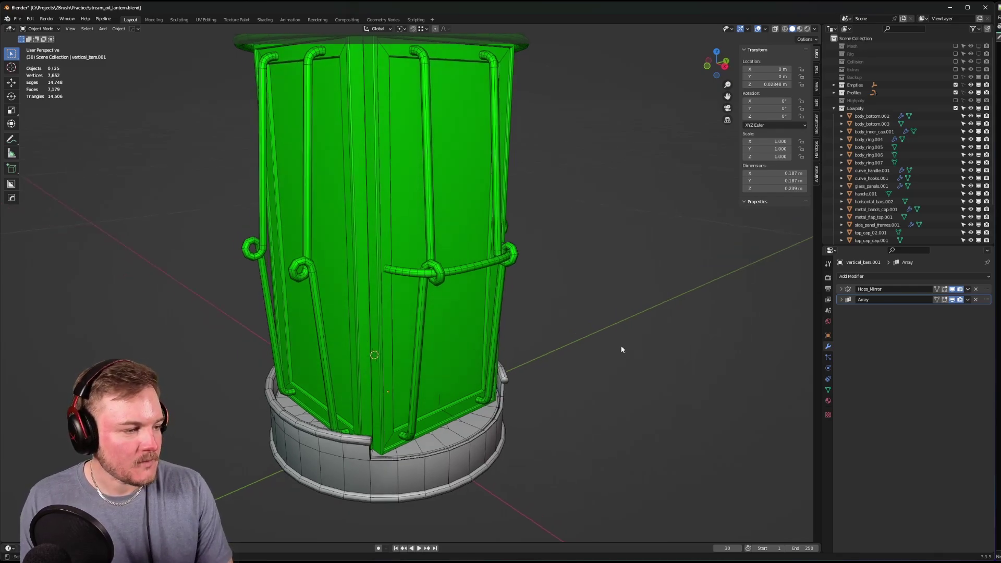
pyautogui.keyDown('shift'); pyautogui.moveTo(629, 377); pyautogui.dragTo(627, 422, button='middle'); pyautogui.keyUp('shift')
pyautogui.scroll(-3, 627, 420)
pyautogui.moveTo(609, 378); pyautogui.dragTo(580, 415, button='middle')
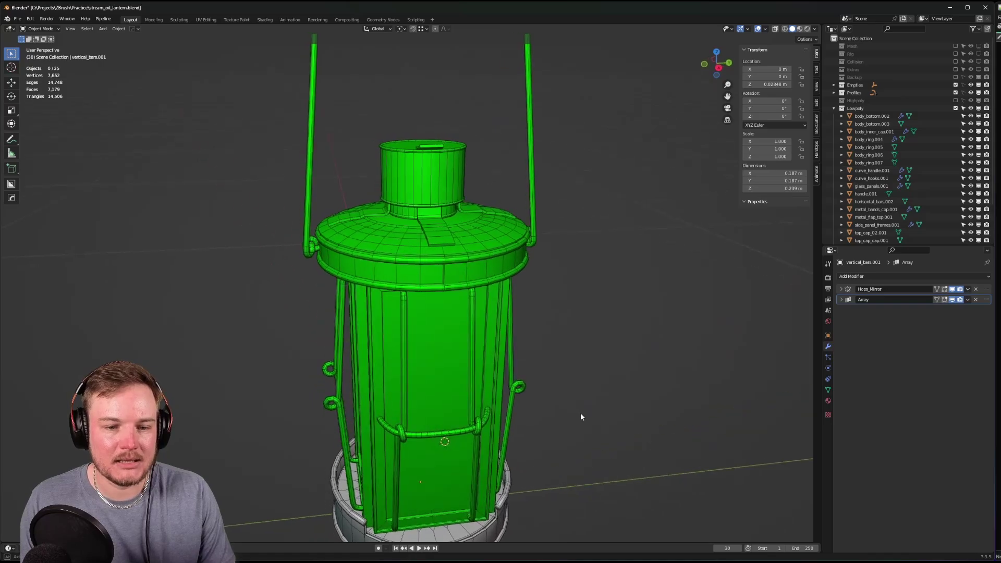
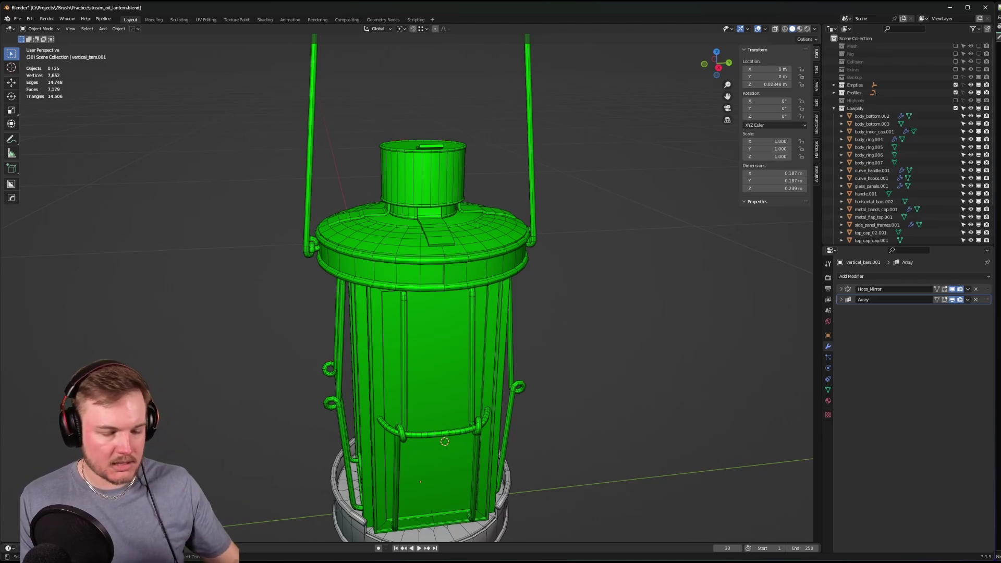
# - Examine the lantern's unfinished grey base, especially the notch corner and the rim ring's end beside it
pyautogui.moveTo(152, 252); pyautogui.dragTo(206, 224, button='middle')
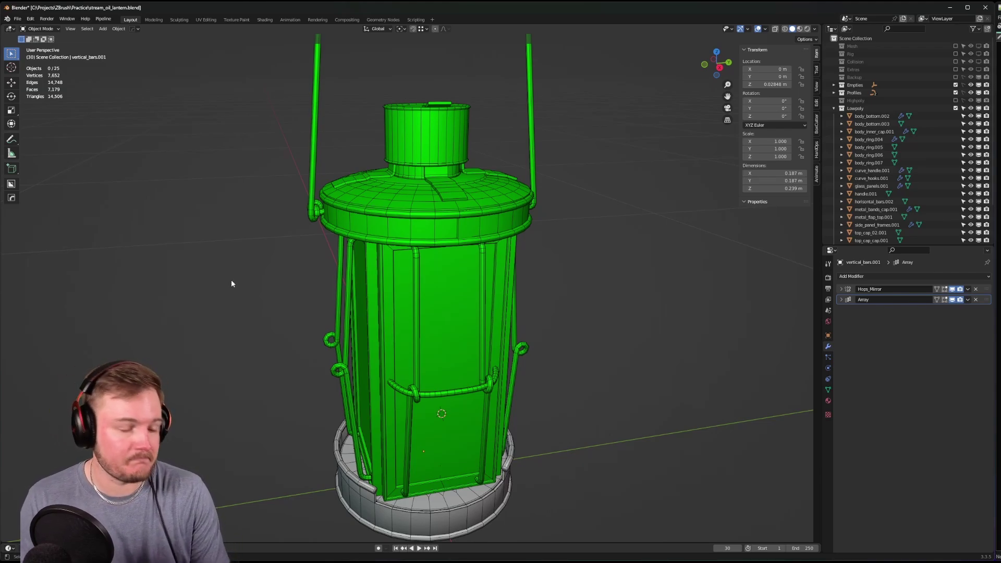
pyautogui.moveTo(246, 291); pyautogui.dragTo(260, 290, button='middle')
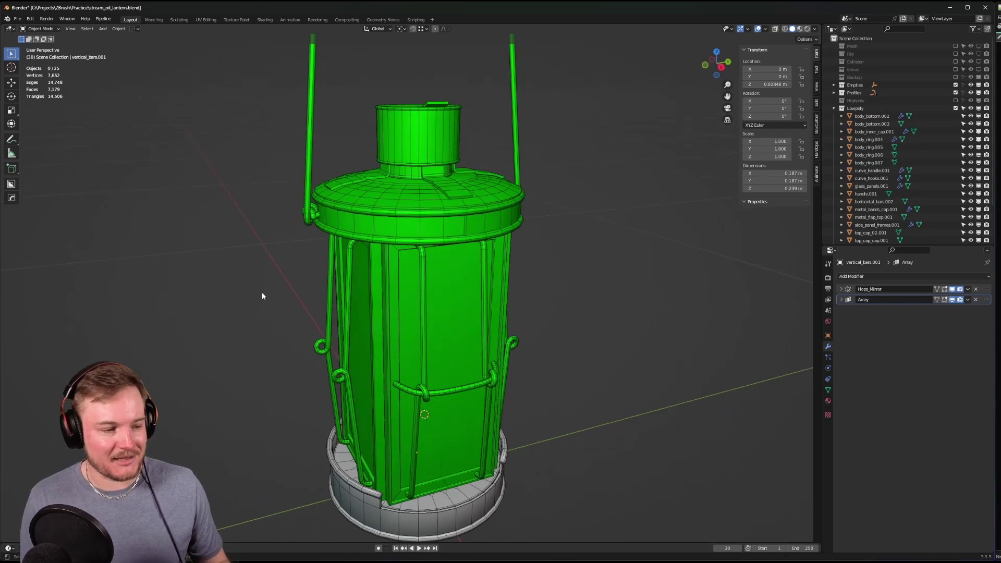
pyautogui.moveTo(364, 269); pyautogui.dragTo(454, 277, button='middle')
pyautogui.keyDown('shift'); pyautogui.moveTo(479, 313); pyautogui.dragTo(476, 147, button='middle'); pyautogui.keyUp('shift')
pyautogui.scroll(2, 511, 264)
pyautogui.moveTo(503, 247); pyautogui.dragTo(375, 224, button='middle')
pyautogui.keyDown('shift'); pyautogui.moveTo(376, 224); pyautogui.dragTo(489, 191, button='middle'); pyautogui.keyUp('shift')
pyautogui.scroll(2, 494, 214)
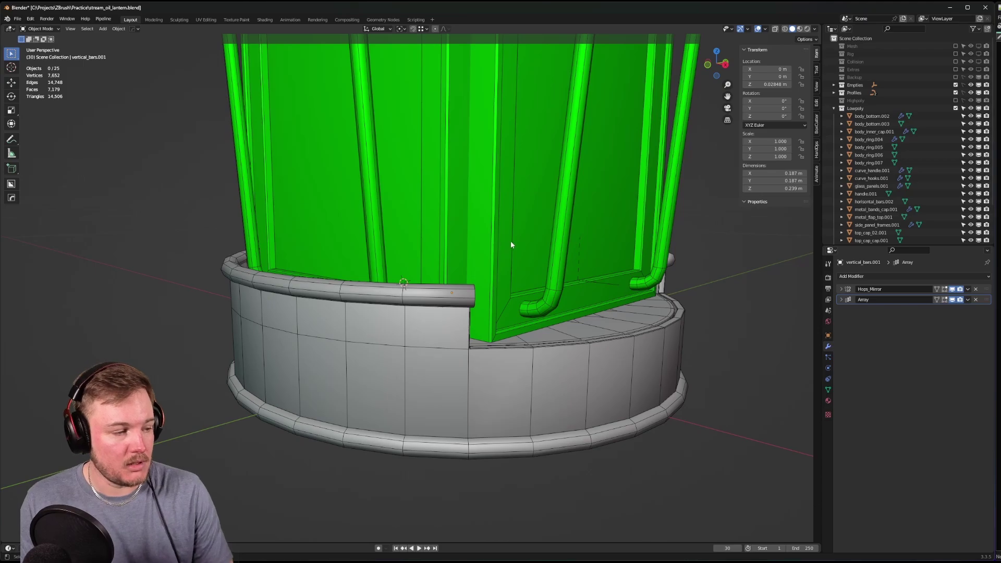
pyautogui.moveTo(511, 240); pyautogui.dragTo(520, 225, button='middle')
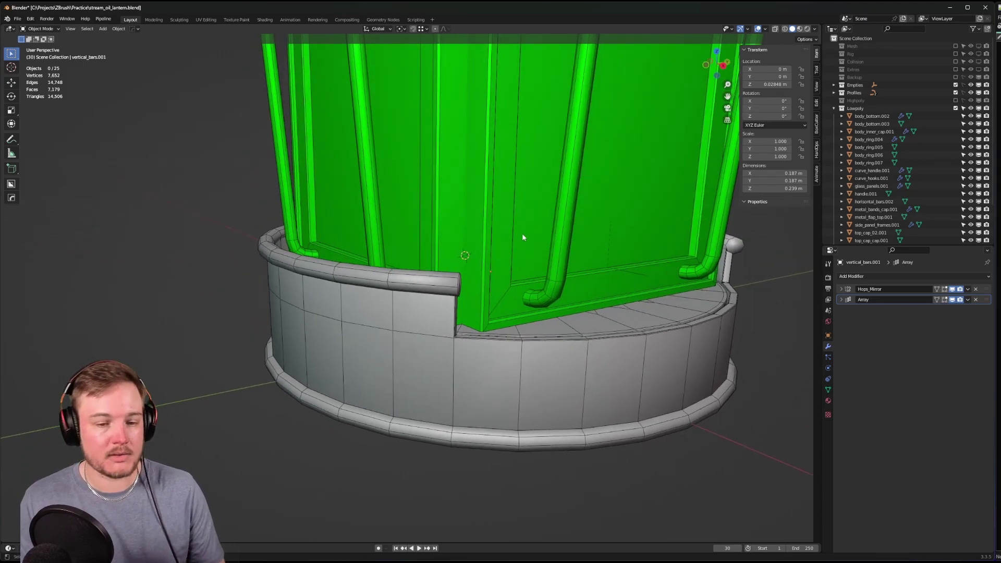
pyautogui.moveTo(522, 234); pyautogui.dragTo(465, 267, button='middle')
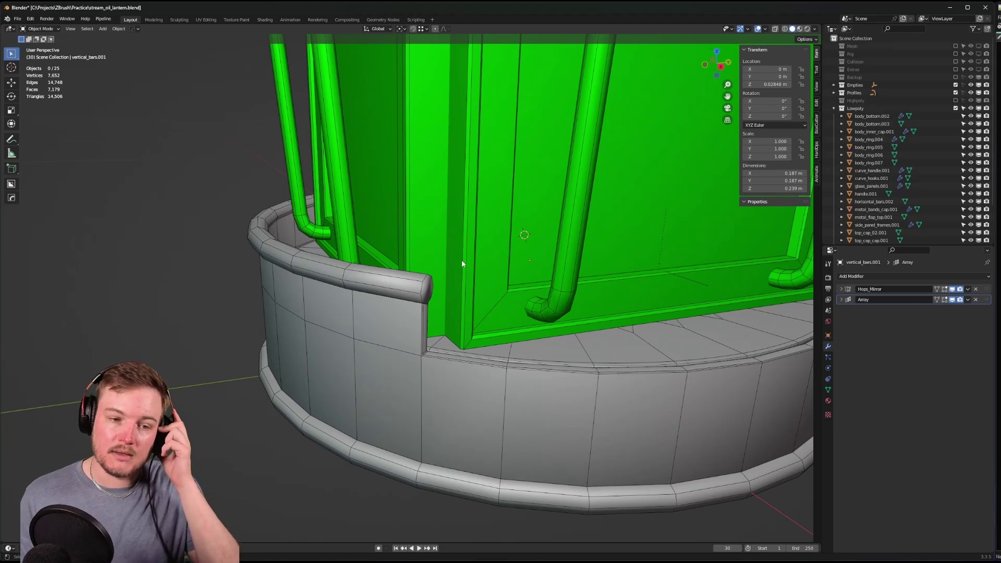
pyautogui.moveTo(461, 260)
pyautogui.mouseDown(button='middle')
pyautogui.moveTo(436, 268)
pyautogui.moveTo(461, 241)
pyautogui.mouseUp(button='middle')
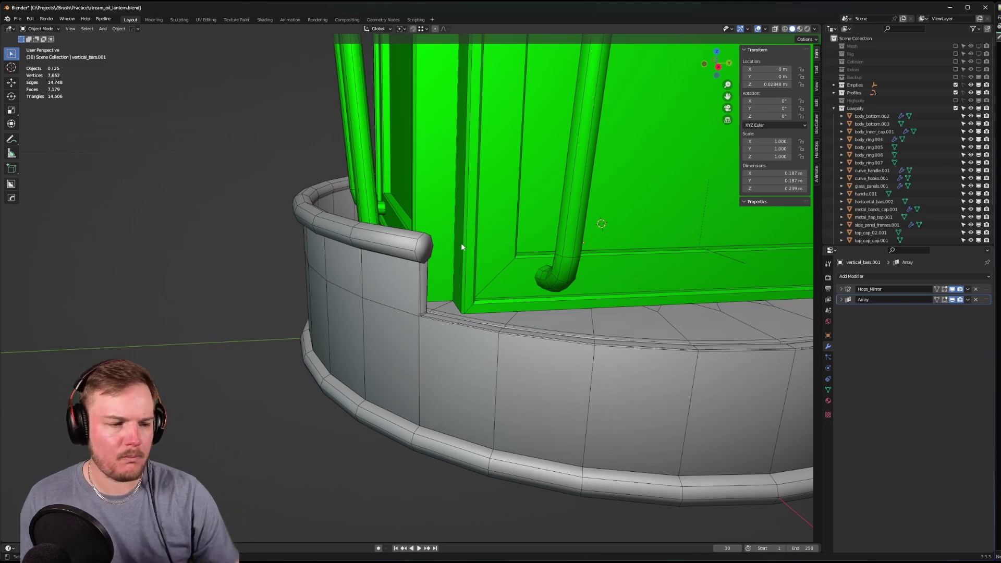
pyautogui.moveTo(461, 243); pyautogui.dragTo(610, 212, button='middle')
pyautogui.scroll(-5, 610, 212)
pyautogui.moveTo(524, 228); pyautogui.dragTo(431, 327, button='middle')
pyautogui.scroll(4, 543, 235)
pyautogui.scroll(3, 456, 237)
pyautogui.scroll(4, 431, 327)
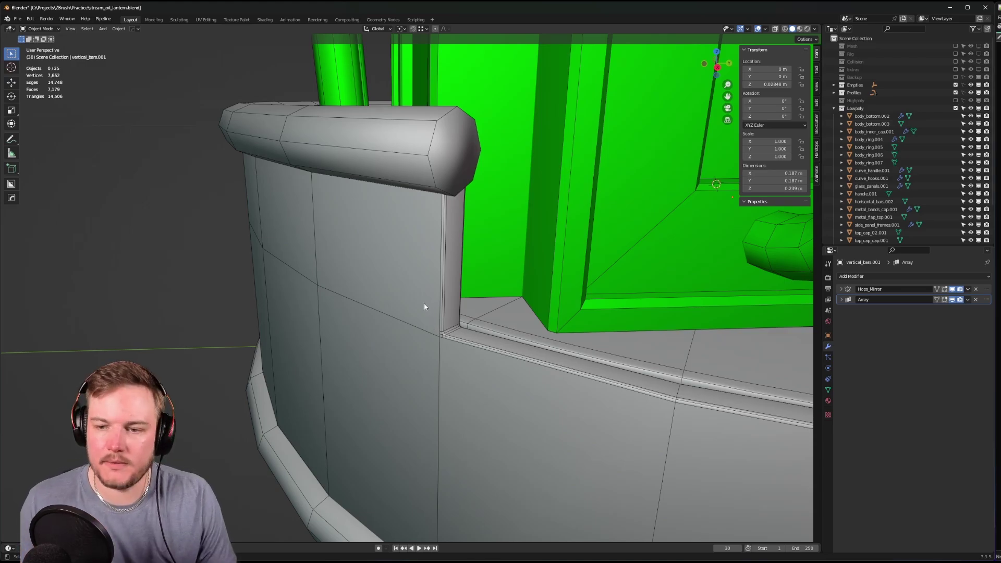
pyautogui.moveTo(424, 303); pyautogui.dragTo(432, 288, button='middle')
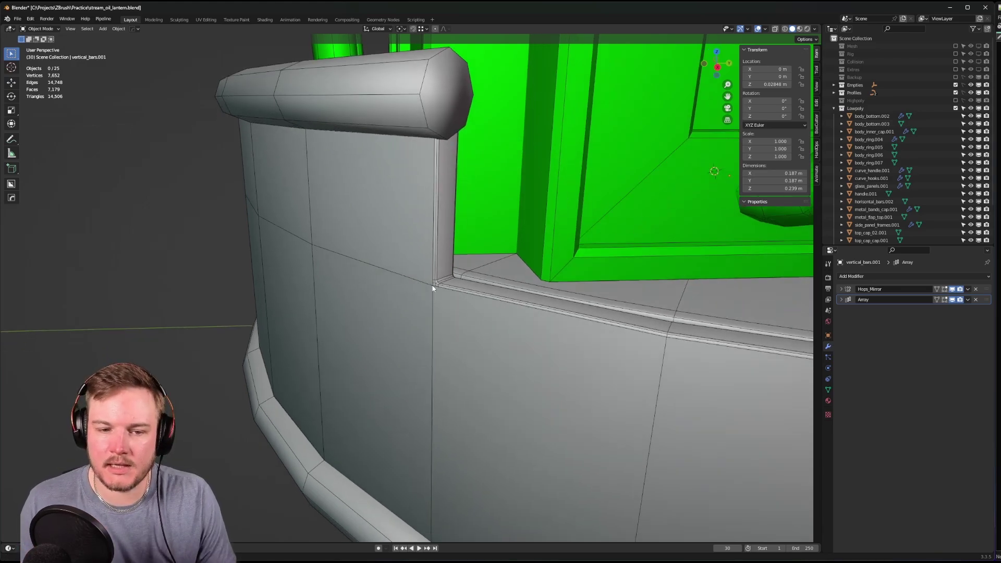
# - Isolate the notched base band body_bottom.002 by hiding the other lantern parts and inspect its notch corner
pyautogui.click(425, 234)
pyautogui.press('/')
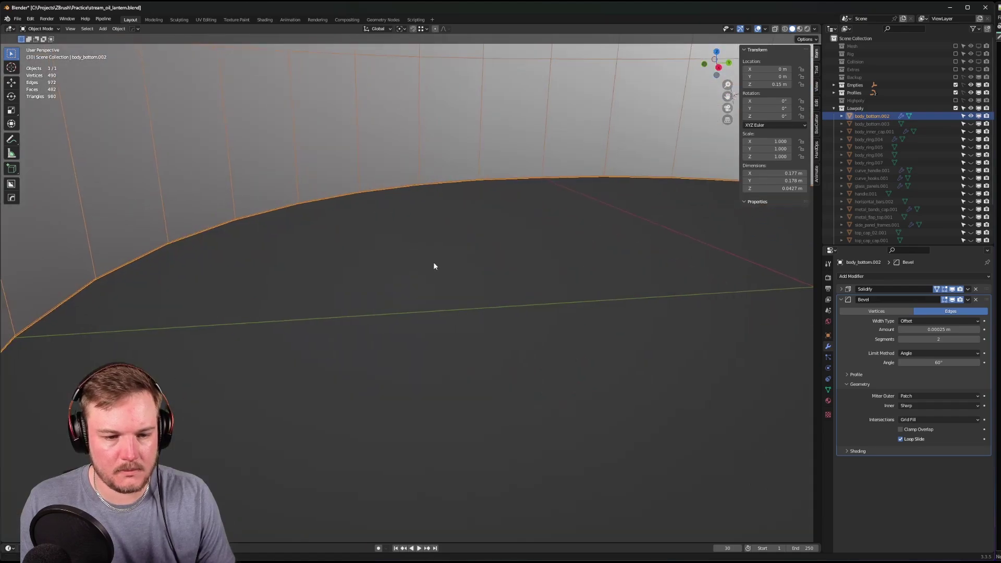
pyautogui.scroll(-5, 436, 261)
pyautogui.moveTo(437, 261); pyautogui.dragTo(441, 262, button='middle')
pyautogui.scroll(4, 440, 261)
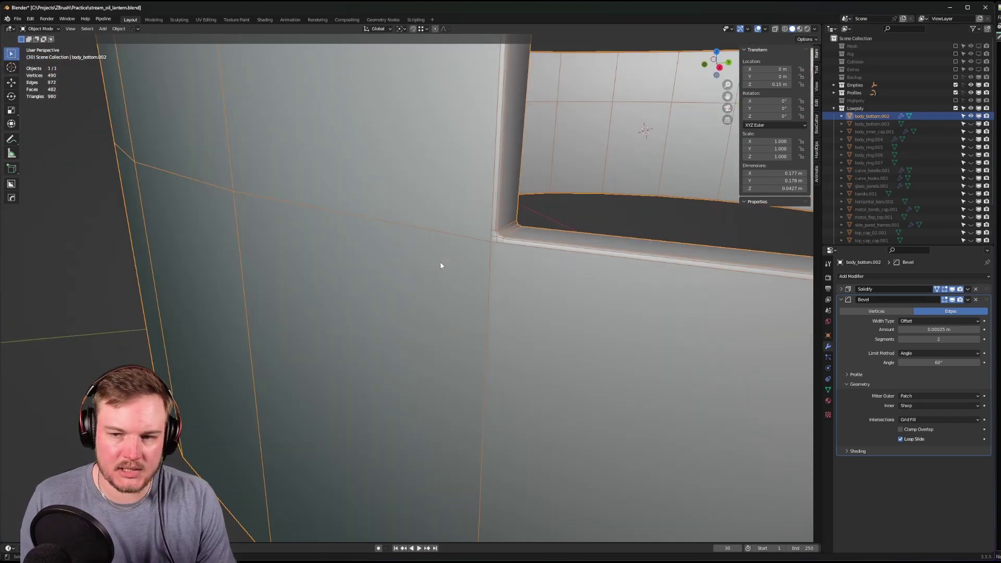
pyautogui.scroll(-8, 440, 266)
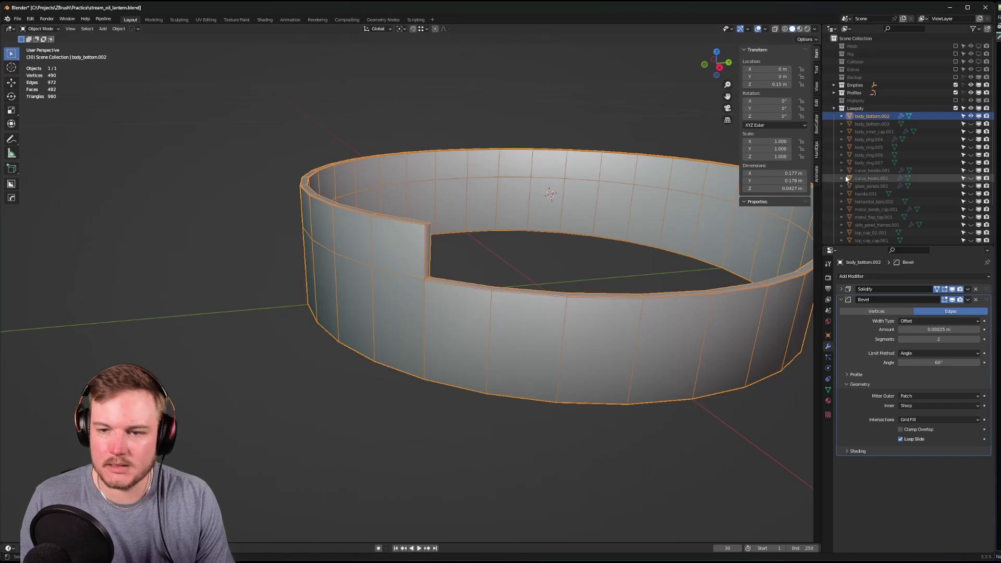
# - Disable body_bottom.002 in the viewport, then enable the Highpoly collection and isolate its matching base band
pyautogui.click(979, 116)
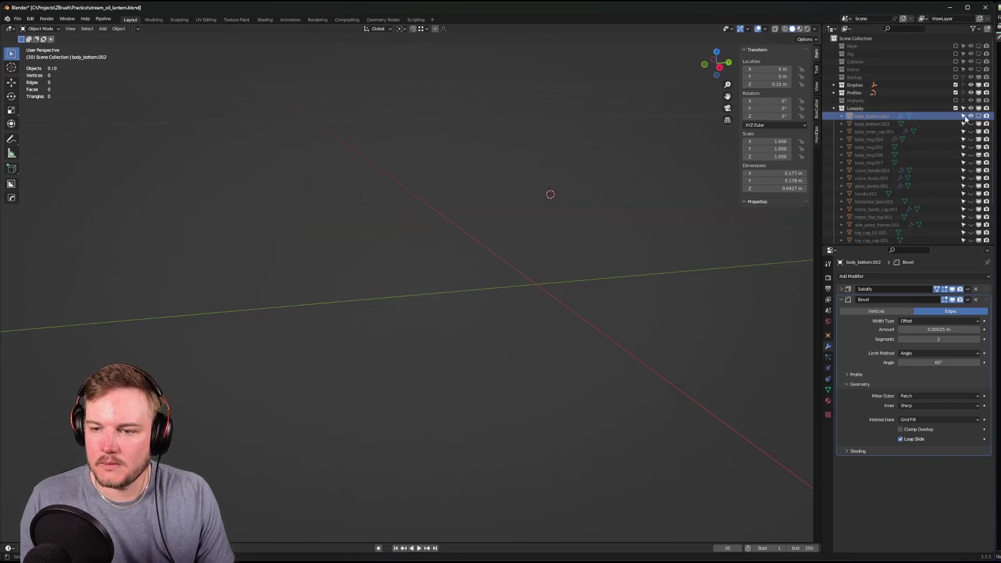
pyautogui.click(956, 100)
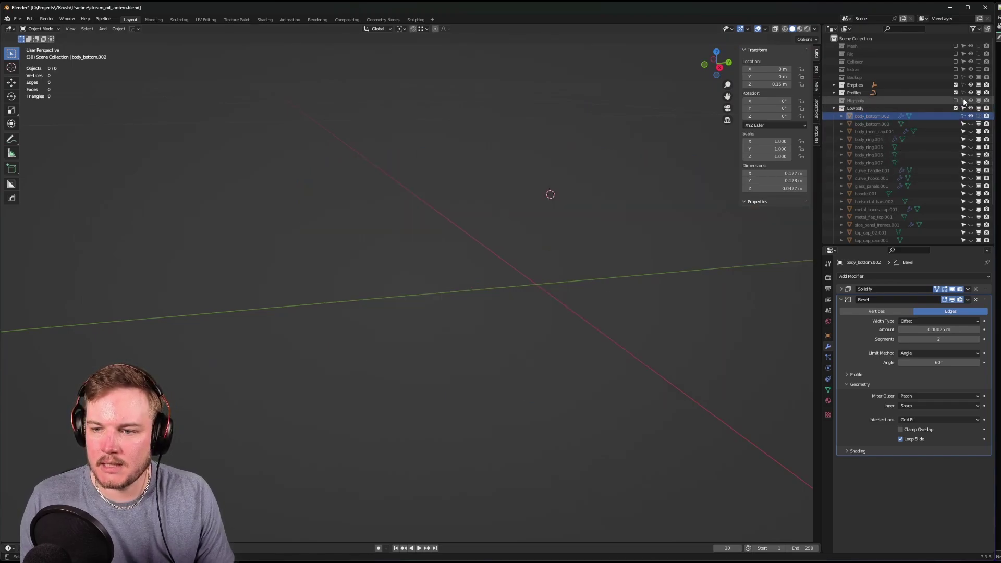
pyautogui.click(427, 292)
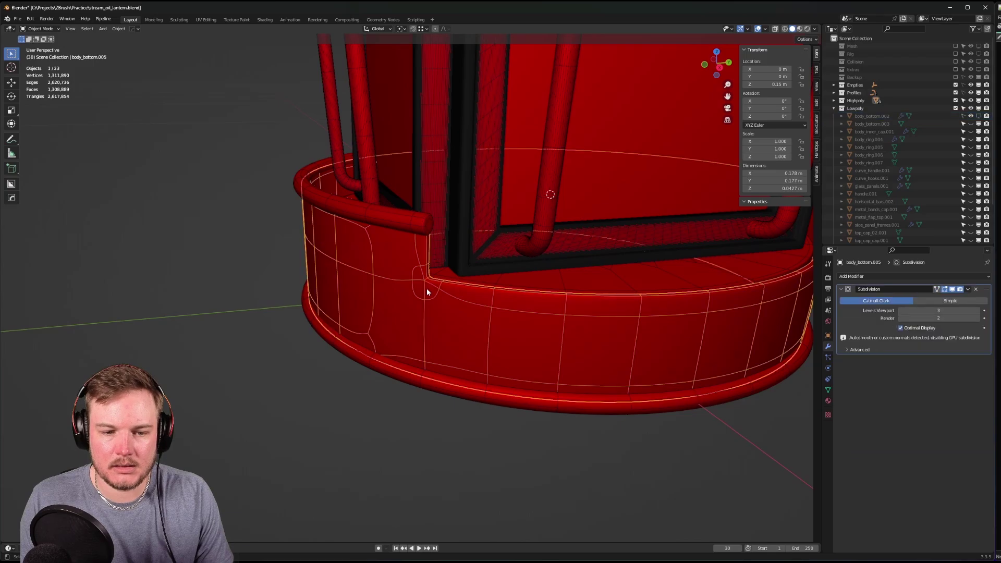
pyautogui.hotkey('shift', 'h')
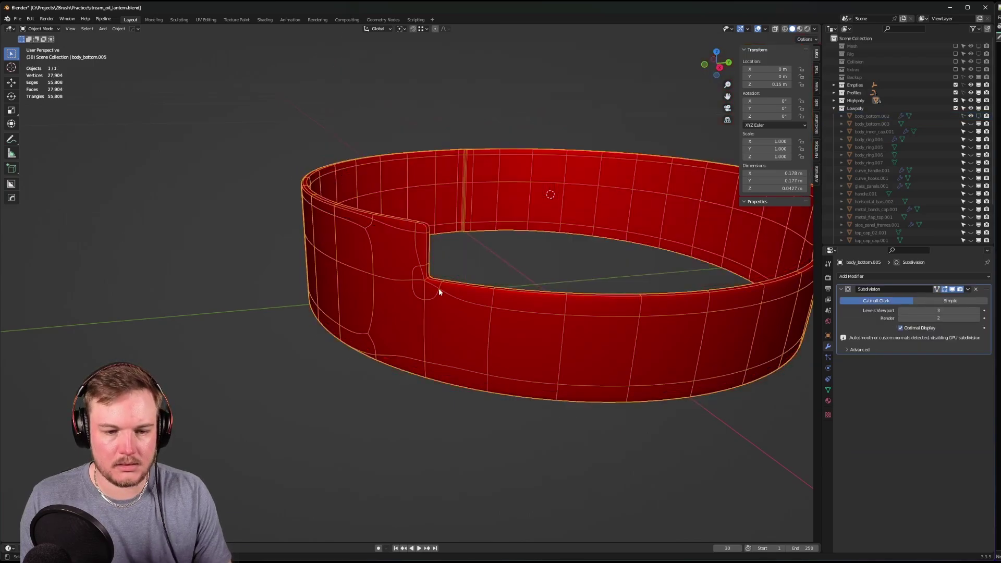
# - Turn off the Subdivision modifier's viewport display on the high-poly base band and examine the edge flow around its notch
pyautogui.click(952, 288)
pyautogui.scroll(5, 472, 289)
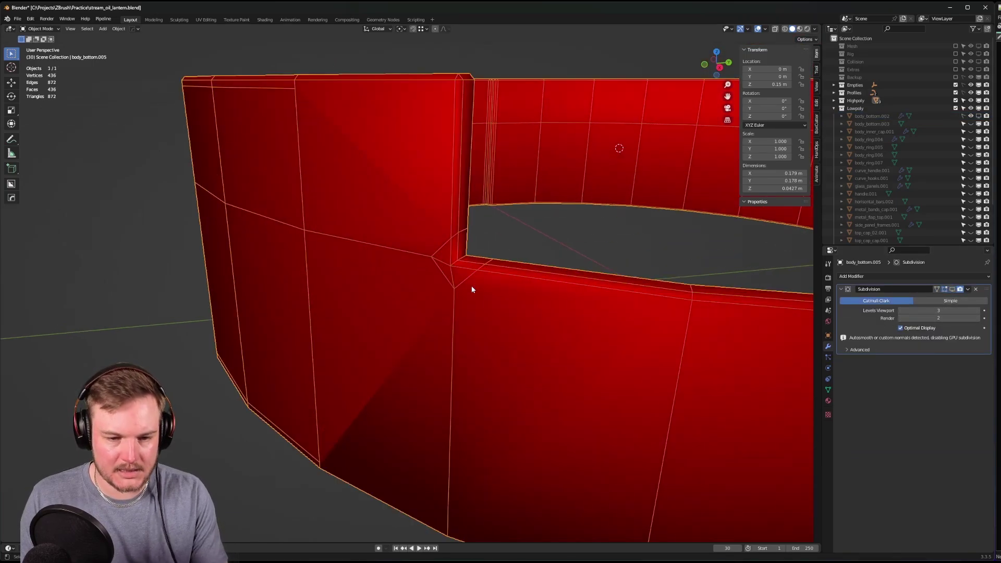
pyautogui.scroll(-5, 471, 290)
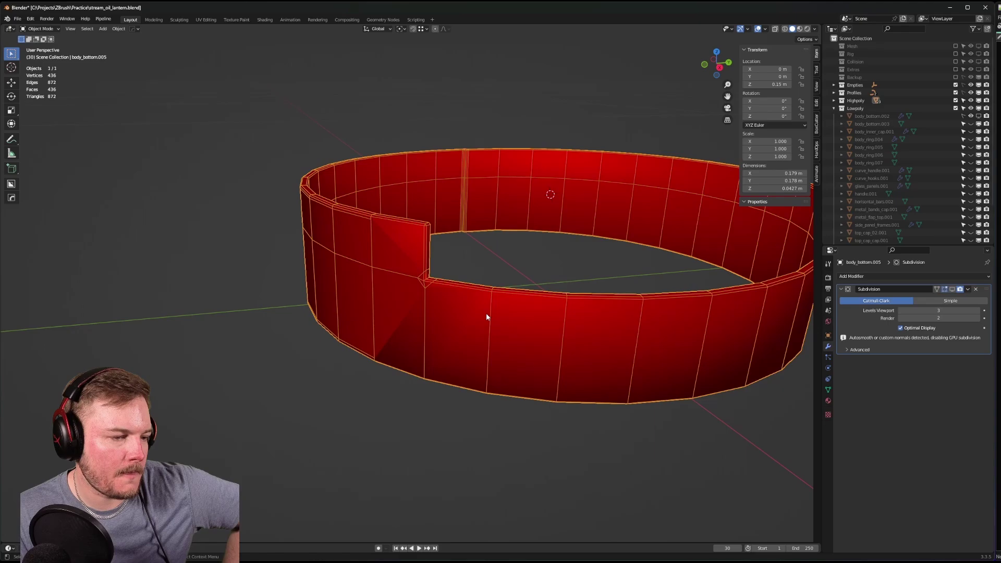
pyautogui.scroll(5, 455, 245)
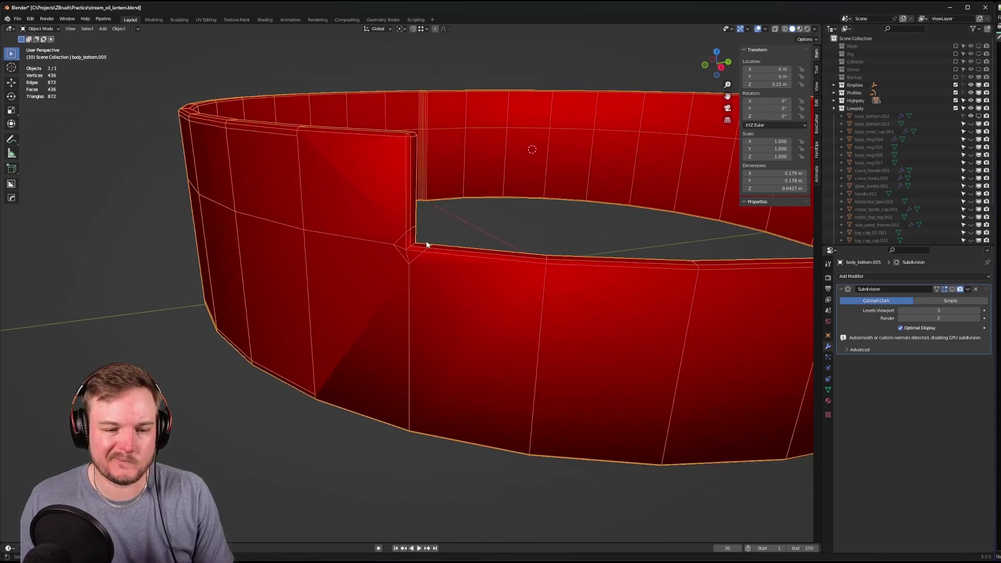
pyautogui.scroll(-3, 426, 244)
pyautogui.scroll(3, 414, 261)
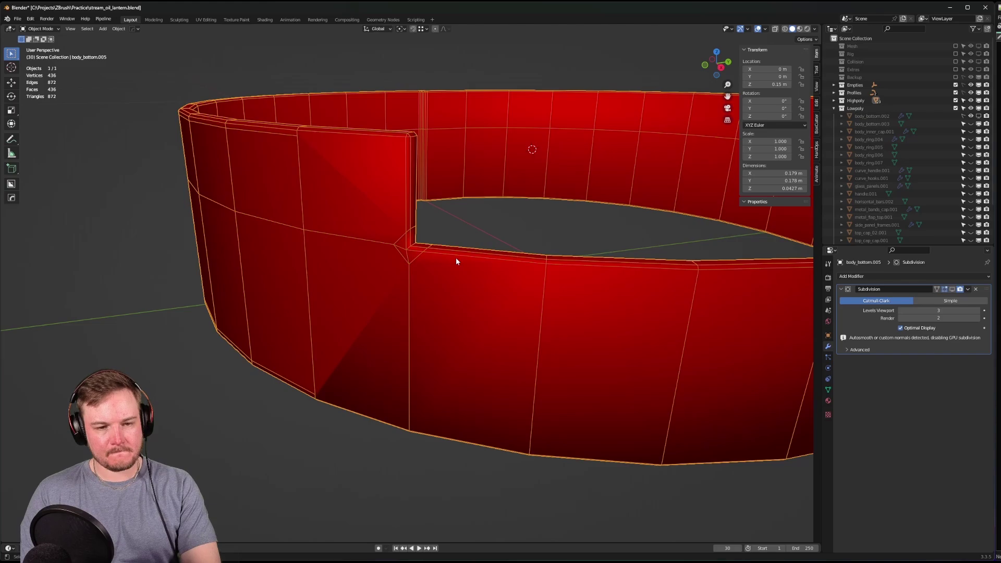
pyautogui.keyDown('shift'); pyautogui.moveTo(439, 228); pyautogui.dragTo(494, 246, button='middle'); pyautogui.keyUp('shift')
pyautogui.scroll(4, 494, 245)
pyautogui.scroll(-3, 493, 242)
pyautogui.scroll(-3, 493, 241)
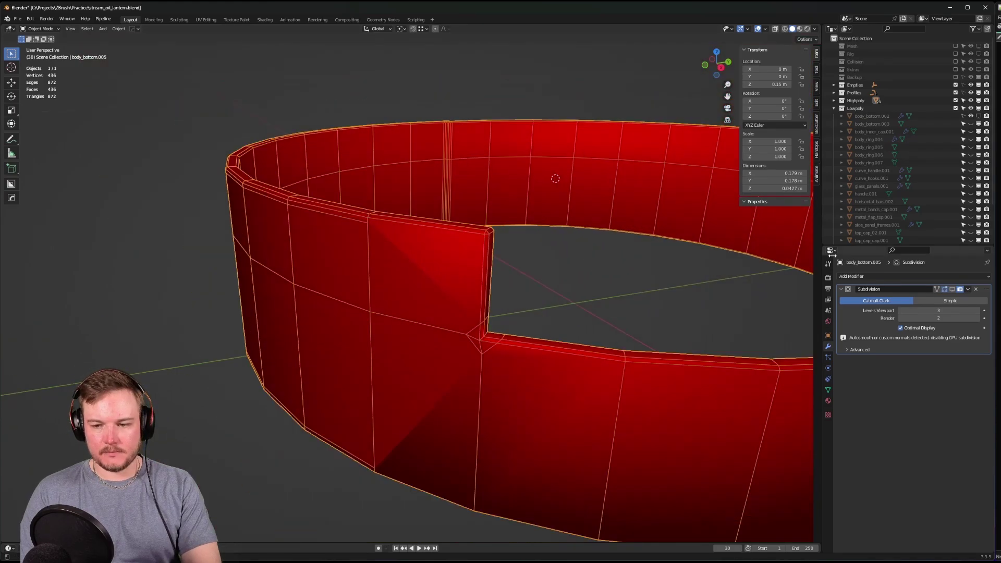
pyautogui.click(975, 290)
pyautogui.hotkey('ctrl', 'z')
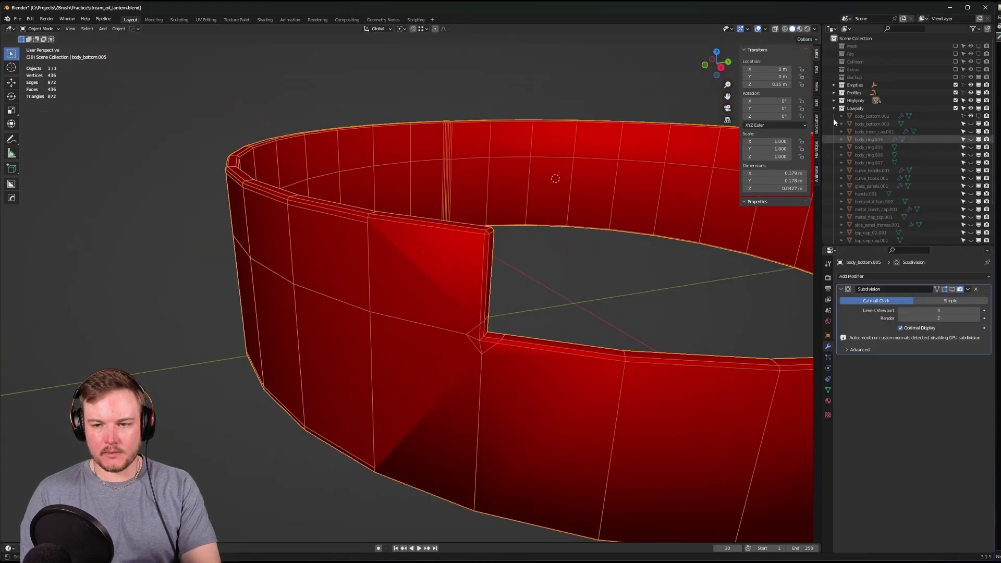
pyautogui.click(834, 100)
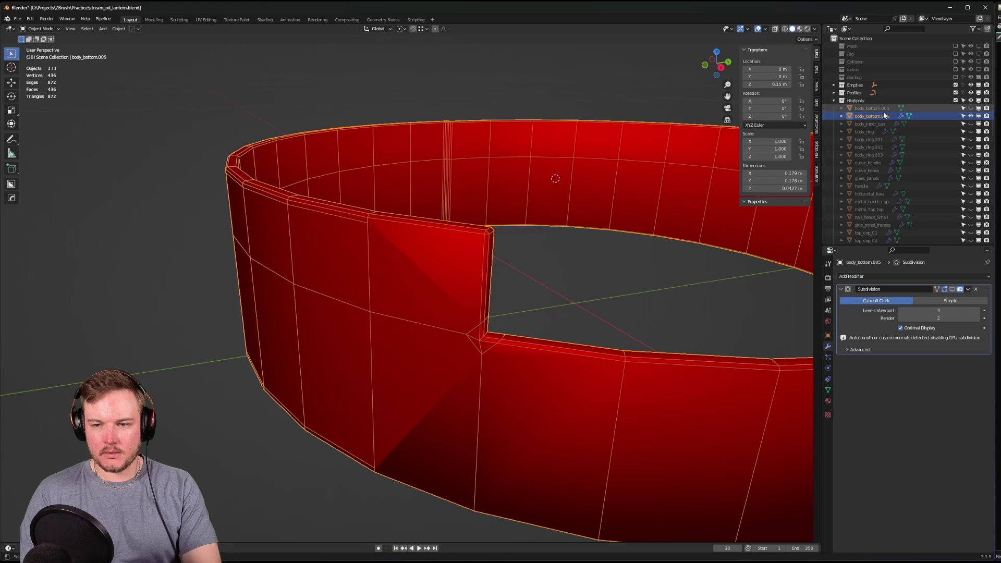
pyautogui.click(971, 108)
pyautogui.click(971, 108)
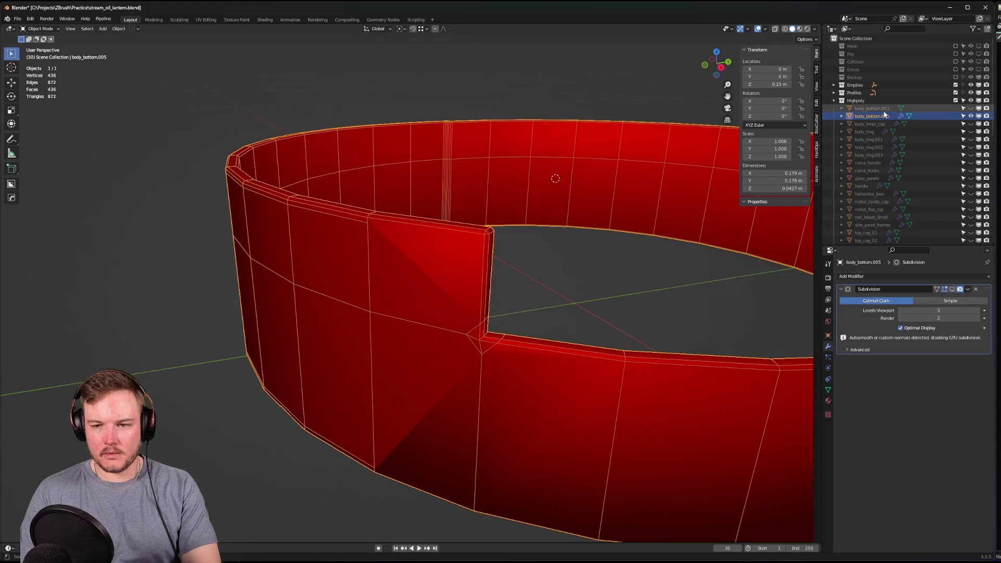
# - Duplicate the high-poly base band in place, move the copy to the Lowpoly collection and disable the Highpoly collection
pyautogui.hotkey('shift', 'd')
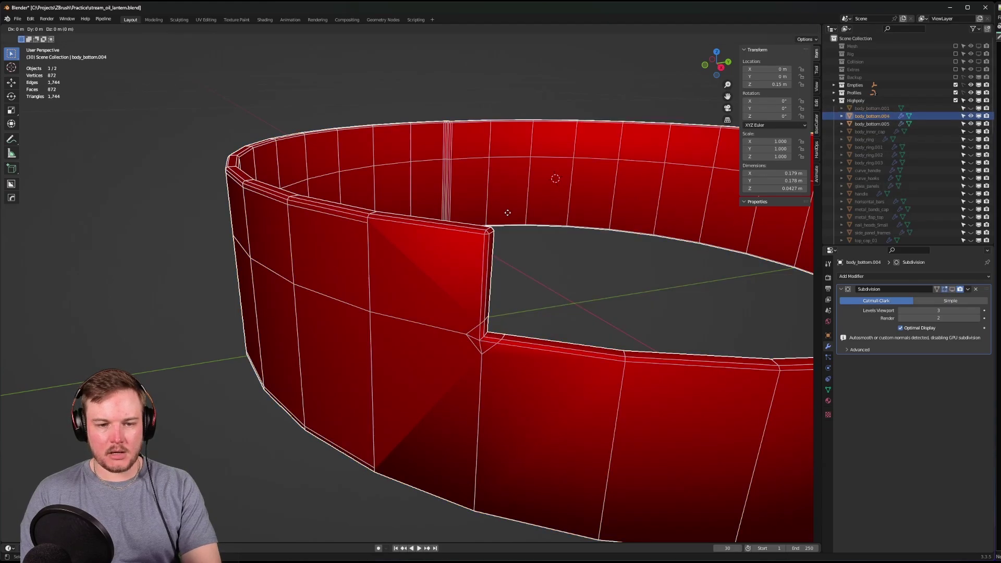
pyautogui.rightClick(507, 216)
pyautogui.press('m')
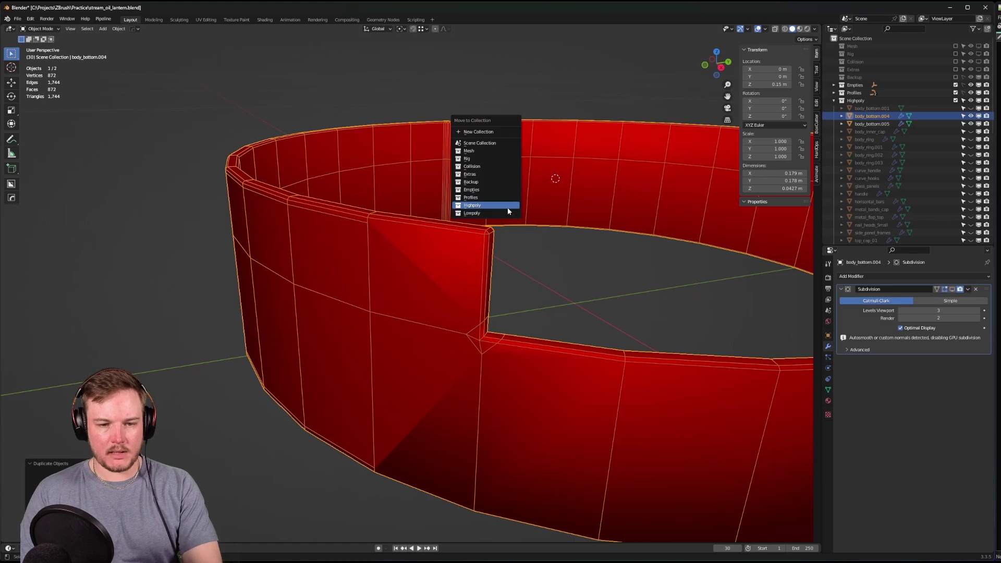
pyautogui.click(505, 212)
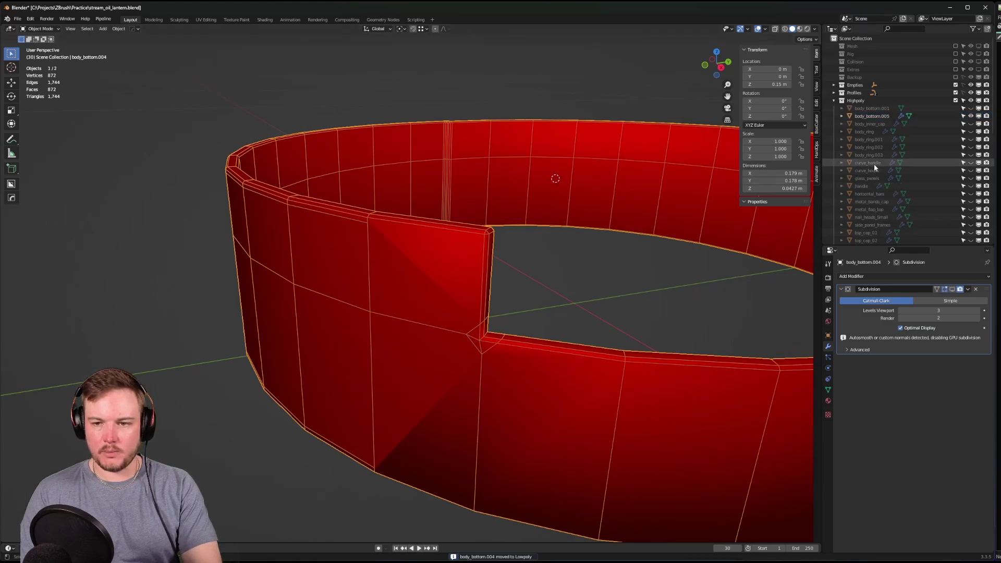
pyautogui.click(955, 100)
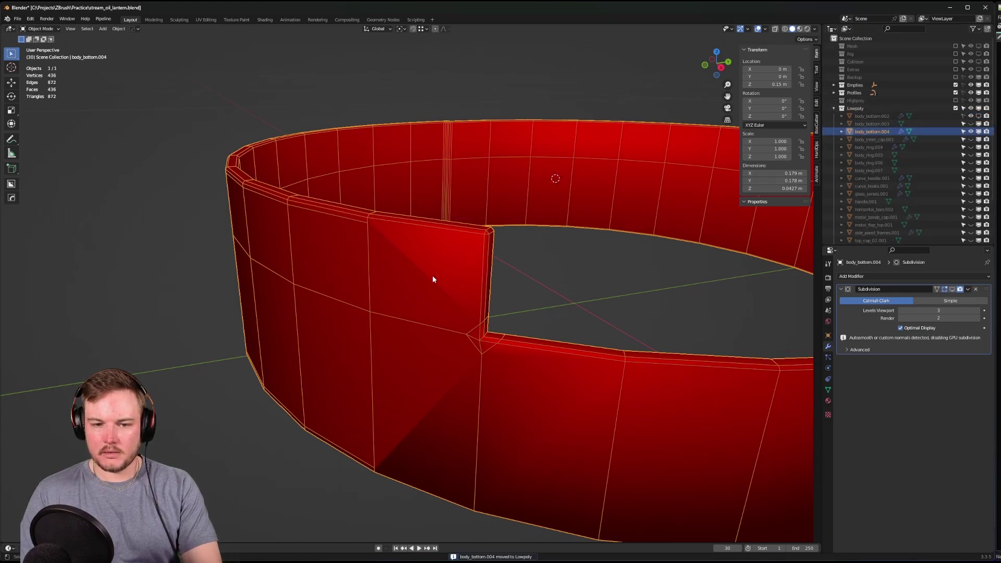
# - Re-enable the old low-poly base band body_bottom.002, delete it and select the new copy
pyautogui.scroll(-3, 875, 223)
pyautogui.scroll(3, 877, 221)
pyautogui.click(979, 116)
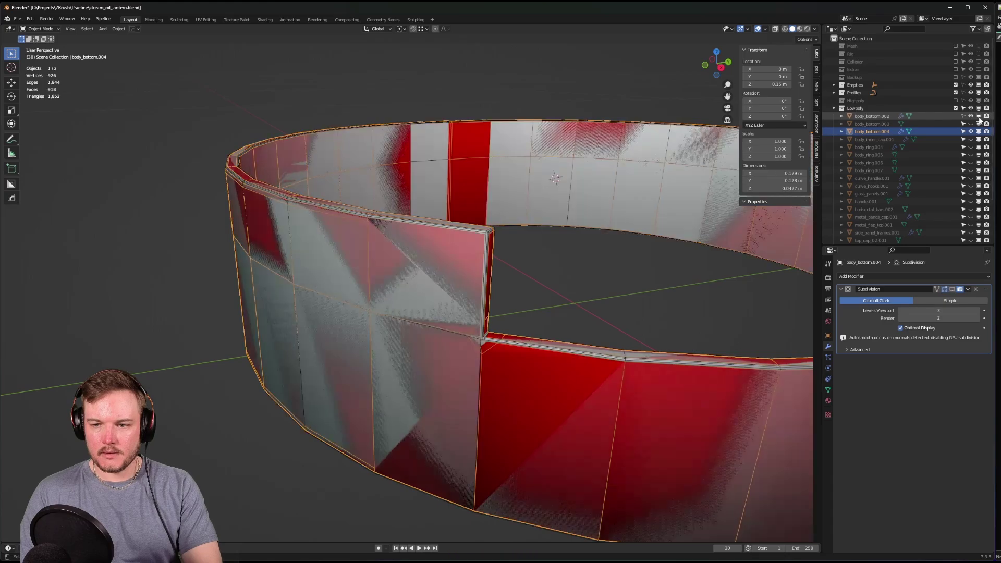
pyautogui.click(963, 116)
pyautogui.click(866, 116)
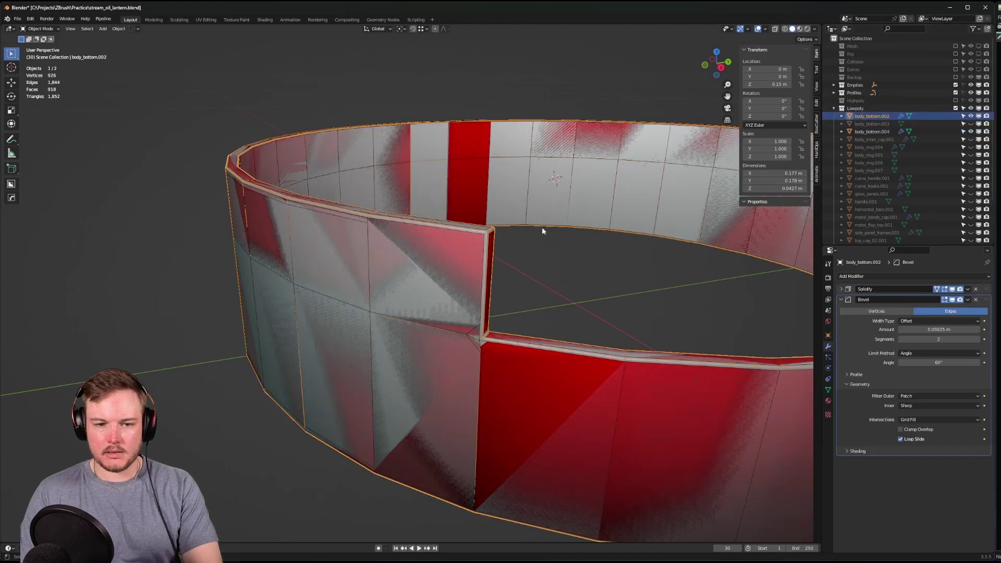
pyautogui.press('x')
pyautogui.click(544, 228)
pyautogui.click(452, 276)
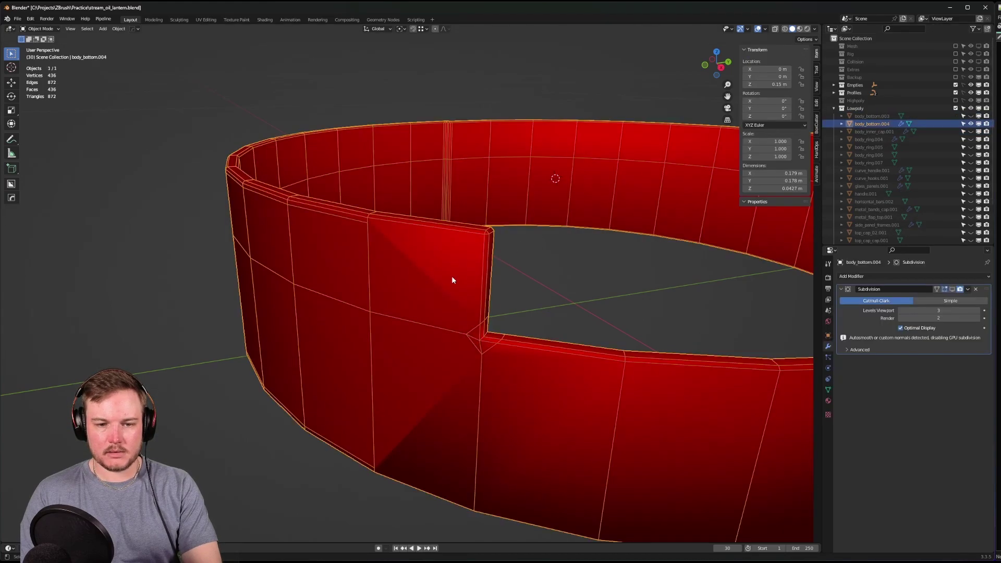
pyautogui.scroll(5, 451, 276)
pyautogui.scroll(-5, 451, 280)
pyautogui.moveTo(452, 280)
pyautogui.mouseDown(button='middle')
pyautogui.moveTo(415, 273)
pyautogui.moveTo(475, 276)
pyautogui.moveTo(453, 288)
pyautogui.mouseUp(button='middle')
pyautogui.press('Tab')
pyautogui.press('Tab')
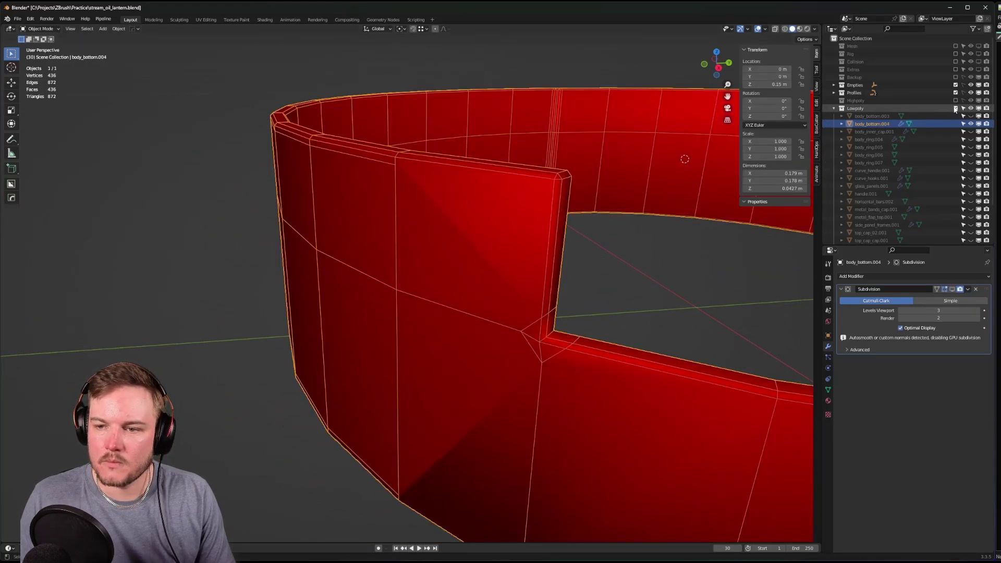
# - Switch from the Lowpoly to the Highpoly collection and isolate its notched base band body_bottom.005
pyautogui.click(955, 107)
pyautogui.click(956, 100)
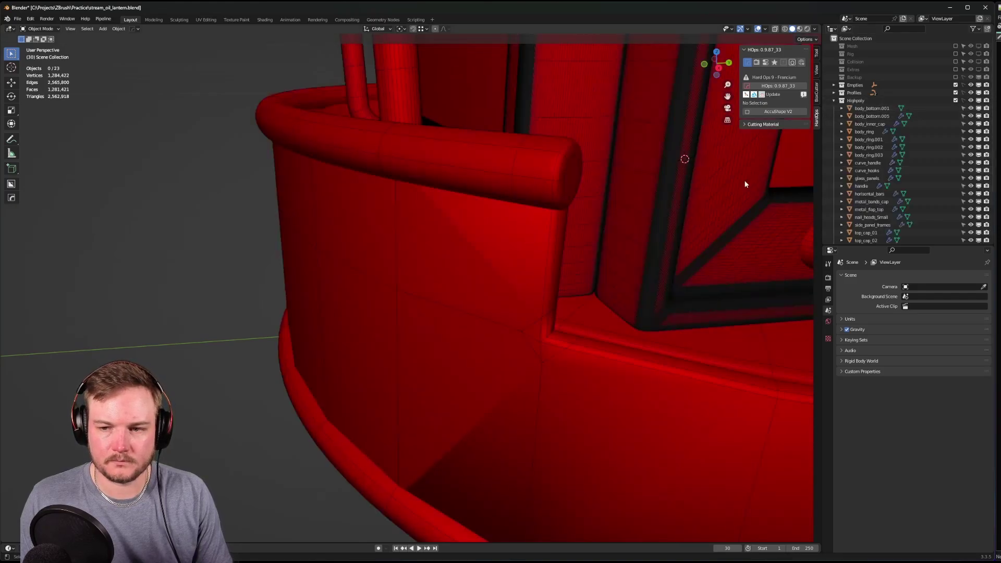
pyautogui.click(535, 254)
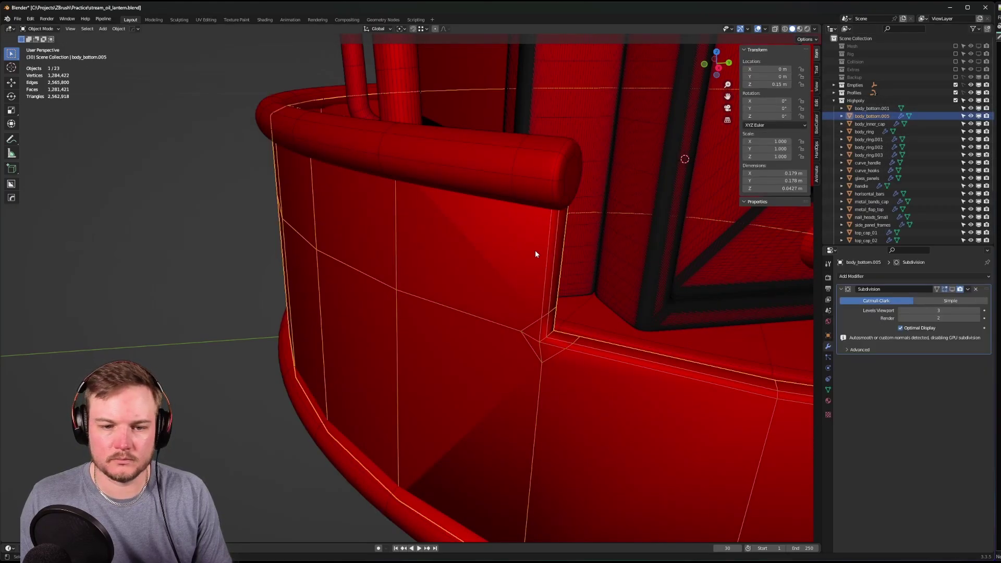
pyautogui.hotkey('shift', 'h')
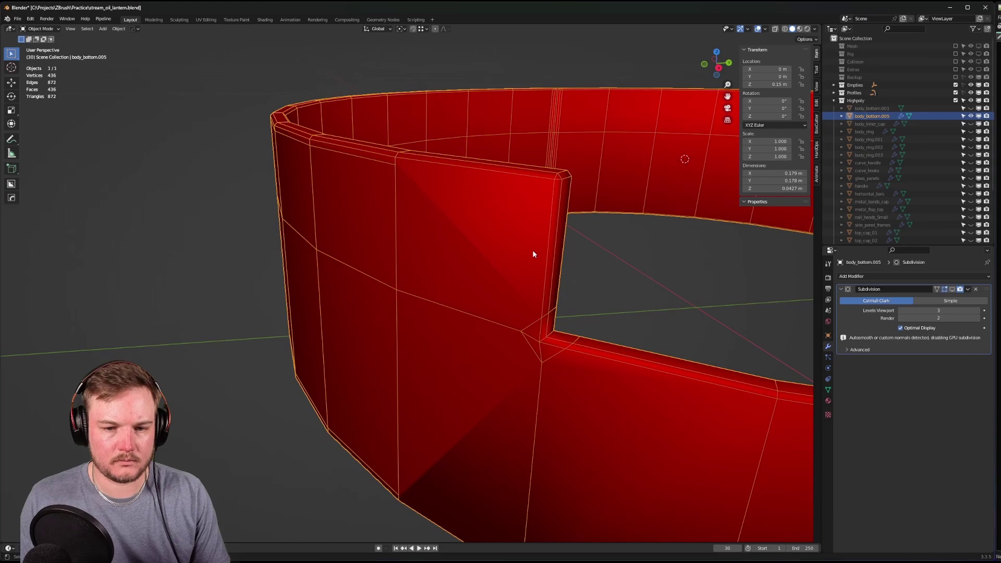
pyautogui.press('Tab')
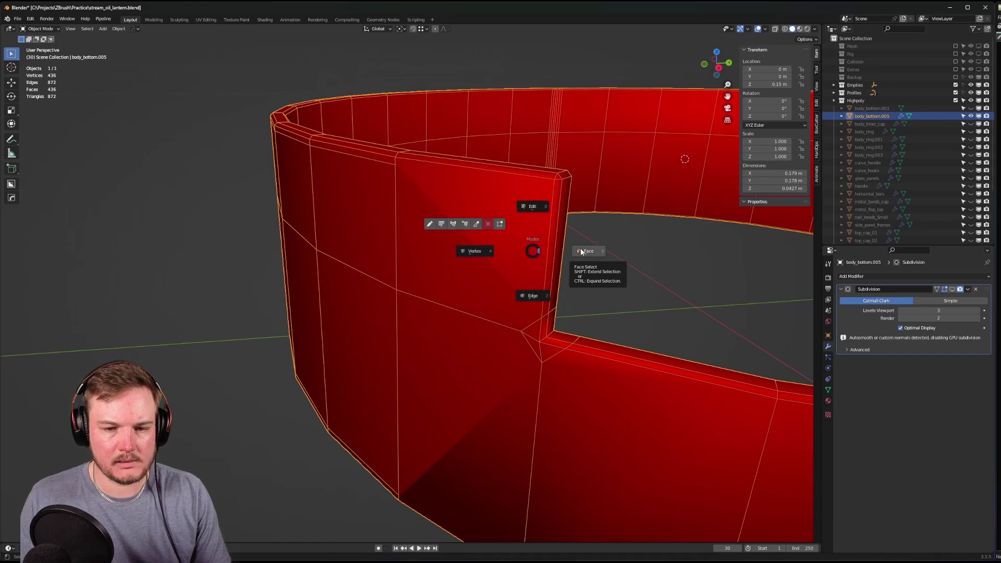
pyautogui.press('Escape')
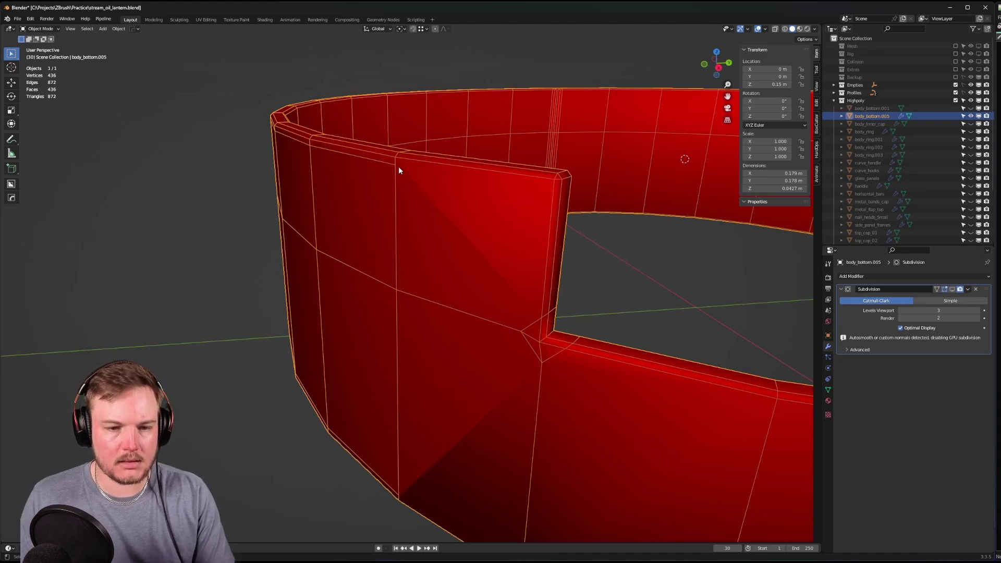
# - Knife a support edge just below the top rim, from the notch's vertical side across the adjoining panel and back to its next vertical edge
pyautogui.press('Tab')
pyautogui.click(391, 205)
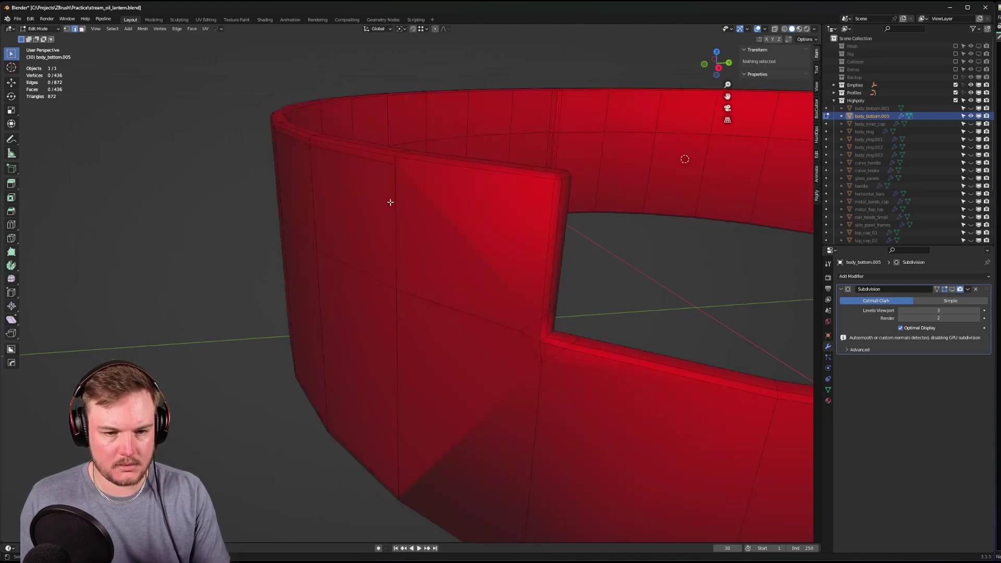
pyautogui.press('k')
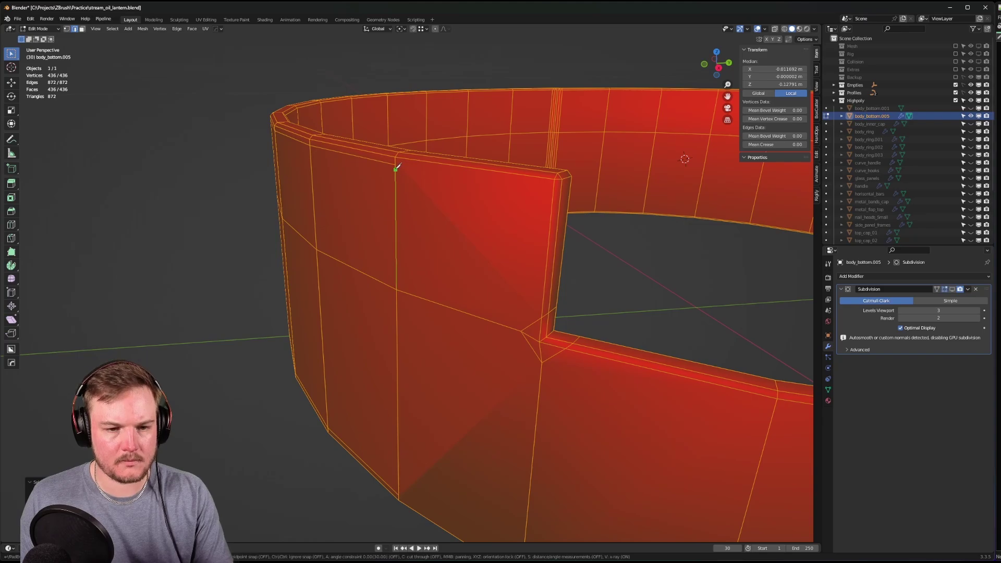
pyautogui.click(554, 188)
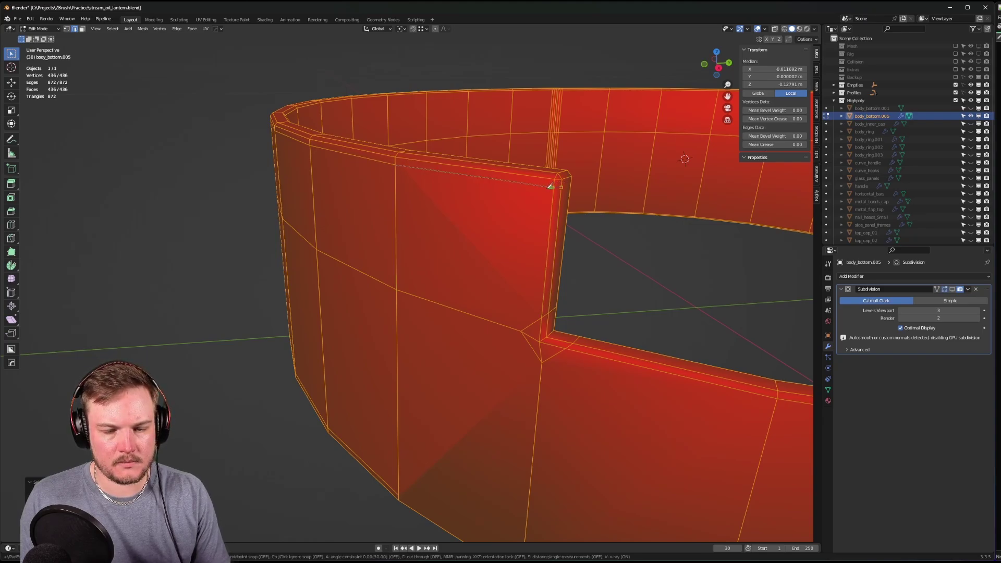
pyautogui.moveTo(552, 188); pyautogui.dragTo(577, 283, button='middle')
pyautogui.scroll(6, 577, 283)
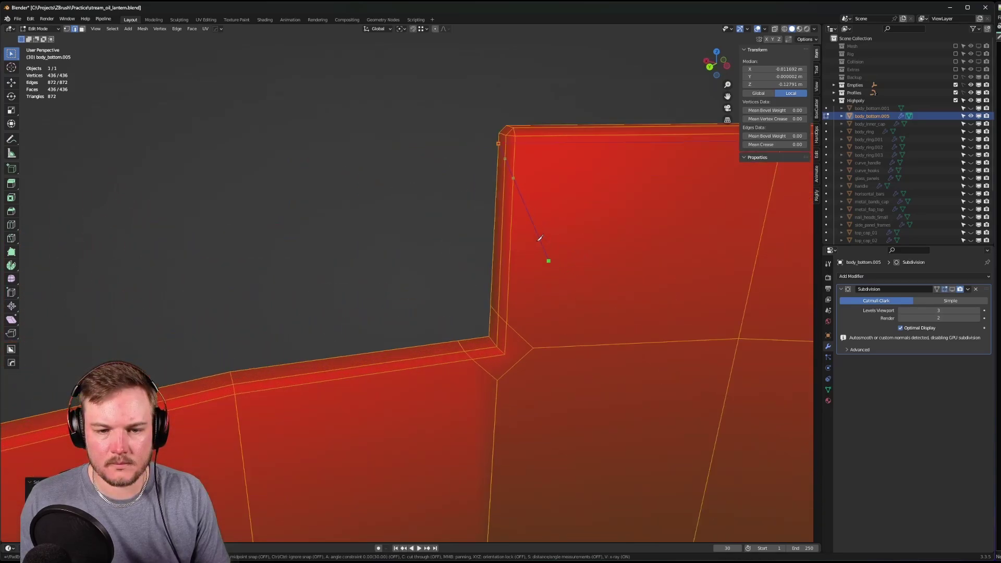
pyautogui.click(517, 144)
pyautogui.keyDown('shift'); pyautogui.moveTo(560, 162); pyautogui.dragTo(415, 182, button='middle'); pyautogui.keyUp('shift')
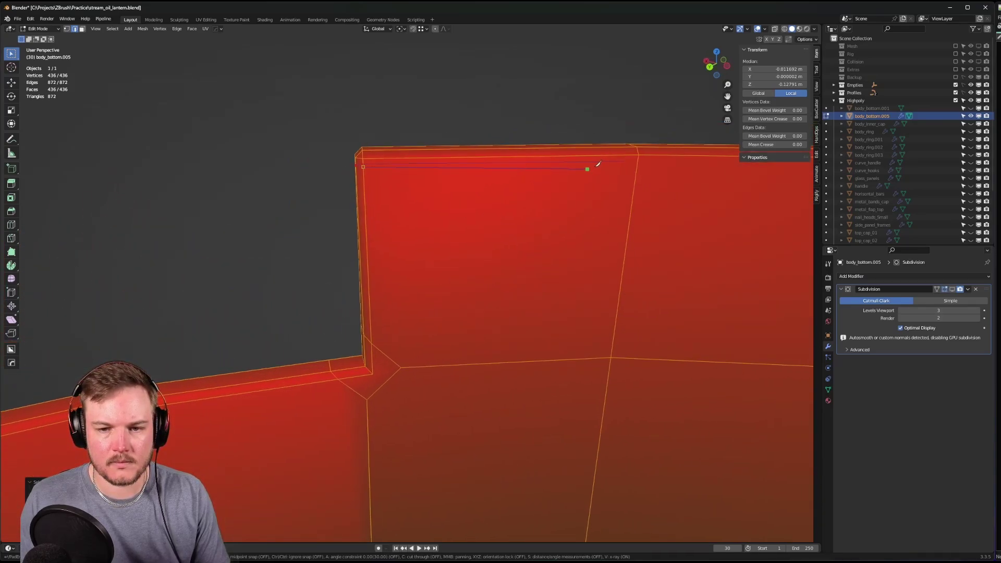
pyautogui.click(642, 159)
pyautogui.press('Return')
# - Add a loop cut around the band, slid up close to the top rim, and connect its end vertex to the knife cut
pyautogui.moveTo(619, 183); pyautogui.dragTo(402, 214, button='middle')
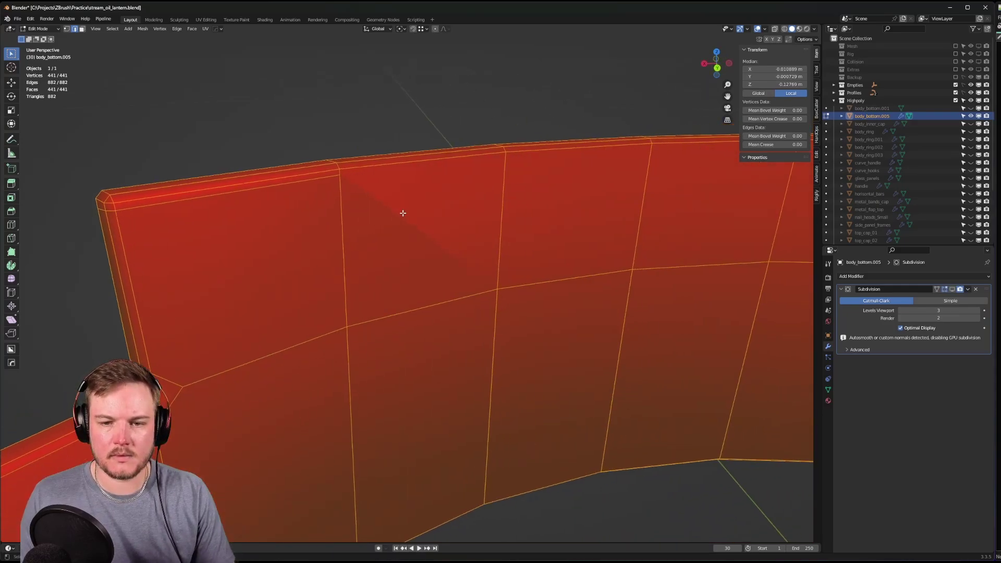
pyautogui.scroll(-3, 498, 201)
pyautogui.hotkey('ctrl', 'r')
pyautogui.click(582, 166)
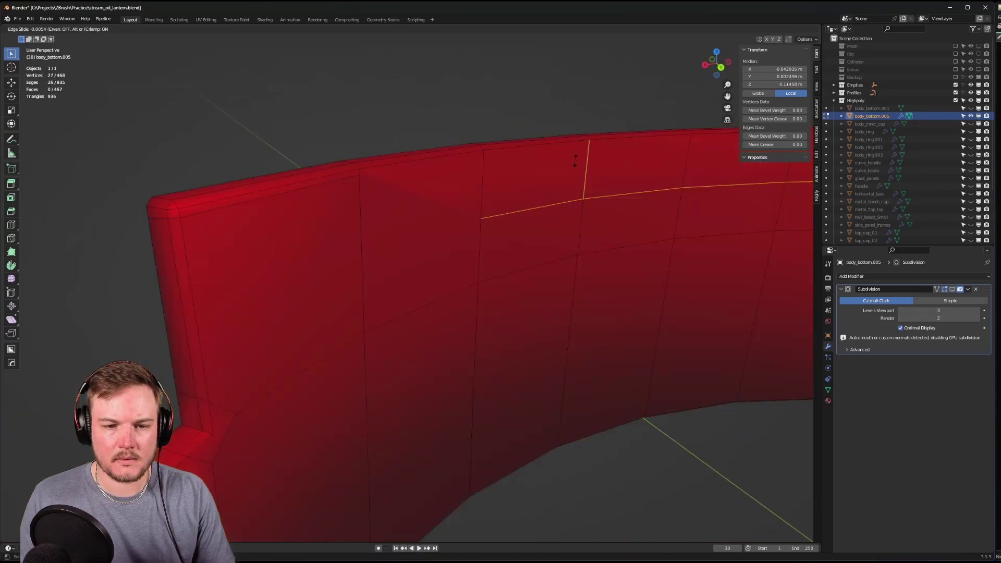
pyautogui.click(566, 107)
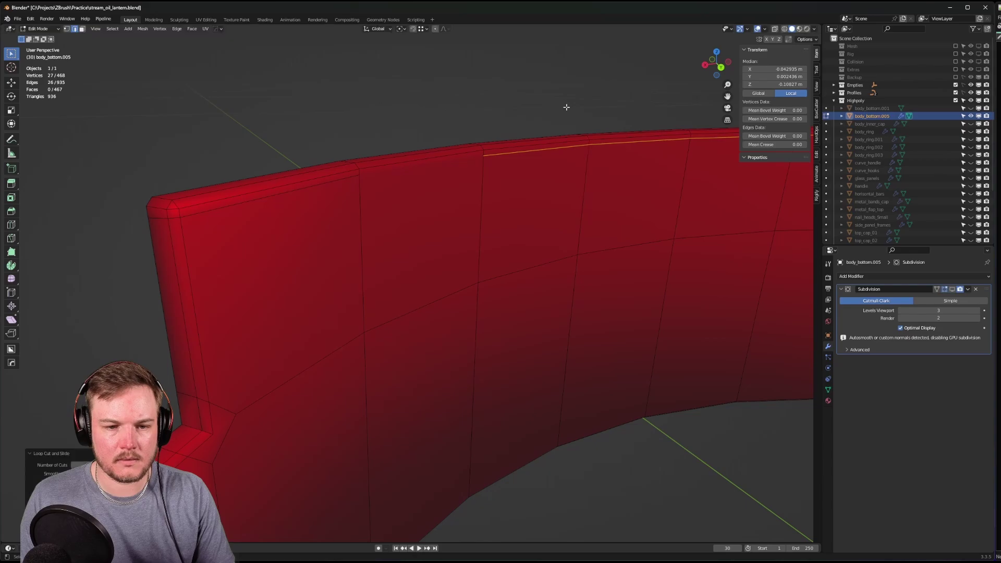
pyautogui.click(369, 184)
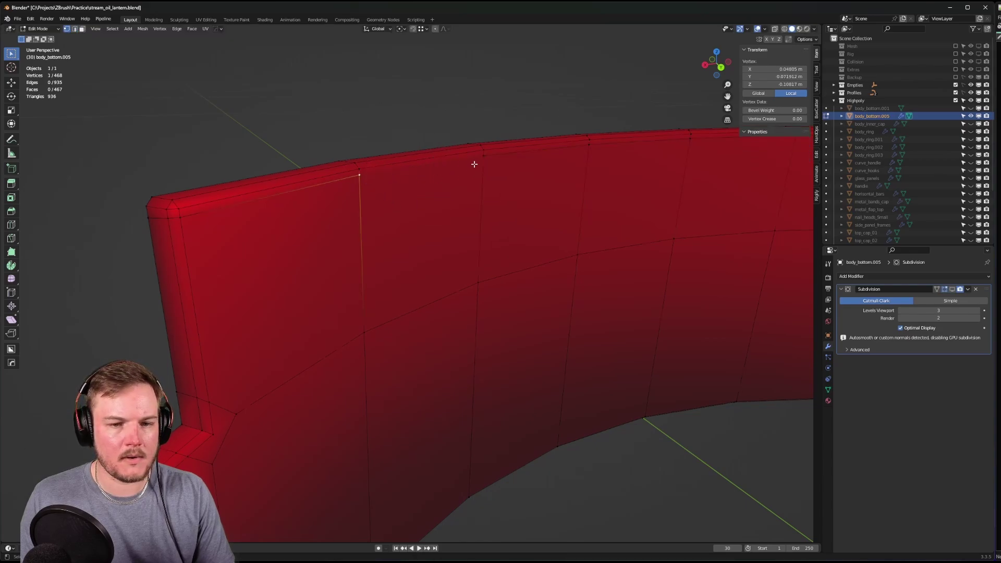
pyautogui.keyDown('shift'); pyautogui.click(475, 164); pyautogui.keyUp('shift')
pyautogui.press('j')
# - Knife a matching support edge below the top rim at the notch's other end, wrapping around its vertical side to the adjoining panels
pyautogui.moveTo(475, 185); pyautogui.dragTo(663, 284, button='middle')
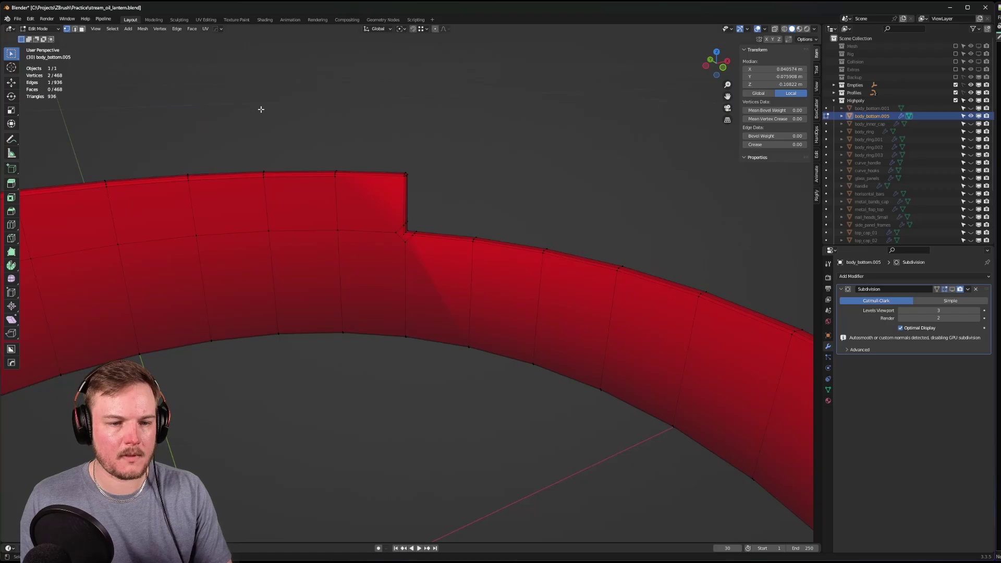
pyautogui.moveTo(261, 105); pyautogui.dragTo(460, 212)
pyautogui.press('KP_Decimal')
pyautogui.moveTo(461, 211); pyautogui.dragTo(408, 205, button='middle')
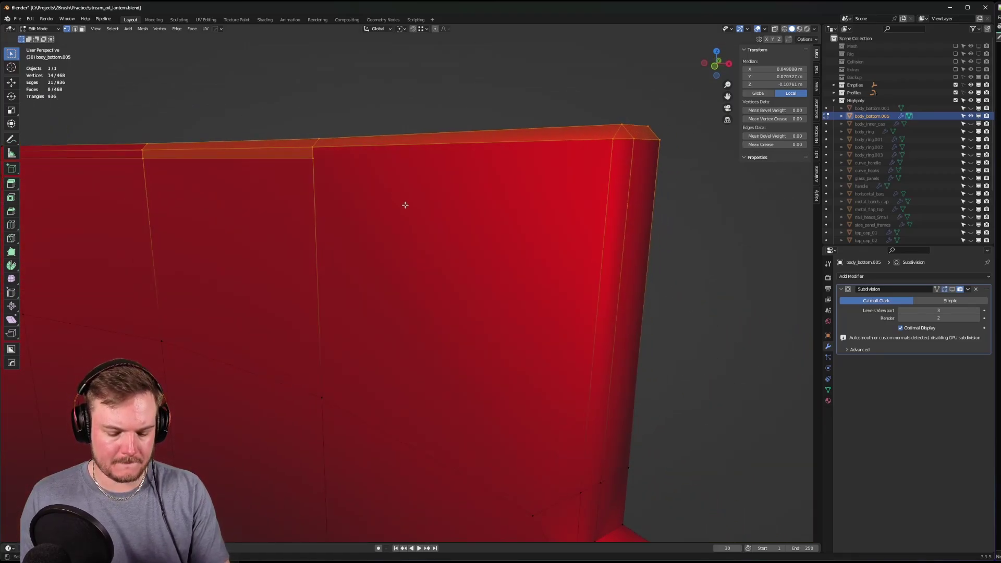
pyautogui.press('k')
pyautogui.click(313, 157)
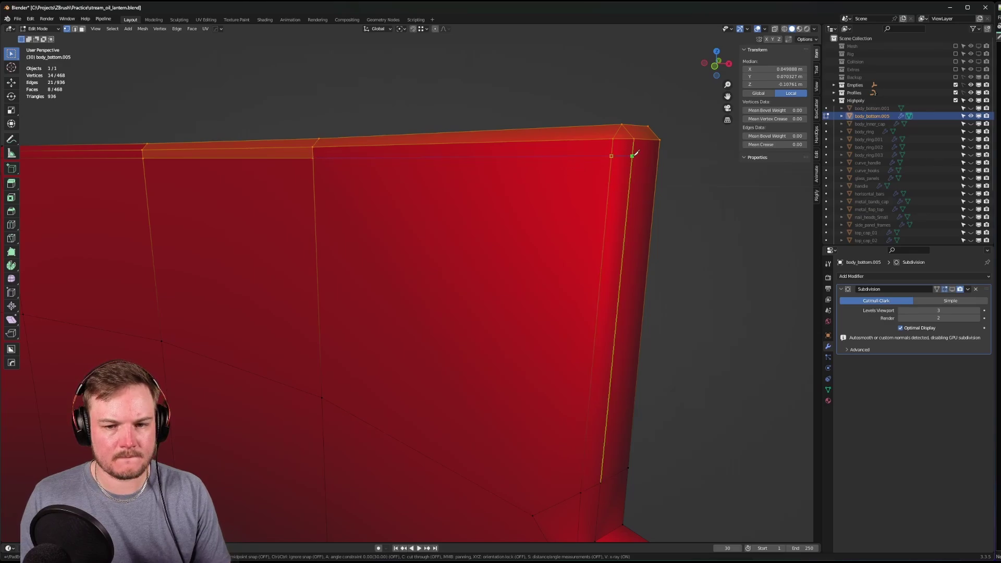
pyautogui.moveTo(628, 157); pyautogui.dragTo(515, 175, button='middle')
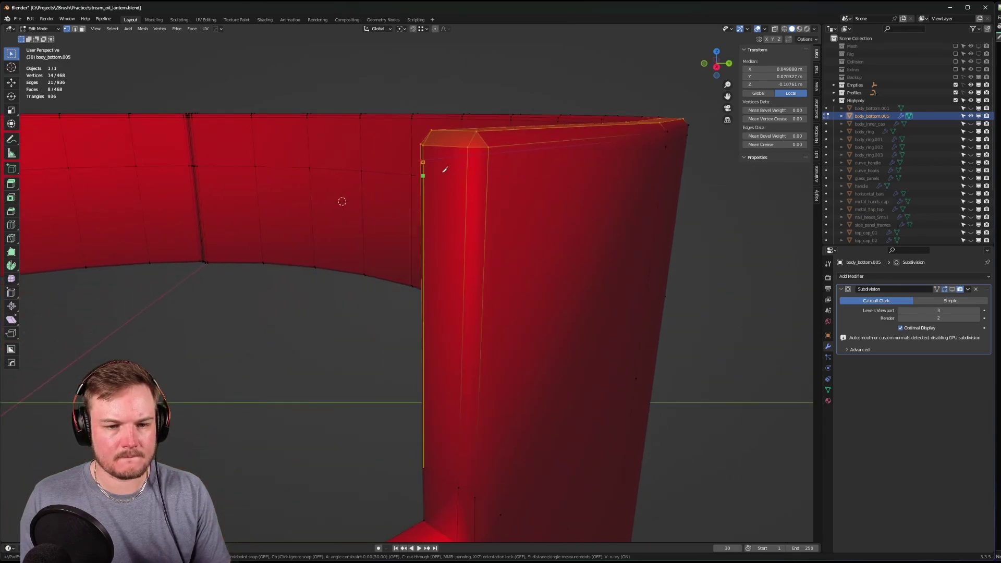
pyautogui.click(488, 162)
pyautogui.moveTo(487, 163); pyautogui.dragTo(443, 171, button='middle')
pyautogui.scroll(-3, 443, 172)
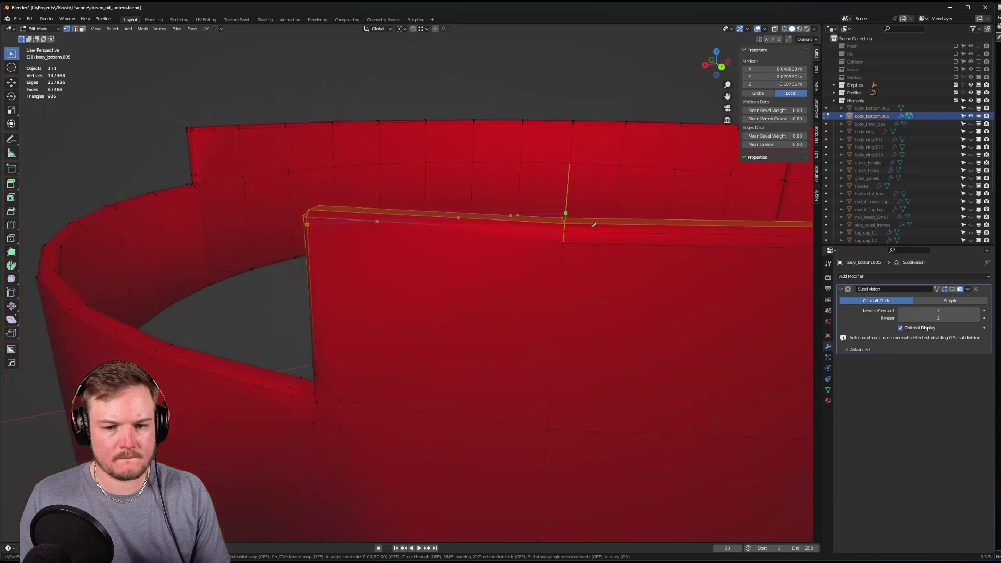
pyautogui.click(563, 243)
pyautogui.press('Return')
# - Return to Object Mode, turn on the Subdivision modifier's viewport display and check the band's smoothed top corner
pyautogui.moveTo(438, 241); pyautogui.dragTo(593, 270, button='middle')
pyautogui.scroll(-5, 469, 227)
pyautogui.press('Tab')
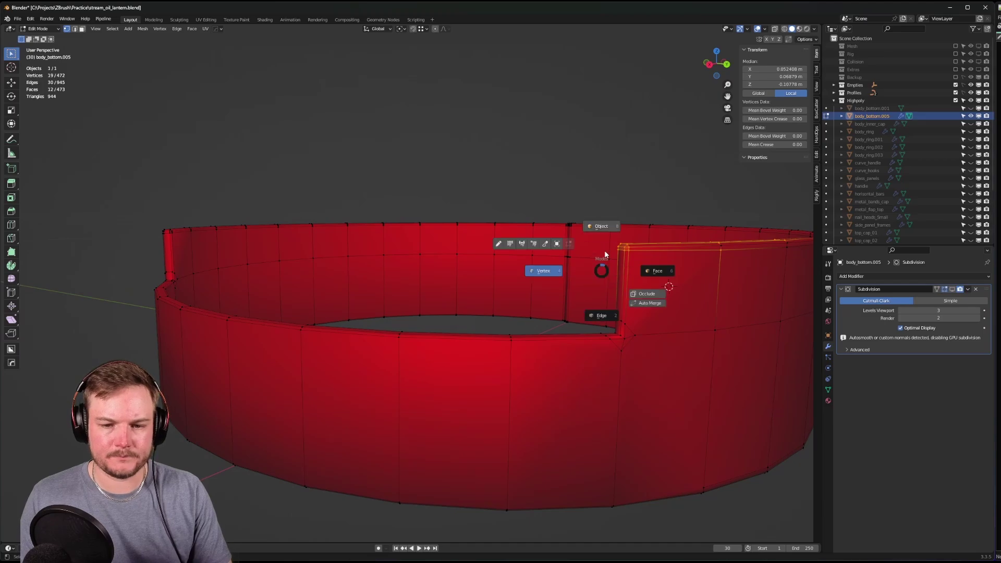
pyautogui.click(603, 232)
pyautogui.click(952, 290)
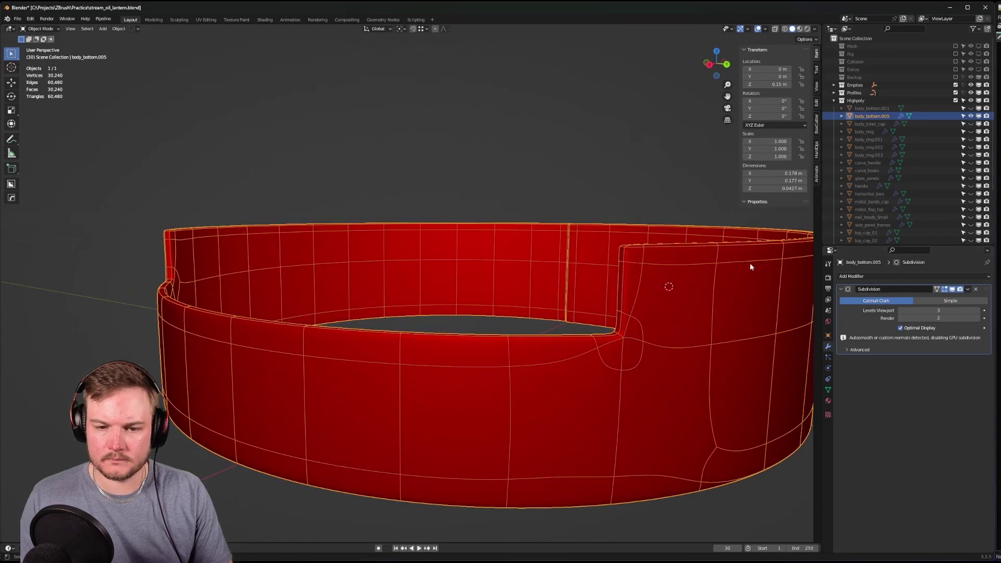
pyautogui.click(583, 196)
pyautogui.moveTo(583, 196); pyautogui.dragTo(525, 254, button='middle')
pyautogui.scroll(1, 520, 258)
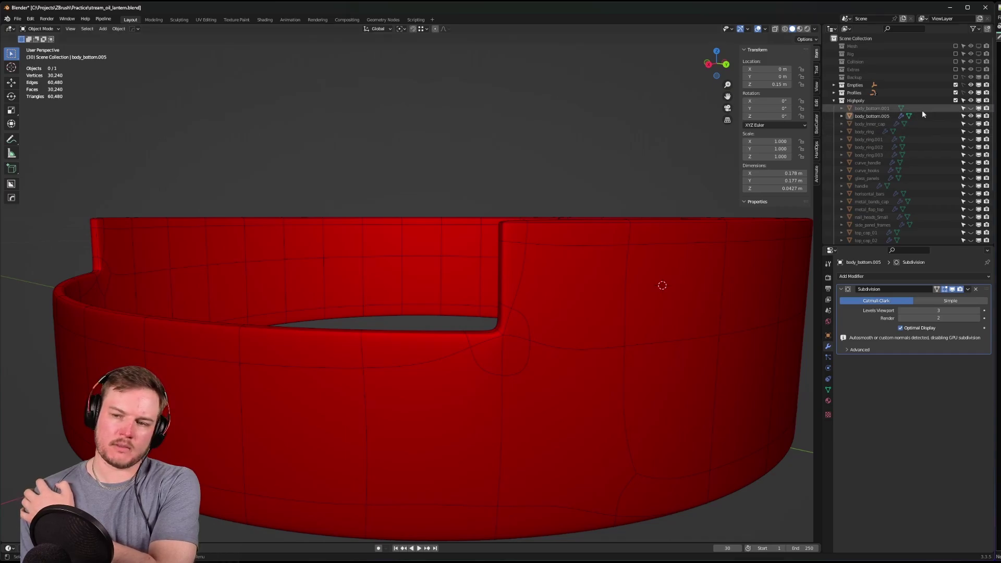
# - Disable the Highpoly collection, enable the Lowpoly collection and select its base band copy body_bottom.004
pyautogui.click(955, 101)
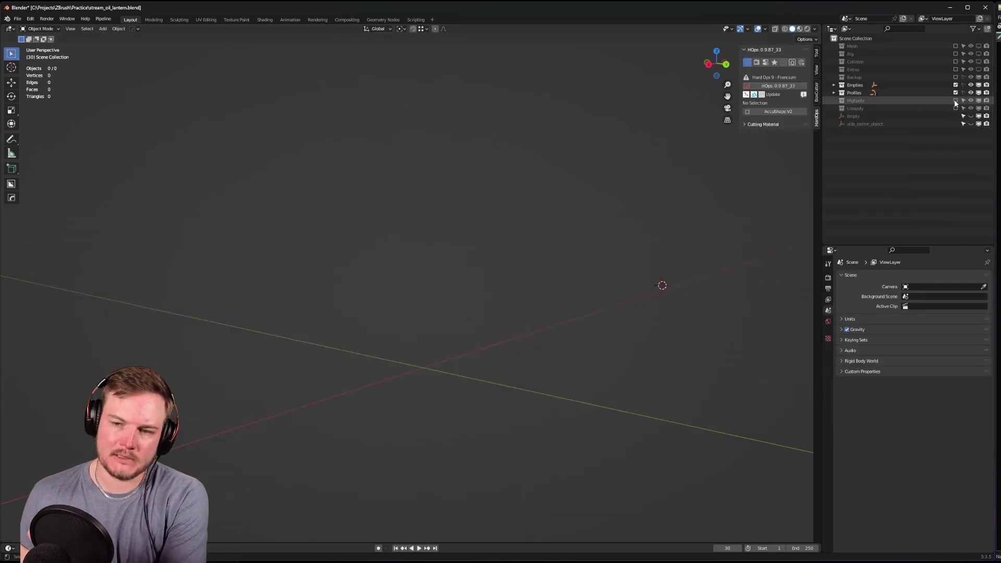
pyautogui.click(955, 108)
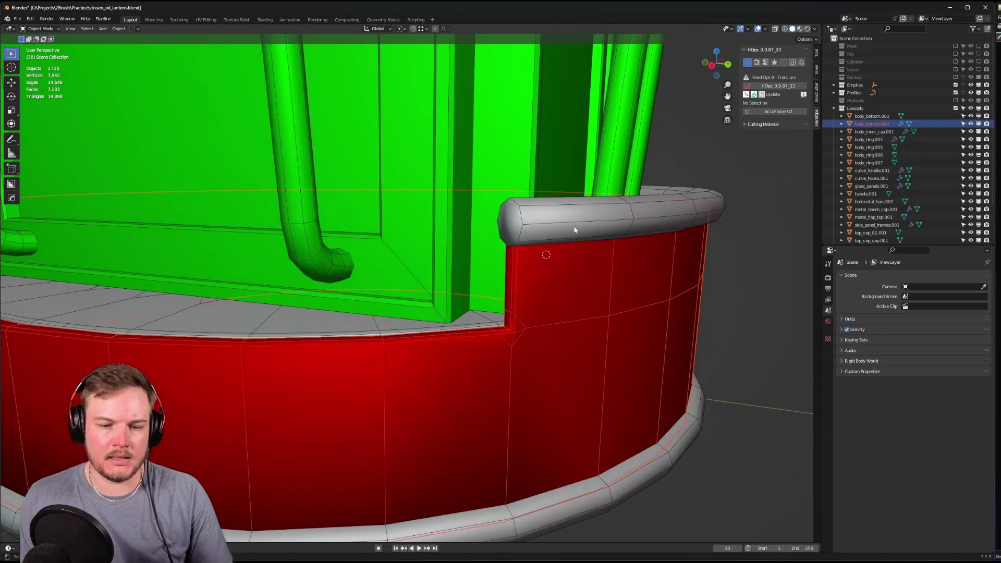
pyautogui.scroll(3, 514, 323)
pyautogui.click(483, 261)
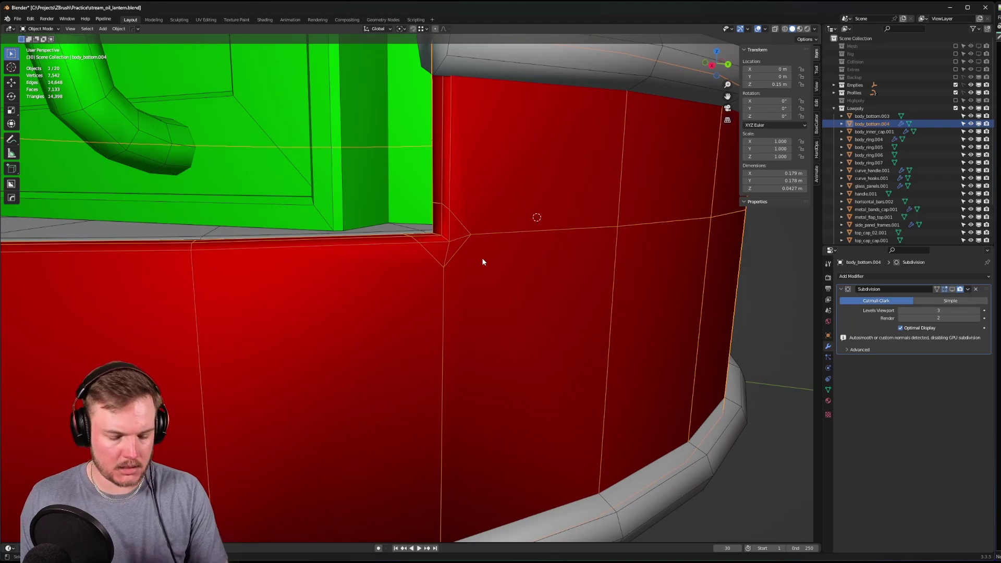
pyautogui.scroll(-1, 482, 259)
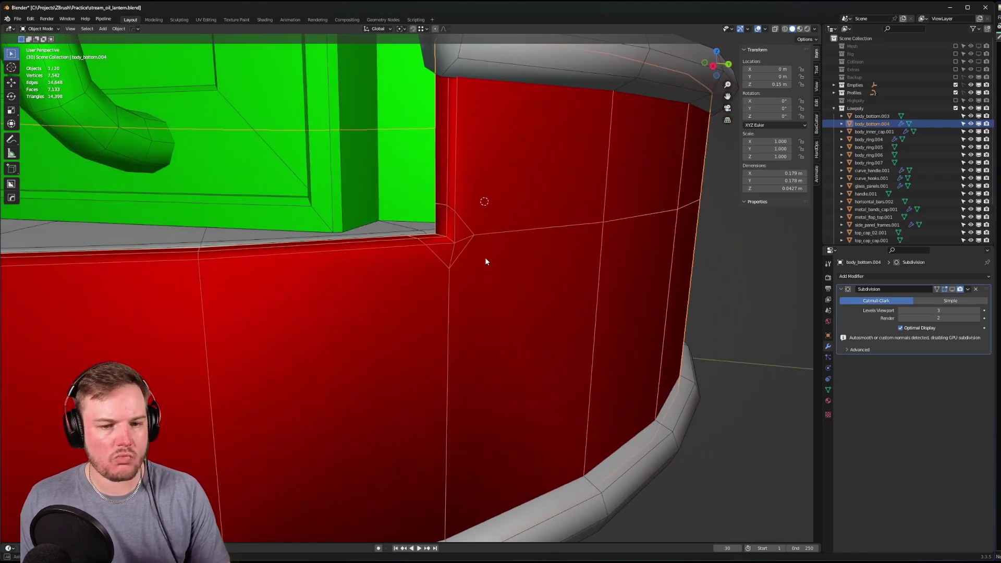
pyautogui.scroll(2, 464, 258)
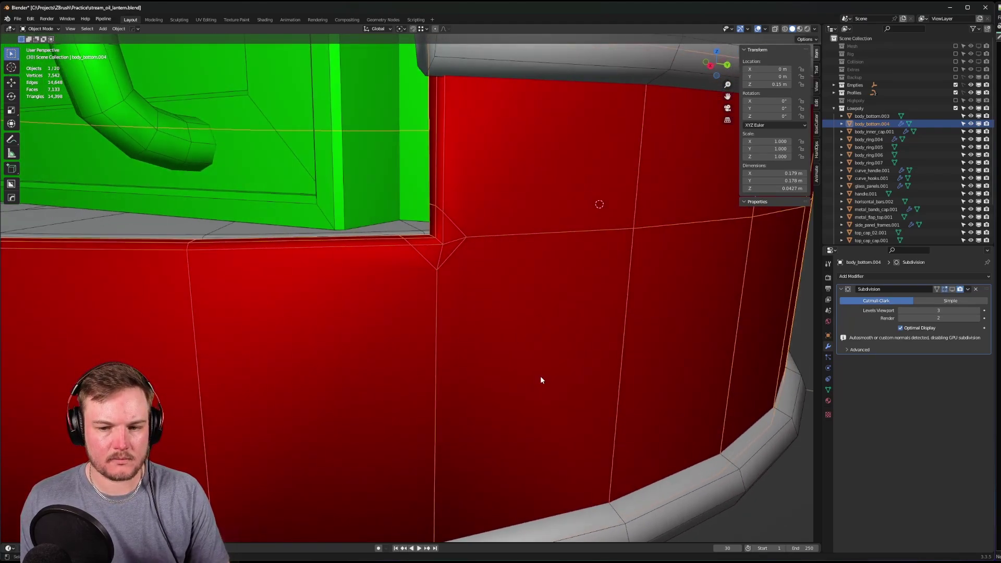
pyautogui.scroll(-4, 540, 377)
pyautogui.click(581, 375)
pyautogui.click(466, 300)
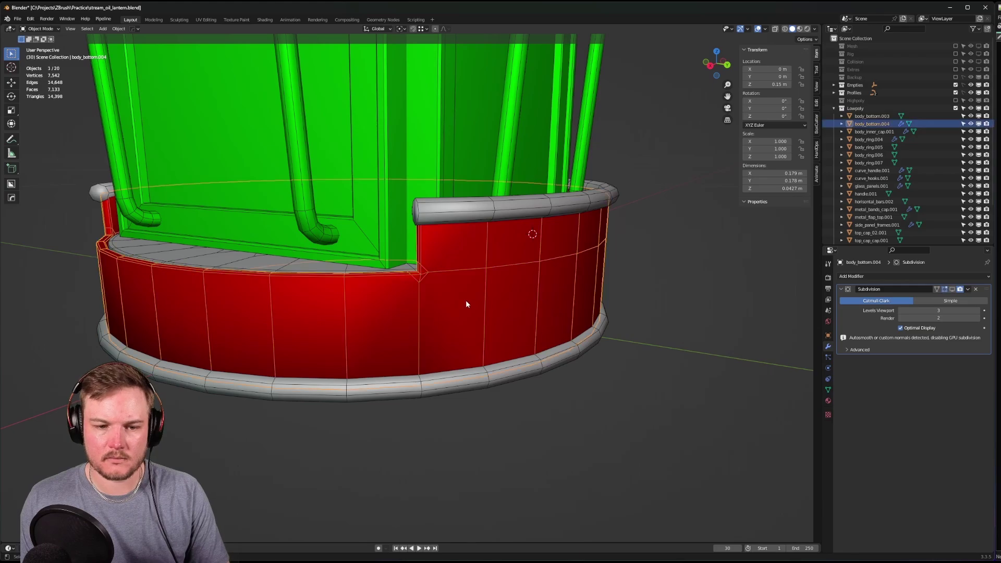
# - Save the file and isolate the low-poly base band copy from the other lantern parts
pyautogui.moveTo(503, 285); pyautogui.dragTo(497, 286)
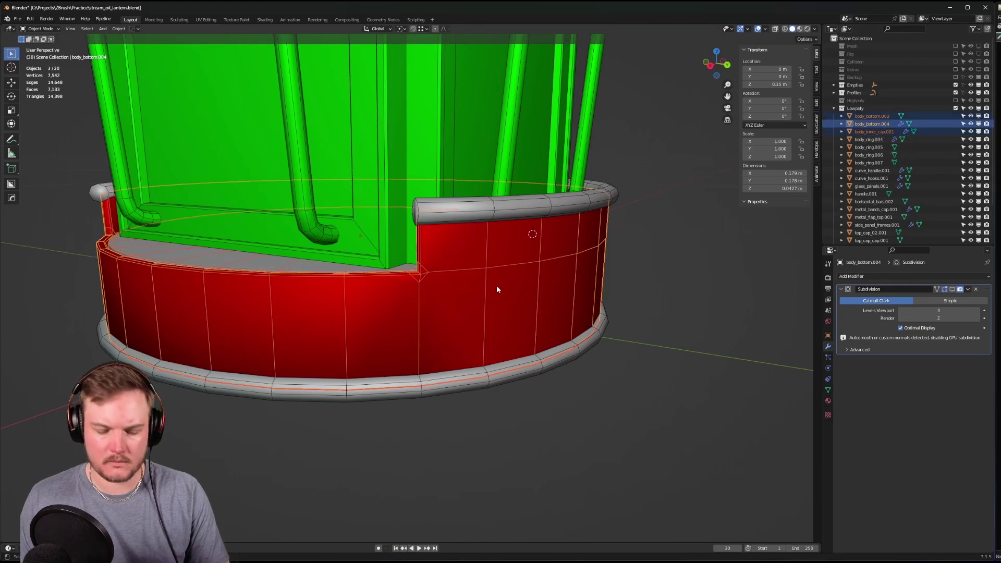
pyautogui.hotkey('shift', 'h')
pyautogui.hotkey('ctrl', 's')
pyautogui.click(514, 287)
pyautogui.click(488, 289)
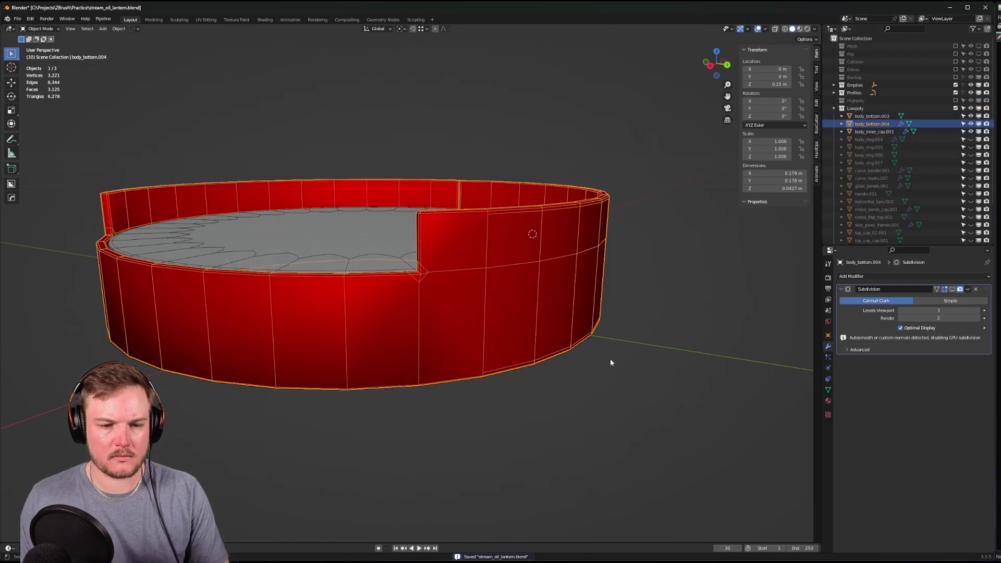
pyautogui.click(611, 360)
pyautogui.click(524, 245)
pyautogui.hotkey('shift', 'h')
pyautogui.scroll(3, 508, 264)
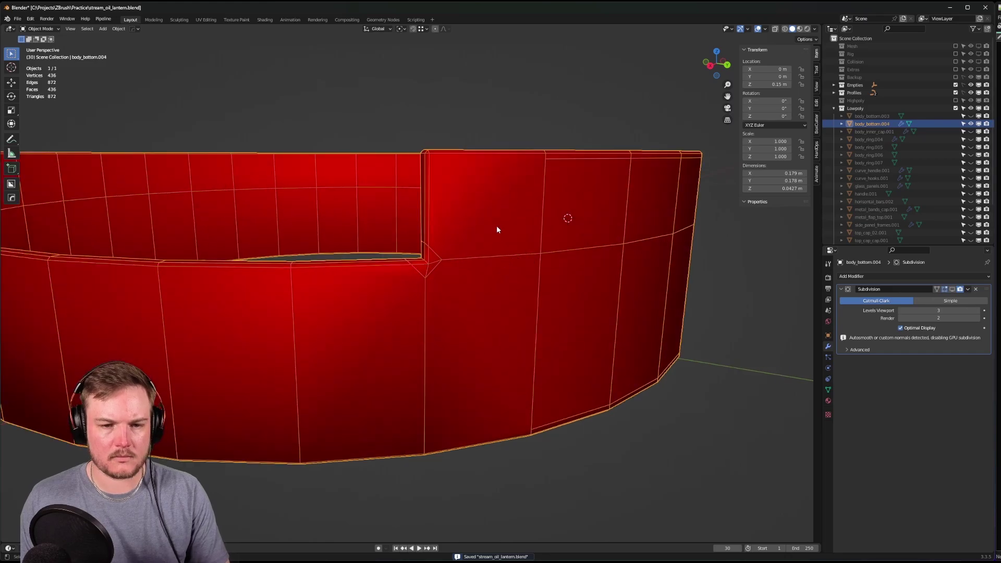
pyautogui.scroll(-3, 495, 245)
# - In Edit Mode, select the support edge loop along the base band's outer top rim and dissolve it
pyautogui.press('Tab')
pyautogui.keyDown('alt'); pyautogui.click(545, 212); pyautogui.keyUp('alt')
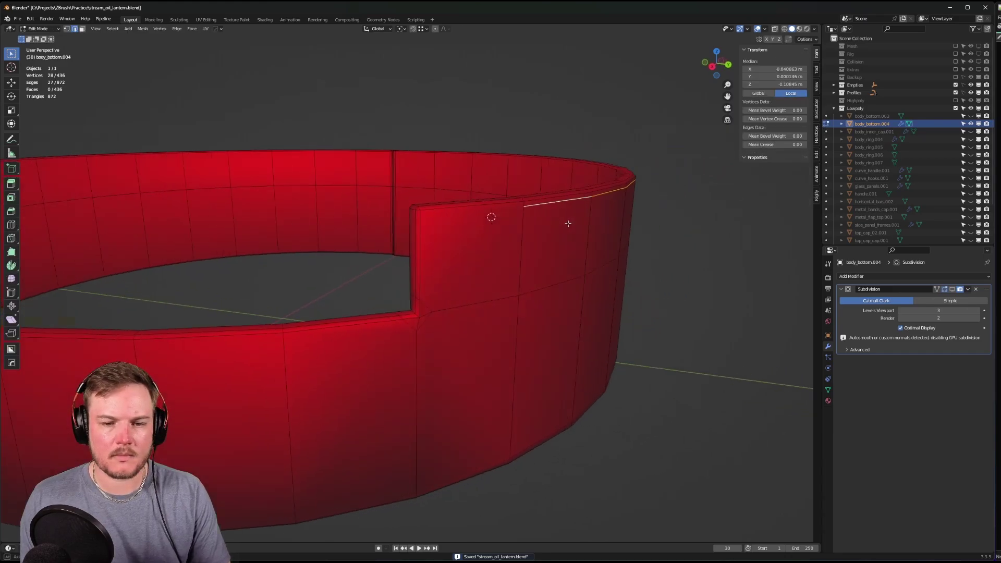
pyautogui.moveTo(565, 223); pyautogui.dragTo(580, 197, button='middle')
pyautogui.scroll(-2, 581, 156)
pyautogui.scroll(-3, 581, 197)
pyautogui.hotkey('ctrl', 'x')
# - In vertex mode, select the vertices on the inside of the base band's first notch corner and connect them with new edges
pyautogui.keyDown('shift'); pyautogui.moveTo(472, 245); pyautogui.dragTo(605, 177, button='middle'); pyautogui.keyUp('shift')
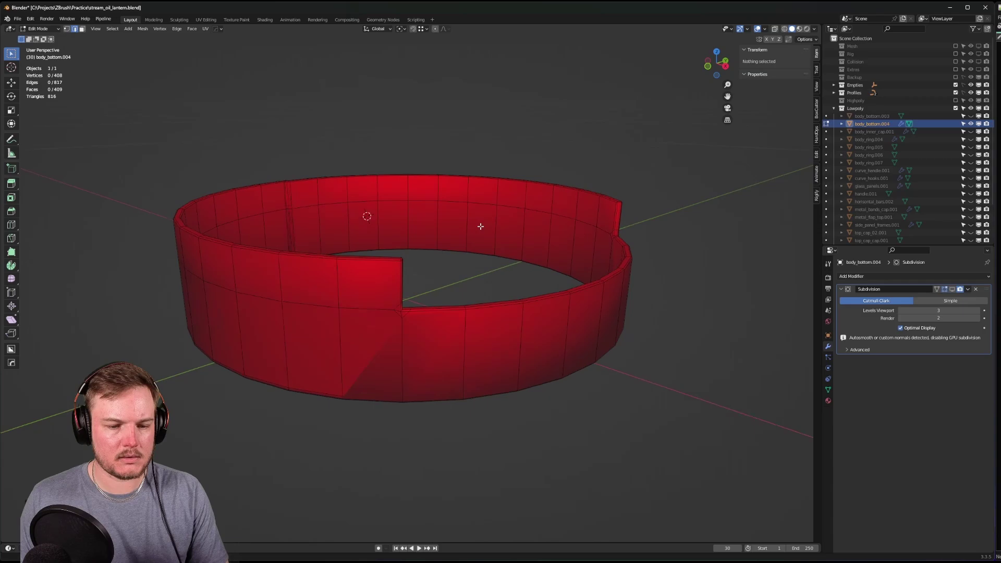
pyautogui.scroll(5, 458, 277)
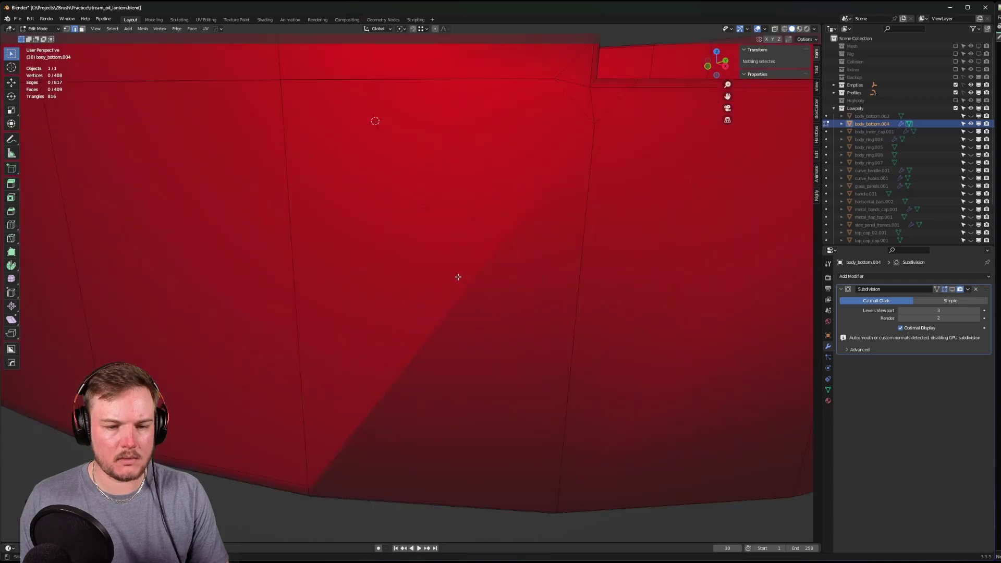
pyautogui.moveTo(458, 276); pyautogui.dragTo(455, 254, button='middle')
pyautogui.keyDown('alt'); pyautogui.click(208, 208); pyautogui.keyUp('alt')
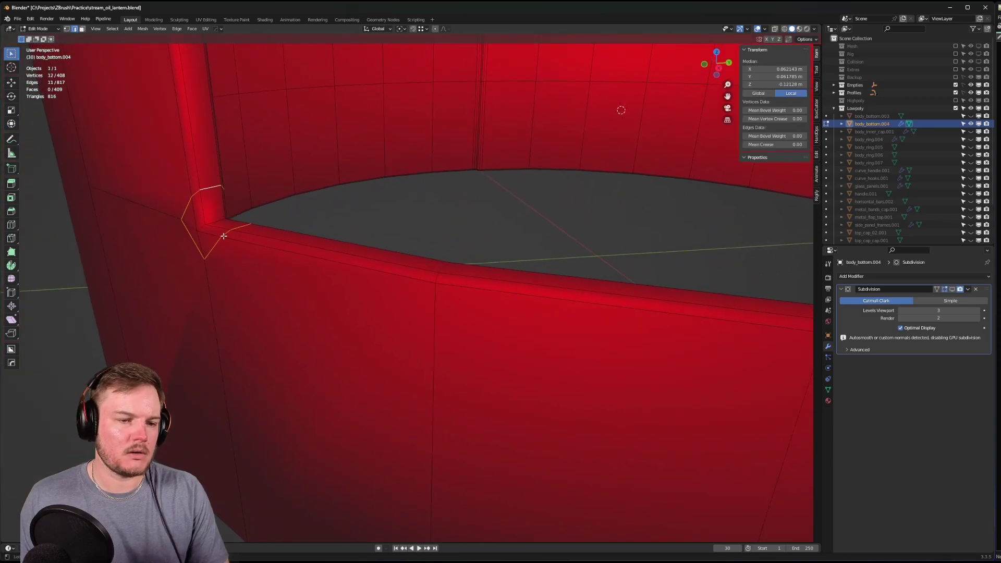
pyautogui.moveTo(209, 209); pyautogui.dragTo(313, 213, button='middle')
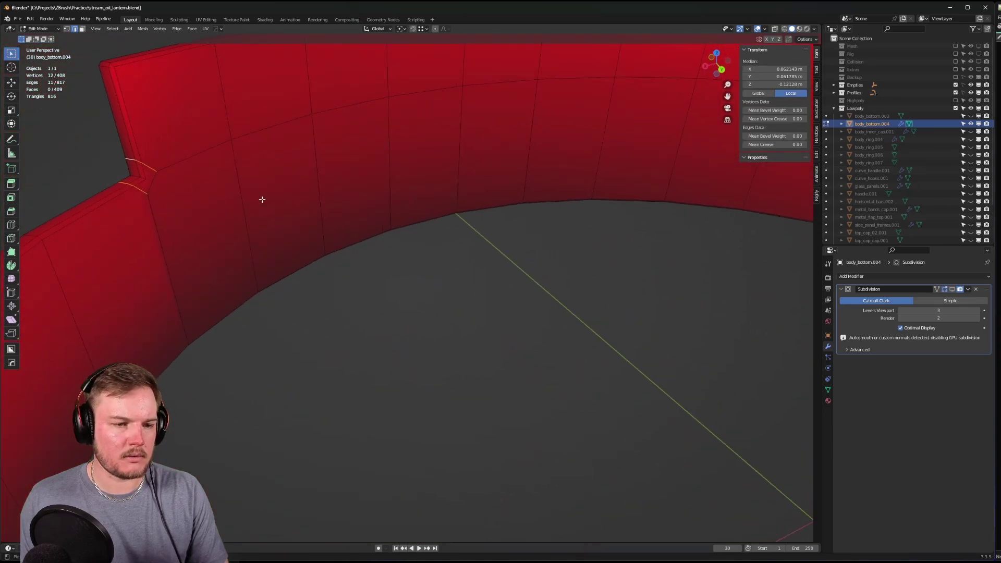
pyautogui.press('1')
pyautogui.click(155, 174)
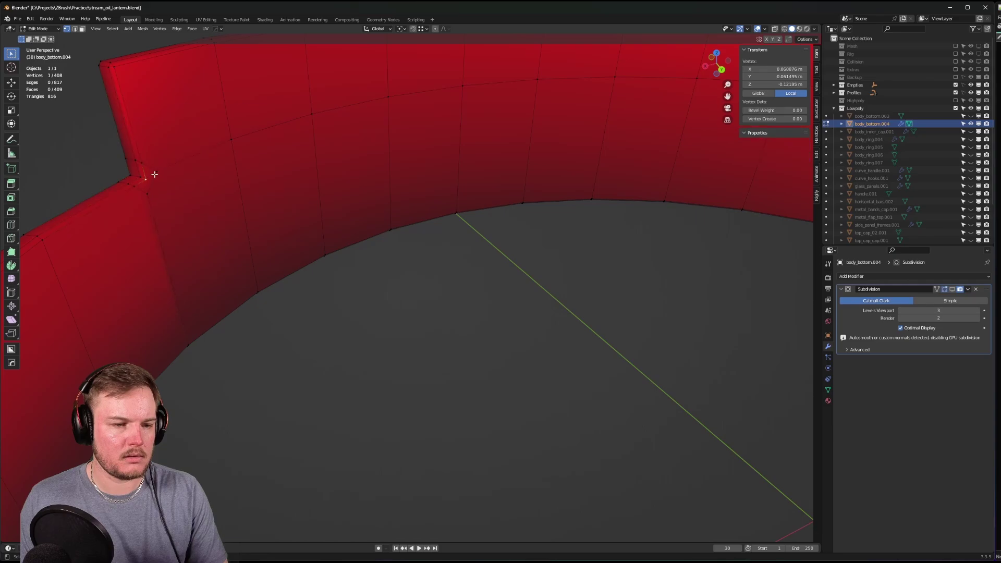
pyautogui.keyDown('shift'); pyautogui.click(148, 178); pyautogui.keyUp('shift')
pyautogui.keyDown('shift'); pyautogui.click(148, 192); pyautogui.keyUp('shift')
pyautogui.press('j')
# - Connect the matching inside vertices at the notch's opposite lower corner
pyautogui.moveTo(151, 193); pyautogui.dragTo(413, 240, button='middle')
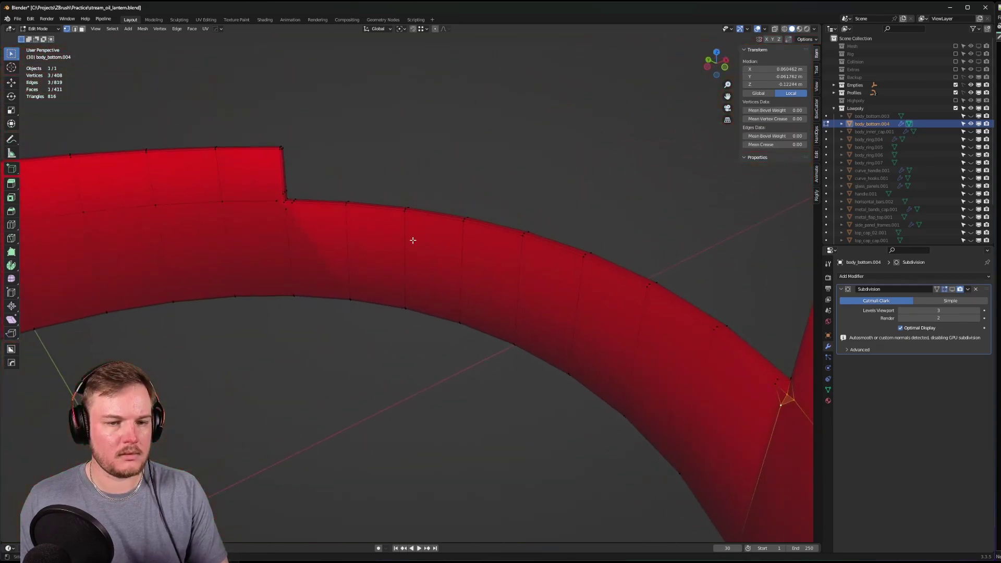
pyautogui.hotkey('alt', 'a')
pyautogui.click(273, 201)
pyautogui.keyDown('shift'); pyautogui.click(283, 204); pyautogui.keyUp('shift')
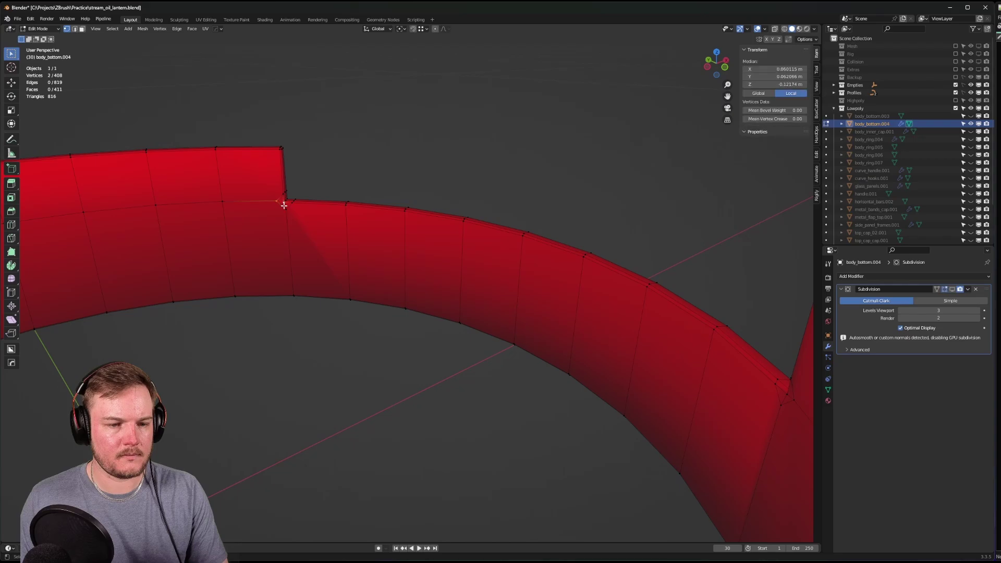
pyautogui.keyDown('shift'); pyautogui.click(288, 211); pyautogui.keyUp('shift')
# - In edge mode, select the small support edge loops around both lower notch corners and dissolve them
pyautogui.moveTo(294, 216); pyautogui.dragTo(324, 210, button='middle')
pyautogui.press('Tab')
pyautogui.click(279, 266)
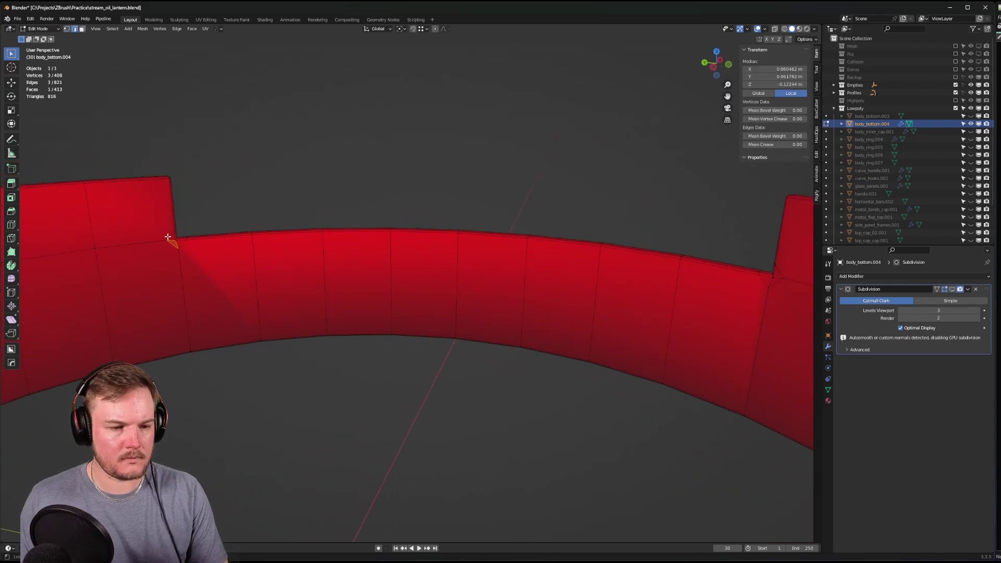
pyautogui.moveTo(194, 246); pyautogui.dragTo(506, 243, button='middle')
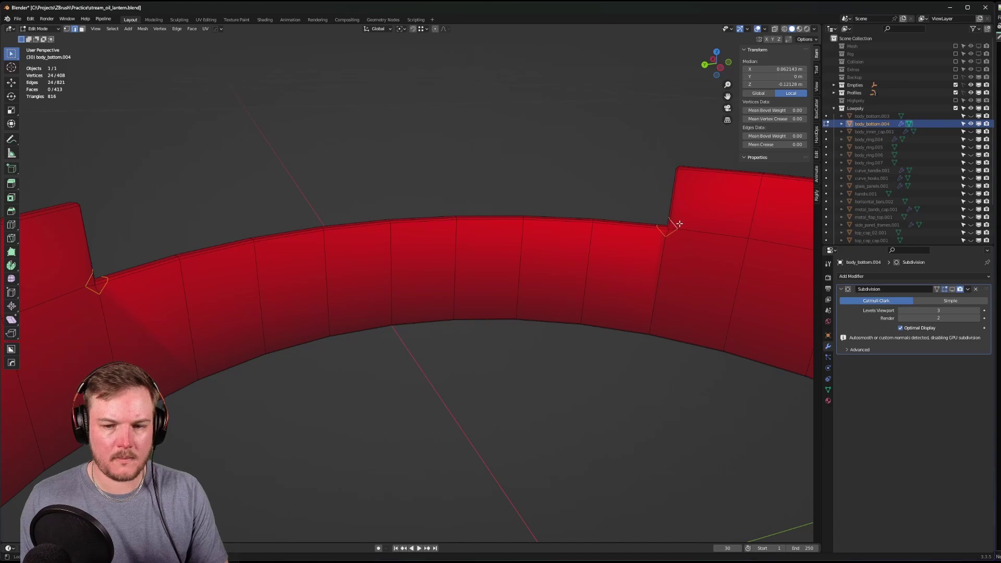
pyautogui.hotkey('ctrl', 'x')
# - Select the two outermost vertical support loops flanking the band's seam step and dissolve them
pyautogui.moveTo(652, 223); pyautogui.dragTo(452, 228, button='middle')
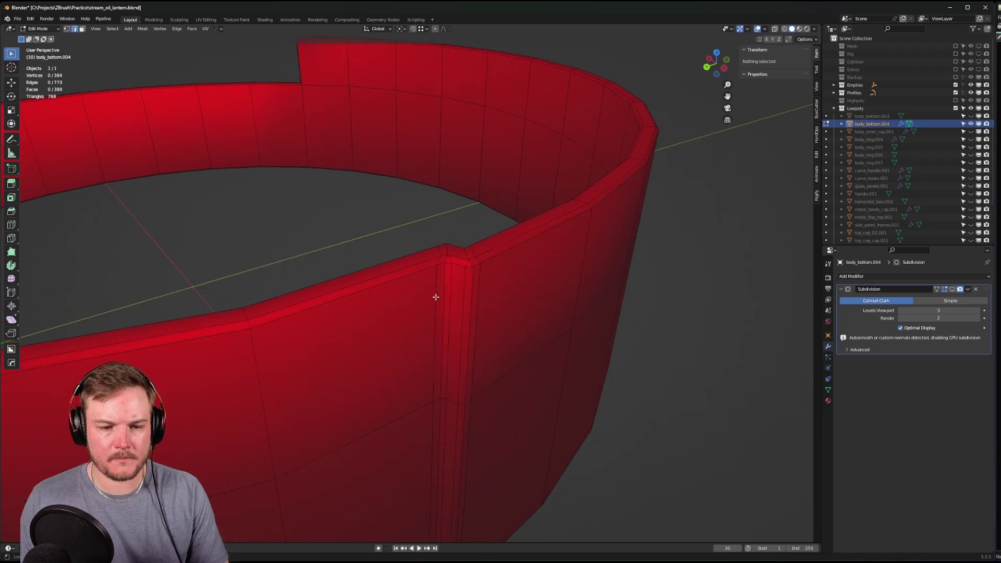
pyautogui.keyDown('alt'); pyautogui.click(435, 297); pyautogui.keyUp('alt')
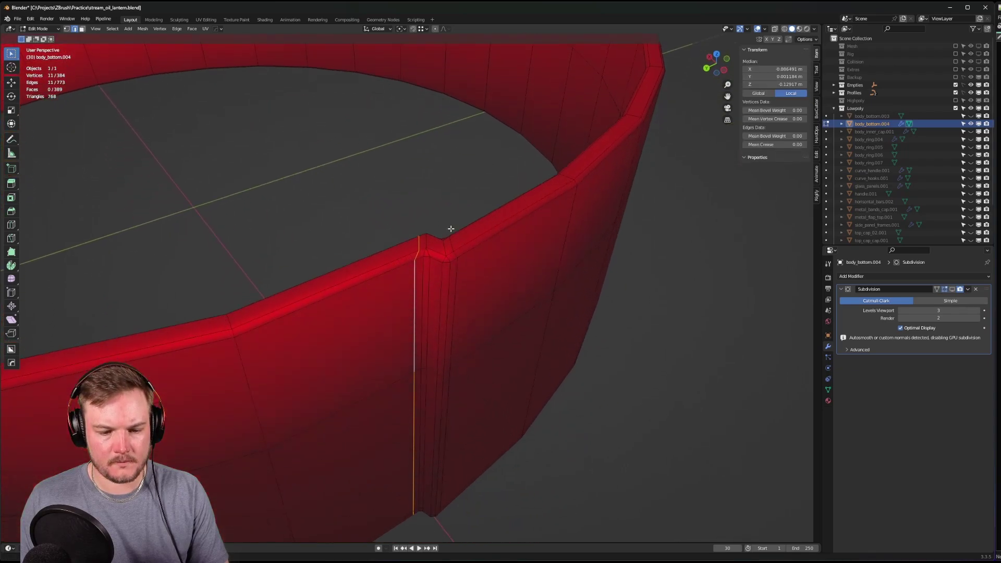
pyautogui.scroll(3, 445, 246)
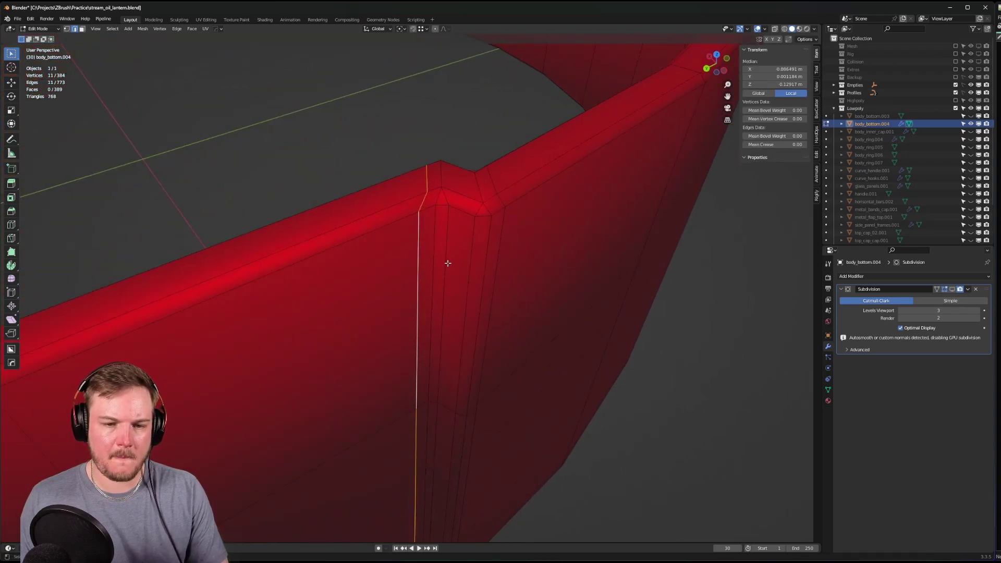
pyautogui.hotkey('ctrl', 'x')
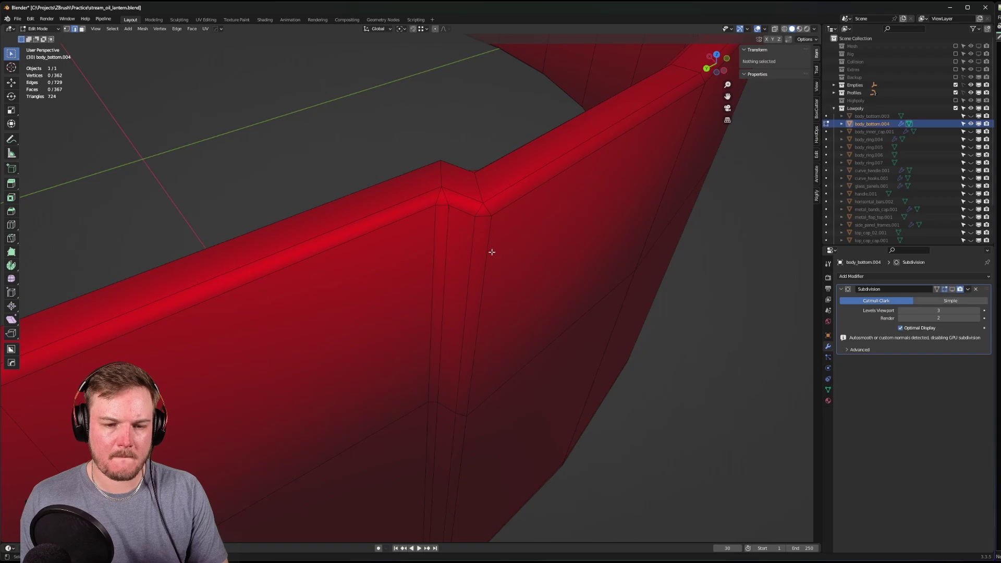
# - Dissolve another support edge loop on the base band
pyautogui.keyDown('alt'); pyautogui.click(492, 252); pyautogui.keyUp('alt')
pyautogui.moveTo(500, 259); pyautogui.dragTo(518, 331, button='middle')
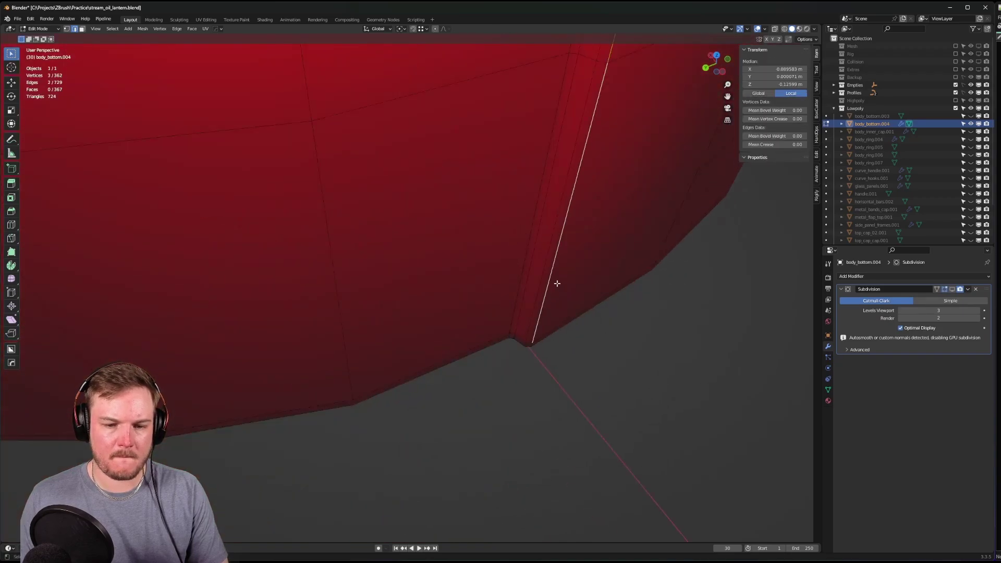
pyautogui.moveTo(557, 283); pyautogui.dragTo(452, 250, button='middle')
pyautogui.scroll(-6, 510, 357)
pyautogui.hotkey('ctrl', 'z')
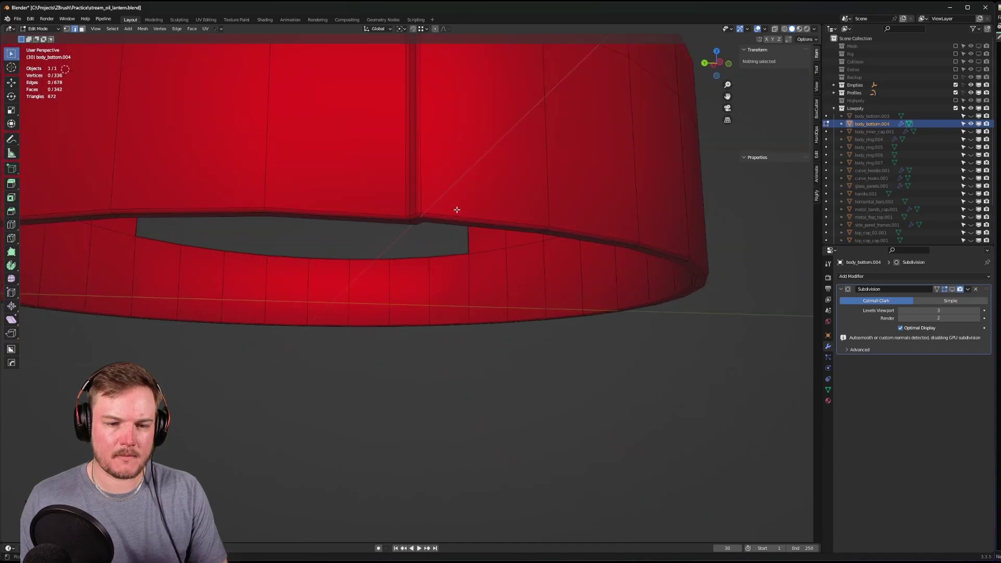
# - Select the inner and outer support loops near the band's bottom edge and move them down along Z to -0.15 m
pyautogui.moveTo(479, 282); pyautogui.dragTo(349, 264, button='middle')
pyautogui.scroll(-5, 384, 290)
pyautogui.scroll(3, 433, 259)
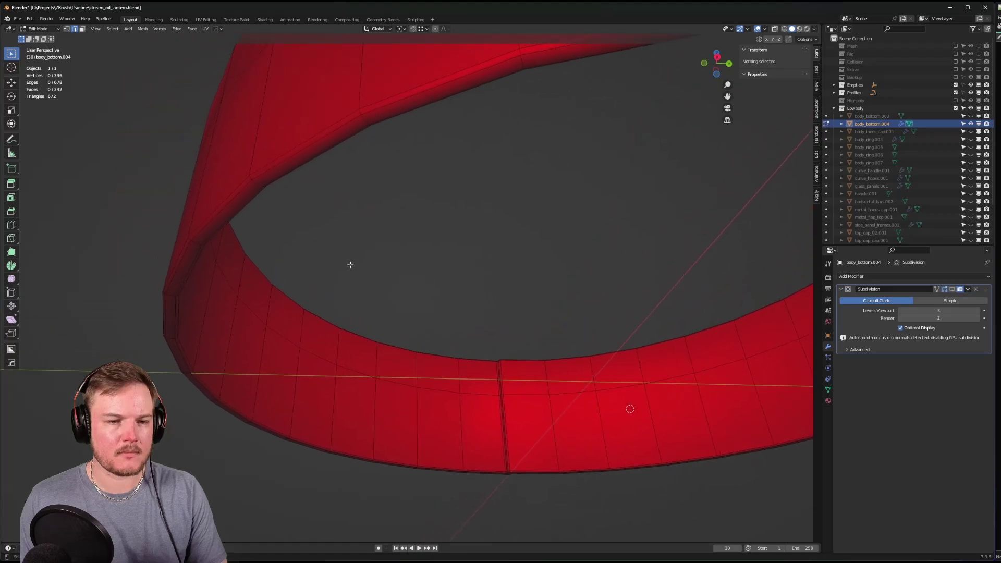
pyautogui.press('Tab')
pyautogui.click(293, 222)
pyautogui.keyDown('alt'); pyautogui.click(278, 158); pyautogui.keyUp('alt')
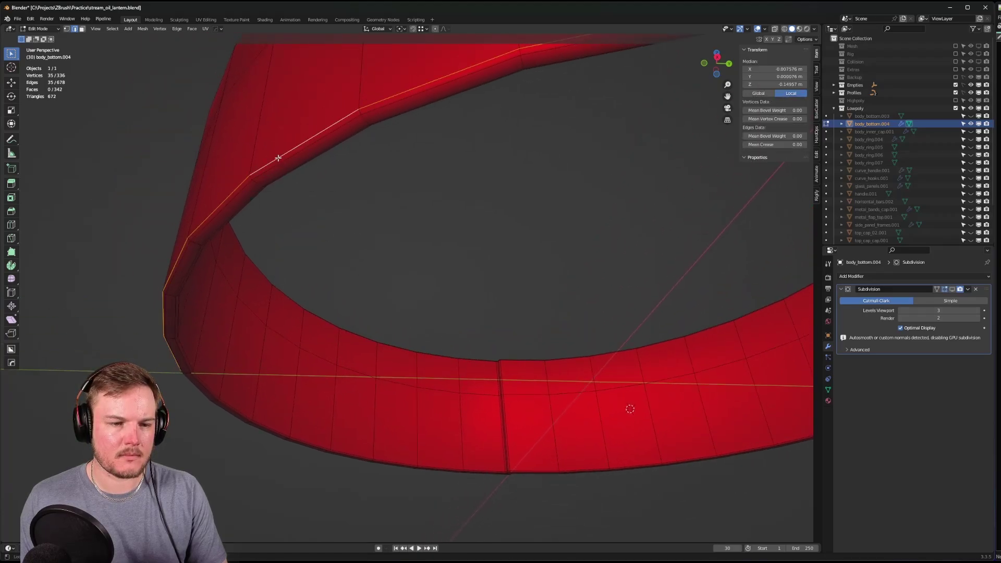
pyautogui.moveTo(277, 158); pyautogui.dragTo(477, 152, button='middle')
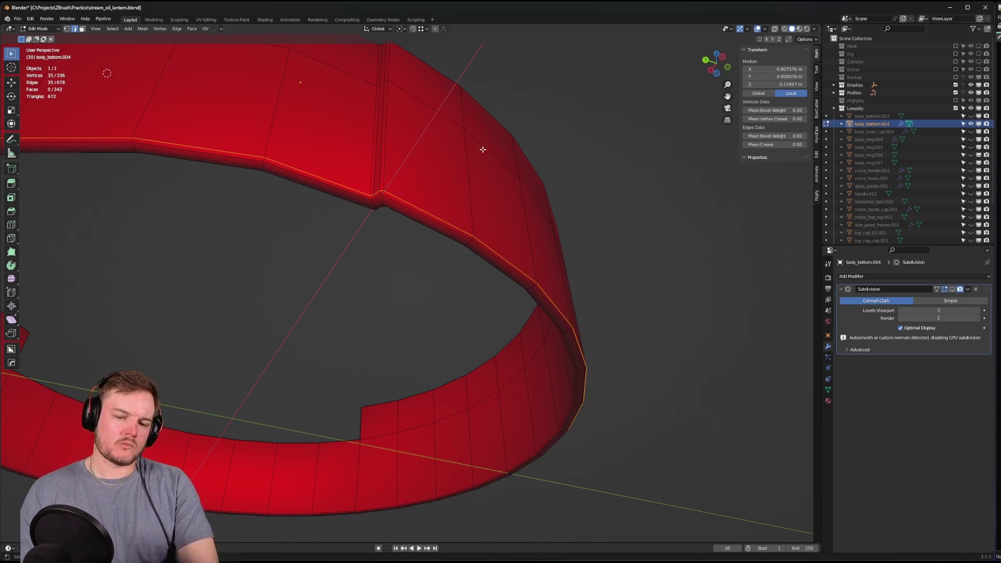
pyautogui.moveTo(483, 150); pyautogui.dragTo(474, 277, button='middle')
pyautogui.keyDown('alt'); pyautogui.keyDown('shift'); pyautogui.click(520, 420); pyautogui.keyUp('shift'); pyautogui.keyUp('alt')
pyautogui.press('g')
pyautogui.press('z')
pyautogui.click(571, 260)
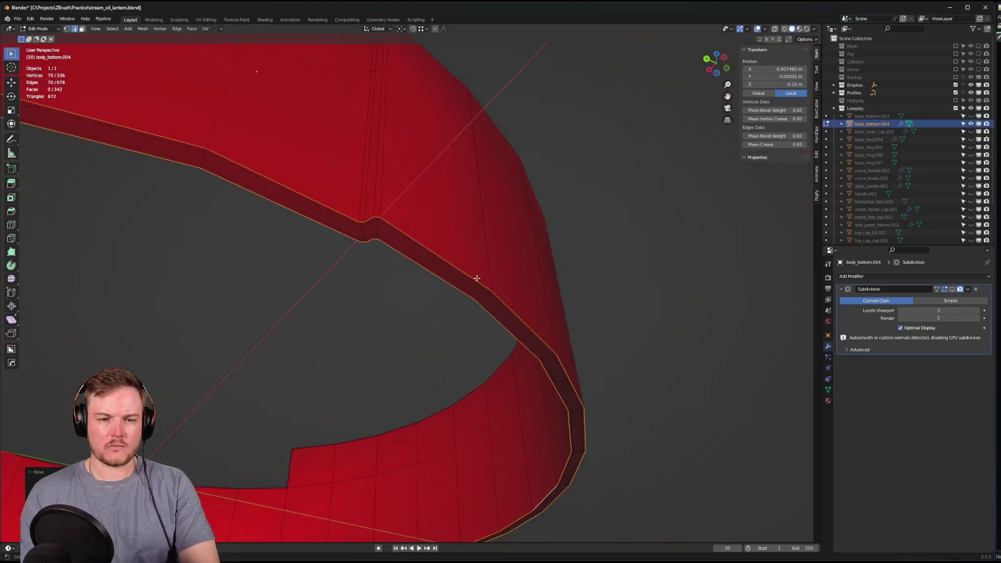
pyautogui.hotkey('ctrl', 'Tab')
pyautogui.click(451, 253)
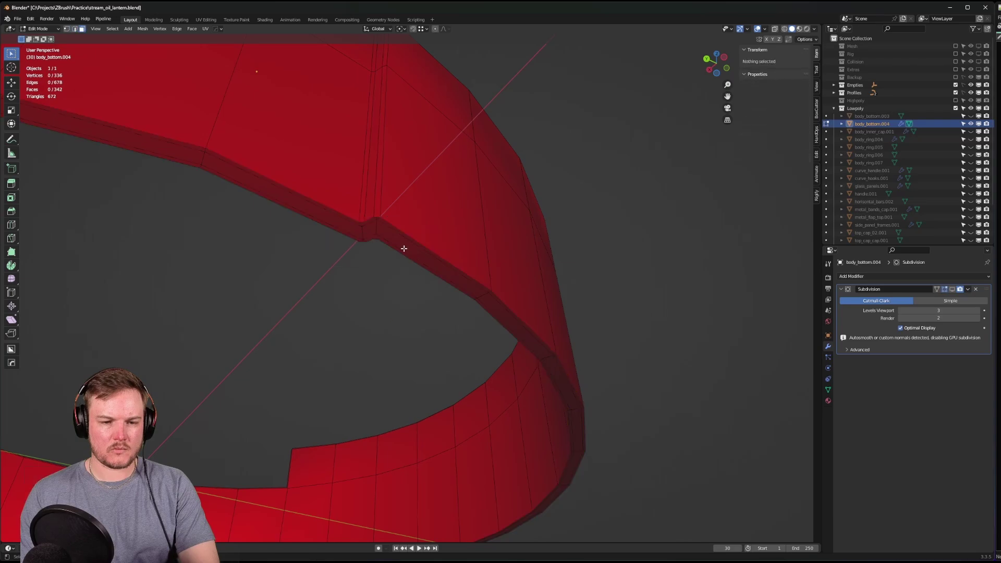
pyautogui.click(403, 249)
pyautogui.press('a')
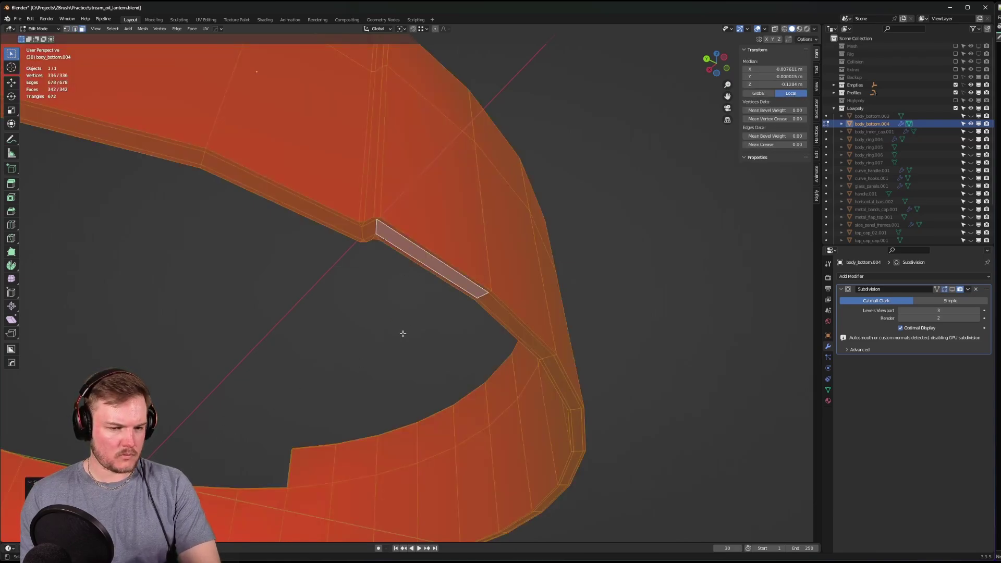
pyautogui.click(411, 257)
pyautogui.scroll(2, 408, 237)
# - Dissolve both support edge loops on the band's flat underside and the leftover short edges at the seam step
pyautogui.hotkey('ctrl', 'Tab')
pyautogui.click(407, 253)
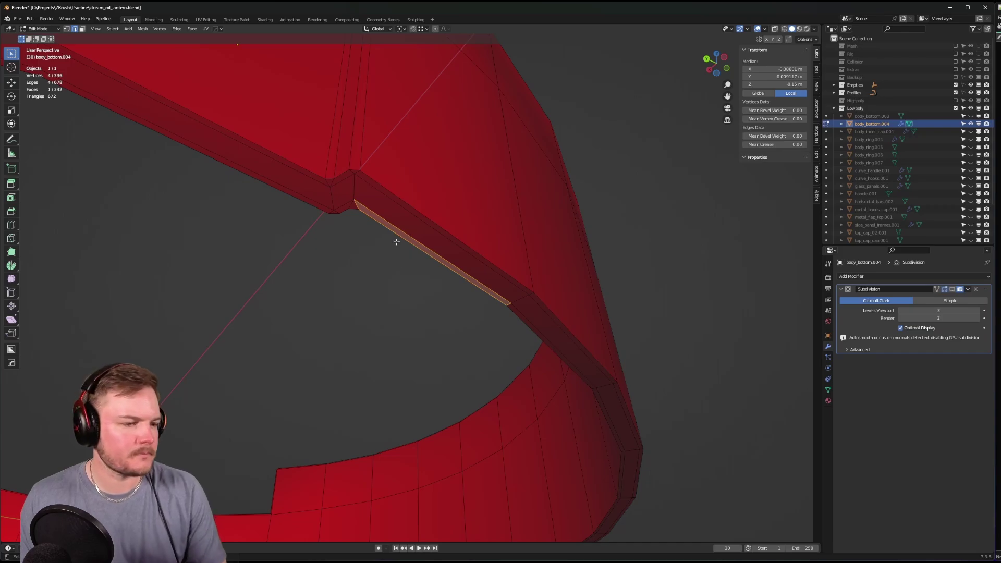
pyautogui.keyDown('alt'); pyautogui.click(373, 195); pyautogui.keyUp('alt')
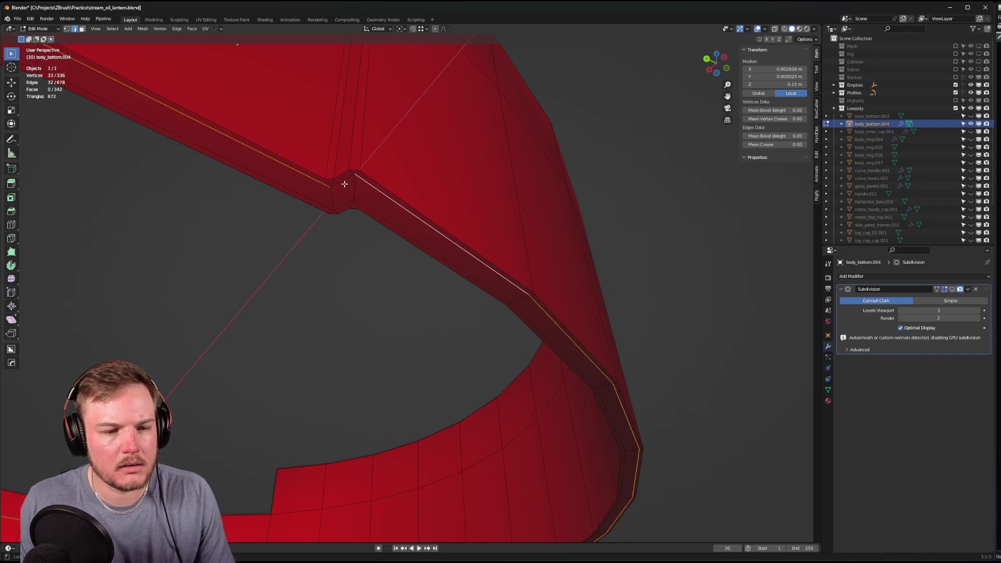
pyautogui.keyDown('alt'); pyautogui.keyDown('shift'); pyautogui.click(364, 200); pyautogui.keyUp('shift'); pyautogui.keyUp('alt')
pyautogui.hotkey('ctrl', 'x')
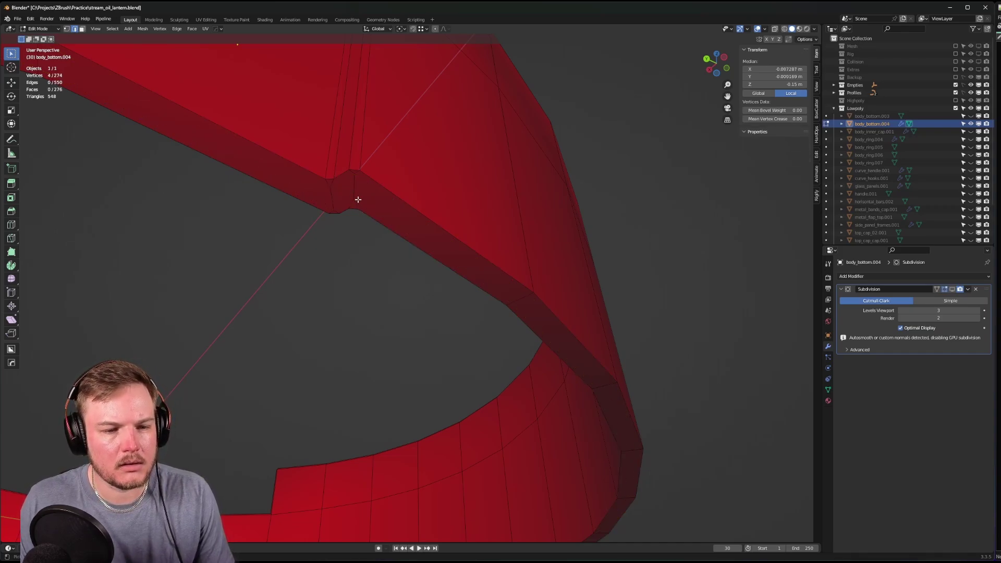
pyautogui.press('j')
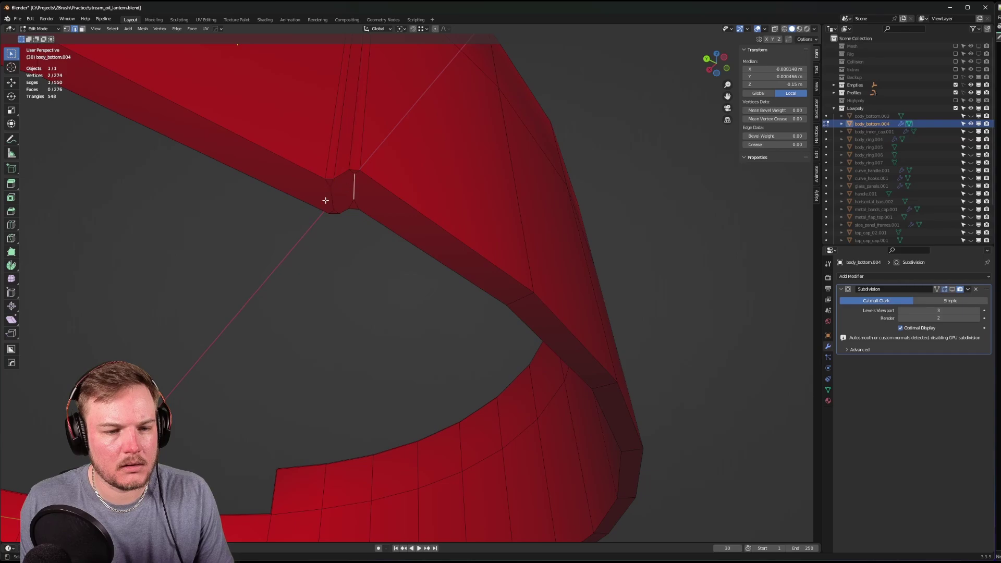
pyautogui.hotkey('ctrl', 'x')
# - Select the two vertical edges on one side of the seam step and move them about -0.00028 m along Y toward its corner
pyautogui.scroll(-7, 334, 202)
pyautogui.keyDown('shift'); pyautogui.moveTo(324, 208); pyautogui.dragTo(513, 333, button='middle'); pyautogui.keyUp('shift')
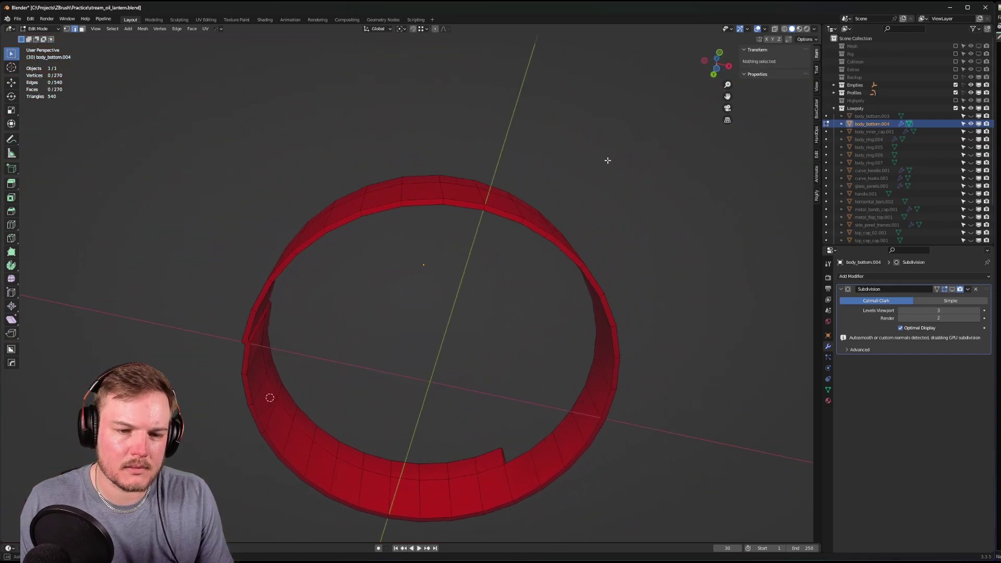
pyautogui.scroll(4, 535, 352)
pyautogui.keyDown('shift'); pyautogui.moveTo(514, 333); pyautogui.dragTo(472, 253, button='middle'); pyautogui.keyUp('shift')
pyautogui.scroll(3, 467, 297)
pyautogui.scroll(3, 472, 286)
pyautogui.click(397, 281)
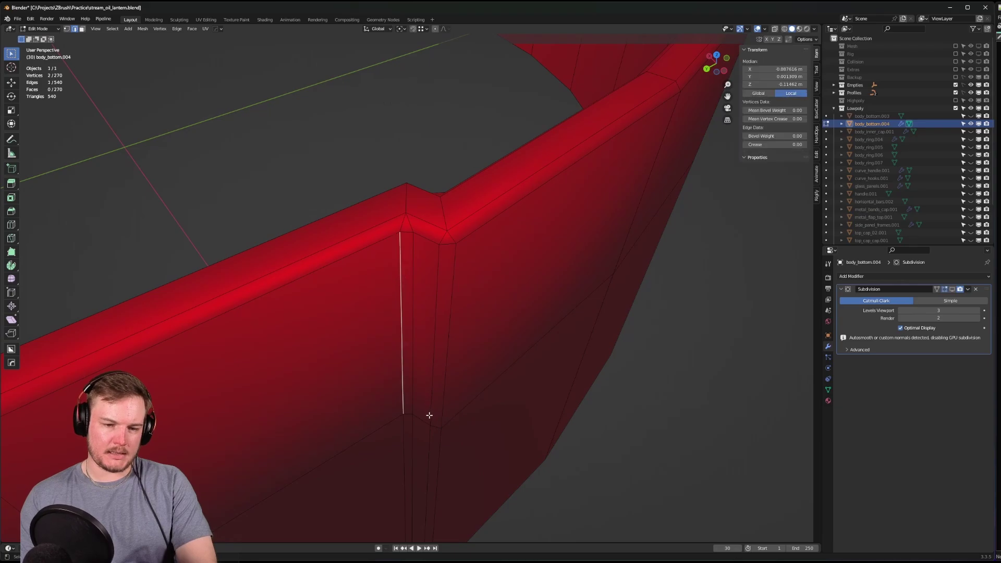
pyautogui.keyDown('shift'); pyautogui.click(411, 445); pyautogui.keyUp('shift')
pyautogui.moveTo(411, 445); pyautogui.dragTo(480, 253, button='middle')
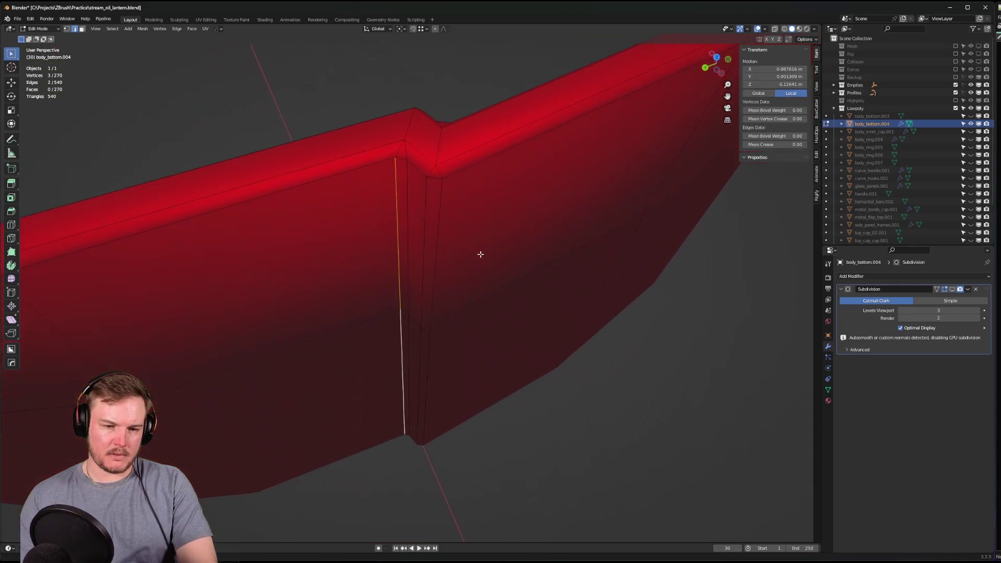
pyautogui.press('g')
pyautogui.press('x')
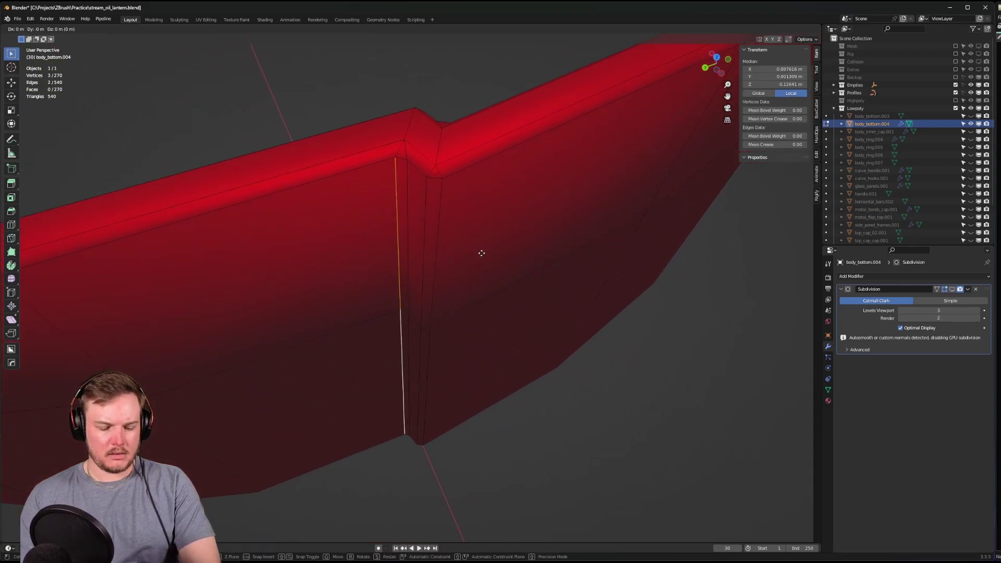
pyautogui.press('y')
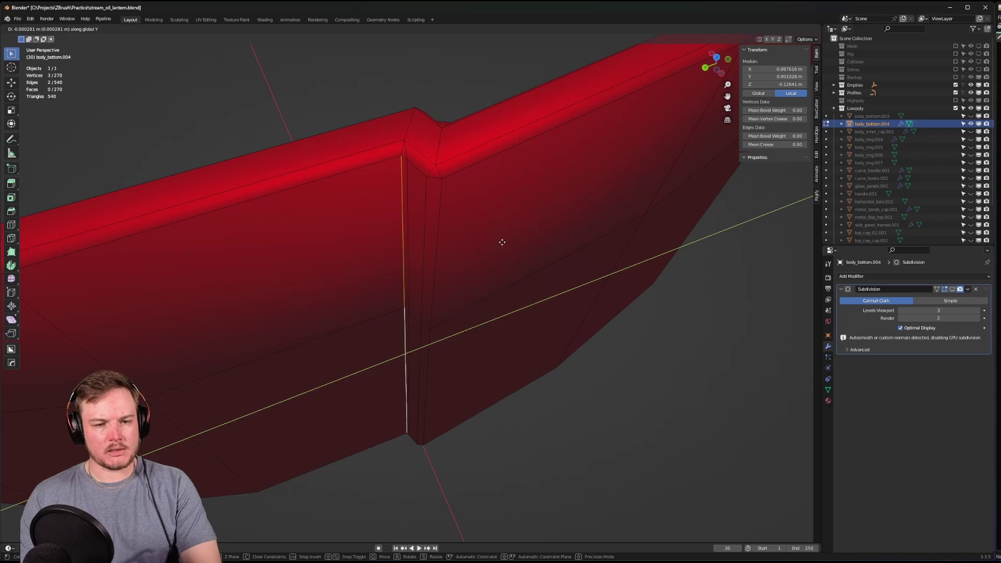
pyautogui.click(502, 241)
# - Select the vertical edges on the opposite side of the seam step and move them about 0.00036 m along Y toward its corner
pyautogui.click(440, 265)
pyautogui.keyDown('shift'); pyautogui.click(435, 360); pyautogui.keyUp('shift')
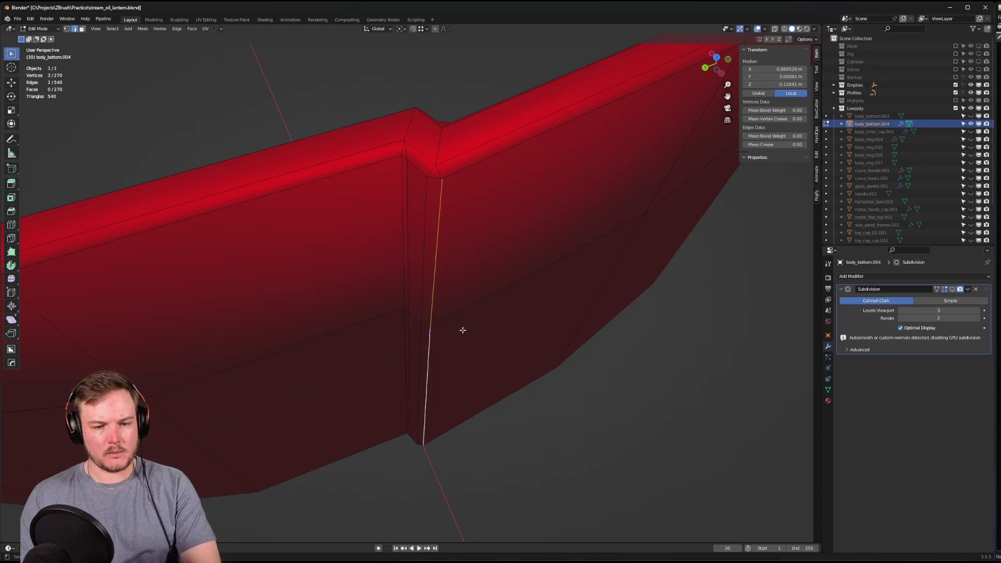
pyautogui.press('g')
pyautogui.press('y')
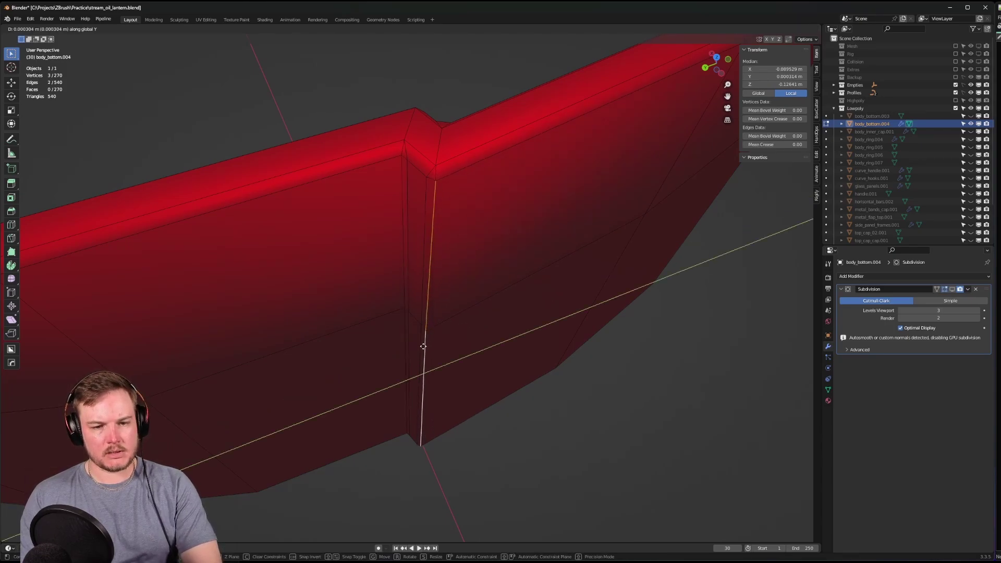
pyautogui.click(423, 347)
# - Dissolve the remaining vertical support loops inside the seam step and check the resulting wireframe in Object Mode
pyautogui.press('Tab')
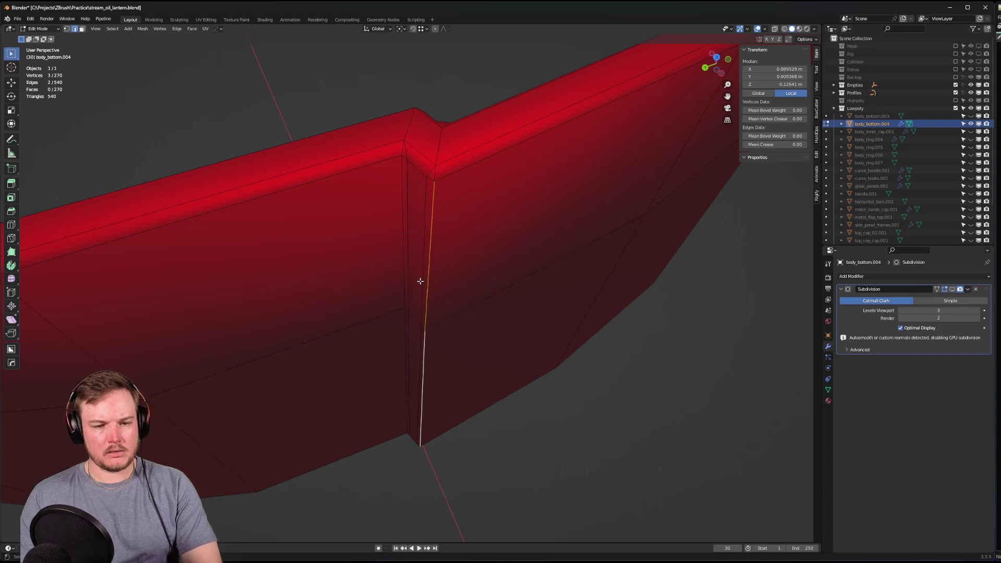
pyautogui.keyDown('shift'); pyautogui.click(420, 281); pyautogui.keyUp('shift')
pyautogui.keyDown('alt'); pyautogui.keyDown('shift'); pyautogui.click(410, 246); pyautogui.keyUp('shift'); pyautogui.keyUp('alt')
pyautogui.hotkey('ctrl', 'x')
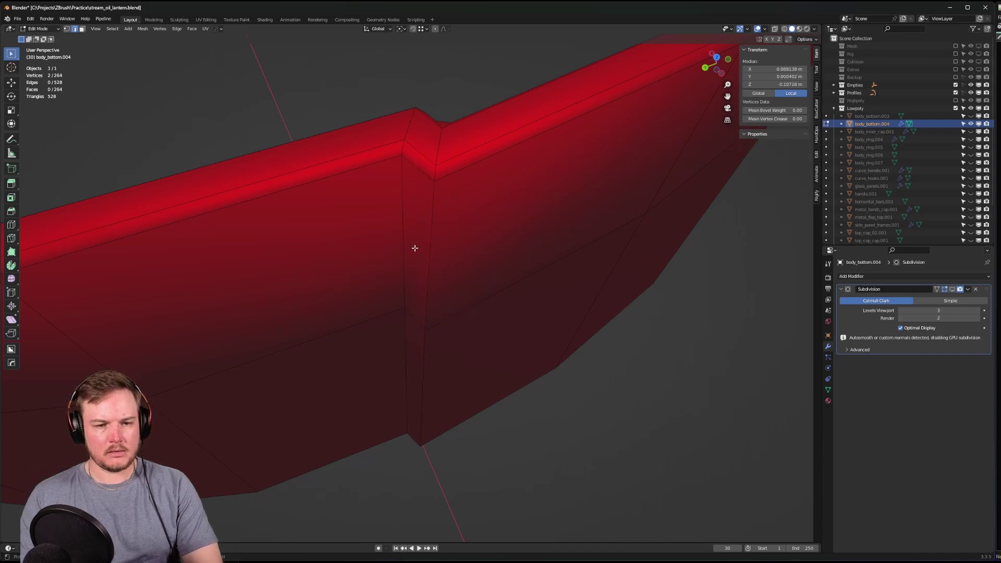
pyautogui.scroll(-6, 416, 250)
pyautogui.press('Tab')
pyautogui.scroll(5, 418, 241)
pyautogui.moveTo(418, 245); pyautogui.dragTo(426, 247, button='middle')
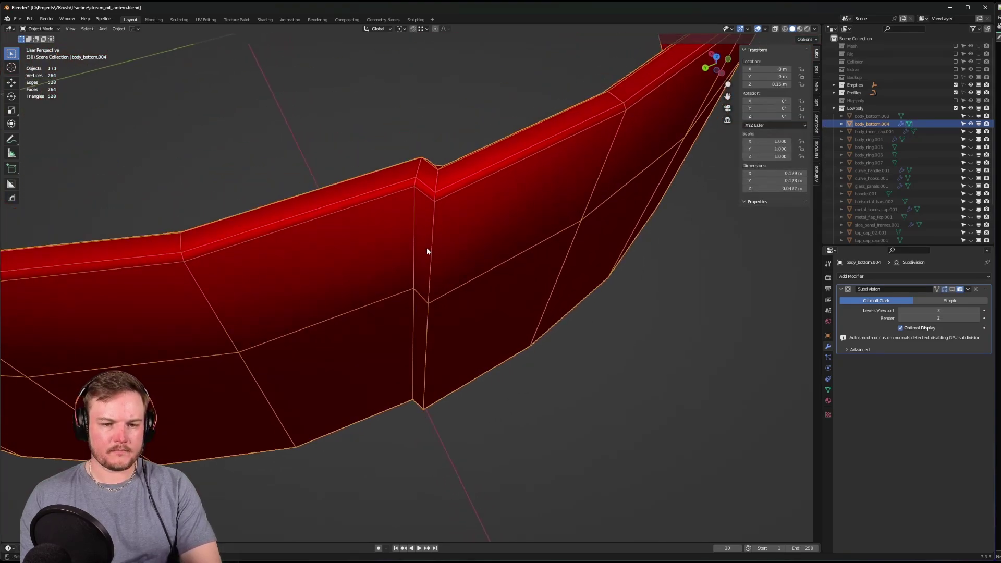
# - Select the flat face loop along the band's stepped upper rim, expand it to the adjoining bevel faces, and delete those faces
pyautogui.press('Tab')
pyautogui.keyDown('alt'); pyautogui.click(437, 195); pyautogui.keyUp('alt')
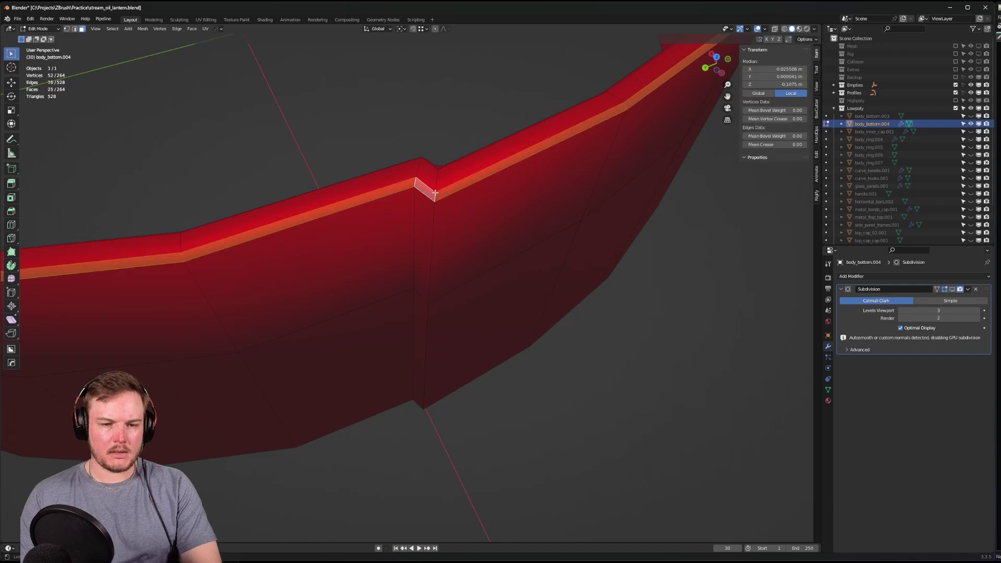
pyautogui.scroll(-5, 417, 203)
pyautogui.moveTo(380, 208); pyautogui.dragTo(348, 262, button='middle')
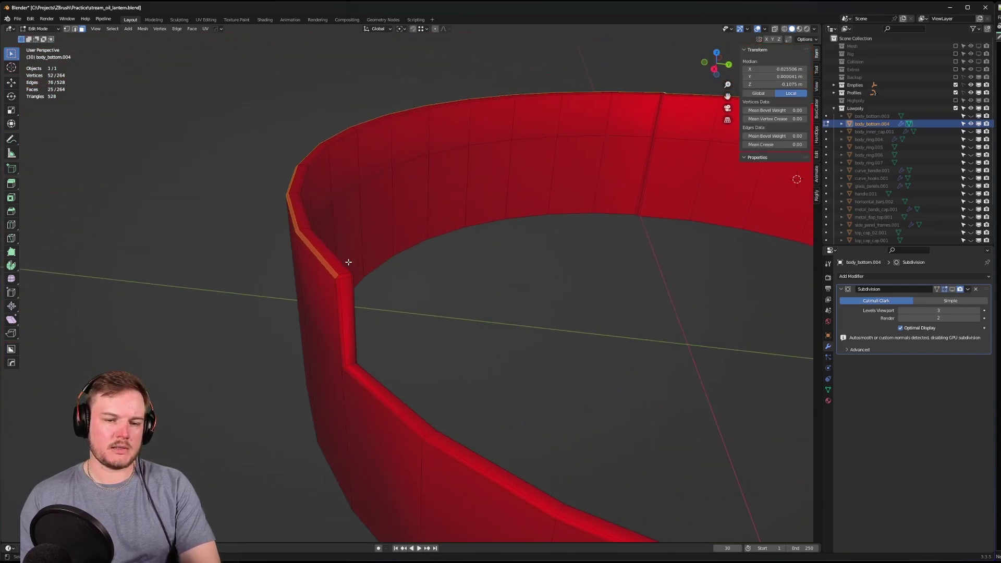
pyautogui.keyDown('alt'); pyautogui.click(312, 233); pyautogui.keyUp('alt')
pyautogui.click(310, 232)
pyautogui.keyDown('alt'); pyautogui.click(306, 230); pyautogui.keyUp('alt')
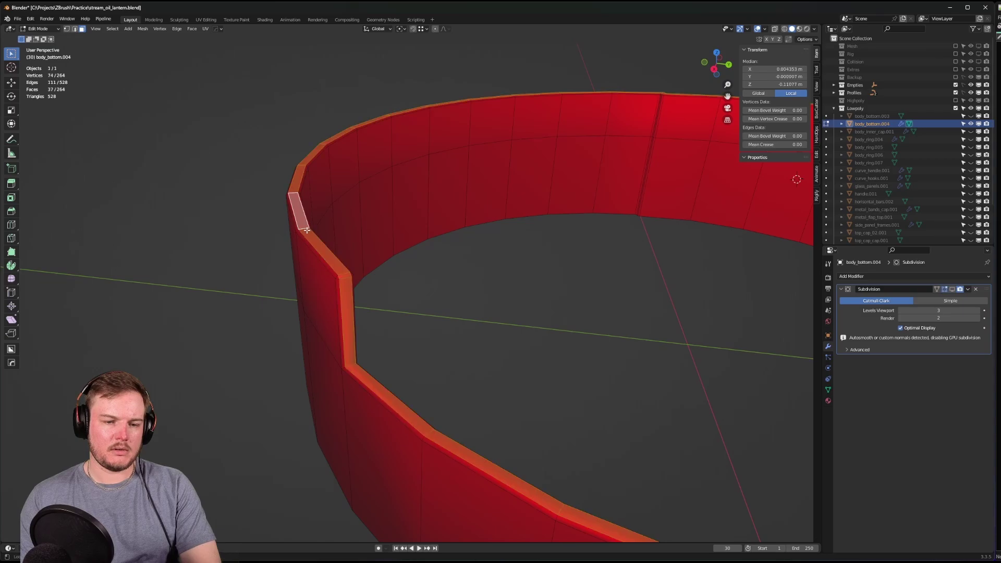
pyautogui.keyDown('shift'); pyautogui.click(346, 276); pyautogui.keyUp('shift')
pyautogui.keyDown('shift'); pyautogui.click(348, 302); pyautogui.keyUp('shift')
pyautogui.moveTo(367, 324); pyautogui.dragTo(255, 257, button='middle')
pyautogui.press('c')
pyautogui.moveTo(132, 197)
pyautogui.mouseDown(button='middle')
pyautogui.moveTo(371, 226)
pyautogui.moveTo(676, 160)
pyautogui.moveTo(684, 139)
pyautogui.moveTo(467, 221)
pyautogui.moveTo(473, 273)
pyautogui.moveTo(456, 324)
pyautogui.mouseUp(button='middle')
pyautogui.rightClick(672, 141)
pyautogui.moveTo(442, 457)
pyautogui.mouseDown(button='middle')
pyautogui.moveTo(500, 330)
pyautogui.moveTo(512, 223)
pyautogui.mouseUp(button='middle')
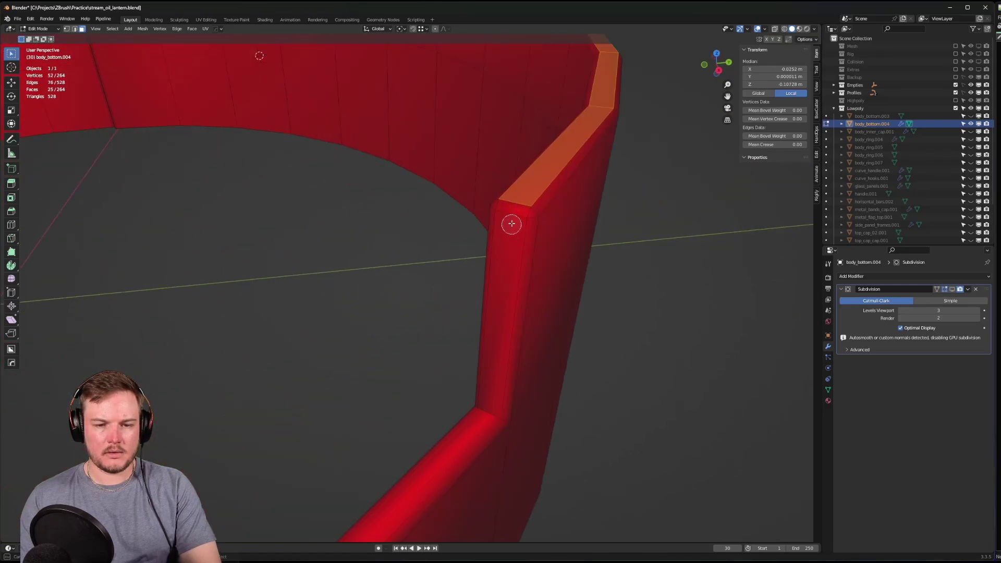
pyautogui.press('ctrl+KP_Add')
pyautogui.press('x')
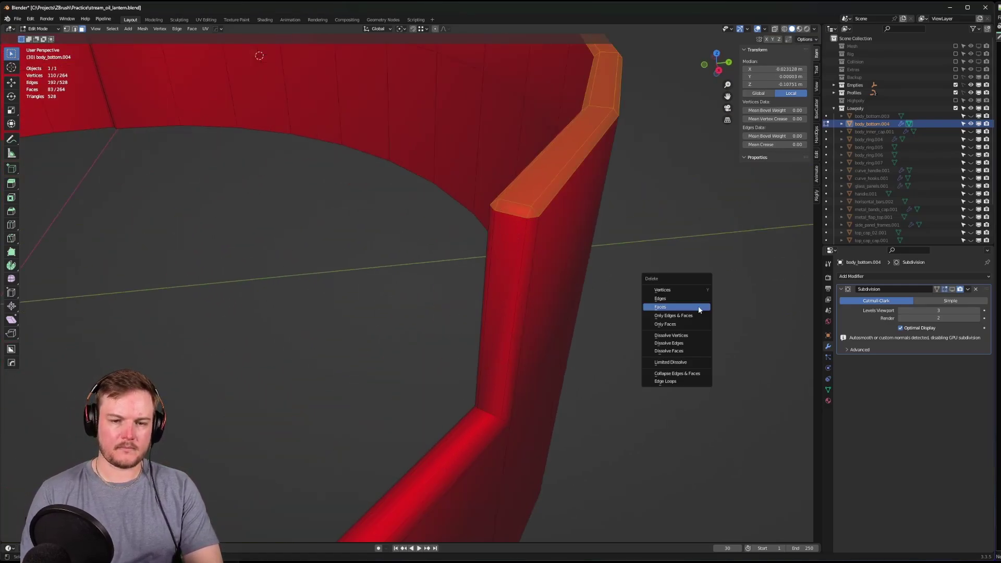
pyautogui.click(699, 309)
# - Examine the band's open upper edge and the inner side of the seam step as a wireframe in Object Mode
pyautogui.scroll(-6, 648, 304)
pyautogui.keyDown('shift'); pyautogui.moveTo(443, 276); pyautogui.dragTo(531, 319, button='middle'); pyautogui.keyUp('shift')
pyautogui.press('Tab')
pyautogui.click(604, 251)
pyautogui.scroll(3, 507, 316)
pyautogui.moveTo(473, 244); pyautogui.dragTo(517, 252, button='middle')
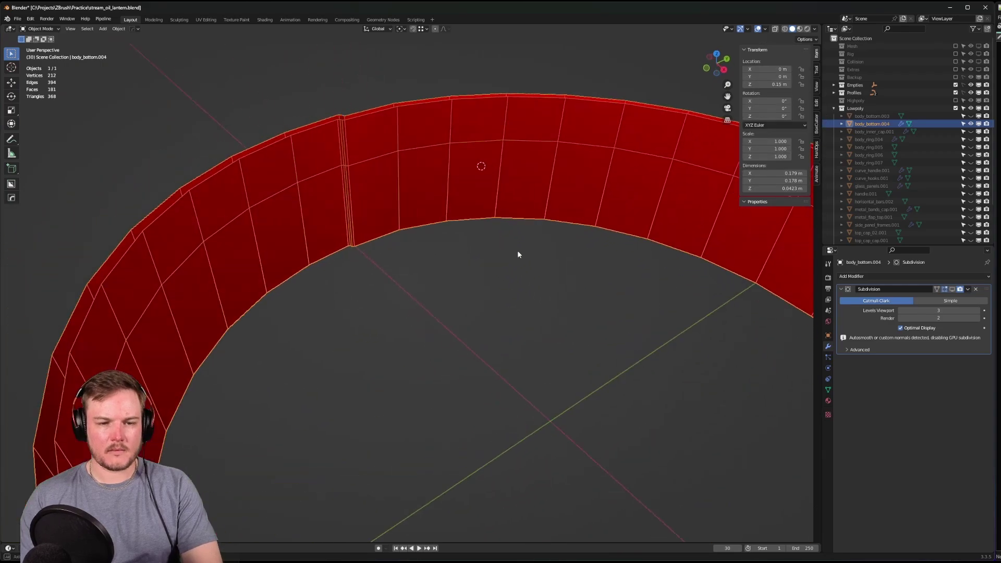
pyautogui.keyDown('shift'); pyautogui.moveTo(406, 244); pyautogui.dragTo(479, 354, button='middle'); pyautogui.keyUp('shift')
pyautogui.scroll(4, 514, 357)
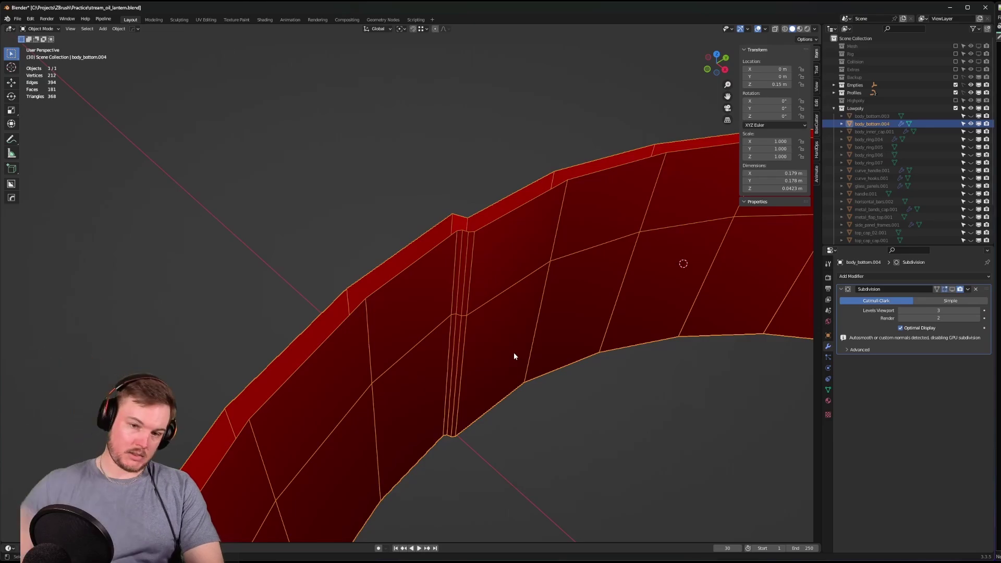
pyautogui.moveTo(514, 354); pyautogui.dragTo(438, 392, button='middle')
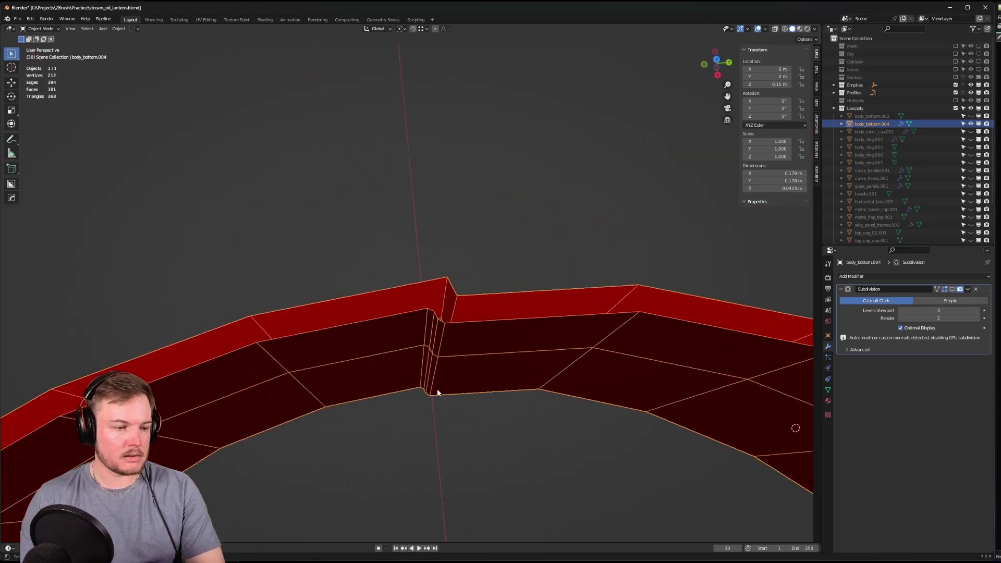
pyautogui.scroll(3, 474, 380)
# - Select the two vertical edges on one inner side of the seam step and move them about -0.00057 m along Y
pyautogui.press('Tab')
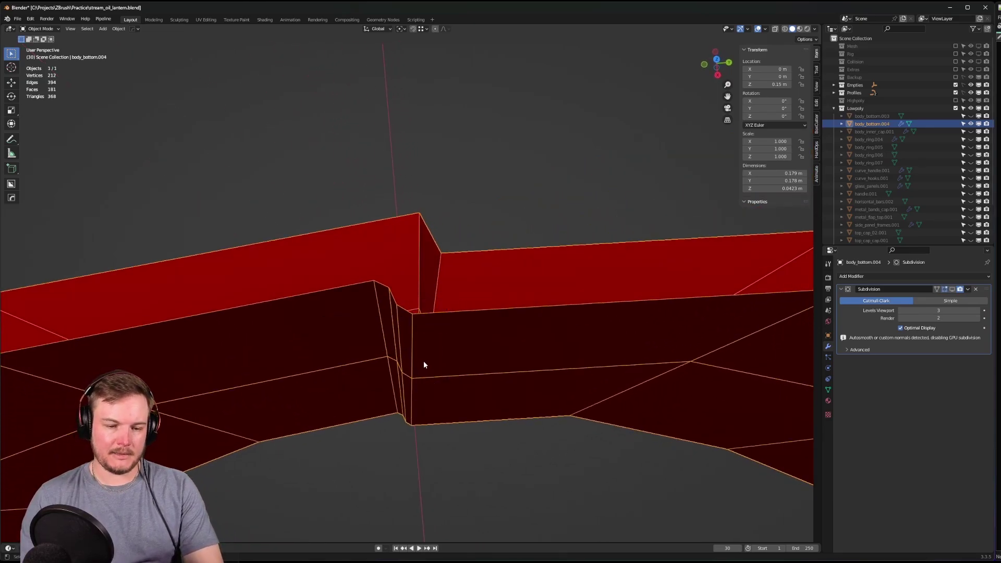
pyautogui.click(417, 368)
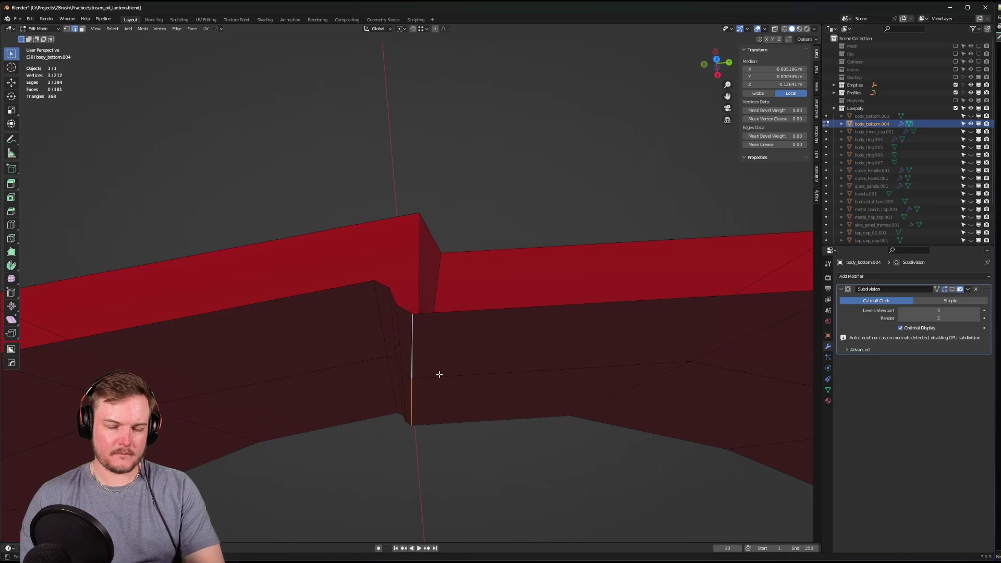
pyautogui.press('g')
pyautogui.press('y')
pyautogui.click(431, 373)
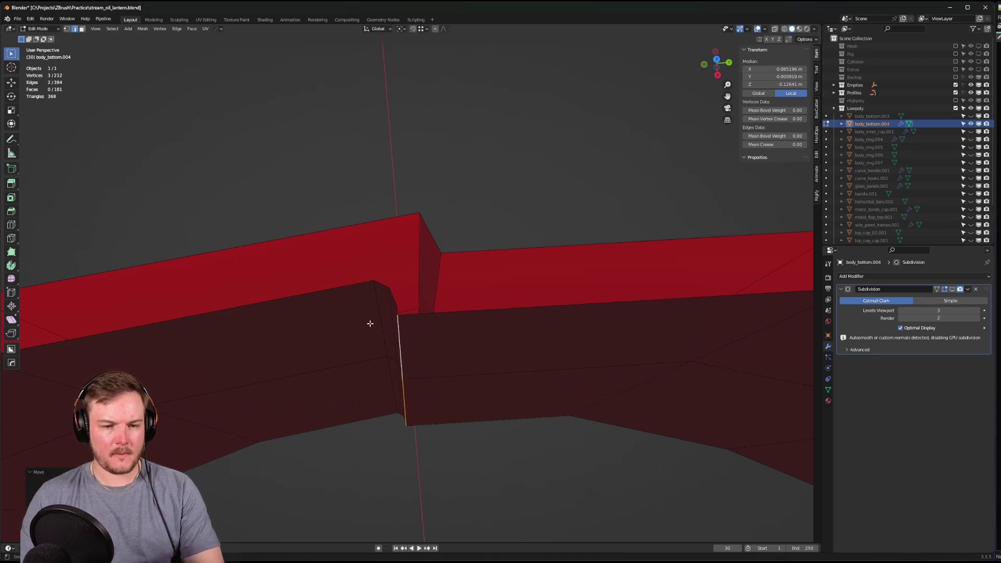
# - Select the vertical edges on the other inner side of the seam step and move them about 0.00044 m along Y
pyautogui.click(385, 365)
pyautogui.press('g')
pyautogui.press('y')
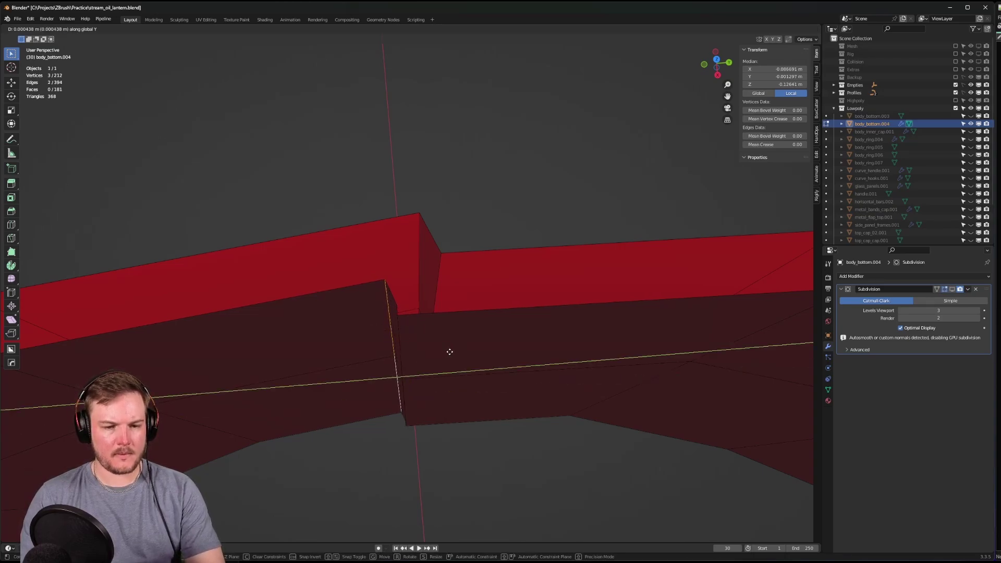
pyautogui.click(450, 352)
pyautogui.moveTo(450, 351); pyautogui.dragTo(452, 312, button='middle')
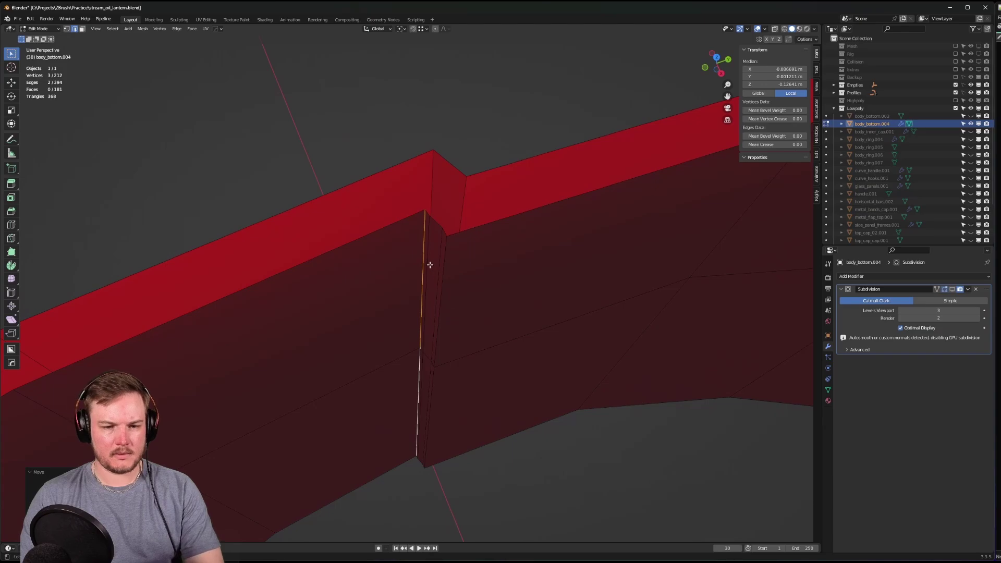
# - Dissolve the two remaining vertical support loops on the inner side of the seam step
pyautogui.click(429, 265)
pyautogui.keyDown('shift'); pyautogui.click(438, 297); pyautogui.keyUp('shift')
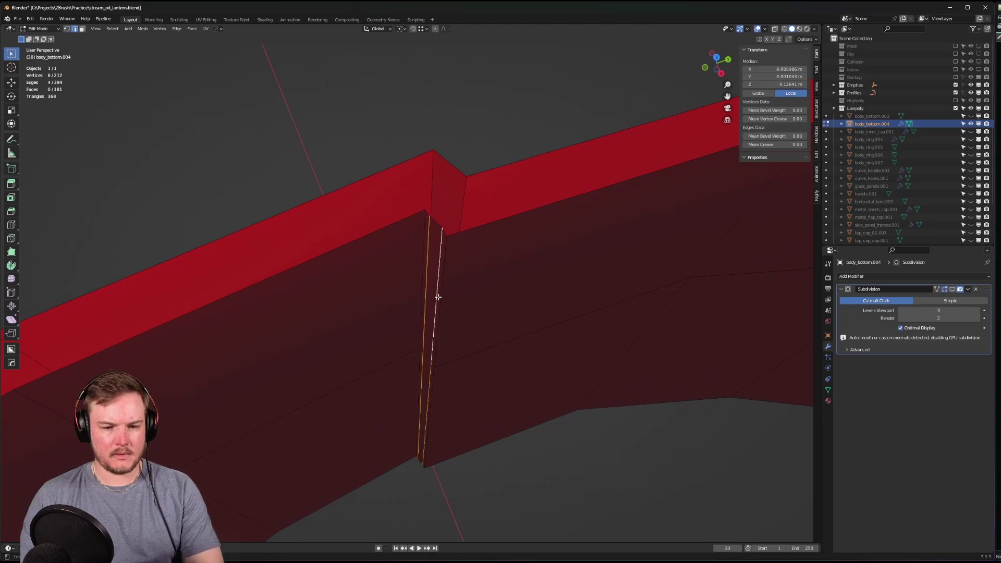
pyautogui.hotkey('ctrl', 'x')
pyautogui.press('Tab')
pyautogui.click(436, 324)
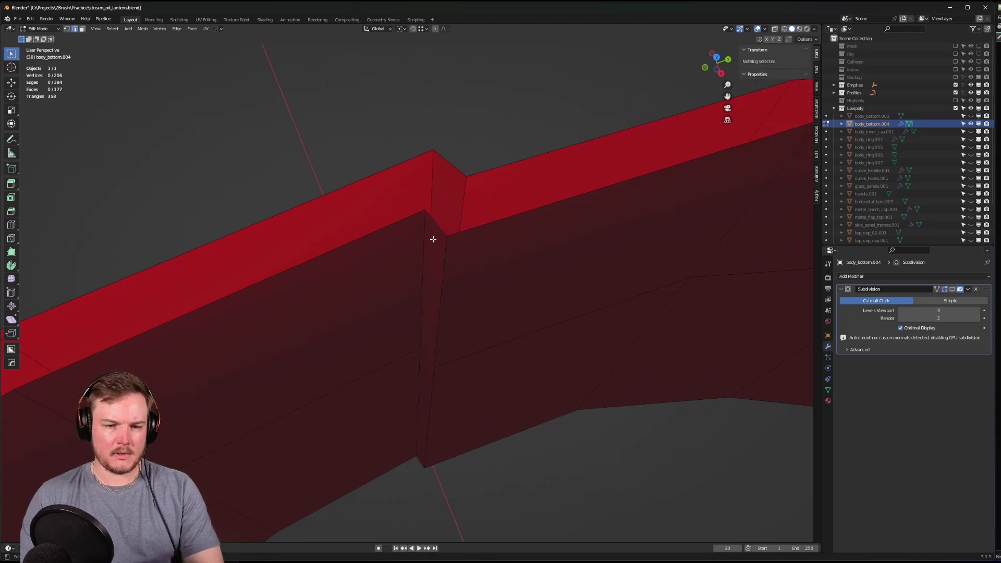
# - Select the three short horizontal edges across the inner seam step and collapse each one to a single vertex
pyautogui.keyDown('alt'); pyautogui.click(437, 227); pyautogui.keyUp('alt')
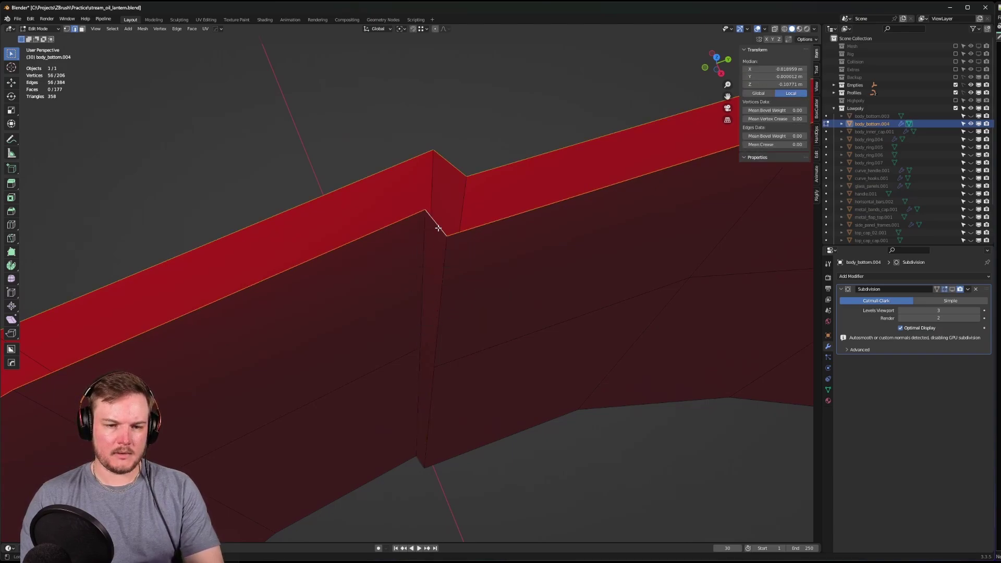
pyautogui.keyDown('alt'); pyautogui.click(428, 355); pyautogui.keyUp('alt')
pyautogui.hotkey('alt', 'a')
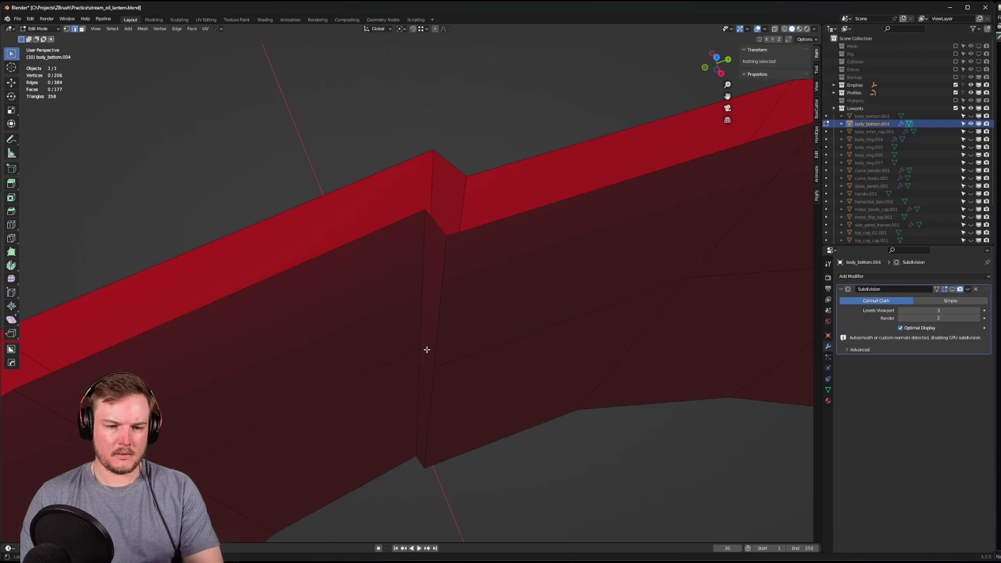
pyautogui.keyDown('alt'); pyautogui.click(427, 350); pyautogui.keyUp('alt')
pyautogui.hotkey('alt', 'a')
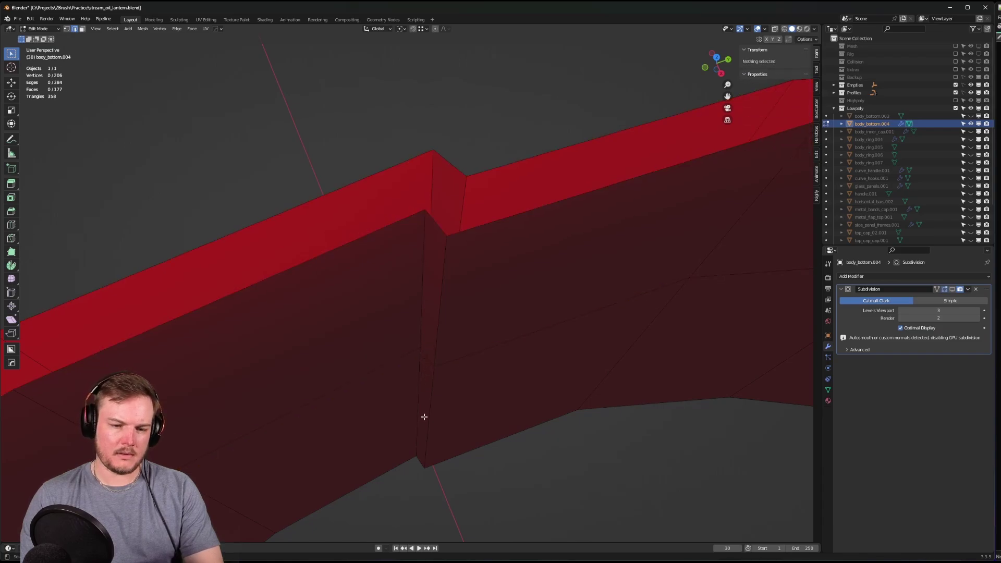
pyautogui.click(419, 464)
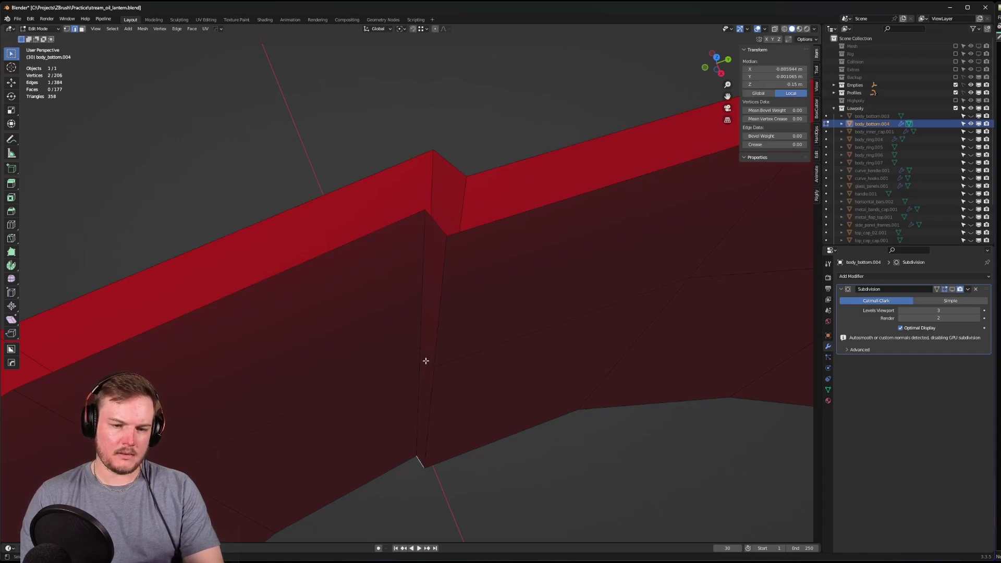
pyautogui.press('m')
pyautogui.click(447, 265)
# - Examine the collapsed inner seam vertices against the outer step from the top orthographic view
pyautogui.scroll(-8, 459, 287)
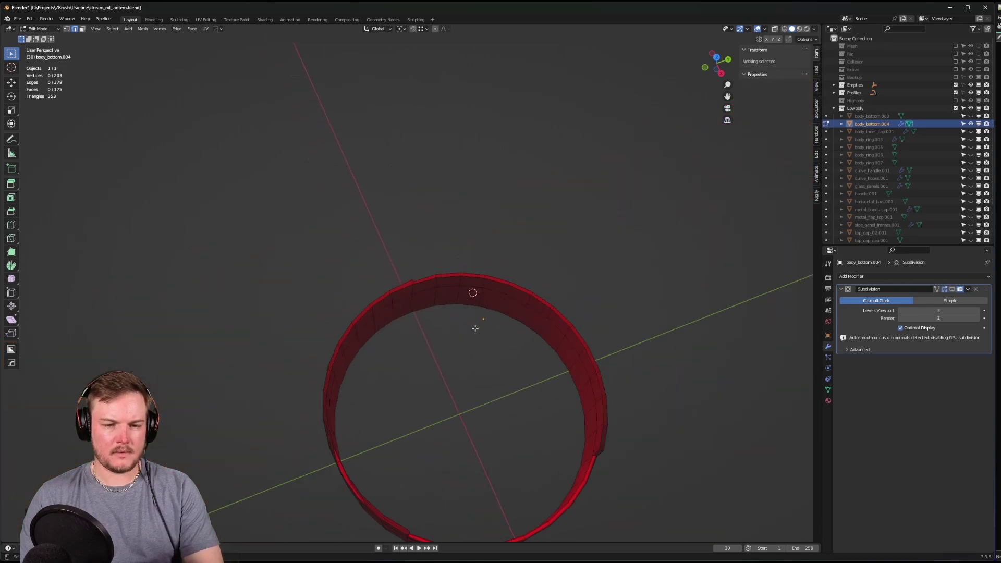
pyautogui.moveTo(474, 328); pyautogui.dragTo(444, 349, button='middle')
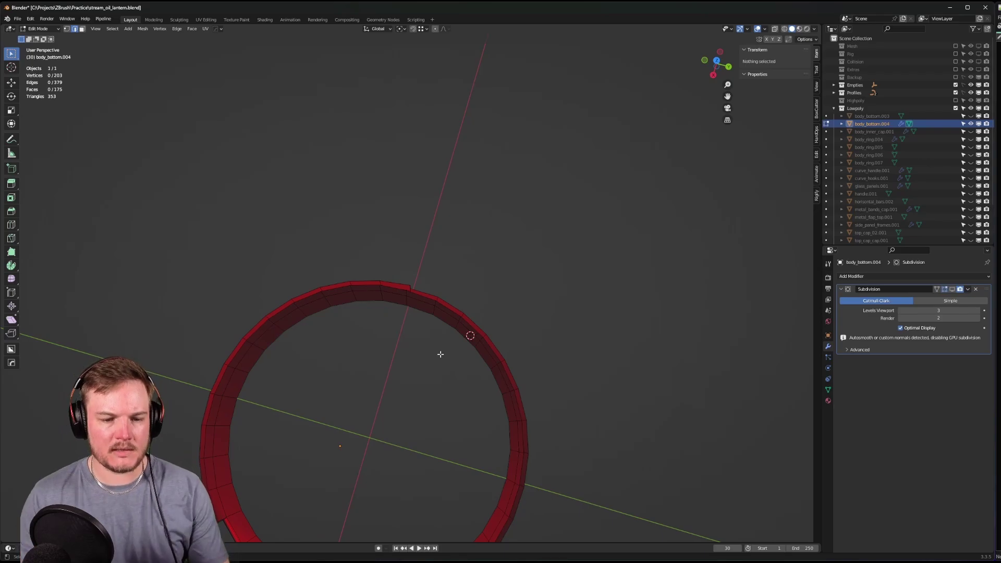
pyautogui.press('KP_7')
pyautogui.scroll(5, 441, 342)
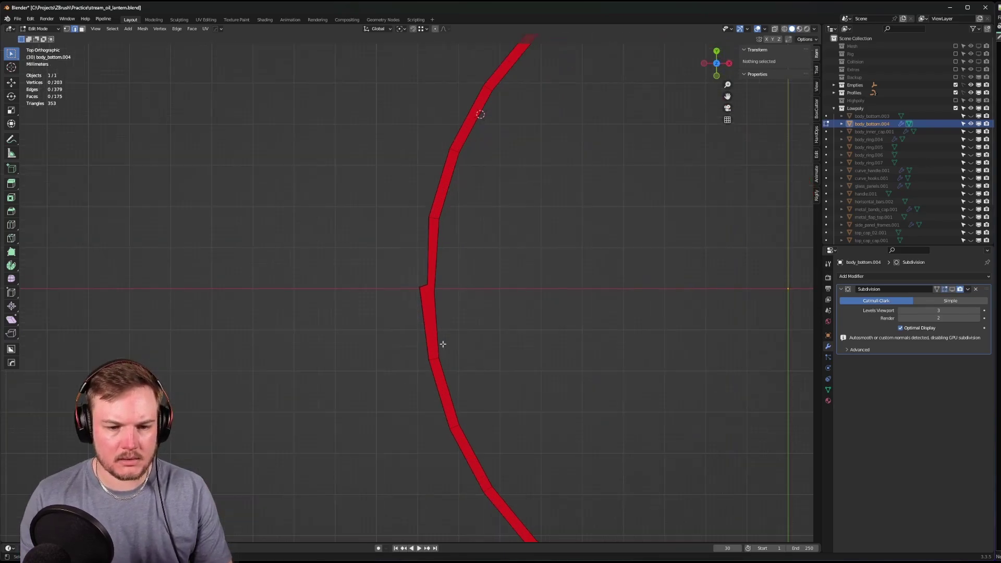
pyautogui.press('Tab')
pyautogui.click(463, 348)
pyautogui.hotkey('alt', 'z')
pyautogui.scroll(2, 493, 349)
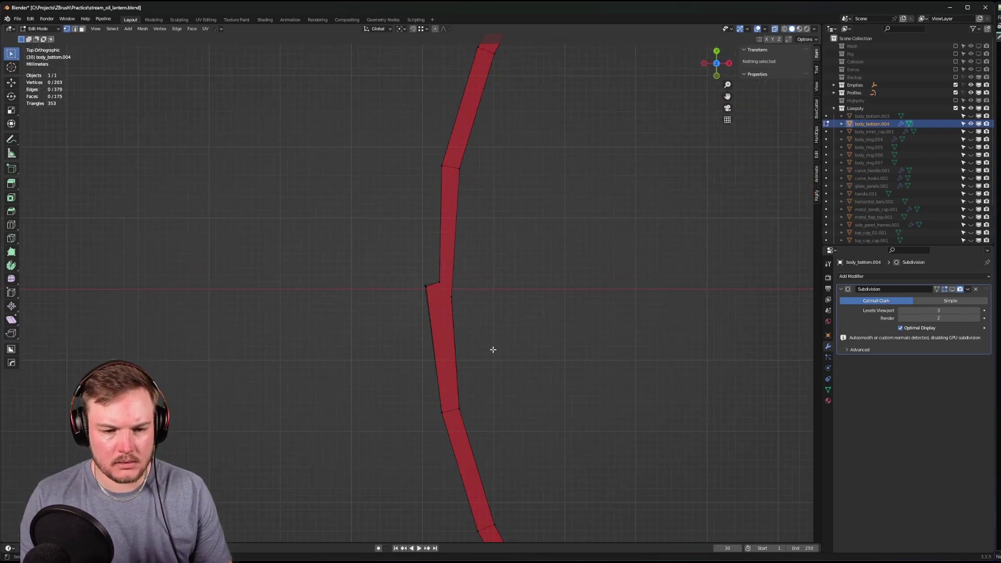
pyautogui.keyDown('alt'); pyautogui.click(443, 290); pyautogui.keyUp('alt')
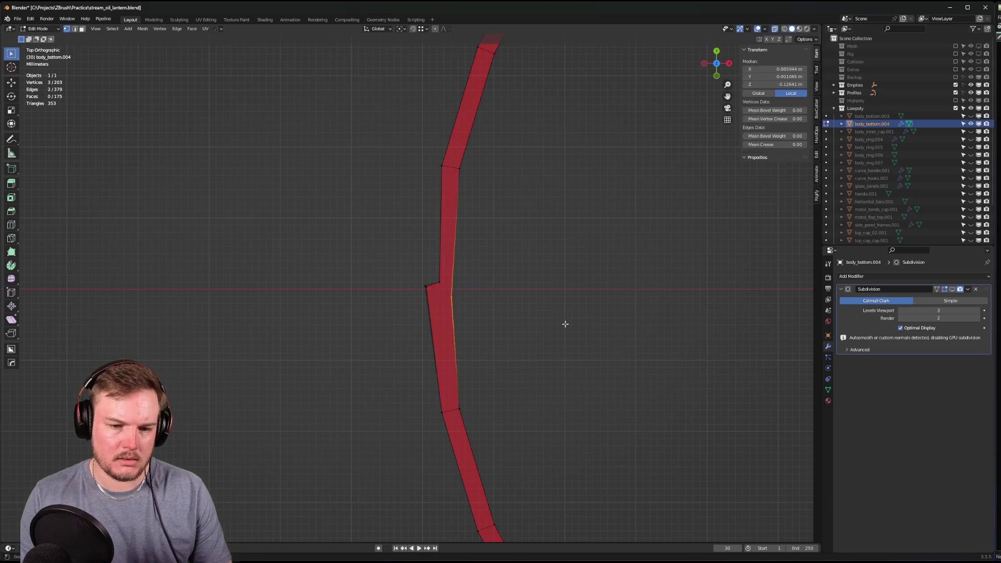
# - Return to Object Mode, unhide all lantern parts, and select the base band again
pyautogui.press('Tab')
pyautogui.click(560, 297)
pyautogui.scroll(-5, 549, 298)
pyautogui.moveTo(549, 298); pyautogui.dragTo(570, 264, button='middle')
pyautogui.hotkey('alt', 'h')
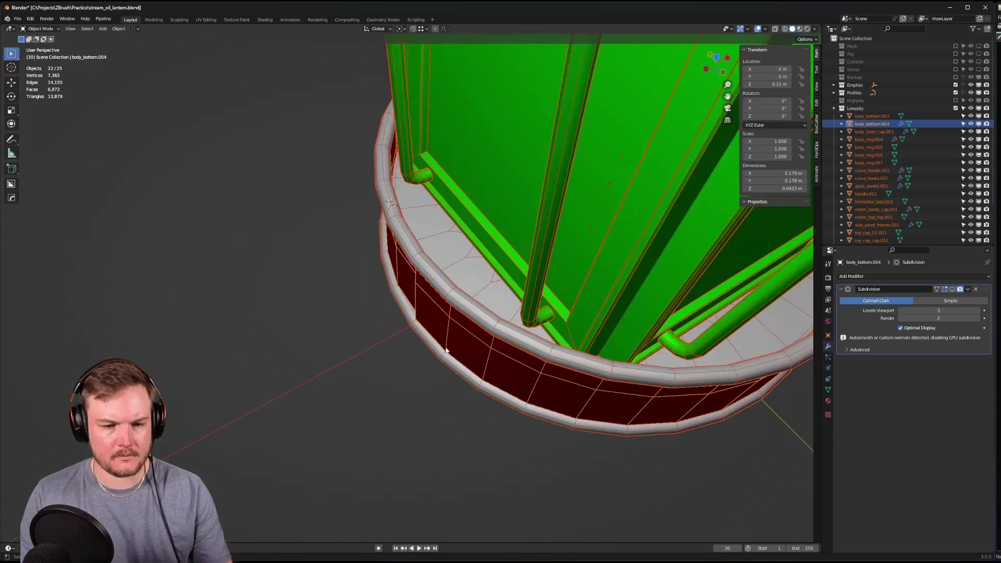
pyautogui.click(383, 344)
pyautogui.moveTo(382, 344); pyautogui.dragTo(452, 295, button='middle')
pyautogui.click(452, 295)
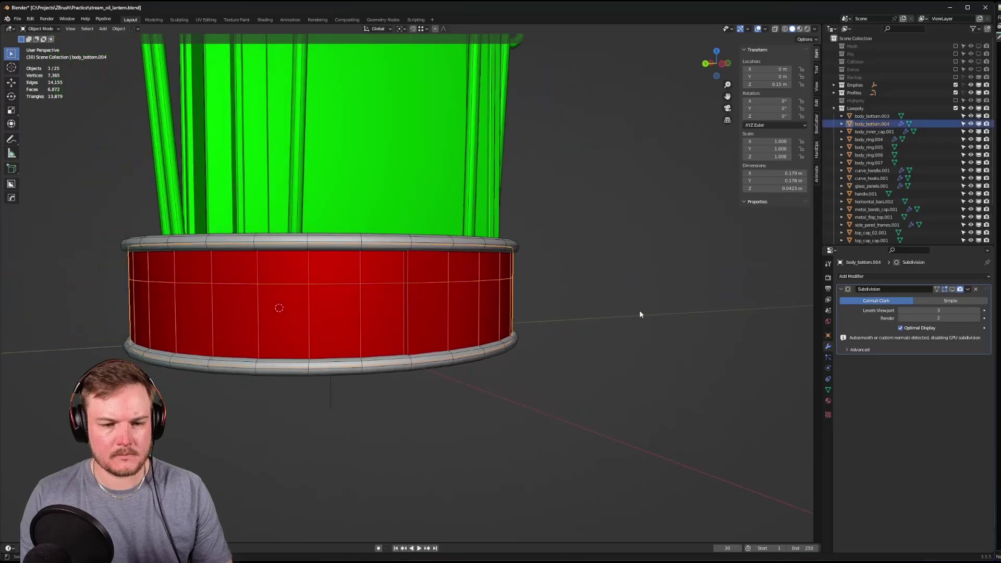
# - Assign the existing Green material to the finished base band
pyautogui.click(968, 289)
pyautogui.click(958, 302)
pyautogui.click(828, 401)
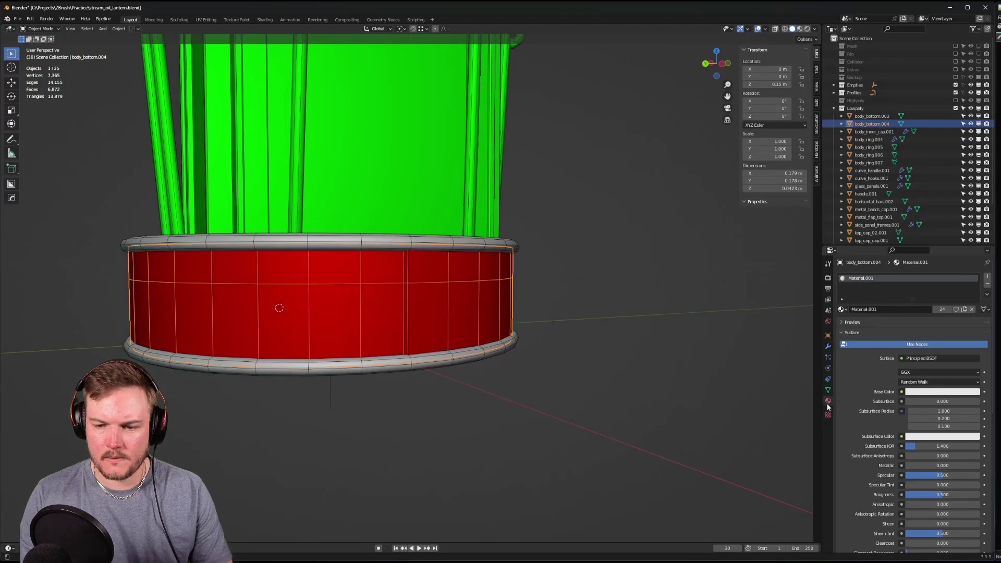
pyautogui.click(842, 309)
pyautogui.click(851, 321)
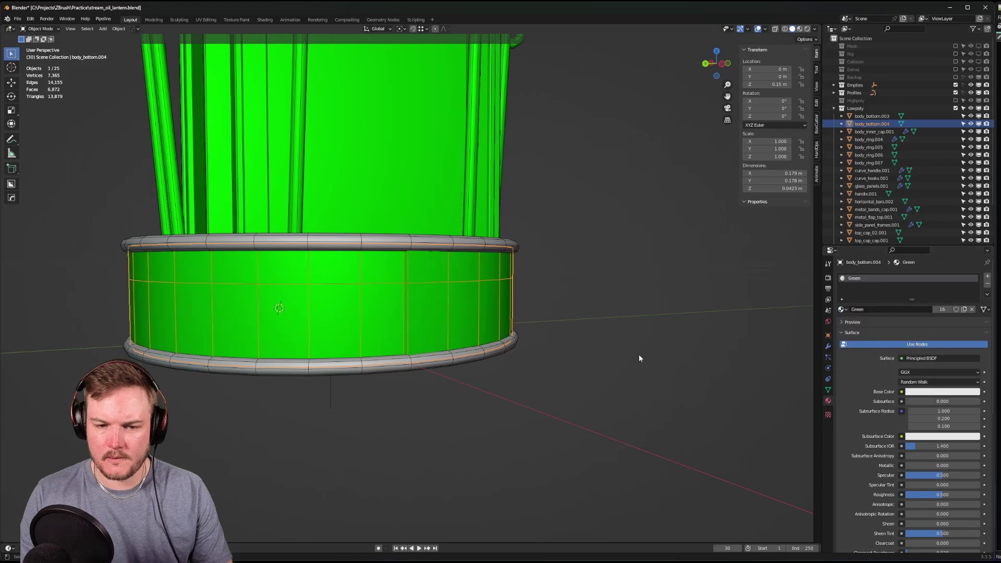
pyautogui.click(639, 355)
# - Isolate the lantern's inner bottom cap and open its mesh in Edit Mode
pyautogui.moveTo(639, 356); pyautogui.dragTo(473, 317, button='middle')
pyautogui.scroll(-5, 535, 360)
pyautogui.click(439, 387)
pyautogui.hotkey('shift', 'h')
pyautogui.scroll(5, 448, 386)
pyautogui.scroll(-2, 489, 297)
pyautogui.press('Tab')
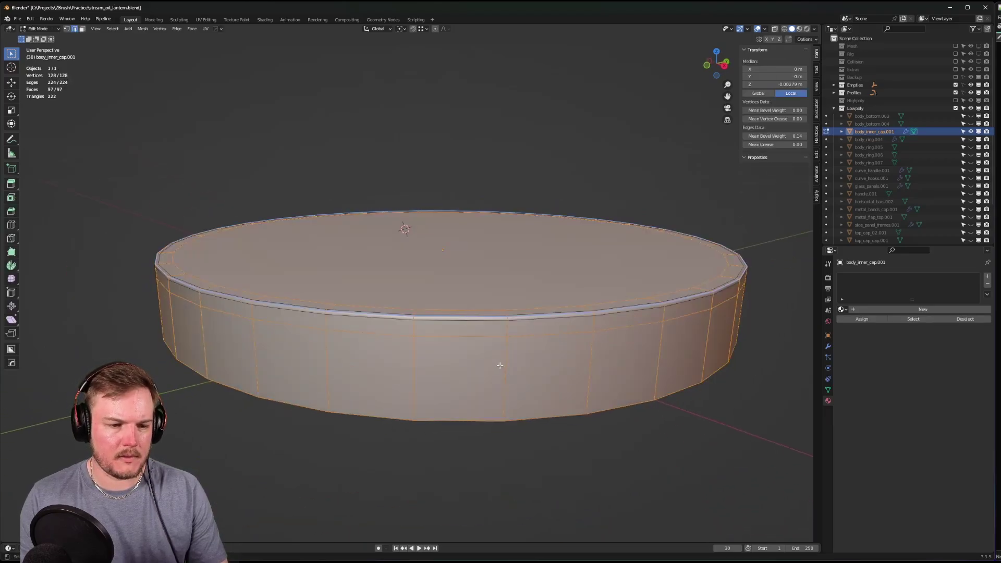
# - Check the inner cap's side support loop and modifier stack, and remove its Subdivision modifier in Object Mode
pyautogui.keyDown('shift'); pyautogui.moveTo(383, 371); pyautogui.dragTo(429, 351, button='middle'); pyautogui.keyUp('shift')
pyautogui.scroll(3, 425, 350)
pyautogui.keyDown('alt'); pyautogui.click(288, 318); pyautogui.keyUp('alt')
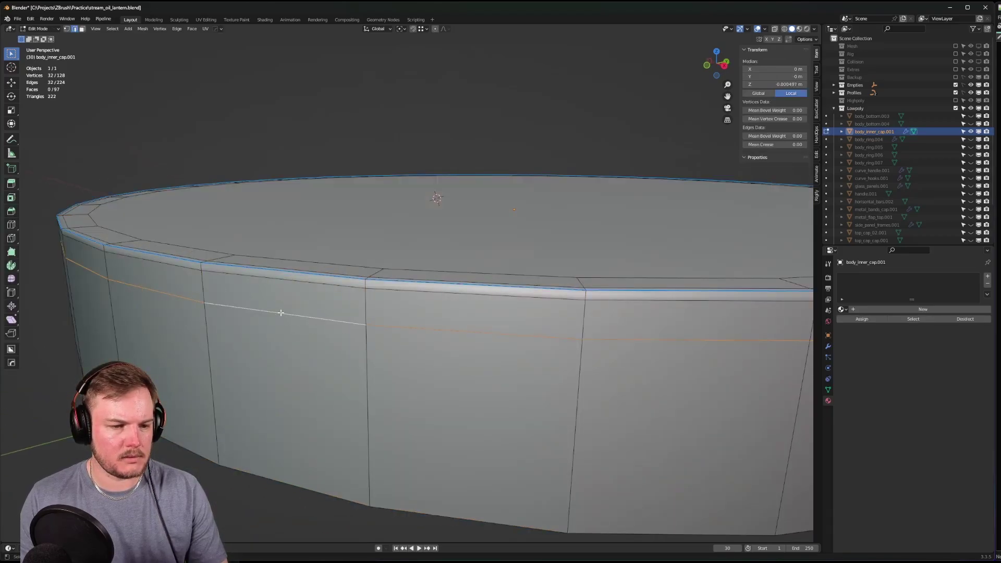
pyautogui.keyDown('shift'); pyautogui.moveTo(281, 313); pyautogui.dragTo(349, 323, button='middle'); pyautogui.keyUp('shift')
pyautogui.click(828, 347)
pyautogui.press('Tab')
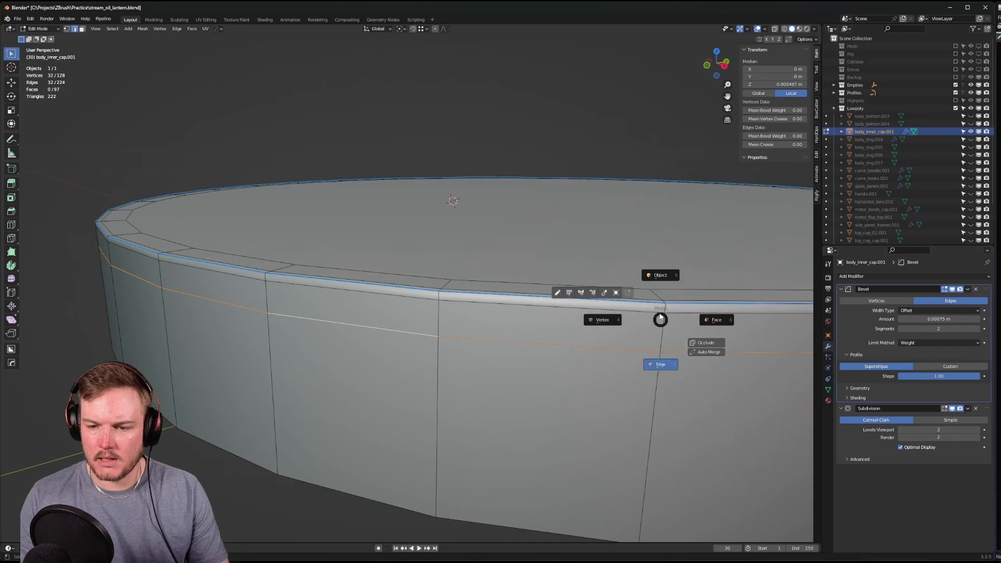
pyautogui.click(661, 277)
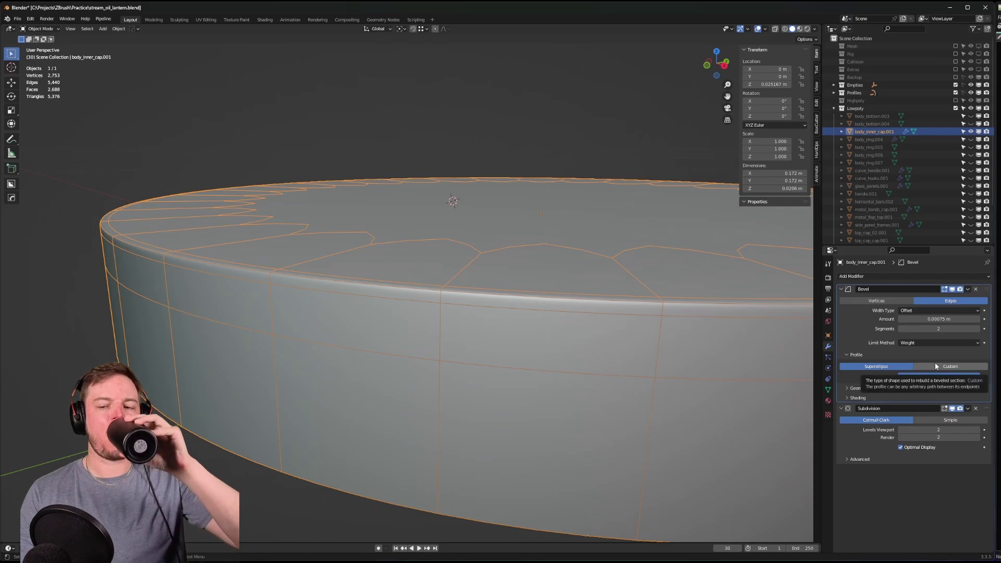
pyautogui.click(975, 409)
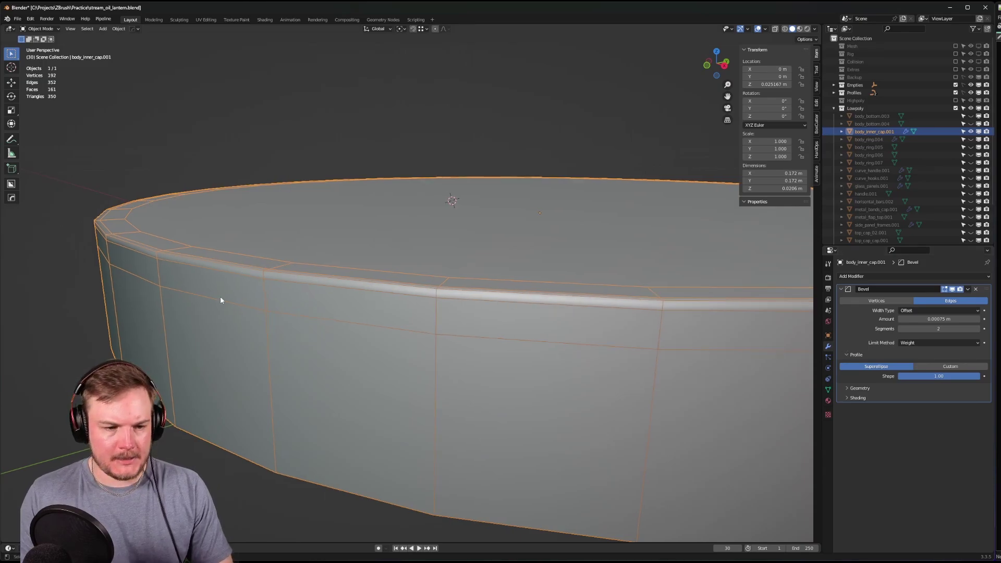
# - Examine the bevel-weighted rim loop of the inner cap in Edit Mode, leaving nothing selected
pyautogui.press('Tab')
pyautogui.hotkey('alt', 'a')
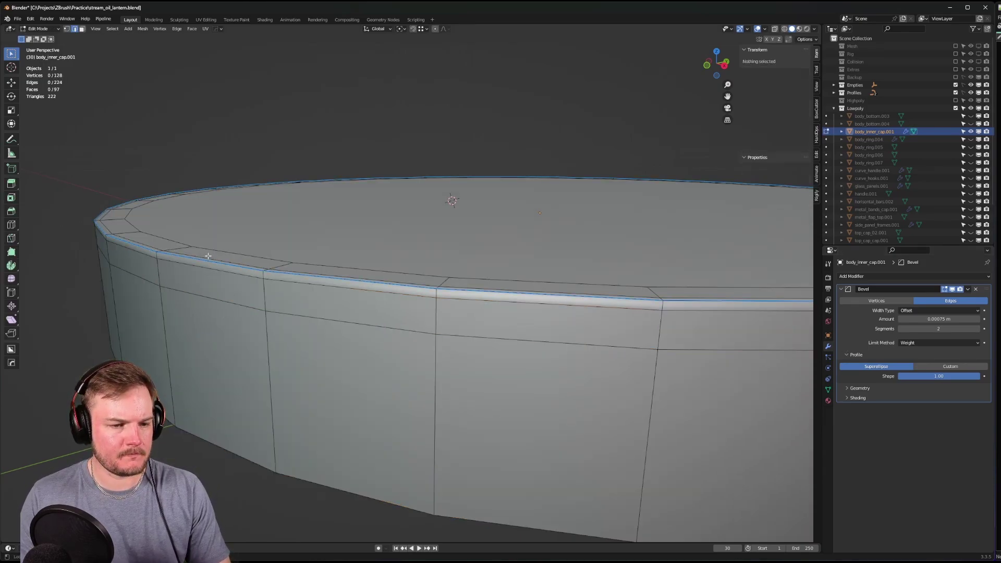
pyautogui.keyDown('alt'); pyautogui.click(204, 250); pyautogui.keyUp('alt')
pyautogui.moveTo(204, 251); pyautogui.dragTo(195, 269, button='middle')
pyautogui.hotkey('alt', 'a')
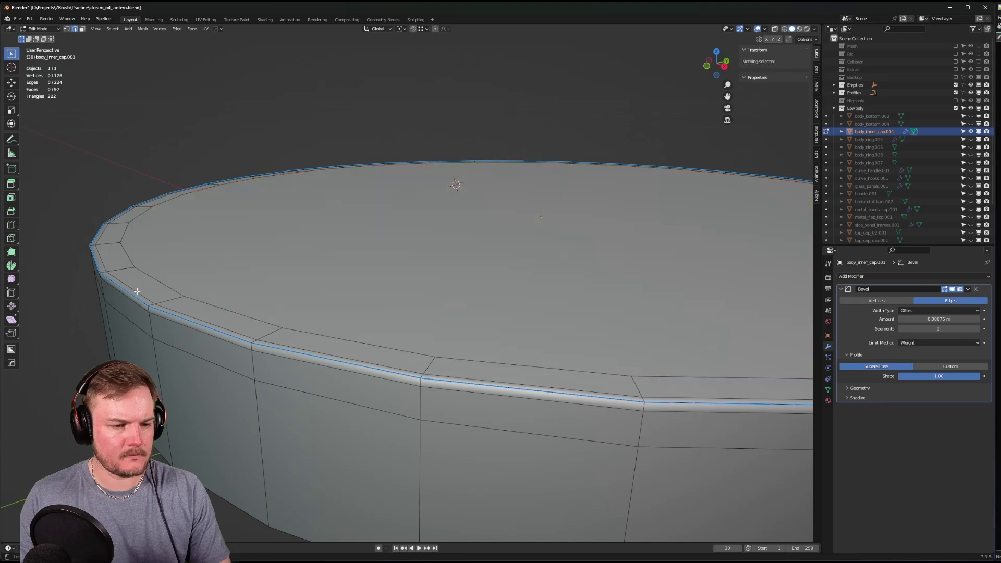
pyautogui.keyDown('alt'); pyautogui.click(135, 291); pyautogui.keyUp('alt')
pyautogui.hotkey('ctrl', 'z')
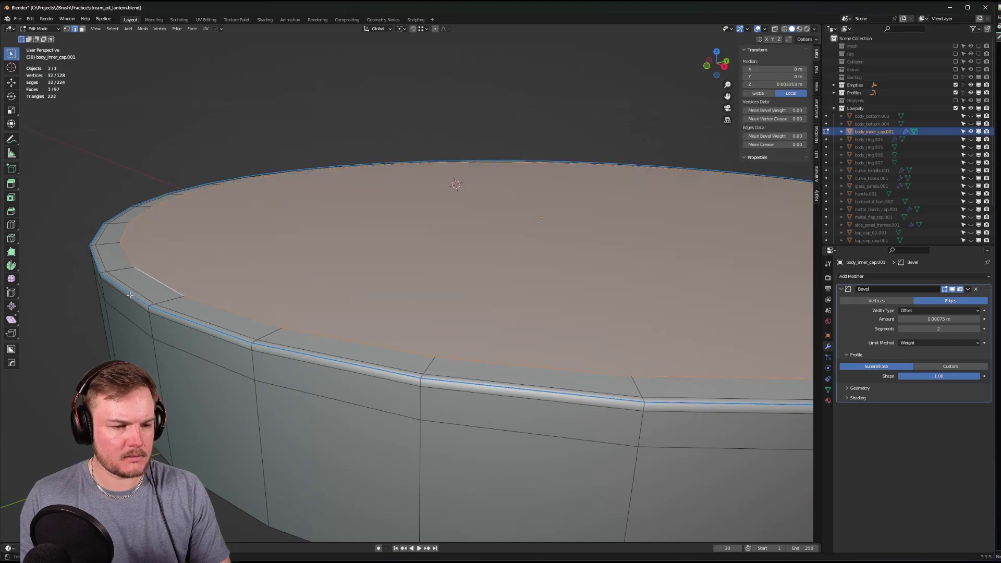
pyautogui.keyDown('alt'); pyautogui.keyDown('shift'); pyautogui.click(134, 291); pyautogui.keyUp('shift'); pyautogui.keyUp('alt')
pyautogui.keyDown('alt'); pyautogui.click(130, 291); pyautogui.keyUp('alt')
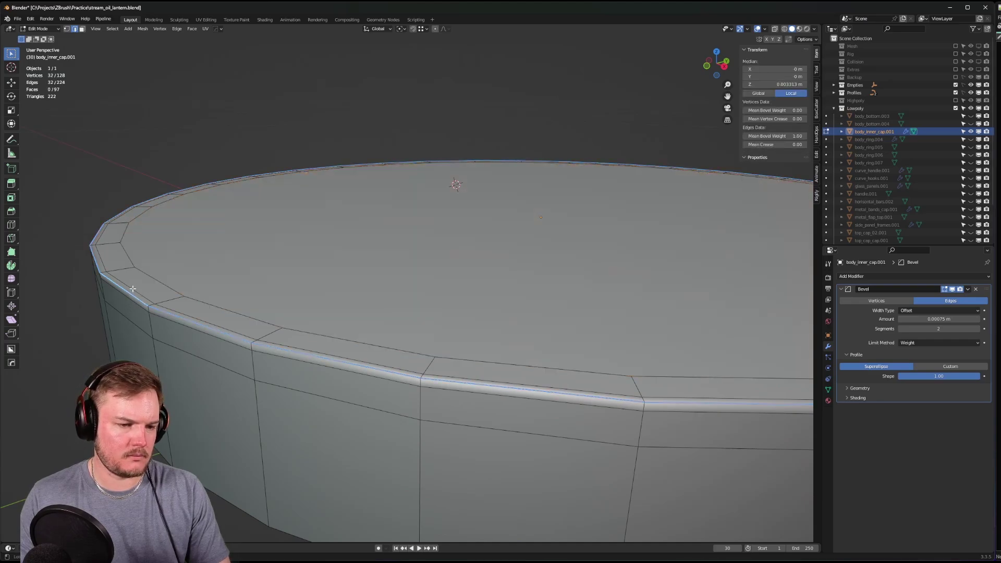
pyautogui.hotkey('alt', 'a')
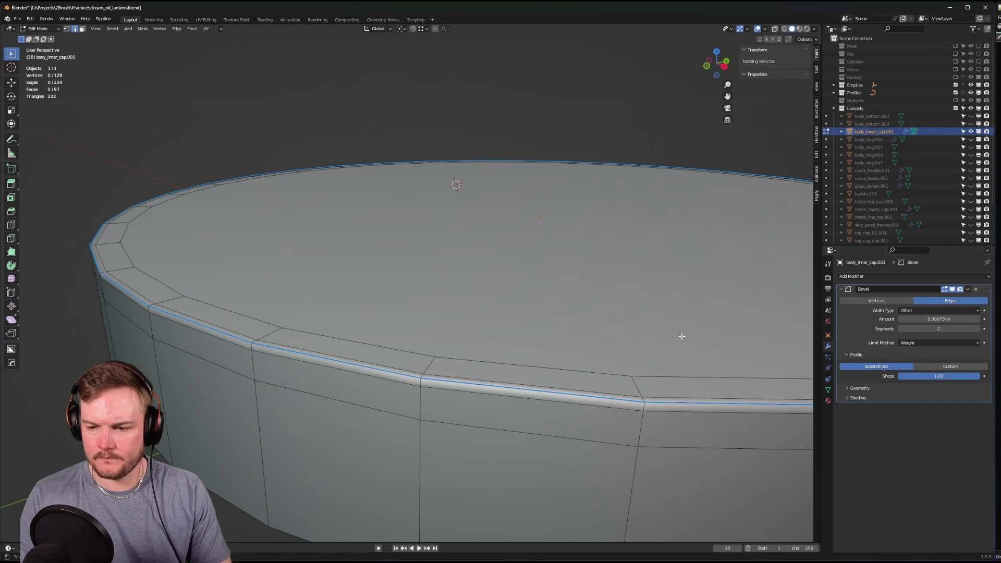
# - Return to Object Mode and apply the inner cap's Bevel modifier
pyautogui.press('Tab')
pyautogui.click(679, 293)
pyautogui.click(968, 289)
pyautogui.click(939, 298)
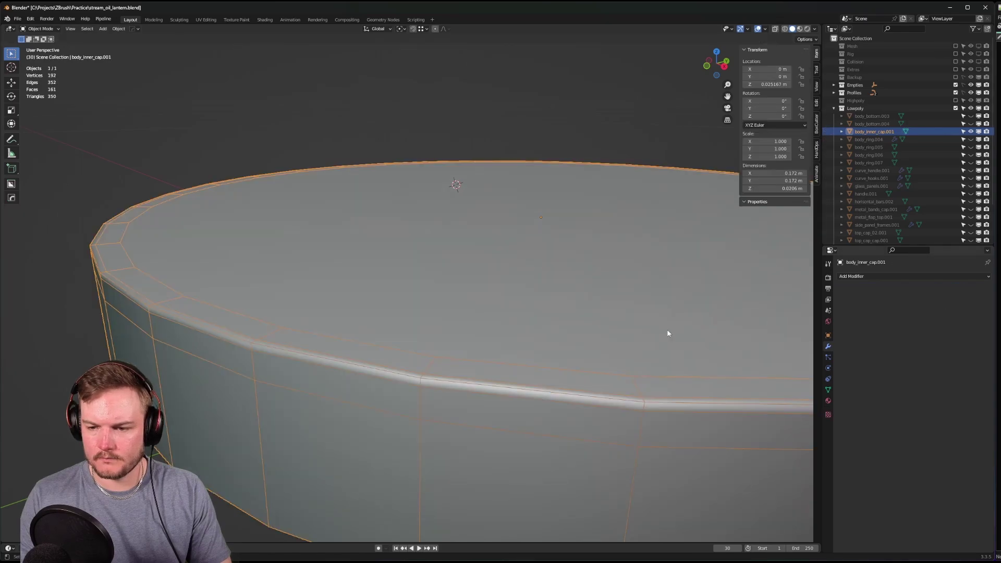
# - Dissolve the inner cap's top support loop, the middle loop of its beveled rim, and its side support loop
pyautogui.press('Tab')
pyautogui.click(269, 395)
pyautogui.keyDown('alt'); pyautogui.click(236, 330); pyautogui.keyUp('alt')
pyautogui.keyDown('alt'); pyautogui.keyDown('shift'); pyautogui.click(241, 316); pyautogui.keyUp('shift'); pyautogui.keyUp('alt')
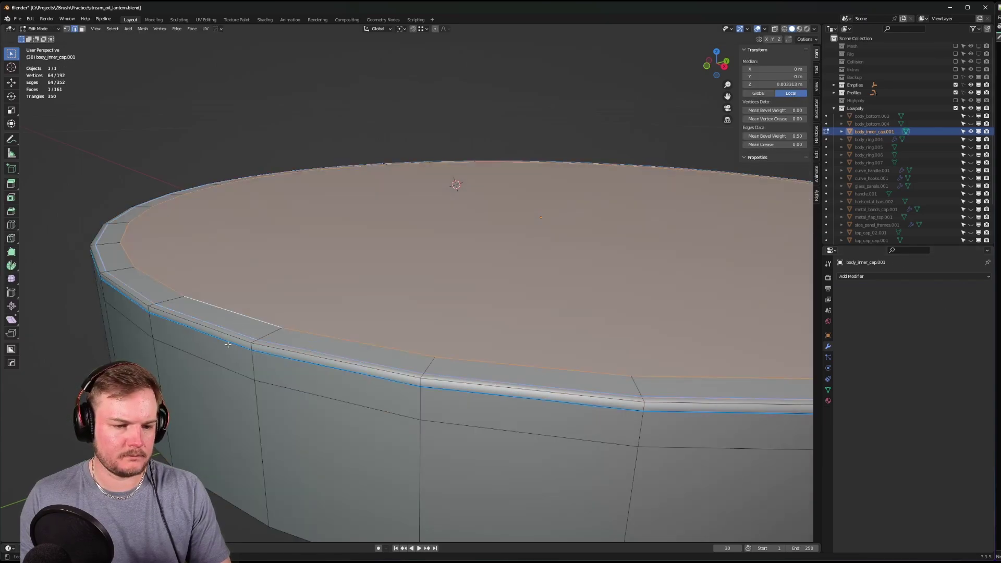
pyautogui.keyDown('alt'); pyautogui.keyDown('shift'); pyautogui.click(227, 345); pyautogui.keyUp('shift'); pyautogui.keyUp('alt')
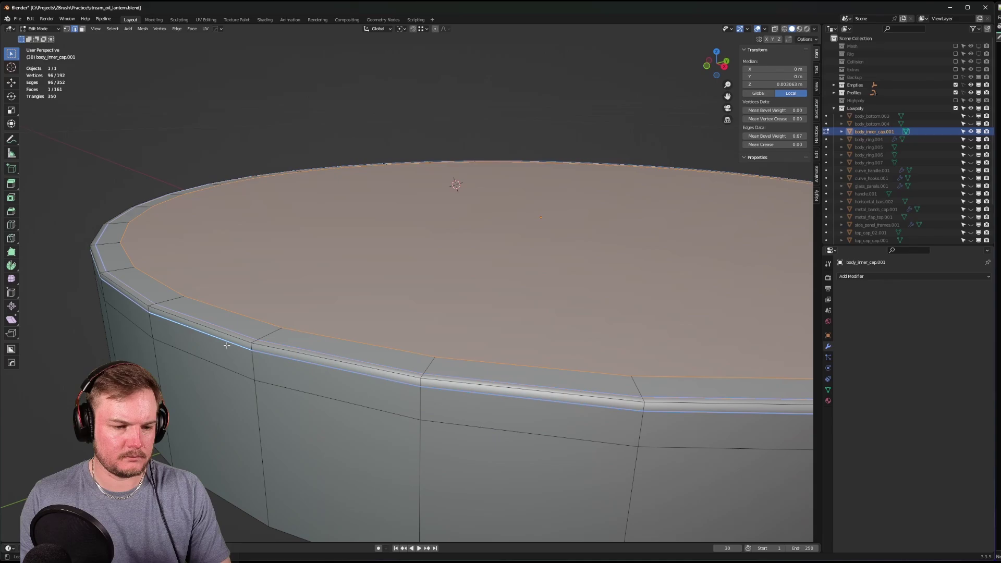
pyautogui.keyDown('alt'); pyautogui.click(224, 334); pyautogui.keyUp('alt')
pyautogui.keyDown('alt'); pyautogui.keyDown('shift'); pyautogui.click(241, 313); pyautogui.keyUp('shift'); pyautogui.keyUp('alt')
pyautogui.keyDown('alt'); pyautogui.keyDown('shift'); pyautogui.click(224, 367); pyautogui.keyUp('shift'); pyautogui.keyUp('alt')
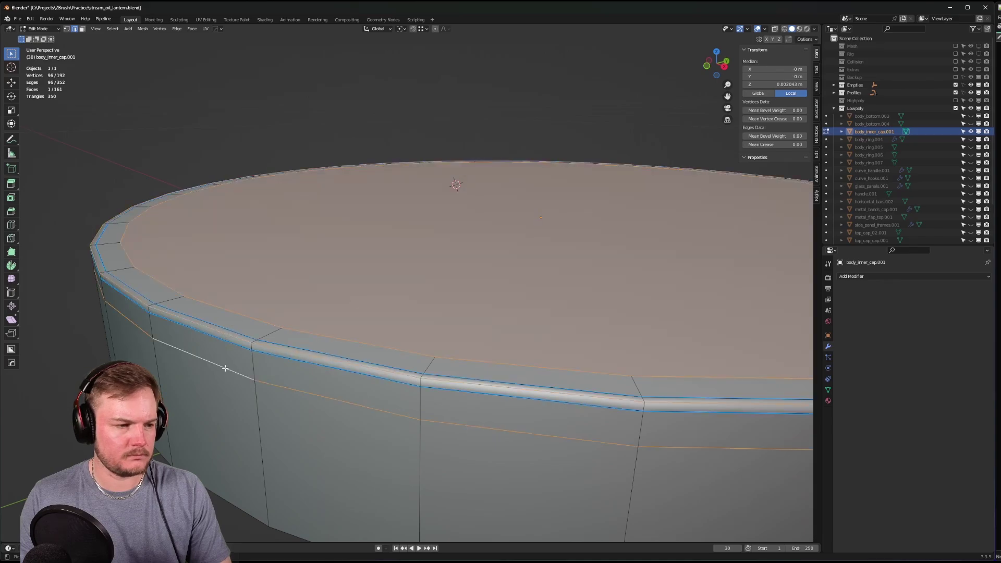
pyautogui.hotkey('ctrl', 'x')
pyautogui.moveTo(297, 399); pyautogui.dragTo(395, 384, button='middle')
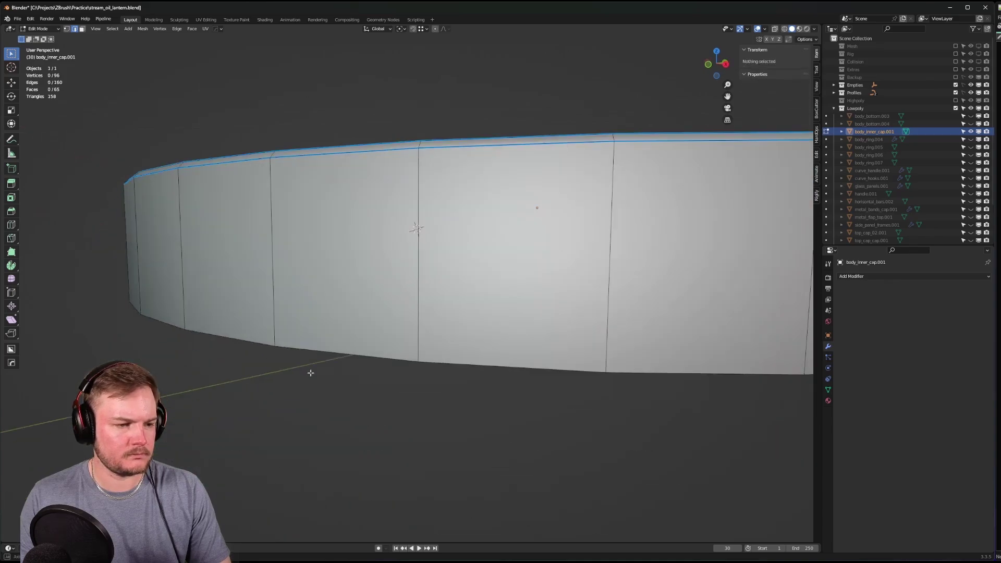
pyautogui.scroll(-3, 310, 372)
pyautogui.scroll(2, 369, 391)
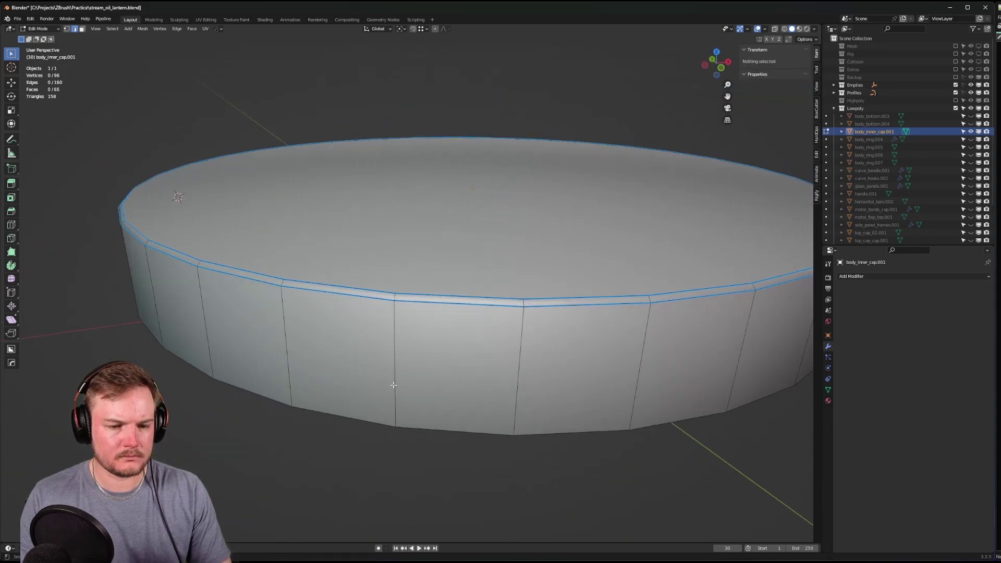
# - Set the mean bevel weight and mean crease of all the inner cap's edges to 0
pyautogui.press('a')
pyautogui.click(775, 137)
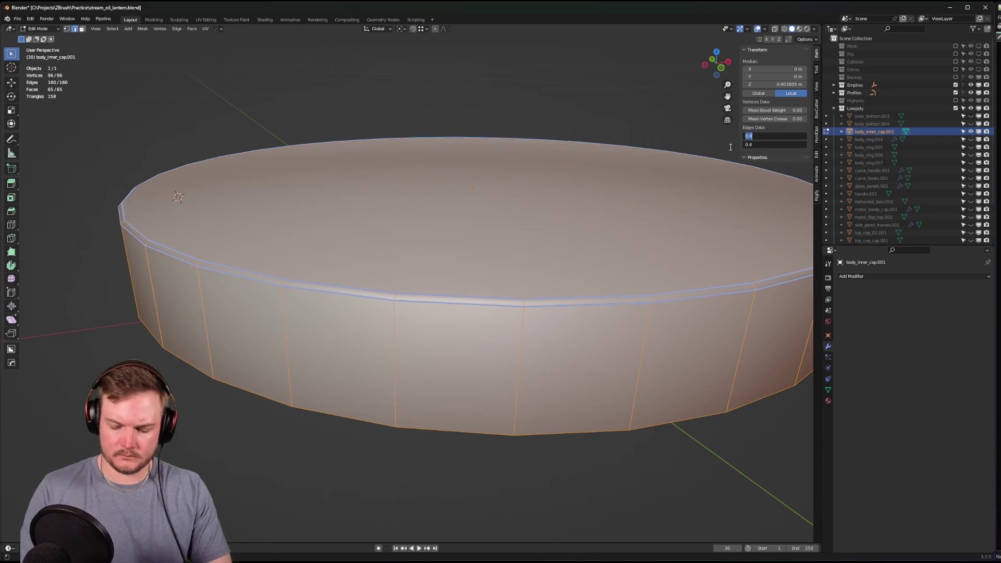
pyautogui.write('0')
pyautogui.press('Return')
pyautogui.moveTo(730, 148); pyautogui.dragTo(594, 235, button='middle')
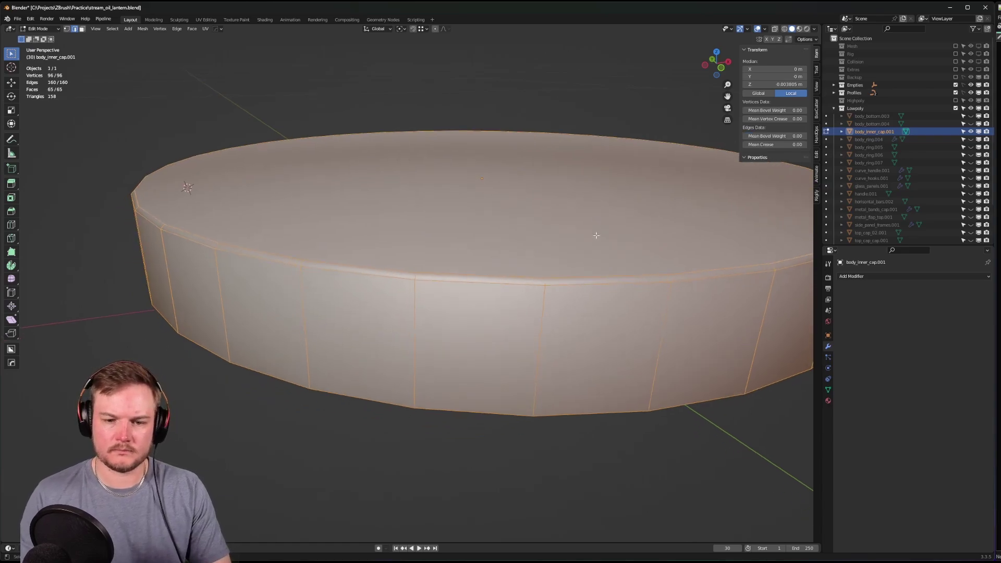
# - Move the cap's bottom edge loop up along Z until the cap is about 0.007 m tall, and return to Object Mode
pyautogui.keyDown('alt'); pyautogui.click(588, 416); pyautogui.keyUp('alt')
pyautogui.press('g')
pyautogui.press('z')
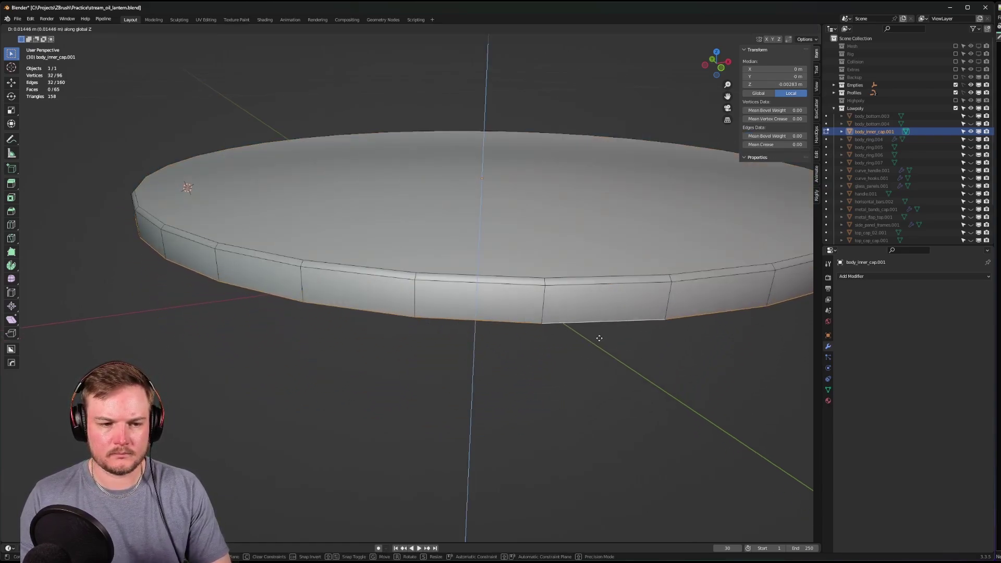
pyautogui.click(599, 338)
pyautogui.press('Tab')
# - Unhide all lantern parts and check how the shortened inner cap fits inside the base band
pyautogui.click(601, 316)
pyautogui.hotkey('alt', 'h')
pyautogui.scroll(-4, 613, 328)
pyautogui.click(618, 335)
pyautogui.moveTo(618, 335); pyautogui.dragTo(614, 398, button='middle')
pyautogui.scroll(1, 600, 383)
pyautogui.keyDown('shift'); pyautogui.moveTo(614, 397); pyautogui.dragTo(535, 342, button='middle'); pyautogui.keyUp('shift')
pyautogui.scroll(4, 535, 341)
pyautogui.click(514, 331)
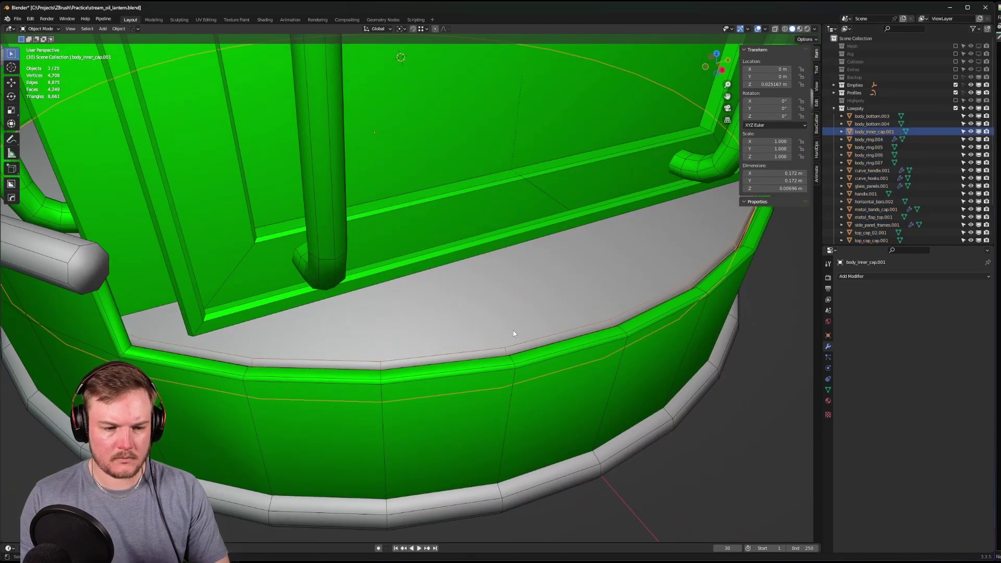
# - Isolate the inner cap and set the normals of its large top face from faces
pyautogui.hotkey('shift', 'h')
pyautogui.scroll(-5, 513, 330)
pyautogui.moveTo(505, 327); pyautogui.dragTo(465, 326, button='middle')
pyautogui.scroll(4, 461, 322)
pyautogui.press('Tab')
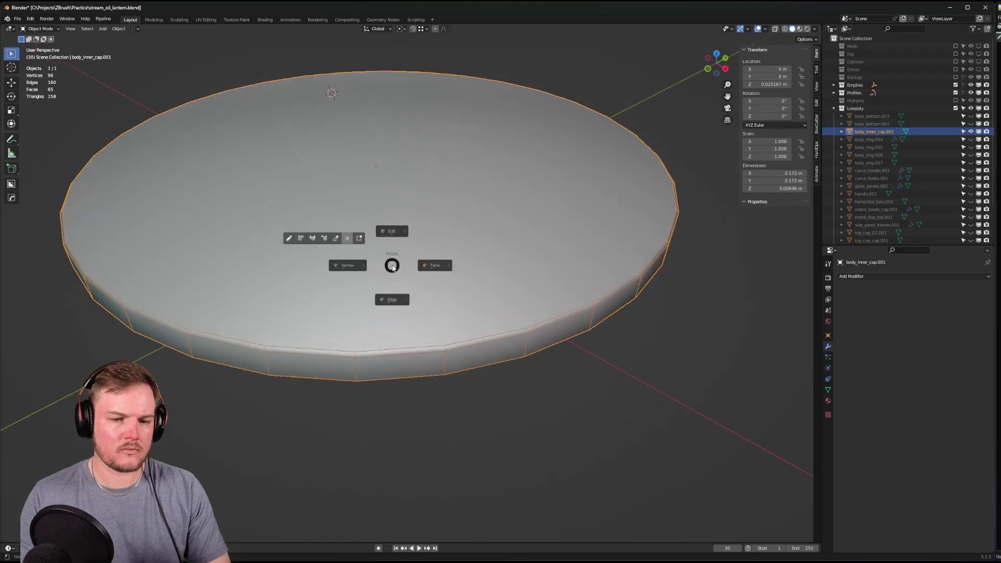
pyautogui.click(419, 218)
pyautogui.click(421, 215)
pyautogui.press('n')
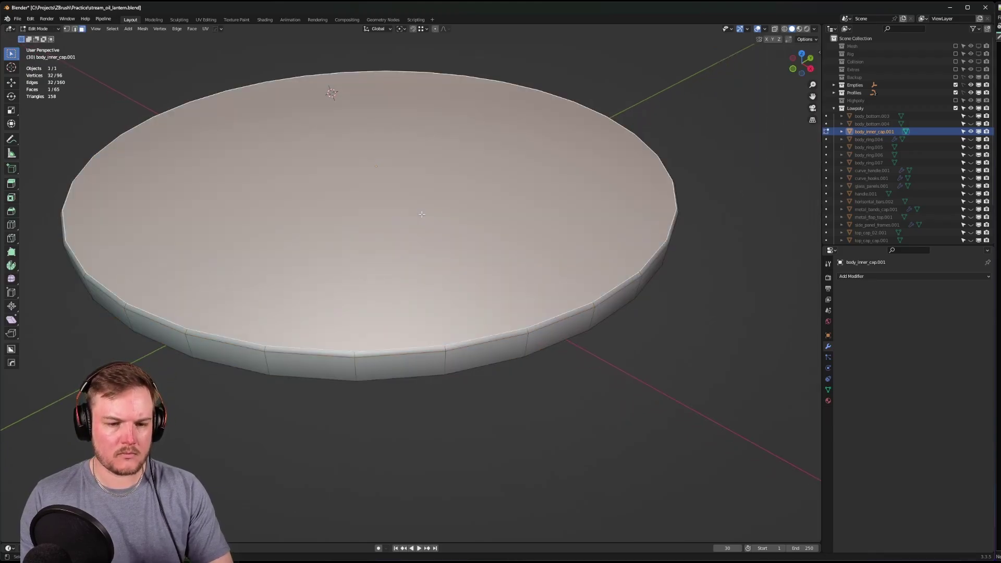
pyautogui.press('n')
pyautogui.hotkey('alt', 'n')
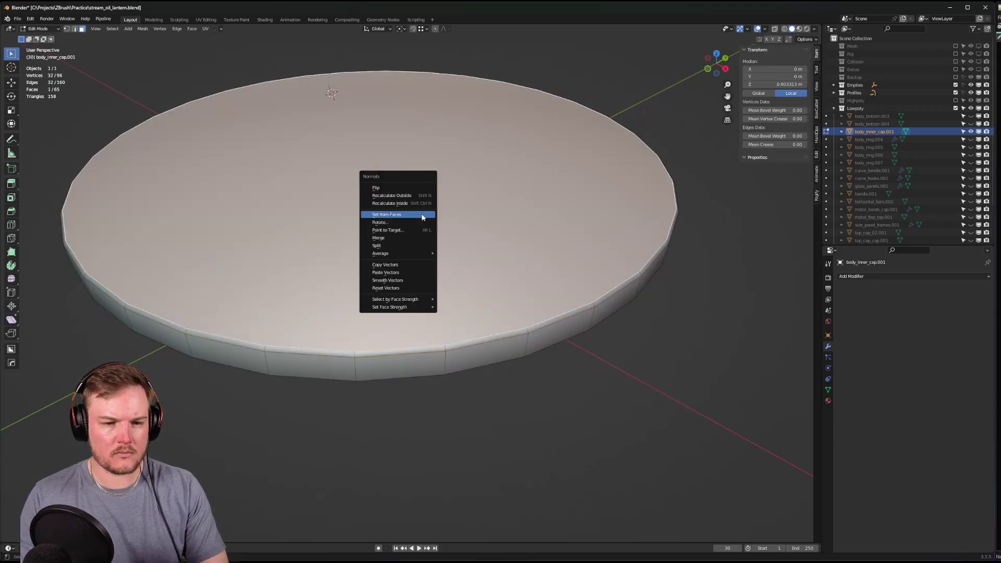
pyautogui.click(422, 217)
# - Clear the sharp marking from the lower edge loop of the cap's beveled rim
pyautogui.press('Tab')
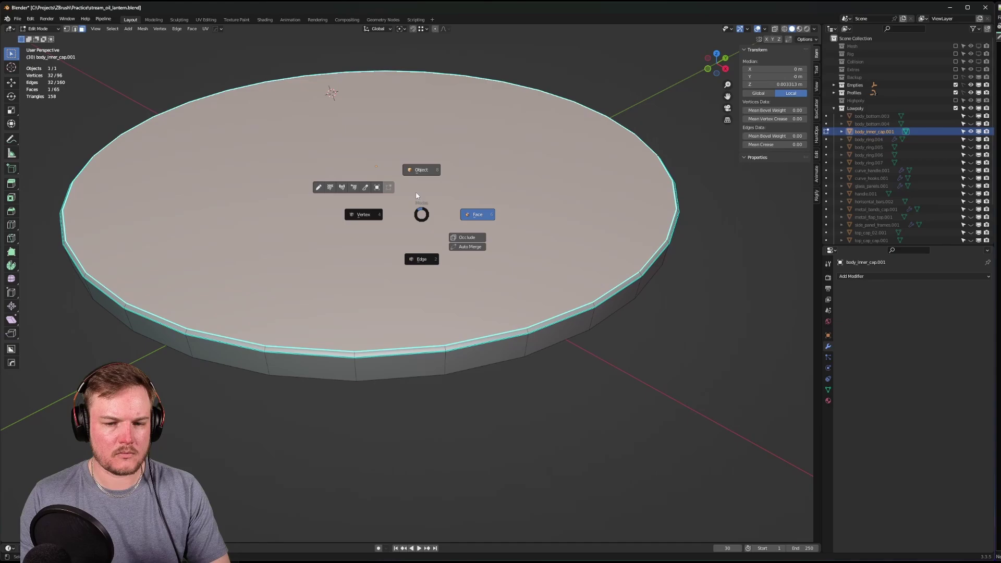
pyautogui.click(421, 259)
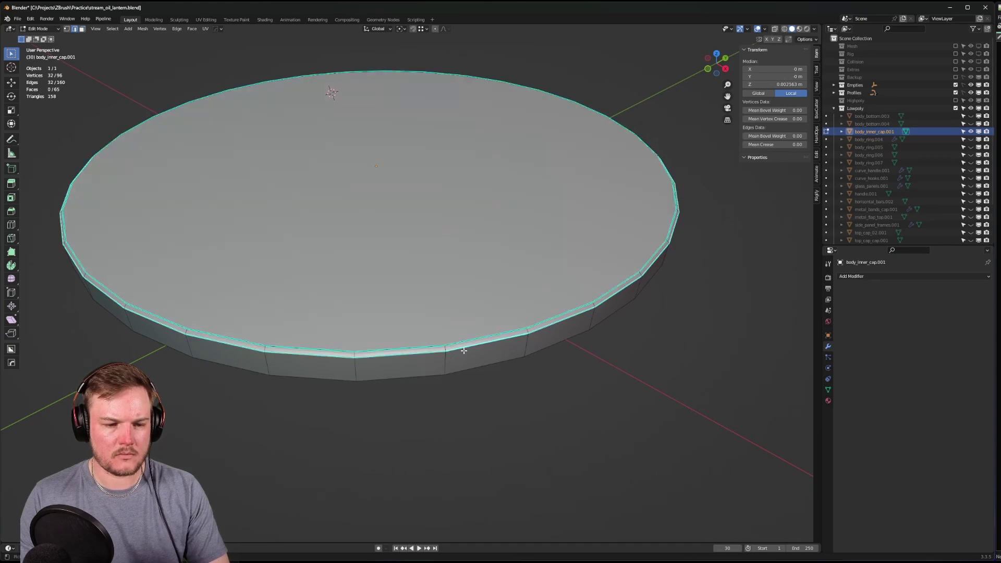
pyautogui.rightClick(463, 350)
pyautogui.click(463, 350)
pyautogui.press('Tab')
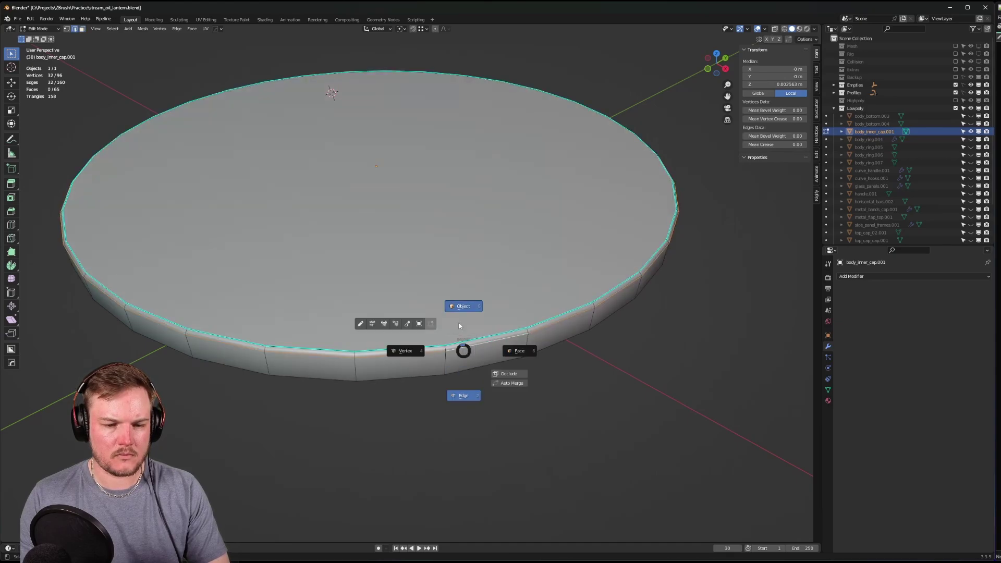
# - Return to Object Mode, check the cap's shading with nothing selected, and unhide all lantern parts
pyautogui.click(461, 326)
pyautogui.click(607, 404)
pyautogui.scroll(-5, 607, 404)
pyautogui.hotkey('alt', 'v')
pyautogui.click(523, 393)
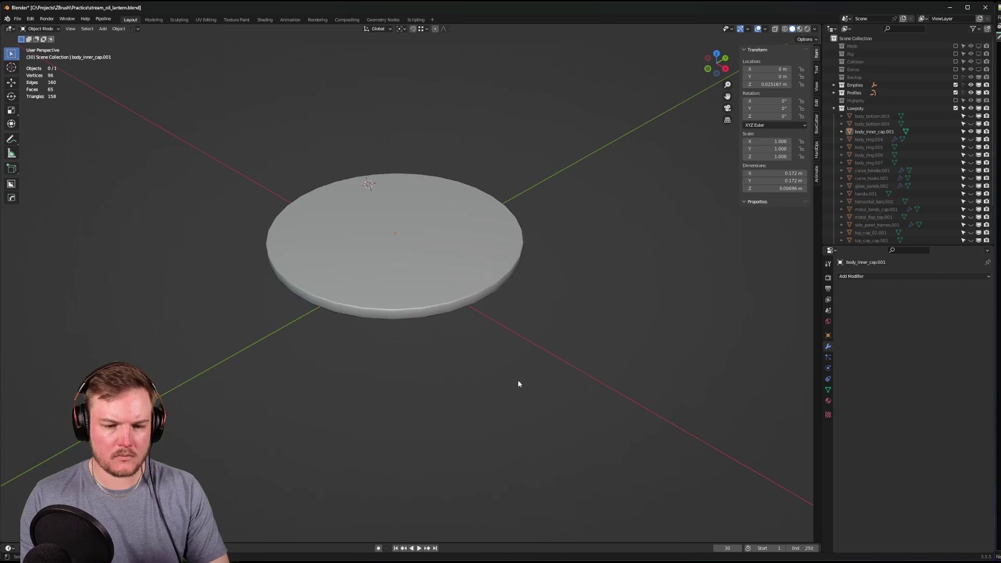
pyautogui.scroll(4, 516, 382)
pyautogui.moveTo(513, 380); pyautogui.dragTo(447, 369, button='middle')
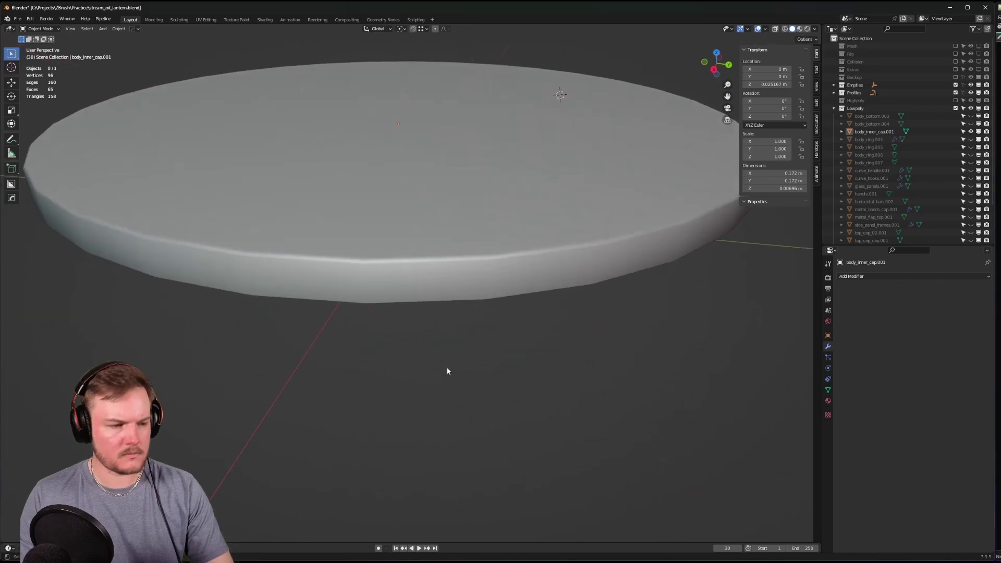
pyautogui.press('KP_Divide')
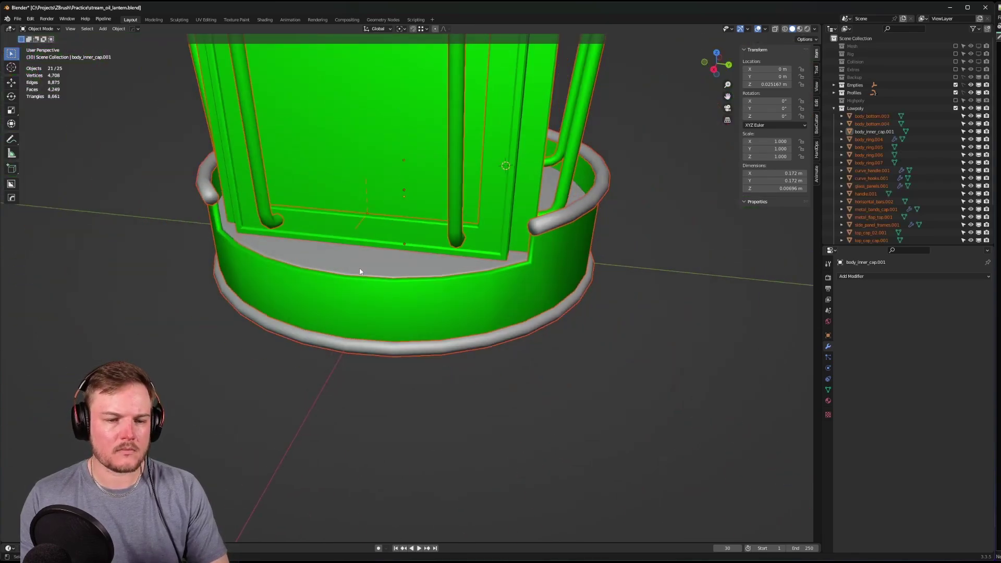
# - Assign the existing Green material to the finished inner cap
pyautogui.click(360, 271)
pyautogui.click(828, 401)
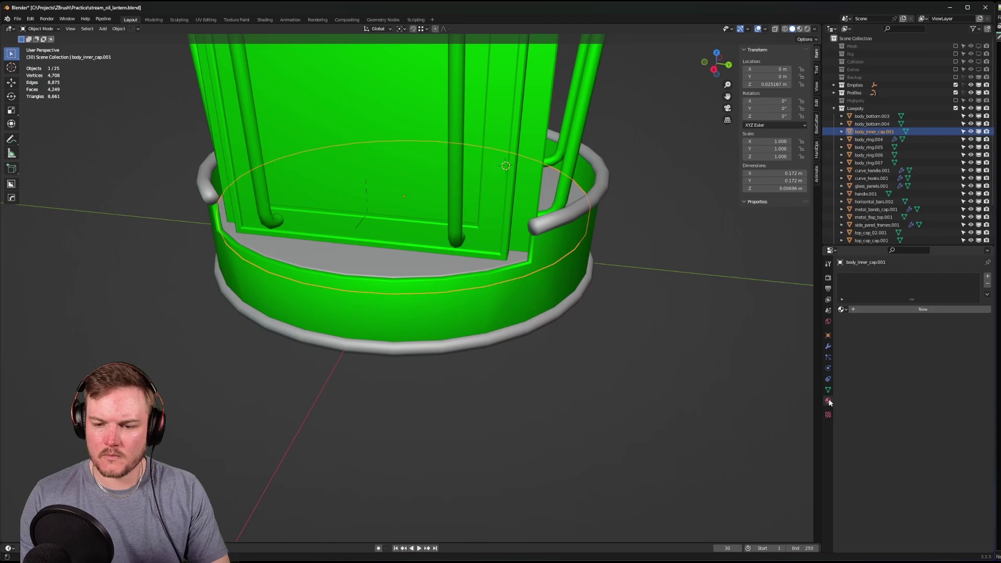
pyautogui.click(842, 309)
pyautogui.click(850, 322)
pyautogui.click(620, 357)
pyautogui.moveTo(589, 351); pyautogui.dragTo(624, 349, button='middle')
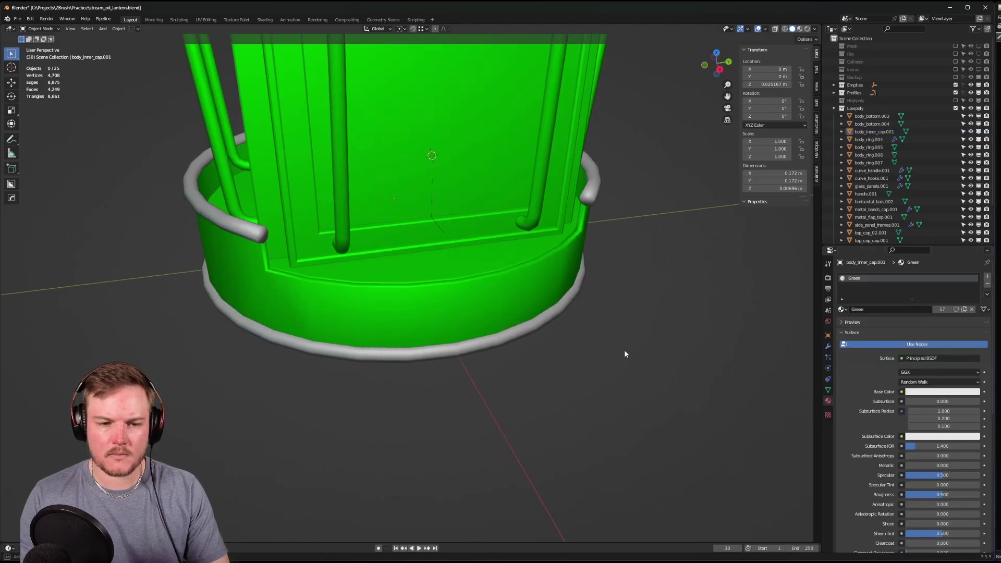
pyautogui.moveTo(483, 337); pyautogui.dragTo(502, 333, button='middle')
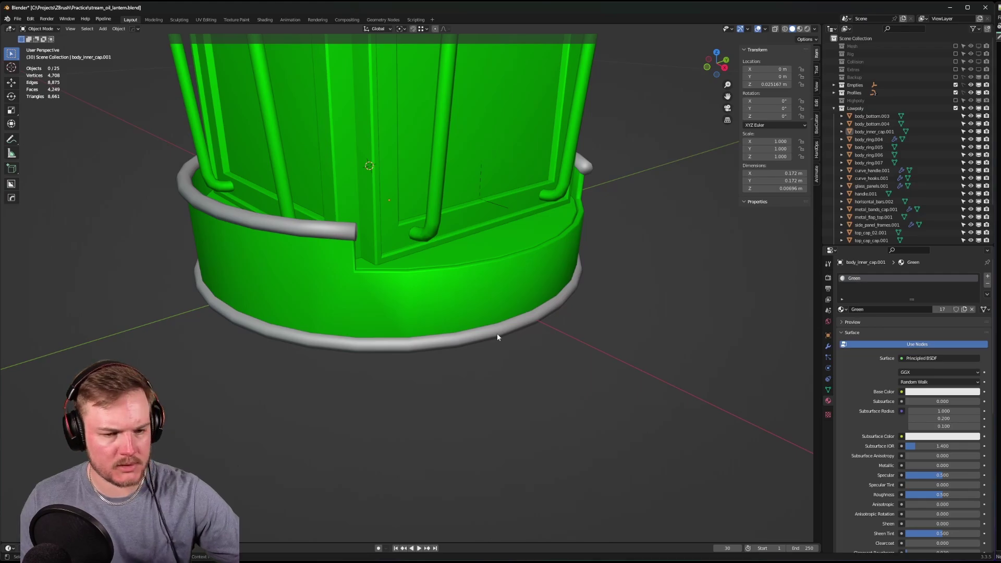
# - Select the green base band for a closer check of its cutout corner
pyautogui.moveTo(516, 279); pyautogui.dragTo(483, 298, button='middle')
pyautogui.scroll(3, 550, 270)
pyautogui.scroll(2, 496, 267)
pyautogui.click(498, 264)
pyautogui.moveTo(497, 264); pyautogui.dragTo(483, 266, button='middle')
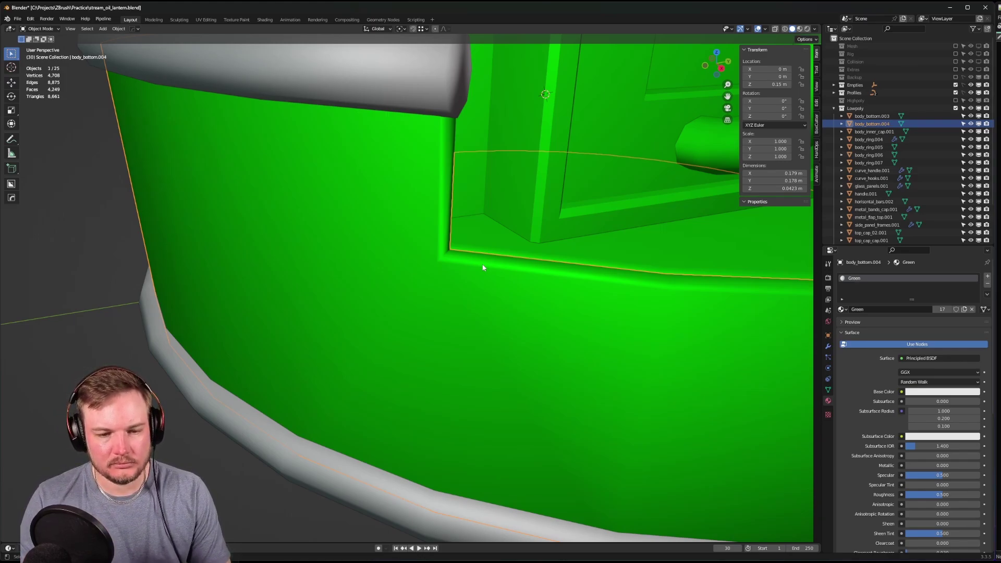
# - Examine the base band's cutout corner edges in Edit Mode, and isolate the band in Object Mode
pyautogui.press('Tab')
pyautogui.click(481, 303)
pyautogui.moveTo(462, 282); pyautogui.dragTo(379, 264, button='middle')
pyautogui.scroll(3, 447, 284)
pyautogui.press('Tab')
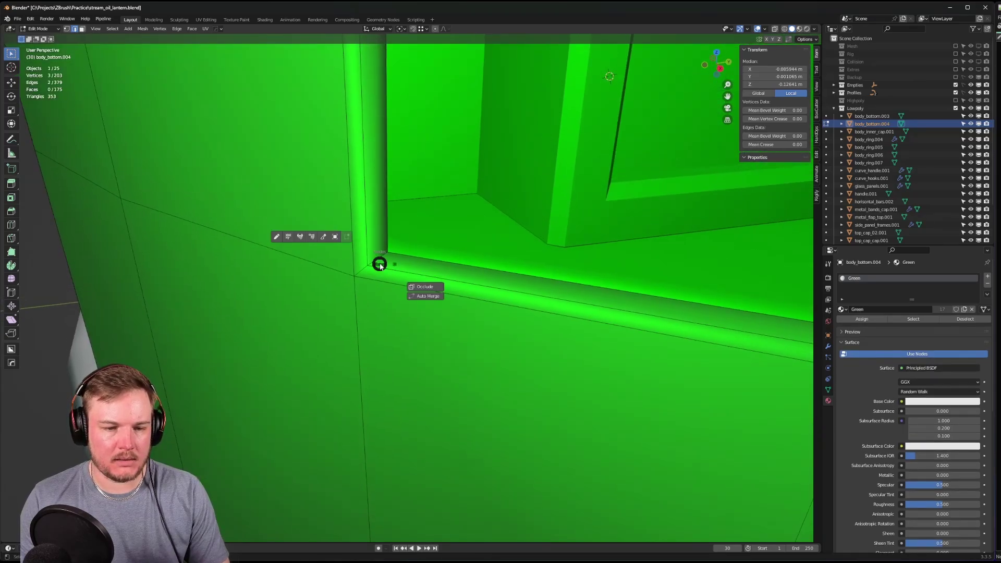
pyautogui.click(372, 218)
pyautogui.scroll(-6, 371, 216)
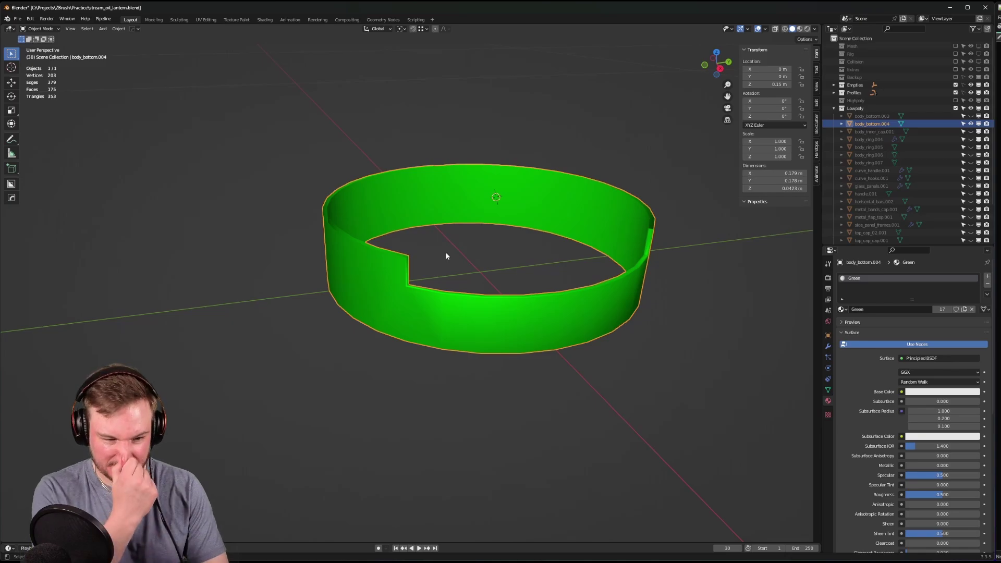
# - Open the base band in Edit Mode and select the three connected edges running across its inner cutout corner
pyautogui.scroll(5, 406, 279)
pyautogui.moveTo(406, 283); pyautogui.dragTo(376, 302, button='middle')
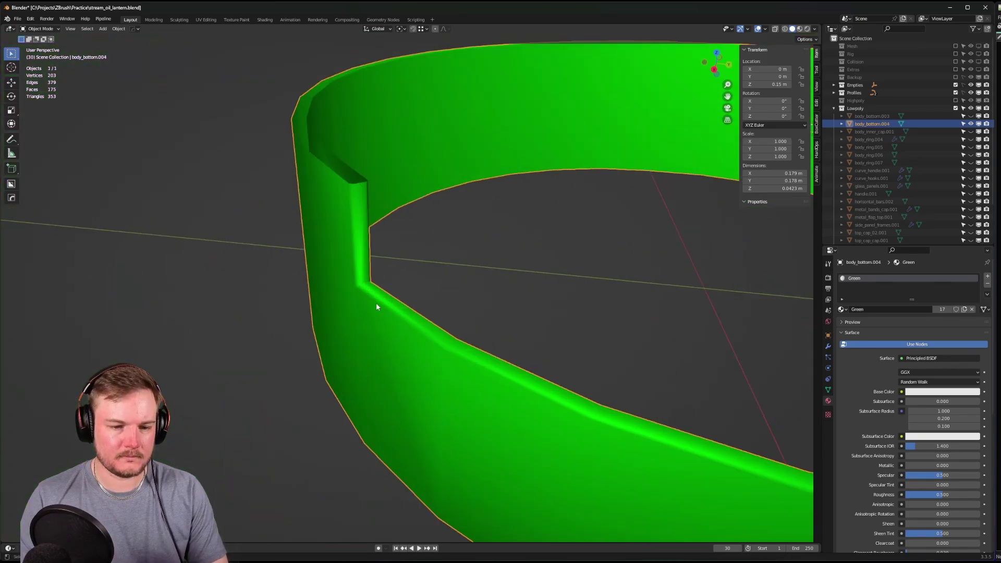
pyautogui.press('Tab')
pyautogui.scroll(3, 388, 286)
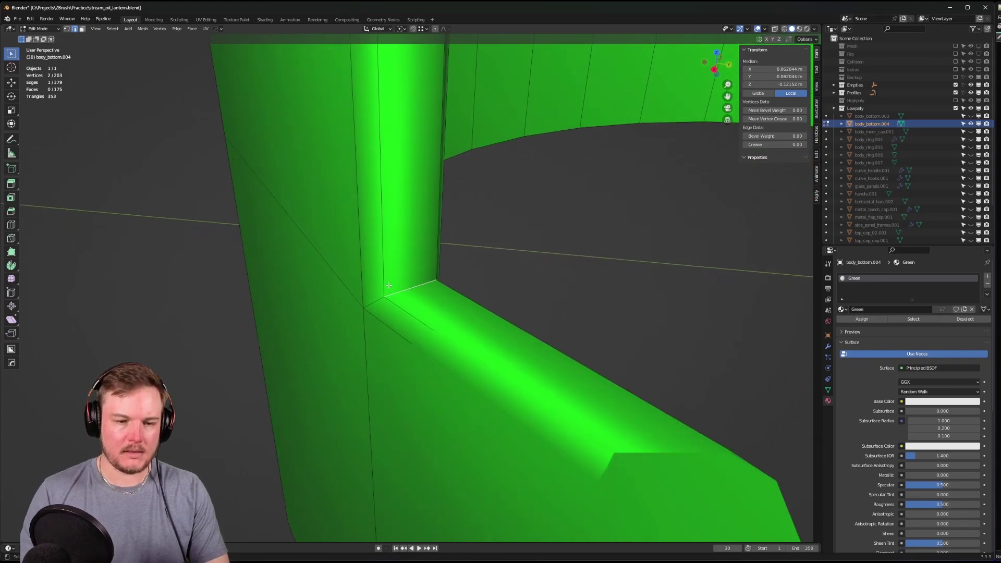
pyautogui.moveTo(600, 312); pyautogui.dragTo(502, 287, button='middle')
pyautogui.scroll(2, 436, 313)
pyautogui.keyDown('alt'); pyautogui.click(416, 290); pyautogui.keyUp('alt')
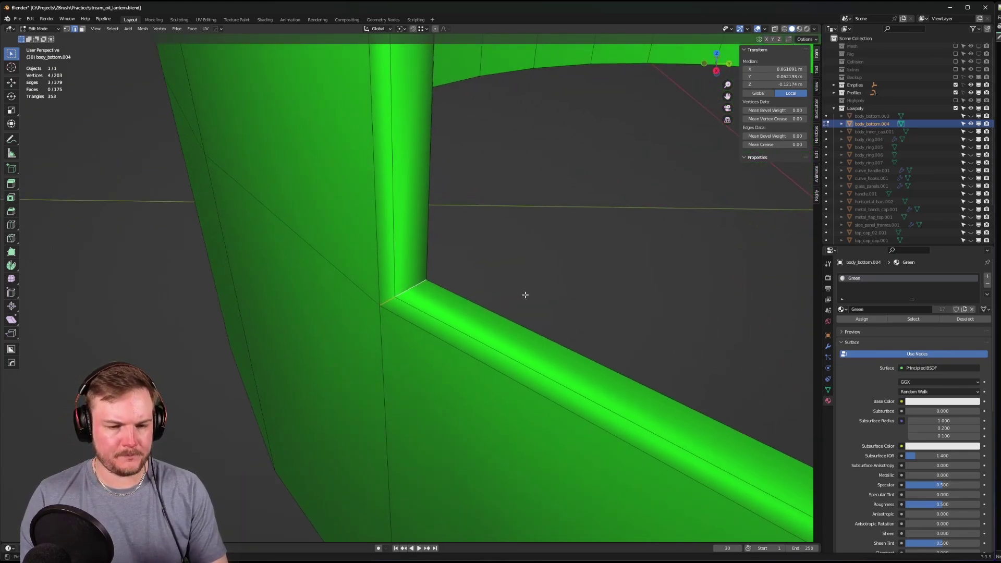
# - Show the Highpoly collection and bevel the selected cutout corner edges with added segments to follow the high-poly's rounded corner
pyautogui.click(957, 100)
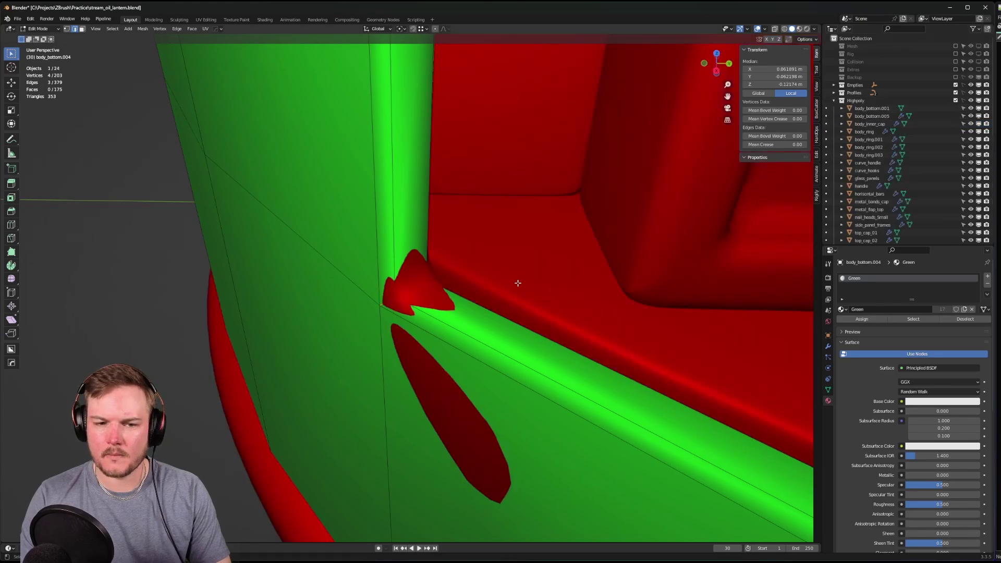
pyautogui.hotkey('ctrl', 'b')
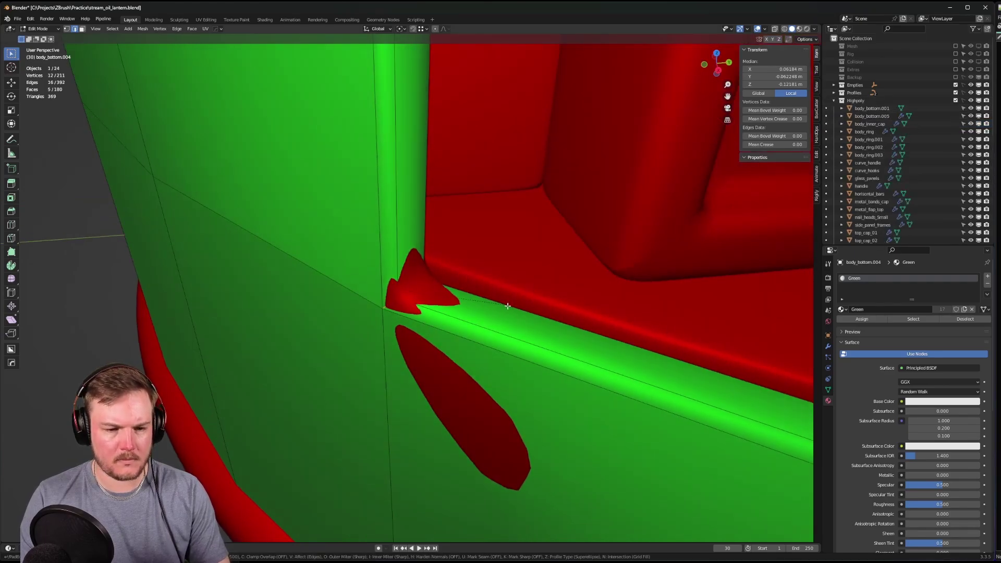
pyautogui.scroll(2, 532, 320)
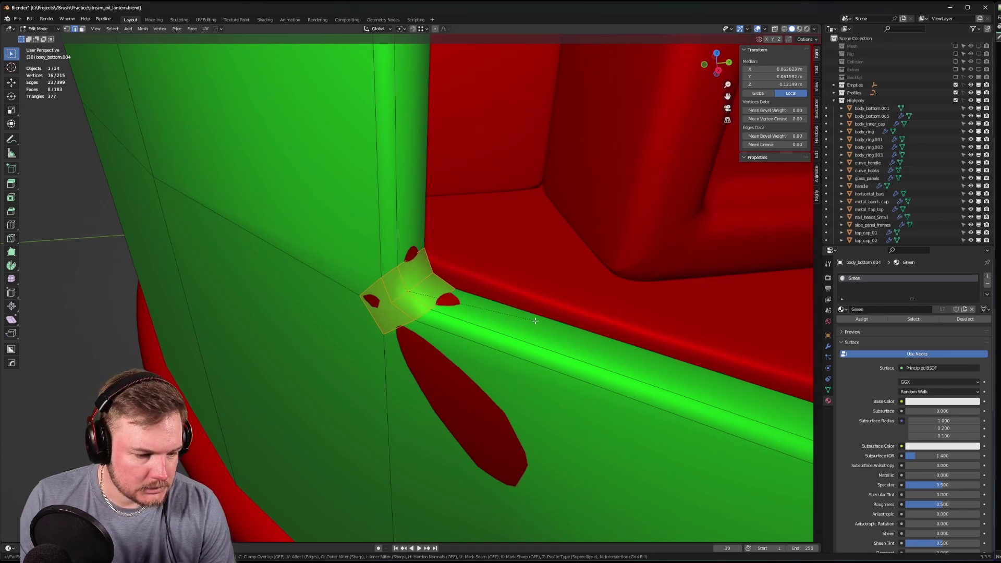
pyautogui.press('m')
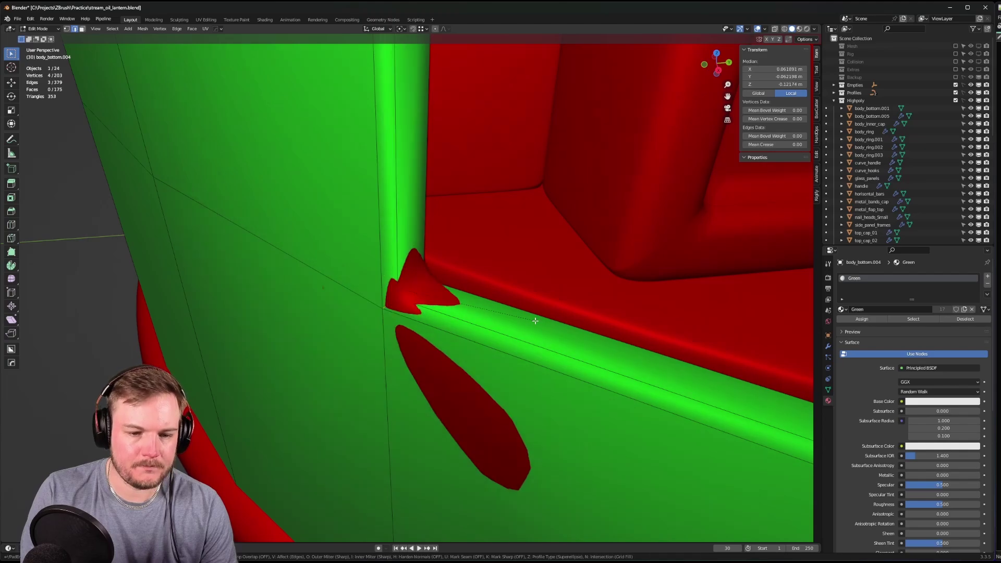
pyautogui.press('m')
pyautogui.press('m')
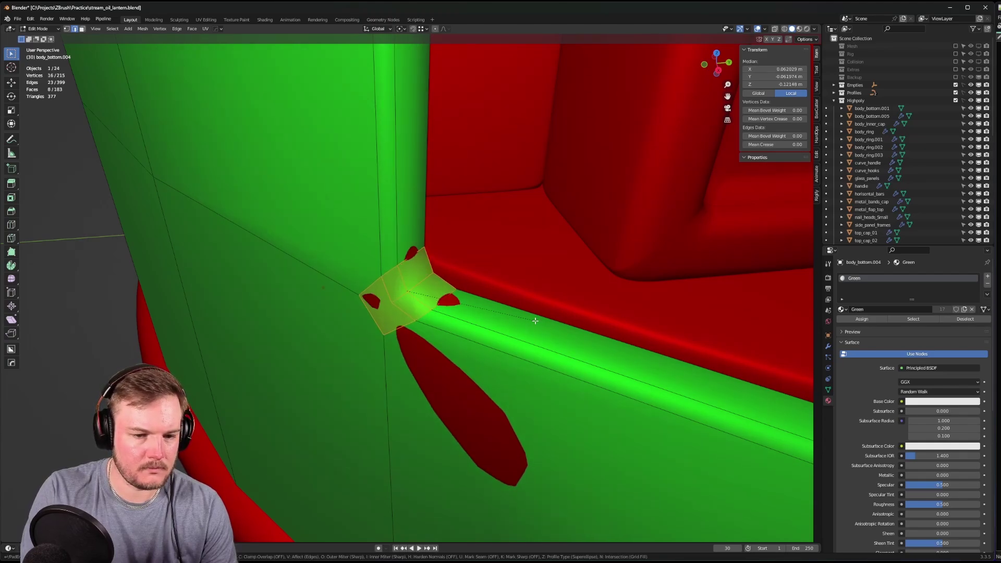
pyautogui.click(535, 320)
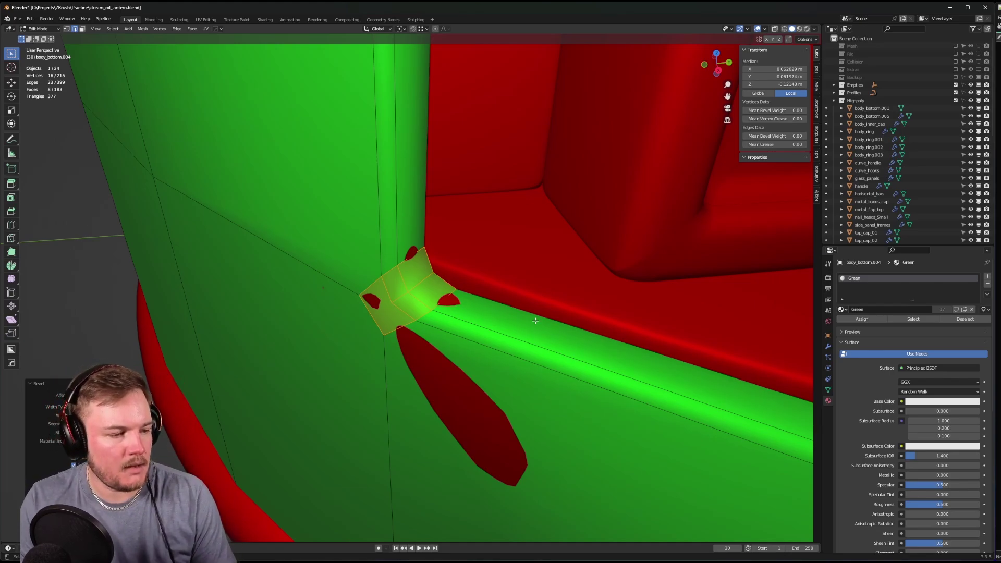
# - Select the three connected edges across the base band's opposite cutout corner and bevel them to match the first corner
pyautogui.scroll(-4, 598, 289)
pyautogui.scroll(2, 552, 291)
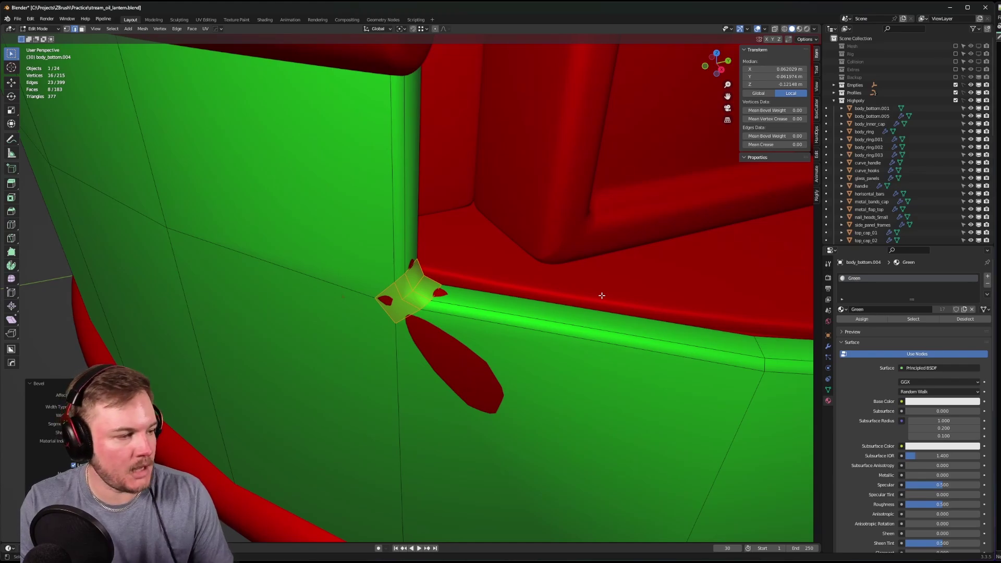
pyautogui.scroll(-4, 623, 290)
pyautogui.keyDown('shift'); pyautogui.moveTo(637, 286); pyautogui.dragTo(513, 261, button='middle'); pyautogui.keyUp('shift')
pyautogui.moveTo(514, 261)
pyautogui.mouseDown(button='middle')
pyautogui.moveTo(521, 249)
pyautogui.moveTo(498, 262)
pyautogui.mouseUp(button='middle')
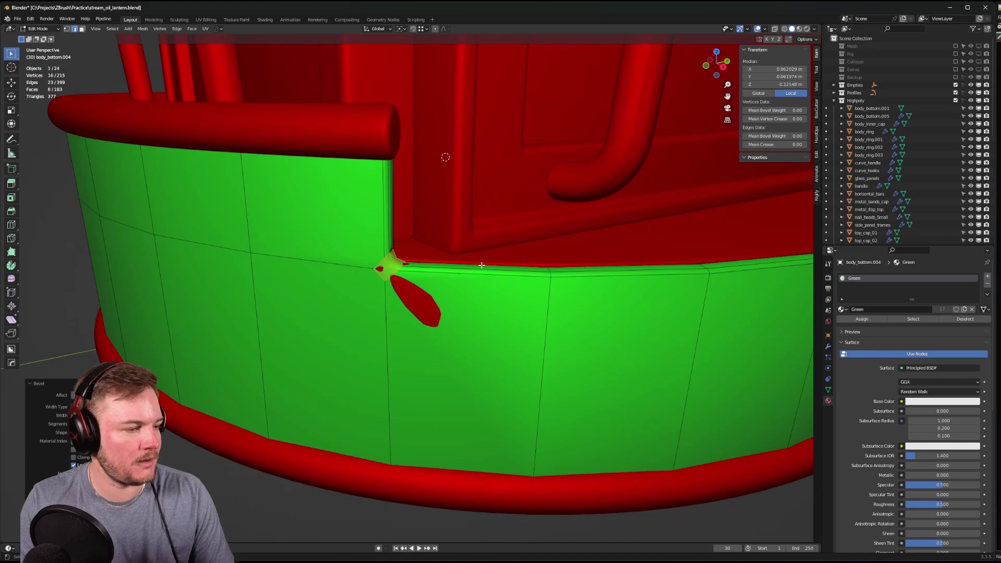
pyautogui.scroll(-4, 521, 267)
pyautogui.moveTo(649, 268); pyautogui.dragTo(511, 272, button='middle')
pyautogui.scroll(3, 469, 268)
pyautogui.scroll(3, 360, 259)
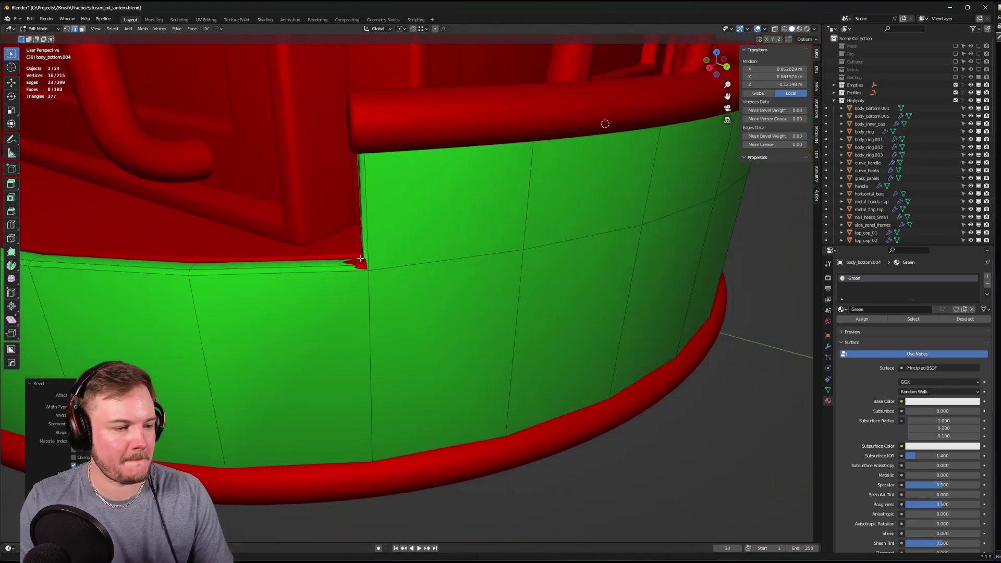
pyautogui.moveTo(360, 259); pyautogui.dragTo(498, 261, button='middle')
pyautogui.scroll(3, 516, 252)
pyautogui.scroll(-3, 516, 252)
pyautogui.scroll(3, 490, 261)
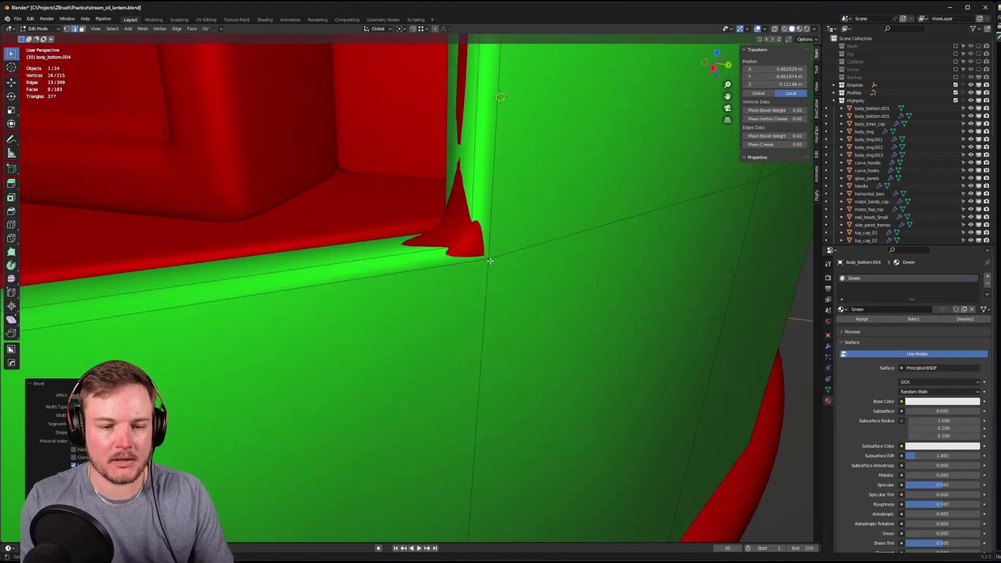
pyautogui.keyDown('alt'); pyautogui.click(479, 251); pyautogui.keyUp('alt')
pyautogui.hotkey('alt', 'z')
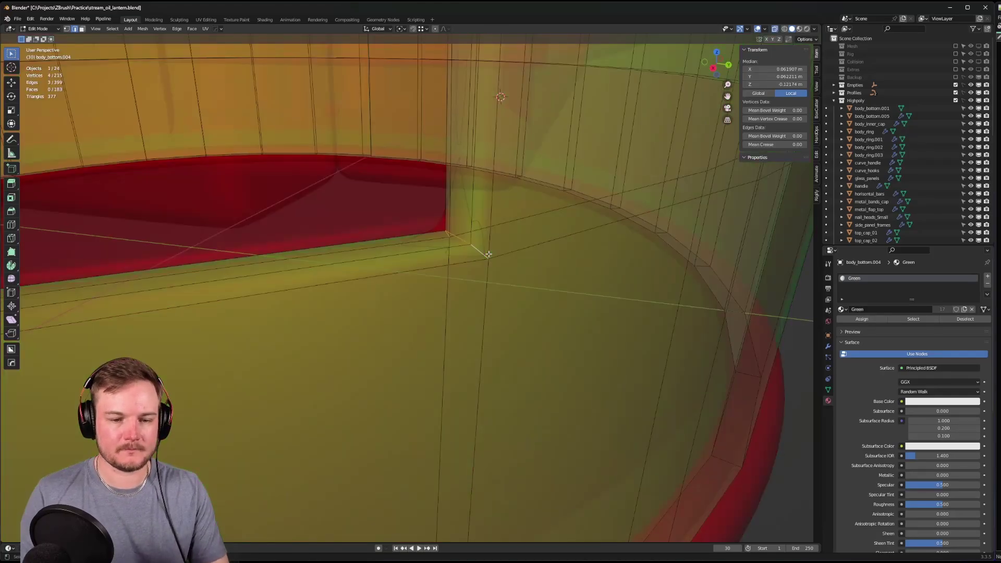
pyautogui.hotkey('alt', 'z')
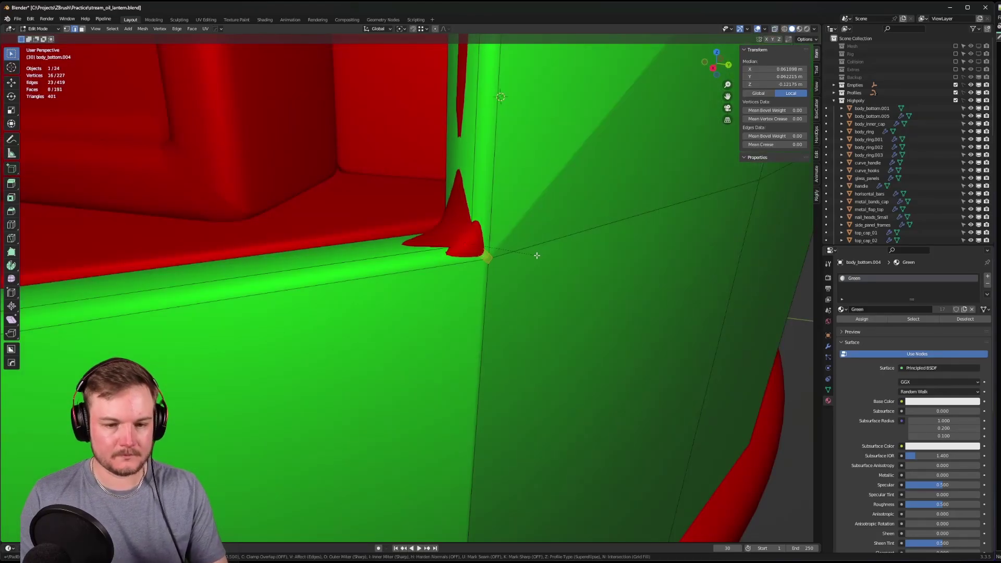
pyautogui.hotkey('ctrl', 'b')
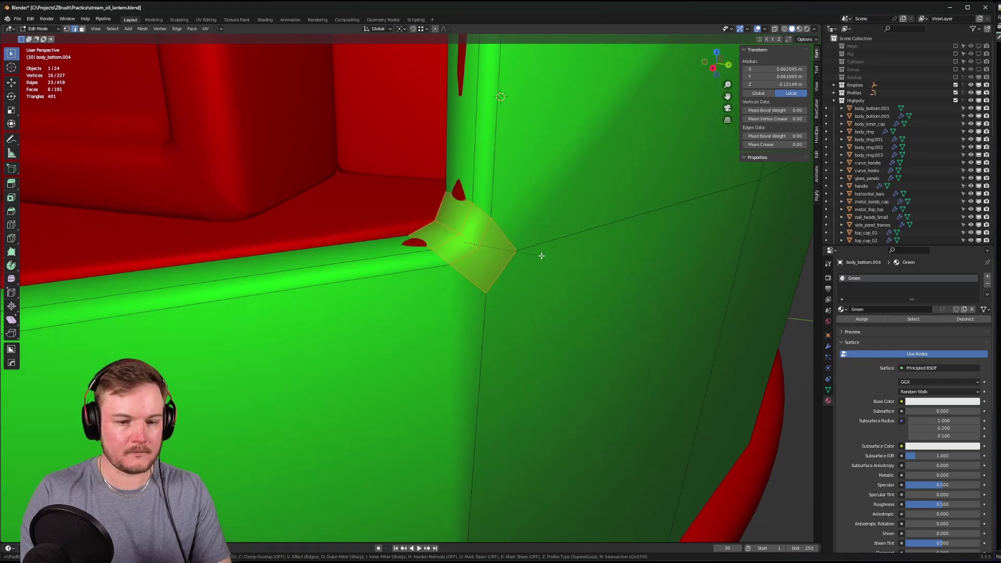
pyautogui.click(541, 256)
pyautogui.scroll(-3, 537, 253)
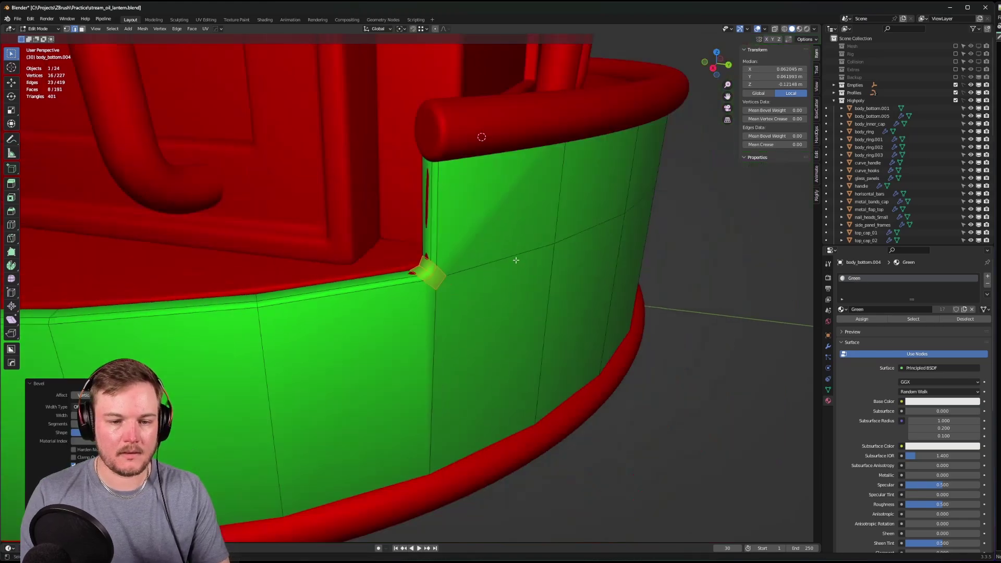
# - Connect the opposite vertices of the beveled corner's outer face vertically and horizontally, and join their crossing to the inner corner vertex
pyautogui.scroll(5, 516, 261)
pyautogui.press('Tab')
pyautogui.click(408, 271)
pyautogui.keyDown('shift'); pyautogui.moveTo(266, 261); pyautogui.dragTo(405, 266, button='middle'); pyautogui.keyUp('shift')
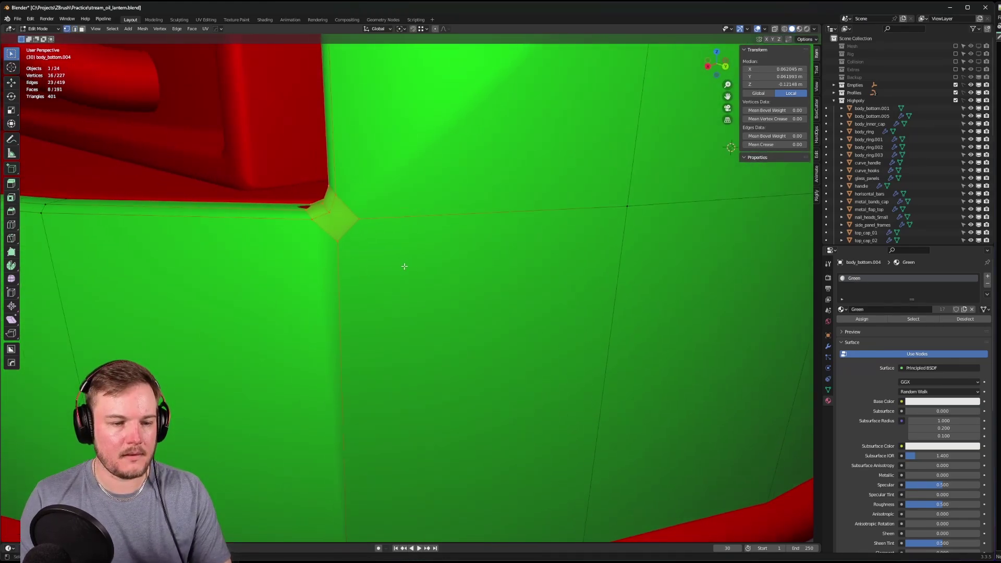
pyautogui.scroll(2, 405, 266)
pyautogui.keyDown('shift'); pyautogui.moveTo(295, 213); pyautogui.dragTo(343, 229, button='middle'); pyautogui.keyUp('shift')
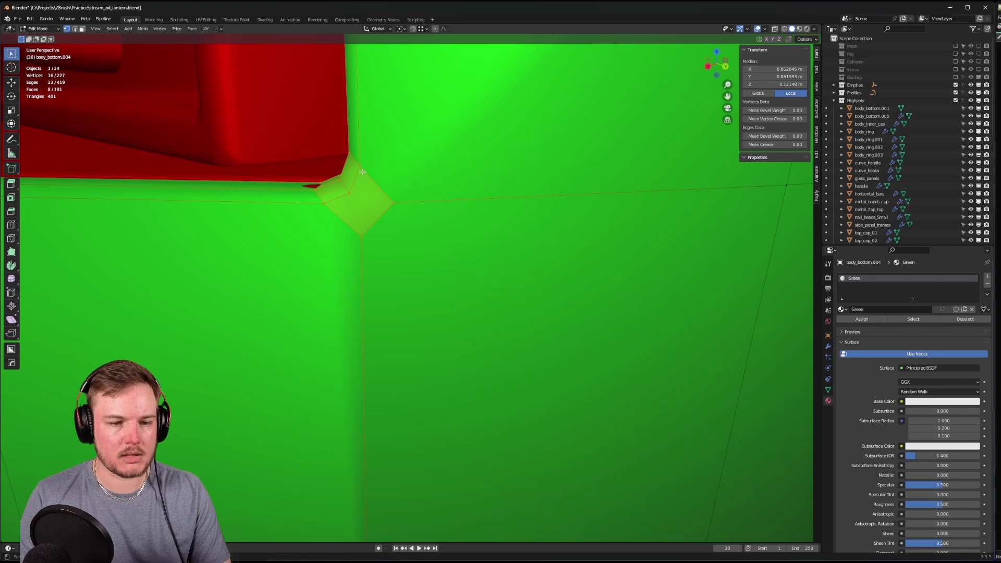
pyautogui.keyDown('shift'); pyautogui.click(387, 202); pyautogui.keyUp('shift')
pyautogui.click(363, 170)
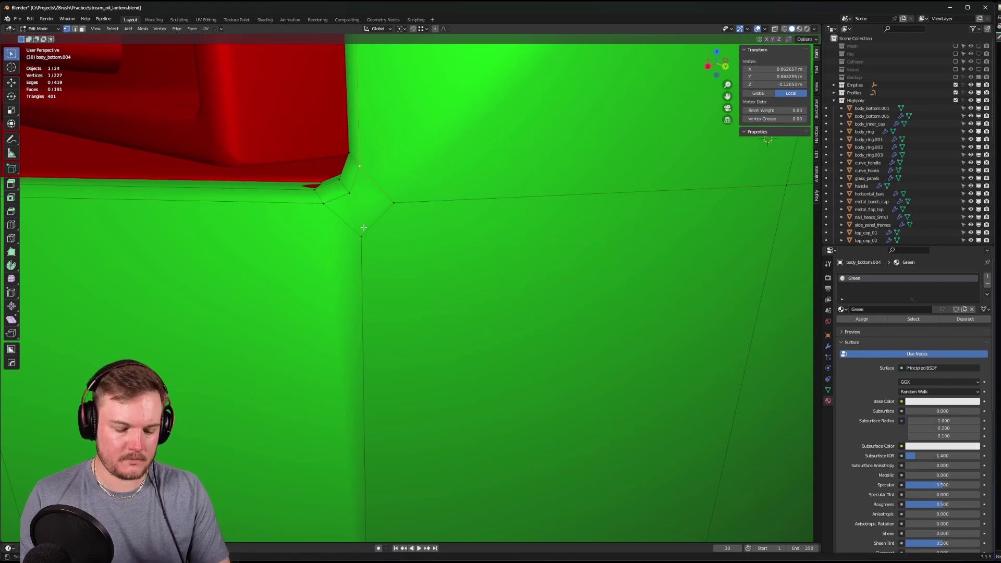
pyautogui.keyDown('shift'); pyautogui.click(362, 233); pyautogui.keyUp('shift')
pyautogui.press('j')
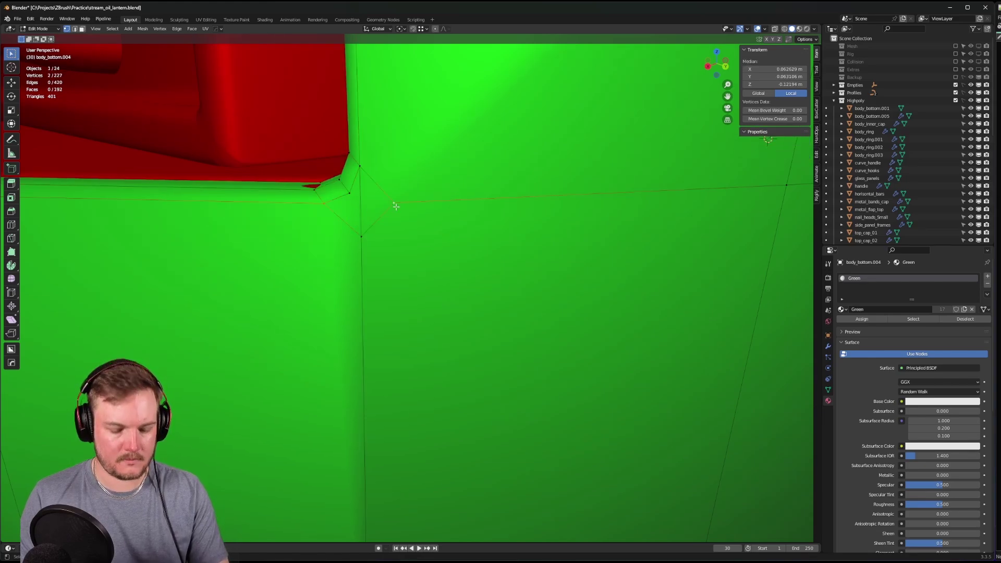
pyautogui.press('j')
pyautogui.keyDown('shift'); pyautogui.click(360, 204); pyautogui.keyUp('shift')
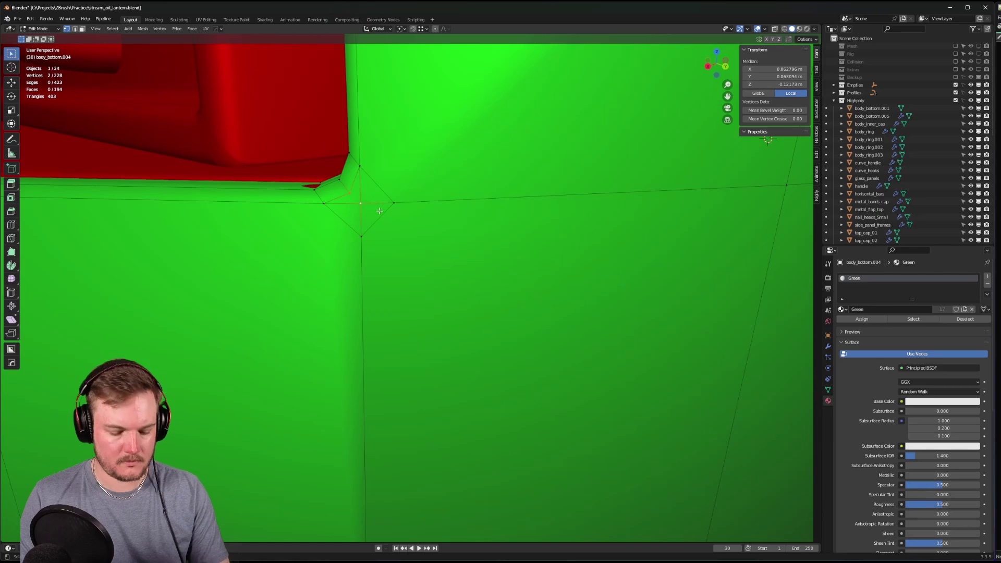
pyautogui.press('j')
# - Slide the lower and outer side vertices of this beveled corner onto its new central vertex
pyautogui.press('Tab')
pyautogui.press('Escape')
pyautogui.scroll(-8, 373, 219)
pyautogui.moveTo(373, 219); pyautogui.dragTo(438, 273, button='middle')
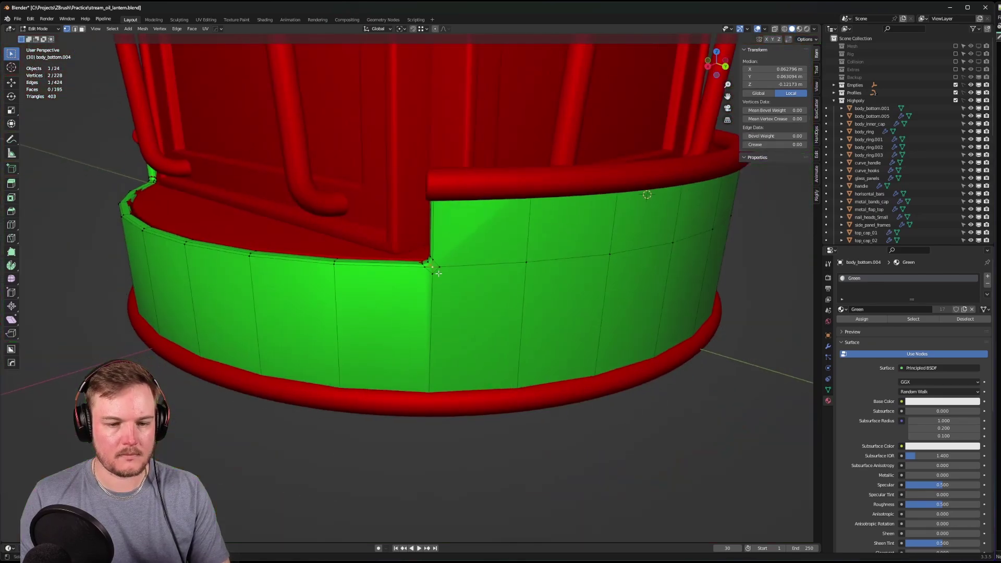
pyautogui.press('Tab')
pyautogui.scroll(6, 464, 271)
pyautogui.keyDown('shift'); pyautogui.moveTo(491, 263); pyautogui.dragTo(484, 264, button='middle'); pyautogui.keyUp('shift')
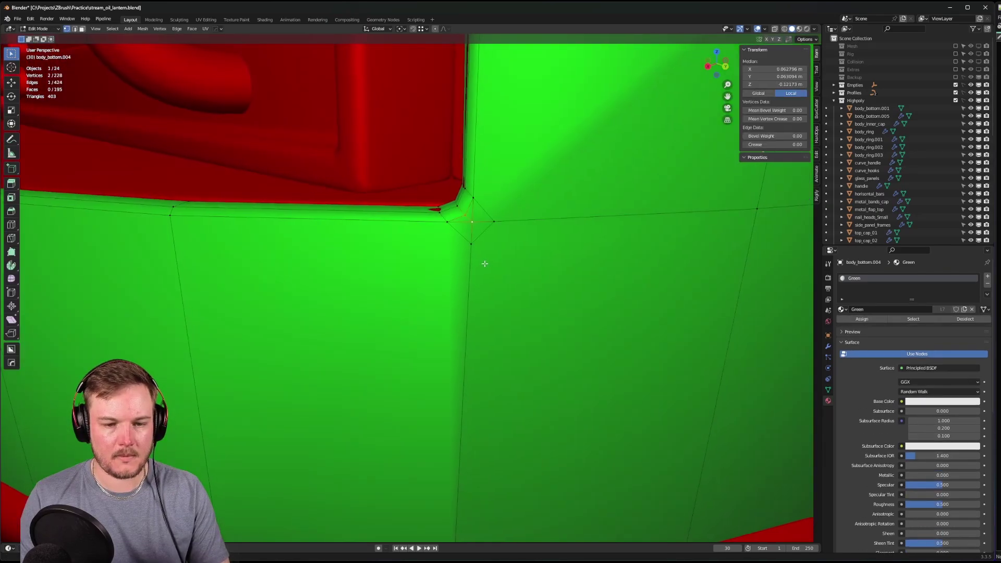
pyautogui.click(471, 249)
pyautogui.hotkey('shift', 'v')
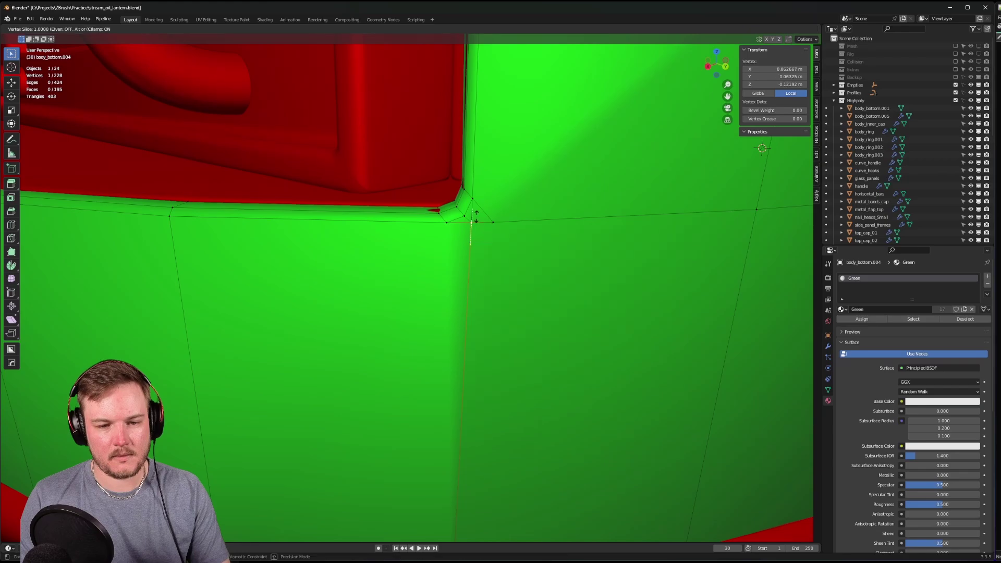
pyautogui.click(399, 229)
# - Isolate the base band and connect the corner's upper vertex diagonally to the neighbouring vertex on the band's top edge
pyautogui.scroll(-6, 417, 230)
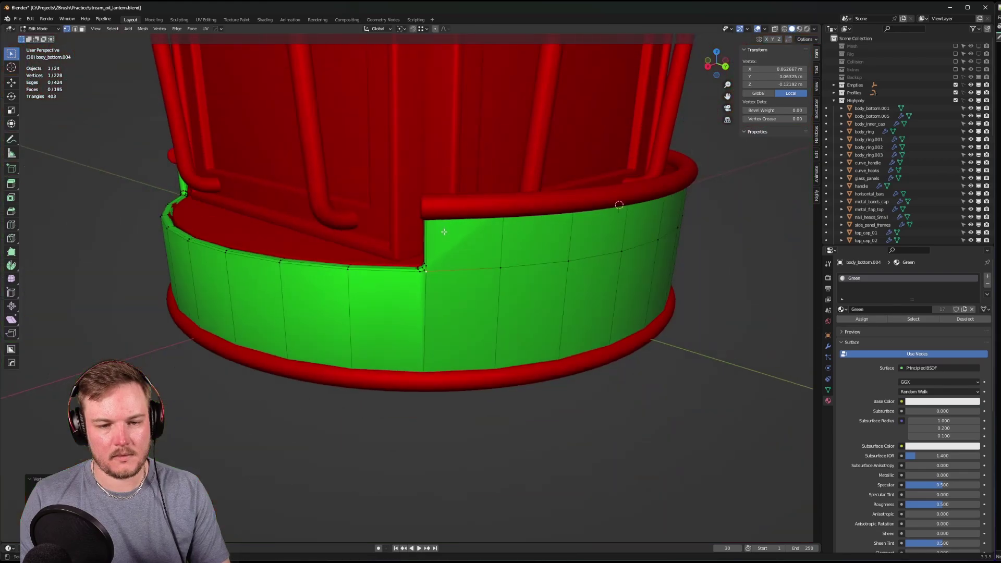
pyautogui.scroll(5, 467, 239)
pyautogui.press('Tab')
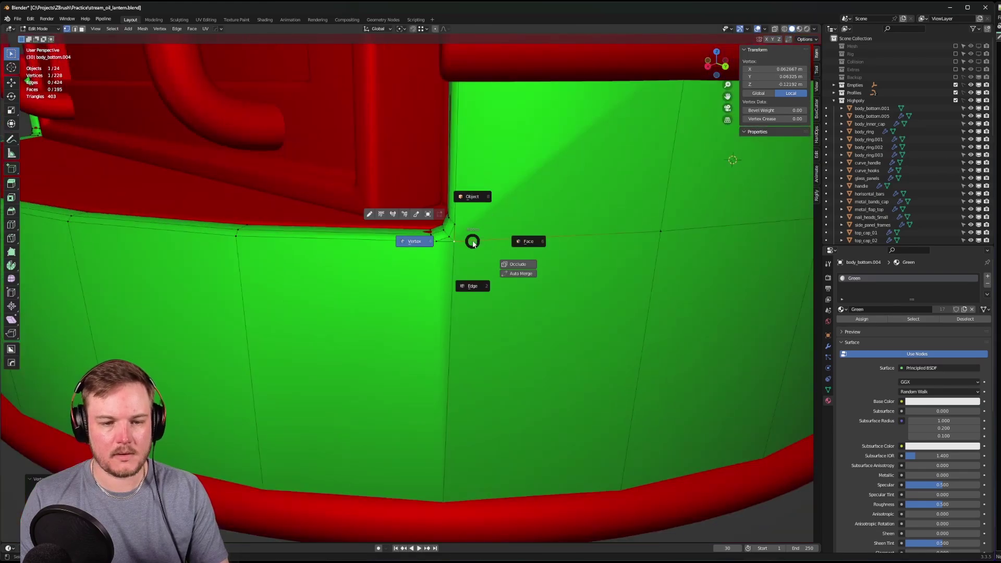
pyautogui.click(471, 198)
pyautogui.hotkey('shift', 'h')
pyautogui.click(475, 194)
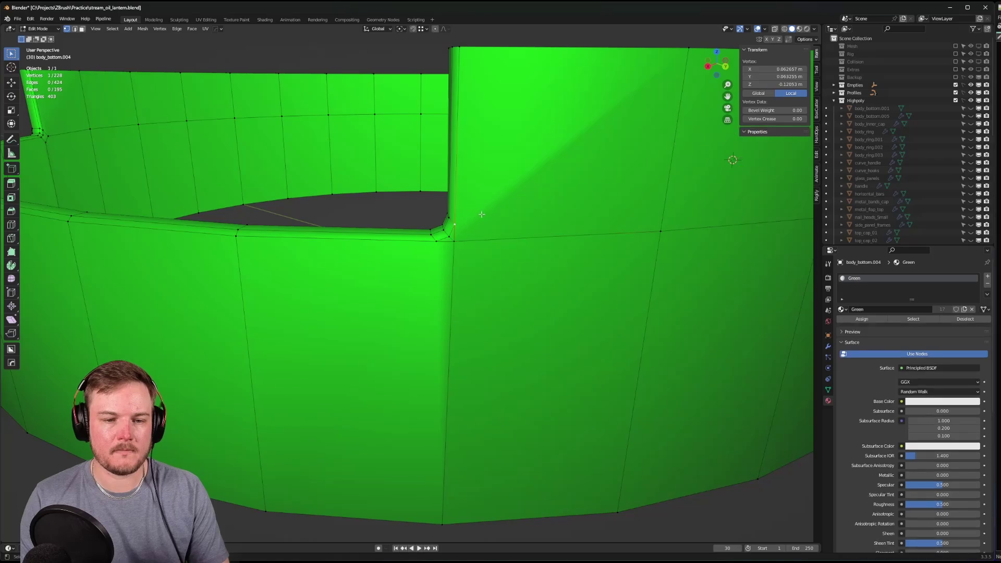
pyautogui.keyDown('shift'); pyautogui.moveTo(604, 125); pyautogui.dragTo(565, 152, button='middle'); pyautogui.keyUp('shift')
pyautogui.keyDown('shift'); pyautogui.click(645, 82); pyautogui.keyUp('shift')
pyautogui.press('j')
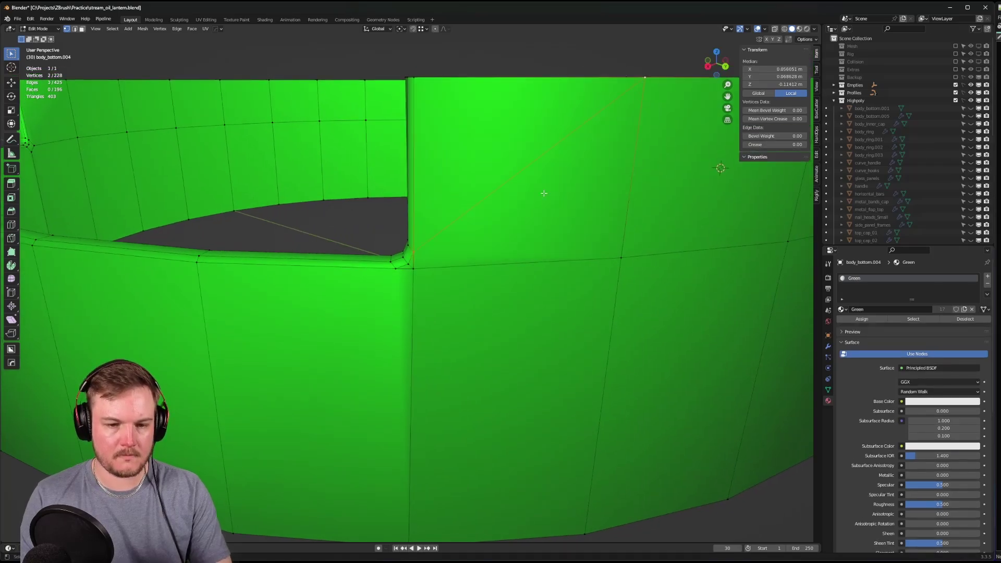
# - Connect the corner's vertex on the low cutout side diagonally to the neighbouring vertex on the band's bottom edge
pyautogui.moveTo(546, 193); pyautogui.dragTo(477, 226, button='middle')
pyautogui.click(425, 197)
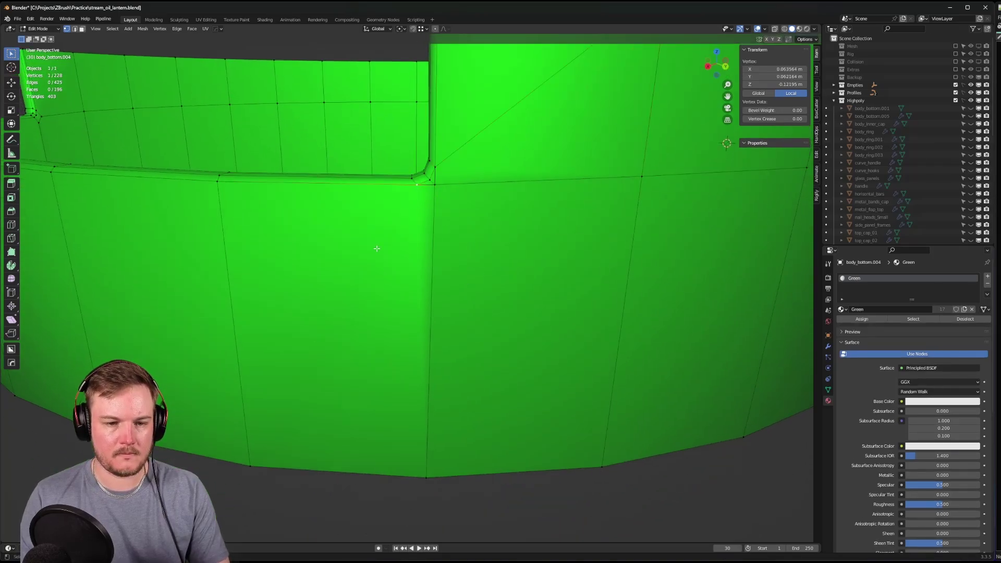
pyautogui.keyDown('shift'); pyautogui.click(251, 465); pyautogui.keyUp('shift')
pyautogui.press('j')
# - Add crossing horizontal and vertical edges to the first cutout corner's outer face, and join their crossing to the inner corner vertex
pyautogui.scroll(-5, 255, 466)
pyautogui.moveTo(272, 431); pyautogui.dragTo(518, 376, button='middle')
pyautogui.moveTo(391, 347); pyautogui.dragTo(446, 332, button='middle')
pyautogui.scroll(2, 447, 332)
pyautogui.scroll(4, 439, 192)
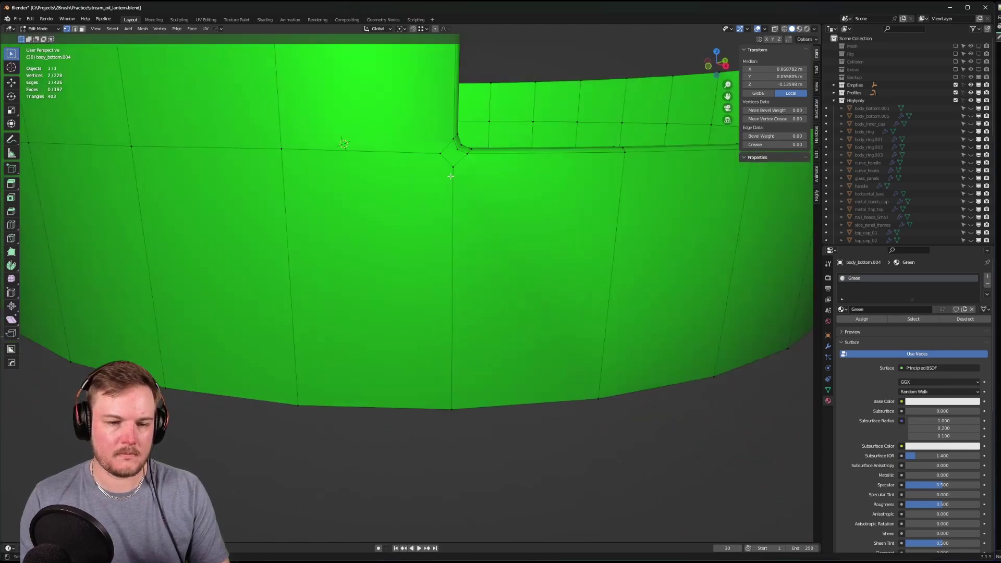
pyautogui.click(424, 198)
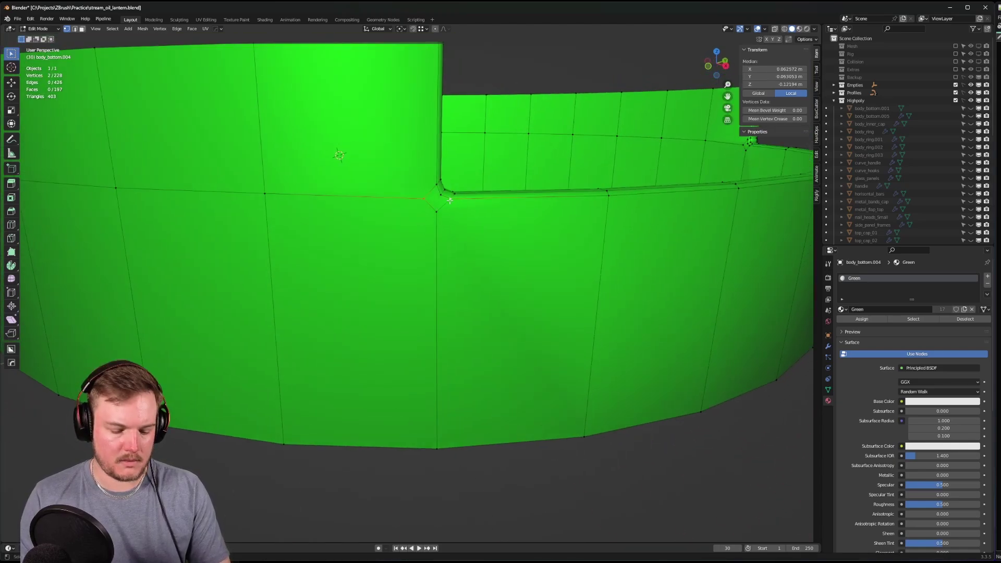
pyautogui.press('j')
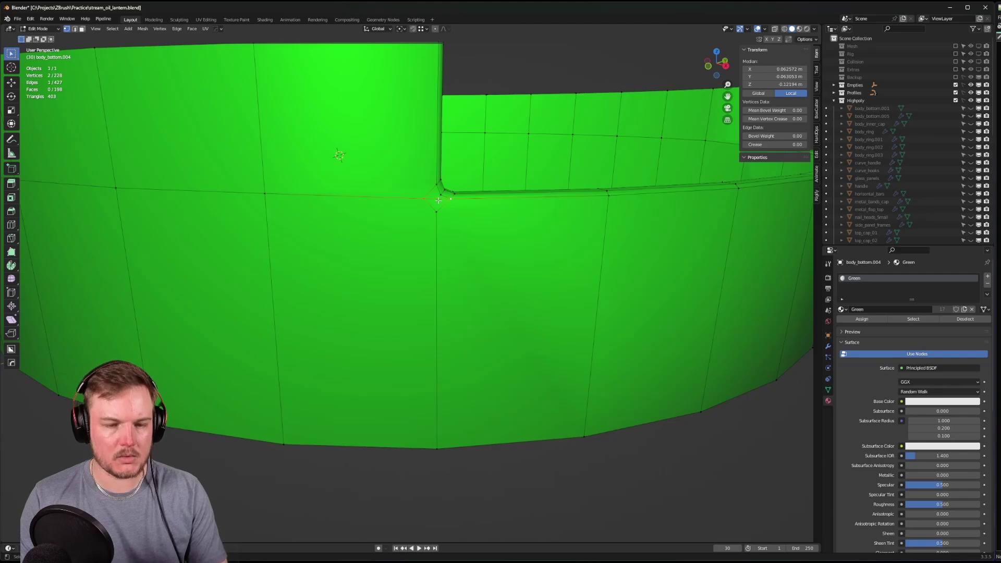
pyautogui.scroll(1, 438, 200)
pyautogui.click(443, 150)
pyautogui.keyDown('shift'); pyautogui.click(447, 188); pyautogui.keyUp('shift')
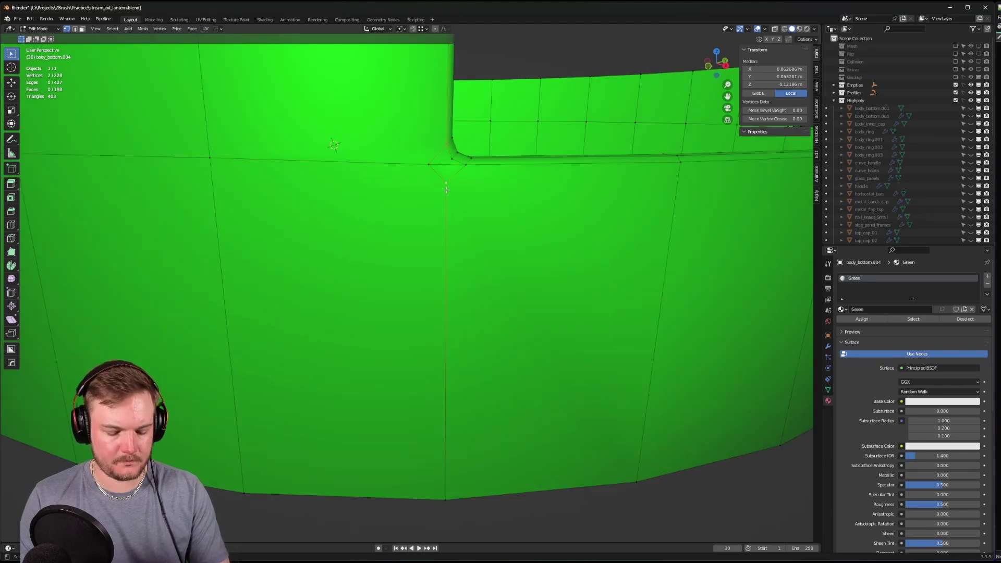
pyautogui.press('j')
pyautogui.click(447, 164)
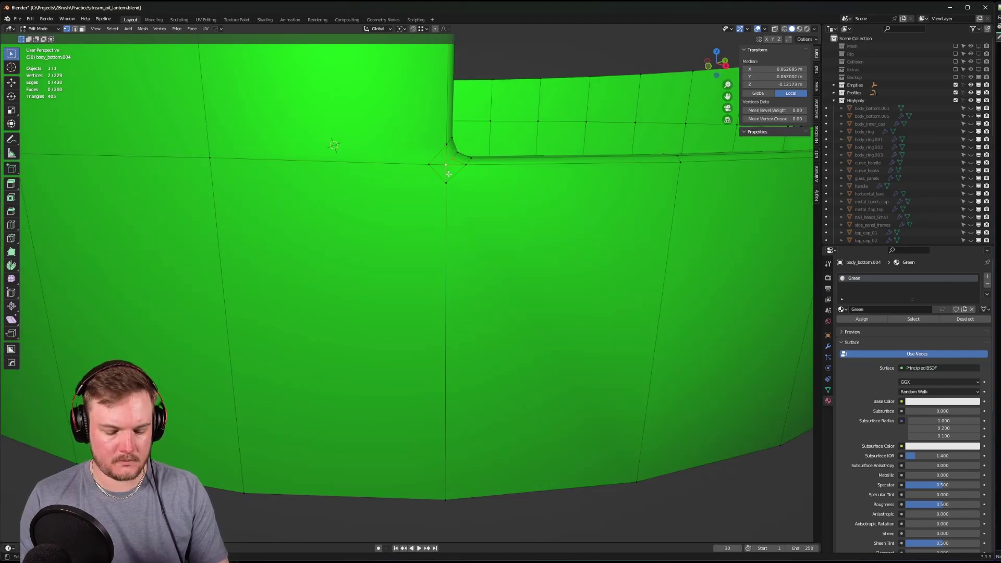
pyautogui.press('j')
# - Slide the first cutout corner's lower and outer side vertices onto its central vertex
pyautogui.click(448, 183)
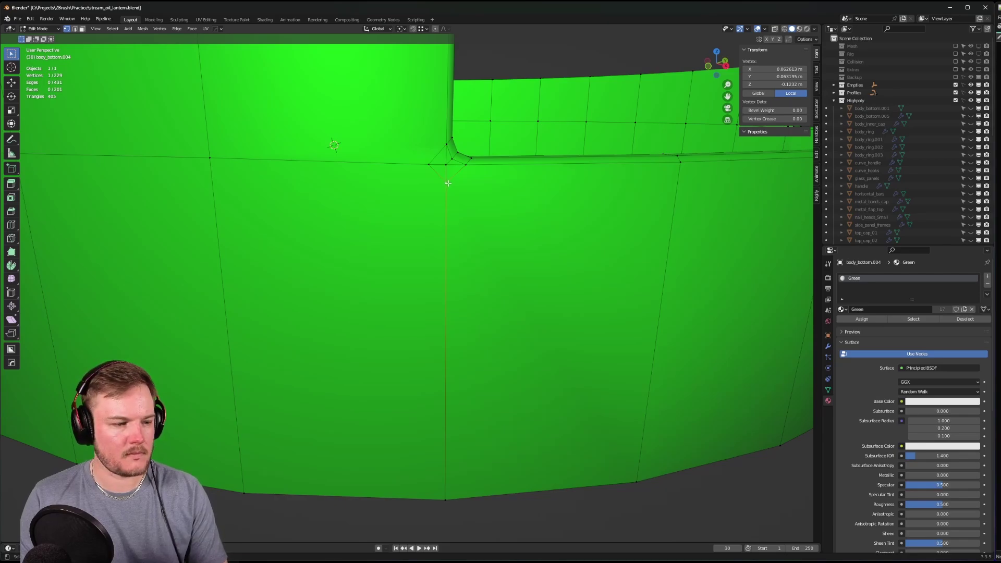
pyautogui.press('g')
pyautogui.press('g')
pyautogui.click(464, 175)
pyautogui.click(426, 165)
pyautogui.press('g')
pyautogui.press('g')
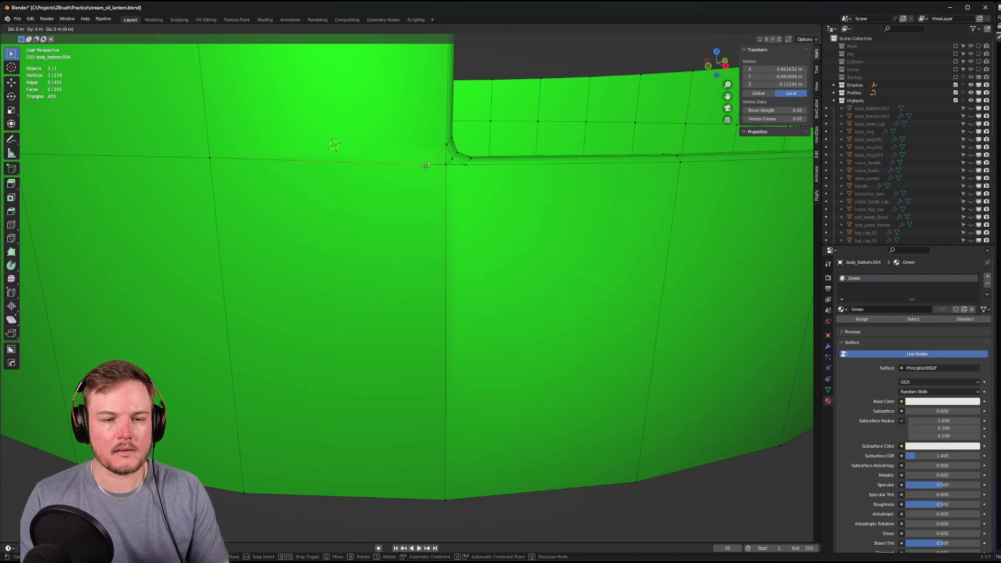
pyautogui.click(454, 165)
pyautogui.press('g')
# - Undo the last vertex slide and slide the side vertex onto the cutout corner's central vertex again
pyautogui.press('g')
pyautogui.rightClick(472, 166)
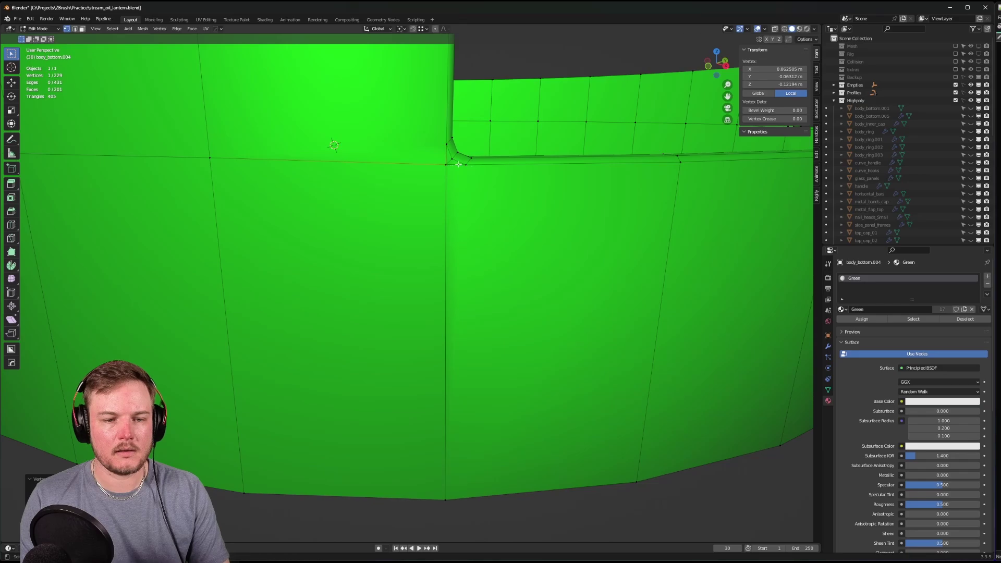
pyautogui.hotkey('ctrl', 'z')
pyautogui.press('g')
pyautogui.press('g')
pyautogui.click(578, 184)
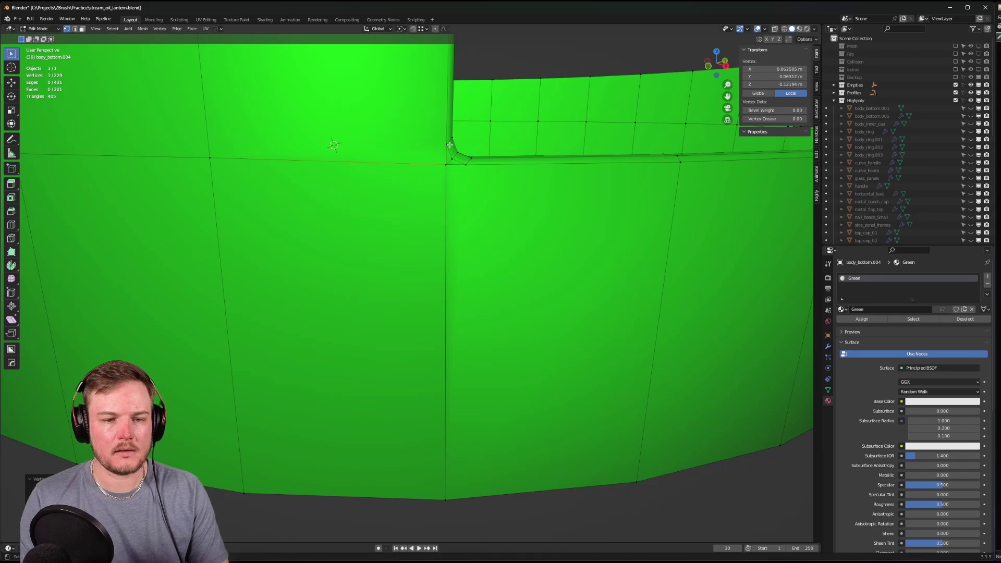
# - On the band's outer face, connect the cutout corner diagonally to the neighbouring top-edge vertex and its low side to the neighbouring bottom-edge vertex
pyautogui.scroll(-3, 449, 144)
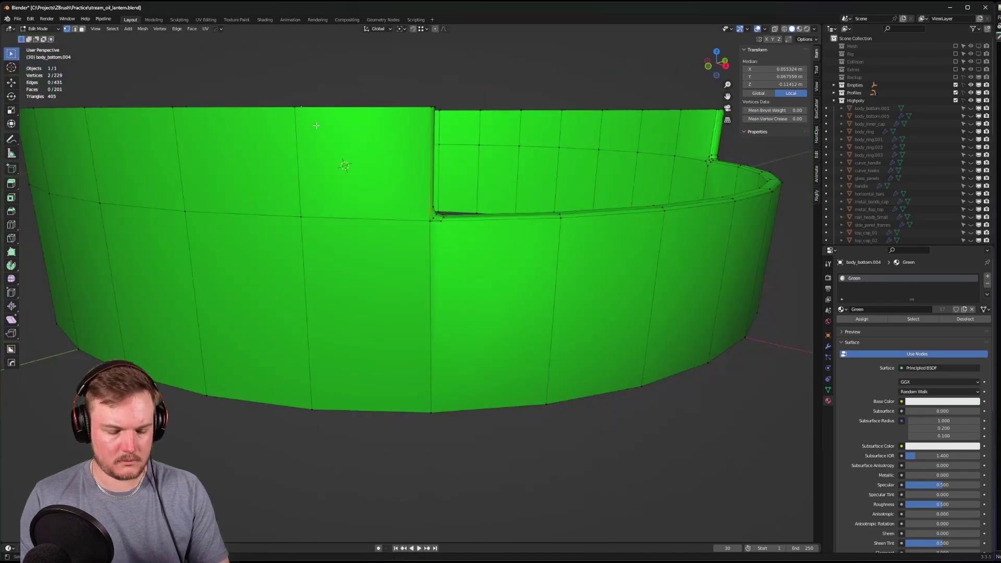
pyautogui.moveTo(316, 125); pyautogui.dragTo(287, 162, button='middle')
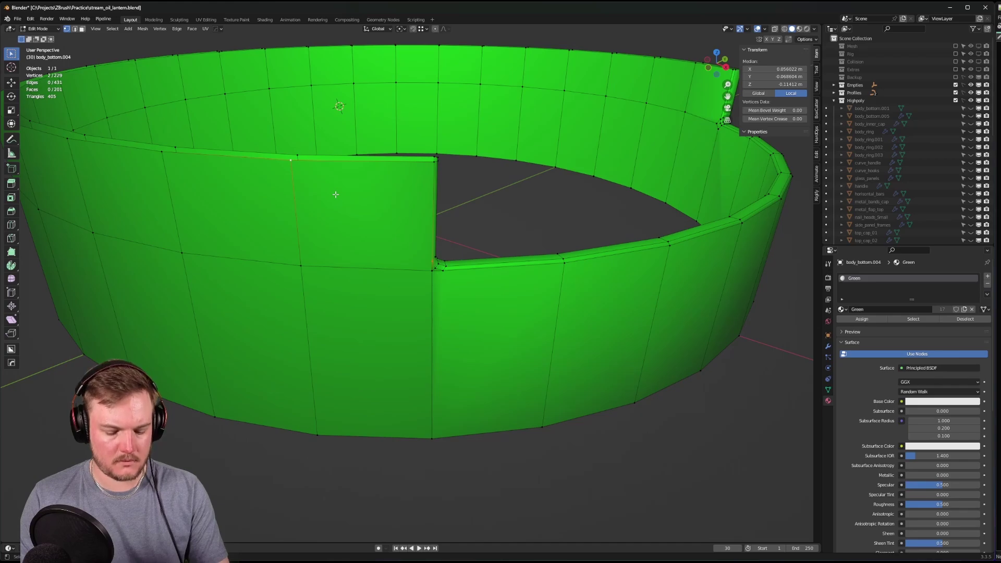
pyautogui.press('j')
pyautogui.click(435, 269)
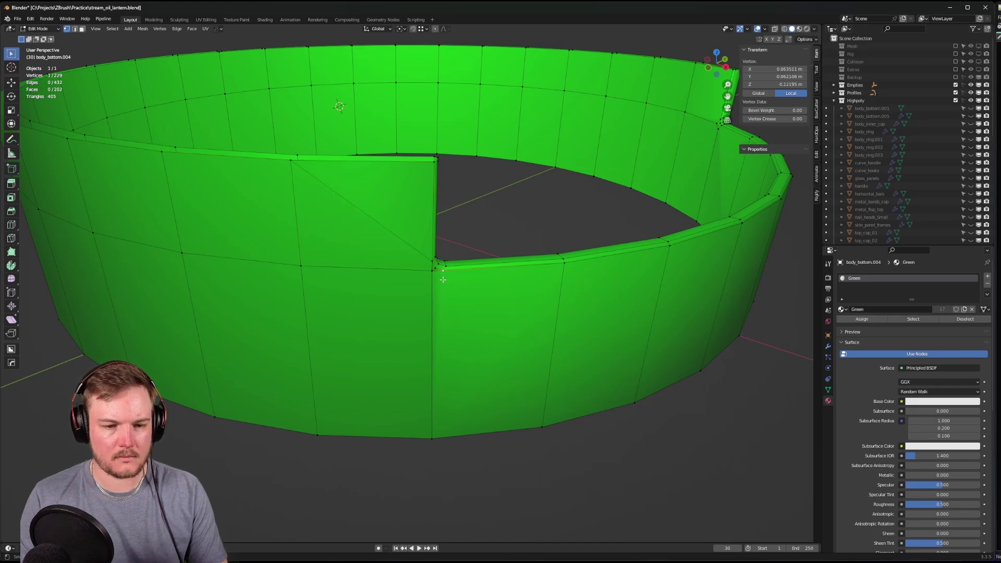
pyautogui.keyDown('shift'); pyautogui.click(539, 425); pyautogui.keyUp('shift')
pyautogui.press('j')
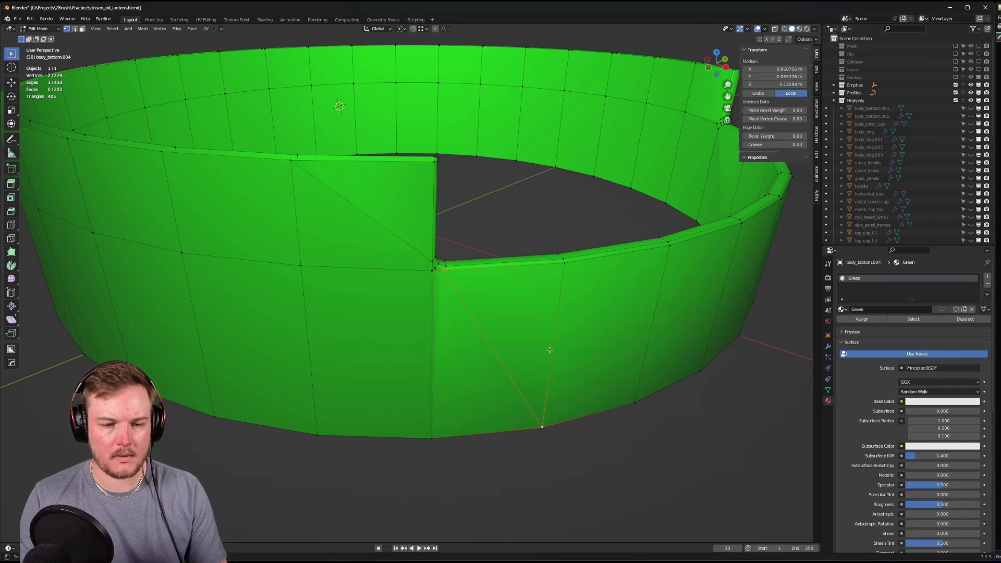
# - Leave mesh editing and add a Weighted Normal modifier to the base band
pyautogui.scroll(-4, 544, 344)
pyautogui.press('Tab')
pyautogui.click(514, 297)
pyautogui.moveTo(523, 295); pyautogui.dragTo(548, 303, button='middle')
pyautogui.scroll(2, 549, 303)
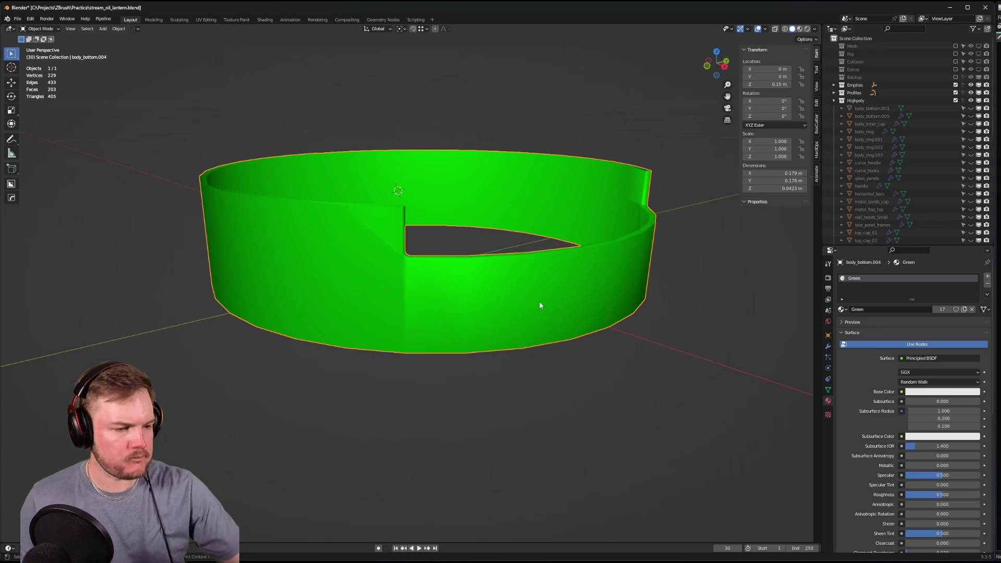
pyautogui.click(828, 347)
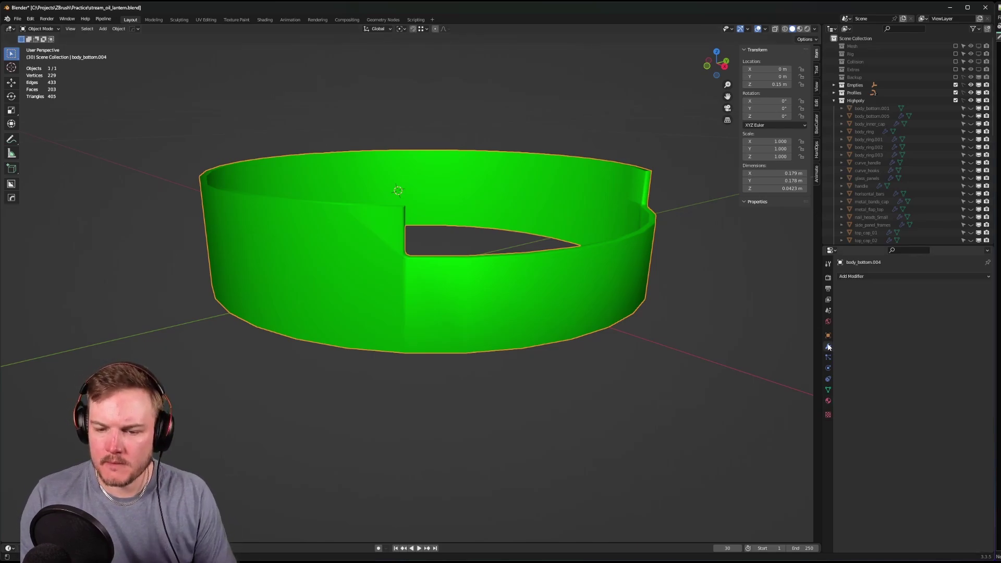
pyautogui.click(853, 279)
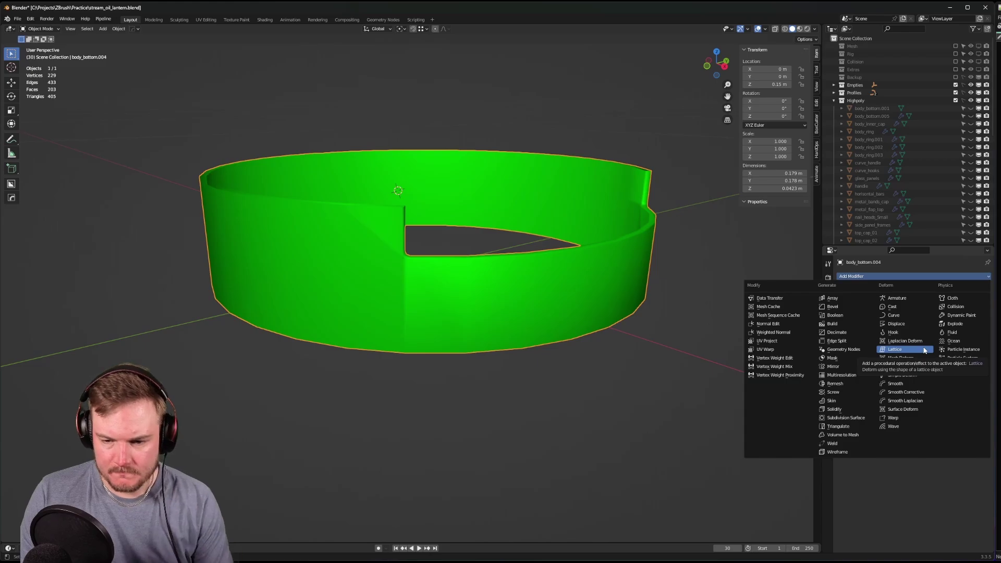
pyautogui.click(785, 332)
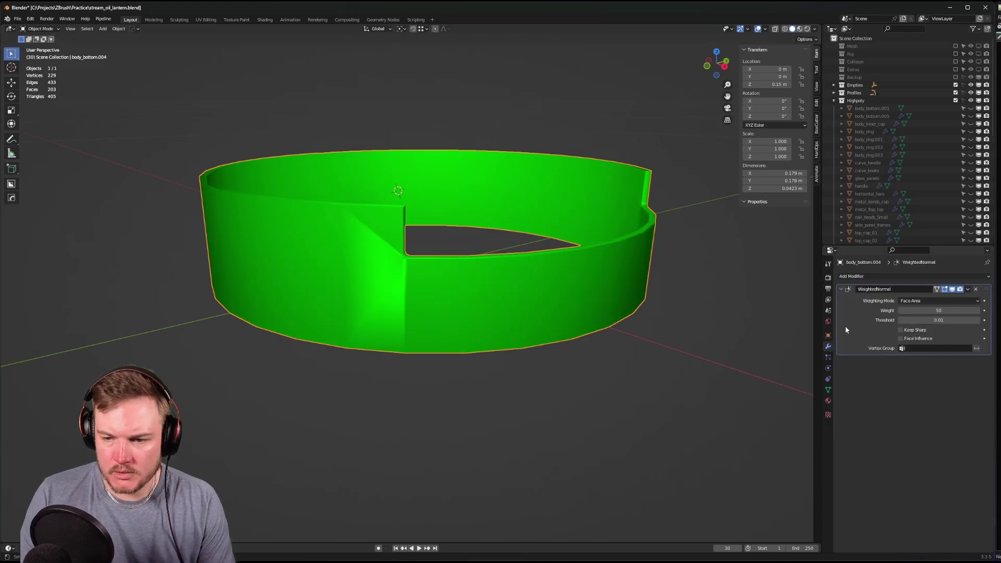
# - Merge all of the base band's vertices by distance to remove the overlapping corner points
pyautogui.scroll(3, 397, 314)
pyautogui.press('Tab')
pyautogui.click(386, 266)
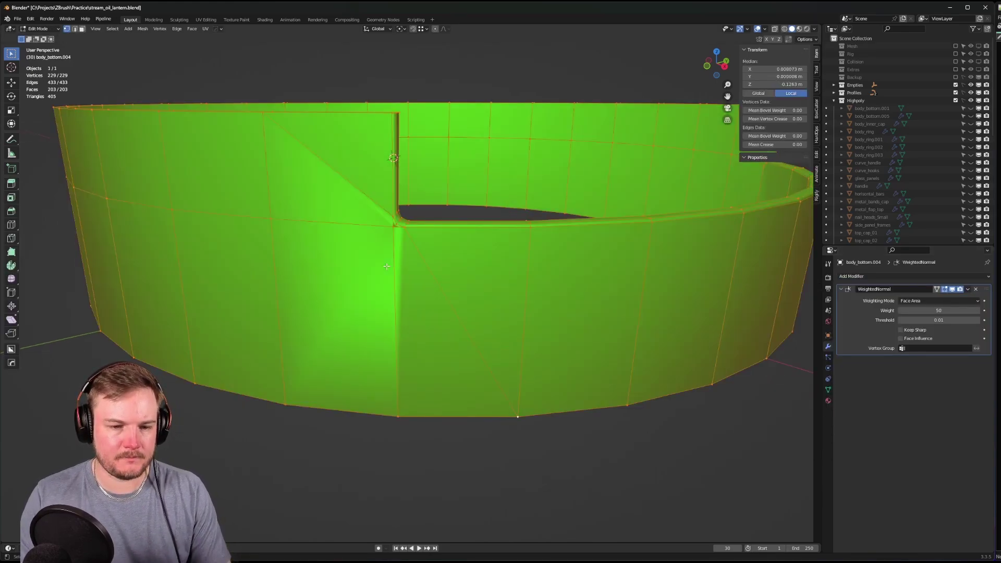
pyautogui.press('m')
pyautogui.click(383, 279)
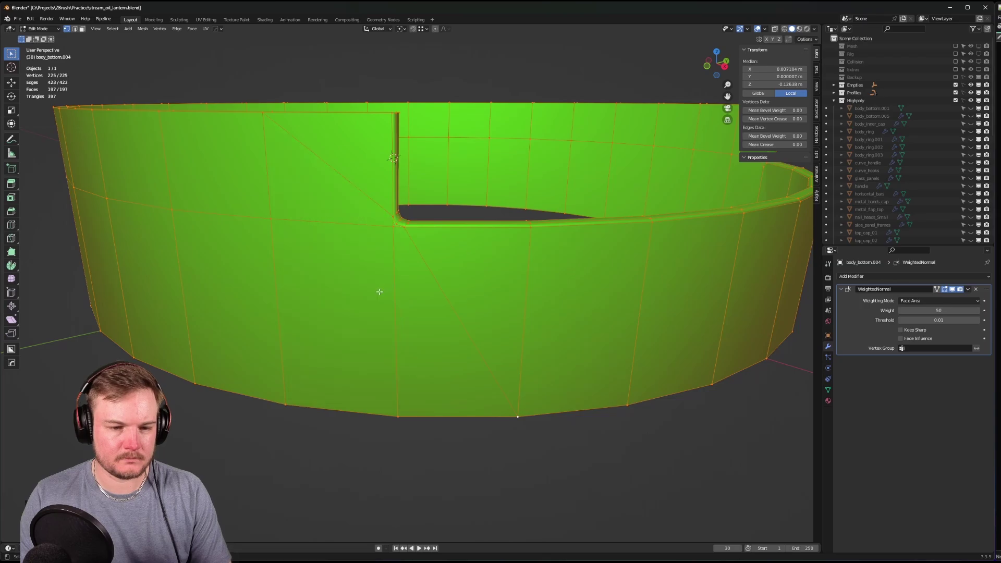
pyautogui.press('Tab')
pyautogui.click(399, 224)
# - Examine the shading around both of the base band's cutout corners
pyautogui.scroll(-2, 593, 406)
pyautogui.click(593, 406)
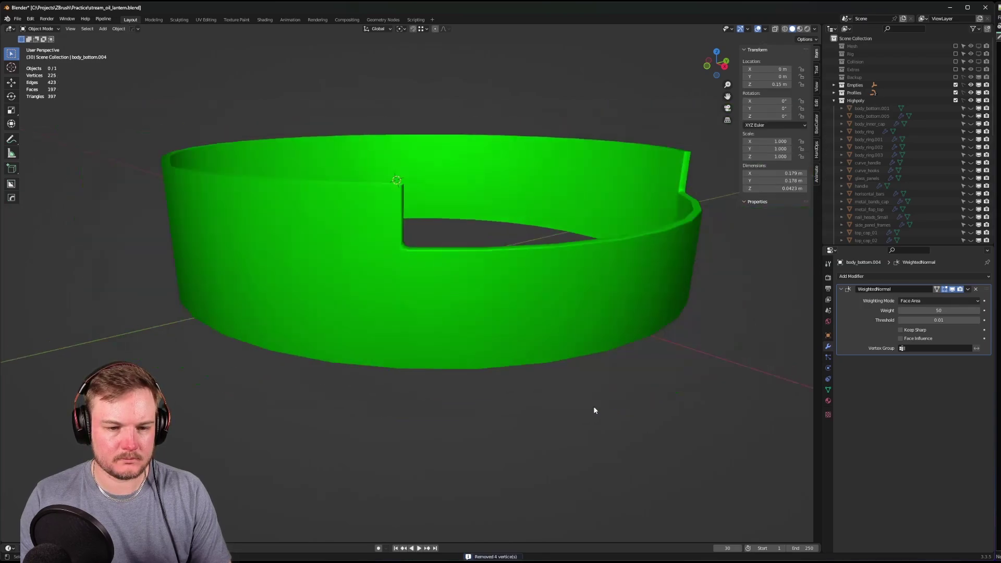
pyautogui.moveTo(593, 406); pyautogui.dragTo(485, 401, button='middle')
pyautogui.scroll(2, 513, 386)
pyautogui.keyDown('shift'); pyautogui.moveTo(641, 391); pyautogui.dragTo(485, 317, button='middle'); pyautogui.keyUp('shift')
pyautogui.scroll(2, 485, 317)
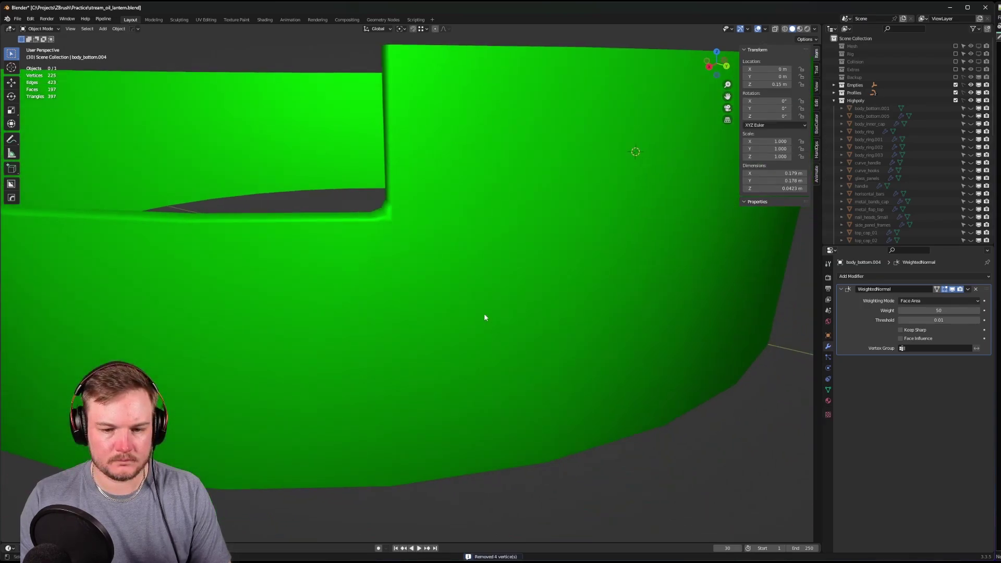
pyautogui.press('Tab')
pyautogui.hotkey('alt', 'a')
pyautogui.press('Tab')
pyautogui.click(461, 273)
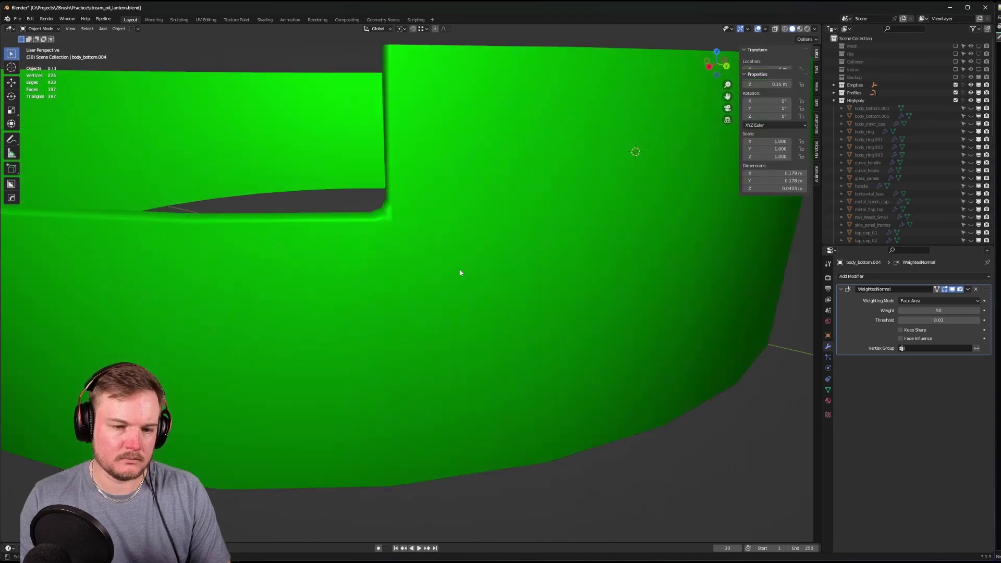
pyautogui.scroll(-2, 460, 273)
pyautogui.moveTo(460, 273); pyautogui.dragTo(547, 339, button='middle')
pyautogui.scroll(-2, 358, 240)
# - Try the Corner Angle weighting mode on the Weighted Normal modifier and settle on Face Area And Angle
pyautogui.click(917, 301)
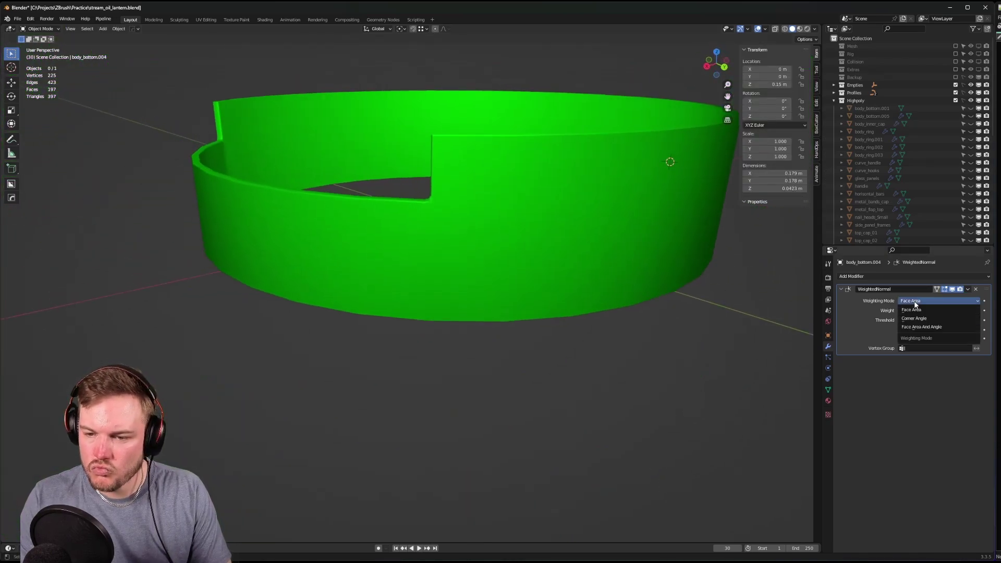
pyautogui.click(915, 314)
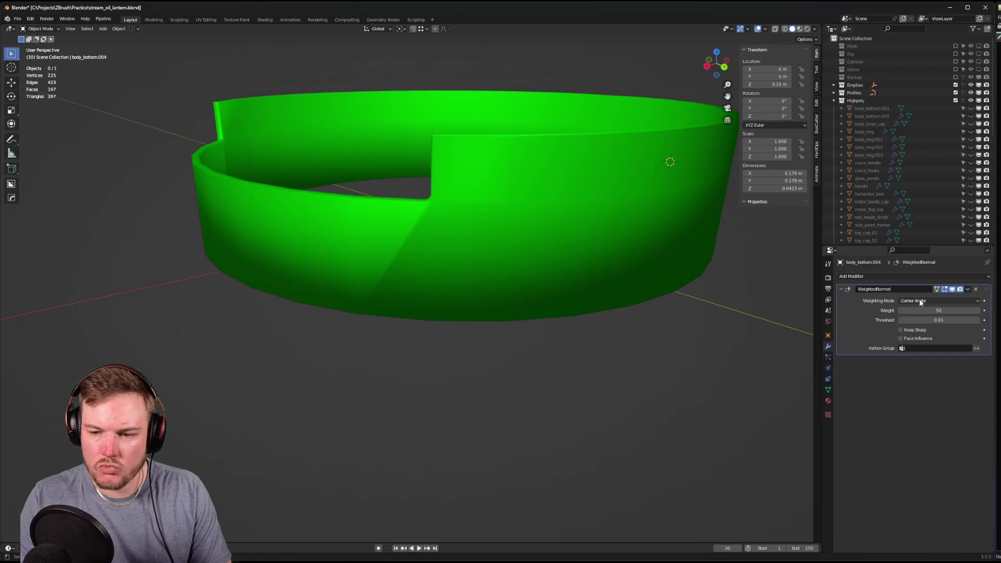
pyautogui.click(917, 301)
pyautogui.click(921, 329)
pyautogui.moveTo(539, 319); pyautogui.dragTo(556, 285, button='middle')
pyautogui.scroll(-5, 537, 291)
pyautogui.scroll(3, 507, 287)
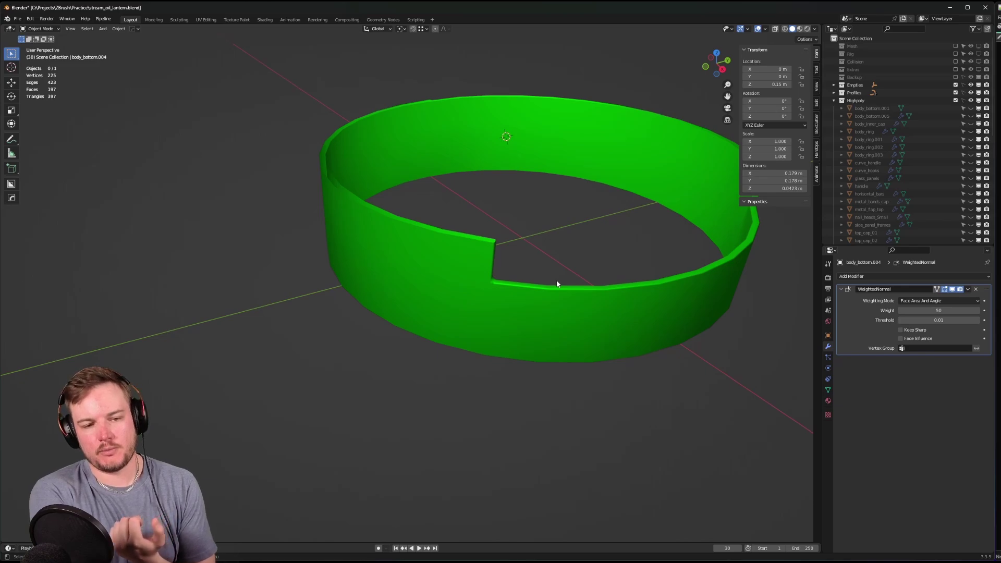
# - At the other cutout corner, slide the stray outer-face vertex fully along its edge onto the corner's central vertex
pyautogui.moveTo(546, 265); pyautogui.dragTo(453, 210, button='middle')
pyautogui.click(432, 219)
pyautogui.hotkey('ctrl', 'Tab')
pyautogui.click(426, 220)
pyautogui.scroll(4, 426, 221)
pyautogui.scroll(-3, 478, 201)
pyautogui.scroll(3, 420, 281)
pyautogui.click(413, 295)
pyautogui.press('g')
pyautogui.press('g')
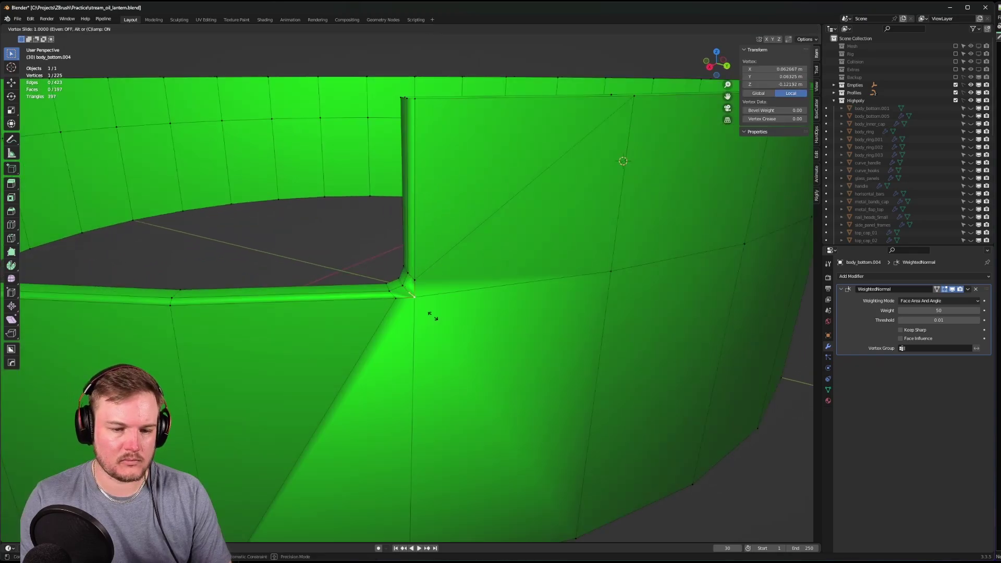
pyautogui.click(457, 335)
# - Merge the whole band's vertices by distance again and return to object mode
pyautogui.press('a')
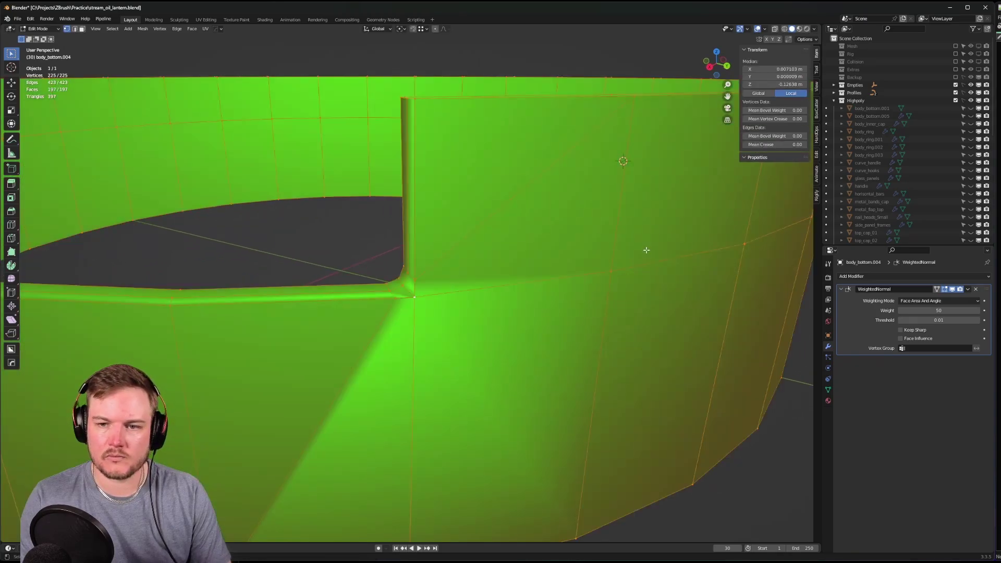
pyautogui.press('m')
pyautogui.click(646, 252)
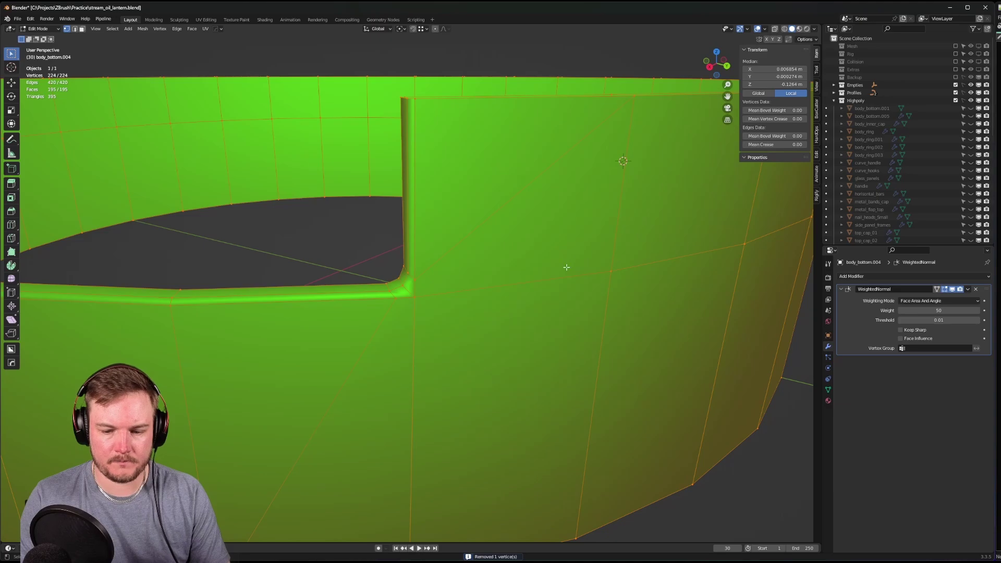
pyautogui.press('Tab')
pyautogui.click(567, 252)
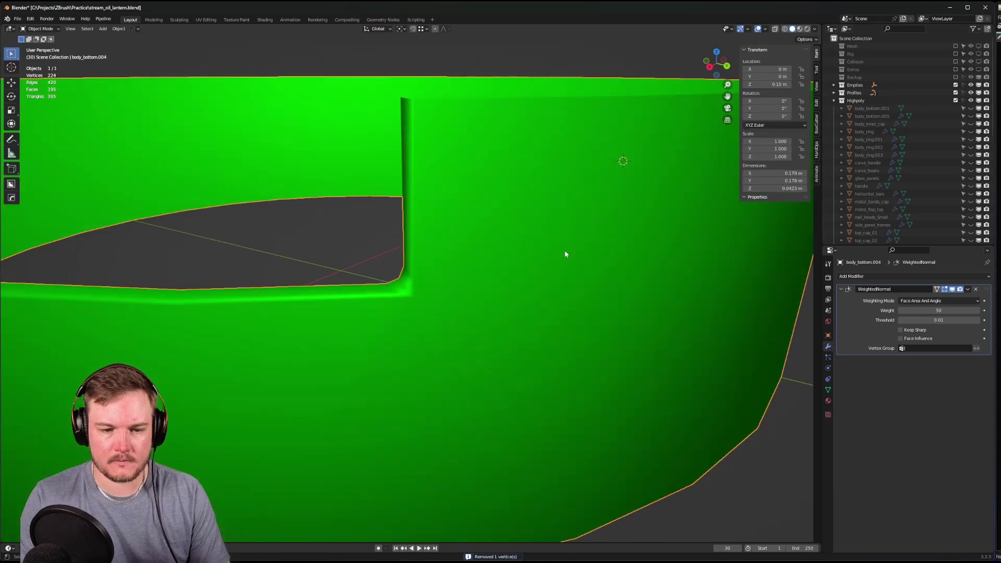
# - Examine the topology and shading of the band's cutout corners in mesh editing
pyautogui.scroll(-7, 564, 255)
pyautogui.moveTo(563, 255); pyautogui.dragTo(414, 256, button='middle')
pyautogui.scroll(2, 415, 239)
pyautogui.hotkey('ctrl', 'Tab')
pyautogui.click(410, 241)
pyautogui.scroll(1, 411, 259)
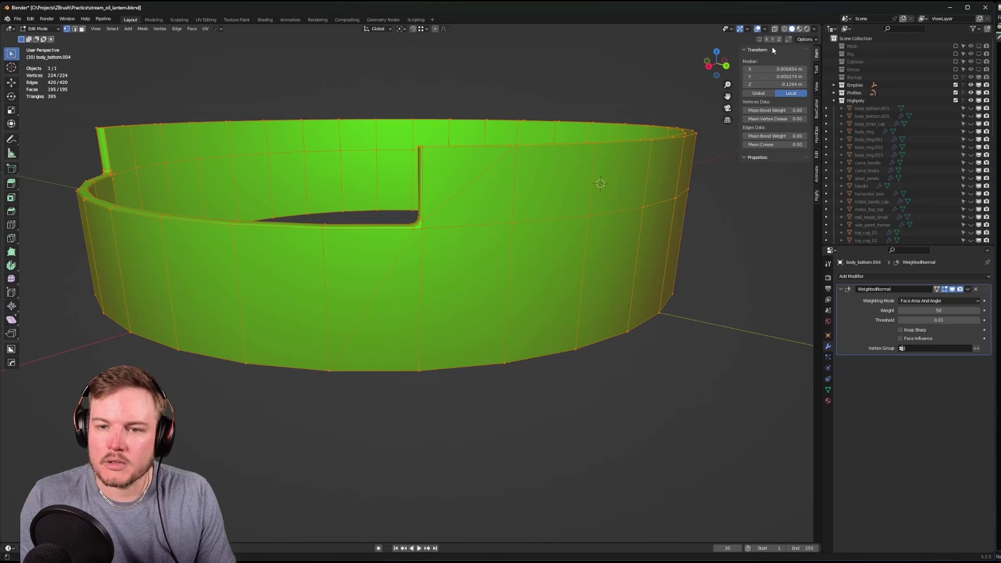
pyautogui.moveTo(422, 309); pyautogui.dragTo(561, 287, button='middle')
pyautogui.scroll(2, 494, 243)
pyautogui.moveTo(494, 243); pyautogui.dragTo(411, 273, button='middle')
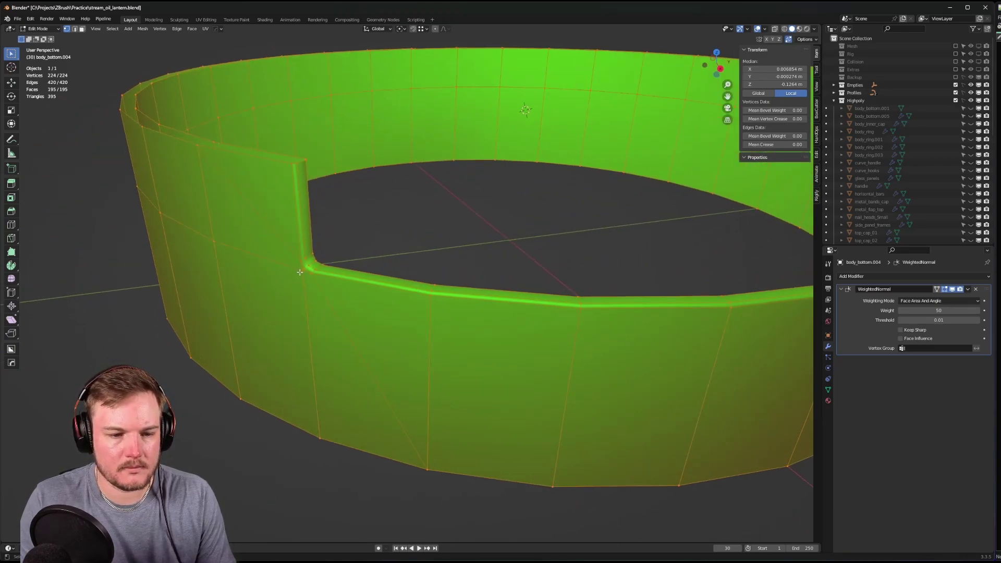
pyautogui.moveTo(300, 272); pyautogui.dragTo(334, 266, button='middle')
pyautogui.scroll(5, 443, 170)
pyautogui.scroll(-5, 385, 229)
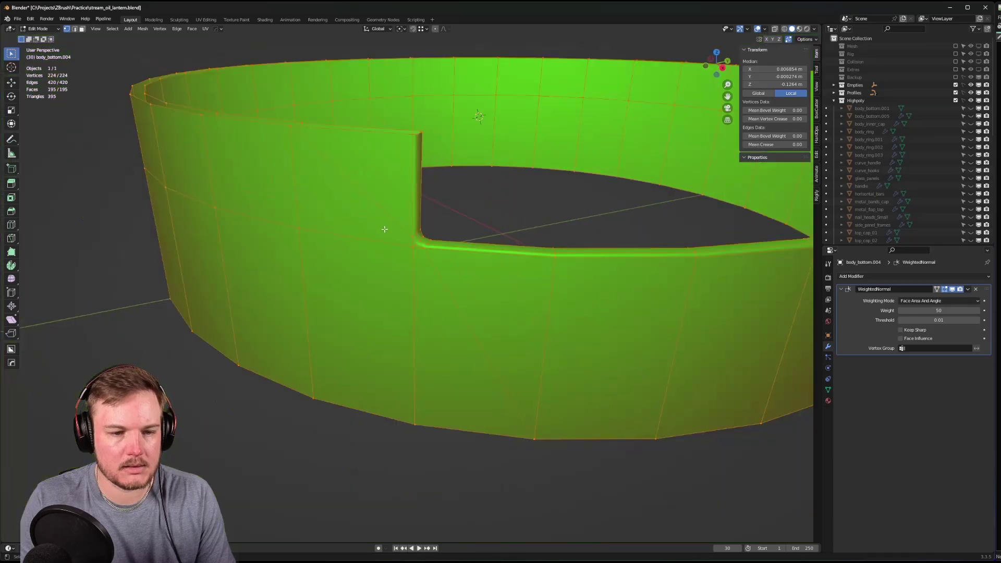
pyautogui.moveTo(384, 229); pyautogui.dragTo(458, 350, button='middle')
# - Slide the remaining loose outer-face vertex onto the cutout corner's central vertex
pyautogui.click(444, 239)
pyautogui.press('g')
pyautogui.press('g')
pyautogui.click(424, 262)
# - On the band's inner face, add crossing horizontal and vertical edges at the cutout corner and join their crossing to the corner vertex
pyautogui.scroll(5, 446, 328)
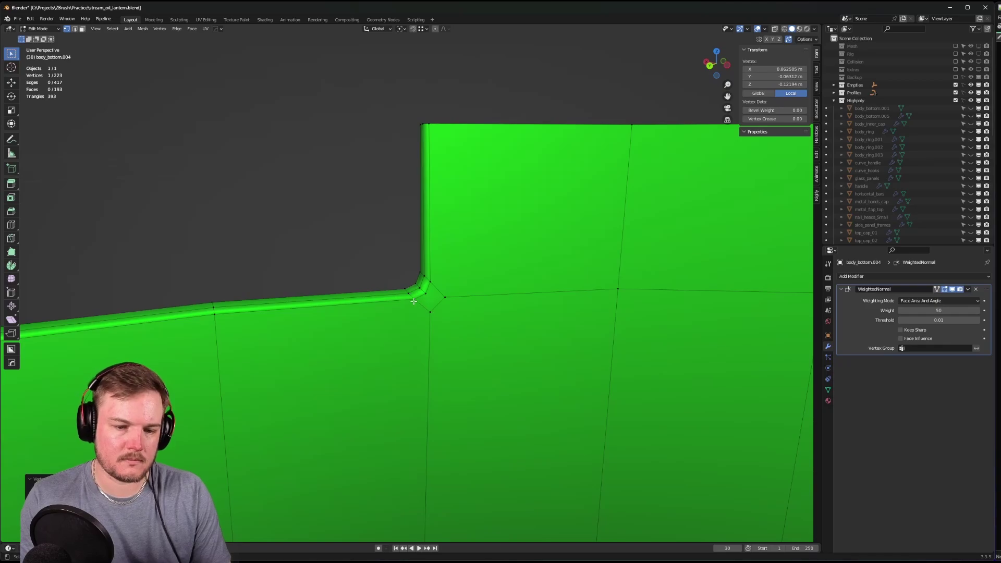
pyautogui.keyDown('shift'); pyautogui.click(446, 298); pyautogui.keyUp('shift')
pyautogui.press('j')
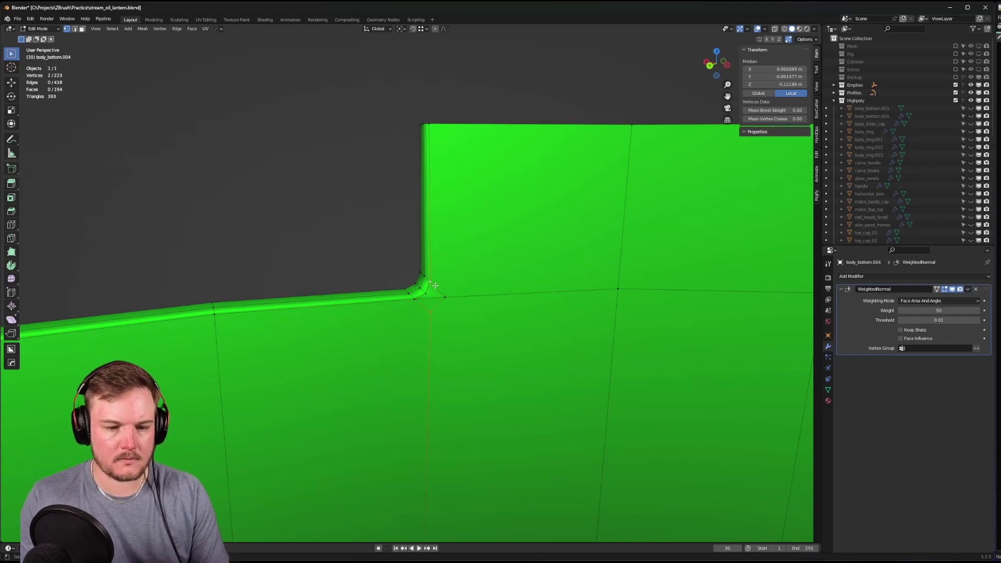
pyautogui.press('j')
pyautogui.click(427, 294)
pyautogui.keyDown('shift'); pyautogui.click(432, 299); pyautogui.keyUp('shift')
pyautogui.press('j')
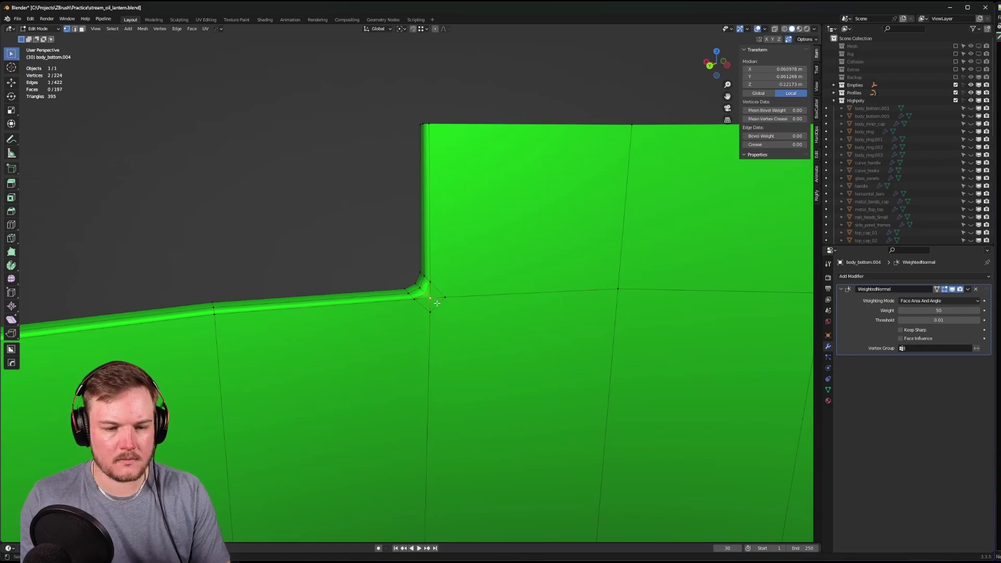
# - Dissolve the extra inner-face corner vertex and merge the two neighbouring side vertices into the crossing vertex with At Last
pyautogui.click(428, 297)
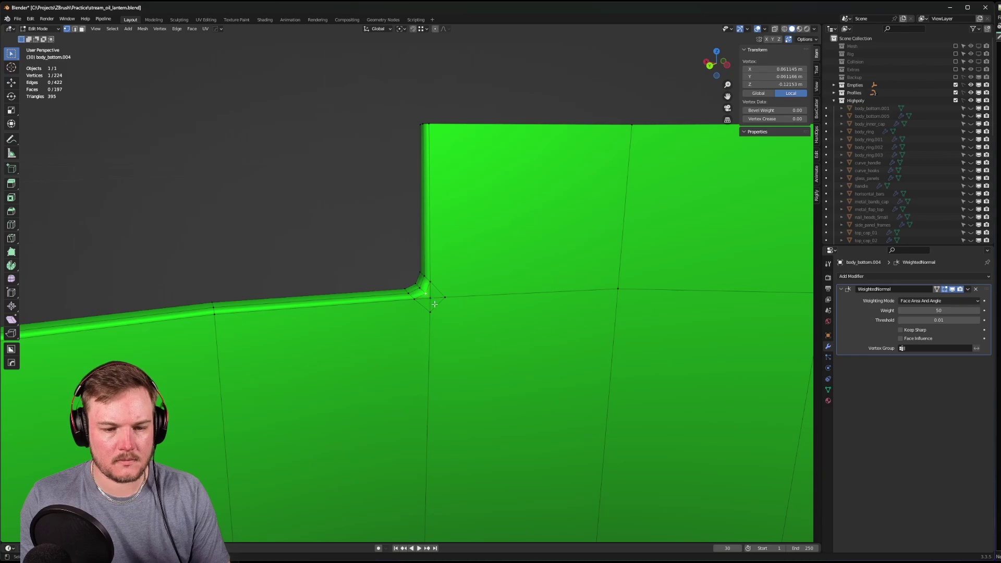
pyautogui.hotkey('ctrl', 'x')
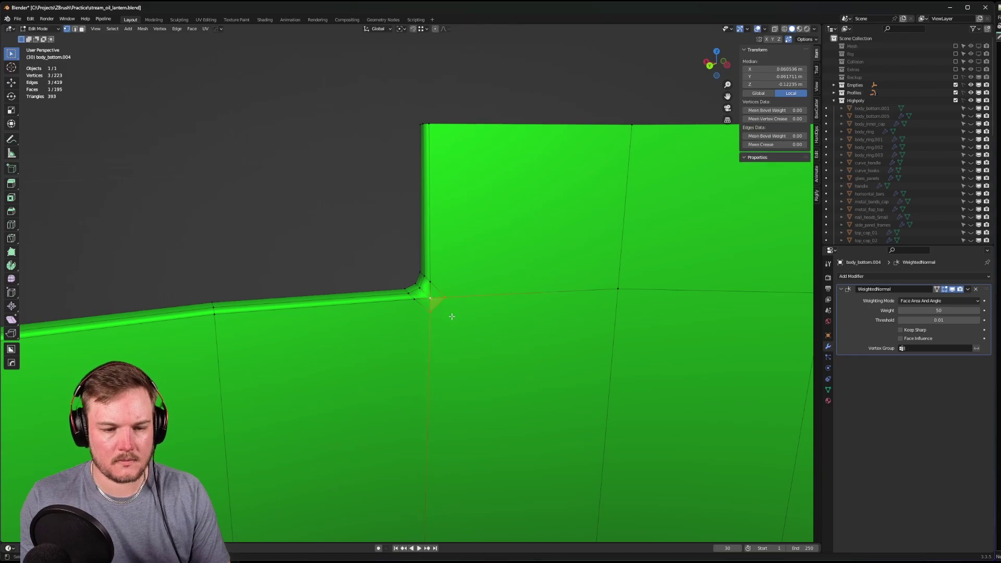
pyautogui.press('m')
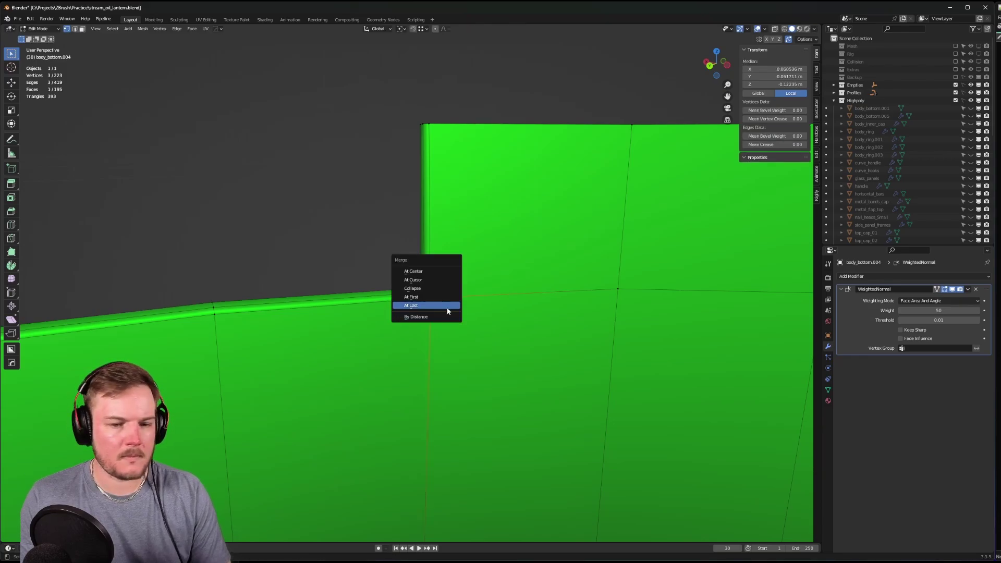
pyautogui.click(447, 307)
# - On the inner face, connect the corner diagonally to the neighbouring top-edge vertex and its low side to the neighbouring bottom-edge vertex
pyautogui.keyDown('shift'); pyautogui.click(636, 132); pyautogui.keyUp('shift')
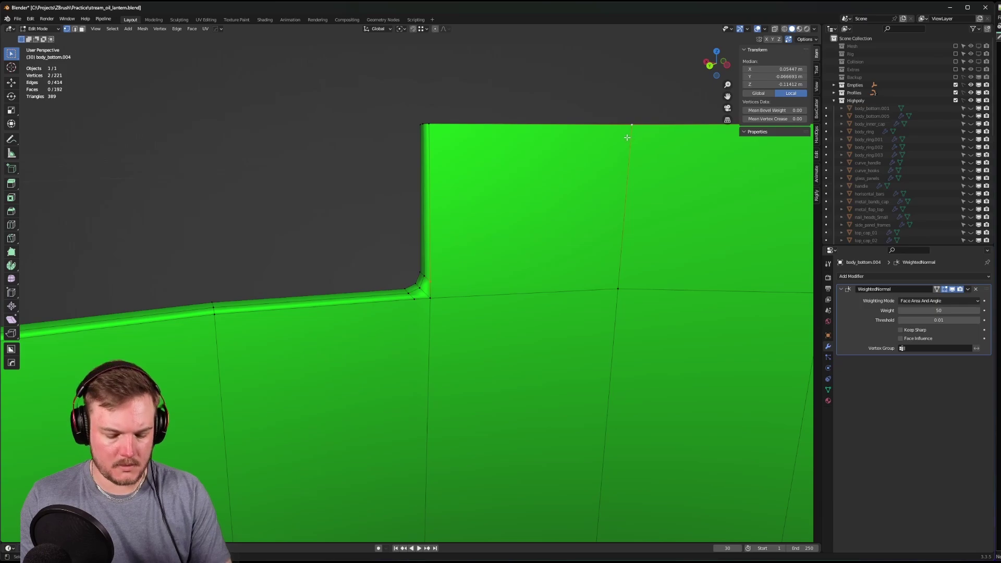
pyautogui.press('j')
pyautogui.click(415, 313)
pyautogui.scroll(-3, 415, 314)
pyautogui.keyDown('shift'); pyautogui.click(329, 461); pyautogui.keyUp('shift')
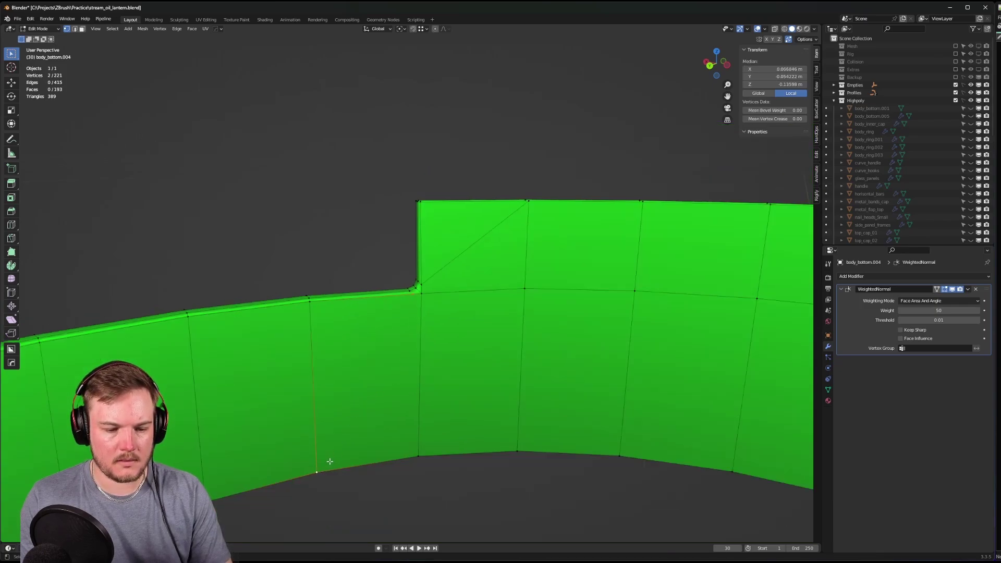
pyautogui.press('j')
# - At the opposite cutout corner's inner face, add crossing horizontal and vertical edges and join their crossing to the corner vertex
pyautogui.moveTo(330, 461); pyautogui.dragTo(486, 257, button='middle')
pyautogui.scroll(-3, 594, 393)
pyautogui.click(386, 285)
pyautogui.scroll(6, 385, 286)
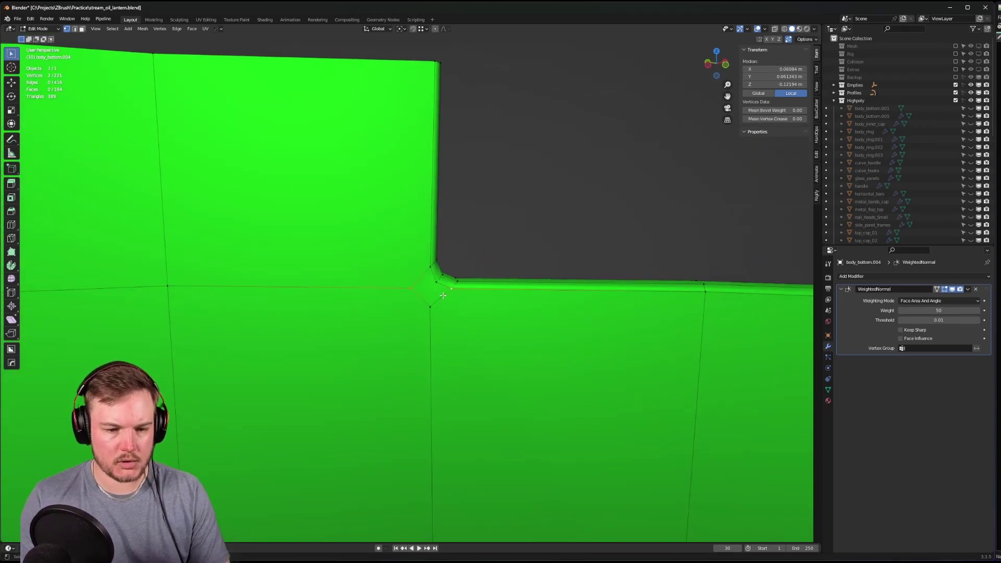
pyautogui.press('j')
pyautogui.click(430, 268)
pyautogui.keyDown('shift'); pyautogui.click(429, 310); pyautogui.keyUp('shift')
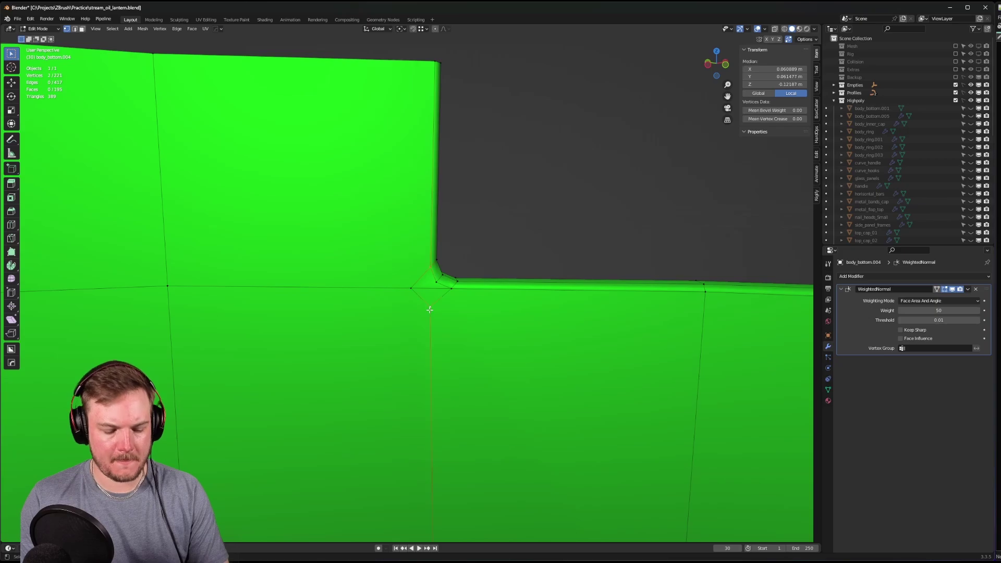
pyautogui.press('j')
pyautogui.click(436, 283)
pyautogui.keyDown('shift'); pyautogui.click(431, 289); pyautogui.keyUp('shift')
pyautogui.press('j')
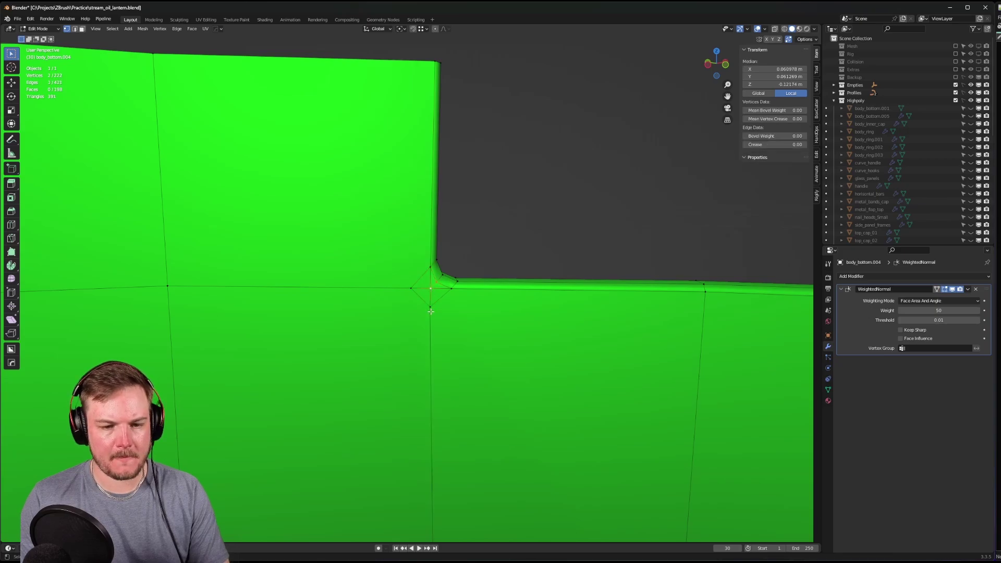
# - Merge the two neighbouring side vertices at the inner-face cutout corner into the crossing vertex with At Last
pyautogui.click(413, 289)
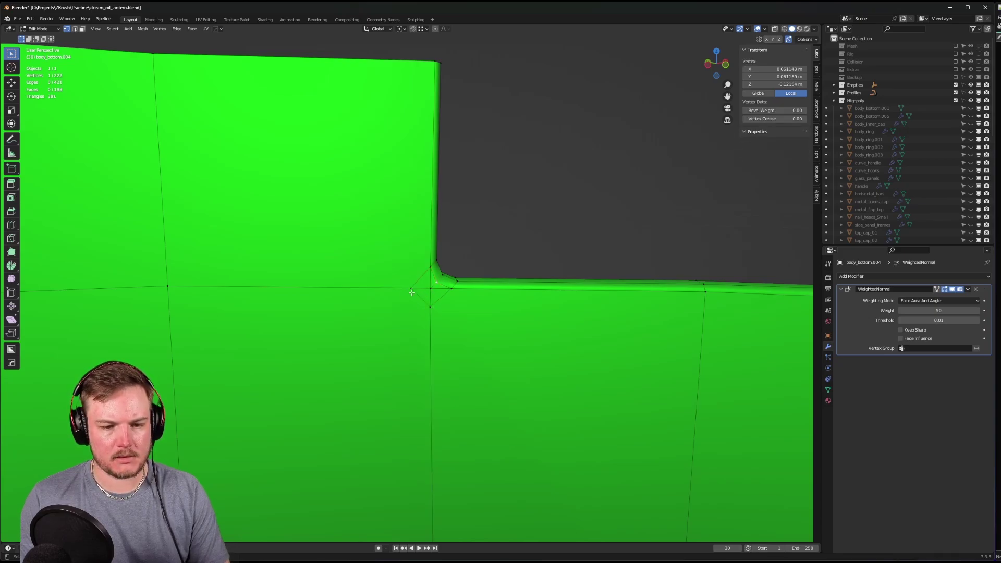
pyautogui.keyDown('shift'); pyautogui.click(430, 306); pyautogui.keyUp('shift')
pyautogui.keyDown('shift'); pyautogui.click(412, 290); pyautogui.keyUp('shift')
pyautogui.keyDown('shift'); pyautogui.click(430, 290); pyautogui.keyUp('shift')
pyautogui.press('m')
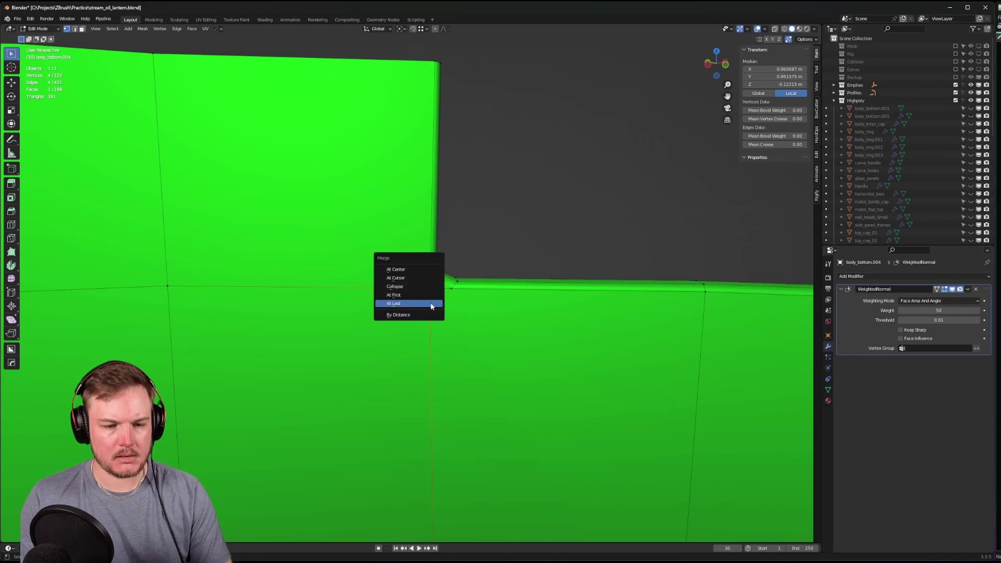
pyautogui.click(431, 306)
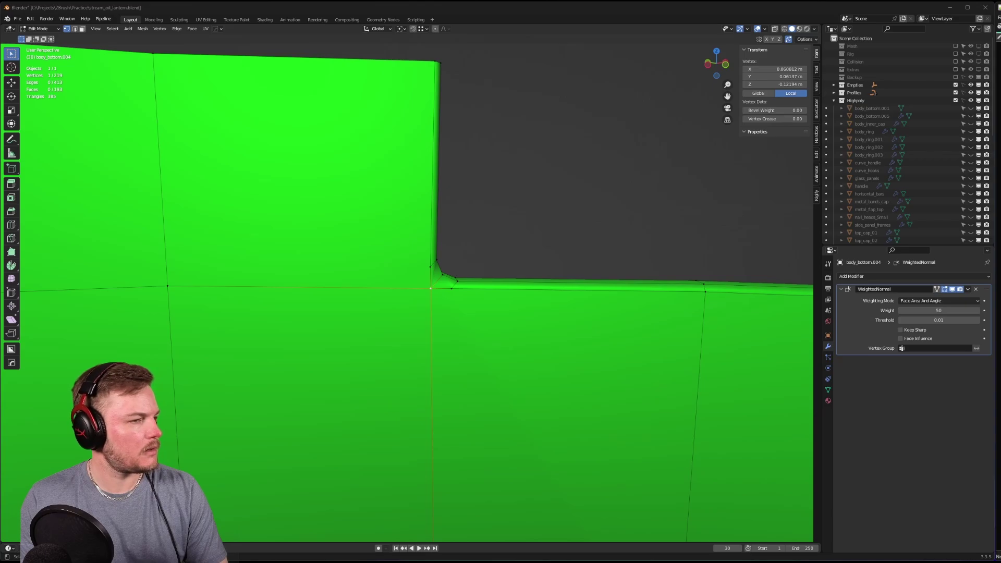
# - Examine the band's shading around the cutout corners and along the outer wall in Object Mode
pyautogui.scroll(-5, 394, 163)
pyautogui.moveTo(394, 163); pyautogui.dragTo(425, 241, button='middle')
pyautogui.press('Tab')
pyautogui.click(443, 212)
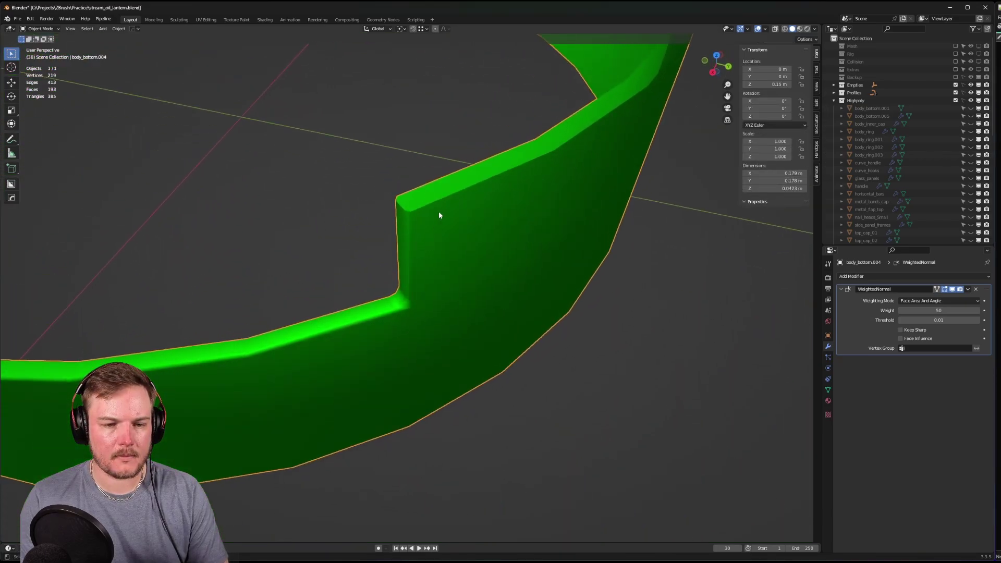
pyautogui.press('Tab')
pyautogui.click(501, 215)
pyautogui.click(465, 180)
pyautogui.scroll(-4, 457, 208)
pyautogui.press('Tab')
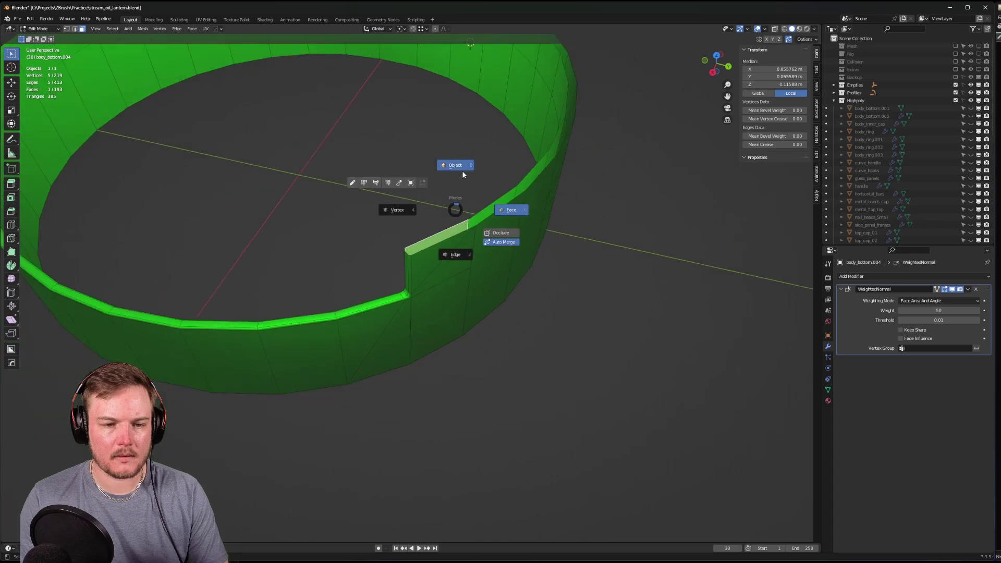
pyautogui.click(462, 174)
pyautogui.scroll(-3, 425, 223)
pyautogui.moveTo(424, 223); pyautogui.dragTo(483, 187, button='middle')
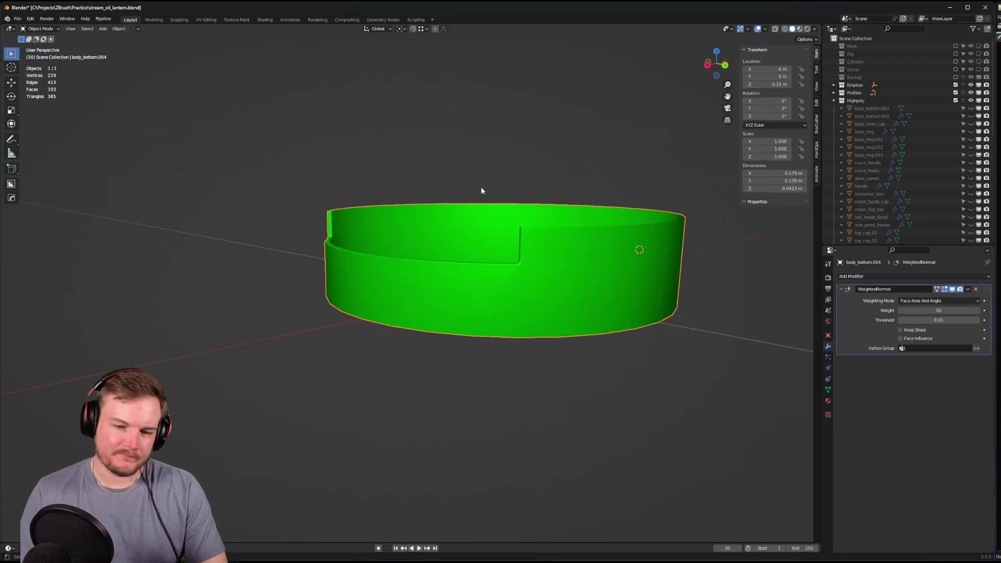
pyautogui.scroll(3, 542, 213)
pyautogui.moveTo(548, 228); pyautogui.dragTo(594, 252, button='middle')
pyautogui.scroll(2, 503, 218)
# - Select the full ring of outer faces below the cutout height, including the triangles beneath both cutout corners
pyautogui.press('Tab')
pyautogui.click(504, 239)
pyautogui.scroll(-4, 513, 240)
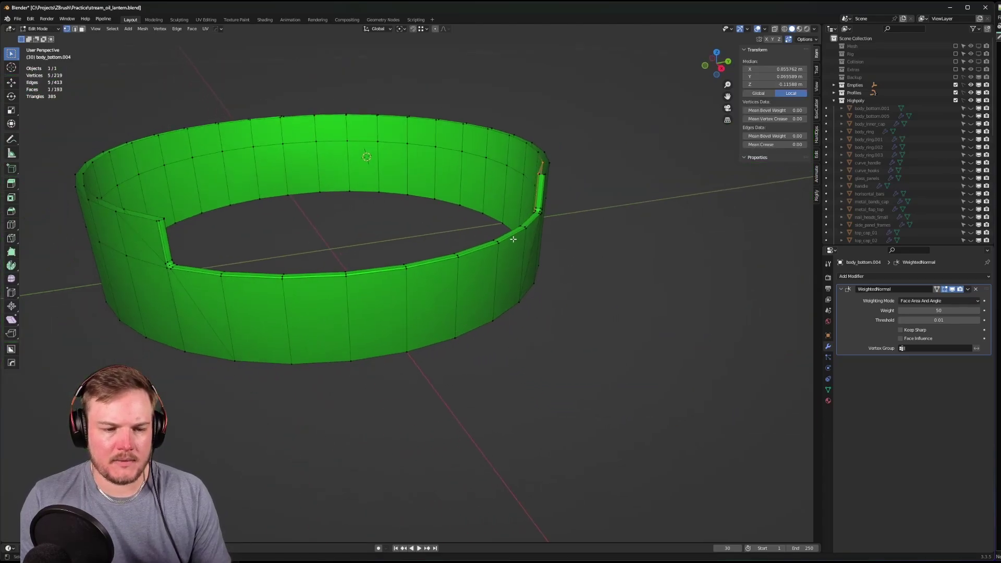
pyautogui.moveTo(432, 269); pyautogui.dragTo(424, 273, button='middle')
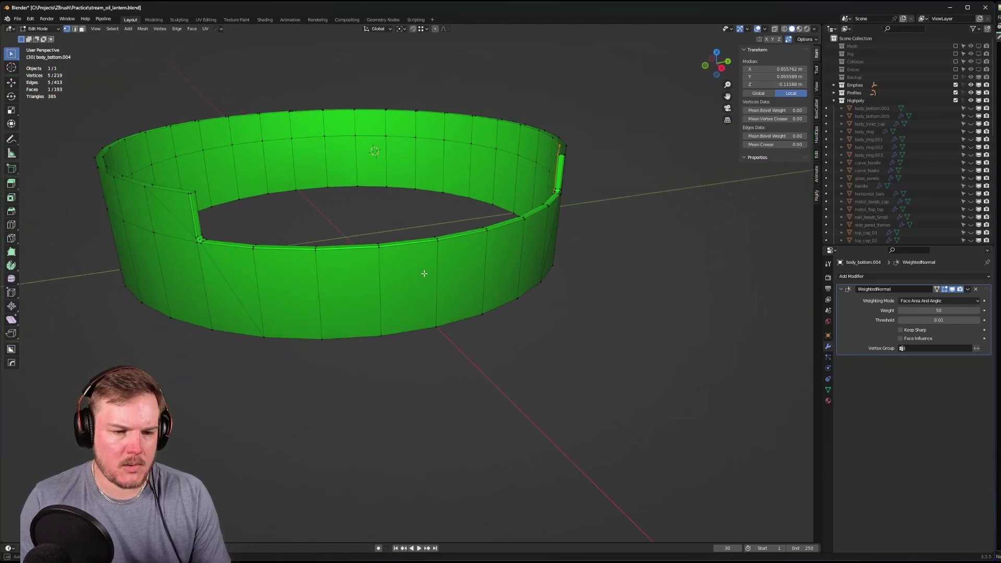
pyautogui.press('Tab')
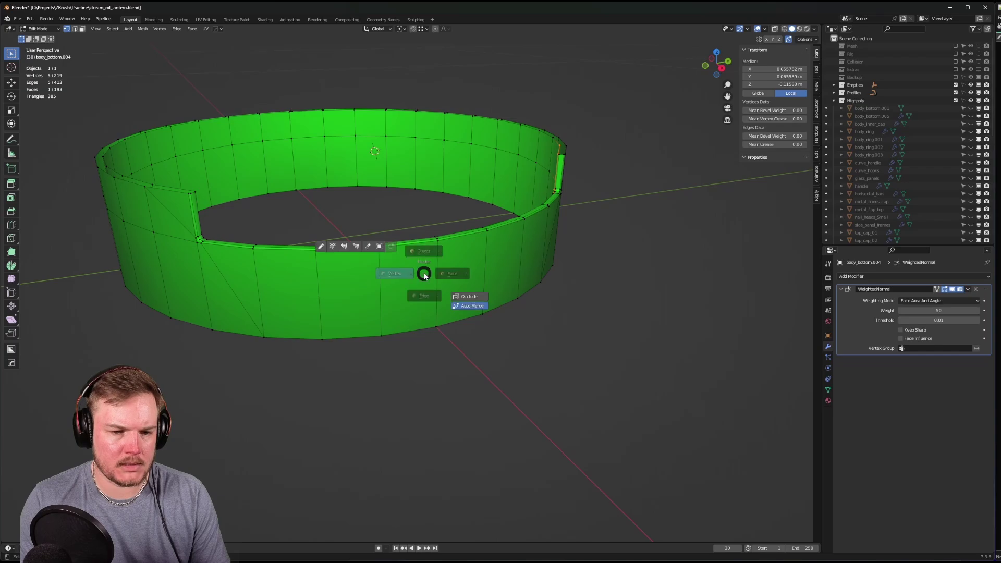
pyautogui.click(473, 271)
pyautogui.keyDown('alt'); pyautogui.click(479, 267); pyautogui.keyUp('alt')
pyautogui.keyDown('alt'); pyautogui.keyDown('shift'); pyautogui.click(207, 281); pyautogui.keyUp('shift'); pyautogui.keyUp('alt')
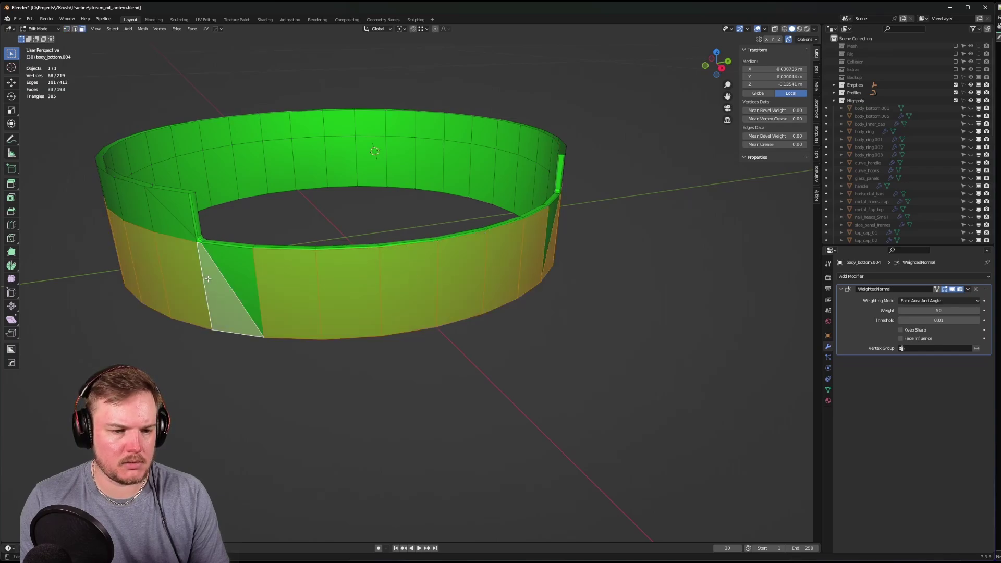
pyautogui.hotkey('ctrl', 'z')
pyautogui.keyDown('alt'); pyautogui.keyDown('shift'); pyautogui.click(209, 276); pyautogui.keyUp('shift'); pyautogui.keyUp('alt')
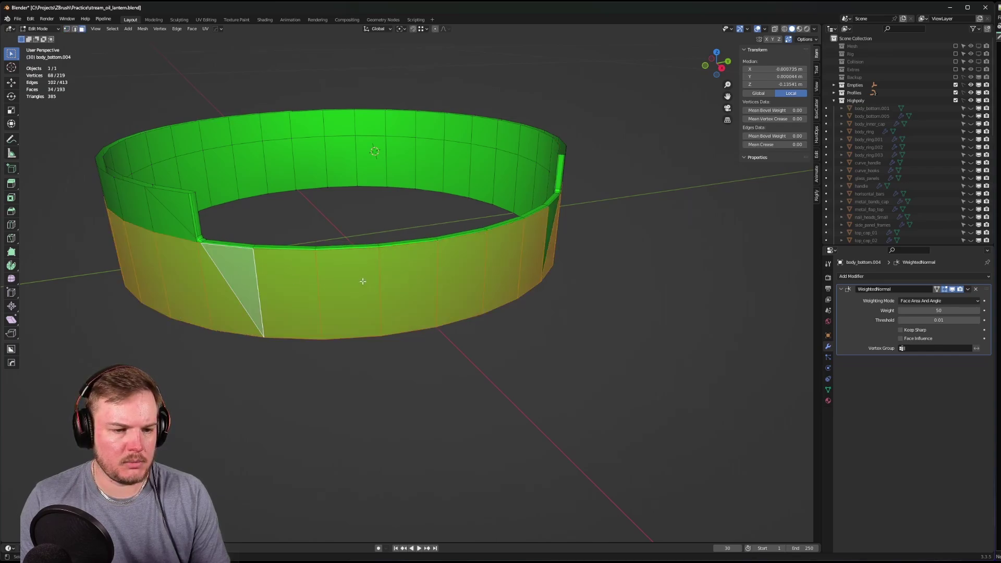
pyautogui.moveTo(362, 280); pyautogui.dragTo(510, 298, button='middle')
pyautogui.keyDown('shift'); pyautogui.click(549, 272); pyautogui.keyUp('shift')
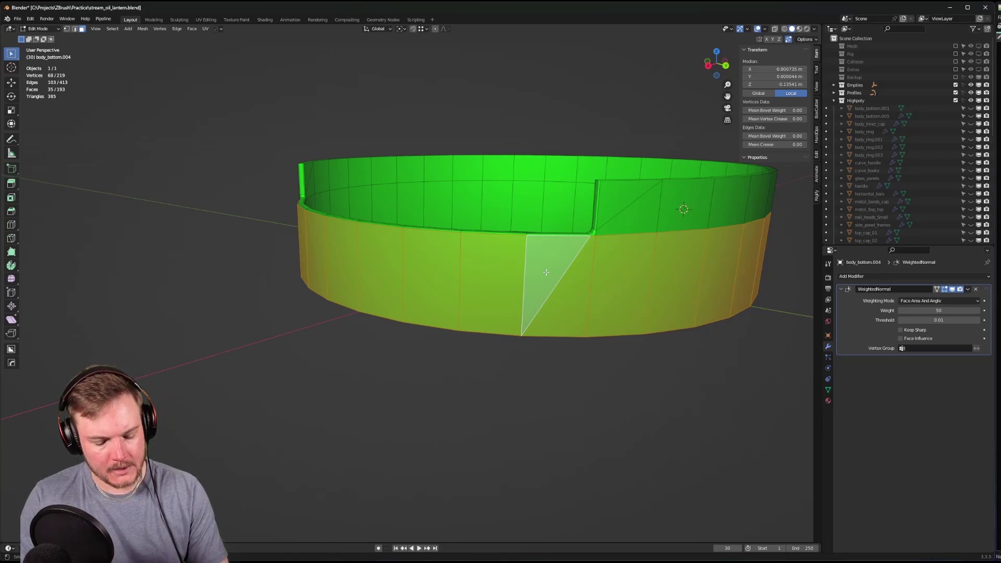
# - Duplicate the selected faces in place, separate them into their own object, and isolate that object
pyautogui.hotkey('shift', 'd')
pyautogui.rightClick(546, 271)
pyautogui.click(546, 272)
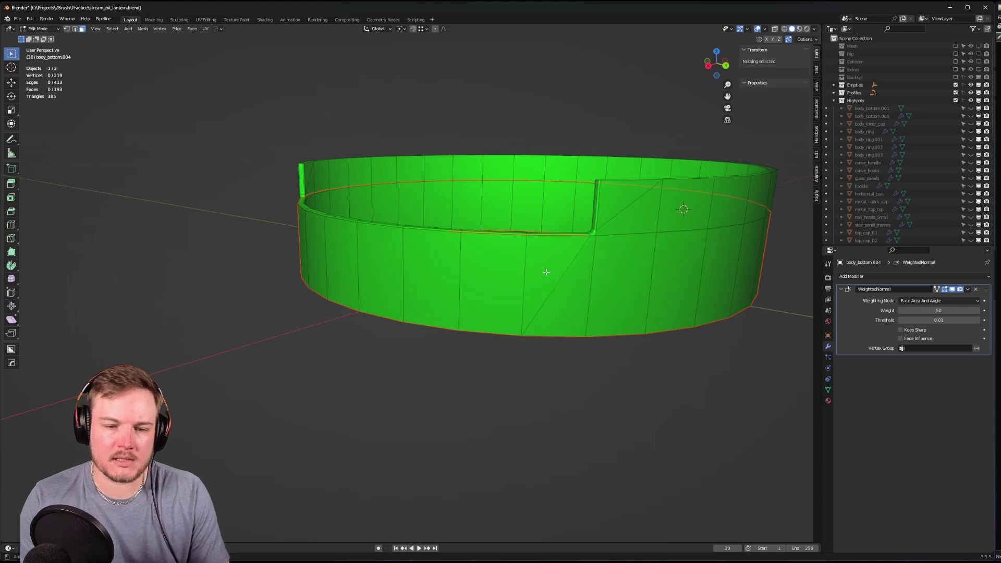
pyautogui.press('Tab')
pyautogui.click(550, 238)
pyautogui.click(546, 262)
pyautogui.moveTo(546, 262)
pyautogui.mouseDown(button='middle')
pyautogui.moveTo(569, 277)
pyautogui.moveTo(562, 271)
pyautogui.mouseUp(button='middle')
pyautogui.hotkey('shift', 'h')
# - Dissolve the separated ring's extra edges at the former cutout corners, including the diagonals, leaving only quads
pyautogui.press('Tab')
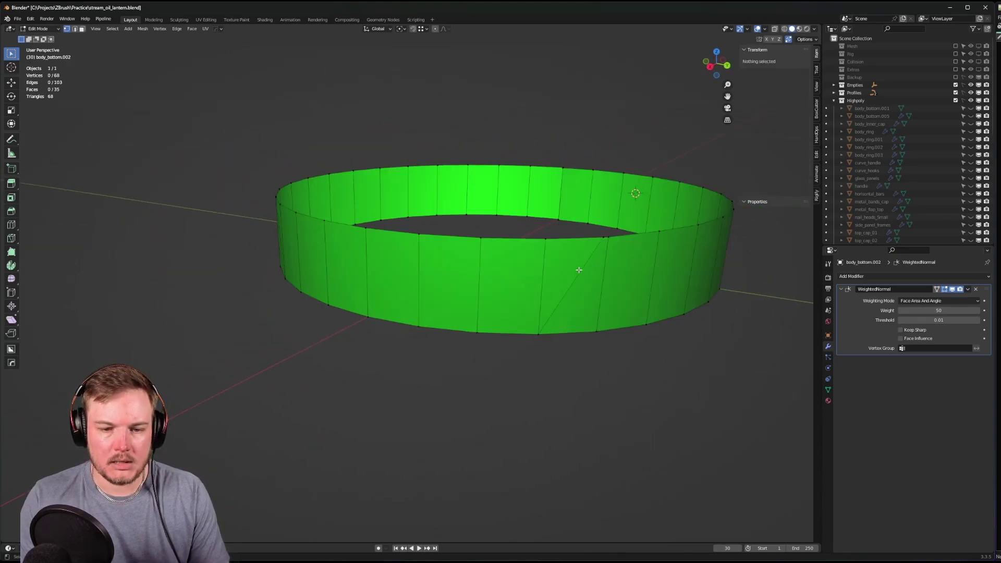
pyautogui.click(603, 241)
pyautogui.press('Tab')
pyautogui.click(590, 303)
pyautogui.click(570, 288)
pyautogui.moveTo(415, 276); pyautogui.dragTo(488, 277, button='middle')
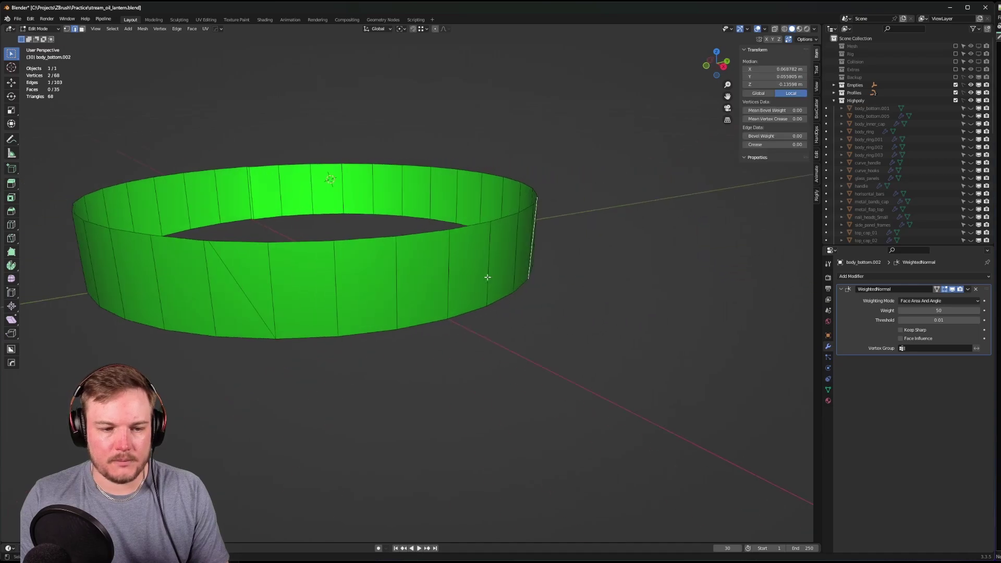
pyautogui.keyDown('shift'); pyautogui.click(251, 278); pyautogui.keyUp('shift')
pyautogui.hotkey('ctrl', 'x')
# - Return the separated ring to Object Mode and remove its Weighted Normal modifier
pyautogui.moveTo(252, 278); pyautogui.dragTo(284, 263, button='middle')
pyautogui.scroll(-1, 264, 285)
pyautogui.press('Tab')
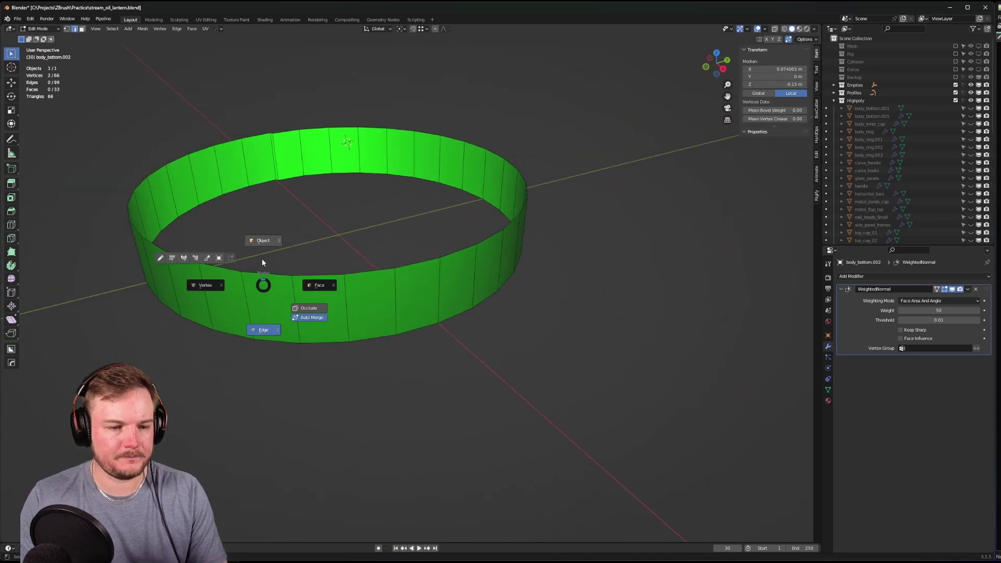
pyautogui.click(262, 262)
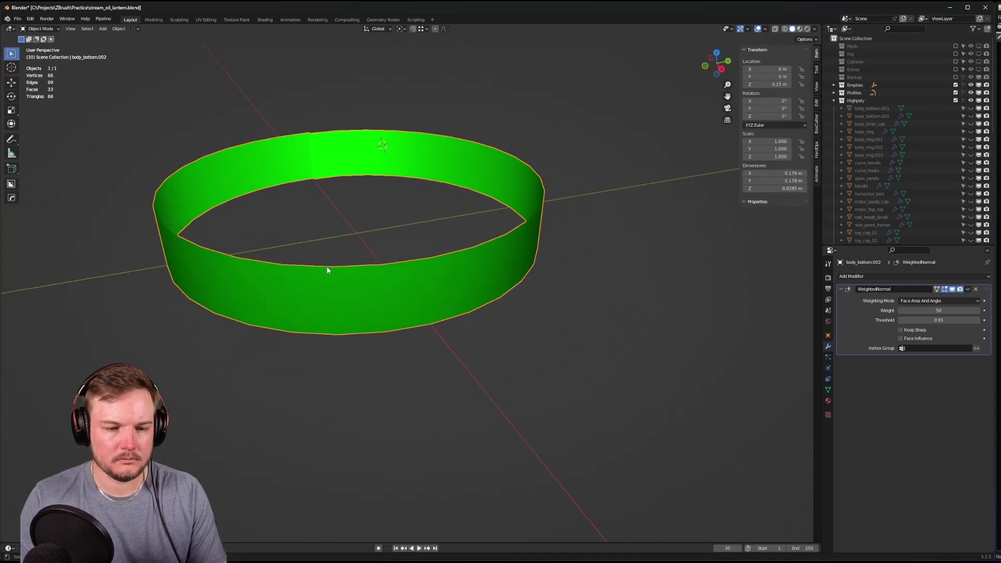
pyautogui.click(976, 289)
# - Compare the band with the overlapping ring, in the full lantern and isolated, checking the visibility of neighbouring low-poly parts
pyautogui.moveTo(495, 256); pyautogui.dragTo(759, 229, button='middle')
pyautogui.press('/')
pyautogui.click(578, 283)
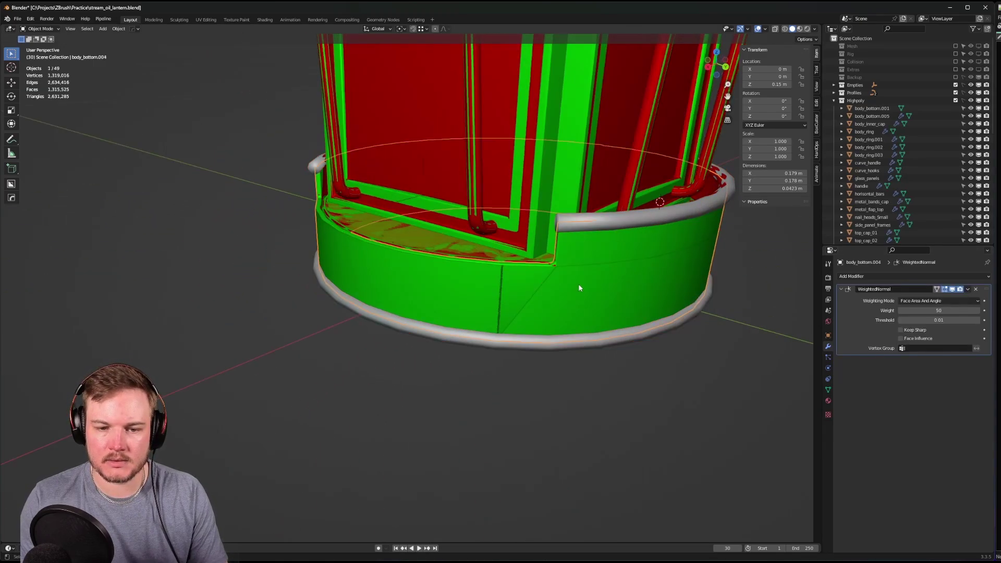
pyautogui.press('.')
pyautogui.scroll(5, 614, 278)
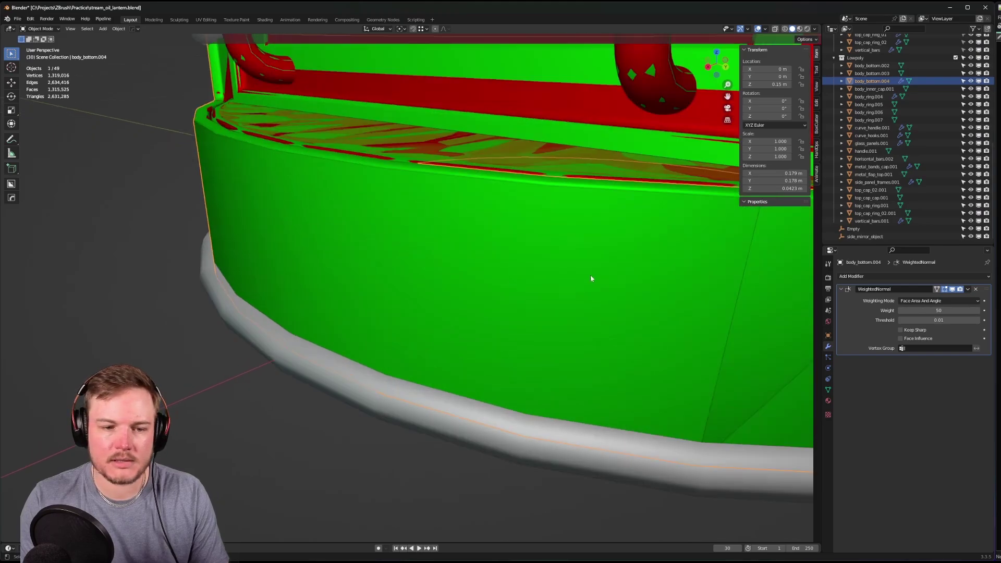
pyautogui.scroll(-5, 404, 246)
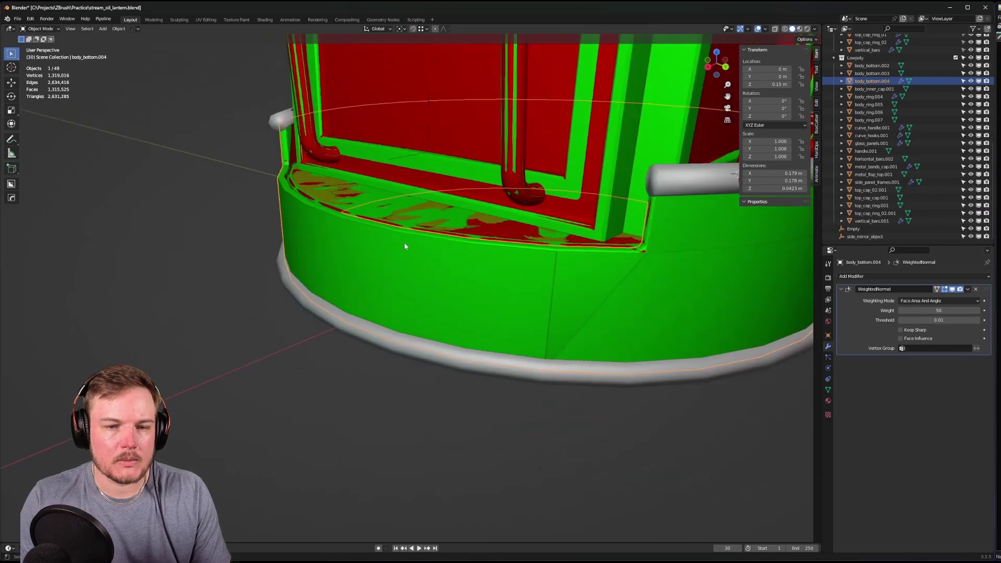
pyautogui.press('/')
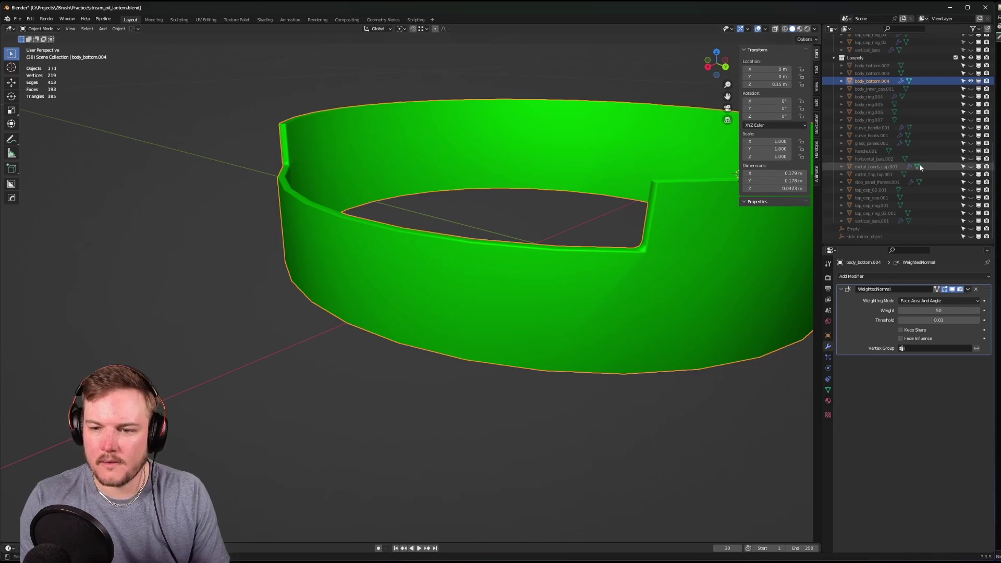
pyautogui.click(970, 74)
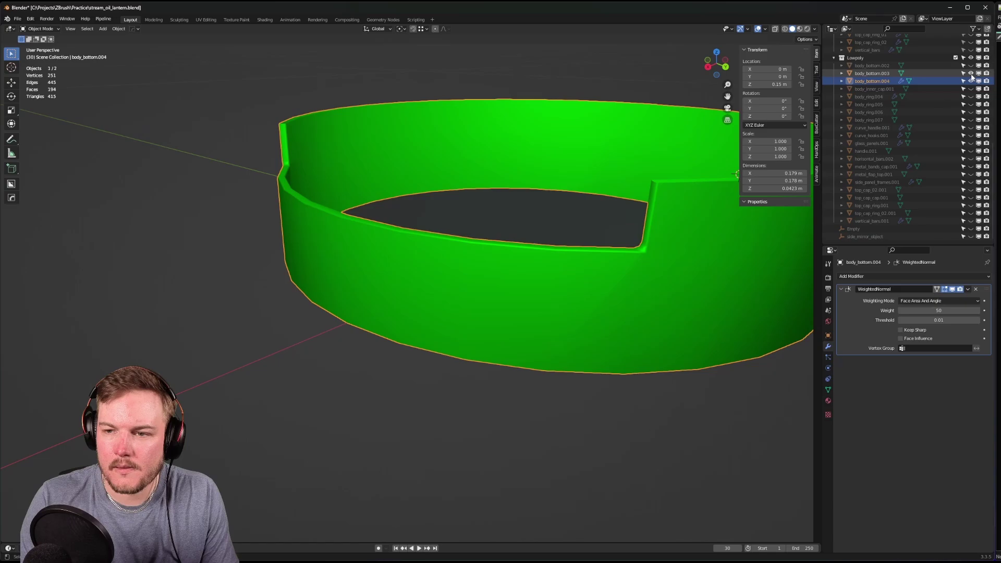
pyautogui.click(971, 74)
pyautogui.click(971, 90)
pyautogui.click(970, 89)
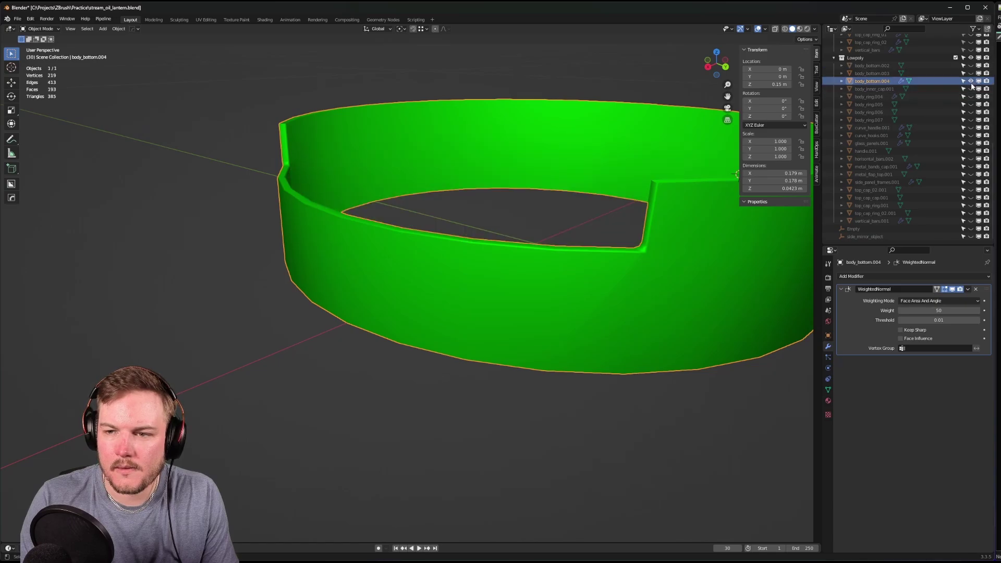
pyautogui.click(971, 81)
pyautogui.click(971, 73)
pyautogui.click(971, 73)
pyautogui.click(972, 81)
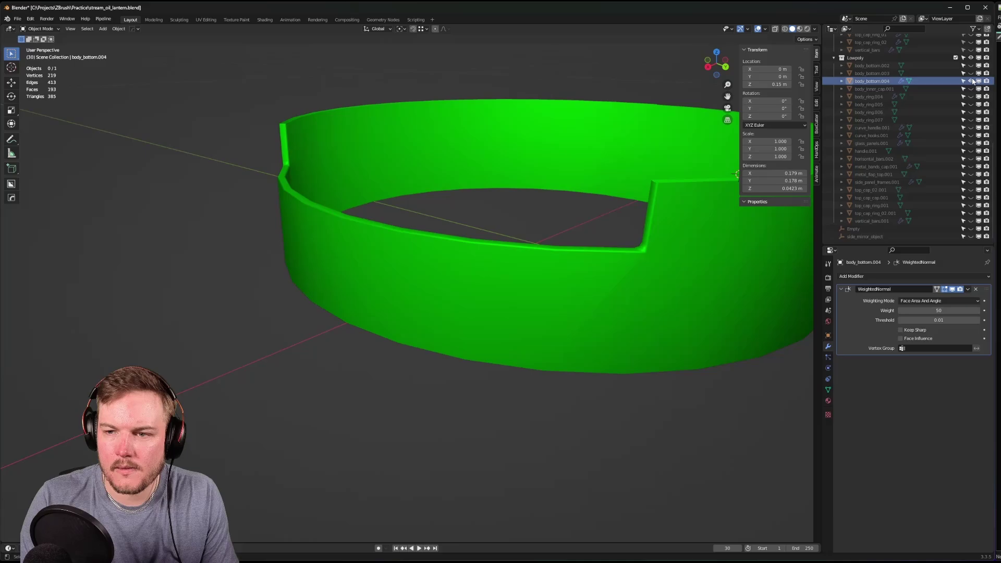
pyautogui.click(503, 262)
pyautogui.scroll(-4, 506, 262)
pyautogui.scroll(2, 509, 261)
pyautogui.press('KP_Divide')
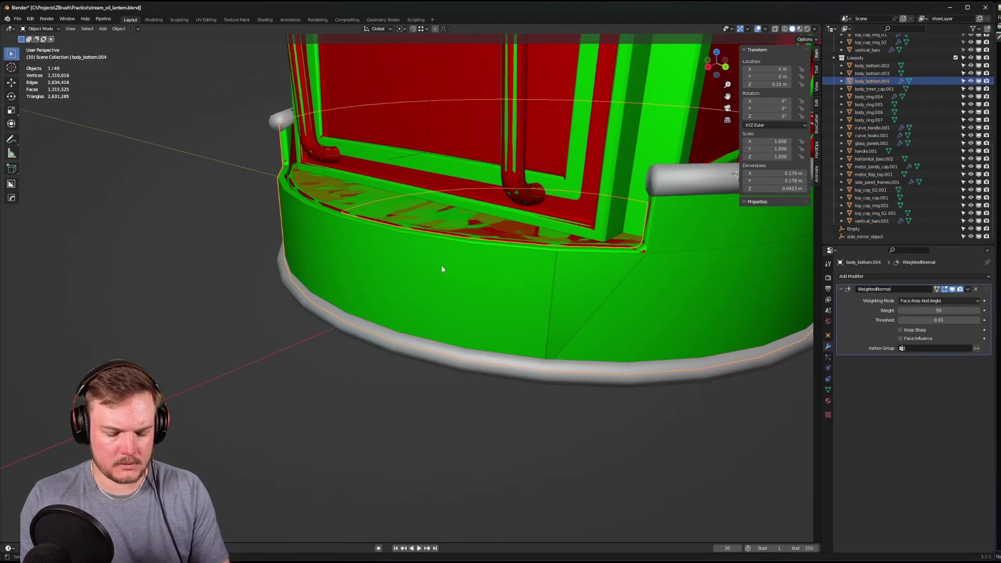
# - Hide the band and move the separated ring out of the Lowpoly collection into the Scene Collection
pyautogui.press('h')
pyautogui.click(419, 274)
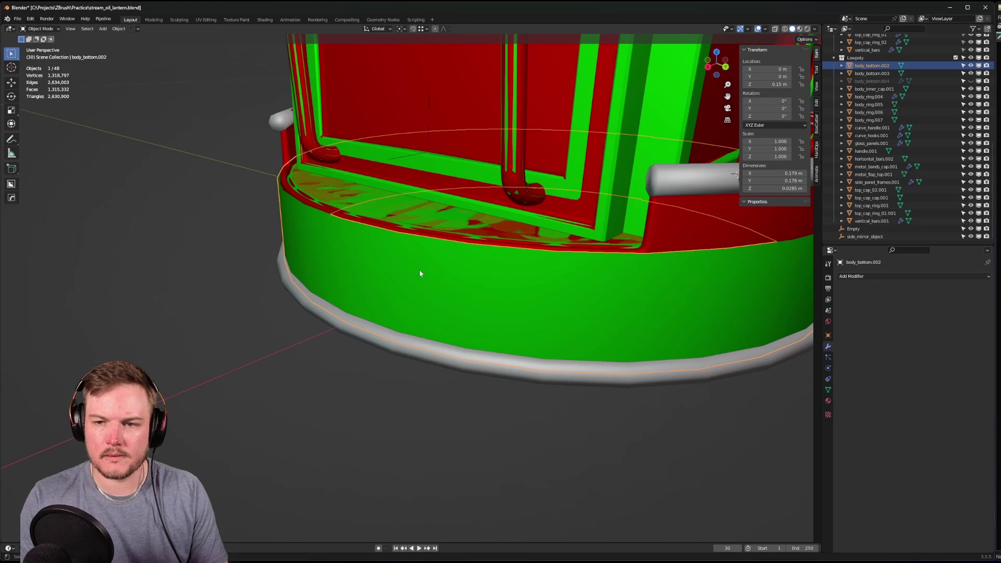
pyautogui.press('m')
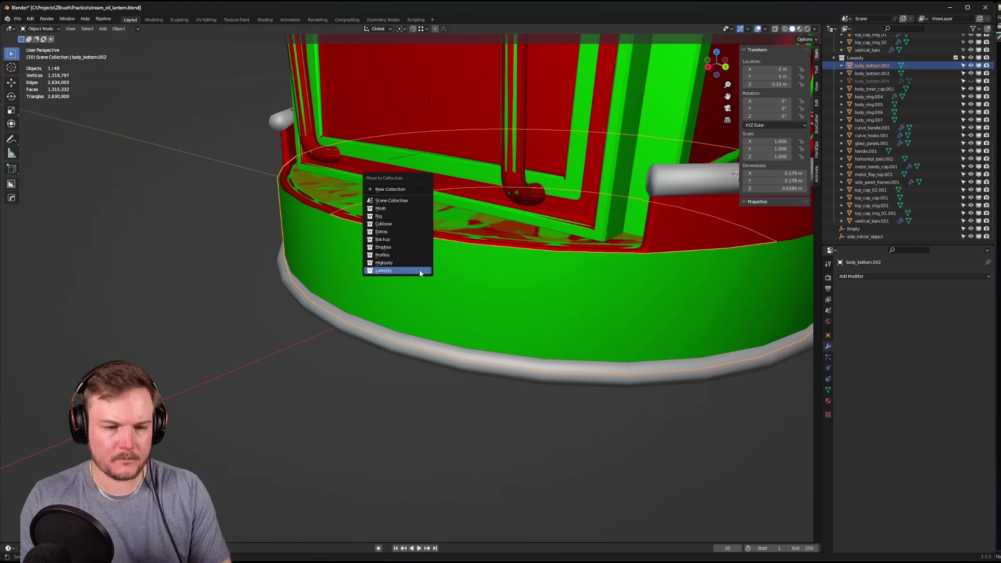
pyautogui.click(394, 201)
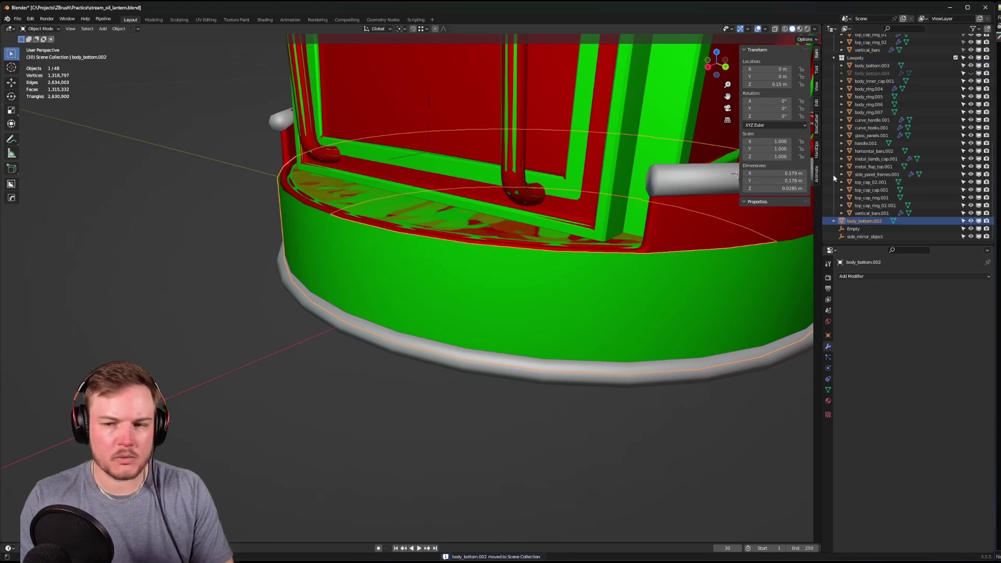
# - Unhide the band and isolate it together with the separated ring
pyautogui.click(970, 74)
pyautogui.keyDown('ctrl'); pyautogui.click(872, 74); pyautogui.keyUp('ctrl')
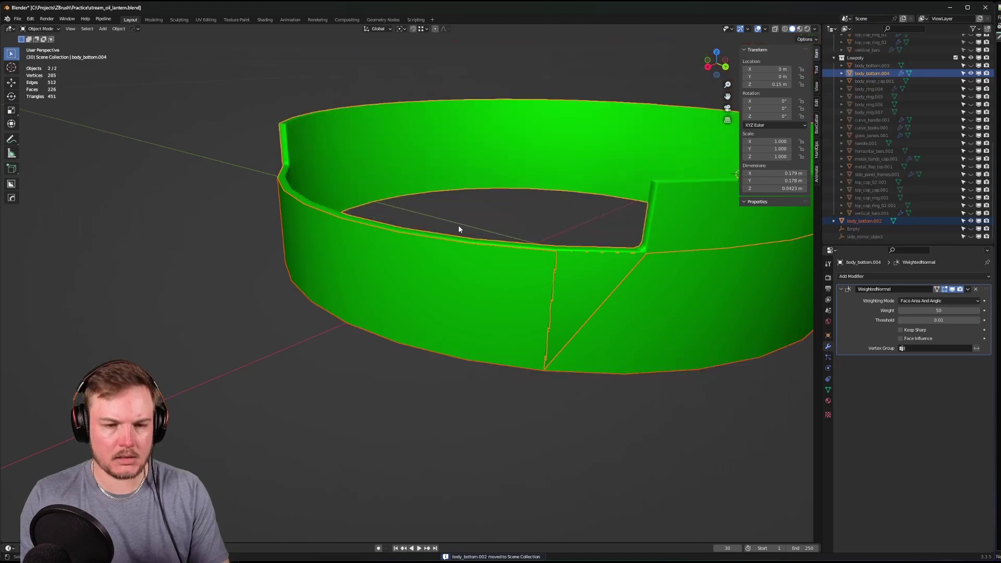
pyautogui.press('KP_Divide')
pyautogui.click(420, 299)
pyautogui.moveTo(421, 298); pyautogui.dragTo(491, 292, button='middle')
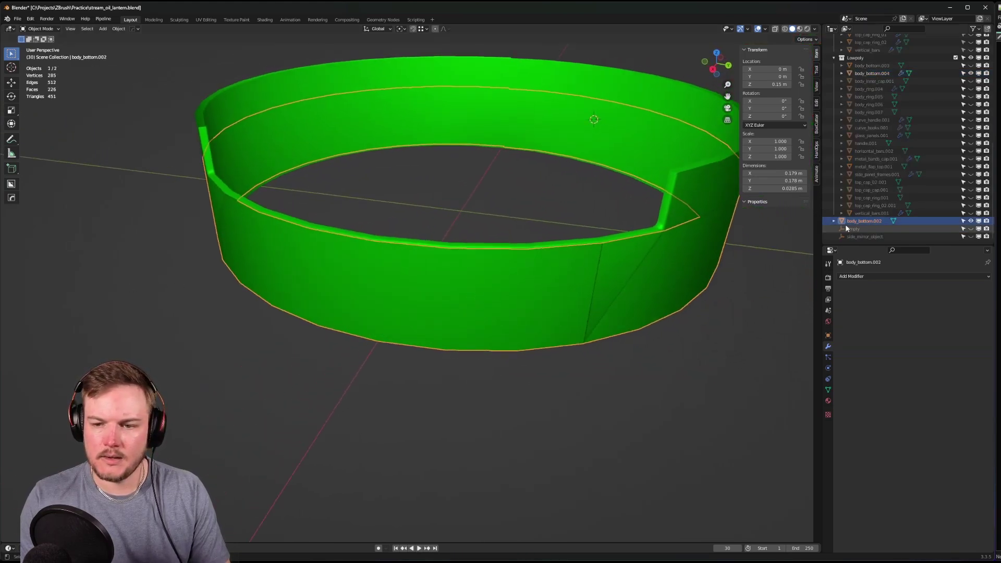
# - Add a Data Transfer modifier to the band body_bottom.004 and set its source to body_bottom.002
pyautogui.click(871, 74)
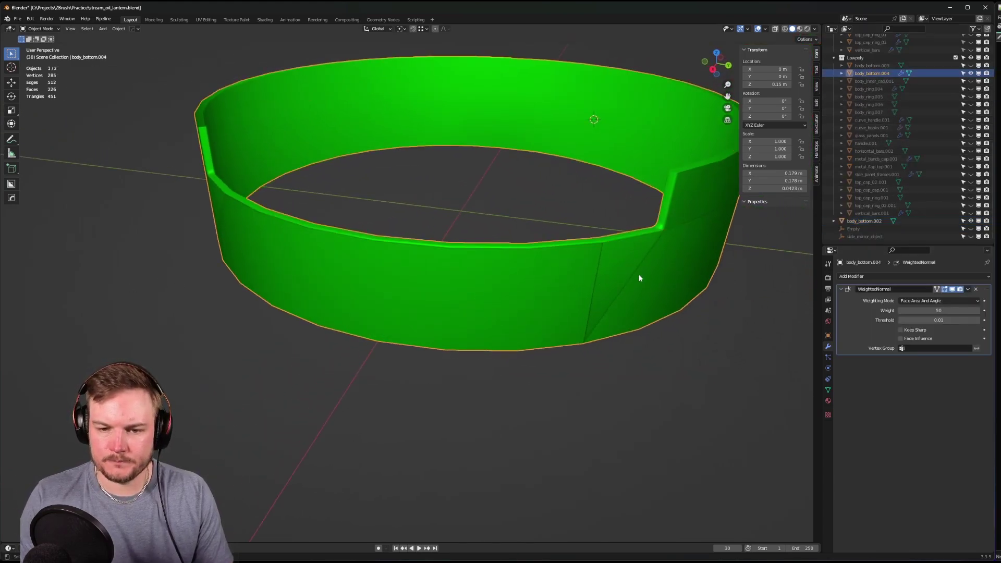
pyautogui.click(855, 277)
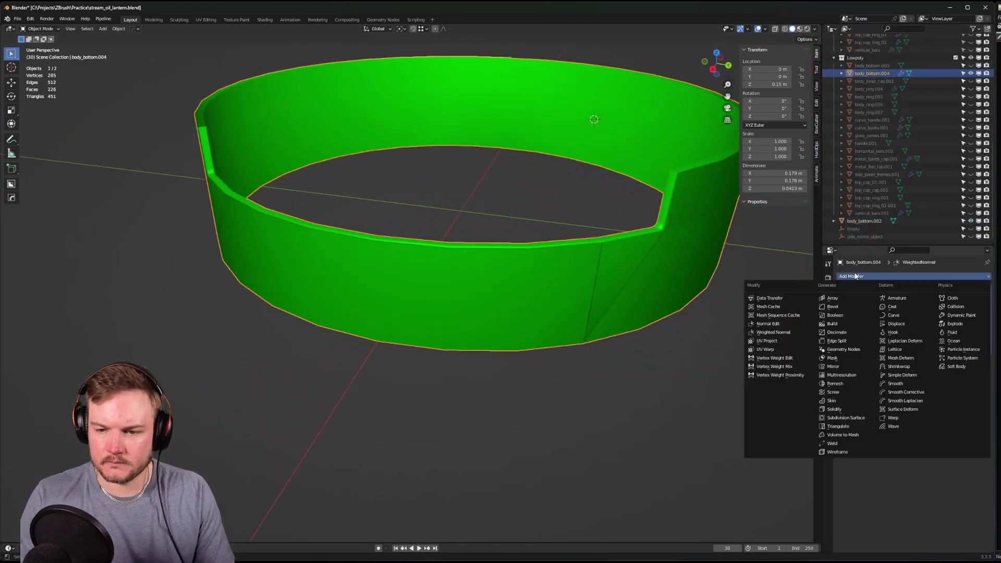
pyautogui.click(795, 300)
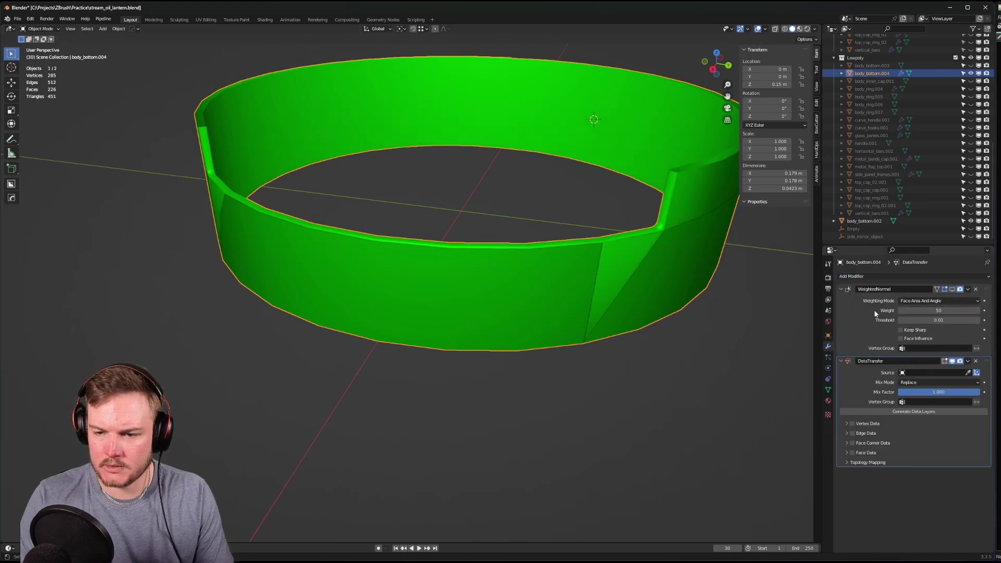
pyautogui.click(842, 289)
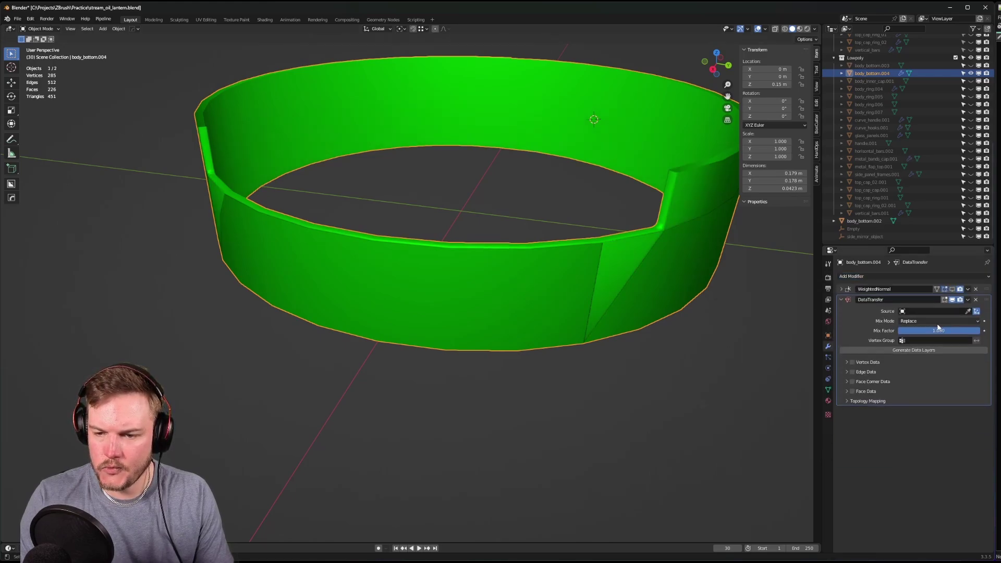
pyautogui.click(968, 311)
pyautogui.click(865, 221)
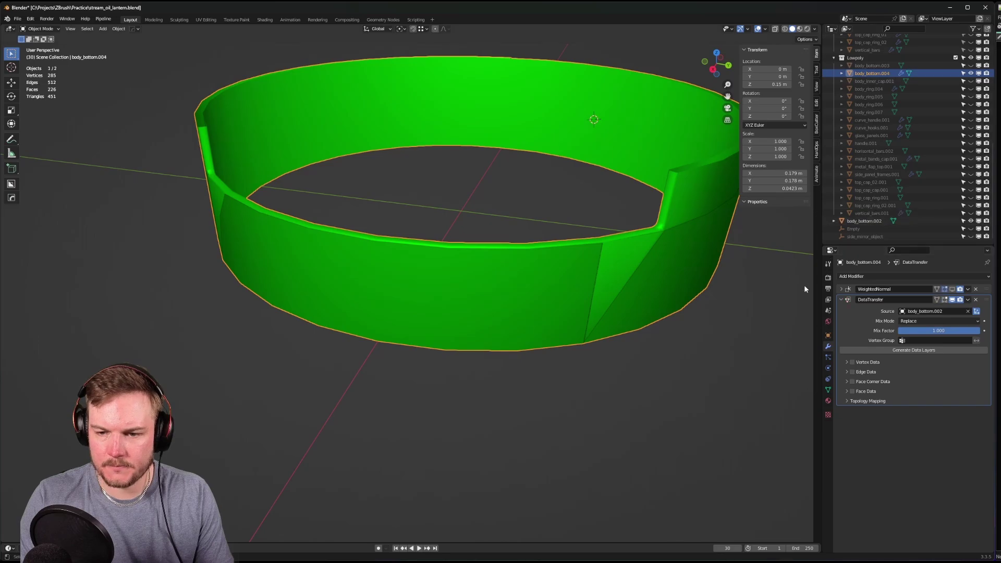
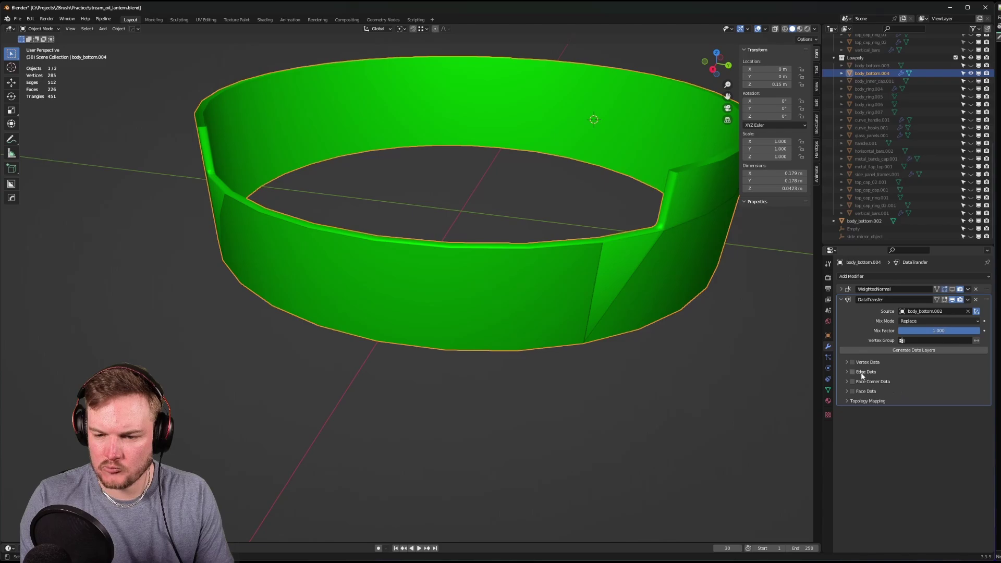
# - Enable Face Corner Data in body_bottom.004's Data Transfer modifier with the Replace mix mode, and hide body_bottom.002
pyautogui.click(853, 392)
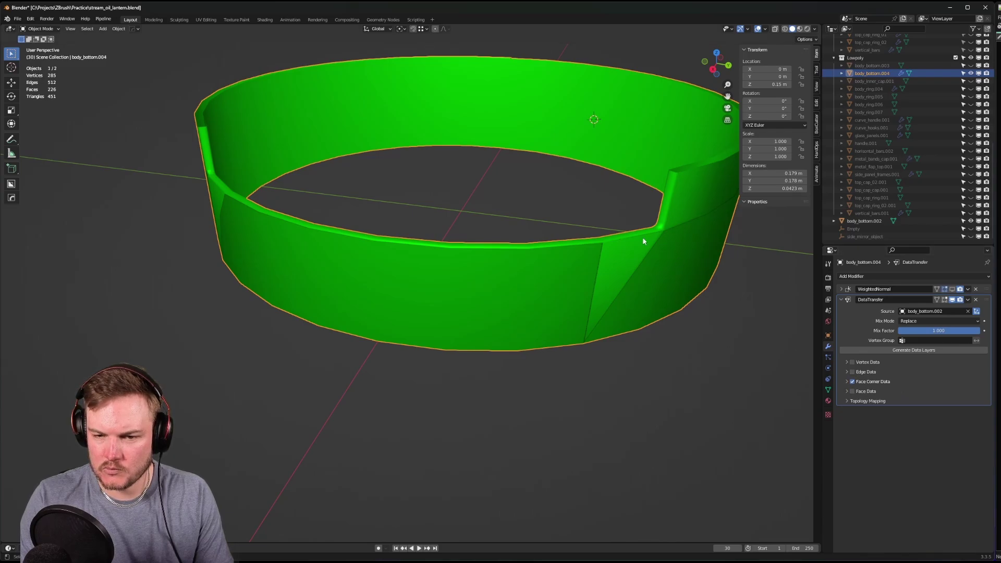
pyautogui.scroll(3, 642, 236)
pyautogui.moveTo(642, 237); pyautogui.dragTo(590, 228, button='middle')
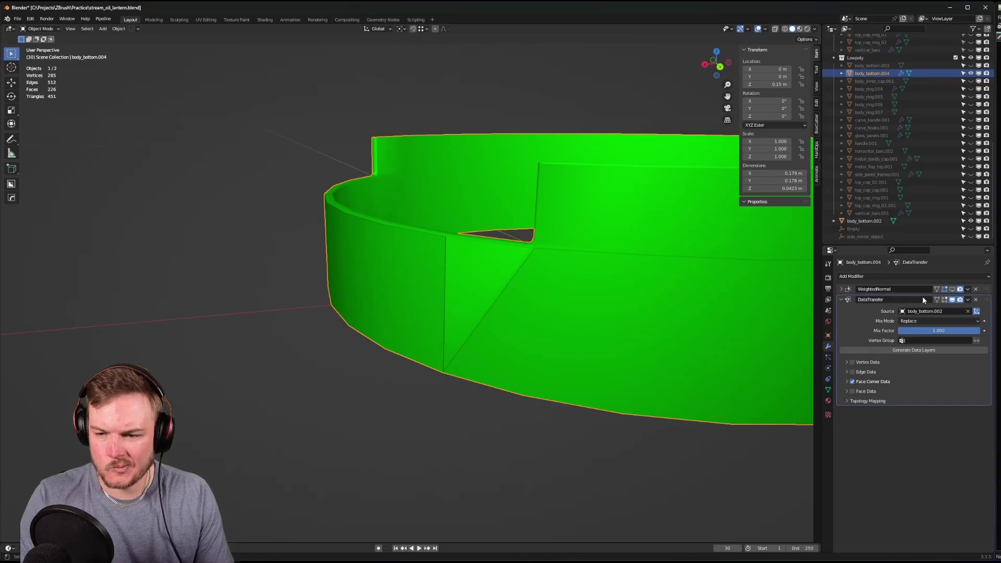
pyautogui.click(970, 221)
pyautogui.moveTo(646, 245); pyautogui.dragTo(617, 249, button='middle')
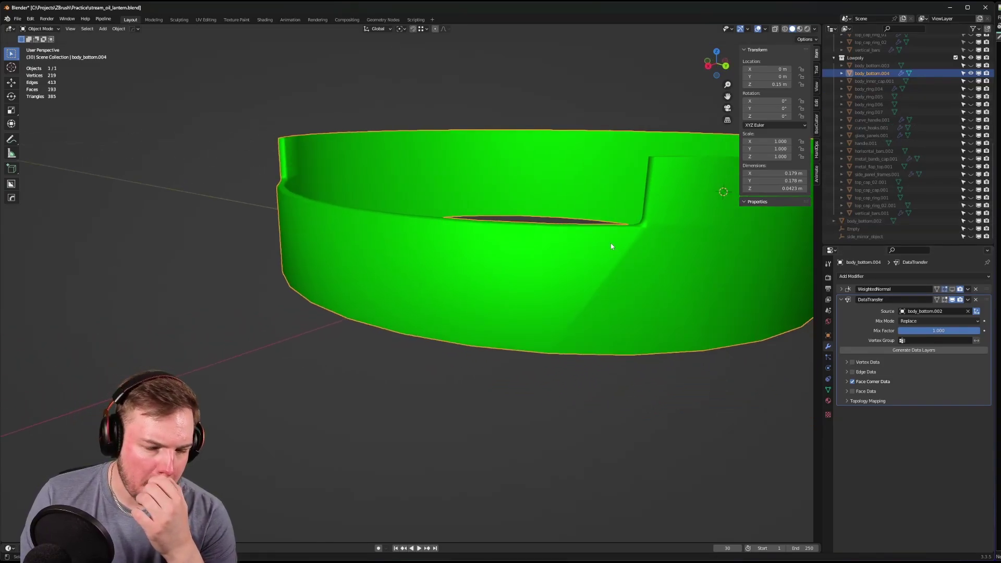
pyautogui.click(929, 320)
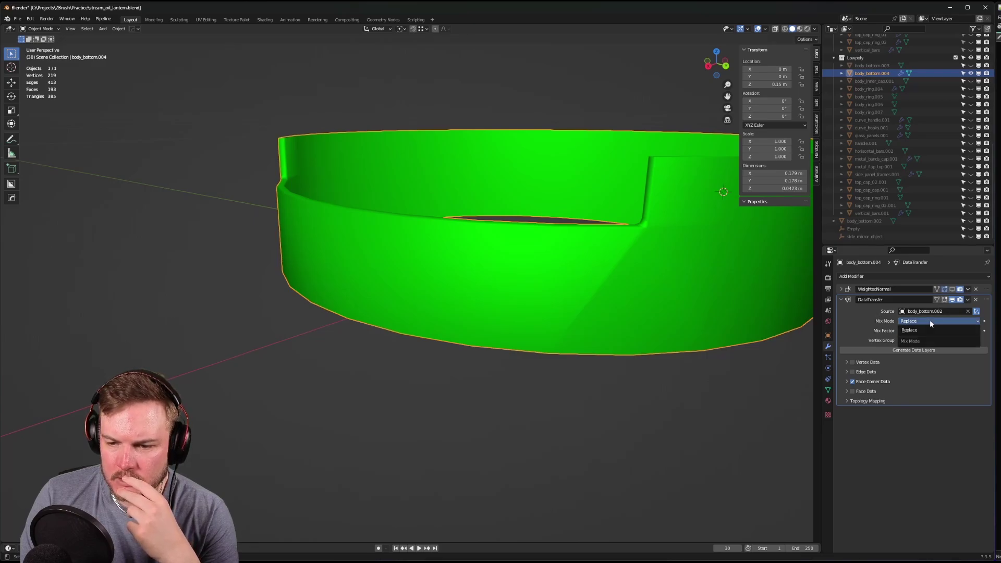
pyautogui.click(928, 330)
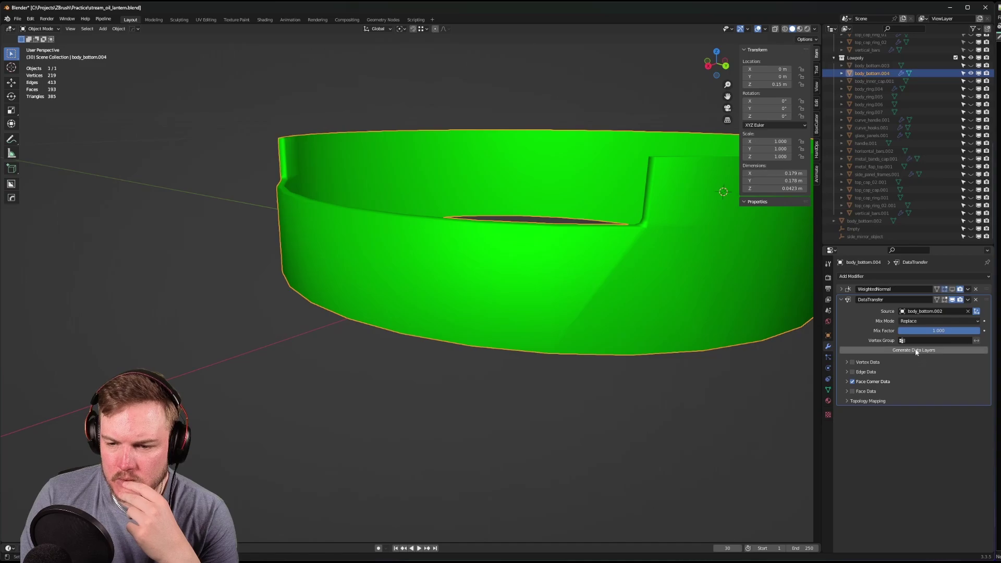
# - Add a new vertex group to body_bottom.004 and return to Object Mode
pyautogui.hotkey('ctrl', 'Tab')
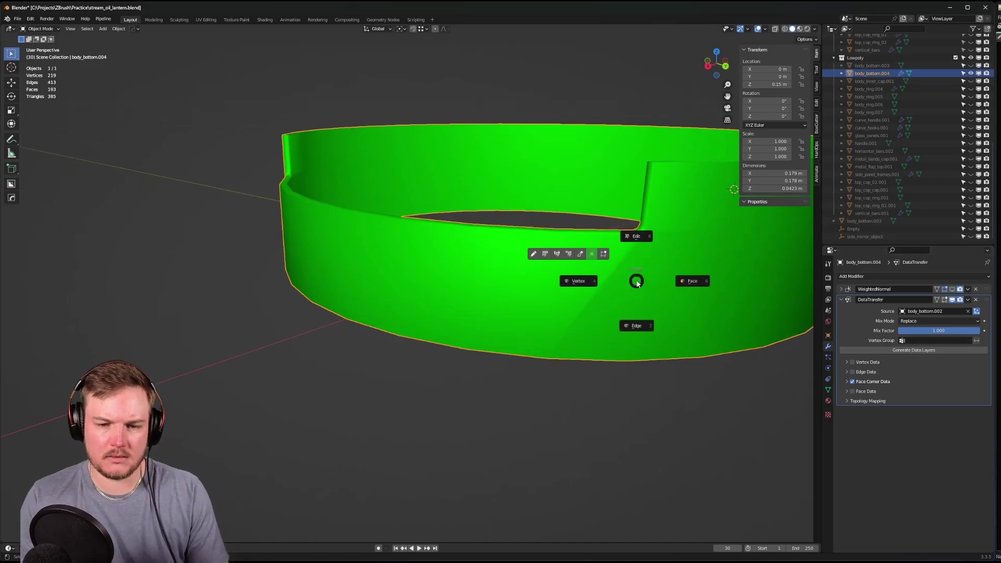
pyautogui.click(608, 282)
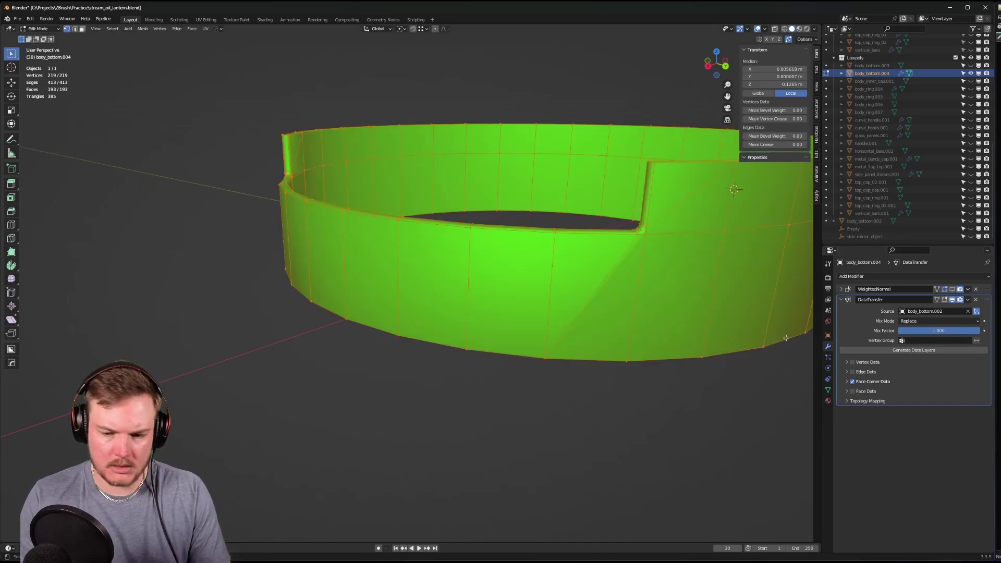
pyautogui.click(829, 390)
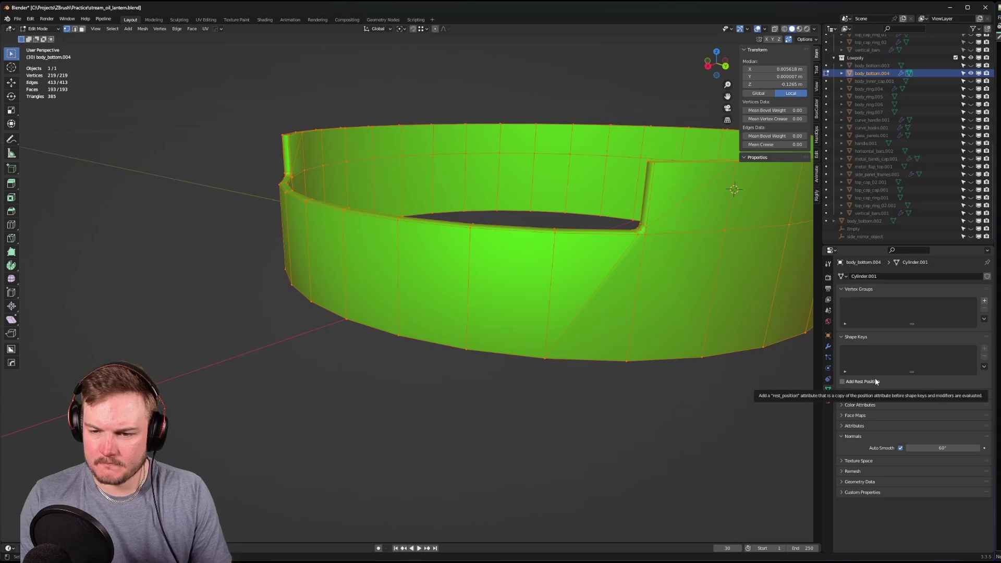
pyautogui.click(983, 302)
pyautogui.hotkey('ctrl', 'Tab')
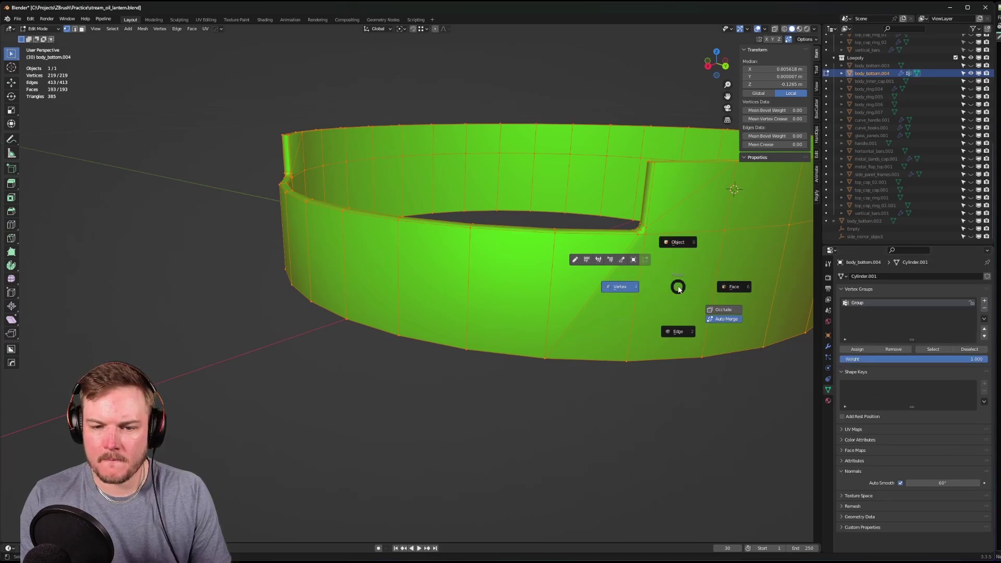
pyautogui.click(699, 266)
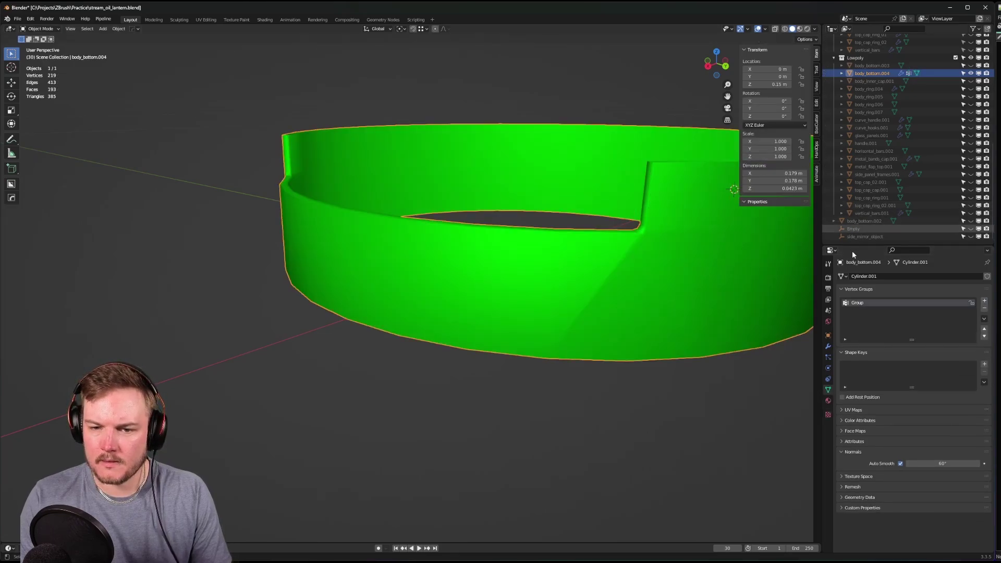
# - Limit body_bottom.004's Data Transfer modifier to the vertex group named Group
pyautogui.click(828, 346)
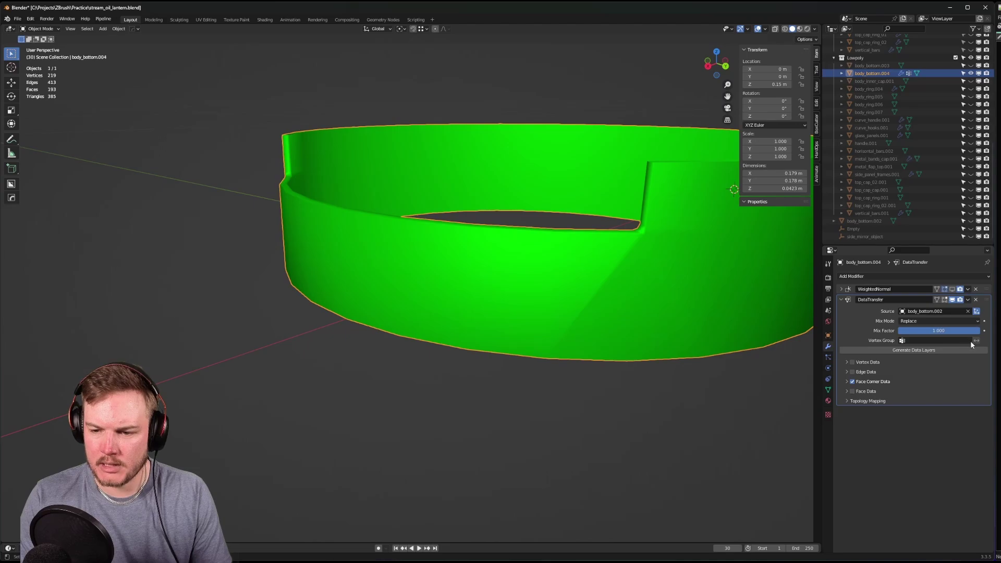
pyautogui.click(970, 339)
pyautogui.click(926, 353)
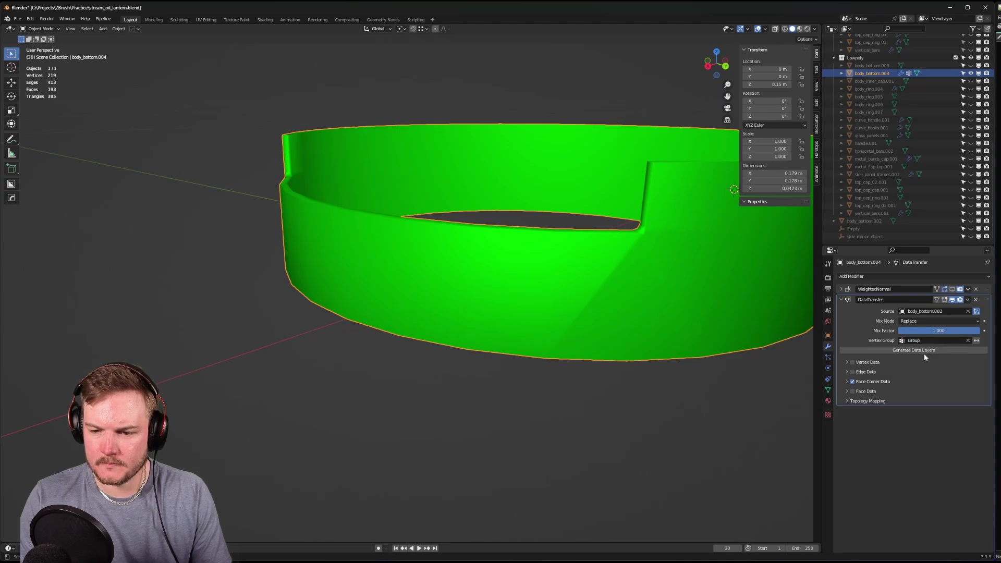
# - Try transferring Face Data with Freestyle Mark in the Data Transfer modifier
pyautogui.click(847, 393)
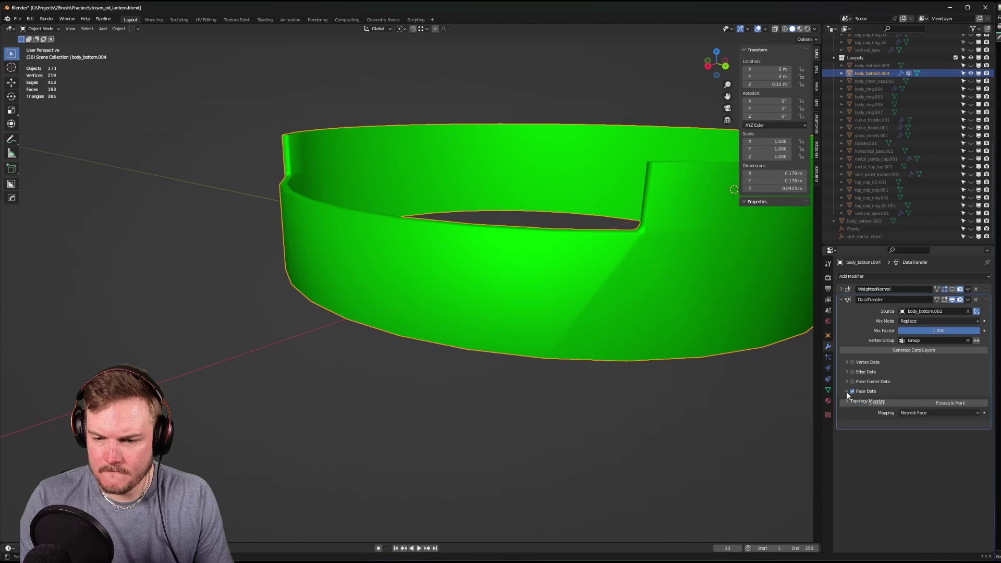
pyautogui.click(859, 402)
pyautogui.click(930, 404)
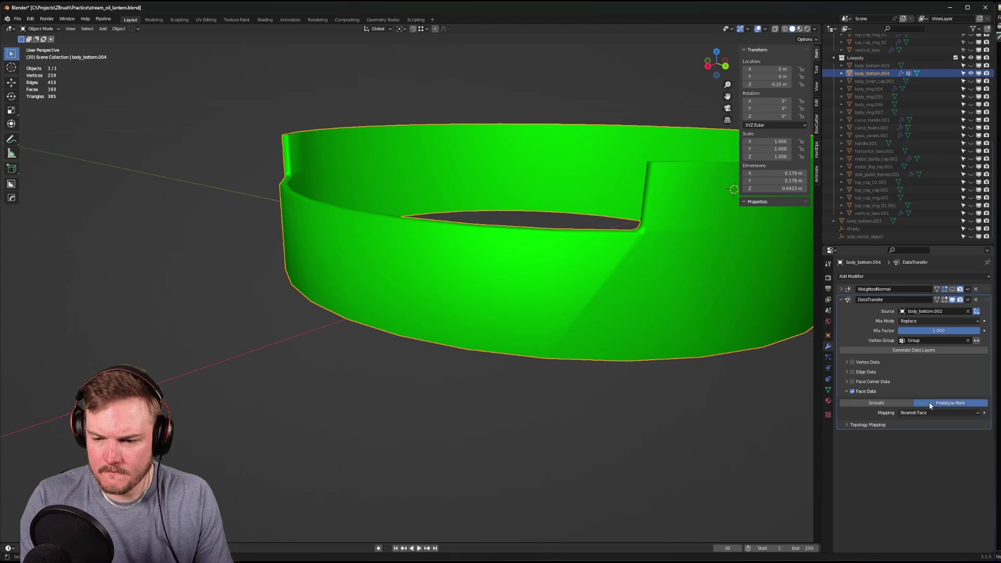
pyautogui.click(852, 391)
# - Enable Face Corner Data with Custom Normals in the Data Transfer modifier and check the ring's shading from several sides
pyautogui.click(847, 381)
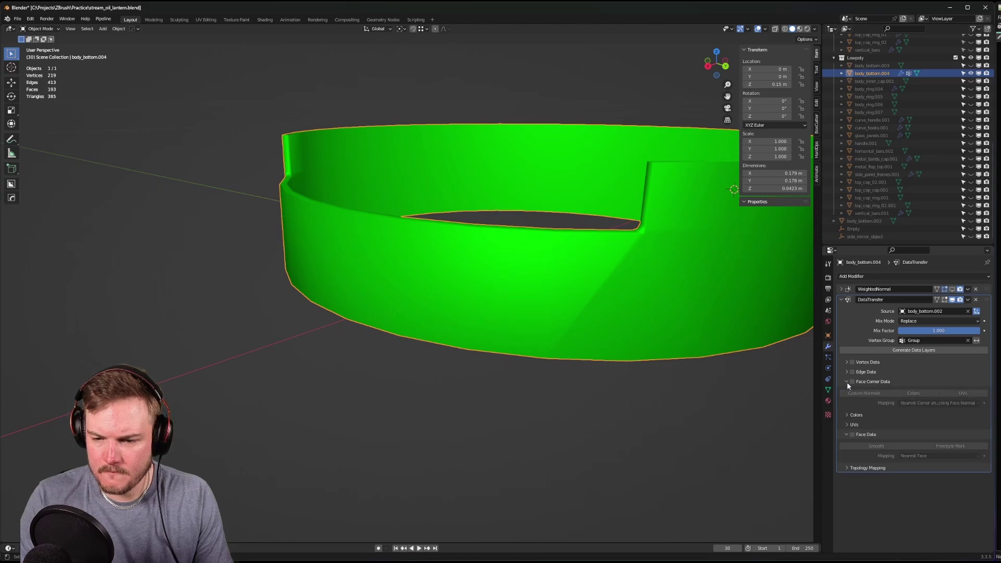
pyautogui.click(849, 383)
pyautogui.click(866, 393)
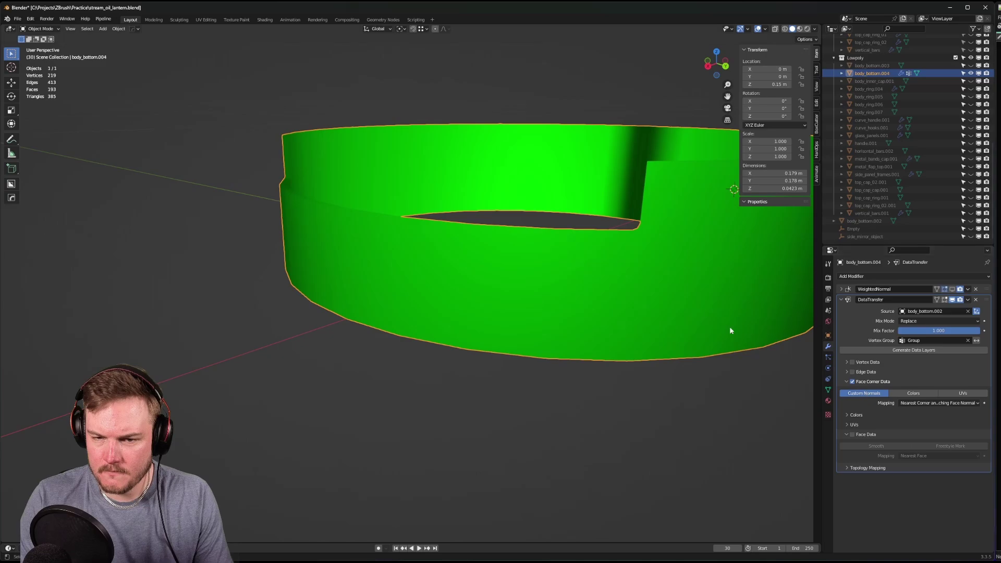
pyautogui.moveTo(729, 331); pyautogui.dragTo(681, 274, button='middle')
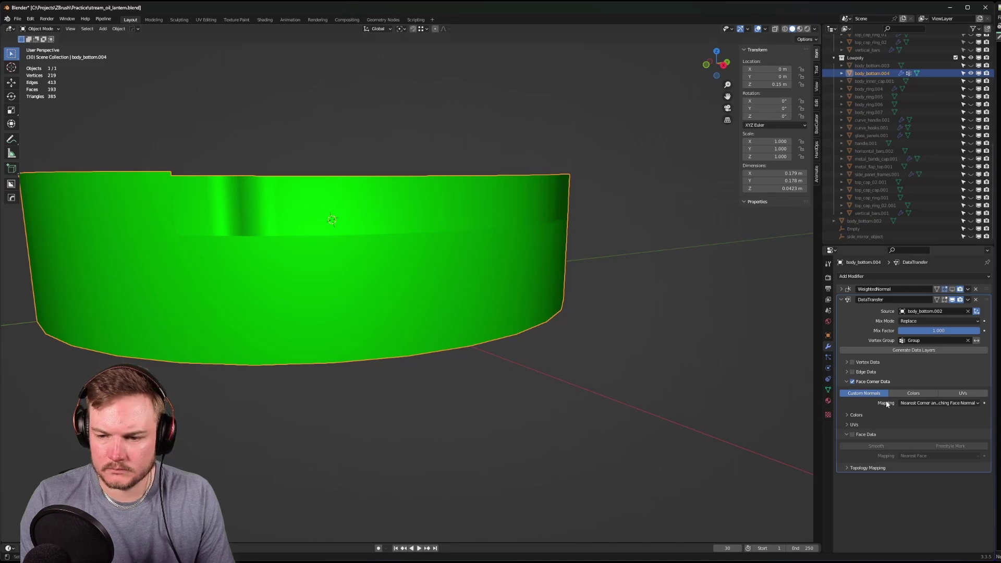
pyautogui.moveTo(701, 358); pyautogui.dragTo(572, 339, button='middle')
pyautogui.click(847, 382)
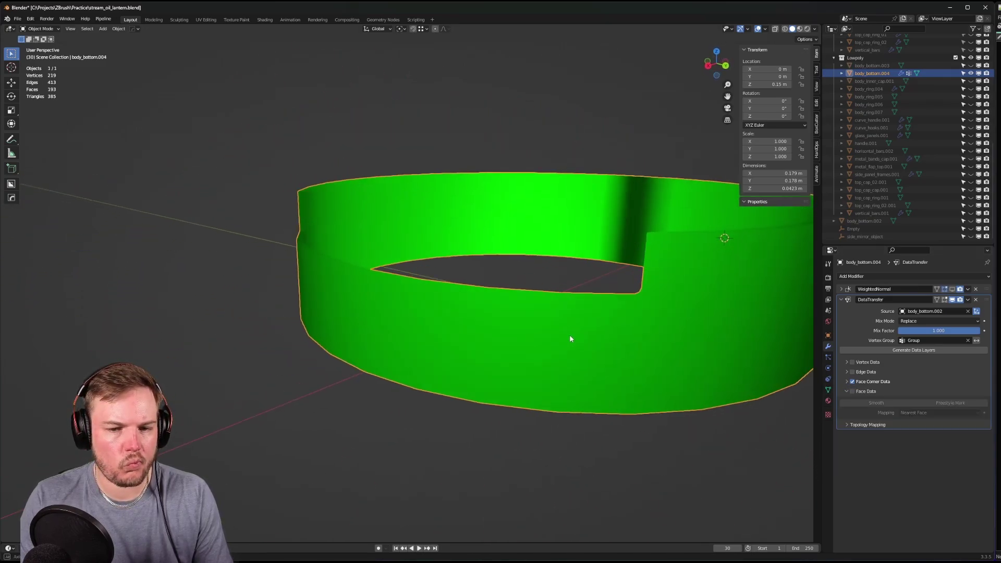
# - Show body_bottom.002 and add a Subdivision modifier to it with 3 viewport levels
pyautogui.click(970, 221)
pyautogui.click(866, 221)
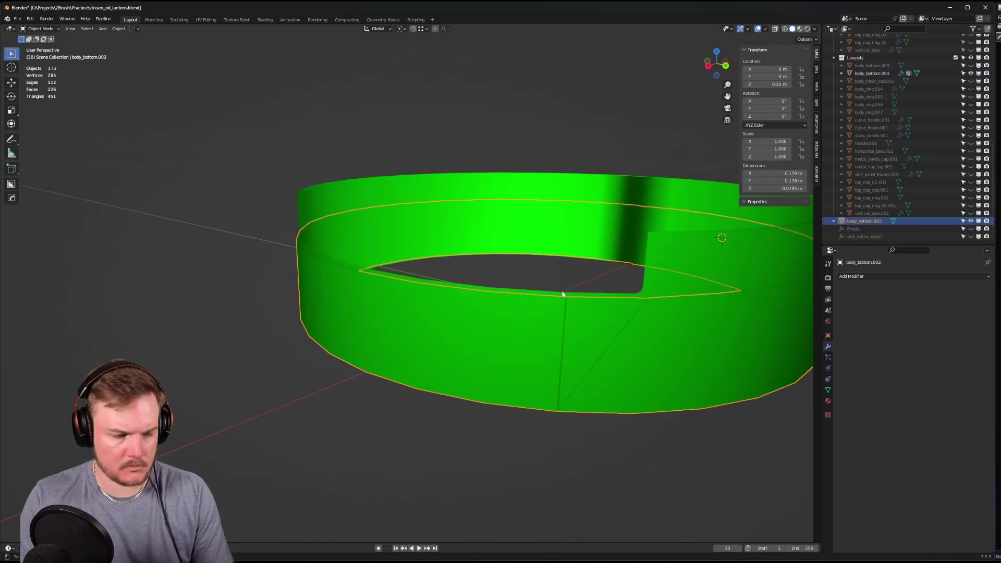
pyautogui.moveTo(562, 295); pyautogui.dragTo(720, 295, button='middle')
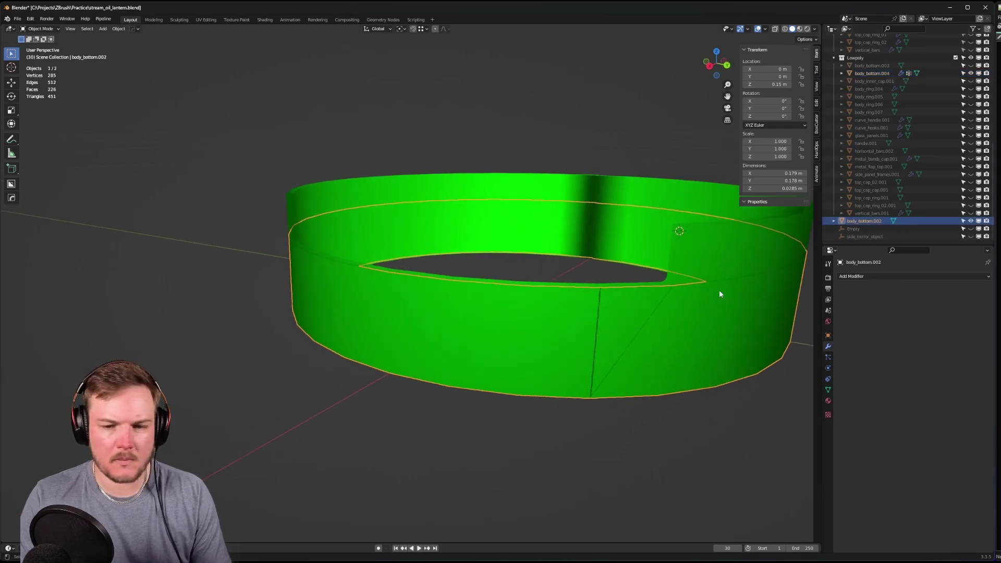
pyautogui.click(877, 279)
pyautogui.click(865, 409)
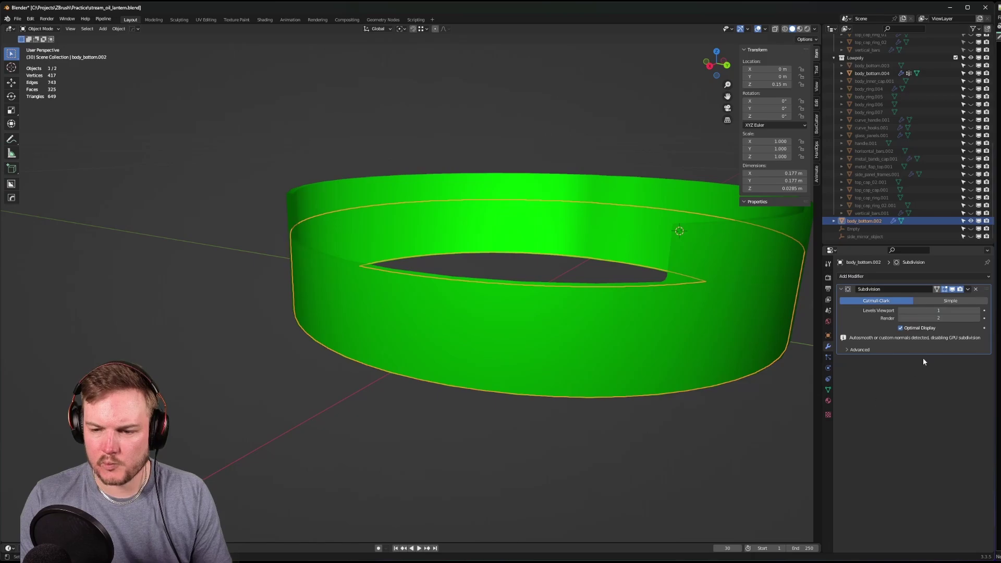
pyautogui.click(977, 311)
pyautogui.click(977, 311)
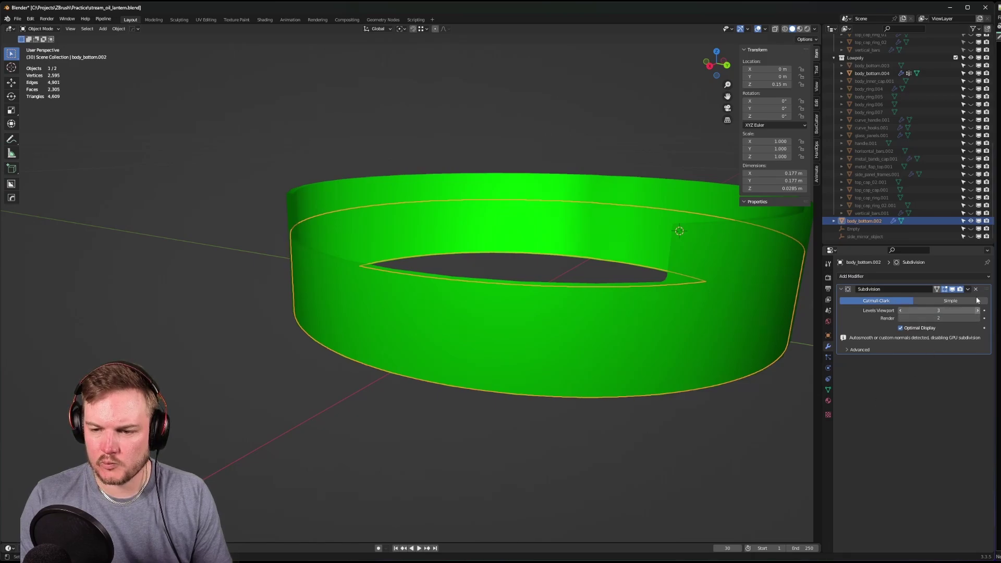
# - Hide body_bottom.002 and select body_bottom.004
pyautogui.click(970, 220)
pyautogui.moveTo(588, 328); pyautogui.dragTo(514, 334, button='middle')
pyautogui.click(514, 334)
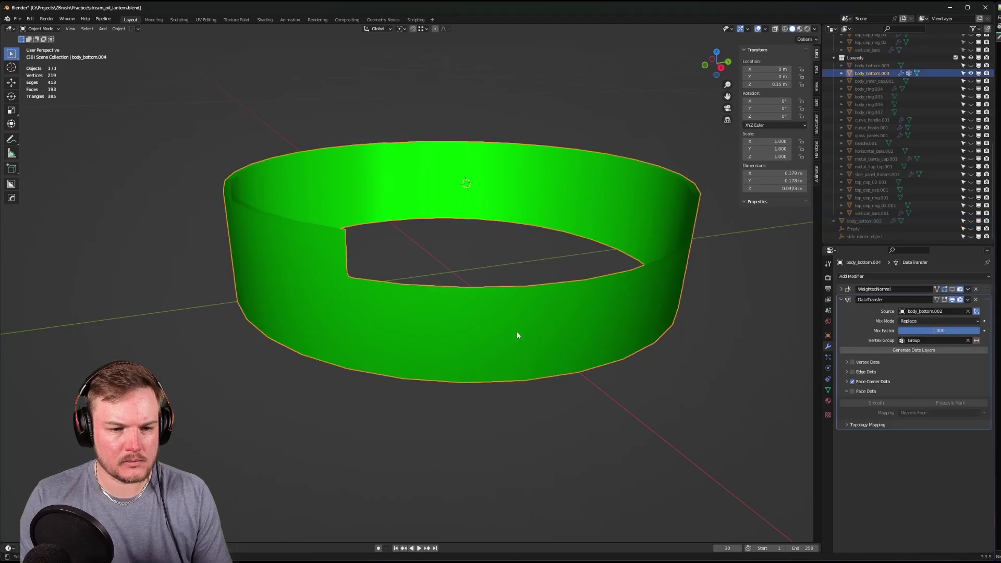
# - In Edit Mode, clear the selection and select the outer-wall vertices along the cut-out's lower edge, from corner to corner
pyautogui.scroll(1, 518, 331)
pyautogui.press('Tab')
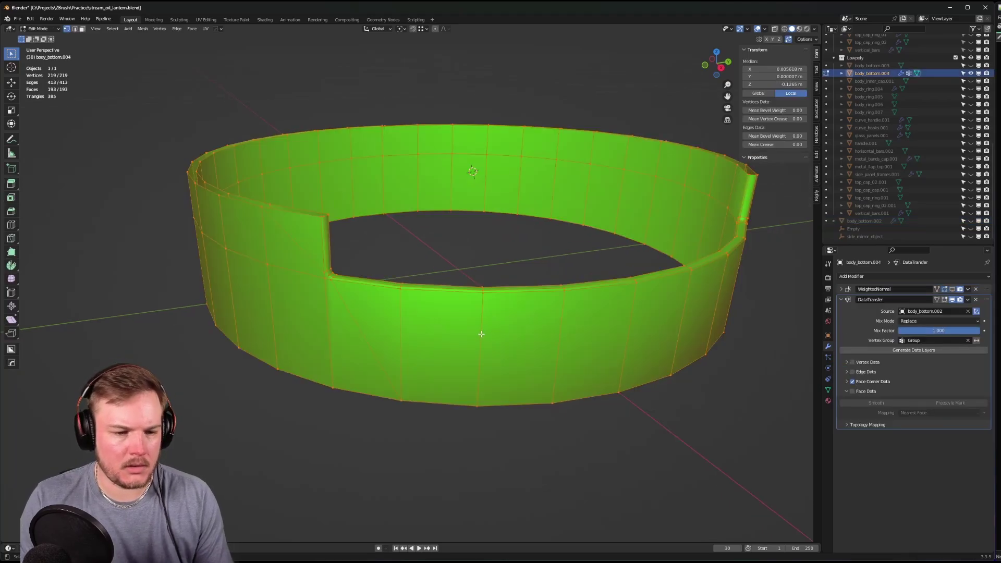
pyautogui.moveTo(478, 334); pyautogui.dragTo(347, 318, button='middle')
pyautogui.scroll(4, 334, 302)
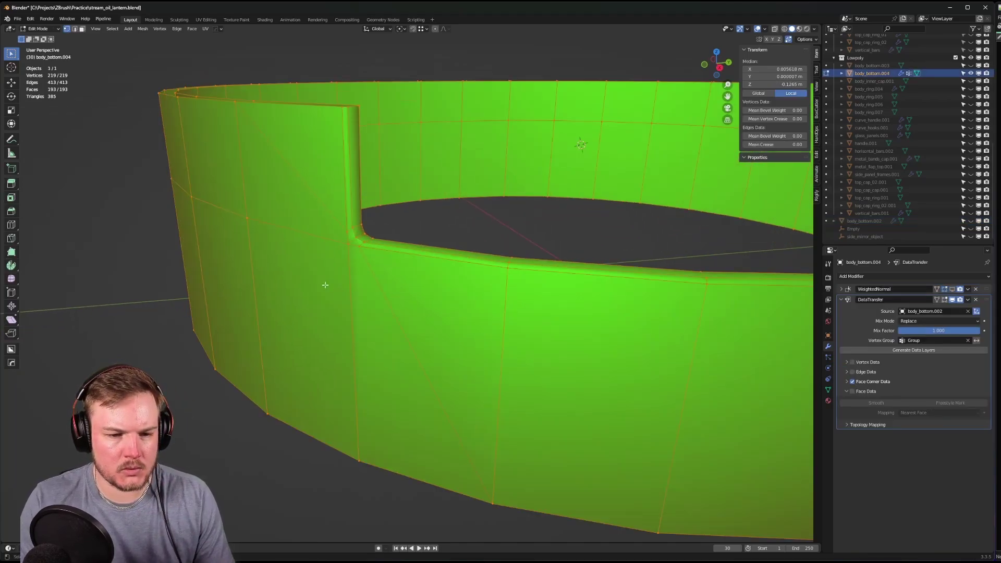
pyautogui.hotkey('alt', 'a')
pyautogui.scroll(-2, 384, 401)
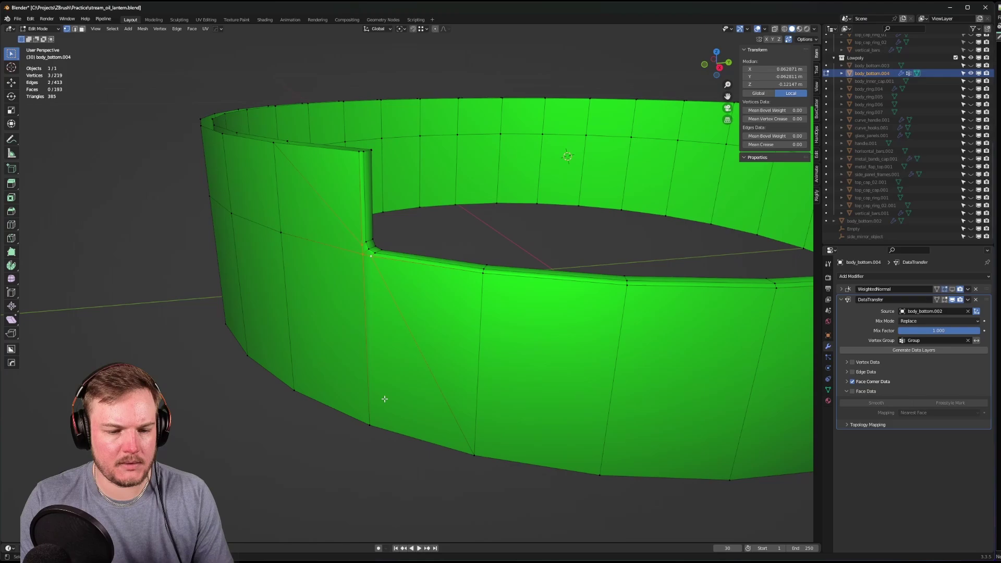
pyautogui.click(439, 452)
pyautogui.keyDown('shift'); pyautogui.click(479, 285); pyautogui.keyUp('shift')
pyautogui.moveTo(480, 285); pyautogui.dragTo(553, 290, button='middle')
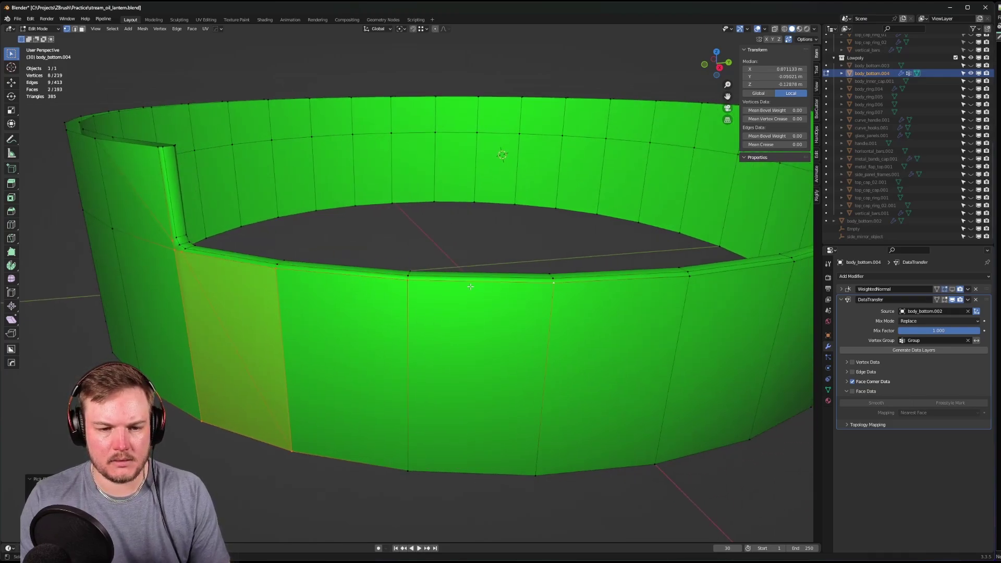
pyautogui.moveTo(470, 286)
pyautogui.mouseDown(button='middle')
pyautogui.moveTo(426, 272)
pyautogui.moveTo(470, 284)
pyautogui.mouseUp(button='middle')
pyautogui.keyDown('shift'); pyautogui.click(426, 272); pyautogui.keyUp('shift')
pyautogui.keyDown('alt'); pyautogui.keyDown('shift'); pyautogui.click(672, 295); pyautogui.keyUp('shift'); pyautogui.keyUp('alt')
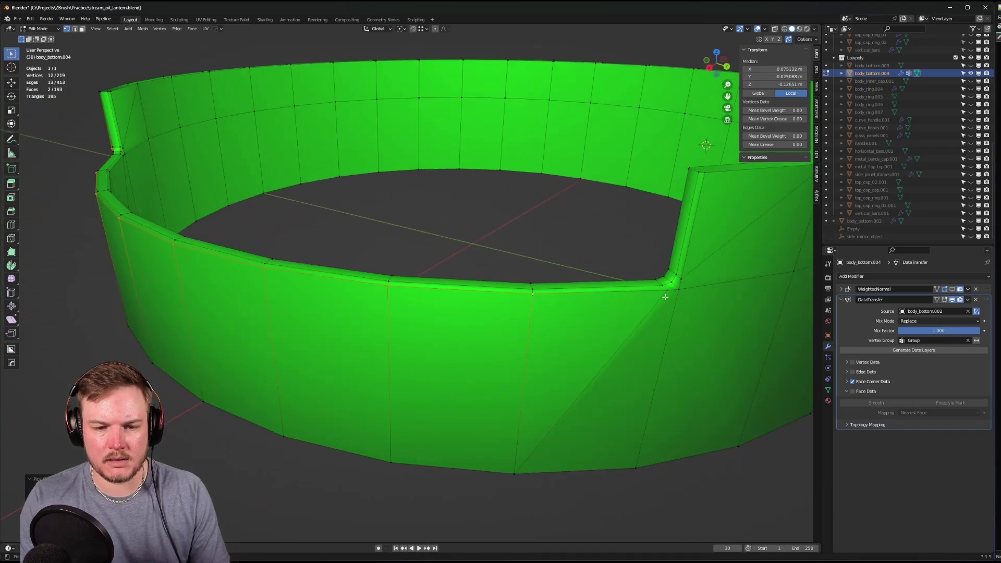
# - Add the outer bottom-rim vertices beneath the cut-out to the selection so that the whole front wall section is selected
pyautogui.moveTo(696, 301); pyautogui.dragTo(531, 341, button='middle')
pyautogui.keyDown('shift'); pyautogui.click(516, 356); pyautogui.keyUp('shift')
pyautogui.scroll(-3, 603, 212)
pyautogui.moveTo(603, 212); pyautogui.dragTo(603, 375, button='middle')
pyautogui.keyDown('shift'); pyautogui.moveTo(403, 334); pyautogui.dragTo(636, 415); pyautogui.keyUp('shift')
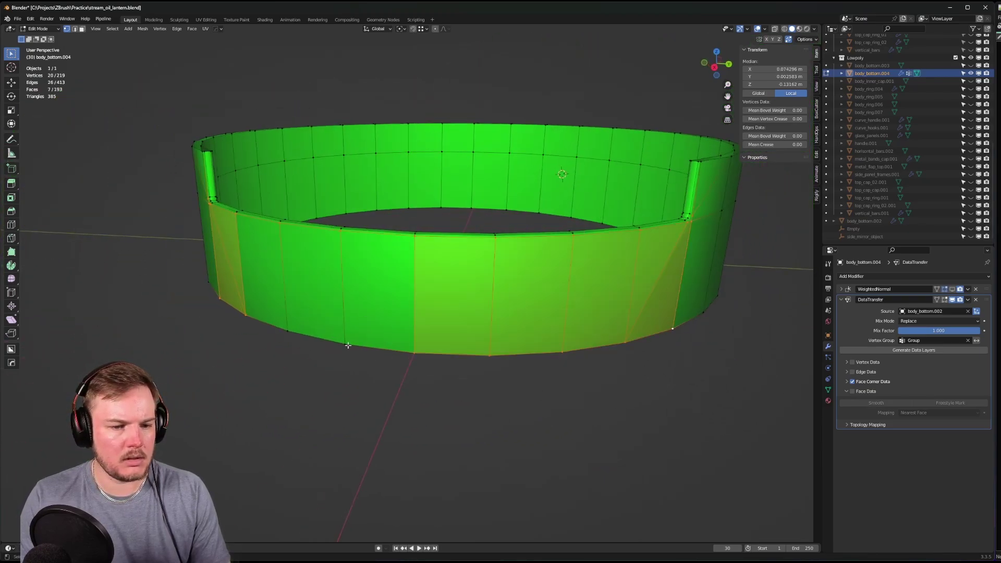
pyautogui.keyDown('shift'); pyautogui.click(287, 329); pyautogui.keyUp('shift')
pyautogui.keyDown('shift'); pyautogui.moveTo(277, 319); pyautogui.dragTo(361, 370); pyautogui.keyUp('shift')
pyautogui.moveTo(348, 341); pyautogui.dragTo(358, 354, button='middle')
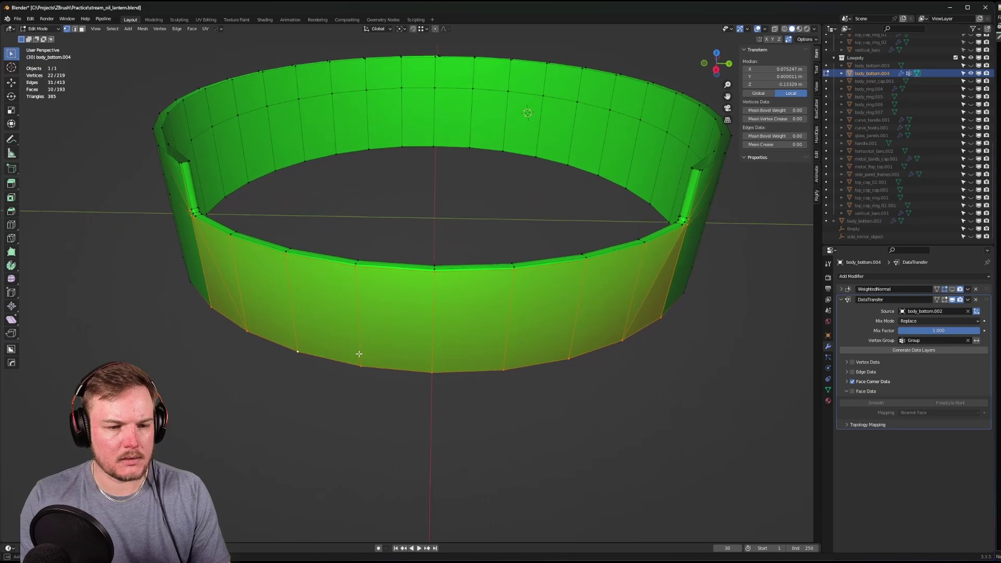
# - Assign the selected front wall vertices to the vertex group named Group and return to Object Mode
pyautogui.click(828, 390)
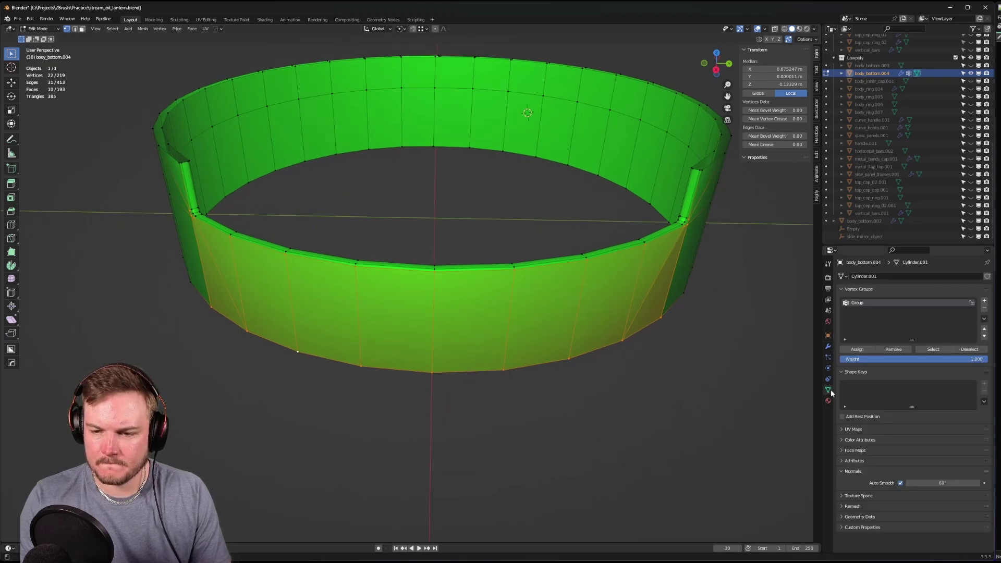
pyautogui.click(861, 351)
pyautogui.press('Tab')
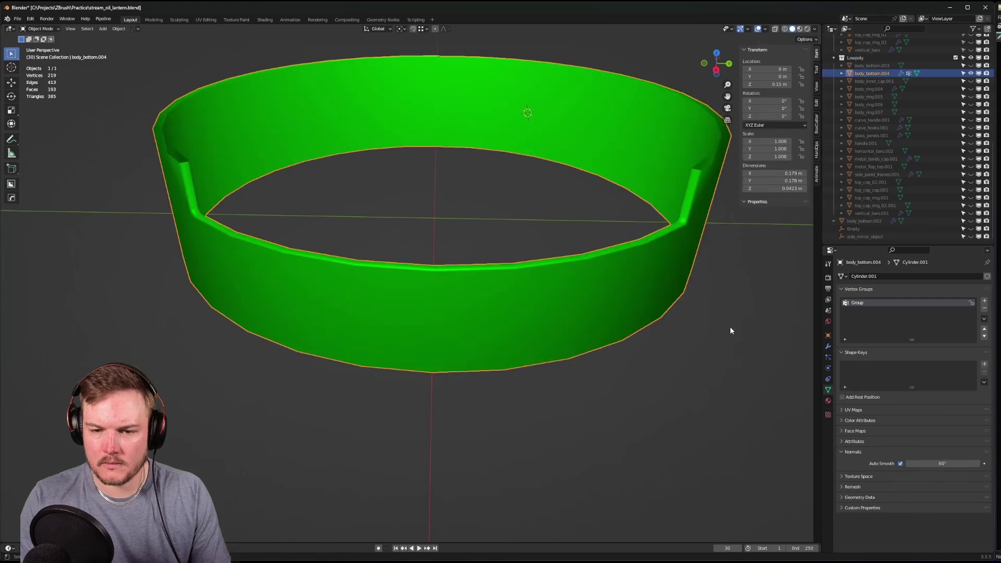
# - Examine the shading of the front wall and around the cut-out's corners
pyautogui.click(730, 330)
pyautogui.moveTo(730, 330); pyautogui.dragTo(511, 263, button='middle')
pyautogui.scroll(5, 543, 333)
pyautogui.scroll(-5, 526, 333)
pyautogui.scroll(5, 514, 337)
pyautogui.scroll(-5, 514, 338)
pyautogui.scroll(3, 511, 264)
# - Select the outer vertices at both upper corners of the cut-out and assign them to the vertex group named Group
pyautogui.press('Tab')
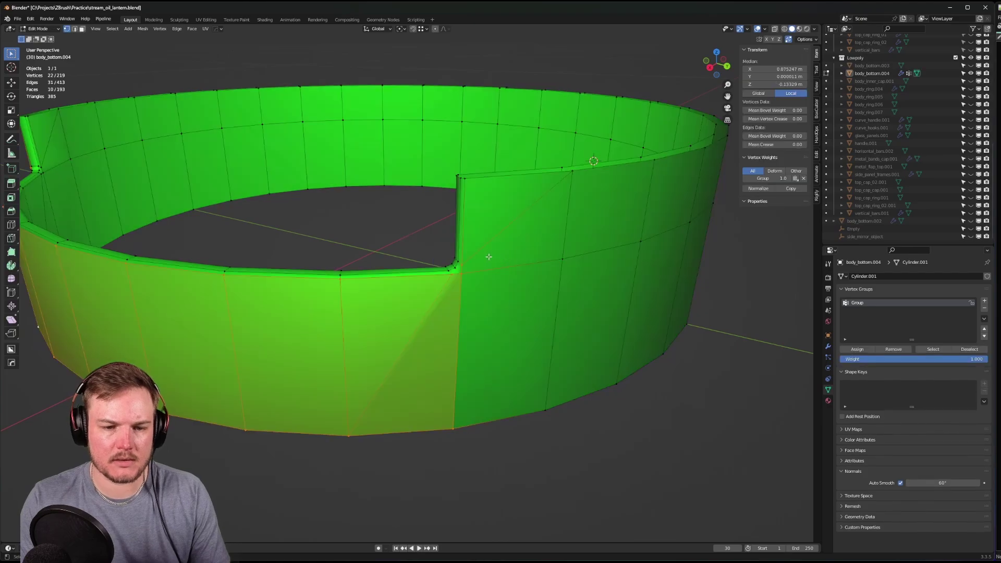
pyautogui.click(476, 182)
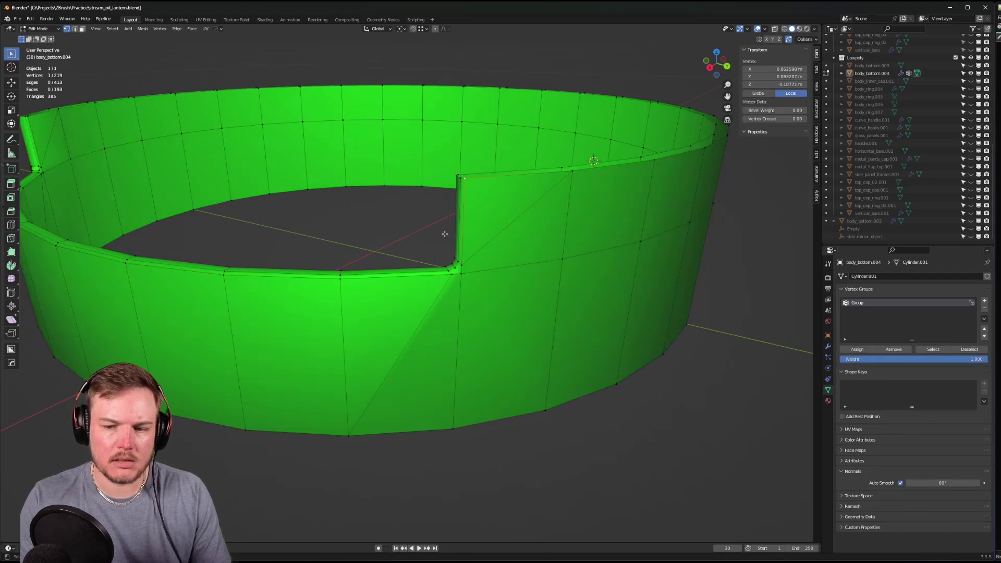
pyautogui.moveTo(444, 233); pyautogui.dragTo(411, 279, button='middle')
pyautogui.keyDown('shift'); pyautogui.click(493, 280); pyautogui.keyUp('shift')
pyautogui.click(865, 349)
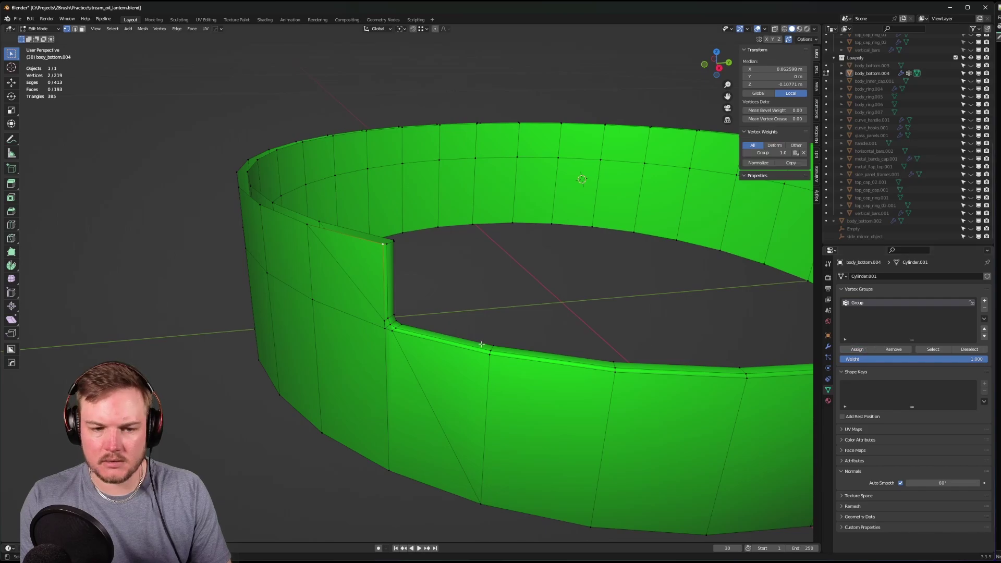
# - Return to Object Mode and examine the shading of the whole ring from several sides
pyautogui.press('Tab')
pyautogui.scroll(-4, 476, 327)
pyautogui.keyDown('shift'); pyautogui.moveTo(521, 334); pyautogui.dragTo(524, 313, button='middle'); pyautogui.keyUp('shift')
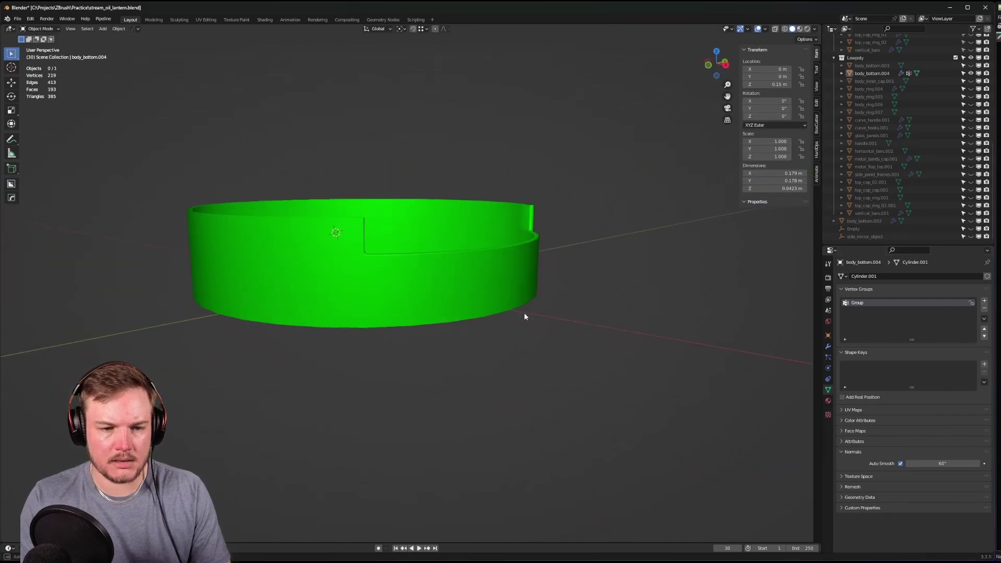
pyautogui.scroll(2, 456, 309)
pyautogui.moveTo(456, 308); pyautogui.dragTo(465, 399, button='middle')
pyautogui.scroll(-2, 465, 400)
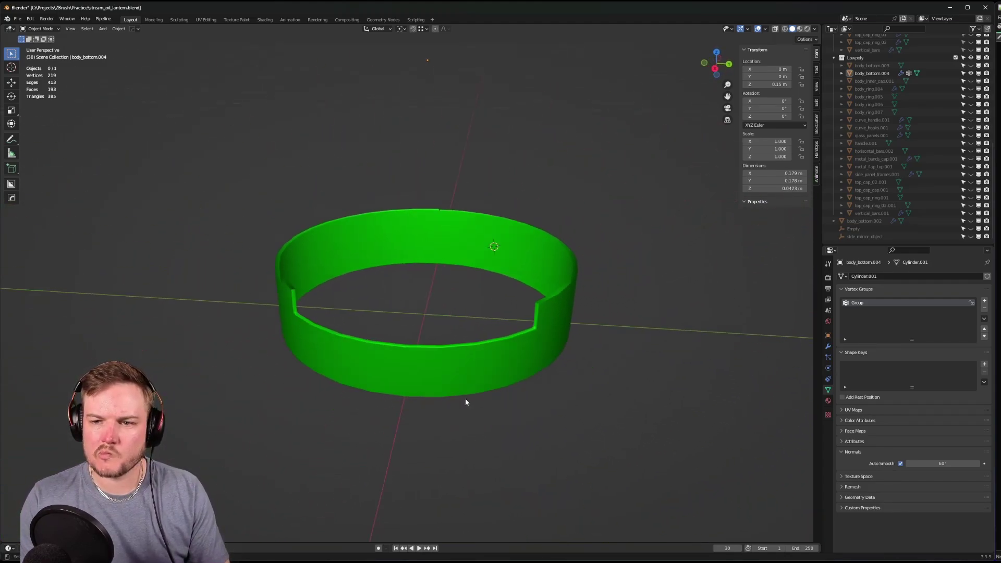
# - Make body_bottom.002 and the two empties below it unselectable and disabled in the viewport, and reveal the hidden lantern parts
pyautogui.click(963, 222)
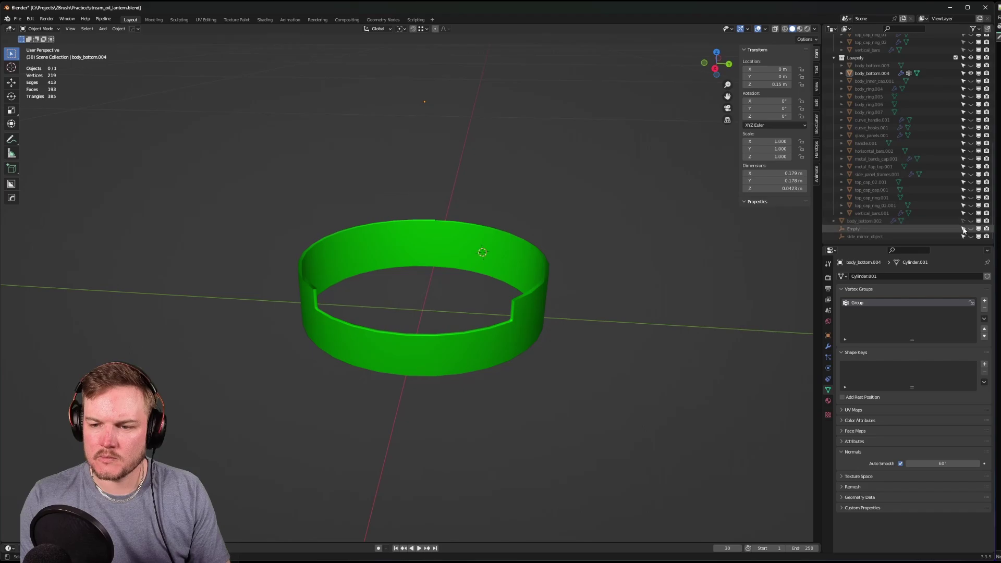
pyautogui.click(979, 223)
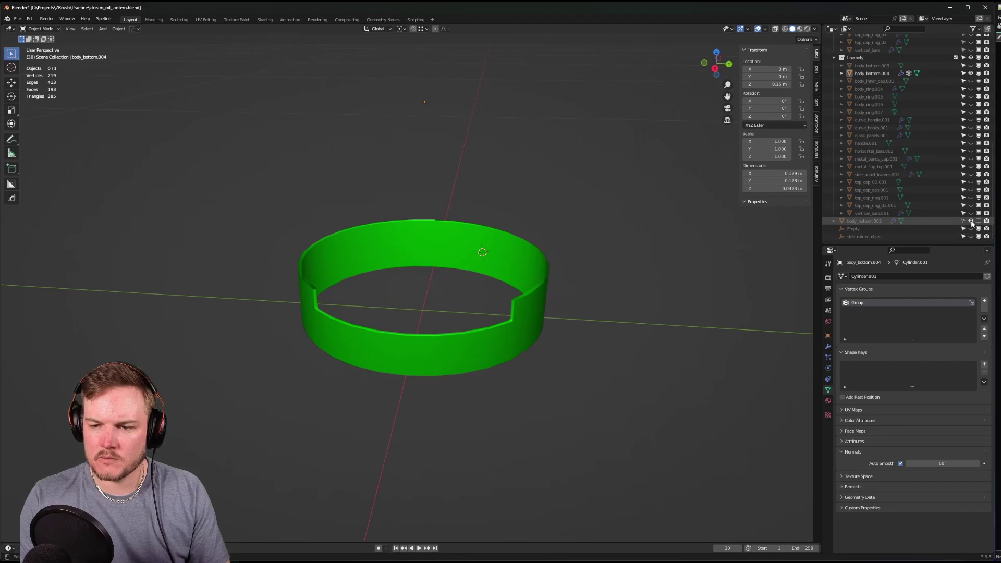
pyautogui.moveTo(977, 228); pyautogui.dragTo(962, 237)
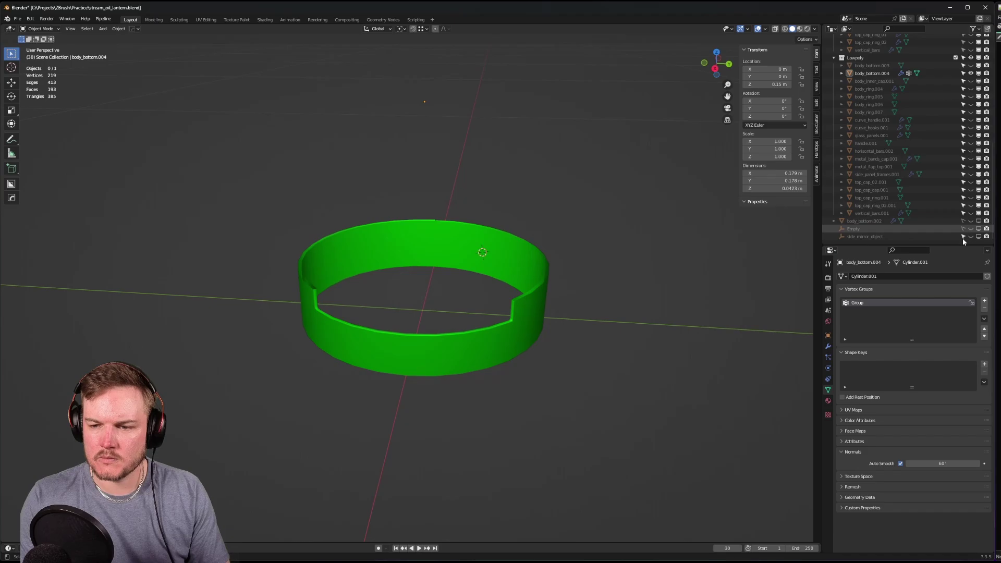
pyautogui.moveTo(608, 252); pyautogui.dragTo(612, 252, button='middle')
pyautogui.moveTo(609, 255); pyautogui.dragTo(701, 261, button='middle')
pyautogui.click(670, 270)
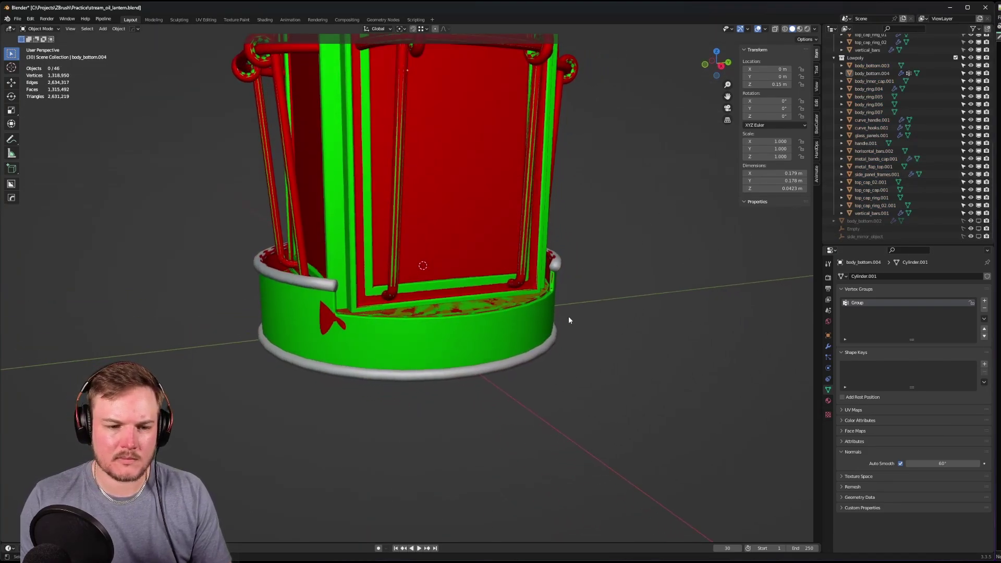
# - Select body_bottom.004 and exclude the Highpoly collection from the view layer
pyautogui.scroll(3, 569, 320)
pyautogui.click(287, 323)
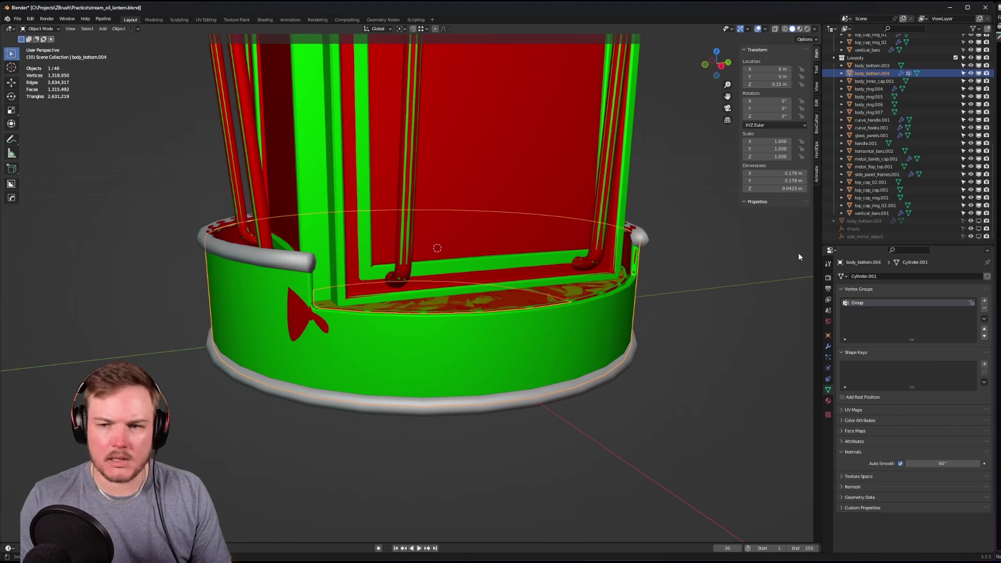
pyautogui.scroll(10, 930, 92)
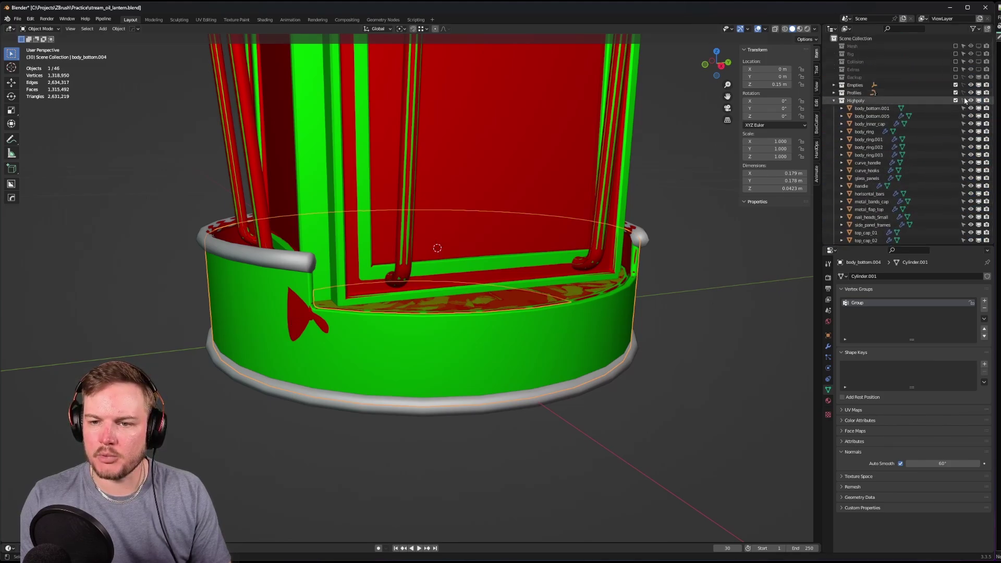
pyautogui.click(955, 100)
# - Isolate the upper rim ring body_ring.004, check its mesh in Edit Mode and bring up its modifier settings
pyautogui.moveTo(448, 219); pyautogui.dragTo(521, 249, button='middle')
pyautogui.scroll(3, 439, 256)
pyautogui.scroll(-4, 439, 253)
pyautogui.click(422, 219)
pyautogui.scroll(3, 384, 243)
pyautogui.scroll(2, 384, 243)
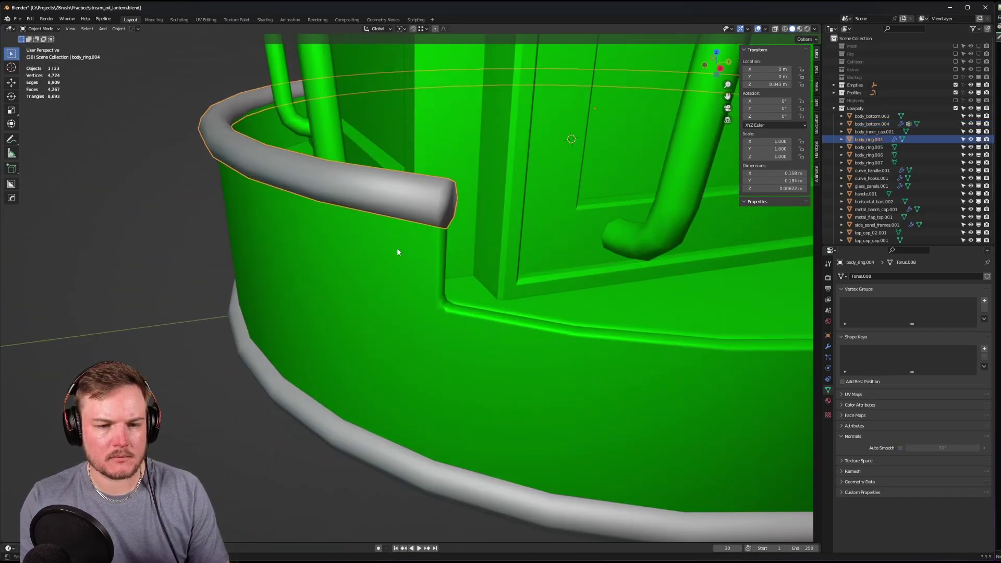
pyautogui.press('KP_Divide')
pyautogui.press('Tab')
pyautogui.moveTo(412, 258); pyautogui.dragTo(405, 256, button='middle')
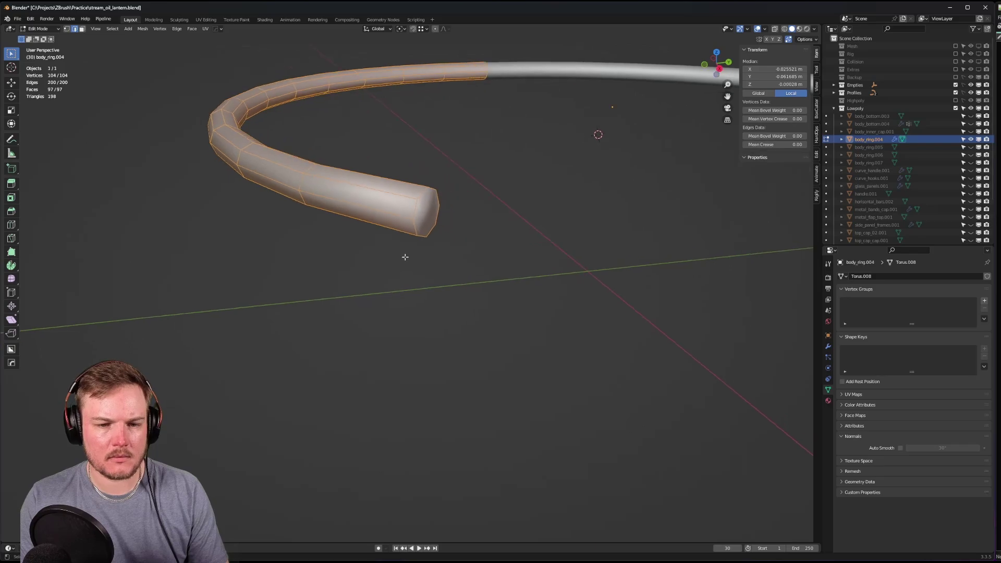
pyautogui.scroll(-5, 405, 257)
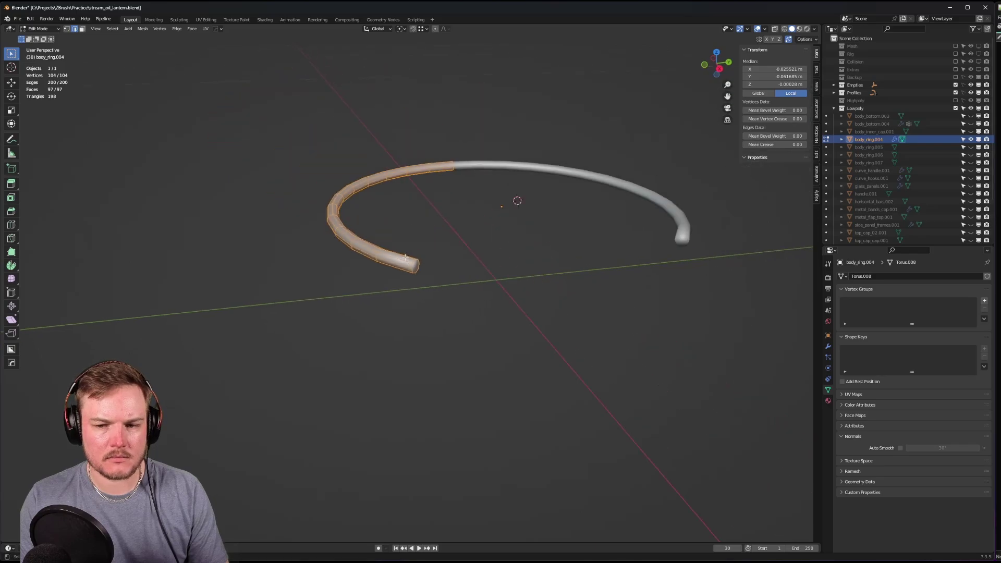
pyautogui.press('Tab')
pyautogui.click(828, 346)
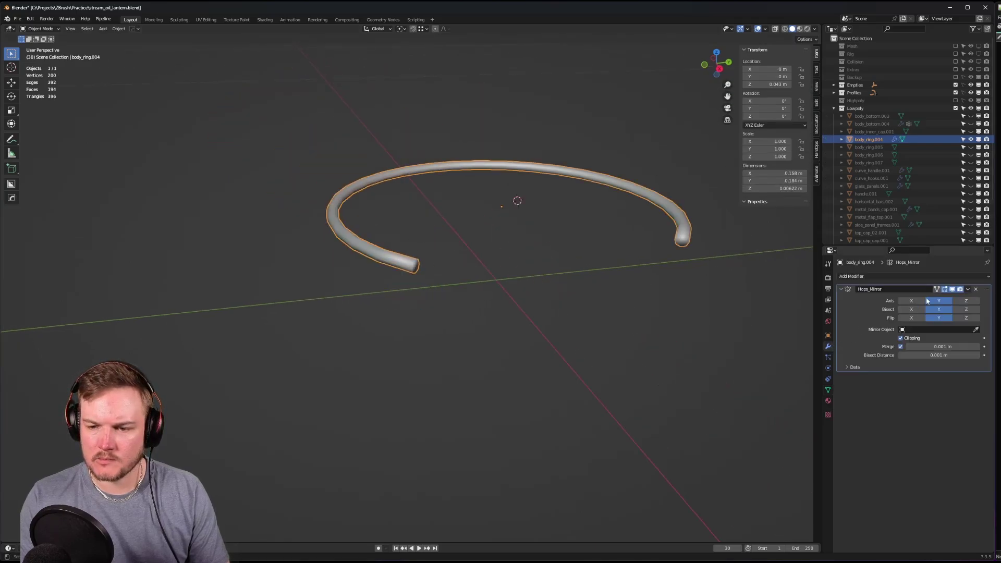
pyautogui.click(968, 288)
pyautogui.click(961, 302)
pyautogui.hotkey('ctrl', 'z')
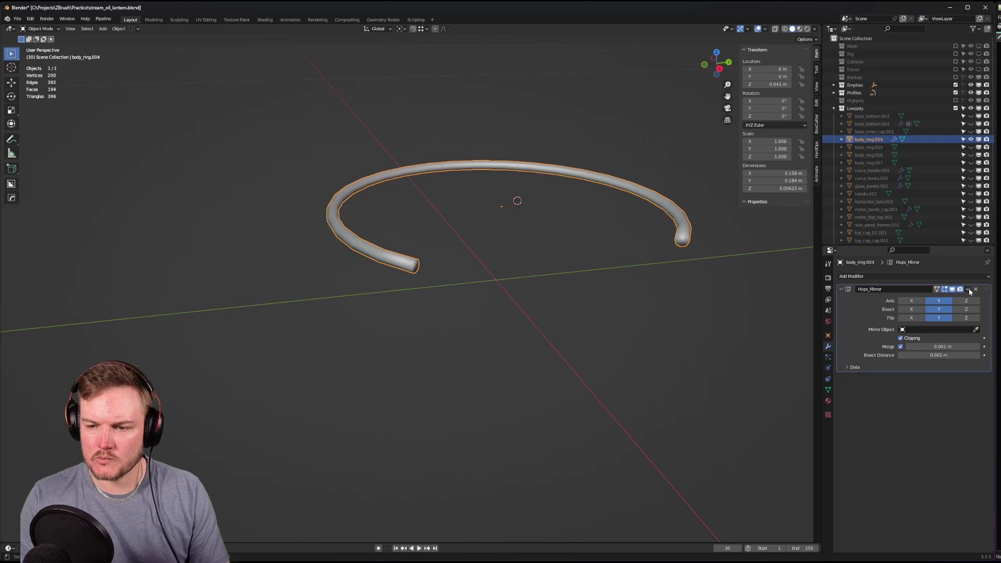
# - Apply the Hops_Mirror modifier to body_ring.004, reveal the hidden lantern parts again and deselect everything
pyautogui.click(968, 289)
pyautogui.click(941, 298)
pyautogui.moveTo(682, 291); pyautogui.dragTo(687, 296, button='middle')
pyautogui.press('Tab')
pyautogui.click(550, 269)
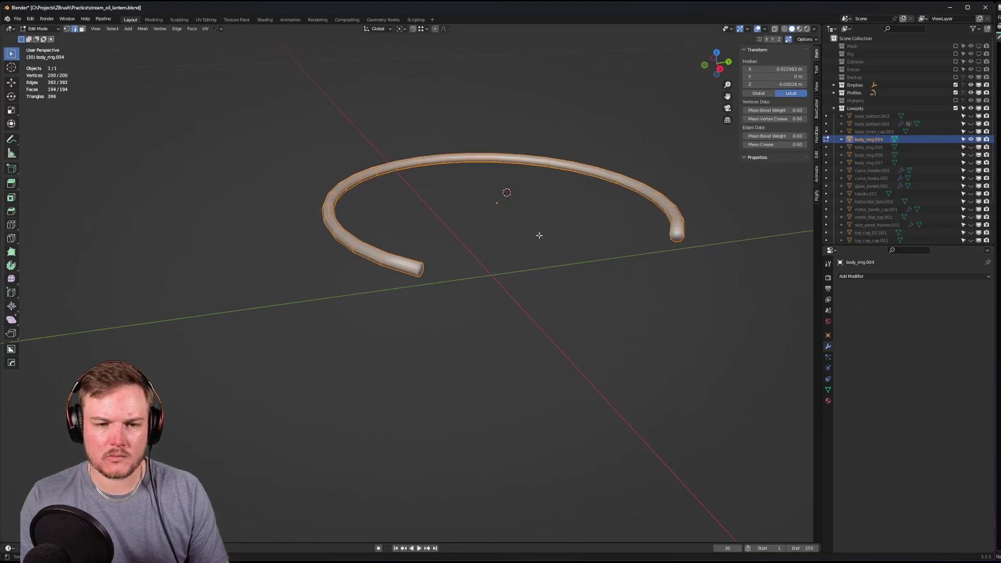
pyautogui.moveTo(539, 234); pyautogui.dragTo(410, 251, button='middle')
pyautogui.press('Tab')
pyautogui.hotkey('alt', 'h')
pyautogui.scroll(2, 472, 197)
pyautogui.scroll(1, 409, 250)
pyautogui.click(220, 347)
pyautogui.scroll(-4, 221, 346)
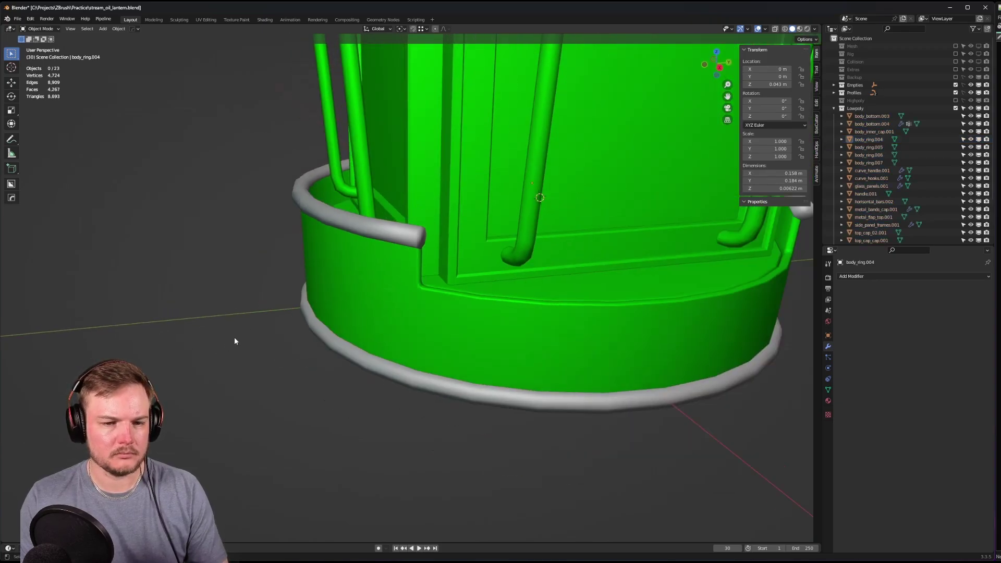
# - Select the lower ring body_ring.005 together with the upper ring body_ring.004 as the active object and assign the Green material to it
pyautogui.moveTo(233, 338); pyautogui.dragTo(390, 293, button='middle')
pyautogui.scroll(4, 303, 310)
pyautogui.click(407, 383)
pyautogui.moveTo(776, 348); pyautogui.dragTo(782, 361, button='middle')
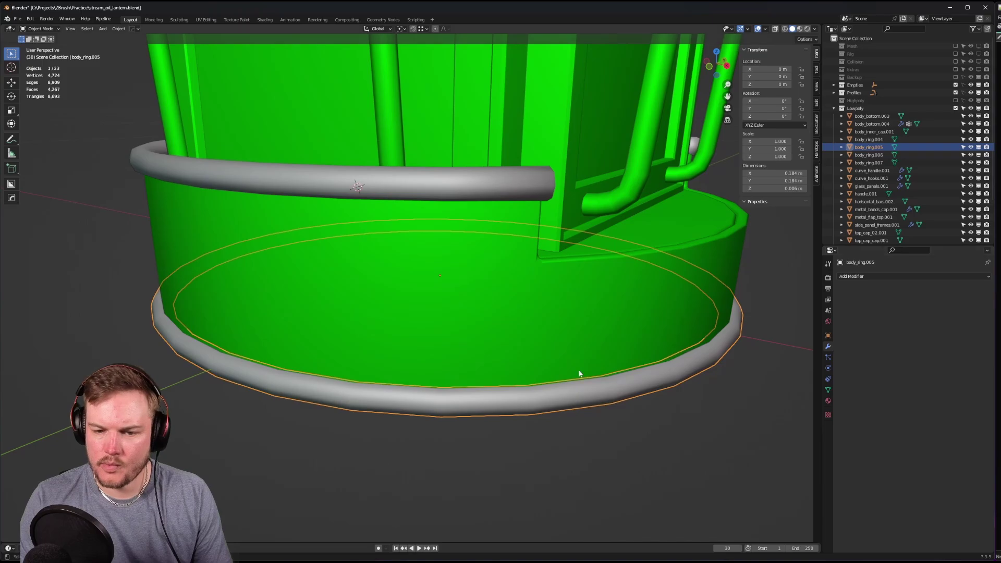
pyautogui.moveTo(579, 371); pyautogui.dragTo(556, 366, button='middle')
pyautogui.keyDown('shift'); pyautogui.click(461, 193); pyautogui.keyUp('shift')
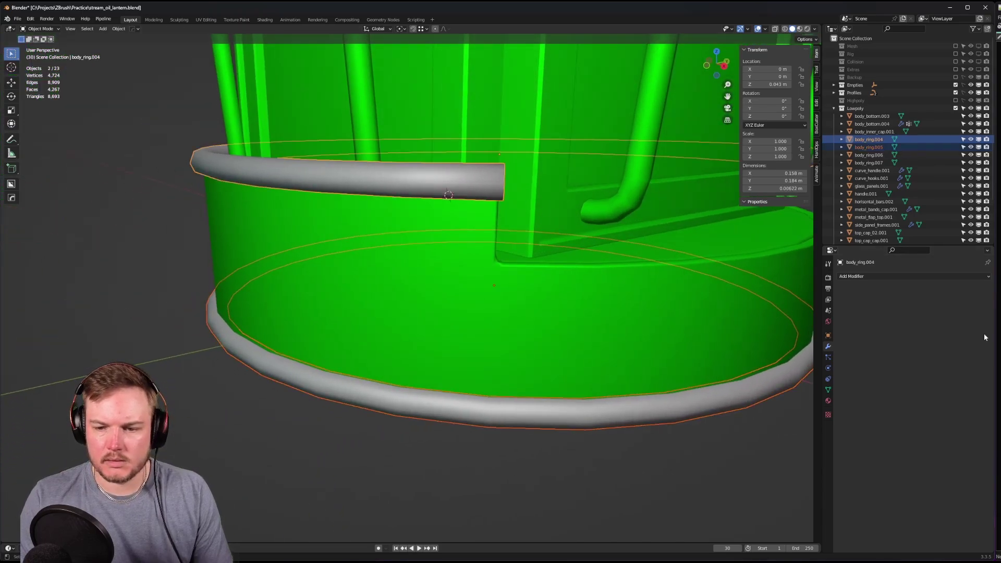
pyautogui.click(828, 400)
pyautogui.click(845, 310)
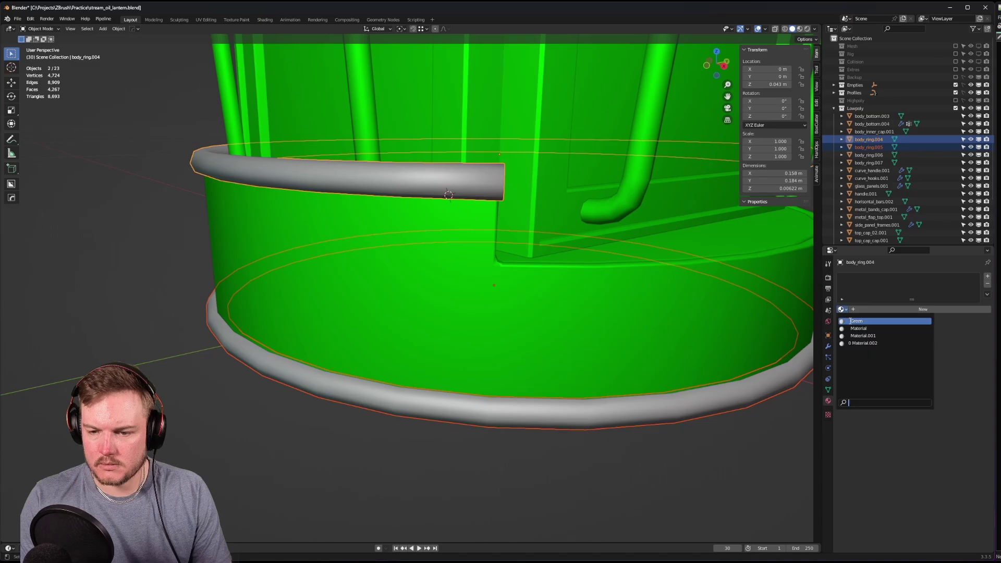
pyautogui.click(865, 334)
# - Link the material of body_ring.004 to body_ring.005 and deselect both rings
pyautogui.hotkey('ctrl', 'l')
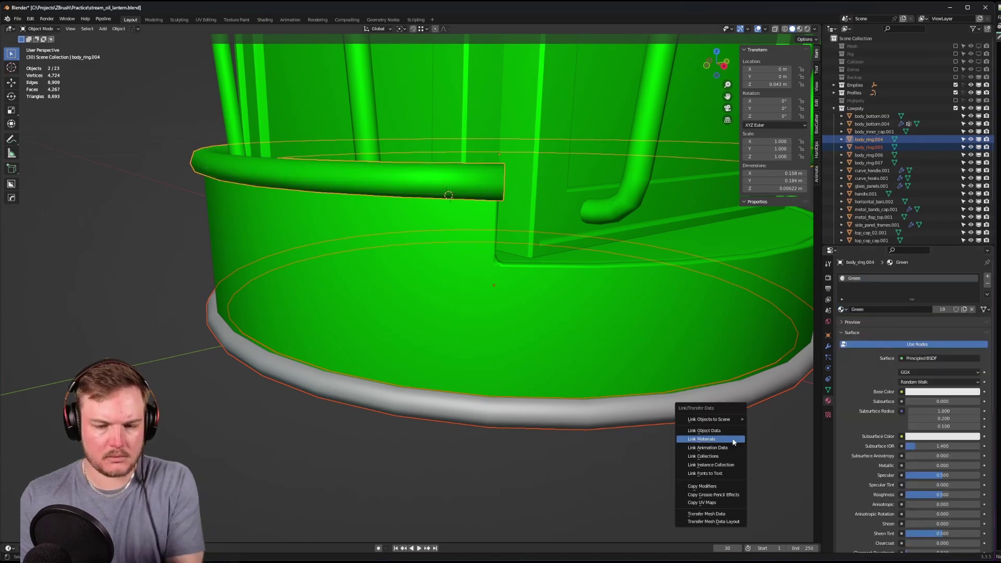
pyautogui.click(733, 442)
pyautogui.click(733, 442)
pyautogui.scroll(-5, 715, 404)
pyautogui.scroll(-2, 697, 368)
pyautogui.keyDown('shift'); pyautogui.moveTo(697, 368); pyautogui.dragTo(668, 418, button='middle'); pyautogui.keyUp('shift')
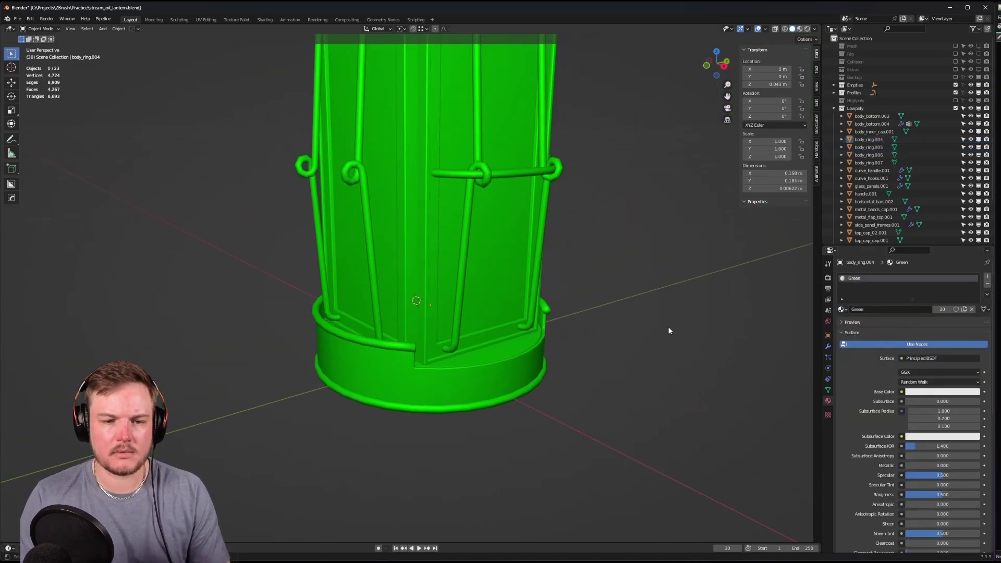
# - Turn on the viewport's wireframe overlay to show the topology of the whole lantern
pyautogui.scroll(1, 642, 405)
pyautogui.keyDown('shift'); pyautogui.moveTo(657, 318); pyautogui.dragTo(645, 357, button='middle'); pyautogui.keyUp('shift')
pyautogui.scroll(-4, 642, 404)
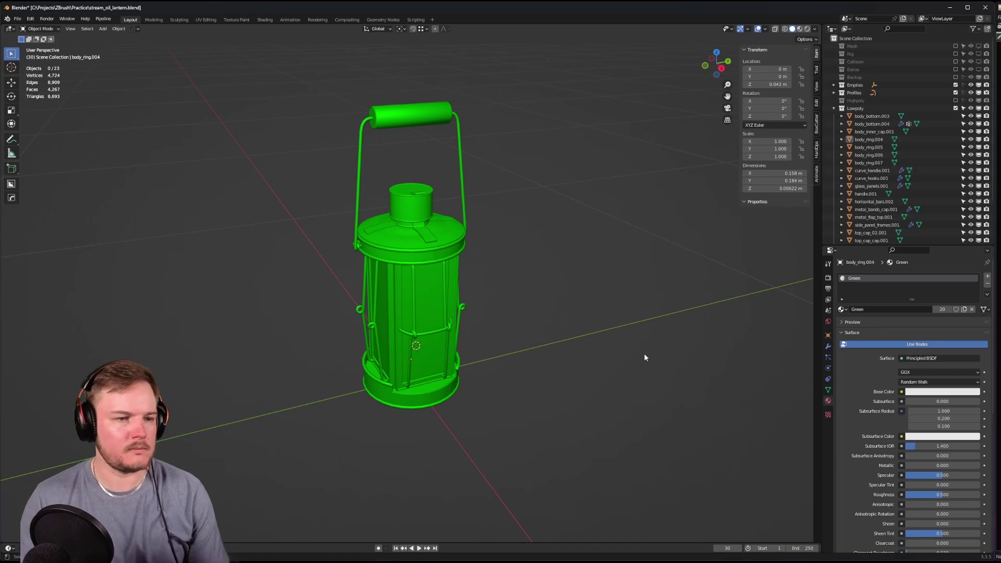
pyautogui.scroll(1, 645, 356)
pyautogui.hotkey('alt', 'v')
pyautogui.click(648, 311)
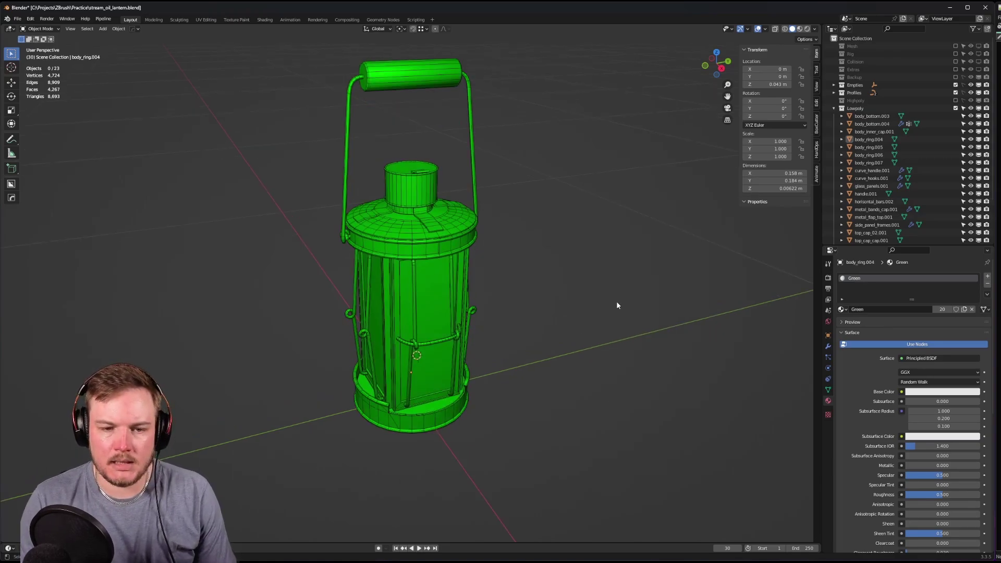
# - Isolate the base ring body_bottom.004 and enter Edit Mode
pyautogui.scroll(5, 616, 301)
pyautogui.moveTo(599, 249); pyautogui.dragTo(494, 400, button='middle')
pyautogui.scroll(4, 495, 400)
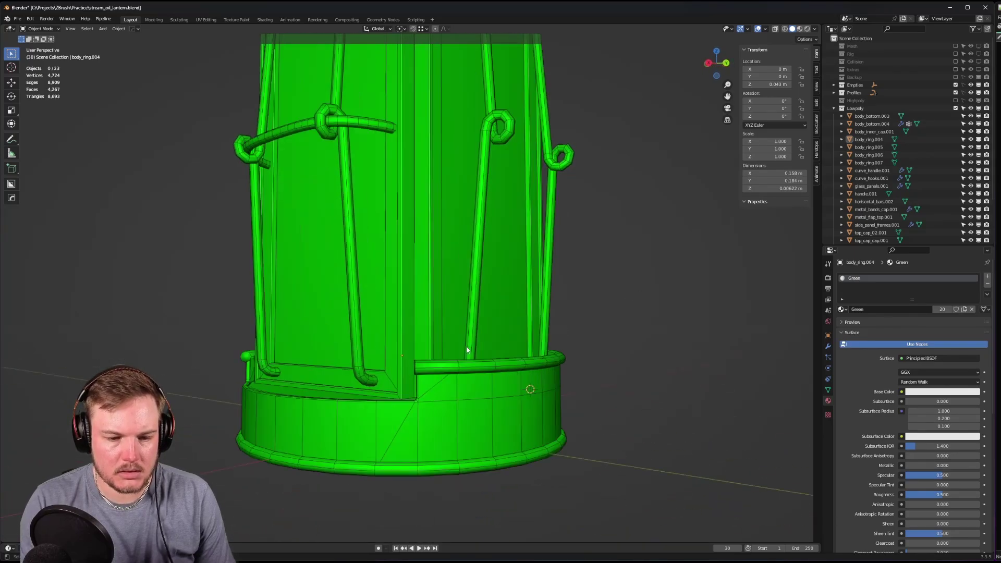
pyautogui.click(473, 408)
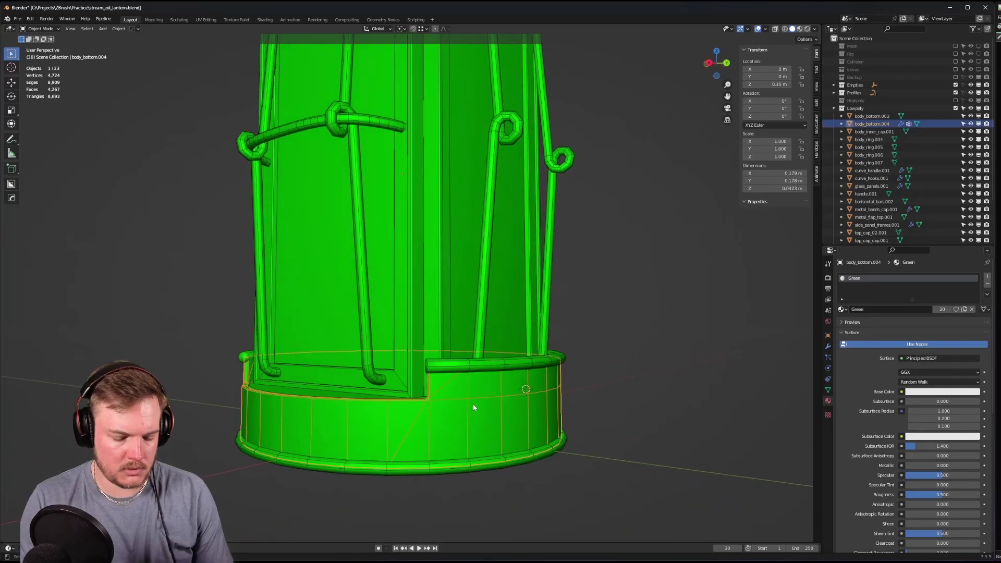
pyautogui.hotkey('shift', 'h')
pyautogui.press('Tab')
# - Slide the horizontal edge loop on the tall part of the outer wall down until it merges with the bottom rim
pyautogui.click(472, 419)
pyautogui.keyDown('alt'); pyautogui.click(479, 400); pyautogui.keyUp('alt')
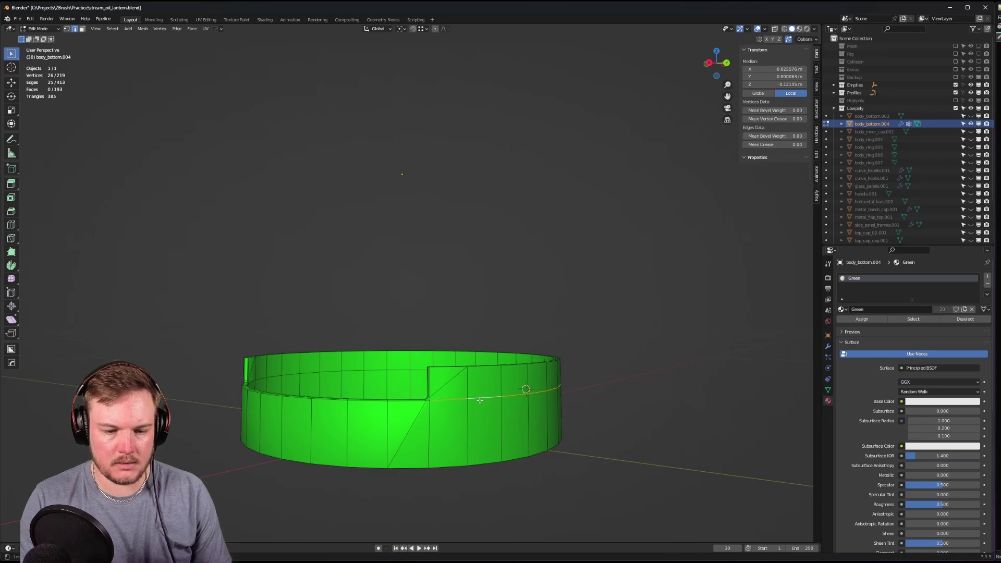
pyautogui.moveTo(448, 405); pyautogui.dragTo(400, 351, button='middle')
pyautogui.press('g')
pyautogui.press('g')
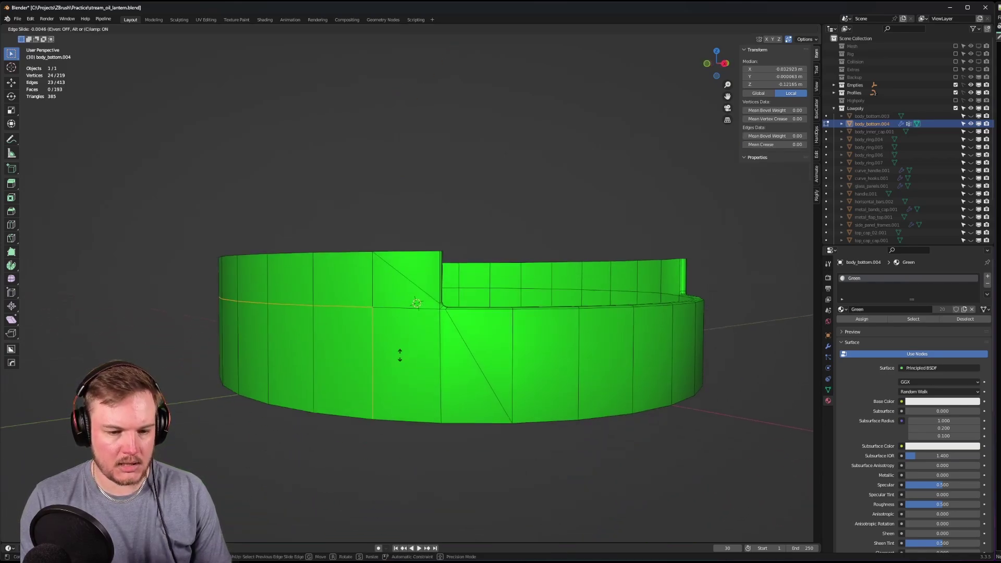
pyautogui.click(418, 43)
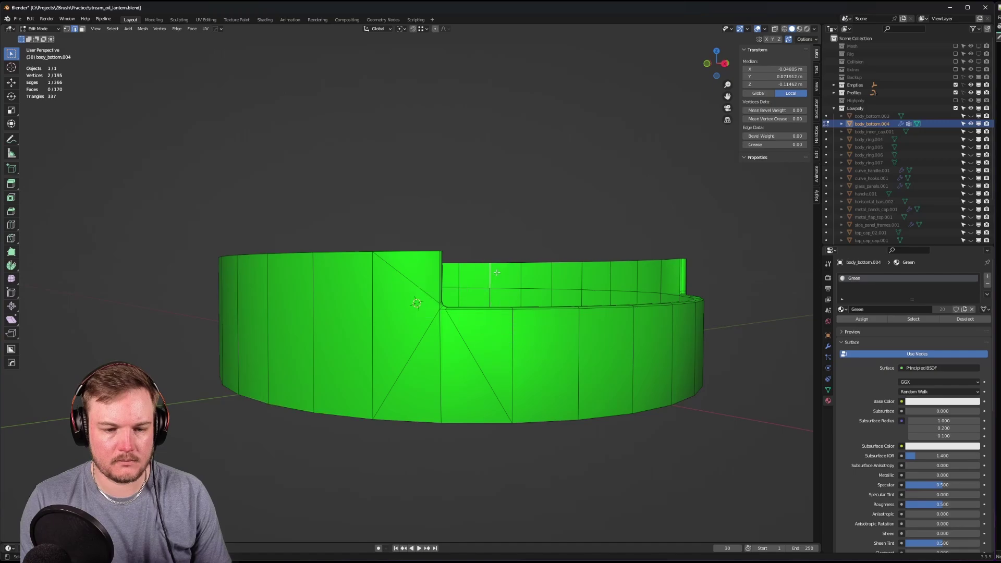
# - Return to Object Mode and turn off the wireframe overlay
pyautogui.hotkey('ctrl', 'Tab')
pyautogui.click(497, 224)
pyautogui.rightClick(496, 227)
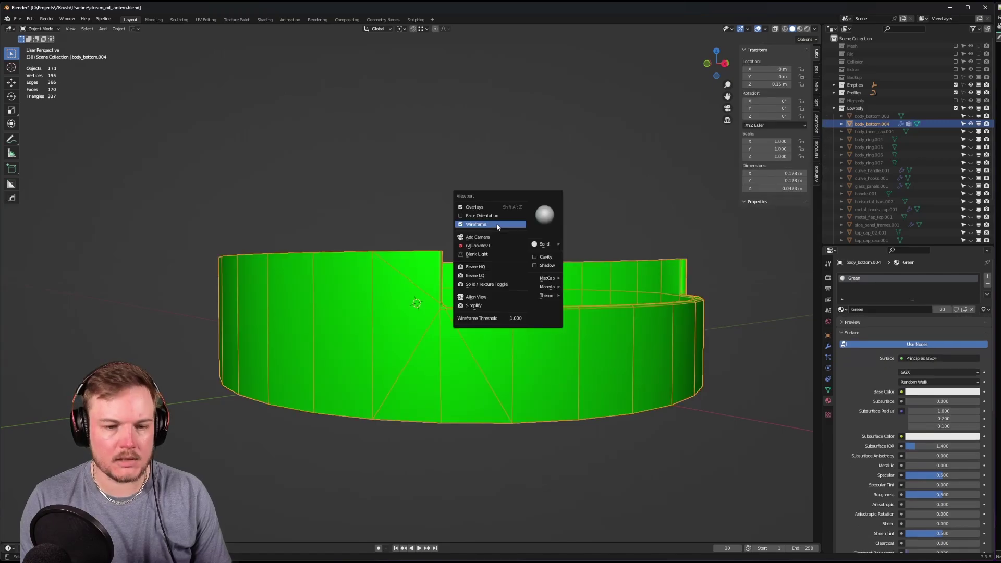
pyautogui.click(491, 224)
# - Switch the viewport to the glossy red MatCap and examine the shading of the isolated ring
pyautogui.click(815, 29)
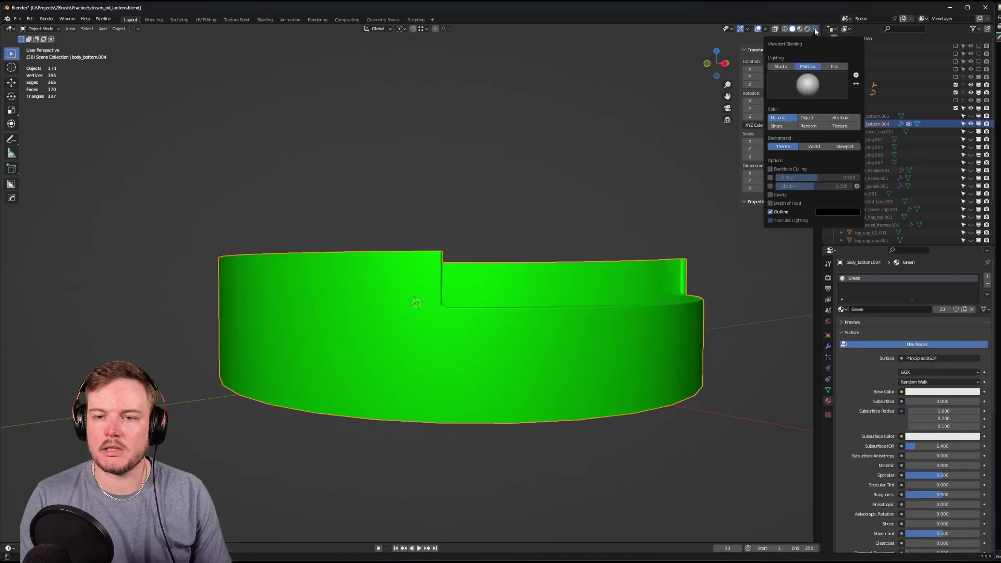
pyautogui.click(810, 81)
pyautogui.click(811, 135)
pyautogui.moveTo(540, 204)
pyautogui.mouseDown(button='middle')
pyautogui.moveTo(555, 186)
pyautogui.moveTo(548, 181)
pyautogui.moveTo(459, 190)
pyautogui.moveTo(568, 195)
pyautogui.moveTo(558, 183)
pyautogui.moveTo(546, 186)
pyautogui.moveTo(534, 220)
pyautogui.mouseUp(button='middle')
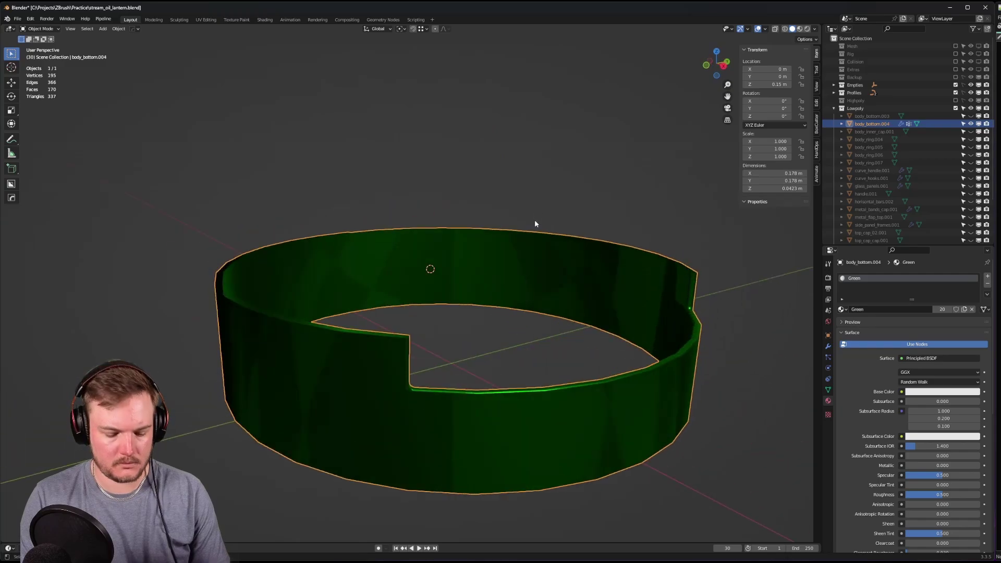
# - Reveal the hidden lantern parts, set the MatCap back to the plain light grey one and deselect everything
pyautogui.press('KP_Divide')
pyautogui.click(816, 29)
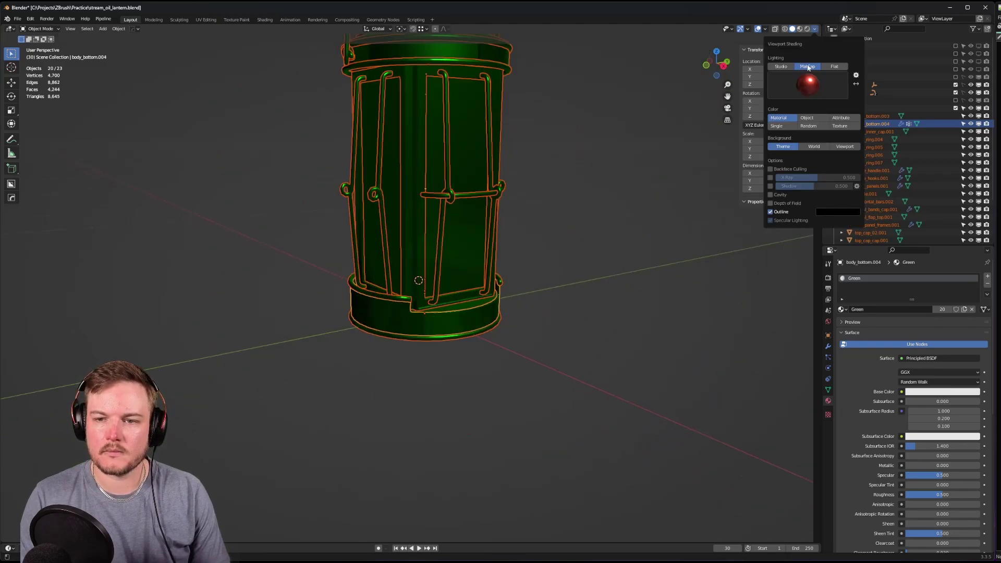
pyautogui.click(808, 83)
pyautogui.click(671, 111)
pyautogui.keyDown('shift'); pyautogui.moveTo(568, 107); pyautogui.dragTo(551, 212, button='middle'); pyautogui.keyUp('shift')
pyautogui.click(550, 210)
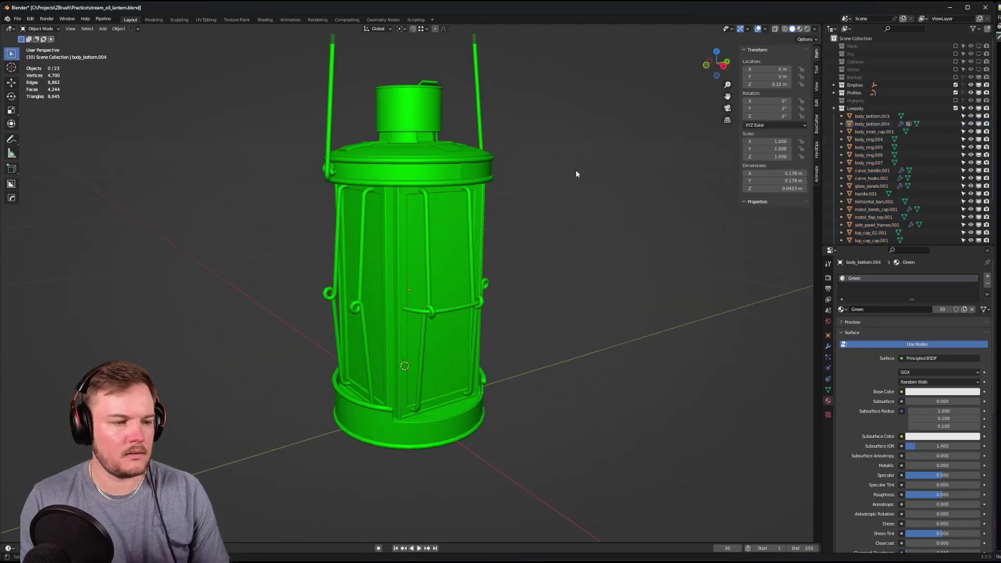
# - Enable Cavity in the viewport shading for the whole lantern
pyautogui.scroll(4, 595, 155)
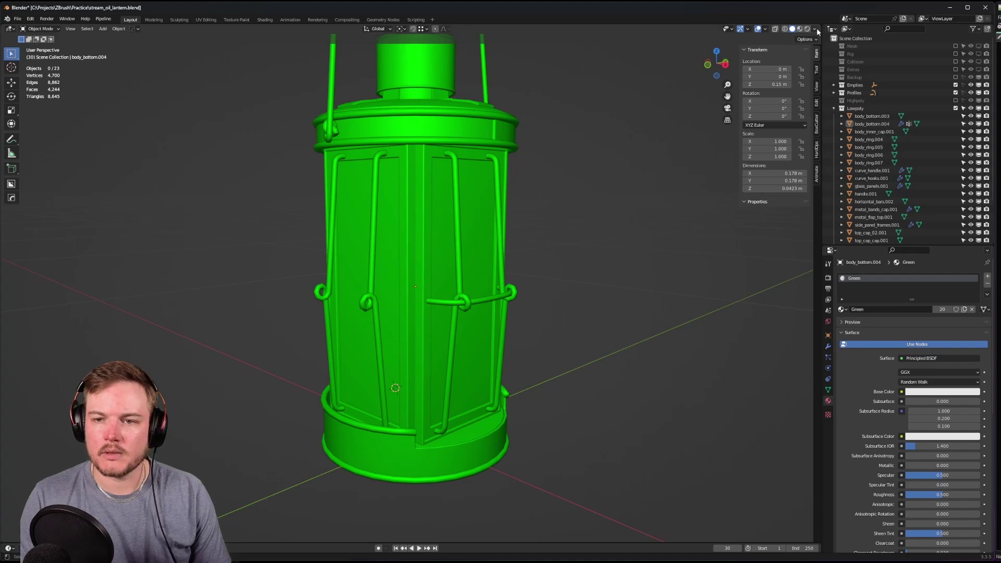
pyautogui.click(816, 29)
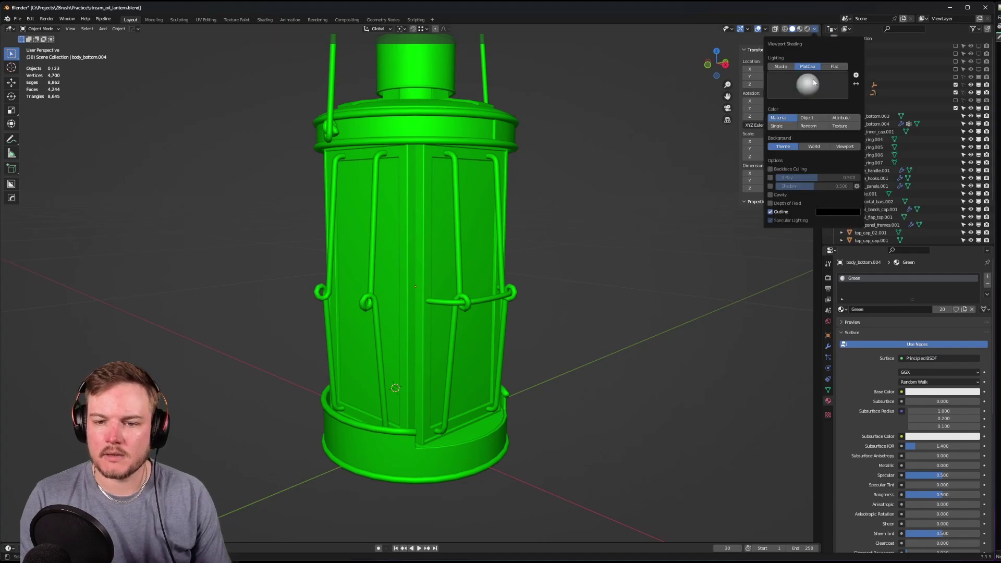
pyautogui.click(770, 195)
pyautogui.moveTo(576, 207); pyautogui.dragTo(748, 62, button='middle')
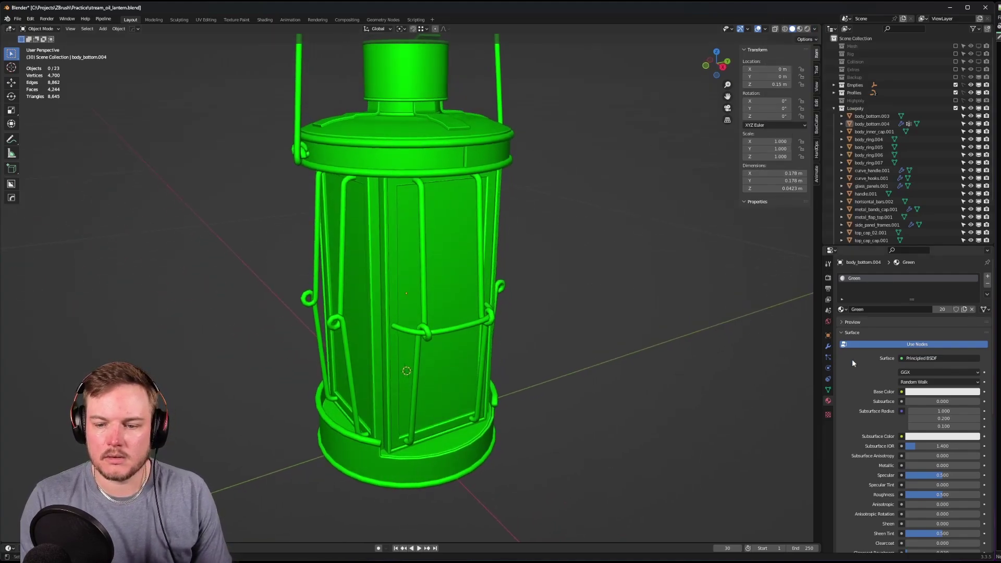
# - Set the Green material's Viewport Display color to white by giving red and blue a value of 1
pyautogui.scroll(-10, 855, 402)
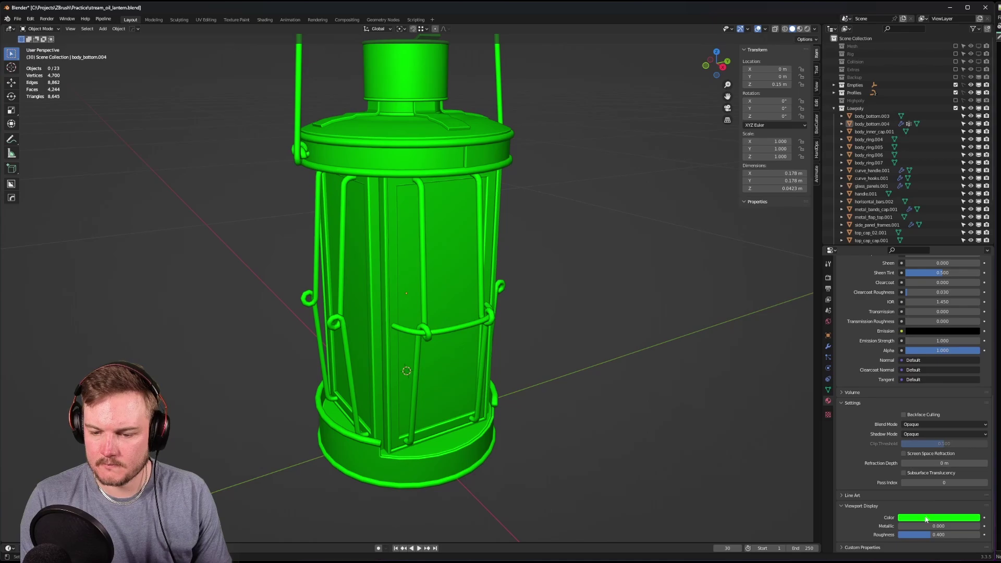
pyautogui.click(926, 519)
pyautogui.moveTo(974, 444); pyautogui.dragTo(974, 406)
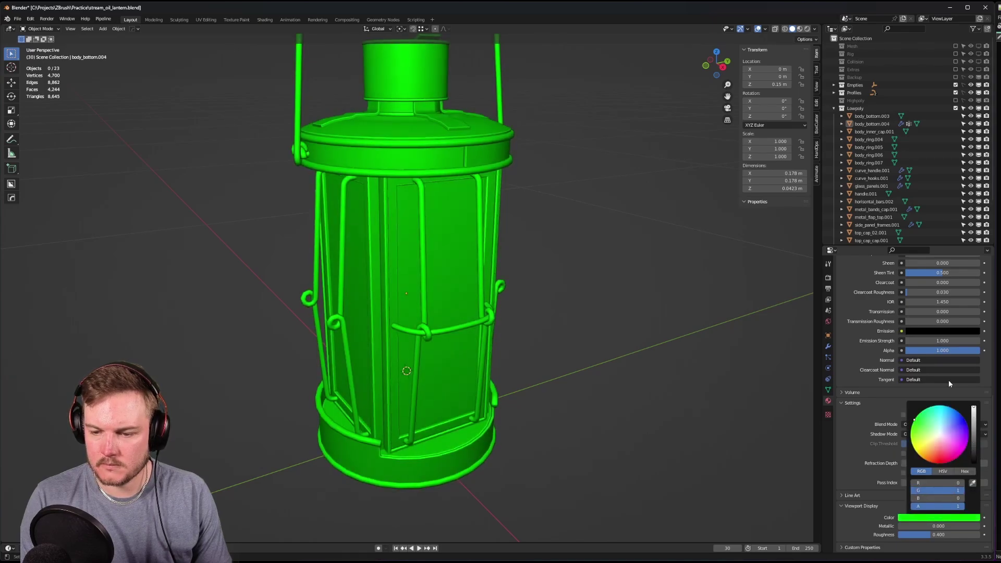
pyautogui.click(941, 482)
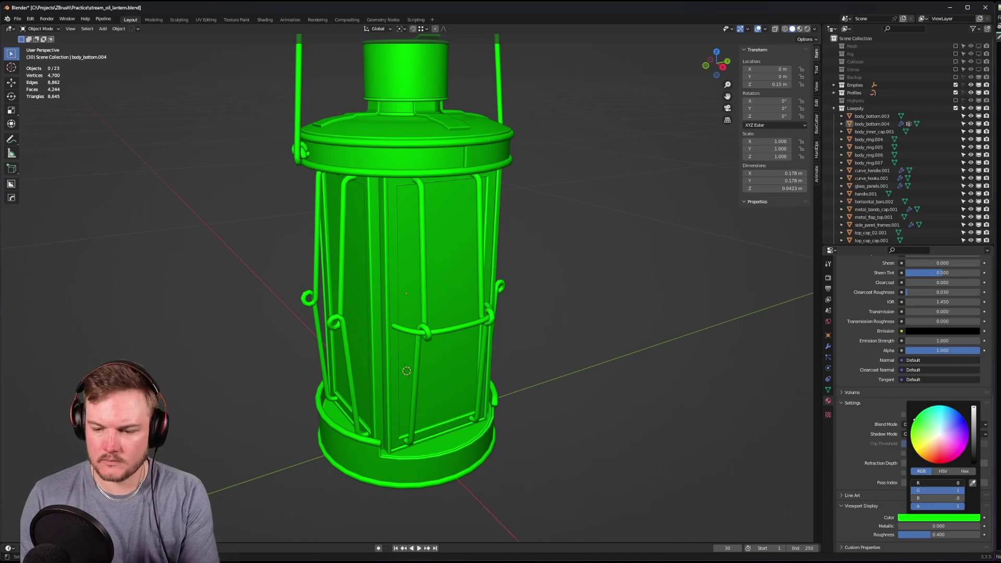
pyautogui.write('1')
pyautogui.press('Return')
pyautogui.write('1')
pyautogui.press('Return')
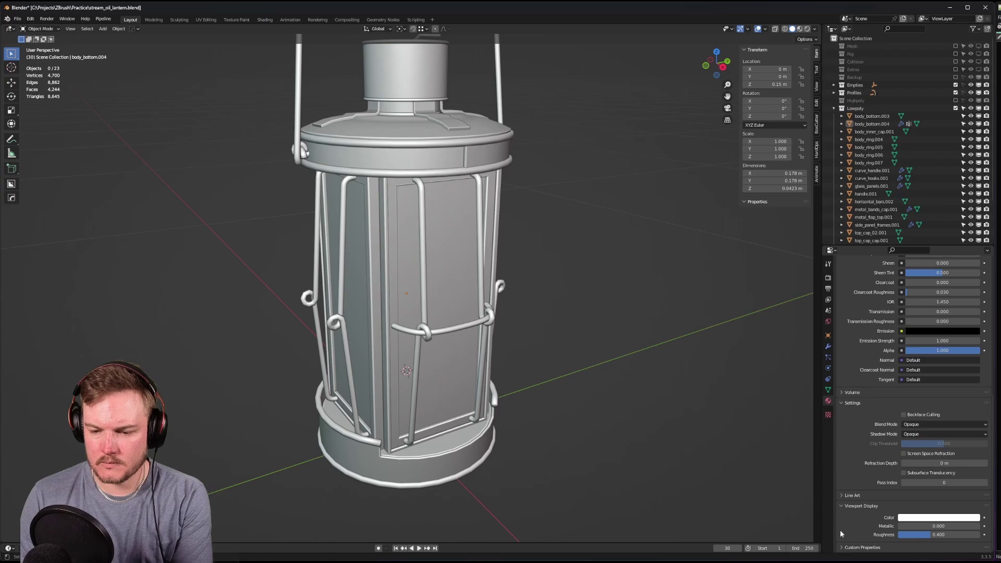
# - Set the Green material's Base Color to pure green with RGB values 0, 1, 0
pyautogui.click(842, 547)
pyautogui.scroll(-1, 859, 517)
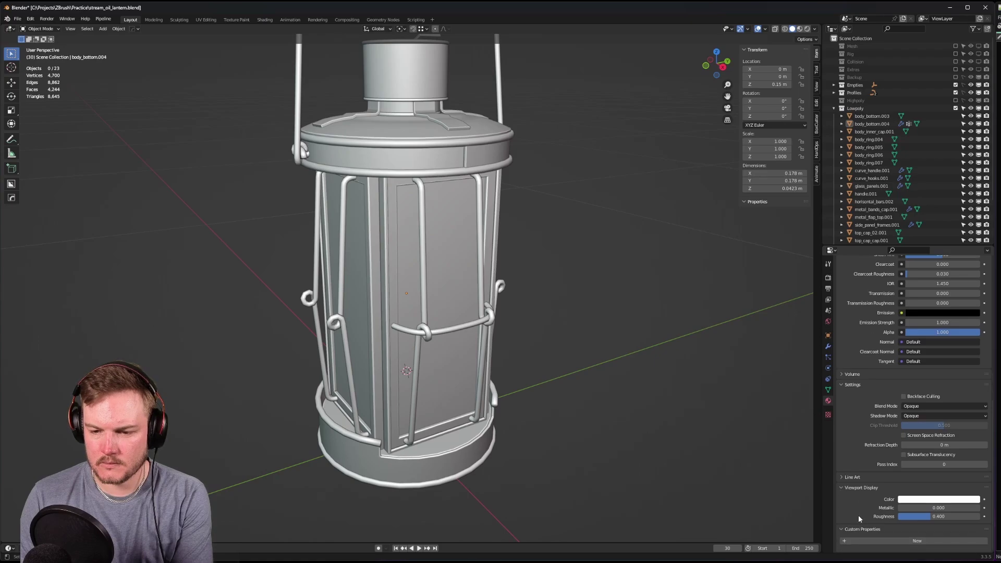
pyautogui.scroll(10, 858, 515)
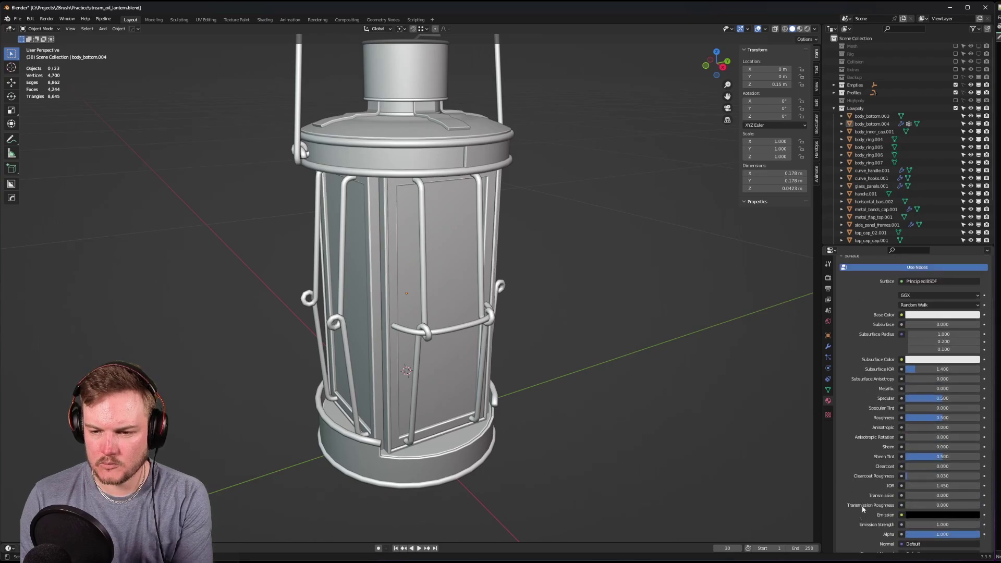
pyautogui.click(949, 315)
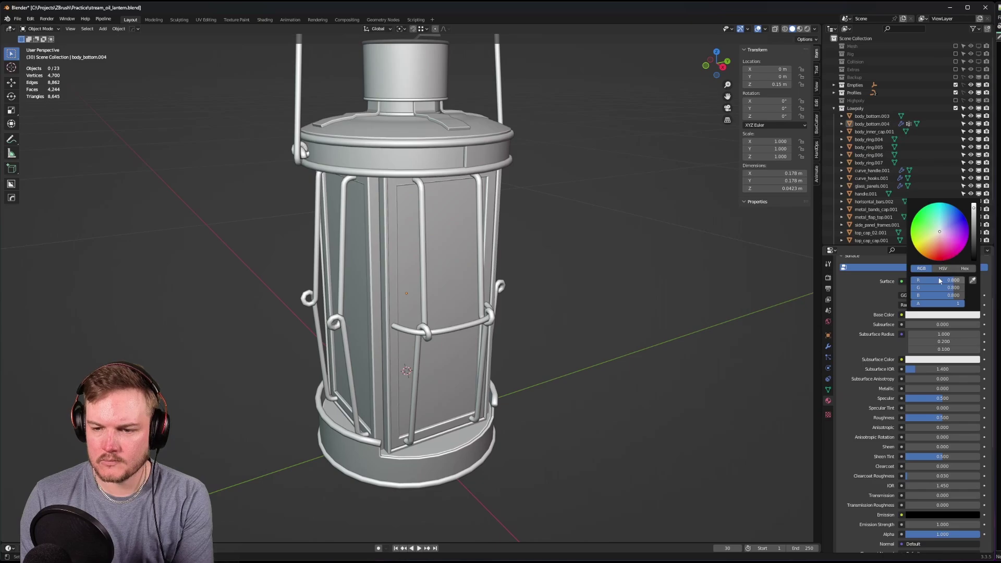
pyautogui.write('0')
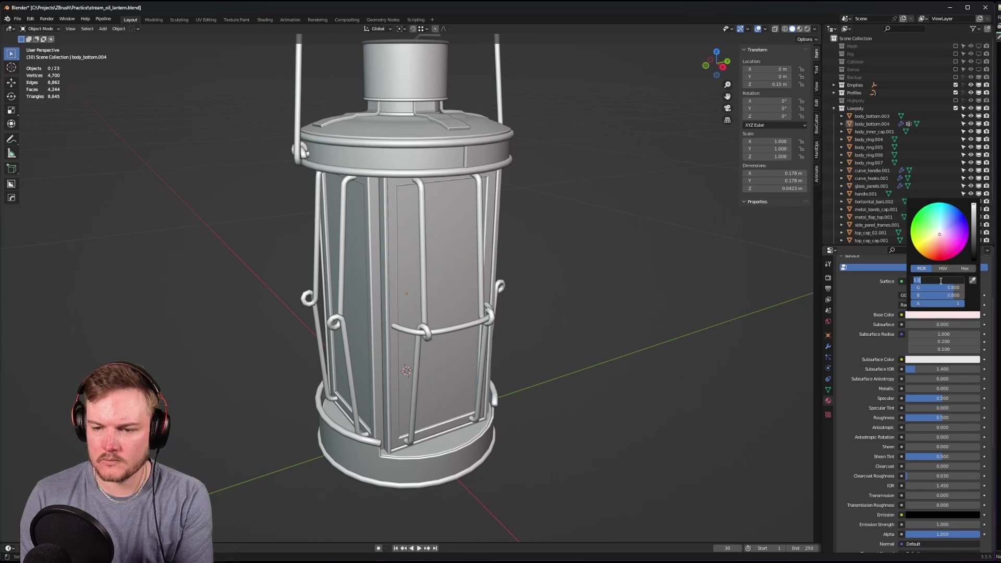
pyautogui.press('Tab')
pyautogui.write('1')
pyautogui.press('Tab')
pyautogui.write('0')
pyautogui.press('Return')
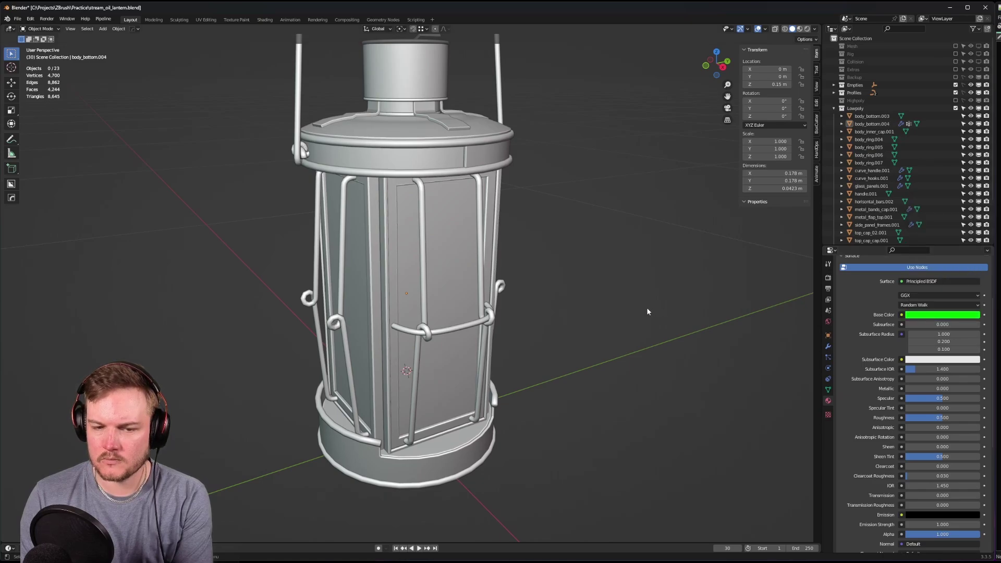
# - Check the green lantern in Material Preview shading, then return the viewport to Solid shading
pyautogui.press('z')
pyautogui.click(646, 353)
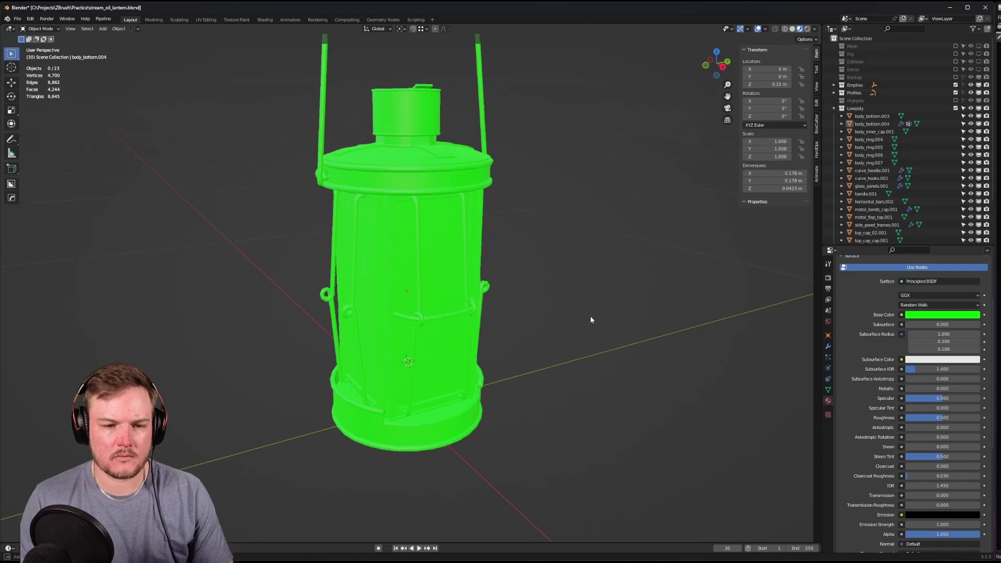
pyautogui.moveTo(590, 319)
pyautogui.mouseDown(button='middle')
pyautogui.moveTo(514, 312)
pyautogui.moveTo(584, 311)
pyautogui.mouseUp(button='middle')
pyautogui.press('z')
pyautogui.click(629, 305)
pyautogui.scroll(6, 585, 313)
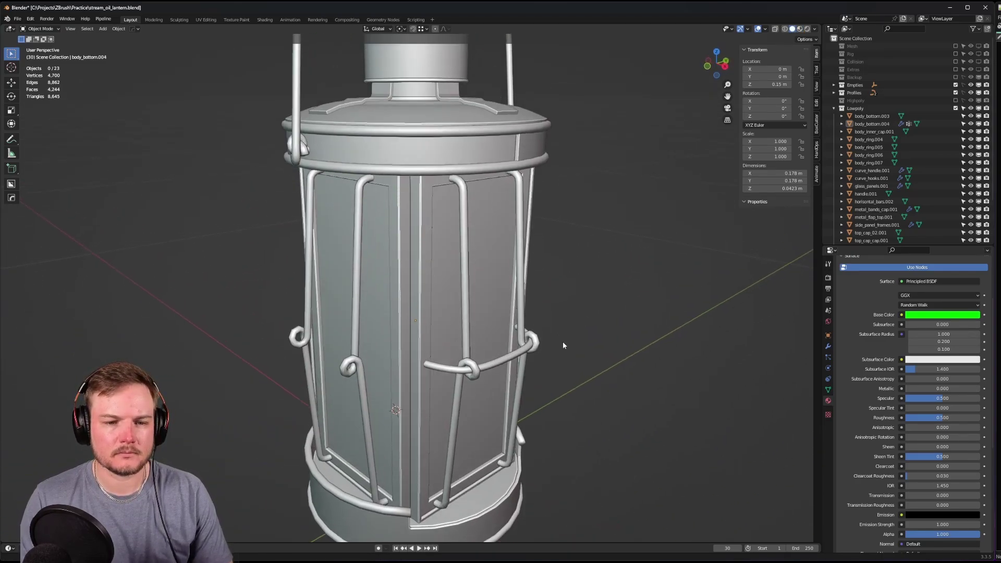
# - Copy only the Array modifier from the vertical bars to the horizontal bars so they repeat around the lantern
pyautogui.moveTo(493, 314); pyautogui.dragTo(646, 297, button='middle')
pyautogui.scroll(-5, 604, 286)
pyautogui.scroll(5, 486, 310)
pyautogui.moveTo(486, 309); pyautogui.dragTo(435, 316, button='middle')
pyautogui.keyDown('shift'); pyautogui.moveTo(490, 367); pyautogui.dragTo(490, 297, button='middle'); pyautogui.keyUp('shift')
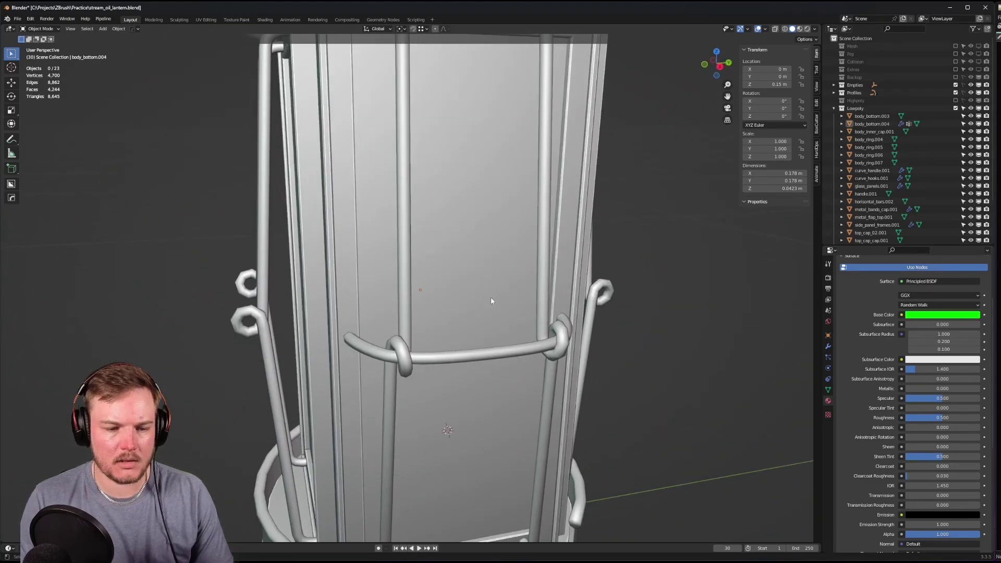
pyautogui.click(481, 357)
pyautogui.scroll(-1, 477, 354)
pyautogui.moveTo(461, 341); pyautogui.dragTo(481, 353, button='middle')
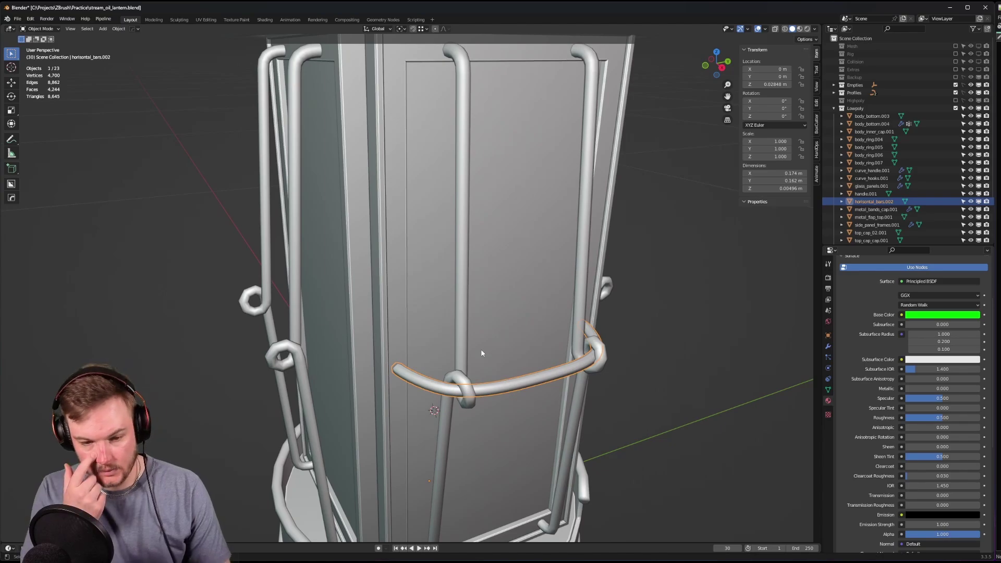
pyautogui.scroll(-3, 482, 353)
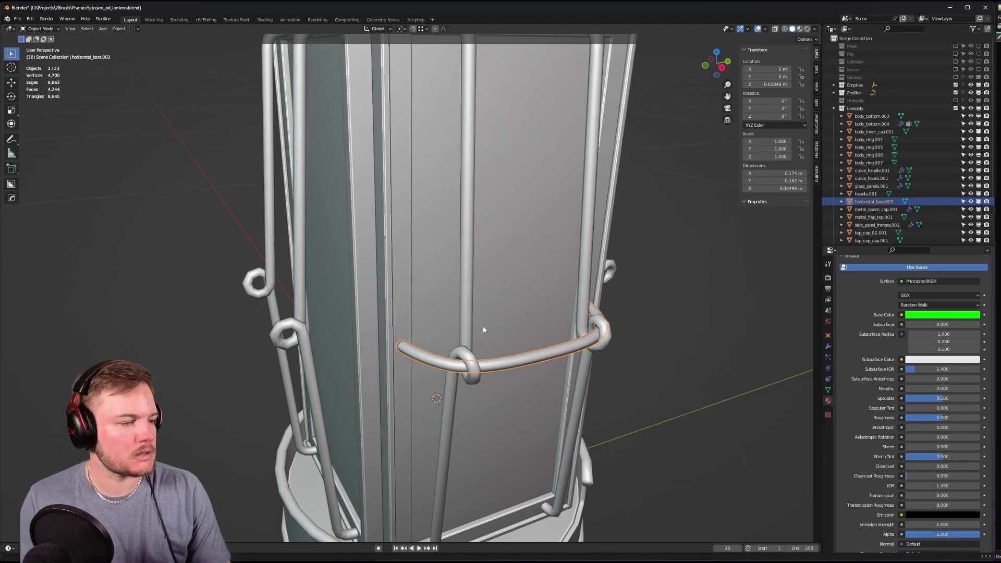
pyautogui.moveTo(490, 328)
pyautogui.mouseDown(button='middle')
pyautogui.moveTo(514, 339)
pyautogui.moveTo(539, 265)
pyautogui.moveTo(513, 308)
pyautogui.moveTo(492, 293)
pyautogui.moveTo(479, 323)
pyautogui.moveTo(489, 334)
pyautogui.mouseUp(button='middle')
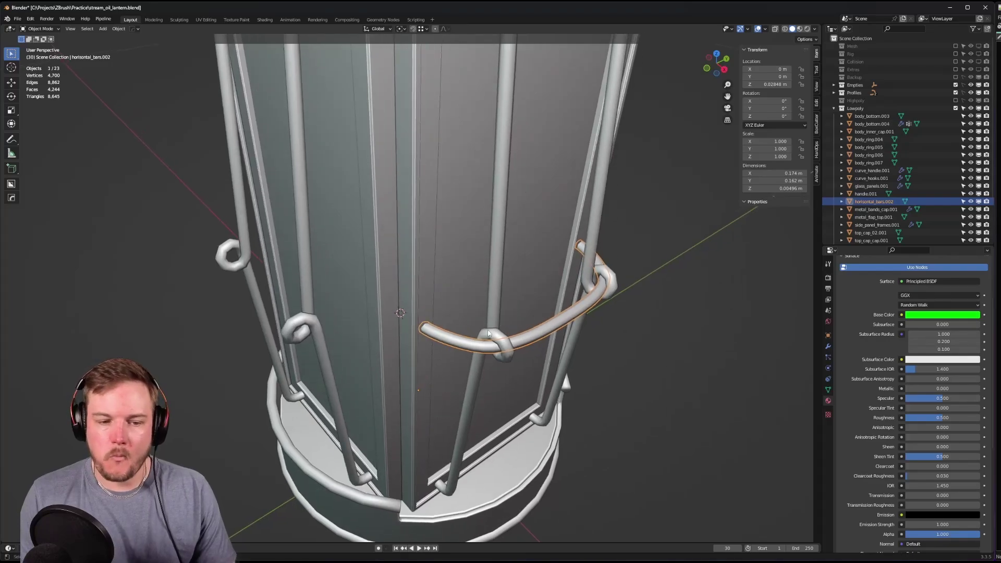
pyautogui.keyDown('shift'); pyautogui.click(488, 307); pyautogui.keyUp('shift')
pyautogui.hotkey('ctrl', 'c')
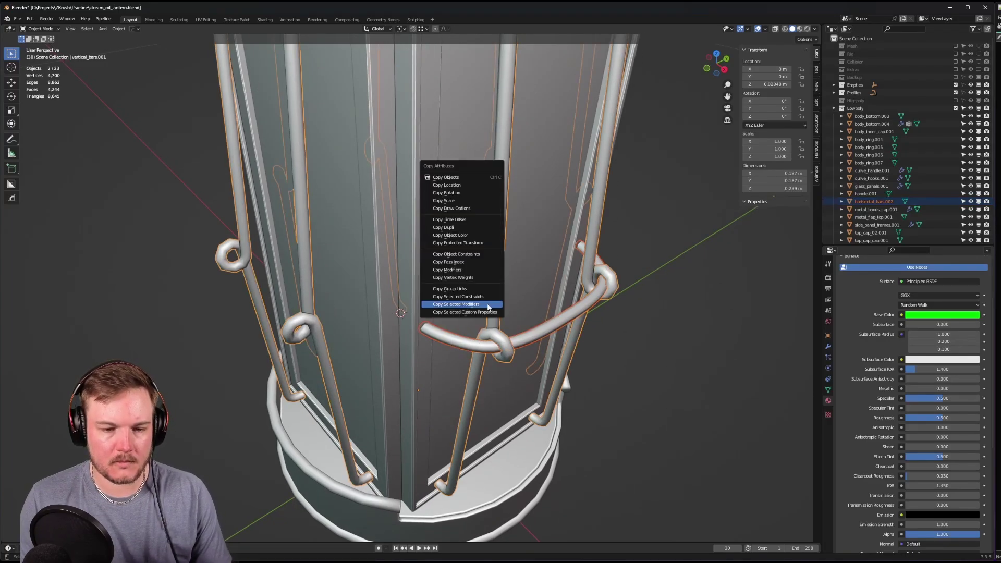
pyautogui.click(488, 305)
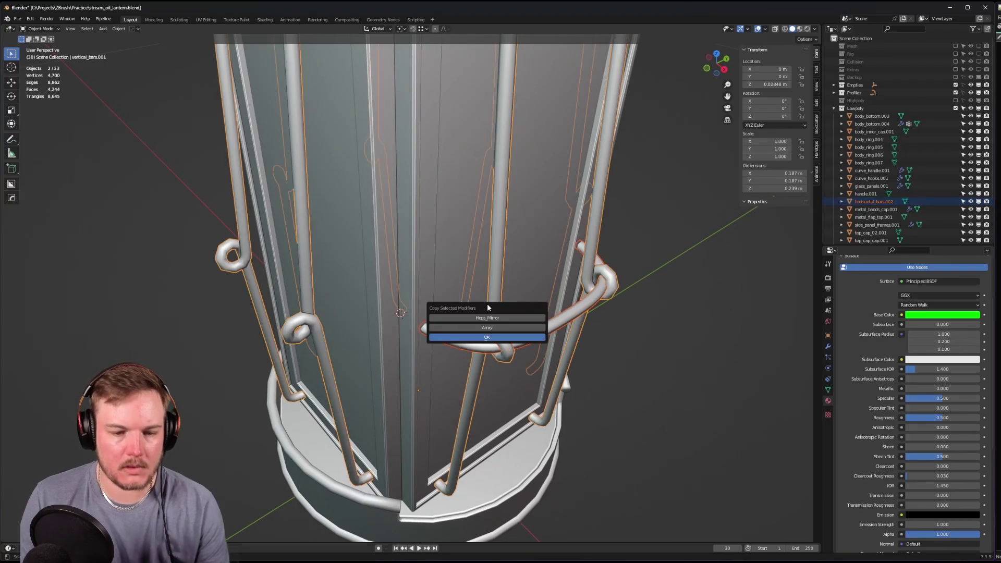
pyautogui.click(498, 329)
pyautogui.click(499, 339)
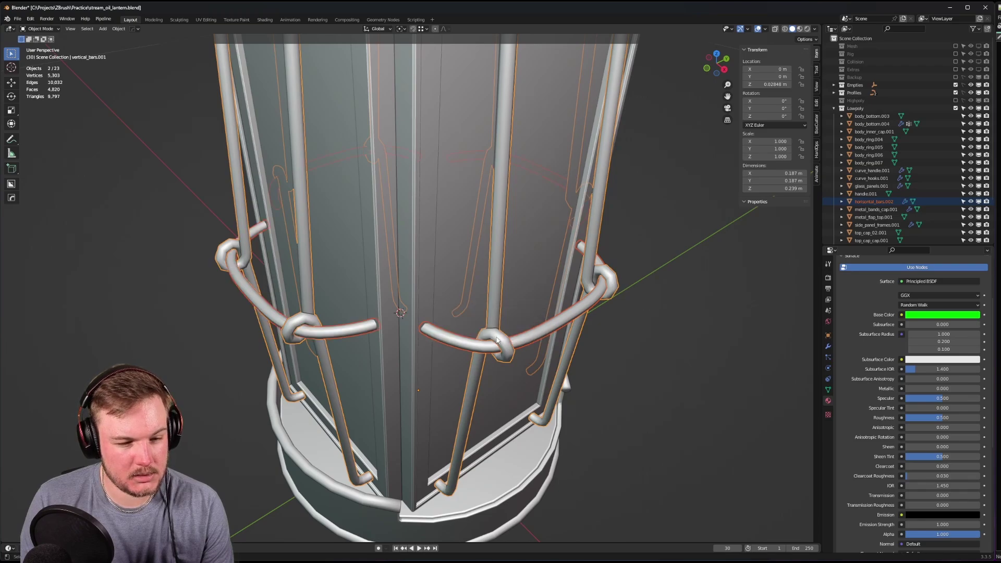
# - Deselect everything and examine the complete lantern from several sides
pyautogui.click(716, 365)
pyautogui.moveTo(715, 365); pyautogui.dragTo(603, 409, button='middle')
pyautogui.scroll(-4, 579, 338)
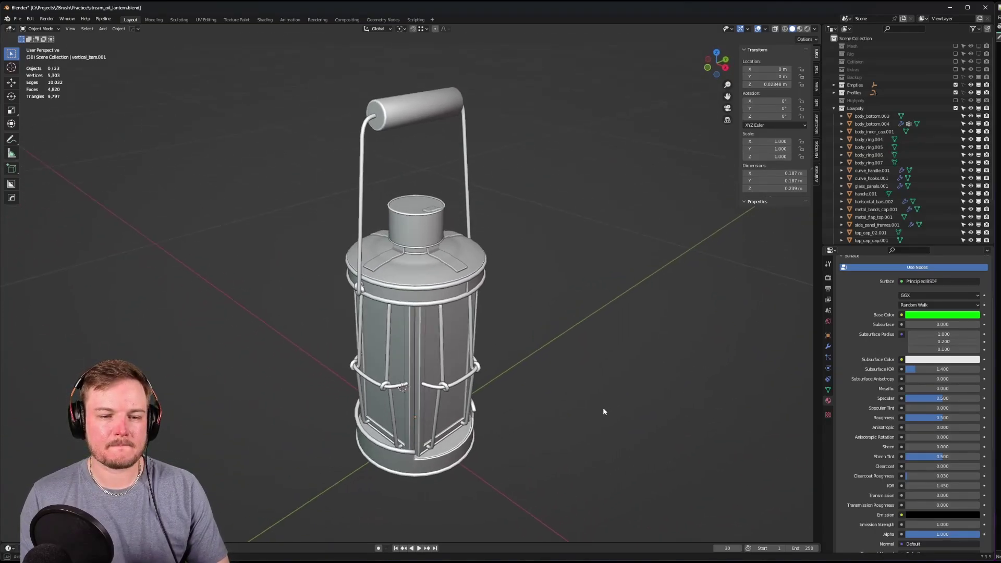
pyautogui.scroll(-2, 599, 410)
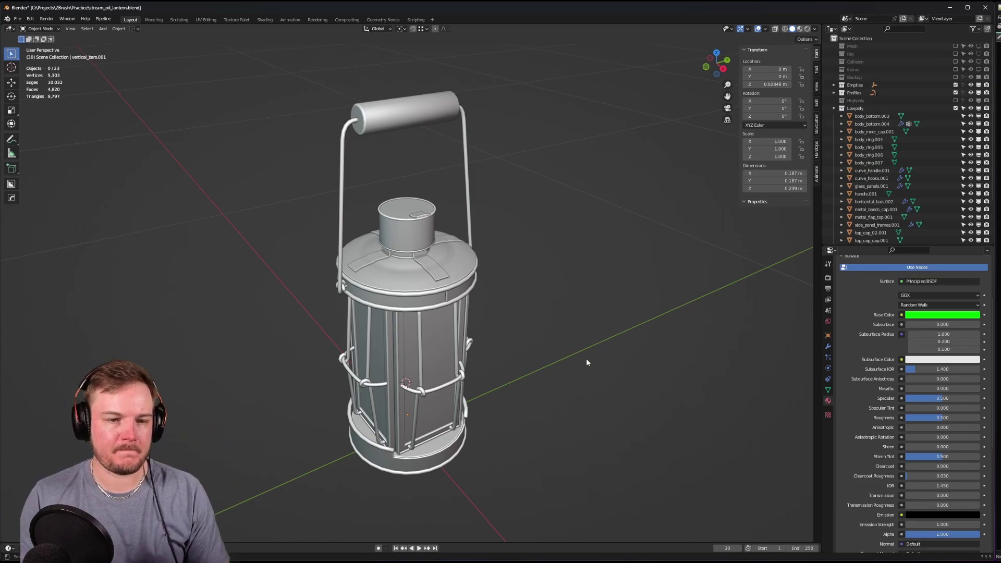
pyautogui.keyDown('shift'); pyautogui.moveTo(569, 319); pyautogui.dragTo(533, 358, button='middle'); pyautogui.keyUp('shift')
pyautogui.scroll(-1, 560, 307)
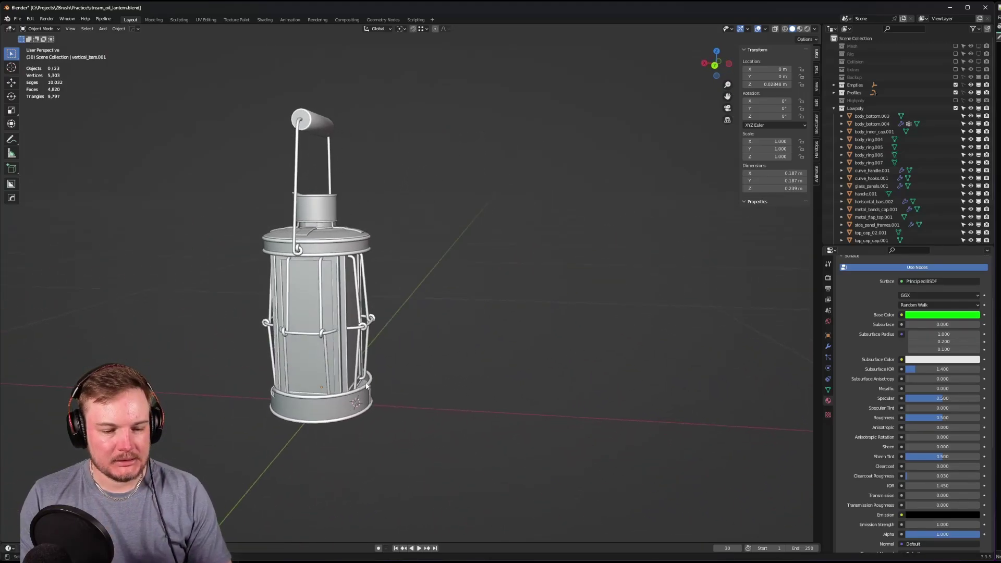
pyautogui.keyDown('shift'); pyautogui.moveTo(366, 383); pyautogui.dragTo(503, 287, button='middle'); pyautogui.keyUp('shift')
pyautogui.moveTo(503, 288); pyautogui.dragTo(558, 287, button='middle')
pyautogui.scroll(4, 452, 333)
pyautogui.moveTo(452, 333); pyautogui.dragTo(512, 418, button='middle')
pyautogui.scroll(-3, 427, 329)
# - Turn on the wireframe overlay and inspect the topology around the lantern's top cap
pyautogui.hotkey('alt', 'v')
pyautogui.click(560, 376)
pyautogui.scroll(5, 462, 376)
pyautogui.moveTo(462, 377); pyautogui.dragTo(445, 349, button='middle')
pyautogui.scroll(6, 440, 337)
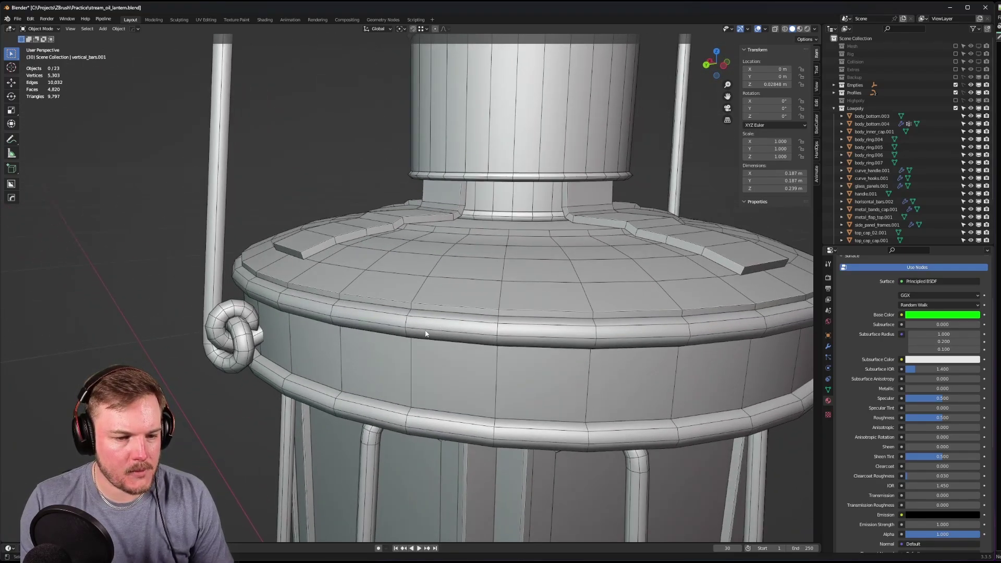
# - Examine the wireframe density of the whole lantern, from the handle down to the base
pyautogui.scroll(-8, 425, 334)
pyautogui.moveTo(424, 330); pyautogui.dragTo(327, 367, button='middle')
pyautogui.scroll(5, 418, 346)
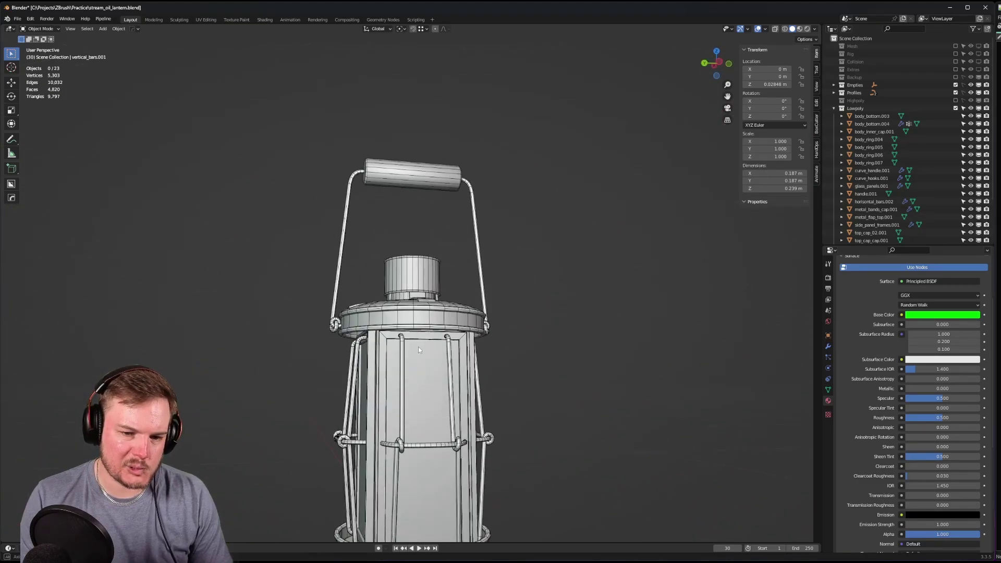
pyautogui.scroll(-6, 419, 346)
pyautogui.moveTo(418, 346); pyautogui.dragTo(467, 352, button='middle')
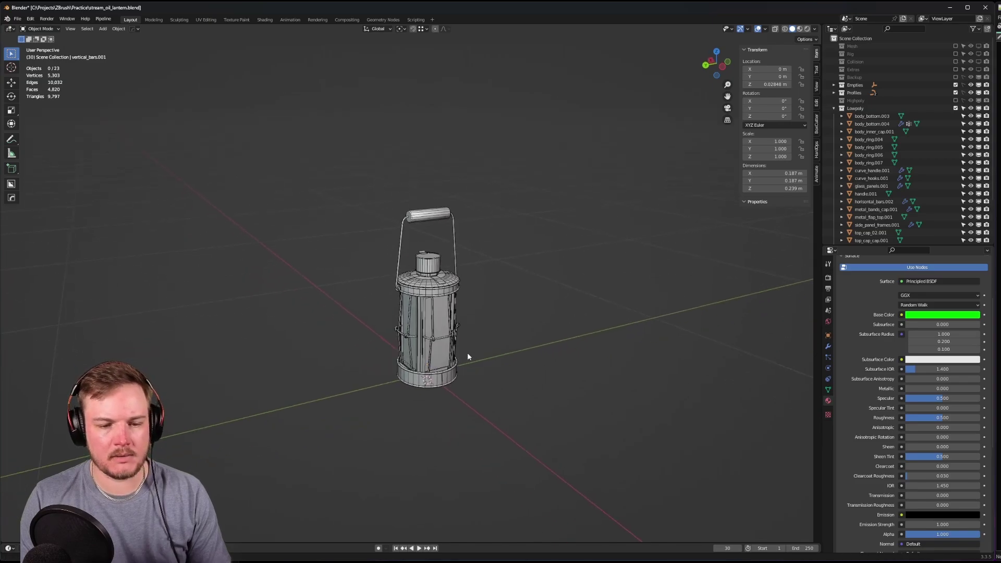
pyautogui.scroll(4, 500, 357)
pyautogui.press('Tab')
pyautogui.press('Escape')
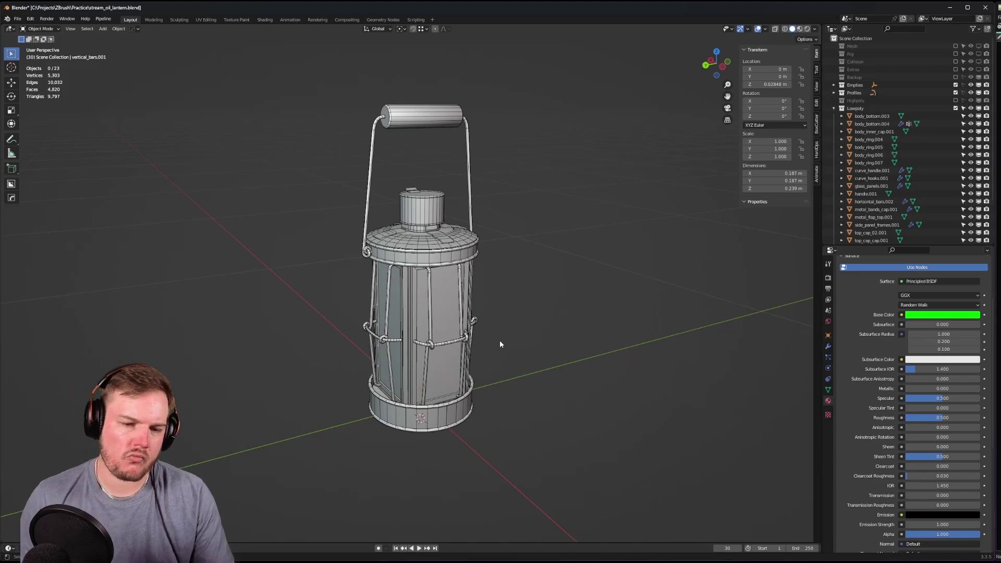
pyautogui.moveTo(486, 405); pyautogui.dragTo(425, 373, button='middle')
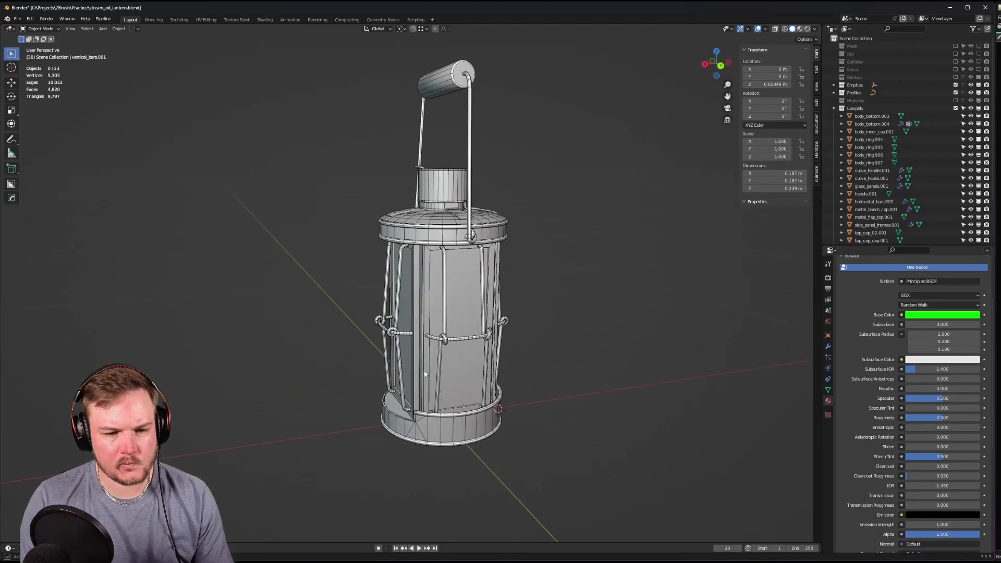
pyautogui.keyDown('shift'); pyautogui.moveTo(500, 328); pyautogui.dragTo(496, 390, button='middle'); pyautogui.keyUp('shift')
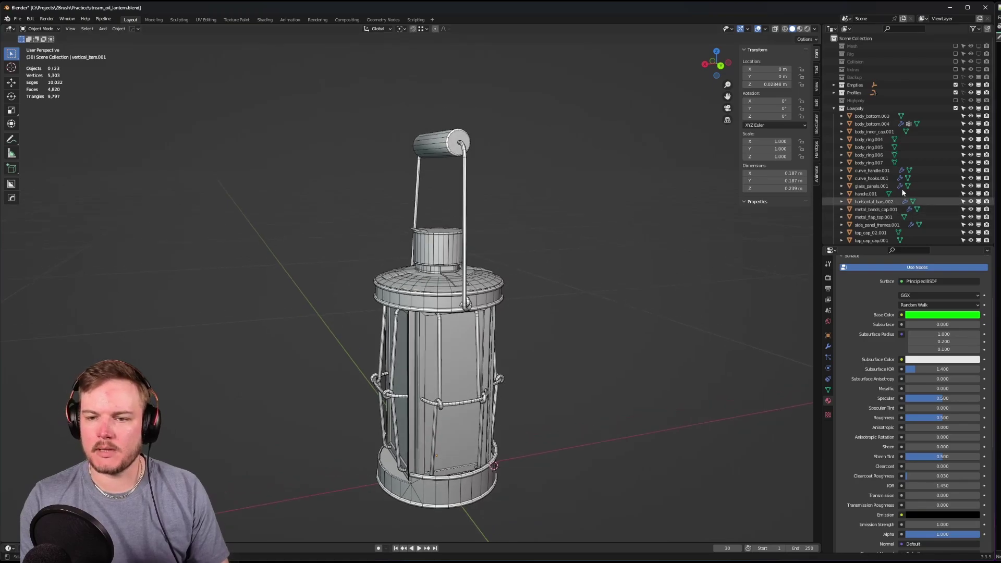
# - Isolate the body_bottom.003 disc by hiding all other objects and frame it from below
pyautogui.click(872, 116)
pyautogui.moveTo(543, 293); pyautogui.dragTo(555, 295, button='middle')
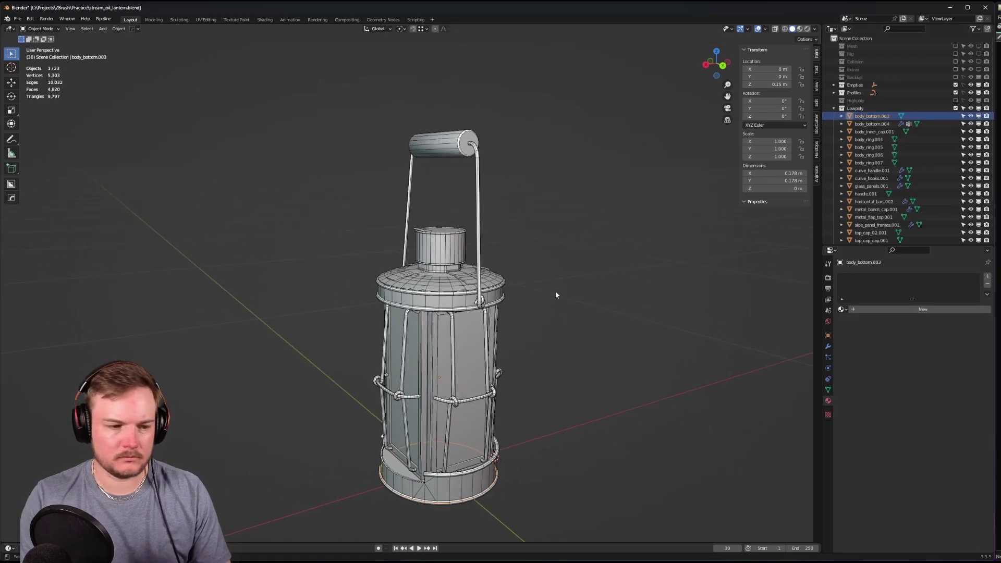
pyautogui.hotkey('shift', 'h')
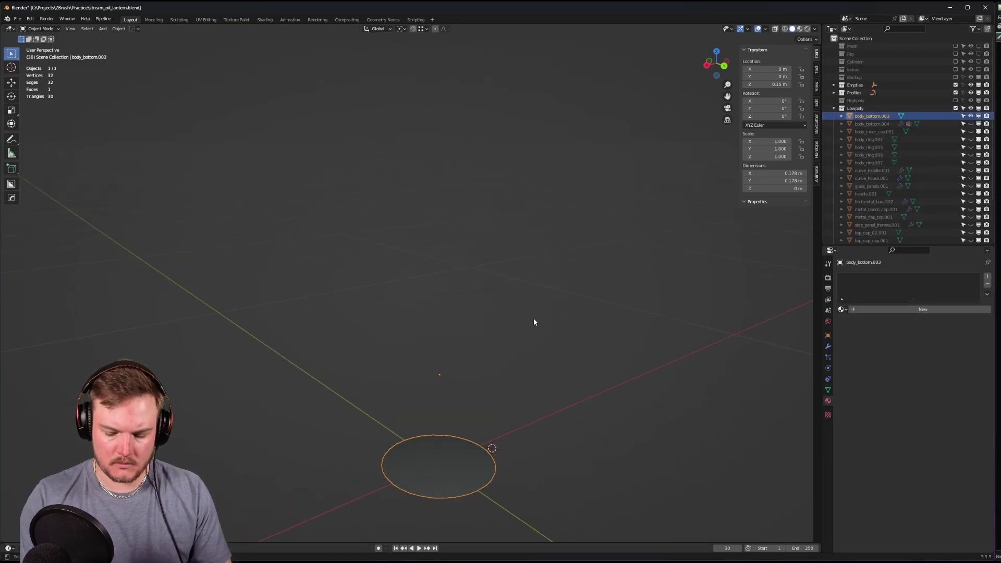
pyautogui.press('KP_Decimal')
pyautogui.moveTo(533, 318); pyautogui.dragTo(546, 233, button='middle')
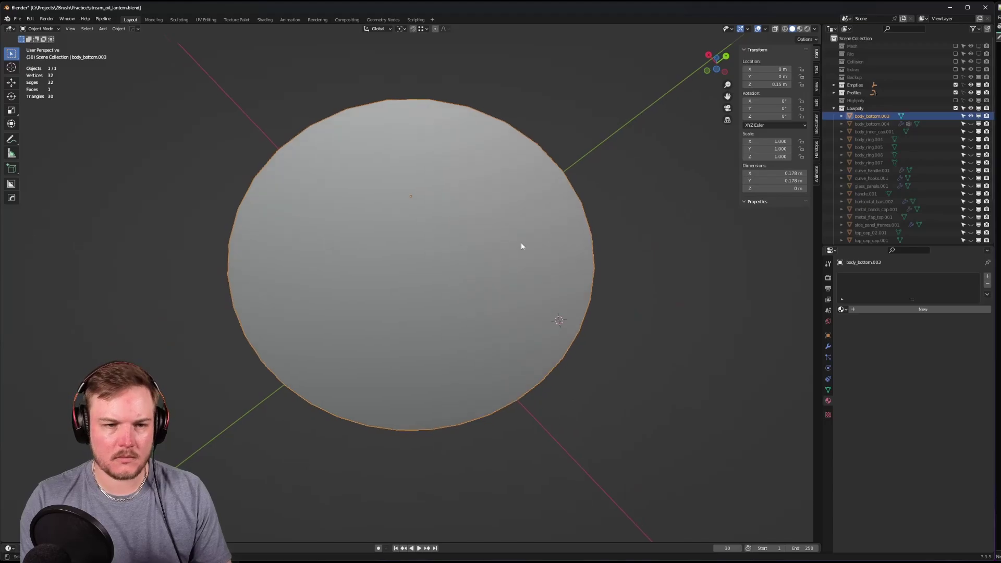
# - Set the Mean Bevel Weight and Mean Crease of all the disc's edges to 0 in Edit Mode
pyautogui.press('Tab')
pyautogui.click(559, 245)
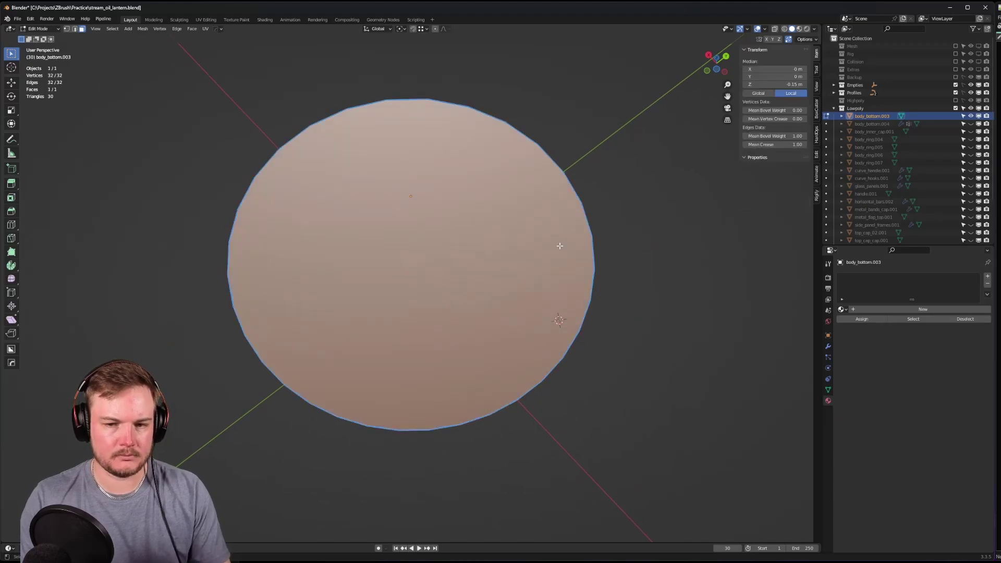
pyautogui.moveTo(773, 136); pyautogui.dragTo(773, 143)
pyautogui.write('0')
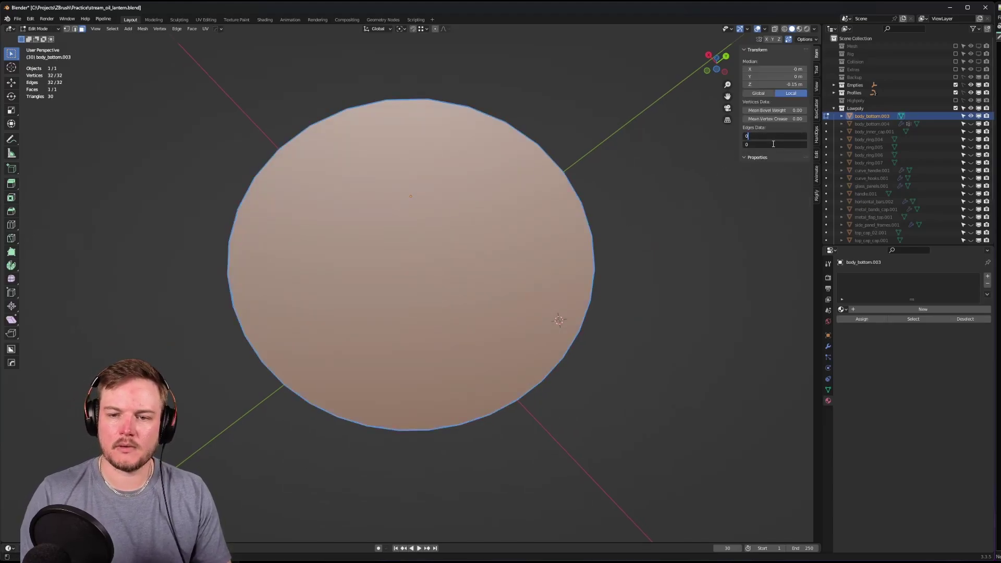
pyautogui.press('Return')
# - Clear the sharp marks from the disc's edges, unwrap its face and return to Object Mode
pyautogui.moveTo(513, 201); pyautogui.dragTo(524, 207, button='middle')
pyautogui.hotkey('ctrl', 'e')
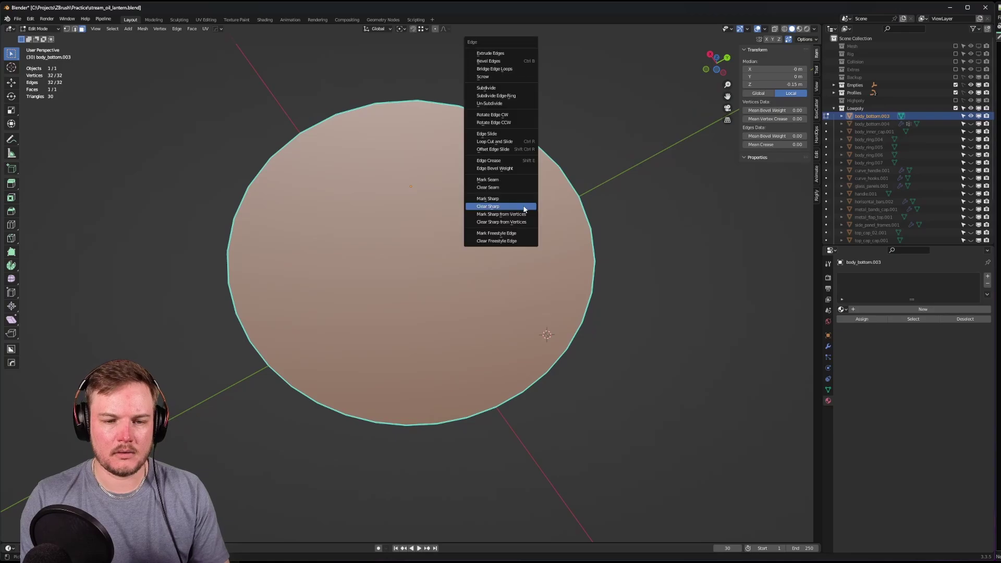
pyautogui.click(524, 208)
pyautogui.press('u')
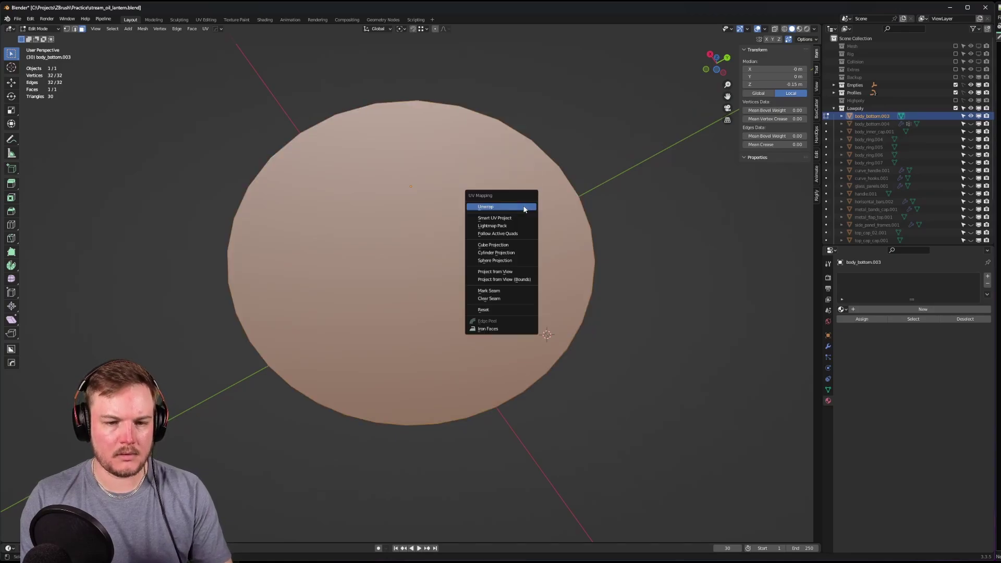
pyautogui.click(525, 207)
pyautogui.press('Tab')
pyautogui.click(527, 170)
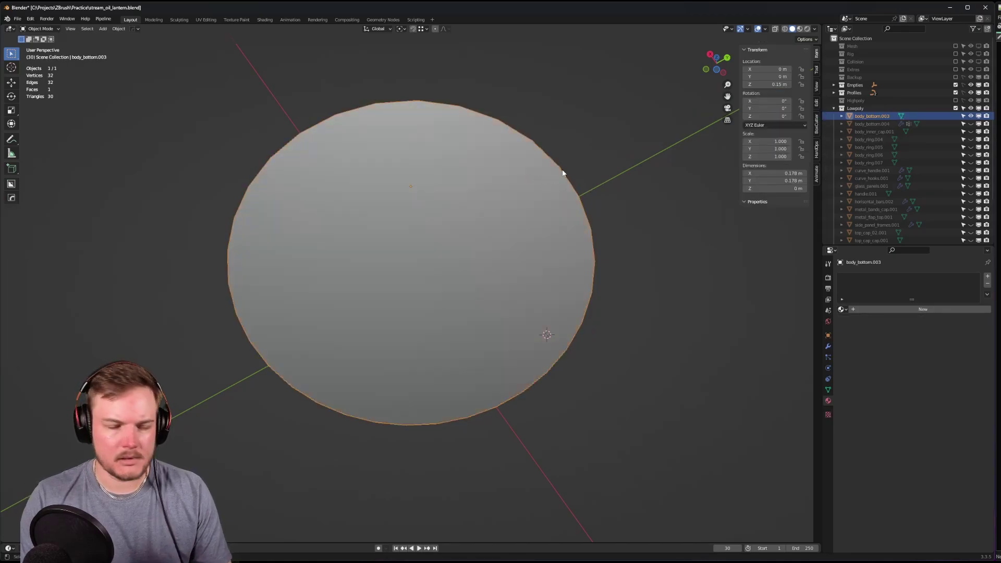
# - Switch to the UV Editing workspace with the sidebars of both editors shown, and frame the disc's UV island and mesh
pyautogui.click(205, 20)
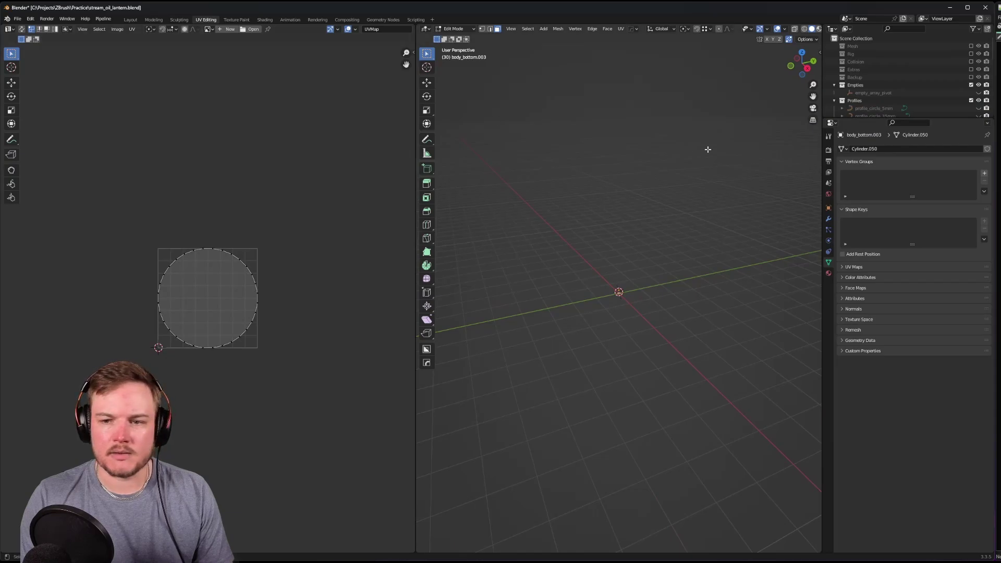
pyautogui.press('n')
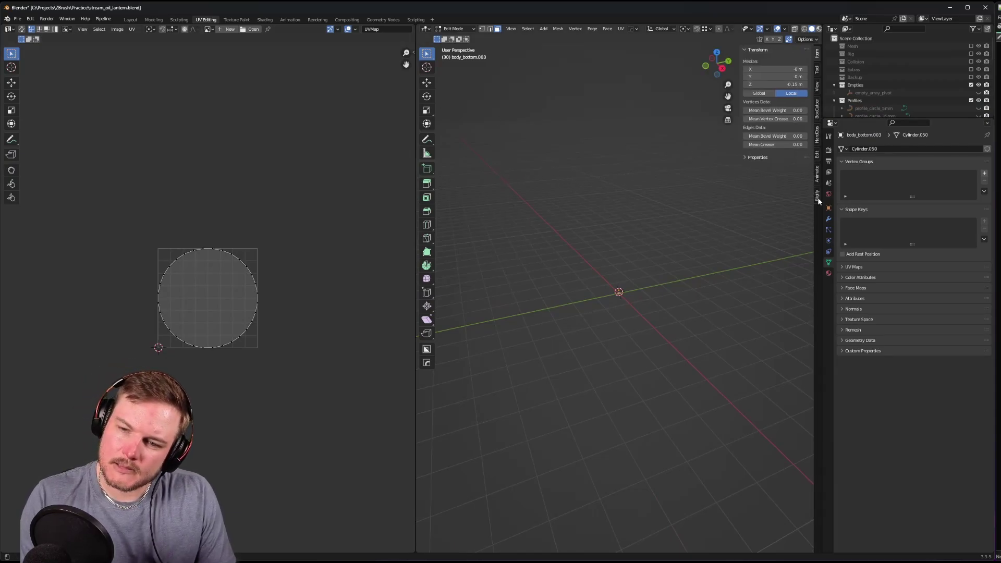
pyautogui.press('n')
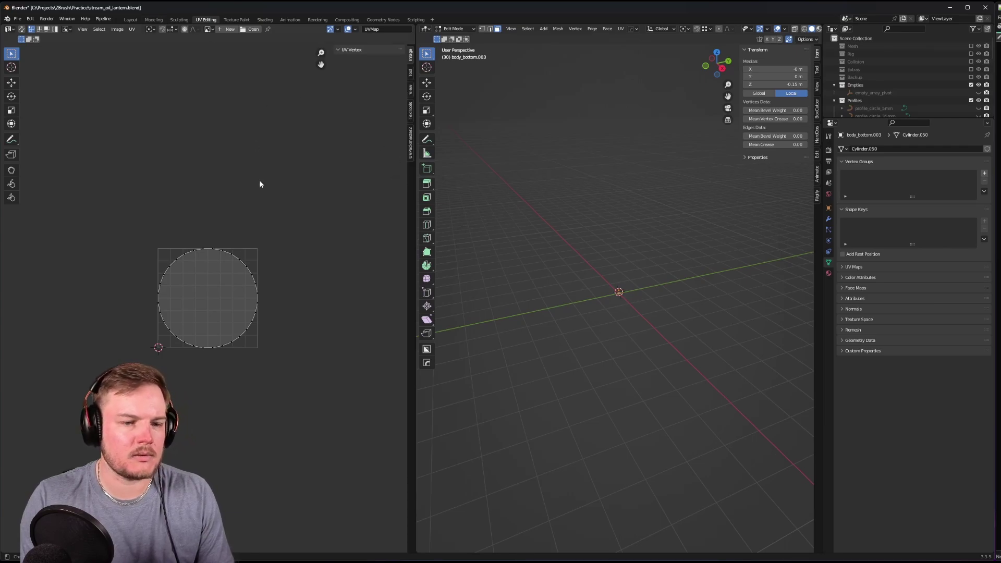
pyautogui.scroll(3, 239, 211)
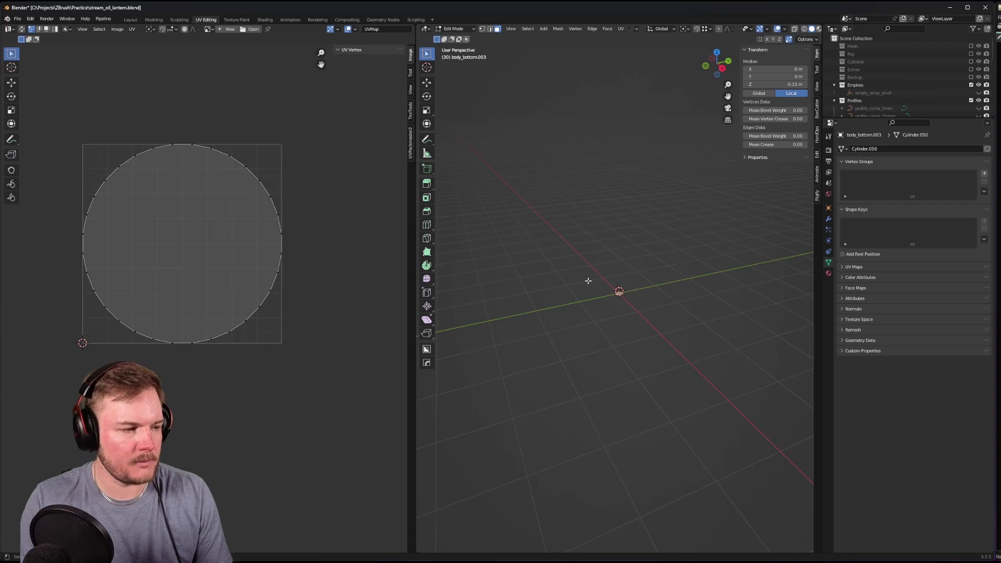
pyautogui.press('KP_Decimal')
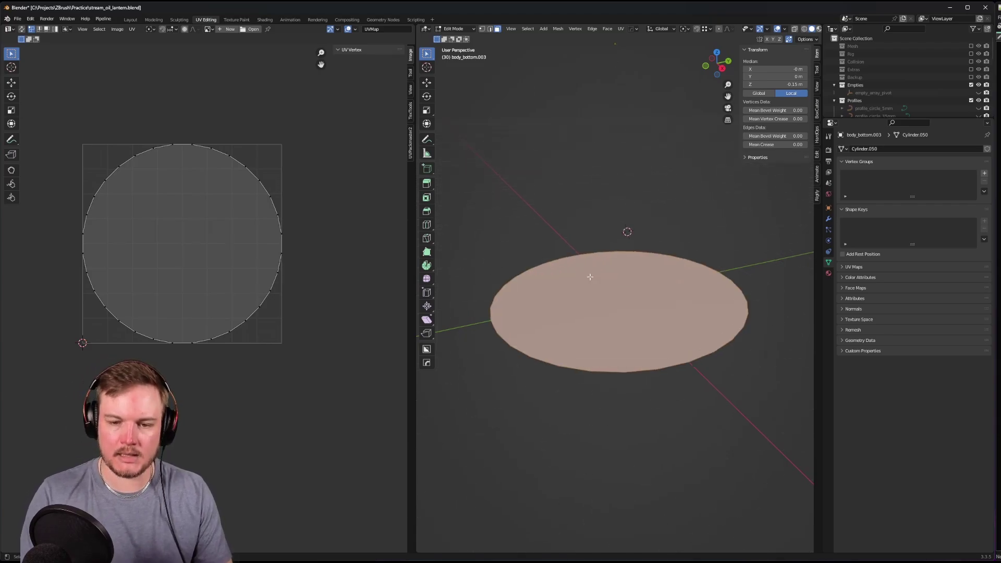
# - Return the disc to Object Mode and reveal all hidden lantern objects
pyautogui.hotkey('alt', 'h')
pyautogui.scroll(-3, 620, 292)
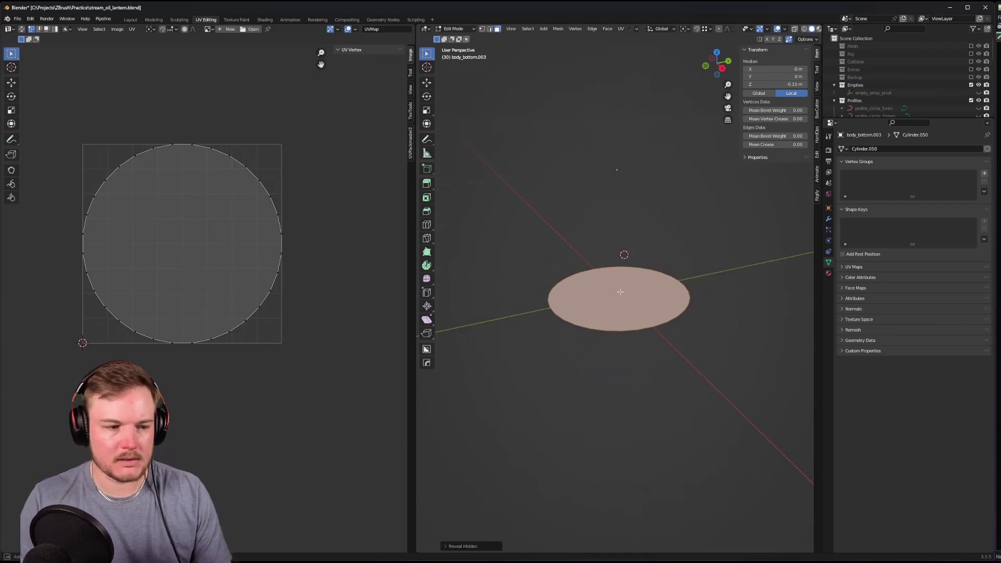
pyautogui.hotkey('ctrl', 'Tab')
pyautogui.click(630, 242)
pyautogui.hotkey('alt', 'h')
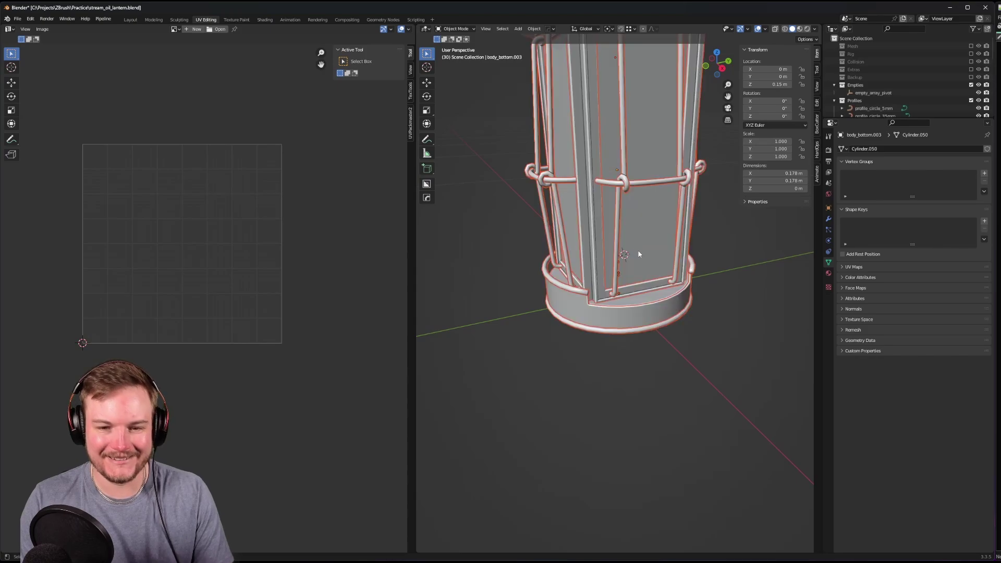
pyautogui.keyDown('shift'); pyautogui.moveTo(639, 255); pyautogui.dragTo(642, 284, button='middle'); pyautogui.keyUp('shift')
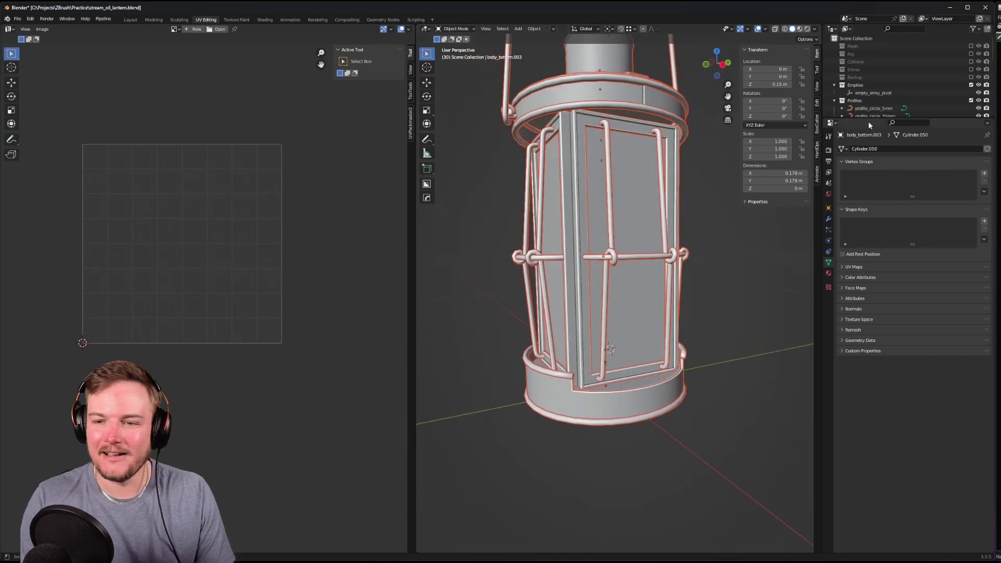
# - Enlarge the Outliner, enable its Selectable and Disable in Viewports toggles, and deselect all objects
pyautogui.moveTo(870, 121); pyautogui.dragTo(875, 307)
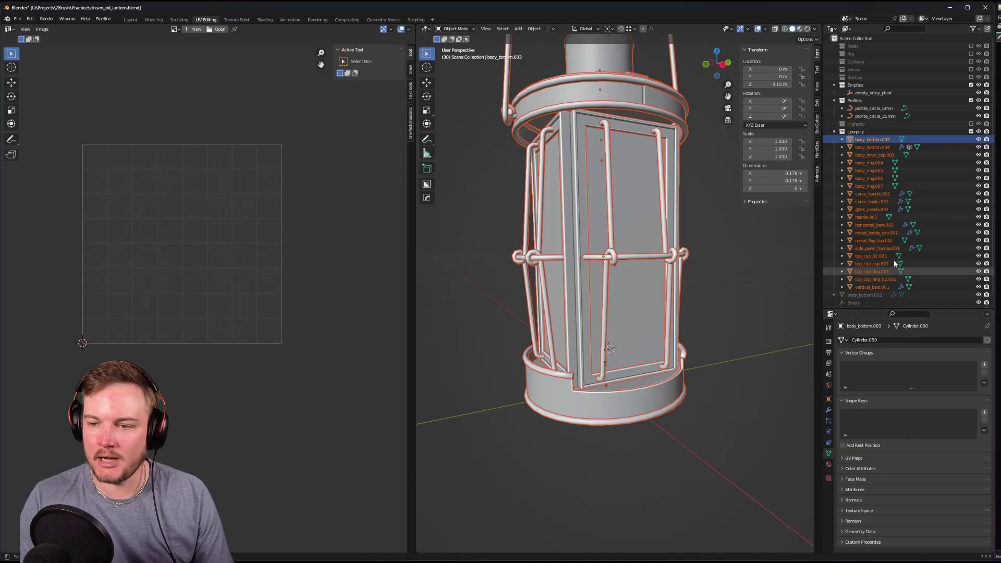
pyautogui.click(975, 29)
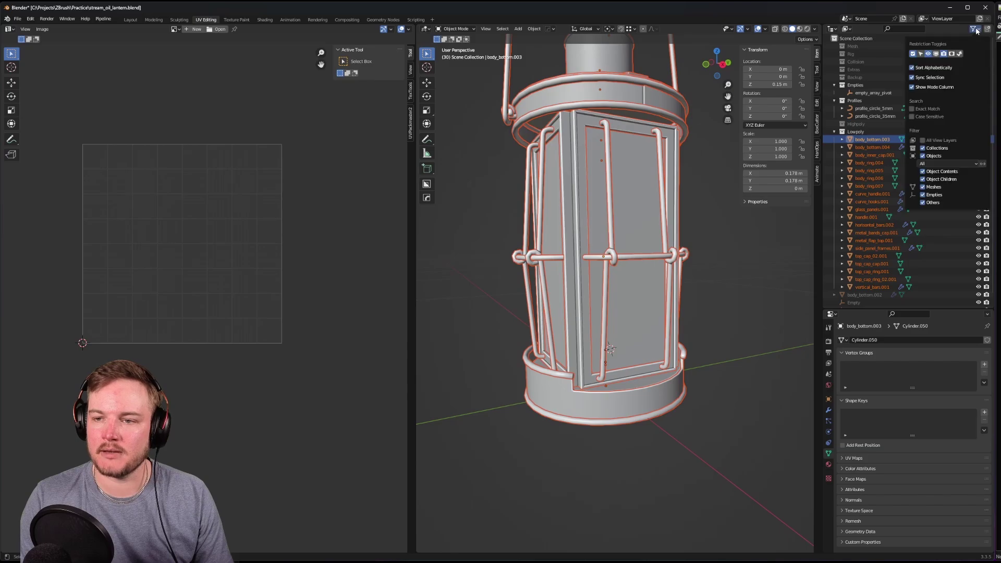
pyautogui.click(920, 54)
pyautogui.click(936, 54)
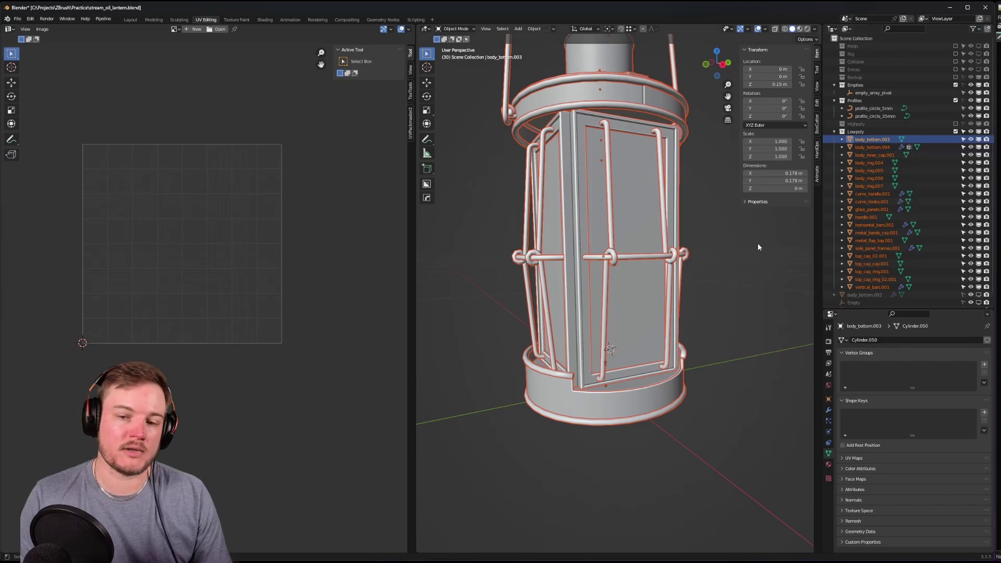
pyautogui.click(758, 245)
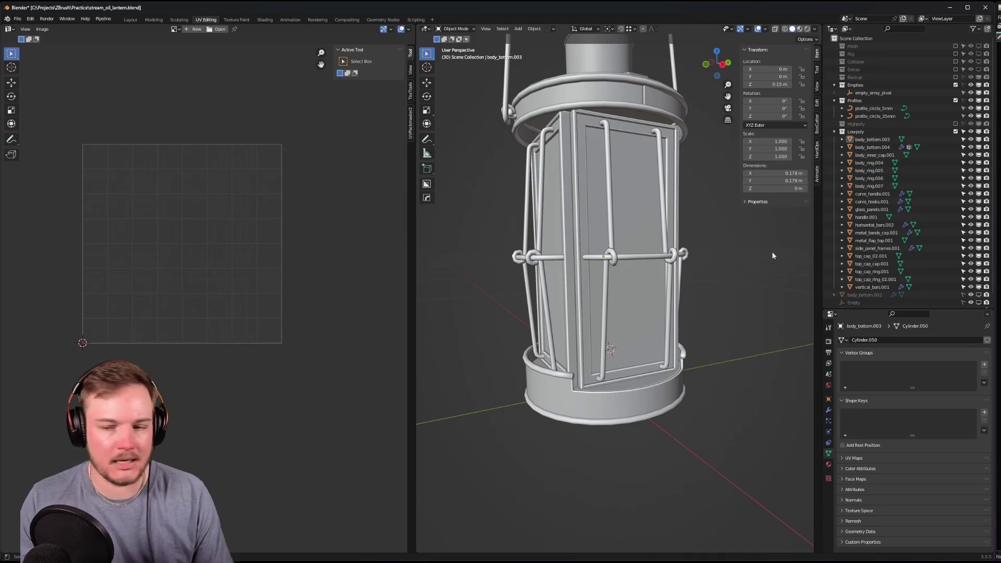
# - Disable body_bottom.003 in viewports and isolate body_bottom.004 by hiding all other objects
pyautogui.click(979, 139)
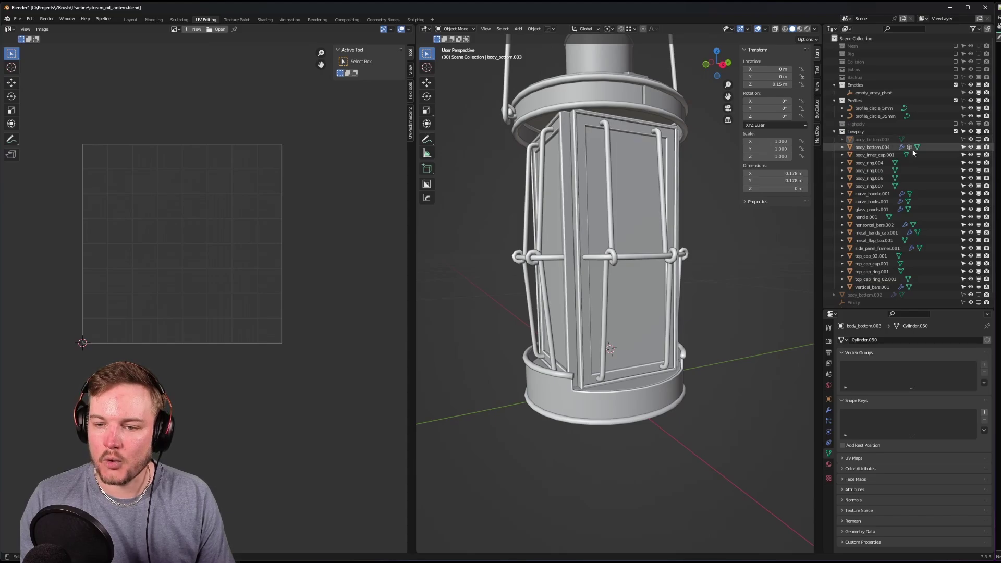
pyautogui.click(886, 147)
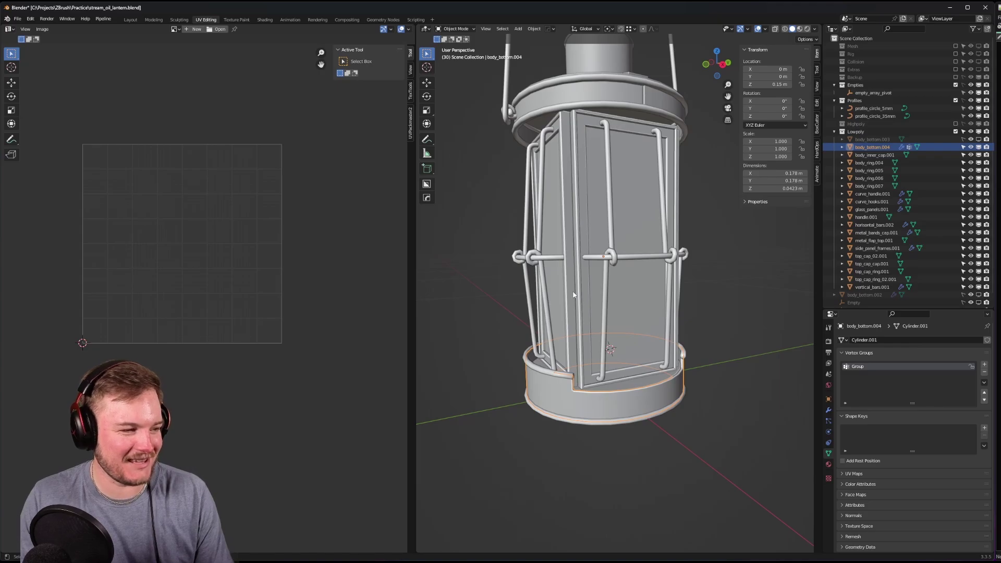
pyautogui.moveTo(602, 265); pyautogui.dragTo(635, 211, button='middle')
pyautogui.hotkey('shift', 'h')
# - Vertex-slide the bevel vertex at the inner corner of the notch in body_bottom.004 in Edit Mode
pyautogui.scroll(4, 594, 291)
pyautogui.keyDown('shift'); pyautogui.moveTo(590, 298); pyautogui.dragTo(616, 292, button='middle'); pyautogui.keyUp('shift')
pyautogui.scroll(4, 612, 291)
pyautogui.scroll(-4, 612, 292)
pyautogui.scroll(3, 597, 293)
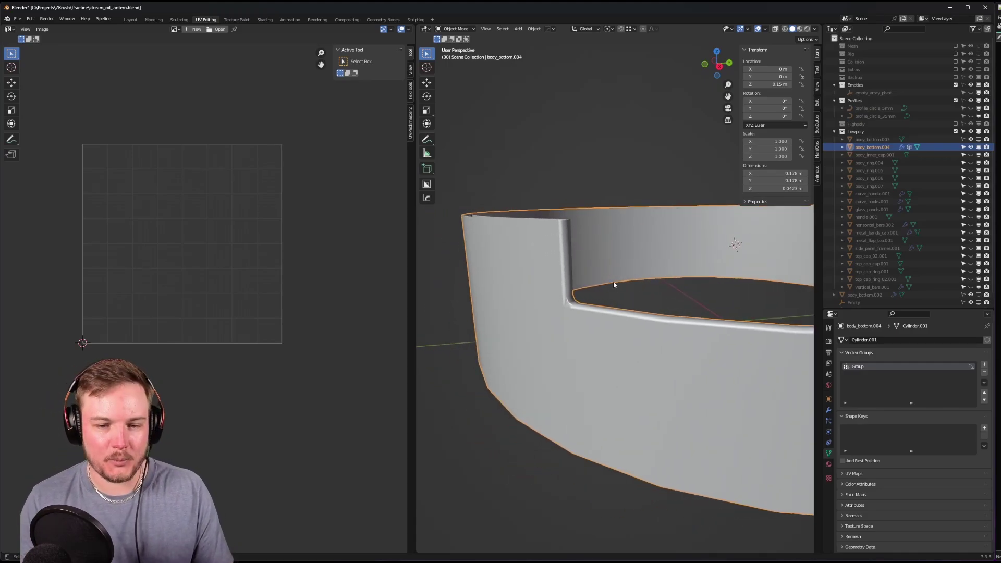
pyautogui.keyDown('shift'); pyautogui.moveTo(614, 287); pyautogui.dragTo(632, 276, button='middle'); pyautogui.keyUp('shift')
pyautogui.scroll(3, 625, 281)
pyautogui.keyDown('shift'); pyautogui.moveTo(594, 305); pyautogui.dragTo(585, 309, button='middle'); pyautogui.keyUp('shift')
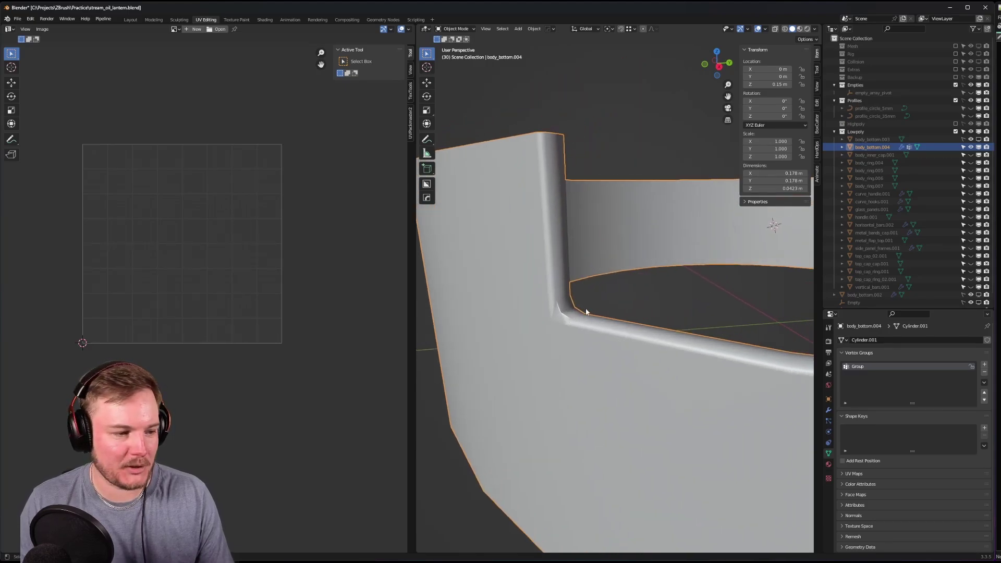
pyautogui.press('Tab')
pyautogui.click(584, 329)
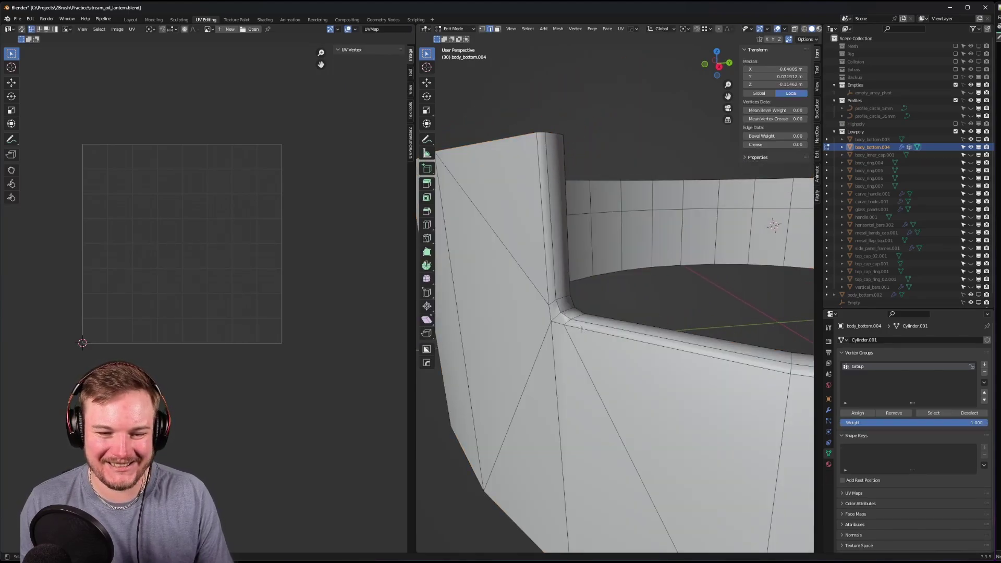
pyautogui.press('Tab')
pyautogui.click(547, 326)
pyautogui.click(562, 314)
pyautogui.press('g')
pyautogui.press('g')
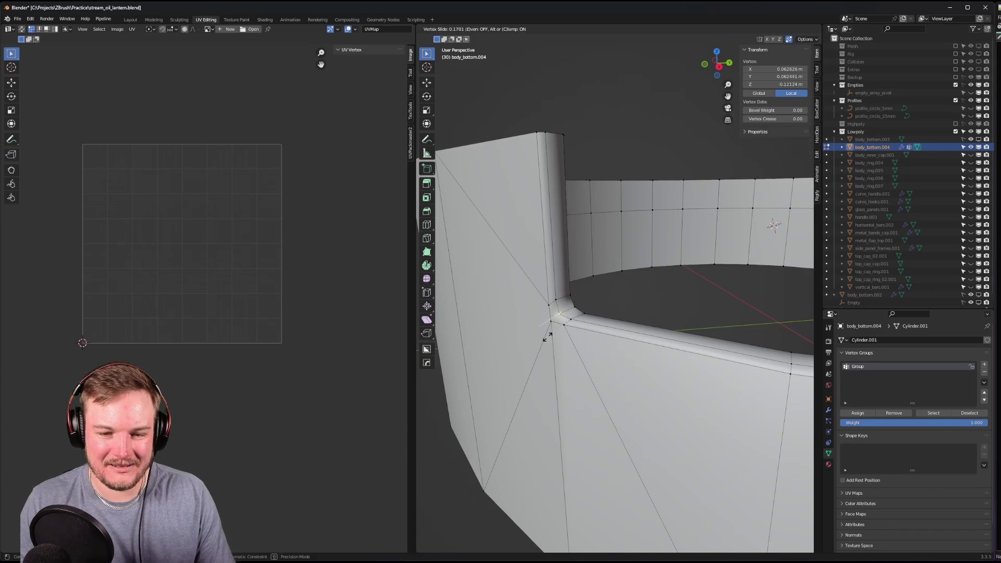
pyautogui.click(547, 337)
# - Return body_bottom.004 to Object Mode and turn off Cavity in the viewport shading
pyautogui.moveTo(548, 337); pyautogui.dragTo(615, 300, button='middle')
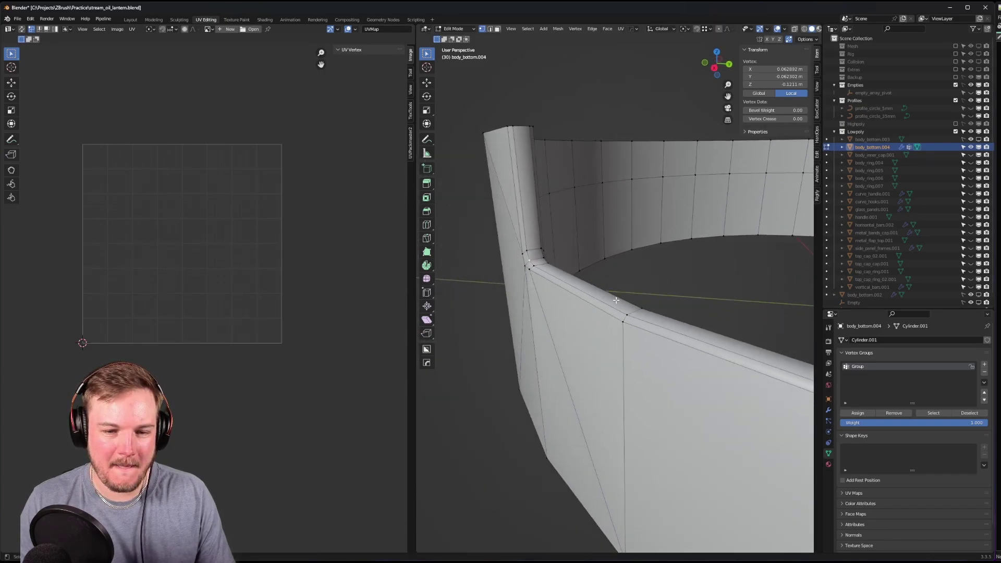
pyautogui.scroll(-5, 615, 300)
pyautogui.press('Tab')
pyautogui.moveTo(662, 270)
pyautogui.mouseDown(button='middle')
pyautogui.moveTo(594, 290)
pyautogui.moveTo(658, 307)
pyautogui.mouseUp(button='middle')
pyautogui.click(815, 29)
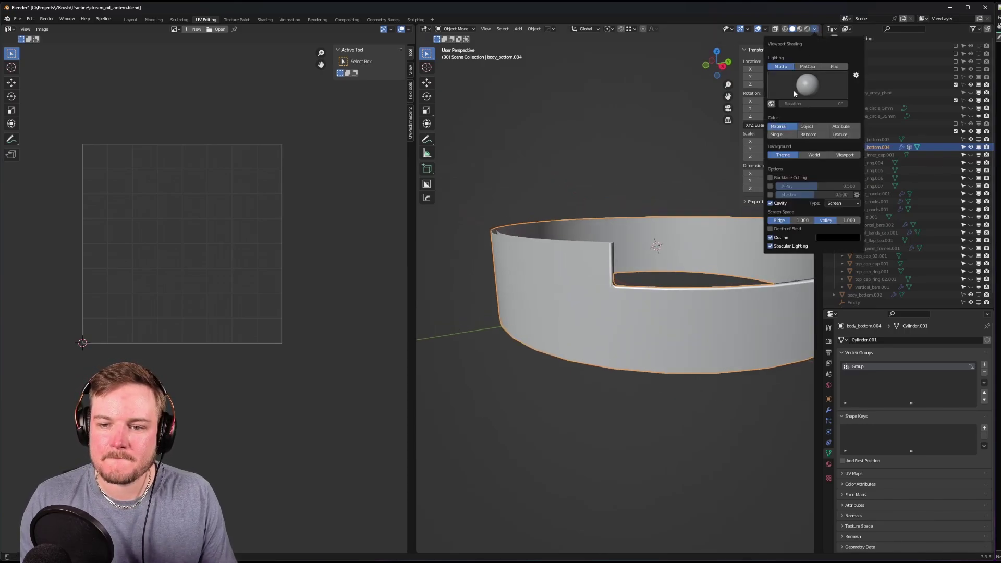
pyautogui.click(771, 204)
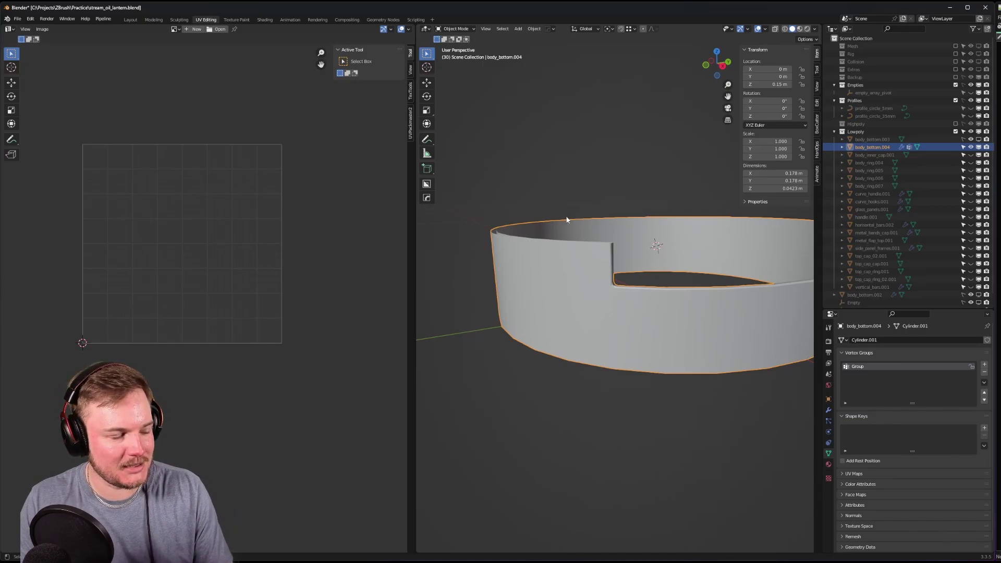
# - Examine the shading along the notch and its bevelled corner on the body_bottom.004 ring
pyautogui.moveTo(570, 221)
pyautogui.mouseDown(button='middle')
pyautogui.moveTo(585, 237)
pyautogui.moveTo(581, 227)
pyautogui.mouseUp(button='middle')
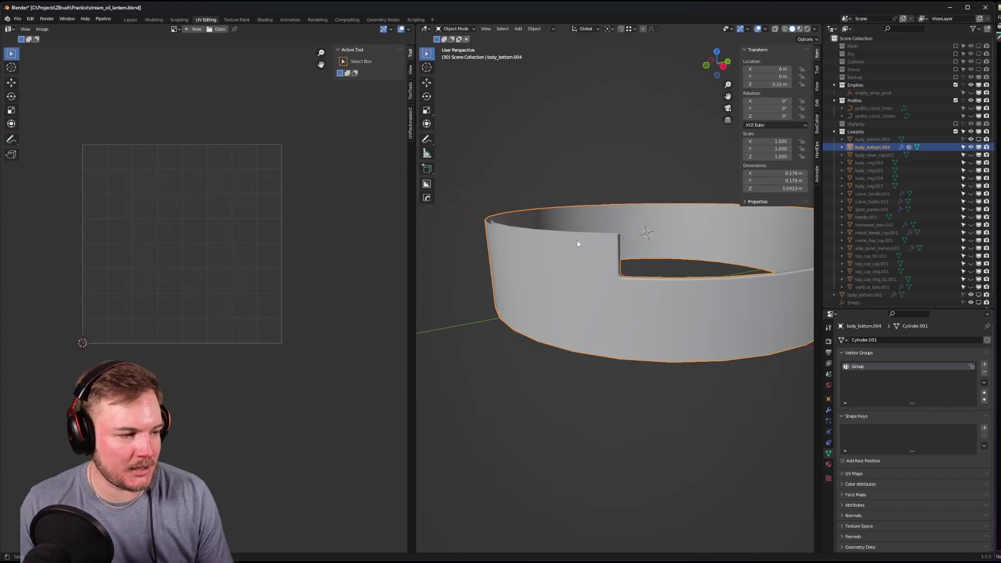
pyautogui.scroll(6, 577, 243)
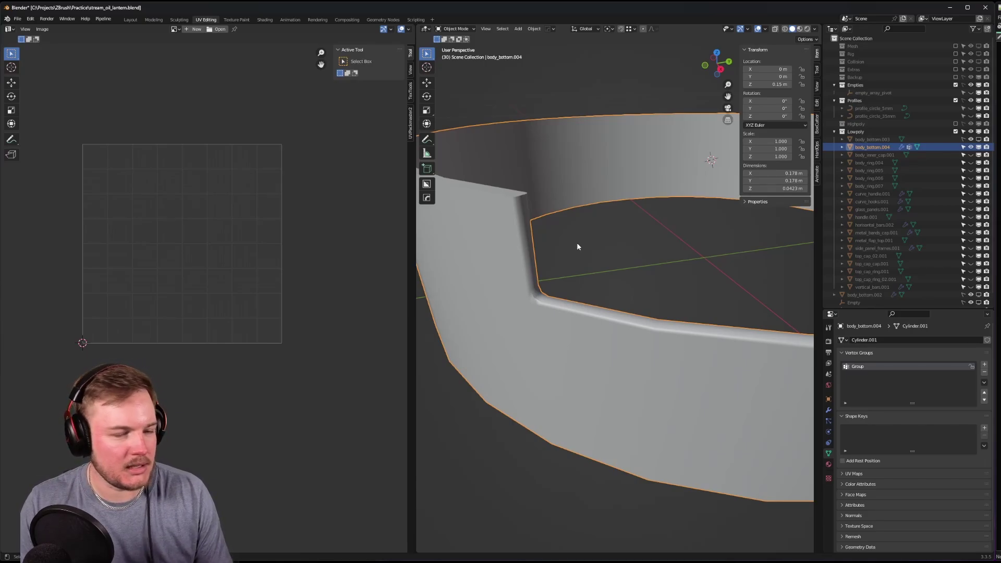
pyautogui.scroll(-4, 578, 247)
pyautogui.scroll(5, 572, 252)
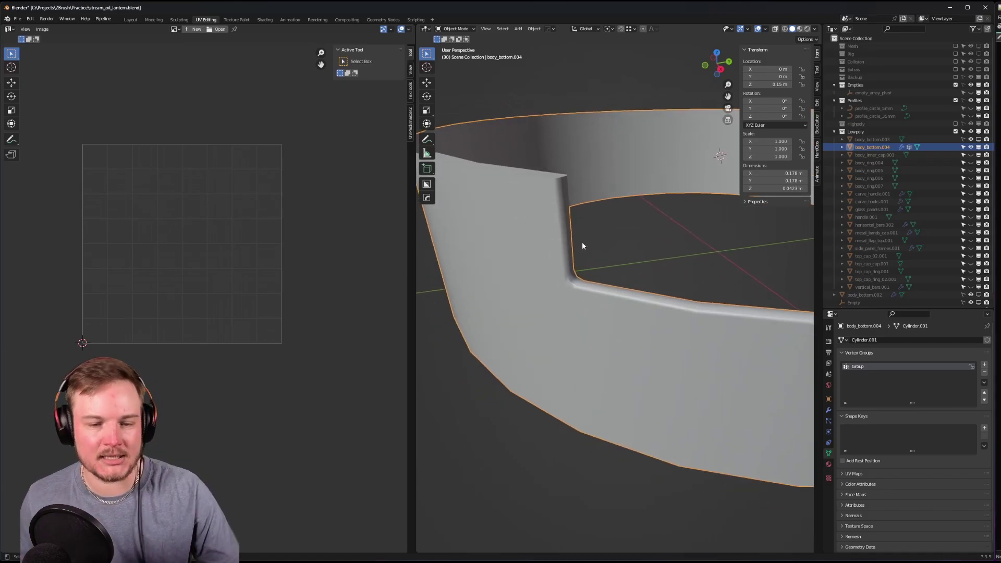
pyautogui.moveTo(582, 242); pyautogui.dragTo(581, 236, button='middle')
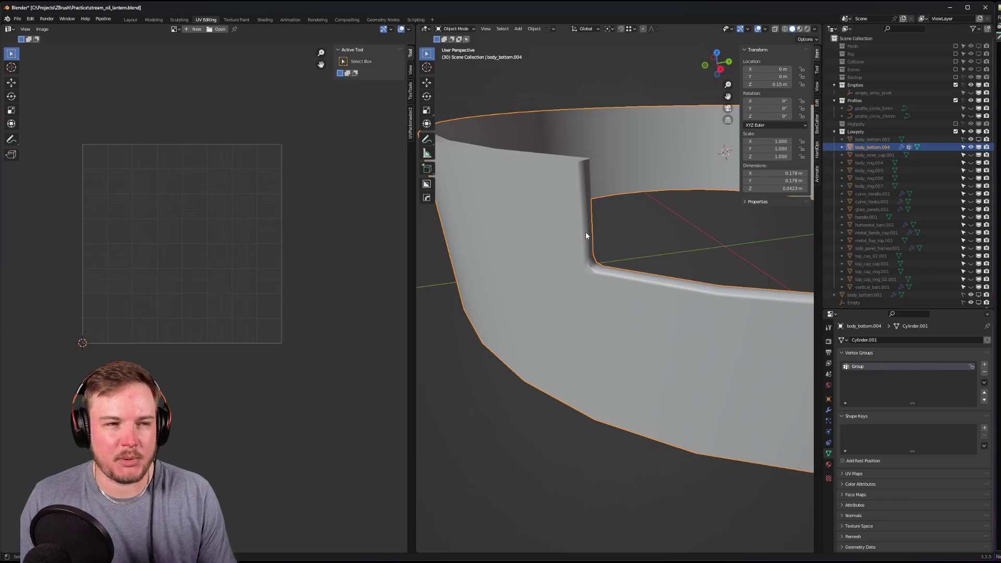
pyautogui.scroll(2, 586, 233)
pyautogui.scroll(-4, 584, 236)
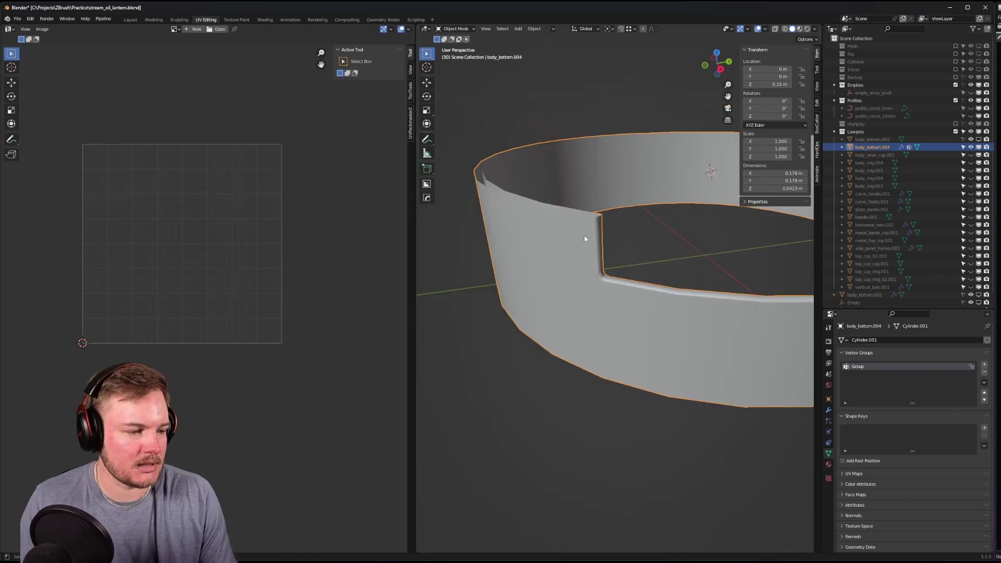
pyautogui.scroll(-2, 580, 232)
pyautogui.moveTo(580, 226); pyautogui.dragTo(471, 224, button='middle')
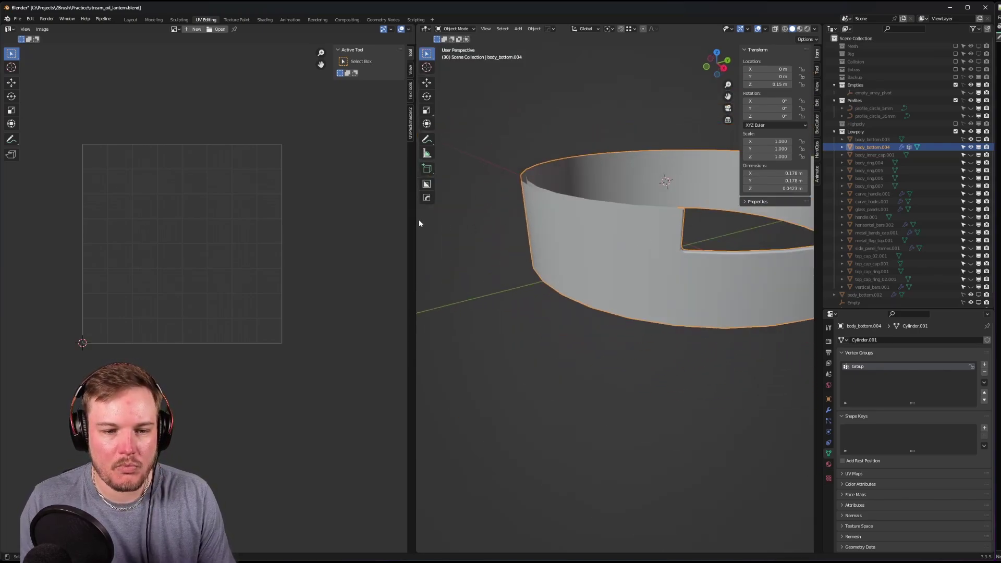
# - Widen the 3D viewport and enter Edit Mode on body_bottom.004 in edge selection with nothing selected
pyautogui.moveTo(413, 223); pyautogui.dragTo(354, 232)
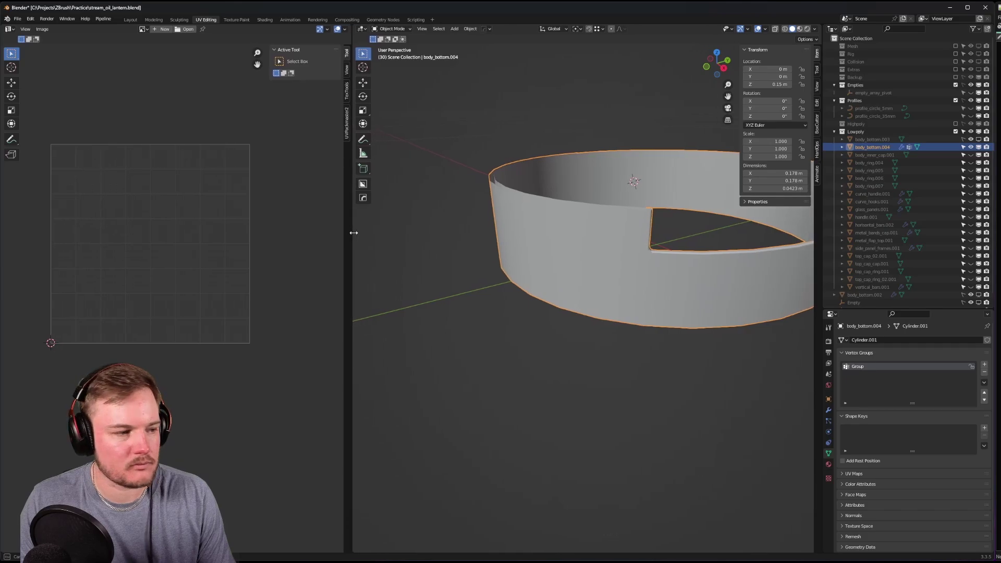
pyautogui.keyDown('shift'); pyautogui.moveTo(623, 247); pyautogui.dragTo(565, 270, button='middle'); pyautogui.keyUp('shift')
pyautogui.press('Tab')
pyautogui.click(562, 259)
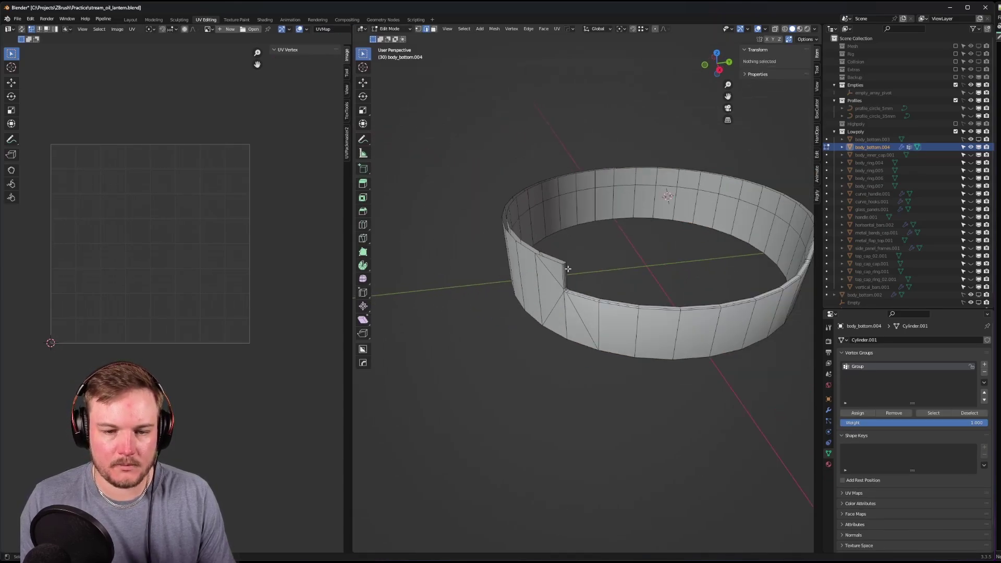
# - Select the continuous outer edge path along the notch of body_bottom.004, including both vertical sides, and mark it as a seam
pyautogui.scroll(4, 589, 270)
pyautogui.scroll(3, 591, 271)
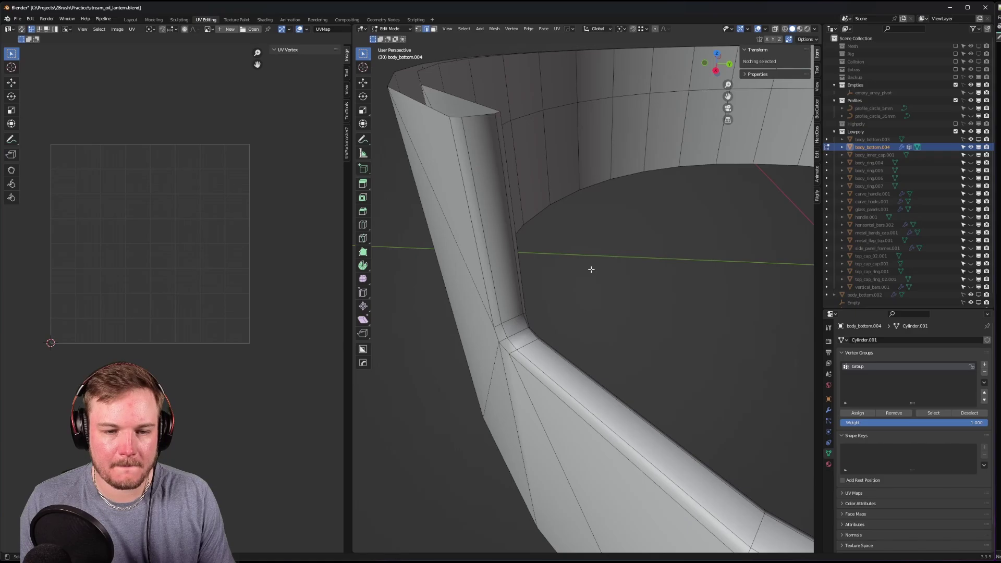
pyautogui.scroll(-2, 591, 269)
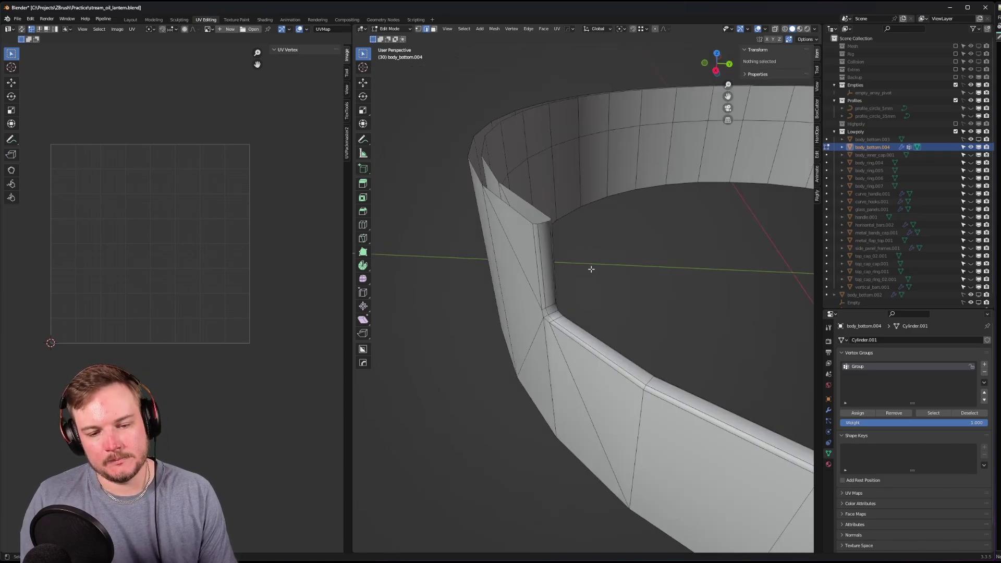
pyautogui.moveTo(591, 269); pyautogui.dragTo(601, 270, button='middle')
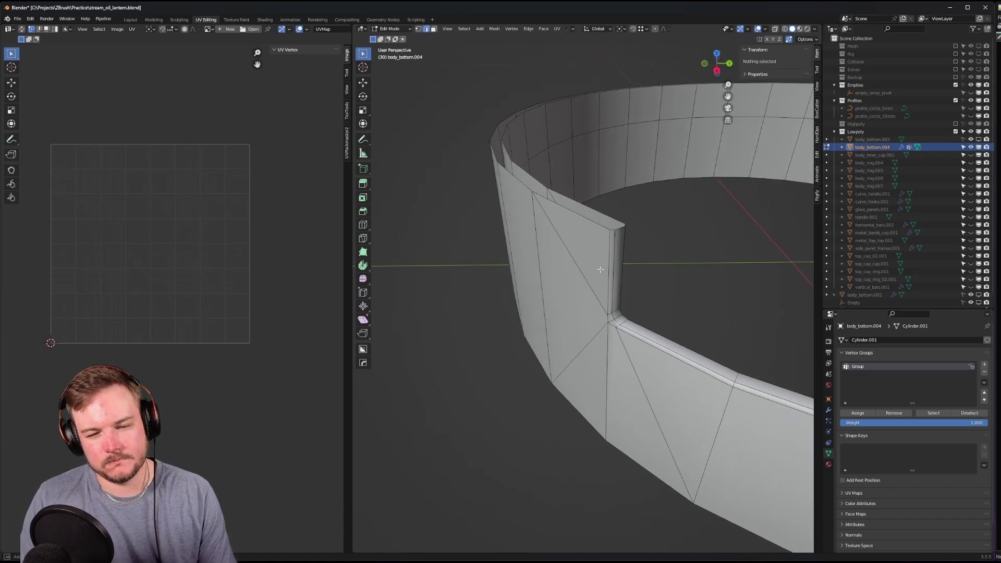
pyautogui.keyDown('alt'); pyautogui.click(603, 269); pyautogui.keyUp('alt')
pyautogui.keyDown('shift'); pyautogui.moveTo(644, 326); pyautogui.dragTo(594, 273, button='middle'); pyautogui.keyUp('shift')
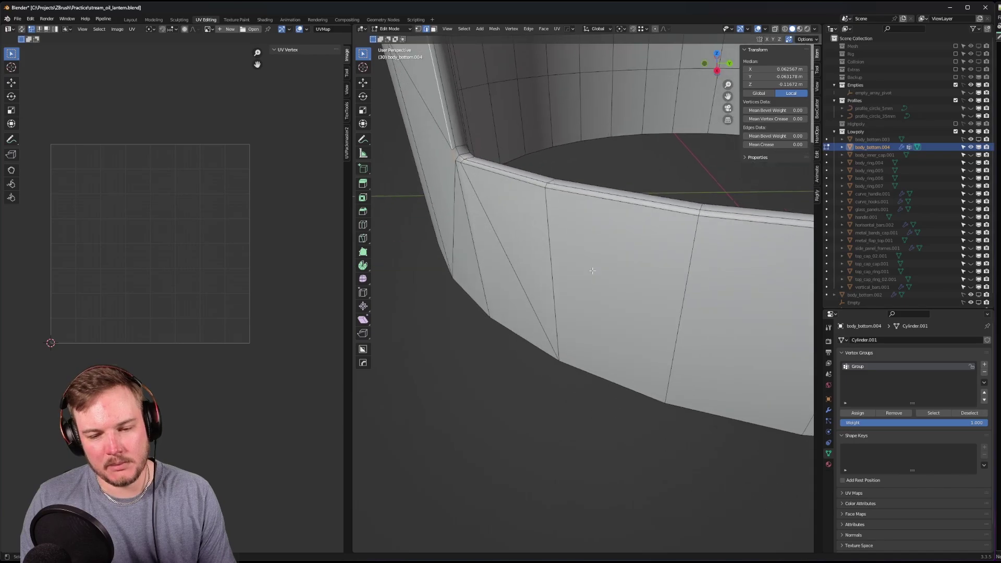
pyautogui.keyDown('alt'); pyautogui.keyDown('shift'); pyautogui.click(528, 191); pyautogui.keyUp('shift'); pyautogui.keyUp('alt')
pyautogui.scroll(-5, 643, 219)
pyautogui.moveTo(644, 219); pyautogui.dragTo(536, 217, button='middle')
pyautogui.scroll(6, 547, 222)
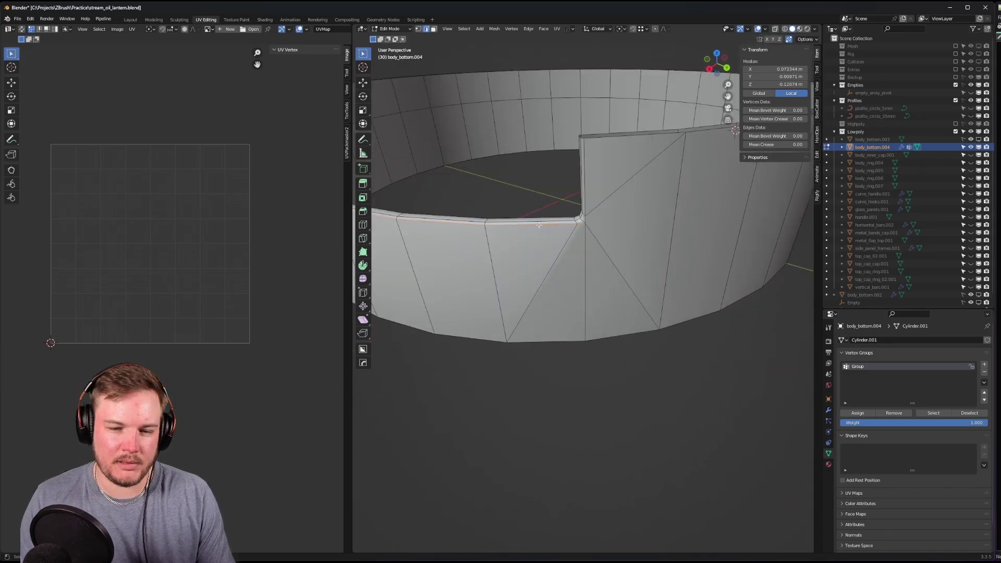
pyautogui.scroll(-3, 589, 151)
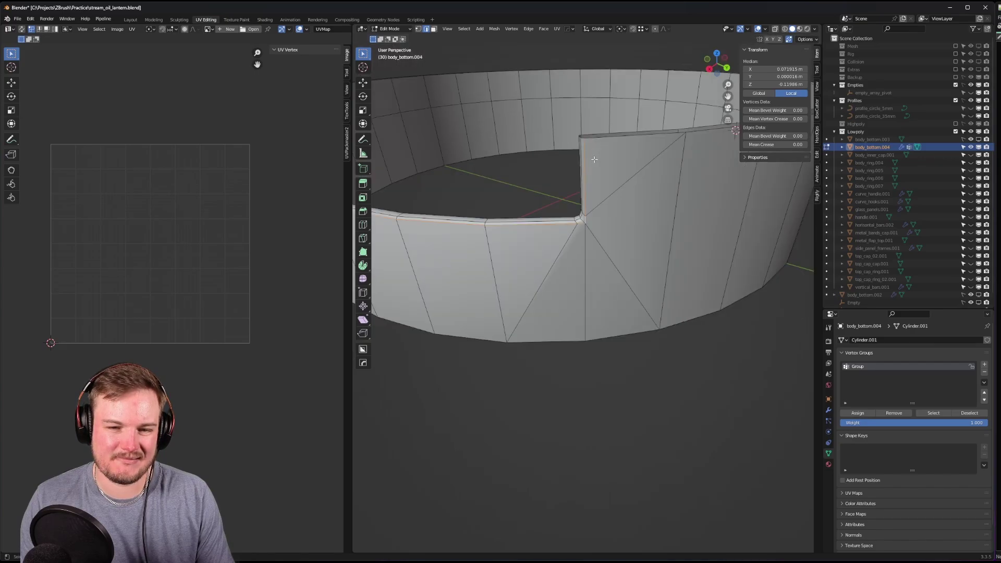
pyautogui.hotkey('ctrl', 'e')
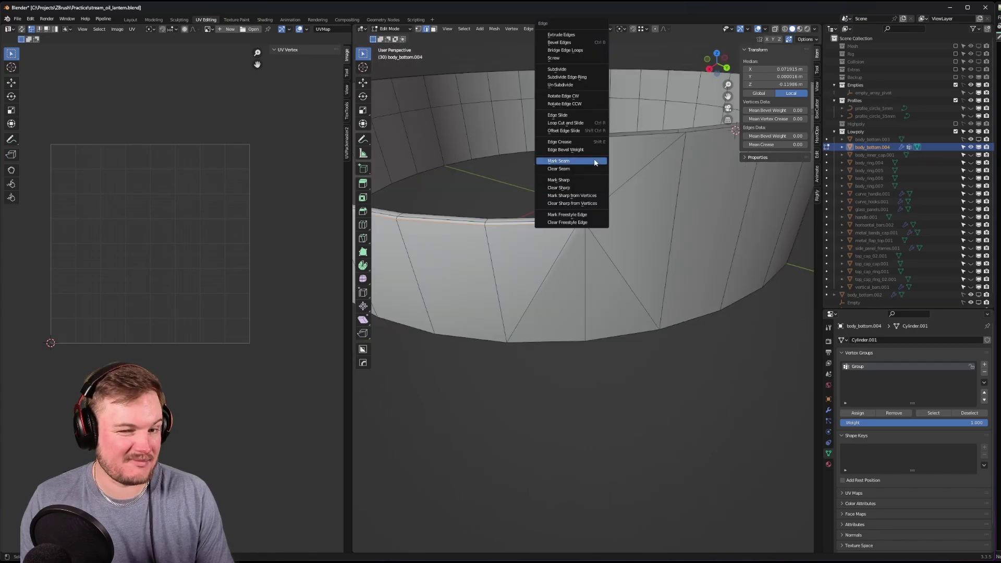
pyautogui.click(594, 162)
# - Select the matching inner edge path along the notch from one side to the other and mark it as a seam
pyautogui.moveTo(592, 167); pyautogui.dragTo(444, 189, button='middle')
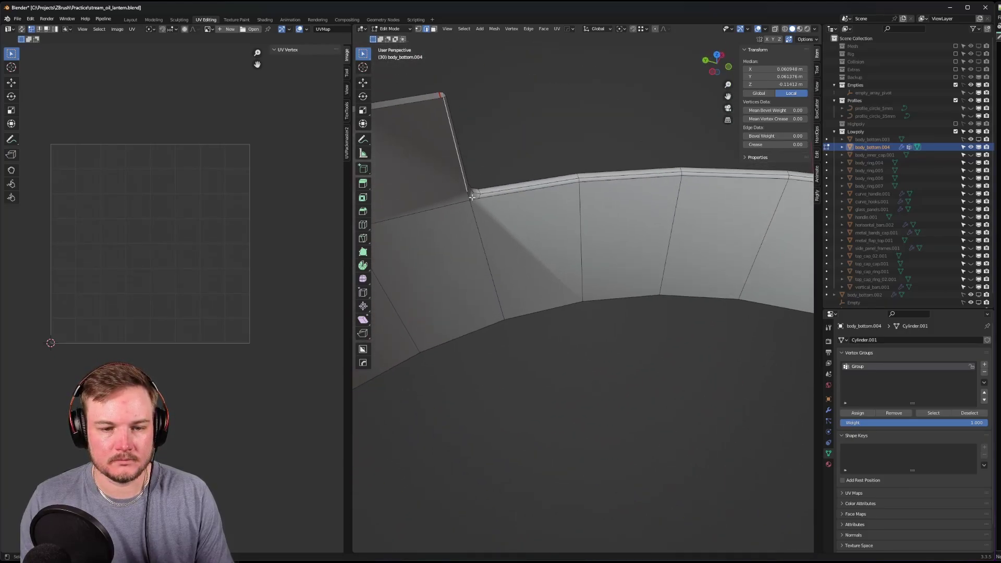
pyautogui.keyDown('ctrl'); pyautogui.click(514, 195); pyautogui.keyUp('ctrl')
pyautogui.moveTo(626, 206)
pyautogui.mouseDown(button='middle')
pyautogui.moveTo(395, 219)
pyautogui.moveTo(636, 212)
pyautogui.mouseUp(button='middle')
pyautogui.keyDown('ctrl'); pyautogui.click(703, 199); pyautogui.keyUp('ctrl')
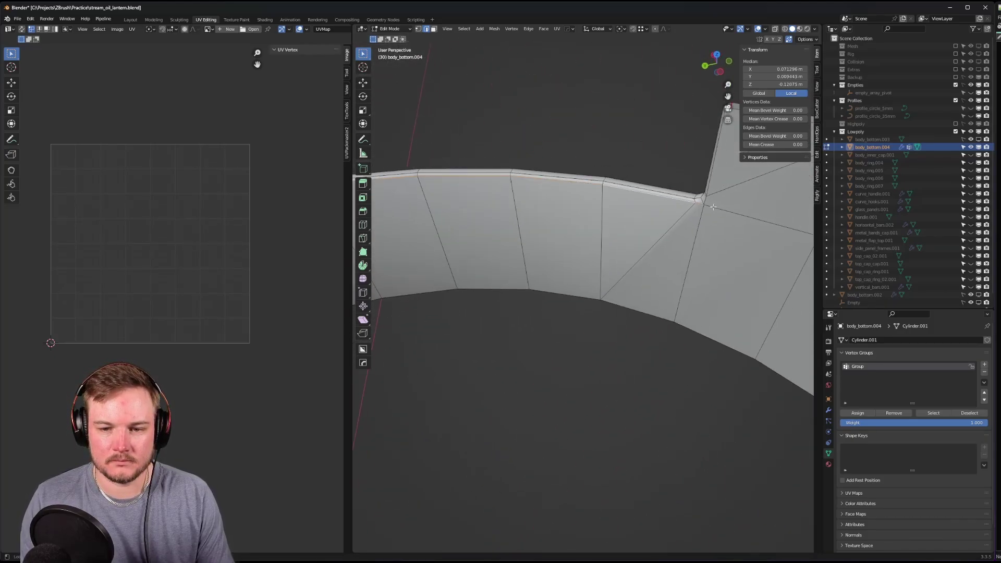
pyautogui.rightClick(713, 164)
pyautogui.click(712, 163)
# - Mark the vertical edge on the ring's inner wall opposite the notch as a seam and try to unwrap the whole mesh
pyautogui.moveTo(713, 163); pyautogui.dragTo(528, 319, button='middle')
pyautogui.click(572, 341)
pyautogui.rightClick(566, 315)
pyautogui.click(566, 314)
pyautogui.press('a')
pyautogui.press('u')
pyautogui.click(528, 319)
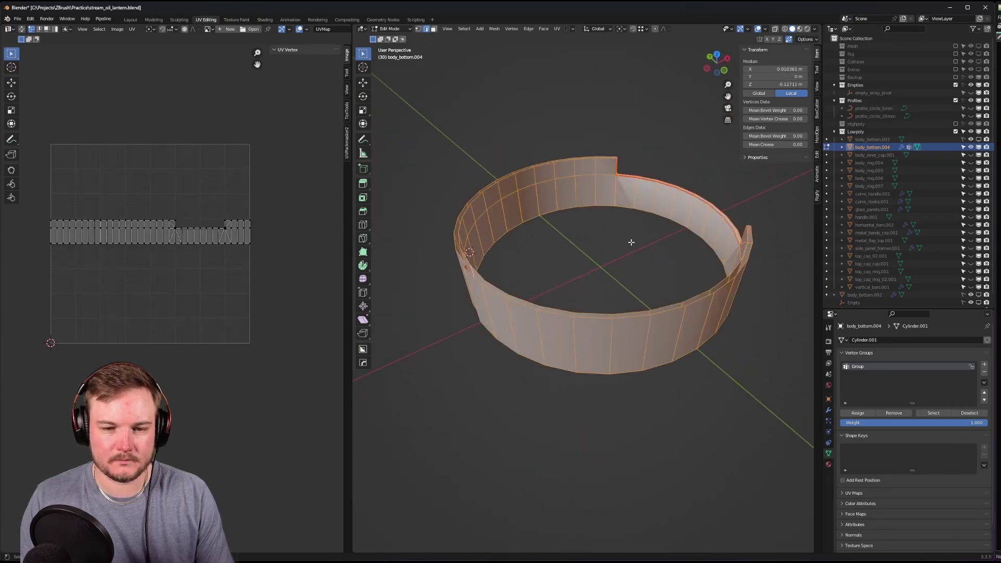
# - Select the horizontal edge path running around the ring's inner wall and dissolve it
pyautogui.press('Tab')
pyautogui.click(626, 254)
pyautogui.click(595, 183)
pyautogui.moveTo(595, 183); pyautogui.dragTo(465, 177, button='middle')
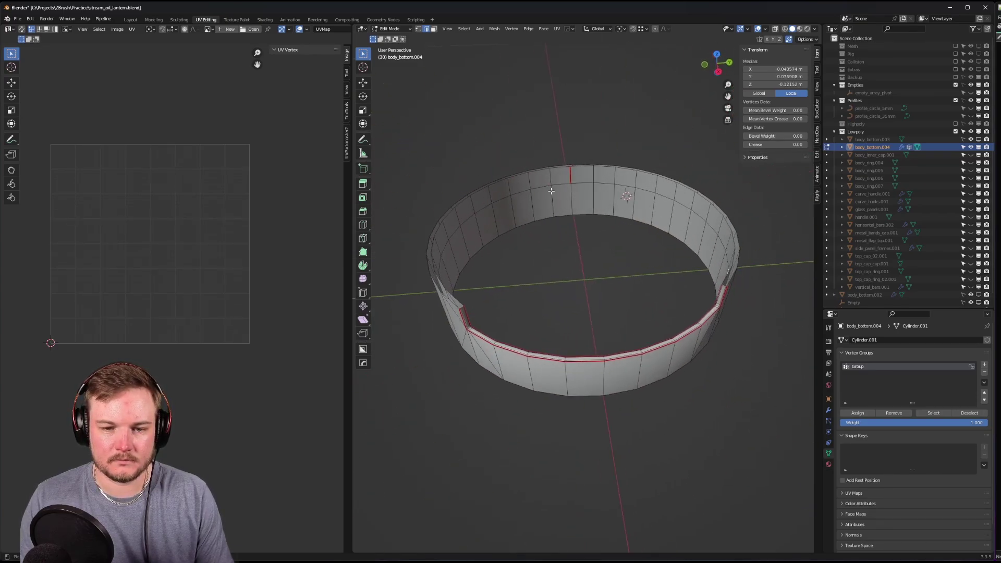
pyautogui.keyDown('ctrl'); pyautogui.click(551, 191); pyautogui.keyUp('ctrl')
pyautogui.moveTo(552, 191); pyautogui.dragTo(463, 181, button='middle')
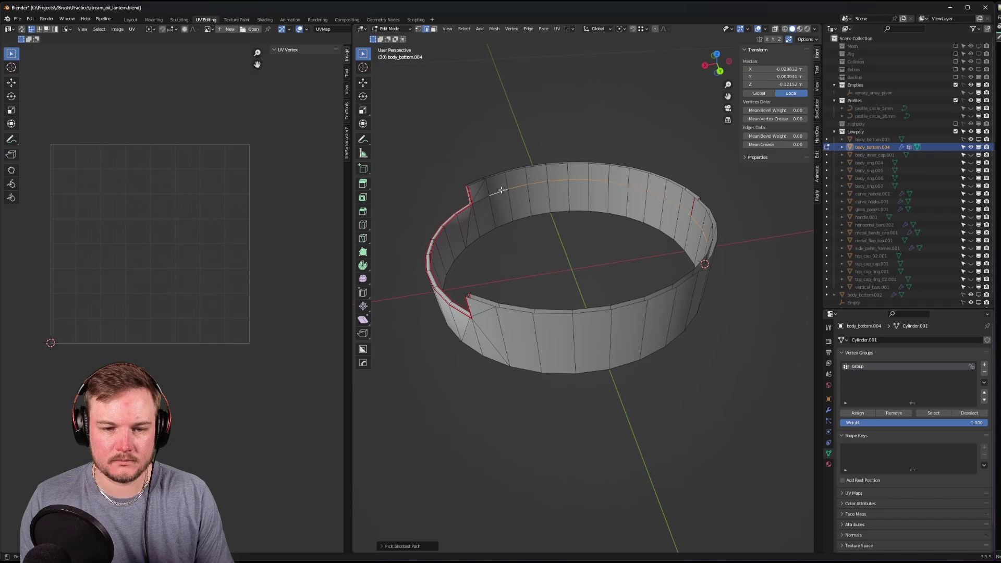
# - Select the entire body_bottom.004 mesh and merge its vertices by distance
pyautogui.press('a')
pyautogui.press('u')
pyautogui.click(554, 266)
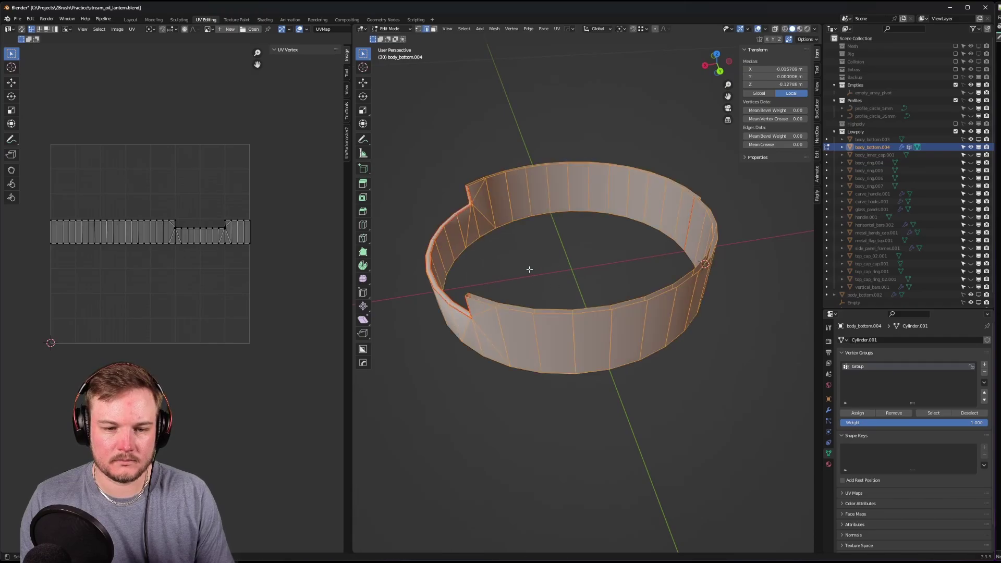
pyautogui.hotkey('ctrl', 'Tab')
pyautogui.press('m')
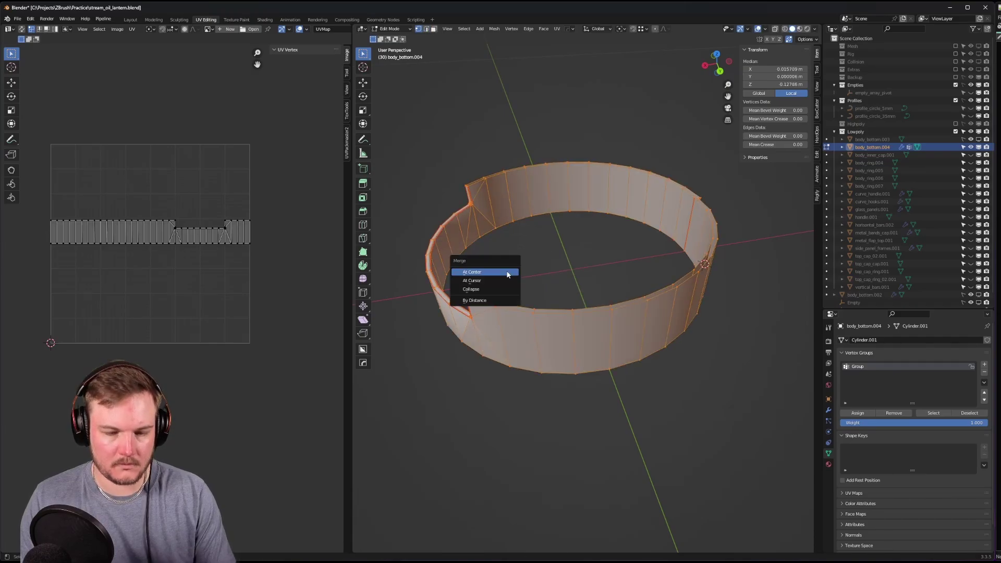
pyautogui.click(497, 301)
pyautogui.moveTo(496, 293); pyautogui.dragTo(596, 285, button='middle')
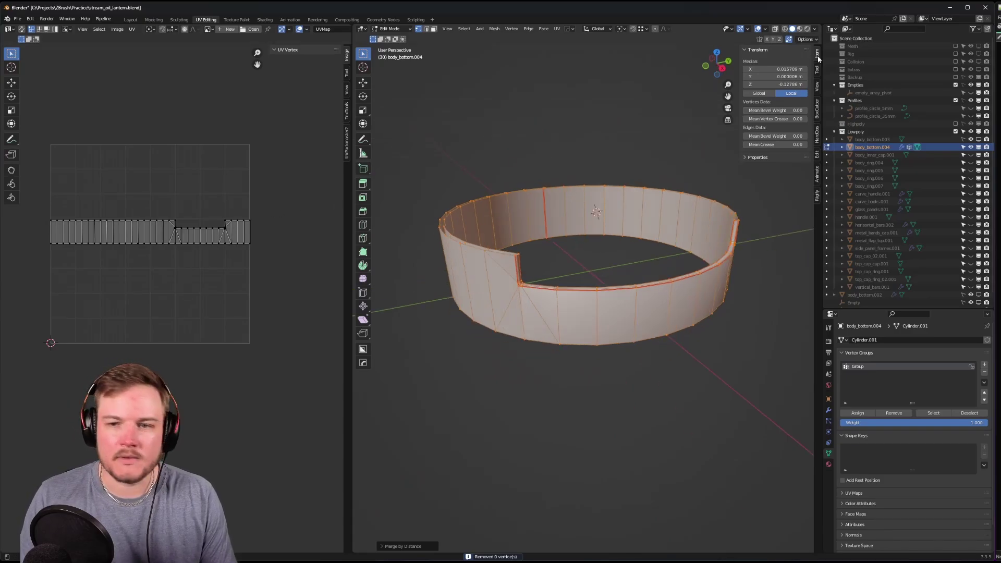
pyautogui.click(815, 40)
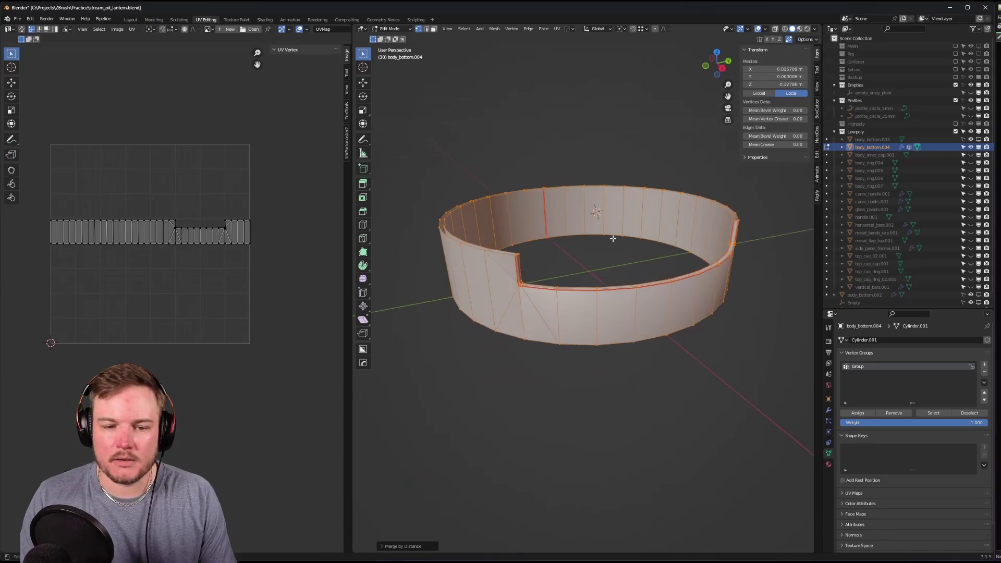
# - Switch to face selection and unwrap the whole body_bottom.004 mesh
pyautogui.press('Tab')
pyautogui.click(629, 243)
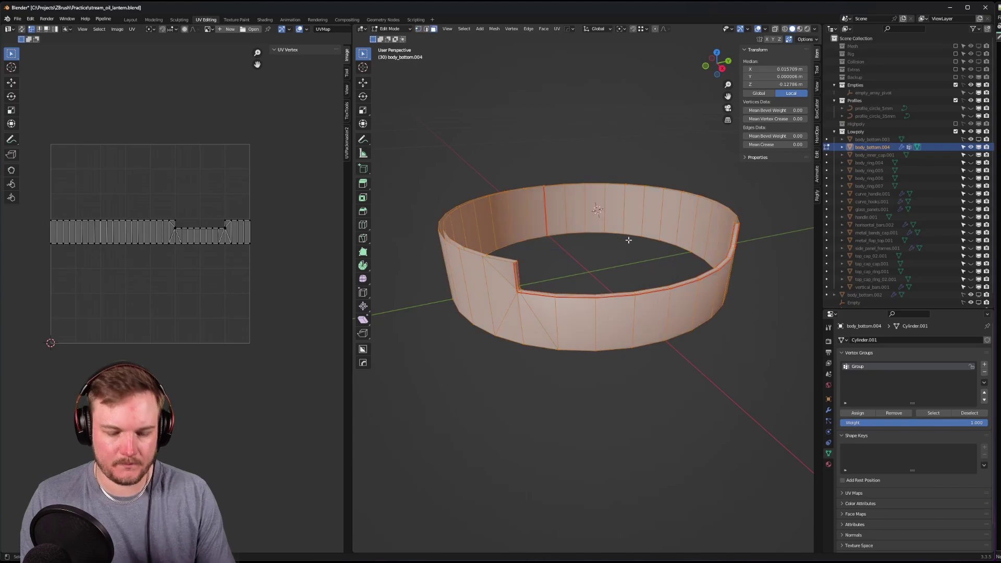
pyautogui.press('u')
pyautogui.click(626, 235)
pyautogui.moveTo(212, 240); pyautogui.dragTo(233, 239, button='middle')
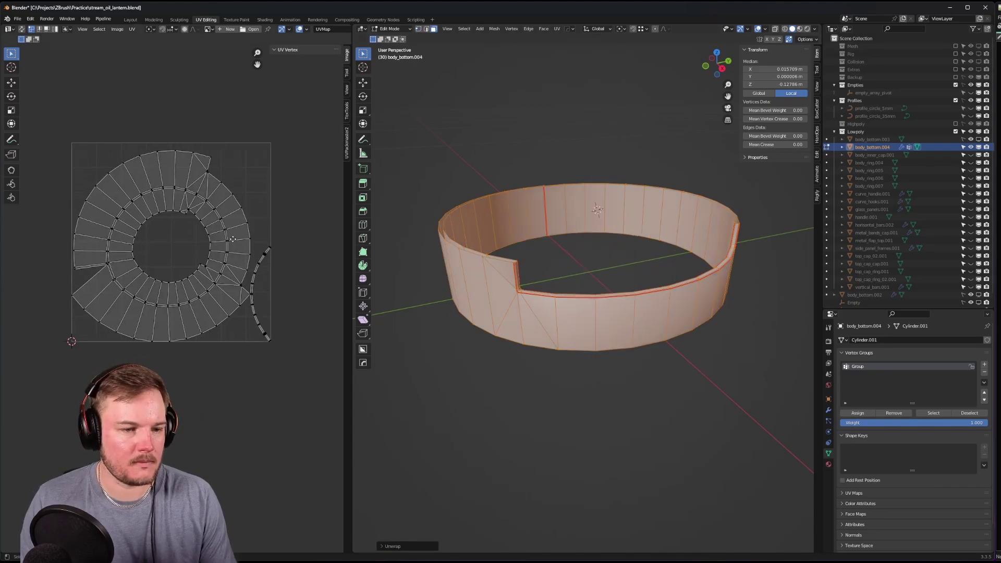
# - Examine the ring-shaped UV island and the gap in its outer band
pyautogui.moveTo(513, 274); pyautogui.dragTo(506, 327, button='middle')
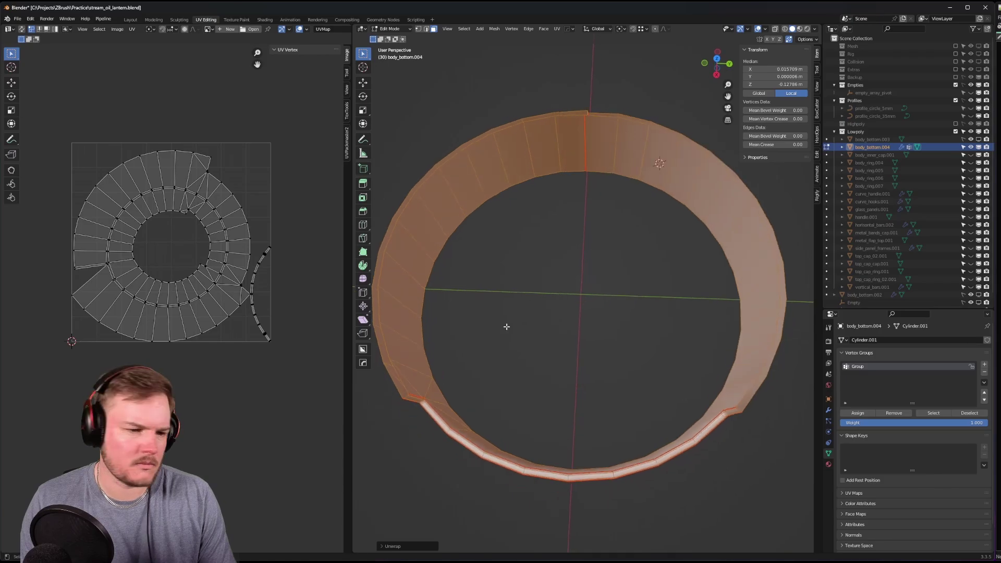
pyautogui.press('Tab')
pyautogui.click(131, 228)
pyautogui.click(131, 228)
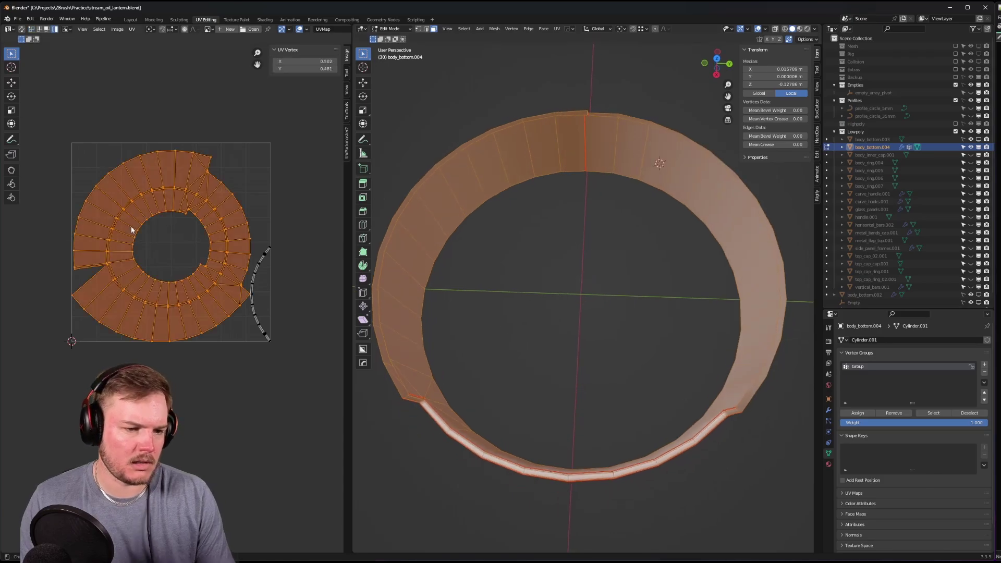
pyautogui.scroll(3, 131, 250)
pyautogui.moveTo(131, 258); pyautogui.dragTo(201, 263, button='middle')
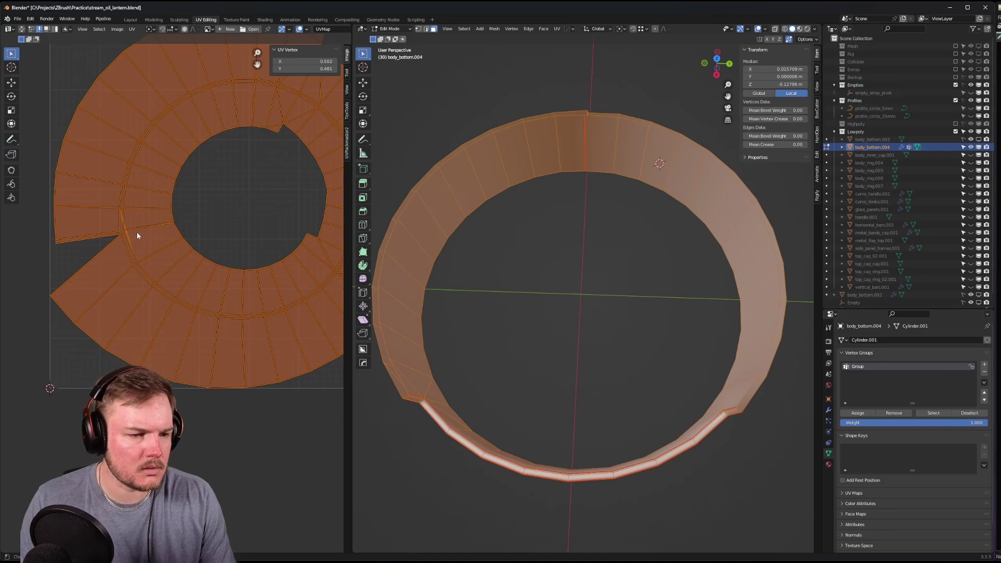
pyautogui.moveTo(111, 220); pyautogui.dragTo(161, 249)
# - Turn on UV Sync Selection, select the vertices at the inner end of the island's gap and locate them on the mesh
pyautogui.click(21, 29)
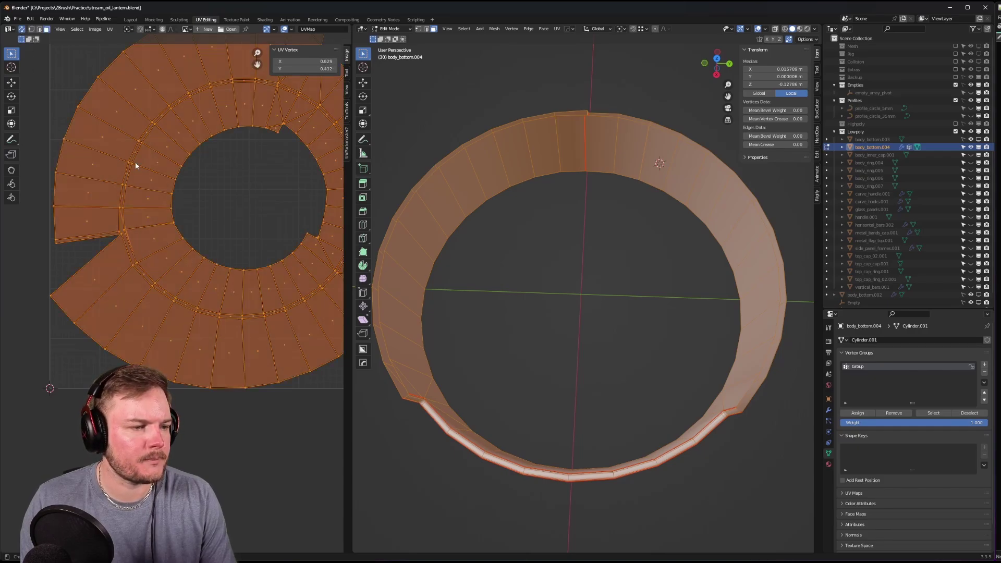
pyautogui.press('Tab')
pyautogui.click(119, 168)
pyautogui.moveTo(111, 198); pyautogui.dragTo(177, 249)
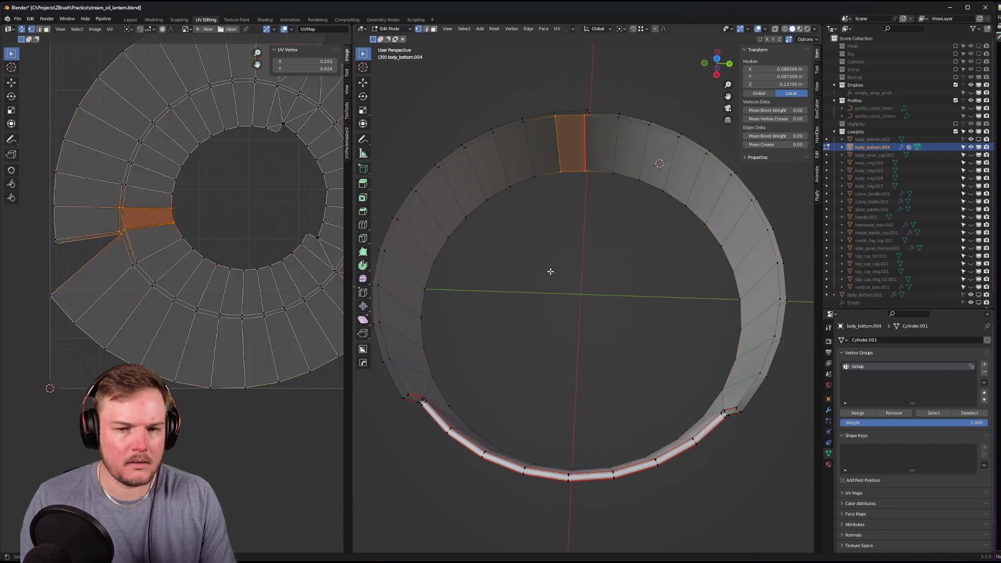
pyautogui.press('KP_Decimal')
pyautogui.moveTo(563, 270); pyautogui.dragTo(565, 212, button='middle')
pyautogui.moveTo(640, 474); pyautogui.dragTo(608, 359, button='middle')
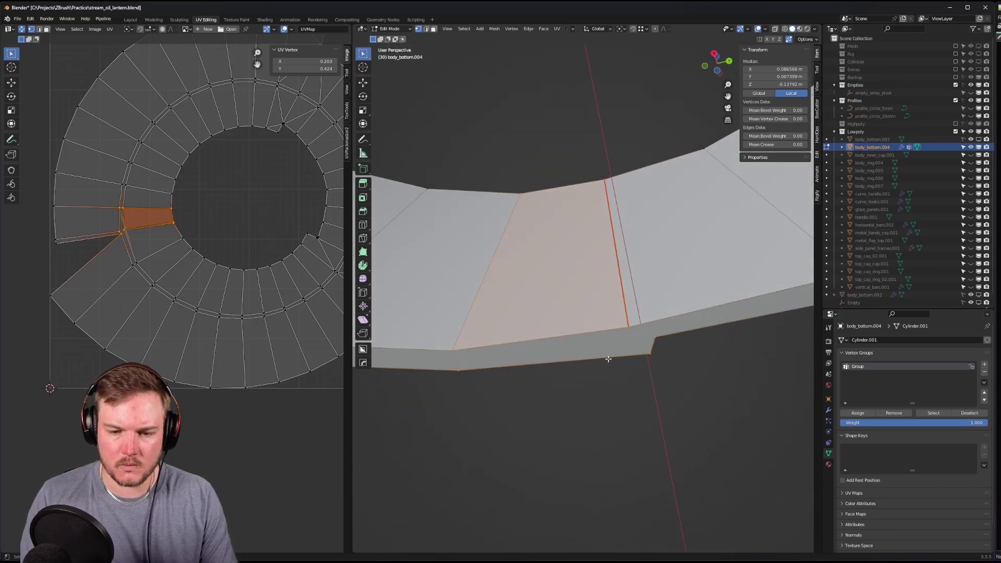
# - On the ring's bottom rim, connect the inner seam vertex to the inner corner vertex of the outer wall's step
pyautogui.hotkey('alt', 'a')
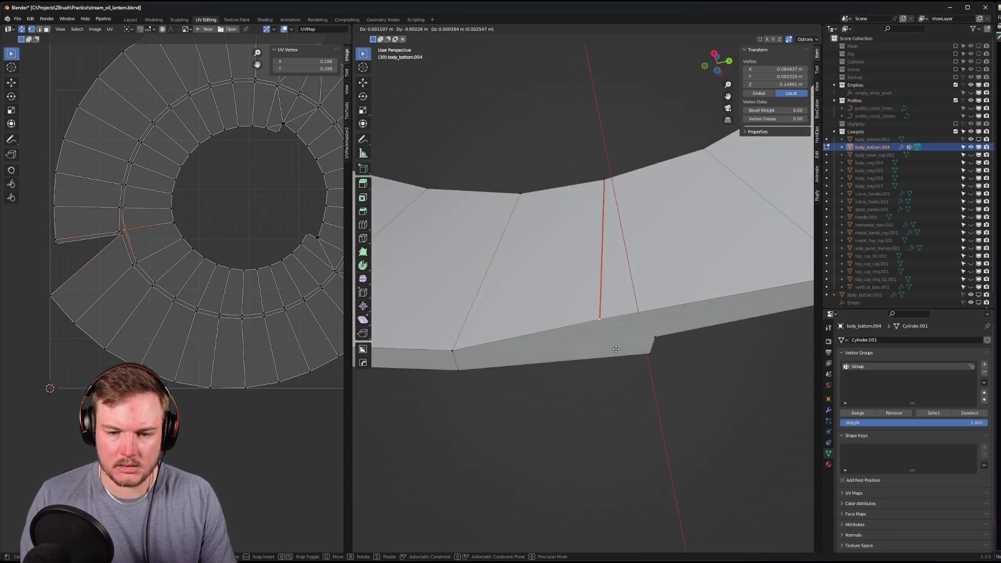
pyautogui.click(641, 342)
pyautogui.press('Tab')
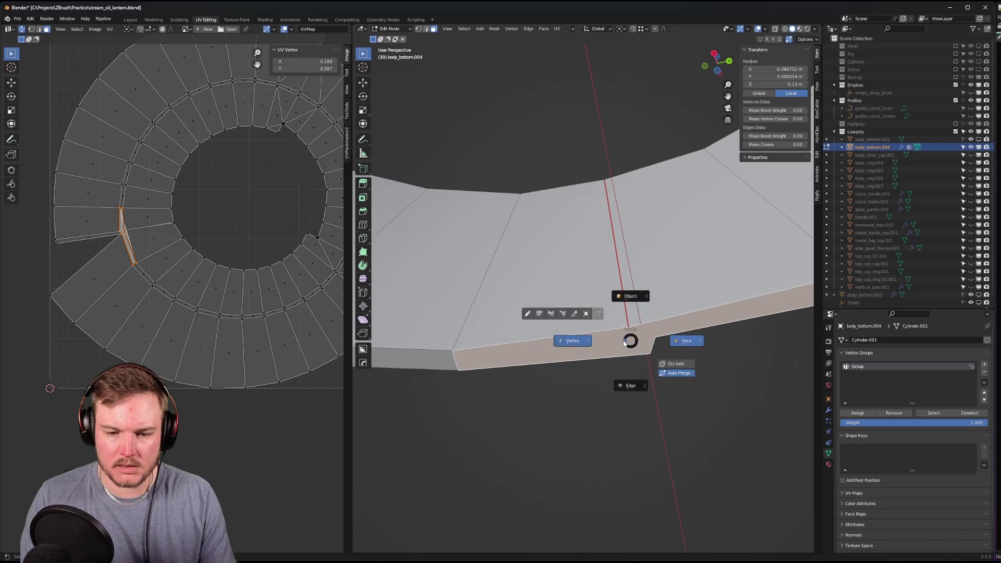
pyautogui.click(574, 340)
pyautogui.click(629, 329)
pyautogui.keyDown('shift'); pyautogui.click(657, 335); pyautogui.keyUp('shift')
pyautogui.press('j')
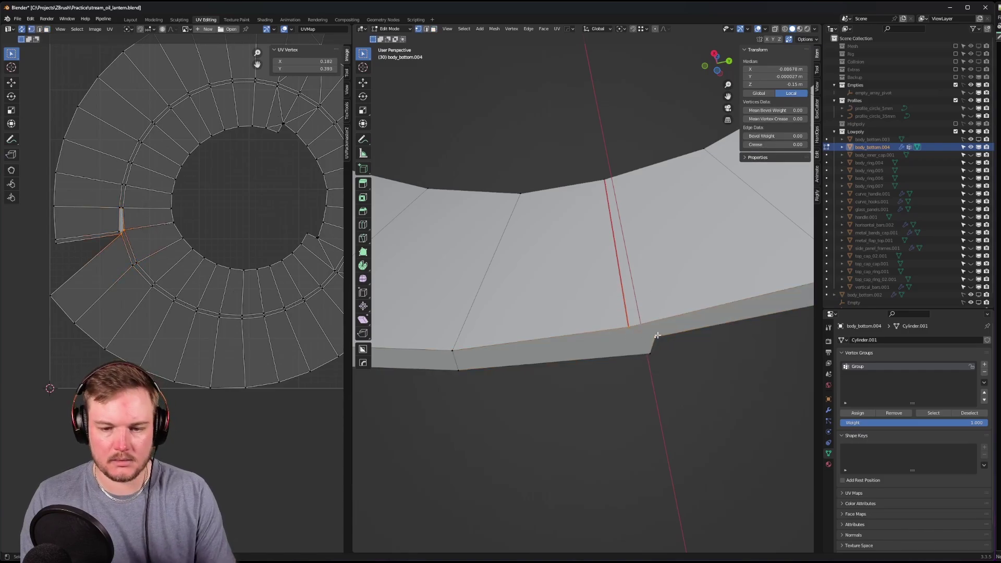
# - On the ring's bottom rim, connect the inner seam vertex to the outer corner vertex of the outer wall's step
pyautogui.press('Tab')
pyautogui.click(656, 348)
pyautogui.press('Tab')
pyautogui.click(590, 334)
pyautogui.click(629, 328)
pyautogui.keyDown('shift'); pyautogui.click(648, 355); pyautogui.keyUp('shift')
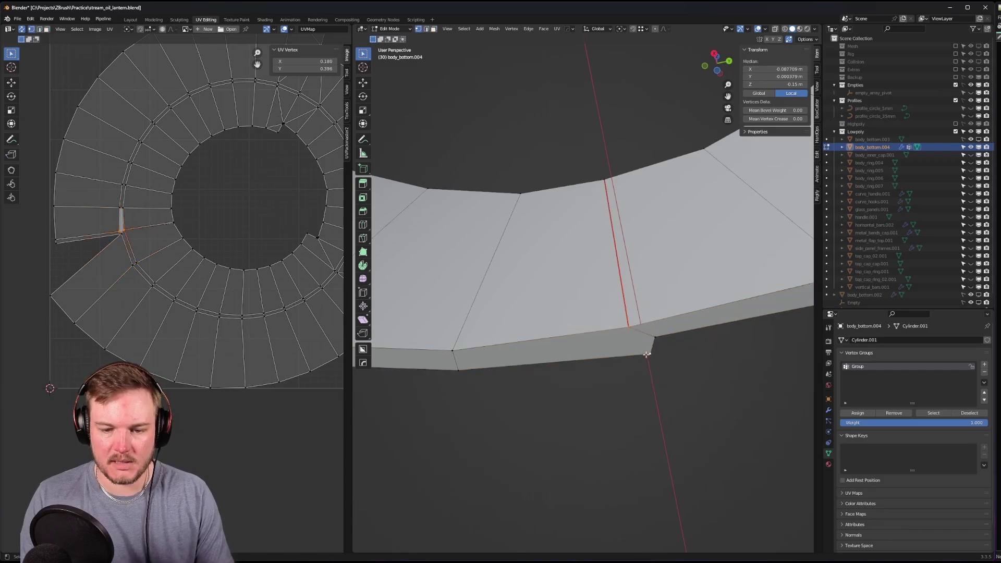
pyautogui.press('j')
# - Mark the bottom-rim edge between the inner seam vertex and the step's outer corner as a seam
pyautogui.press('Tab')
pyautogui.click(646, 399)
pyautogui.click(635, 343)
pyautogui.rightClick(635, 343)
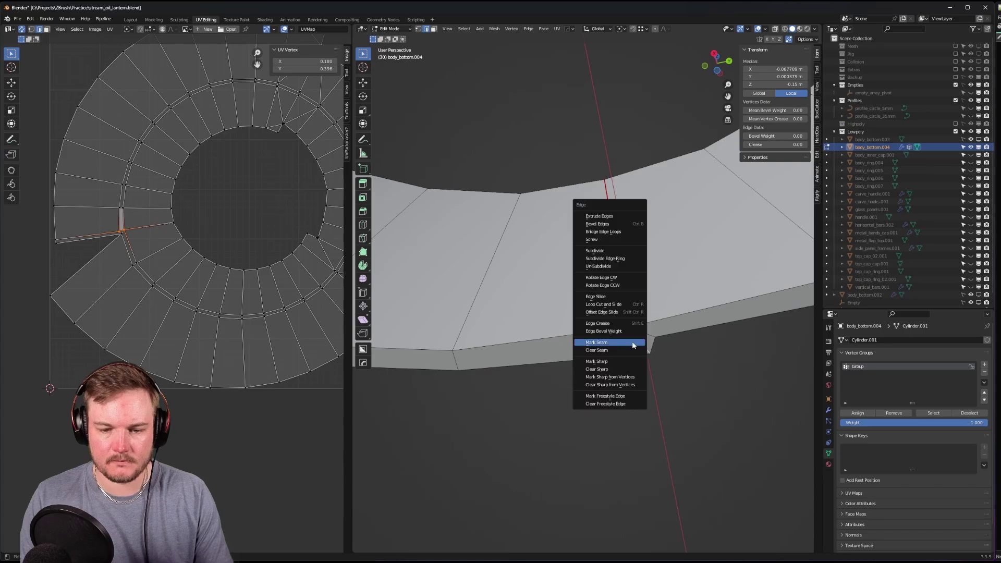
pyautogui.click(634, 343)
pyautogui.scroll(-2, 633, 342)
pyautogui.scroll(-4, 632, 342)
pyautogui.scroll(-4, 259, 253)
pyautogui.scroll(1, 259, 254)
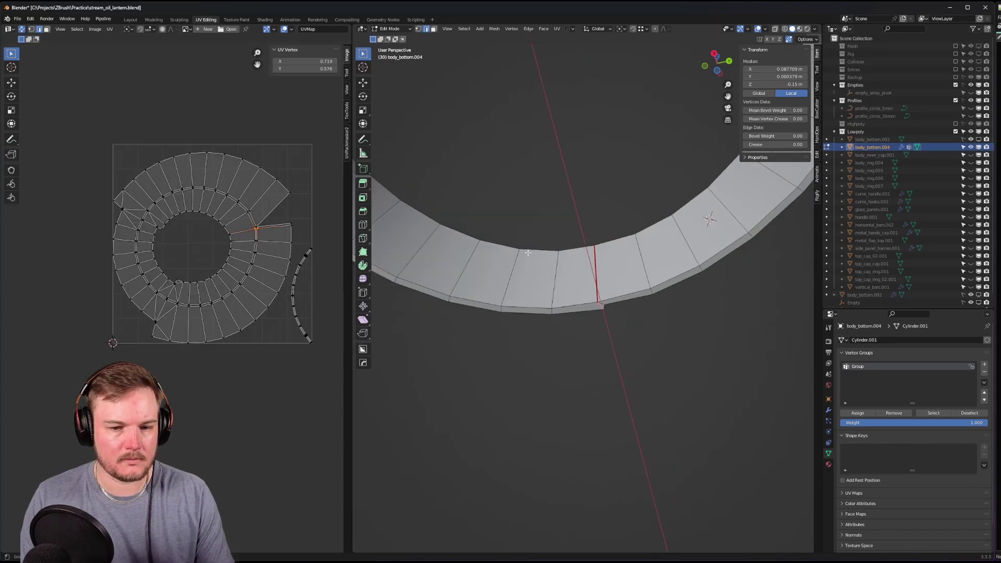
pyautogui.scroll(-4, 578, 99)
pyautogui.keyDown('shift'); pyautogui.moveTo(578, 99); pyautogui.dragTo(625, 297, button='middle'); pyautogui.keyUp('shift')
pyautogui.scroll(4, 602, 299)
pyautogui.scroll(3, 647, 343)
pyautogui.keyDown('shift'); pyautogui.click(686, 367); pyautogui.keyUp('shift')
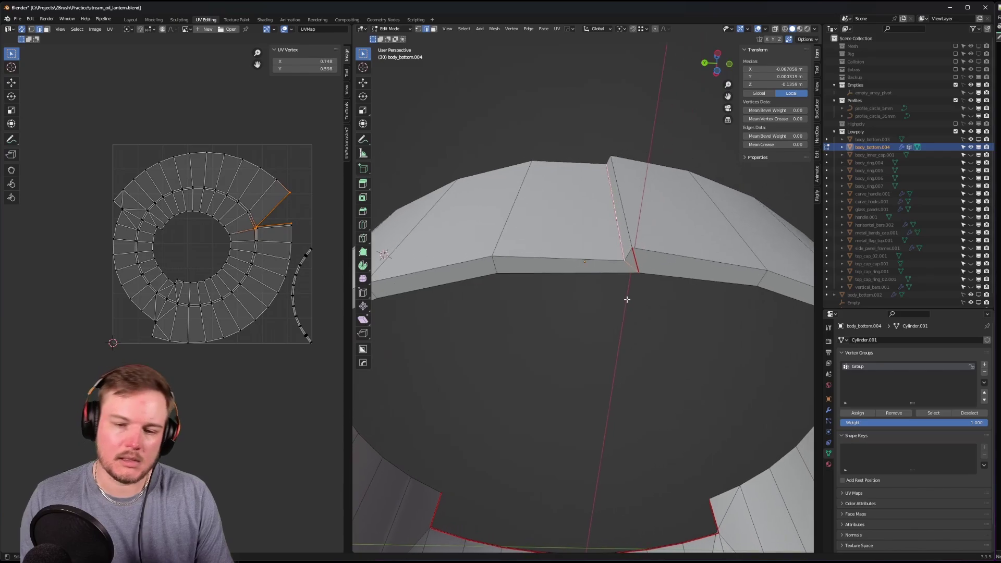
pyautogui.hotkey('ctrl', 'e')
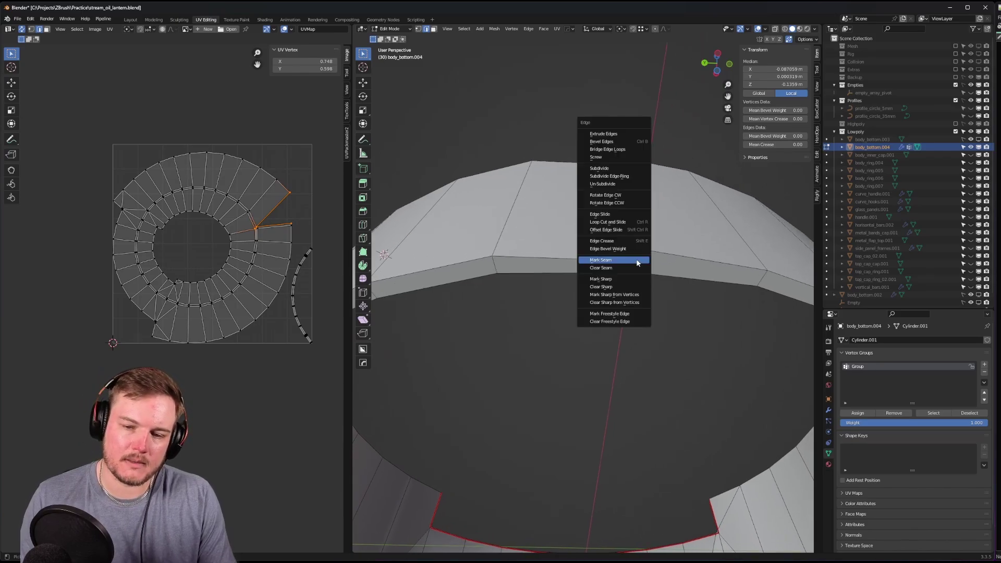
pyautogui.press('Escape')
# - Clear the seam from the bottom-rim edge at the step's outer corner and mark the adjacent edge to its inner corner as a seam
pyautogui.click(634, 258)
pyautogui.hotkey('ctrl', 'e')
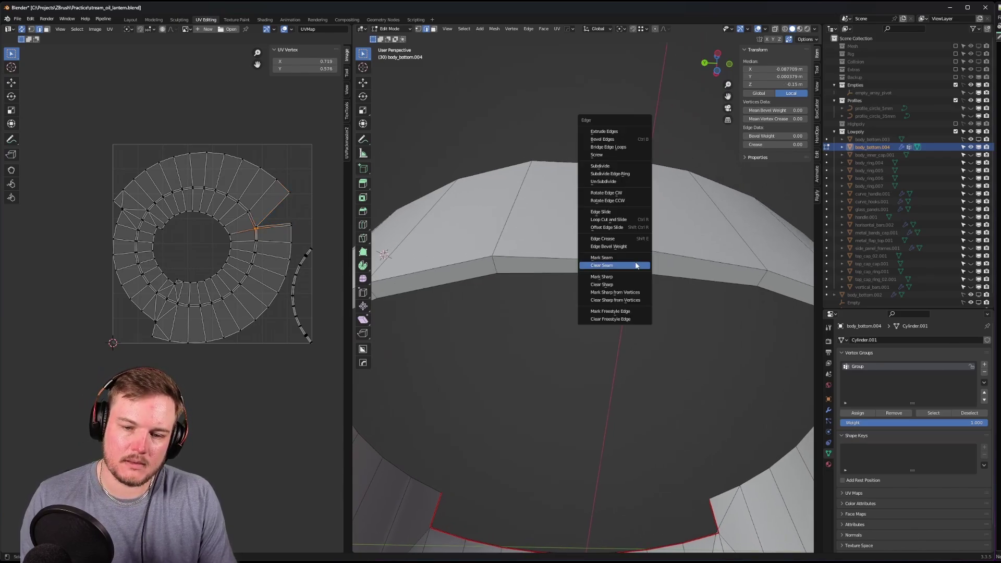
pyautogui.click(629, 261)
pyautogui.click(629, 264)
pyautogui.hotkey('ctrl', 'e')
pyautogui.click(629, 257)
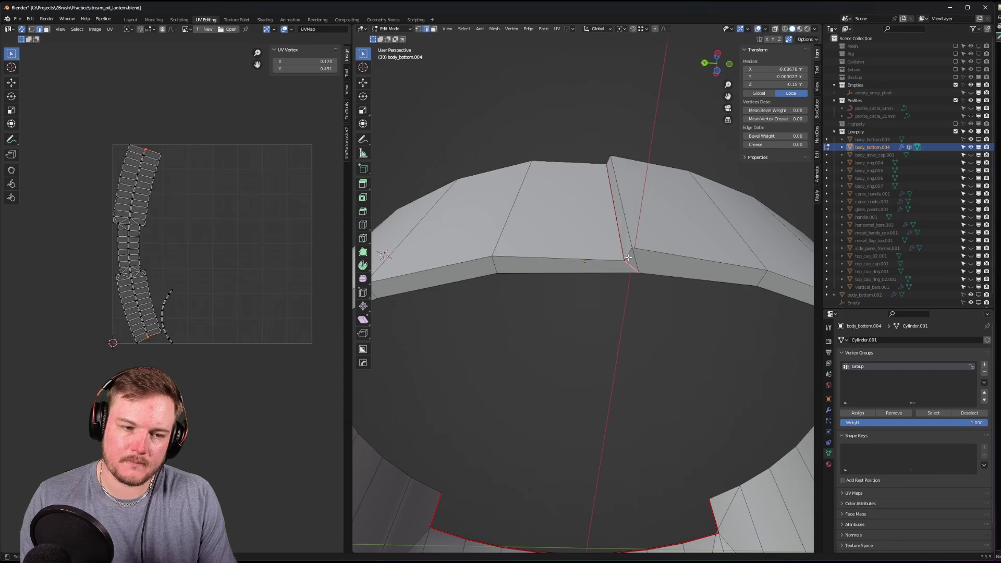
pyautogui.scroll(3, 58, 268)
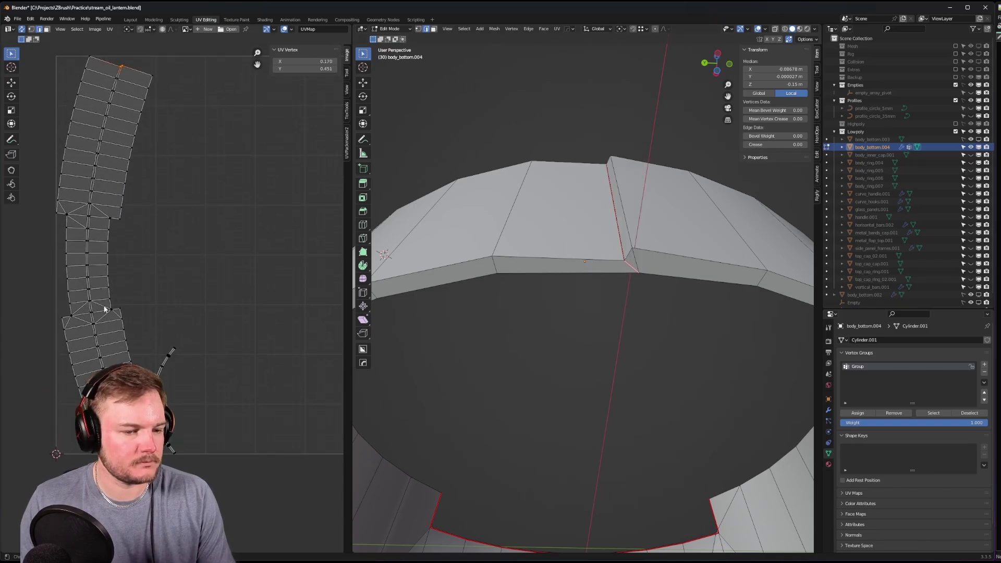
# - Finish editing body_bottom.004, hide it, and show body_inner_cap.001
pyautogui.scroll(-4, 614, 275)
pyautogui.moveTo(614, 274); pyautogui.dragTo(631, 302, button='middle')
pyautogui.press('Tab')
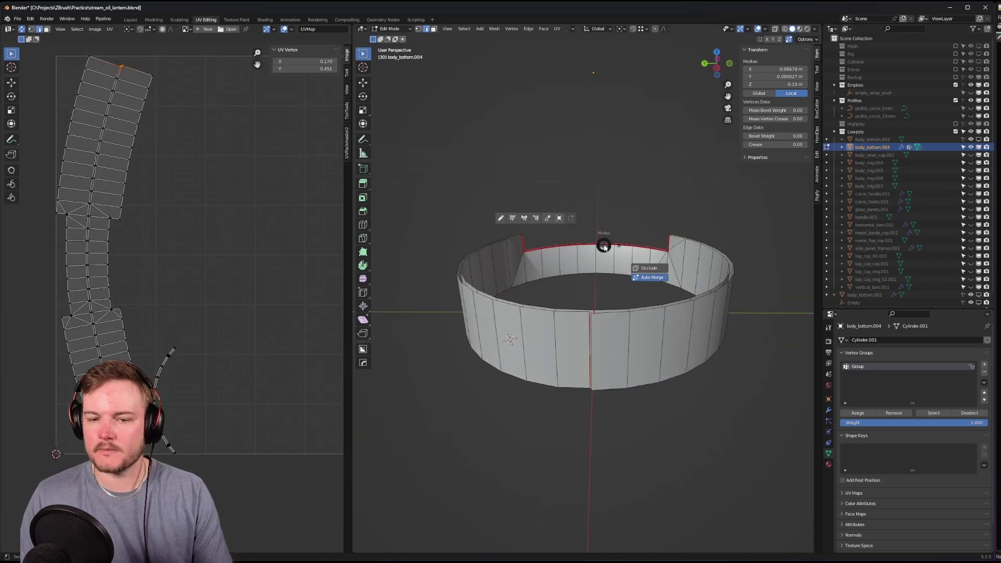
pyautogui.press('Tab')
pyautogui.click(963, 149)
pyautogui.click(971, 148)
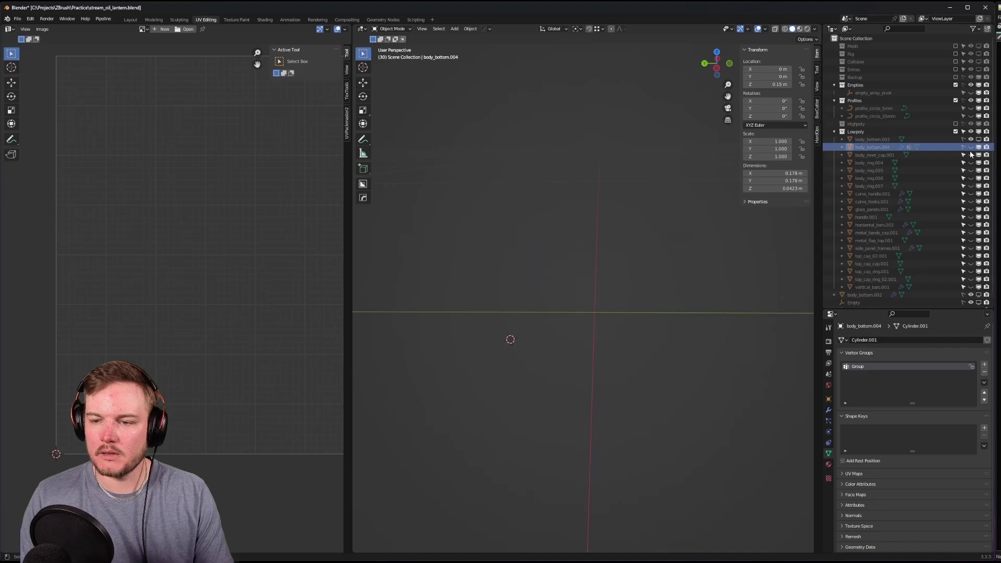
pyautogui.click(971, 156)
pyautogui.click(964, 157)
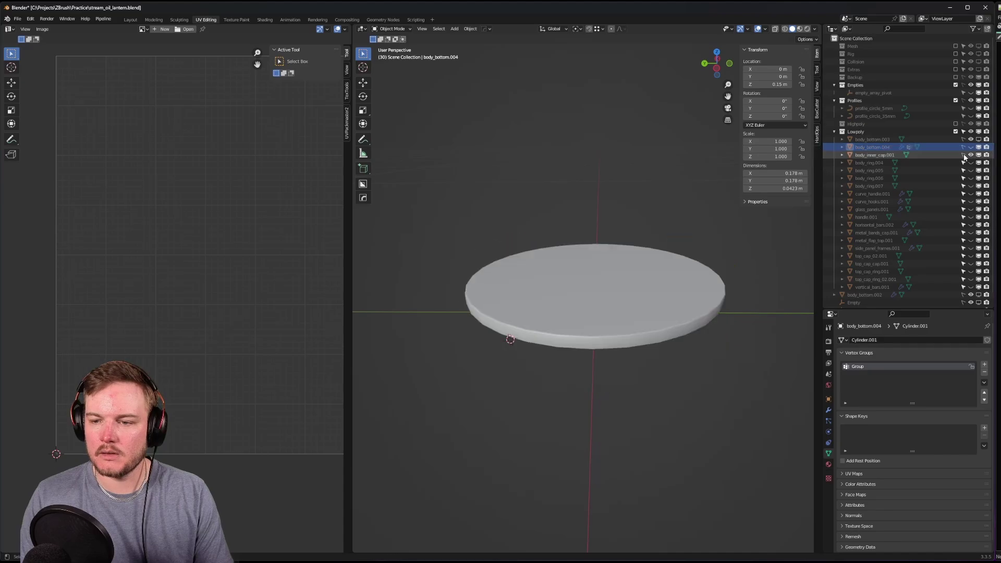
# - Mark body_inner_cap.001's top rim loop and one vertical side edge as both sharp and seam
pyautogui.click(641, 293)
pyautogui.press('Tab')
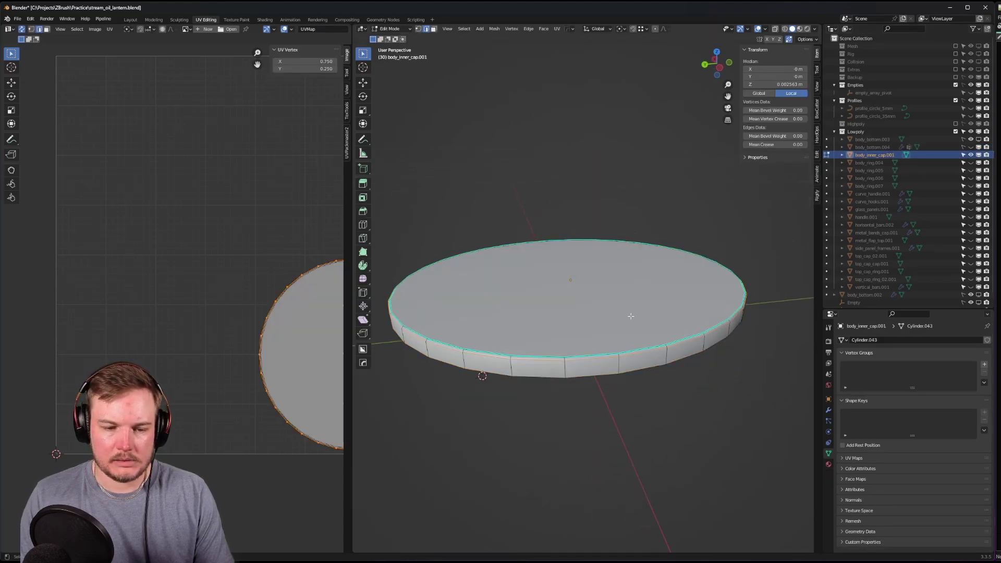
pyautogui.scroll(2, 630, 316)
pyautogui.press('Tab')
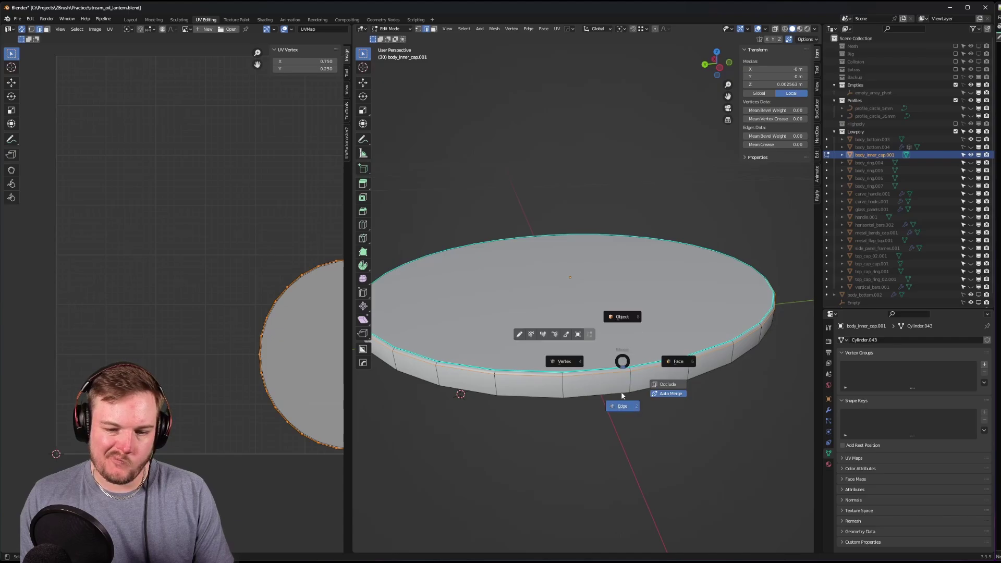
pyautogui.moveTo(565, 349); pyautogui.dragTo(672, 352, button='middle')
pyautogui.scroll(-4, 675, 341)
pyautogui.hotkey('ctrl', 'e')
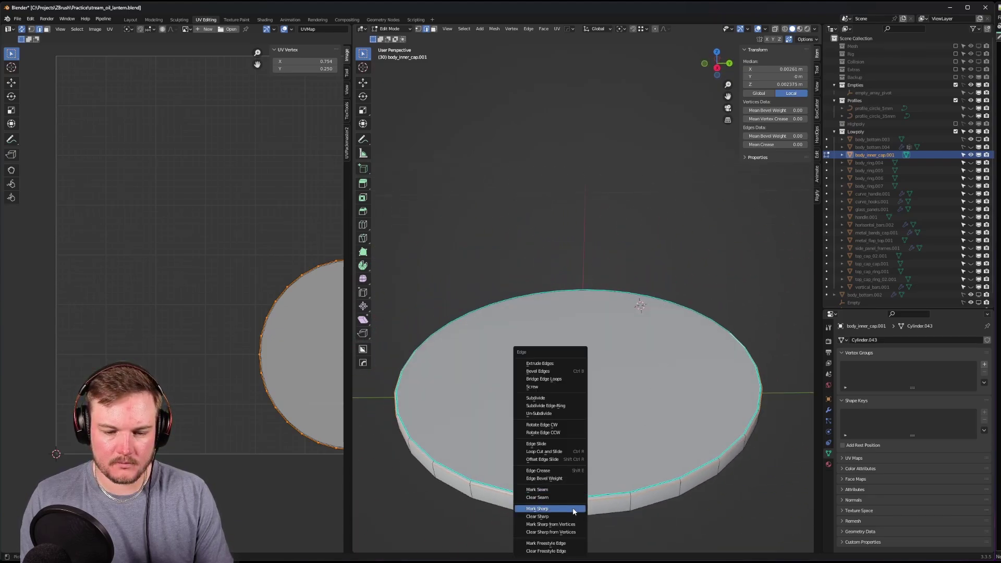
pyautogui.click(574, 510)
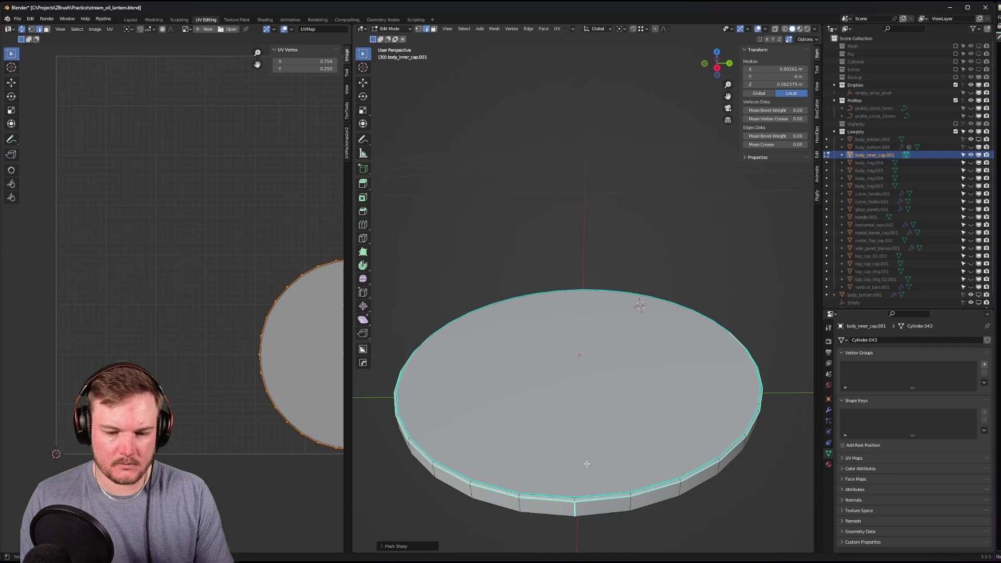
pyautogui.hotkey('ctrl', 'e')
pyautogui.click(585, 446)
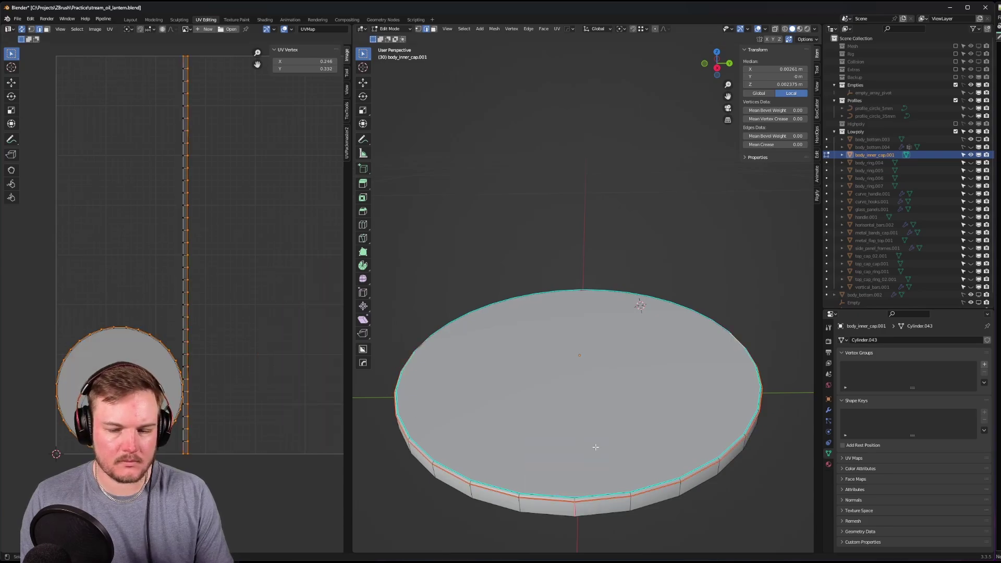
# - Finish editing the inner cap, hide it, and show and select body_ring.004
pyautogui.press('Tab')
pyautogui.click(770, 244)
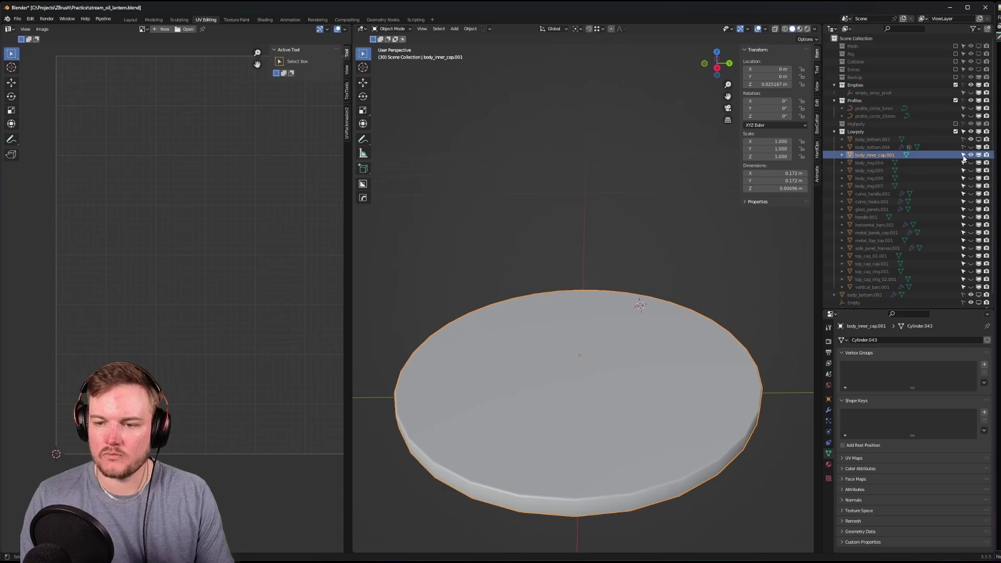
pyautogui.click(970, 163)
pyautogui.click(971, 155)
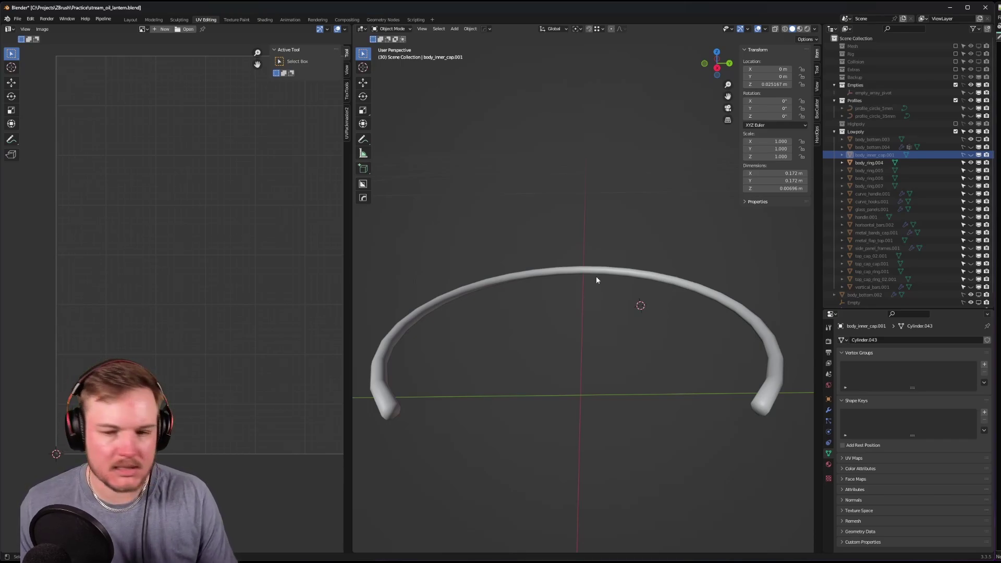
pyautogui.moveTo(597, 280); pyautogui.dragTo(616, 271, button='middle')
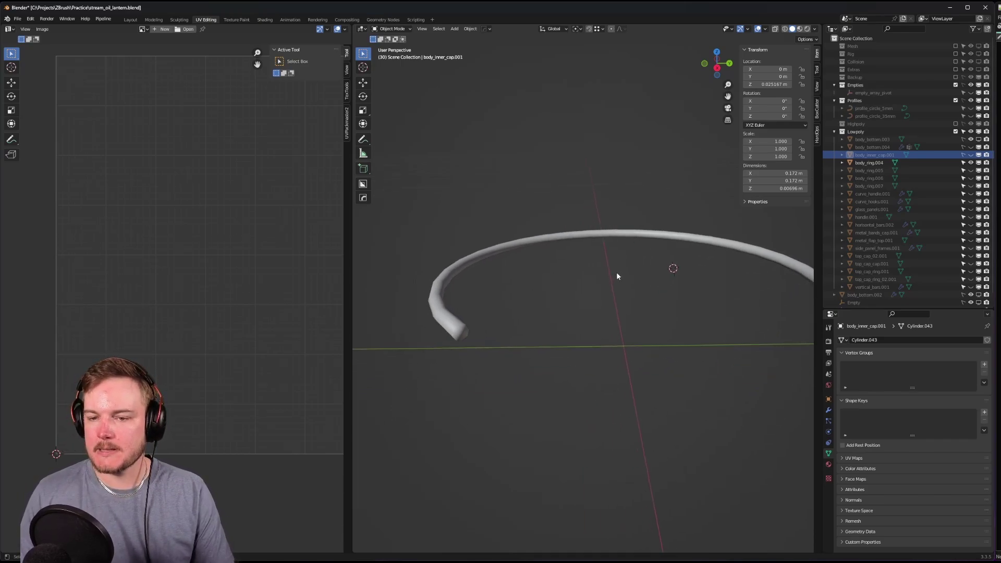
pyautogui.click(867, 164)
# - Mark the edge loops around both end caps of body_ring.004 as seams
pyautogui.moveTo(461, 284); pyautogui.dragTo(485, 290, button='middle')
pyautogui.scroll(2, 545, 346)
pyautogui.keyDown('shift'); pyautogui.moveTo(546, 371); pyautogui.dragTo(554, 357, button='middle'); pyautogui.keyUp('shift')
pyautogui.press('Tab')
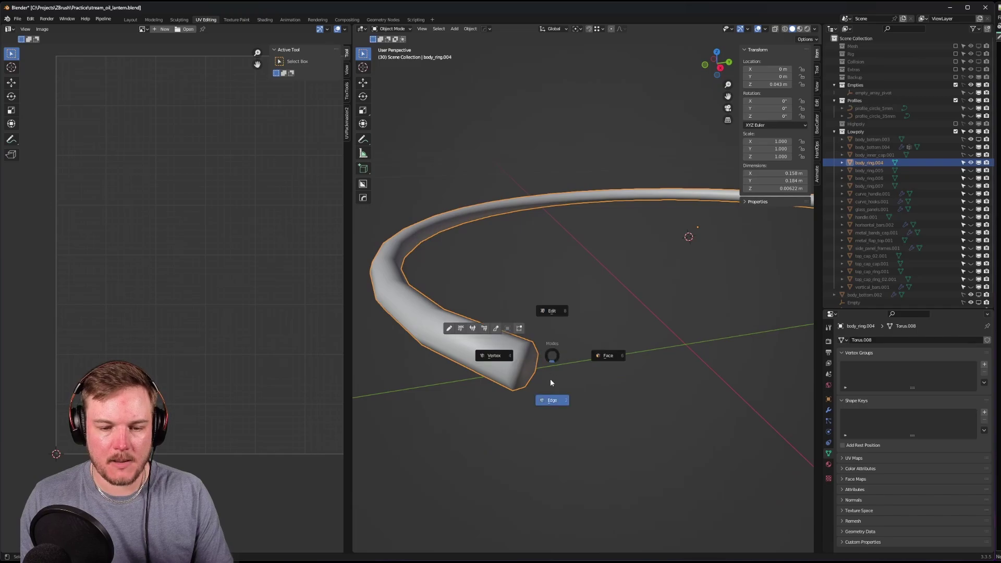
pyautogui.click(551, 385)
pyautogui.keyDown('alt'); pyautogui.click(535, 370); pyautogui.keyUp('alt')
pyautogui.keyDown('shift'); pyautogui.moveTo(677, 330); pyautogui.dragTo(440, 348, button='middle'); pyautogui.keyUp('shift')
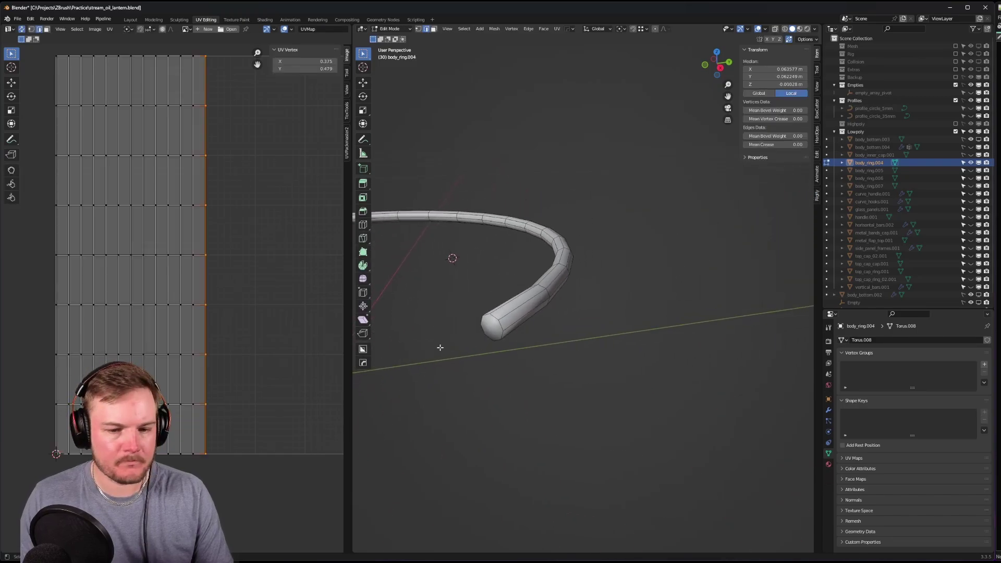
pyautogui.scroll(3, 478, 311)
pyautogui.keyDown('shift'); pyautogui.moveTo(478, 311); pyautogui.dragTo(553, 344, button='middle'); pyautogui.keyUp('shift')
pyautogui.keyDown('alt'); pyautogui.keyDown('shift'); pyautogui.click(593, 366); pyautogui.keyUp('shift'); pyautogui.keyUp('alt')
pyautogui.hotkey('ctrl', 'e')
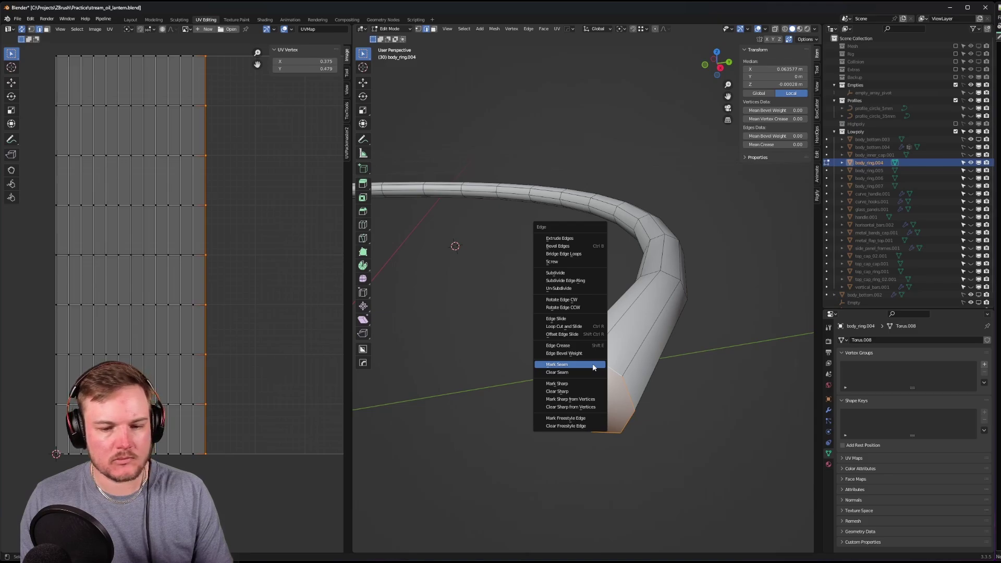
pyautogui.click(592, 364)
# - Mark the lengthwise edge loop along body_ring.004's underside as a seam and reveal any hidden geometry
pyautogui.moveTo(551, 350); pyautogui.dragTo(724, 238, button='middle')
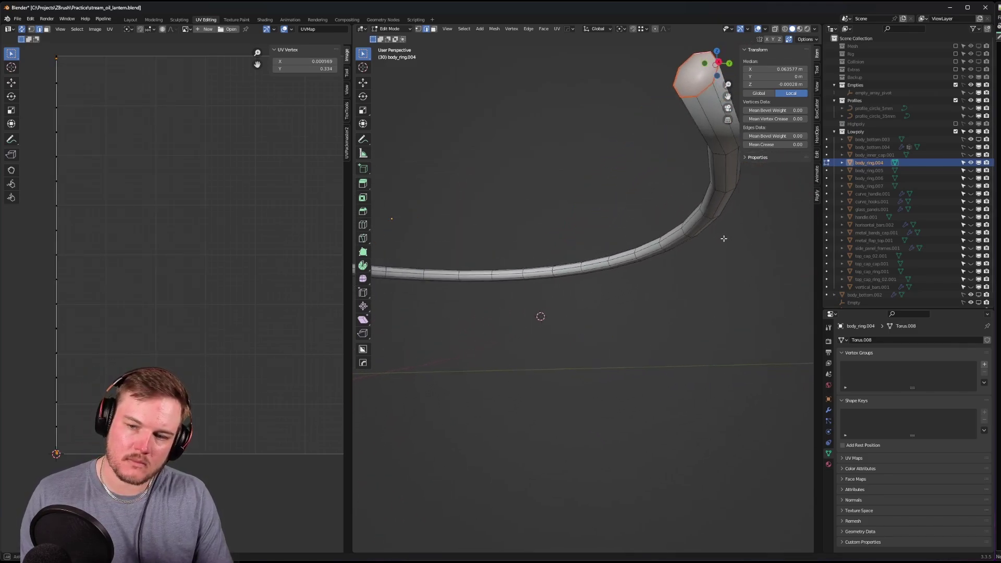
pyautogui.keyDown('alt'); pyautogui.click(727, 182); pyautogui.keyUp('alt')
pyautogui.hotkey('ctrl', 'e')
pyautogui.click(727, 183)
pyautogui.scroll(-4, 727, 183)
pyautogui.keyDown('shift'); pyautogui.moveTo(727, 183); pyautogui.dragTo(690, 279, button='middle'); pyautogui.keyUp('shift')
pyautogui.scroll(-1, 190, 368)
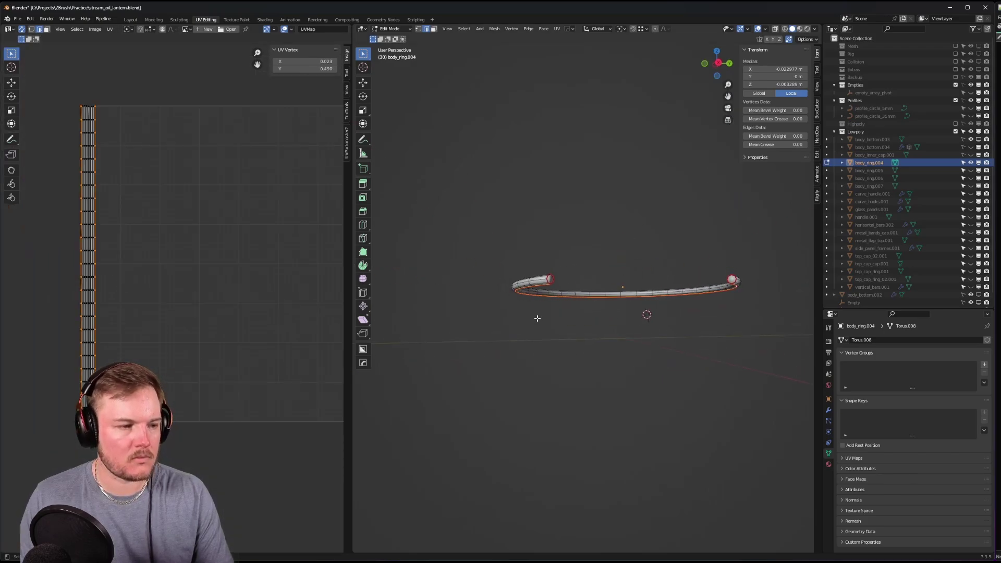
pyautogui.moveTo(537, 318); pyautogui.dragTo(673, 330, button='middle')
pyautogui.hotkey('alt', 'h')
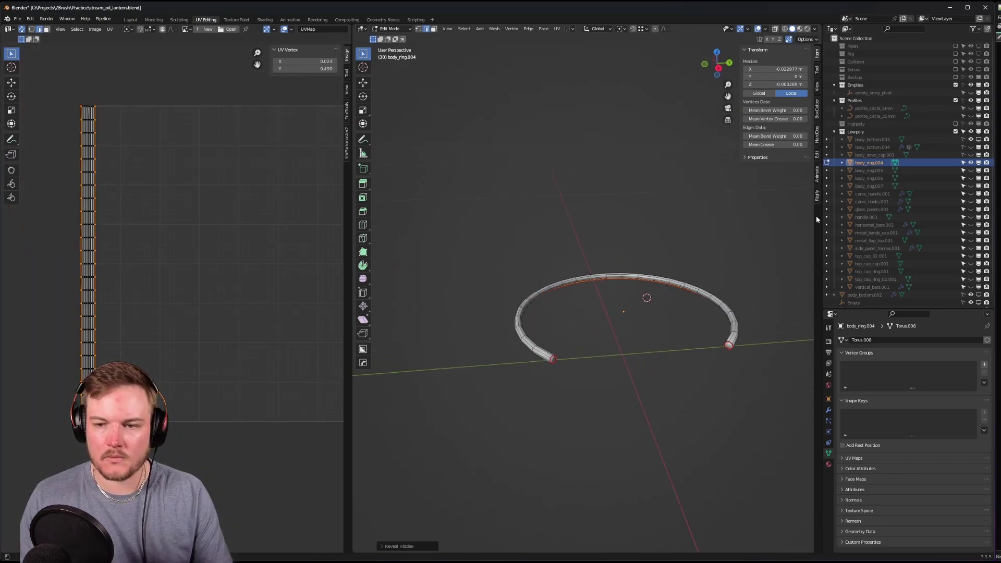
# - Finish editing body_ring.004, hide it, and show body_ring.005
pyautogui.press('Tab')
pyautogui.click(688, 199)
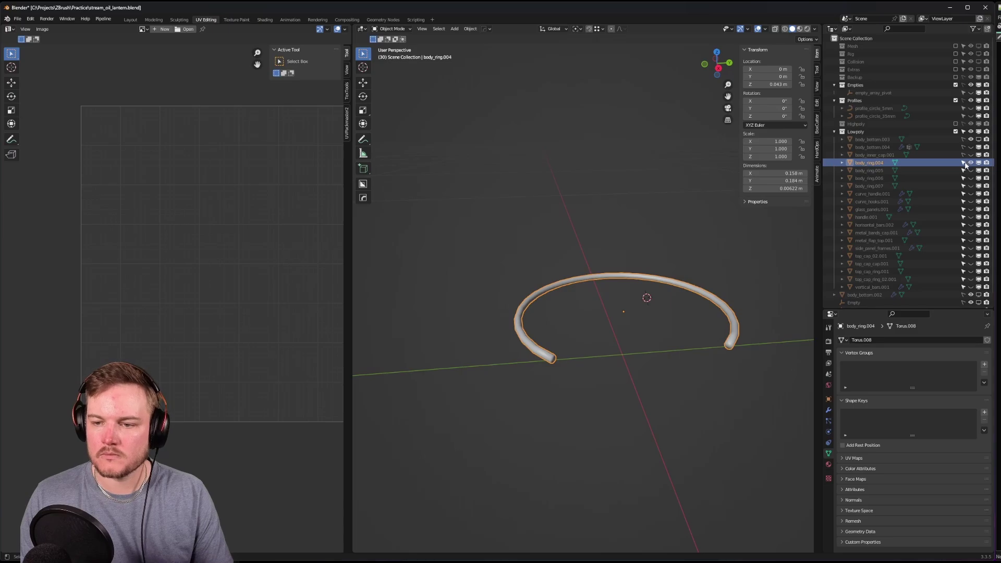
pyautogui.click(971, 163)
pyautogui.click(971, 171)
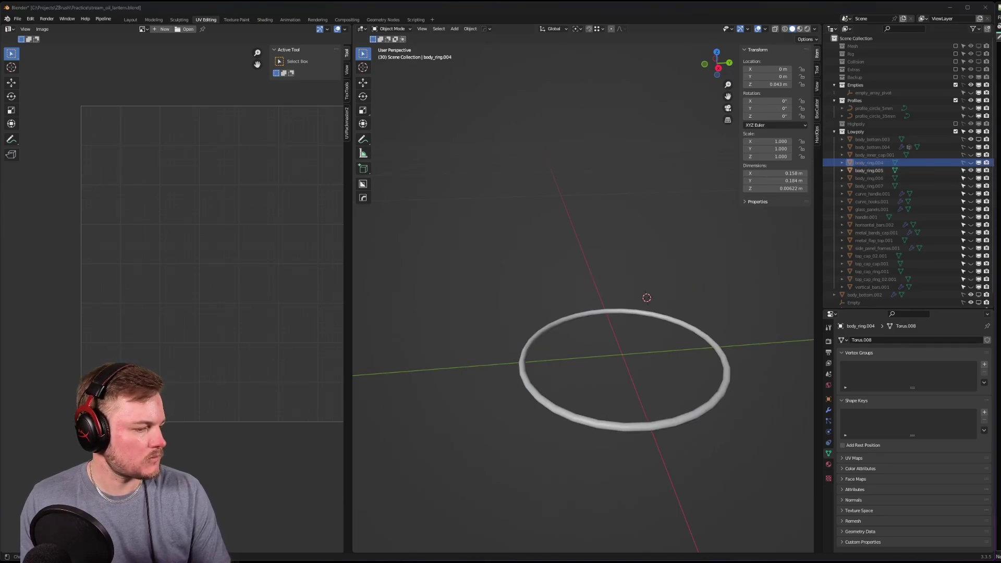
# - Open body_ring.005 for edge editing and show body_bottom.003, body_bottom.004, body_inner_cap.001 and body_ring.004 around it
pyautogui.scroll(5, 490, 274)
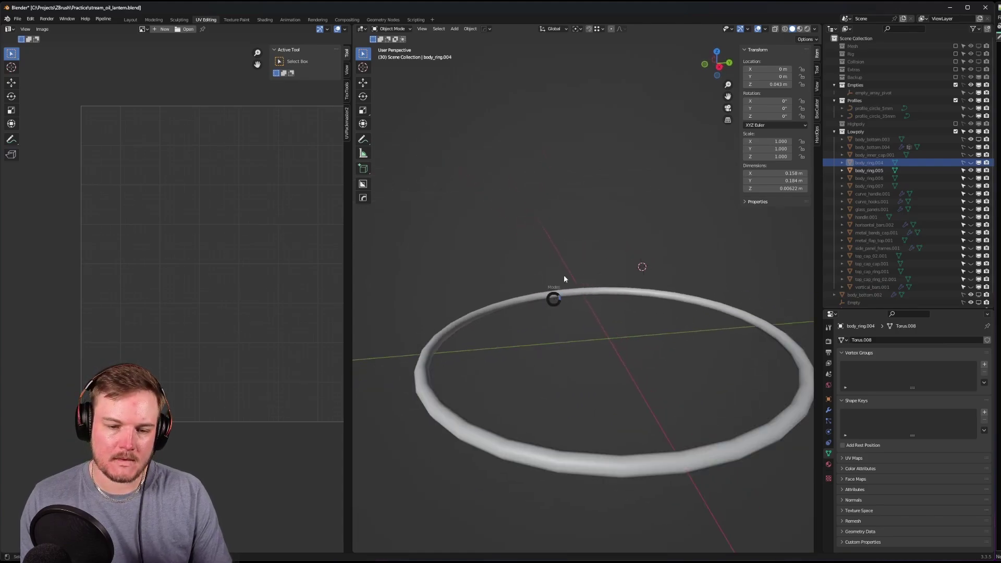
pyautogui.click(555, 292)
pyautogui.press('Tab')
pyautogui.click(555, 308)
pyautogui.moveTo(555, 307); pyautogui.dragTo(713, 332, button='middle')
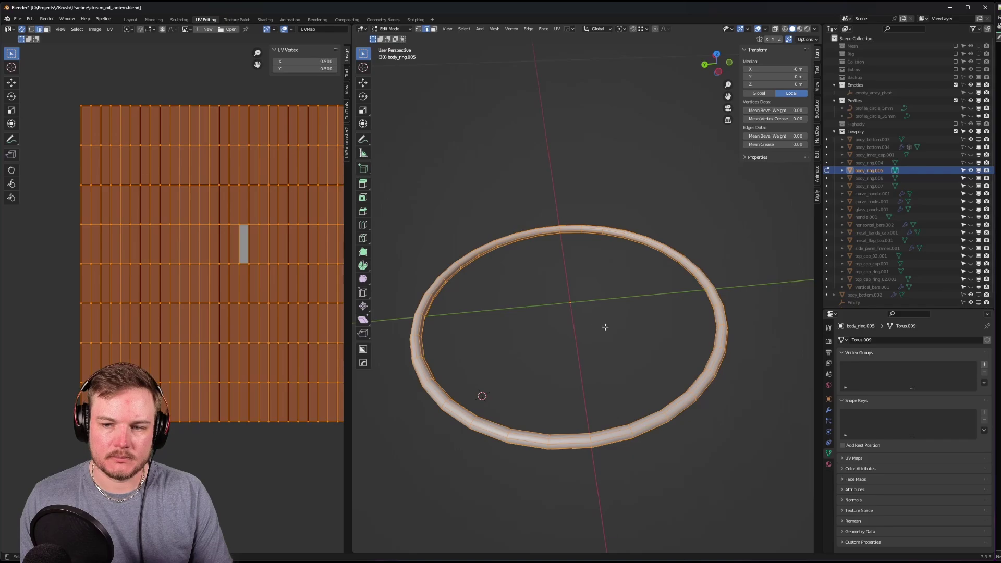
pyautogui.click(978, 140)
pyautogui.moveTo(971, 147); pyautogui.dragTo(972, 162)
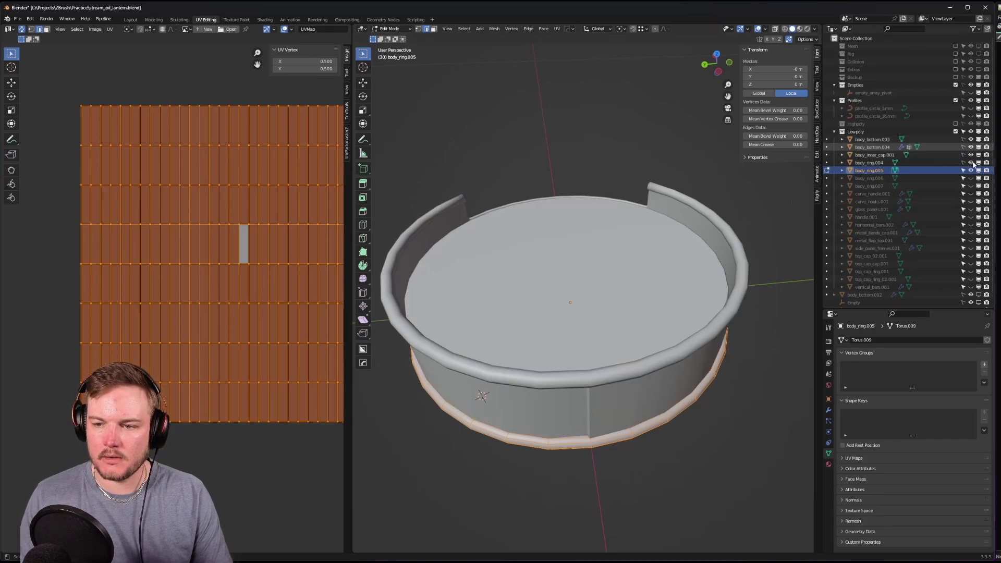
pyautogui.moveTo(605, 277); pyautogui.dragTo(598, 213, button='middle')
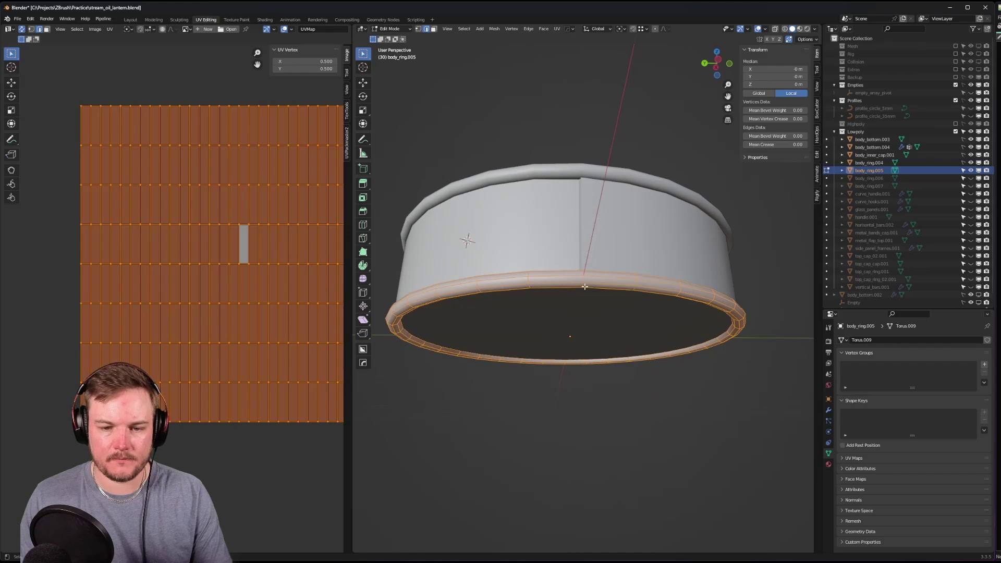
# - Try a cross-section seam on body_ring.005 directly below the outer wall's vertical step
pyautogui.click(582, 277)
pyautogui.rightClick(582, 277)
pyautogui.click(581, 277)
pyautogui.moveTo(582, 277); pyautogui.dragTo(568, 279, button='middle')
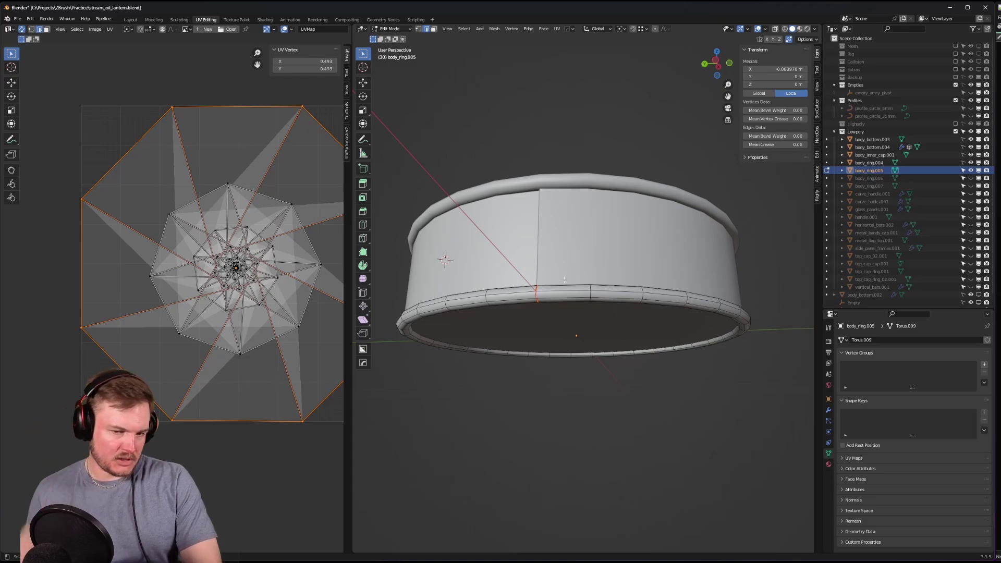
pyautogui.moveTo(564, 280); pyautogui.dragTo(612, 277, button='middle')
pyautogui.hotkey('ctrl', 'z')
# - Mark the cross-section loop of body_ring.005 beneath the middle of the body wall's opening as a seam
pyautogui.scroll(-4, 611, 344)
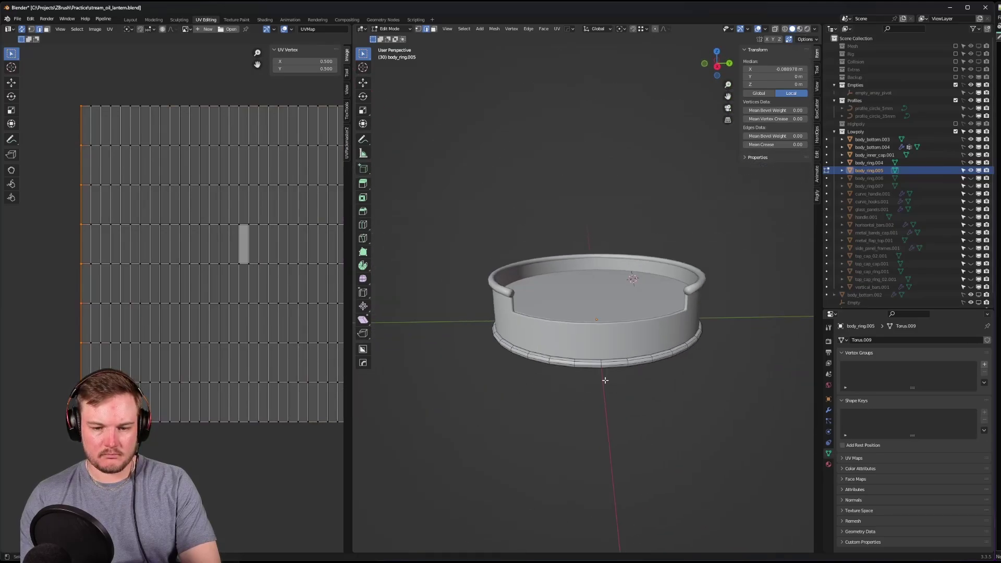
pyautogui.scroll(2, 605, 367)
pyautogui.hotkey('ctrl', 'e')
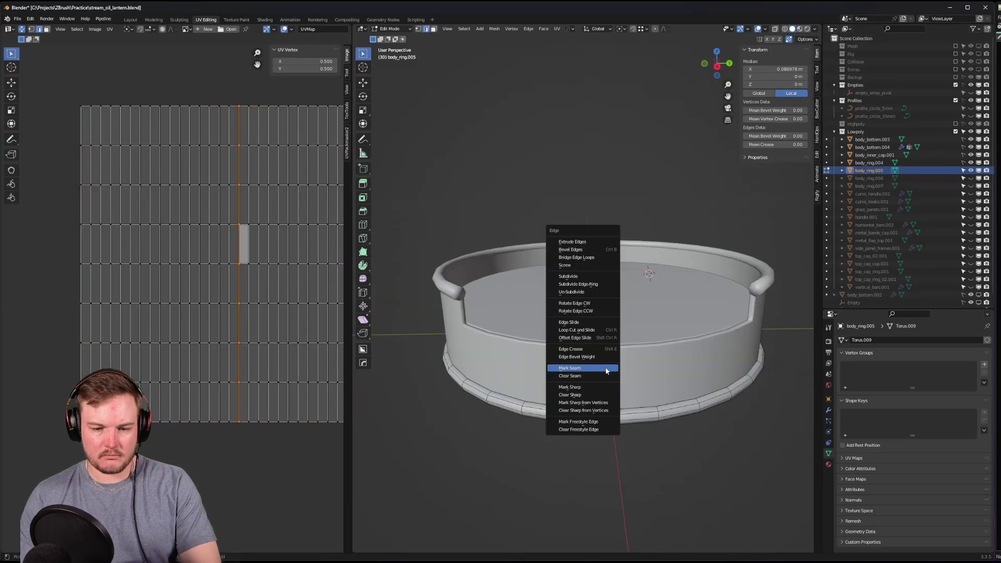
pyautogui.click(607, 368)
pyautogui.moveTo(605, 367)
pyautogui.mouseDown(button='middle')
pyautogui.moveTo(609, 379)
pyautogui.moveTo(599, 357)
pyautogui.mouseUp(button='middle')
pyautogui.scroll(6, 598, 357)
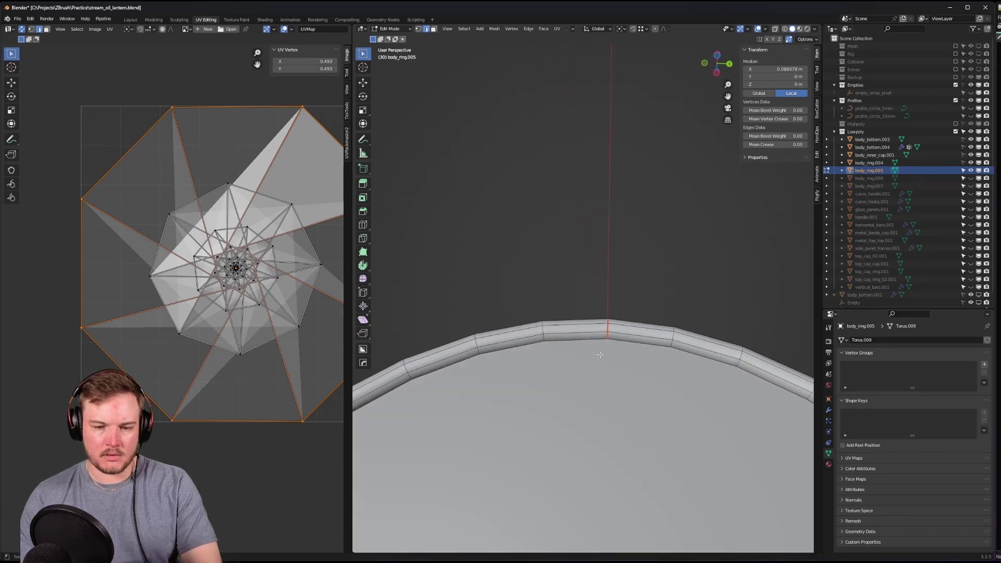
# - Mark the lengthwise edge loop around body_ring.005's inner side as a seam to unwrap the ring into a strip
pyautogui.press('Tab')
pyautogui.click(598, 375)
pyautogui.keyDown('alt'); pyautogui.click(593, 355); pyautogui.keyUp('alt')
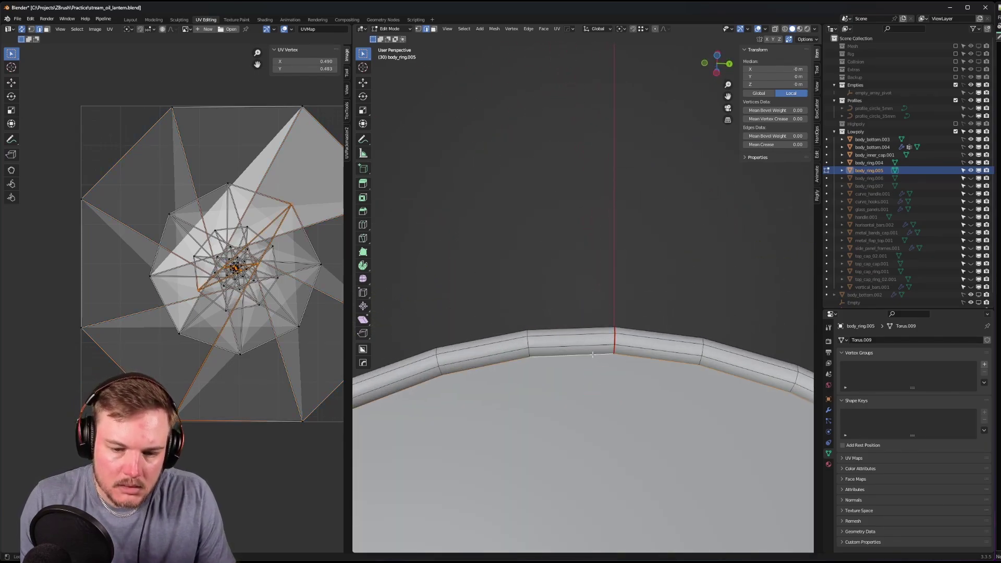
pyautogui.press('u')
pyautogui.click(592, 353)
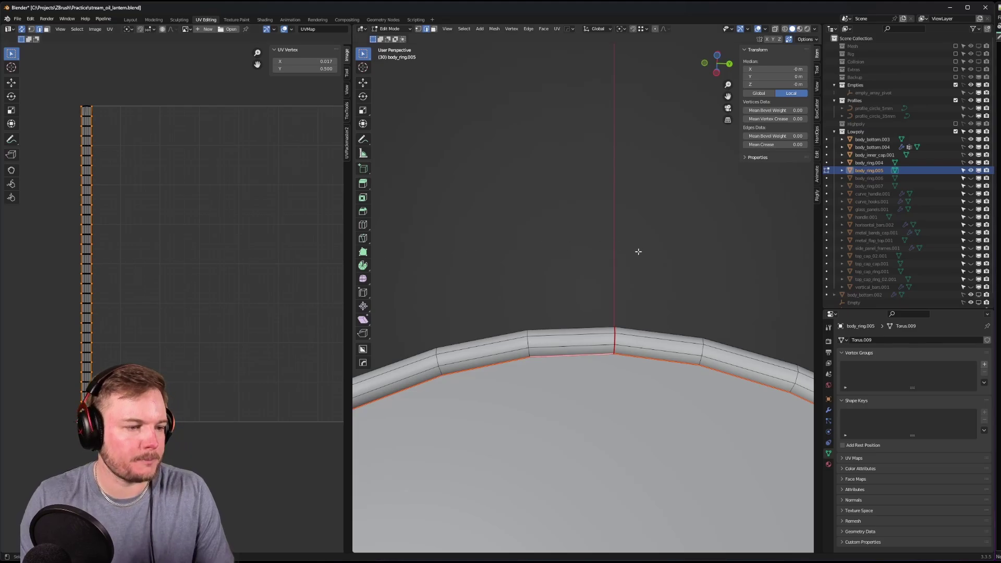
# - Finish editing body_ring.005, then show and select body_ring.006 while keeping body_ring.005 displayed
pyautogui.press('Tab')
pyautogui.click(694, 195)
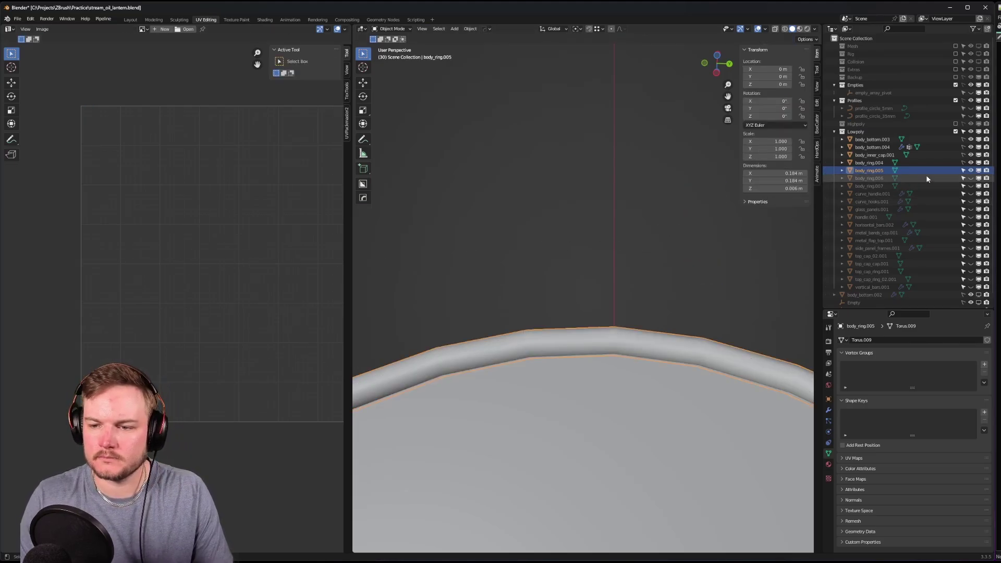
pyautogui.click(971, 171)
pyautogui.moveTo(971, 171); pyautogui.dragTo(971, 177)
pyautogui.click(970, 171)
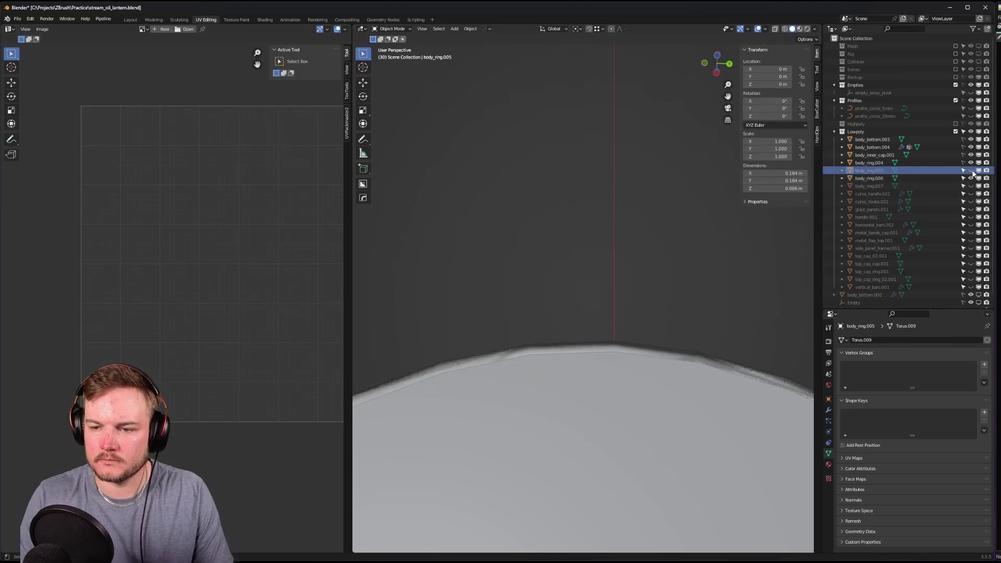
pyautogui.click(880, 178)
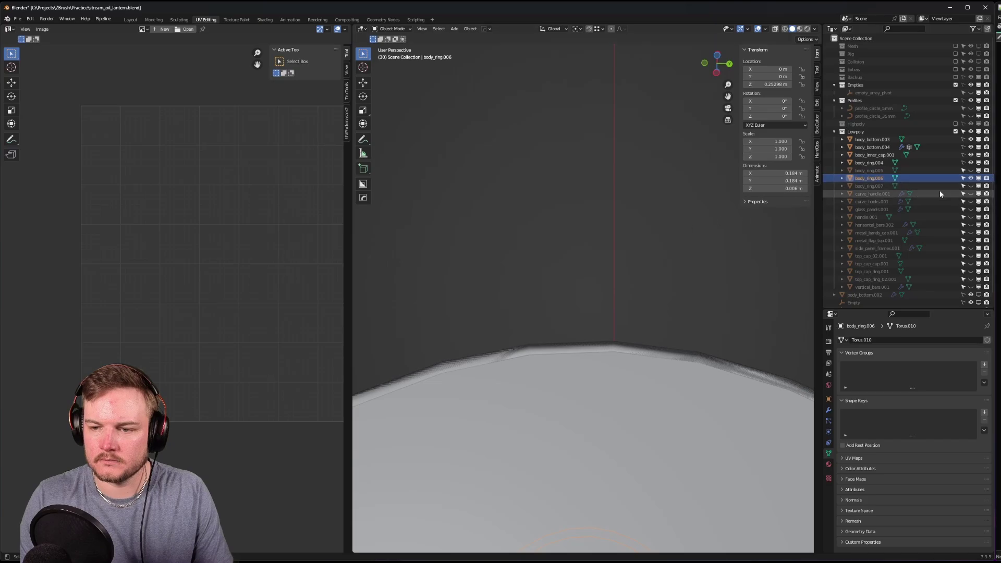
pyautogui.click(970, 171)
pyautogui.moveTo(740, 245); pyautogui.dragTo(633, 332, button='middle')
pyautogui.scroll(-4, 601, 264)
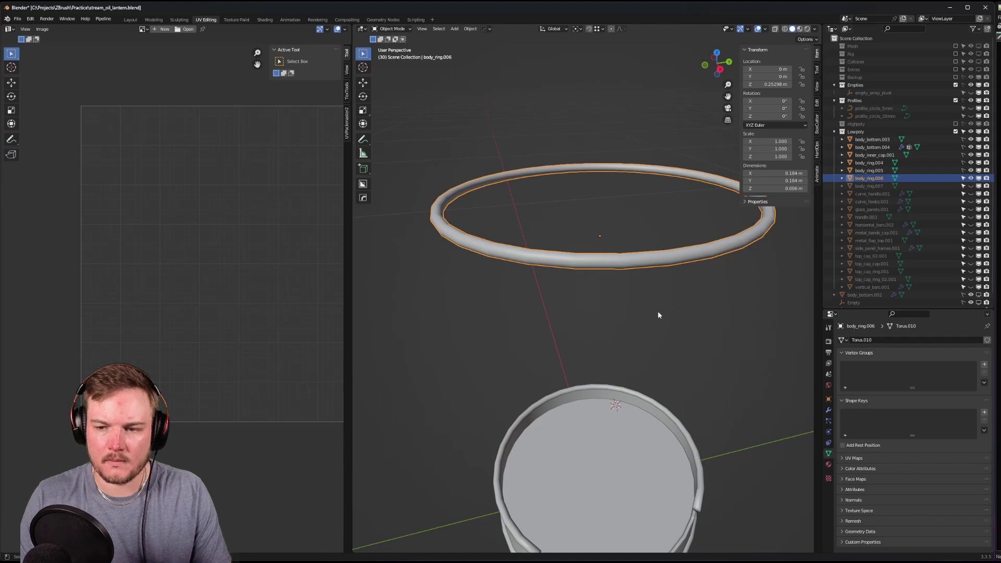
# - Reveal all hidden lantern objects and select only body_ring.006
pyautogui.hotkey('alt', 'h')
pyautogui.scroll(1, 655, 306)
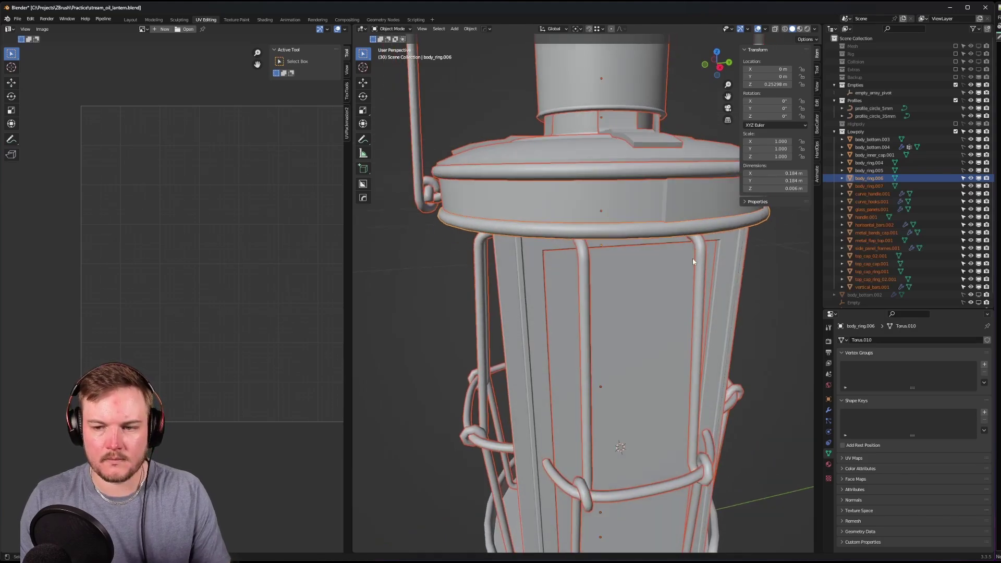
pyautogui.click(881, 179)
# - Start editing the edges of body_ring.006 and select the lengthwise edge loop on its inner side
pyautogui.moveTo(661, 211); pyautogui.dragTo(670, 286, button='middle')
pyautogui.scroll(3, 630, 275)
pyautogui.press('Tab')
pyautogui.press('Tab')
pyautogui.click(581, 214)
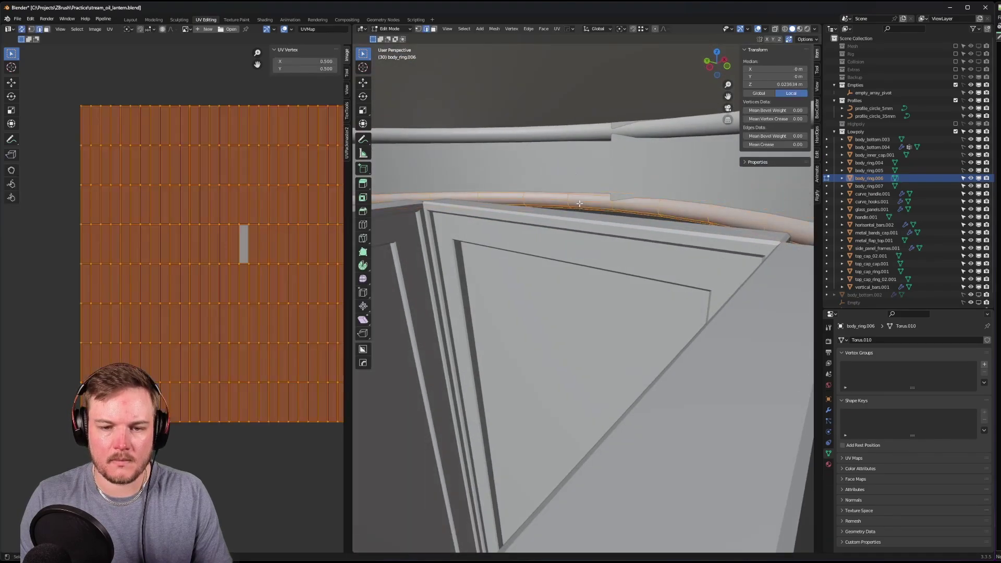
pyautogui.keyDown('alt'); pyautogui.click(580, 197); pyautogui.keyUp('alt')
# - Add the front cross-section loop of body_ring.006 to the lengthwise loop and mark both as seams to unwrap the ring into a strip
pyautogui.scroll(-5, 580, 197)
pyautogui.moveTo(580, 196); pyautogui.dragTo(588, 242, button='middle')
pyautogui.keyDown('alt'); pyautogui.keyDown('shift'); pyautogui.click(588, 252); pyautogui.keyUp('shift'); pyautogui.keyUp('alt')
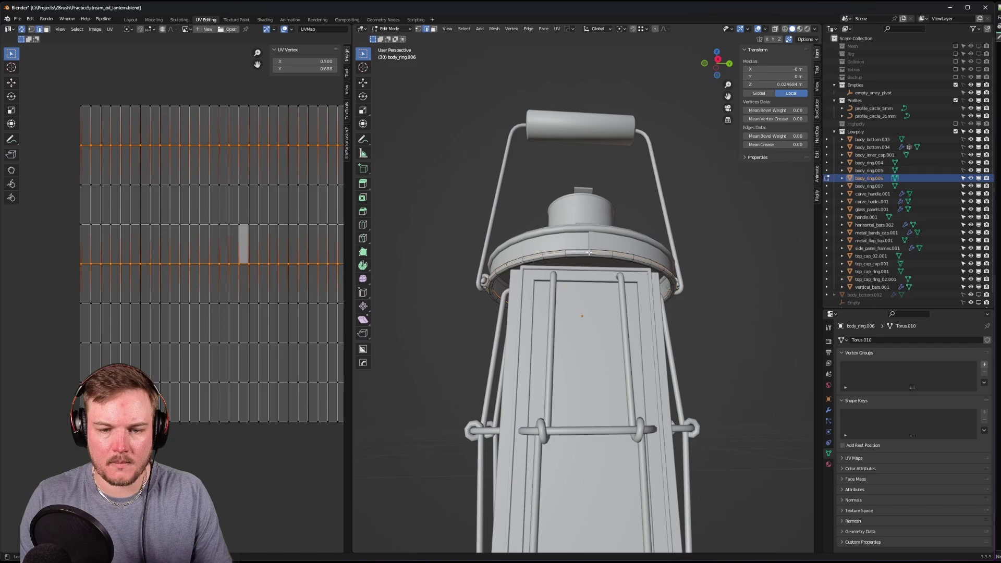
pyautogui.scroll(2, 603, 258)
pyautogui.keyDown('alt'); pyautogui.keyDown('shift'); pyautogui.click(626, 222); pyautogui.keyUp('shift'); pyautogui.keyUp('alt')
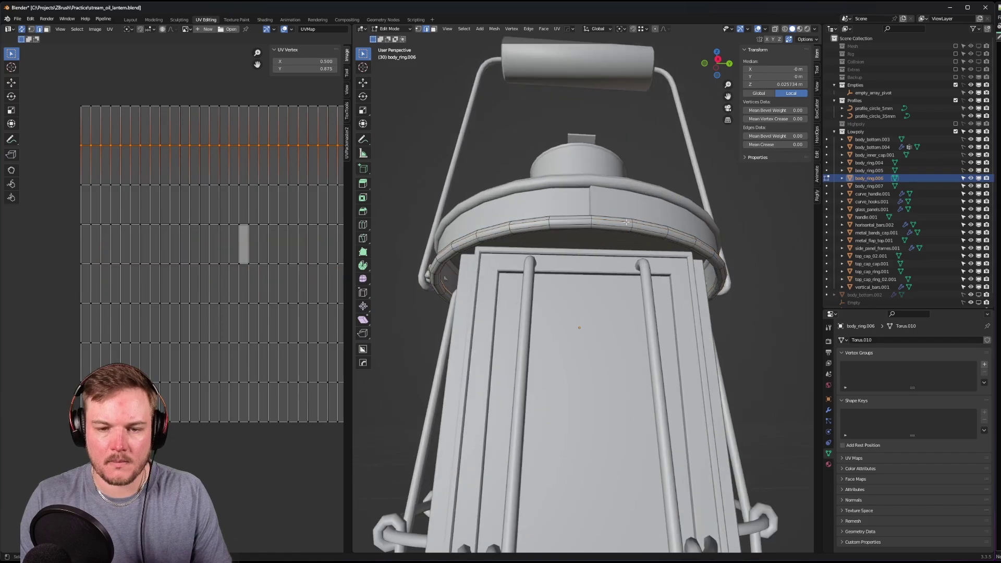
pyautogui.press('u')
pyautogui.click(591, 222)
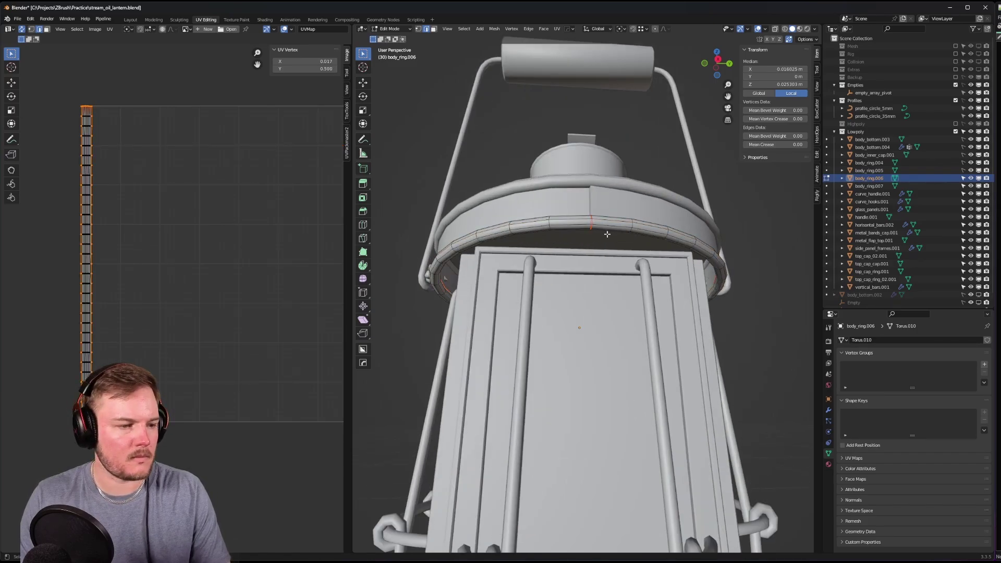
# - Finish editing body_ring.006 and start editing the edges of body_ring.007 beneath the lid
pyautogui.click(867, 187)
pyautogui.moveTo(576, 182); pyautogui.dragTo(561, 306, button='middle')
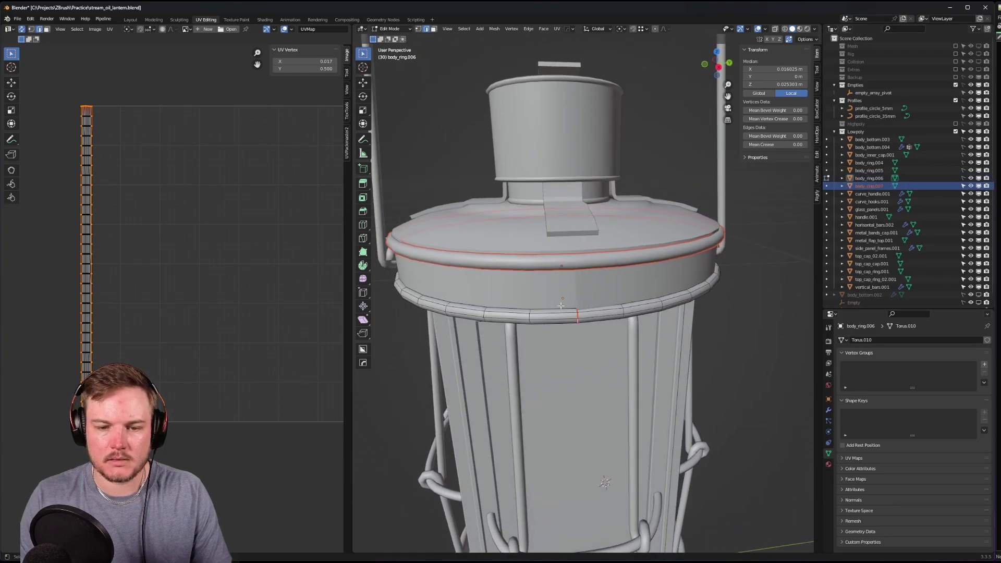
pyautogui.press('Tab')
pyautogui.click(563, 327)
pyautogui.press('Tab')
pyautogui.click(581, 234)
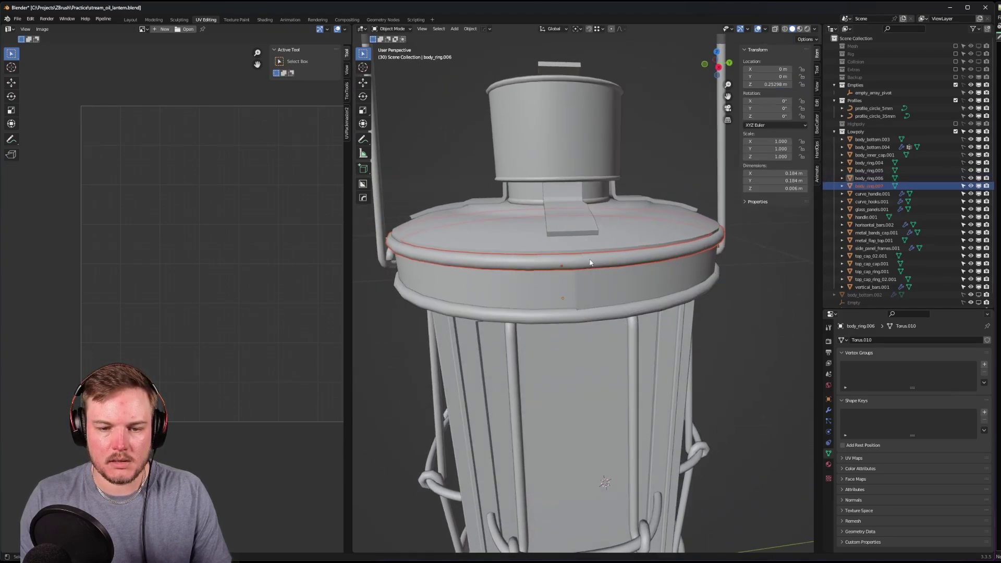
pyautogui.press('Tab')
# - Mark the front cross-section loop and the inner lengthwise loop of body_ring.007 as seams
pyautogui.scroll(3, 576, 261)
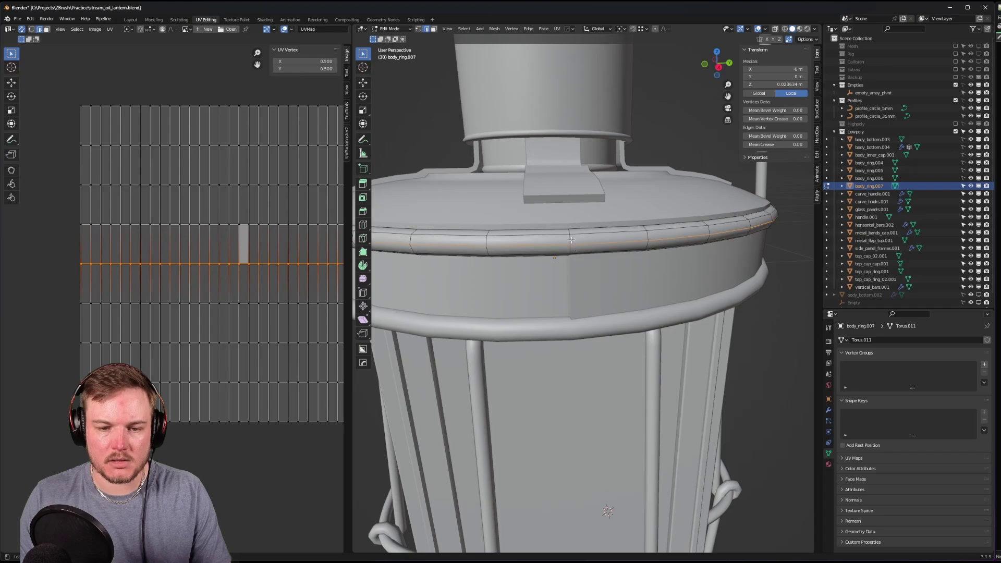
pyautogui.keyDown('alt'); pyautogui.click(571, 240); pyautogui.keyUp('alt')
pyautogui.press('KP_Decimal')
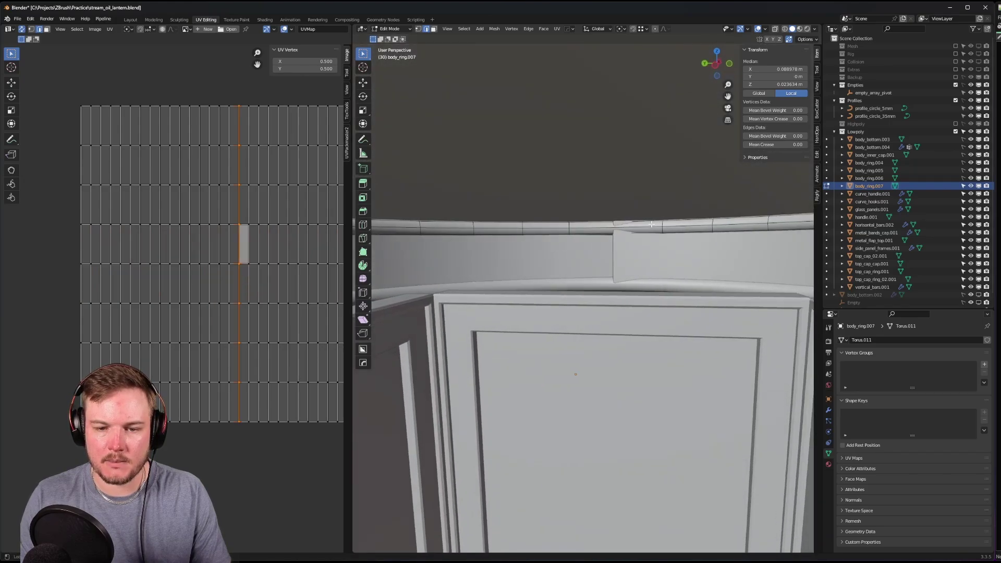
pyautogui.keyDown('alt'); pyautogui.keyDown('shift'); pyautogui.click(647, 227); pyautogui.keyUp('shift'); pyautogui.keyUp('alt')
pyautogui.hotkey('ctrl', 'e')
pyautogui.click(645, 229)
# - Finish editing body_ring.007 and select curve_handle.001
pyautogui.scroll(-7, 645, 229)
pyautogui.moveTo(643, 230); pyautogui.dragTo(699, 287, button='middle')
pyautogui.scroll(-2, 700, 286)
pyautogui.scroll(2, 699, 286)
pyautogui.press('Tab')
pyautogui.click(698, 244)
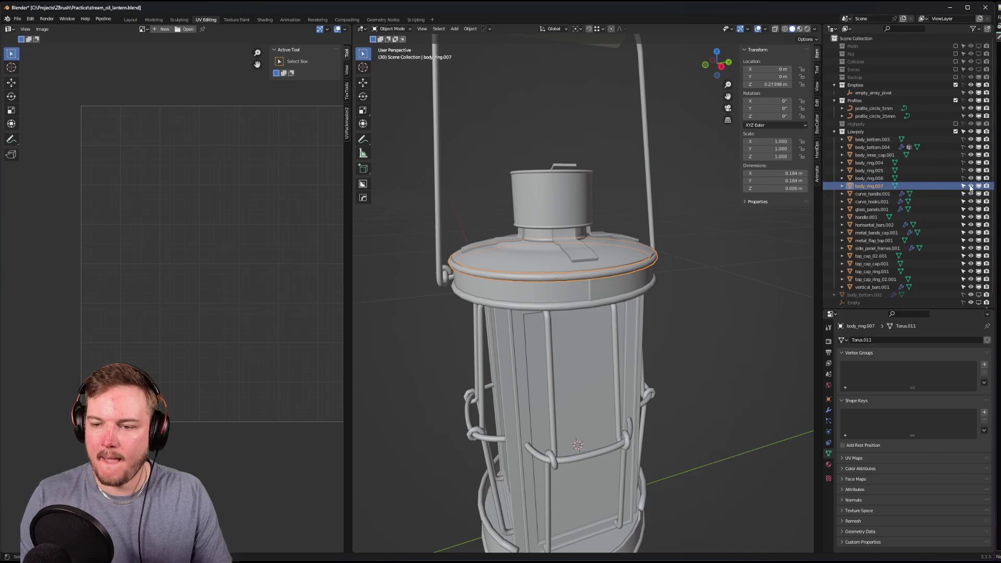
pyautogui.click(886, 194)
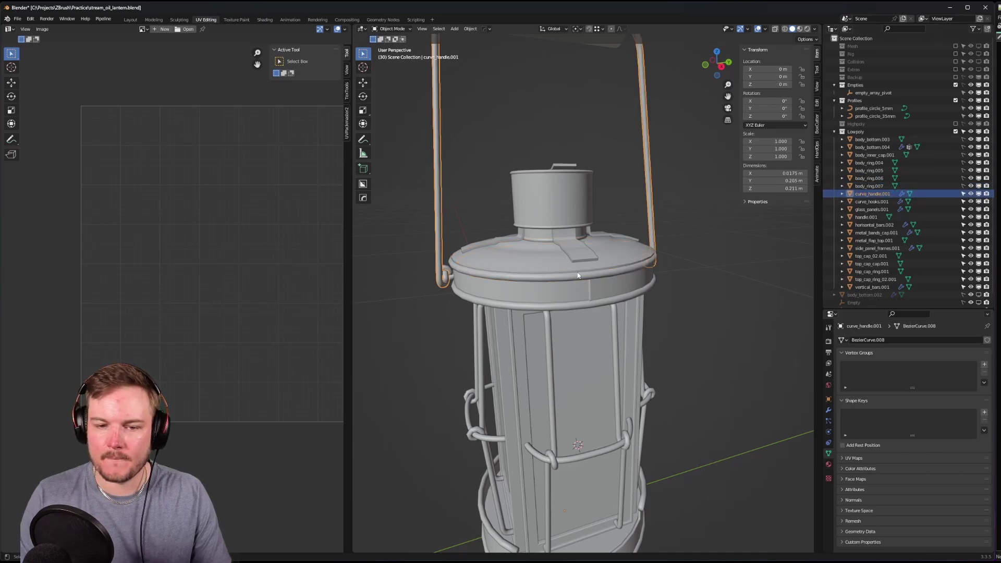
# - Mark the lengthwise edge loop along the inner side of curve_handle.001's wire as a seam
pyautogui.keyDown('shift'); pyautogui.moveTo(595, 252); pyautogui.dragTo(552, 359, button='middle'); pyautogui.keyUp('shift')
pyautogui.keyDown('shift'); pyautogui.moveTo(552, 359); pyautogui.dragTo(568, 332, button='middle'); pyautogui.keyUp('shift')
pyautogui.scroll(5, 617, 335)
pyautogui.press('Tab')
pyautogui.click(568, 287)
pyautogui.scroll(3, 633, 299)
pyautogui.moveTo(628, 302); pyautogui.dragTo(673, 261, button='middle')
pyautogui.keyDown('alt'); pyautogui.click(601, 187); pyautogui.keyUp('alt')
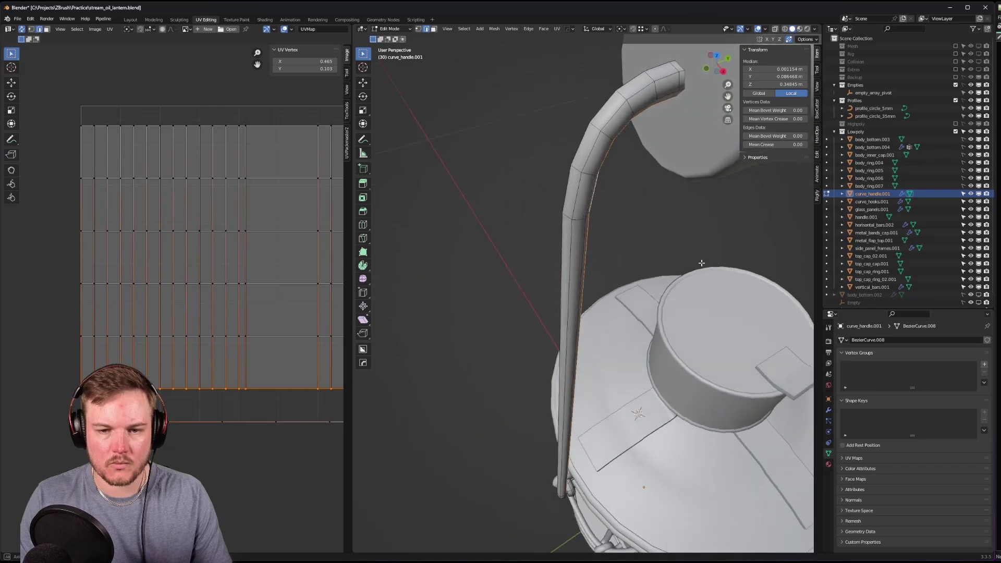
pyautogui.scroll(-3, 652, 266)
pyautogui.moveTo(610, 266); pyautogui.dragTo(652, 300, button='middle')
pyautogui.hotkey('ctrl', 'e')
pyautogui.click(634, 272)
# - Mark the edge loop around the hooked end cap of curve_handle.001 as a seam
pyautogui.scroll(3, 564, 200)
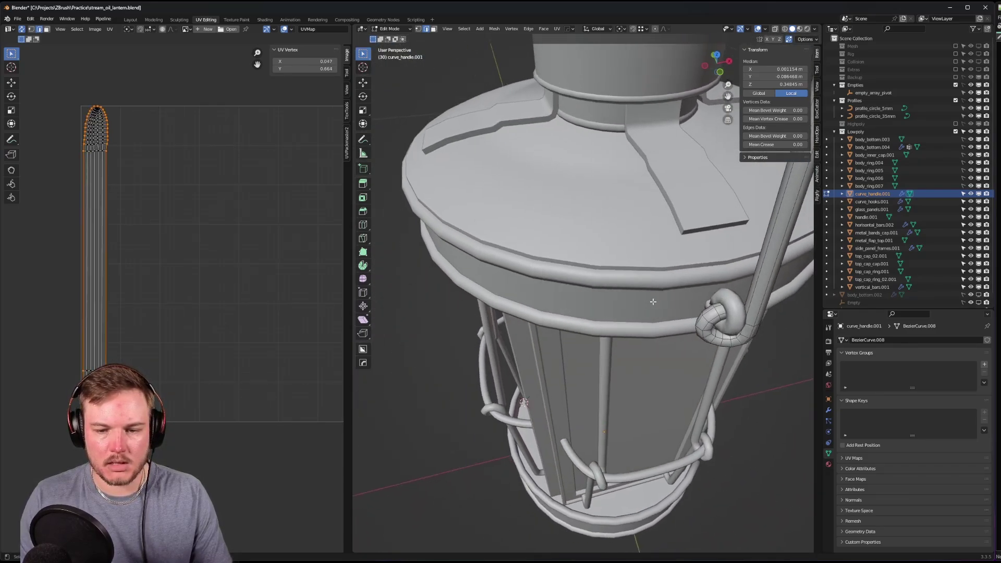
pyautogui.click(718, 313)
pyautogui.press('KP_Decimal')
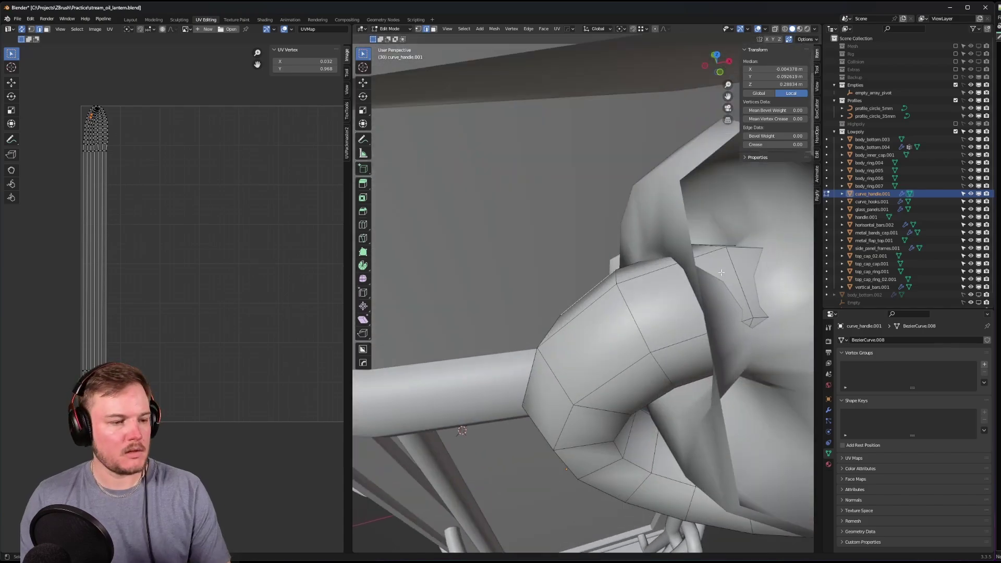
pyautogui.moveTo(697, 290); pyautogui.dragTo(617, 288, button='middle')
pyautogui.click(616, 288)
pyautogui.rightClick(616, 288)
pyautogui.click(616, 287)
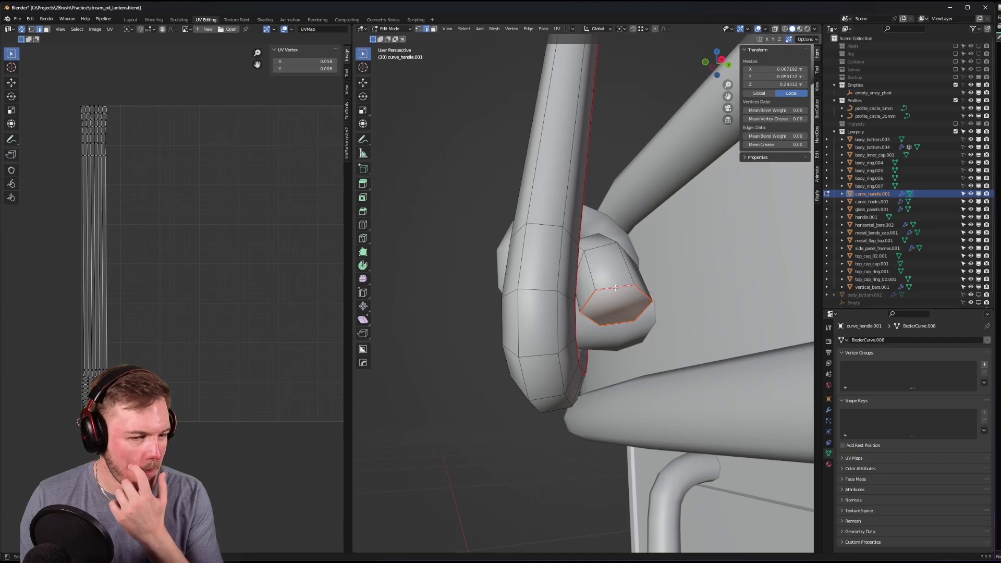
# - Select the dense ends of curve_handle.001's UV strip to check which parts of the mesh they cover
pyautogui.scroll(-2, 615, 288)
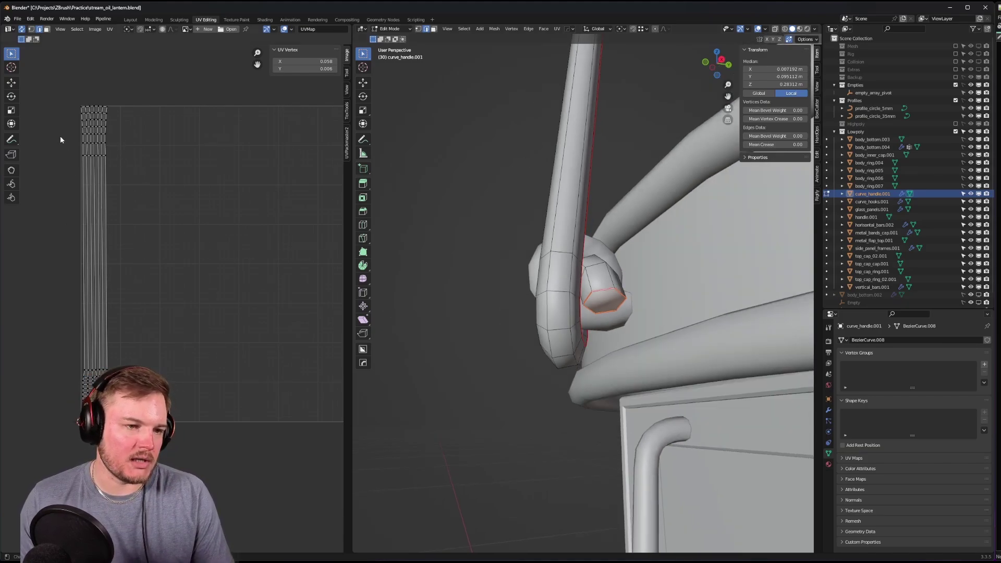
pyautogui.moveTo(65, 91); pyautogui.dragTo(121, 163)
pyautogui.moveTo(60, 358); pyautogui.dragTo(131, 449)
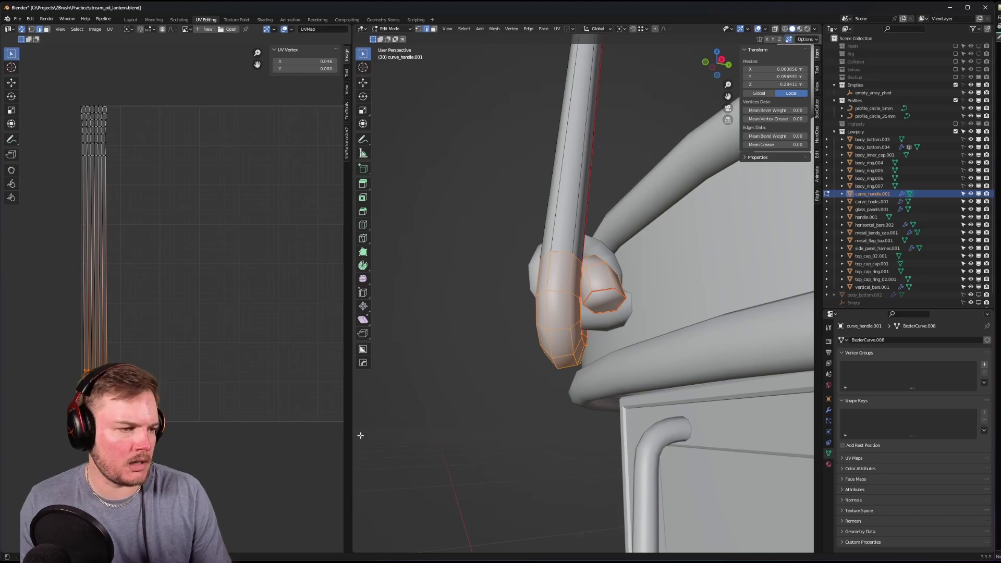
pyautogui.scroll(-5, 599, 313)
pyautogui.keyDown('shift'); pyautogui.moveTo(625, 293); pyautogui.dragTo(595, 450, button='middle'); pyautogui.keyUp('shift')
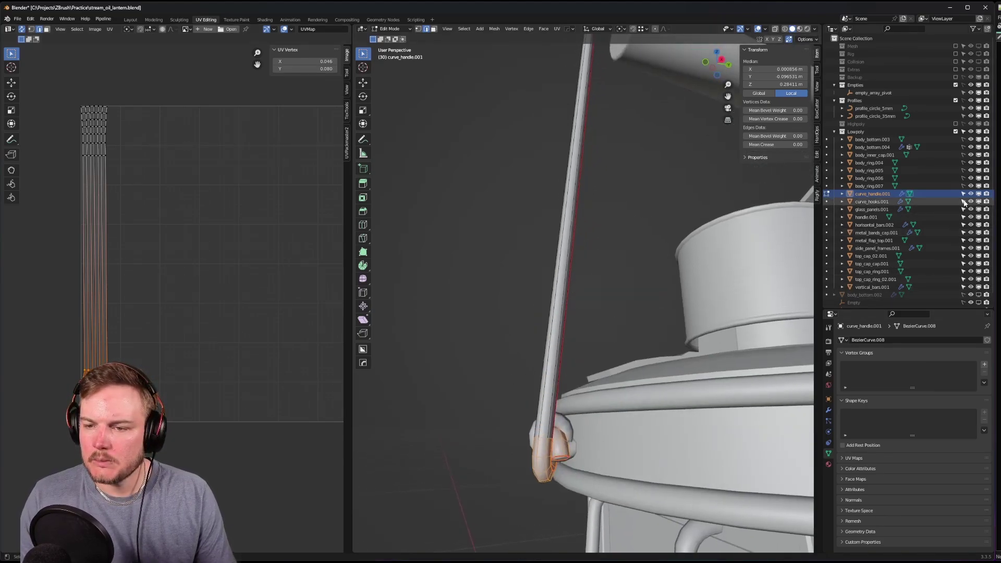
# - Finish editing curve_handle.001 and start editing the edges of curve_hooks.001
pyautogui.click(884, 204)
pyautogui.scroll(-4, 610, 250)
pyautogui.keyDown('shift'); pyautogui.moveTo(591, 255); pyautogui.dragTo(561, 344, button='middle'); pyautogui.keyUp('shift')
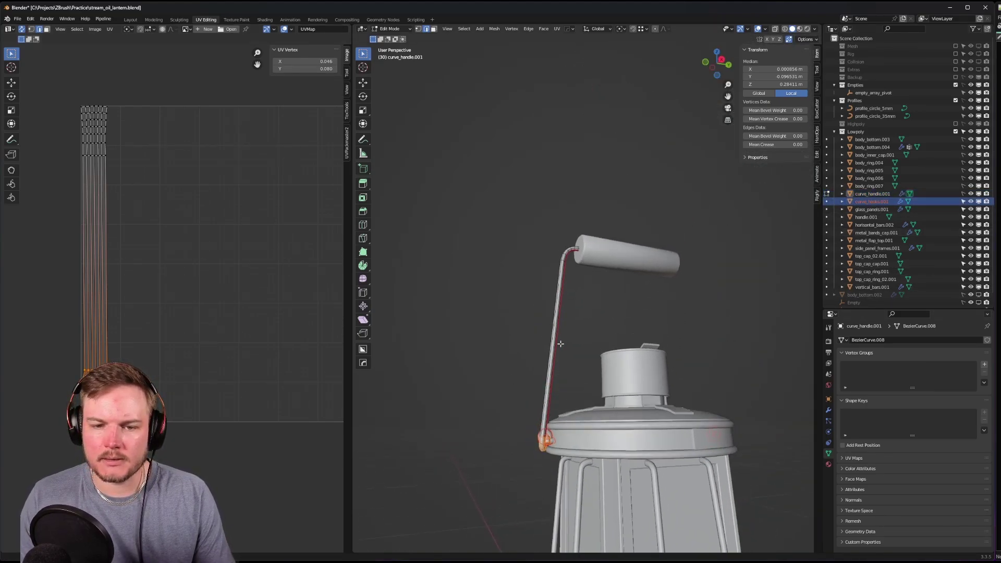
pyautogui.press('Tab')
pyautogui.click(563, 298)
pyautogui.click(881, 202)
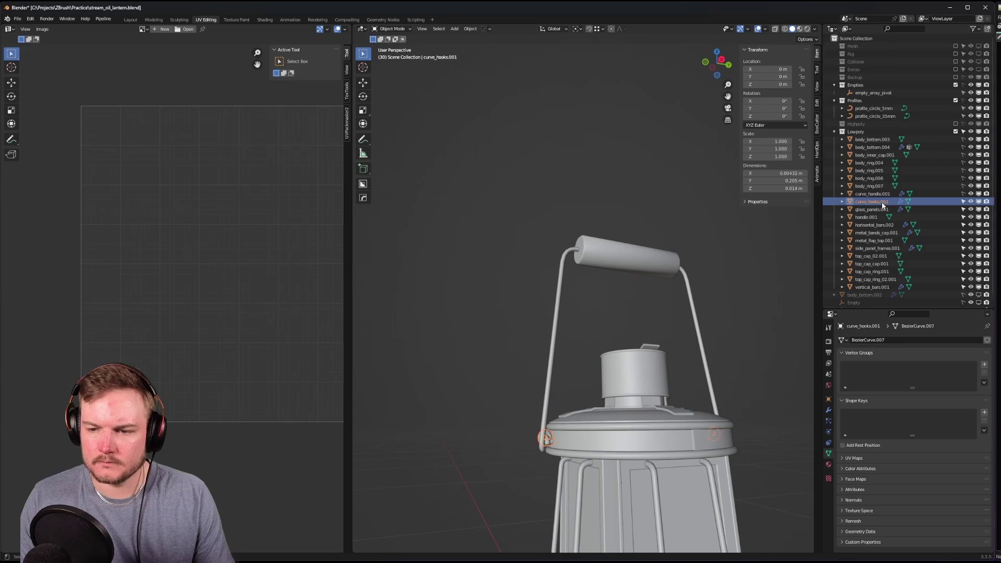
pyautogui.moveTo(668, 292); pyautogui.dragTo(693, 261, button='middle')
pyautogui.press('KP_Decimal')
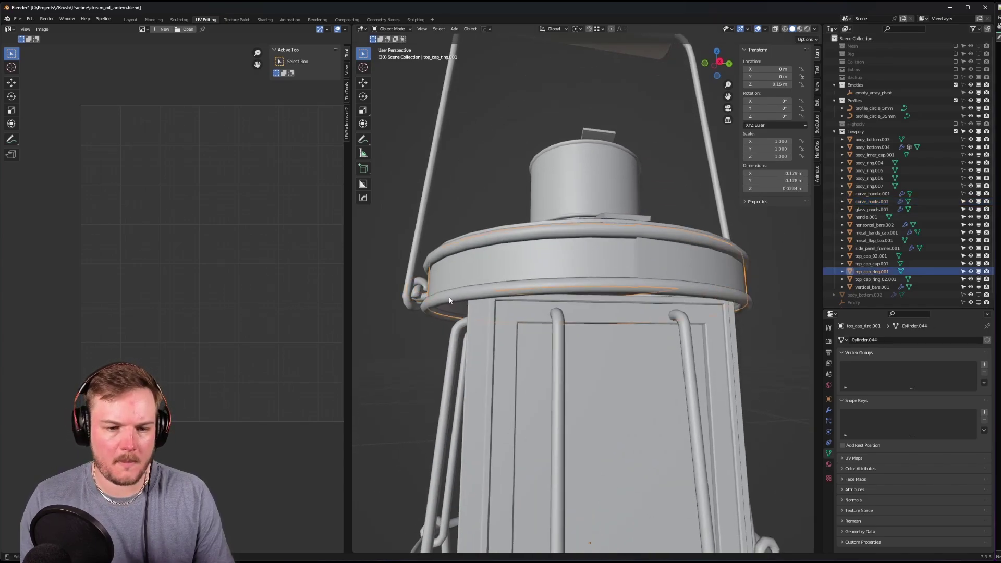
pyautogui.press('Tab')
pyautogui.click(412, 283)
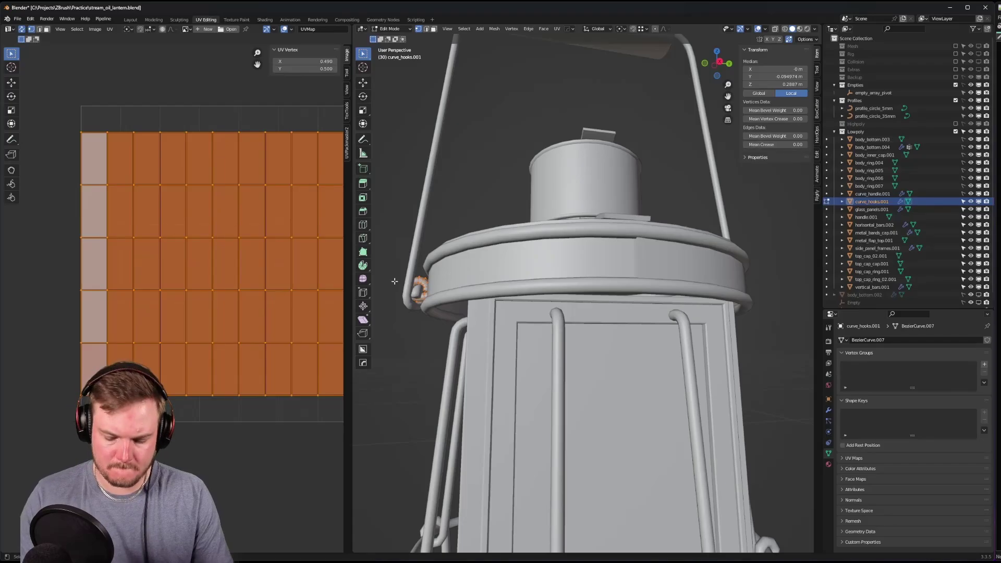
# - Mark the end cap loop and the inner lengthwise loop of curve_hooks.001 as seams, and finish editing it
pyautogui.press('KP_Decimal')
pyautogui.moveTo(405, 282); pyautogui.dragTo(635, 310, button='middle')
pyautogui.press('Tab')
pyautogui.click(598, 360)
pyautogui.keyDown('alt'); pyautogui.click(615, 308); pyautogui.keyUp('alt')
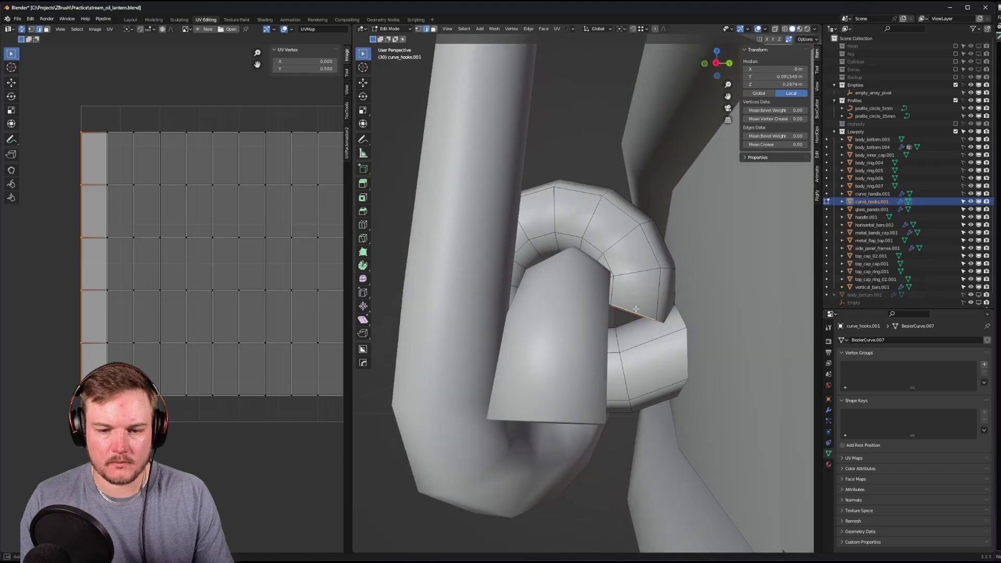
pyautogui.keyDown('alt'); pyautogui.click(628, 325); pyautogui.keyUp('alt')
pyautogui.hotkey('ctrl', 'e')
pyautogui.click(629, 325)
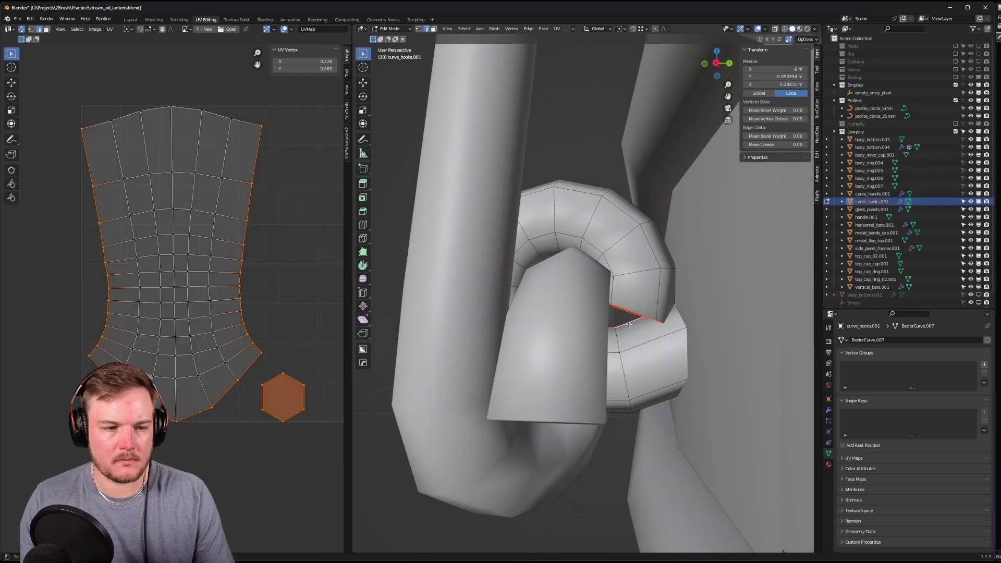
pyautogui.scroll(-8, 662, 291)
pyautogui.press('Tab')
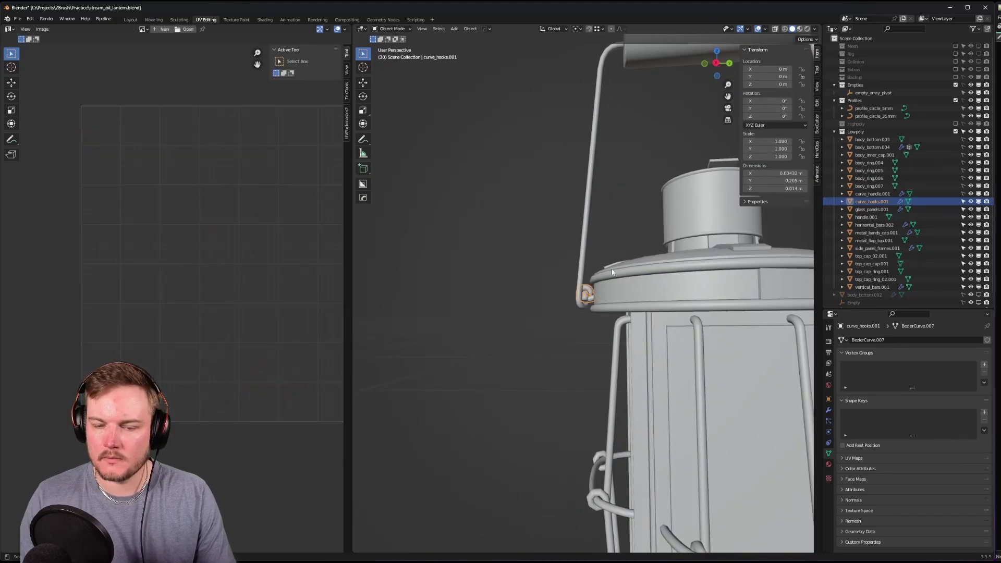
# - Select glass_panels.001, edit its faces and unwrap the glass panel face
pyautogui.scroll(-3, 662, 291)
pyautogui.press('Down')
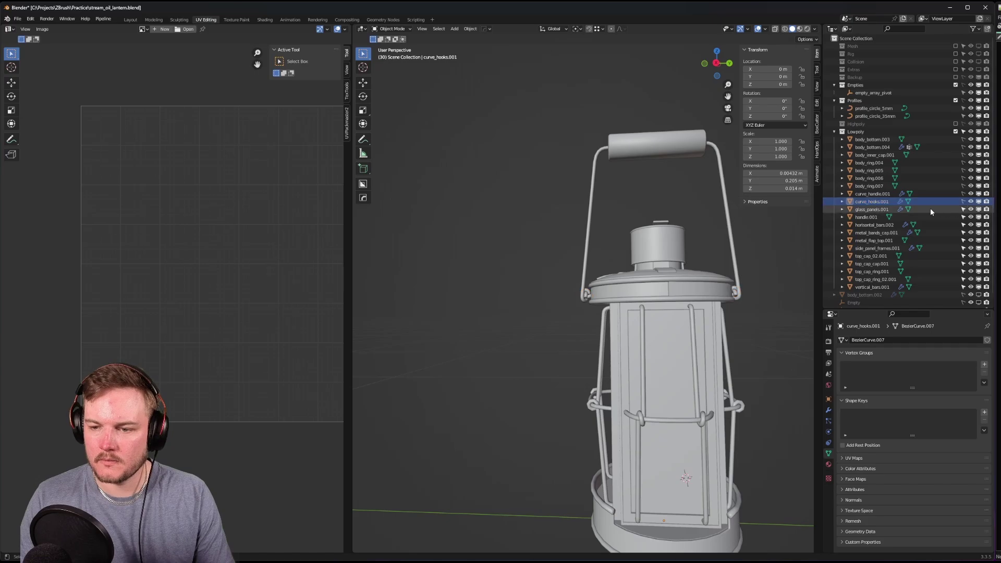
pyautogui.press('KP_Decimal')
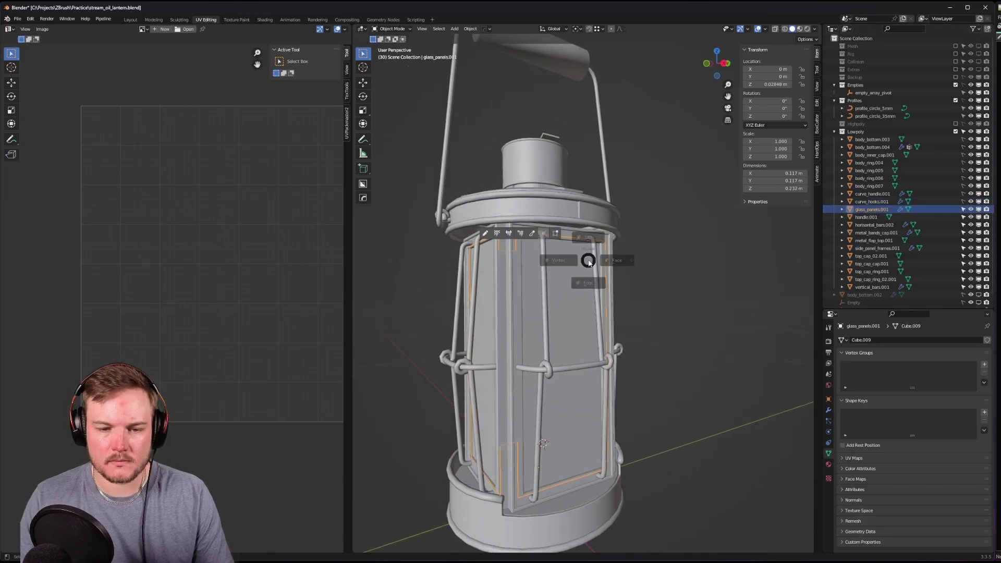
pyautogui.press('Tab')
pyautogui.press('u')
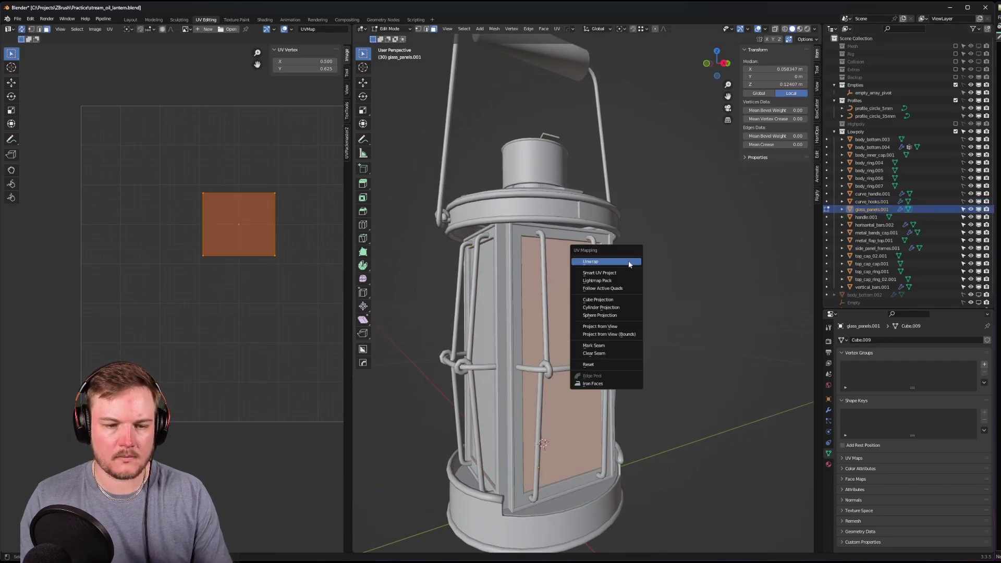
pyautogui.click(629, 262)
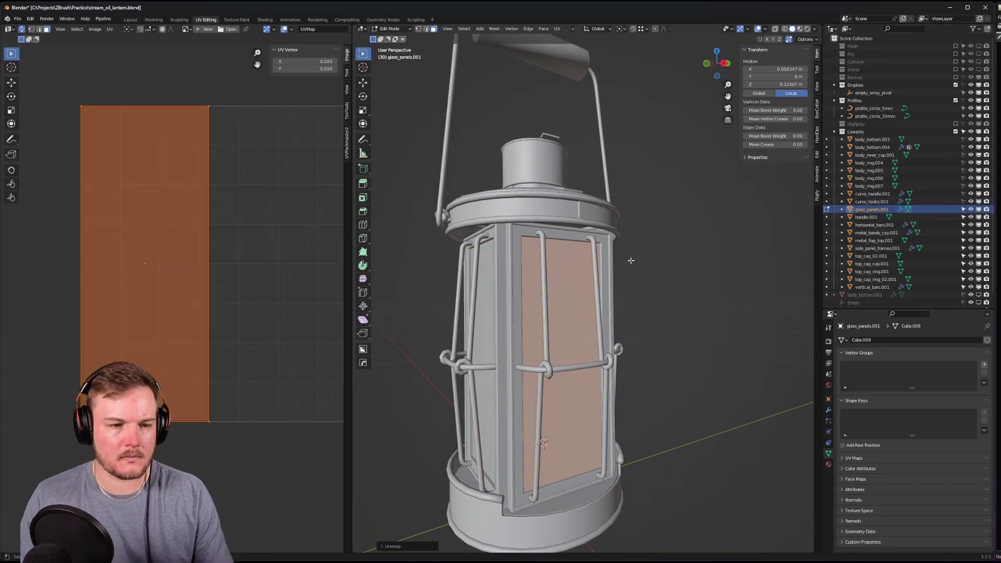
# - Finish editing glass_panels.001, add handle.001 to the selection and start editing edges
pyautogui.click(872, 219)
pyautogui.press('Tab')
pyautogui.click(585, 210)
pyautogui.keyDown('shift'); pyautogui.moveTo(583, 180); pyautogui.dragTo(628, 388, button='middle'); pyautogui.keyUp('shift')
pyautogui.scroll(4, 623, 342)
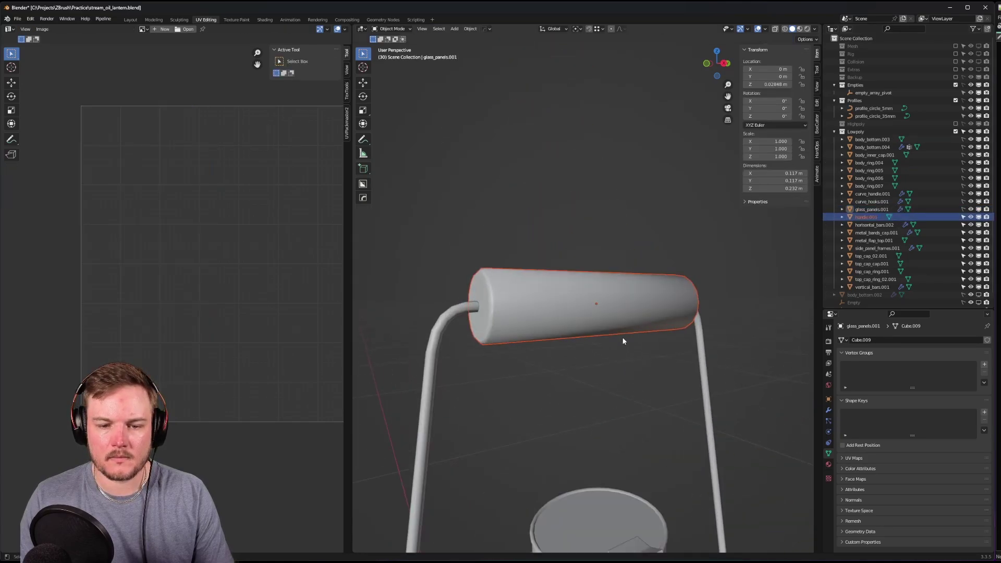
pyautogui.moveTo(623, 341); pyautogui.dragTo(571, 289, button='middle')
pyautogui.scroll(2, 572, 290)
pyautogui.press('Tab')
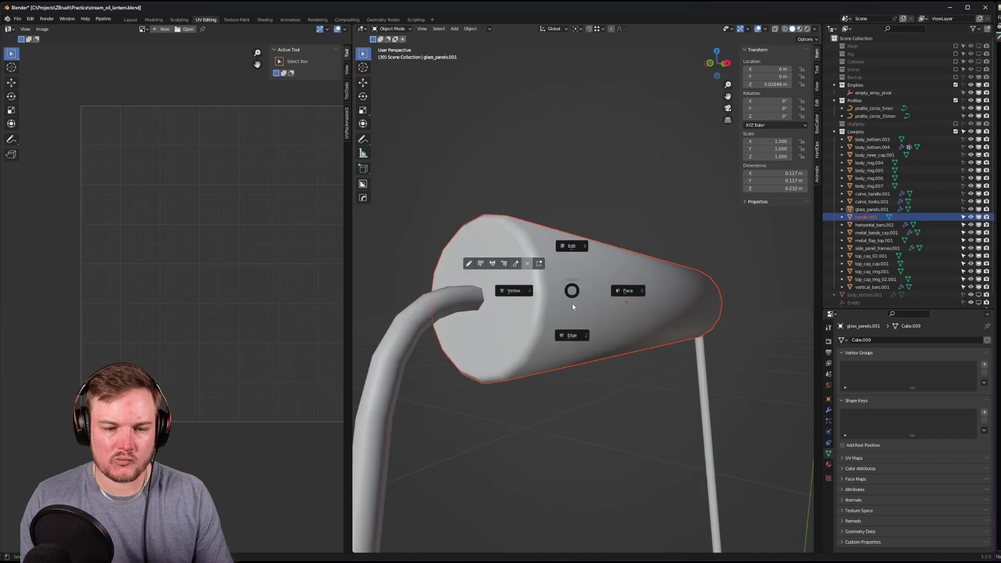
pyautogui.click(574, 325)
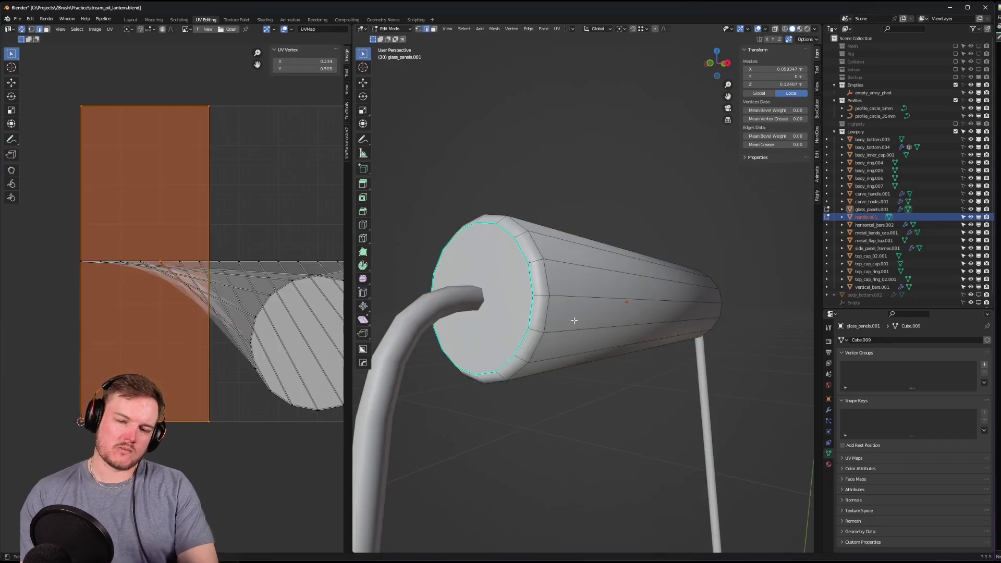
# - Mark the rim loops at both ends and one lengthwise underside edge of handle.001 as seams
pyautogui.moveTo(574, 321); pyautogui.dragTo(578, 286, button='middle')
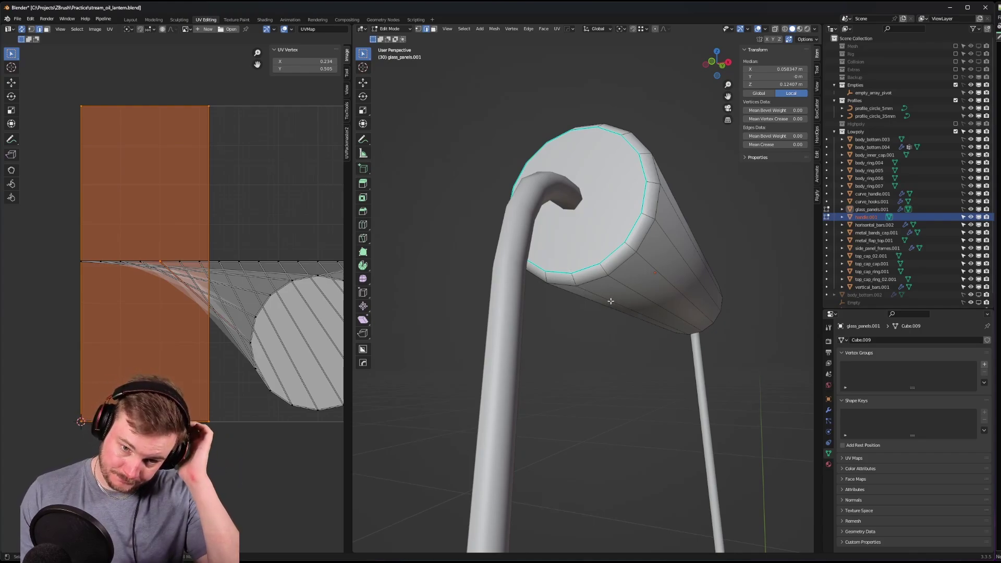
pyautogui.hotkey('alt', 'a')
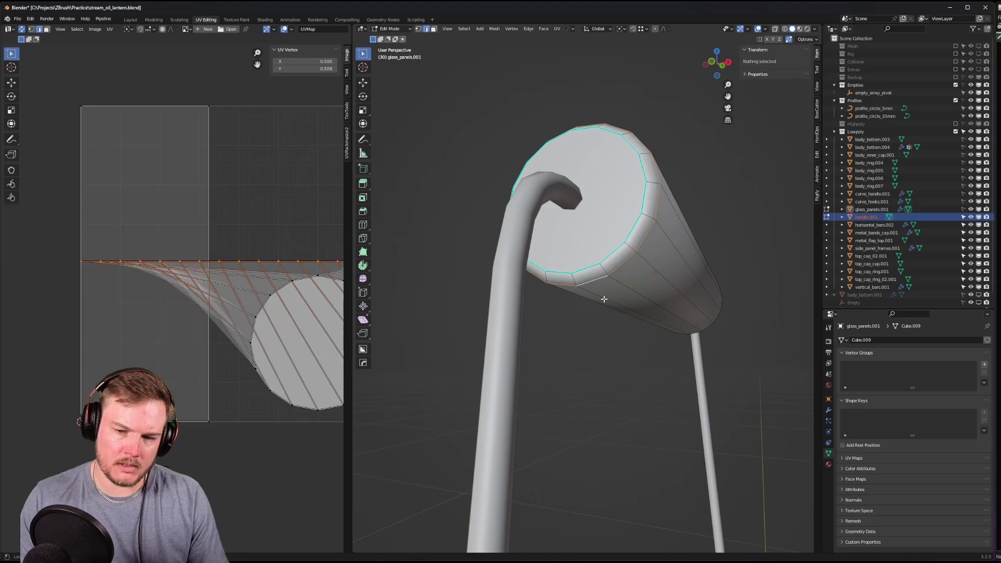
pyautogui.moveTo(590, 281); pyautogui.dragTo(635, 305, button='middle')
pyautogui.click(565, 301)
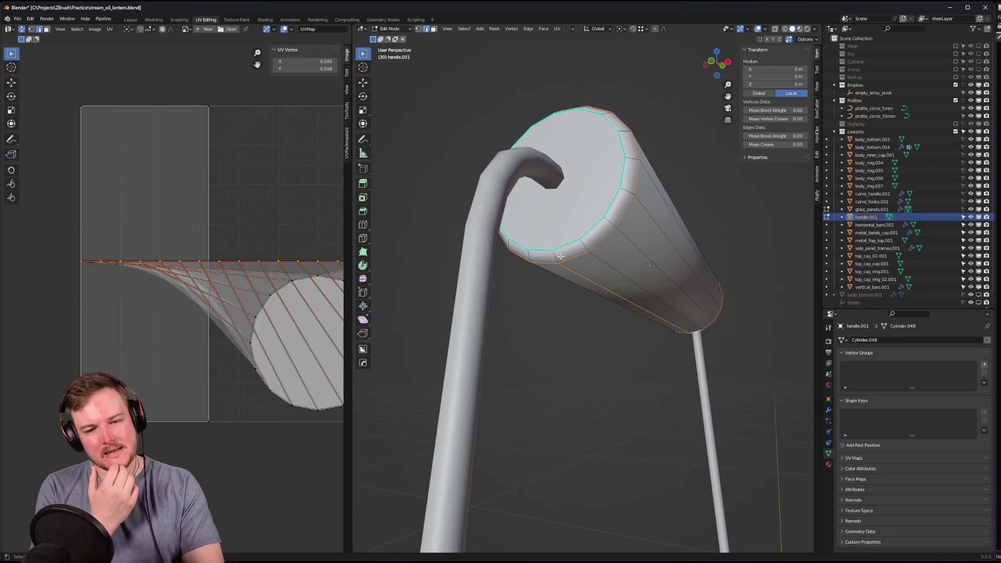
pyautogui.hotkey('ctrl', 'e')
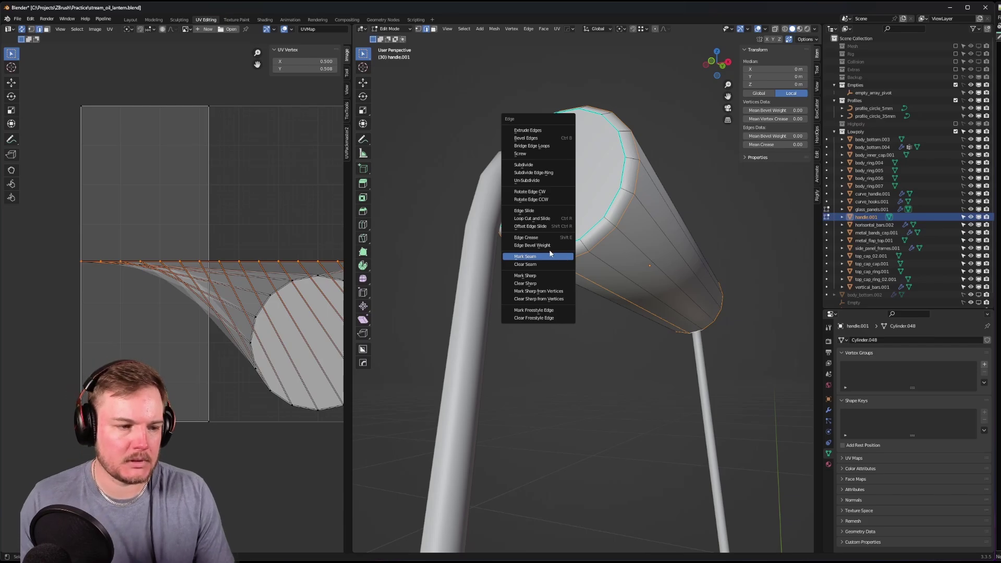
pyautogui.click(529, 256)
pyautogui.moveTo(536, 251); pyautogui.dragTo(531, 200, button='middle')
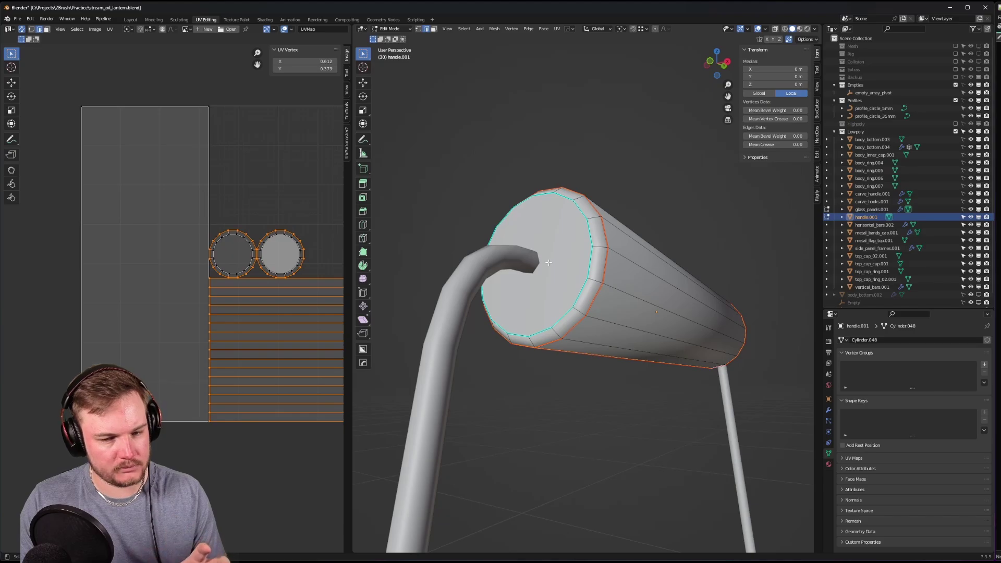
# - Finish editing handle.001 and start editing the edges of horizontal_bars.002
pyautogui.scroll(-4, 548, 263)
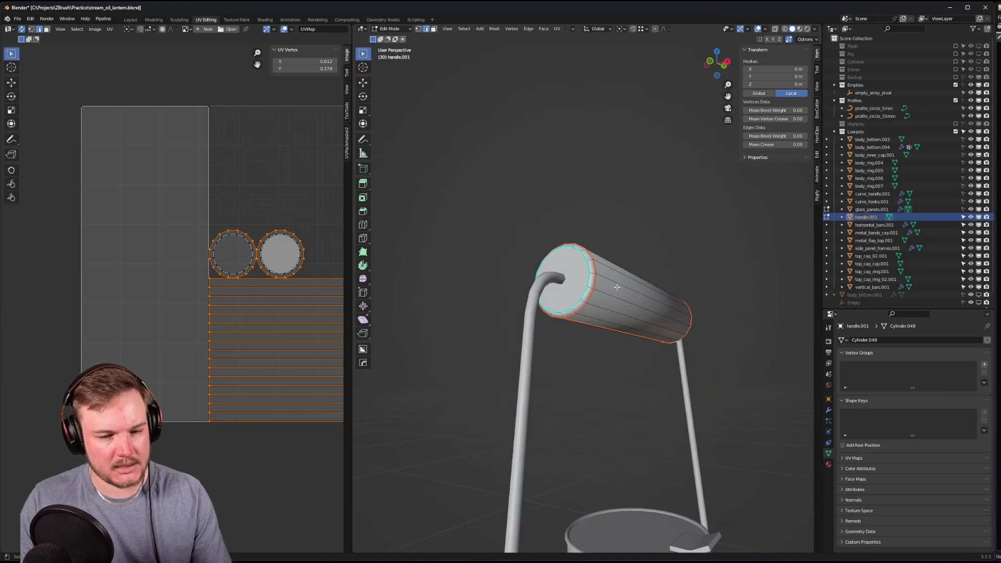
pyautogui.scroll(4, 579, 276)
pyautogui.press('Tab')
pyautogui.click(611, 265)
pyautogui.scroll(-2, 611, 269)
pyautogui.scroll(-2, 611, 277)
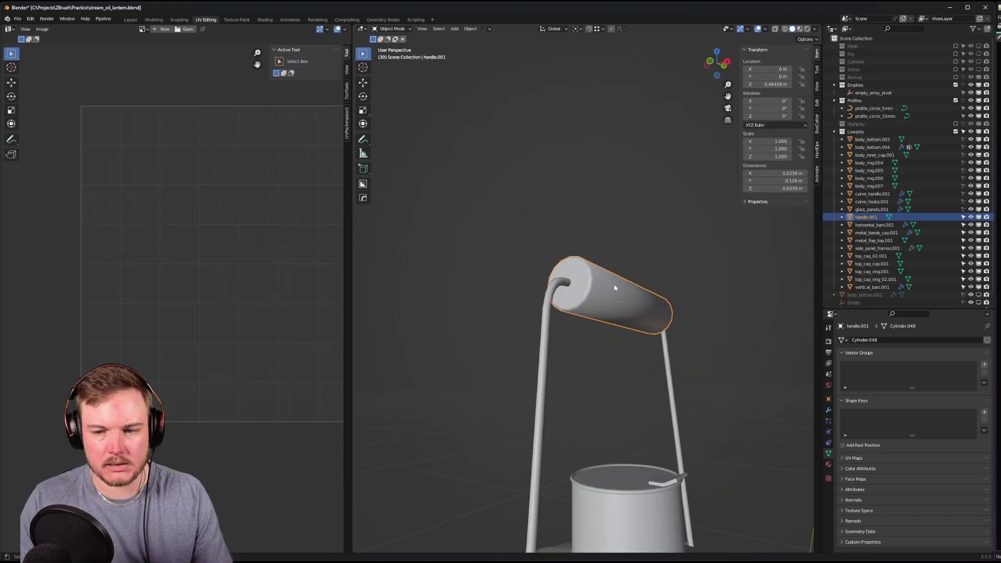
pyautogui.click(925, 224)
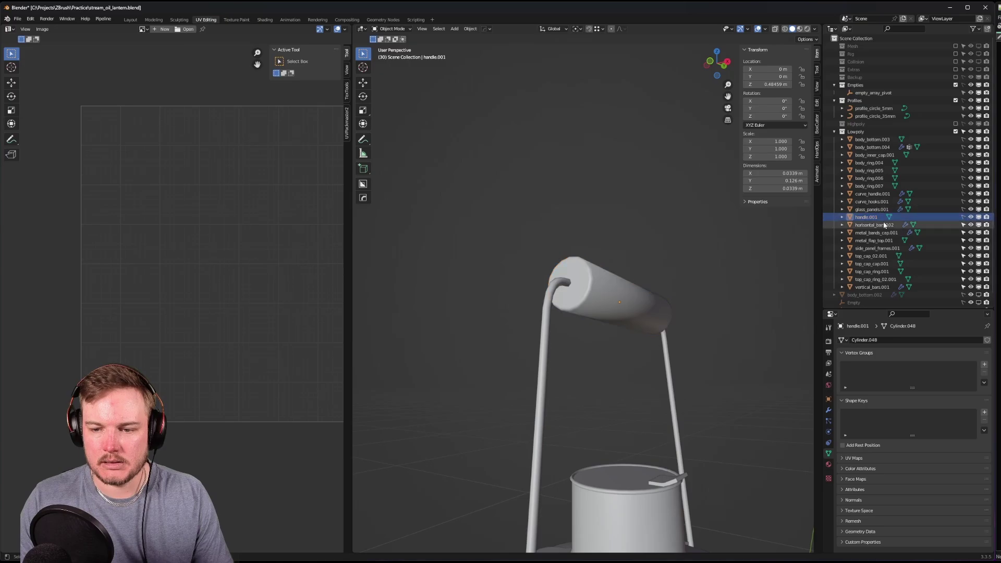
pyautogui.scroll(-2, 610, 303)
pyautogui.moveTo(609, 299)
pyautogui.keyDown('shift'); pyautogui.mouseDown(button='middle')
pyautogui.moveTo(571, 226)
pyautogui.moveTo(590, 247)
pyautogui.moveTo(600, 287)
pyautogui.mouseUp(button='middle'); pyautogui.keyUp('shift')
pyautogui.press('KP_Decimal')
pyautogui.scroll(-2, 620, 312)
pyautogui.press('Tab')
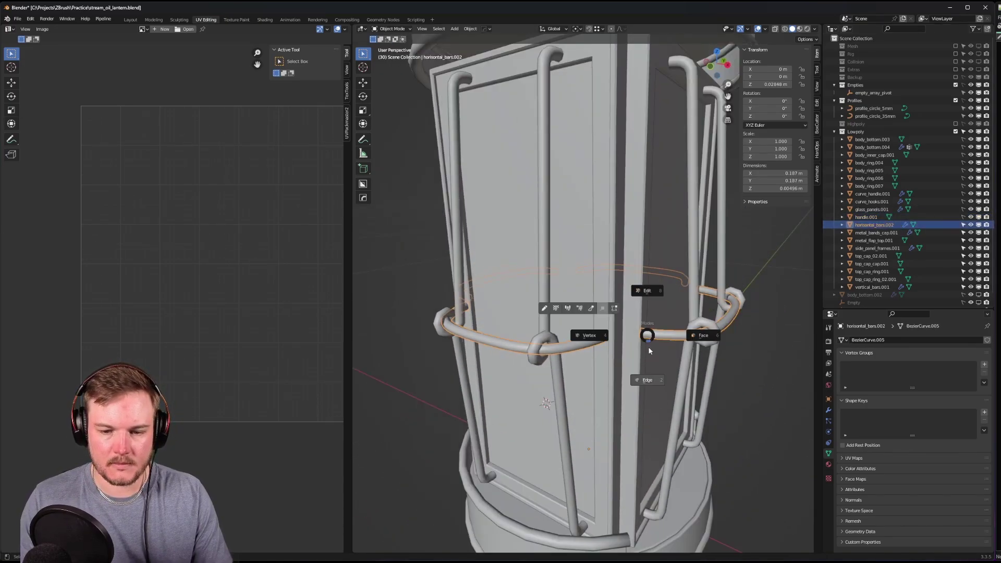
pyautogui.click(646, 356)
# - Mark a lengthwise edge loop of horizontal_bars.002 as a seam, and make the finished part unselectable
pyautogui.press('a')
pyautogui.scroll(4, 644, 333)
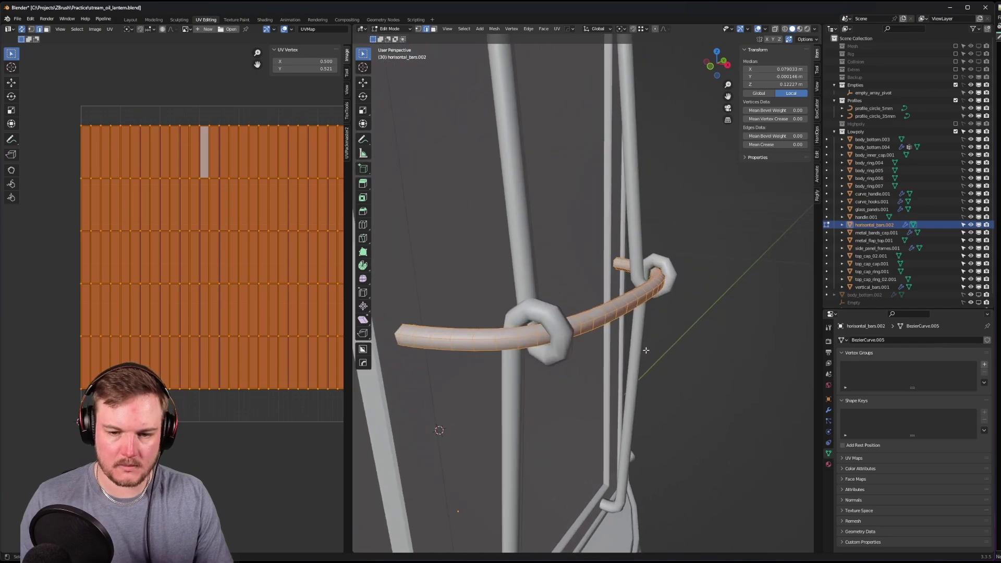
pyautogui.keyDown('alt'); pyautogui.click(643, 264); pyautogui.keyUp('alt')
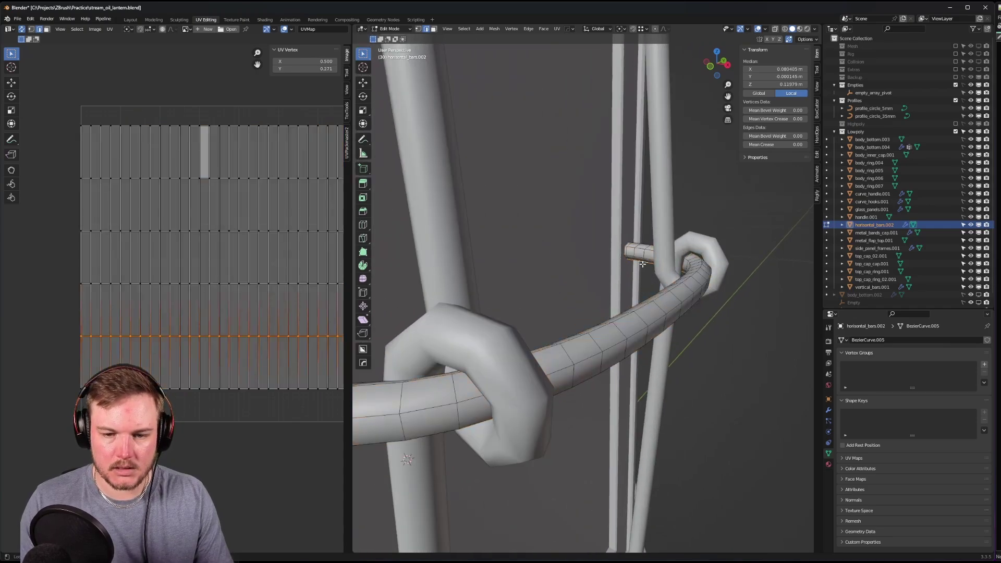
pyautogui.hotkey('ctrl', 'e')
pyautogui.click(643, 265)
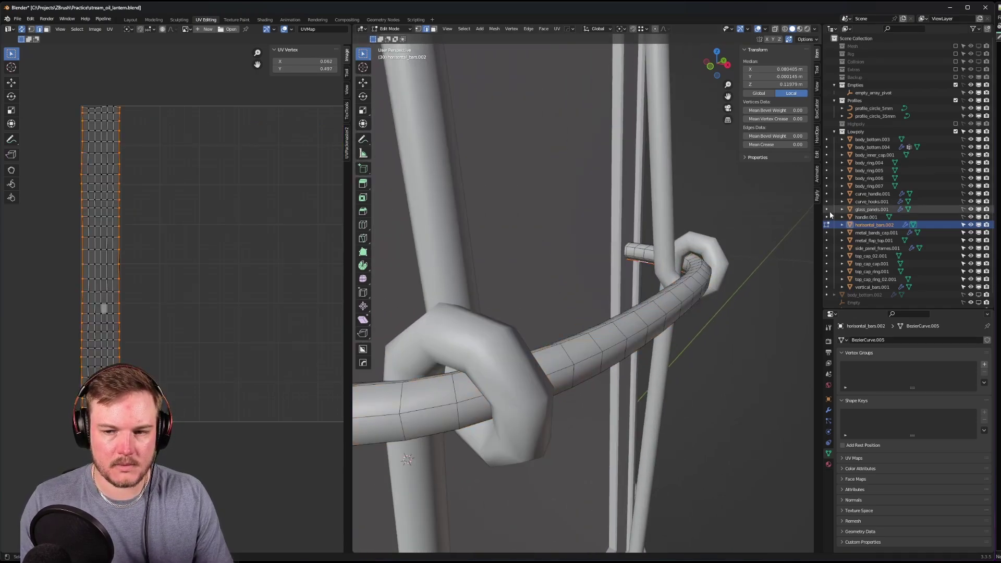
pyautogui.press('Tab')
pyautogui.click(963, 225)
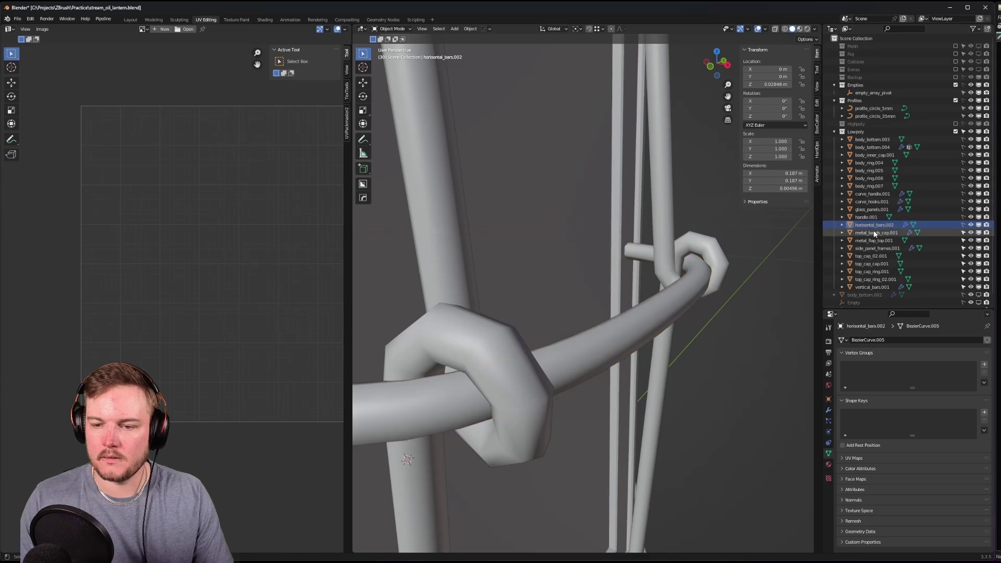
# - Isolate metal_bands_cap.001 and start editing its edges
pyautogui.click(874, 233)
pyautogui.scroll(-5, 556, 296)
pyautogui.keyDown('shift'); pyautogui.moveTo(556, 296); pyautogui.dragTo(592, 319, button='middle'); pyautogui.keyUp('shift')
pyautogui.press('KP_Decimal')
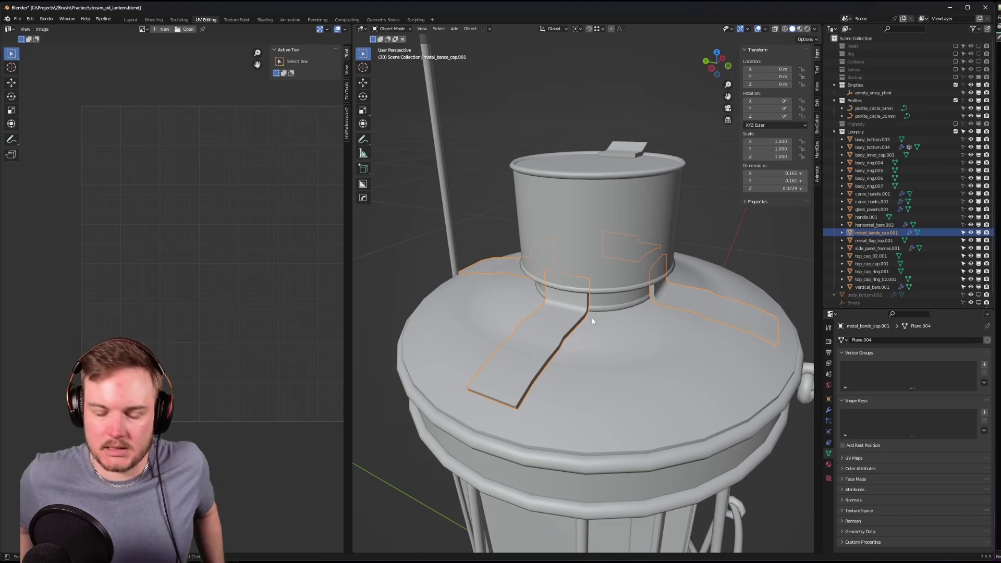
pyautogui.press('KP_Divide')
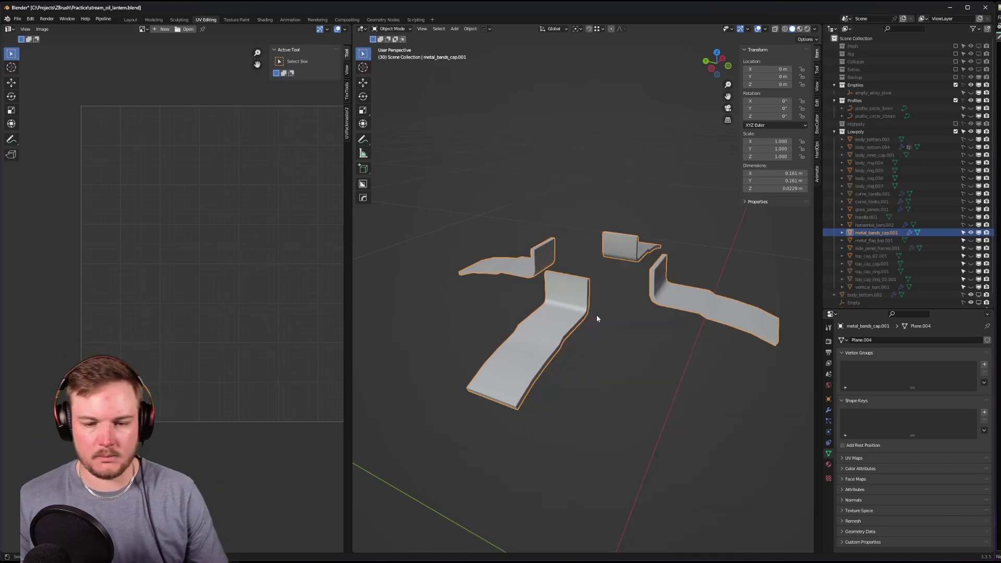
pyautogui.moveTo(596, 320); pyautogui.dragTo(722, 333, button='middle')
pyautogui.hotkey('ctrl', 'Tab')
pyautogui.click(647, 325)
pyautogui.keyDown('shift'); pyautogui.moveTo(722, 334); pyautogui.dragTo(608, 344, button='middle'); pyautogui.keyUp('shift')
pyautogui.scroll(3, 599, 337)
pyautogui.hotkey('ctrl', 'Tab')
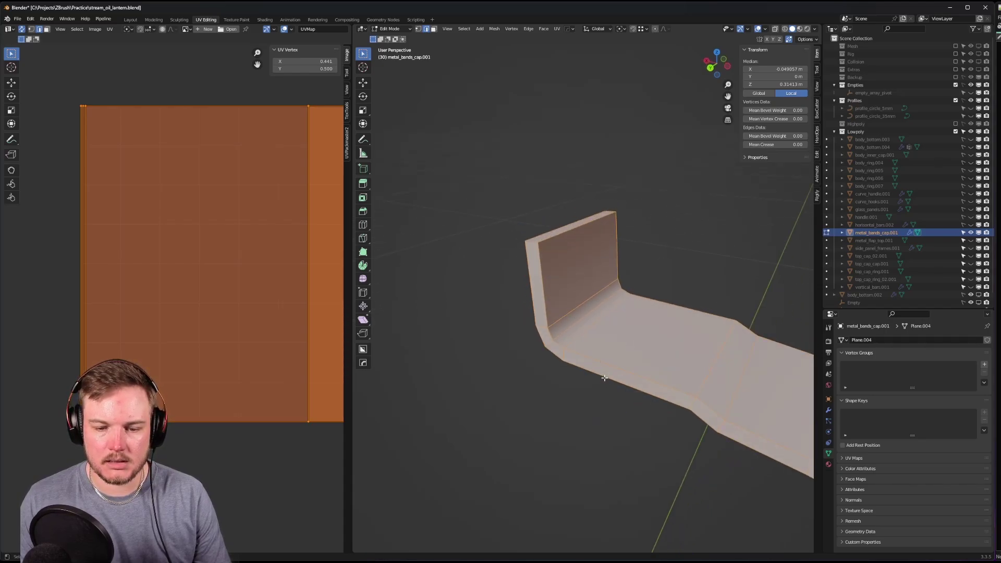
# - Mark the rear side edges of the upright tab and the corner edges of the tip on metal_bands_cap.001 as seams
pyautogui.click(554, 301)
pyautogui.moveTo(537, 243); pyautogui.dragTo(651, 308, button='middle')
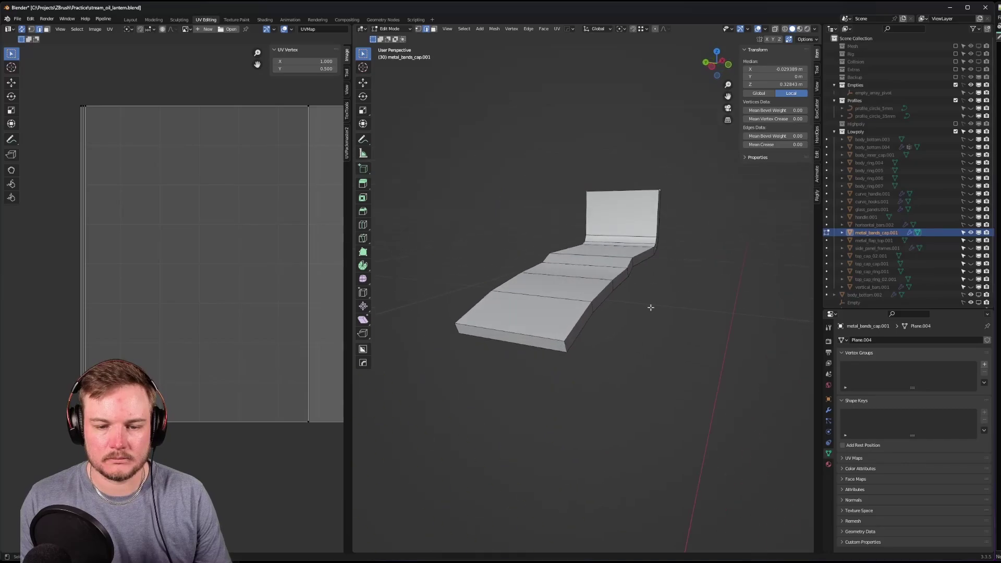
pyautogui.click(564, 344)
pyautogui.moveTo(564, 345); pyautogui.dragTo(668, 310, button='middle')
pyautogui.click(597, 305)
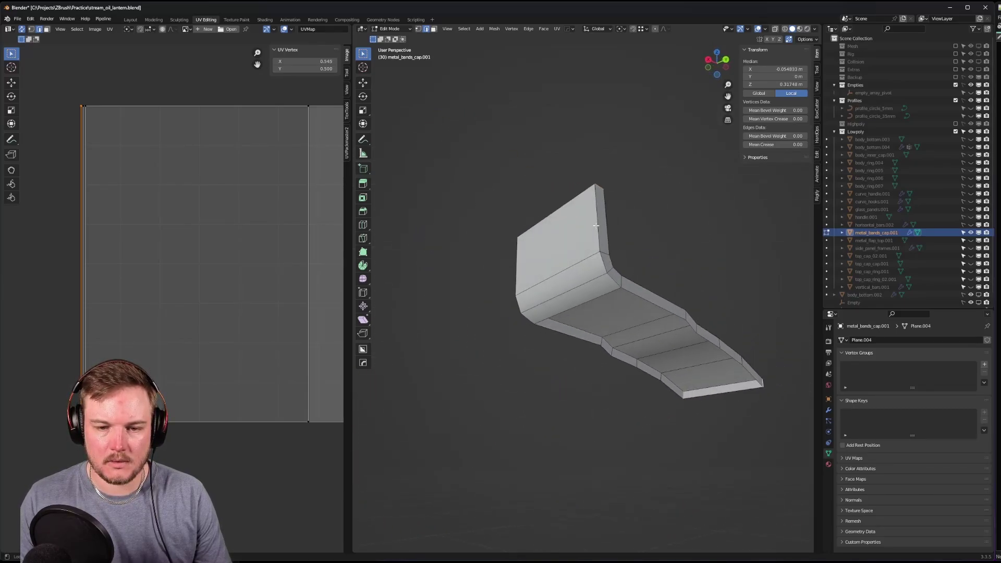
pyautogui.keyDown('ctrl'); pyautogui.click(595, 226); pyautogui.keyUp('ctrl')
pyautogui.moveTo(609, 280); pyautogui.dragTo(685, 305, button='middle')
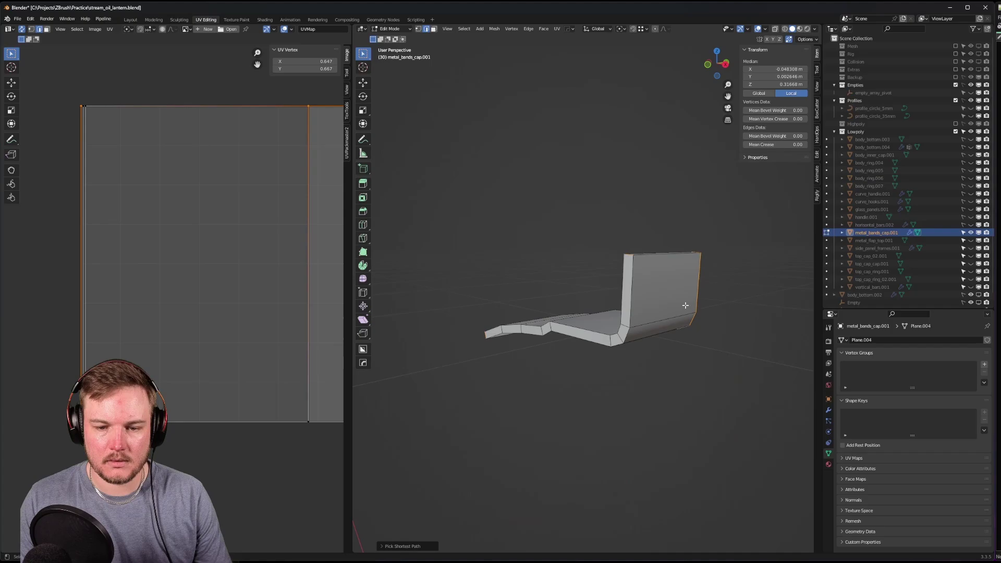
pyautogui.keyDown('ctrl'); pyautogui.click(646, 255); pyautogui.keyUp('ctrl')
pyautogui.moveTo(645, 256); pyautogui.dragTo(584, 272, button='middle')
pyautogui.keyDown('ctrl'); pyautogui.click(623, 288); pyautogui.keyUp('ctrl')
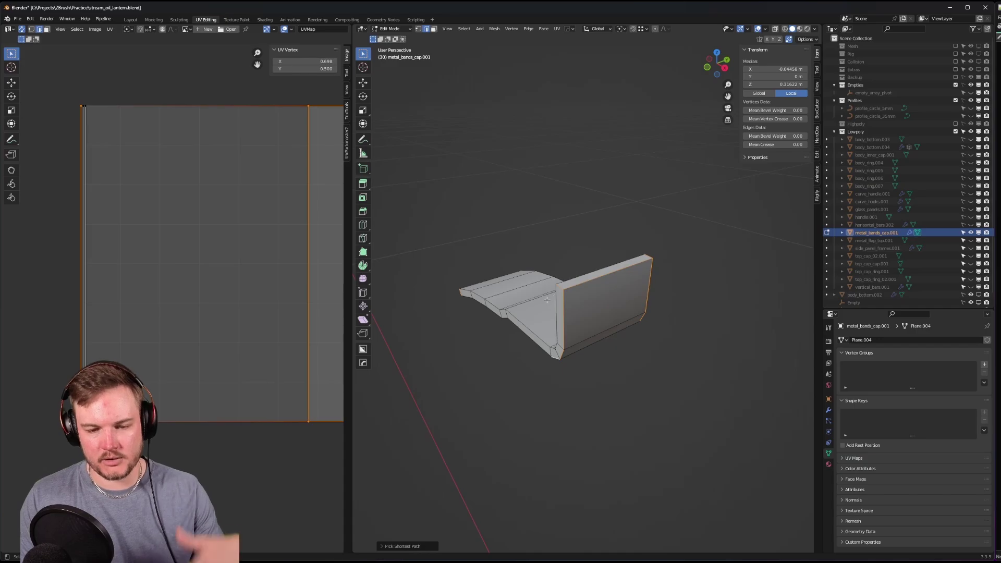
pyautogui.moveTo(543, 304); pyautogui.dragTo(579, 322, button='middle')
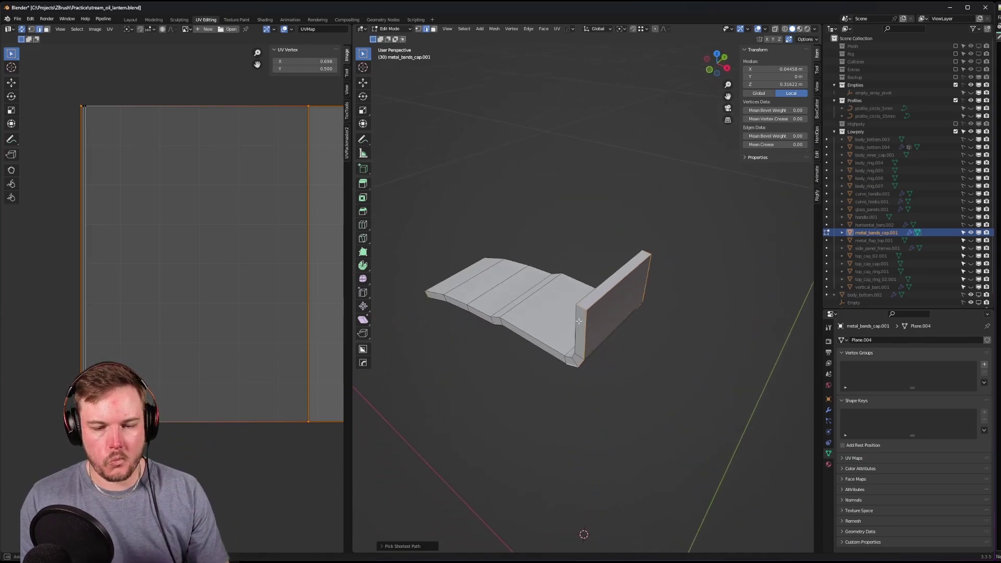
pyautogui.rightClick(599, 302)
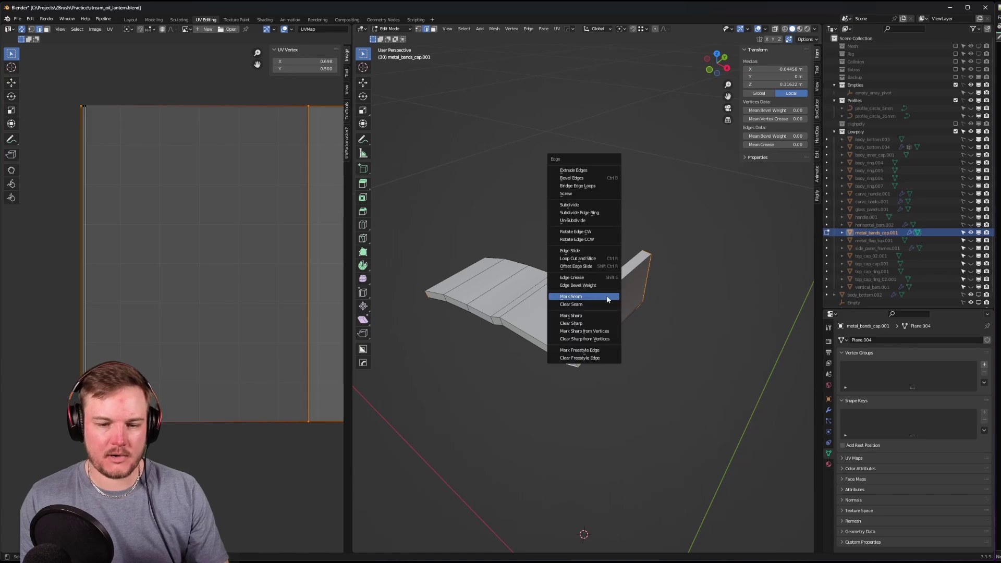
pyautogui.click(606, 296)
pyautogui.scroll(-3, 225, 315)
pyautogui.scroll(2, 253, 333)
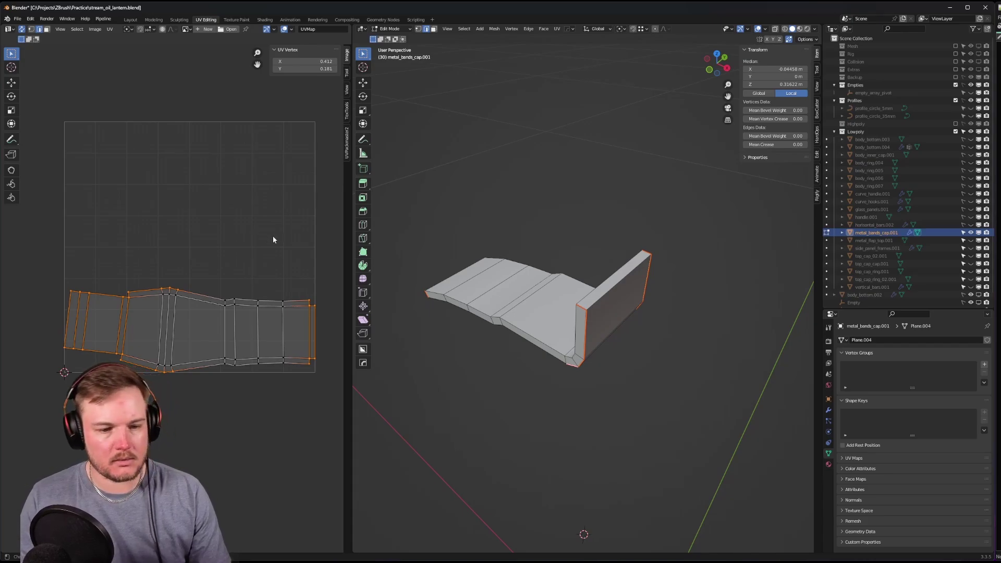
pyautogui.moveTo(560, 344); pyautogui.dragTo(701, 303, button='middle')
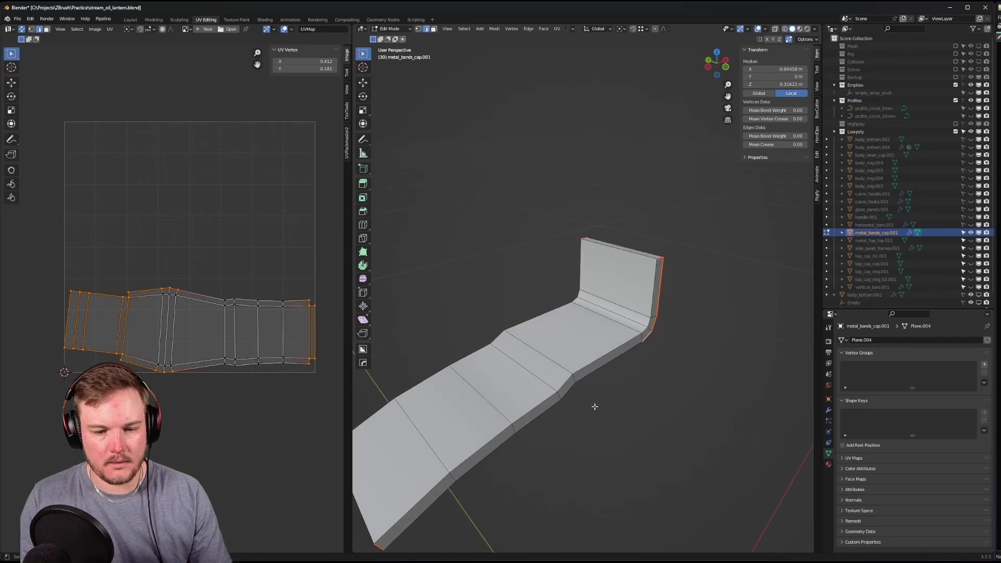
pyautogui.moveTo(594, 405); pyautogui.dragTo(655, 315, button='middle')
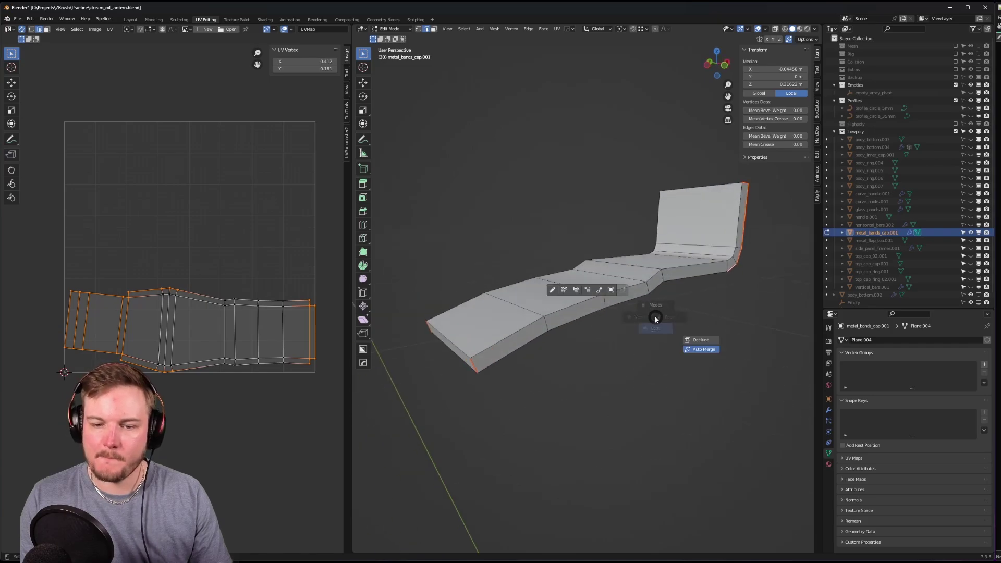
# - Finish editing metal_bands_cap.001, and show only metal_flap_top.001 for edge editing
pyautogui.press('Tab')
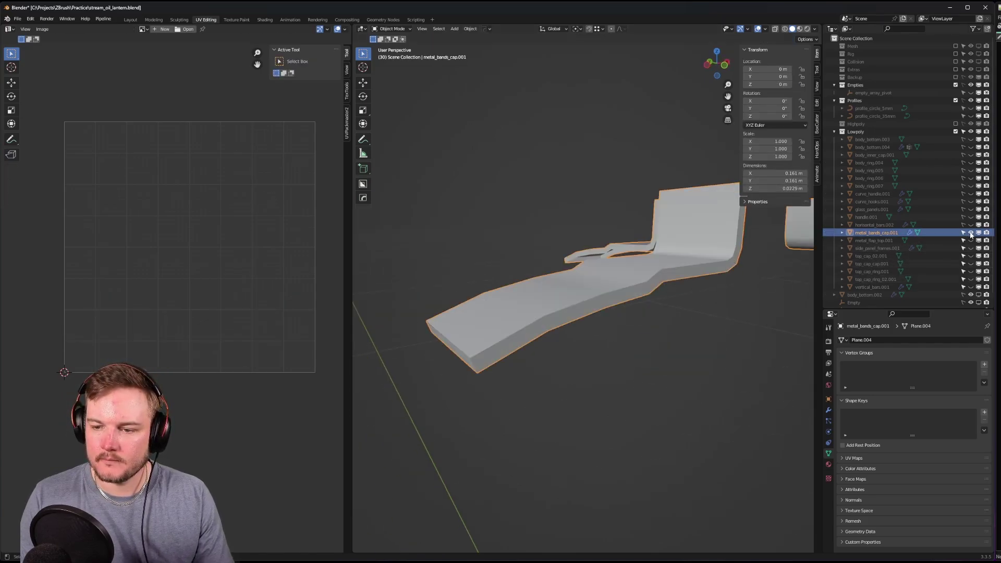
pyautogui.click(971, 233)
pyautogui.click(871, 240)
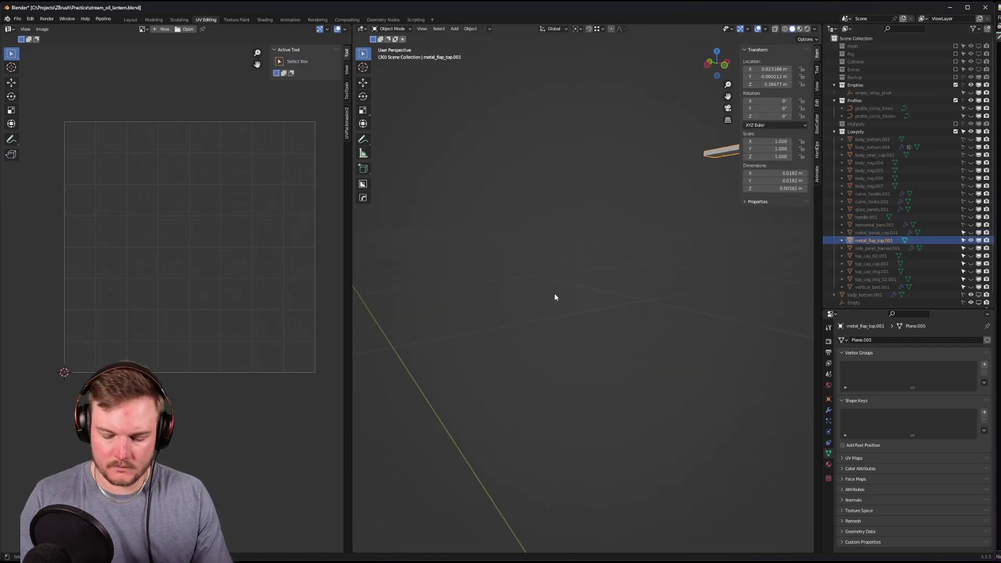
pyautogui.press('KP_Decimal')
pyautogui.scroll(-4, 574, 293)
pyautogui.moveTo(593, 291); pyautogui.dragTo(652, 305, button='middle')
pyautogui.scroll(6, 652, 284)
pyautogui.press('Tab')
pyautogui.click(632, 291)
# - Mark the underside outline and the corner edges at one end of metal_flap_top.001 as seams
pyautogui.scroll(-3, 661, 269)
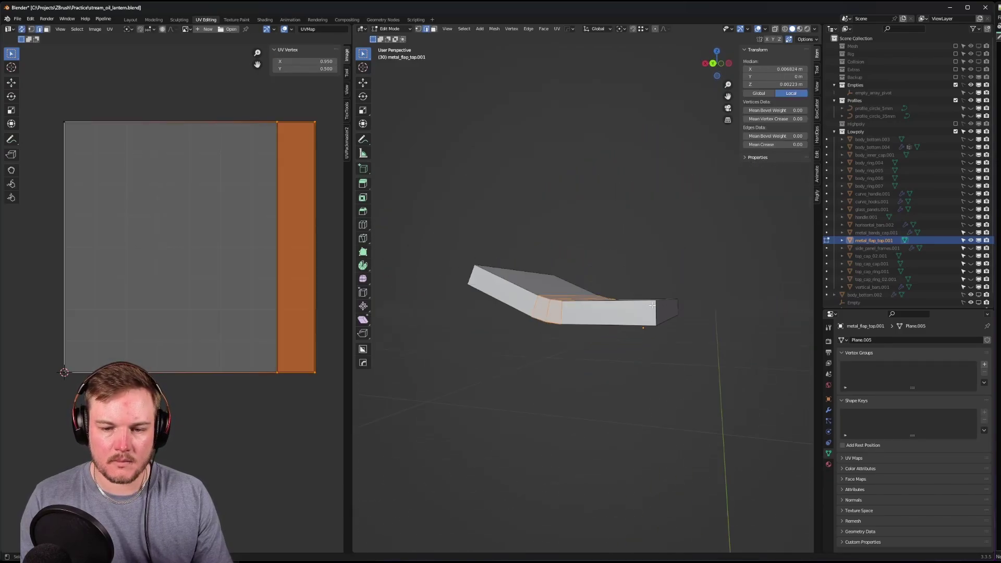
pyautogui.click(657, 310)
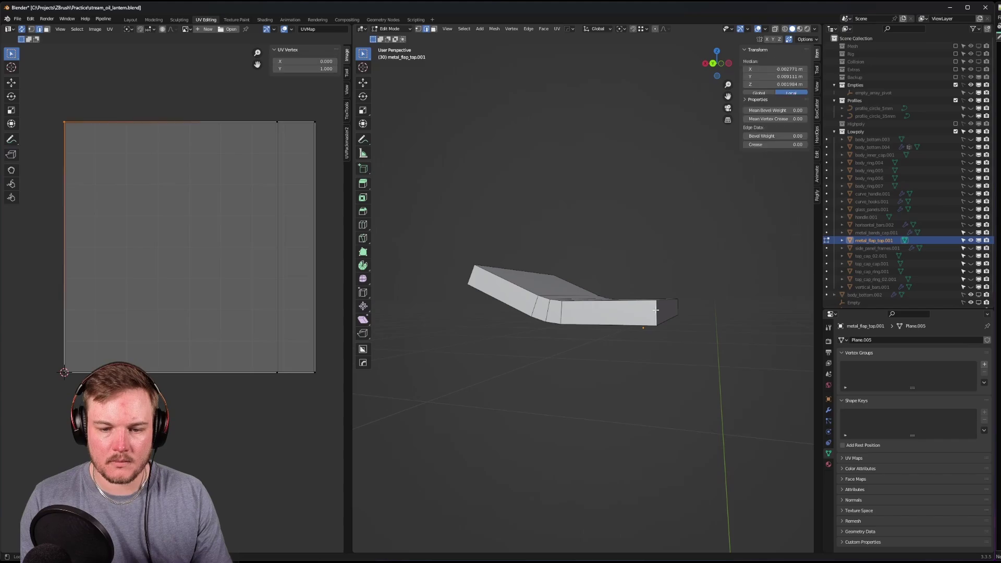
pyautogui.moveTo(672, 310); pyautogui.dragTo(727, 313, button='middle')
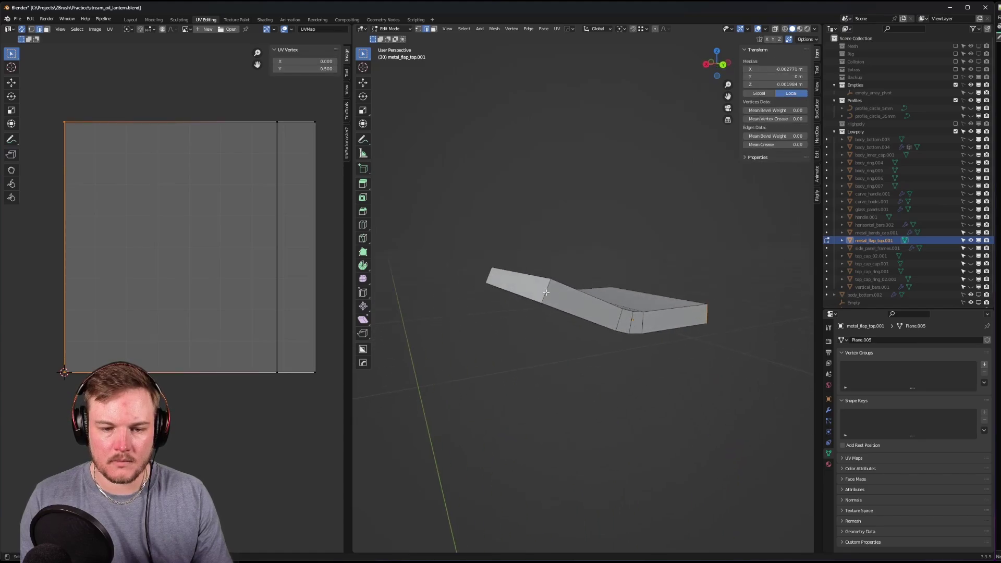
pyautogui.keyDown('shift'); pyautogui.click(545, 292); pyautogui.keyUp('shift')
pyautogui.moveTo(544, 293); pyautogui.dragTo(660, 281, button='middle')
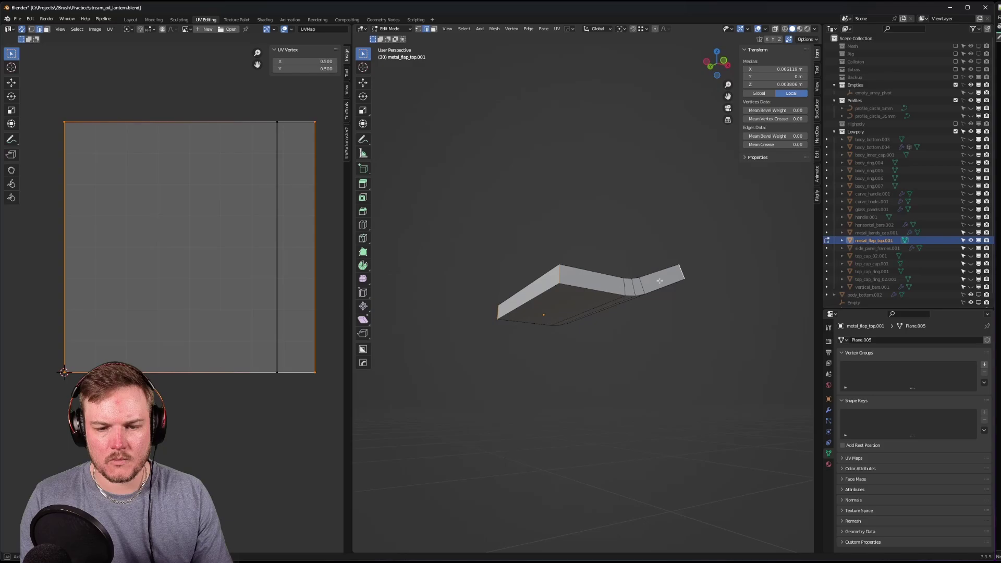
pyautogui.keyDown('alt'); pyautogui.click(586, 290); pyautogui.keyUp('alt')
pyautogui.moveTo(592, 290); pyautogui.dragTo(672, 257, button='middle')
pyautogui.keyDown('shift'); pyautogui.click(563, 270); pyautogui.keyUp('shift')
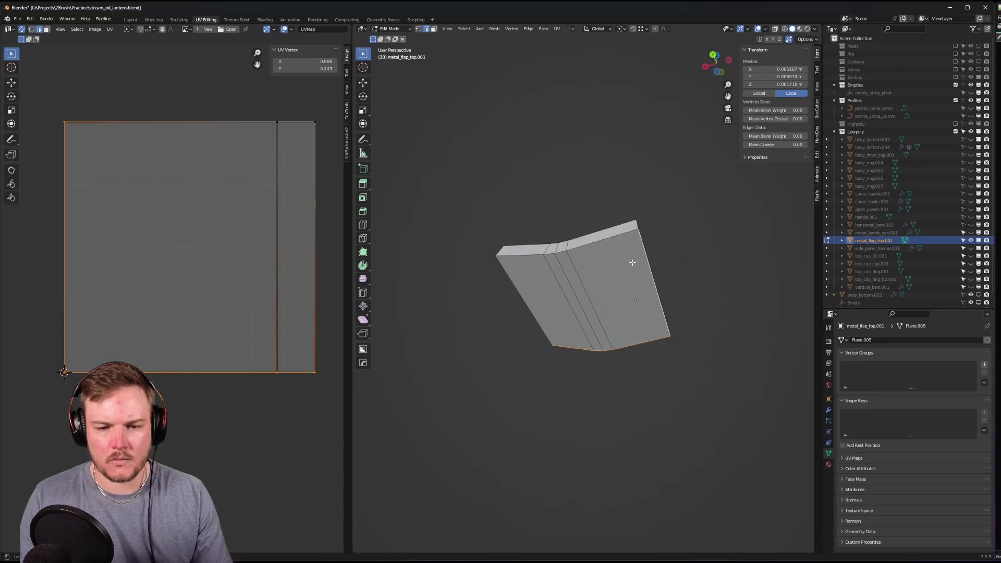
pyautogui.moveTo(597, 245); pyautogui.dragTo(641, 307, button='middle')
pyautogui.keyDown('shift'); pyautogui.click(604, 258); pyautogui.keyUp('shift')
pyautogui.rightClick(617, 310)
pyautogui.click(617, 310)
pyautogui.rightClick(620, 297)
pyautogui.click(620, 297)
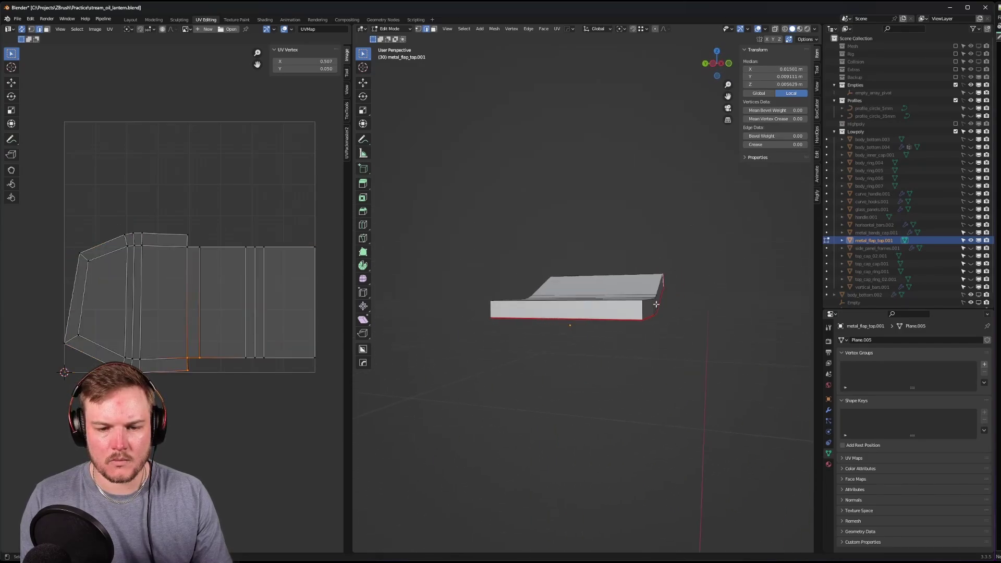
# - Mark the two short corner edges at the other end of metal_flap_top.001 as seams, and finish editing it
pyautogui.click(643, 308)
pyautogui.keyDown('shift'); pyautogui.click(487, 307); pyautogui.keyUp('shift')
pyautogui.rightClick(486, 307)
pyautogui.click(486, 308)
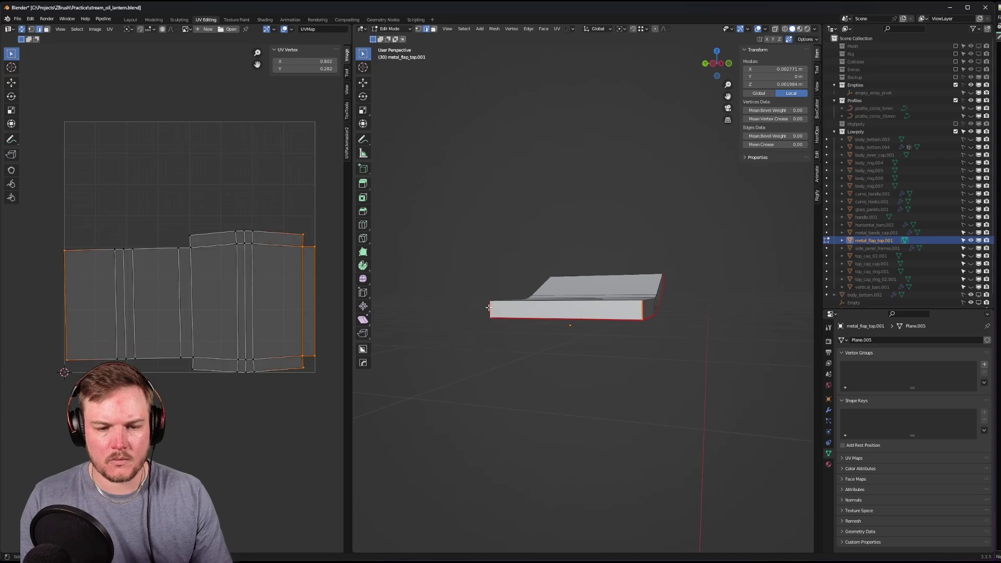
pyautogui.moveTo(486, 307); pyautogui.dragTo(529, 322, button='middle')
pyautogui.press('Tab')
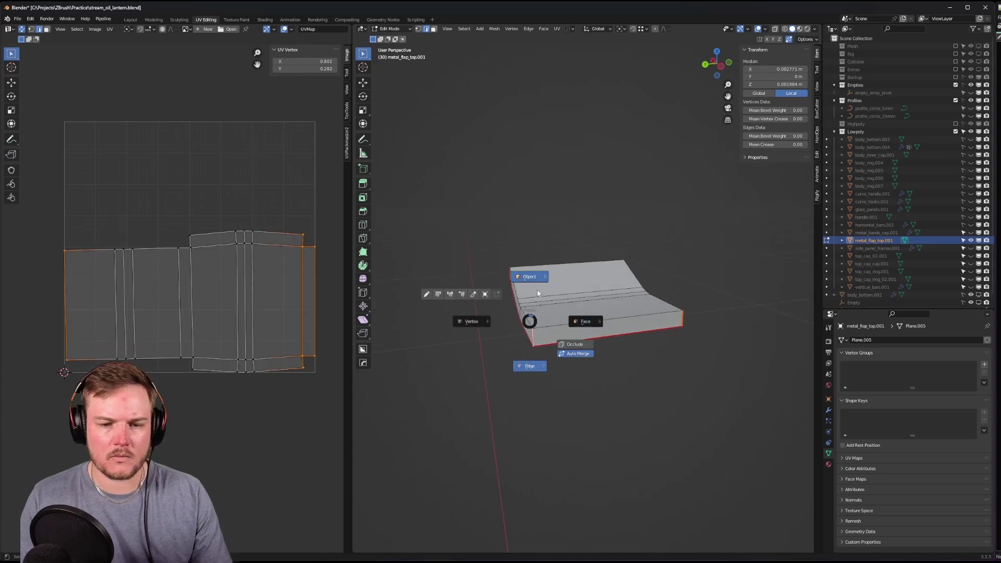
pyautogui.click(532, 279)
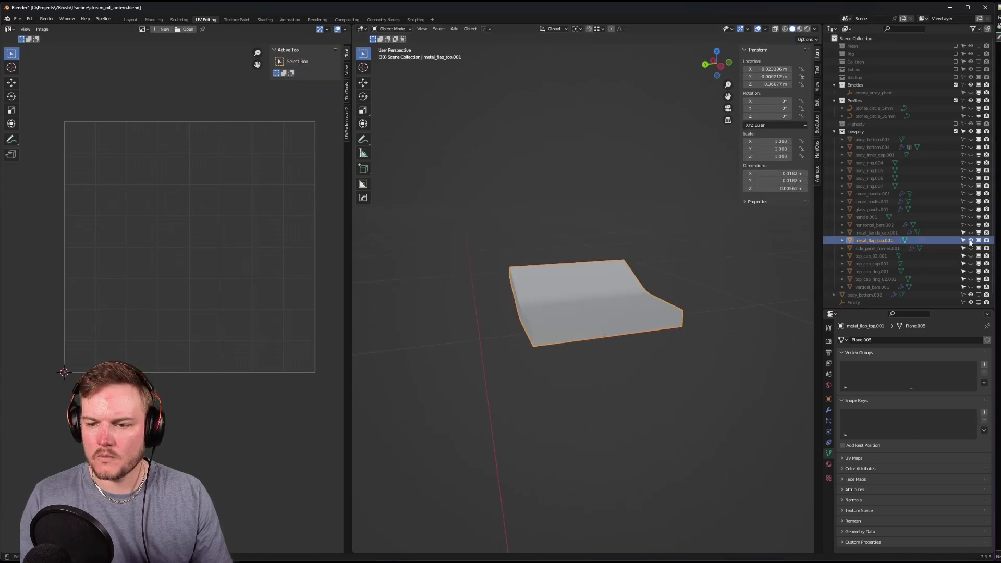
# - Show all the lantern parts again and select side_panel_frames.001
pyautogui.keyDown('ctrl'); pyautogui.click(970, 241); pyautogui.keyUp('ctrl')
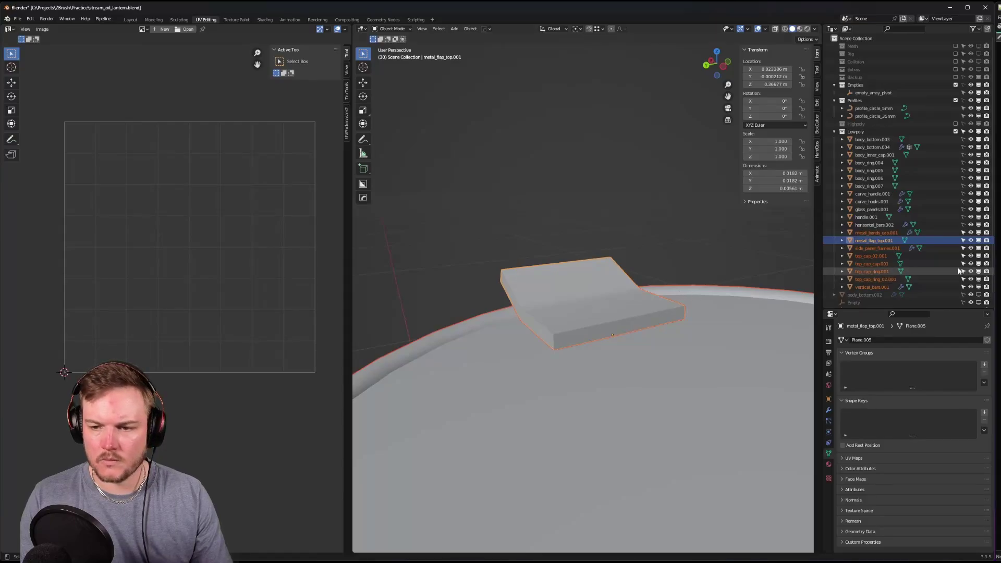
pyautogui.click(876, 233)
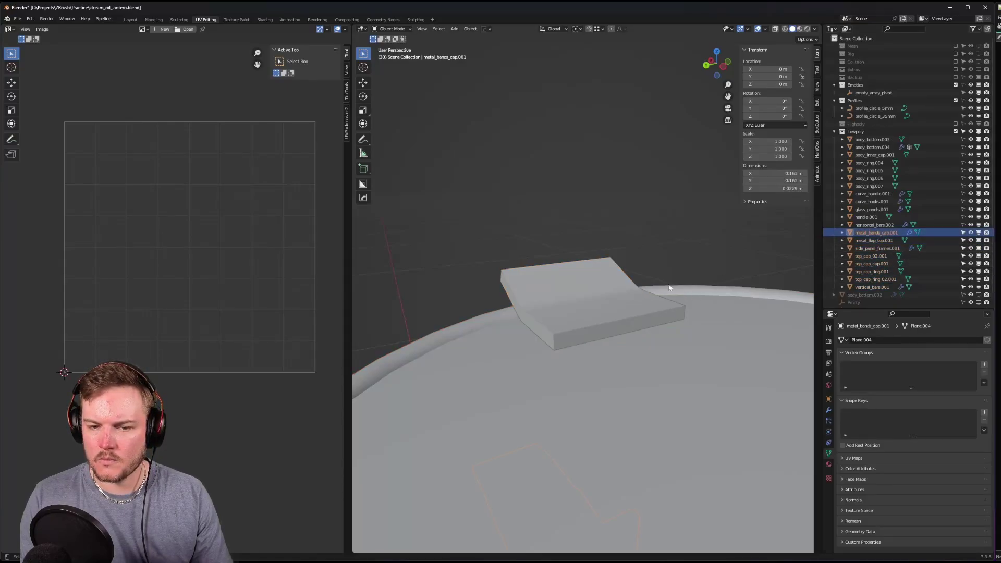
pyautogui.scroll(-10, 690, 299)
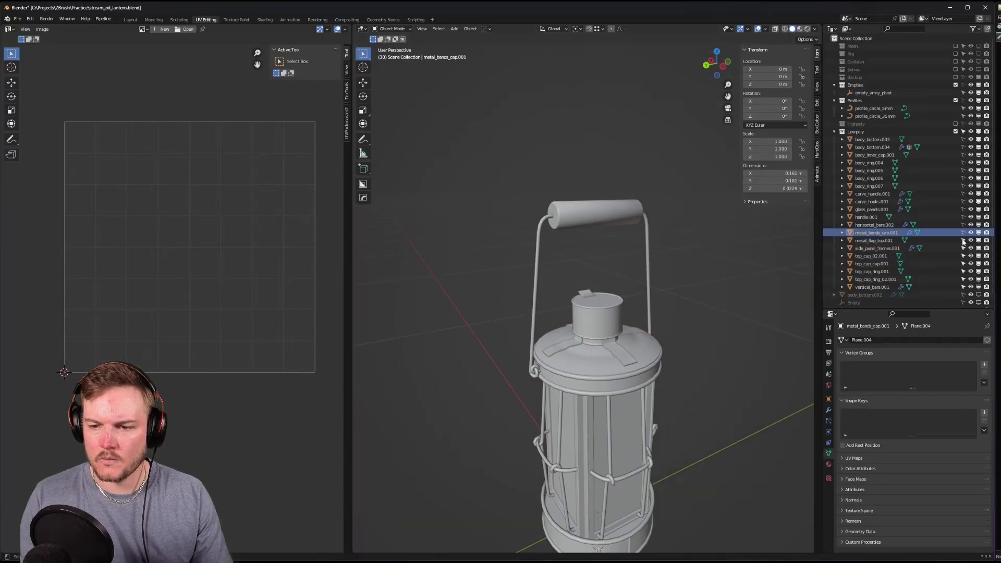
pyautogui.click(881, 248)
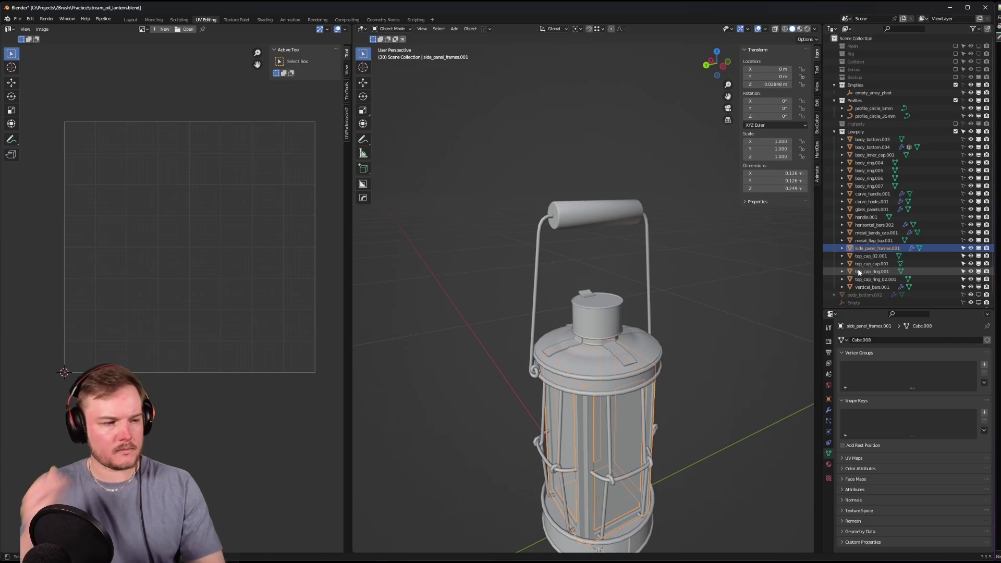
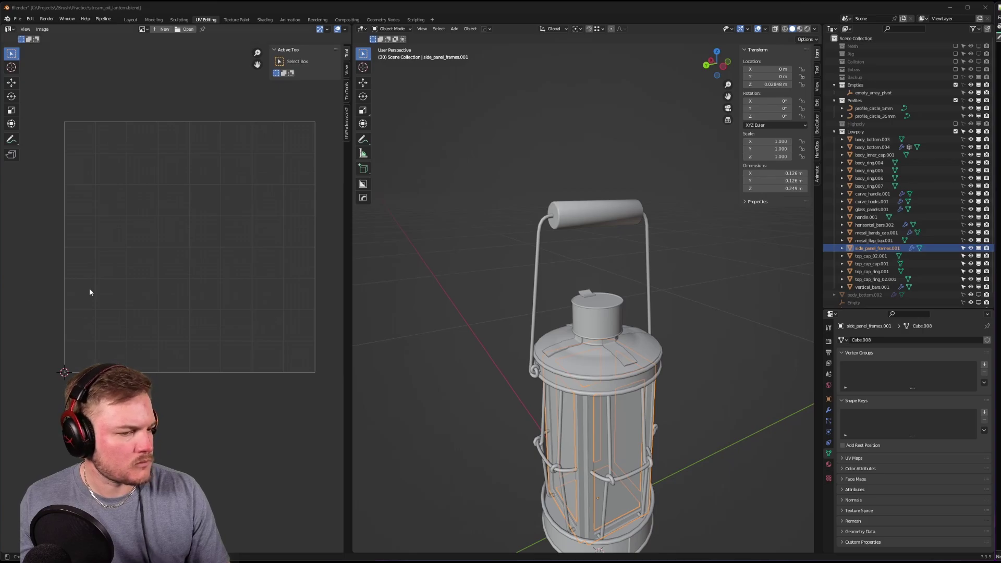
# - Show only side_panel_frames.001 in the 3D view, hiding the other lantern parts
pyautogui.click(473, 212)
pyautogui.moveTo(473, 212); pyautogui.dragTo(516, 154, button='middle')
pyautogui.moveTo(516, 154); pyautogui.dragTo(509, 133, button='middle')
pyautogui.click(893, 248)
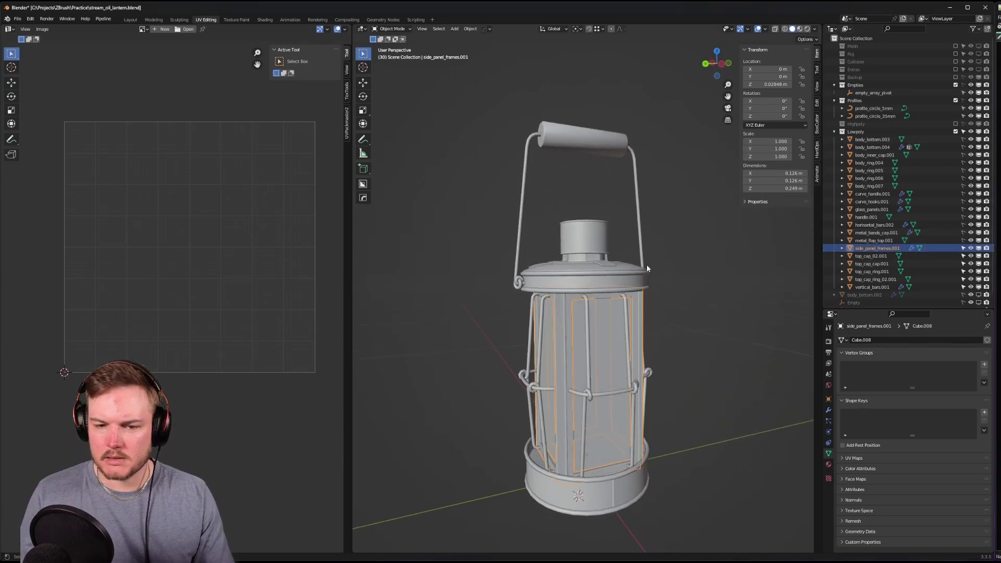
pyautogui.keyDown('shift'); pyautogui.moveTo(646, 264); pyautogui.dragTo(639, 215, button='middle'); pyautogui.keyUp('shift')
pyautogui.press('KP_Divide')
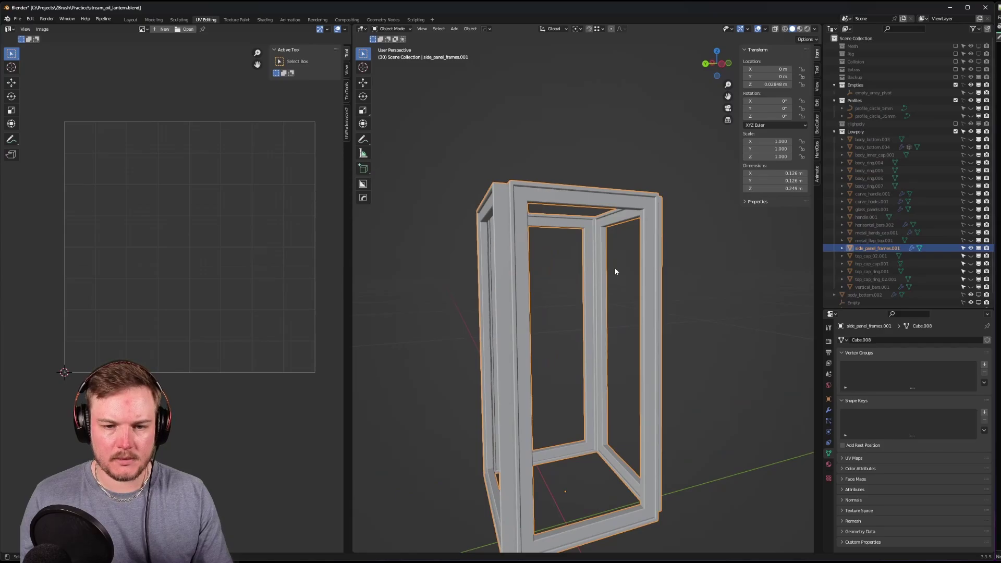
pyautogui.moveTo(615, 271); pyautogui.dragTo(635, 283, button='middle')
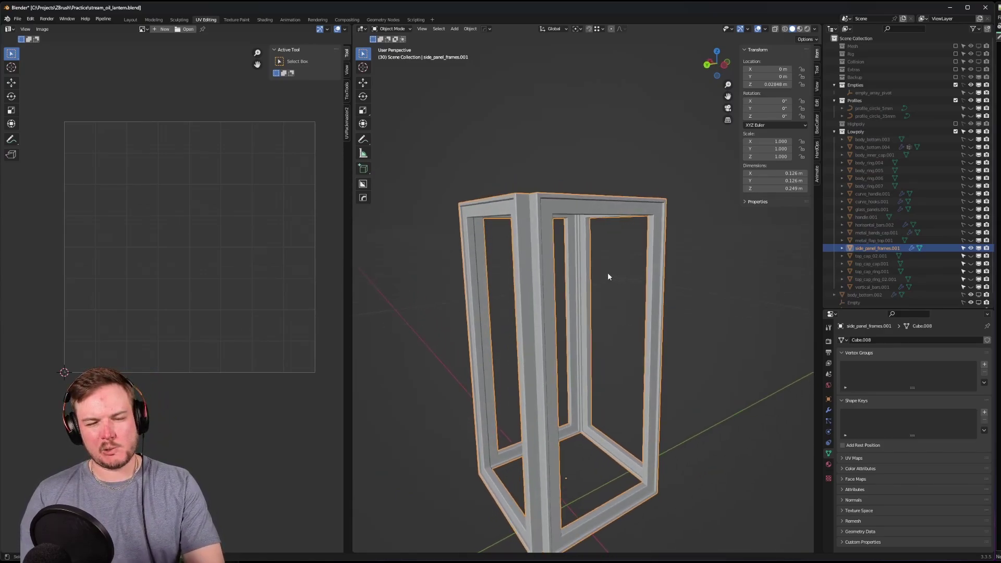
pyautogui.moveTo(608, 274); pyautogui.dragTo(542, 235, button='middle')
pyautogui.scroll(3, 512, 237)
pyautogui.keyDown('shift'); pyautogui.moveTo(542, 234); pyautogui.dragTo(511, 218, button='middle'); pyautogui.keyUp('shift')
pyautogui.scroll(4, 641, 280)
# - Open the mesh of side_panel_frames.001 for edge editing and select all of its geometry
pyautogui.press('Tab')
pyautogui.click(503, 230)
pyautogui.hotkey('alt', 'a')
pyautogui.hotkey('ctrl', 'Tab')
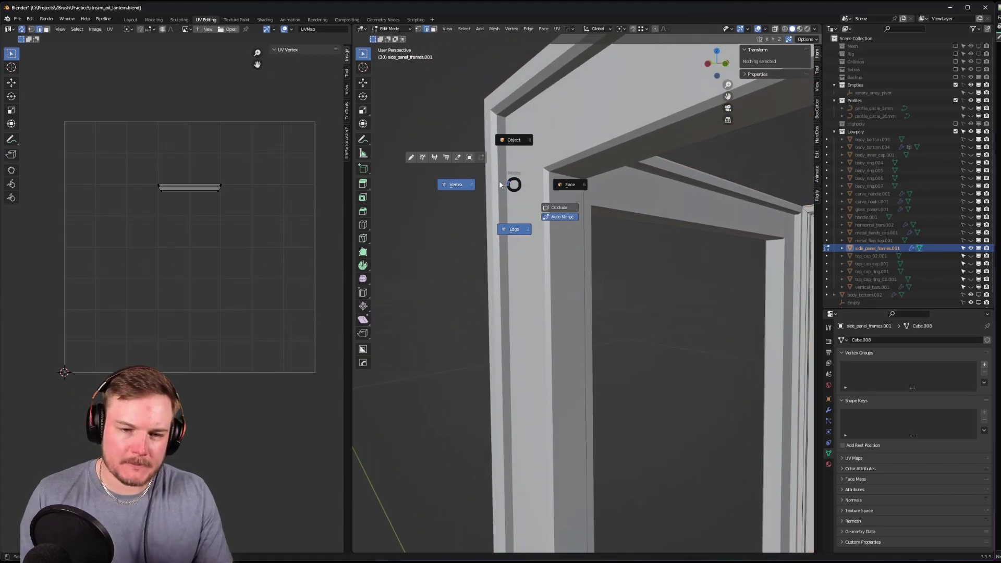
pyautogui.click(499, 184)
pyautogui.press('a')
pyautogui.scroll(-6, 500, 182)
pyautogui.moveTo(500, 181); pyautogui.dragTo(440, 190, button='middle')
pyautogui.keyDown('shift'); pyautogui.moveTo(482, 201); pyautogui.dragTo(511, 271, button='middle'); pyautogui.keyUp('shift')
pyautogui.scroll(4, 516, 324)
pyautogui.hotkey('ctrl', 'Tab')
pyautogui.click(464, 265)
pyautogui.scroll(2, 490, 250)
pyautogui.moveTo(469, 240); pyautogui.dragTo(443, 232, button='middle')
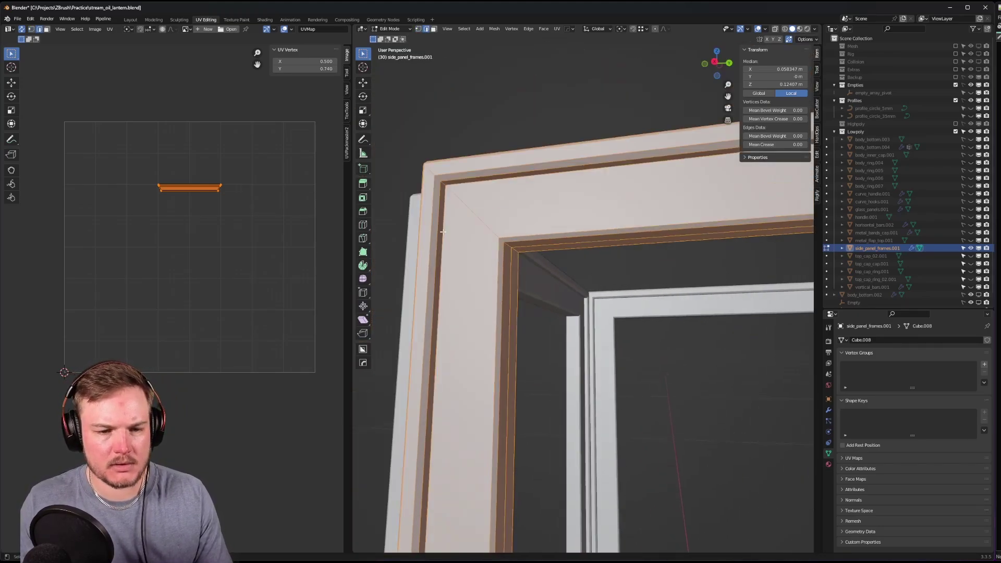
# - Mark the edge loop along the groove around the frame's front face as a seam
pyautogui.keyDown('alt'); pyautogui.click(447, 229); pyautogui.keyUp('alt')
pyautogui.press('u')
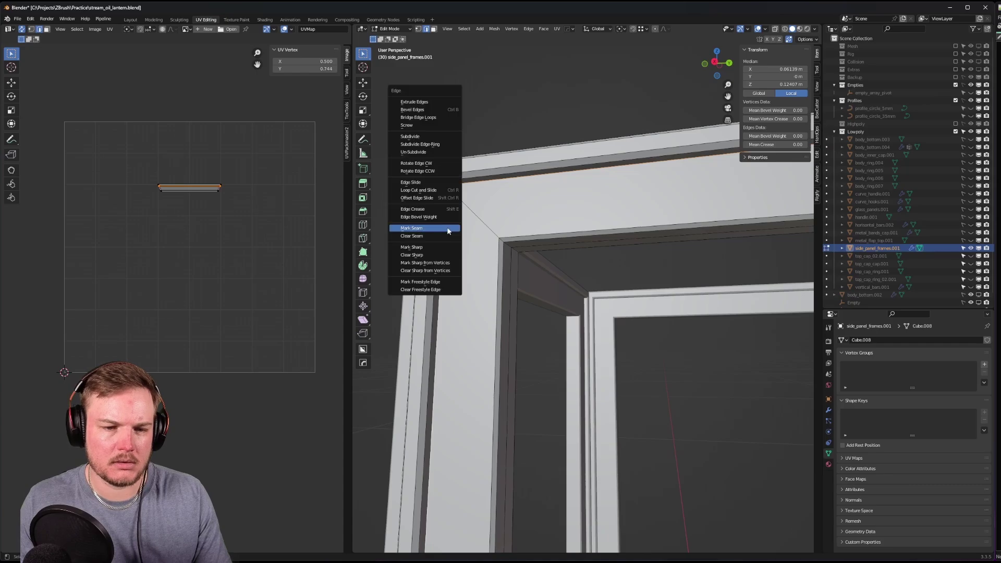
pyautogui.click(447, 228)
pyautogui.moveTo(447, 227); pyautogui.dragTo(515, 313, button='middle')
# - Mark the edge loops around the frame's inner opening as seams and unwrap the mesh
pyautogui.hotkey('ctrl', 'x')
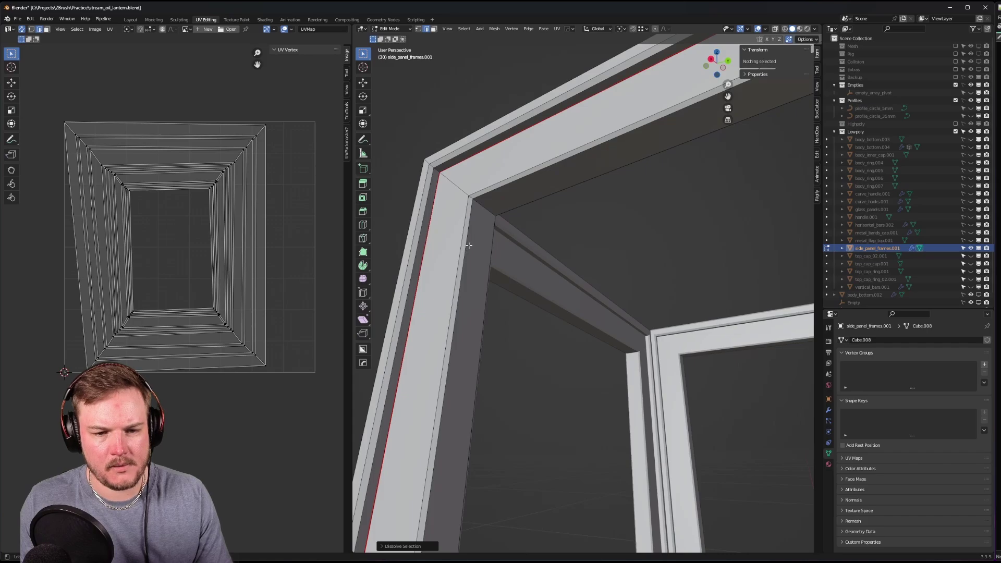
pyautogui.keyDown('alt'); pyautogui.click(465, 251); pyautogui.keyUp('alt')
pyautogui.keyDown('alt'); pyautogui.keyDown('shift'); pyautogui.click(429, 280); pyautogui.keyUp('shift'); pyautogui.keyUp('alt')
pyautogui.hotkey('ctrl', 'e')
pyautogui.click(429, 281)
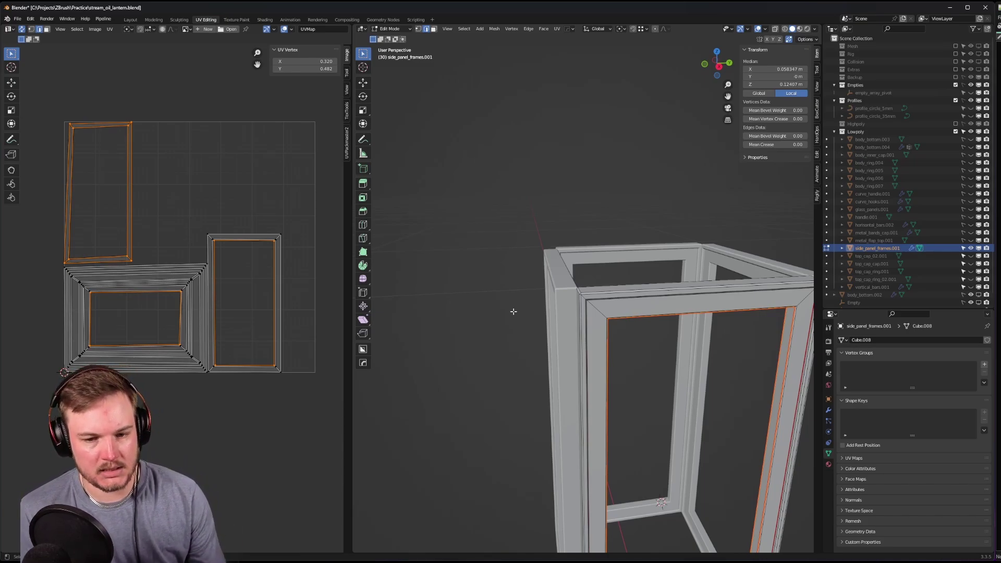
# - Finish editing the frame mesh, show all the lantern parts again, and keep only side_panel_frames.001 selected
pyautogui.moveTo(514, 312); pyautogui.dragTo(568, 278, button='middle')
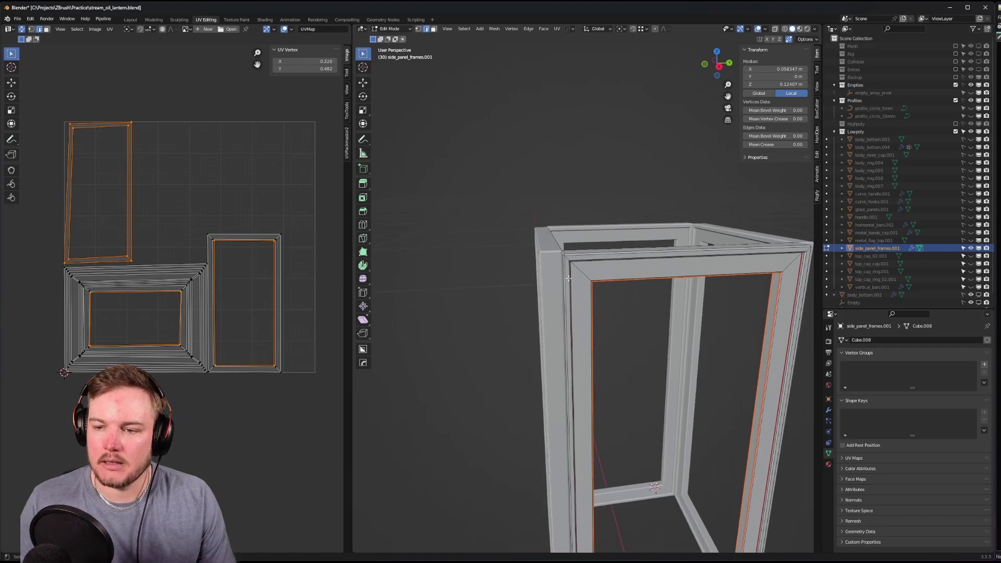
pyautogui.moveTo(671, 282); pyautogui.dragTo(680, 284, button='middle')
pyautogui.press('Tab')
pyautogui.click(686, 270)
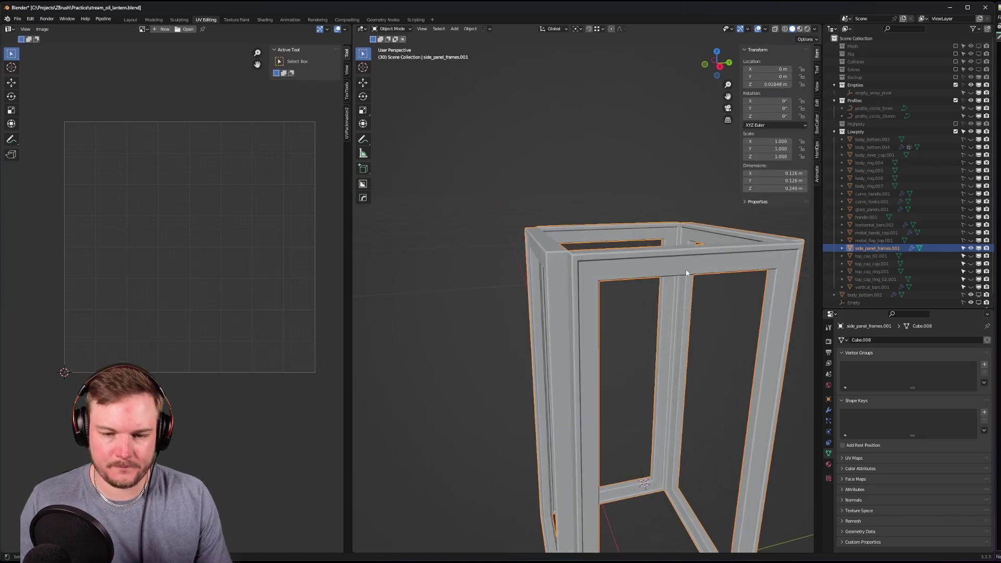
pyautogui.hotkey('alt', 'h')
pyautogui.scroll(5, 700, 290)
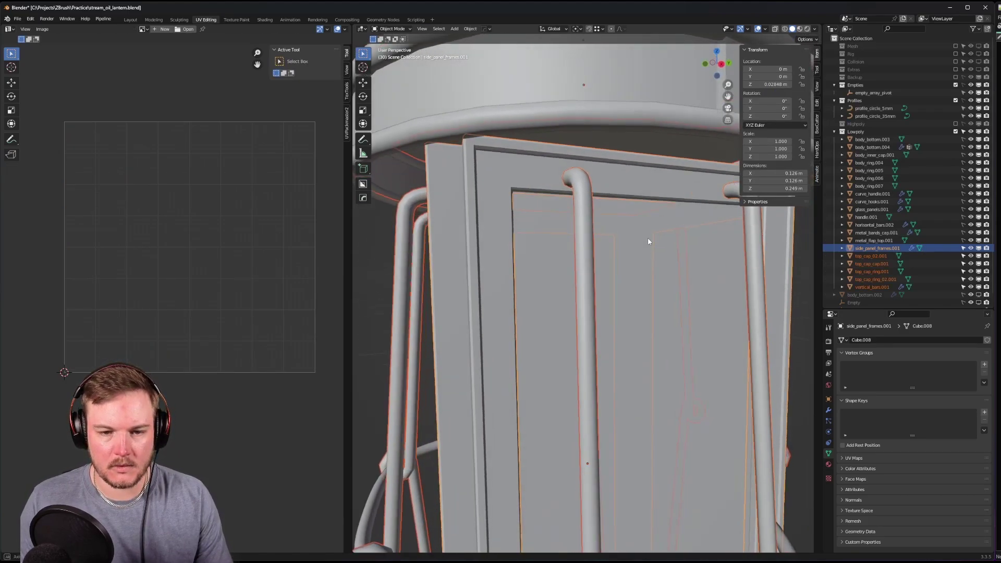
pyautogui.moveTo(648, 239); pyautogui.dragTo(669, 229, button='middle')
pyautogui.click(568, 163)
pyautogui.moveTo(562, 174); pyautogui.dragTo(719, 245, button='middle')
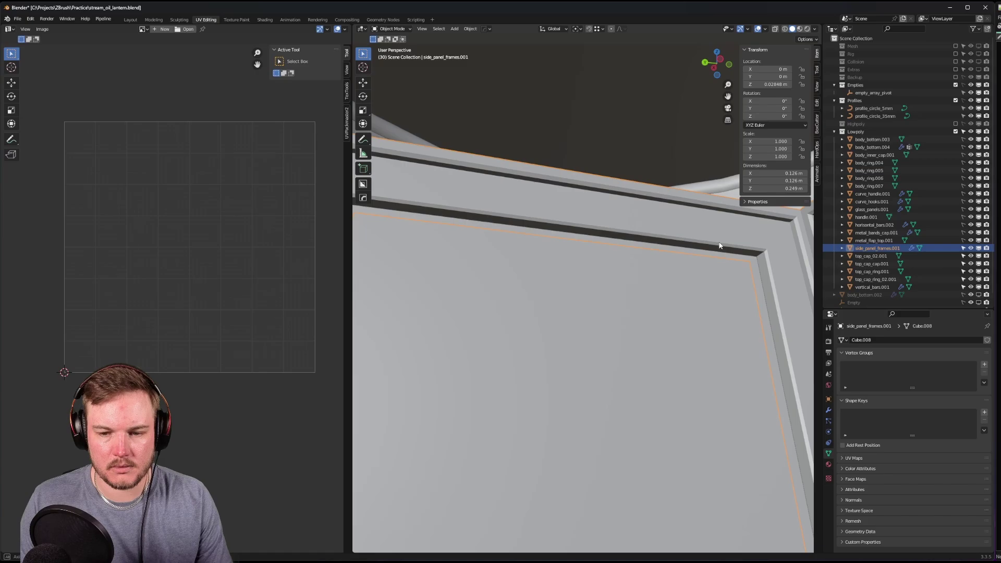
# - Open side_panel_frames.001 for face editing and select the narrow ring of faces inside the frame's opening
pyautogui.hotkey('ctrl', 'Tab')
pyautogui.click(771, 242)
pyautogui.keyDown('alt'); pyautogui.click(764, 250); pyautogui.keyUp('alt')
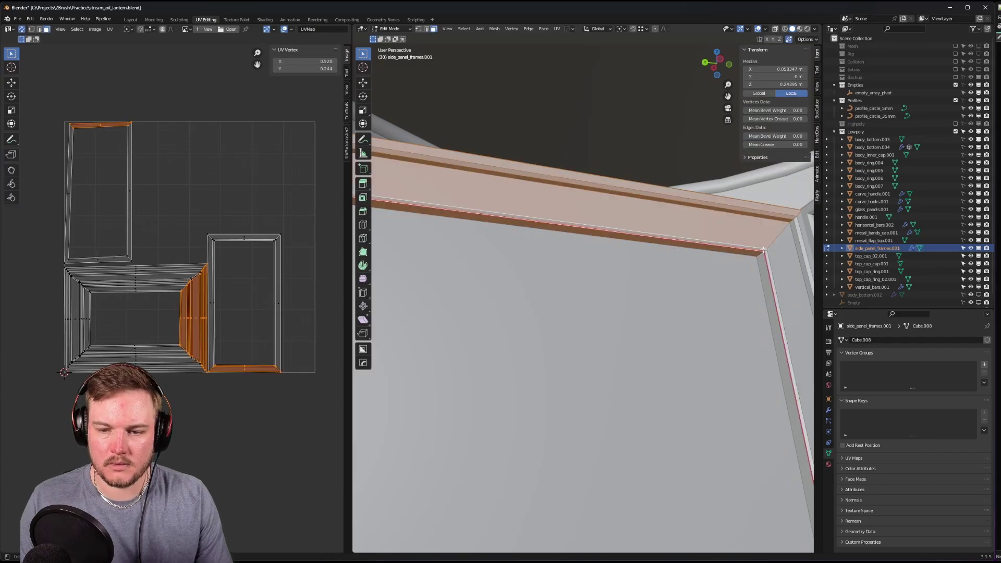
pyautogui.keyDown('alt'); pyautogui.click(765, 251); pyautogui.keyUp('alt')
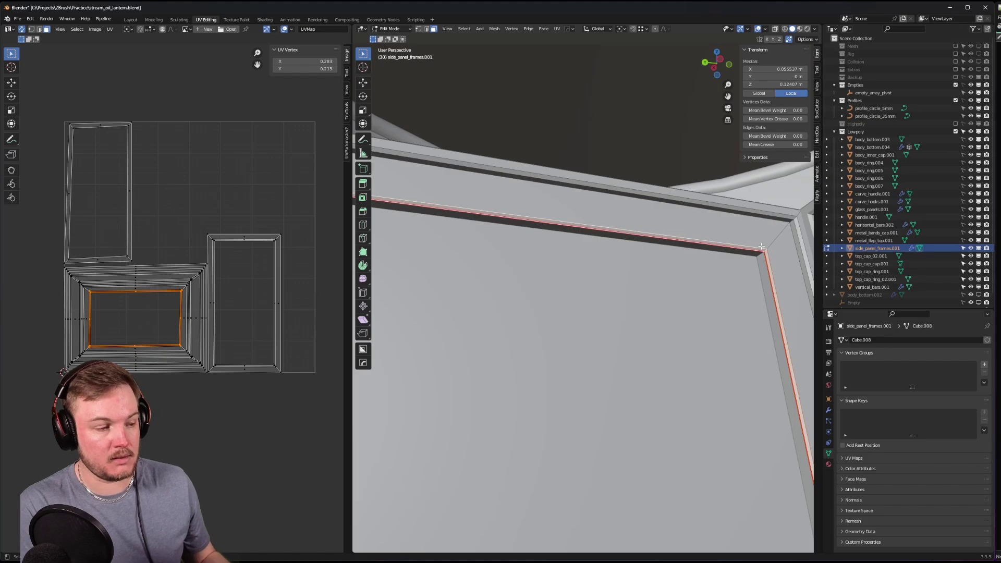
pyautogui.moveTo(761, 246); pyautogui.dragTo(649, 244, button='middle')
pyautogui.moveTo(667, 248); pyautogui.dragTo(537, 279, button='middle')
pyautogui.keyDown('shift'); pyautogui.click(594, 274); pyautogui.keyUp('shift')
pyautogui.keyDown('shift'); pyautogui.click(557, 270); pyautogui.keyUp('shift')
pyautogui.moveTo(459, 270); pyautogui.dragTo(452, 270, button='middle')
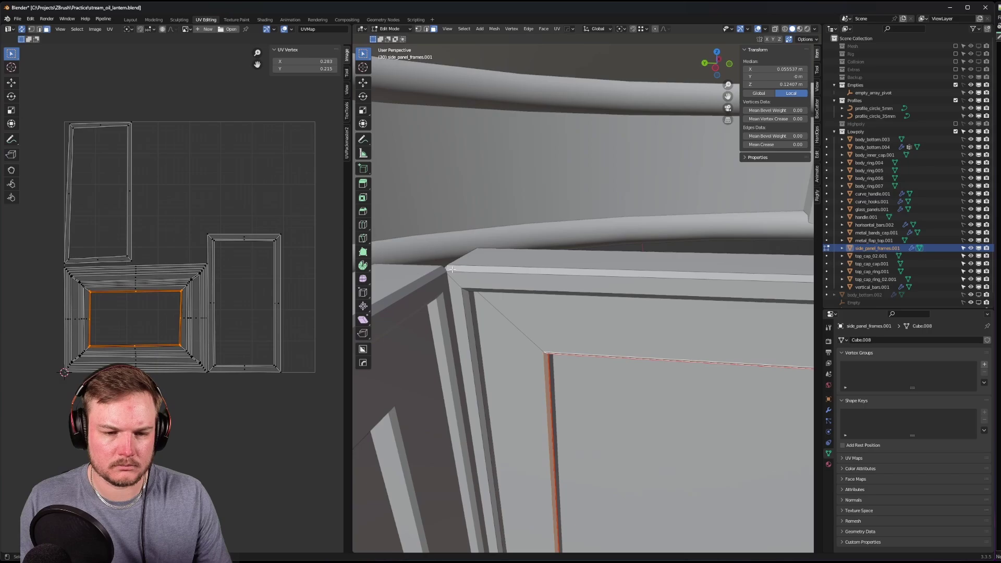
# - Turn off the edit-mode display of the Array modifier on side_panel_frames.001
pyautogui.click(829, 410)
pyautogui.click(945, 354)
pyautogui.moveTo(615, 323); pyautogui.dragTo(630, 296, button='middle')
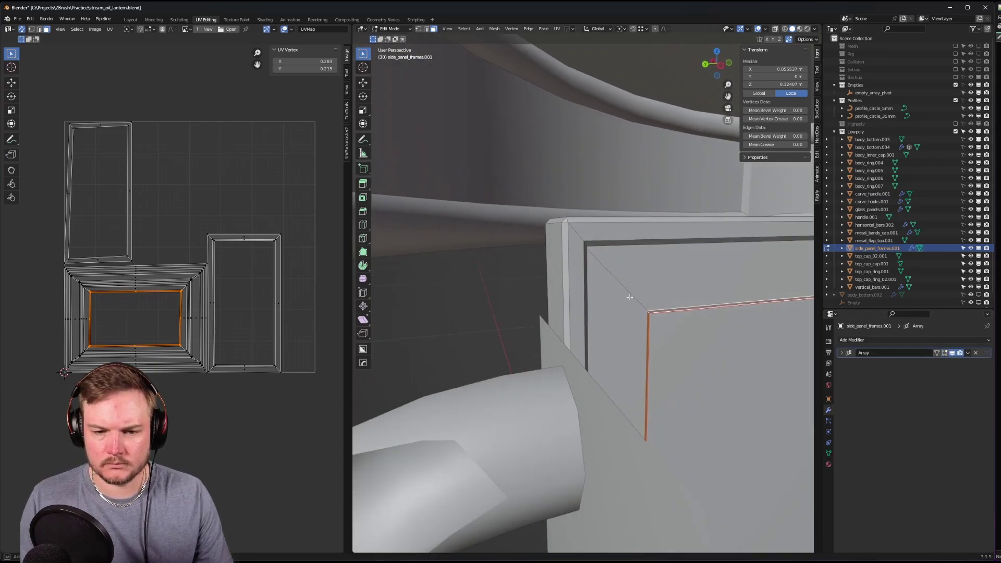
# - Select the narrow outer rim faces along the top and one side of the frame
pyautogui.keyDown('alt'); pyautogui.keyDown('shift'); pyautogui.click(574, 220); pyautogui.keyUp('shift'); pyautogui.keyUp('alt')
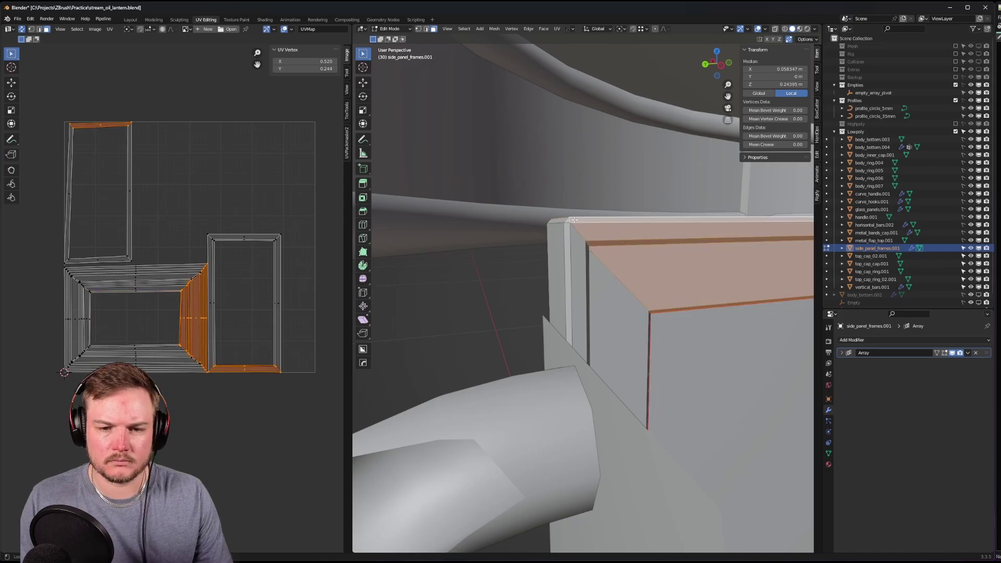
pyautogui.hotkey('ctrl', 'z')
pyautogui.keyDown('alt'); pyautogui.keyDown('shift'); pyautogui.click(573, 220); pyautogui.keyUp('shift'); pyautogui.keyUp('alt')
pyautogui.hotkey('ctrl', 'z')
pyautogui.click(573, 220)
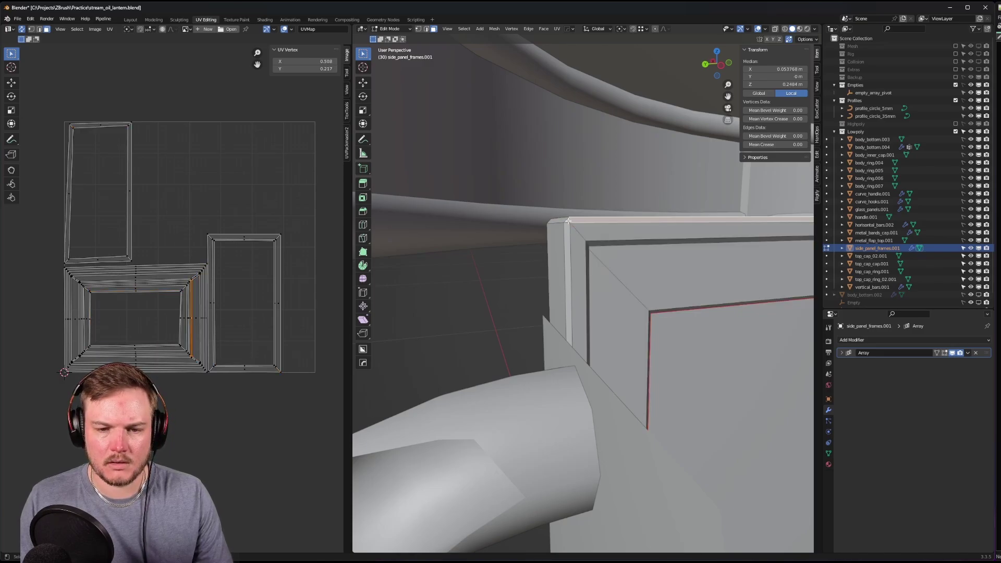
pyautogui.keyDown('shift'); pyautogui.click(569, 234); pyautogui.keyUp('shift')
pyautogui.moveTo(565, 251); pyautogui.dragTo(552, 280, button='middle')
pyautogui.scroll(-4, 527, 306)
pyautogui.scroll(4, 548, 297)
# - Isolate side_panel_frames.001 from the other lantern parts and resume editing its faces
pyautogui.press('Tab')
pyautogui.click(544, 264)
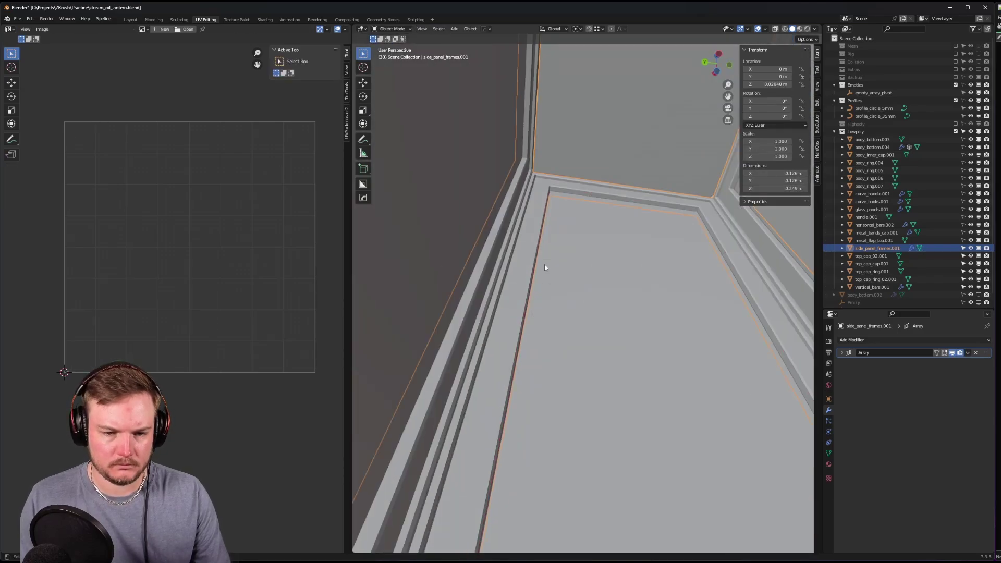
pyautogui.press('Tab')
pyautogui.click(574, 273)
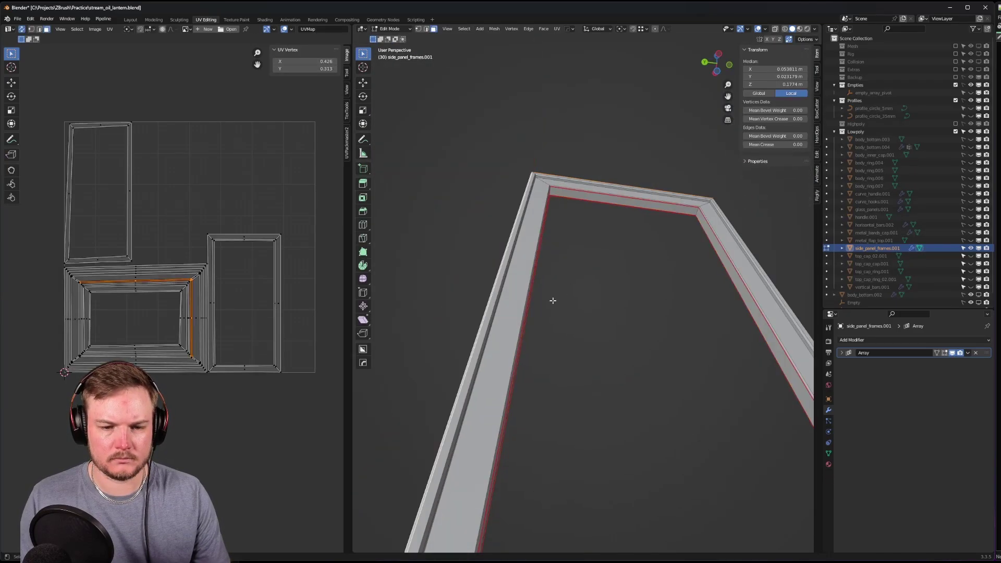
# - Add the remaining strips of the narrow outer rim to the selection and delete the whole ring of faces
pyautogui.moveTo(553, 299); pyautogui.dragTo(508, 255, button='middle')
pyautogui.keyDown('shift'); pyautogui.click(559, 249); pyautogui.keyUp('shift')
pyautogui.moveTo(508, 255); pyautogui.dragTo(550, 266, button='middle')
pyautogui.scroll(3, 535, 254)
pyautogui.keyDown('shift'); pyautogui.click(566, 253); pyautogui.keyUp('shift')
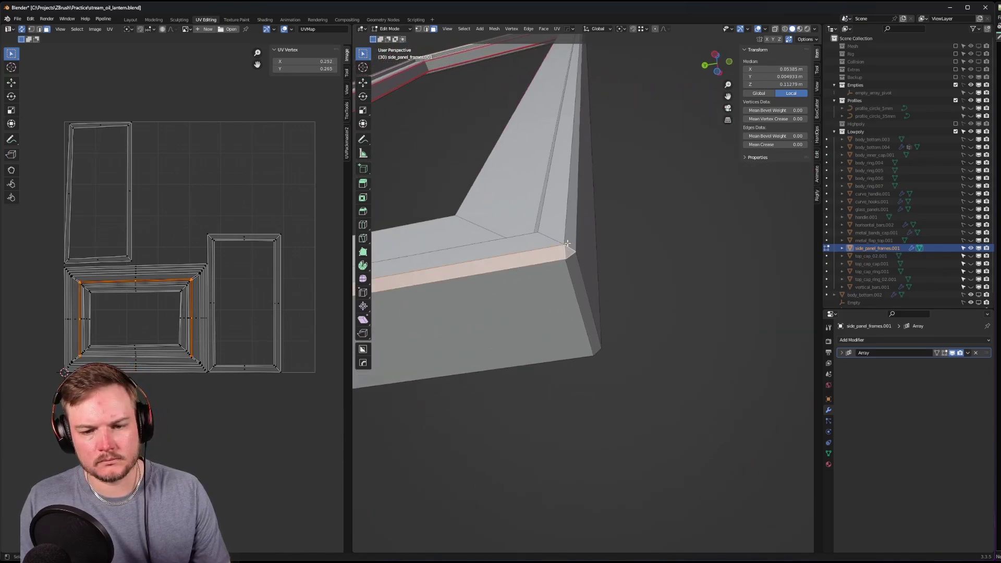
pyautogui.scroll(-6, 566, 244)
pyautogui.moveTo(566, 215); pyautogui.dragTo(526, 239, button='middle')
pyautogui.scroll(2, 553, 280)
pyautogui.scroll(7, 568, 290)
pyautogui.keyDown('shift'); pyautogui.click(572, 319); pyautogui.keyUp('shift')
pyautogui.press('x')
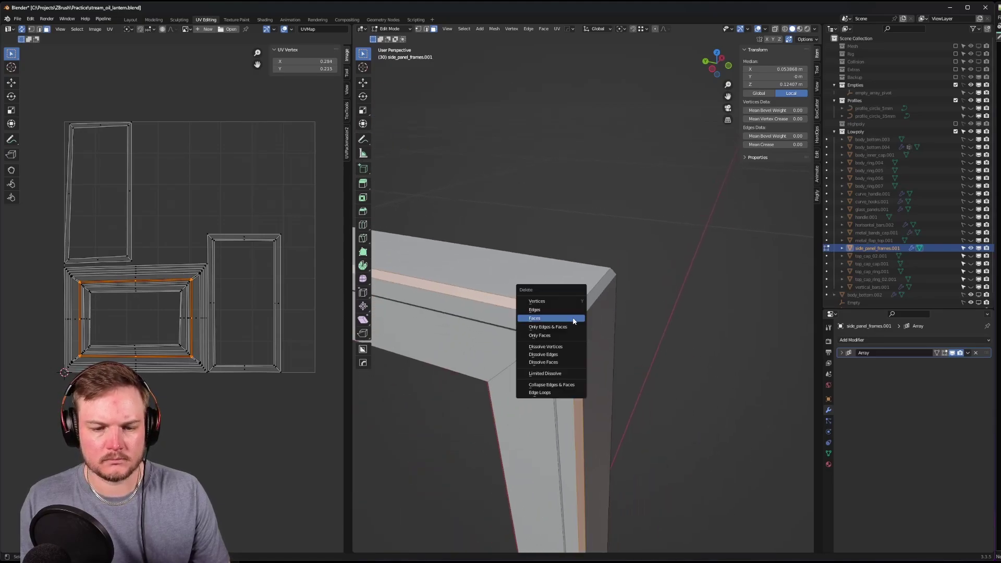
pyautogui.click(573, 320)
# - Delete the narrow ring of faces running around the inside of the frame's opening
pyautogui.moveTo(573, 318); pyautogui.dragTo(613, 245, button='middle')
pyautogui.scroll(-4, 614, 243)
pyautogui.scroll(4, 523, 311)
pyautogui.click(738, 136)
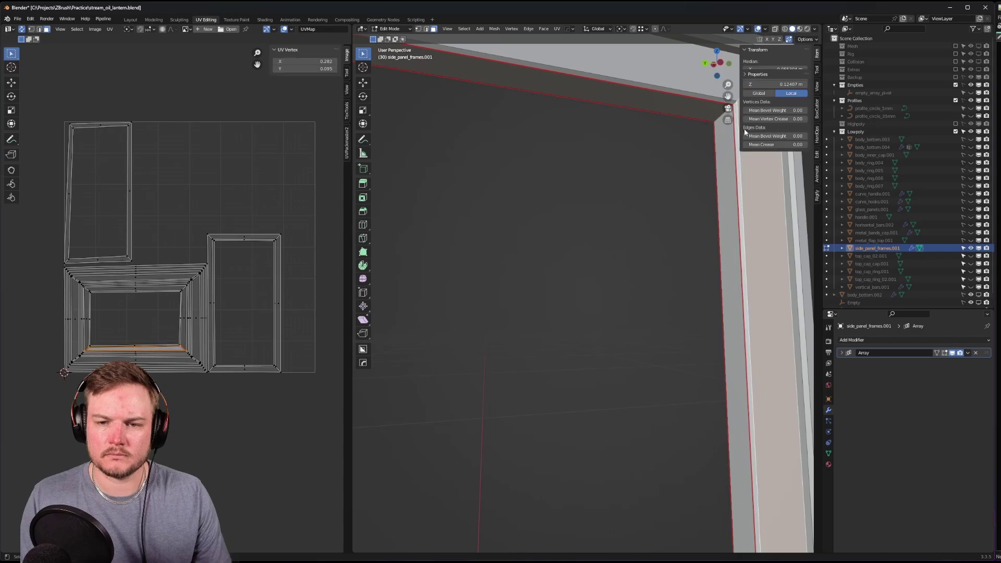
pyautogui.click(738, 137)
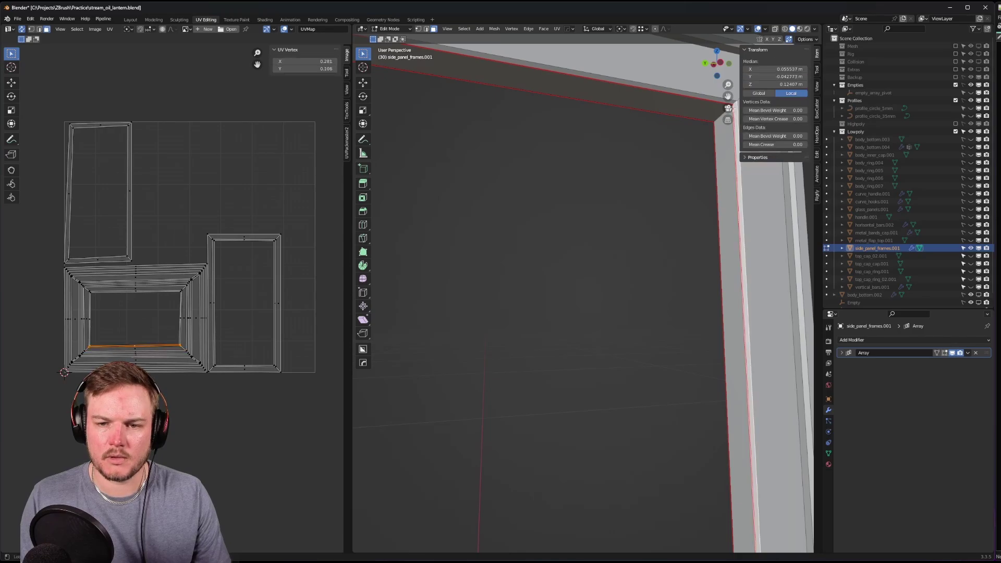
pyautogui.click(734, 105)
pyautogui.press('x')
pyautogui.click(610, 196)
pyautogui.scroll(-3, 607, 208)
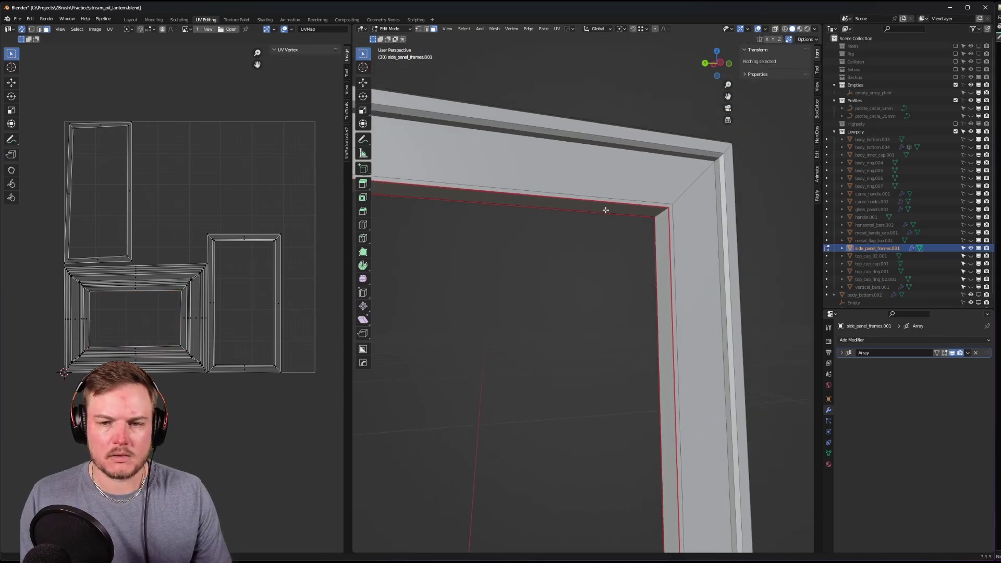
# - Select all faces linked to the detached back section of the frame and delete them
pyautogui.click(619, 150)
pyautogui.click(617, 149)
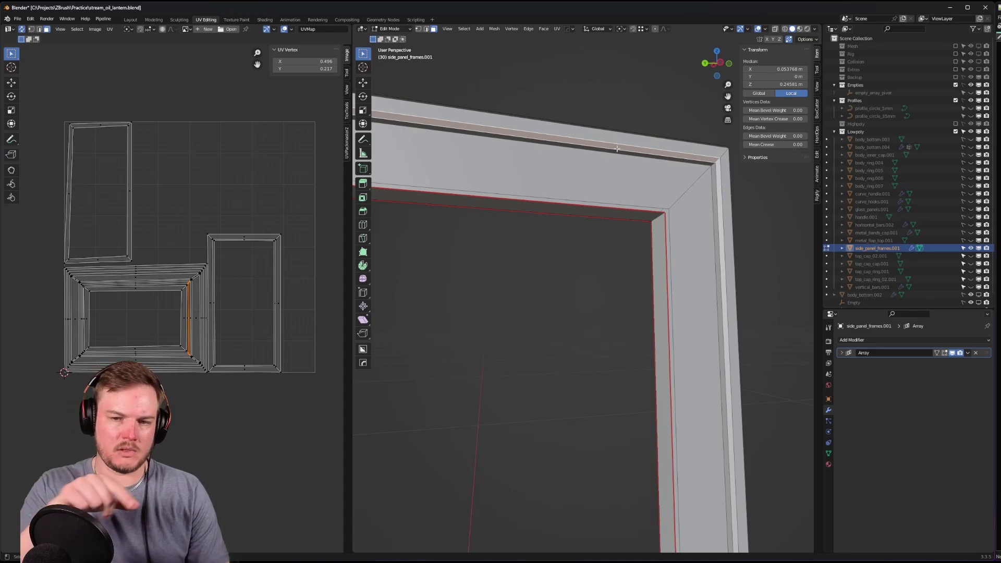
pyautogui.hotkey('ctrl', 'l')
pyautogui.press('.')
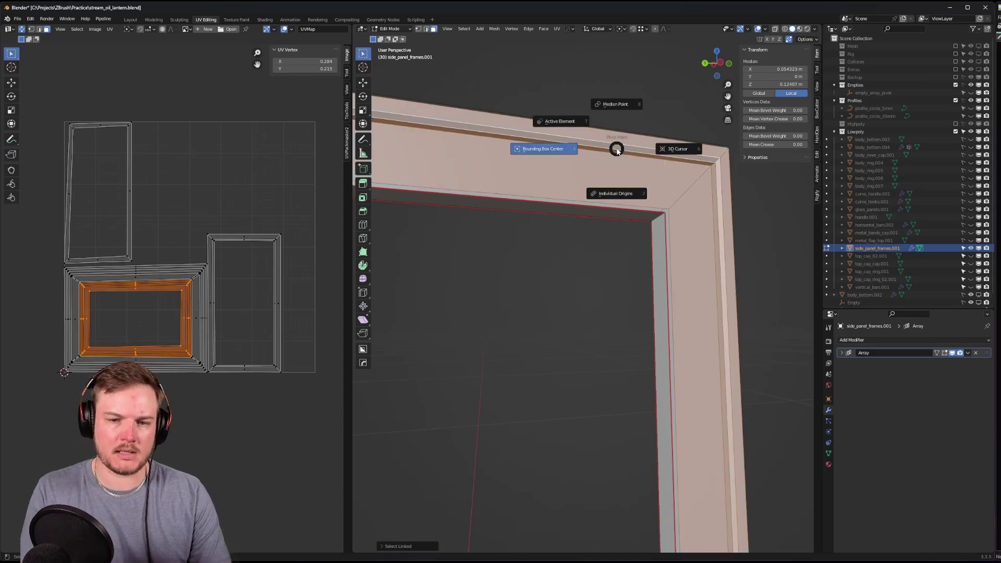
pyautogui.press('Escape')
pyautogui.scroll(-8, 602, 155)
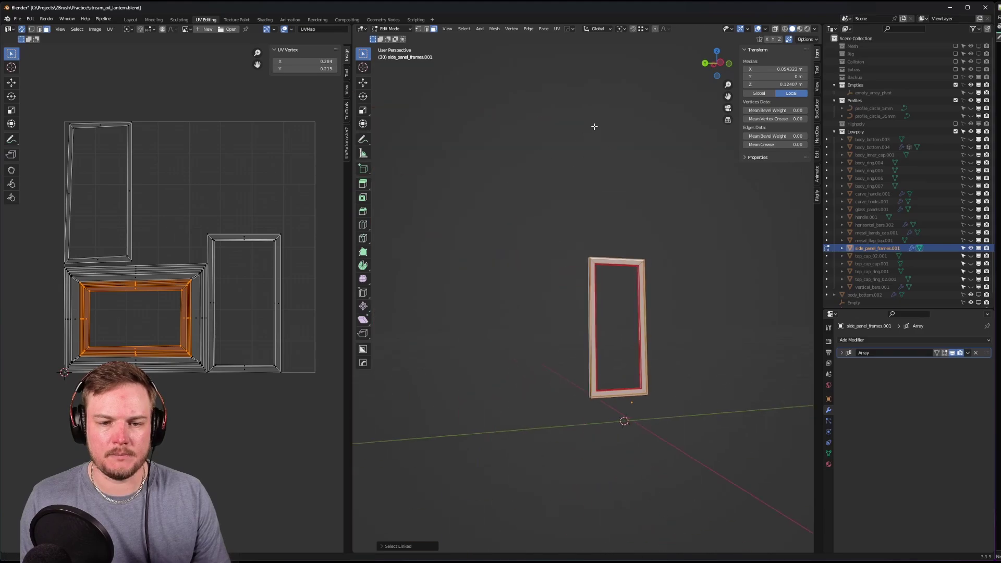
pyautogui.scroll(2, 594, 127)
pyautogui.moveTo(595, 126); pyautogui.dragTo(548, 196, button='middle')
pyautogui.press('x')
pyautogui.click(554, 180)
pyautogui.scroll(4, 554, 180)
pyautogui.scroll(-3, 560, 199)
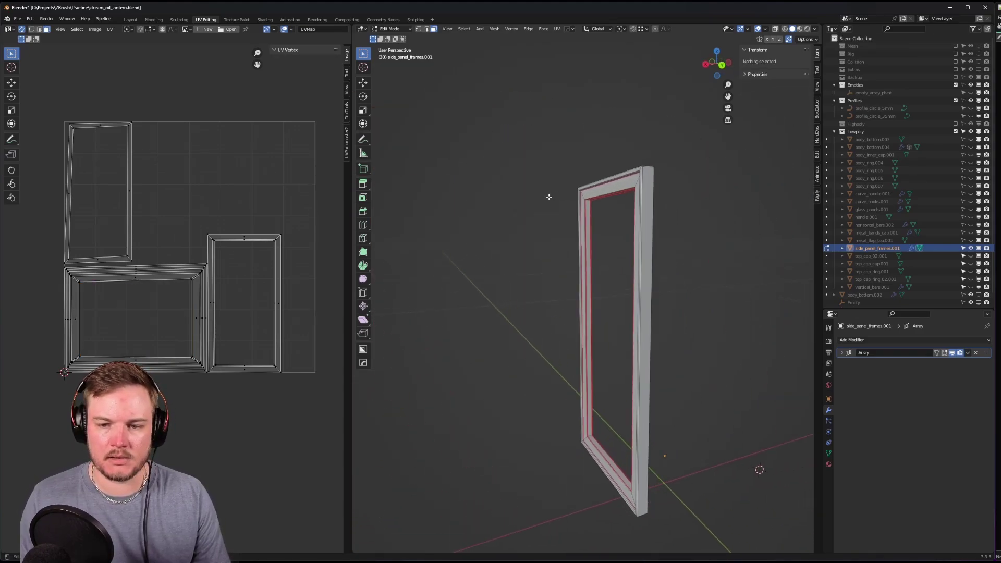
# - Finish editing the frame mesh and turn the Array modifier's edit-mode display back on
pyautogui.hotkey('ctrl', 'Tab')
pyautogui.click(564, 175)
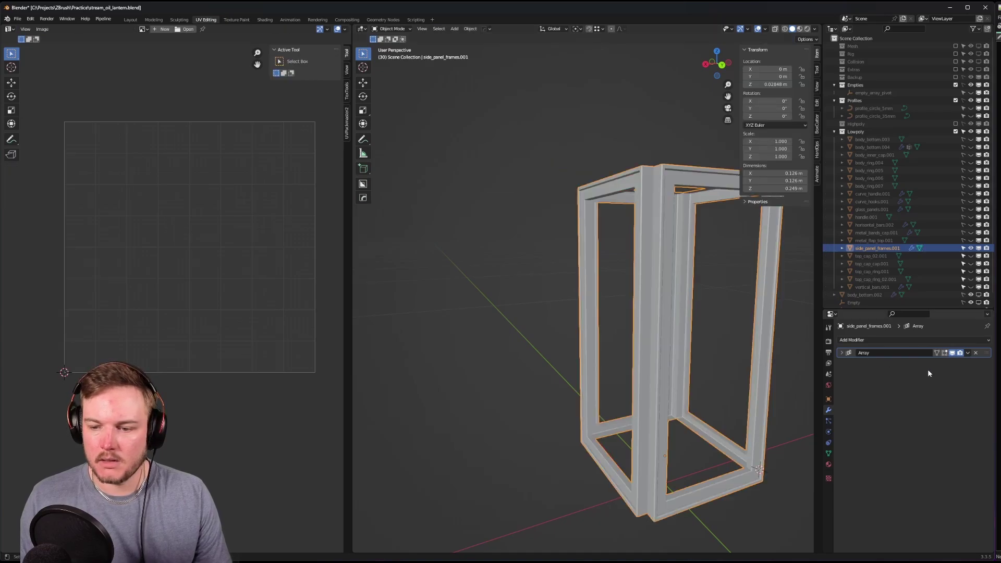
pyautogui.moveTo(626, 285); pyautogui.dragTo(663, 298, button='middle')
pyautogui.scroll(4, 617, 293)
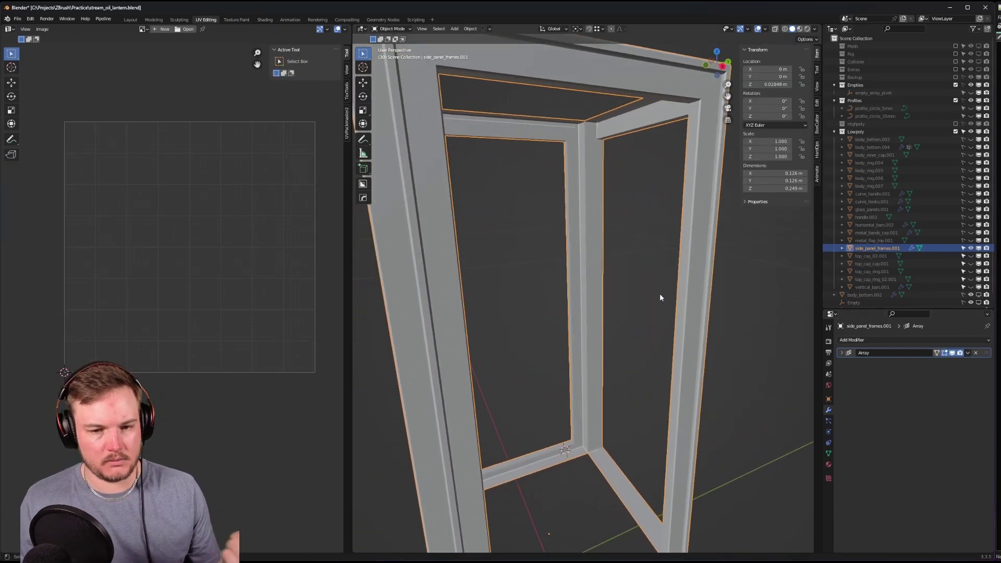
pyautogui.scroll(-4, 658, 296)
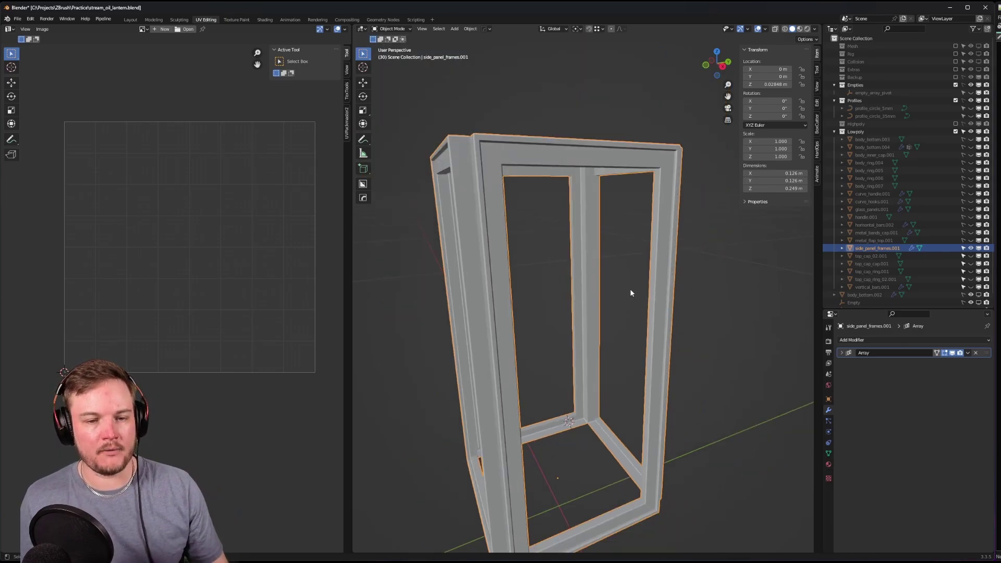
# - Edit side_panel_frames.001 with all its faces selected and unwrap its UVs again
pyautogui.hotkey('ctrl', 'Tab')
pyautogui.click(680, 286)
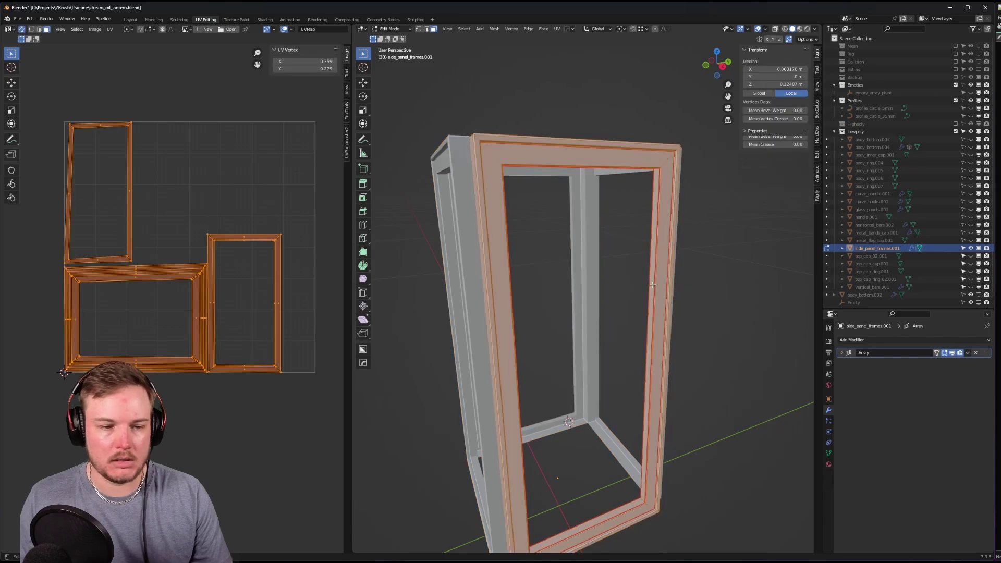
pyautogui.scroll(3, 162, 258)
pyautogui.moveTo(163, 258); pyautogui.dragTo(177, 296, button='middle')
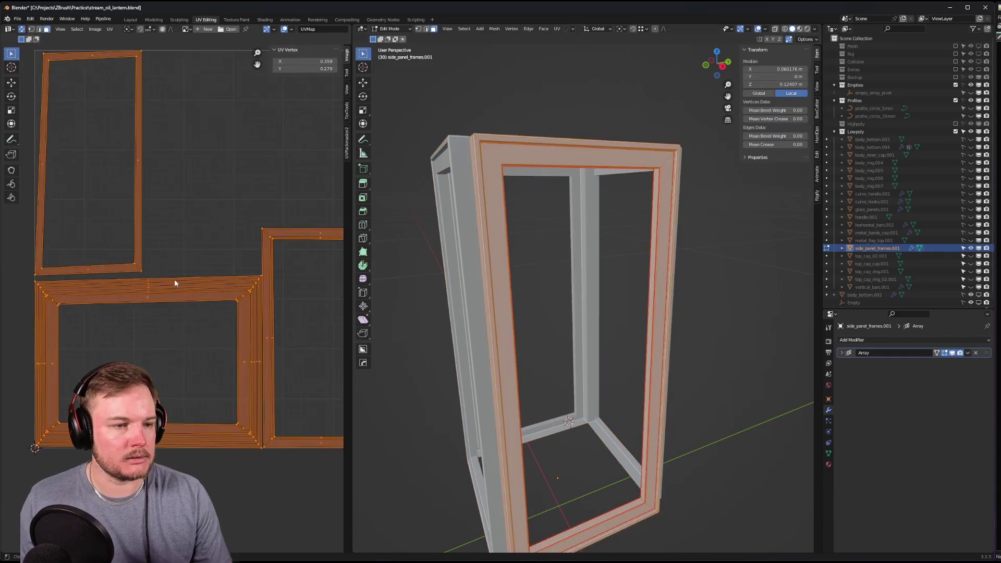
pyautogui.scroll(-3, 175, 281)
pyautogui.scroll(3, 175, 281)
pyautogui.press('u')
pyautogui.click(174, 280)
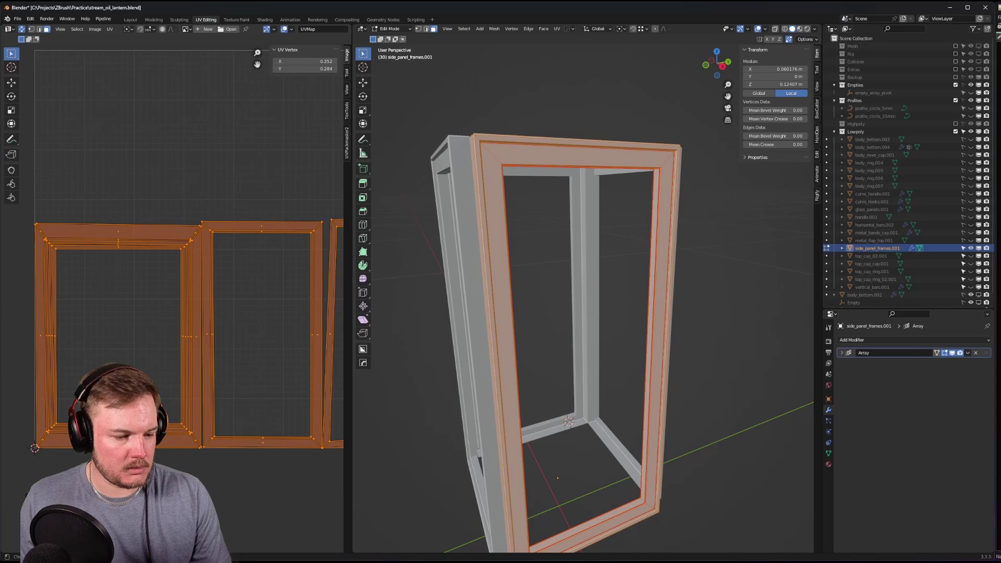
pyautogui.hotkey('ctrl', 'z')
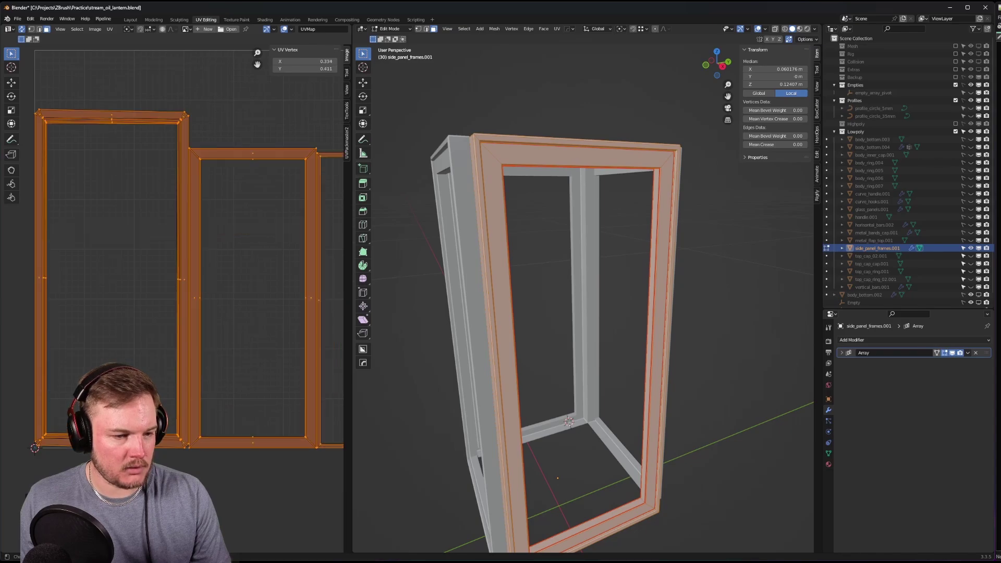
# - Mark a seam along the outer edge loop of the groove on the front of the side panel frame
pyautogui.scroll(-3, 174, 316)
pyautogui.scroll(2, 174, 316)
pyautogui.moveTo(248, 265); pyautogui.dragTo(184, 326, button='middle')
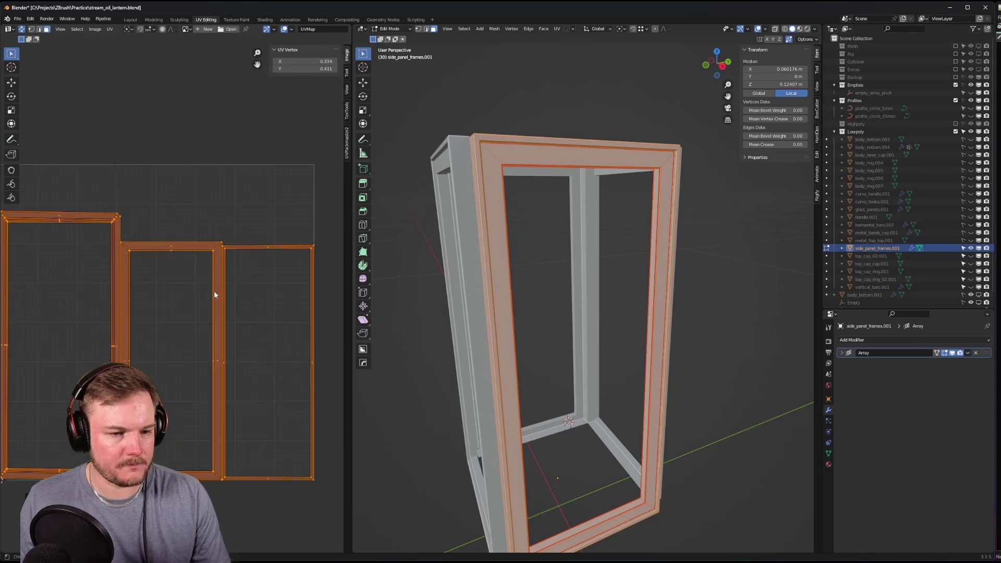
pyautogui.scroll(4, 208, 293)
pyautogui.moveTo(263, 219); pyautogui.dragTo(239, 232, button='middle')
pyautogui.moveTo(523, 183); pyautogui.dragTo(482, 216, button='middle')
pyautogui.scroll(3, 516, 191)
pyautogui.scroll(2, 539, 221)
pyautogui.click(456, 177)
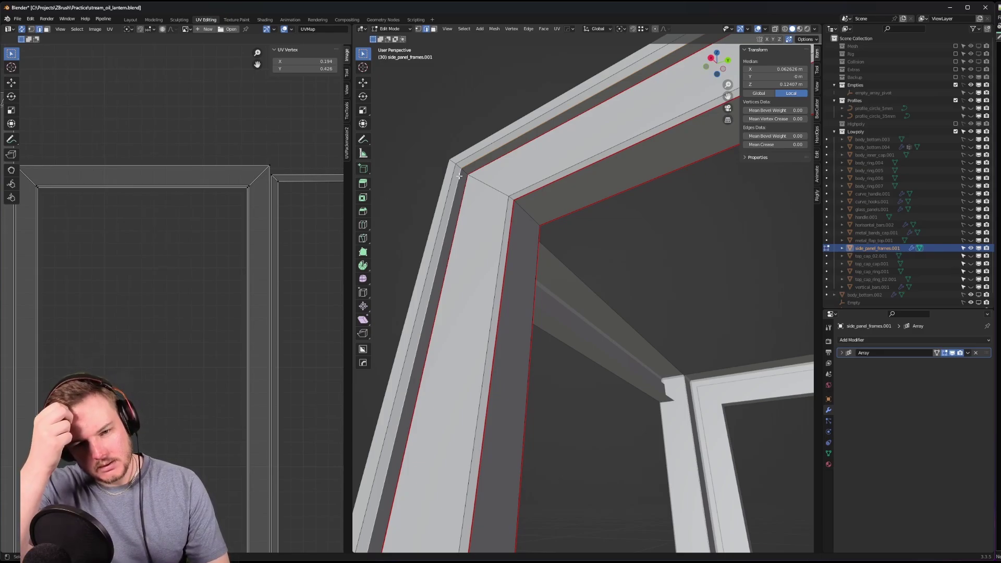
pyautogui.rightClick(459, 177)
pyautogui.click(458, 176)
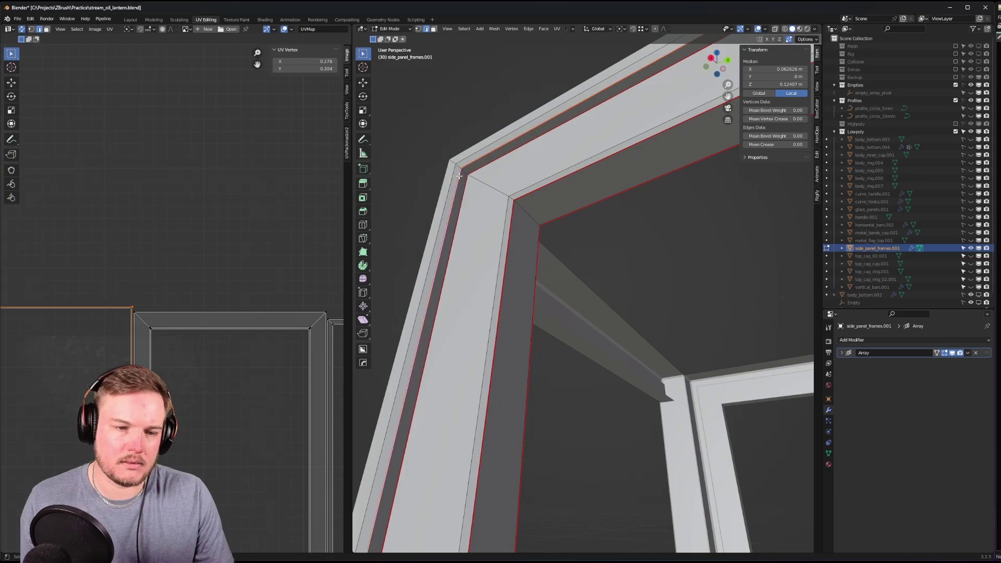
# - Mark a seam along the frame's outermost front edge loop, where the front meets the outer sides
pyautogui.press('Home')
pyautogui.moveTo(421, 248); pyautogui.dragTo(611, 257, button='middle')
pyautogui.keyDown('alt'); pyautogui.click(622, 257); pyautogui.keyUp('alt')
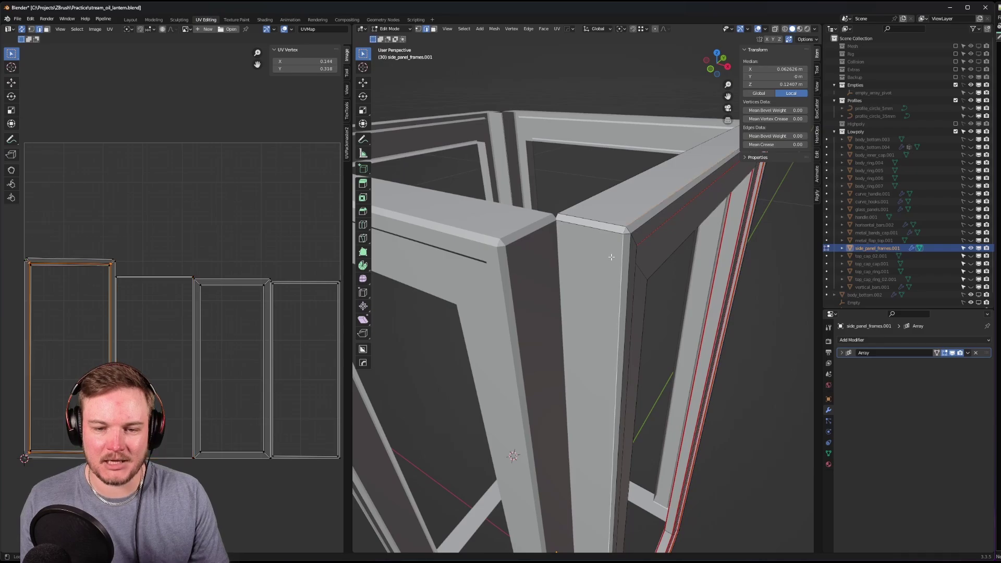
pyautogui.rightClick(615, 260)
pyautogui.click(615, 262)
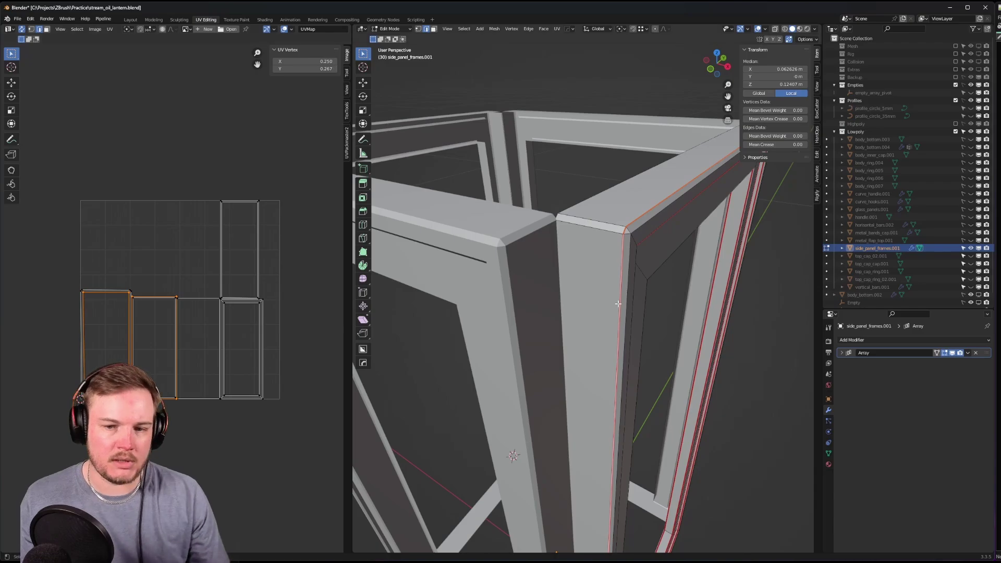
# - Mark a seam along the edge loop around the frame's inner opening
pyautogui.moveTo(618, 302); pyautogui.dragTo(681, 210, button='middle')
pyautogui.scroll(-3, 586, 312)
pyautogui.scroll(2, 560, 219)
pyautogui.keyDown('alt'); pyautogui.click(587, 255); pyautogui.keyUp('alt')
pyautogui.hotkey('ctrl', 'e')
pyautogui.click(581, 263)
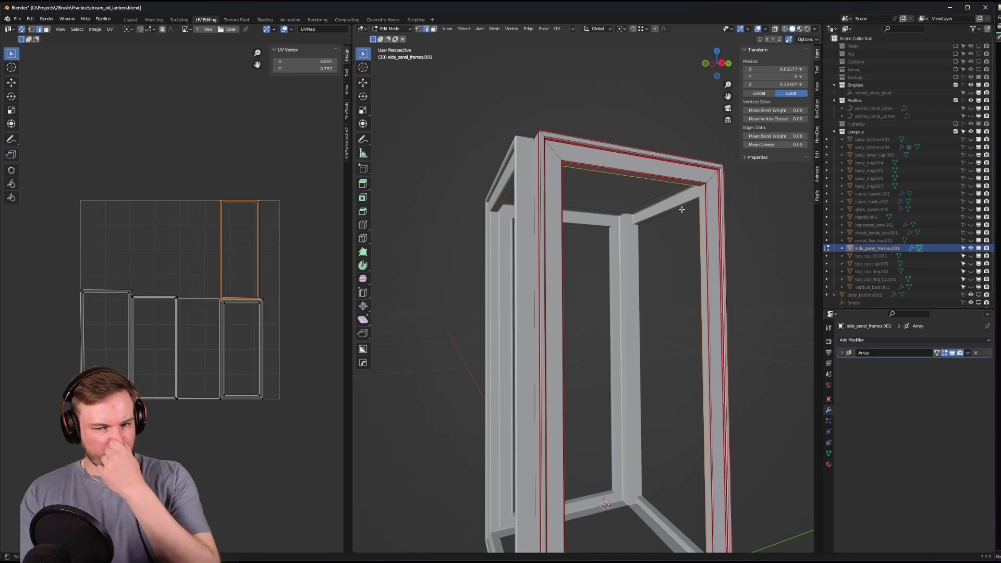
# - Mark a seam on the short edge across the inner opening's faces at an upper corner of the frame
pyautogui.scroll(4, 684, 209)
pyautogui.keyDown('shift'); pyautogui.moveTo(711, 190); pyautogui.dragTo(604, 239, button='middle'); pyautogui.keyUp('shift')
pyautogui.moveTo(647, 219); pyautogui.dragTo(660, 214, button='middle')
pyautogui.click(715, 163)
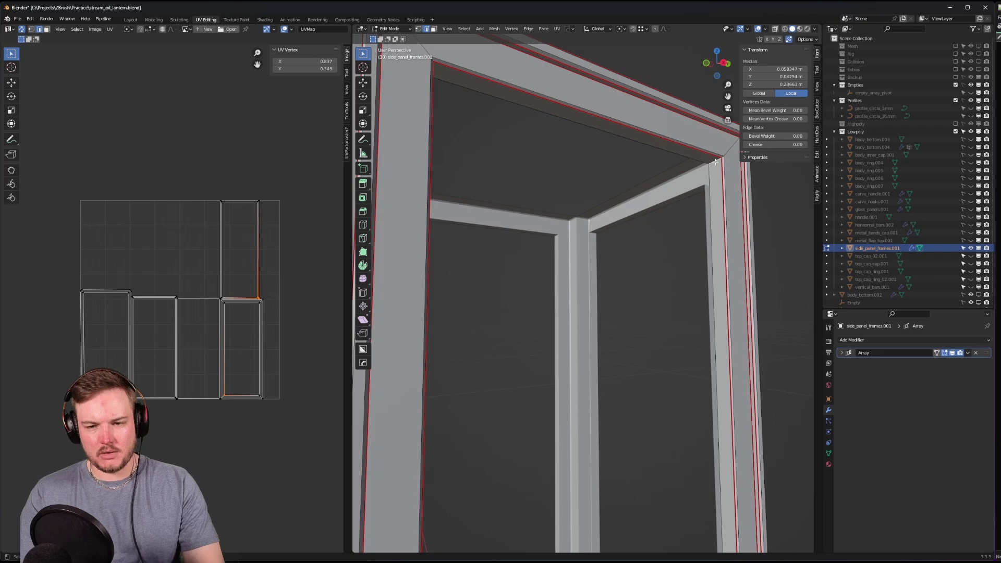
pyautogui.press('u')
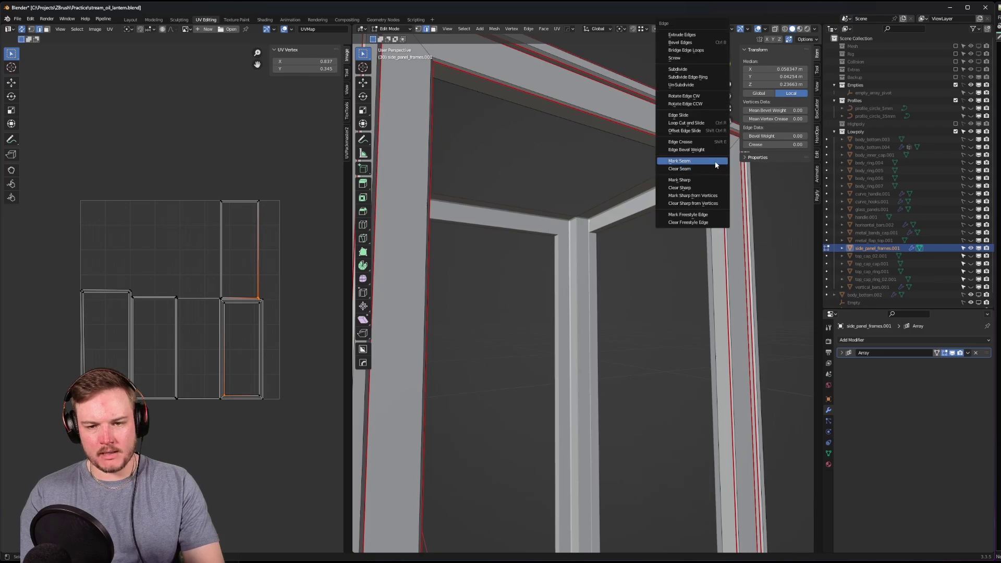
pyautogui.click(715, 161)
# - Mark a seam on the short edge crossing the groove strip at the frame's upper corner
pyautogui.moveTo(705, 169); pyautogui.dragTo(683, 181, button='middle')
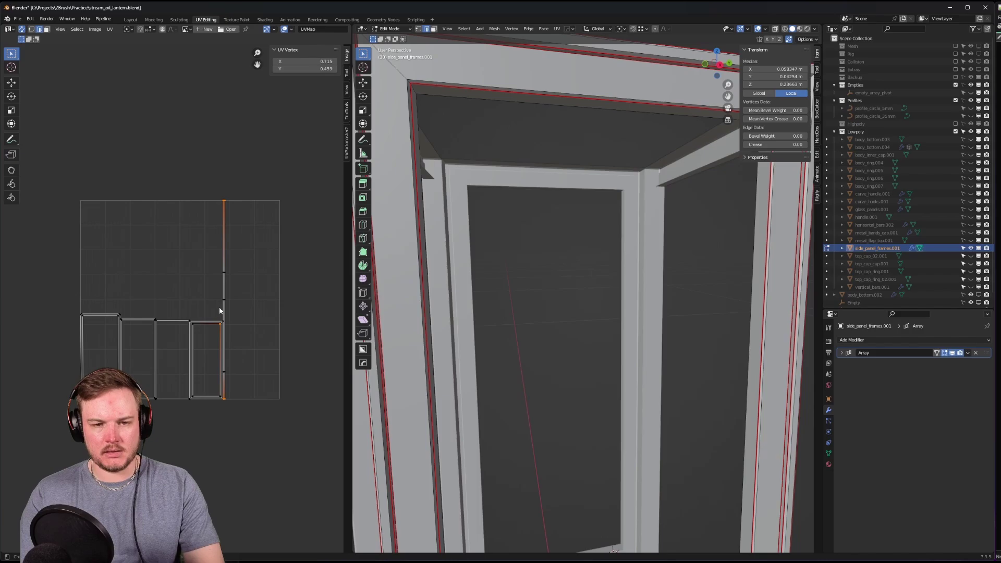
pyautogui.moveTo(443, 266); pyautogui.dragTo(708, 223, button='middle')
pyautogui.click(736, 254)
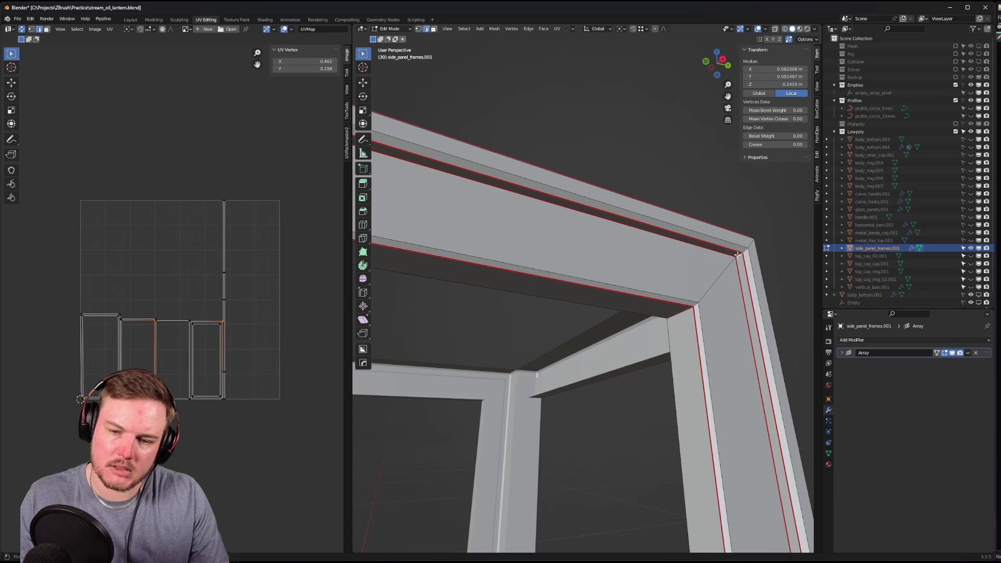
pyautogui.hotkey('ctrl', 'e')
pyautogui.click(738, 257)
# - Mark a seam on the short edge across the frame's outer side faces at its top corner
pyautogui.moveTo(737, 258); pyautogui.dragTo(668, 301, button='middle')
pyautogui.click(689, 276)
pyautogui.click(691, 280)
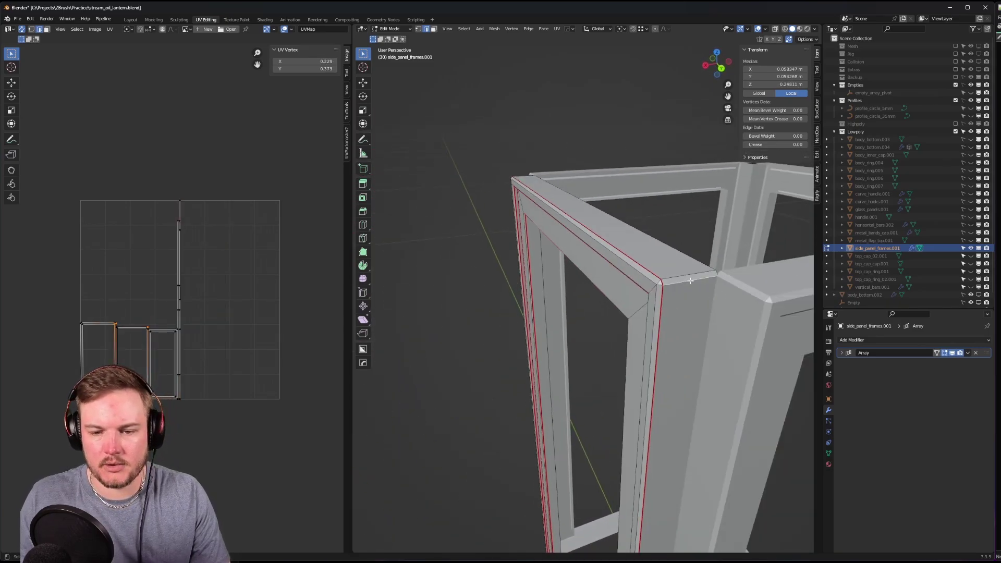
pyautogui.hotkey('ctrl', 'e')
pyautogui.click(691, 284)
pyautogui.moveTo(691, 283); pyautogui.dragTo(772, 249, button='middle')
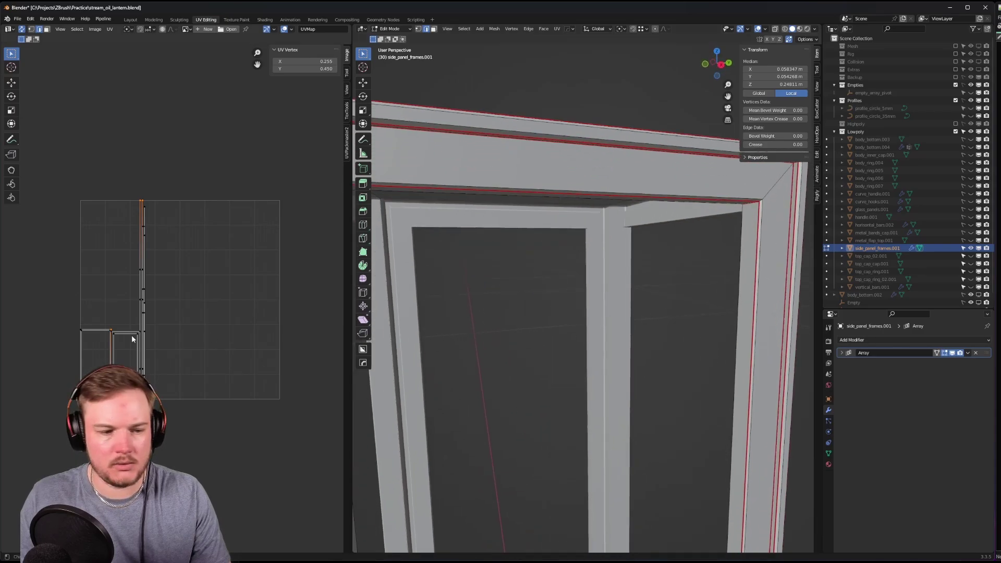
# - Check the frame's UV islands against its seams and finish editing the mesh
pyautogui.moveTo(136, 307); pyautogui.dragTo(205, 284, button='middle')
pyautogui.scroll(6, 205, 283)
pyautogui.moveTo(200, 326); pyautogui.dragTo(183, 256, button='middle')
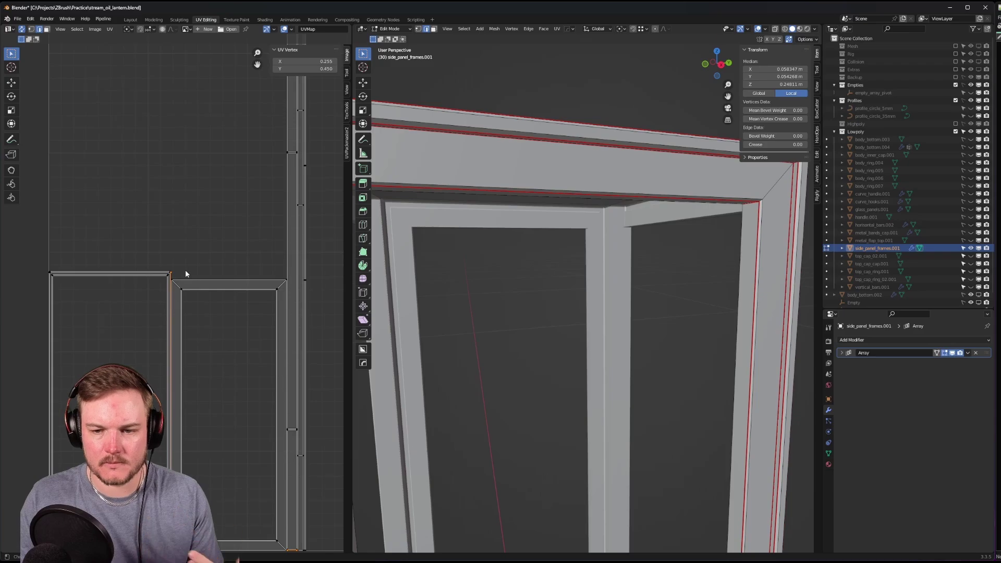
pyautogui.scroll(-5, 613, 297)
pyautogui.scroll(-2, 613, 297)
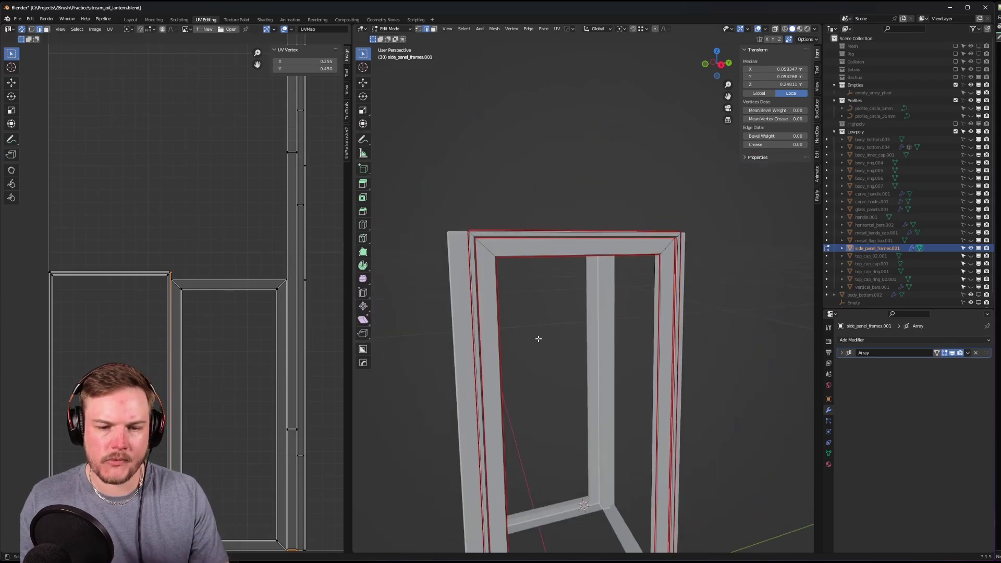
pyautogui.scroll(-4, 175, 350)
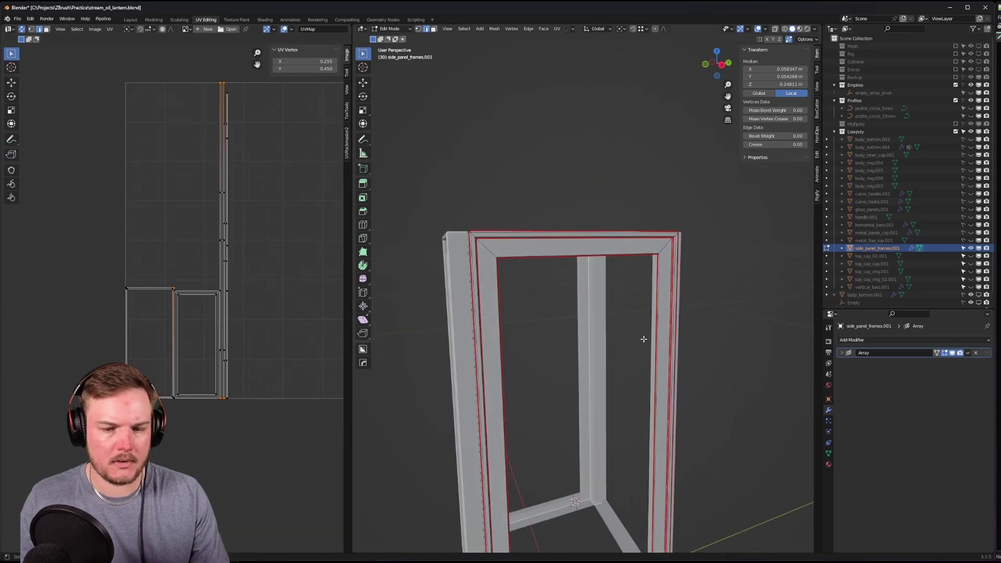
pyautogui.moveTo(644, 339); pyautogui.dragTo(647, 343, button='middle')
pyautogui.press('Tab')
pyautogui.click(648, 322)
pyautogui.scroll(-3, 646, 318)
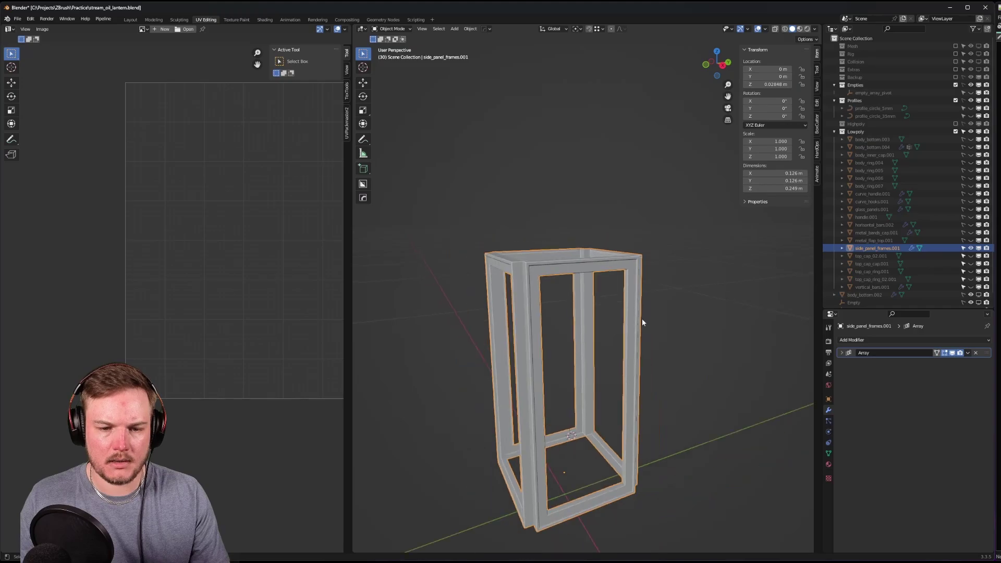
pyautogui.scroll(2, 642, 318)
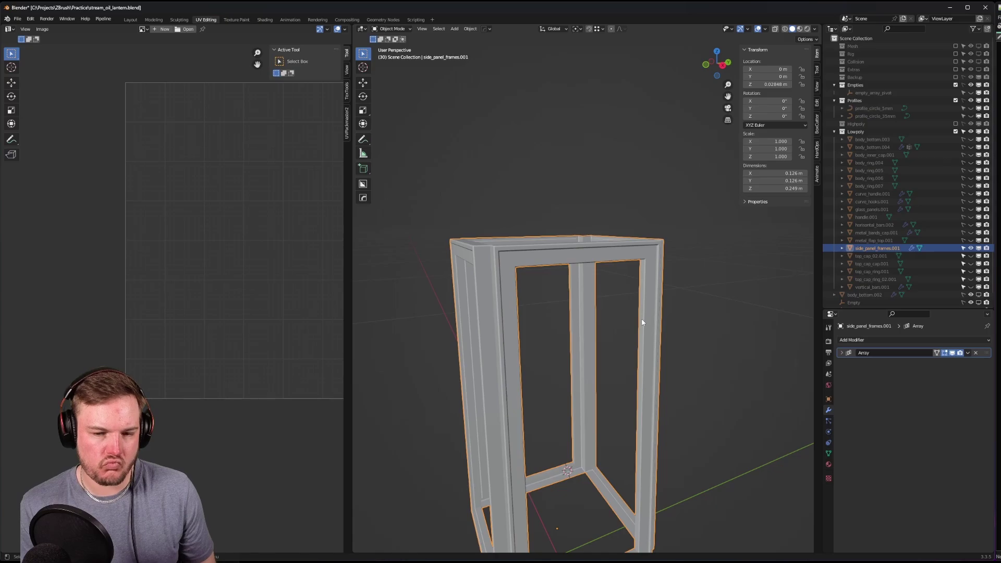
# - Reveal all the hidden lantern parts and clear the selection
pyautogui.hotkey('alt', 'h')
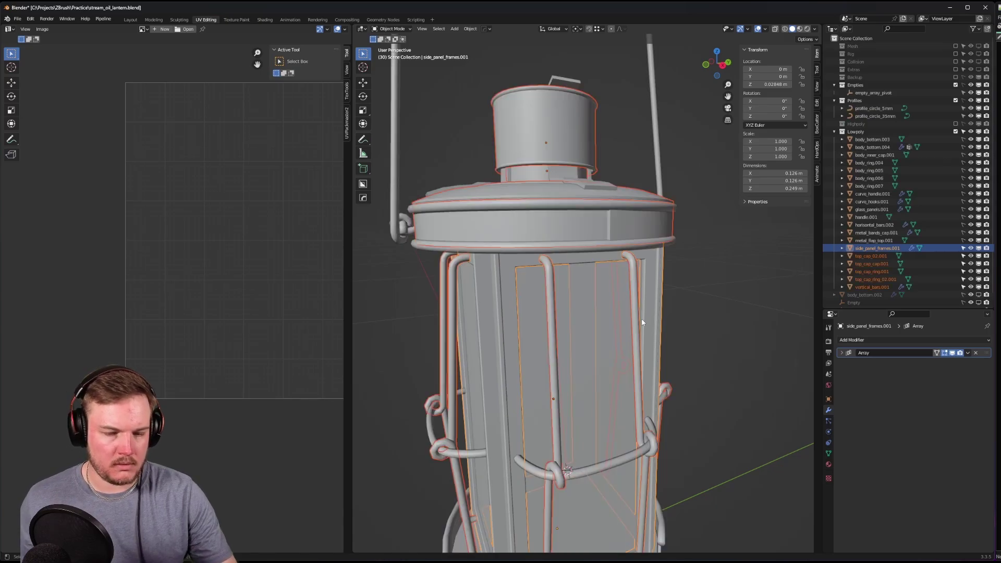
pyautogui.scroll(-6, 642, 323)
pyautogui.click(660, 328)
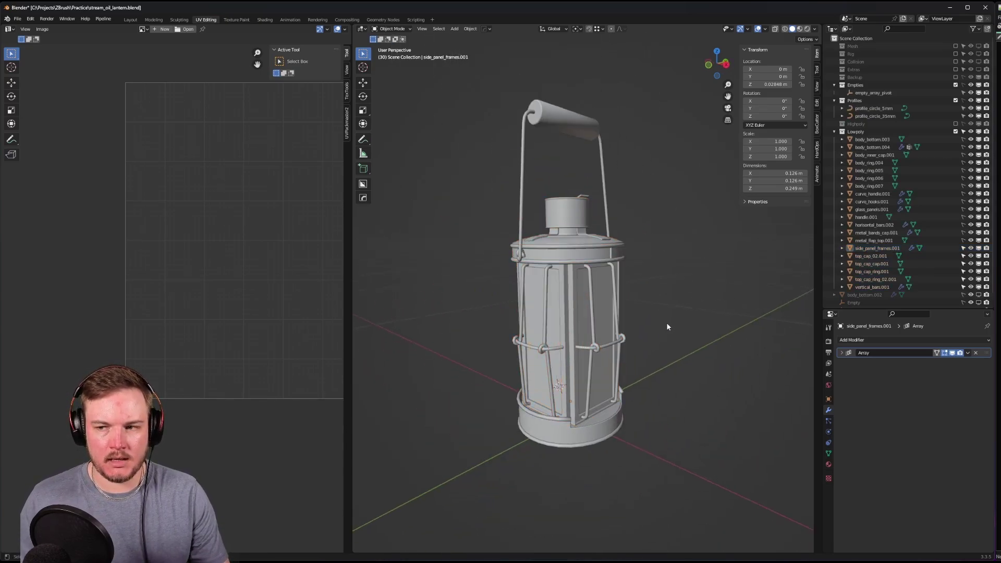
# - Examine the complete lantern from several sides, checking the side panel frames and vertical bars
pyautogui.moveTo(657, 322); pyautogui.dragTo(657, 326, button='middle')
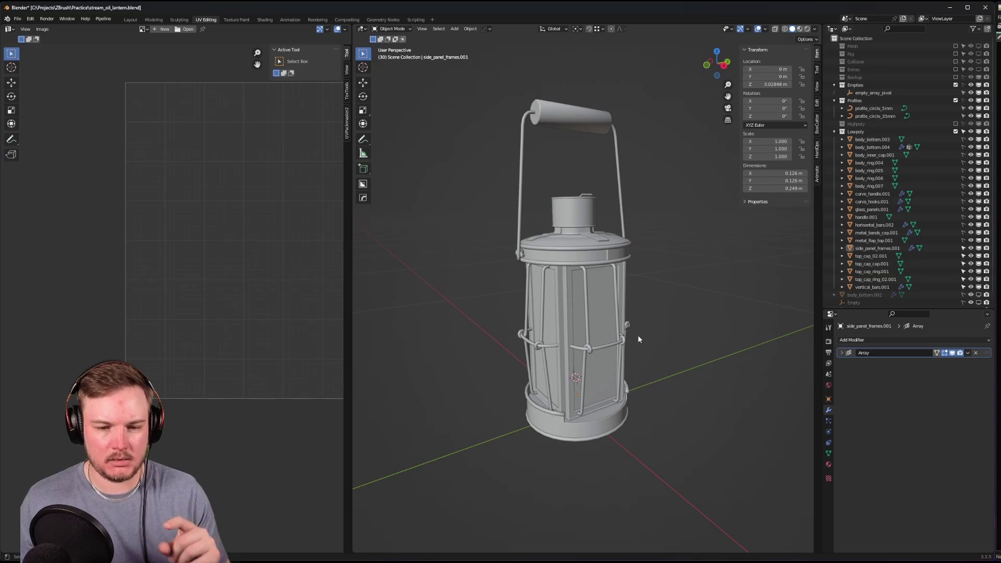
pyautogui.scroll(-3, 598, 326)
pyautogui.moveTo(598, 326); pyautogui.dragTo(770, 331, button='middle')
pyautogui.scroll(2, 637, 343)
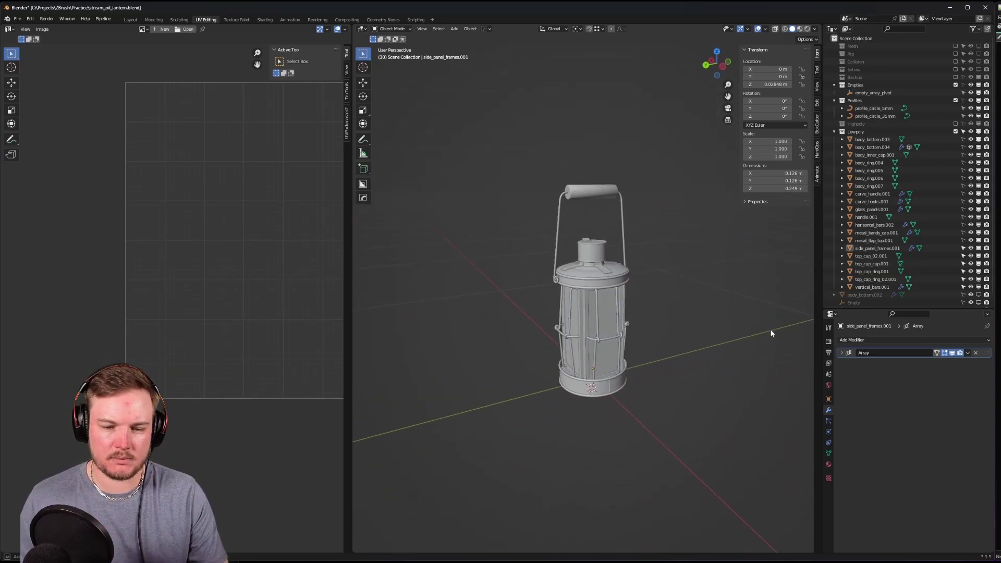
pyautogui.moveTo(722, 352); pyautogui.dragTo(676, 346, button='middle')
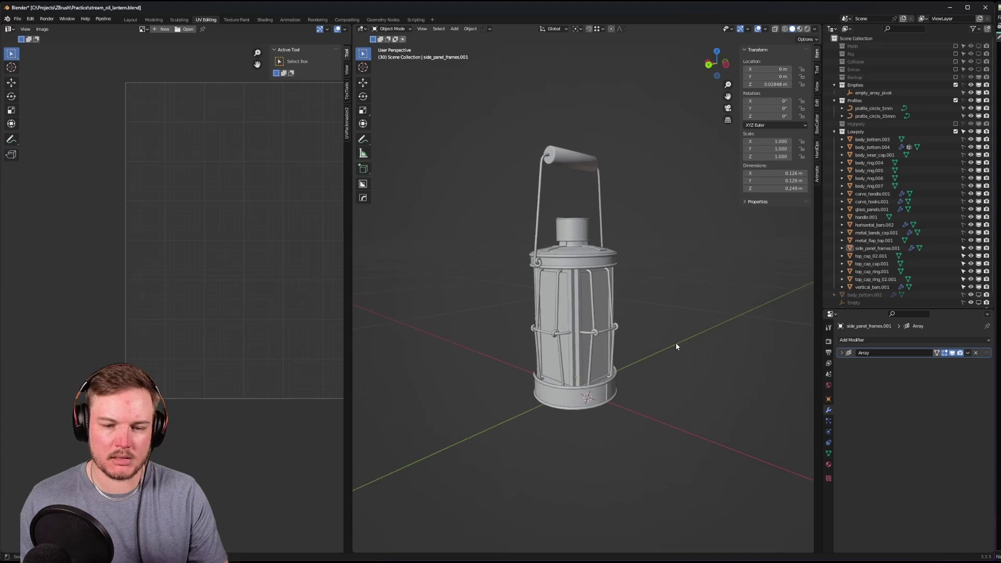
pyautogui.click(571, 297)
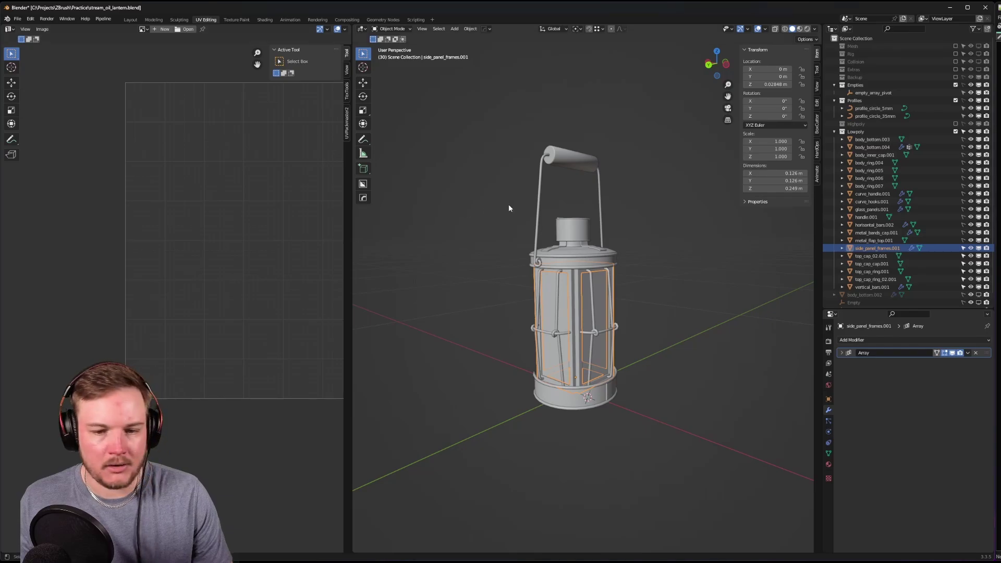
pyautogui.scroll(3, 541, 229)
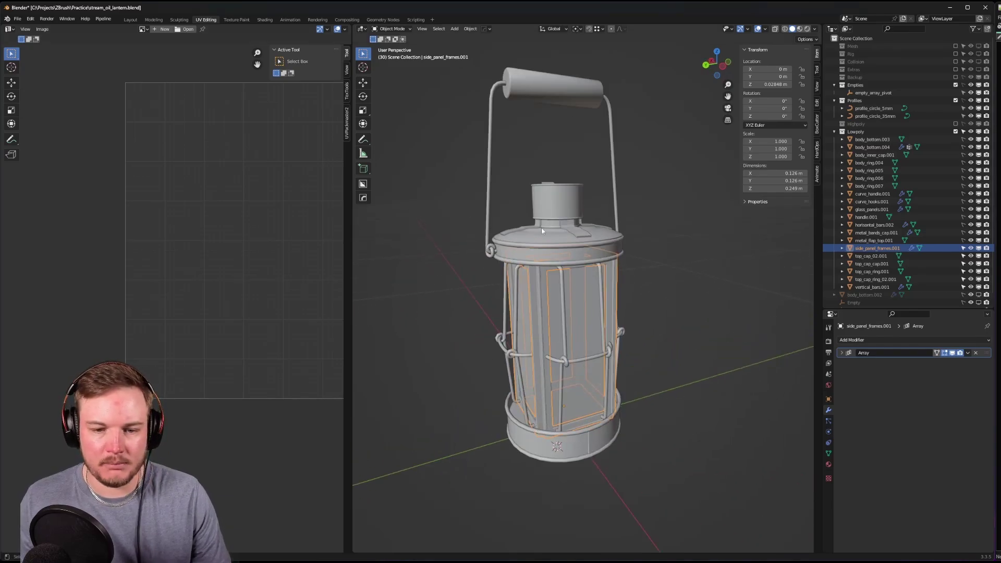
pyautogui.press('KP_Decimal')
pyautogui.scroll(2, 542, 216)
pyautogui.moveTo(542, 217); pyautogui.dragTo(562, 199, button='middle')
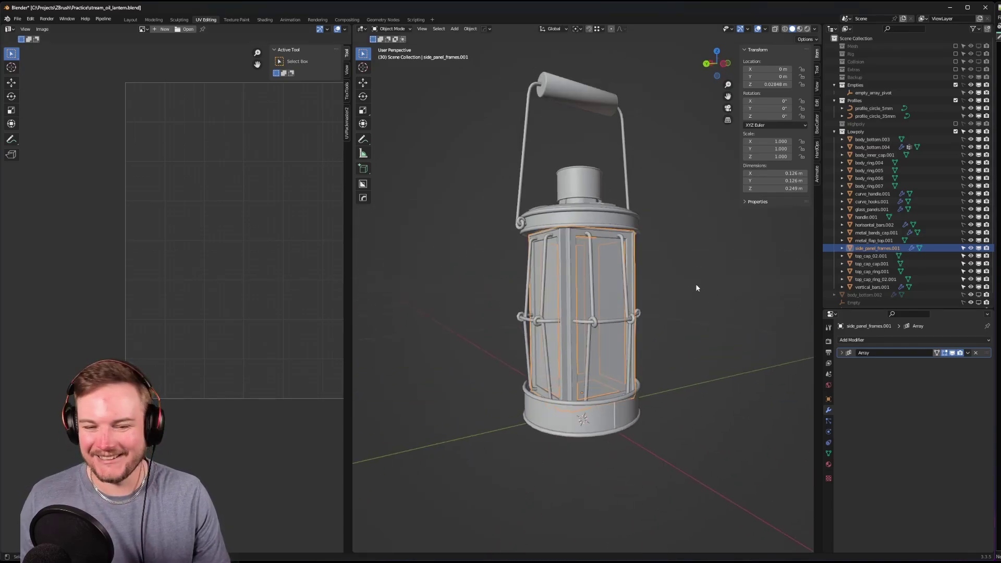
pyautogui.scroll(3, 695, 288)
pyautogui.click(699, 287)
pyautogui.click(634, 278)
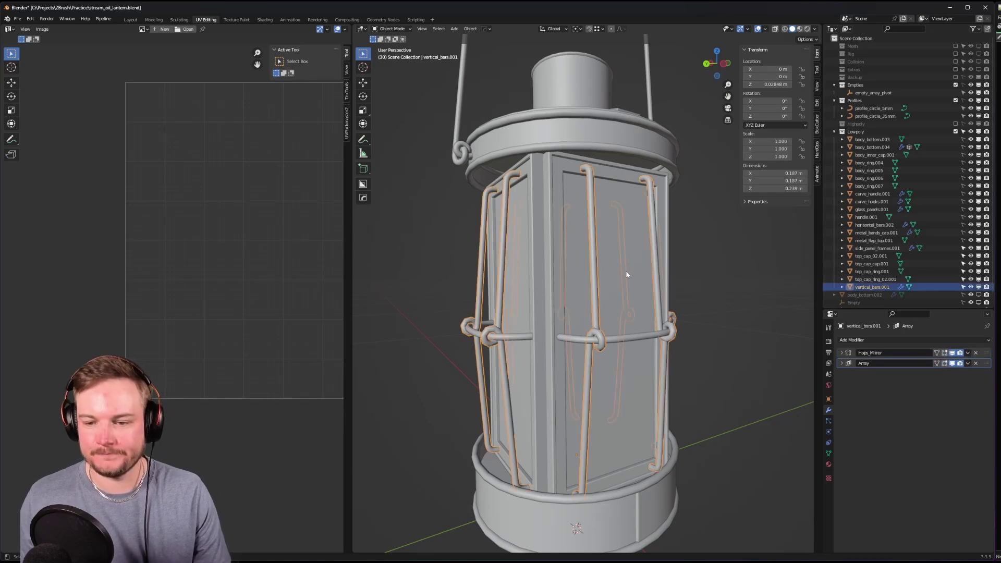
pyautogui.click(569, 174)
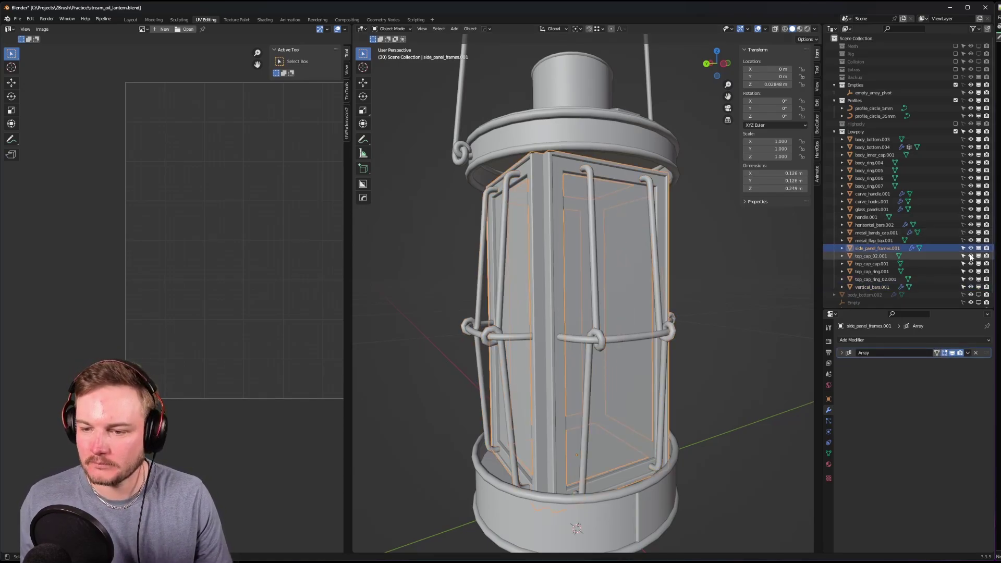
# - Select top_cap_02.001 and isolate it in the viewport
pyautogui.click(889, 256)
pyautogui.press('KP_Decimal')
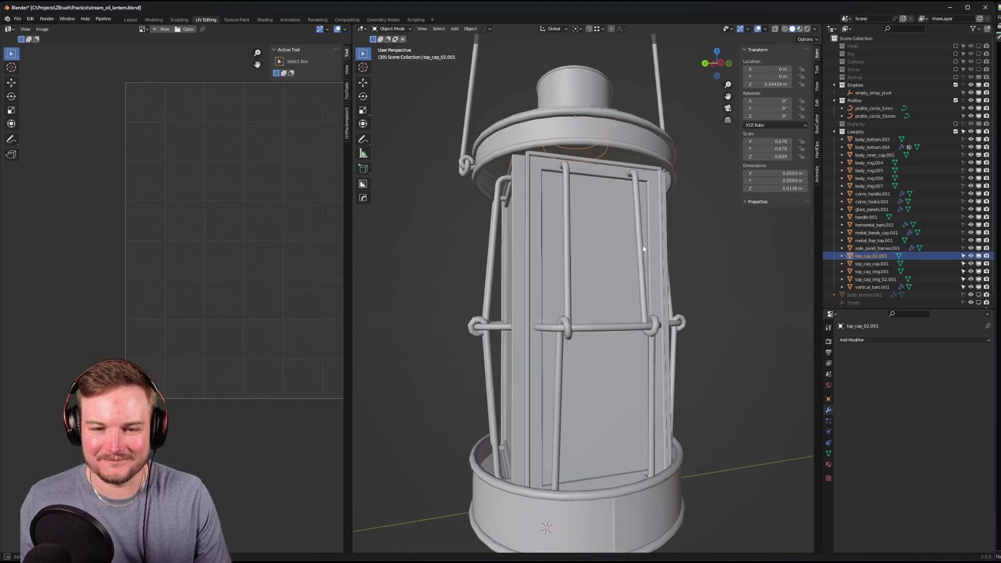
pyautogui.scroll(-2, 608, 319)
pyautogui.moveTo(638, 319)
pyautogui.mouseDown(button='middle')
pyautogui.moveTo(608, 320)
pyautogui.moveTo(623, 323)
pyautogui.mouseUp(button='middle')
pyautogui.scroll(5, 608, 319)
pyautogui.hotkey('shift', 'h')
pyautogui.press('KP_Decimal')
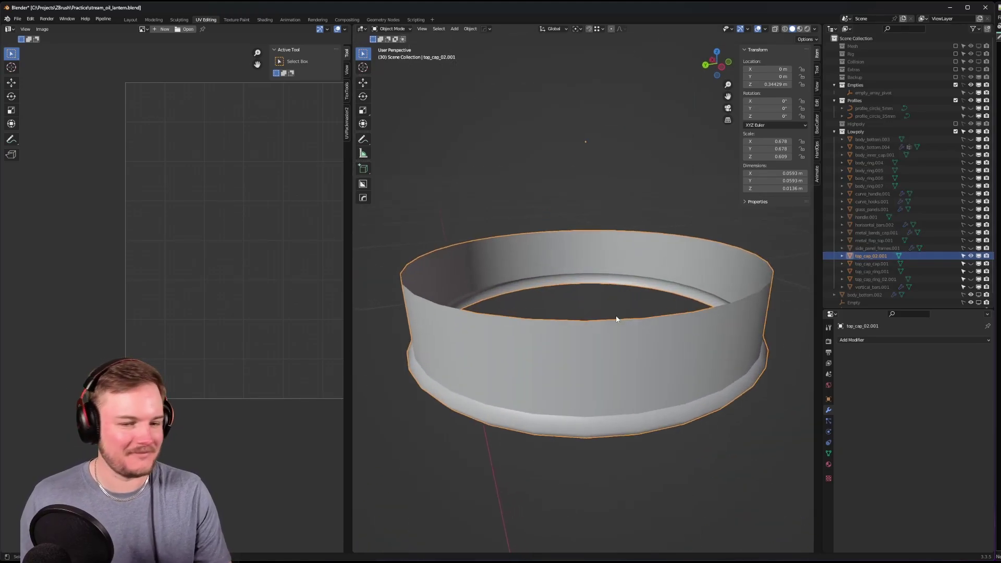
# - Look over the ring's mesh in edit mode, leave it and reveal all the lantern parts to see where the ring sits
pyautogui.scroll(-1, 608, 310)
pyautogui.press('Tab')
pyautogui.click(610, 338)
pyautogui.scroll(-6, 609, 331)
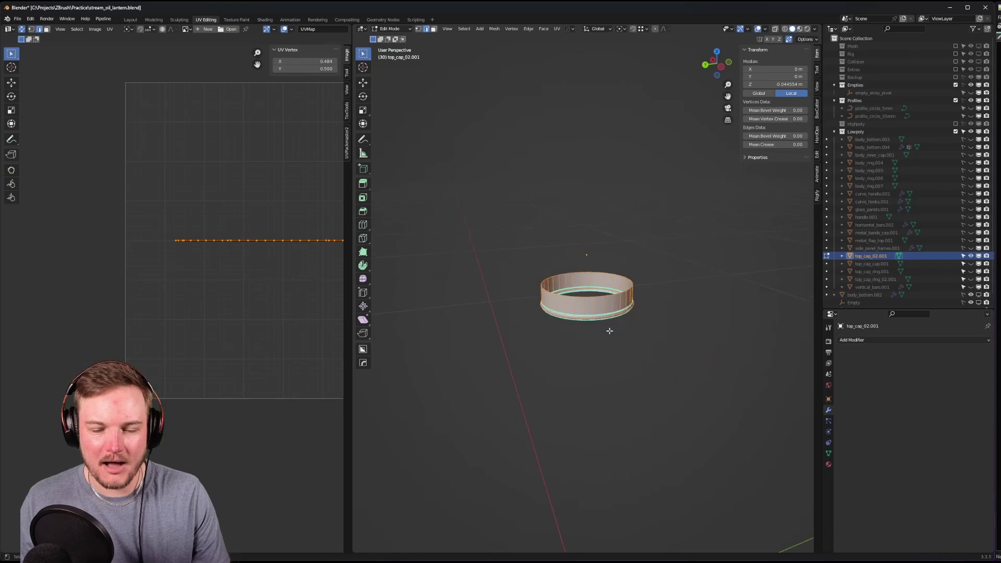
pyautogui.press('Tab')
pyautogui.click(609, 284)
pyautogui.hotkey('alt', 'h')
pyautogui.scroll(-5, 609, 281)
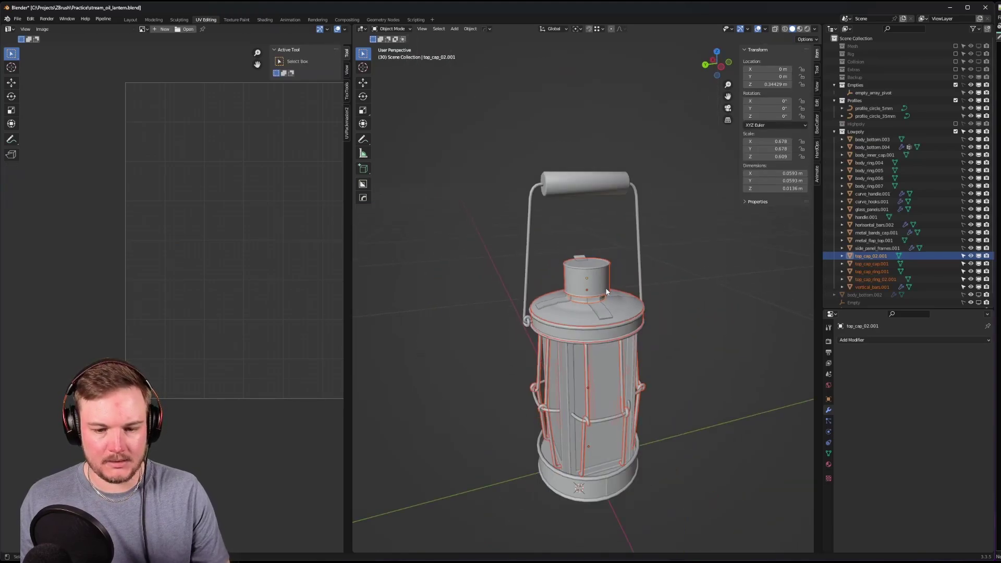
pyautogui.moveTo(608, 284); pyautogui.dragTo(763, 290, button='middle')
pyautogui.moveTo(763, 291); pyautogui.dragTo(810, 292)
pyautogui.scroll(8, 648, 304)
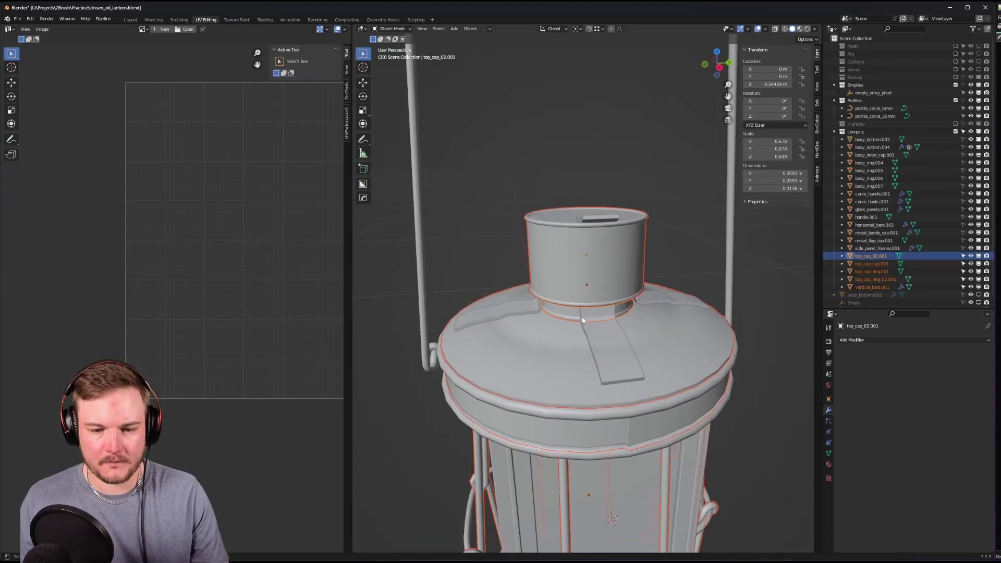
# - Select the top_cap_02.001 ring beneath the chimney cap, isolate it and open its mesh for editing
pyautogui.click(567, 323)
pyautogui.press('Tab')
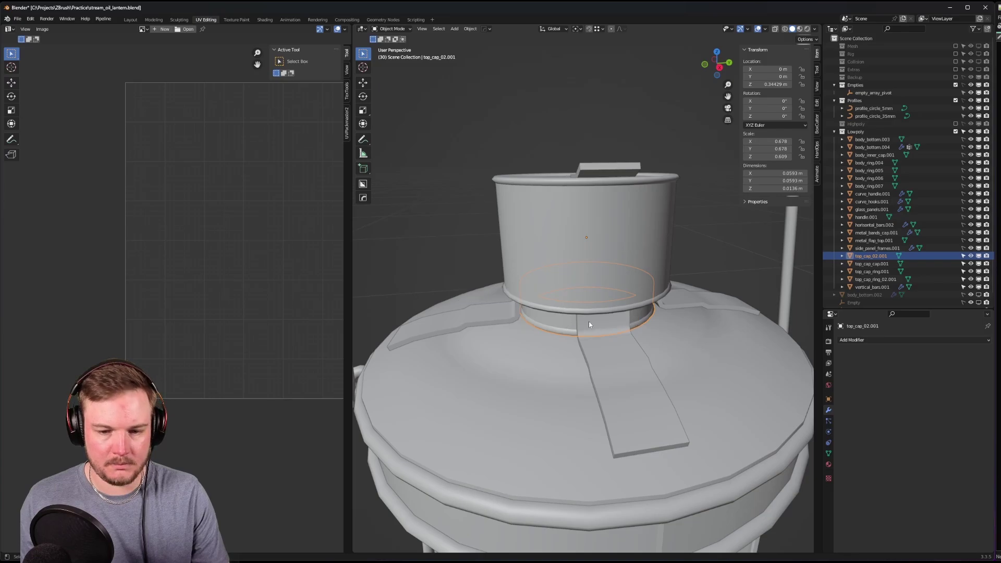
pyautogui.press('Tab')
pyautogui.press('KP_Divide')
pyautogui.press('Tab')
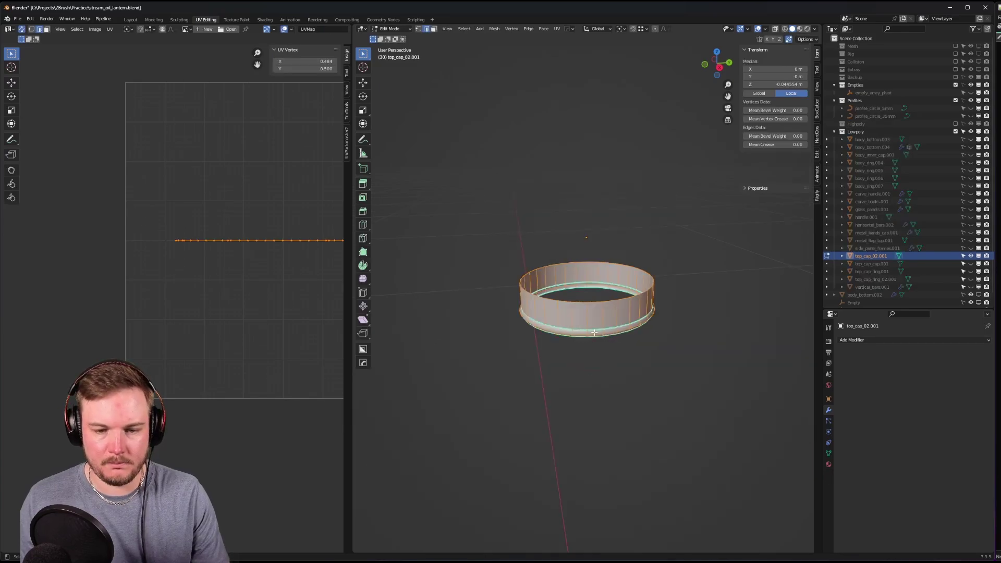
# - Mark a vertical seam across the front of the top_cap_02.001 ring
pyautogui.moveTo(592, 350)
pyautogui.mouseDown(button='middle')
pyautogui.moveTo(593, 366)
pyautogui.moveTo(596, 346)
pyautogui.mouseUp(button='middle')
pyautogui.keyDown('alt'); pyautogui.click(593, 367); pyautogui.keyUp('alt')
pyautogui.hotkey('ctrl', 'e')
pyautogui.click(595, 344)
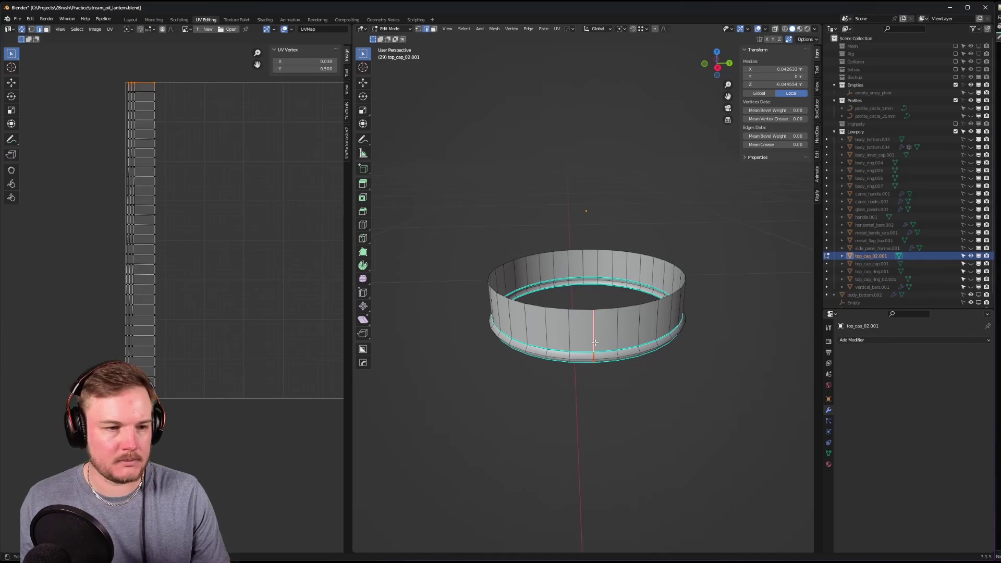
# - Hide the top_cap_02.001 ring, show and frame top_cap_cap.001 in its place, and open the cap's mesh for editing
pyautogui.press('Tab')
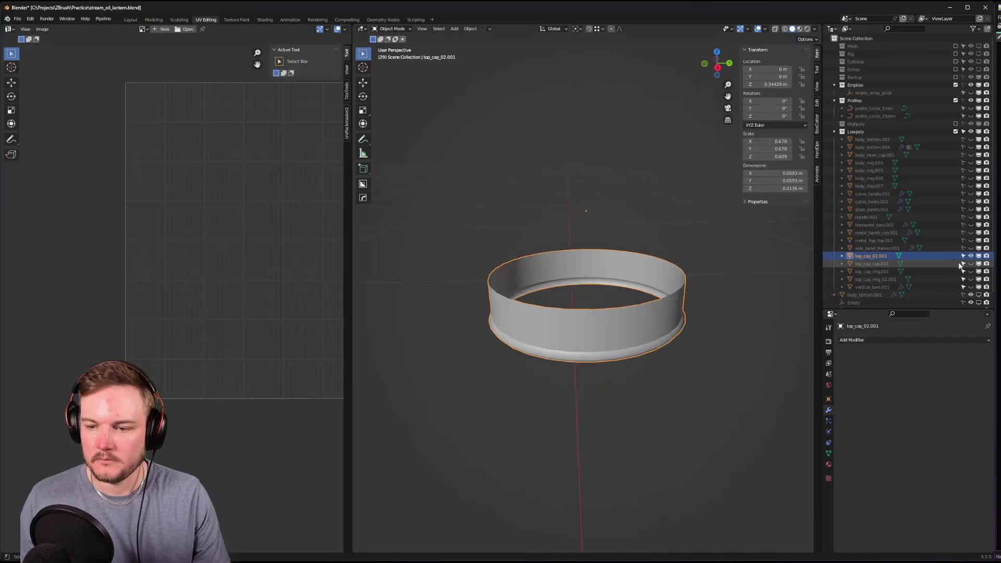
pyautogui.click(971, 256)
pyautogui.click(969, 264)
pyautogui.click(870, 263)
pyautogui.press('KP_Decimal')
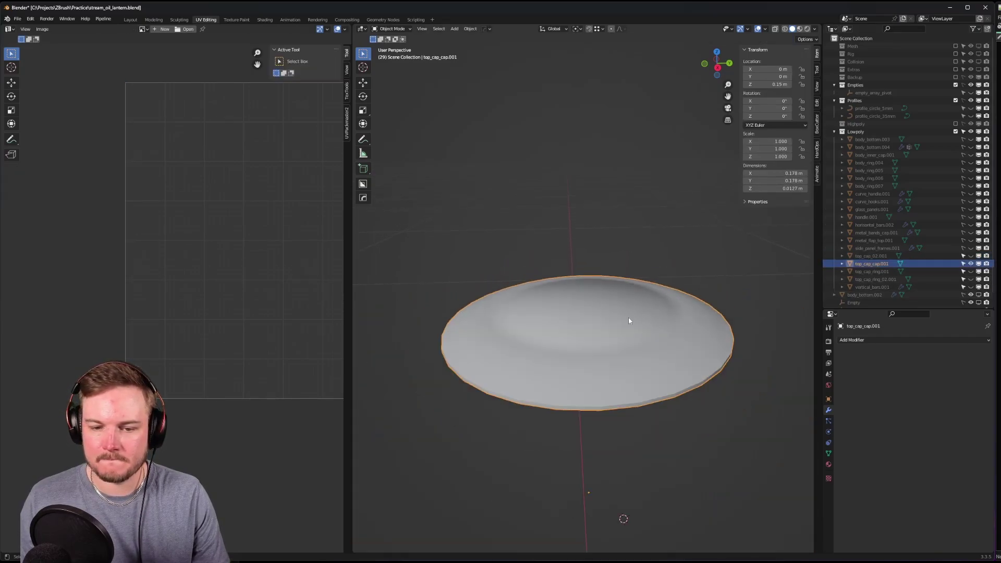
pyautogui.press('Tab')
pyautogui.click(621, 343)
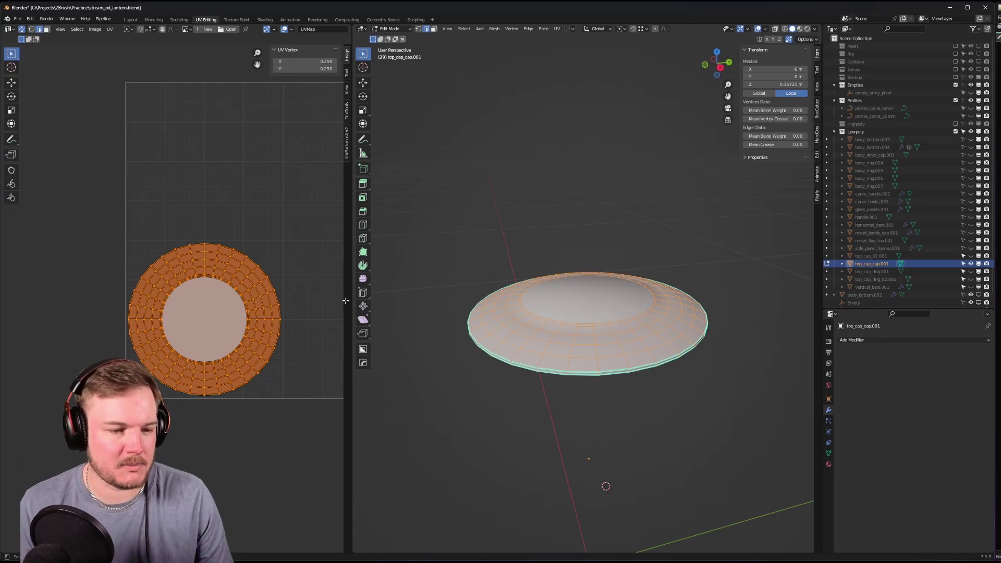
# - Select the cap's flat circular top face and set its normals from faces, checking the shading in object mode
pyautogui.scroll(2, 250, 277)
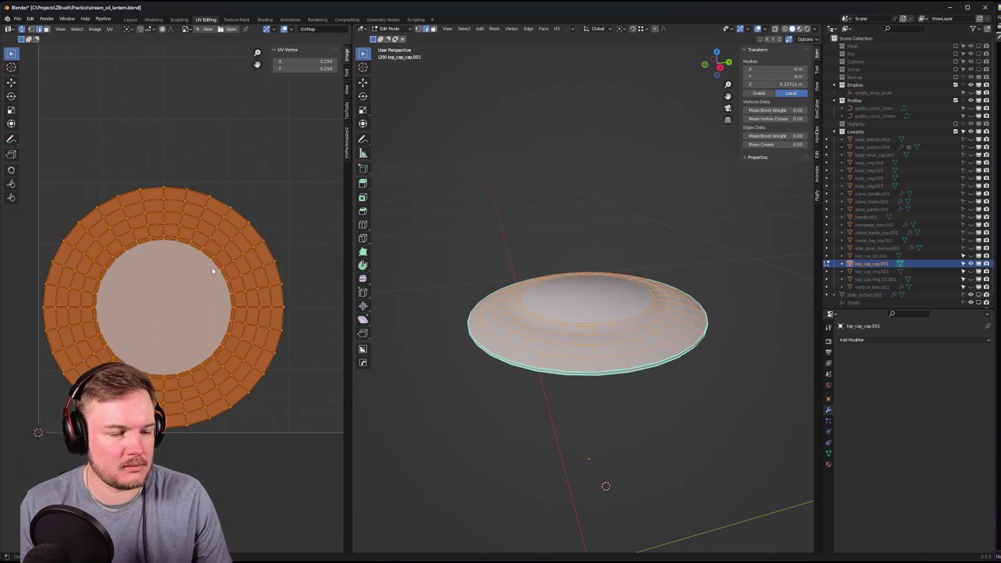
pyautogui.scroll(3, 556, 346)
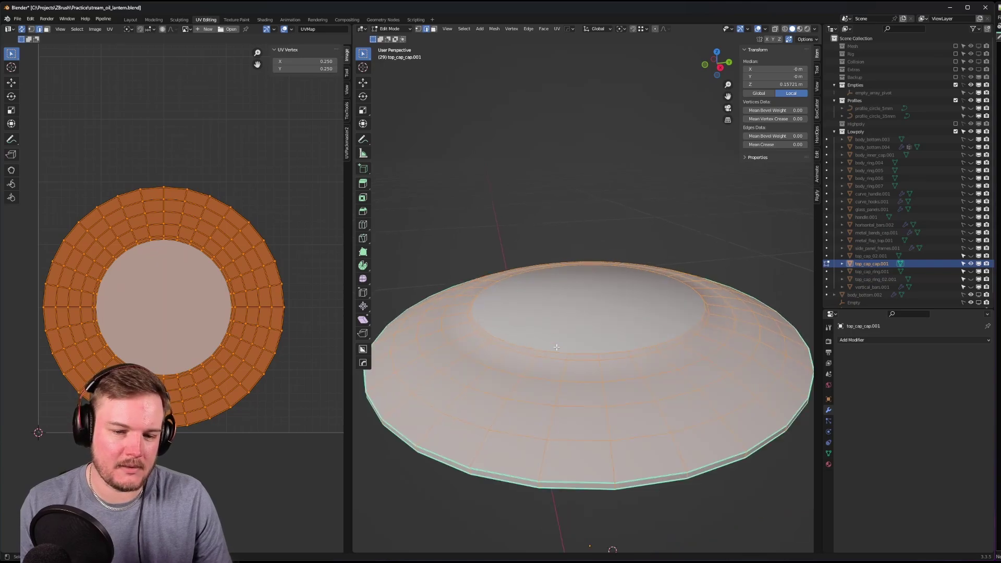
pyautogui.press('Tab')
pyautogui.click(611, 346)
pyautogui.click(588, 315)
pyautogui.rightClick(587, 314)
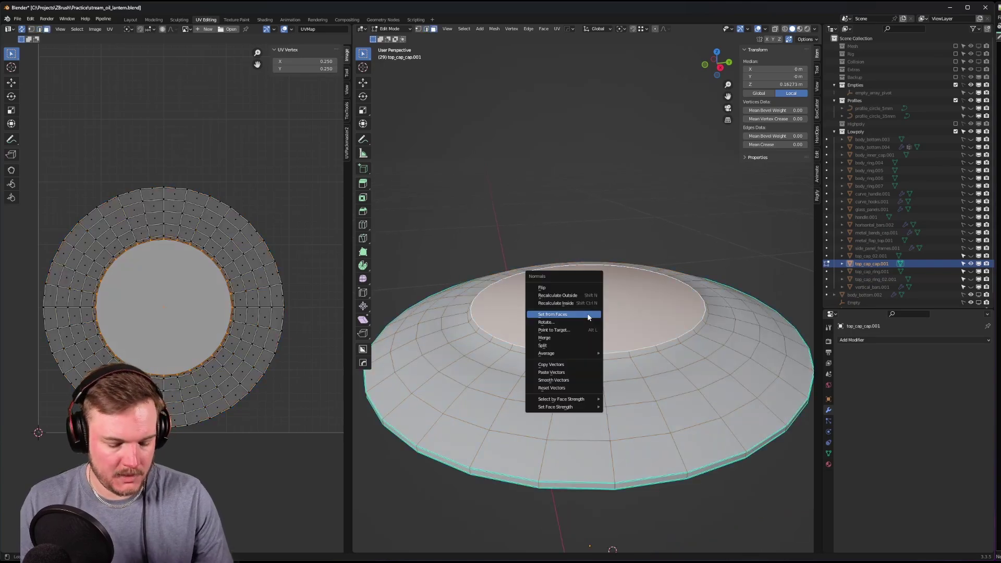
pyautogui.click(589, 314)
pyautogui.hotkey('ctrl', 'Tab')
pyautogui.click(587, 293)
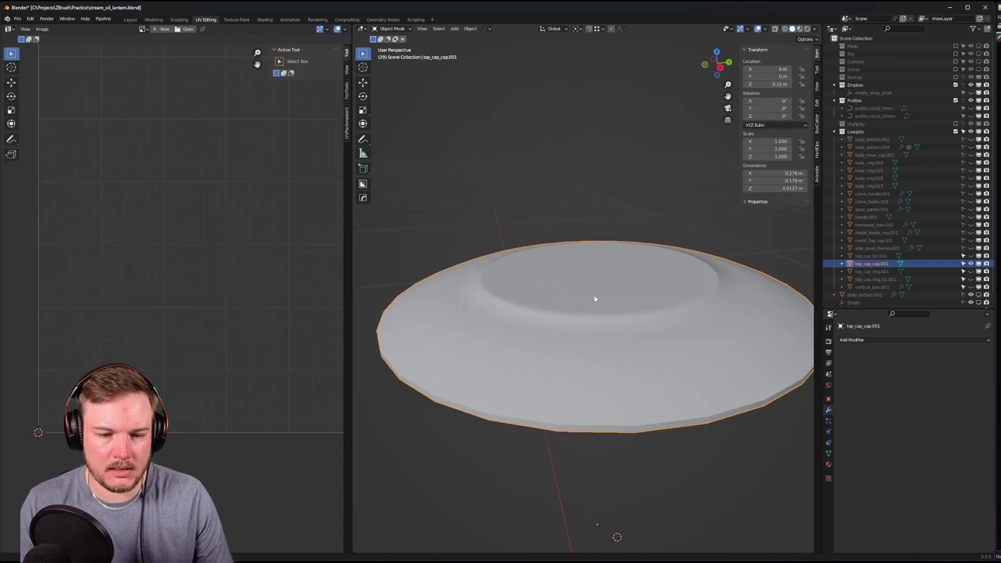
# - Look over the cap's mesh and UV layout, leave edit mode and reveal all lantern parts to see where it sits
pyautogui.hotkey('ctrl', 'Tab')
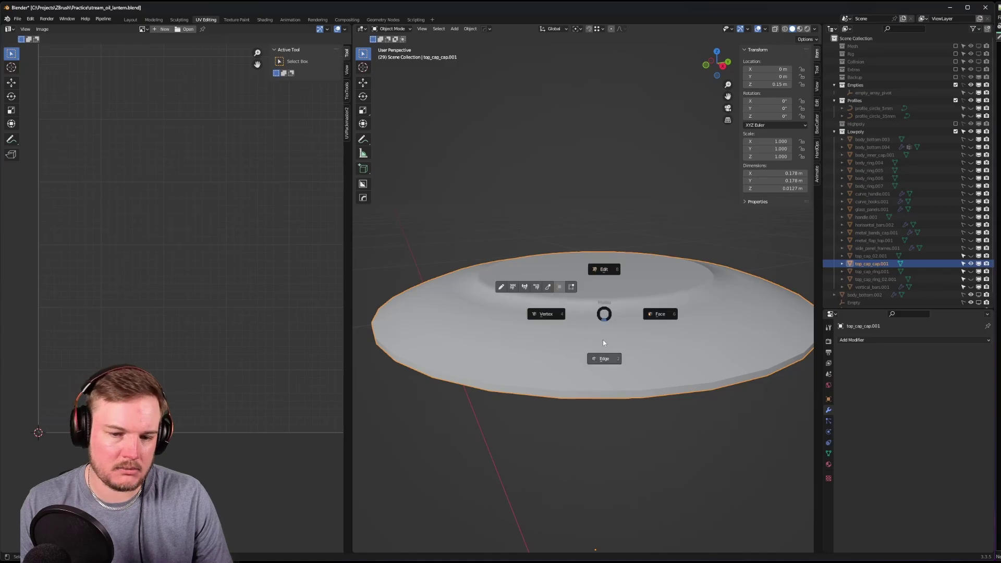
pyautogui.click(603, 342)
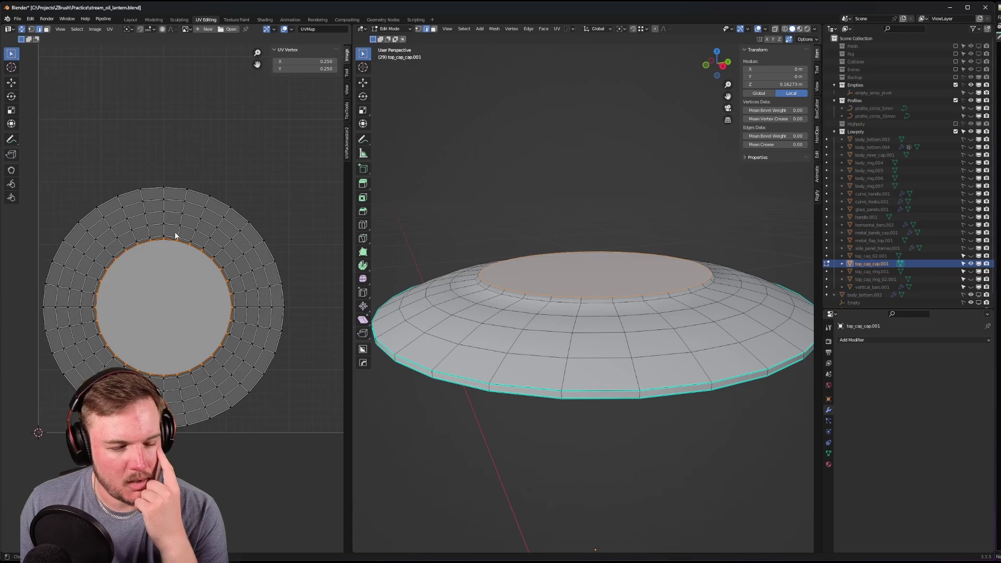
pyautogui.moveTo(569, 320); pyautogui.dragTo(572, 328, button='middle')
pyautogui.press('Tab')
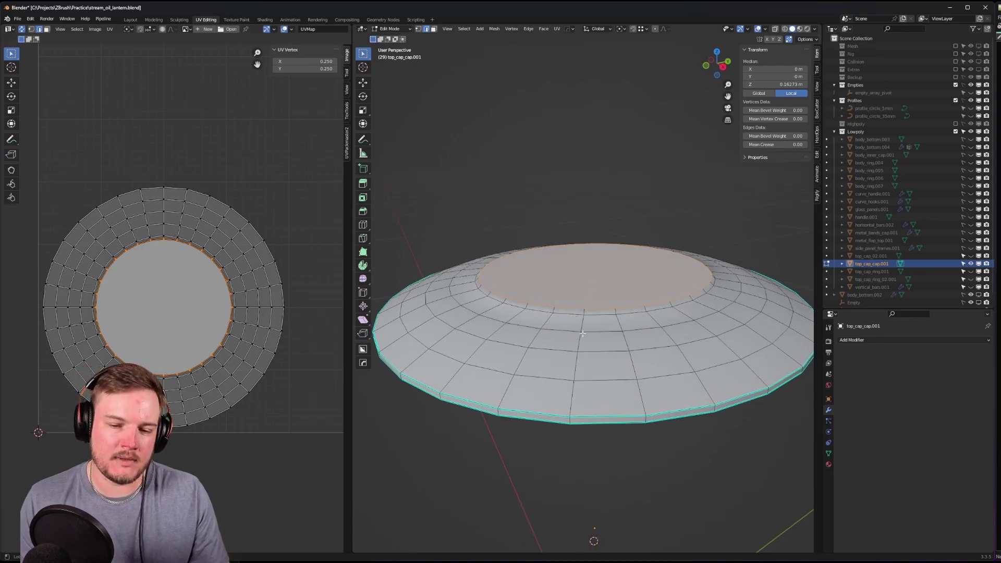
pyautogui.scroll(-8, 579, 340)
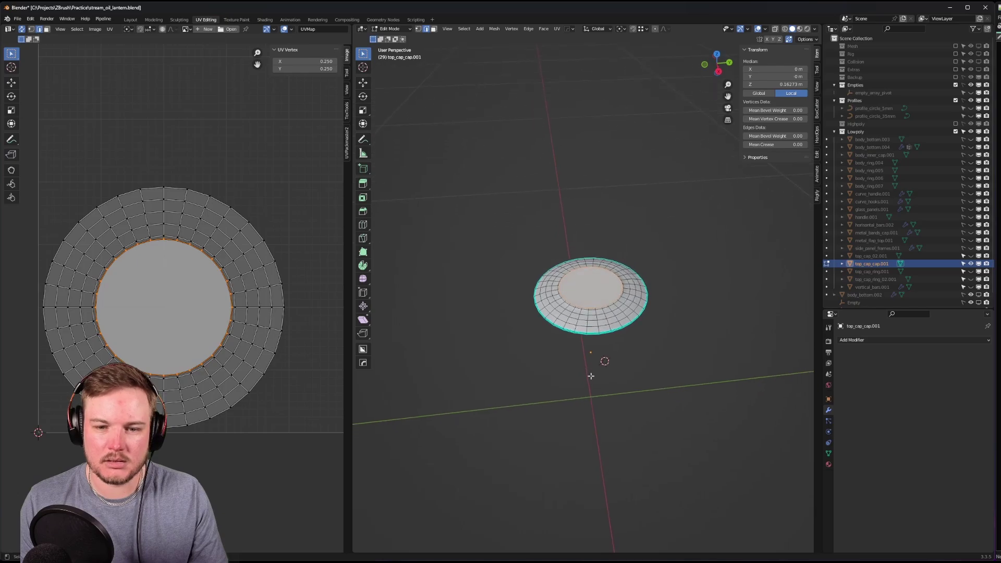
pyautogui.hotkey('ctrl', 'Tab')
pyautogui.click(590, 336)
pyautogui.hotkey('alt', 'h')
pyautogui.moveTo(607, 352); pyautogui.dragTo(628, 325, button='middle')
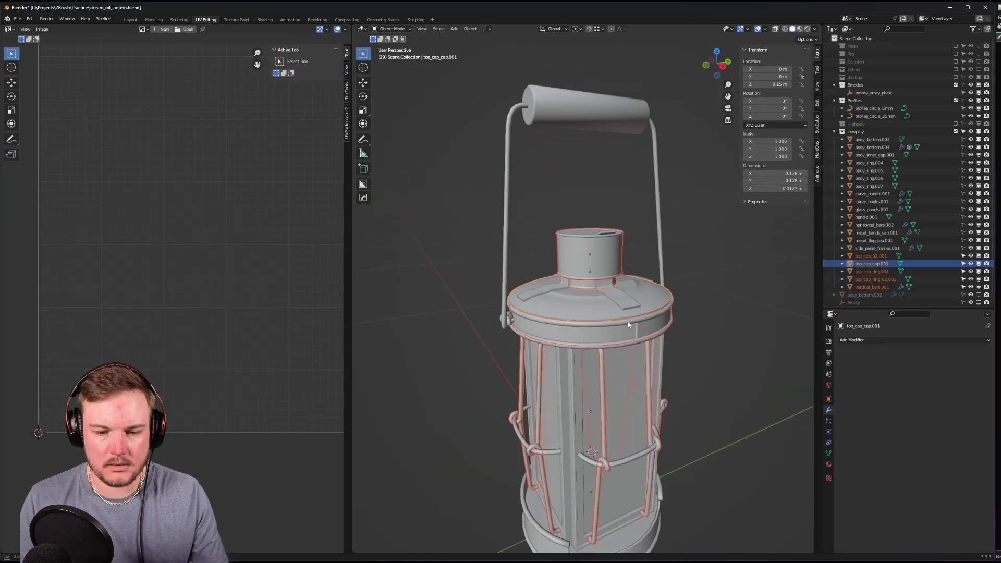
pyautogui.moveTo(628, 325); pyautogui.dragTo(758, 323)
pyautogui.moveTo(628, 325); pyautogui.dragTo(668, 341, button='middle')
pyautogui.scroll(1, 665, 338)
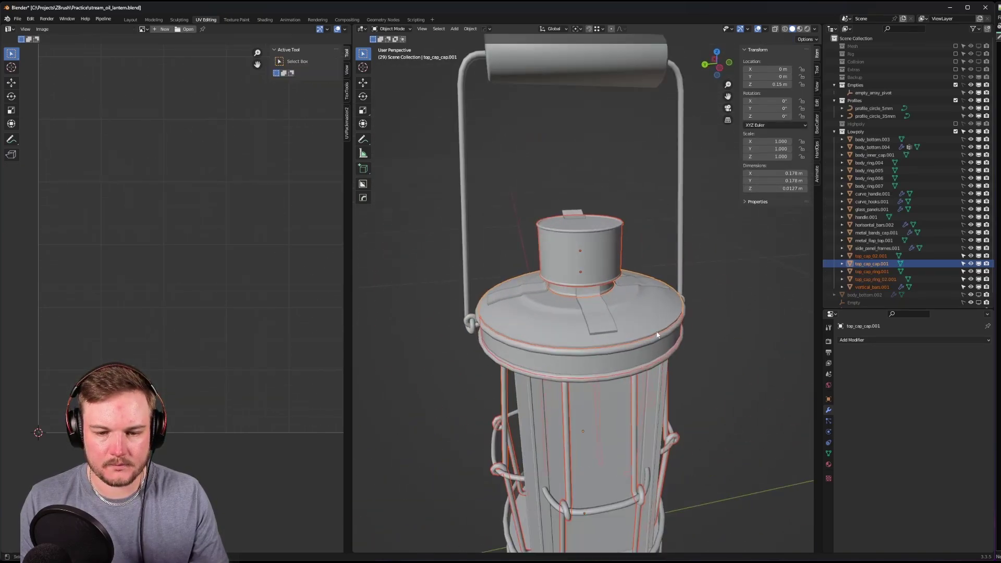
# - Isolate top_cap_cap.001 and mark seams around its flat top face and along one radial edge line down to the rim
pyautogui.click(642, 321)
pyautogui.hotkey('shift', 'h')
pyautogui.press('Tab')
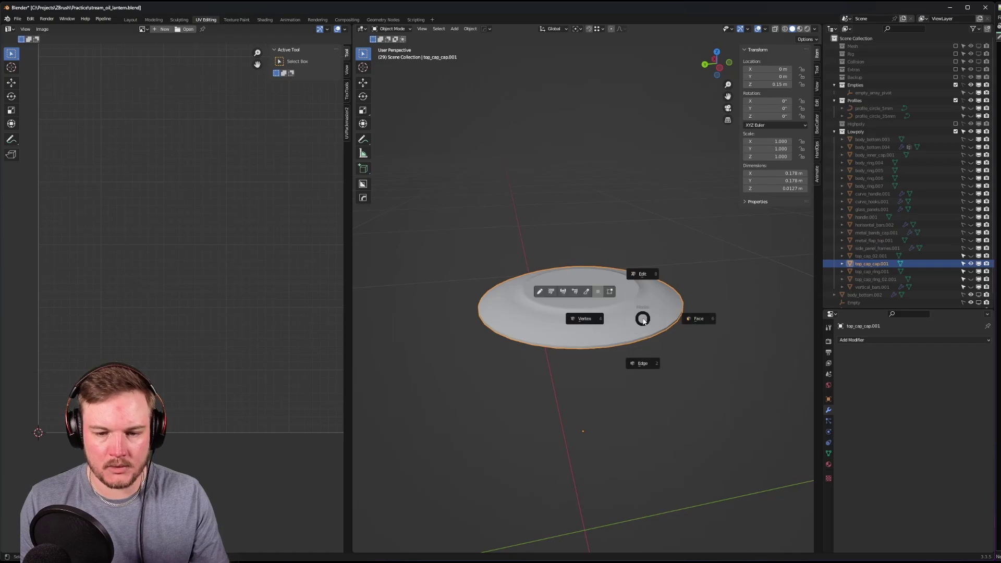
pyautogui.click(638, 353)
pyautogui.scroll(3, 628, 356)
pyautogui.moveTo(622, 356); pyautogui.dragTo(590, 363, button='middle')
pyautogui.keyDown('alt'); pyautogui.click(590, 363); pyautogui.keyUp('alt')
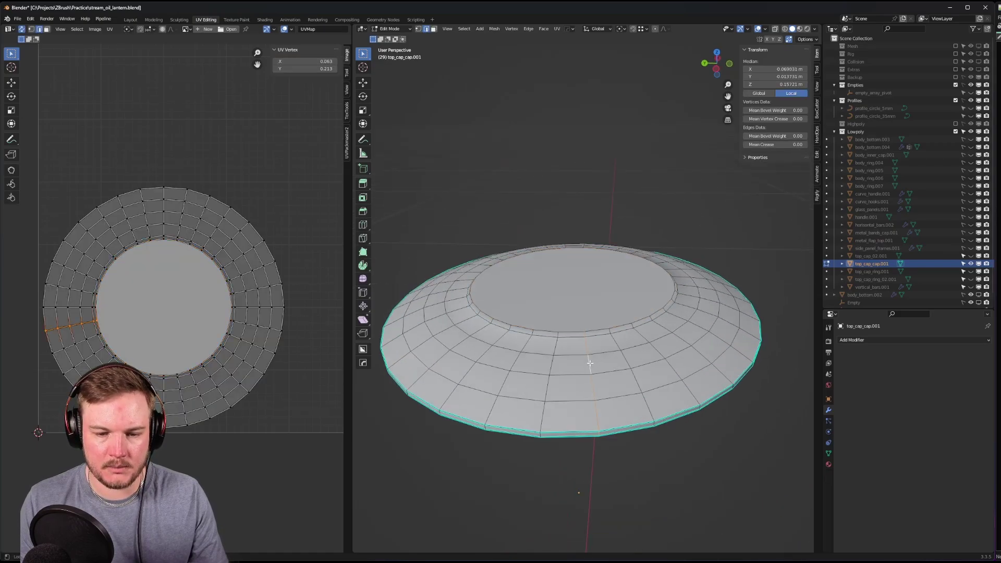
pyautogui.keyDown('alt'); pyautogui.click(587, 325); pyautogui.keyUp('alt')
pyautogui.hotkey('ctrl', 'e')
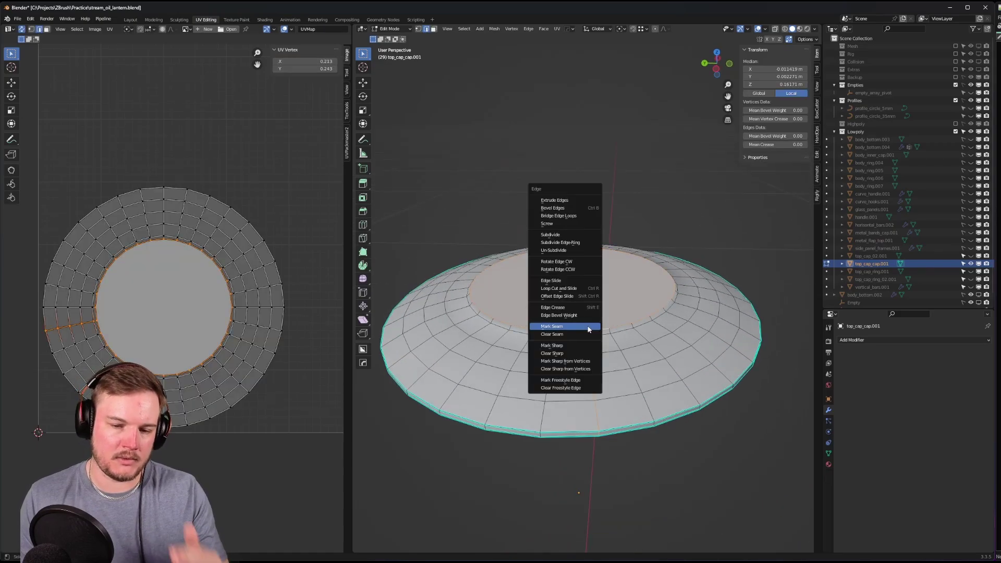
pyautogui.click(551, 326)
pyautogui.moveTo(588, 328); pyautogui.dragTo(563, 282, button='middle')
# - Clear the sharp marking from all edges of the cap and check its smooth shading in object mode
pyautogui.press('a')
pyautogui.hotkey('ctrl', 'e')
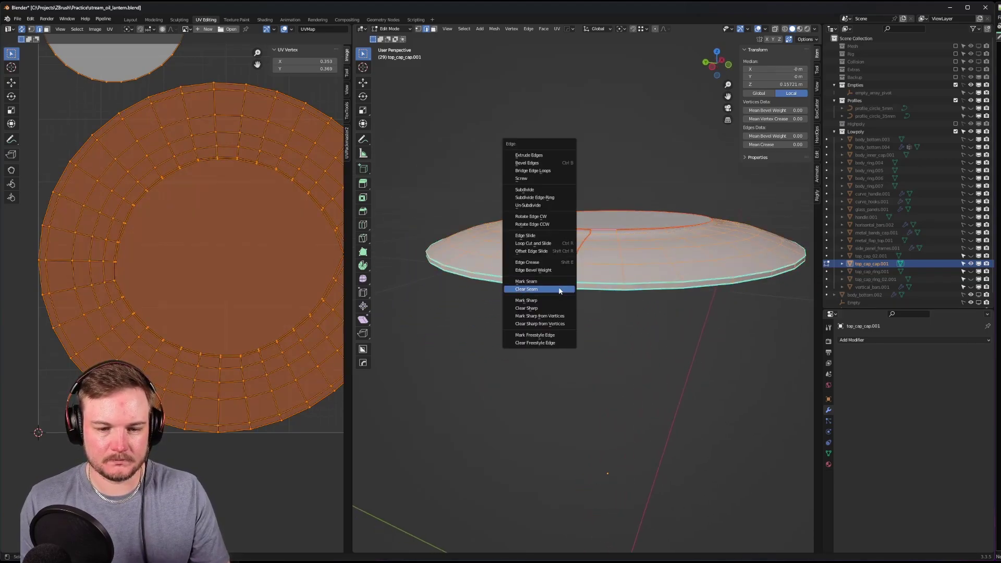
pyautogui.click(554, 308)
pyautogui.press('Tab')
pyautogui.click(558, 267)
pyautogui.click(576, 335)
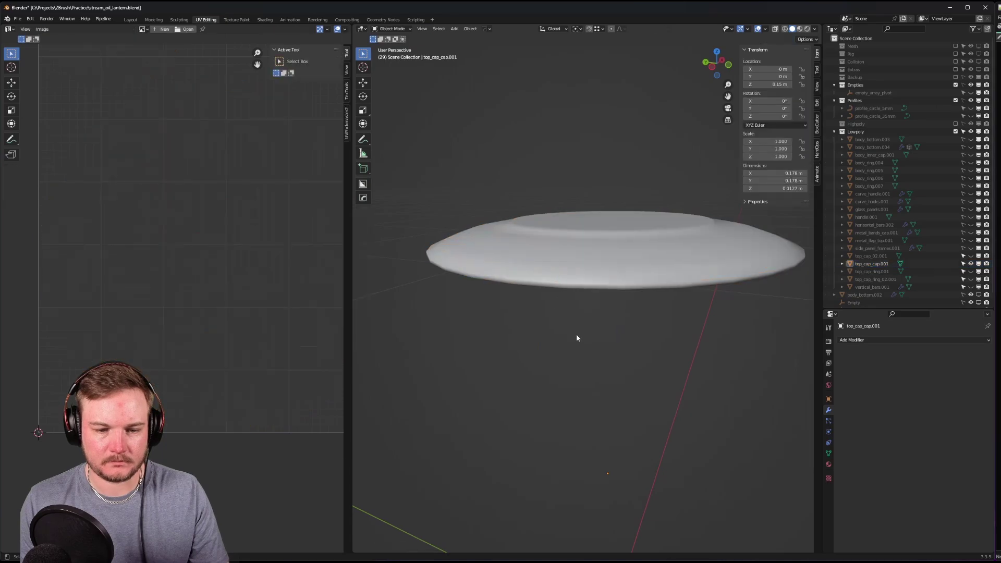
# - Mark a seam around the border of the cap's flat underside and leave edit mode
pyautogui.moveTo(576, 335); pyautogui.dragTo(562, 288, button='middle')
pyautogui.keyDown('shift'); pyautogui.moveTo(561, 235); pyautogui.dragTo(549, 265, button='middle'); pyautogui.keyUp('shift')
pyautogui.click(549, 265)
pyautogui.press('Tab')
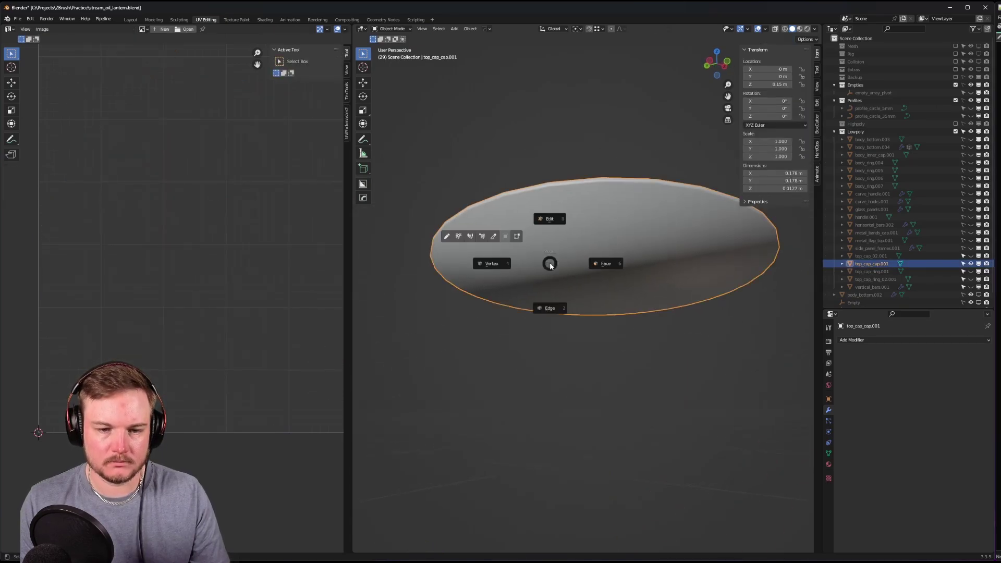
pyautogui.click(535, 230)
pyautogui.click(508, 195)
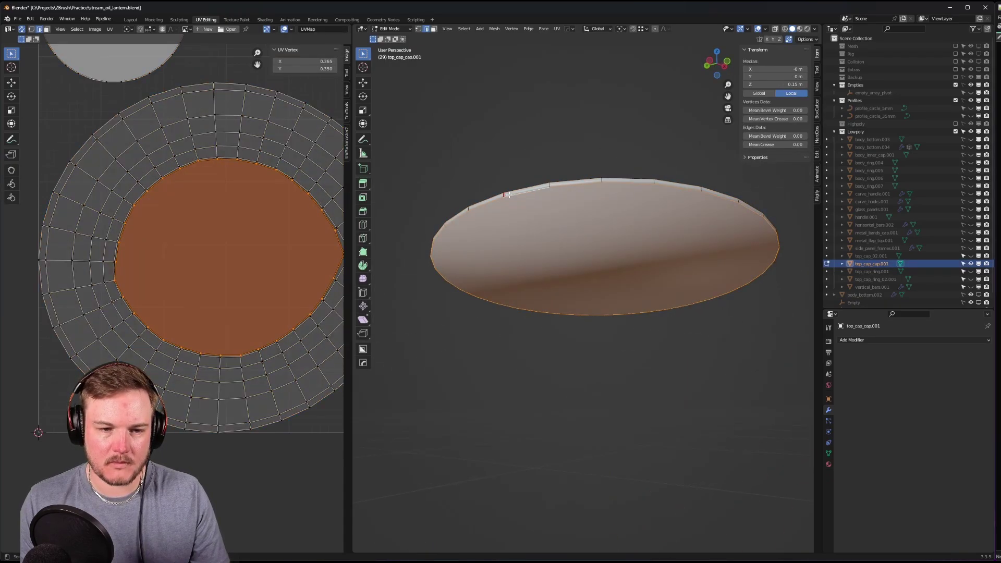
pyautogui.press('Tab')
pyautogui.click(516, 212)
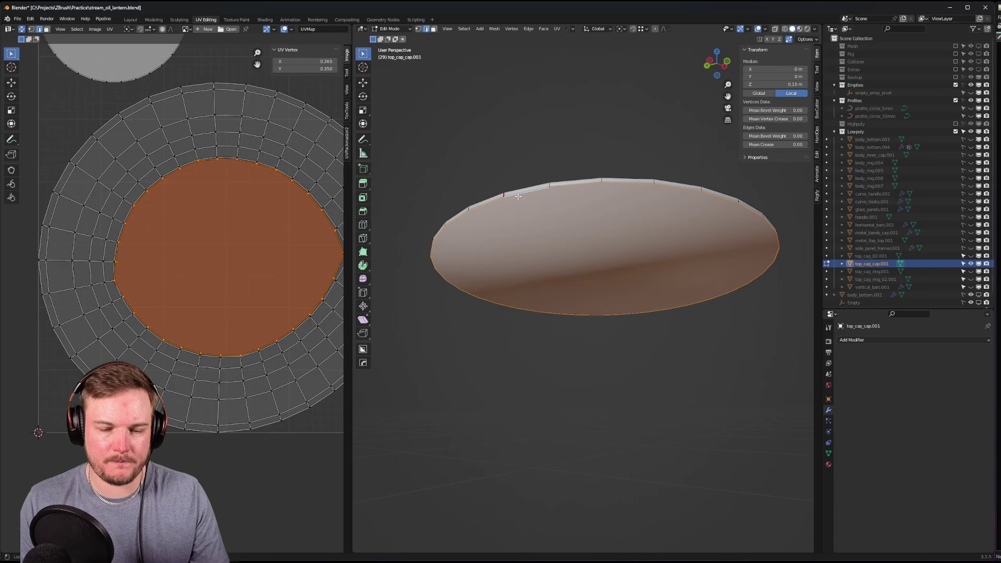
pyautogui.hotkey('ctrl', 'e')
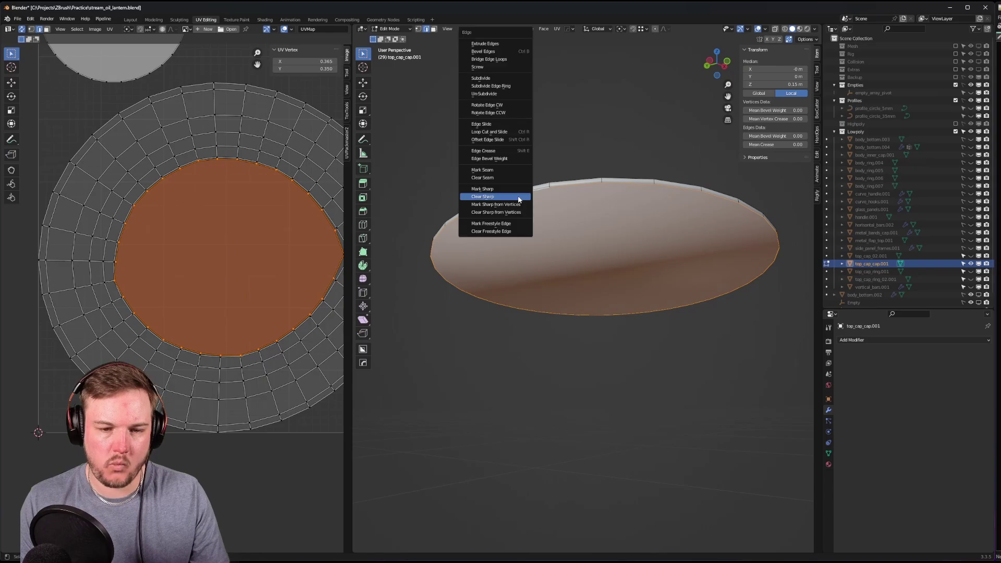
pyautogui.click(522, 170)
pyautogui.press('Tab')
# - Compare the cap isolated and with all lantern parts revealed, viewing its underside from below
pyautogui.press('KP_Divide')
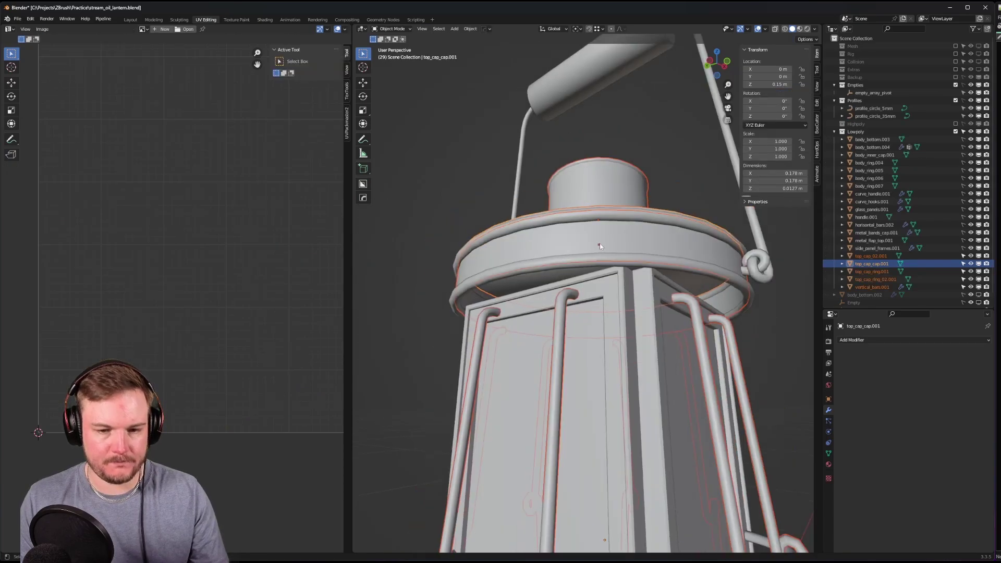
pyautogui.scroll(3, 721, 330)
pyautogui.moveTo(721, 330); pyautogui.dragTo(524, 269, button='middle')
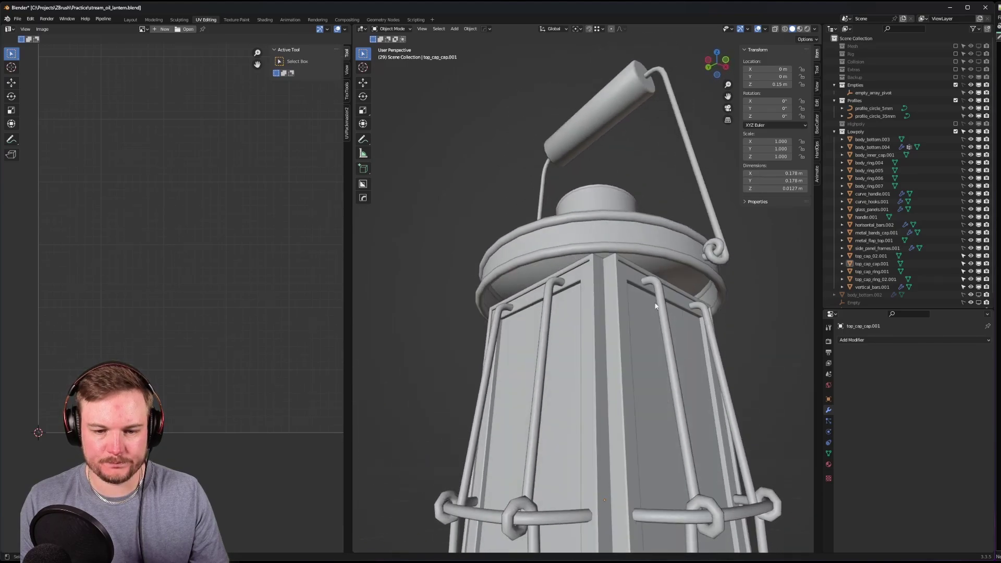
pyautogui.click(525, 269)
pyautogui.press('KP_Divide')
pyautogui.press('Tab')
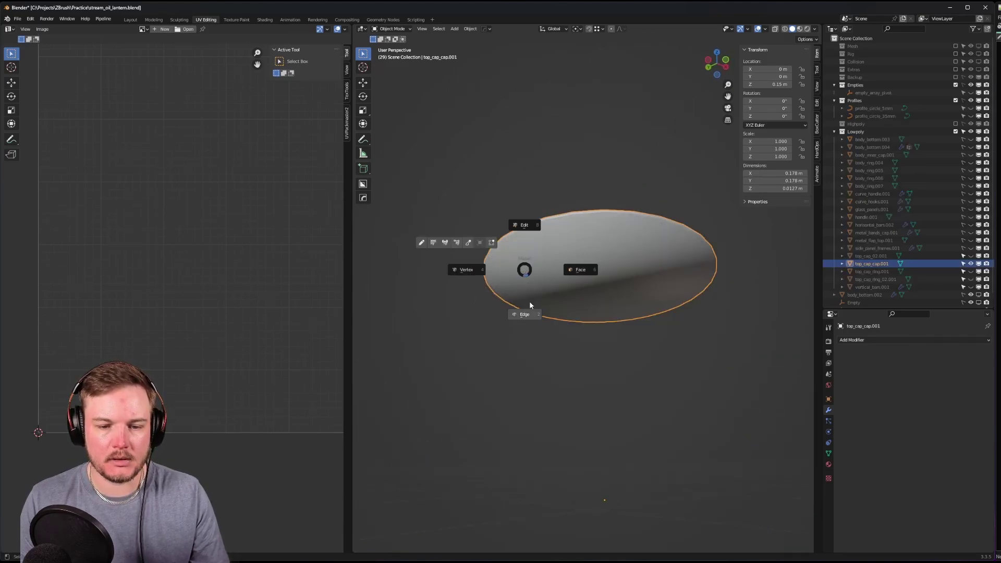
pyautogui.press('Escape')
pyautogui.hotkey('alt', 'h')
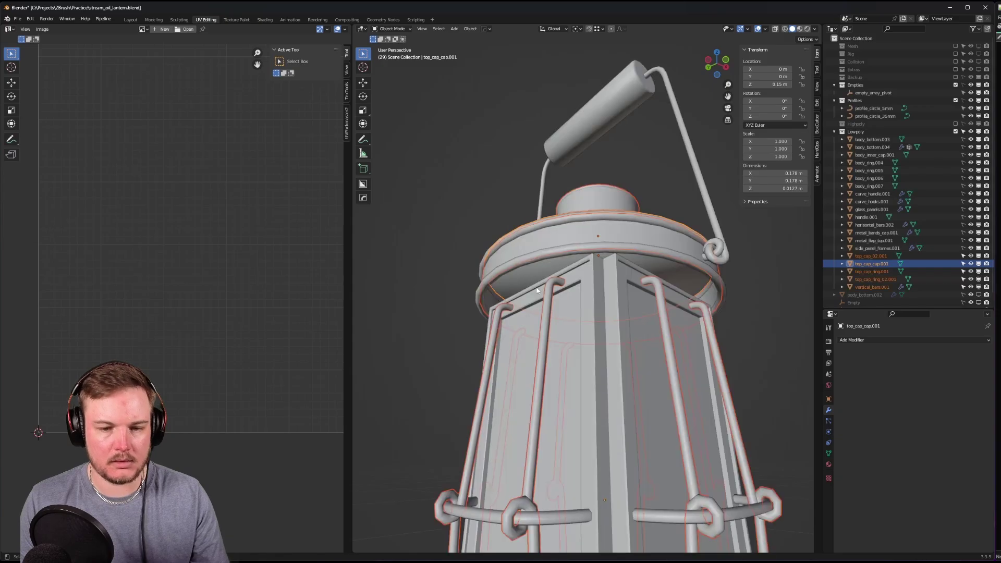
# - Open top_cap_cap.001 for editing among the visible lantern parts and select its whole mesh to show all its UV islands
pyautogui.moveTo(536, 286); pyautogui.dragTo(584, 350, button='middle')
pyautogui.click(688, 348)
pyautogui.click(649, 297)
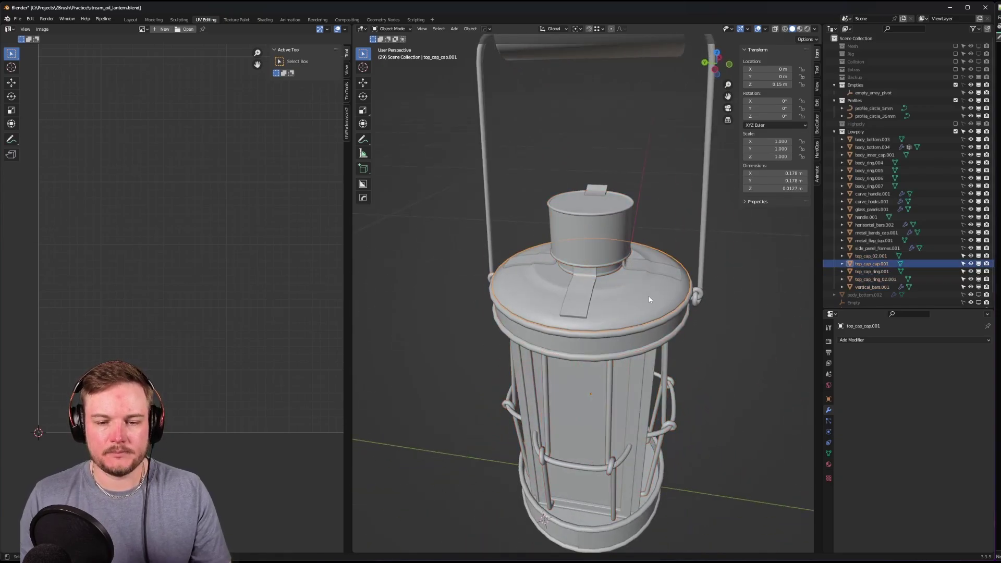
pyautogui.press('Tab')
pyautogui.click(685, 298)
pyautogui.scroll(-4, 223, 276)
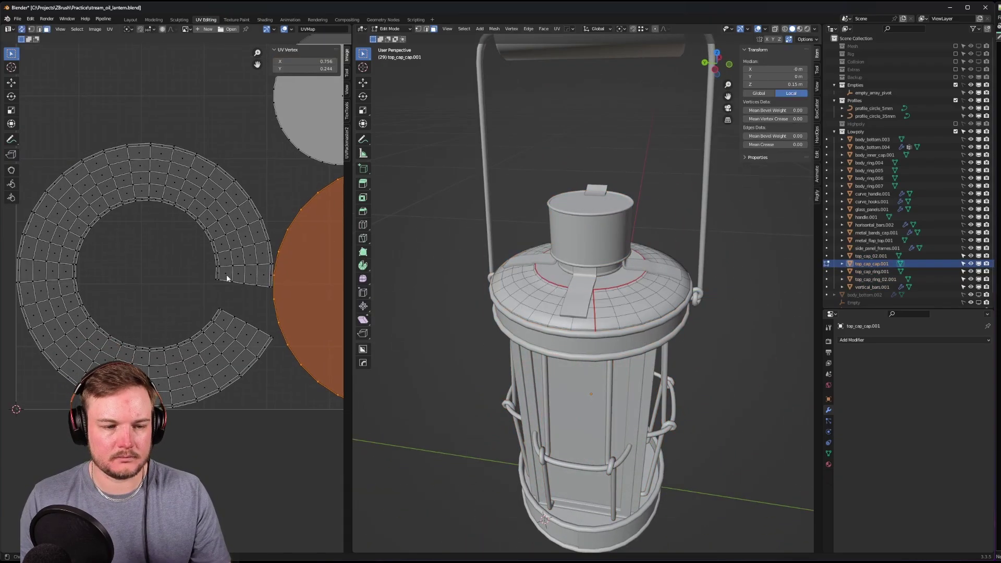
pyautogui.press('a')
pyautogui.click(175, 223)
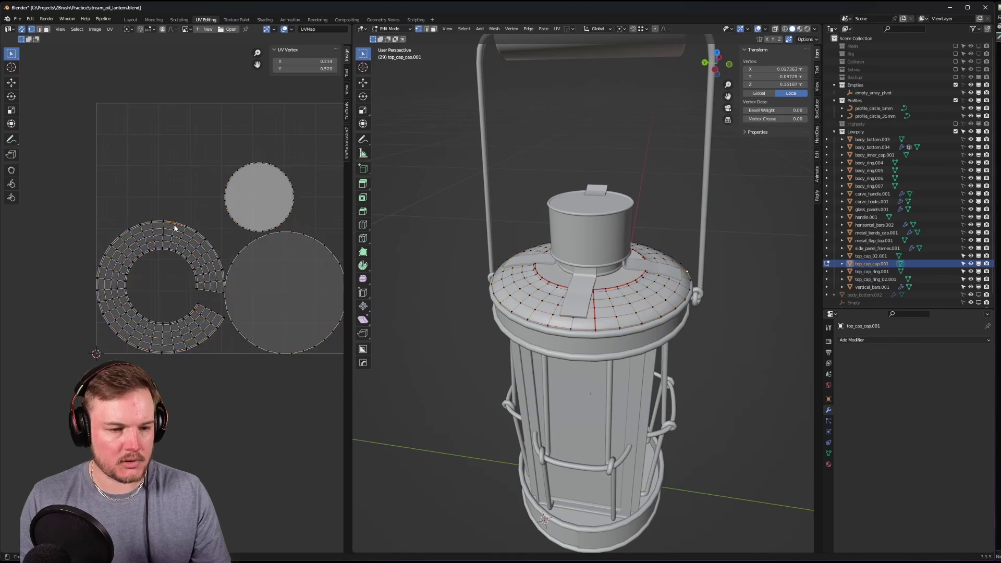
pyautogui.press('a')
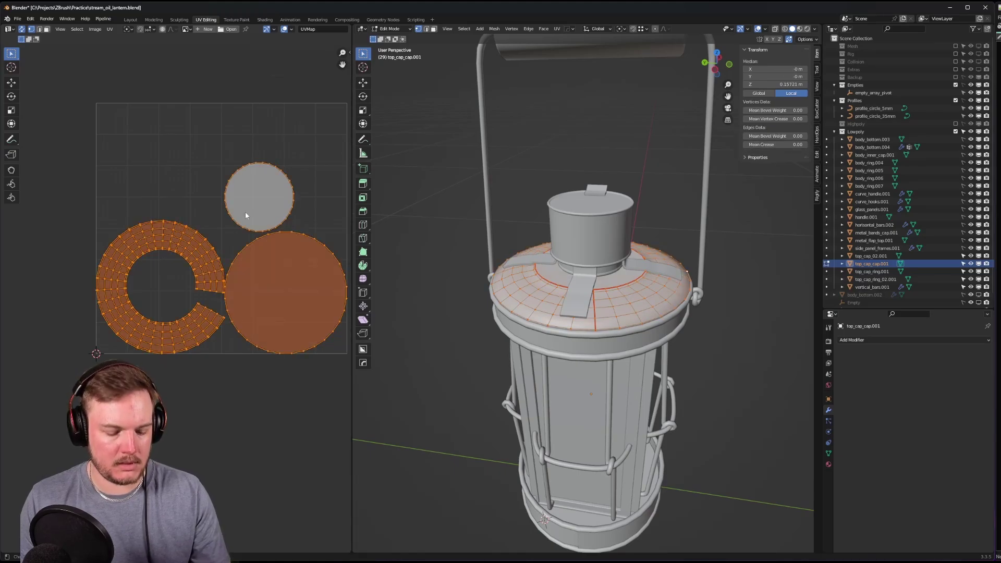
# - Open the TexTools UV Layout tools, turn off UV sync selection and select the cap's C-shaped UV island
pyautogui.click(346, 111)
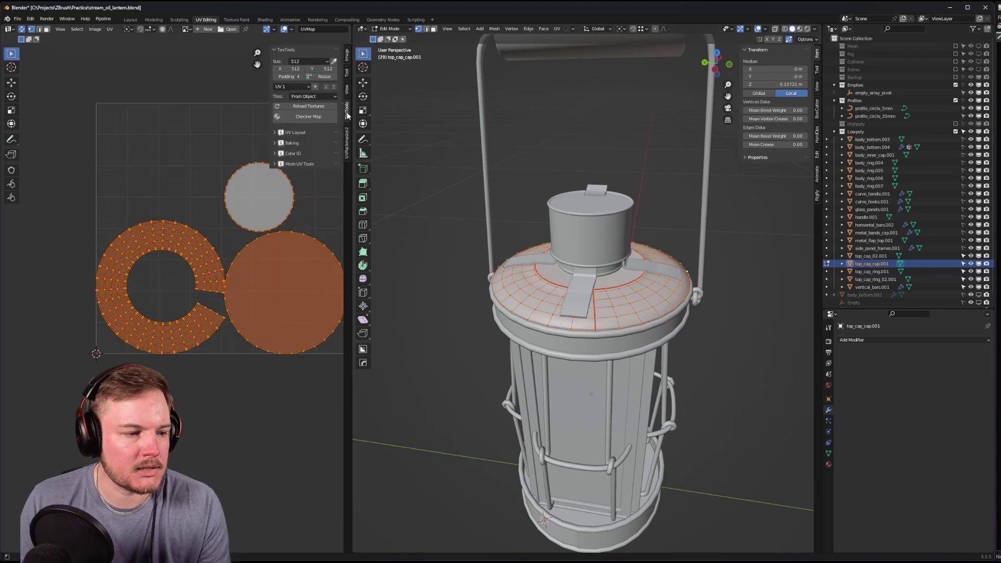
pyautogui.click(282, 132)
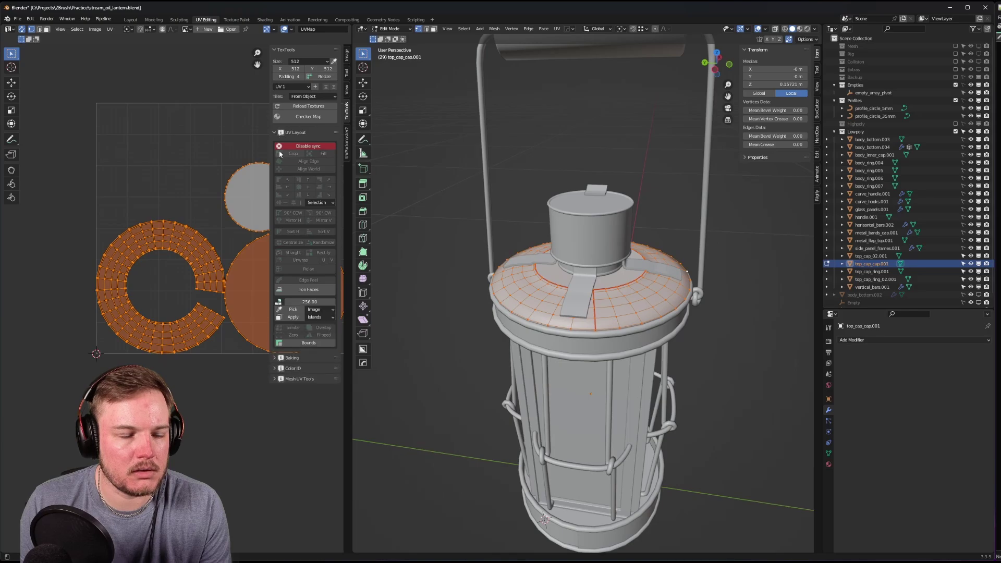
pyautogui.click(22, 30)
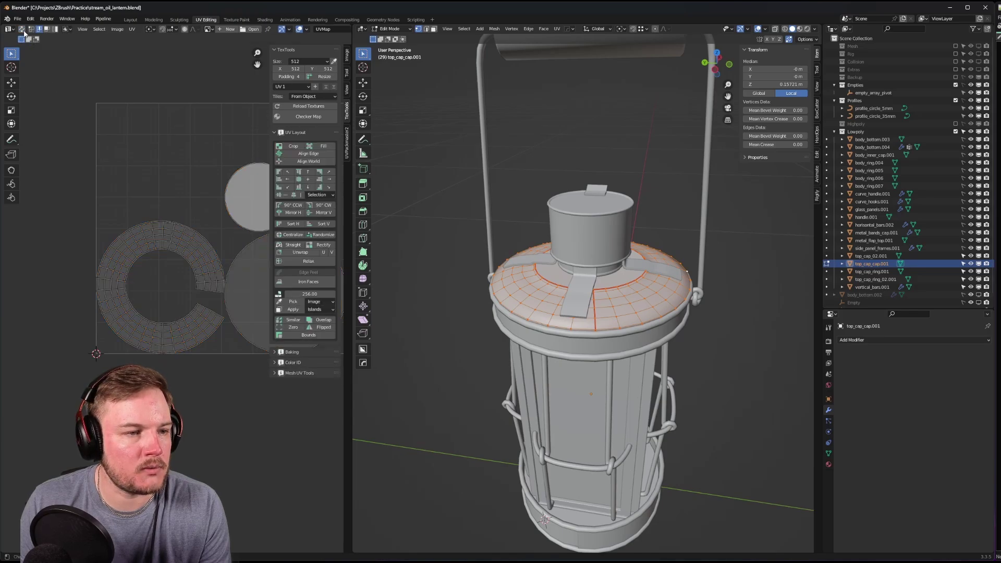
pyautogui.moveTo(150, 182); pyautogui.dragTo(134, 173, button='middle')
pyautogui.press('Tab')
pyautogui.click(128, 217)
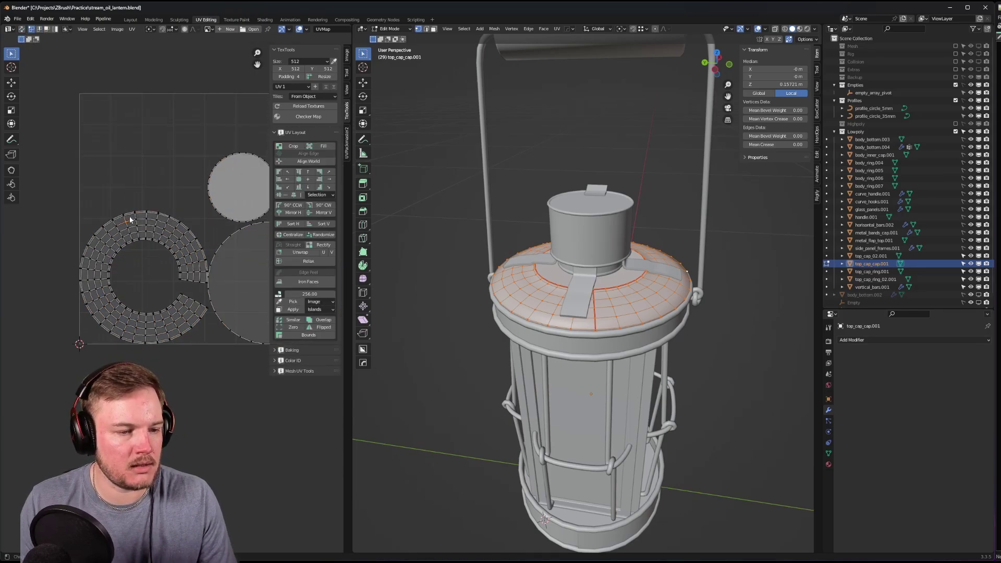
pyautogui.press('a')
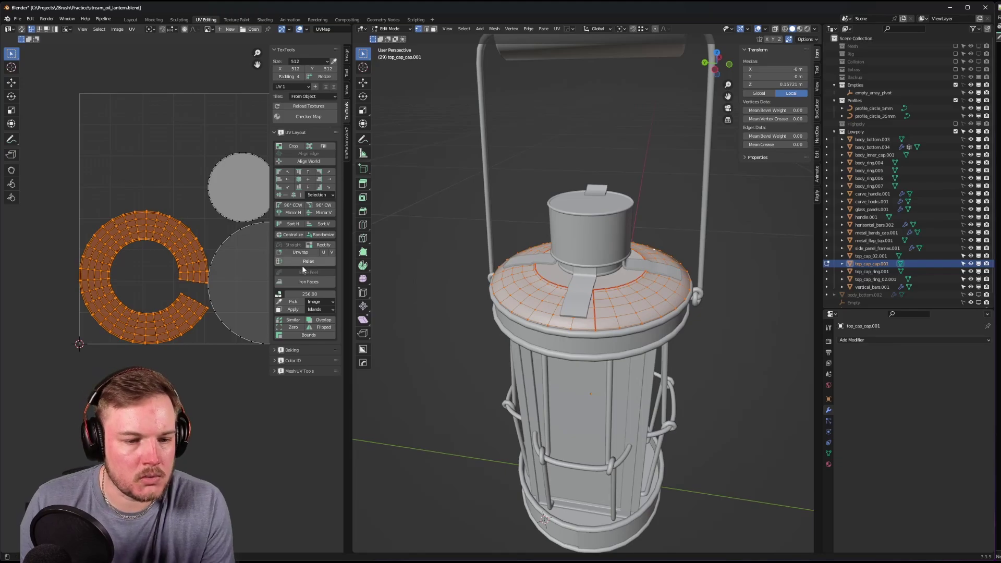
# - Rectify the cap's C-shaped UV island into a straight strip and move it below the UV square
pyautogui.click(324, 245)
pyautogui.scroll(-2, 212, 253)
pyautogui.scroll(-1, 211, 253)
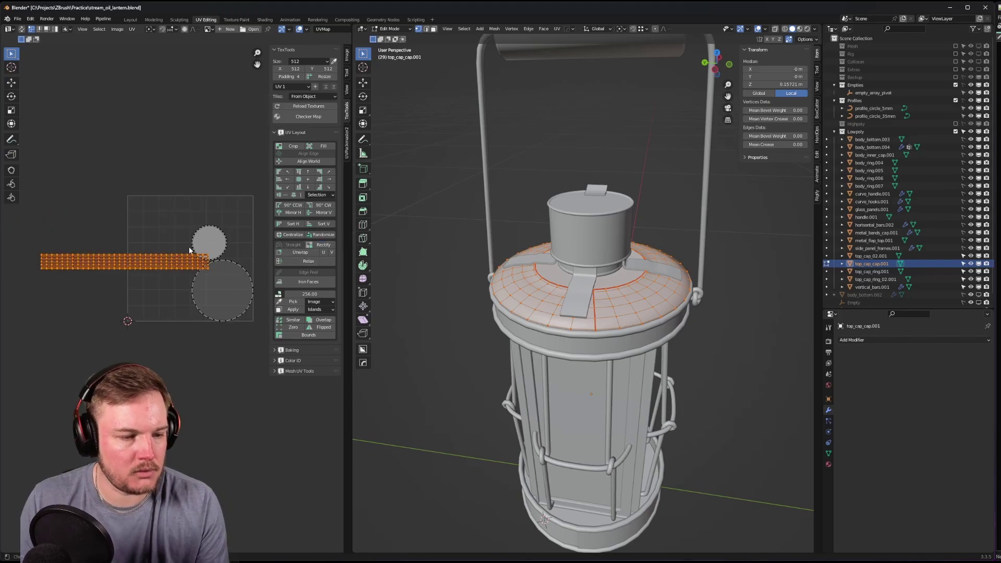
pyautogui.press('g')
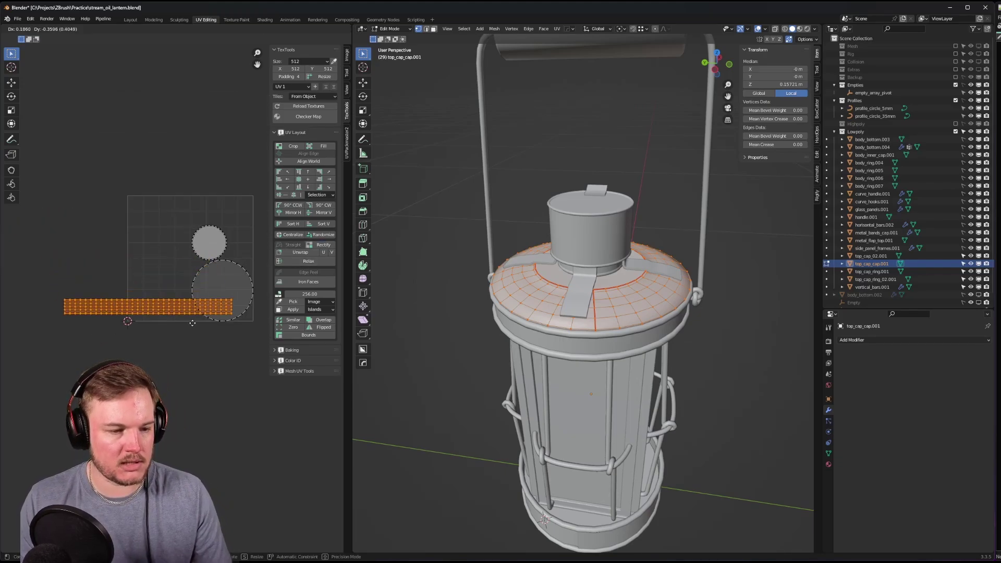
pyautogui.click(206, 346)
pyautogui.scroll(4, 194, 308)
pyautogui.moveTo(207, 345); pyautogui.dragTo(86, 251, button='middle')
pyautogui.scroll(2, 134, 277)
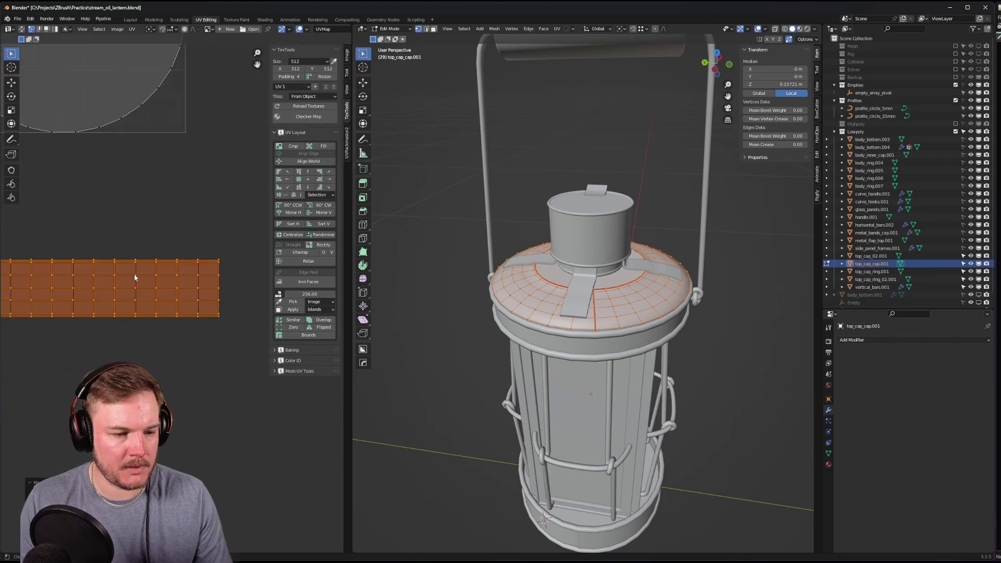
pyautogui.scroll(-5, 134, 277)
pyautogui.scroll(2, 570, 280)
# - Reopen top_cap_cap.001 in edge mode with X-ray on and clear the seam on its existing radial edge line
pyautogui.press('Tab')
pyautogui.click(574, 259)
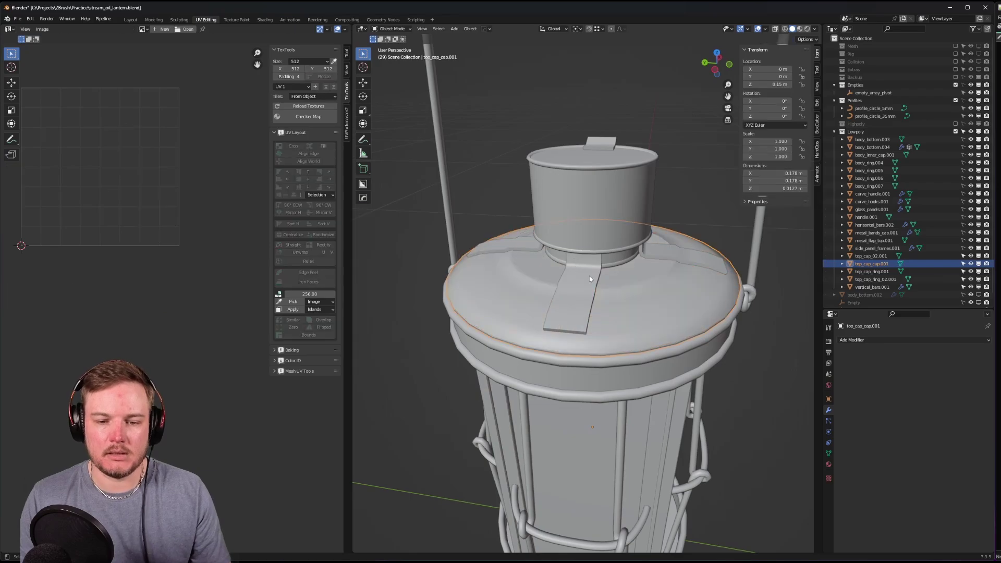
pyautogui.press('Tab')
pyautogui.click(591, 305)
pyautogui.hotkey('alt', 'z')
pyautogui.moveTo(597, 310); pyautogui.dragTo(602, 314, button='middle')
pyautogui.press('Tab')
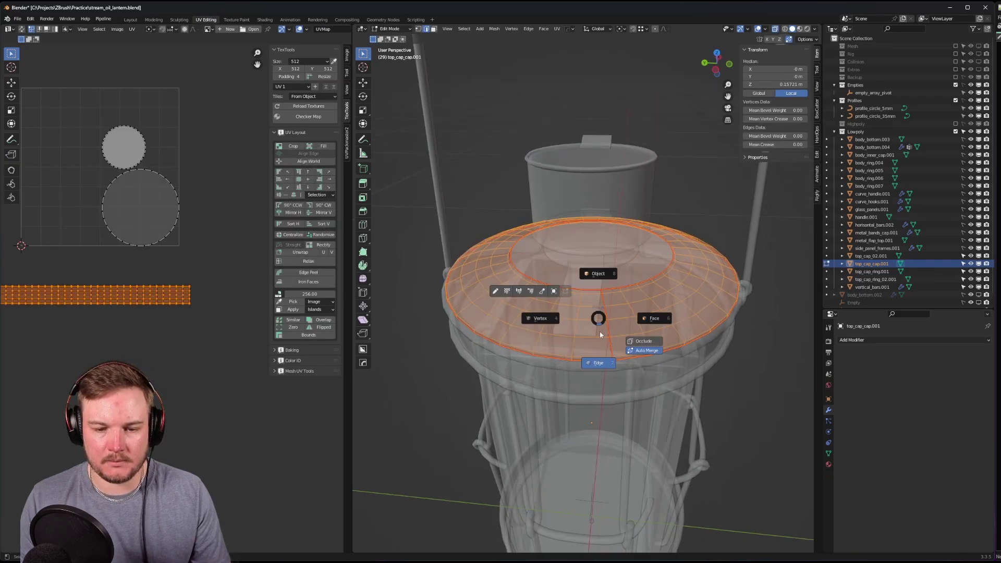
pyautogui.click(576, 324)
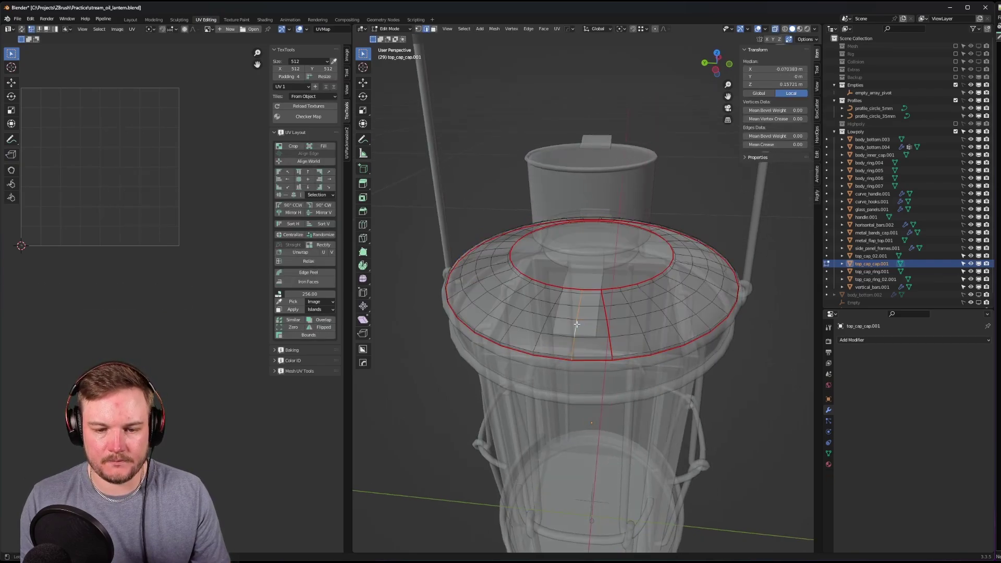
pyautogui.hotkey('ctrl', 'e')
pyautogui.click(603, 322)
# - Mark a new radial seam on the cap's edge line hidden beneath the front metal strap and unwrap the whole mesh
pyautogui.keyDown('alt'); pyautogui.click(575, 319); pyautogui.keyUp('alt')
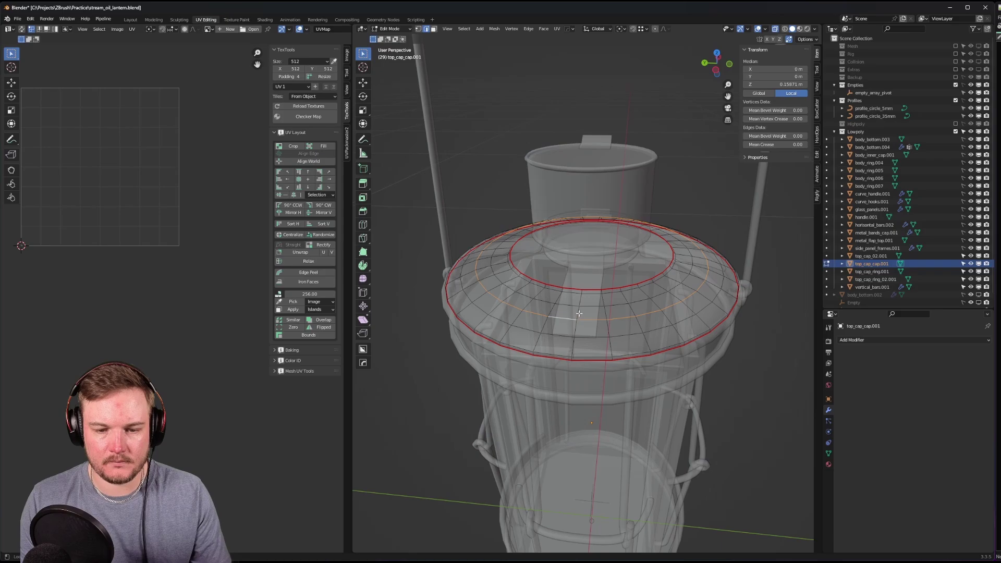
pyautogui.click(579, 313)
pyautogui.hotkey('ctrl', 'e')
pyautogui.click(543, 306)
pyautogui.press('a')
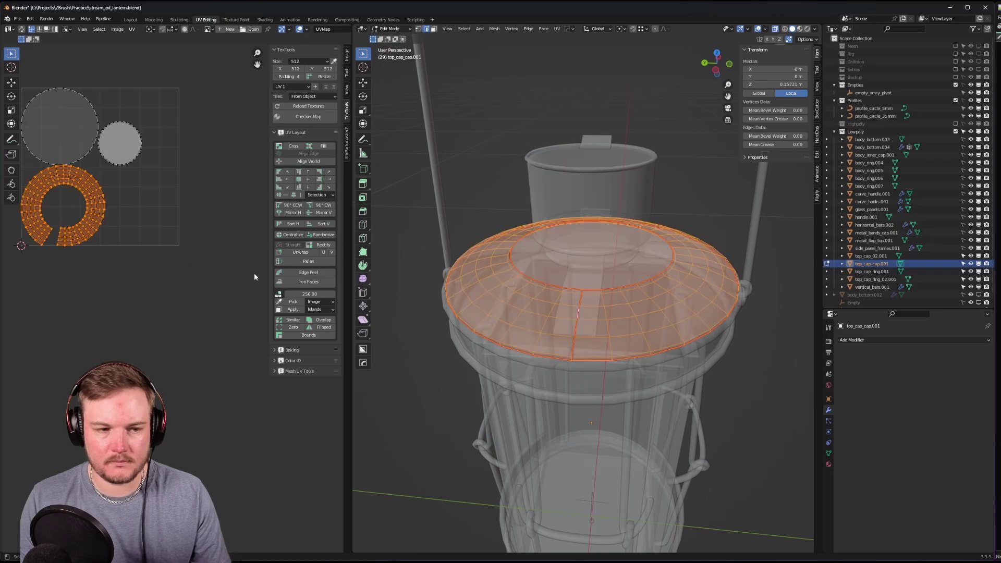
# - Rectify the newly unwrapped C-shaped island into a vertical strip, move it downward off the round islands and leave edit mode
pyautogui.click(106, 219)
pyautogui.press('l')
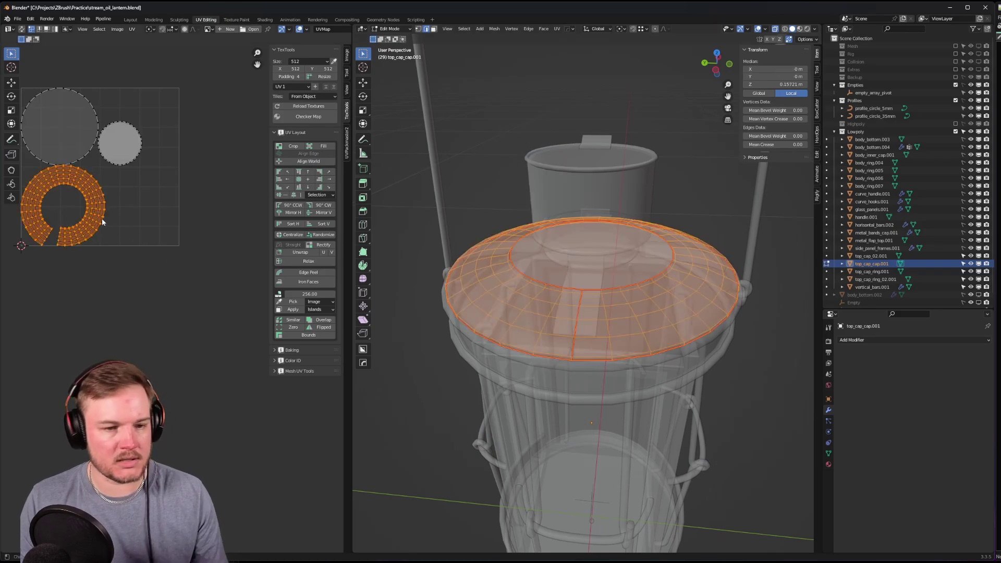
pyautogui.scroll(2, 131, 219)
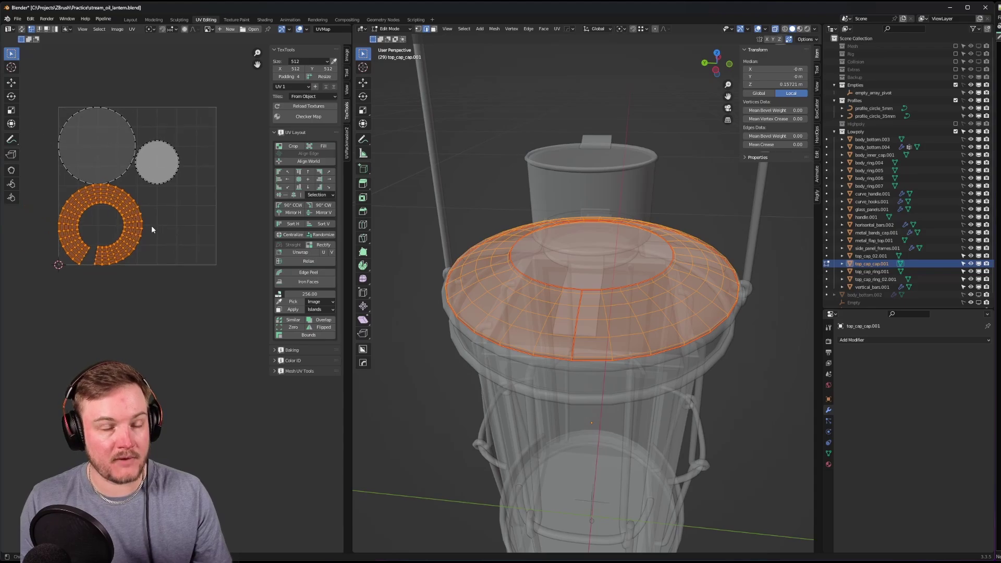
pyautogui.moveTo(138, 225); pyautogui.dragTo(160, 229, button='middle')
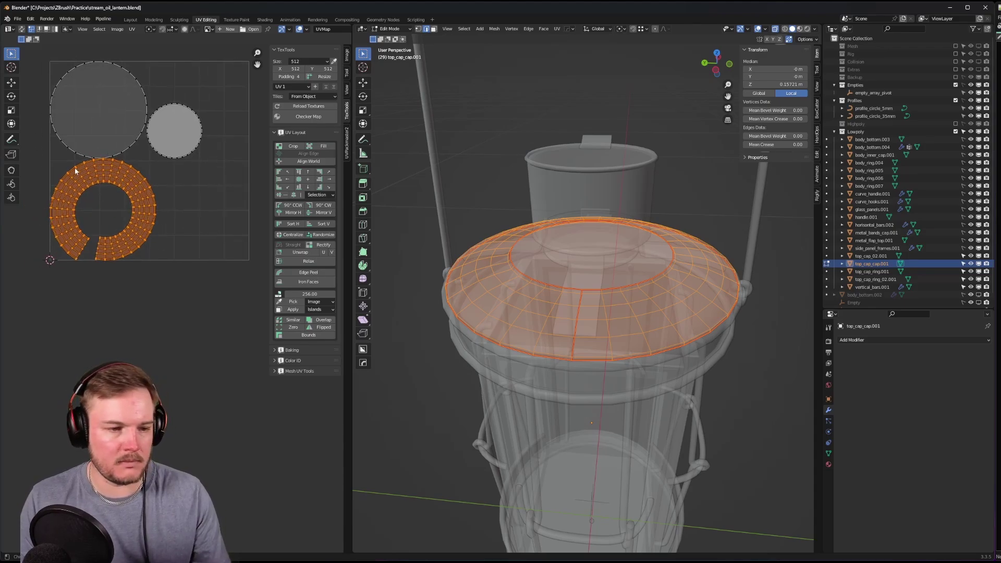
pyautogui.click(331, 246)
pyautogui.scroll(-2, 109, 214)
pyautogui.press('g')
pyautogui.click(141, 313)
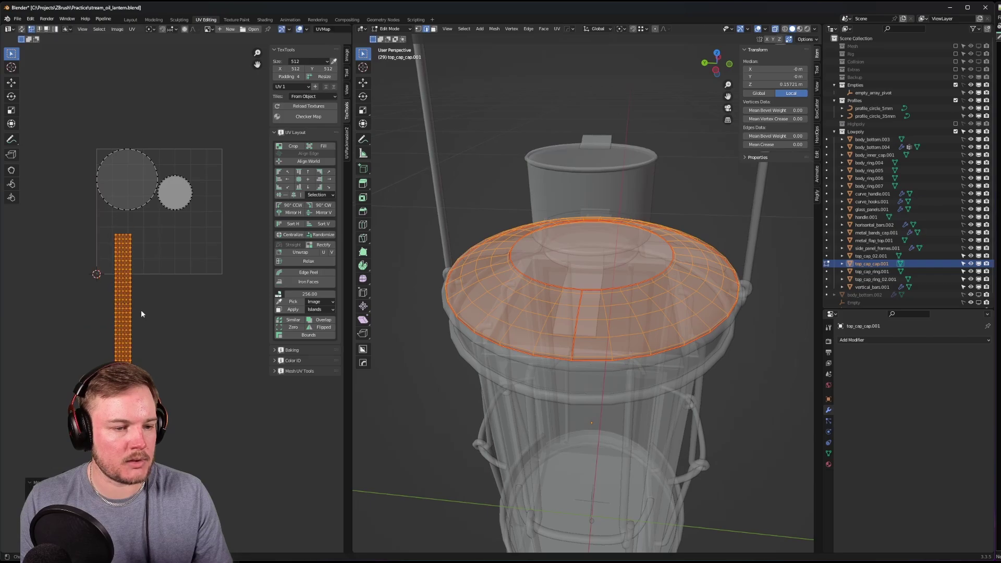
pyautogui.scroll(-3, 621, 314)
pyautogui.press('Tab')
pyautogui.click(622, 271)
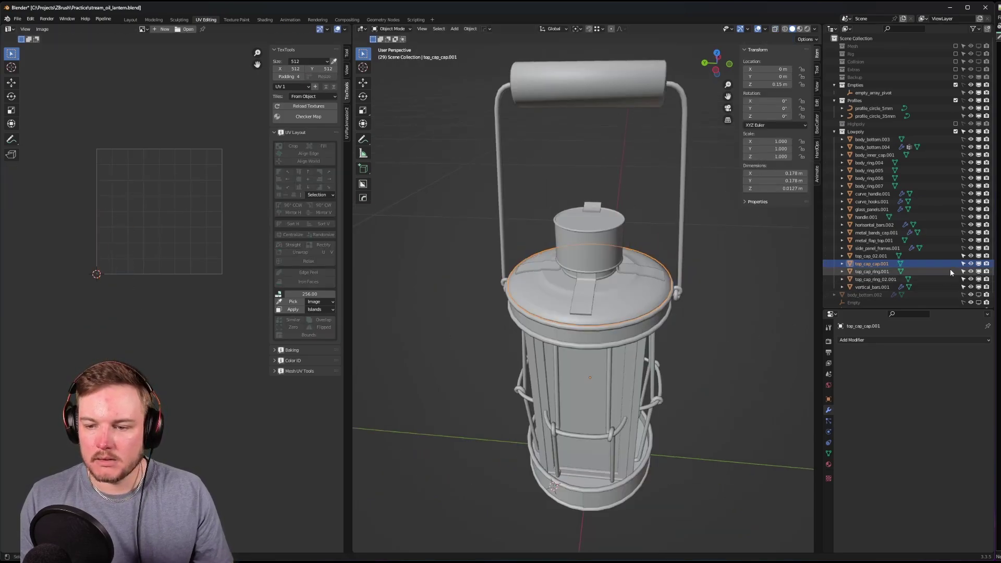
# - Select top_cap_ring.001, isolate it from the other lantern parts and open its mesh in edge mode
pyautogui.click(883, 257)
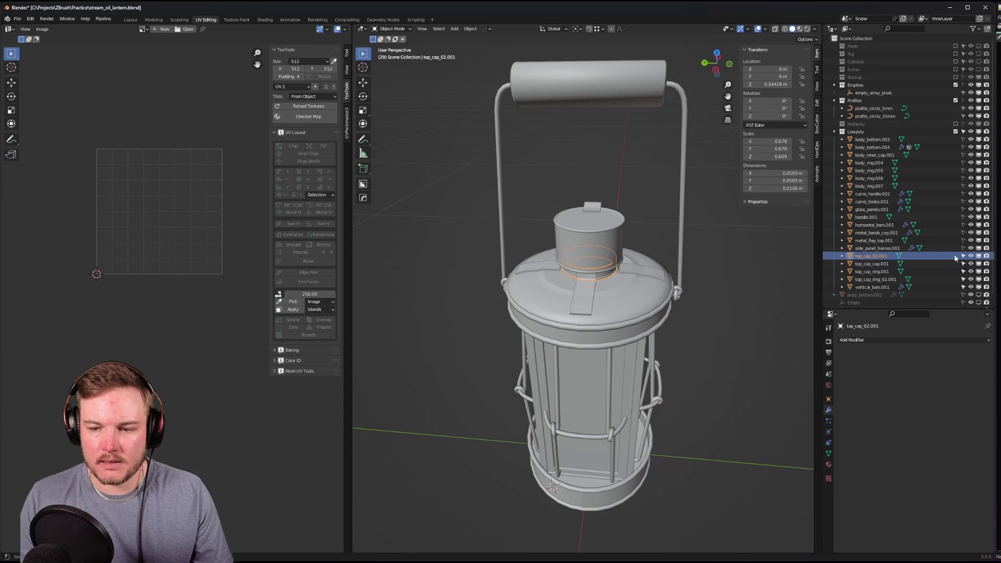
pyautogui.click(881, 271)
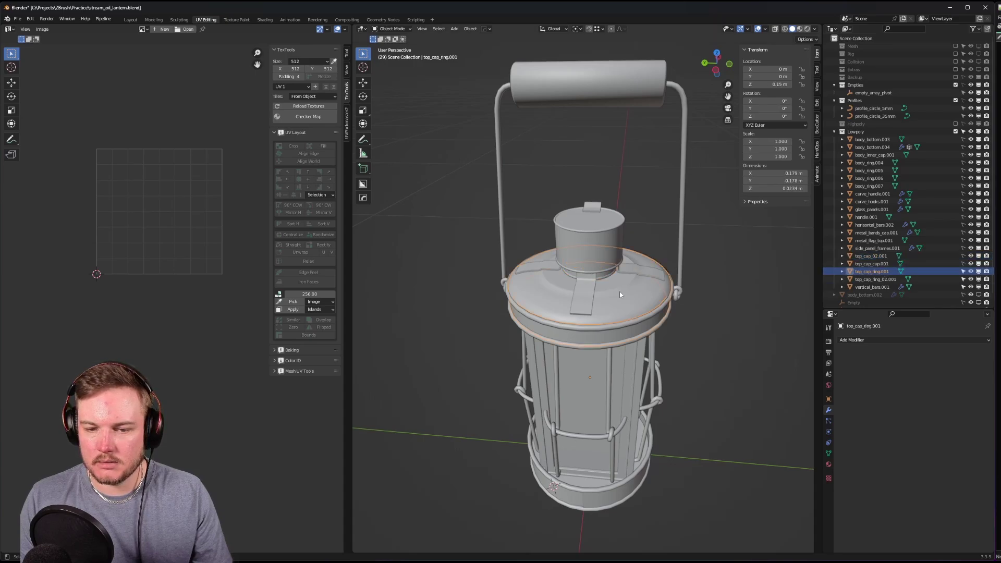
pyautogui.moveTo(619, 292)
pyautogui.mouseDown(button='middle')
pyautogui.moveTo(602, 291)
pyautogui.moveTo(612, 311)
pyautogui.moveTo(770, 302)
pyautogui.moveTo(676, 319)
pyautogui.moveTo(586, 313)
pyautogui.moveTo(611, 302)
pyautogui.mouseUp(button='middle')
pyautogui.scroll(4, 602, 291)
pyautogui.scroll(-5, 608, 288)
pyautogui.scroll(6, 676, 319)
pyautogui.hotkey('shift', 'h')
pyautogui.scroll(2, 611, 311)
pyautogui.press('Tab')
pyautogui.click(615, 332)
# - Mark a seam along the vertical edges at the ring's overlap step and select the whole mesh to inspect its UVs
pyautogui.click(611, 302)
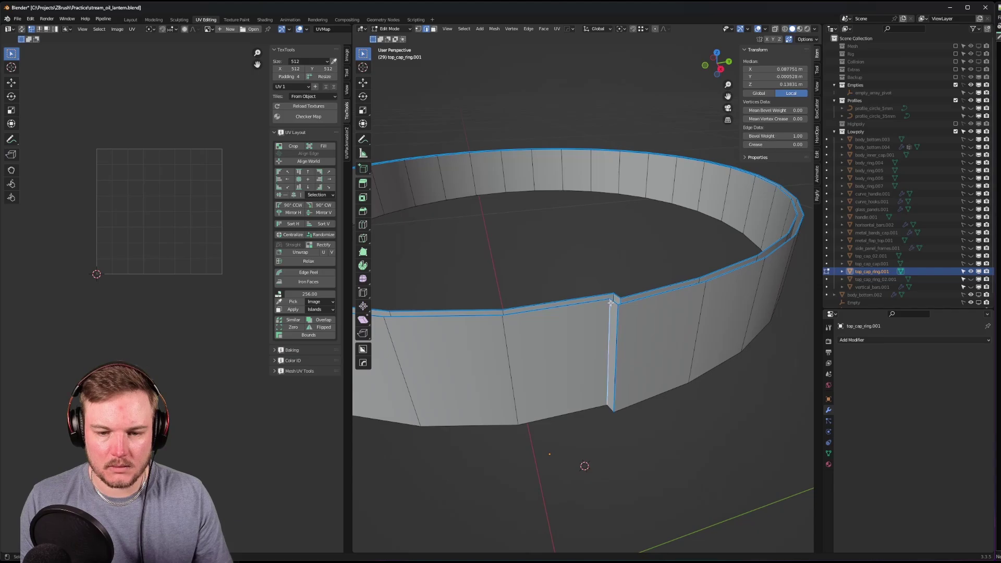
pyautogui.hotkey('ctrl', 'e')
pyautogui.click(614, 301)
pyautogui.scroll(-4, 613, 315)
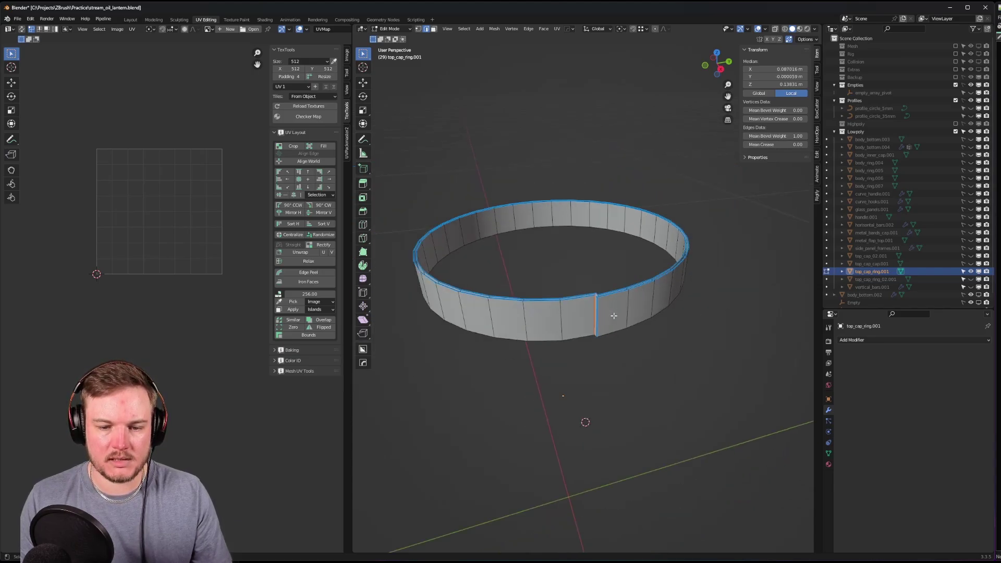
pyautogui.press('a')
pyautogui.moveTo(146, 186); pyautogui.dragTo(221, 306, button='middle')
pyautogui.scroll(2, 69, 264)
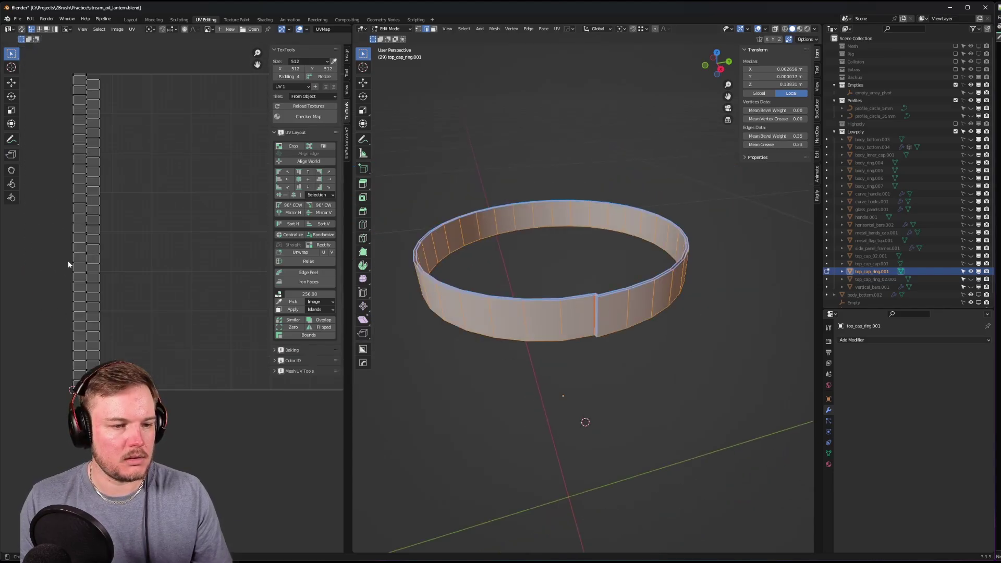
# - Set the whole ring's mean bevel weight and mean crease to 0, clear its sharp edges and leave edit mode
pyautogui.moveTo(759, 137); pyautogui.dragTo(759, 145)
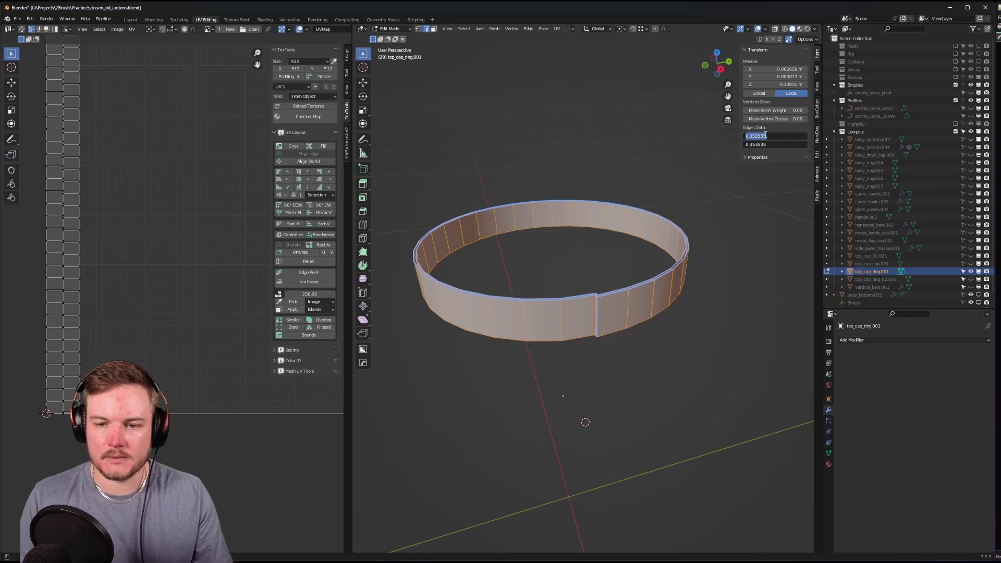
pyautogui.write('0')
pyautogui.press('Return')
pyautogui.moveTo(567, 229); pyautogui.dragTo(578, 235, button='middle')
pyautogui.hotkey('ctrl', 'e')
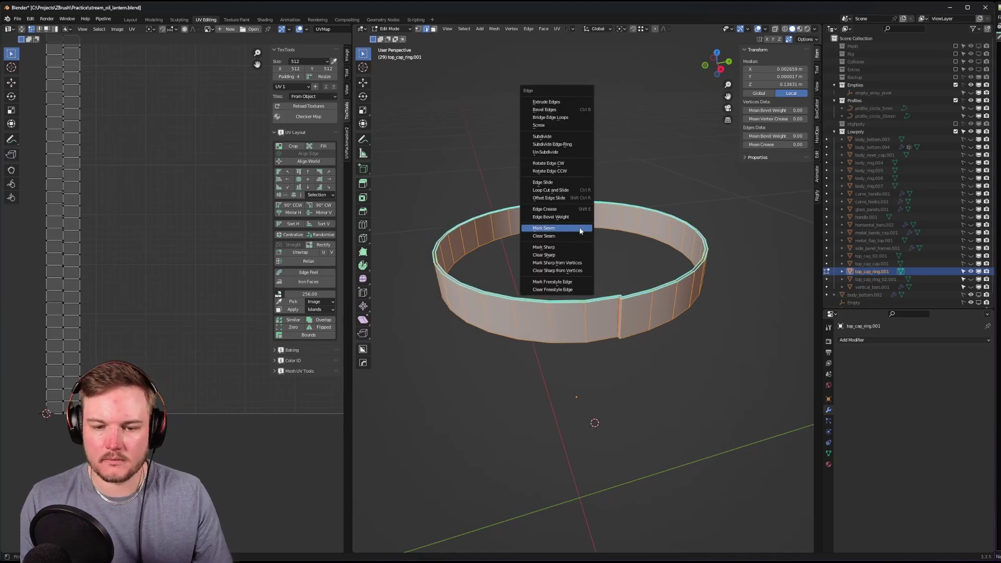
pyautogui.click(570, 256)
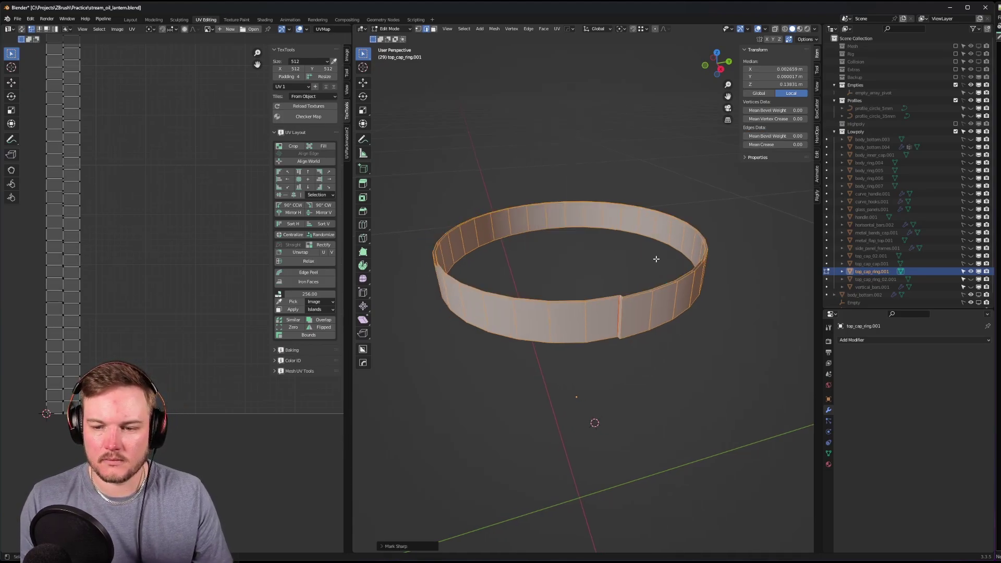
pyautogui.press('Tab')
pyautogui.click(658, 229)
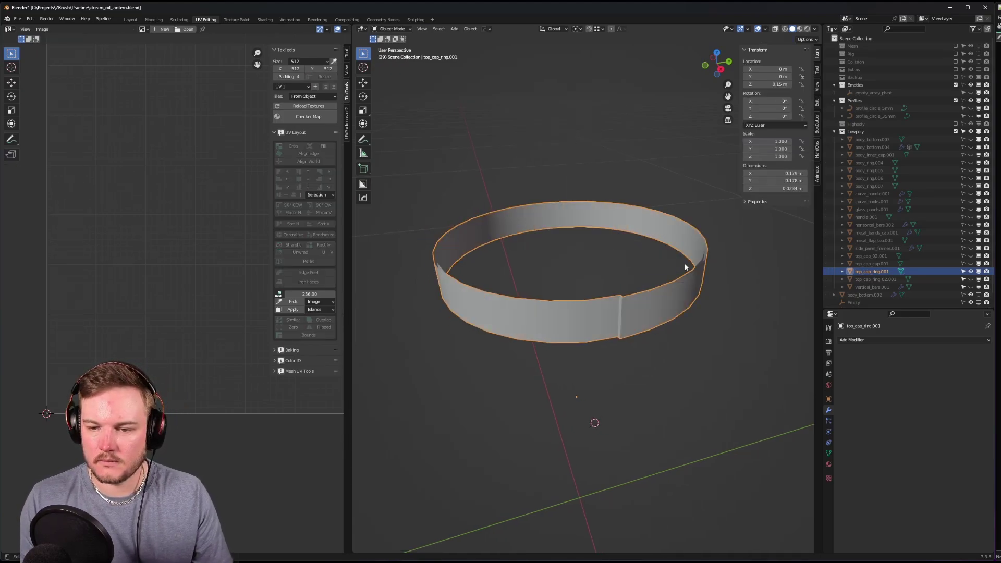
# - Make top_cap_ring.001 unselectable and hide it, then show top_cap_ring_02.001 and open its mesh for editing
pyautogui.click(963, 272)
pyautogui.click(971, 272)
pyautogui.click(970, 279)
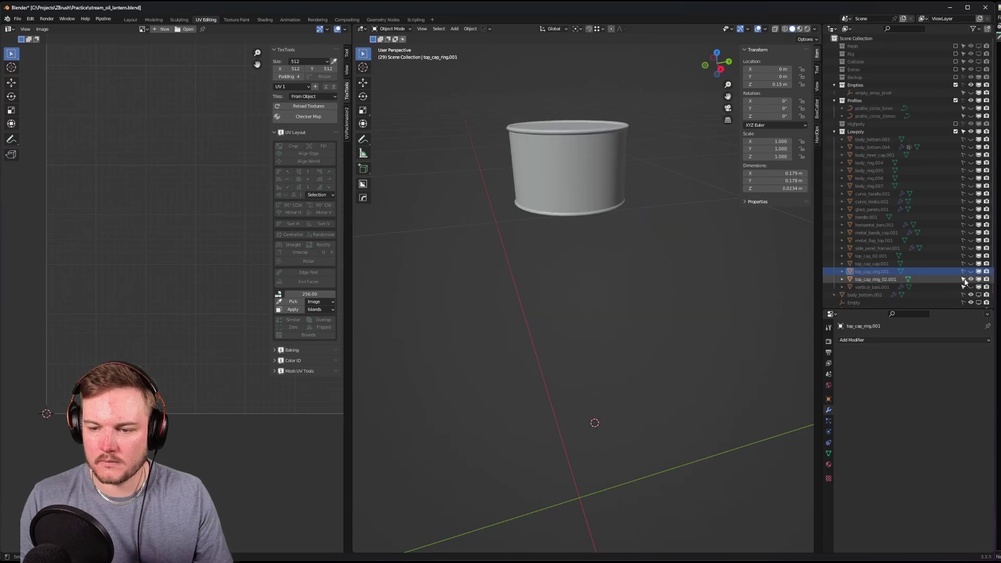
pyautogui.scroll(6, 550, 292)
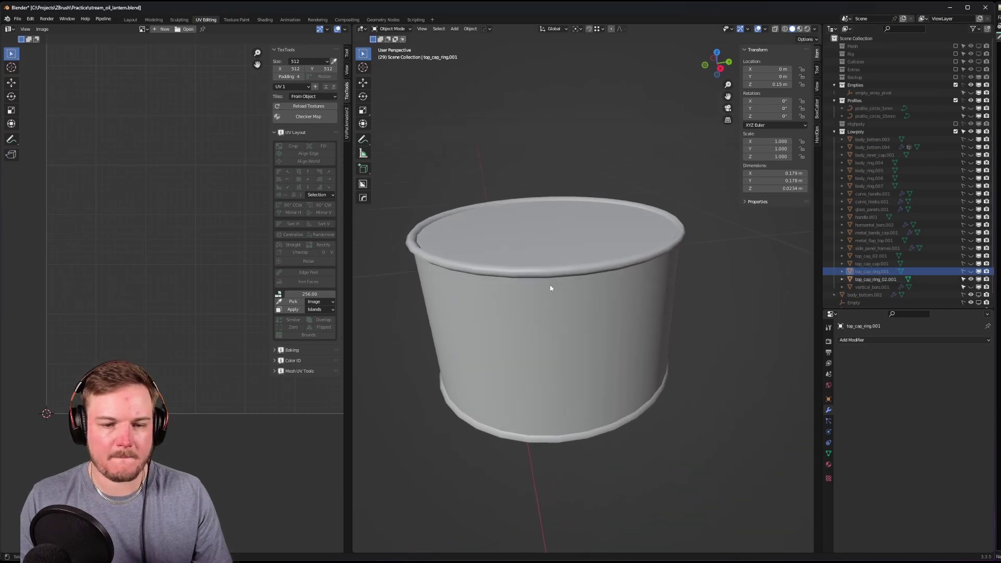
pyautogui.press('Tab')
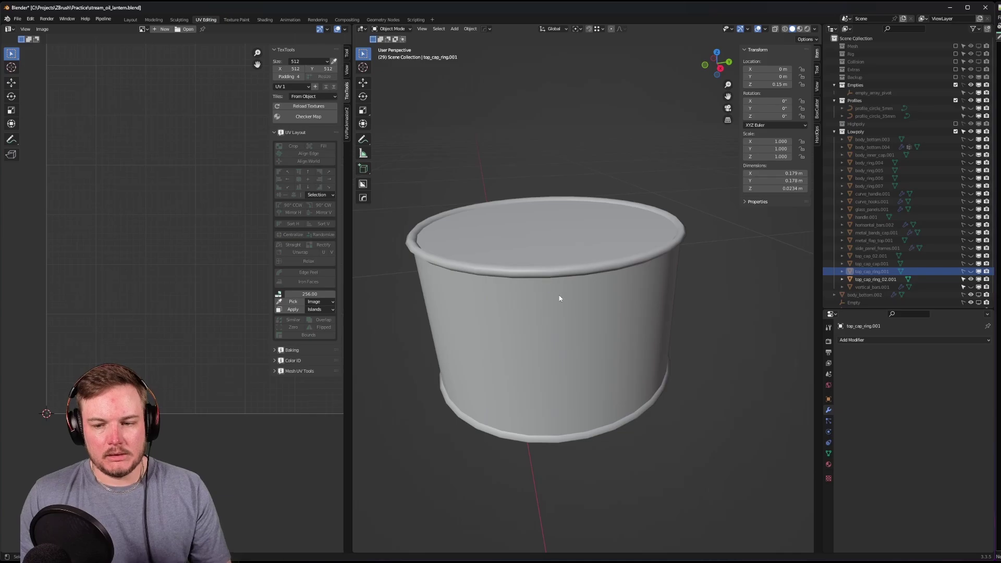
pyautogui.click(559, 298)
pyautogui.press('Tab')
pyautogui.moveTo(587, 277)
pyautogui.mouseDown(button='middle')
pyautogui.moveTo(582, 268)
pyautogui.moveTo(582, 291)
pyautogui.mouseUp(button='middle')
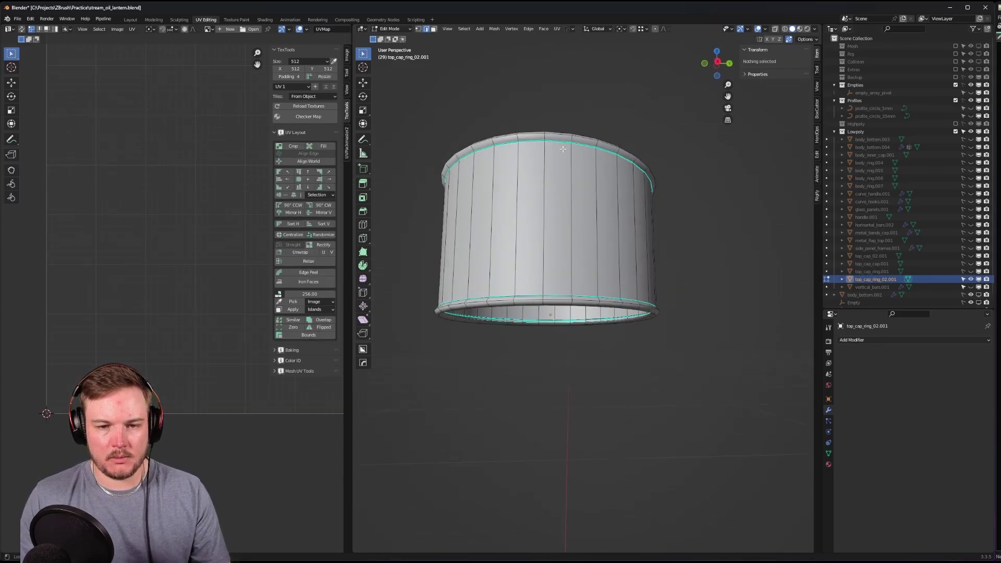
# - Mark seams along the edge loops beside the upper and lower rims of top_cap_ring_02.001 and leave edit mode
pyautogui.keyDown('alt'); pyautogui.click(562, 145); pyautogui.keyUp('alt')
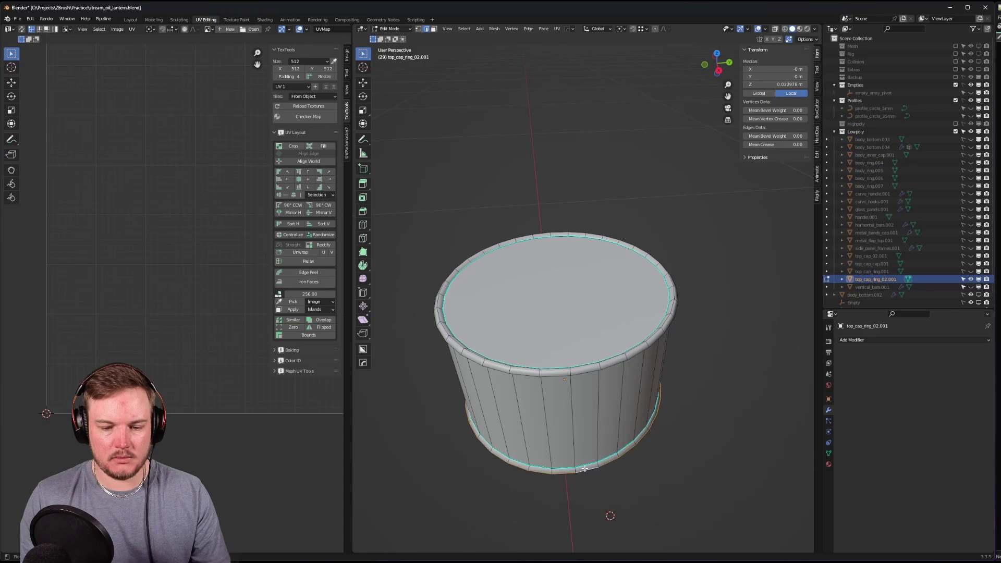
pyautogui.scroll(-3, 590, 449)
pyautogui.rightClick(589, 427)
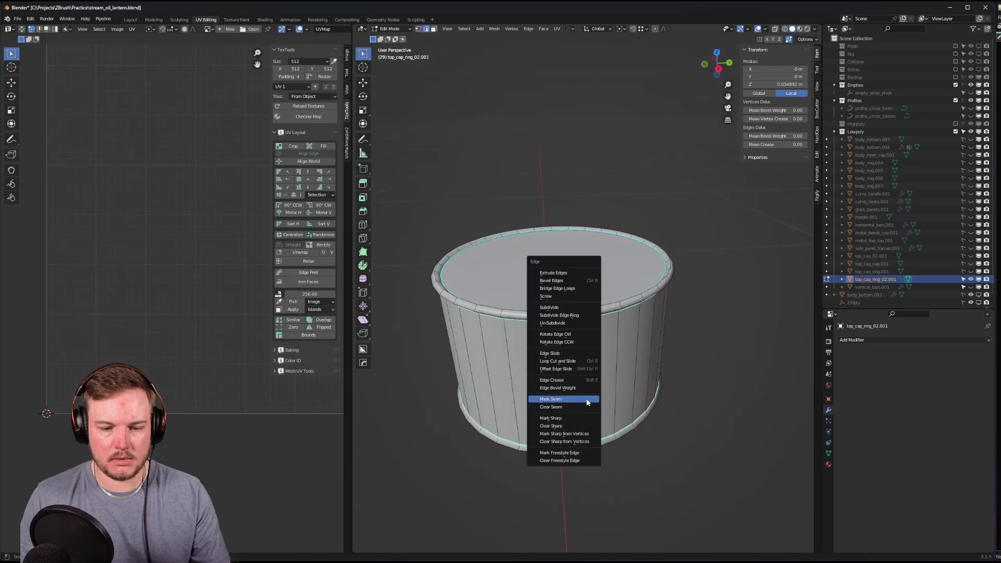
pyautogui.click(587, 398)
pyautogui.moveTo(586, 399); pyautogui.dragTo(591, 394, button='middle')
pyautogui.press('Tab')
pyautogui.click(591, 372)
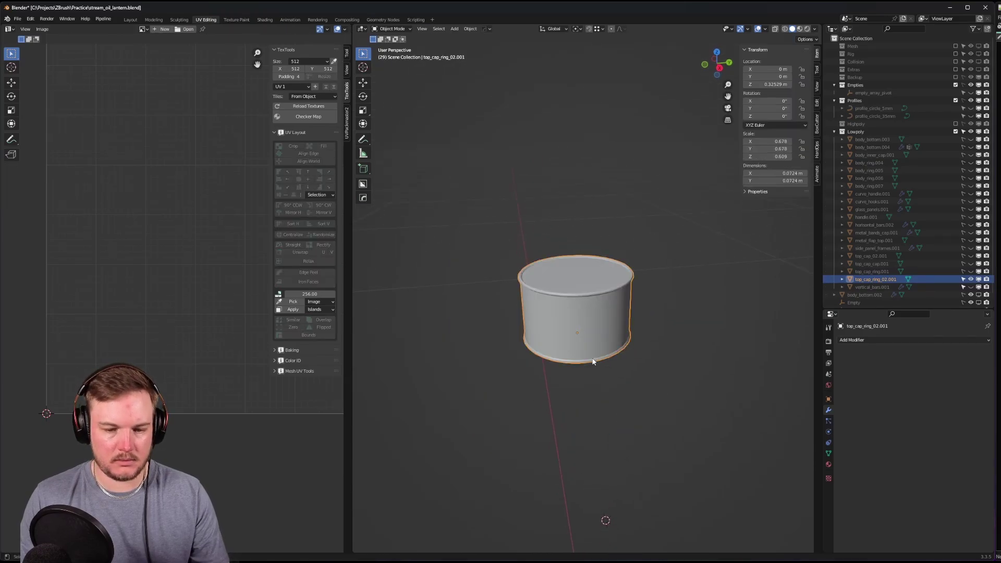
# - Reveal all lantern parts and mark a vertical seam down the side of top_cap_ring_02.001 in line with the metal strap
pyautogui.press('/')
pyautogui.keyDown('shift'); pyautogui.moveTo(591, 359); pyautogui.dragTo(563, 315, button='middle'); pyautogui.keyUp('shift')
pyautogui.scroll(-6, 610, 375)
pyautogui.hotkey('alt', 'a')
pyautogui.scroll(9, 585, 355)
pyautogui.click(585, 358)
pyautogui.hotkey('ctrl', 'Tab')
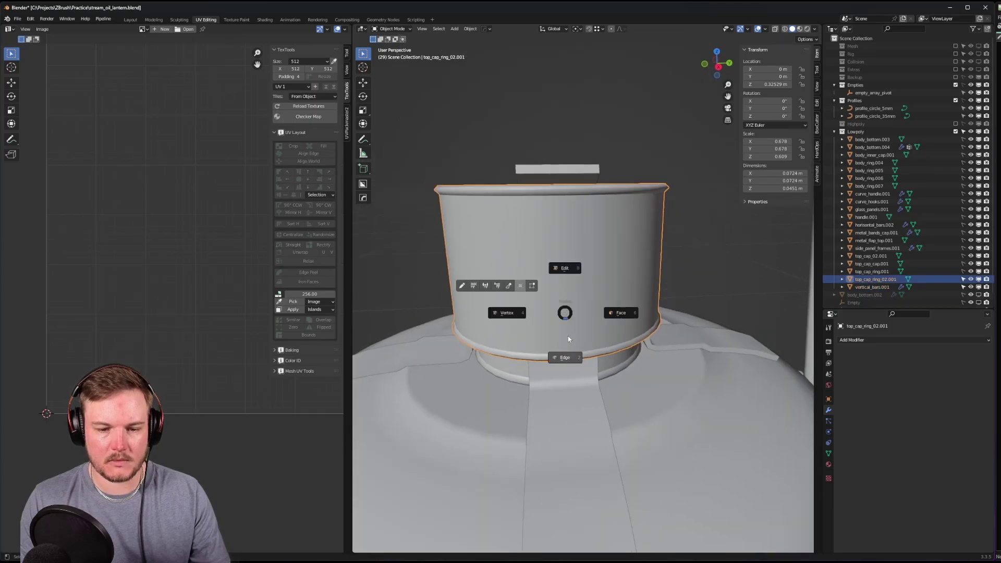
pyautogui.click(568, 328)
pyautogui.hotkey('ctrl', 'e')
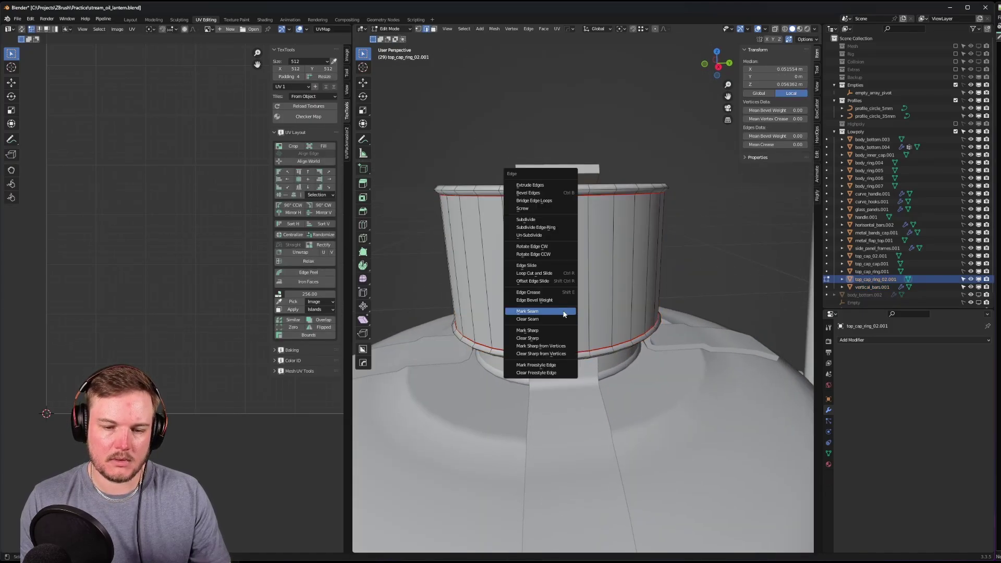
pyautogui.click(564, 313)
pyautogui.hotkey('ctrl', 'Tab')
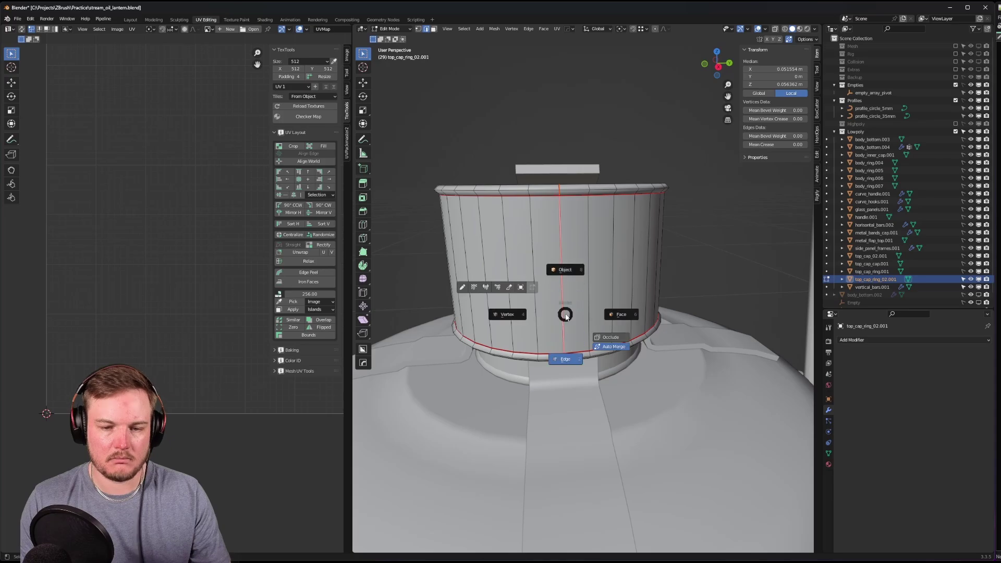
pyautogui.click(565, 284)
# - Isolate top_cap_ring_02.001 from the other lantern parts and open its mesh for editing at the lower rim
pyautogui.hotkey('shift', 'h')
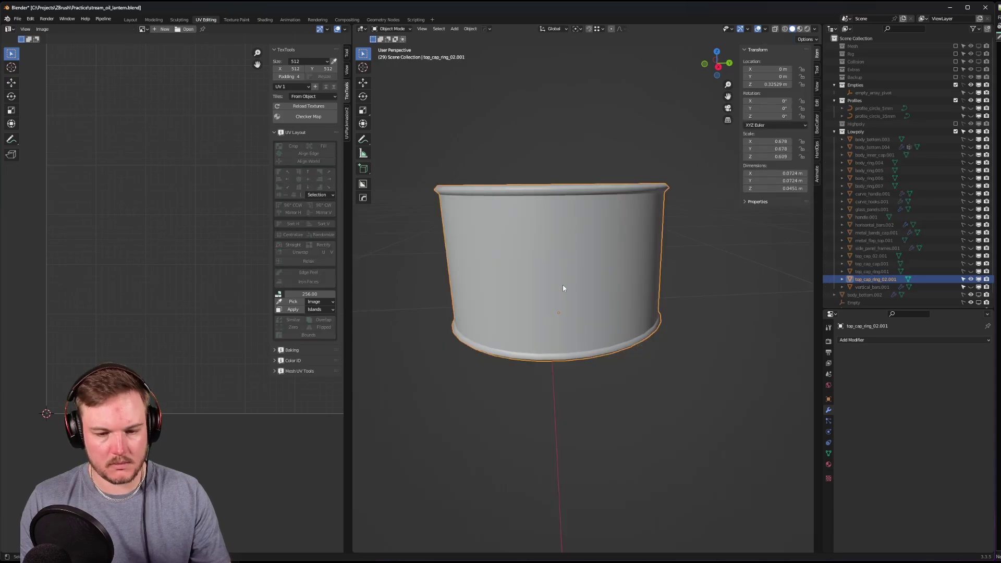
pyautogui.press('Tab')
pyautogui.click(564, 331)
pyautogui.keyDown('shift'); pyautogui.moveTo(571, 354); pyautogui.dragTo(592, 327, button='middle'); pyautogui.keyUp('shift')
pyautogui.scroll(5, 594, 329)
pyautogui.press('Tab')
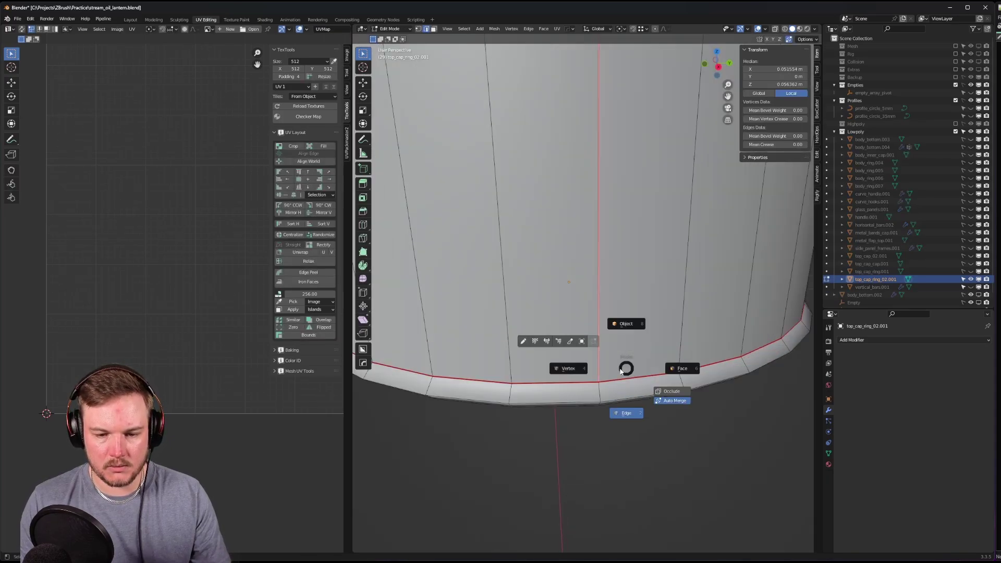
# - Test-move the vertex where the vertical seam meets the lower rim to check whether it is joined to the rim
pyautogui.click(577, 368)
pyautogui.click(600, 387)
pyautogui.press('g')
pyautogui.rightClick(632, 400)
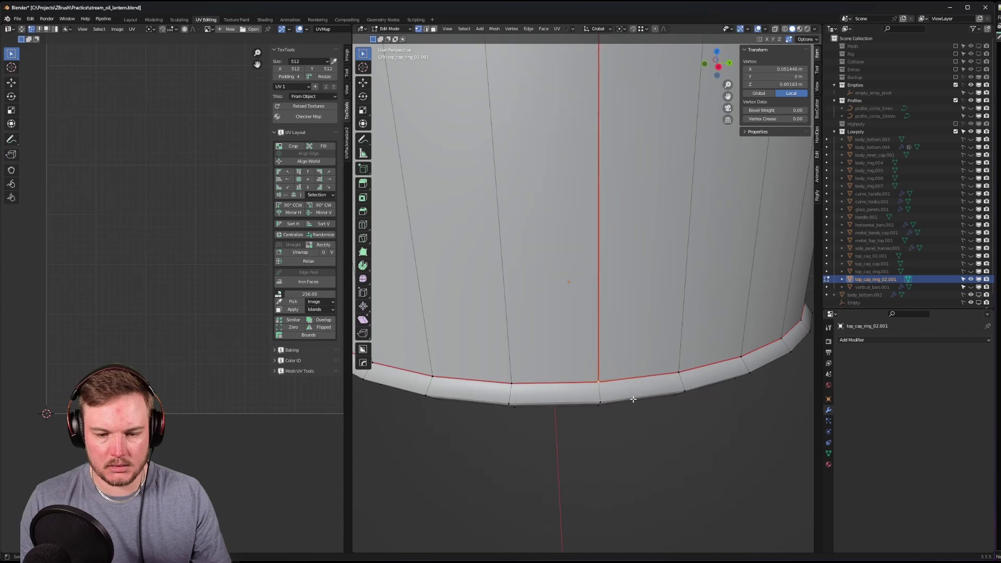
pyautogui.press('Tab')
pyautogui.click(618, 413)
pyautogui.keyDown('alt'); pyautogui.click(592, 337); pyautogui.keyUp('alt')
pyautogui.hotkey('ctrl', 'Tab')
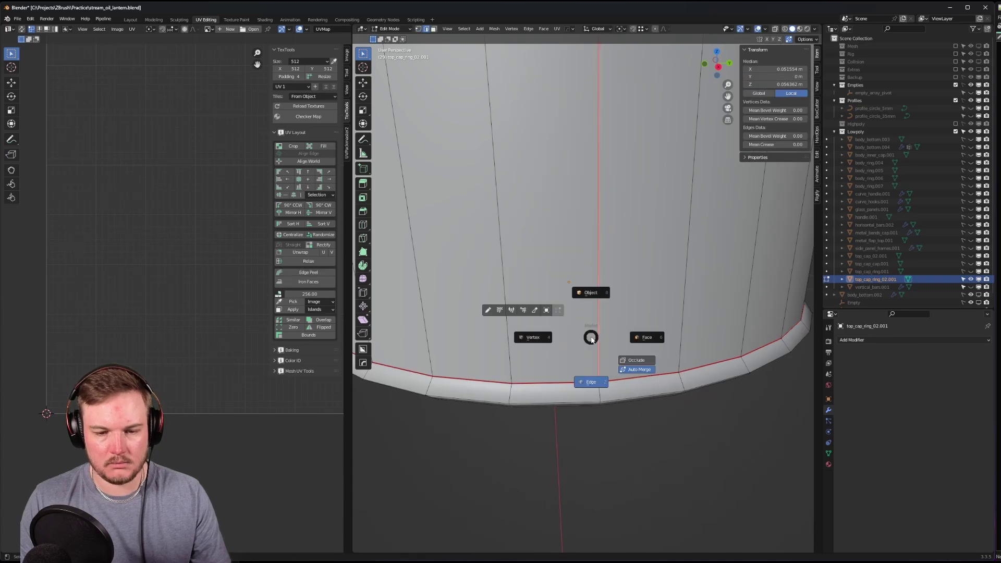
# - Try to merge all of the ring's vertices by distance with the preset merge distance
pyautogui.click(562, 339)
pyautogui.press('a')
pyautogui.scroll(-5, 562, 340)
pyautogui.press('m')
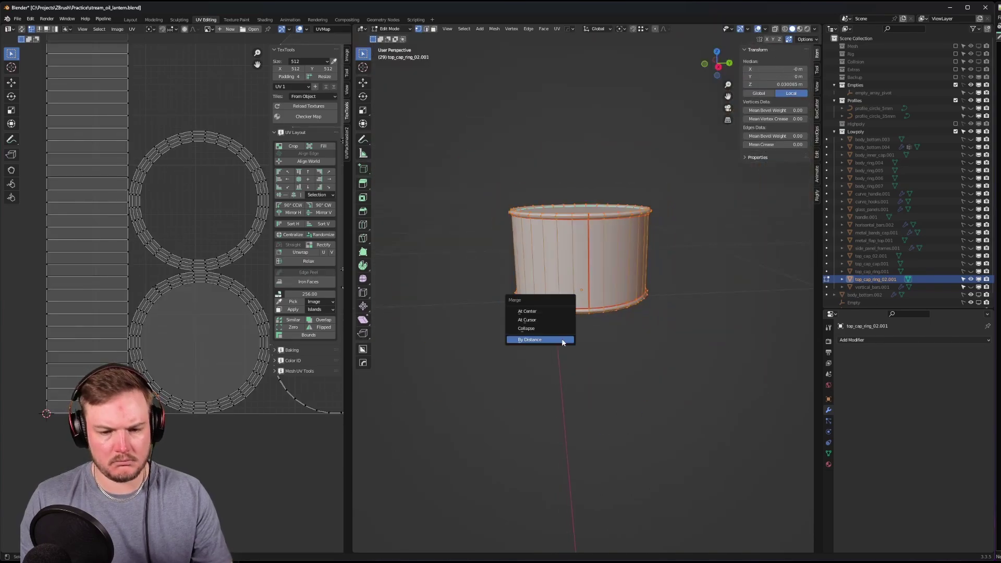
pyautogui.click(561, 339)
pyautogui.scroll(5, 590, 335)
# - Clear the selection and test-move the vertex at the vertical seam's lower end again to check its connection to the rim
pyautogui.hotkey('ctrl', 'Tab')
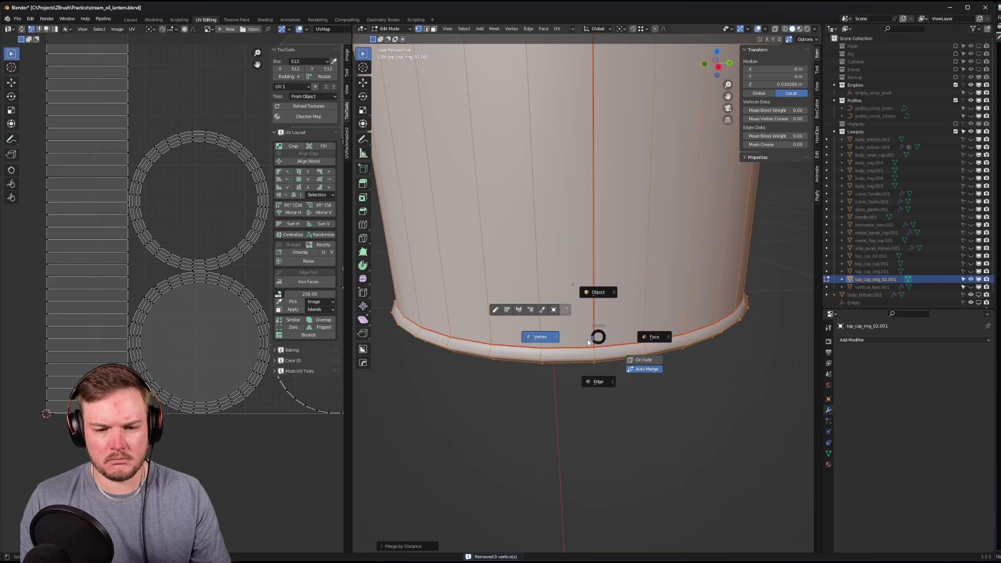
pyautogui.click(587, 342)
pyautogui.press('Tab')
pyautogui.click(567, 349)
pyautogui.hotkey('alt', 'a')
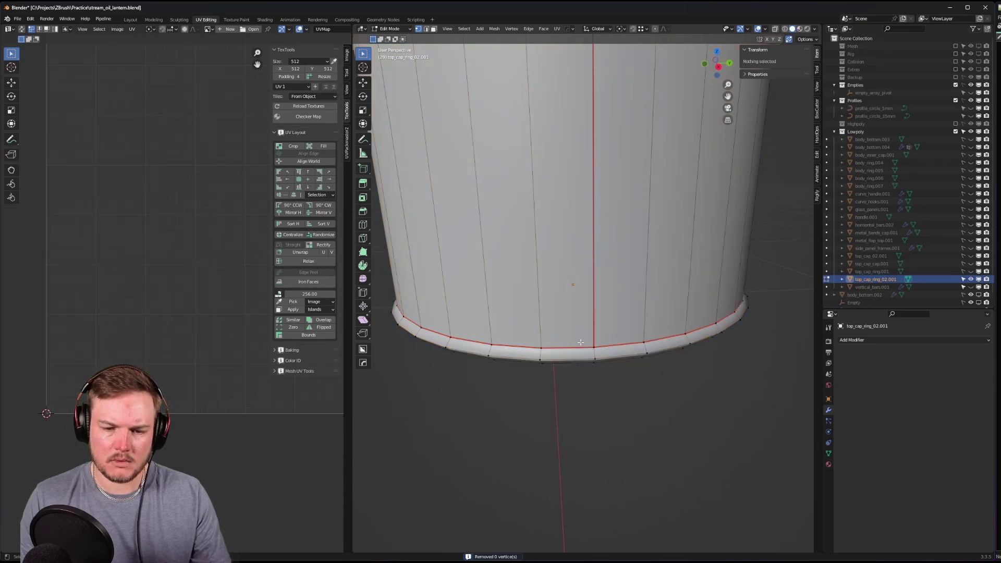
pyautogui.click(586, 343)
pyautogui.press('g')
pyautogui.rightClick(578, 336)
pyautogui.moveTo(578, 335); pyautogui.dragTo(557, 338, button='middle')
pyautogui.press('Tab')
pyautogui.click(556, 364)
pyautogui.moveTo(486, 325); pyautogui.dragTo(516, 296, button='middle')
pyautogui.scroll(-2, 458, 358)
pyautogui.press('Tab')
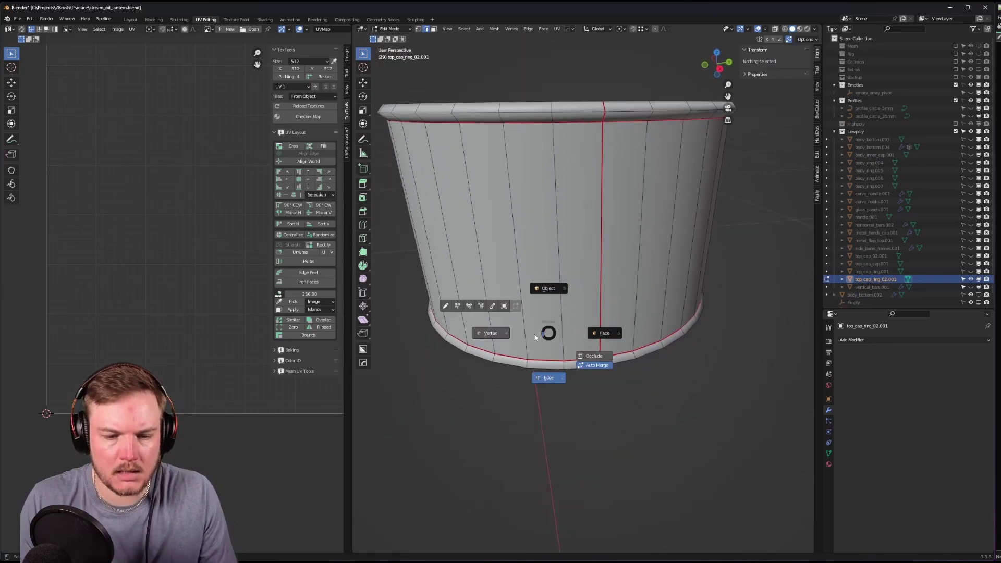
# - Try merging all of the ring's vertices by distance with a merge distance of 0.0005 m
pyautogui.click(533, 338)
pyautogui.click(560, 368)
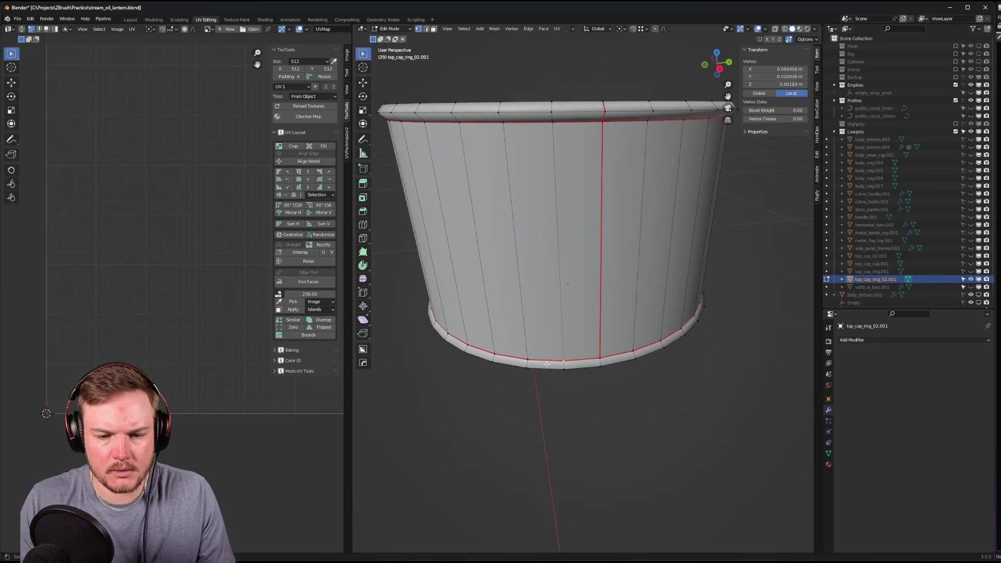
pyautogui.press('a')
pyautogui.press('m')
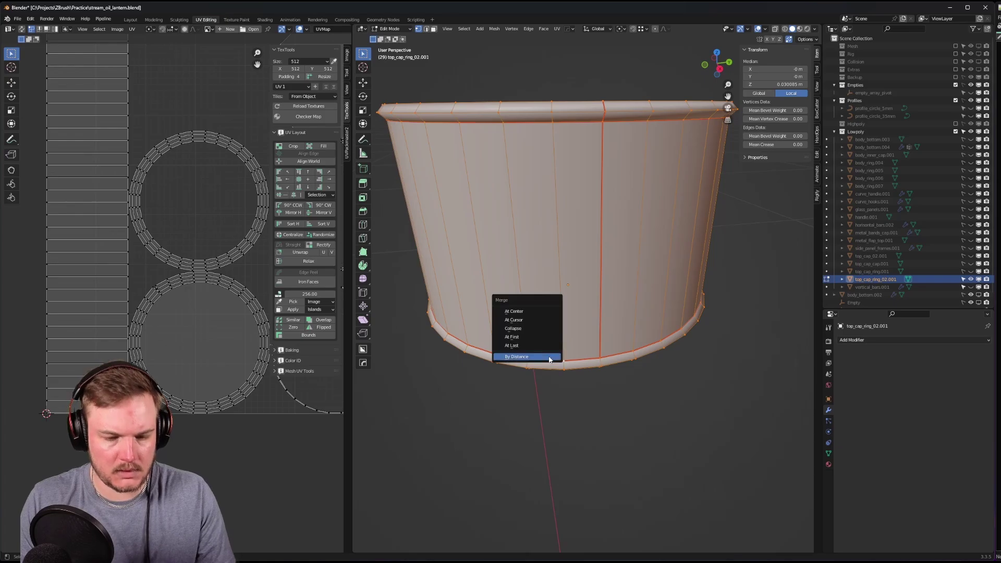
pyautogui.click(545, 359)
pyautogui.click(393, 546)
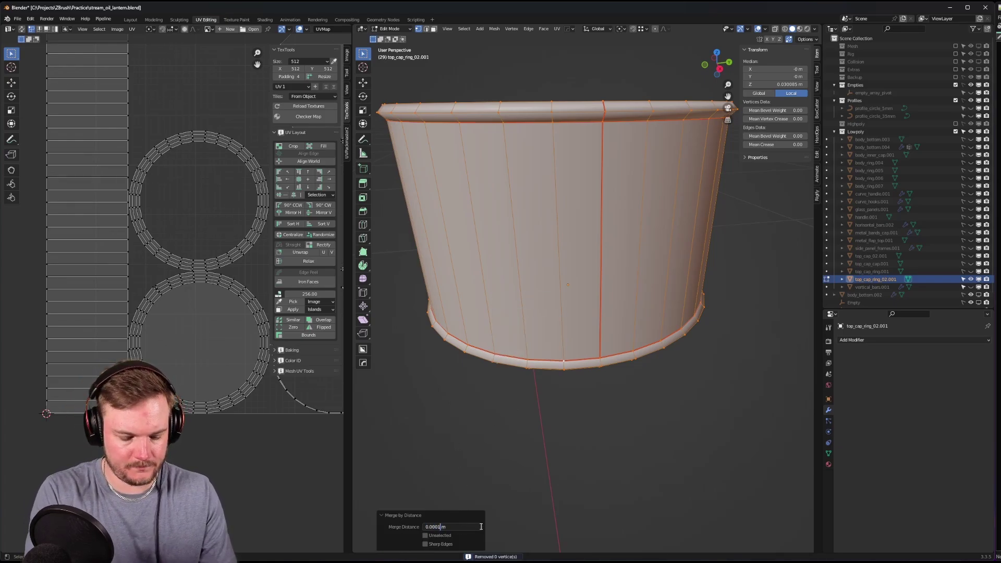
pyautogui.press('BackSpace')
pyautogui.write('5')
pyautogui.press('Return')
# - Mark the vertical edges down the ring's side as a seam and inspect where they meet the lower rim
pyautogui.scroll(-5, 681, 424)
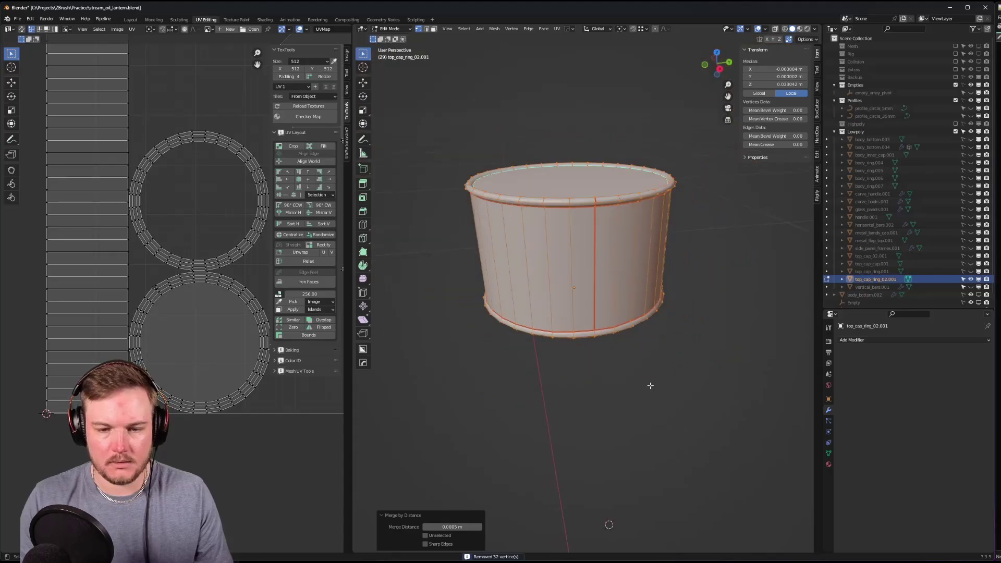
pyautogui.keyDown('alt'); pyautogui.click(594, 301); pyautogui.keyUp('alt')
pyautogui.hotkey('ctrl', 'e')
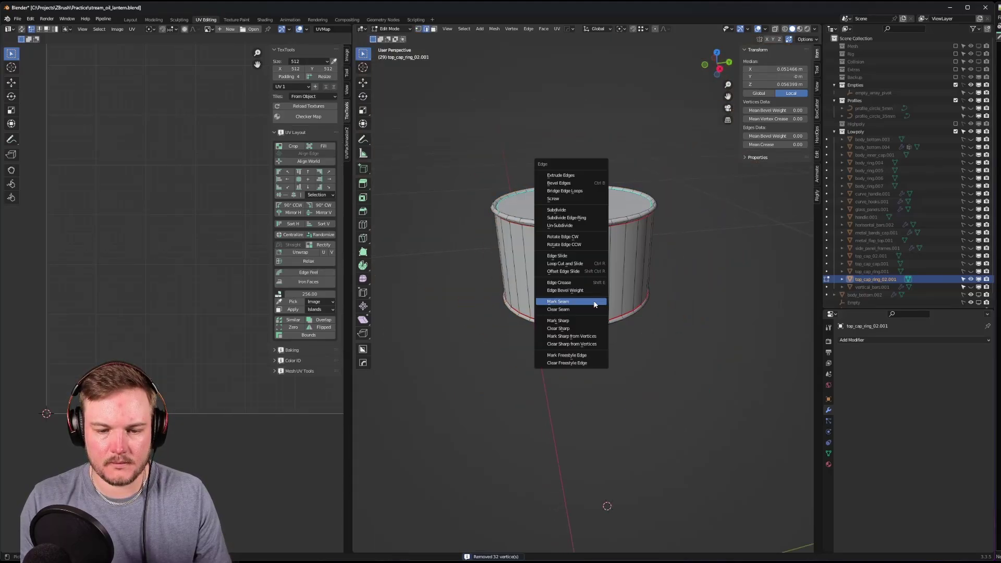
pyautogui.click(595, 302)
pyautogui.scroll(4, 617, 313)
pyautogui.moveTo(617, 313); pyautogui.dragTo(609, 286, button='middle')
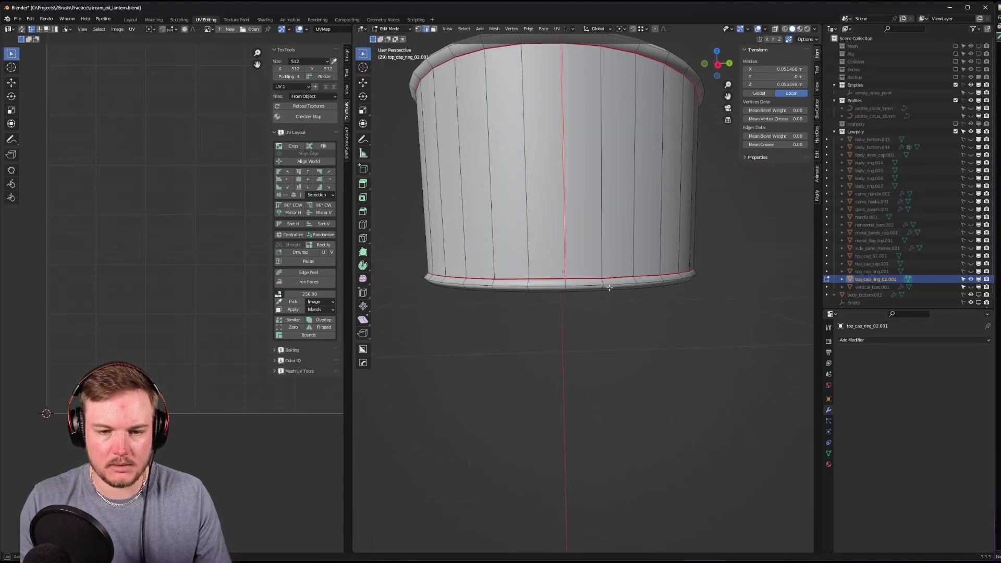
pyautogui.scroll(1, 610, 288)
pyautogui.press('Tab')
pyautogui.click(604, 283)
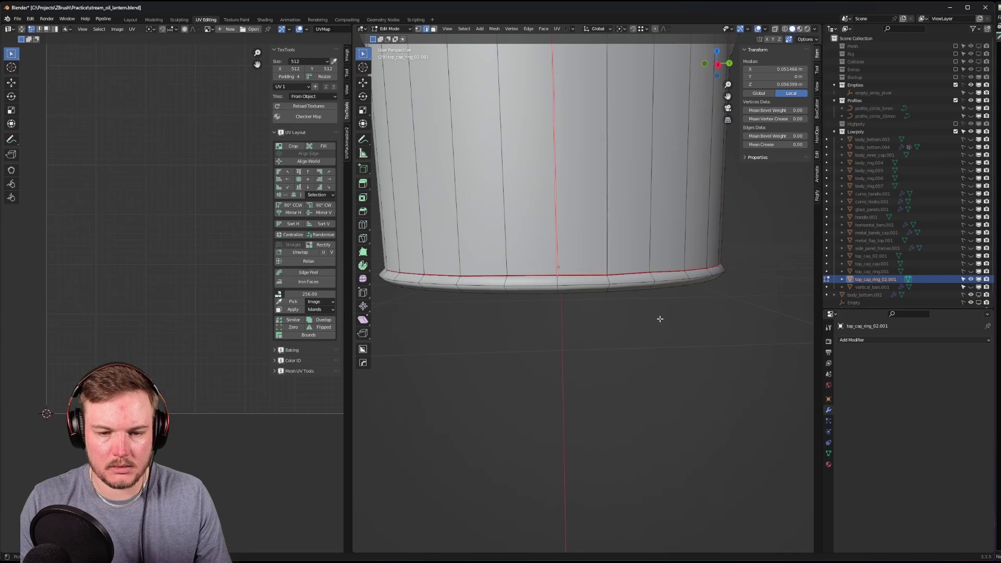
# - Select the sharp edge loop on the inside of the lower rim and scale it slightly outward towards the seam loop
pyautogui.press('a')
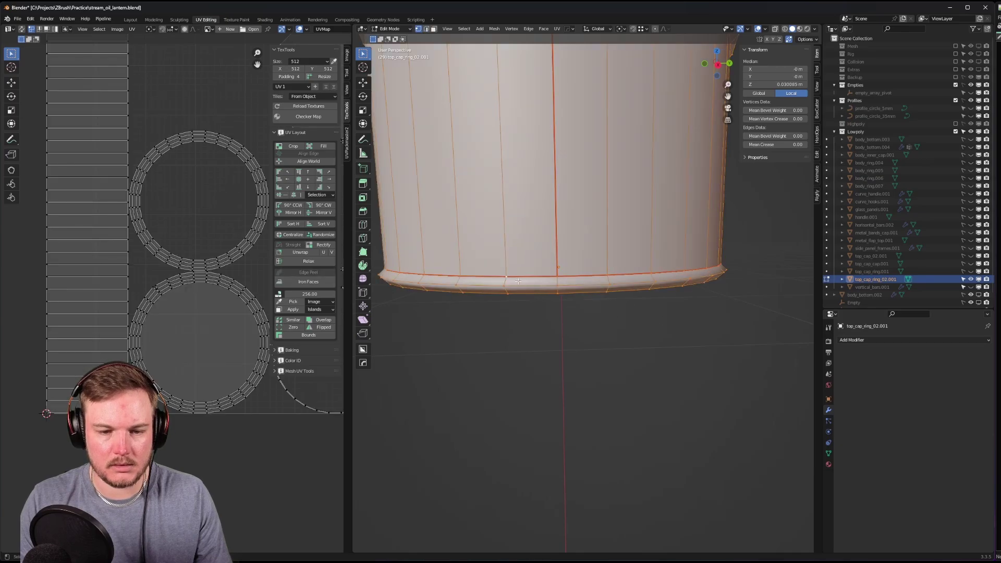
pyautogui.scroll(-3, 518, 281)
pyautogui.moveTo(518, 281); pyautogui.dragTo(676, 348, button='middle')
pyautogui.scroll(2, 626, 229)
pyautogui.scroll(2, 677, 298)
pyautogui.click(564, 305)
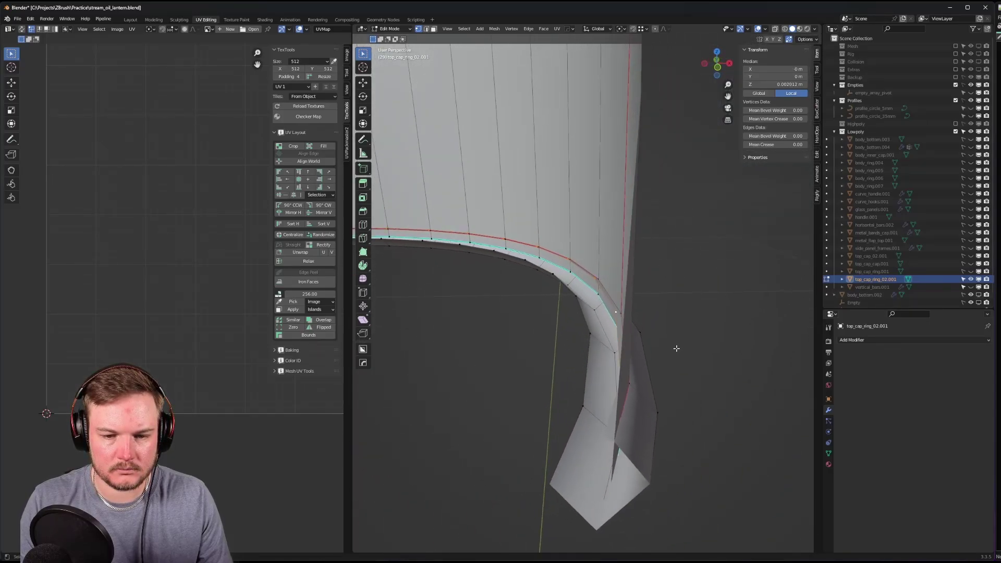
pyautogui.press('s')
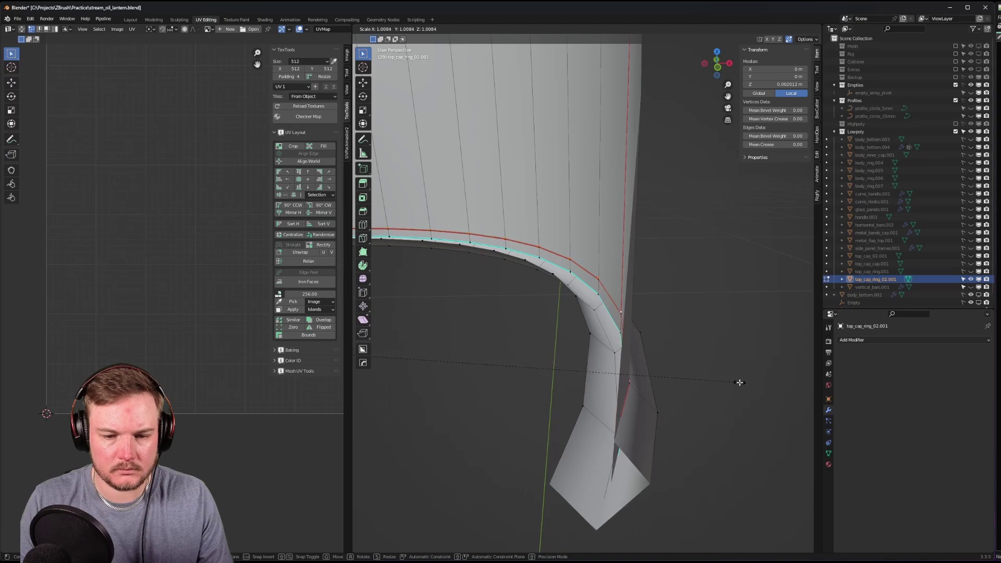
pyautogui.click(739, 382)
pyautogui.moveTo(739, 382); pyautogui.dragTo(623, 339, button='middle')
pyautogui.scroll(-4, 594, 342)
# - Check the vertical seam's lower end, then merge all of the ring's vertices by distance at 0.0005 m
pyautogui.press('2')
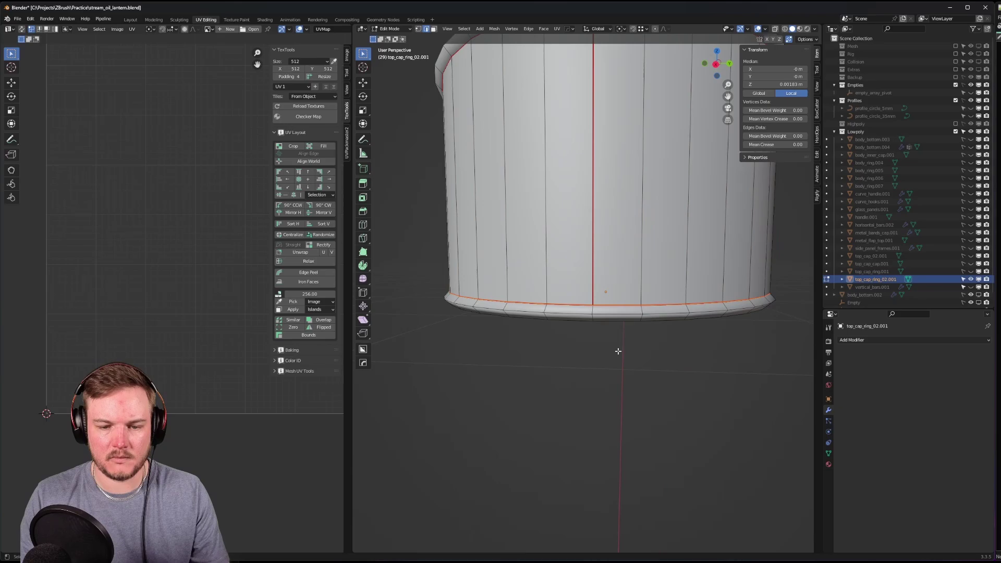
pyautogui.click(592, 275)
pyautogui.scroll(2, 594, 287)
pyautogui.press('Tab')
pyautogui.click(568, 290)
pyautogui.scroll(3, 567, 298)
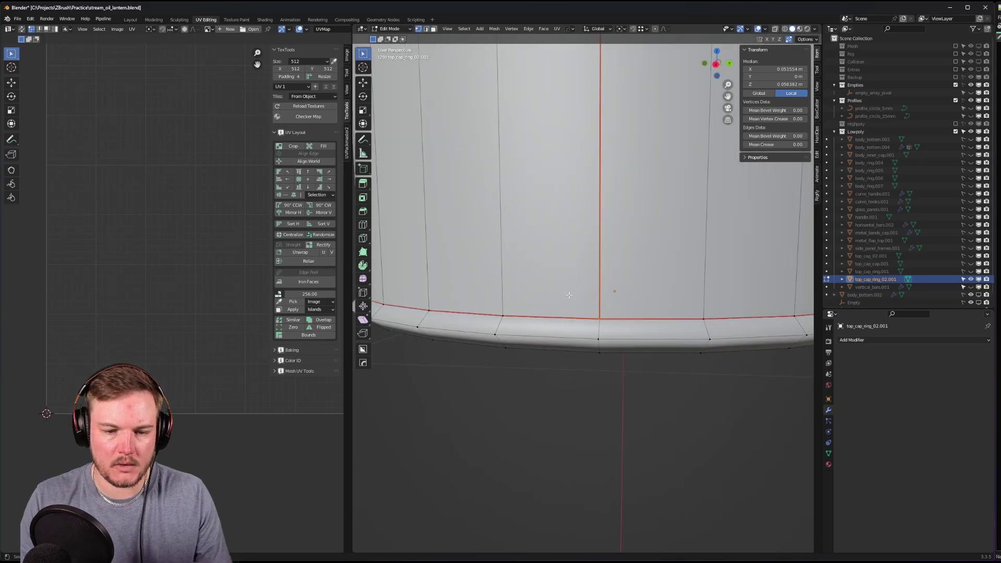
pyautogui.press('a')
pyautogui.press('m')
pyautogui.click(566, 300)
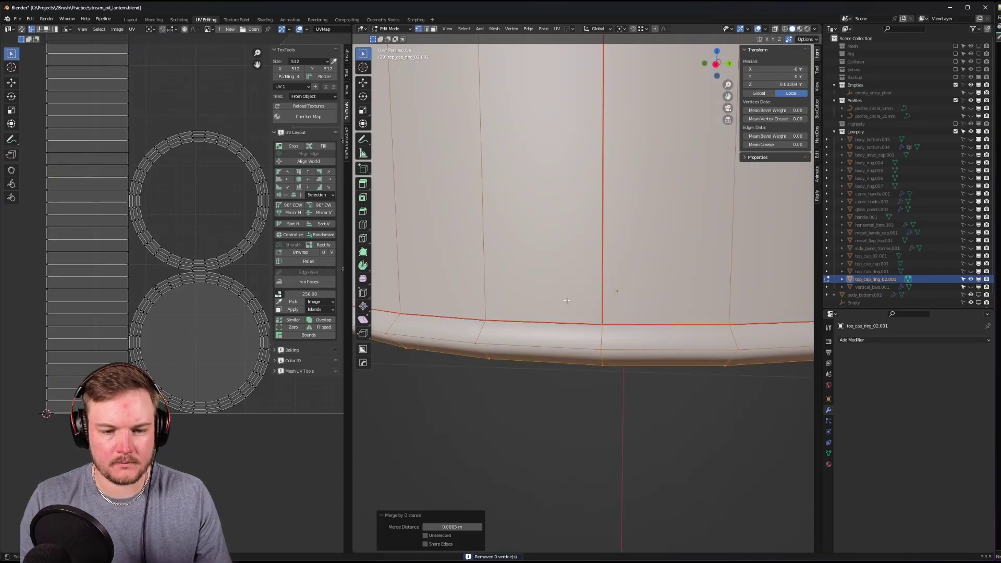
# - Clear the selection, switch to face selection and delete the unneeded inner faces at the lower rim
pyautogui.press('Tab')
pyautogui.click(560, 344)
pyautogui.moveTo(560, 343); pyautogui.dragTo(374, 339, button='middle')
pyautogui.press('Tab')
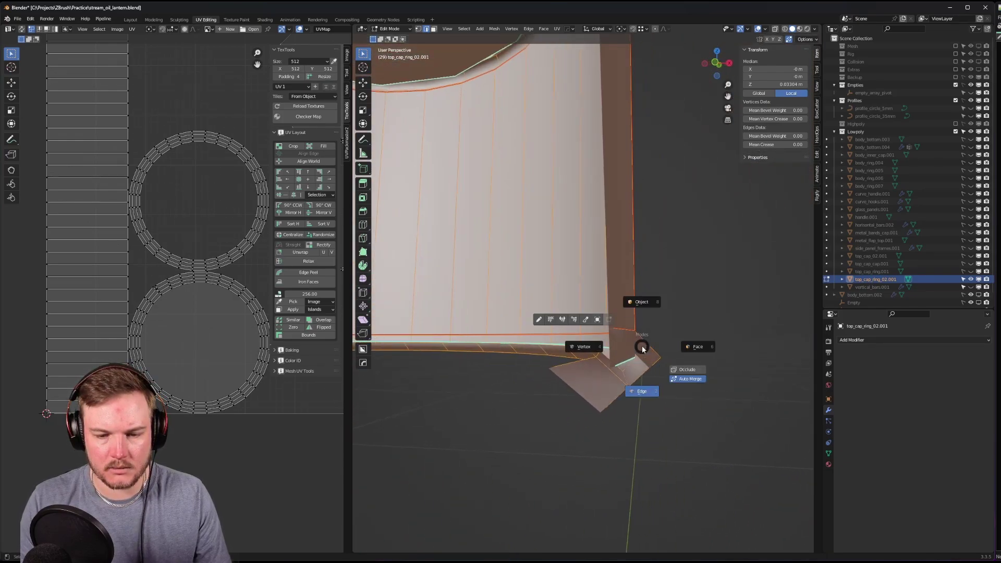
pyautogui.click(662, 345)
pyautogui.hotkey('alt', 'a')
pyautogui.moveTo(626, 351); pyautogui.dragTo(574, 343, button='middle')
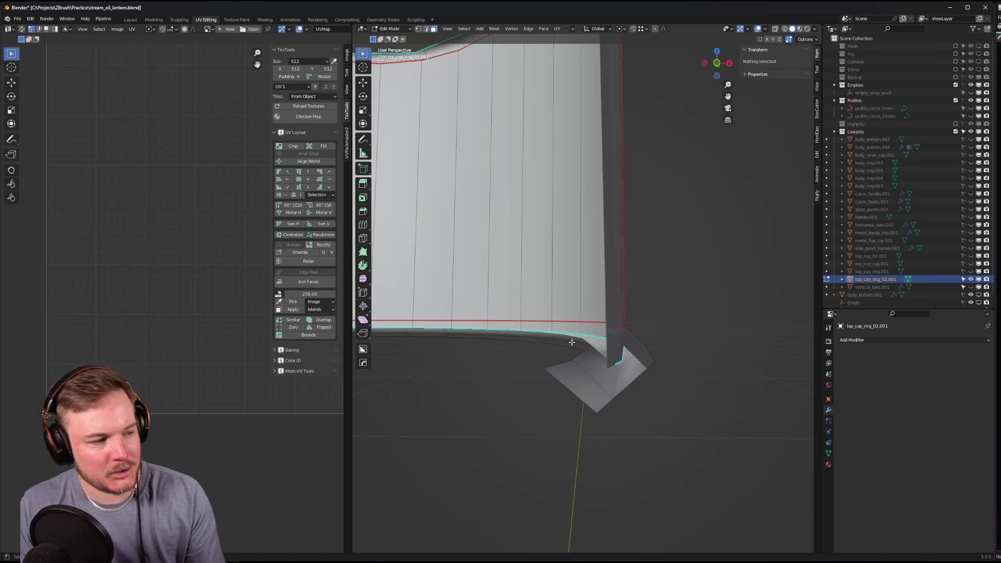
pyautogui.moveTo(572, 343); pyautogui.dragTo(701, 344, button='middle')
pyautogui.scroll(3, 604, 341)
pyautogui.press('Tab')
pyautogui.click(615, 320)
pyautogui.keyDown('alt'); pyautogui.click(559, 330); pyautogui.keyUp('alt')
pyautogui.press('x')
pyautogui.click(560, 326)
pyautogui.scroll(-3, 666, 341)
pyautogui.scroll(3, 625, 333)
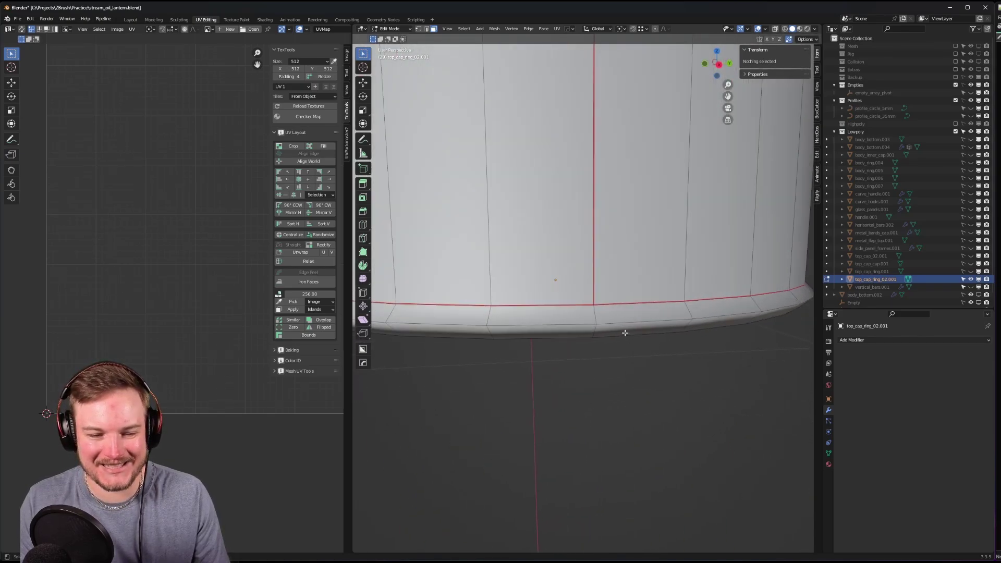
# - Inspect the cleaned lower rim and merge the whole mesh by distance again at 0.0005 m
pyautogui.scroll(2, 612, 325)
pyautogui.moveTo(615, 324); pyautogui.dragTo(729, 321, button='middle')
pyautogui.moveTo(646, 322); pyautogui.dragTo(538, 313, button='middle')
pyautogui.press('Tab')
pyautogui.click(626, 317)
pyautogui.press('a')
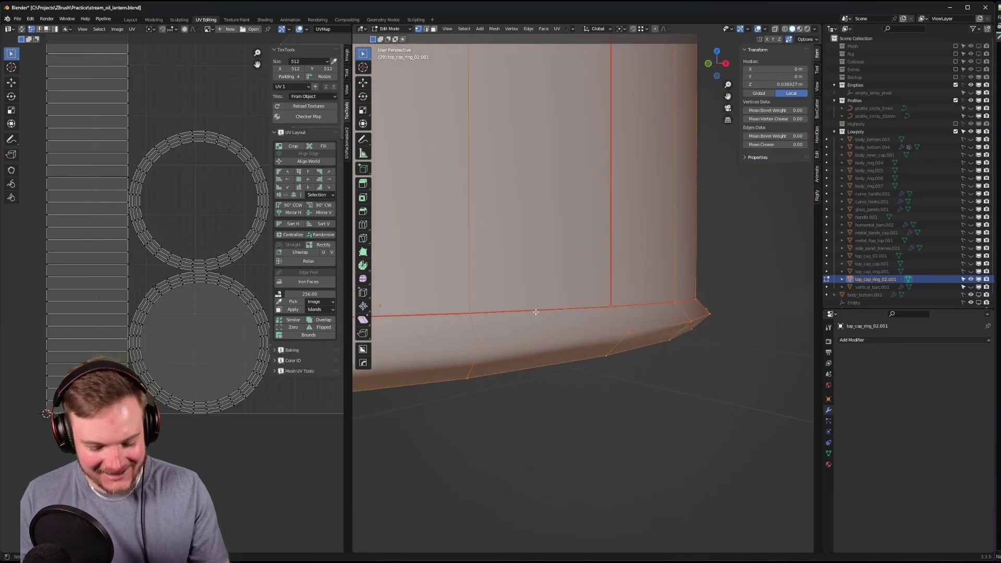
pyautogui.press('m')
pyautogui.click(536, 313)
pyautogui.moveTo(591, 303); pyautogui.dragTo(559, 309, button='middle')
# - Mark seams across the lower and upper rims in line with the ring's vertical side seam
pyautogui.press('Tab')
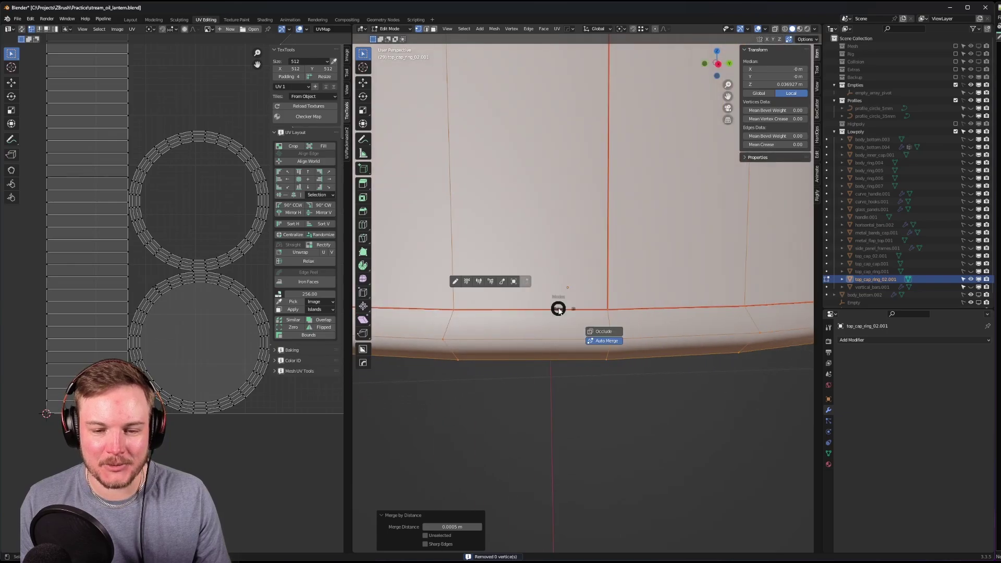
pyautogui.click(559, 338)
pyautogui.keyDown('alt'); pyautogui.click(617, 250); pyautogui.keyUp('alt')
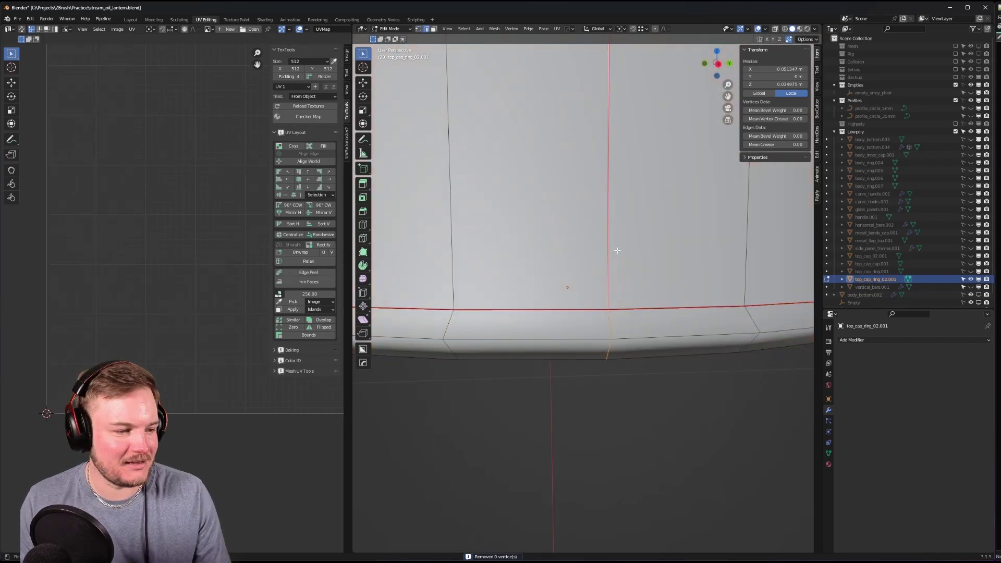
pyautogui.rightClick(617, 251)
pyautogui.click(615, 250)
pyautogui.scroll(-8, 615, 250)
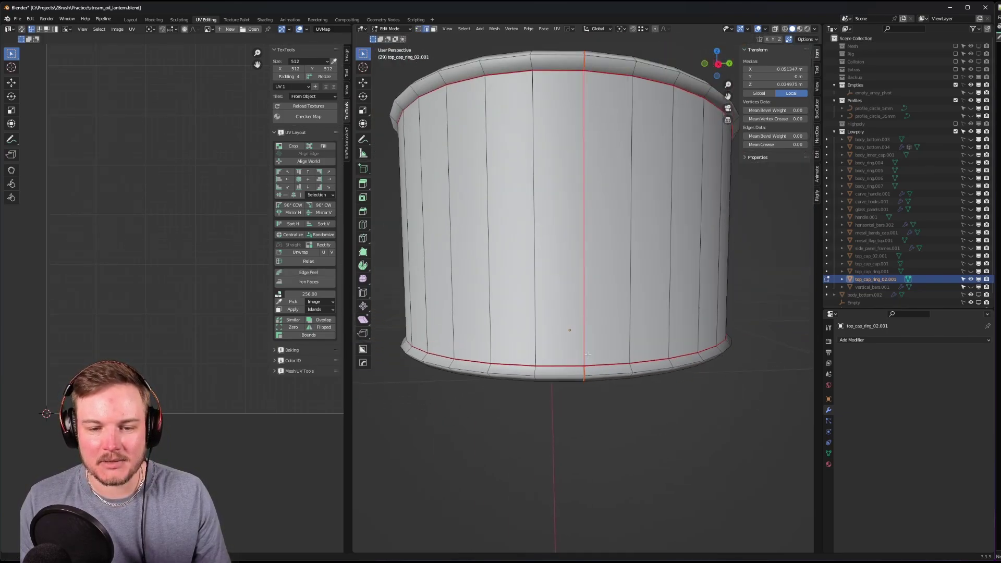
pyautogui.moveTo(592, 353); pyautogui.dragTo(532, 358, button='middle')
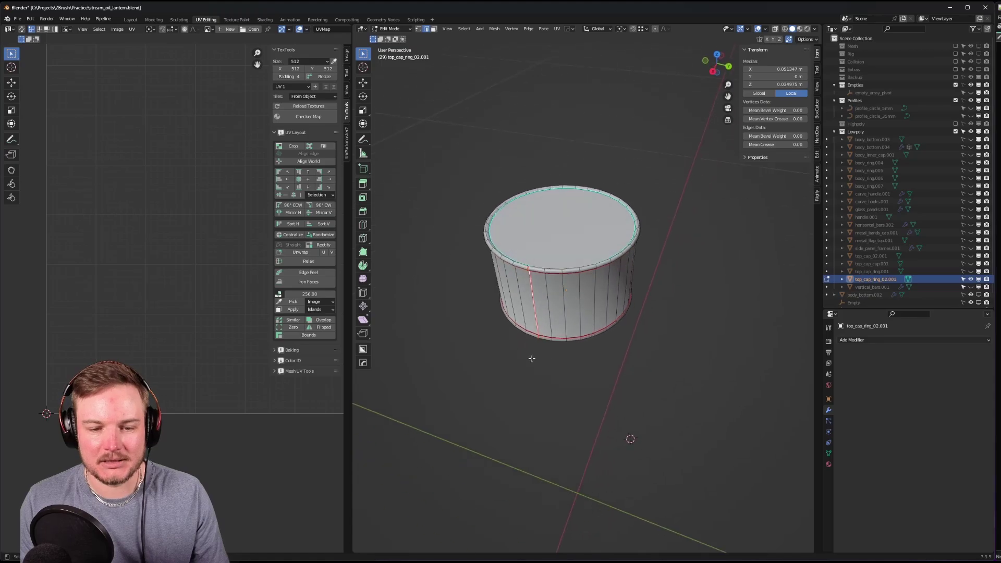
# - Clear the seam across the upper rim up to the top cap's edge and select the whole mesh
pyautogui.scroll(3, 526, 352)
pyautogui.scroll(2, 603, 355)
pyautogui.keyDown('shift'); pyautogui.moveTo(487, 292); pyautogui.dragTo(523, 352, button='middle'); pyautogui.keyUp('shift')
pyautogui.scroll(3, 537, 335)
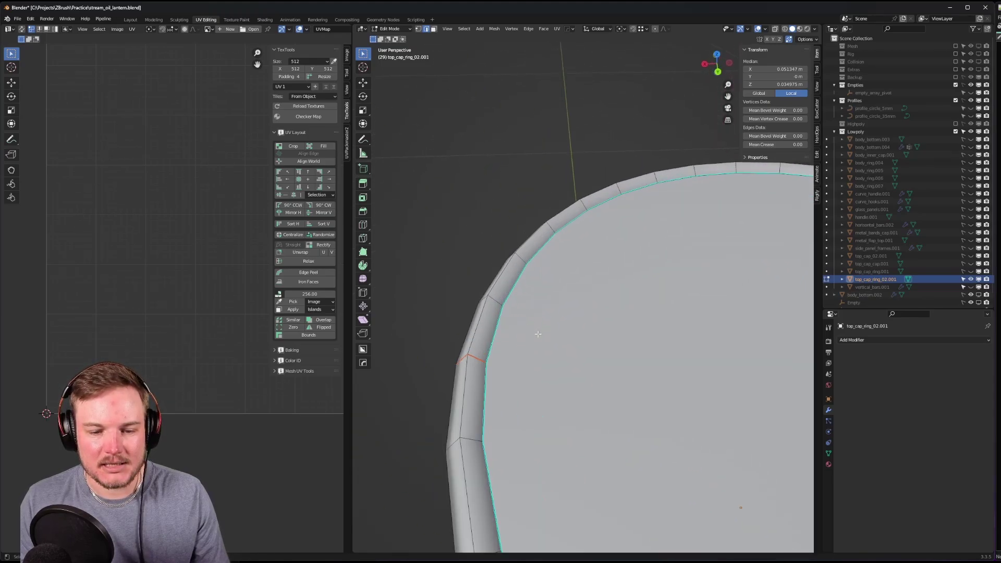
pyautogui.click(472, 332)
pyautogui.scroll(-8, 473, 332)
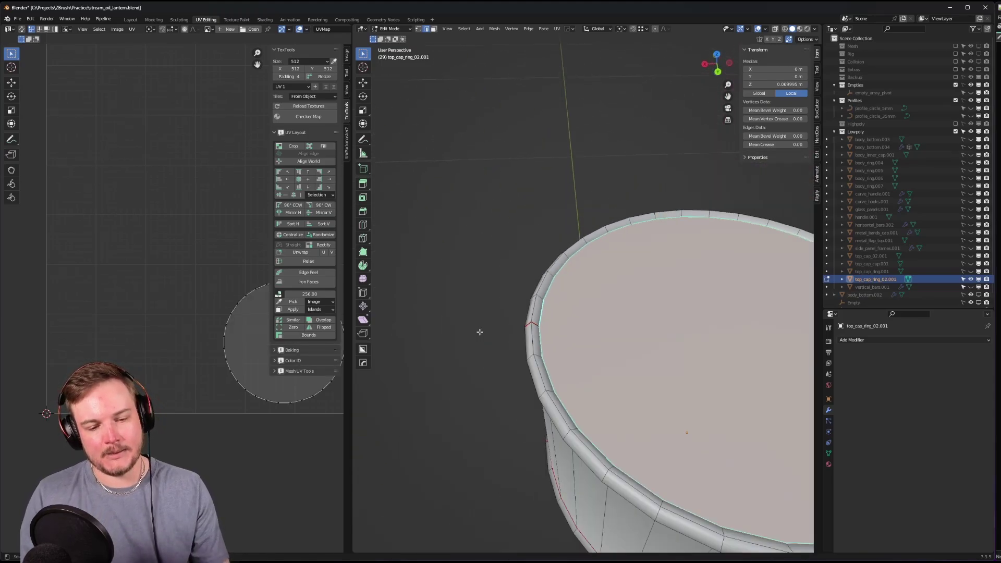
pyautogui.moveTo(475, 330); pyautogui.dragTo(570, 296, button='middle')
pyautogui.scroll(6, 570, 296)
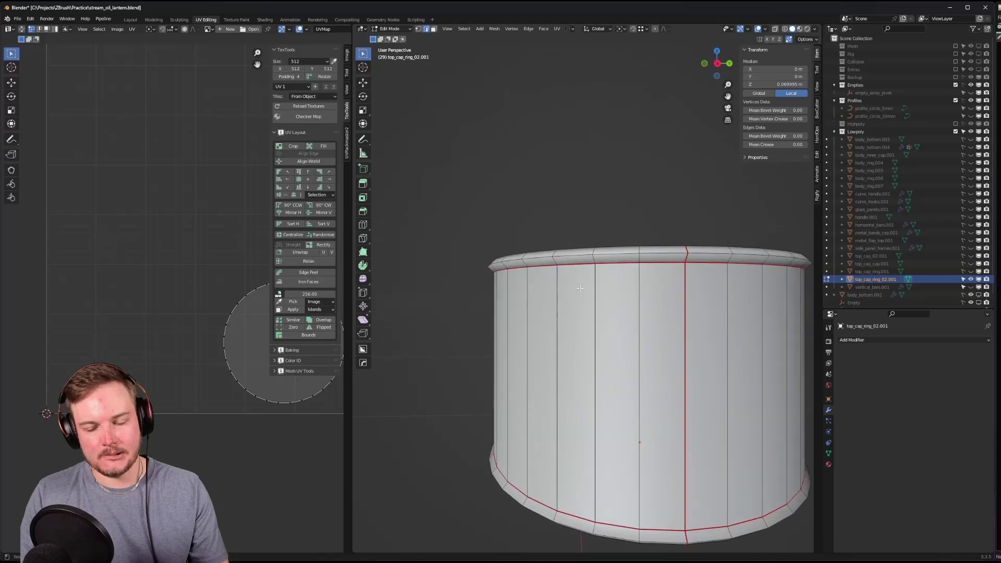
pyautogui.click(502, 252)
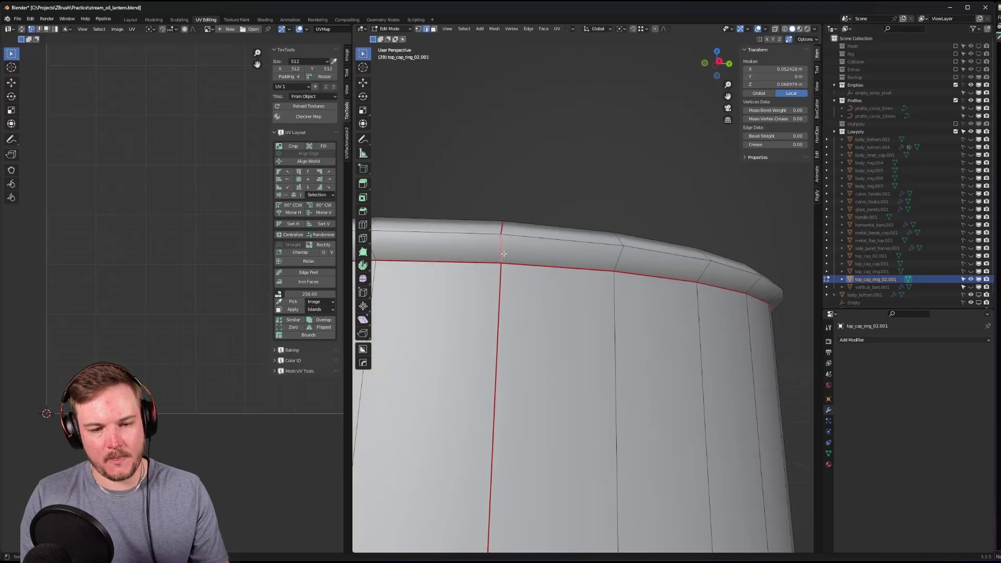
pyautogui.moveTo(503, 253); pyautogui.dragTo(666, 363, button='middle')
pyautogui.keyDown('ctrl'); pyautogui.click(721, 335); pyautogui.keyUp('ctrl')
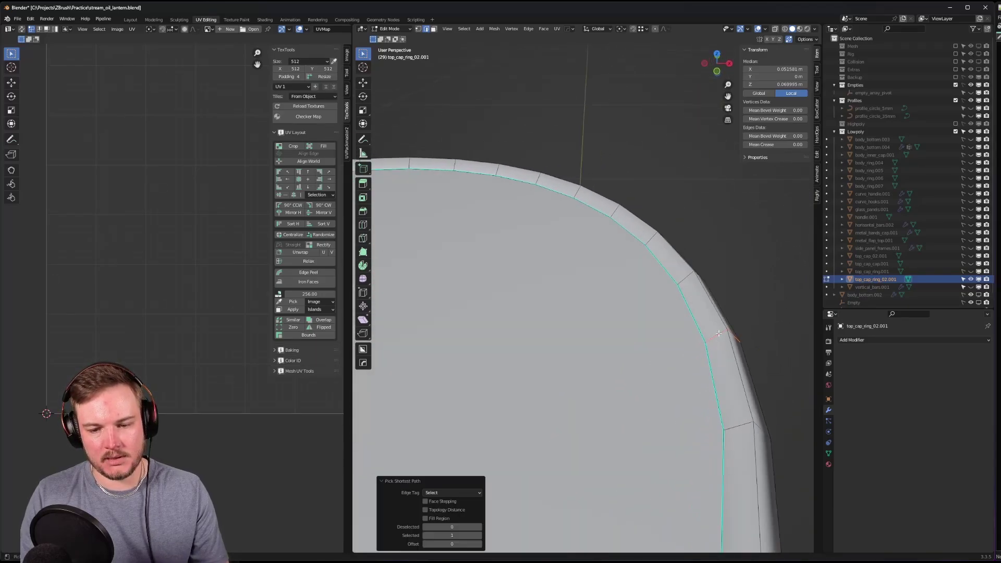
pyautogui.rightClick(720, 334)
pyautogui.click(717, 341)
pyautogui.press('a')
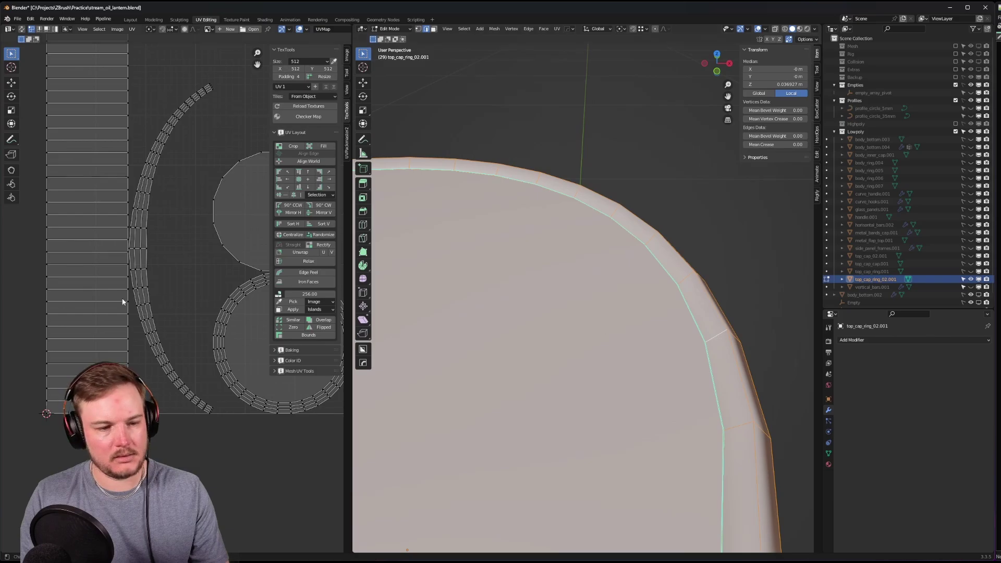
# - Check the curved rim island in the UV layout, then select everything and unwrap the ring's UVs
pyautogui.scroll(-2, 122, 301)
pyautogui.scroll(2, 105, 303)
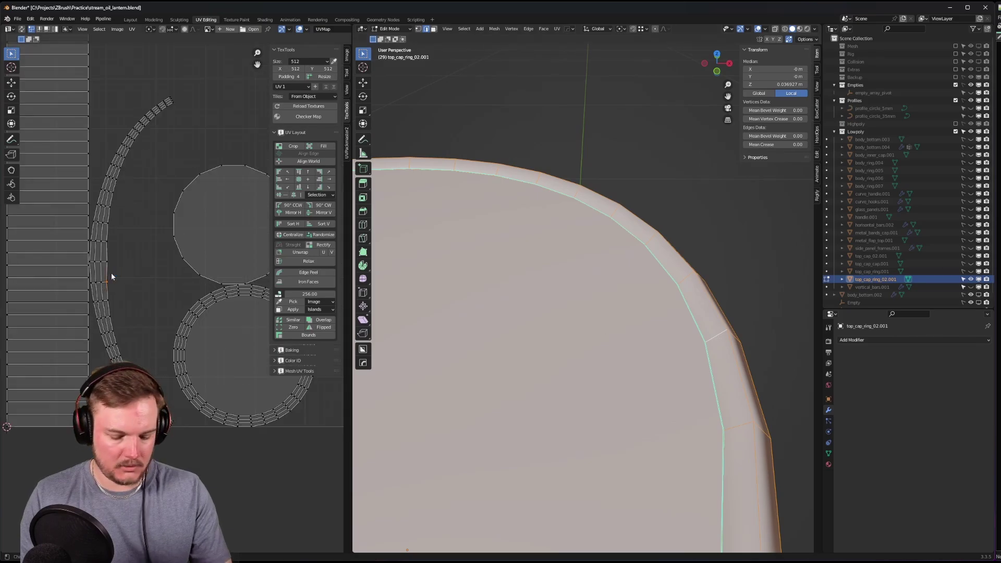
pyautogui.press('l')
pyautogui.scroll(-6, 673, 290)
pyautogui.moveTo(680, 289); pyautogui.dragTo(569, 261, button='middle')
pyautogui.scroll(-3, 172, 284)
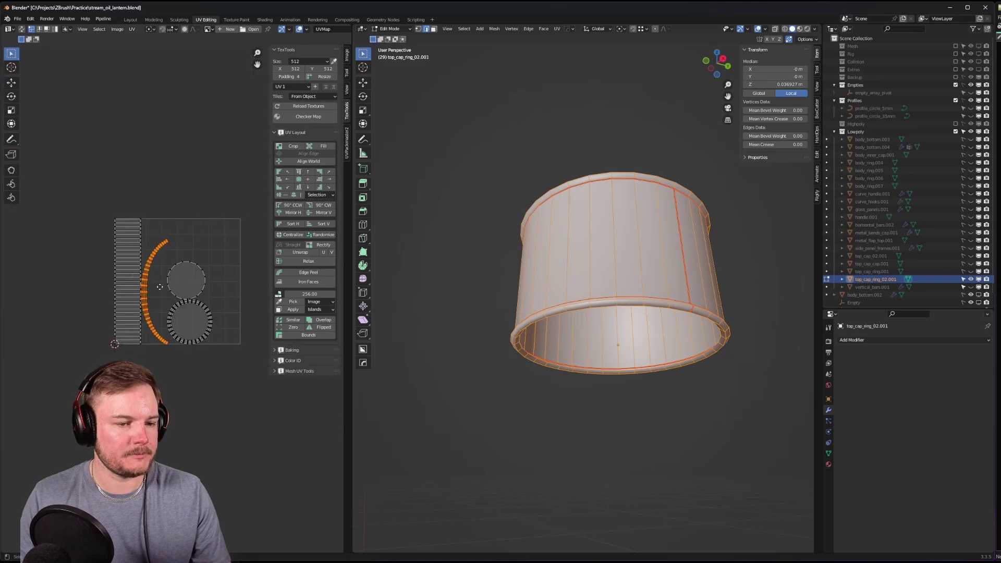
pyautogui.moveTo(159, 287); pyautogui.dragTo(145, 286, button='middle')
pyautogui.press('a')
pyautogui.press('u')
pyautogui.click(155, 288)
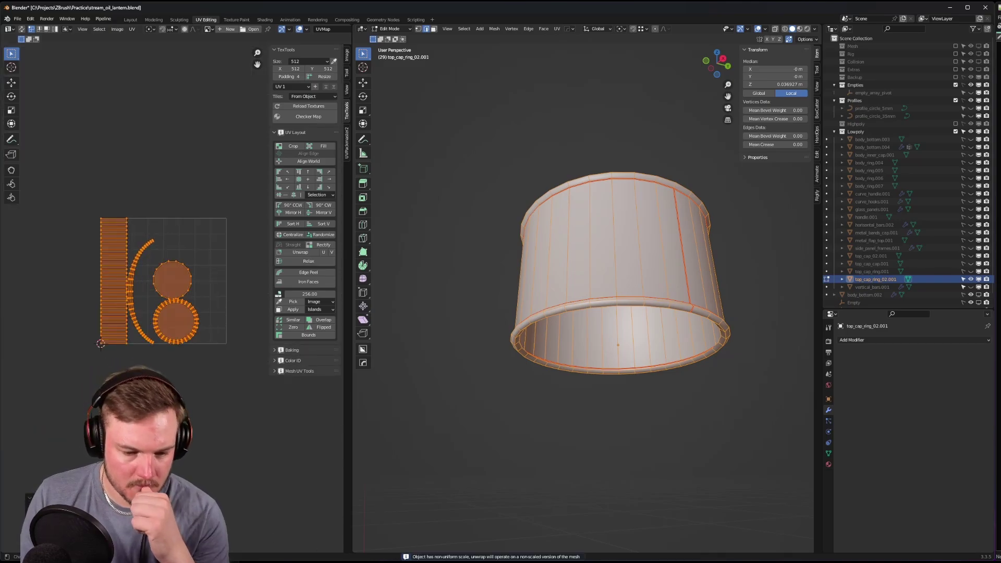
# - Leave mesh editing and apply the scale of the top cap ring object
pyautogui.moveTo(711, 268); pyautogui.dragTo(710, 299, button='middle')
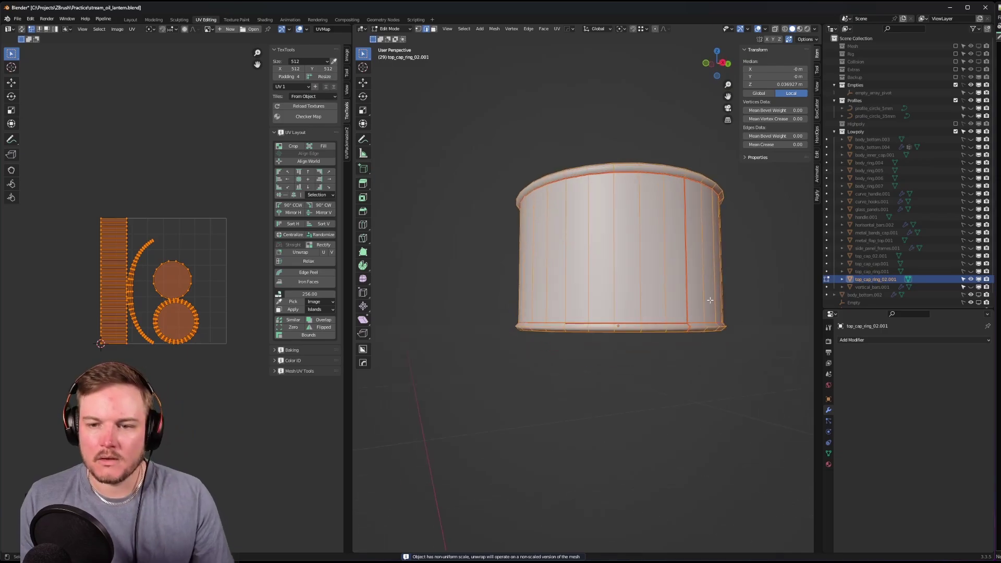
pyautogui.press('Tab')
pyautogui.click(708, 260)
pyautogui.moveTo(659, 240); pyautogui.dragTo(636, 271, button='middle')
pyautogui.hotkey('ctrl', 'a')
pyautogui.click(641, 250)
# - Return to mesh editing, unwrap the whole ring again and select the curved rim island in the UV layout
pyautogui.press('Tab')
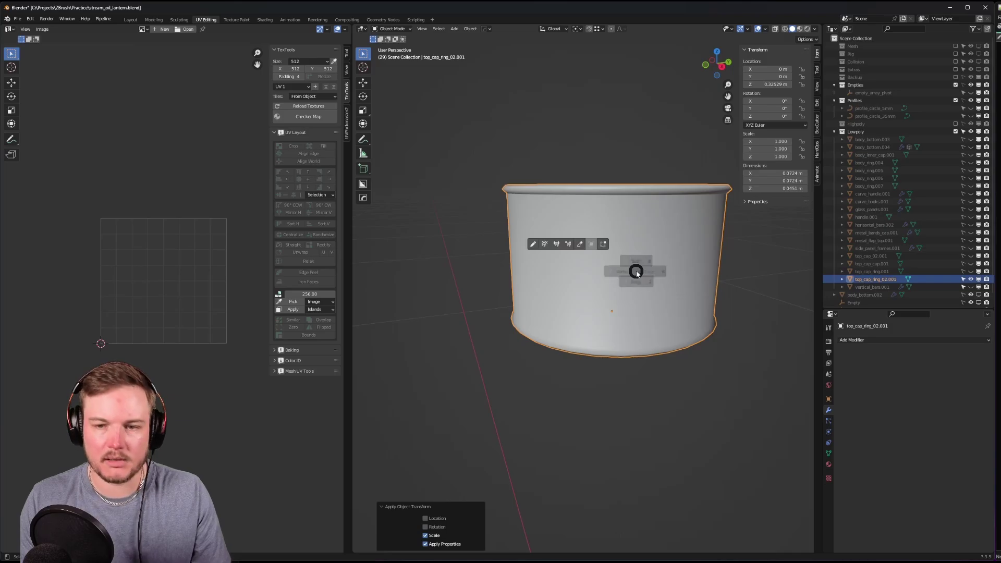
pyautogui.click(666, 274)
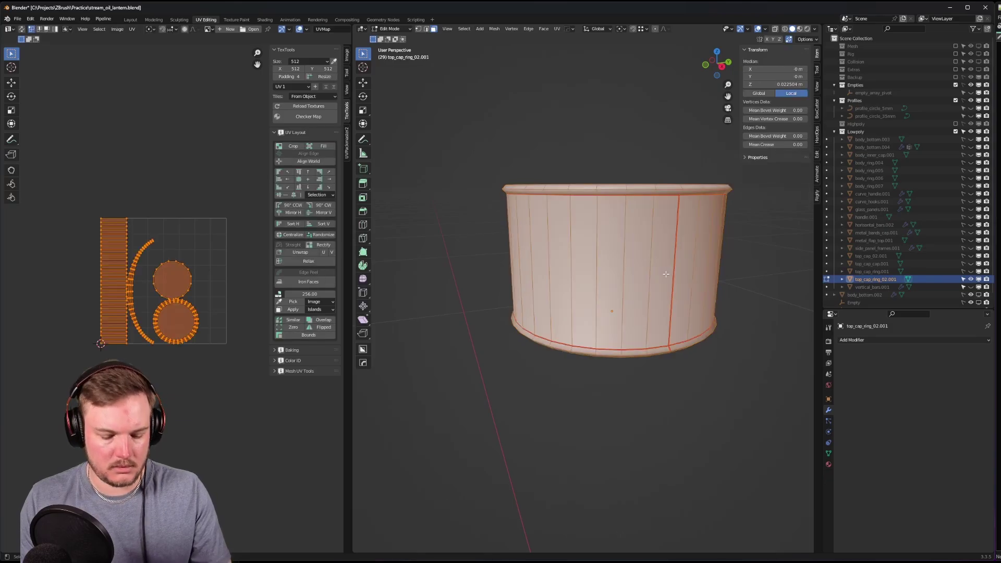
pyautogui.press('u')
pyautogui.click(665, 274)
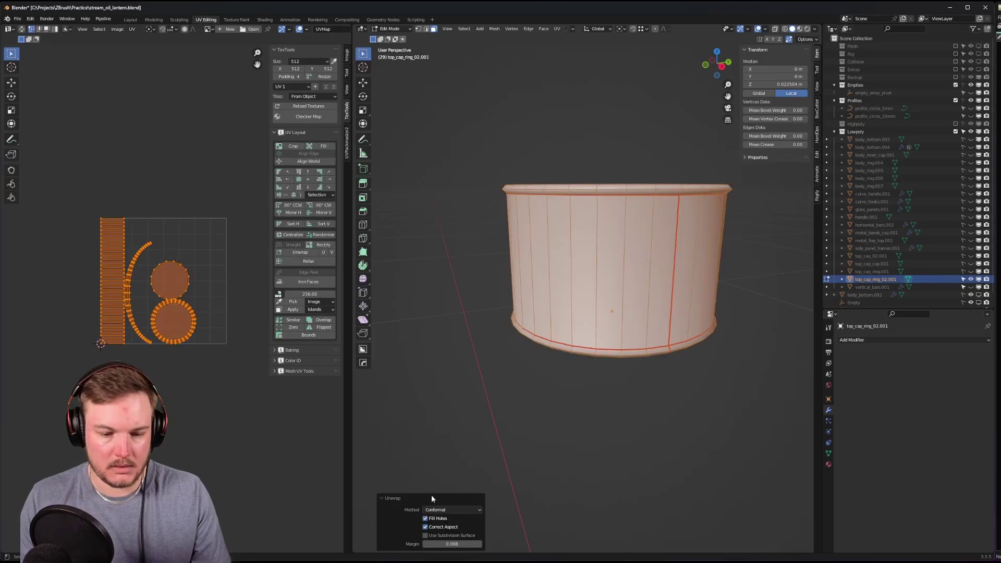
pyautogui.scroll(3, 156, 279)
pyautogui.click(80, 284)
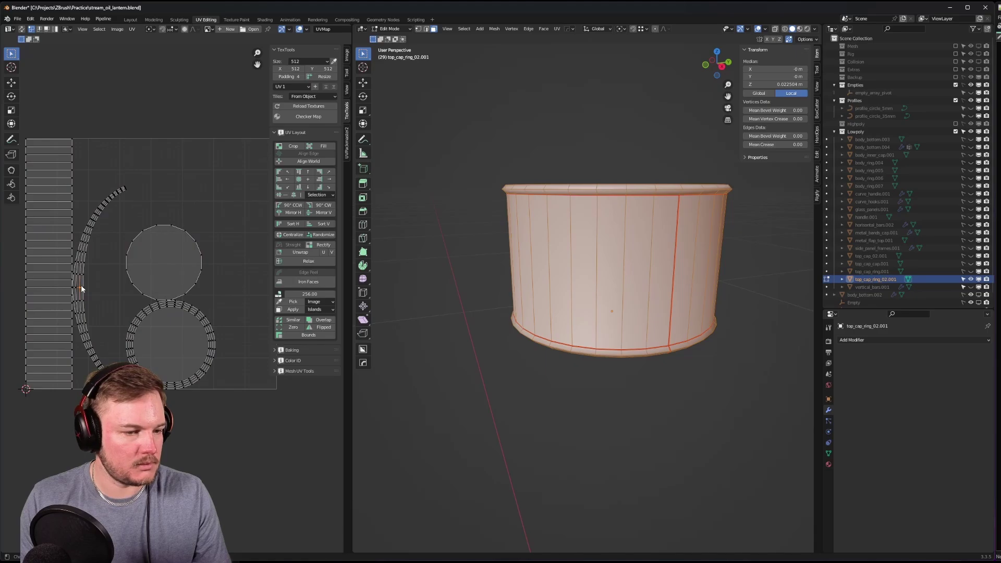
pyautogui.hotkey('ctrl', 'l')
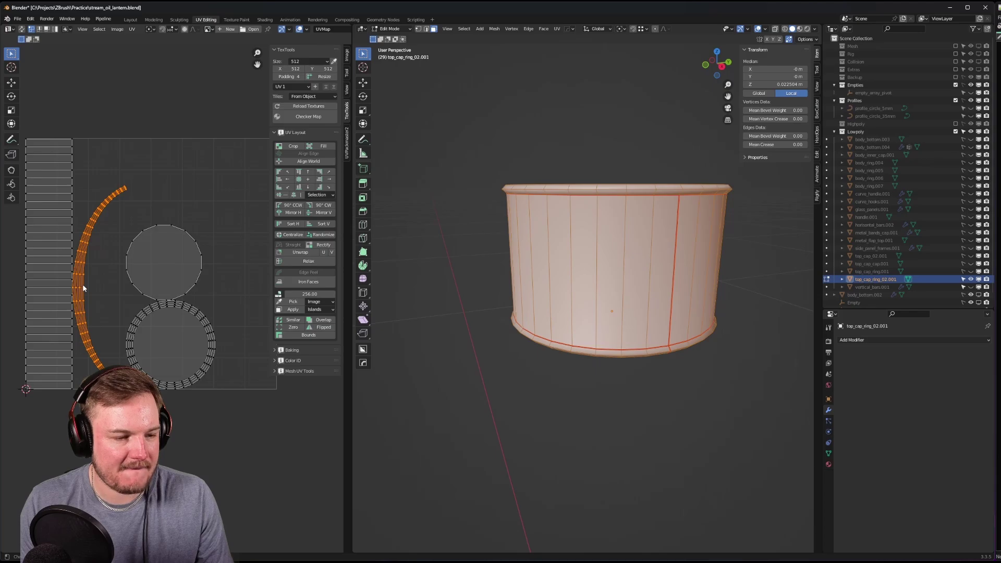
# - Clear the seam around the ring's lower rim, select the whole mesh and inspect the UV islands
pyautogui.moveTo(632, 368)
pyautogui.mouseDown(button='middle')
pyautogui.moveTo(672, 376)
pyautogui.moveTo(630, 375)
pyautogui.mouseUp(button='middle')
pyautogui.keyDown('alt'); pyautogui.click(633, 339); pyautogui.keyUp('alt')
pyautogui.hotkey('ctrl', 'e')
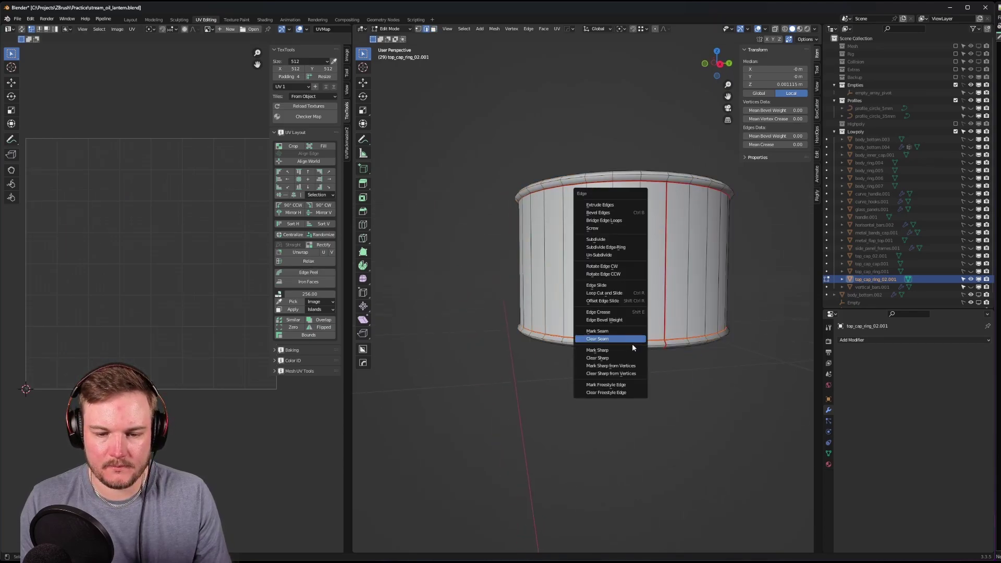
pyautogui.click(632, 342)
pyautogui.press('a')
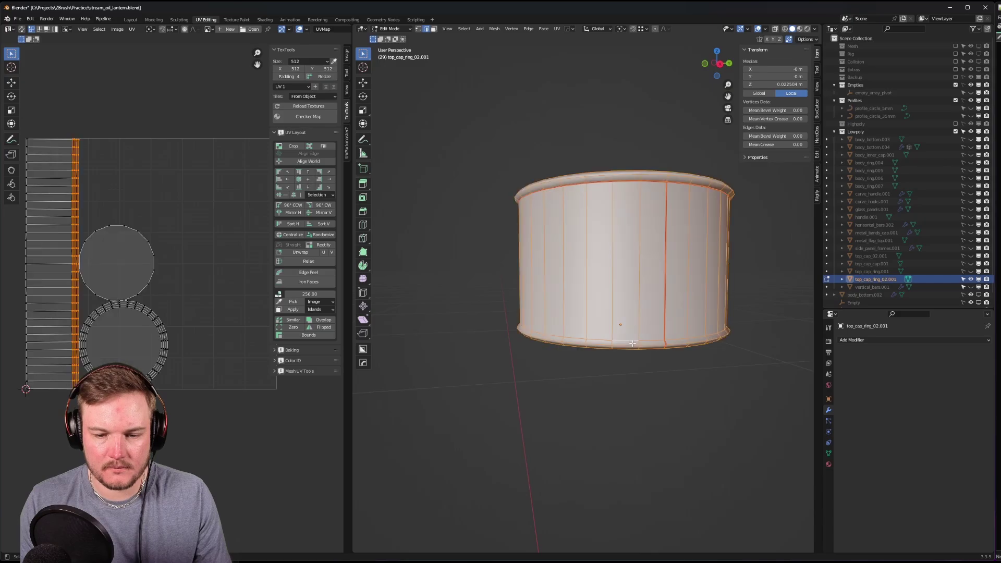
pyautogui.scroll(4, 104, 287)
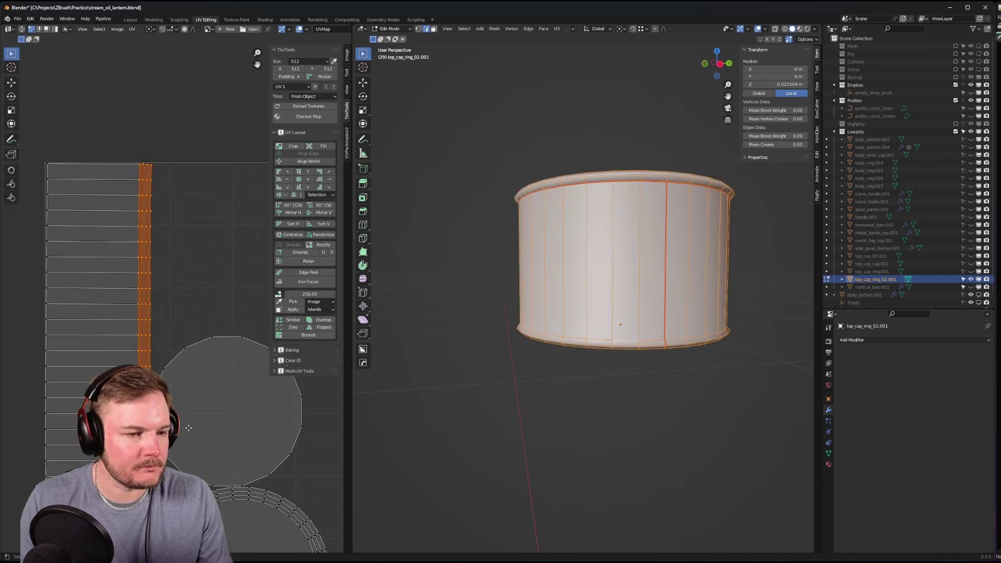
pyautogui.moveTo(161, 295); pyautogui.dragTo(120, 263, button='middle')
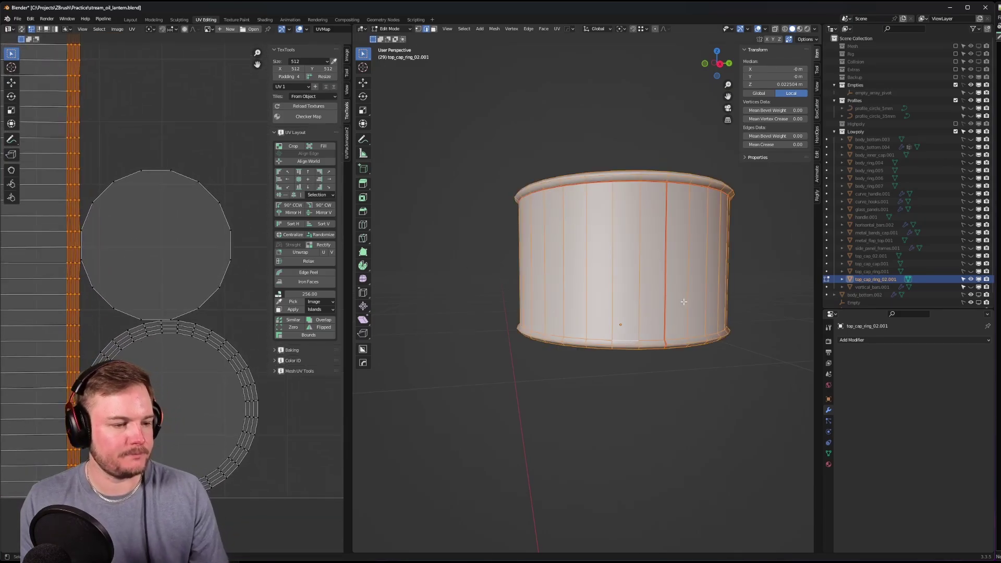
# - Mark a seam around the inner edge of the upper rim where it meets the flat top
pyautogui.moveTo(678, 302); pyautogui.dragTo(609, 348, button='middle')
pyautogui.scroll(2, 605, 344)
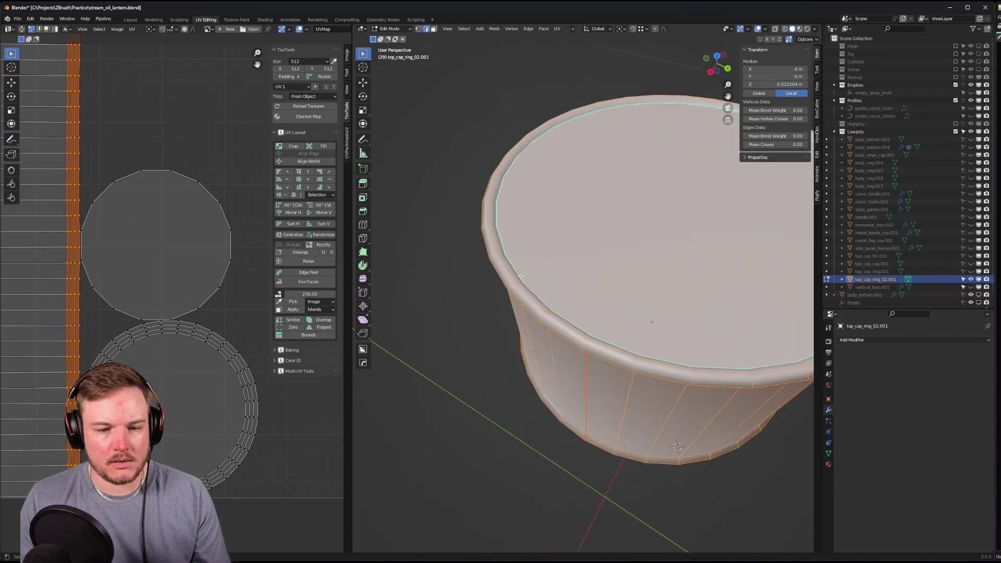
pyautogui.press('Tab')
pyautogui.click(521, 315)
pyautogui.moveTo(519, 304); pyautogui.dragTo(503, 285, button='middle')
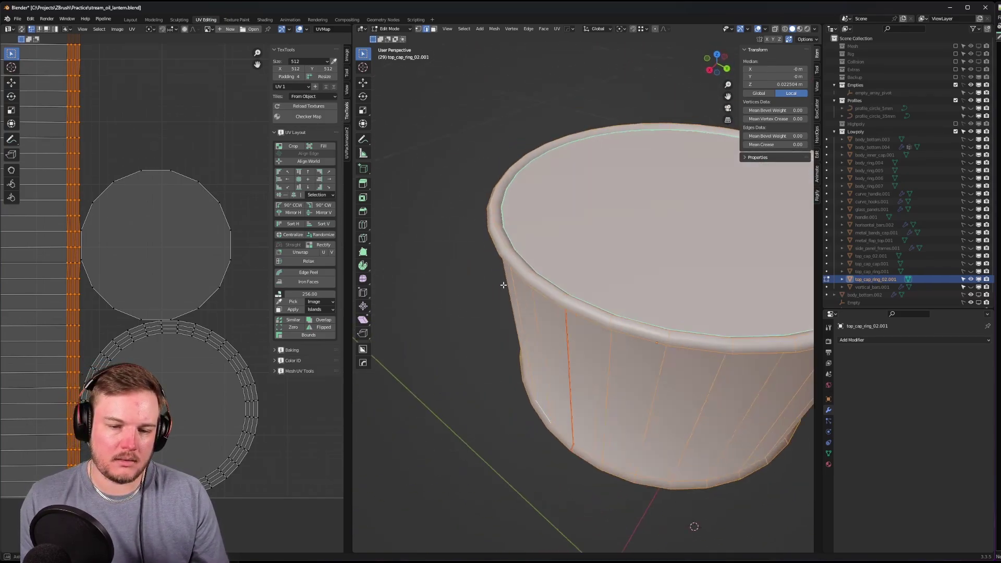
pyautogui.keyDown('alt'); pyautogui.click(499, 241); pyautogui.keyUp('alt')
pyautogui.hotkey('ctrl', 'e')
pyautogui.click(499, 233)
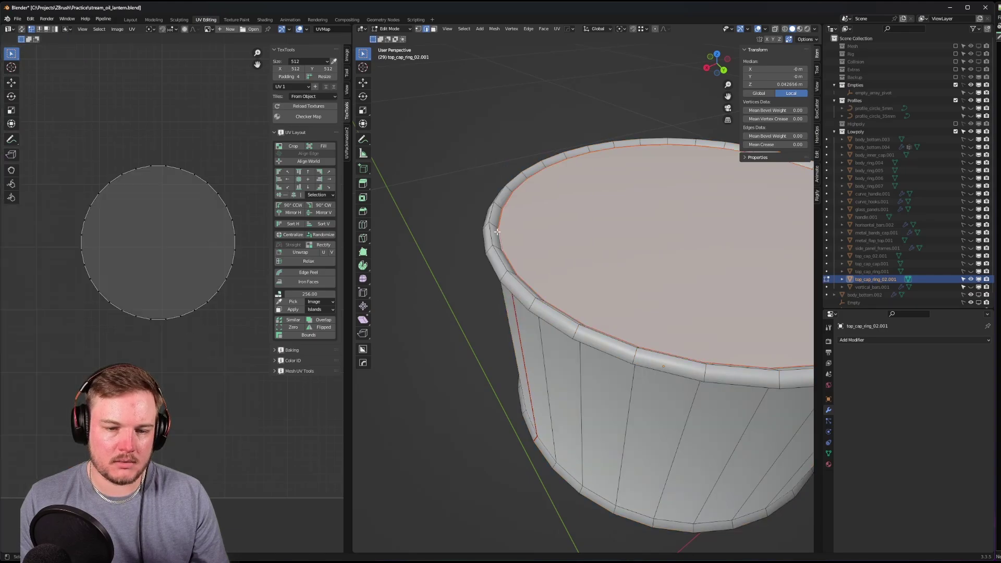
# - Clear the seam loop under the upper rim where it meets the side wall and select the whole mesh
pyautogui.moveTo(499, 234); pyautogui.dragTo(509, 186, button='middle')
pyautogui.keyDown('alt'); pyautogui.click(547, 191); pyautogui.keyUp('alt')
pyautogui.hotkey('ctrl', 'e')
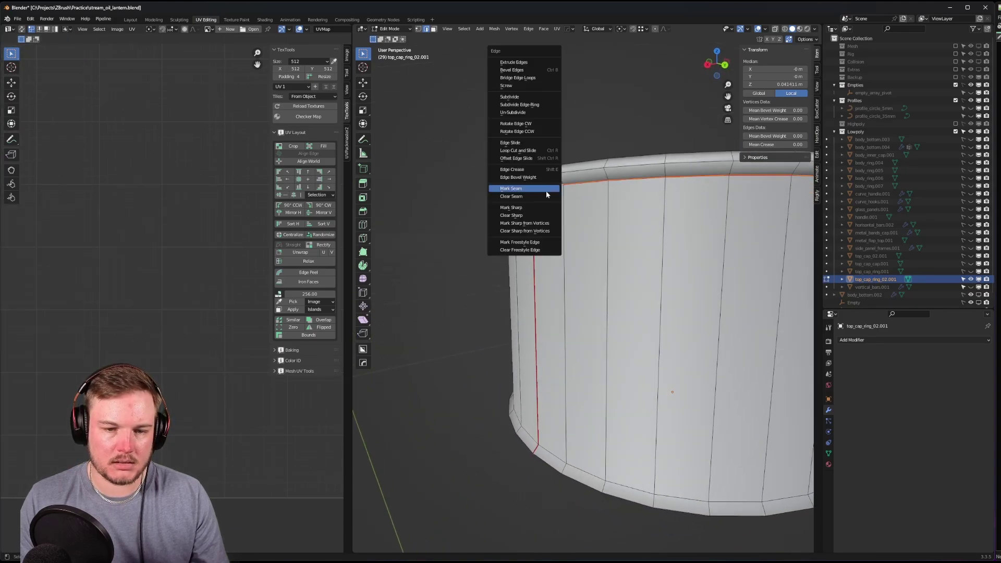
pyautogui.click(545, 191)
pyautogui.press('a')
pyautogui.scroll(-3, 119, 346)
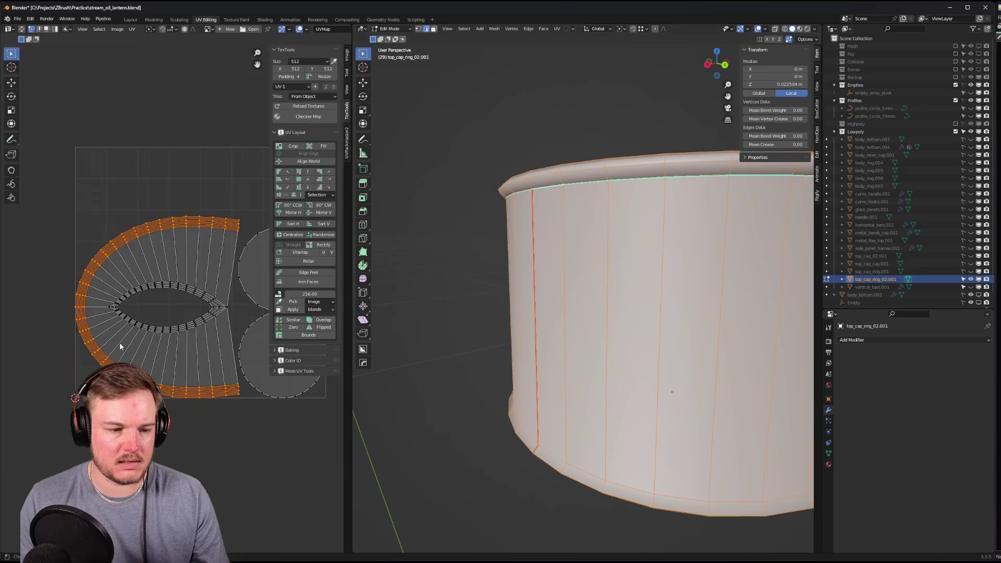
# - Mark a seam across the upper rim in line with the vertical side seam and select the whole mesh
pyautogui.moveTo(494, 329); pyautogui.dragTo(576, 337, button='middle')
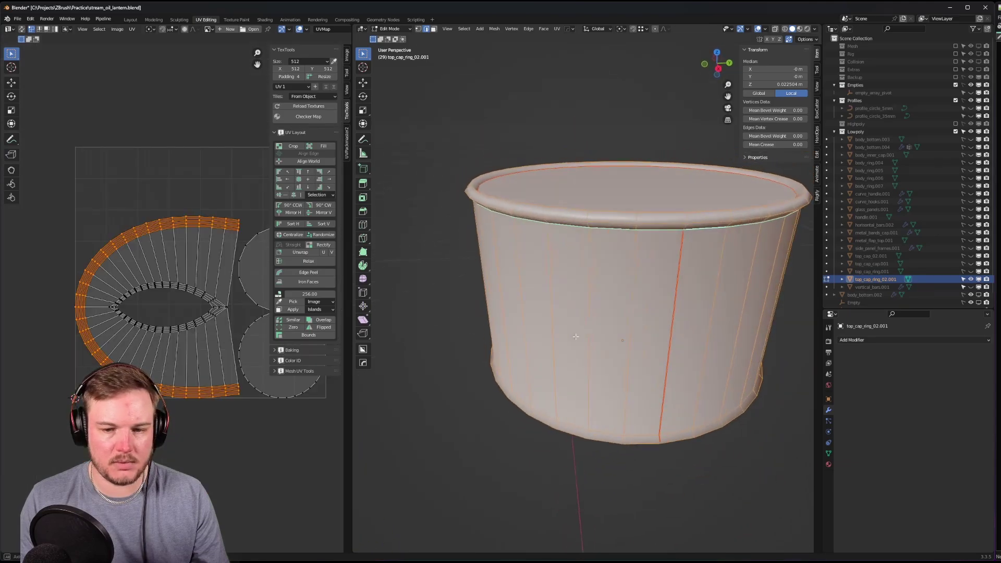
pyautogui.keyDown('alt'); pyautogui.click(688, 217); pyautogui.keyUp('alt')
pyautogui.hotkey('ctrl', 'e')
pyautogui.click(688, 217)
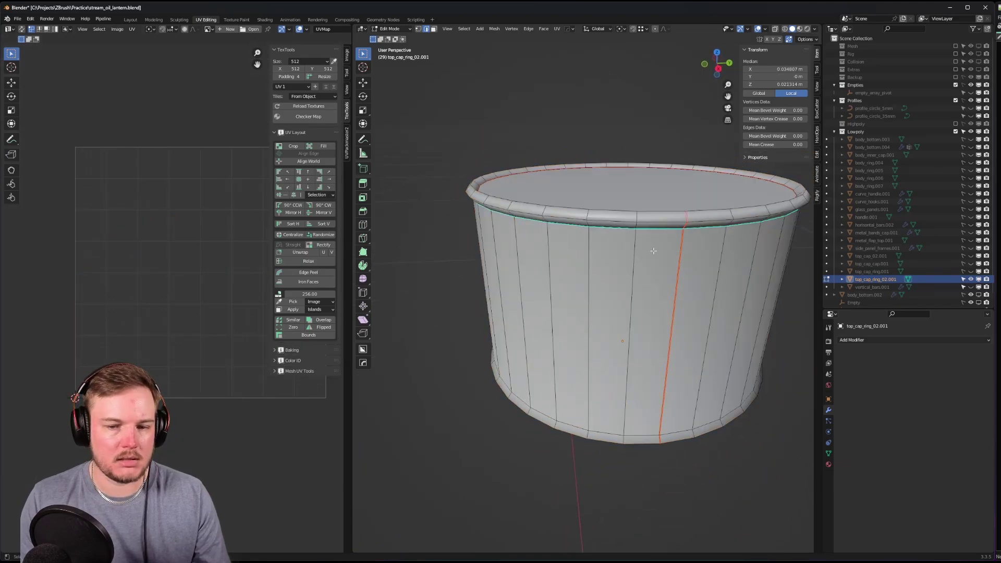
pyautogui.press('a')
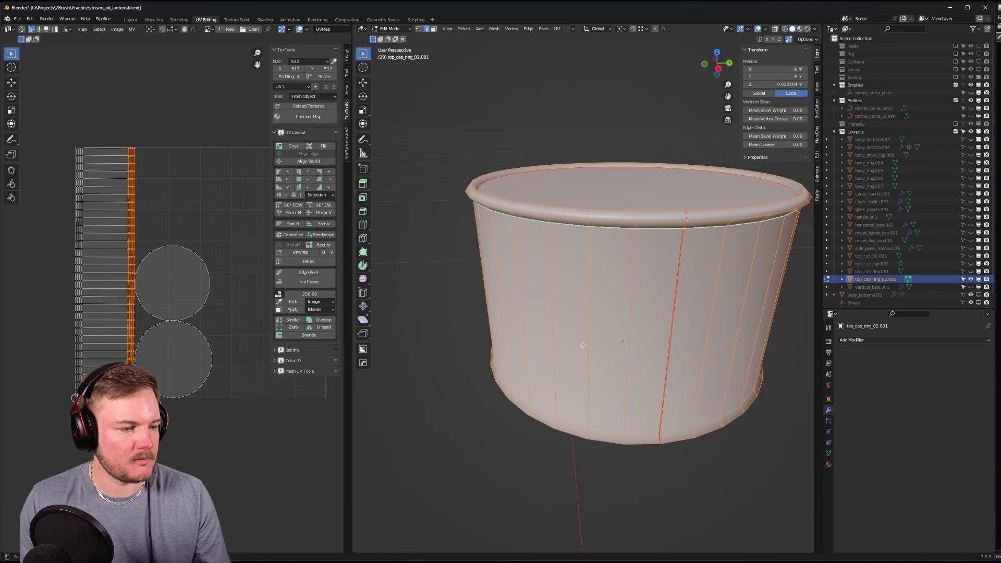
# - Return to object mode, hide top_cap_ring_02.001, show vertical_bars.001, and select and frame the bars
pyautogui.moveTo(580, 347); pyautogui.dragTo(641, 334, button='middle')
pyautogui.press('Tab')
pyautogui.click(640, 292)
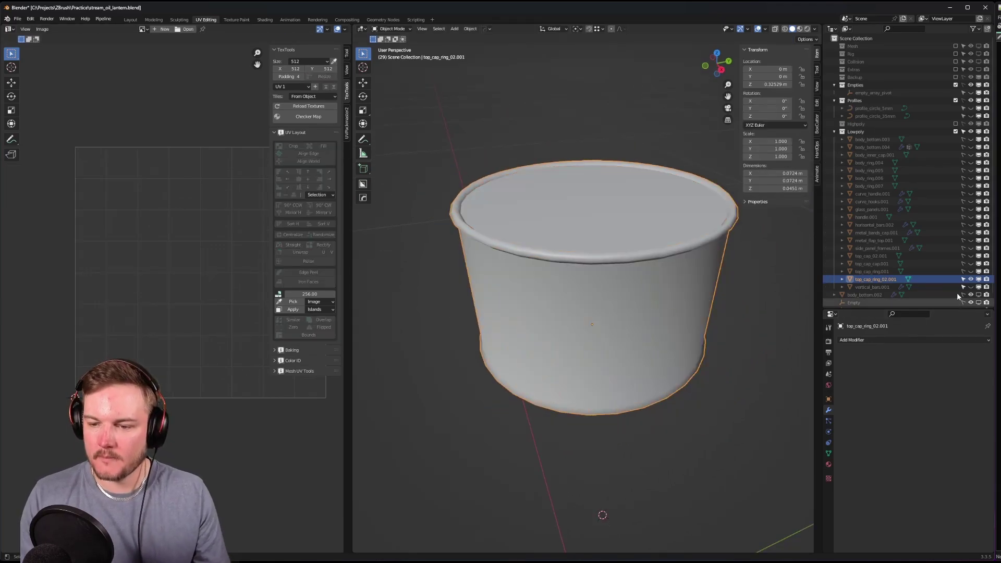
pyautogui.click(970, 280)
pyautogui.click(970, 287)
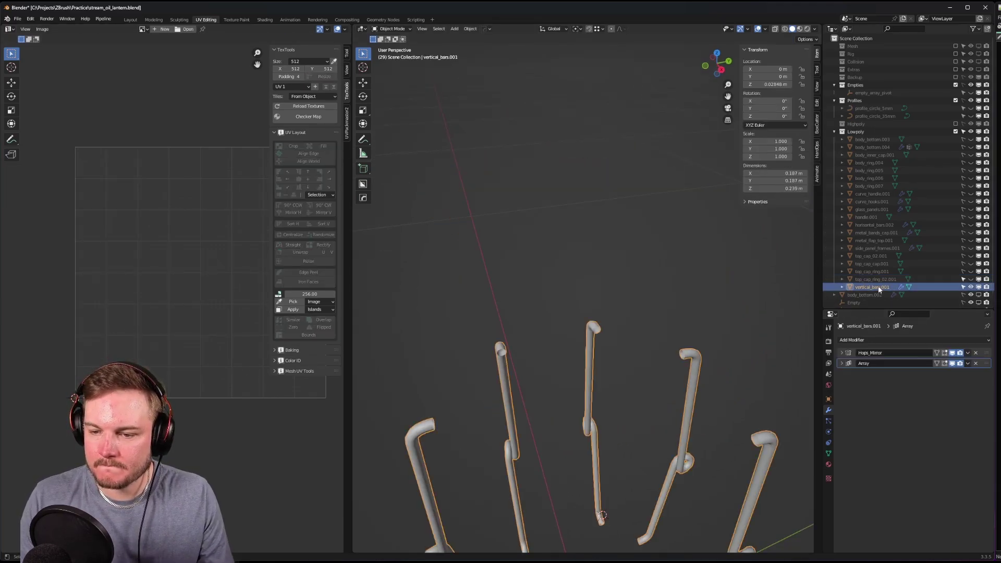
pyautogui.click(886, 288)
pyautogui.press('KP_Decimal')
pyautogui.moveTo(556, 183); pyautogui.dragTo(638, 187, button='middle')
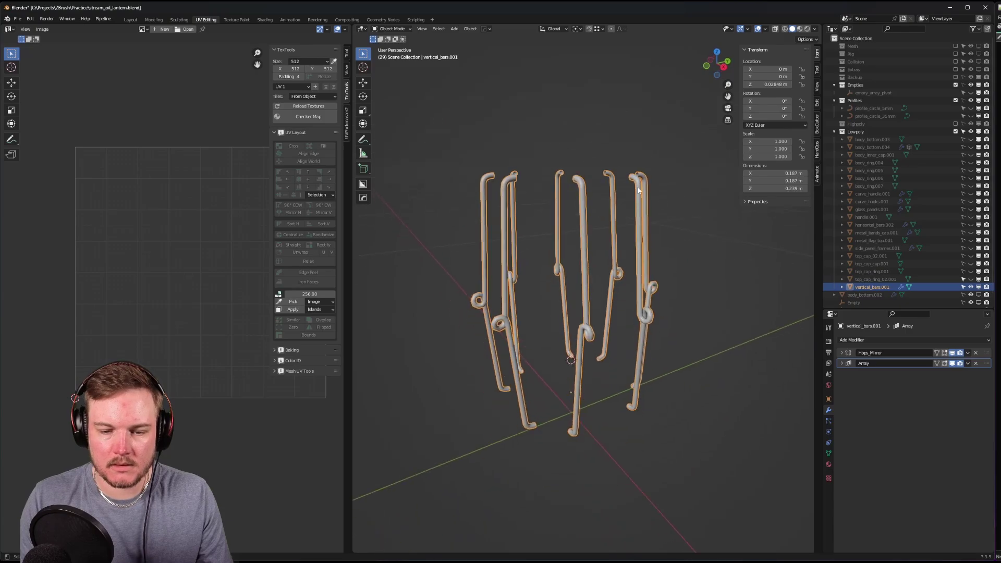
# - Enter mesh editing on vertical_bars.001, switch to edge selection and examine the bar around its coiled middle
pyautogui.press('Tab')
pyautogui.click(599, 211)
pyautogui.scroll(3, 618, 236)
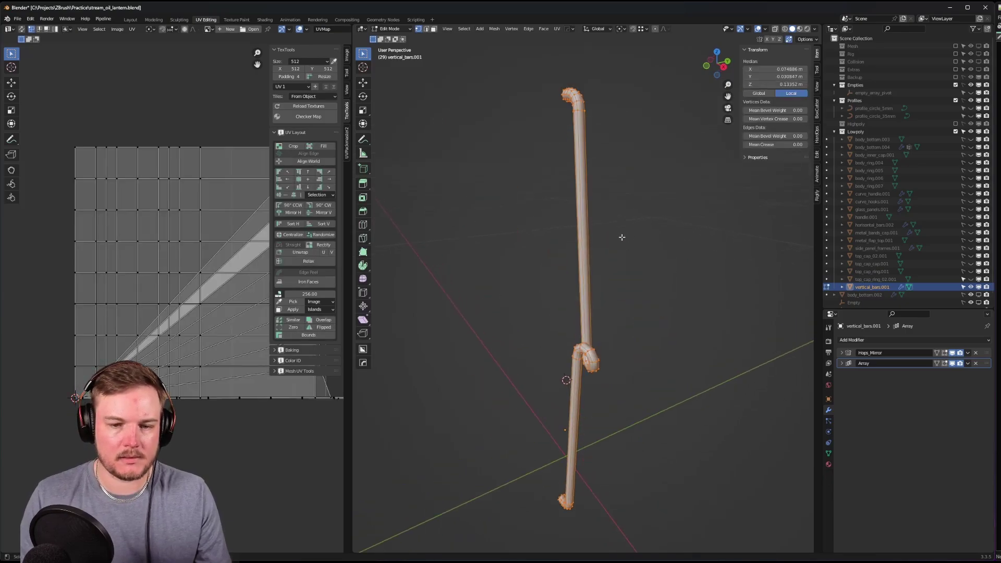
pyautogui.moveTo(621, 237); pyautogui.dragTo(601, 240, button='middle')
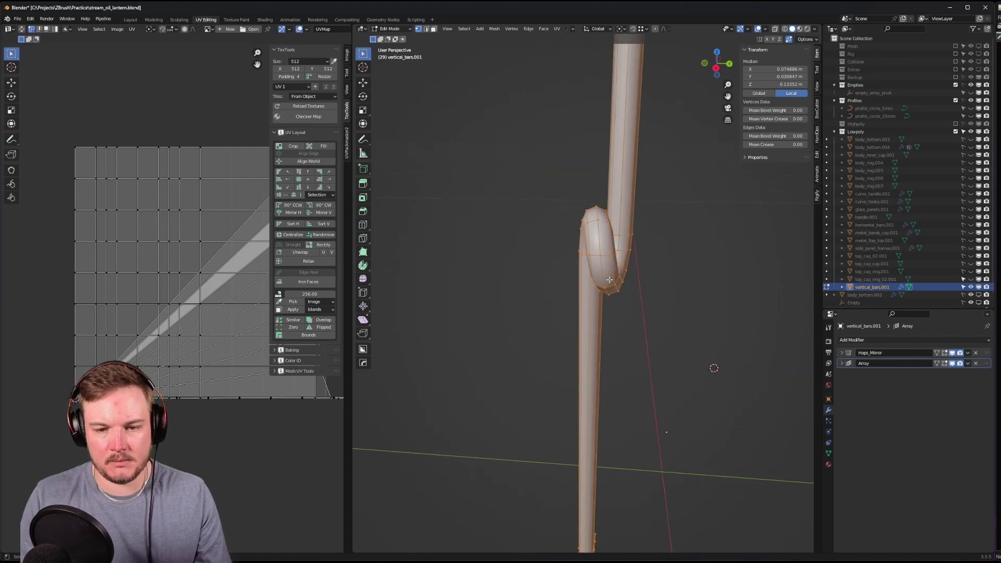
pyautogui.press('Tab')
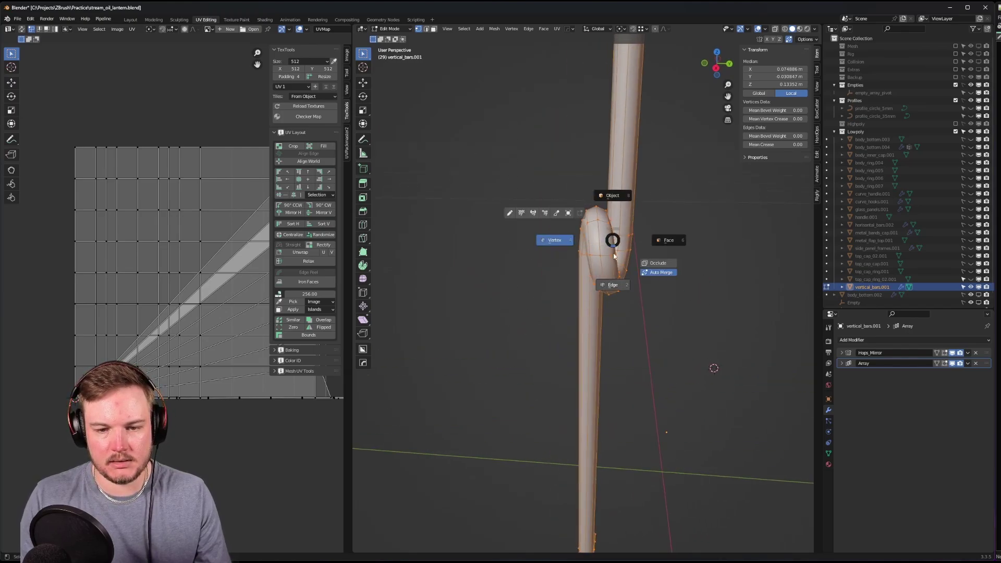
pyautogui.click(611, 282)
pyautogui.scroll(-4, 608, 278)
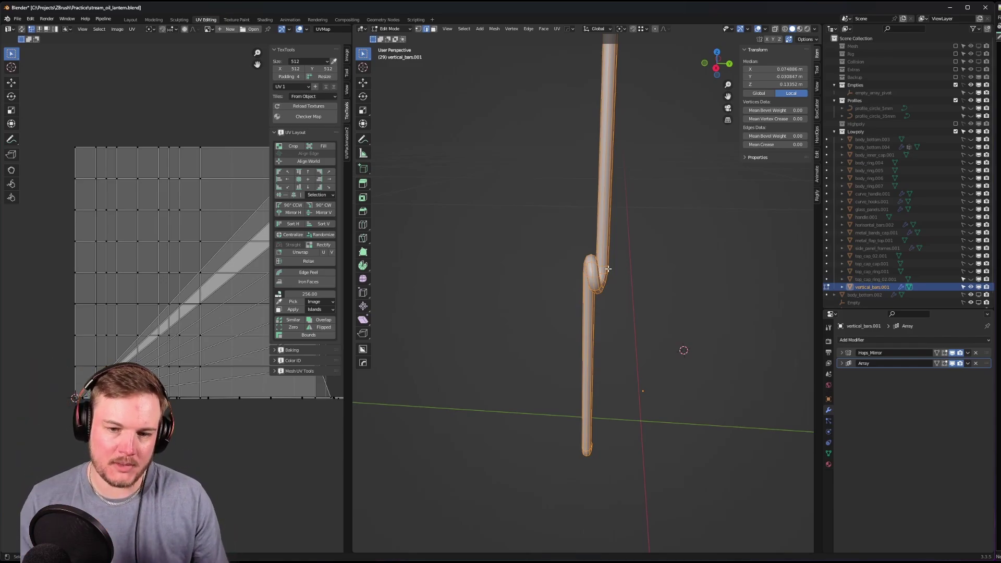
pyautogui.scroll(4, 608, 269)
pyautogui.keyDown('shift'); pyautogui.moveTo(621, 190); pyautogui.dragTo(623, 261, button='middle'); pyautogui.keyUp('shift')
pyautogui.press('Tab')
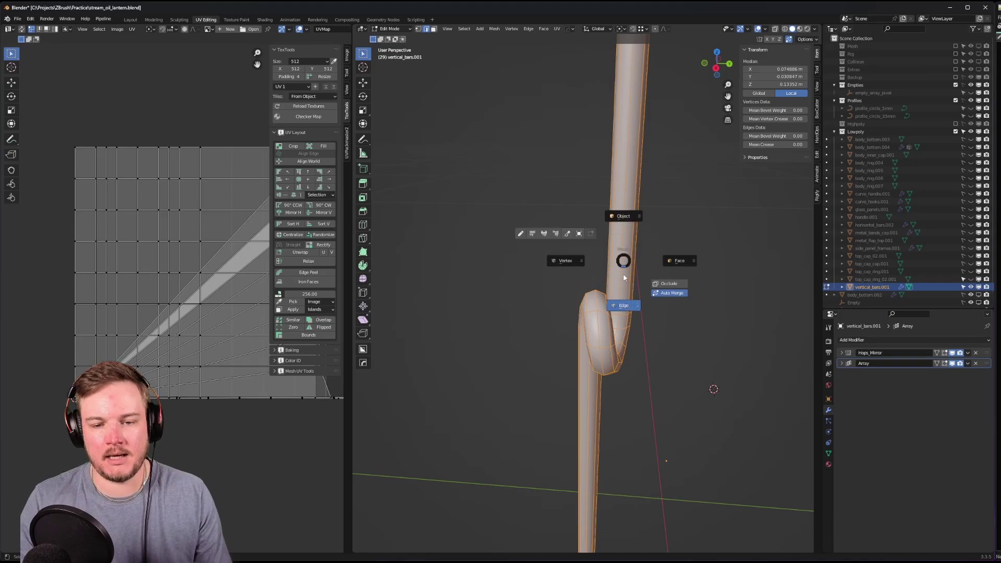
pyautogui.click(624, 303)
# - Mark a seam along the full length of the bar, following the edge loop through the coil and both hooked ends
pyautogui.keyDown('alt'); pyautogui.click(624, 225); pyautogui.keyUp('alt')
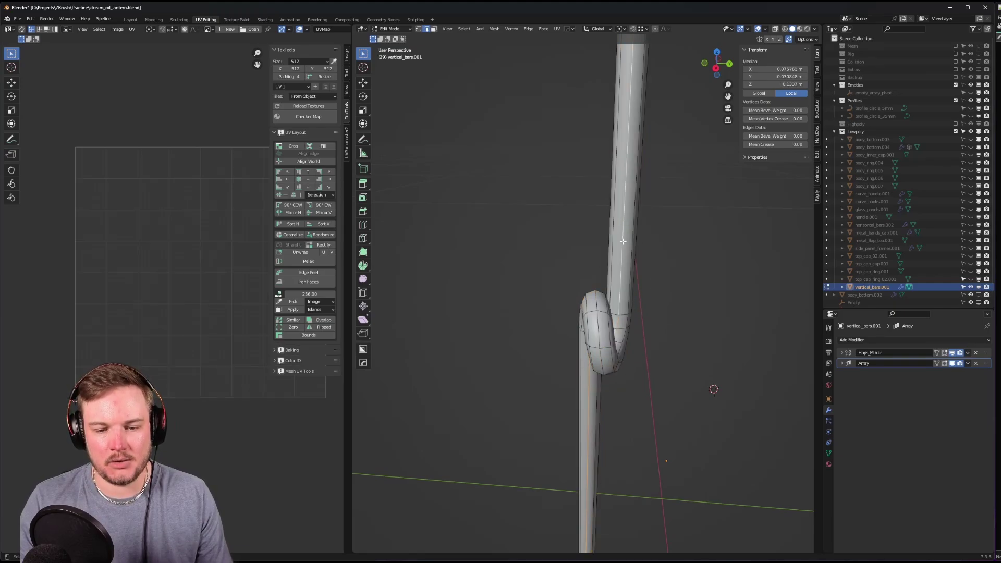
pyautogui.scroll(-3, 626, 215)
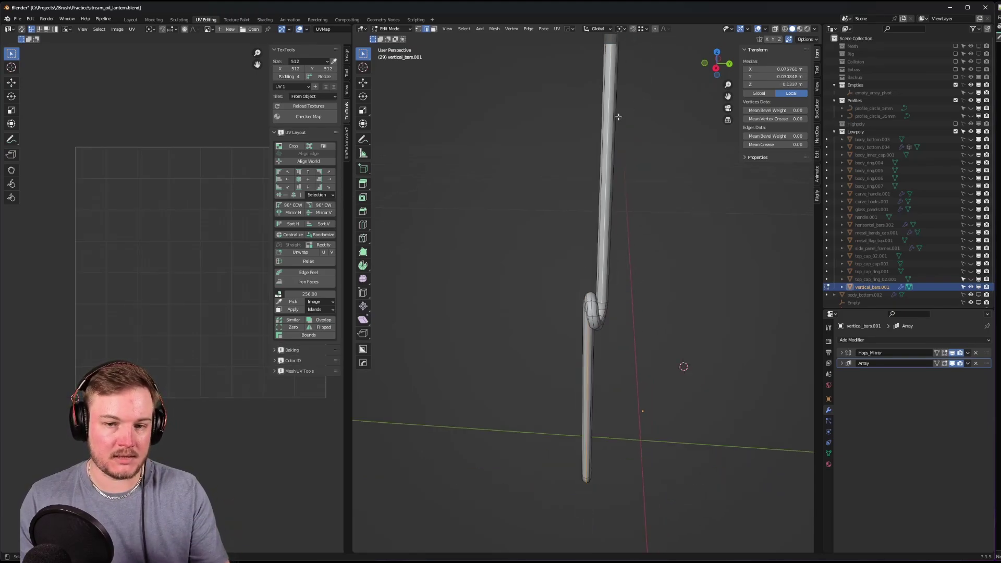
pyautogui.scroll(-2, 595, 175)
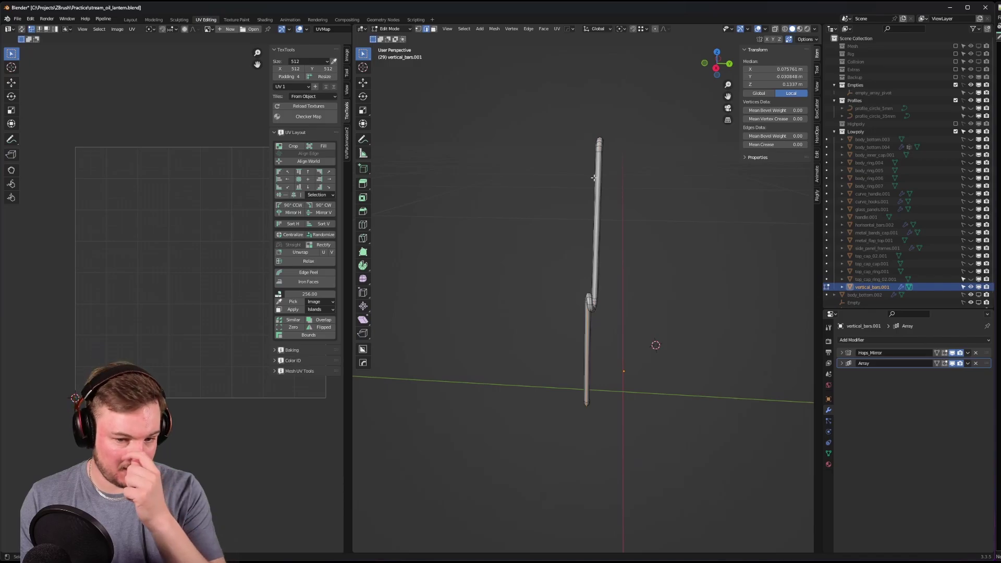
pyautogui.scroll(3, 595, 185)
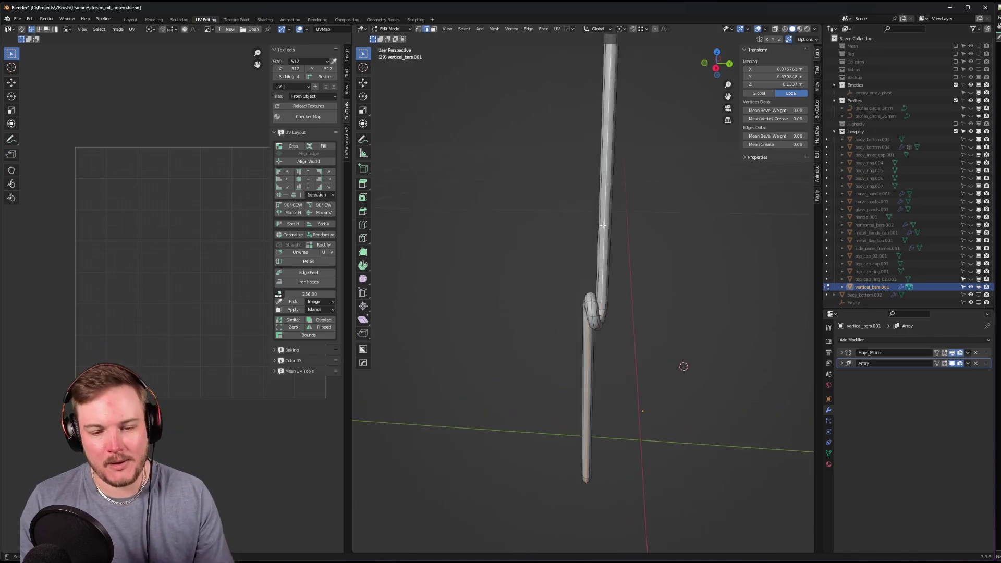
pyautogui.moveTo(601, 226); pyautogui.dragTo(579, 231, button='middle')
pyautogui.scroll(2, 501, 248)
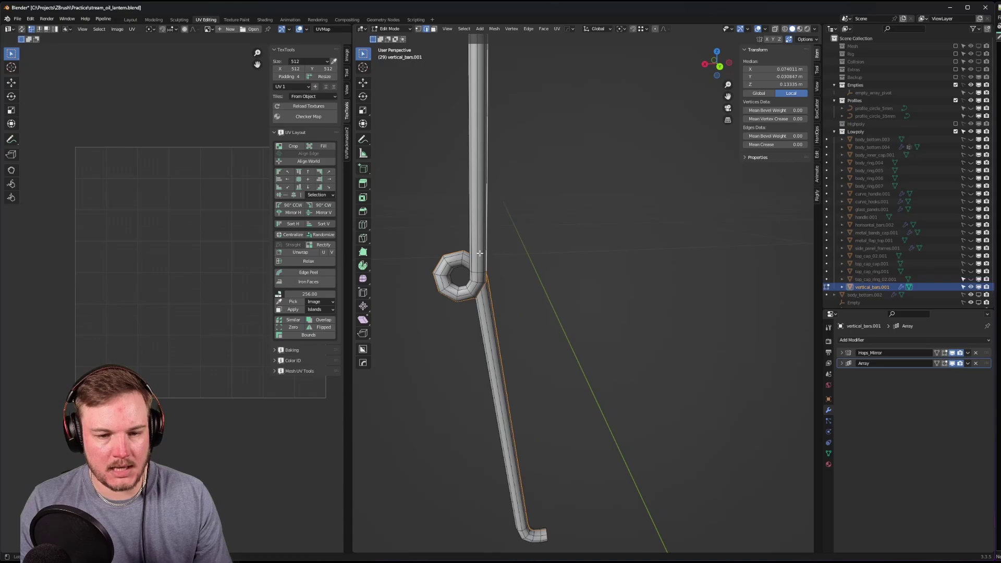
pyautogui.keyDown('alt'); pyautogui.click(482, 257); pyautogui.keyUp('alt')
pyautogui.moveTo(488, 258); pyautogui.dragTo(599, 259, button='middle')
pyautogui.scroll(-4, 612, 248)
pyautogui.hotkey('ctrl', 'e')
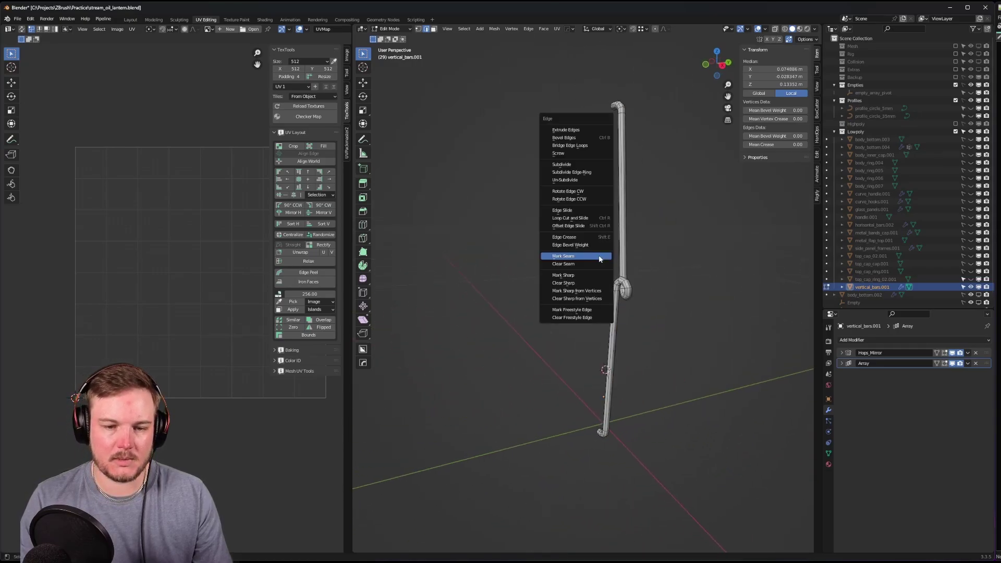
pyautogui.click(599, 259)
# - Unwrap the whole bar mesh and check the resulting UV strip around the pinched coil section
pyautogui.press('a')
pyautogui.moveTo(113, 255); pyautogui.dragTo(121, 256, button='middle')
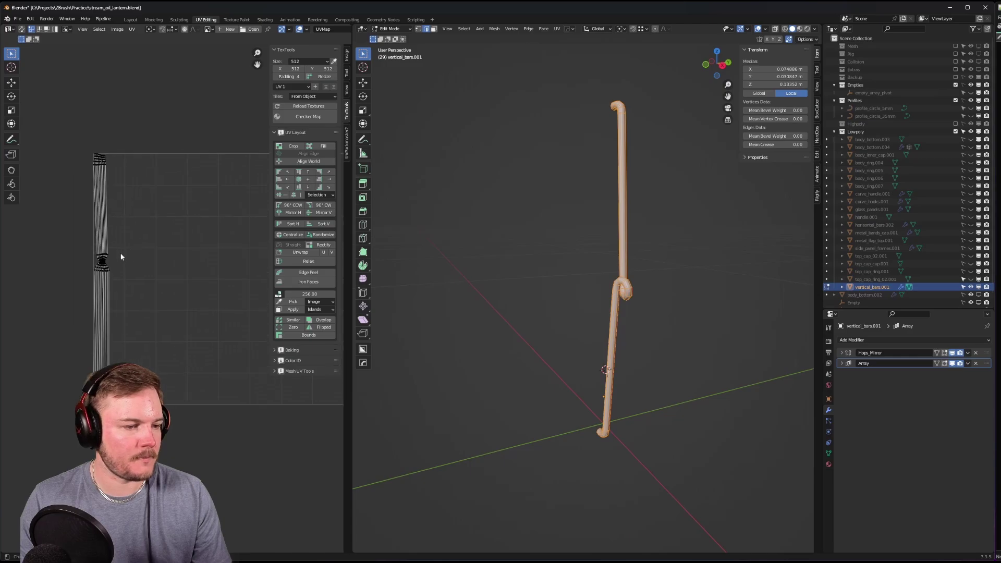
pyautogui.scroll(4, 121, 257)
pyautogui.moveTo(20, 250); pyautogui.dragTo(248, 290, button='middle')
pyautogui.scroll(4, 221, 256)
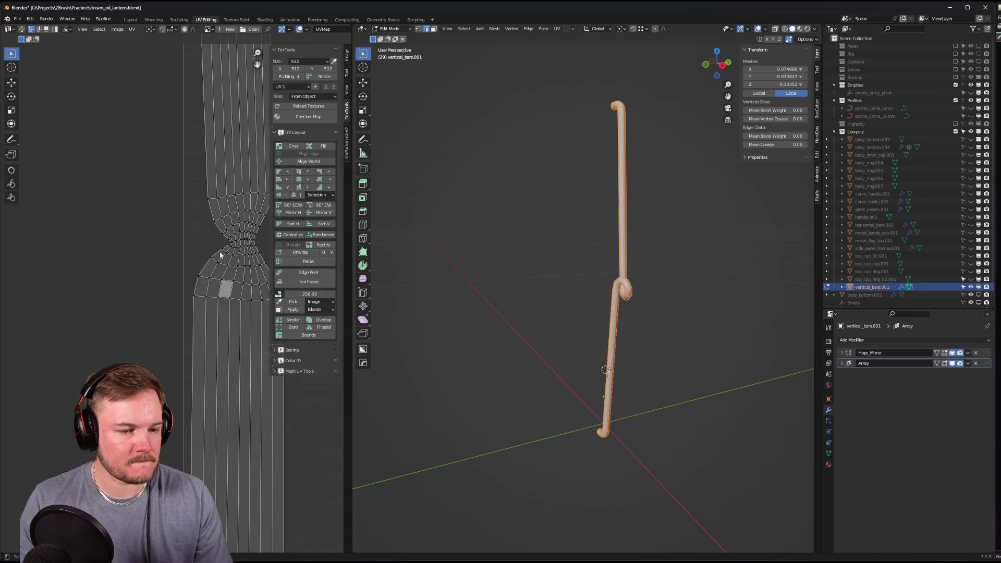
pyautogui.moveTo(221, 255); pyautogui.dragTo(184, 263, button='middle')
pyautogui.scroll(3, 183, 263)
pyautogui.scroll(-8, 184, 262)
pyautogui.scroll(-5, 657, 308)
pyautogui.scroll(8, 639, 301)
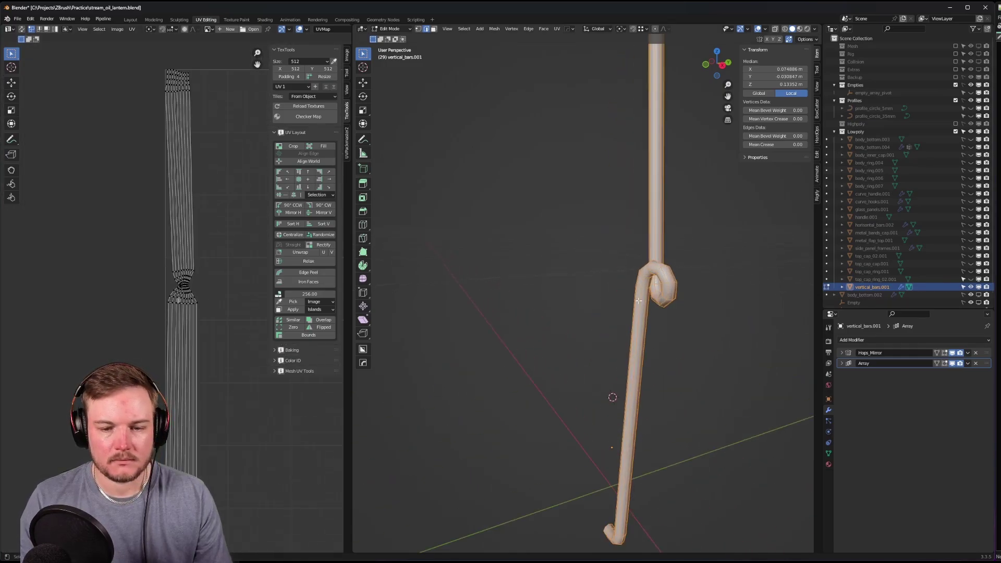
# - Return to object mode and deselect the vertical bars
pyautogui.moveTo(638, 301); pyautogui.dragTo(569, 320, button='middle')
pyautogui.scroll(-3, 608, 285)
pyautogui.scroll(-1, 569, 319)
pyautogui.press('Tab')
pyautogui.click(567, 277)
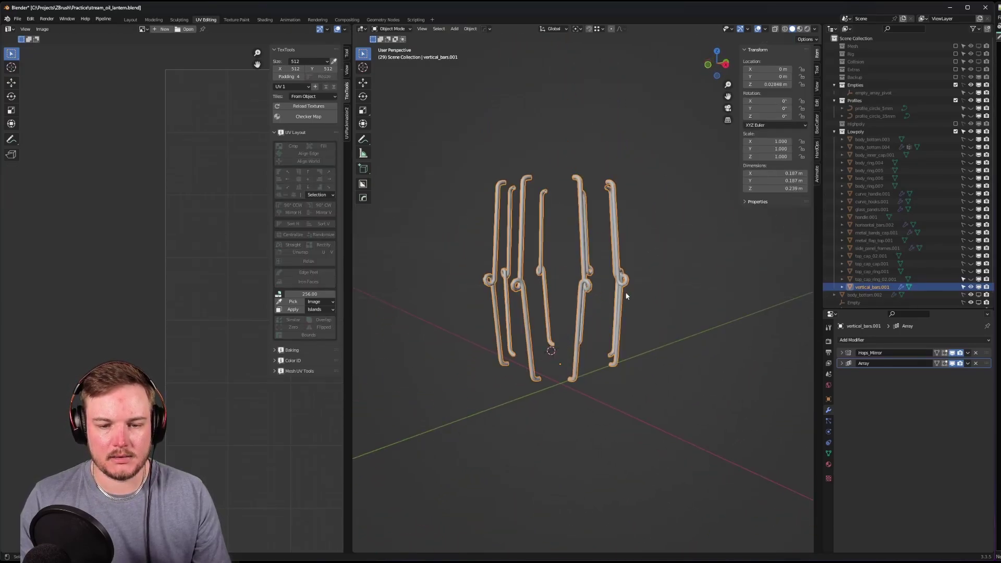
pyautogui.click(650, 295)
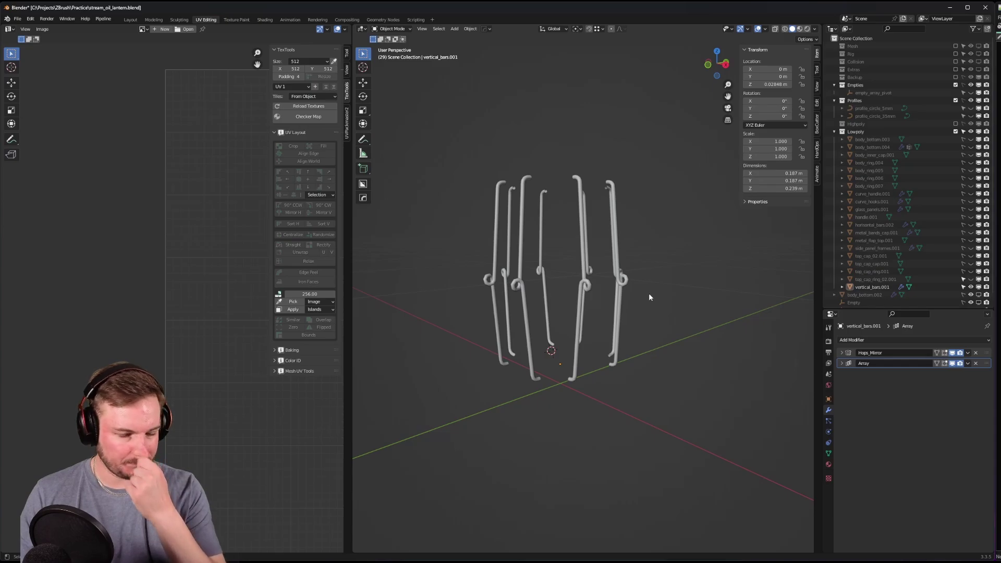
# - Inspect the ring of vertical bars from several sides and save the file
pyautogui.moveTo(648, 293); pyautogui.dragTo(596, 311, button='middle')
pyautogui.moveTo(529, 317); pyautogui.dragTo(580, 302, button='middle')
pyautogui.scroll(4, 581, 250)
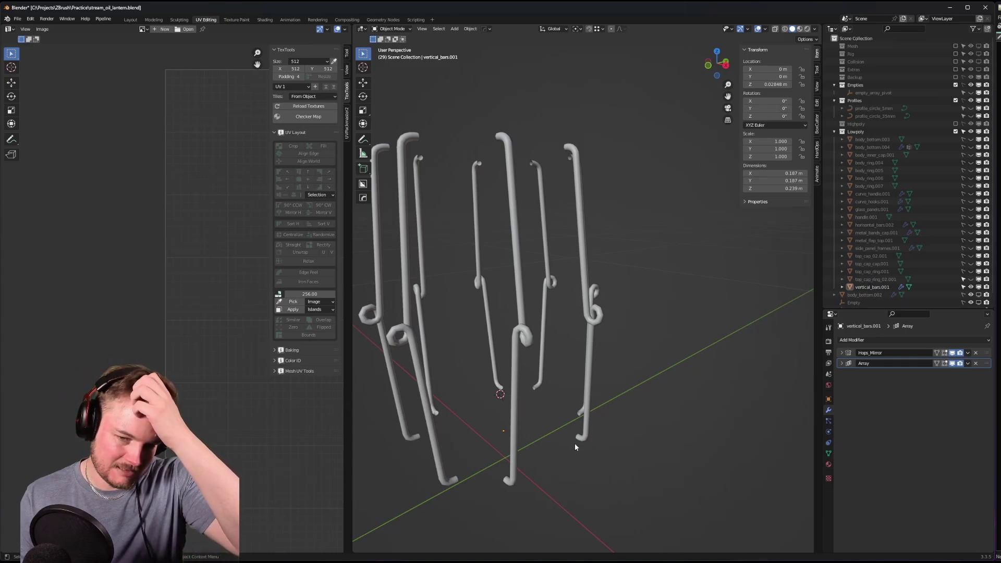
pyautogui.moveTo(575, 440); pyautogui.dragTo(589, 315, button='middle')
pyautogui.scroll(-1, 589, 315)
pyautogui.hotkey('ctrl', 's')
pyautogui.click(627, 314)
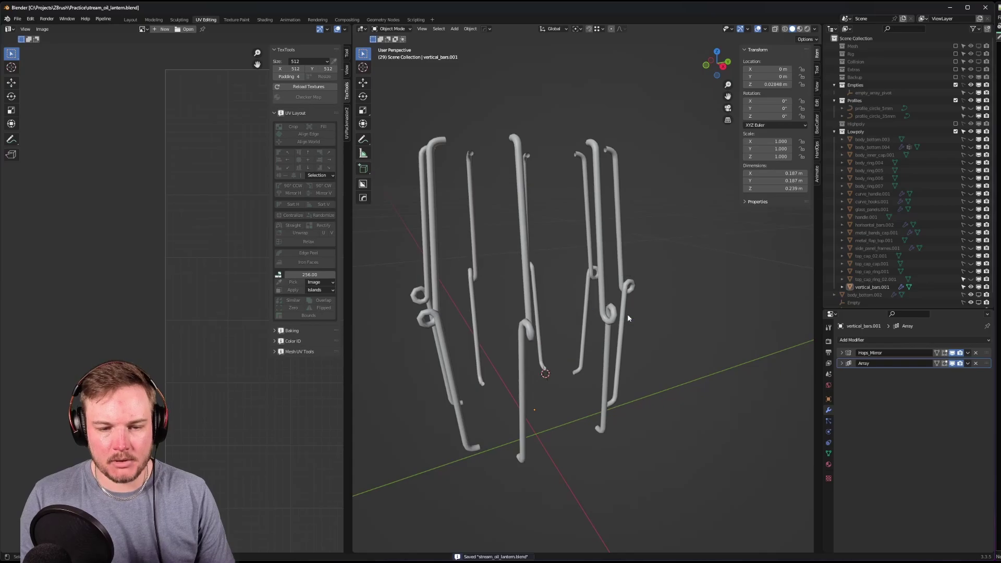
# - Unhide all the lantern parts so the complete model is displayed together
pyautogui.click(963, 288)
pyautogui.click(963, 288)
pyautogui.click(970, 288)
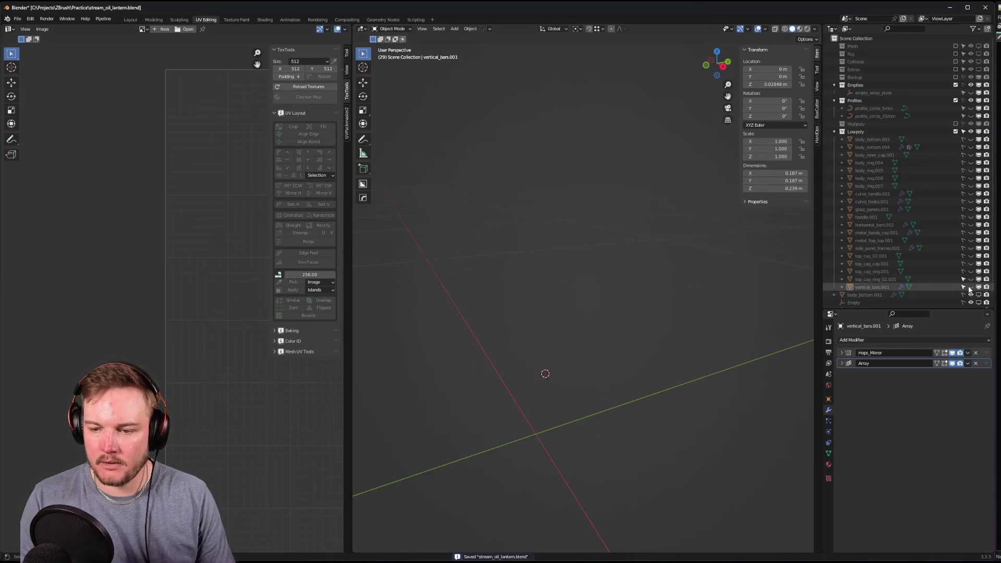
pyautogui.click(969, 287)
pyautogui.hotkey('alt', 'h')
pyautogui.scroll(-5, 646, 299)
pyautogui.moveTo(647, 300); pyautogui.dragTo(636, 327, button='middle')
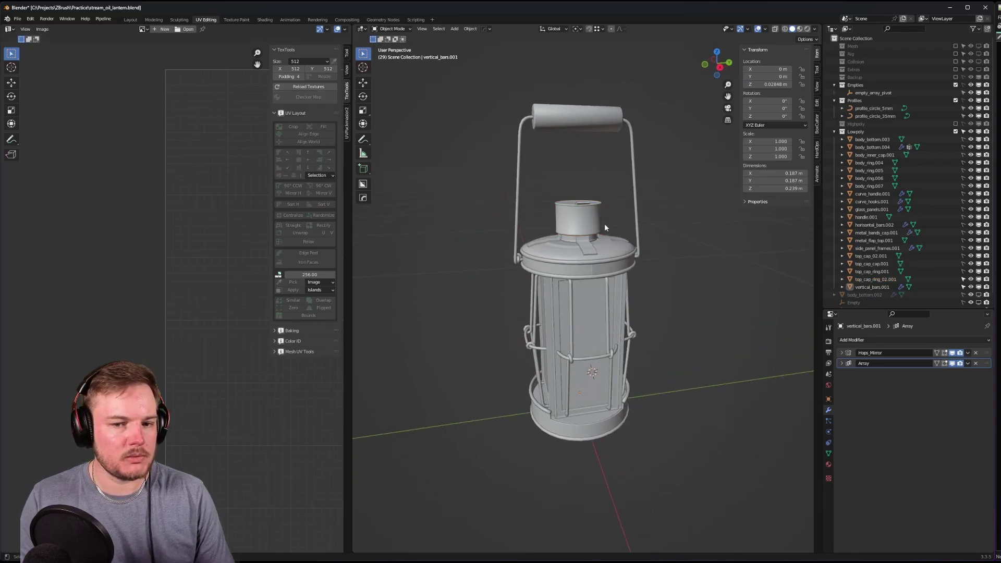
# - Make every part in the Lowpoly collection selectable, from body_bottom.003 down to top_cap_ring_02.001
pyautogui.click(669, 208)
pyautogui.moveTo(963, 139); pyautogui.dragTo(963, 277)
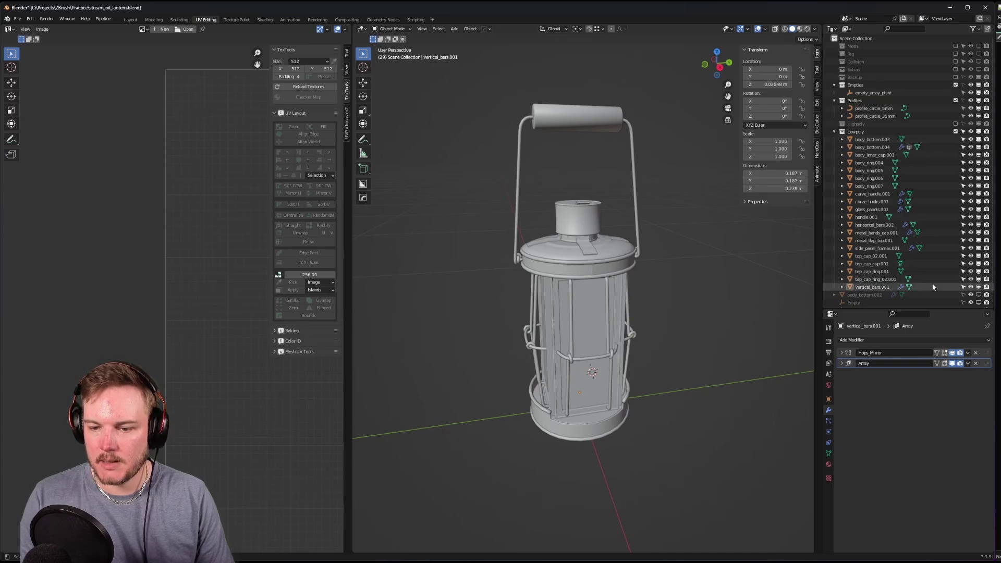
pyautogui.scroll(-1, 939, 286)
# - Select handle.001, enter mesh editing and apply a 512 x 512 checker map to it
pyautogui.click(585, 120)
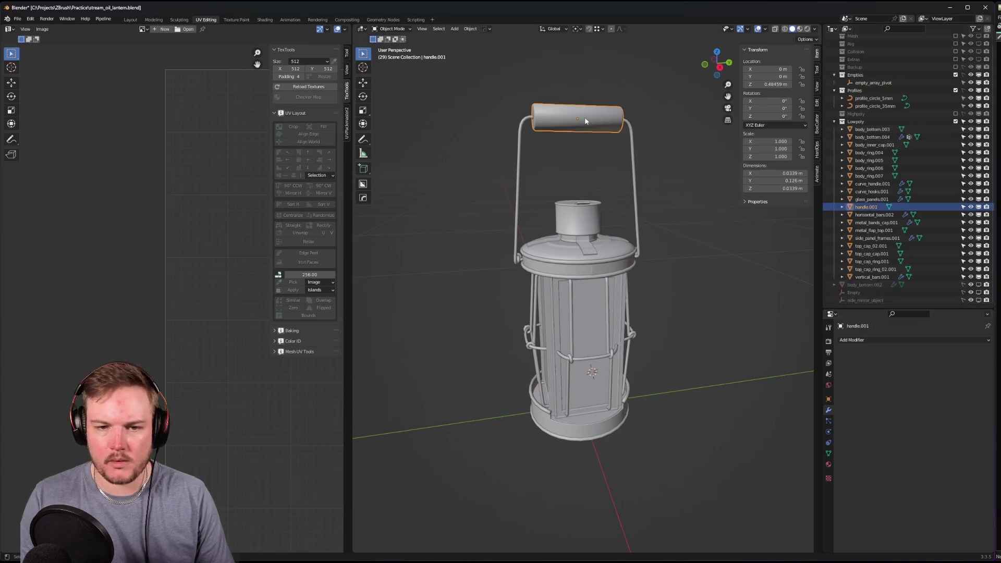
pyautogui.keyDown('shift'); pyautogui.moveTo(512, 106); pyautogui.dragTo(514, 163, button='middle'); pyautogui.keyUp('shift')
pyautogui.moveTo(452, 158); pyautogui.dragTo(475, 157, button='middle')
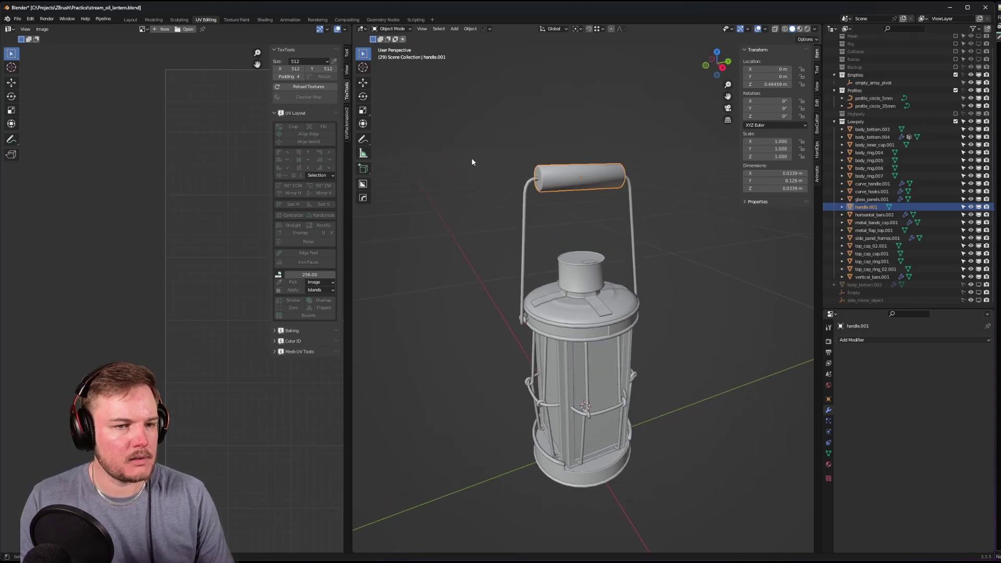
pyautogui.hotkey('ctrl', 'Tab')
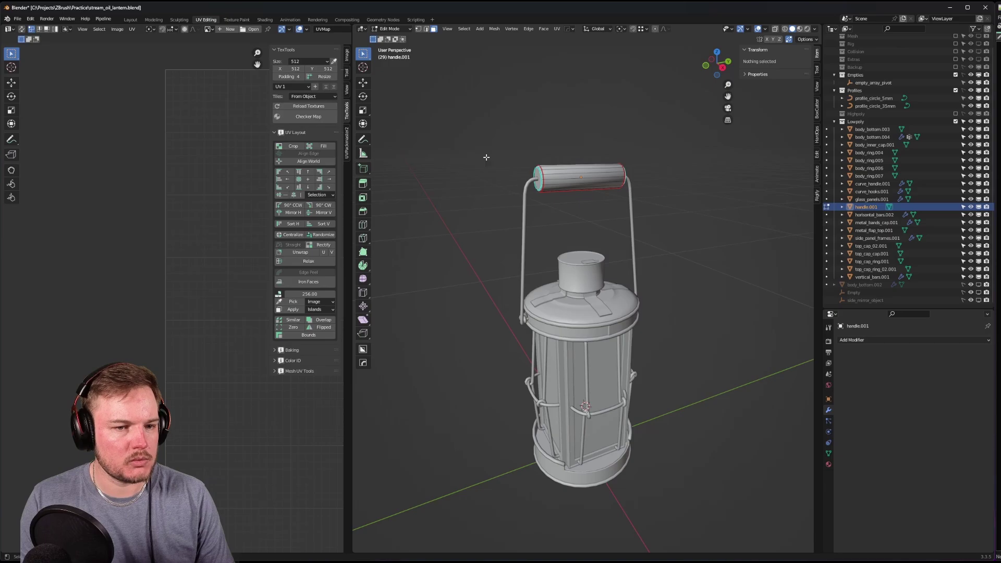
pyautogui.click(308, 120)
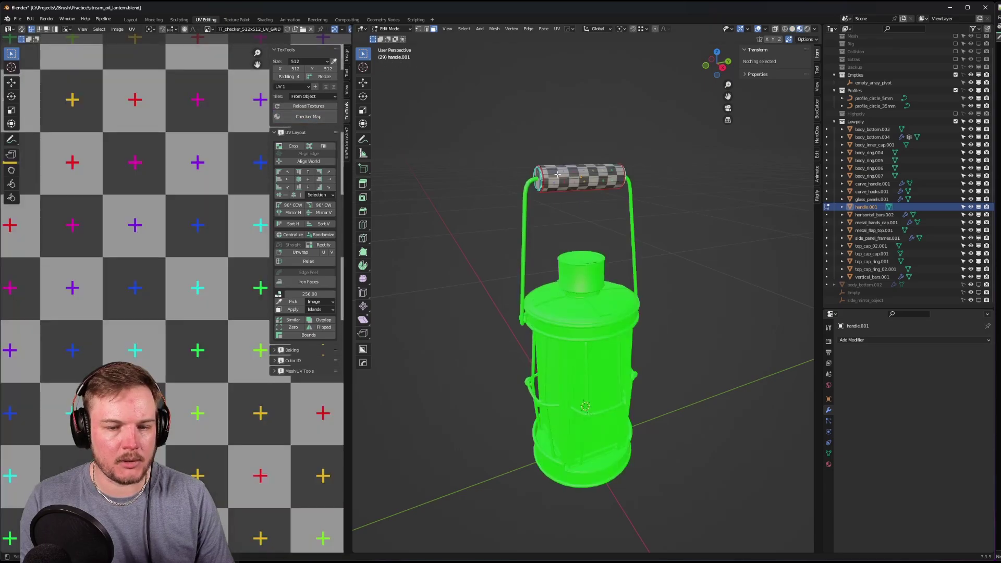
pyautogui.scroll(3, 566, 241)
pyautogui.moveTo(566, 241); pyautogui.dragTo(582, 248, button='middle')
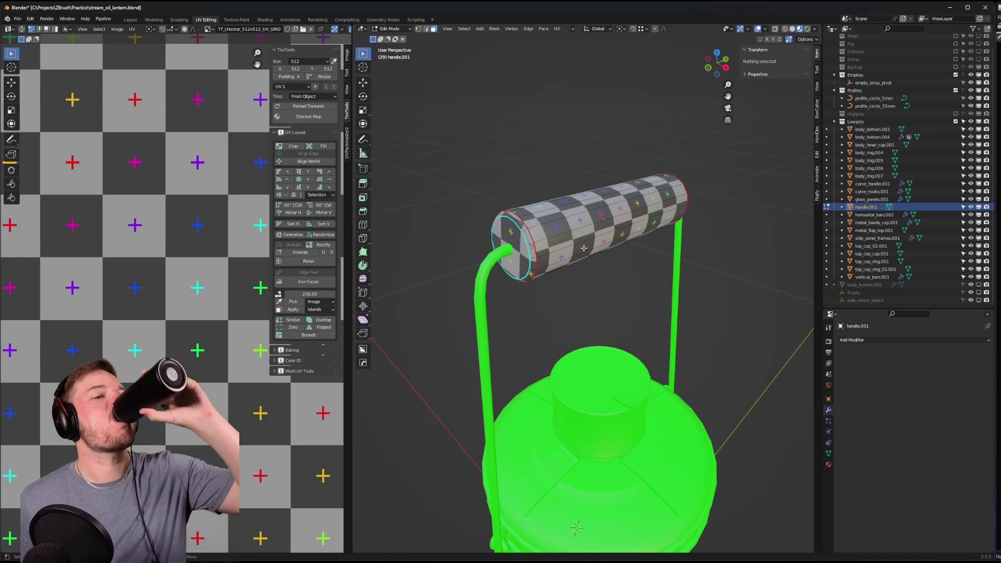
# - Return to object mode, link the handle's checker material to all the other lantern parts and clear the selection
pyautogui.press('Tab')
pyautogui.press('a')
pyautogui.press('KP_Decimal')
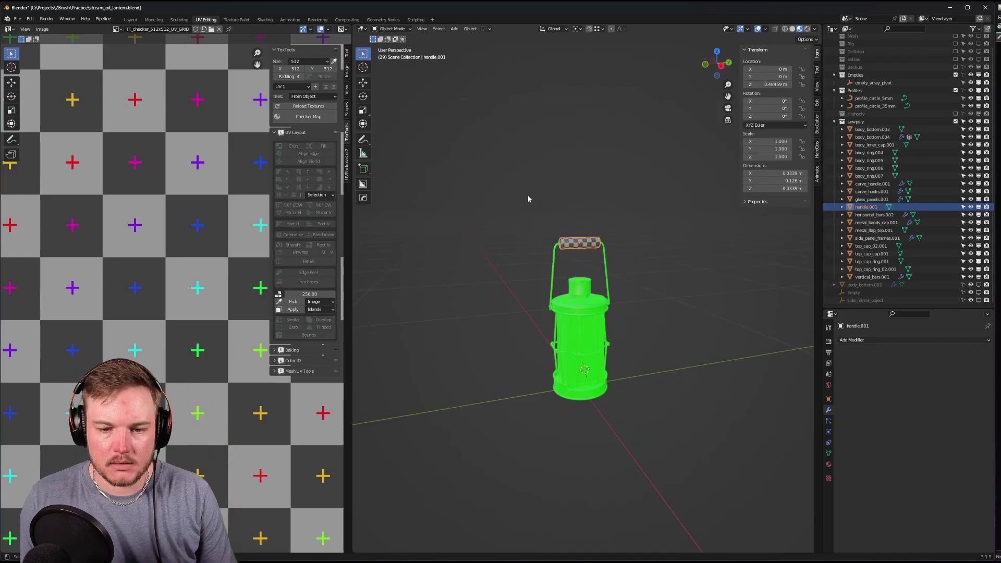
pyautogui.hotkey('ctrl', 'l')
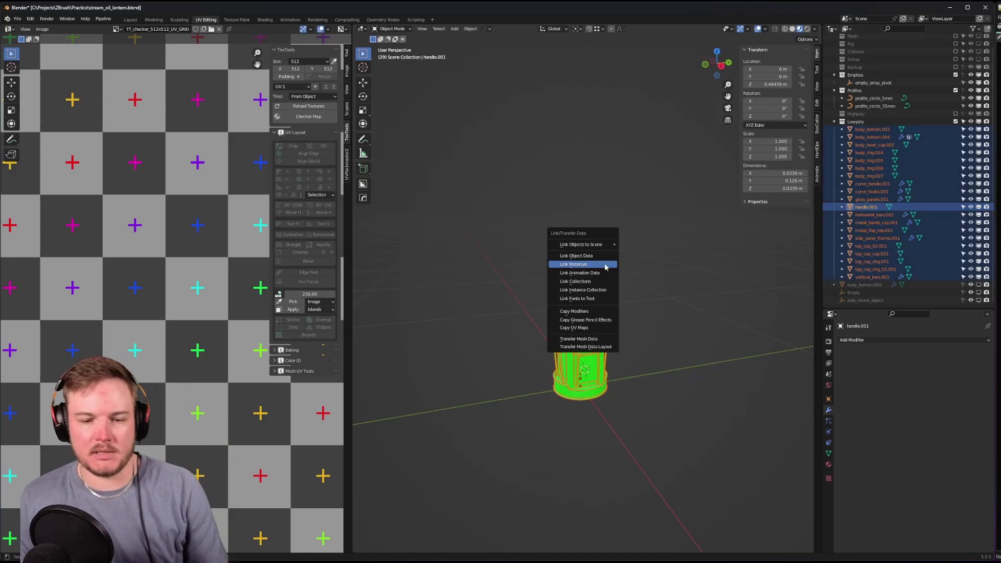
pyautogui.click(605, 267)
pyautogui.scroll(4, 609, 270)
pyautogui.click(663, 287)
pyautogui.moveTo(663, 287); pyautogui.dragTo(639, 286, button='middle')
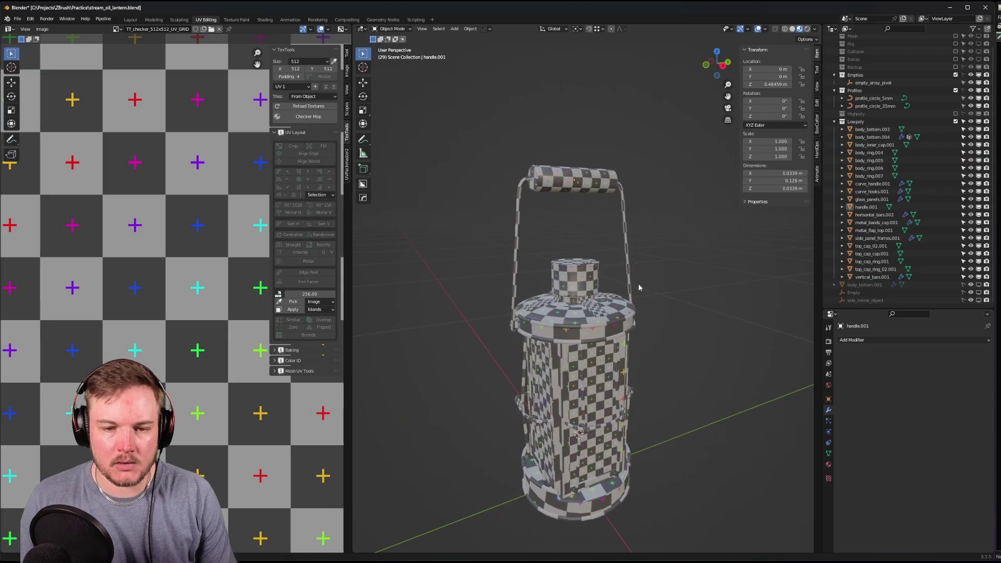
# - Widen the UV editor, hide the 3D viewport's sidebar and view the checkered lantern up close
pyautogui.scroll(-6, 637, 290)
pyautogui.scroll(-6, 234, 254)
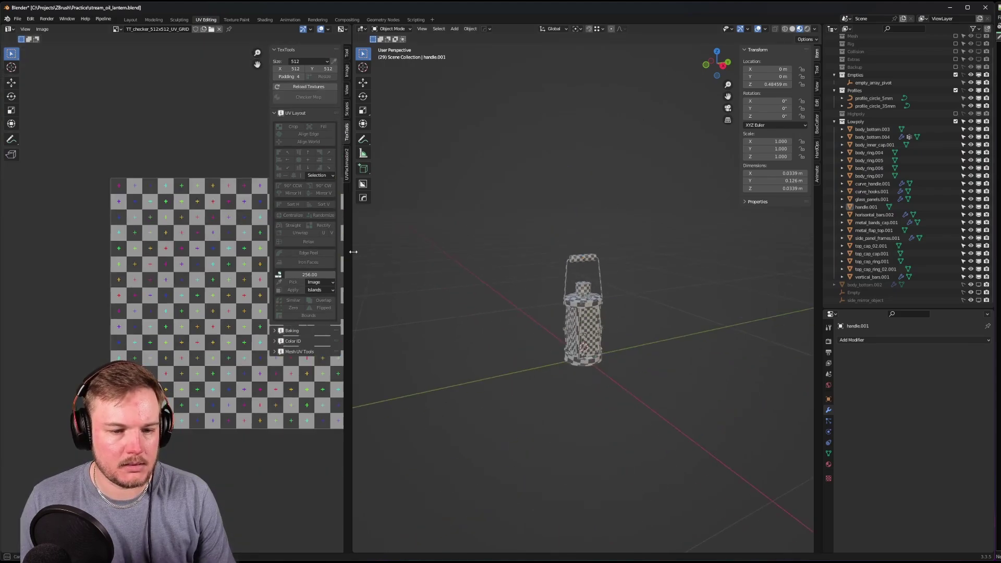
pyautogui.moveTo(353, 252); pyautogui.dragTo(508, 251)
pyautogui.scroll(4, 693, 318)
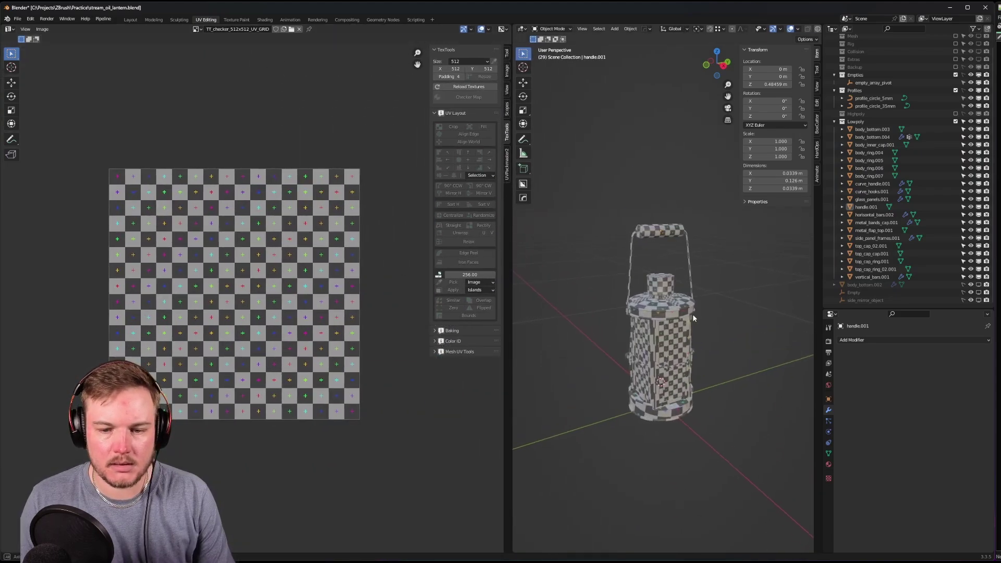
pyautogui.scroll(3, 684, 319)
pyautogui.scroll(-2, 683, 319)
pyautogui.moveTo(684, 319)
pyautogui.mouseDown(button='middle')
pyautogui.moveTo(668, 326)
pyautogui.moveTo(680, 324)
pyautogui.mouseUp(button='middle')
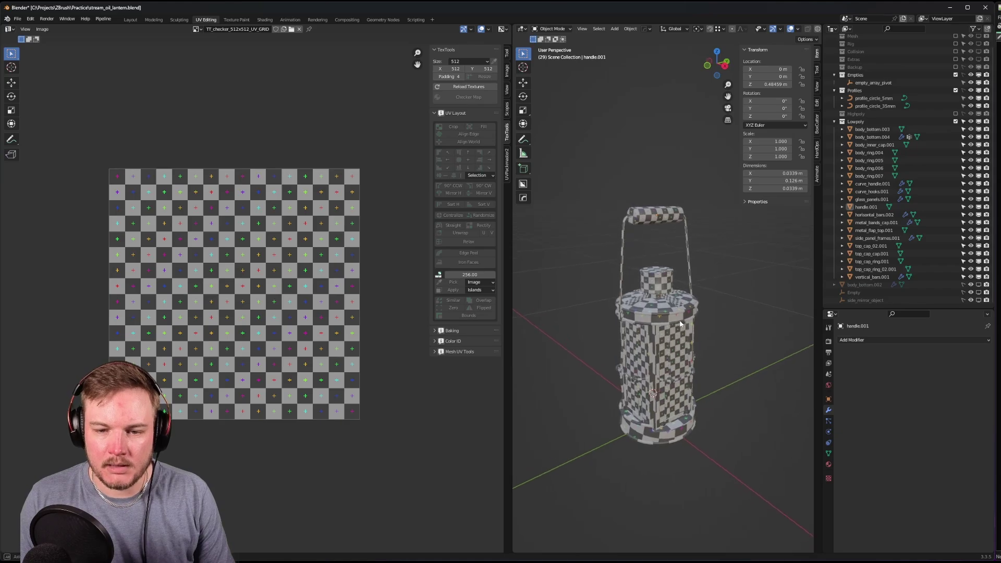
pyautogui.press('n')
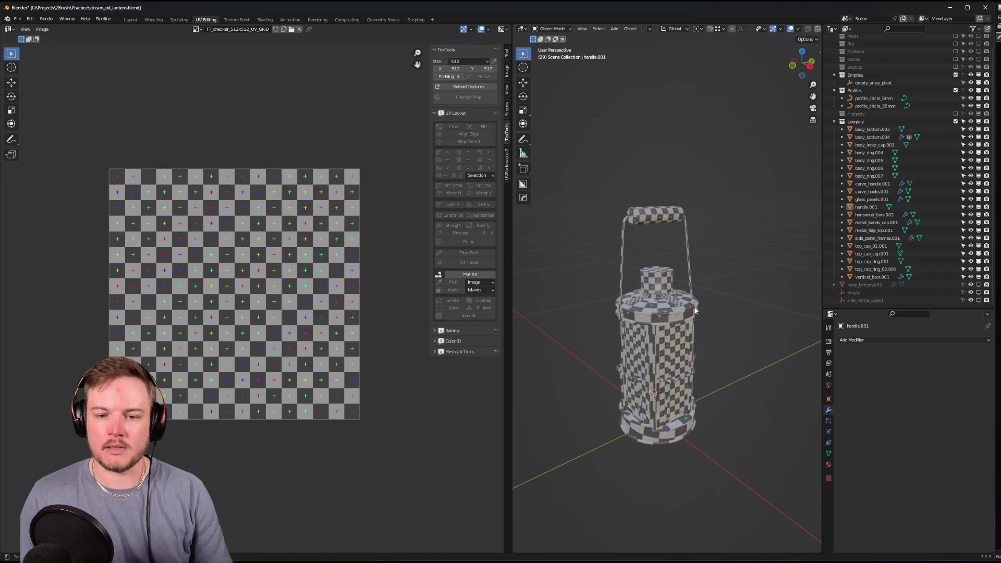
pyautogui.scroll(2, 701, 300)
pyautogui.scroll(3, 704, 284)
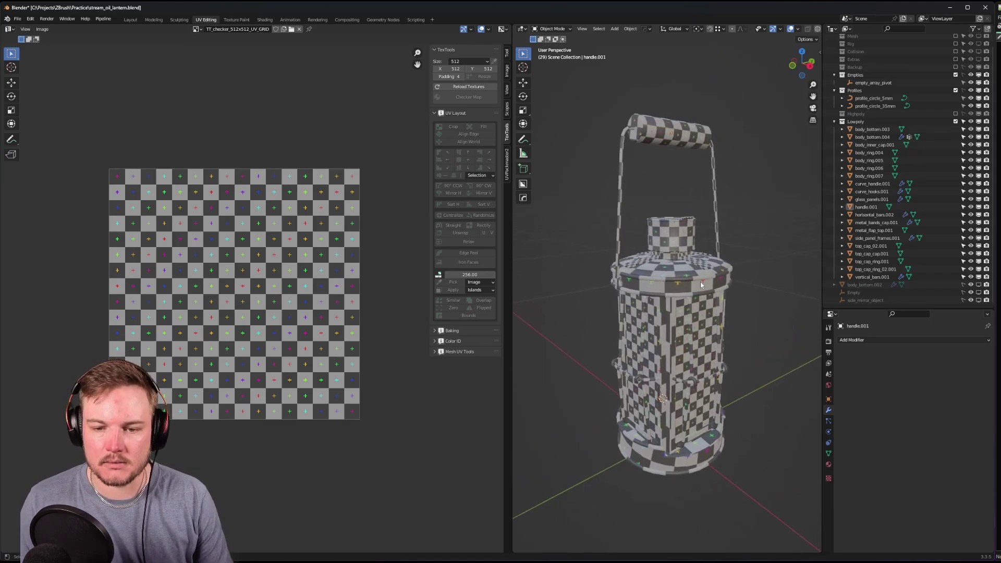
# - Select all lantern parts with body_ring.006 active, enter mesh editing on them together and select all their UVs
pyautogui.click(700, 281)
pyautogui.click(732, 284)
pyautogui.press('a')
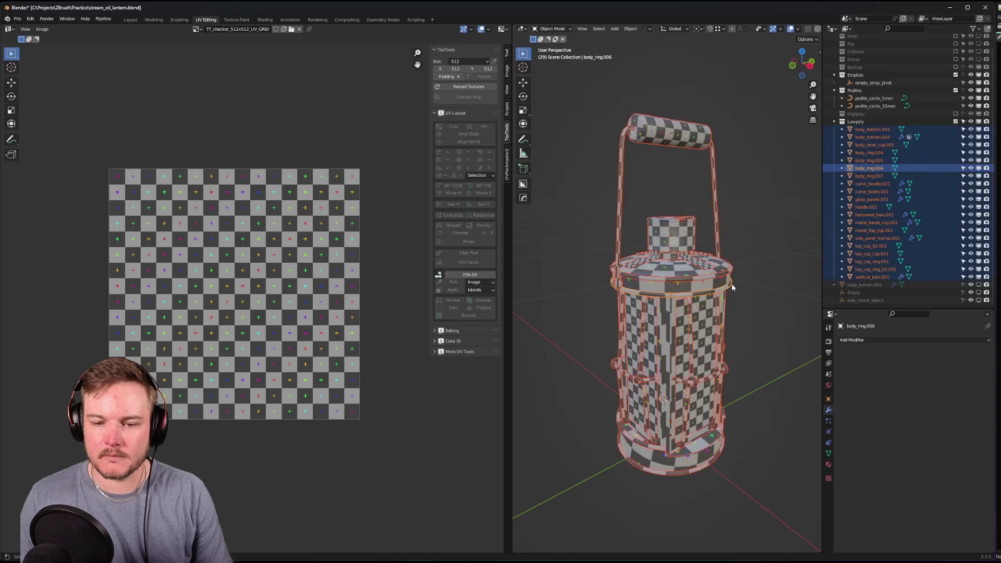
pyautogui.hotkey('ctrl', 'Tab')
pyautogui.click(785, 285)
pyautogui.scroll(-4, 277, 296)
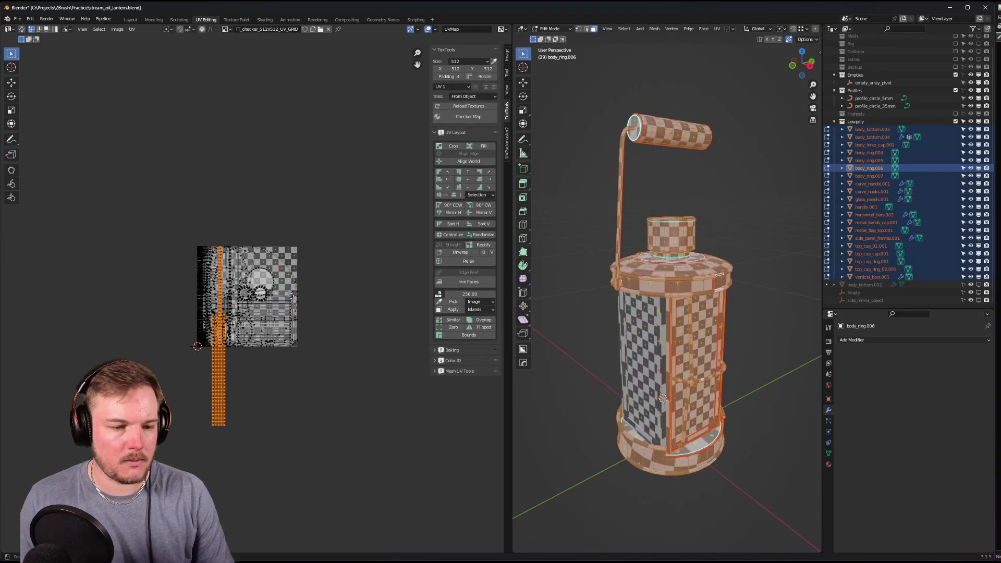
pyautogui.press('a')
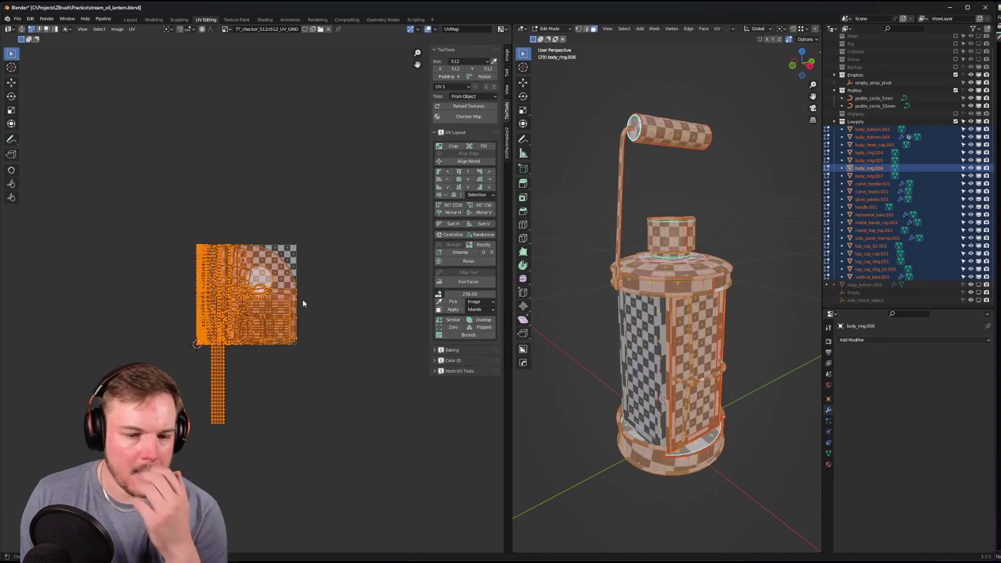
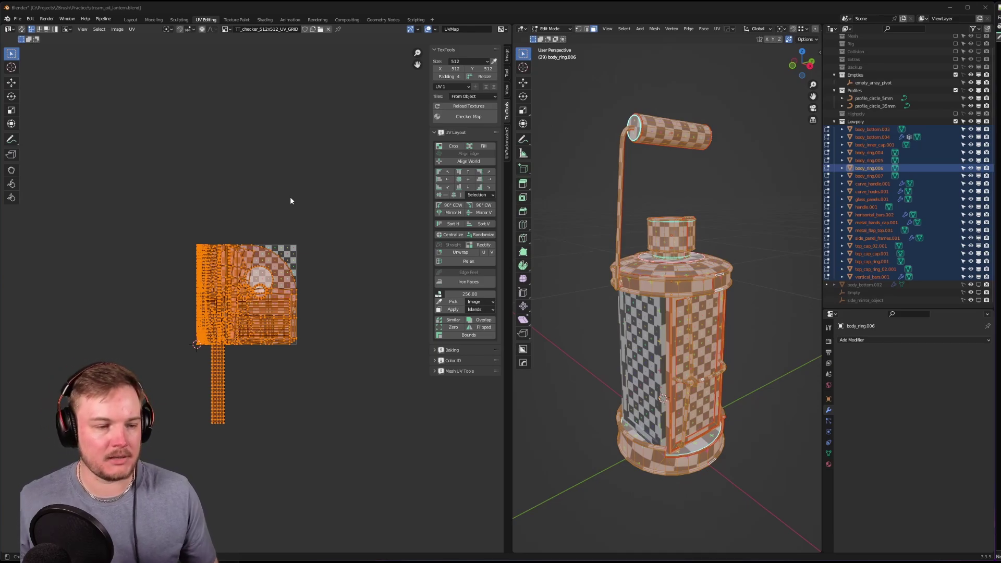
# - Apply a texel density of 256 to all selected lantern UV islands
pyautogui.scroll(3, 257, 300)
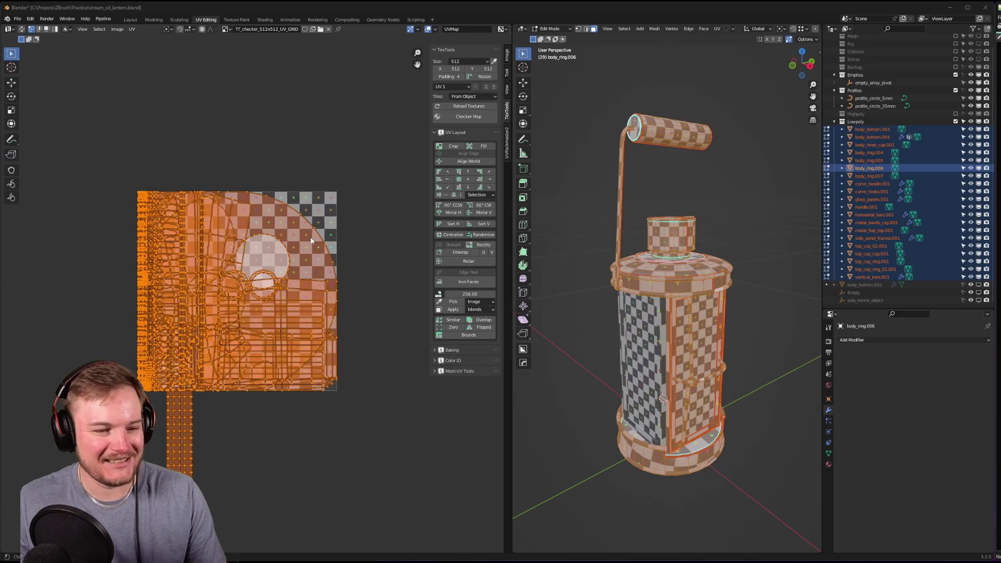
pyautogui.moveTo(309, 221); pyautogui.dragTo(310, 151, button='middle')
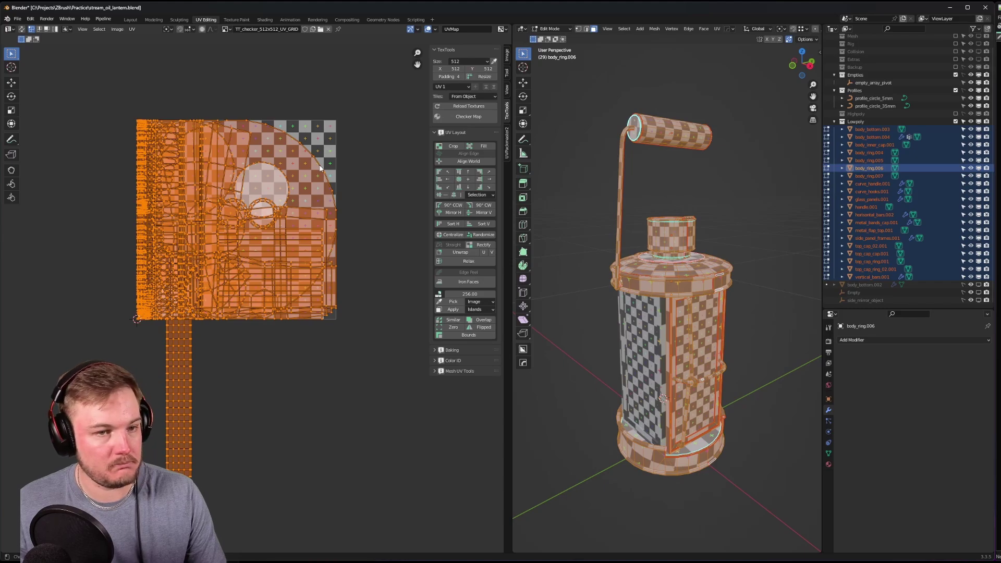
pyautogui.moveTo(625, 197); pyautogui.dragTo(700, 221, button='middle')
pyautogui.moveTo(313, 208); pyautogui.dragTo(288, 207, button='middle')
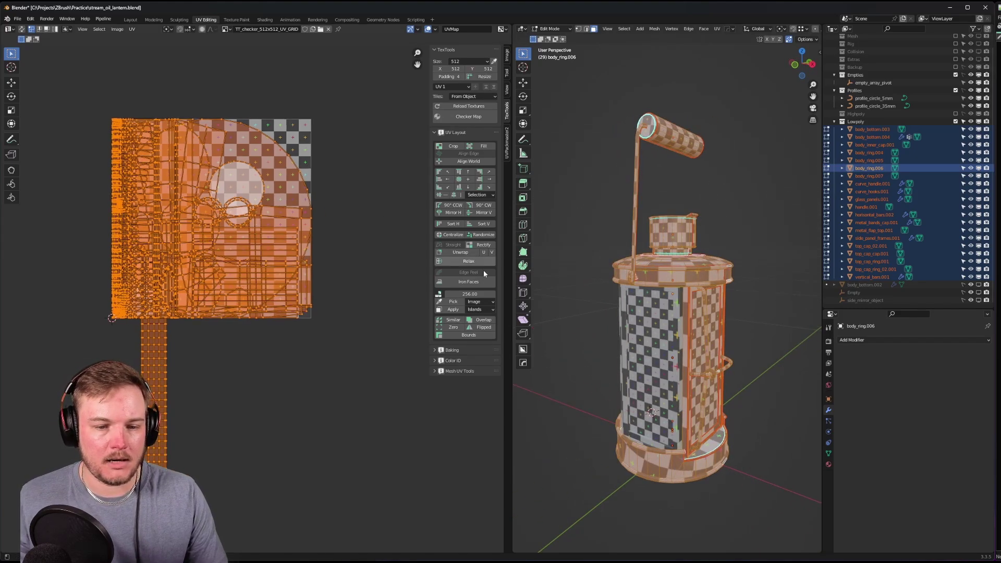
pyautogui.click(452, 310)
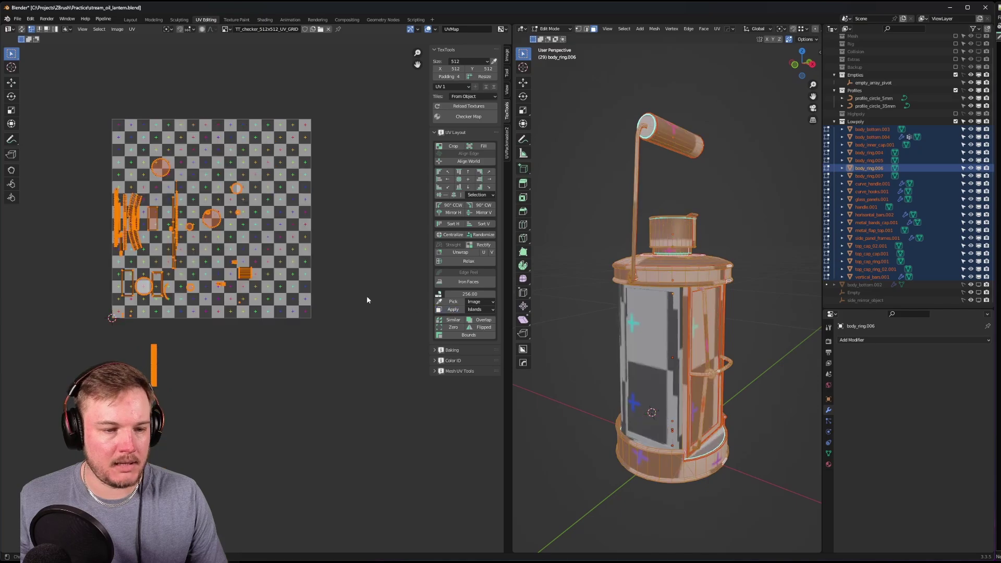
pyautogui.moveTo(351, 282); pyautogui.dragTo(358, 283, button='middle')
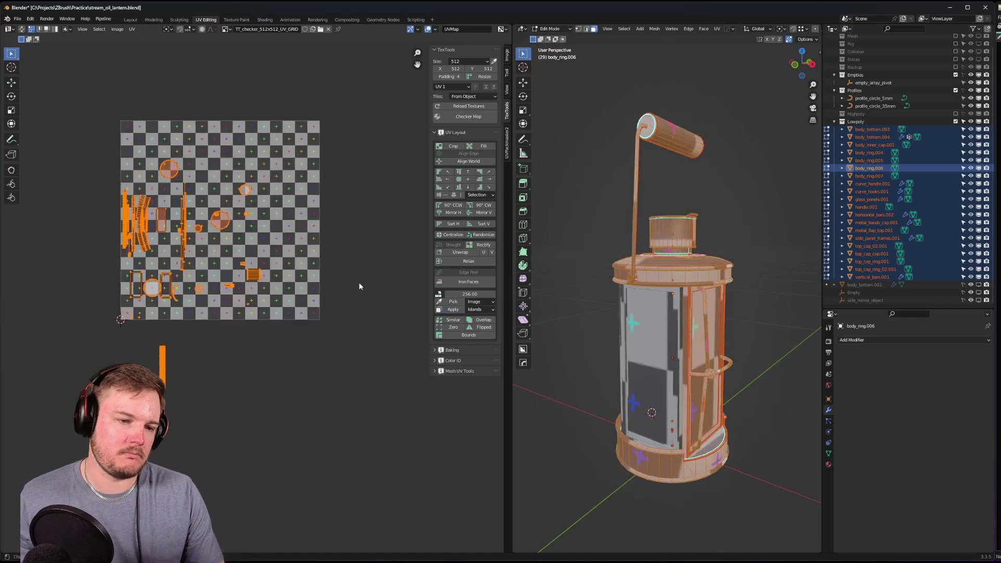
pyautogui.scroll(-3, 359, 286)
pyautogui.scroll(3, 359, 286)
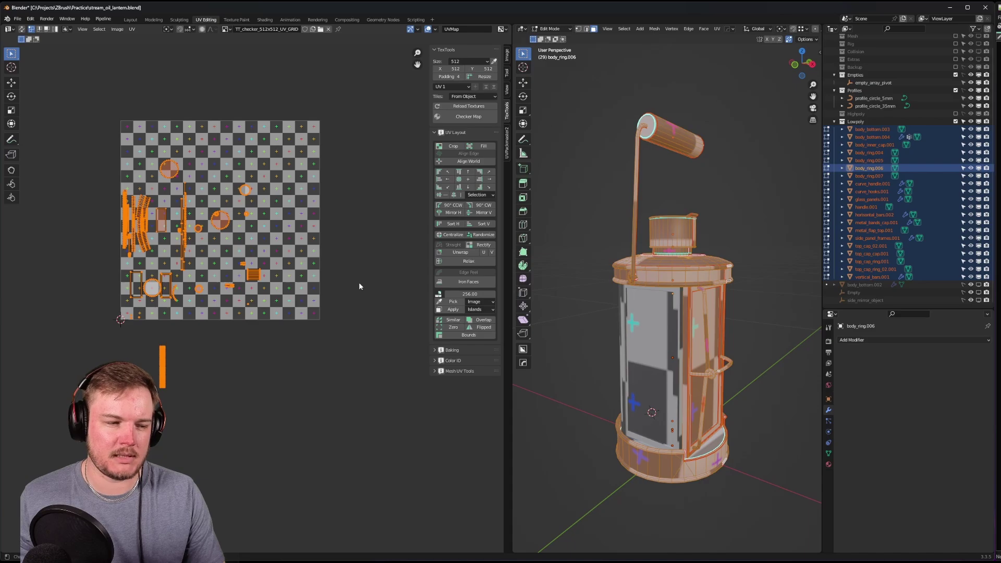
# - Return to object mode, select all low-poly parts from body_bottom.003 to vertical_bars.001 and apply their scale
pyautogui.moveTo(770, 270); pyautogui.dragTo(740, 273, button='middle')
pyautogui.press('Tab')
pyautogui.click(750, 244)
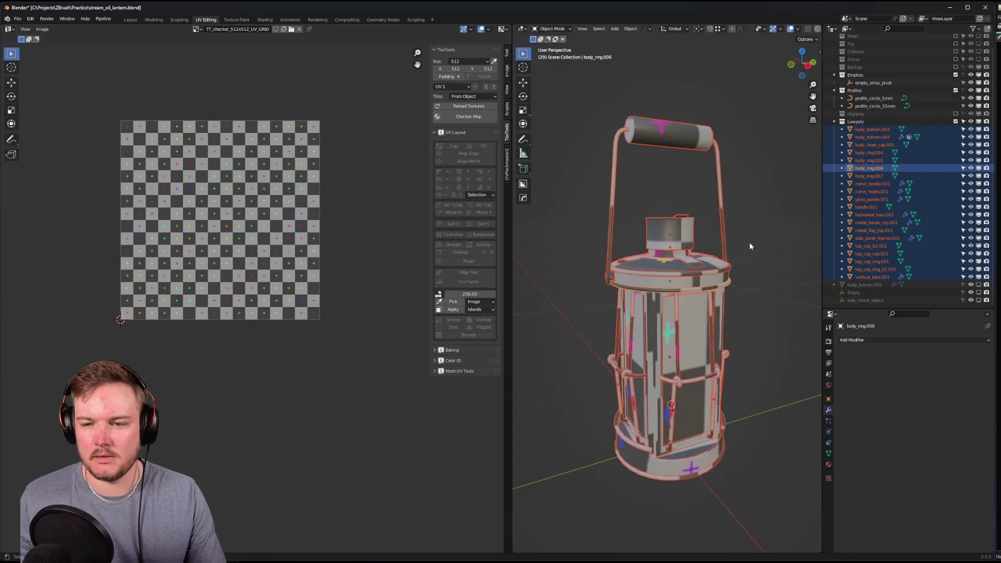
pyautogui.click(751, 240)
pyautogui.click(872, 129)
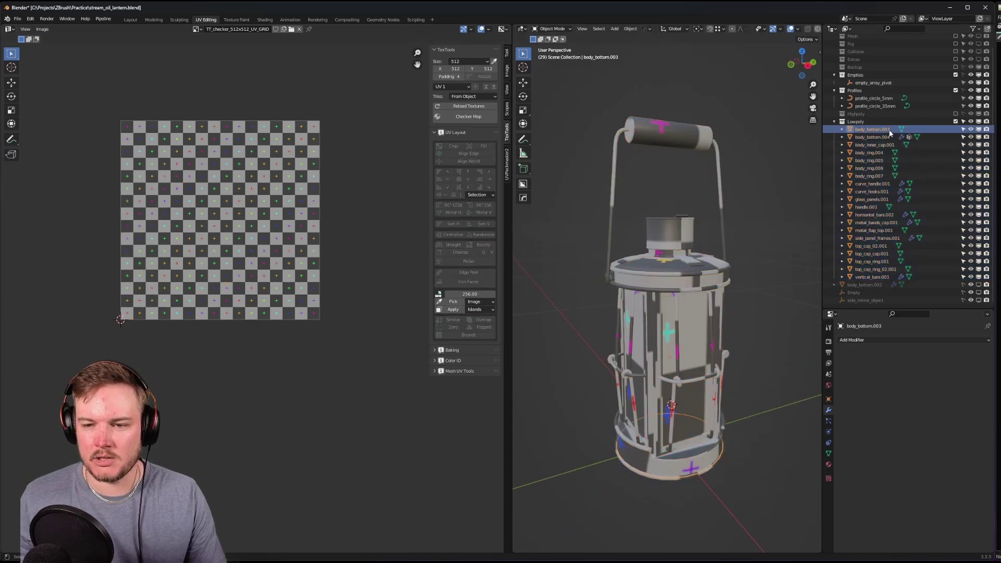
pyautogui.keyDown('shift'); pyautogui.click(881, 277); pyautogui.keyUp('shift')
pyautogui.press('n')
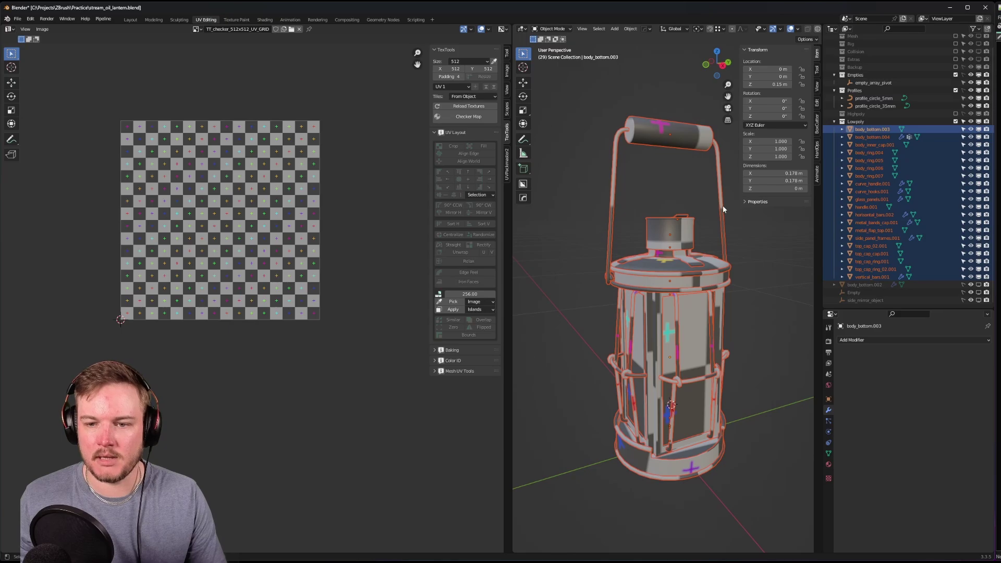
pyautogui.hotkey('ctrl', 'a')
pyautogui.click(724, 207)
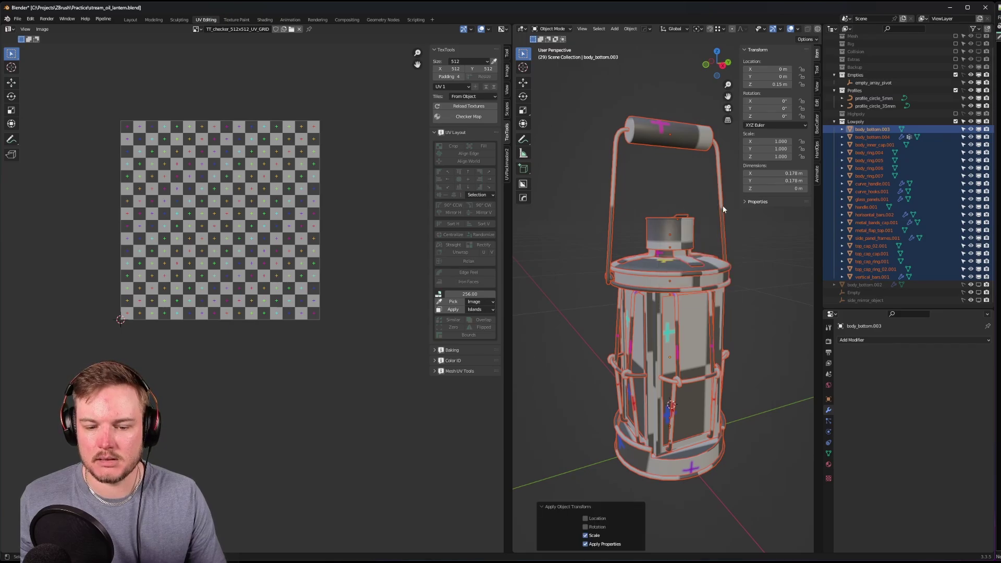
# - Go through the low-poly parts one by one from body_bottom.003 to vertical_bars.001 and check their transform values
pyautogui.click(886, 131)
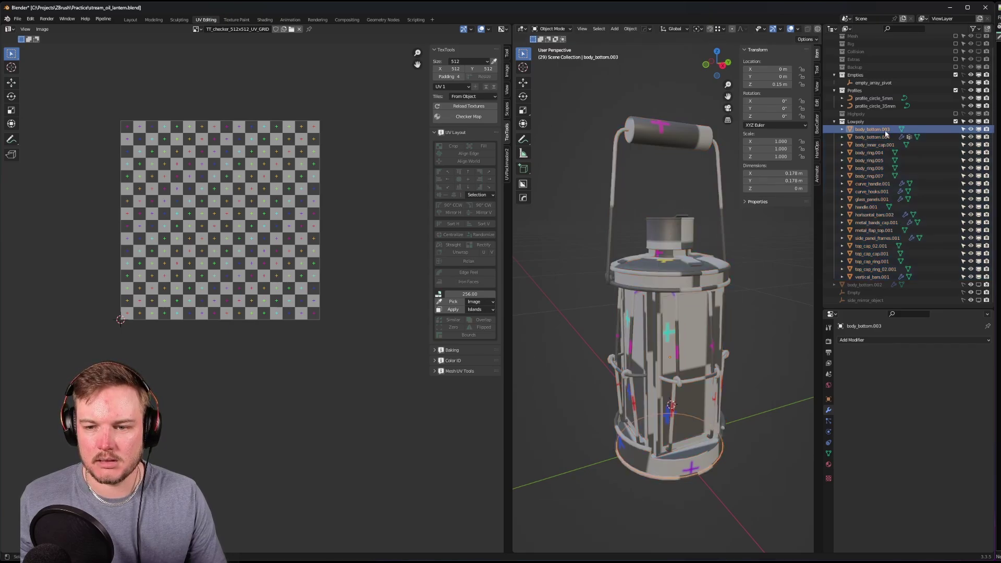
pyautogui.press('Down')
pyautogui.press('Down')
pyautogui.press('Down')
pyautogui.press('Down')
pyautogui.press('Down')
pyautogui.press('Down')
pyautogui.press('Down')
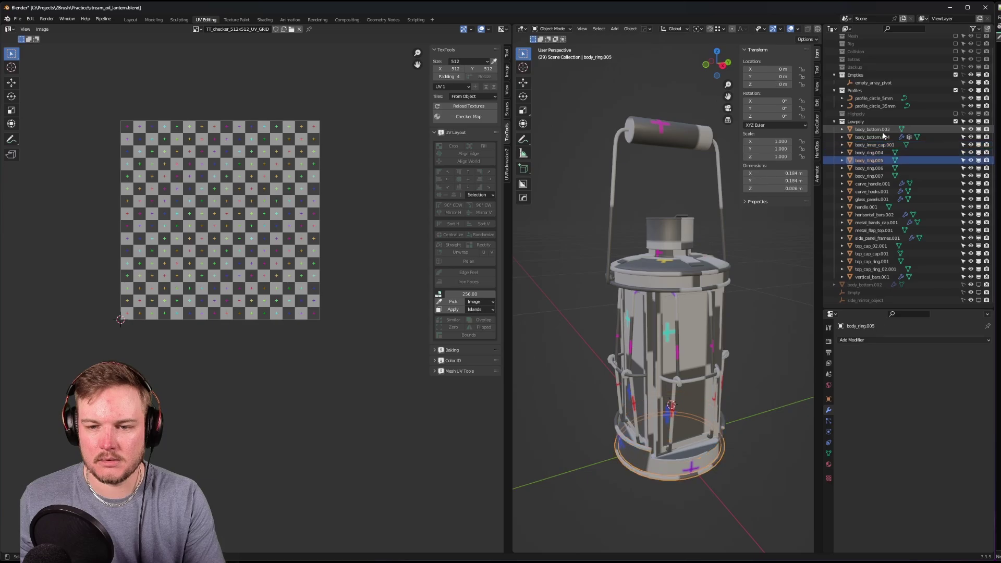
pyautogui.press('Down')
pyautogui.press('Down')
pyautogui.press('Down')
pyautogui.press('Down')
pyautogui.press('Down')
pyautogui.press('Down')
pyautogui.press('Down')
pyautogui.press('Down')
pyautogui.press('Down')
pyautogui.press('Down')
pyautogui.press('Down')
pyautogui.press('Down')
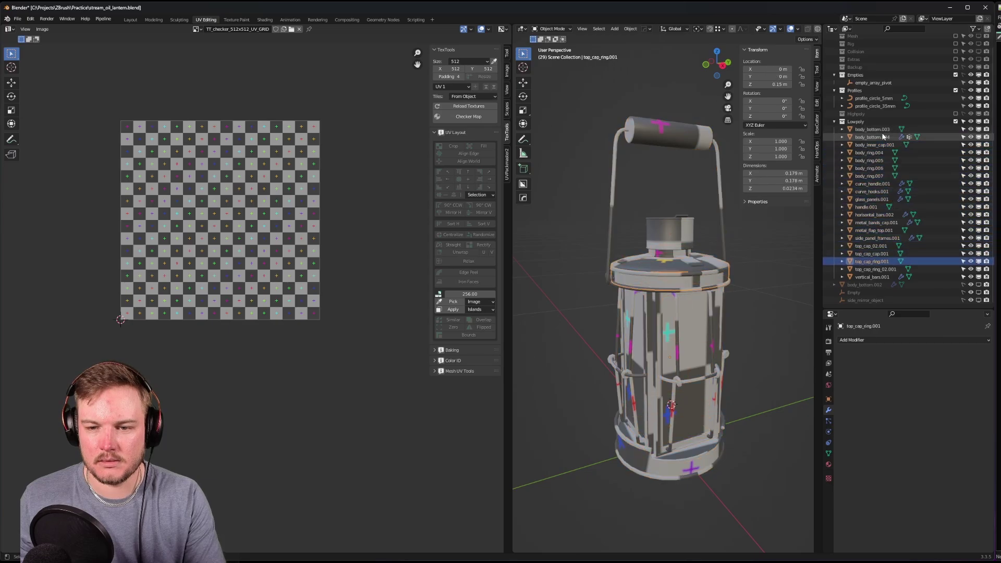
pyautogui.scroll(-4, 740, 254)
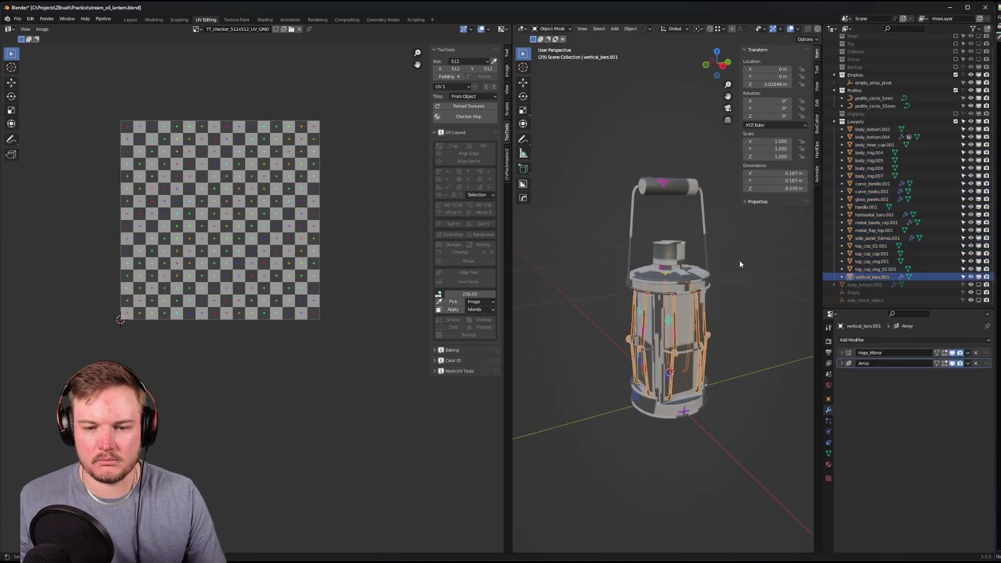
# - Select all lantern parts, enter mesh editing and apply a texel density of 512 to their UV islands
pyautogui.press('a')
pyautogui.press('Tab')
pyautogui.click(741, 254)
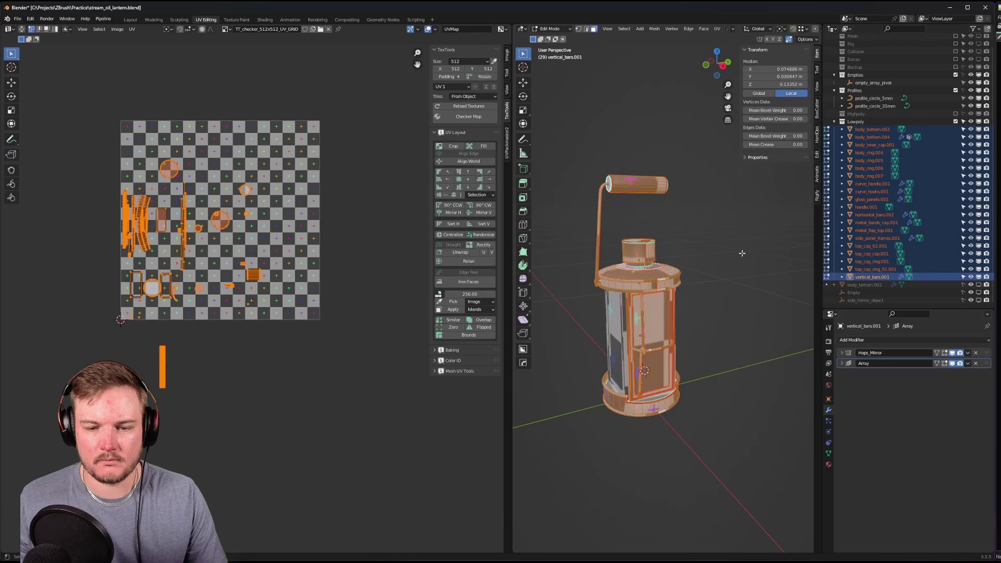
pyautogui.moveTo(319, 244); pyautogui.dragTo(324, 239, button='middle')
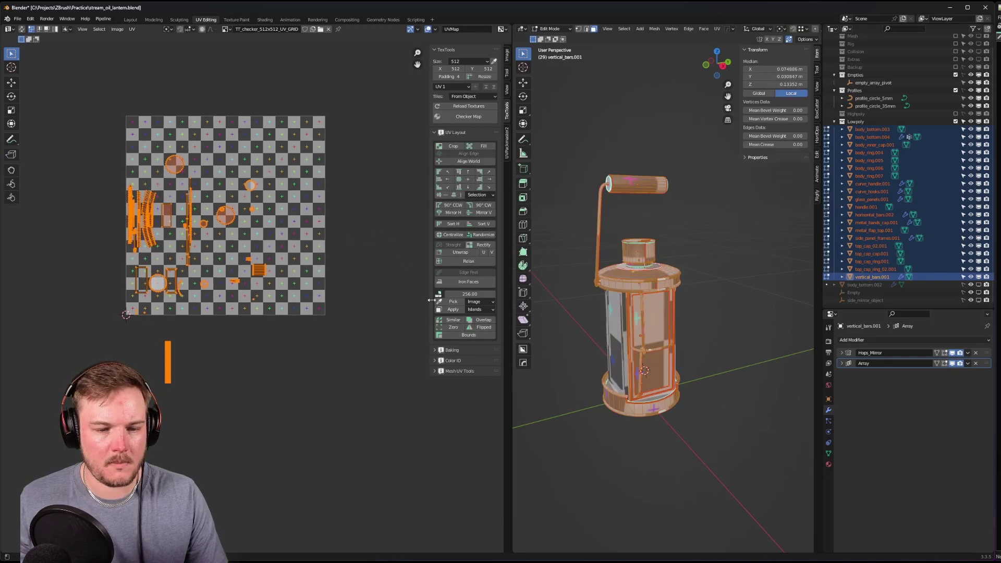
pyautogui.click(465, 294)
pyautogui.write('512')
pyautogui.press('Return')
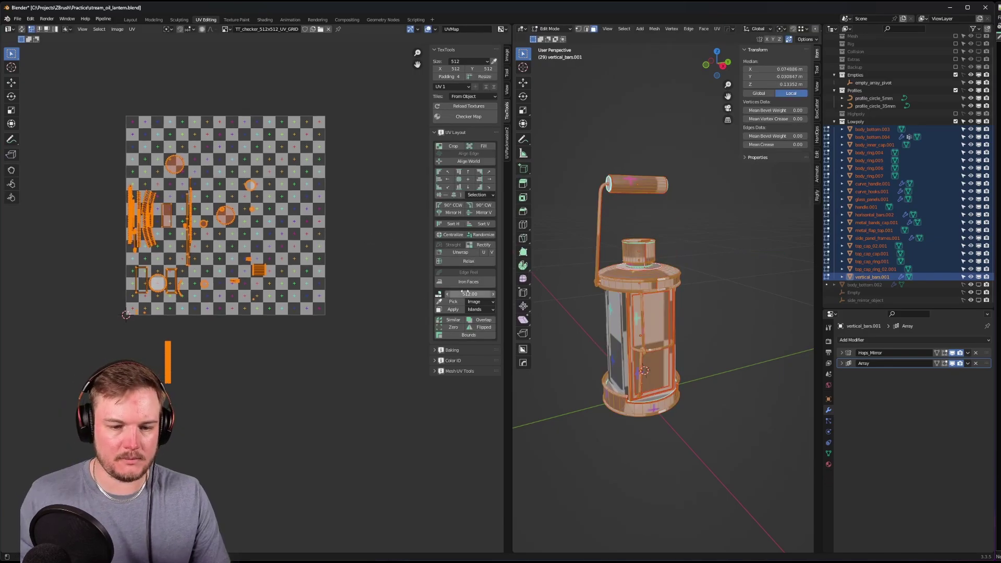
pyautogui.click(458, 311)
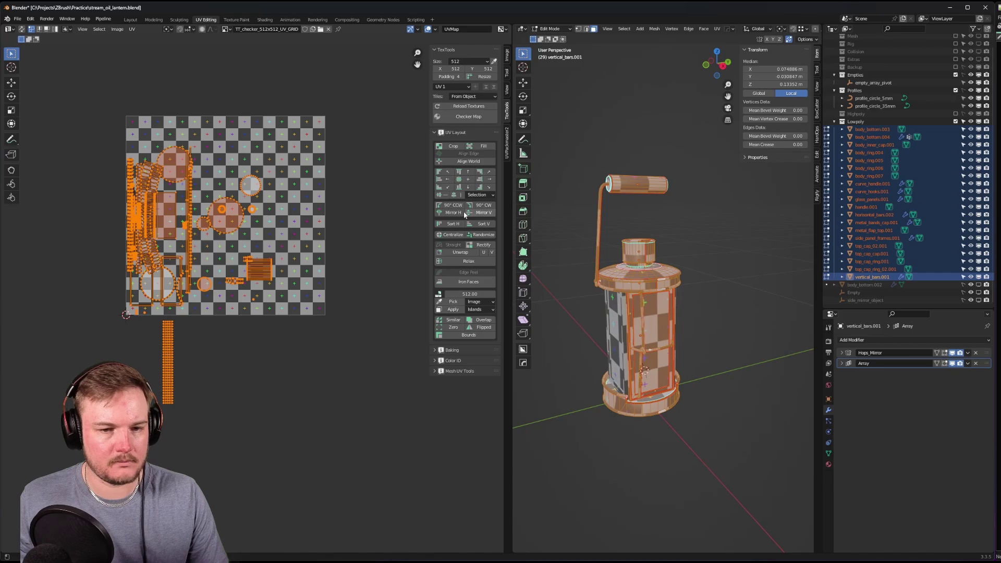
pyautogui.press('Tab')
pyautogui.click(314, 170)
pyautogui.press('Tab')
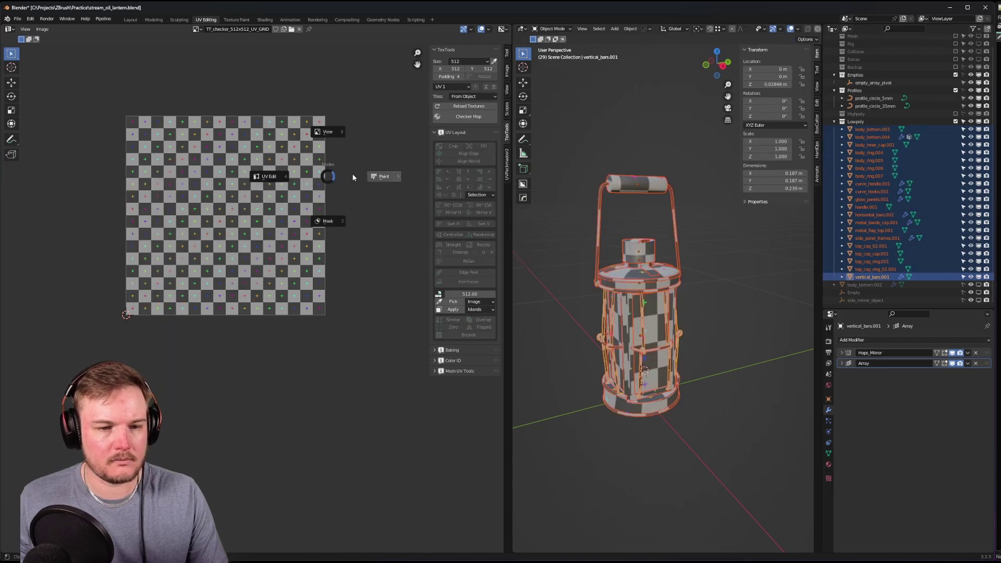
pyautogui.click(365, 174)
pyautogui.rightClick(364, 173)
pyautogui.click(37, 29)
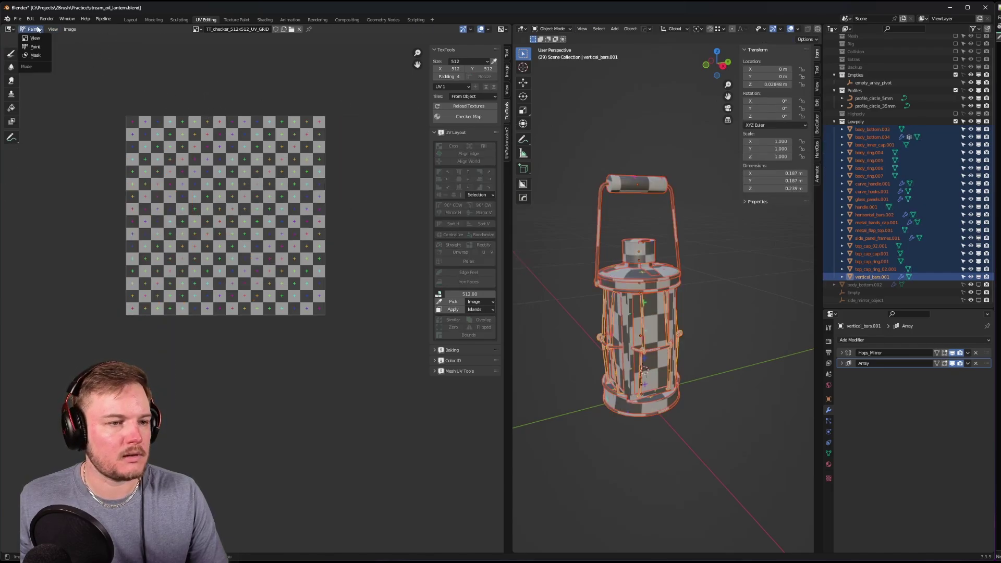
pyautogui.click(9, 30)
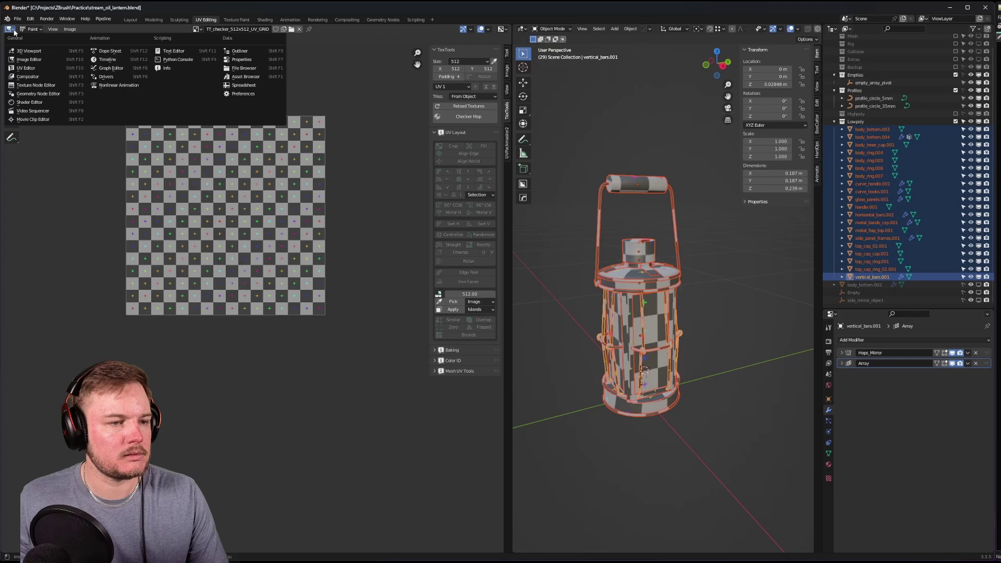
pyautogui.click(24, 60)
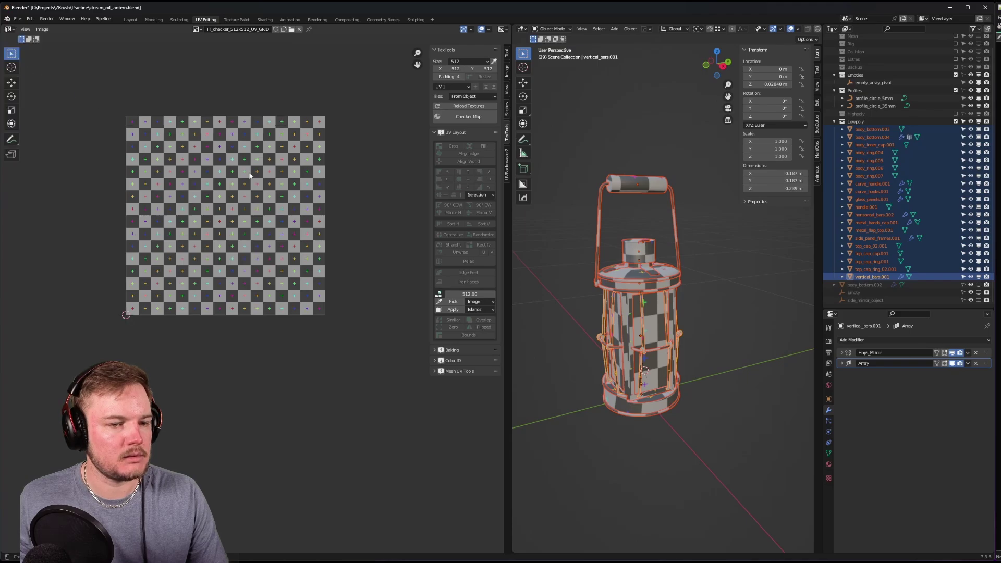
# - Select all lantern parts with top_cap_ring_02.001 active and enter mesh editing on them together
pyautogui.click(643, 235)
pyautogui.press('Tab')
pyautogui.press('Escape')
pyautogui.press('a')
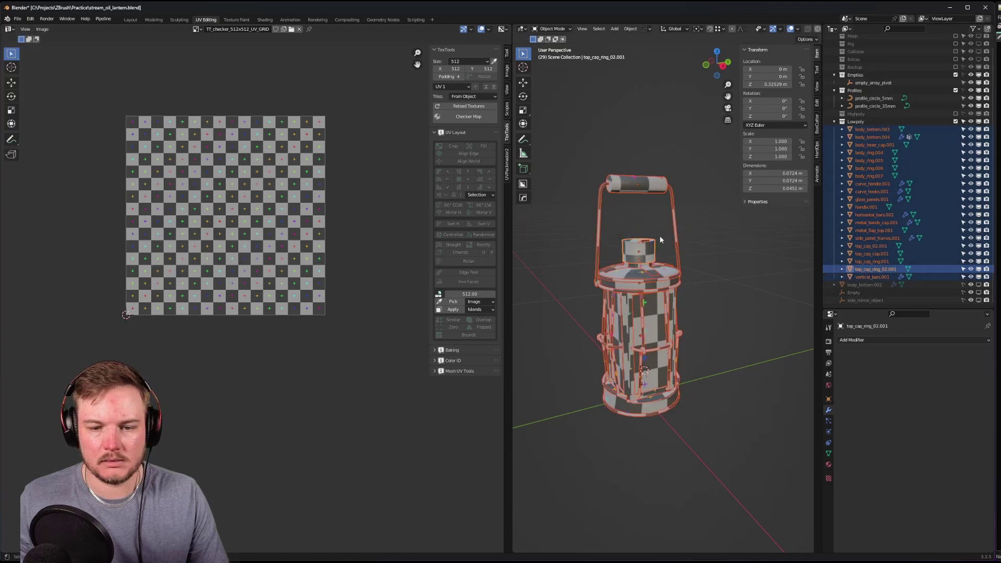
pyautogui.press('Tab')
pyautogui.click(683, 237)
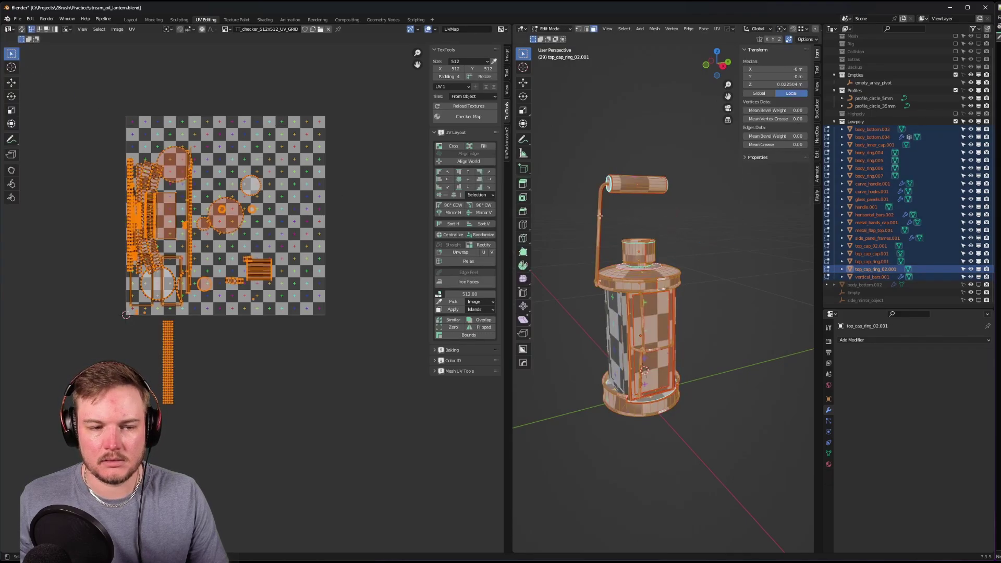
# - Enable the heuristic search in UVPackmaster2 and pack all lantern UV islands into the UV square
pyautogui.click(506, 137)
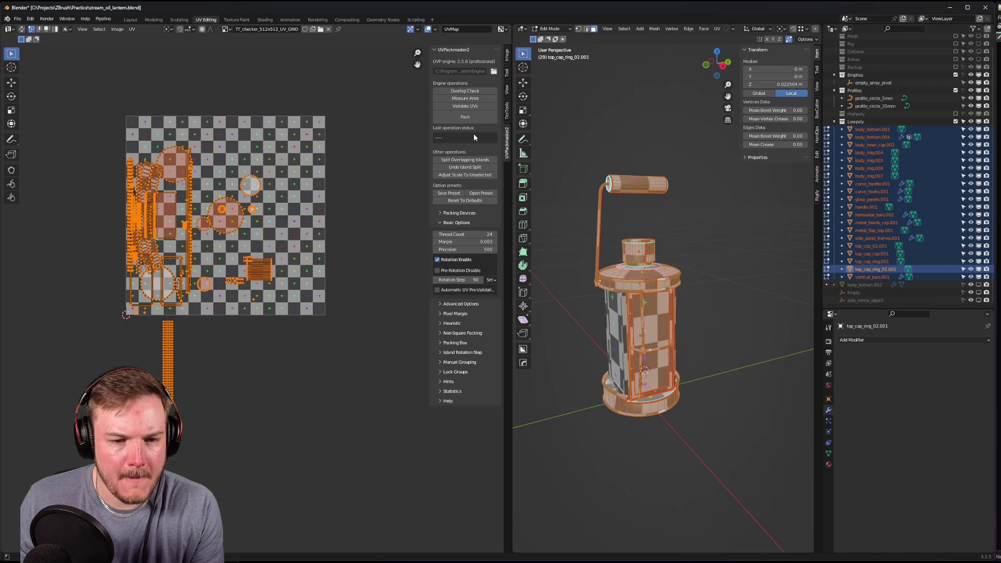
pyautogui.click(441, 323)
pyautogui.click(437, 337)
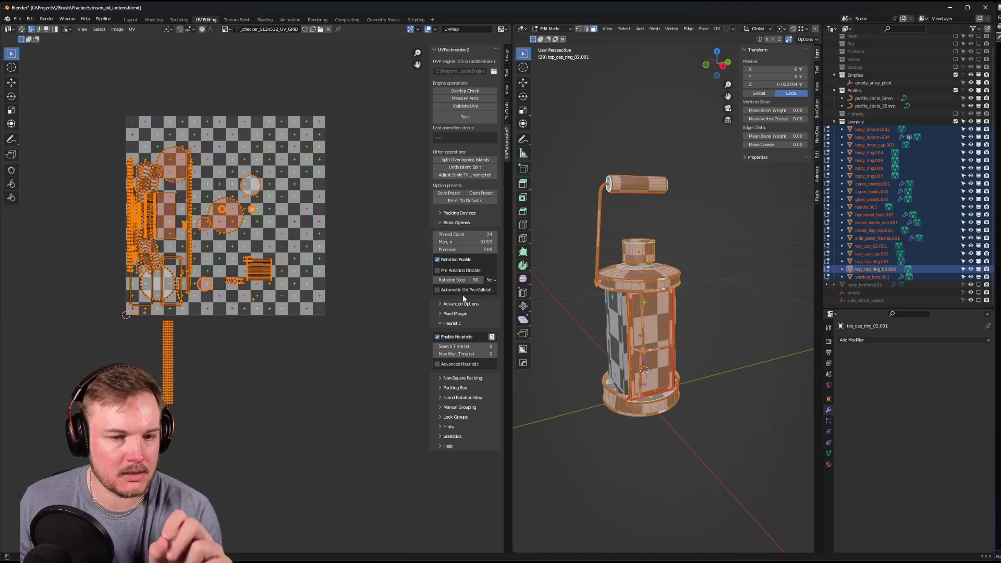
pyautogui.click(481, 119)
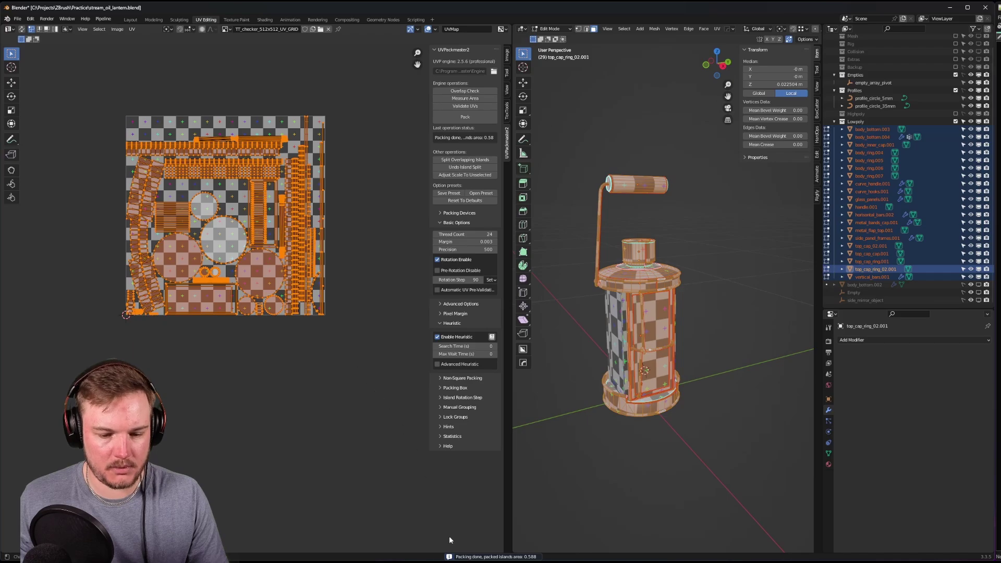
# - Review the packed UV layout, return to object mode, clear the selection and inspect the checker pattern on the lantern
pyautogui.scroll(4, 267, 333)
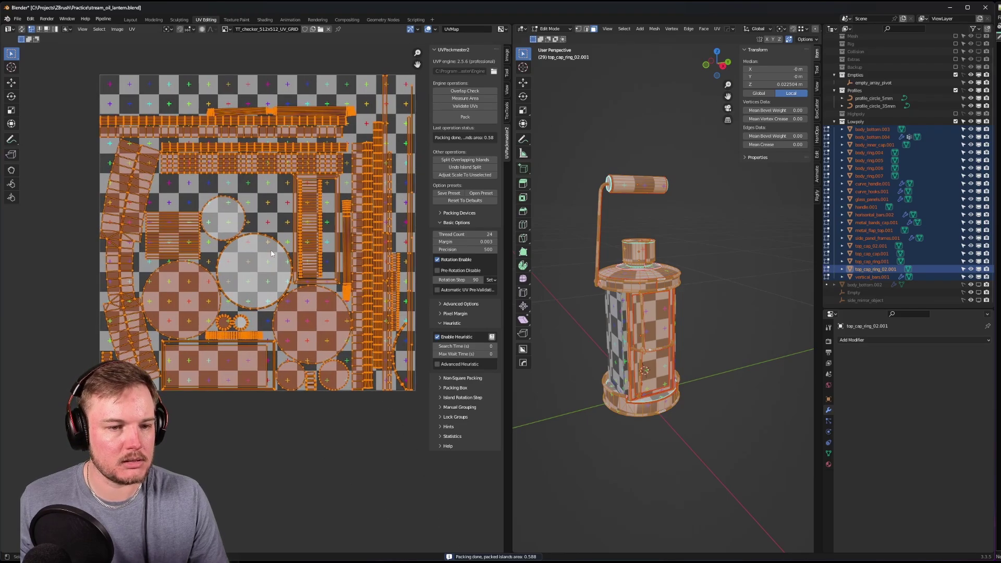
pyautogui.moveTo(239, 107); pyautogui.dragTo(218, 122, button='middle')
pyautogui.scroll(1, 646, 281)
pyautogui.moveTo(639, 284); pyautogui.dragTo(661, 301, button='middle')
pyautogui.press('Tab')
pyautogui.click(661, 258)
pyautogui.moveTo(756, 292); pyautogui.dragTo(705, 262, button='middle')
pyautogui.click(718, 276)
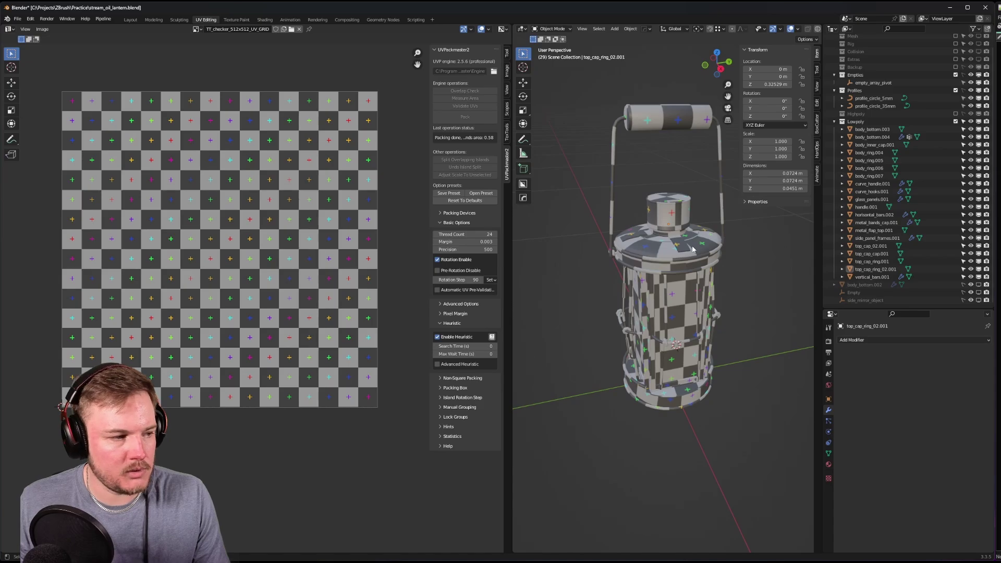
# - Select all lantern parts with top_cap_cap.001 active and enter mesh editing on them together
pyautogui.moveTo(692, 249); pyautogui.dragTo(696, 241, button='middle')
pyautogui.click(695, 241)
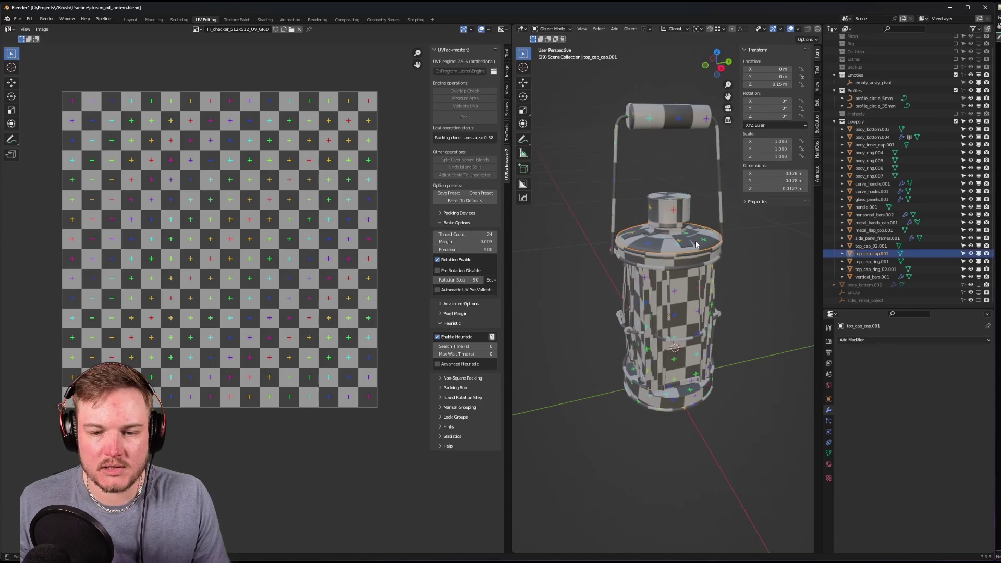
pyautogui.press('a')
pyautogui.press('Tab')
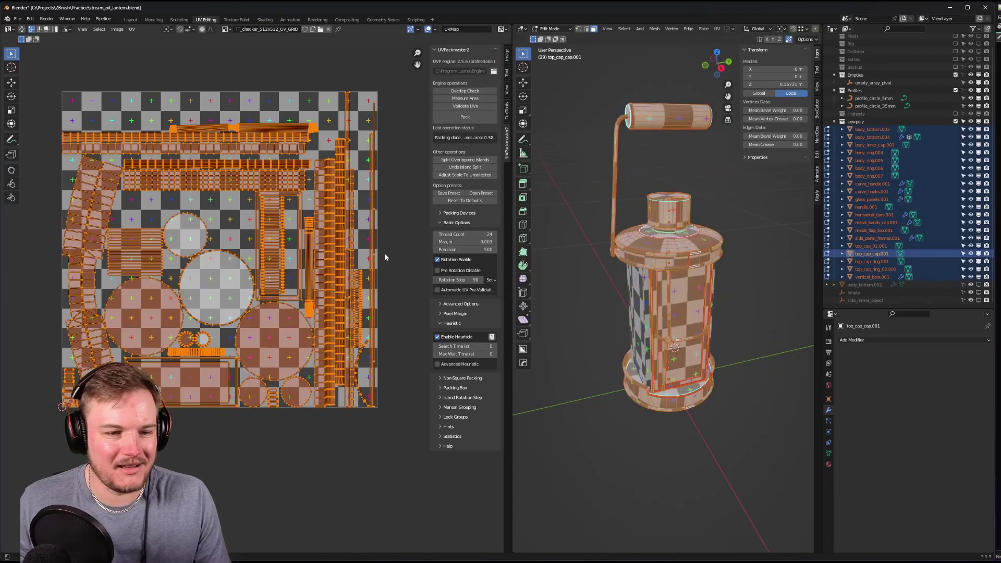
# - Clear the UV selection and select only the long curved strip island at the left edge of the packed layout
pyautogui.moveTo(244, 247); pyautogui.dragTo(244, 240, button='middle')
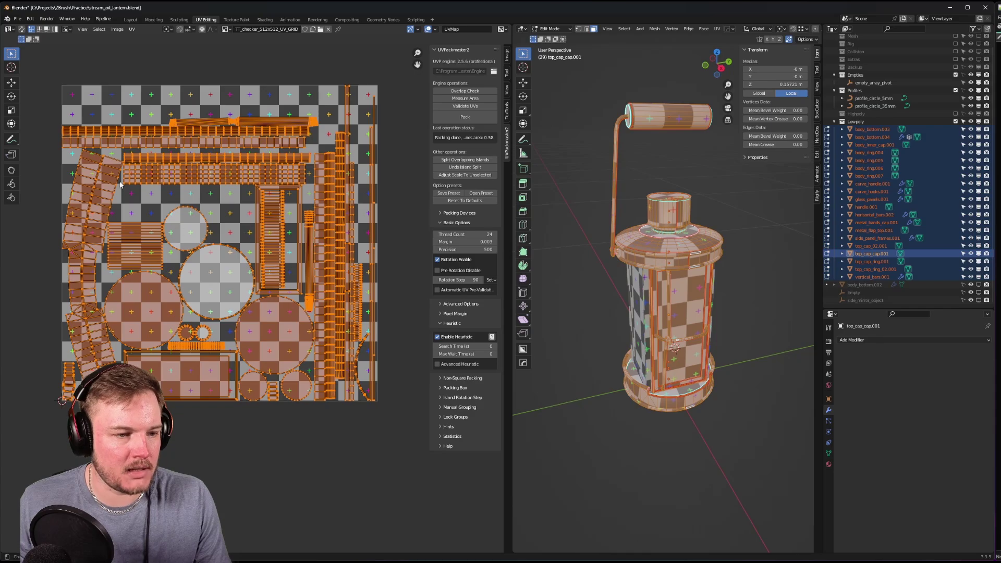
pyautogui.click(177, 109)
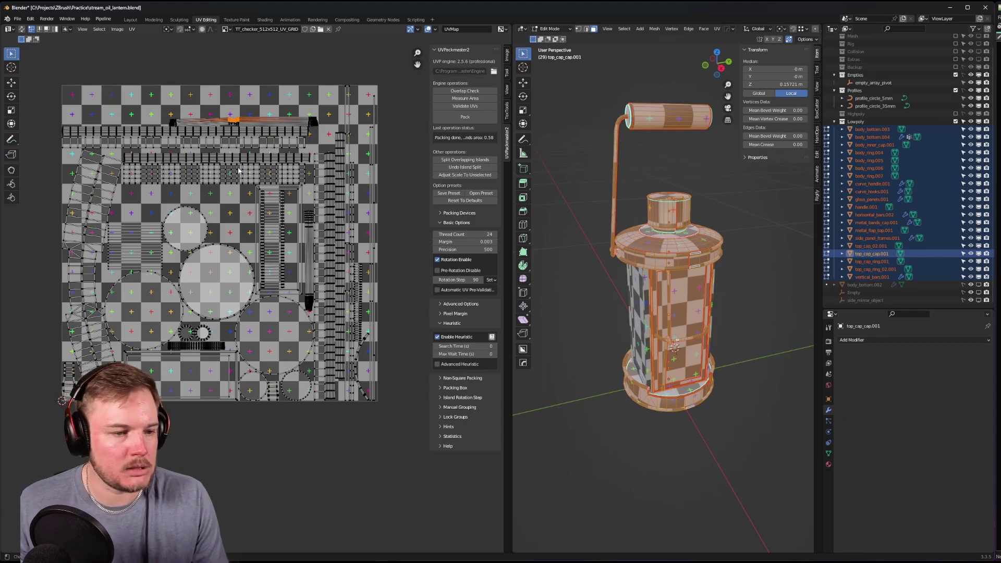
pyautogui.moveTo(207, 202); pyautogui.dragTo(223, 156, button='middle')
pyautogui.hotkey('alt', 'a')
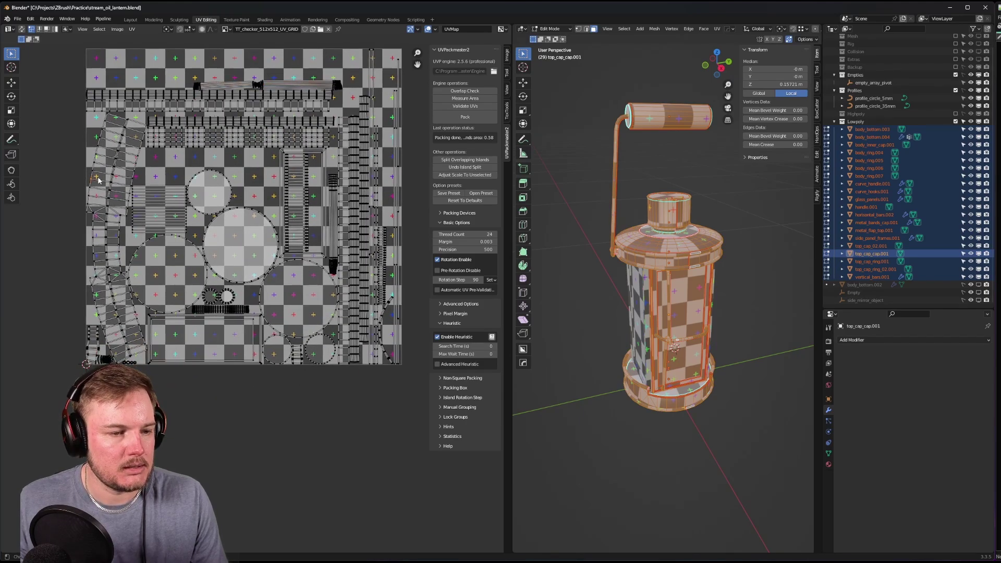
pyautogui.click(98, 179)
pyautogui.scroll(-5, 98, 179)
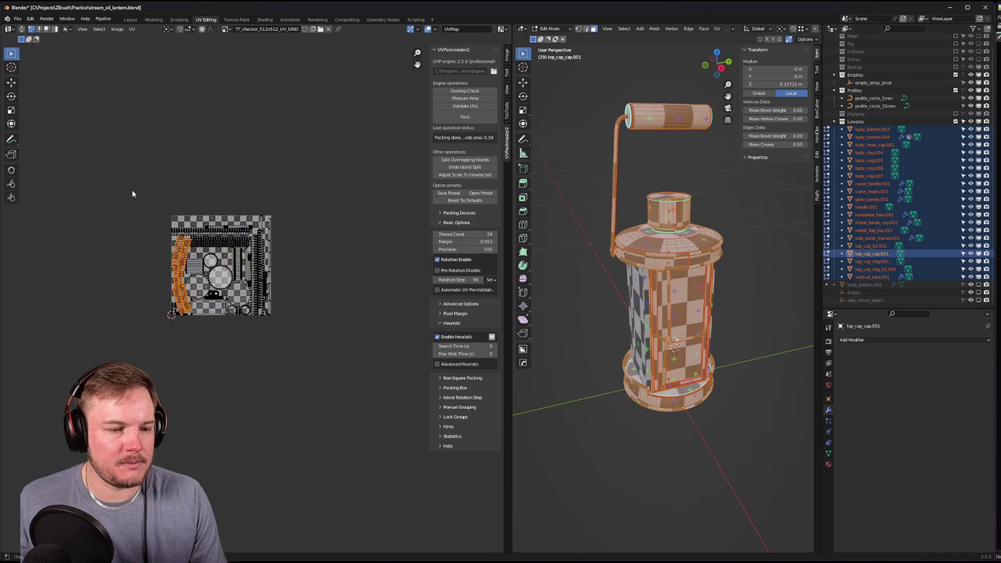
# - Move the selected curved strip island out of the packed layout into empty space beside the UV square
pyautogui.press('g')
pyautogui.click(333, 228)
pyautogui.scroll(6, 312, 245)
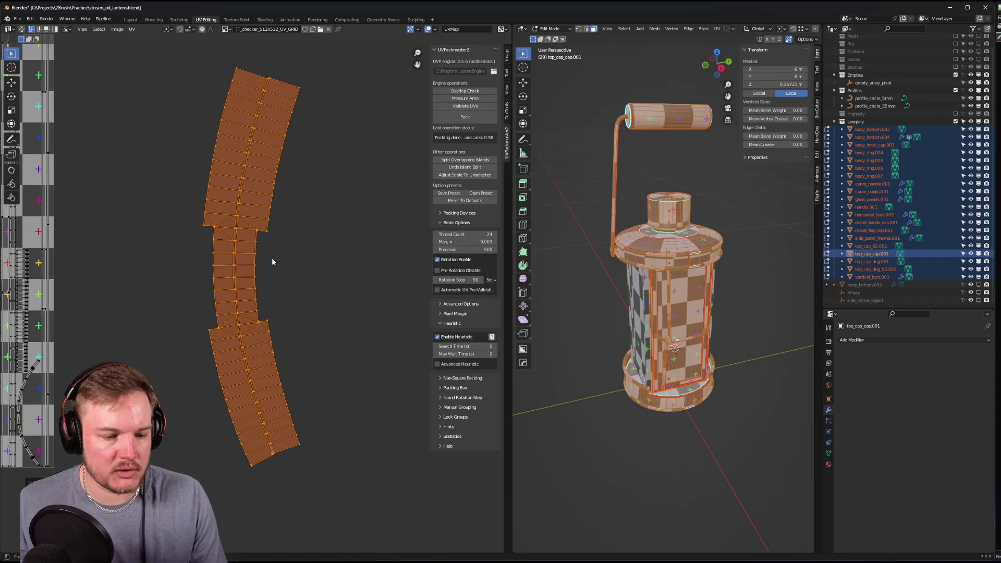
pyautogui.scroll(2, 198, 361)
pyautogui.scroll(-3, 234, 307)
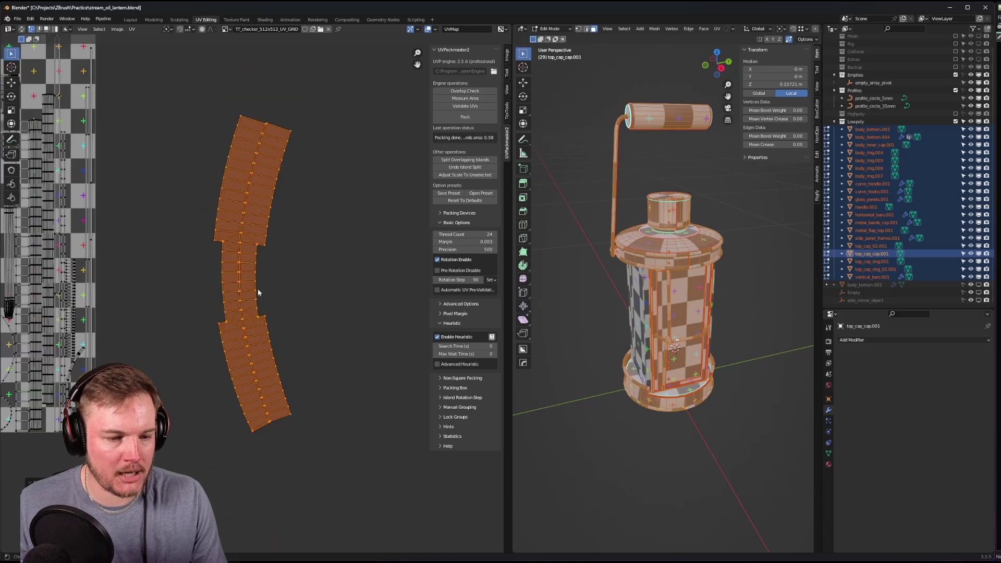
# - Try to straighten the curved strip island with TexTools Rectify, move the result clear of the layout, and undo both changes
pyautogui.click(507, 110)
pyautogui.click(485, 245)
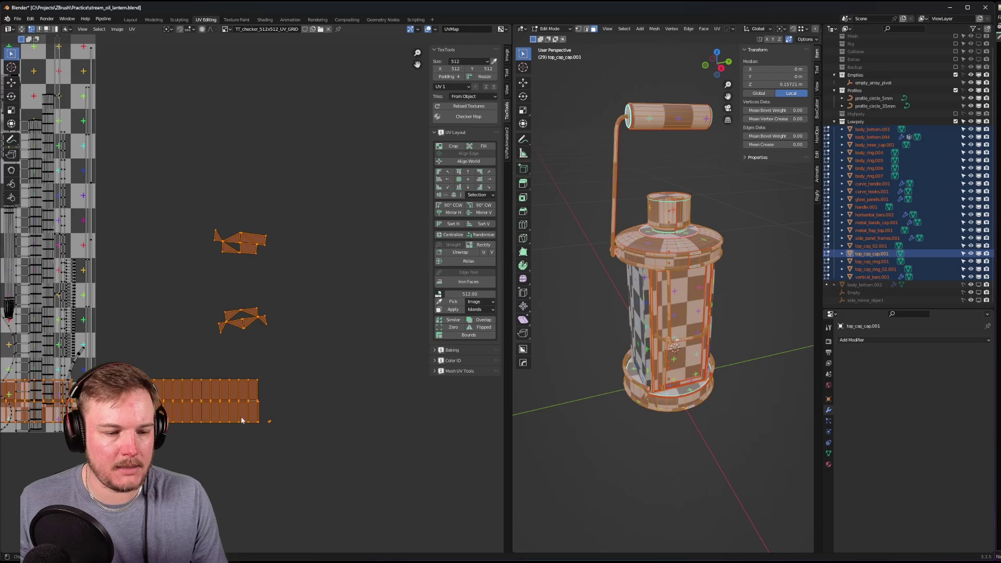
pyautogui.scroll(-2, 241, 417)
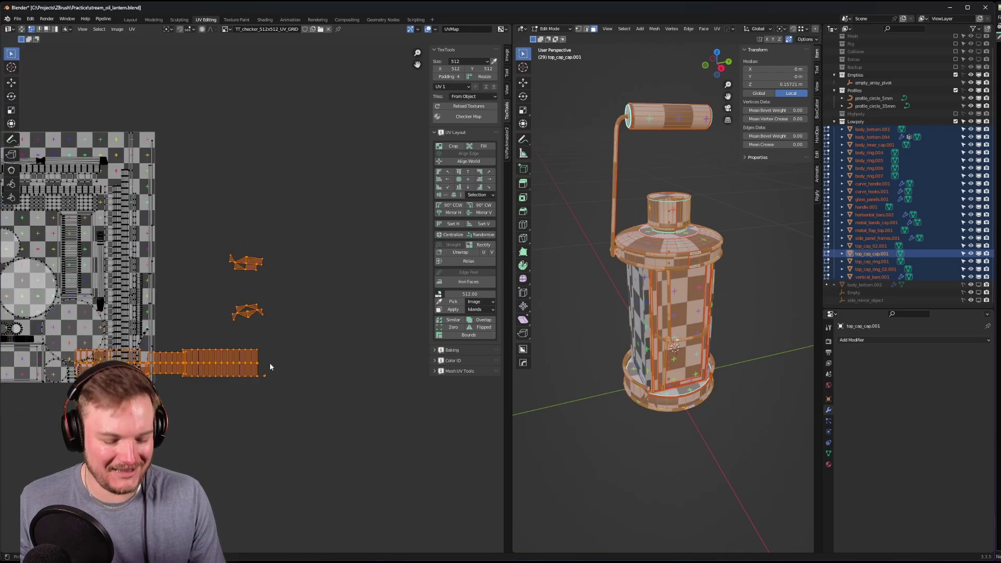
pyautogui.press('g')
pyautogui.click(411, 256)
pyautogui.scroll(3, 256, 296)
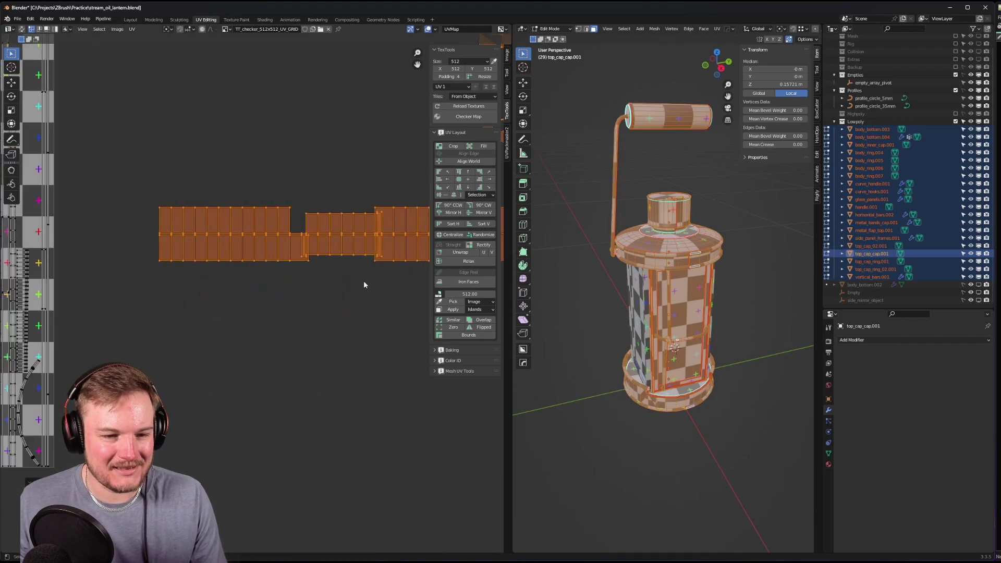
pyautogui.moveTo(363, 281); pyautogui.dragTo(238, 280, button='middle')
pyautogui.hotkey('ctrl', 'z')
pyautogui.scroll(-3, 238, 284)
pyautogui.hotkey('ctrl', 'z')
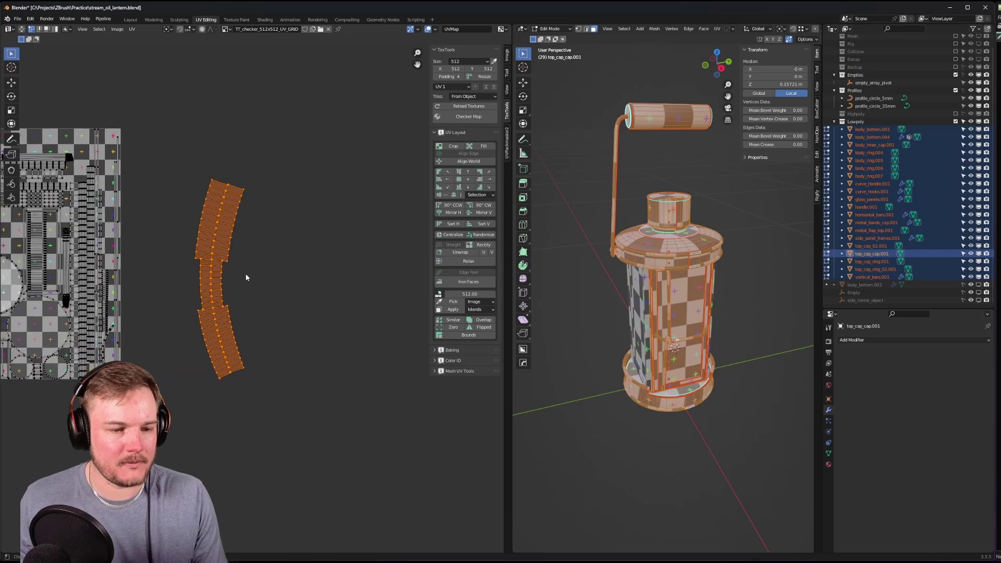
# - Leave the multi-object editing, isolate the lantern's bottom ring body_bottom.004 and enter face editing on it alone
pyautogui.scroll(4, 245, 279)
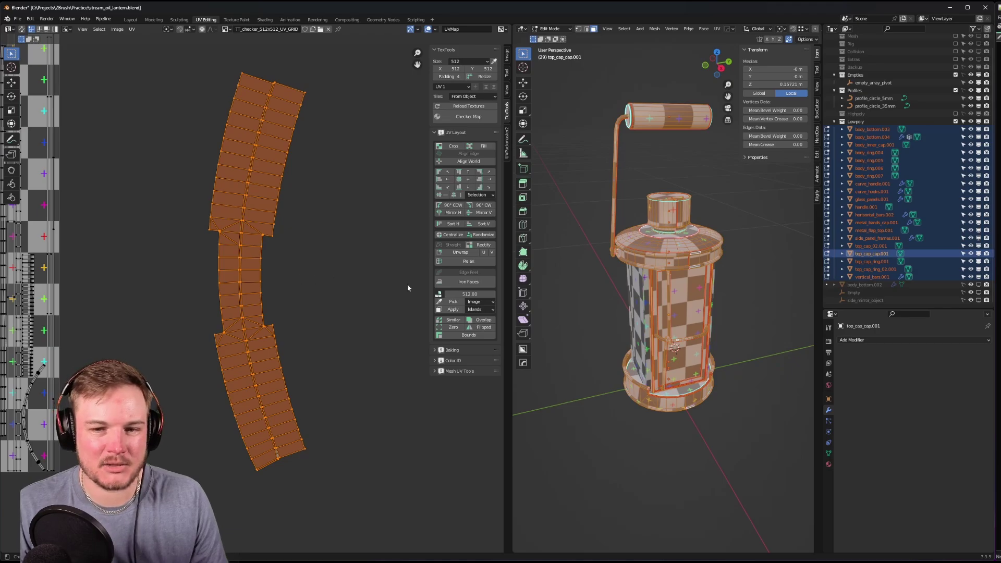
pyautogui.keyDown('shift'); pyautogui.moveTo(673, 303); pyautogui.dragTo(682, 300, button='middle'); pyautogui.keyUp('shift')
pyautogui.press('Tab')
pyautogui.press('Tab')
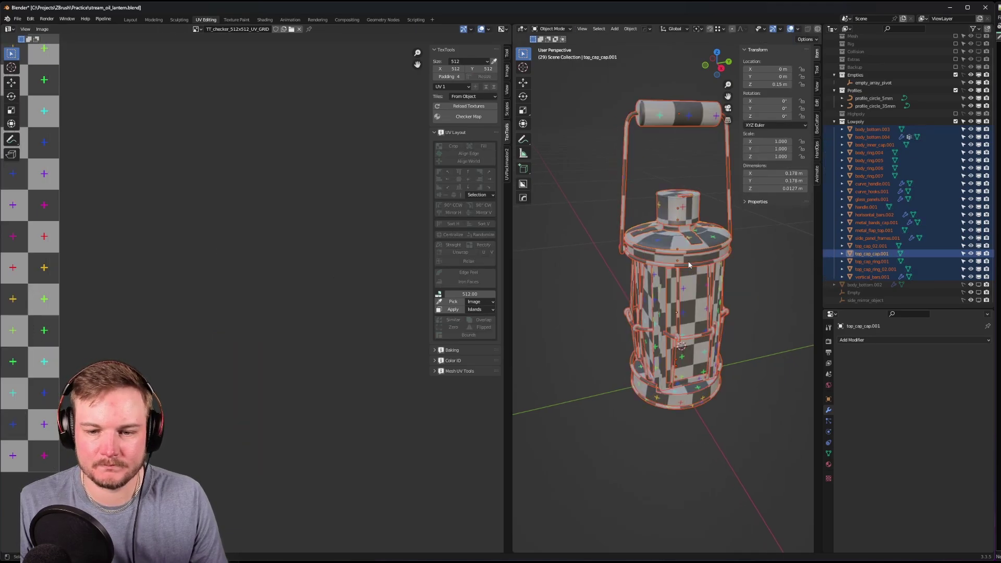
pyautogui.click(686, 244)
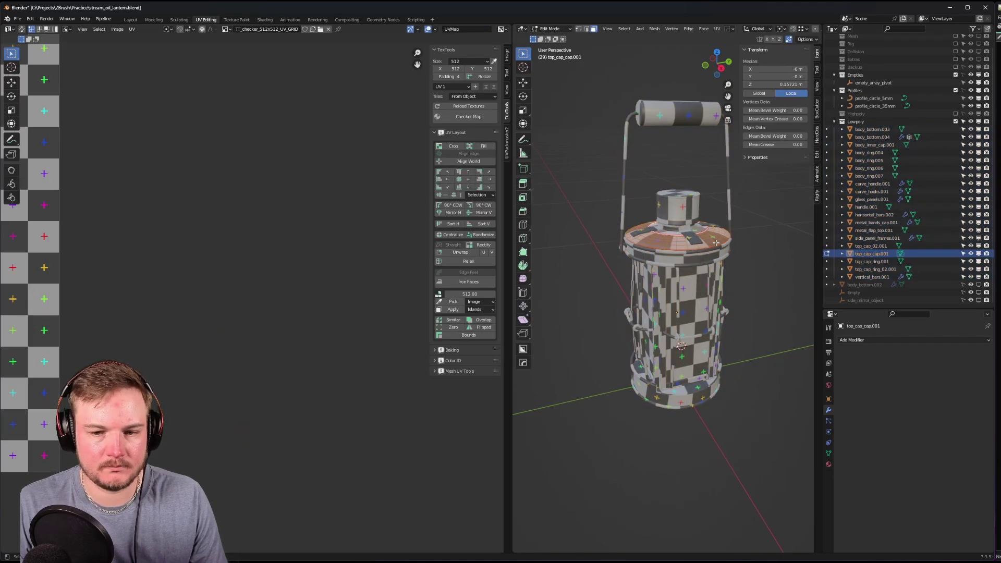
pyautogui.press('Tab')
pyautogui.click(693, 389)
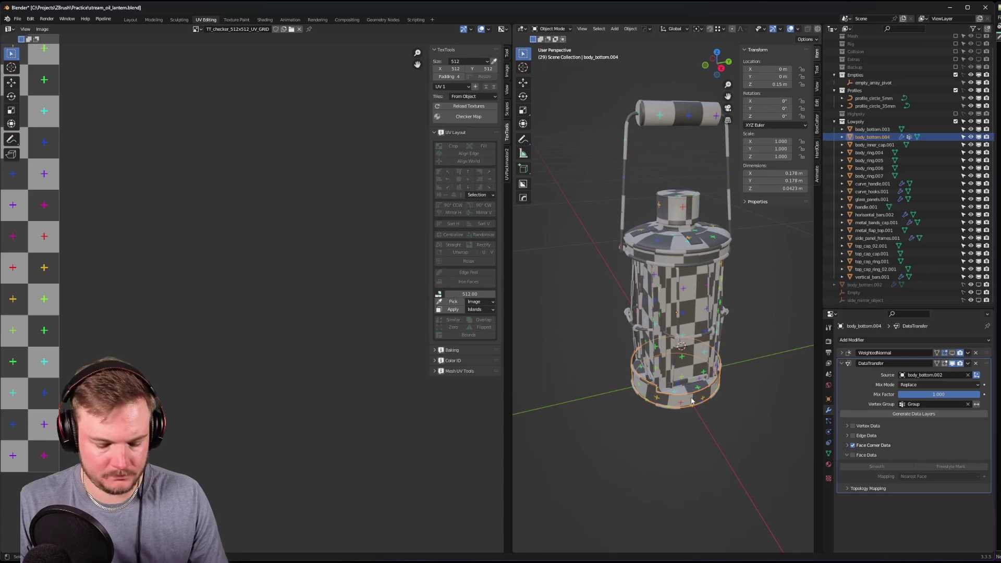
pyautogui.hotkey('shift', 'h')
pyautogui.hotkey('ctrl', 'Tab')
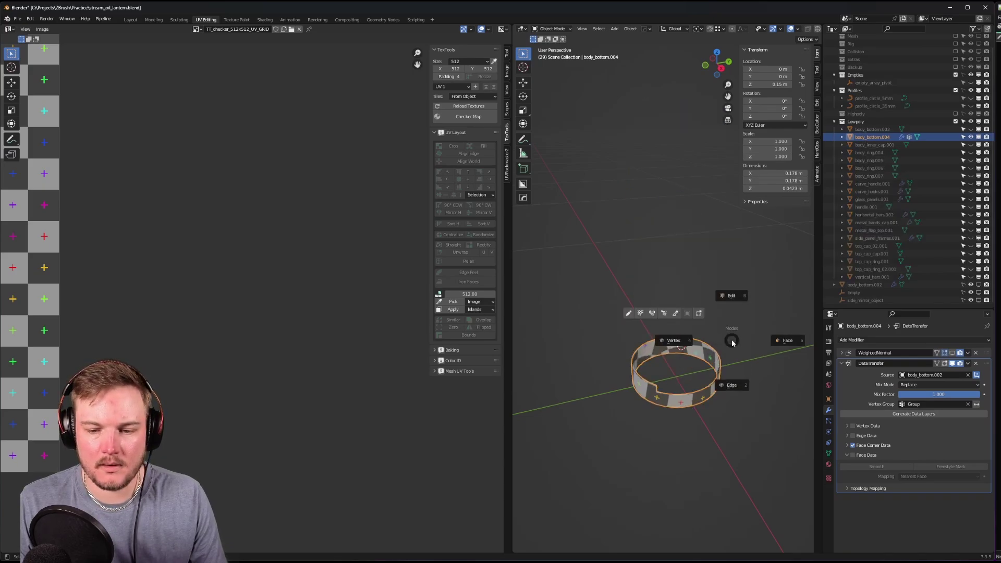
pyautogui.click(758, 340)
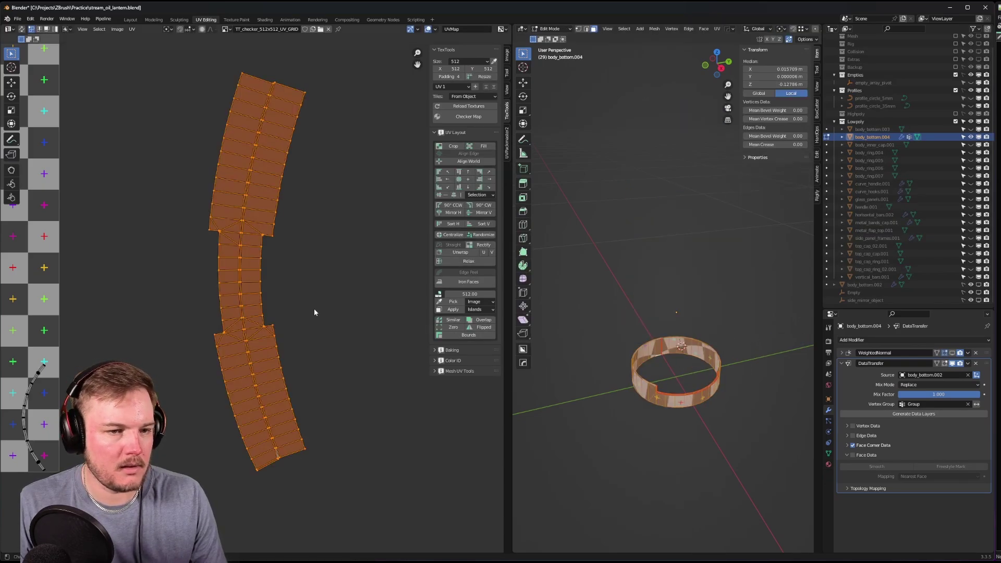
# - Select the left outer border vertices of the strip's upper and lower wide sections and align them left into one vertical line
pyautogui.hotkey('ctrl', 'Tab')
pyautogui.click(205, 189)
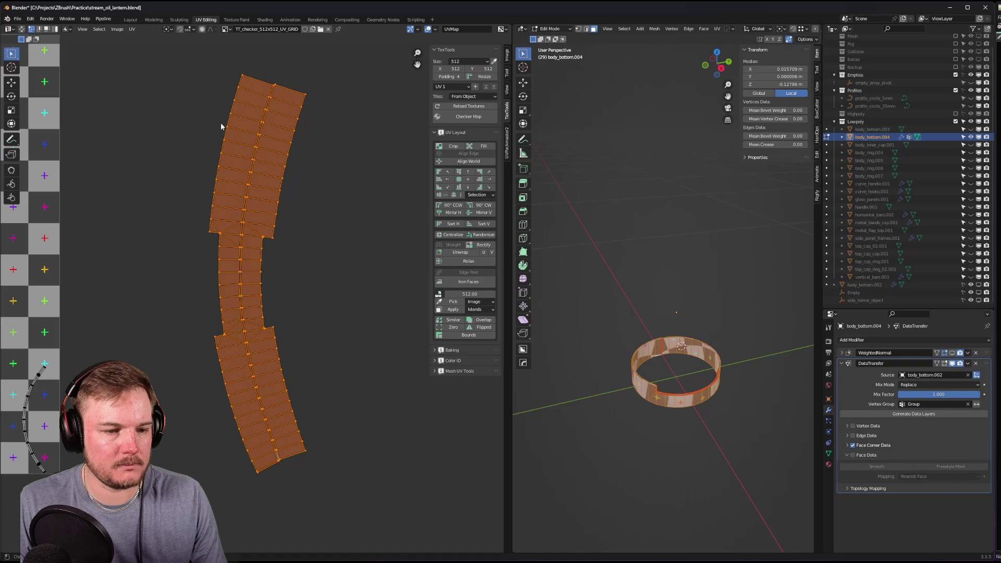
pyautogui.click(234, 80)
pyautogui.keyDown('ctrl'); pyautogui.click(206, 243); pyautogui.keyUp('ctrl')
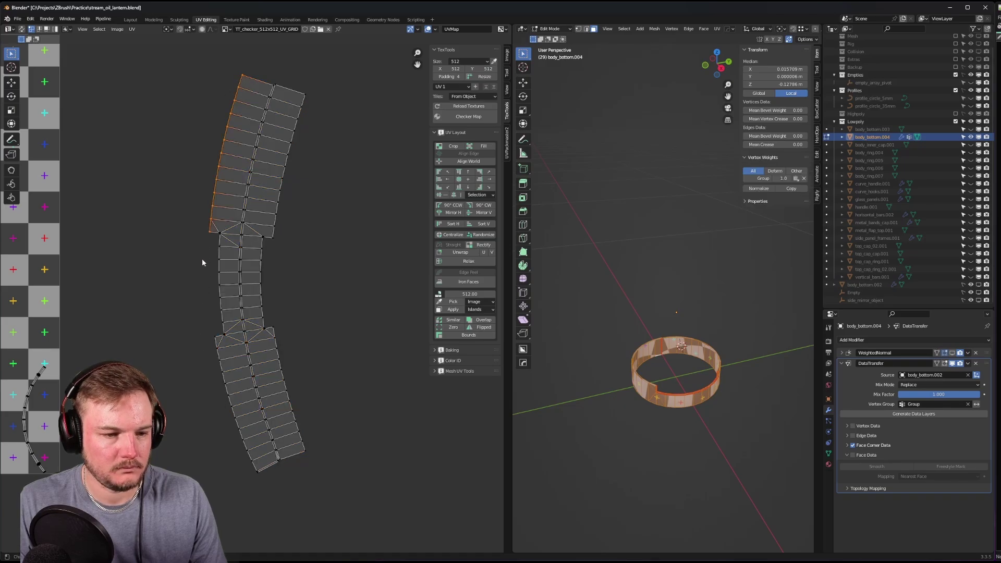
pyautogui.keyDown('ctrl'); pyautogui.click(256, 481); pyautogui.keyUp('ctrl')
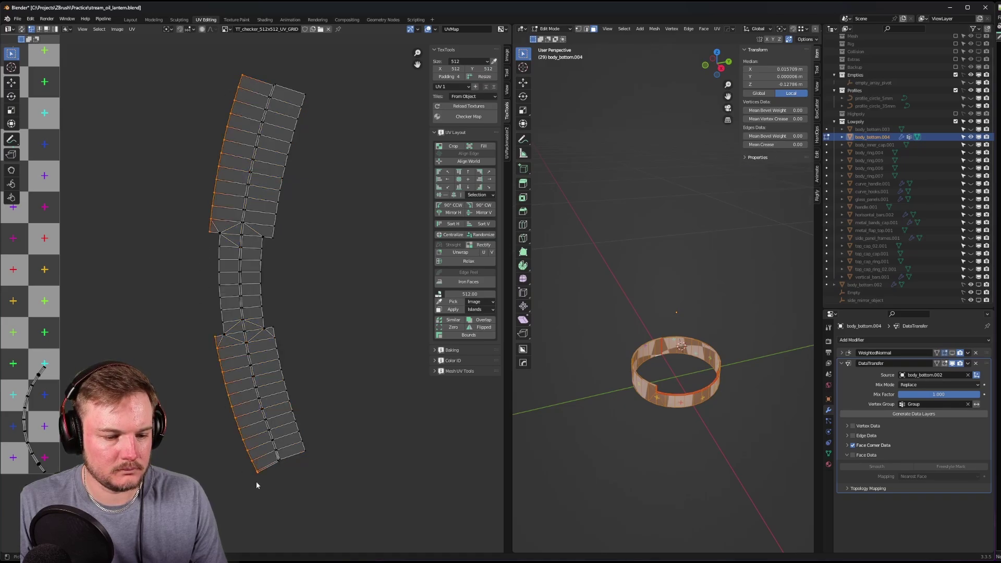
pyautogui.click(441, 179)
# - Align the vertices at the two left notch corners of the strip to the same horizontal position
pyautogui.scroll(7, 260, 240)
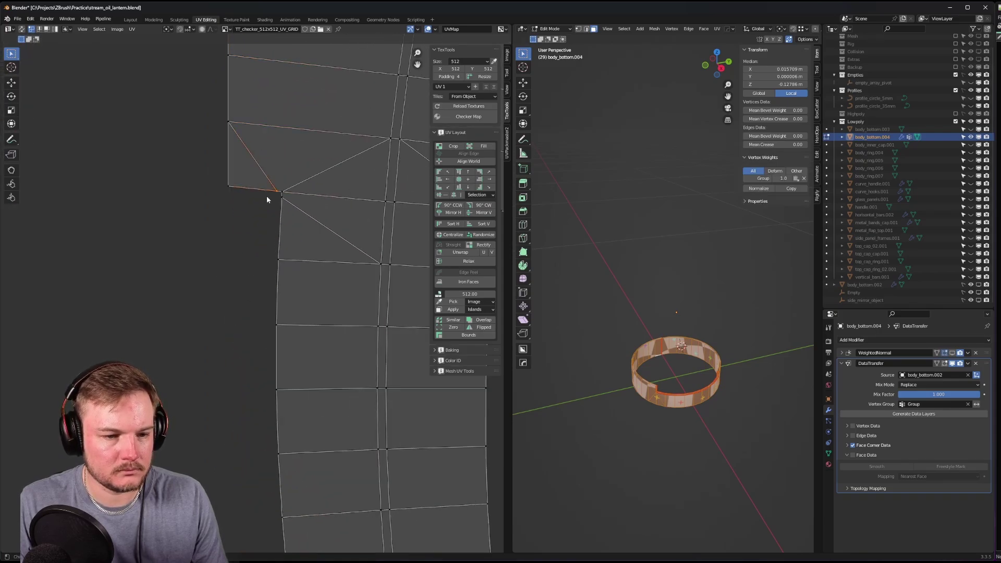
pyautogui.scroll(-4, 267, 195)
pyautogui.scroll(3, 280, 317)
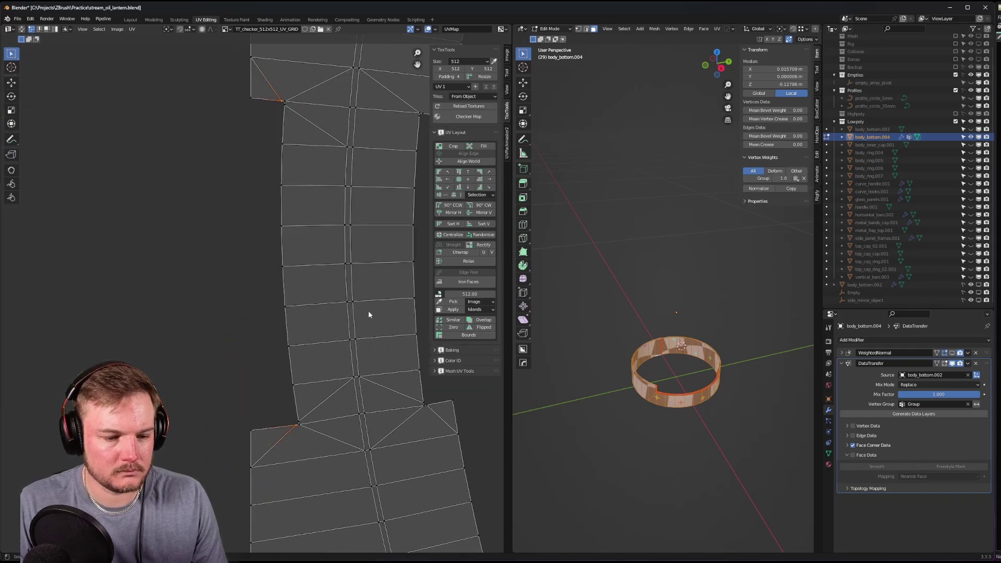
pyautogui.click(447, 180)
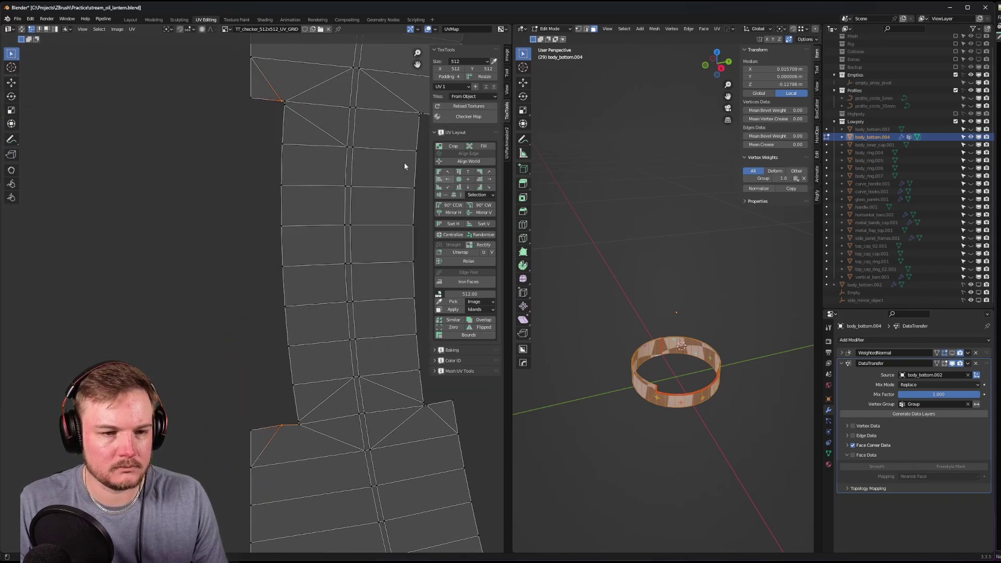
# - Compare the narrow section and notch corner vertices of the UV strip with the notch on the ring mesh
pyautogui.click(286, 105)
pyautogui.scroll(5, 275, 79)
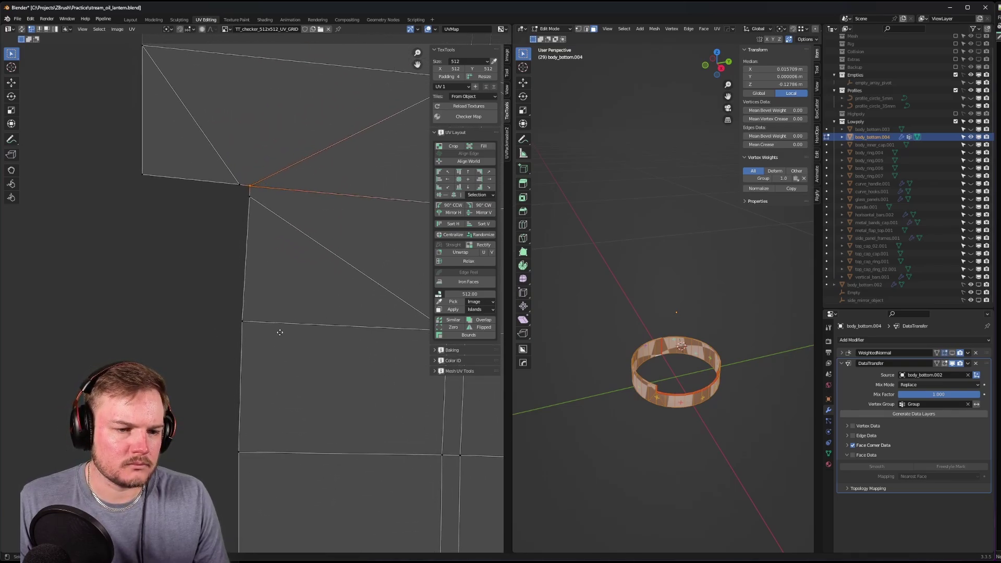
pyautogui.scroll(2, 706, 394)
pyautogui.scroll(2, 707, 393)
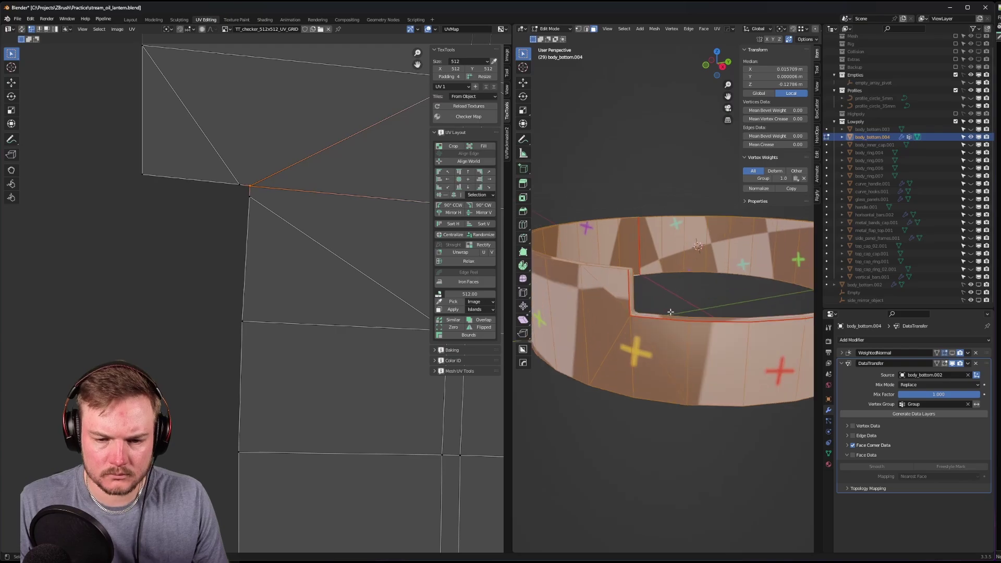
pyautogui.scroll(-2, 204, 189)
pyautogui.moveTo(278, 243); pyautogui.dragTo(311, 109, button='middle')
pyautogui.scroll(2, 311, 110)
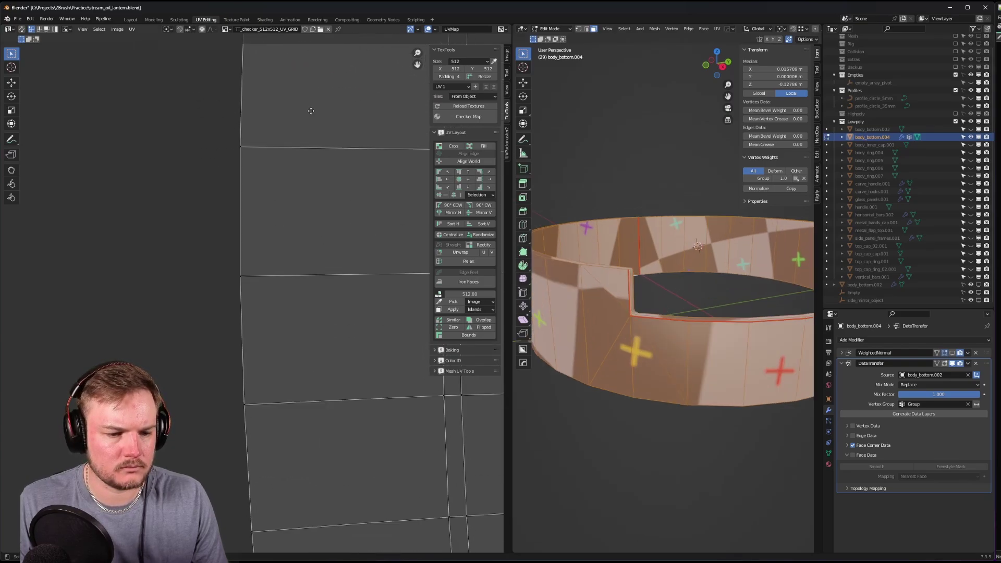
pyautogui.scroll(-9, 301, 178)
pyautogui.scroll(3, 283, 243)
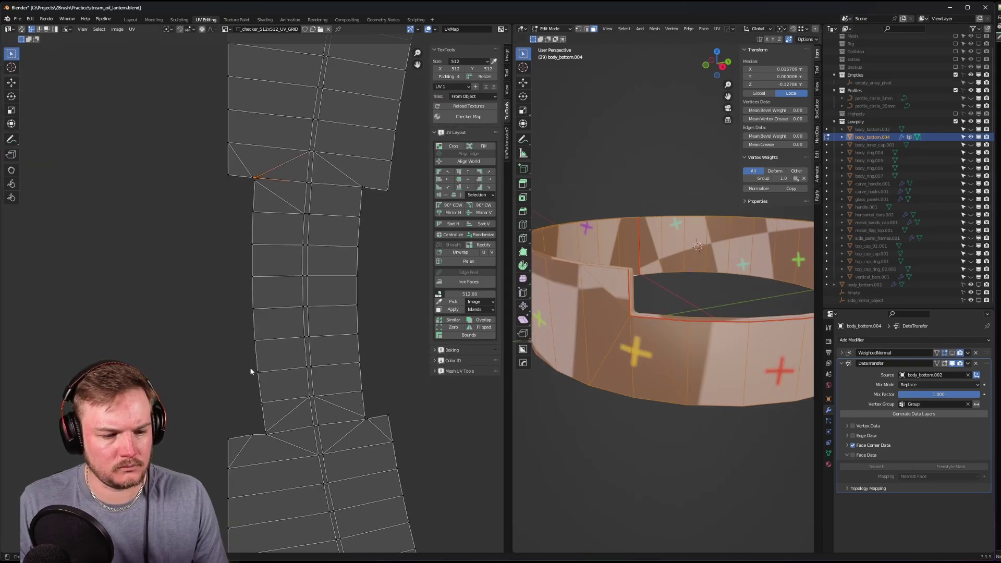
pyautogui.scroll(-1, 252, 357)
pyautogui.scroll(-1, 291, 208)
pyautogui.moveTo(291, 208); pyautogui.dragTo(283, 324, button='middle')
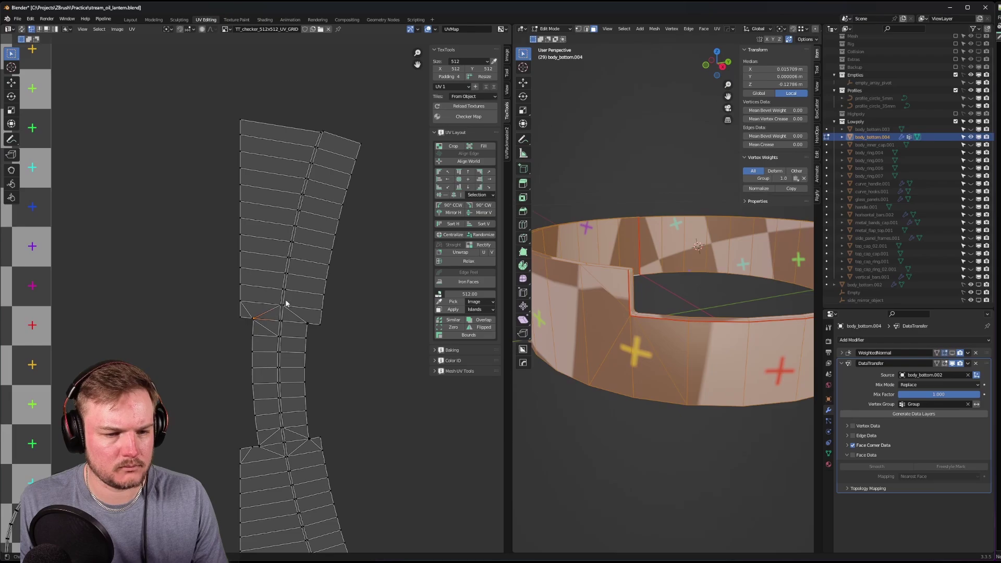
# - Select the left one of the two central vertex loops along the whole strip and align it left into a vertical line
pyautogui.click(313, 141)
pyautogui.moveTo(298, 218); pyautogui.dragTo(304, 188, button='middle')
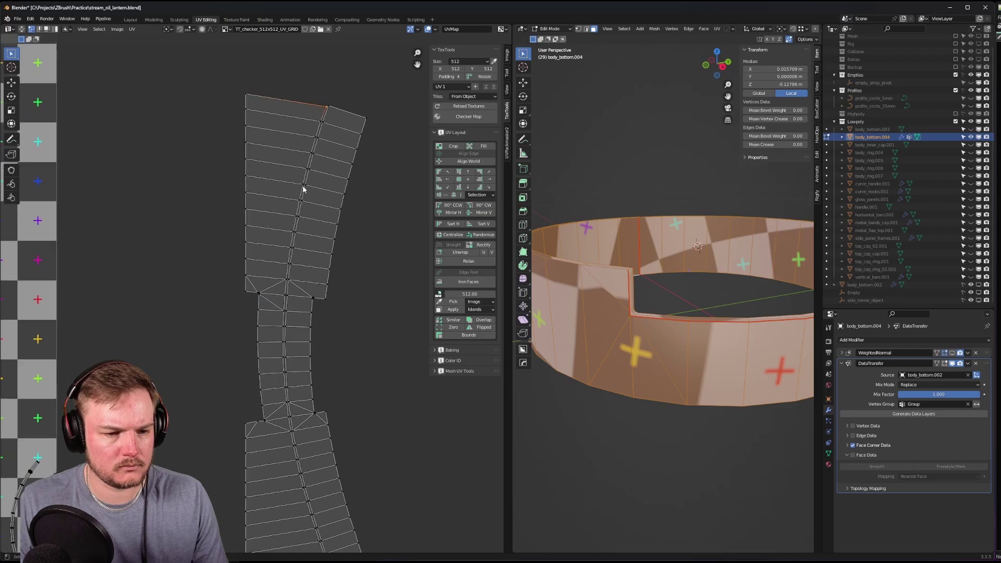
pyautogui.keyDown('ctrl'); pyautogui.click(282, 283); pyautogui.keyUp('ctrl')
pyautogui.moveTo(282, 283); pyautogui.dragTo(271, 163, button='middle')
pyautogui.keyDown('ctrl'); pyautogui.click(274, 272); pyautogui.keyUp('ctrl')
pyautogui.keyDown('ctrl'); pyautogui.click(275, 370); pyautogui.keyUp('ctrl')
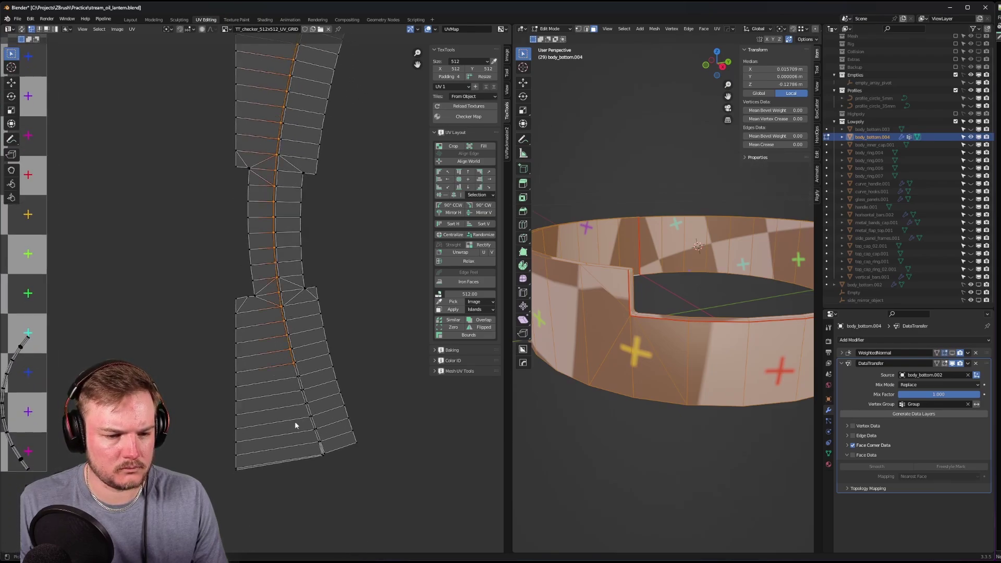
pyautogui.moveTo(317, 458); pyautogui.dragTo(324, 327, button='middle')
pyautogui.scroll(4, 361, 328)
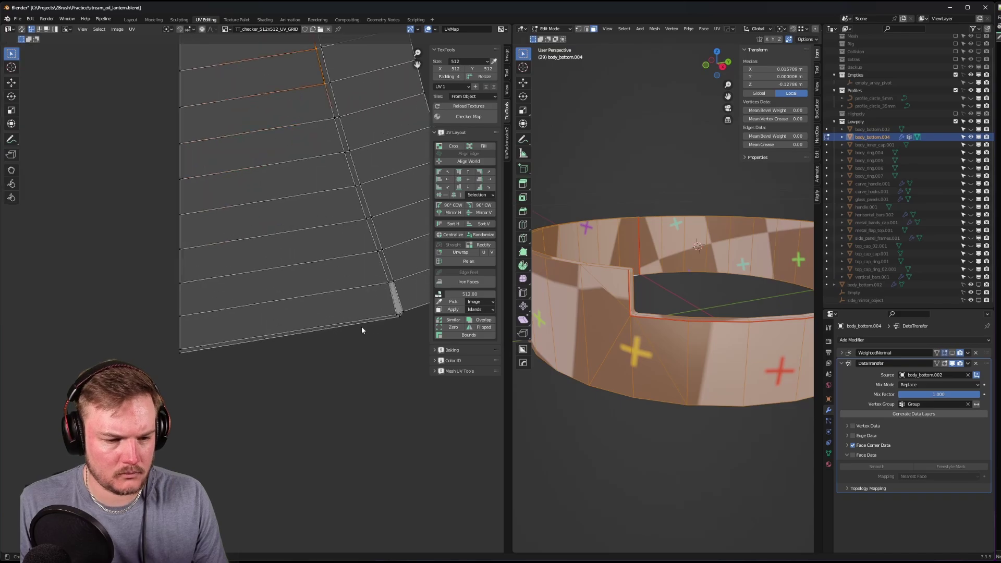
pyautogui.keyDown('ctrl'); pyautogui.click(392, 315); pyautogui.keyUp('ctrl')
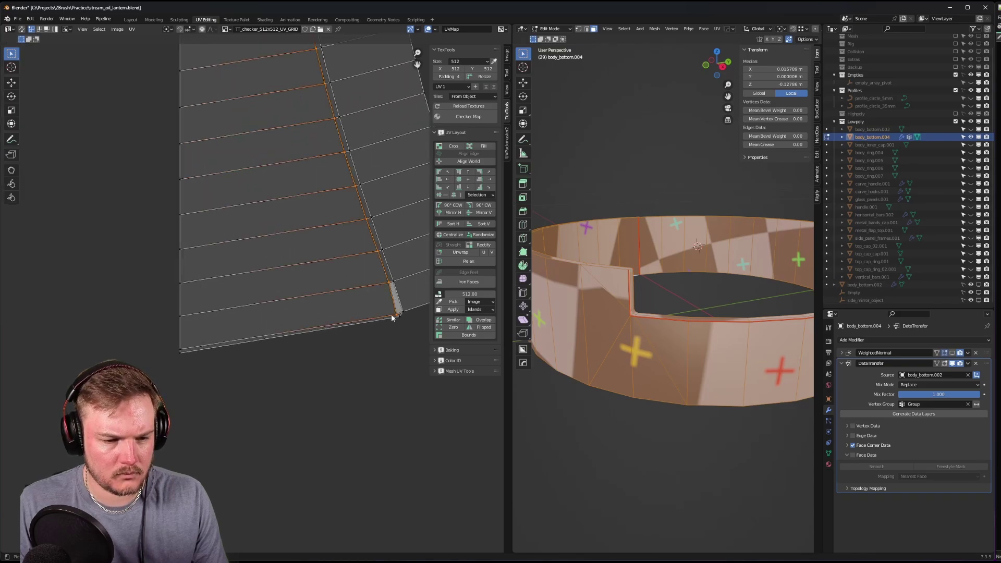
pyautogui.click(447, 180)
pyautogui.moveTo(312, 208); pyautogui.dragTo(259, 194, button='middle')
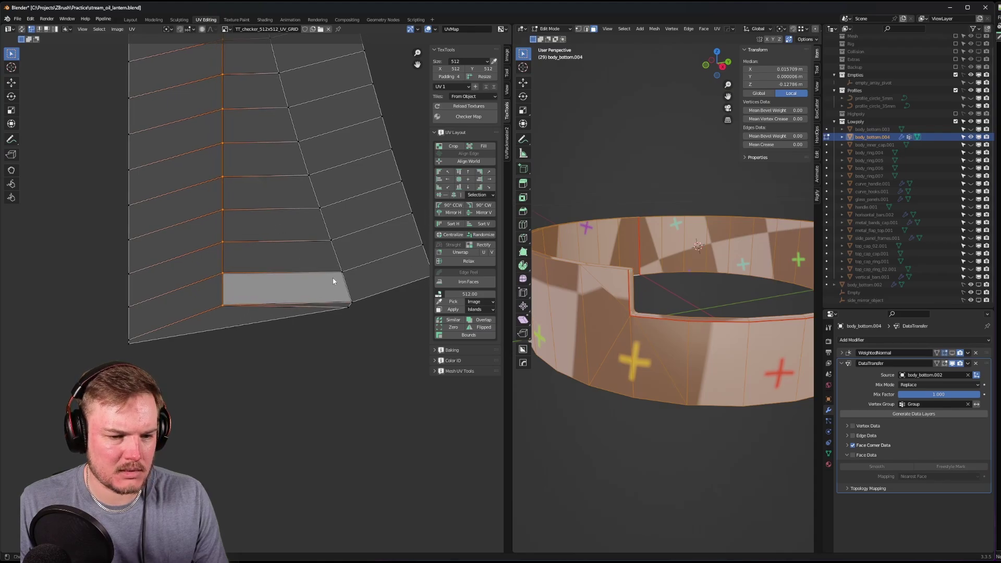
# - Select the right central vertex loop along the whole strip, save the file, and align the loop left into a vertical line
pyautogui.scroll(-5, 321, 255)
pyautogui.scroll(4, 257, 235)
pyautogui.moveTo(275, 145); pyautogui.dragTo(257, 315, button='middle')
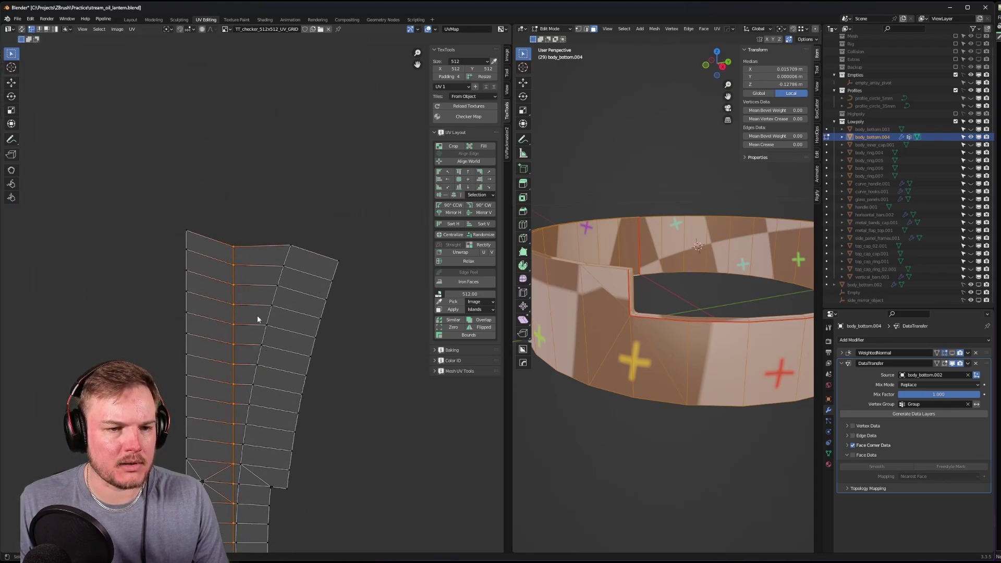
pyautogui.scroll(2, 257, 317)
pyautogui.scroll(-5, 287, 284)
pyautogui.moveTo(285, 282); pyautogui.dragTo(302, 125, button='middle')
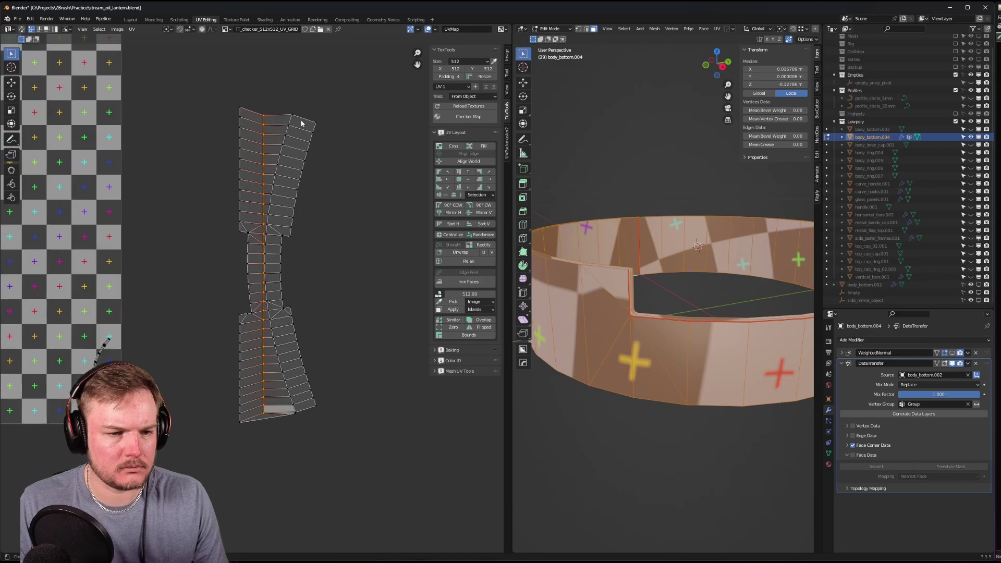
pyautogui.click(295, 118)
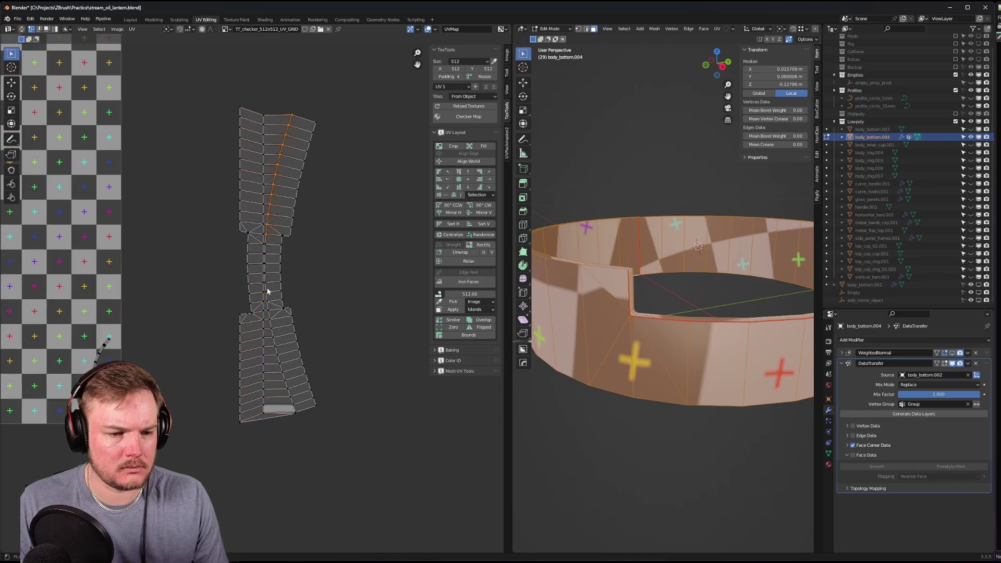
pyautogui.scroll(3, 296, 410)
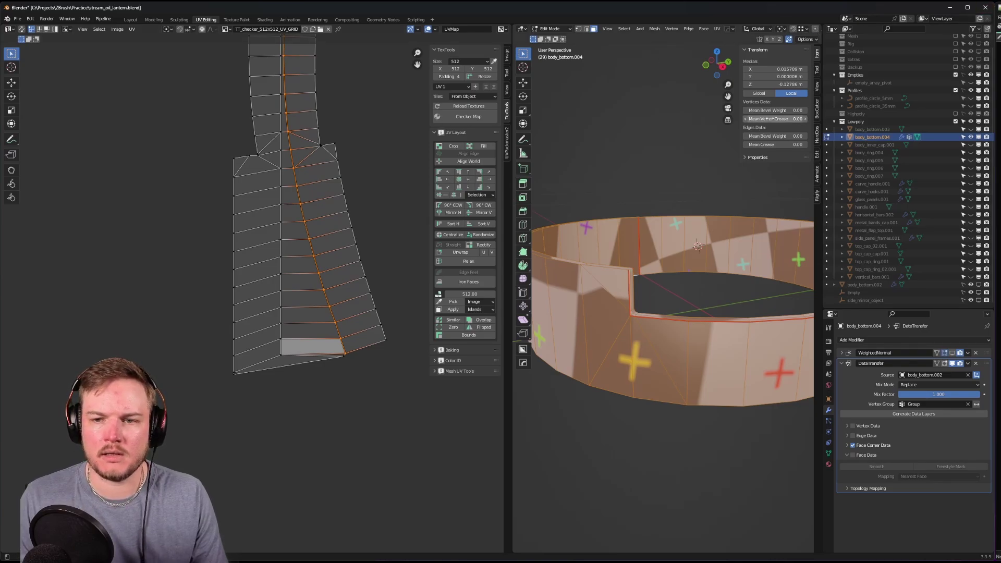
pyautogui.moveTo(374, 136); pyautogui.dragTo(314, 165, button='middle')
pyautogui.hotkey('ctrl', 's')
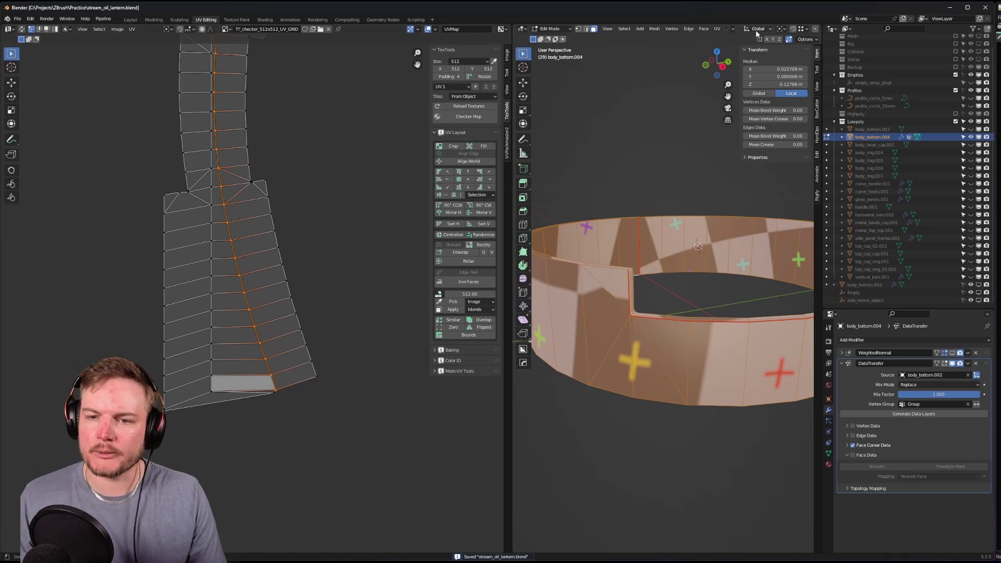
pyautogui.click(813, 40)
pyautogui.scroll(3, 297, 220)
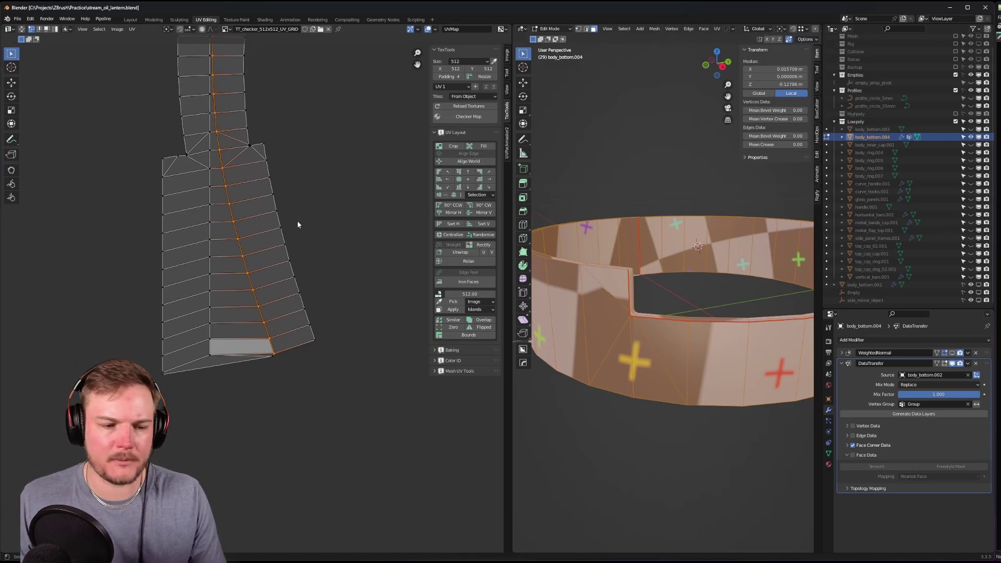
pyautogui.click(445, 180)
# - Select the stray vertex at the strip's bottom end and move it back to the lower end of the central column
pyautogui.moveTo(268, 410); pyautogui.dragTo(311, 357, button='middle')
pyautogui.scroll(3, 312, 356)
pyautogui.click(364, 376)
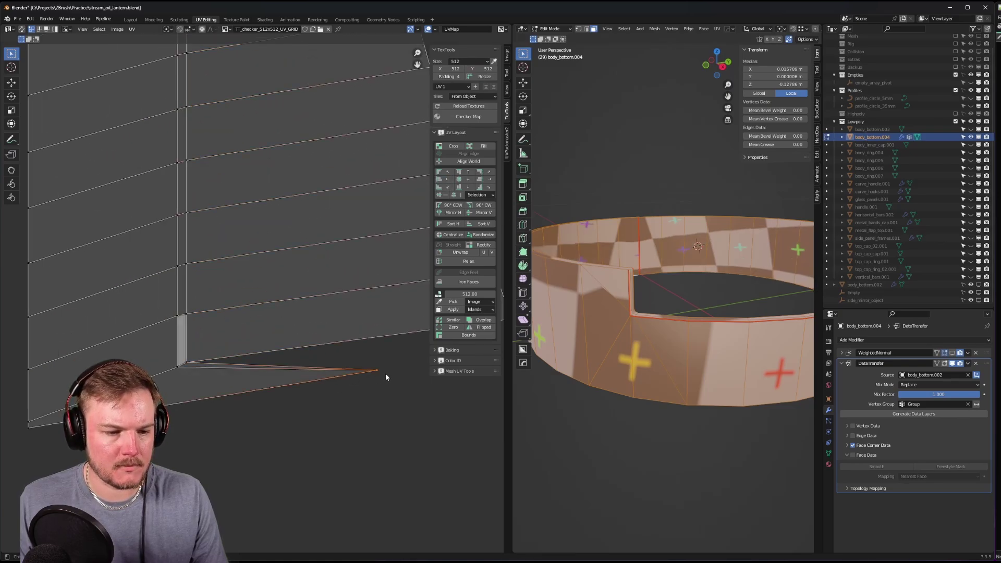
pyautogui.scroll(-3, 386, 374)
pyautogui.press('g')
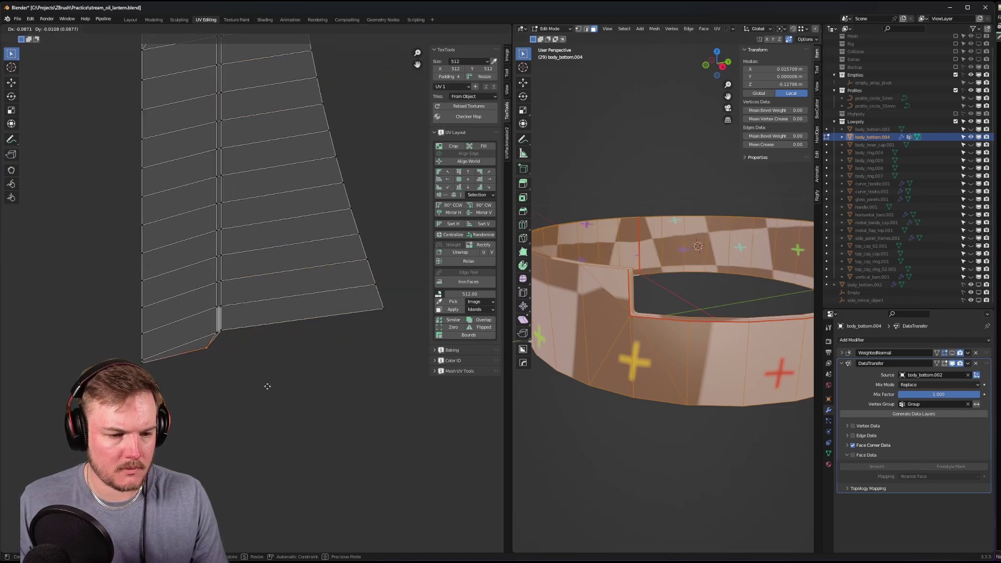
pyautogui.click(280, 375)
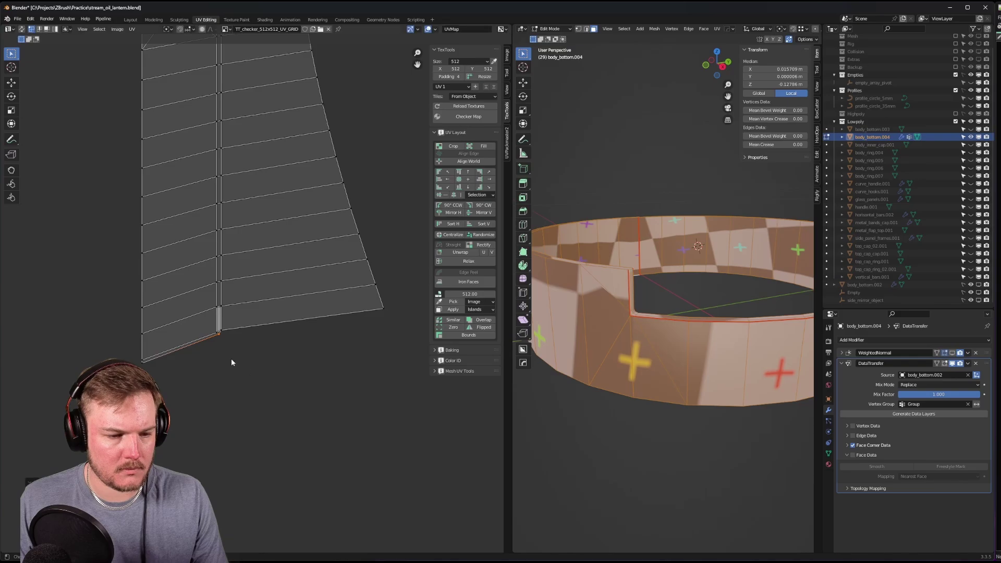
# - Set UV snapping to Vertex and move that bottom vertex vertically until it is level with the strip's lower left corner
pyautogui.scroll(2, 231, 358)
pyautogui.press('g')
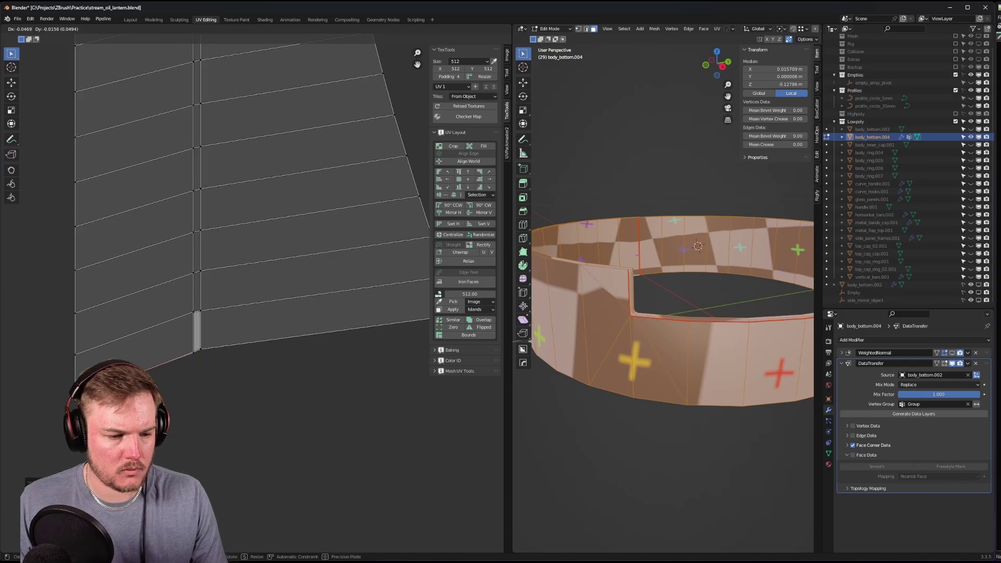
pyautogui.press('x')
pyautogui.rightClick(201, 358)
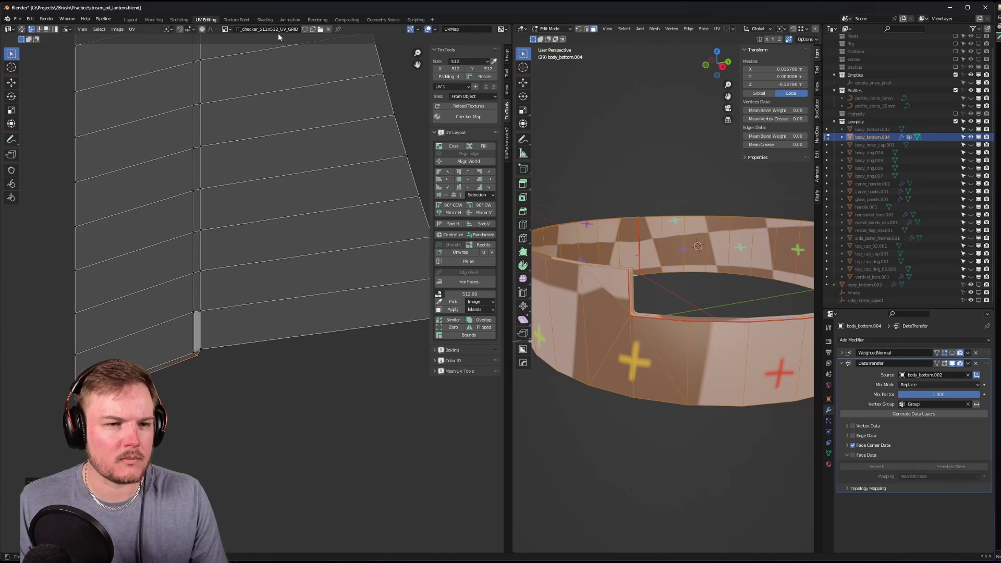
pyautogui.click(195, 31)
pyautogui.click(174, 60)
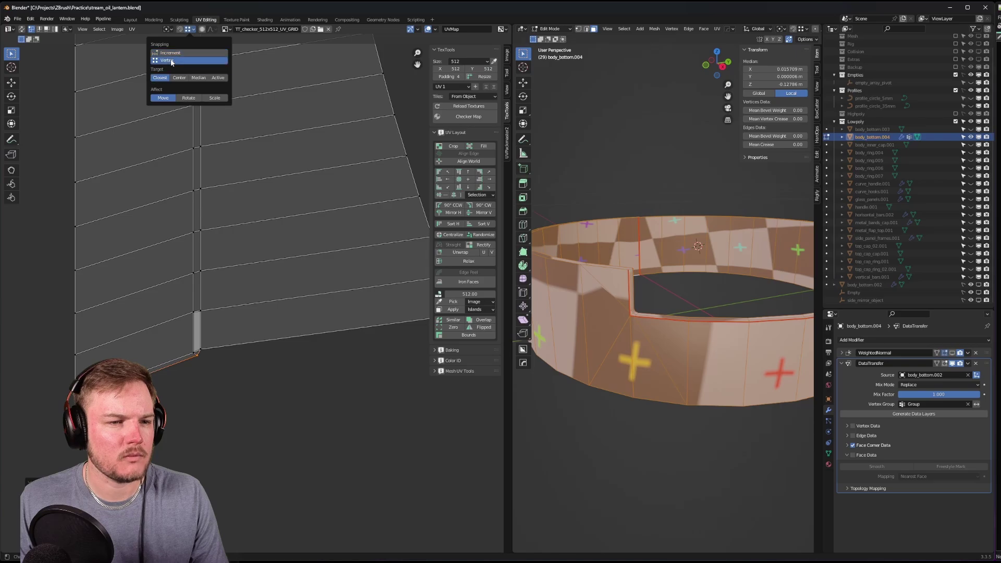
pyautogui.press('g')
pyautogui.press('x')
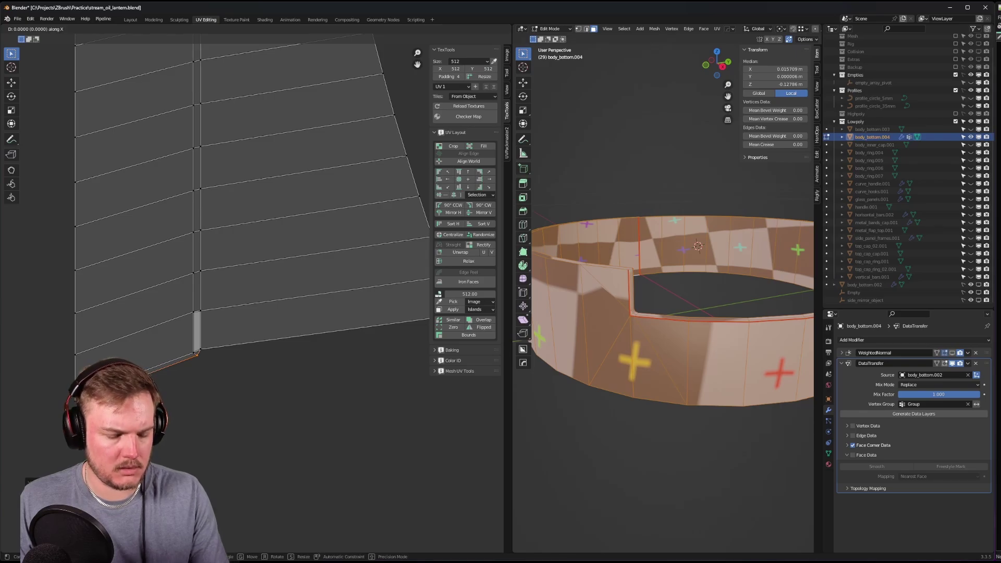
pyautogui.press('y')
pyautogui.click(77, 399)
pyautogui.moveTo(174, 364); pyautogui.dragTo(192, 352, button='middle')
pyautogui.scroll(-1, 191, 355)
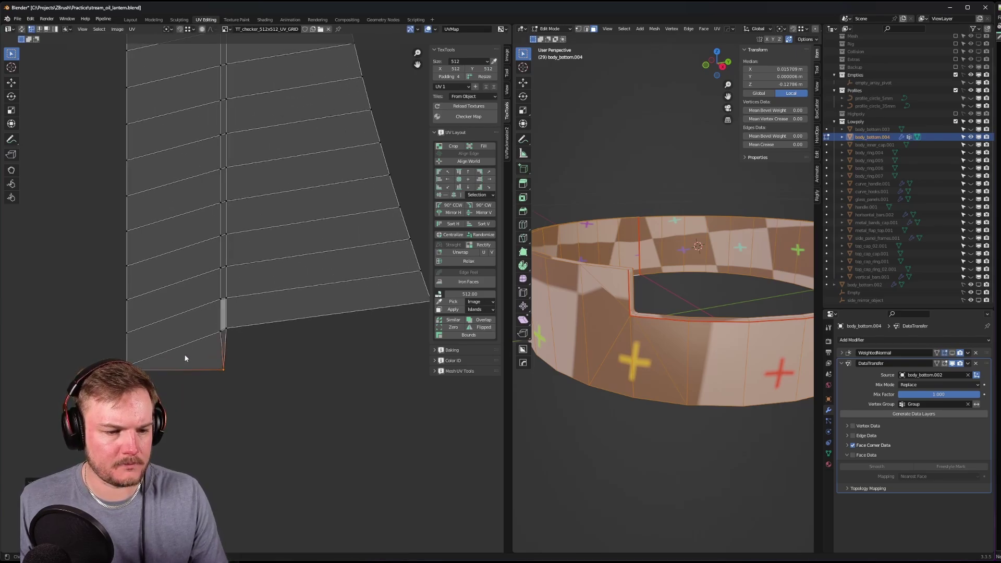
# - Select the remaining bottom edge vertices out to the strip's lower right corner and align them to the lowest one
pyautogui.keyDown('ctrl'); pyautogui.click(225, 329); pyautogui.keyUp('ctrl')
pyautogui.moveTo(412, 298); pyautogui.dragTo(331, 306, button='middle')
pyautogui.keyDown('ctrl'); pyautogui.click(341, 307); pyautogui.keyUp('ctrl')
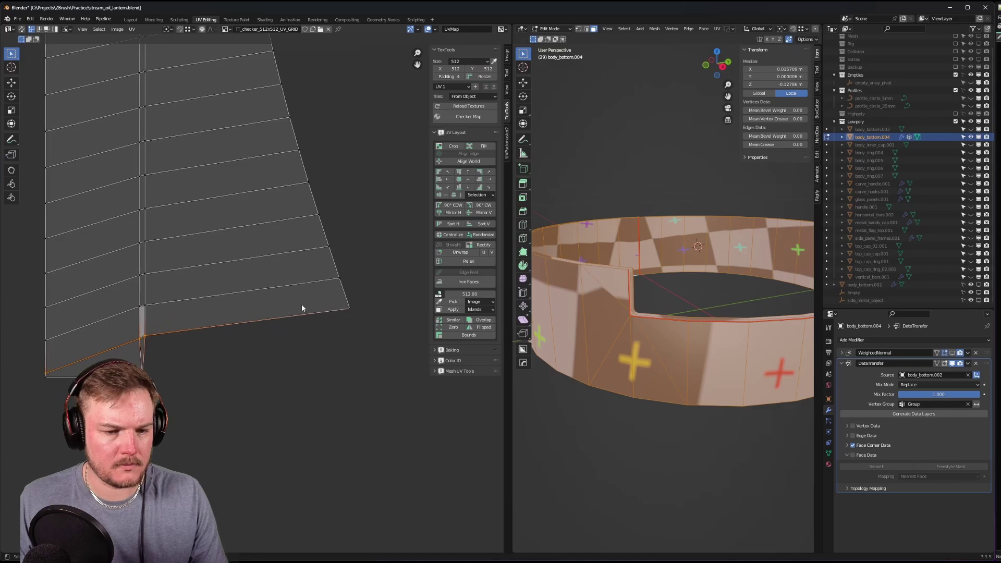
pyautogui.click(464, 187)
pyautogui.scroll(-3, 319, 232)
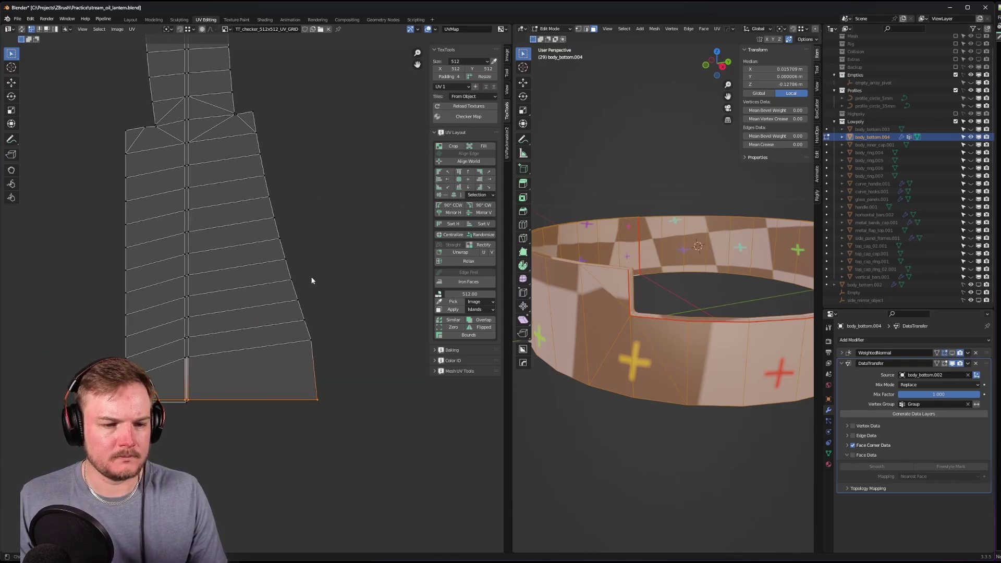
# - Select the right outer vertices of the strip's lower wide section and align them left into a vertical line
pyautogui.click(254, 195)
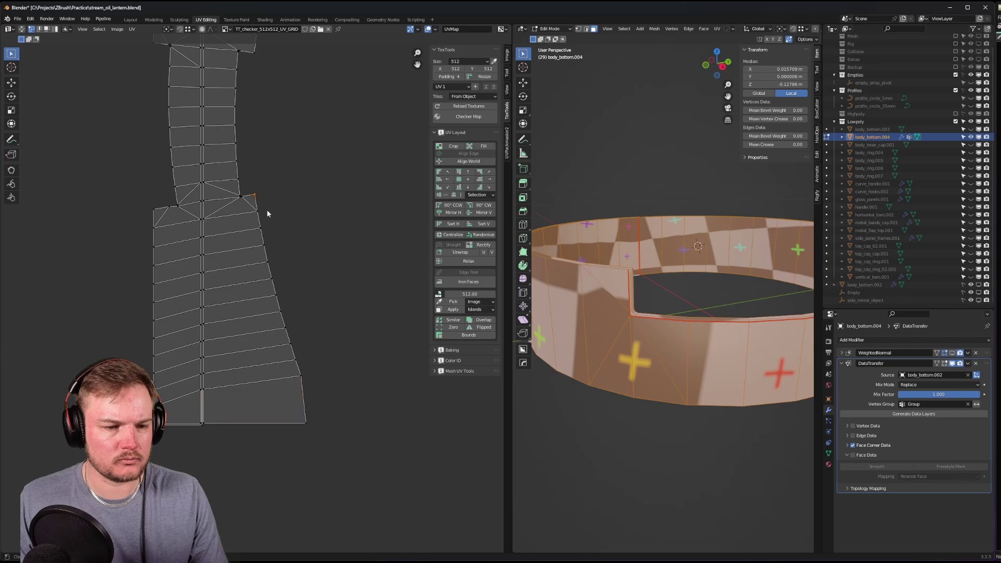
pyautogui.keyDown('shift'); pyautogui.moveTo(255, 207); pyautogui.dragTo(363, 472); pyautogui.keyUp('shift')
pyautogui.click(444, 180)
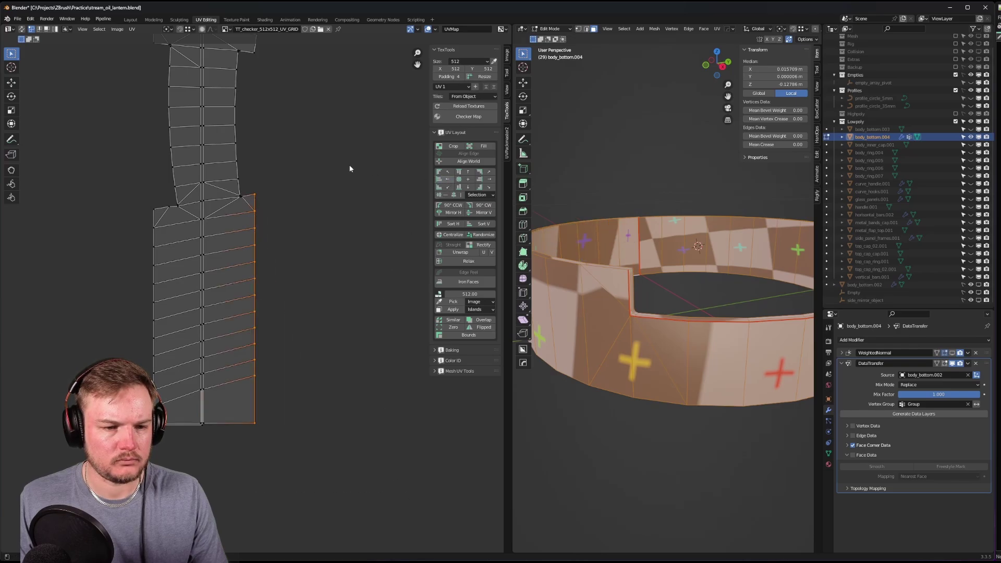
# - Select the right outer vertices of the strip's upper wide section and align them left into a vertical line
pyautogui.moveTo(297, 79); pyautogui.dragTo(310, 257, button='middle')
pyautogui.moveTo(267, 233); pyautogui.dragTo(277, 351, button='middle')
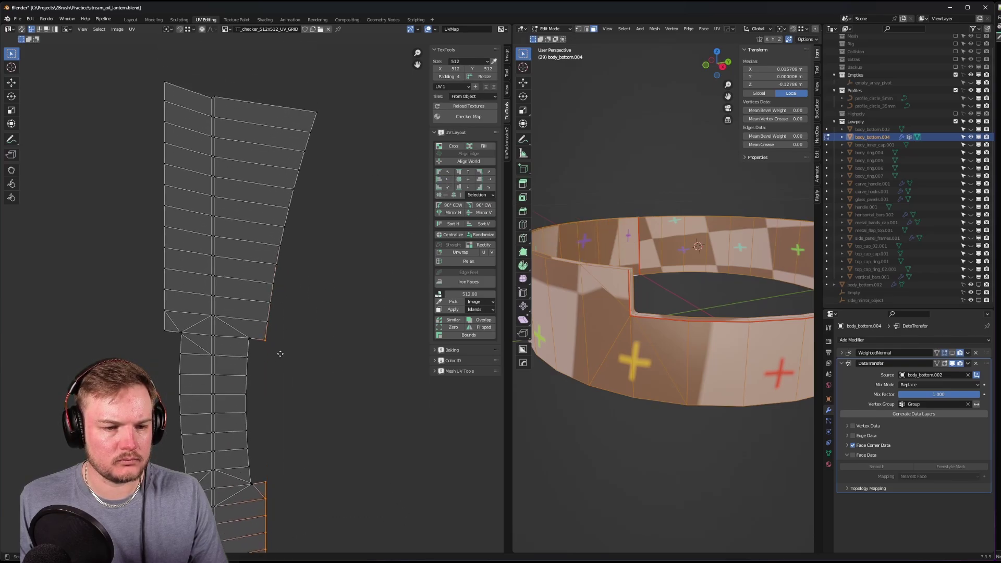
pyautogui.moveTo(277, 108); pyautogui.dragTo(291, 340)
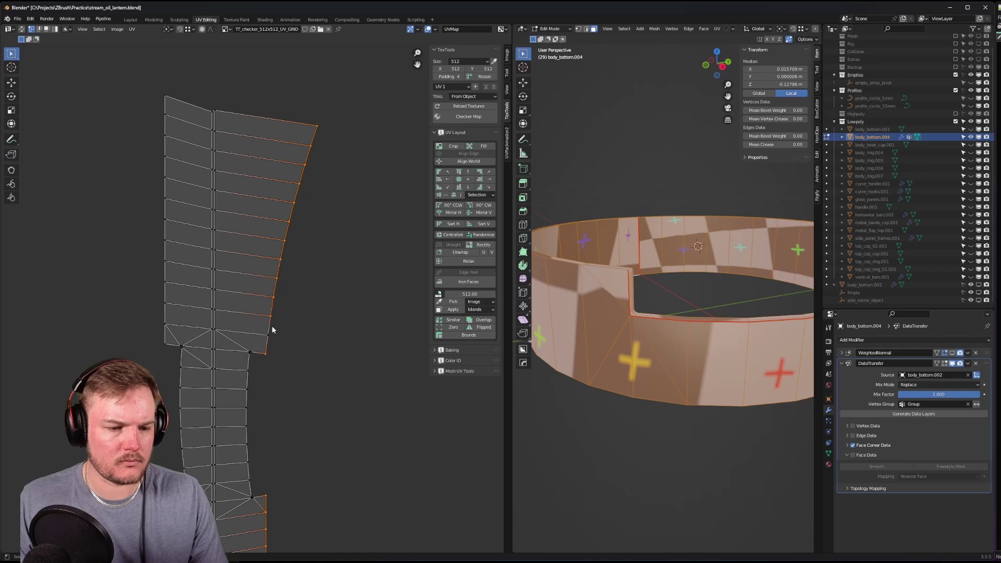
pyautogui.click(446, 179)
pyautogui.moveTo(309, 248); pyautogui.dragTo(405, 110, button='middle')
pyautogui.scroll(3, 352, 248)
pyautogui.moveTo(361, 240); pyautogui.dragTo(292, 325, button='middle')
pyautogui.scroll(-4, 297, 319)
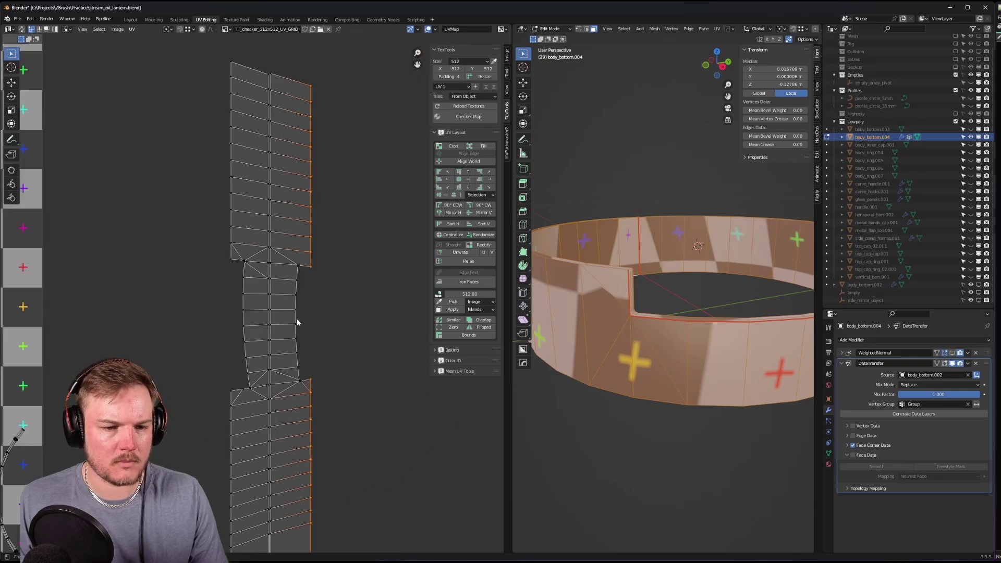
# - Select the strip's top vertex row and flatten it into a horizontal line at its middle height instead of its topmost vertex
pyautogui.moveTo(264, 88); pyautogui.dragTo(253, 152, button='middle')
pyautogui.scroll(2, 245, 151)
pyautogui.moveTo(193, 107); pyautogui.dragTo(174, 119, button='middle')
pyautogui.moveTo(173, 114); pyautogui.dragTo(220, 127)
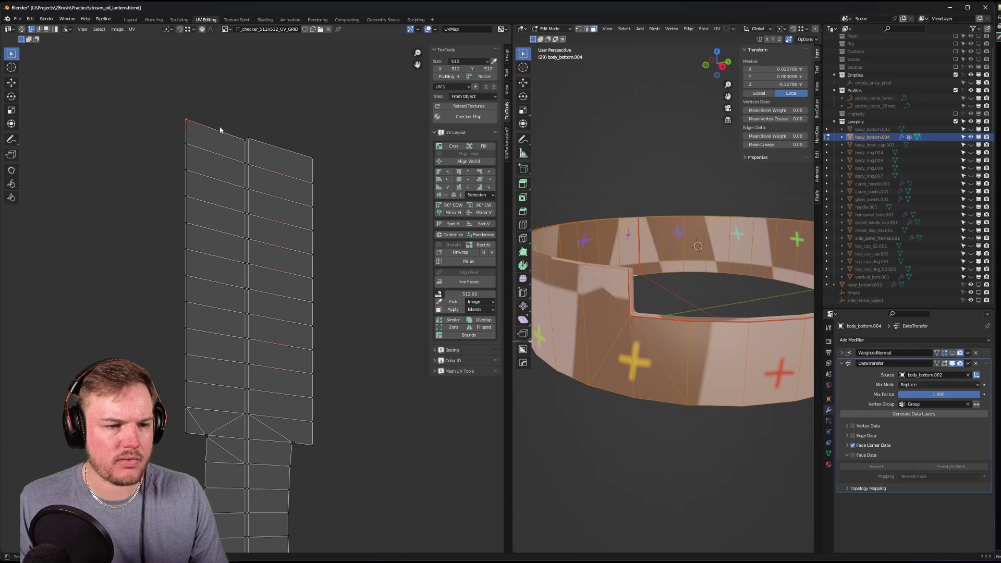
pyautogui.click(468, 172)
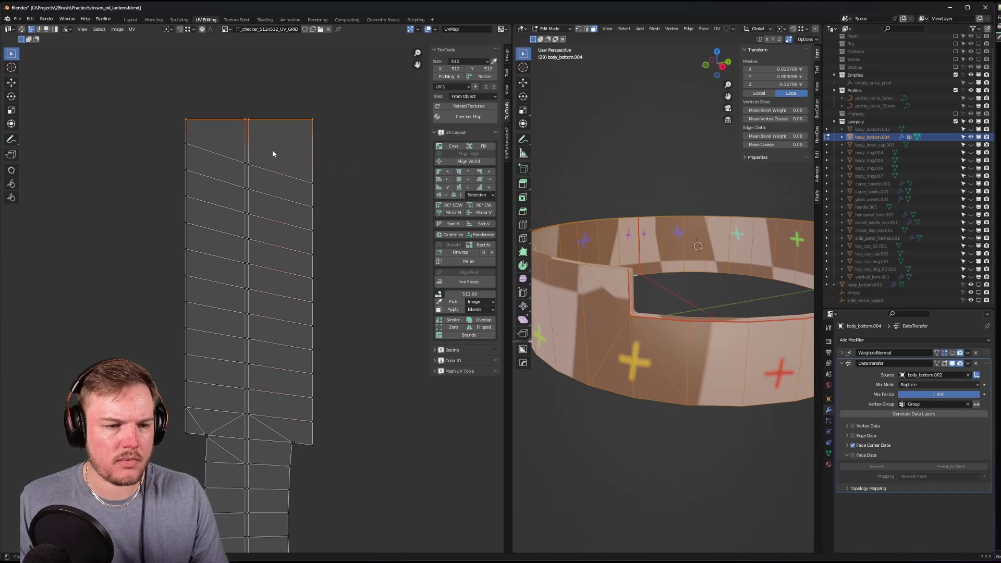
pyautogui.hotkey('ctrl', 'z')
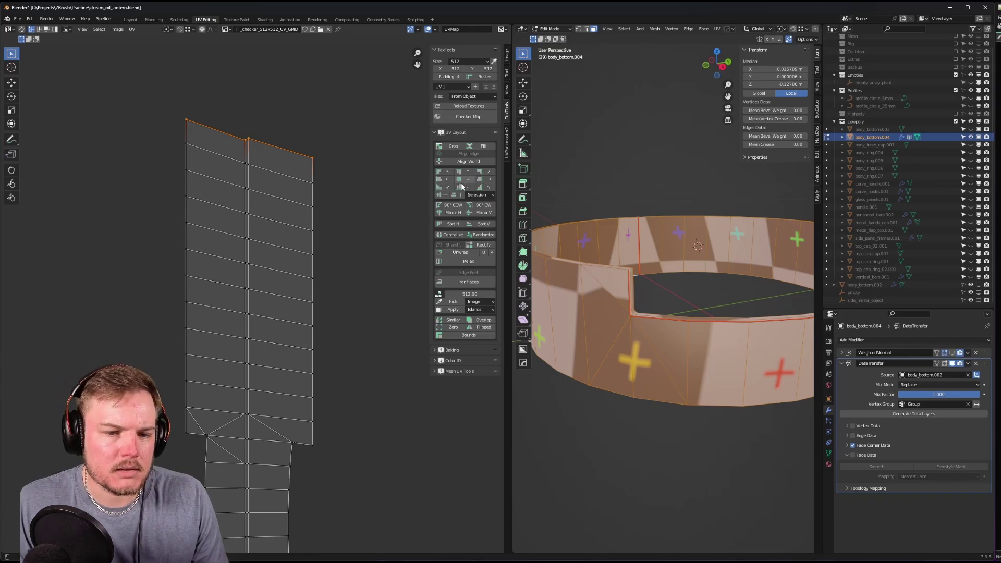
pyautogui.click(446, 195)
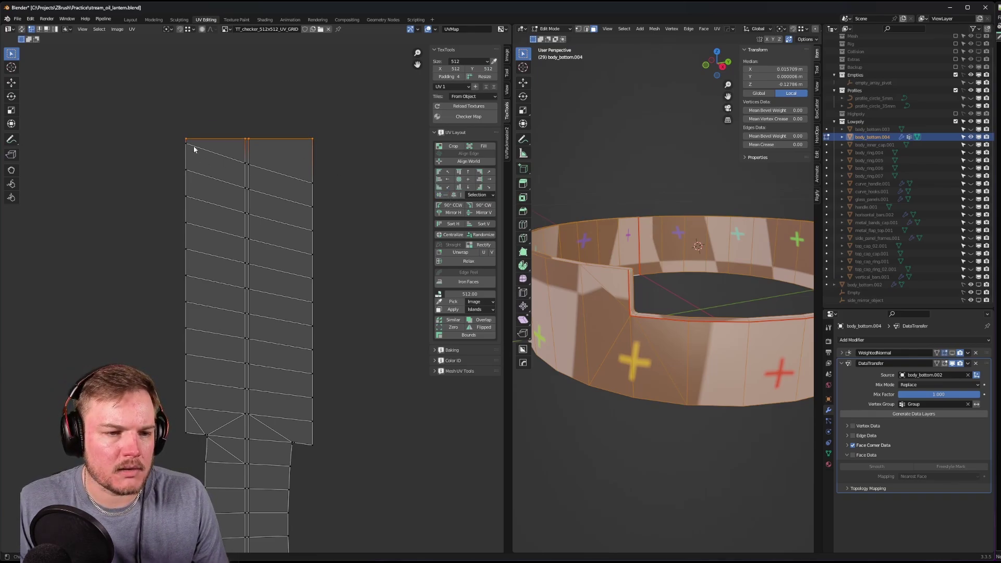
# - Flatten the second and third vertex rows of the upper wide section horizontally, including their right outer vertices
pyautogui.press('s')
pyautogui.press('y')
pyautogui.press('0')
pyautogui.press('Return')
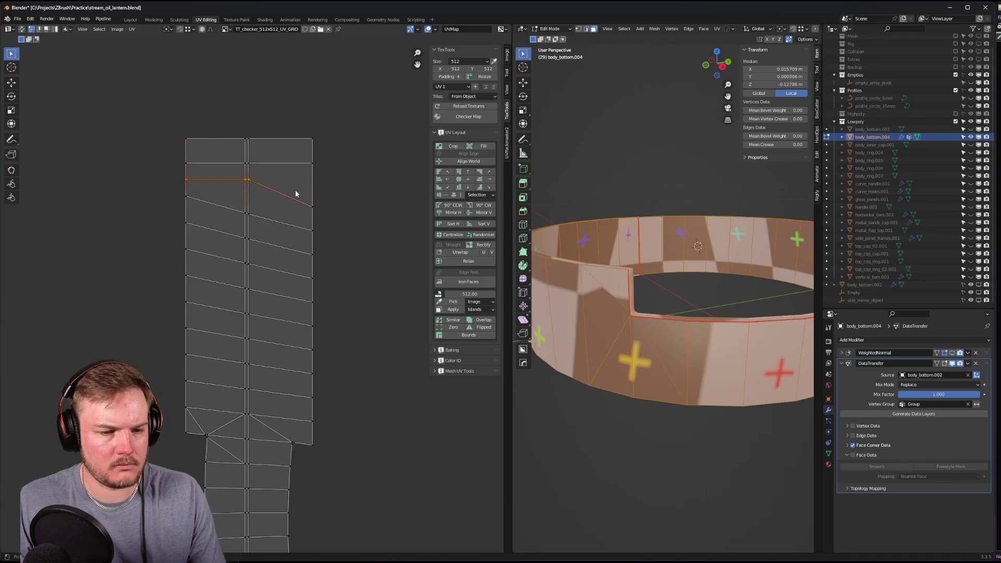
pyautogui.hotkey('ctrl', 'z')
pyautogui.keyDown('shift'); pyautogui.moveTo(296, 192); pyautogui.dragTo(352, 218); pyautogui.keyUp('shift')
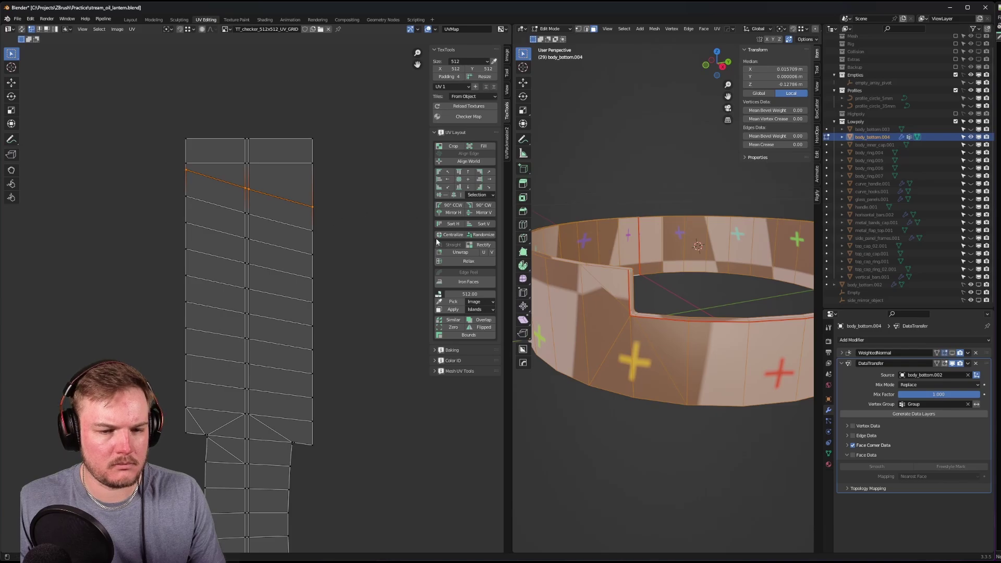
pyautogui.click(212, 202)
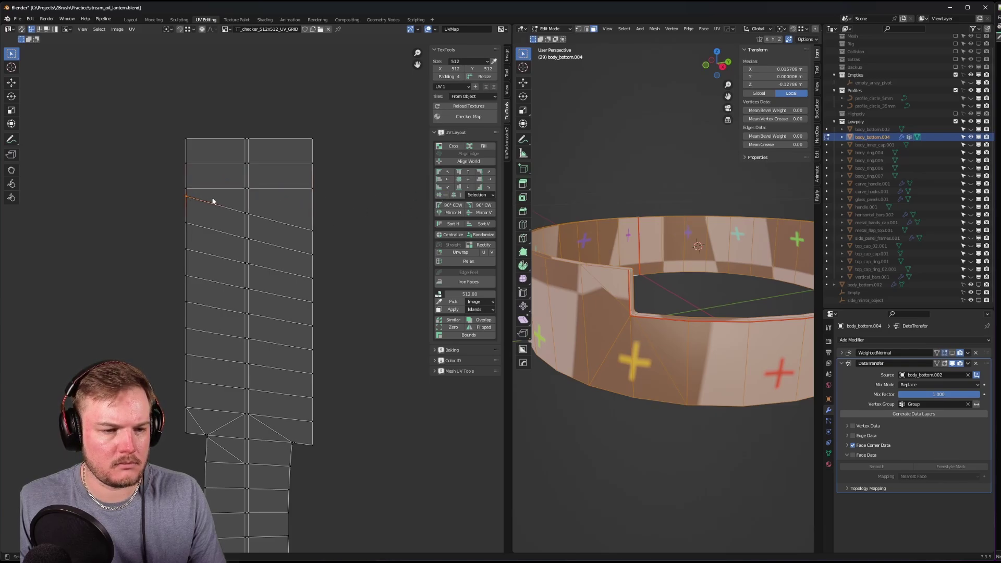
# - Flatten the fourth and fifth vertex rows of the upper wide section into horizontal lines
pyautogui.press('s')
pyautogui.press('y')
pyautogui.press('0')
pyautogui.press('Return')
pyautogui.moveTo(217, 230); pyautogui.dragTo(272, 250)
pyautogui.press('s')
pyautogui.press('y')
pyautogui.press('0')
pyautogui.press('Return')
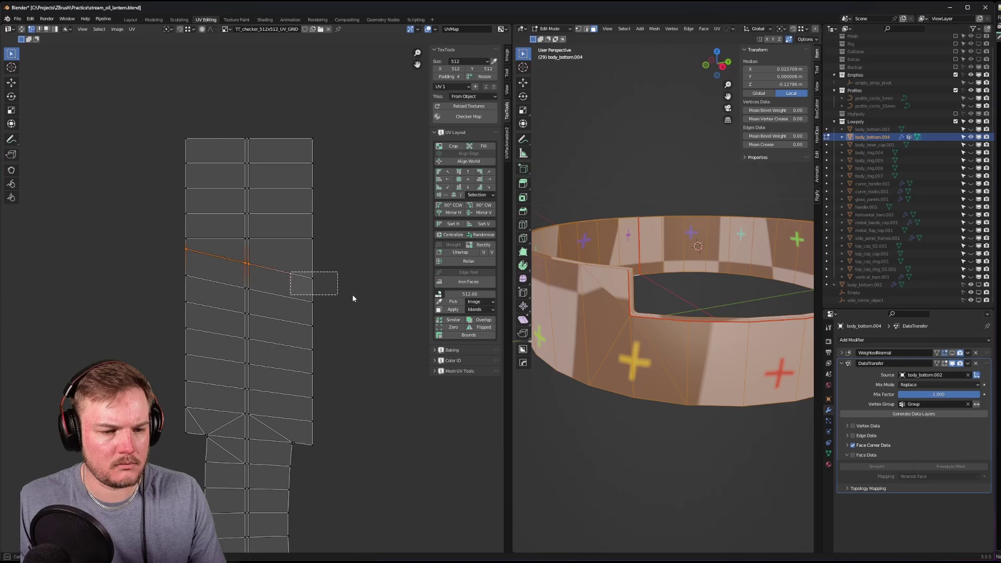
# - Flatten the sixth and seventh vertex rows of the upper wide section into horizontal lines
pyautogui.moveTo(353, 298); pyautogui.dragTo(349, 292)
pyautogui.press('s')
pyautogui.press('y')
pyautogui.press('0')
pyautogui.press('Return')
pyautogui.moveTo(180, 283); pyautogui.dragTo(174, 226, button='middle')
pyautogui.keyDown('shift'); pyautogui.moveTo(211, 223); pyautogui.dragTo(331, 259); pyautogui.keyUp('shift')
pyautogui.press('s')
pyautogui.press('y')
pyautogui.press('0')
pyautogui.press('Return')
# - Flatten the eighth and ninth vertex rows of the upper wide section into horizontal lines
pyautogui.moveTo(195, 254); pyautogui.dragTo(193, 196, button='middle')
pyautogui.moveTo(210, 192); pyautogui.dragTo(280, 211)
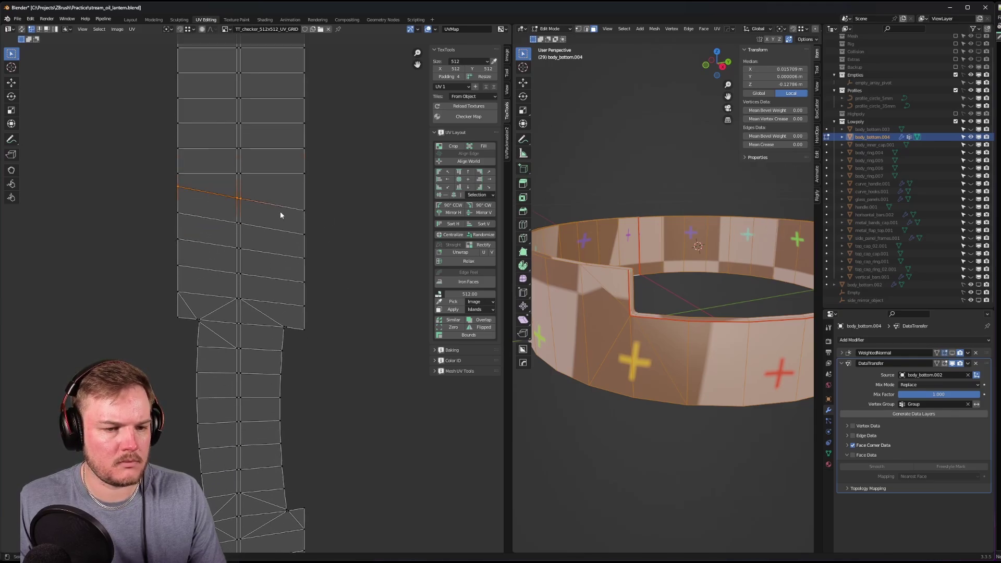
pyautogui.press('s')
pyautogui.press('y')
pyautogui.press('0')
pyautogui.press('Return')
pyautogui.moveTo(206, 216); pyautogui.dragTo(291, 230)
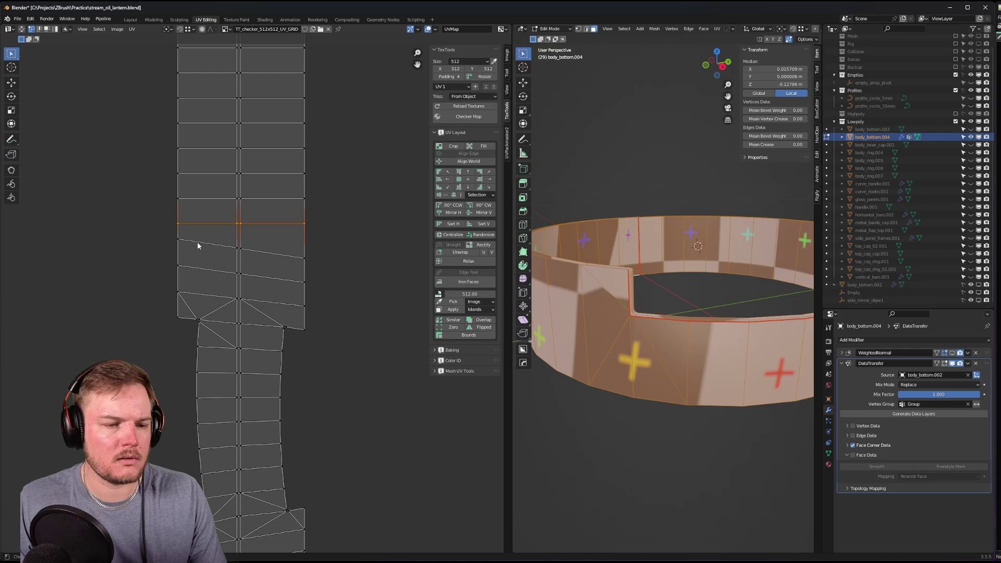
# - Flatten the remaining three vertex rows above the upper notch edge, reselecting the last row with its right outer vertex included
pyautogui.moveTo(198, 245); pyautogui.dragTo(305, 282)
pyautogui.moveTo(214, 273); pyautogui.dragTo(211, 230, button='middle')
pyautogui.moveTo(171, 244); pyautogui.dragTo(270, 269)
pyautogui.hotkey('shift', 'w')
pyautogui.scroll(1, 299, 264)
pyautogui.scroll(1, 298, 263)
pyautogui.hotkey('ctrl', 'z')
pyautogui.keyDown('shift'); pyautogui.moveTo(308, 233); pyautogui.dragTo(365, 259); pyautogui.keyUp('shift')
pyautogui.click(447, 195)
pyautogui.scroll(2, 139, 262)
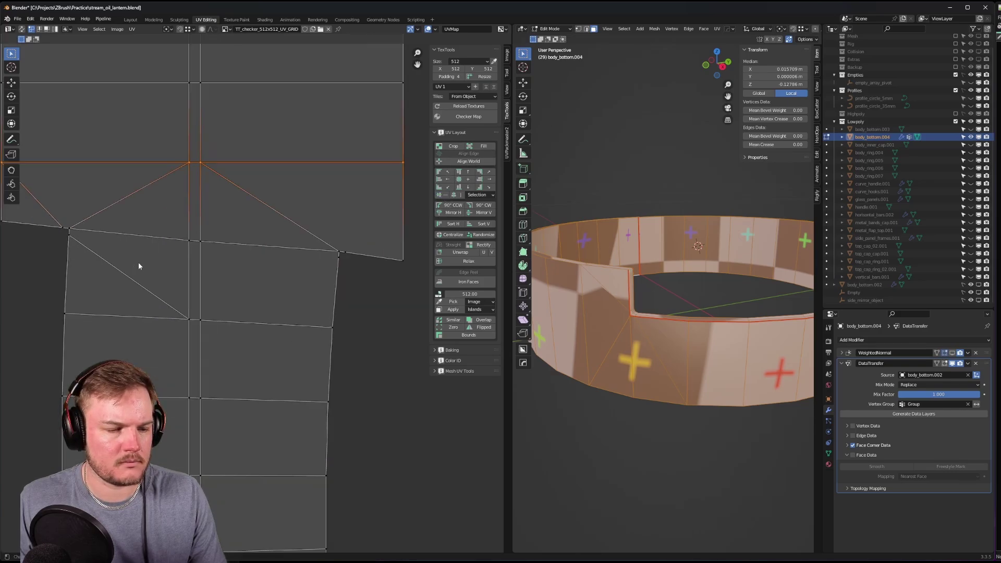
# - Select the vertex row along the upper notch edge, including both outer corners, and scale it to 0 on Y
pyautogui.scroll(-1, 191, 261)
pyautogui.moveTo(122, 239); pyautogui.dragTo(162, 251)
pyautogui.moveTo(329, 260); pyautogui.dragTo(333, 263)
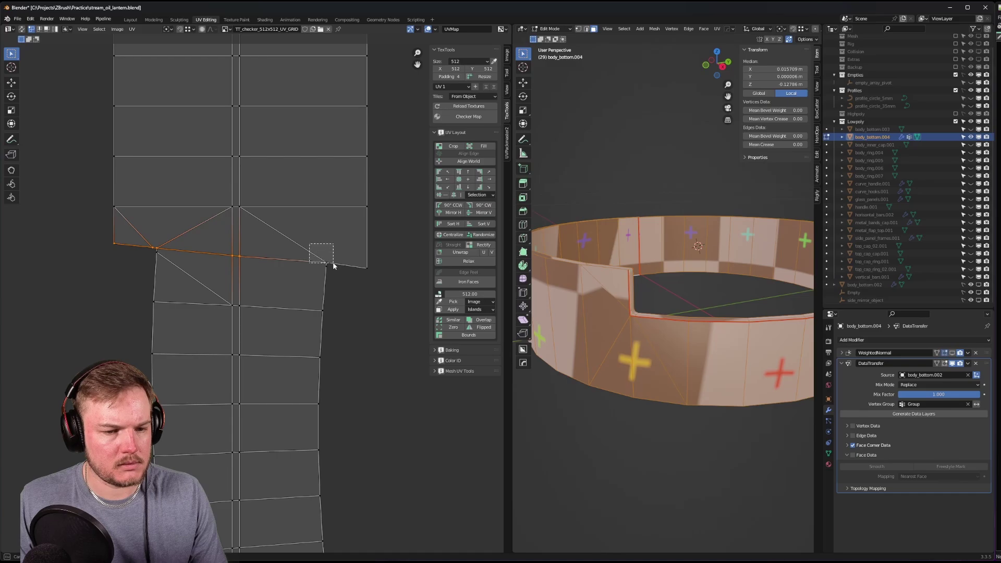
pyautogui.keyDown('shift'); pyautogui.click(330, 265); pyautogui.keyUp('shift')
pyautogui.press('s')
pyautogui.press('y')
pyautogui.press('0')
pyautogui.press('Return')
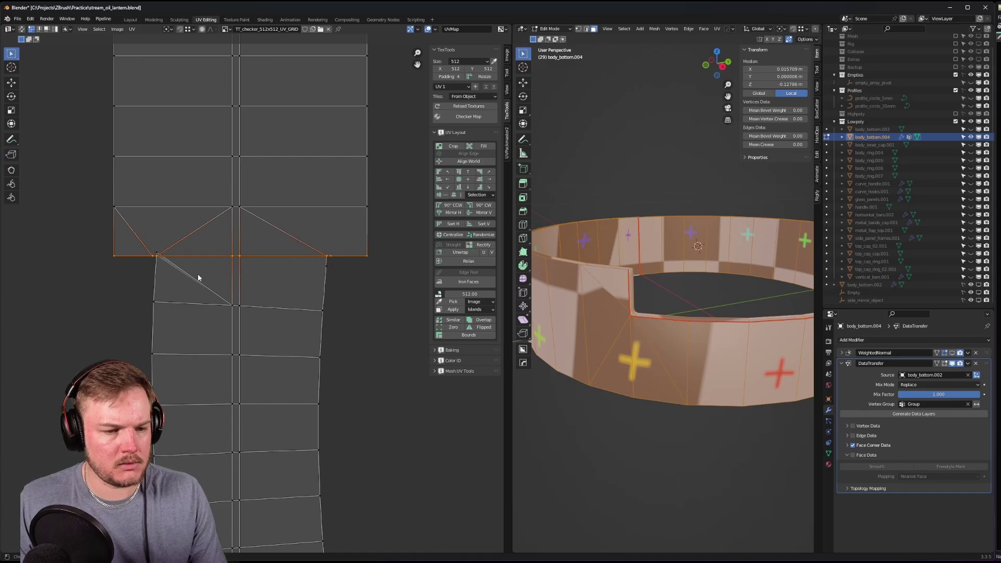
# - Move the left and right corner vertices just below the upper notch edge closer to it and align them at one height
pyautogui.scroll(3, 197, 276)
pyautogui.click(59, 214)
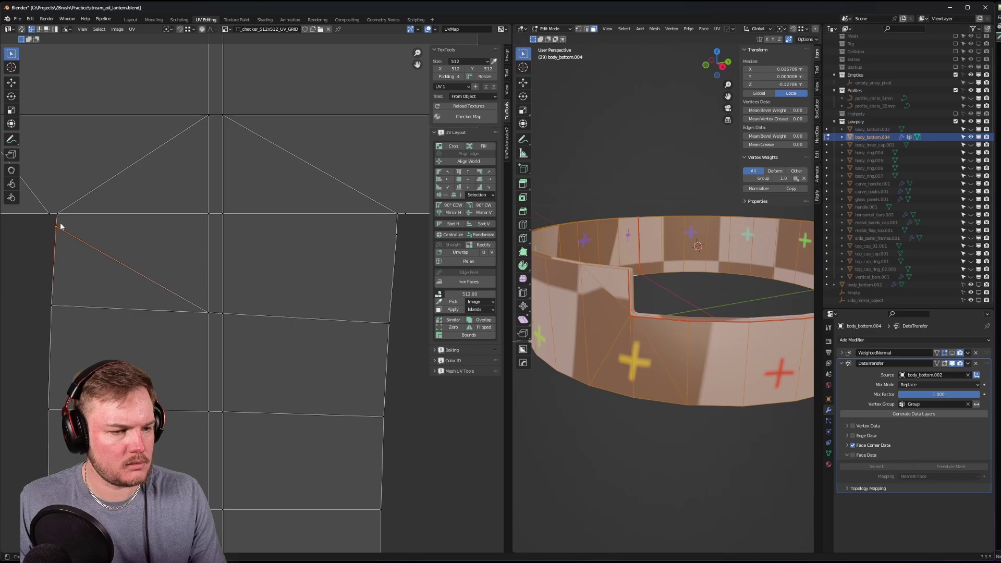
pyautogui.press('g')
pyautogui.click(61, 222)
pyautogui.click(402, 235)
pyautogui.press('g')
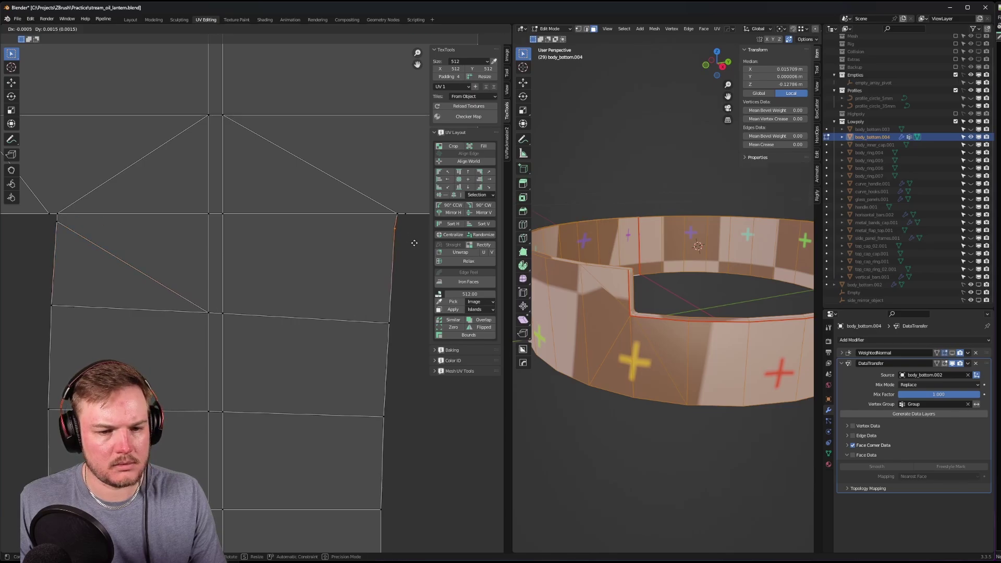
pyautogui.rightClick(415, 236)
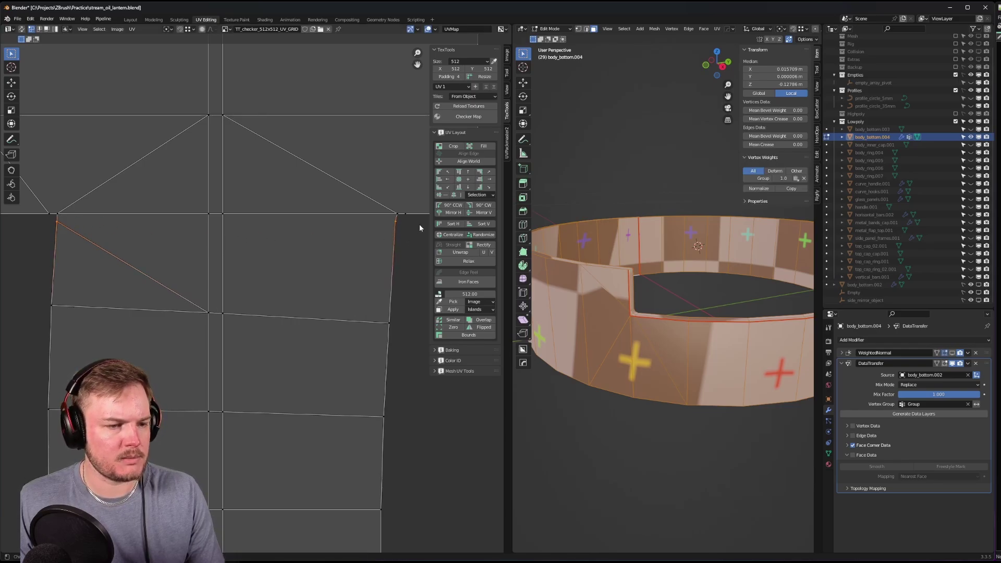
pyautogui.click(444, 196)
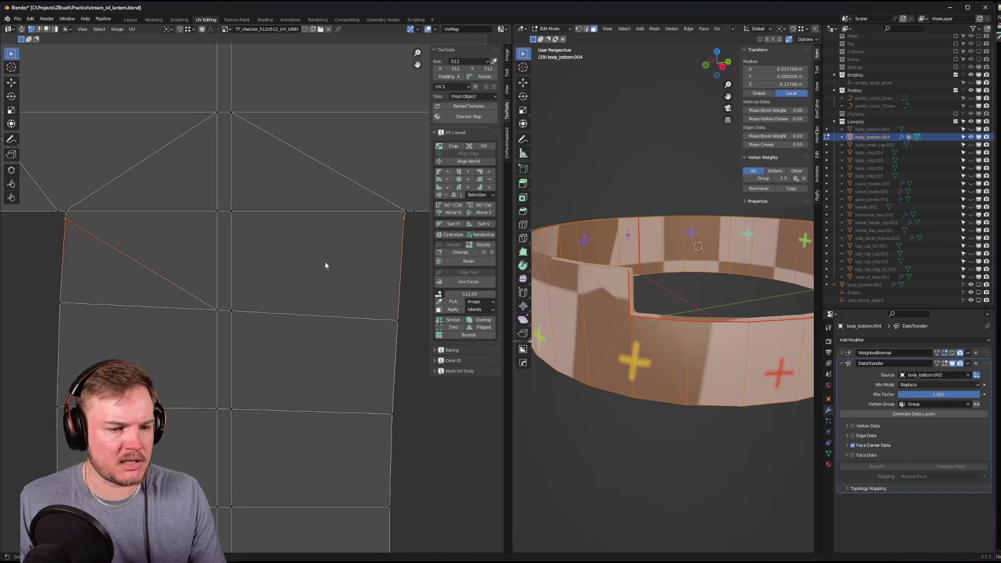
# - Flatten the first two full vertex rows of the narrow section below the notch edge into horizontal lines
pyautogui.scroll(-2, 374, 286)
pyautogui.moveTo(349, 299); pyautogui.dragTo(328, 203, button='middle')
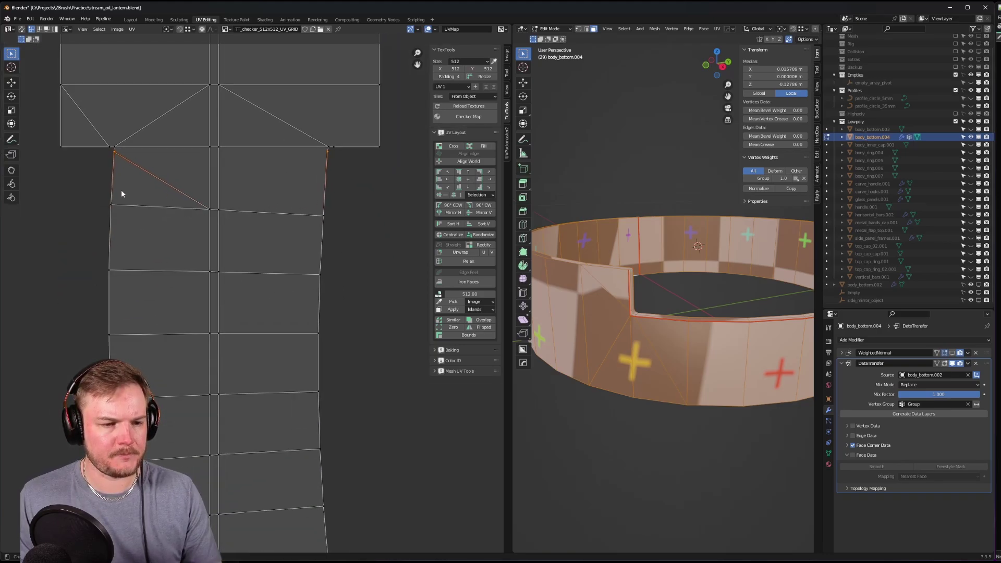
pyautogui.moveTo(82, 191); pyautogui.dragTo(391, 240)
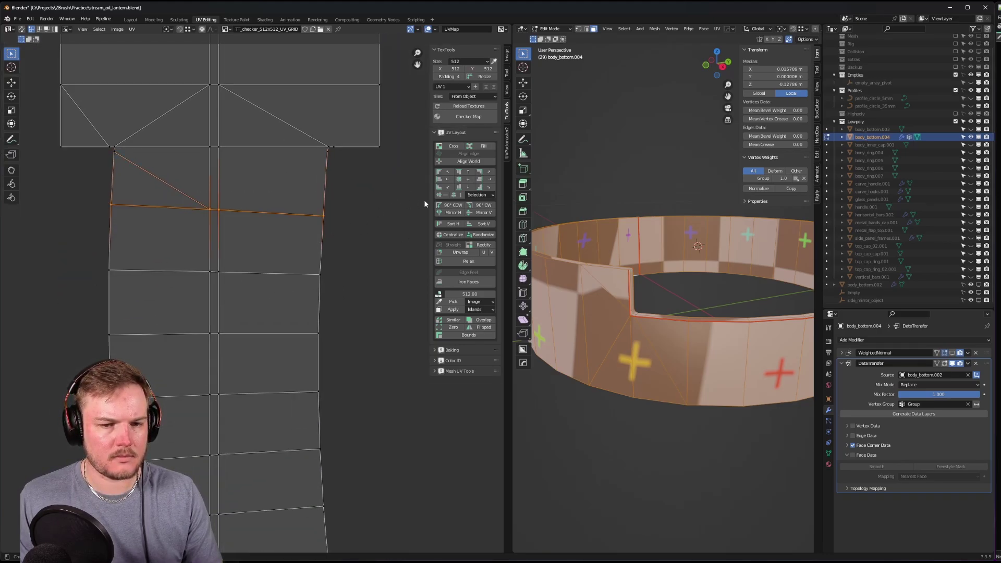
pyautogui.moveTo(89, 244); pyautogui.dragTo(329, 320)
pyautogui.hotkey('shift', 'r')
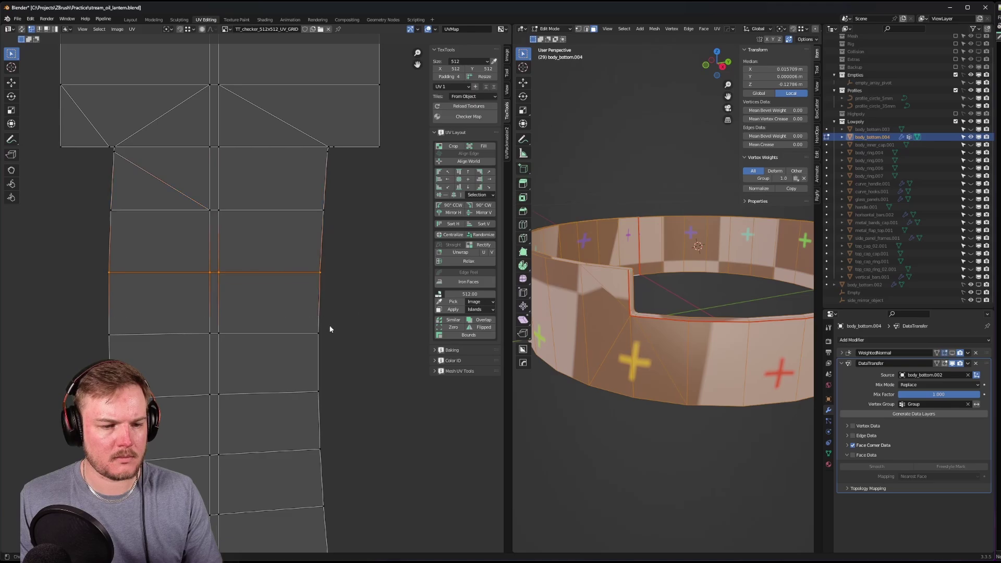
# - Flatten the third, fourth and fifth full vertex rows of the narrow section below the upper notch edge into horizontal lines
pyautogui.moveTo(312, 332); pyautogui.dragTo(309, 205, button='middle')
pyautogui.scroll(-3, 309, 205)
pyautogui.moveTo(150, 233); pyautogui.dragTo(342, 271)
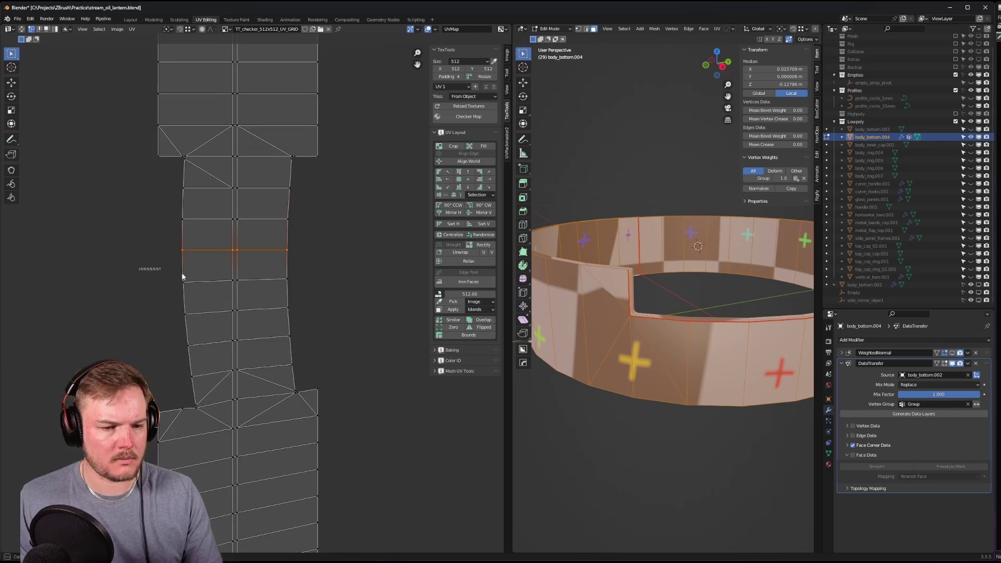
pyautogui.moveTo(182, 274); pyautogui.dragTo(313, 292)
pyautogui.hotkey('shift', 'r')
pyautogui.moveTo(160, 296); pyautogui.dragTo(311, 323)
pyautogui.hotkey('shift', 'r')
# - Flatten the last two full vertex rows of the narrow section above the lower notch edge, including their outer vertices
pyautogui.moveTo(284, 317); pyautogui.dragTo(304, 237, button='middle')
pyautogui.scroll(2, 300, 237)
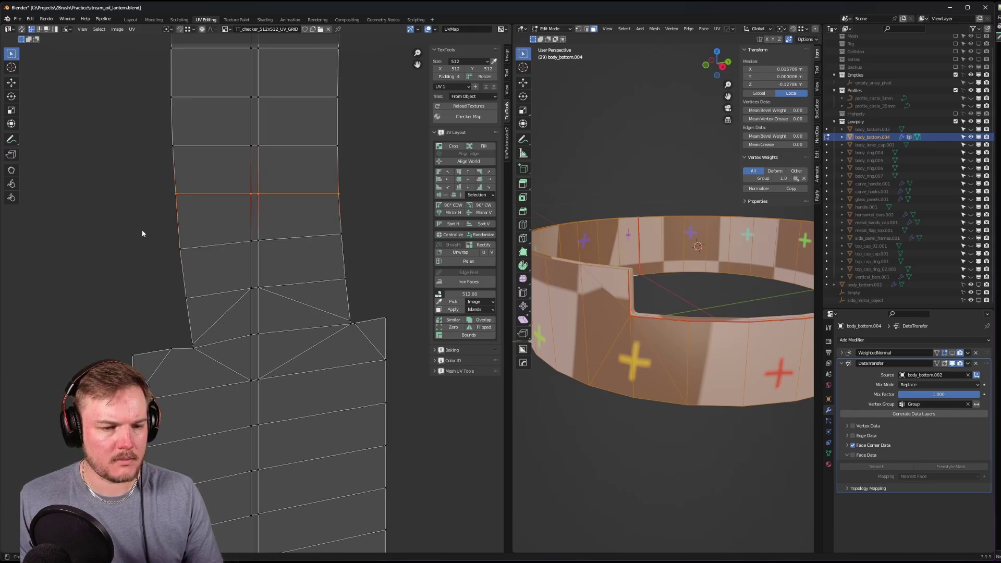
pyautogui.moveTo(143, 233); pyautogui.dragTo(244, 242)
pyautogui.hotkey('shift', 'w')
pyautogui.moveTo(141, 282); pyautogui.dragTo(274, 299)
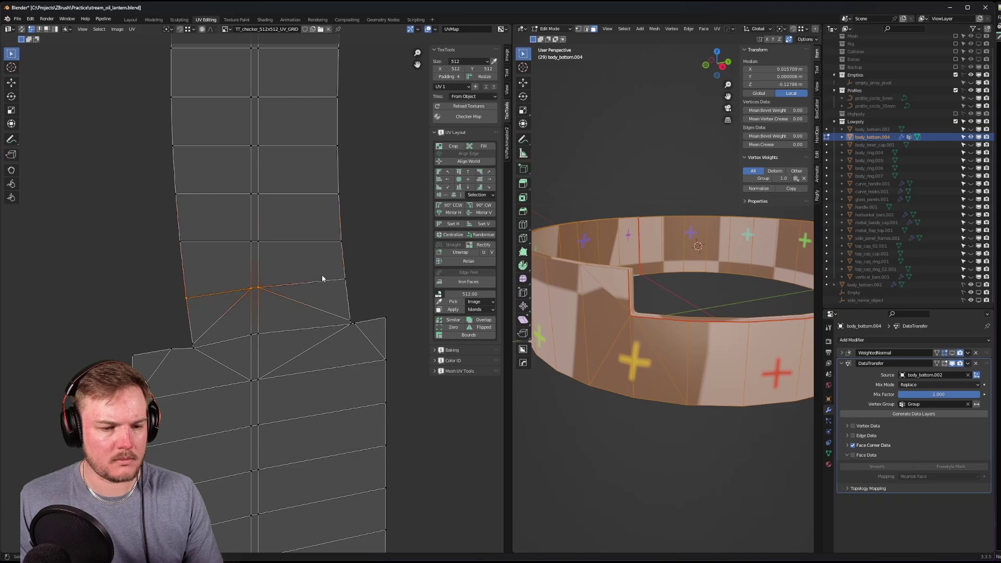
pyautogui.keyDown('shift'); pyautogui.moveTo(327, 263); pyautogui.dragTo(356, 290); pyautogui.keyUp('shift')
pyautogui.hotkey('shift', 'w')
# - Select the left and right corner vertices just above the lower notch edge and align them at one height
pyautogui.moveTo(253, 327); pyautogui.dragTo(249, 255, button='middle')
pyautogui.scroll(2, 247, 256)
pyautogui.scroll(1, 246, 253)
pyautogui.click(127, 271)
pyautogui.scroll(-2, 265, 244)
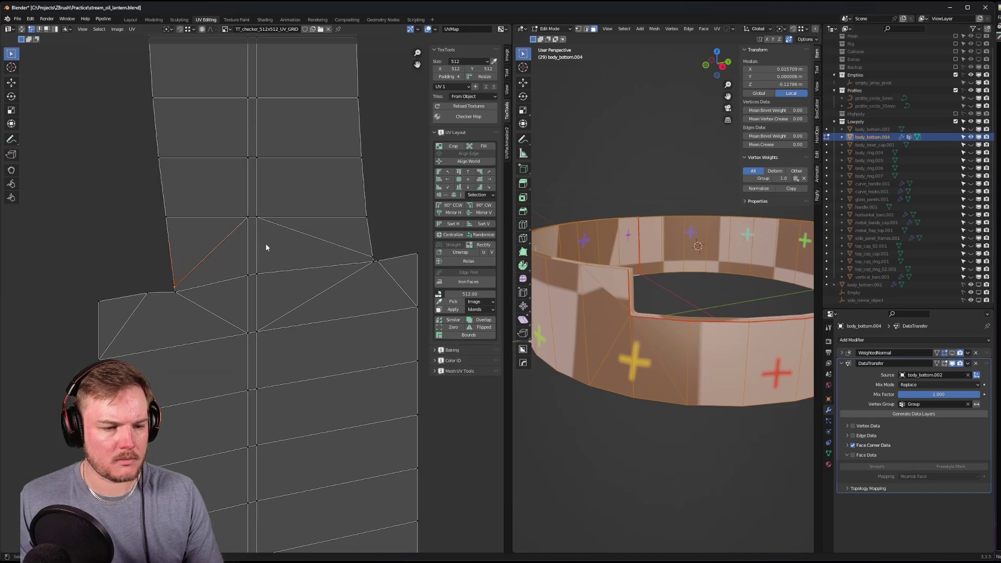
pyautogui.keyDown('shift'); pyautogui.click(349, 245); pyautogui.keyUp('shift')
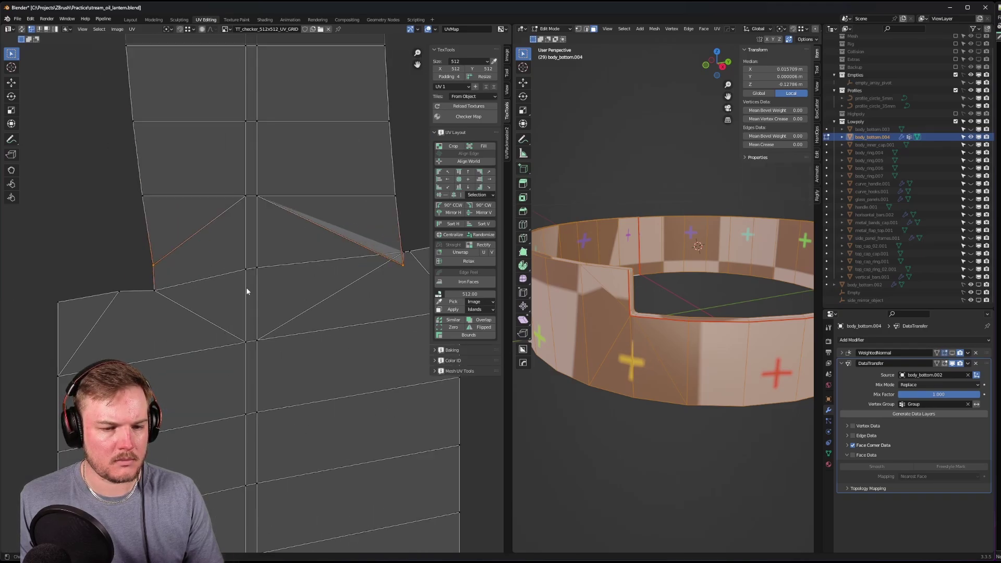
# - Select the outer vertices along the lower notch edge on both sides and scale them to 0 on Y
pyautogui.moveTo(68, 282); pyautogui.dragTo(191, 331)
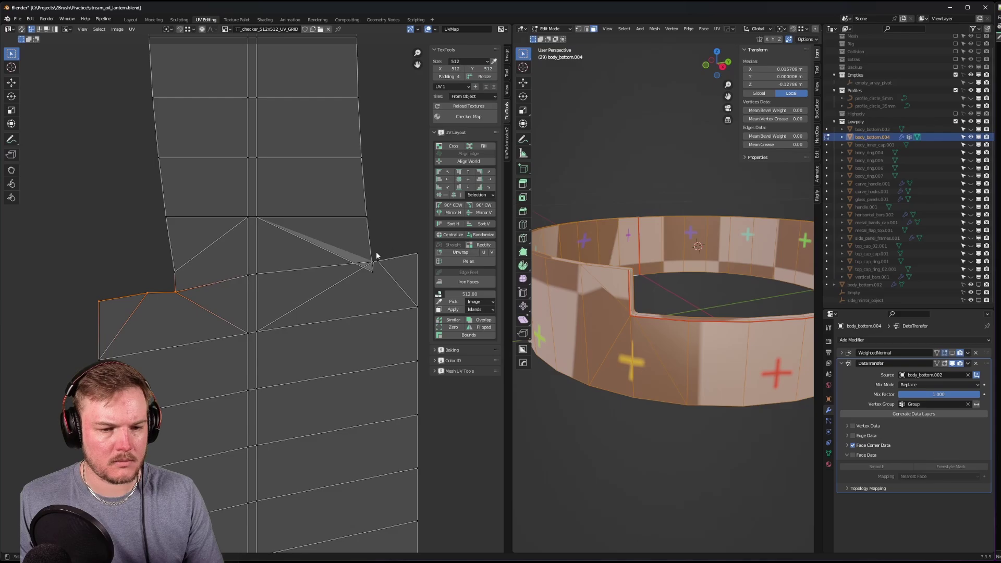
pyautogui.press('s')
pyautogui.press('y')
pyautogui.press('0')
pyautogui.press('Return')
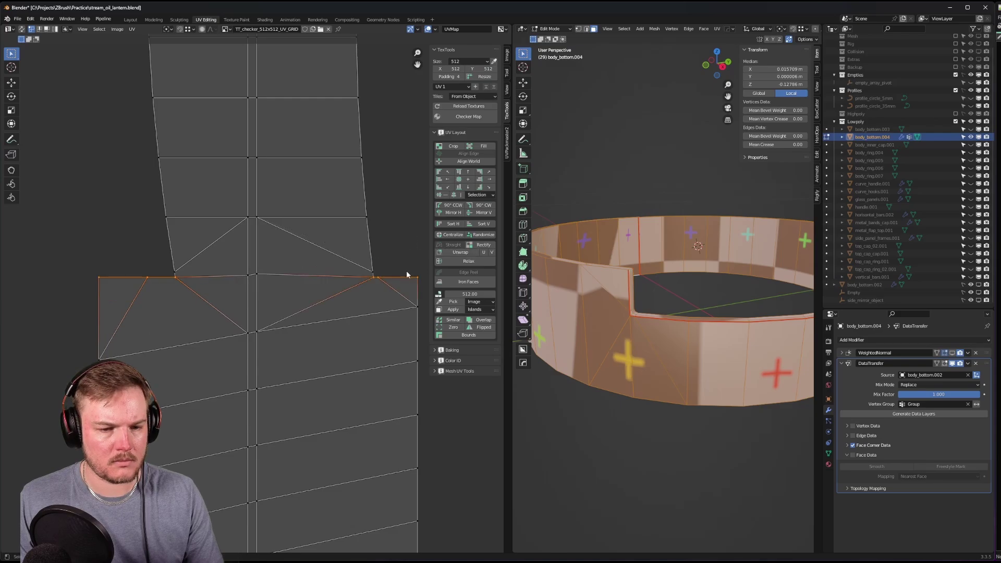
# - Select the first full vertex row below the lower notch edge and scale it to 0 on Y
pyautogui.scroll(2, 373, 279)
pyautogui.scroll(-4, 368, 276)
pyautogui.moveTo(276, 282); pyautogui.dragTo(273, 228, button='middle')
pyautogui.scroll(-2, 198, 279)
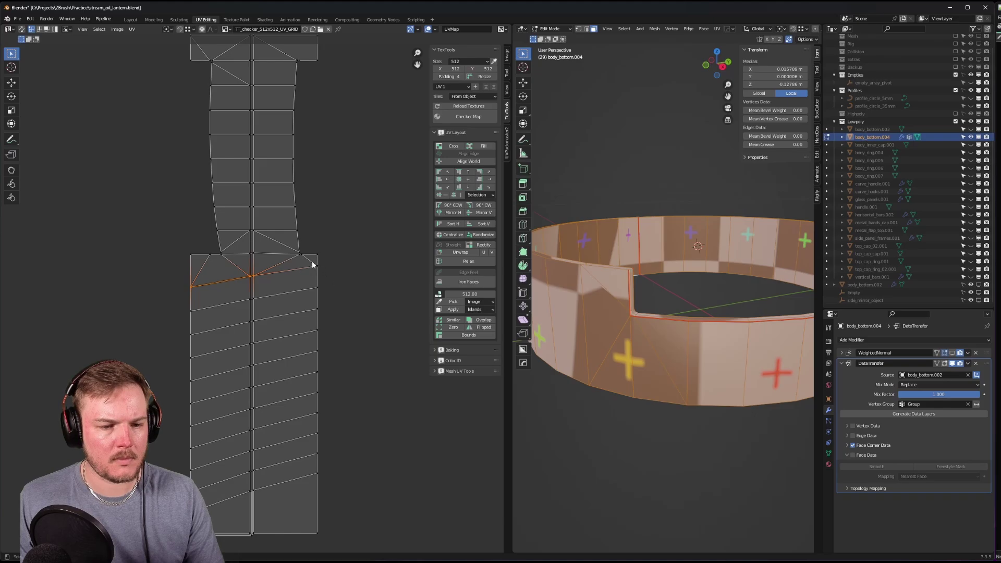
pyautogui.keyDown('shift'); pyautogui.moveTo(312, 262); pyautogui.dragTo(325, 275); pyautogui.keyUp('shift')
pyautogui.press('s')
pyautogui.press('y')
pyautogui.press('0')
pyautogui.press('Return')
# - Flatten the second and third full vertex rows below the lower notch edge by scaling each to 0 on Y
pyautogui.moveTo(319, 287); pyautogui.dragTo(315, 230, button='middle')
pyautogui.scroll(3, 314, 229)
pyautogui.click(353, 169)
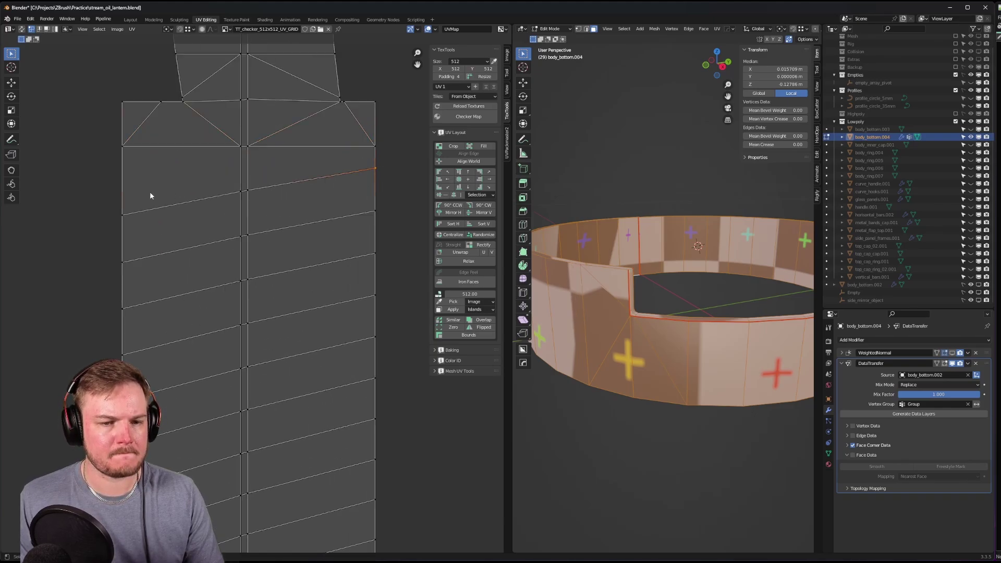
pyautogui.press('s')
pyautogui.press('y')
pyautogui.press('0')
pyautogui.press('Return')
pyautogui.keyDown('shift'); pyautogui.moveTo(160, 192); pyautogui.dragTo(257, 246); pyautogui.keyUp('shift')
pyautogui.keyDown('shift'); pyautogui.moveTo(87, 230); pyautogui.dragTo(138, 267); pyautogui.keyUp('shift')
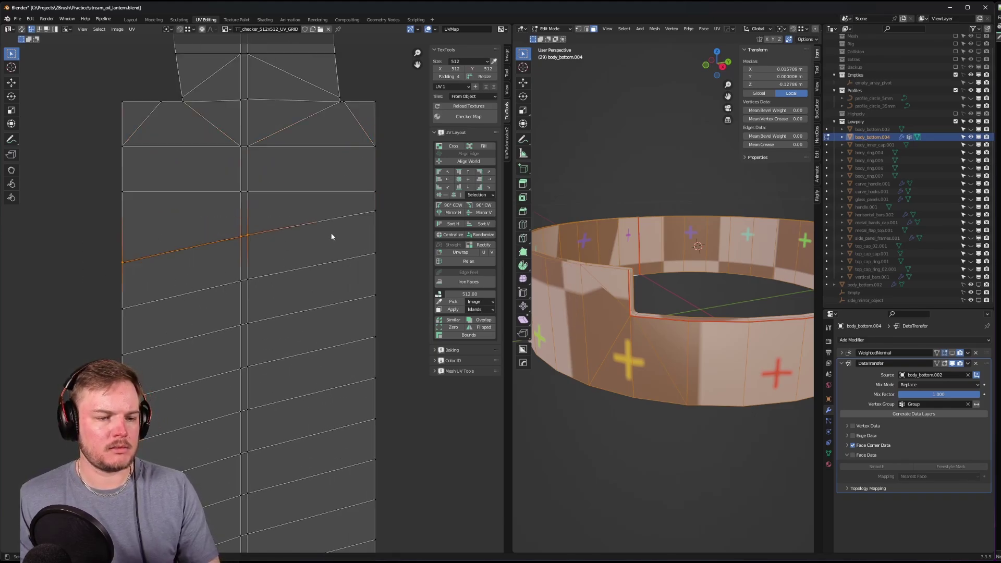
pyautogui.keyDown('shift'); pyautogui.click(360, 224); pyautogui.keyUp('shift')
pyautogui.press('s')
pyautogui.press('y')
pyautogui.press('0')
pyautogui.press('Return')
# - Flatten the fourth, fifth and sixth full vertex rows below the lower notch edge by scaling each to 0 on Y
pyautogui.scroll(-3, 261, 197)
pyautogui.keyDown('alt'); pyautogui.click(232, 249); pyautogui.keyUp('alt')
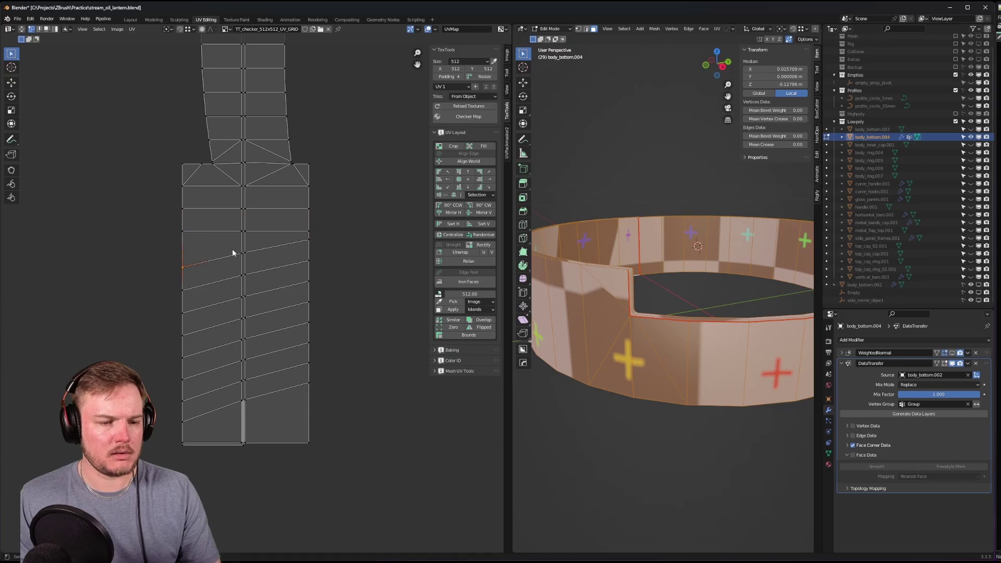
pyautogui.press('s')
pyautogui.press('y')
pyautogui.press('0')
pyautogui.press('Return')
pyautogui.moveTo(214, 266); pyautogui.dragTo(228, 280)
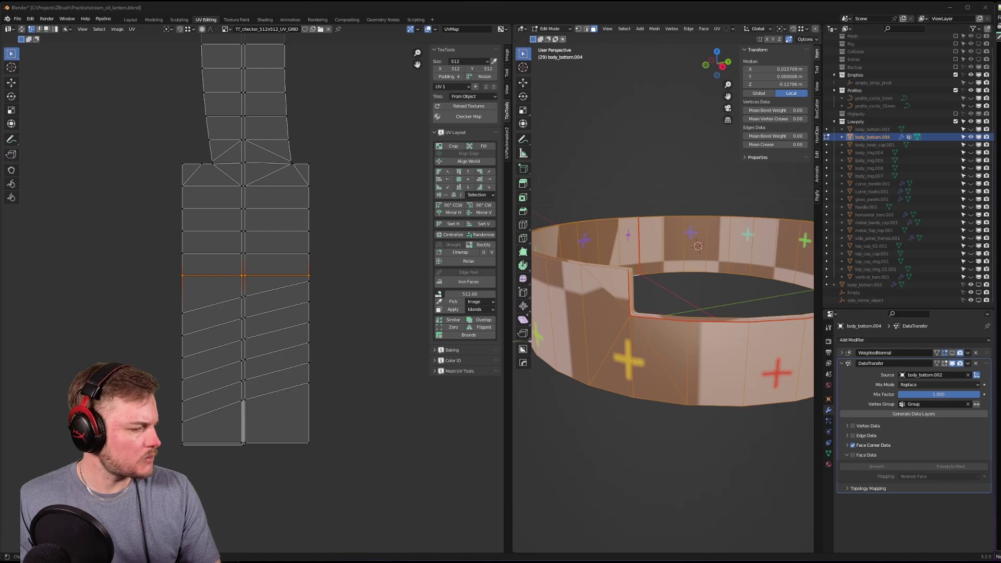
pyautogui.scroll(2, 173, 224)
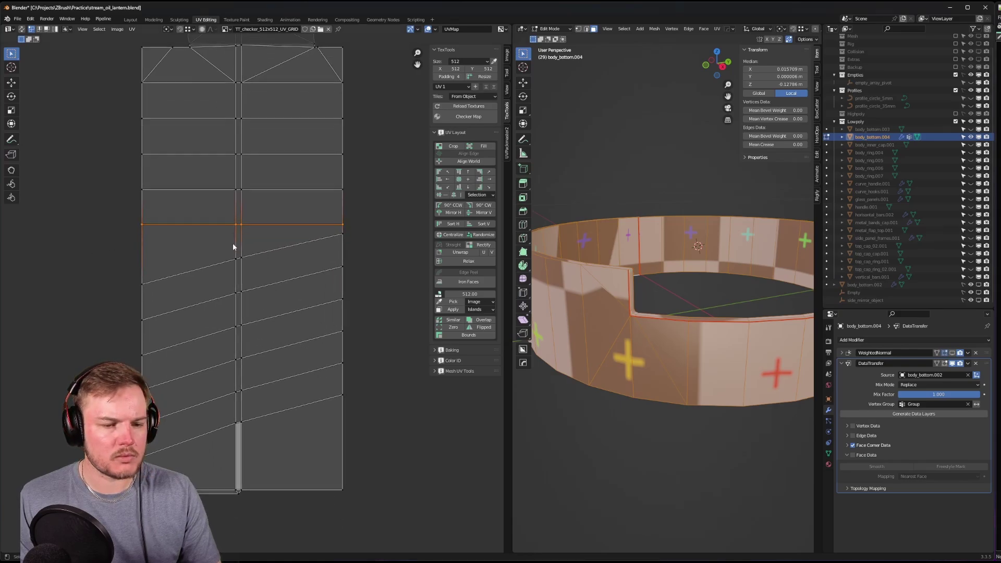
pyautogui.click(170, 284)
pyautogui.press('s')
pyautogui.press('y')
pyautogui.press('0')
pyautogui.press('Return')
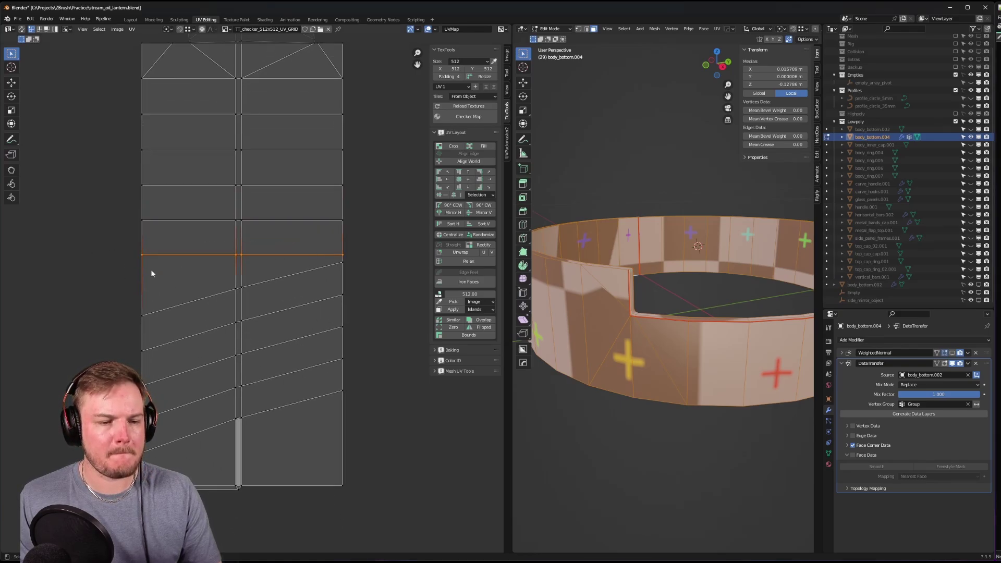
# - Flatten the seventh and eighth vertex rows of the strip's lower wide section by scaling each to 0 on Y
pyautogui.keyDown('alt'); pyautogui.click(215, 309); pyautogui.keyUp('alt')
pyautogui.press('s')
pyautogui.press('y')
pyautogui.press('0')
pyautogui.press('Return')
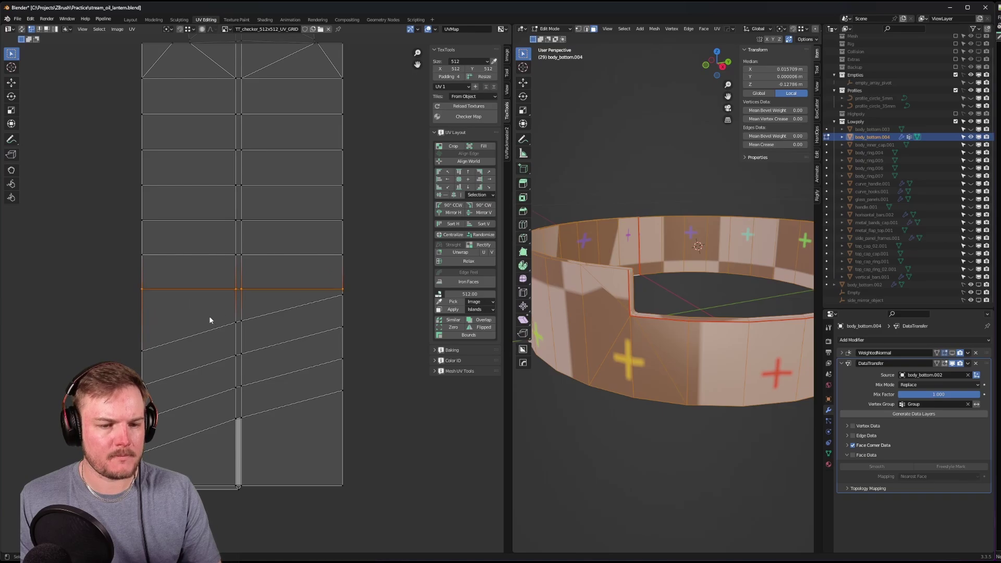
pyautogui.keyDown('alt'); pyautogui.click(198, 353); pyautogui.keyUp('alt')
pyautogui.press('s')
pyautogui.press('y')
pyautogui.press('0')
pyautogui.press('Return')
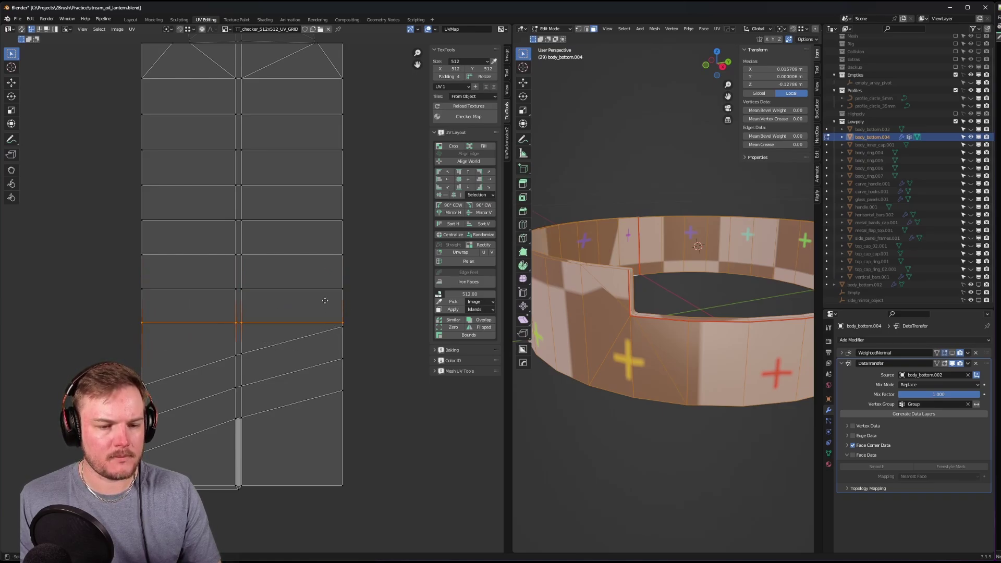
# - Flatten the three remaining slanted vertex rows above the strip's bottom end into horizontal lines
pyautogui.moveTo(142, 382); pyautogui.dragTo(121, 312, button='middle')
pyautogui.keyDown('alt'); pyautogui.click(189, 284); pyautogui.keyUp('alt')
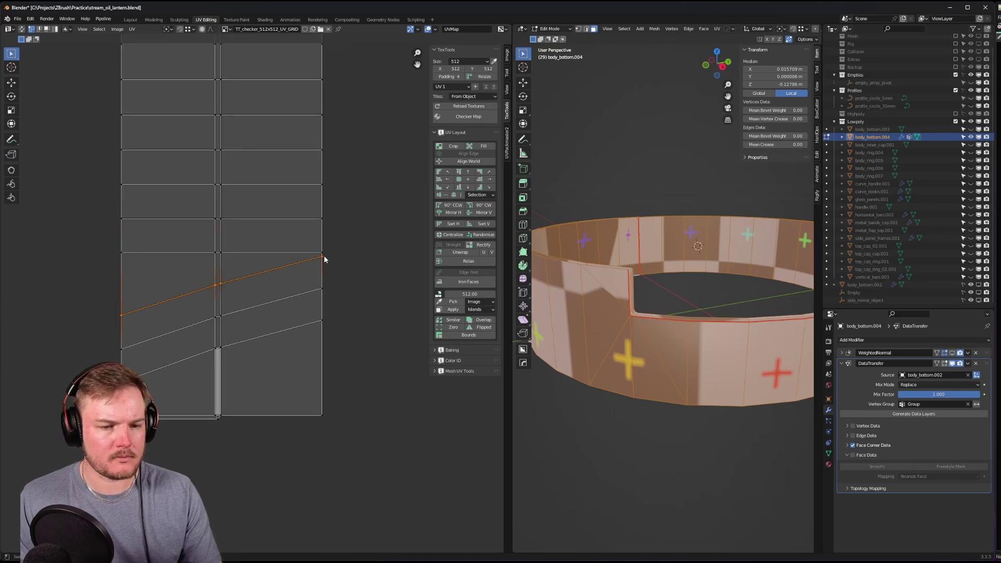
pyautogui.press('s')
pyautogui.press('y')
pyautogui.press('0')
pyautogui.press('Return')
pyautogui.keyDown('alt'); pyautogui.click(172, 336); pyautogui.keyUp('alt')
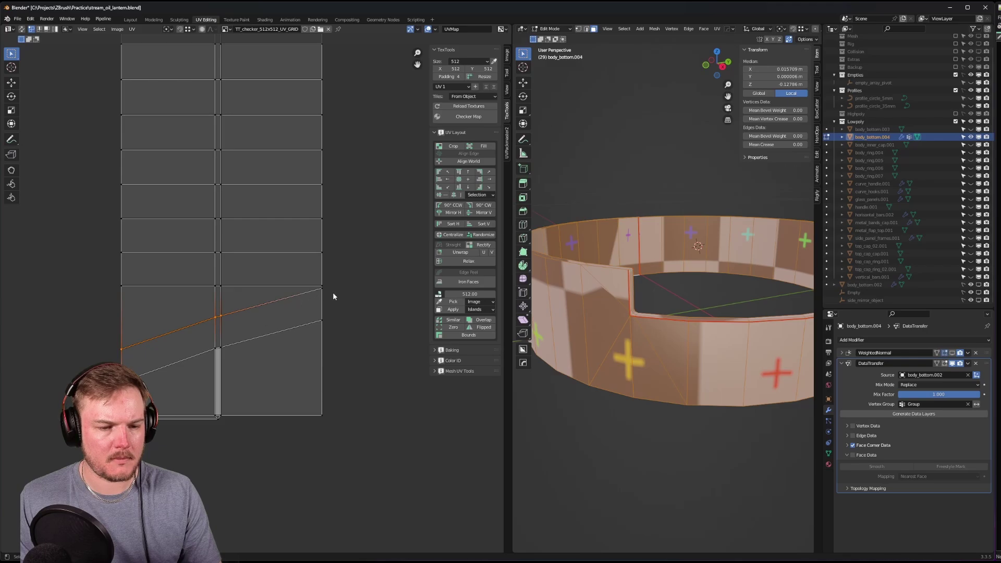
pyautogui.keyDown('alt'); pyautogui.click(187, 359); pyautogui.keyUp('alt')
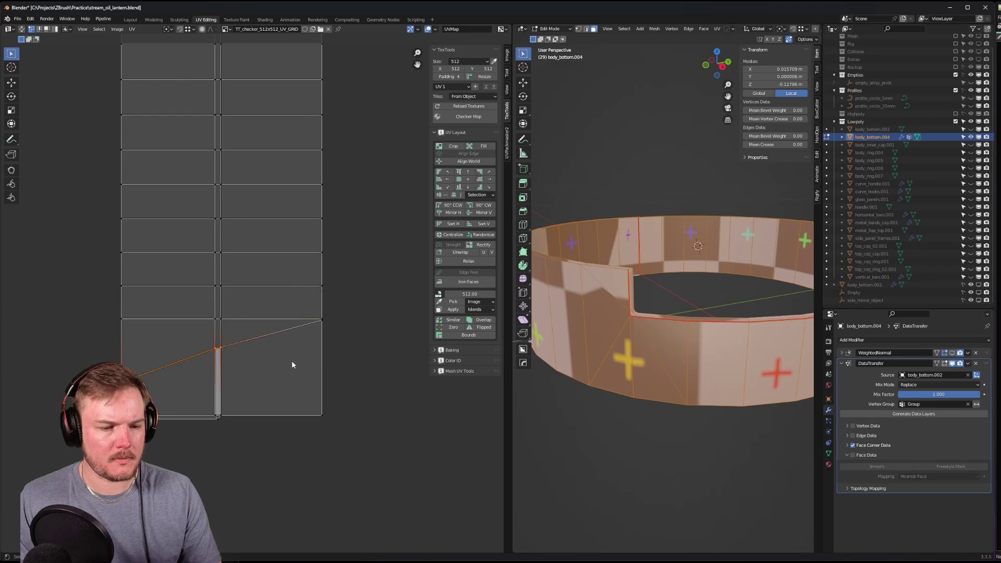
pyautogui.click(446, 196)
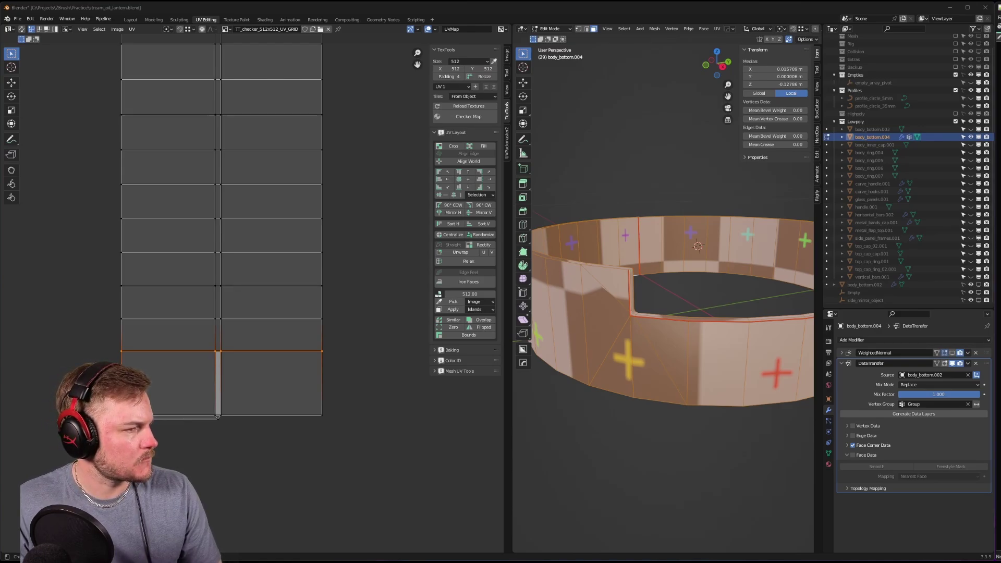
# - Select the narrow section's left outer vertex column from upper to lower notch corner and align it to its leftmost vertex
pyautogui.scroll(-2, 322, 269)
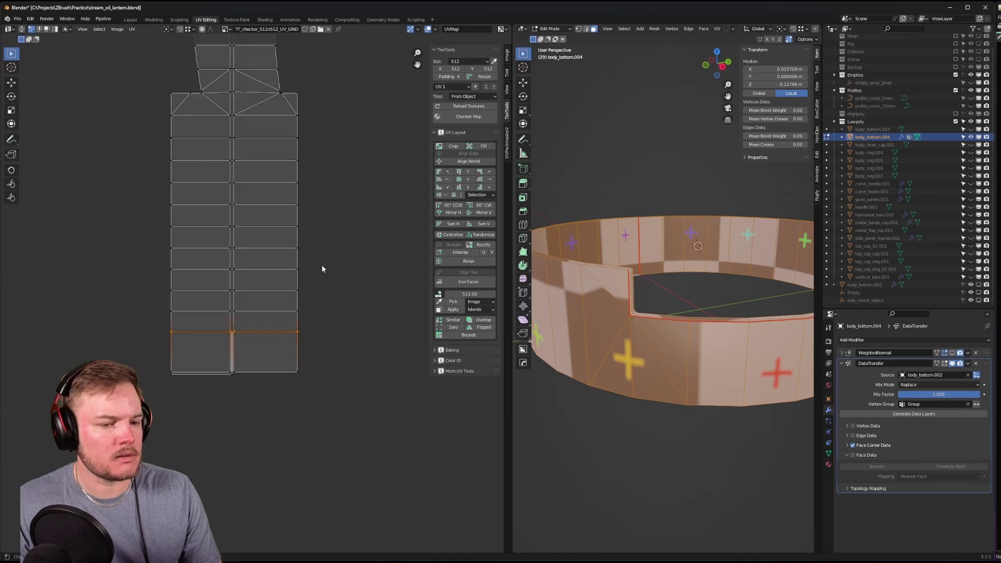
pyautogui.scroll(4, 304, 230)
pyautogui.scroll(-4, 248, 187)
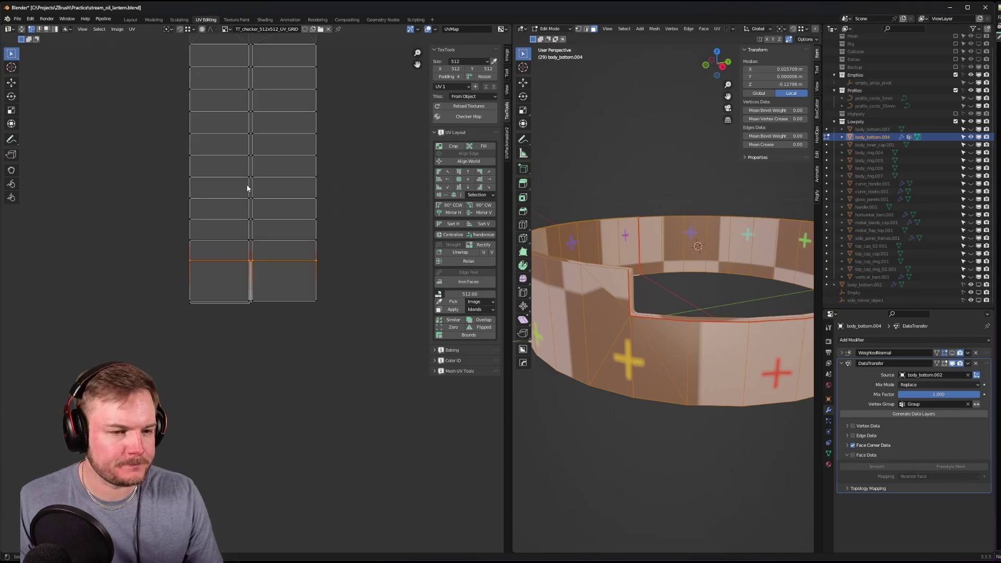
pyautogui.scroll(-3, 247, 188)
pyautogui.scroll(5, 274, 258)
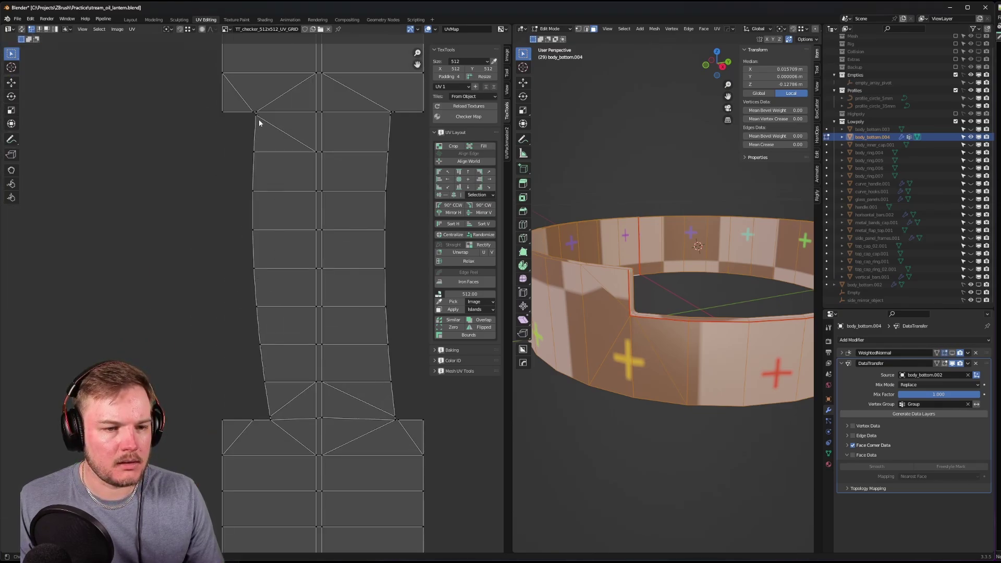
pyautogui.click(259, 113)
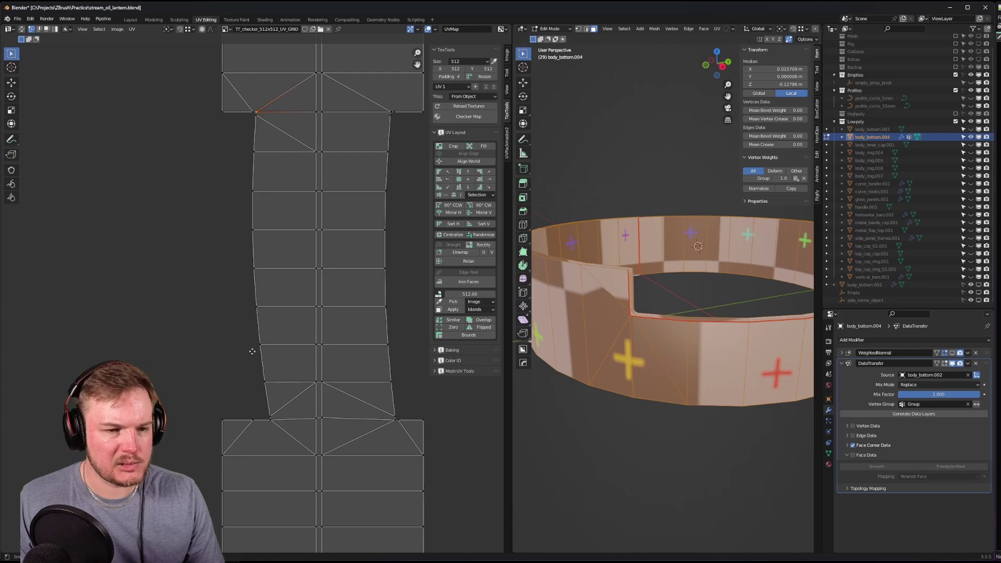
pyautogui.moveTo(252, 351); pyautogui.dragTo(272, 366, button='middle')
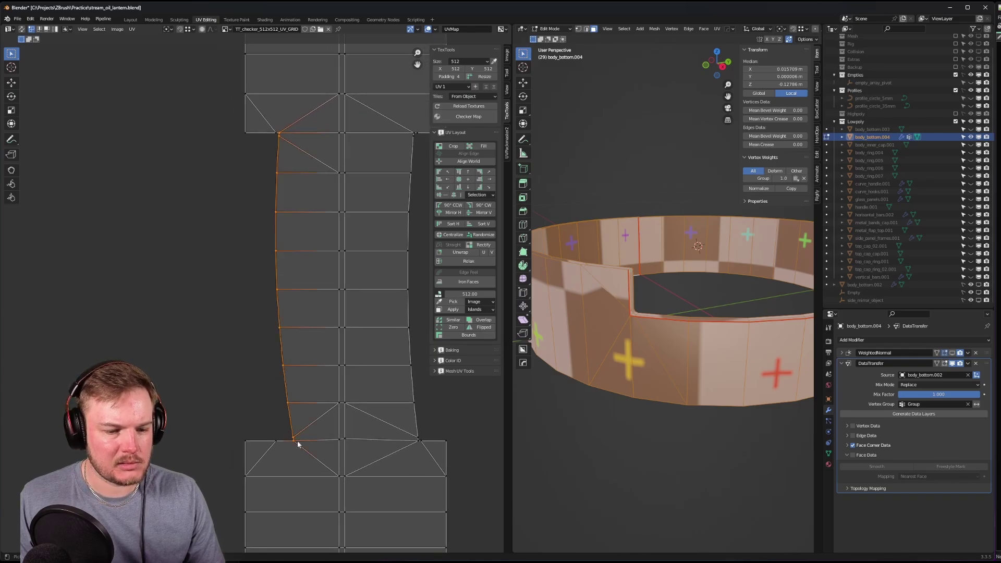
pyautogui.click(440, 180)
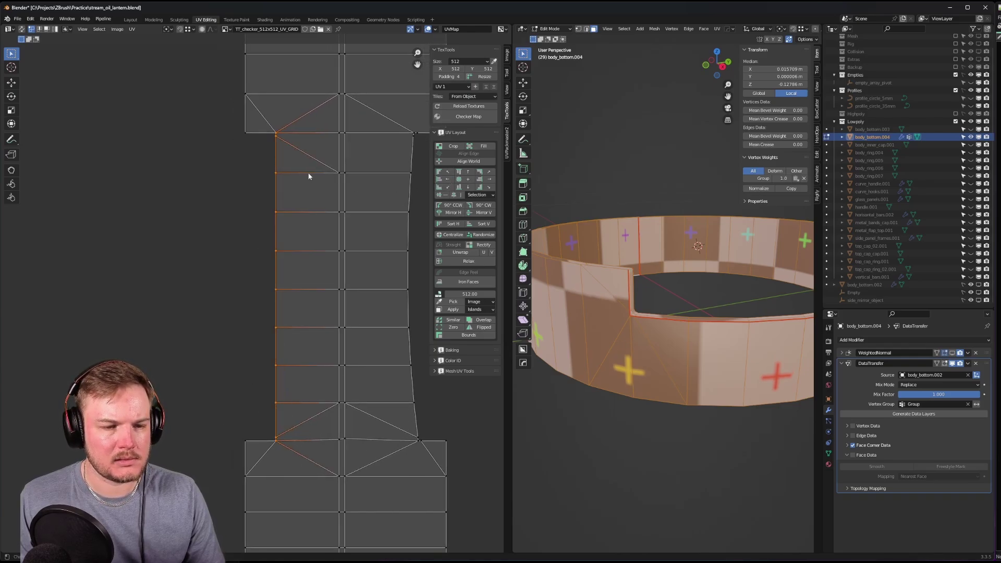
# - Nudge the straightened left column slightly to the right along X, towards the notch corner
pyautogui.scroll(2, 307, 156)
pyautogui.press('g')
pyautogui.press('x')
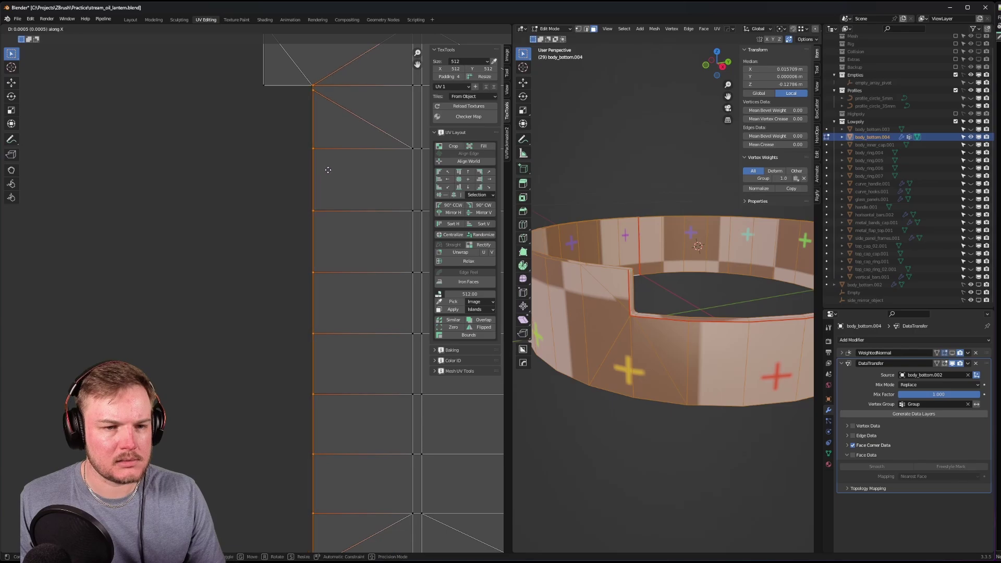
pyautogui.click(375, 171)
# - Select the narrow section's right outer vertex column between the two notch corners and scale it to 0 on X
pyautogui.moveTo(365, 265); pyautogui.dragTo(148, 96, button='middle')
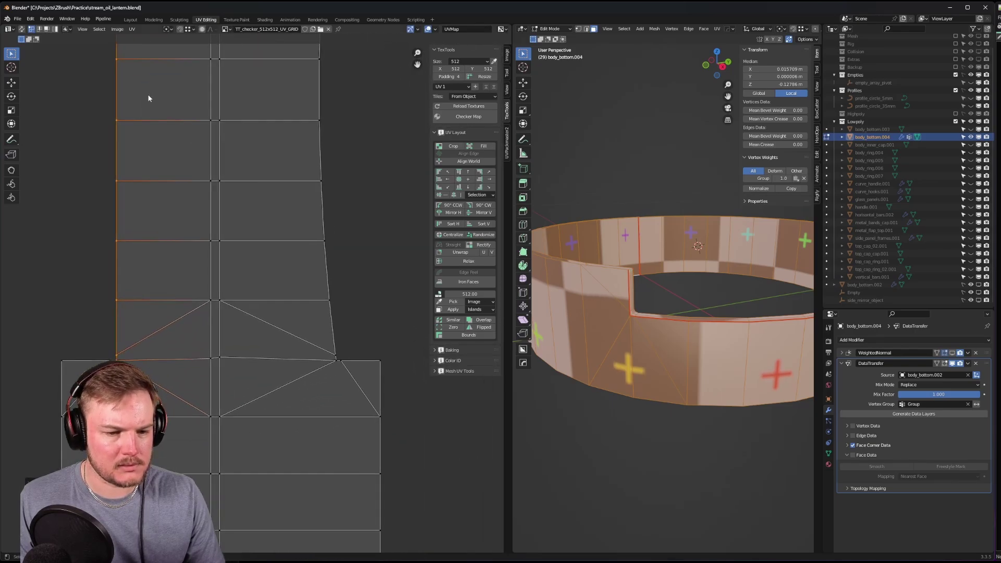
pyautogui.click(331, 363)
pyautogui.moveTo(331, 362); pyautogui.dragTo(326, 550, button='middle')
pyautogui.keyDown('ctrl'); pyautogui.click(326, 93); pyautogui.keyUp('ctrl')
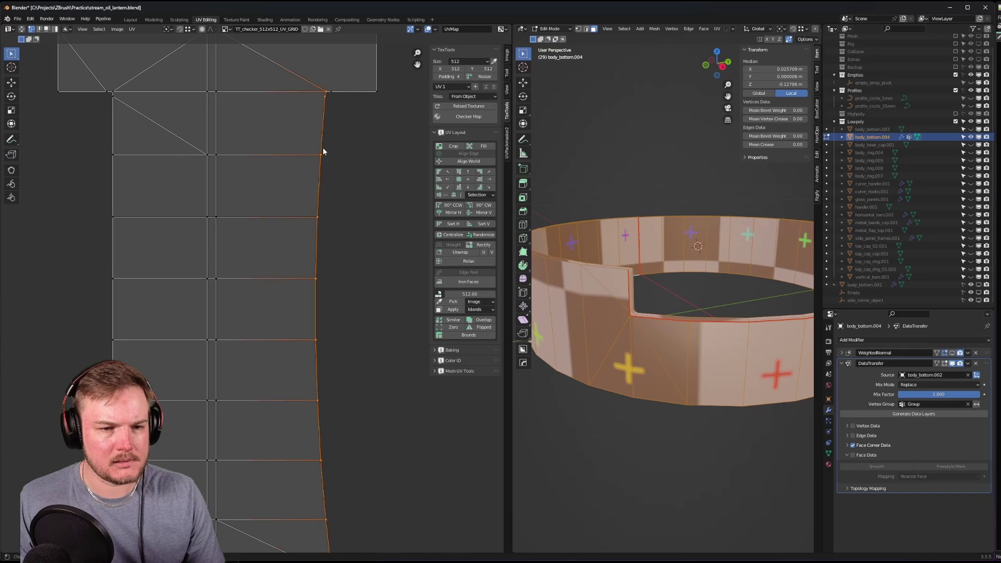
pyautogui.scroll(-6, 314, 193)
pyautogui.scroll(2, 334, 260)
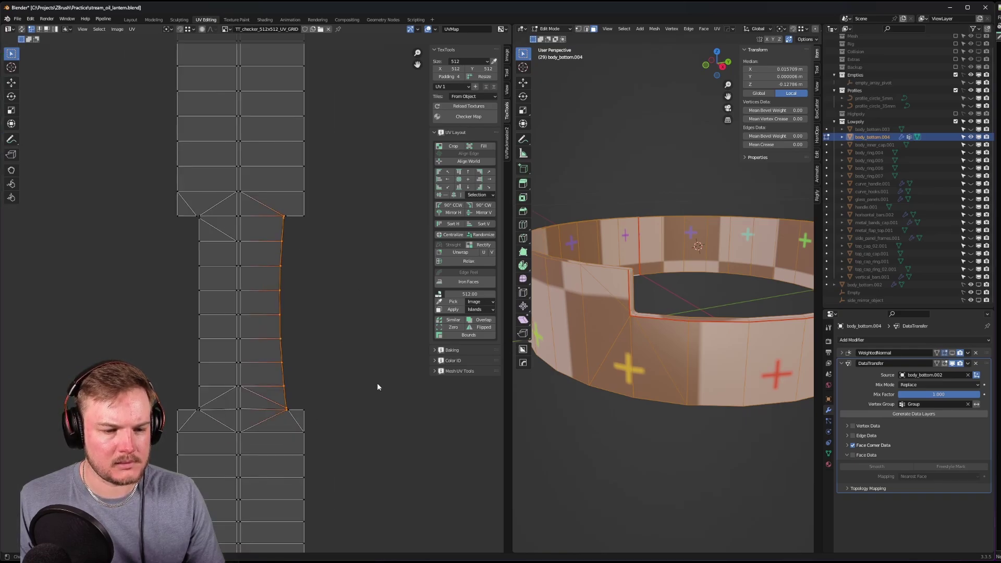
pyautogui.press('s')
pyautogui.press('x')
pyautogui.press('0')
pyautogui.press('Return')
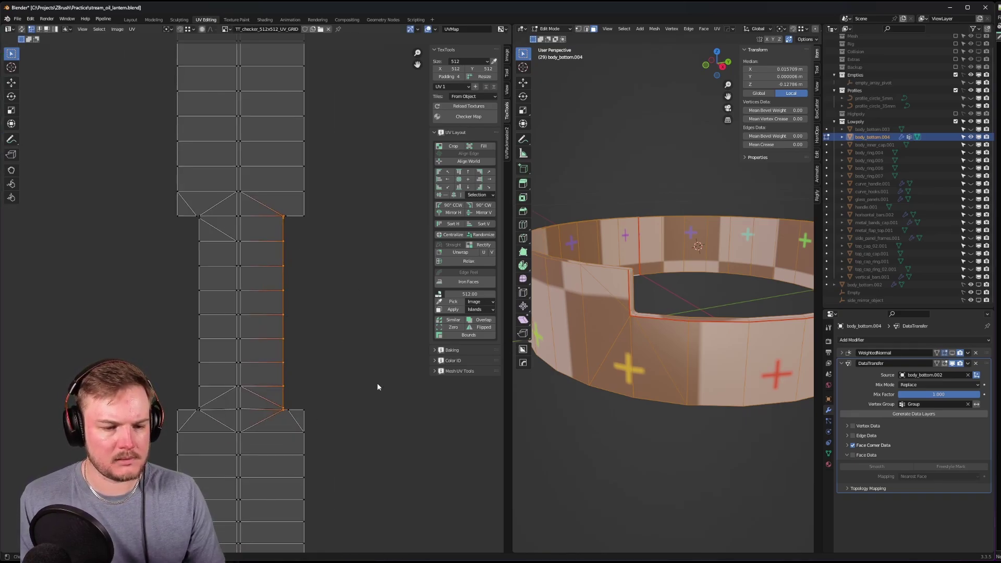
# - Move the straightened right column about 0.0025 to the right along X, towards the lower notch corner
pyautogui.scroll(4, 365, 355)
pyautogui.moveTo(344, 291); pyautogui.dragTo(284, 104, button='middle')
pyautogui.scroll(3, 286, 228)
pyautogui.press('g')
pyautogui.press('x')
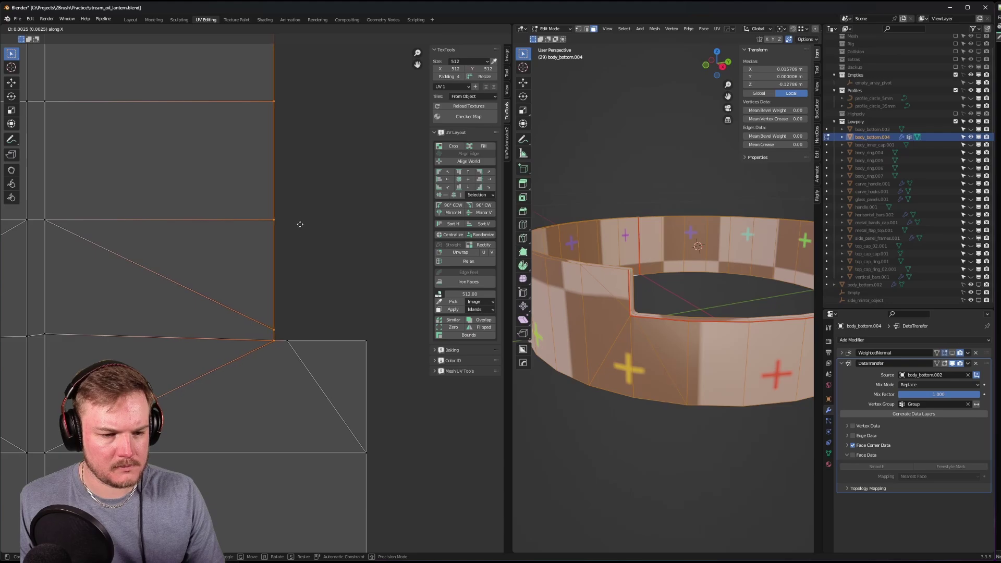
pyautogui.click(301, 224)
# - Select the two centre vertices of the lower notch row and move them down along Y, level with the notch corners
pyautogui.scroll(-3, 284, 313)
pyautogui.moveTo(280, 342); pyautogui.dragTo(317, 328, button='middle')
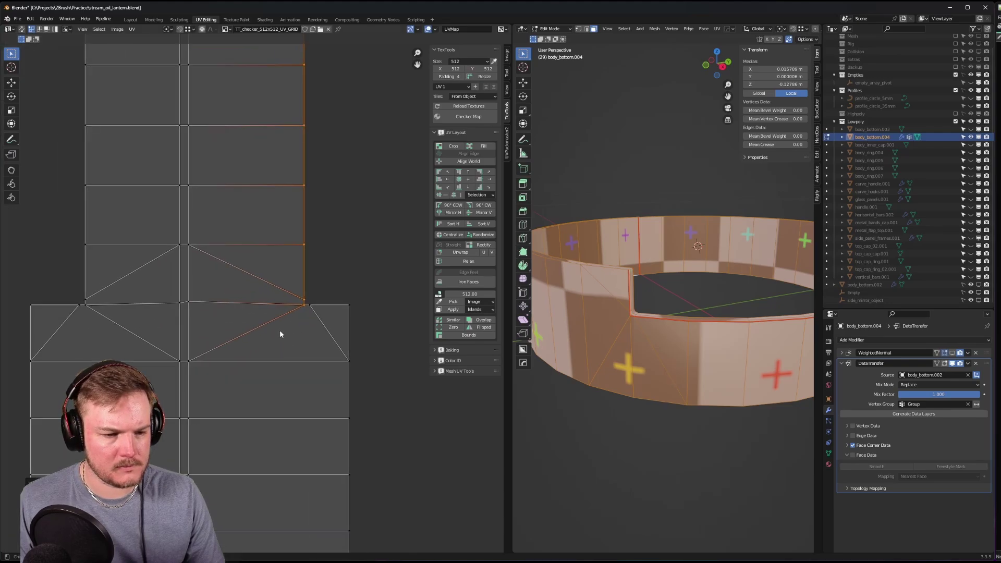
pyautogui.scroll(1, 253, 313)
pyautogui.keyDown('alt'); pyautogui.click(125, 304); pyautogui.keyUp('alt')
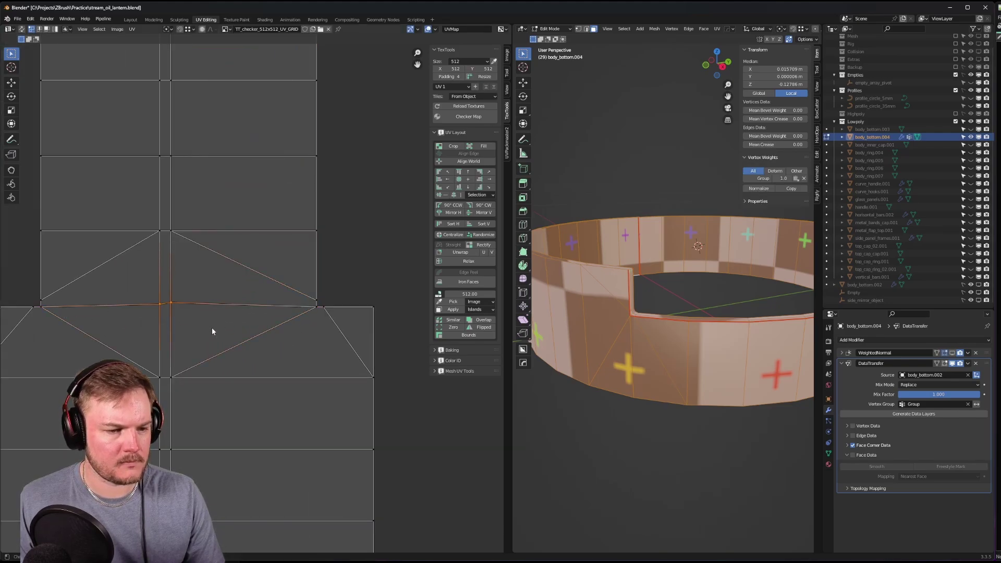
pyautogui.press('s')
pyautogui.press('Escape')
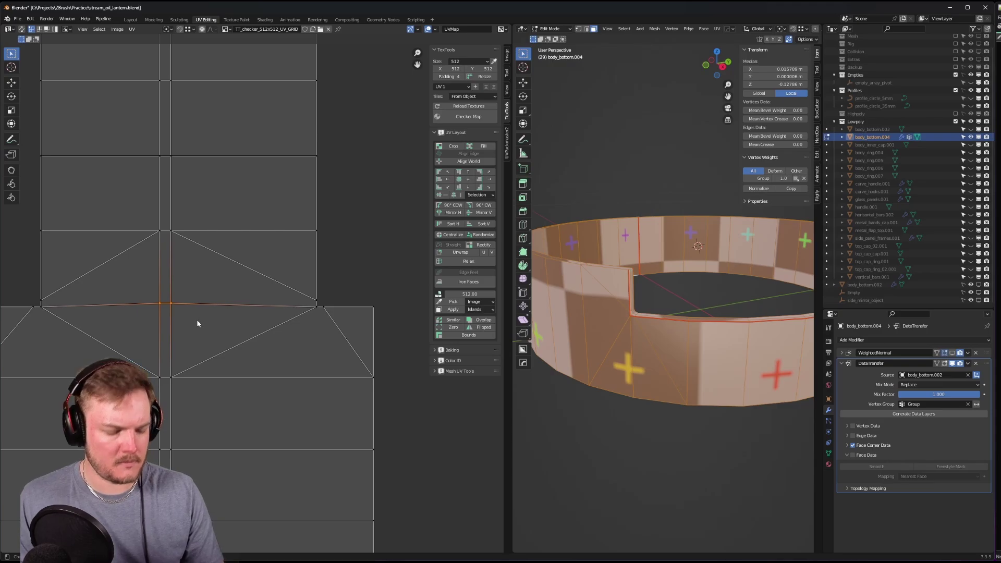
pyautogui.press('g')
pyautogui.press('y')
pyautogui.keyDown('ctrl'); pyautogui.click(49, 308); pyautogui.keyUp('ctrl')
pyautogui.scroll(-4, 250, 344)
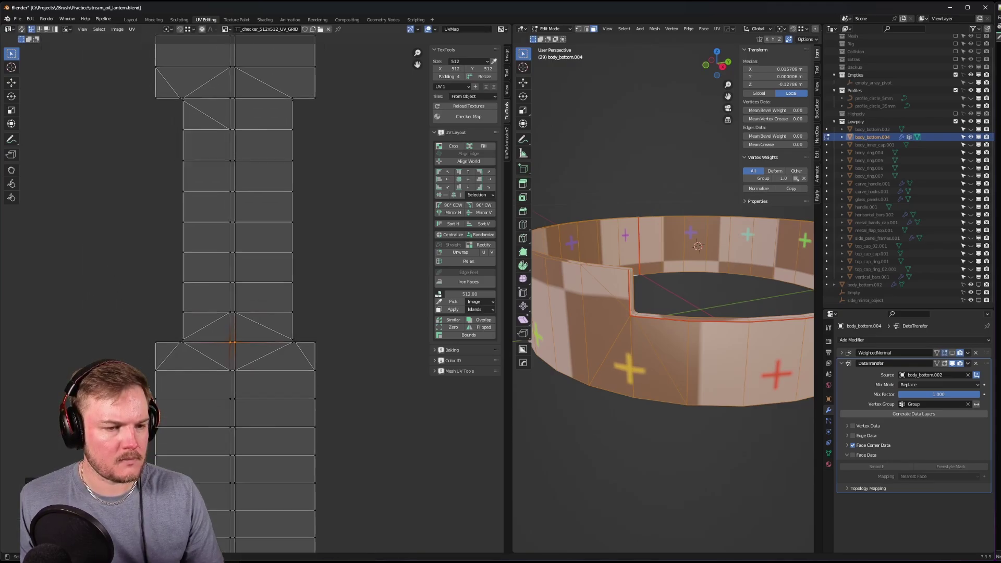
# - Examine the whole straightened UV strip and the checker pattern around the bottom band for distortion
pyautogui.moveTo(215, 136); pyautogui.dragTo(245, 298, button='middle')
pyautogui.scroll(3, 245, 298)
pyautogui.scroll(-5, 281, 266)
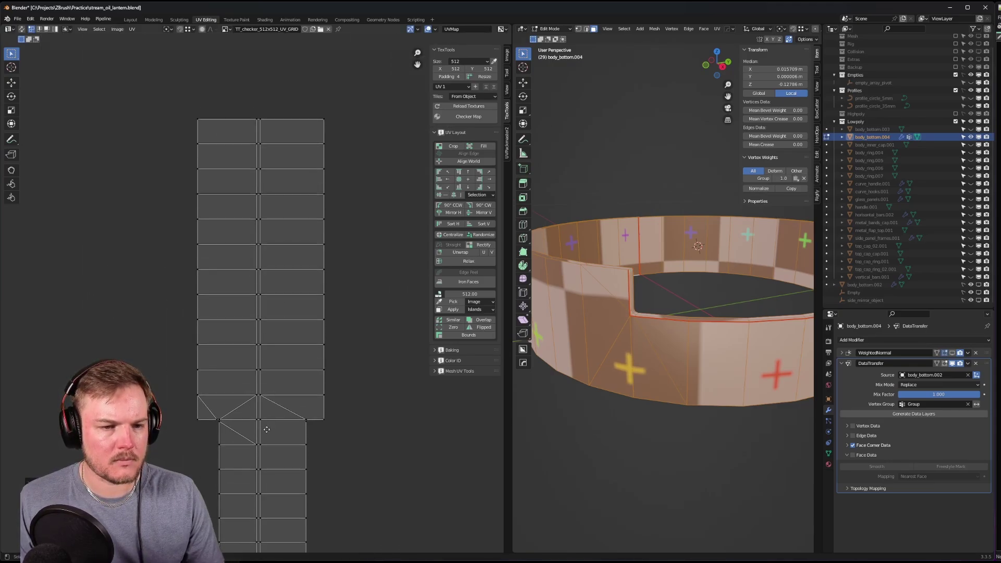
pyautogui.scroll(3, 269, 230)
pyautogui.scroll(-2, 269, 209)
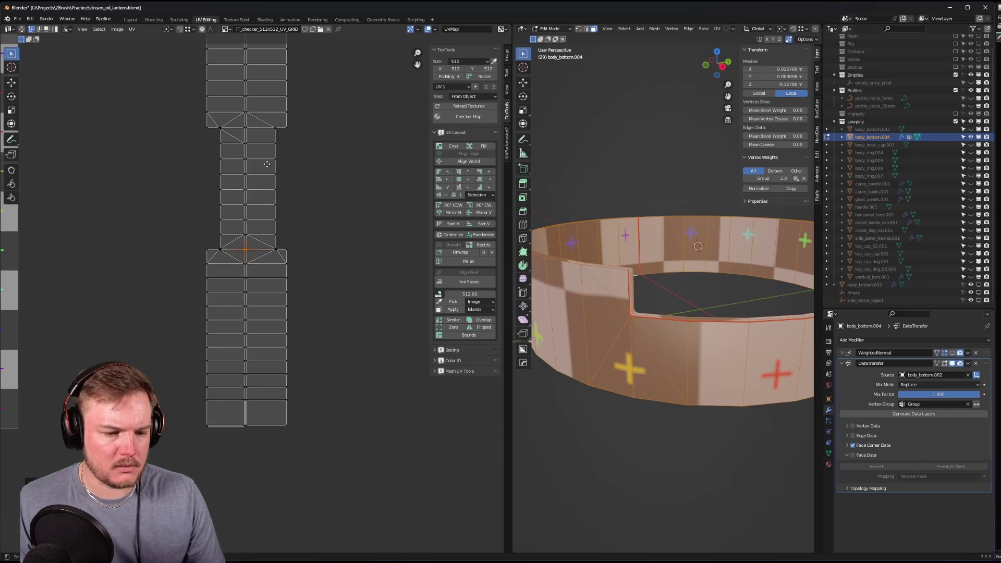
pyautogui.scroll(3, 269, 166)
pyautogui.moveTo(268, 166); pyautogui.dragTo(269, 156, button='middle')
pyautogui.moveTo(642, 334); pyautogui.dragTo(678, 309, button='middle')
pyautogui.scroll(-2, 670, 311)
pyautogui.click(676, 275)
pyautogui.moveTo(677, 275); pyautogui.dragTo(903, 301, button='middle')
# - Reveal all lantern parts and open them together in edit mode to compare the straightened strip with the existing UV layout
pyautogui.press('Tab')
pyautogui.click(690, 256)
pyautogui.scroll(-3, 699, 305)
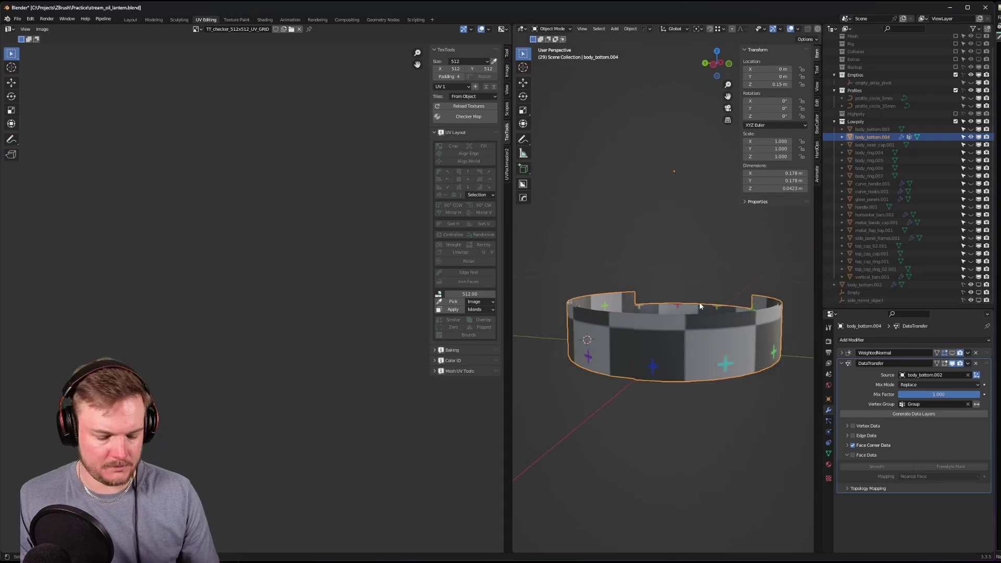
pyautogui.hotkey('alt', 'h')
pyautogui.scroll(-4, 634, 309)
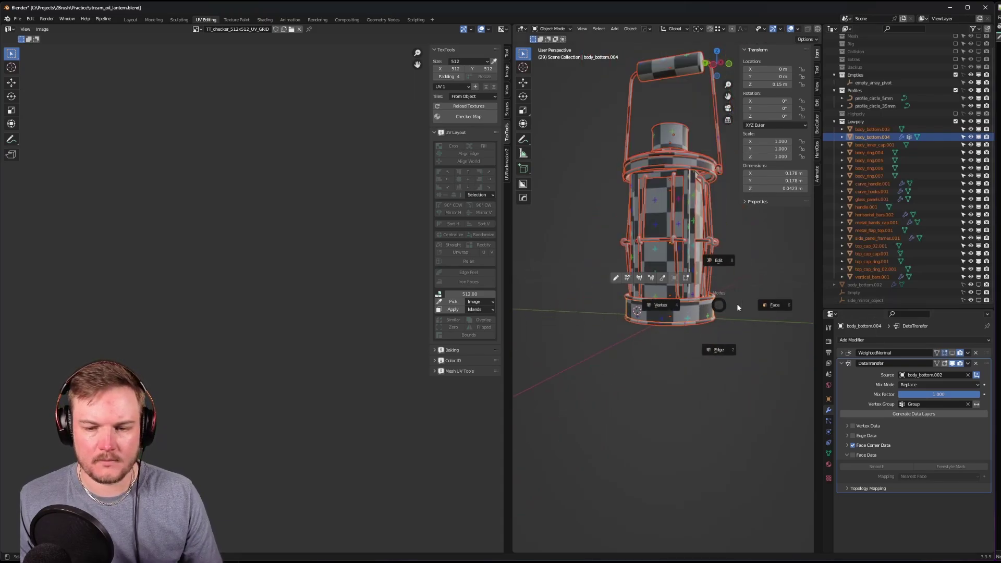
pyautogui.press('Tab')
pyautogui.scroll(-5, 394, 236)
pyautogui.scroll(-6, 259, 272)
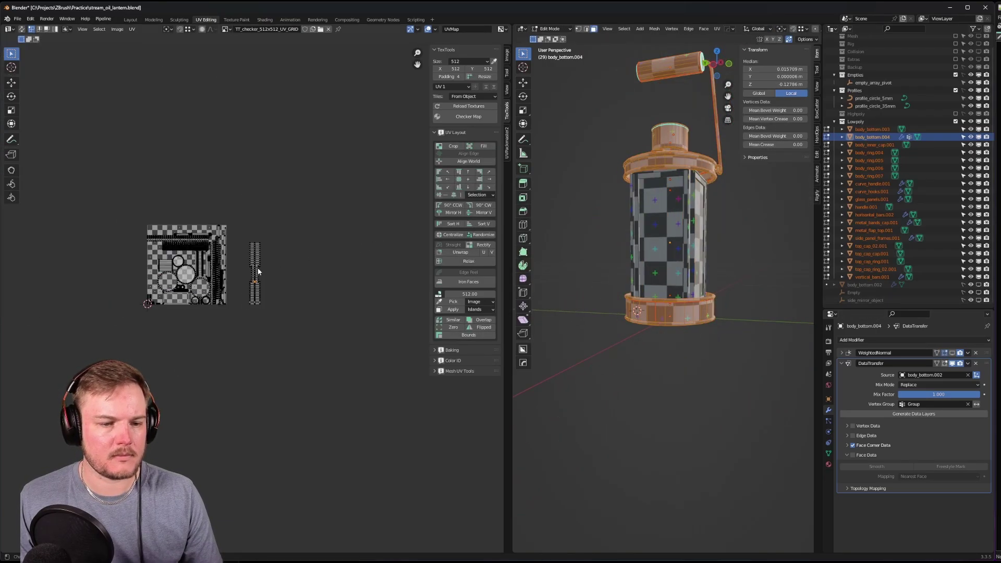
pyautogui.moveTo(259, 272); pyautogui.dragTo(287, 274, button='middle')
pyautogui.scroll(2, 290, 274)
pyautogui.scroll(3, 681, 308)
# - Clear the selection and select the linked bottom band and its adjoining rings in turn to compare their UV islands
pyautogui.hotkey('alt', 'a')
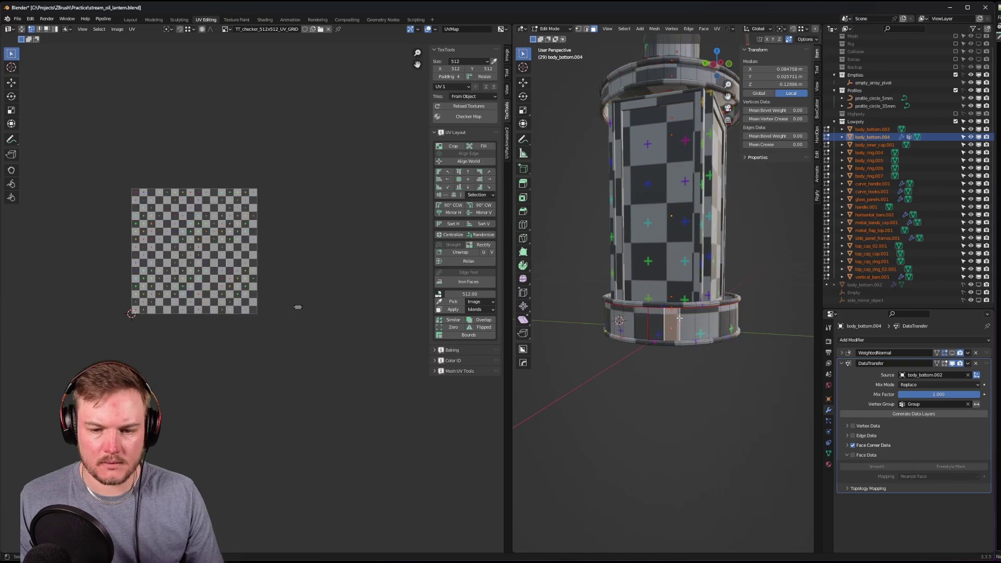
pyautogui.press('l')
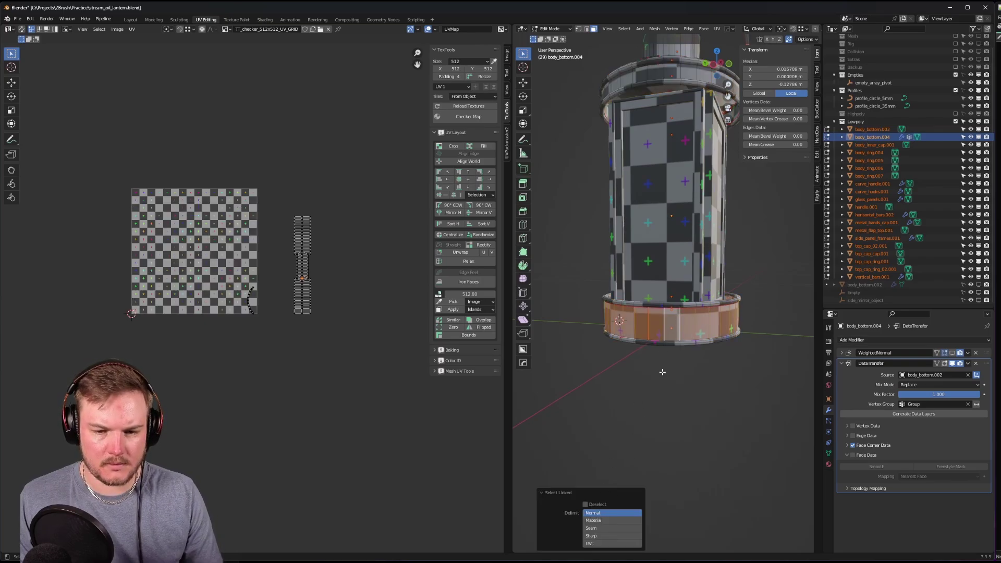
pyautogui.scroll(2, 662, 371)
pyautogui.click(649, 317)
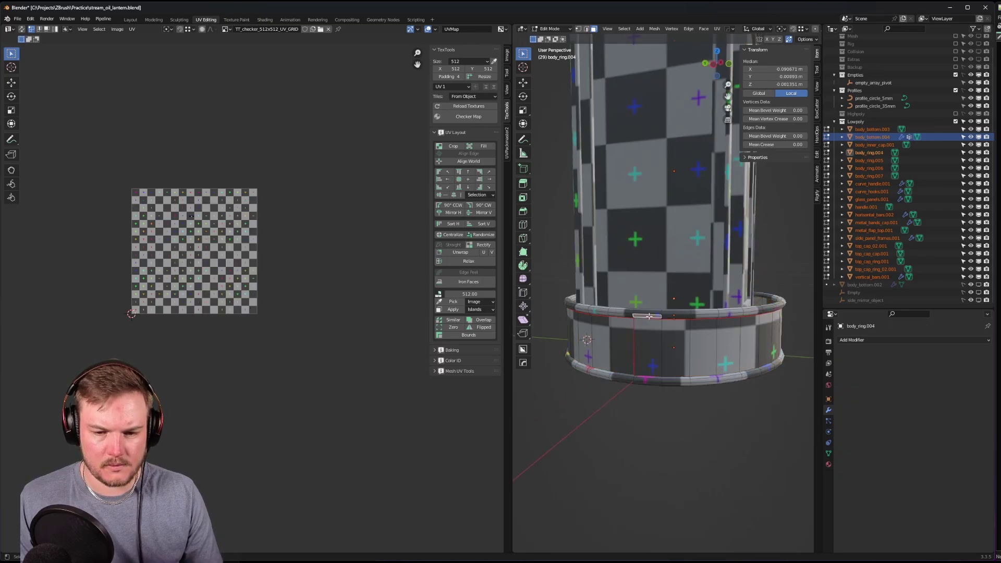
pyautogui.press('l')
pyautogui.press('l')
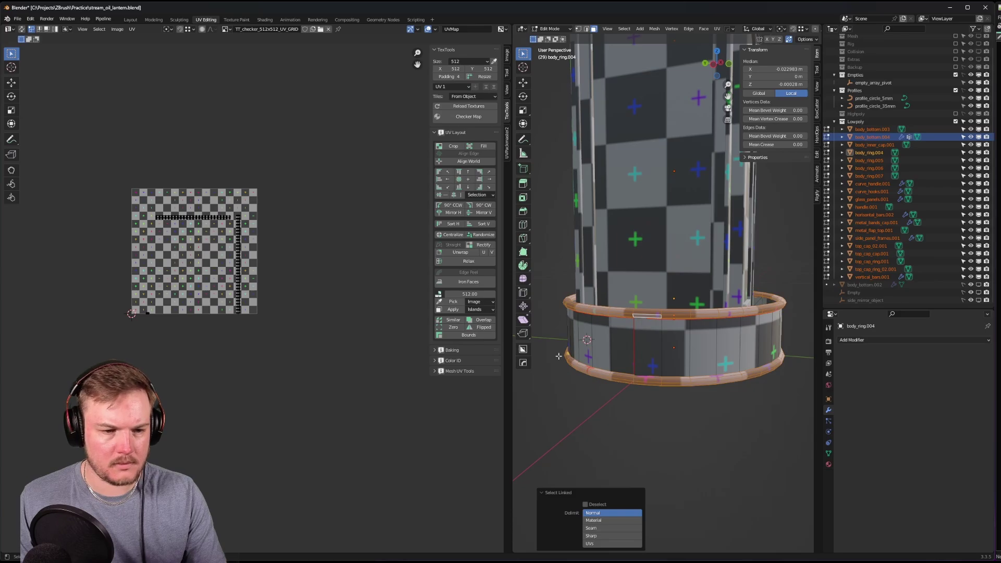
pyautogui.click(624, 354)
pyautogui.press('l')
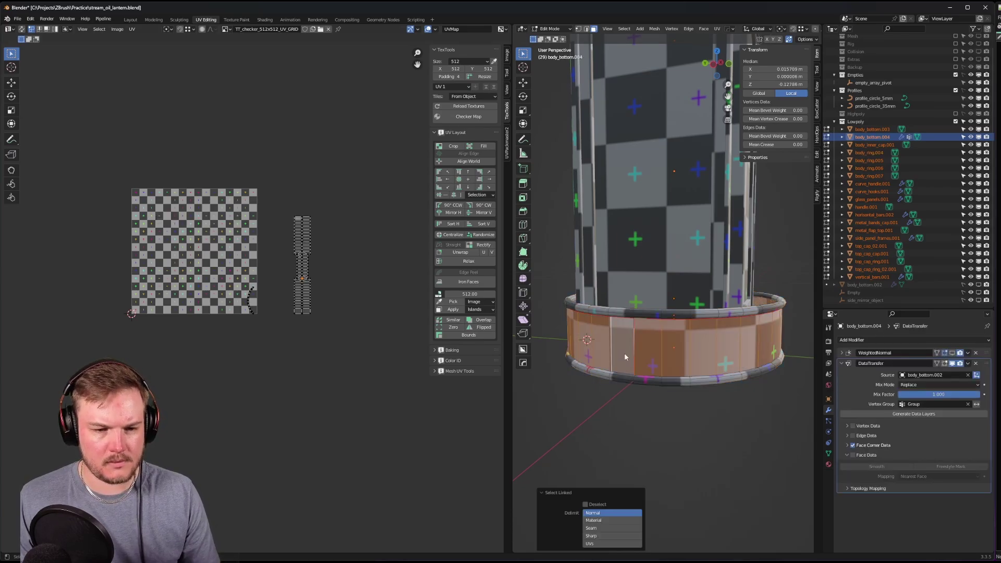
# - Inspect the bottom band's checker and its edges against the surrounding rings and bars, in object and edit mode
pyautogui.press('Tab')
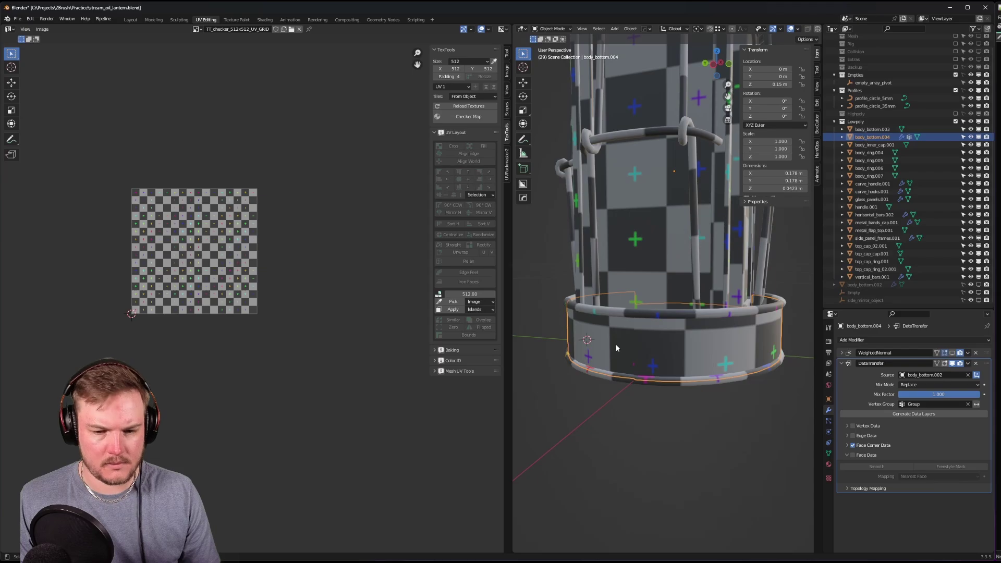
pyautogui.moveTo(616, 345); pyautogui.dragTo(621, 351, button='middle')
pyautogui.press('Tab')
pyautogui.click(658, 353)
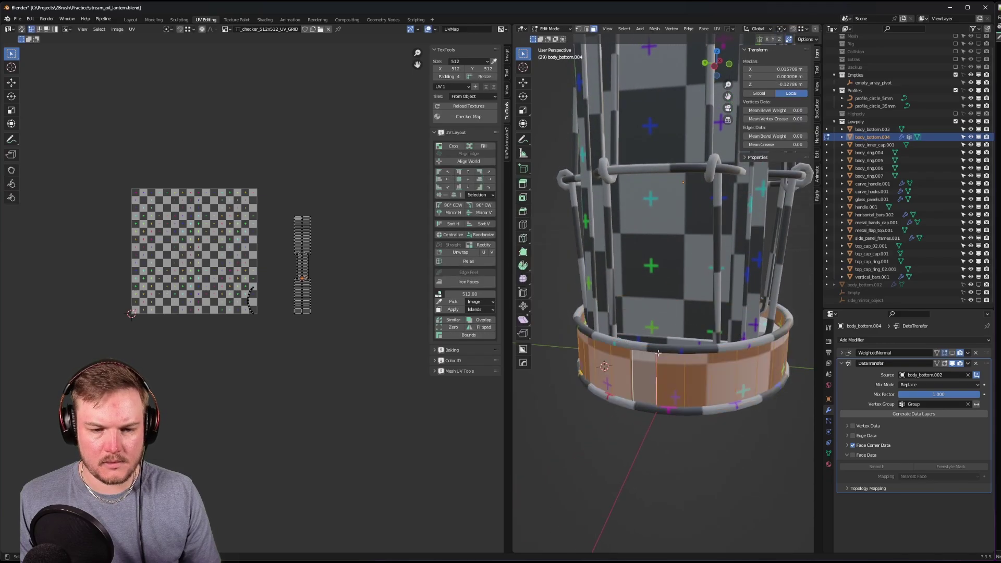
pyautogui.moveTo(333, 284); pyautogui.dragTo(294, 279, button='middle')
pyautogui.moveTo(626, 372); pyautogui.dragTo(702, 323, button='middle')
pyautogui.scroll(3, 639, 379)
pyautogui.scroll(4, 689, 363)
# - Isolate the bottom band, return to edit mode and collapse its DataTransfer modifier settings
pyautogui.press('Tab')
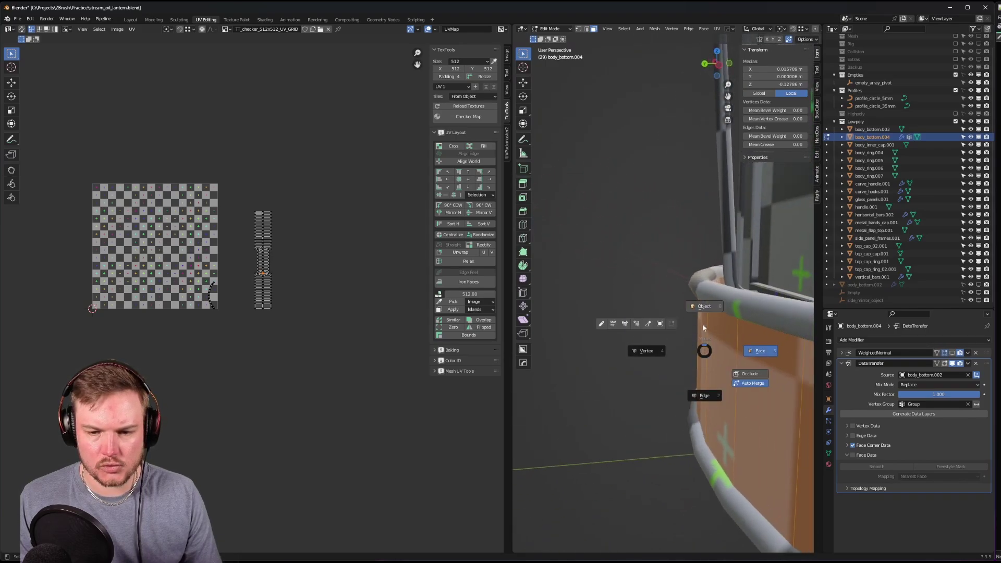
pyautogui.press('KP_Divide')
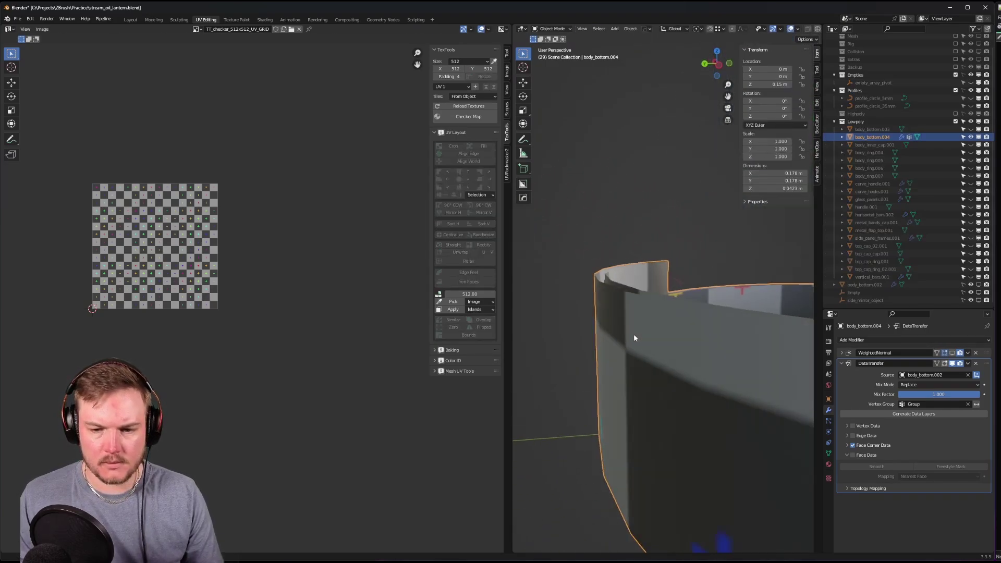
pyautogui.press('Tab')
pyautogui.click(690, 348)
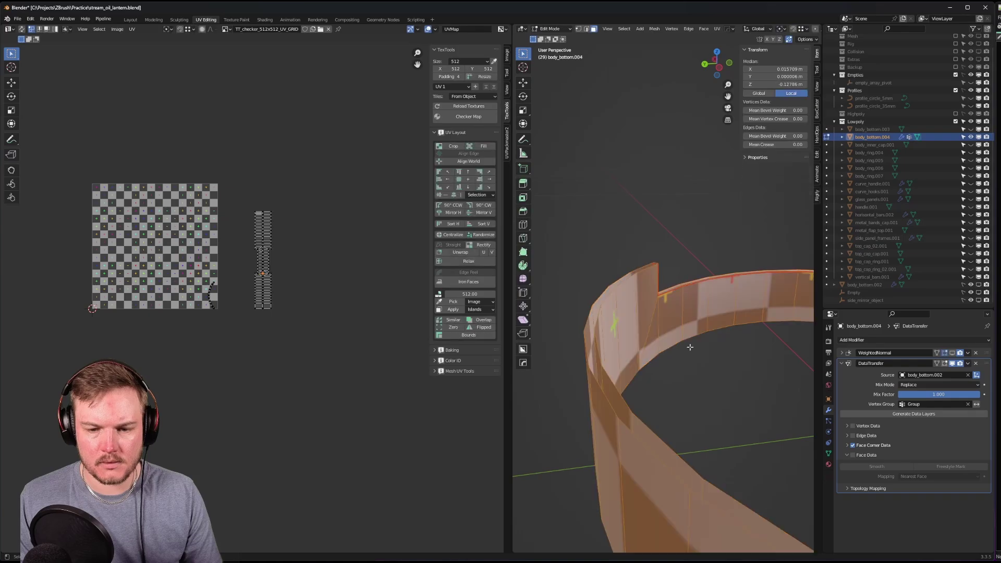
pyautogui.click(842, 363)
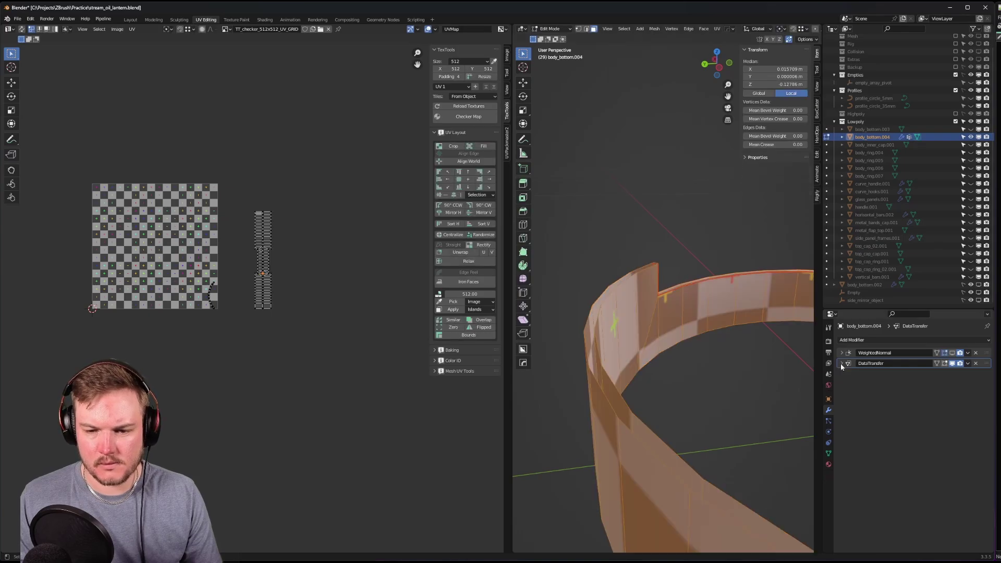
pyautogui.moveTo(712, 350); pyautogui.dragTo(700, 284, button='middle')
# - Reveal all lantern parts again and check whether the lower ring covers the band's bottom rim
pyautogui.press('Tab')
pyautogui.click(702, 260)
pyautogui.hotkey('alt', 'h')
pyautogui.press('Tab')
pyautogui.click(716, 281)
pyautogui.press('Tab')
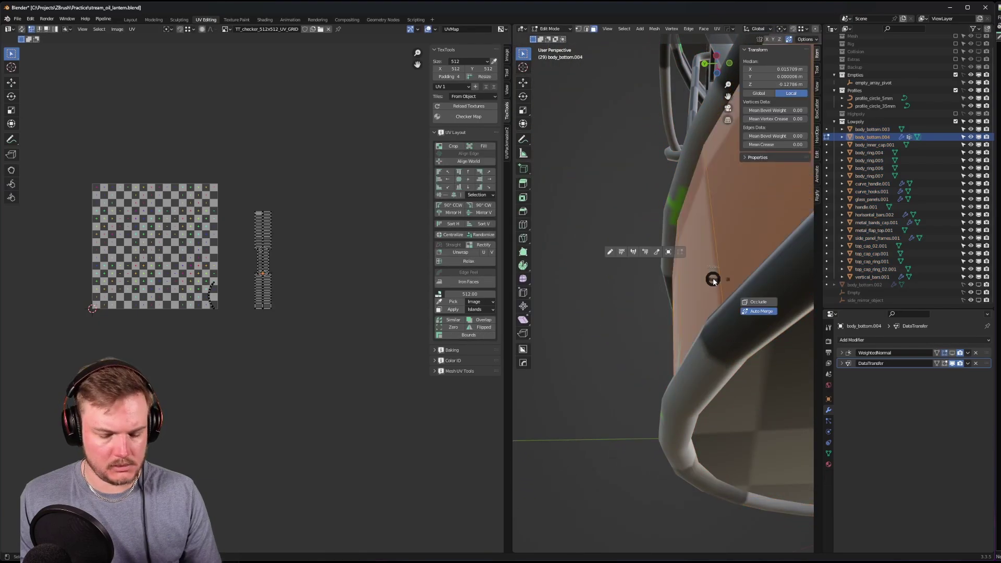
# - Isolate the bottom band again and enter edit mode with a view of its underside
pyautogui.click(706, 234)
pyautogui.moveTo(705, 233); pyautogui.dragTo(659, 241, button='middle')
pyautogui.hotkey('ctrl', 'Tab')
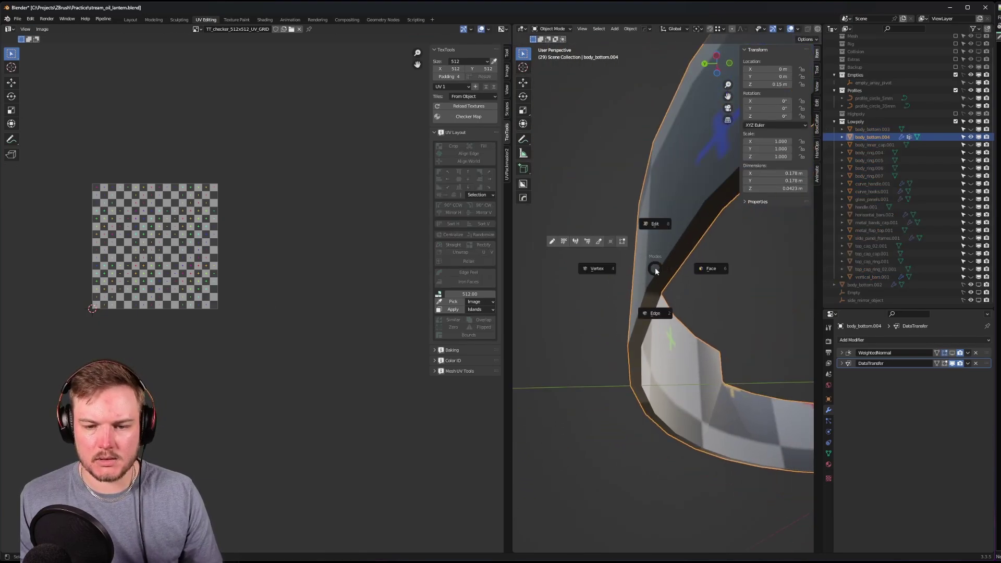
pyautogui.click(667, 292)
# - Select the face loop along the bottom band's underside rim and delete its faces
pyautogui.keyDown('alt'); pyautogui.click(667, 294); pyautogui.keyUp('alt')
pyautogui.moveTo(668, 298); pyautogui.dragTo(768, 296, button='middle')
pyautogui.scroll(-3, 768, 296)
pyautogui.keyDown('shift'); pyautogui.moveTo(664, 353); pyautogui.dragTo(588, 438, button='middle'); pyautogui.keyUp('shift')
pyautogui.hotkey('ctrl', 'x')
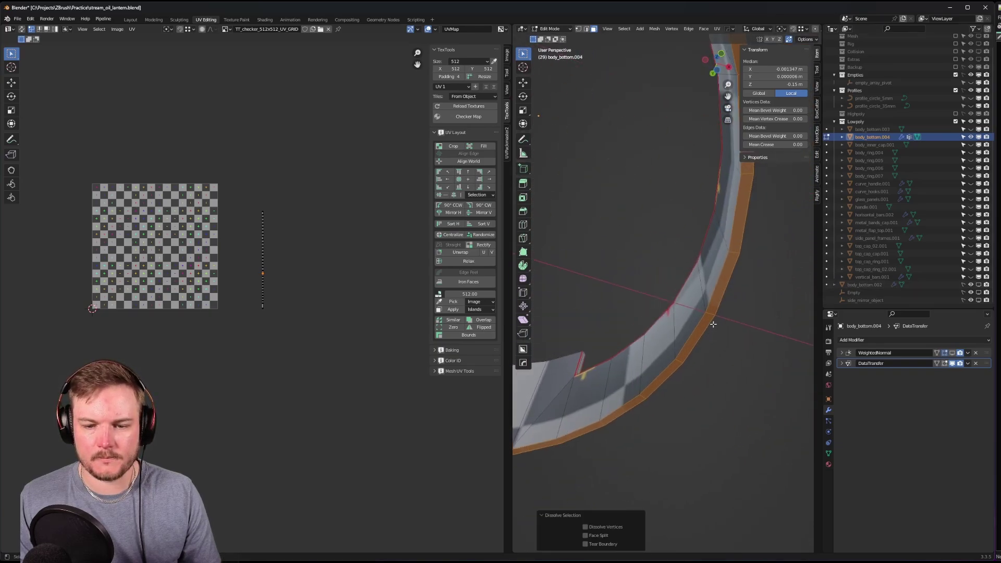
pyautogui.press('x')
pyautogui.click(715, 322)
# - Select the leftover face on the band's underside rim and delete it
pyautogui.moveTo(715, 300); pyautogui.dragTo(714, 208, button='middle')
pyautogui.click(693, 183)
pyautogui.press('x')
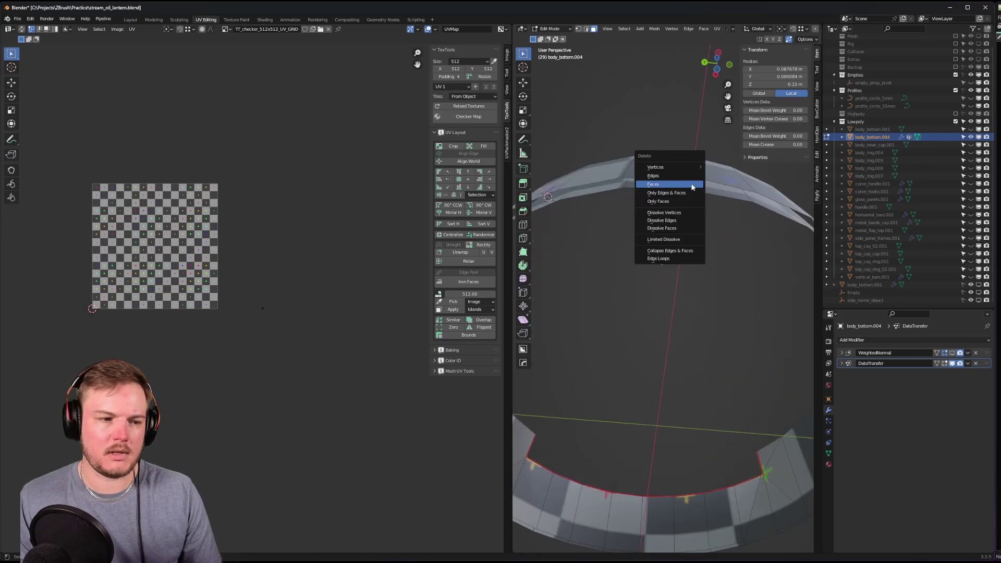
pyautogui.click(692, 187)
# - Select the band's linked faces from the triangle beside the inner notch to examine its whole UV strip
pyautogui.scroll(-6, 695, 202)
pyautogui.moveTo(695, 204); pyautogui.dragTo(722, 260, button='middle')
pyautogui.press('a')
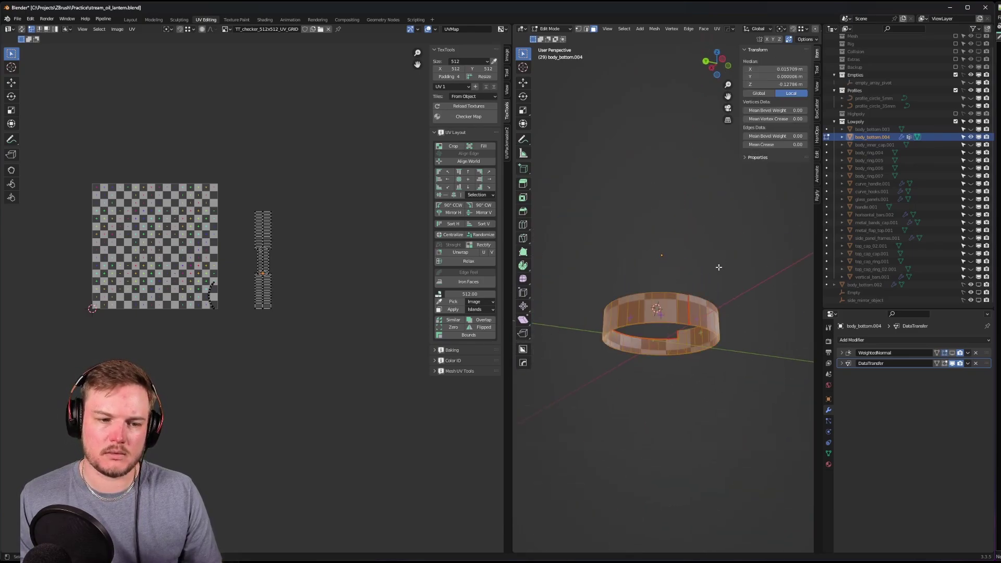
pyautogui.scroll(4, 717, 267)
pyautogui.scroll(1, 281, 283)
pyautogui.moveTo(699, 377); pyautogui.dragTo(700, 379, button='middle')
pyautogui.click(704, 383)
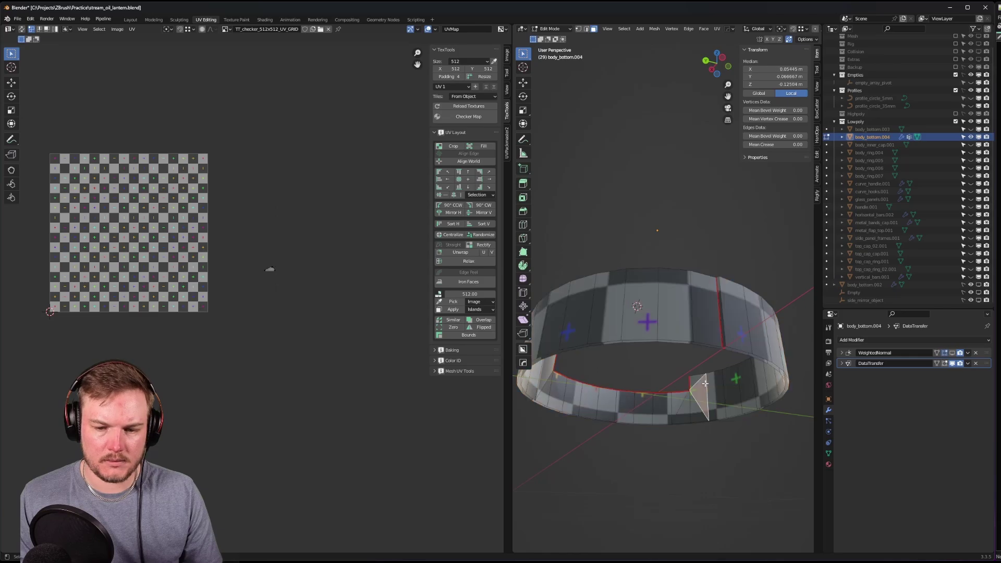
pyautogui.hotkey('ctrl', 'l')
pyautogui.scroll(3, 281, 335)
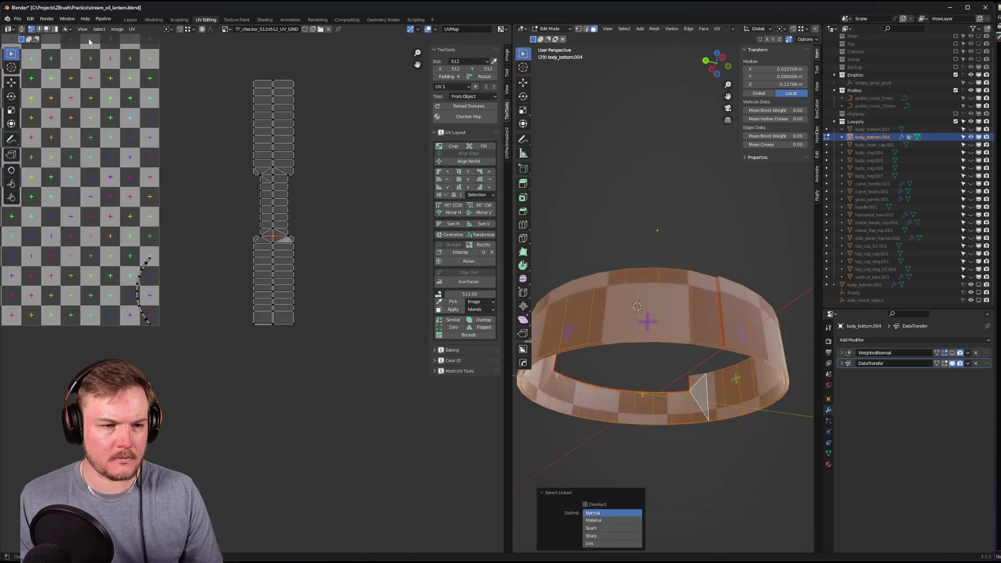
# - Turn on UV sync selection and select the band's inner wall and top rim as linked faces delimited by seams
pyautogui.click(21, 29)
pyautogui.click(711, 386)
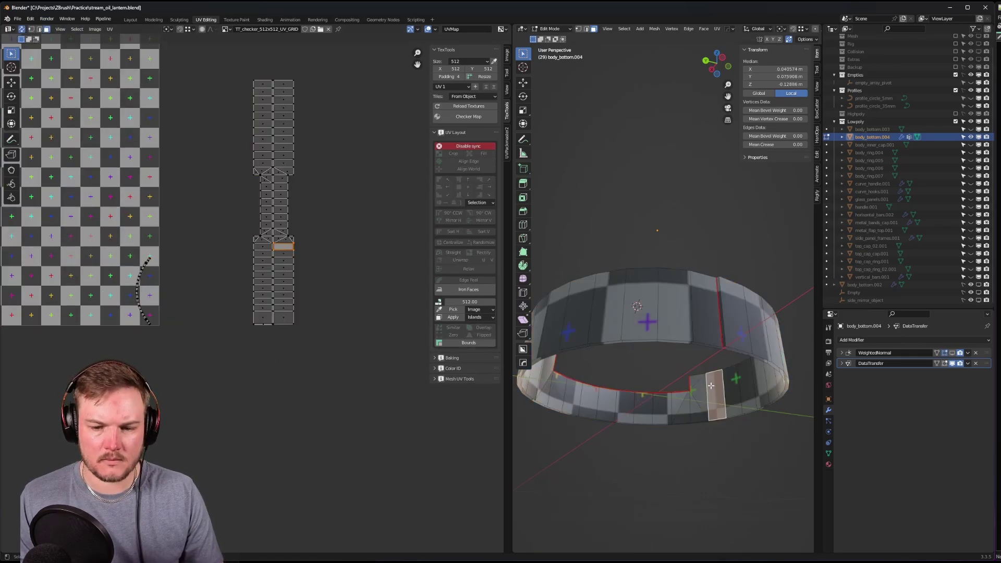
pyautogui.hotkey('ctrl', 'l')
pyautogui.moveTo(711, 385); pyautogui.dragTo(653, 367, button='middle')
pyautogui.scroll(3, 654, 367)
pyautogui.click(591, 528)
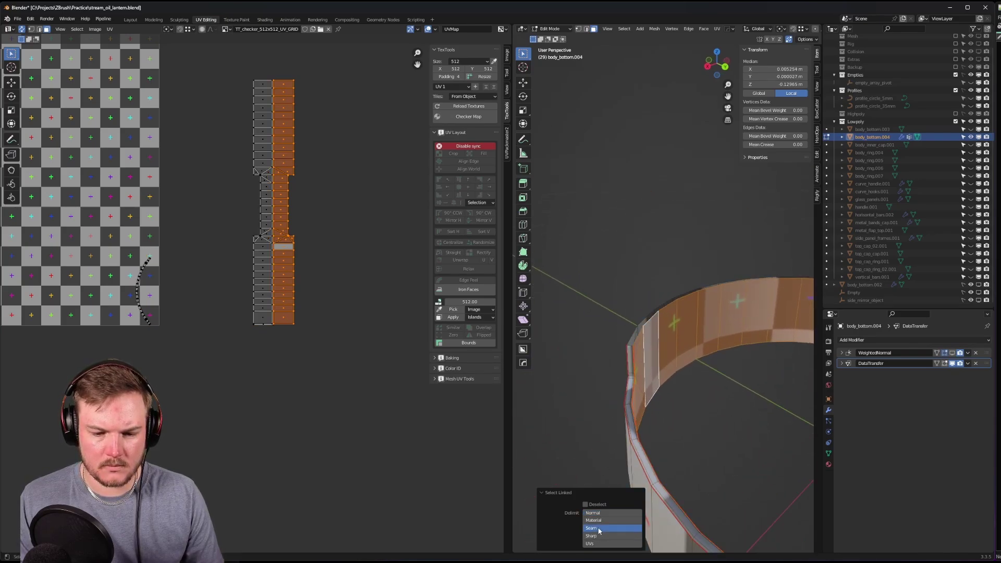
# - Move the selected inner wall island about 0.0342 along X, away from the outer wall island
pyautogui.moveTo(710, 412); pyautogui.dragTo(926, 315, button='middle')
pyautogui.scroll(2, 349, 224)
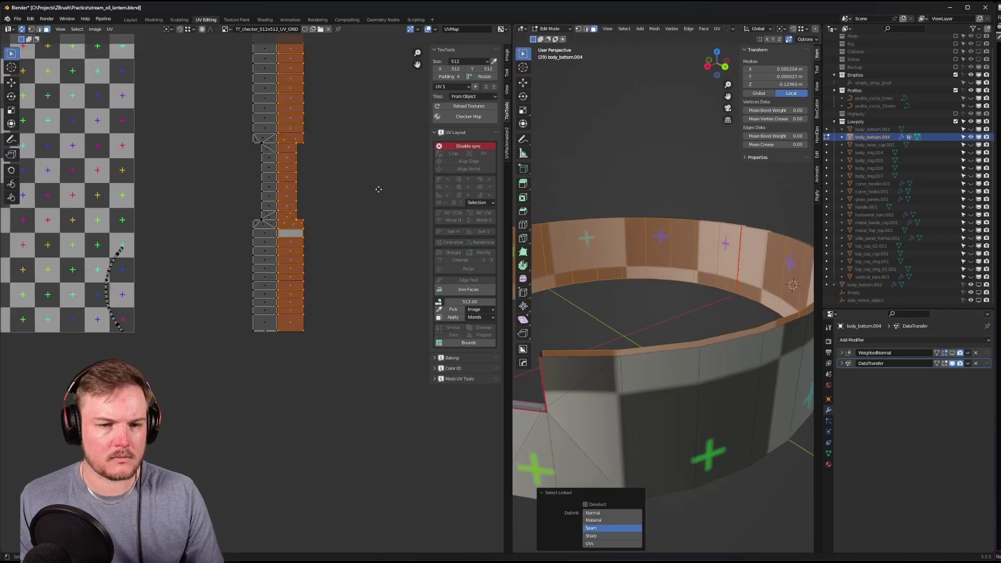
pyautogui.press('g')
pyautogui.press('x')
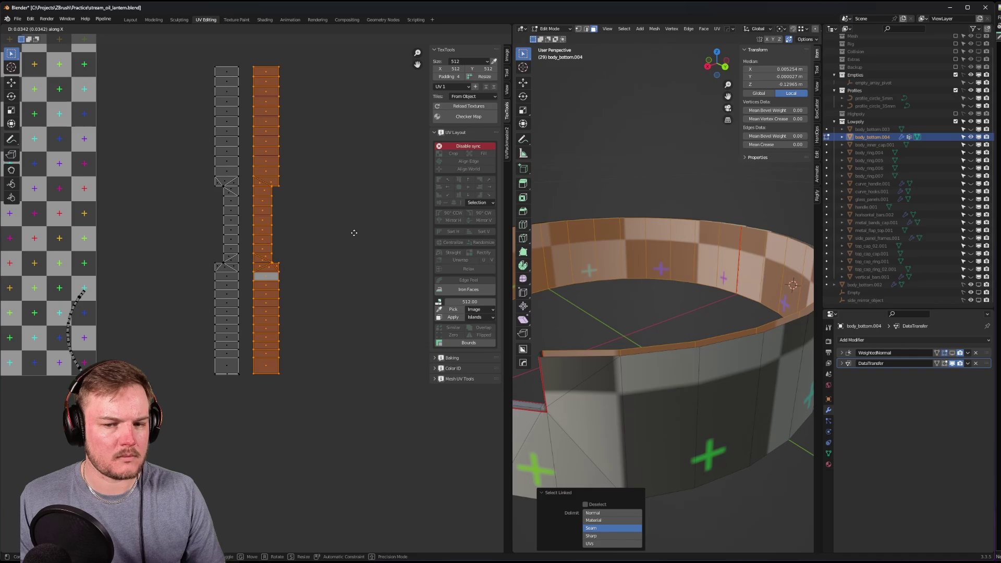
pyautogui.click(354, 233)
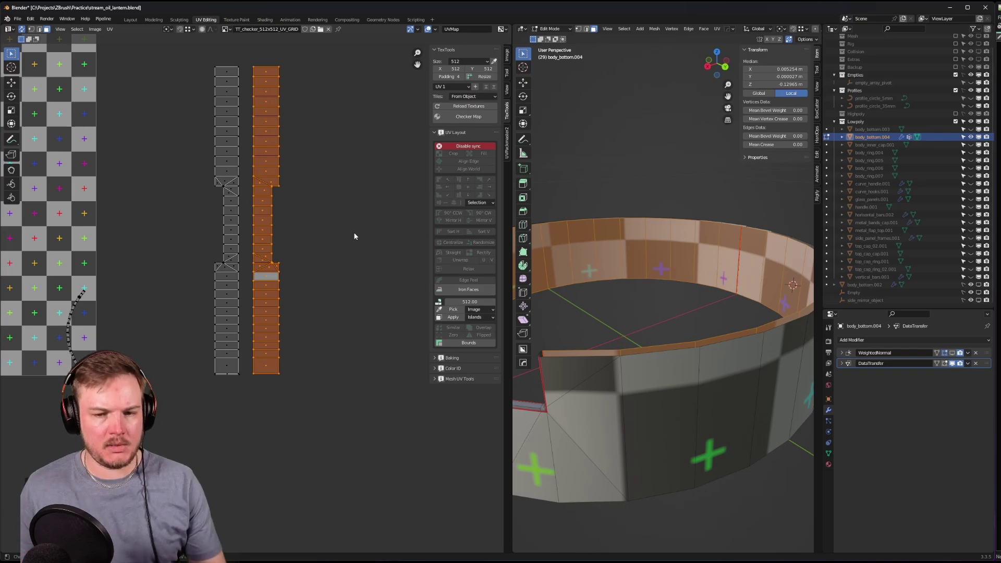
pyautogui.scroll(-3, 658, 256)
pyautogui.moveTo(658, 257)
pyautogui.keyDown('shift'); pyautogui.mouseDown(button='middle')
pyautogui.moveTo(757, 243)
pyautogui.moveTo(702, 258)
pyautogui.moveTo(657, 245)
pyautogui.mouseUp(button='middle'); pyautogui.keyUp('shift')
pyautogui.press('Tab')
pyautogui.click(723, 216)
pyautogui.hotkey('alt', 'h')
pyautogui.press('Tab')
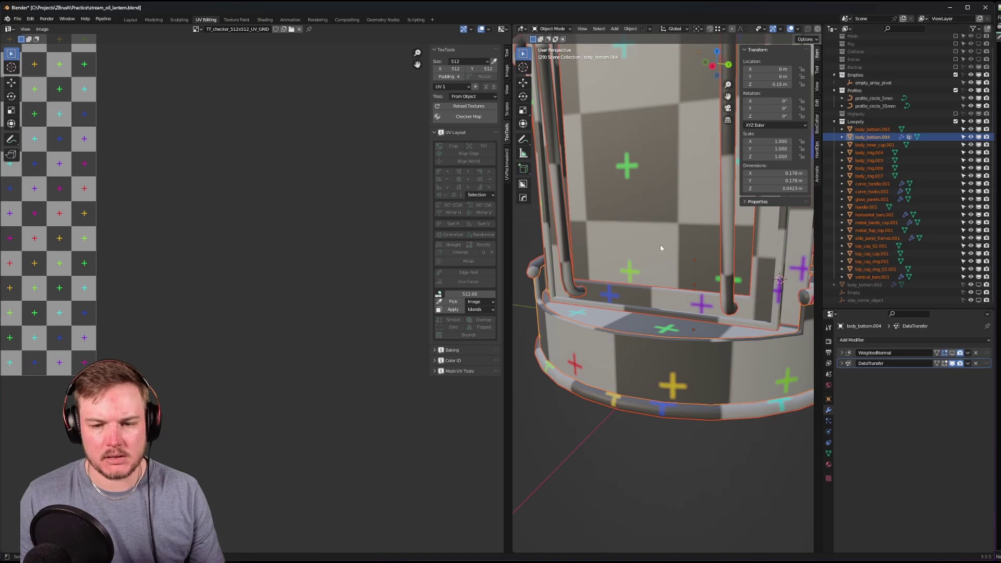
pyautogui.hotkey('ctrl', 'z')
pyautogui.hotkey('ctrl', 'z')
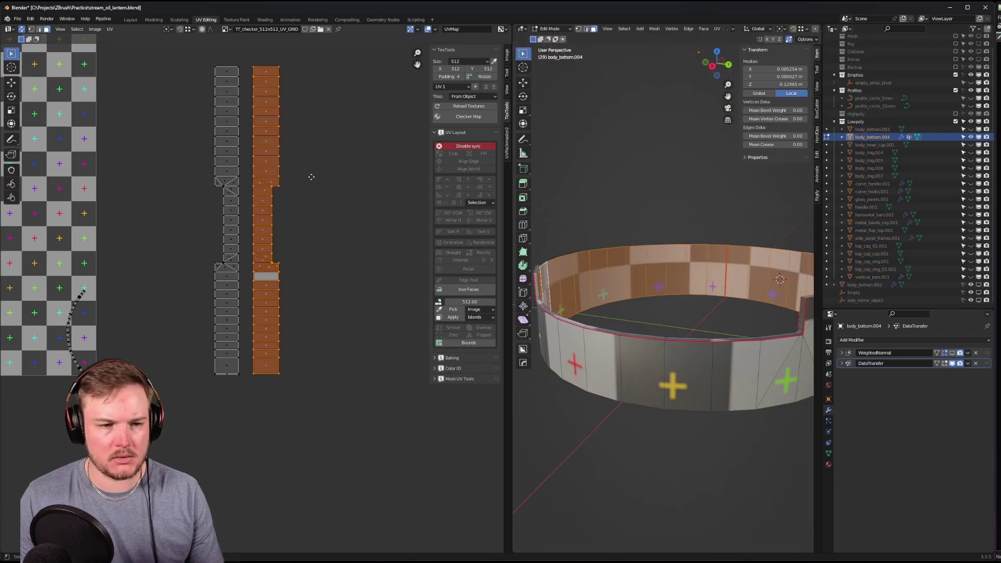
# - Turn off UV sync selection with the band's inner wall faces still selected
pyautogui.moveTo(311, 177); pyautogui.dragTo(320, 171, button='middle')
pyautogui.click(21, 29)
pyautogui.keyDown('shift'); pyautogui.moveTo(578, 245); pyautogui.dragTo(576, 242, button='middle'); pyautogui.keyUp('shift')
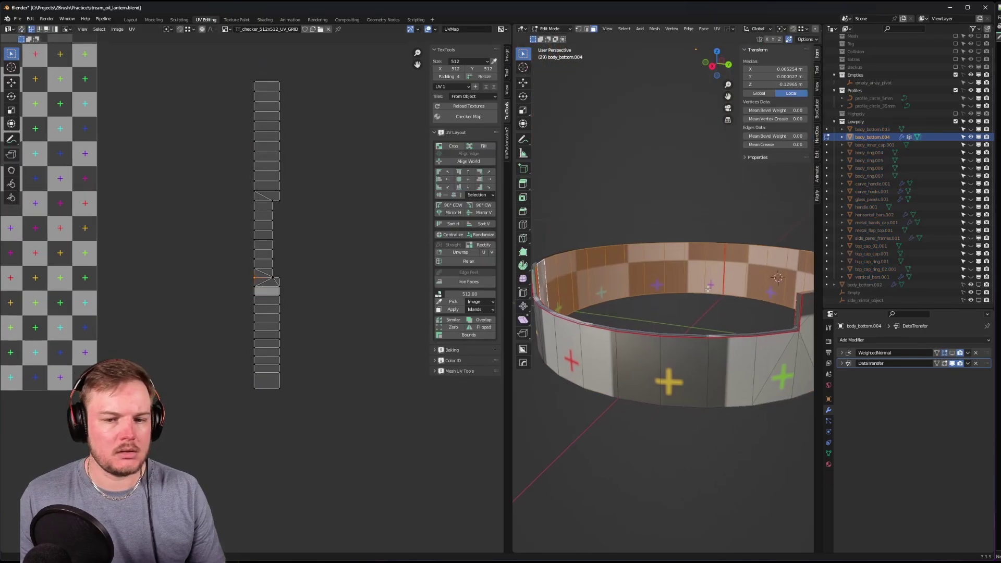
# - Select the band's inner wall UV island and rotate it 180 degrees
pyautogui.press('a')
pyautogui.moveTo(280, 104); pyautogui.dragTo(300, 125, button='middle')
pyautogui.moveTo(270, 93); pyautogui.dragTo(333, 418)
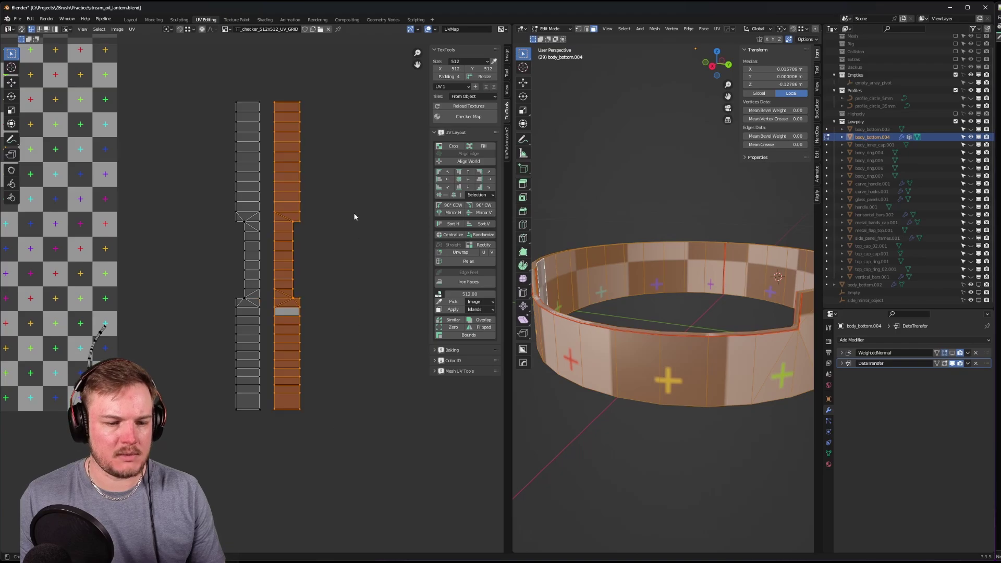
pyautogui.write('r180')
pyautogui.press('Return')
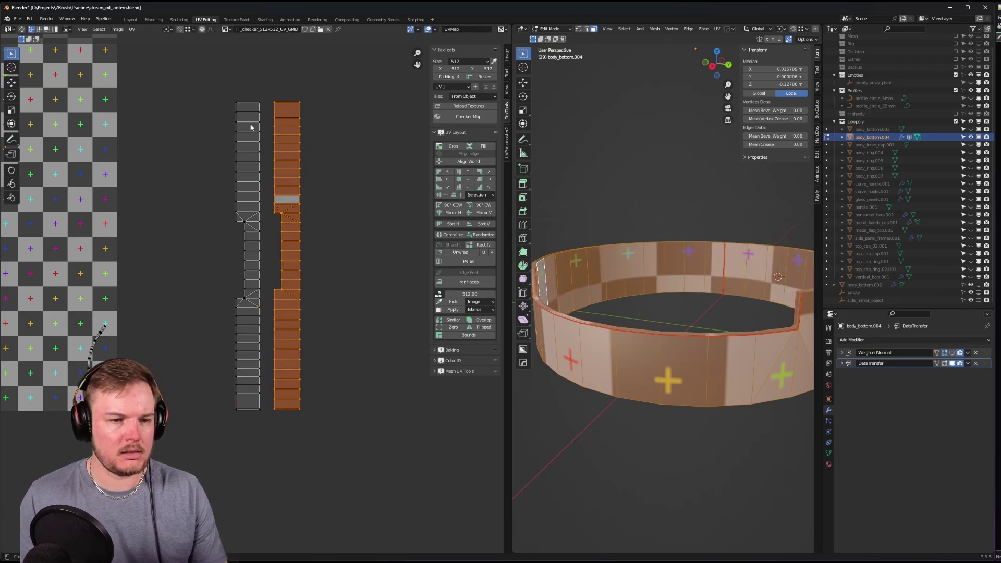
# - Slide the rotated inner wall island along X onto the outer wall island to compare their shapes
pyautogui.press('g')
pyautogui.press('x')
pyautogui.click(236, 103)
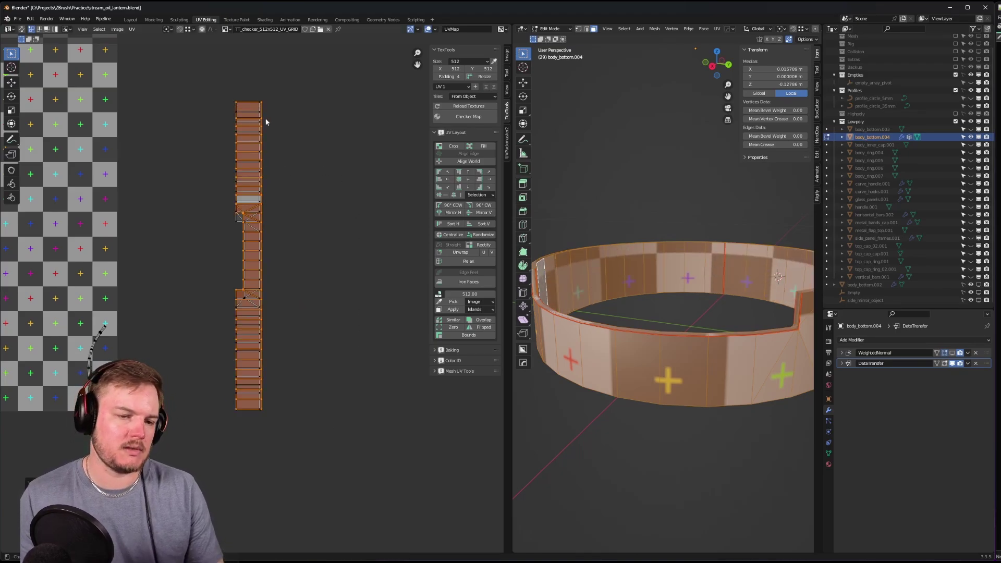
# - Move the inner wall island about 0.12 along X so it sits beside the outer wall island
pyautogui.scroll(1, 275, 180)
pyautogui.press('g')
pyautogui.press('x')
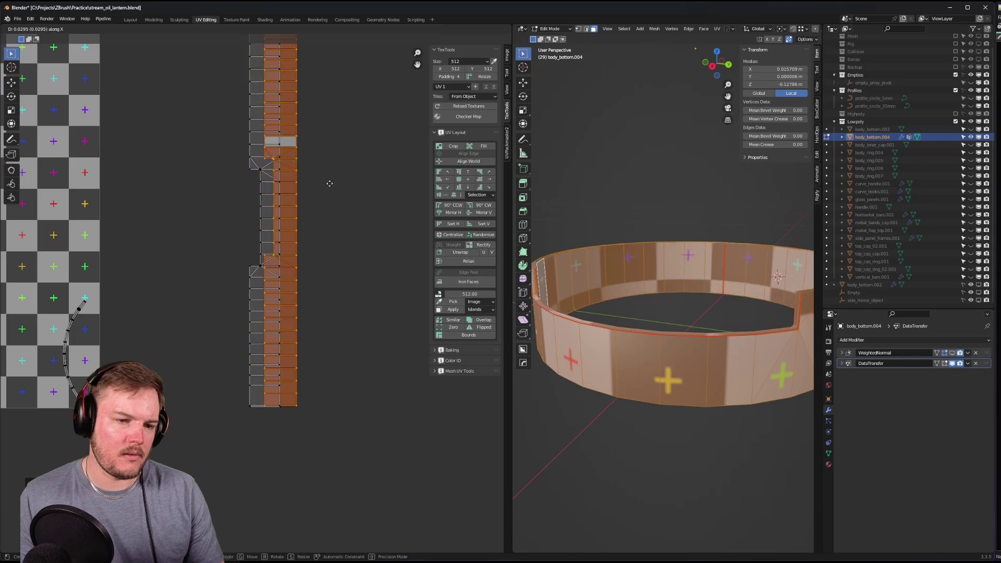
pyautogui.click(356, 185)
# - Compare the edge rows and the ends of the outer and inner wall UV islands side by side
pyautogui.scroll(4, 374, 268)
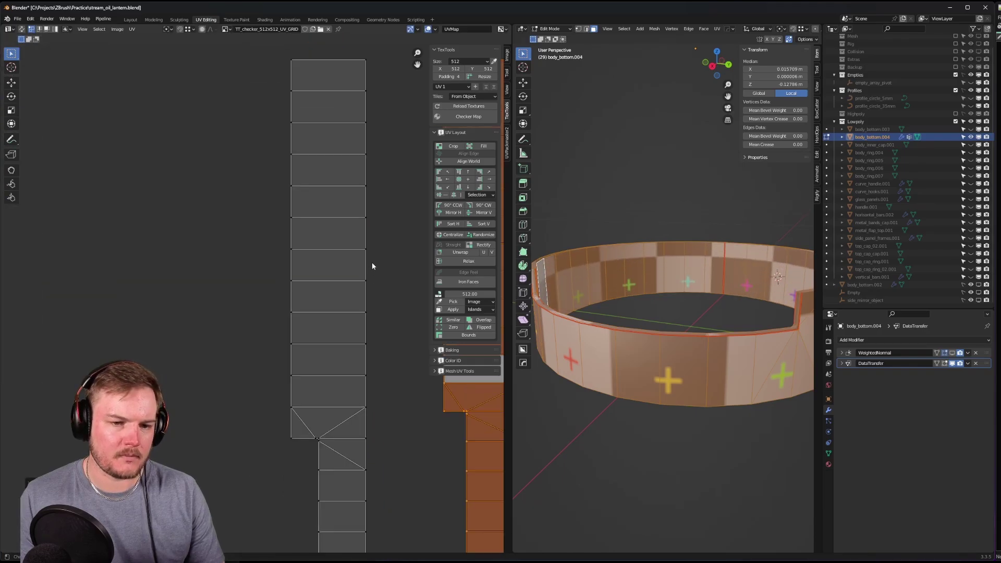
pyautogui.moveTo(373, 268); pyautogui.dragTo(200, 345, button='middle')
pyautogui.scroll(-6, 238, 202)
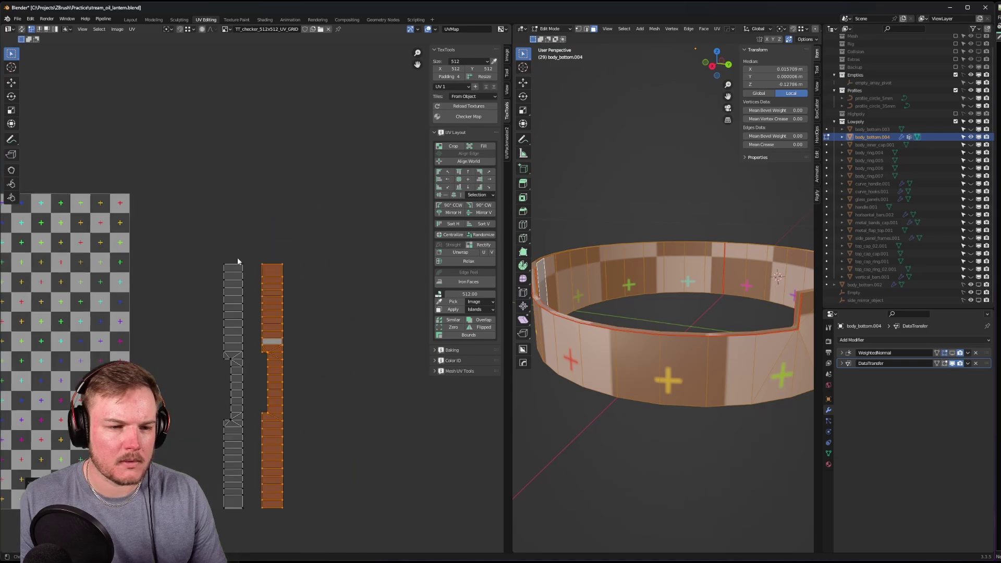
pyautogui.moveTo(241, 408); pyautogui.dragTo(257, 299, button='middle')
pyautogui.scroll(3, 257, 299)
pyautogui.moveTo(311, 350); pyautogui.dragTo(293, 233, button='middle')
pyautogui.scroll(2, 292, 233)
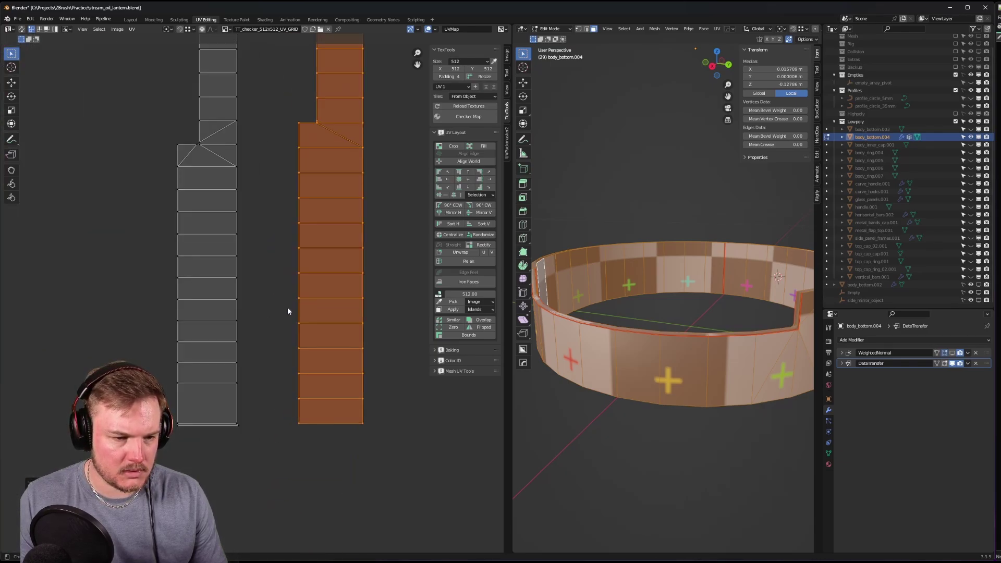
pyautogui.scroll(-3, 287, 309)
# - Move the lowest vertices of the outer wall island about 0.02 up along Y to shorten its oversized end face
pyautogui.moveTo(290, 298); pyautogui.dragTo(341, 213, button='middle')
pyautogui.scroll(4, 271, 283)
pyautogui.press('Tab')
pyautogui.click(244, 278)
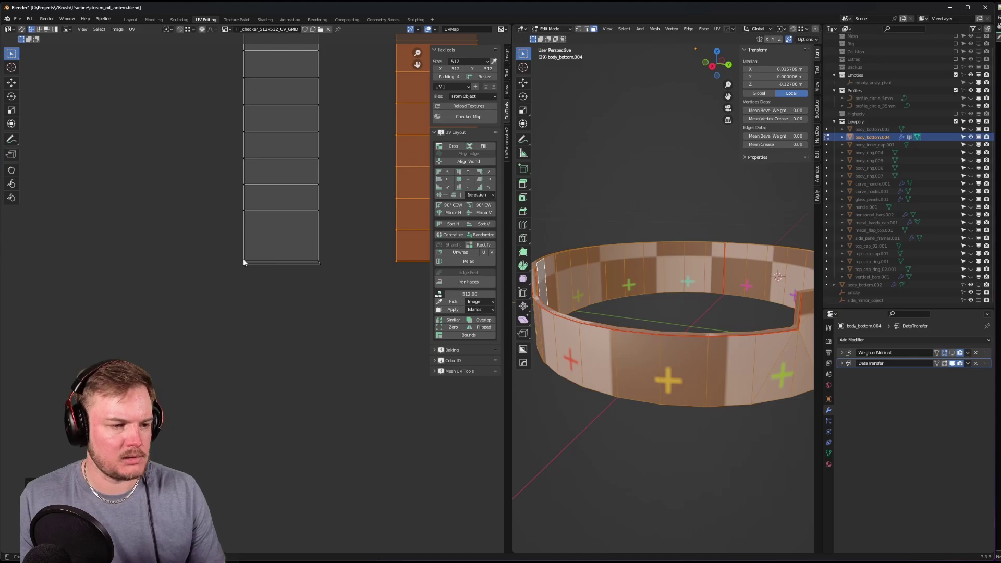
pyautogui.moveTo(230, 247); pyautogui.dragTo(361, 291)
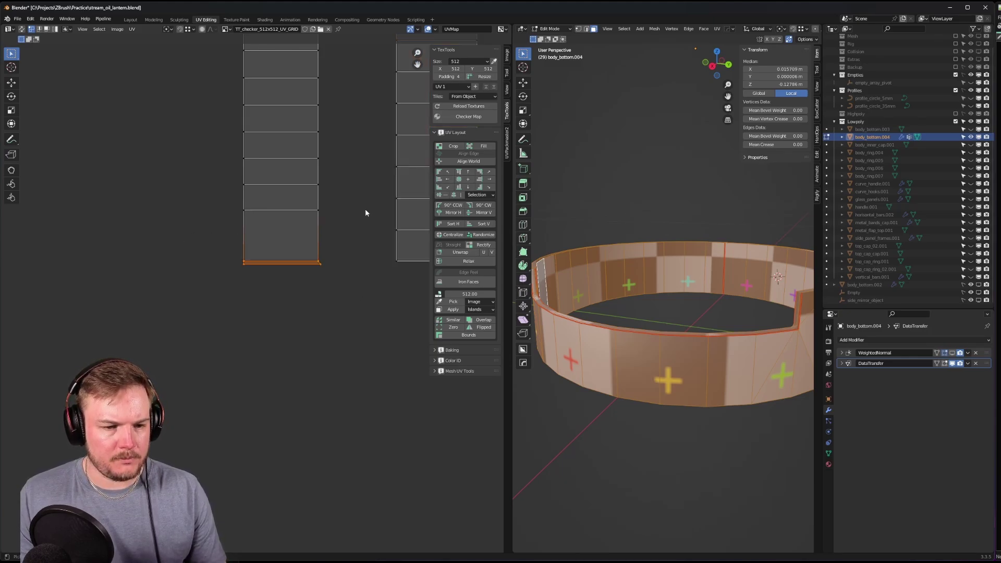
pyautogui.press('g')
pyautogui.press('y')
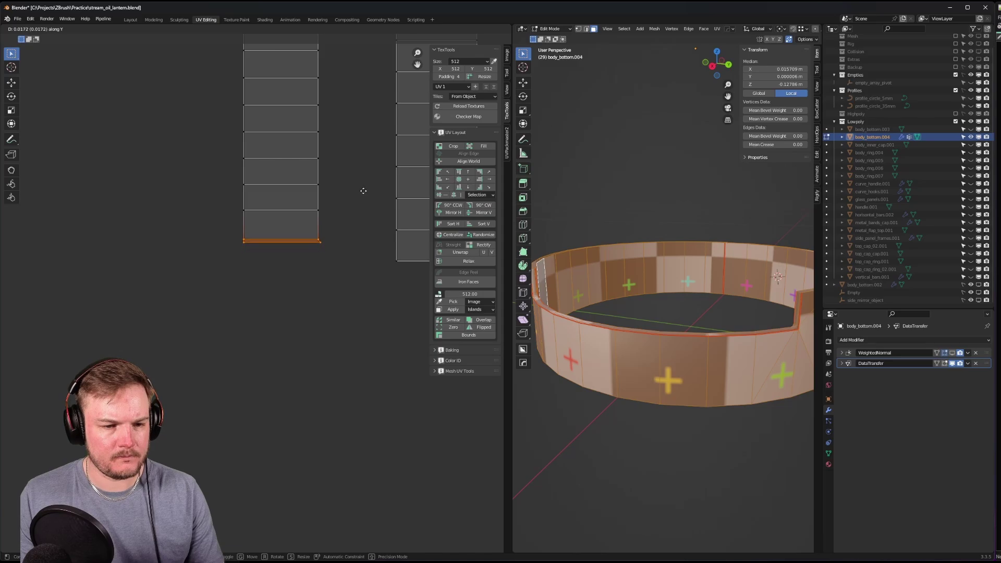
pyautogui.click(364, 187)
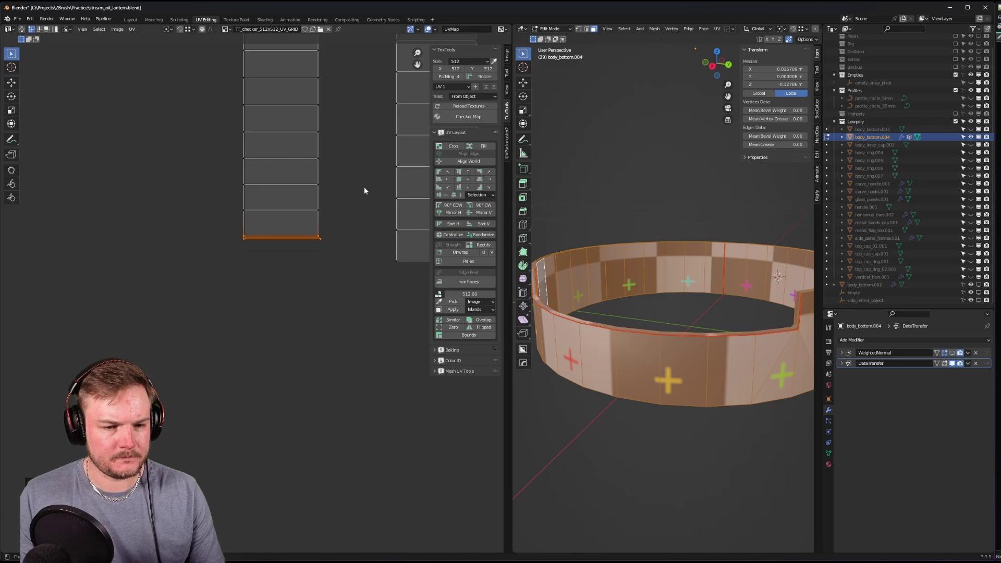
# - Select the whole inner wall island and move it slightly up along Y
pyautogui.scroll(-6, 345, 348)
pyautogui.scroll(3, 297, 266)
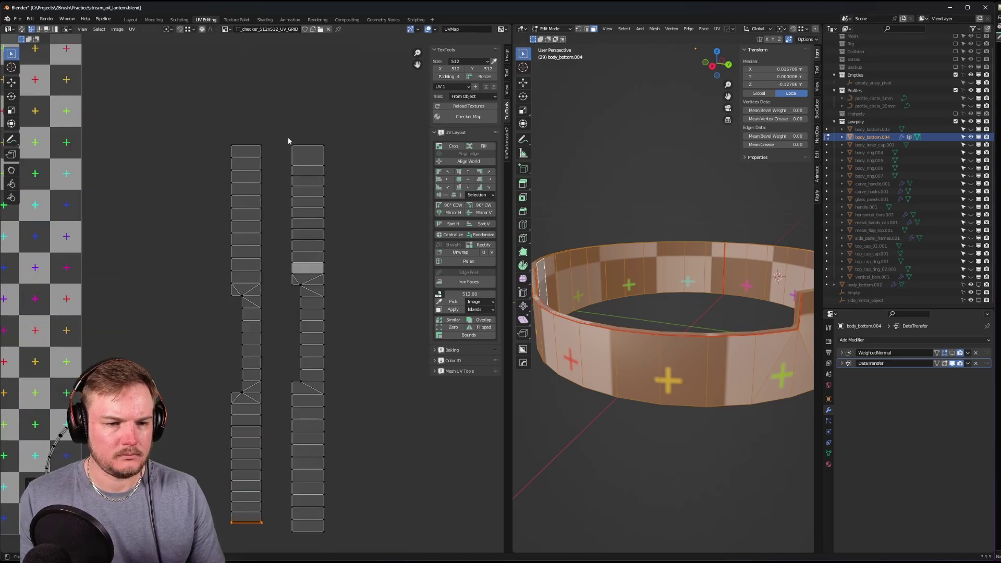
pyautogui.moveTo(267, 126); pyautogui.dragTo(355, 545)
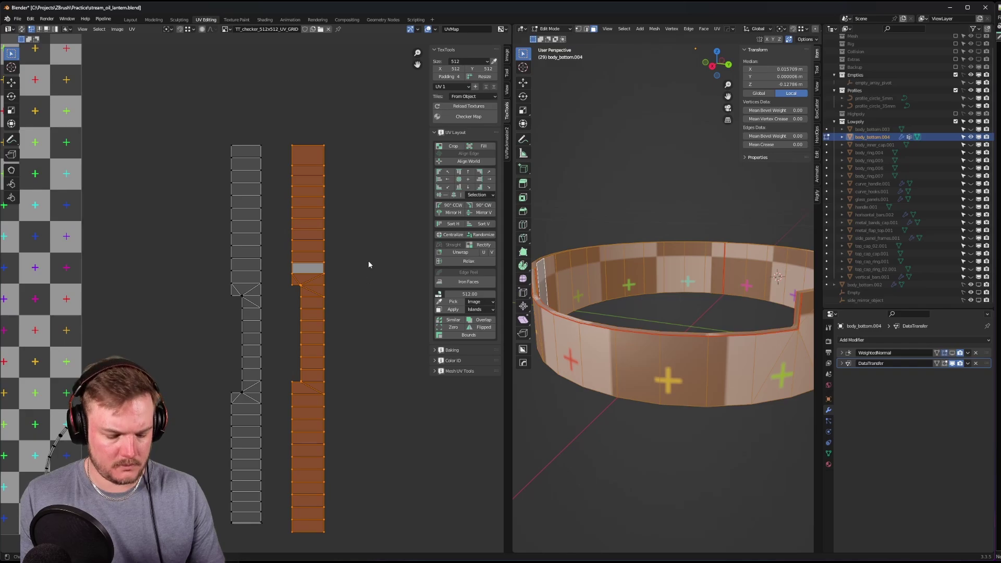
pyautogui.press('g')
pyautogui.press('y')
pyautogui.click(369, 256)
# - Align the top edge of the inner wall island with the top edge of the outer wall island
pyautogui.moveTo(309, 173); pyautogui.dragTo(290, 233, button='middle')
pyautogui.scroll(3, 271, 298)
pyautogui.scroll(-4, 274, 297)
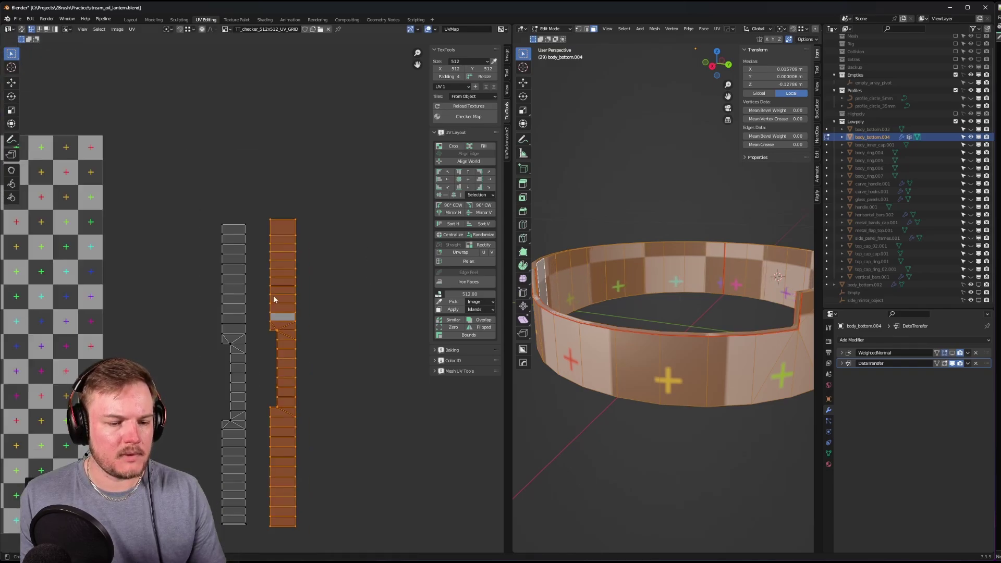
pyautogui.moveTo(285, 500); pyautogui.dragTo(308, 367, button='middle')
pyautogui.scroll(2, 308, 366)
pyautogui.scroll(4, 294, 336)
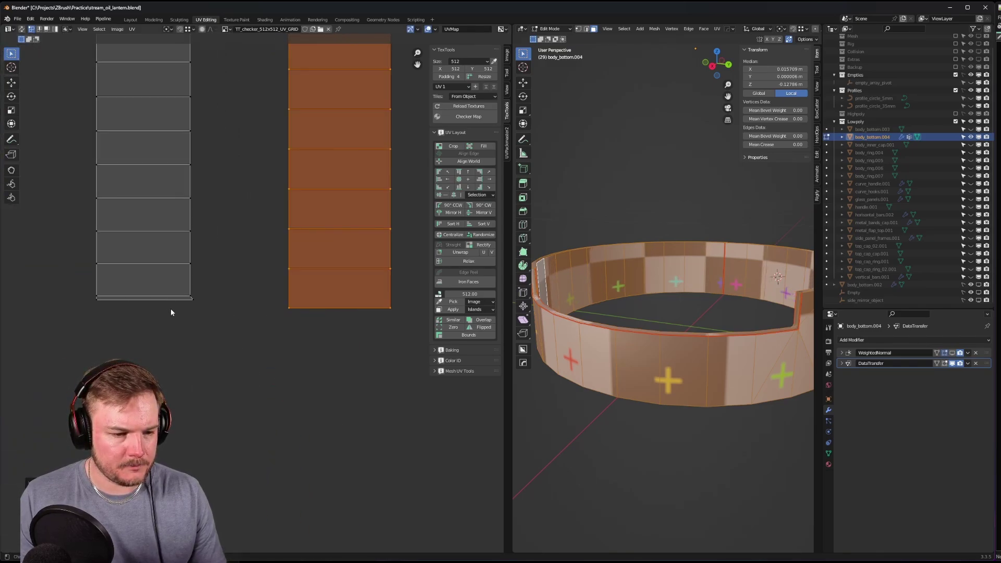
pyautogui.click(190, 297)
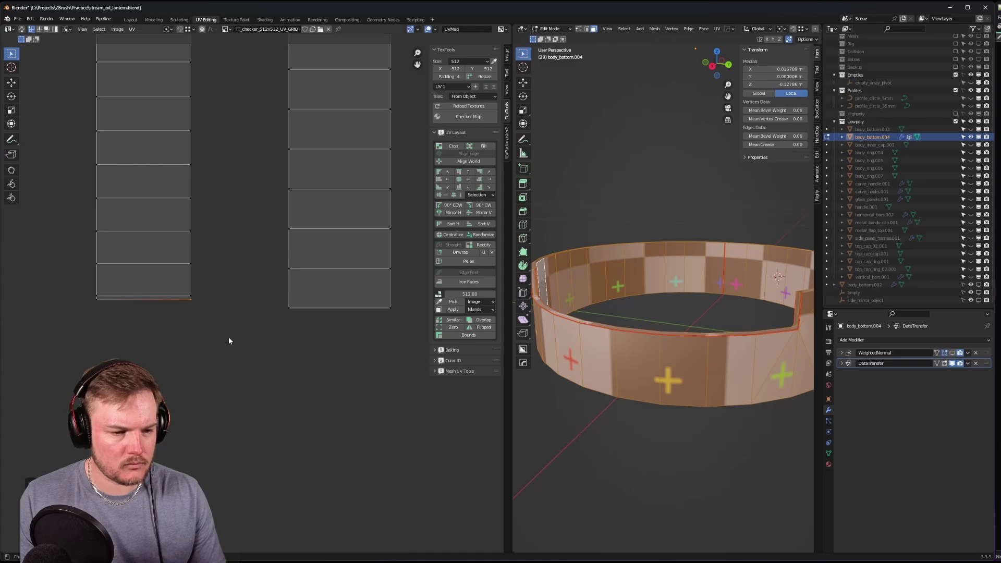
pyautogui.moveTo(176, 334); pyautogui.dragTo(180, 357, button='middle')
pyautogui.scroll(-5, 272, 343)
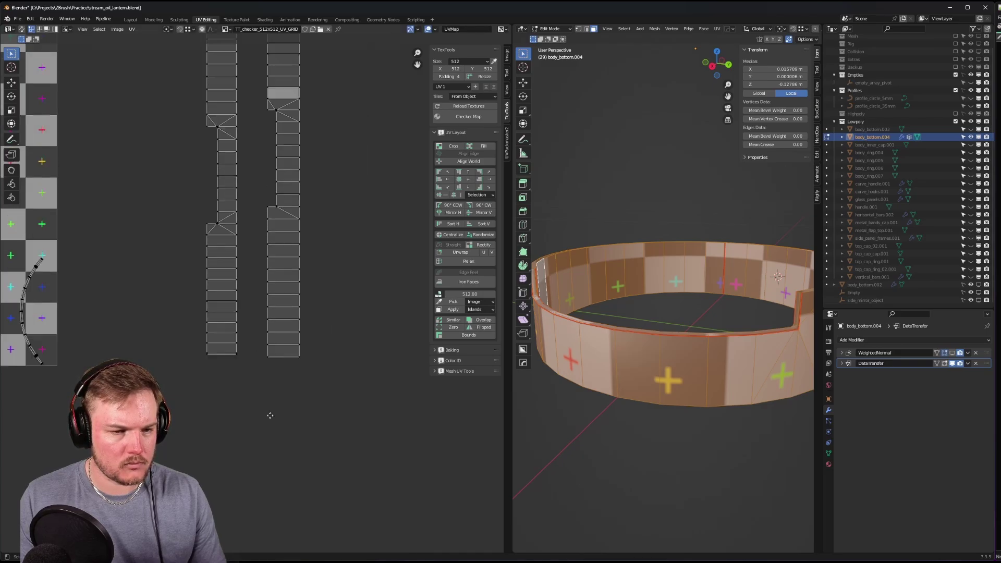
pyautogui.scroll(3, 283, 273)
pyautogui.moveTo(306, 214); pyautogui.dragTo(264, 425, button='middle')
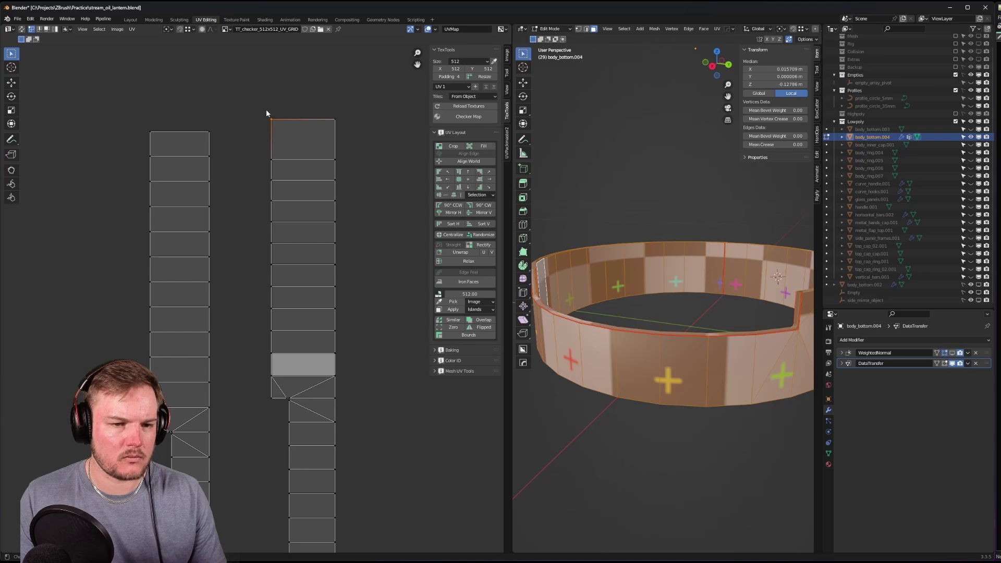
pyautogui.moveTo(124, 123); pyautogui.dragTo(221, 137)
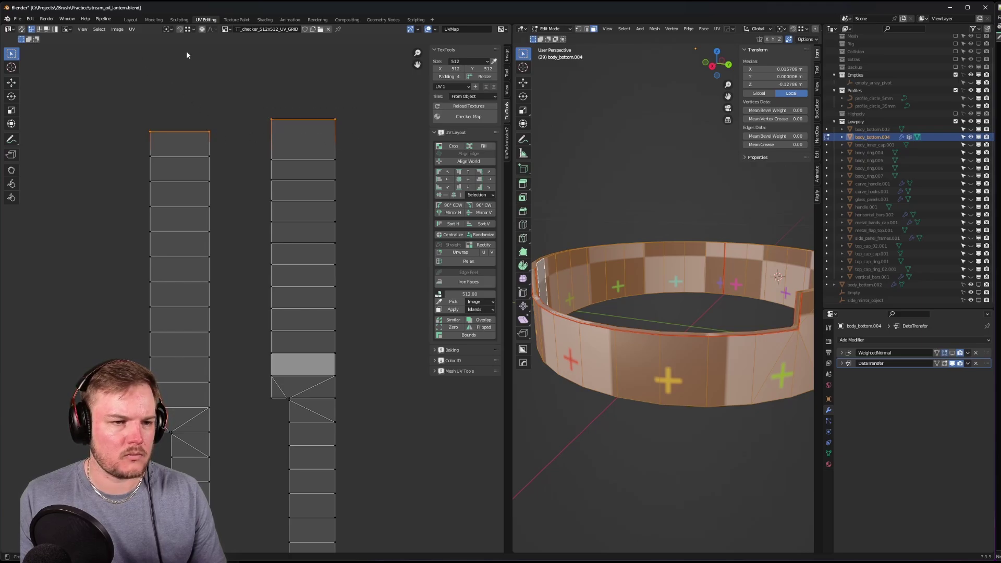
pyautogui.click(460, 188)
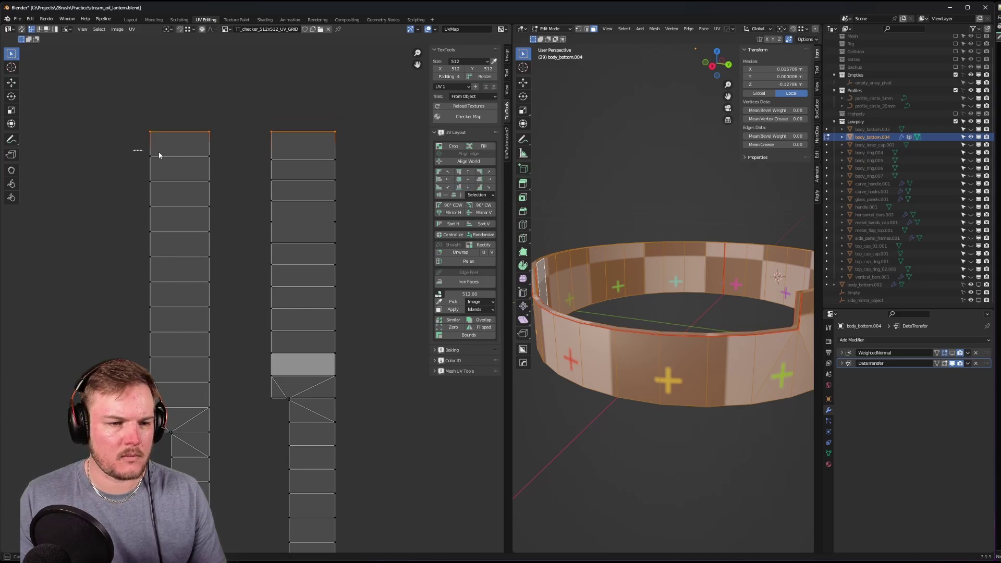
# - Align the second edge row of both islands and move the inner island's remaining rows about 0.14 down along Y
pyautogui.moveTo(159, 154); pyautogui.dragTo(345, 173)
pyautogui.scroll(-4, 286, 196)
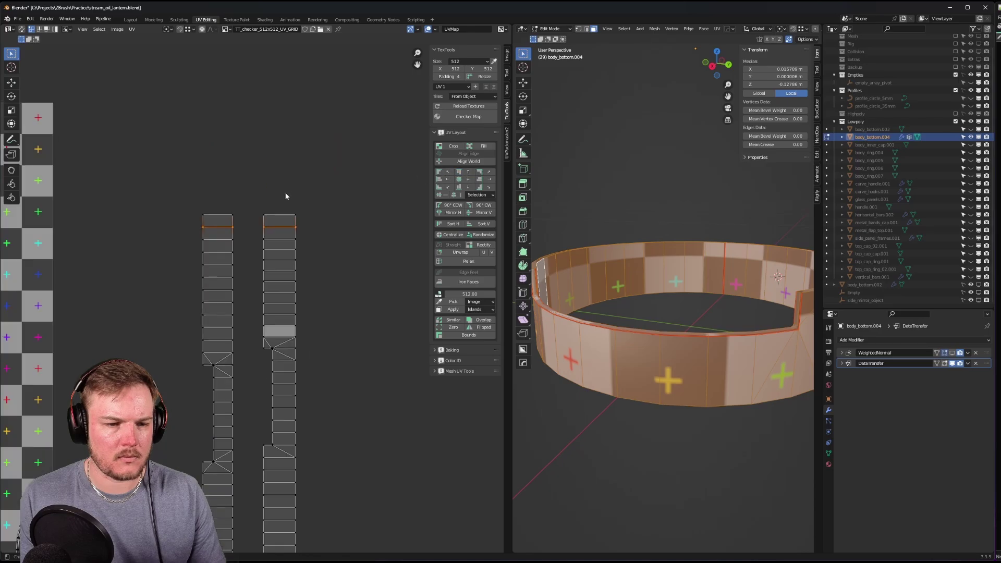
pyautogui.moveTo(260, 152); pyautogui.dragTo(356, 534)
pyautogui.press('g')
pyautogui.press('y')
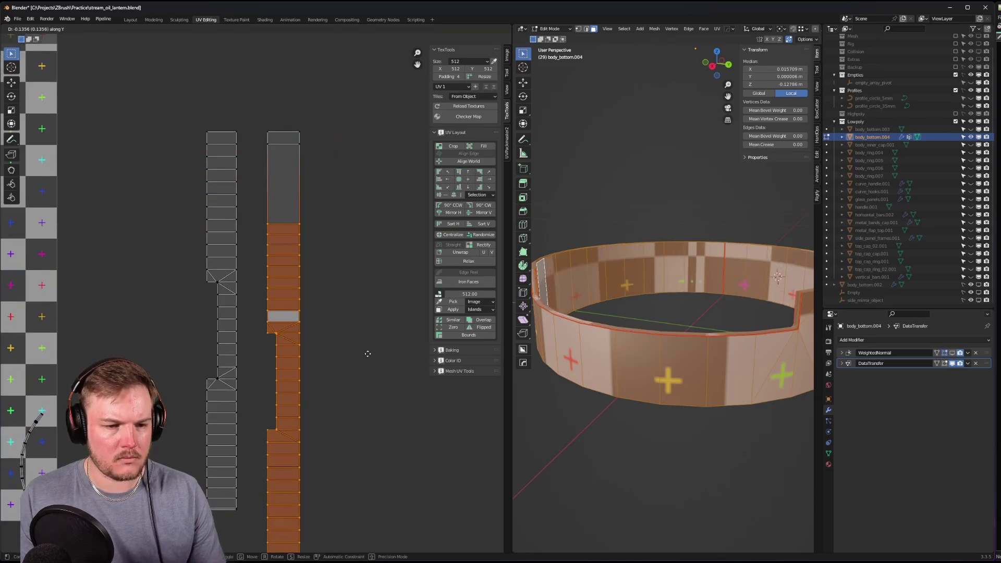
pyautogui.click(368, 360)
# - Align the inner island's third and fourth edge rows with the matching rows of the outer wall island
pyautogui.scroll(2, 258, 197)
pyautogui.moveTo(258, 197); pyautogui.dragTo(268, 268, button='middle')
pyautogui.moveTo(268, 283); pyautogui.dragTo(332, 327)
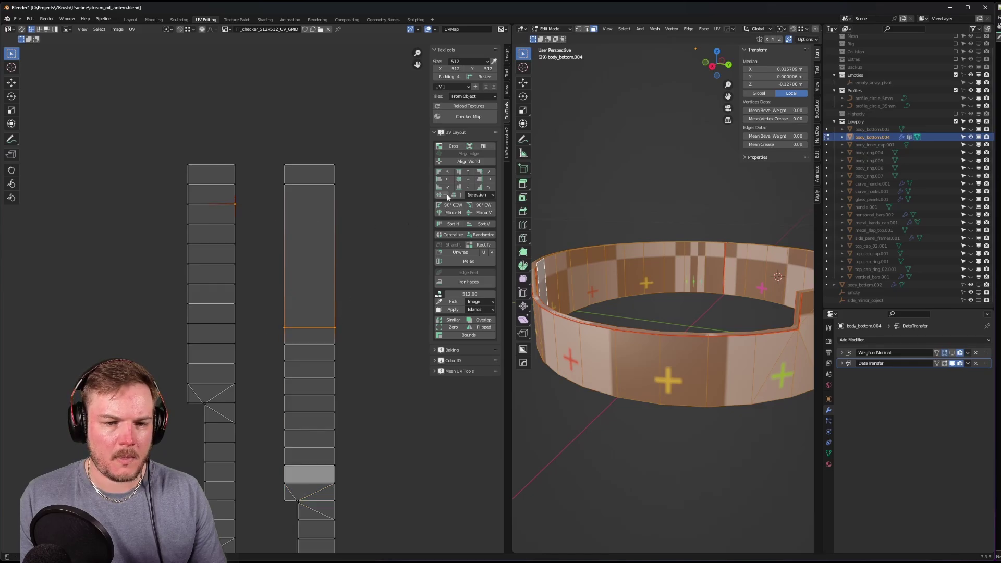
pyautogui.click(464, 171)
pyautogui.keyDown('shift'); pyautogui.moveTo(278, 315); pyautogui.dragTo(362, 351); pyautogui.keyUp('shift')
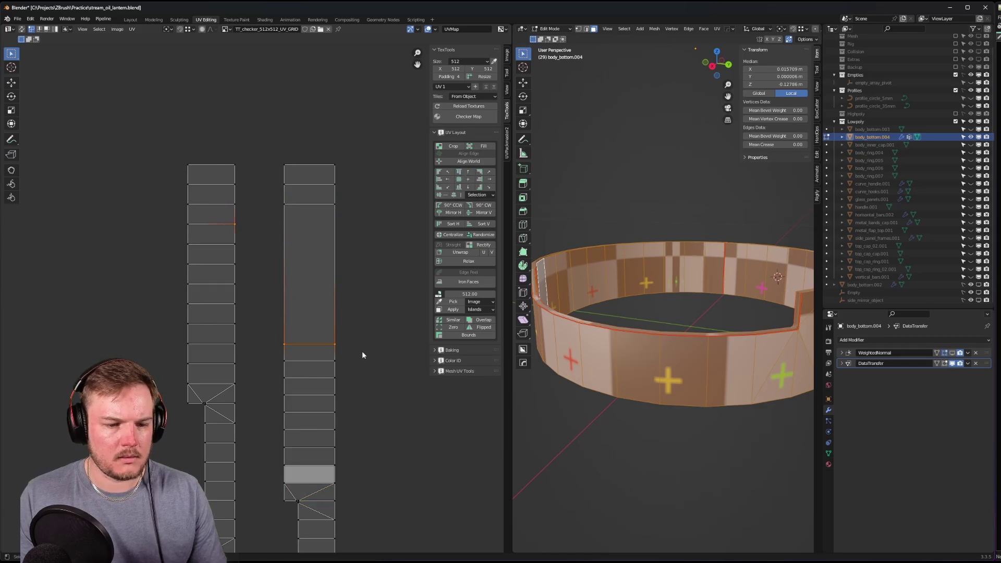
pyautogui.hotkey('alt', 'Up')
# - Align the inner island's fifth, sixth and seventh edge rows with the matching rows of the outer island
pyautogui.moveTo(272, 346); pyautogui.dragTo(362, 374)
pyautogui.keyDown('shift'); pyautogui.click(241, 249); pyautogui.keyUp('shift')
pyautogui.hotkey('alt', 'Up')
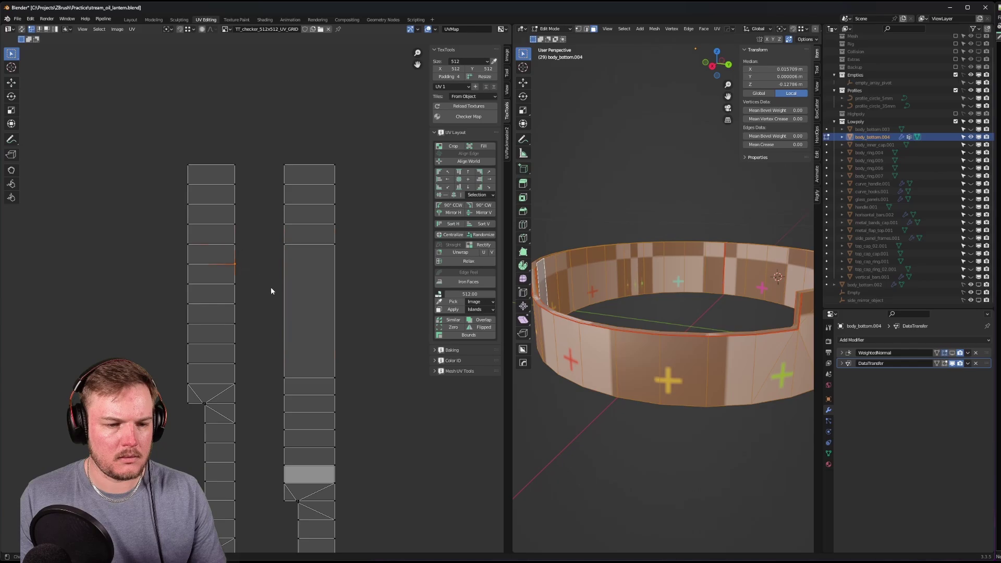
pyautogui.moveTo(267, 346); pyautogui.dragTo(355, 387)
pyautogui.click(463, 171)
pyautogui.moveTo(268, 384); pyautogui.dragTo(333, 402)
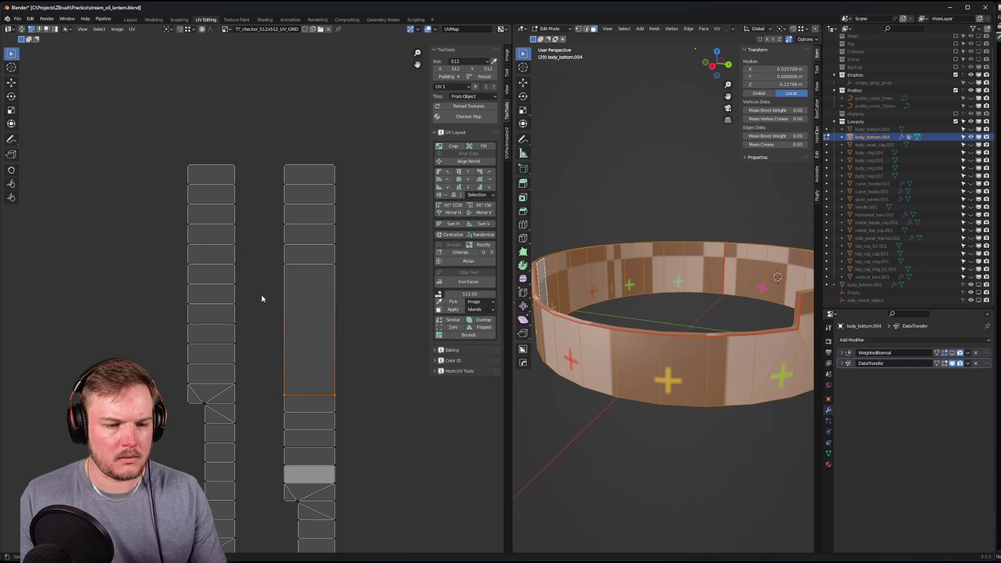
pyautogui.keyDown('shift'); pyautogui.click(237, 285); pyautogui.keyUp('shift')
pyautogui.hotkey('shift', 'r')
# - Align the inner island's eighth to twelfth edge rows with the outer island, down to the row above the notch triangles
pyautogui.moveTo(266, 309); pyautogui.dragTo(275, 213, button='middle')
pyautogui.moveTo(268, 275); pyautogui.dragTo(367, 323)
pyautogui.hotkey('shift', 'r')
pyautogui.keyDown('shift'); pyautogui.moveTo(274, 285); pyautogui.dragTo(372, 333); pyautogui.keyUp('shift')
pyautogui.hotkey('shift', 'r')
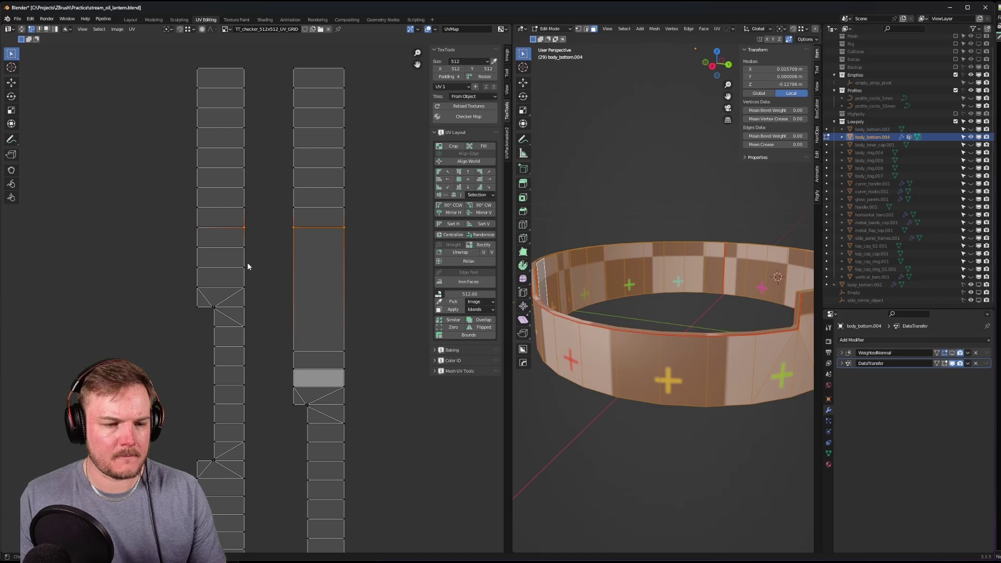
pyautogui.keyDown('shift'); pyautogui.moveTo(278, 323); pyautogui.dragTo(362, 373); pyautogui.keyUp('shift')
pyautogui.hotkey('shift', 'r')
pyautogui.hotkey('shift', 'r')
pyautogui.keyDown('shift'); pyautogui.moveTo(282, 360); pyautogui.dragTo(368, 395); pyautogui.keyUp('shift')
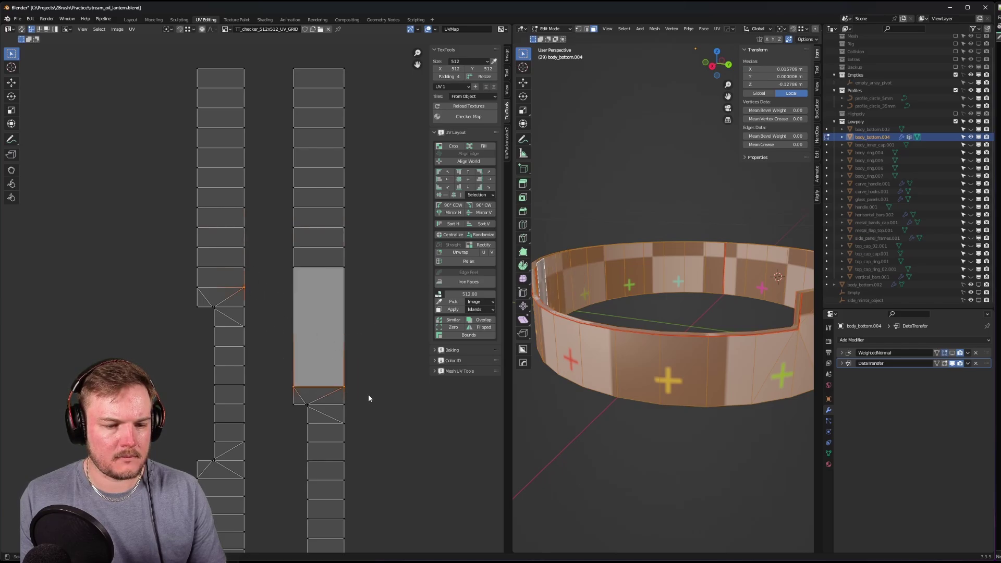
pyautogui.hotkey('alt', 'Up')
# - Align the inner island's upper notch shoulder row and its notch corner vertex with those of the outer island
pyautogui.moveTo(357, 335); pyautogui.dragTo(392, 241, button='middle')
pyautogui.scroll(1, 392, 241)
pyautogui.scroll(1, 334, 285)
pyautogui.moveTo(313, 276); pyautogui.dragTo(220, 247, button='middle')
pyautogui.scroll(1, 142, 196)
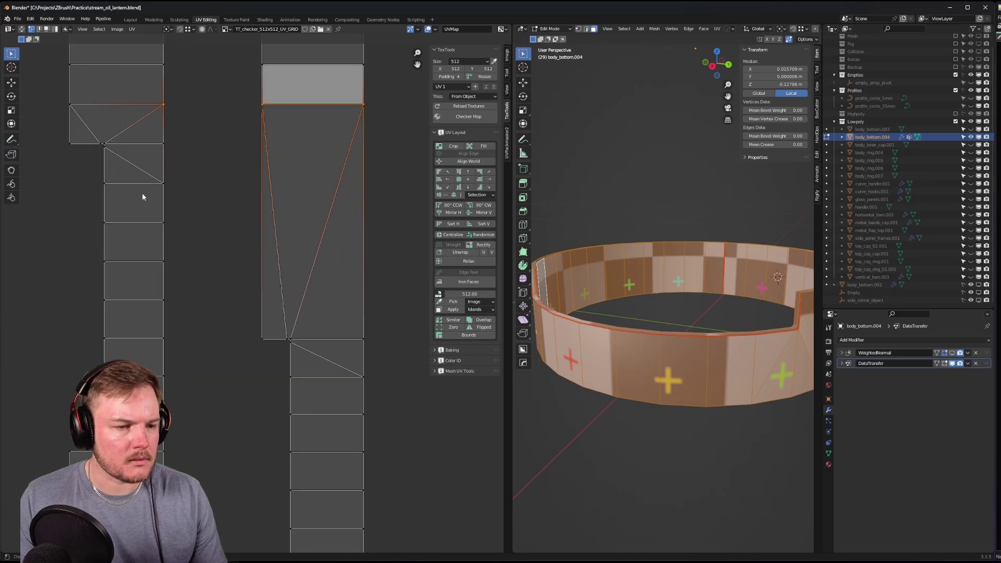
pyautogui.click(160, 149)
pyautogui.keyDown('shift'); pyautogui.moveTo(228, 311); pyautogui.dragTo(393, 339); pyautogui.keyUp('shift')
pyautogui.hotkey('alt', 'Up')
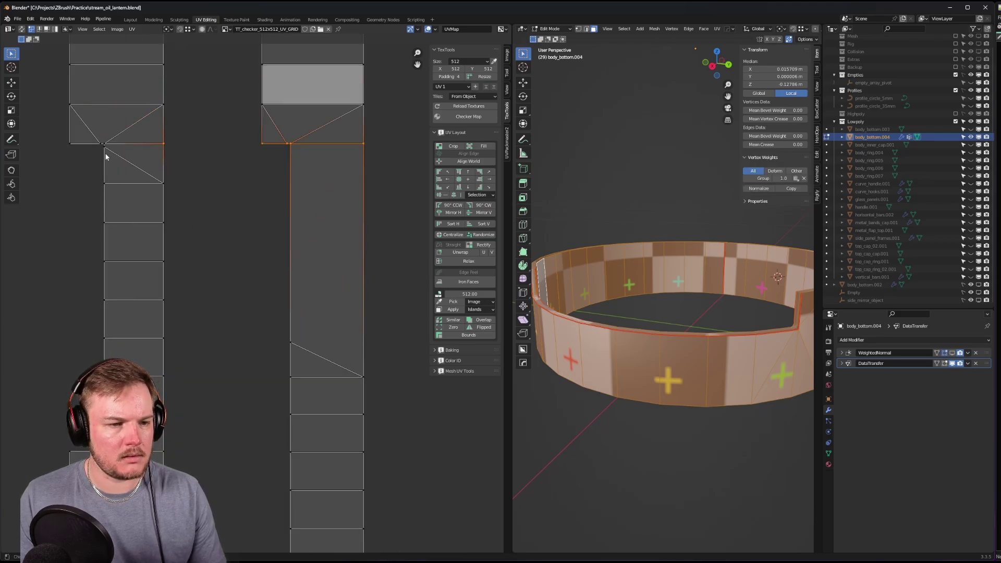
pyautogui.moveTo(261, 286); pyautogui.dragTo(307, 345)
pyautogui.hotkey('alt', 'Up')
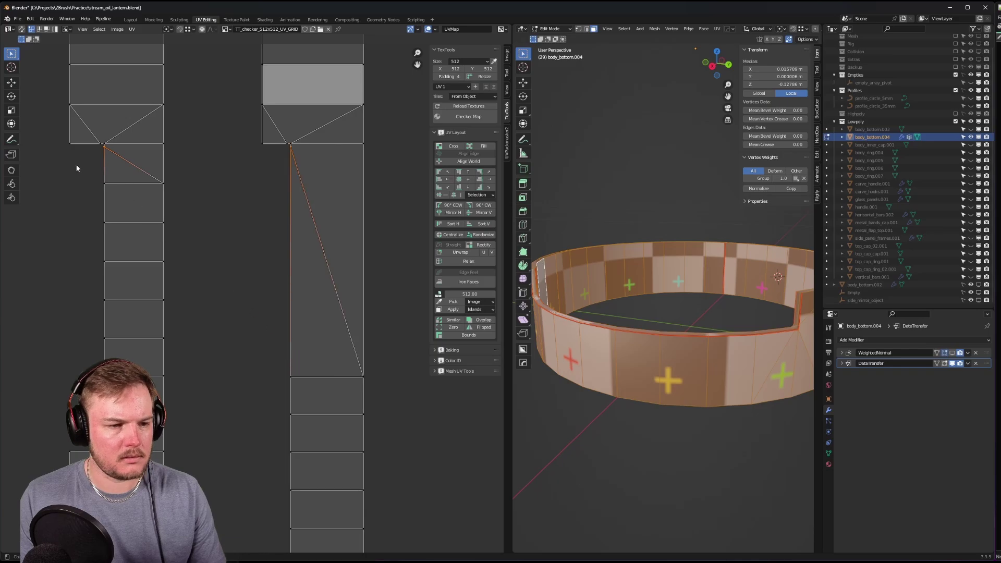
# - Align the first three edge rows of the inner island's narrow notch section with the matching outer island rows
pyautogui.moveTo(76, 168); pyautogui.dragTo(183, 200)
pyautogui.keyDown('shift'); pyautogui.moveTo(239, 281); pyautogui.dragTo(368, 386); pyautogui.keyUp('shift')
pyautogui.hotkey('alt', 'Up')
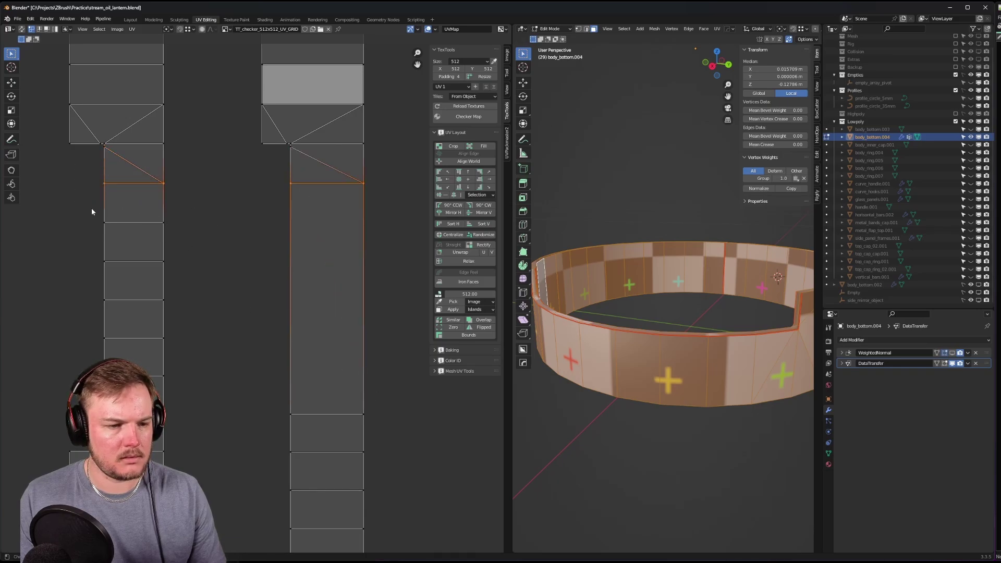
pyautogui.moveTo(237, 283); pyautogui.dragTo(374, 431)
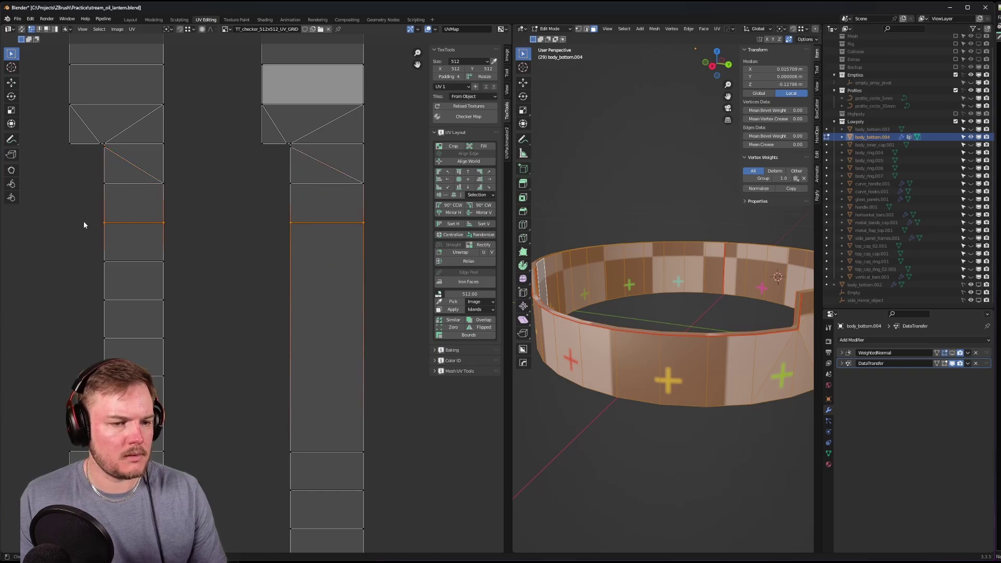
pyautogui.moveTo(83, 238); pyautogui.dragTo(186, 282)
pyautogui.keyDown('shift'); pyautogui.click(286, 446); pyautogui.keyUp('shift')
pyautogui.keyDown('shift'); pyautogui.click(369, 453); pyautogui.keyUp('shift')
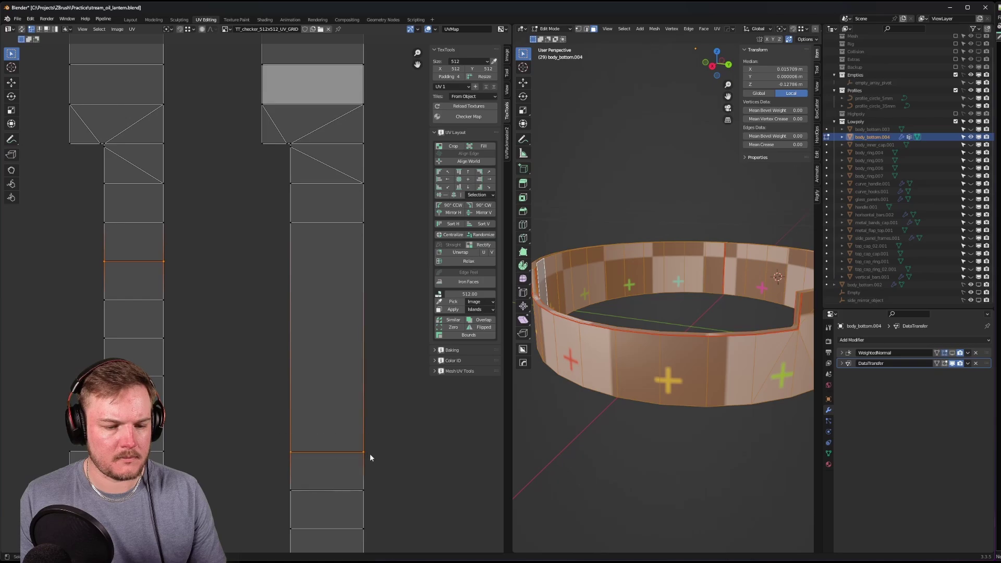
pyautogui.hotkey('alt', 'Up')
# - Align the fourth and fifth edge rows of the inner island's narrow notch section with the outer island
pyautogui.moveTo(268, 328); pyautogui.dragTo(260, 232, button='middle')
pyautogui.moveTo(82, 183); pyautogui.dragTo(187, 223)
pyautogui.keyDown('shift'); pyautogui.moveTo(197, 260); pyautogui.dragTo(369, 397); pyautogui.keyUp('shift')
pyautogui.hotkey('alt', 'Up')
pyautogui.moveTo(217, 261); pyautogui.dragTo(221, 206, button='middle')
pyautogui.moveTo(74, 178); pyautogui.dragTo(112, 191)
pyautogui.keyDown('shift'); pyautogui.moveTo(231, 303); pyautogui.dragTo(364, 374); pyautogui.keyUp('shift')
pyautogui.hotkey('alt', 'Up')
# - Align the sixth and seventh edge rows of the inner island's narrow notch section with the outer island's rows
pyautogui.moveTo(94, 228); pyautogui.dragTo(179, 250)
pyautogui.keyDown('shift'); pyautogui.moveTo(204, 264); pyautogui.dragTo(379, 425); pyautogui.keyUp('shift')
pyautogui.hotkey('alt', 'Up')
pyautogui.moveTo(80, 246); pyautogui.dragTo(174, 276)
pyautogui.keyDown('shift'); pyautogui.moveTo(256, 397); pyautogui.dragTo(385, 464); pyautogui.keyUp('shift')
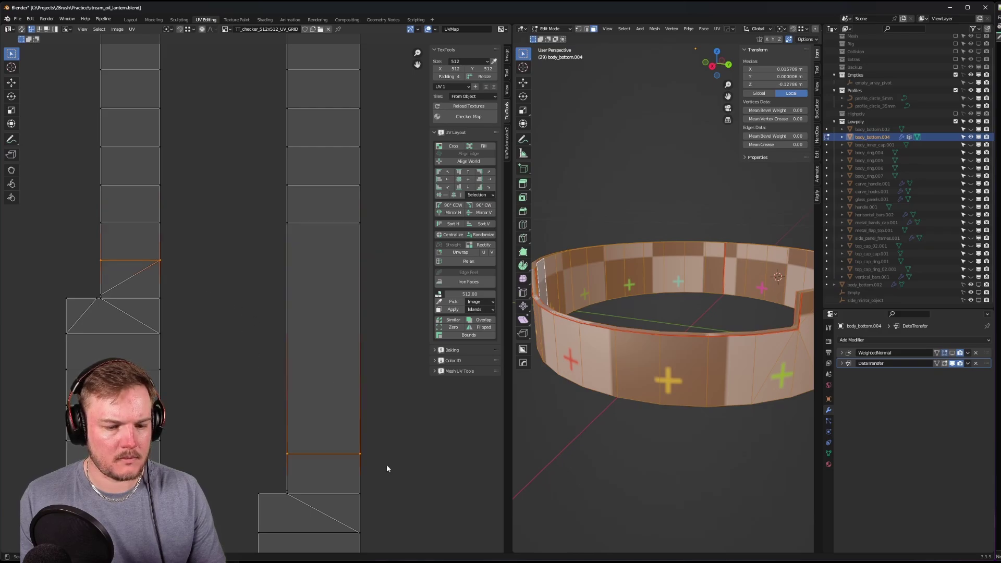
pyautogui.hotkey('alt', 'Up')
# - Align the inner island's lower notch corner vertex and lower shoulder row with those of the outer island
pyautogui.moveTo(245, 306); pyautogui.dragTo(290, 164, button='middle')
pyautogui.click(152, 151)
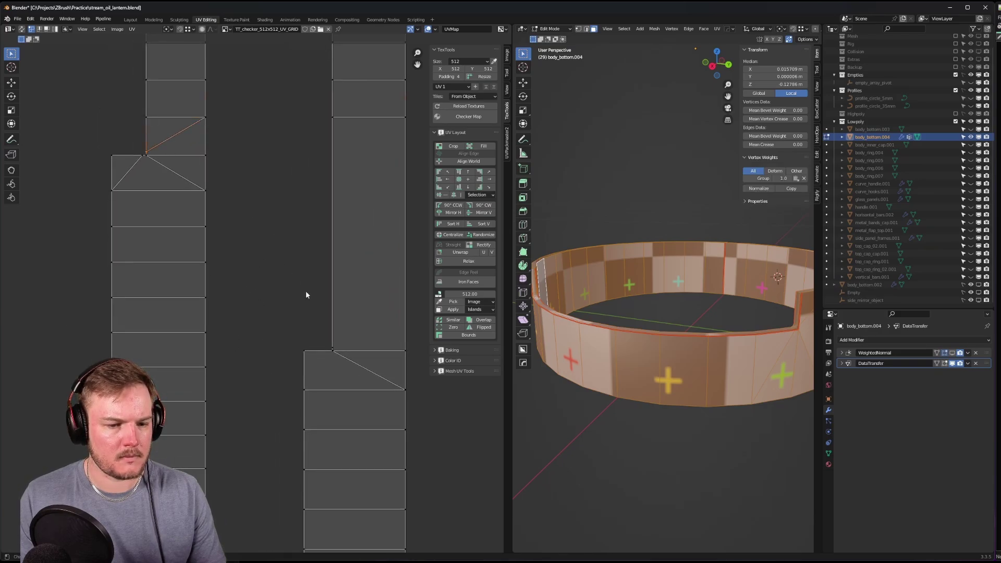
pyautogui.keyDown('shift'); pyautogui.click(336, 337); pyautogui.keyUp('shift')
pyautogui.hotkey('alt', 'Up')
pyautogui.keyDown('shift'); pyautogui.moveTo(298, 353); pyautogui.dragTo(403, 362); pyautogui.keyUp('shift')
pyautogui.keyDown('shift'); pyautogui.click(152, 160); pyautogui.keyUp('shift')
pyautogui.hotkey('alt', 'Up')
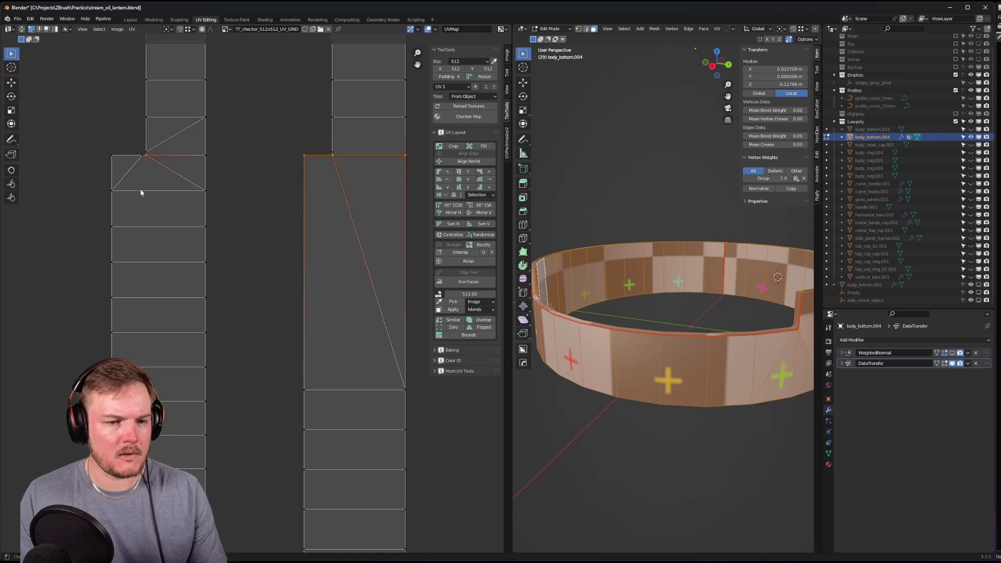
# - Align the inner island's first three edge rows below the lower notch shoulder with the matching outer island rows
pyautogui.moveTo(67, 177); pyautogui.dragTo(230, 206)
pyautogui.keyDown('shift'); pyautogui.moveTo(275, 351); pyautogui.dragTo(440, 409); pyautogui.keyUp('shift')
pyautogui.hotkey('alt', 'Up')
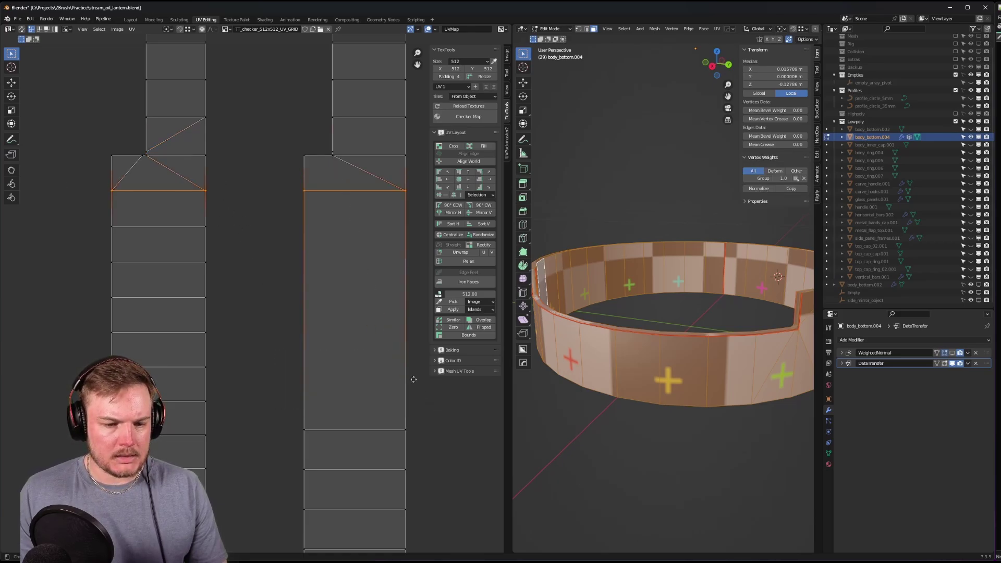
pyautogui.scroll(-1, 135, 182)
pyautogui.click(172, 161)
pyautogui.keyDown('shift'); pyautogui.moveTo(227, 268); pyautogui.dragTo(381, 345); pyautogui.keyUp('shift')
pyautogui.hotkey('alt', 'Up')
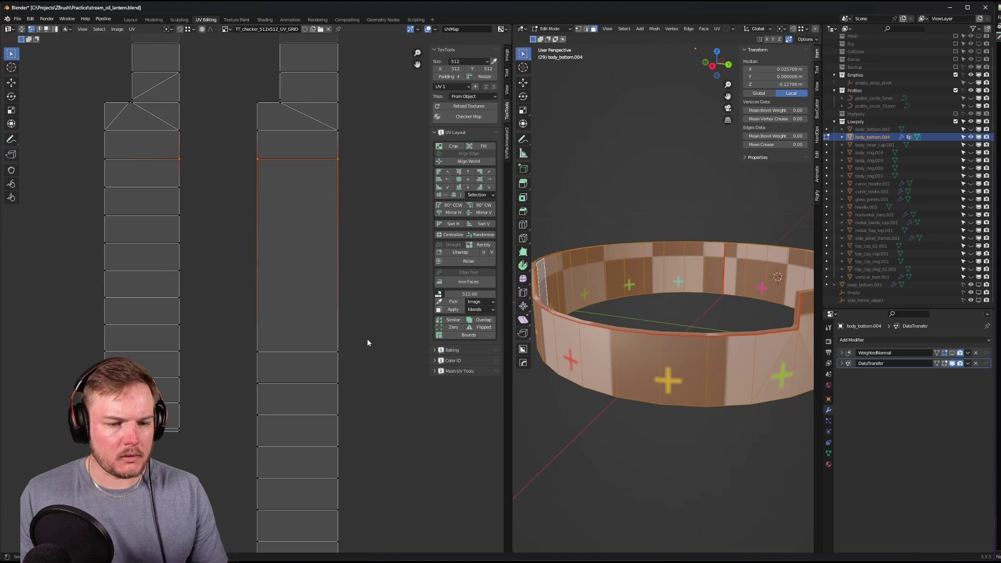
pyautogui.moveTo(232, 241); pyautogui.dragTo(246, 176, button='middle')
pyautogui.click(198, 126)
pyautogui.keyDown('shift'); pyautogui.moveTo(214, 167); pyautogui.dragTo(368, 299); pyautogui.keyUp('shift')
pyautogui.hotkey('alt', 'Up')
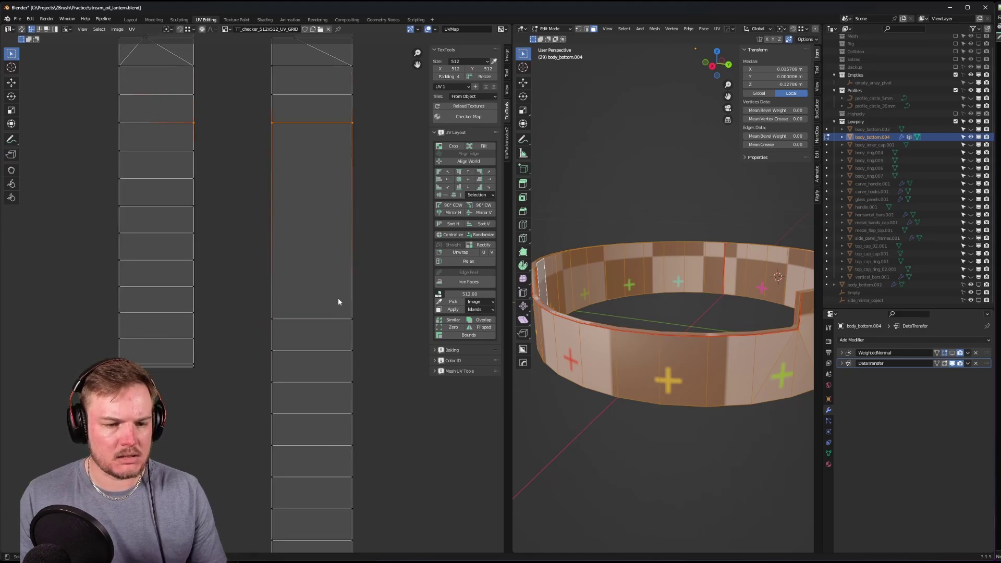
# - Move the inner island's remaining lower edge rows up along Y, closer to the already aligned rows
pyautogui.scroll(-4, 338, 298)
pyautogui.moveTo(332, 295); pyautogui.dragTo(284, 293, button='middle')
pyautogui.moveTo(250, 292); pyautogui.dragTo(344, 428)
pyautogui.press('g')
pyautogui.press('y')
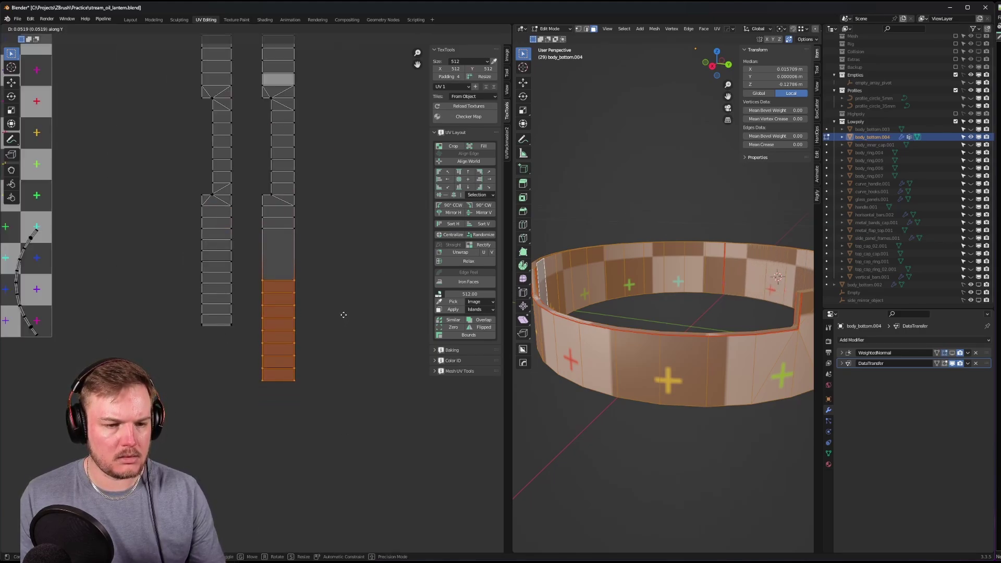
pyautogui.click(338, 294)
# - Align the inner island's fourth to sixth edge rows below the lower notch shoulder with the outer island
pyautogui.scroll(4, 225, 235)
pyautogui.click(208, 155)
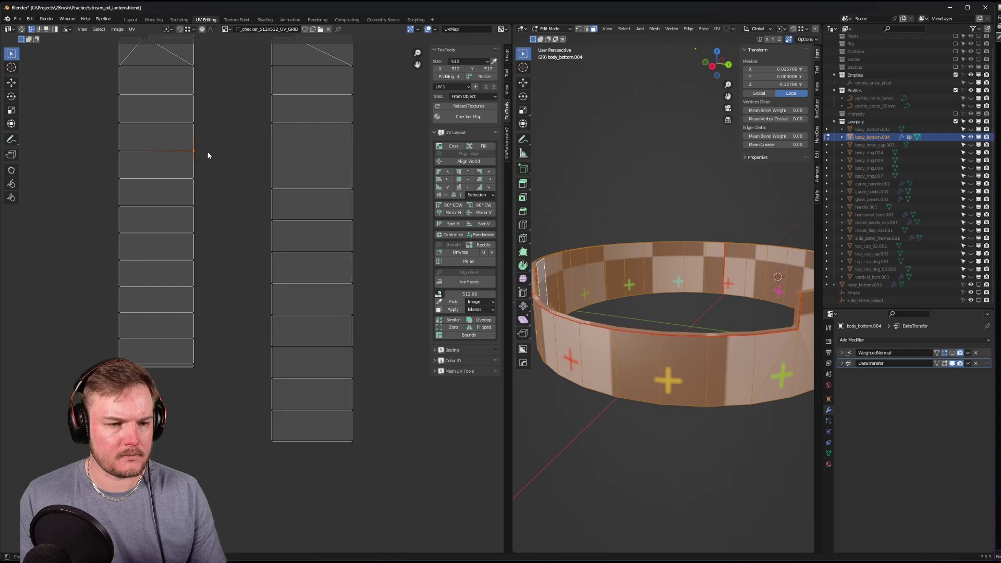
pyautogui.moveTo(208, 150); pyautogui.dragTo(373, 197)
pyautogui.click(475, 172)
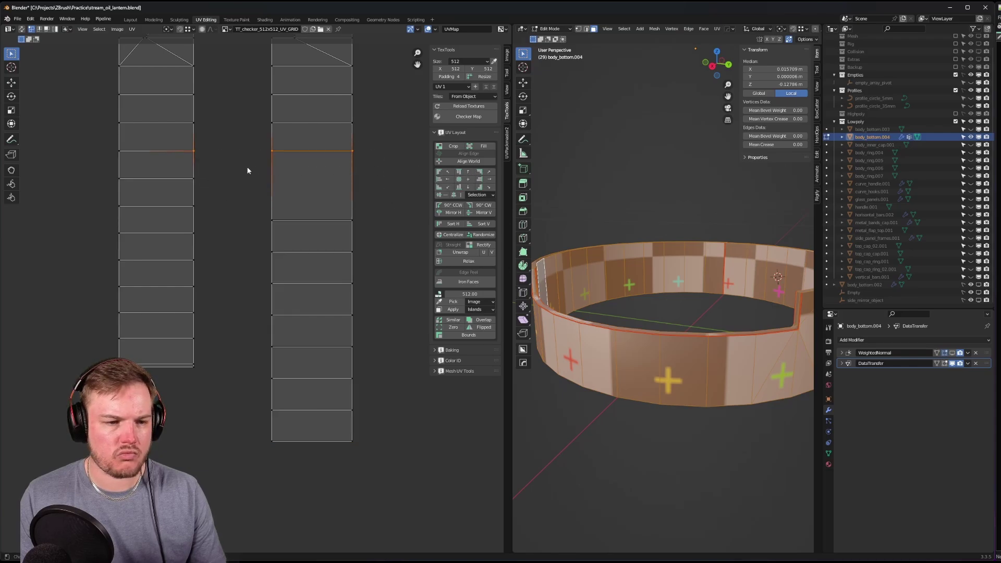
pyautogui.click(190, 173)
pyautogui.keyDown('shift'); pyautogui.moveTo(234, 196); pyautogui.dragTo(366, 228); pyautogui.keyUp('shift')
pyautogui.click(469, 172)
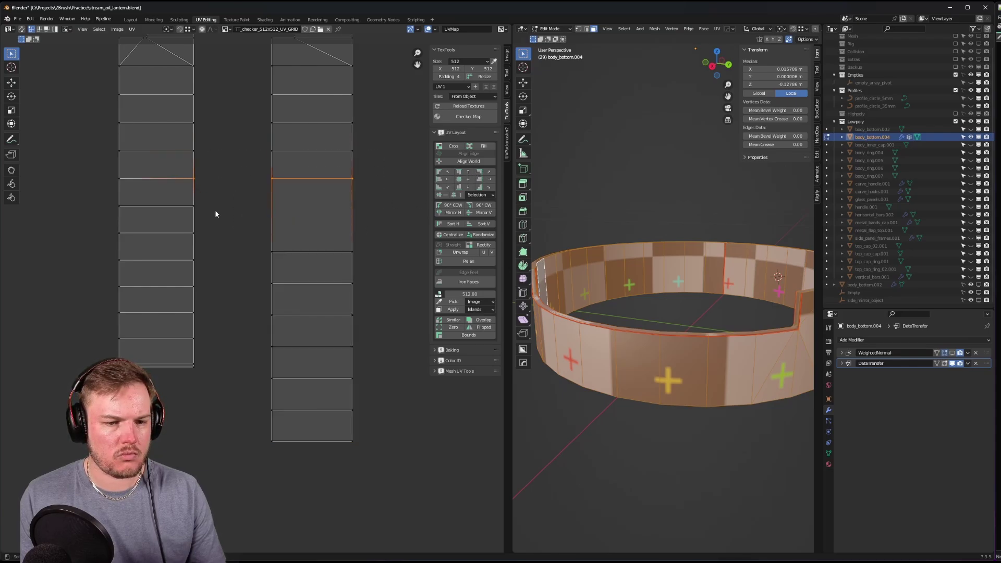
pyautogui.moveTo(225, 221); pyautogui.dragTo(228, 223)
pyautogui.keyDown('shift'); pyautogui.moveTo(237, 226); pyautogui.dragTo(366, 265); pyautogui.keyUp('shift')
pyautogui.hotkey('shift', 'r')
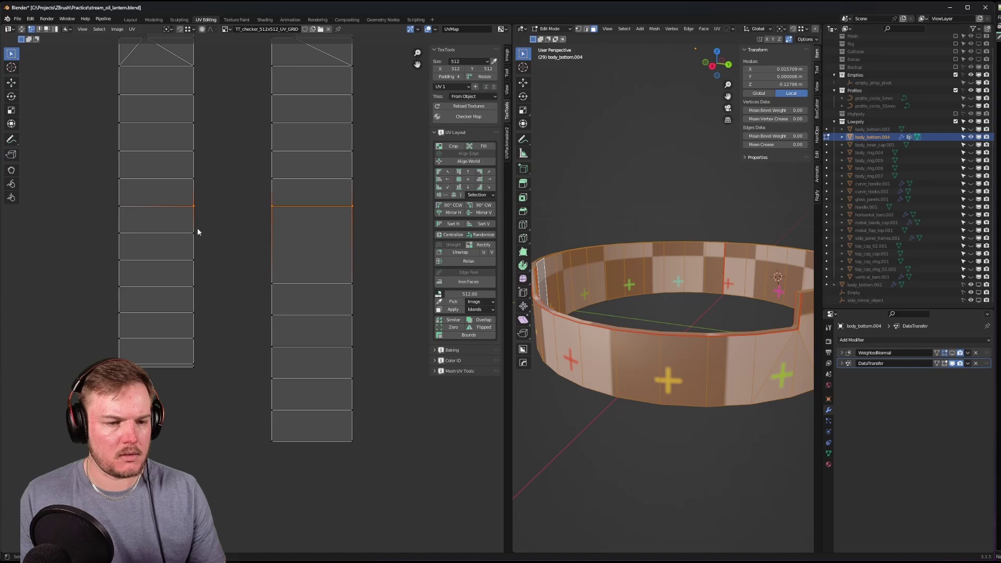
# - Align the inner island's seventh to ninth edge rows below the lower notch shoulder with the outer island
pyautogui.keyDown('shift'); pyautogui.moveTo(257, 253); pyautogui.dragTo(362, 289); pyautogui.keyUp('shift')
pyautogui.hotkey('shift', 'r')
pyautogui.click(199, 262)
pyautogui.keyDown('shift'); pyautogui.moveTo(235, 271); pyautogui.dragTo(376, 321); pyautogui.keyUp('shift')
pyautogui.hotkey('shift', 'r')
pyautogui.click(194, 288)
pyautogui.keyDown('shift'); pyautogui.moveTo(253, 316); pyautogui.dragTo(364, 355); pyautogui.keyUp('shift')
pyautogui.hotkey('shift', 'r')
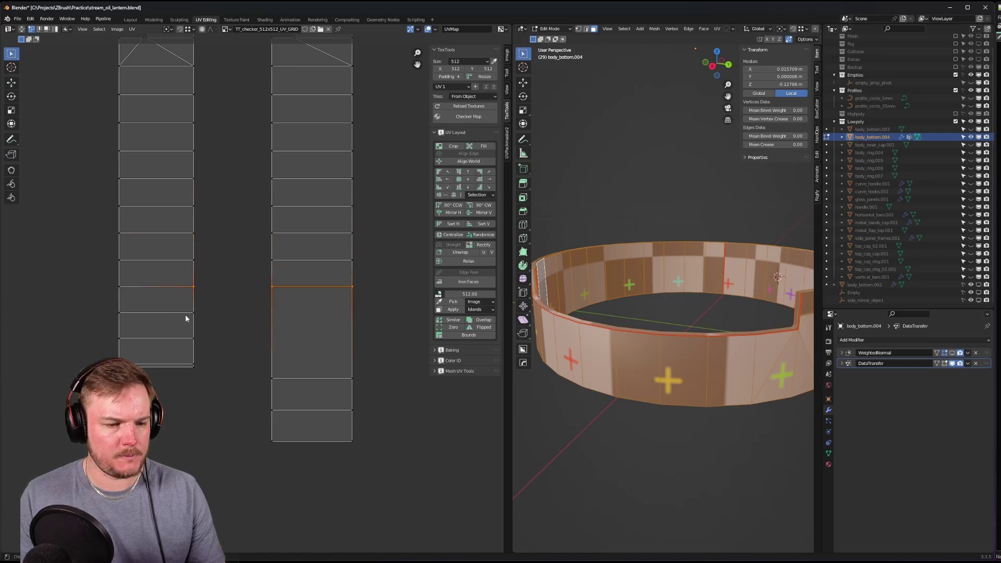
# - Align the inner island's last two interior edge rows and its bottom edge with those of the outer island
pyautogui.keyDown('shift'); pyautogui.moveTo(238, 330); pyautogui.dragTo(359, 387); pyautogui.keyUp('shift')
pyautogui.hotkey('shift', 'r')
pyautogui.click(196, 339)
pyautogui.keyDown('shift'); pyautogui.moveTo(227, 356); pyautogui.dragTo(364, 421); pyautogui.keyUp('shift')
pyautogui.hotkey('shift', 'r')
pyautogui.keyDown('shift'); pyautogui.moveTo(249, 404); pyautogui.dragTo(411, 481); pyautogui.keyUp('shift')
pyautogui.hotkey('shift', 'r')
pyautogui.scroll(-5, 346, 405)
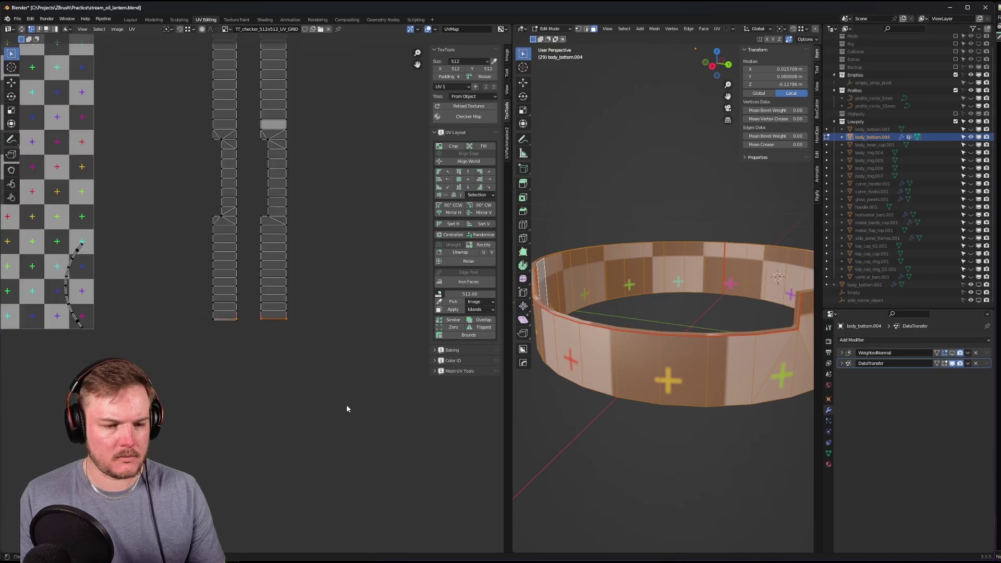
# - Try to align the left edge vertices of the inner island's wide sections with the outer island's left edge
pyautogui.moveTo(276, 238); pyautogui.dragTo(315, 318, button='middle')
pyautogui.scroll(1, 286, 219)
pyautogui.moveTo(304, 115); pyautogui.dragTo(299, 150, button='middle')
pyautogui.press('Tab')
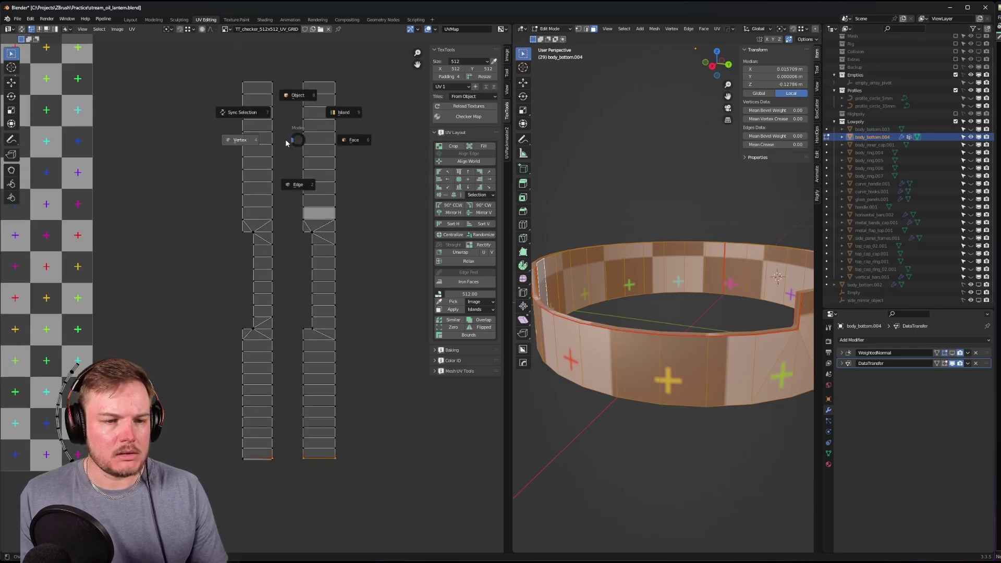
pyautogui.click(285, 139)
pyautogui.moveTo(290, 67); pyautogui.dragTo(307, 251)
pyautogui.keyDown('shift'); pyautogui.moveTo(286, 291); pyautogui.dragTo(308, 472); pyautogui.keyUp('shift')
pyautogui.scroll(5, 292, 165)
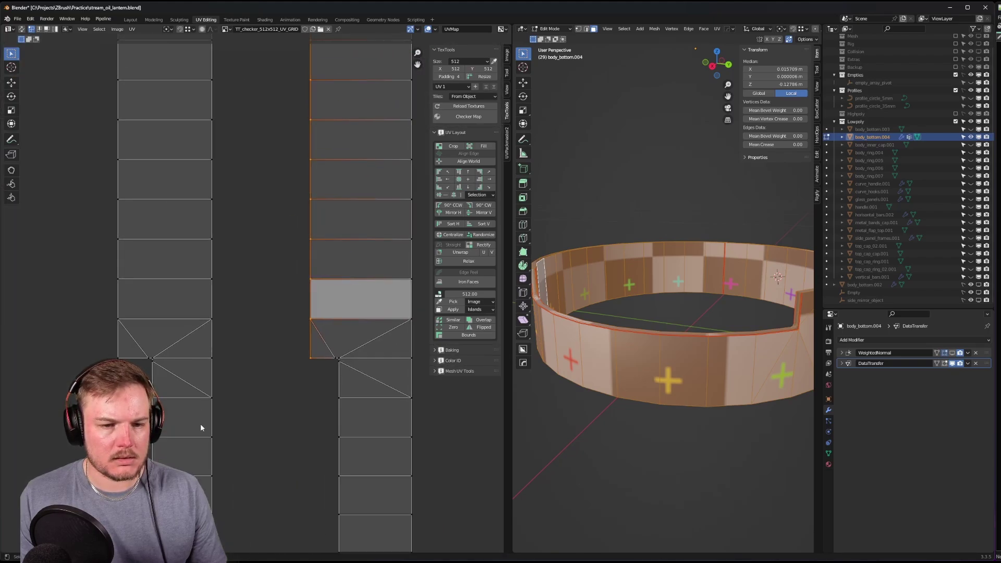
pyautogui.scroll(-3, 295, 198)
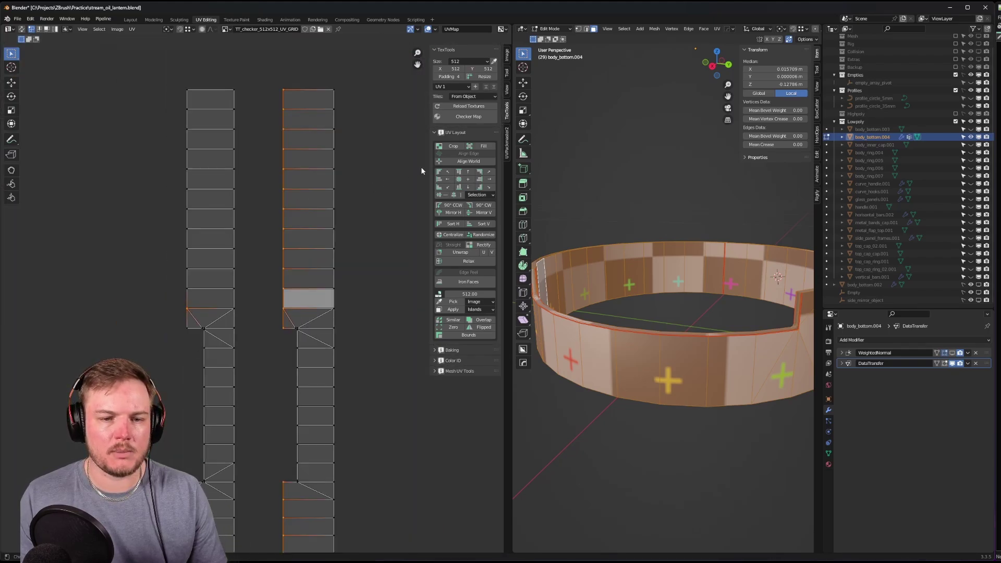
pyautogui.click(443, 180)
# - Undo the left-edge alignment of the two wall islands after checking the notch area
pyautogui.scroll(4, 232, 293)
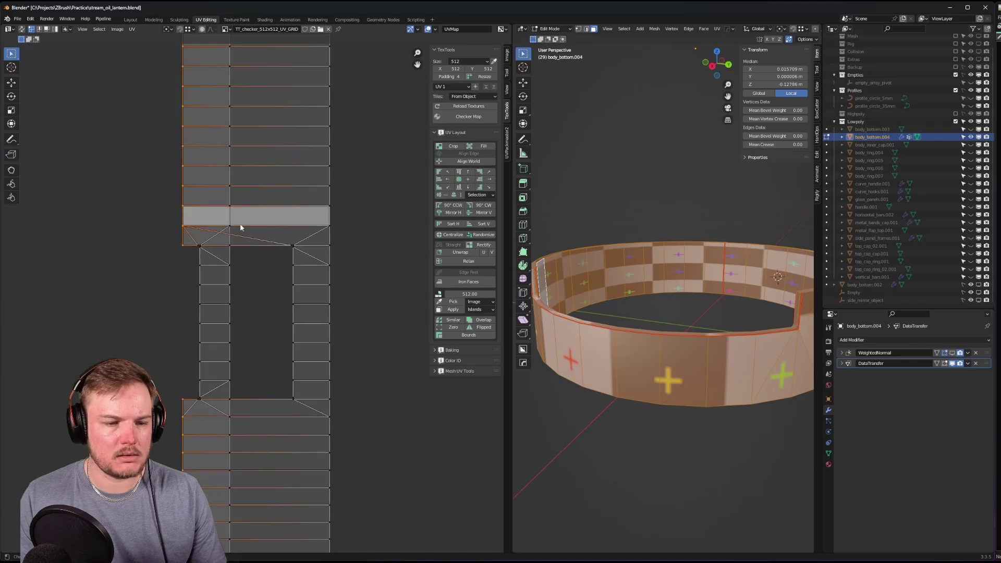
pyautogui.moveTo(291, 348); pyautogui.dragTo(303, 204, button='middle')
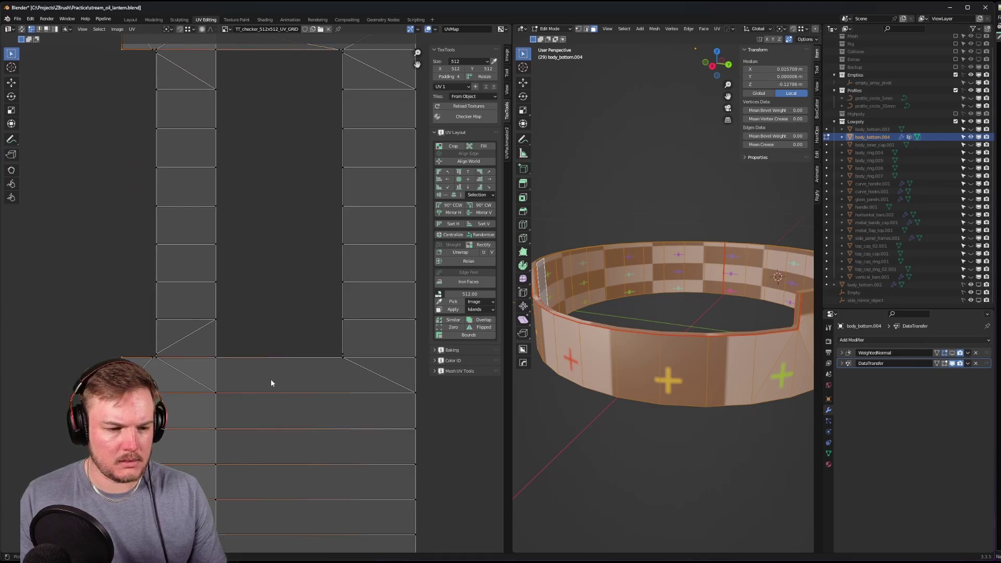
pyautogui.press('l')
pyautogui.hotkey('ctrl', 'z')
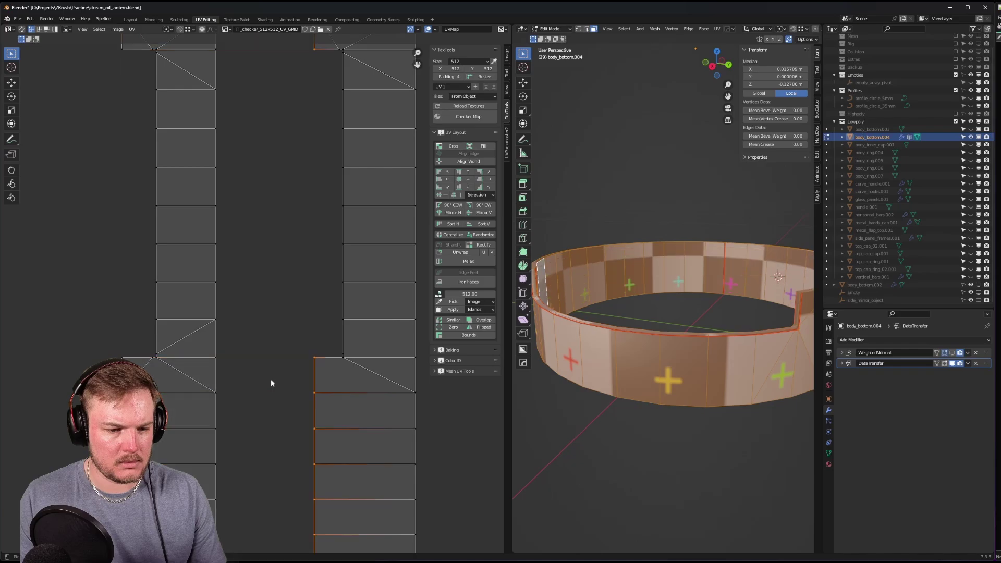
# - Nudge the vertex at the inner island's lower notch corner slightly along X, away from the narrow section's edge
pyautogui.scroll(3, 348, 390)
pyautogui.moveTo(347, 385); pyautogui.dragTo(200, 283, button='middle')
pyautogui.scroll(7, 271, 334)
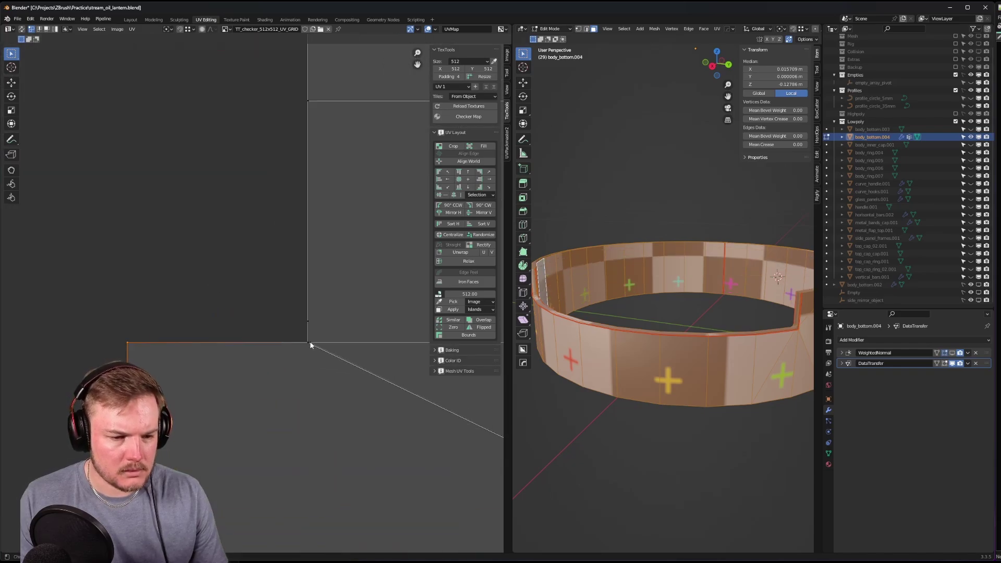
pyautogui.press('g')
pyautogui.press('x')
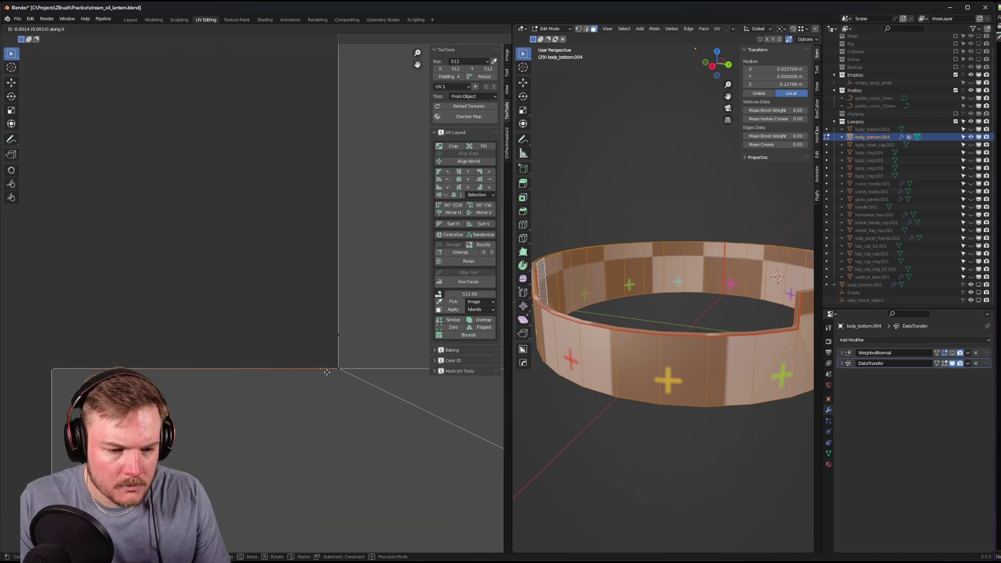
pyautogui.click(311, 373)
# - Left-align the outer edge vertices of the inner island's wide sections with the outer island's left edge
pyautogui.scroll(-15, 312, 374)
pyautogui.moveTo(311, 396); pyautogui.dragTo(260, 342, button='middle')
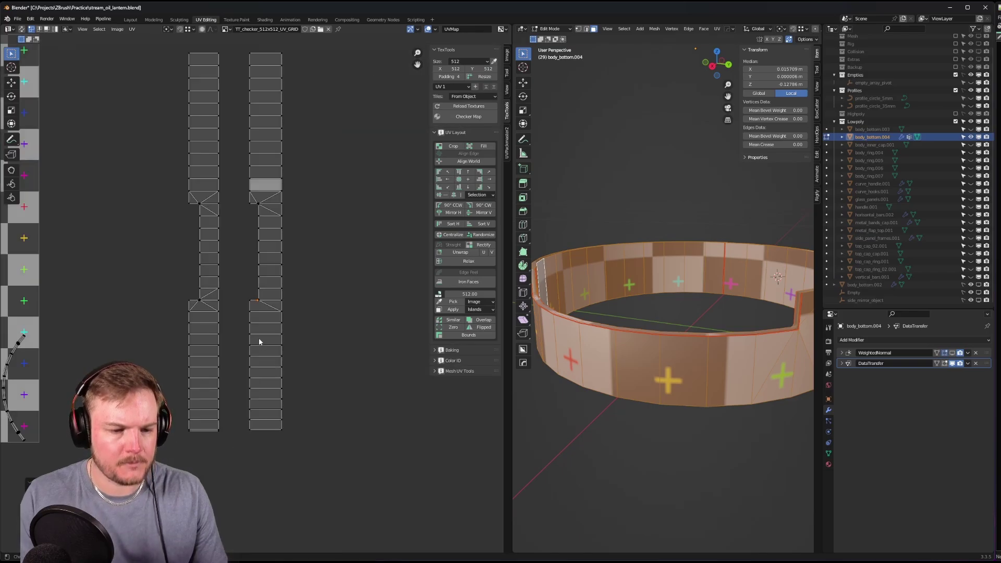
pyautogui.moveTo(236, 189); pyautogui.dragTo(252, 466)
pyautogui.click(440, 178)
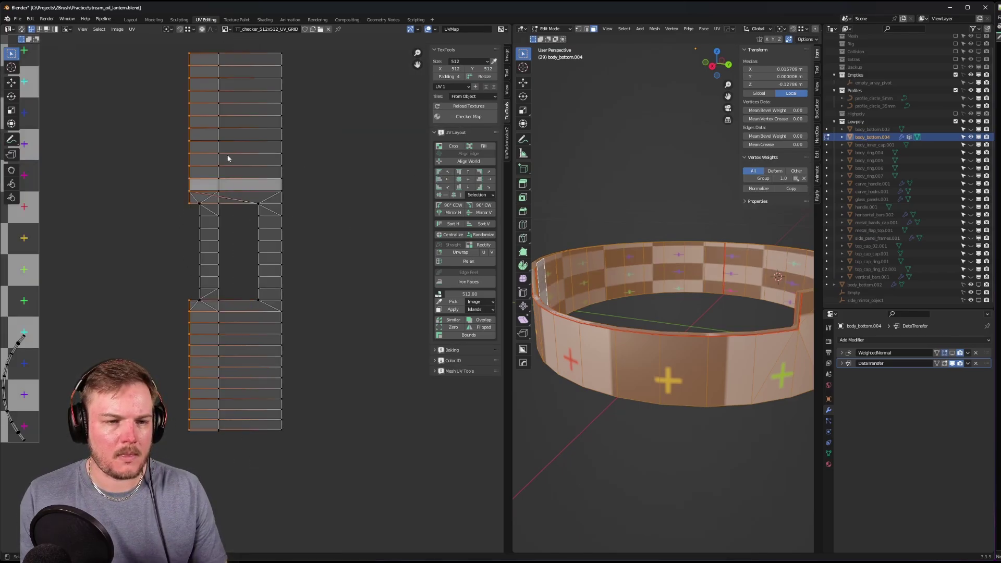
# - Left-align the inner island's notch corner vertices and narrow section edge with the outer island's notch edge
pyautogui.moveTo(228, 156); pyautogui.dragTo(252, 161, button='middle')
pyautogui.scroll(2, 269, 185)
pyautogui.click(287, 157)
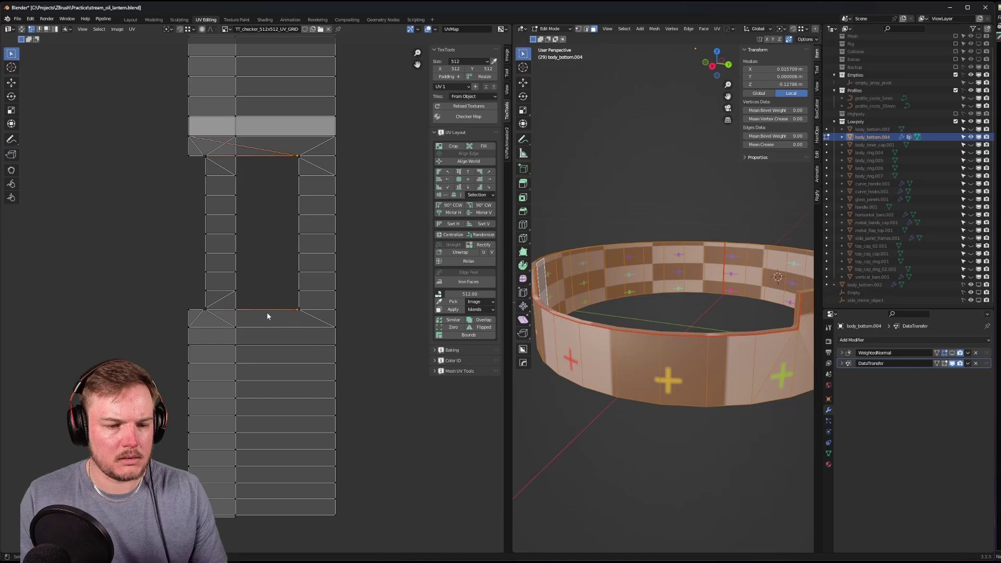
pyautogui.keyDown('shift'); pyautogui.click(206, 311); pyautogui.keyUp('shift')
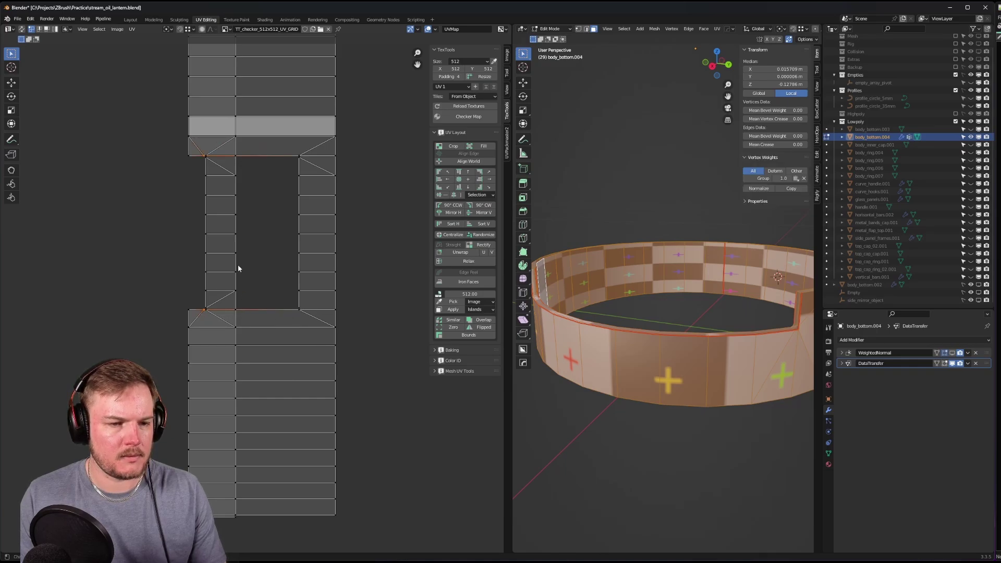
pyautogui.scroll(4, 213, 166)
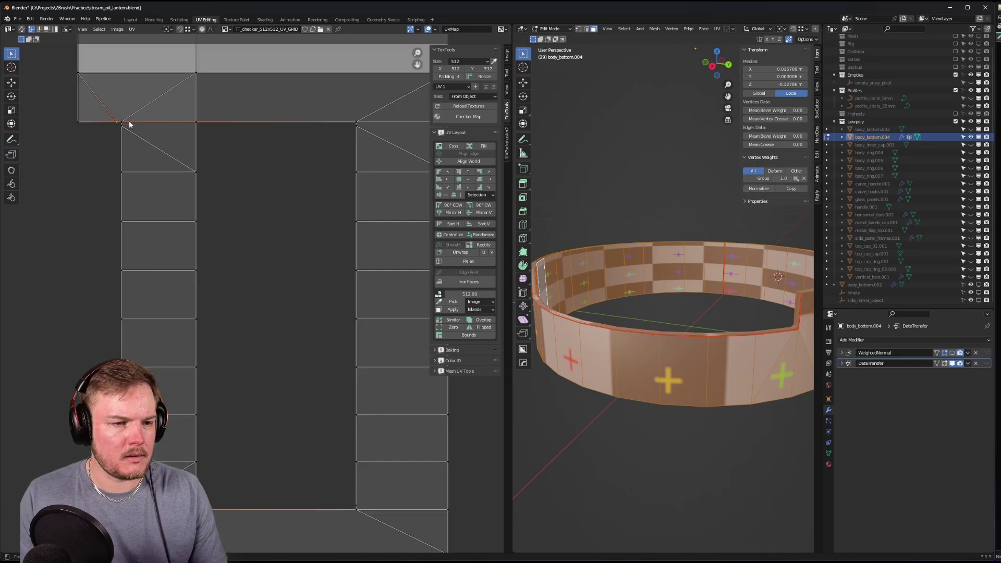
pyautogui.scroll(-2, 302, 178)
pyautogui.keyDown('shift'); pyautogui.moveTo(309, 165); pyautogui.dragTo(332, 458); pyautogui.keyUp('shift')
pyautogui.hotkey('alt', 'Left')
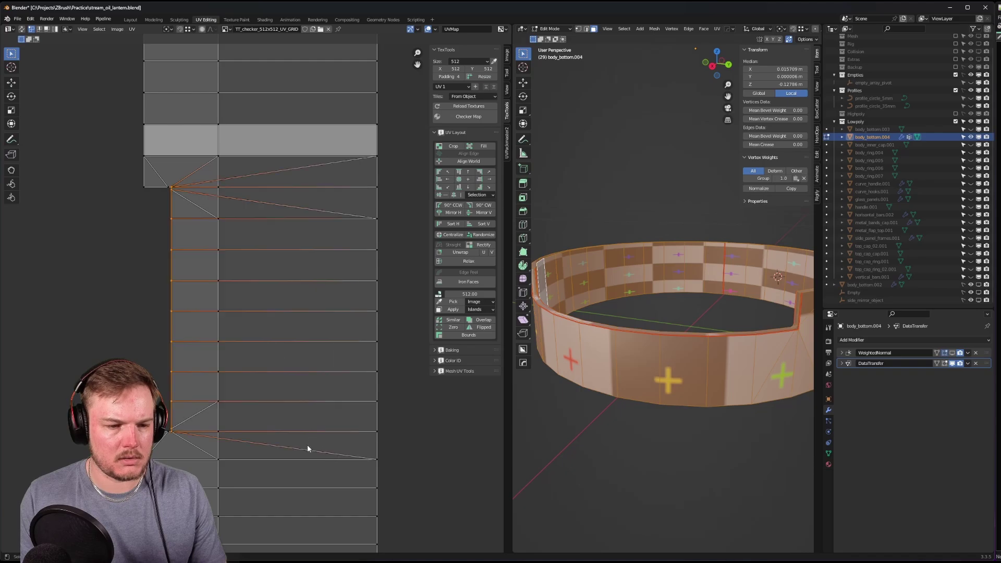
# - Align the inner island's right edge with the outer island's right edge so the two wall islands stack
pyautogui.moveTo(266, 411); pyautogui.dragTo(274, 320, button='middle')
pyautogui.scroll(-3, 274, 320)
pyautogui.scroll(-3, 261, 141)
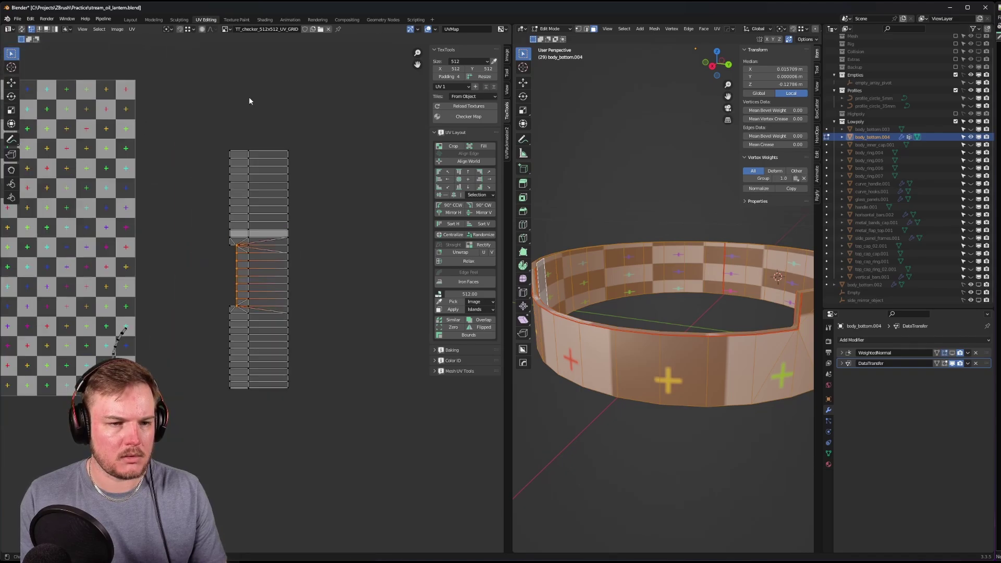
pyautogui.moveTo(277, 211); pyautogui.dragTo(315, 466)
pyautogui.hotkey('alt', 'Left')
pyautogui.scroll(5, 278, 224)
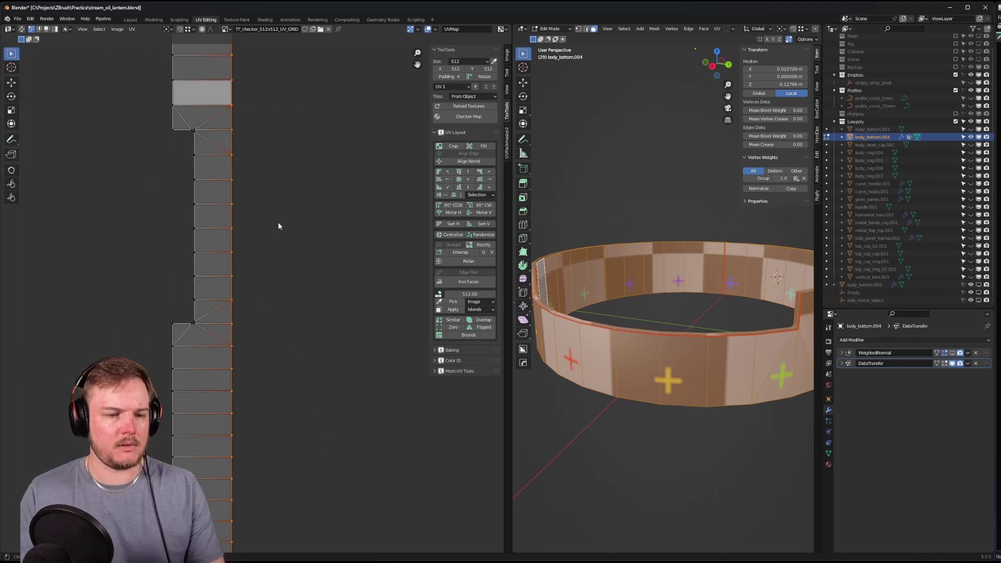
pyautogui.scroll(-5, 277, 224)
pyautogui.scroll(1, 219, 153)
# - Enable UV sync selection and clear the selection on the stacked wall islands
pyautogui.moveTo(218, 151); pyautogui.dragTo(235, 275, button='middle')
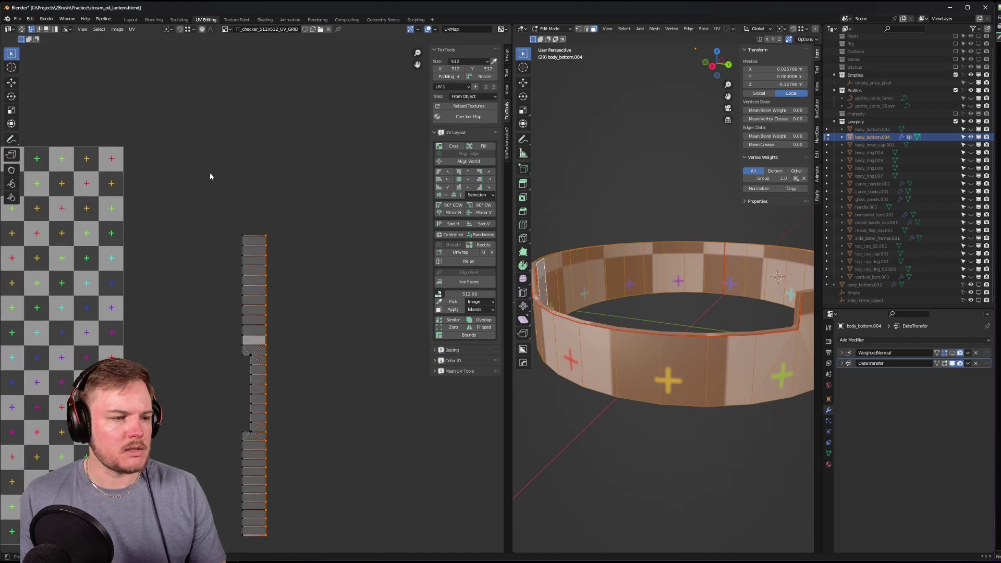
pyautogui.scroll(3, 210, 173)
pyautogui.moveTo(220, 183); pyautogui.dragTo(226, 200, button='middle')
pyautogui.click(22, 30)
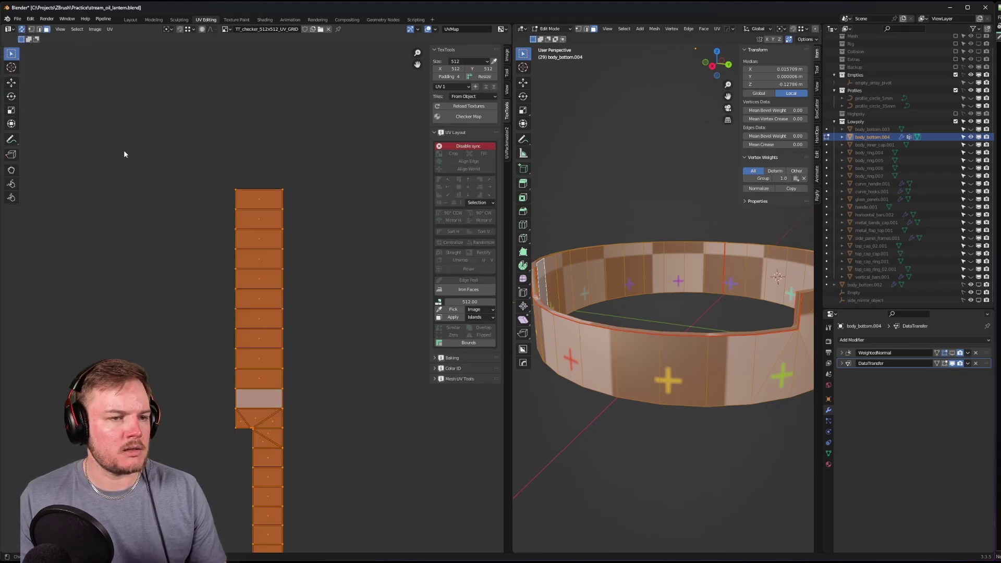
pyautogui.moveTo(175, 164); pyautogui.dragTo(248, 201)
pyautogui.moveTo(638, 326); pyautogui.dragTo(643, 331, button='middle')
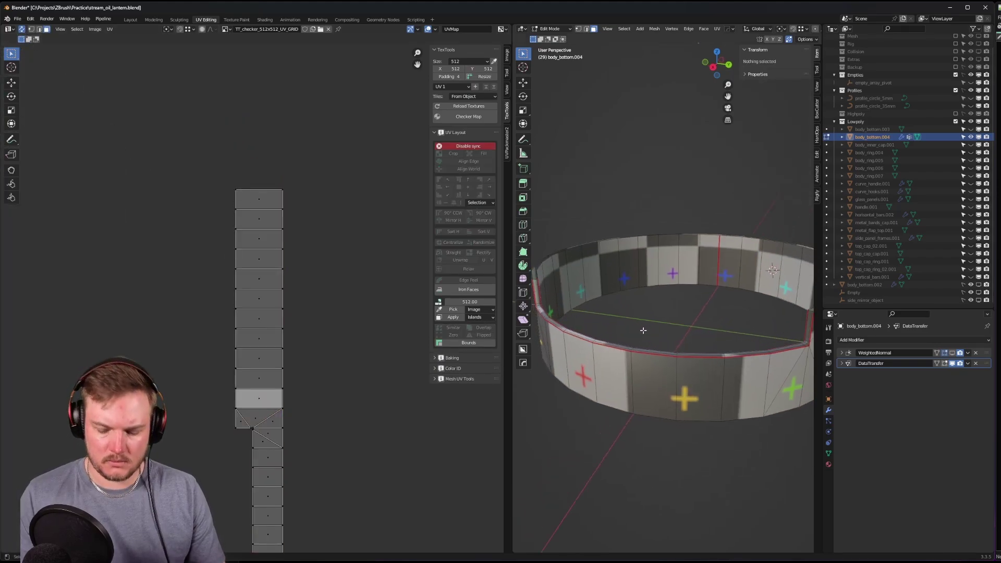
# - Select vertices on the stacked islands' upper left edge and examine where they lie around the ring's seam
pyautogui.press('Tab')
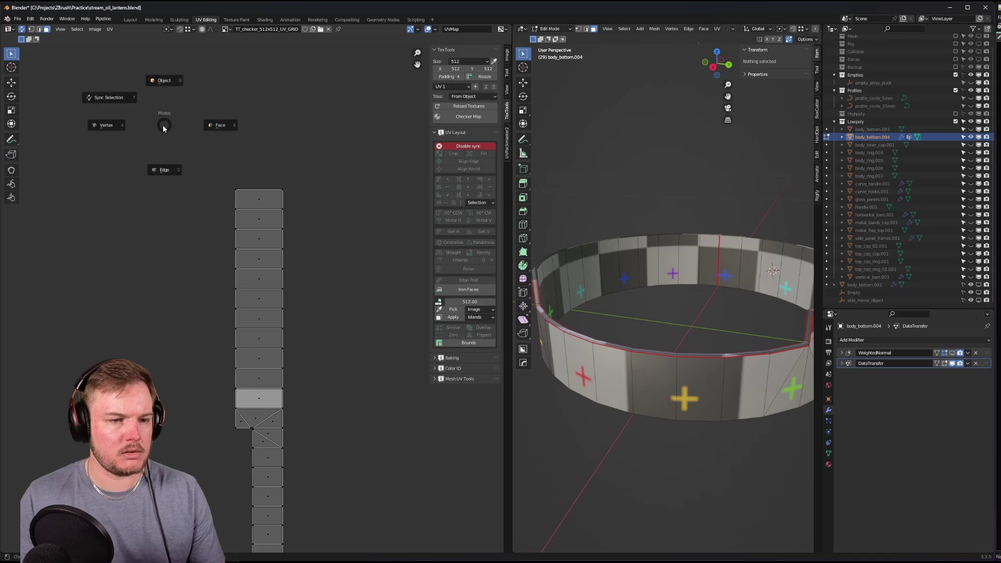
pyautogui.click(149, 126)
pyautogui.moveTo(191, 156); pyautogui.dragTo(249, 202)
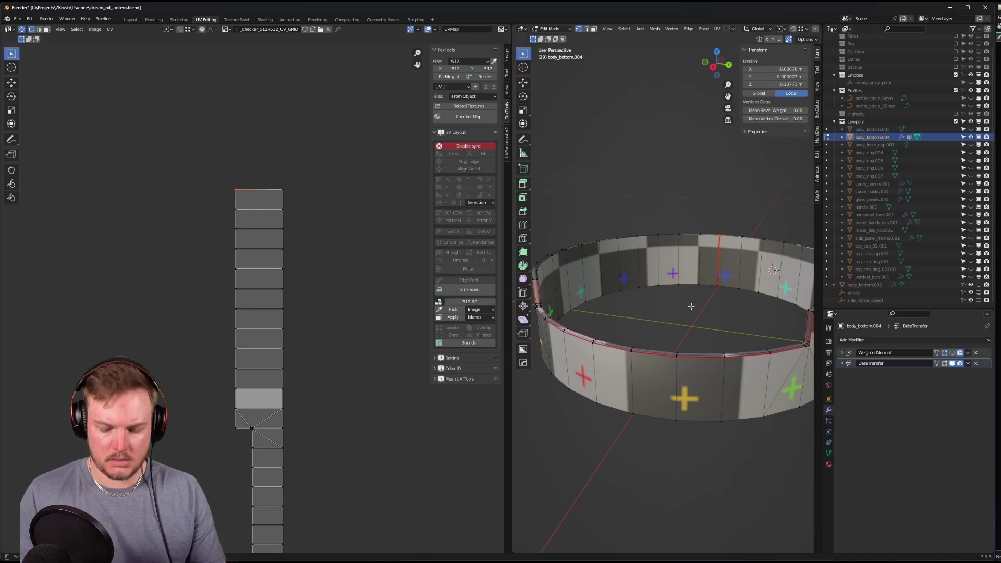
pyautogui.press('KP_Decimal')
pyautogui.moveTo(691, 307); pyautogui.dragTo(674, 336, button='middle')
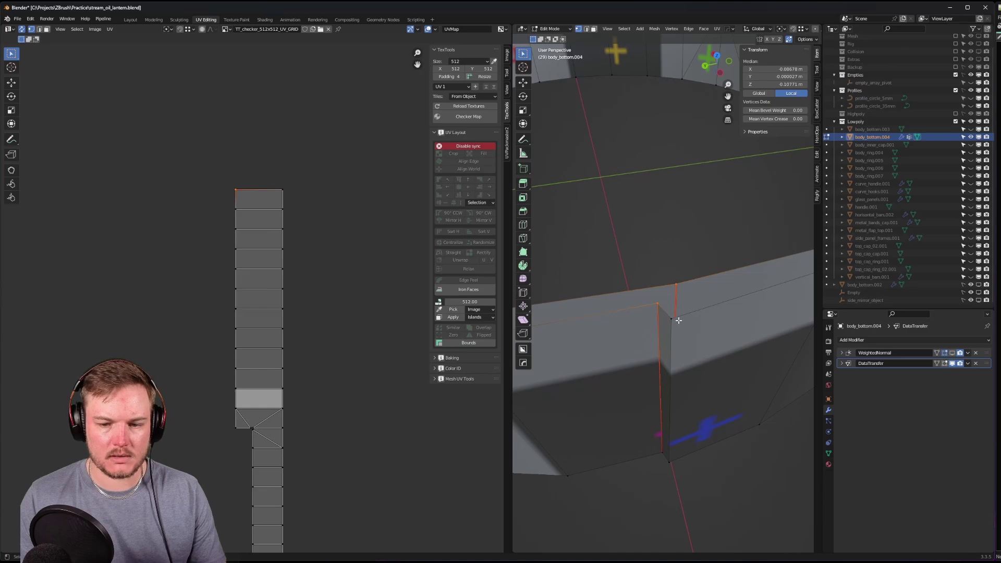
pyautogui.scroll(-4, 678, 320)
pyautogui.scroll(-3, 323, 344)
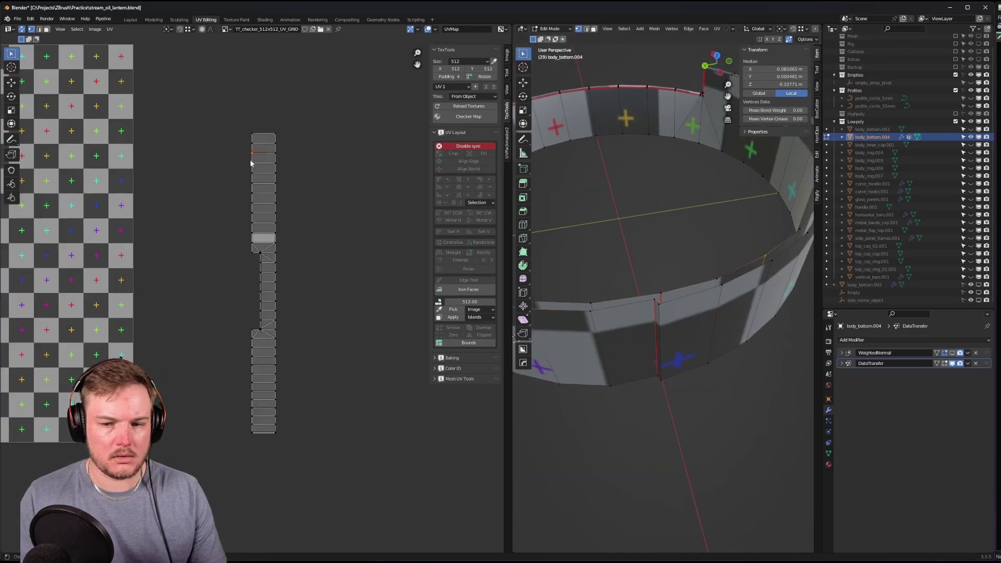
pyautogui.moveTo(340, 193); pyautogui.dragTo(321, 199, button='middle')
pyautogui.moveTo(590, 243); pyautogui.dragTo(725, 274, button='middle')
pyautogui.scroll(-3, 781, 301)
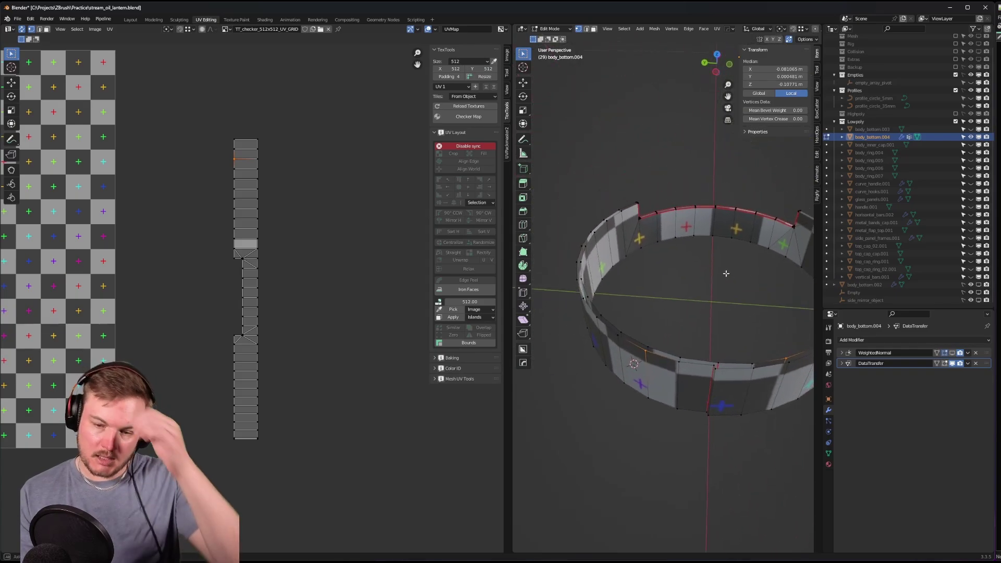
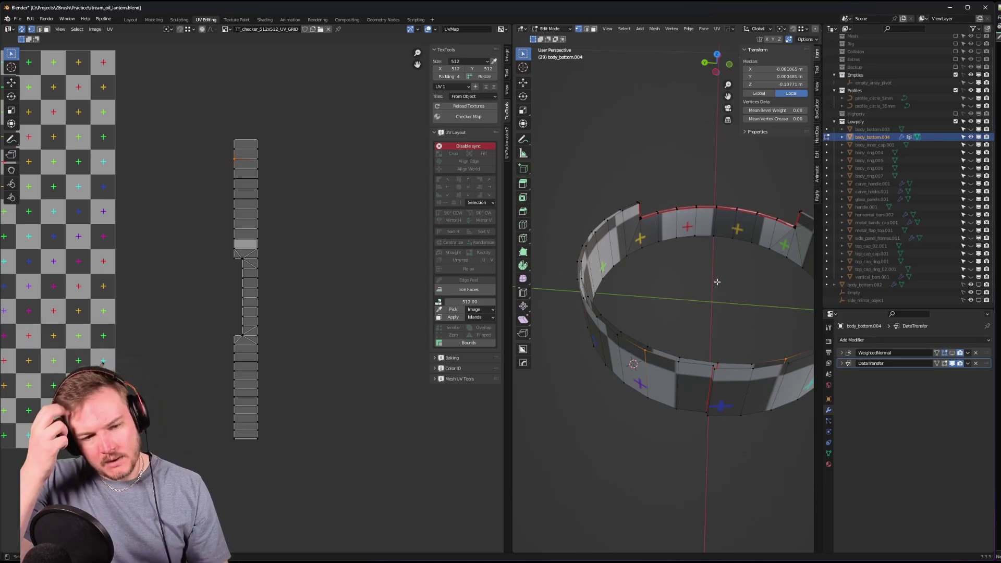
# - Select the inner wall's faces linked up to their seams and mirror their UV island along Y
pyautogui.press('Tab')
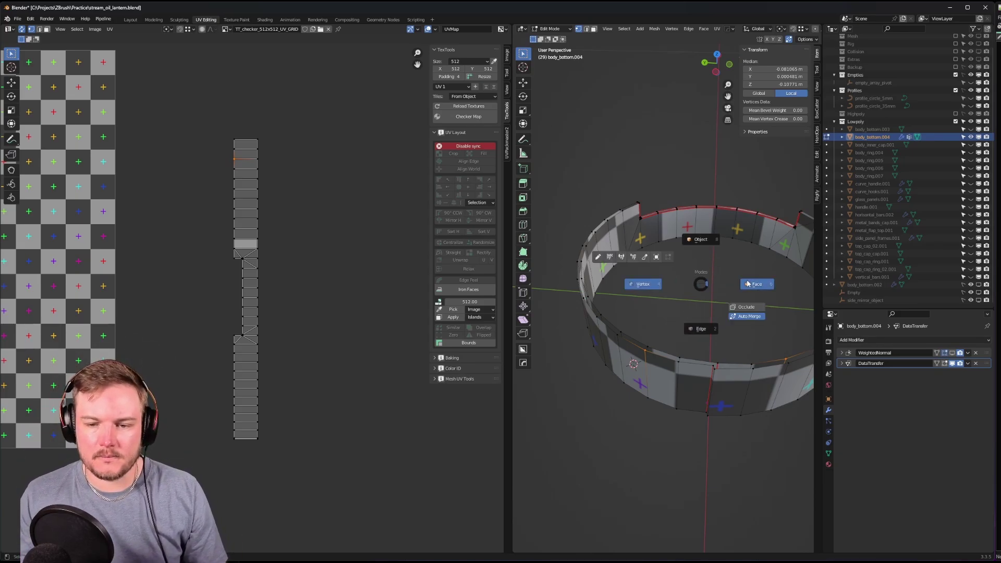
pyautogui.click(756, 284)
pyautogui.click(626, 238)
pyautogui.hotkey('ctrl', 'l')
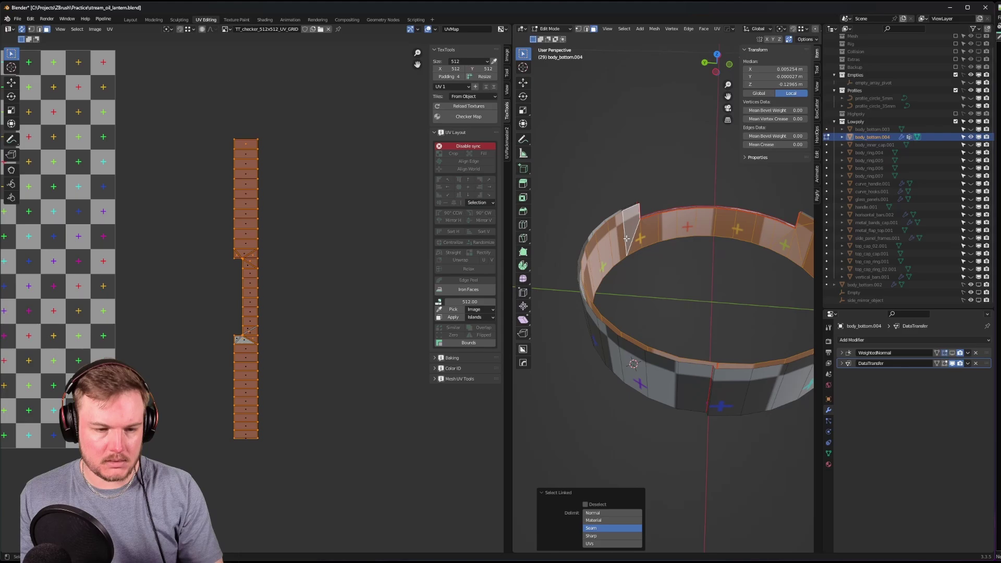
pyautogui.rightClick(274, 220)
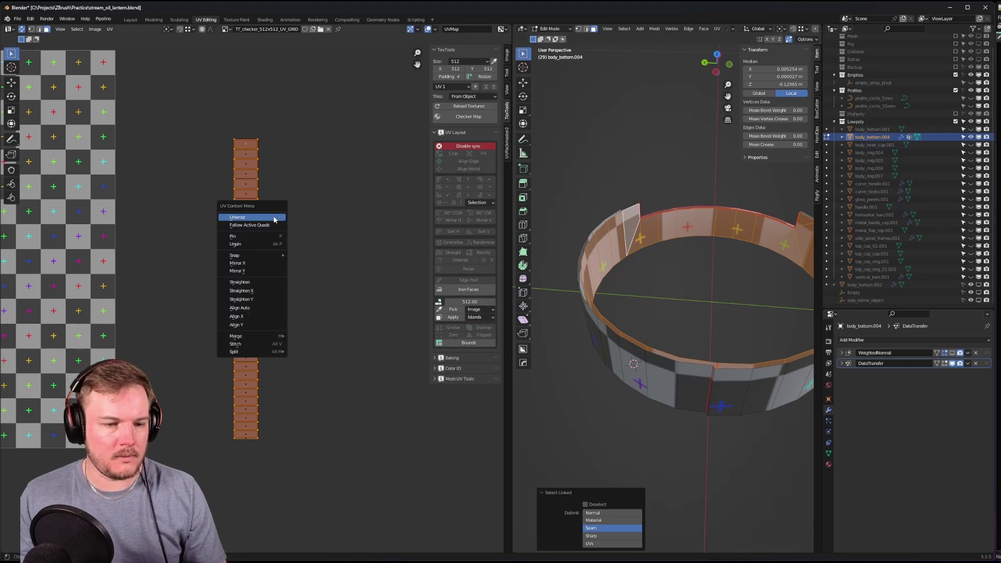
pyautogui.click(265, 277)
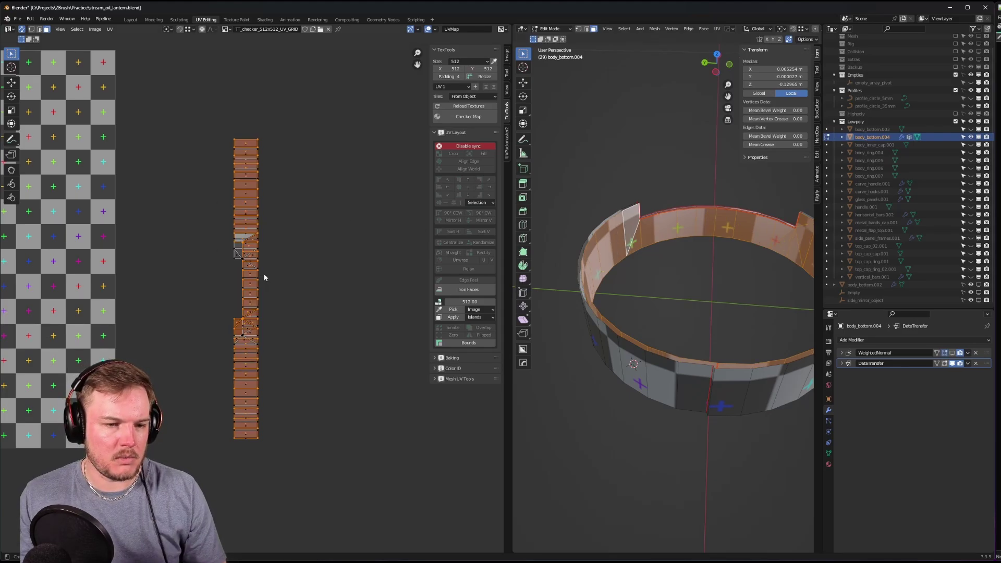
# - Move the mirrored inner wall island horizontally off the outer island so the two sit side by side
pyautogui.scroll(1, 261, 300)
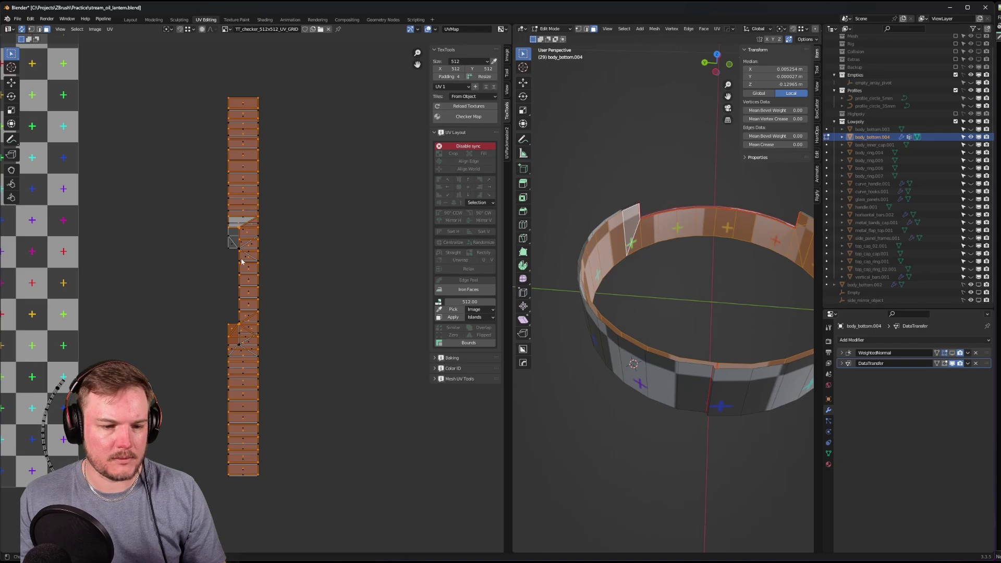
pyautogui.moveTo(262, 372); pyautogui.dragTo(273, 284, button='middle')
pyautogui.scroll(2, 268, 307)
pyautogui.scroll(-3, 292, 342)
pyautogui.press('g')
pyautogui.press('x')
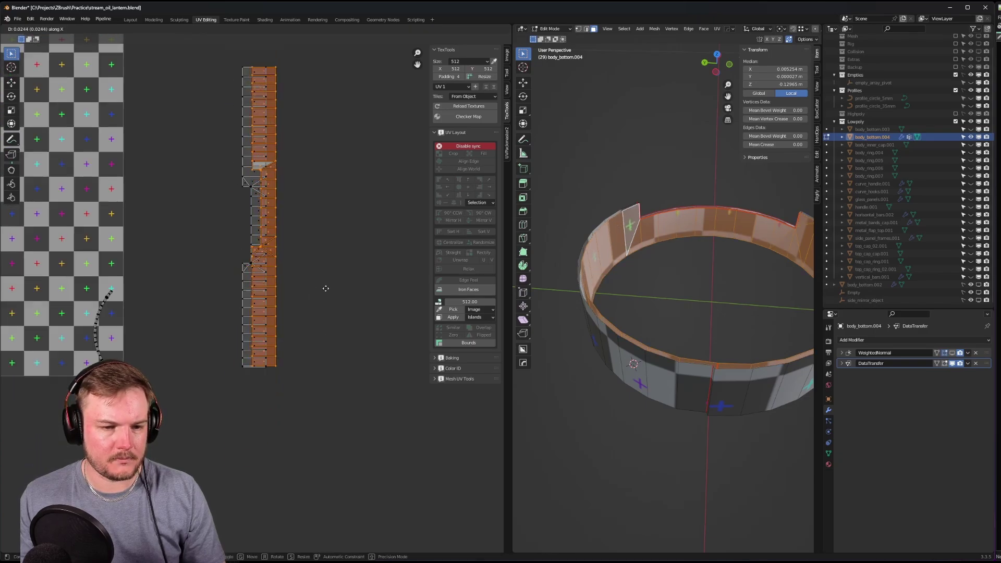
pyautogui.click(348, 290)
# - Select end and row-edge vertices on the separated islands and examine where they lie on the ring
pyautogui.moveTo(286, 101); pyautogui.dragTo(282, 129, button='middle')
pyautogui.press('Tab')
pyautogui.click(224, 129)
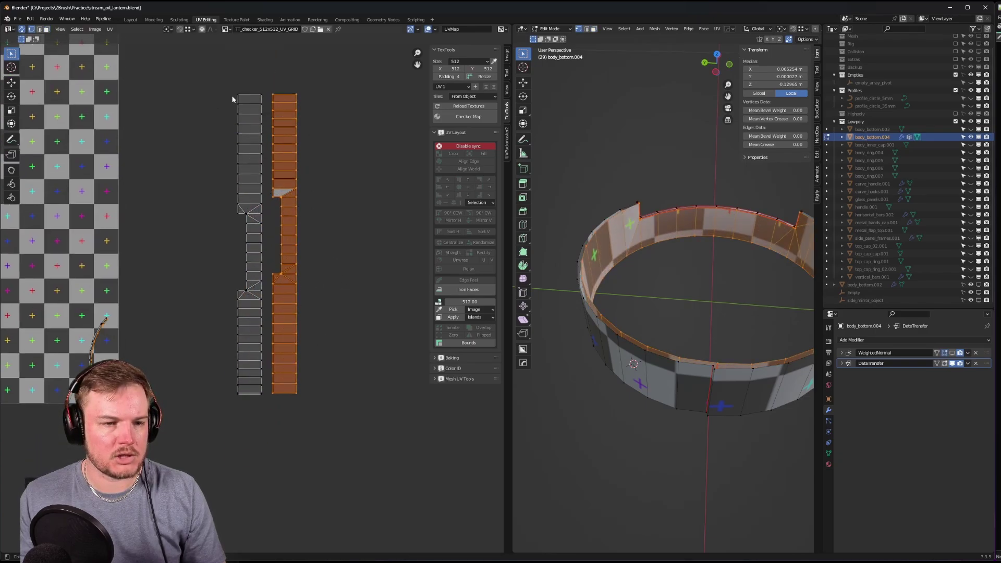
pyautogui.click(232, 99)
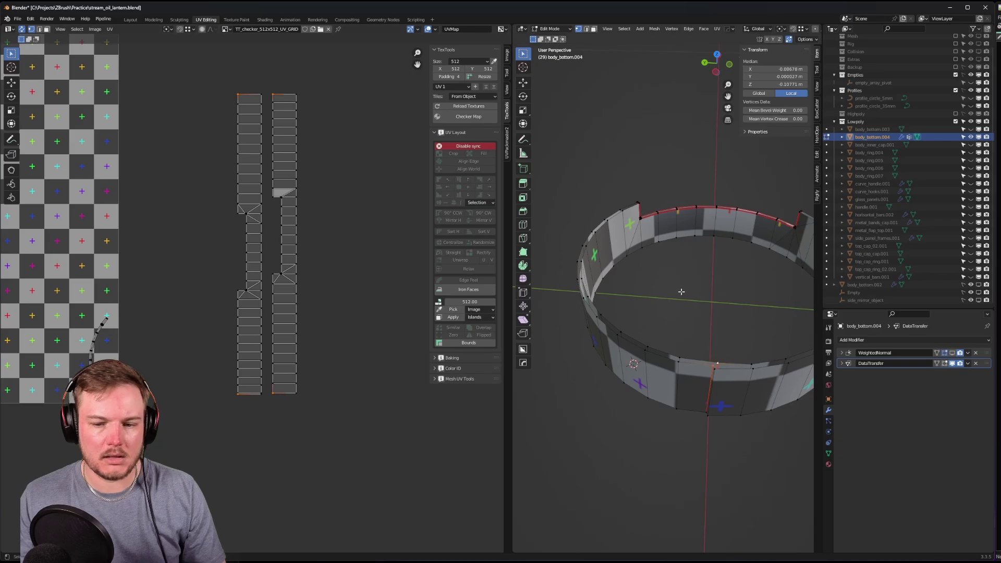
pyautogui.click(264, 105)
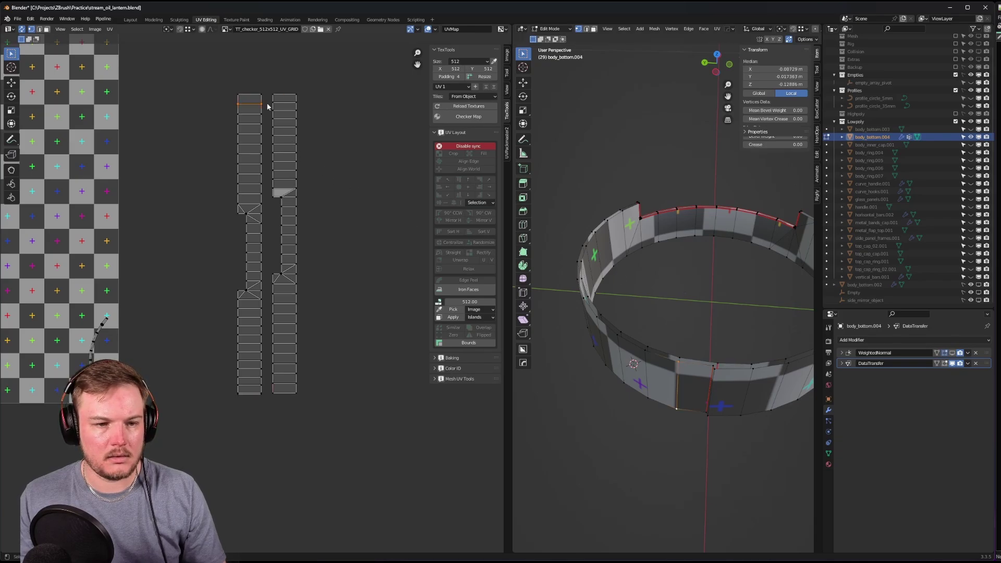
pyautogui.keyDown('shift'); pyautogui.moveTo(577, 247); pyautogui.dragTo(555, 242, button='middle'); pyautogui.keyUp('shift')
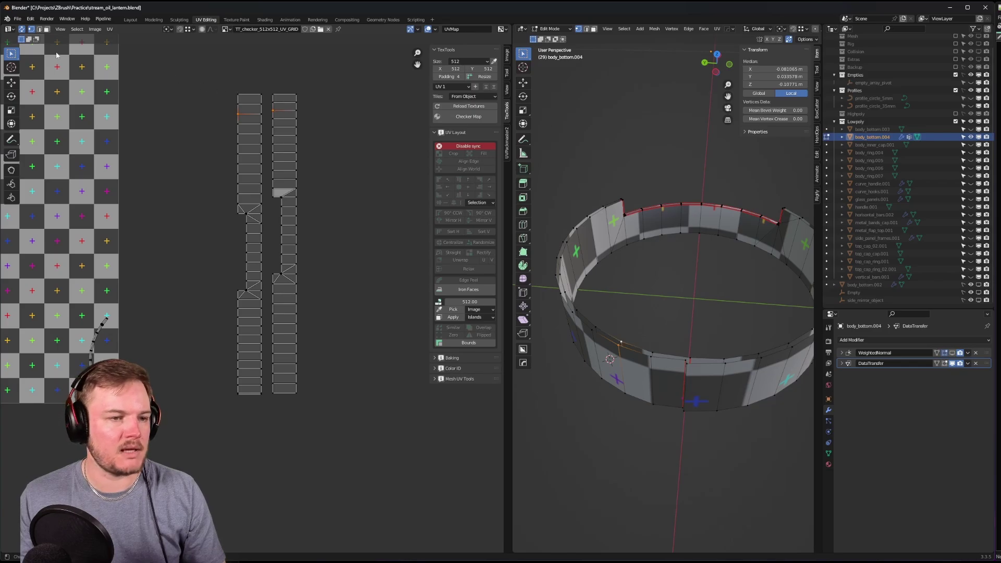
# - Turn off UV sync selection and select the whole ring mesh to show both wall islands for UV editing
pyautogui.click(22, 30)
pyautogui.press('a')
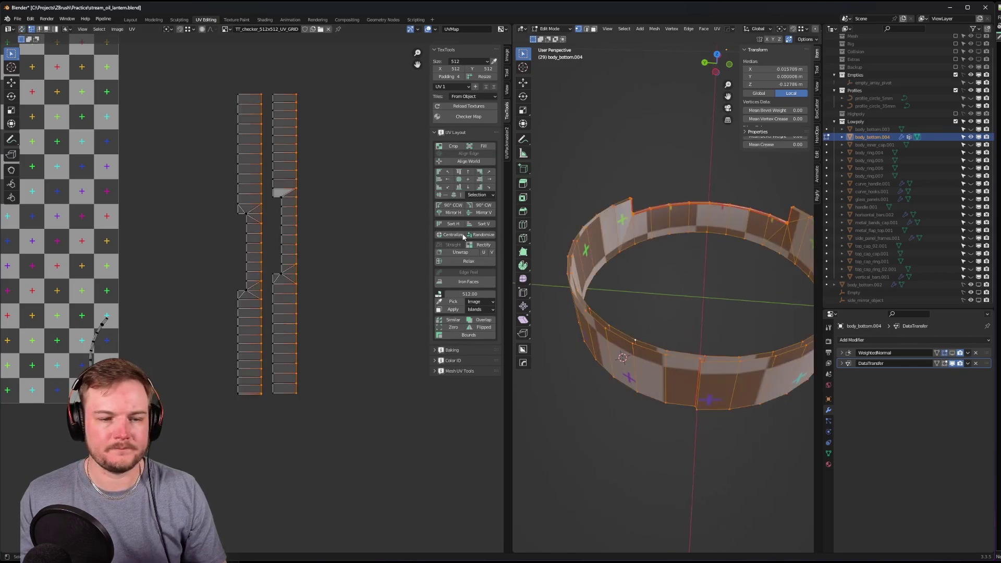
pyautogui.scroll(4, 317, 231)
pyautogui.moveTo(318, 231); pyautogui.dragTo(289, 233, button='middle')
pyautogui.moveTo(295, 148); pyautogui.dragTo(380, 187)
pyautogui.scroll(-8, 357, 261)
pyautogui.scroll(3, 280, 215)
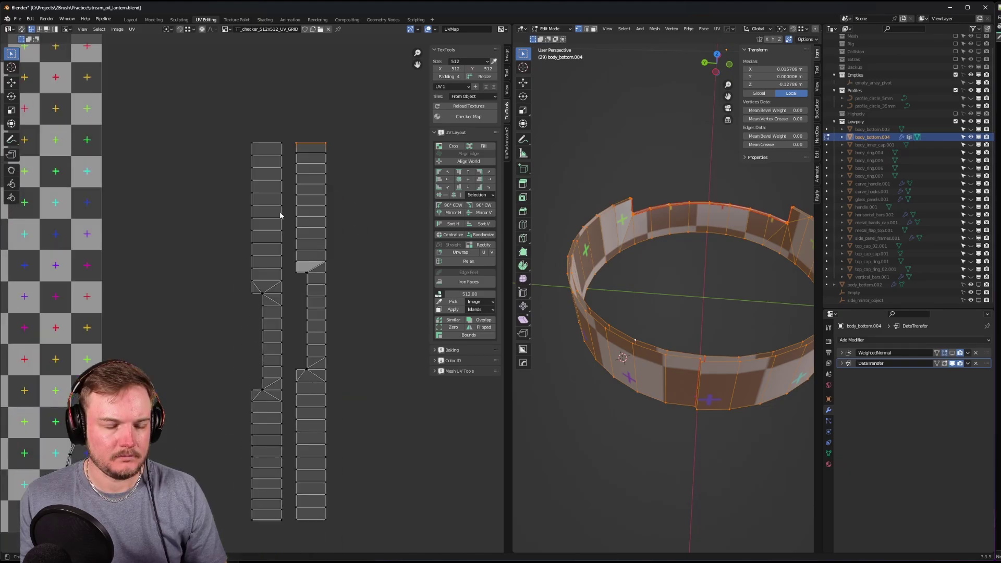
# - Select the entire inner wall island and shift it vertically relative to the outer island
pyautogui.moveTo(297, 131); pyautogui.dragTo(375, 444)
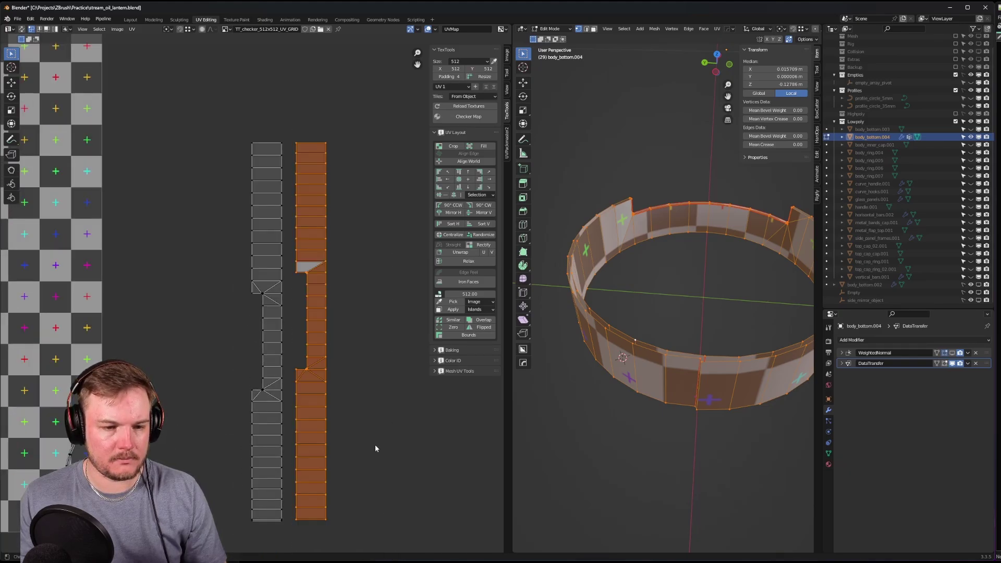
pyautogui.moveTo(347, 340); pyautogui.dragTo(345, 302, button='middle')
pyautogui.press('g')
pyautogui.press('y')
pyautogui.click(339, 258)
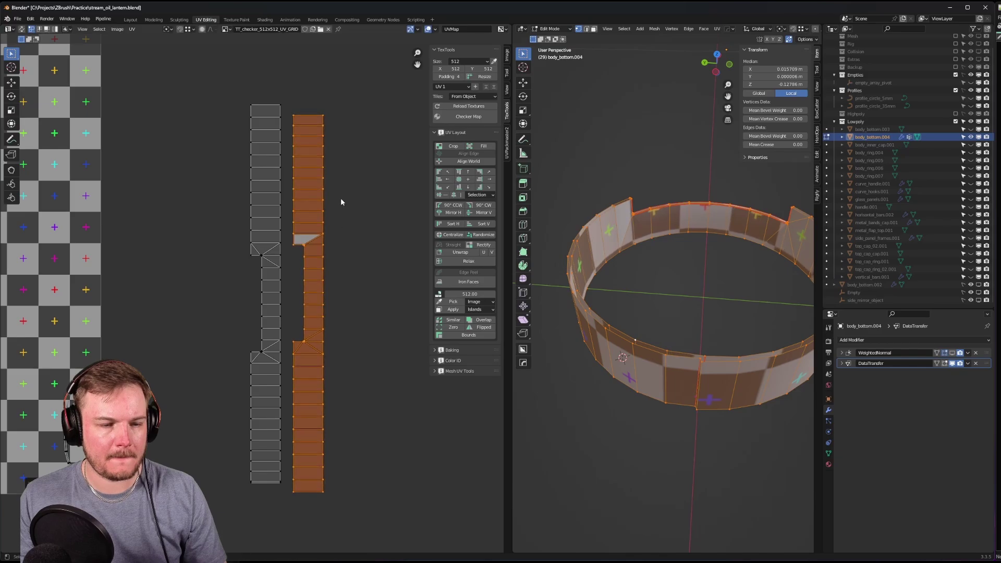
# - Align the inner island's top edge with the outer island's top edge
pyautogui.moveTo(339, 201); pyautogui.dragTo(316, 344, button='middle')
pyautogui.scroll(3, 315, 349)
pyautogui.scroll(1, 258, 303)
pyautogui.moveTo(267, 146); pyautogui.dragTo(409, 196)
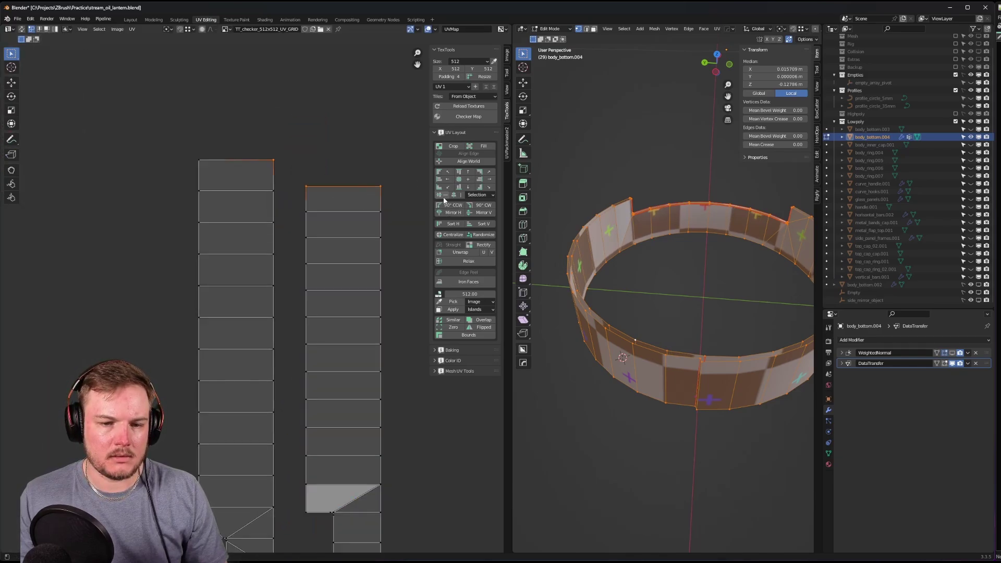
pyautogui.click(463, 175)
# - Align the inner island's second through fifth row edges with the outer island's matching edges
pyautogui.moveTo(260, 181); pyautogui.dragTo(380, 217)
pyautogui.moveTo(286, 223); pyautogui.dragTo(404, 250)
pyautogui.hotkey('shift', 'r')
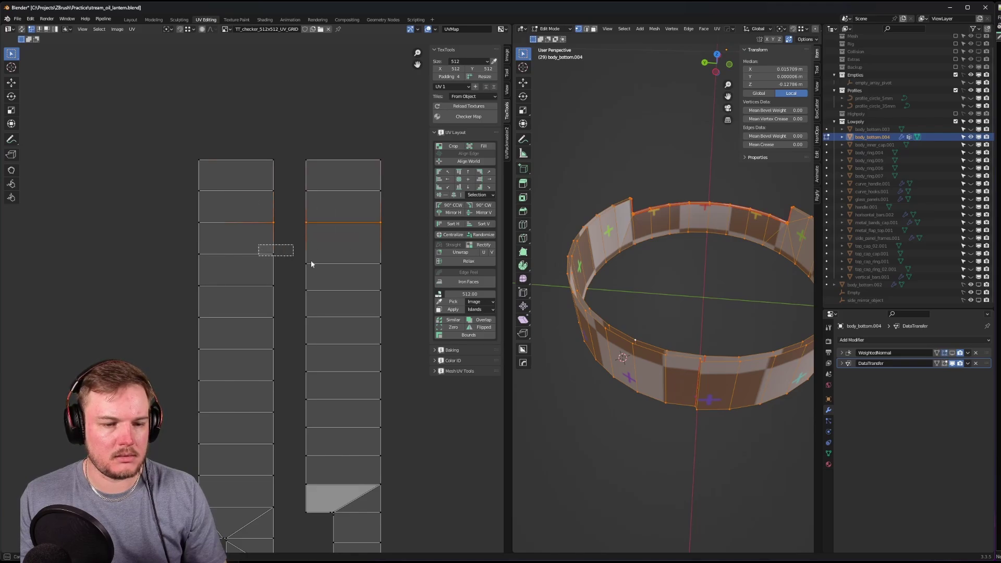
pyautogui.moveTo(311, 262); pyautogui.dragTo(400, 283)
pyautogui.hotkey('shift', 'r')
pyautogui.moveTo(254, 273); pyautogui.dragTo(431, 308)
pyautogui.hotkey('shift', 'r')
# - Move the inner island's section below the aligned top rows down along Y, closer to the outer island's spacing
pyautogui.moveTo(368, 271); pyautogui.dragTo(346, 115, button='middle')
pyautogui.scroll(-4, 324, 156)
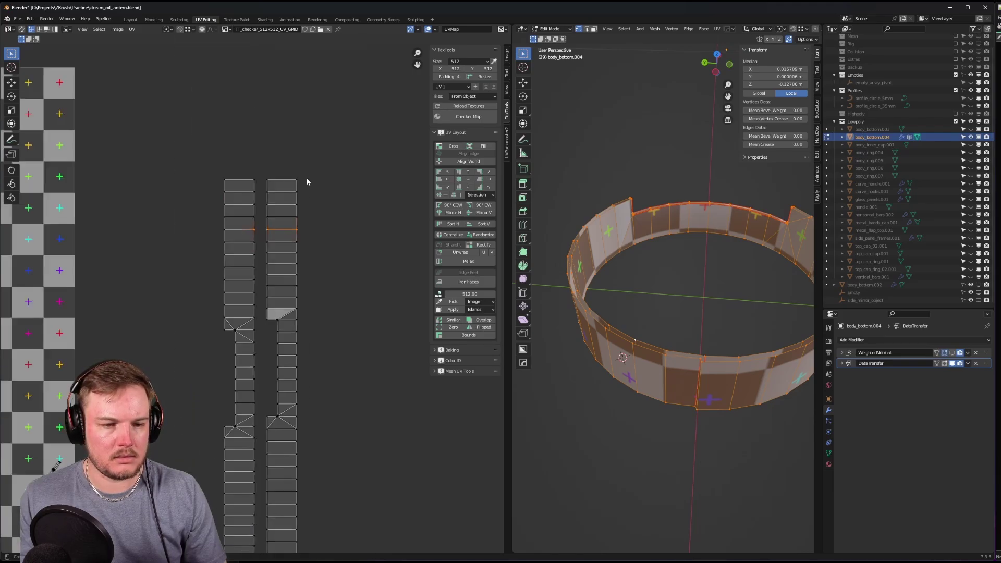
pyautogui.scroll(-2, 308, 183)
pyautogui.moveTo(262, 262); pyautogui.dragTo(337, 477)
pyautogui.scroll(5, 293, 290)
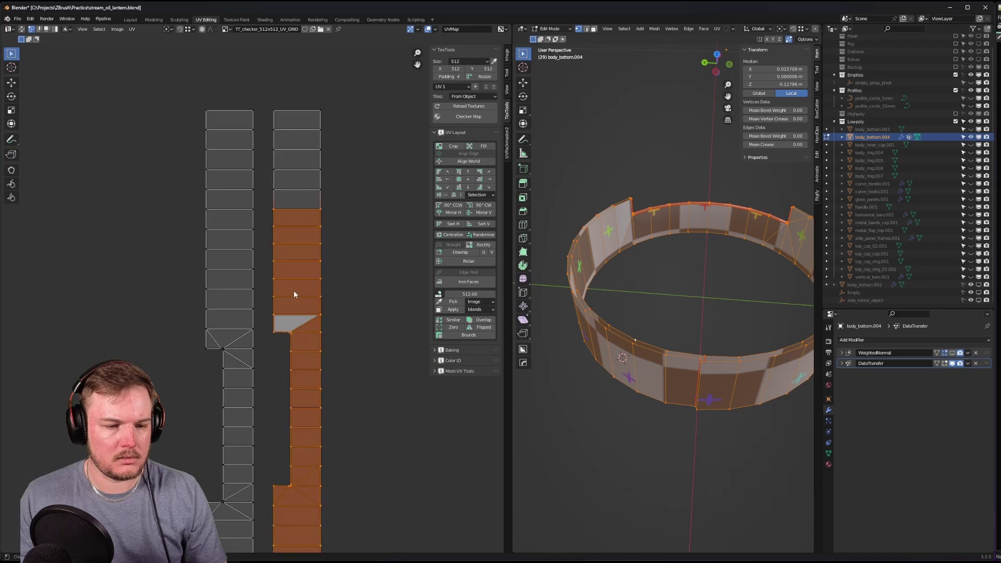
pyautogui.press('g')
pyautogui.press('y')
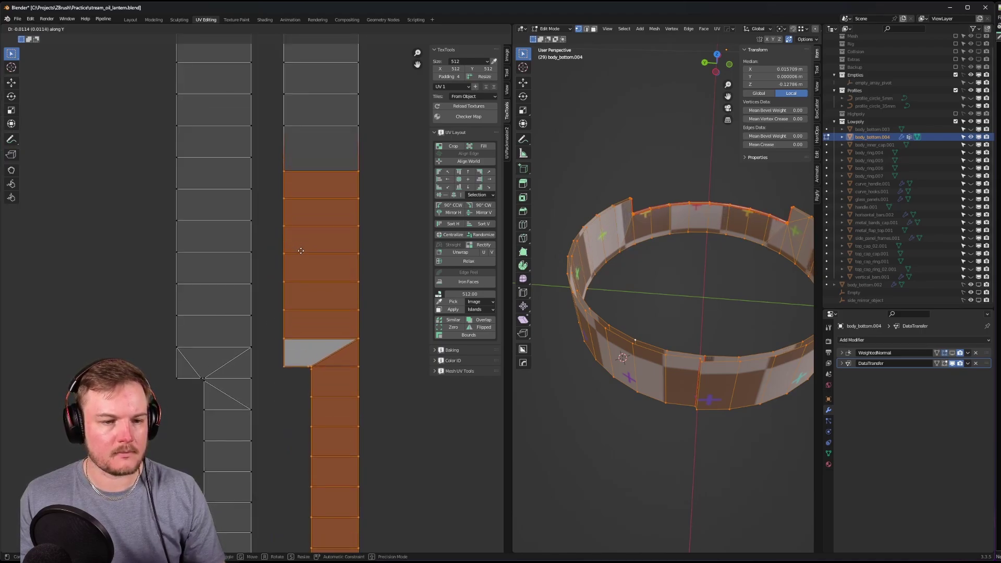
pyautogui.click(299, 252)
# - Align the next three row edges above the inner island's notch with the outer island's matching edges
pyautogui.moveTo(257, 162); pyautogui.dragTo(372, 212)
pyautogui.hotkey('alt', 'Up')
pyautogui.moveTo(234, 211); pyautogui.dragTo(420, 239)
pyautogui.hotkey('alt', 'Up')
pyautogui.moveTo(207, 235); pyautogui.dragTo(365, 268)
pyautogui.hotkey('alt', 'Up')
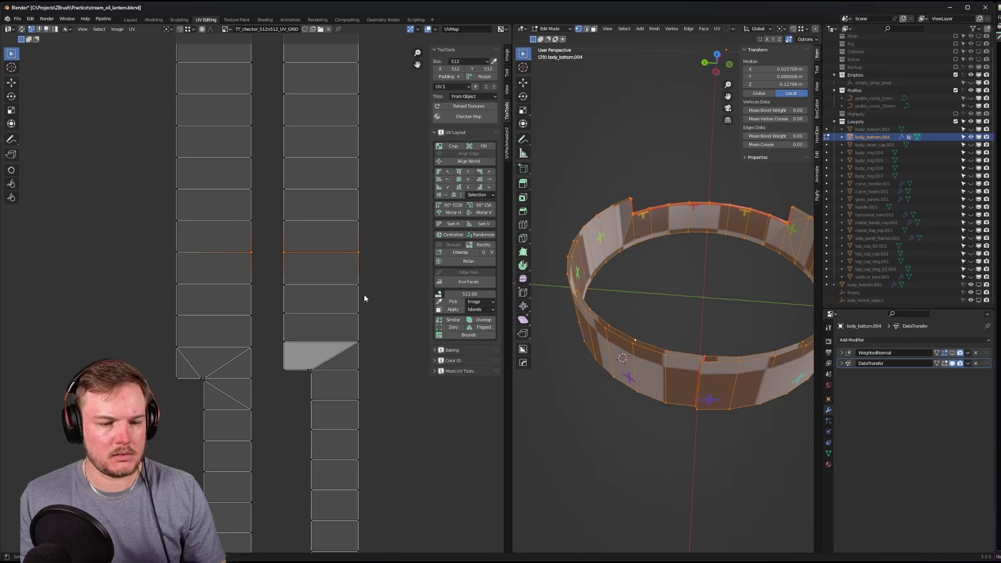
# - Select the inner island's remaining unaligned lower section and move it down along Y
pyautogui.scroll(-4, 365, 308)
pyautogui.moveTo(367, 334); pyautogui.dragTo(292, 208, button='middle')
pyautogui.moveTo(254, 167); pyautogui.dragTo(327, 432)
pyautogui.press('g')
pyautogui.press('y')
pyautogui.click(325, 319)
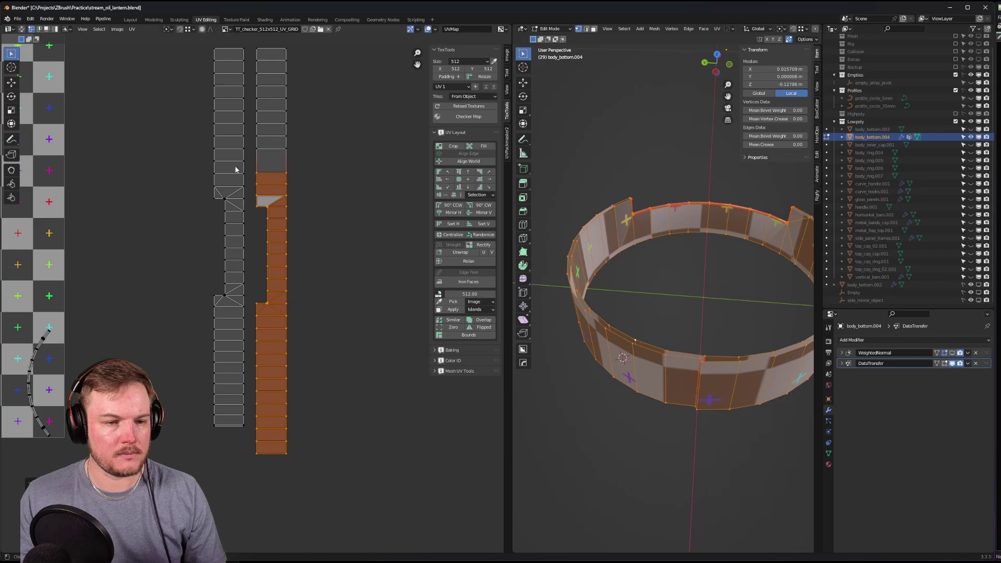
# - Align the row edge directly above the inner island's notch with its counterpart on the outer island
pyautogui.click(244, 160)
pyautogui.keyDown('shift'); pyautogui.moveTo(248, 158); pyautogui.dragTo(295, 199); pyautogui.keyUp('shift')
pyautogui.scroll(3, 248, 166)
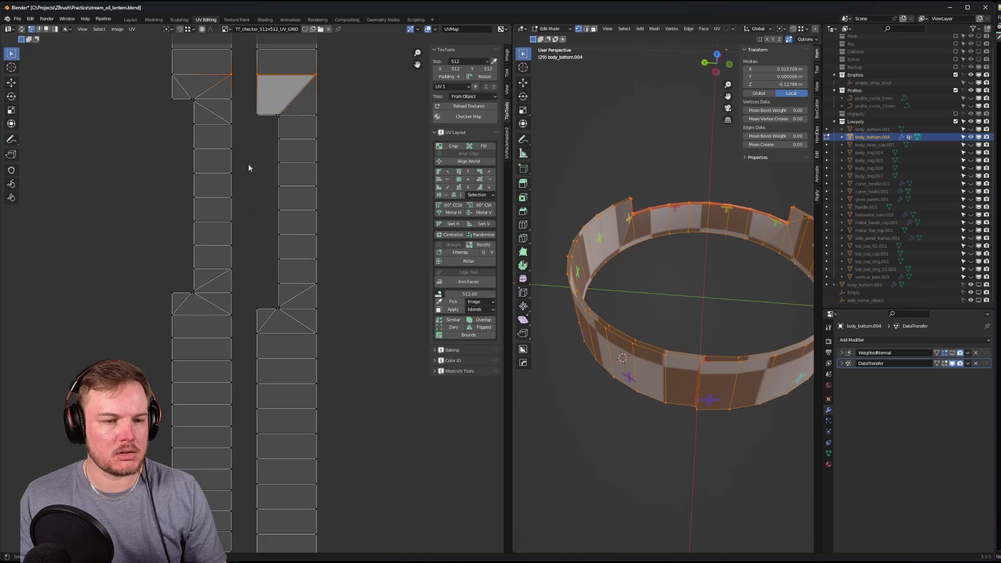
# - Align the inner island's upper notch corner vertex and the opposite edge vertex with the outer island's notch height
pyautogui.moveTo(248, 166); pyautogui.dragTo(268, 270, button='middle')
pyautogui.scroll(3, 268, 275)
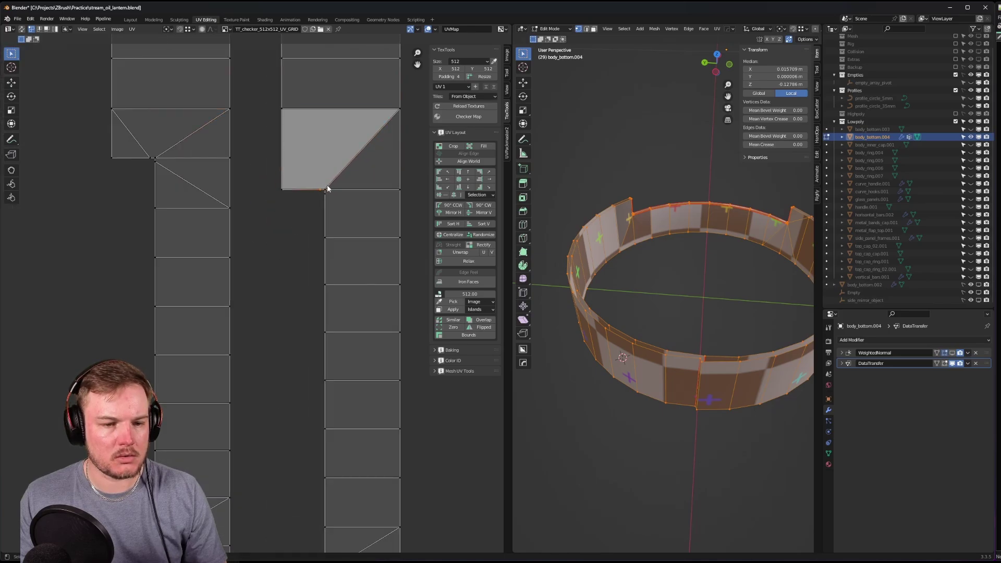
pyautogui.keyDown('shift'); pyautogui.click(230, 160); pyautogui.keyUp('shift')
pyautogui.hotkey('alt', 'Up')
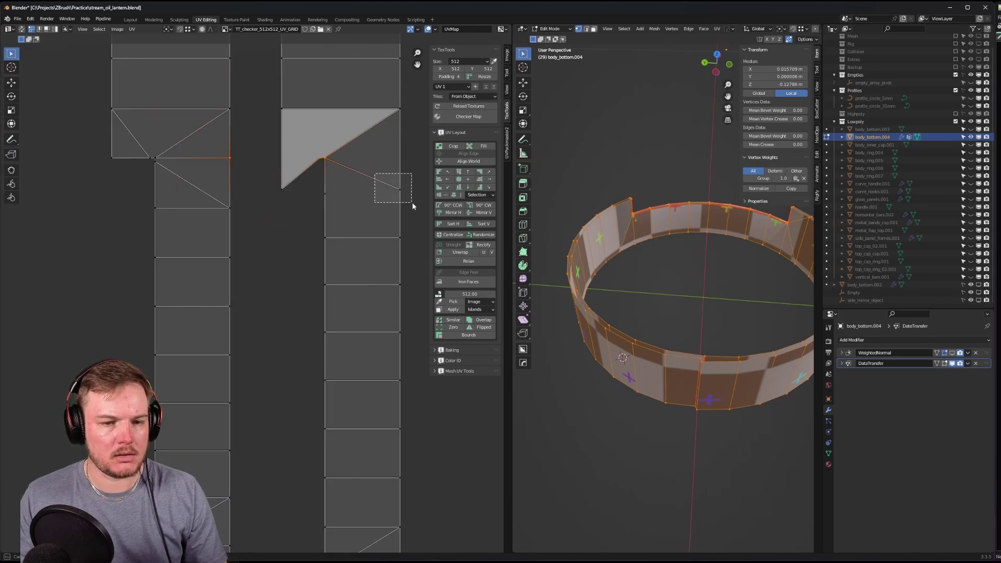
pyautogui.keyDown('shift'); pyautogui.click(231, 158); pyautogui.keyUp('shift')
pyautogui.hotkey('alt', 'Up')
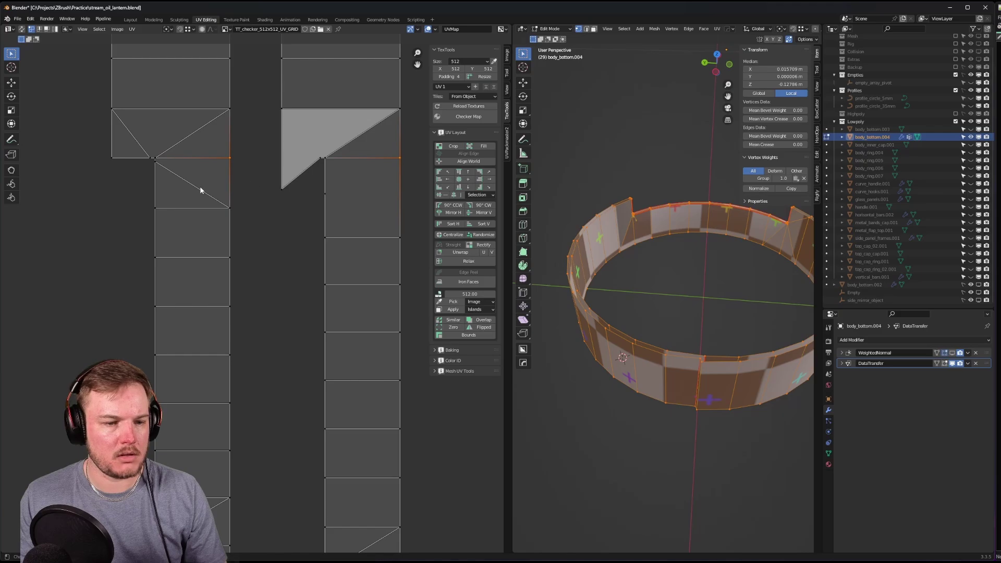
# - Align both ends of the first row edge below the notch corner with the outer island's edge
pyautogui.click(161, 172)
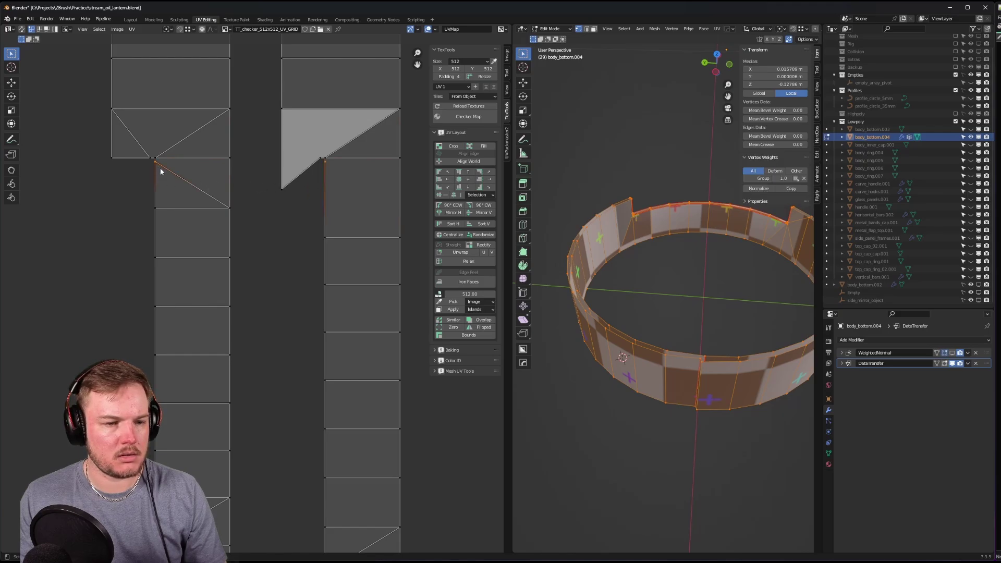
pyautogui.moveTo(134, 192); pyautogui.dragTo(245, 219)
pyautogui.moveTo(286, 214); pyautogui.dragTo(327, 237)
pyautogui.moveTo(321, 292); pyautogui.dragTo(286, 245, button='middle')
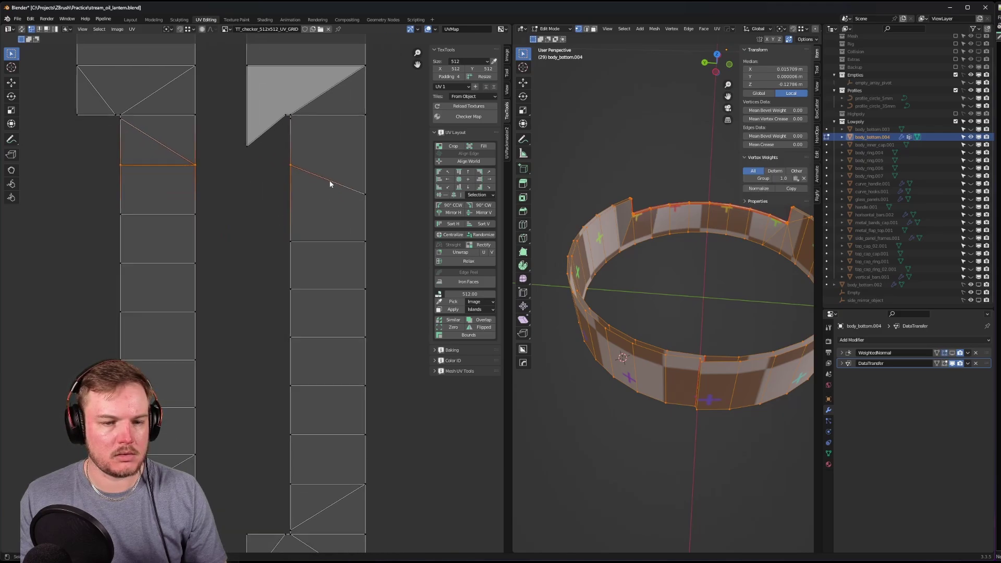
pyautogui.keyDown('shift'); pyautogui.moveTo(331, 180); pyautogui.dragTo(368, 207); pyautogui.keyUp('shift')
pyautogui.hotkey('alt', 'Up')
# - Align the next three row edges of the inner island's narrow section with the outer island's matching edges
pyautogui.moveTo(320, 242); pyautogui.dragTo(294, 156, button='middle')
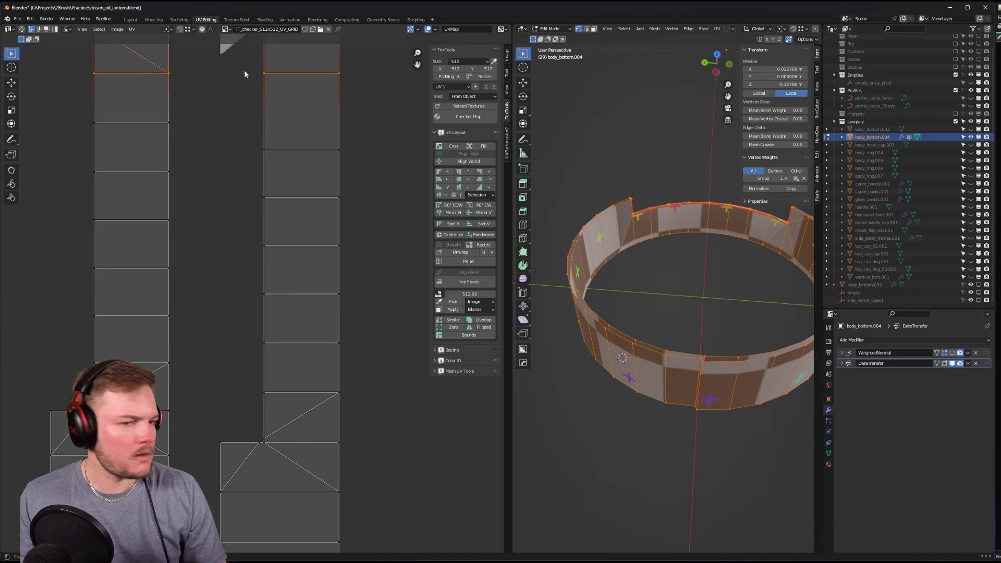
pyautogui.click(205, 121)
pyautogui.keyDown('shift'); pyautogui.moveTo(204, 121); pyautogui.dragTo(345, 168); pyautogui.keyUp('shift')
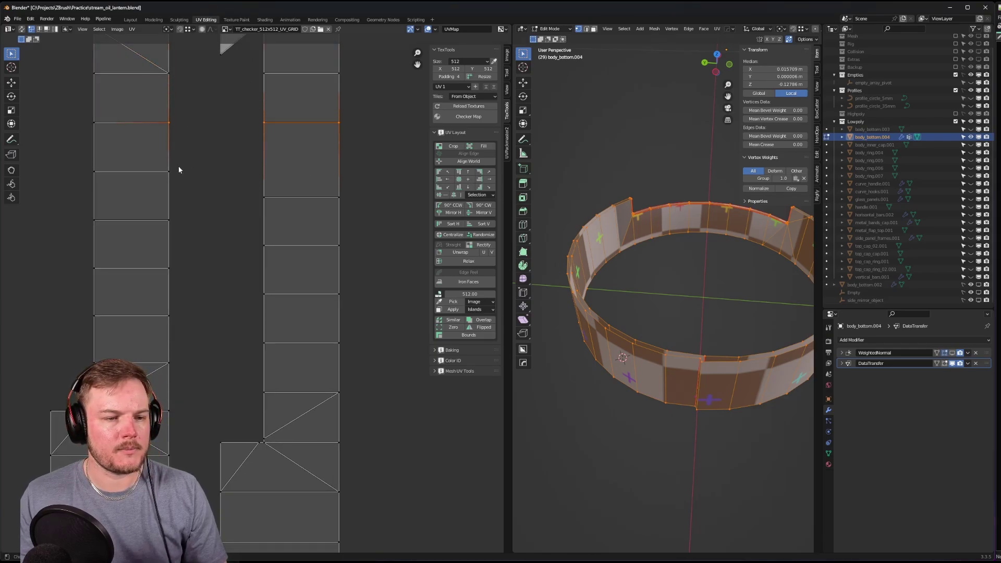
pyautogui.keyDown('shift'); pyautogui.moveTo(367, 209); pyautogui.dragTo(369, 211); pyautogui.keyUp('shift')
pyautogui.hotkey('alt', 'Up')
pyautogui.moveTo(258, 232); pyautogui.dragTo(263, 172, button='middle')
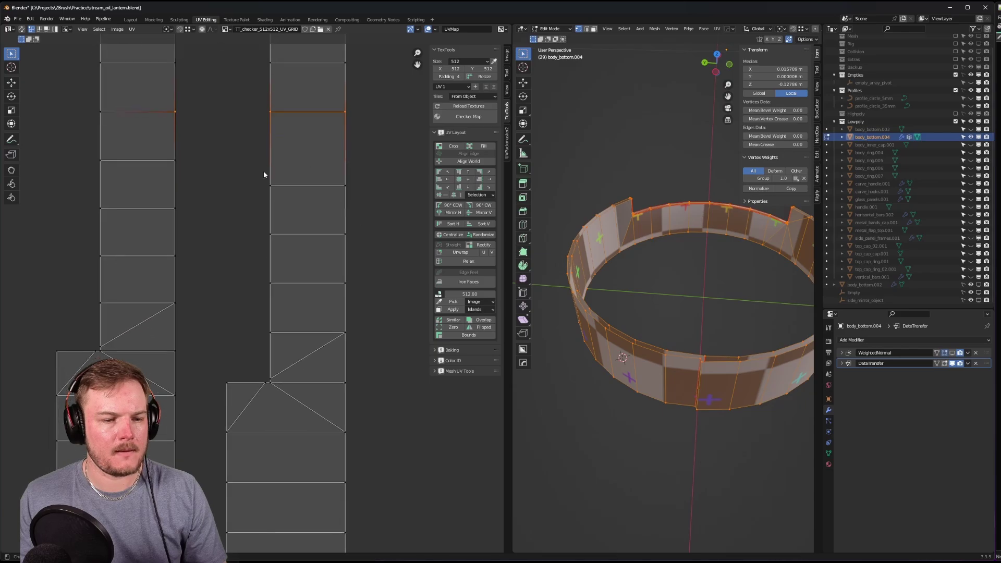
pyautogui.click(153, 150)
pyautogui.keyDown('shift'); pyautogui.moveTo(244, 174); pyautogui.dragTo(373, 203); pyautogui.keyUp('shift')
pyautogui.hotkey('alt', 'Up')
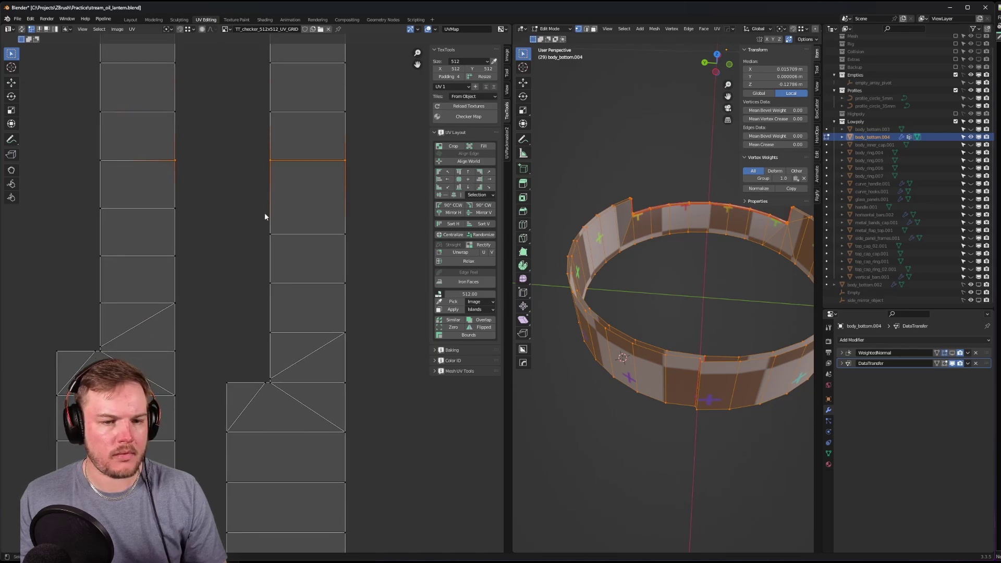
# - Align the last three row edges of the inner island's narrow section with the outer island's matching edges
pyautogui.moveTo(199, 220); pyautogui.dragTo(199, 221)
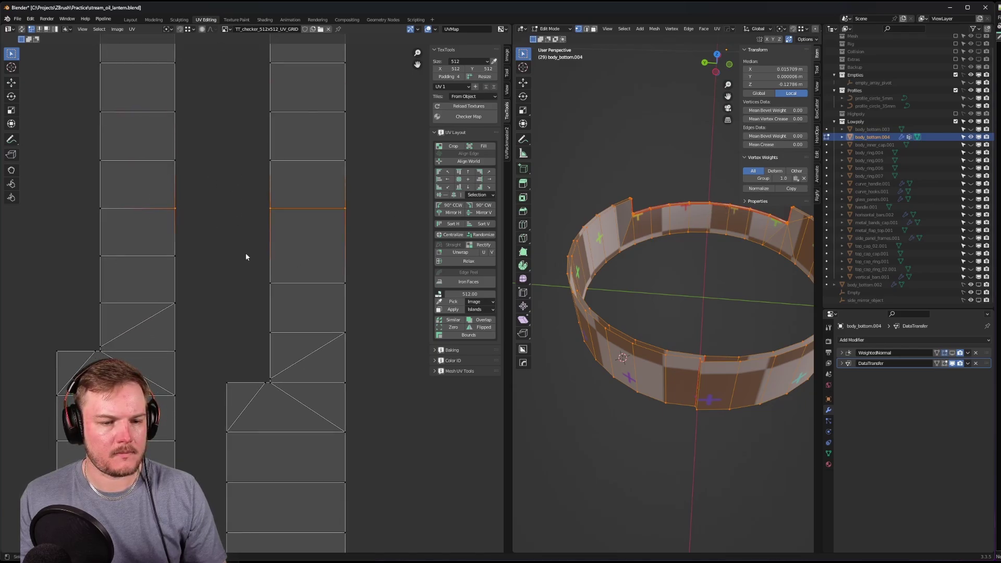
pyautogui.moveTo(176, 255); pyautogui.dragTo(182, 261)
pyautogui.keyDown('shift'); pyautogui.moveTo(226, 259); pyautogui.dragTo(366, 300); pyautogui.keyUp('shift')
pyautogui.hotkey('alt', 'Up')
pyautogui.moveTo(283, 299); pyautogui.dragTo(307, 184, button='middle')
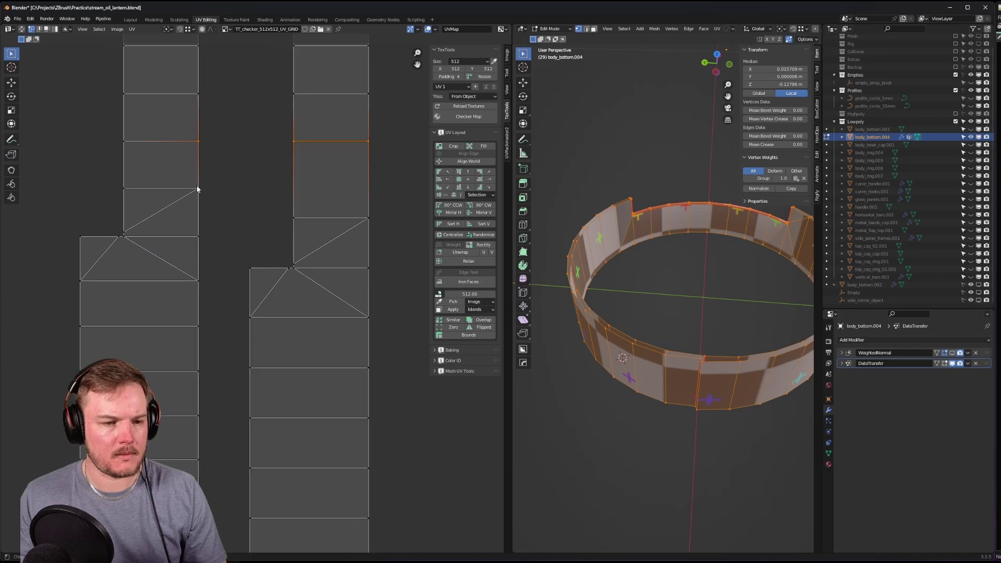
pyautogui.moveTo(195, 185); pyautogui.dragTo(202, 194)
pyautogui.keyDown('shift'); pyautogui.moveTo(247, 202); pyautogui.dragTo(376, 227); pyautogui.keyUp('shift')
pyautogui.hotkey('alt', 'Up')
# - Align the inner island's lower notch corner vertex in height with the outer island's corner
pyautogui.moveTo(193, 231); pyautogui.dragTo(204, 242)
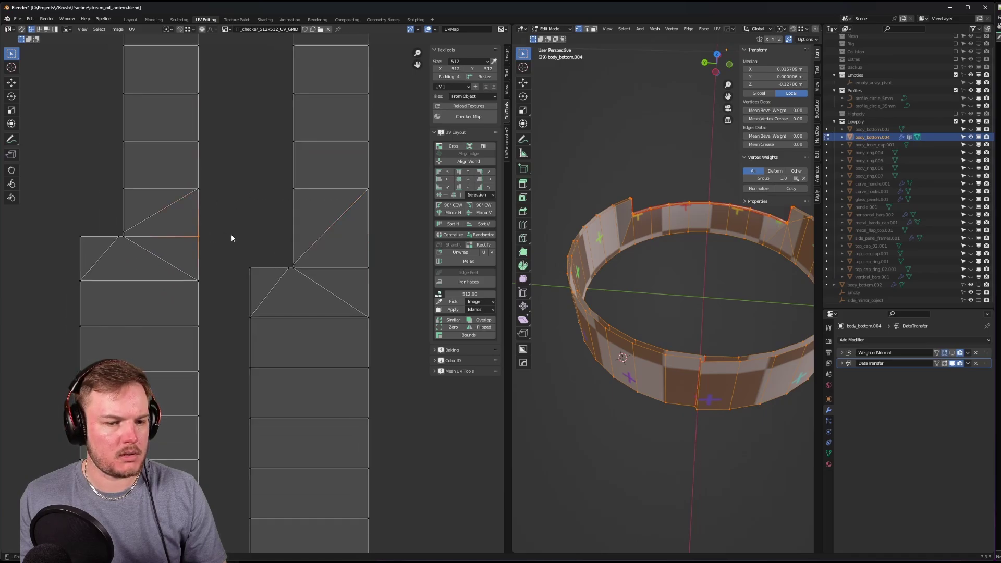
pyautogui.keyDown('shift'); pyautogui.click(290, 250); pyautogui.keyUp('shift')
pyautogui.hotkey('alt', 'Up')
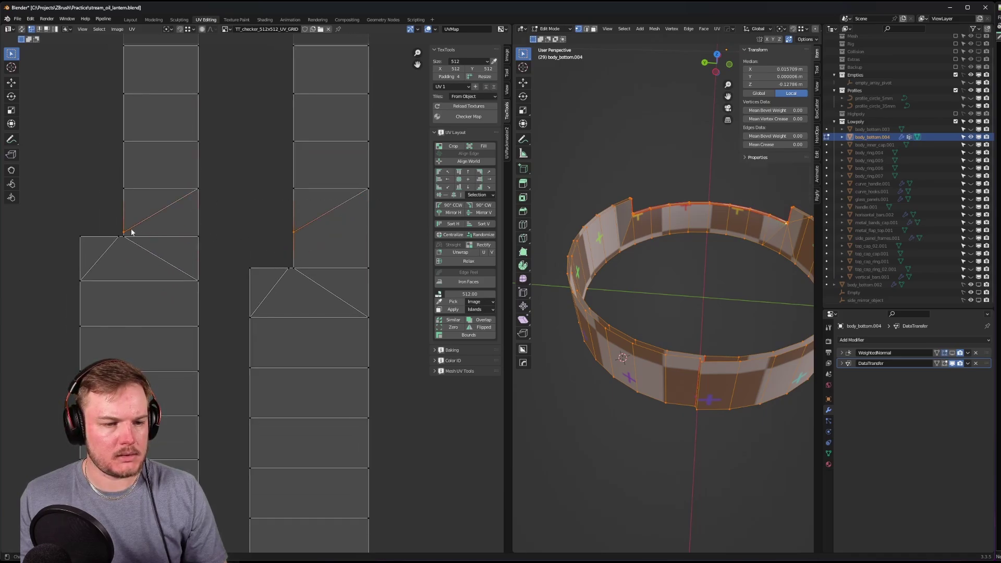
# - Align the inner island's first three row edges, from the lower notch corner downward, with the outer island's matching edges
pyautogui.click(128, 235)
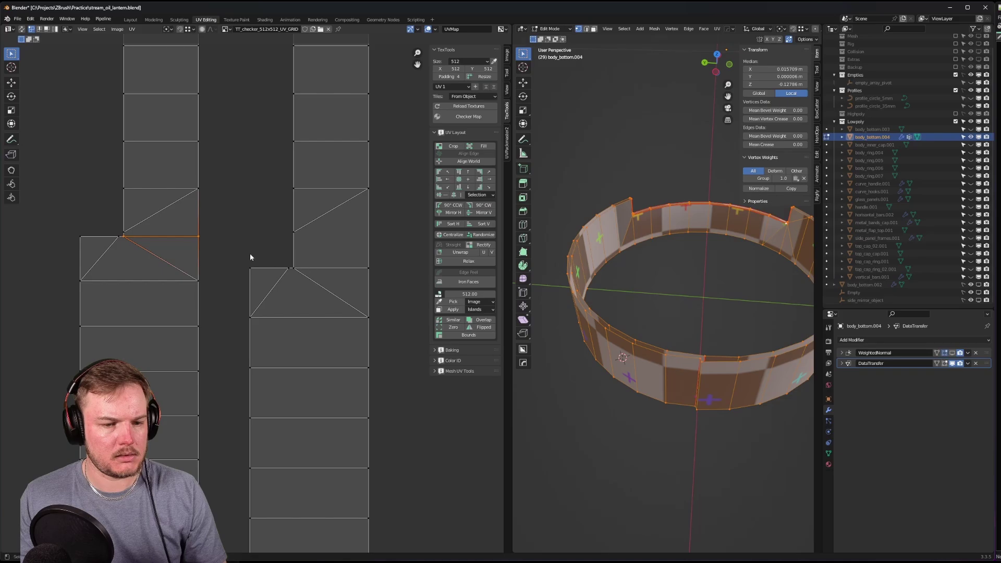
pyautogui.keyDown('shift'); pyautogui.moveTo(249, 254); pyautogui.dragTo(391, 287); pyautogui.keyUp('shift')
pyautogui.hotkey('alt', 'Up')
pyautogui.moveTo(306, 275); pyautogui.dragTo(330, 189, button='middle')
pyautogui.click(227, 199)
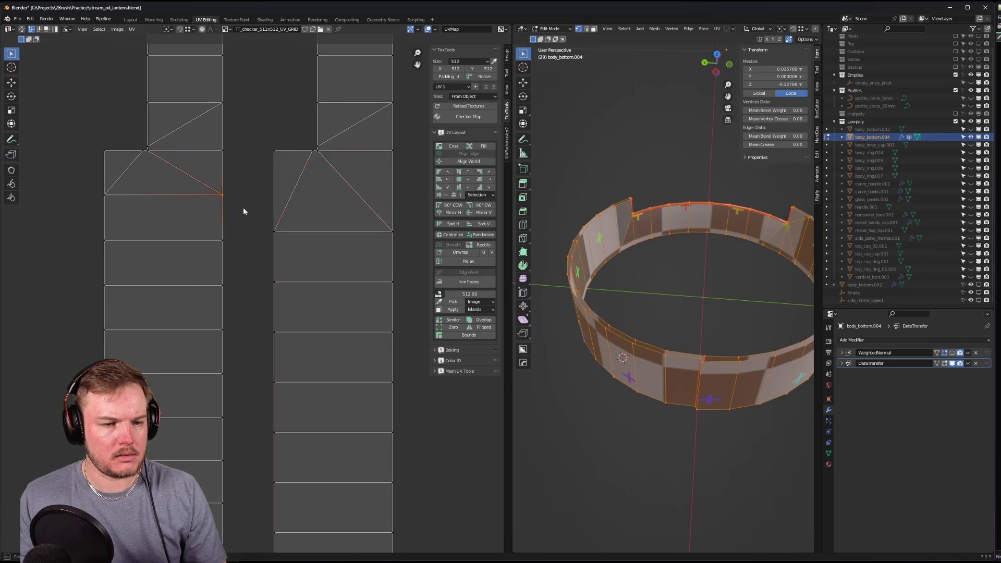
pyautogui.keyDown('shift'); pyautogui.moveTo(233, 203); pyautogui.dragTo(406, 256); pyautogui.keyUp('shift')
pyautogui.hotkey('alt', 'Up')
pyautogui.click(227, 239)
pyautogui.keyDown('shift'); pyautogui.moveTo(233, 238); pyautogui.dragTo(407, 296); pyautogui.keyUp('shift')
pyautogui.hotkey('alt', 'Up')
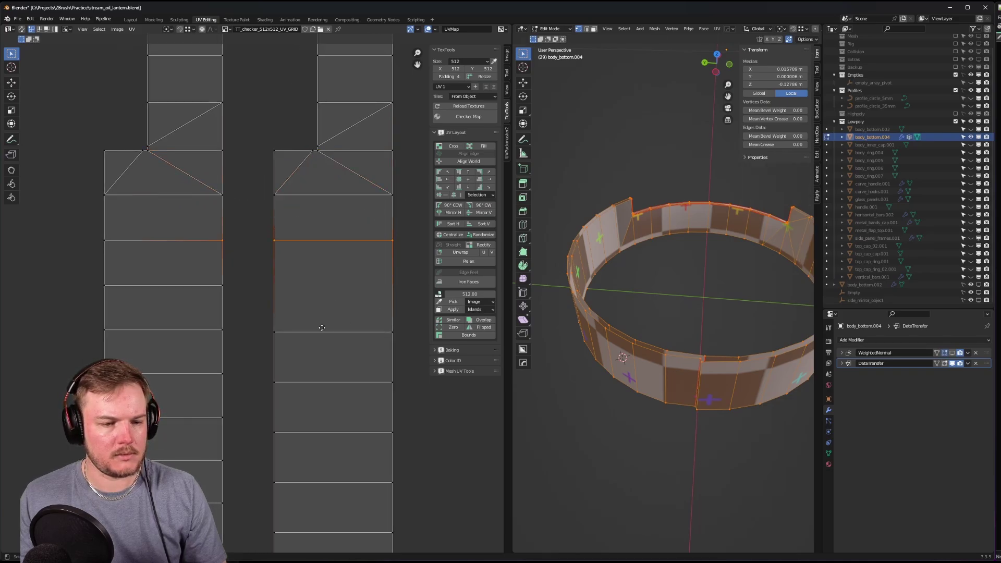
# - Align the next three row edges of the inner island's lower wide section with the outer island's matching edges
pyautogui.scroll(-3, 306, 157)
pyautogui.scroll(2, 245, 177)
pyautogui.moveTo(250, 154); pyautogui.dragTo(383, 193)
pyautogui.hotkey('alt', 'Up')
pyautogui.click(240, 183)
pyautogui.keyDown('shift'); pyautogui.moveTo(259, 187); pyautogui.dragTo(384, 229); pyautogui.keyUp('shift')
pyautogui.hotkey('alt', 'Up')
pyautogui.click(243, 216)
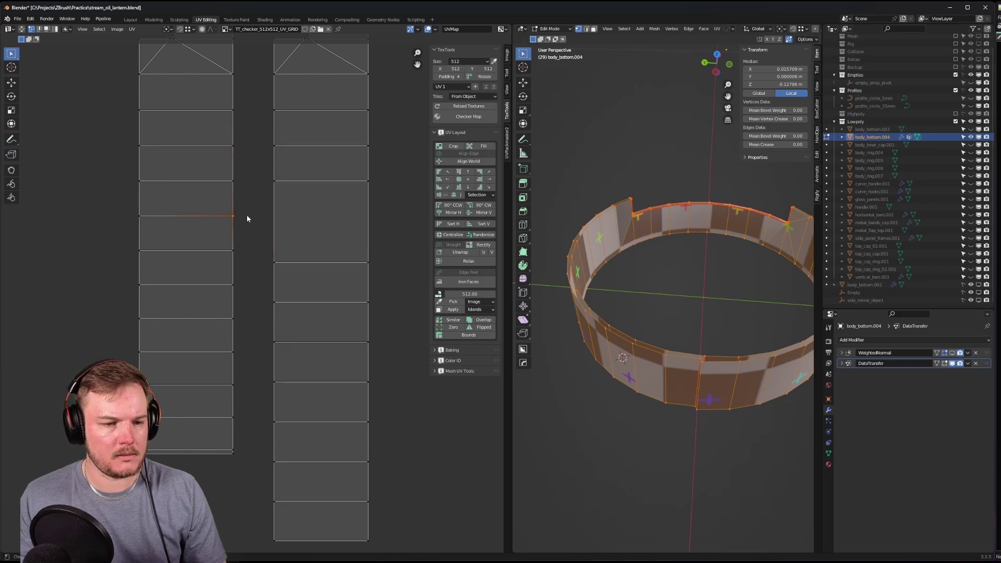
pyautogui.keyDown('shift'); pyautogui.moveTo(265, 239); pyautogui.dragTo(403, 272); pyautogui.keyUp('shift')
pyautogui.hotkey('alt', 'Up')
pyautogui.scroll(-3, 332, 258)
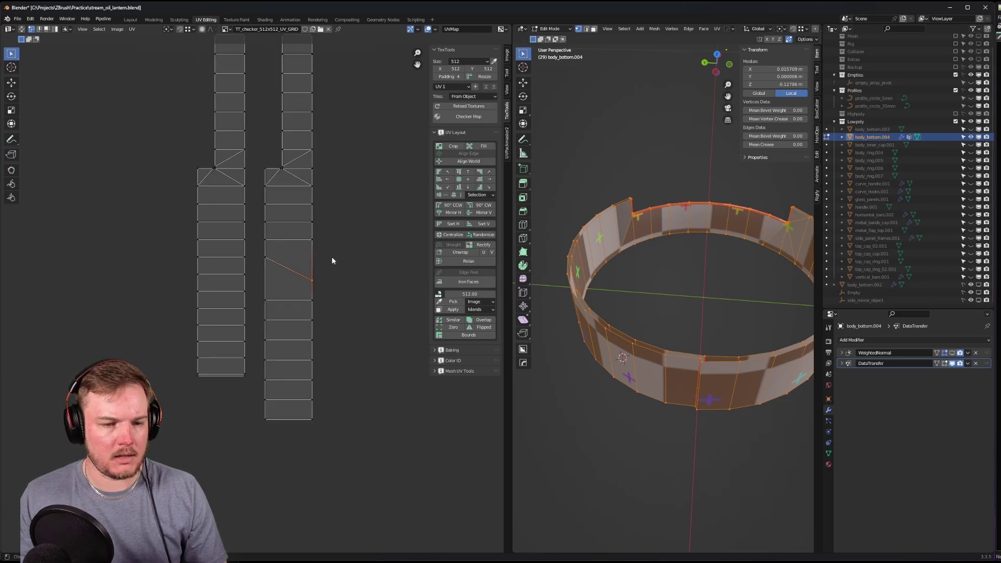
pyautogui.scroll(-1, 332, 261)
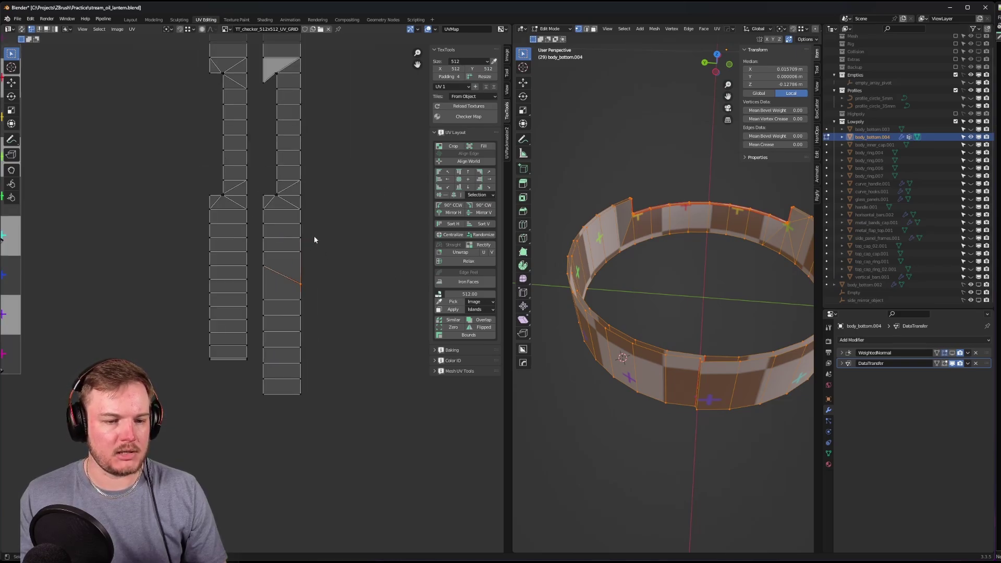
# - Turn on UV sync selection and check on the mesh that matching corner and row vertices of both islands correspond
pyautogui.click(22, 30)
pyautogui.moveTo(193, 170); pyautogui.dragTo(196, 186, button='middle')
pyautogui.press('Tab')
pyautogui.click(173, 187)
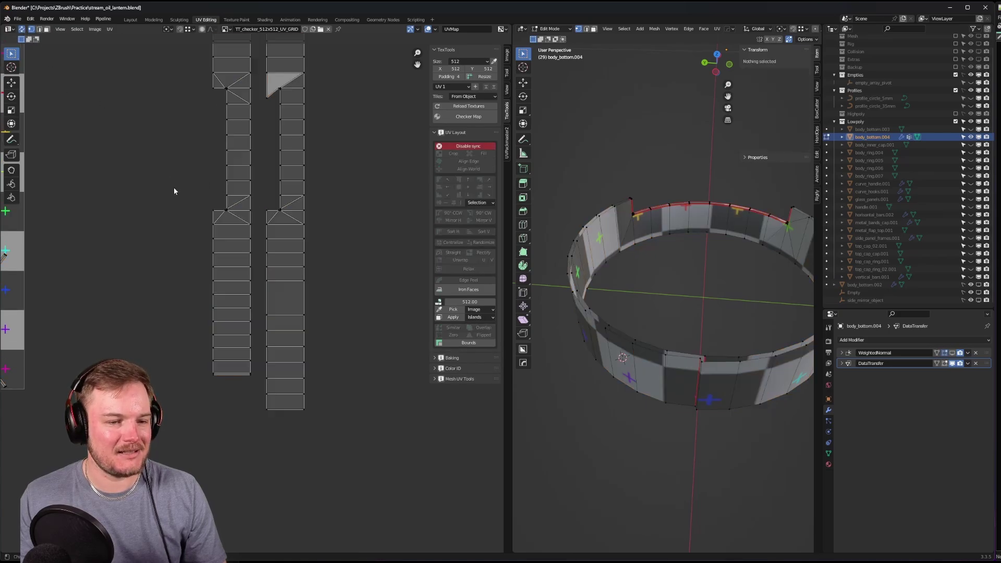
pyautogui.scroll(3, 193, 196)
pyautogui.click(172, 124)
pyautogui.keyDown('shift'); pyautogui.click(278, 123); pyautogui.keyUp('shift')
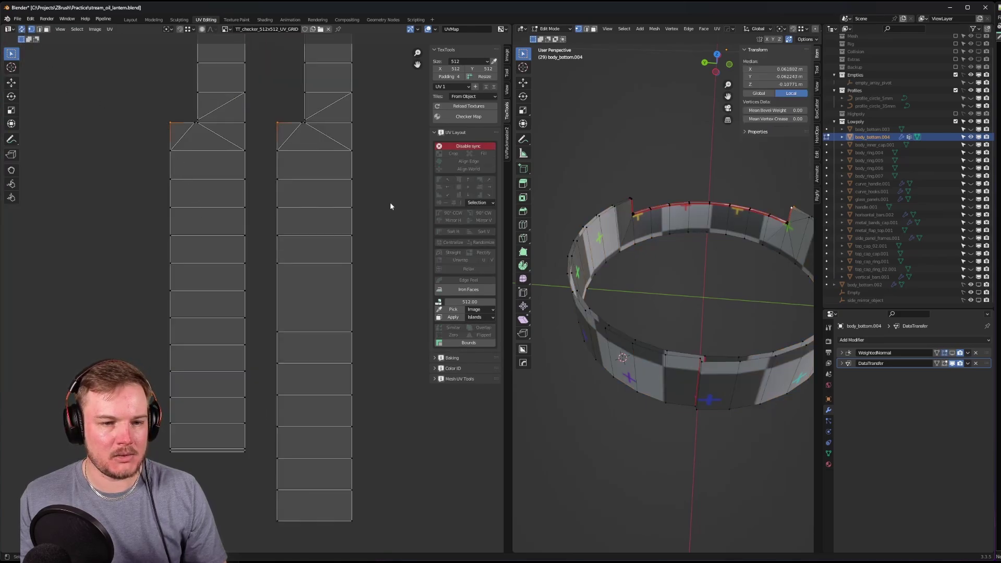
pyautogui.moveTo(657, 278); pyautogui.dragTo(594, 324, button='middle')
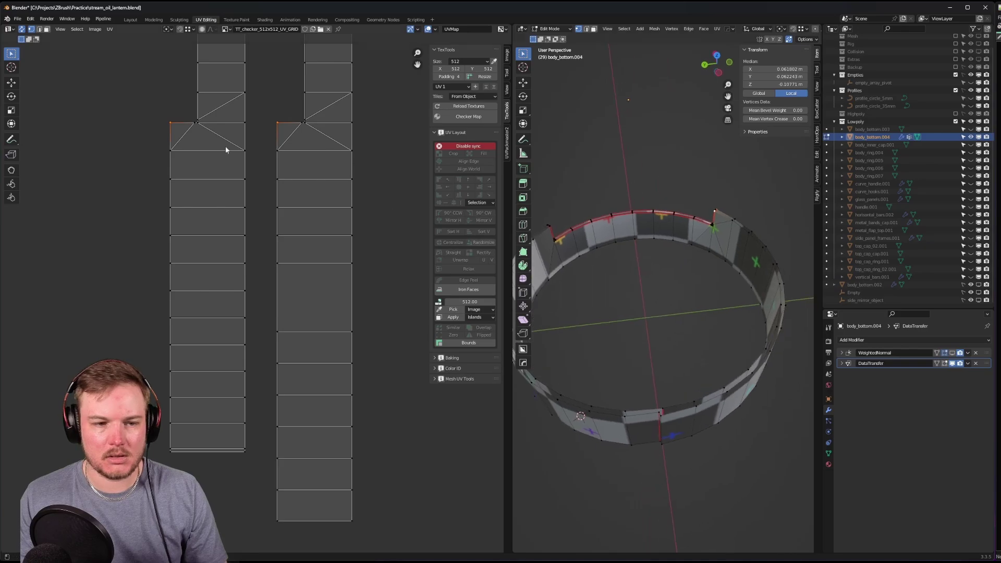
pyautogui.click(181, 150)
pyautogui.keyDown('shift'); pyautogui.click(276, 153); pyautogui.keyUp('shift')
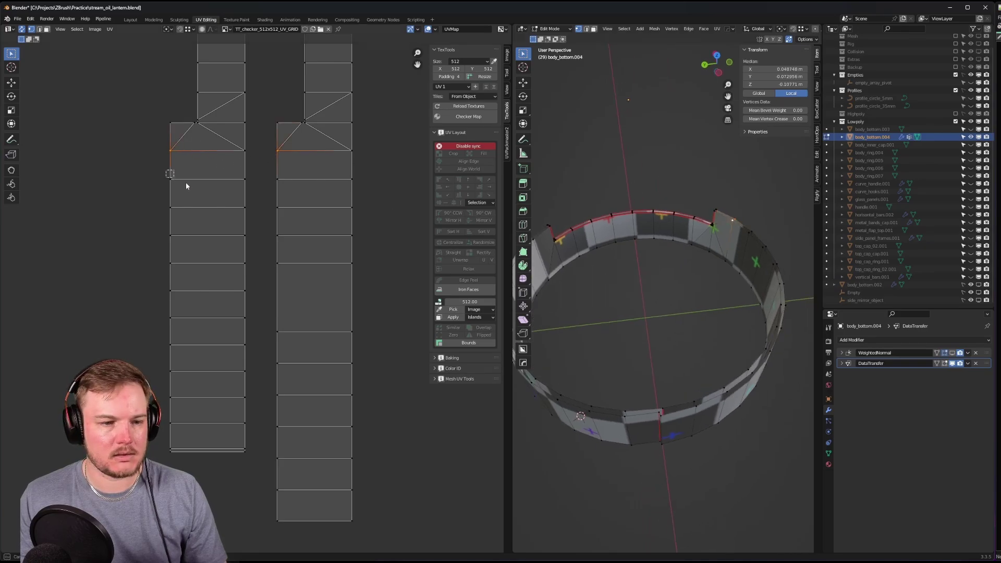
pyautogui.moveTo(161, 202); pyautogui.dragTo(380, 217)
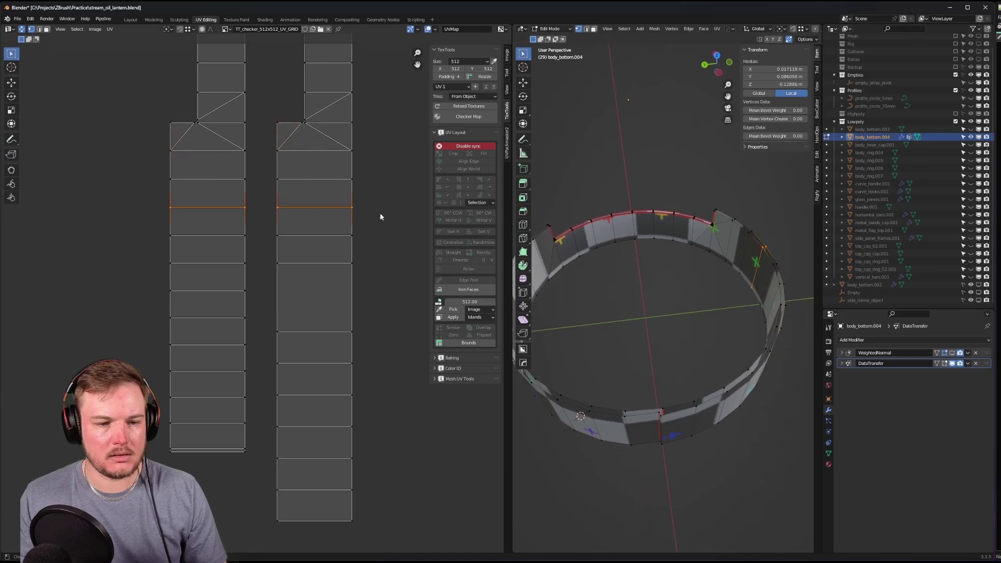
# - Turn off UV sync selection and select the whole band again so both islands are editable
pyautogui.press('2')
pyautogui.press('Tab')
pyautogui.moveTo(328, 231); pyautogui.dragTo(338, 204, button='middle')
pyautogui.keyDown('shift'); pyautogui.scroll(-2, 328, 223); pyautogui.keyUp('shift')
pyautogui.click(22, 29)
pyautogui.press('a')
pyautogui.press('Tab')
# - Align three more row edges, midway down the inner island's lower wide section, with the outer island's matching edges
pyautogui.click(243, 236)
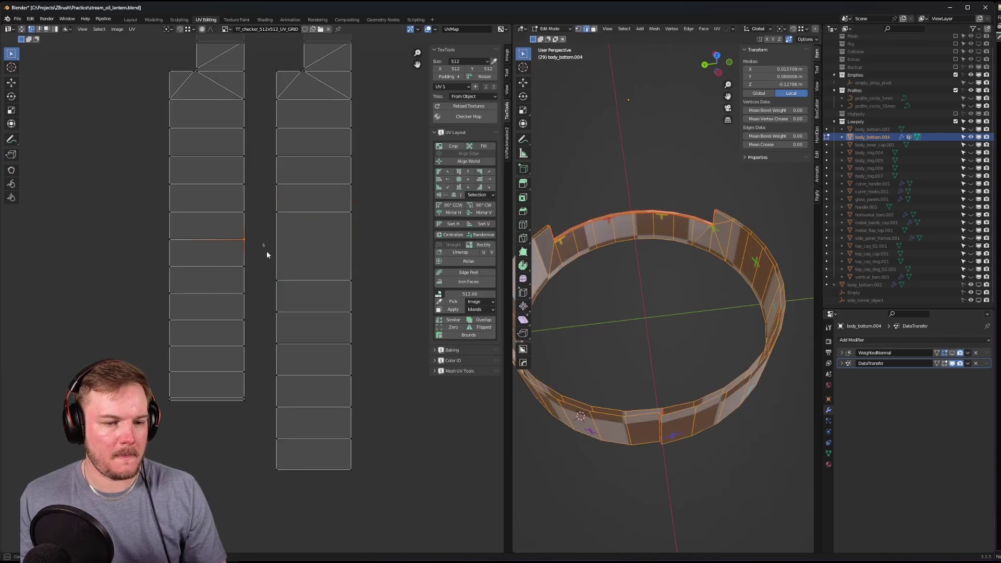
pyautogui.keyDown('shift'); pyautogui.moveTo(265, 243); pyautogui.dragTo(370, 292); pyautogui.keyUp('shift')
pyautogui.click(465, 178)
pyautogui.hotkey('ctrl', 'z')
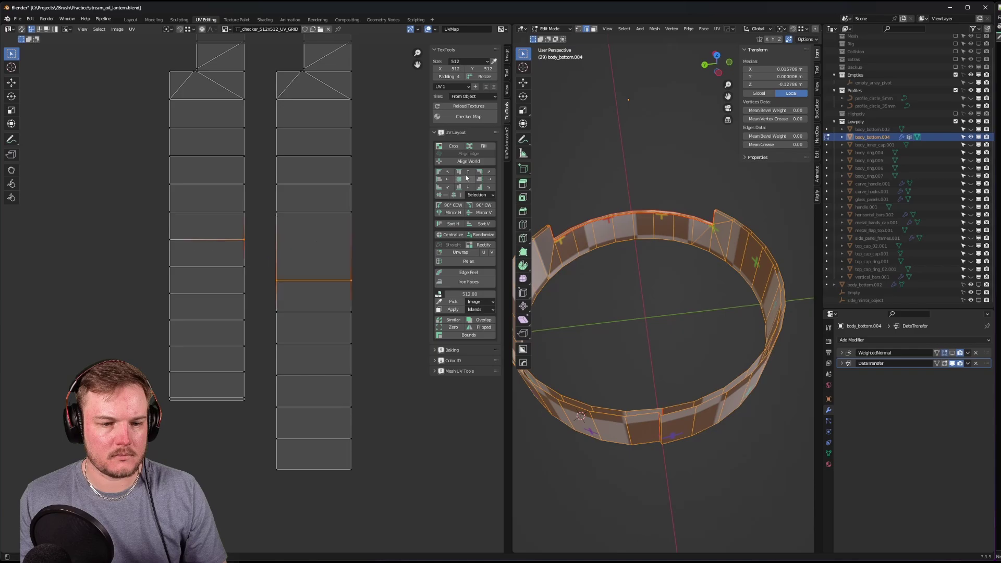
pyautogui.click(465, 178)
pyautogui.click(242, 268)
pyautogui.keyDown('shift'); pyautogui.moveTo(263, 273); pyautogui.dragTo(391, 328); pyautogui.keyUp('shift')
pyautogui.hotkey('alt', 'Up')
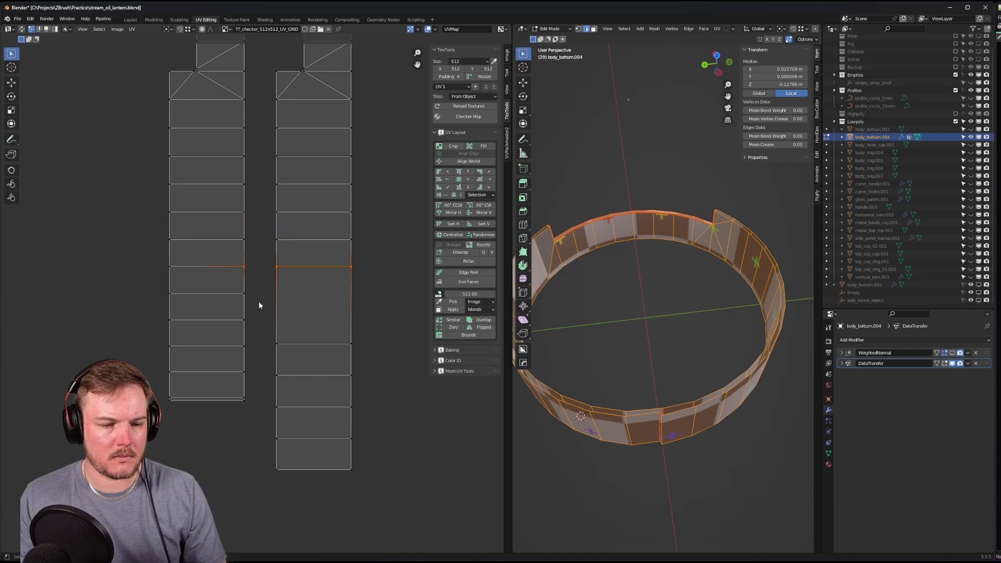
pyautogui.keyDown('shift'); pyautogui.moveTo(263, 319); pyautogui.dragTo(371, 359); pyautogui.keyUp('shift')
pyautogui.hotkey('alt', 'Up')
# - Align the last four row edges of the inner island, including its bottom end, with the outer island's edges
pyautogui.moveTo(354, 355); pyautogui.dragTo(350, 289, button='middle')
pyautogui.click(244, 254)
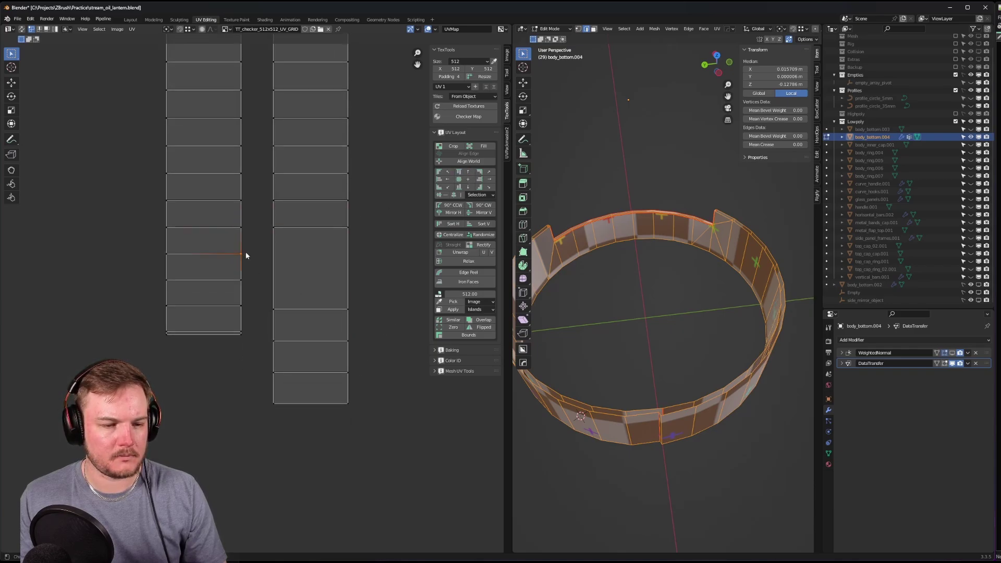
pyautogui.keyDown('shift'); pyautogui.moveTo(262, 282); pyautogui.dragTo(361, 321); pyautogui.keyUp('shift')
pyautogui.hotkey('alt', 'Up')
pyautogui.keyDown('shift'); pyautogui.moveTo(284, 329); pyautogui.dragTo(360, 349); pyautogui.keyUp('shift')
pyautogui.hotkey('alt', 'Up')
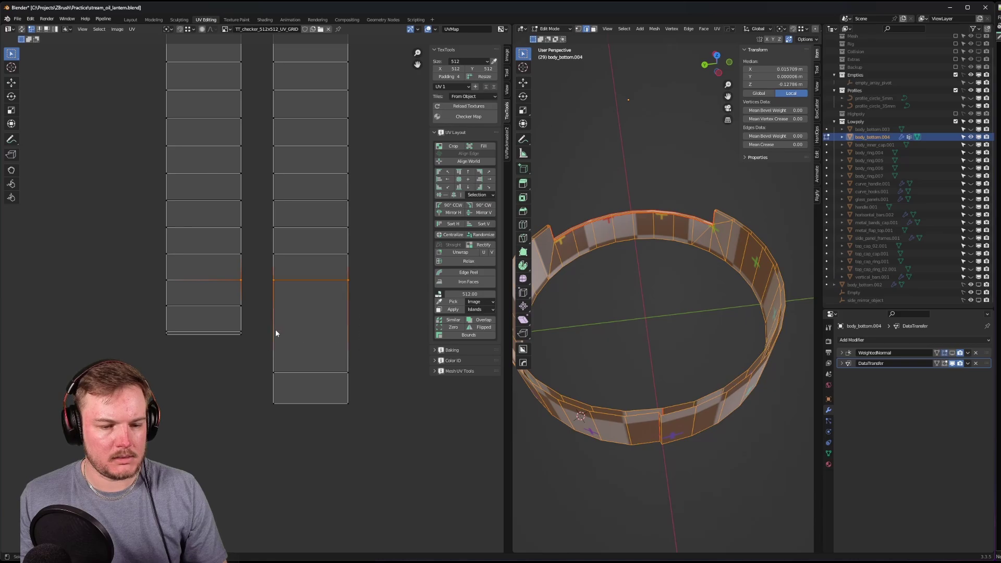
pyautogui.click(244, 308)
pyautogui.keyDown('shift'); pyautogui.moveTo(266, 339); pyautogui.dragTo(362, 388); pyautogui.keyUp('shift')
pyautogui.hotkey('alt', 'Up')
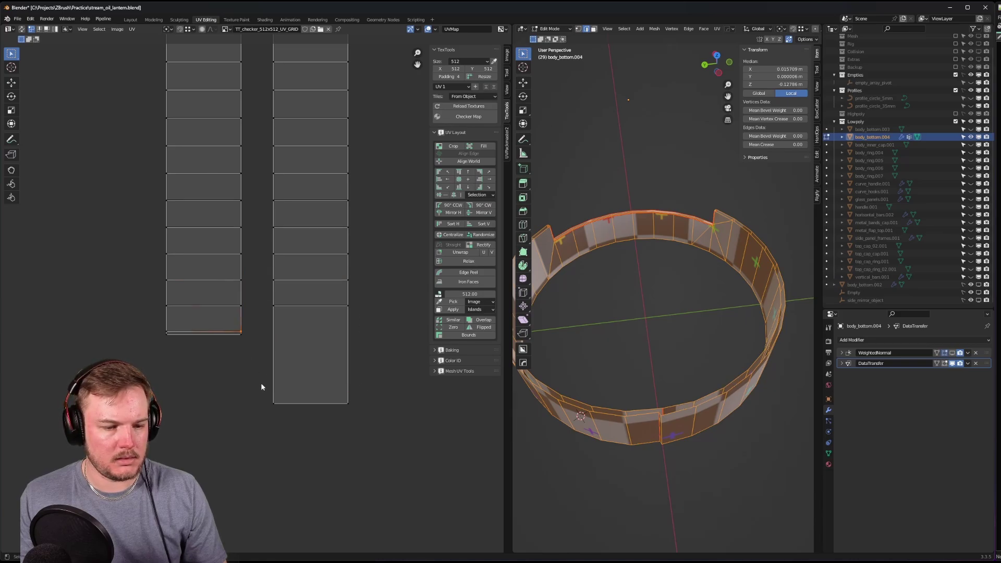
pyautogui.keyDown('shift'); pyautogui.moveTo(262, 388); pyautogui.dragTo(375, 415); pyautogui.keyUp('shift')
pyautogui.hotkey('alt', 'Up')
# - Try to align the vertices along the inner island's notched side horizontally with the outer island's notched side
pyautogui.scroll(-5, 375, 411)
pyautogui.moveTo(327, 302); pyautogui.dragTo(352, 399, button='middle')
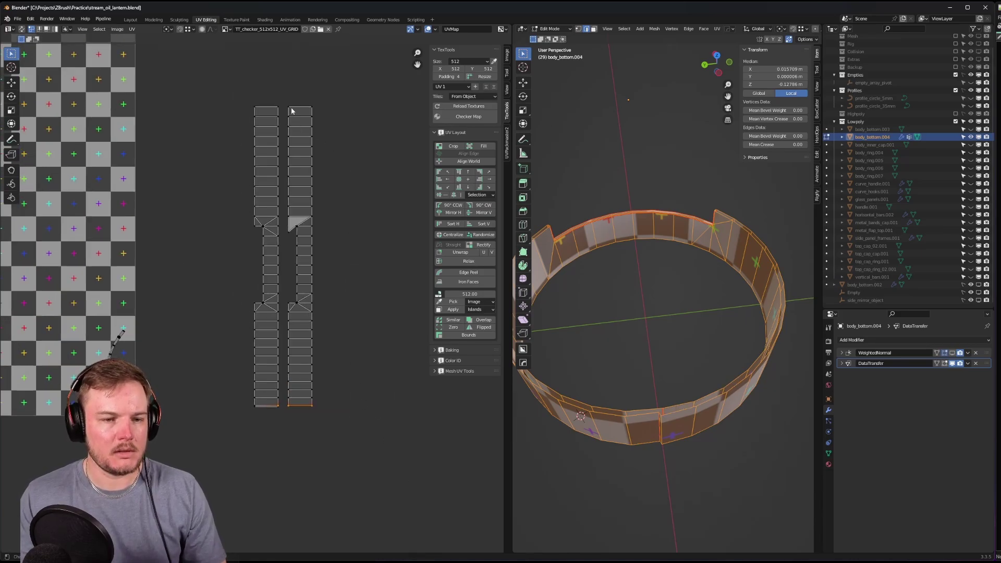
pyautogui.moveTo(286, 99); pyautogui.dragTo(293, 420)
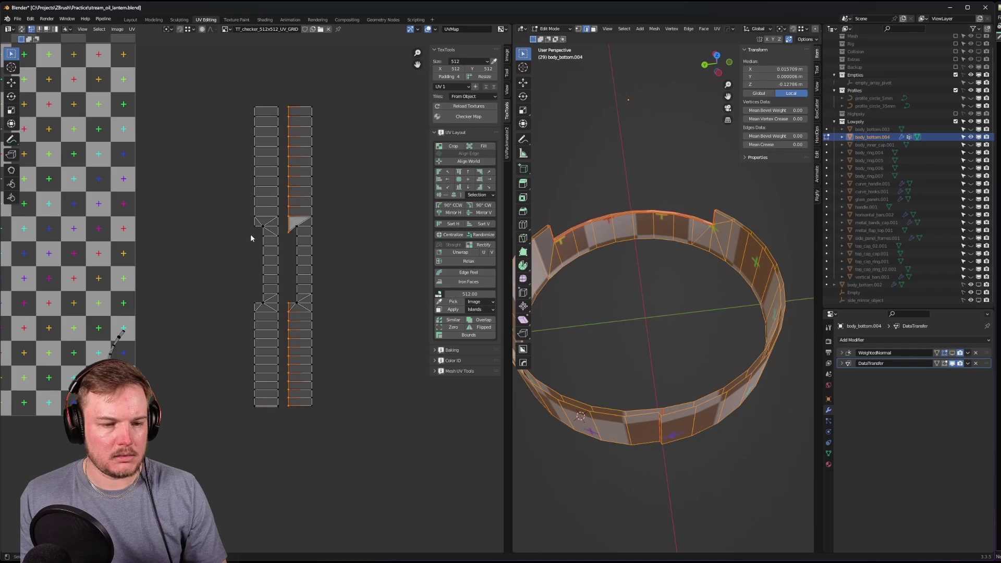
pyautogui.keyDown('shift'); pyautogui.click(251, 233); pyautogui.keyUp('shift')
pyautogui.click(438, 182)
pyautogui.scroll(5, 308, 189)
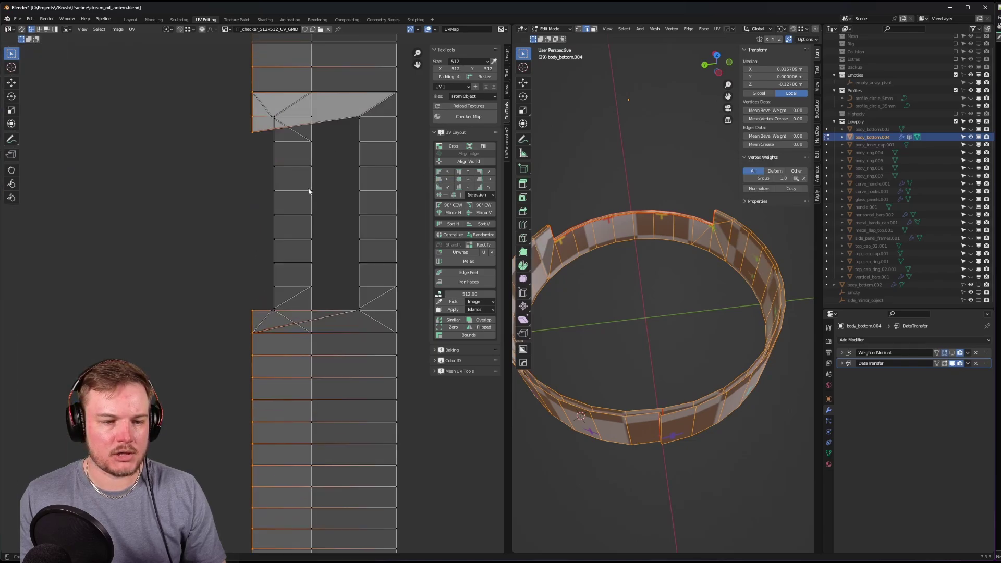
pyautogui.moveTo(318, 185); pyautogui.dragTo(246, 299, button='middle')
pyautogui.hotkey('ctrl', 'z')
pyautogui.scroll(-4, 265, 257)
pyautogui.scroll(2, 263, 262)
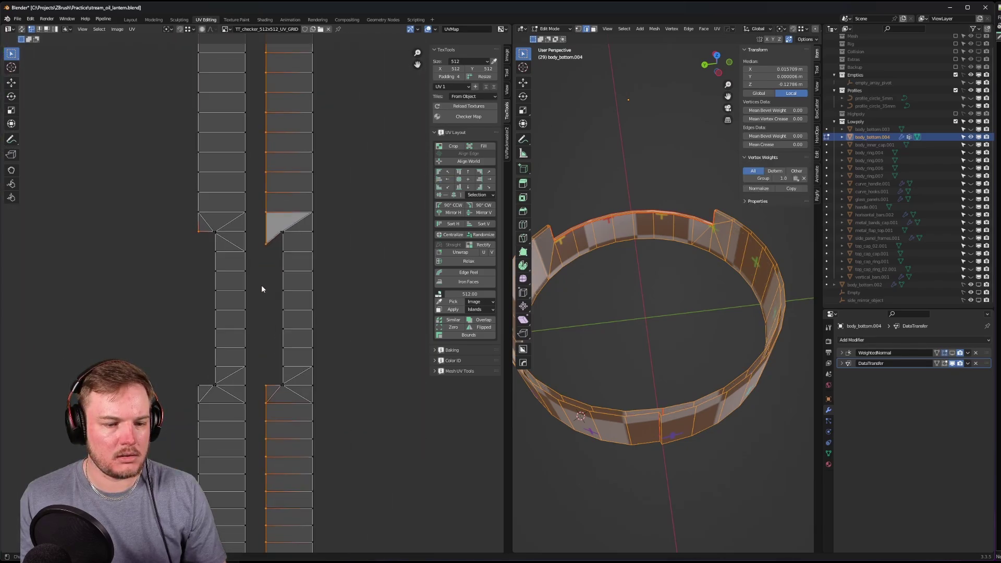
# - Move the inner island's stray upper notch corner vertex up along Y, level with the notch's horizontal edge
pyautogui.scroll(2, 267, 243)
pyautogui.press('g')
pyautogui.press('y')
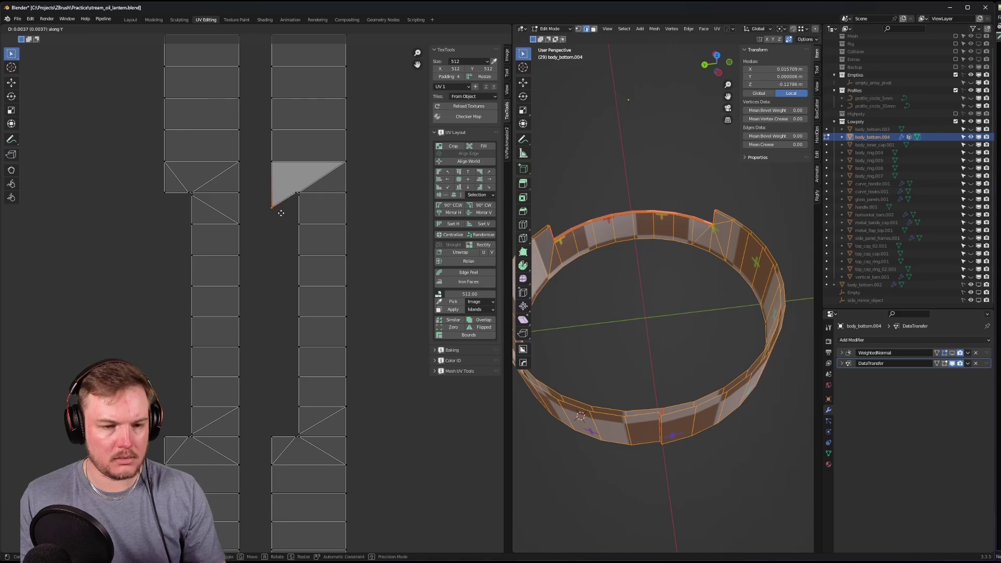
pyautogui.keyDown('ctrl'); pyautogui.click(290, 195); pyautogui.keyUp('ctrl')
# - Align the vertices along both wide sections of the inner island's notched side with the outer island's matching side
pyautogui.scroll(-4, 283, 200)
pyautogui.moveTo(258, 98); pyautogui.dragTo(268, 503)
pyautogui.scroll(3, 256, 298)
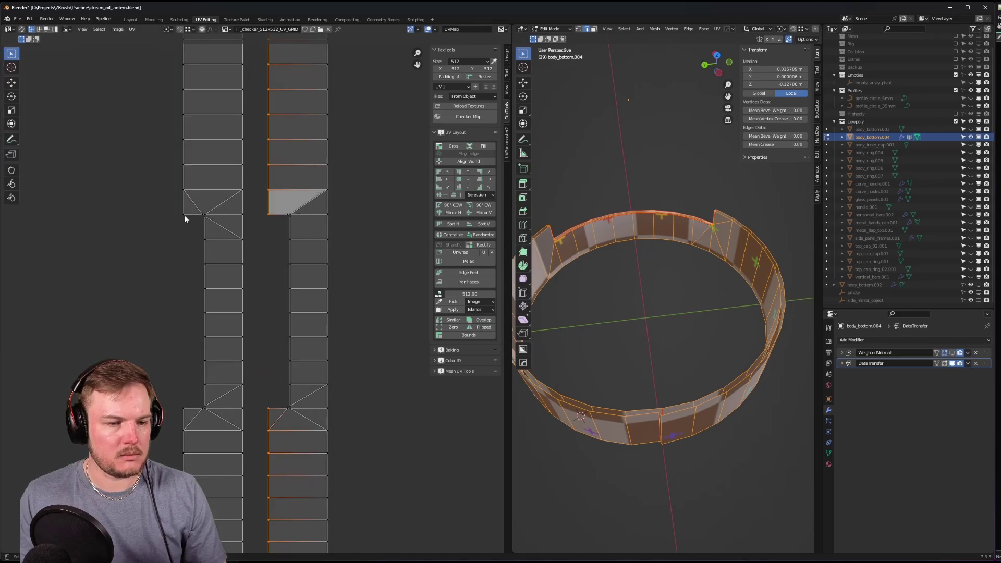
pyautogui.click(441, 181)
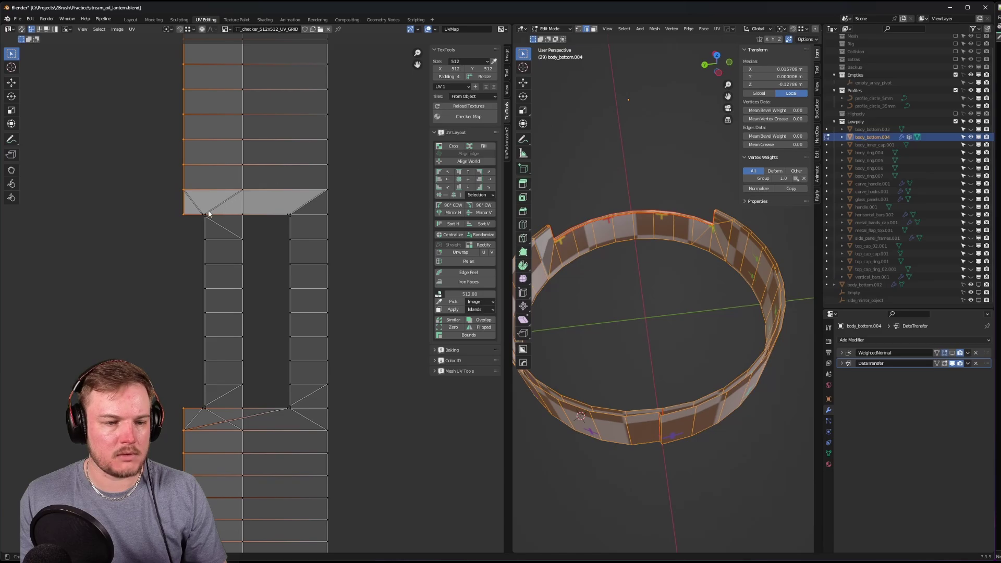
pyautogui.scroll(-3, 269, 185)
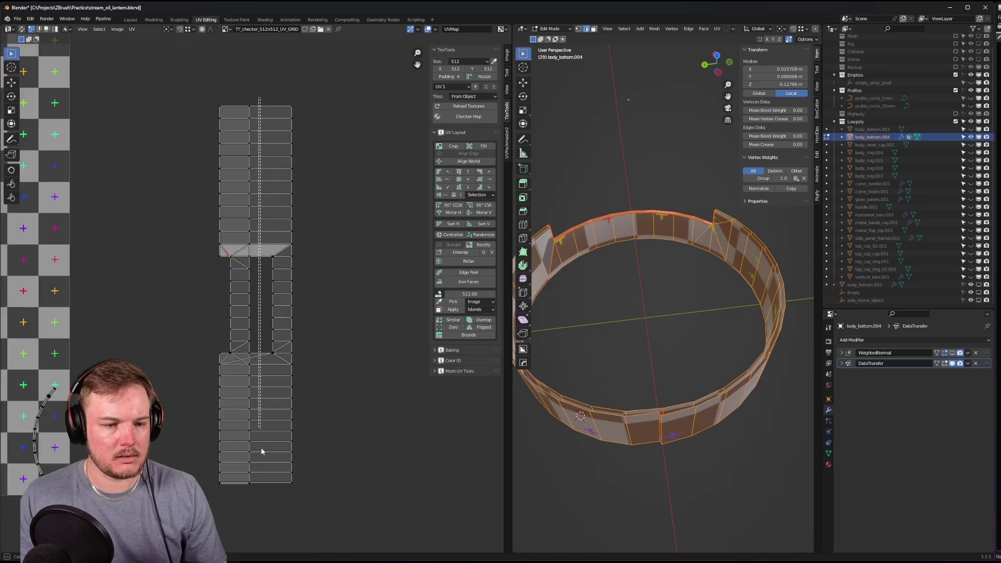
pyautogui.scroll(1, 283, 395)
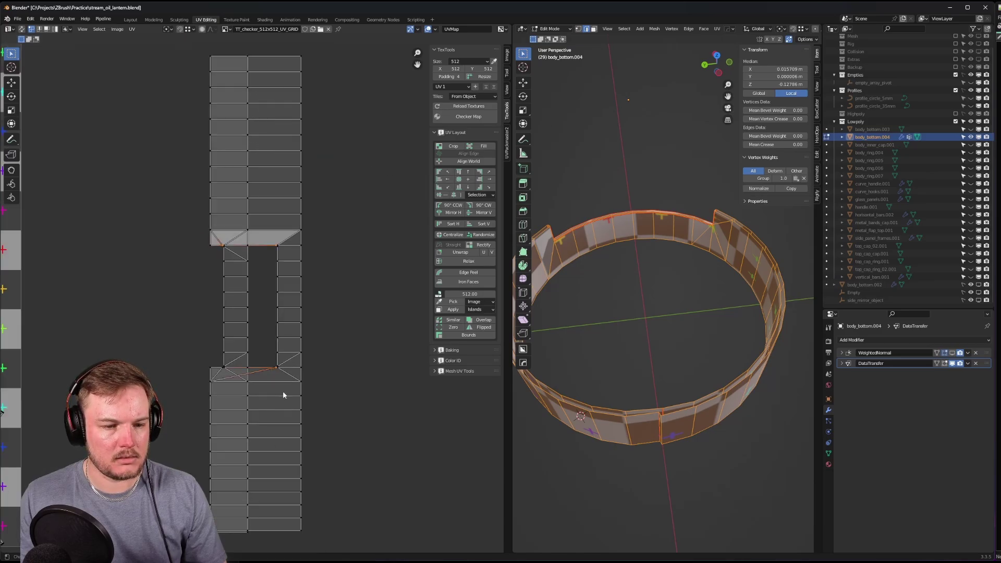
pyautogui.press('r')
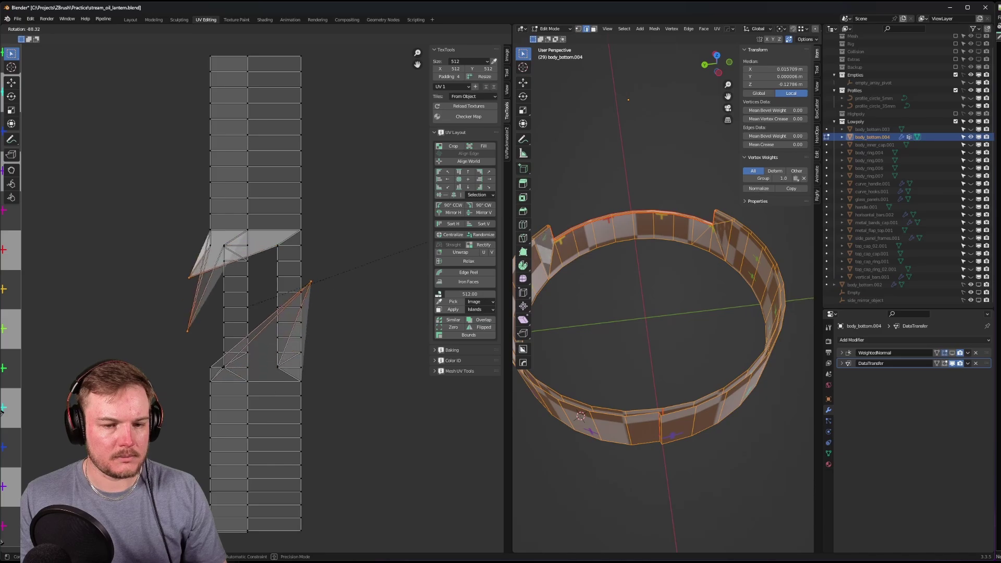
pyautogui.press('Escape')
pyautogui.scroll(2, 268, 230)
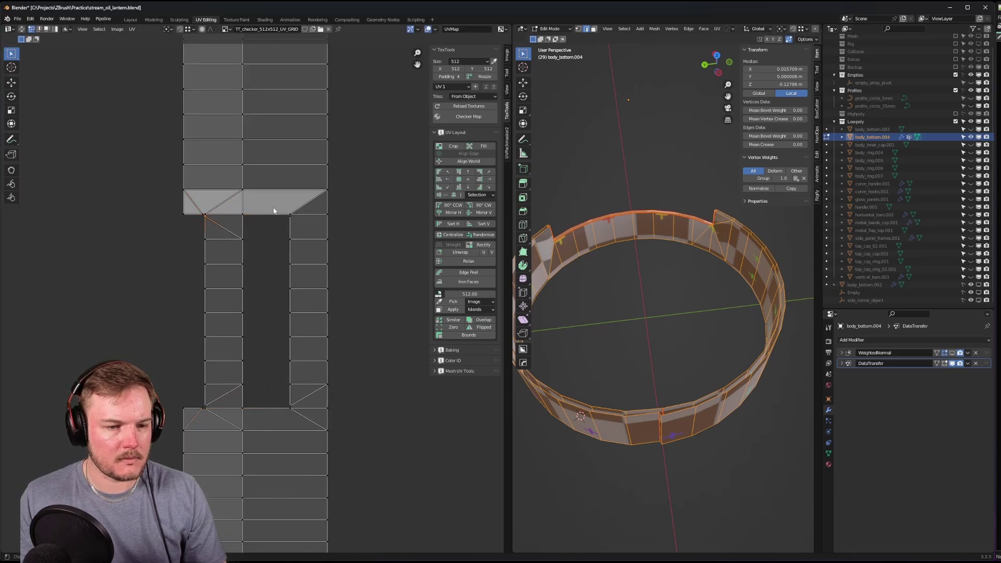
# - Align the inner island's notch vertices and its straight-side vertices horizontally with the outer island's, stacking the two islands
pyautogui.scroll(-4, 278, 202)
pyautogui.keyDown('shift'); pyautogui.moveTo(263, 142); pyautogui.dragTo(271, 372); pyautogui.keyUp('shift')
pyautogui.hotkey('alt', 'Left')
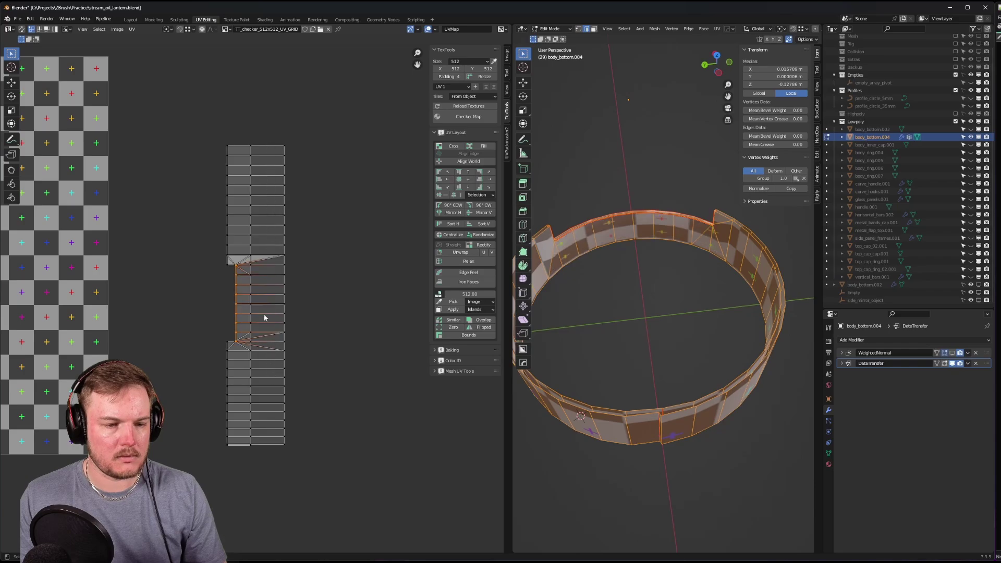
pyautogui.scroll(4, 265, 317)
pyautogui.scroll(-4, 263, 296)
pyautogui.moveTo(245, 132); pyautogui.dragTo(340, 493)
pyautogui.hotkey('alt', 'Left')
# - Reveal the band's hidden faces, return to Object Mode, and unhide the other lantern parts
pyautogui.moveTo(316, 365); pyautogui.dragTo(325, 363, button='middle')
pyautogui.moveTo(773, 334)
pyautogui.mouseDown(button='middle')
pyautogui.moveTo(784, 326)
pyautogui.moveTo(752, 337)
pyautogui.moveTo(782, 337)
pyautogui.mouseUp(button='middle')
pyautogui.scroll(-4, 730, 348)
pyautogui.moveTo(693, 355); pyautogui.dragTo(687, 334, button='middle')
pyautogui.hotkey('alt', 'h')
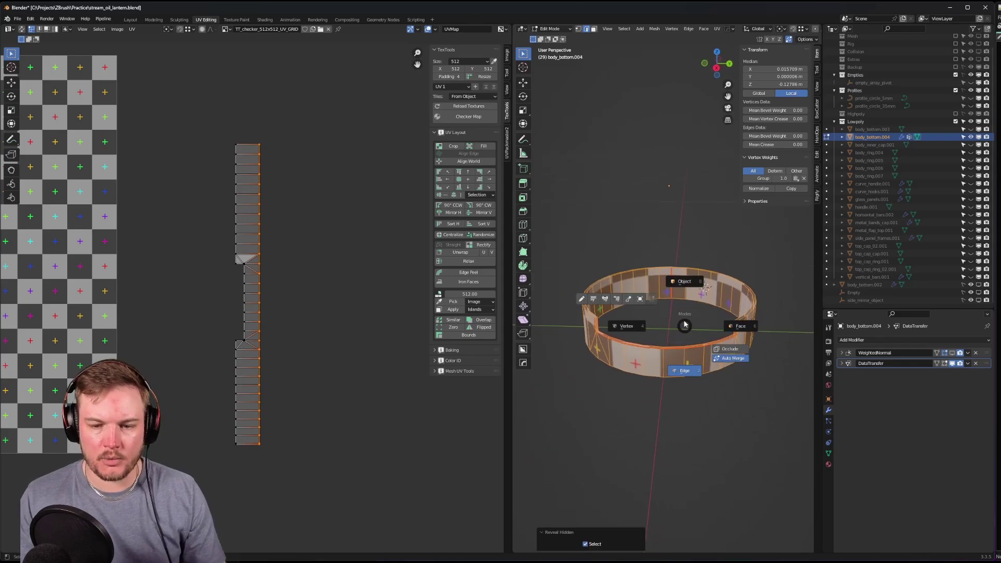
pyautogui.press('Tab')
pyautogui.hotkey('alt', 'h')
# - Select the upper ring of the bottom band, body_ring.004, and examine its UV layout in Edit Mode
pyautogui.click(708, 386)
pyautogui.scroll(1, 706, 388)
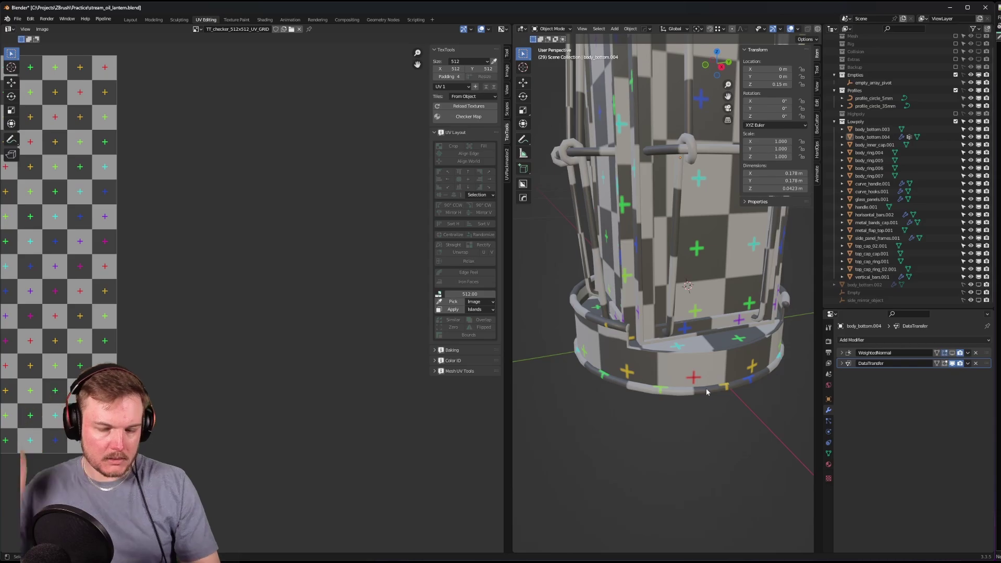
pyautogui.click(716, 380)
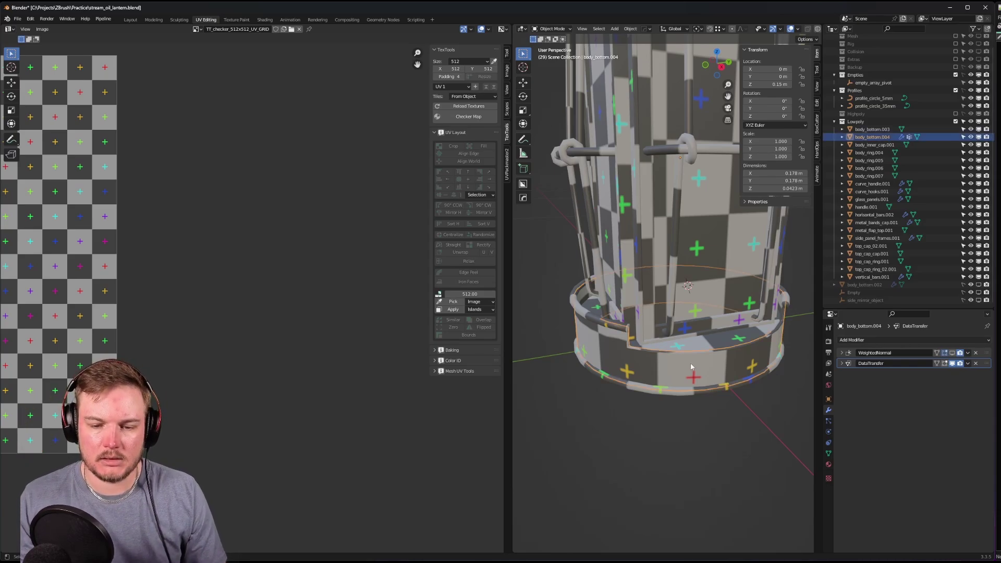
pyautogui.click(614, 330)
pyautogui.press('Tab')
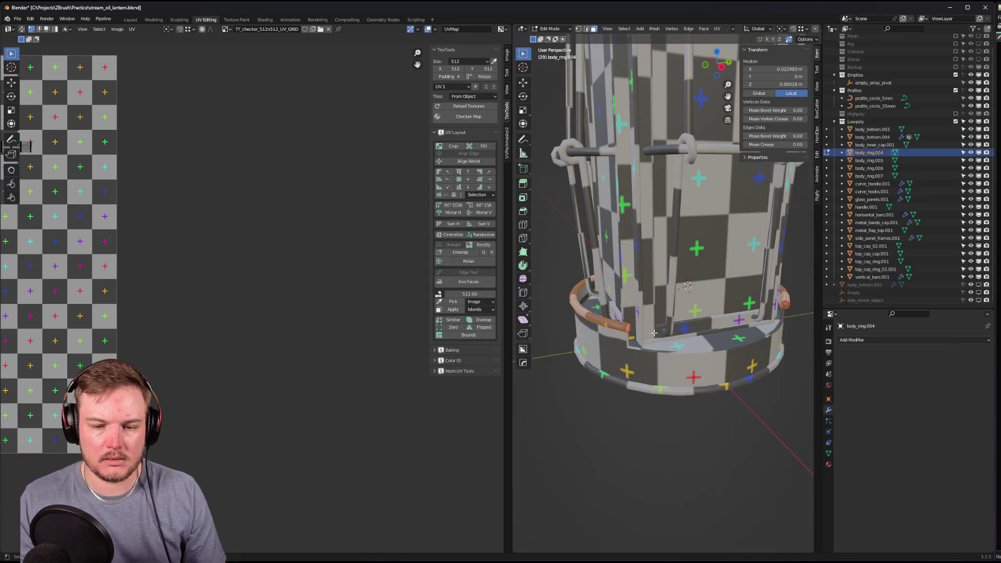
pyautogui.scroll(-5, 268, 314)
pyautogui.moveTo(268, 315); pyautogui.dragTo(336, 317, button='middle')
pyautogui.scroll(2, 336, 317)
pyautogui.press('Tab')
# - Open the lower ring of the bottom band, body_ring.005, in Edit Mode to show its UVs
pyautogui.click(339, 287)
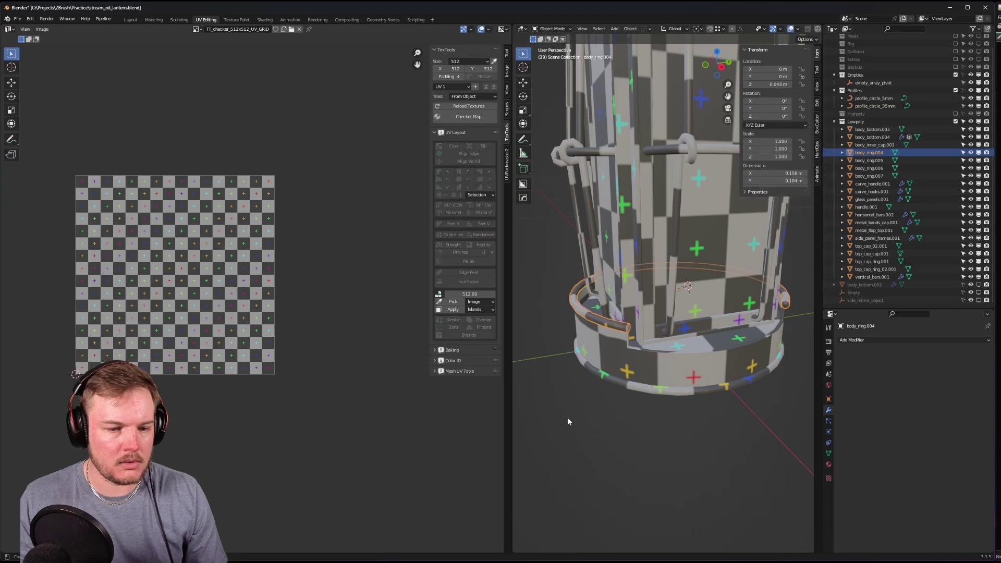
pyautogui.click(606, 379)
pyautogui.press('Tab')
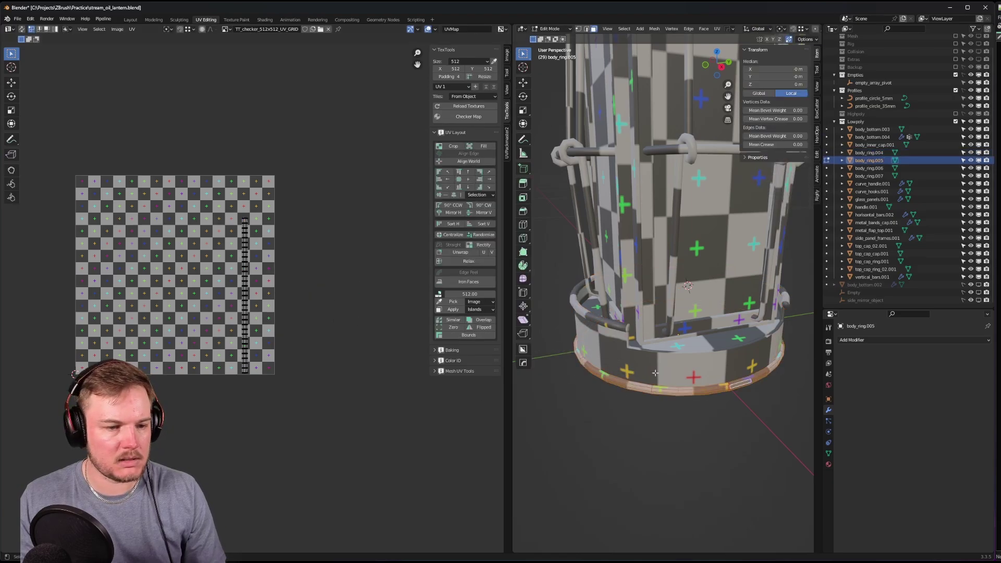
# - Select all the low-poly lantern parts, open them together in Edit Mode, and save the file
pyautogui.press('Tab')
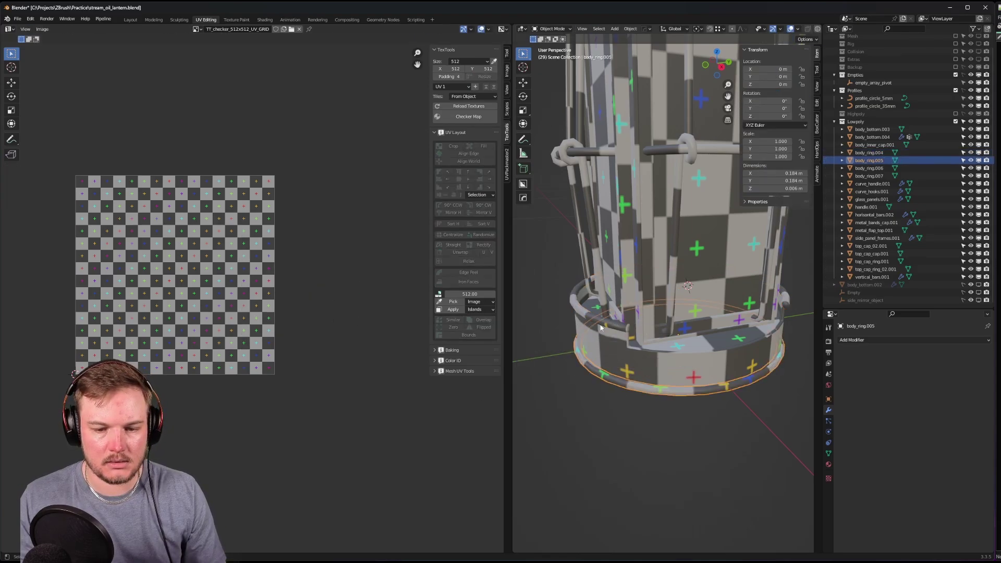
pyautogui.keyDown('shift'); pyautogui.click(601, 325); pyautogui.keyUp('shift')
pyautogui.keyDown('shift'); pyautogui.click(606, 346); pyautogui.keyUp('shift')
pyautogui.scroll(-5, 611, 347)
pyautogui.press('a')
pyautogui.keyDown('shift'); pyautogui.moveTo(616, 348); pyautogui.dragTo(616, 358, button='middle'); pyautogui.keyUp('shift')
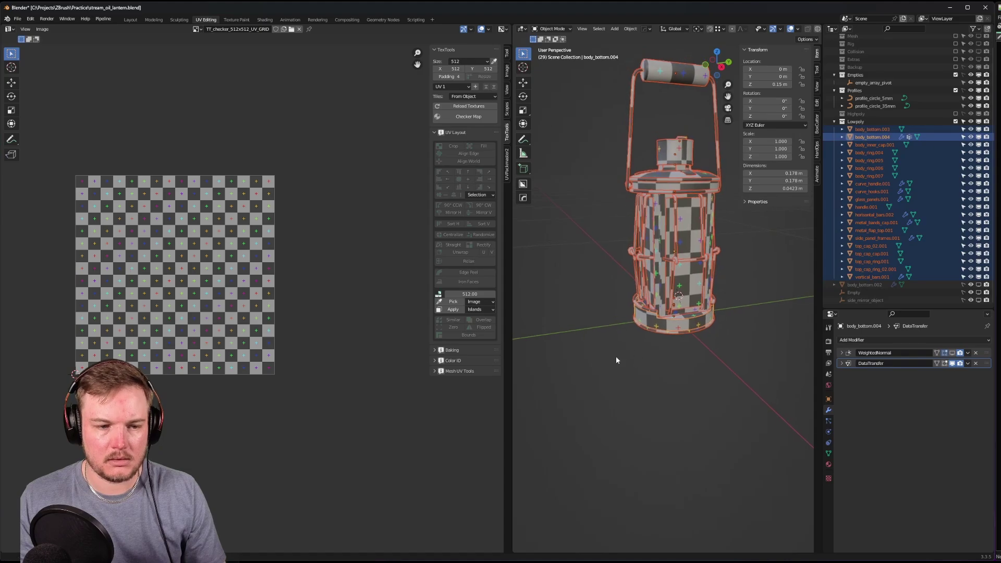
pyautogui.press('Tab')
pyautogui.scroll(2, 285, 336)
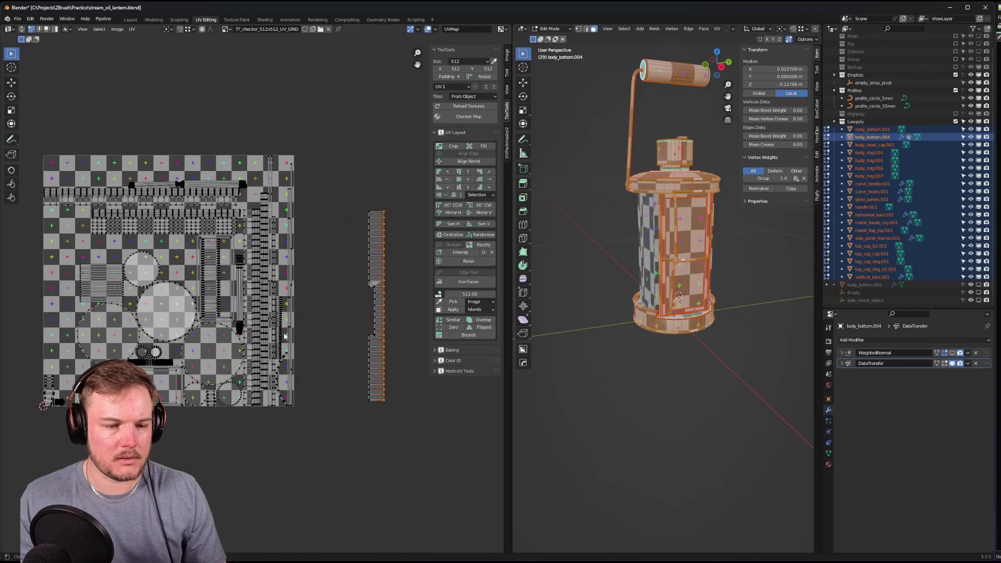
pyautogui.hotkey('ctrl', 's')
pyautogui.click(315, 326)
pyautogui.scroll(-2, 315, 326)
pyautogui.press('Tab')
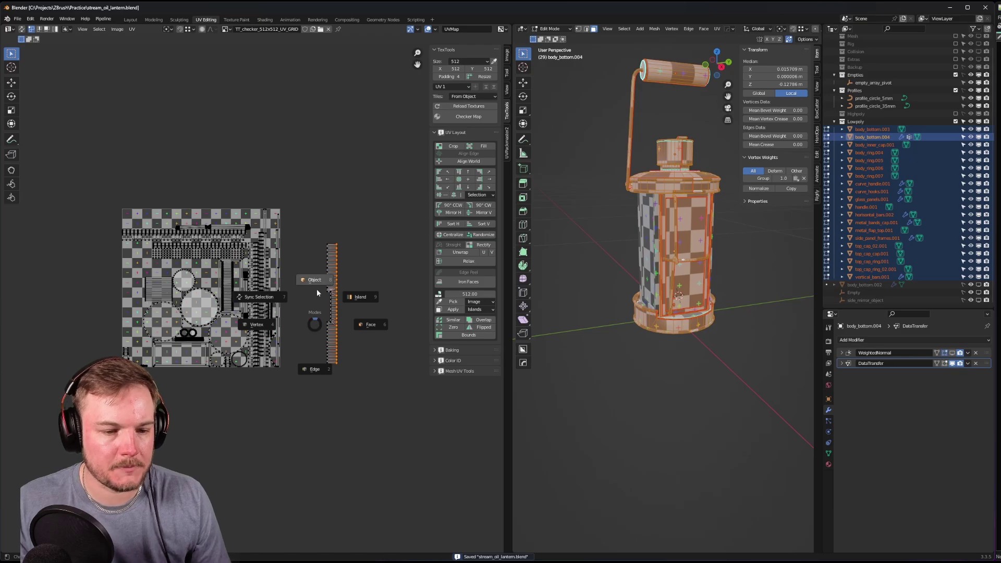
pyautogui.click(317, 290)
pyautogui.press('Tab')
pyautogui.click(355, 291)
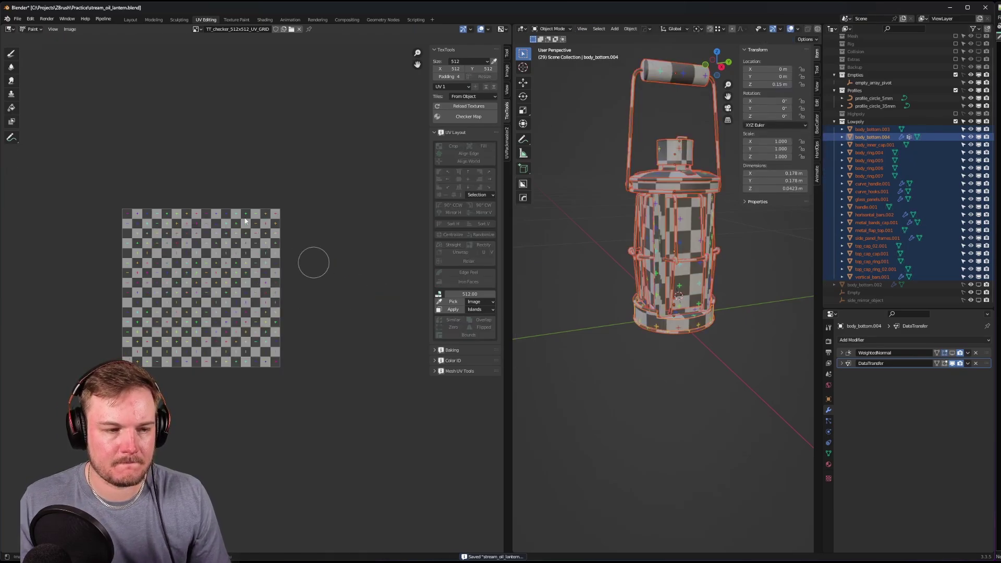
pyautogui.press('Tab')
pyautogui.click(157, 184)
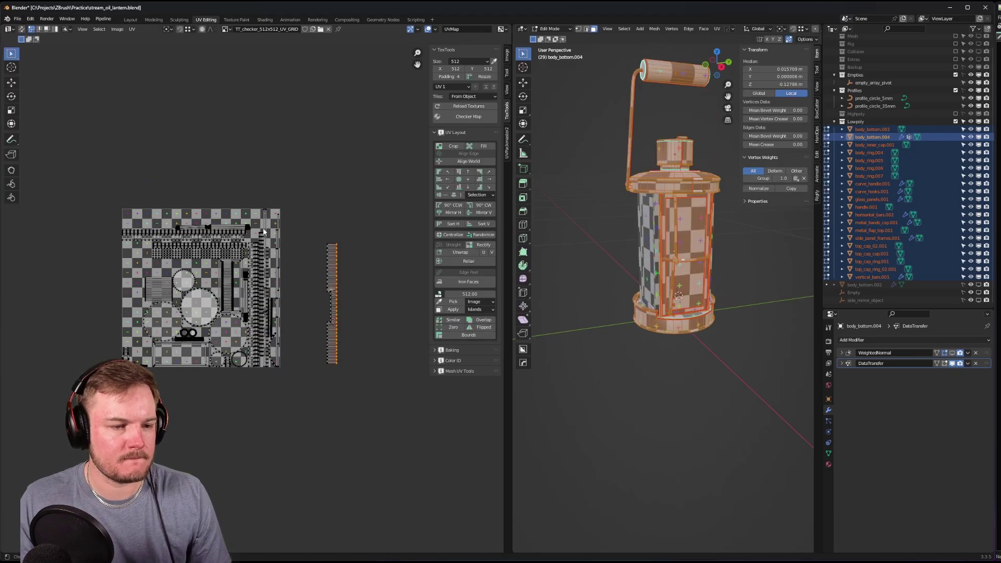
pyautogui.keyDown('shift'); pyautogui.moveTo(578, 276); pyautogui.dragTo(569, 277, button='middle'); pyautogui.keyUp('shift')
pyautogui.press('Tab')
pyautogui.click(599, 245)
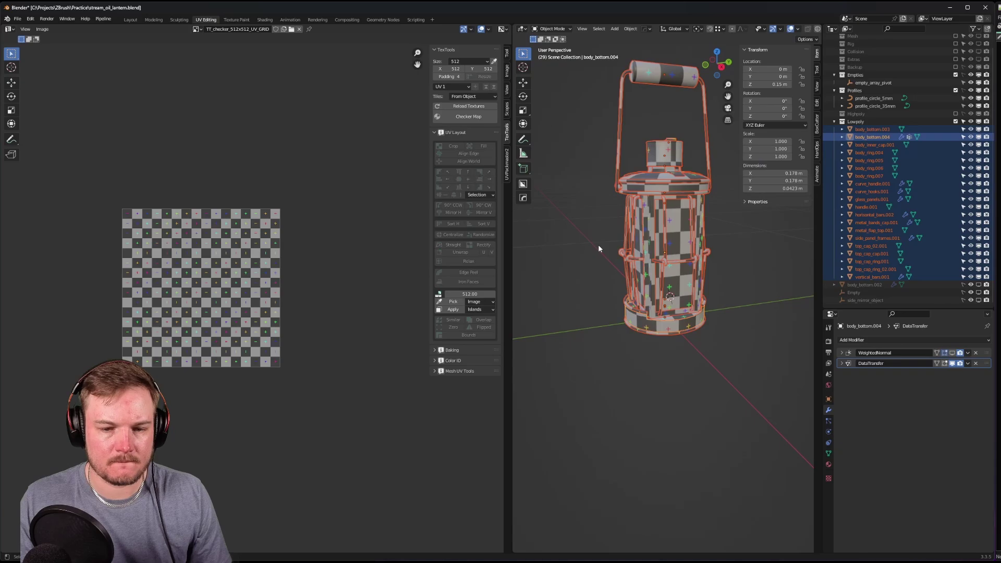
pyautogui.press('Tab')
pyautogui.click(636, 249)
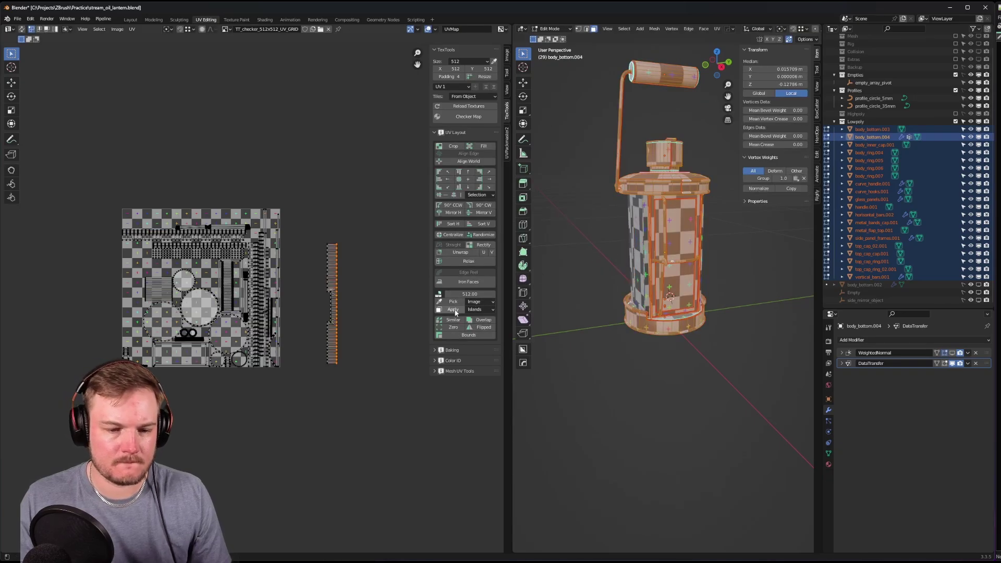
# - Select all UV islands, try applying the 512 texel density per island, and undo it after checking the stacked band
pyautogui.press('a')
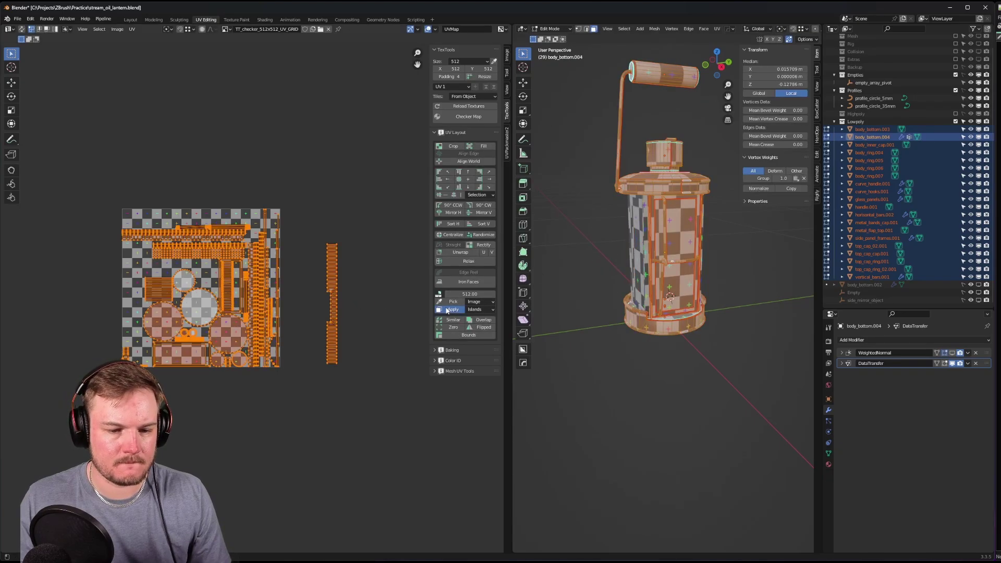
pyautogui.click(446, 310)
pyautogui.scroll(3, 401, 301)
pyautogui.scroll(3, 260, 305)
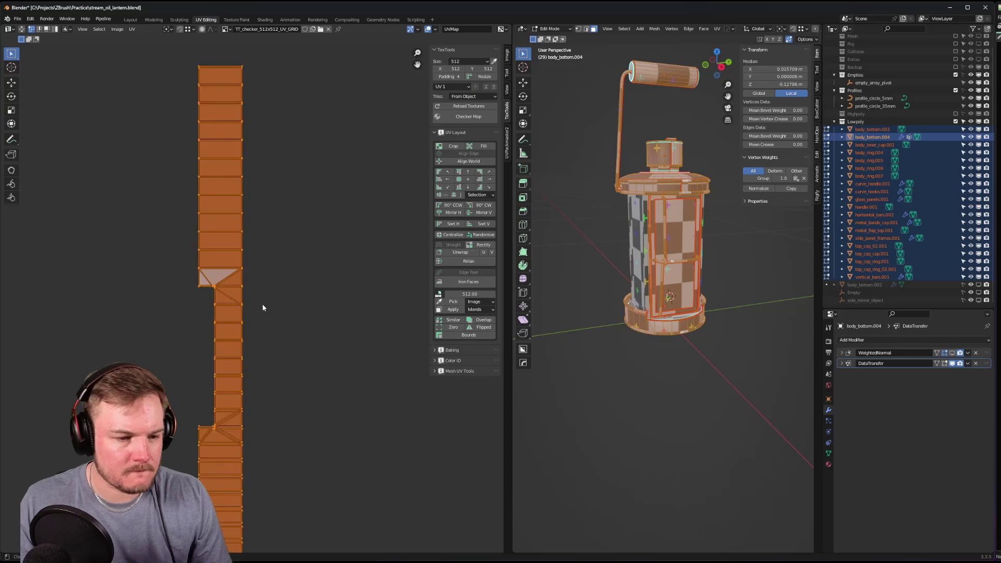
pyautogui.scroll(-3, 262, 305)
pyautogui.scroll(3, 262, 305)
pyautogui.moveTo(197, 451); pyautogui.dragTo(281, 302, button='middle')
pyautogui.scroll(3, 272, 300)
pyautogui.hotkey('ctrl', 'z')
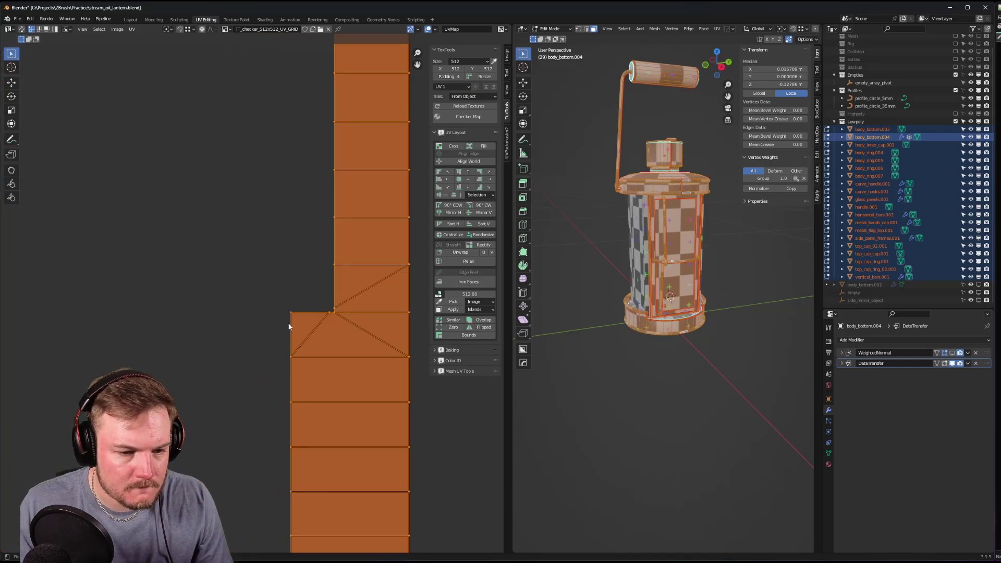
pyautogui.scroll(-10, 289, 324)
pyautogui.scroll(2, 342, 300)
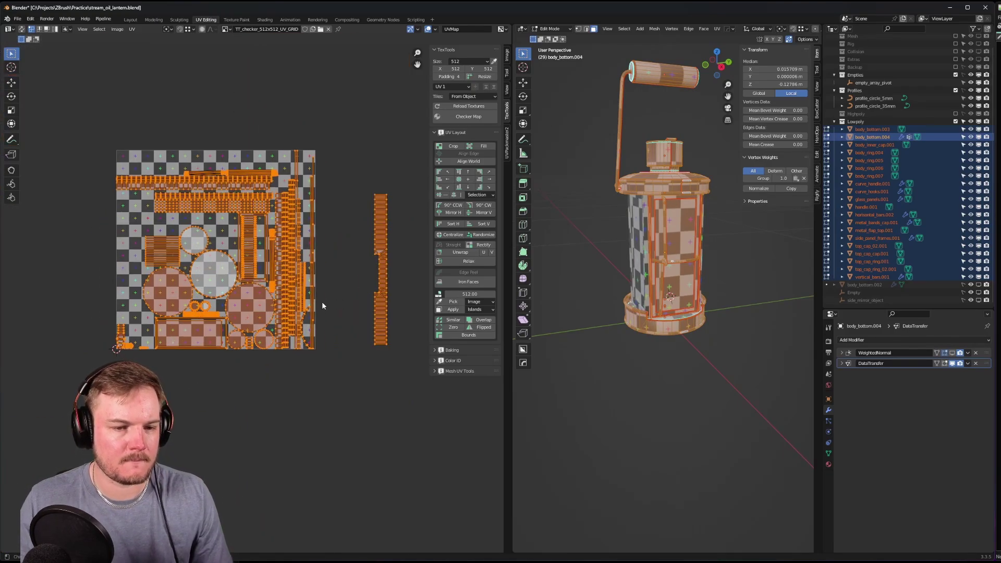
# - Set UVPackmaster2's Lock Overlapping option to Exact and try packing all UV islands
pyautogui.moveTo(349, 255); pyautogui.dragTo(336, 250, button='middle')
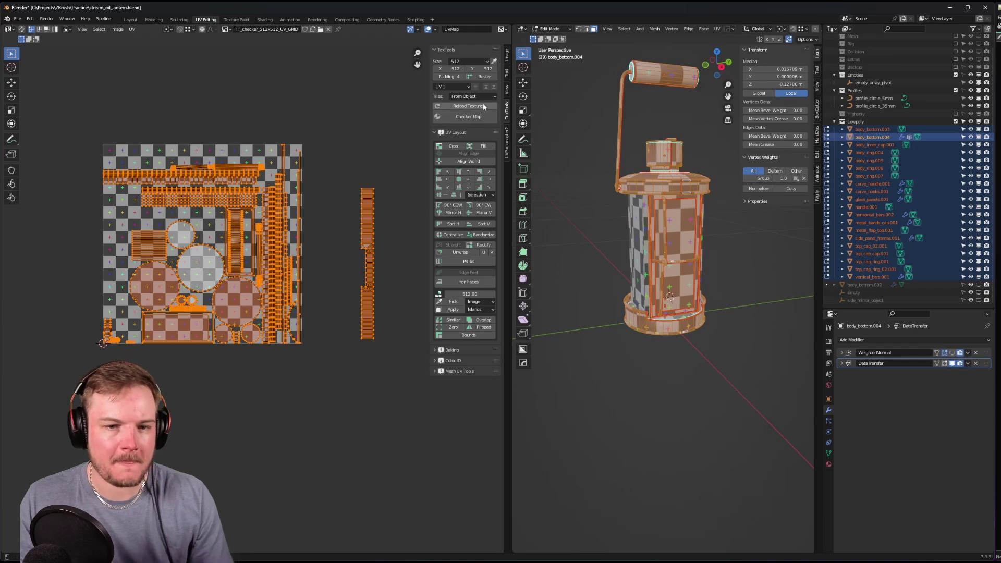
pyautogui.click(505, 144)
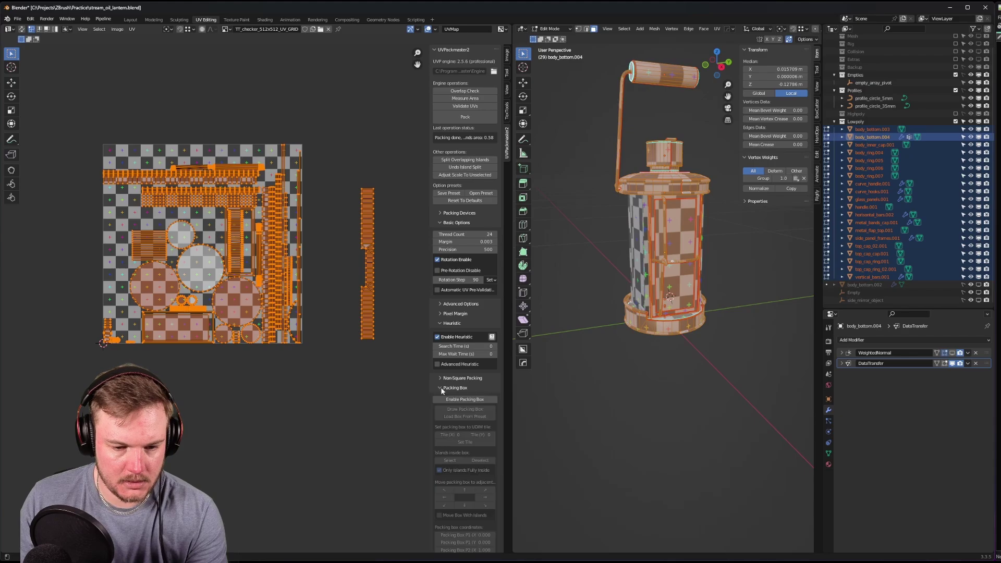
pyautogui.click(441, 408)
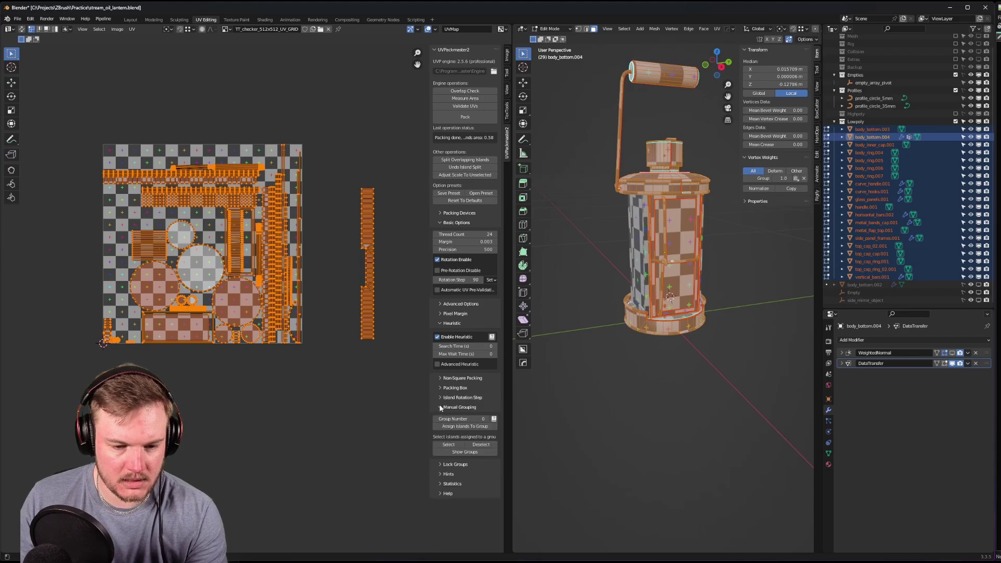
pyautogui.click(441, 408)
pyautogui.click(440, 379)
pyautogui.click(440, 379)
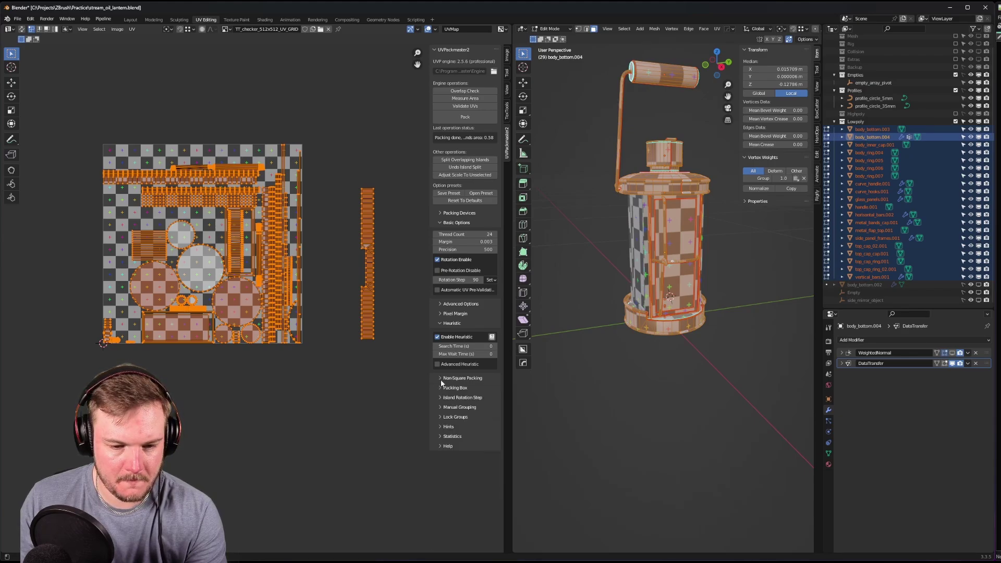
pyautogui.click(441, 306)
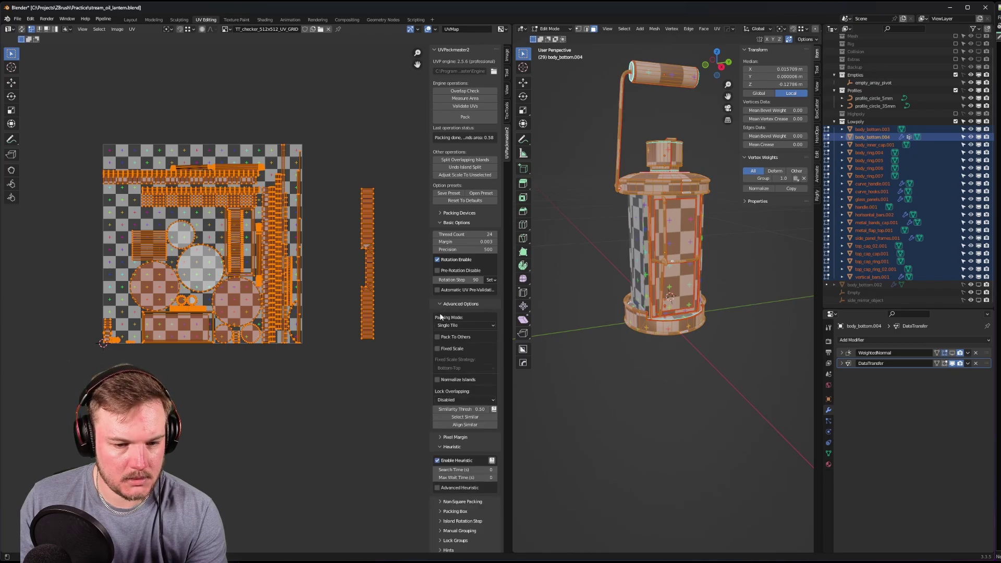
pyautogui.click(466, 399)
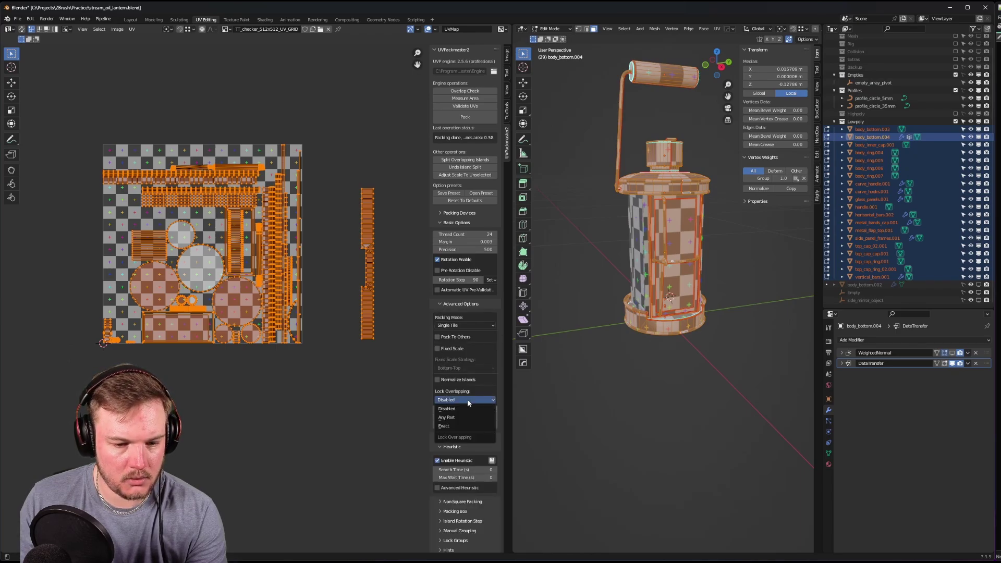
pyautogui.click(461, 426)
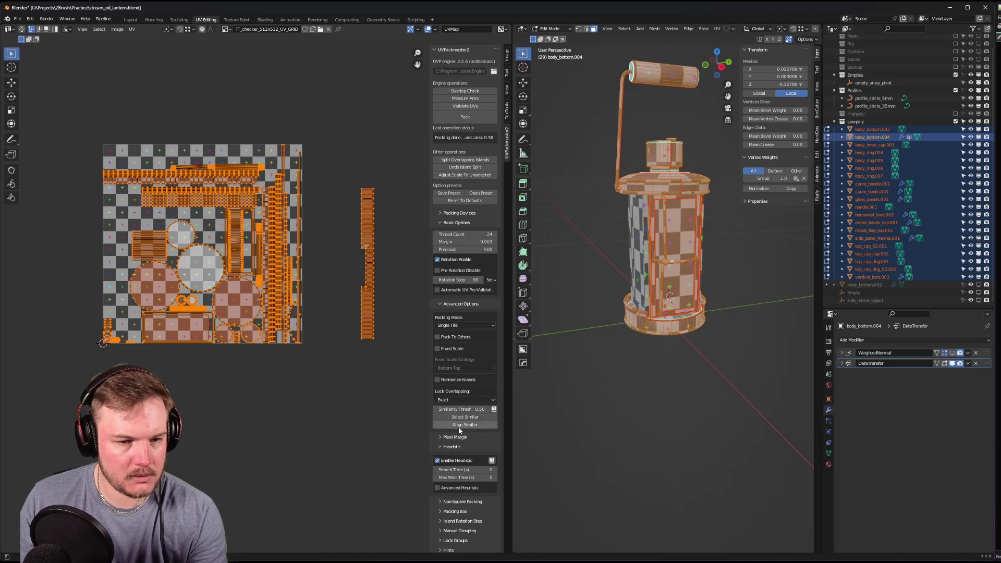
pyautogui.click(449, 118)
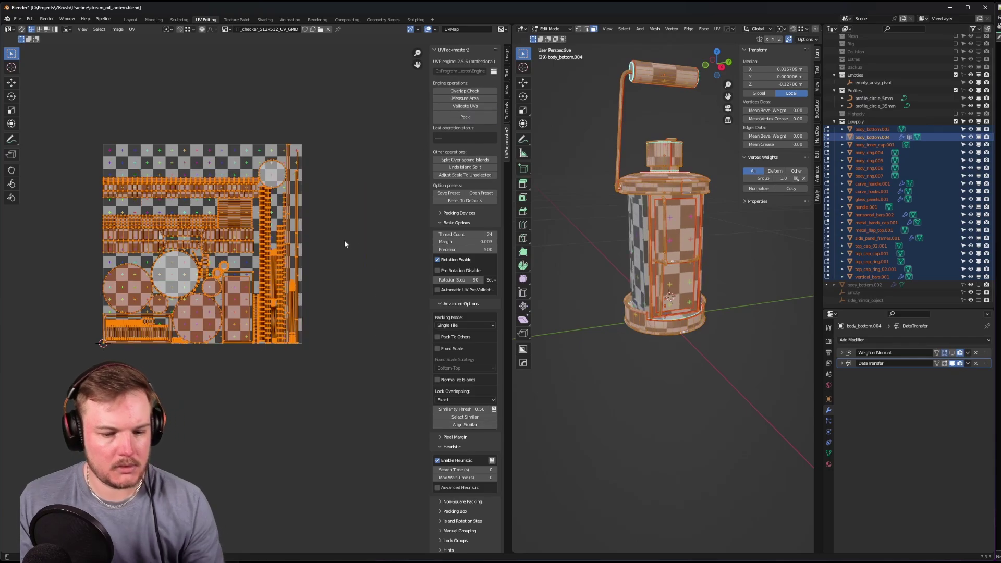
# - Examine the packed layout around the bottom band's notched islands to check whether they are still stacked
pyautogui.scroll(4, 194, 291)
pyautogui.moveTo(193, 290); pyautogui.dragTo(385, 219, button='middle')
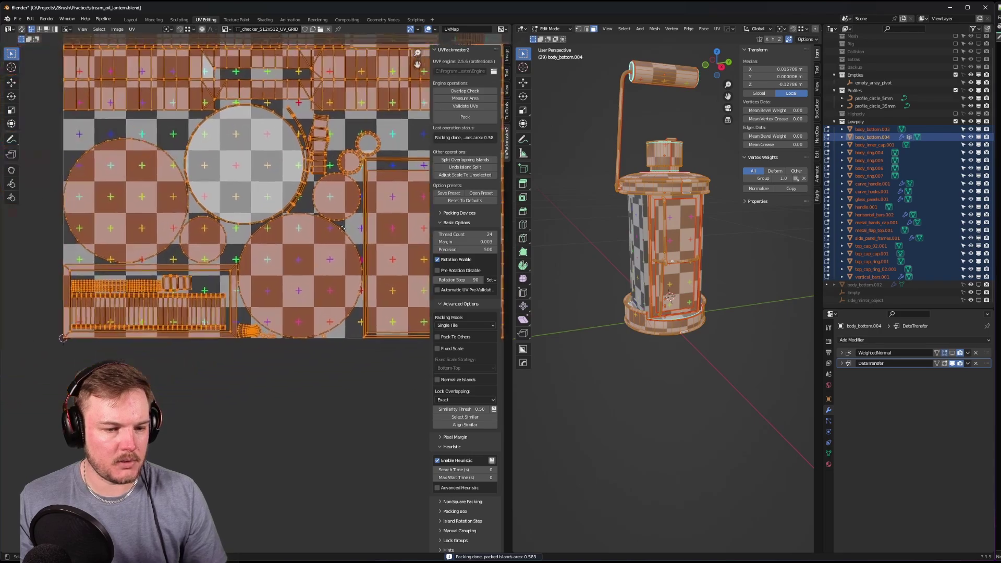
pyautogui.scroll(3, 232, 296)
pyautogui.moveTo(228, 283); pyautogui.dragTo(274, 391, button='middle')
pyautogui.scroll(-4, 388, 228)
pyautogui.scroll(2, 323, 250)
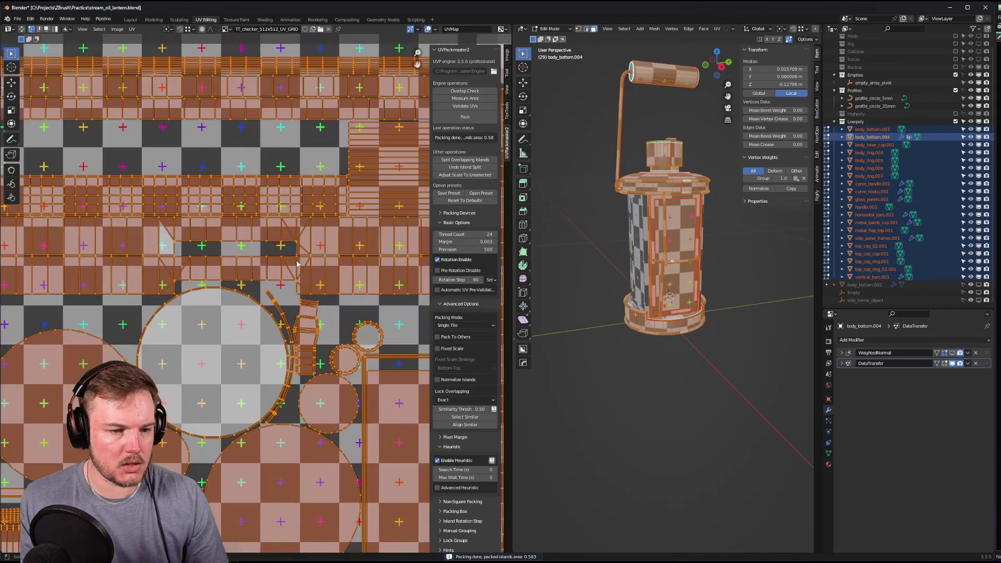
pyautogui.moveTo(329, 251); pyautogui.dragTo(379, 353, button='middle')
pyautogui.scroll(-2, 384, 365)
pyautogui.moveTo(232, 322); pyautogui.dragTo(196, 254, button='middle')
pyautogui.scroll(3, 201, 249)
pyautogui.scroll(-2, 206, 243)
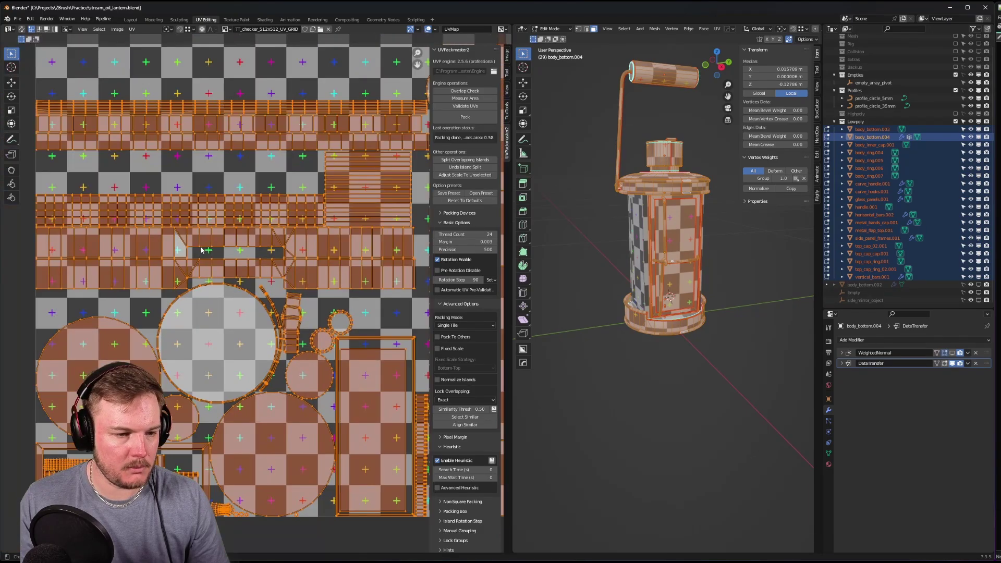
# - Undo the last pack and set Lock Overlapping to Any Part
pyautogui.scroll(-6, 201, 250)
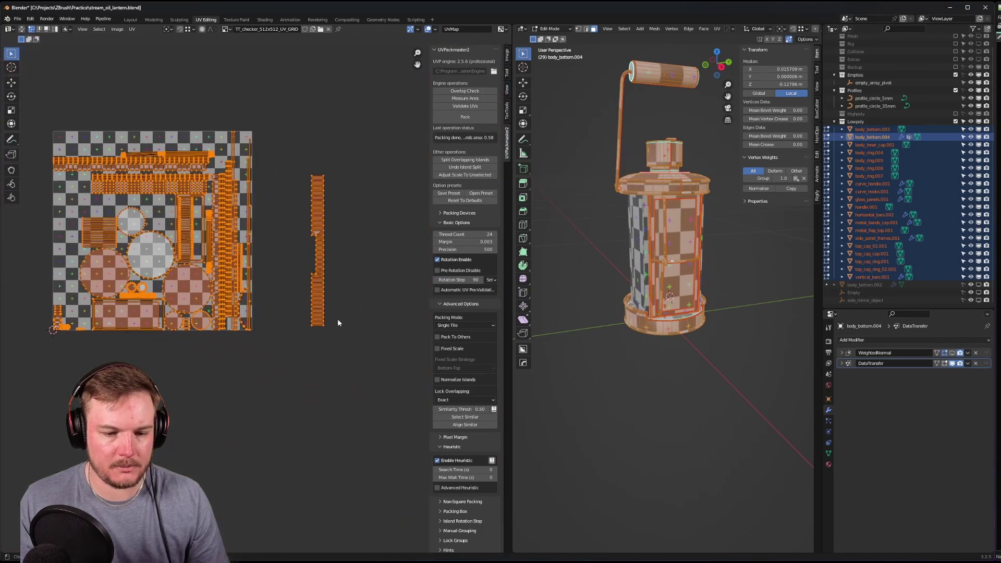
pyautogui.click(451, 399)
pyautogui.click(454, 412)
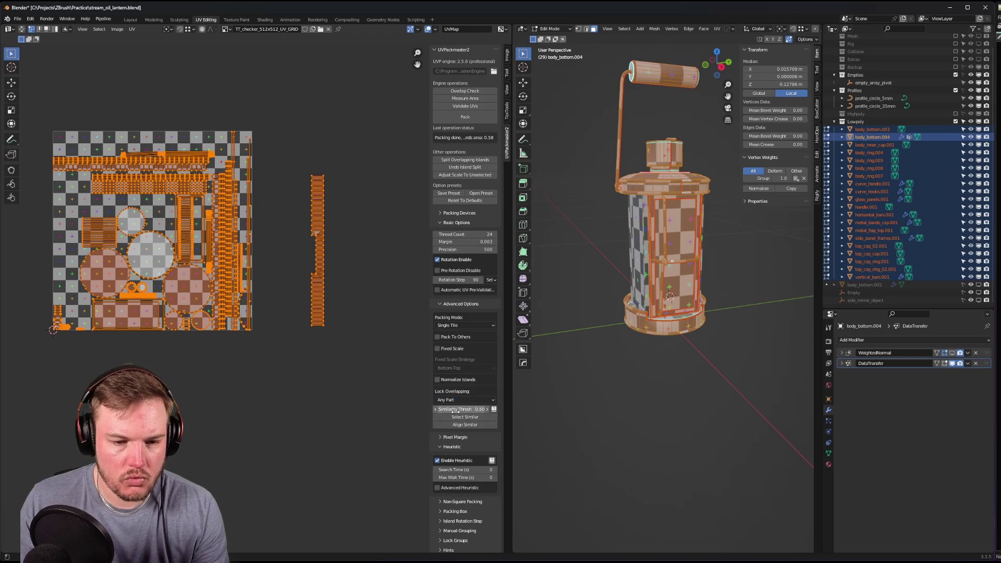
# - Try adjusting the stacked bottom band islands' scale to the unselected islands, undo it, and try a slight freehand UV scale
pyautogui.moveTo(301, 159); pyautogui.dragTo(390, 345)
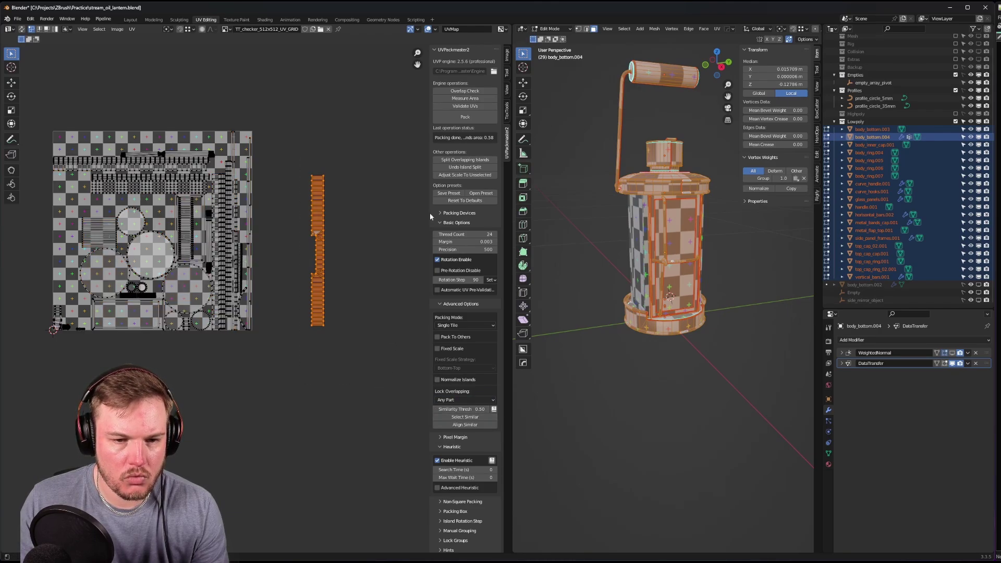
pyautogui.click(460, 176)
pyautogui.press('KP_Decimal')
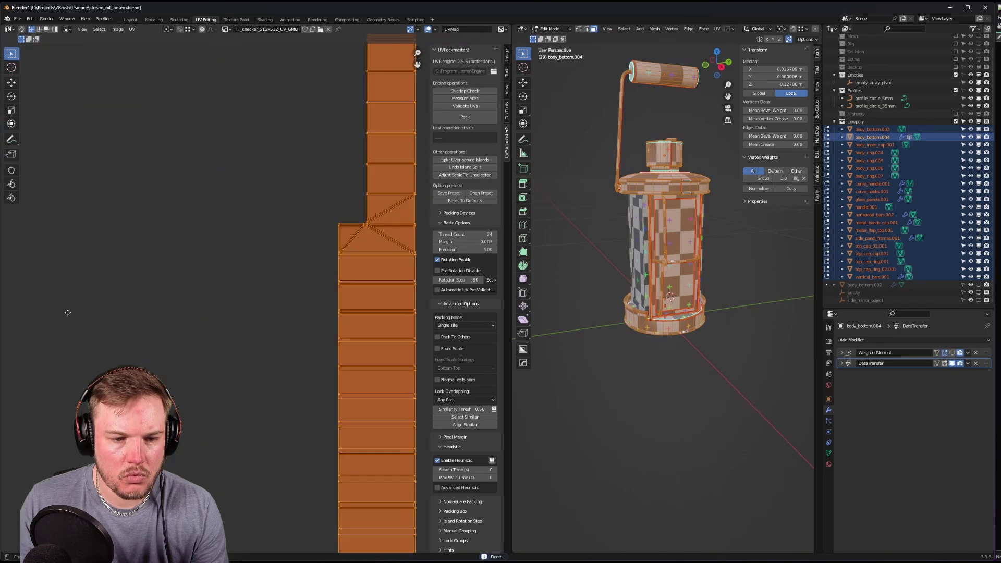
pyautogui.hotkey('ctrl', 'z')
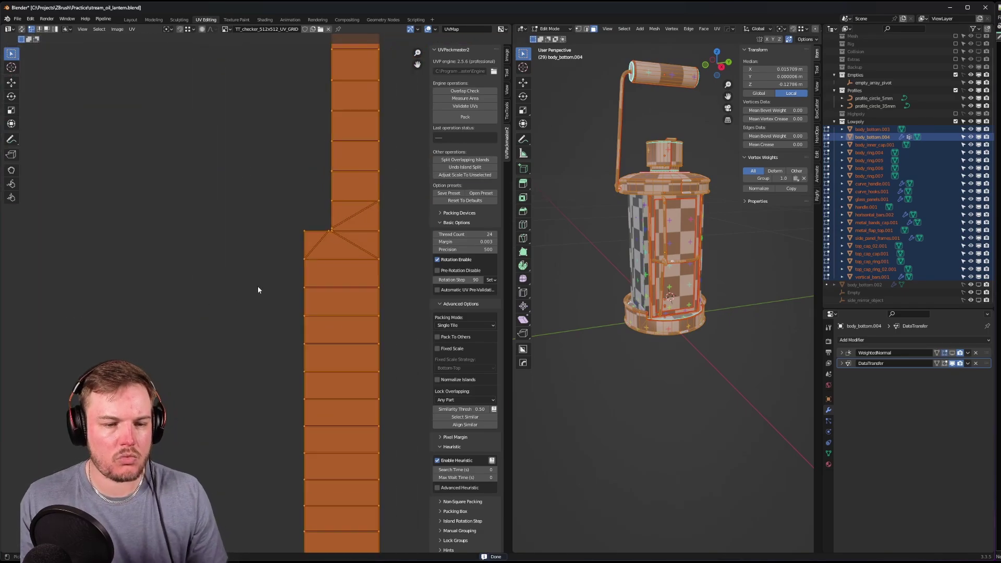
pyautogui.moveTo(315, 297); pyautogui.dragTo(245, 335, button='middle')
pyautogui.press('s')
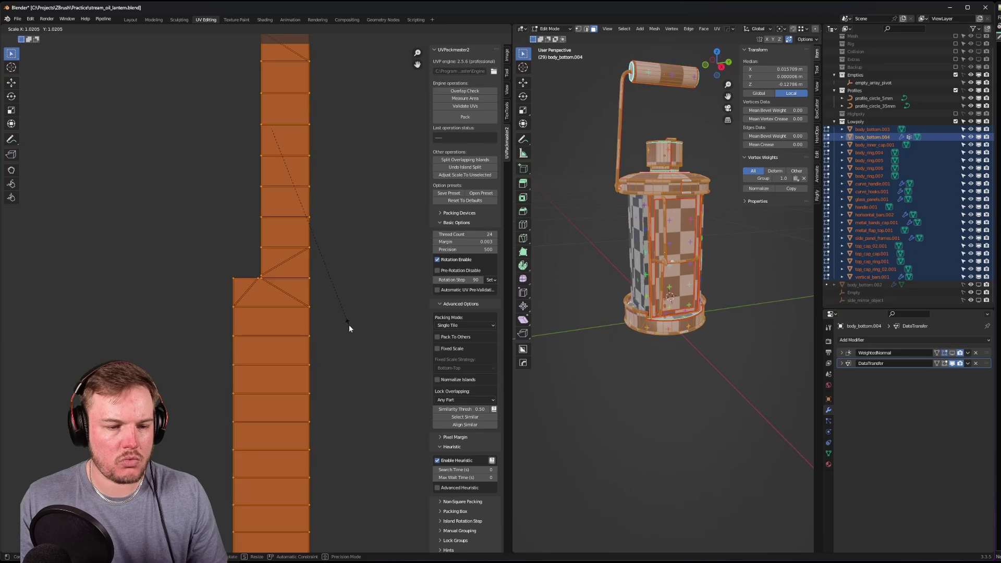
pyautogui.click(349, 326)
# - Pack all UV islands with overlapping islands locked together, and inspect the stacked band in the packed layout
pyautogui.scroll(-4, 355, 365)
pyautogui.scroll(-5, 356, 372)
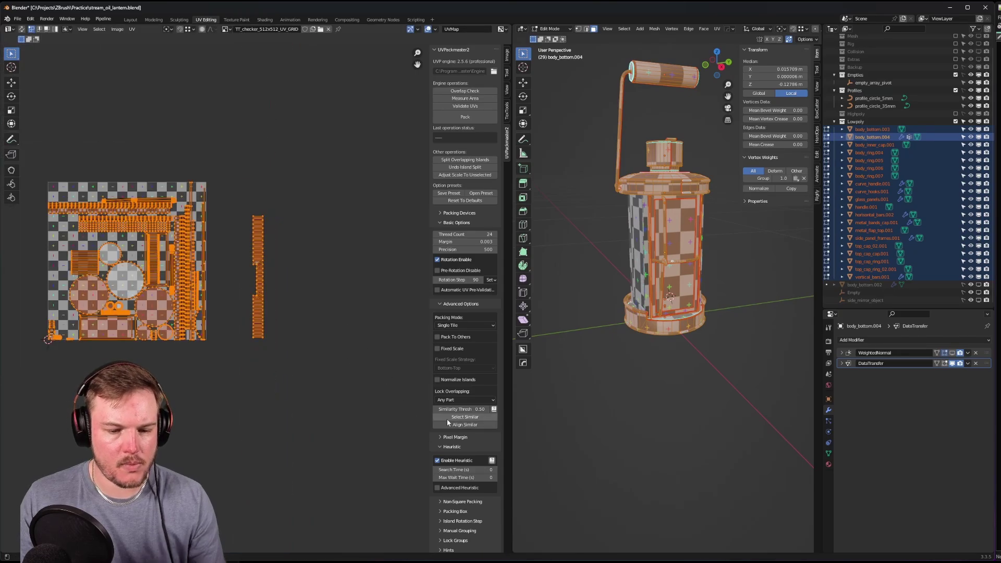
pyautogui.click(472, 121)
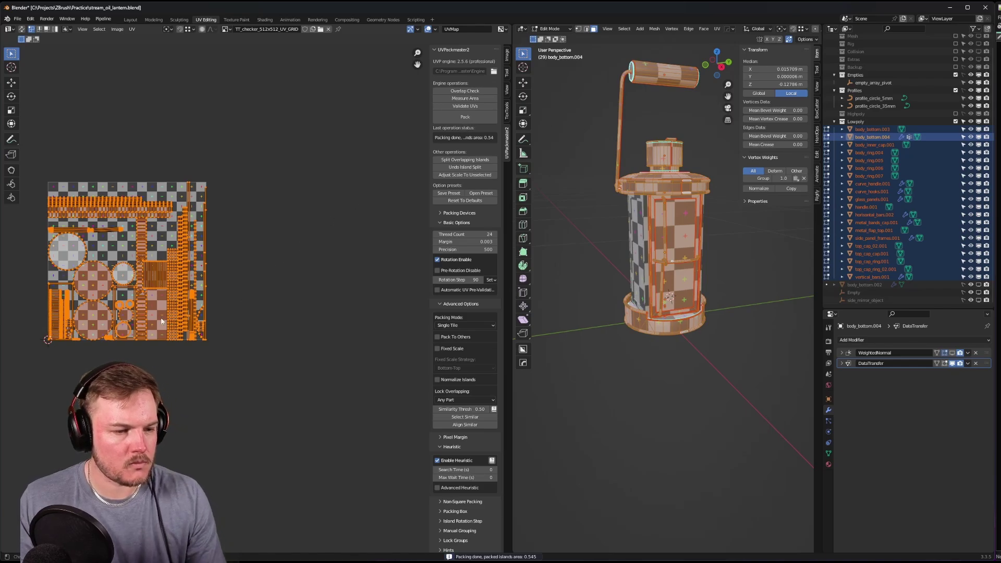
pyautogui.moveTo(159, 317); pyautogui.dragTo(255, 333, button='middle')
pyautogui.scroll(3, 258, 313)
pyautogui.scroll(7, 238, 318)
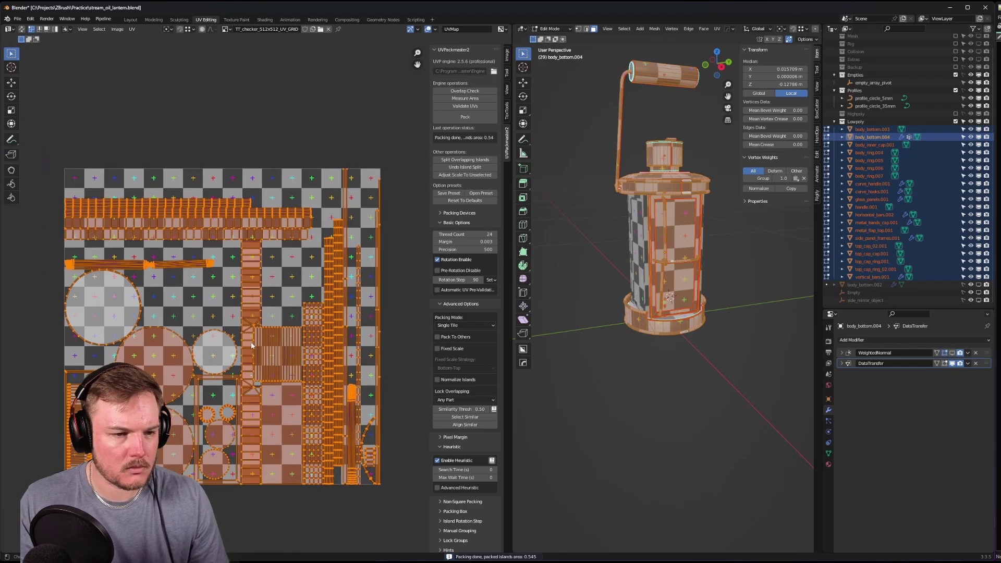
# - Run an overlap check on all the packed UV islands
pyautogui.scroll(-9, 241, 193)
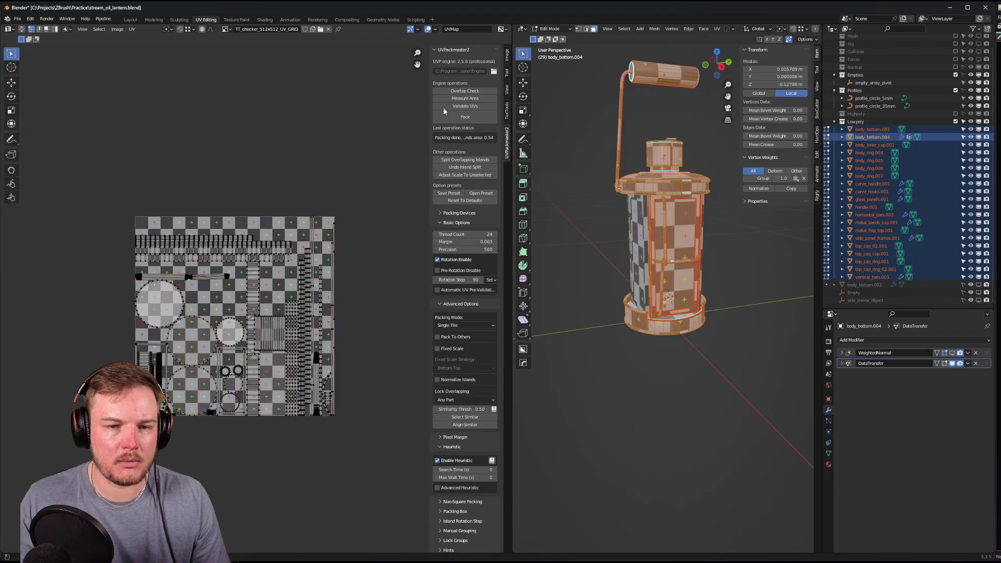
pyautogui.press('a')
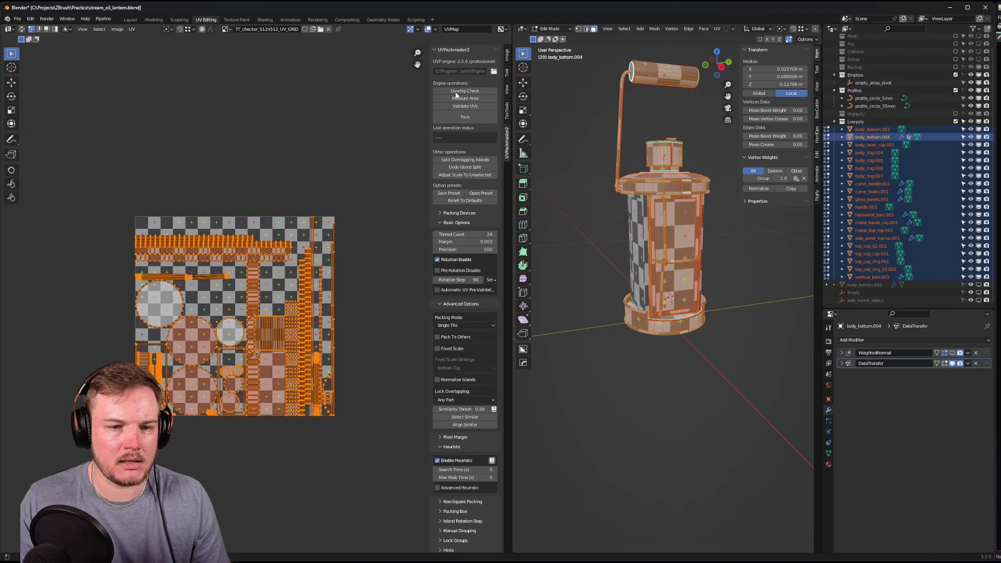
pyautogui.click(456, 92)
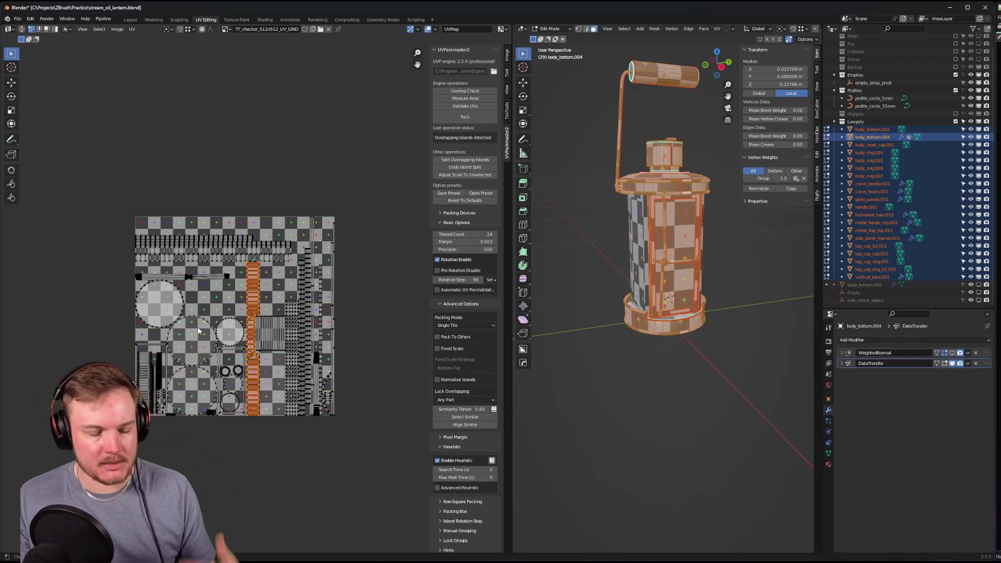
# - Select the warped strip island with the pinched middle and move it above the UV tile
pyautogui.scroll(3, 160, 306)
pyautogui.moveTo(160, 306); pyautogui.dragTo(280, 281, button='middle')
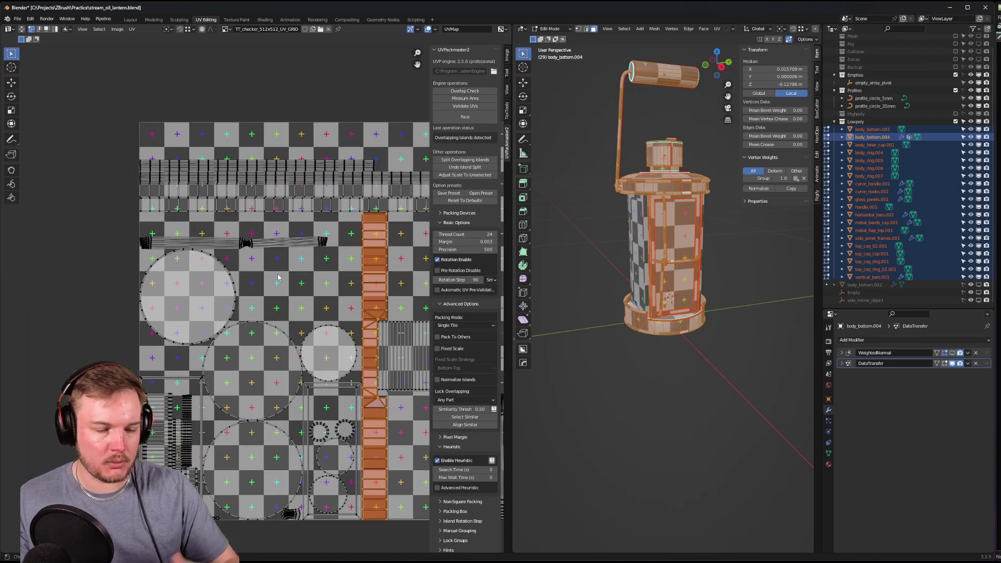
pyautogui.scroll(4, 258, 286)
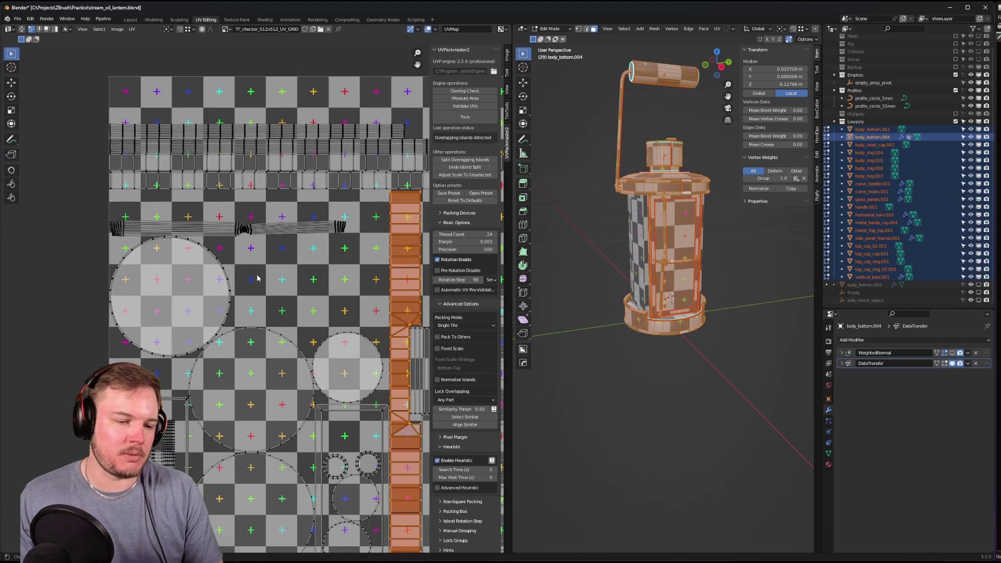
pyautogui.moveTo(209, 225); pyautogui.dragTo(237, 247, button='middle')
pyautogui.scroll(-4, 236, 247)
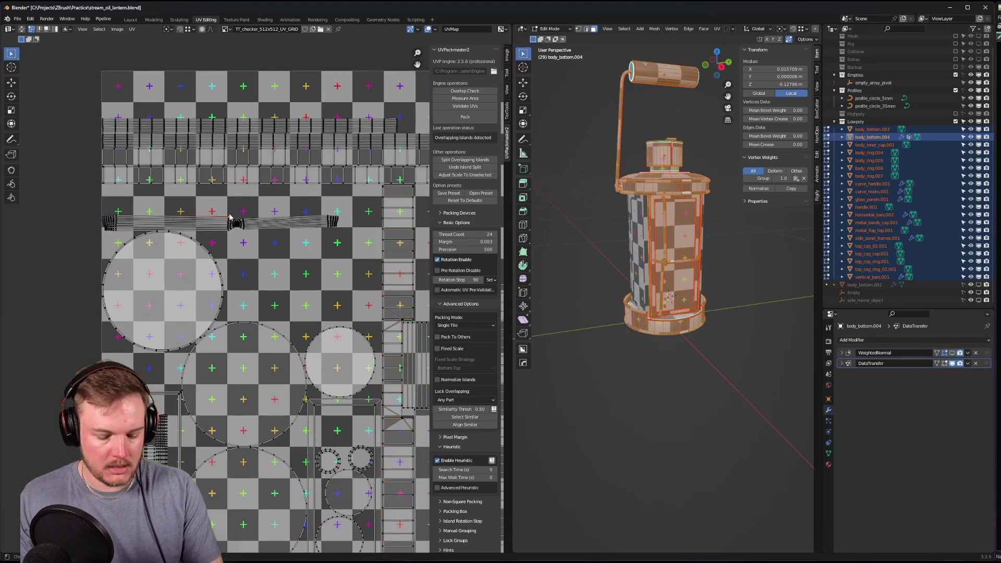
pyautogui.hotkey('ctrl', 'l')
pyautogui.scroll(-5, 231, 219)
pyautogui.moveTo(232, 220); pyautogui.dragTo(227, 274, button='middle')
pyautogui.press('g')
pyautogui.click(271, 237)
pyautogui.scroll(4, 271, 237)
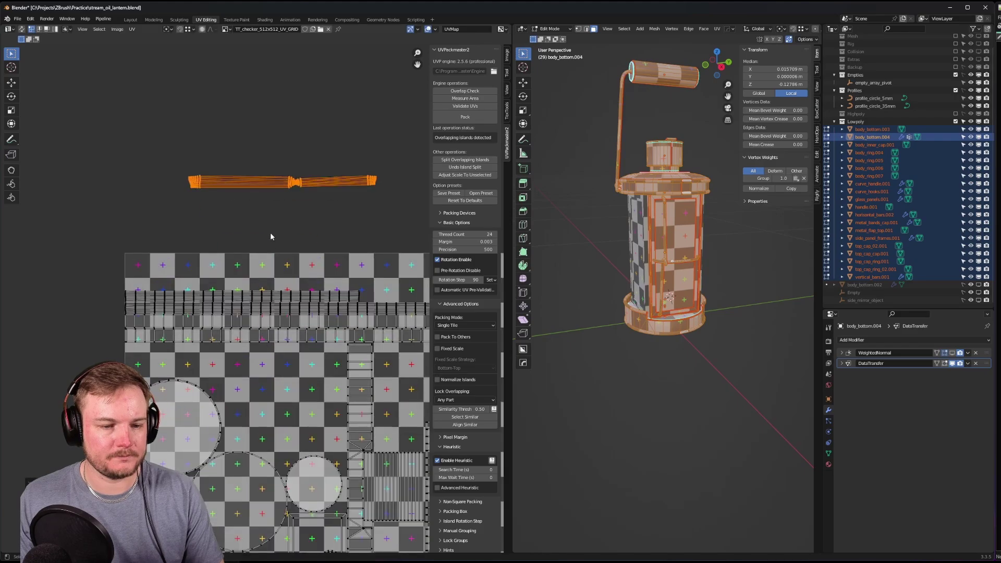
# - Rectify the warped strip island into a straight rectangular grid with TexTools
pyautogui.moveTo(271, 234); pyautogui.dragTo(216, 296, button='middle')
pyautogui.scroll(2, 232, 277)
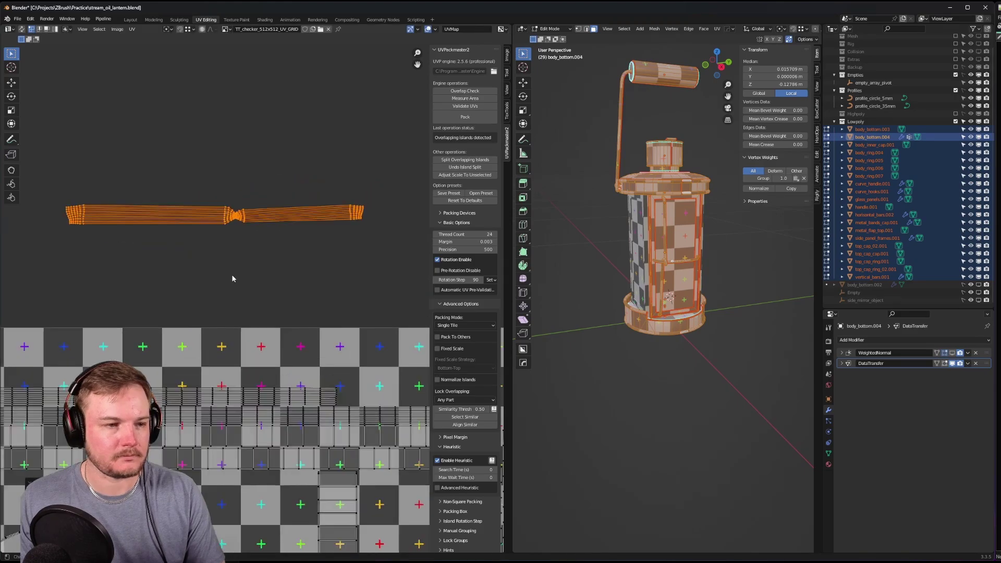
pyautogui.click(506, 110)
pyautogui.click(479, 244)
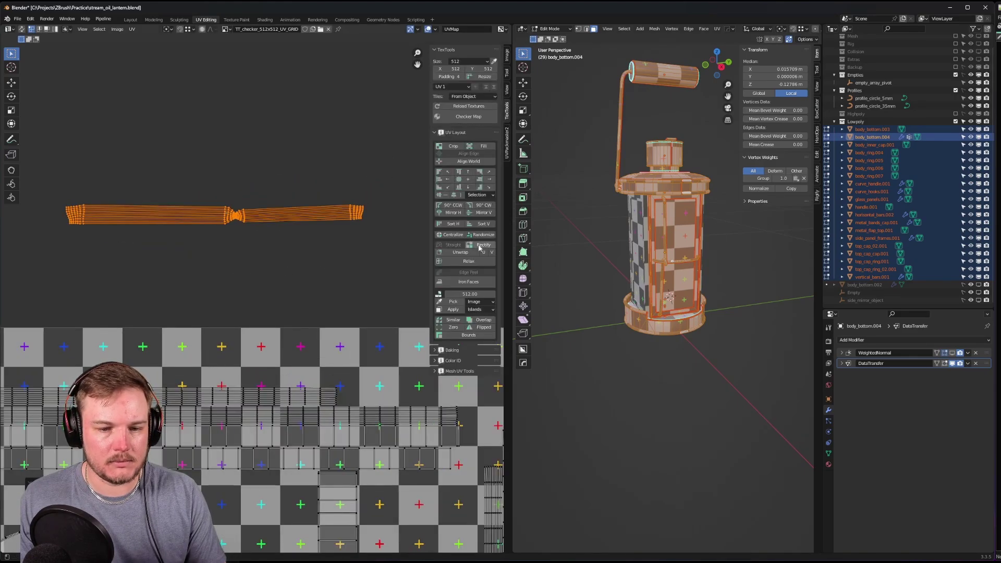
pyautogui.scroll(-3, 309, 243)
pyautogui.moveTo(308, 243); pyautogui.dragTo(279, 271, button='middle')
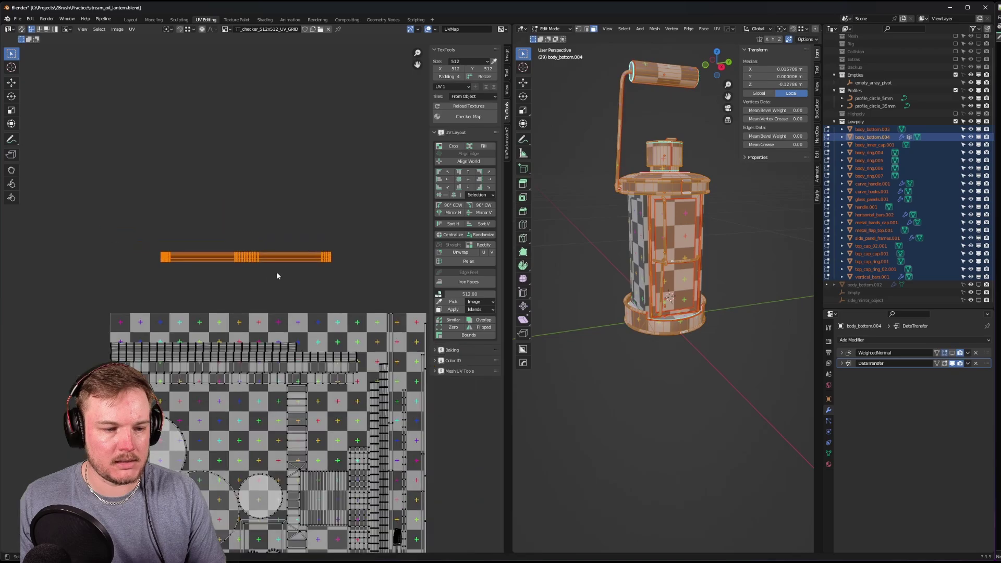
# - Move the uppermost horizontal strip island remaining in the tile to just below the straightened strip and rectify it
pyautogui.moveTo(253, 343); pyautogui.dragTo(267, 229, button='middle')
pyautogui.scroll(2, 267, 228)
pyautogui.click(268, 231)
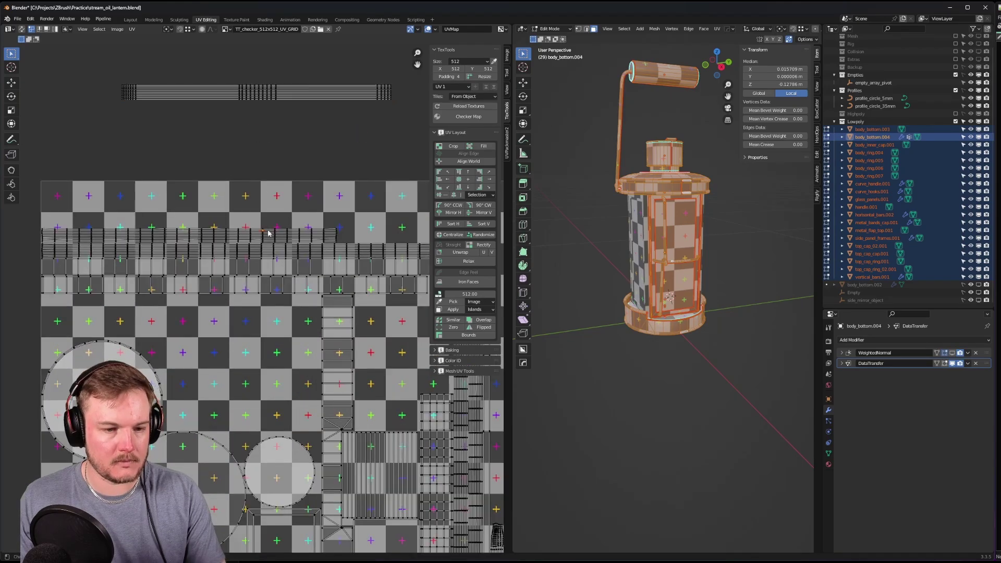
pyautogui.press('l')
pyautogui.press('g')
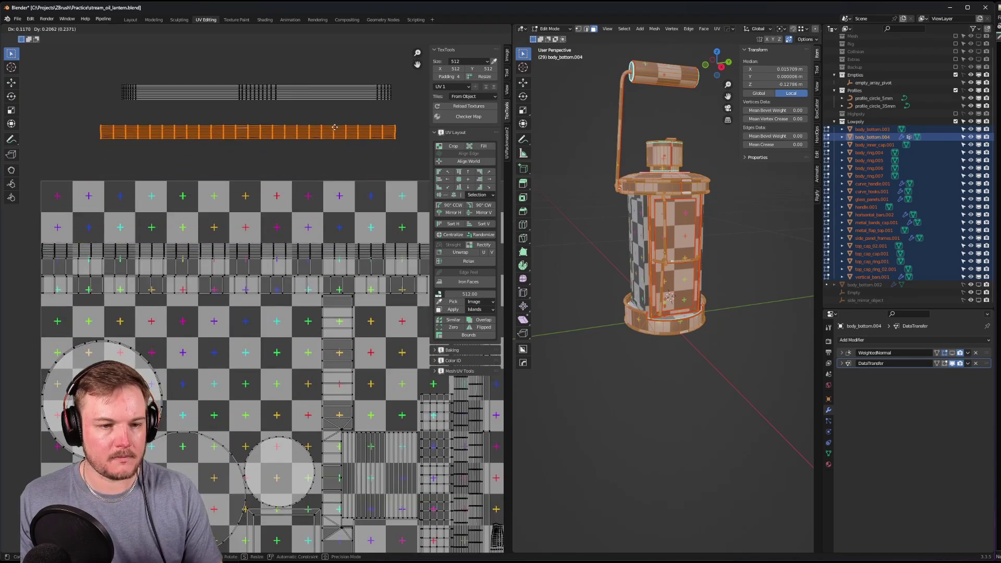
pyautogui.click(334, 127)
pyautogui.click(479, 244)
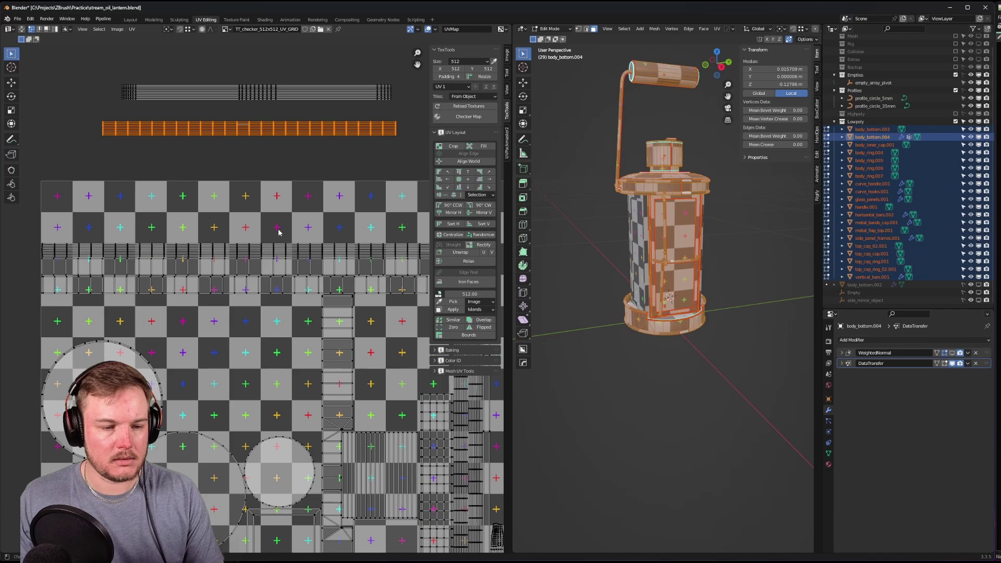
# - Move the long, finely divided horizontal strip island to just above the tile's upper edge and rectify it
pyautogui.click(262, 246)
pyautogui.press('l')
pyautogui.press('g')
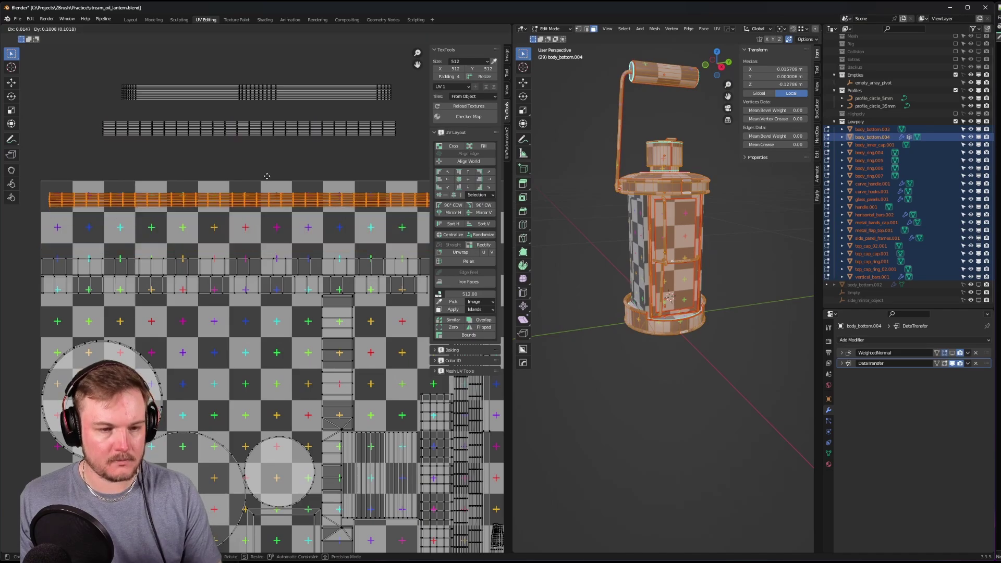
pyautogui.click(265, 152)
pyautogui.click(475, 245)
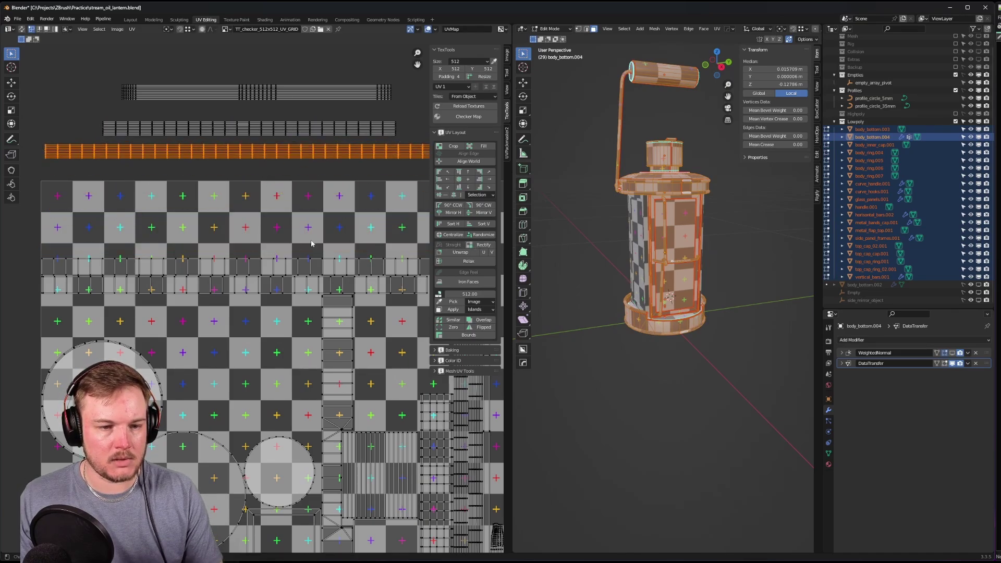
# - Move the upper of the two remaining wide-segment strip islands above all the extracted strips and rectify it
pyautogui.moveTo(287, 238); pyautogui.dragTo(257, 208, button='middle')
pyautogui.click(256, 226)
pyautogui.press('l')
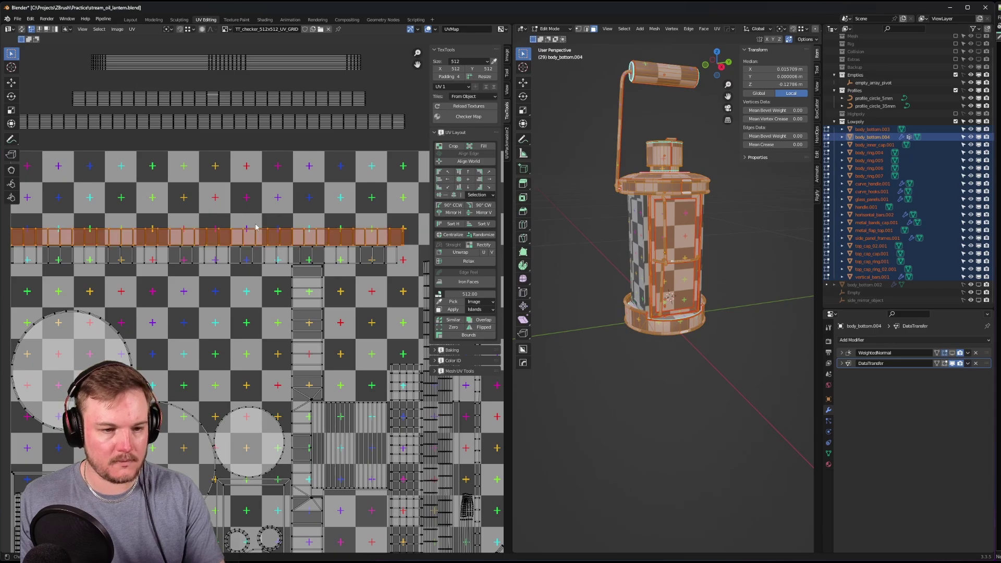
pyautogui.scroll(-3, 256, 230)
pyautogui.press('g')
pyautogui.click(292, 174)
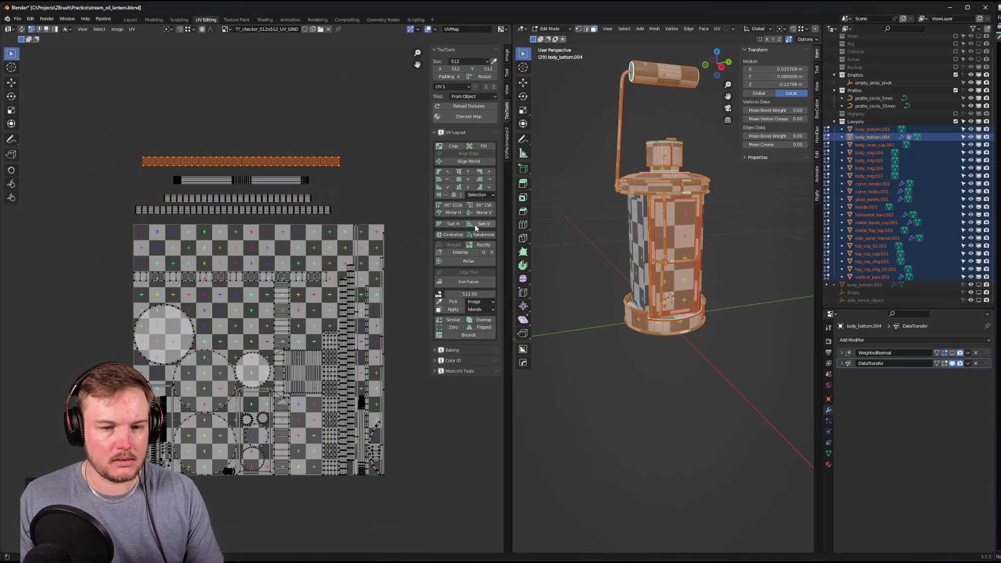
pyautogui.click(480, 246)
# - Move the last horizontal wide-segment strip island out of the tile to the top of the extracted strips
pyautogui.scroll(1, 245, 261)
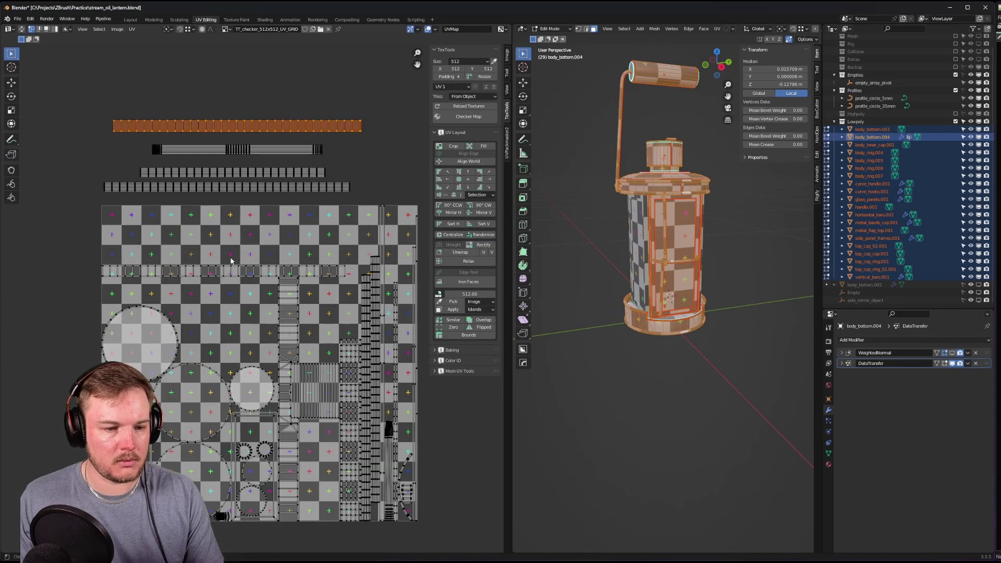
pyautogui.click(233, 263)
pyautogui.press('l')
pyautogui.scroll(-2, 233, 262)
pyautogui.press('g')
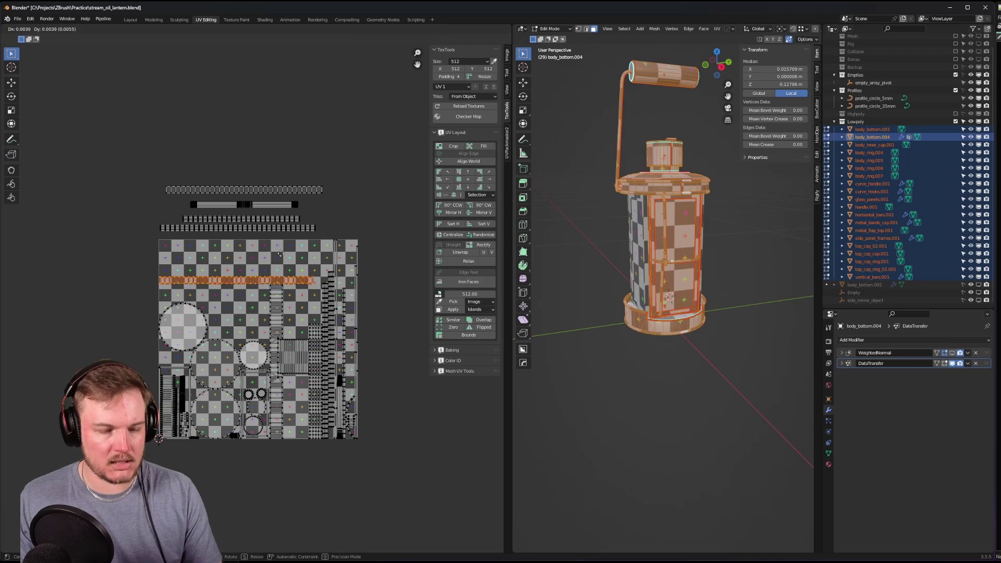
pyautogui.click(283, 175)
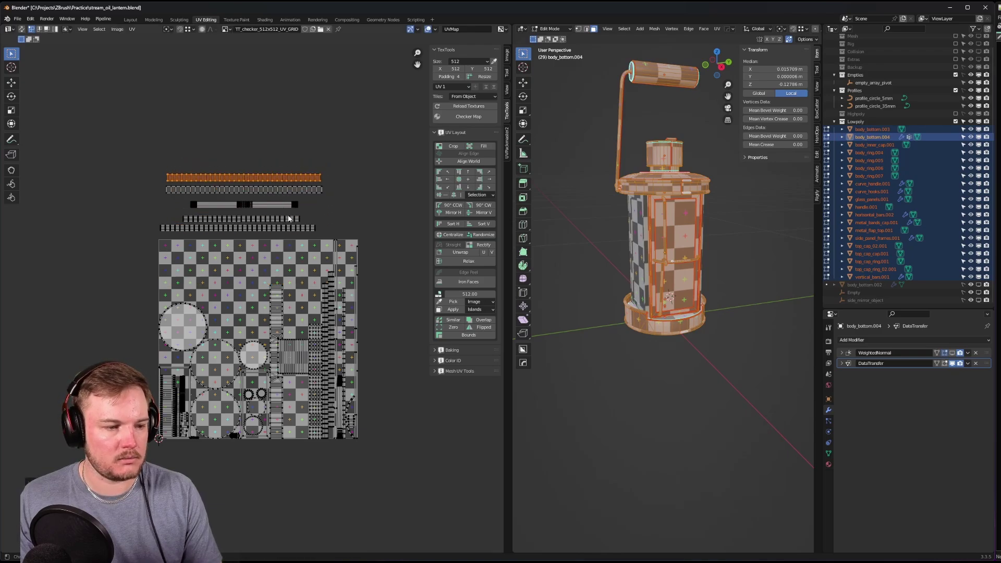
# - Select the large bright circular island and move it outside the tile, beside its left edge
pyautogui.scroll(3, 290, 227)
pyautogui.scroll(-1, 290, 228)
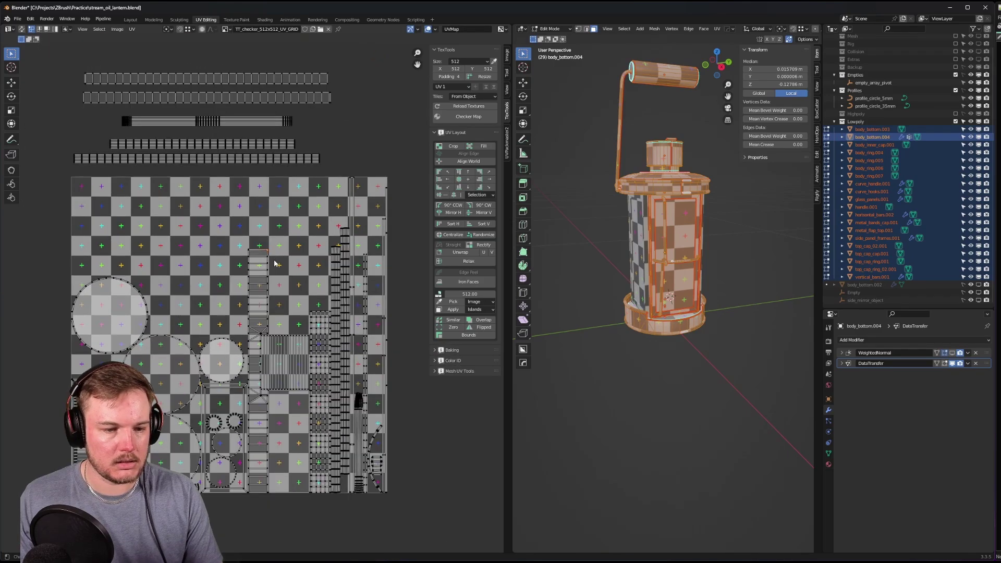
pyautogui.scroll(1, 251, 245)
pyautogui.scroll(-3, 219, 262)
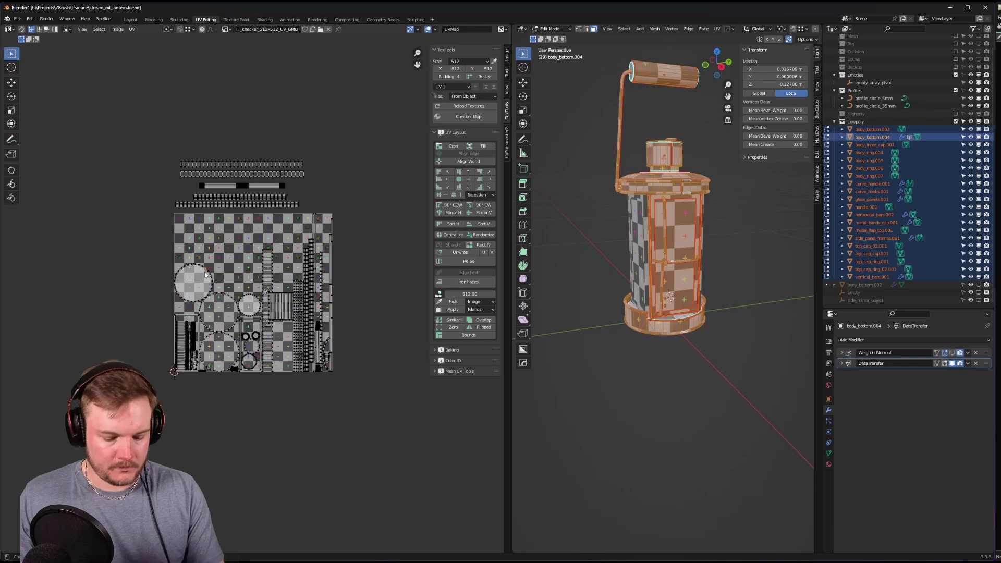
pyautogui.hotkey('ctrl', 'l')
pyautogui.press('g')
pyautogui.click(97, 222)
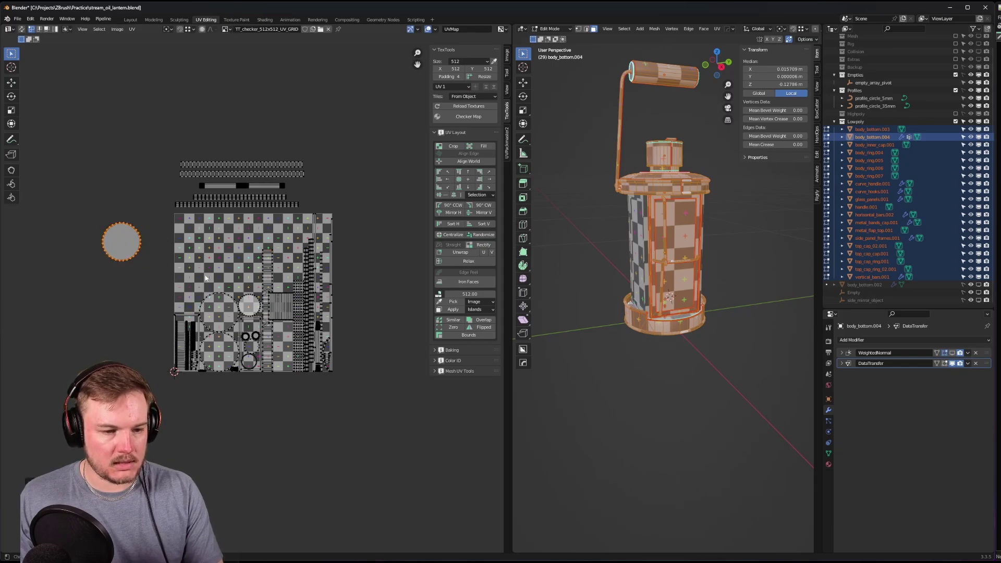
# - Enable the Display Stretch overlay and move the upper large circular island out of the tile, below the extracted circle
pyautogui.click(435, 29)
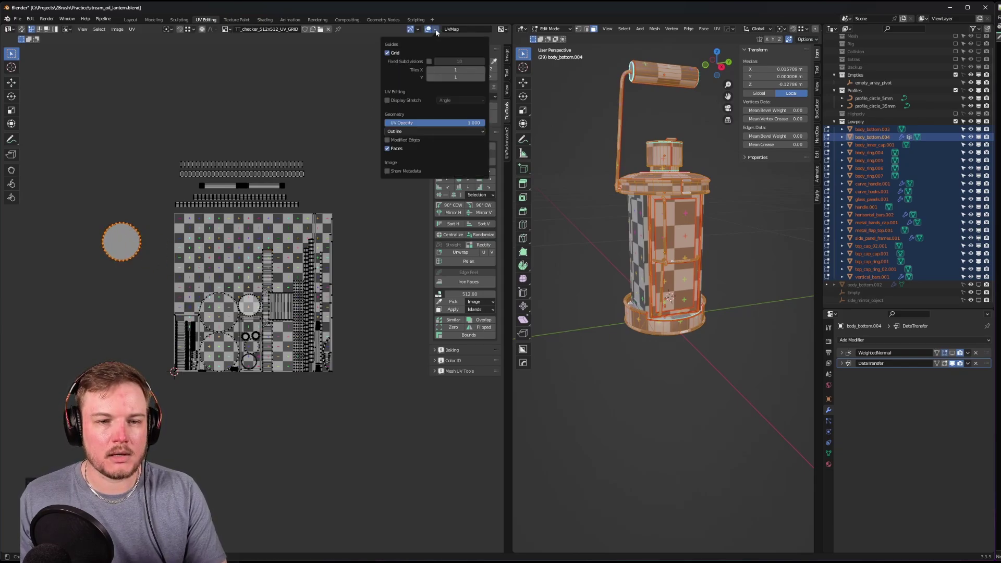
pyautogui.click(387, 100)
pyautogui.scroll(1, 256, 300)
pyautogui.click(209, 312)
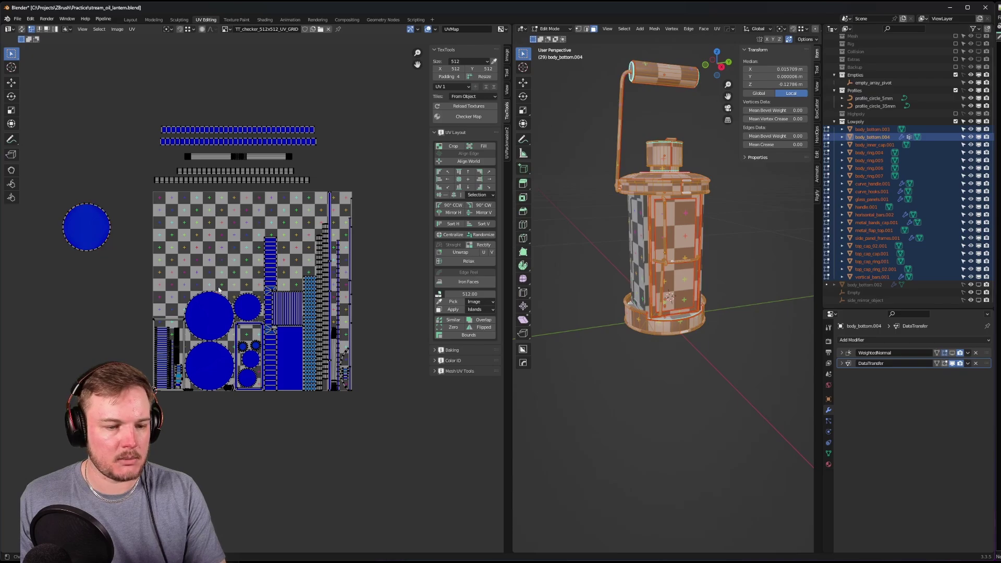
pyautogui.press('g')
pyautogui.click(45, 273)
pyautogui.press('g')
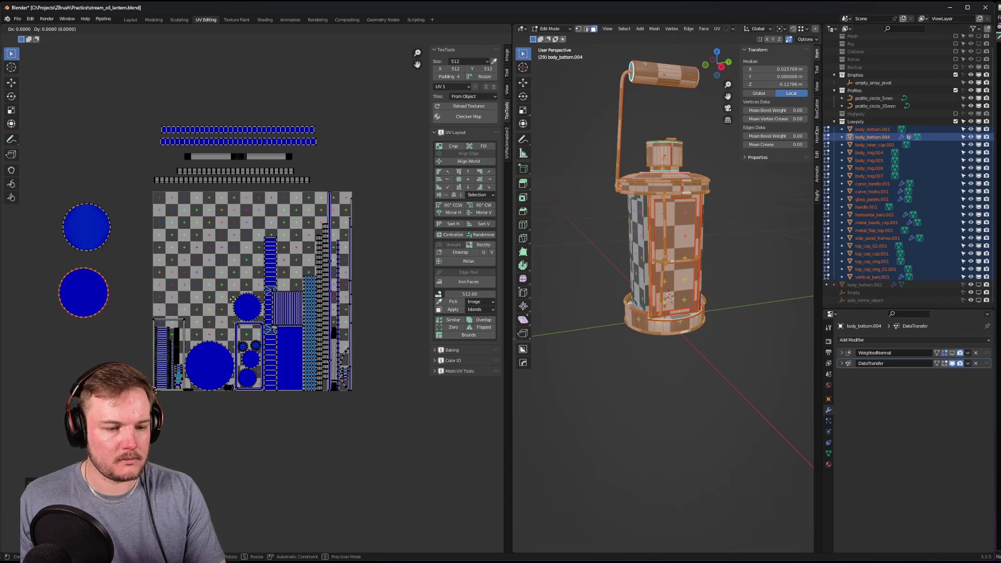
pyautogui.rightClick(147, 270)
# - Move the medium circular island and the remaining large circular island out beside the other extracted circles
pyautogui.click(255, 305)
pyautogui.press('g')
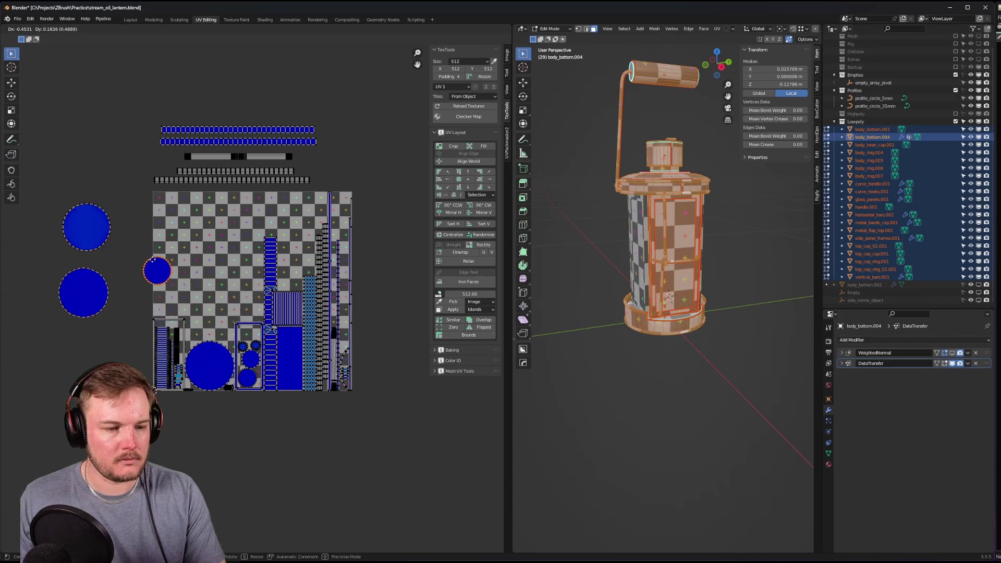
pyautogui.click(139, 257)
pyautogui.click(219, 345)
pyautogui.press('g')
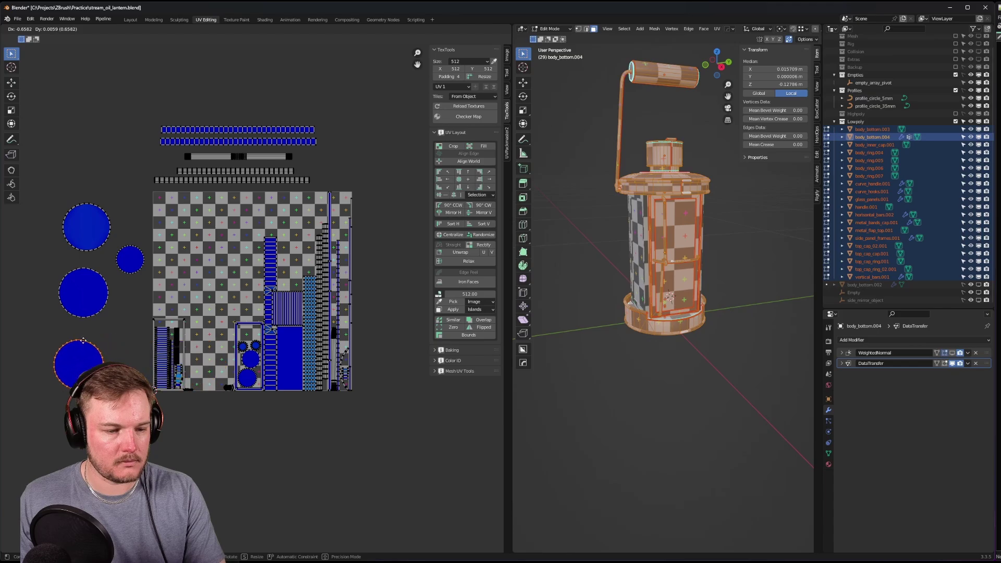
pyautogui.click(85, 344)
pyautogui.moveTo(248, 228); pyautogui.dragTo(279, 255)
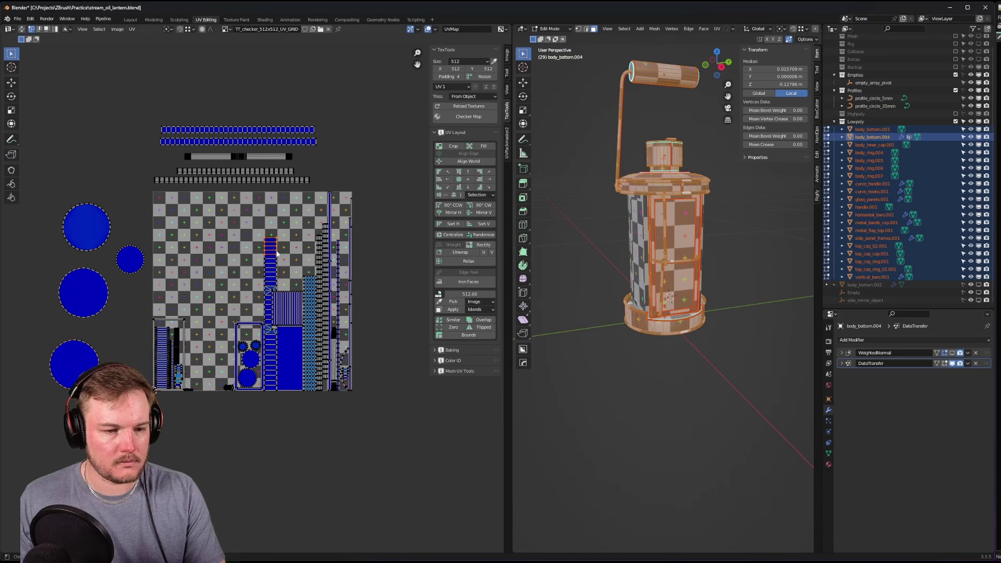
pyautogui.hotkey('ctrl', 'l')
pyautogui.click(217, 256)
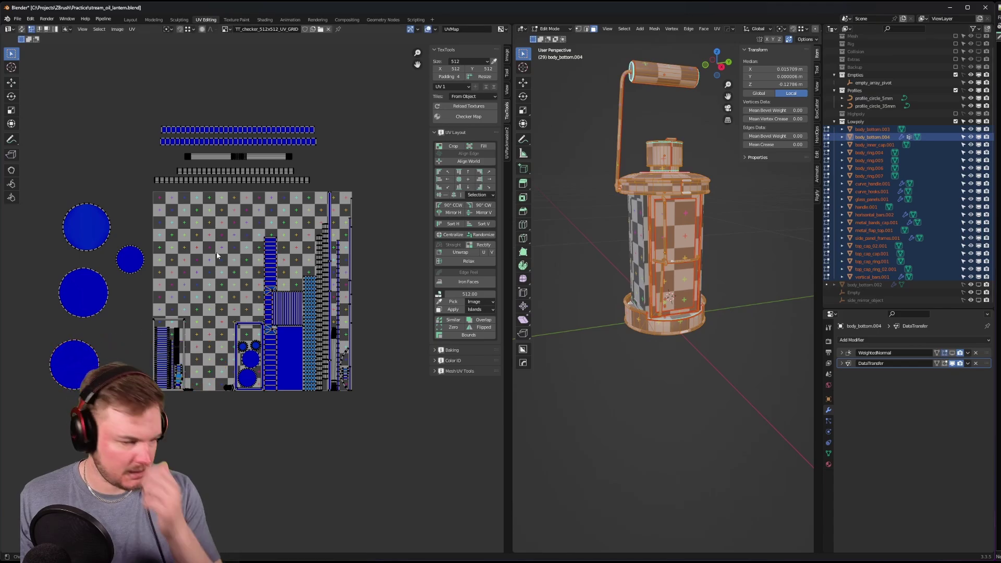
# - Select the thin curved strip island near the tile's lower right corner and move it outside the tile
pyautogui.scroll(2, 217, 255)
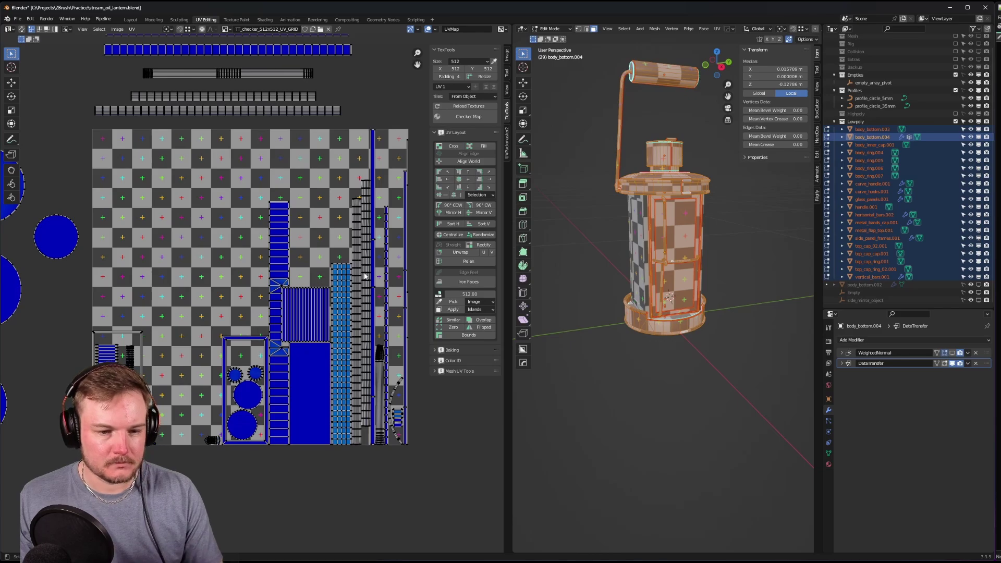
pyautogui.scroll(3, 268, 204)
pyautogui.scroll(2, 269, 204)
pyautogui.scroll(2, 280, 165)
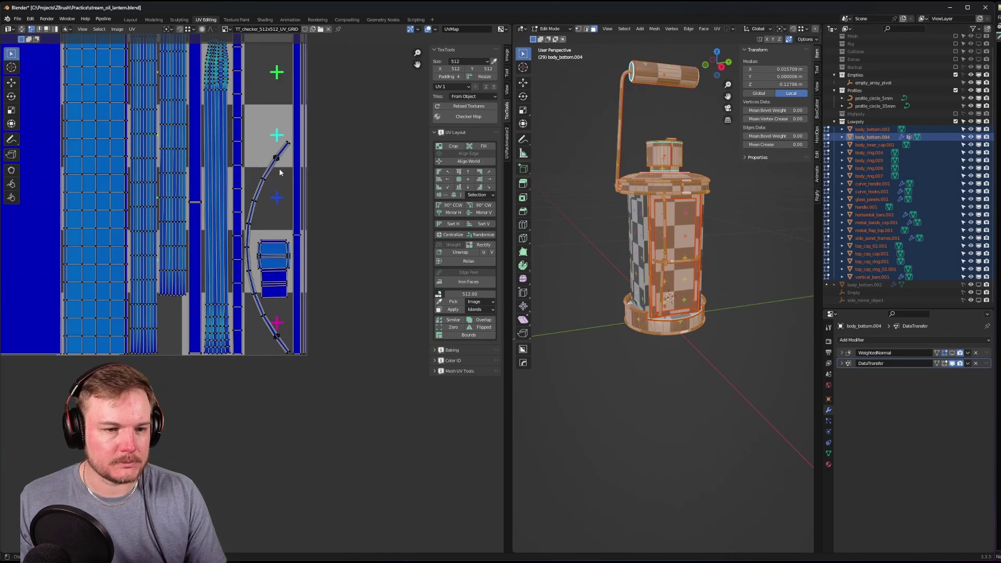
pyautogui.press('l')
pyautogui.moveTo(338, 199); pyautogui.dragTo(171, 271, button='middle')
pyautogui.press('g')
pyautogui.click(382, 224)
# - Inspect the stretched spot near the curved strip's upper end, enable UV sync selection and frame the matching faces on the model
pyautogui.moveTo(294, 266); pyautogui.dragTo(350, 172, button='middle')
pyautogui.scroll(4, 350, 172)
pyautogui.moveTo(396, 44); pyautogui.dragTo(216, 293, button='middle')
pyautogui.scroll(4, 216, 292)
pyautogui.moveTo(260, 209); pyautogui.dragTo(293, 351, button='middle')
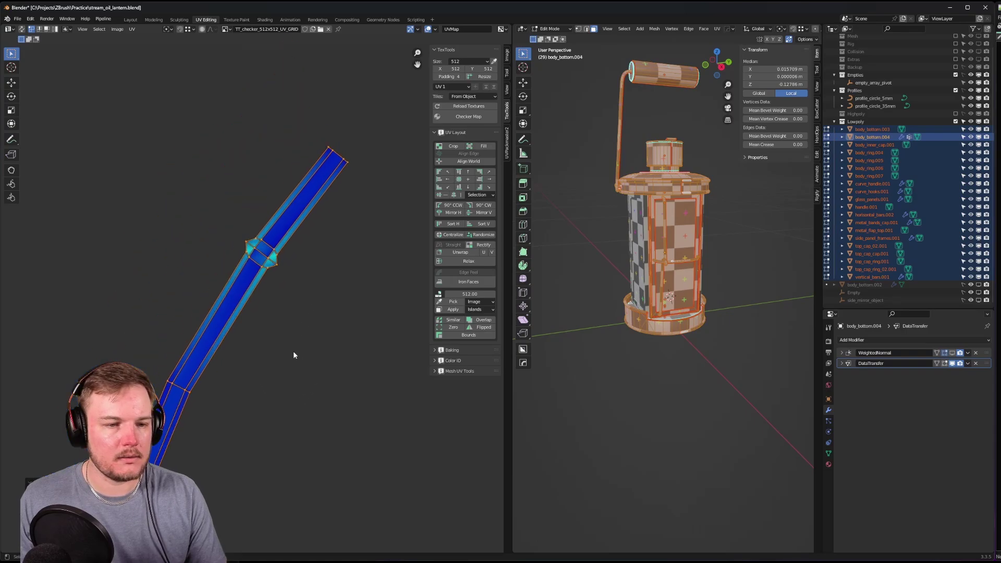
pyautogui.click(23, 30)
pyautogui.scroll(-4, 189, 198)
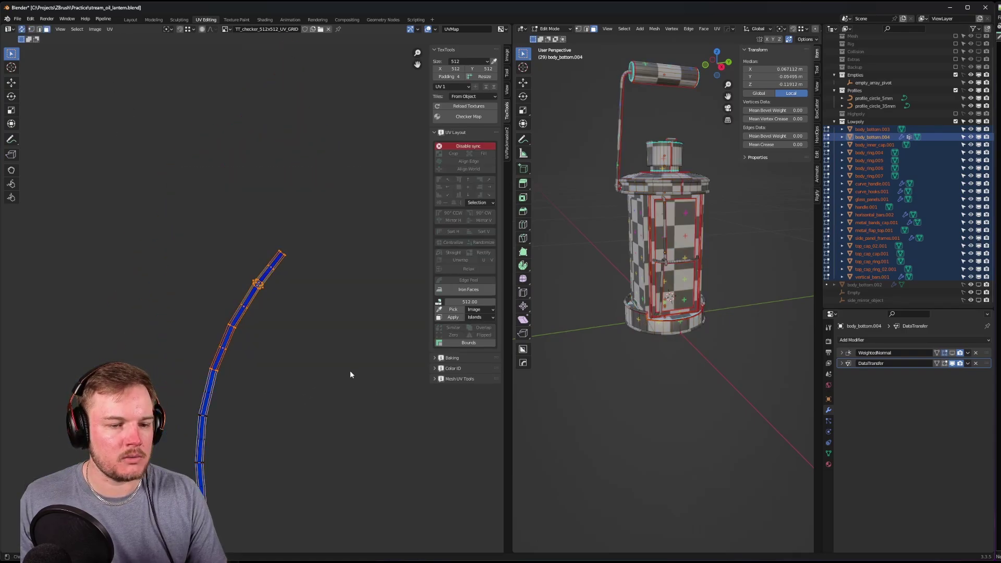
pyautogui.press('KP_Decimal')
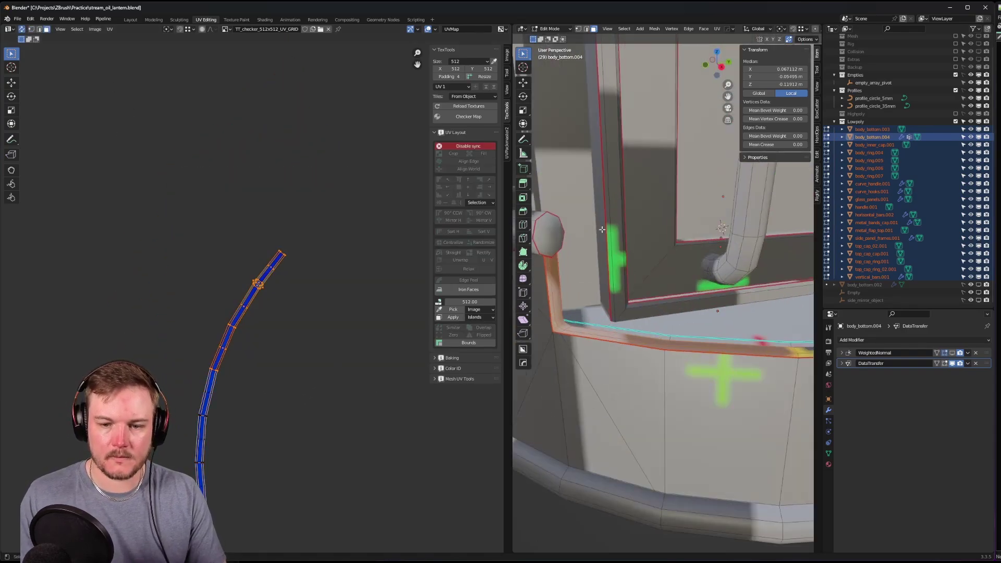
pyautogui.scroll(-3, 628, 242)
pyautogui.moveTo(639, 247); pyautogui.dragTo(687, 270, button='middle')
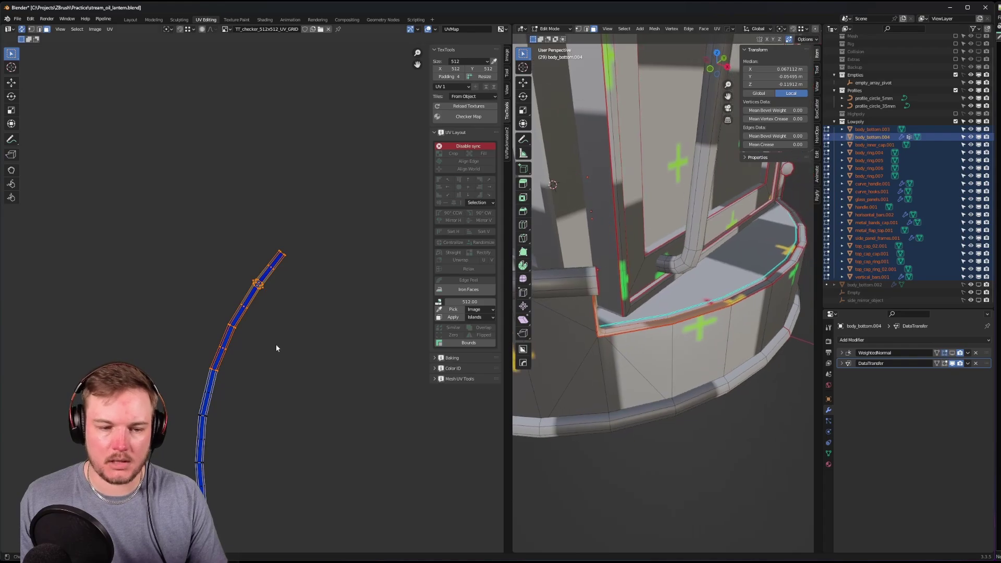
# - Examine the stretching along the whole curved strip island, including the spot near its lower end
pyautogui.scroll(-4, 276, 344)
pyautogui.moveTo(277, 346); pyautogui.dragTo(280, 254, button='middle')
pyautogui.scroll(3, 282, 292)
pyautogui.moveTo(281, 292); pyautogui.dragTo(301, 270, button='middle')
pyautogui.scroll(5, 296, 337)
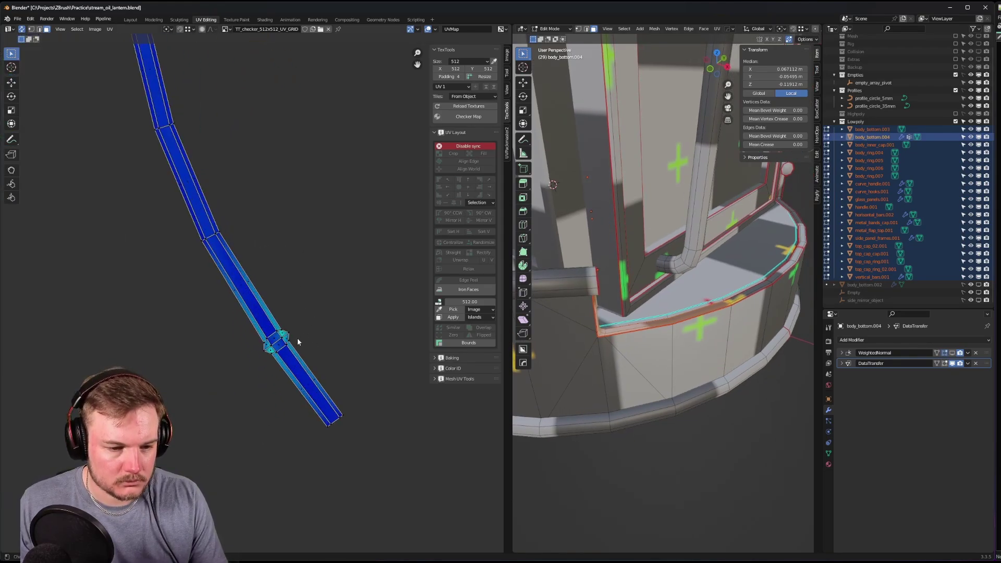
pyautogui.scroll(-5, 291, 492)
pyautogui.moveTo(291, 492); pyautogui.dragTo(300, 364, button='middle')
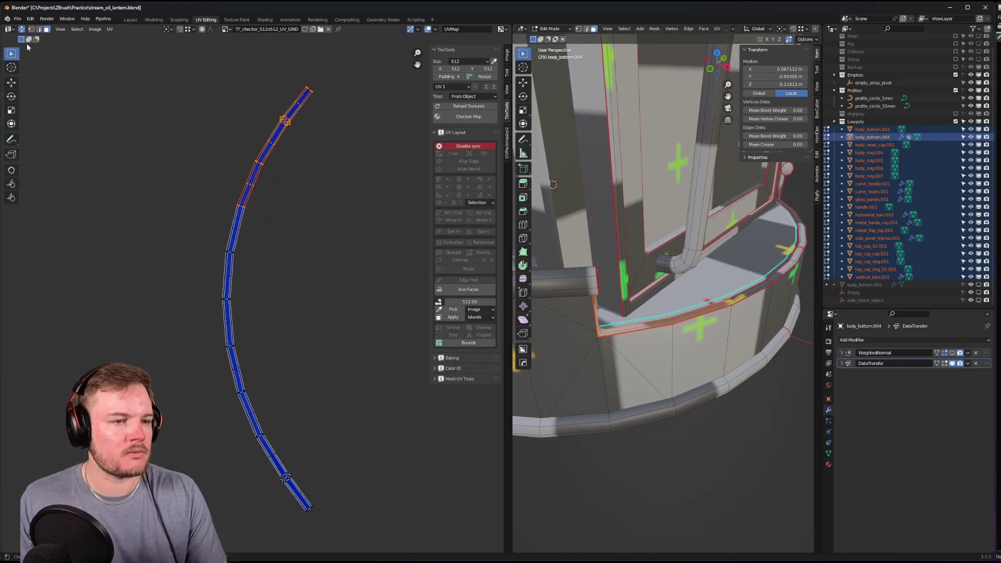
# - Turn off UV sync selection and select all linked faces of the bottom body's rim strip, delimited by seams
pyautogui.click(21, 29)
pyautogui.click(694, 311)
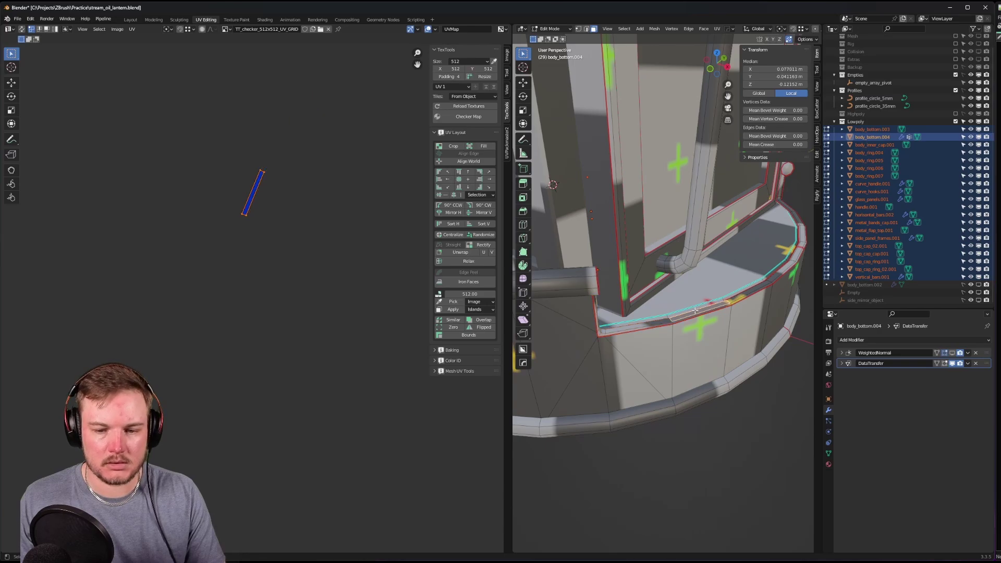
pyautogui.press('l')
pyautogui.moveTo(306, 306); pyautogui.dragTo(302, 282, button='middle')
pyautogui.scroll(-3, 303, 281)
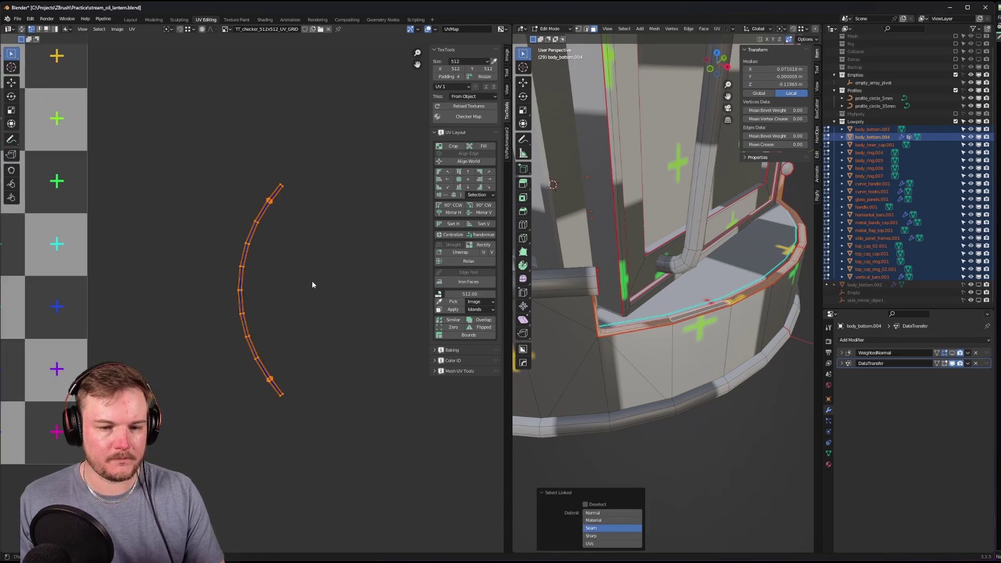
# - Try to straighten the curved strip island with Rectify and inspect the stretch along it and the matching faces
pyautogui.moveTo(181, 123); pyautogui.dragTo(214, 224)
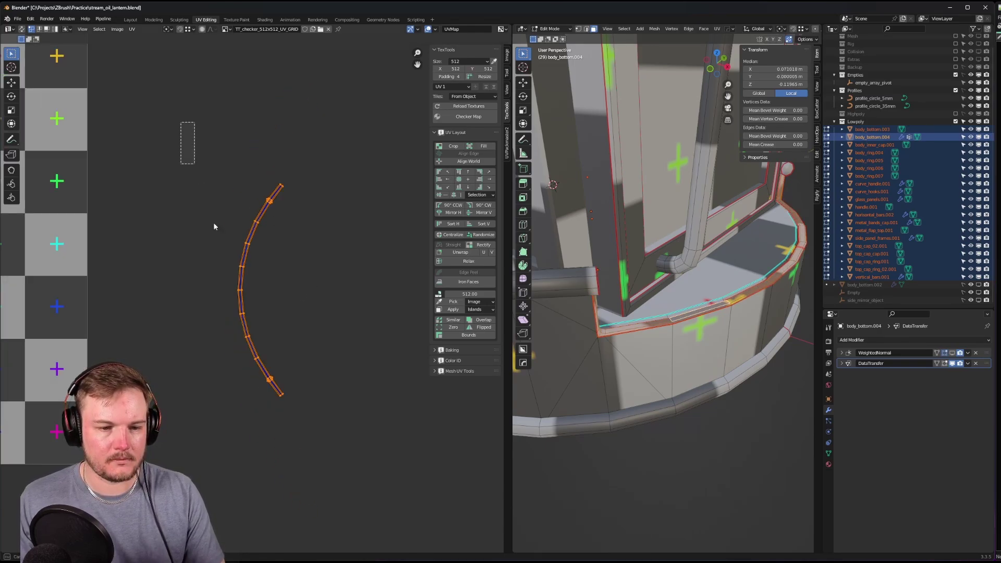
pyautogui.click(481, 245)
pyautogui.scroll(1, 268, 213)
pyautogui.moveTo(267, 214); pyautogui.dragTo(268, 295, button='middle')
pyautogui.scroll(4, 262, 258)
pyautogui.moveTo(262, 258); pyautogui.dragTo(318, 233, button='middle')
pyautogui.scroll(-4, 317, 240)
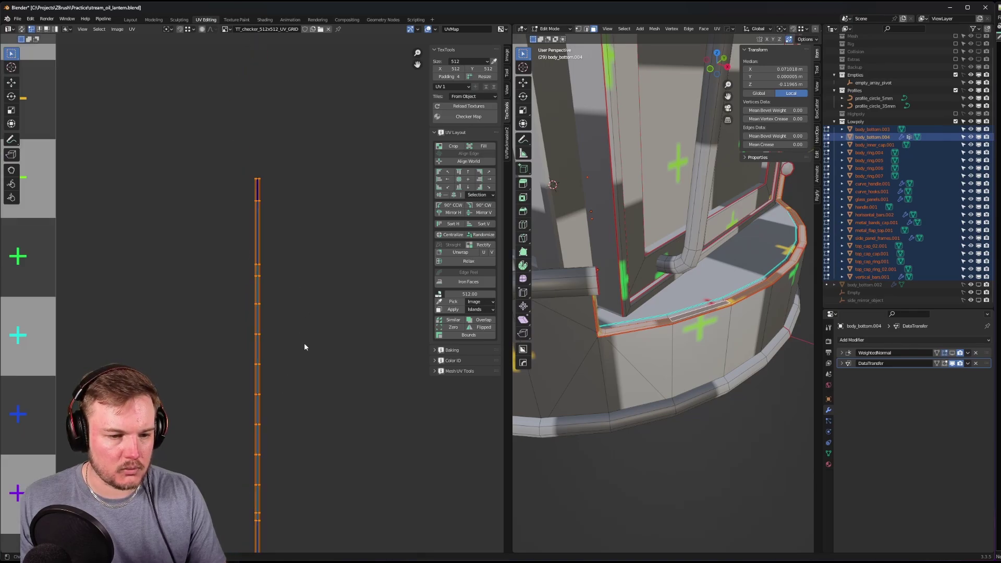
pyautogui.moveTo(297, 485); pyautogui.dragTo(299, 302, button='middle')
pyautogui.scroll(5, 293, 390)
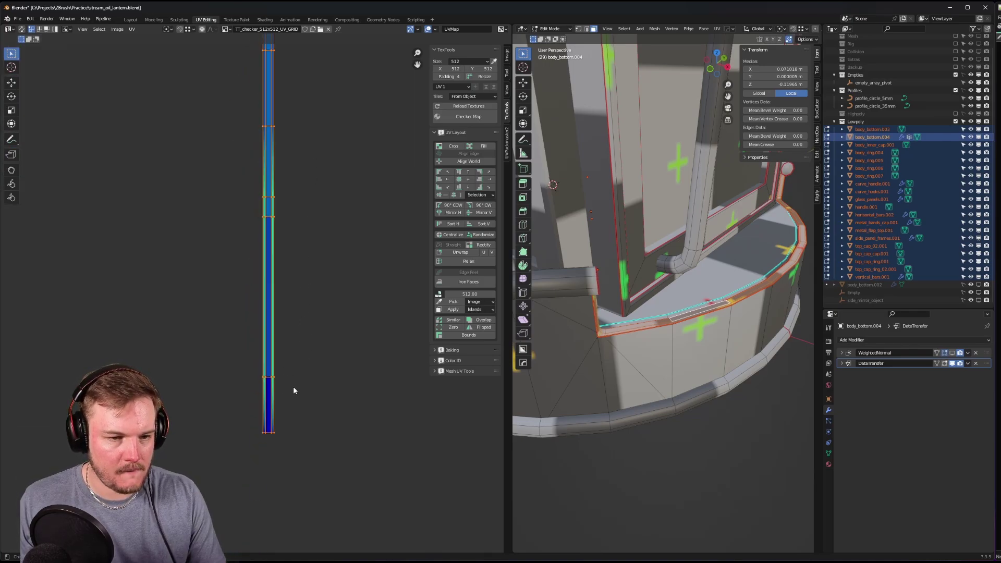
pyautogui.scroll(4, 566, 352)
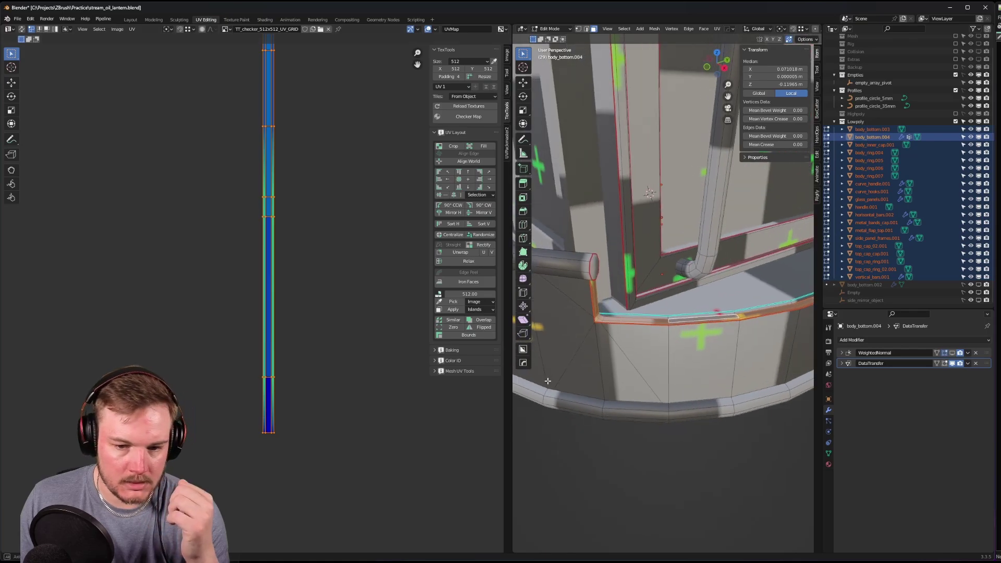
pyautogui.moveTo(567, 352); pyautogui.dragTo(554, 361, button='middle')
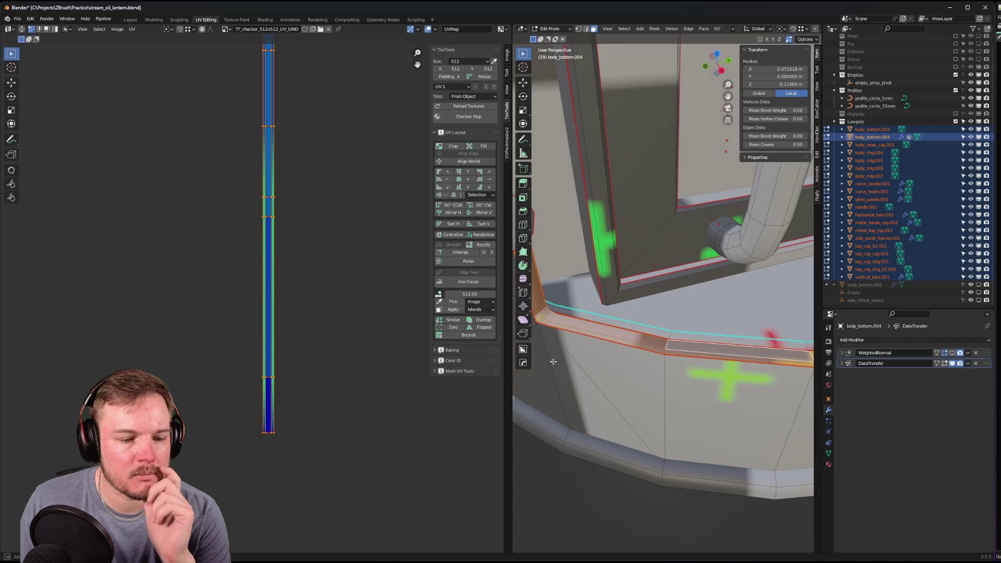
pyautogui.moveTo(553, 361); pyautogui.dragTo(553, 361, button='middle')
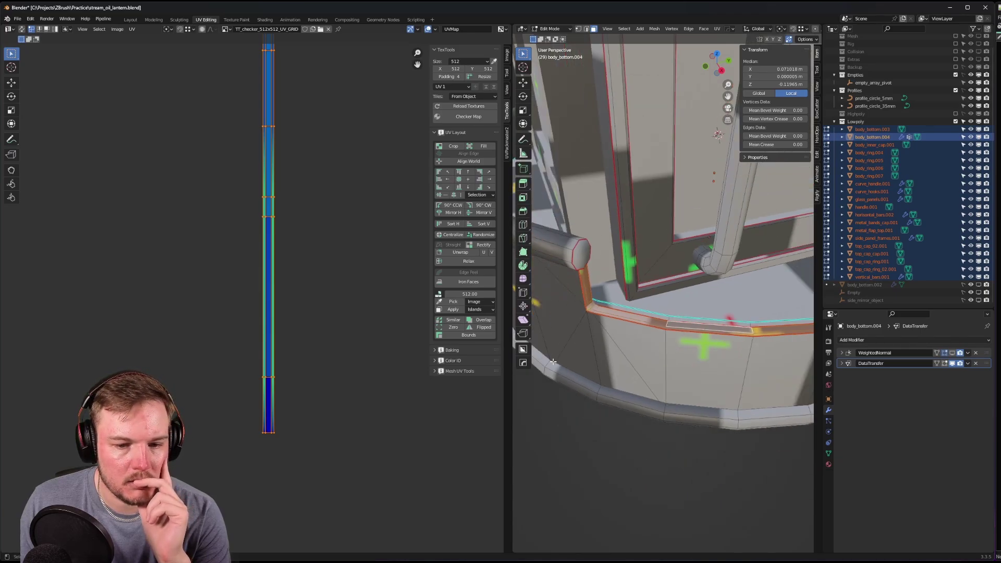
# - Try shifting the vertex row near the strip's lower end along Y, cancel the move and undo the Rectify
pyautogui.click(290, 376)
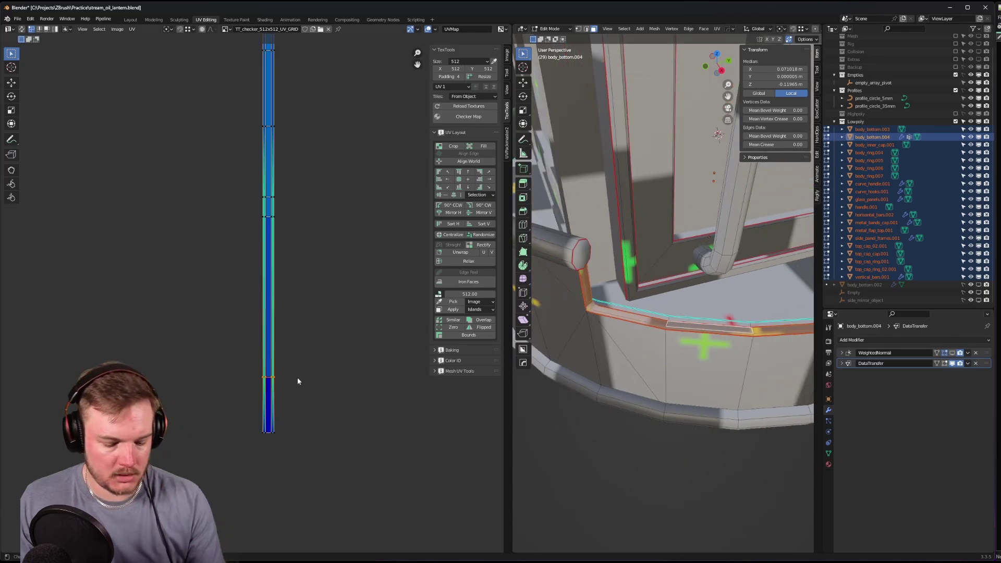
pyautogui.press('g')
pyautogui.press('y')
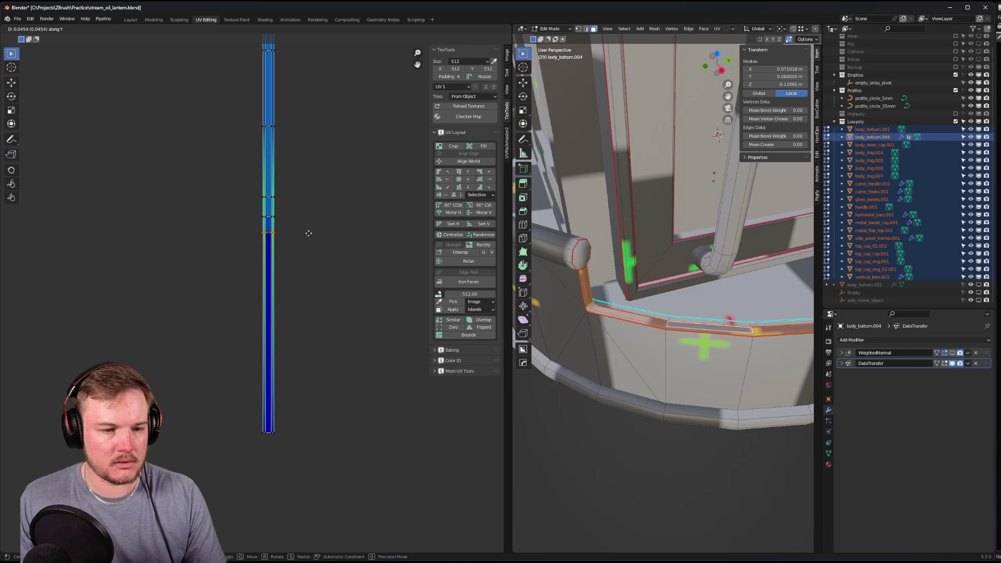
pyautogui.rightClick(308, 234)
pyautogui.press('a')
pyautogui.scroll(-9, 311, 261)
pyautogui.hotkey('ctrl', 'z')
pyautogui.scroll(3, 312, 273)
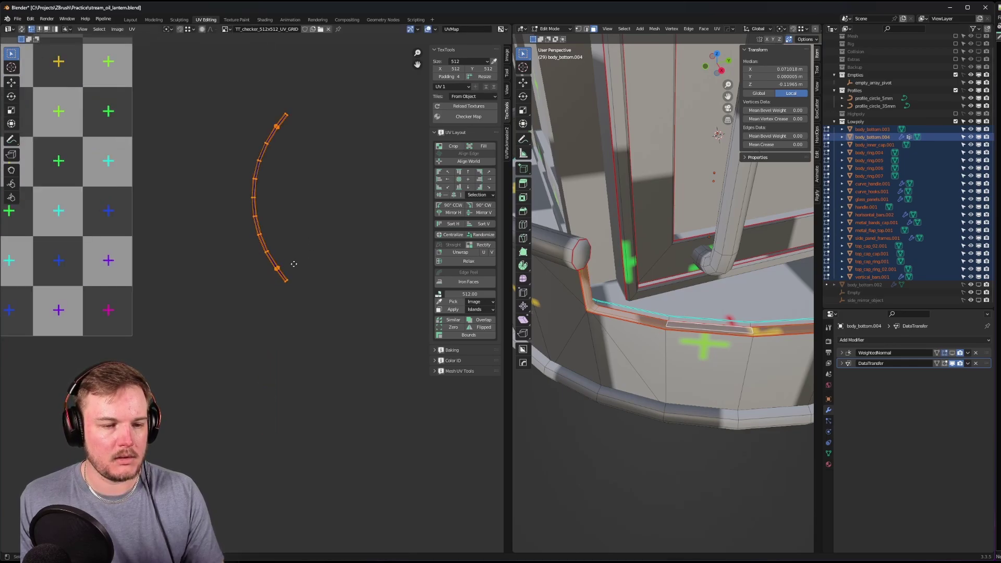
# - Select the outer left edge line of the curved strip island and align its vertices to the left
pyautogui.moveTo(293, 267); pyautogui.dragTo(295, 355, button='middle')
pyautogui.scroll(3, 319, 389)
pyautogui.moveTo(332, 441); pyautogui.dragTo(299, 374, button='middle')
pyautogui.scroll(2, 299, 375)
pyautogui.press('Tab')
pyautogui.click(256, 377)
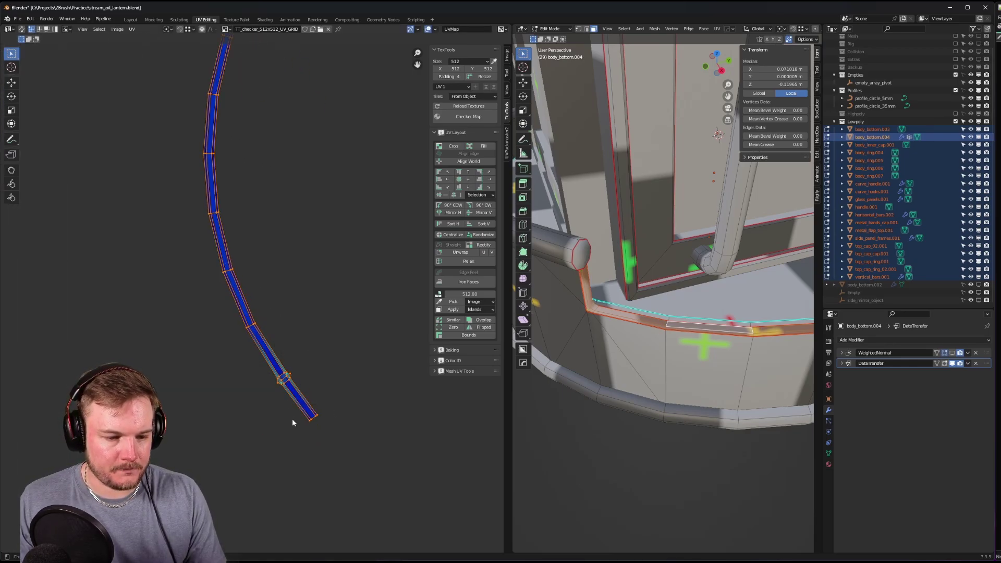
pyautogui.click(288, 417)
pyautogui.moveTo(177, 157); pyautogui.dragTo(186, 526, button='middle')
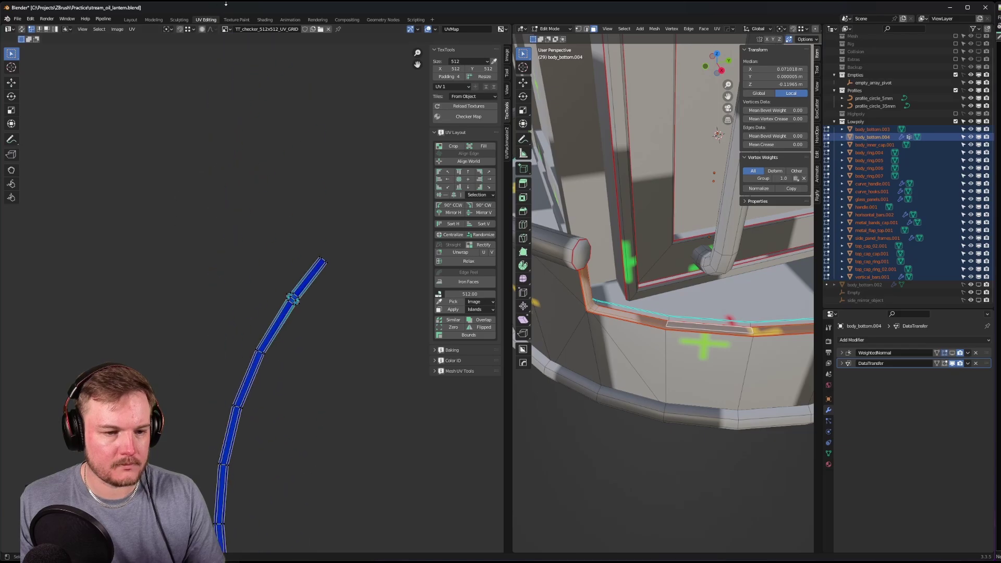
pyautogui.keyDown('ctrl'); pyautogui.click(289, 280); pyautogui.keyUp('ctrl')
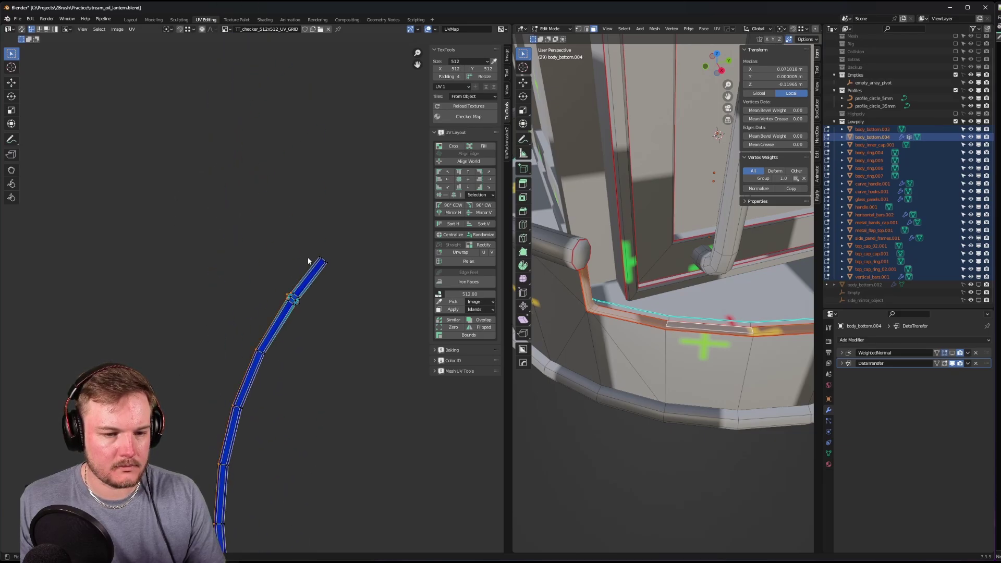
pyautogui.click(444, 179)
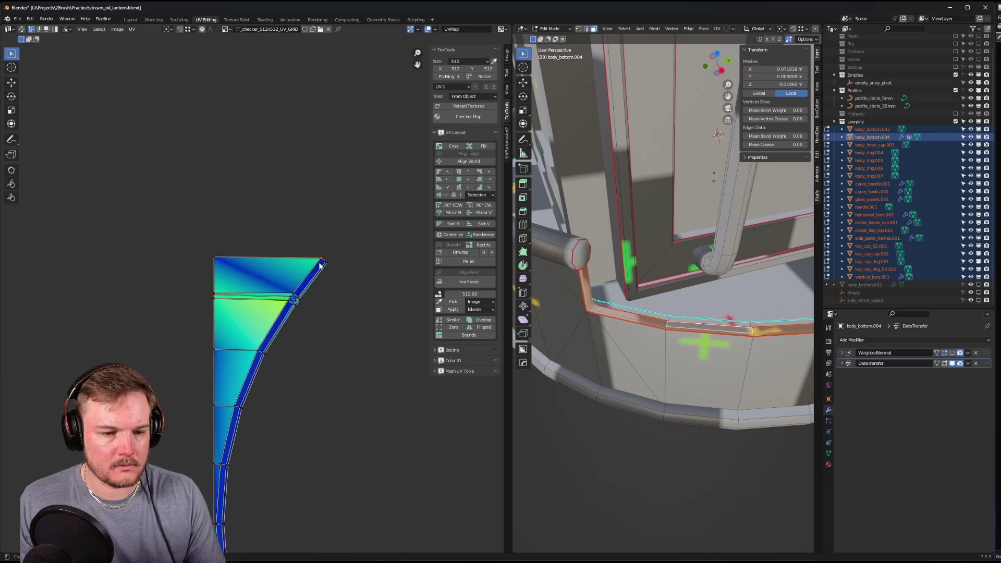
# - Select the strip's second lengthwise edge line and align its vertices to the left, undoing the misselected first attempt
pyautogui.moveTo(287, 328); pyautogui.dragTo(318, 139, button='middle')
pyautogui.click(289, 166)
pyautogui.moveTo(244, 241); pyautogui.dragTo(232, 25, button='middle')
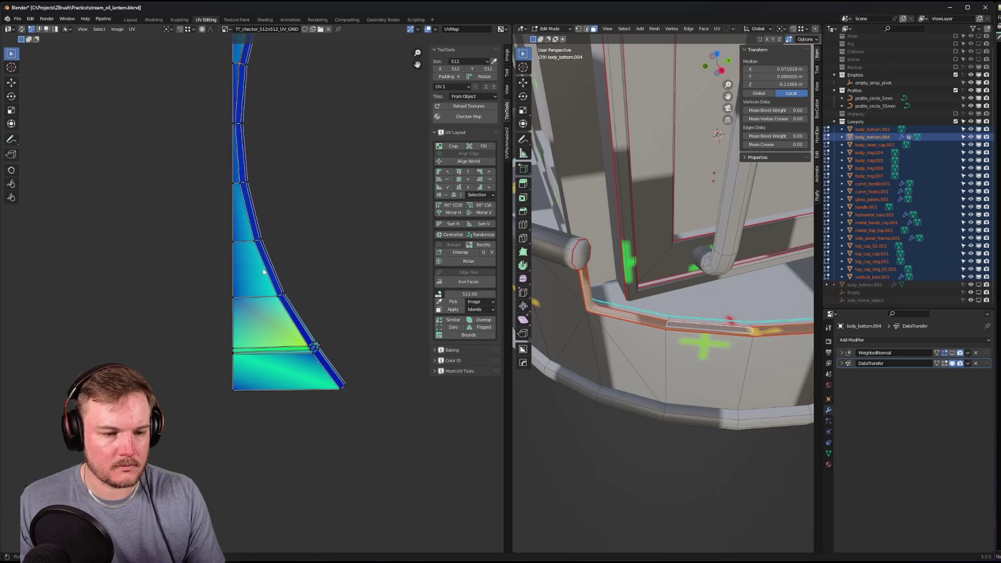
pyautogui.keyDown('ctrl'); pyautogui.click(280, 297); pyautogui.keyUp('ctrl')
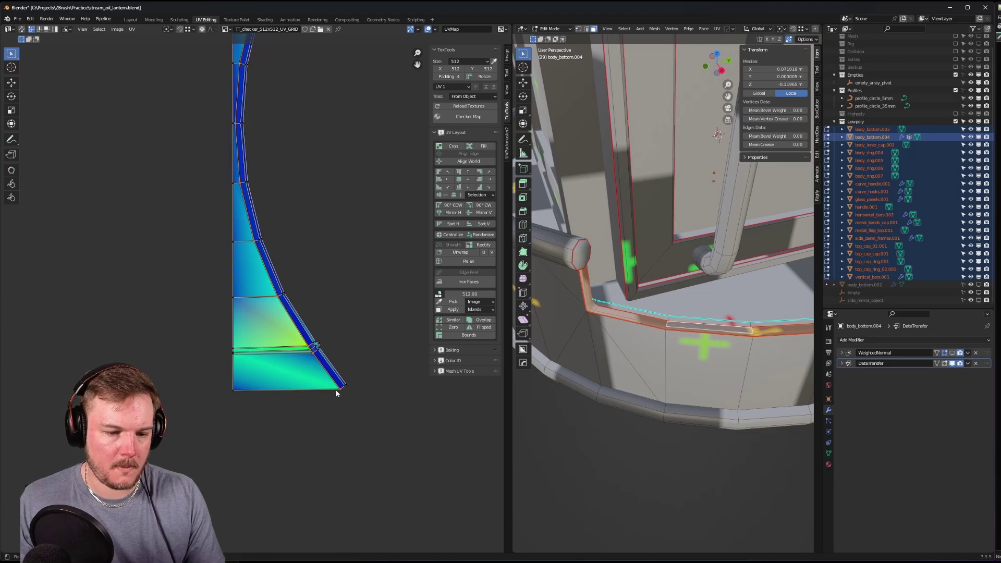
pyautogui.click(445, 179)
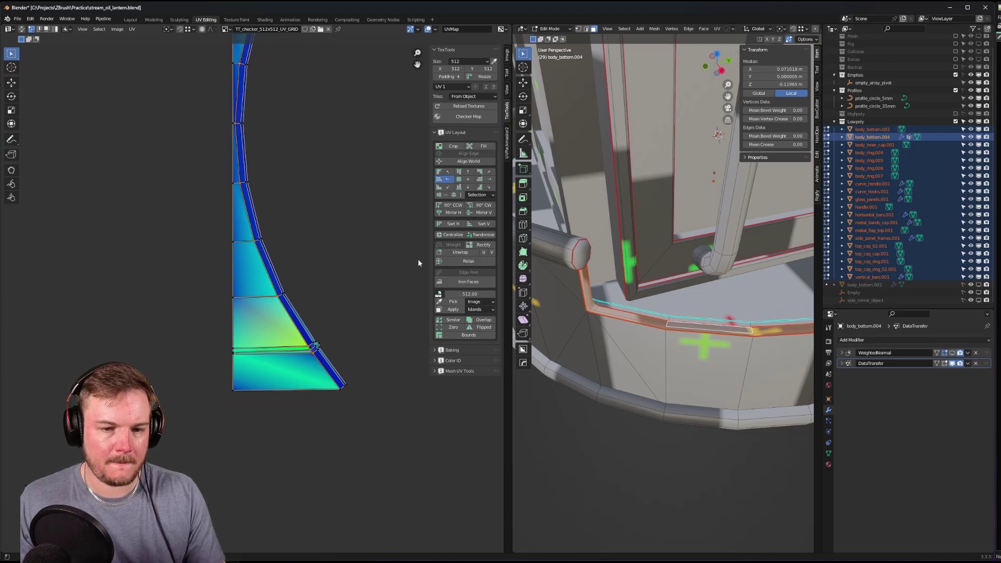
pyautogui.hotkey('ctrl', 'z')
pyautogui.keyDown('ctrl'); pyautogui.click(339, 390); pyautogui.keyUp('ctrl')
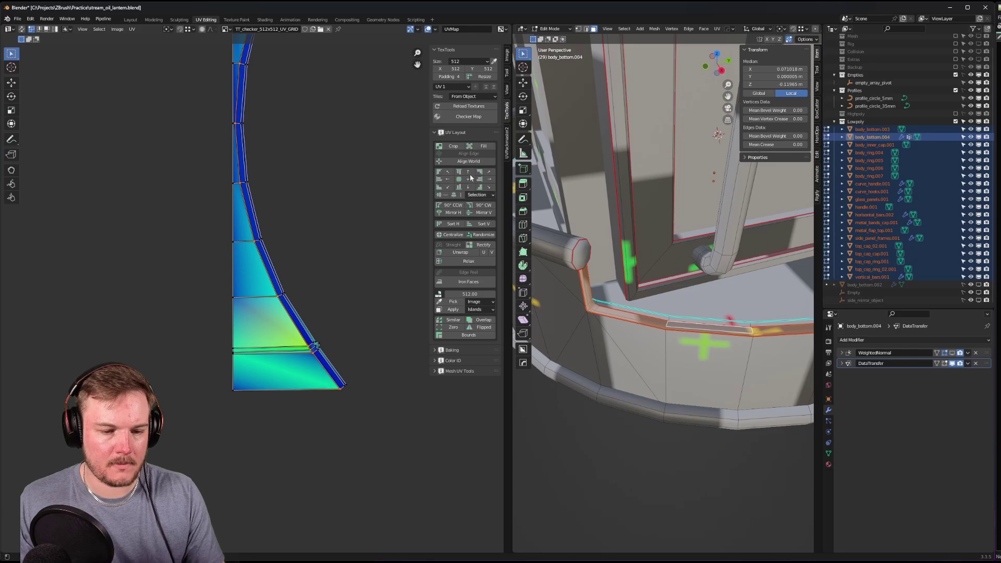
pyautogui.click(447, 179)
# - Select the strip's third lengthwise edge line along its full length and align its vertices to the left
pyautogui.click(344, 387)
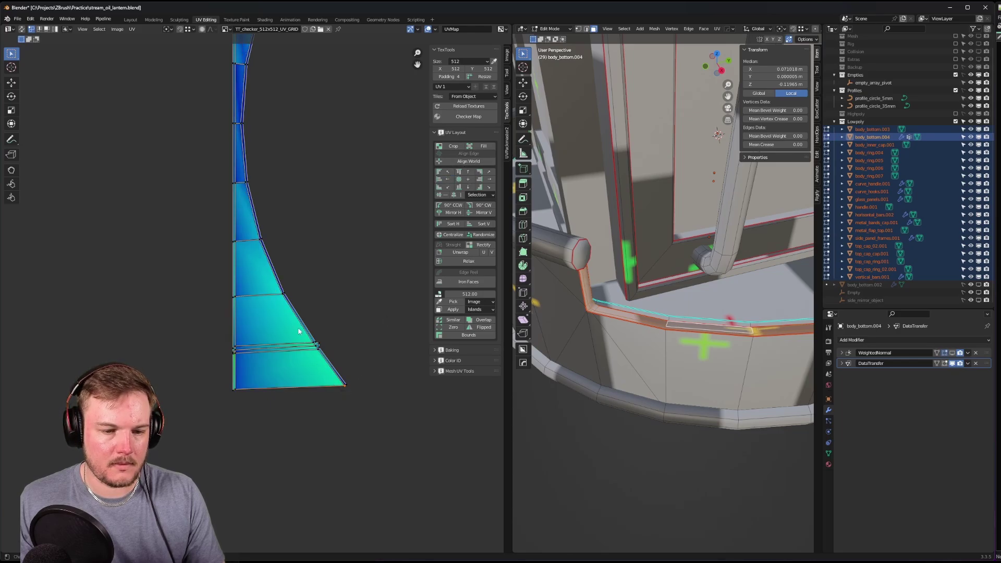
pyautogui.moveTo(260, 239); pyautogui.dragTo(283, 304, button='middle')
pyautogui.scroll(3, 258, 299)
pyautogui.moveTo(270, 202); pyautogui.dragTo(272, 379, button='middle')
pyautogui.moveTo(277, 286); pyautogui.dragTo(274, 335, button='middle')
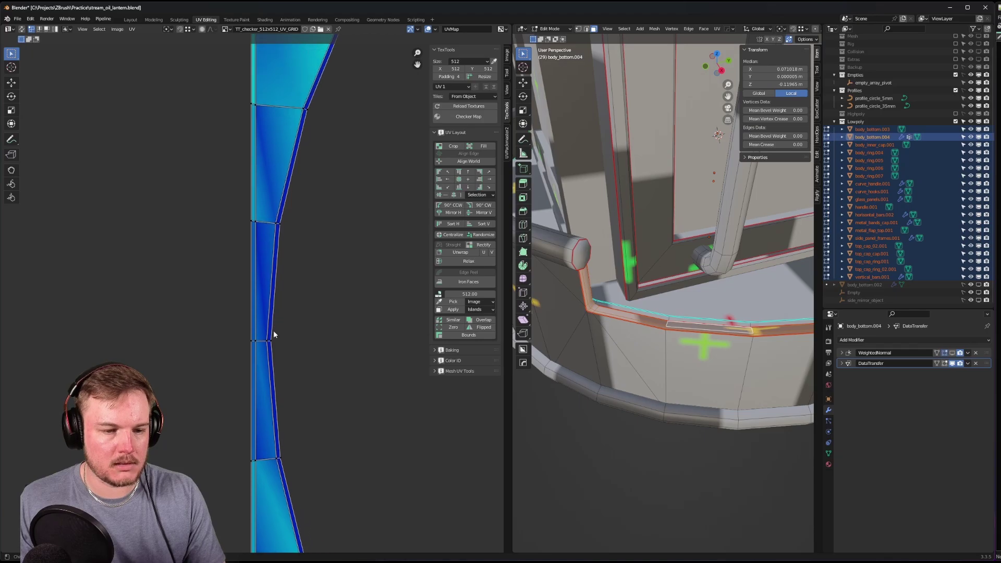
pyautogui.moveTo(321, 111); pyautogui.dragTo(299, 289, button='middle')
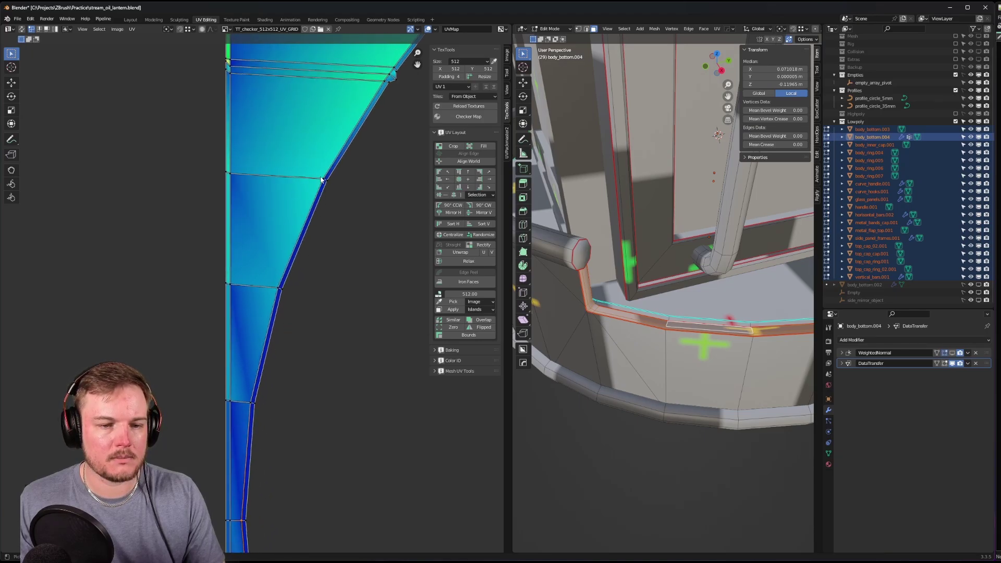
pyautogui.moveTo(320, 177); pyautogui.dragTo(191, 365, button='middle')
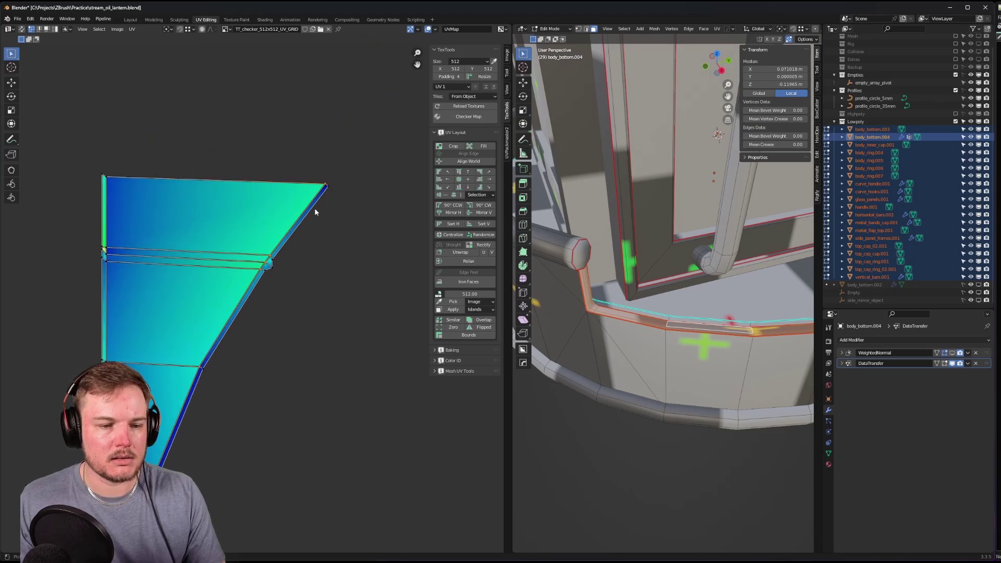
pyautogui.click(445, 178)
# - Select the strip's remaining curved edge line on the right and align its vertices to the left
pyautogui.scroll(-6, 274, 256)
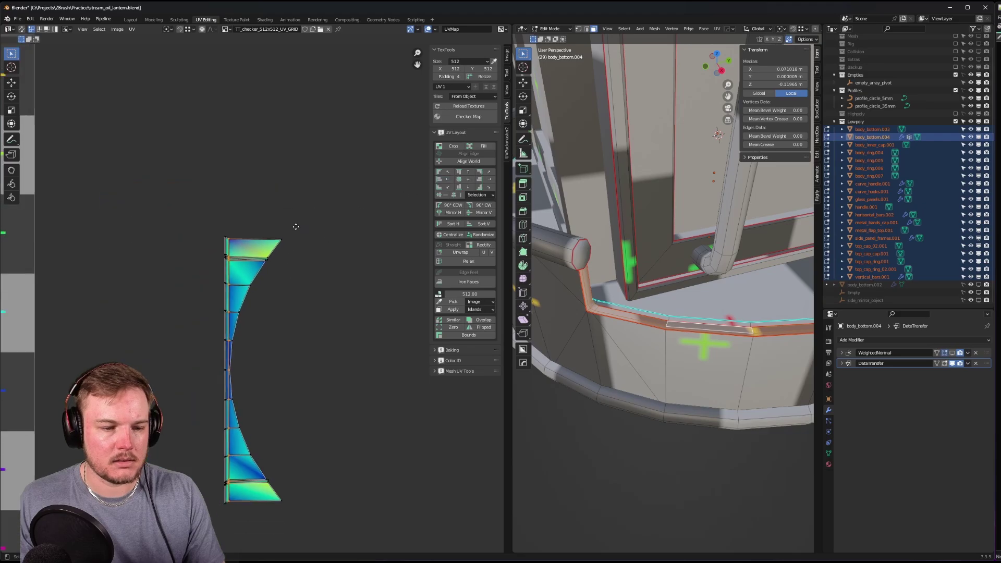
pyautogui.moveTo(295, 226); pyautogui.dragTo(316, 123, button='middle')
pyautogui.moveTo(355, 469); pyautogui.dragTo(251, 94)
pyautogui.scroll(8, 250, 157)
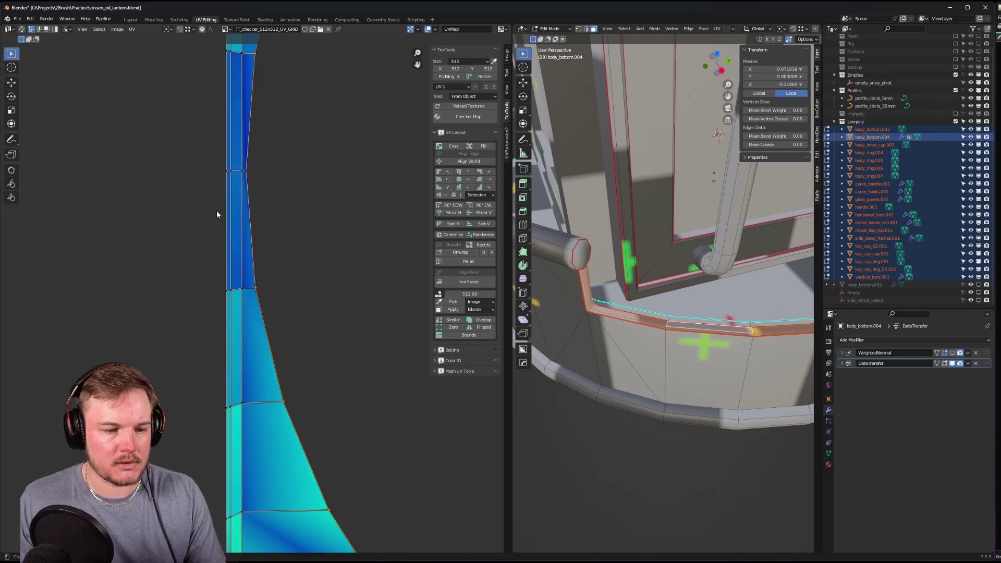
pyautogui.click(448, 182)
# - Select the slanted end row of vertices at the strip's upper end and align it to the top
pyautogui.moveTo(288, 339); pyautogui.dragTo(293, 471, button='middle')
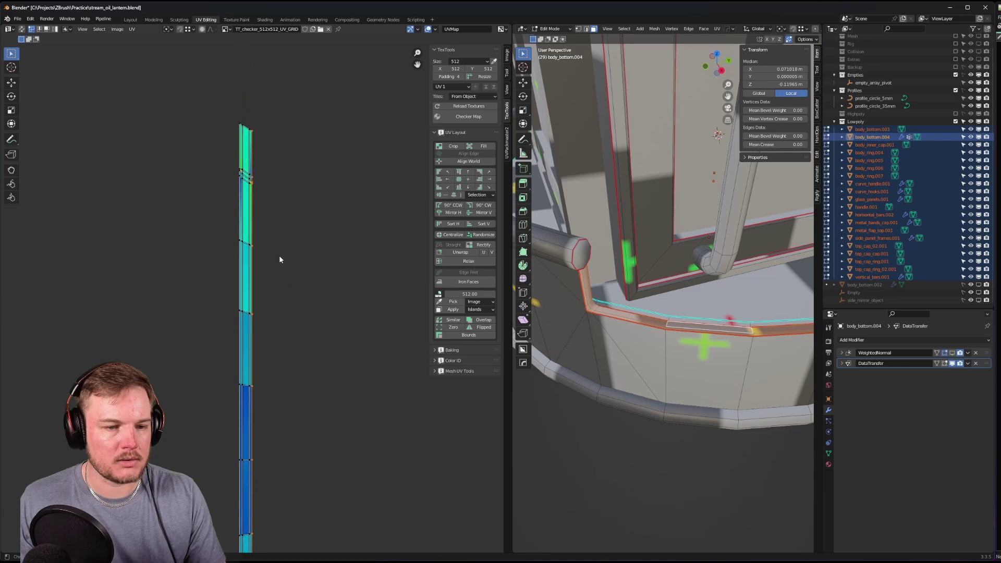
pyautogui.moveTo(266, 190); pyautogui.dragTo(301, 328, button='middle')
pyautogui.scroll(4, 302, 327)
pyautogui.moveTo(359, 301); pyautogui.dragTo(338, 288, button='middle')
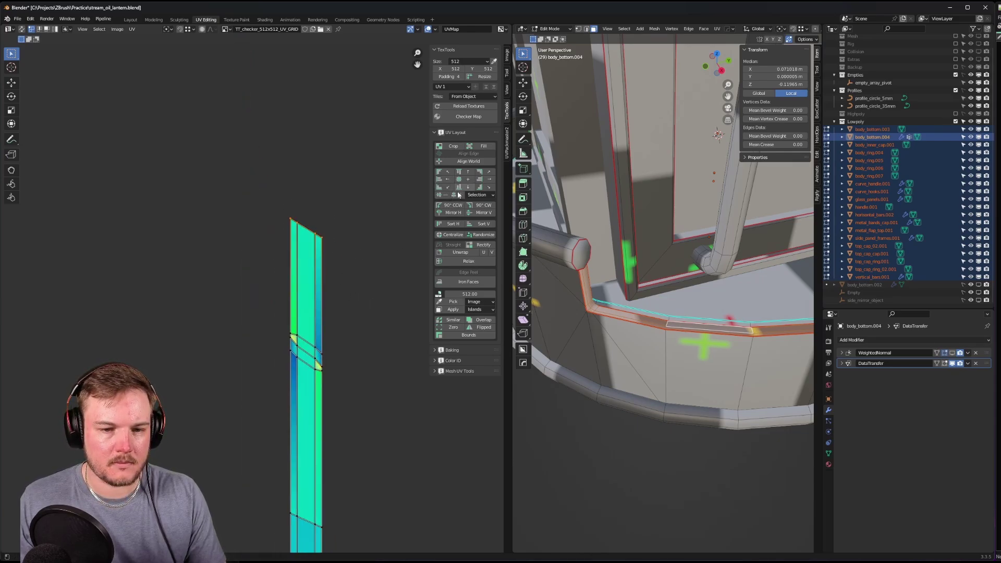
pyautogui.press('2')
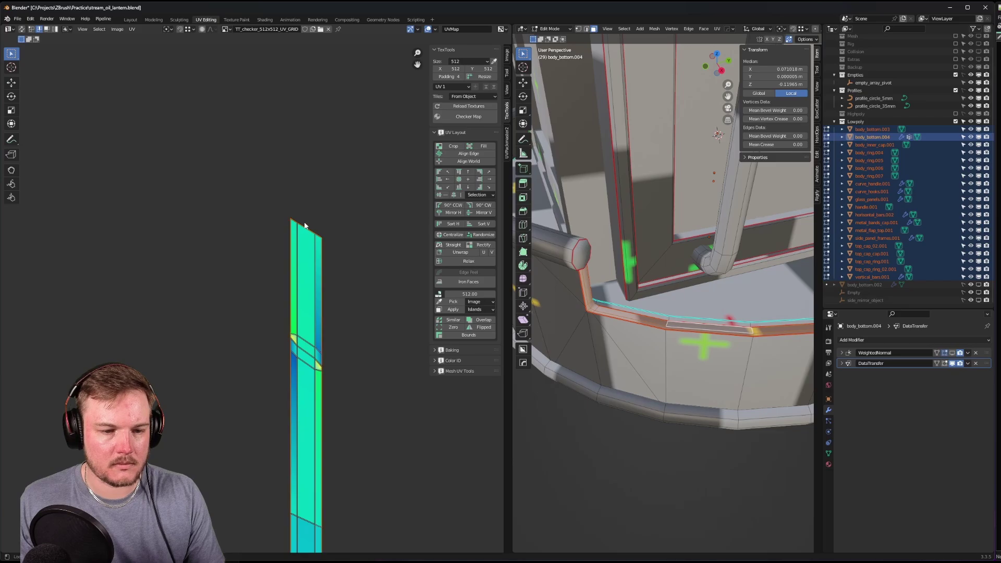
pyautogui.press('1')
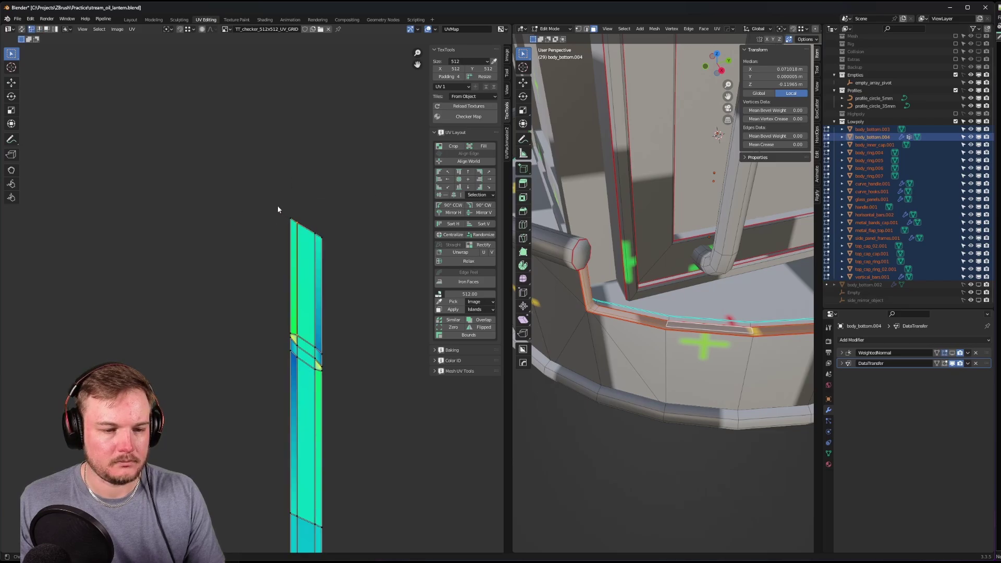
pyautogui.moveTo(276, 206); pyautogui.dragTo(348, 250)
pyautogui.click(460, 179)
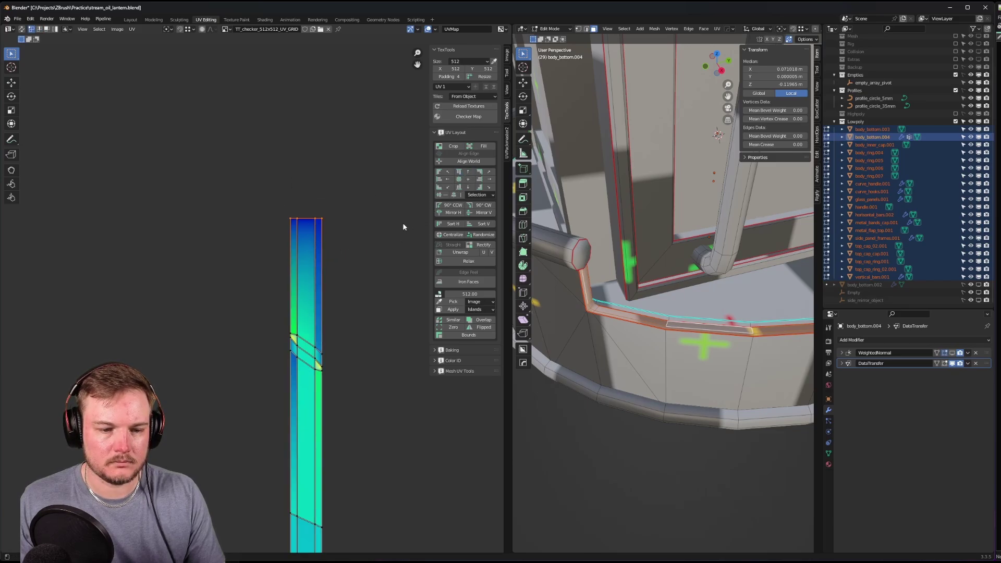
# - Select the second slanted vertex row below the strip's upper end and align it to the top
pyautogui.click(293, 328)
pyautogui.keyDown('ctrl'); pyautogui.click(327, 352); pyautogui.keyUp('ctrl')
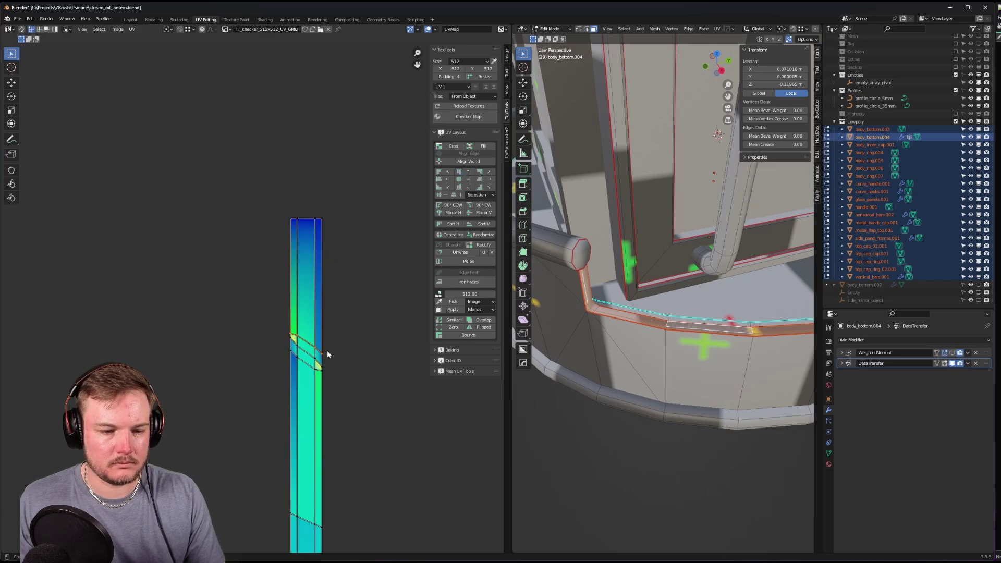
pyautogui.click(469, 175)
pyautogui.scroll(2, 317, 352)
# - Align the third and fourth slanted vertex rows from the strip's upper end to the top, one row each
pyautogui.moveTo(312, 366); pyautogui.dragTo(336, 388)
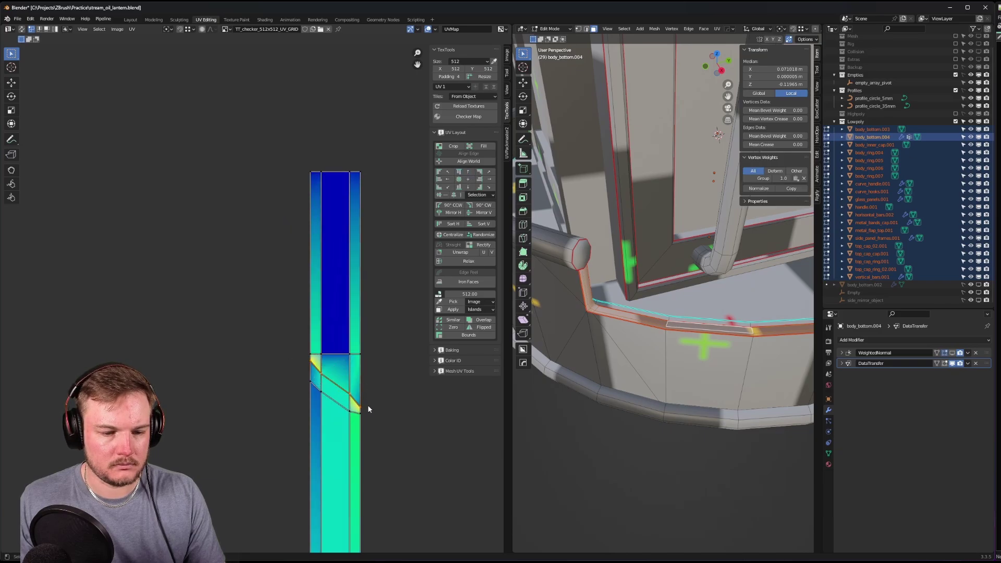
pyautogui.hotkey('alt', 'Up')
pyautogui.moveTo(291, 378); pyautogui.dragTo(262, 338, button='middle')
pyautogui.moveTo(262, 339); pyautogui.dragTo(367, 425)
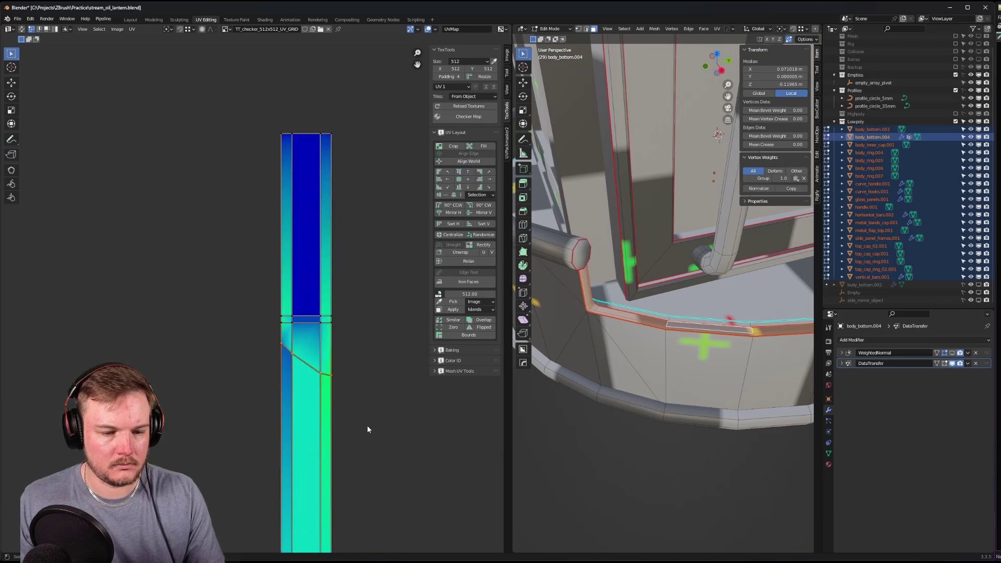
pyautogui.hotkey('alt', 'Up')
# - Even out the closely spaced vertex rows near the strip's upper end by moving the middle row down and the lower row up along Y
pyautogui.scroll(-3, 359, 427)
pyautogui.scroll(6, 354, 434)
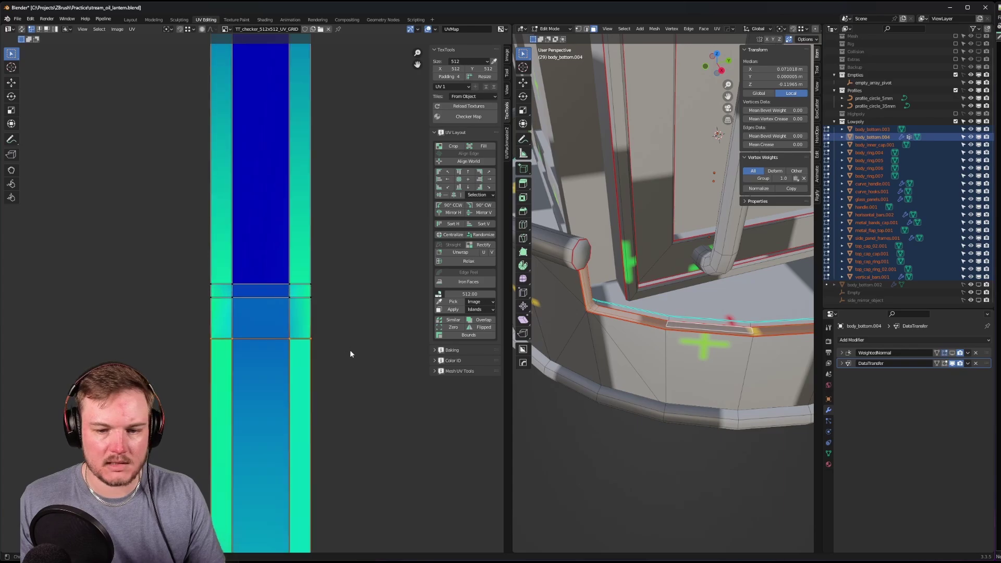
pyautogui.moveTo(195, 293); pyautogui.dragTo(355, 311)
pyautogui.press('g')
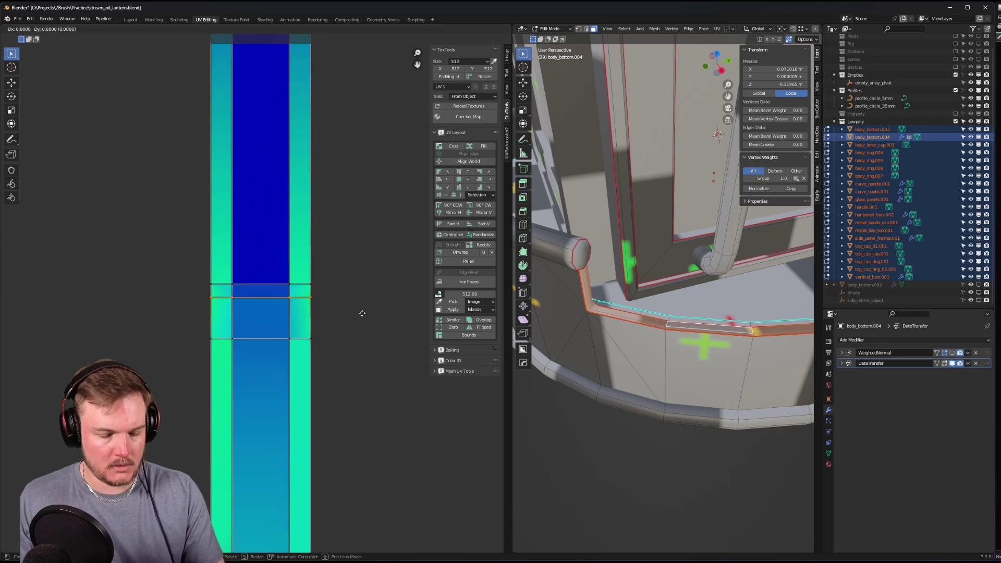
pyautogui.press('y')
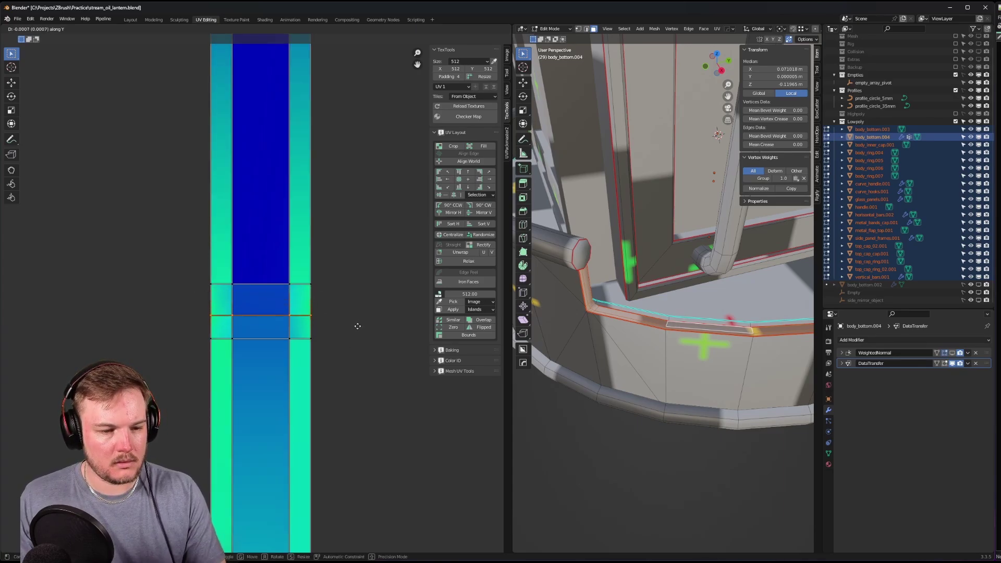
pyautogui.click(357, 324)
pyautogui.moveTo(195, 326); pyautogui.dragTo(360, 365)
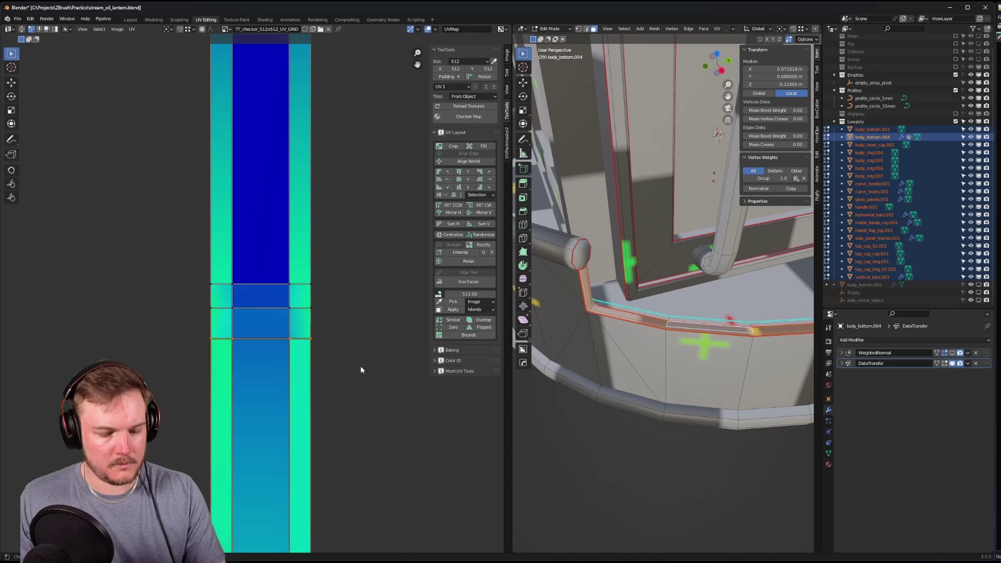
pyautogui.press('g')
pyautogui.press('y')
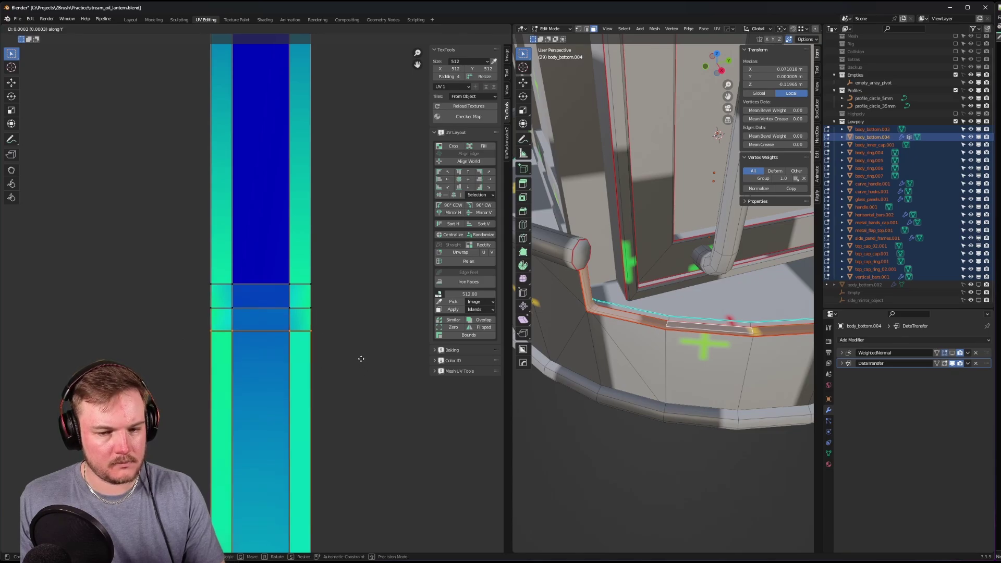
pyautogui.click(361, 358)
# - Straighten the next two slanted vertex rows below the evened-out rows, aligning each one horizontally
pyautogui.scroll(-5, 361, 358)
pyautogui.scroll(-1, 347, 292)
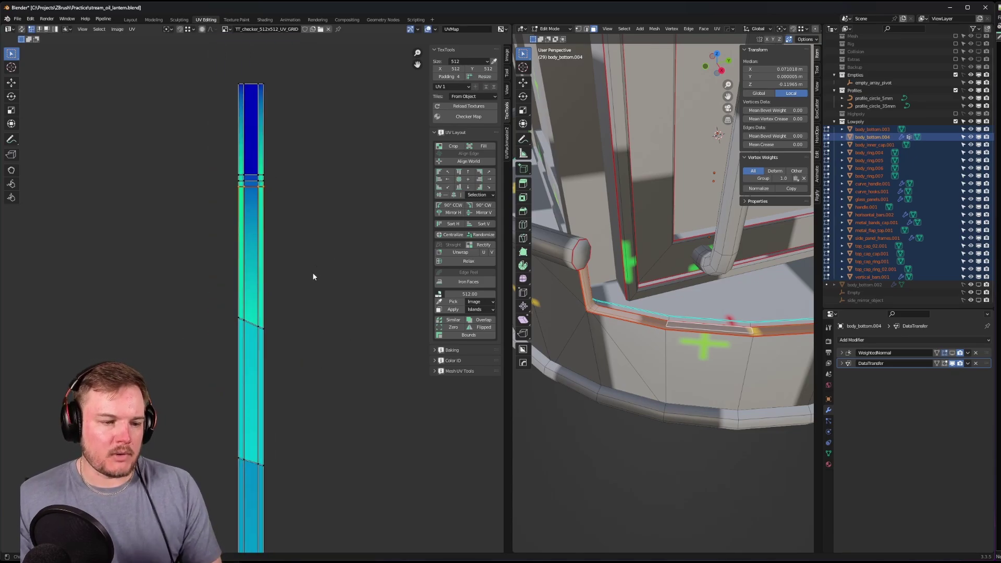
pyautogui.click(464, 173)
pyautogui.moveTo(303, 331); pyautogui.dragTo(299, 250, button='middle')
pyautogui.moveTo(210, 345); pyautogui.dragTo(329, 435)
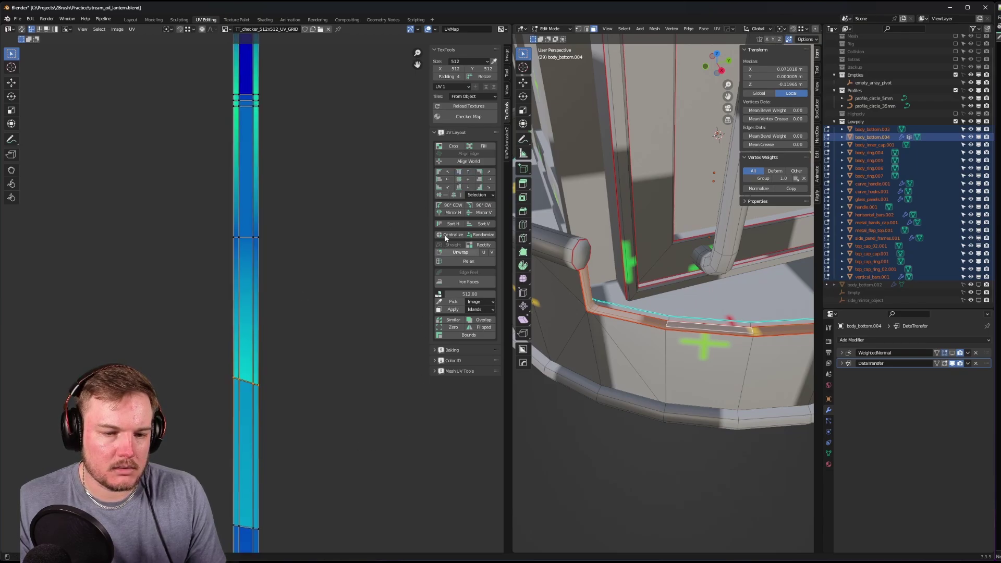
pyautogui.click(442, 194)
# - Repeat the horizontal alignment on each of the next four slanted vertex rows further down the strip
pyautogui.scroll(-3, 280, 352)
pyautogui.moveTo(277, 451); pyautogui.dragTo(285, 302, button='middle')
pyautogui.moveTo(219, 250); pyautogui.dragTo(316, 285)
pyautogui.moveTo(298, 415); pyautogui.dragTo(292, 308, button='middle')
pyautogui.moveTo(214, 286); pyautogui.dragTo(319, 346)
pyautogui.hotkey('shift', 'r')
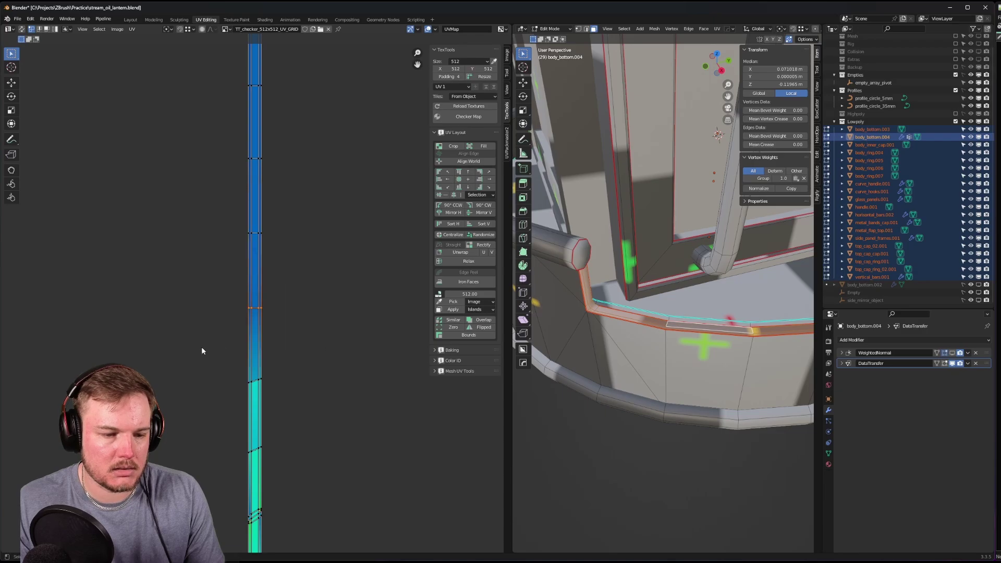
pyautogui.moveTo(201, 347); pyautogui.dragTo(326, 410)
pyautogui.hotkey('shift', 'r')
pyautogui.moveTo(274, 439); pyautogui.dragTo(268, 309, button='middle')
pyautogui.moveTo(207, 271); pyautogui.dragTo(310, 361)
pyautogui.hotkey('shift', 'r')
# - Align the three closely spaced slanted vertex rows near the strip's lower end to the top, one row each
pyautogui.scroll(4, 257, 301)
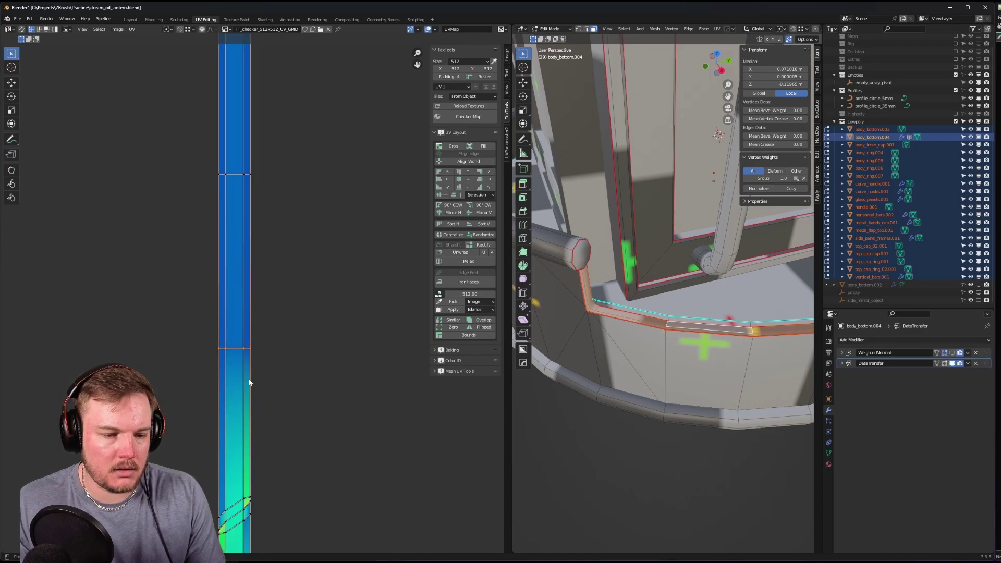
pyautogui.moveTo(248, 409); pyautogui.dragTo(278, 219, button='middle')
pyautogui.scroll(3, 287, 350)
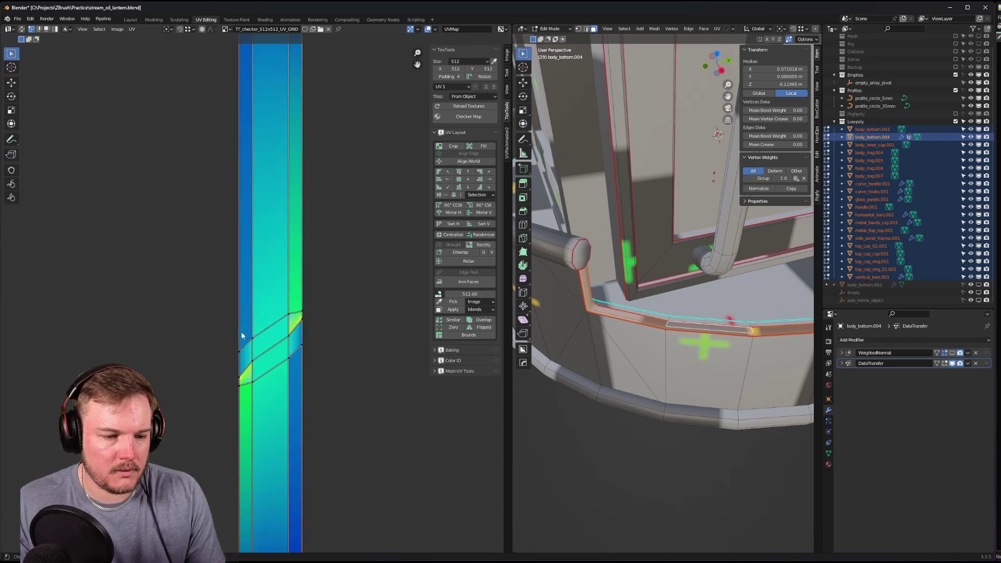
pyautogui.keyDown('shift'); pyautogui.click(270, 330); pyautogui.keyUp('shift')
pyautogui.keyDown('shift'); pyautogui.click(292, 313); pyautogui.keyUp('shift')
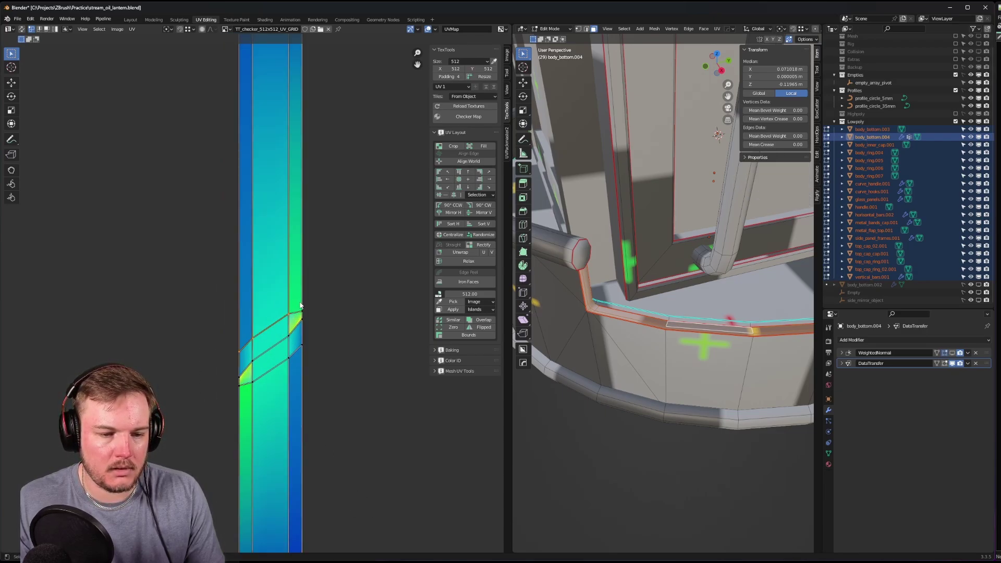
pyautogui.click(462, 177)
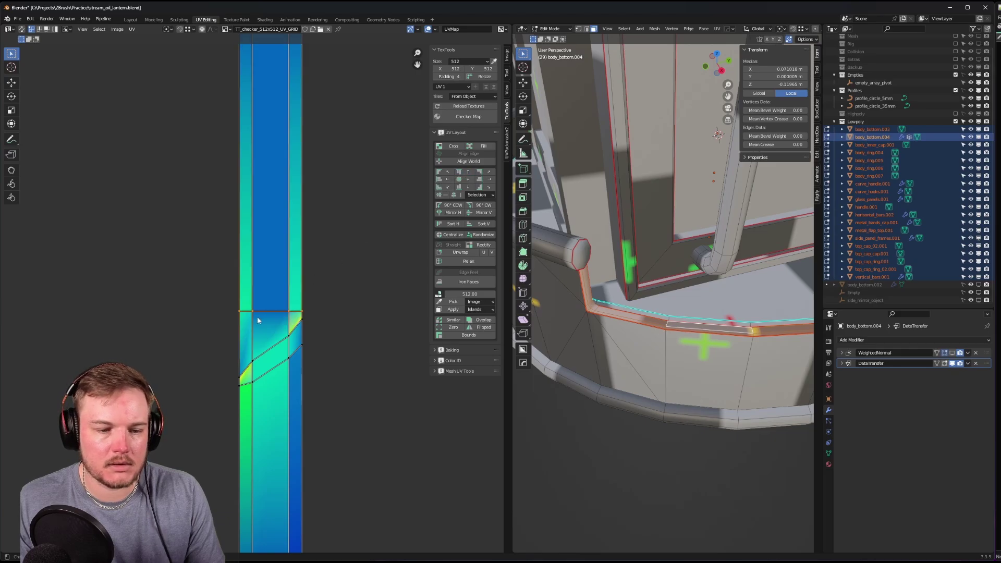
pyautogui.click(236, 373)
pyautogui.moveTo(217, 353); pyautogui.dragTo(349, 423)
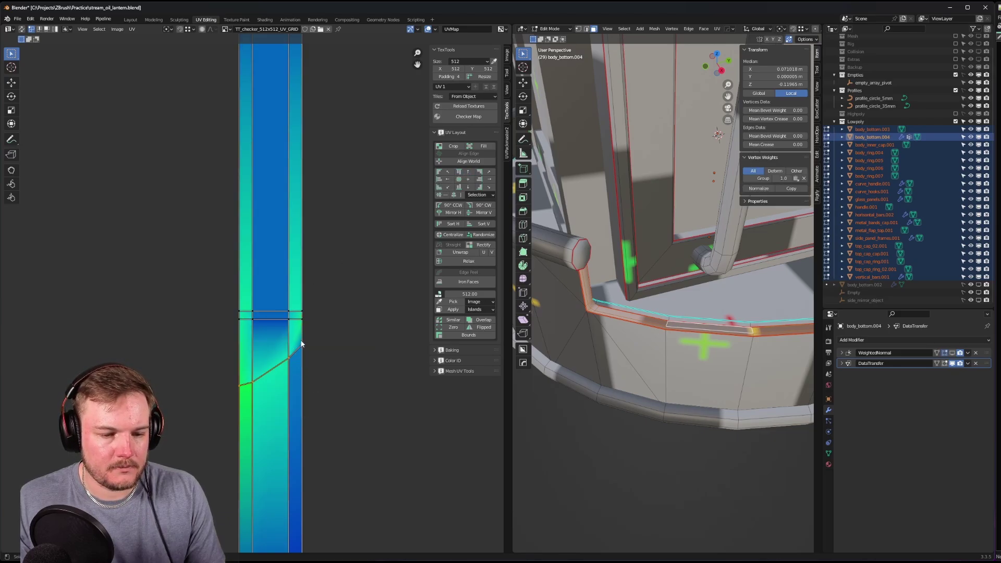
pyautogui.hotkey('alt', 'Up')
# - Move the middle of the three straightened rows near the strip's lower end down along Y, centering it between its neighbours
pyautogui.scroll(1, 258, 301)
pyautogui.moveTo(321, 342); pyautogui.dragTo(356, 346)
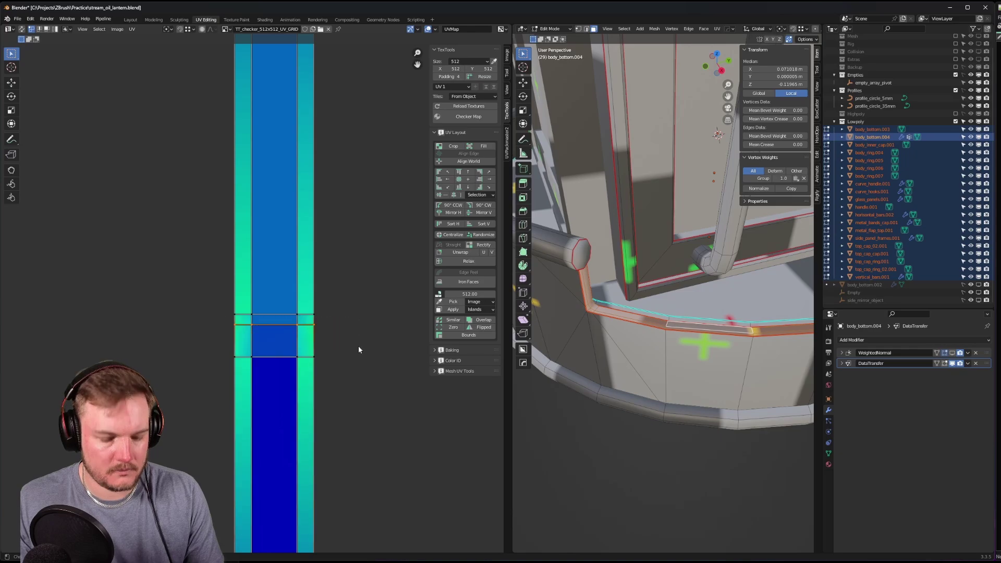
pyautogui.press('g')
pyautogui.press('y')
pyautogui.click(358, 355)
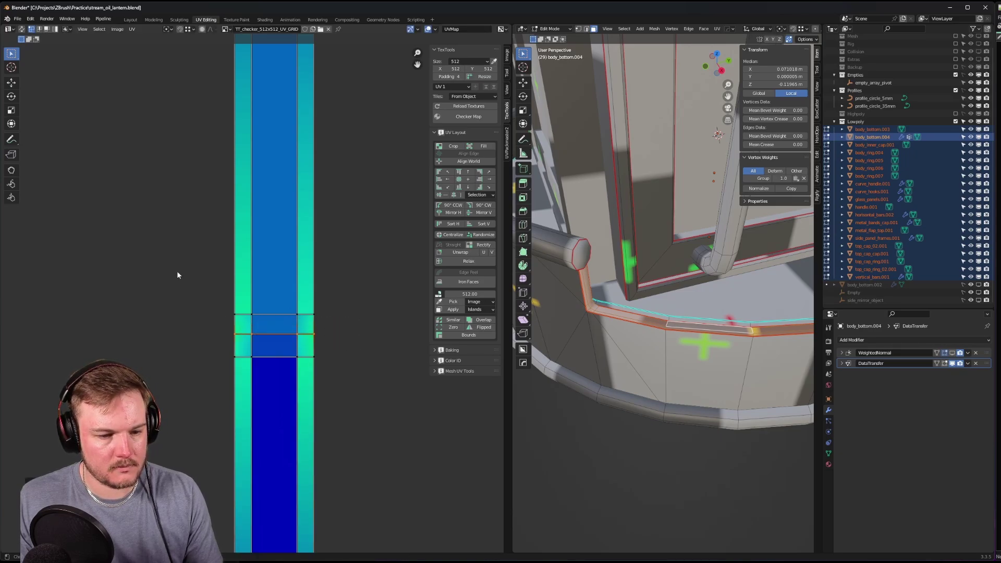
pyautogui.moveTo(176, 270); pyautogui.dragTo(345, 345)
pyautogui.press('g')
pyautogui.press('y')
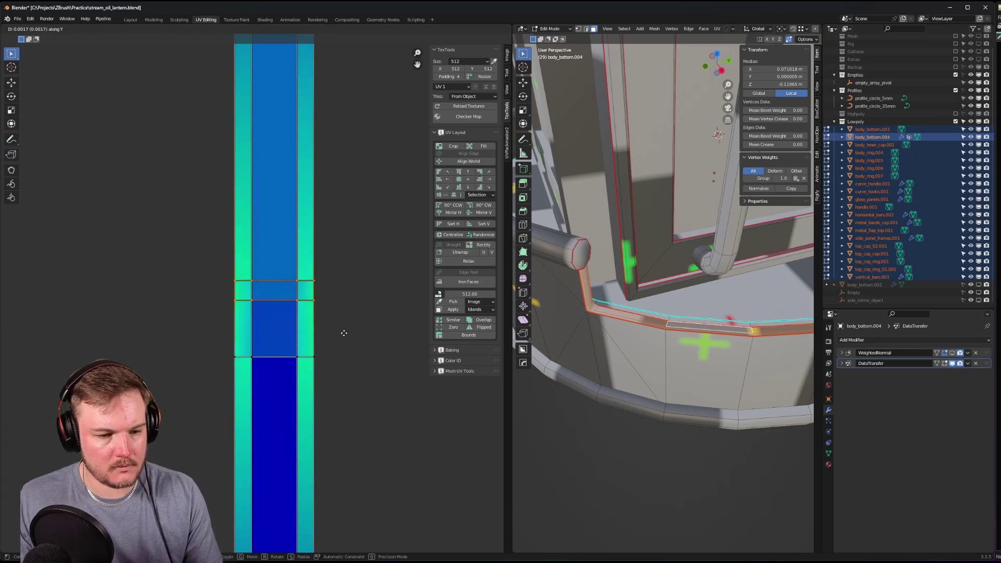
pyautogui.click(345, 339)
# - Move the lowest of the three close rows slightly up along Y to even out their spacing
pyautogui.click(265, 354)
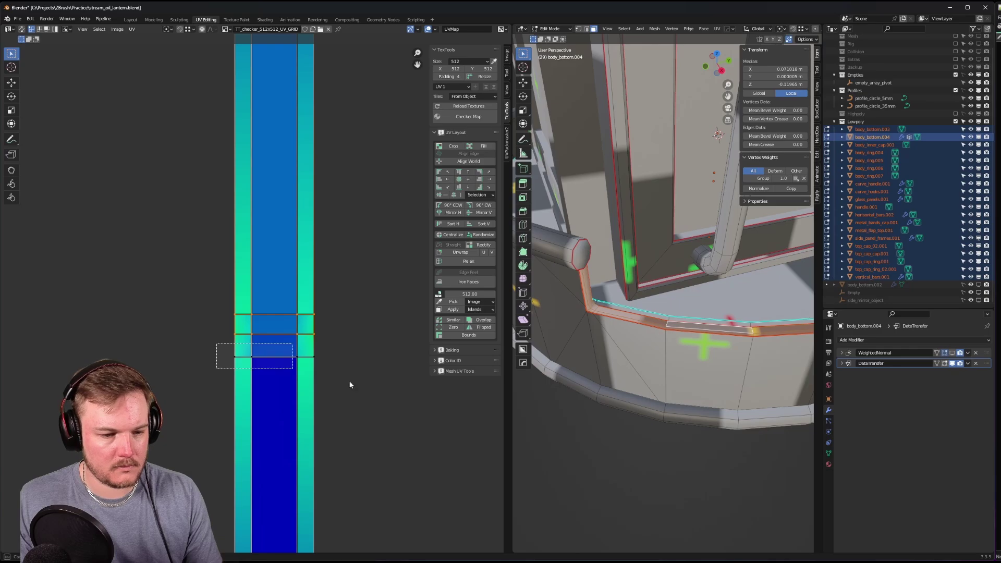
pyautogui.press('g')
pyautogui.press('y')
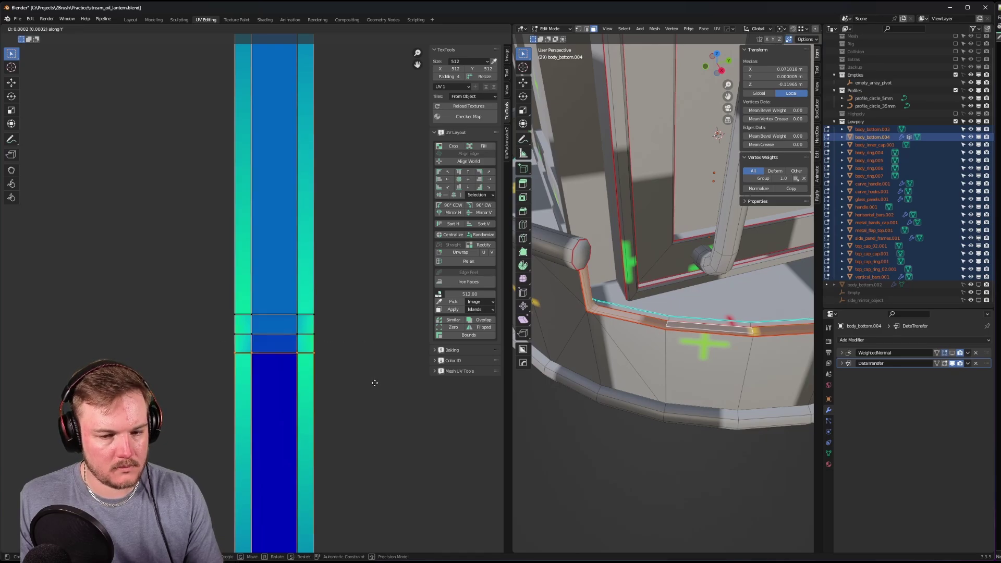
pyautogui.click(375, 383)
# - Select all the geometry of the lantern's low-poly parts in Edit Mode to display all their UV islands
pyautogui.moveTo(657, 307); pyautogui.dragTo(673, 284, button='middle')
pyautogui.scroll(-4, 677, 344)
pyautogui.press('Tab')
pyautogui.click(679, 290)
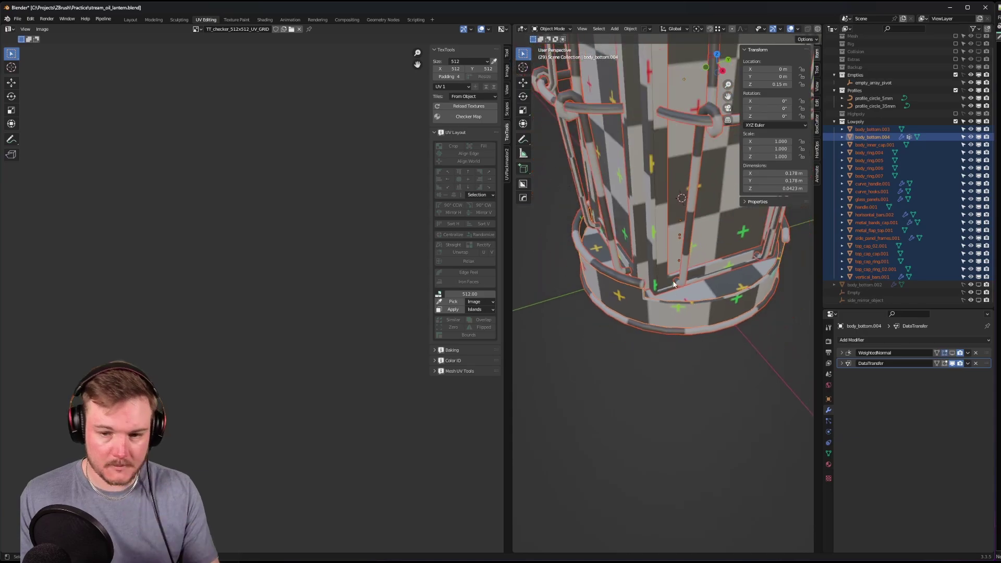
pyautogui.press('Tab')
pyautogui.click(673, 250)
pyautogui.scroll(-5, 600, 295)
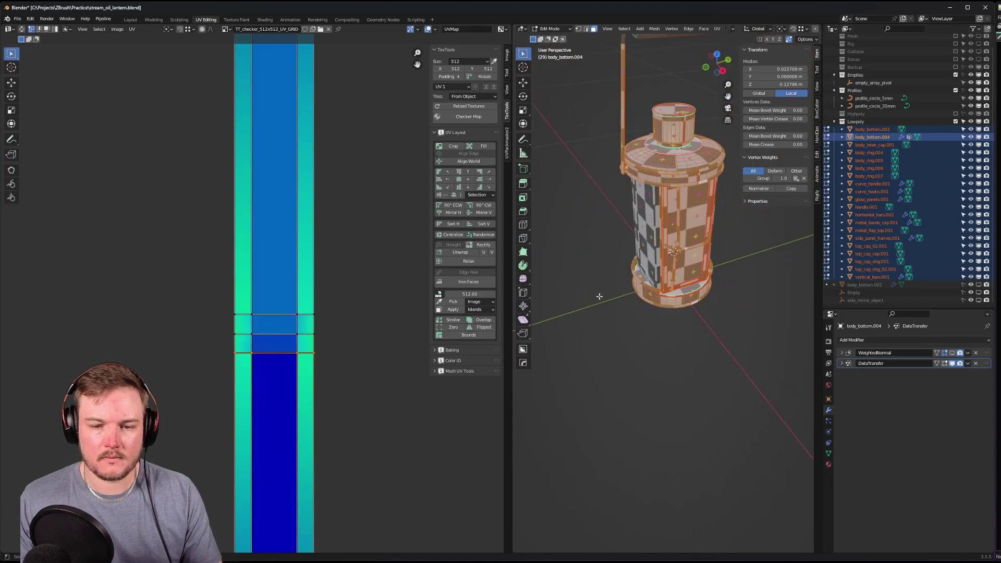
pyautogui.press('Tab')
pyautogui.click(652, 239)
pyautogui.press('Tab')
pyautogui.click(657, 204)
pyautogui.scroll(-7, 599, 261)
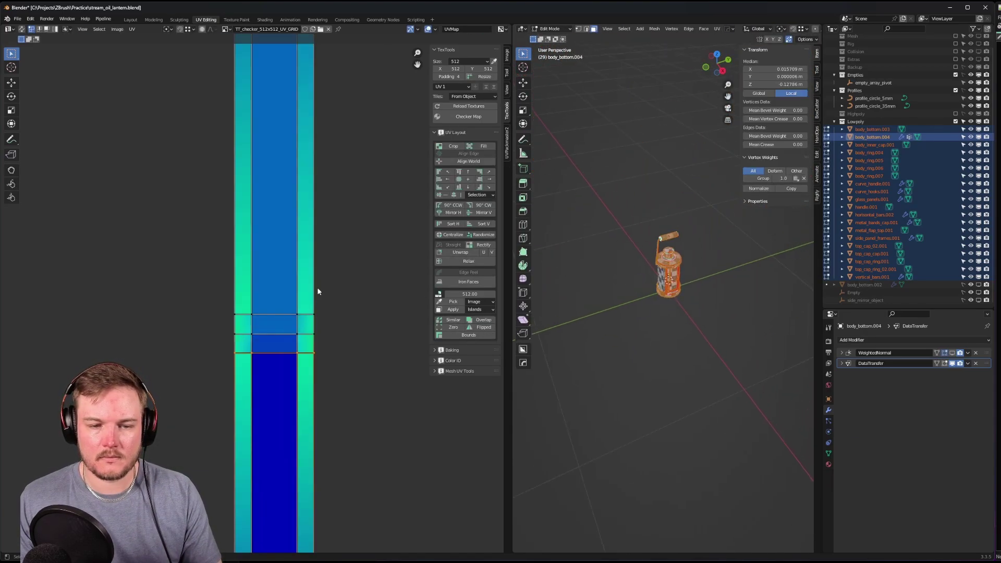
# - Move the tapered multi-row strip island out of the UV tile into the empty space beside the straightened thin strip
pyautogui.scroll(-6, 317, 292)
pyautogui.scroll(5, 227, 277)
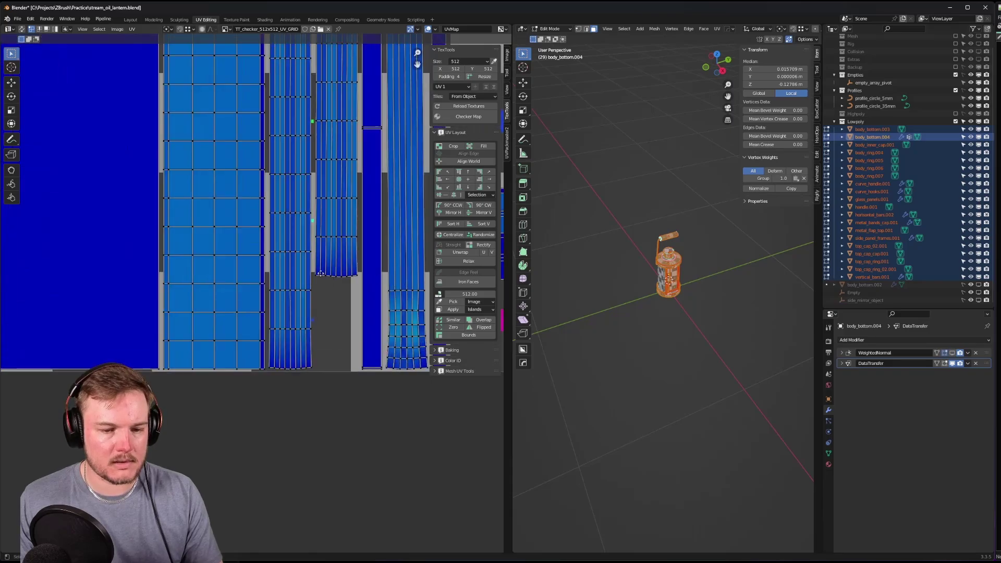
pyautogui.moveTo(321, 273); pyautogui.dragTo(241, 330, button='middle')
pyautogui.scroll(4, 224, 285)
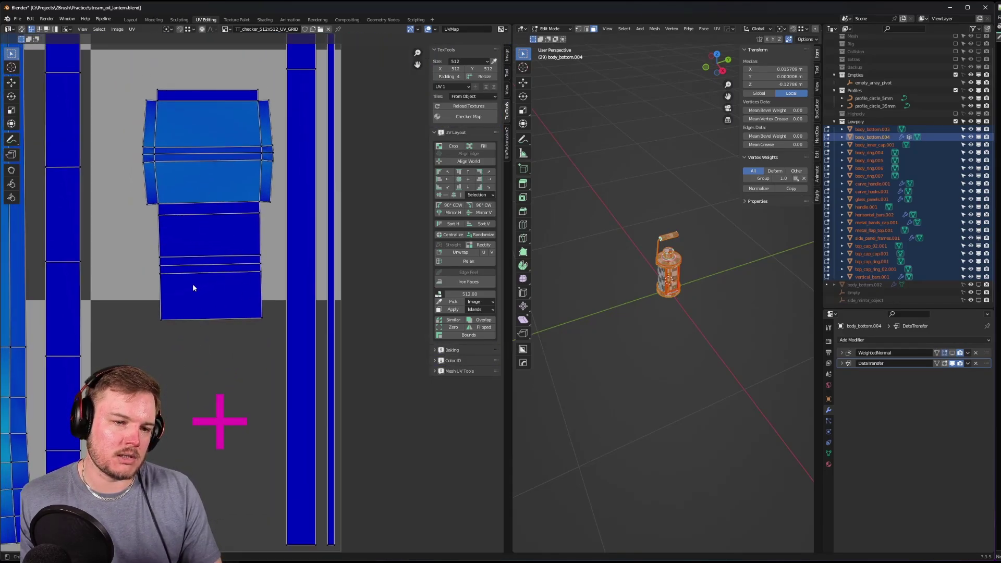
pyautogui.scroll(-2, 192, 285)
pyautogui.keyDown('ctrl'); pyautogui.hscroll(-2, 136, 328); pyautogui.keyUp('ctrl')
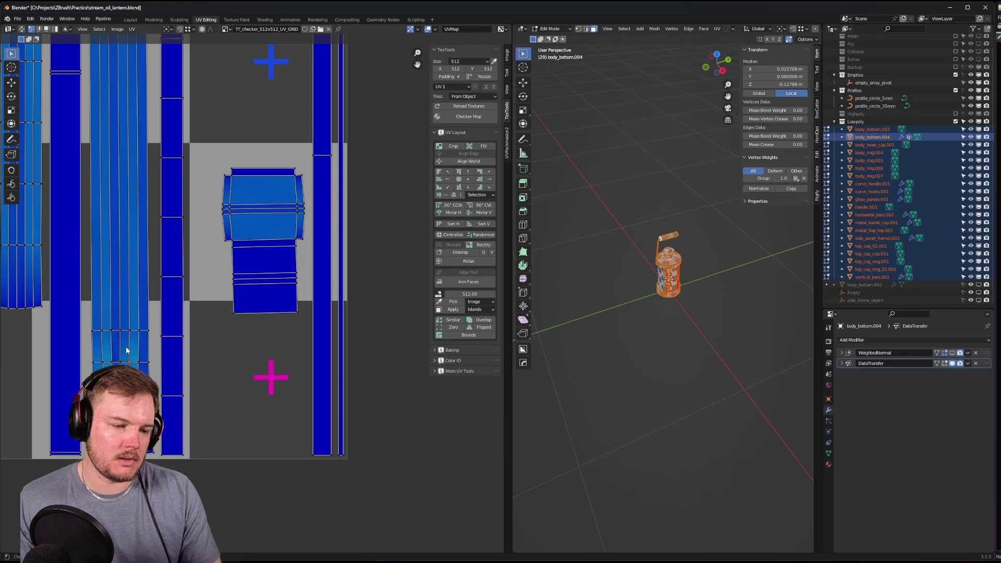
pyautogui.scroll(-5, 126, 346)
pyautogui.moveTo(169, 280); pyautogui.dragTo(120, 335, button='middle')
pyautogui.press('g')
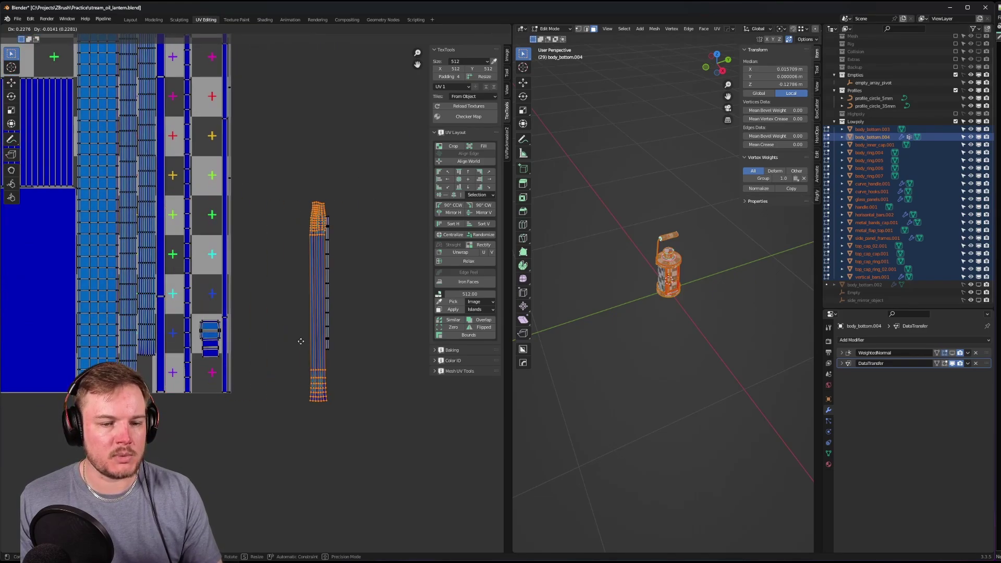
pyautogui.click(342, 332)
# - Select the straightened thin strip island and adjust its scale to the unselected islands
pyautogui.moveTo(353, 308); pyautogui.dragTo(280, 327, button='middle')
pyautogui.scroll(1, 279, 325)
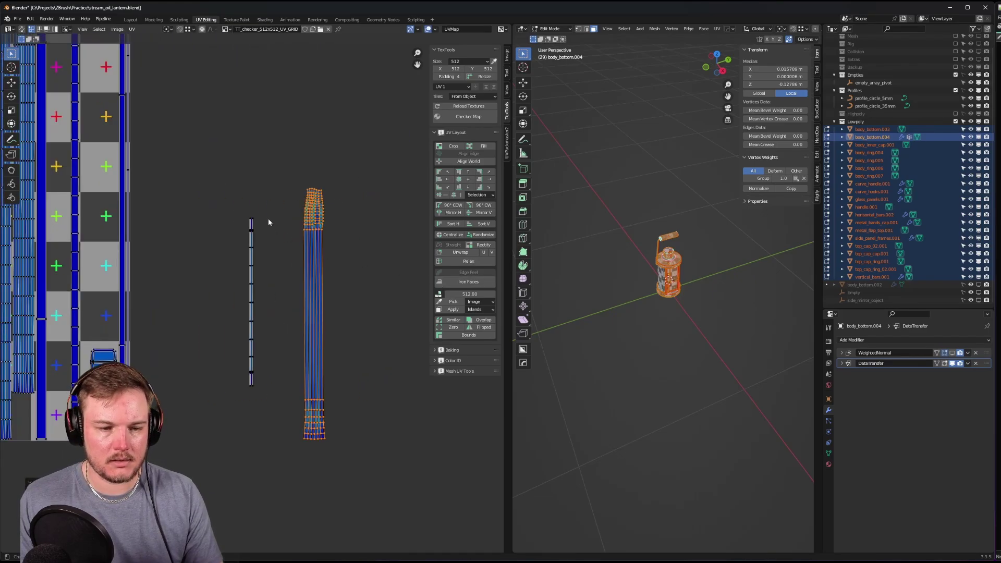
pyautogui.moveTo(267, 218); pyautogui.dragTo(268, 426)
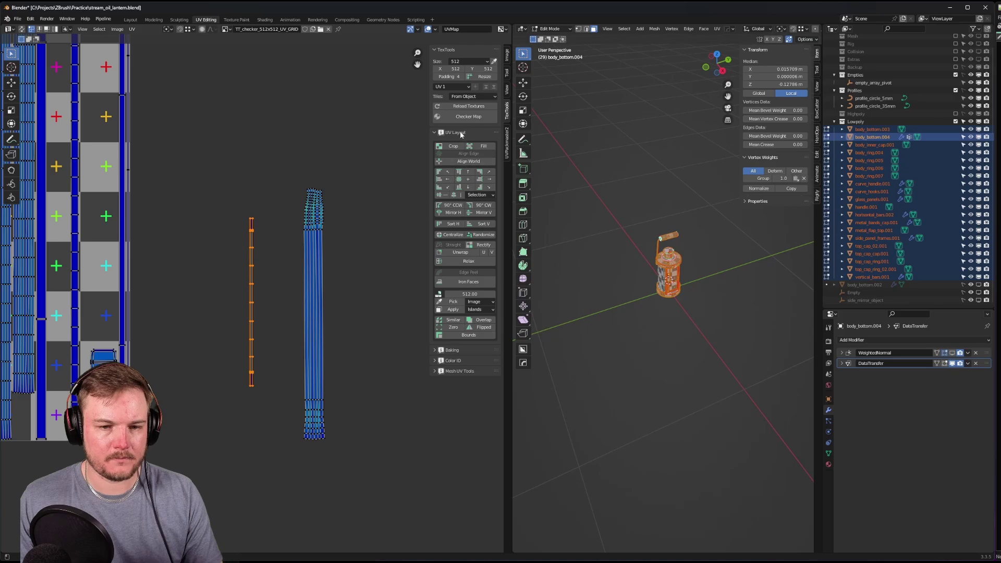
pyautogui.click(507, 143)
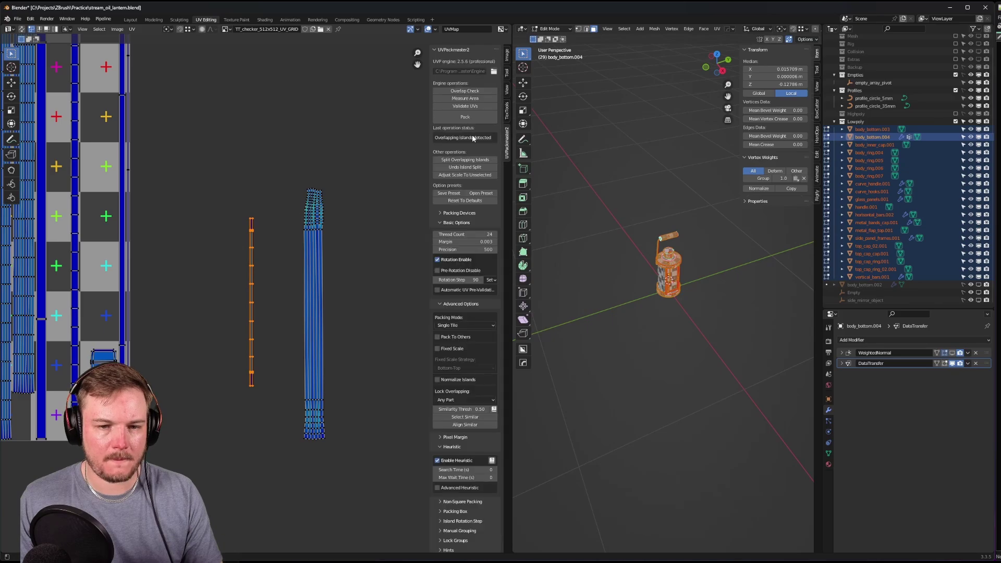
pyautogui.click(461, 177)
# - Rectify the tapered strip island into a straight grid and adjust its scale to the unselected islands
pyautogui.click(314, 208)
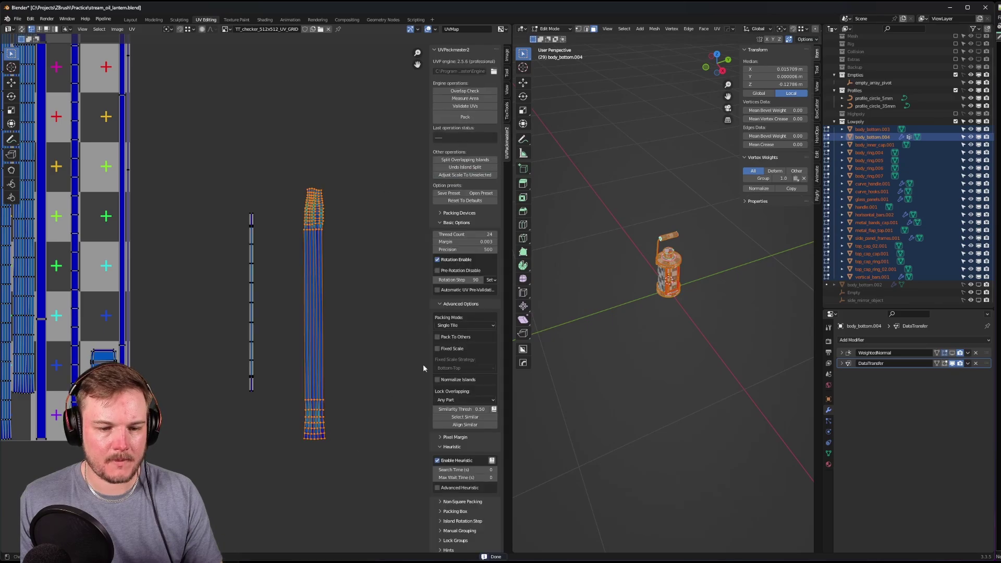
pyautogui.click(506, 112)
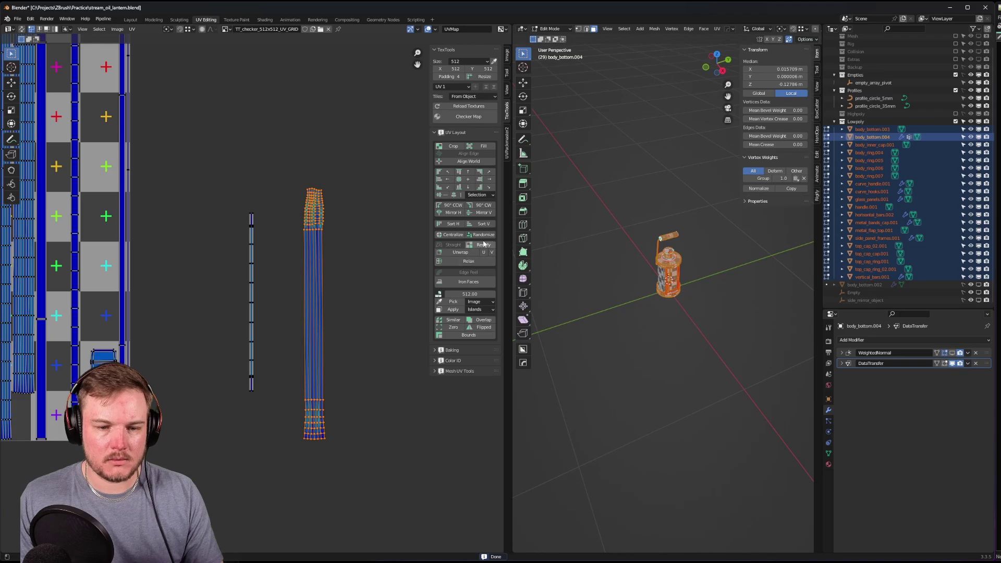
pyautogui.click(483, 244)
pyautogui.moveTo(308, 138); pyautogui.dragTo(367, 457)
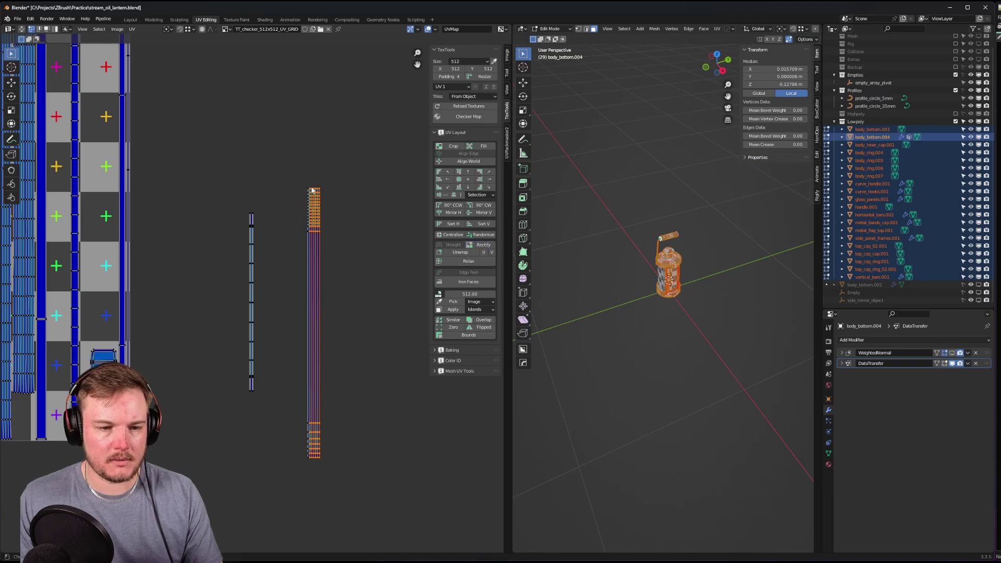
pyautogui.click(505, 133)
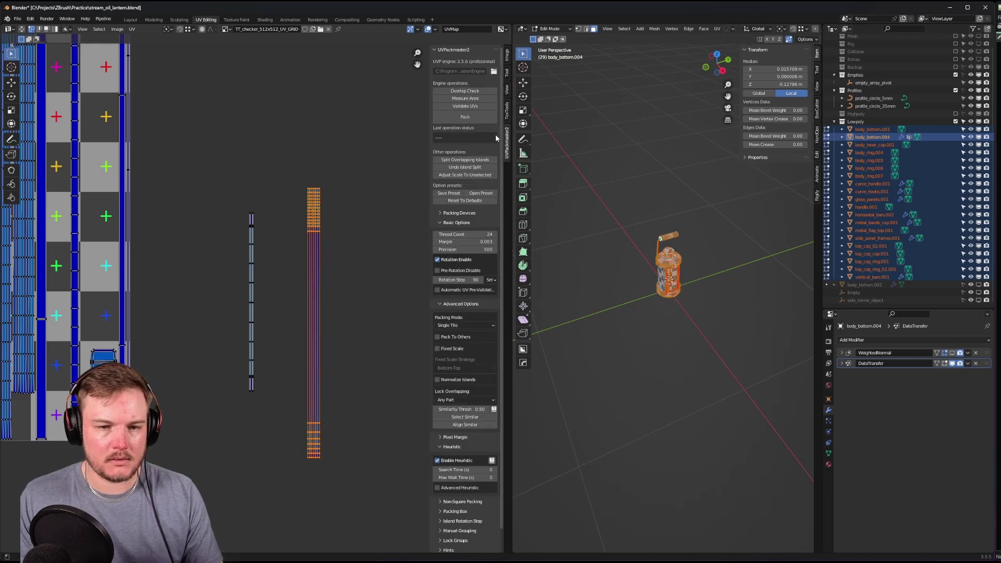
pyautogui.click(465, 175)
# - Examine the strip islands remaining in the UV tile for tapered shapes and stretching
pyautogui.scroll(-4, 370, 287)
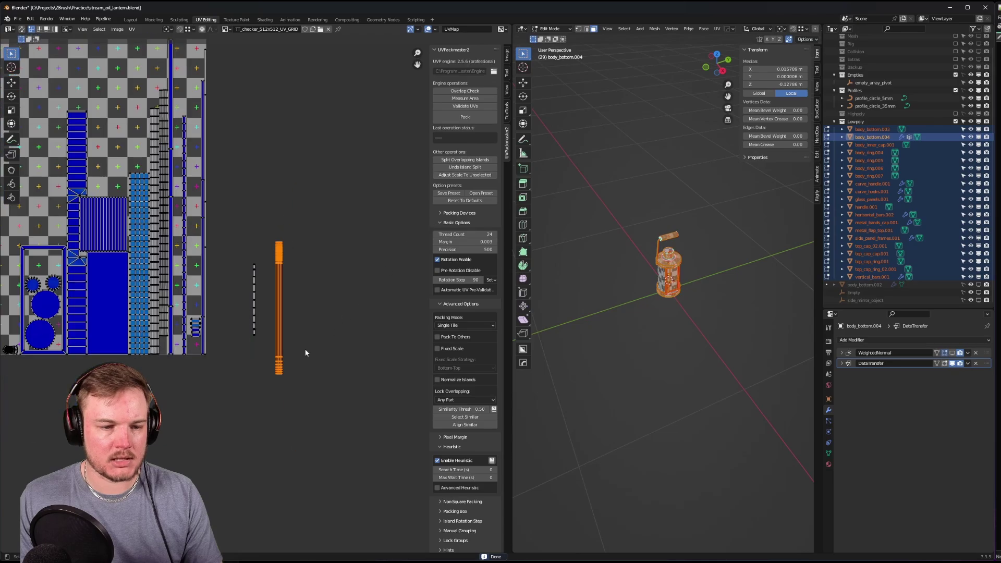
pyautogui.moveTo(263, 353); pyautogui.dragTo(326, 338, button='middle')
pyautogui.scroll(3, 331, 335)
pyautogui.scroll(-4, 257, 296)
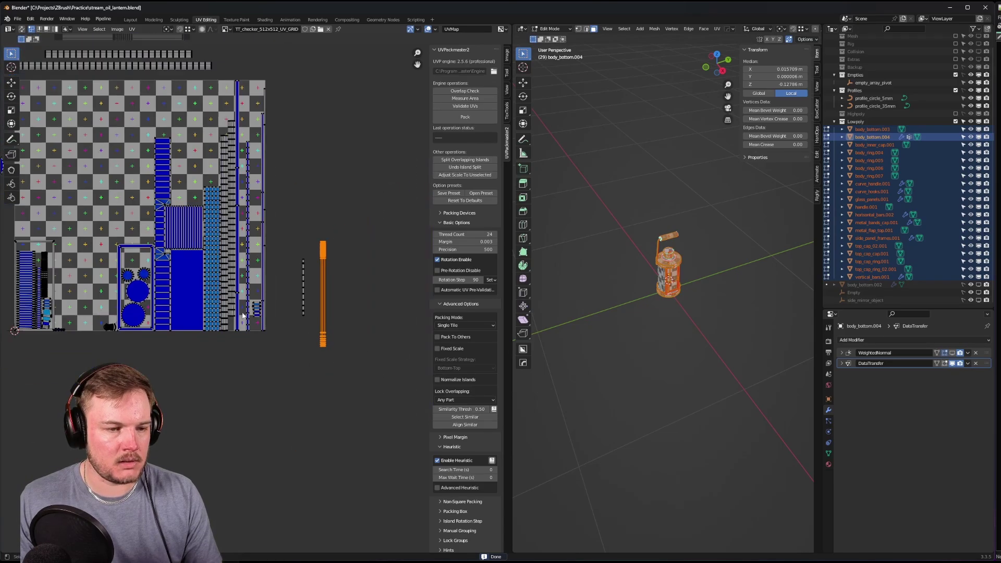
pyautogui.moveTo(257, 296); pyautogui.dragTo(255, 335, button='middle')
pyautogui.scroll(5, 255, 296)
pyautogui.moveTo(204, 284); pyautogui.dragTo(276, 470, button='middle')
pyautogui.scroll(1, 277, 469)
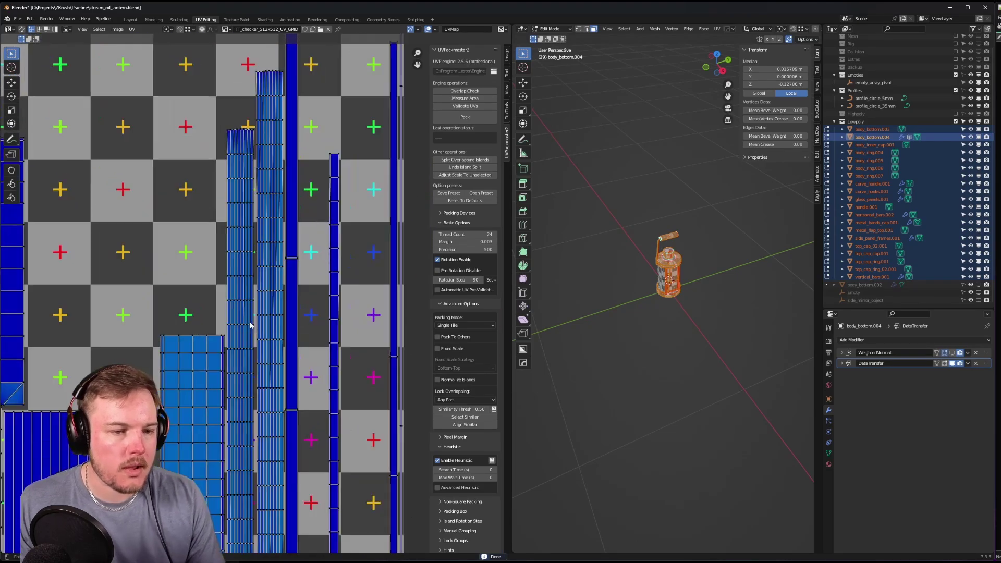
# - Move the two tall tapered strip islands out of the UV tile into the empty space beside it
pyautogui.scroll(-4, 245, 238)
pyautogui.hotkey('alt', 'a')
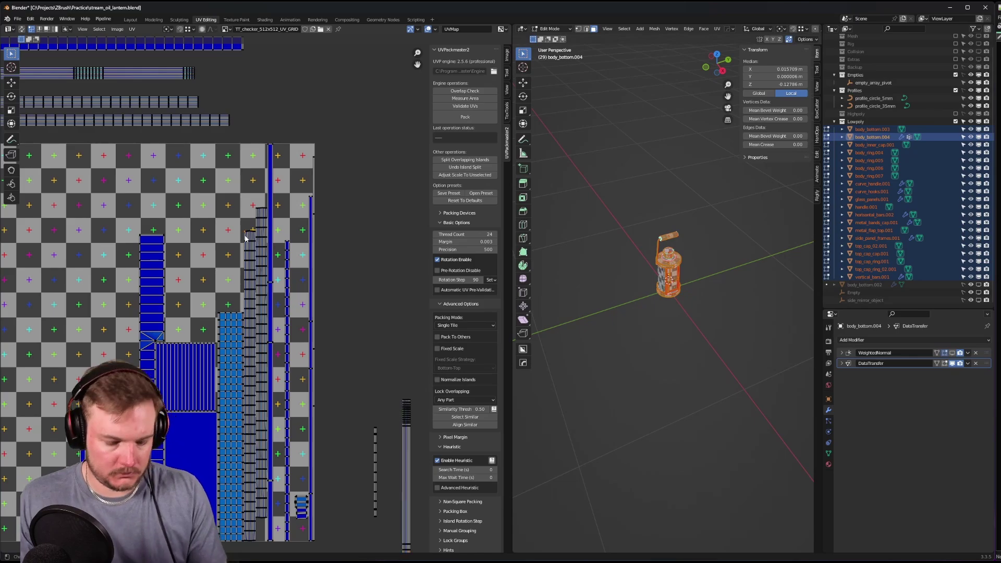
pyautogui.press('l')
pyautogui.press('l')
pyautogui.scroll(-2, 264, 237)
pyautogui.moveTo(276, 243); pyautogui.dragTo(214, 313, button='middle')
pyautogui.press('g')
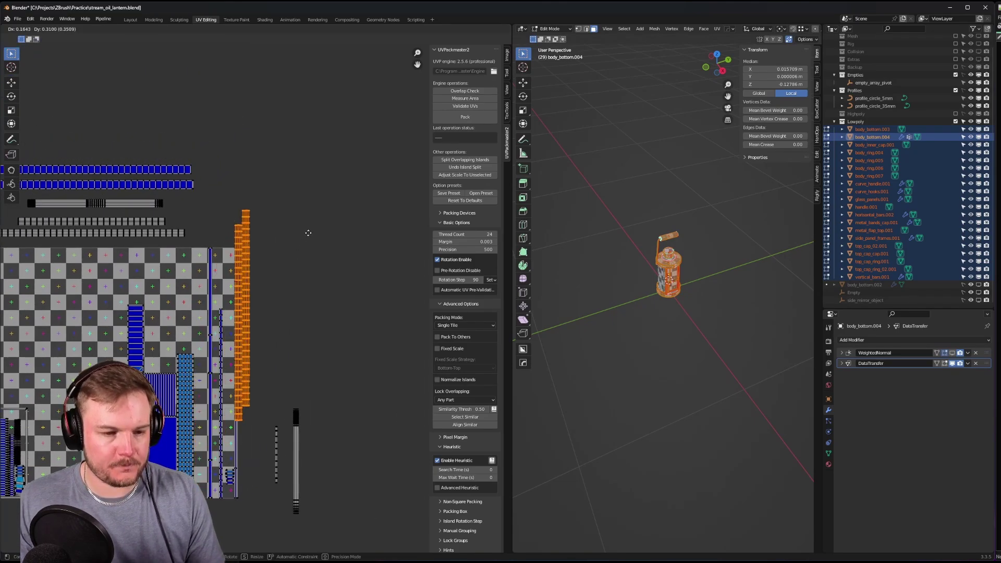
pyautogui.click(309, 246)
pyautogui.scroll(4, 308, 256)
pyautogui.scroll(-3, 307, 311)
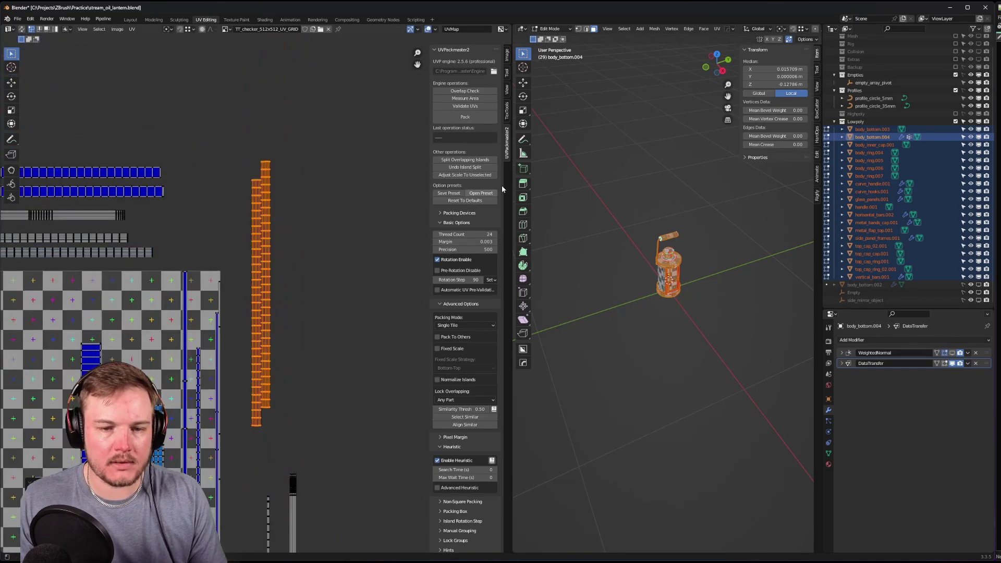
# - Rectify the two tall strip islands into straight grids and adjust their scale to the unselected islands
pyautogui.click(508, 120)
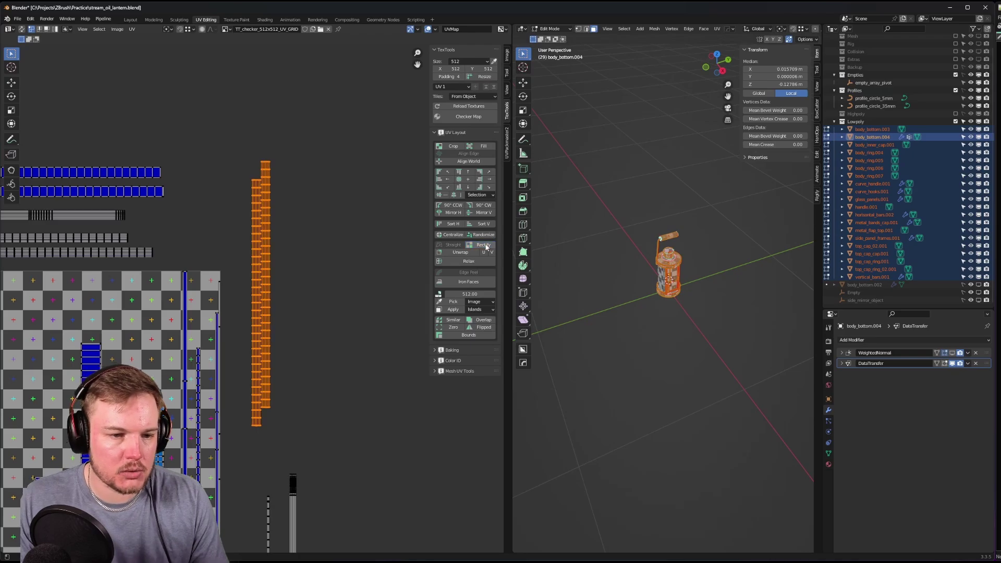
pyautogui.scroll(4, 279, 292)
pyautogui.scroll(-5, 294, 243)
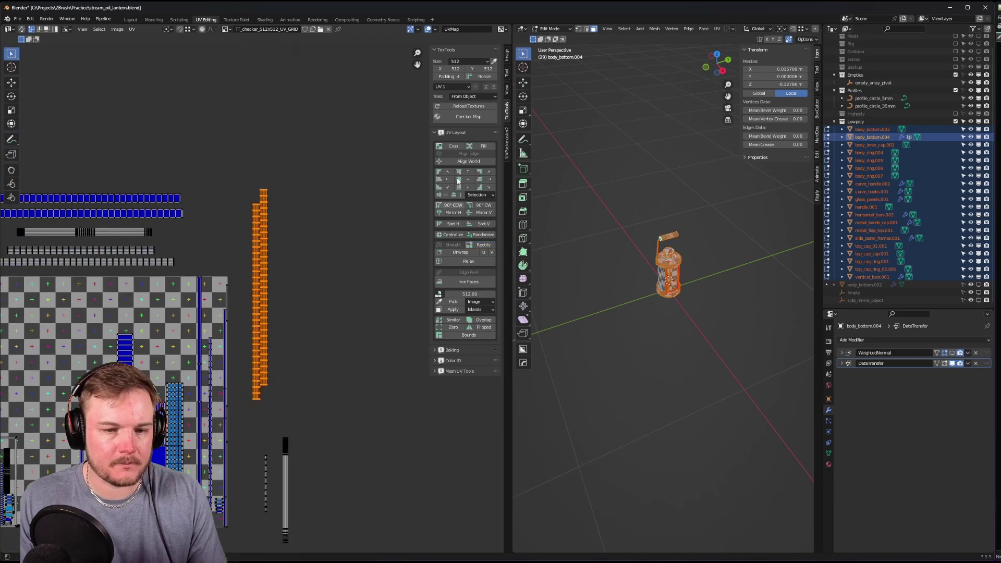
pyautogui.click(506, 141)
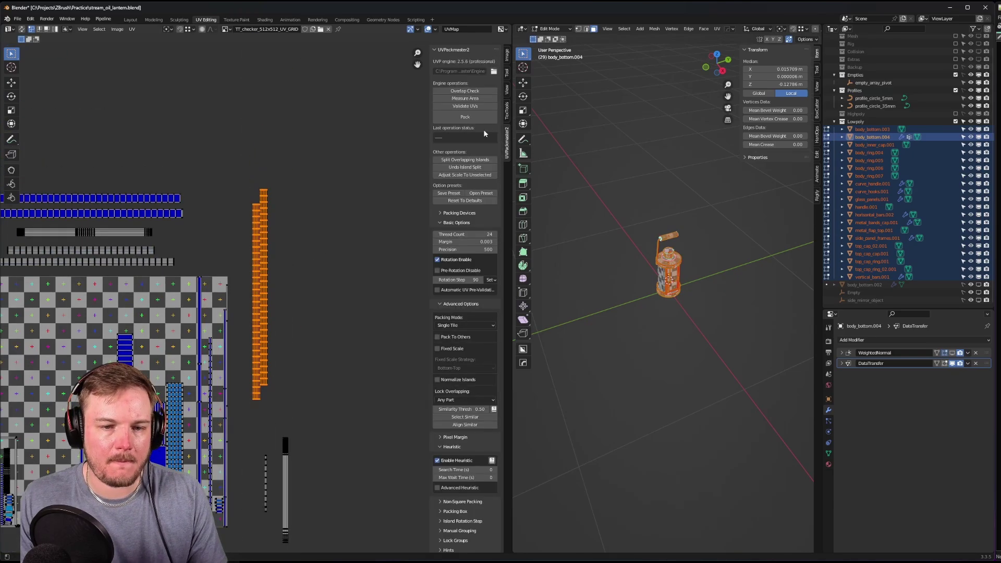
pyautogui.click(461, 175)
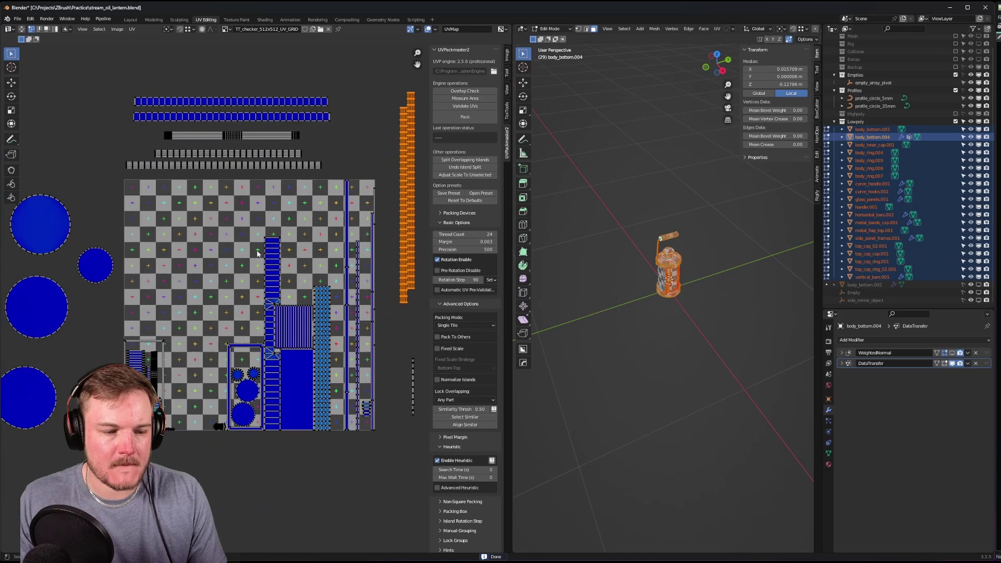
# - Examine the circular, frame and strip islands left in the UV tile for distortion and uneven shapes
pyautogui.scroll(3, 292, 259)
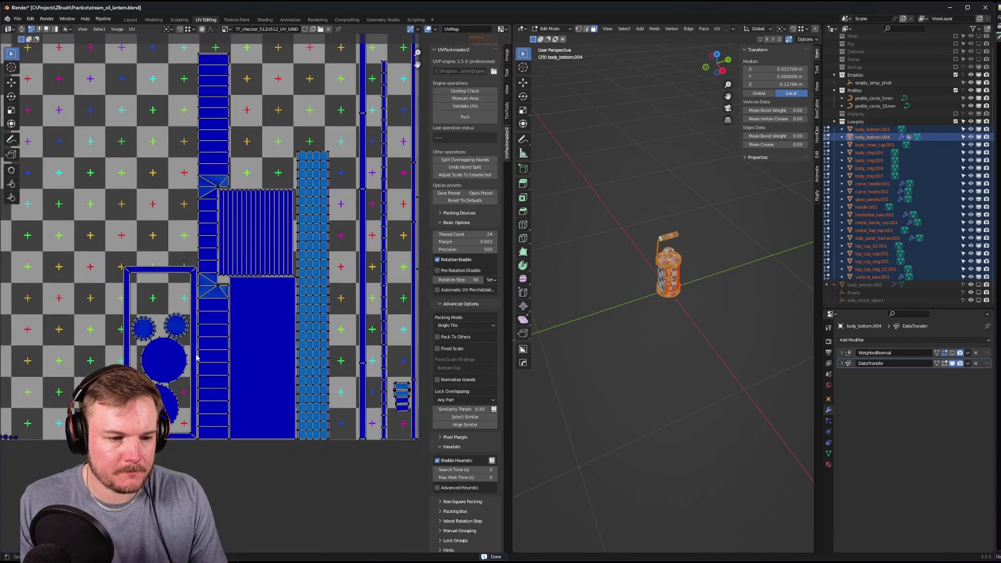
pyautogui.moveTo(197, 358); pyautogui.dragTo(333, 307, button='middle')
pyautogui.scroll(4, 314, 298)
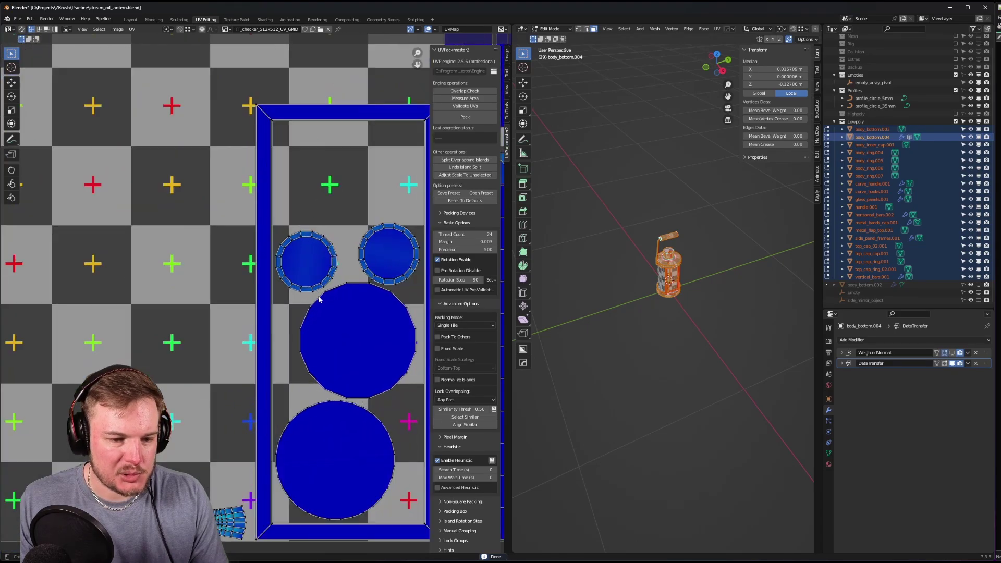
pyautogui.scroll(-3, 315, 297)
pyautogui.moveTo(79, 333); pyautogui.dragTo(306, 313, button='middle')
pyautogui.hotkey('ctrl', 's')
pyautogui.scroll(3, 307, 312)
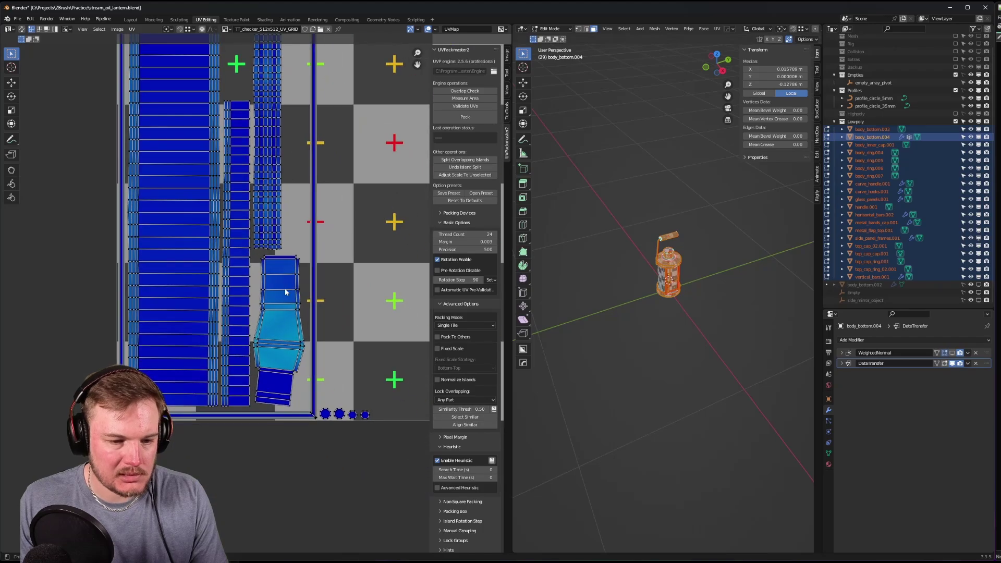
pyautogui.moveTo(274, 210); pyautogui.dragTo(267, 259, button='middle')
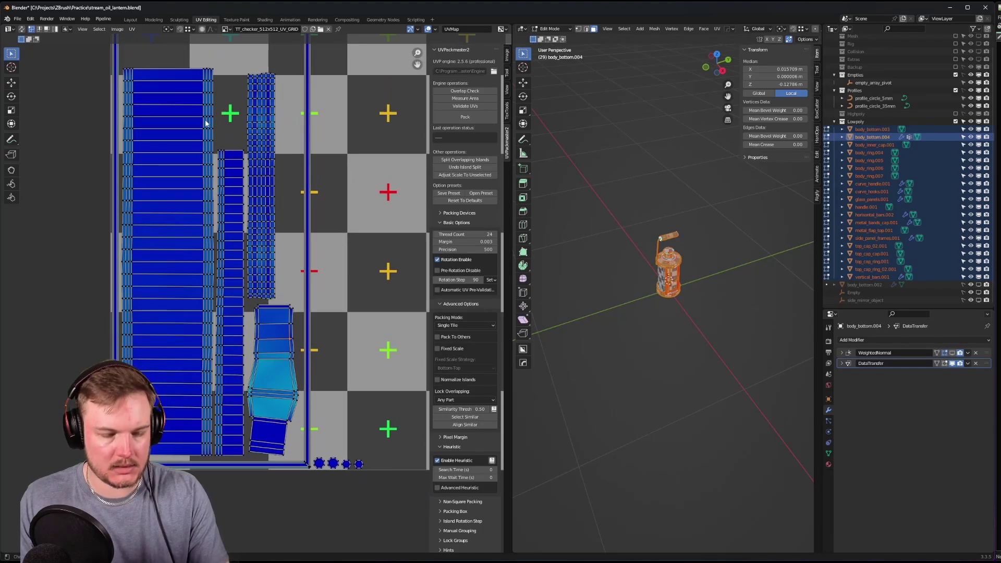
# - Select the three strips and the bent island inside the thin frame and move them below the UV tile
pyautogui.press('l')
pyautogui.press('l')
pyautogui.press('l')
pyautogui.press('l')
pyautogui.scroll(-9, 263, 351)
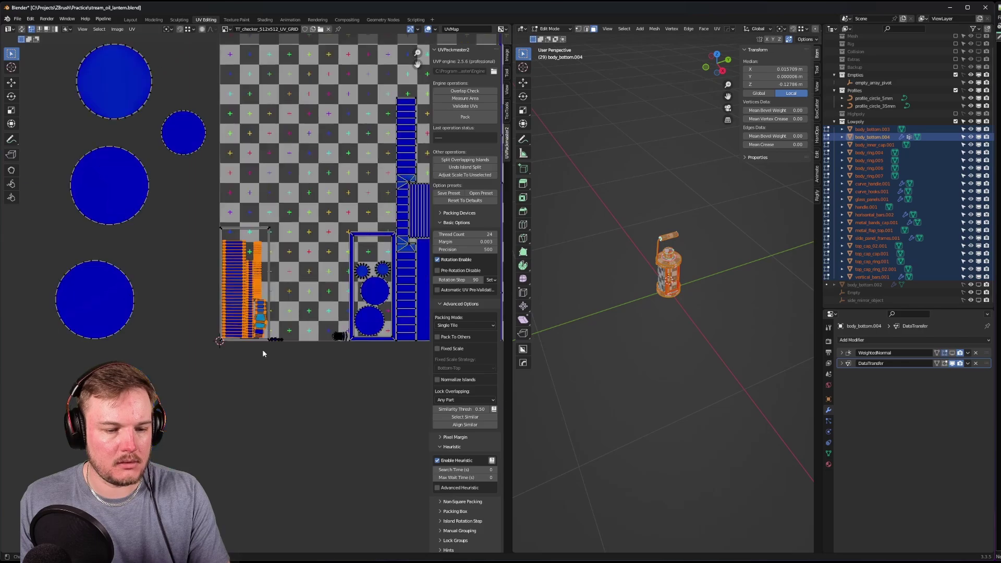
pyautogui.press('g')
pyautogui.click(278, 395)
pyautogui.scroll(6, 278, 395)
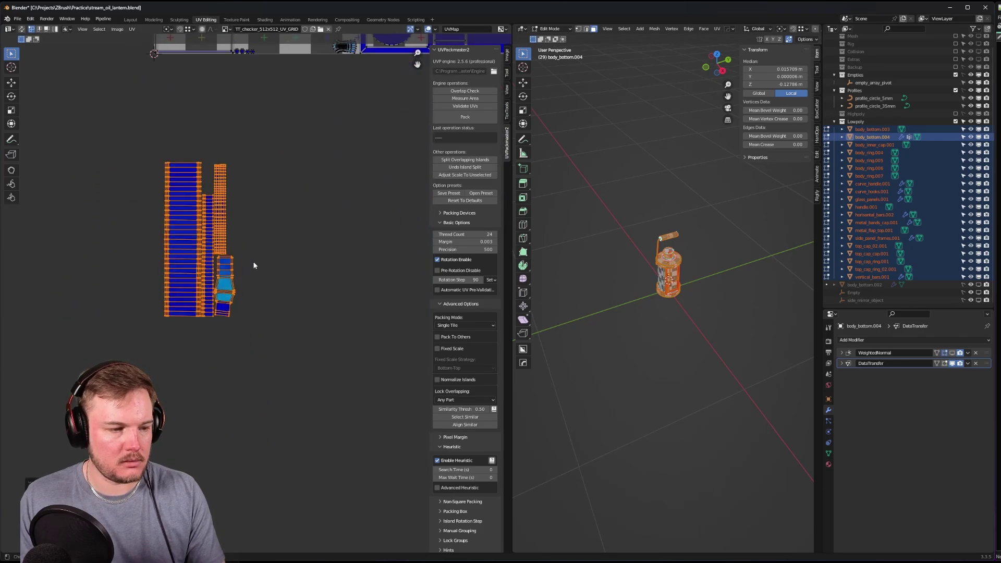
# - Move the bent, bulging island away from the three strip islands into empty space
pyautogui.press('l')
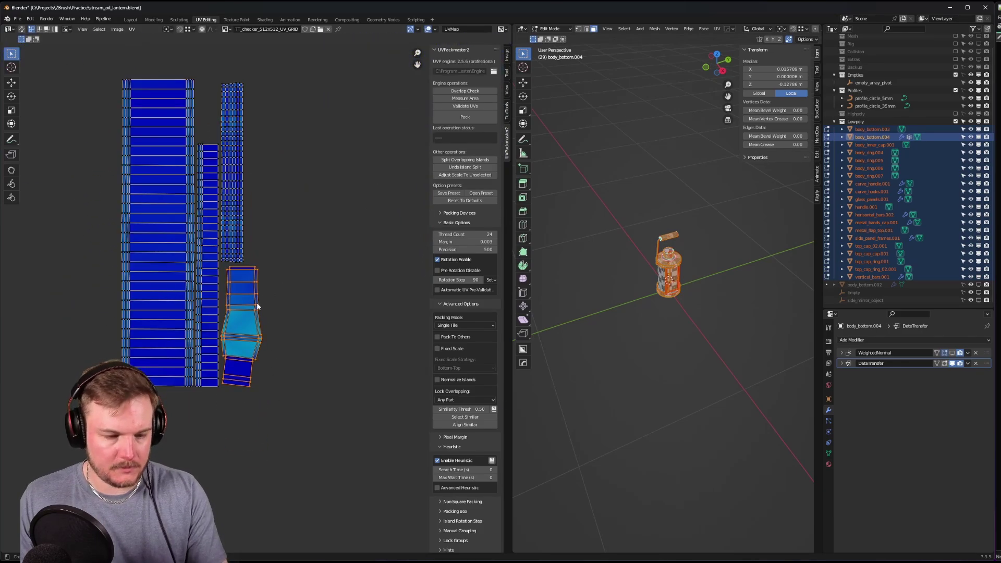
pyautogui.press('g')
pyautogui.click(364, 236)
pyautogui.moveTo(255, 205); pyautogui.dragTo(272, 238, button='middle')
pyautogui.scroll(-1, 272, 238)
# - Rectify the three strip islands below the tile and adjust their scale to the unselected islands
pyautogui.moveTo(60, 93); pyautogui.dragTo(285, 495)
pyautogui.click(506, 116)
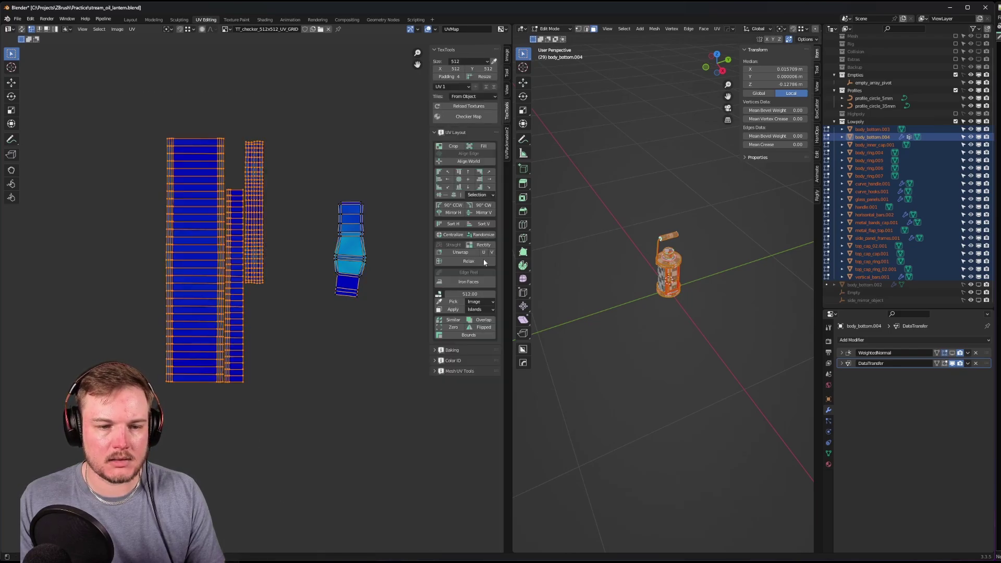
pyautogui.click(489, 248)
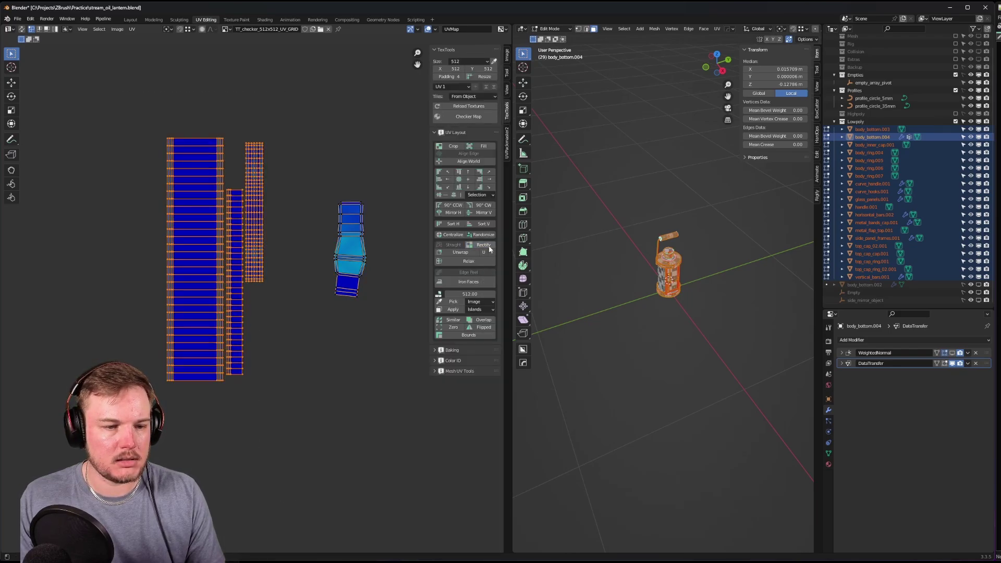
pyautogui.click(506, 142)
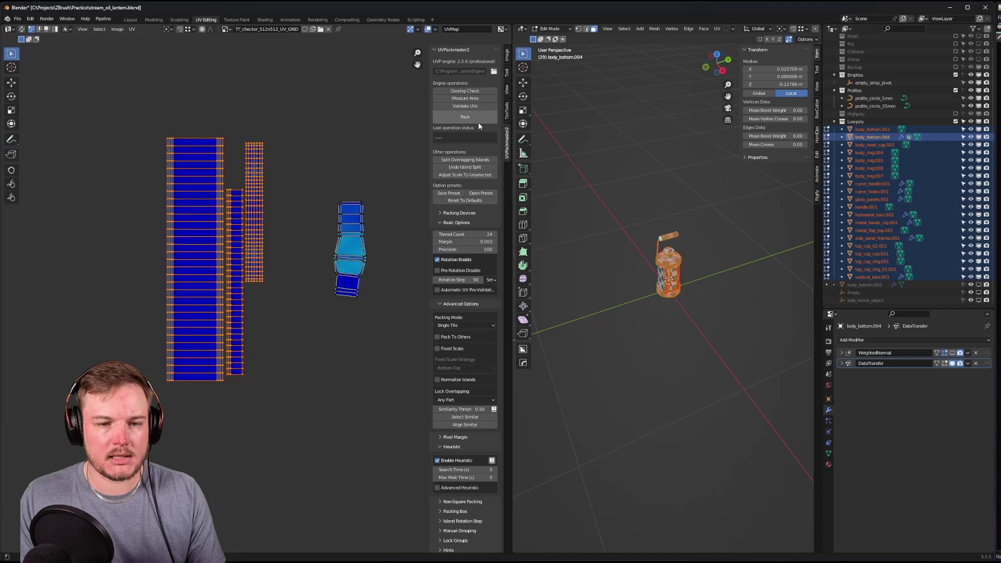
pyautogui.click(465, 175)
# - Select the bent island's tilted end section and rotate it upright
pyautogui.moveTo(279, 225); pyautogui.dragTo(206, 256, button='middle')
pyautogui.moveTo(243, 220); pyautogui.dragTo(320, 338)
pyautogui.scroll(4, 318, 338)
pyautogui.moveTo(309, 338); pyautogui.dragTo(260, 384, button='middle')
pyautogui.scroll(2, 272, 372)
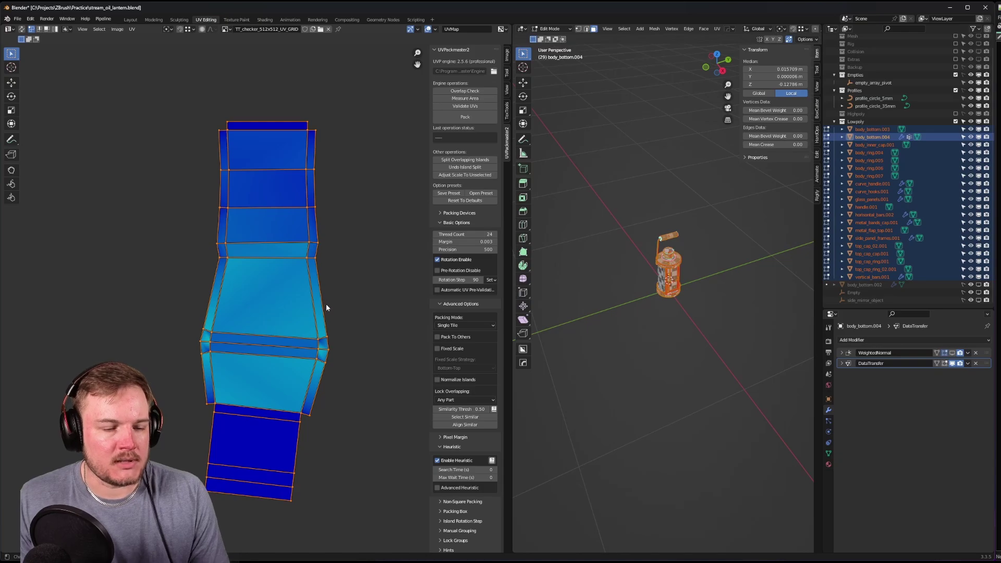
pyautogui.moveTo(358, 286); pyautogui.dragTo(355, 252, button='middle')
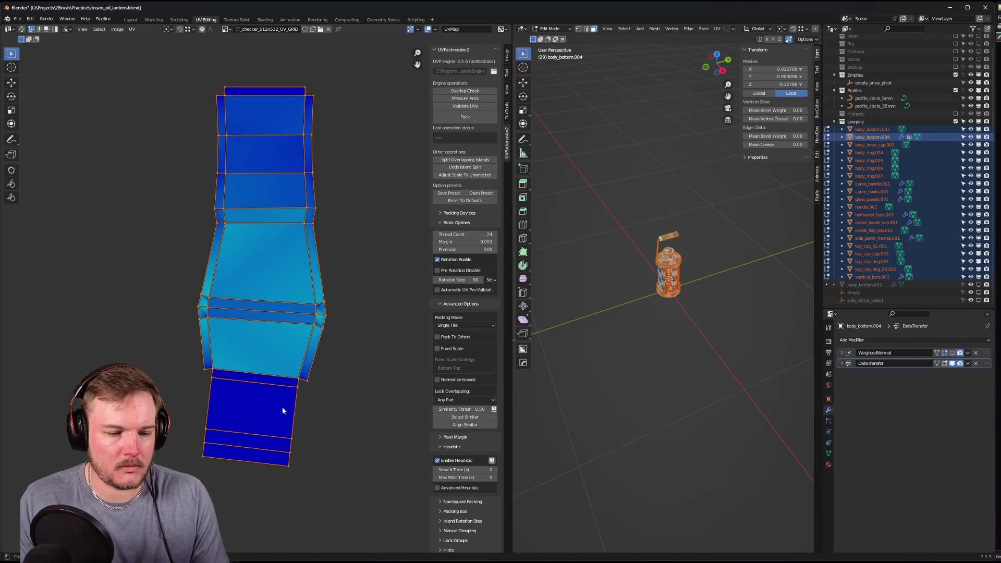
pyautogui.moveTo(179, 358); pyautogui.dragTo(353, 513)
pyautogui.press('r')
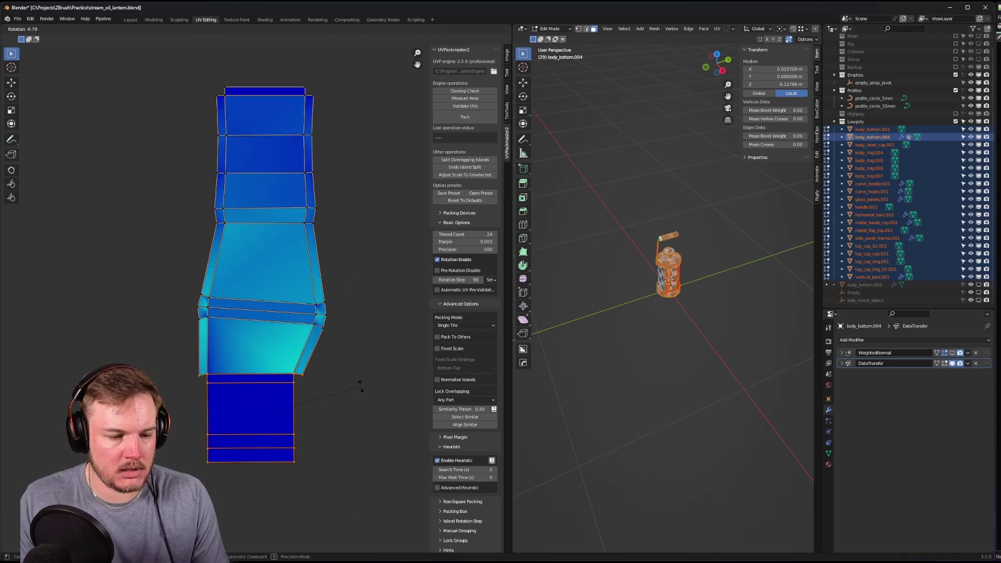
pyautogui.rightClick(360, 389)
# - Rotate the bent island's widest middle band until its edges run level
pyautogui.moveTo(169, 271); pyautogui.dragTo(364, 338)
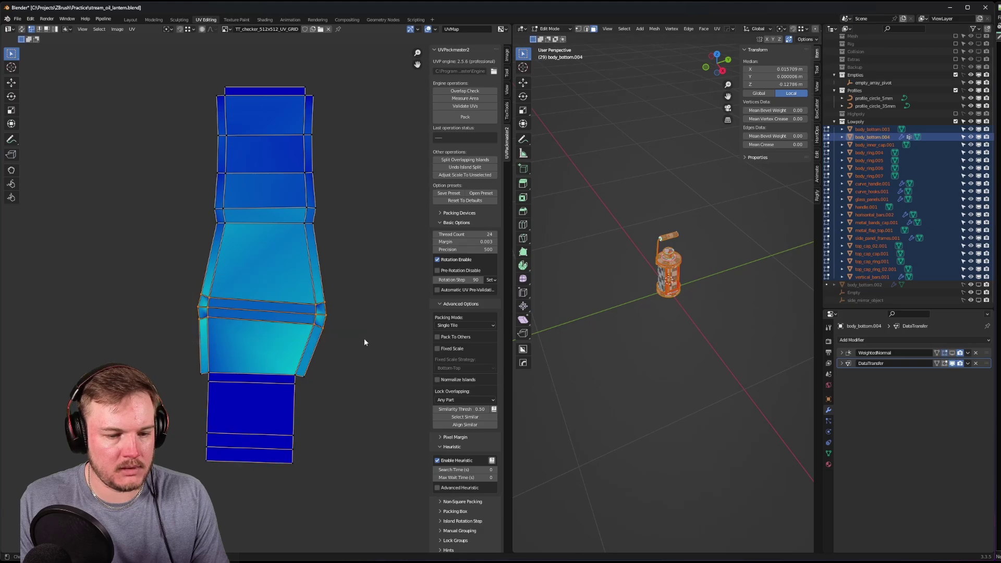
pyautogui.press('r')
pyautogui.rightClick(364, 334)
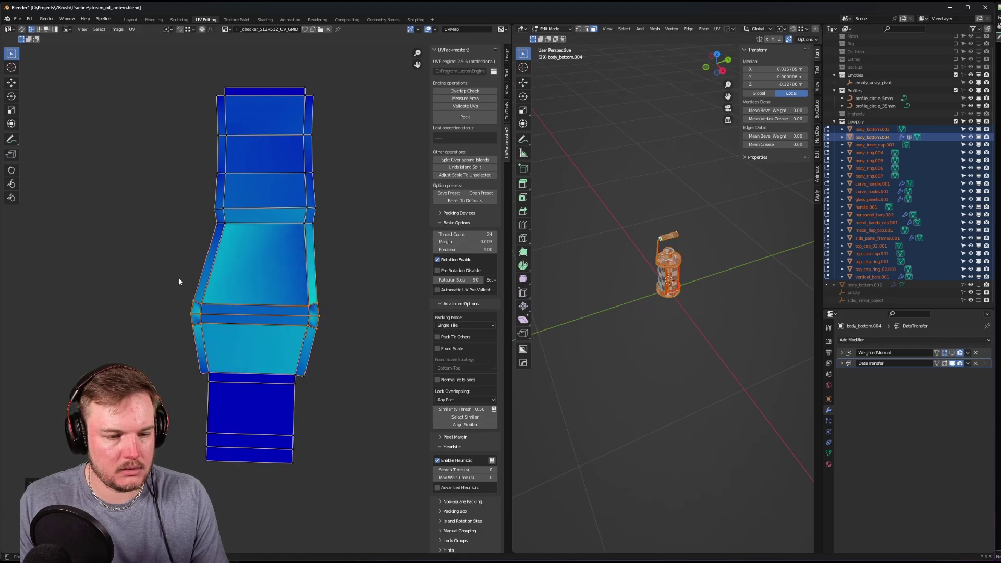
# - Reposition the bent island's middle band and end section so they line up centrally beneath its straight upper section
pyautogui.moveTo(170, 278); pyautogui.dragTo(374, 494)
pyautogui.press('g')
pyautogui.click(385, 458)
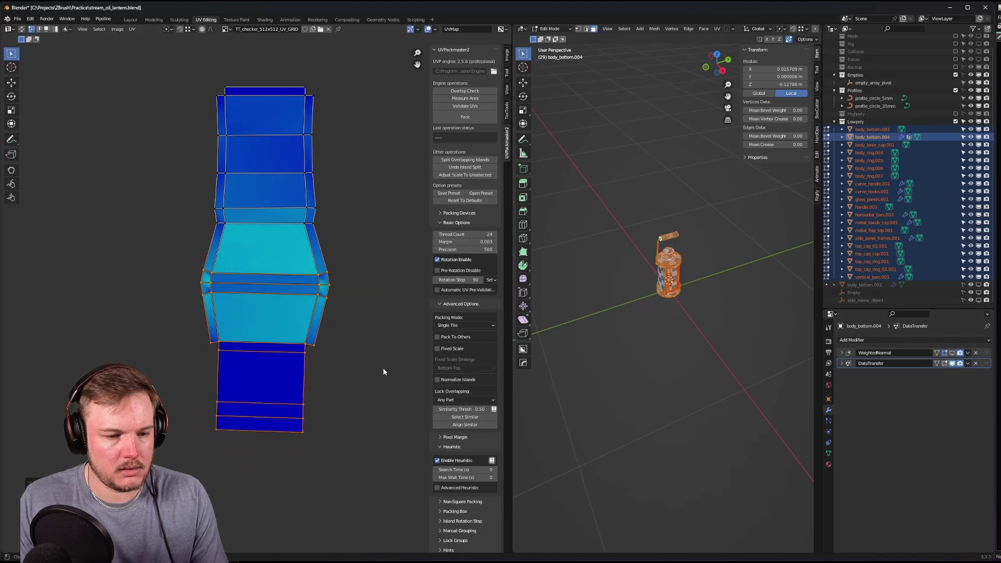
pyautogui.press('g')
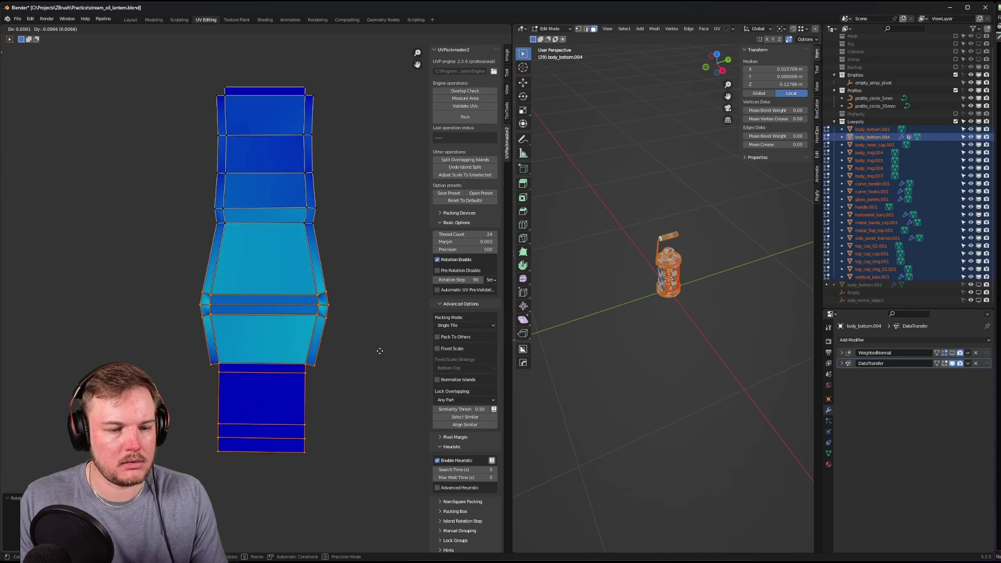
pyautogui.click(380, 348)
# - Select the small fan-shaped island beside the thick frame island and rectify it into a straight grid
pyautogui.scroll(-2, 379, 346)
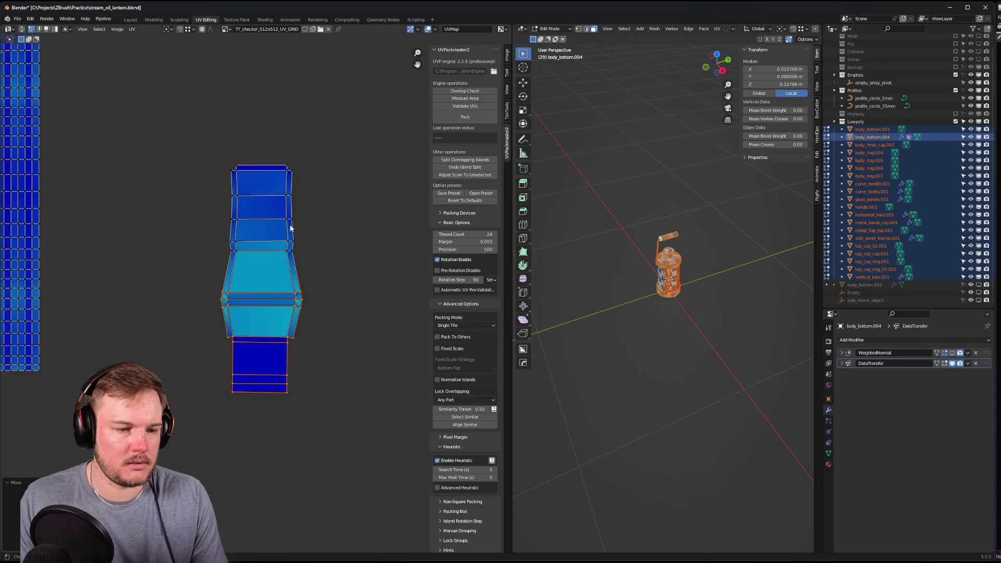
pyautogui.scroll(-5, 278, 216)
pyautogui.moveTo(272, 219); pyautogui.dragTo(300, 416, button='middle')
pyautogui.scroll(3, 255, 316)
pyautogui.moveTo(296, 316); pyautogui.dragTo(197, 341, button='middle')
pyautogui.moveTo(388, 283); pyautogui.dragTo(337, 292, button='middle')
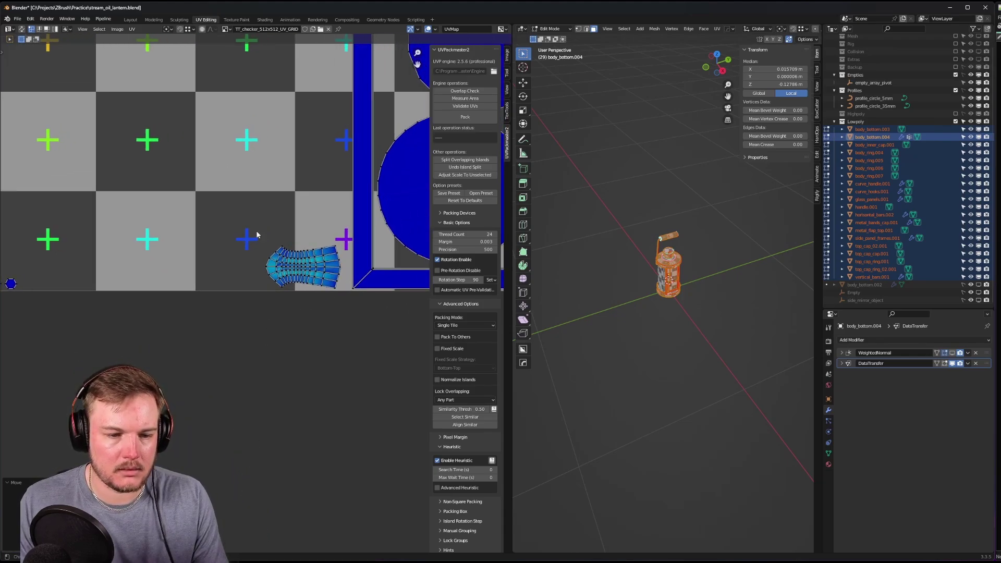
pyautogui.moveTo(256, 231); pyautogui.dragTo(342, 315)
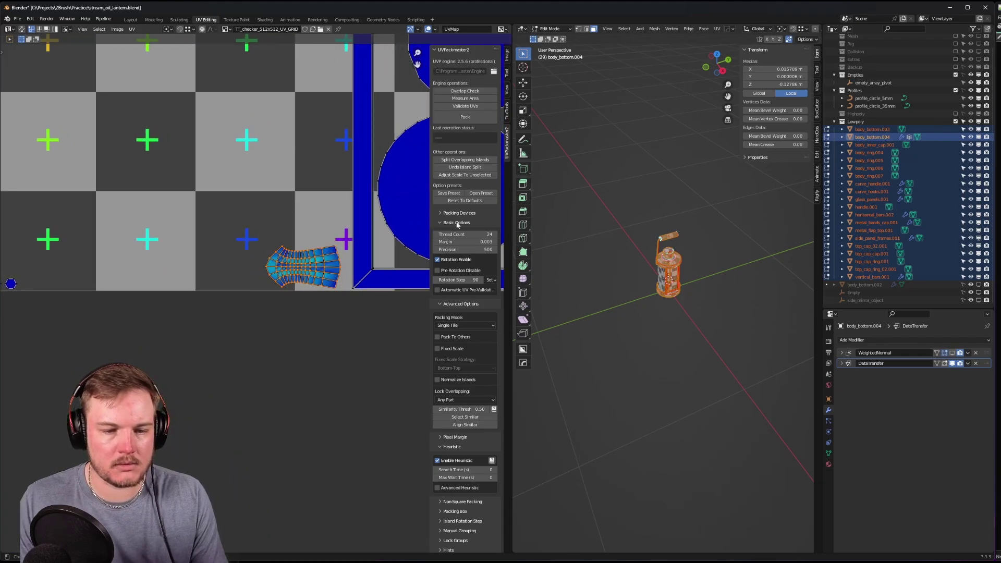
pyautogui.click(507, 115)
pyautogui.click(484, 245)
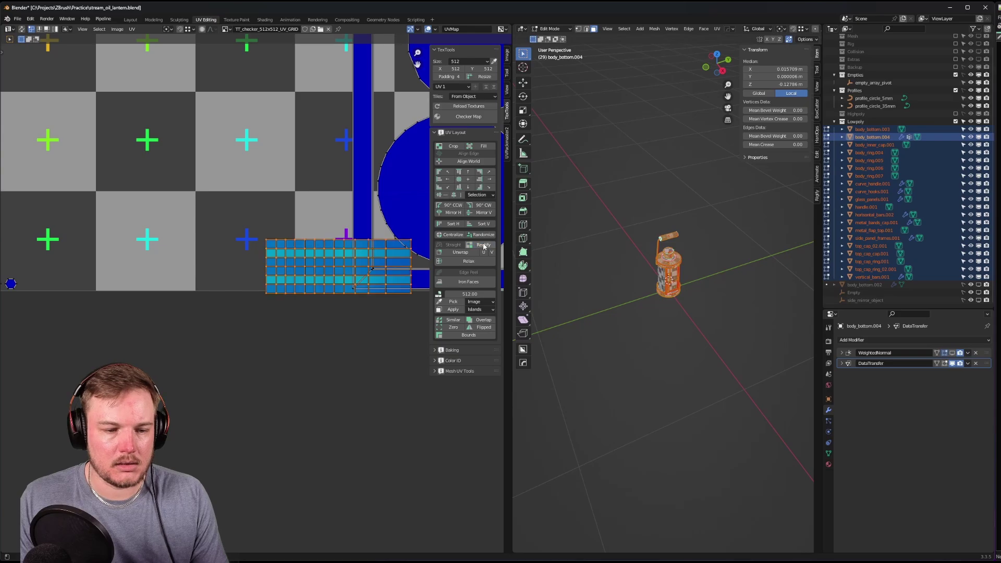
# - Move the rectified small grid island below the UV tile and adjust its scale to the unselected islands
pyautogui.press('g')
pyautogui.click(285, 414)
pyautogui.moveTo(314, 336); pyautogui.dragTo(306, 289, button='middle')
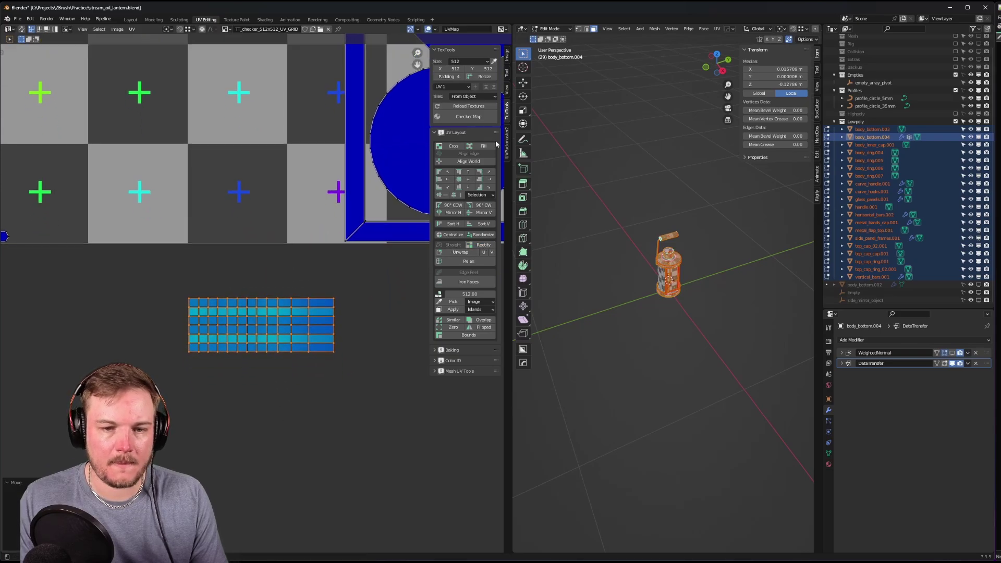
pyautogui.click(506, 150)
pyautogui.click(478, 177)
# - Examine the islands remaining in the UV tile, including the tiny discs, circles, frames and tall grid strip, for distortion
pyautogui.scroll(-5, 253, 300)
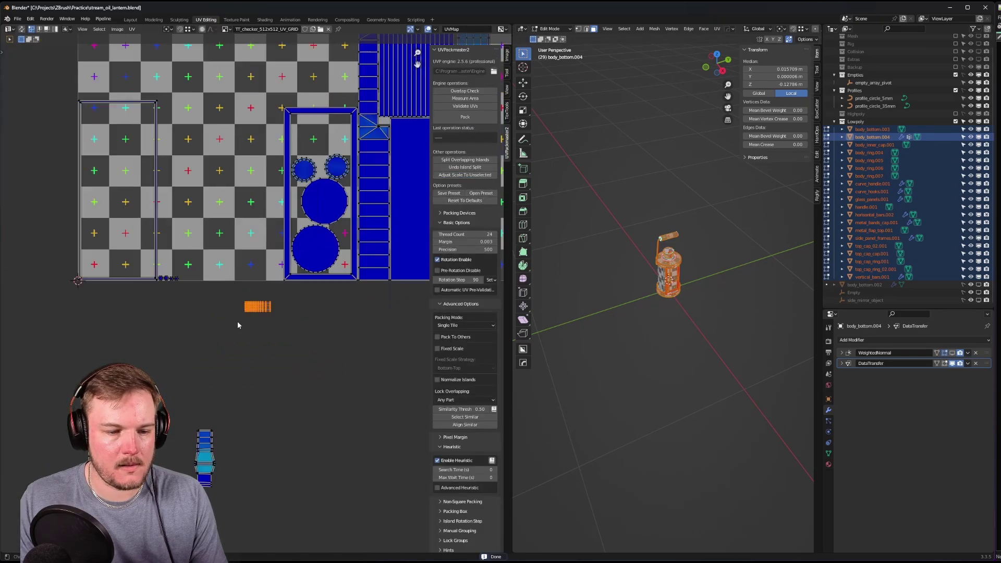
pyautogui.scroll(-1, 254, 307)
pyautogui.moveTo(254, 312); pyautogui.dragTo(402, 382, button='middle')
pyautogui.scroll(1, 315, 368)
pyautogui.scroll(4, 355, 344)
pyautogui.moveTo(355, 341); pyautogui.dragTo(165, 330, button='middle')
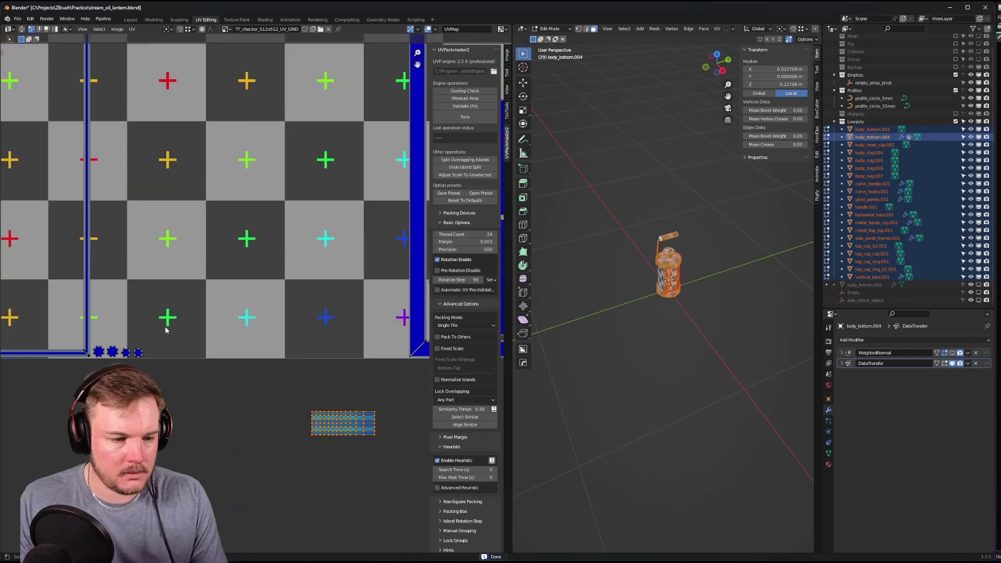
pyautogui.scroll(4, 105, 339)
pyautogui.moveTo(84, 337); pyautogui.dragTo(269, 363, button='middle')
pyautogui.scroll(-7, 271, 360)
pyautogui.moveTo(411, 204); pyautogui.dragTo(280, 334, button='middle')
pyautogui.scroll(3, 280, 333)
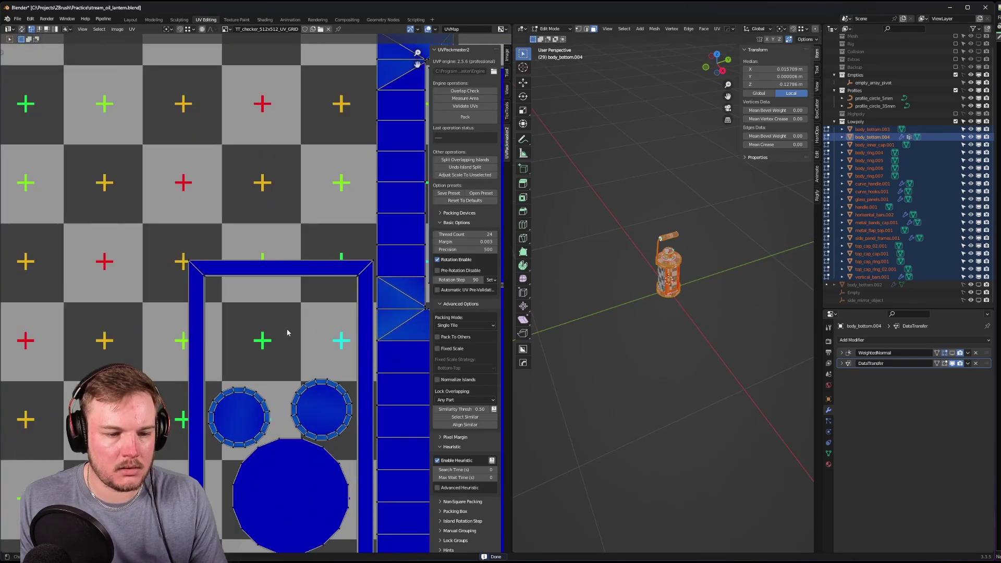
pyautogui.scroll(-6, 276, 355)
pyautogui.scroll(5, 271, 376)
pyautogui.scroll(-4, 267, 393)
pyautogui.scroll(4, 271, 381)
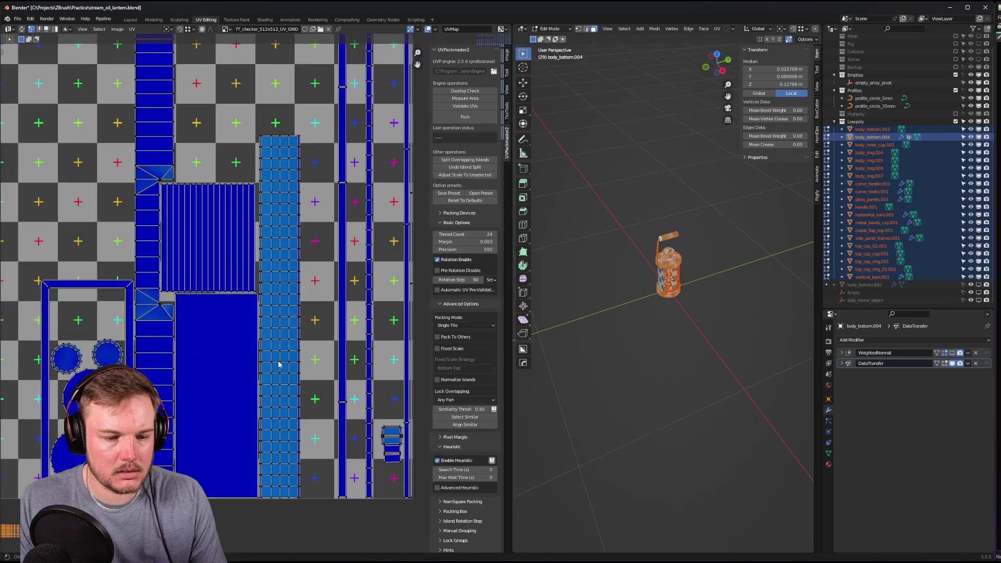
# - Select all UV islands, inside and outside the tile, and pack them into the single UV tile
pyautogui.scroll(-5, 280, 367)
pyautogui.moveTo(286, 314); pyautogui.dragTo(217, 442, button='middle')
pyautogui.scroll(-4, 217, 441)
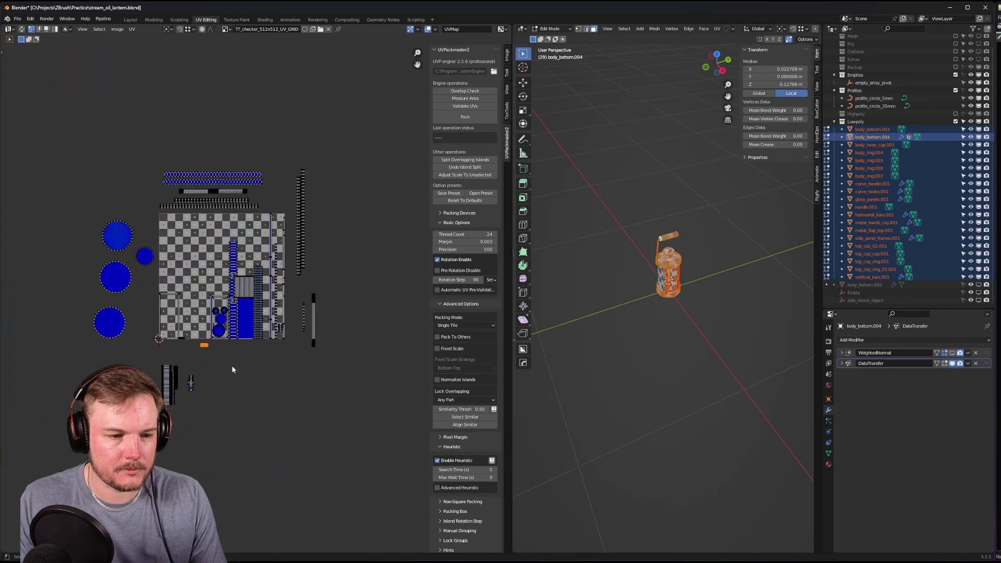
pyautogui.press('a')
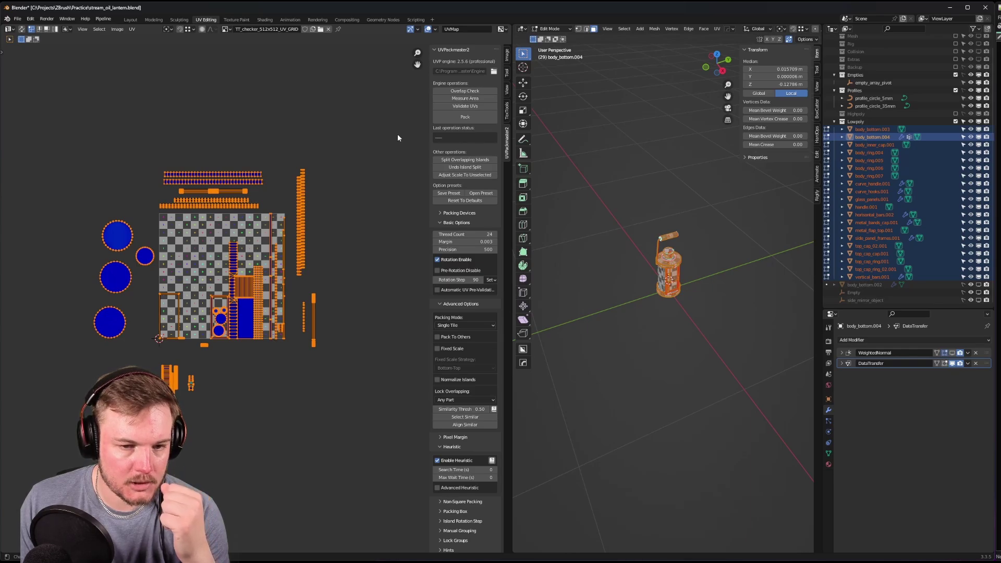
pyautogui.click(465, 117)
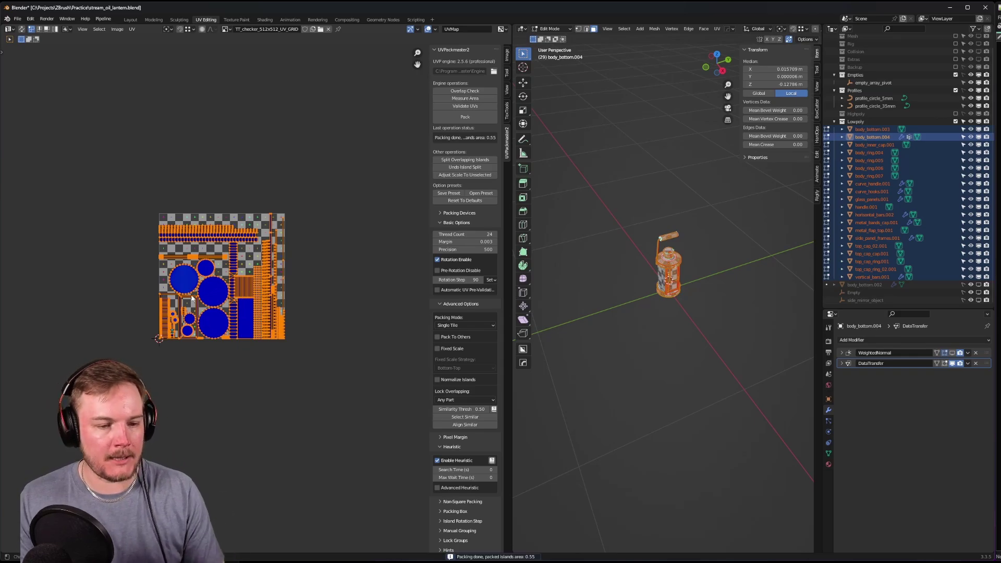
pyautogui.scroll(5, 317, 284)
pyautogui.moveTo(353, 286); pyautogui.dragTo(372, 325, button='middle')
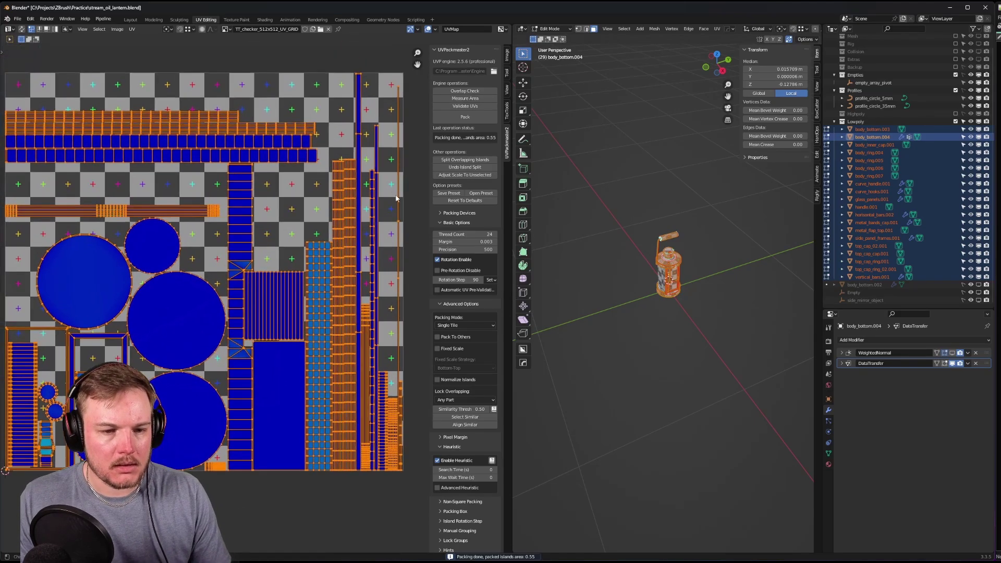
# - Clear the selection, switch to island selection and pick the thin strip spanning the tile's full height, then review the packed layout
pyautogui.hotkey('alt', 'a')
pyautogui.press('Tab')
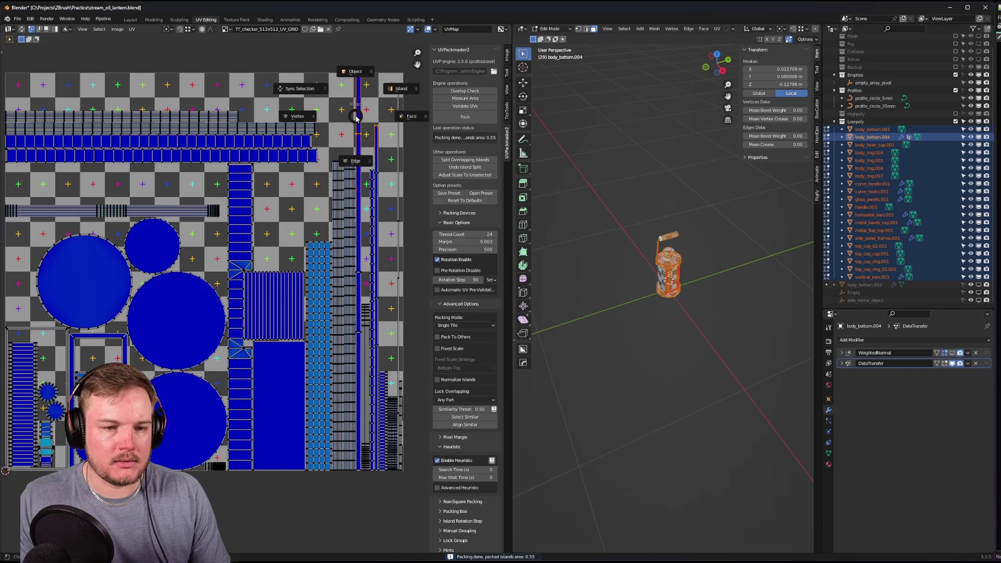
pyautogui.click(382, 97)
pyautogui.click(358, 109)
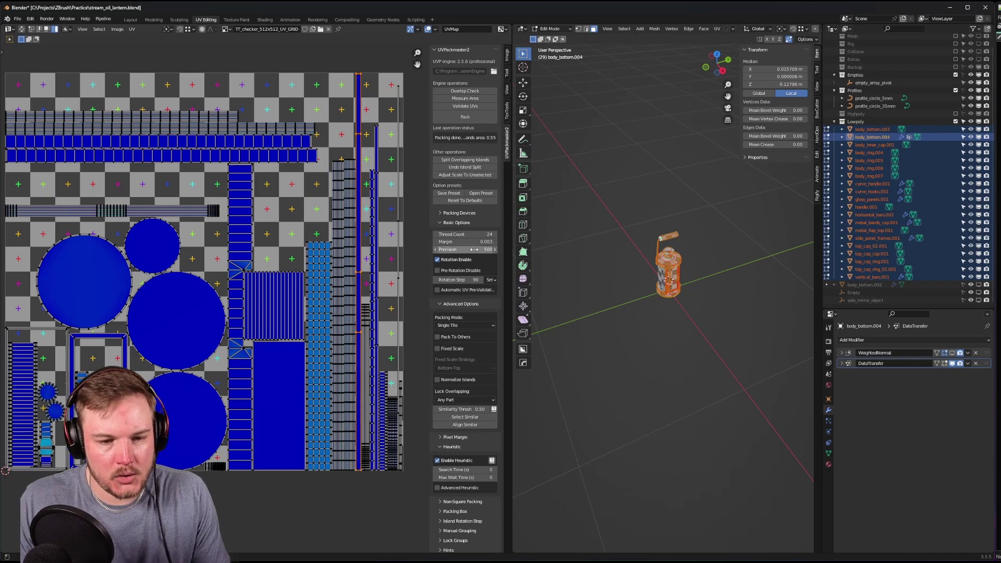
pyautogui.scroll(4, 277, 260)
pyautogui.scroll(-2, 277, 263)
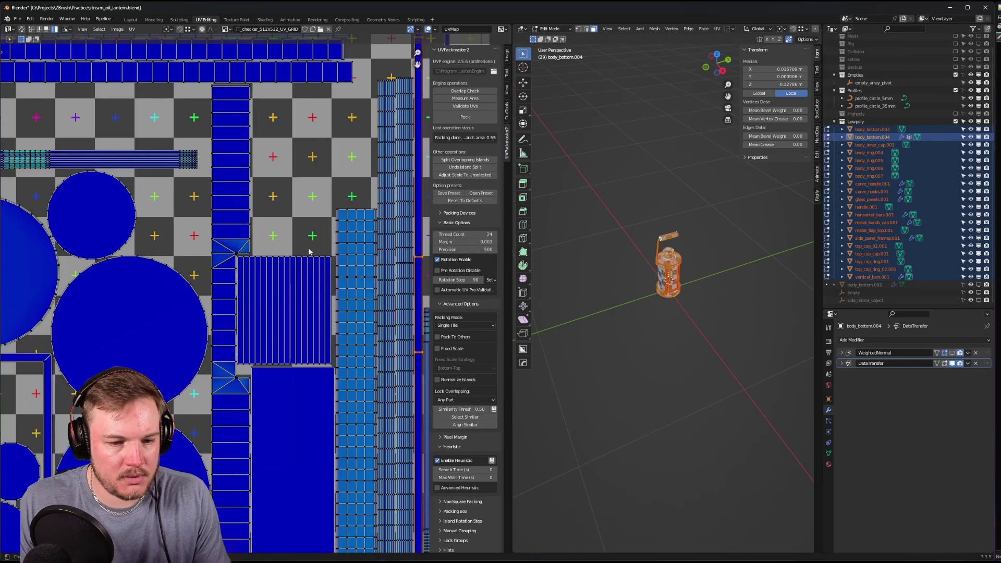
pyautogui.moveTo(311, 252); pyautogui.dragTo(339, 313, button='middle')
pyautogui.scroll(3, 320, 233)
pyautogui.scroll(-7, 321, 233)
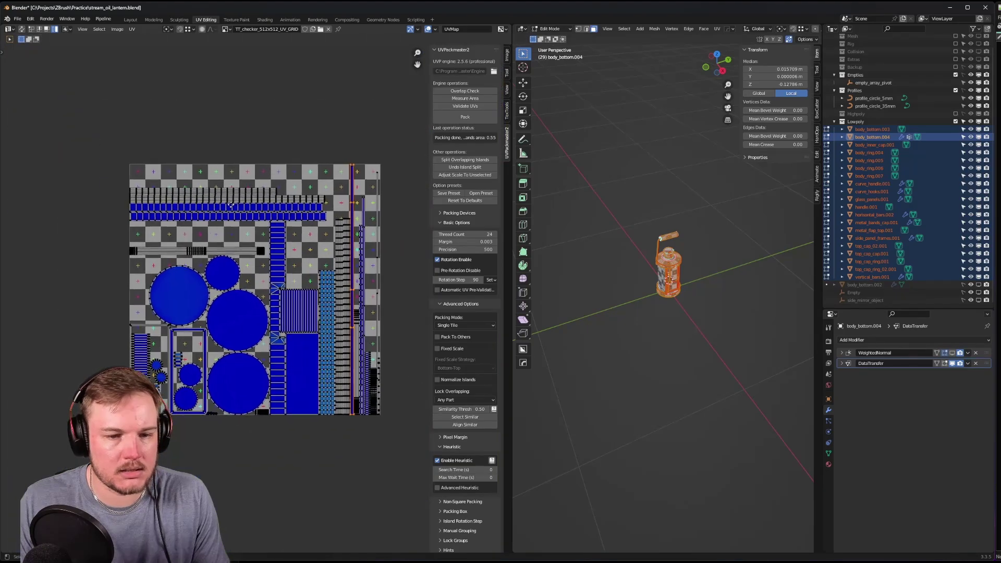
pyautogui.moveTo(230, 205); pyautogui.dragTo(225, 205, button='middle')
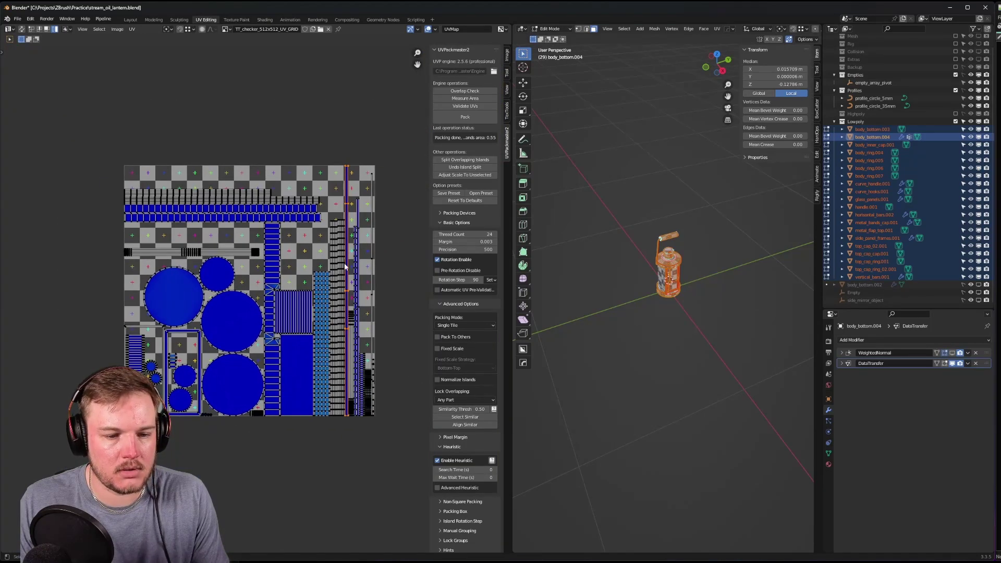
# - Enable UV sync selection and select only the full-height strip island to locate it on the lantern's side panel frame
pyautogui.click(22, 29)
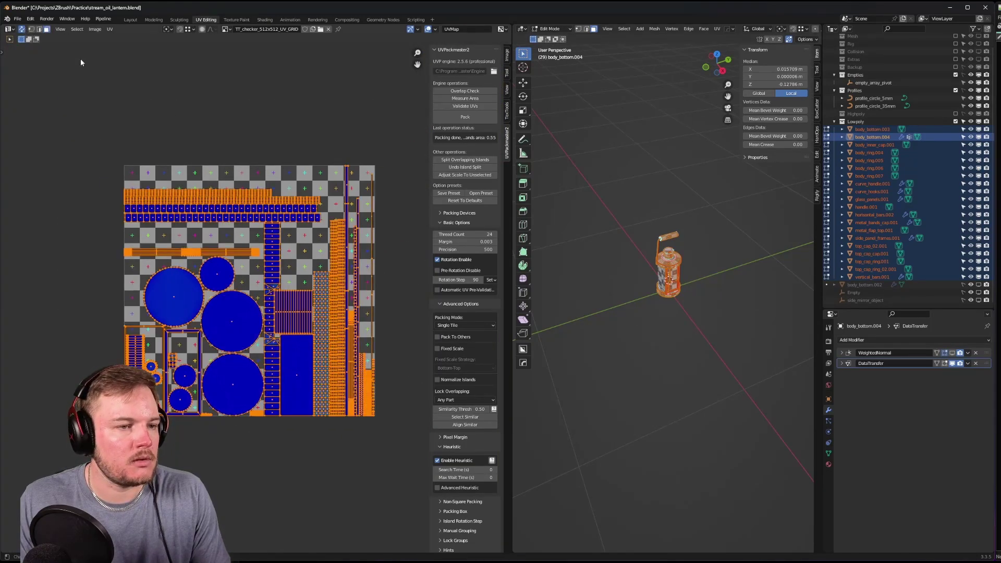
pyautogui.hotkey('alt', 'a')
pyautogui.press('l')
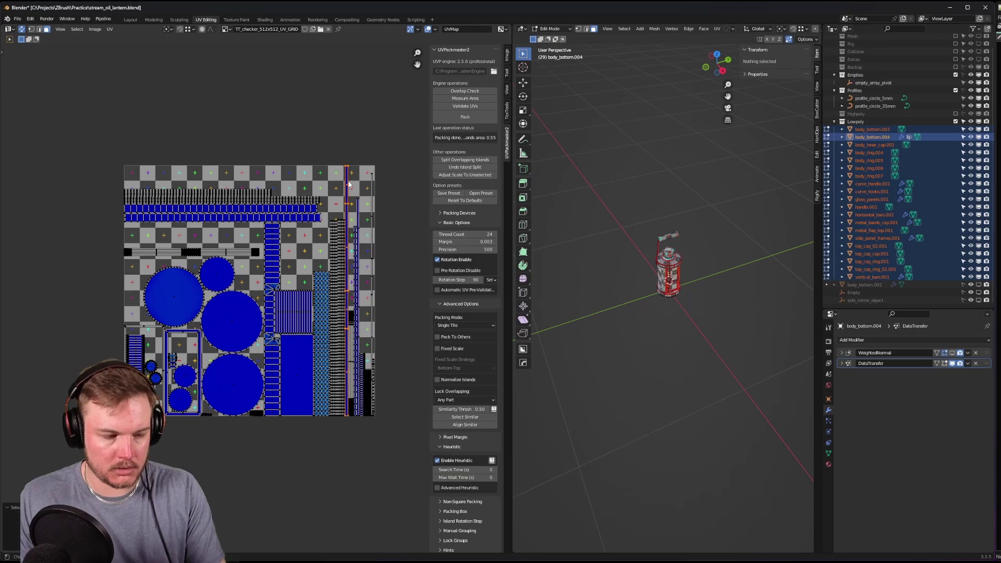
pyautogui.keyDown('shift'); pyautogui.moveTo(660, 263); pyautogui.dragTo(652, 260, button='middle'); pyautogui.keyUp('shift')
pyautogui.scroll(6, 653, 259)
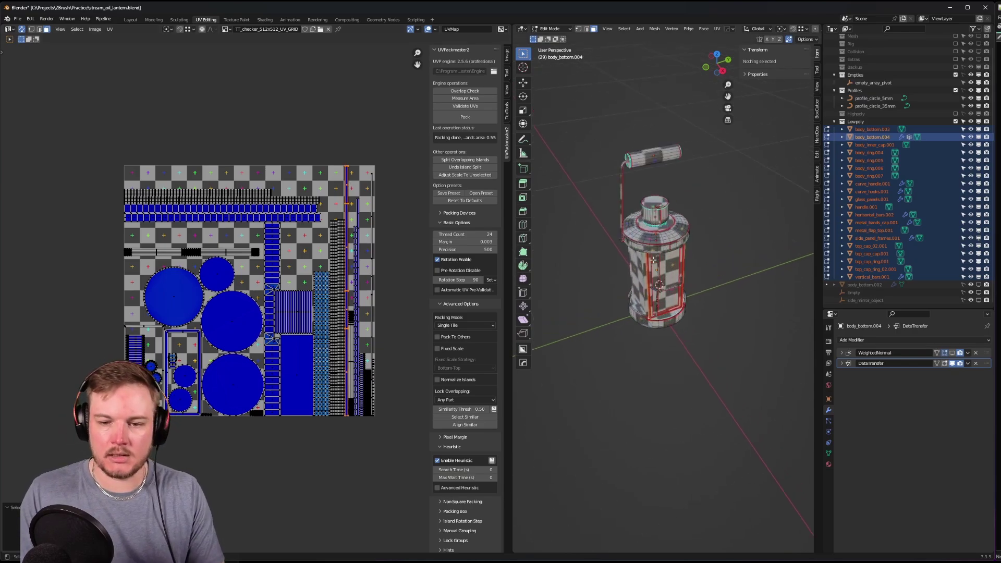
pyautogui.scroll(5, 624, 224)
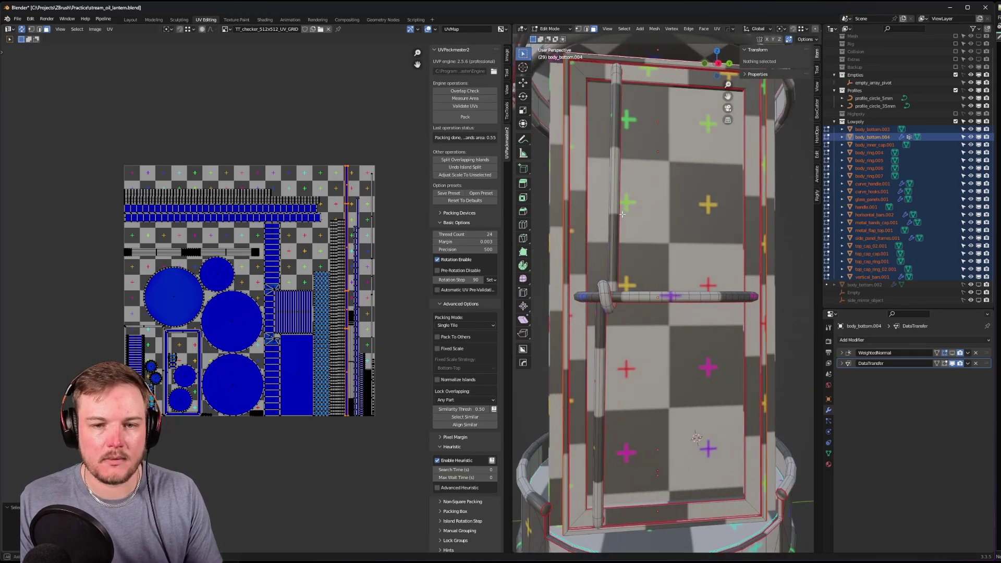
# - Mark a seam on the short edge at the lower corner of the side panel frame's outer face strip
pyautogui.moveTo(644, 221); pyautogui.dragTo(686, 276, button='middle')
pyautogui.scroll(3, 637, 392)
pyautogui.moveTo(637, 391); pyautogui.dragTo(631, 339, button='middle')
pyautogui.scroll(3, 634, 360)
pyautogui.click(631, 339)
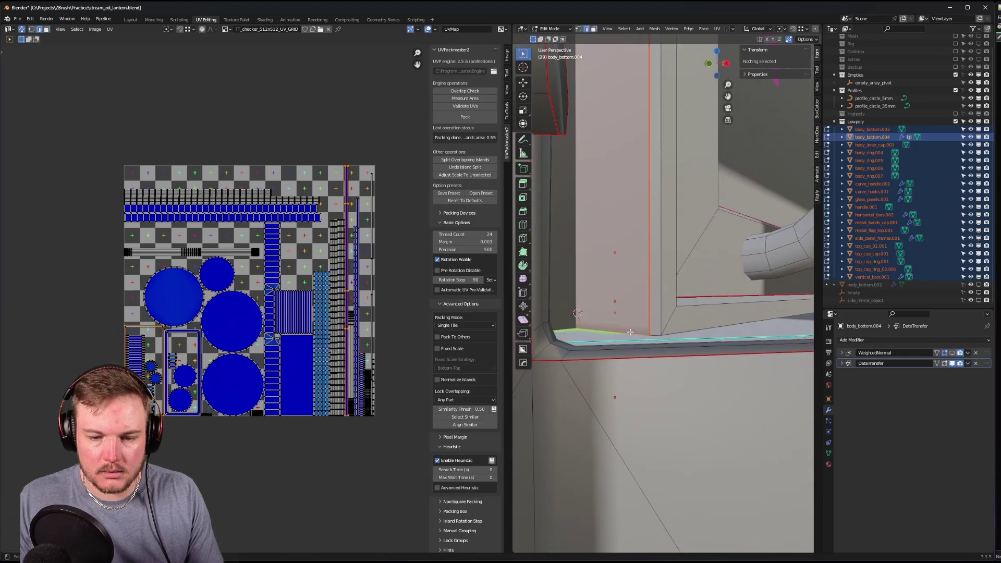
pyautogui.hotkey('ctrl', 'e')
pyautogui.click(631, 332)
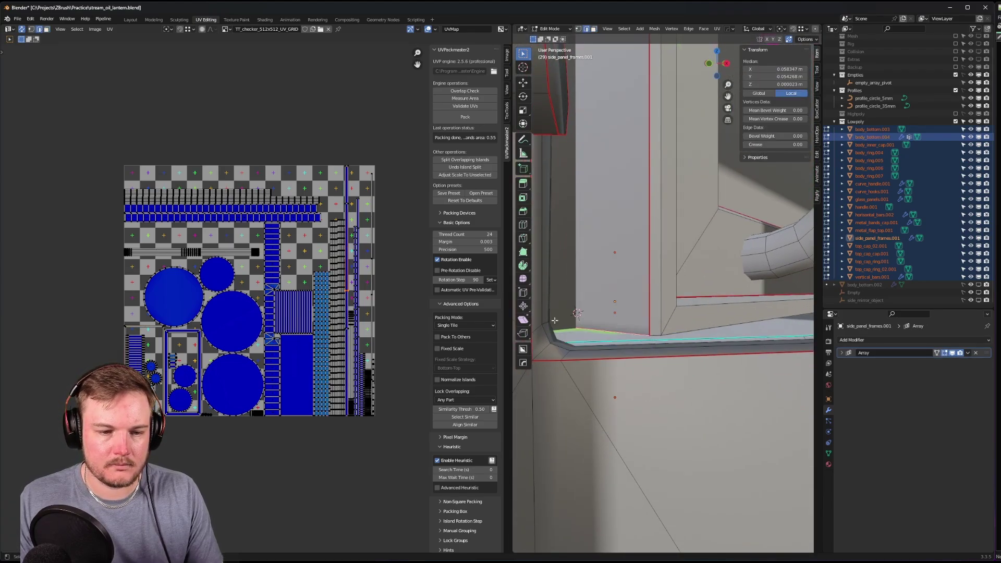
# - Switch to face selection, select the whole full-height strip island and move it out beside the UV tile
pyautogui.moveTo(374, 267); pyautogui.dragTo(328, 259, button='middle')
pyautogui.hotkey('ctrl', 'Tab')
pyautogui.click(361, 259)
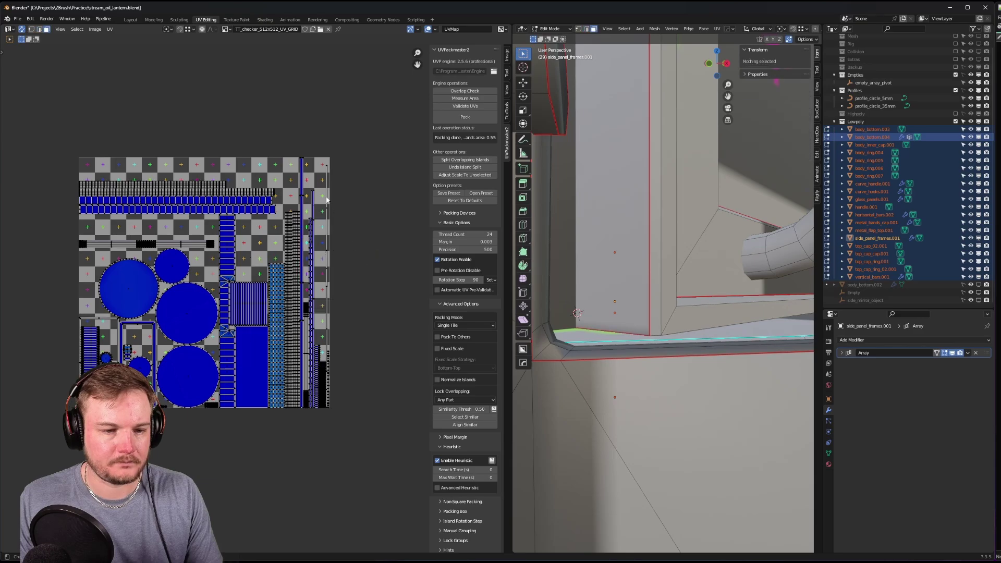
pyautogui.click(301, 195)
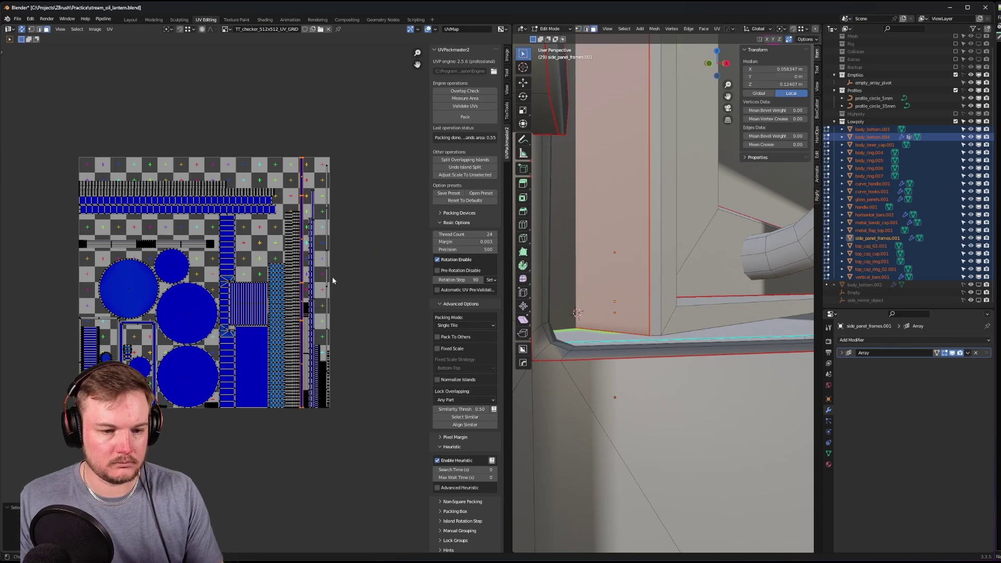
pyautogui.press('g')
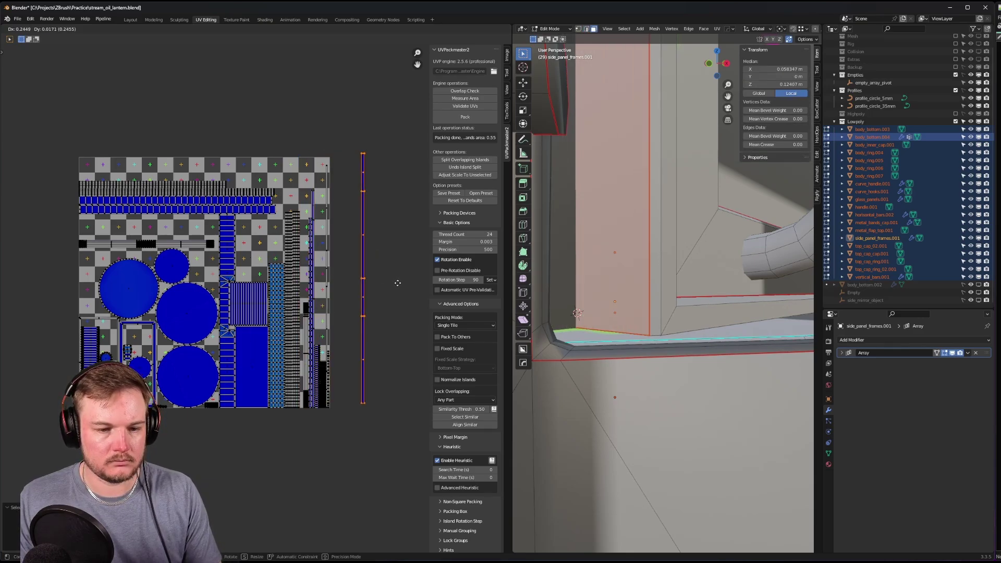
pyautogui.click(399, 283)
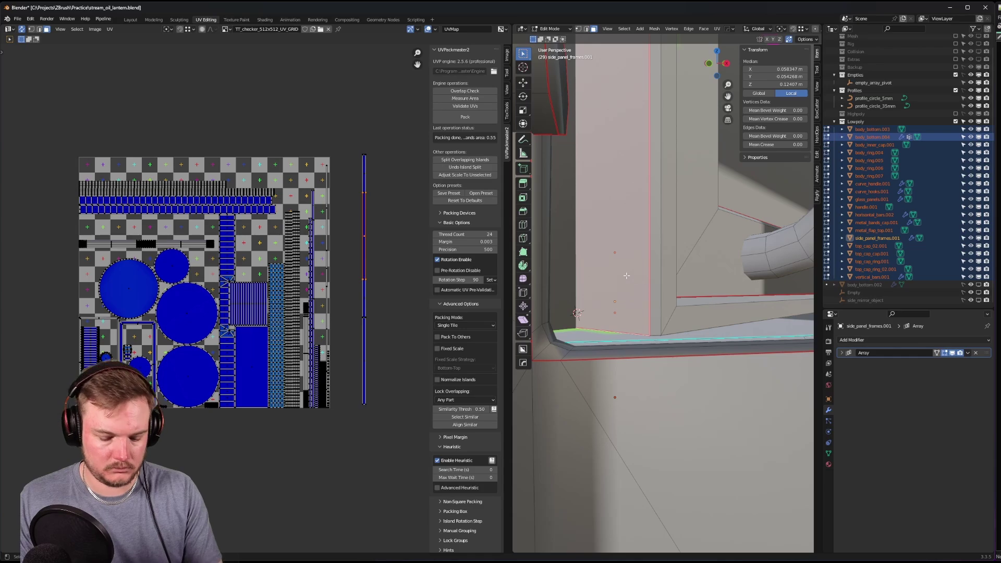
# - Select the seam-bounded half of the frame strip and move it apart from its other half
pyautogui.press('l')
pyautogui.scroll(-1, 330, 273)
pyautogui.press('g')
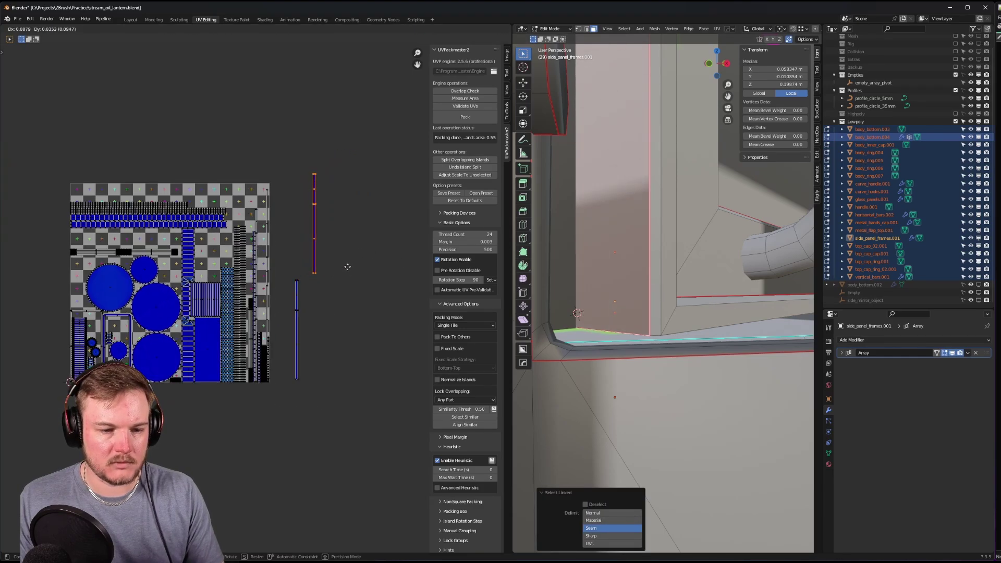
pyautogui.click(346, 268)
# - Repack the lantern's islands into the single UV tile and accept the packing result found so far
pyautogui.moveTo(344, 269); pyautogui.dragTo(354, 261, button='middle')
pyautogui.hotkey('ctrl', 'i')
pyautogui.click(465, 116)
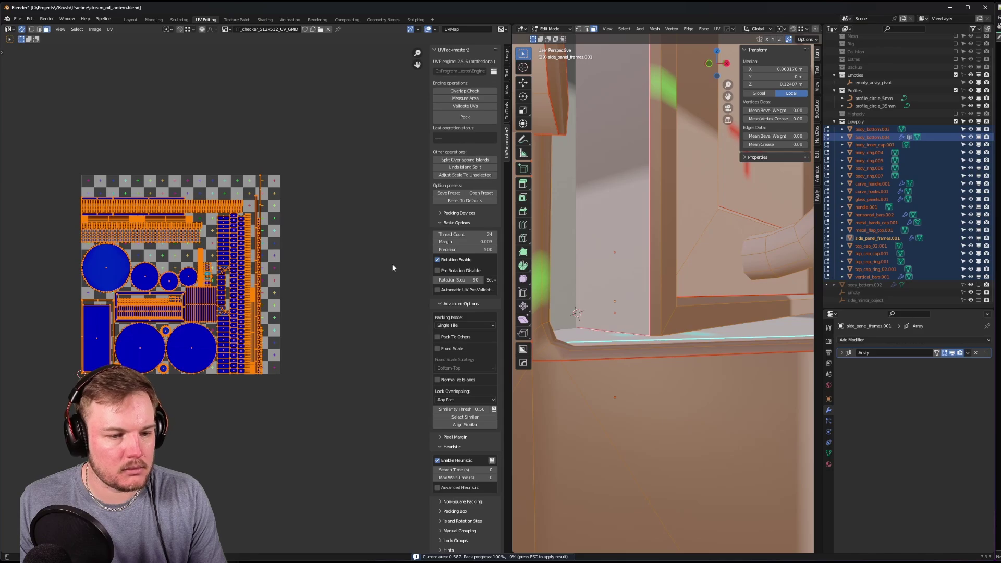
pyautogui.press('Escape')
pyautogui.scroll(6, 380, 218)
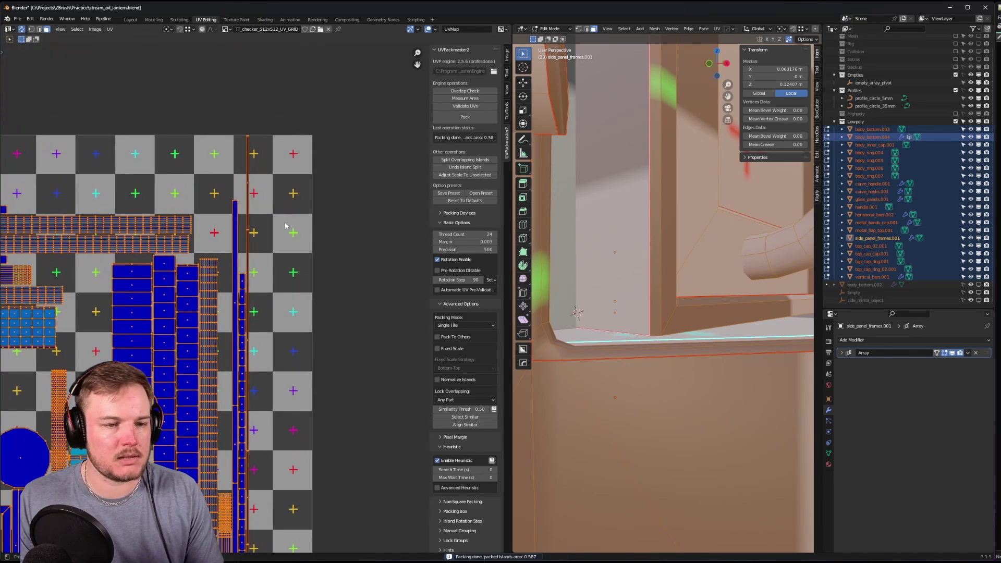
# - Select the remaining full-height thin strip on its own and inspect where it sits on the side panel frame
pyautogui.click(243, 217)
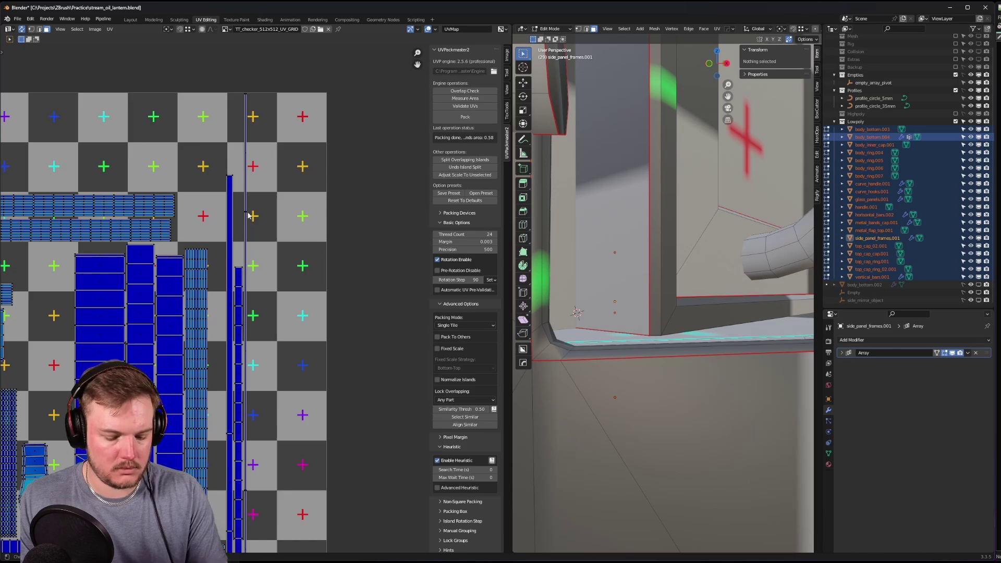
pyautogui.click(247, 215)
pyautogui.press('KP_Decimal')
pyautogui.scroll(-6, 673, 235)
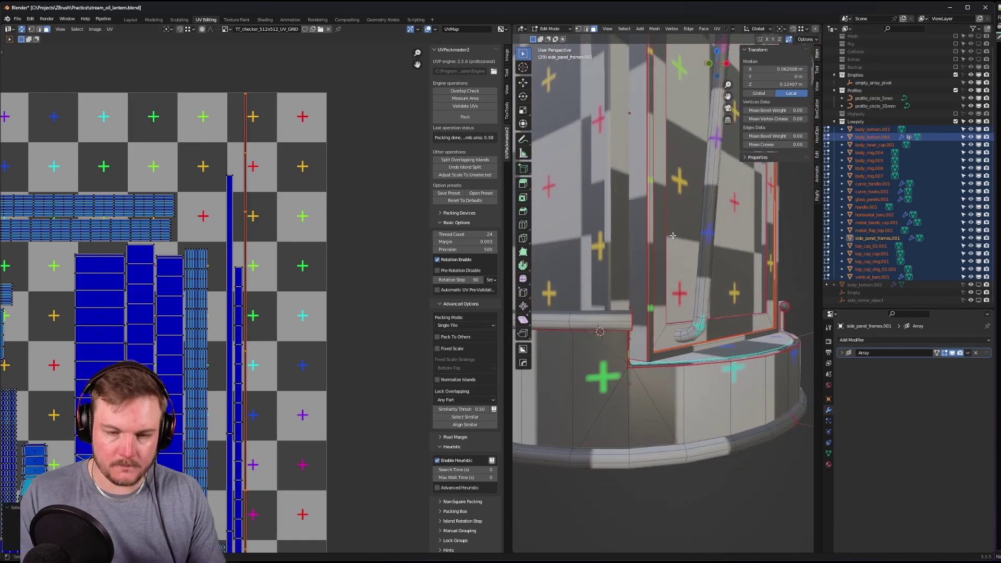
pyautogui.moveTo(672, 237); pyautogui.dragTo(667, 282, button='middle')
pyautogui.scroll(8, 666, 282)
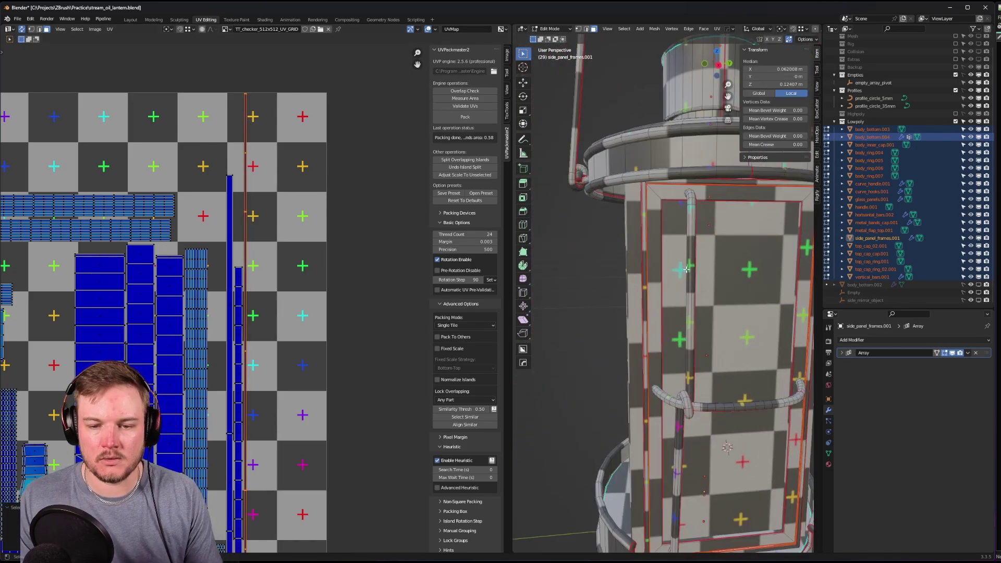
pyautogui.moveTo(675, 228); pyautogui.dragTo(673, 286, button='middle')
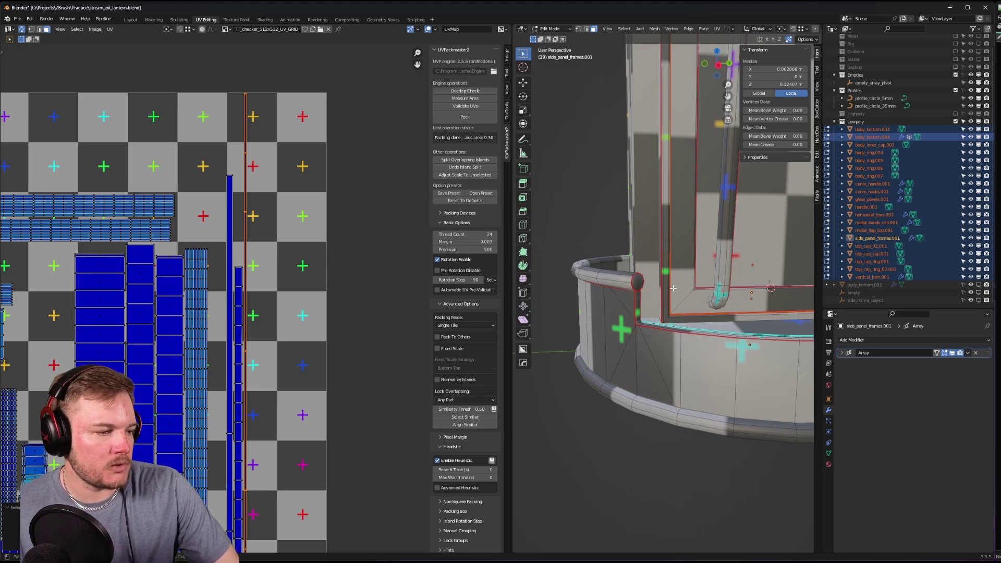
# - Examine the lantern's base, side panel frame and whole body from several angles for checker texture consistency
pyautogui.scroll(-8, 673, 288)
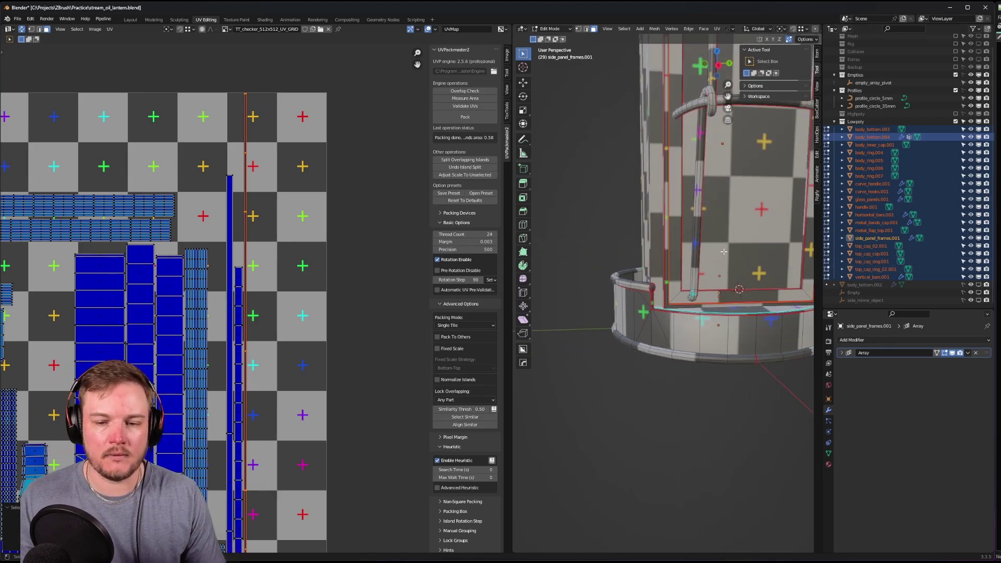
pyautogui.moveTo(722, 294); pyautogui.dragTo(673, 236, button='middle')
pyautogui.scroll(8, 654, 360)
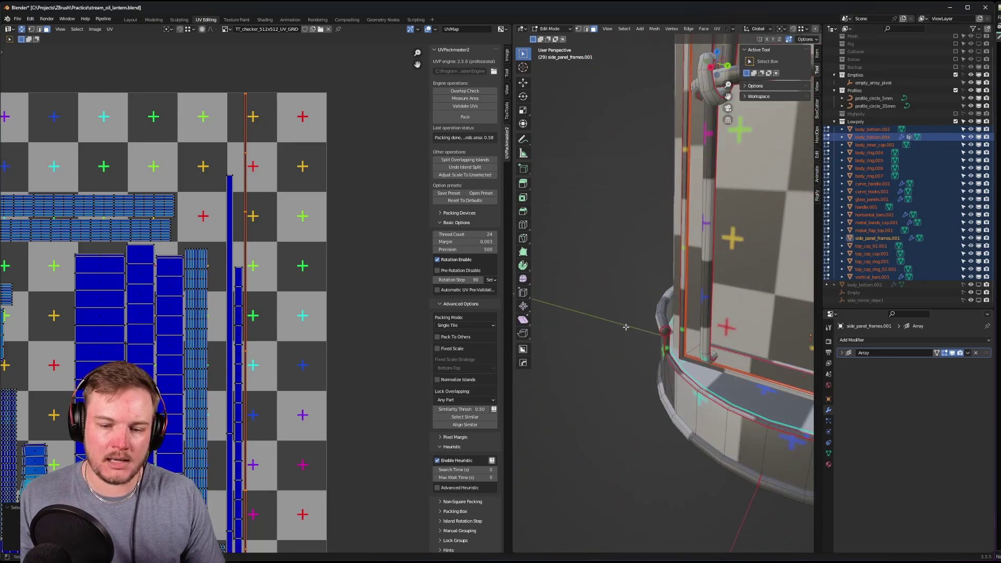
pyautogui.scroll(2, 653, 360)
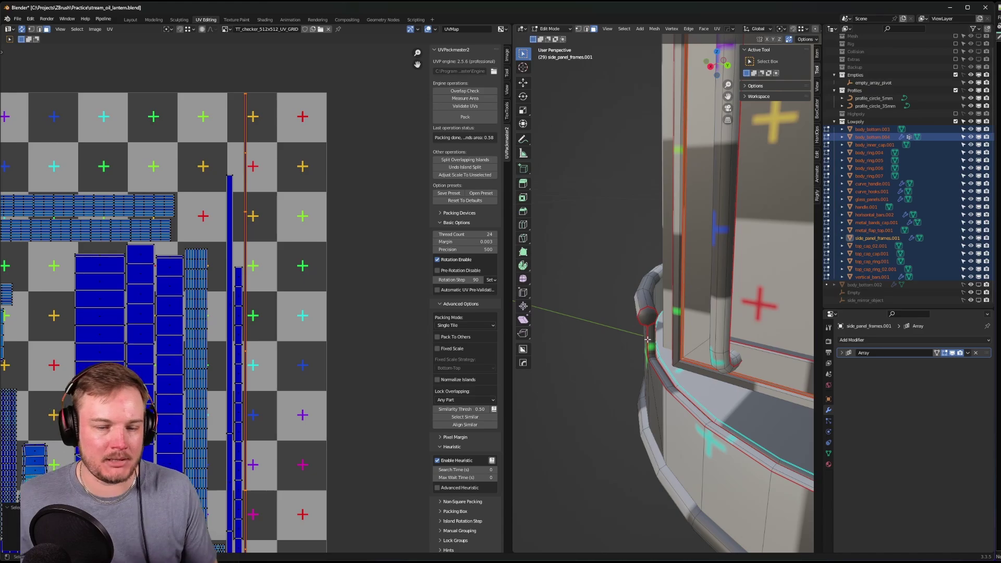
pyautogui.scroll(-10, 650, 335)
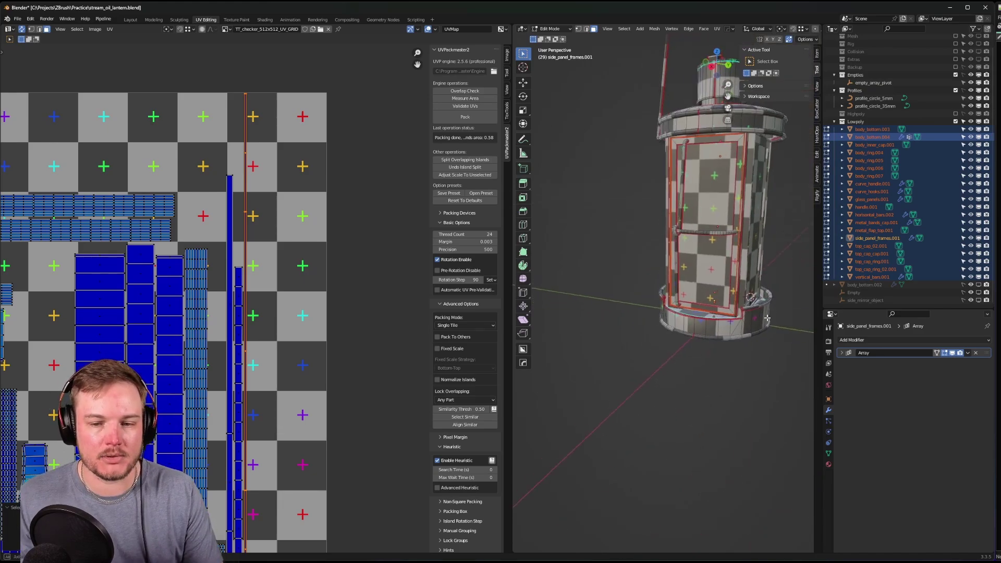
pyautogui.moveTo(651, 337); pyautogui.dragTo(710, 342, button='middle')
pyautogui.moveTo(711, 341)
pyautogui.keyDown('shift'); pyautogui.mouseDown(button='middle')
pyautogui.moveTo(716, 382)
pyautogui.moveTo(714, 342)
pyautogui.mouseUp(button='middle'); pyautogui.keyUp('shift')
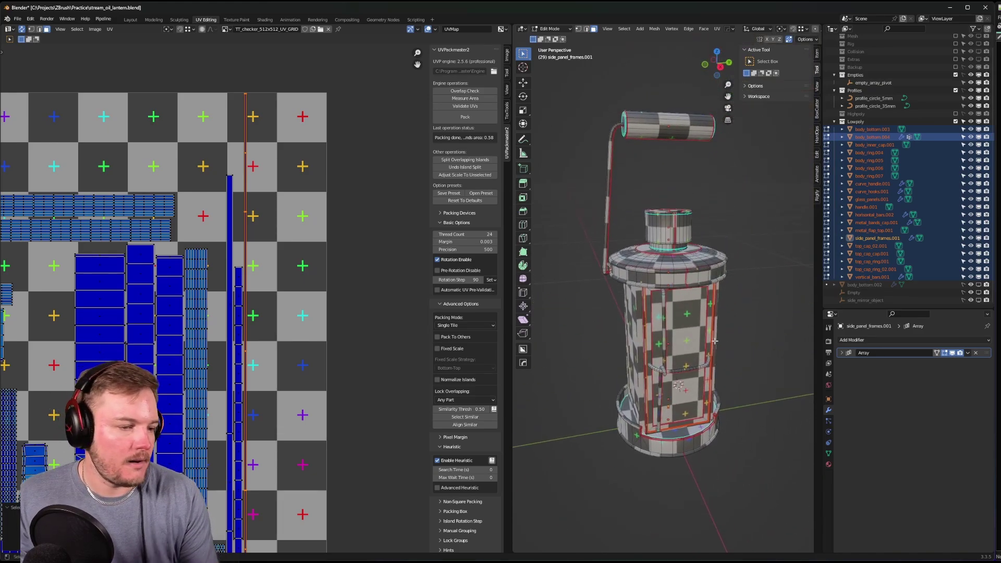
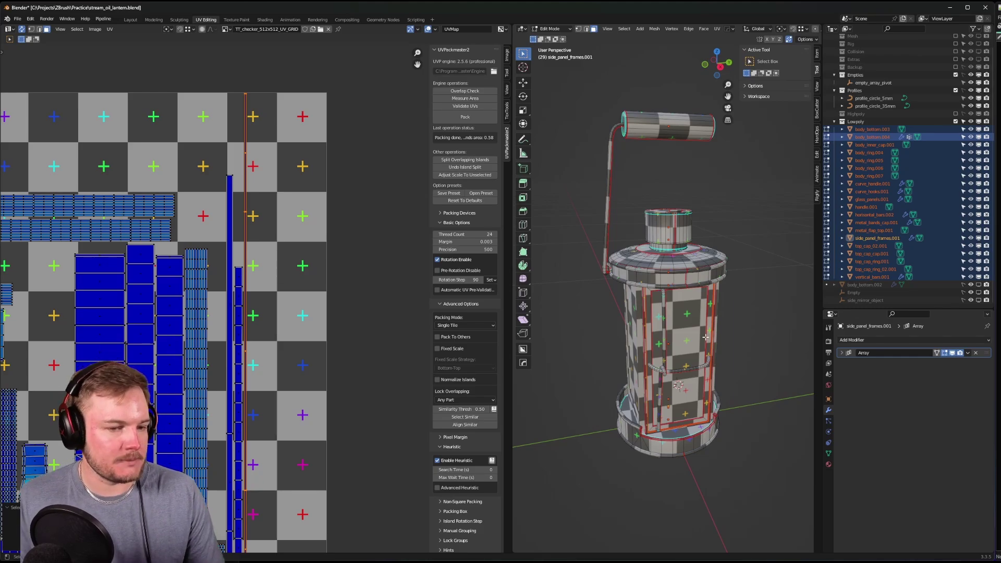
# - Mark the corner edge of the side panel frame as a seam near its lower corner
pyautogui.scroll(-2, 720, 335)
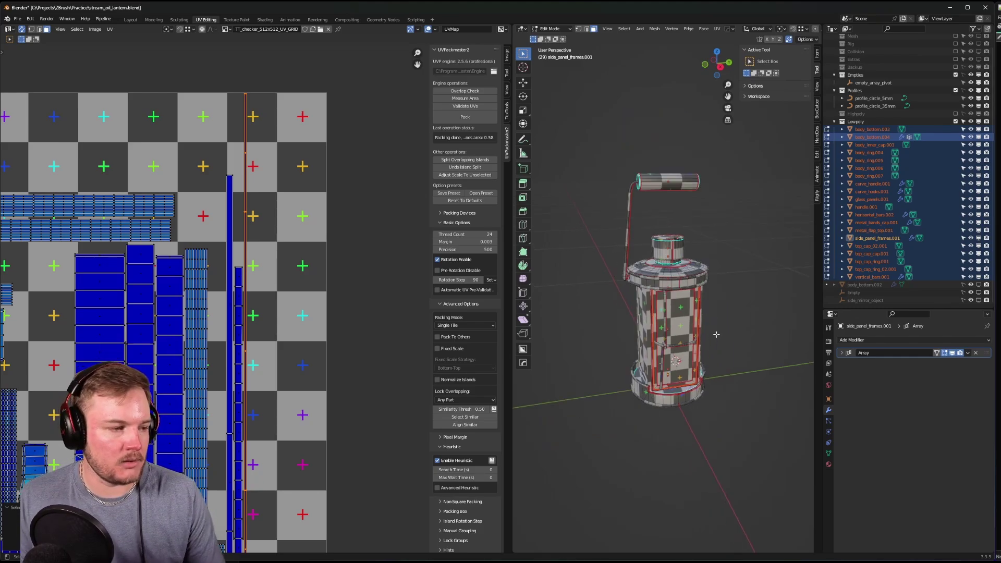
pyautogui.scroll(-5, 316, 282)
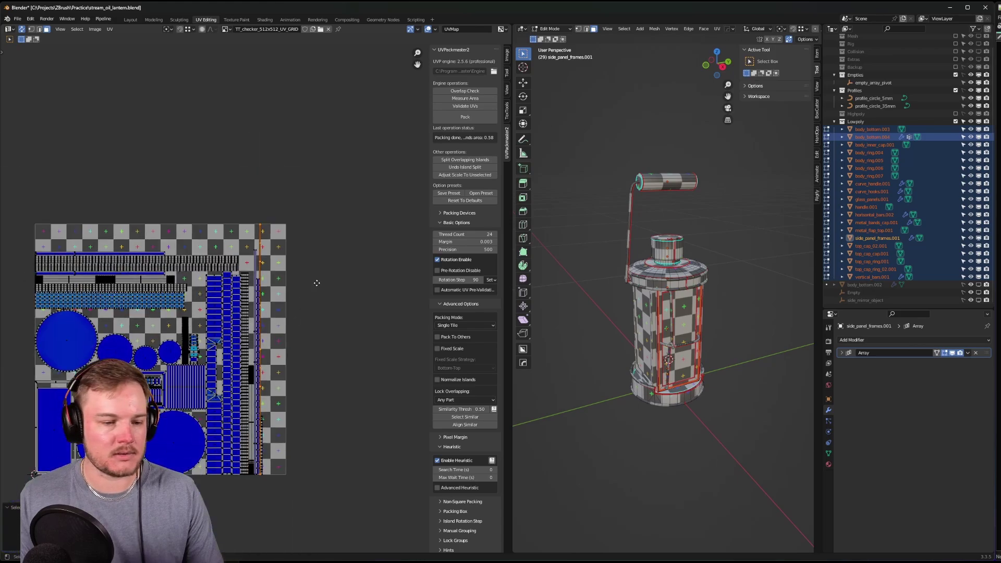
pyautogui.scroll(5, 317, 283)
pyautogui.scroll(5, 688, 202)
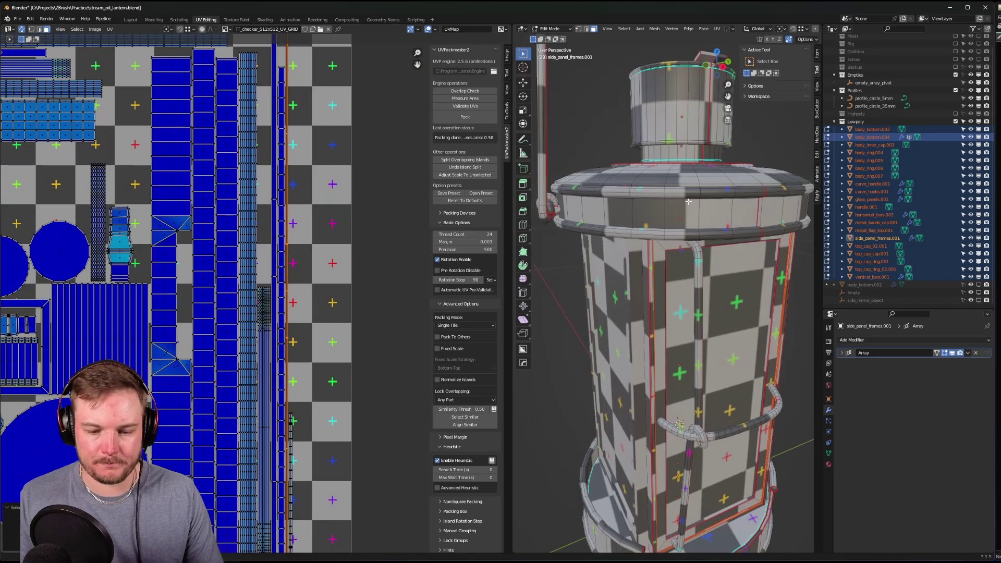
pyautogui.scroll(4, 688, 201)
pyautogui.keyDown('shift'); pyautogui.moveTo(688, 202); pyautogui.dragTo(698, 42, button='middle'); pyautogui.keyUp('shift')
pyautogui.moveTo(703, 313); pyautogui.dragTo(667, 381, button='middle')
pyautogui.scroll(1, 663, 302)
pyautogui.press('Tab')
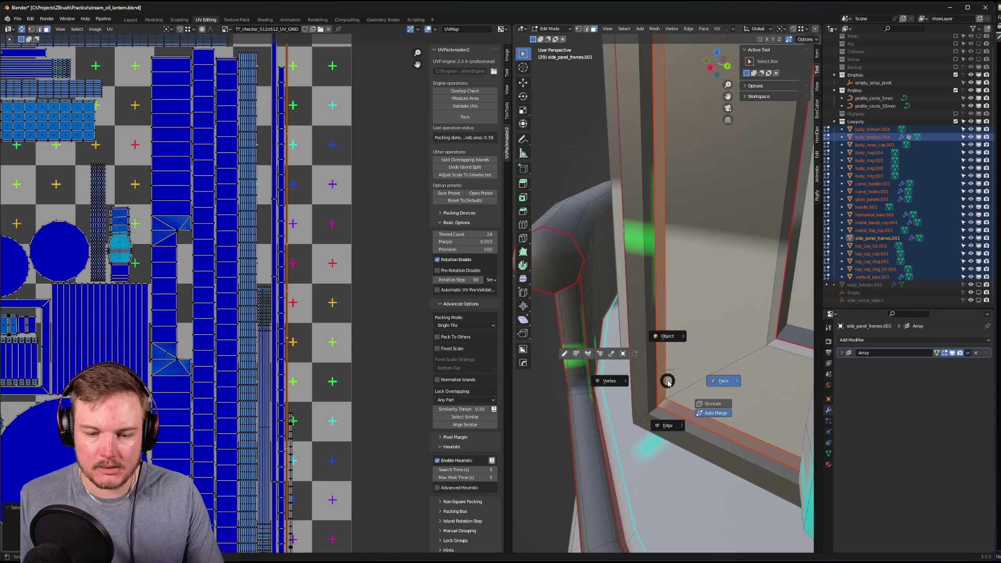
pyautogui.click(664, 401)
pyautogui.hotkey('ctrl', 'e')
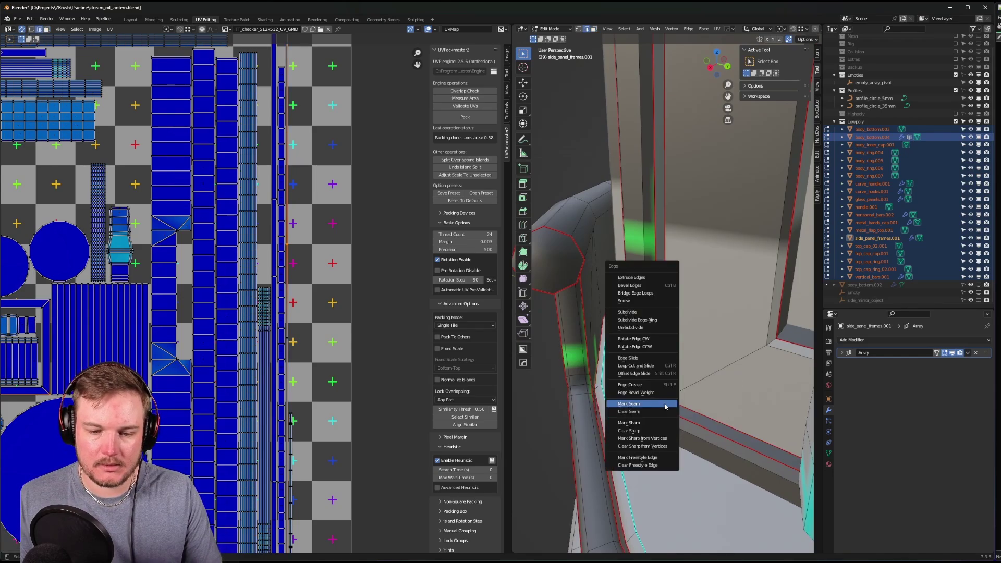
pyautogui.click(665, 406)
# - Switch to face selection and select the side panel frame's linked faces, delimited by seam
pyautogui.scroll(-8, 678, 261)
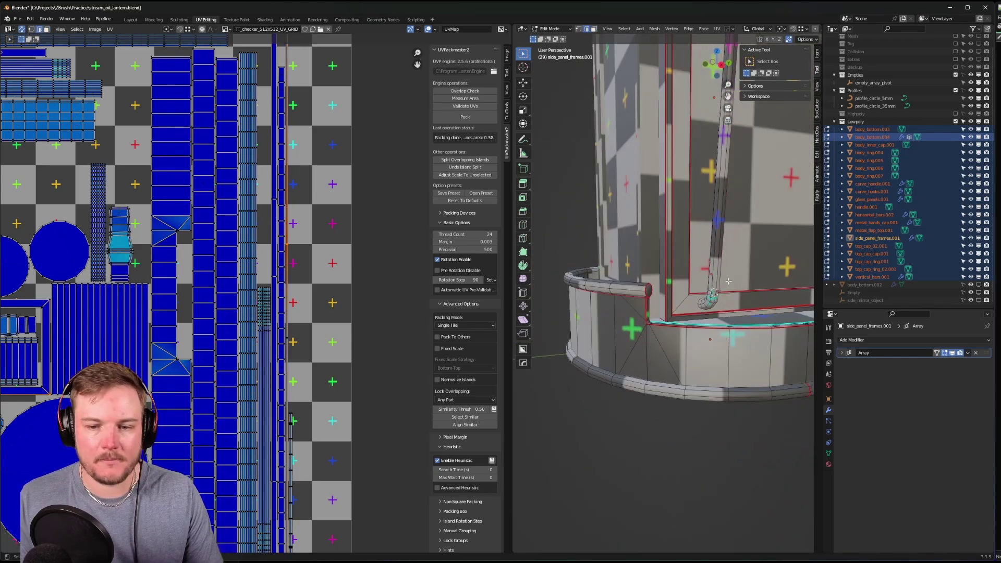
pyautogui.scroll(-2, 683, 246)
pyautogui.scroll(12, 658, 292)
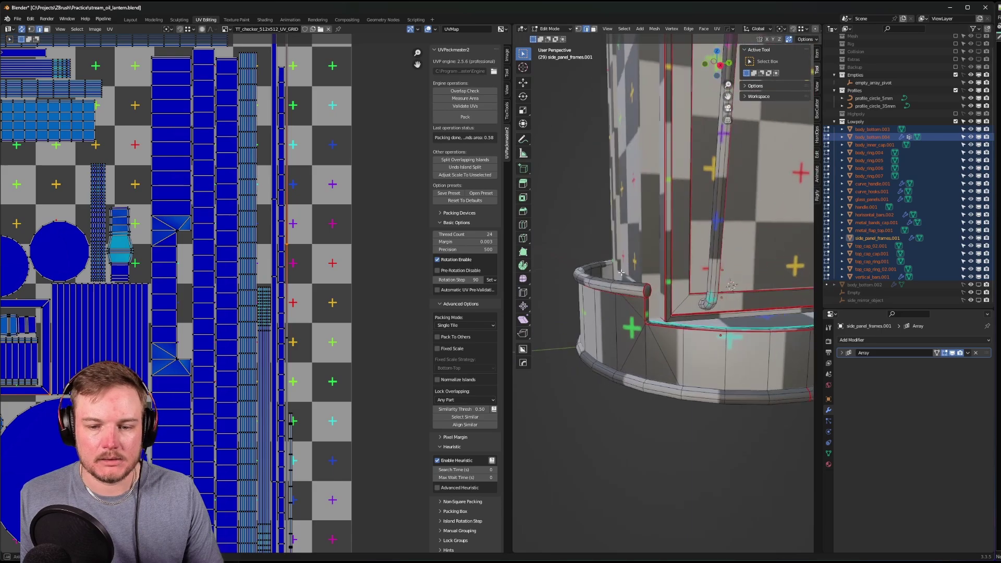
pyautogui.moveTo(630, 315); pyautogui.dragTo(663, 334, button='middle')
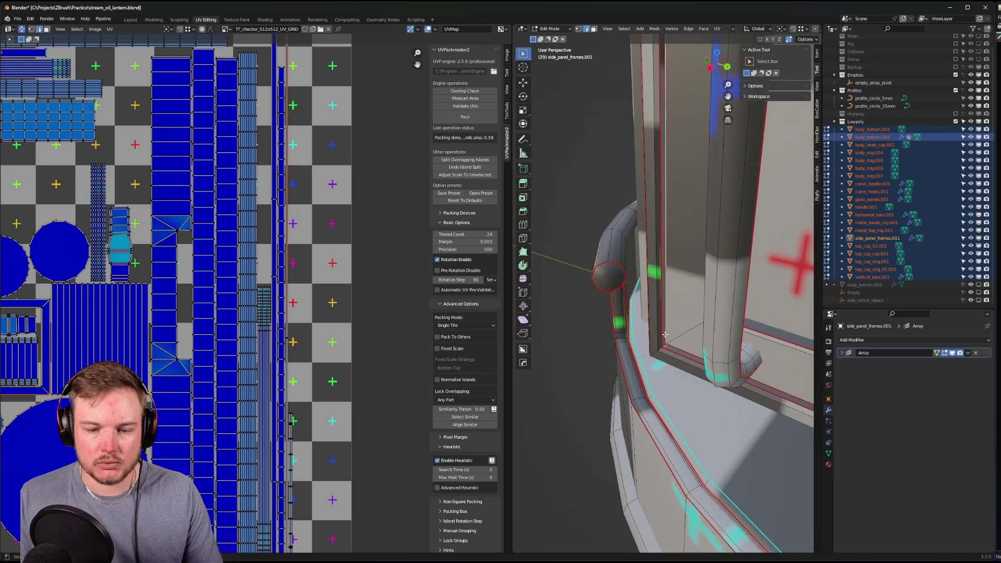
pyautogui.press('Tab')
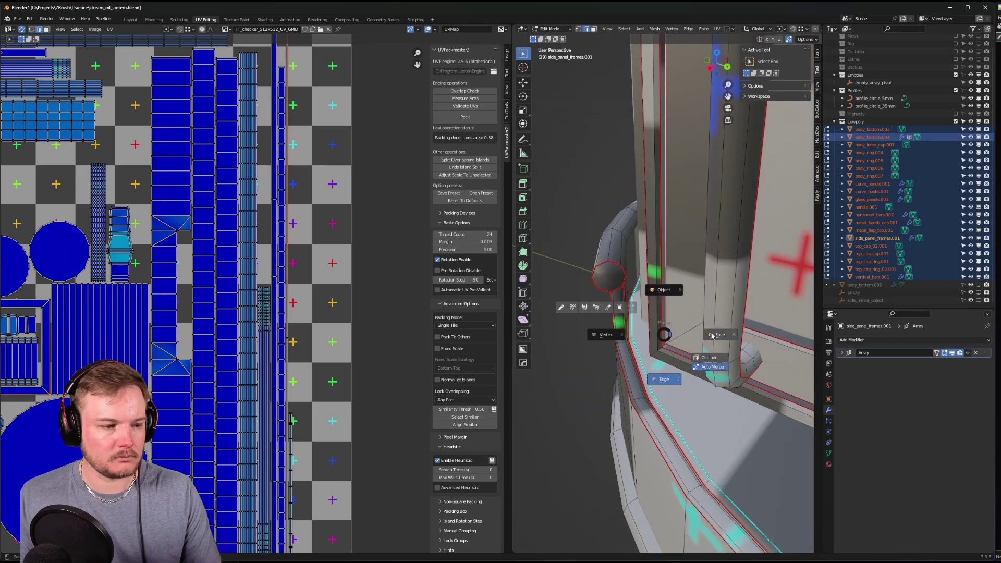
pyautogui.click(712, 334)
pyautogui.press('l')
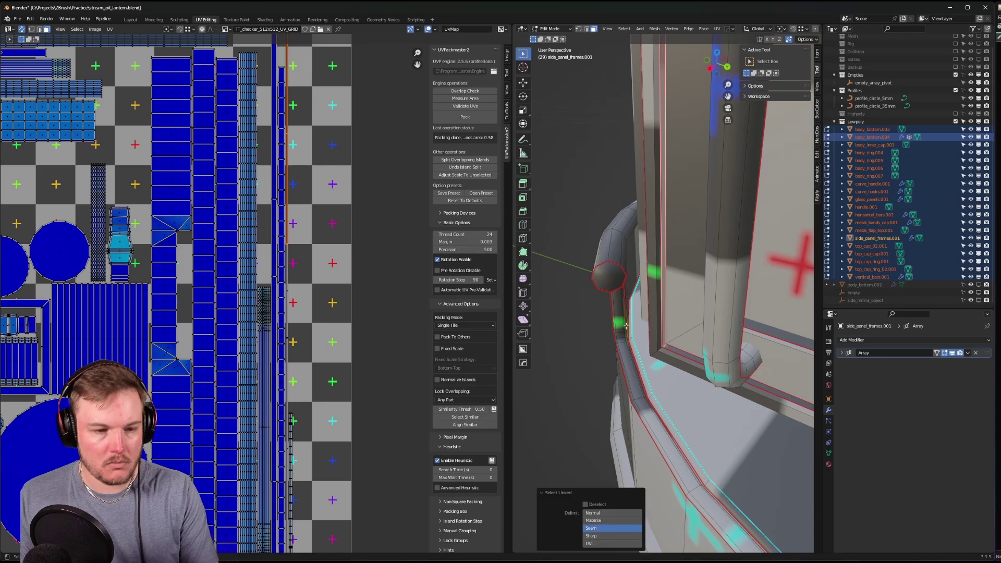
# - Select all faces of the lantern parts and pack their UV islands with UVPackmaster2
pyautogui.scroll(-5, 294, 256)
pyautogui.press('a')
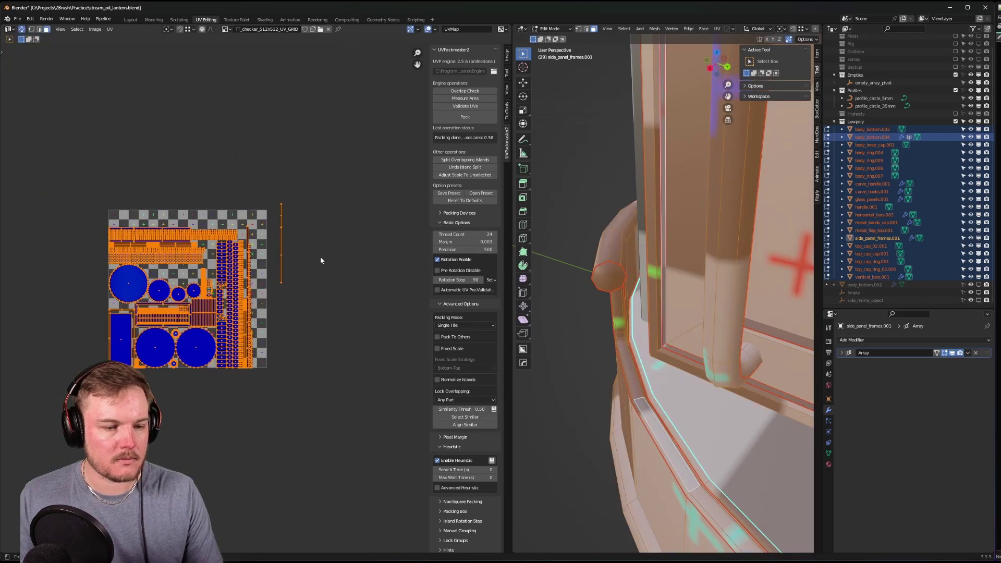
pyautogui.click(461, 118)
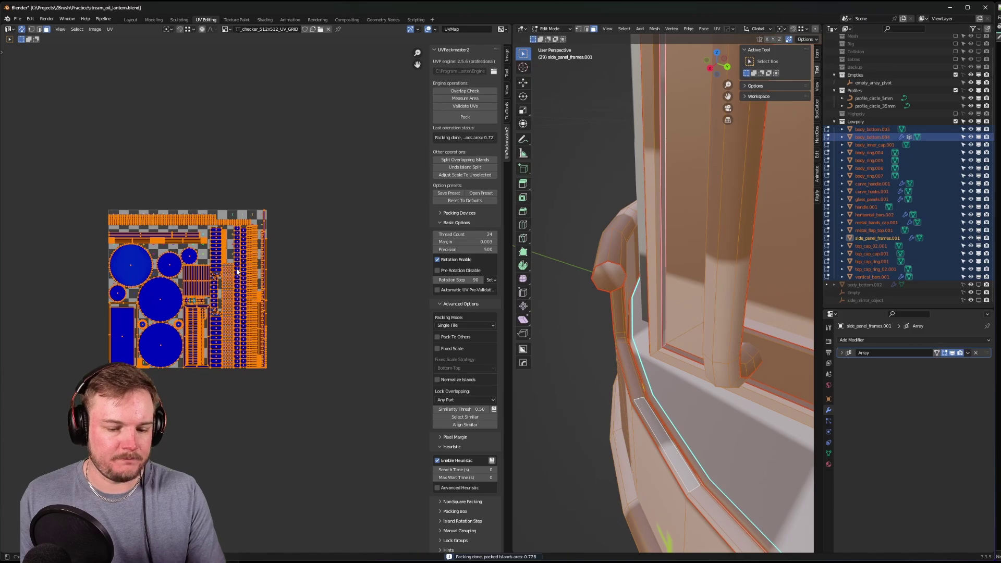
pyautogui.press('Escape')
# - Examine the packed UV layout and the checker texture on the lantern's panels, cap and handle
pyautogui.moveTo(236, 270); pyautogui.dragTo(291, 260, button='middle')
pyautogui.scroll(4, 311, 263)
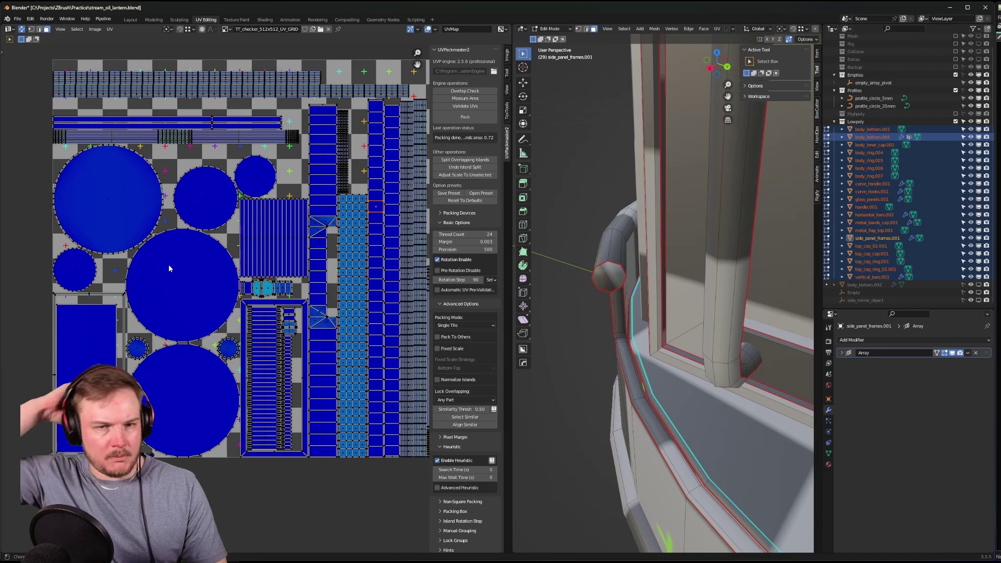
pyautogui.scroll(-12, 687, 130)
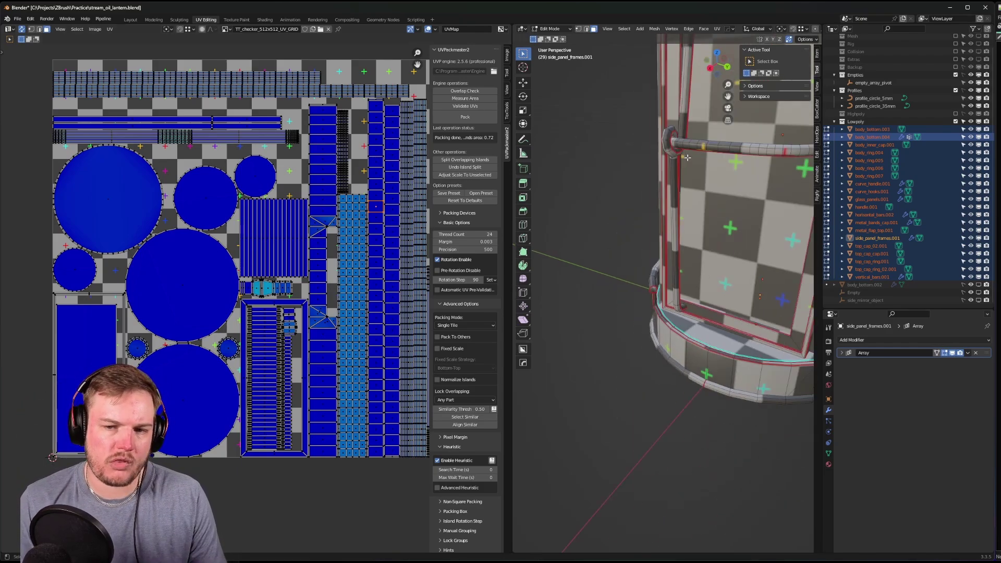
pyautogui.keyDown('shift'); pyautogui.moveTo(687, 130); pyautogui.dragTo(688, 231, button='middle'); pyautogui.keyUp('shift')
pyautogui.moveTo(688, 232); pyautogui.dragTo(751, 242, button='middle')
pyautogui.scroll(3, 751, 241)
pyautogui.scroll(4, 750, 242)
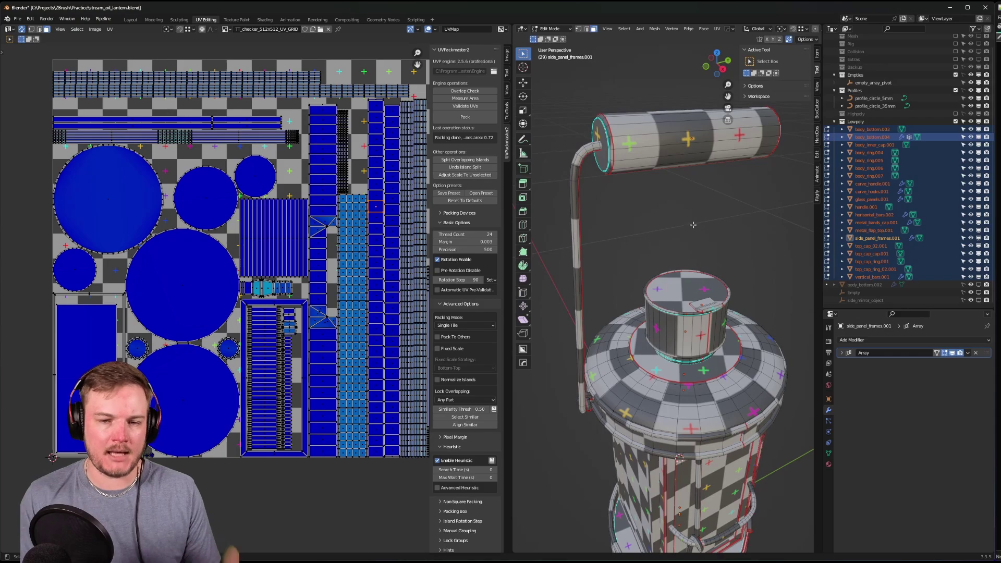
pyautogui.scroll(-4, 680, 412)
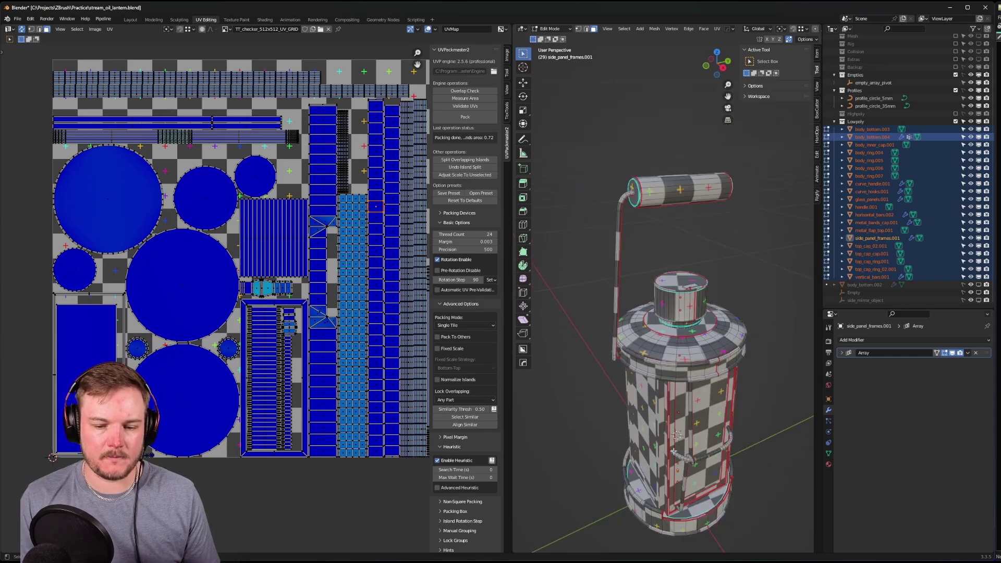
pyautogui.moveTo(696, 343); pyautogui.dragTo(706, 341, button='middle')
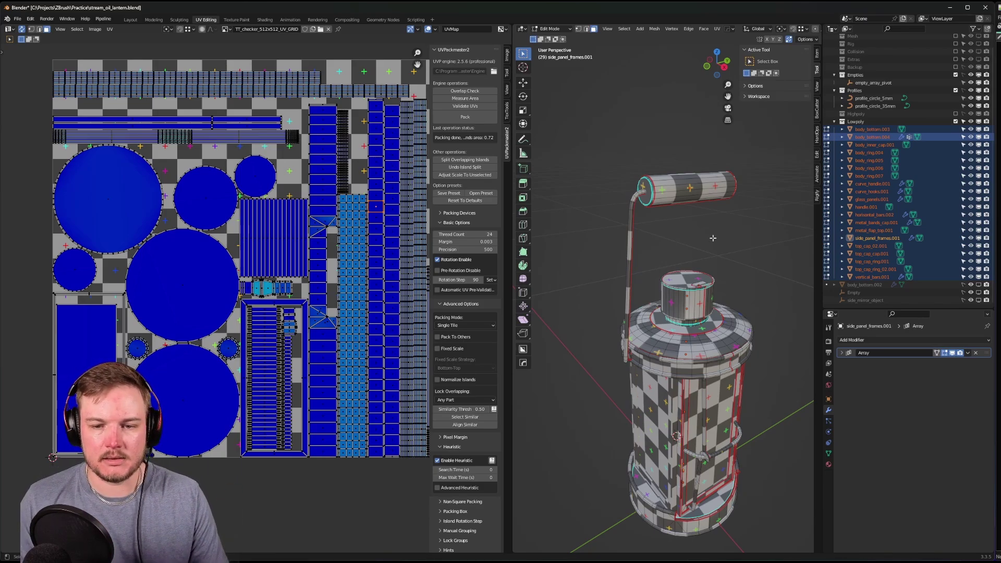
pyautogui.moveTo(713, 239)
pyautogui.mouseDown(button='middle')
pyautogui.moveTo(691, 263)
pyautogui.moveTo(711, 266)
pyautogui.moveTo(704, 252)
pyautogui.moveTo(713, 247)
pyautogui.mouseUp(button='middle')
pyautogui.scroll(2, 692, 263)
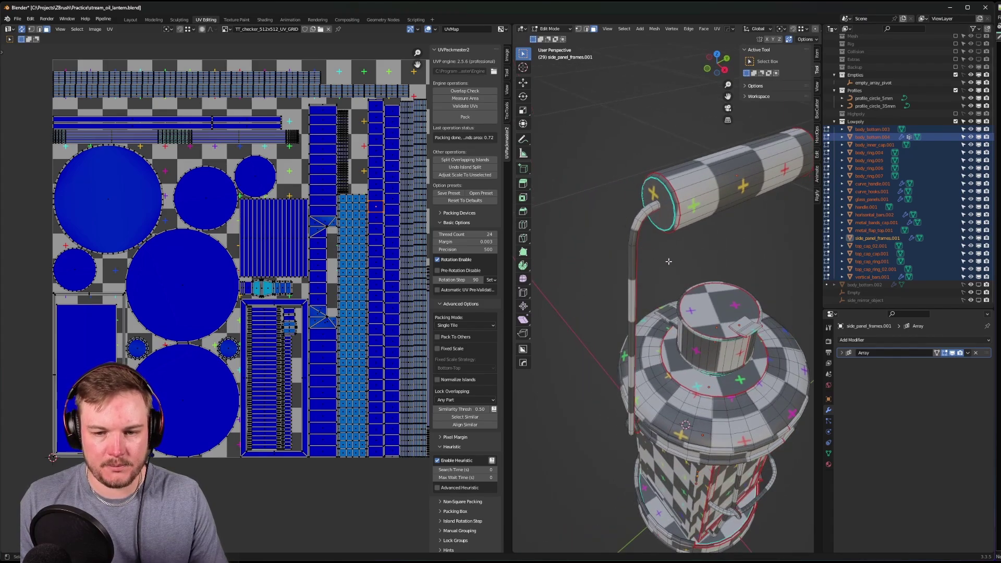
pyautogui.moveTo(674, 174); pyautogui.dragTo(630, 173, button='middle')
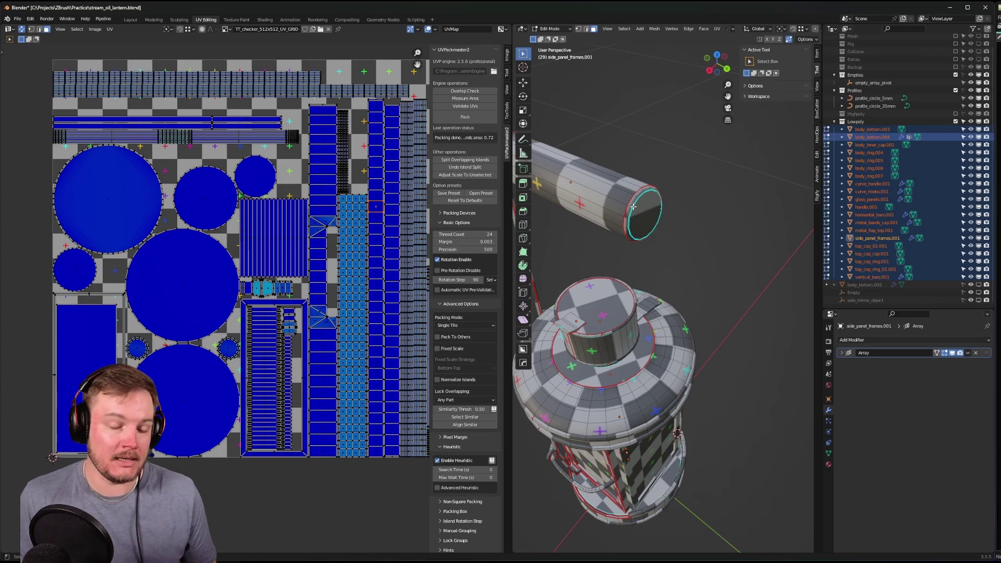
# - Select the handle grip's faces to locate their islands in the UV layout
pyautogui.scroll(-5, 639, 207)
pyautogui.moveTo(646, 223)
pyautogui.mouseDown(button='middle')
pyautogui.moveTo(627, 195)
pyautogui.moveTo(664, 196)
pyautogui.moveTo(595, 193)
pyautogui.moveTo(642, 212)
pyautogui.mouseUp(button='middle')
pyautogui.scroll(2, 678, 191)
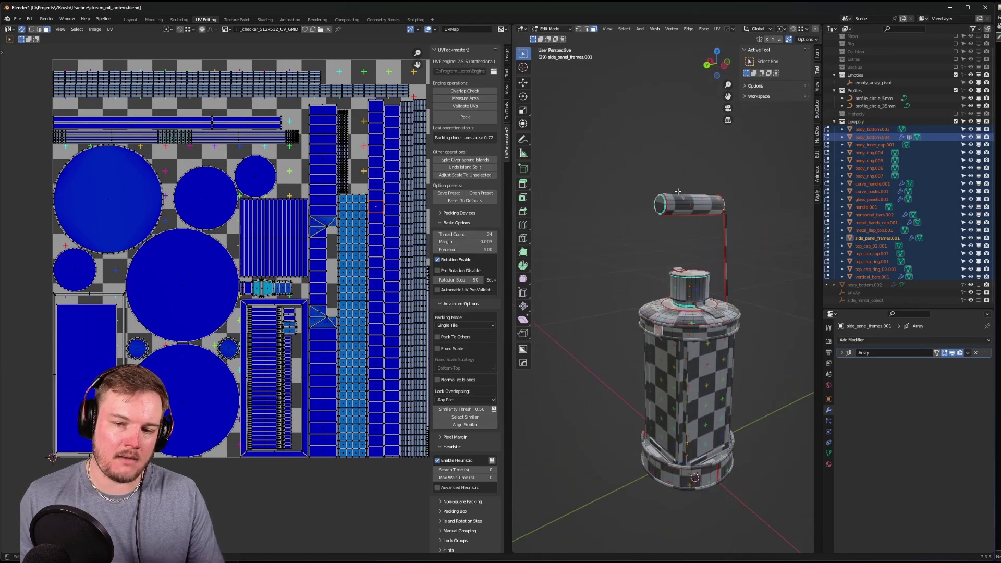
pyautogui.press('l')
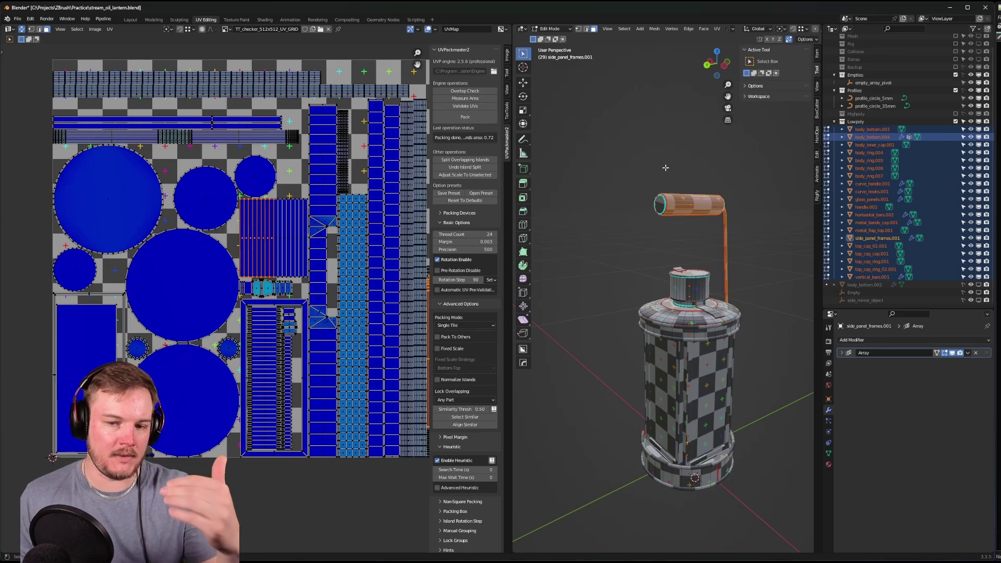
pyautogui.moveTo(635, 172); pyautogui.dragTo(684, 235)
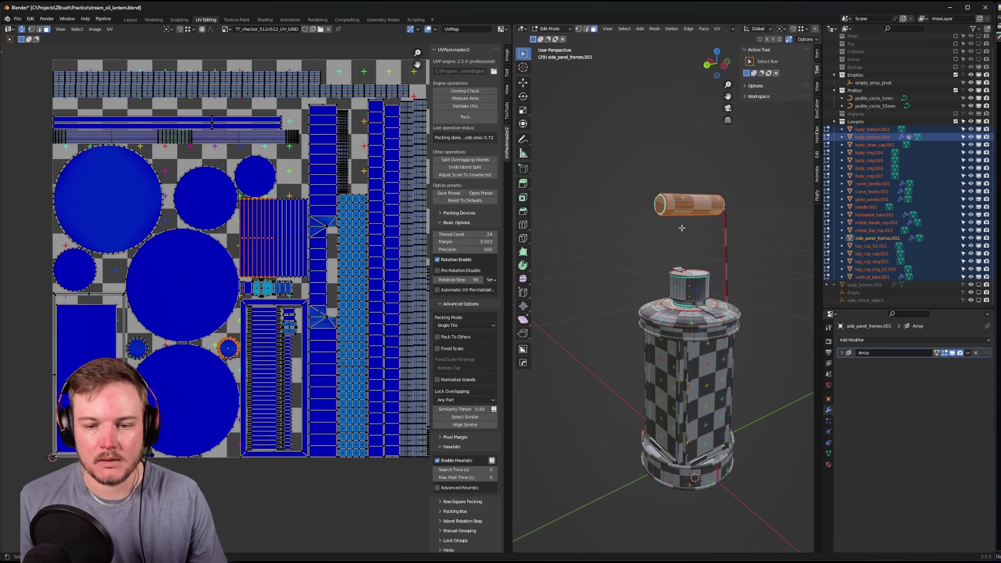
# - Select the lantern's circular bottom face to locate its island in the UV layout
pyautogui.moveTo(683, 235); pyautogui.dragTo(662, 259, button='middle')
pyautogui.scroll(3, 722, 266)
pyautogui.scroll(-4, 701, 268)
pyautogui.scroll(4, 675, 276)
pyautogui.click(662, 258)
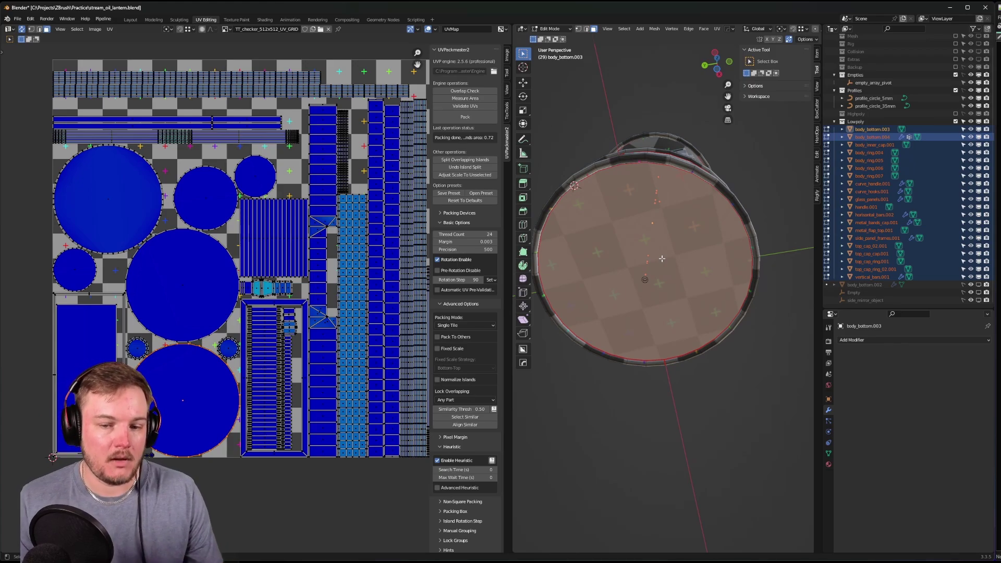
pyautogui.keyDown('shift'); pyautogui.moveTo(661, 258); pyautogui.dragTo(670, 241, button='middle'); pyautogui.keyUp('shift')
pyautogui.scroll(-3, 260, 295)
pyautogui.moveTo(257, 339); pyautogui.dragTo(253, 294, button='middle')
pyautogui.scroll(2, 251, 295)
pyautogui.moveTo(663, 248); pyautogui.dragTo(672, 389, button='middle')
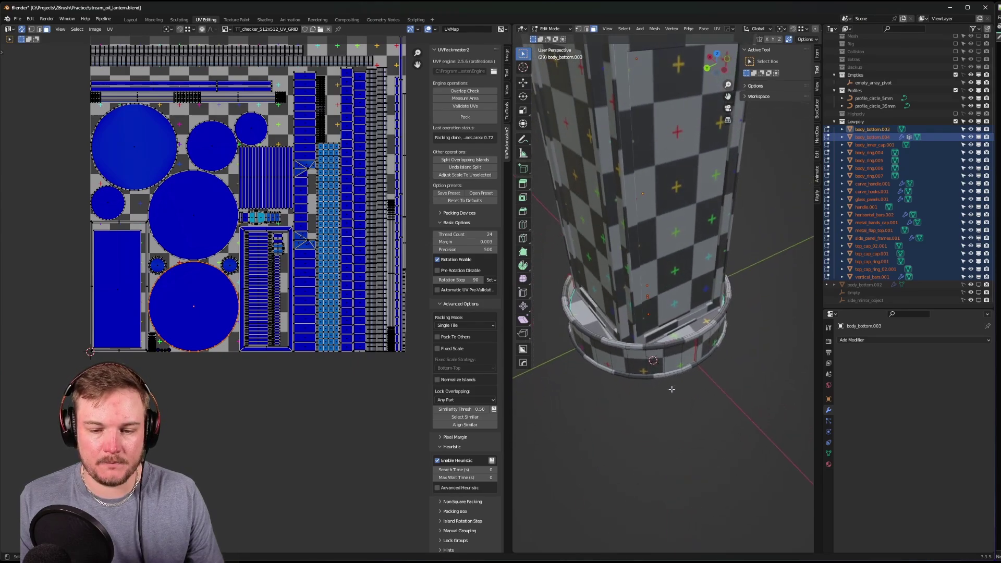
# - Add the inner cap face inside the base ring to the selection
pyautogui.scroll(2, 678, 387)
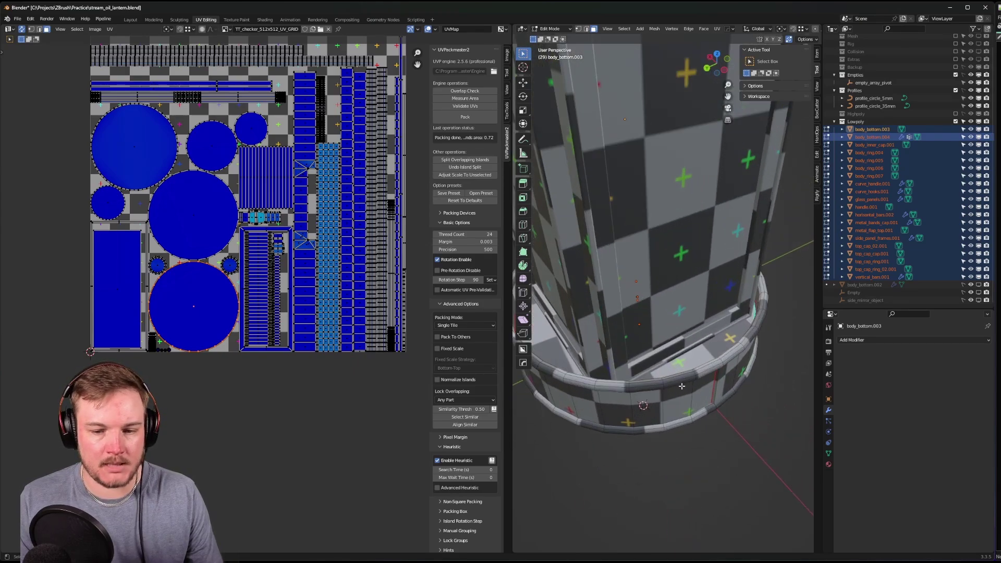
pyautogui.click(710, 354)
pyautogui.scroll(-2, 710, 354)
pyautogui.moveTo(702, 349); pyautogui.dragTo(710, 390, button='middle')
pyautogui.scroll(-5, 707, 380)
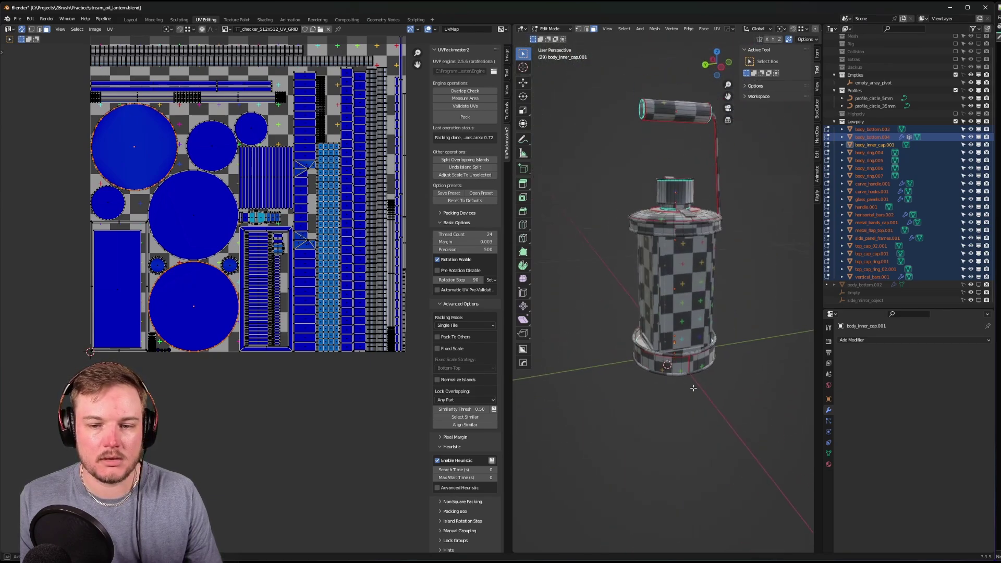
# - Select the lantern's circular bottom face together with the underside face of the top cap
pyautogui.moveTo(694, 351); pyautogui.dragTo(703, 430, button='middle')
pyautogui.scroll(2, 675, 311)
pyautogui.click(702, 431)
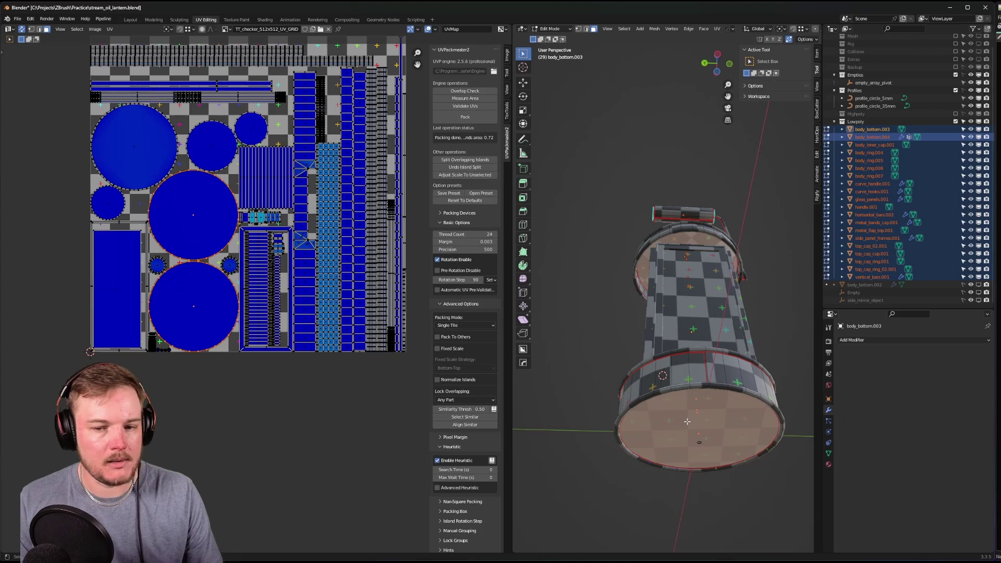
pyautogui.click(684, 240)
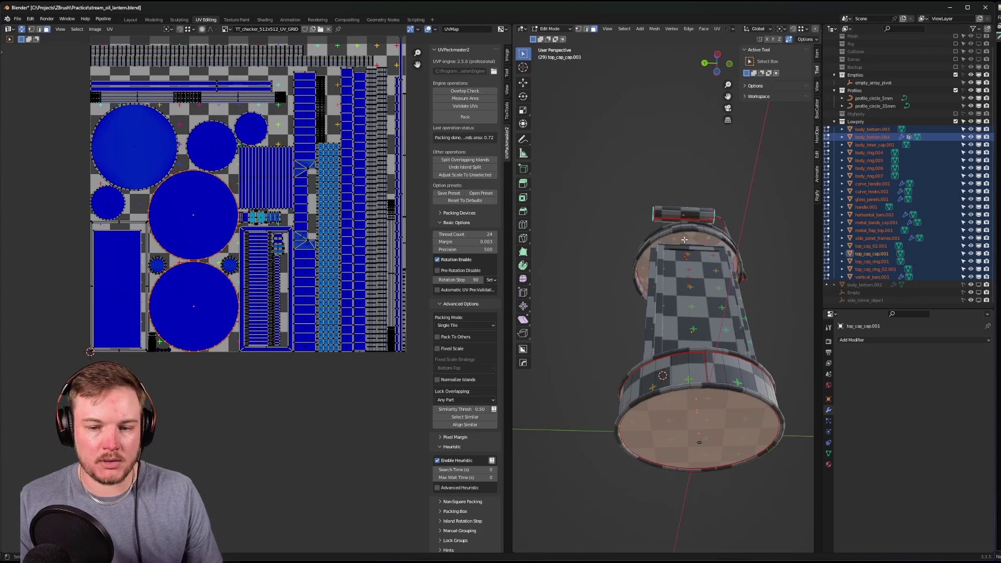
# - Move the two selected circular UV islands below the UV tile and scale them to 0.8
pyautogui.moveTo(742, 343); pyautogui.dragTo(761, 415, button='middle')
pyautogui.scroll(-3, 270, 233)
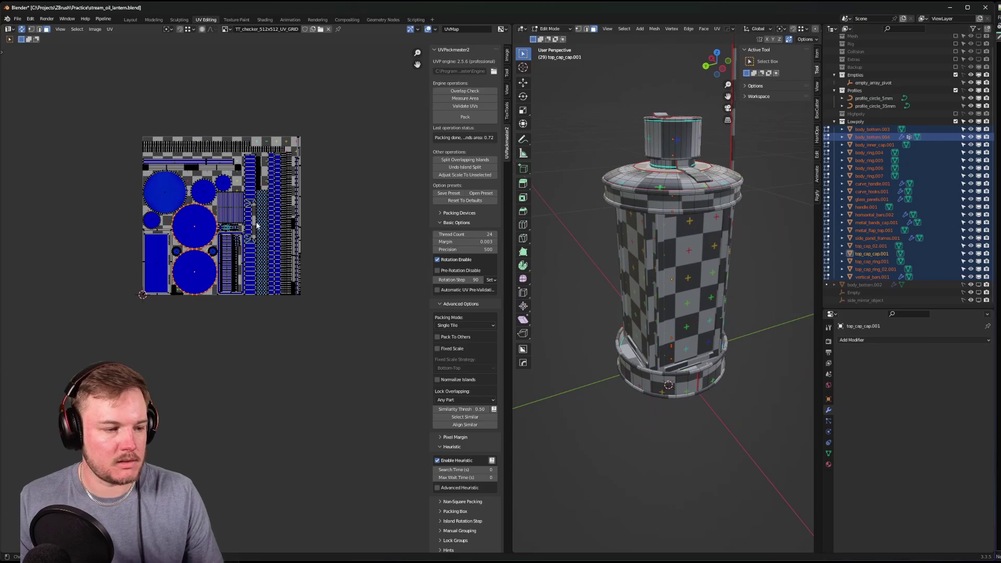
pyautogui.press('g')
pyautogui.click(266, 336)
pyautogui.moveTo(280, 314); pyautogui.dragTo(280, 297, button='middle')
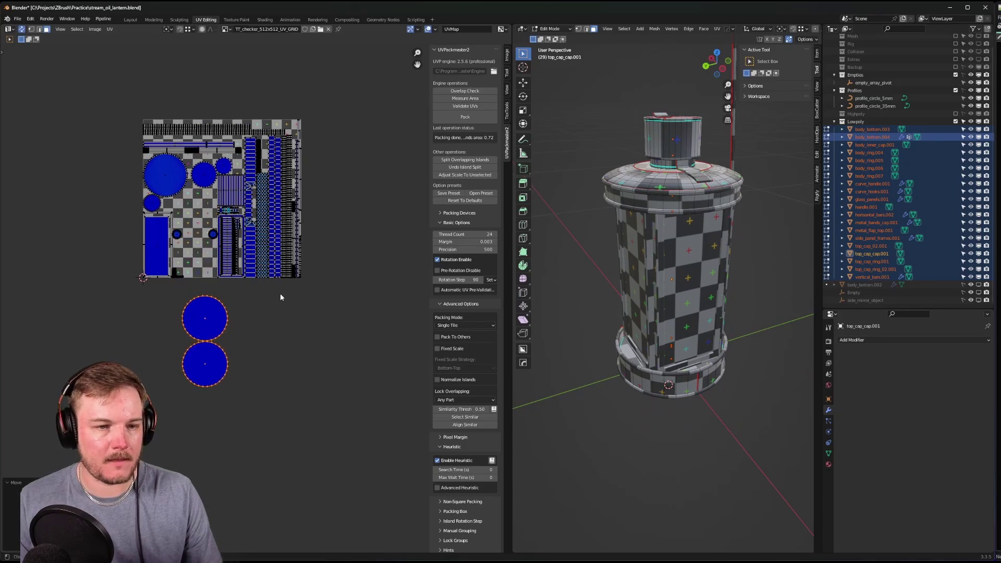
pyautogui.write('s0')
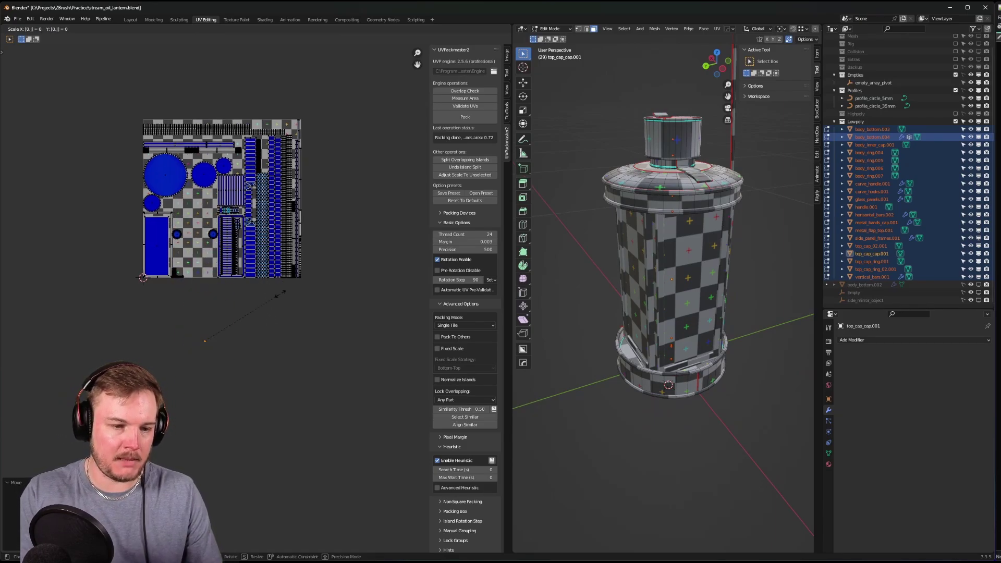
pyautogui.write('8')
pyautogui.press('Return')
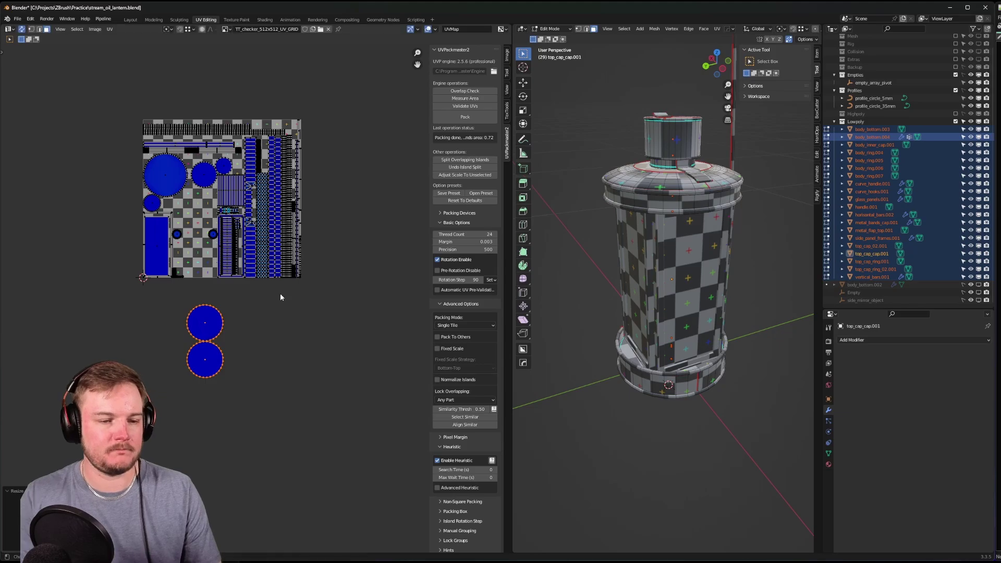
# - Select every UV island and repack the layout with the two reduced discs included
pyautogui.scroll(3, 277, 289)
pyautogui.press('a')
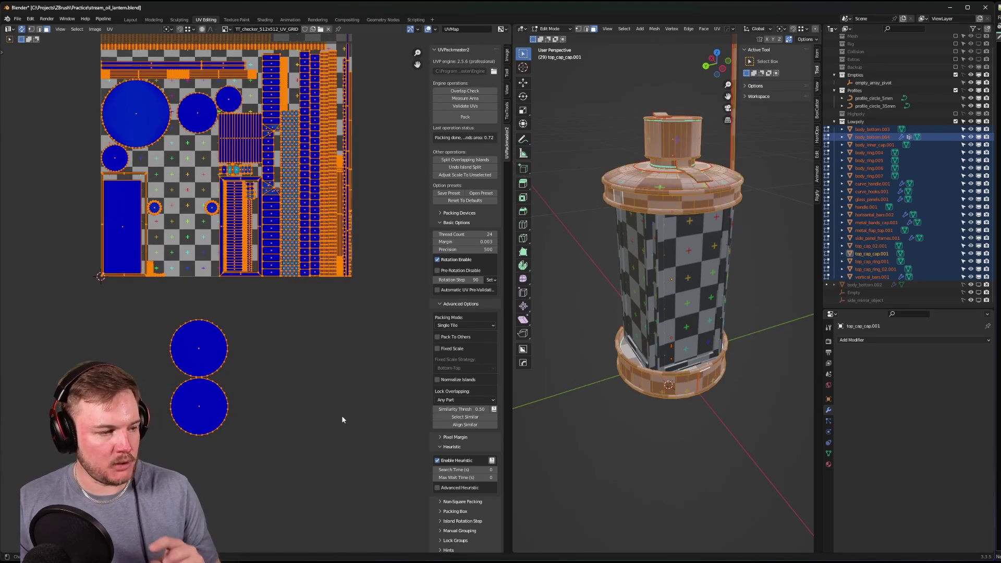
pyautogui.click(471, 117)
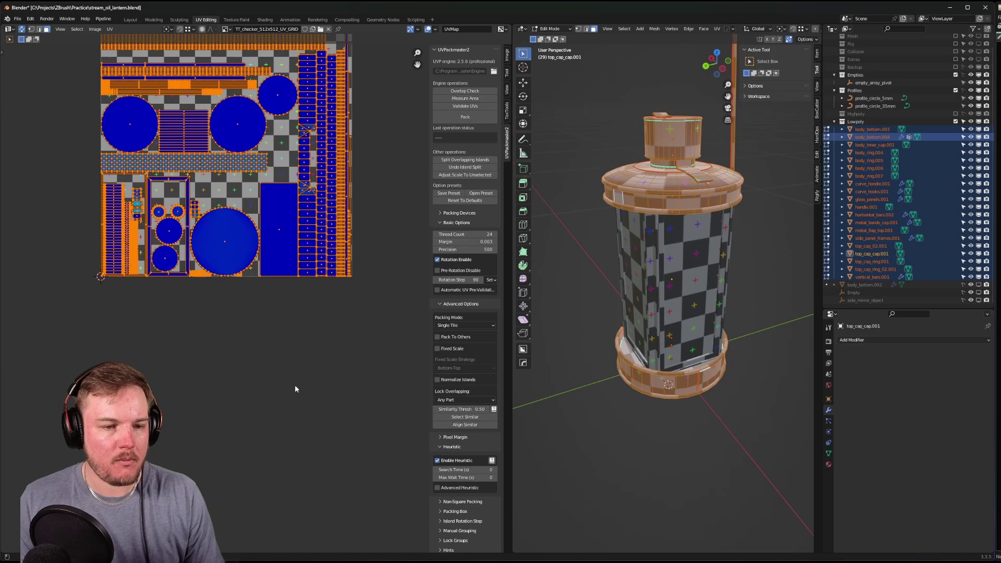
pyautogui.press('Escape')
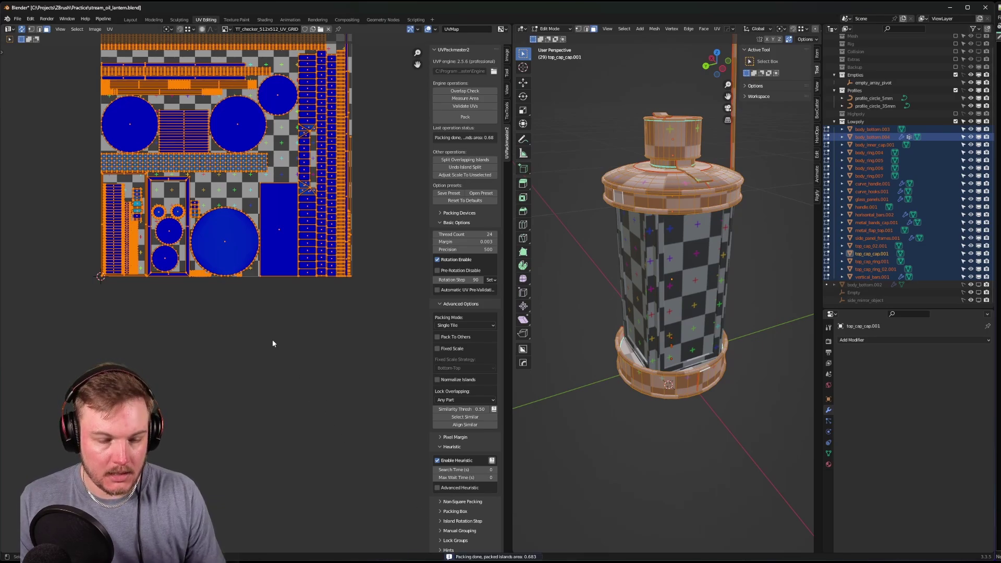
# - Undo the last pack, then select every UV island and repack the whole layout into the single tile
pyautogui.moveTo(273, 339); pyautogui.dragTo(309, 448, button='middle')
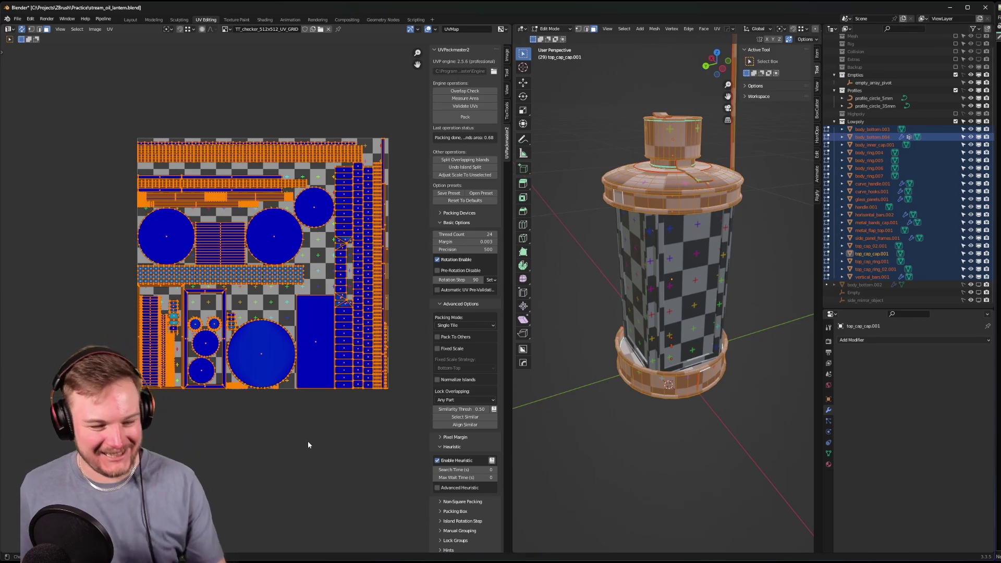
pyautogui.hotkey('ctrl', 'shift', 'p')
pyautogui.moveTo(312, 447); pyautogui.dragTo(302, 322, button='middle')
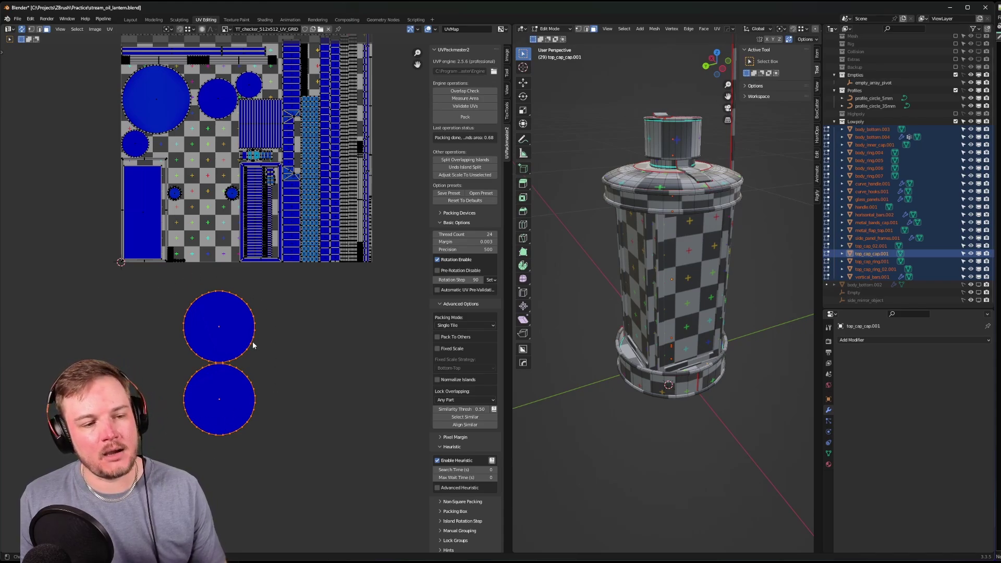
pyautogui.click(456, 119)
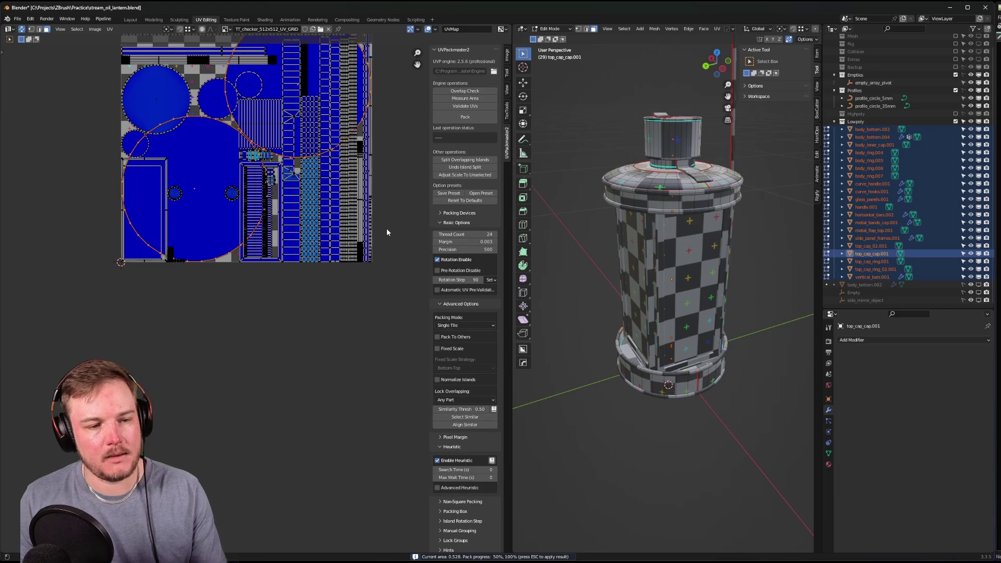
pyautogui.press('a')
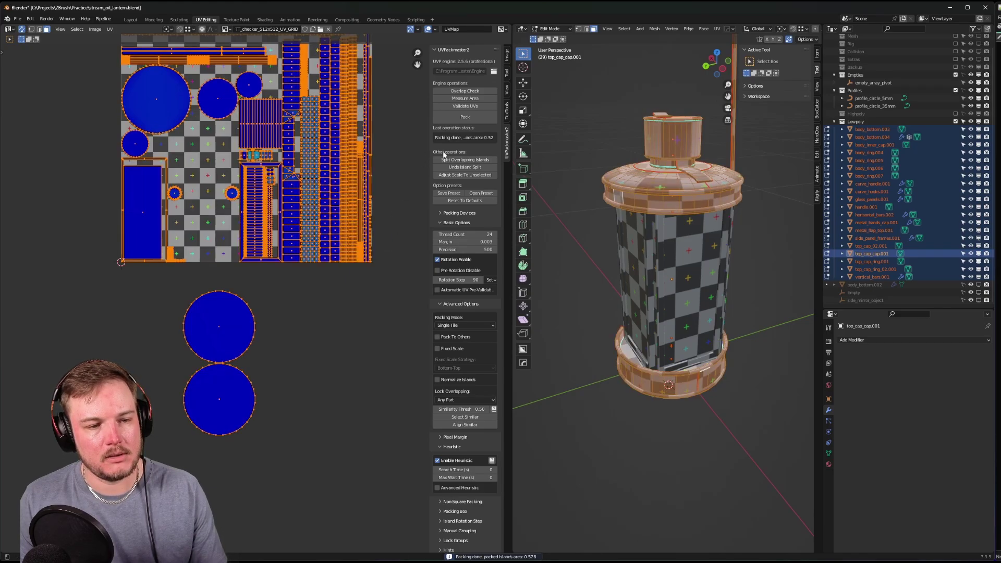
pyautogui.click(490, 116)
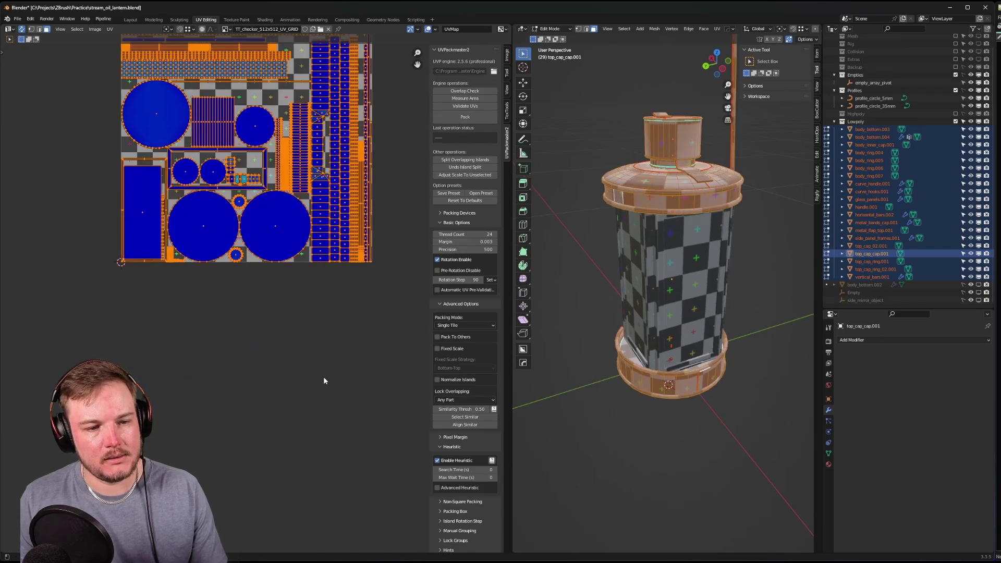
pyautogui.moveTo(319, 327); pyautogui.dragTo(276, 422, button='middle')
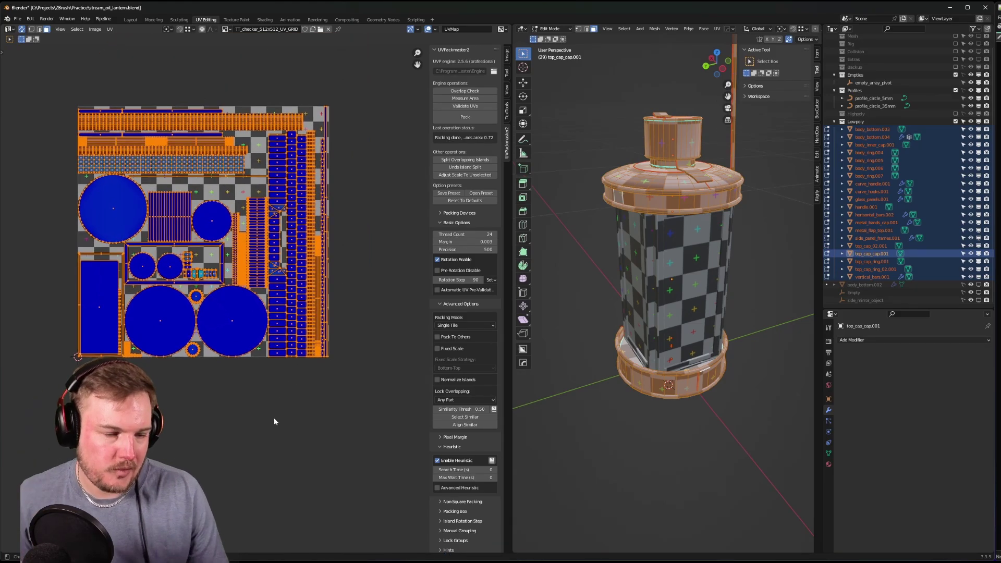
pyautogui.scroll(2, 265, 354)
pyautogui.scroll(-2, 265, 354)
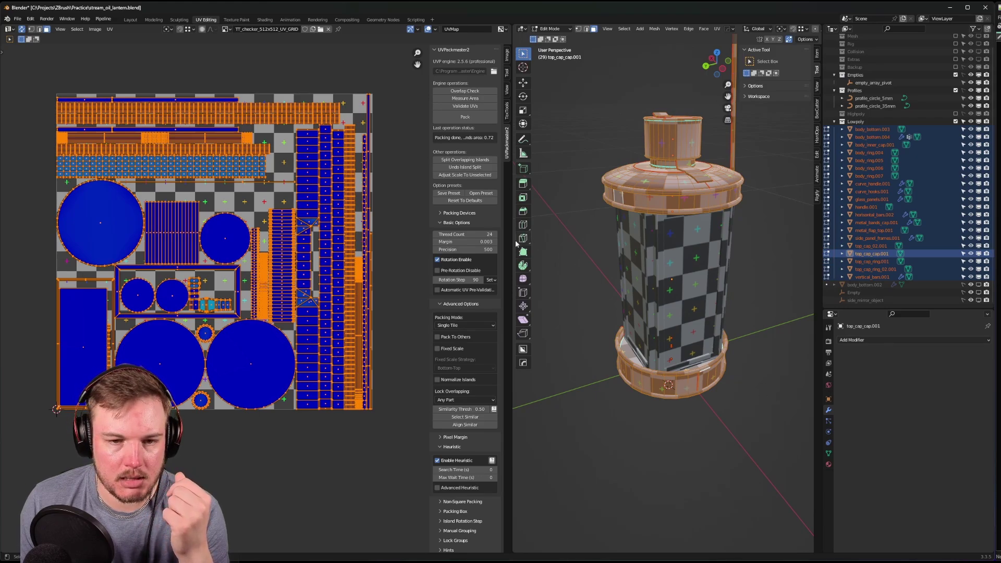
# - Turn off UV sync selection through the TexTools UV layout options
pyautogui.click(504, 115)
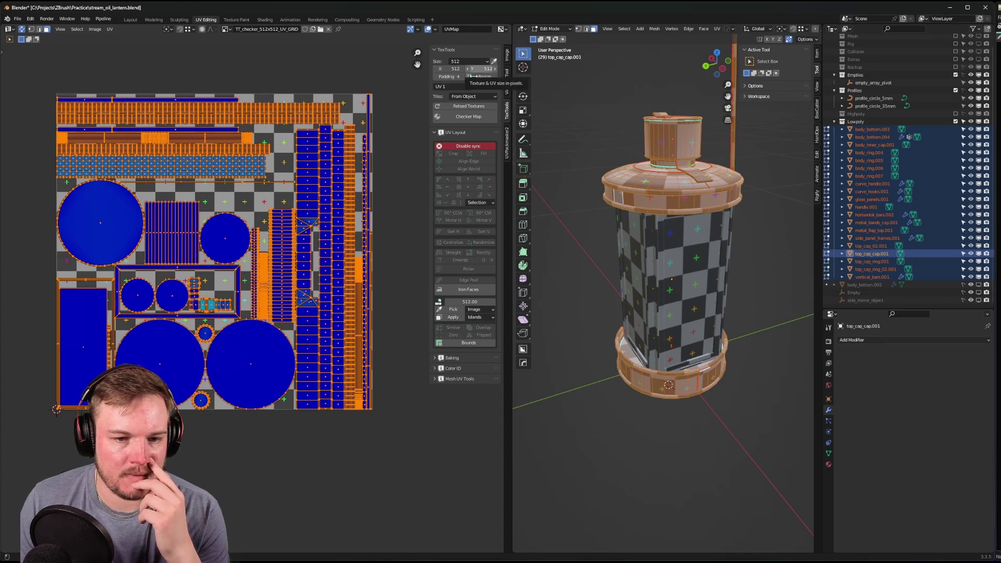
pyautogui.click(462, 146)
pyautogui.scroll(-2, 358, 191)
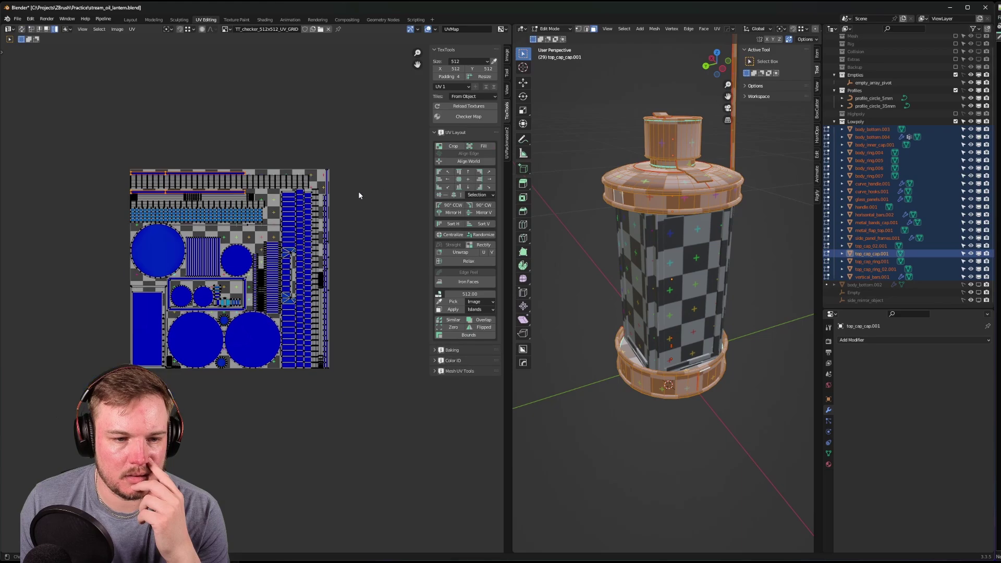
pyautogui.scroll(2, 358, 191)
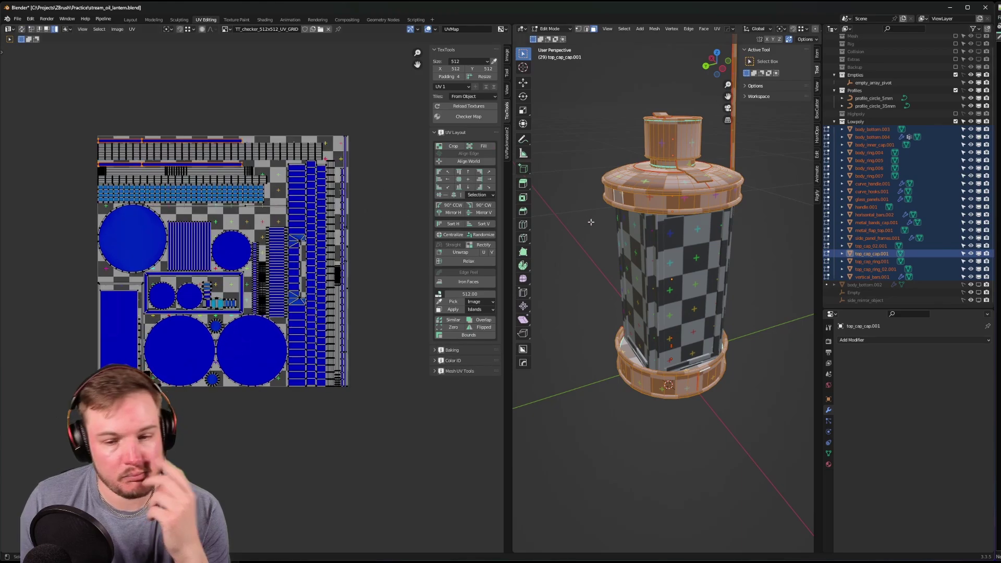
pyautogui.scroll(-4, 640, 224)
# - Return to Object Mode, clear the selection and reselect all low-poly lantern parts together
pyautogui.press('Tab')
pyautogui.click(670, 226)
pyautogui.keyDown('shift'); pyautogui.moveTo(742, 171); pyautogui.dragTo(737, 203, button='middle'); pyautogui.keyUp('shift')
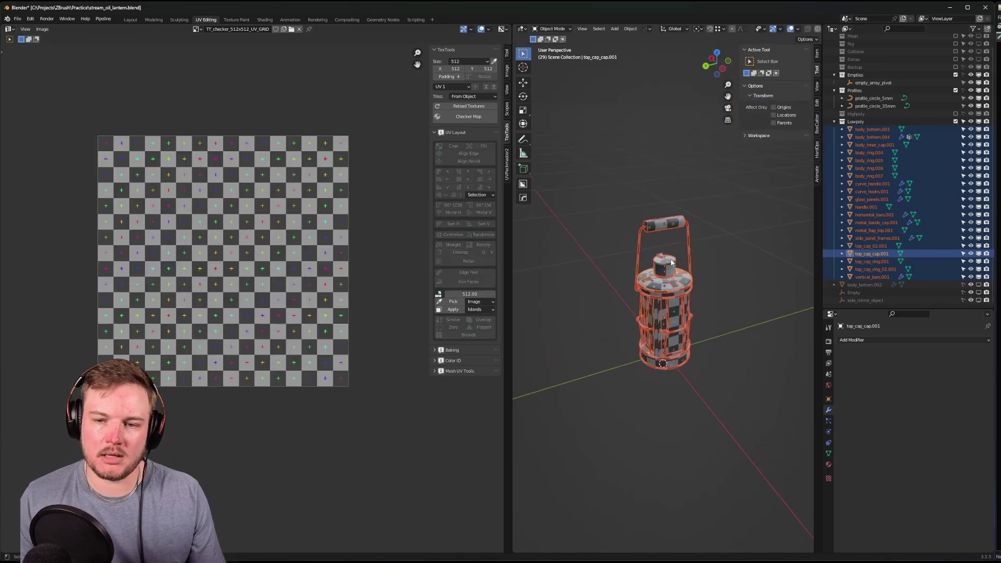
pyautogui.scroll(1, 736, 203)
pyautogui.click(733, 231)
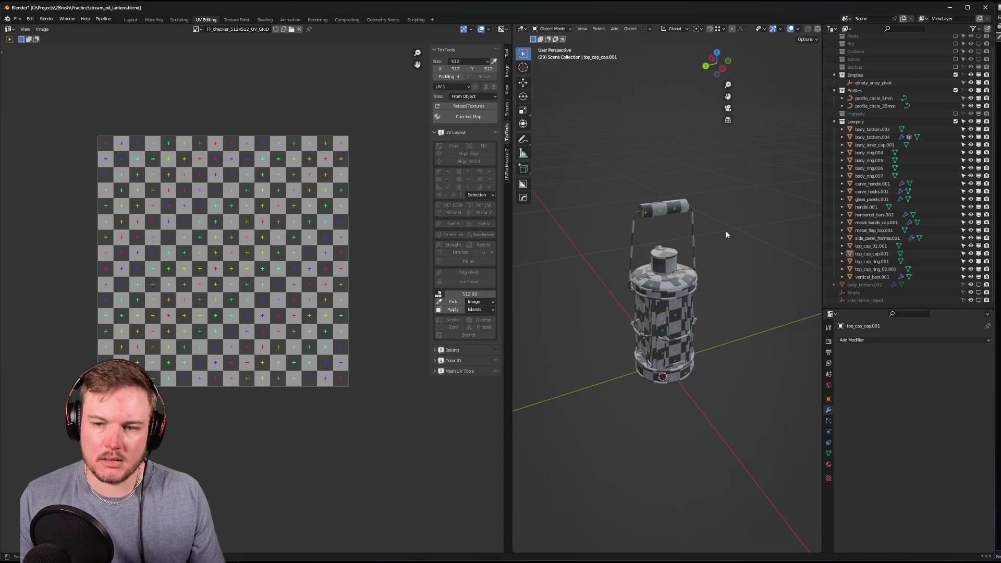
pyautogui.moveTo(608, 169); pyautogui.dragTo(727, 386)
pyautogui.moveTo(732, 335); pyautogui.dragTo(738, 317, button='middle')
# - Make the lantern's handle the active object and enter Edit Mode with all selected parts
pyautogui.click(817, 57)
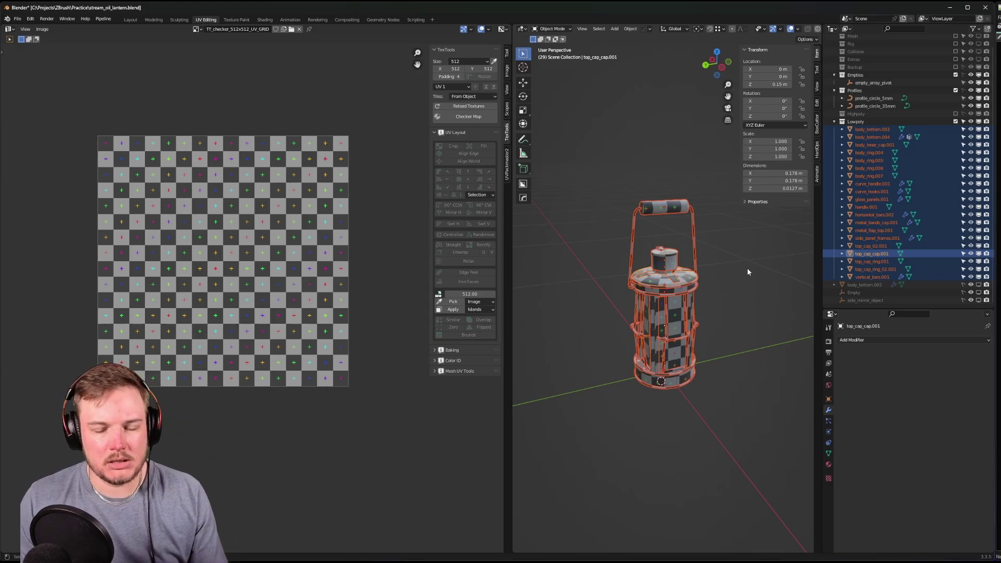
pyautogui.moveTo(743, 267); pyautogui.dragTo(674, 207, button='middle')
pyautogui.keyDown('shift'); pyautogui.click(655, 202); pyautogui.keyUp('shift')
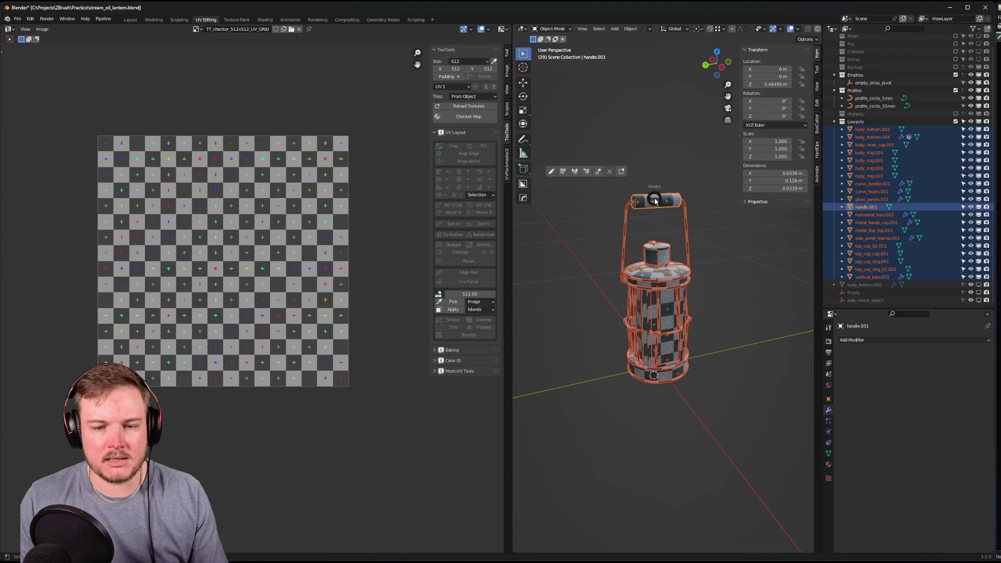
pyautogui.press('Tab')
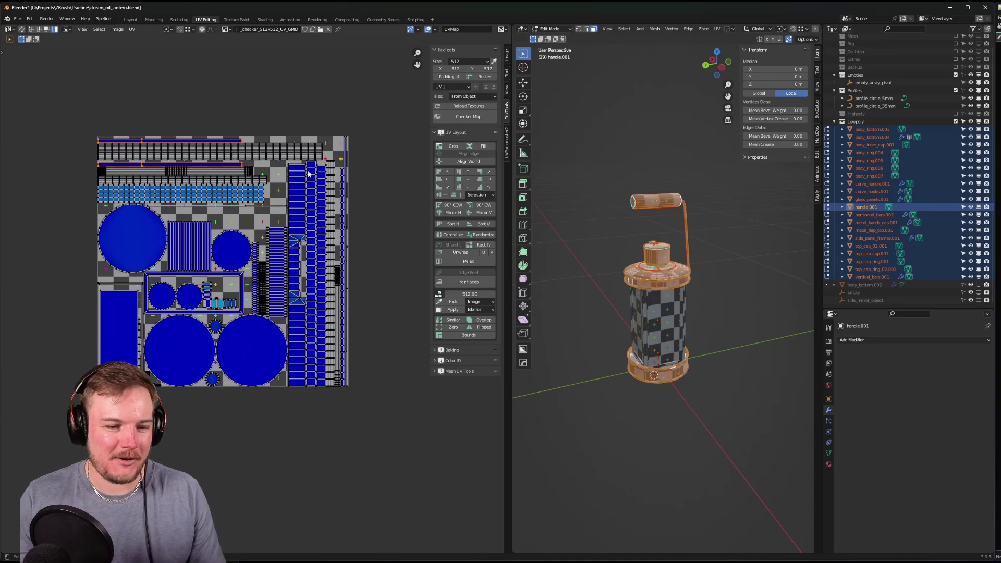
# - Examine the packed UV layout for island placement, spacing and remaining empty space across the tile
pyautogui.scroll(8, 284, 235)
pyautogui.scroll(-8, 283, 235)
pyautogui.moveTo(245, 225); pyautogui.dragTo(345, 222, button='middle')
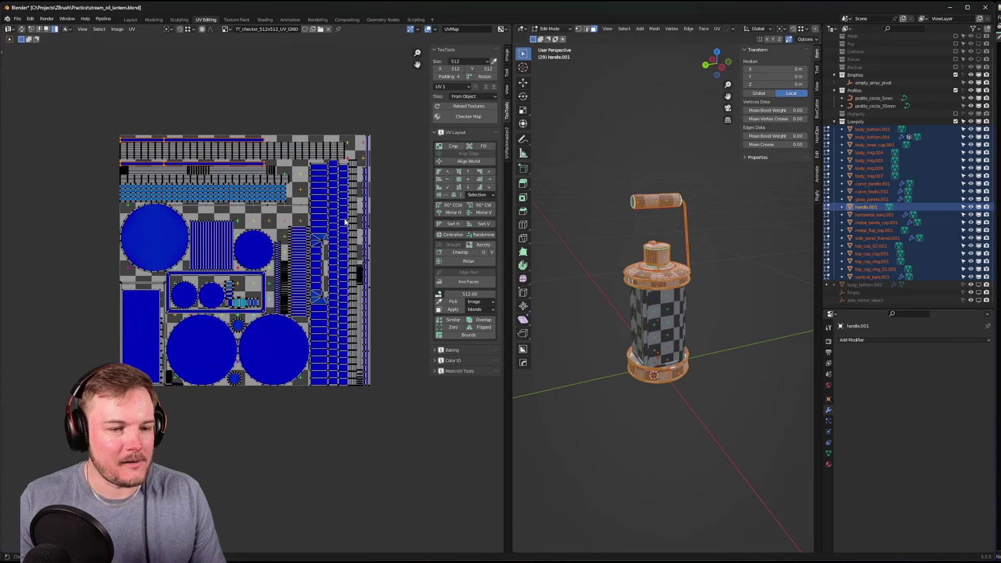
pyautogui.scroll(2, 345, 221)
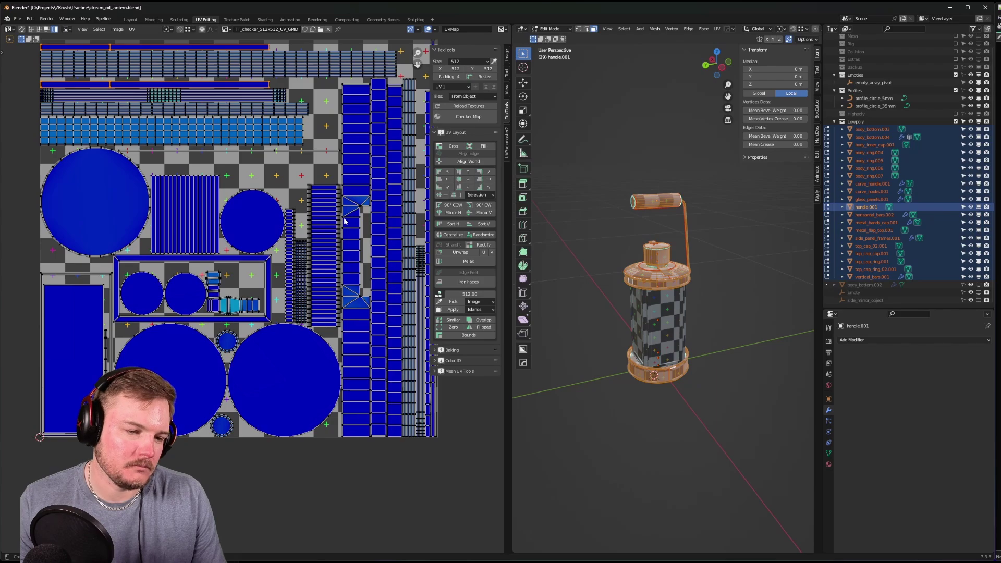
pyautogui.scroll(3, 259, 263)
pyautogui.scroll(-6, 259, 264)
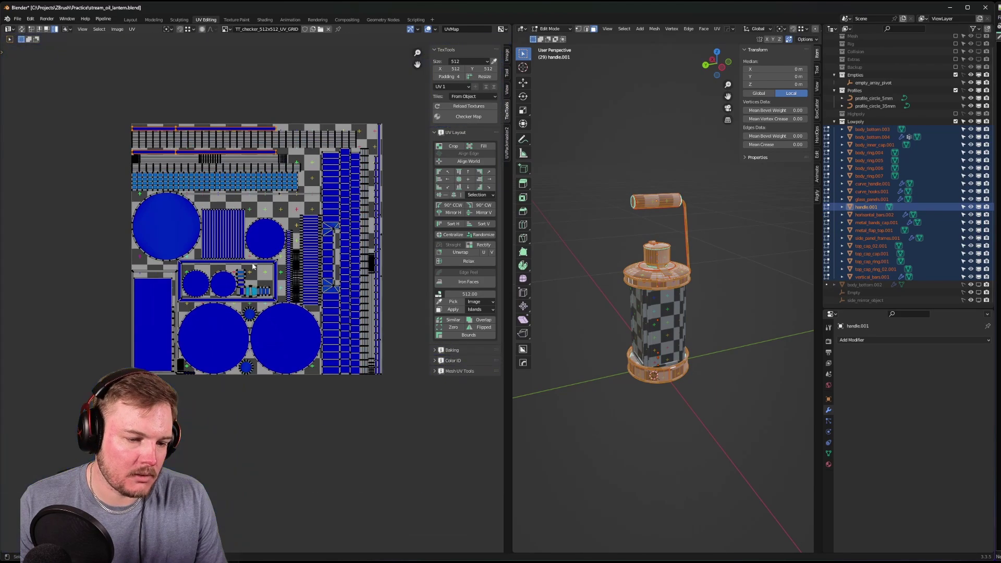
pyautogui.scroll(5, 256, 292)
pyautogui.scroll(-2, 254, 312)
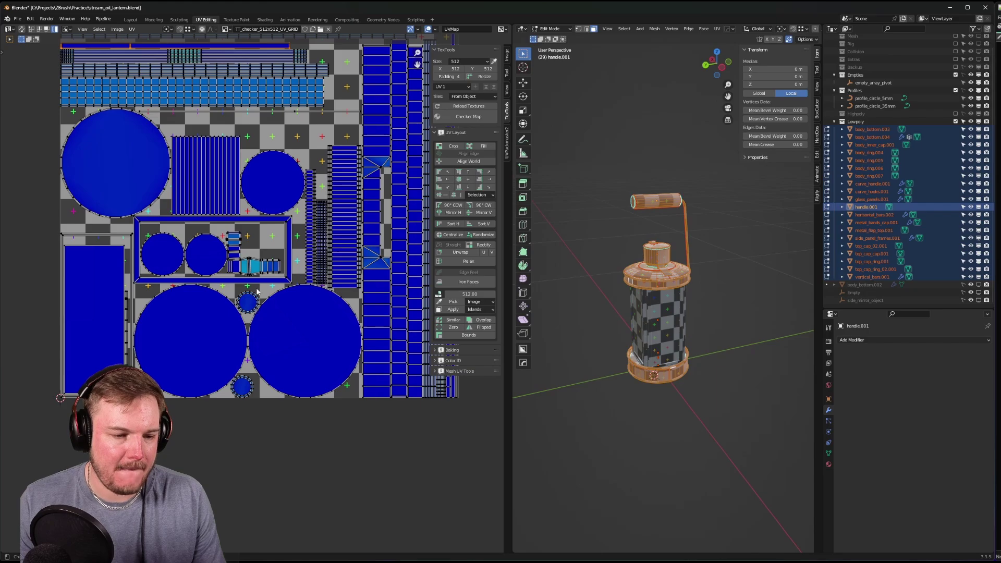
pyautogui.moveTo(257, 289); pyautogui.dragTo(218, 372, button='middle')
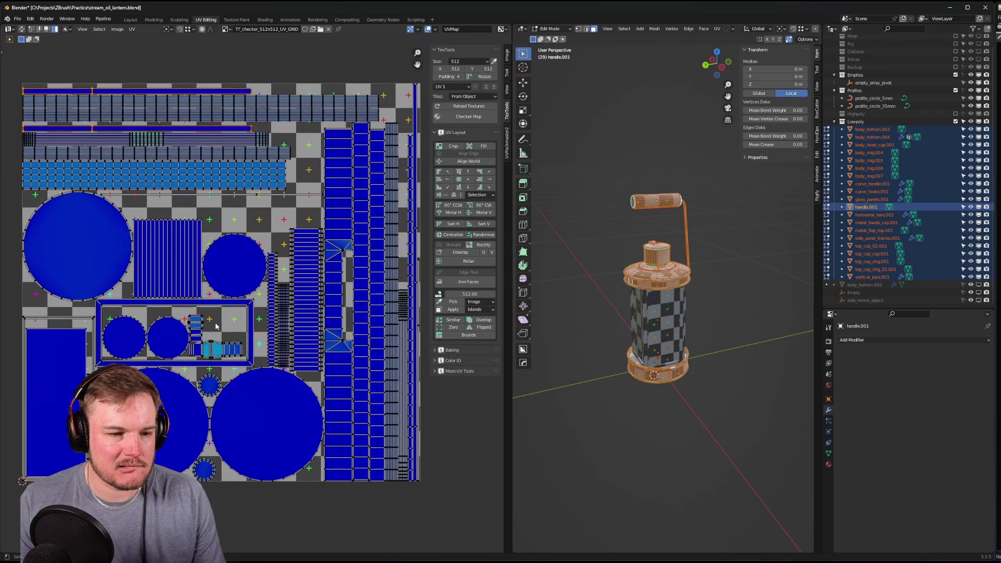
pyautogui.scroll(-1, 253, 297)
# - Return to Object Mode with the lantern parts deselected and save stream_oil_lantern.blend
pyautogui.hotkey('ctrl', 's')
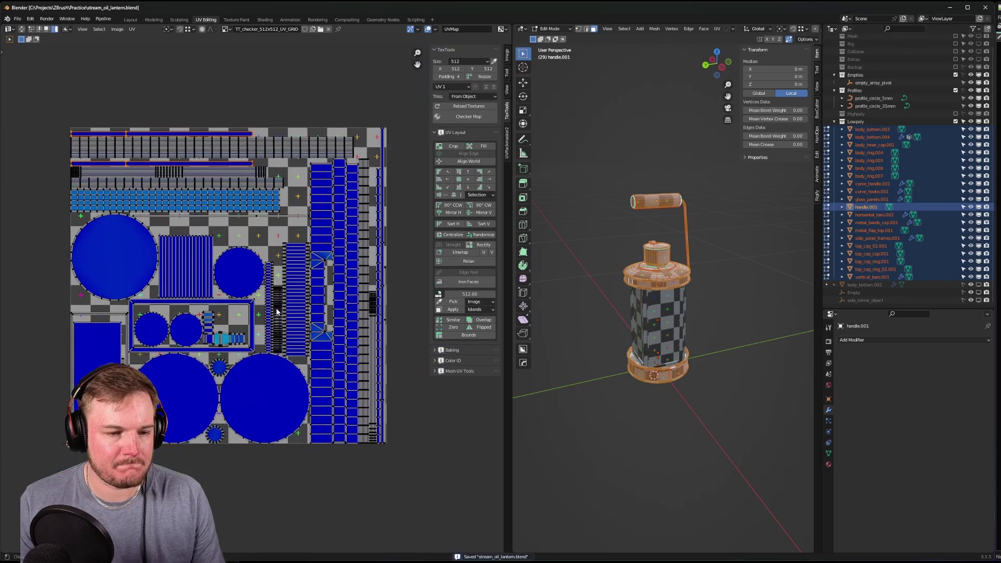
pyautogui.moveTo(277, 311); pyautogui.dragTo(272, 303, button='middle')
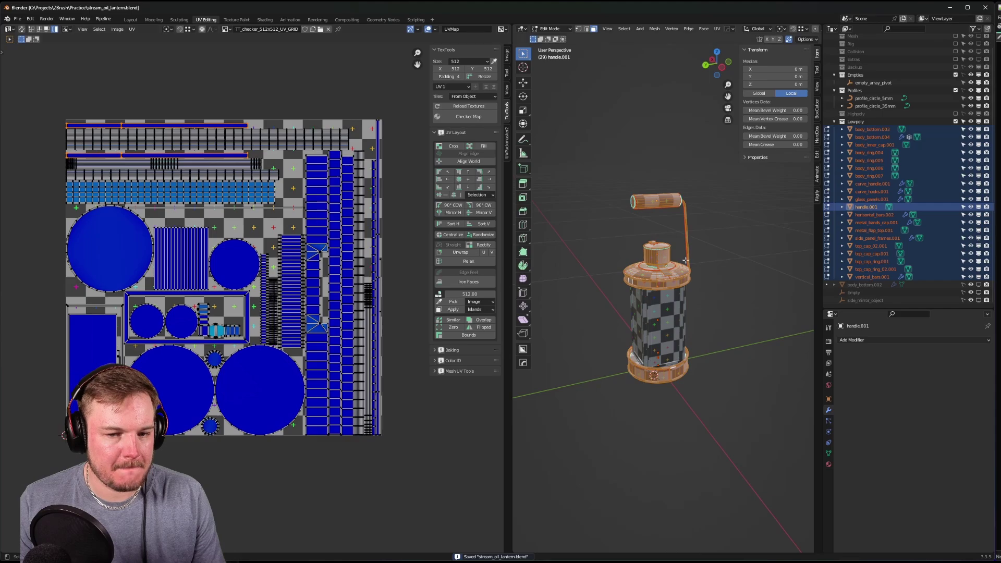
pyautogui.press('Tab')
pyautogui.click(758, 225)
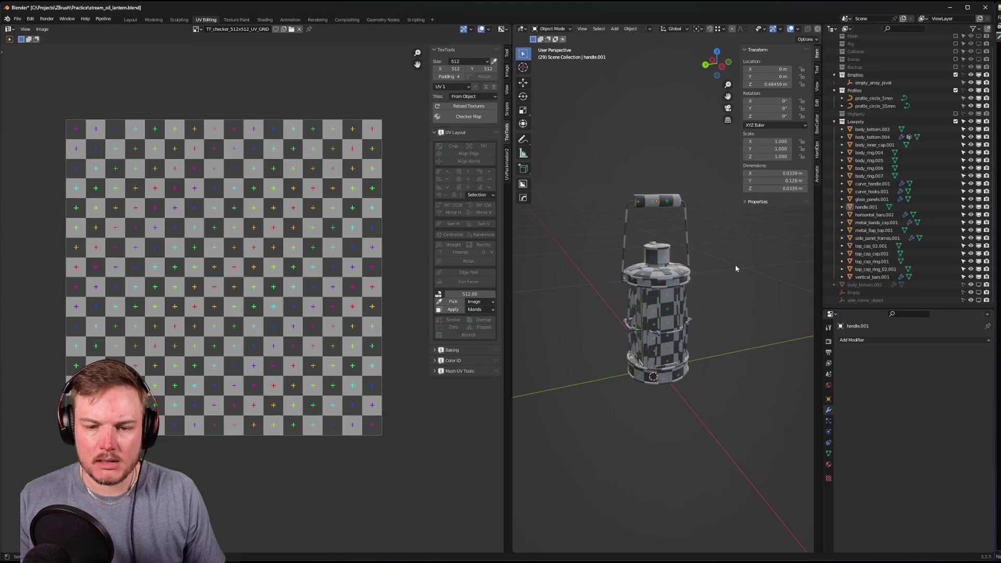
pyautogui.hotkey('ctrl', 's')
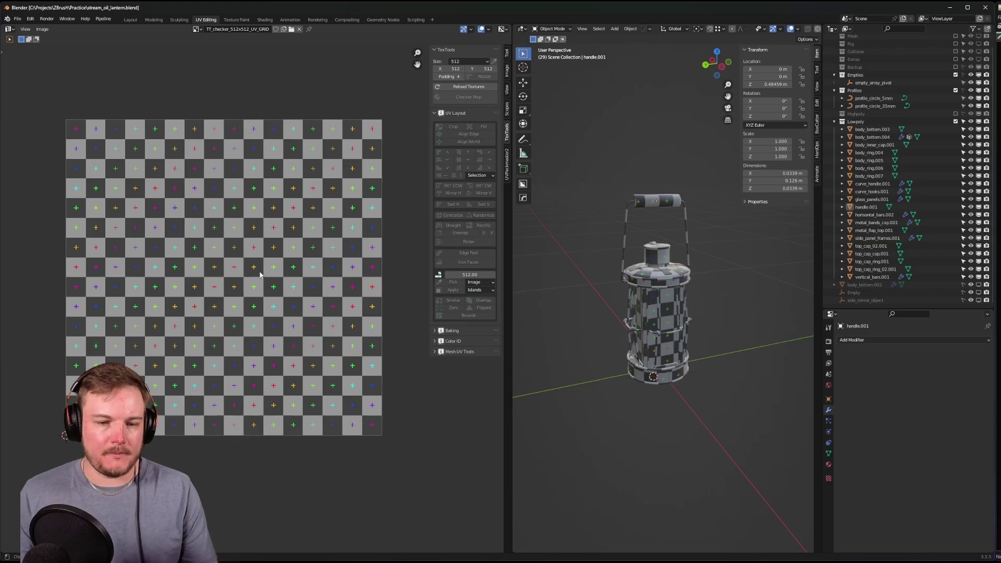
pyautogui.hotkey('ctrl', 's')
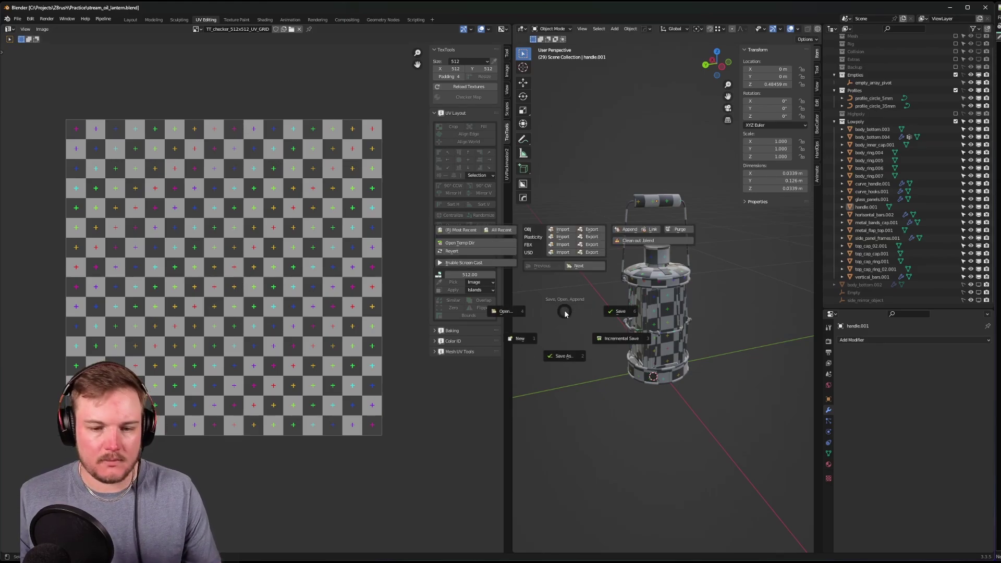
pyautogui.click(608, 305)
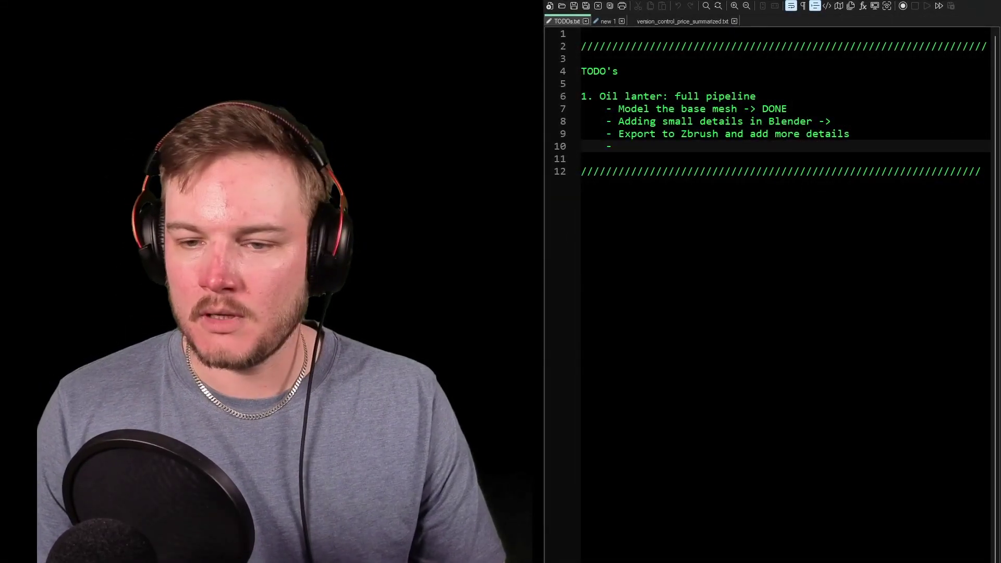
# - Switch to the TODOs.txt notes, align the arrows of the first two lantern tasks and mark "Adding small details in Blender" as DONE
pyautogui.click(767, 134)
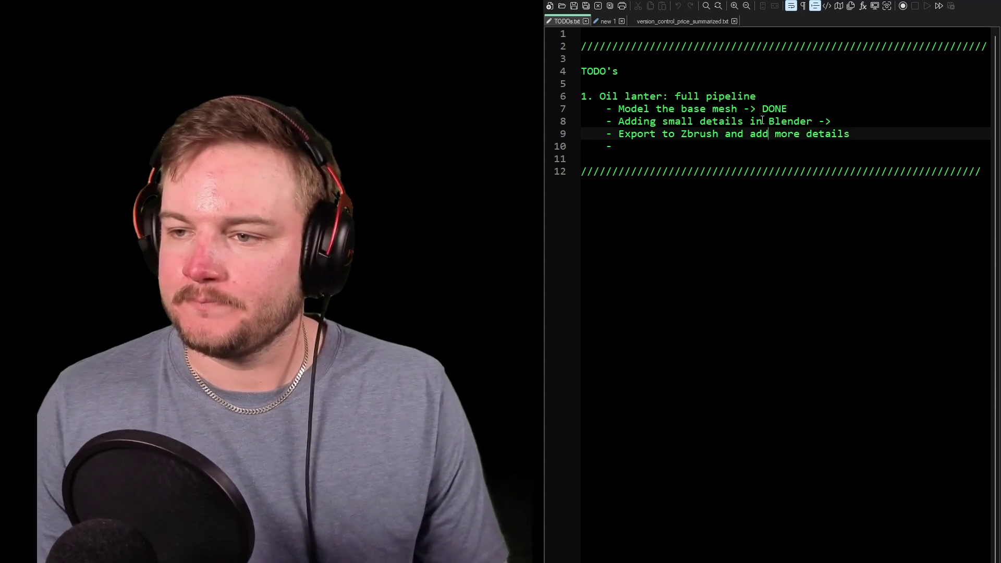
pyautogui.click(749, 109)
pyautogui.click(818, 121)
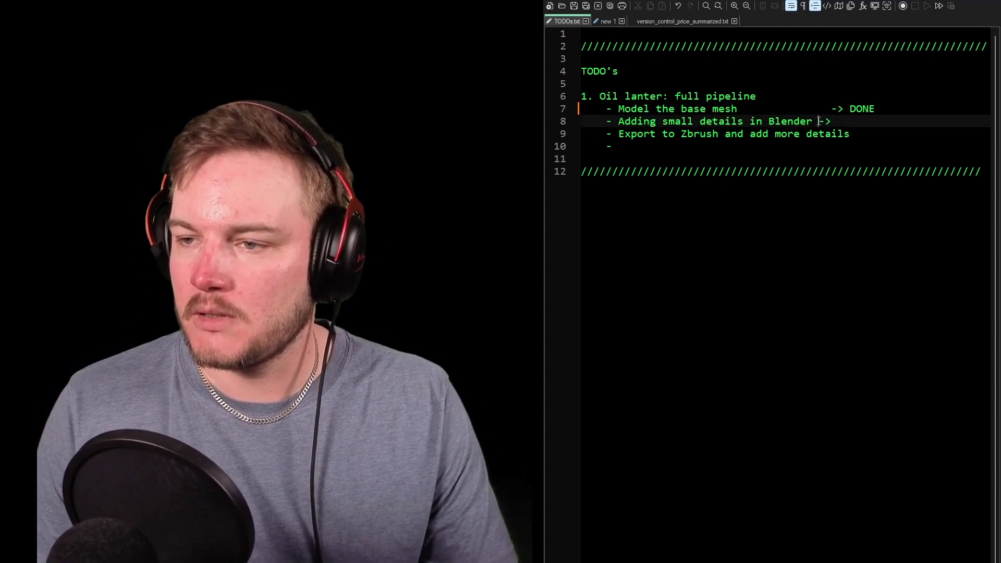
pyautogui.click(865, 122)
pyautogui.write('DONE')
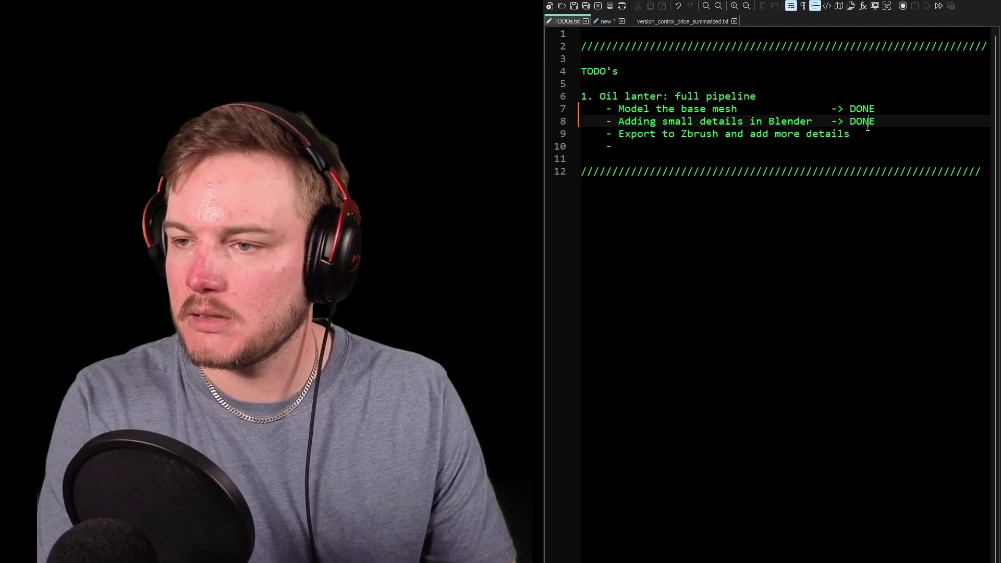
# - Shift the "-> DONE" markers of both completed lantern tasks one tab further along, keeping them aligned
pyautogui.press('Down')
pyautogui.click(868, 126)
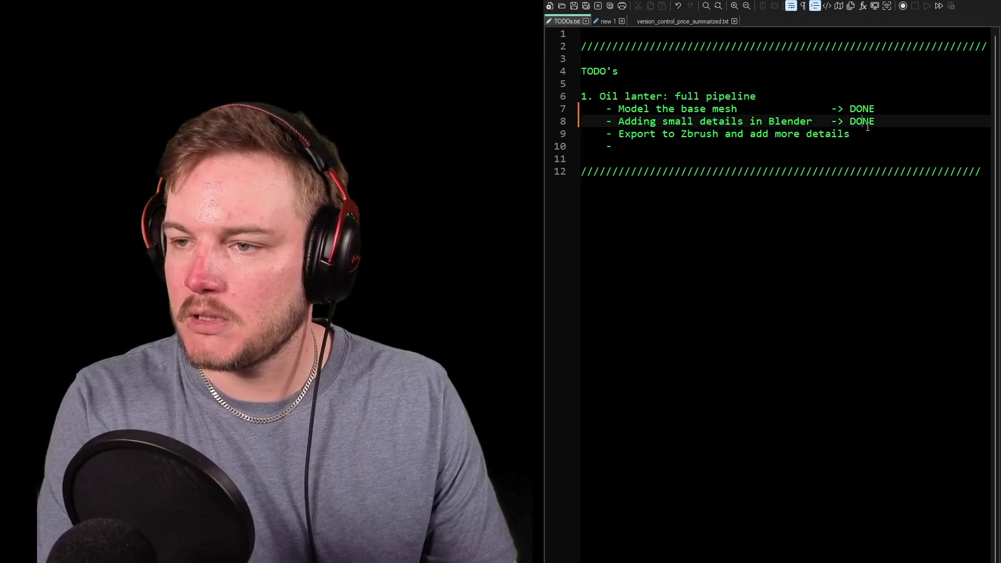
pyautogui.press('Tab')
pyautogui.press('Up')
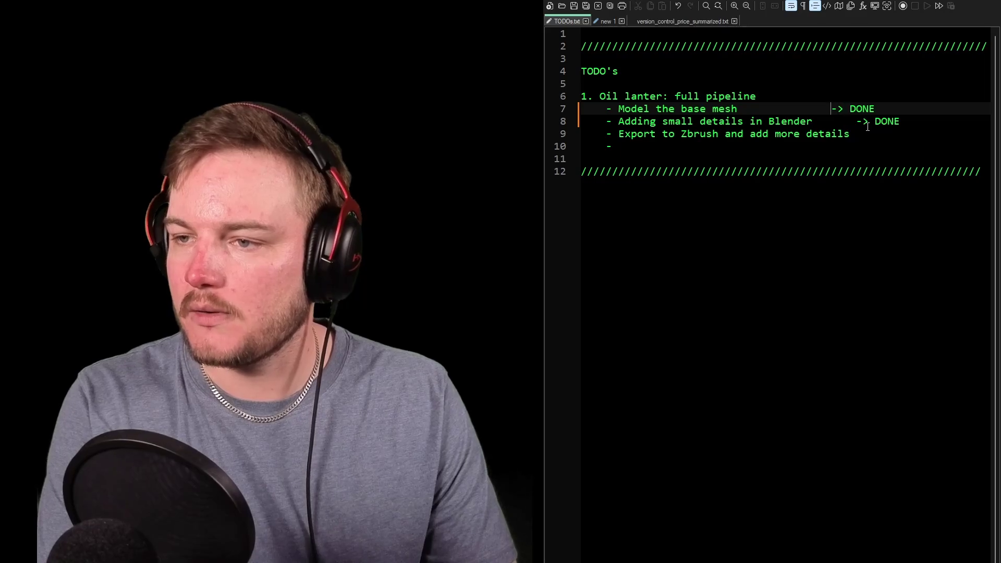
pyautogui.press('Tab')
# - Remove the "Export to Zbrush and add more details" task, leaving one empty bullet below the two completed lantern tasks
pyautogui.press('Down')
pyautogui.press('Down')
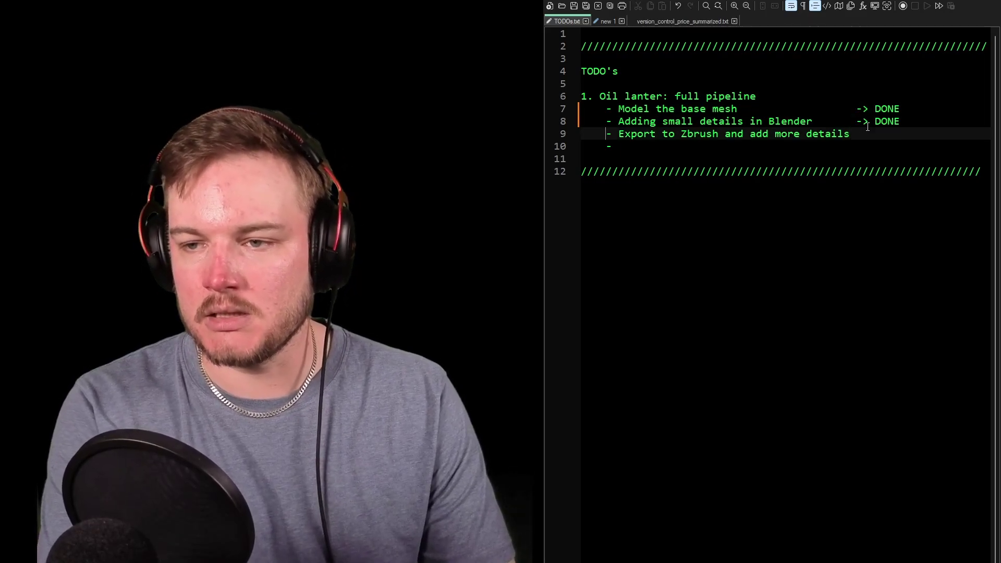
pyautogui.hotkey('shift', 'End')
pyautogui.press('Delete')
pyautogui.hotkey('ctrl', 'shift', 'l')
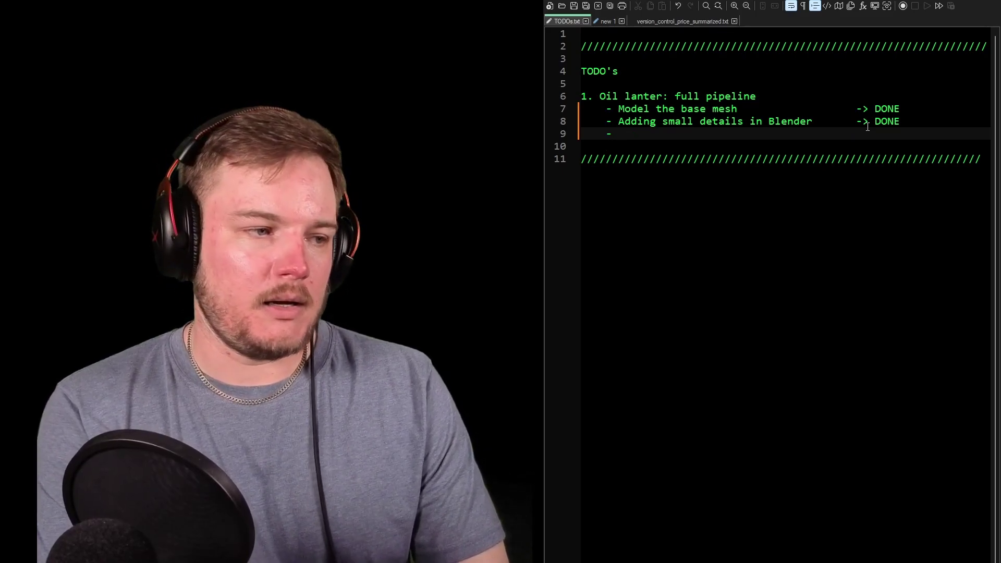
# - Enter "Highpoly -> Lowpoly" as the third task of the oil lantern pipeline
pyautogui.write('High')
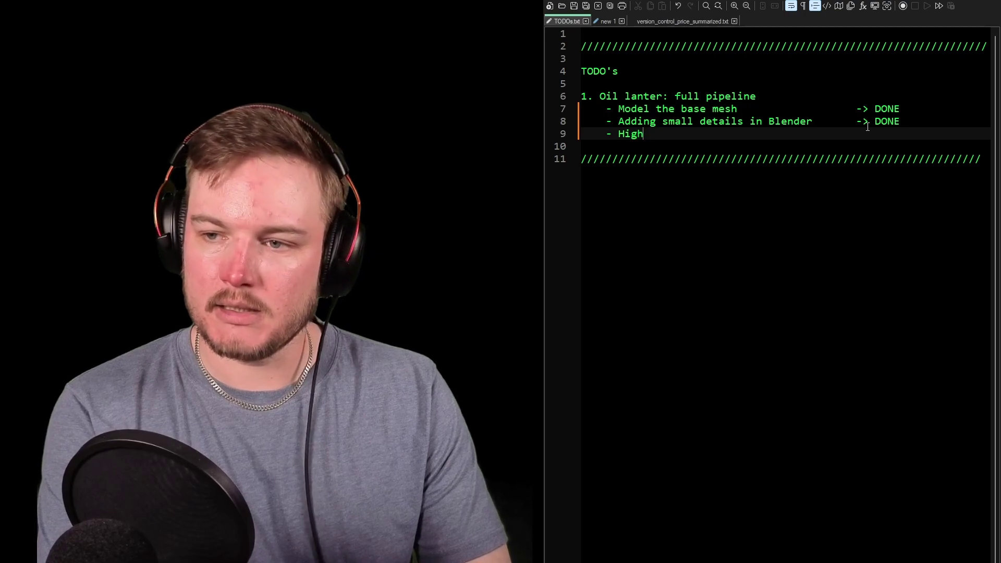
pyautogui.write('poly /\\')
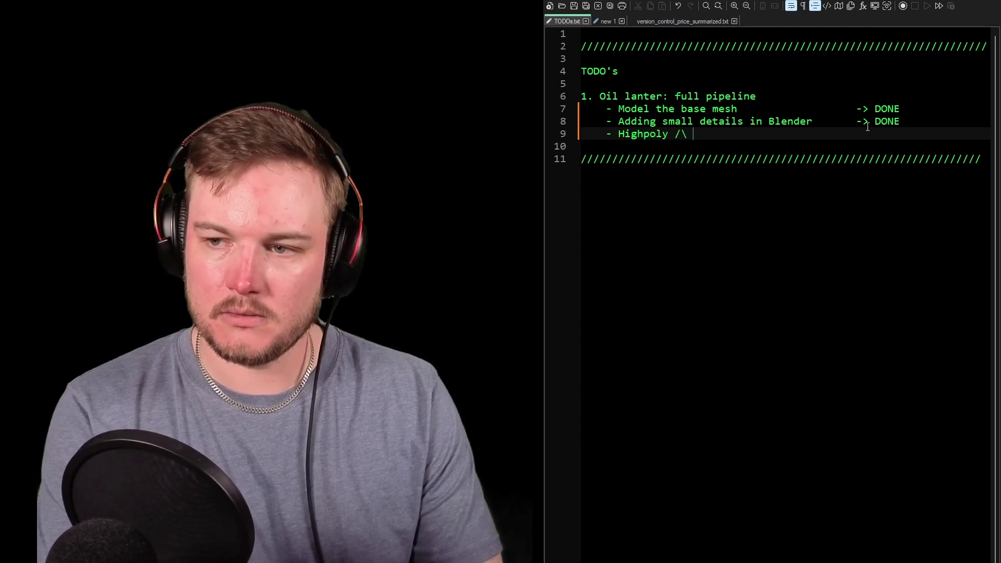
pyautogui.press('BackSpace')
pyautogui.press('BackSpace')
pyautogui.press('BackSpace')
pyautogui.write('->')
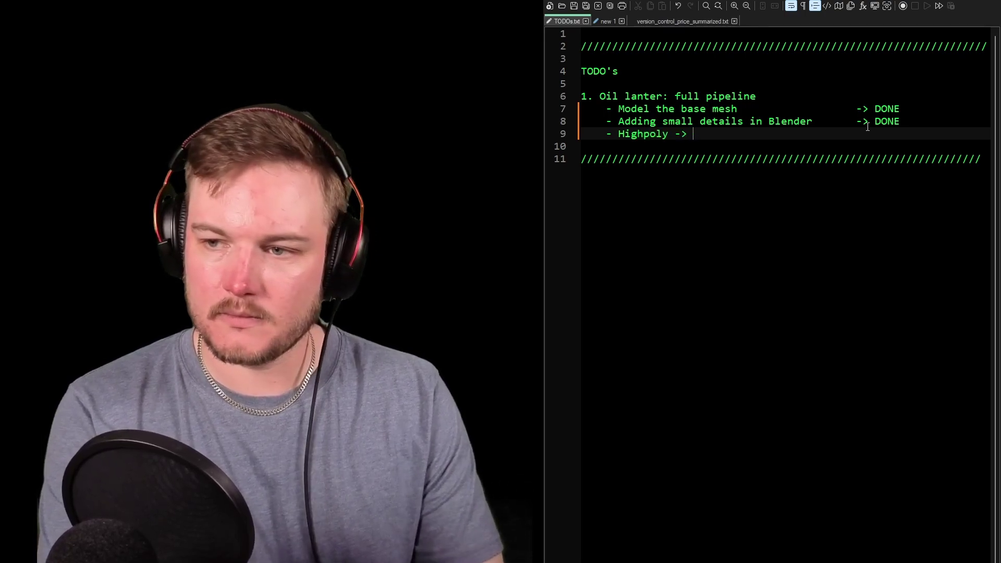
pyautogui.write(' Lowpoly')
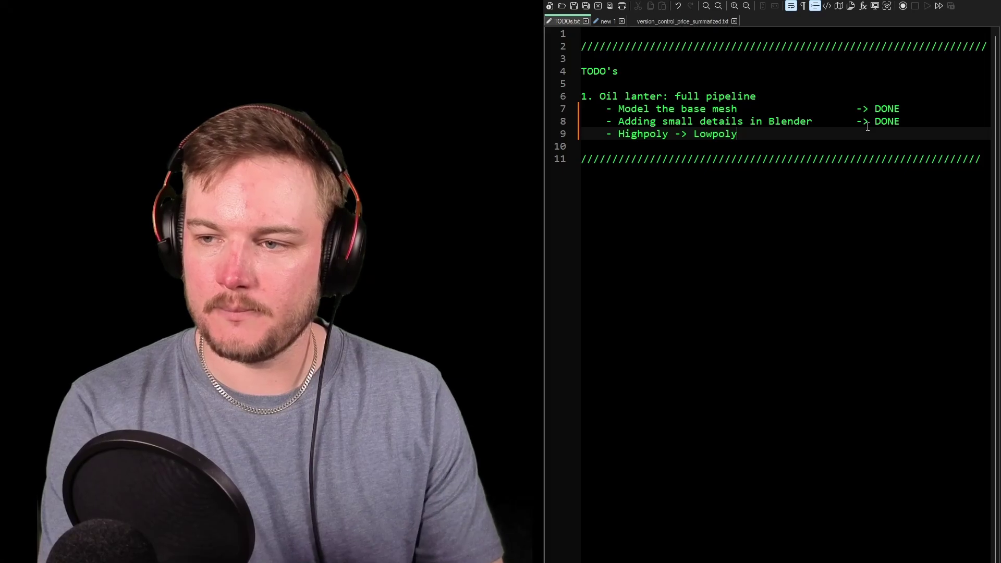
# - Mark the "Highpoly -> Lowpoly" task with "-> DONE", aligned with the markers of the tasks above
pyautogui.press('Tab')
pyautogui.press('Tab')
pyautogui.press('Tab')
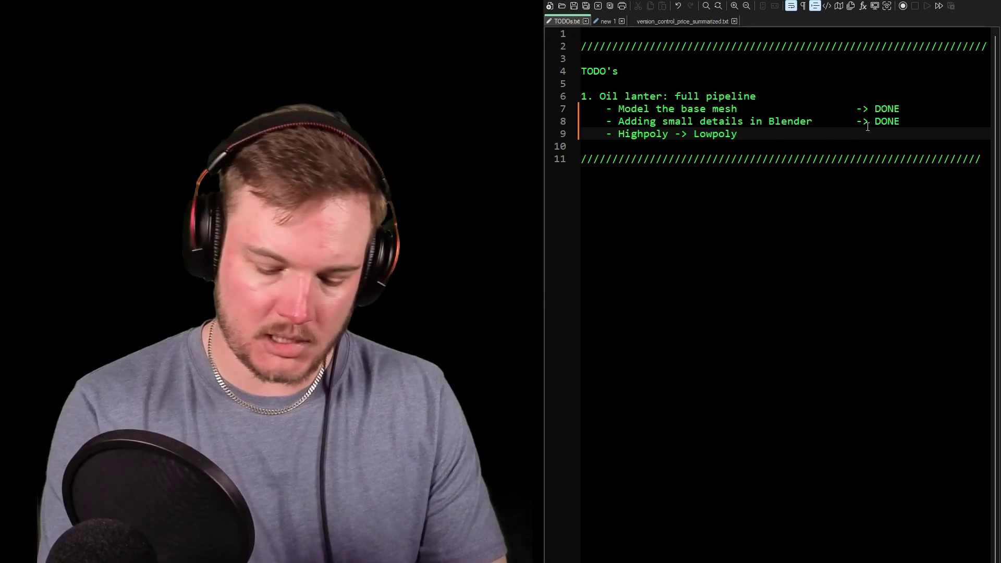
pyautogui.write('-> DONE')
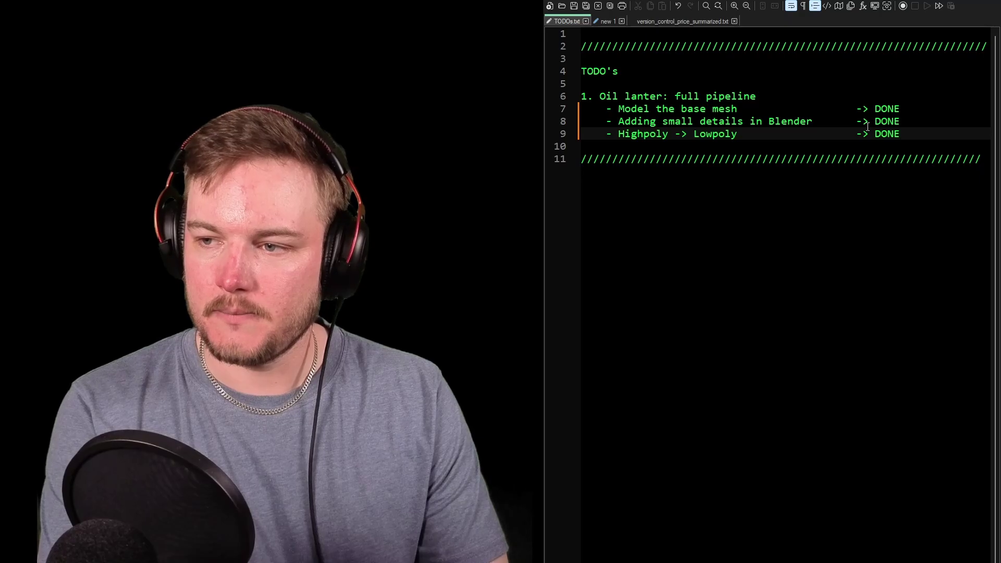
# - Add a "UV Mapping" task on a new bullet with the aligned status "-> WIP (90%)"
pyautogui.press('Return')
pyautogui.write('-')
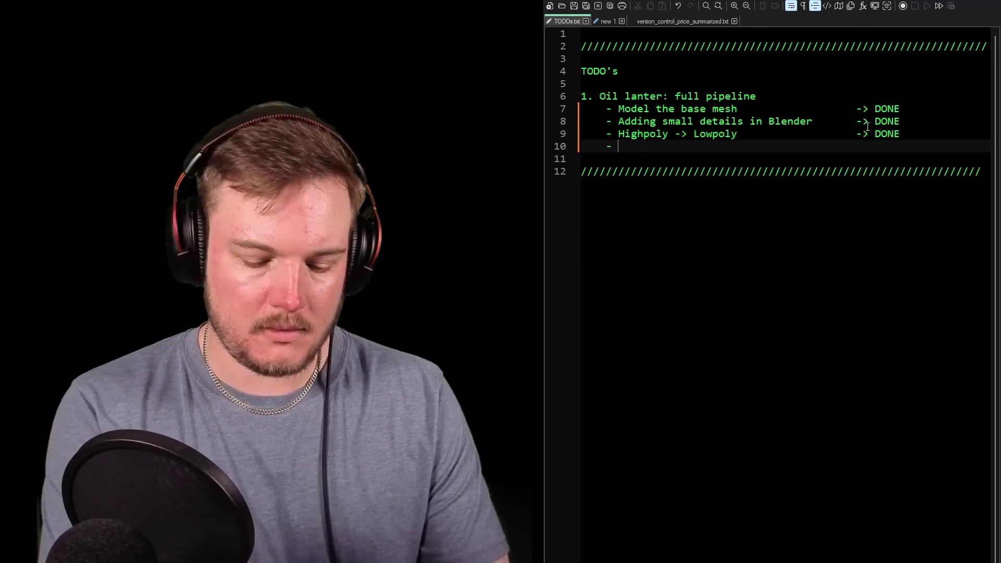
pyautogui.write(' UV Mapping                            -')
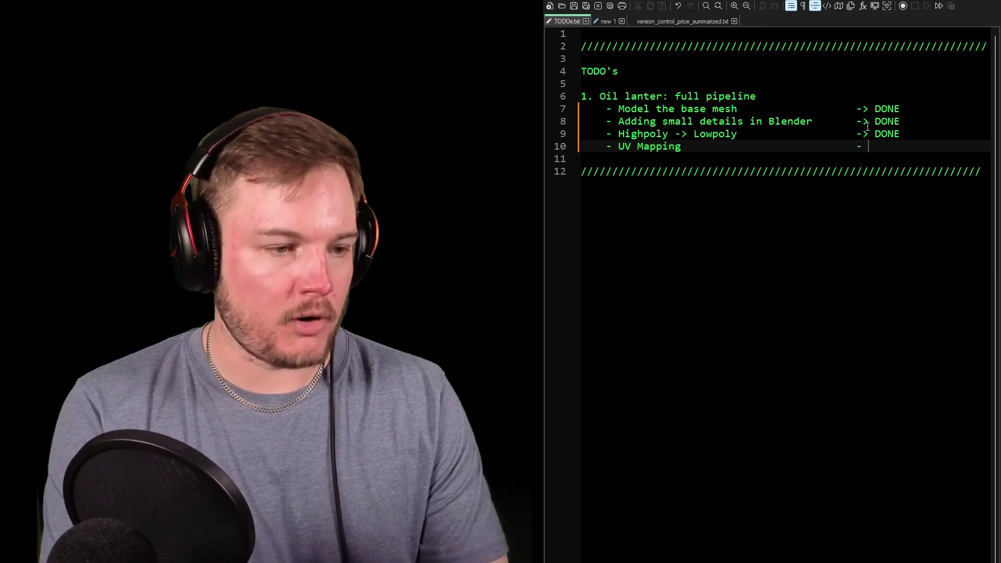
pyautogui.write(' WIP')
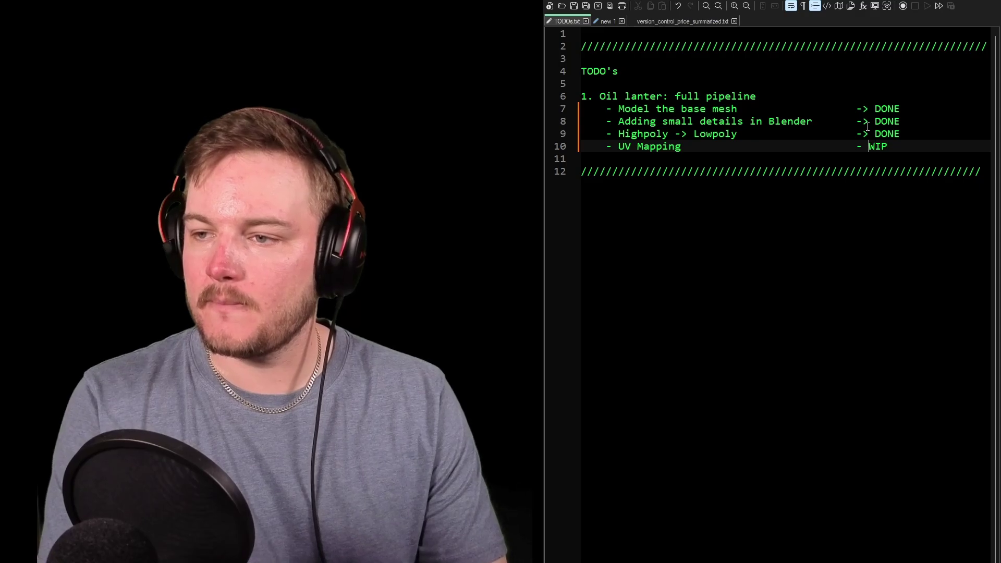
pyautogui.press('Left')
pyautogui.write('> WIP ')
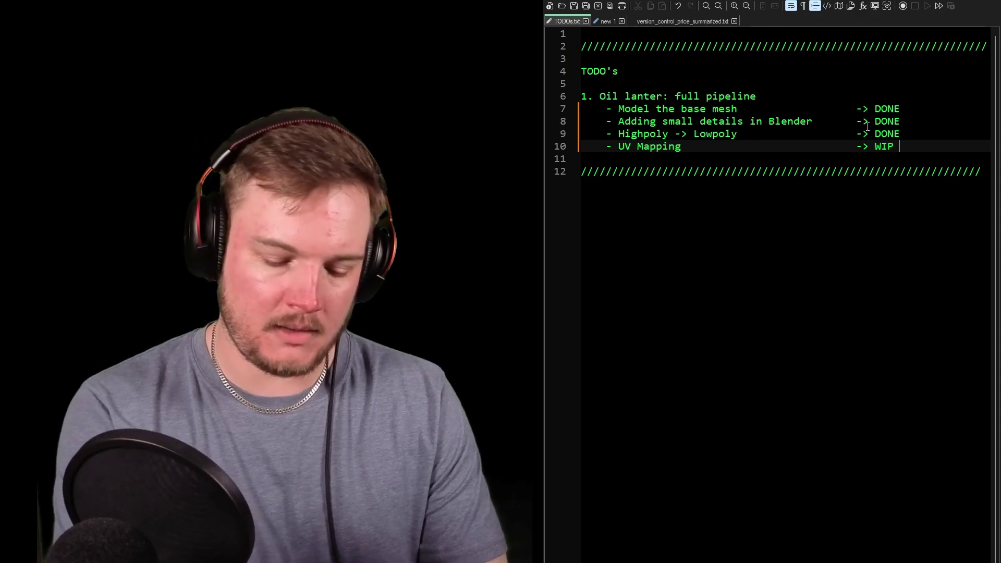
pyautogui.write('(90')
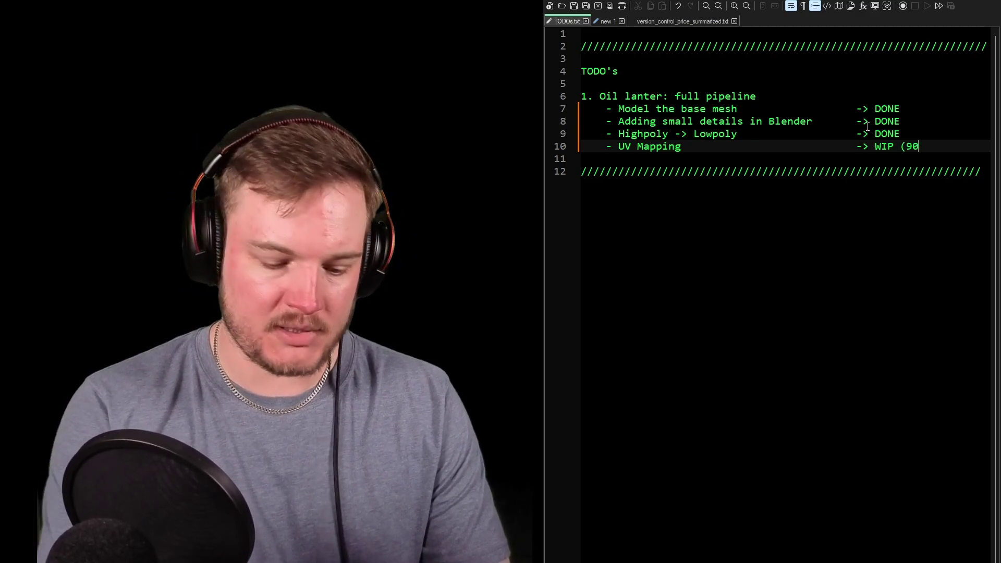
pyautogui.write('%)')
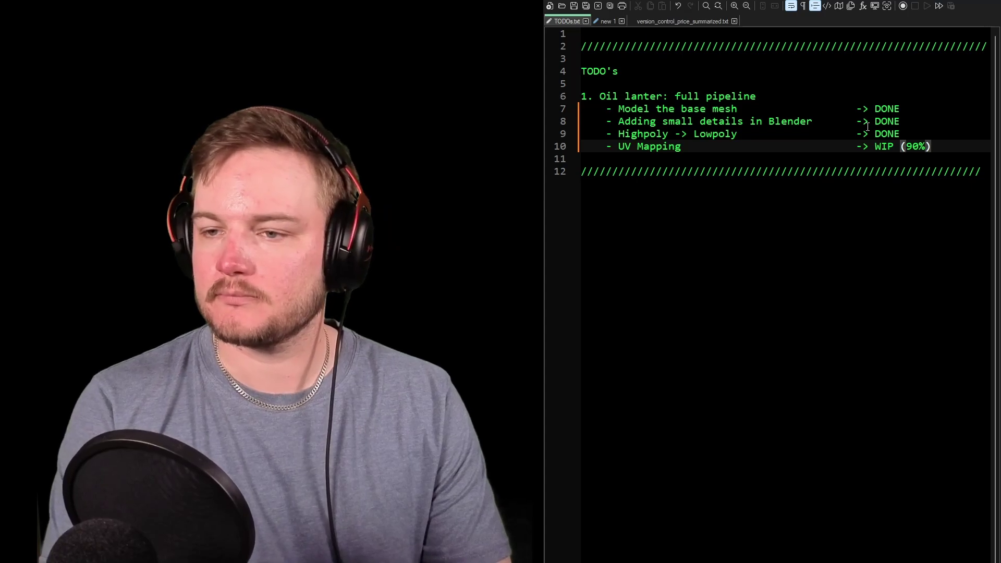
# - Add the task "Baking base textures in Painter" on a new bullet below UV Mapping, without a status
pyautogui.press('Return')
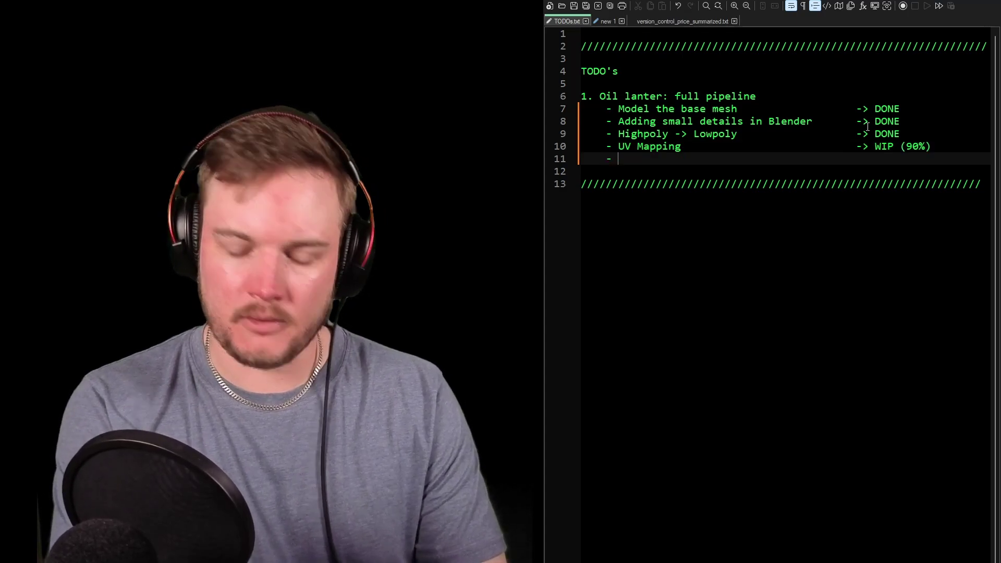
pyautogui.write('- Baking')
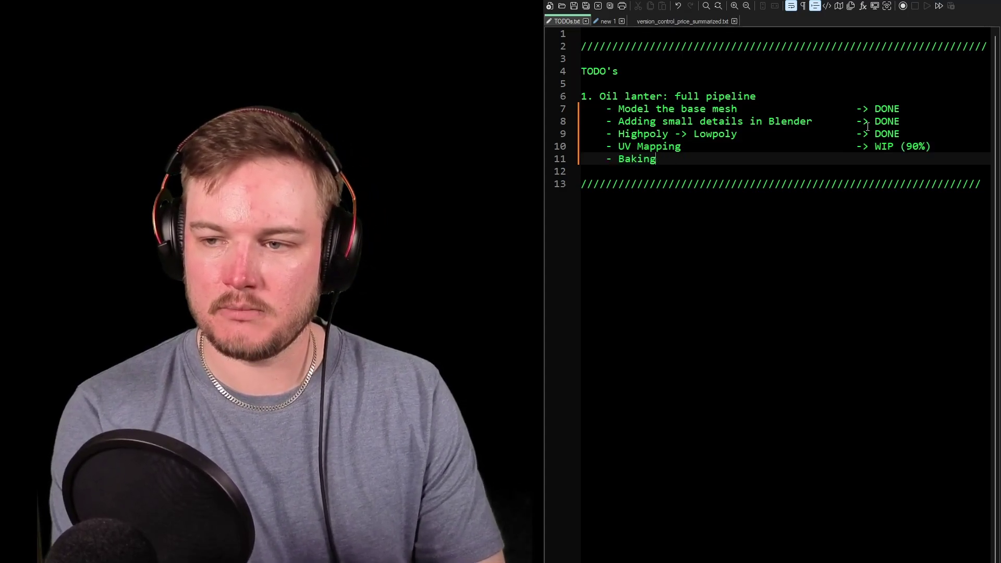
pyautogui.write(' base text')
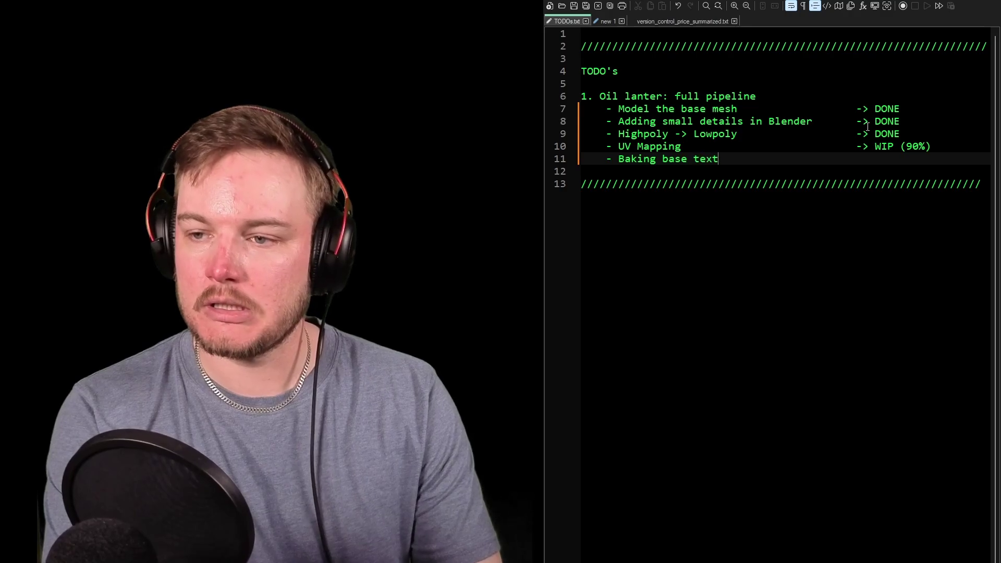
pyautogui.write('ures in ')
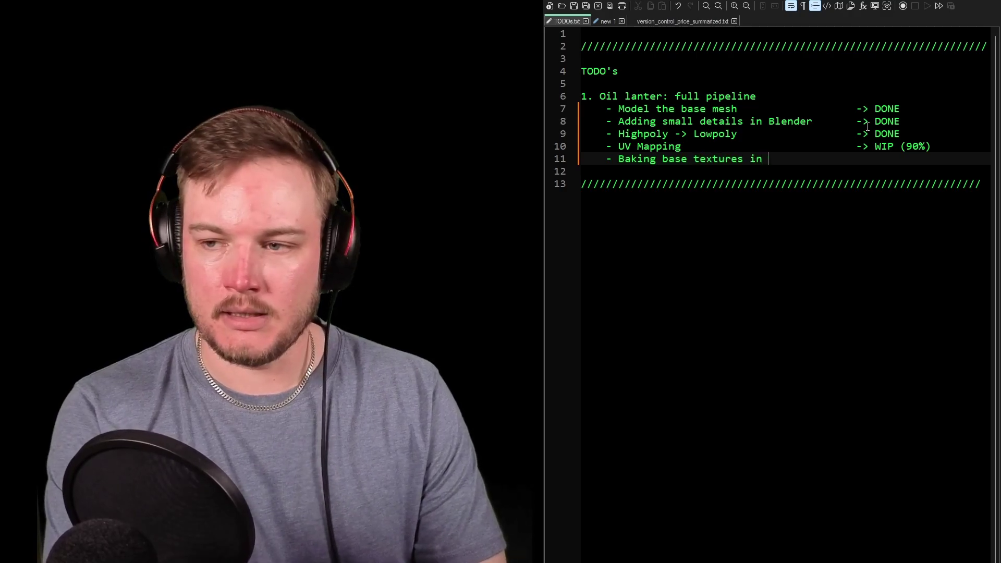
pyautogui.write('Painter')
# - Add "Texturing" as the last bullet of the lantern task list and save TODOs.txt
pyautogui.press('Return')
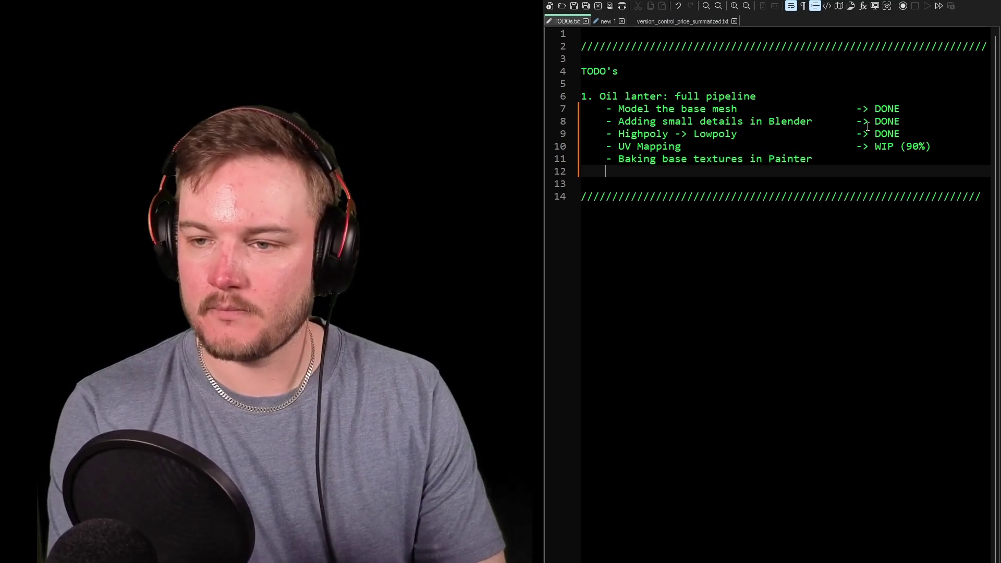
pyautogui.write('- ')
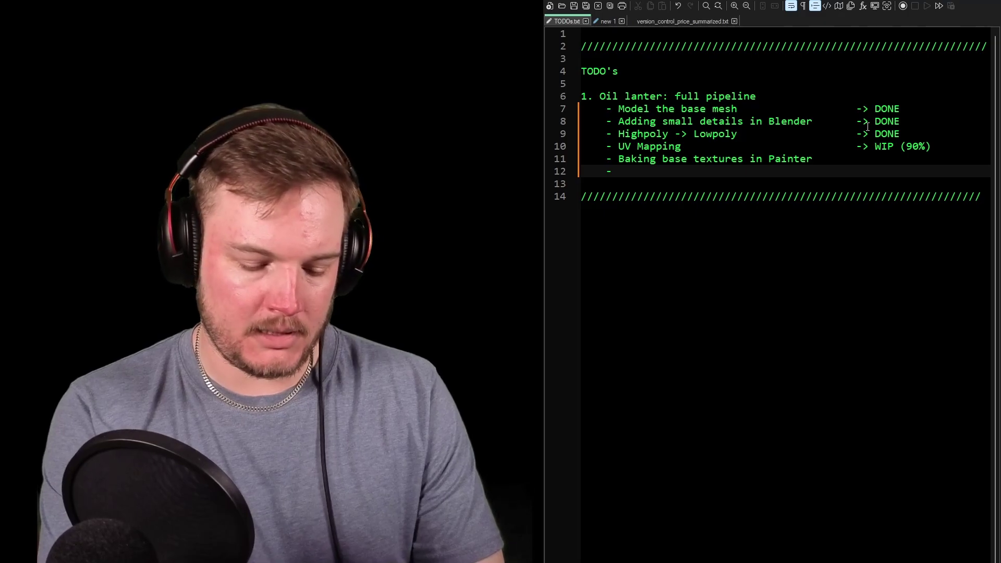
pyautogui.write('Textri')
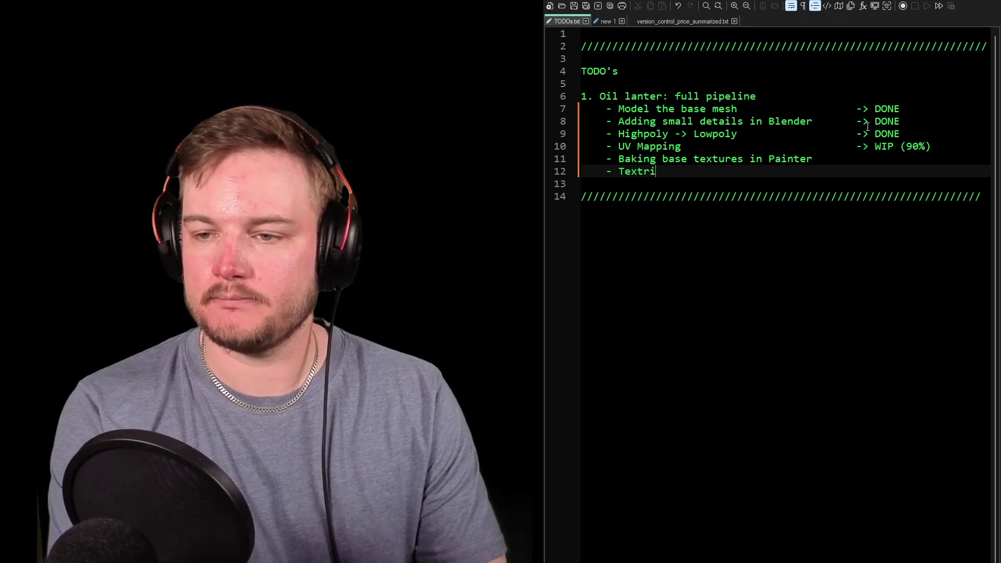
pyautogui.press('BackSpace')
pyautogui.press('BackSpace')
pyautogui.write('o')
pyautogui.press('BackSpace')
pyautogui.write('uring')
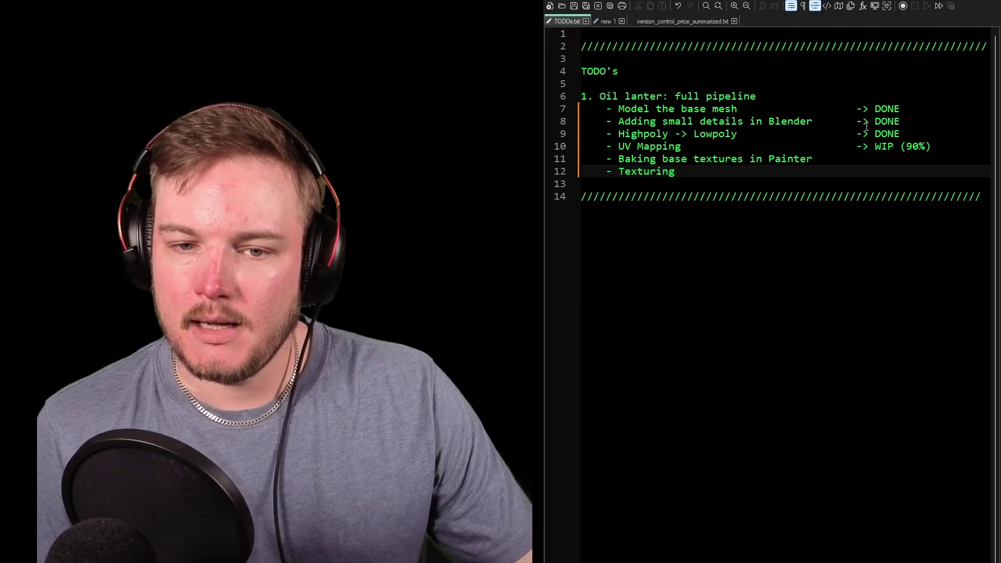
pyautogui.click(680, 266)
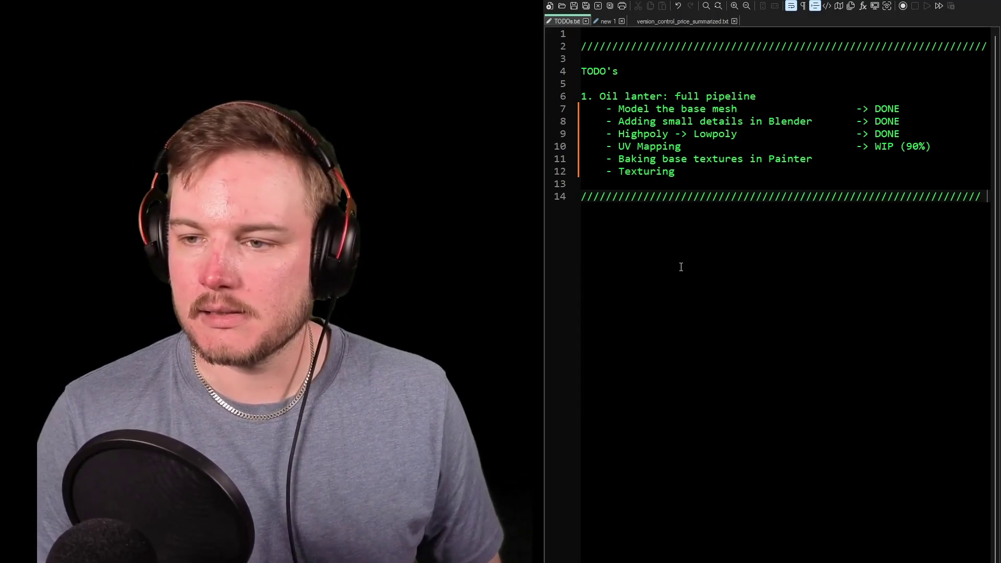
pyautogui.hotkey('ctrl', 's')
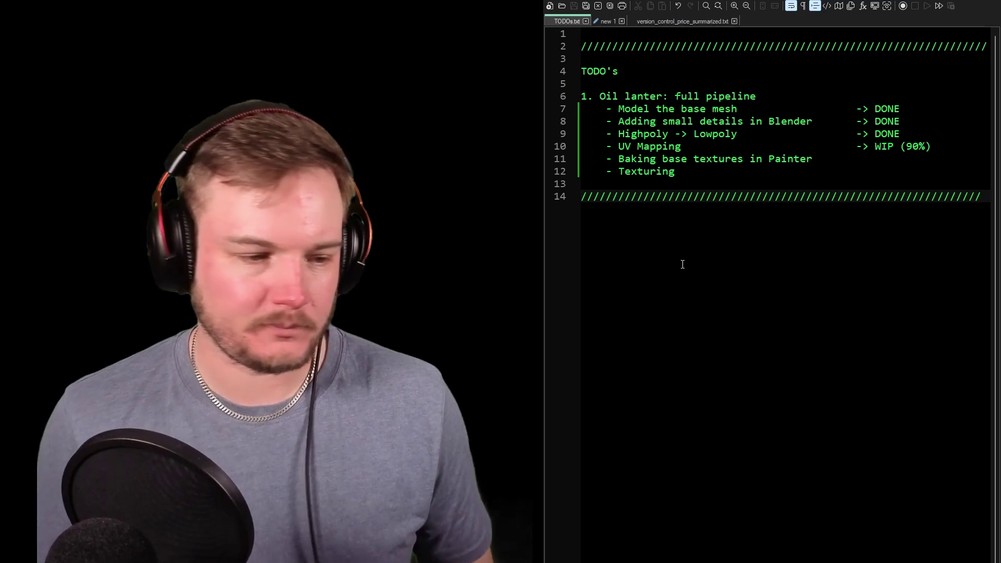